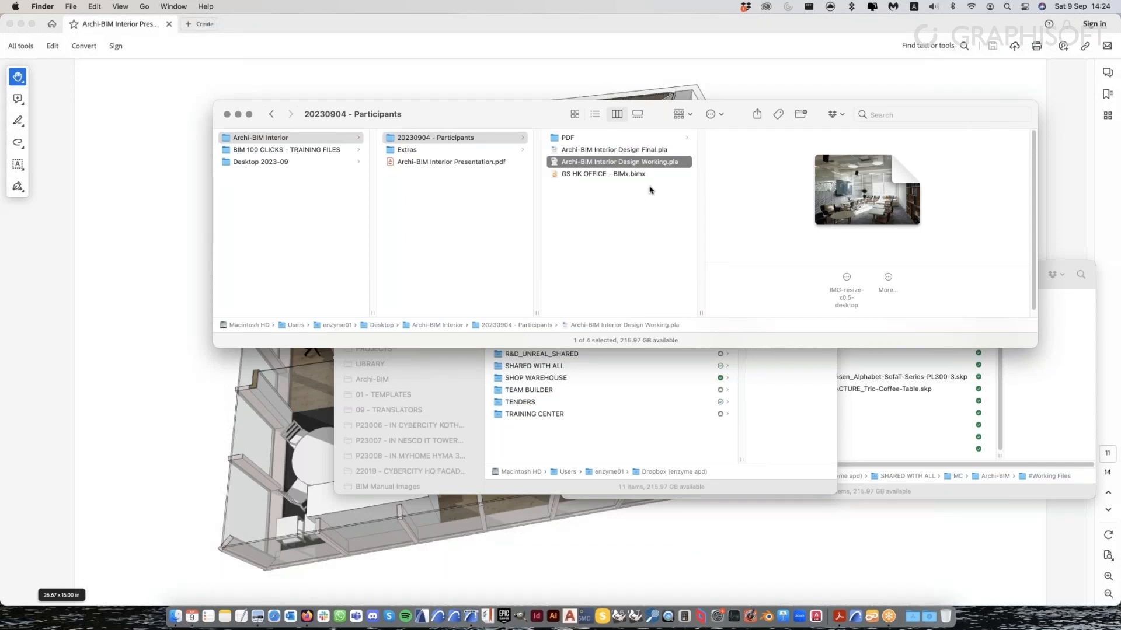
# Review the final, working and BIMx project files in the 20230904 - Participants folder
pyautogui.press('Up')
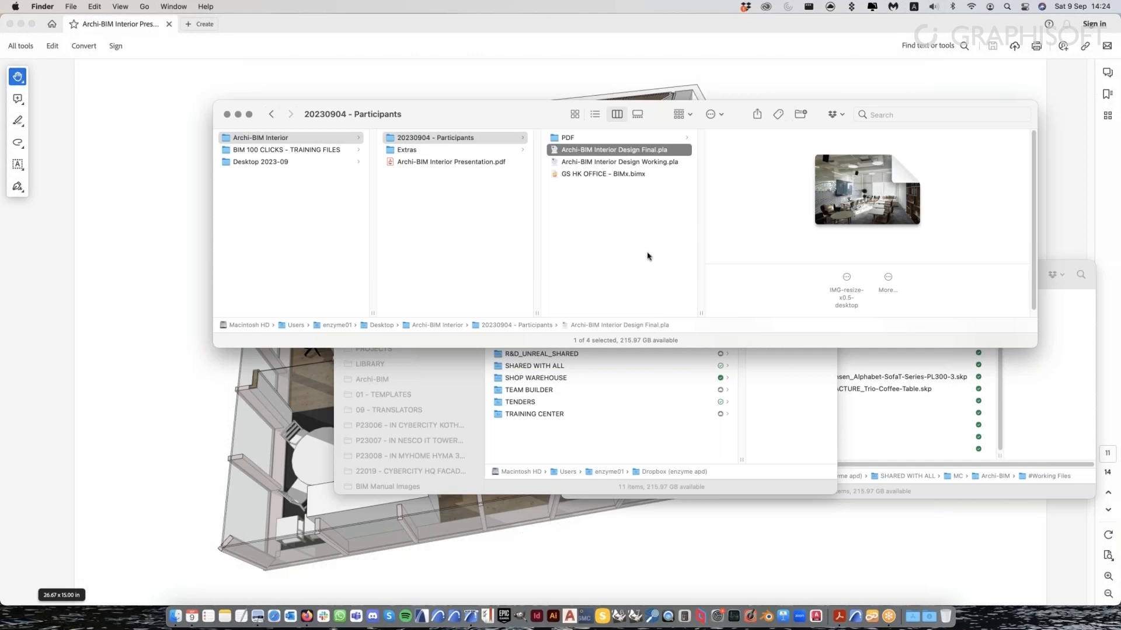
pyautogui.press('Down')
pyautogui.press('Down')
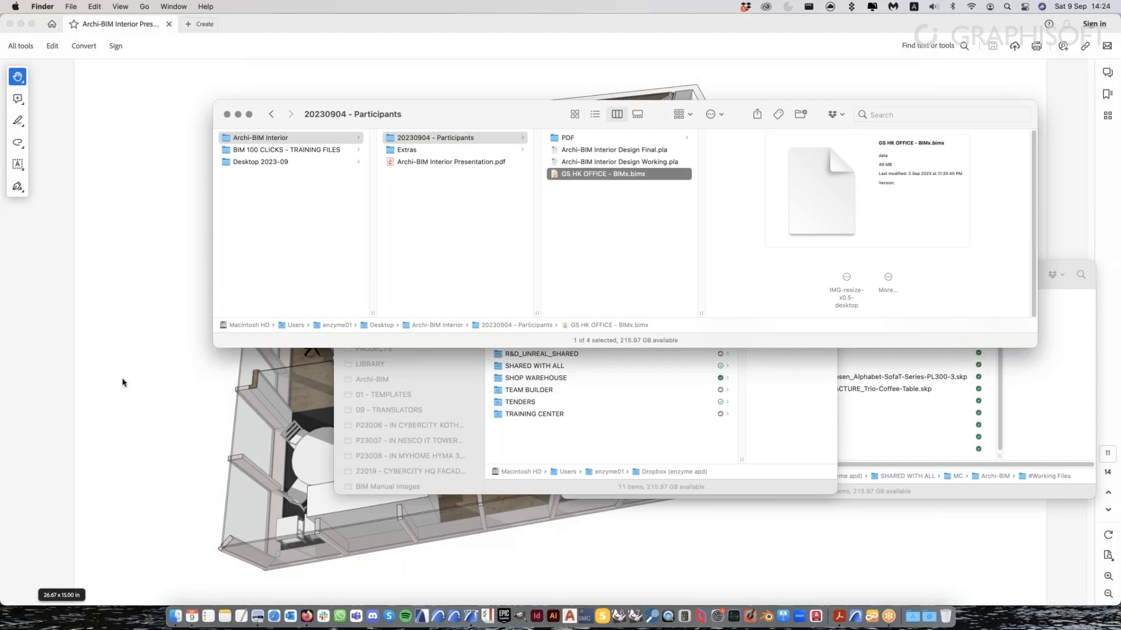
pyautogui.click(674, 164)
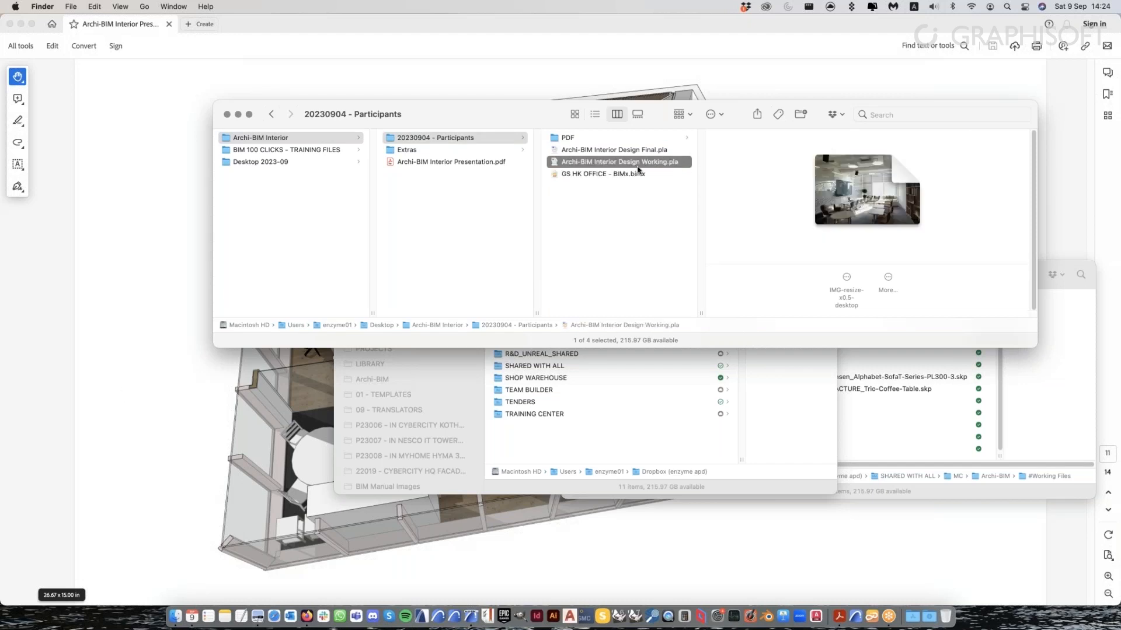
# Switch to Archicad and close the open project without saving its changes
pyautogui.click(470, 615)
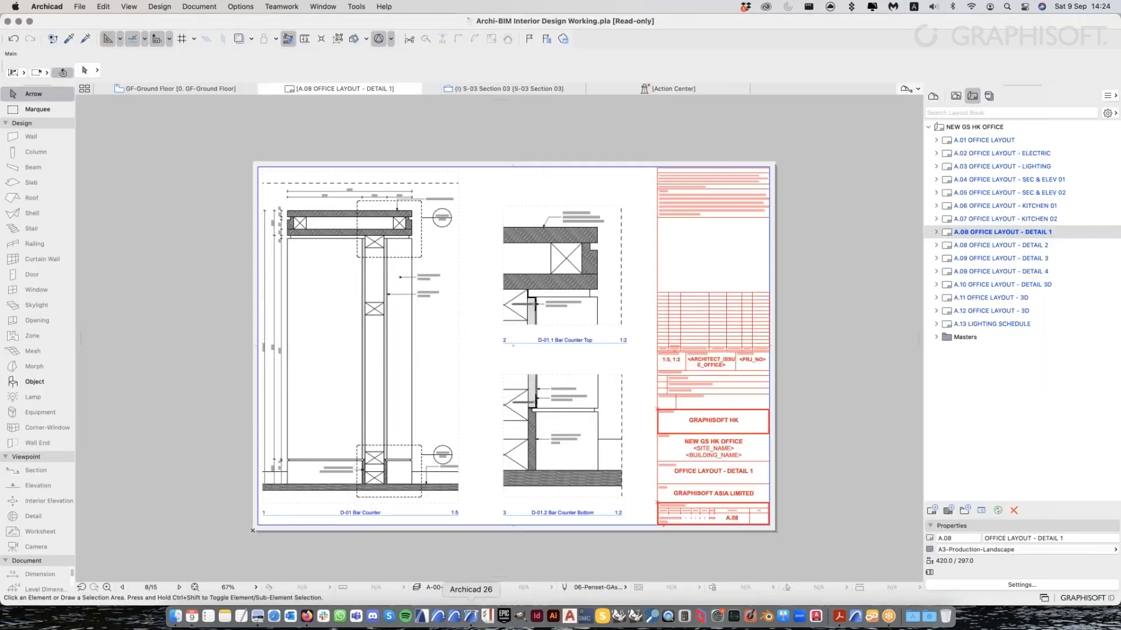
pyautogui.click(8, 22)
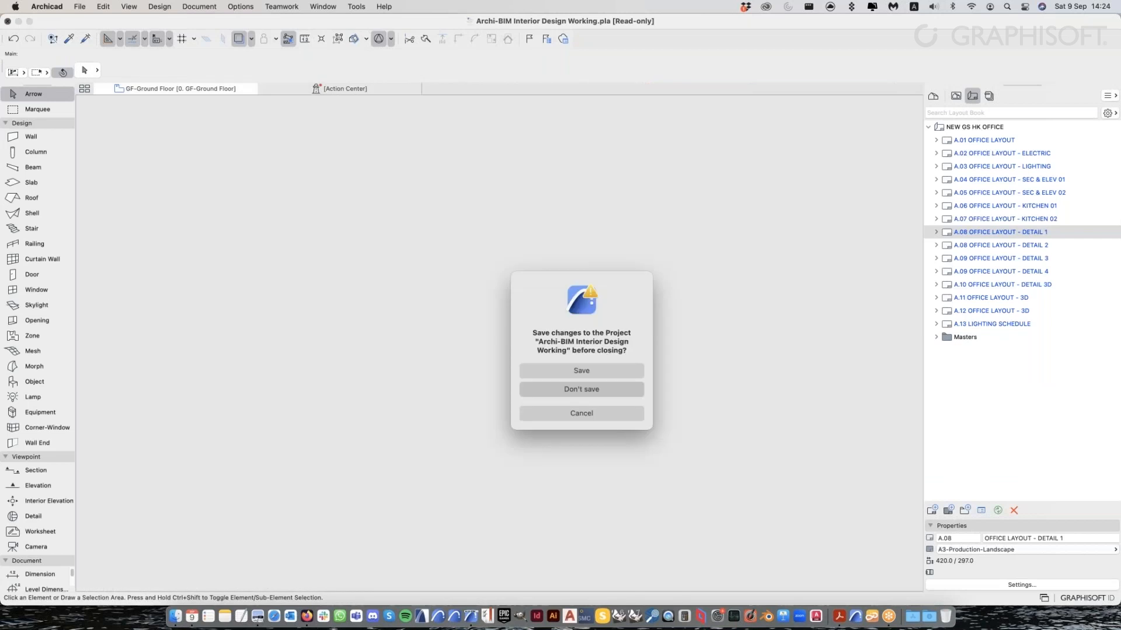
pyautogui.click(606, 391)
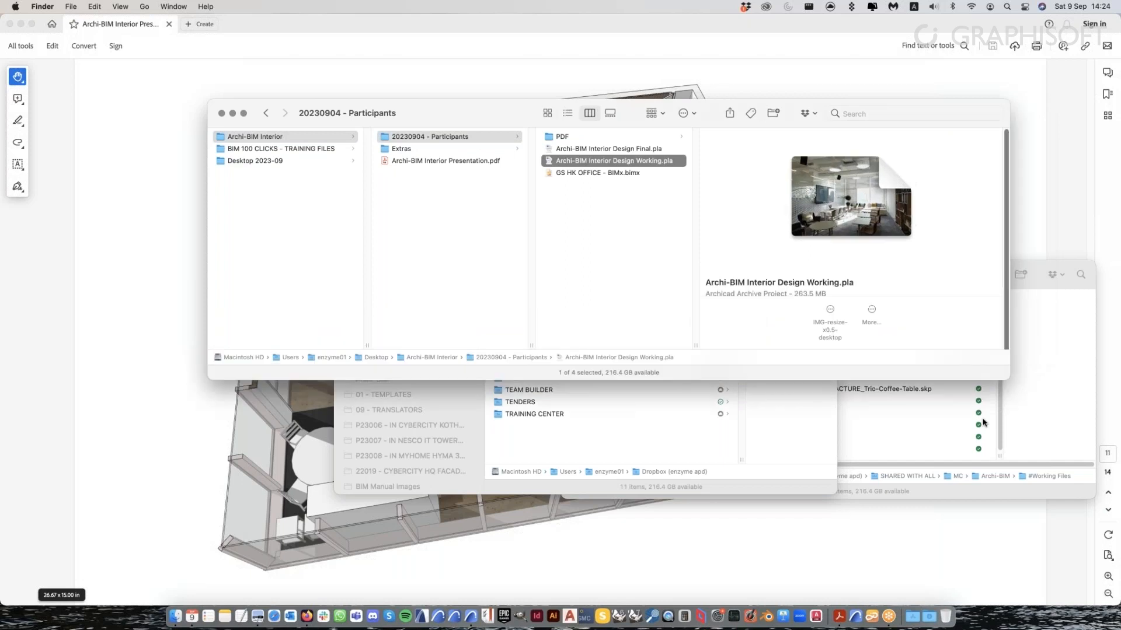
# Open Archi-BIM Interior Design Working.pla from Finder, reading library elements directly from the archive and keeping the LAND4 add-on data
pyautogui.doubleClick(639, 161)
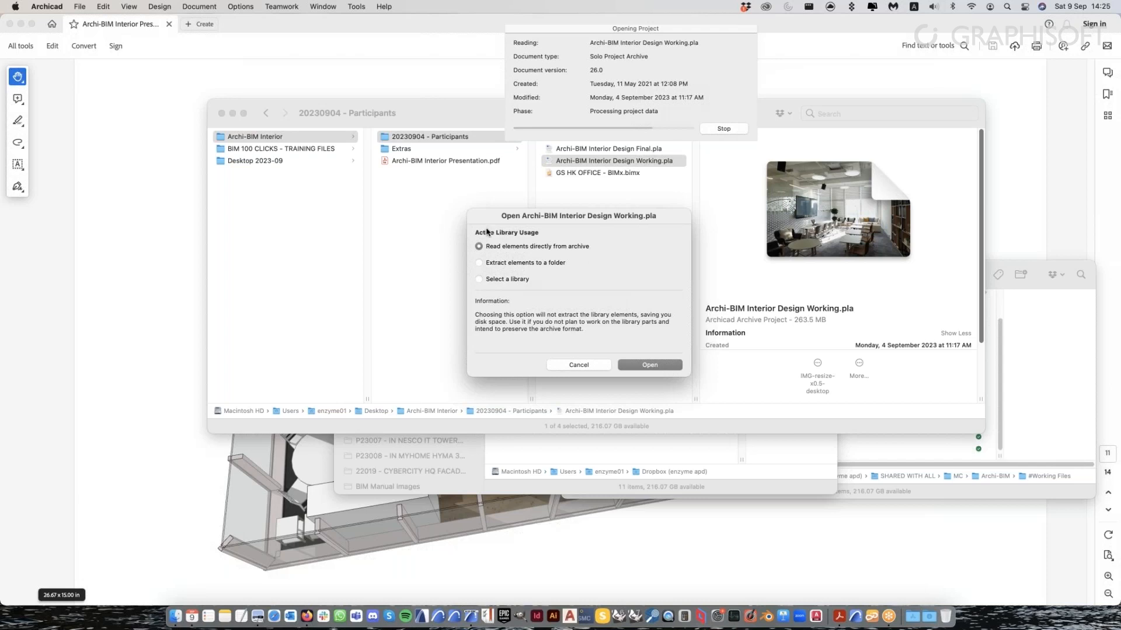
pyautogui.click(650, 365)
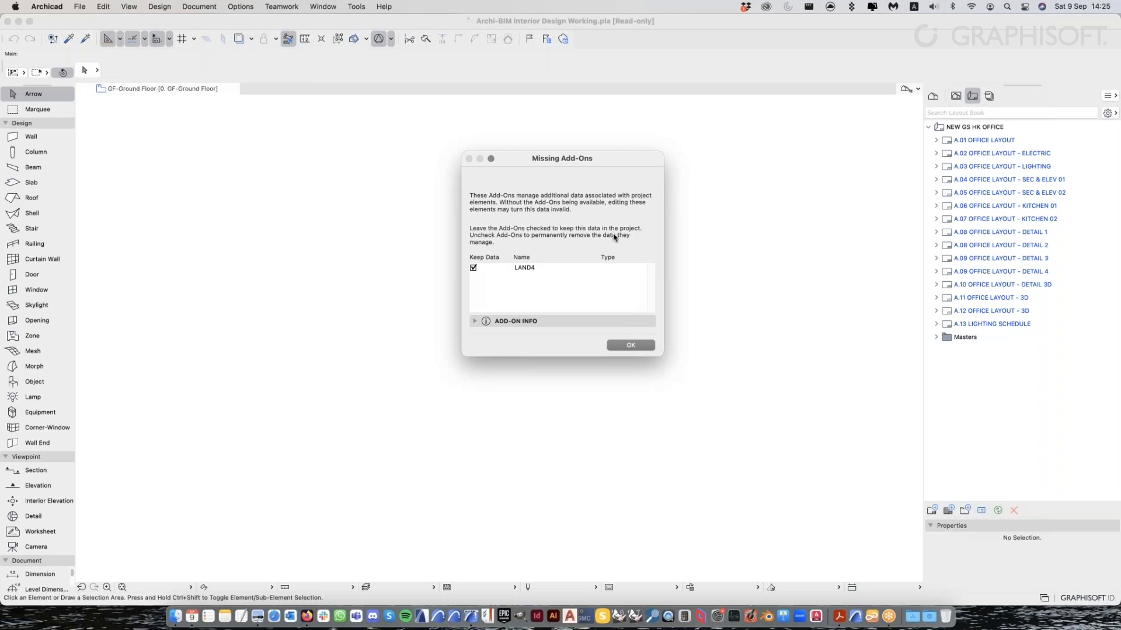
pyautogui.moveTo(554, 164); pyautogui.dragTo(562, 165)
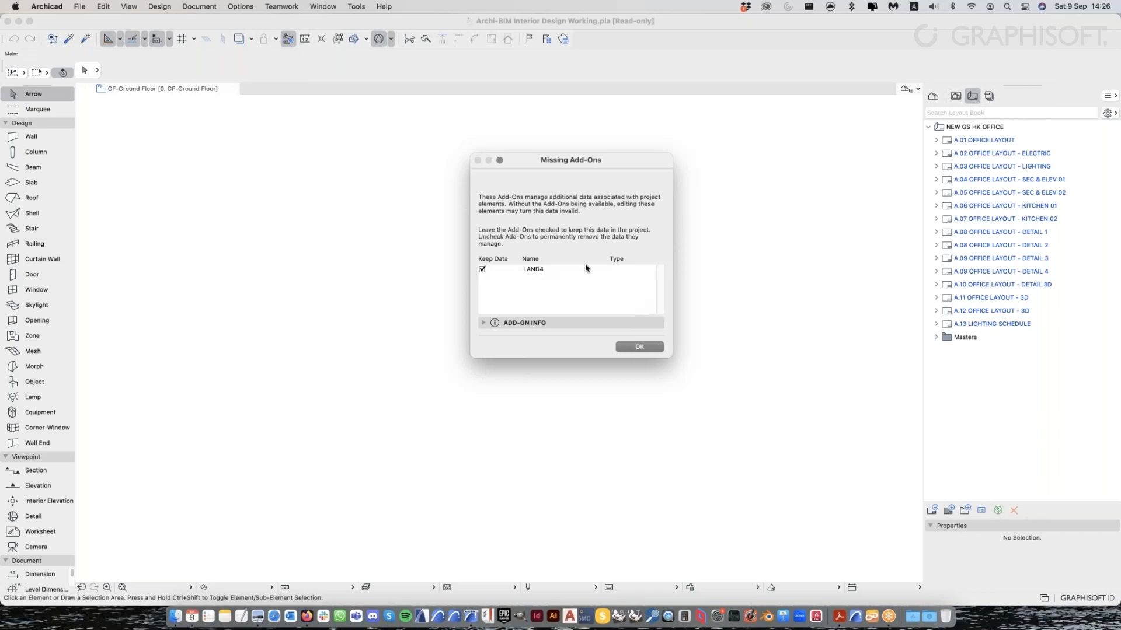
pyautogui.click(639, 347)
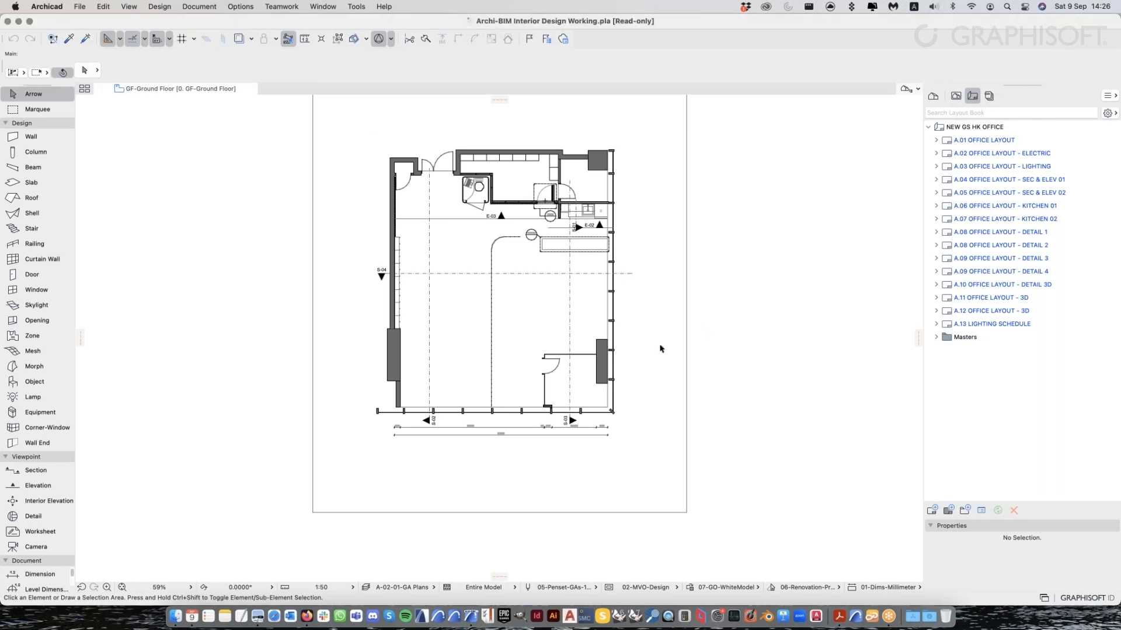
# Apply the Architectural Profile 26 work environment profile
pyautogui.scroll(3, 688, 356)
pyautogui.hscroll(-2, 688, 356)
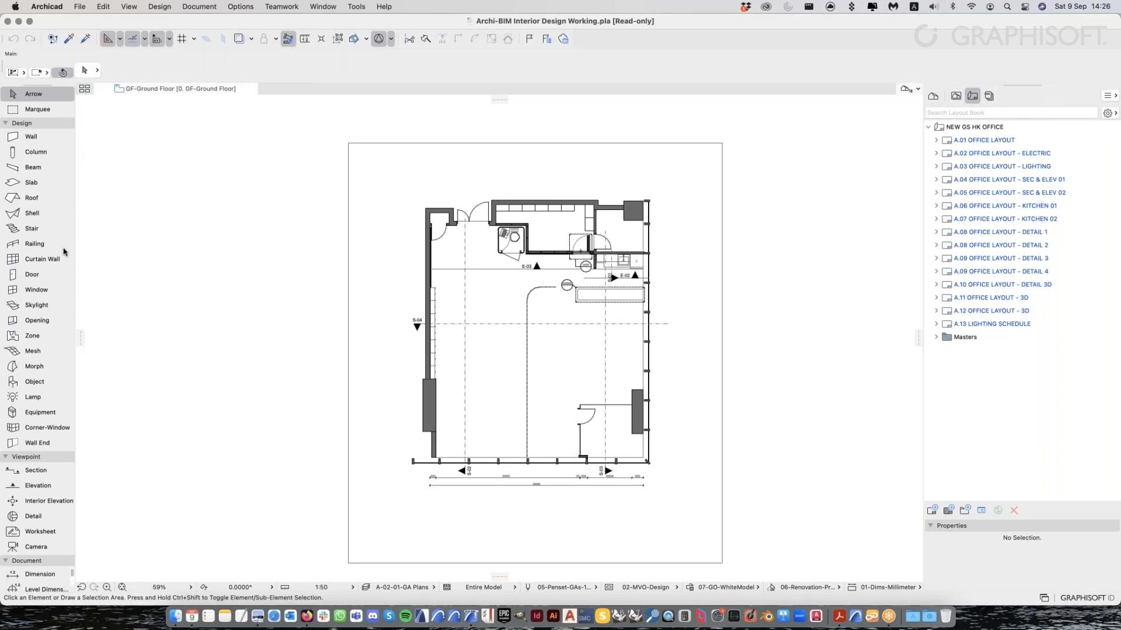
pyautogui.click(314, 7)
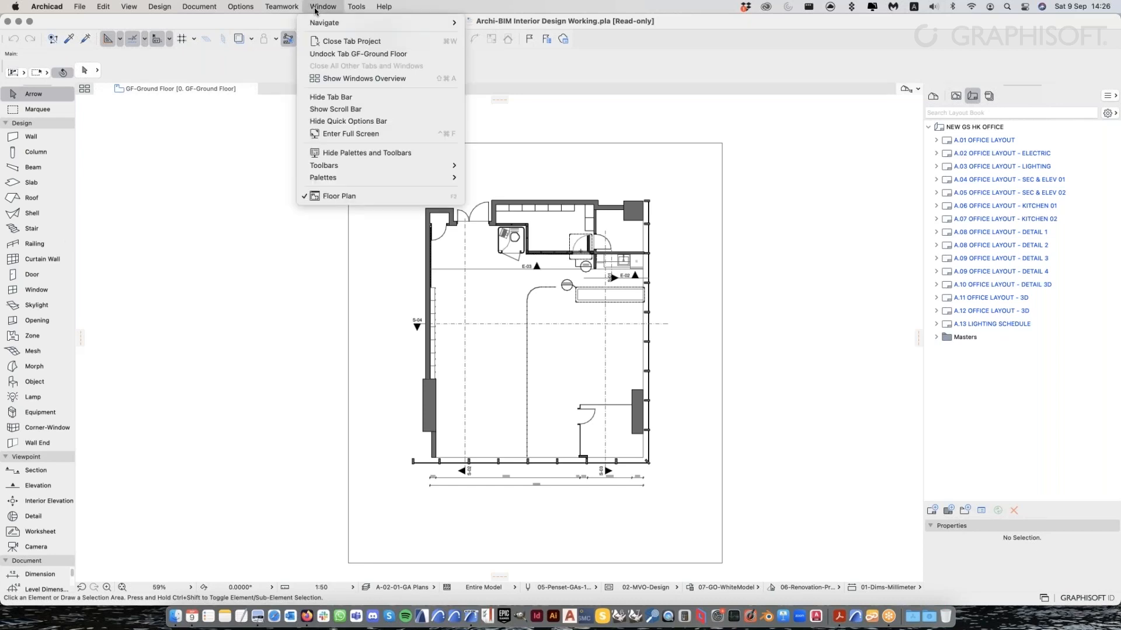
pyautogui.moveTo(240, 7)
pyautogui.moveTo(295, 188)
pyautogui.moveTo(385, 201)
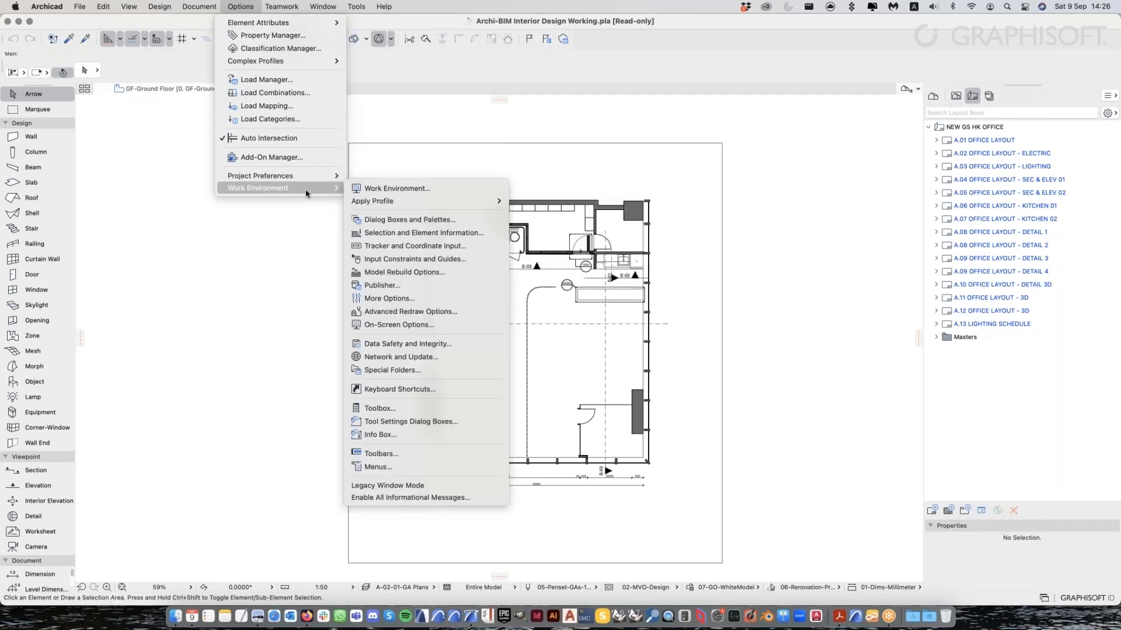
pyautogui.moveTo(443, 209)
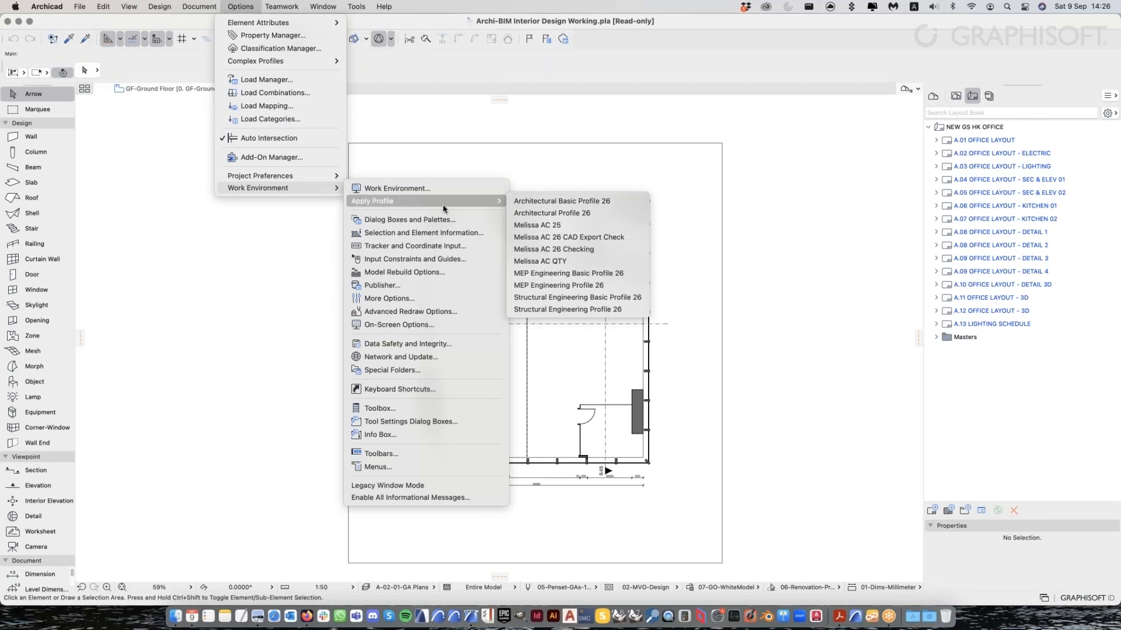
pyautogui.click(610, 218)
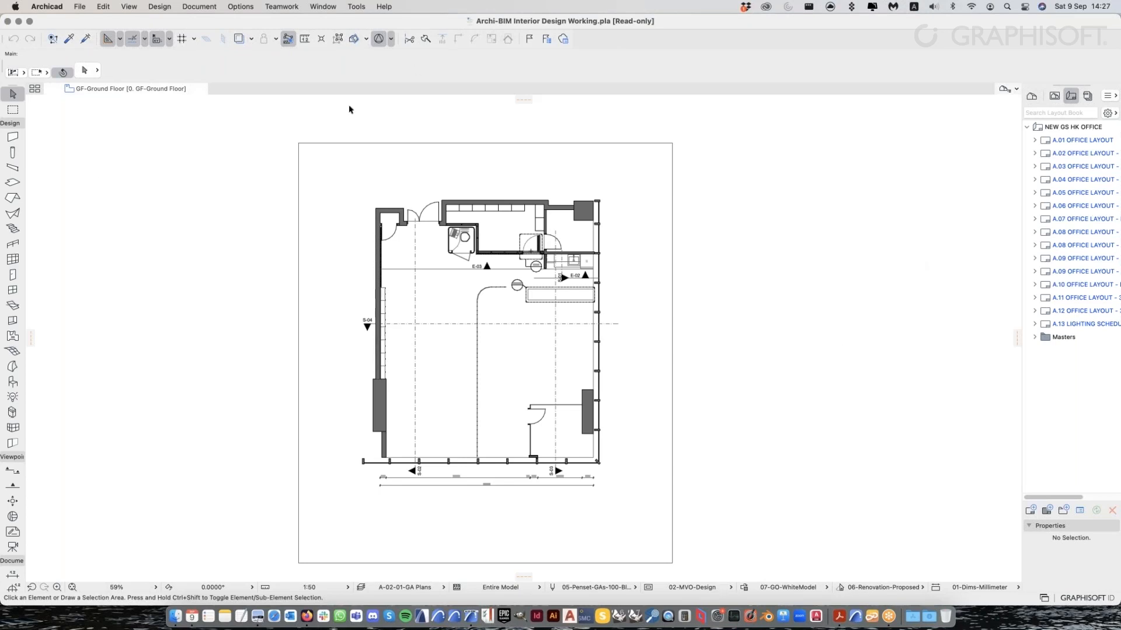
pyautogui.click(241, 7)
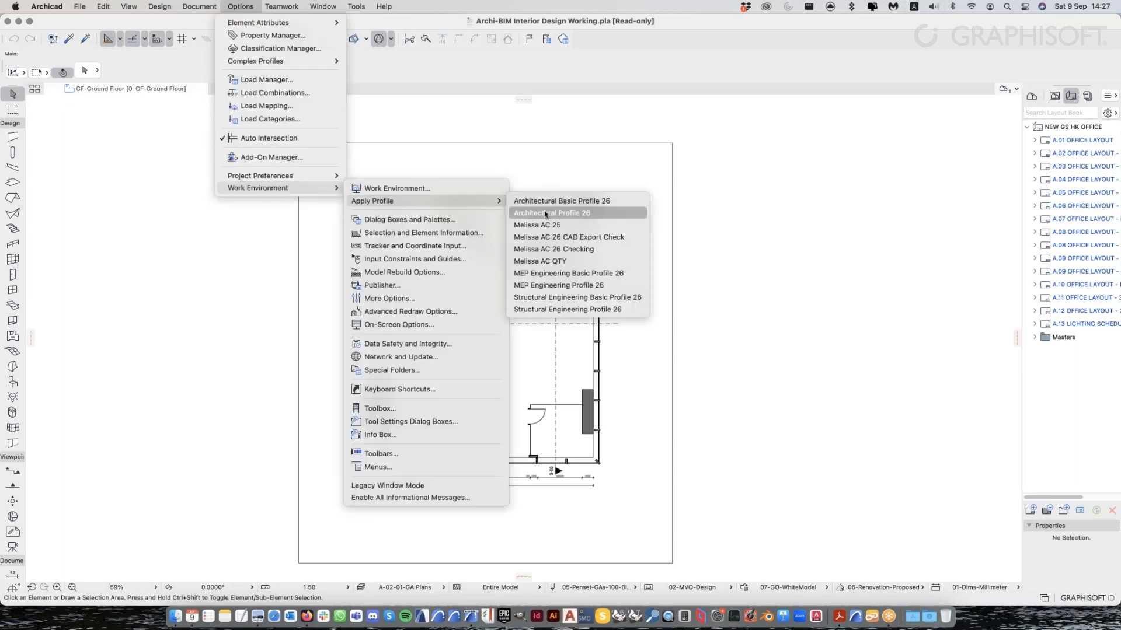
pyautogui.click(578, 214)
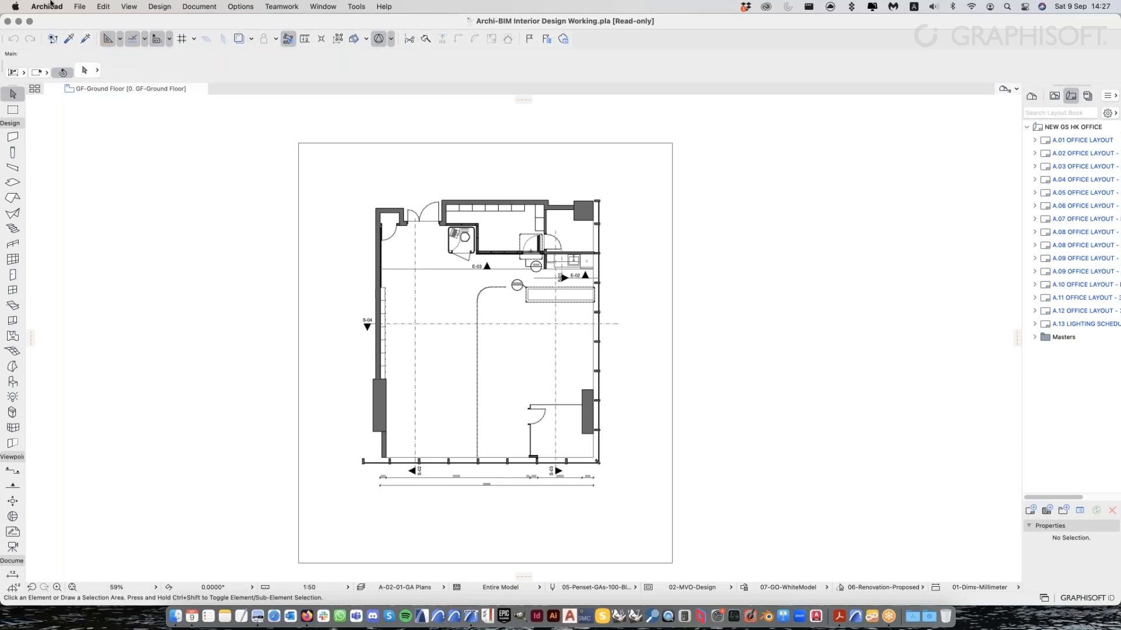
# Search the program's commands for "zone" and locate the Zone command among the architectural tools
pyautogui.click(71, 5)
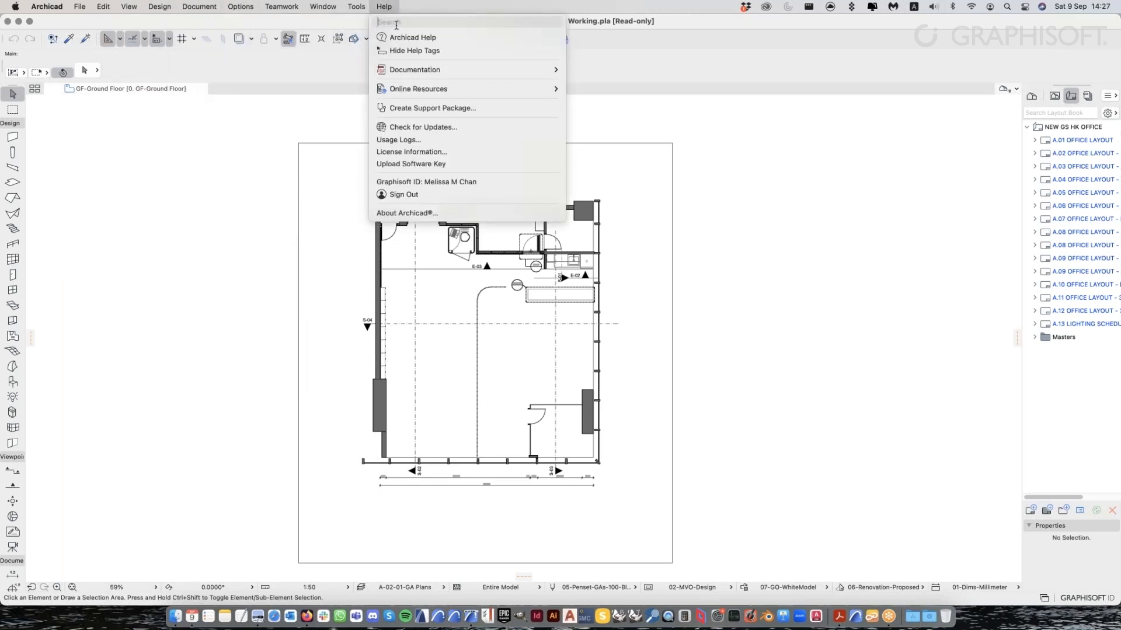
pyautogui.write('zone')
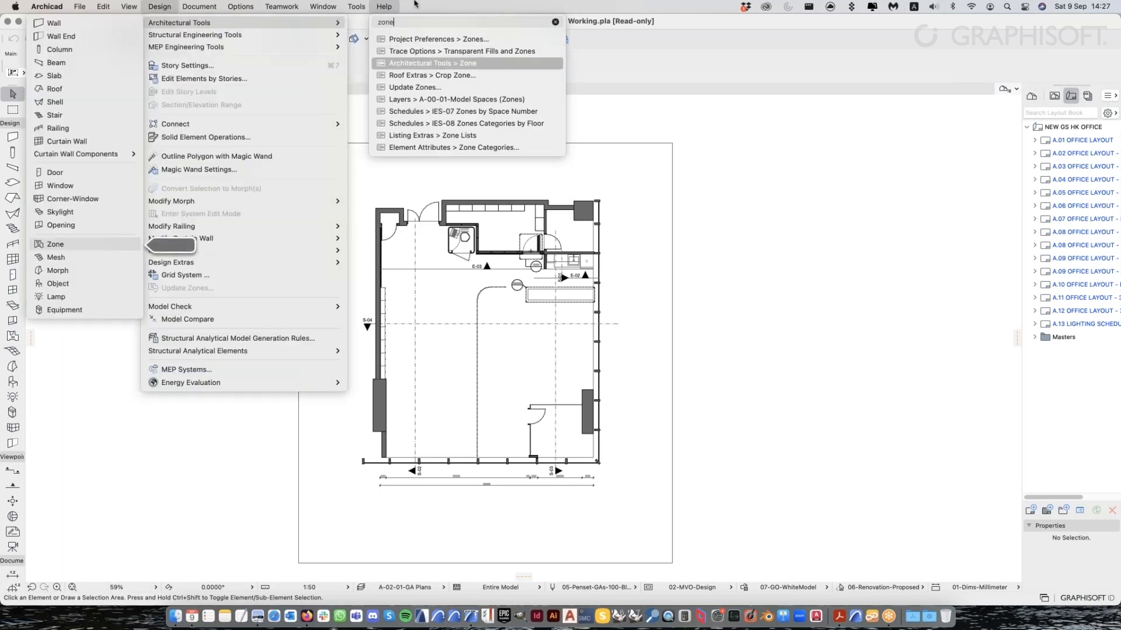
pyautogui.click(353, 22)
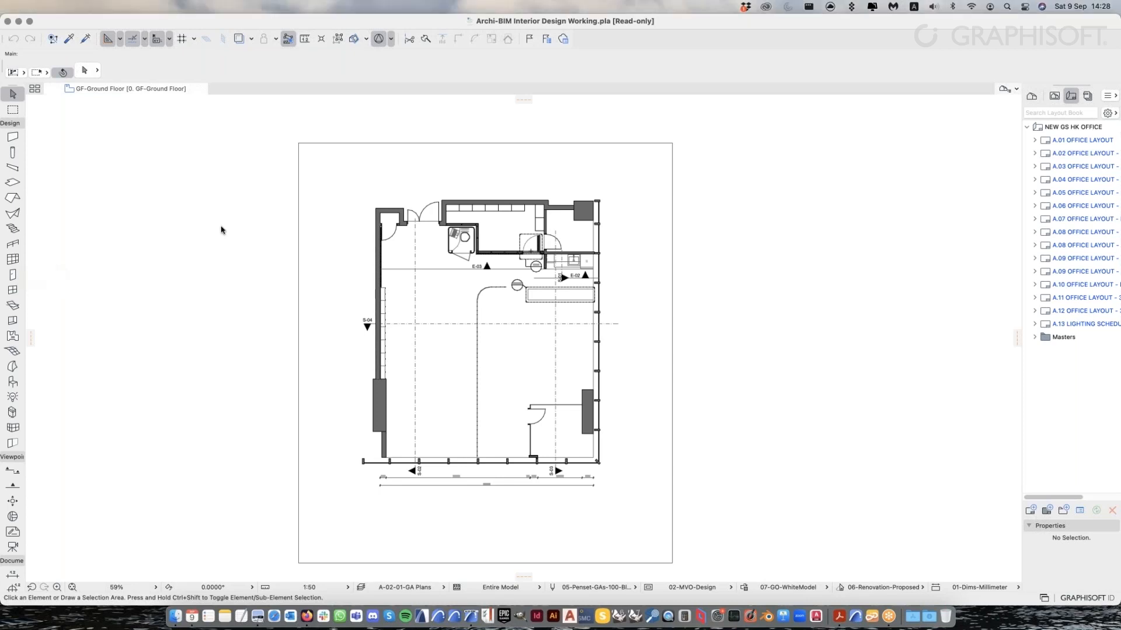
# Widen the Toolbox so the tool names show beside their icons
pyautogui.click(29, 145)
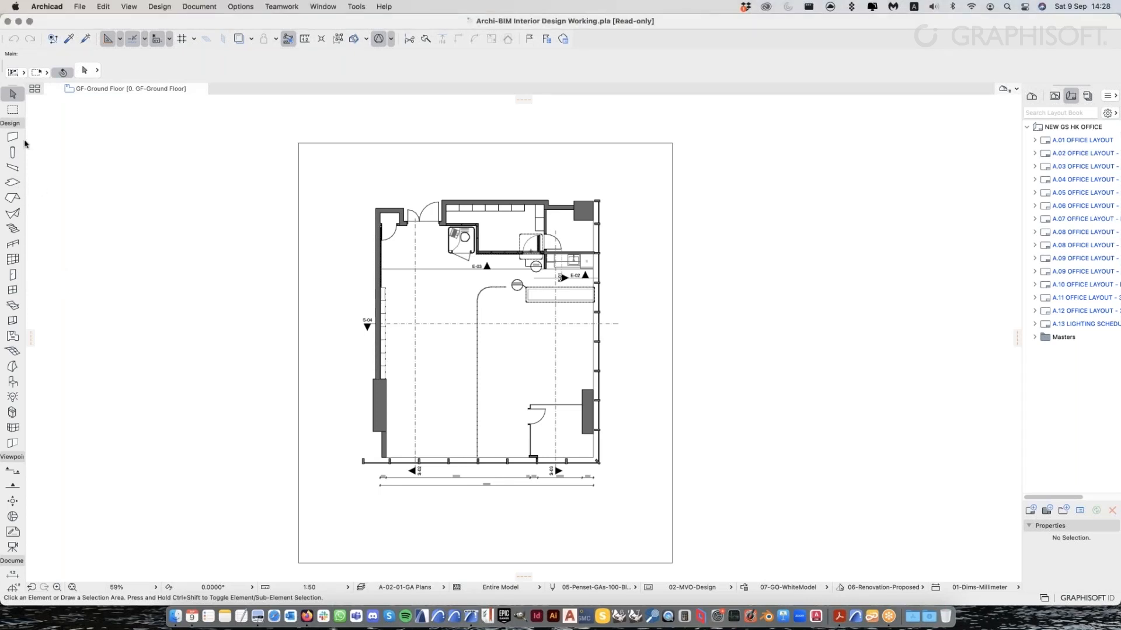
pyautogui.moveTo(26, 143); pyautogui.dragTo(87, 146)
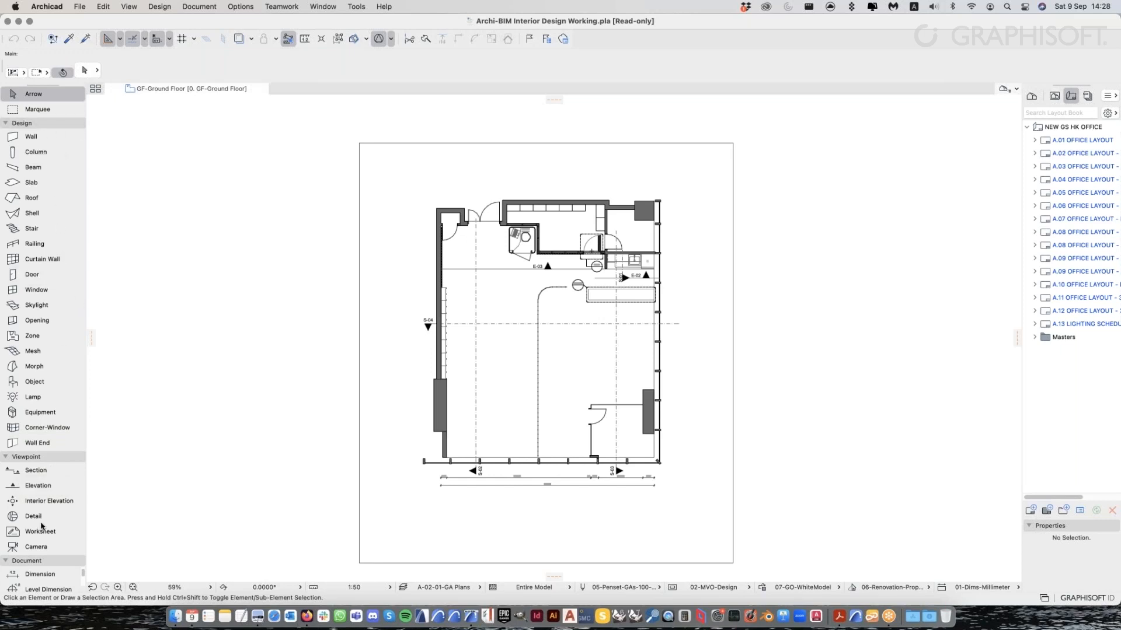
# Collapse and re-expand the Design tool group in the Toolbox
pyautogui.click(21, 125)
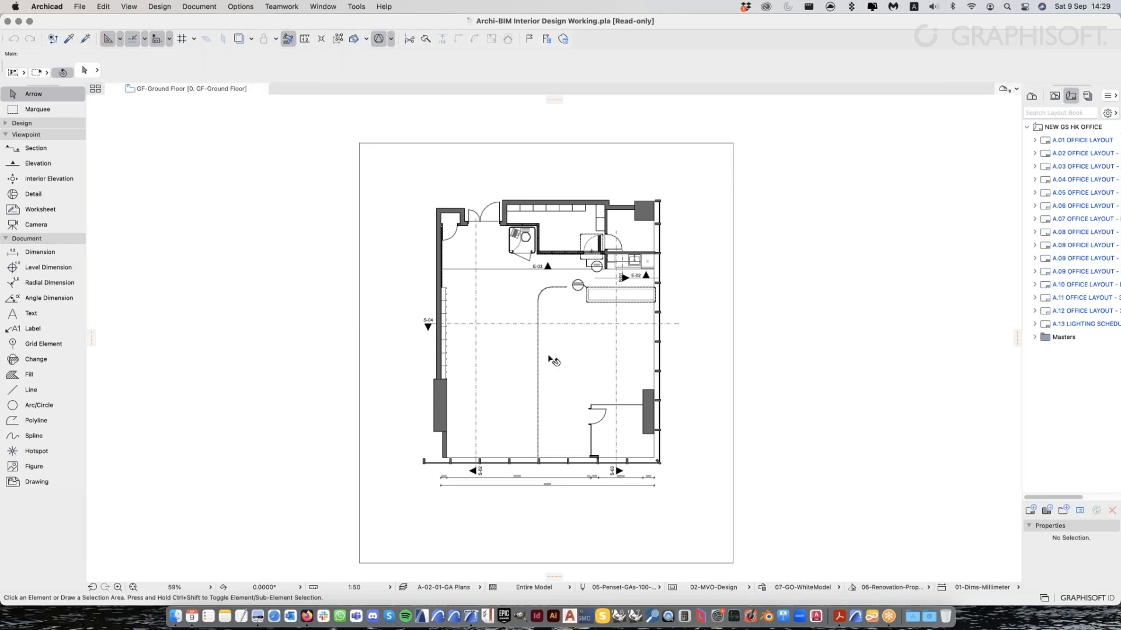
pyautogui.scroll(2, 551, 359)
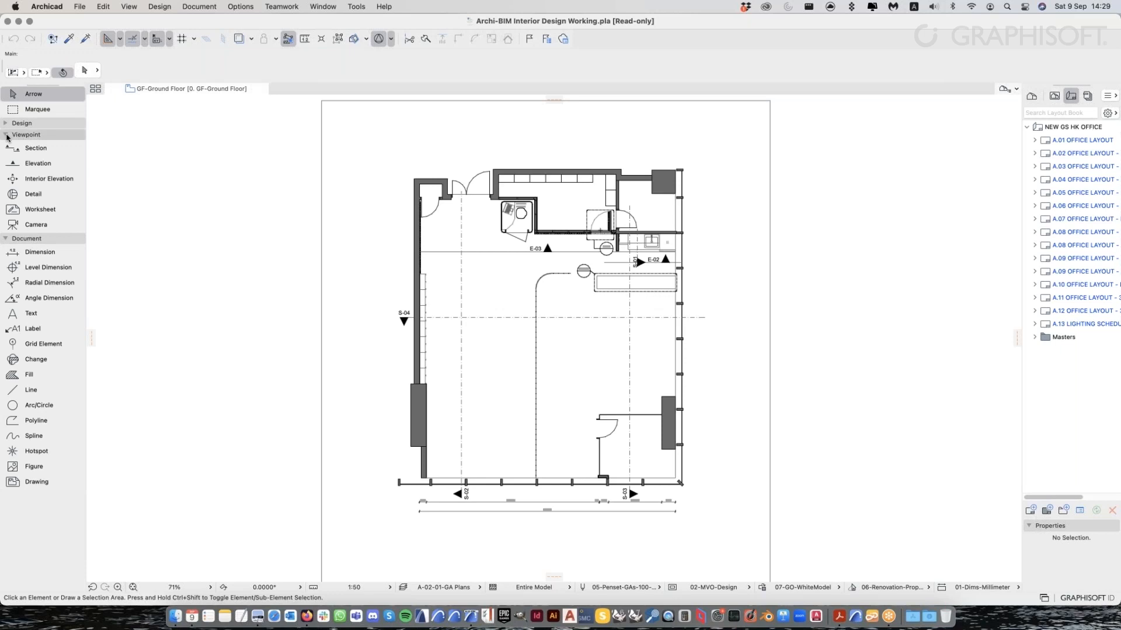
pyautogui.click(5, 124)
pyautogui.click(5, 124)
pyautogui.click(5, 124)
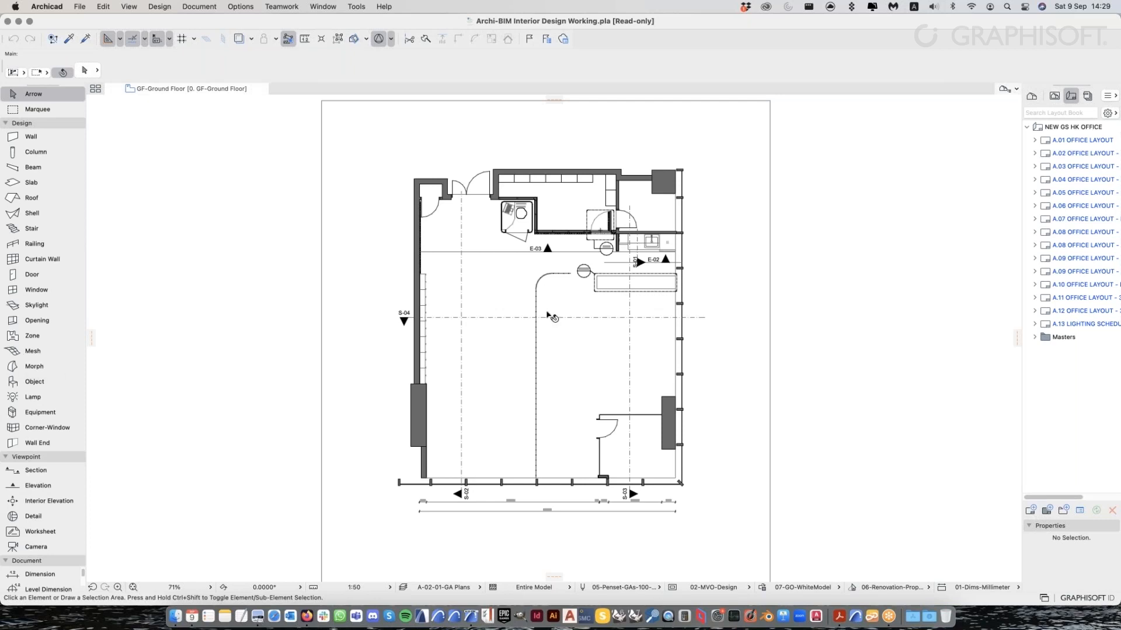
# Widen the Navigator to show full item names and switch it to the Project Map
pyautogui.scroll(-5, 573, 322)
pyautogui.scroll(3, 618, 344)
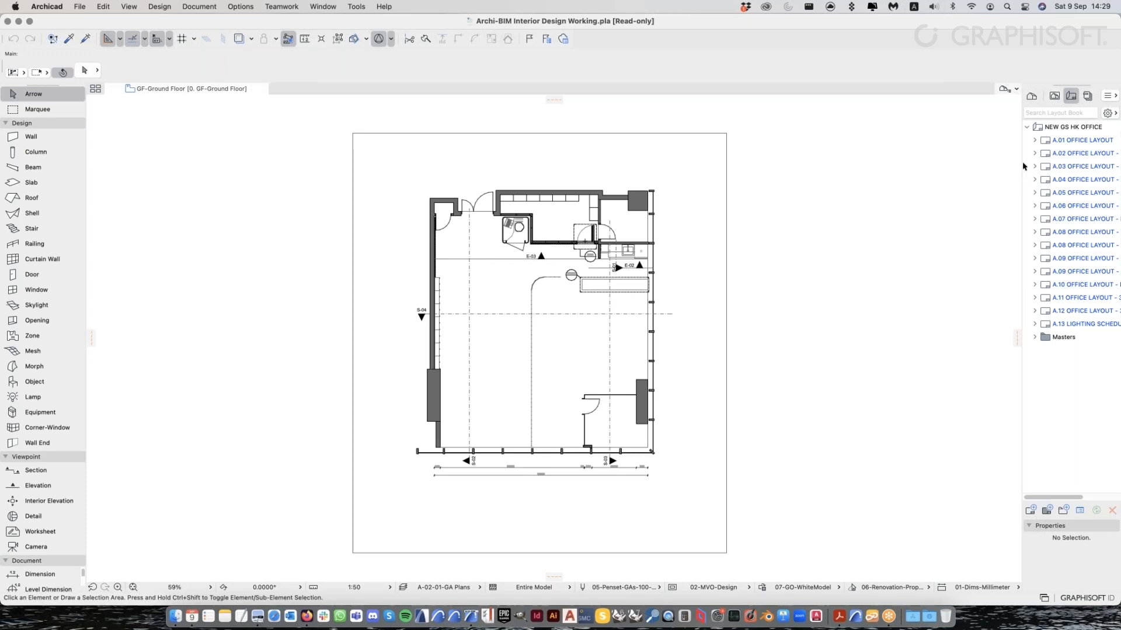
pyautogui.moveTo(1022, 167); pyautogui.dragTo(948, 168)
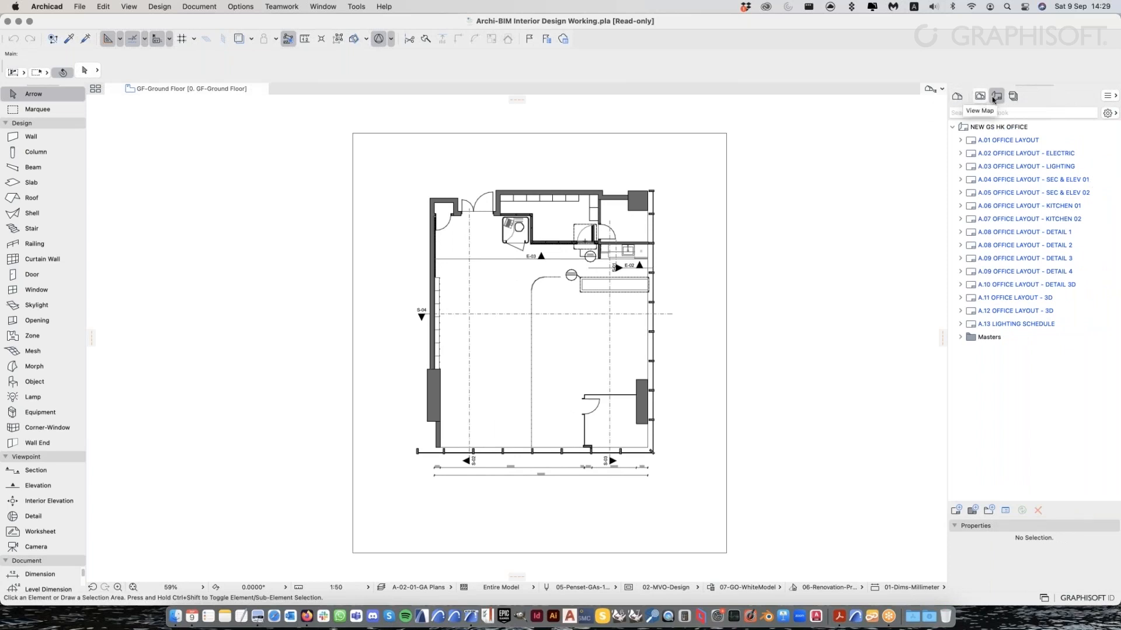
pyautogui.click(956, 97)
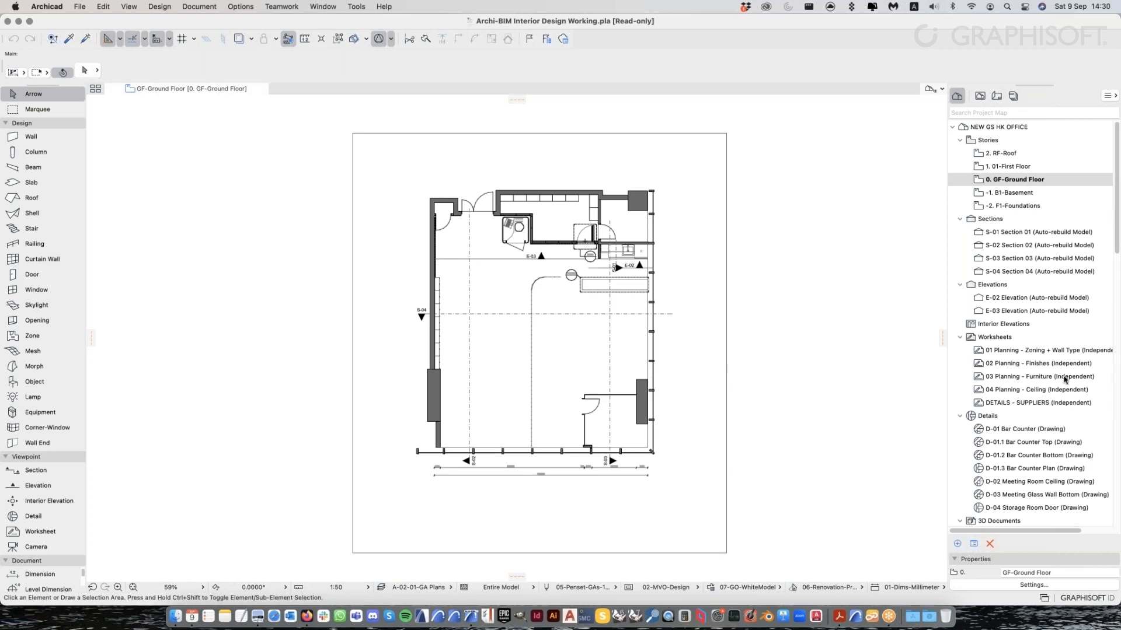
# Examine the Project Map's stories, sections and elevations alongside the ground floor plan, including GF-Ground Floor, E-02 and E-03
pyautogui.scroll(-2, 707, 359)
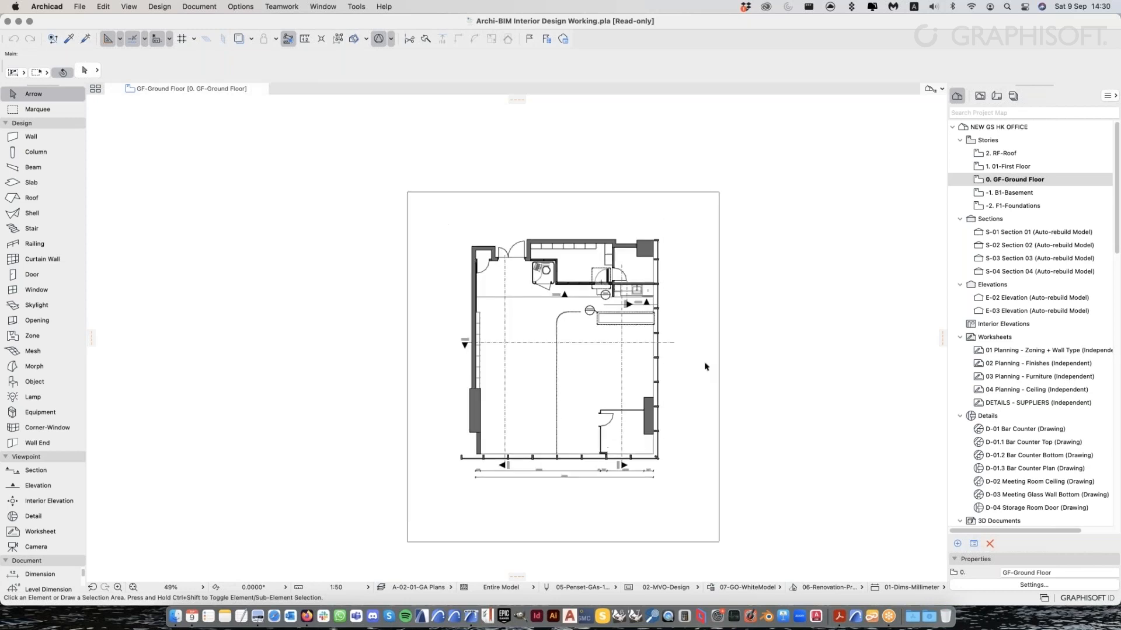
pyautogui.scroll(2, 692, 375)
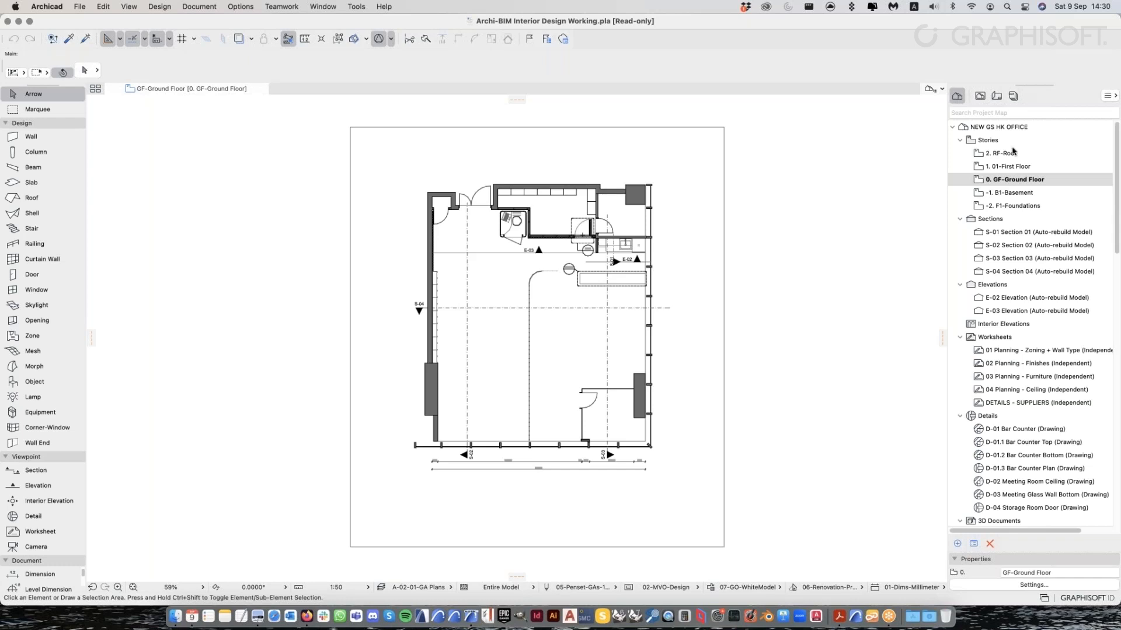
pyautogui.click(1031, 181)
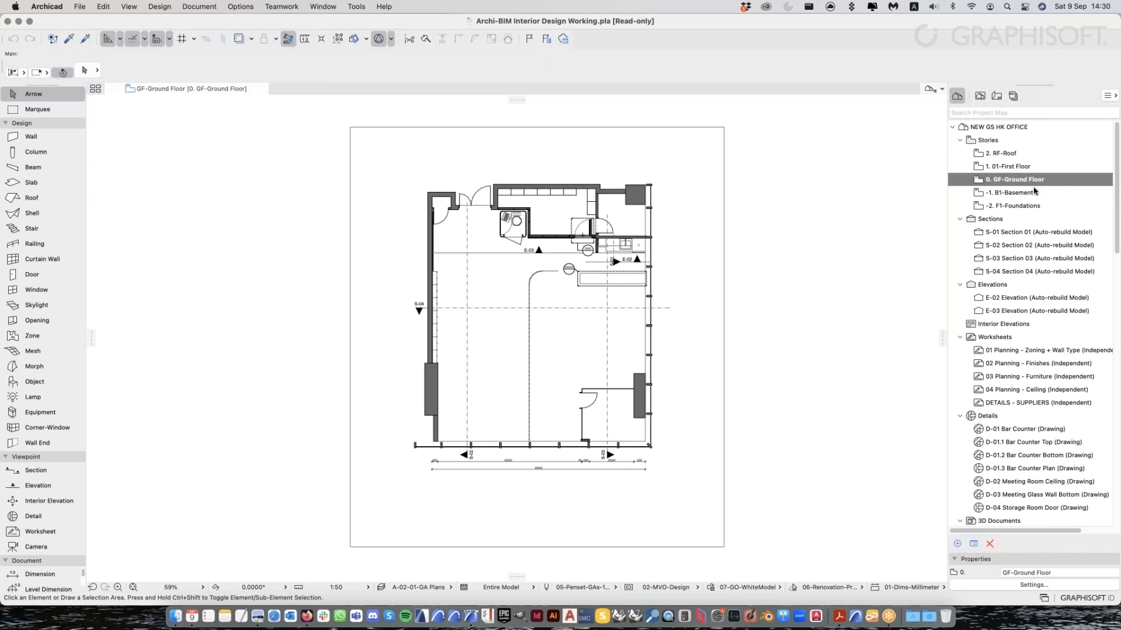
pyautogui.click(996, 142)
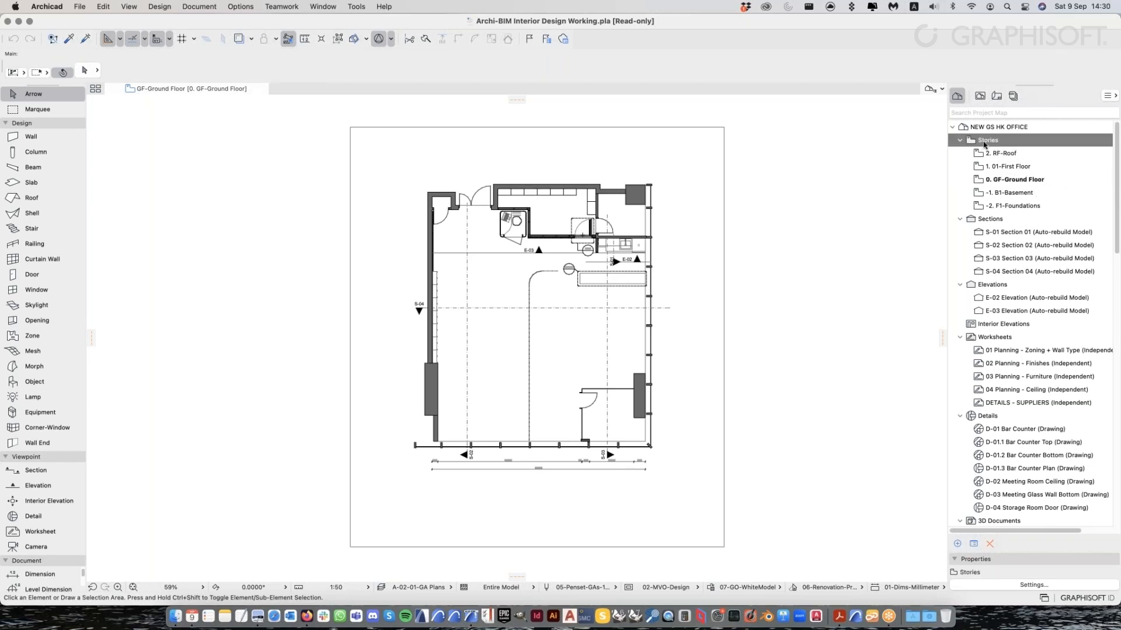
pyautogui.click(1009, 181)
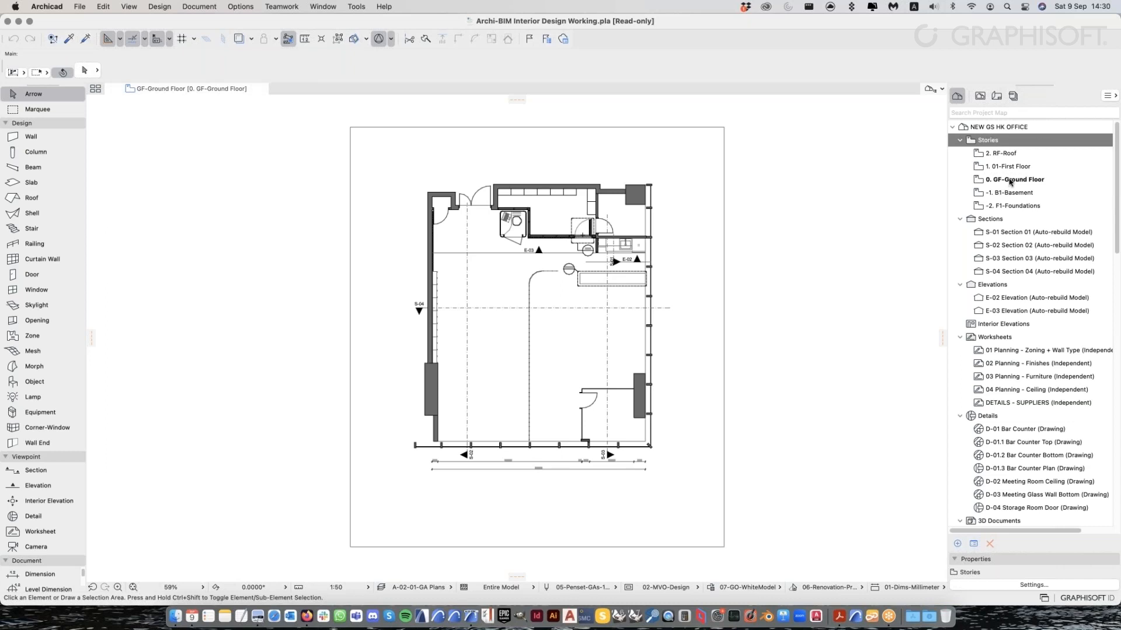
pyautogui.click(1032, 221)
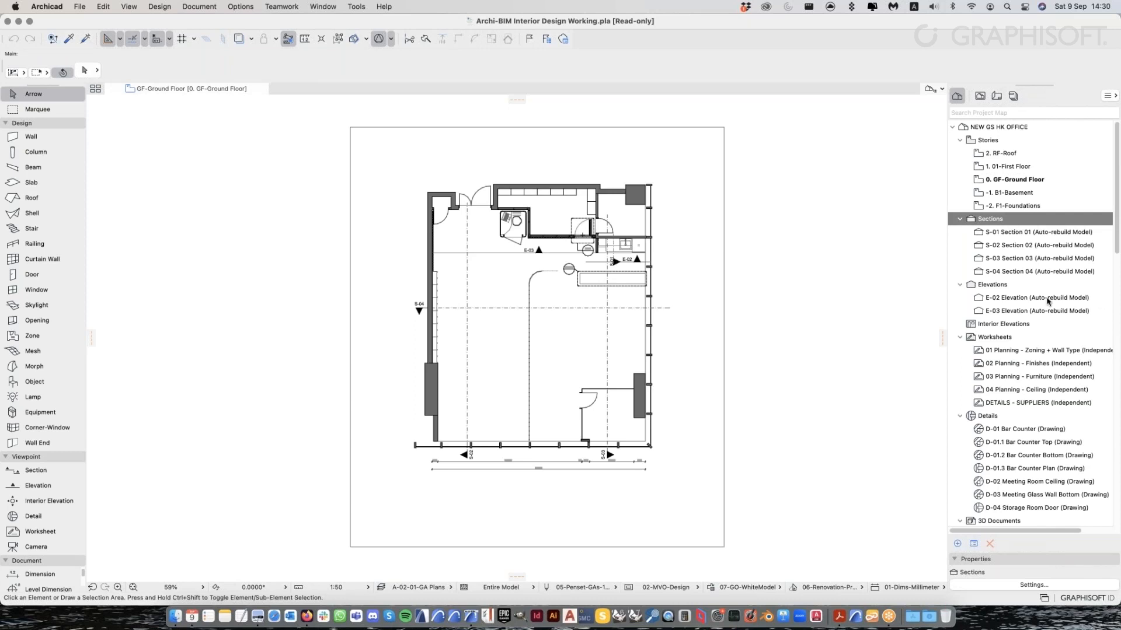
pyautogui.click(1020, 300)
pyautogui.click(1022, 312)
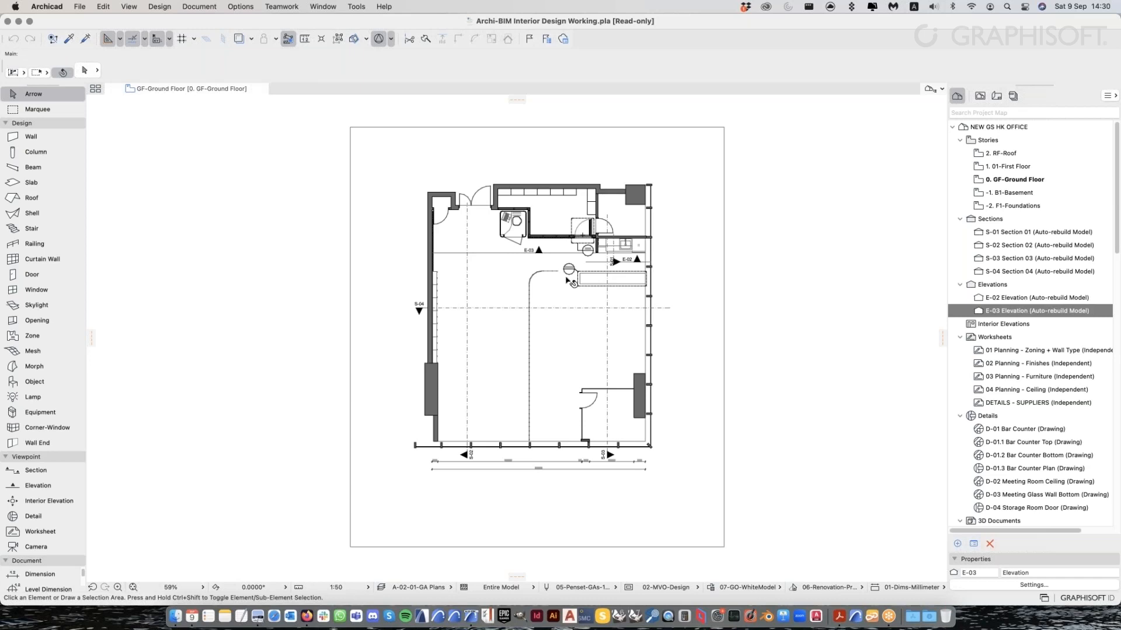
# Open section S-01 Section 01 from the Project Map and look over the cabinet section drawing
pyautogui.scroll(5, 565, 283)
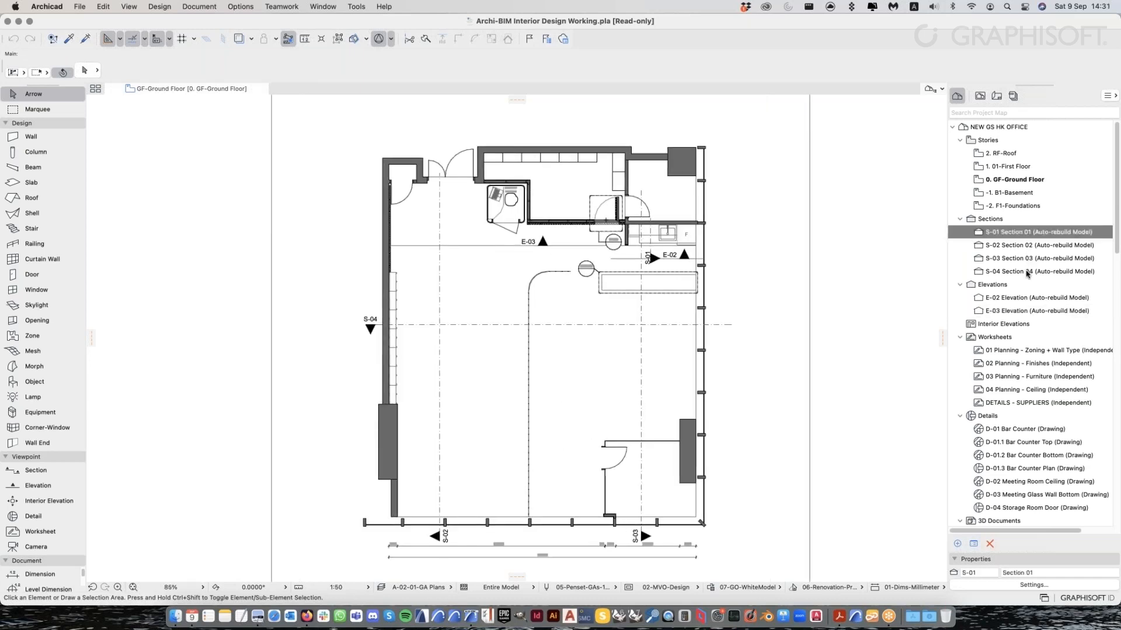
pyautogui.click(1027, 298)
pyautogui.click(1029, 312)
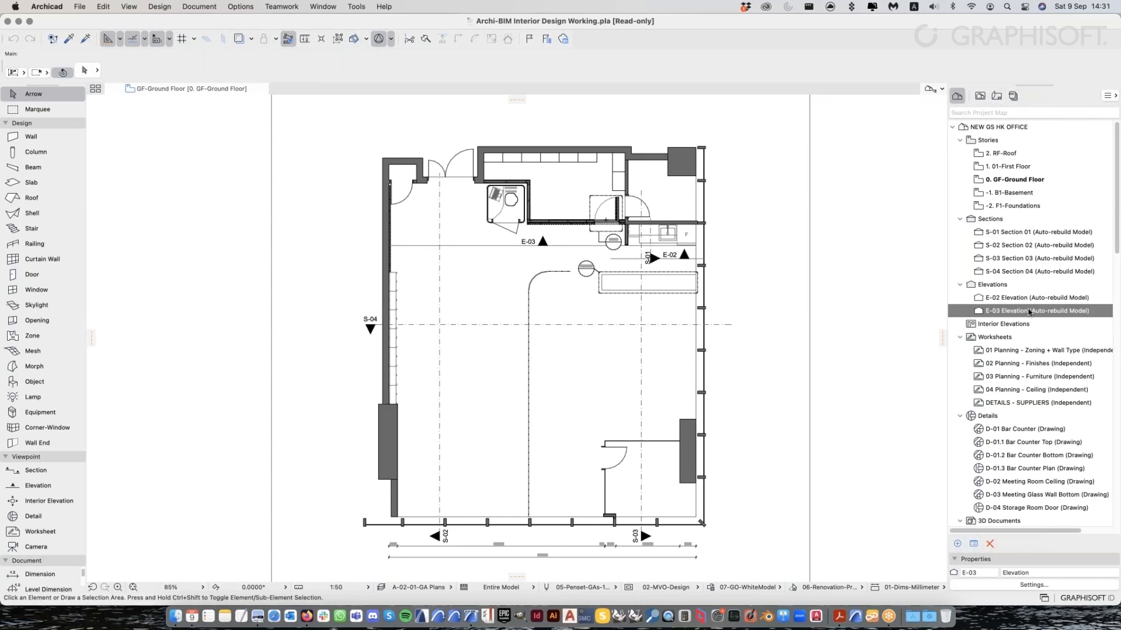
pyautogui.click(1033, 232)
pyautogui.doubleClick(1032, 232)
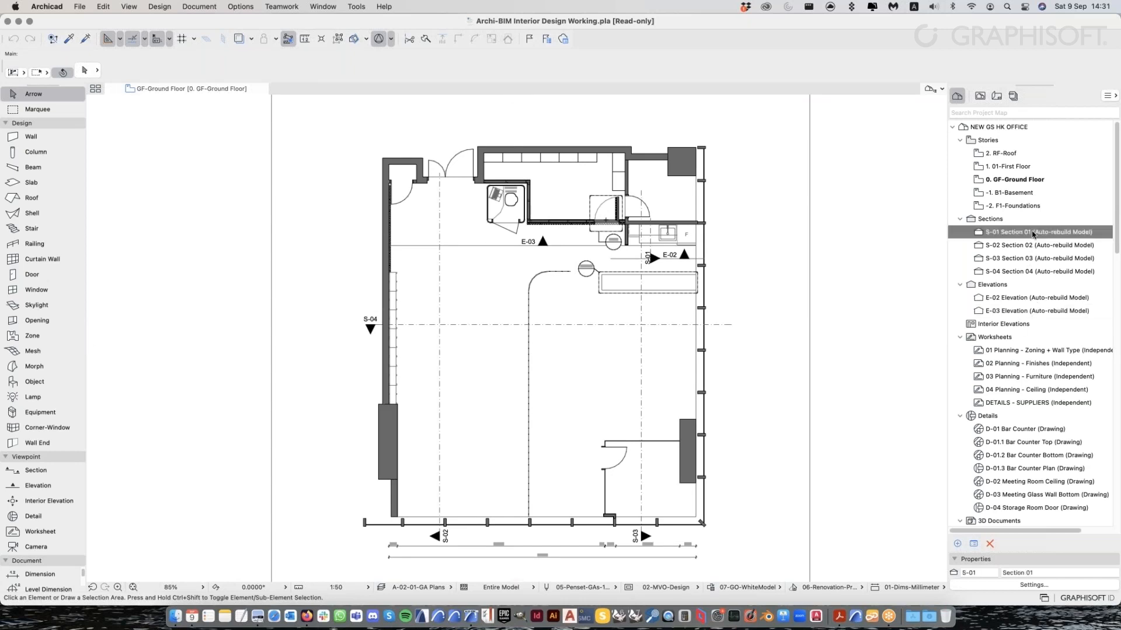
pyautogui.moveTo(762, 443); pyautogui.dragTo(666, 394, button='middle')
pyautogui.scroll(2, 665, 339)
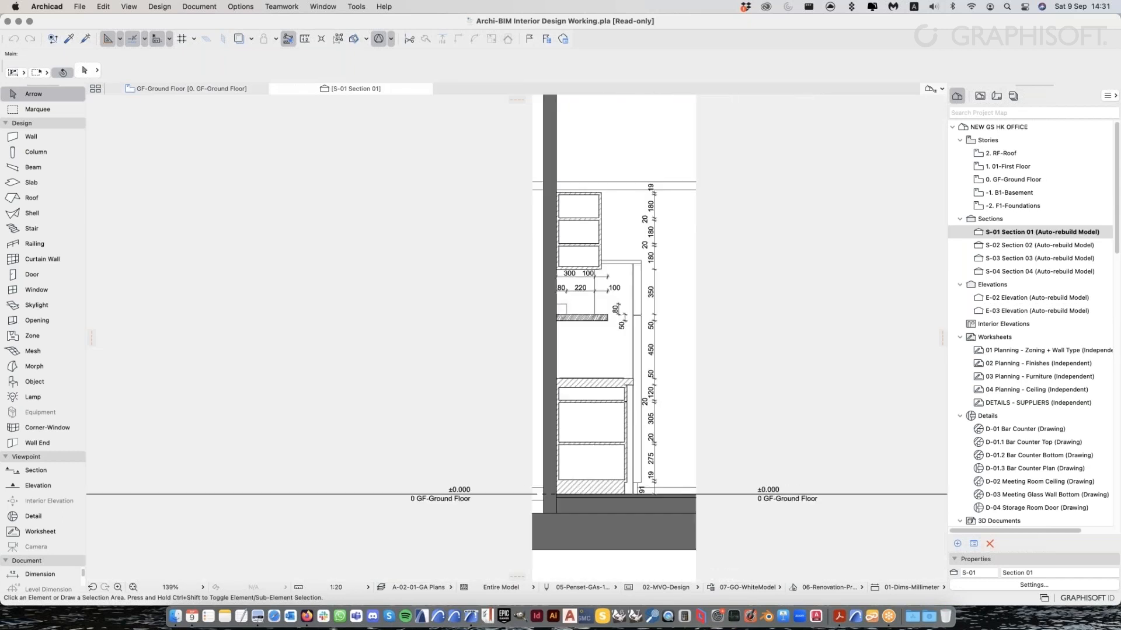
# Return to the ground floor plan, go through the Worksheets and open 01 Planning - Zoning + Wall Type
pyautogui.click(220, 90)
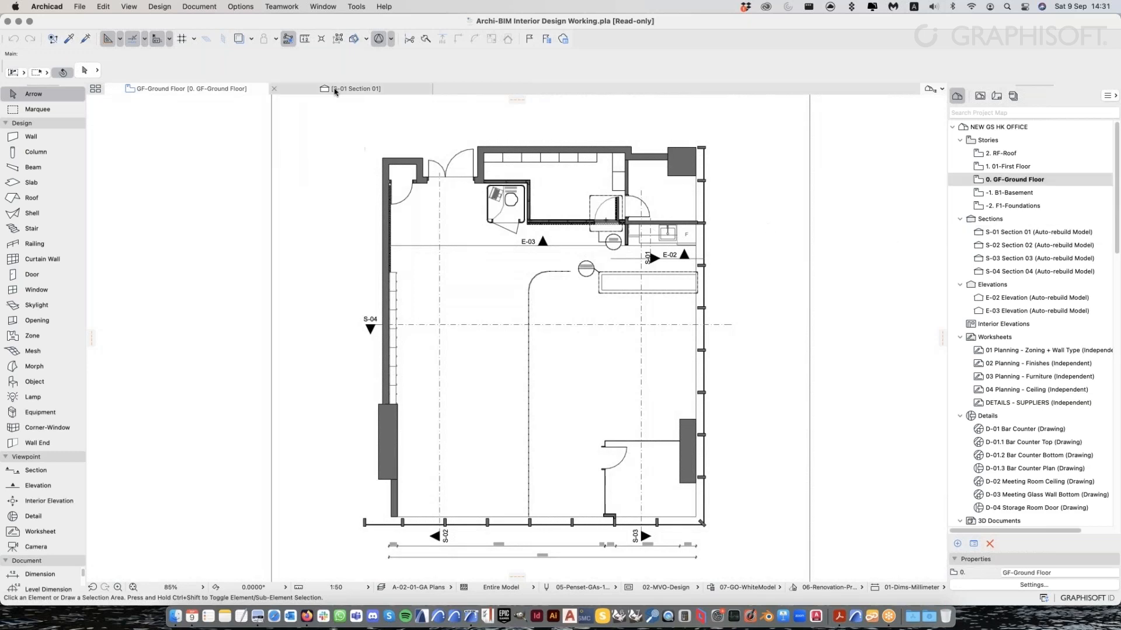
pyautogui.click(1056, 364)
pyautogui.scroll(-3, 1042, 304)
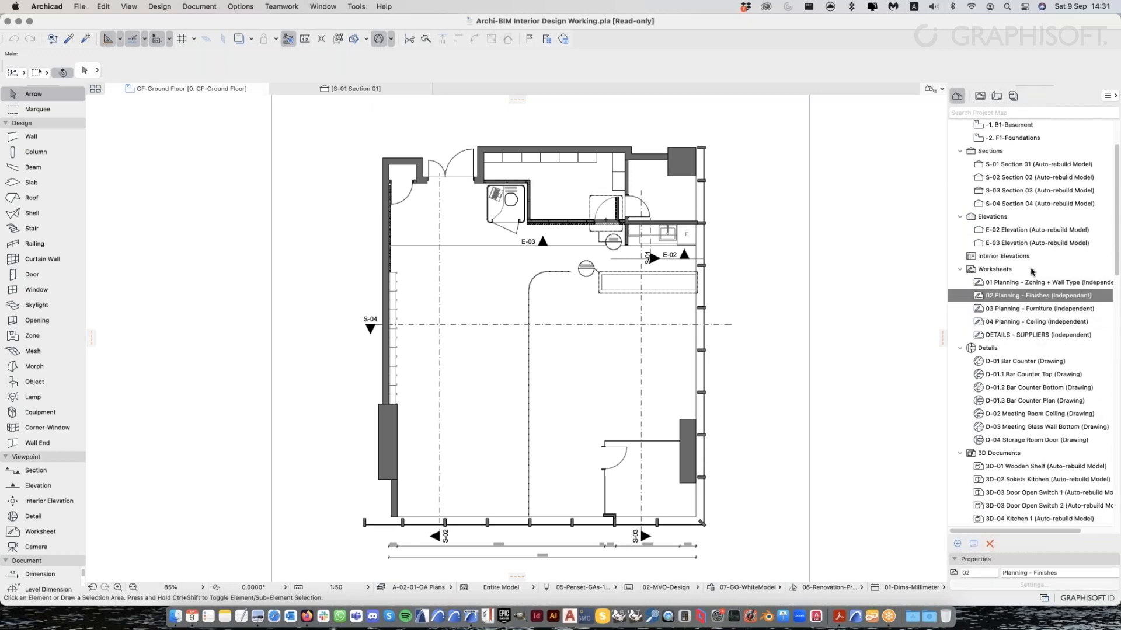
pyautogui.click(1032, 271)
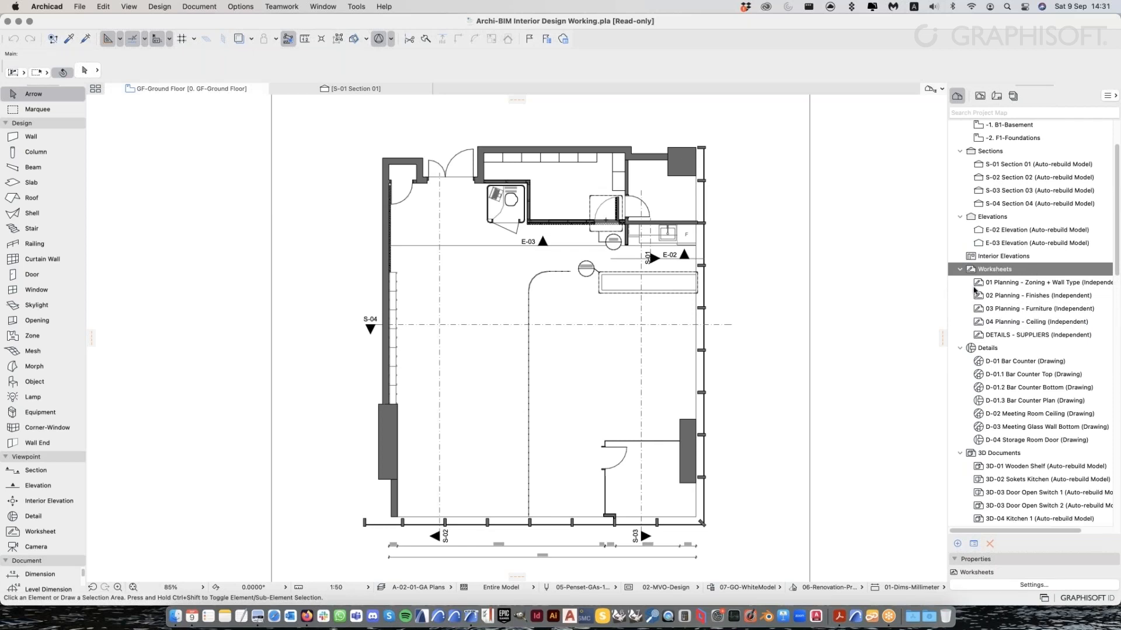
pyautogui.scroll(-3, 711, 318)
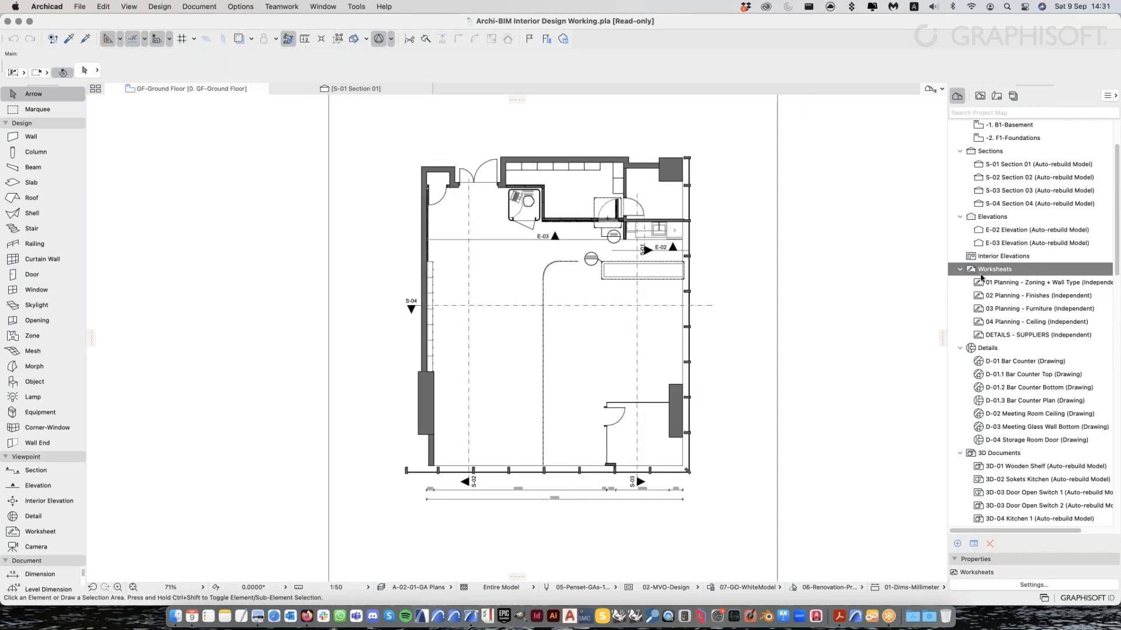
pyautogui.click(1031, 284)
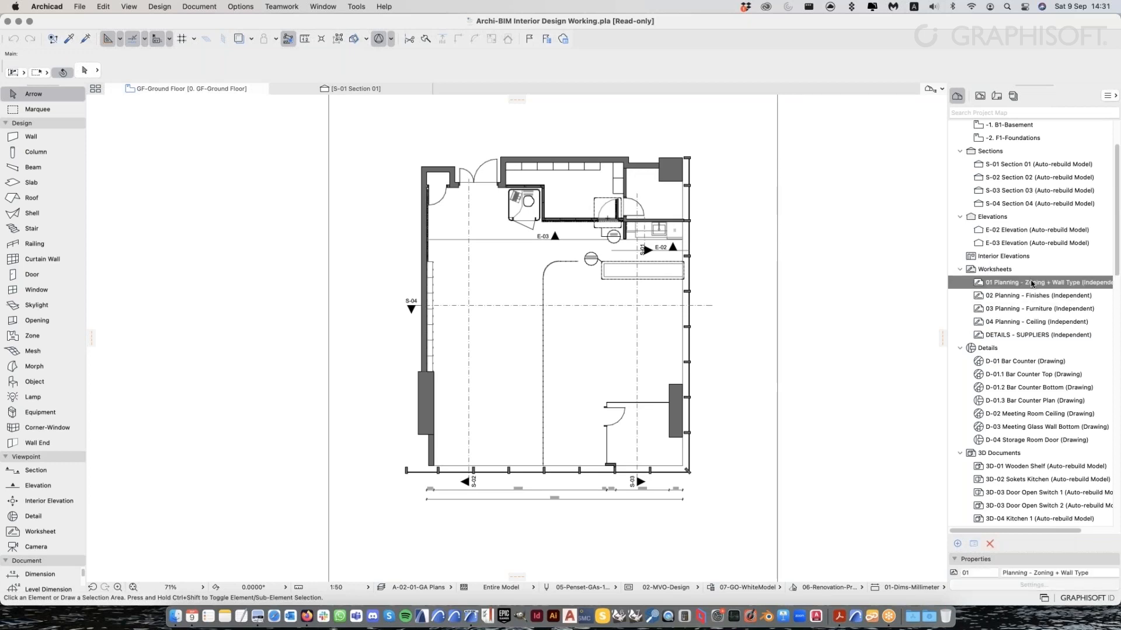
pyautogui.doubleClick(1032, 284)
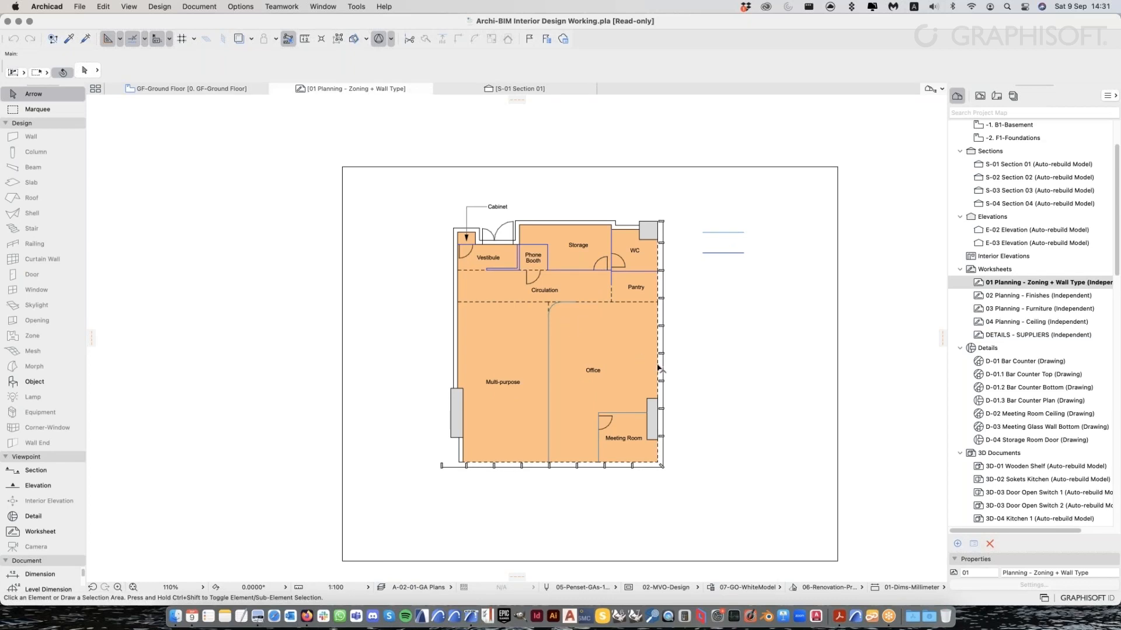
# Examine the zoning worksheet's coloured room areas, including the Office, Multi-purpose, Circulation and Meeting Room zones
pyautogui.moveTo(600, 336); pyautogui.dragTo(606, 334, button='middle')
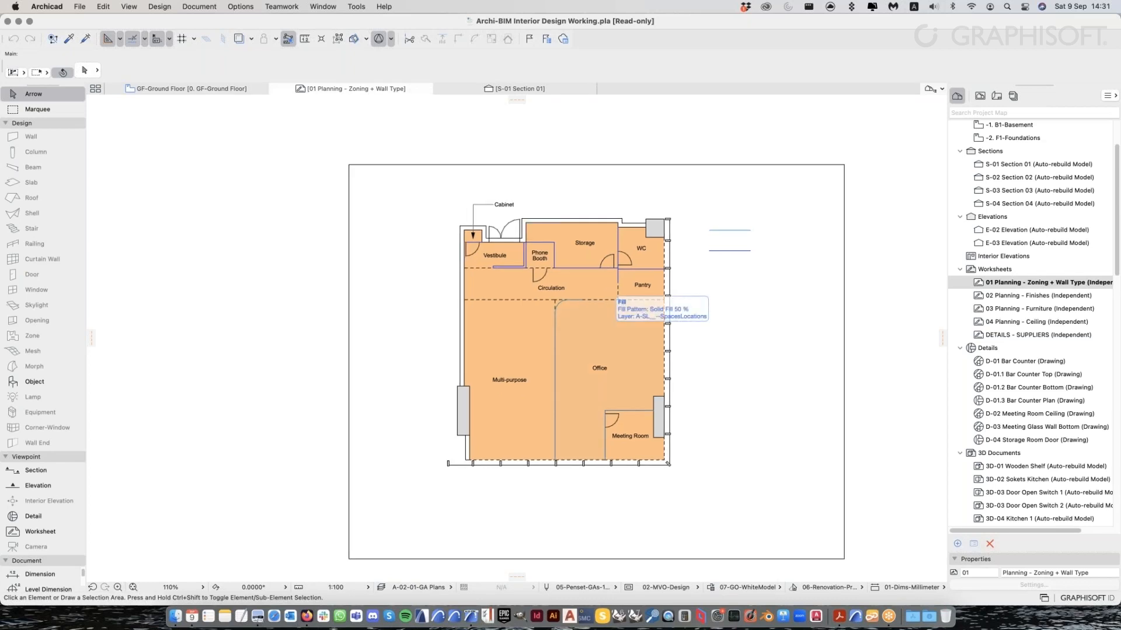
pyautogui.scroll(2, 562, 325)
pyautogui.moveTo(578, 324); pyautogui.dragTo(589, 327, button='middle')
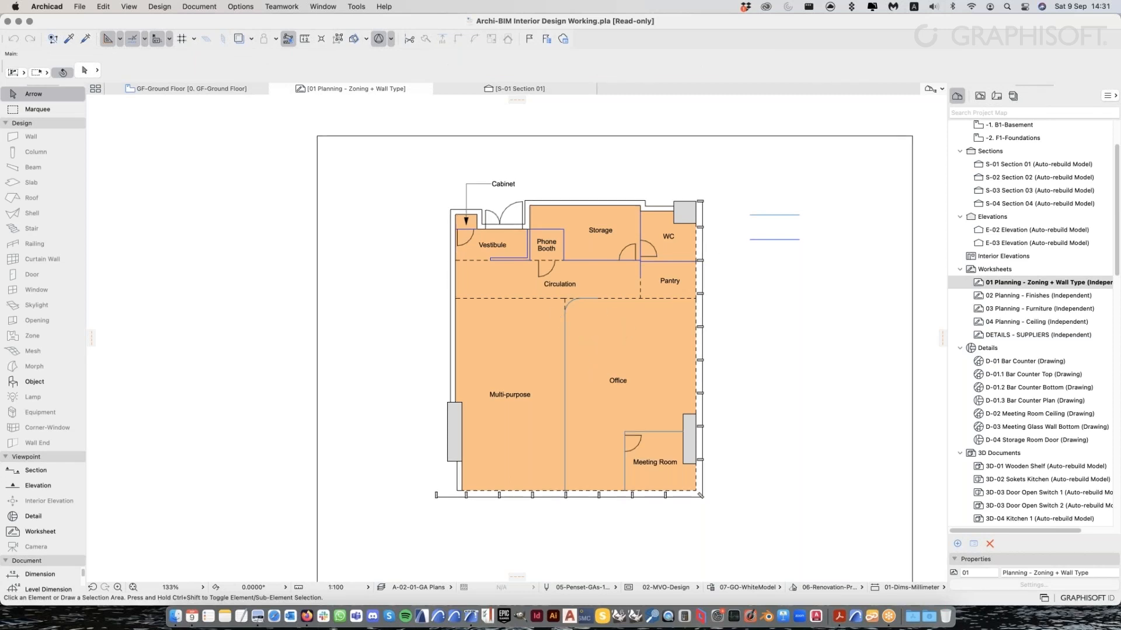
pyautogui.scroll(2, 660, 357)
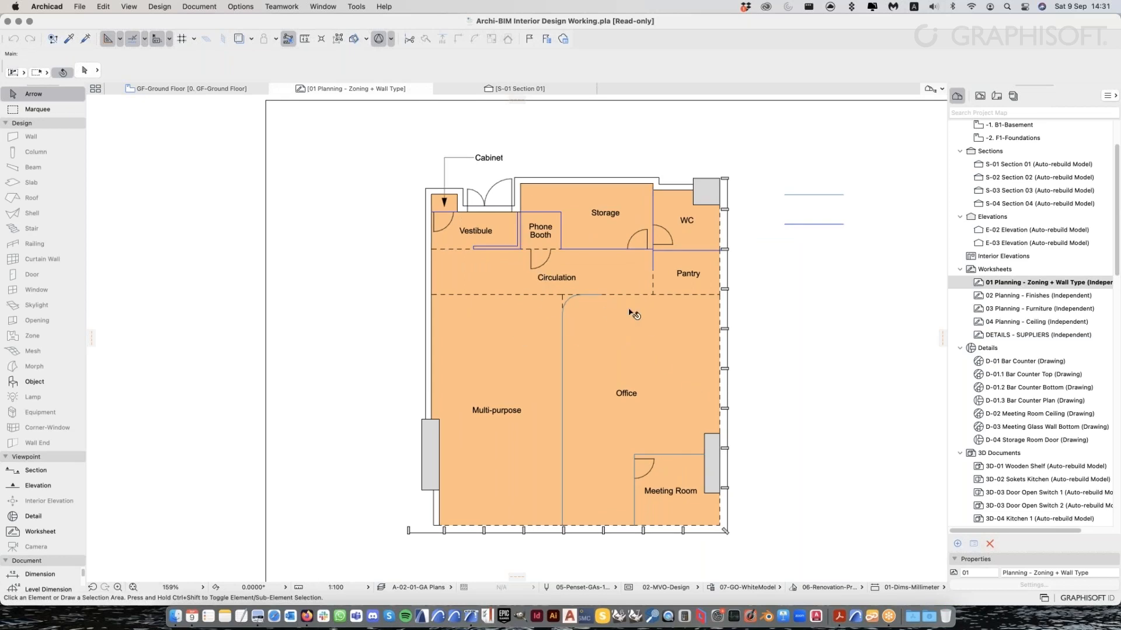
pyautogui.scroll(-2, 632, 315)
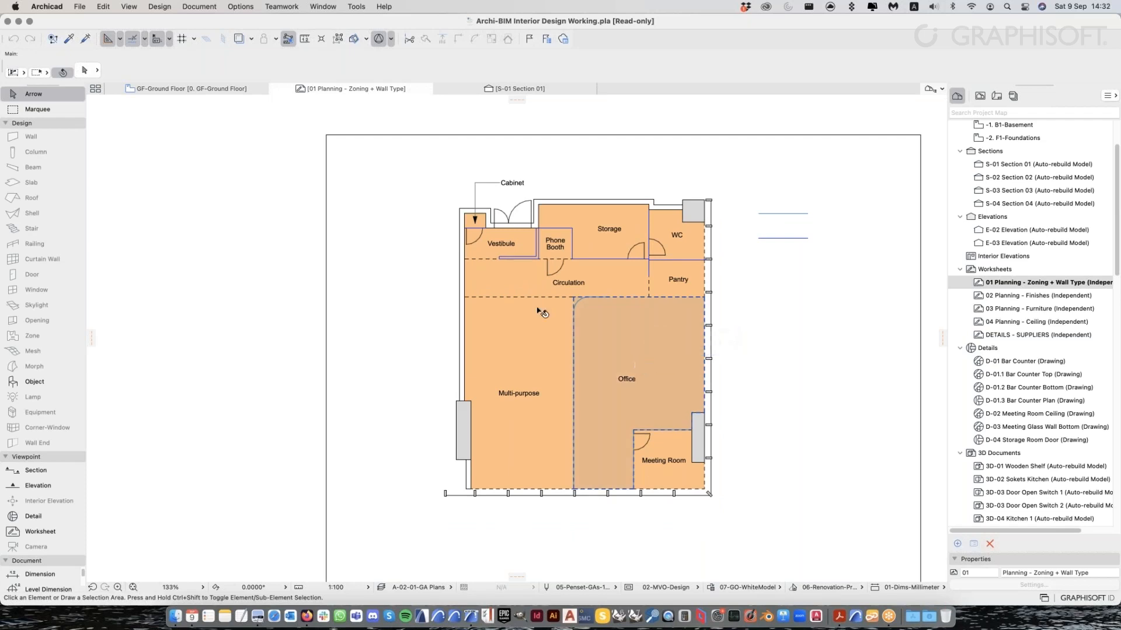
pyautogui.scroll(2, 614, 315)
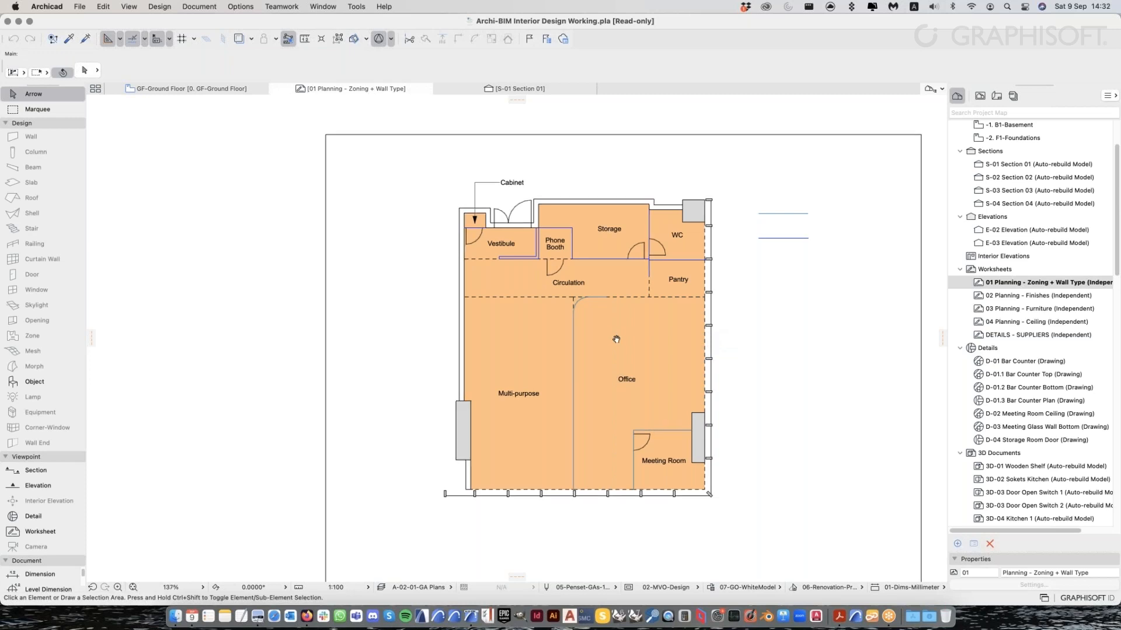
pyautogui.scroll(-2, 617, 336)
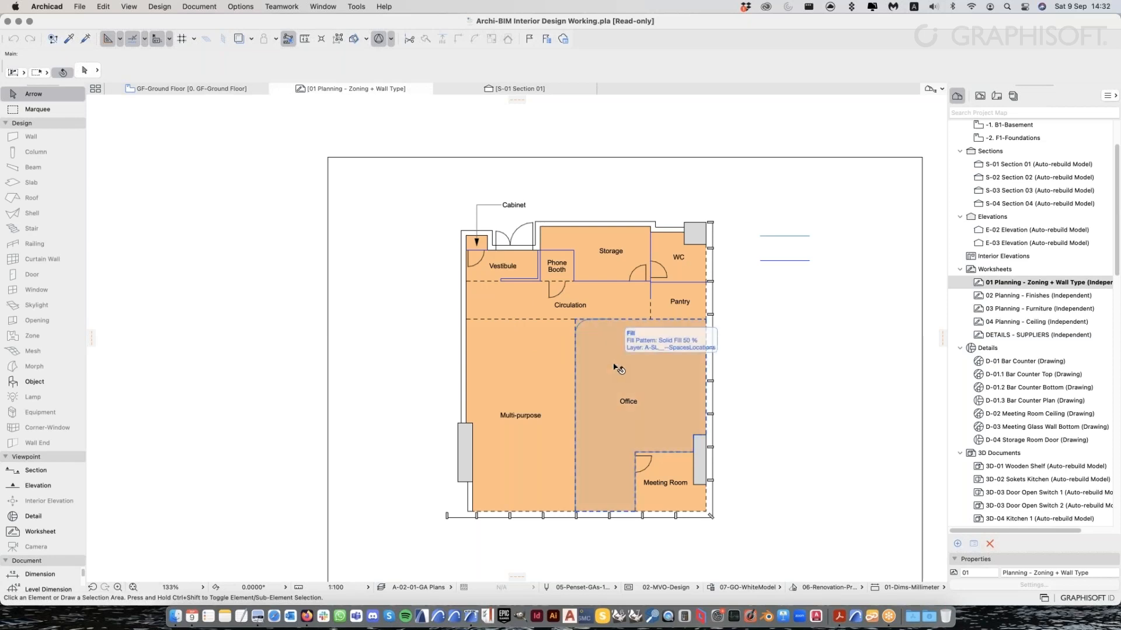
pyautogui.scroll(-2, 619, 365)
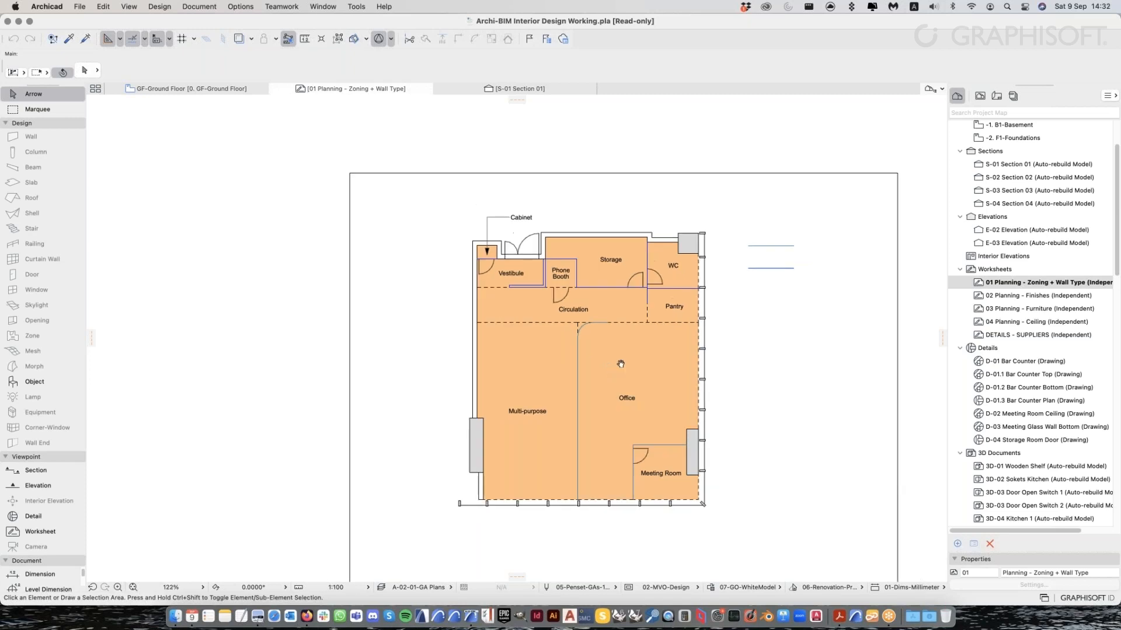
pyautogui.scroll(-2, 707, 365)
pyautogui.moveTo(669, 341)
pyautogui.mouseDown(button='middle')
pyautogui.moveTo(682, 312)
pyautogui.moveTo(680, 339)
pyautogui.mouseUp(button='middle')
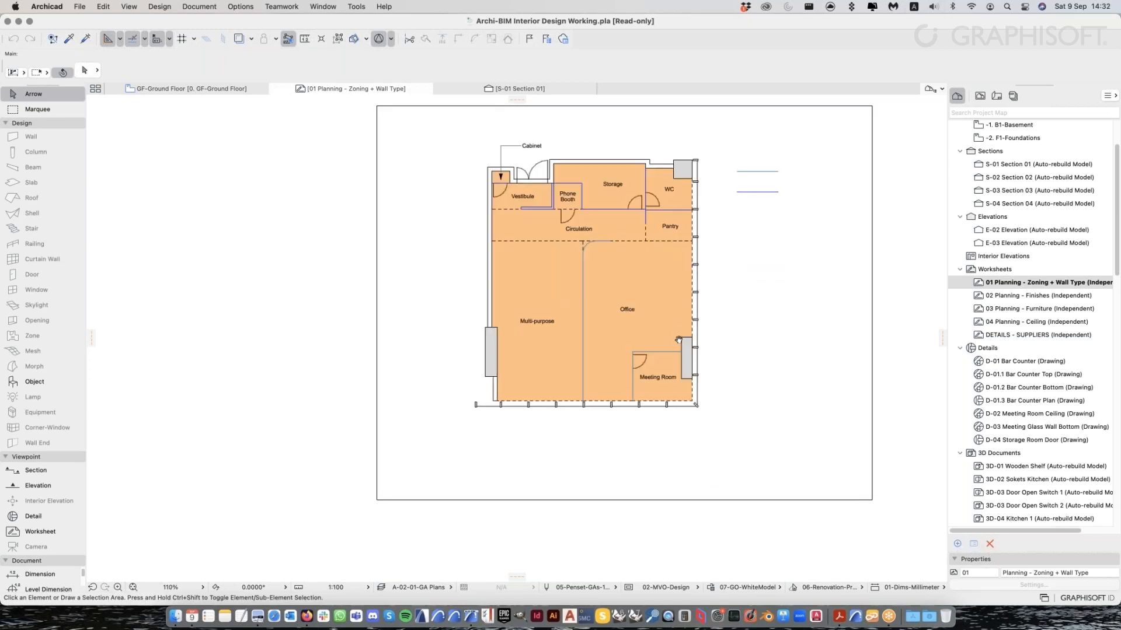
# Open the detail drawing D-01 Bar Counter and inspect the construction and annotations of the counter top
pyautogui.scroll(-5, 1026, 367)
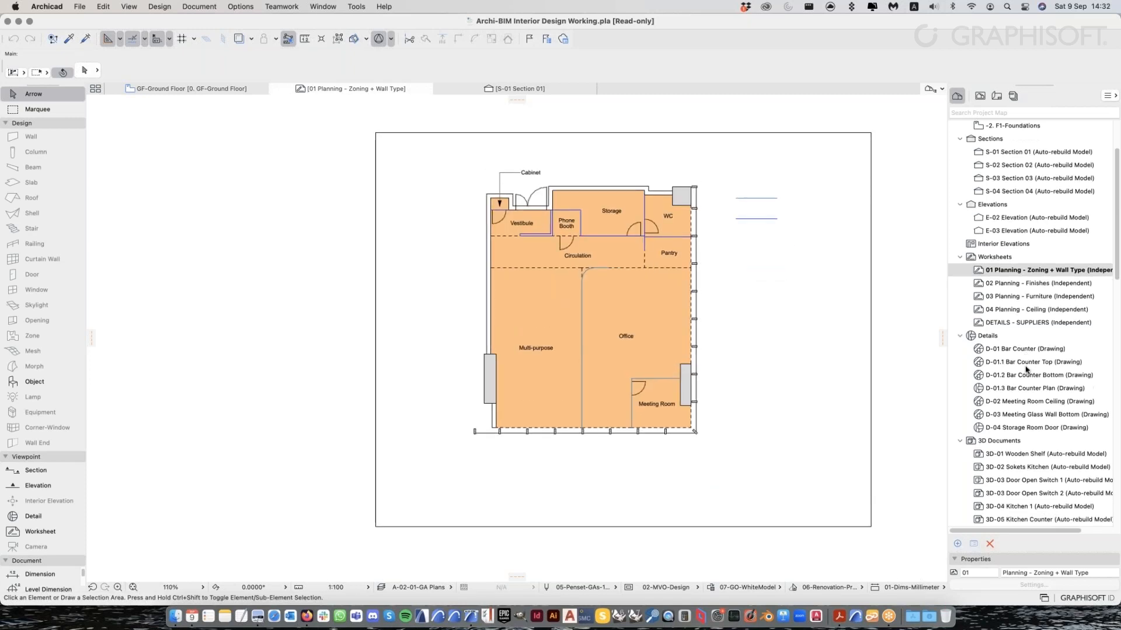
pyautogui.click(1005, 214)
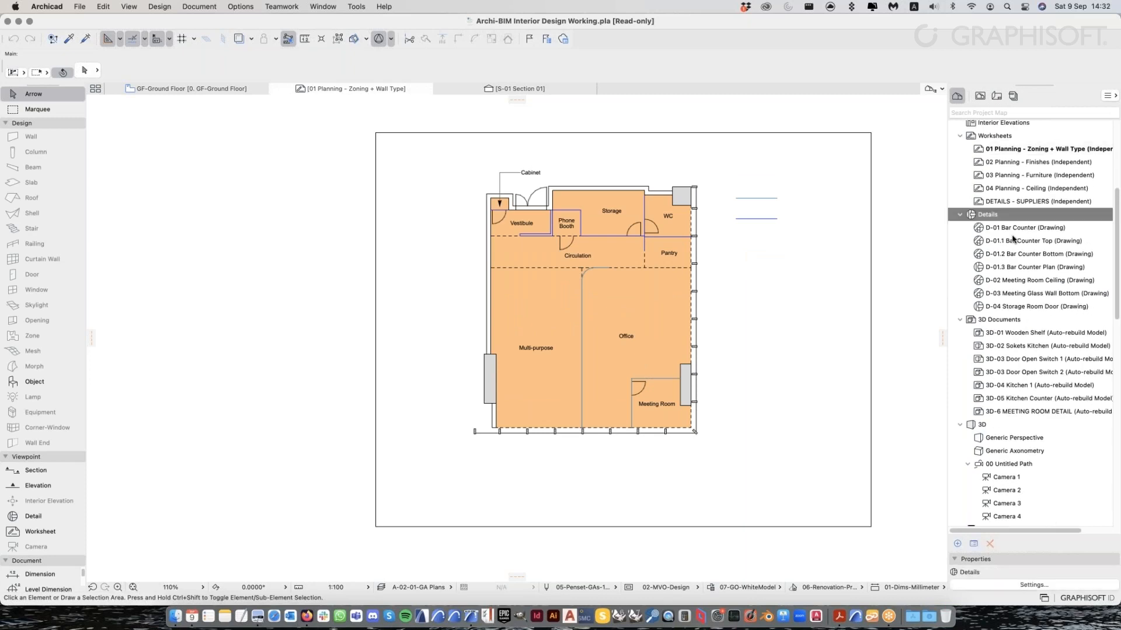
pyautogui.click(1027, 229)
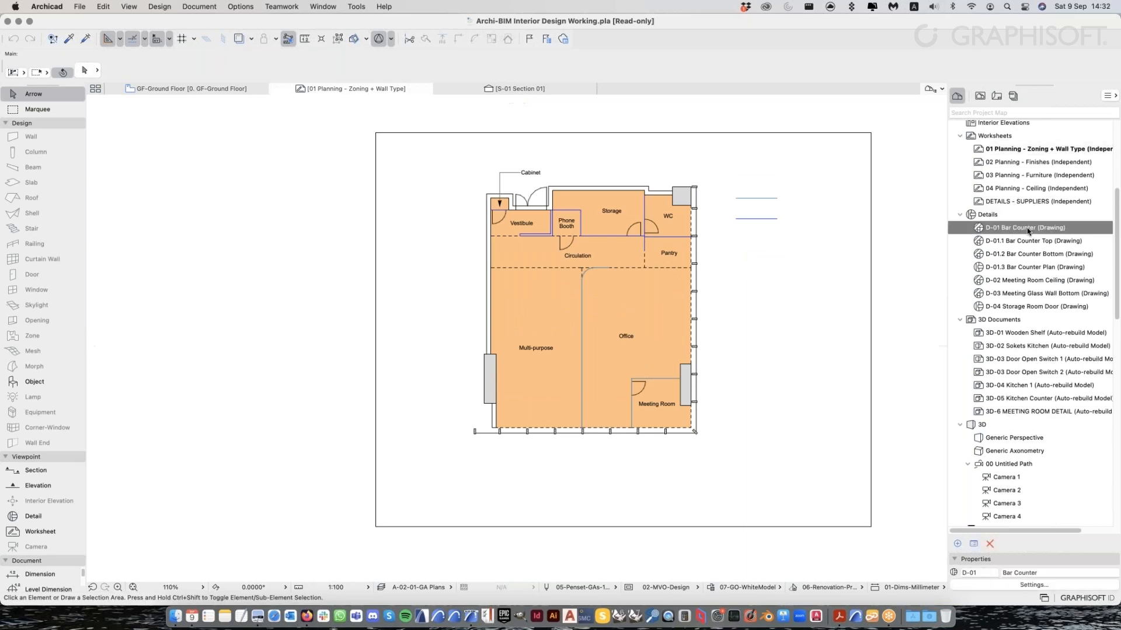
pyautogui.doubleClick(1027, 229)
pyautogui.scroll(3, 729, 465)
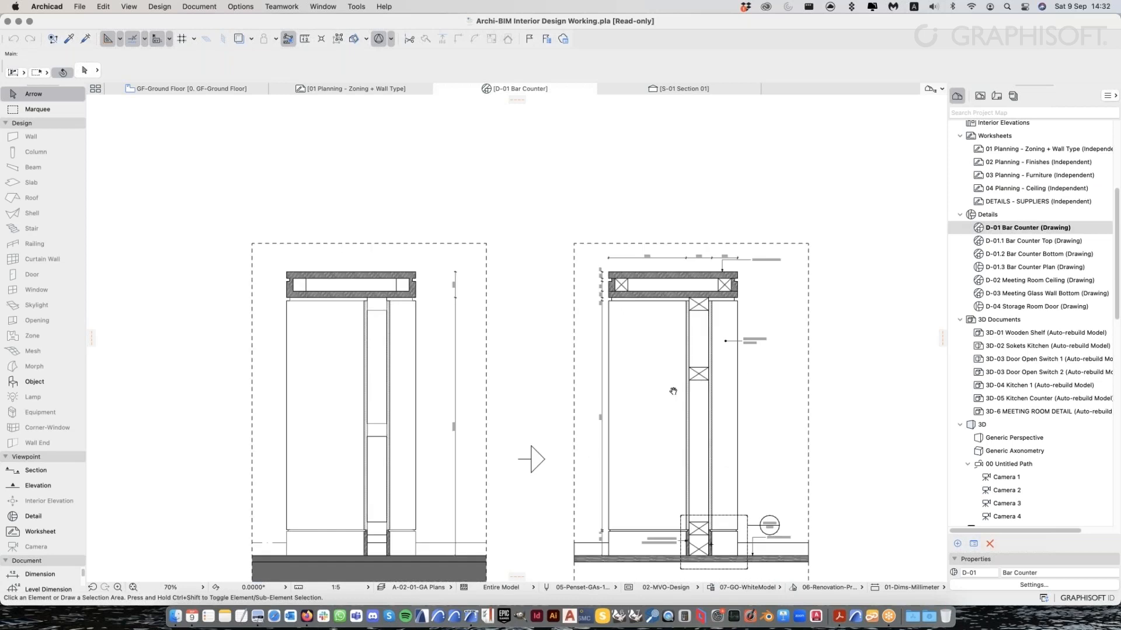
pyautogui.scroll(3, 699, 361)
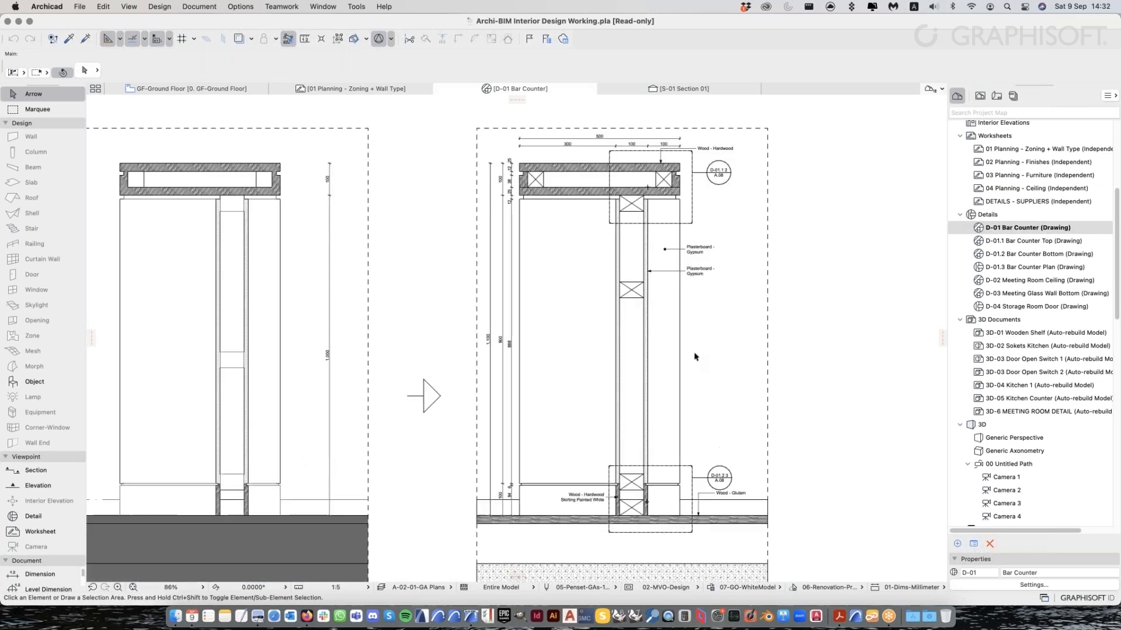
pyautogui.scroll(3, 588, 243)
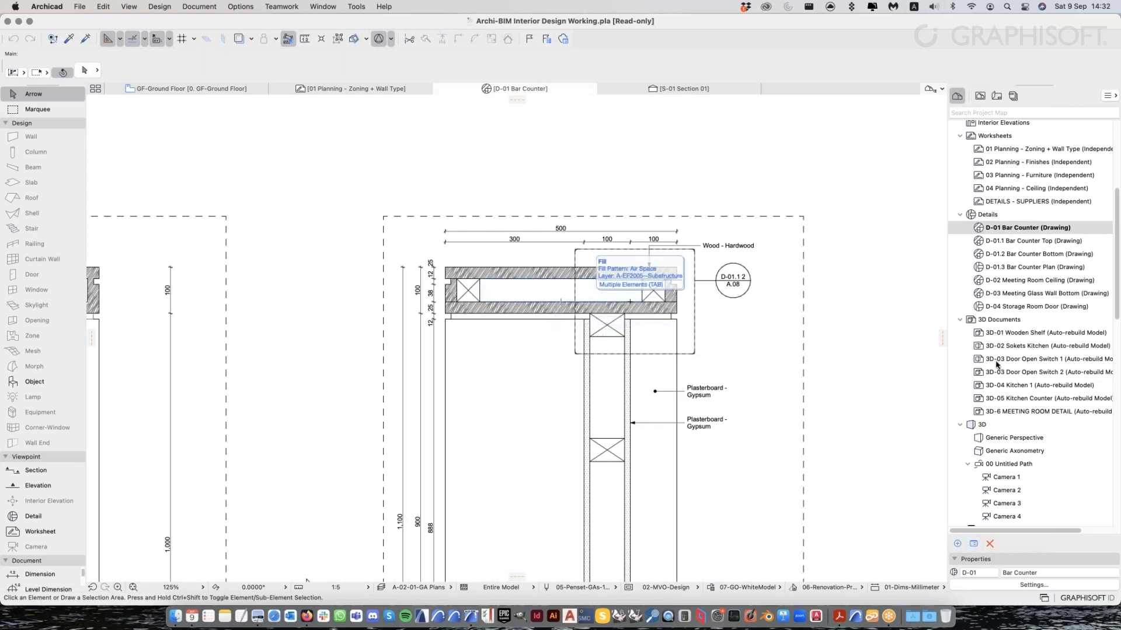
# View the 3D documents 3D-01 Wooden Shelf, 3D-02 Sokets Kitchen and 3D-03 Door Open Switch 1 one after another
pyautogui.click(1050, 334)
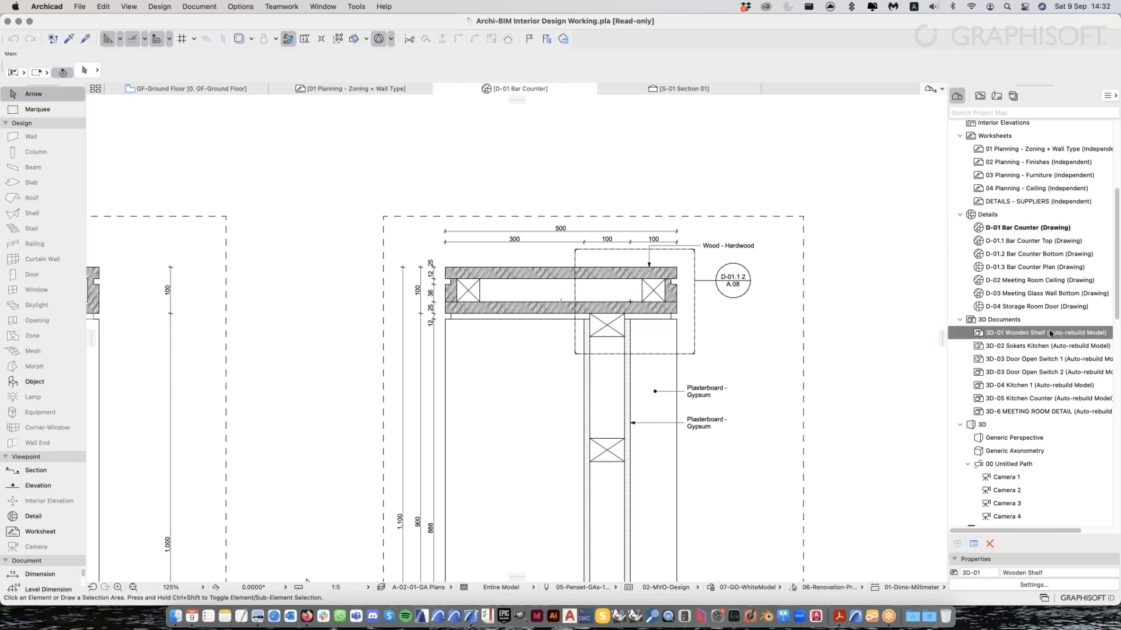
pyautogui.doubleClick(1051, 333)
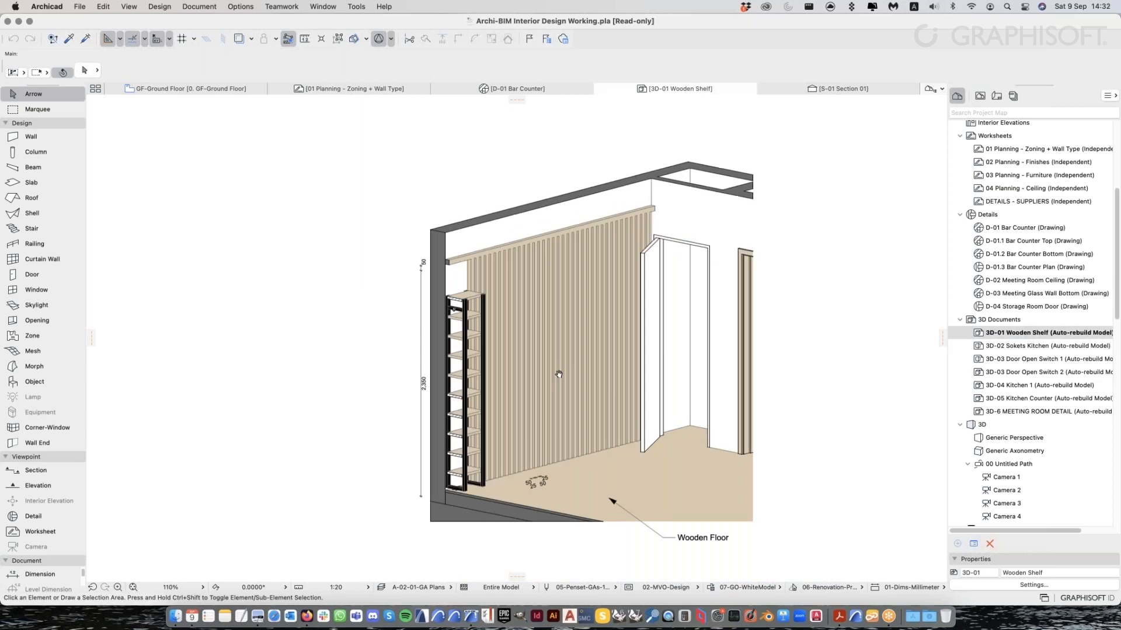
pyautogui.doubleClick(1010, 347)
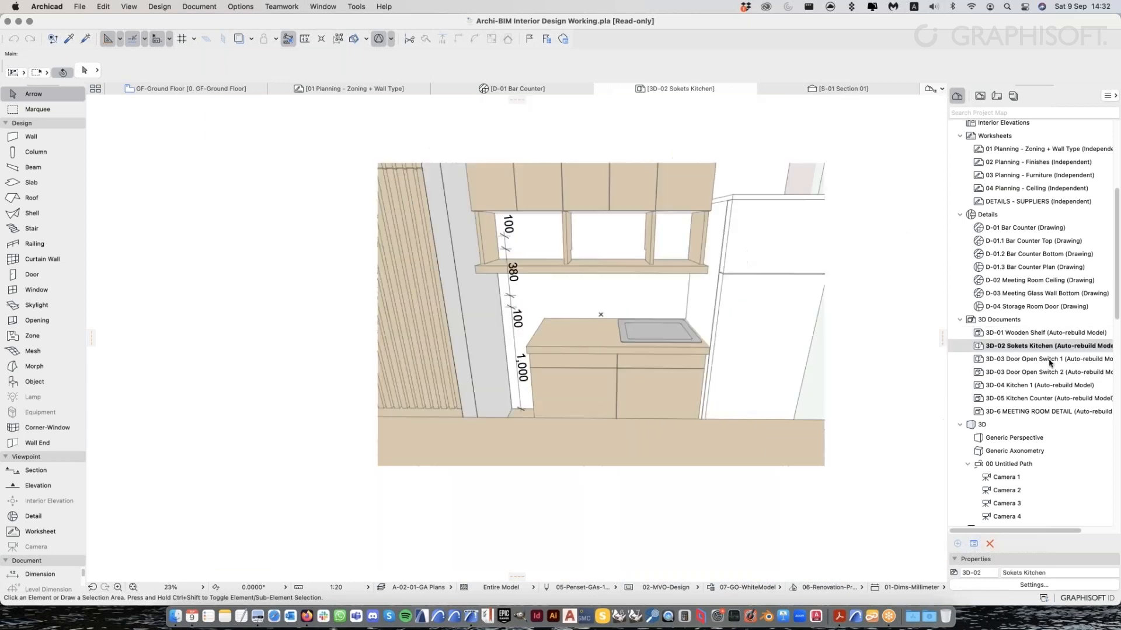
pyautogui.doubleClick(1050, 359)
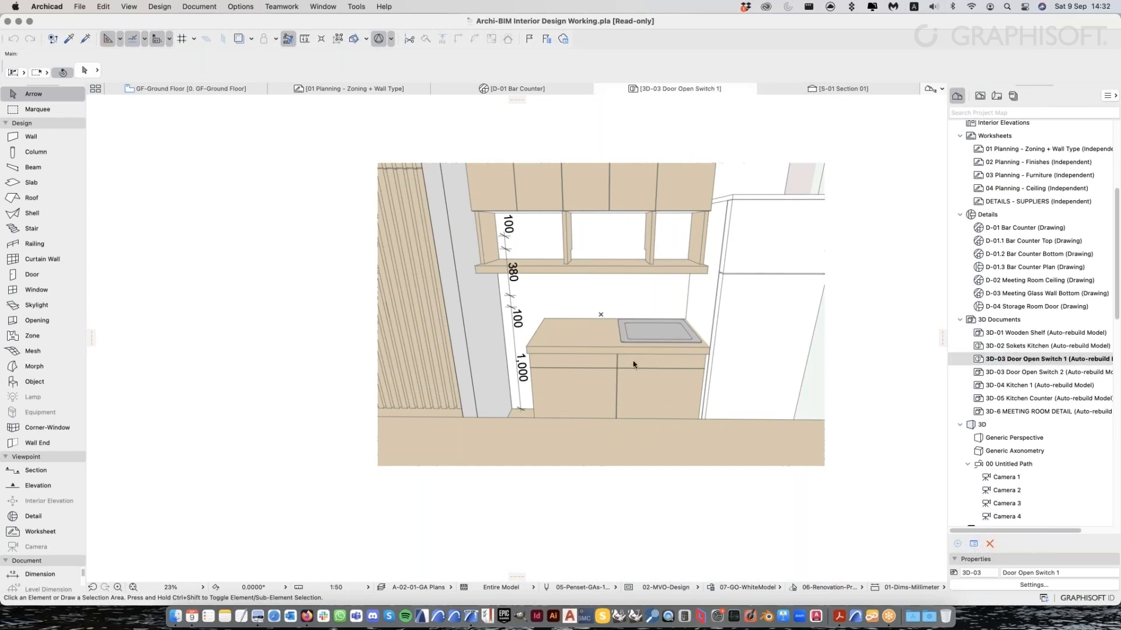
pyautogui.moveTo(594, 342); pyautogui.dragTo(653, 360, button='middle')
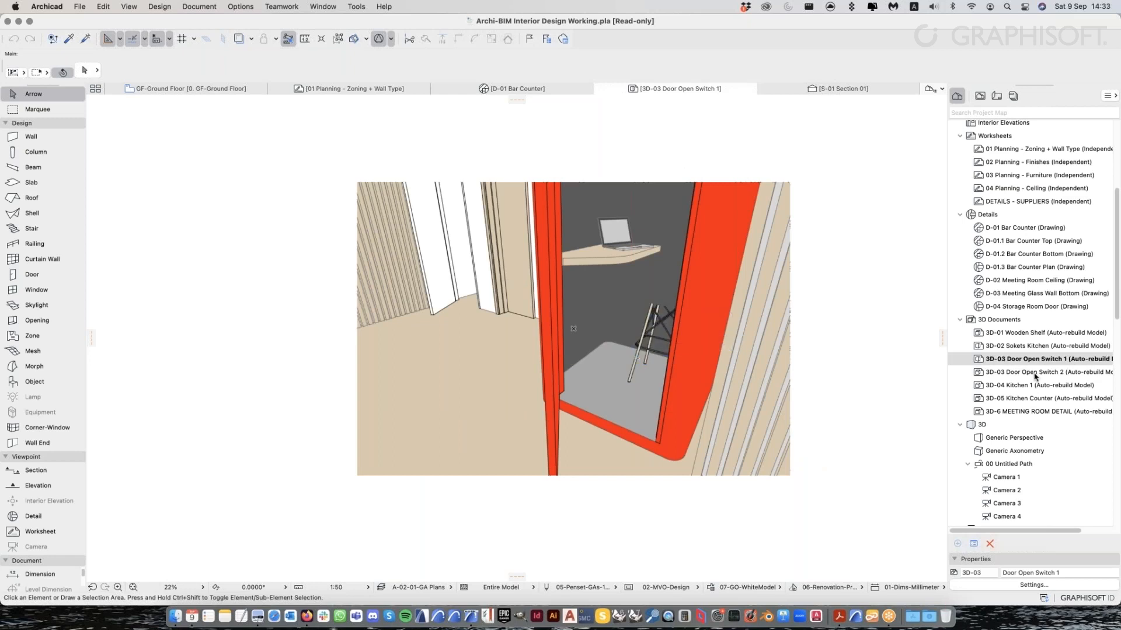
# Open the Generic Perspective view of the whole model and turn it to show the glazed corner
pyautogui.click(1033, 439)
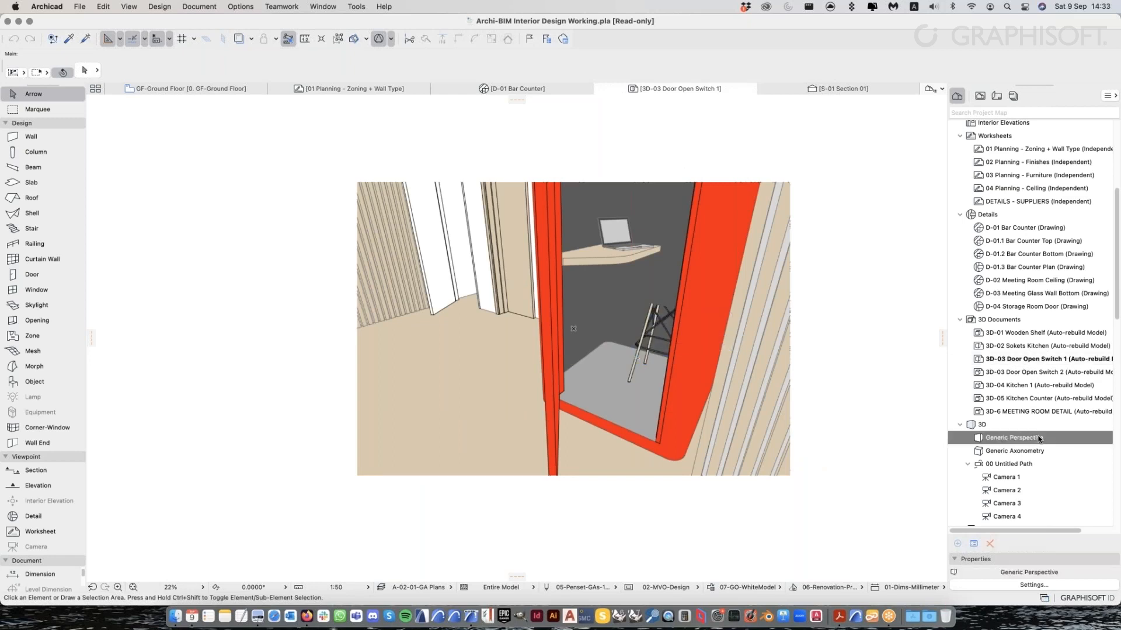
pyautogui.doubleClick(1038, 438)
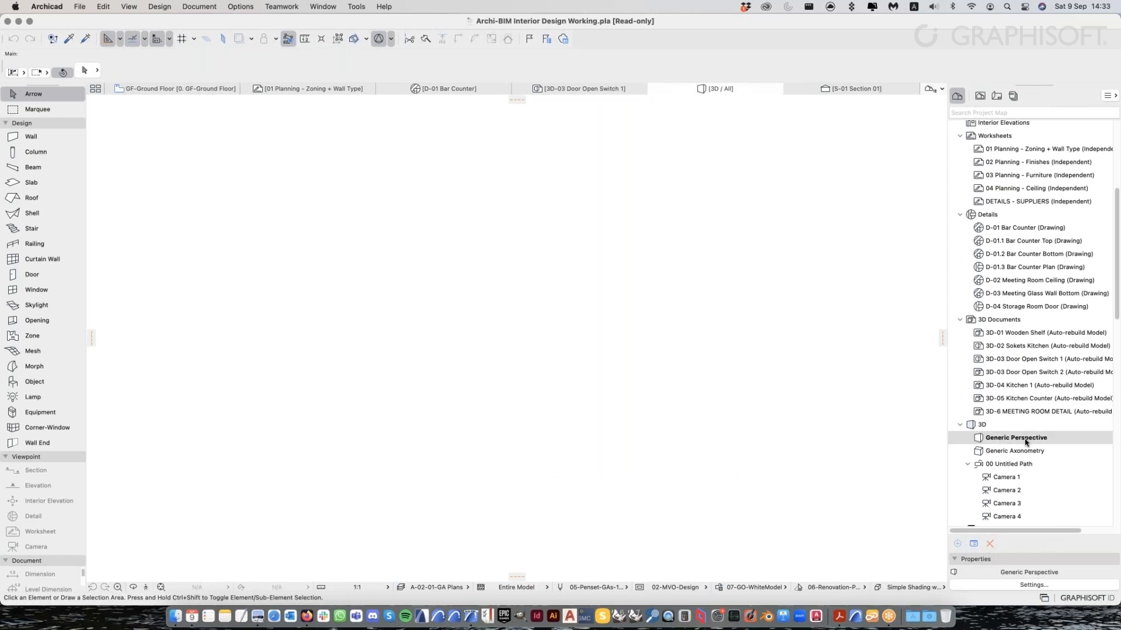
pyautogui.keyDown('shift'); pyautogui.moveTo(587, 377); pyautogui.dragTo(496, 281, button='middle'); pyautogui.keyUp('shift')
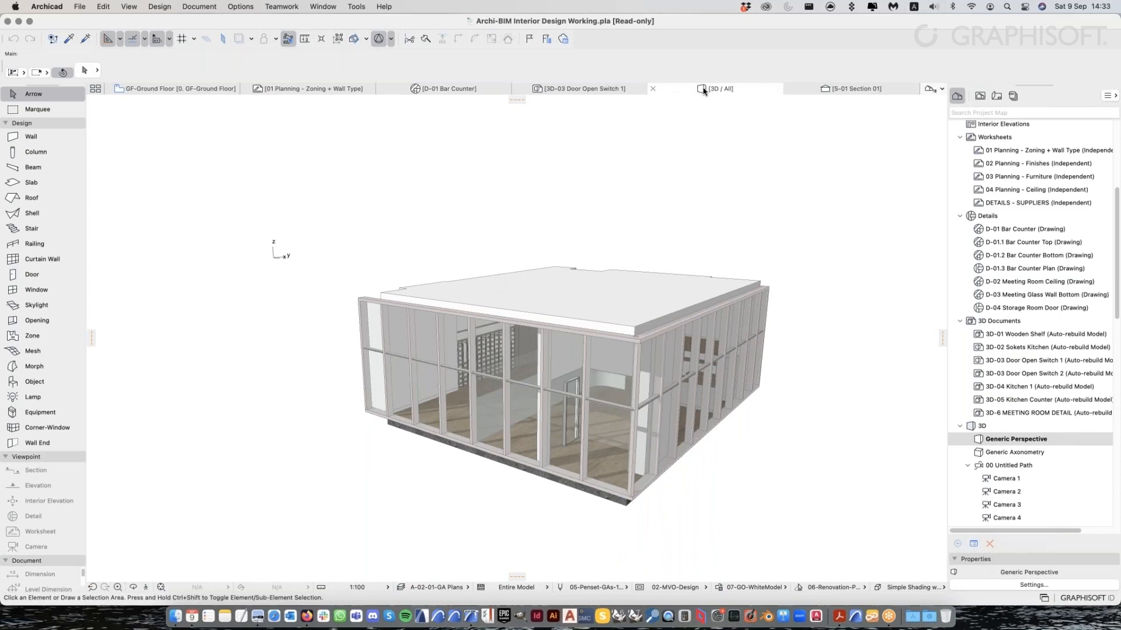
# Inspect the building's exterior in the perspective view and highlight its glazed curtain wall
pyautogui.scroll(3, 630, 317)
pyautogui.moveTo(633, 318); pyautogui.dragTo(642, 311, button='middle')
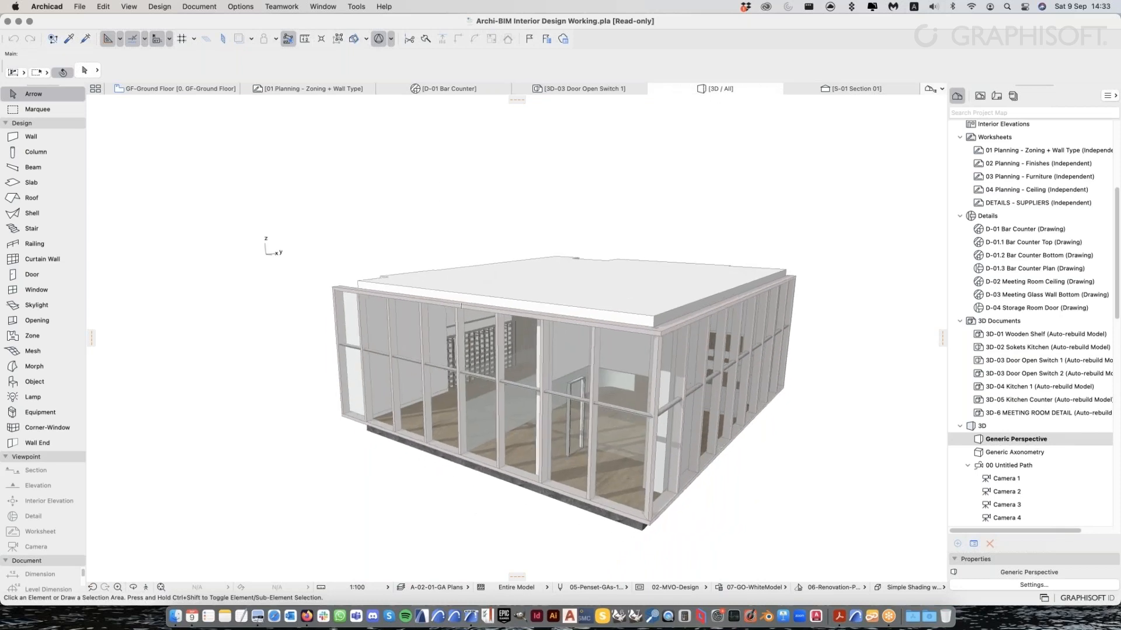
pyautogui.scroll(2, 613, 324)
pyautogui.scroll(1, 613, 325)
pyautogui.scroll(-4, 611, 326)
pyautogui.scroll(2, 611, 367)
pyautogui.scroll(3, 614, 367)
pyautogui.scroll(-3, 613, 367)
pyautogui.keyDown('shift'); pyautogui.moveTo(614, 366); pyautogui.dragTo(612, 337, button='middle'); pyautogui.keyUp('shift')
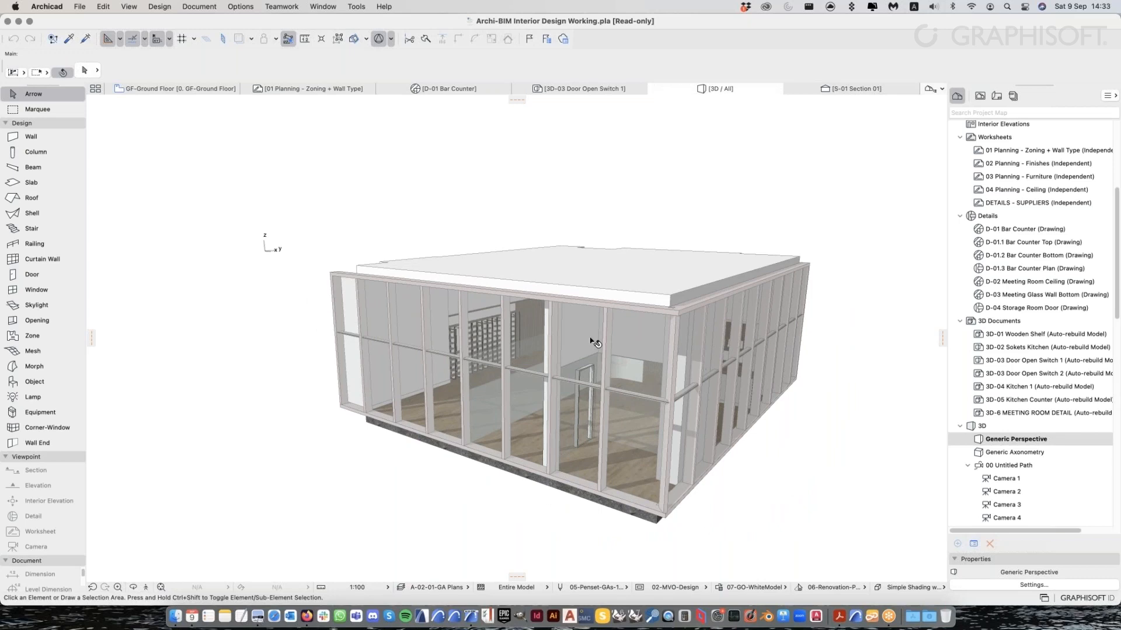
pyautogui.click(582, 341)
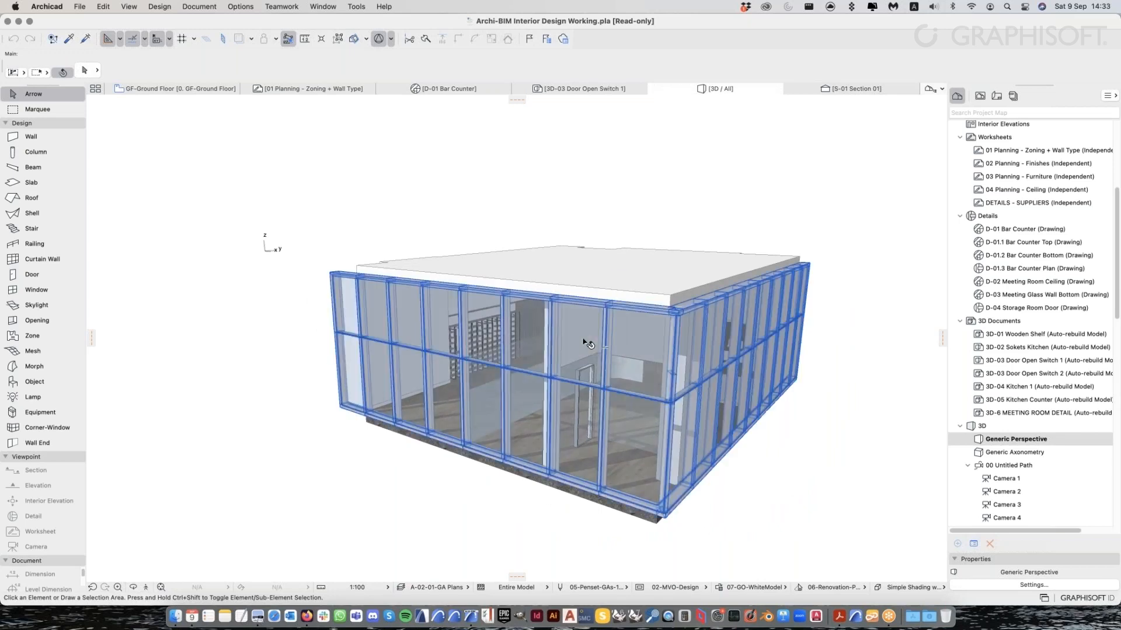
# Face the glazed front in the perspective view and look through it at the shelf, red booth, bar counter and kitchen inside
pyautogui.keyDown('shift'); pyautogui.moveTo(584, 343); pyautogui.dragTo(750, 302, button='middle'); pyautogui.keyUp('shift')
pyautogui.scroll(5, 467, 383)
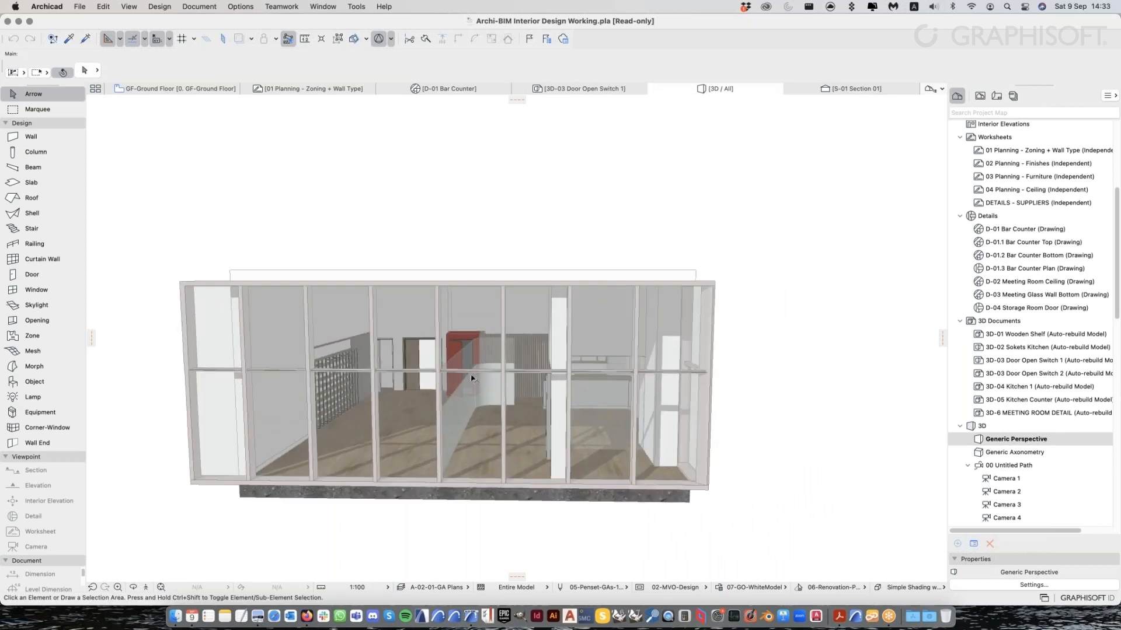
pyautogui.scroll(5, 633, 383)
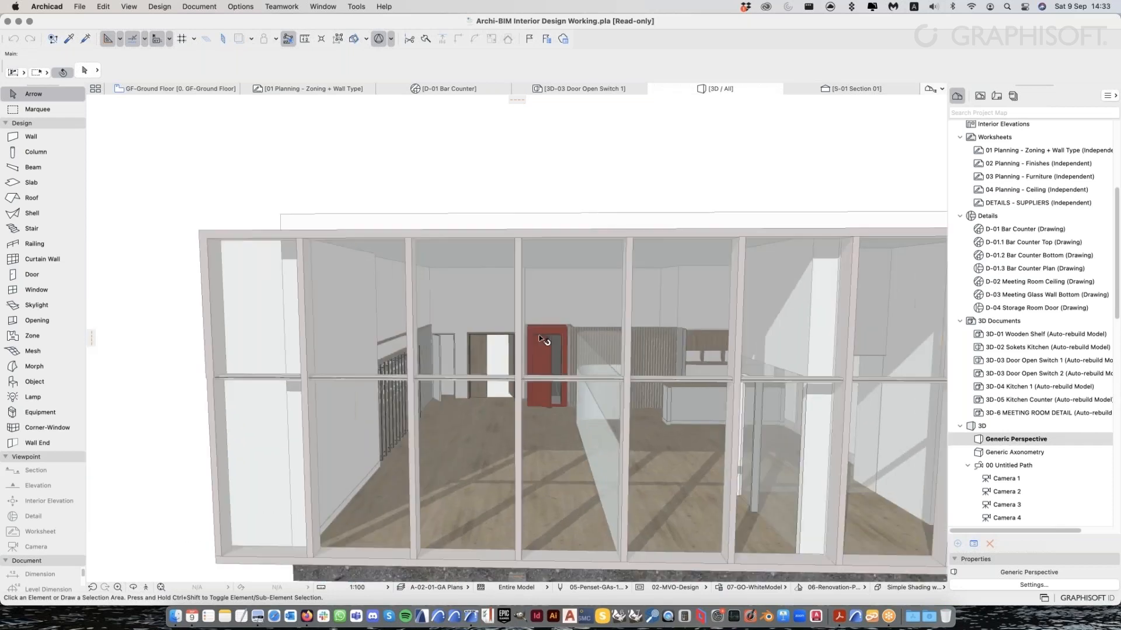
pyautogui.scroll(5, 537, 328)
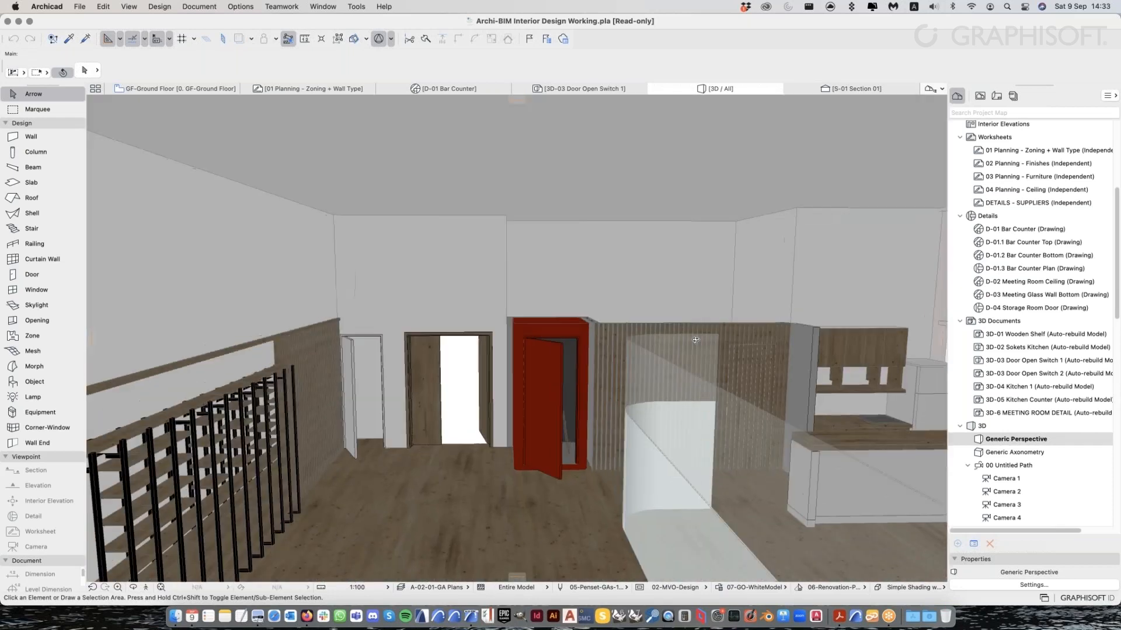
pyautogui.keyDown('shift'); pyautogui.moveTo(695, 340); pyautogui.dragTo(636, 430, button='middle'); pyautogui.keyUp('shift')
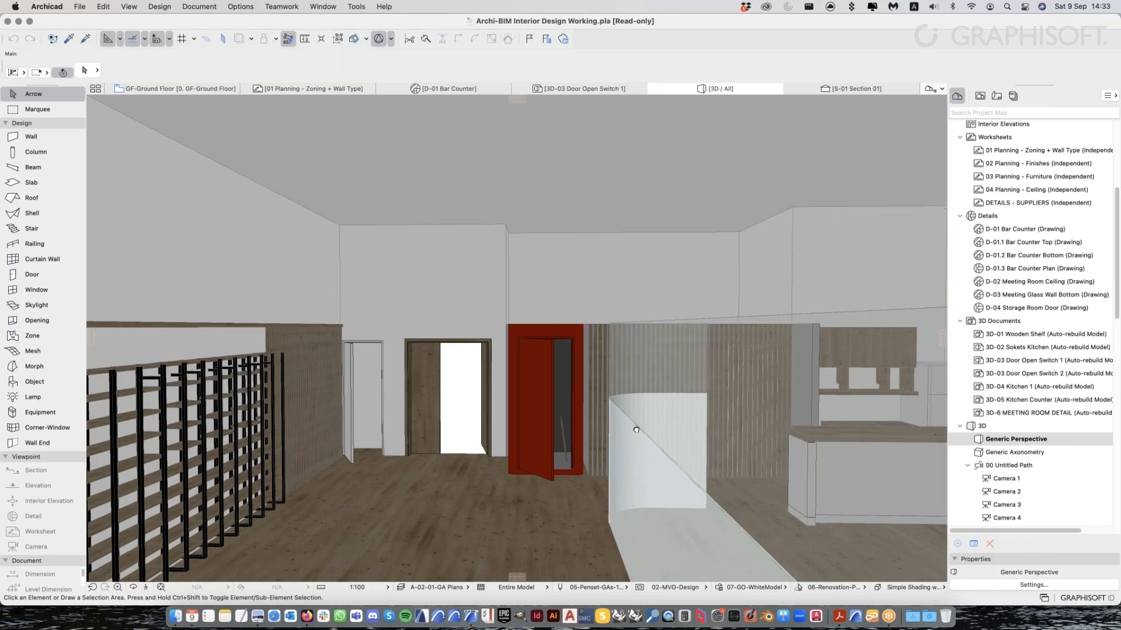
pyautogui.scroll(-6, 636, 430)
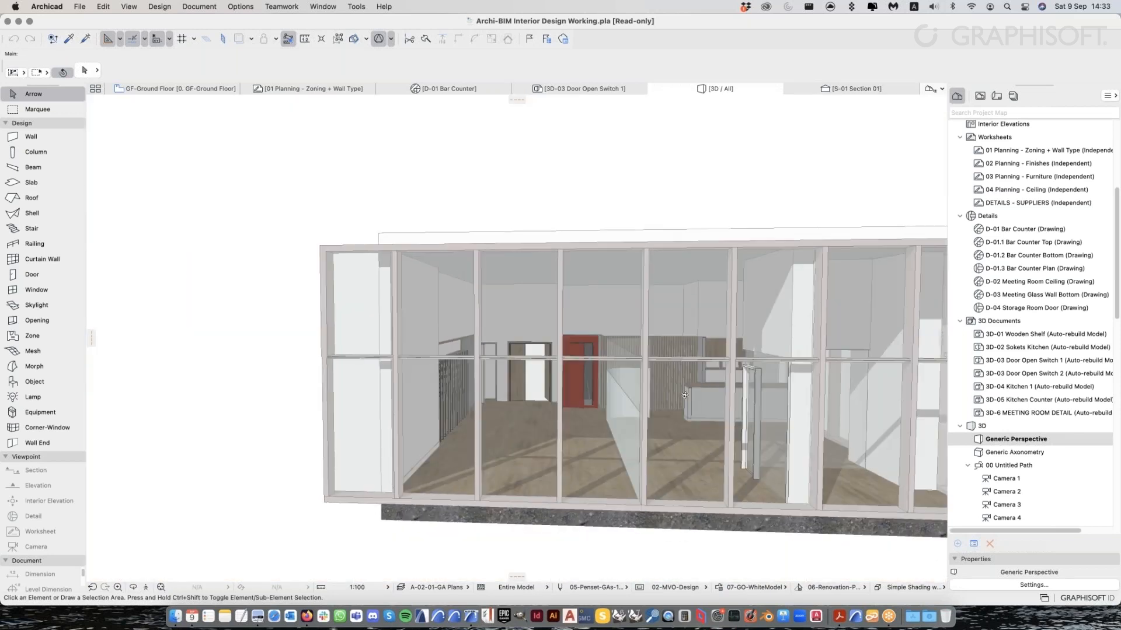
pyautogui.scroll(-3, 684, 395)
# Review the Project Map's details, worksheets, sections and stories, and select the E-02 Elevation
pyautogui.scroll(5, 954, 142)
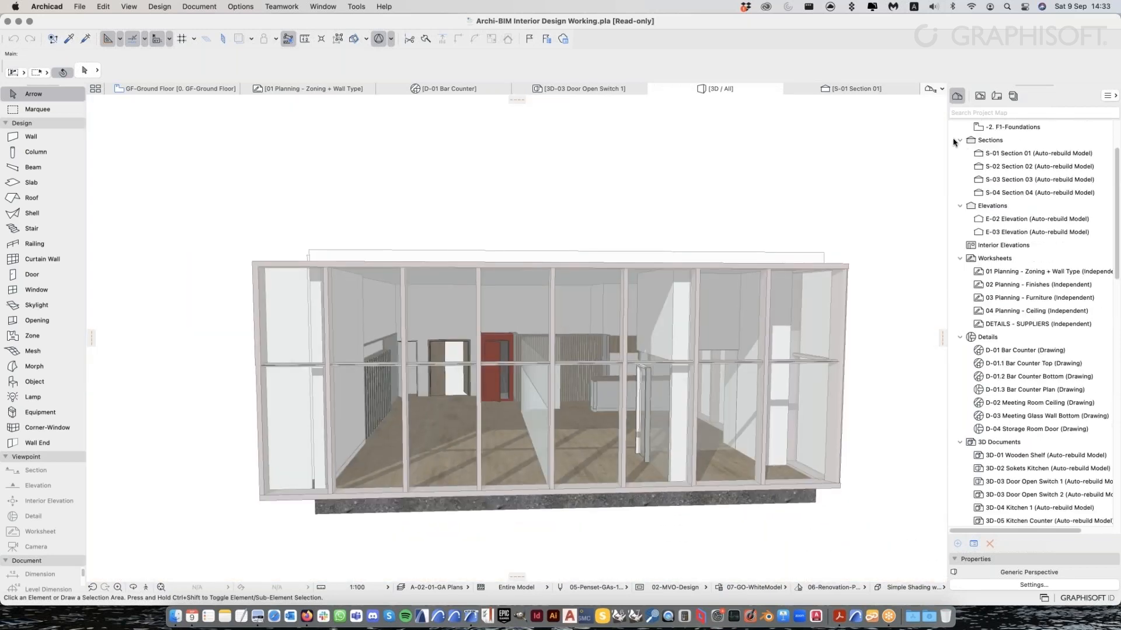
pyautogui.scroll(3, 955, 142)
pyautogui.moveTo(742, 311); pyautogui.dragTo(753, 350, button='middle')
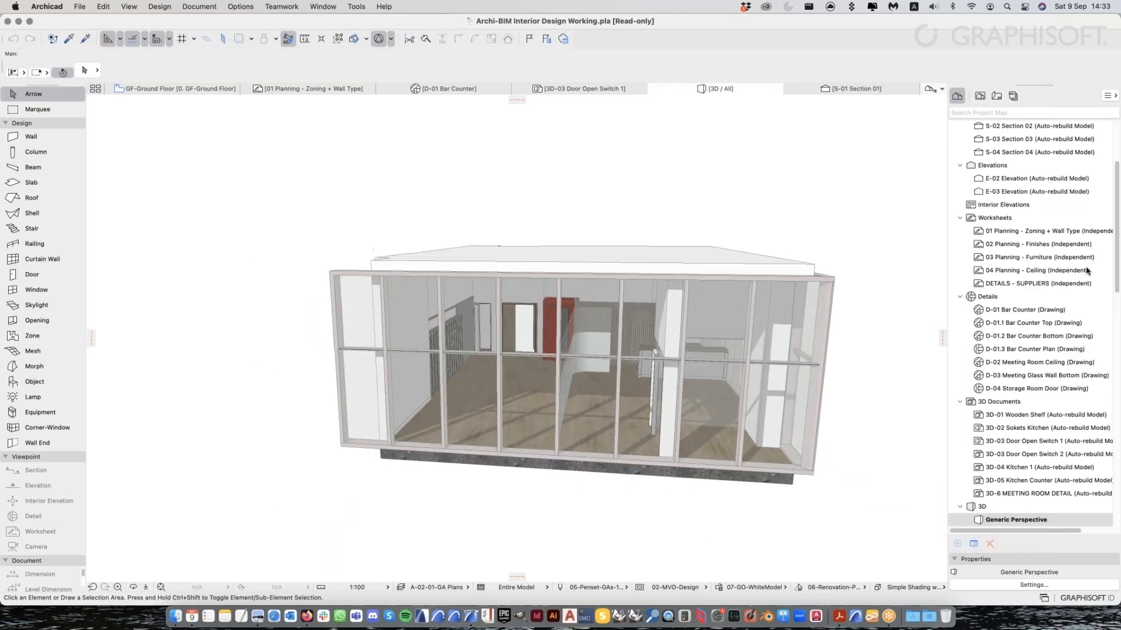
pyautogui.scroll(5, 1087, 270)
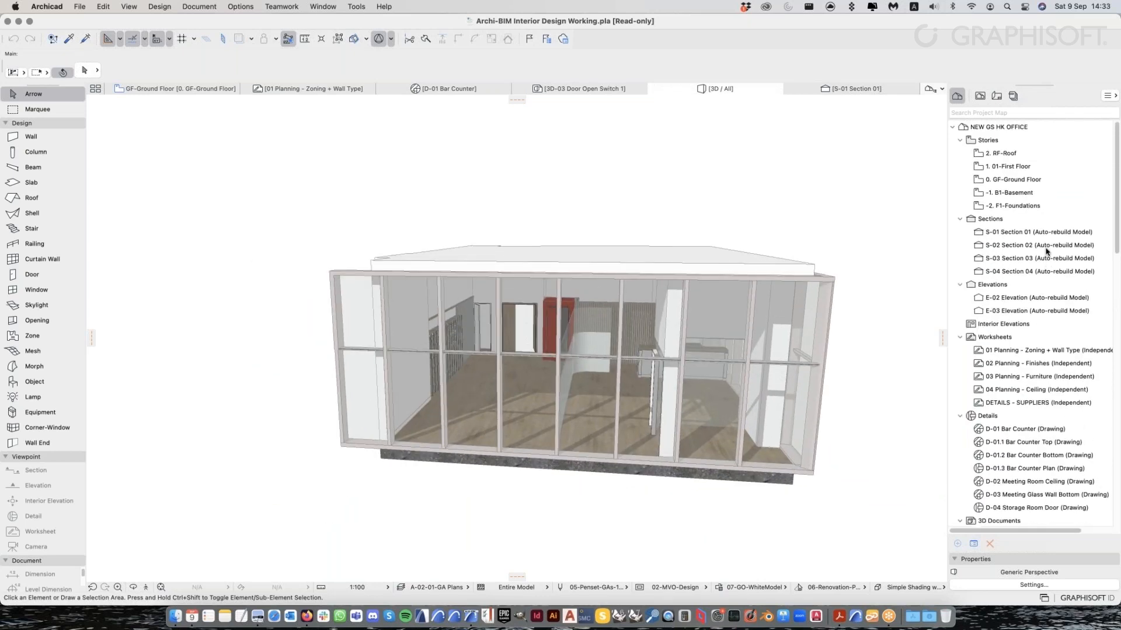
pyautogui.click(1045, 248)
pyautogui.click(1054, 298)
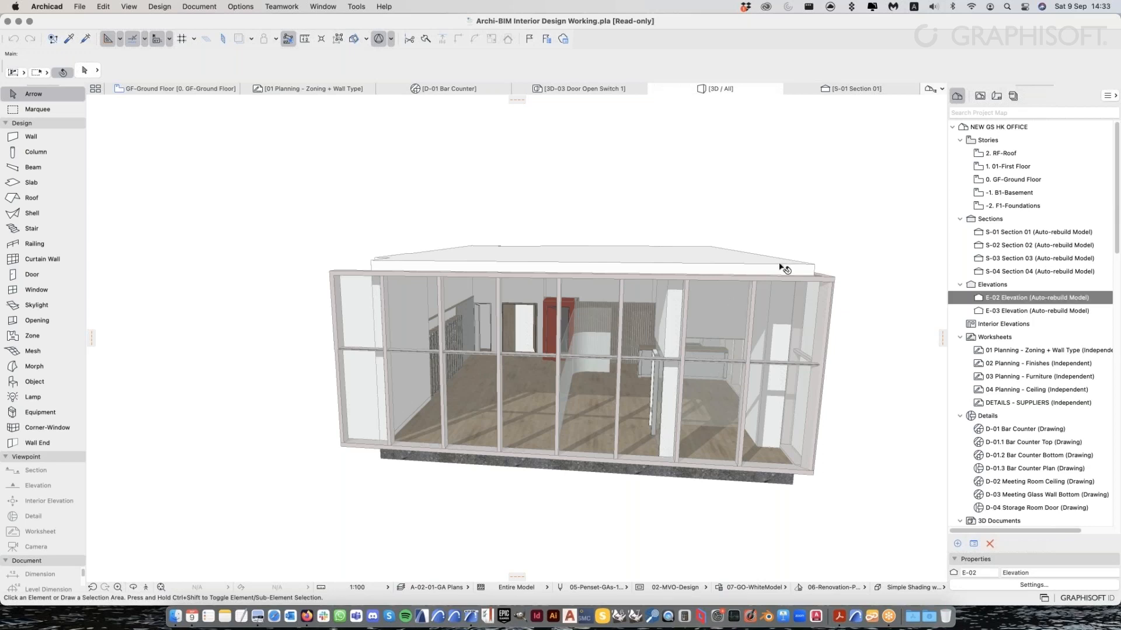
# Show the View Map of the project and bring up the open GF-Ground Floor plan
pyautogui.click(980, 96)
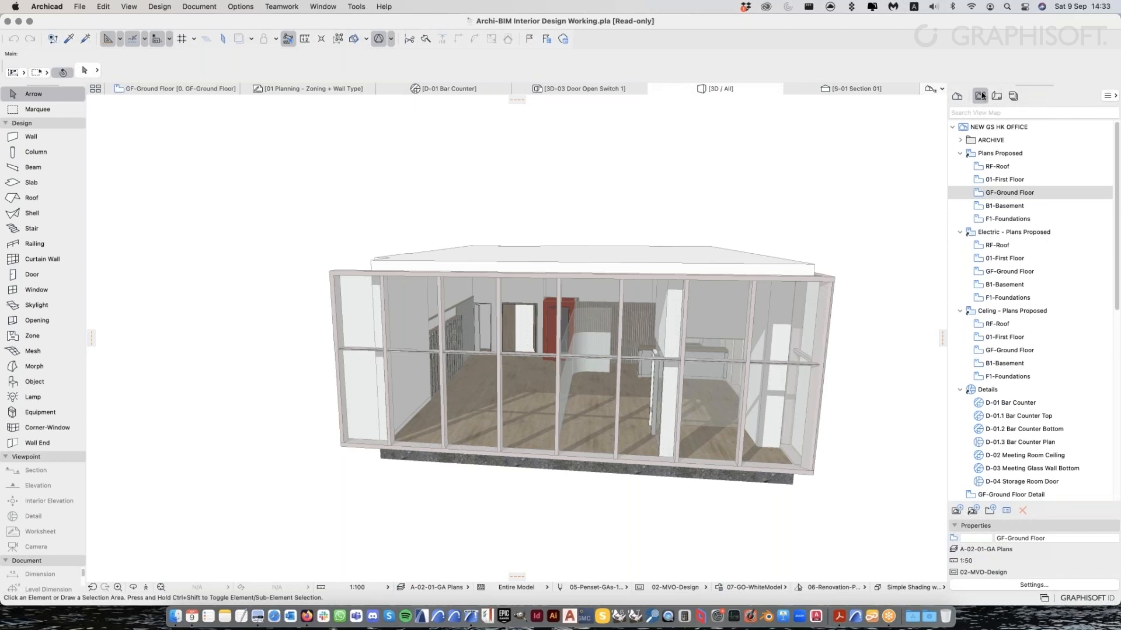
pyautogui.click(220, 91)
pyautogui.moveTo(584, 304)
pyautogui.mouseDown(button='middle')
pyautogui.moveTo(563, 313)
pyautogui.moveTo(582, 323)
pyautogui.mouseUp(button='middle')
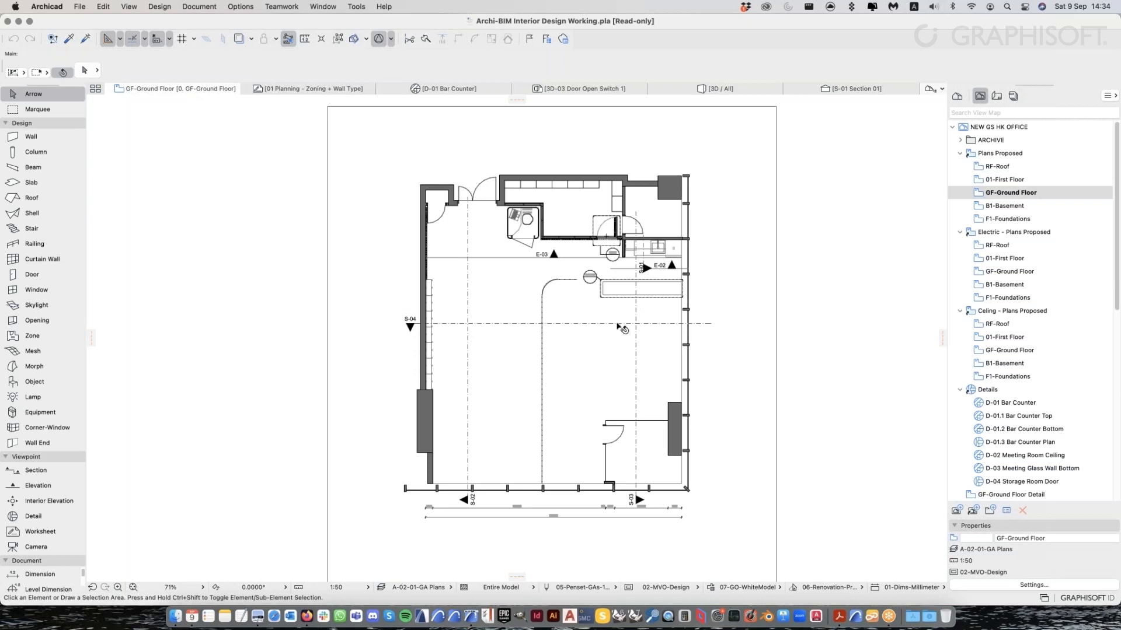
pyautogui.moveTo(688, 359); pyautogui.dragTo(695, 358, button='middle')
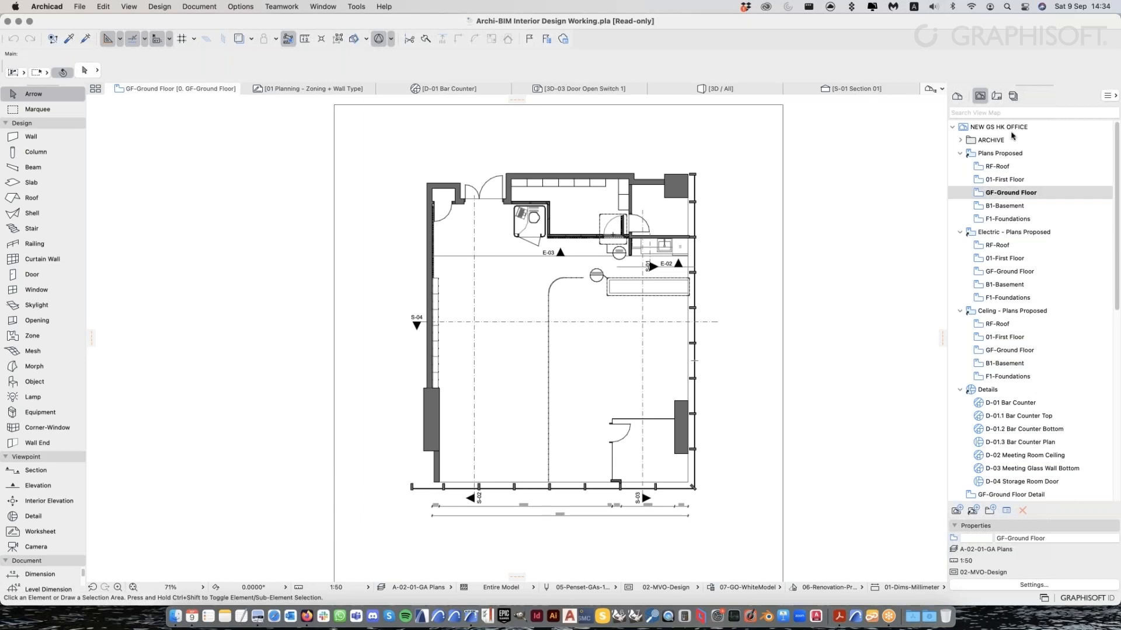
# Check the properties of the Electric and Celing - Plans Proposed folders, and select the GF-Ground Floor view under Plans Proposed
pyautogui.click(1010, 154)
pyautogui.click(1027, 234)
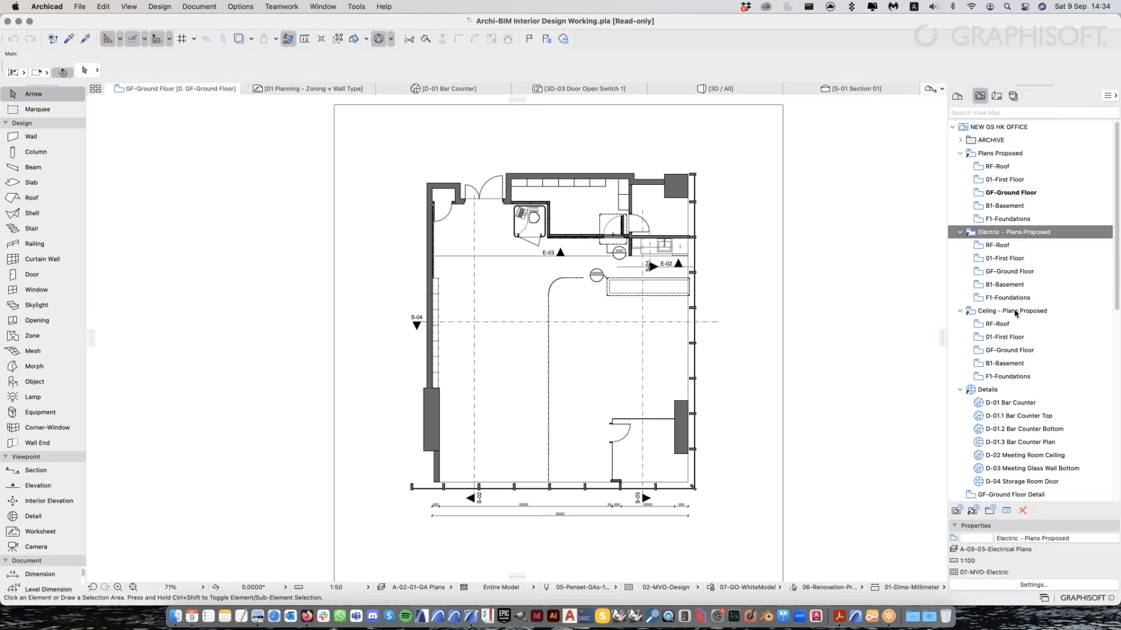
pyautogui.click(1016, 312)
pyautogui.click(997, 194)
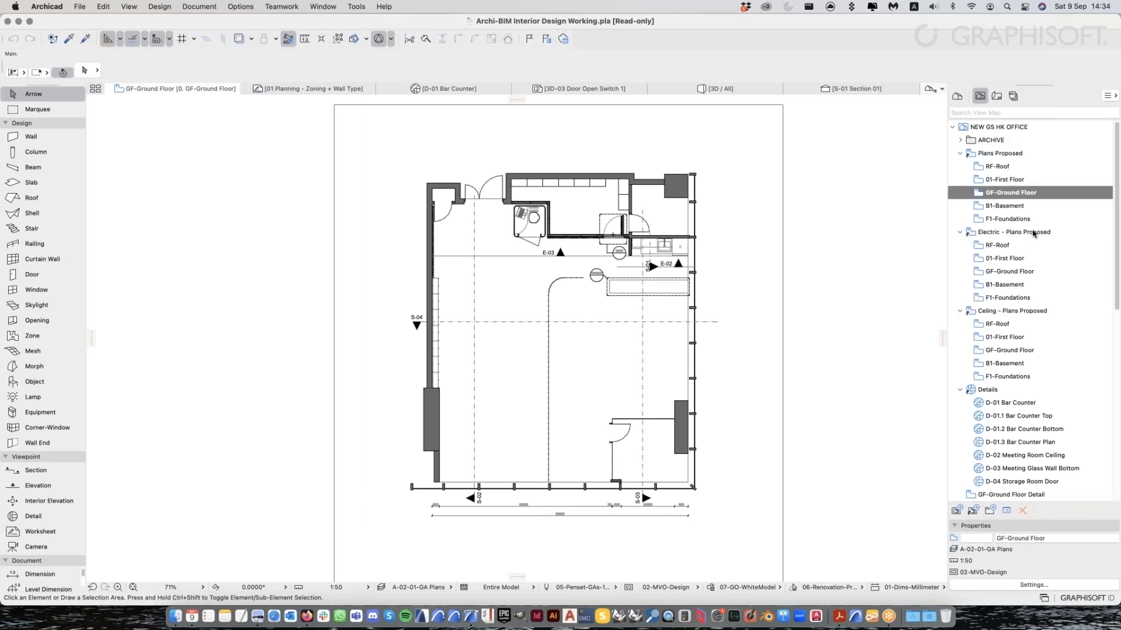
# Review the View Settings of the proposed GF-Ground Floor view without changing them
pyautogui.click(1042, 585)
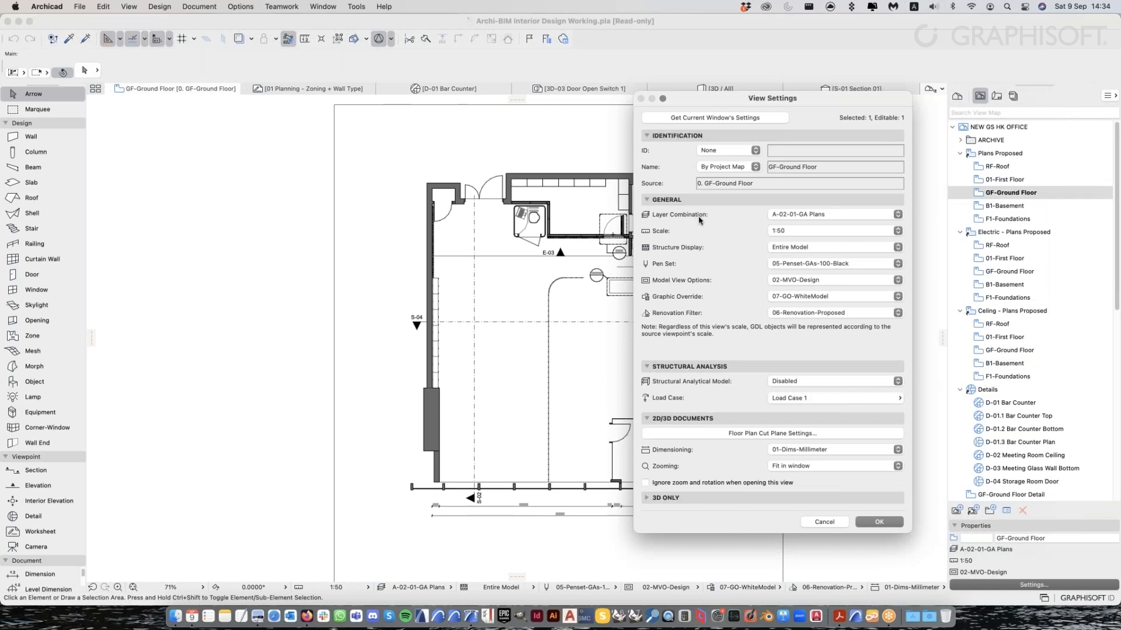
pyautogui.click(825, 525)
pyautogui.scroll(1, 532, 356)
pyautogui.moveTo(583, 314); pyautogui.dragTo(588, 317, button='middle')
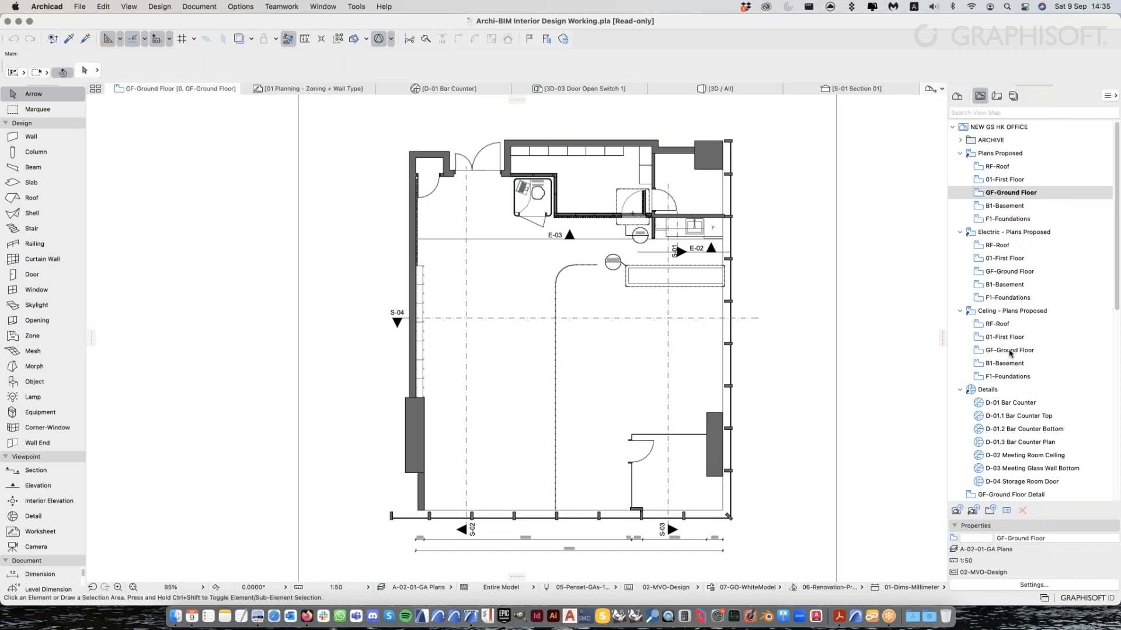
# Compare the properties of the GF-Ground Floor views in the ceiling, electric and proposed plan folders
pyautogui.click(1026, 312)
pyautogui.click(1028, 350)
pyautogui.click(1020, 270)
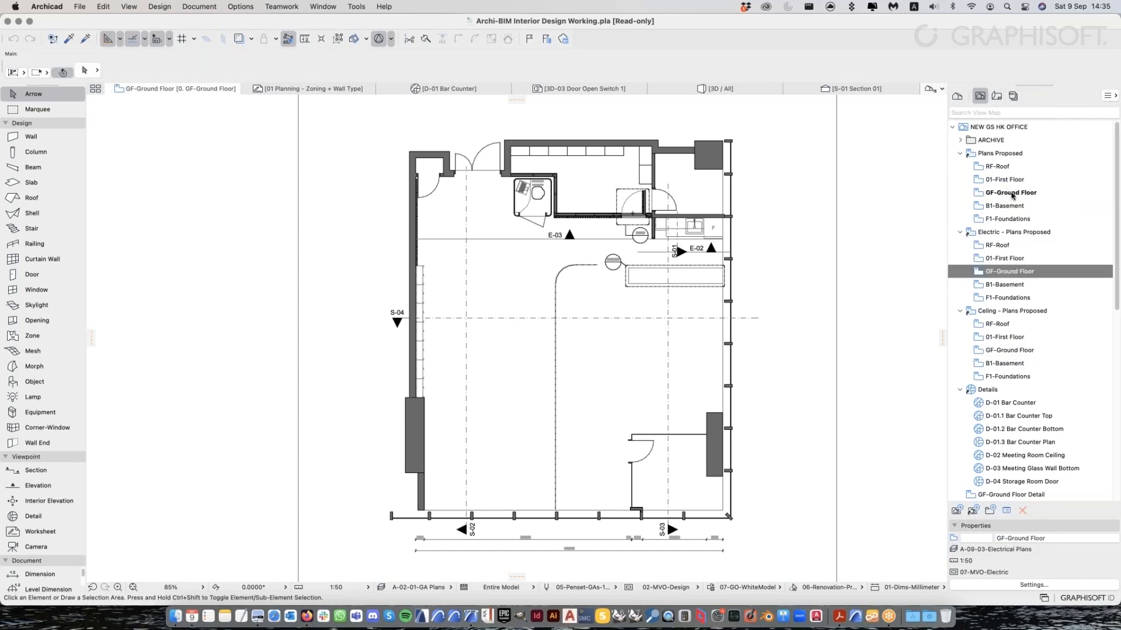
pyautogui.click(1012, 193)
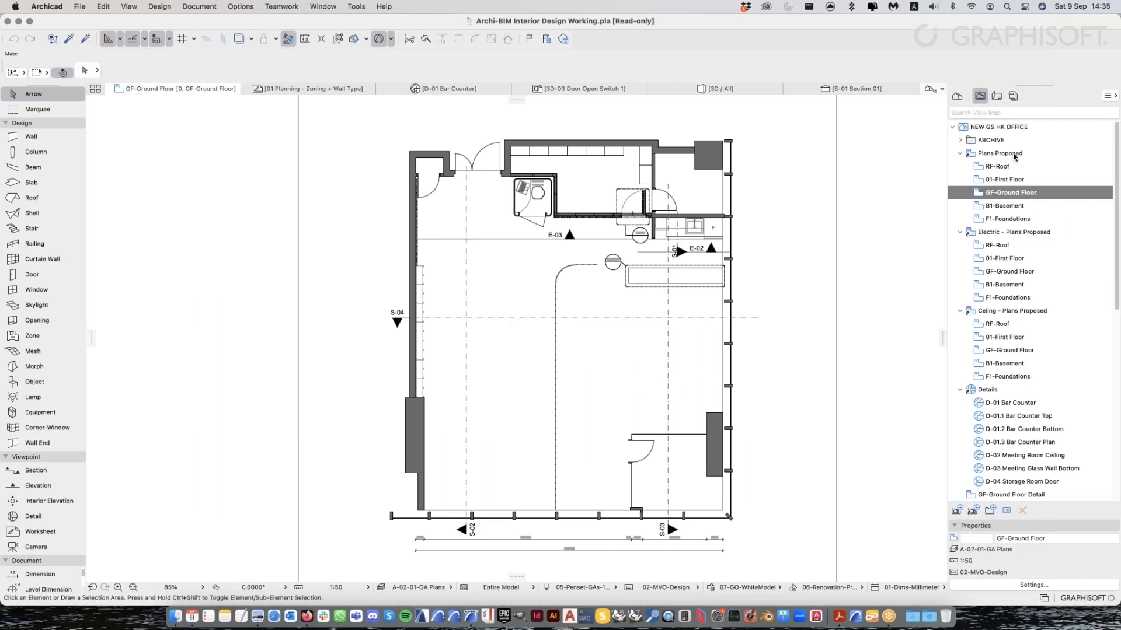
pyautogui.click(1014, 156)
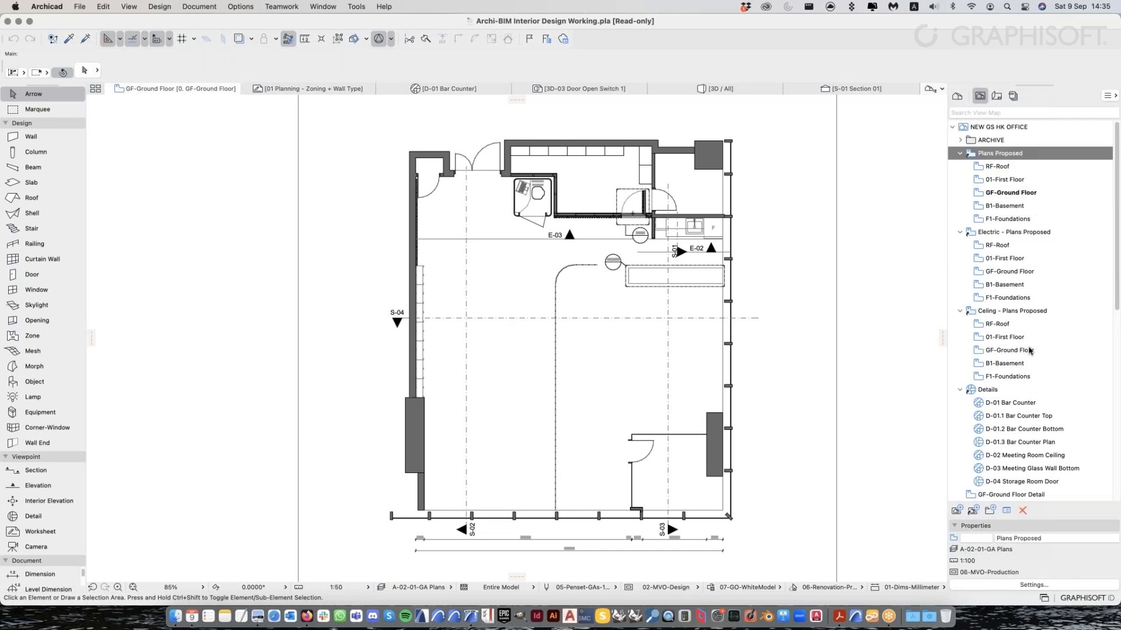
pyautogui.click(1027, 350)
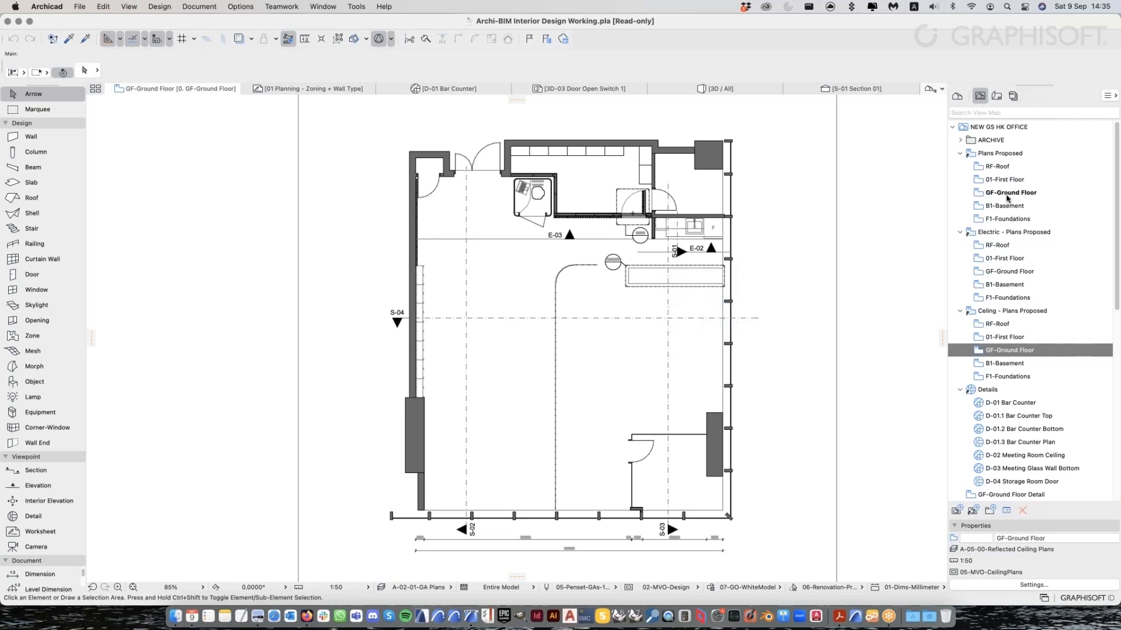
pyautogui.click(1008, 194)
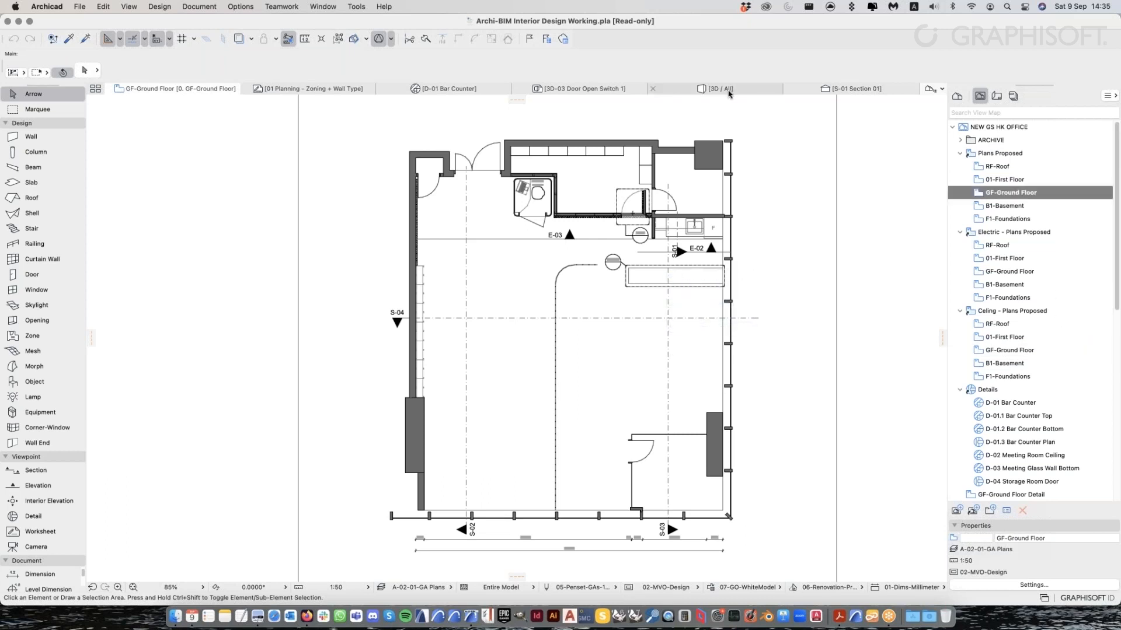
# Return to the 3D view and look past the glass front at the interior around the red phone booth
pyautogui.click(726, 90)
pyautogui.scroll(5, 543, 347)
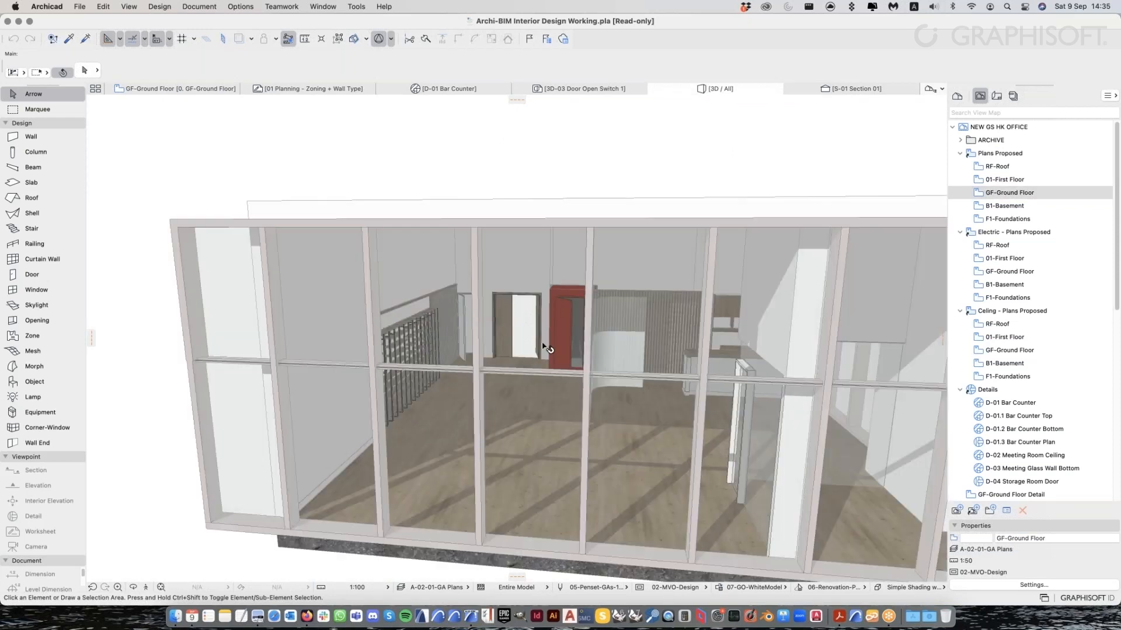
pyautogui.scroll(5, 543, 348)
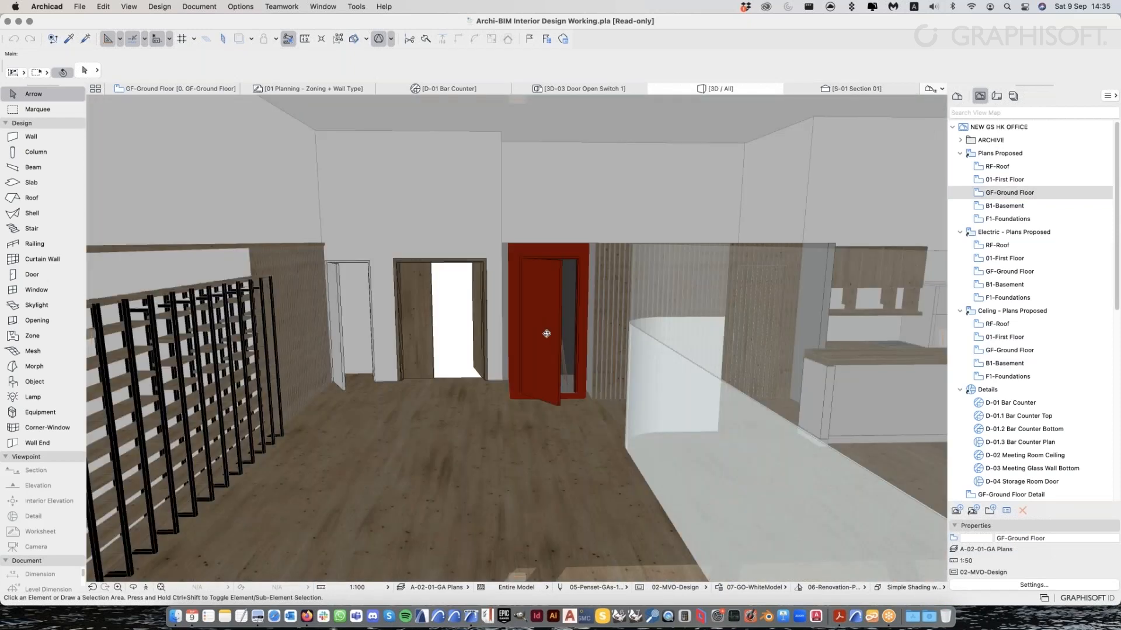
pyautogui.scroll(-1, 546, 333)
# With the 3D interior displayed, select the proposed, electric and ceiling GF-Ground Floor views one after another
pyautogui.click(1026, 194)
pyautogui.click(1024, 271)
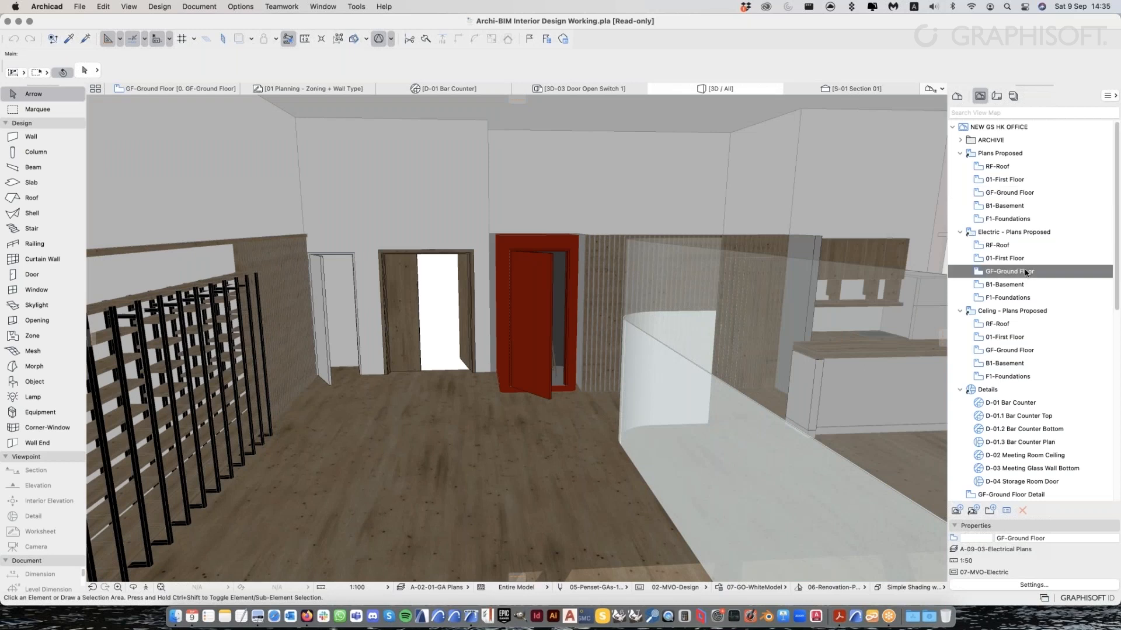
pyautogui.click(1021, 350)
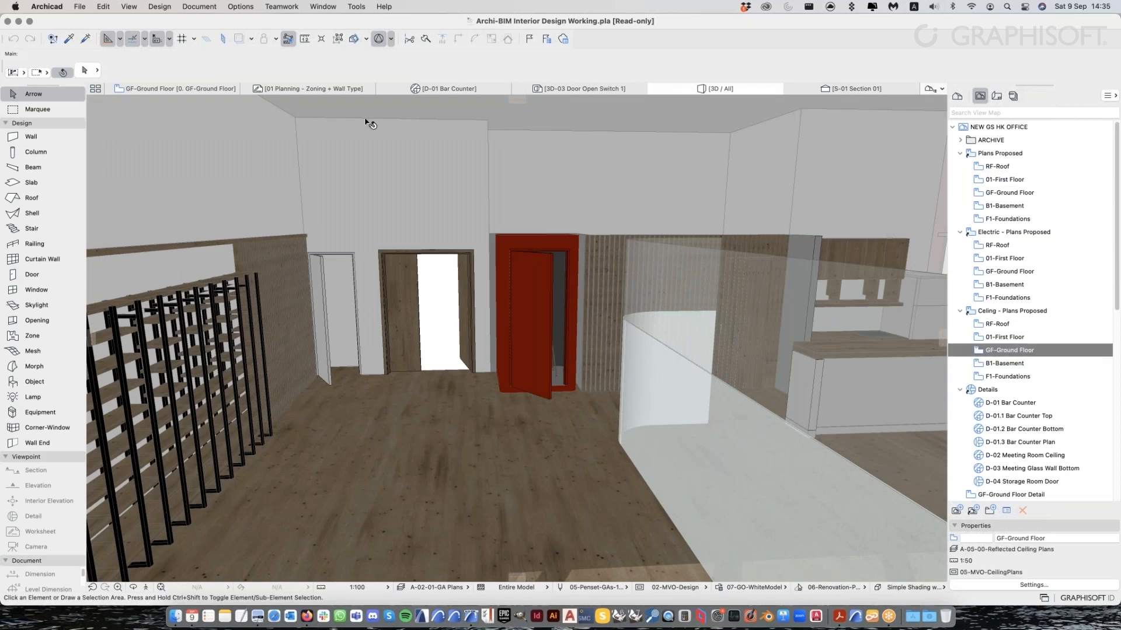
# Go back to the GF-Ground Floor plan and examine its overall layout within the surrounding frame
pyautogui.click(157, 89)
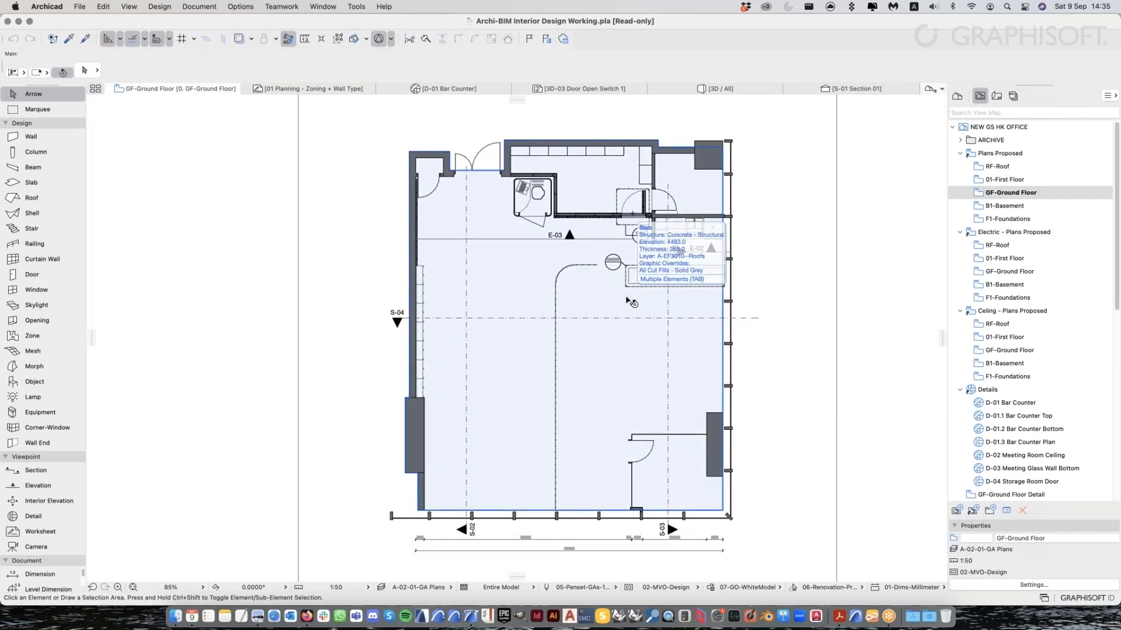
pyautogui.scroll(-5, 446, 320)
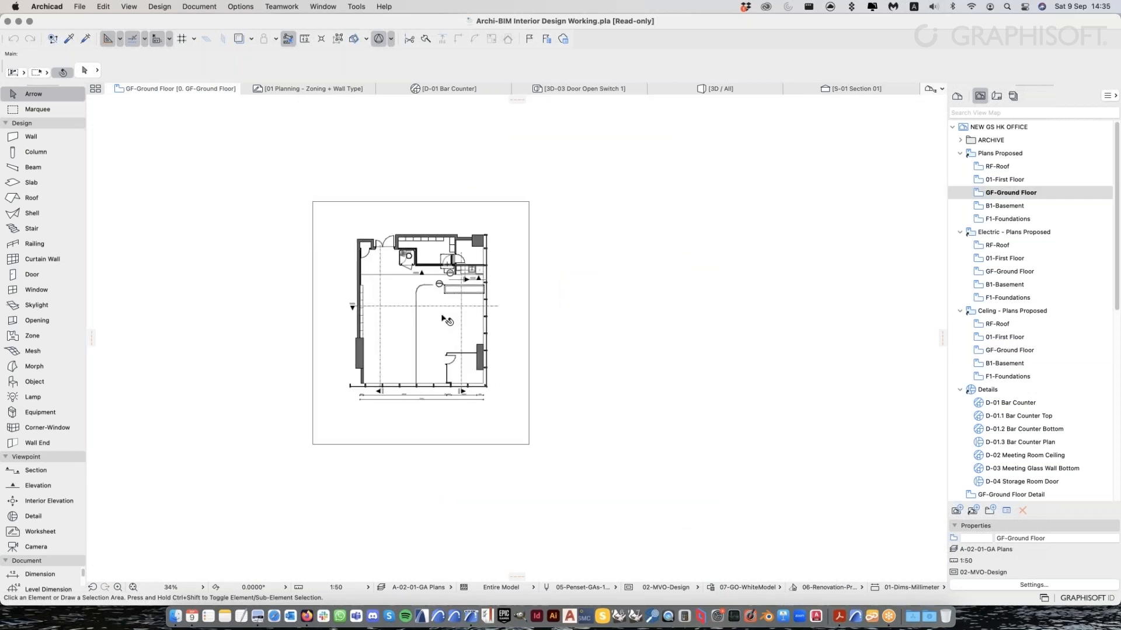
pyautogui.hscroll(-2, 452, 321)
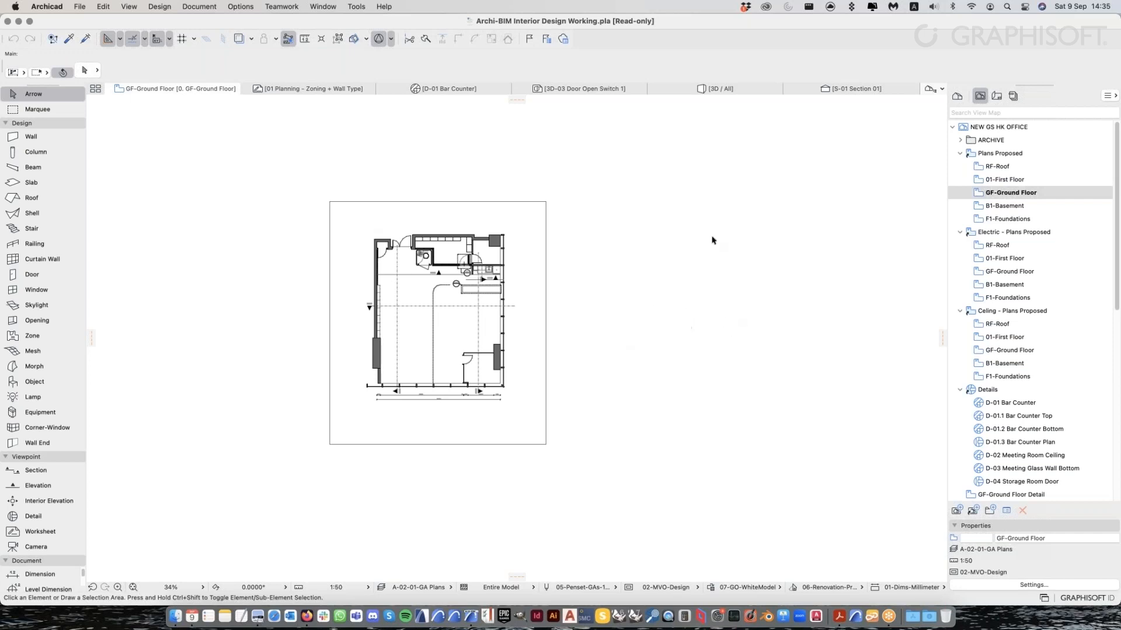
pyautogui.scroll(5, 461, 327)
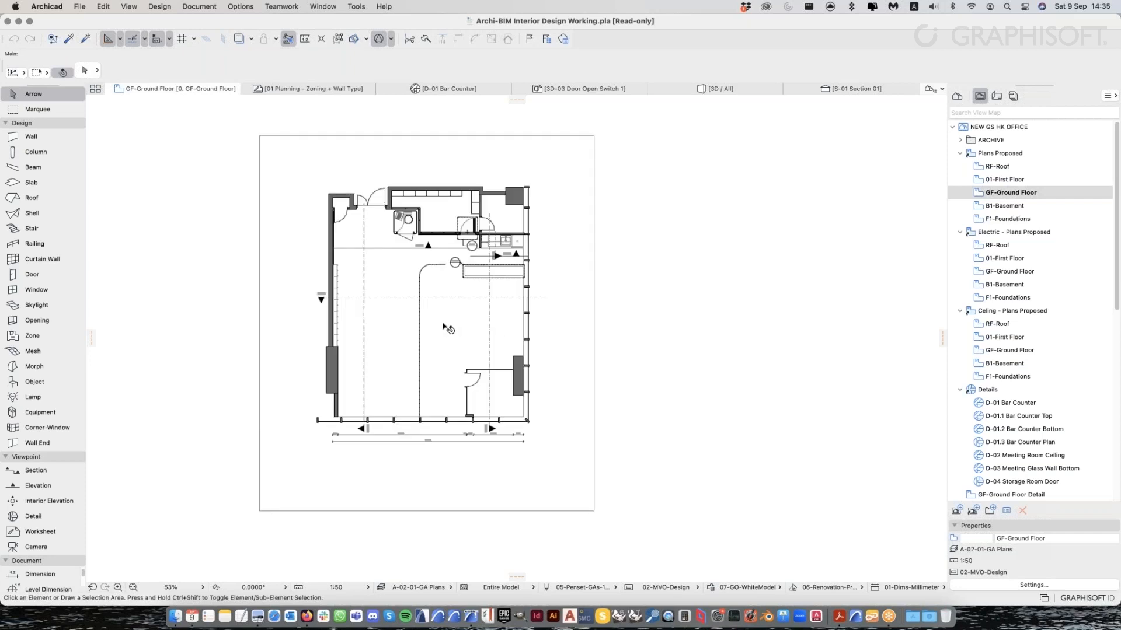
pyautogui.scroll(-3, 543, 357)
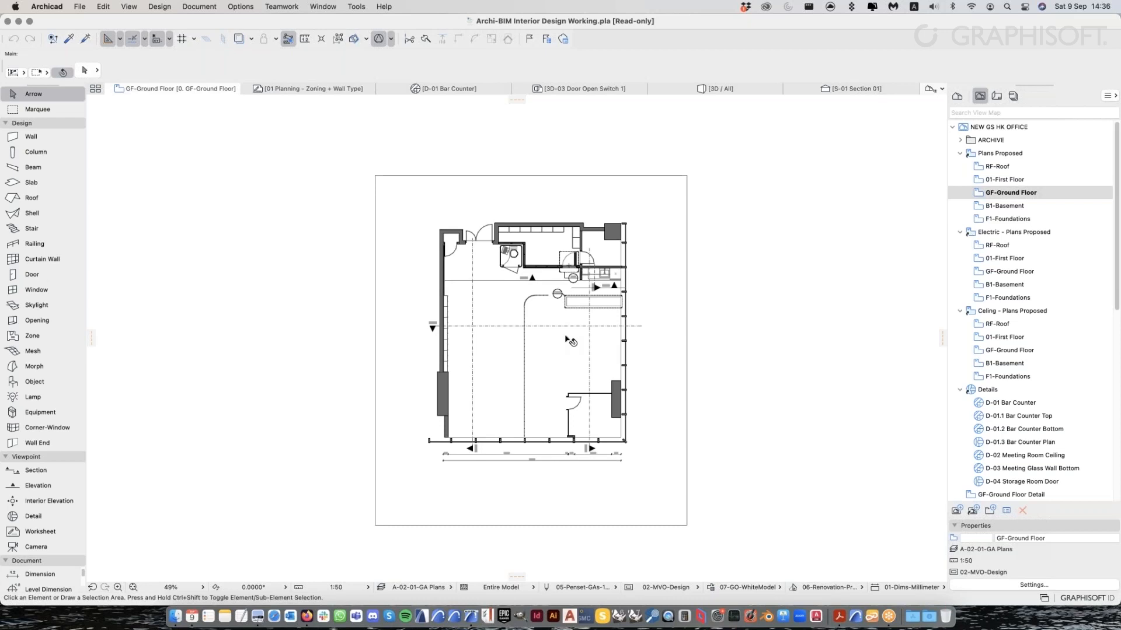
pyautogui.scroll(2, 572, 341)
pyautogui.scroll(1, 592, 344)
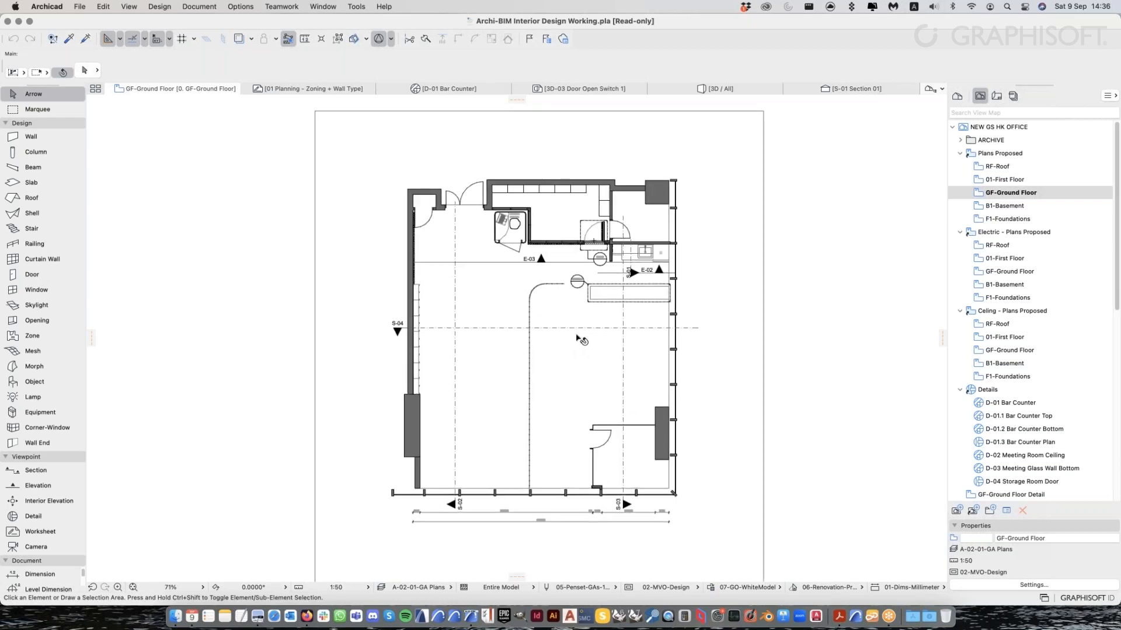
pyautogui.scroll(1, 578, 339)
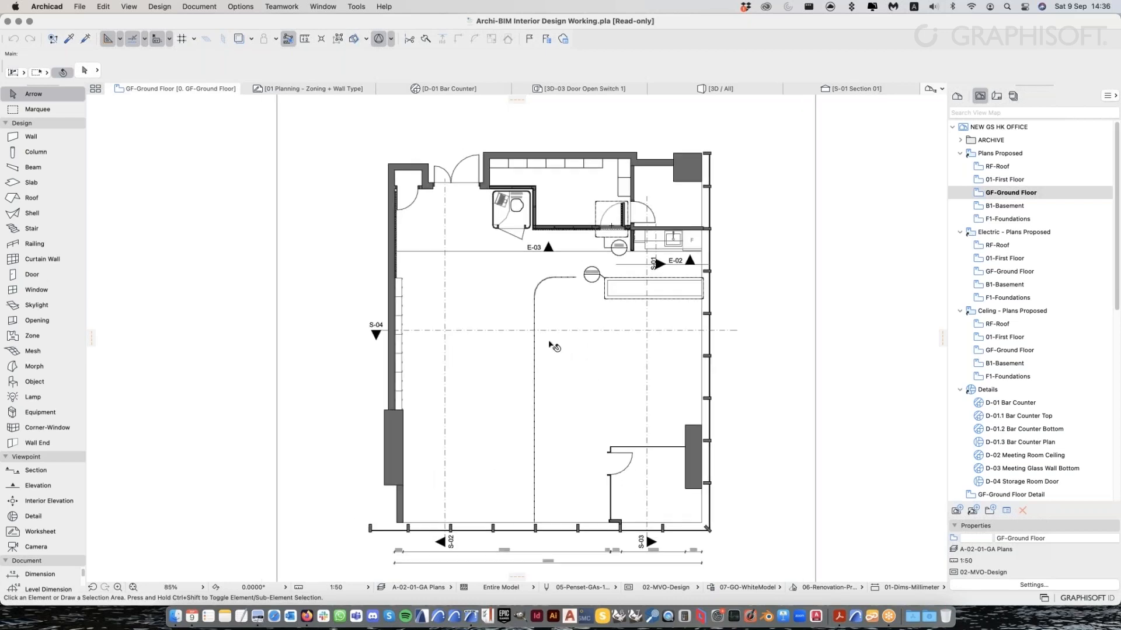
# Inspect the slatted-wall door at the D-04 detail marker up close, and return to the whole ground floor plan
pyautogui.scroll(2, 625, 234)
pyautogui.scroll(6, 625, 213)
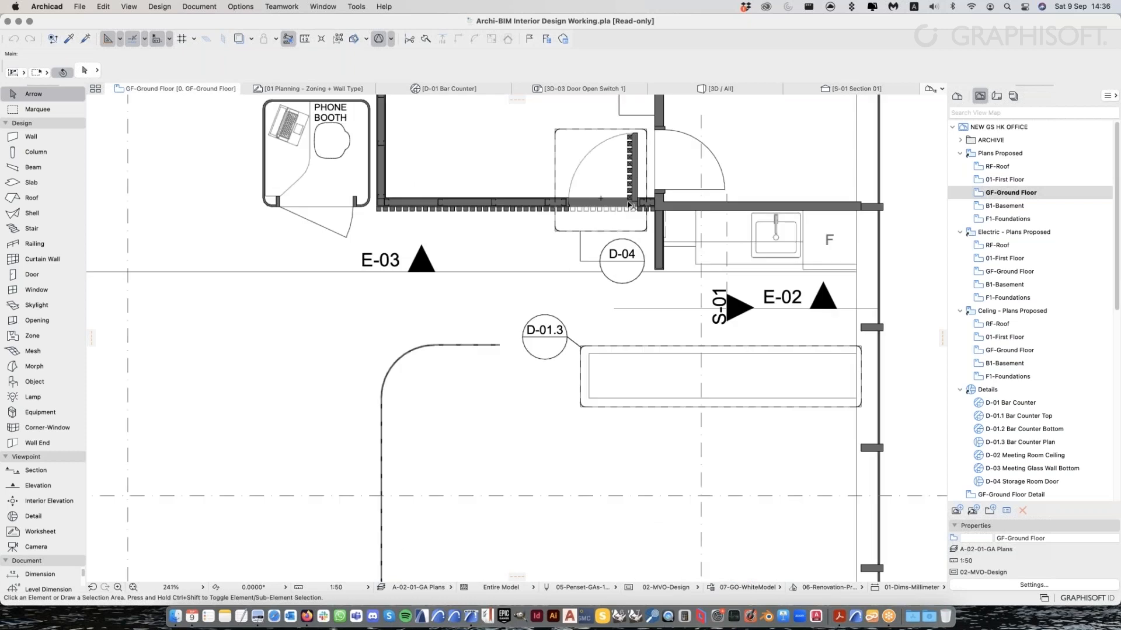
pyautogui.scroll(-4, 587, 370)
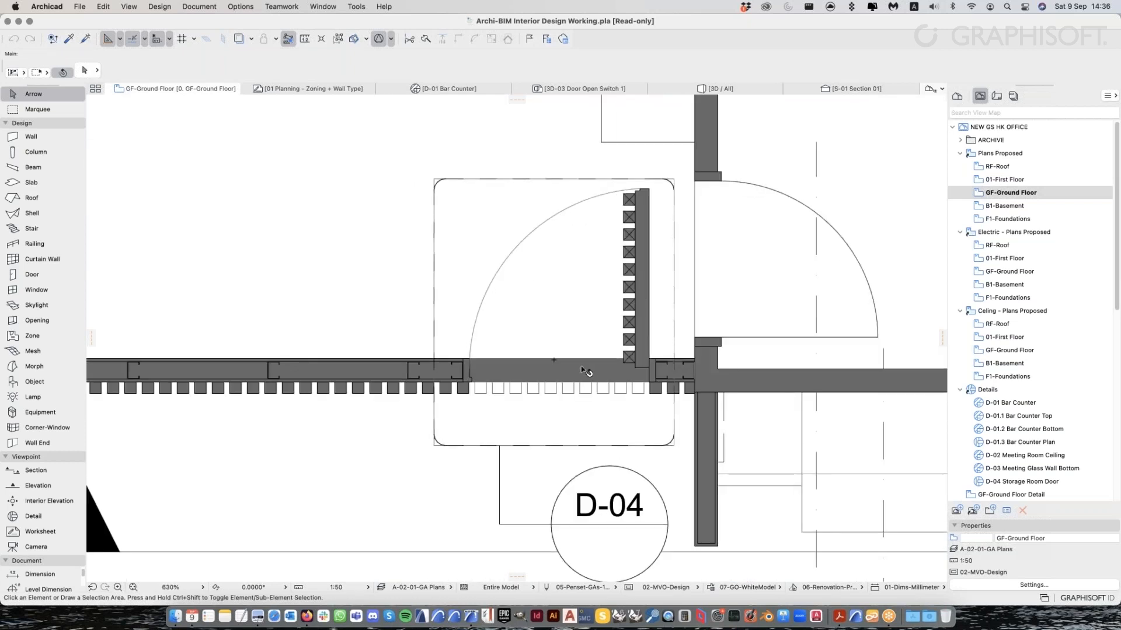
pyautogui.scroll(-6, 587, 369)
pyautogui.scroll(-1, 610, 378)
pyautogui.moveTo(586, 478); pyautogui.dragTo(606, 339, button='middle')
pyautogui.scroll(-2, 606, 339)
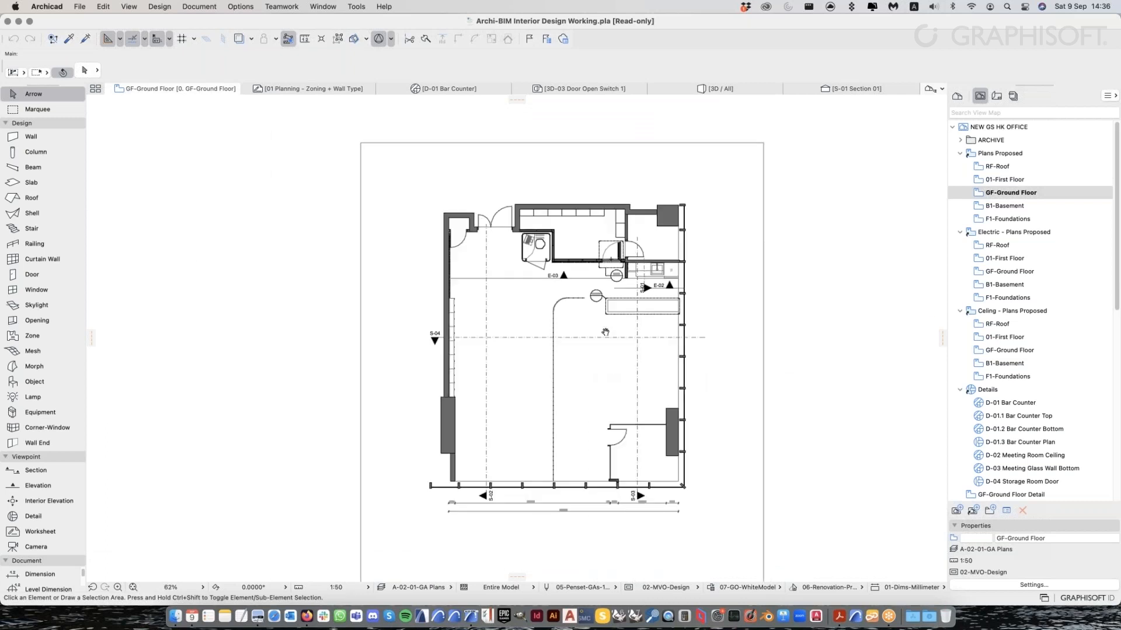
# Show the Layout Book and view the A.01 office, A.02 electric and A.03 lighting layouts in turn
pyautogui.click(999, 98)
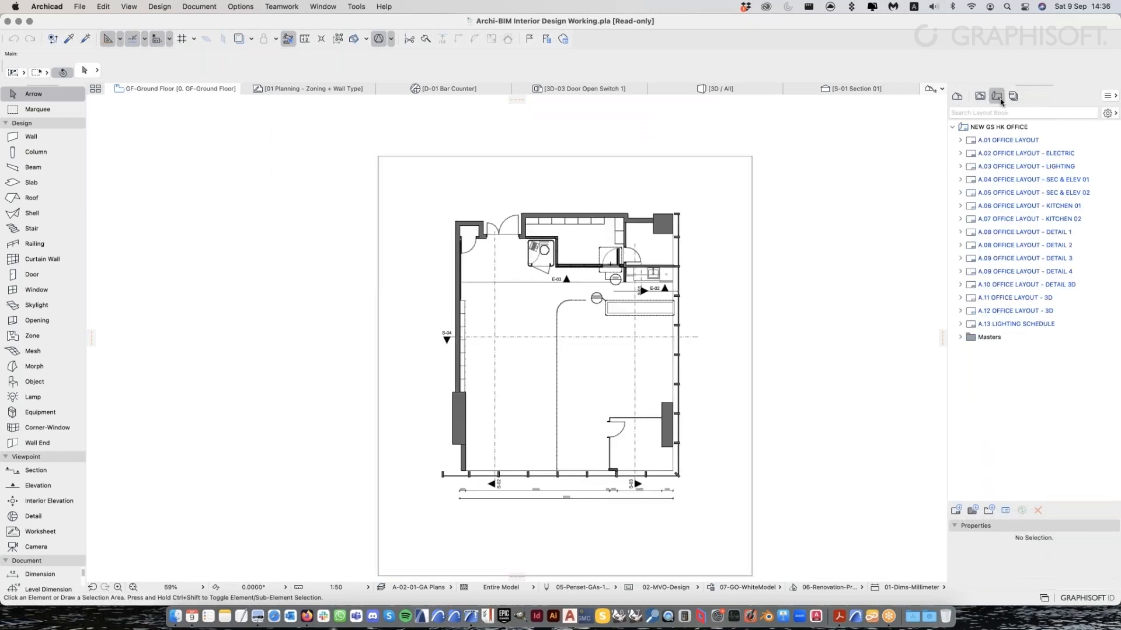
pyautogui.click(997, 141)
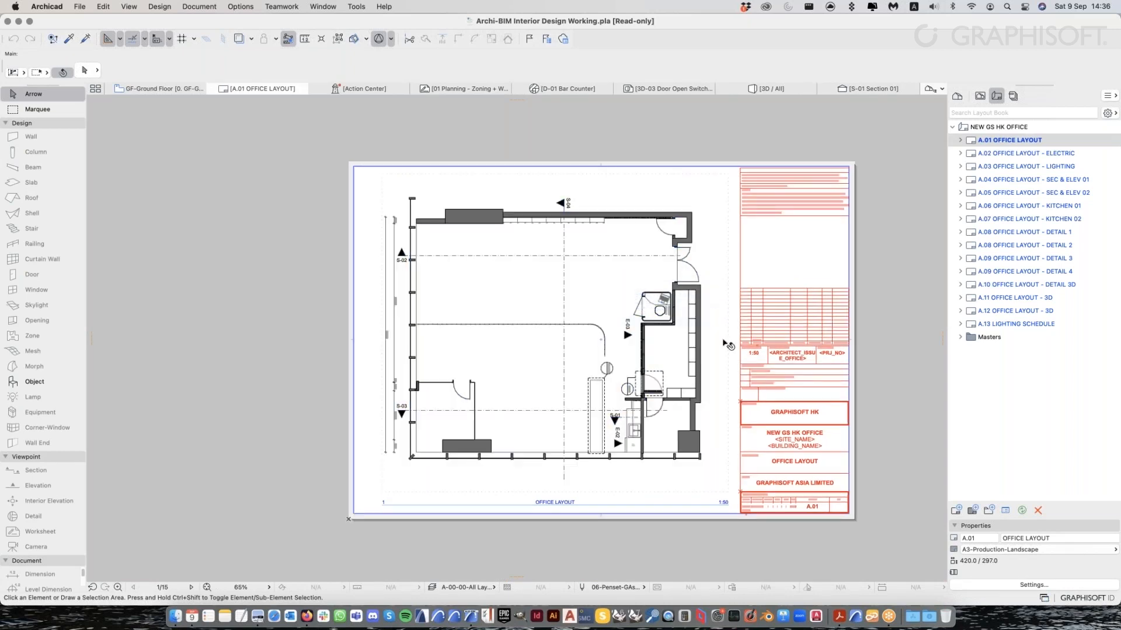
pyautogui.click(1015, 153)
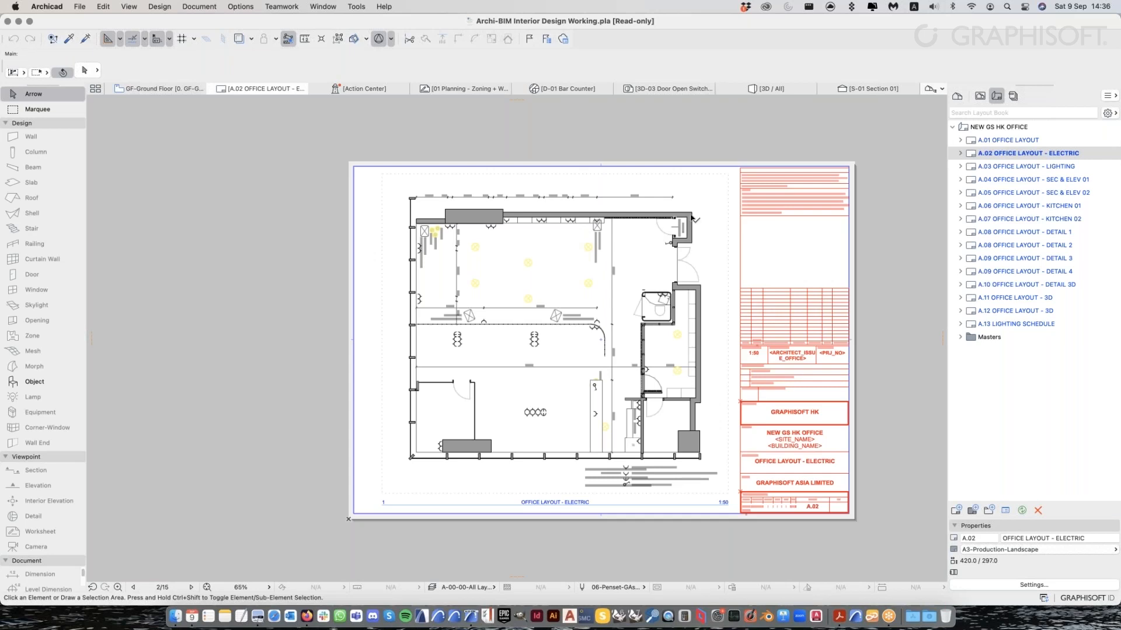
pyautogui.click(1012, 167)
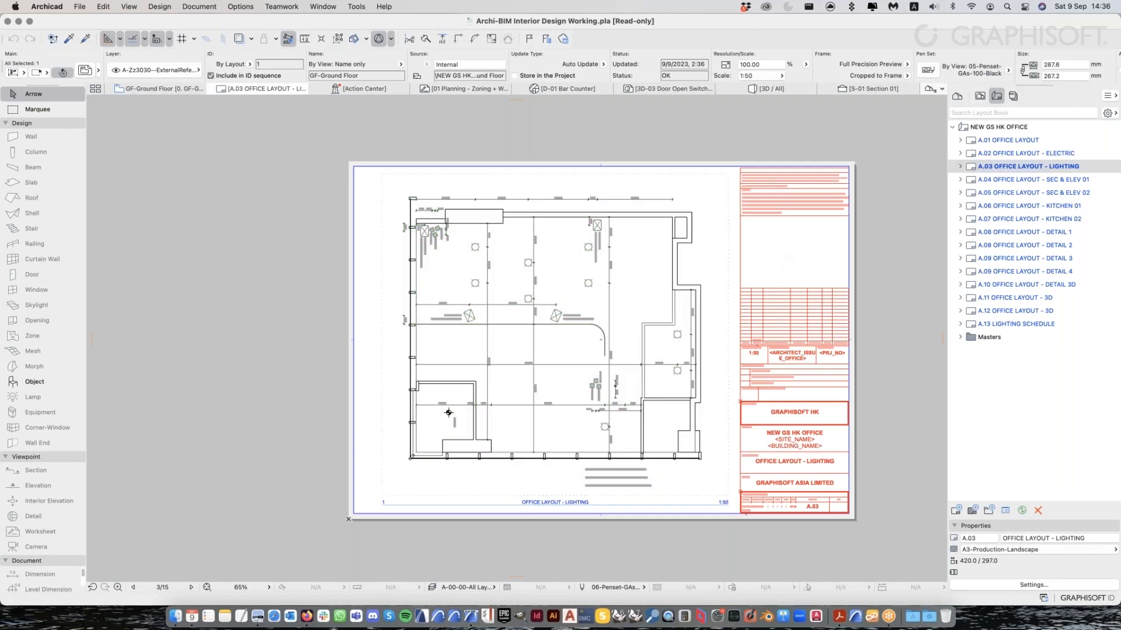
pyautogui.press('Escape')
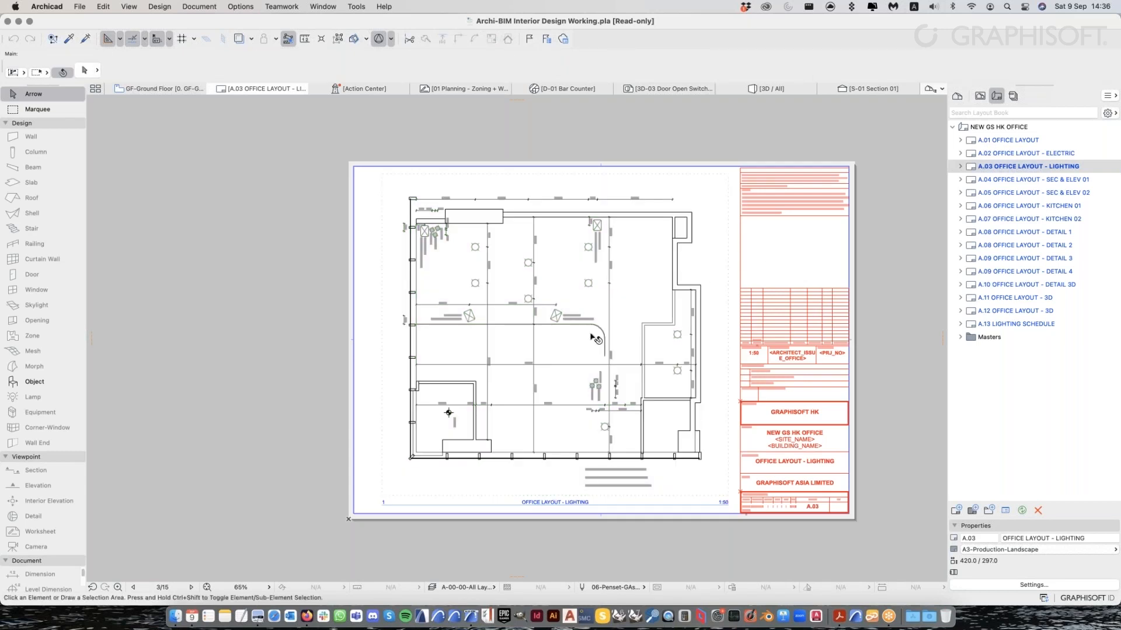
# Open the section and elevation layouts A.04 OFFICE LAYOUT - SEC & ELEV 01 and A.05 OFFICE LAYOUT - SEC & ELEV 02
pyautogui.doubleClick(1011, 157)
pyautogui.doubleClick(1017, 180)
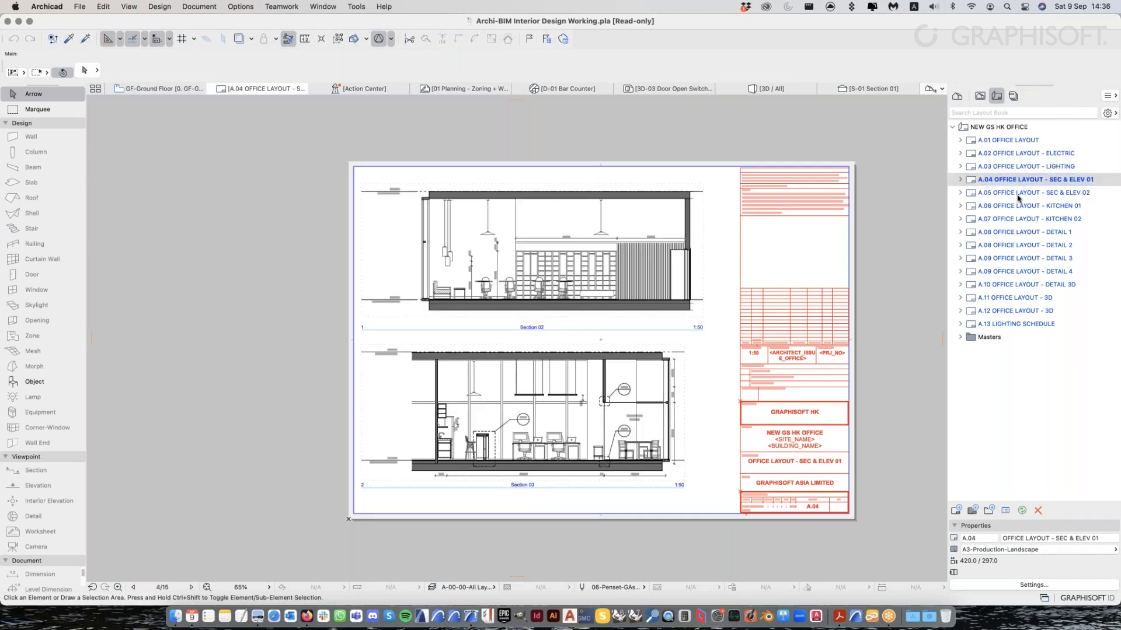
pyautogui.click(1017, 197)
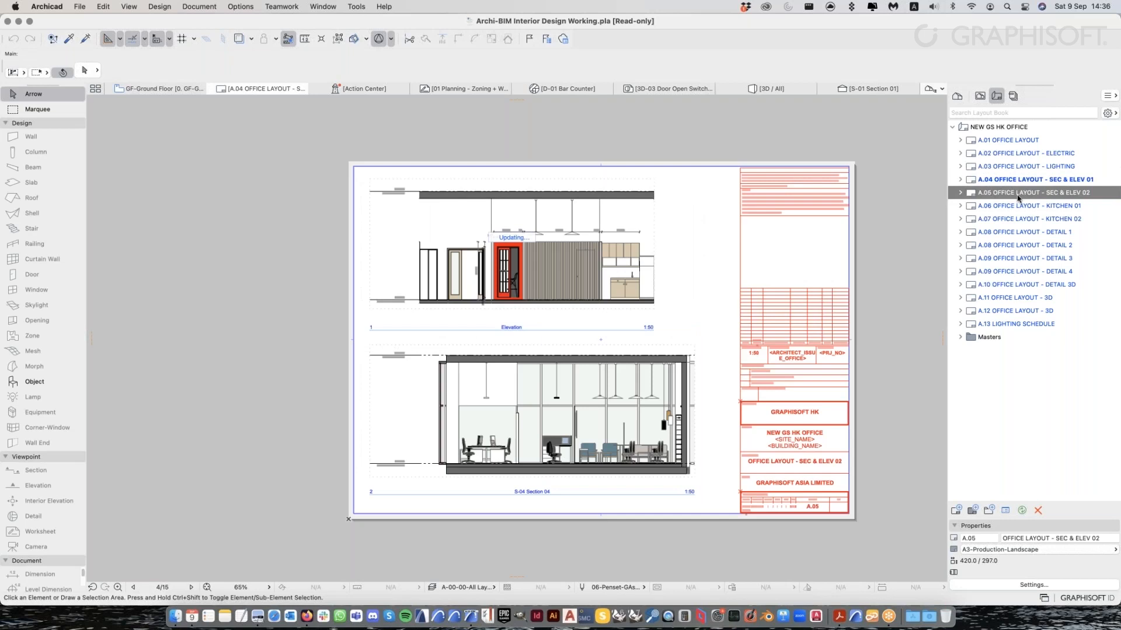
# Look through the 01-PDFs publisher set with the A.05 sheet displayed, and return to the Layout Book
pyautogui.click(1014, 95)
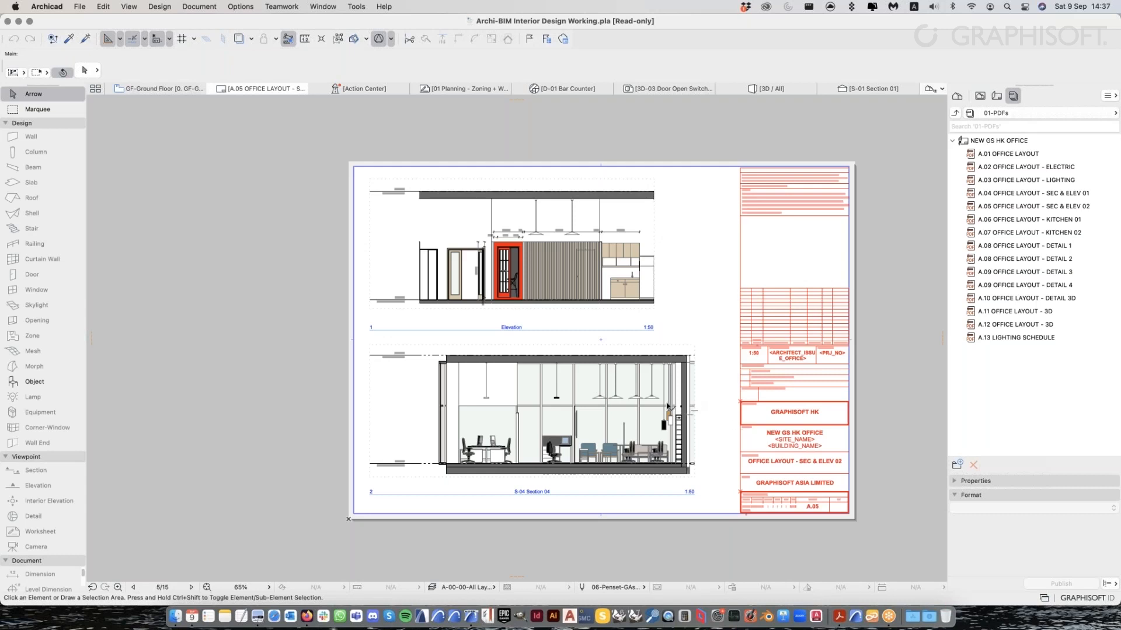
pyautogui.scroll(4, 675, 389)
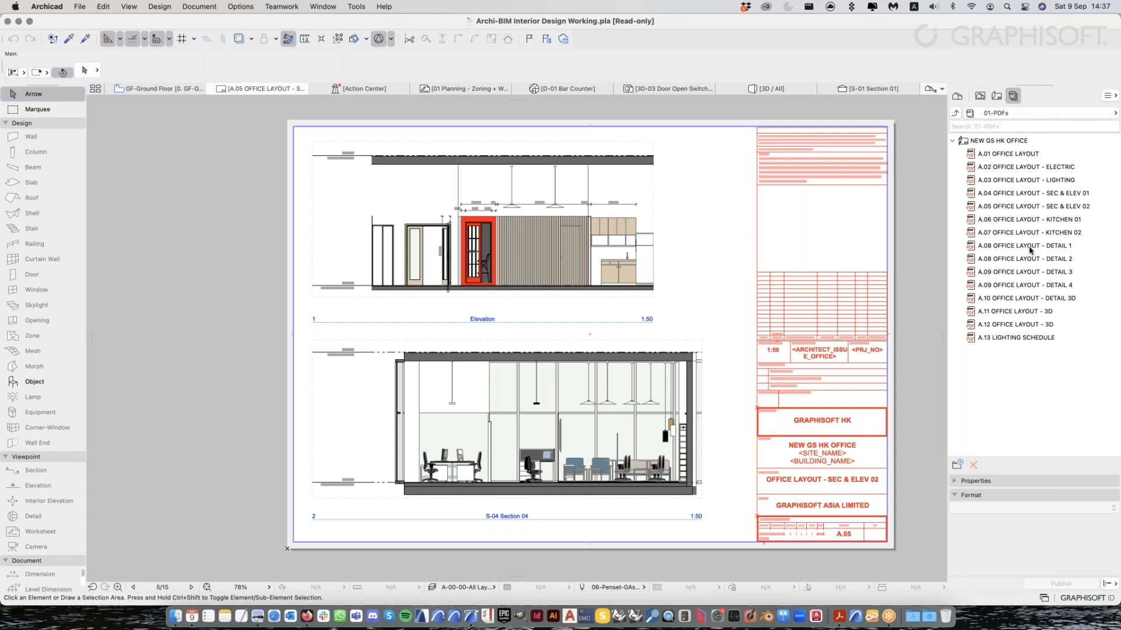
pyautogui.click(996, 96)
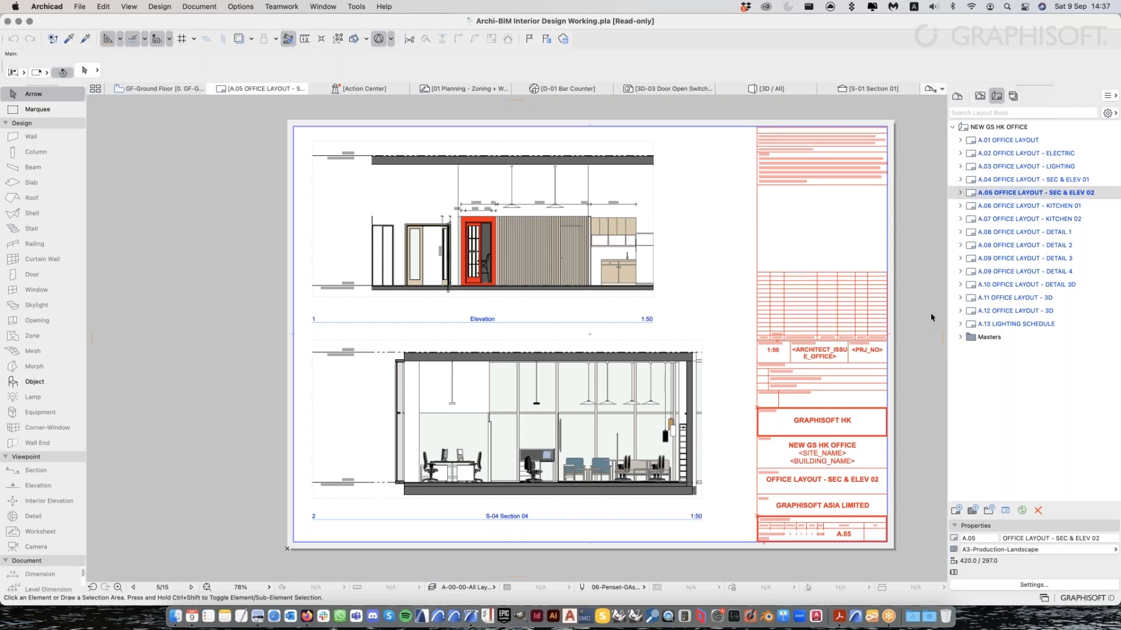
# Browse the View Map from the proposed plans to its last entries and select the 01 Planning - Zoning + Wall Type view
pyautogui.click(980, 96)
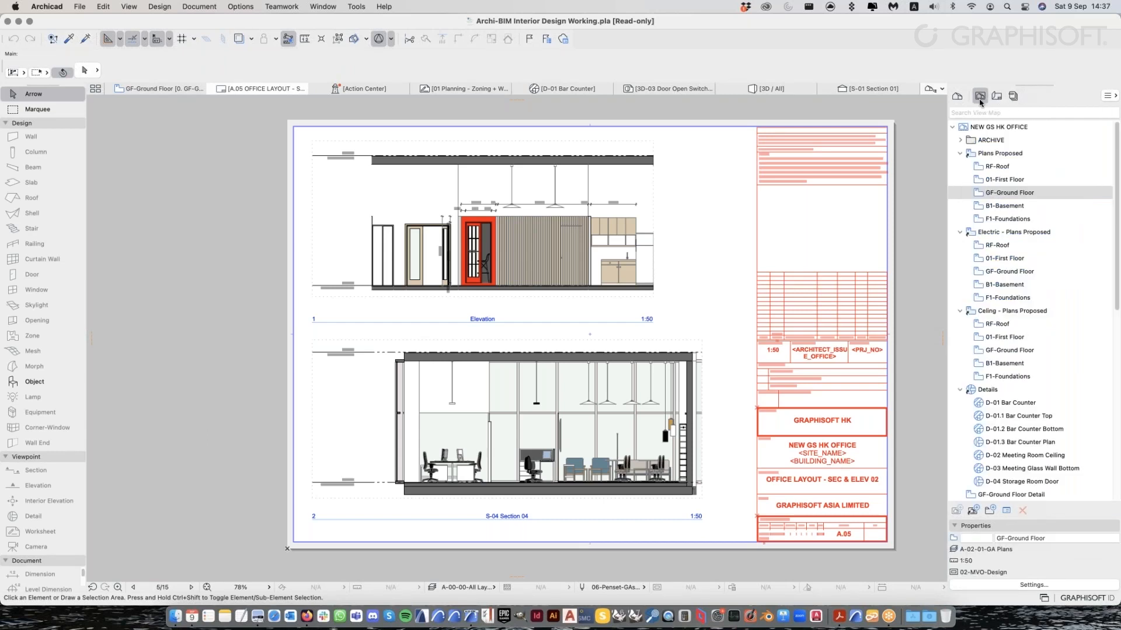
pyautogui.click(1010, 195)
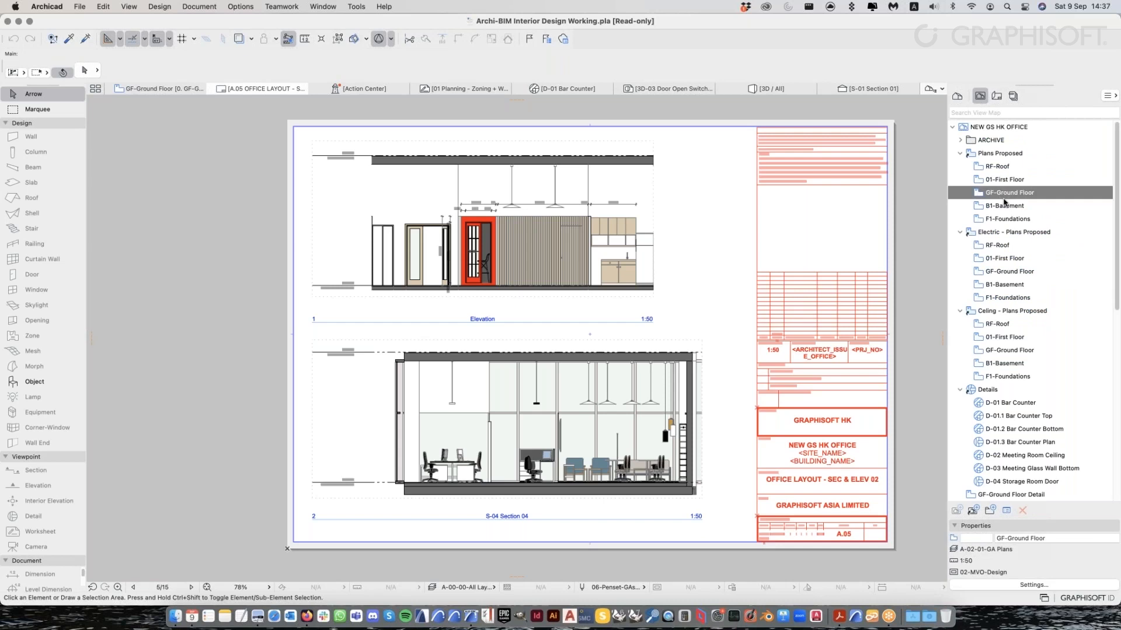
pyautogui.scroll(-3, 1039, 322)
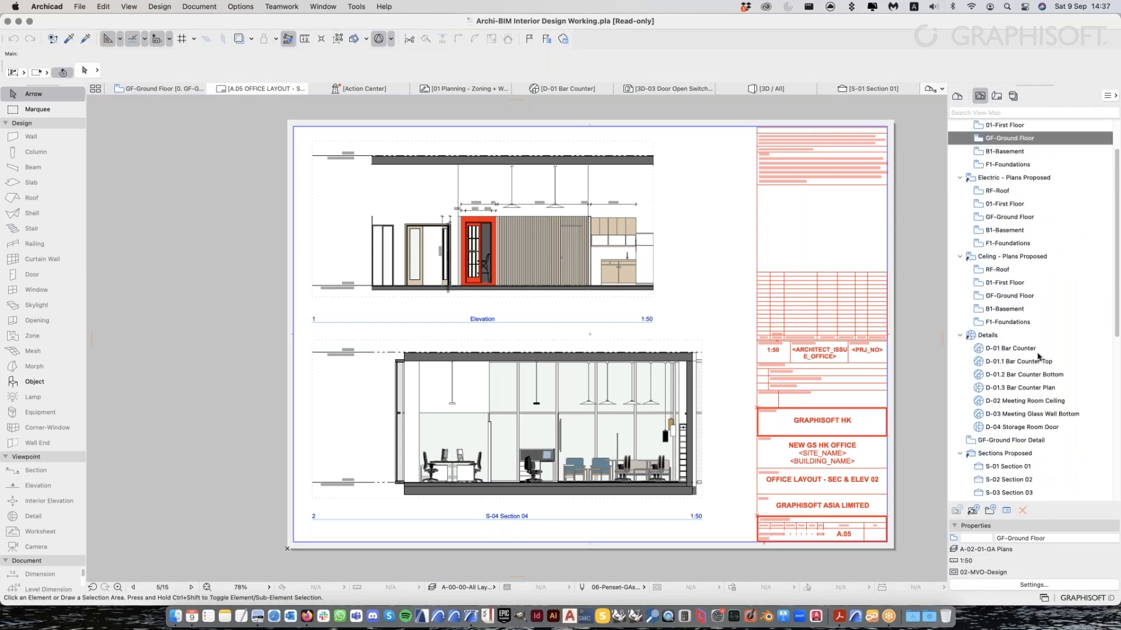
pyautogui.scroll(-4, 1039, 355)
pyautogui.scroll(5, 1027, 268)
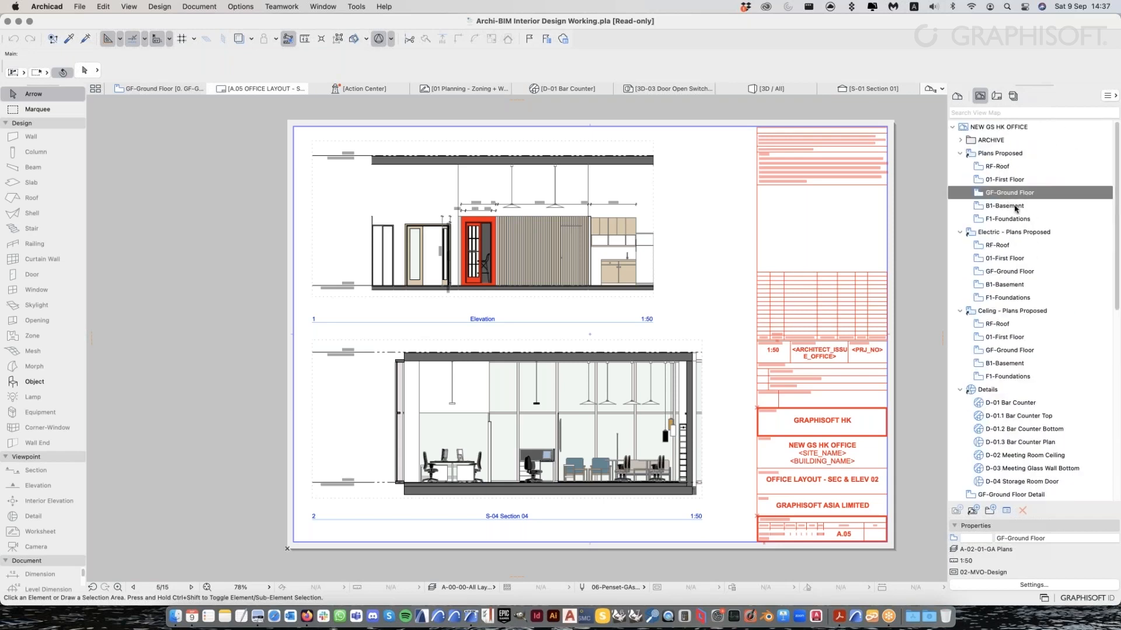
pyautogui.moveTo(1116, 268); pyautogui.dragTo(1107, 464)
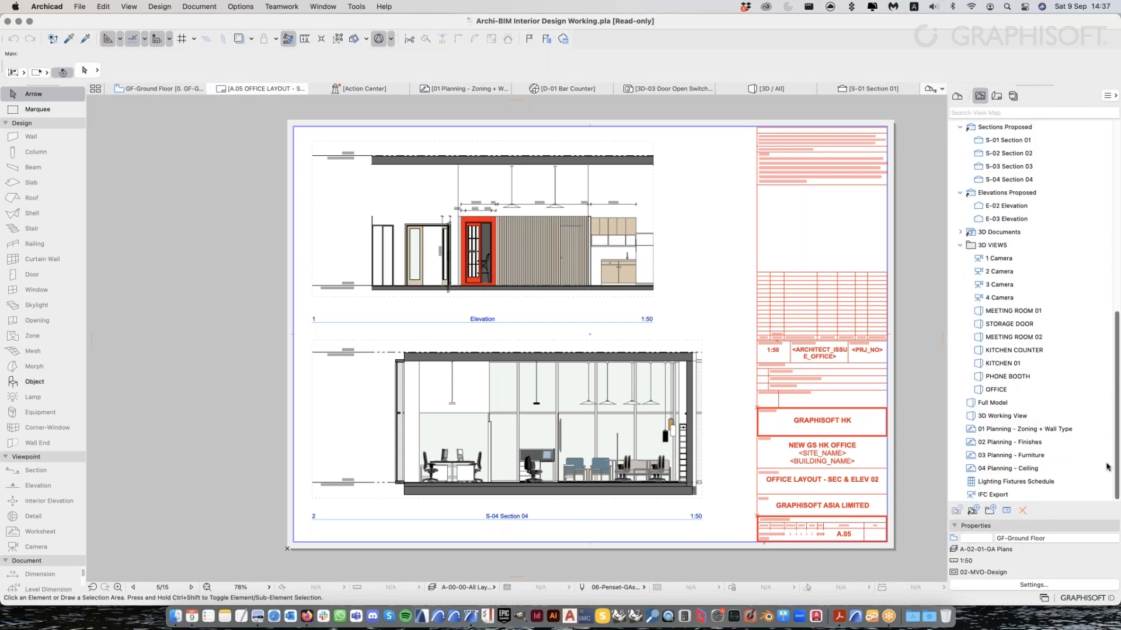
pyautogui.click(1030, 429)
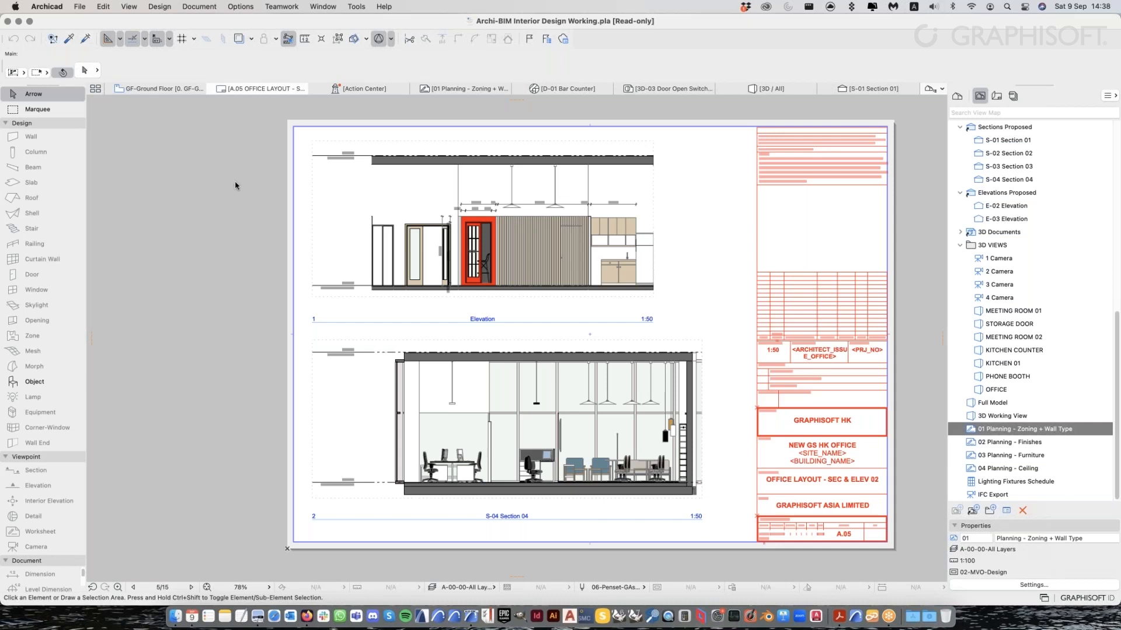
pyautogui.press('super+Tab')
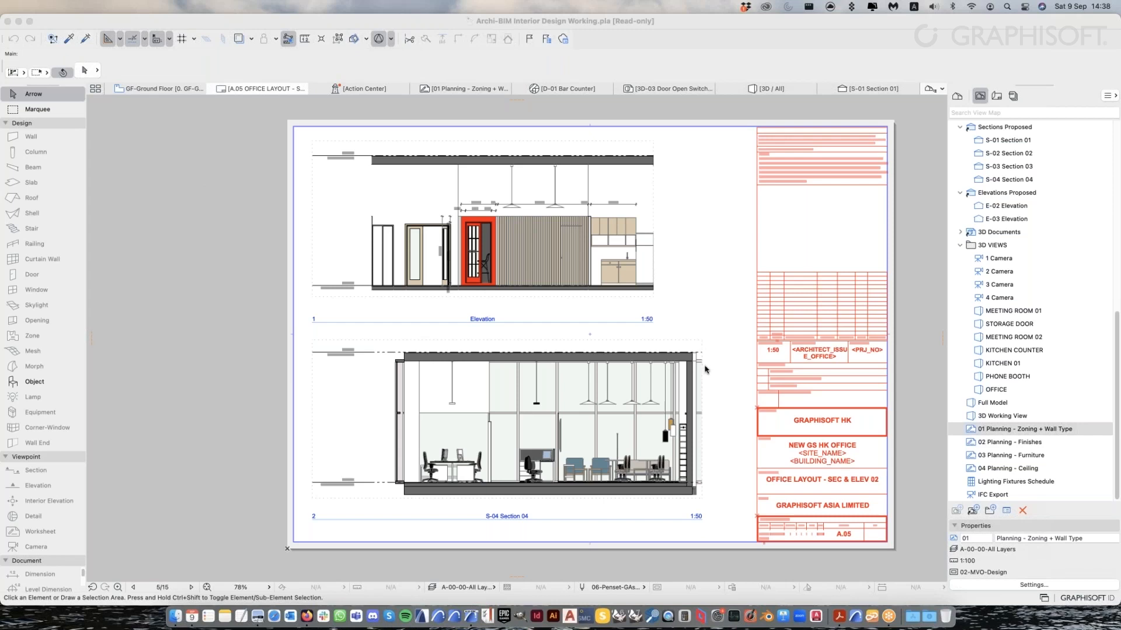
pyautogui.click(736, 491)
pyautogui.click(742, 504)
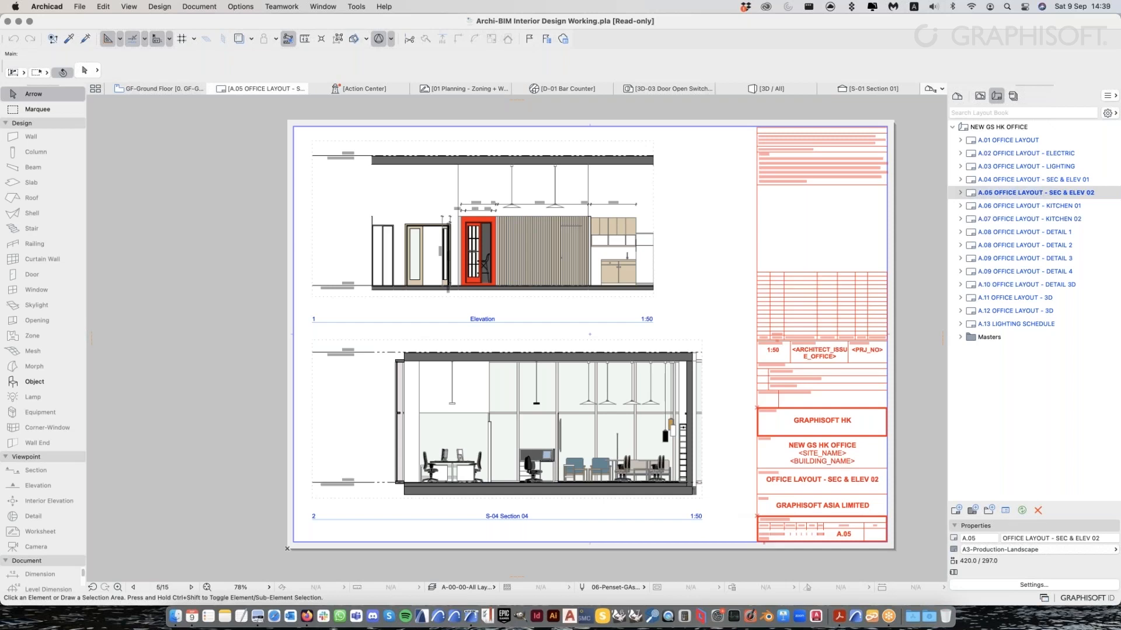
pyautogui.moveTo(734, 467); pyautogui.dragTo(741, 469, button='middle')
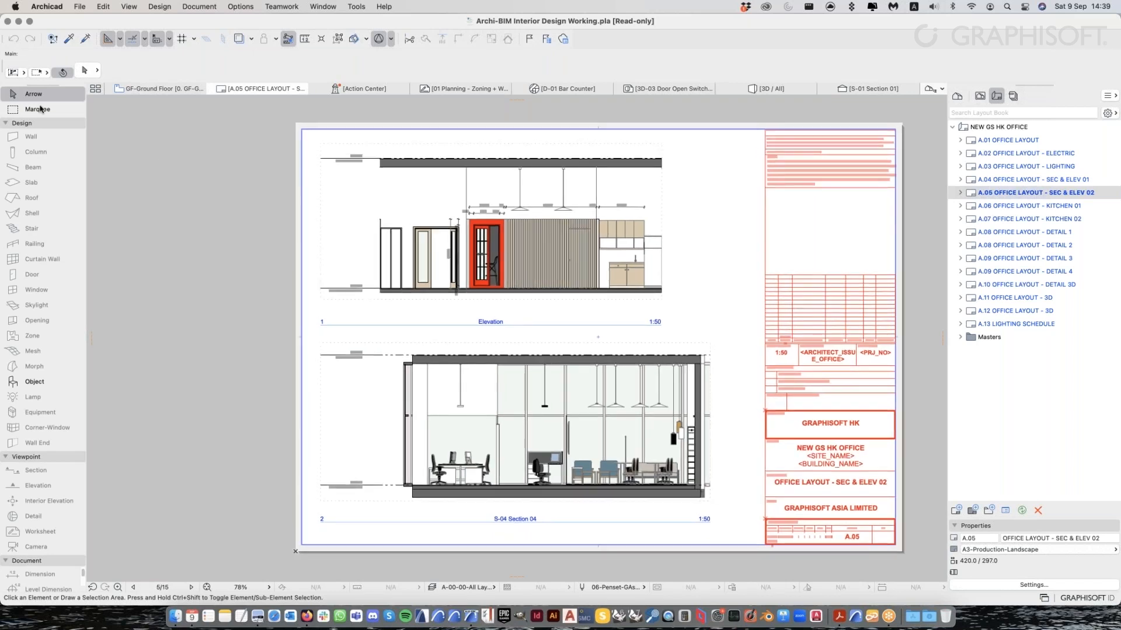
# On the GF-Ground Floor plan, activate the Wall tool, look at its structure type options, and leave the tool without drawing
pyautogui.click(146, 89)
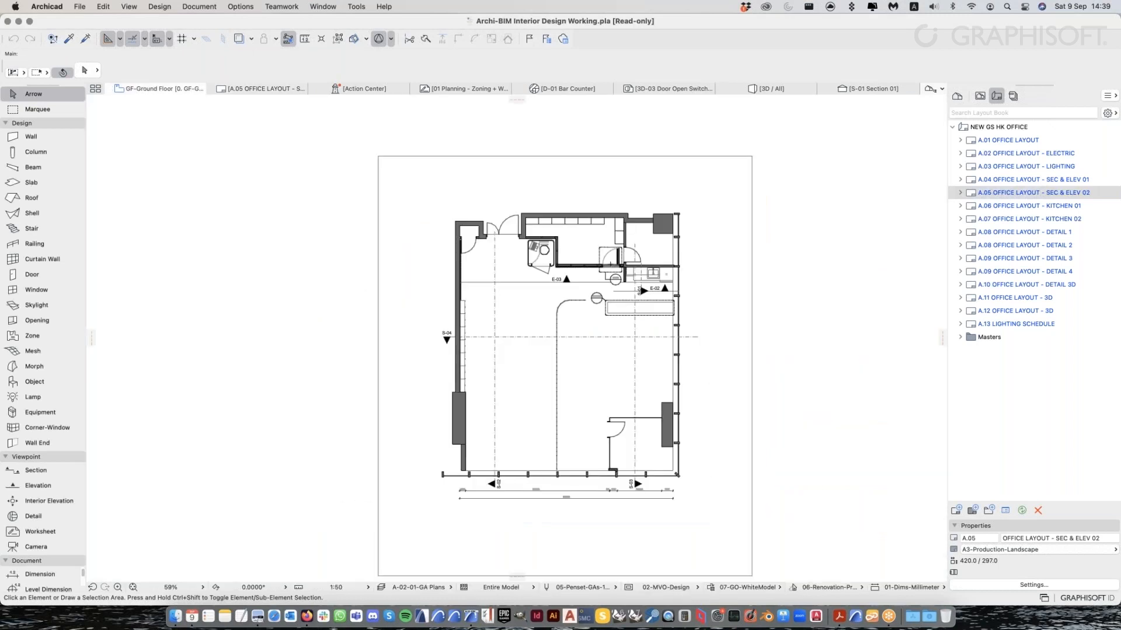
pyautogui.click(33, 140)
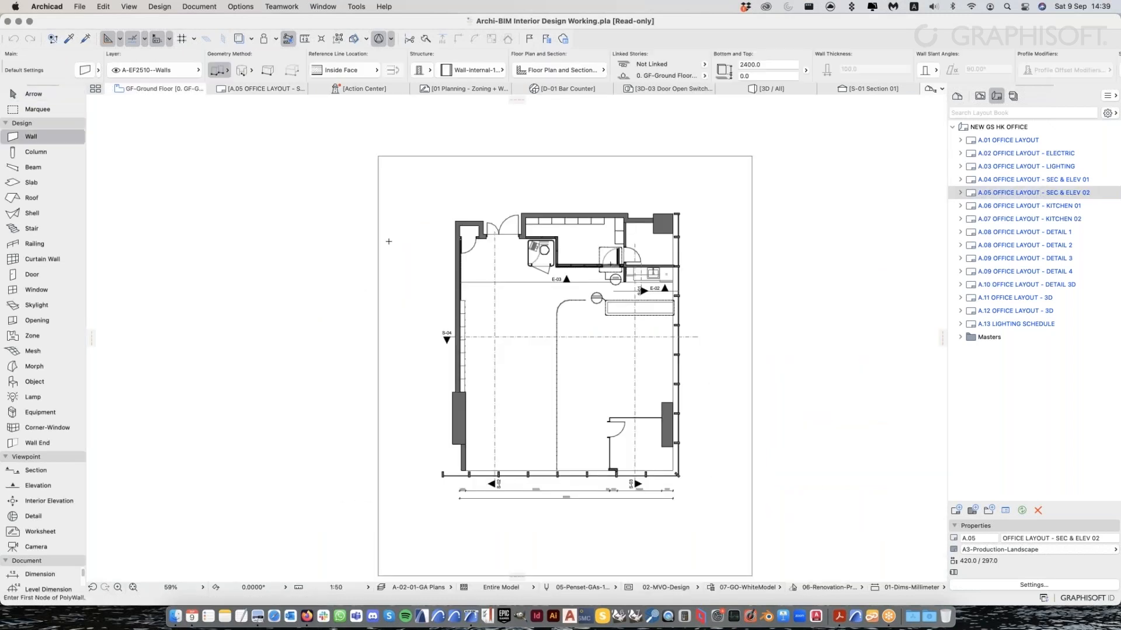
pyautogui.click(426, 71)
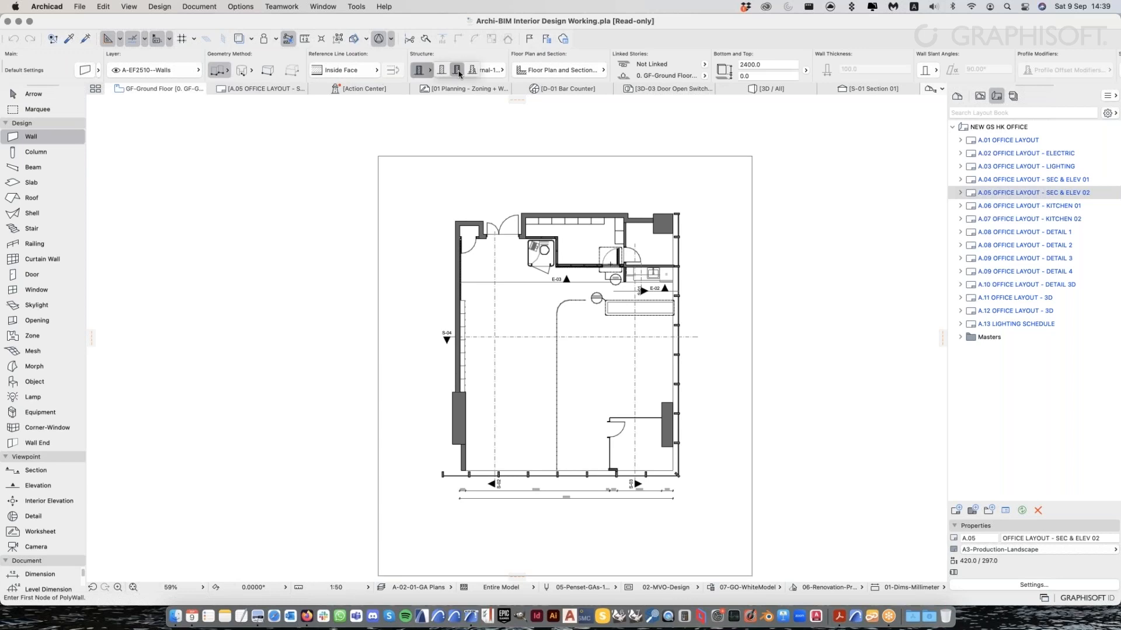
pyautogui.click(459, 72)
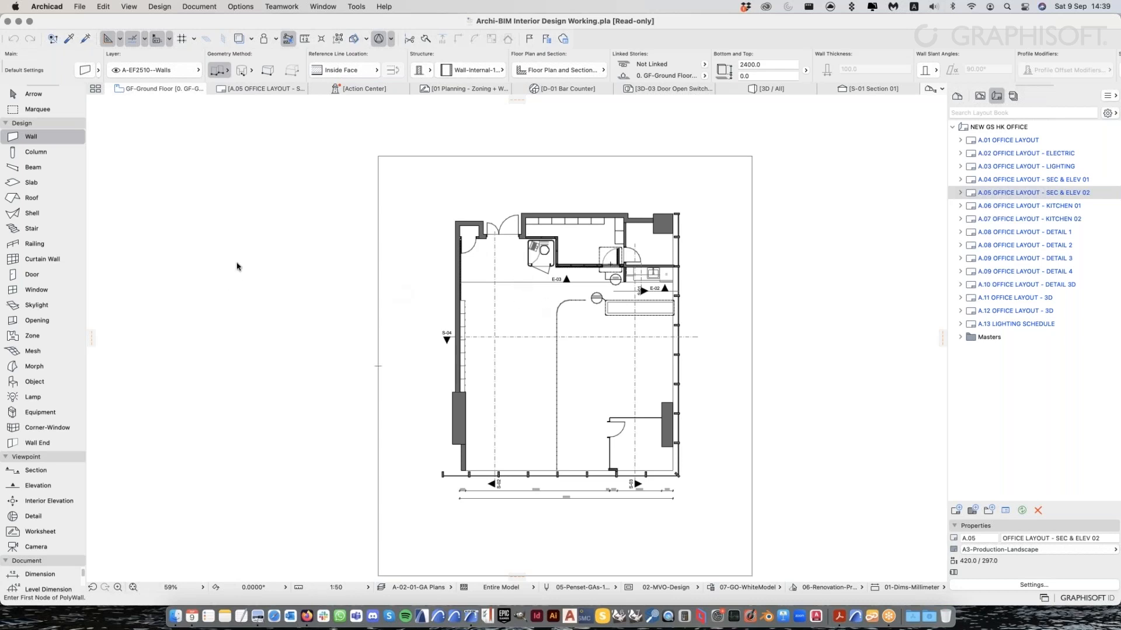
pyautogui.press('Escape')
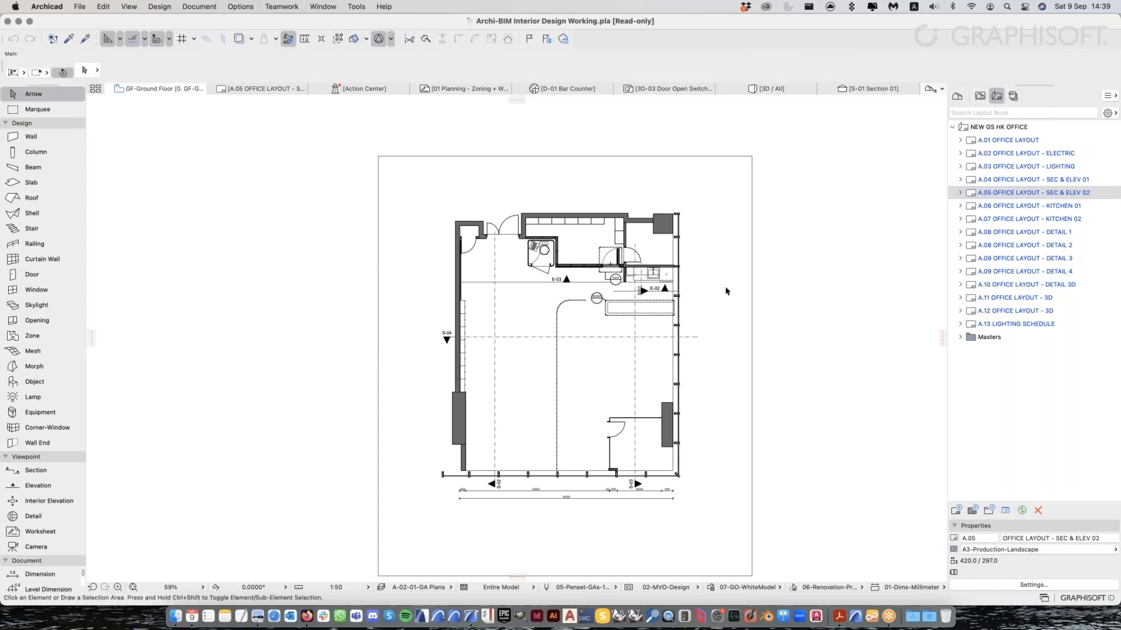
# Switch back to Archicad and inspect the red phone booth and the neighbouring doors in the 3D view
pyautogui.scroll(-2, 715, 307)
pyautogui.scroll(2, 703, 332)
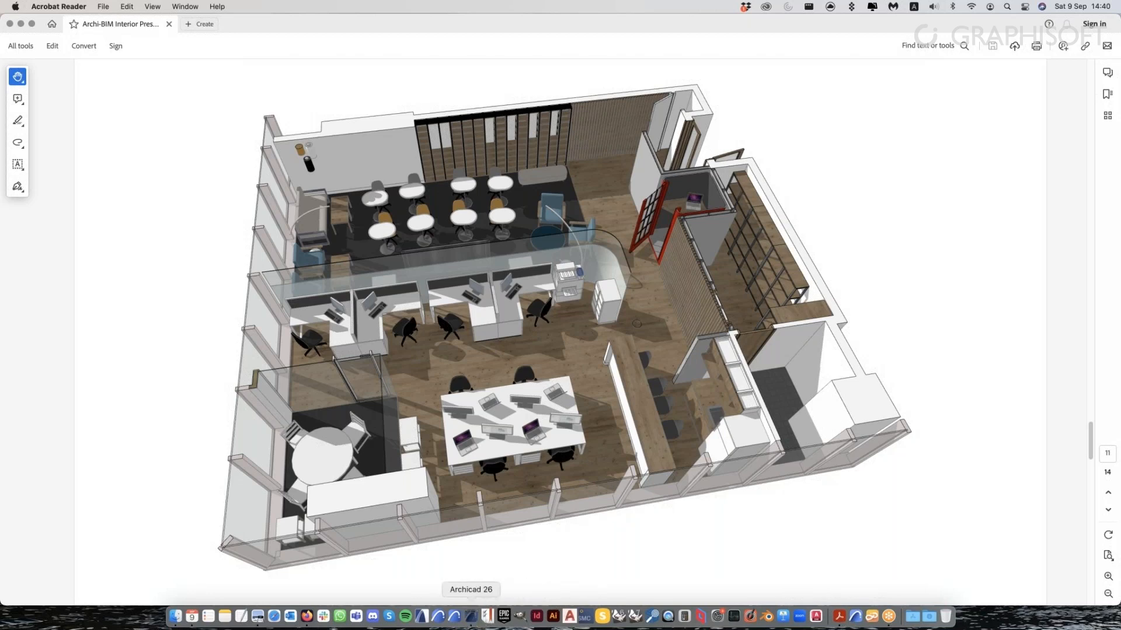
pyautogui.click(471, 616)
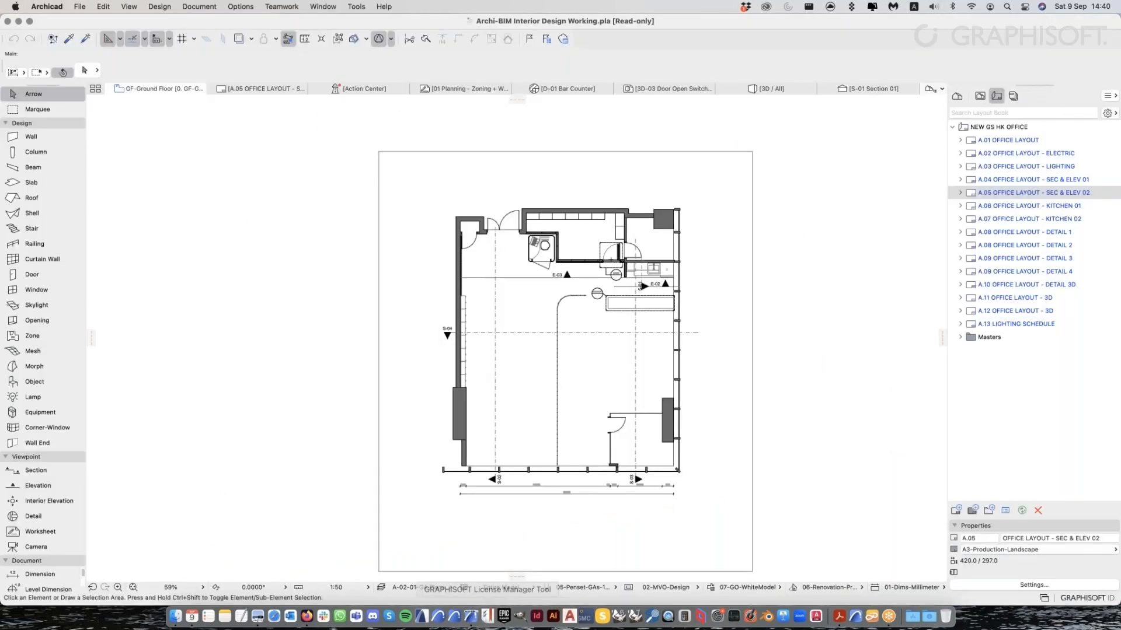
pyautogui.click(741, 89)
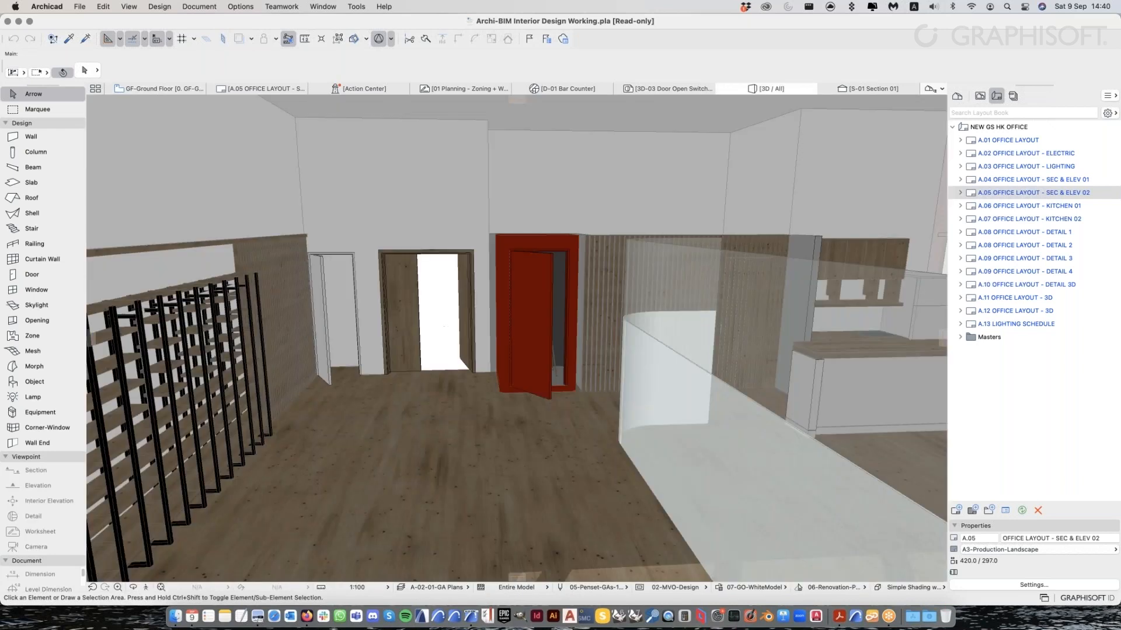
pyautogui.keyDown('shift'); pyautogui.moveTo(549, 373); pyautogui.dragTo(597, 393, button='middle'); pyautogui.keyUp('shift')
pyautogui.moveTo(526, 413); pyautogui.dragTo(791, 382, button='middle')
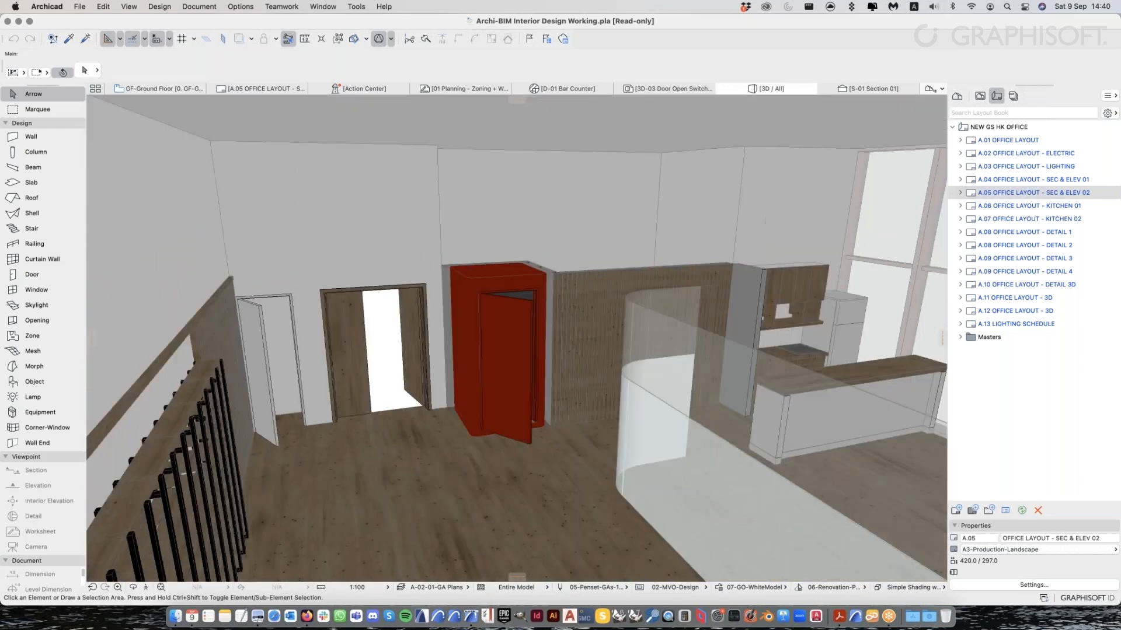
pyautogui.scroll(5, 490, 368)
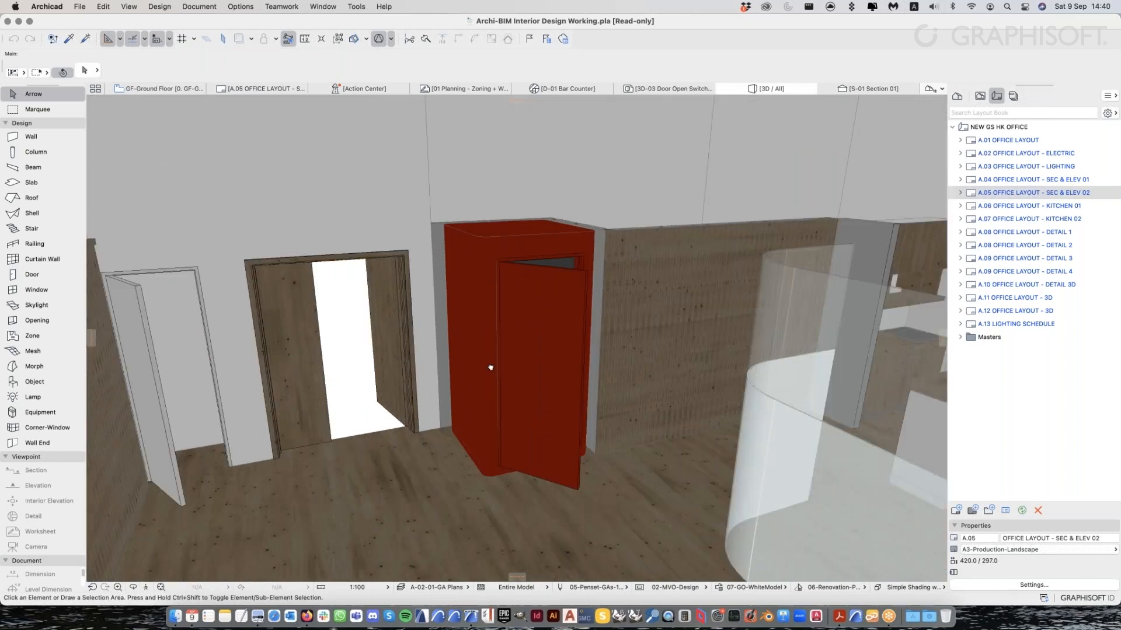
pyautogui.moveTo(490, 368); pyautogui.dragTo(564, 403, button='middle')
# Open the proposed GF-Ground Floor view from the View Map and inspect the phone booth and slatted wall up close
pyautogui.click(980, 96)
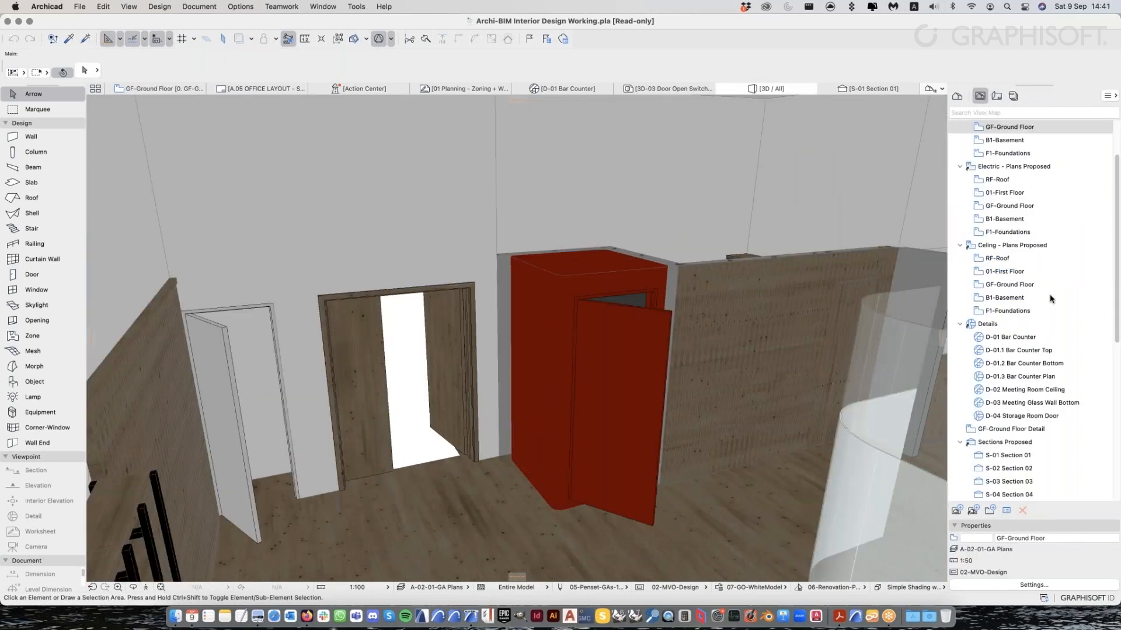
pyautogui.scroll(3, 1051, 291)
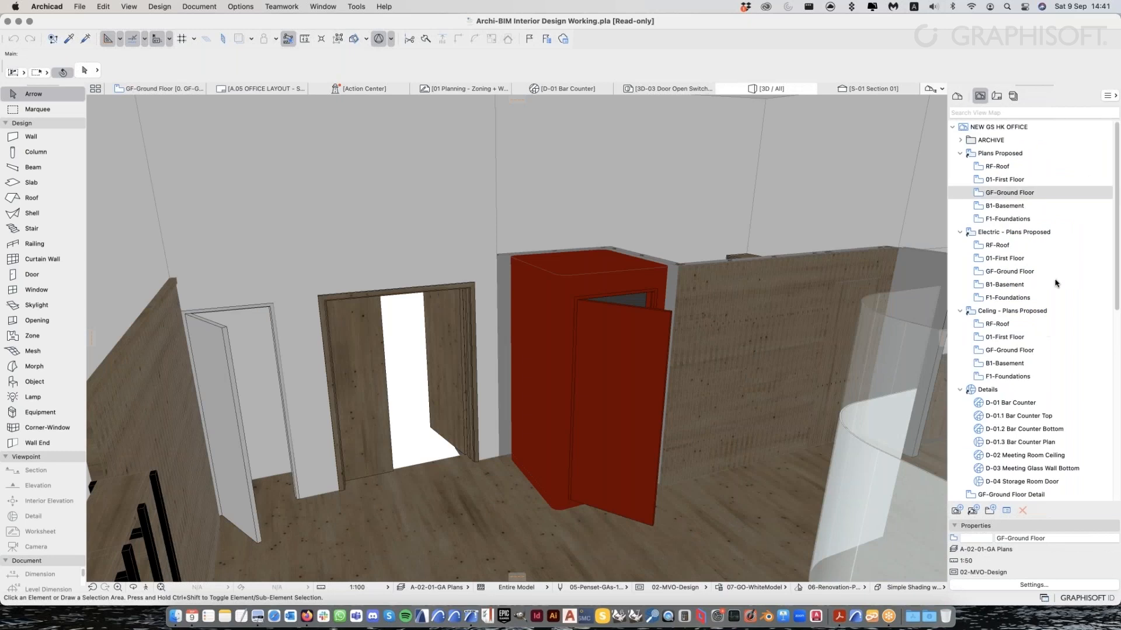
pyautogui.doubleClick(1016, 194)
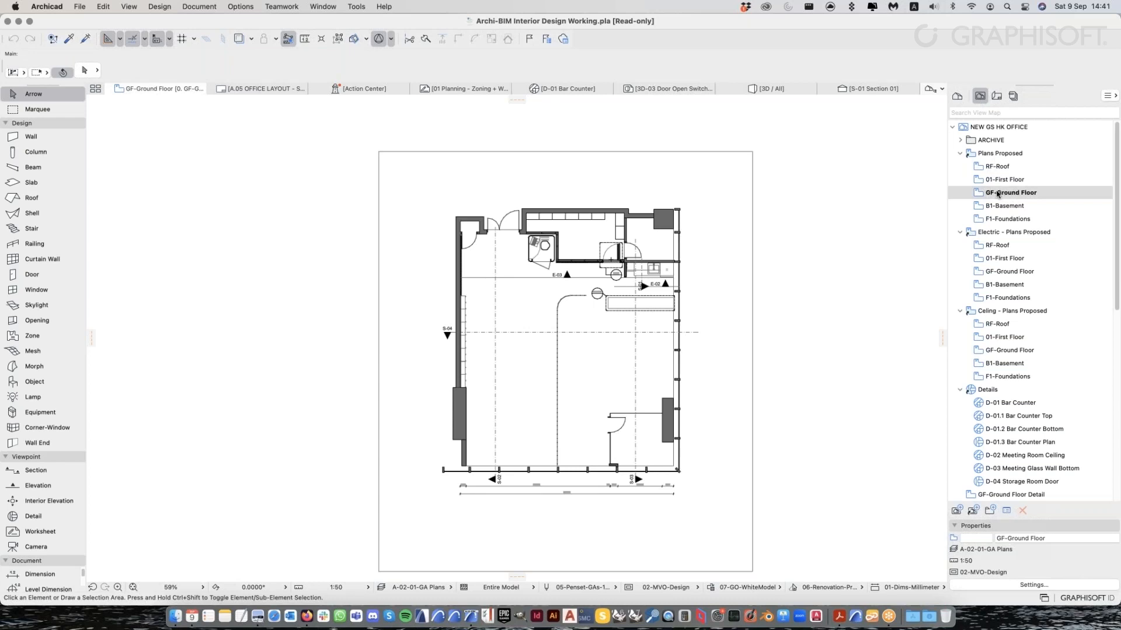
pyautogui.scroll(5, 488, 198)
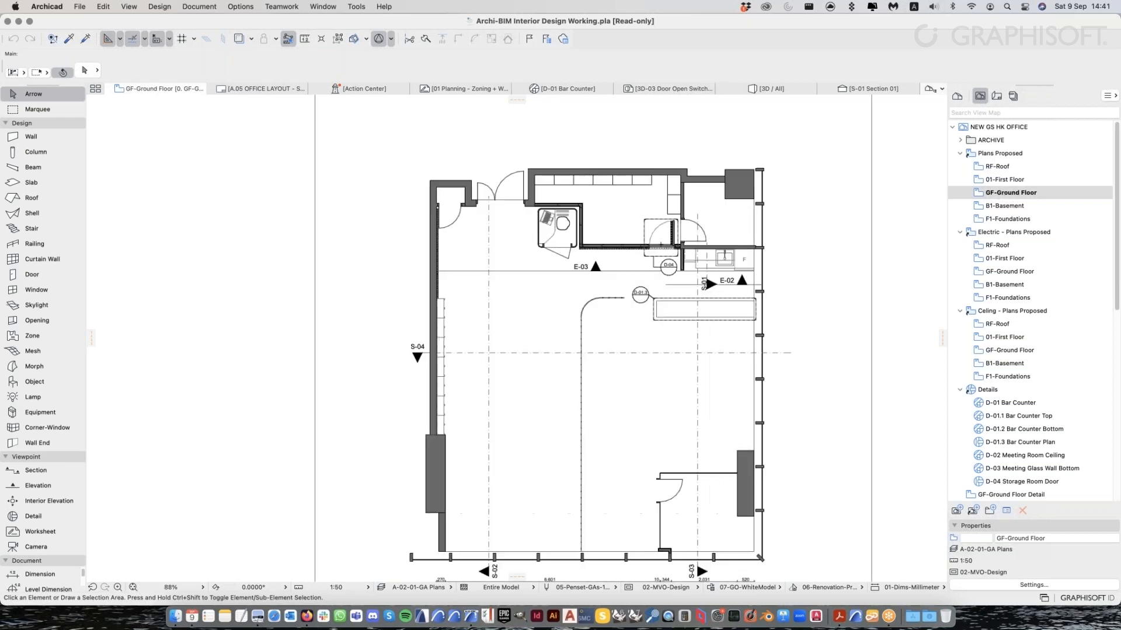
pyautogui.scroll(6, 599, 266)
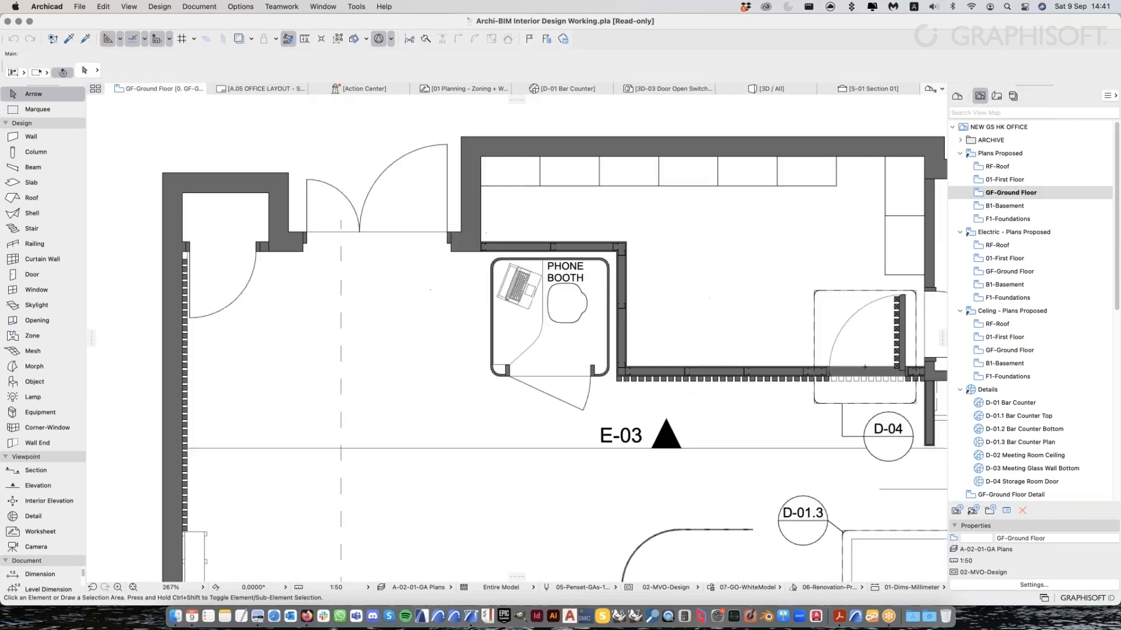
pyautogui.scroll(1, 559, 402)
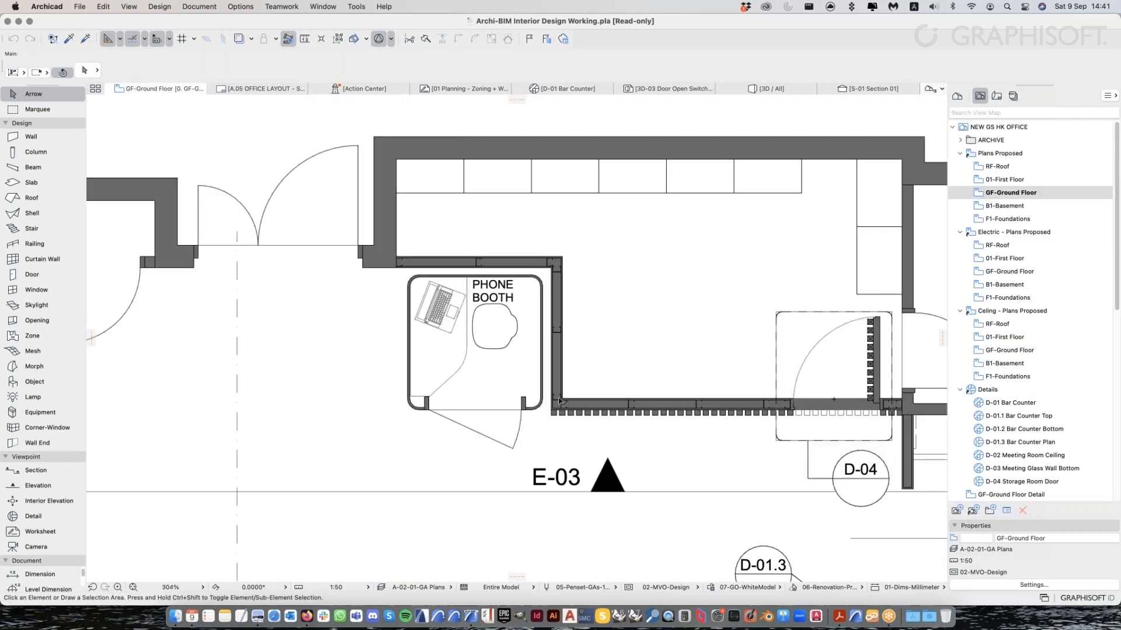
# Select the internal wall behind the phone booth to inspect its layers up close, and clear the selection
pyautogui.scroll(8, 559, 402)
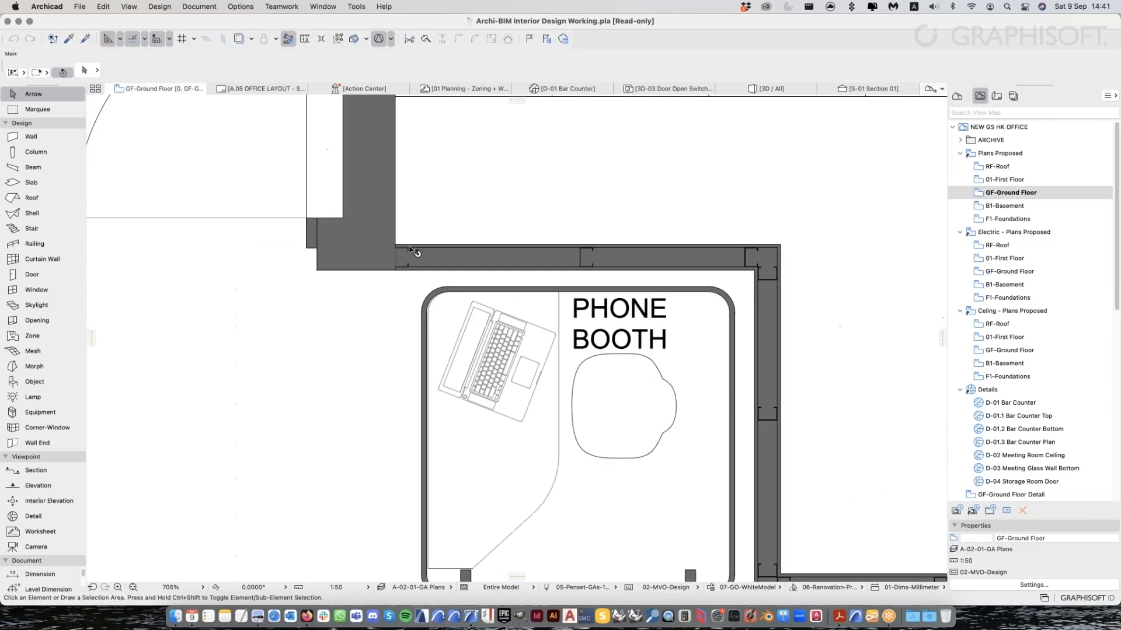
pyautogui.scroll(2, 397, 220)
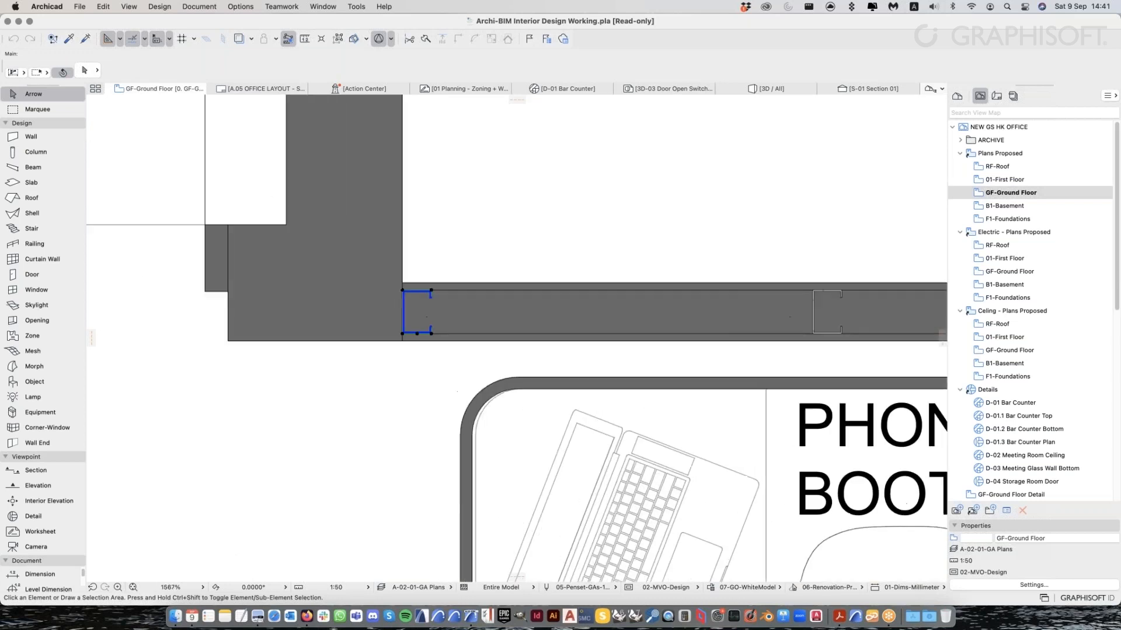
pyautogui.click(447, 289)
pyautogui.scroll(-1, 447, 289)
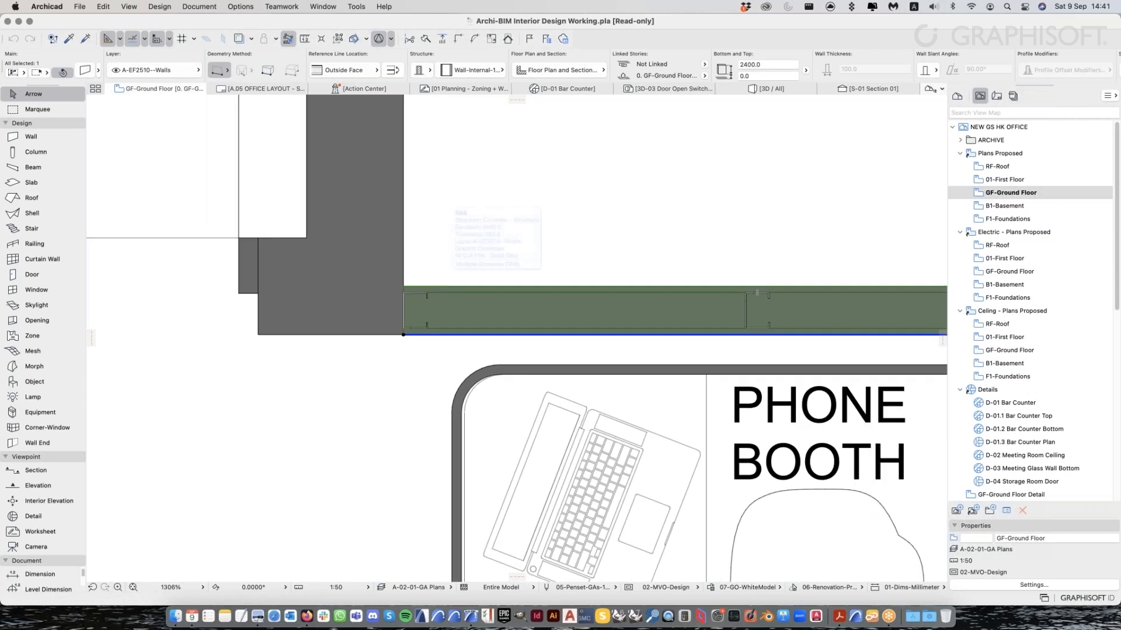
pyautogui.press('Escape')
pyautogui.click(508, 295)
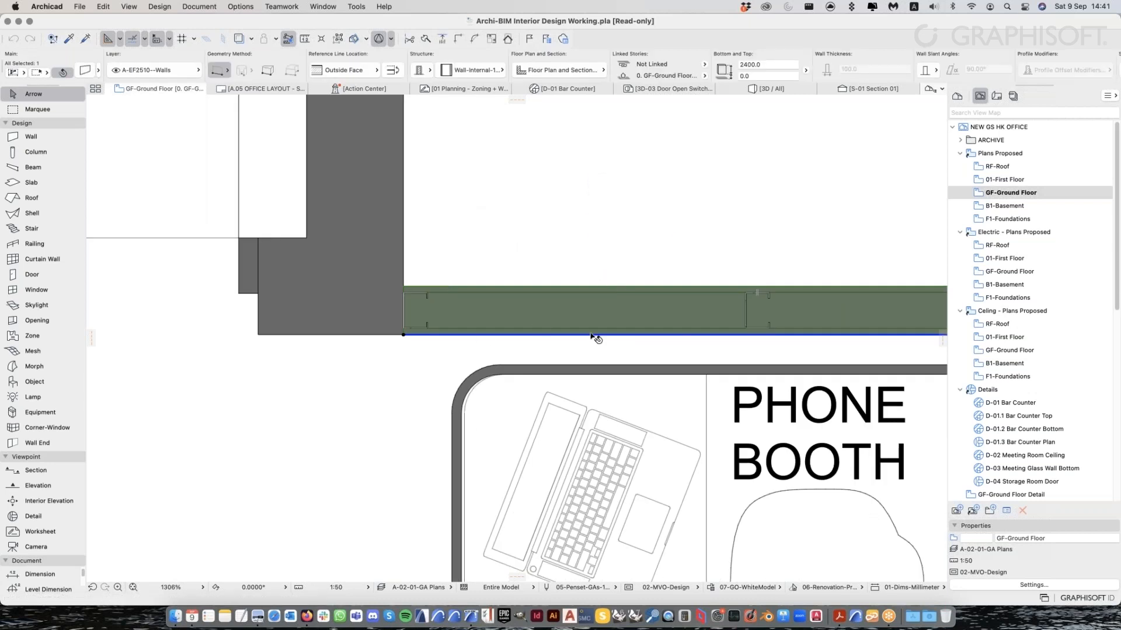
pyautogui.press('Escape')
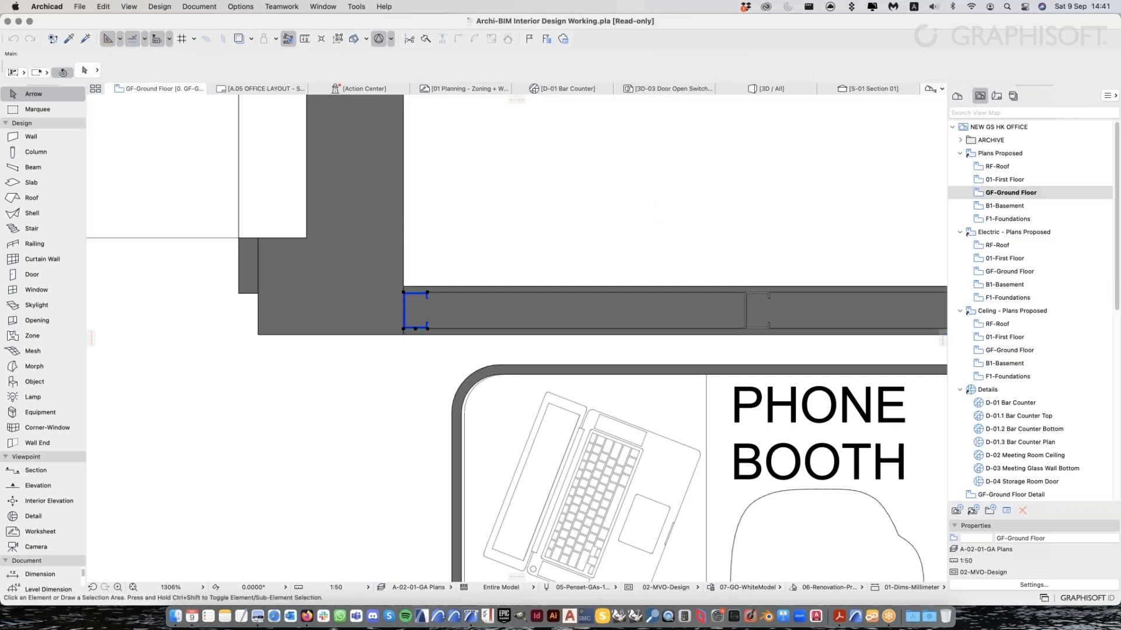
# Select the metal C-section stud at the end of the phone booth wall, inspect it, and deselect it
pyautogui.click(419, 292)
pyautogui.scroll(5, 420, 289)
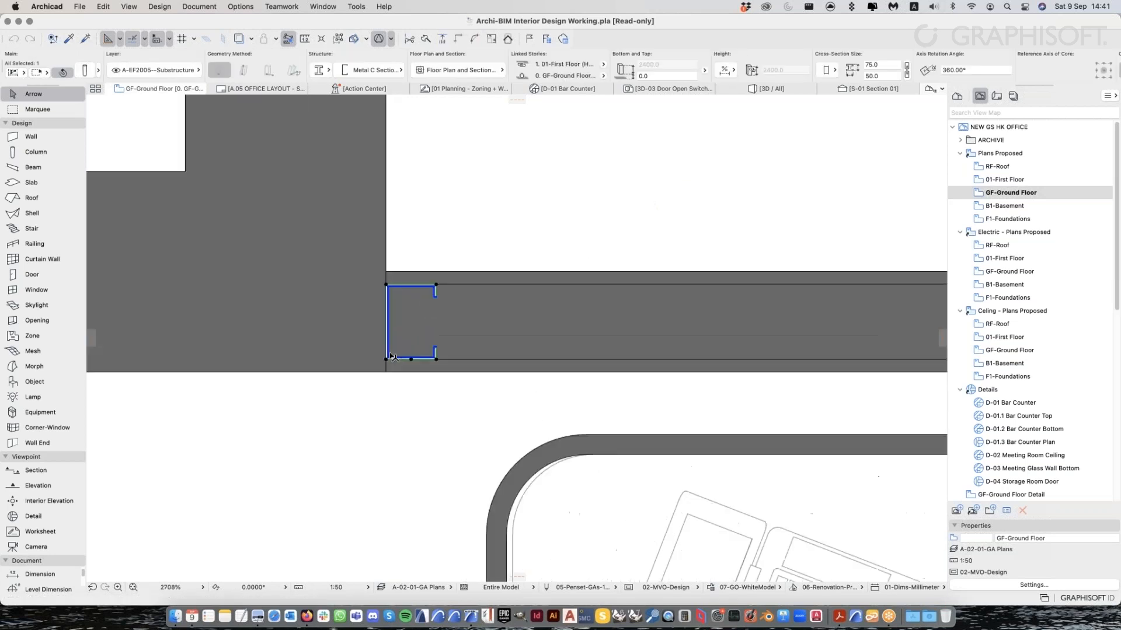
pyautogui.press('Escape')
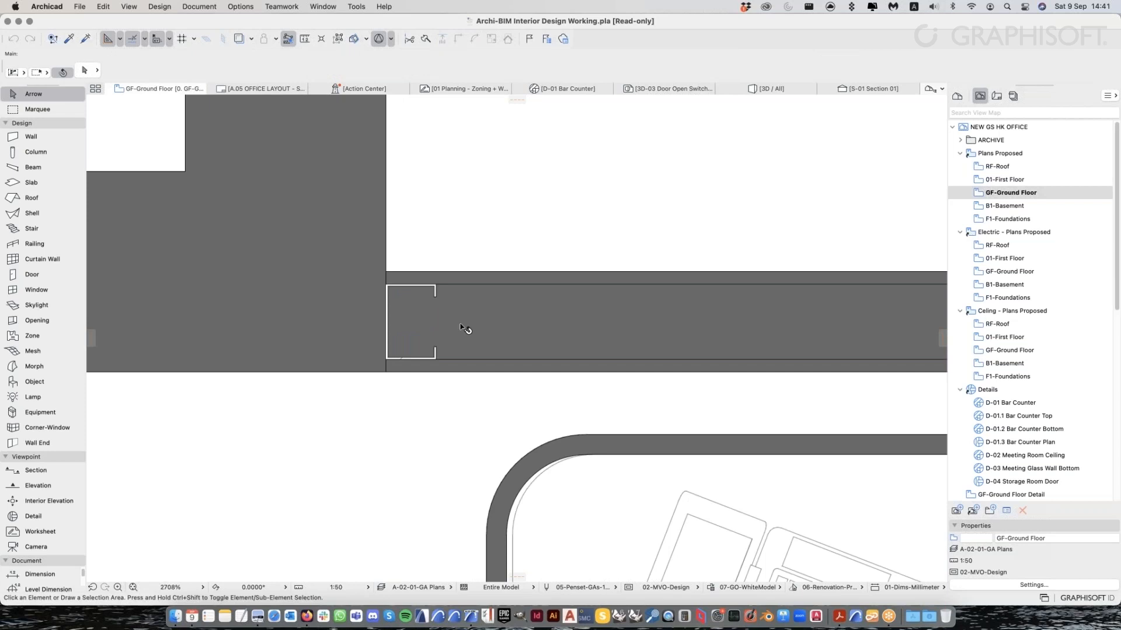
pyautogui.scroll(-8, 465, 329)
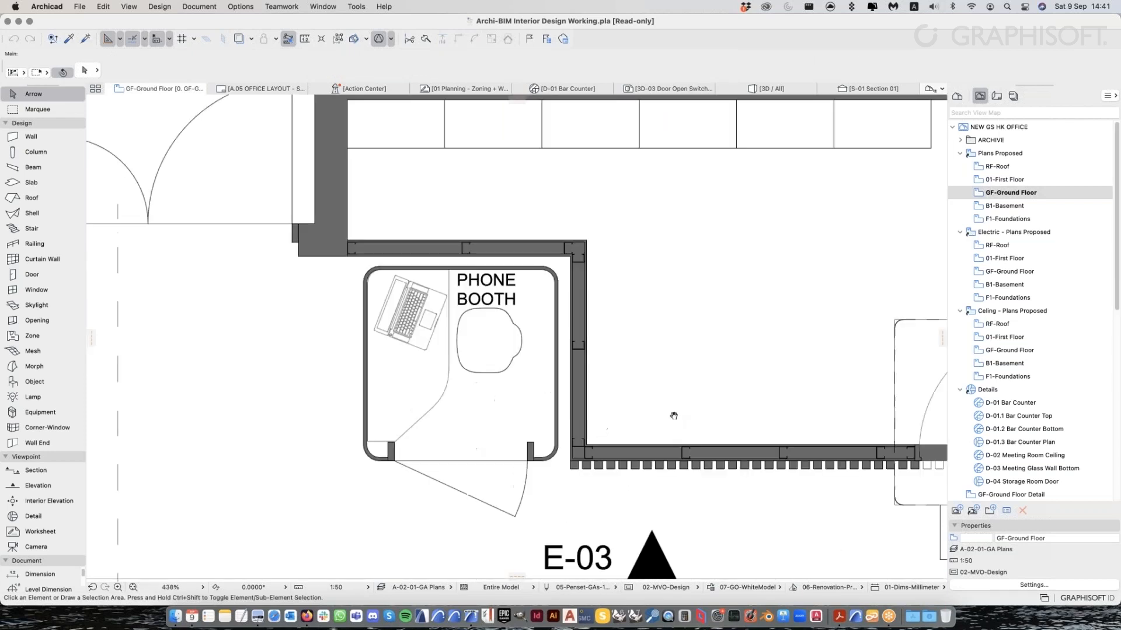
pyautogui.moveTo(674, 416); pyautogui.dragTo(794, 447, button='middle')
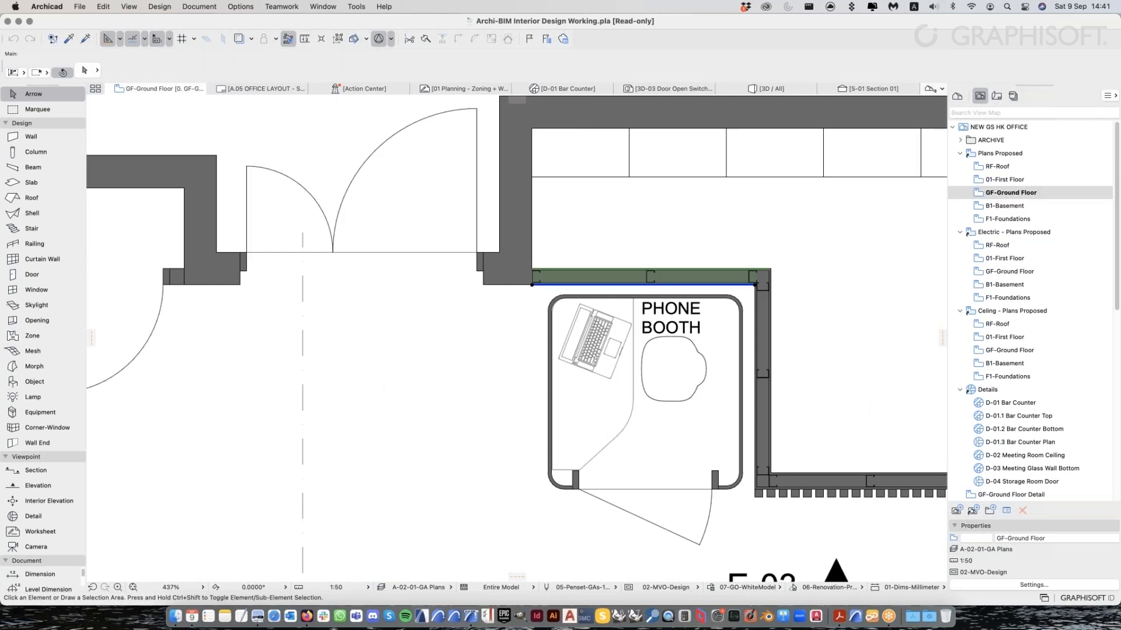
# Compare the settings of the wall behind the phone booth with those of its end stud by selecting each in turn
pyautogui.click(691, 286)
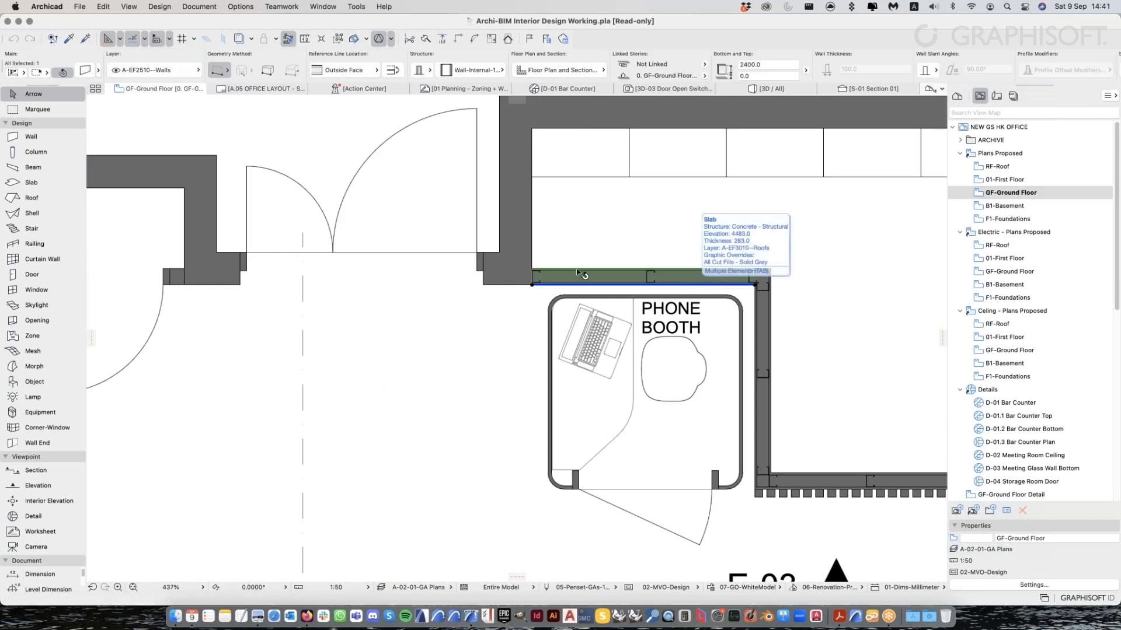
pyautogui.scroll(3, 558, 269)
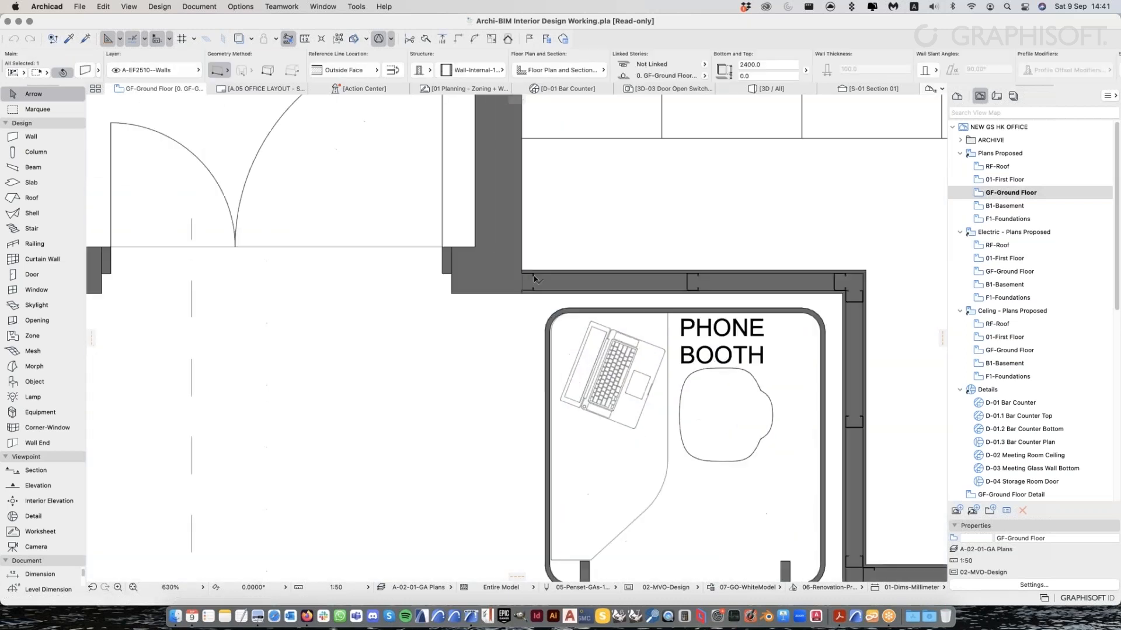
pyautogui.click(535, 279)
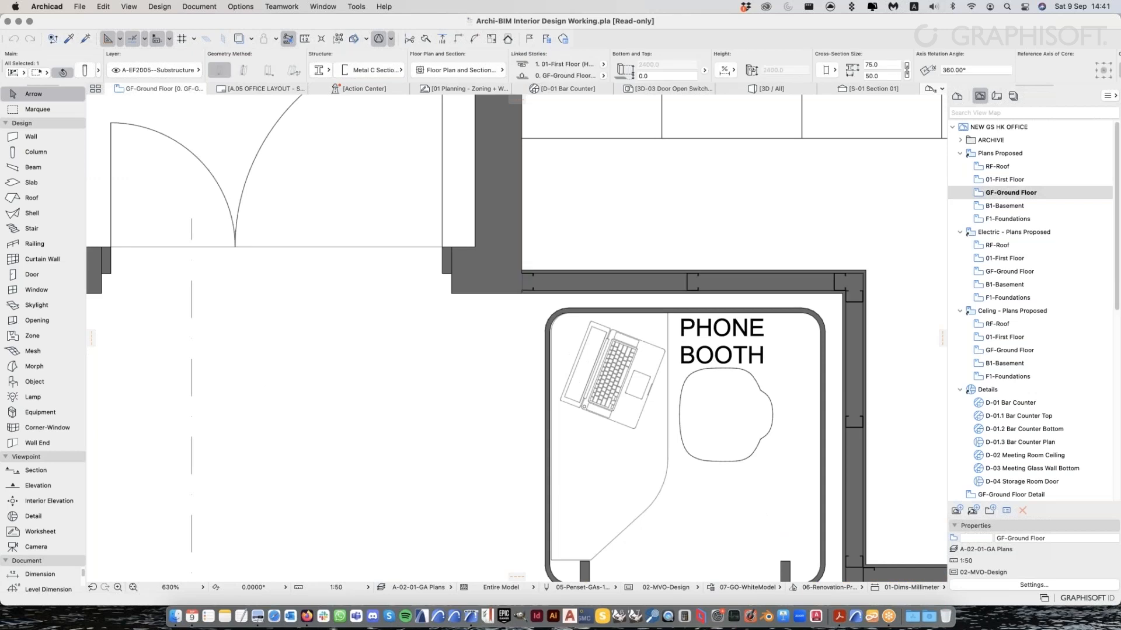
pyautogui.press('Escape')
pyautogui.scroll(-1, 534, 279)
pyautogui.moveTo(534, 279); pyautogui.dragTo(628, 273, button='middle')
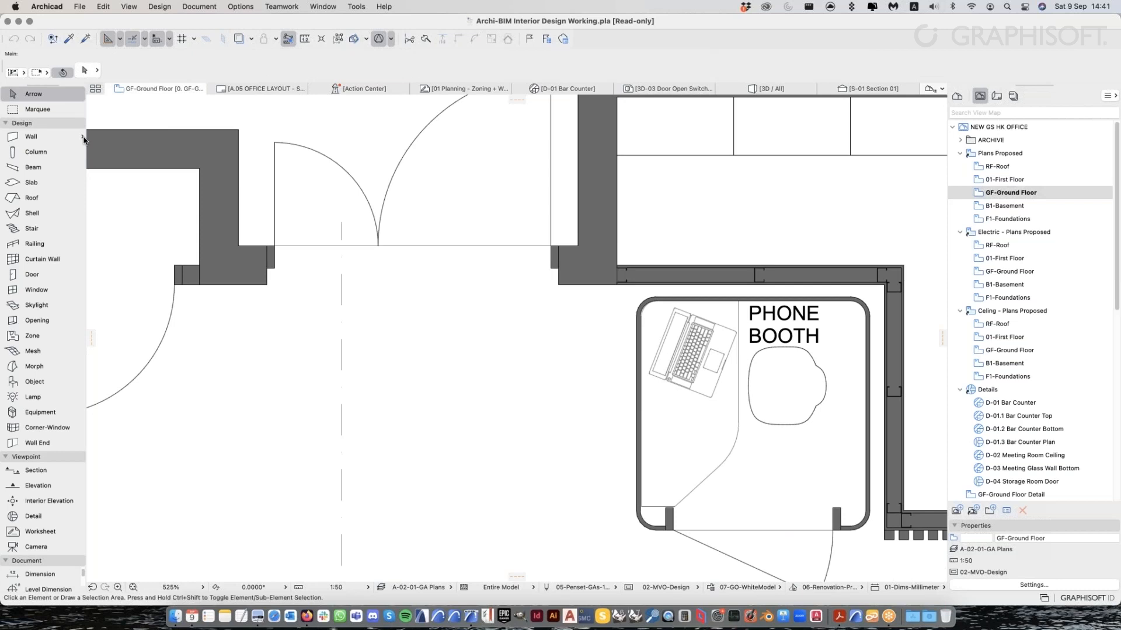
# Activate the Wall tool, go through its composite, complex profile and basic structure types, choose basic, and leave the tool without drawing
pyautogui.click(82, 138)
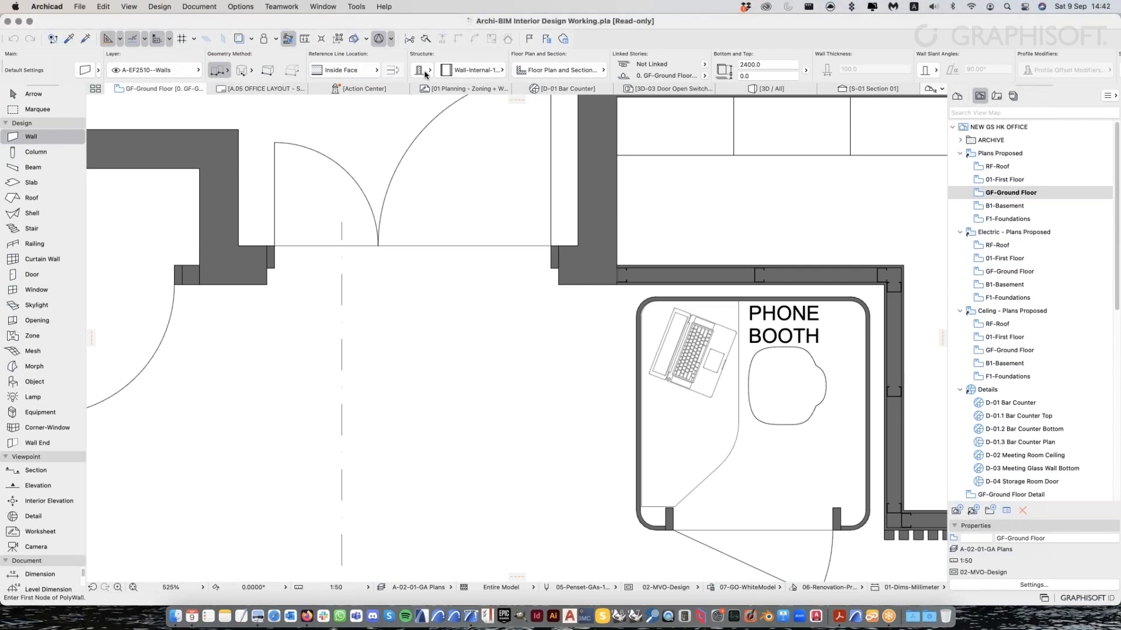
pyautogui.click(422, 71)
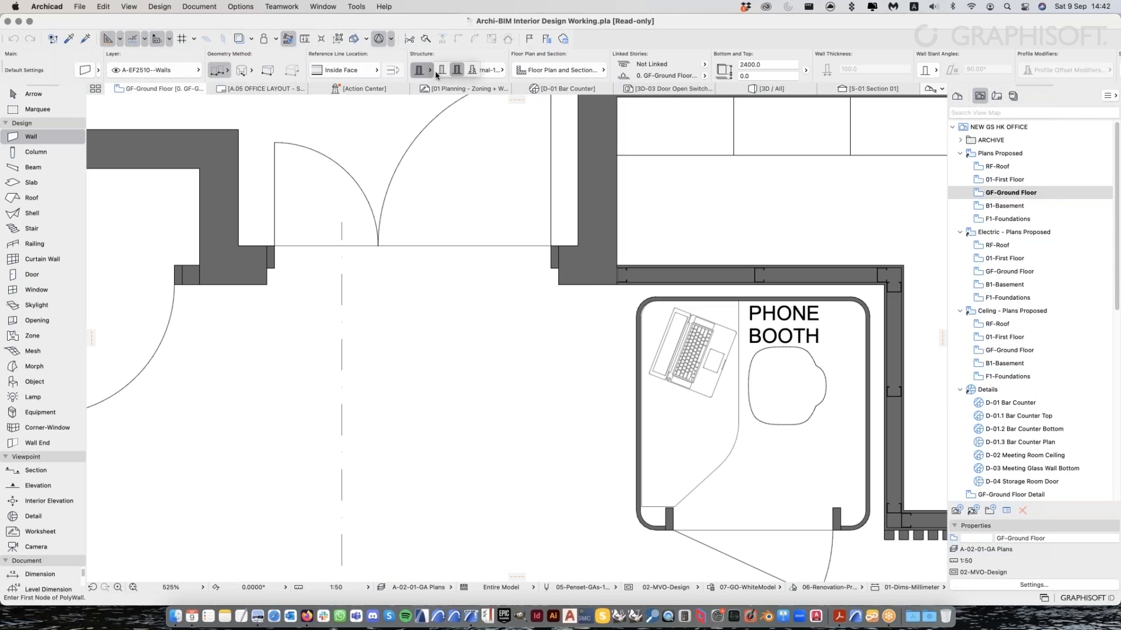
pyautogui.click(459, 70)
pyautogui.click(473, 70)
pyautogui.click(442, 71)
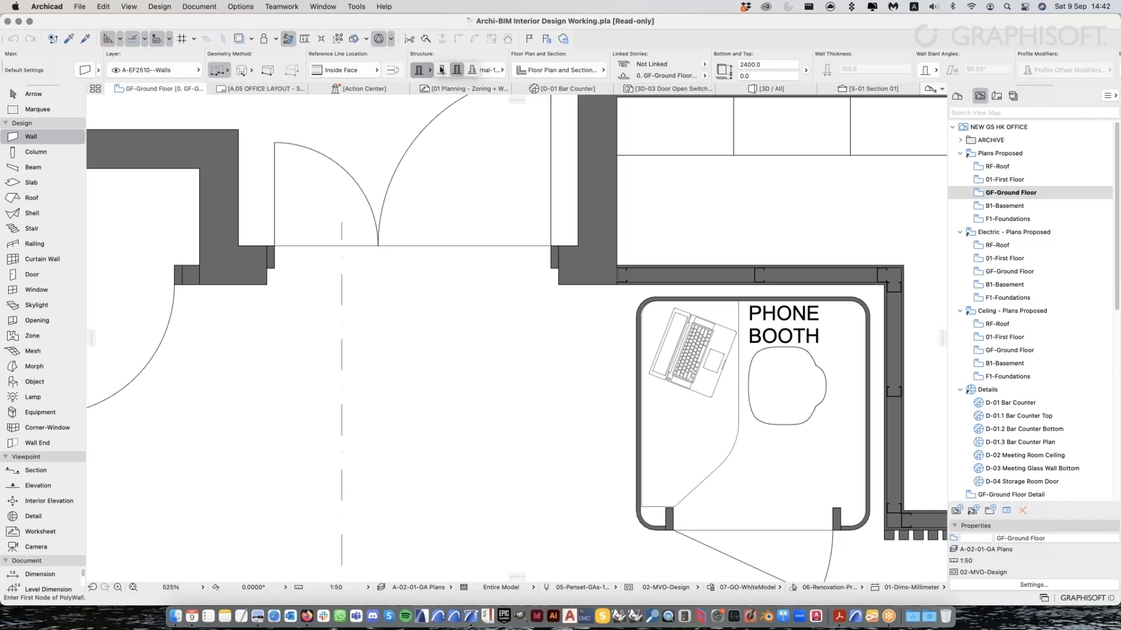
pyautogui.click(489, 71)
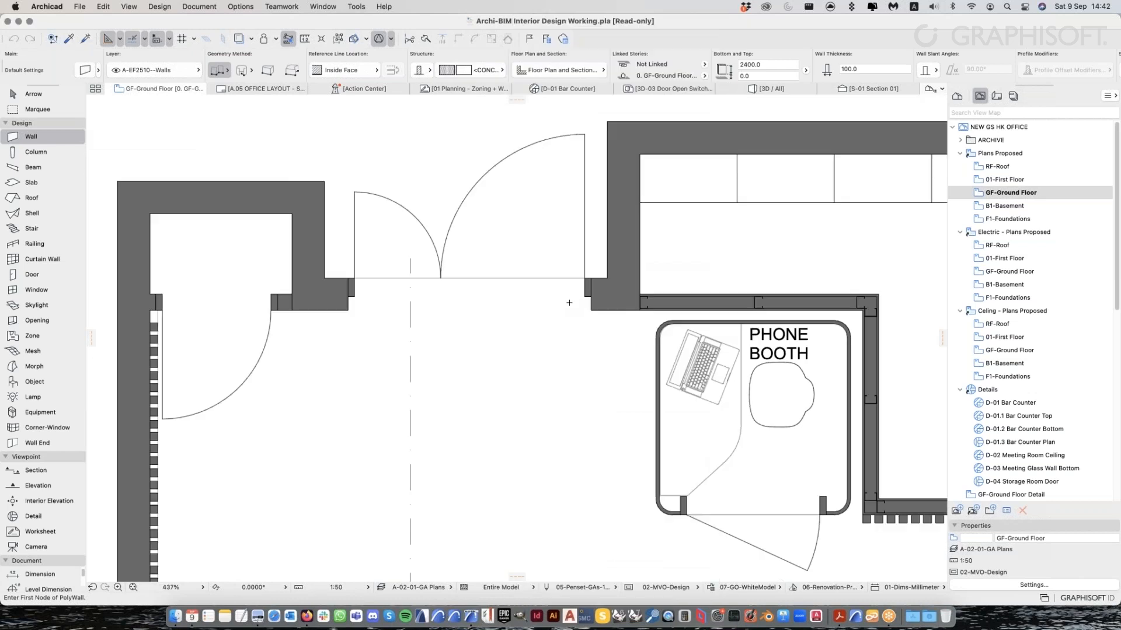
pyautogui.press('Escape')
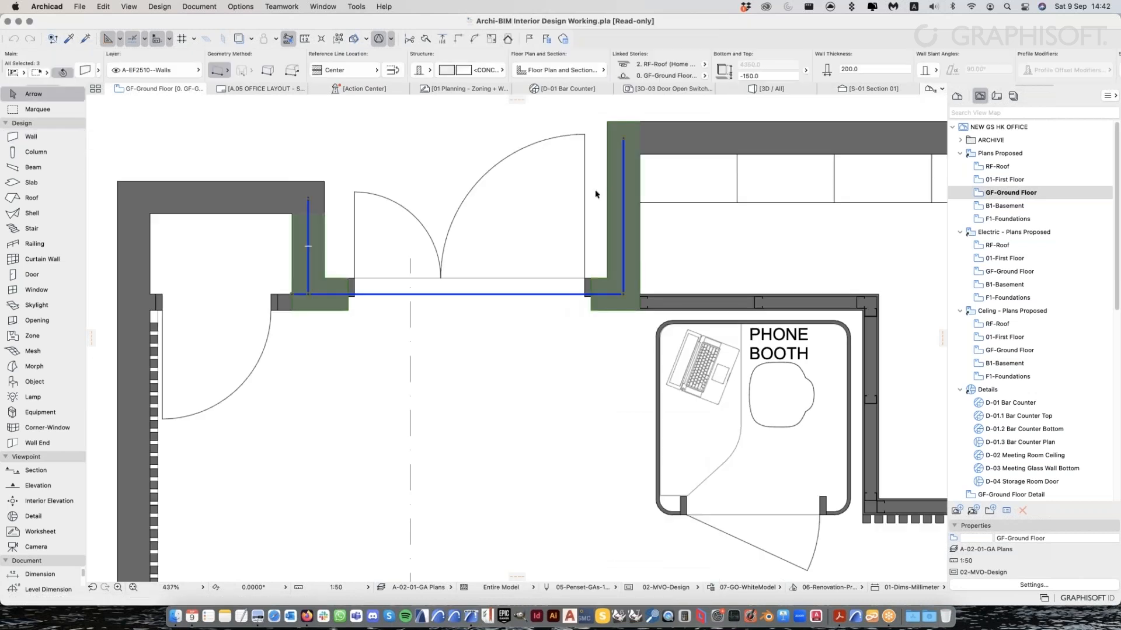
# Examine the selected basic walls around the entrance double doors in relation to the neighbouring rooms, and clear the selection
pyautogui.scroll(-5, 595, 192)
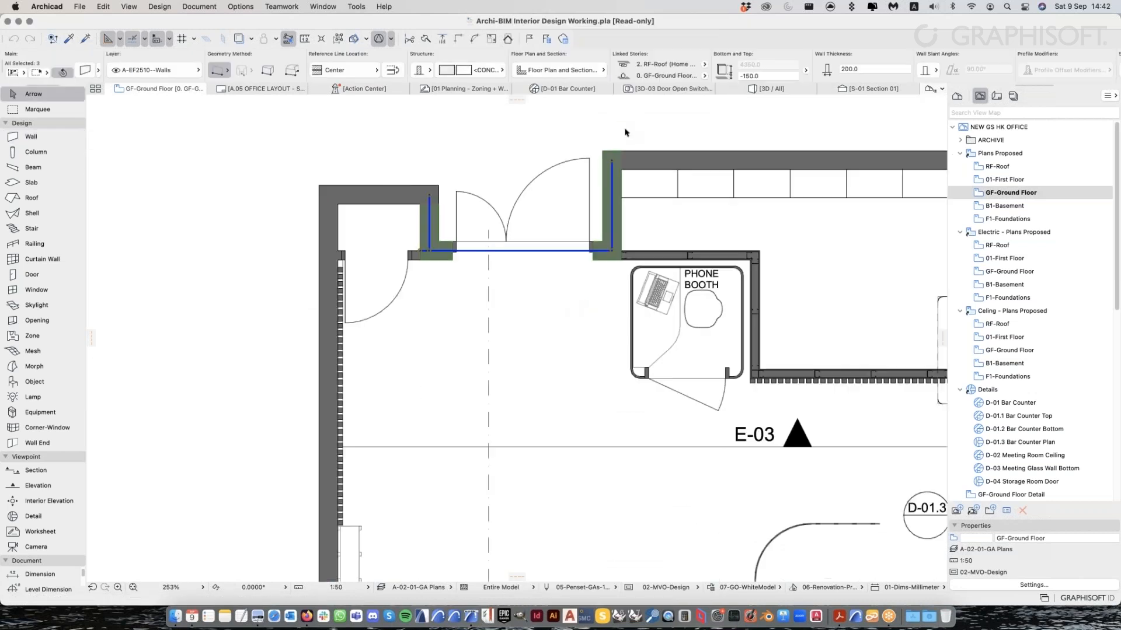
pyautogui.scroll(3, 450, 181)
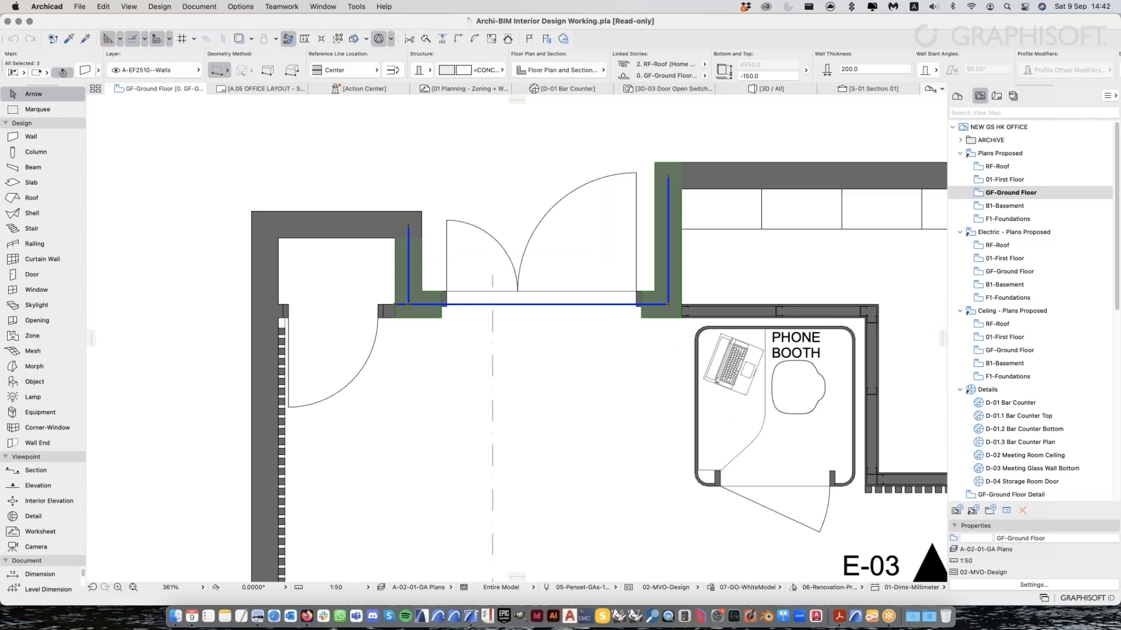
pyautogui.scroll(1, 448, 180)
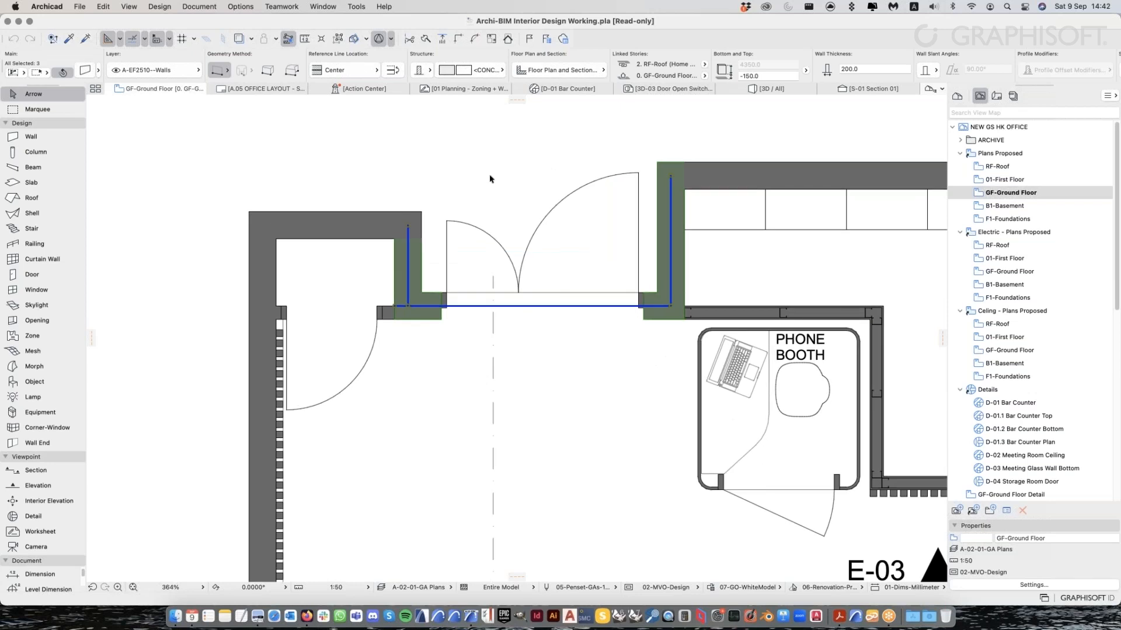
pyautogui.scroll(-4, 578, 251)
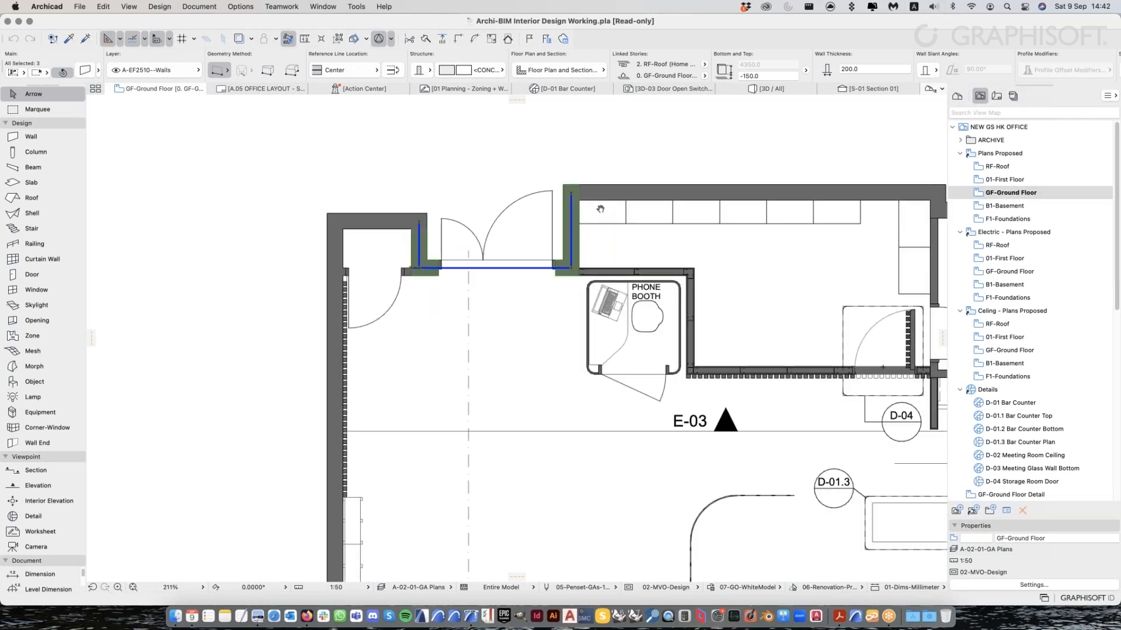
pyautogui.moveTo(600, 209); pyautogui.dragTo(546, 195, button='middle')
pyautogui.scroll(-2, 842, 209)
pyautogui.moveTo(843, 209); pyautogui.dragTo(759, 207, button='middle')
pyautogui.scroll(2, 460, 178)
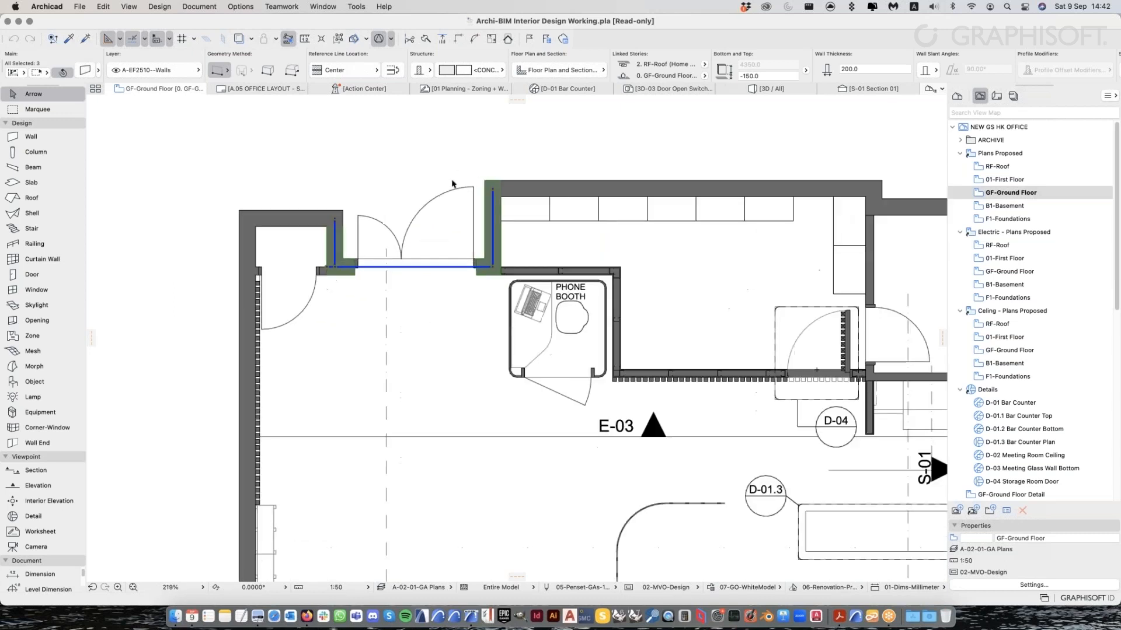
pyautogui.scroll(3, 453, 184)
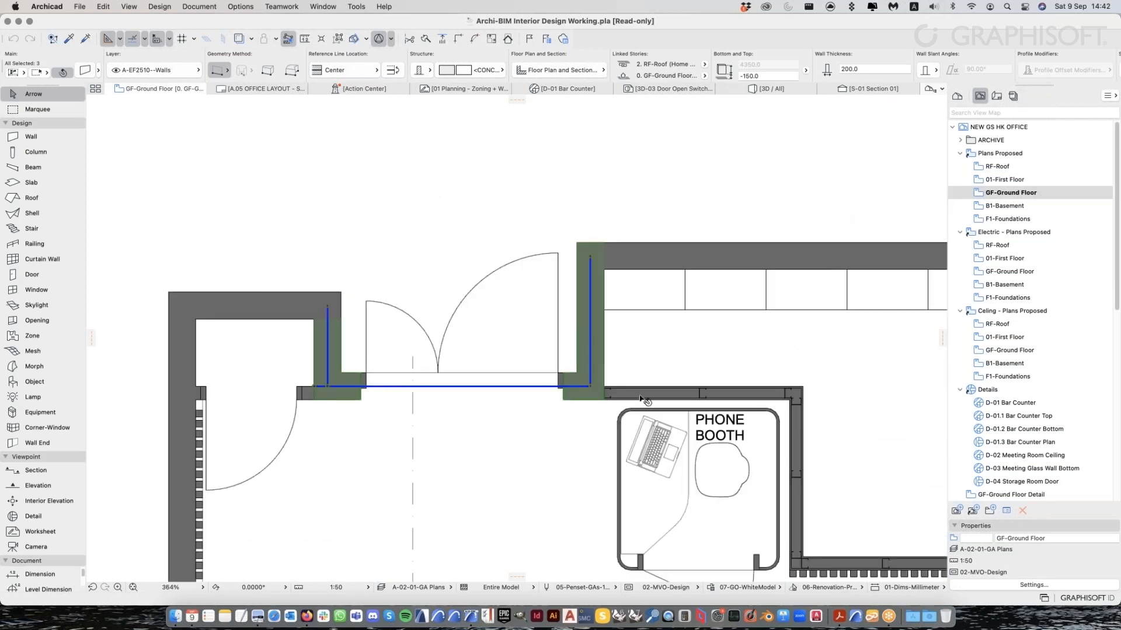
pyautogui.press('Escape')
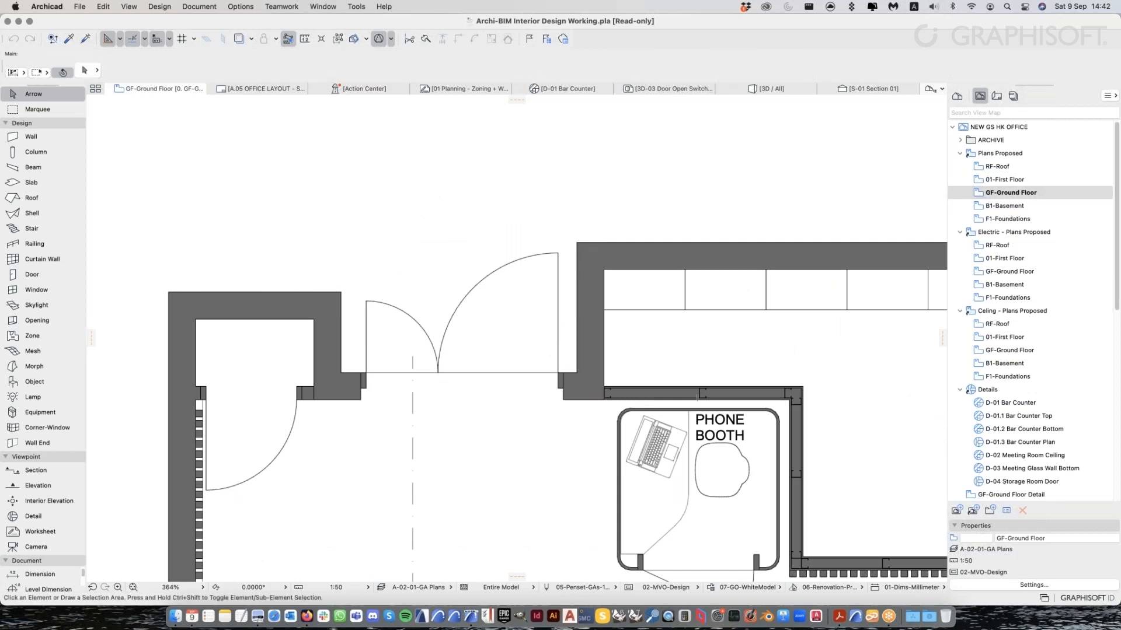
# Select the internal wall behind the phone booth and view its structure type options without changing them
pyautogui.scroll(3, 658, 391)
pyautogui.click(659, 391)
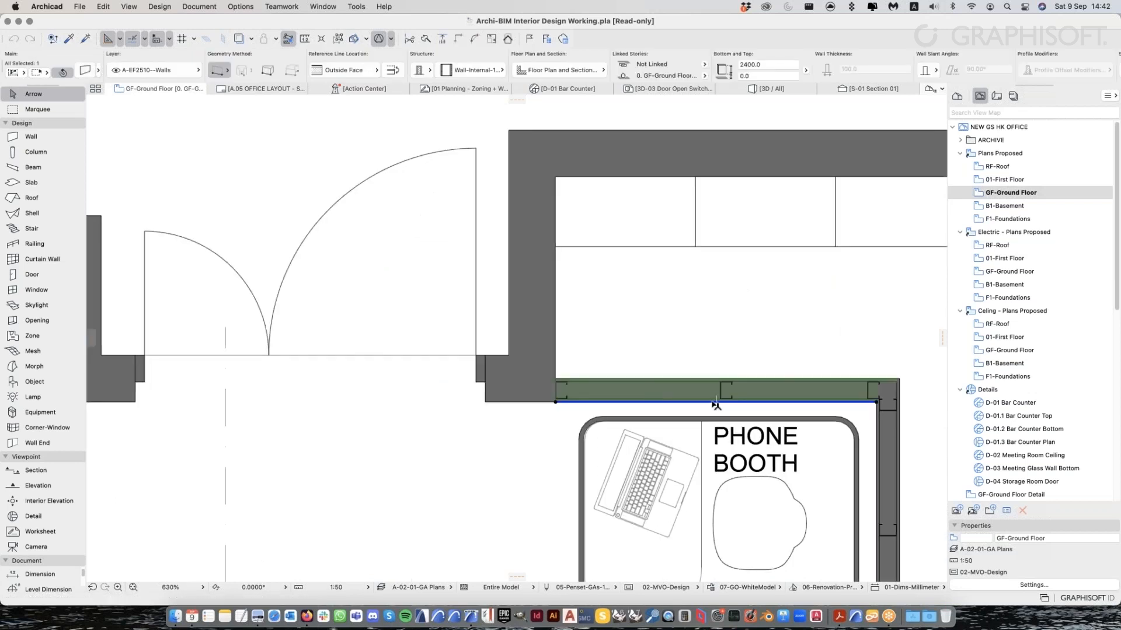
pyautogui.scroll(3, 625, 404)
pyautogui.scroll(1, 625, 404)
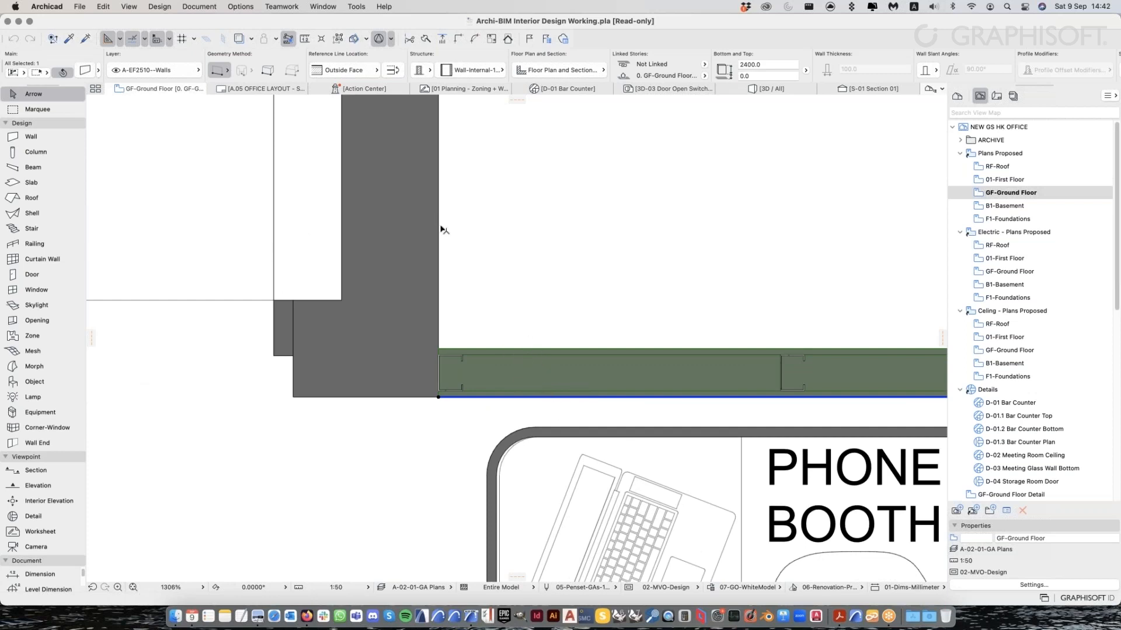
pyautogui.click(420, 71)
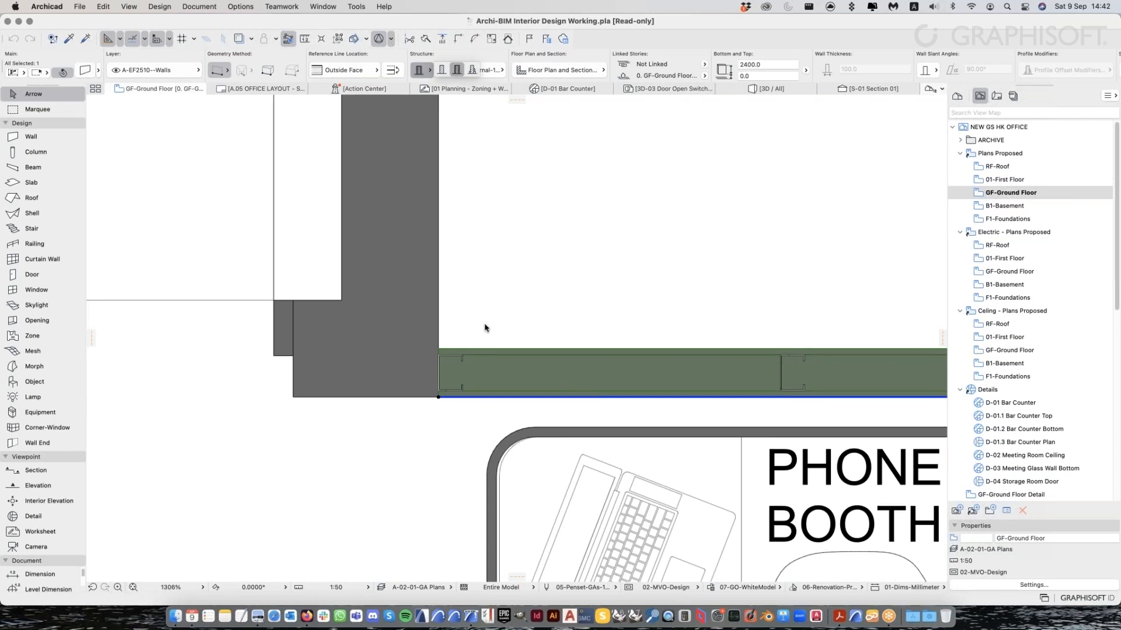
pyautogui.click(509, 360)
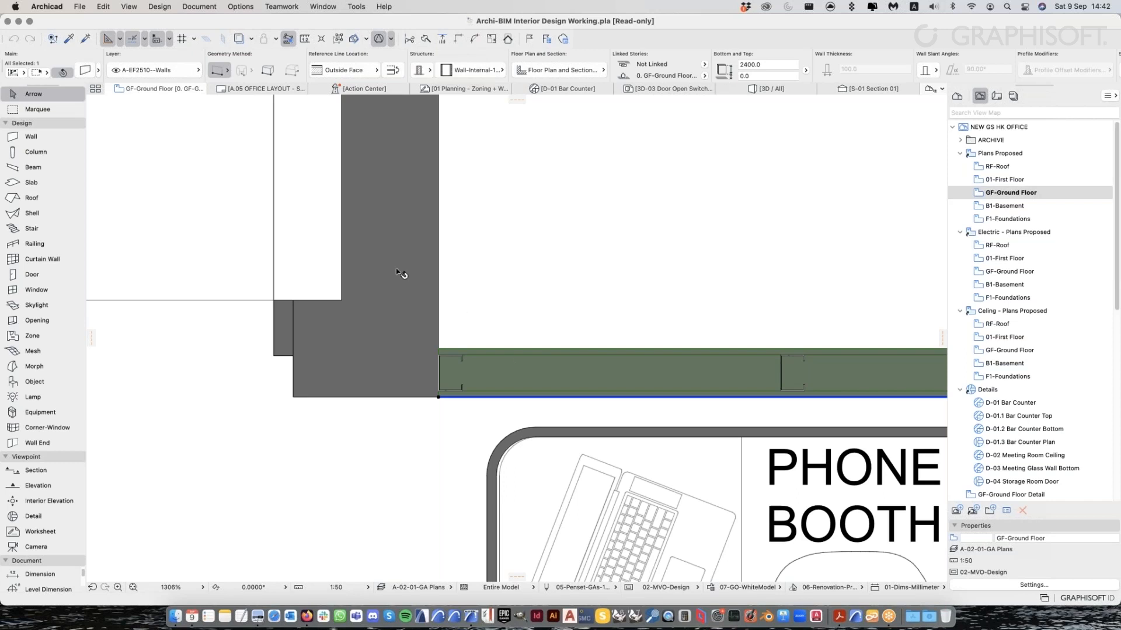
# Open the selected wall's composite for editing and examine its outer gypsum plasterboard, timber frame air space and inner plasterboard skins
pyautogui.rightClick(510, 365)
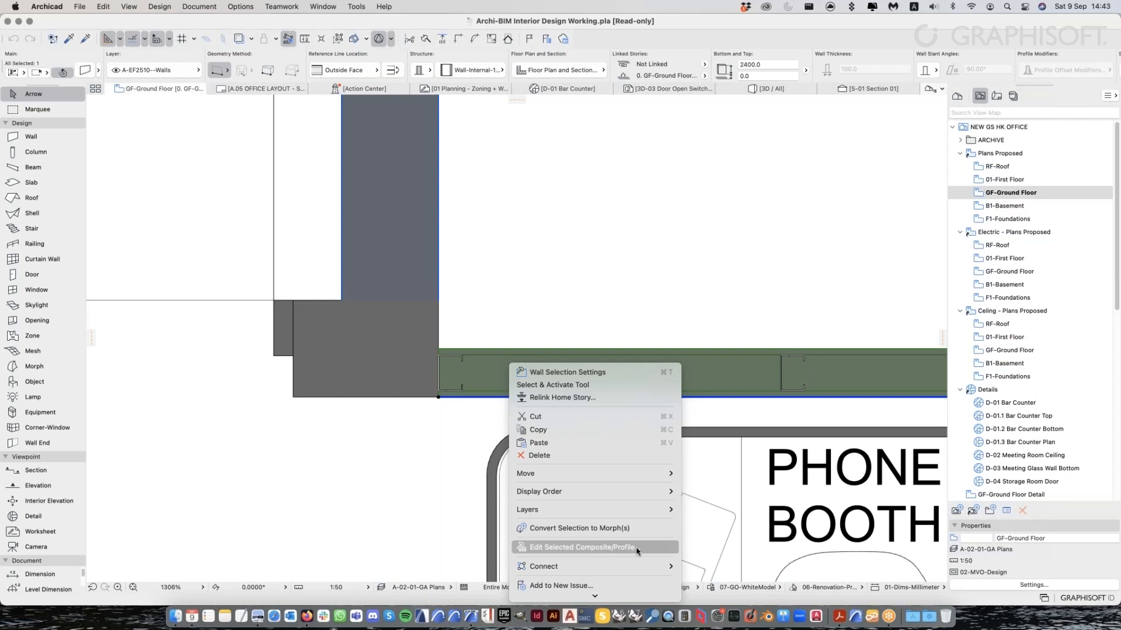
pyautogui.click(596, 551)
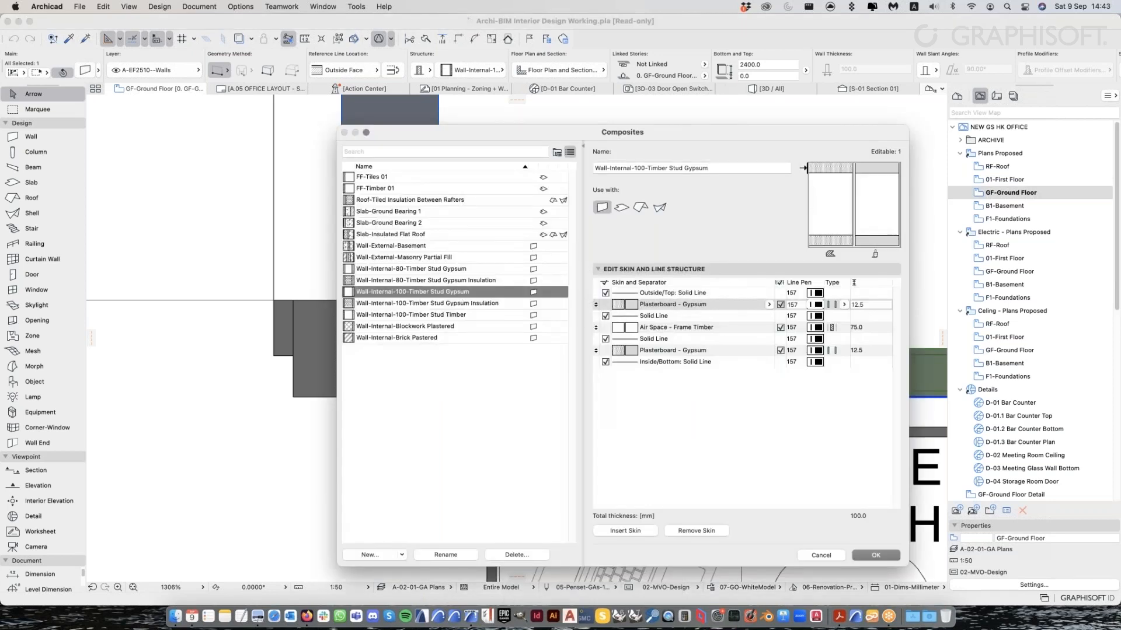
pyautogui.moveTo(600, 132); pyautogui.dragTo(591, 134)
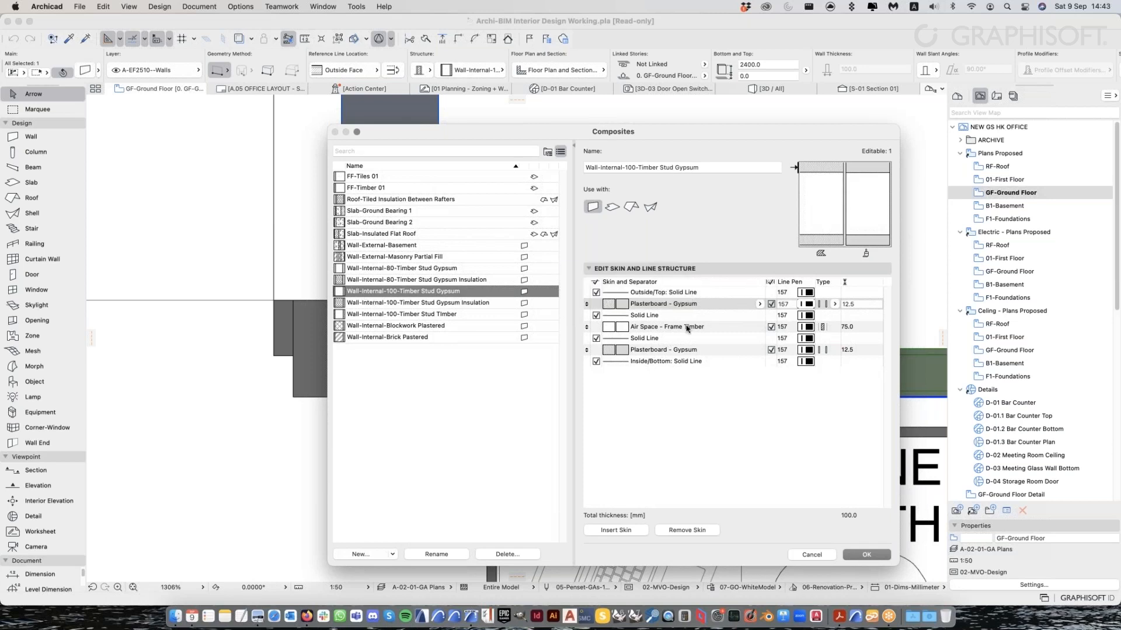
pyautogui.click(714, 308)
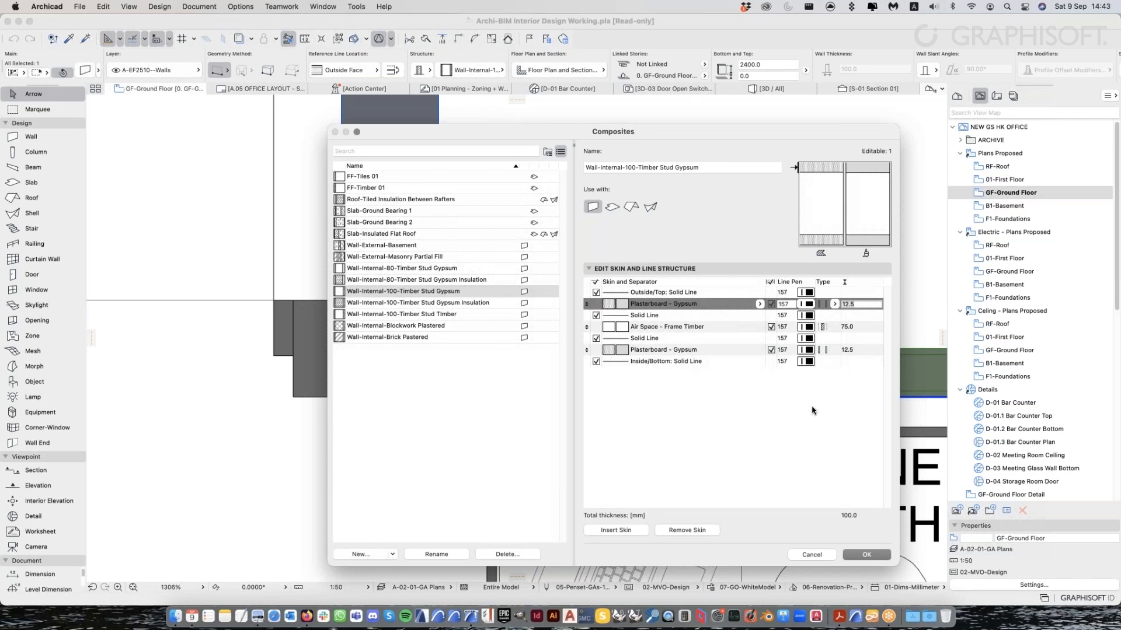
pyautogui.click(667, 328)
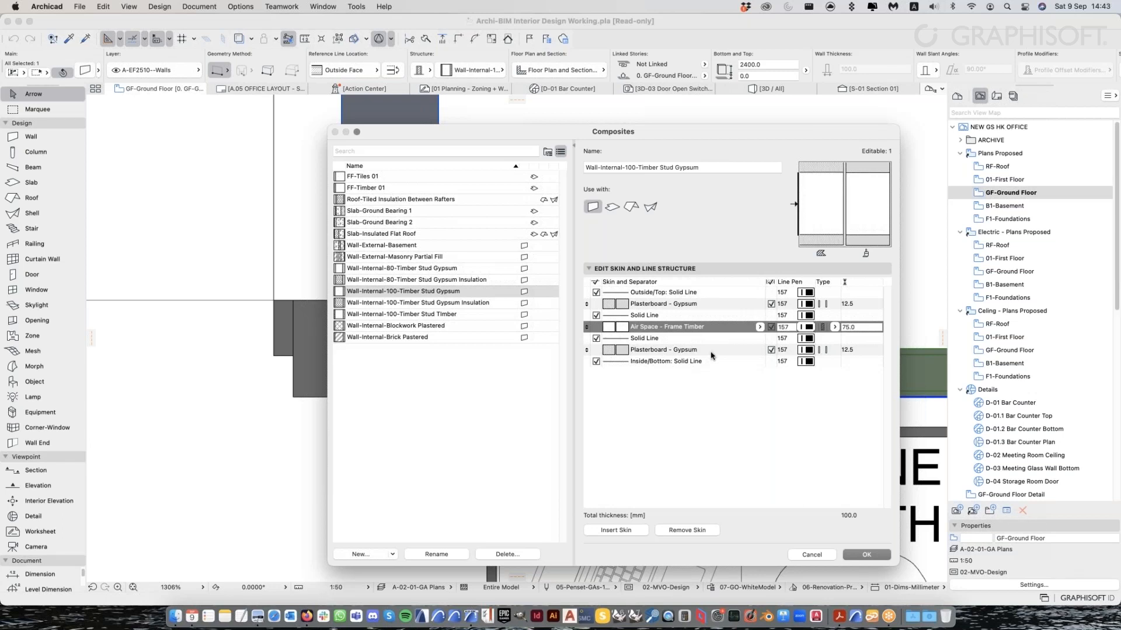
pyautogui.click(657, 353)
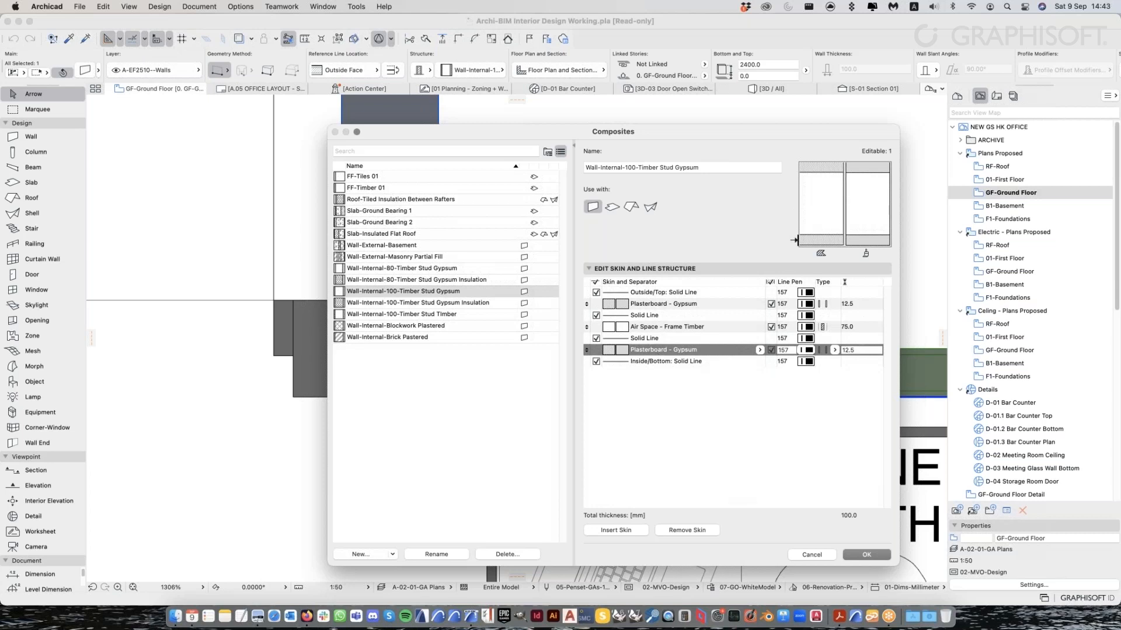
# Insert a second 12.5 mm gypsum plasterboard skin on the outside of the Wall-Internal-100-Timber Stud Gypsum composite and apply the change
pyautogui.moveTo(638, 133); pyautogui.dragTo(373, 146)
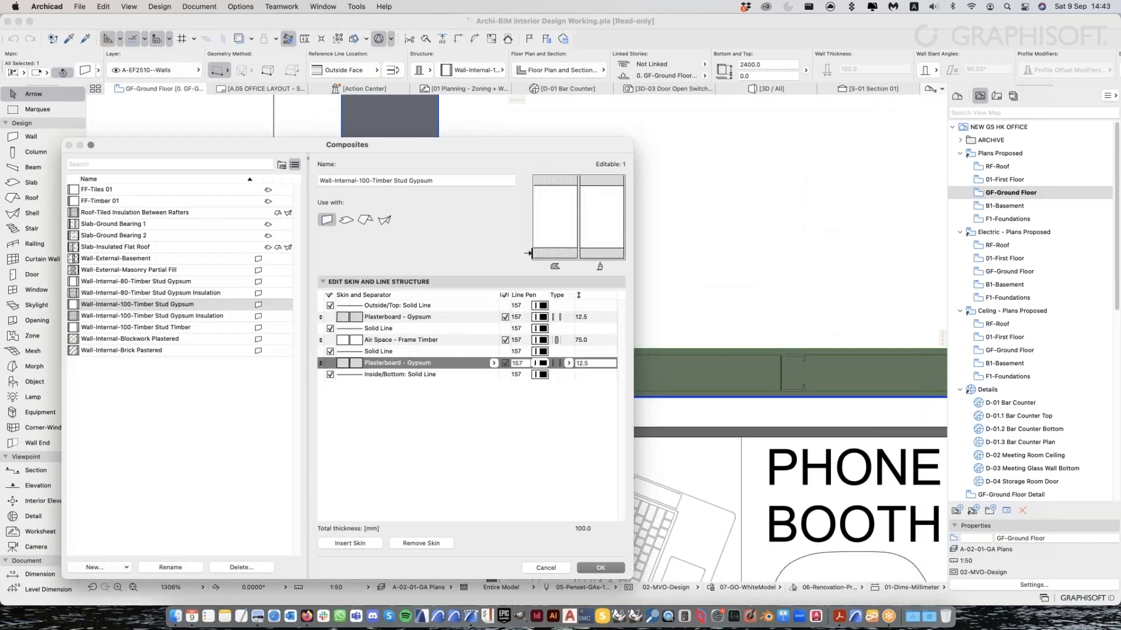
pyautogui.moveTo(545, 153); pyautogui.dragTo(411, 117)
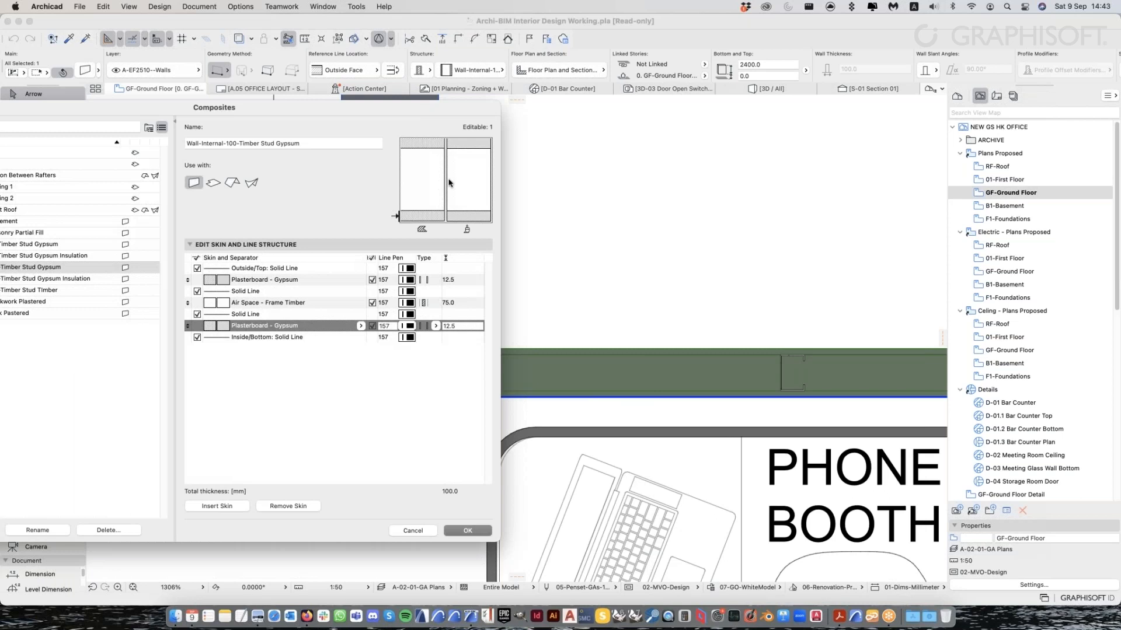
pyautogui.moveTo(437, 111); pyautogui.dragTo(308, 117)
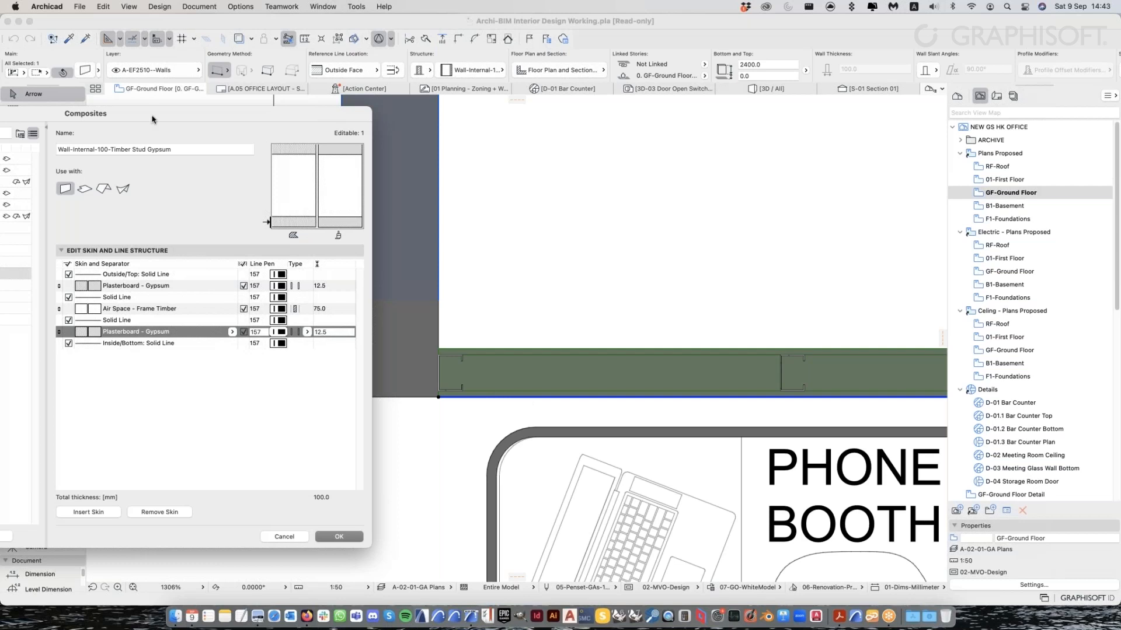
pyautogui.moveTo(151, 119); pyautogui.dragTo(237, 115)
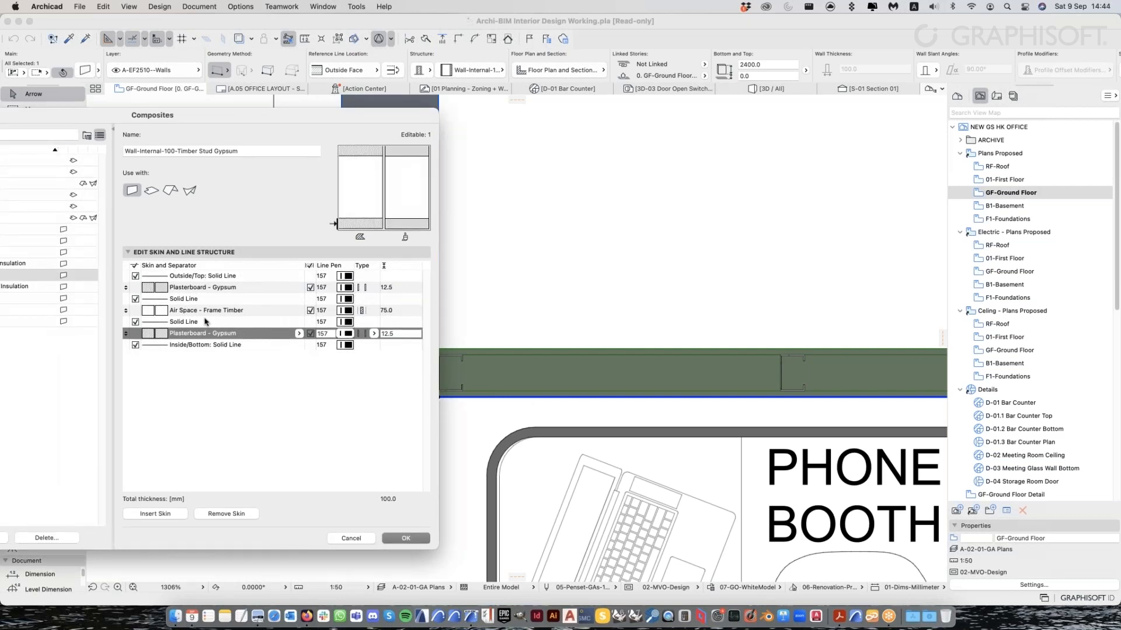
pyautogui.click(235, 288)
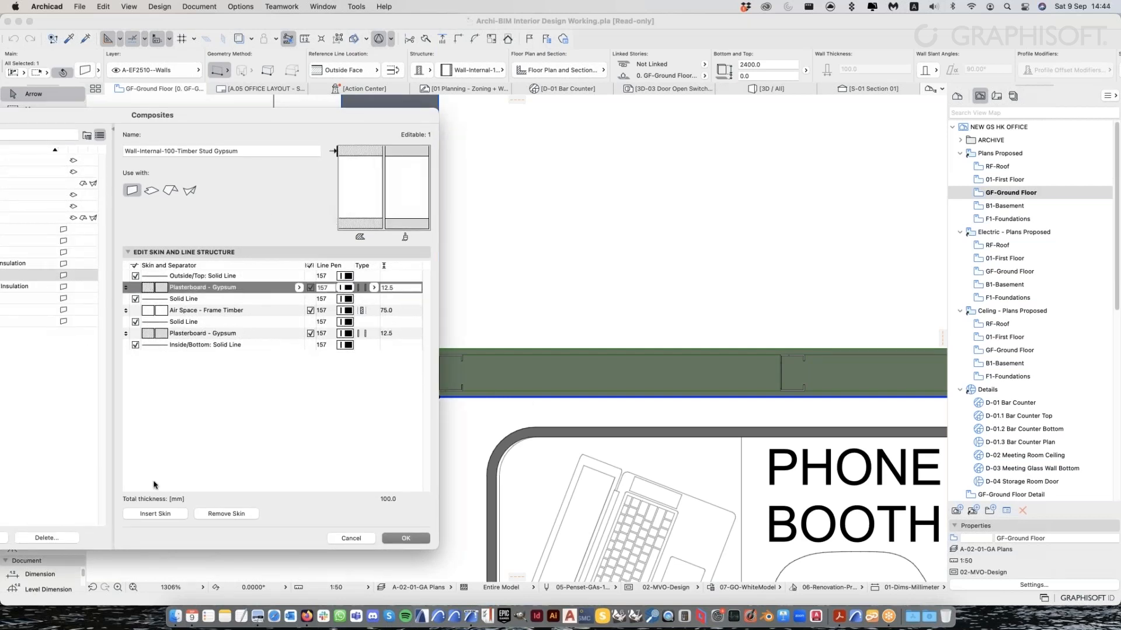
pyautogui.moveTo(362, 117); pyautogui.dragTo(339, 115)
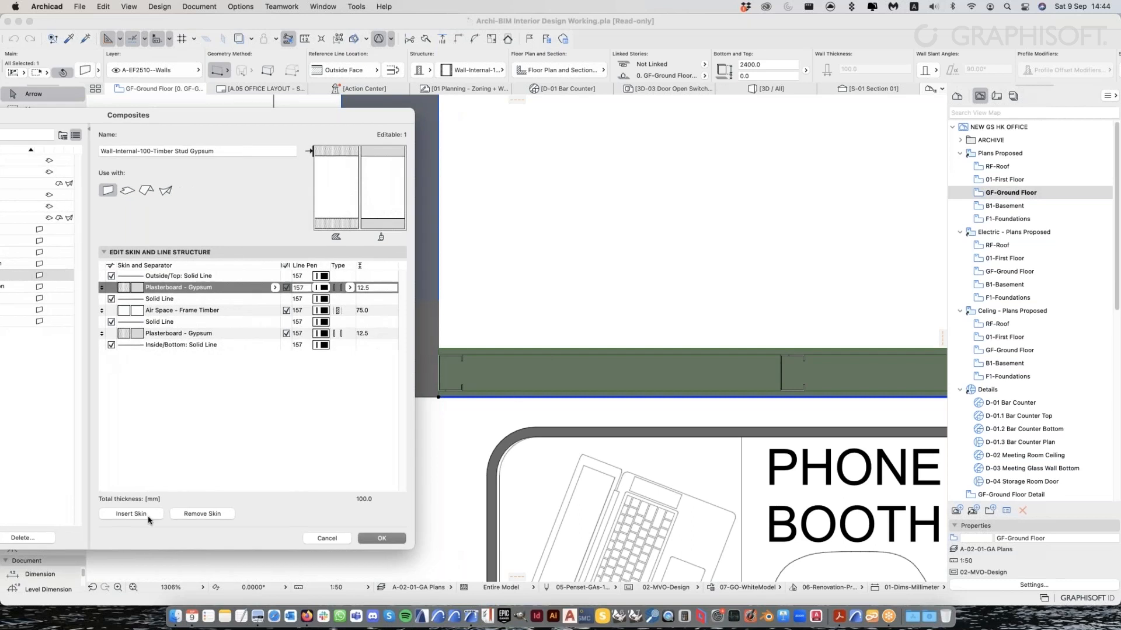
pyautogui.click(131, 514)
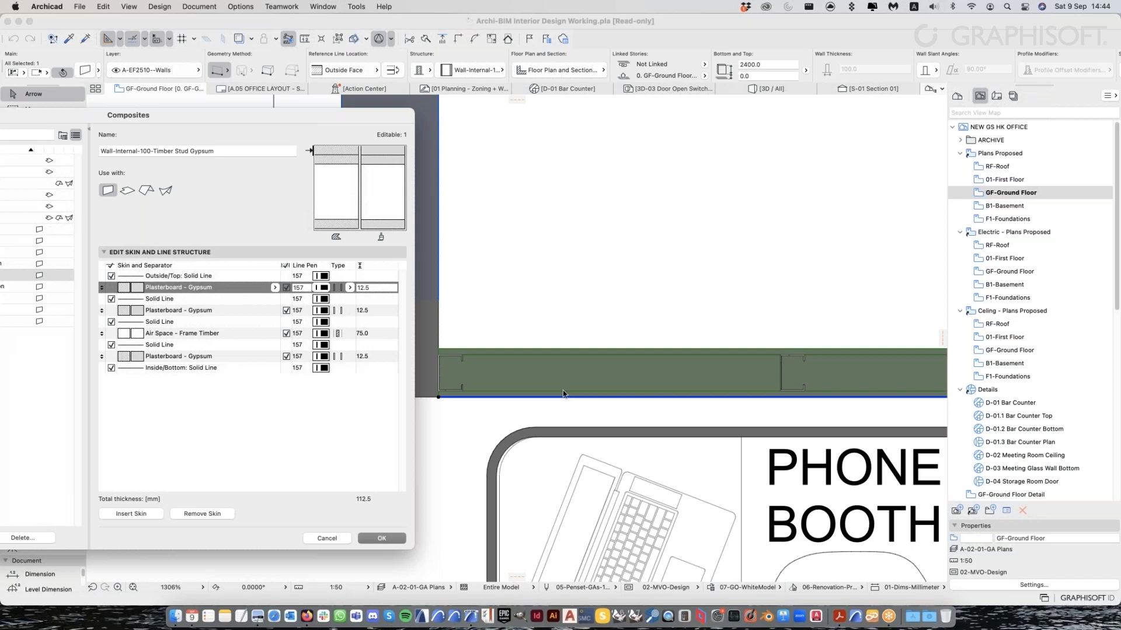
pyautogui.moveTo(209, 115); pyautogui.dragTo(435, 124)
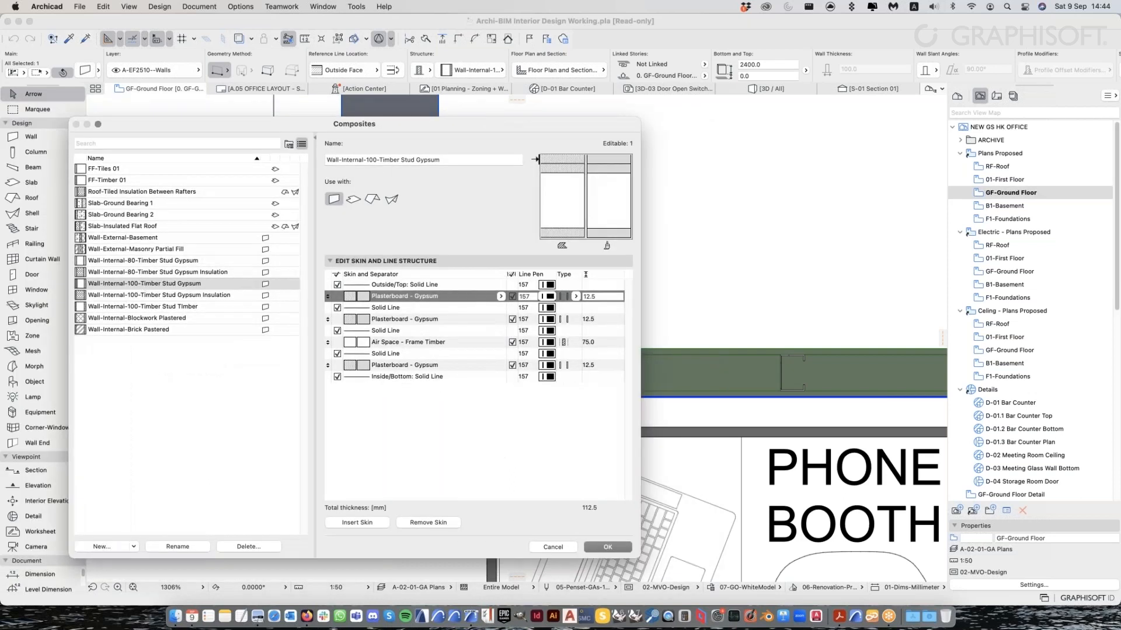
pyautogui.moveTo(514, 129); pyautogui.dragTo(326, 126)
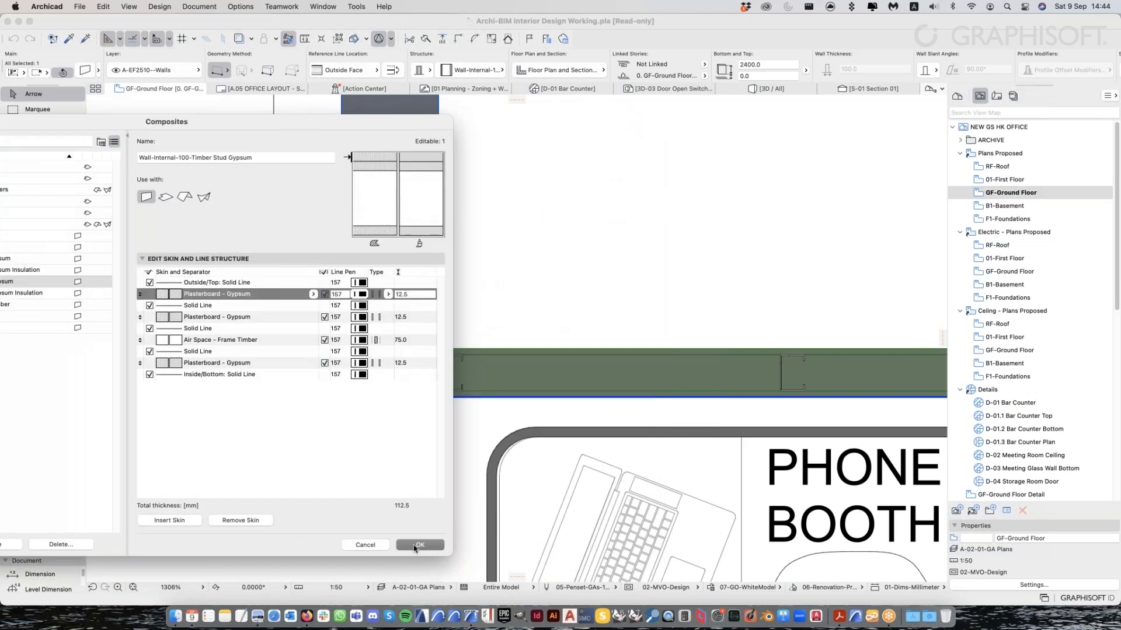
pyautogui.click(417, 545)
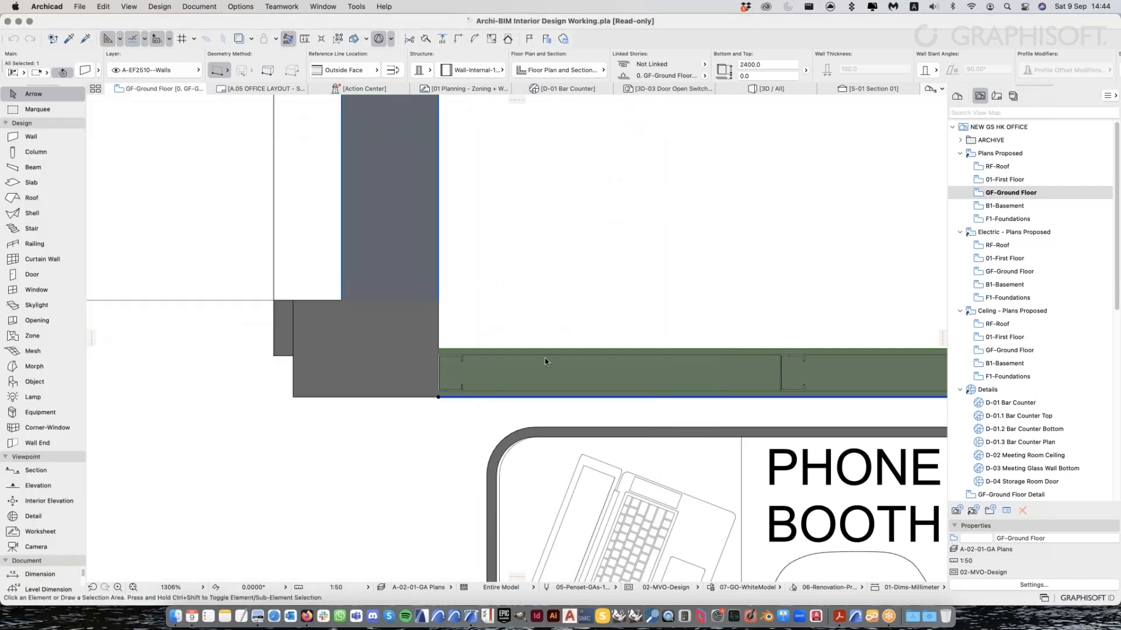
# Examine the edited skins in the wall behind the phone booth, including its studs and the corner with the adjoining wall
pyautogui.scroll(5, 468, 383)
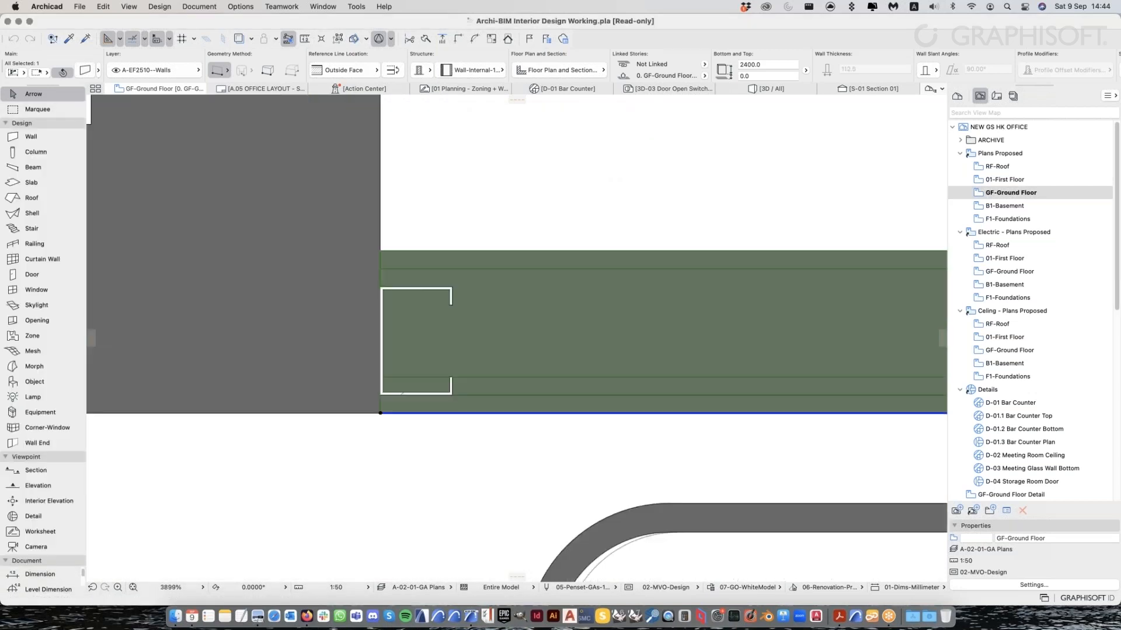
pyautogui.scroll(-4, 428, 378)
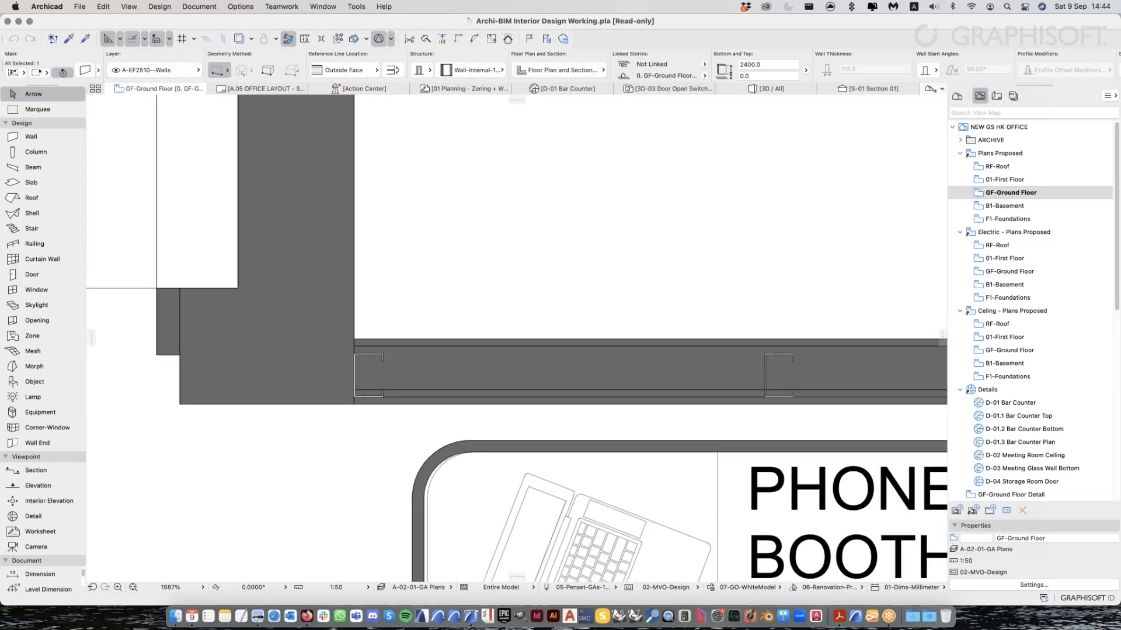
pyautogui.click(439, 355)
pyautogui.click(467, 400)
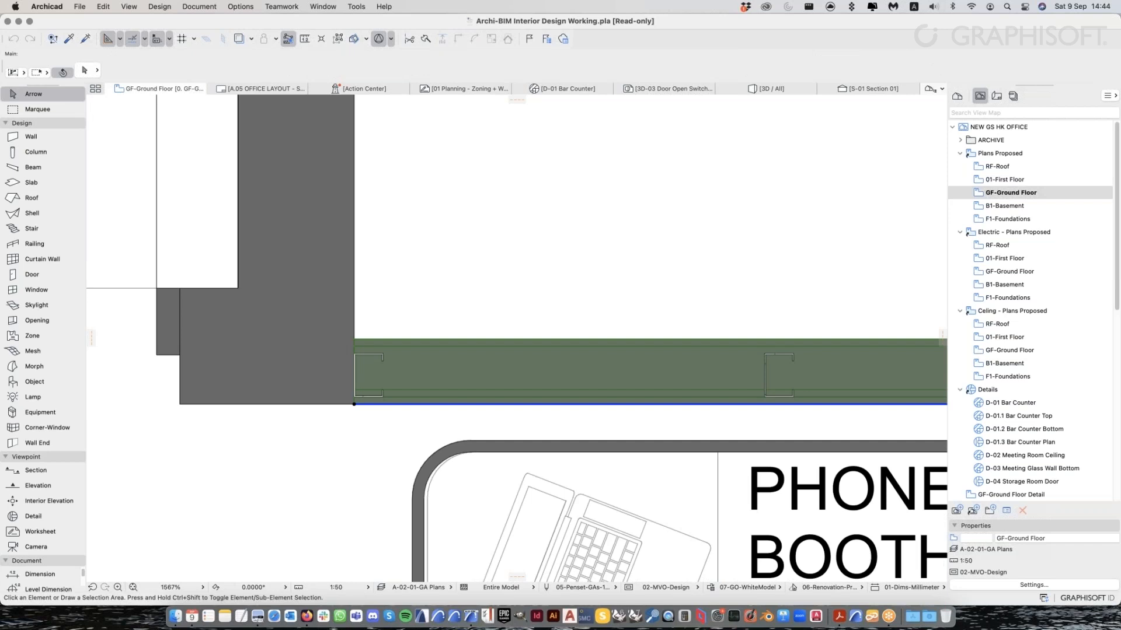
pyautogui.scroll(-5, 467, 400)
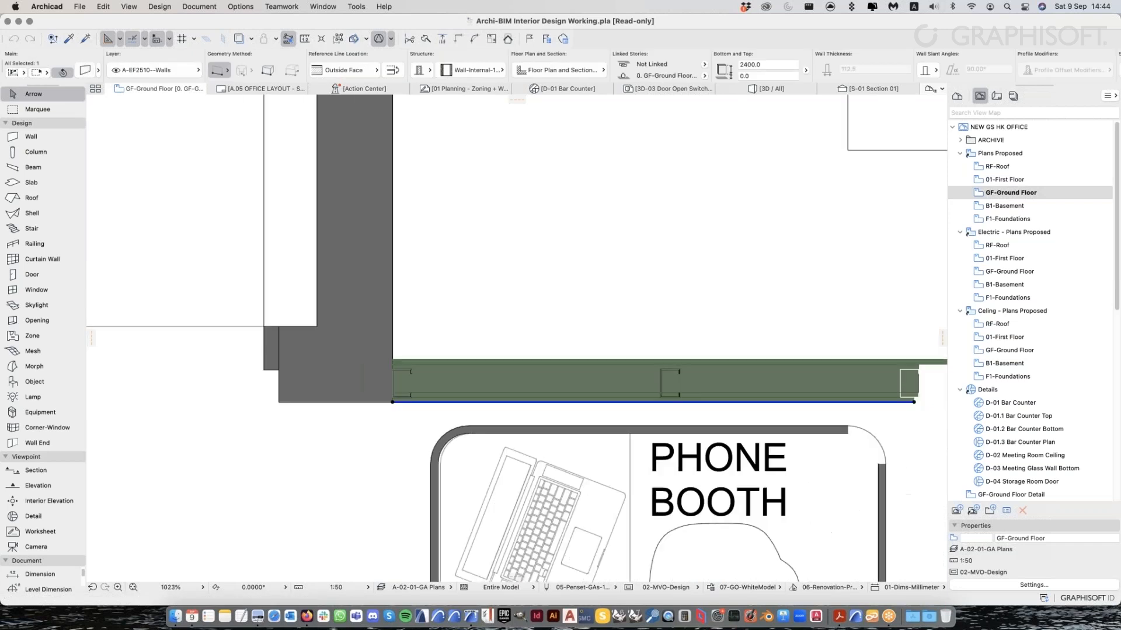
pyautogui.scroll(5, 676, 402)
pyautogui.click(675, 402)
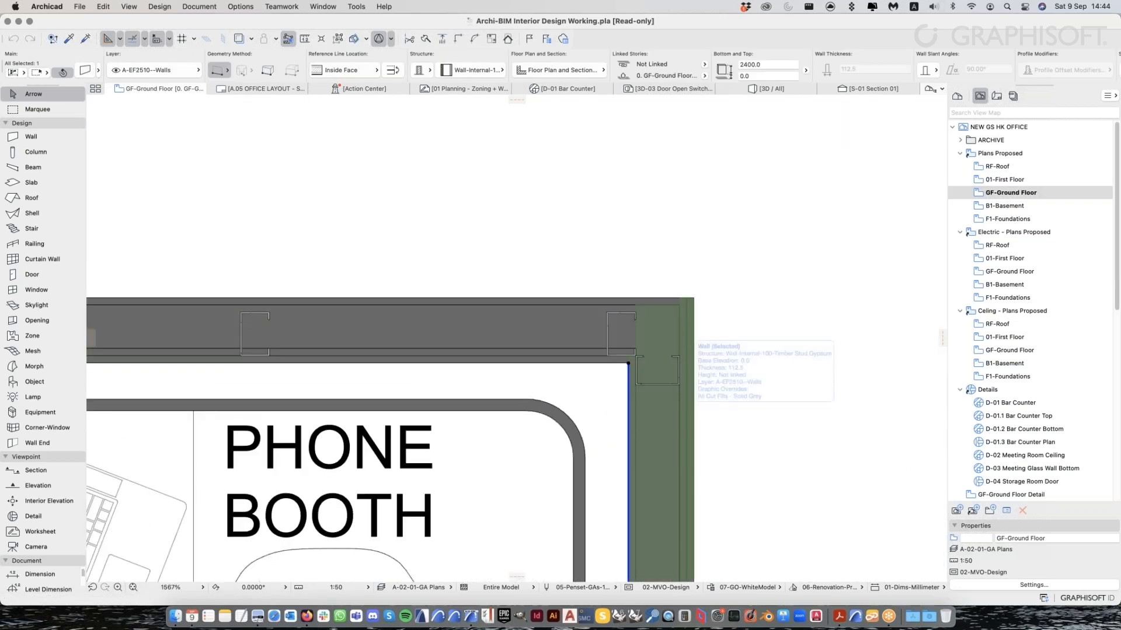
# Select the internal walls around the phone booth in turn and compare their skins and reference line sides
pyautogui.press('Escape')
pyautogui.scroll(-8, 677, 403)
pyautogui.moveTo(677, 403); pyautogui.dragTo(640, 280, button='middle')
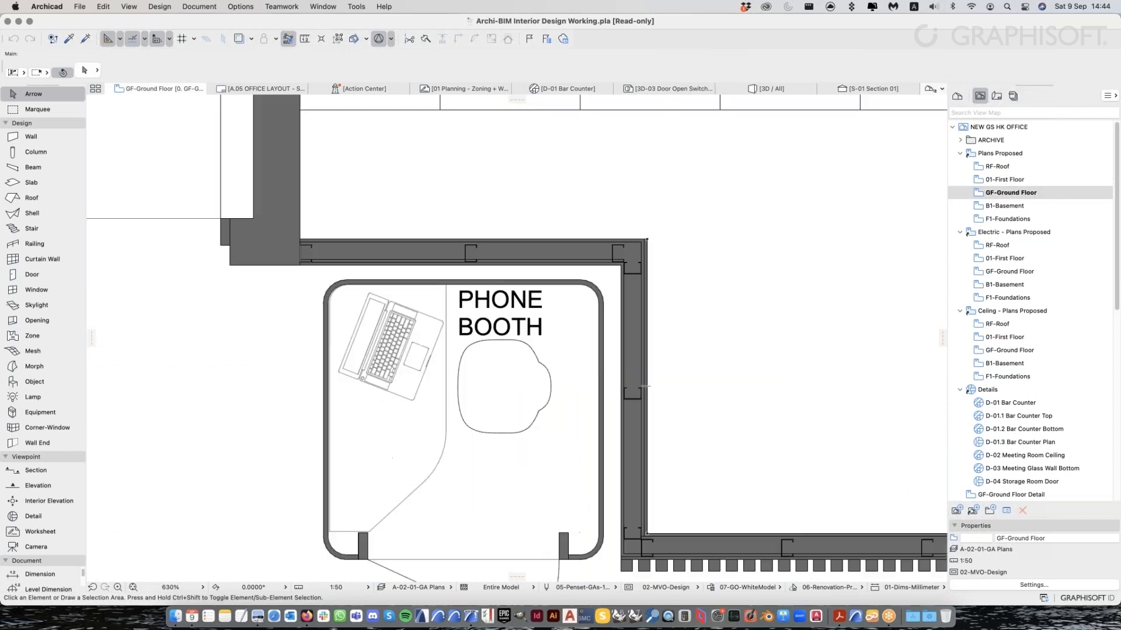
pyautogui.click(642, 418)
pyautogui.moveTo(695, 438); pyautogui.dragTo(691, 395, button='middle')
pyautogui.click(693, 503)
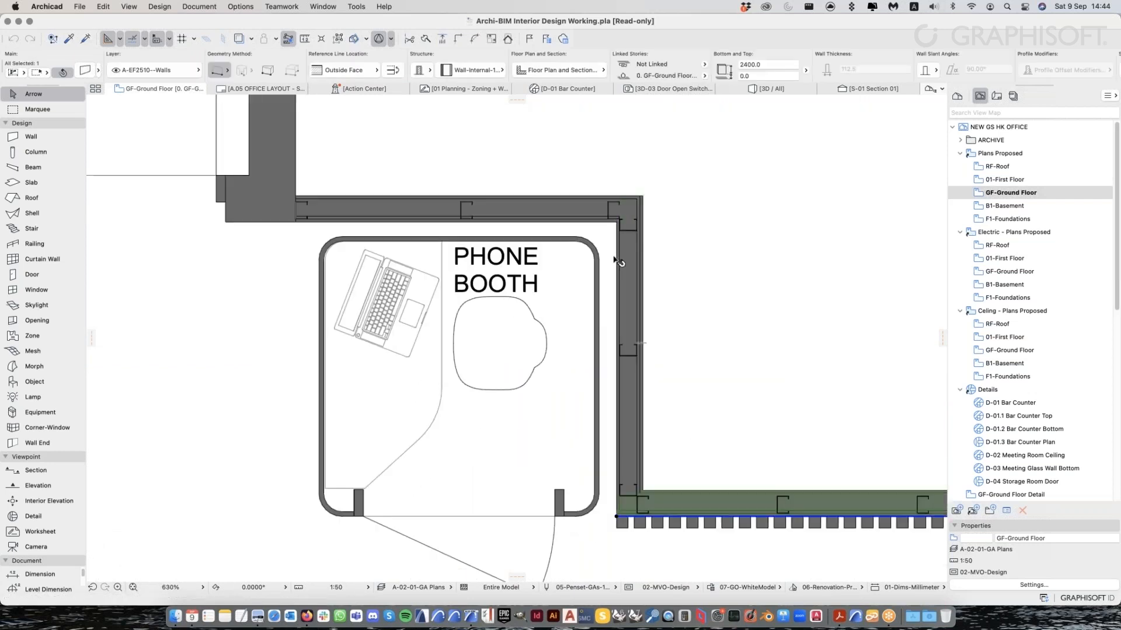
pyautogui.press('Escape')
pyautogui.click(616, 221)
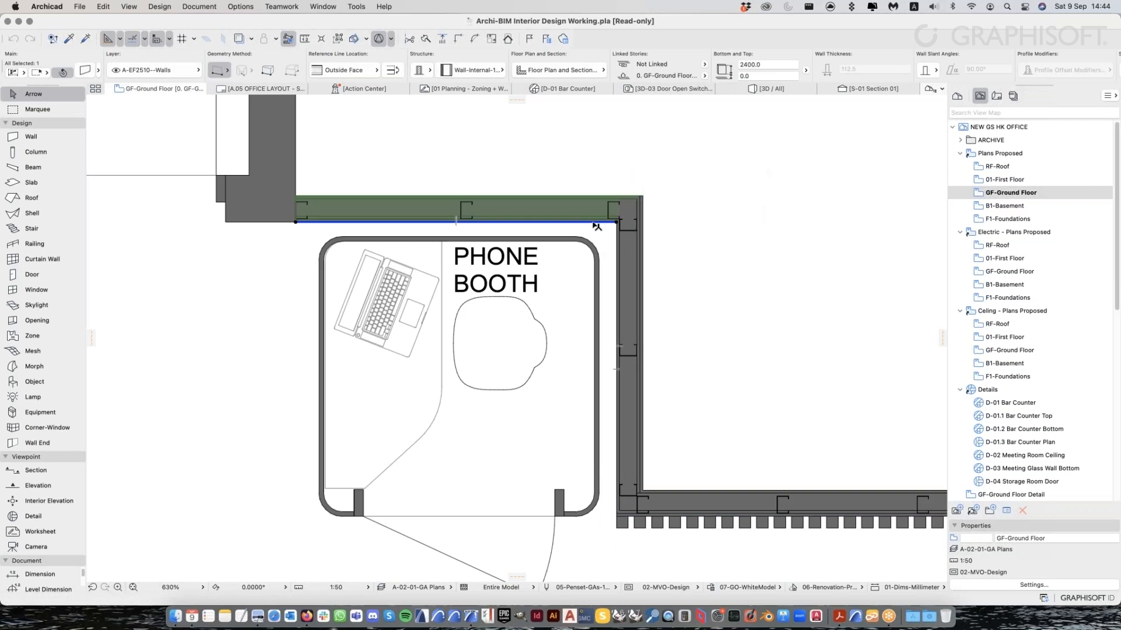
pyautogui.click(617, 238)
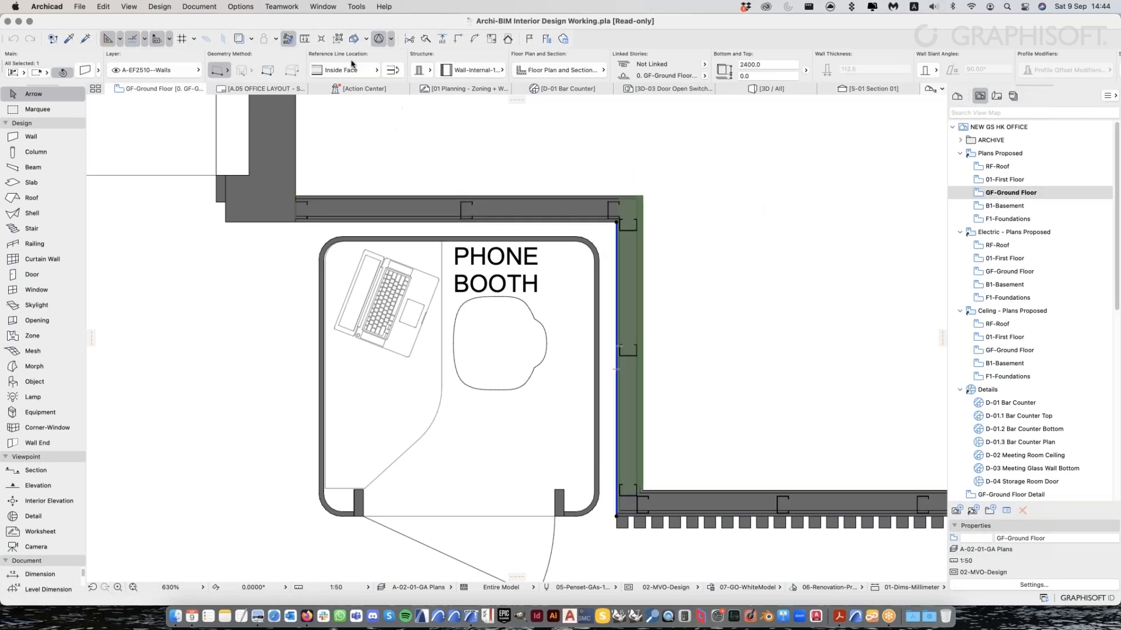
pyautogui.click(586, 222)
pyautogui.click(586, 222)
pyautogui.click(618, 281)
pyautogui.moveTo(610, 415); pyautogui.dragTo(507, 408, button='middle')
# Select the slatted wall beside the phone booth, examine it along to the storage door, and clear the selection
pyautogui.click(595, 508)
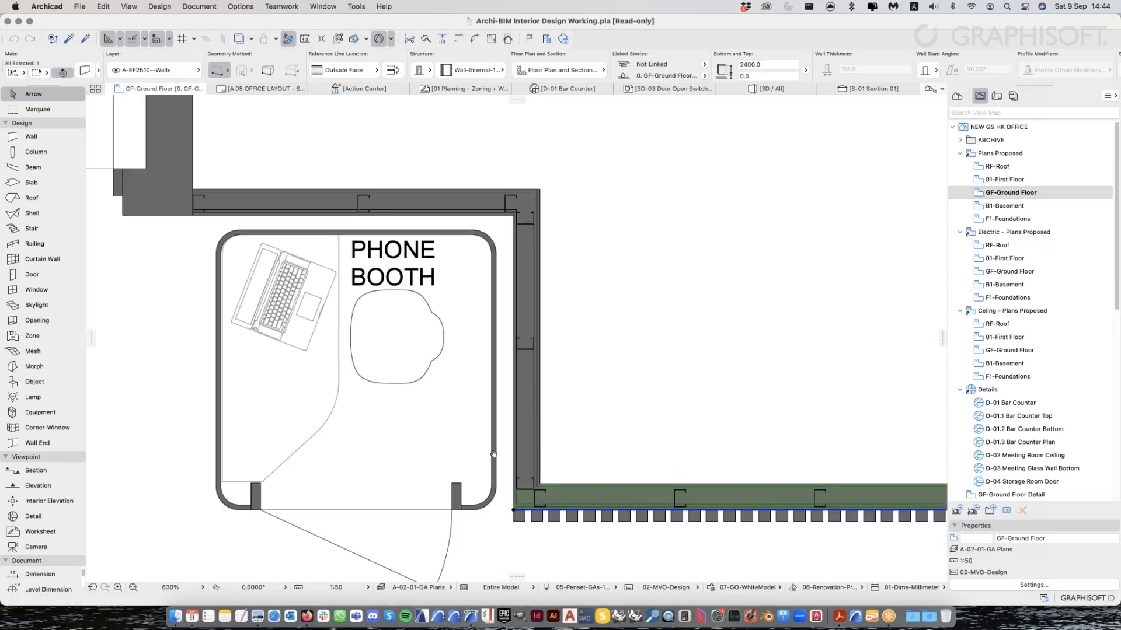
pyautogui.hscroll(15, 493, 455)
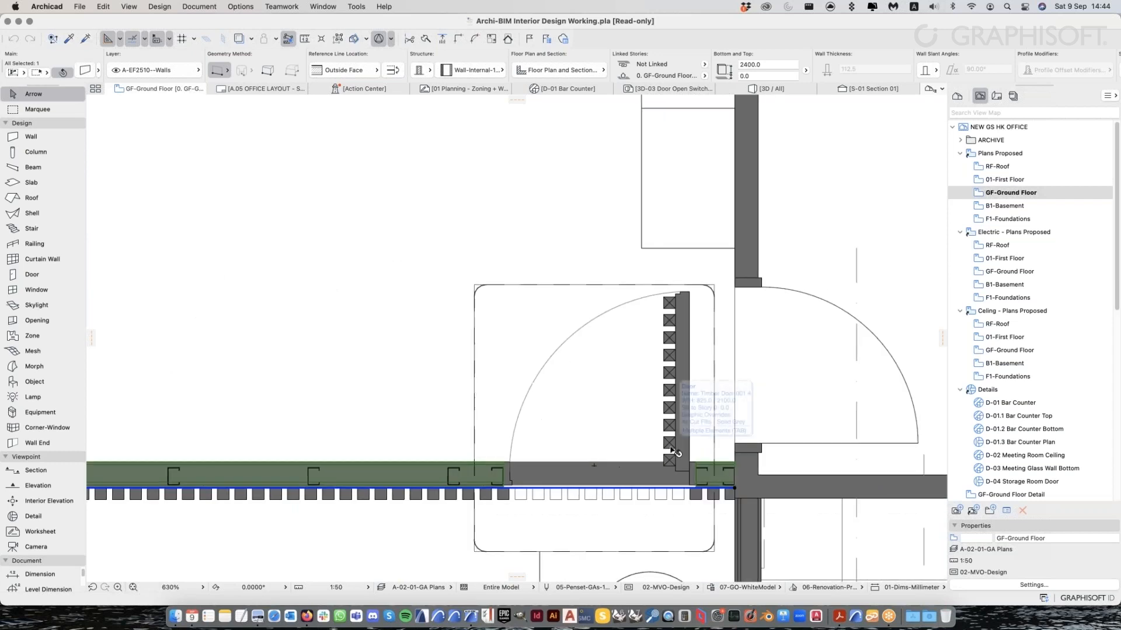
pyautogui.scroll(-2, 677, 453)
pyautogui.moveTo(629, 398); pyautogui.dragTo(1073, 429, button='middle')
pyautogui.press('Escape')
pyautogui.scroll(2, 555, 426)
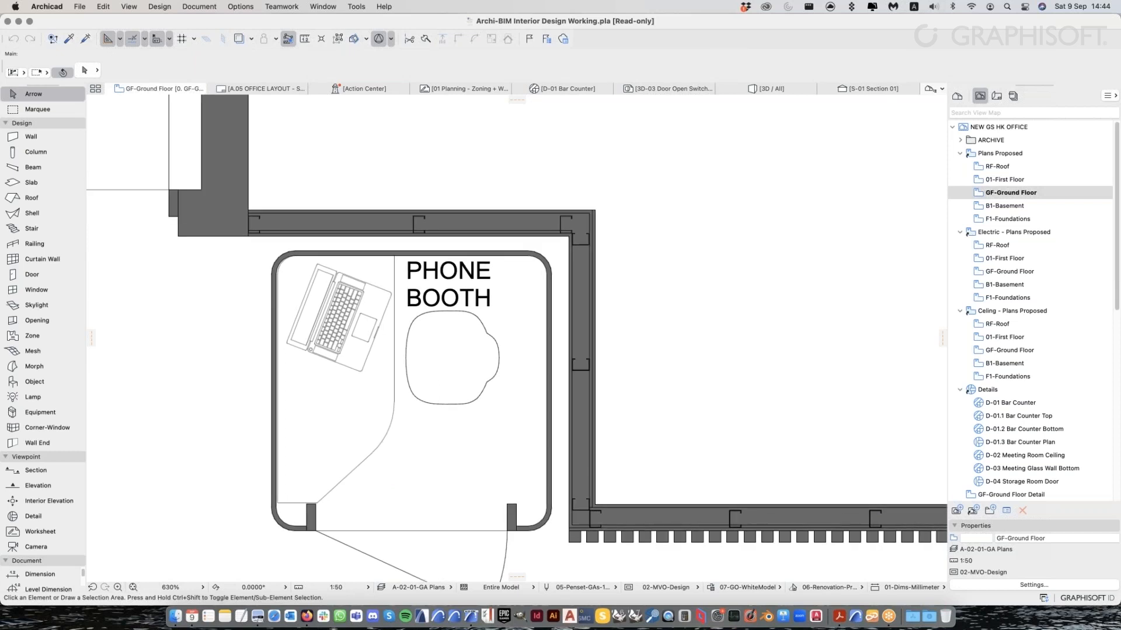
# Select the short wall between the phone booth and the storage room and examine it in relation to the whole ground floor plan
pyautogui.click(592, 339)
pyautogui.scroll(-3, 592, 339)
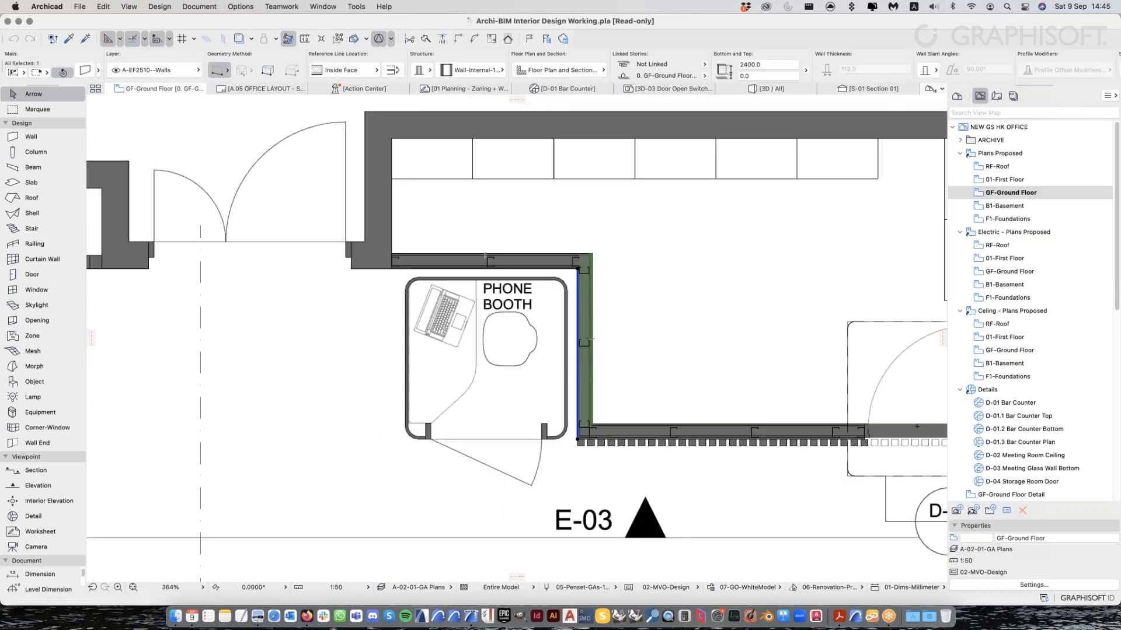
pyautogui.scroll(-5, 542, 326)
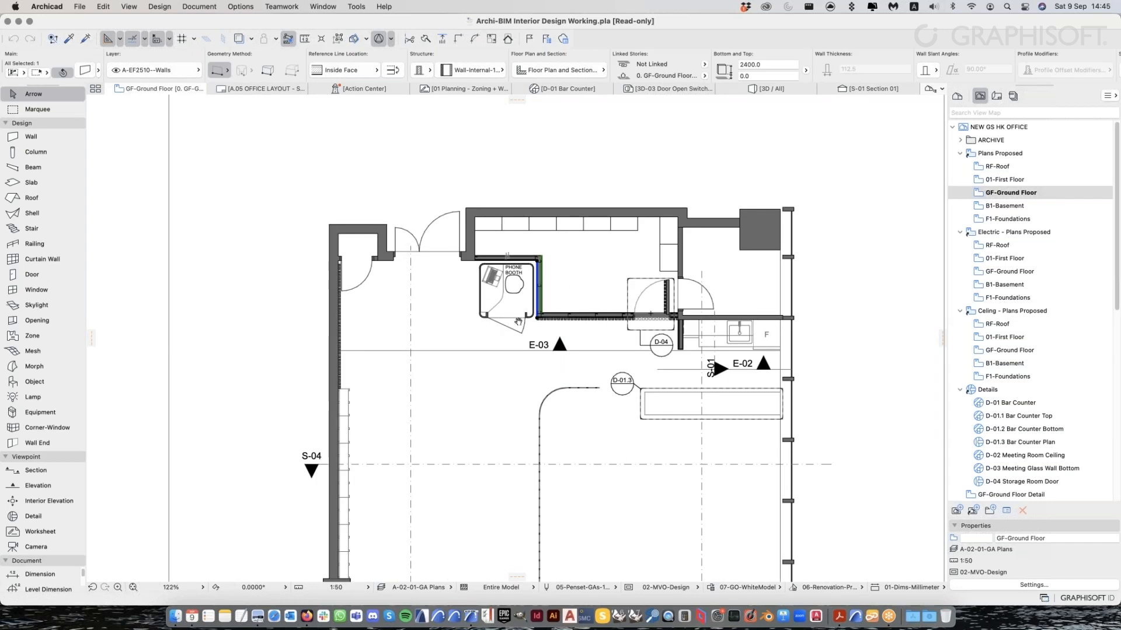
pyautogui.scroll(-3, 649, 320)
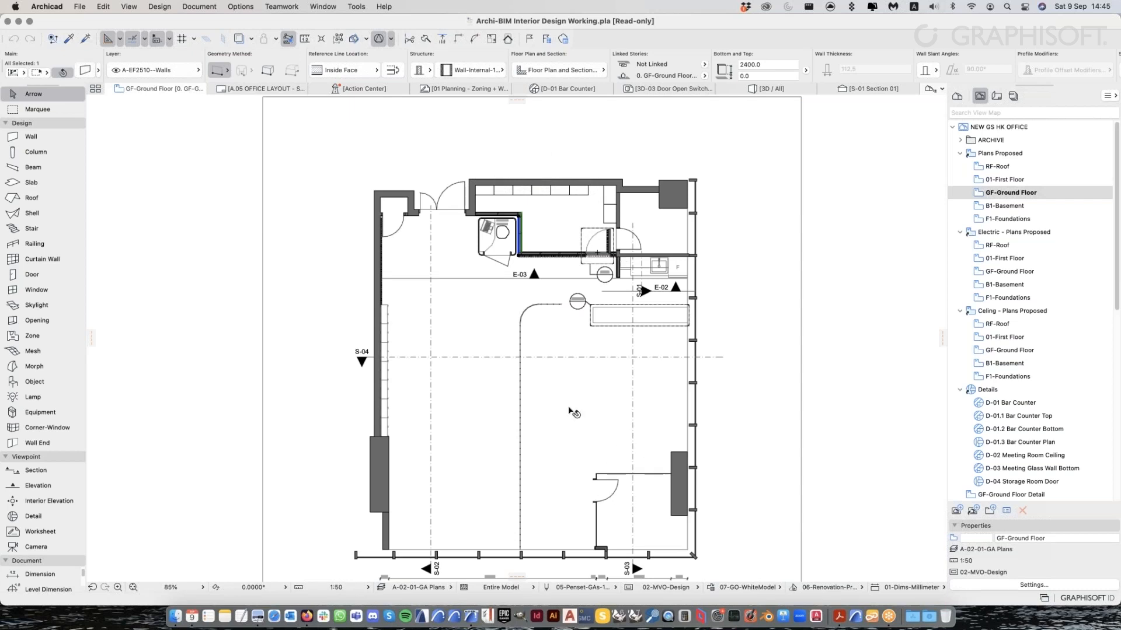
pyautogui.scroll(4, 517, 211)
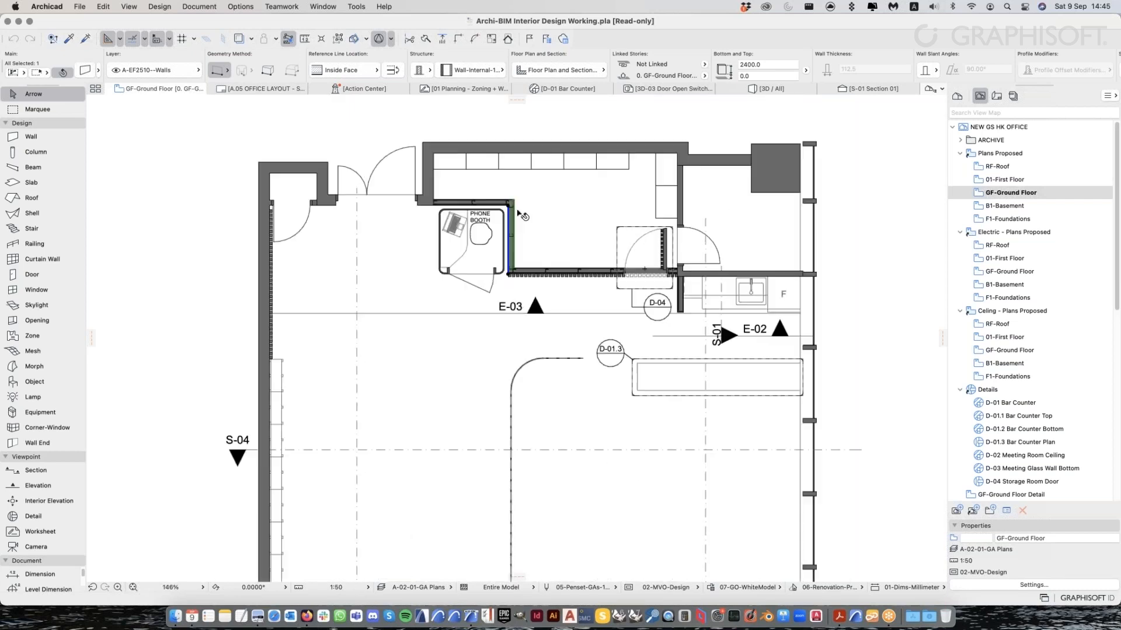
pyautogui.scroll(3, 517, 211)
pyautogui.scroll(4, 502, 257)
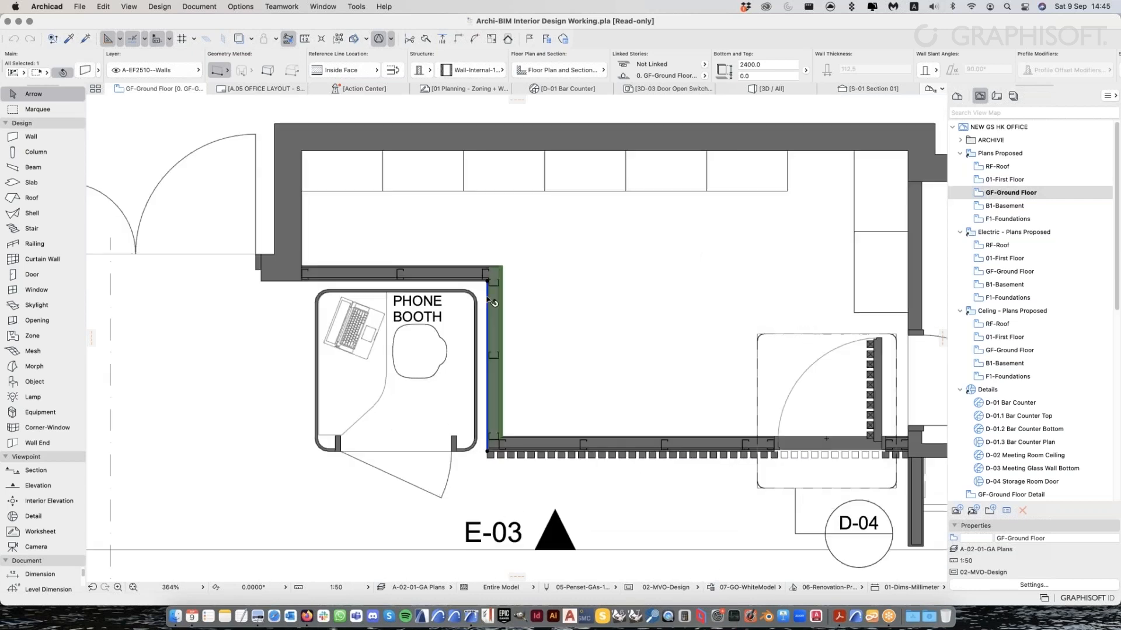
pyautogui.scroll(-6, 542, 309)
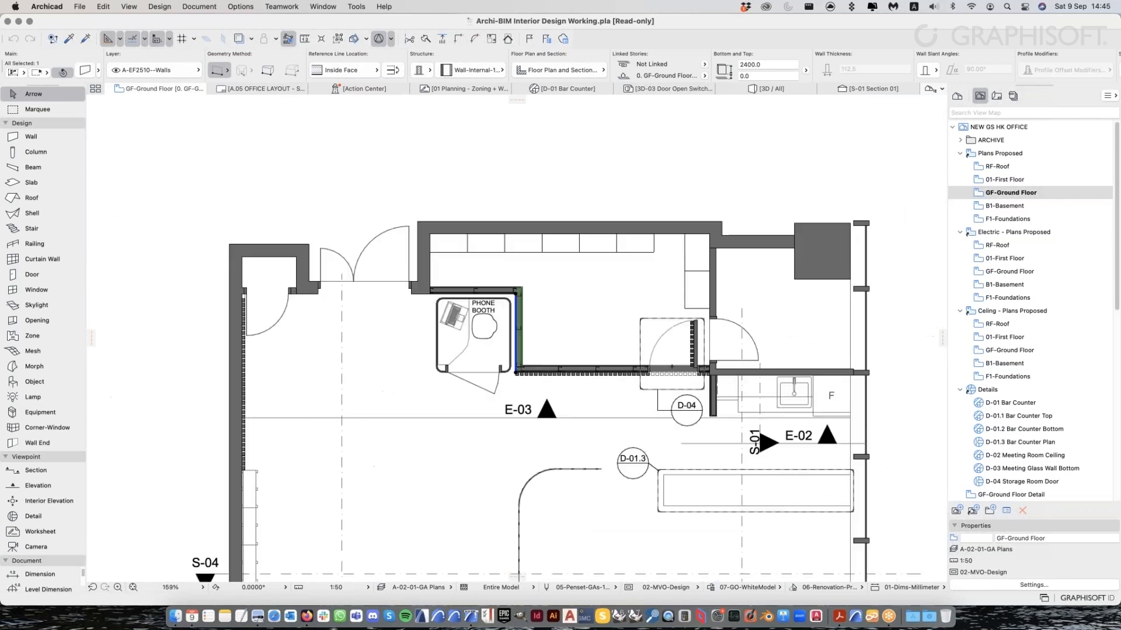
pyautogui.scroll(5, 514, 290)
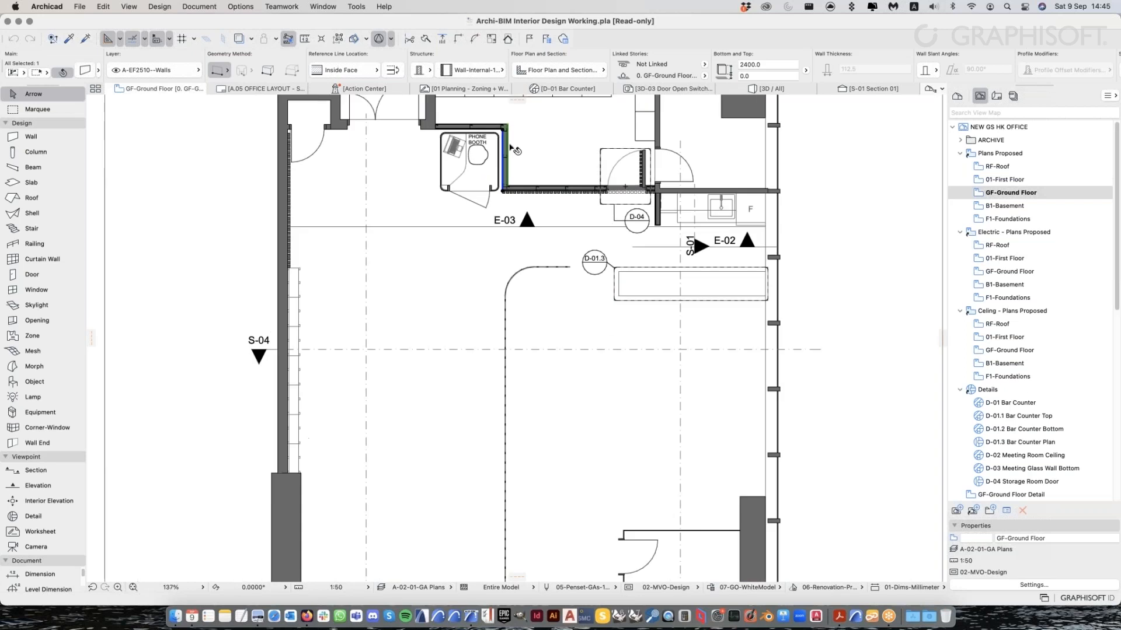
pyautogui.scroll(2, 514, 290)
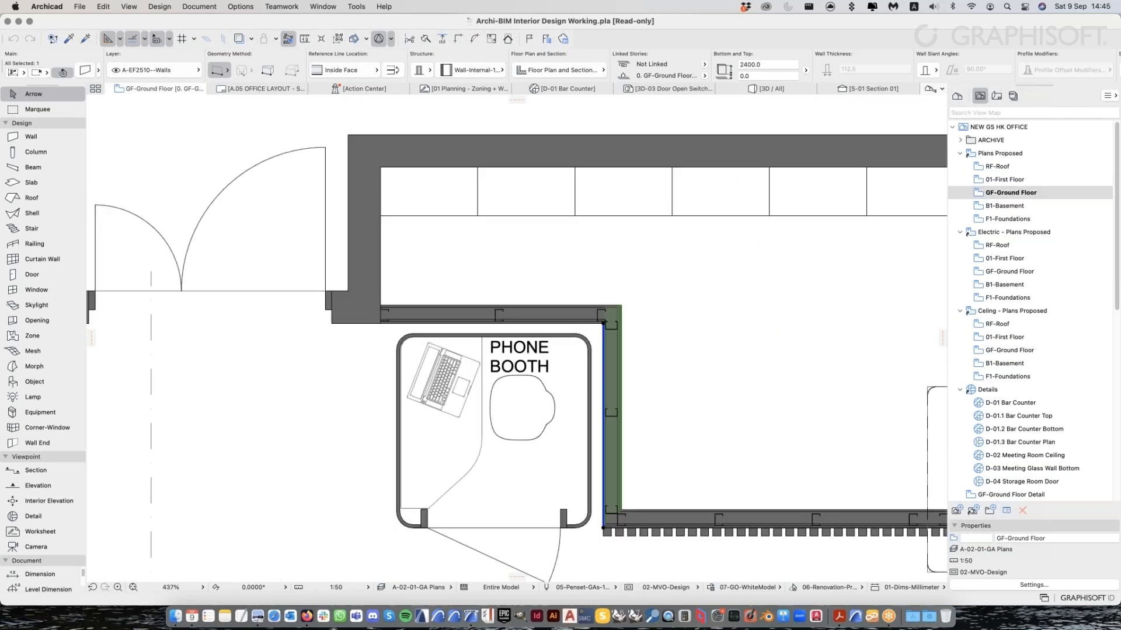
# Remove the extra outer gypsum plasterboard skin from the composite of the wall behind the phone booth and apply the change
pyautogui.rightClick(581, 315)
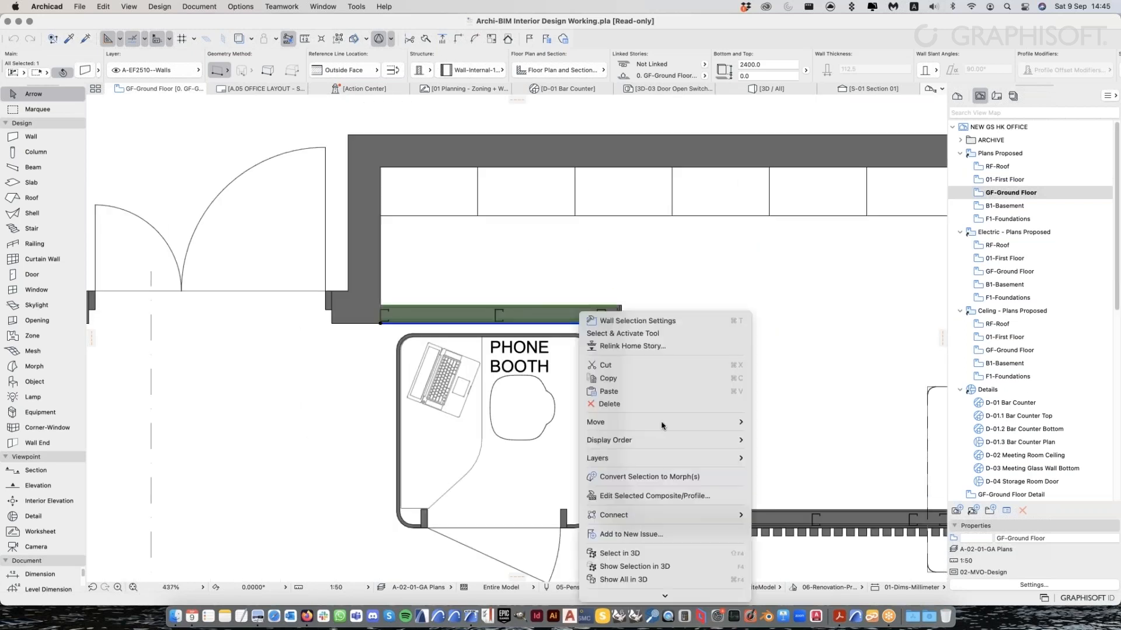
pyautogui.click(685, 500)
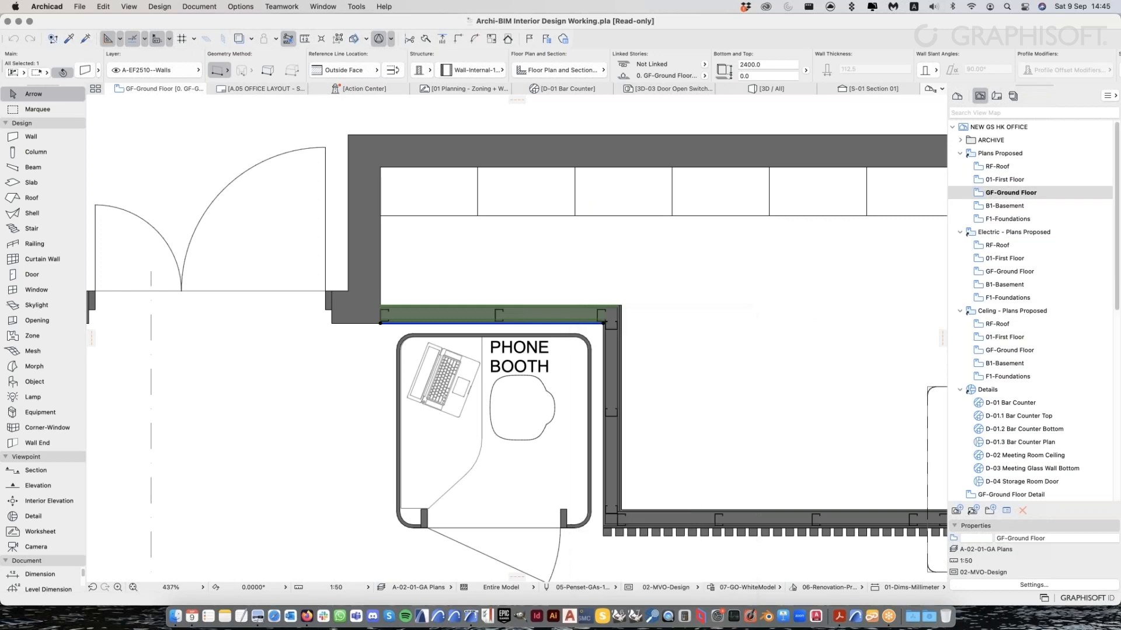
pyautogui.moveTo(420, 128); pyautogui.dragTo(448, 134)
pyautogui.click(556, 301)
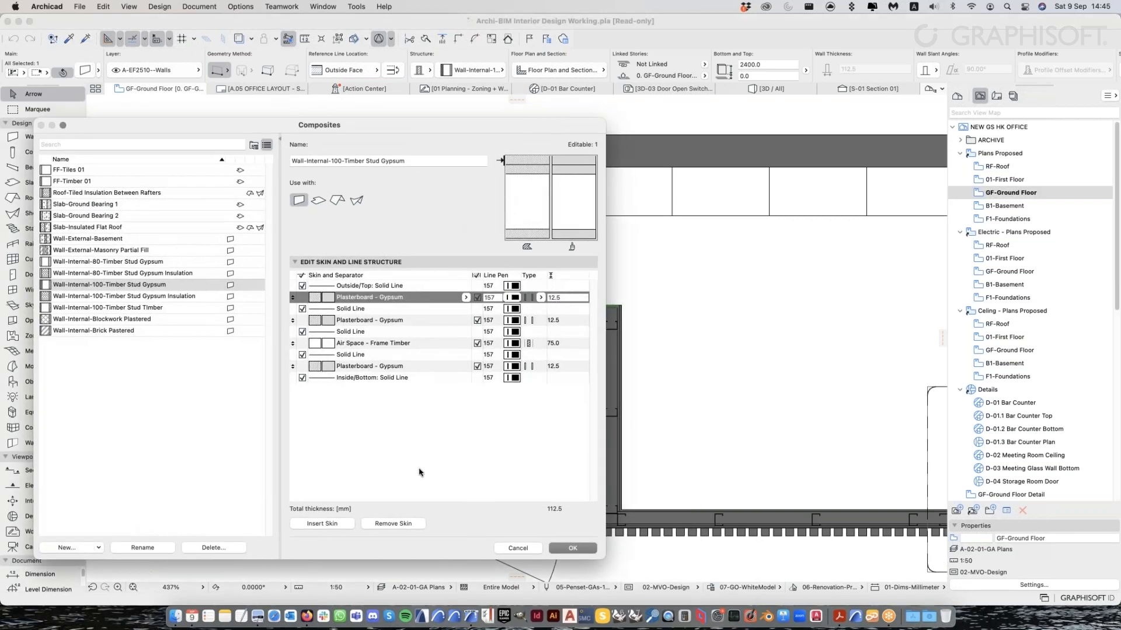
pyautogui.click(409, 524)
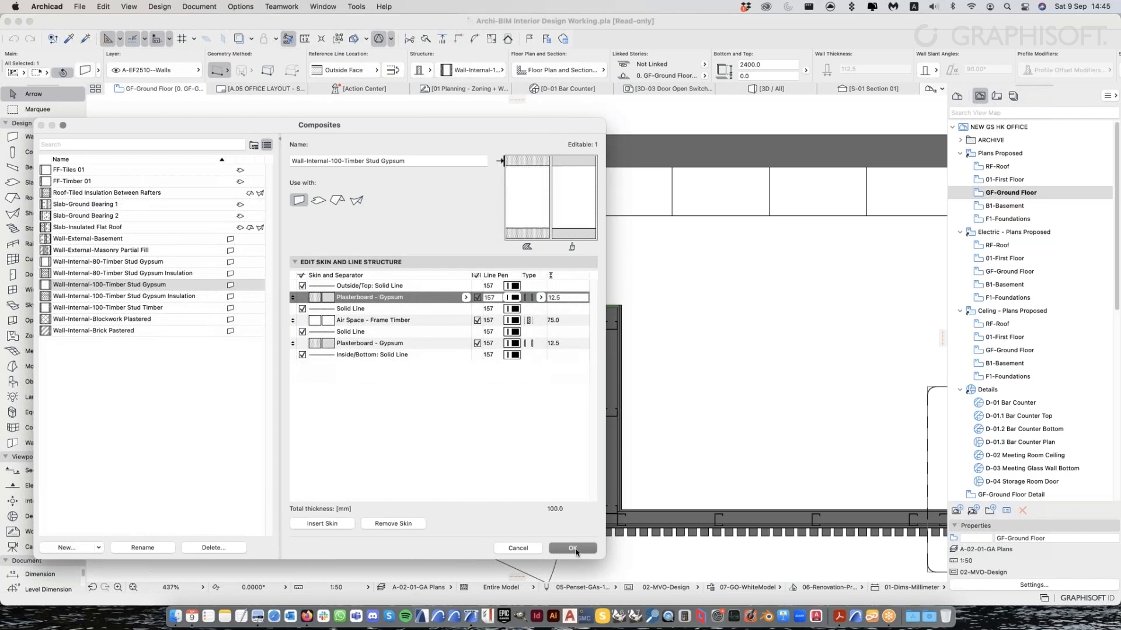
pyautogui.click(573, 549)
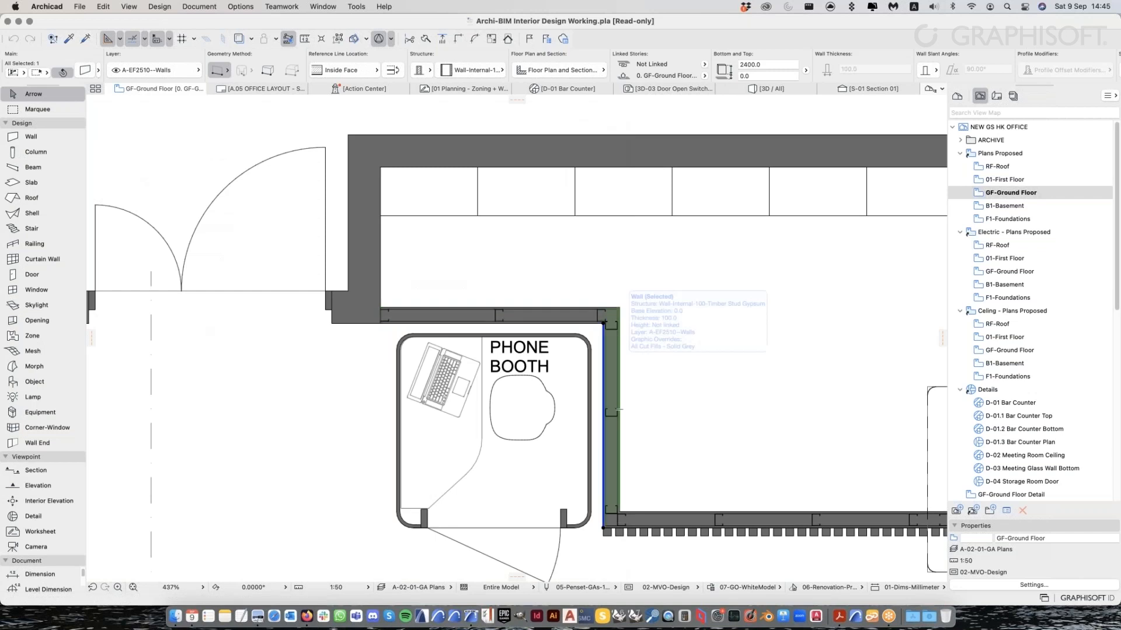
# Select the horizontal wall behind the phone booth to check its reference line side, and clear the selection
pyautogui.click(640, 442)
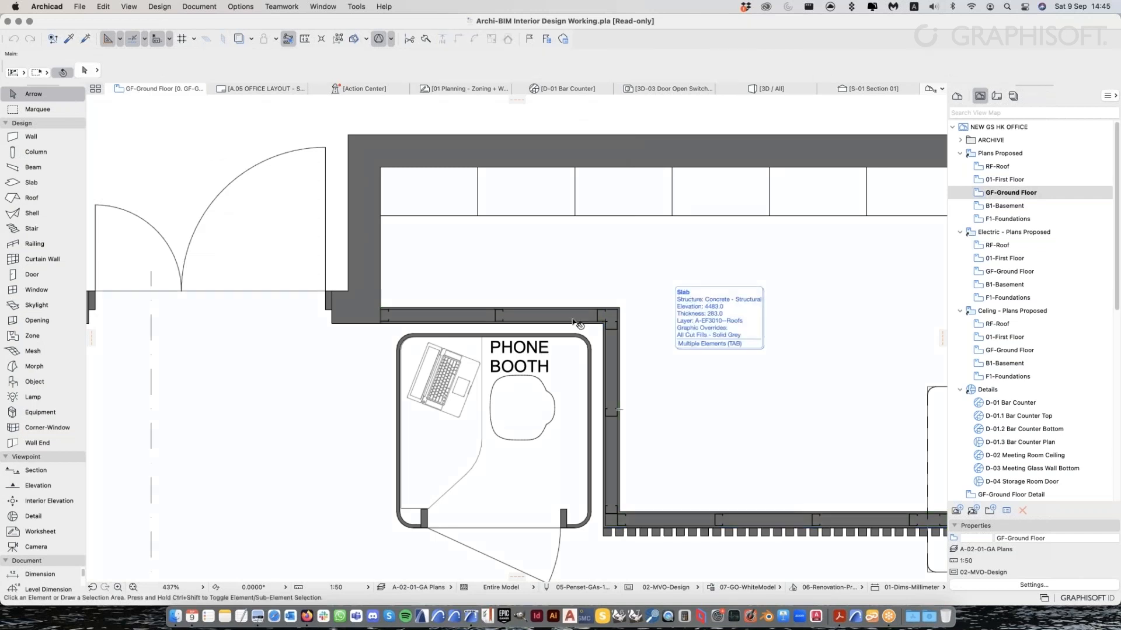
pyautogui.moveTo(525, 294); pyautogui.dragTo(655, 306, button='middle')
pyautogui.click(536, 321)
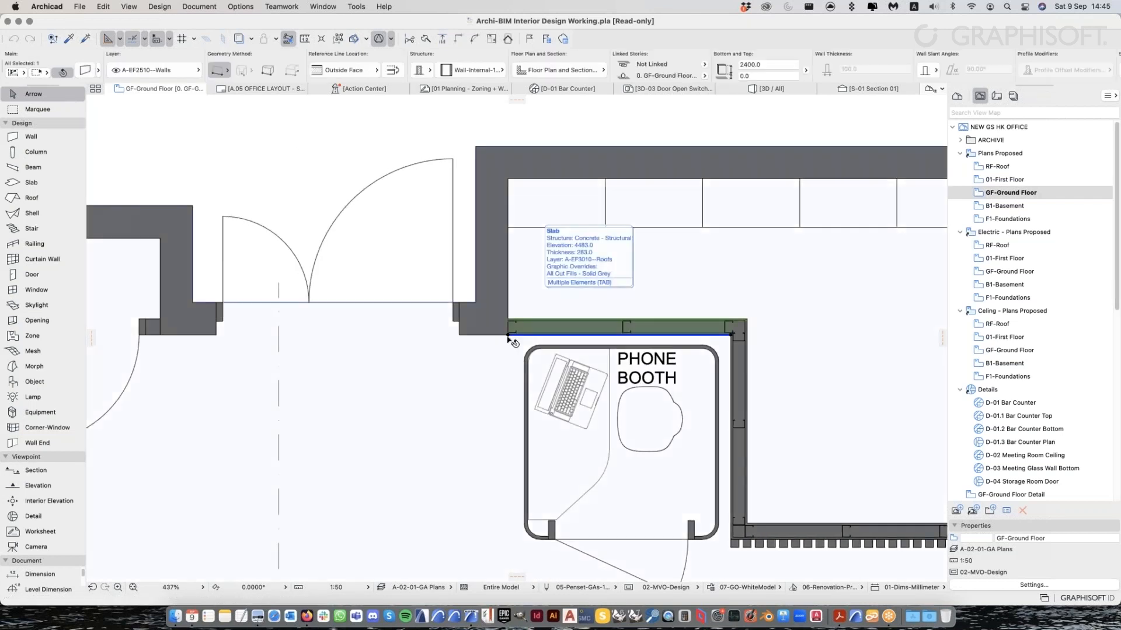
pyautogui.press('Escape')
pyautogui.moveTo(481, 368); pyautogui.dragTo(567, 365, button='middle')
pyautogui.scroll(-2, 568, 366)
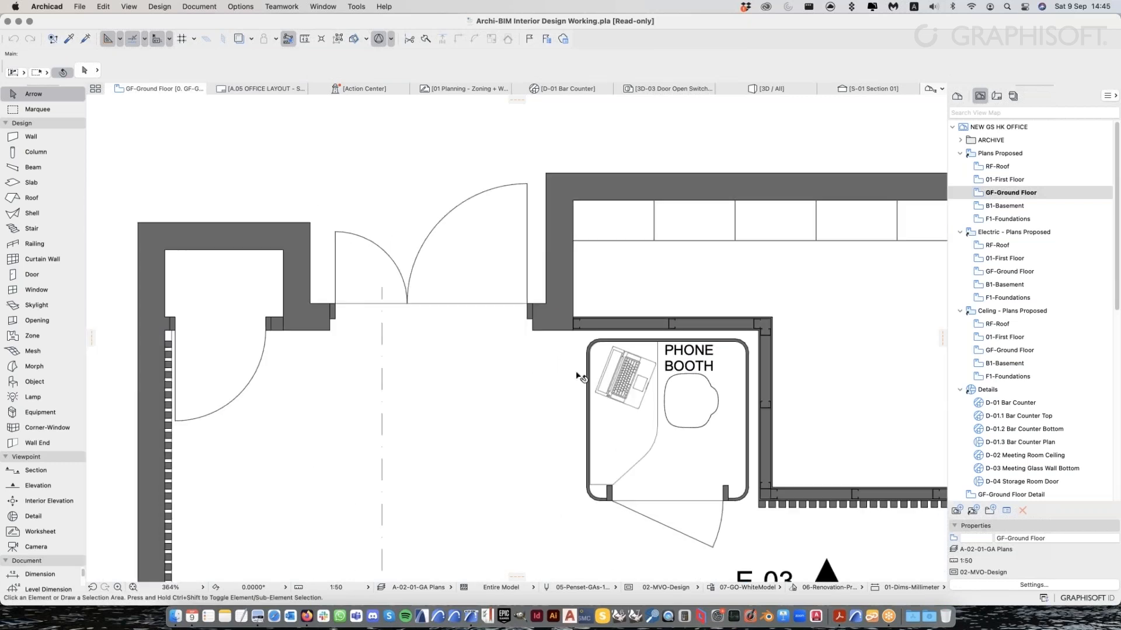
# Show the 01 Planning - Zoning + Wall Type worksheet view as a trace reference beneath the ground floor plan
pyautogui.scroll(-10, 1091, 439)
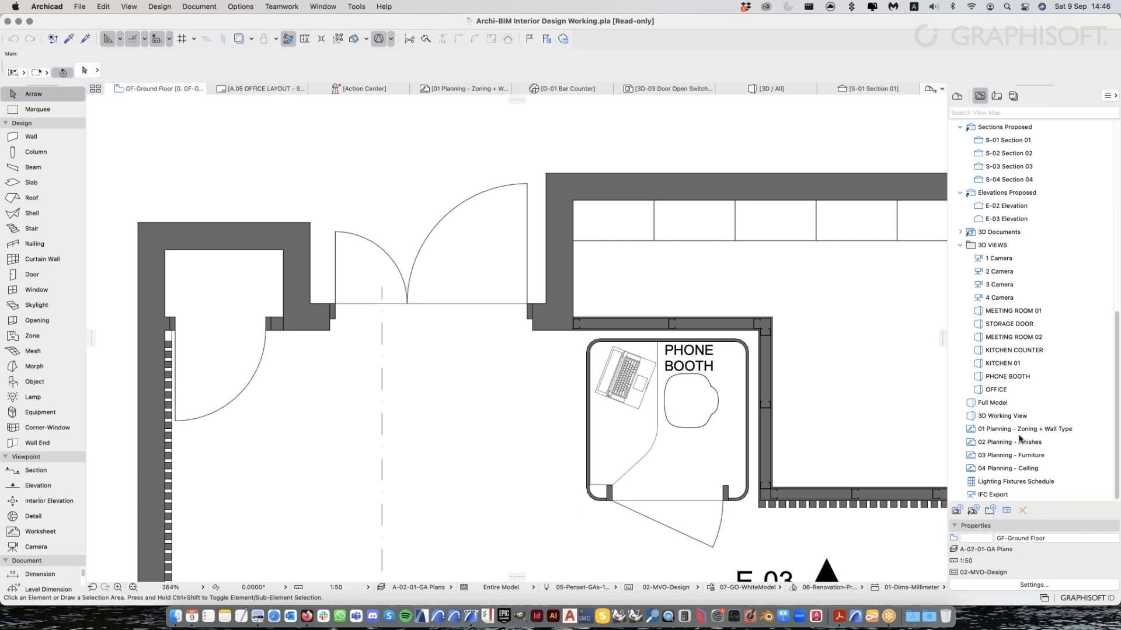
pyautogui.click(1050, 431)
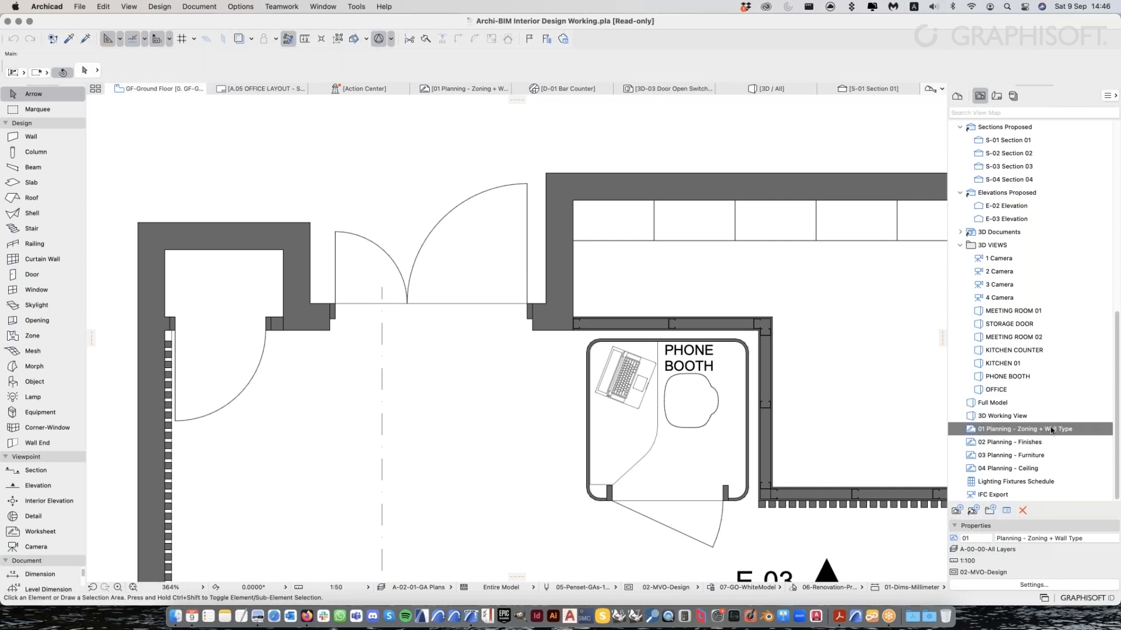
pyautogui.scroll(10, 1039, 351)
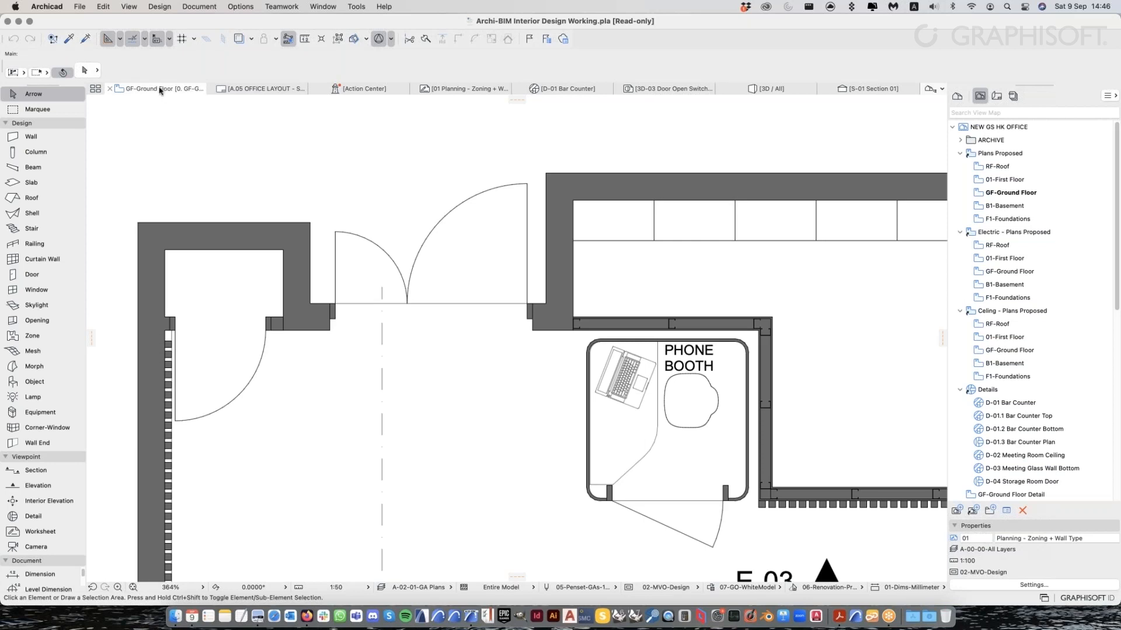
pyautogui.scroll(-2, 1118, 298)
pyautogui.scroll(-15, 1118, 298)
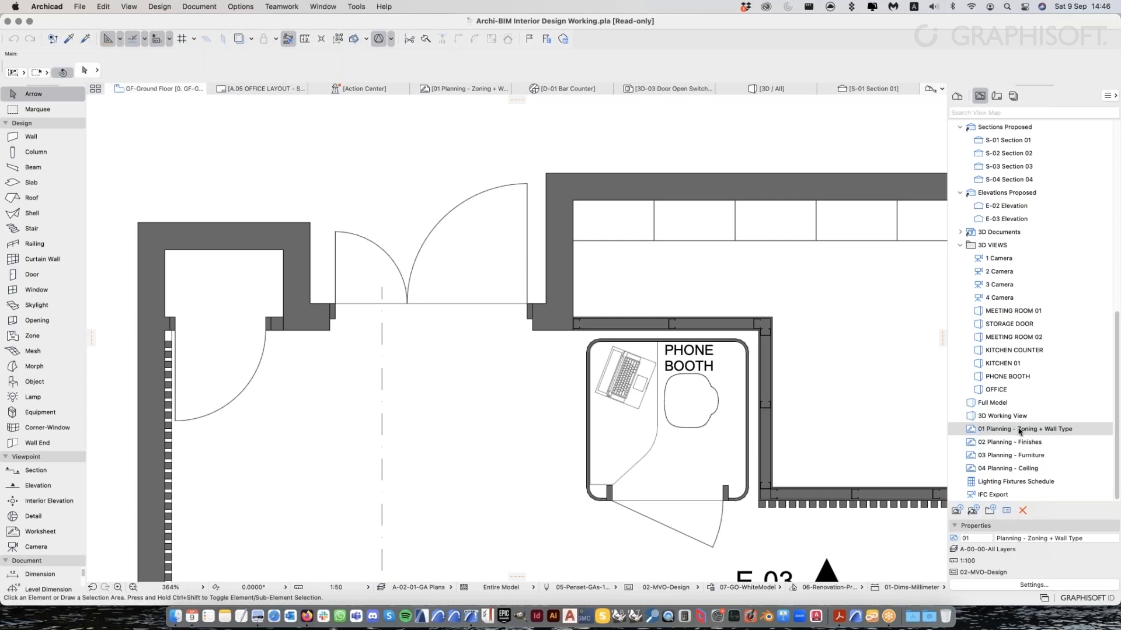
pyautogui.rightClick(1054, 431)
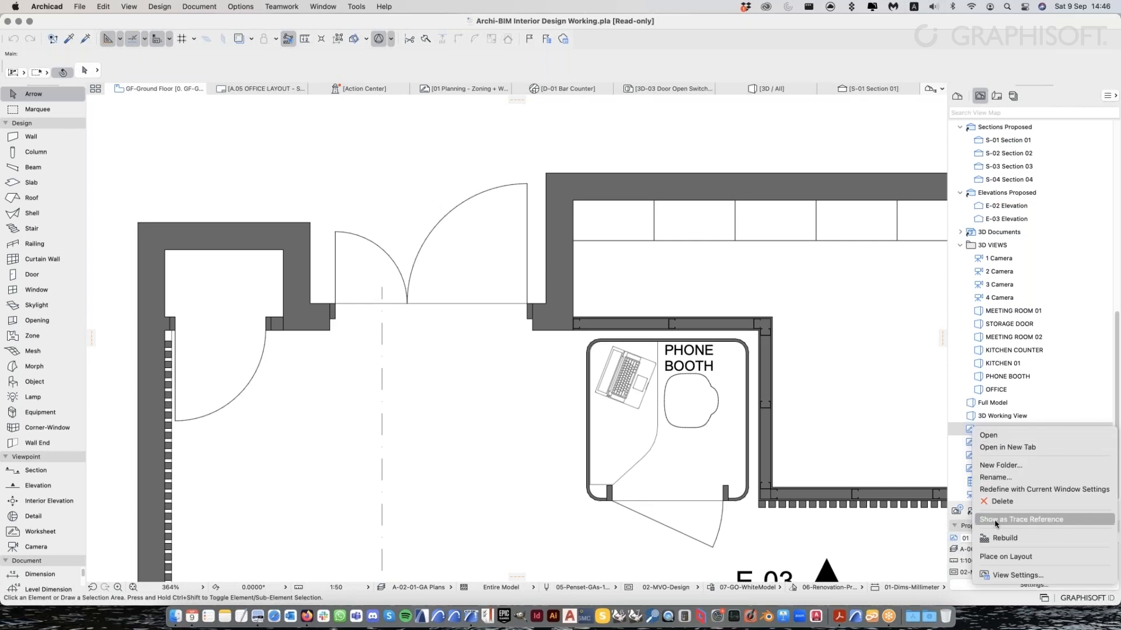
pyautogui.click(1072, 520)
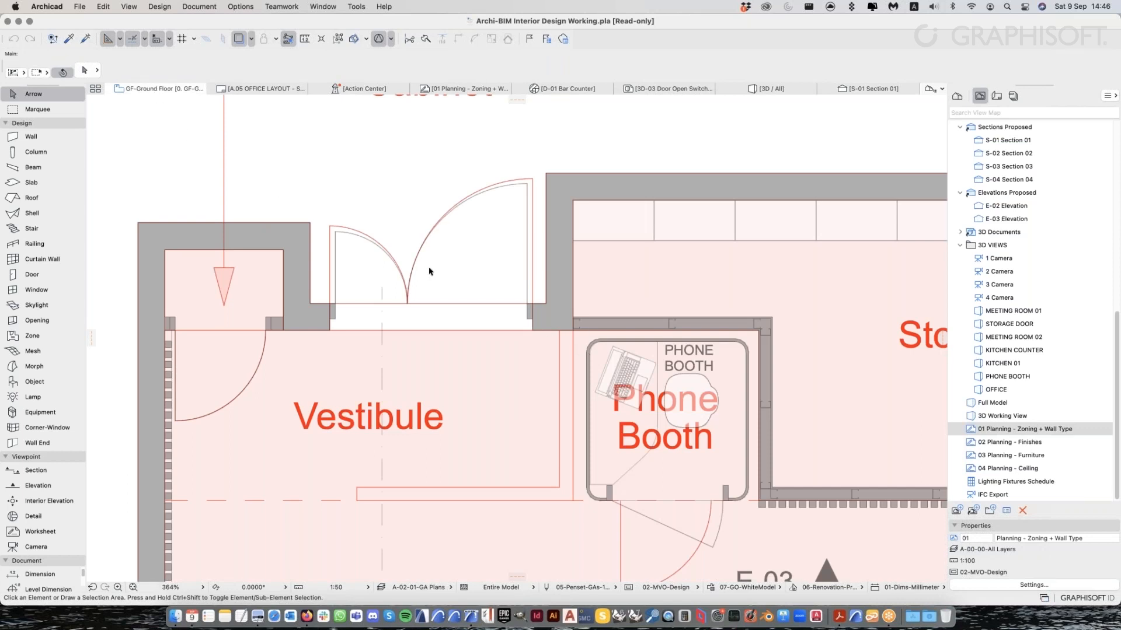
# Examine the traced zoning plan against the floor plan, from the whole office to the planned vestibule wall beside the phone booth
pyautogui.scroll(-5, 429, 272)
pyautogui.scroll(-2, 476, 406)
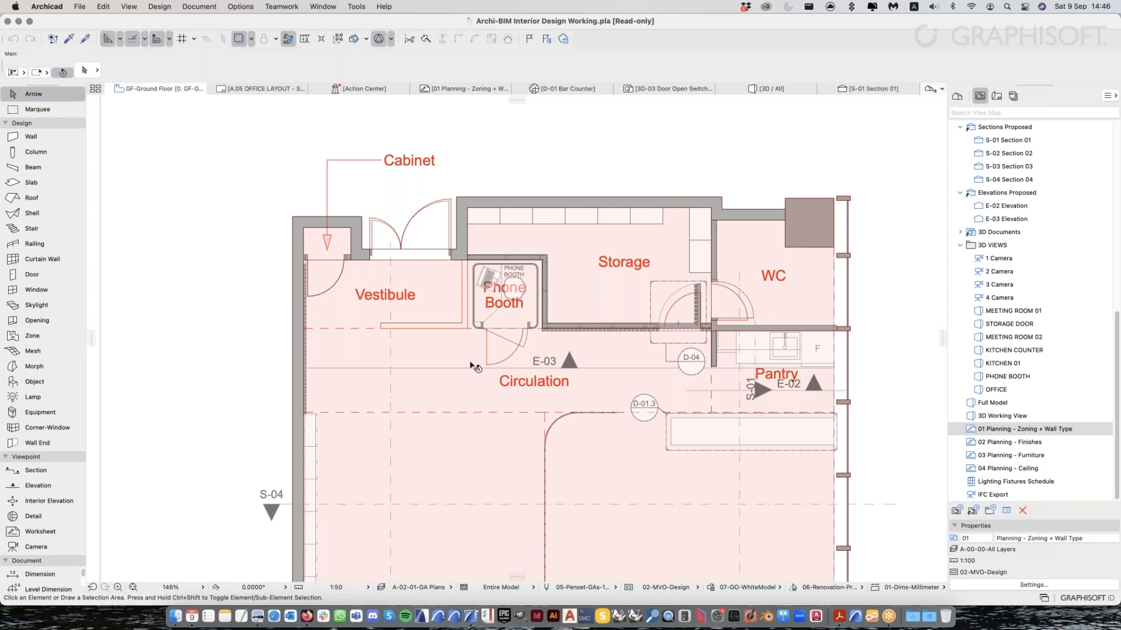
pyautogui.scroll(-2, 501, 371)
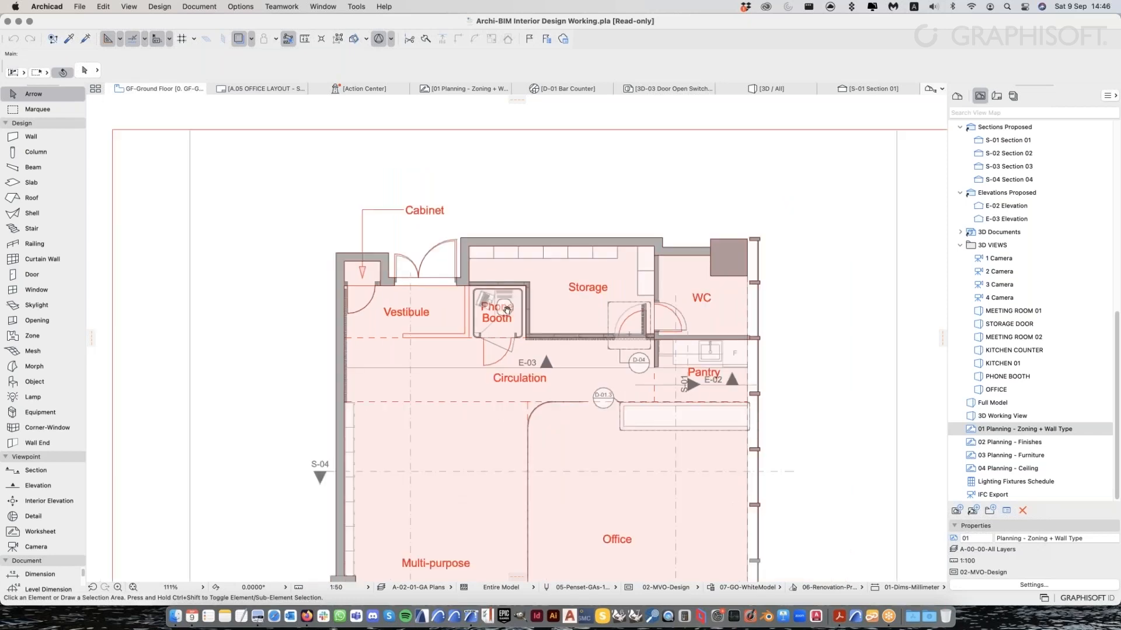
pyautogui.scroll(-2, 506, 309)
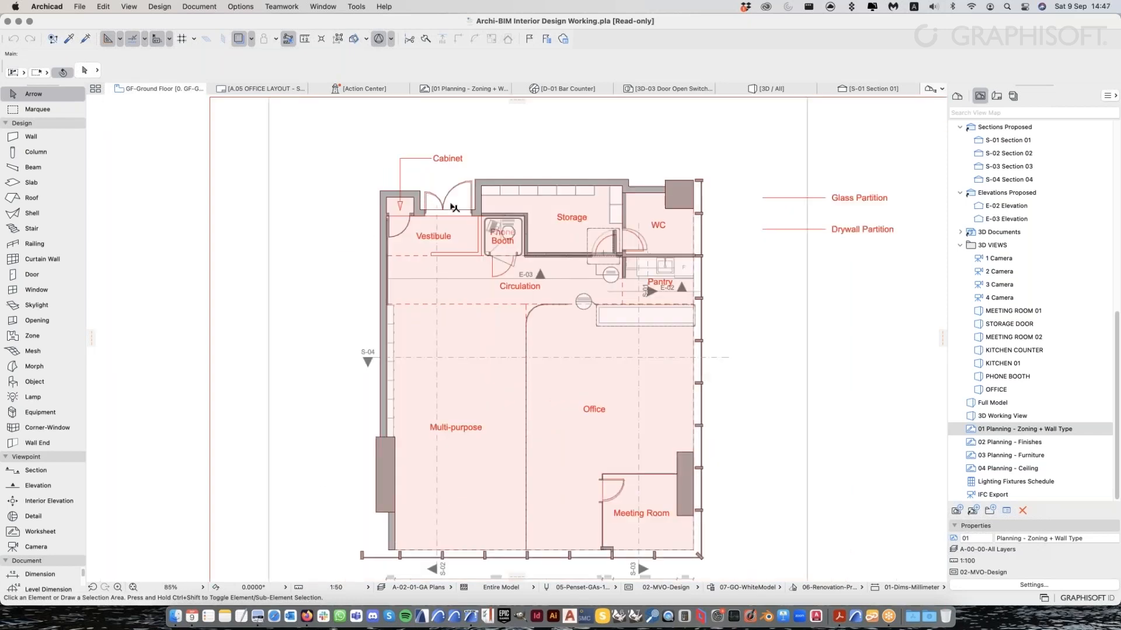
pyautogui.scroll(5, 496, 223)
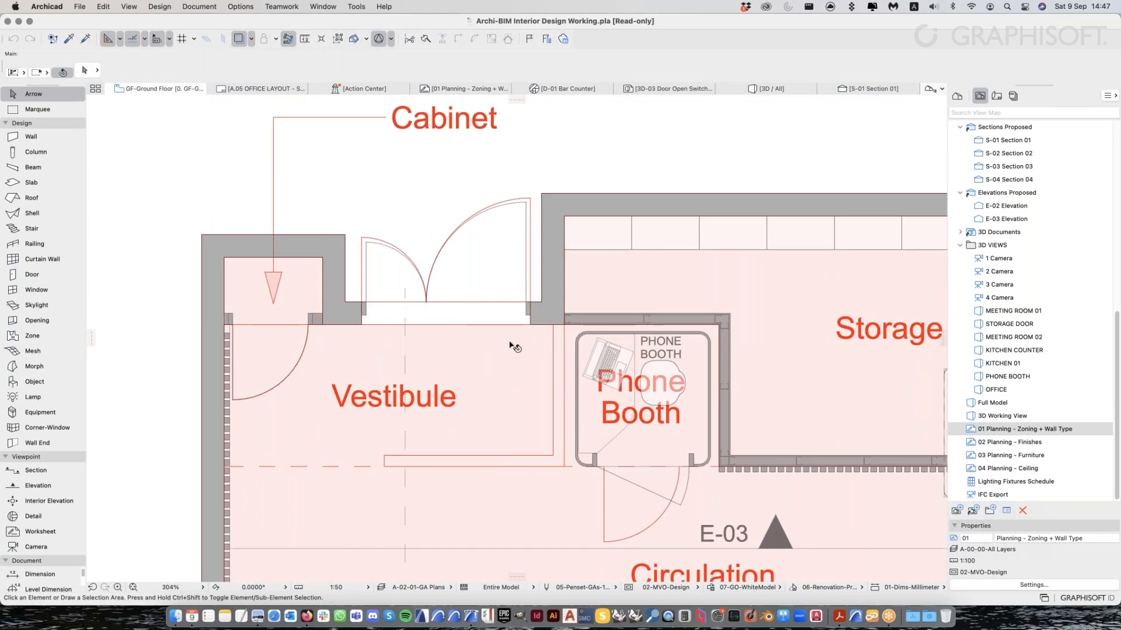
pyautogui.scroll(-3, 517, 348)
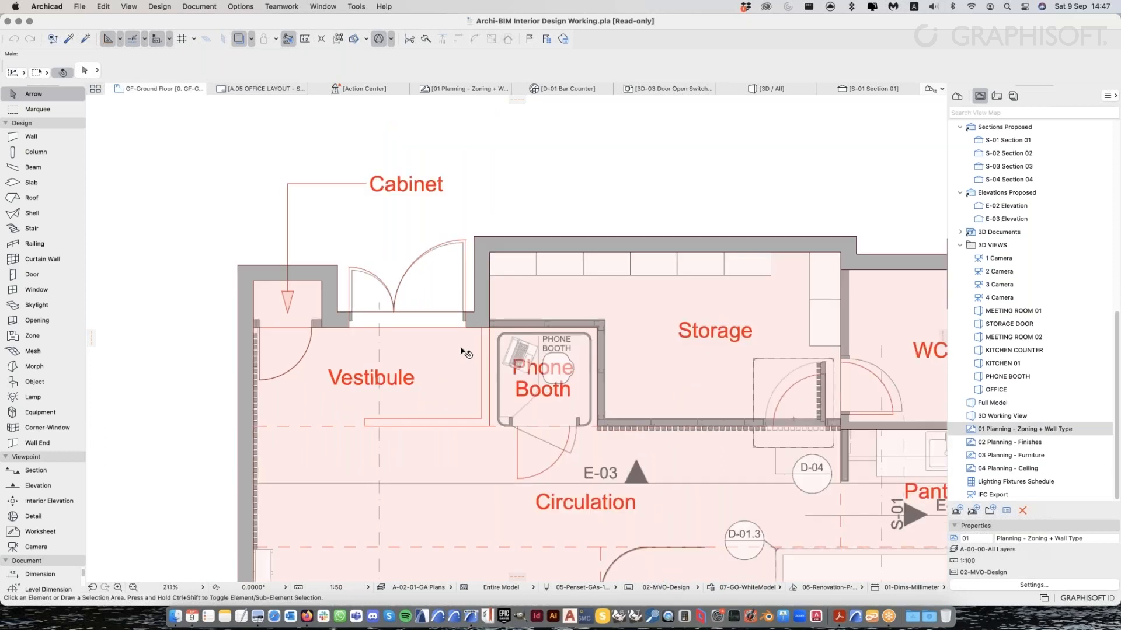
pyautogui.scroll(-2, 466, 352)
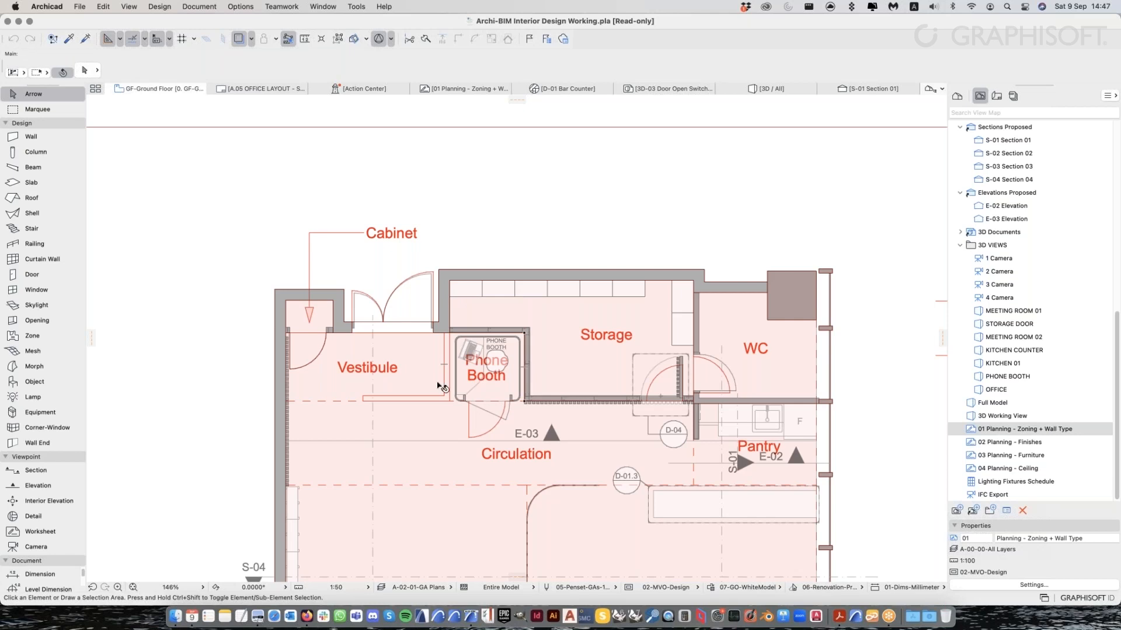
pyautogui.scroll(4, 441, 386)
pyautogui.scroll(1, 429, 382)
pyautogui.moveTo(430, 382); pyautogui.dragTo(474, 429, button='middle')
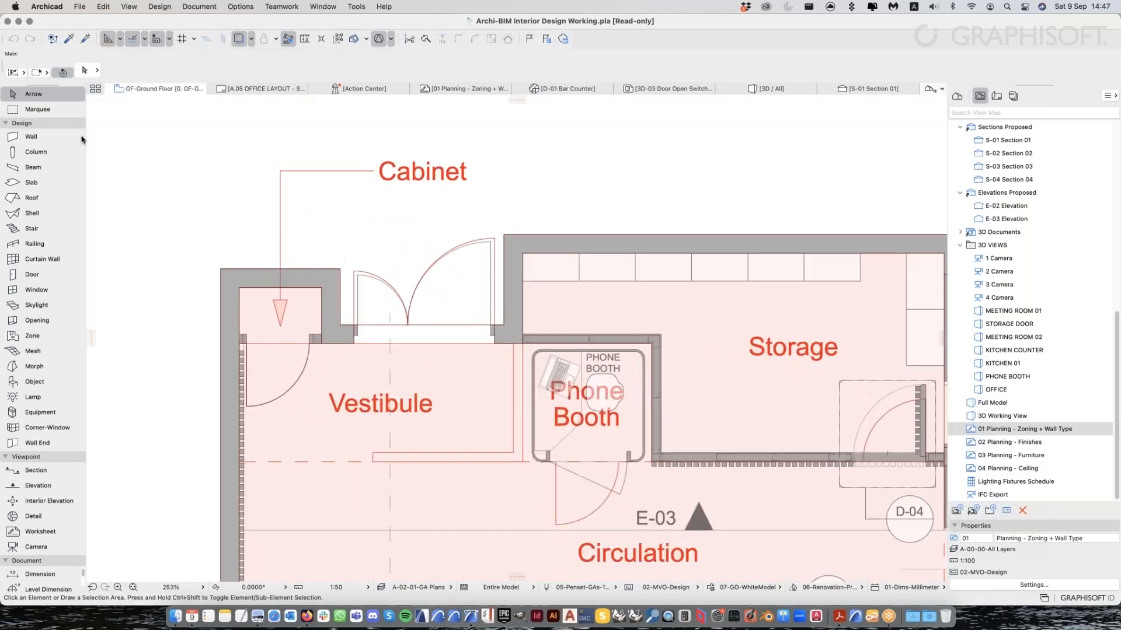
# Start the Wall tool and open the Archi-BIM Interior folder in its favorites
pyautogui.click(48, 138)
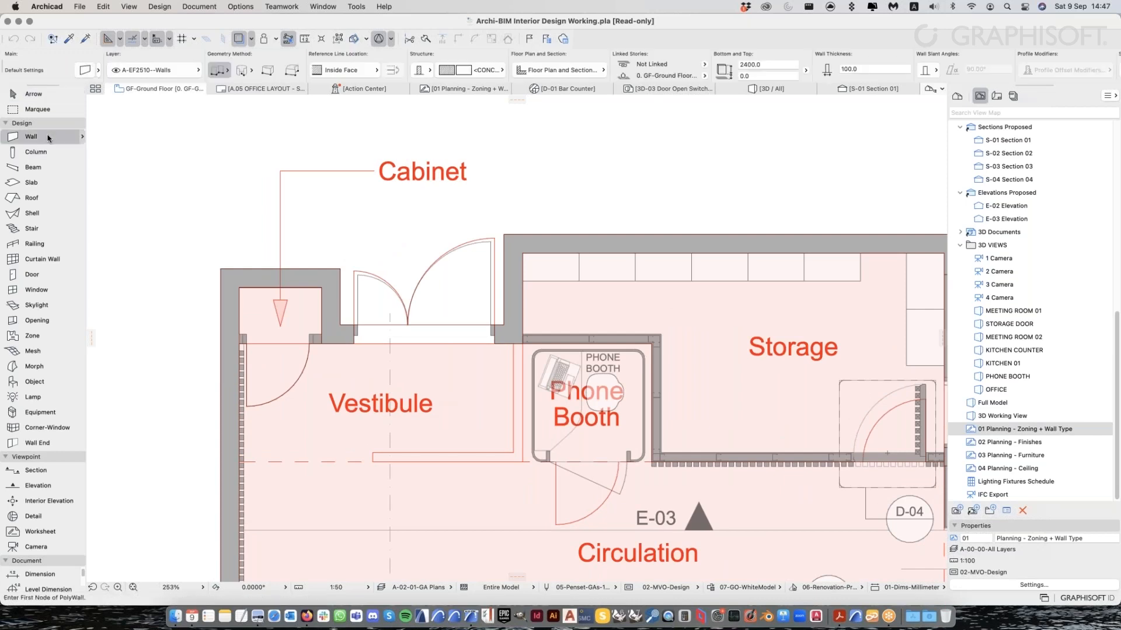
pyautogui.click(82, 138)
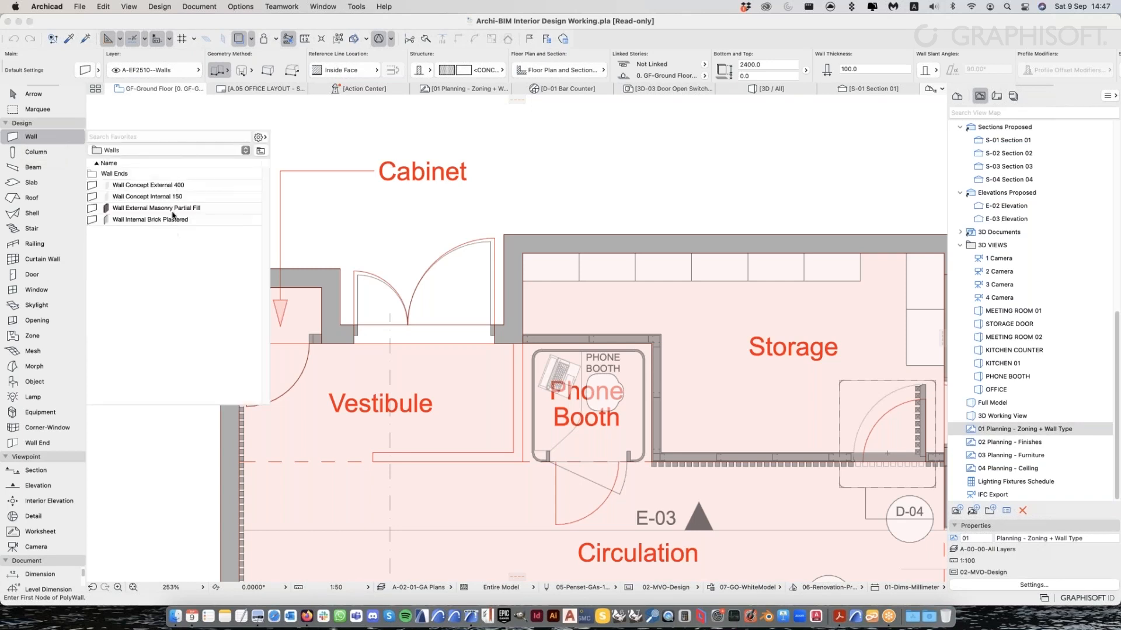
pyautogui.click(229, 153)
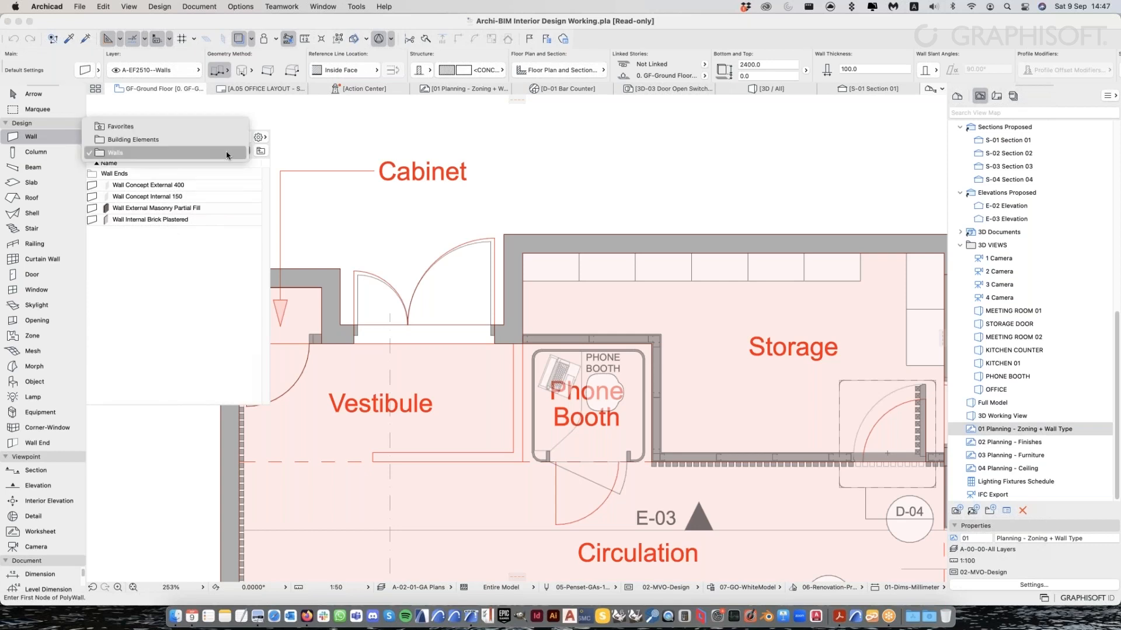
pyautogui.click(226, 155)
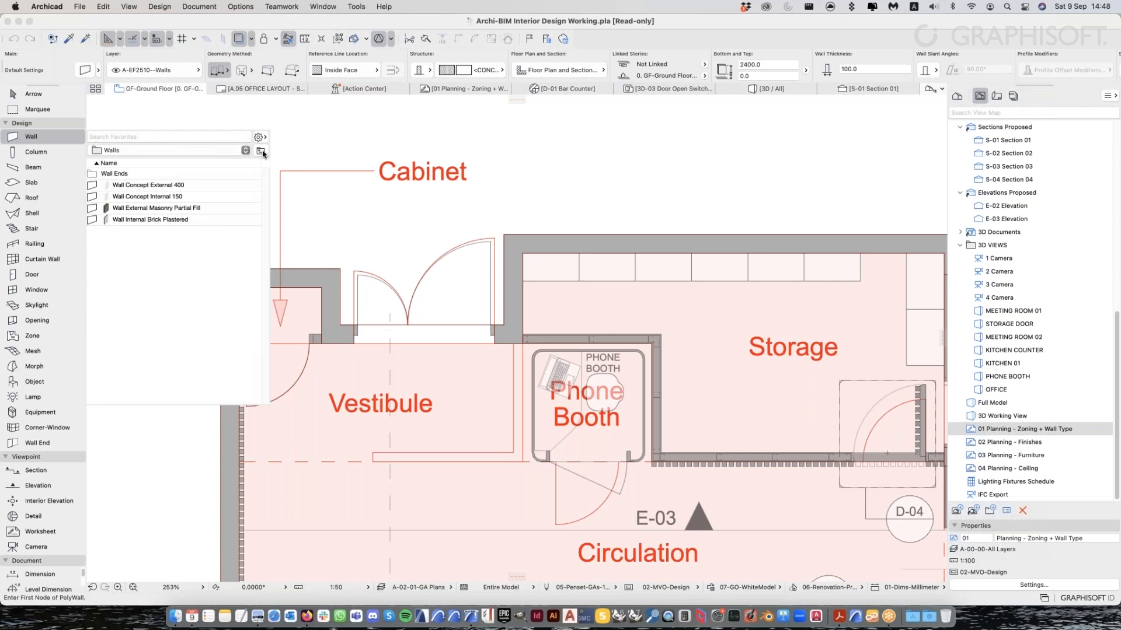
pyautogui.click(261, 150)
pyautogui.click(261, 151)
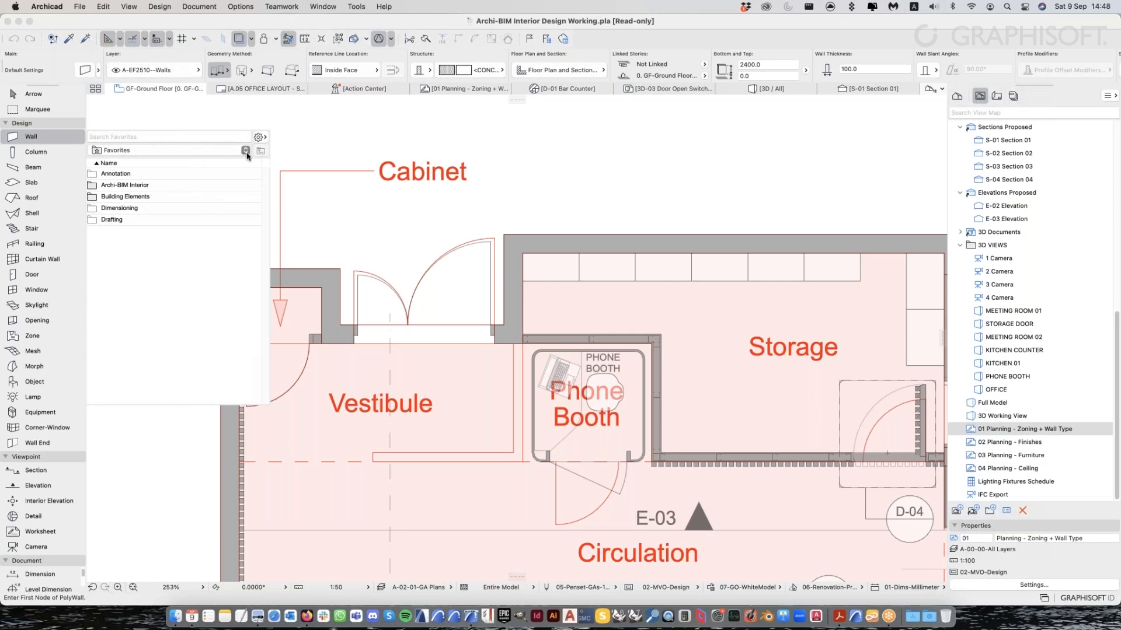
pyautogui.click(152, 186)
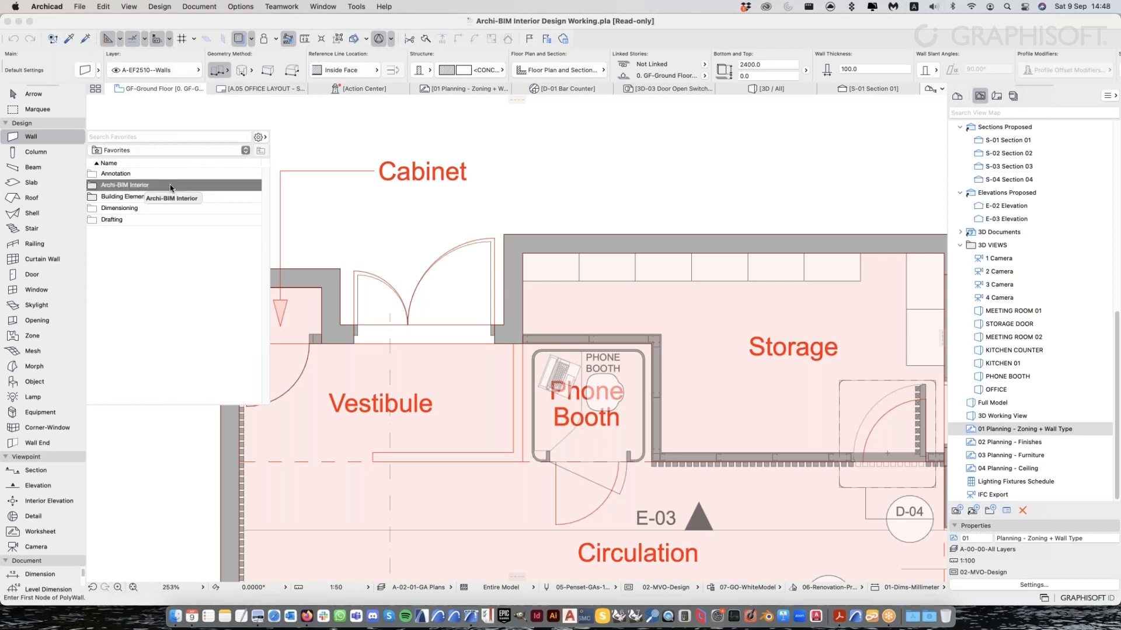
pyautogui.doubleClick(171, 186)
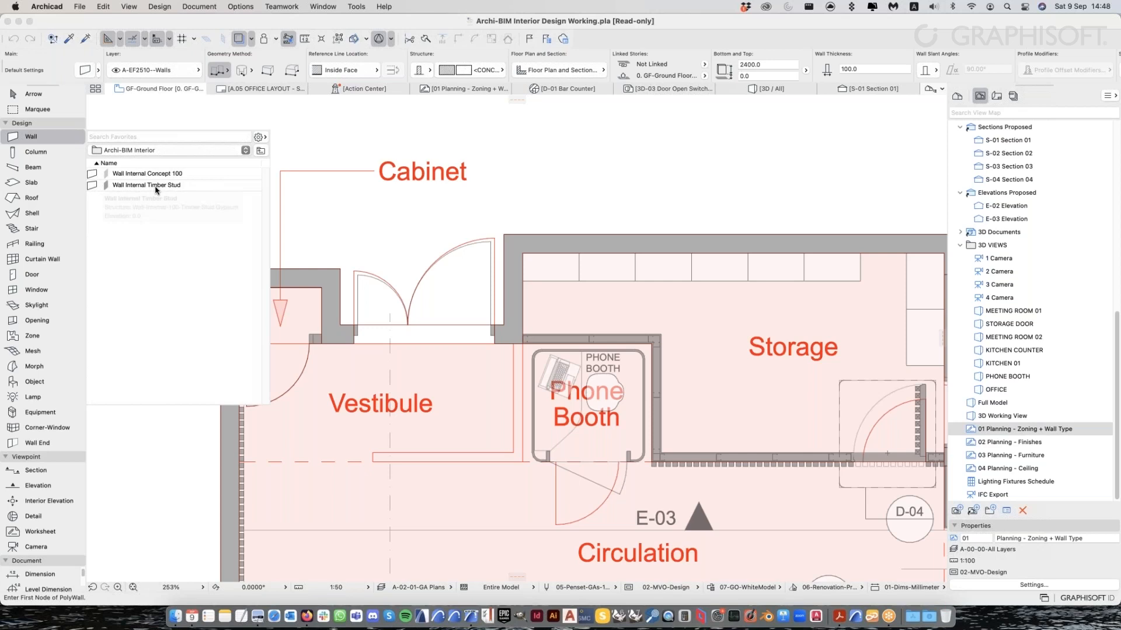
# Highlight the Wall Internal Timber Stud favorite and display the wall favorites as large icons
pyautogui.moveTo(157, 189)
pyautogui.moveTo(208, 189)
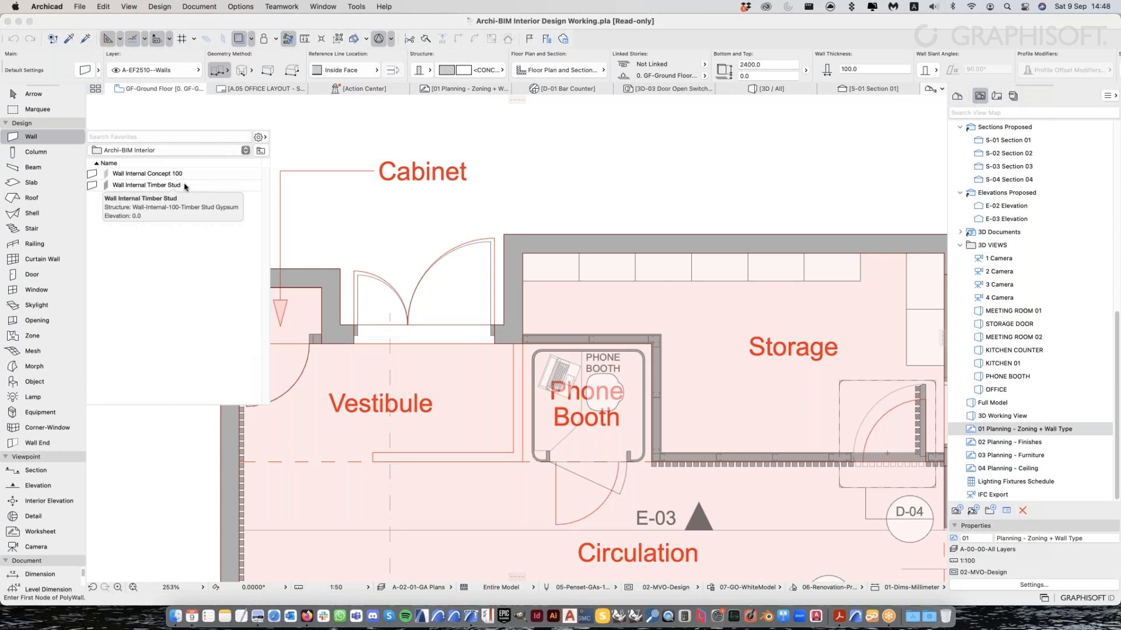
pyautogui.click(184, 185)
pyautogui.click(258, 137)
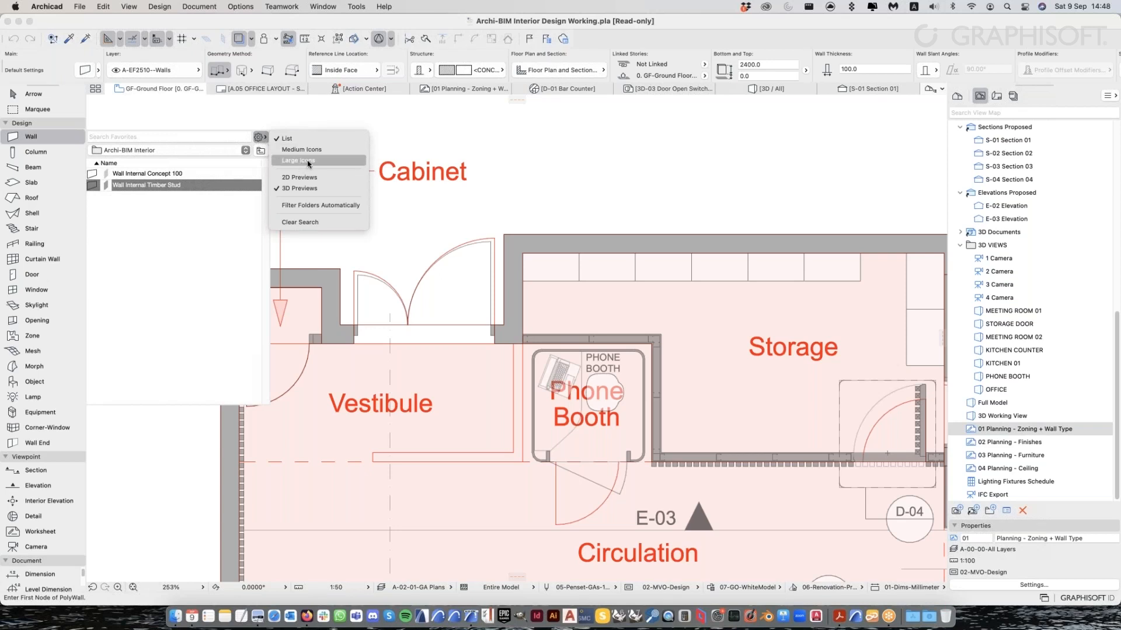
pyautogui.click(308, 164)
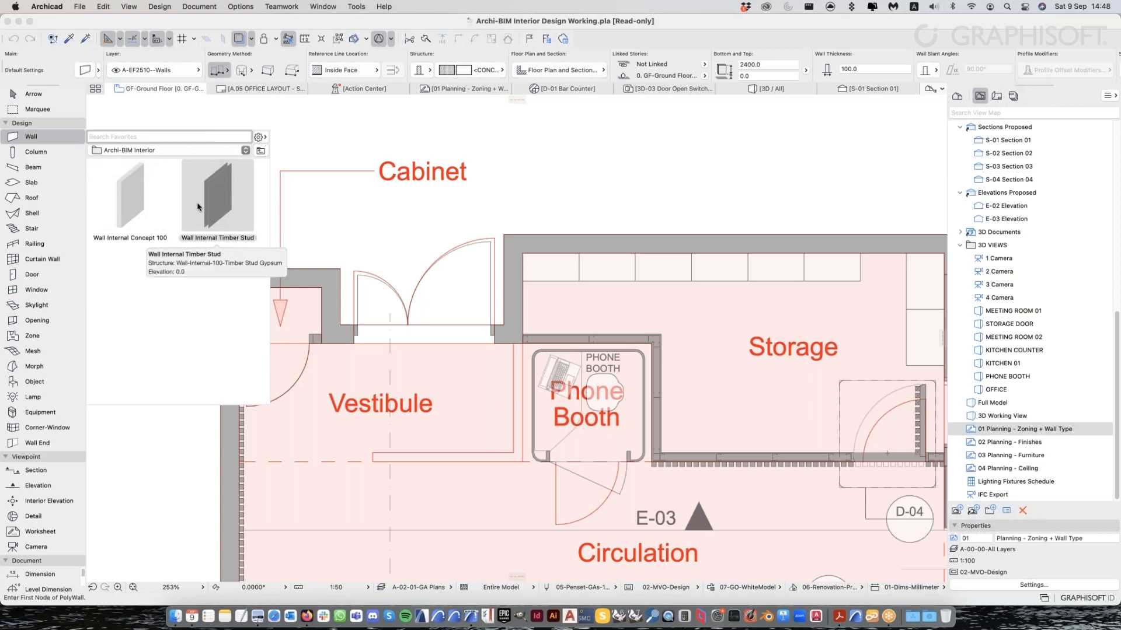
# Apply the Wall Internal Timber Stud favorite to the Wall tool's default settings
pyautogui.doubleClick(230, 212)
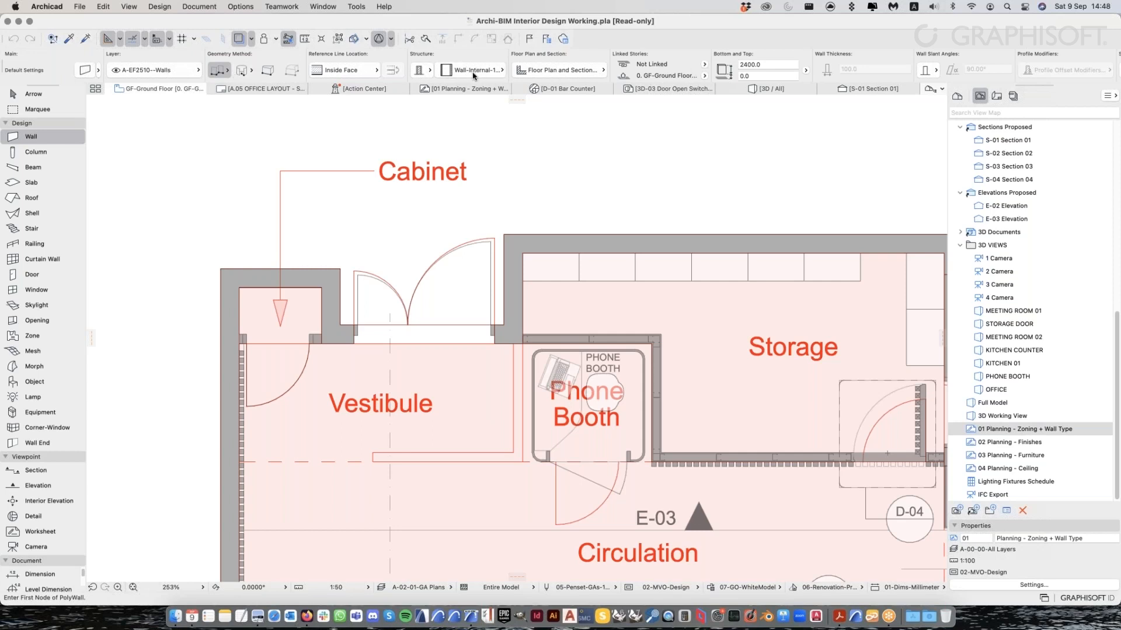
pyautogui.click(83, 138)
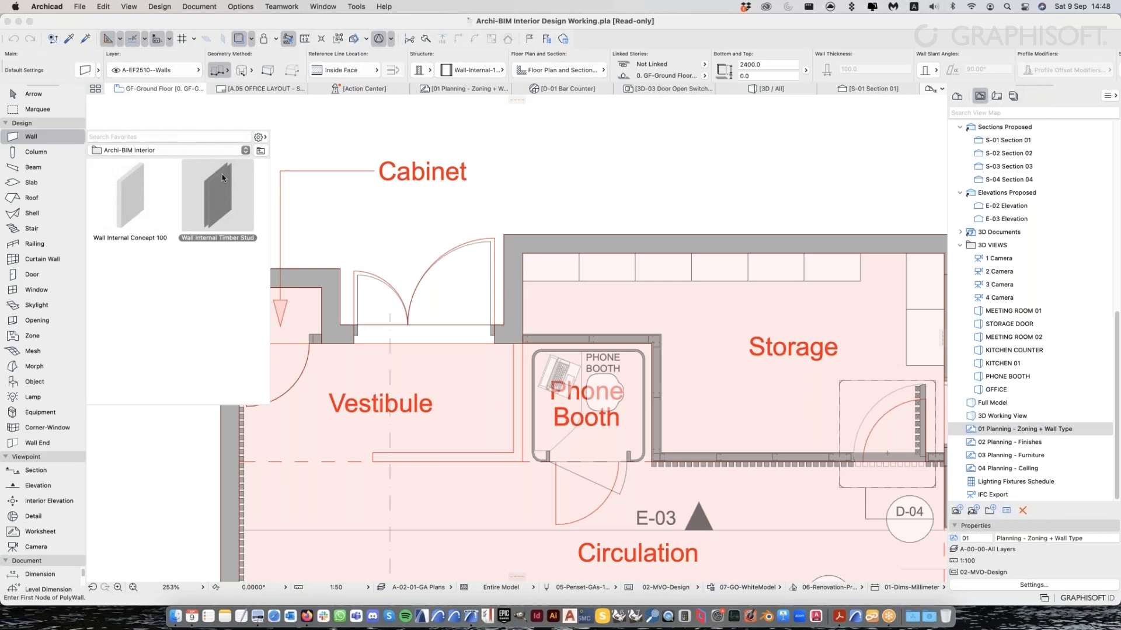
pyautogui.doubleClick(226, 204)
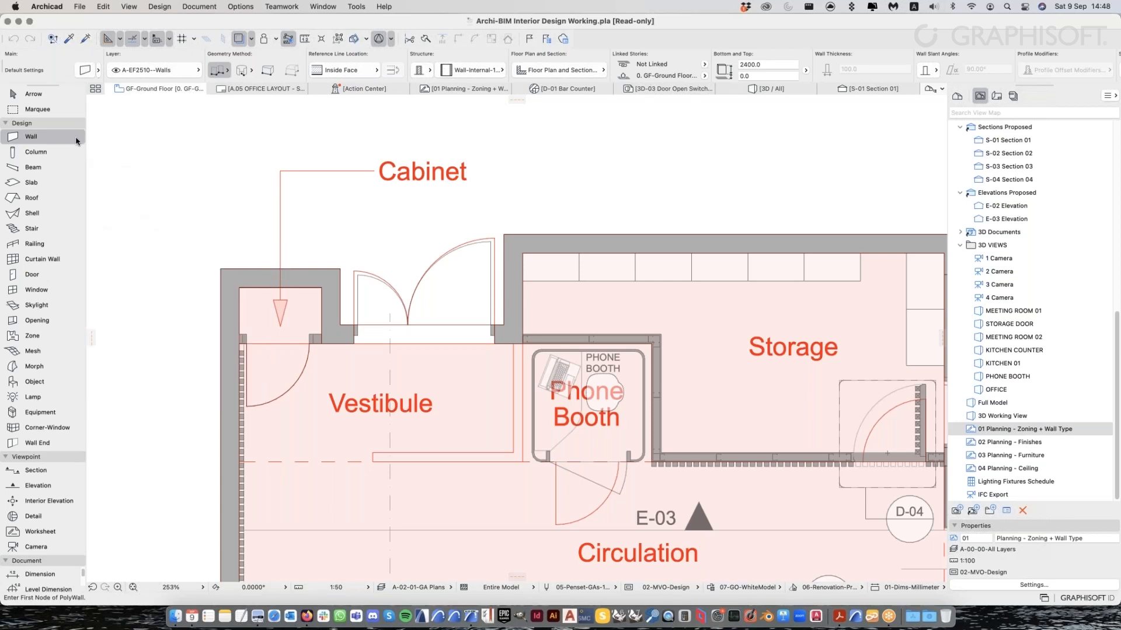
# Open the full Favorites palette, place it beside the Toolbox, and browse the Archi-BIM Interior folder down to its last favorites
pyautogui.click(83, 139)
pyautogui.click(318, 7)
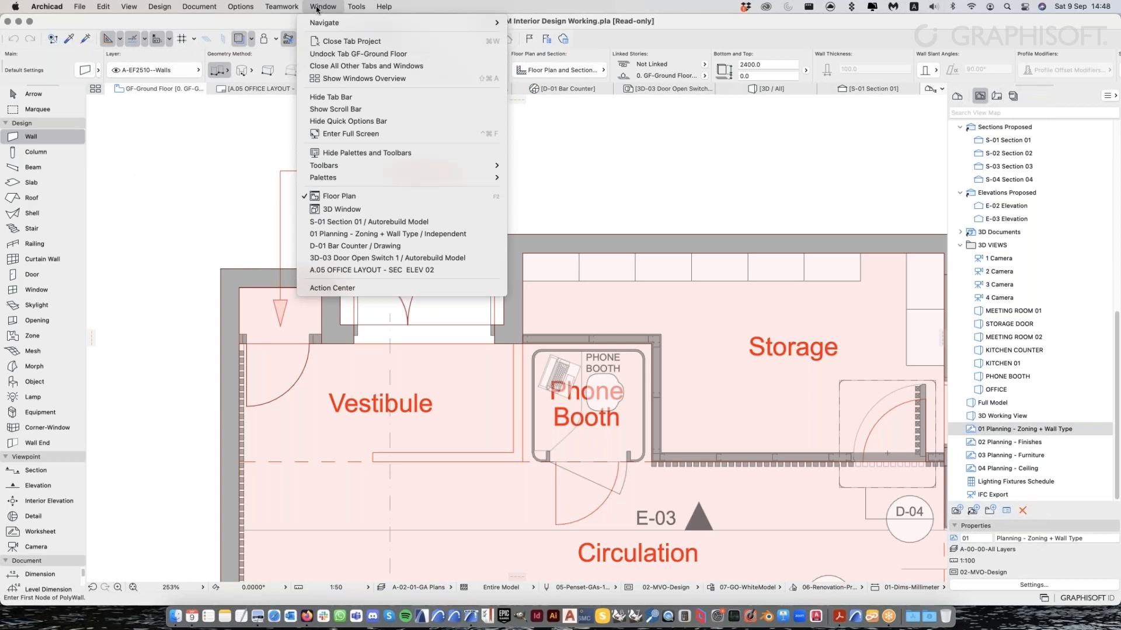
pyautogui.moveTo(408, 176)
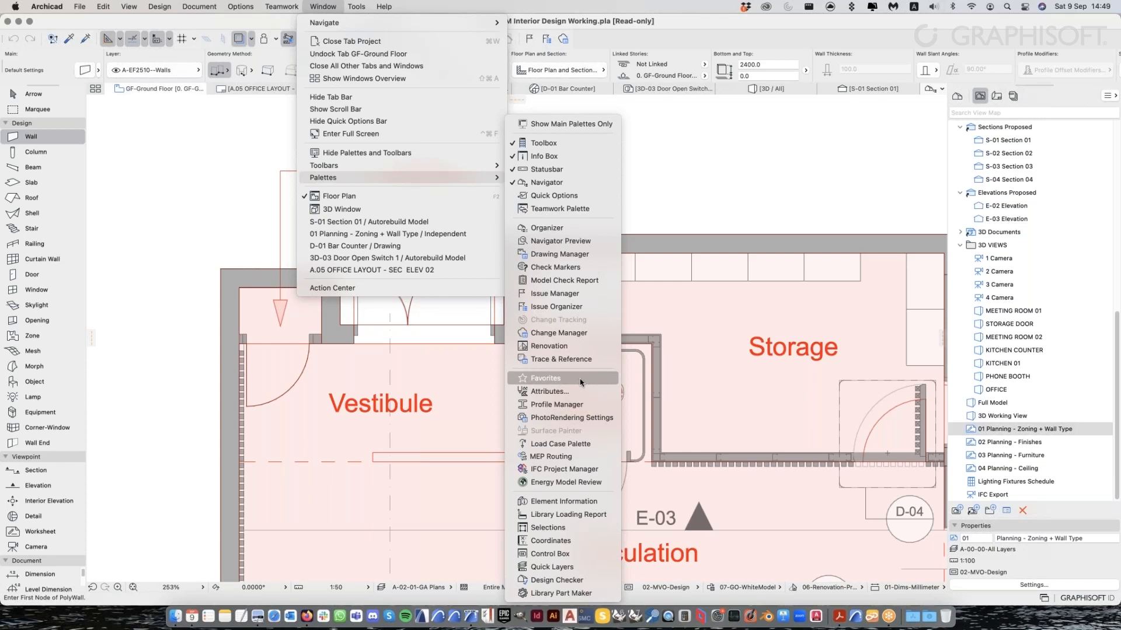
pyautogui.click(580, 382)
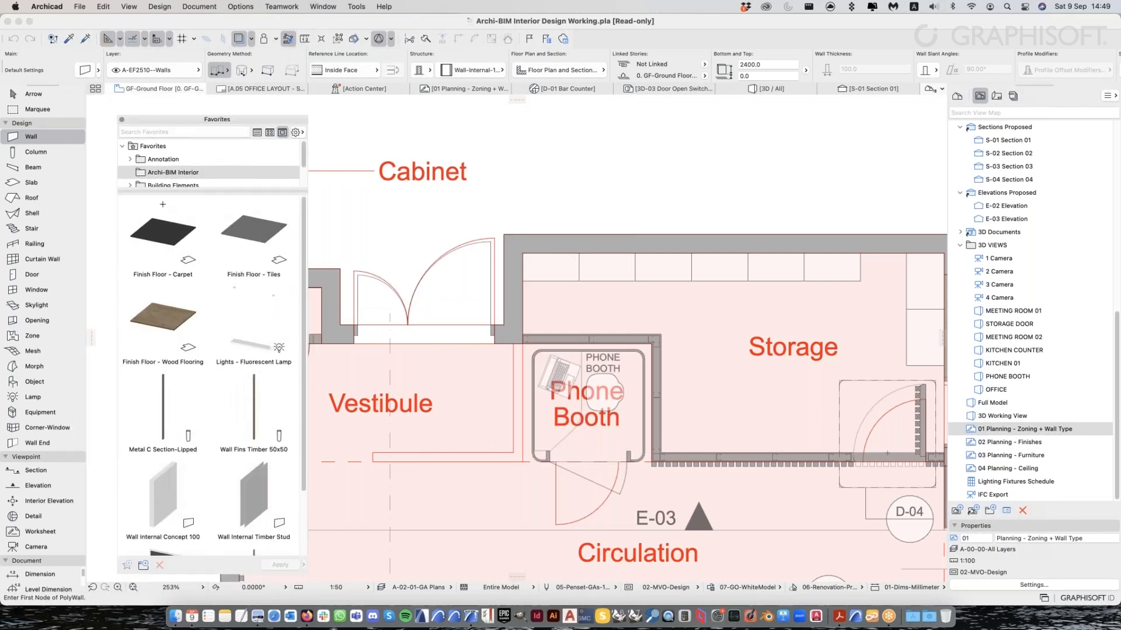
pyautogui.moveTo(166, 121); pyautogui.dragTo(151, 116)
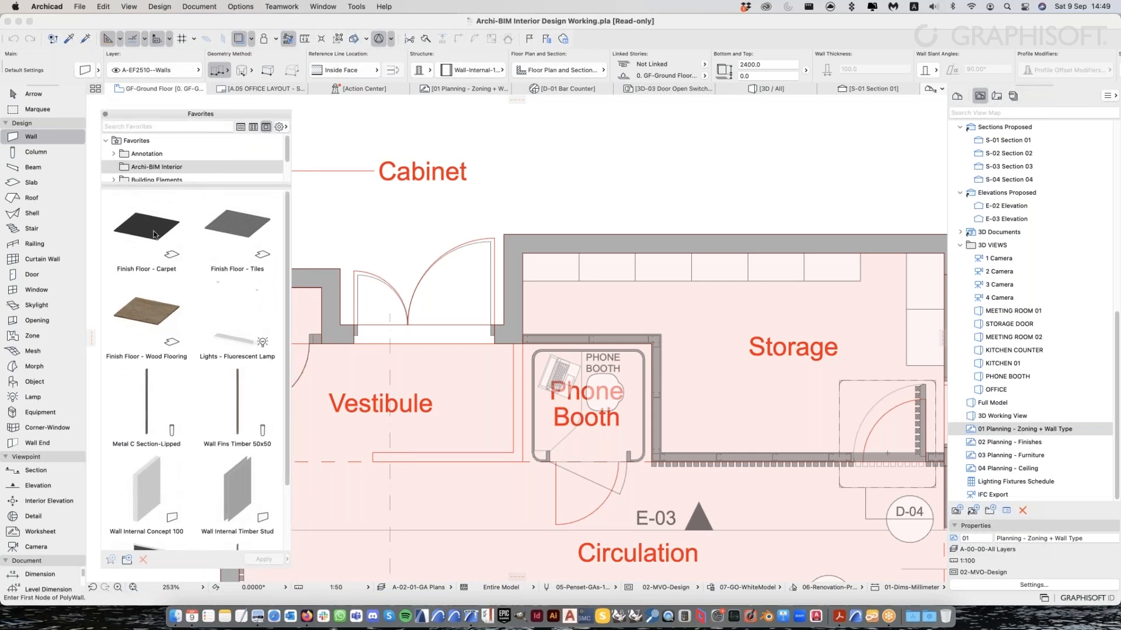
pyautogui.click(178, 167)
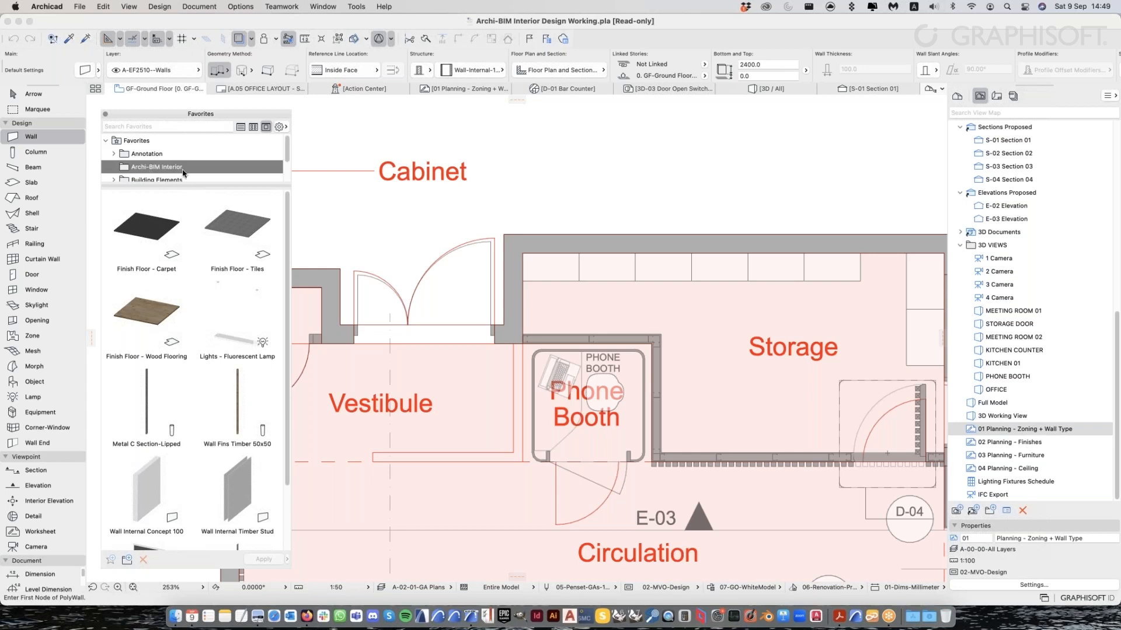
pyautogui.moveTo(287, 232); pyautogui.dragTo(257, 181)
pyautogui.scroll(-5, 158, 330)
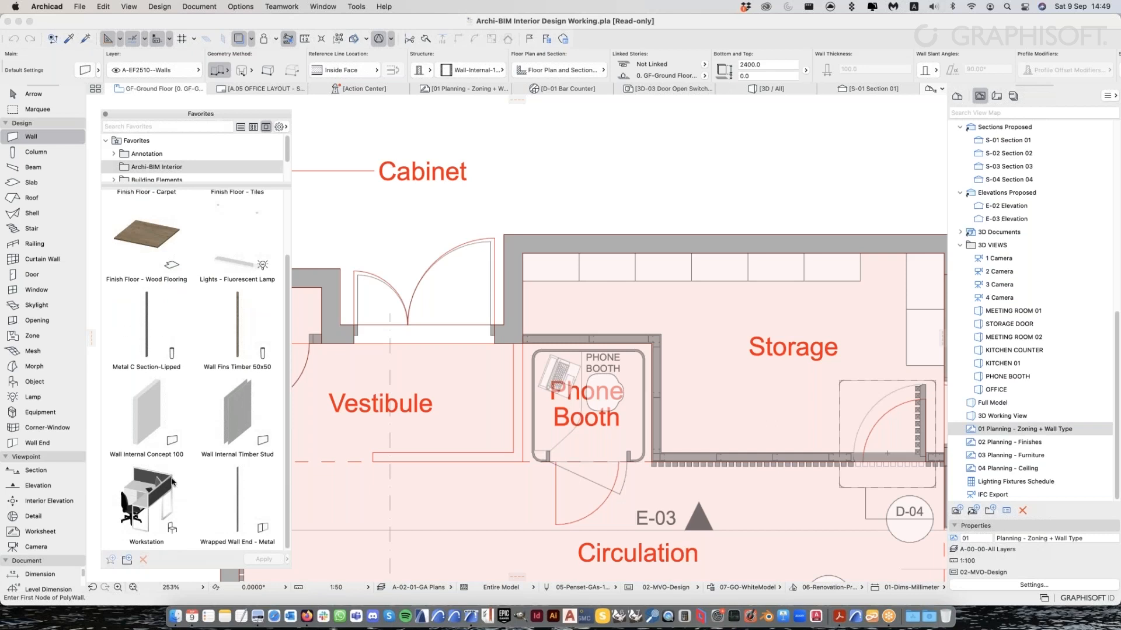
# Move the Favorites palette closer to the Toolbox and pick the Wall Internal Timber Stud favorite in the Archi-BIM Interior folder
pyautogui.scroll(5, 244, 478)
pyautogui.scroll(-5, 243, 461)
pyautogui.scroll(5, 243, 450)
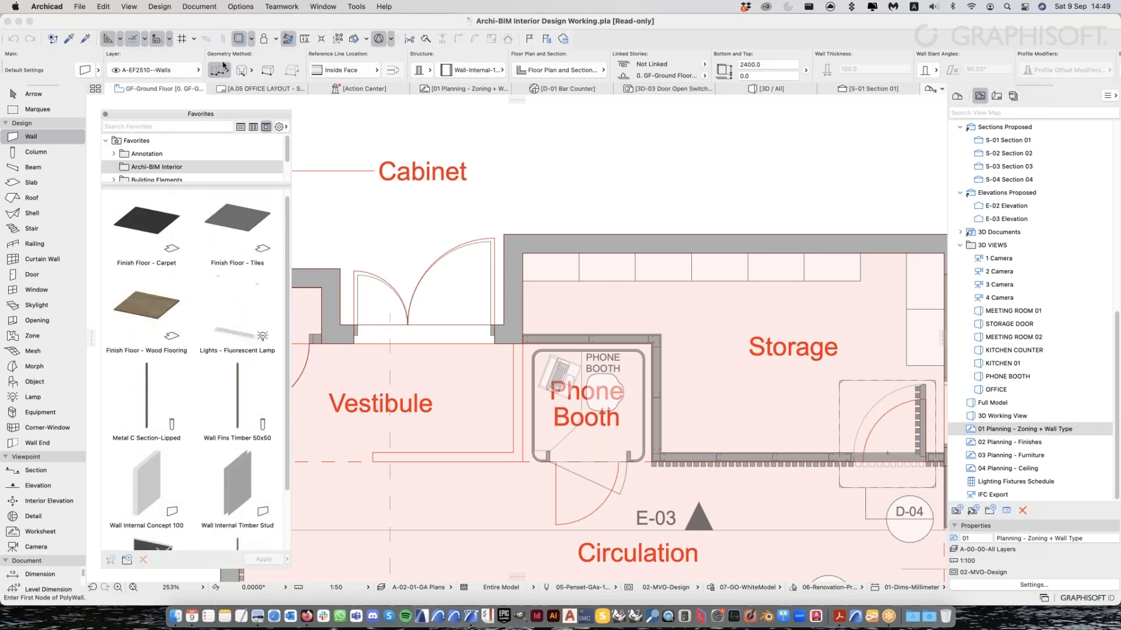
pyautogui.moveTo(216, 112); pyautogui.dragTo(207, 105)
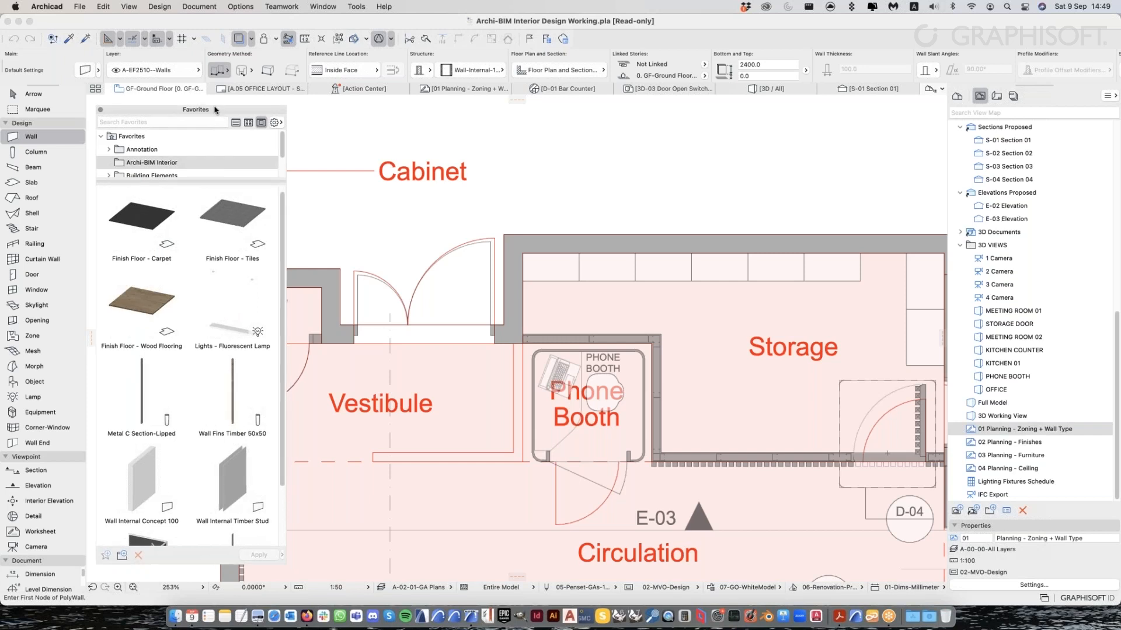
pyautogui.click(225, 472)
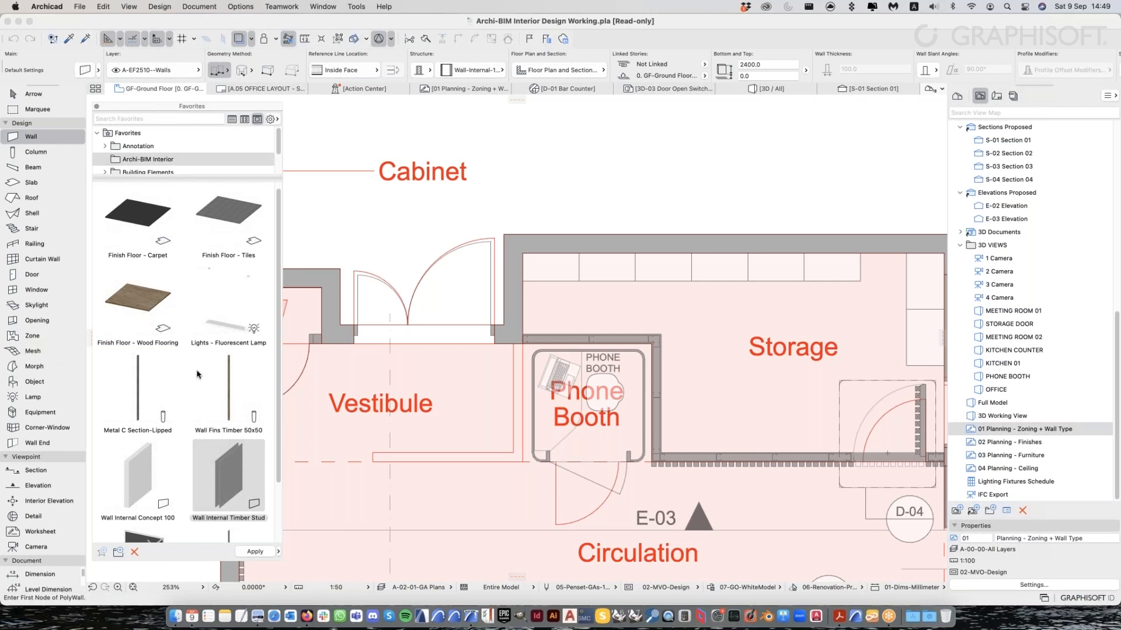
# Draw the L-shaped vestibule wall over the traced plan, about 1262 mm down from the phone booth wall corner and across to the traced end
pyautogui.click(528, 99)
pyautogui.scroll(-3, 237, 371)
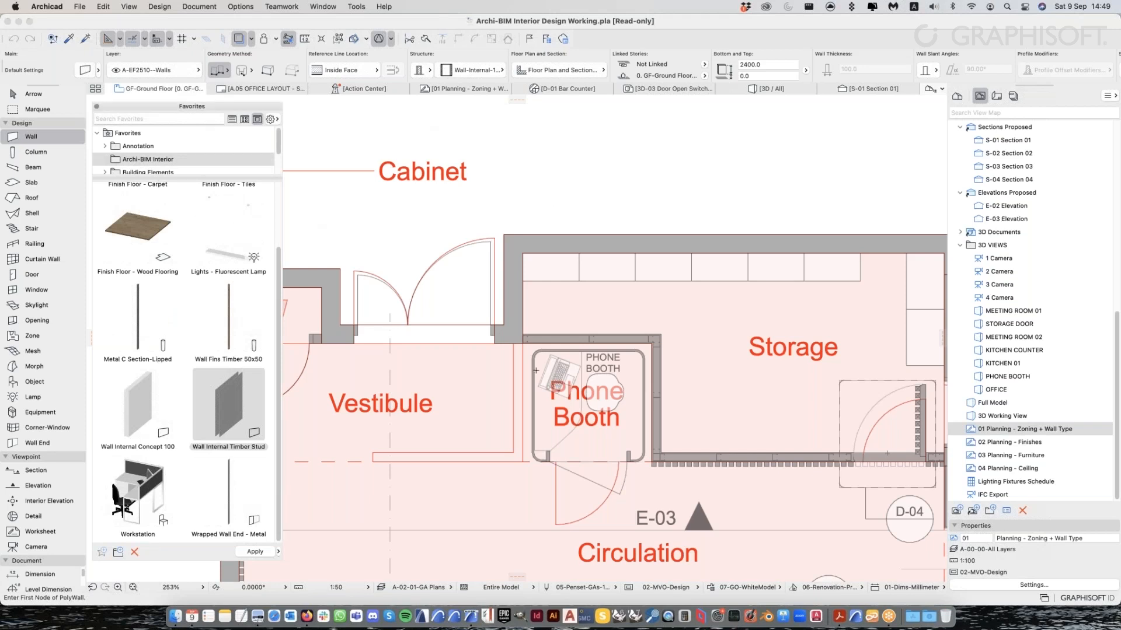
pyautogui.scroll(2, 477, 382)
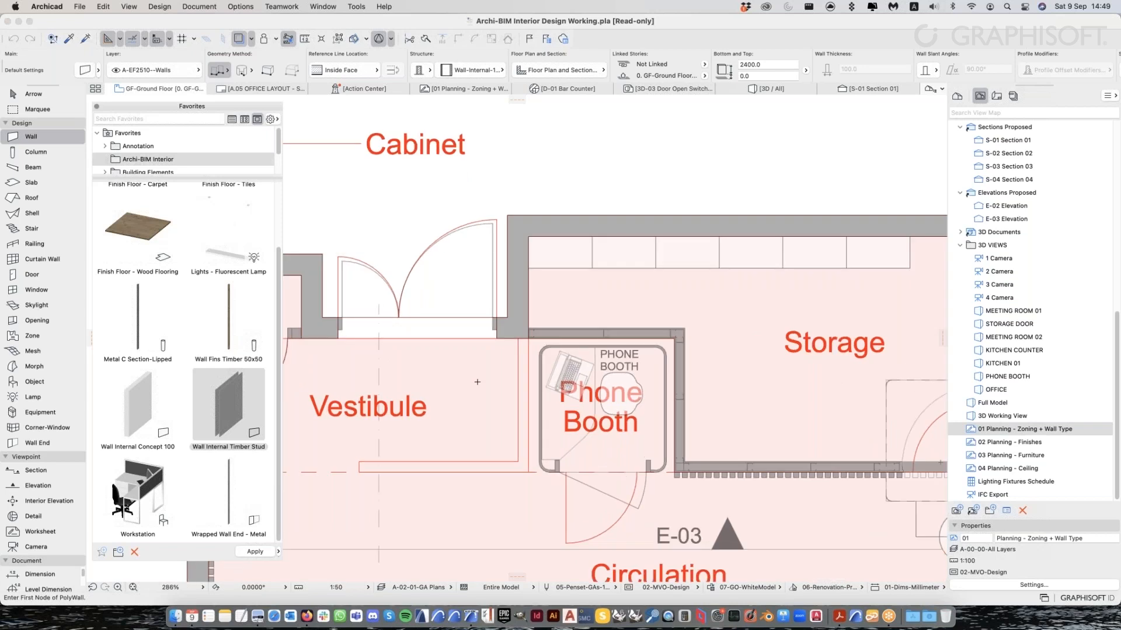
pyautogui.scroll(5, 478, 382)
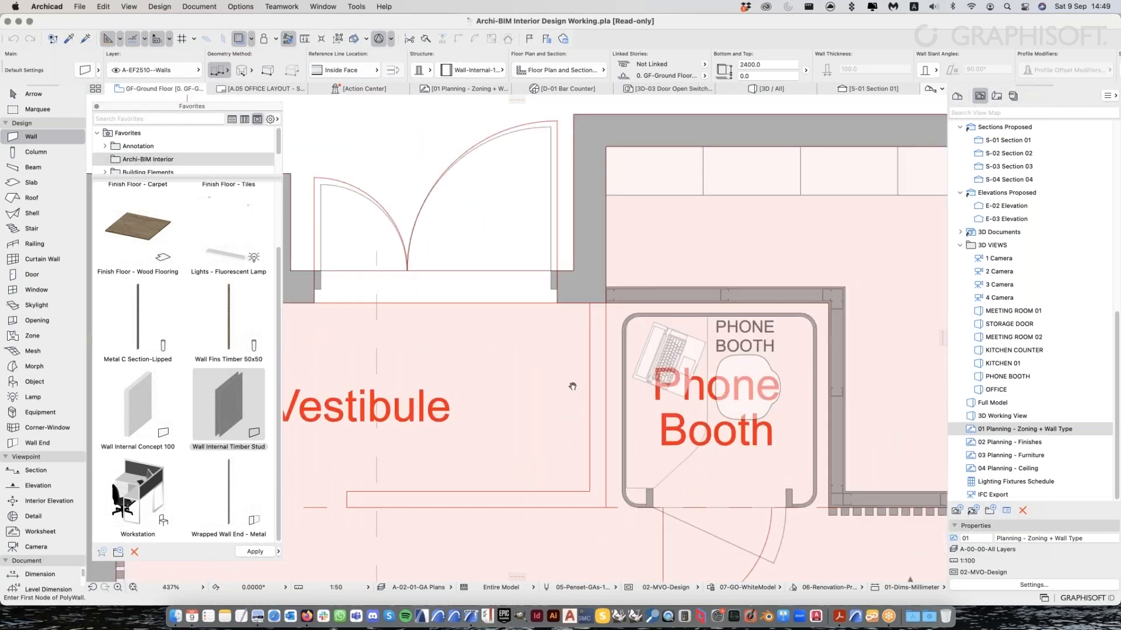
pyautogui.moveTo(573, 386); pyautogui.dragTo(583, 387, button='middle')
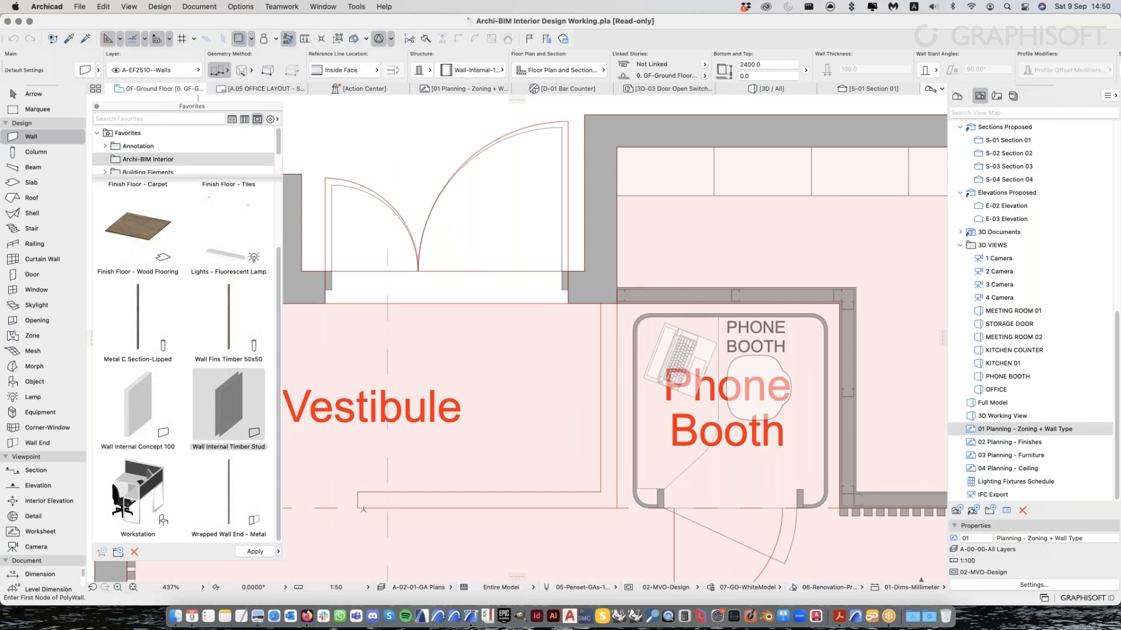
pyautogui.click(618, 302)
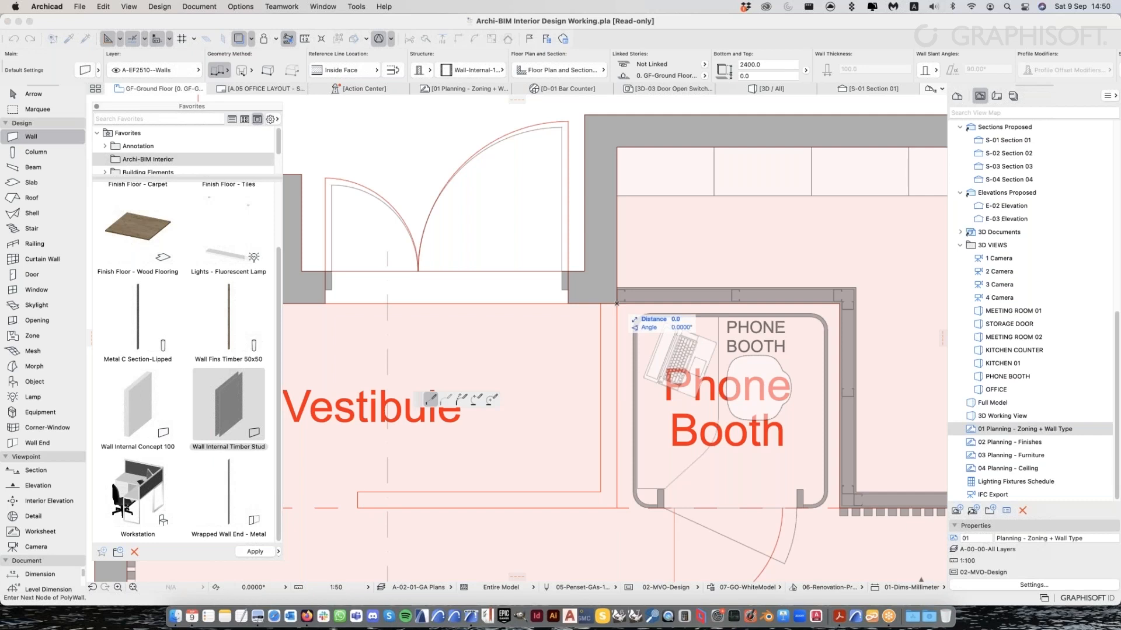
pyautogui.click(617, 505)
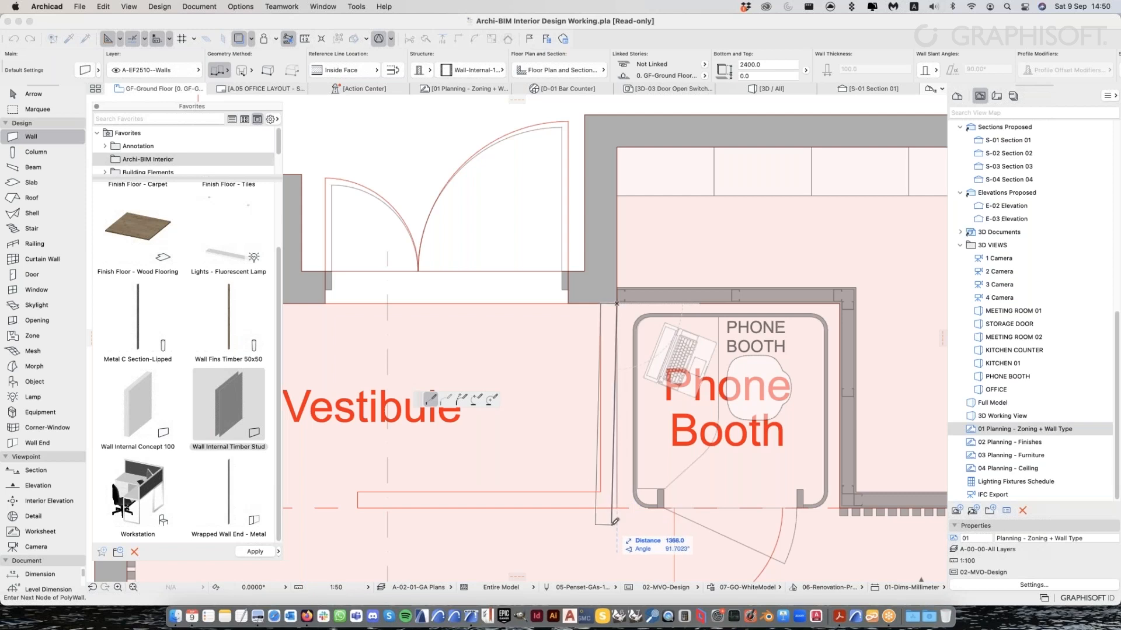
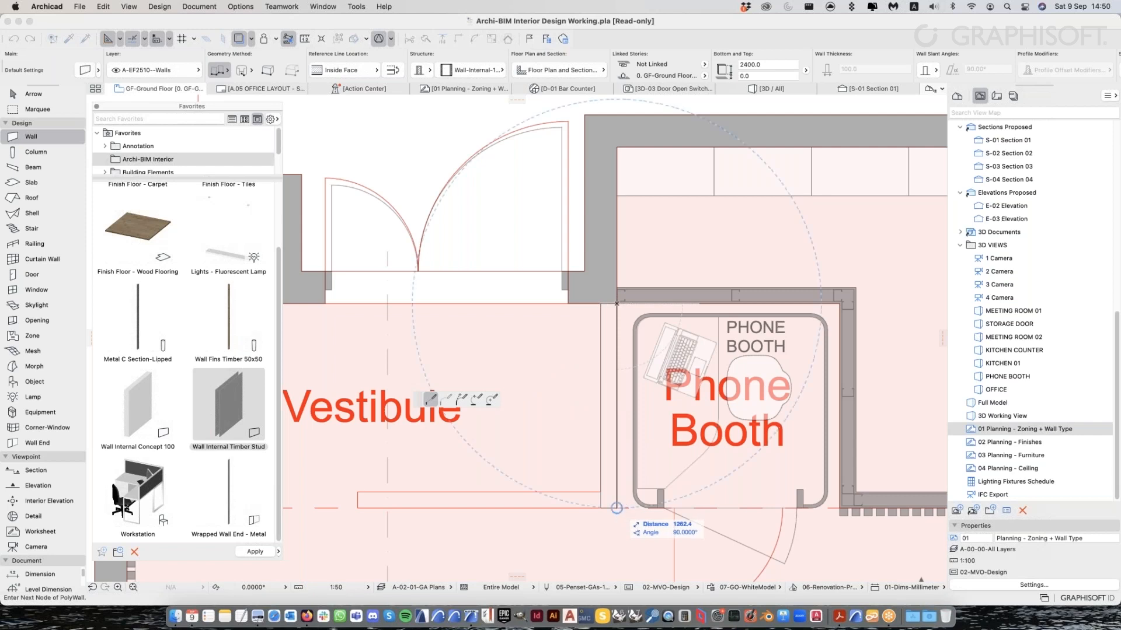
pyautogui.click(617, 508)
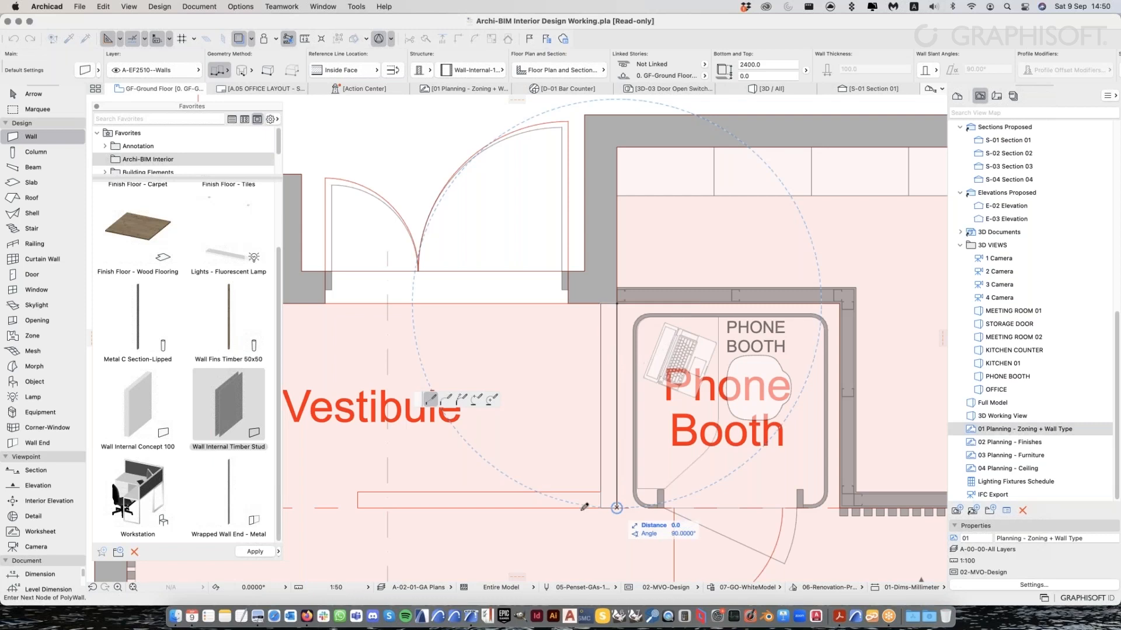
pyautogui.click(357, 508)
pyautogui.click(357, 507)
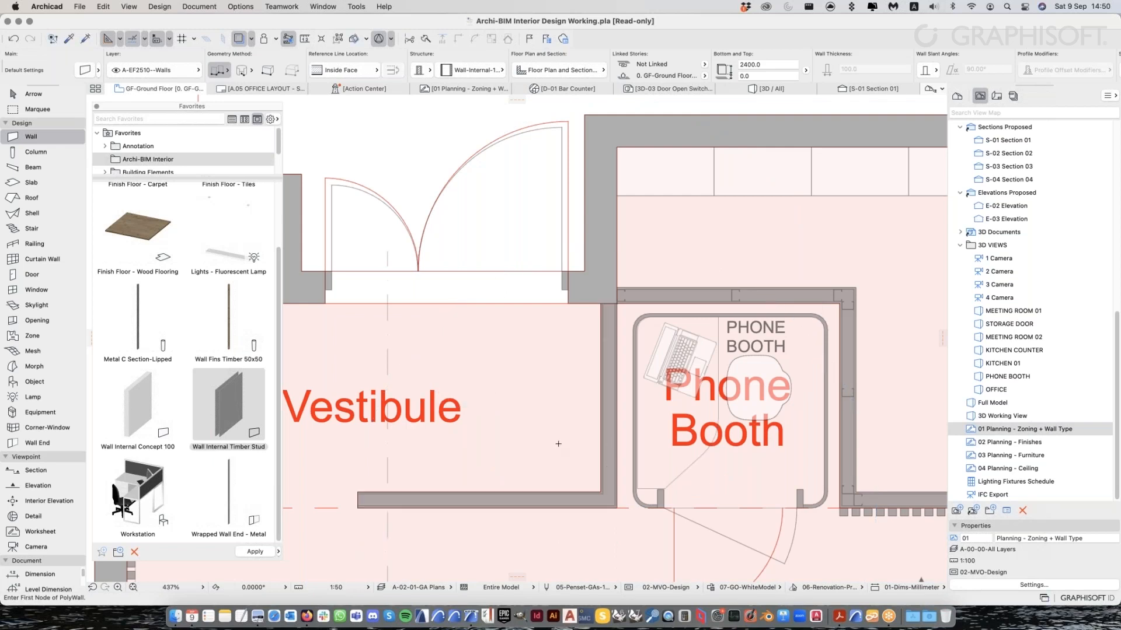
# Leave the Wall tool, select the new vestibule walls on the plan to check their settings, and clear the selection
pyautogui.scroll(2, 558, 444)
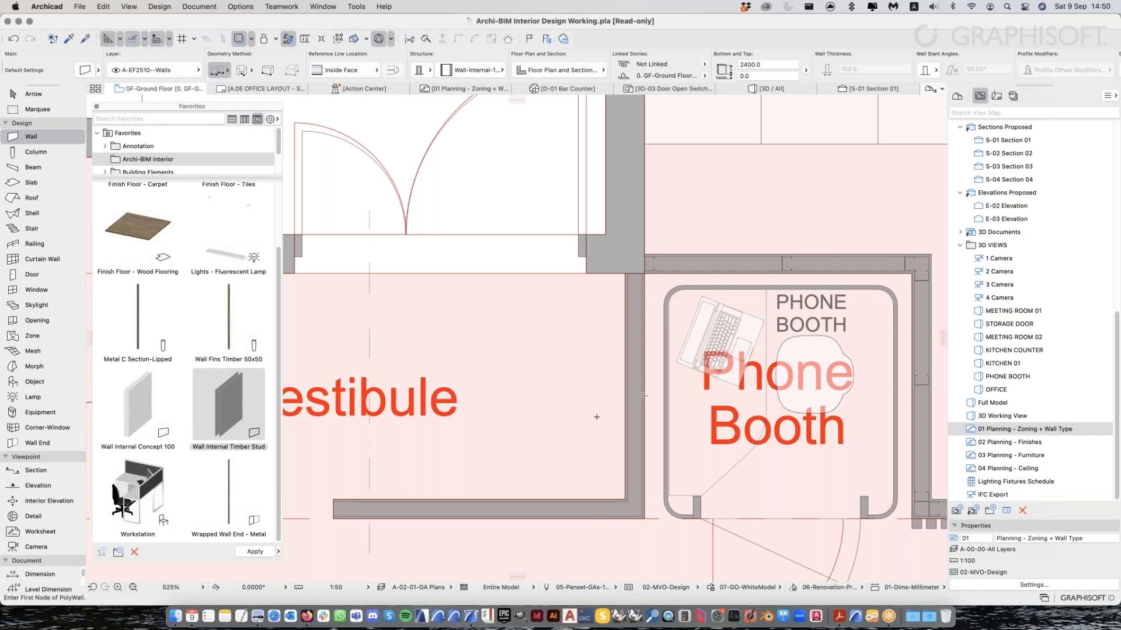
pyautogui.press('Escape')
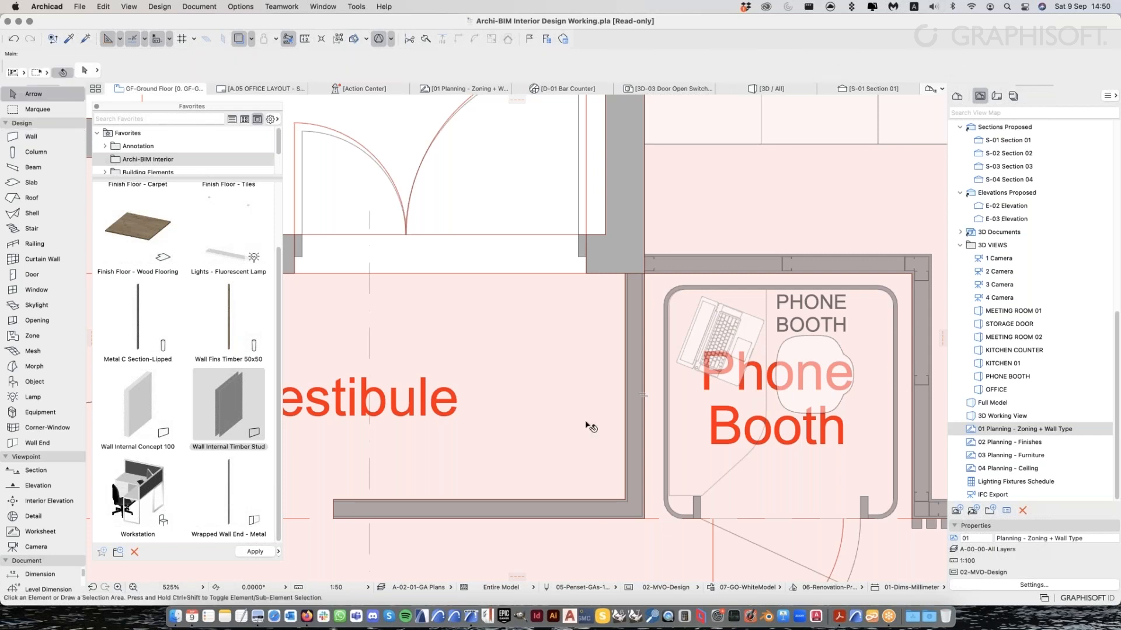
pyautogui.scroll(1, 586, 424)
pyautogui.scroll(-1, 603, 422)
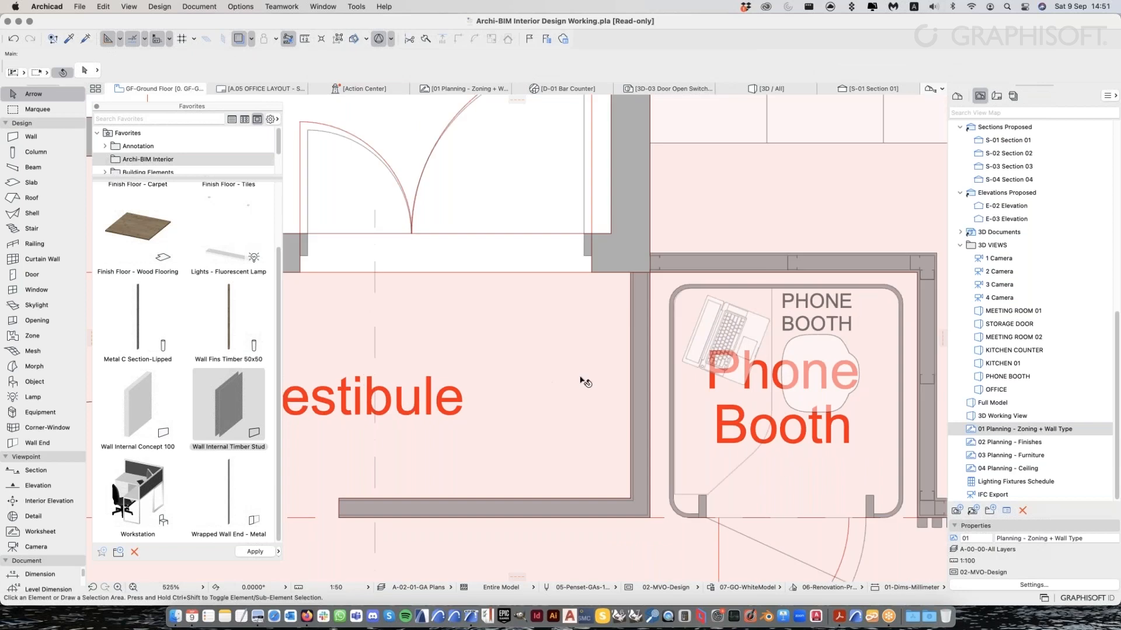
pyautogui.click(631, 380)
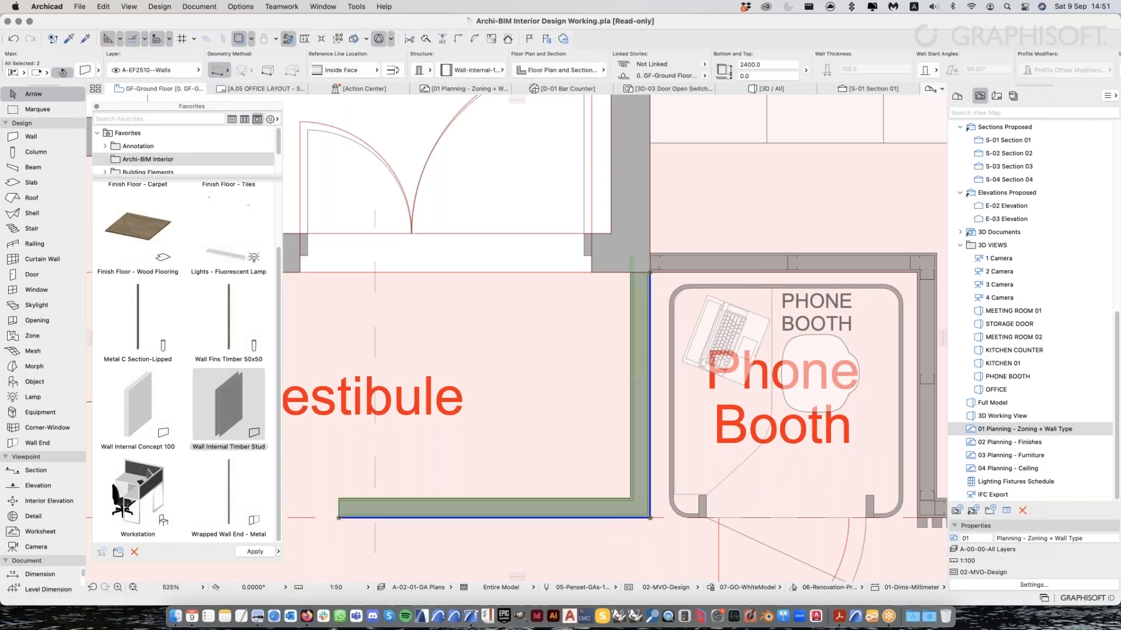
pyautogui.scroll(-1, 634, 376)
pyautogui.press('Escape')
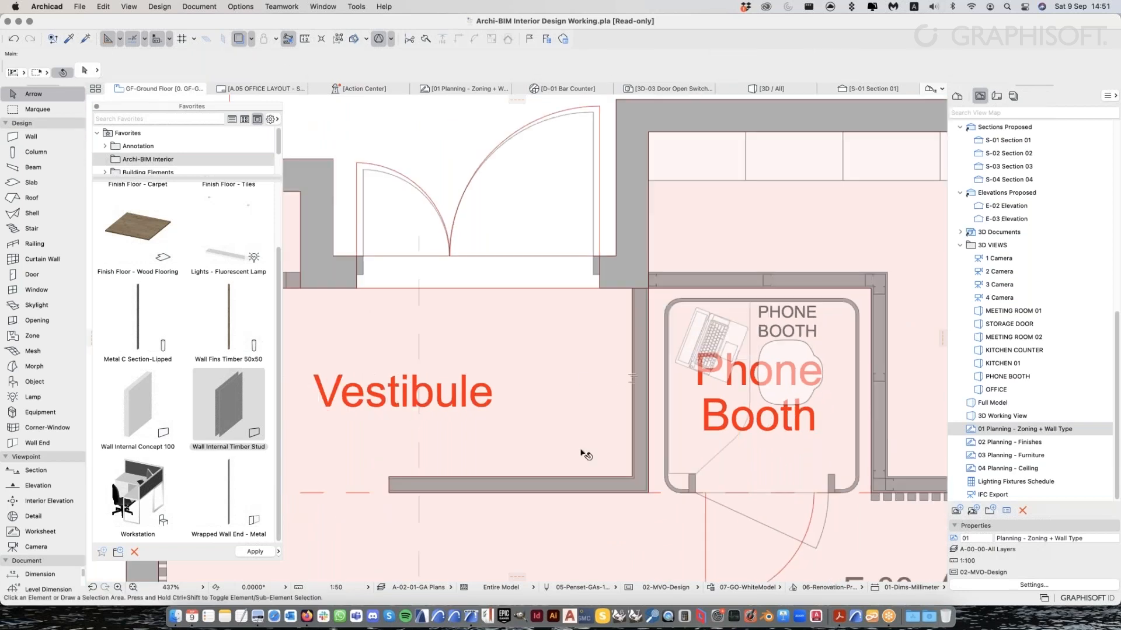
# Highlight the 3D Working View in the view map and show all elements of the model in 3D
pyautogui.moveTo(473, 168); pyautogui.dragTo(483, 170, button='middle')
pyautogui.scroll(-1, 578, 242)
pyautogui.scroll(-3, 575, 228)
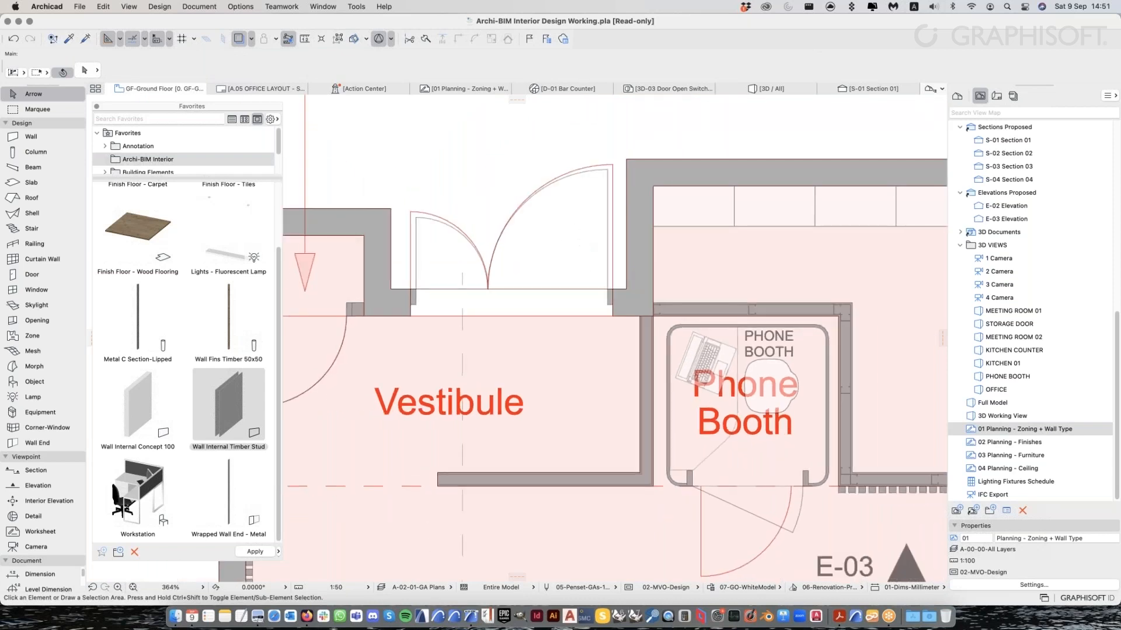
pyautogui.scroll(-4, 526, 225)
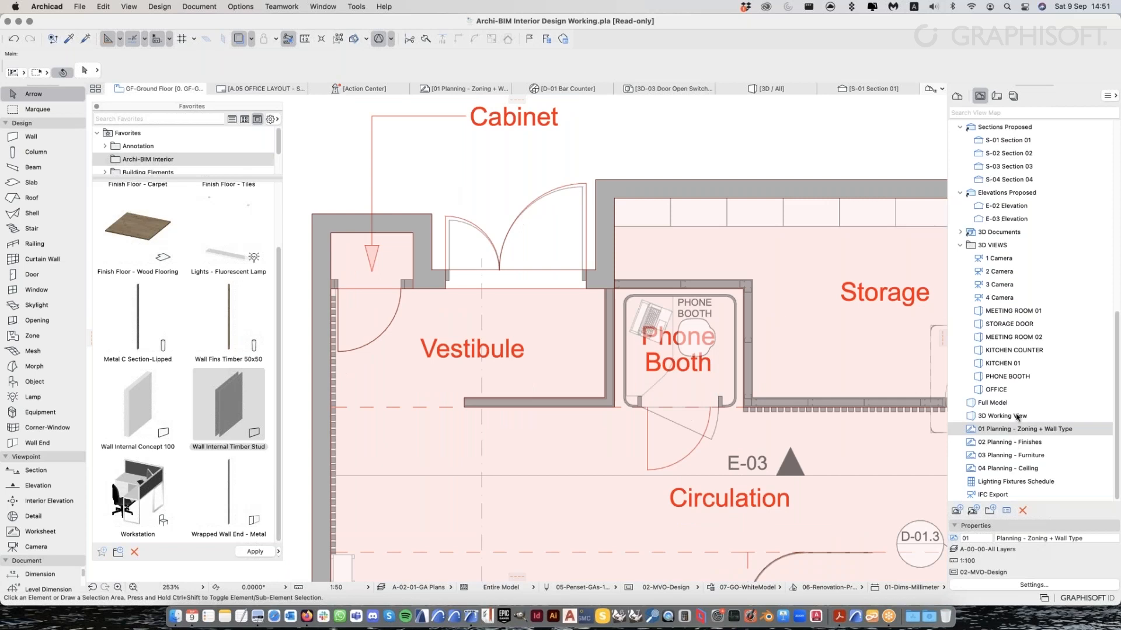
pyautogui.click(992, 416)
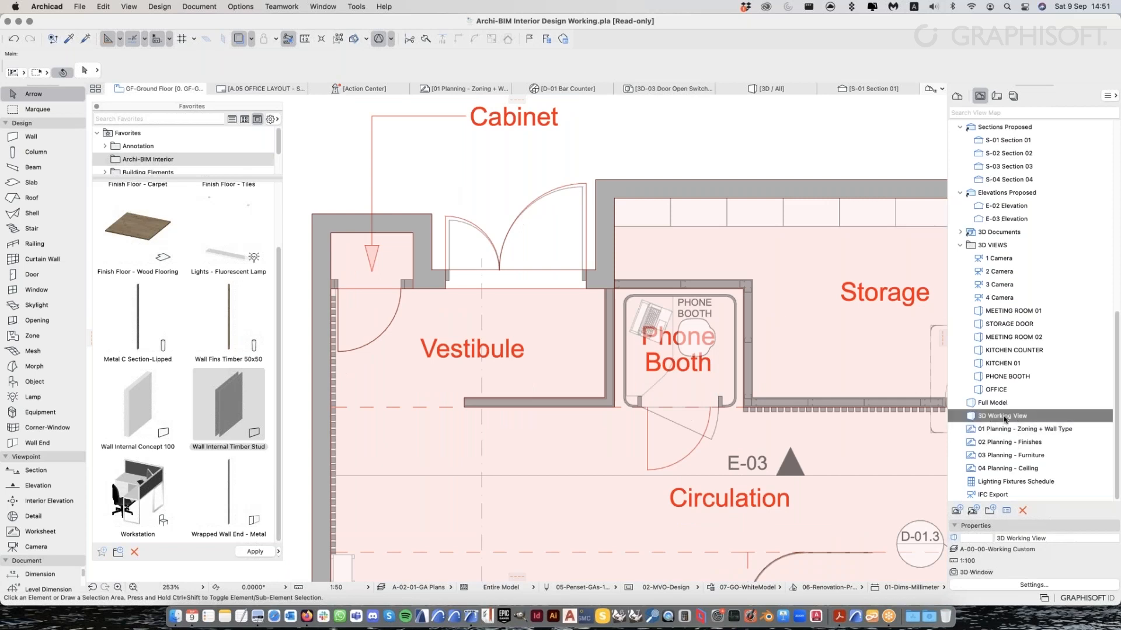
pyautogui.rightClick(524, 167)
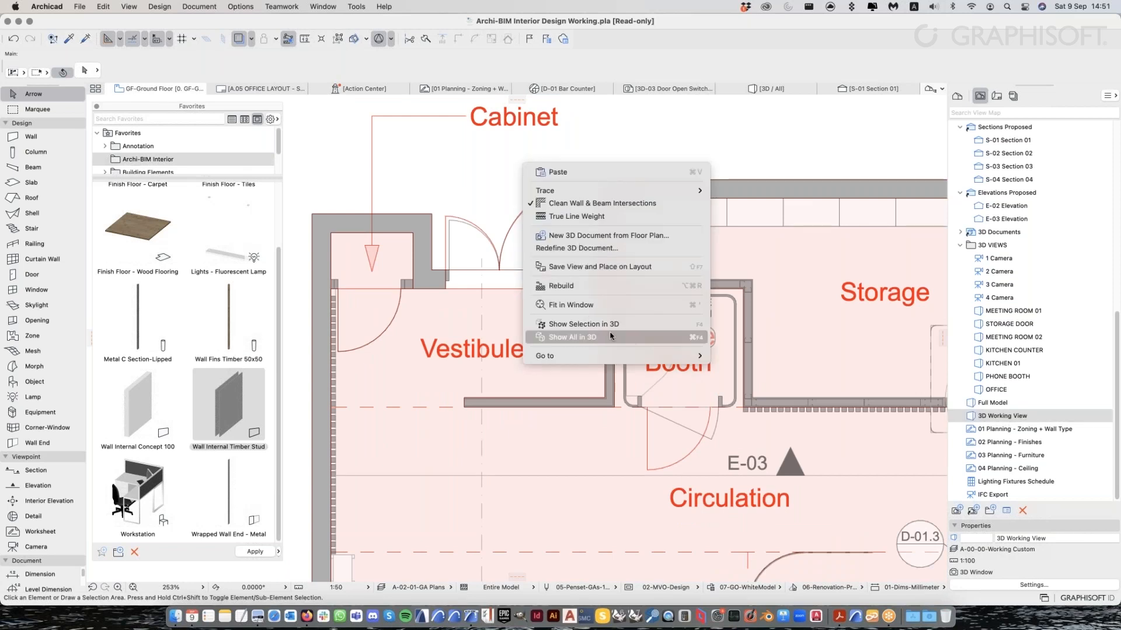
pyautogui.click(519, 139)
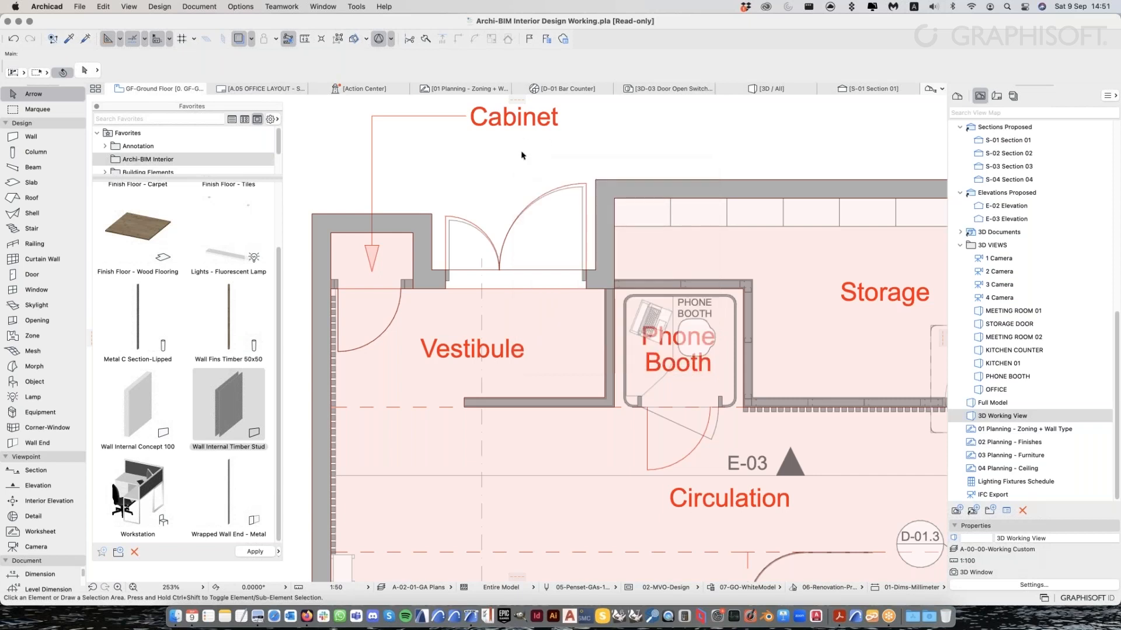
pyautogui.rightClick(521, 155)
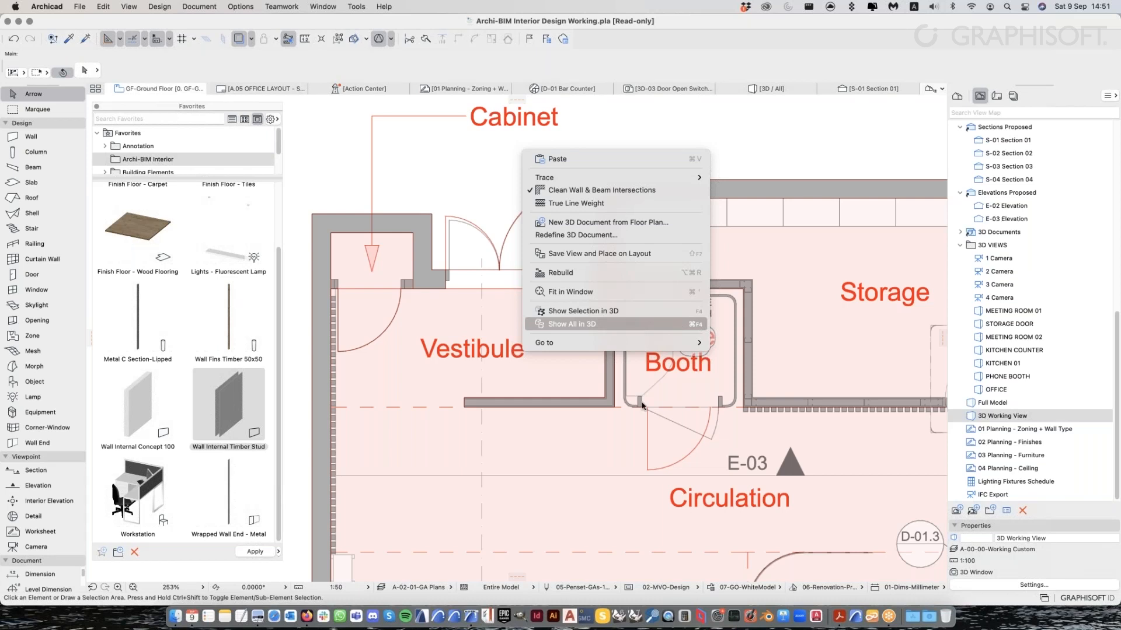
pyautogui.click(662, 324)
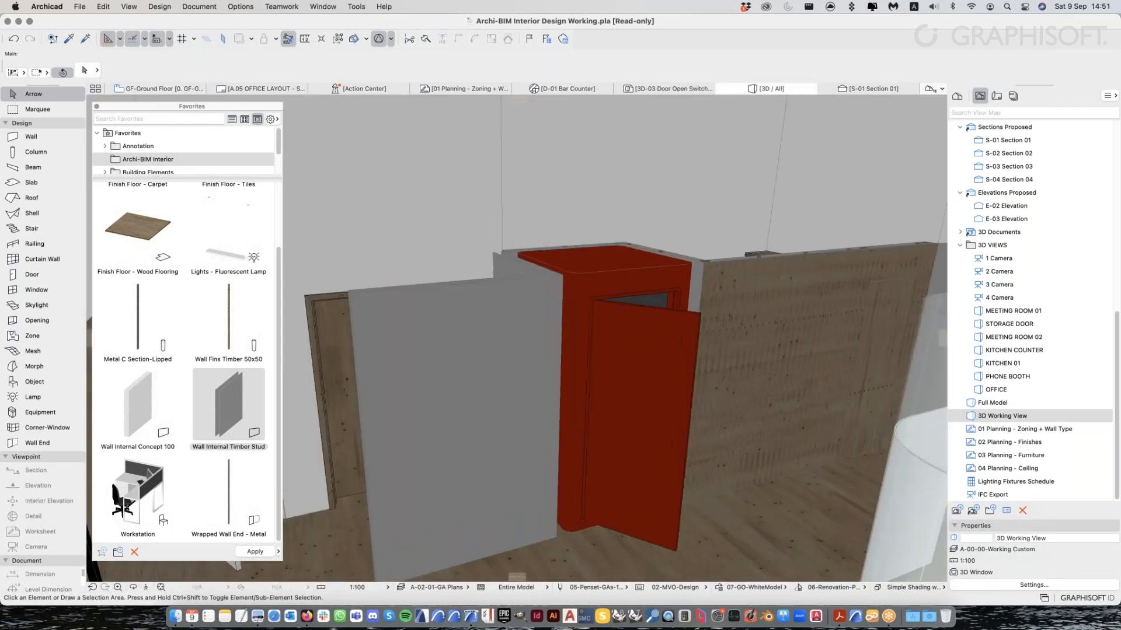
# Check the new vestibule walls in 3D by selecting them, clear the selection, and inspect the wall junction beside the phone booth
pyautogui.moveTo(525, 338); pyautogui.dragTo(654, 266, button='middle')
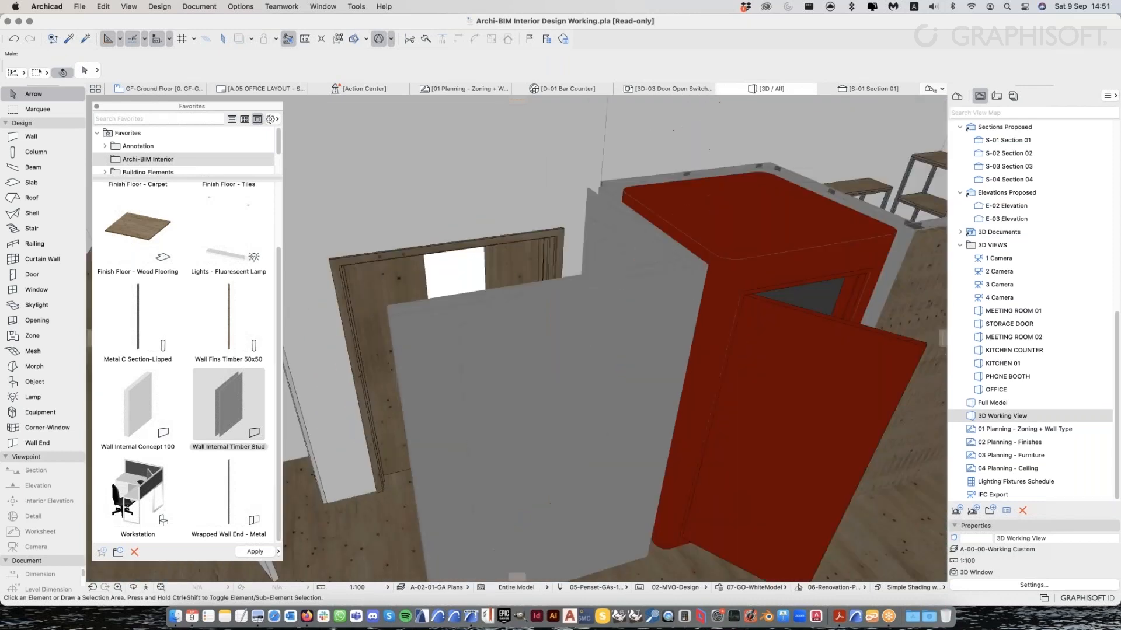
pyautogui.click(606, 237)
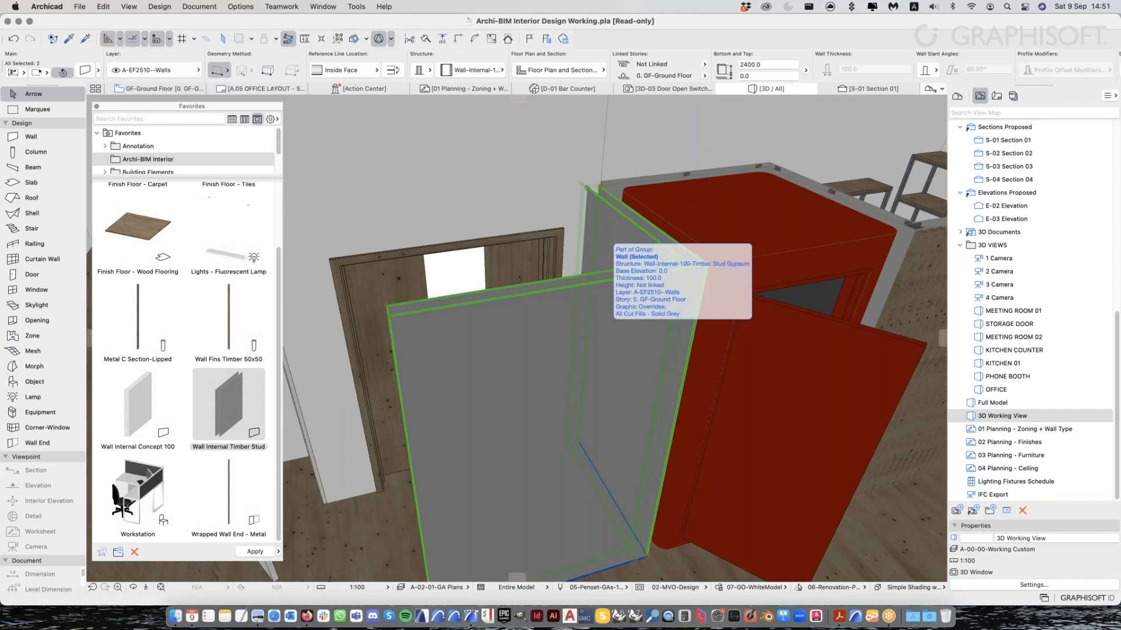
pyautogui.press('Delete')
pyautogui.scroll(5, 700, 125)
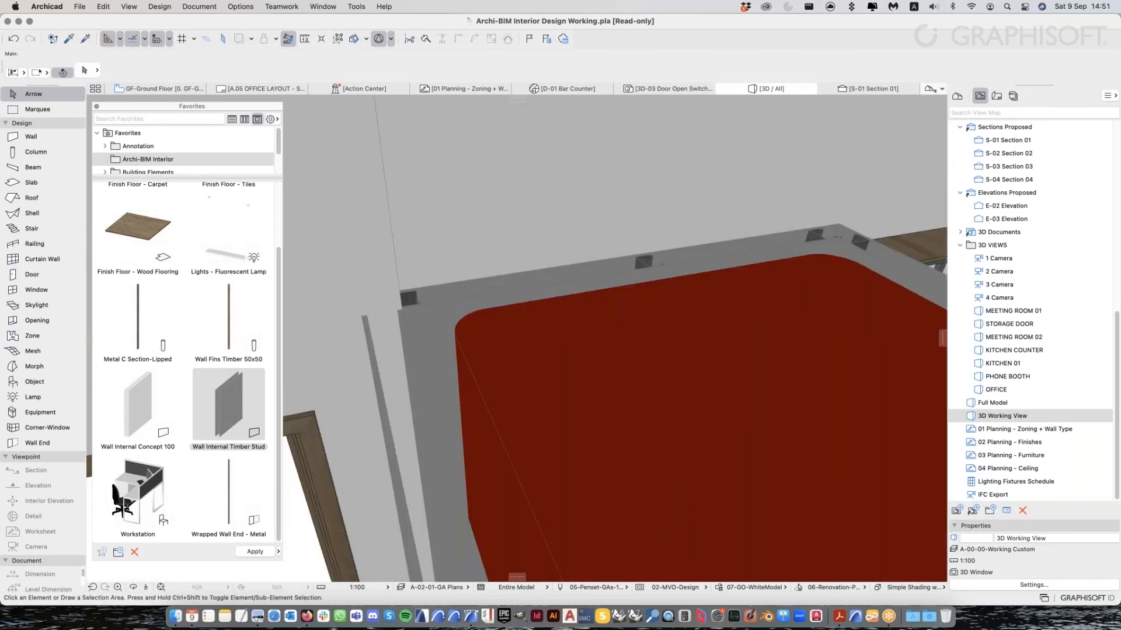
pyautogui.scroll(2, 700, 251)
pyautogui.keyDown('shift'); pyautogui.moveTo(764, 309); pyautogui.dragTo(642, 362, button='middle'); pyautogui.keyUp('shift')
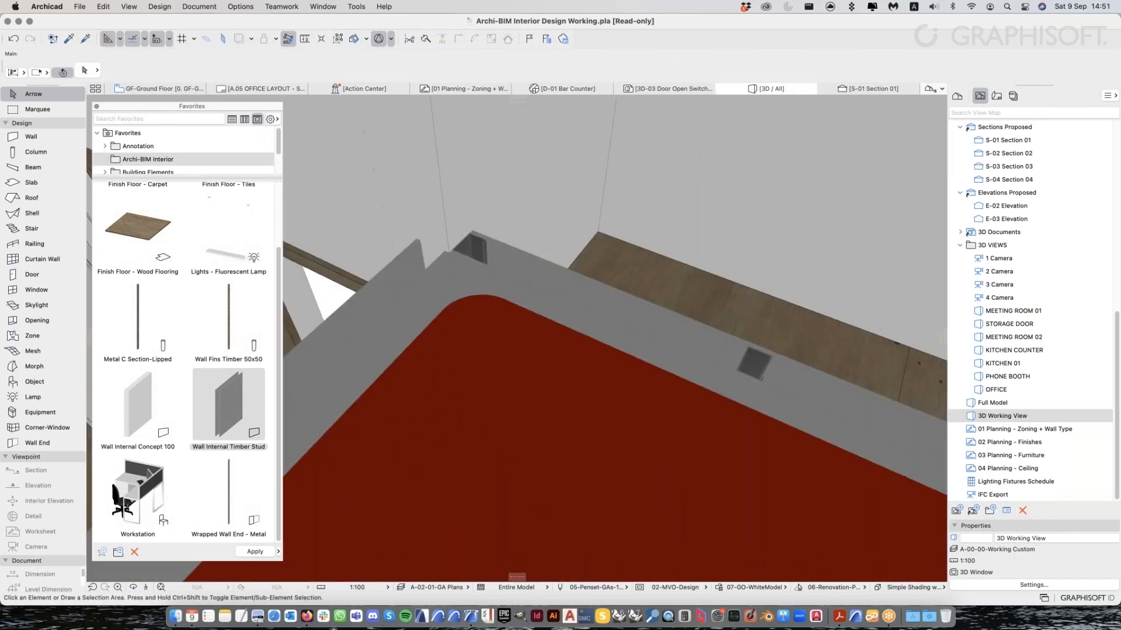
# Hide the roof slab over the ground floor in the 3D view to expose the interior from above
pyautogui.scroll(-10, 667, 329)
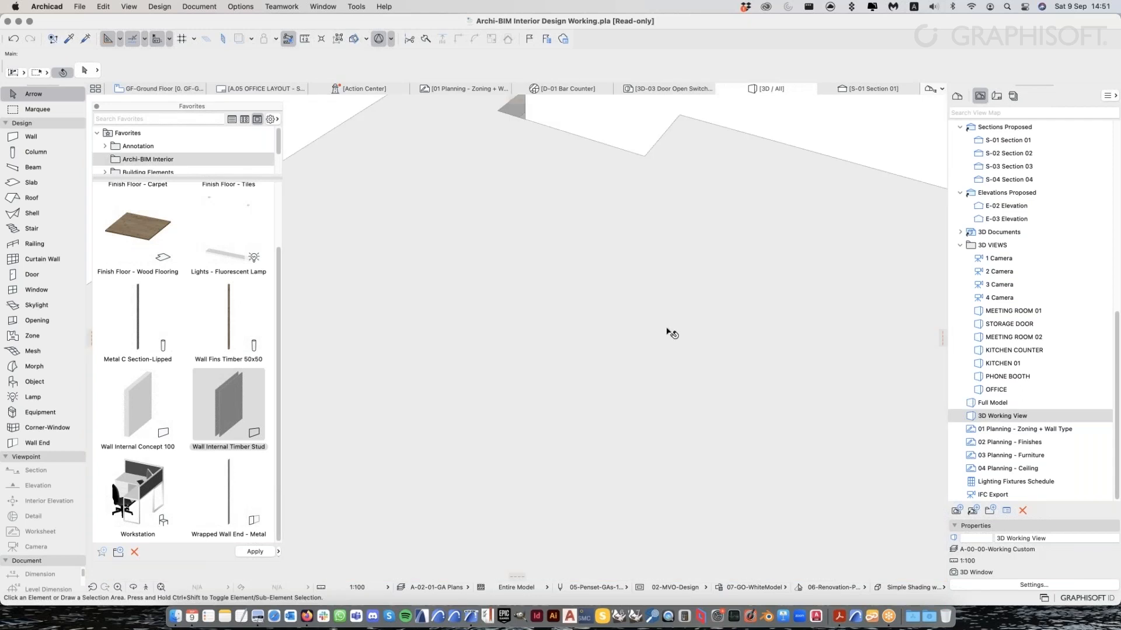
pyautogui.scroll(-5, 667, 332)
pyautogui.click(694, 302)
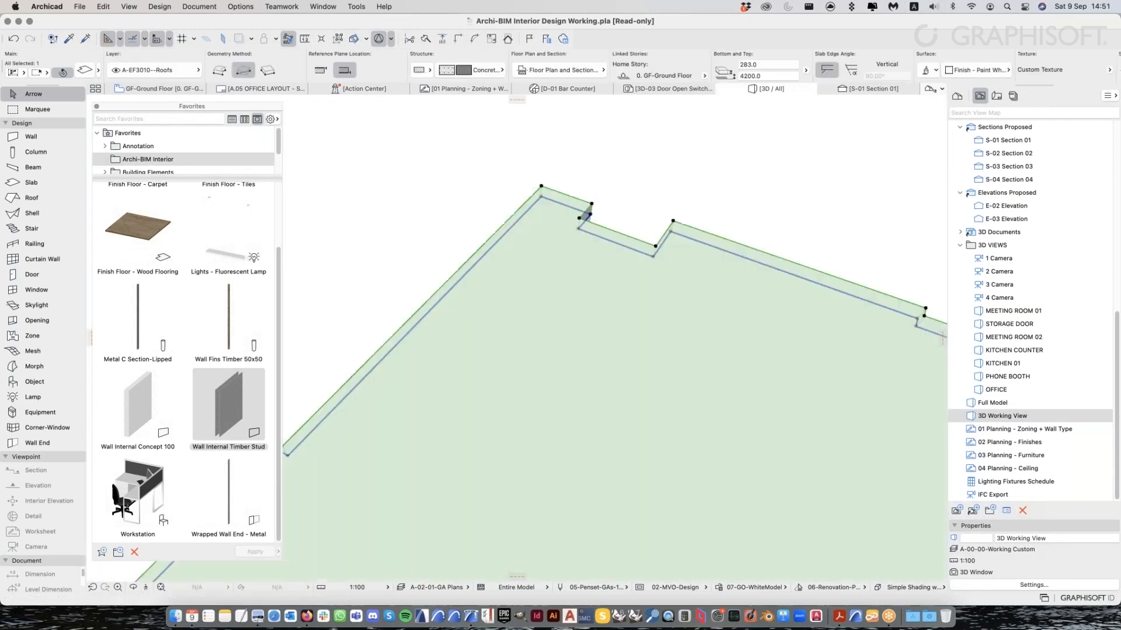
pyautogui.rightClick(694, 303)
pyautogui.click(714, 490)
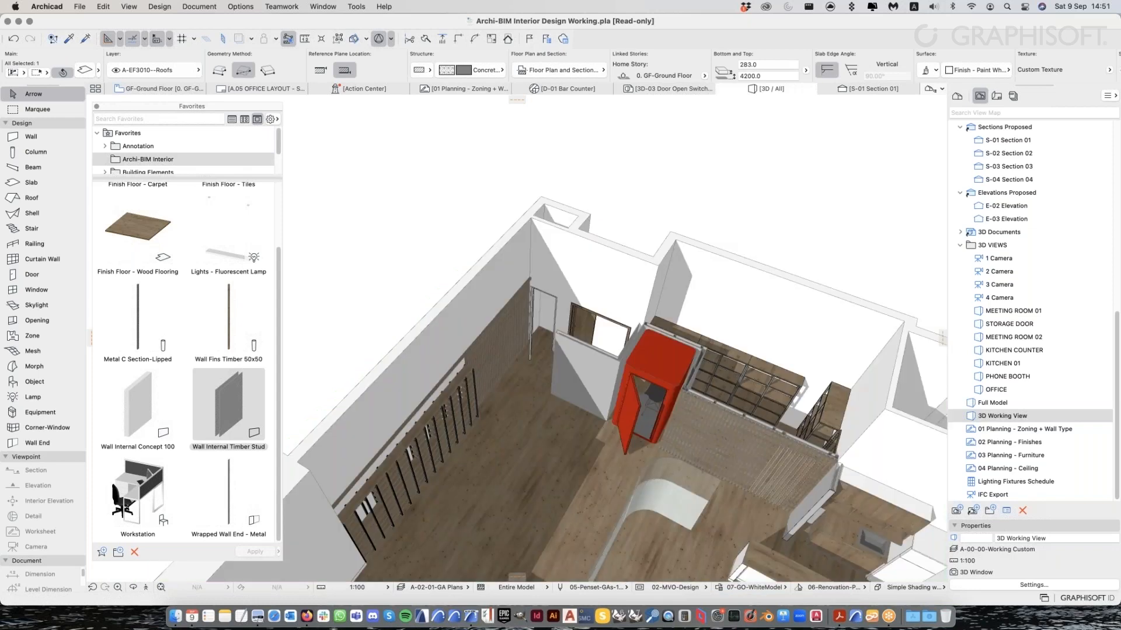
# Examine the studs inside the wall between the phone booth and storage from above, and select that wall
pyautogui.scroll(3, 699, 349)
pyautogui.scroll(5, 700, 349)
pyautogui.keyDown('shift'); pyautogui.moveTo(547, 333); pyautogui.dragTo(584, 318, button='middle'); pyautogui.keyUp('shift')
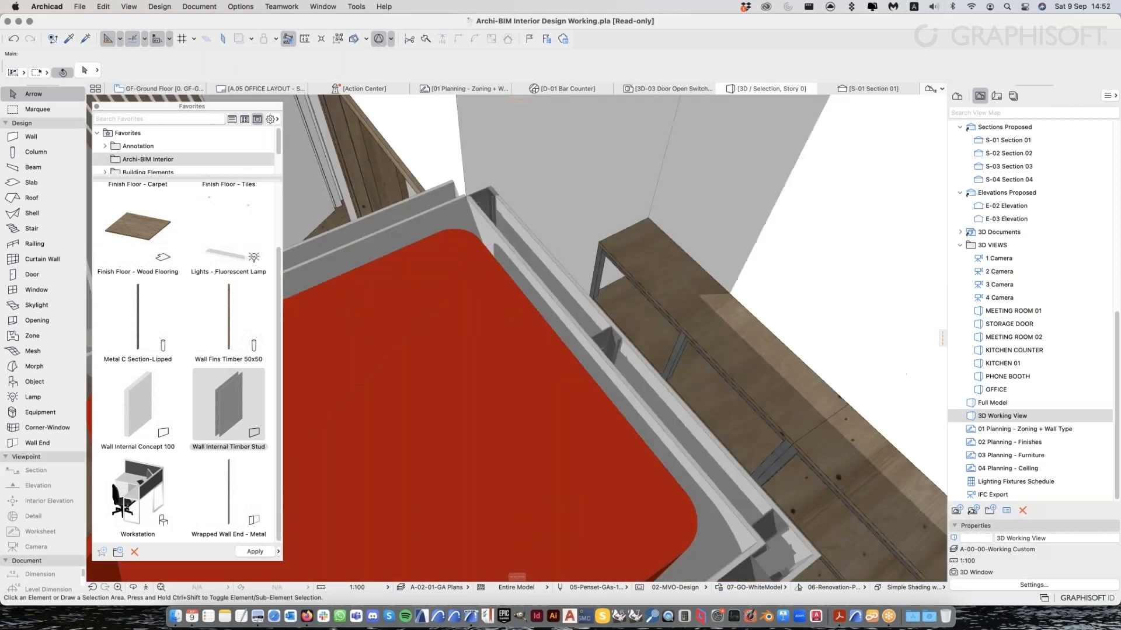
pyautogui.scroll(5, 589, 295)
pyautogui.scroll(-2, 590, 295)
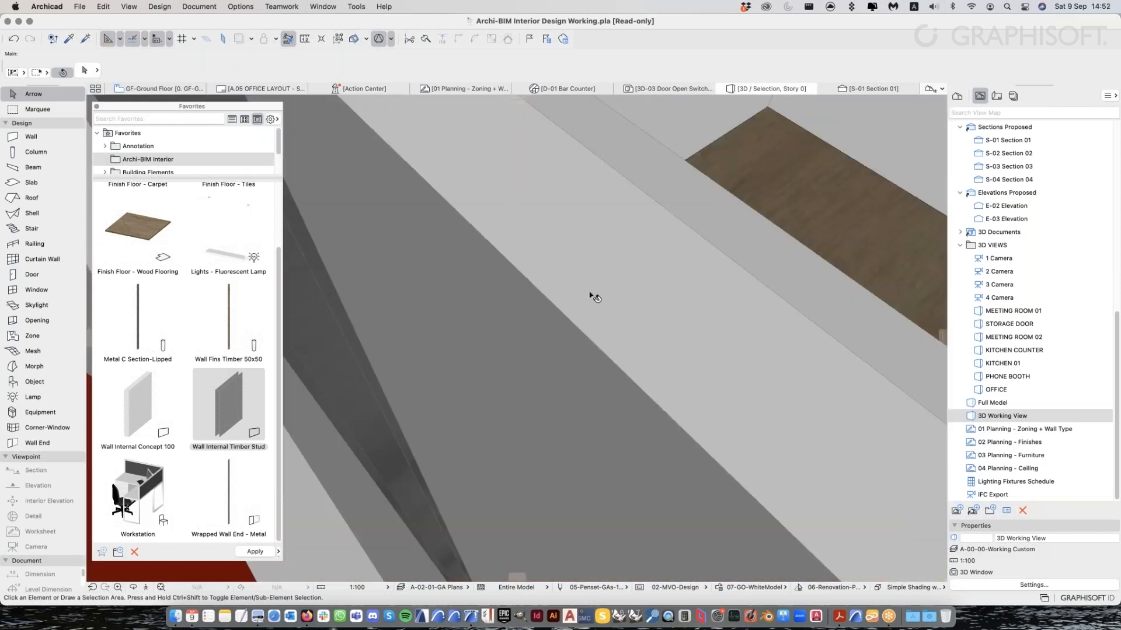
pyautogui.scroll(-3, 595, 297)
pyautogui.scroll(-4, 589, 295)
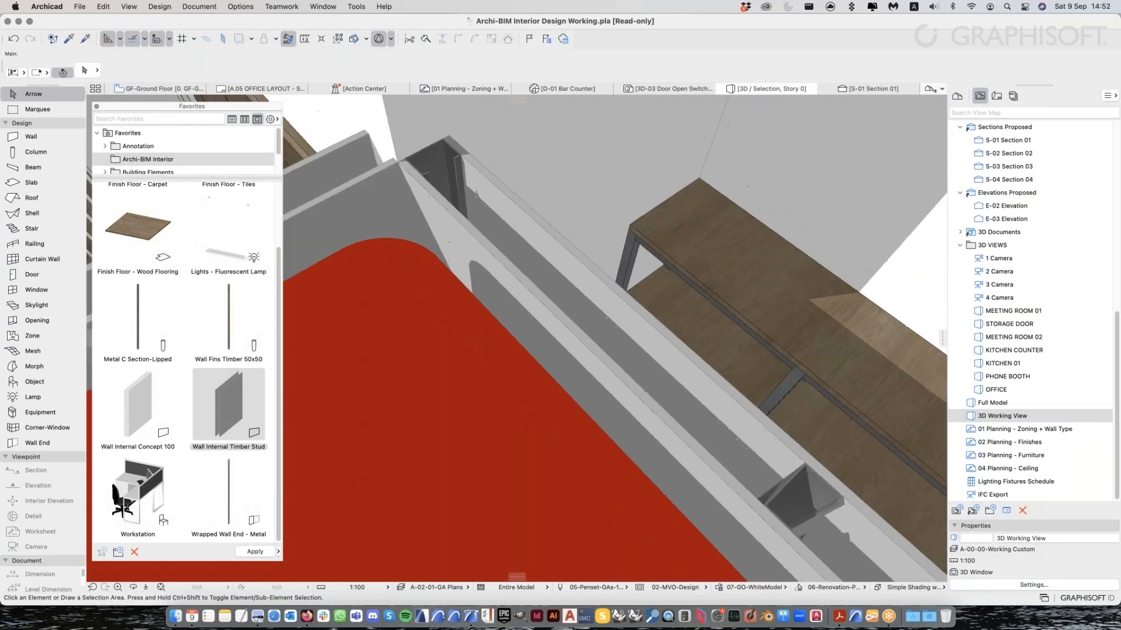
pyautogui.click(808, 470)
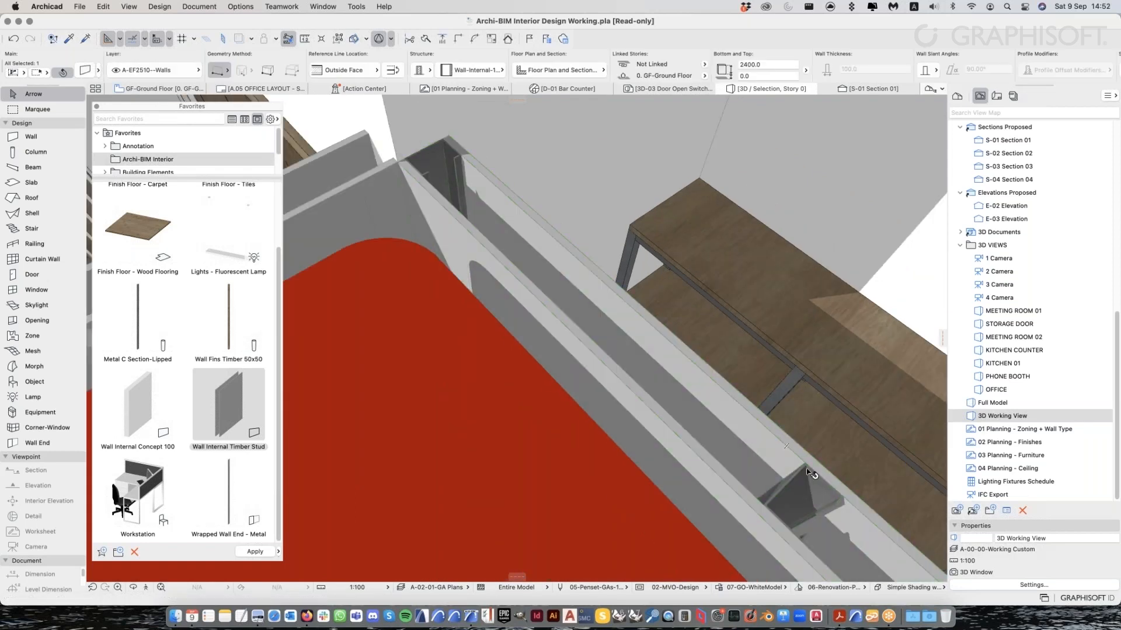
# Examine the metal C-section studs inside the wall beside the phone booth by selecting each one, and clear the selection
pyautogui.press('Escape')
pyautogui.click(786, 447)
pyautogui.press('Escape')
pyautogui.click(804, 450)
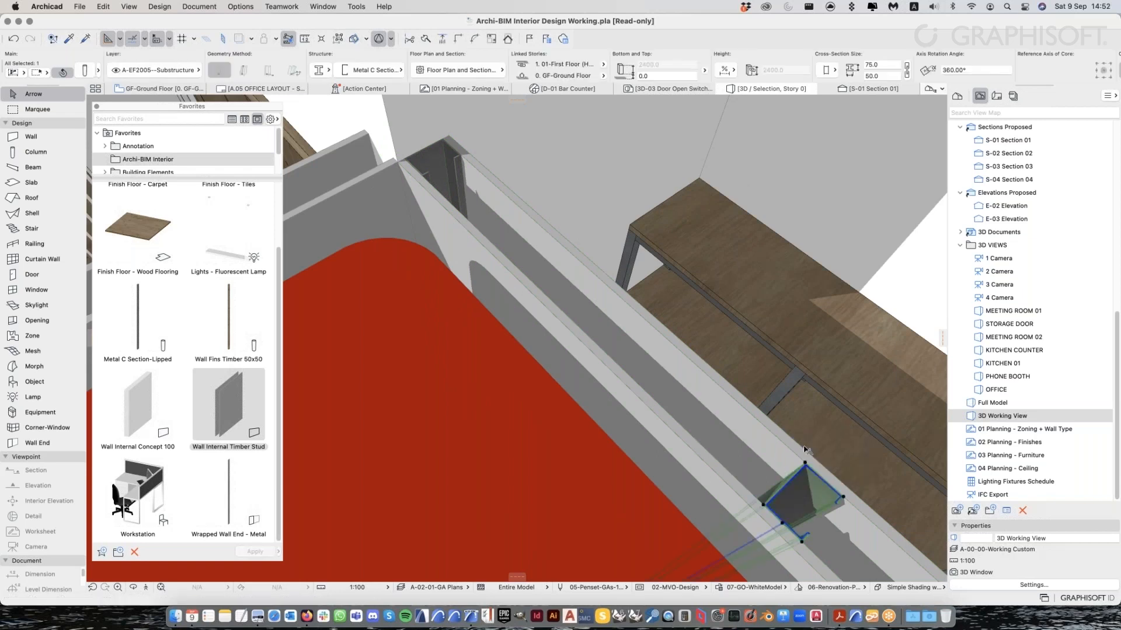
pyautogui.moveTo(805, 449); pyautogui.dragTo(778, 434, button='middle')
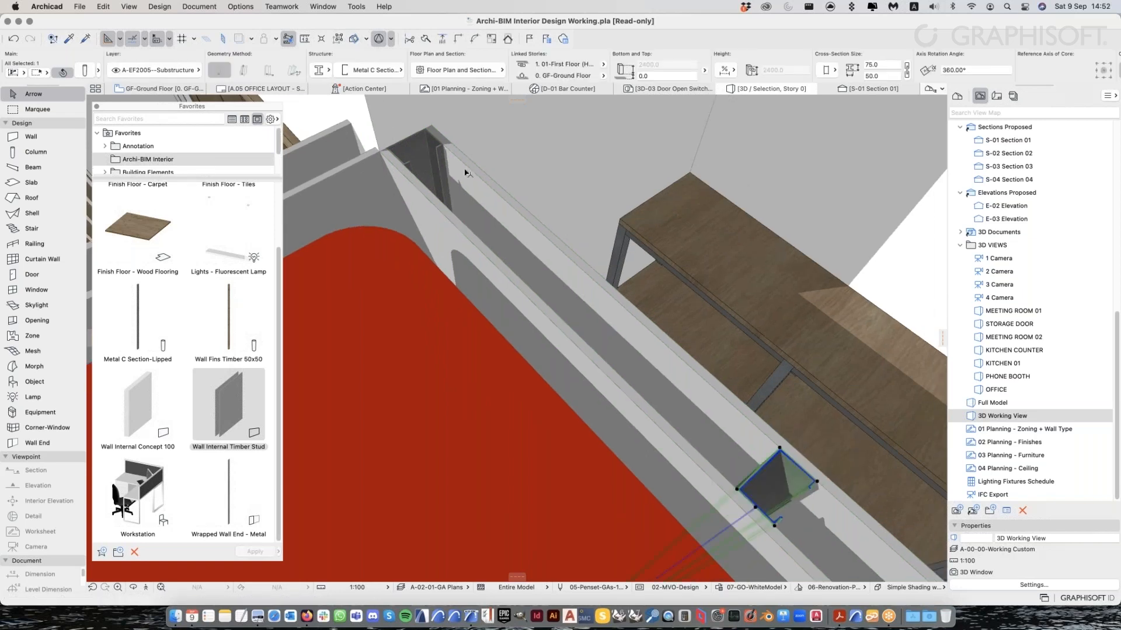
pyautogui.click(440, 152)
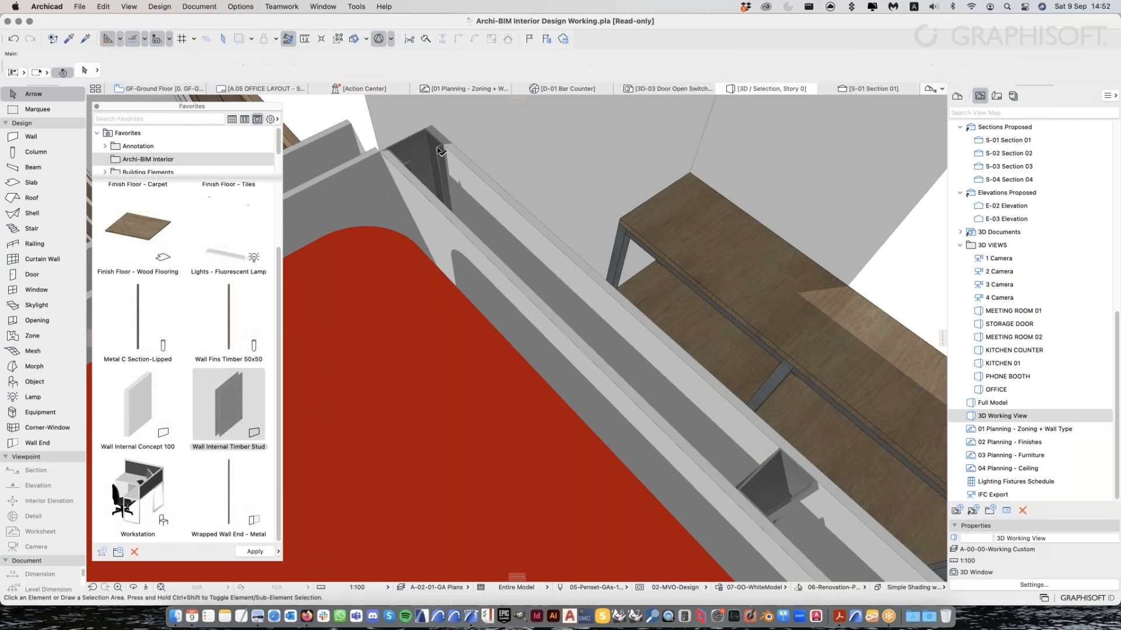
pyautogui.click(441, 152)
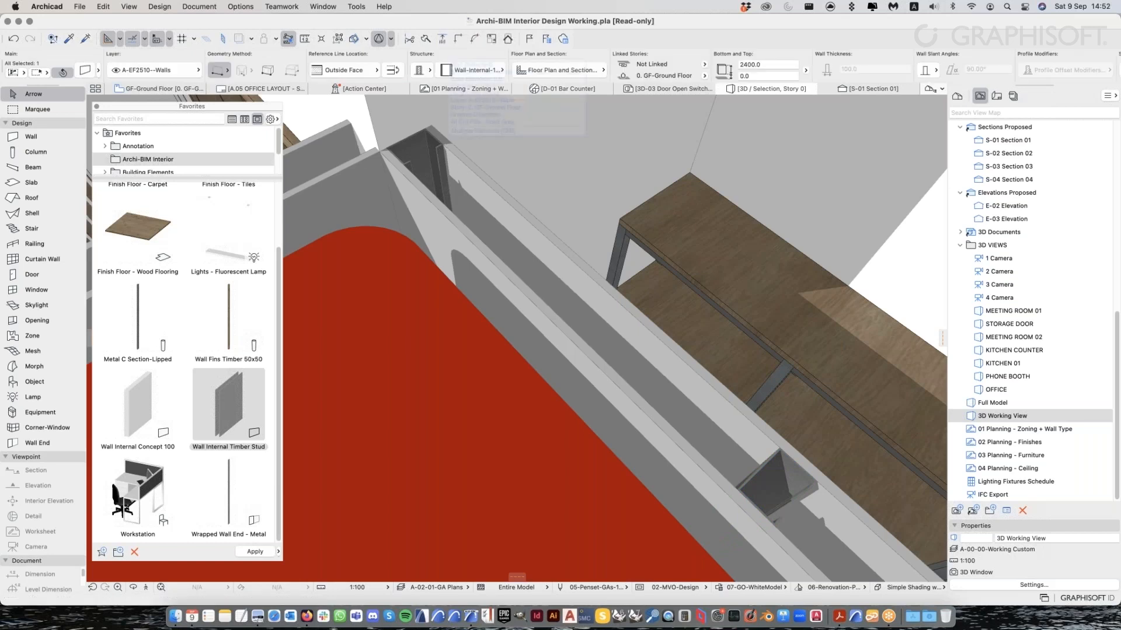
pyautogui.press('Tab')
pyautogui.click(441, 147)
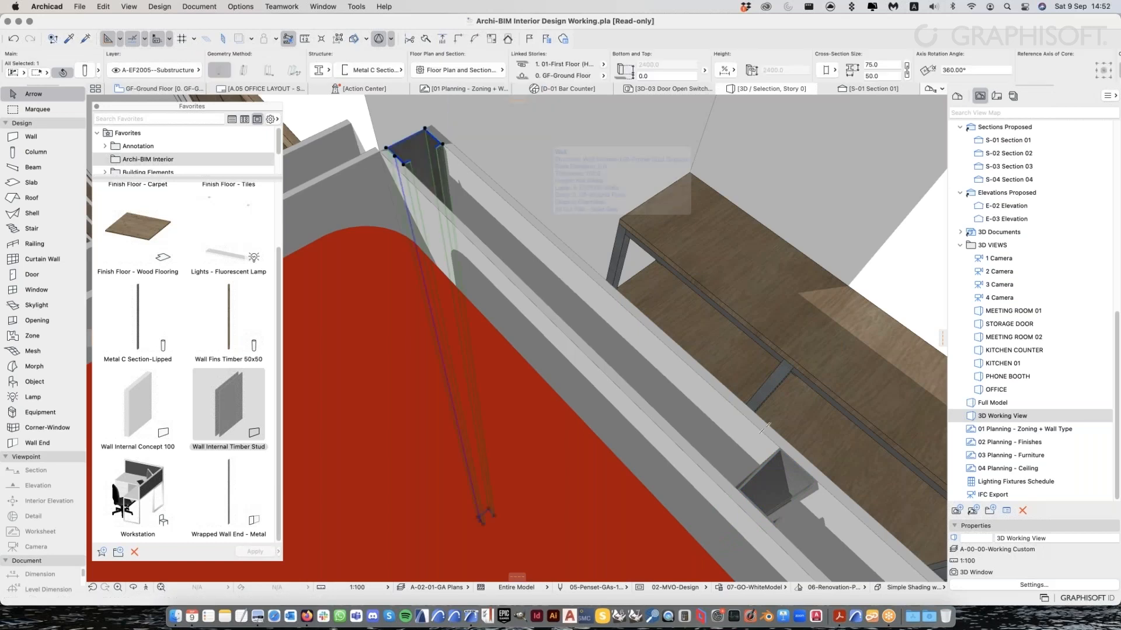
pyautogui.press('Escape')
# Inspect the open end of the new vestibule wall in 3D by selecting the wall, and clear the selection
pyautogui.keyDown('shift'); pyautogui.moveTo(764, 429); pyautogui.dragTo(608, 309, button='middle'); pyautogui.keyUp('shift')
pyautogui.click(608, 308)
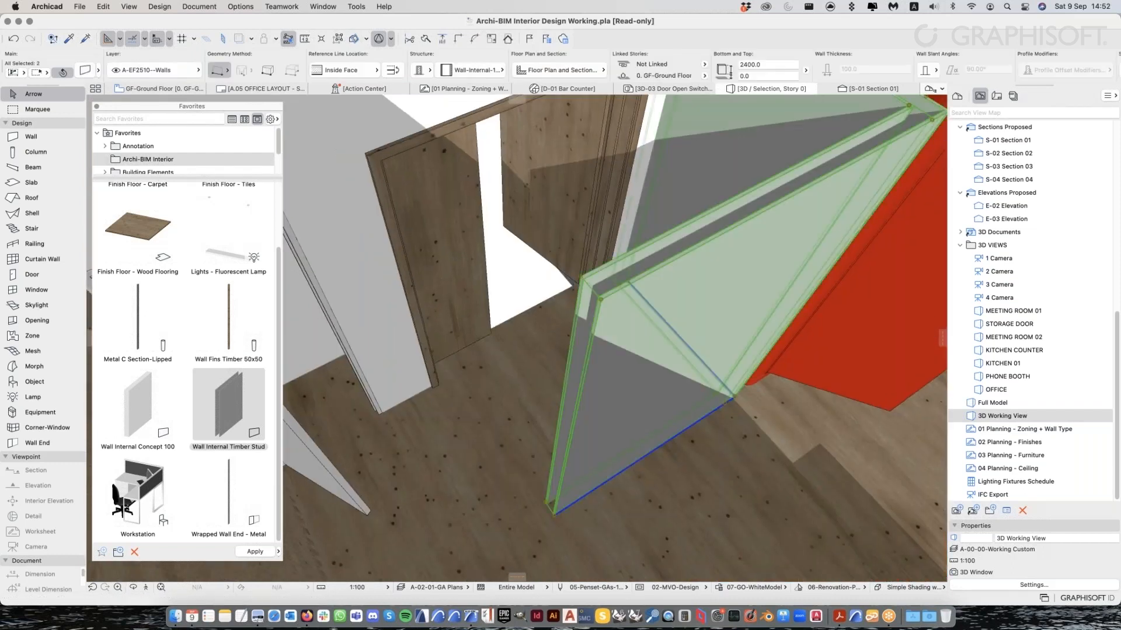
pyautogui.press('Escape')
pyautogui.scroll(1, 596, 397)
pyautogui.keyDown('shift'); pyautogui.moveTo(595, 397); pyautogui.dragTo(578, 415, button='middle'); pyautogui.keyUp('shift')
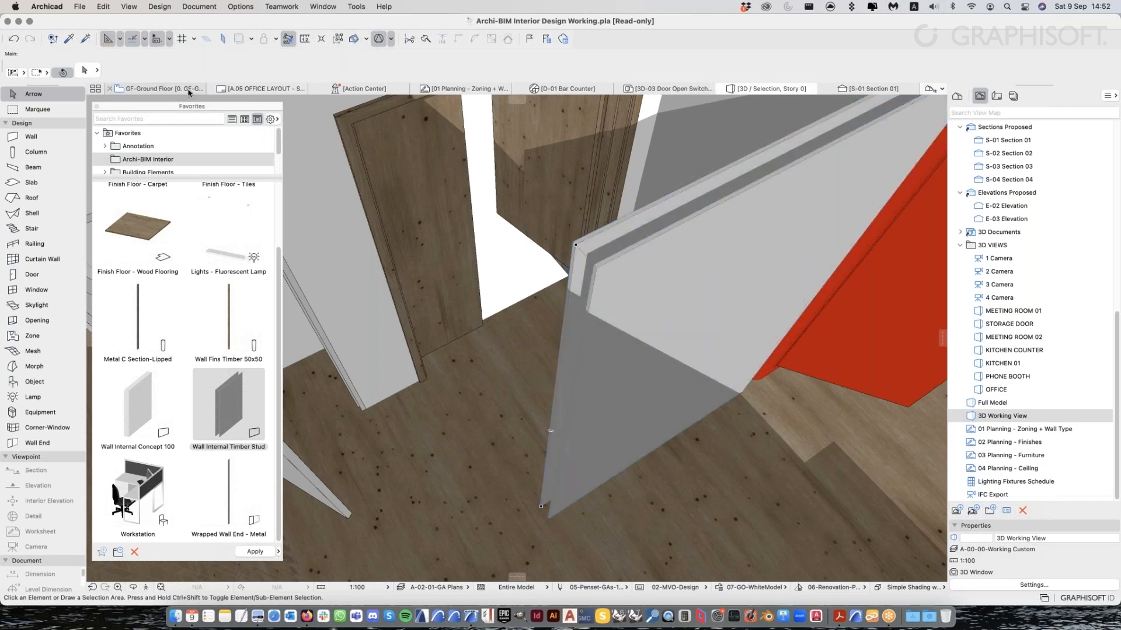
# Return to the ground floor plan at the vestibule wall's free end and turn off the zoning trace reference
pyautogui.moveTo(188, 92)
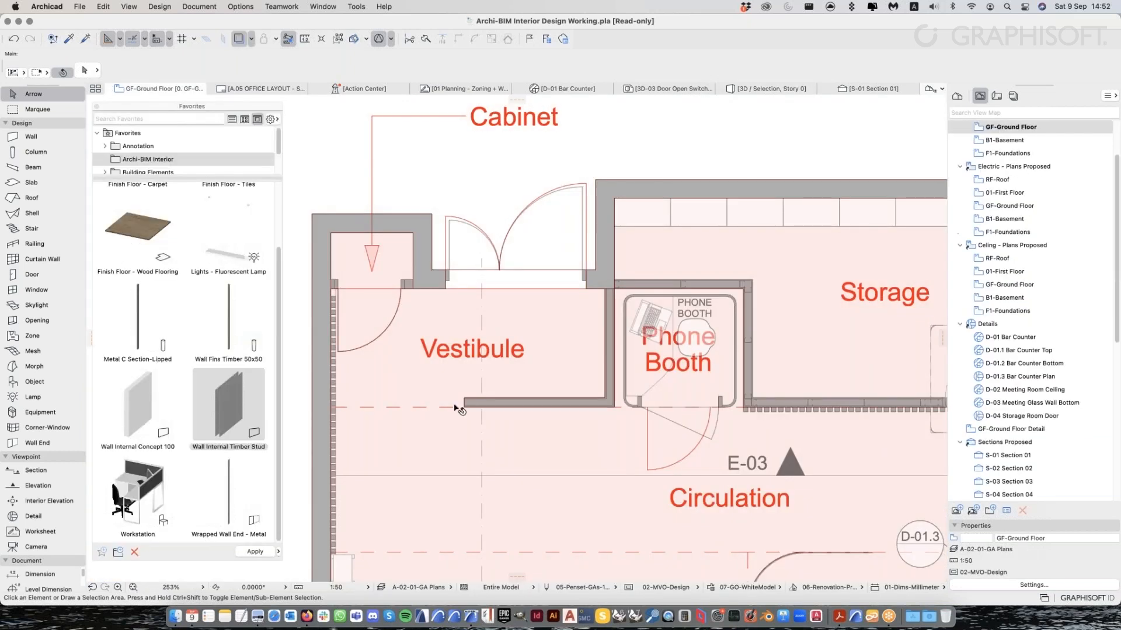
pyautogui.scroll(3, 459, 404)
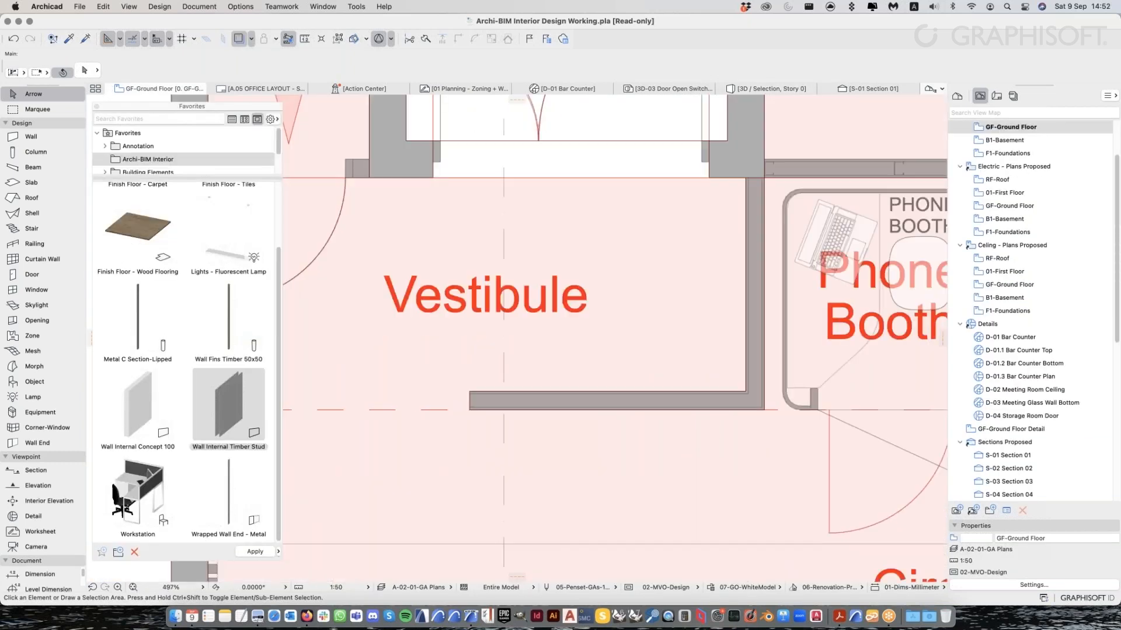
pyautogui.scroll(2, 456, 153)
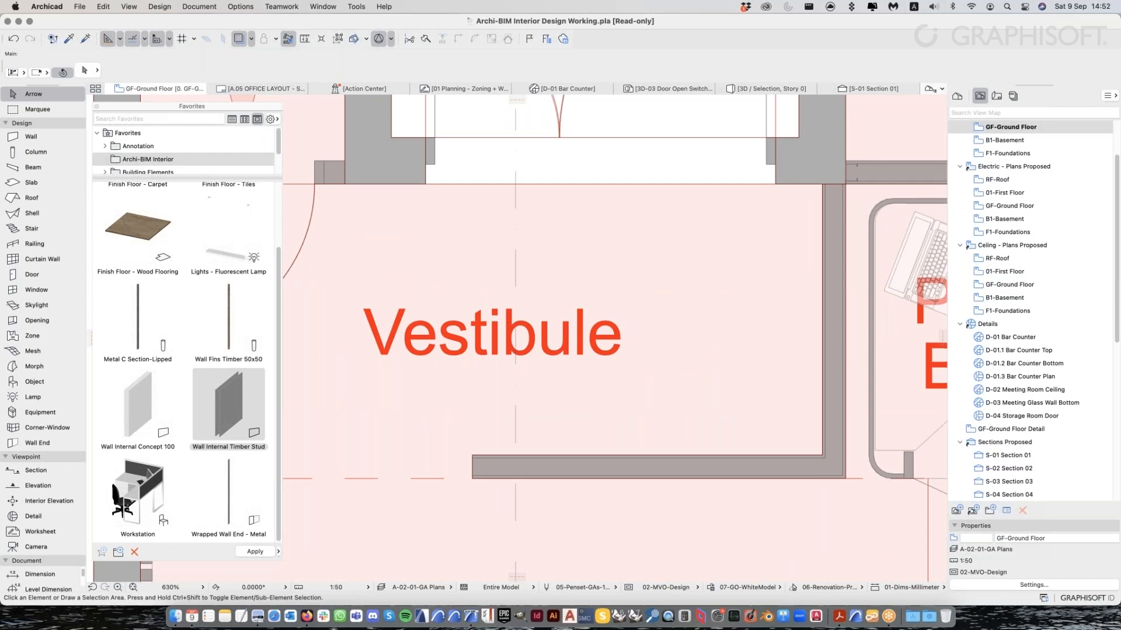
pyautogui.click(239, 40)
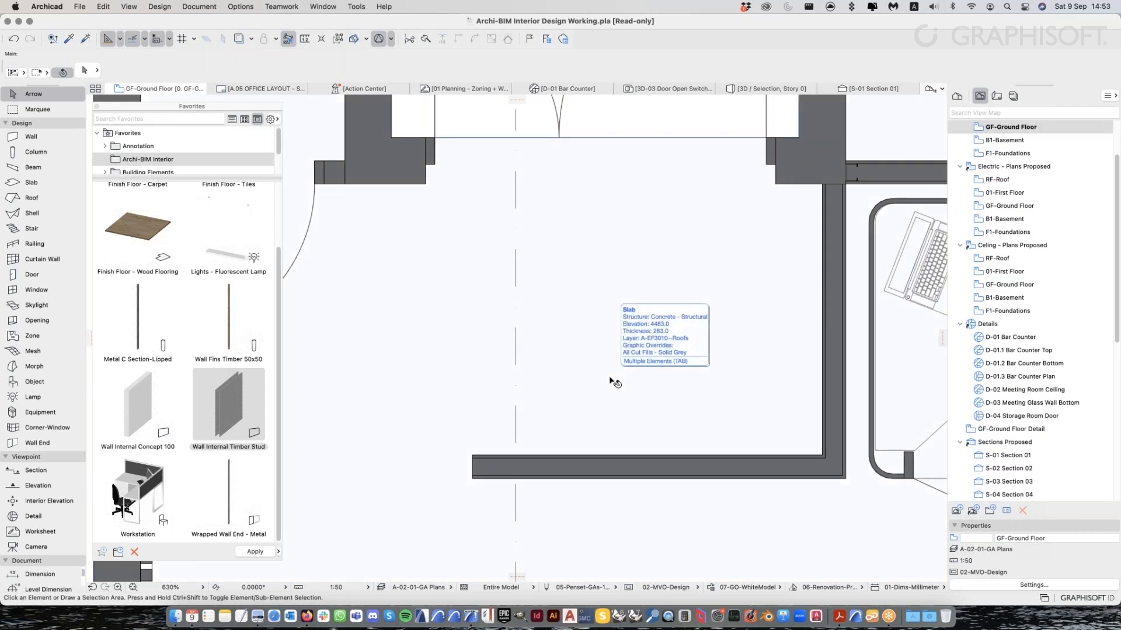
pyautogui.click(616, 383)
pyautogui.press('Escape')
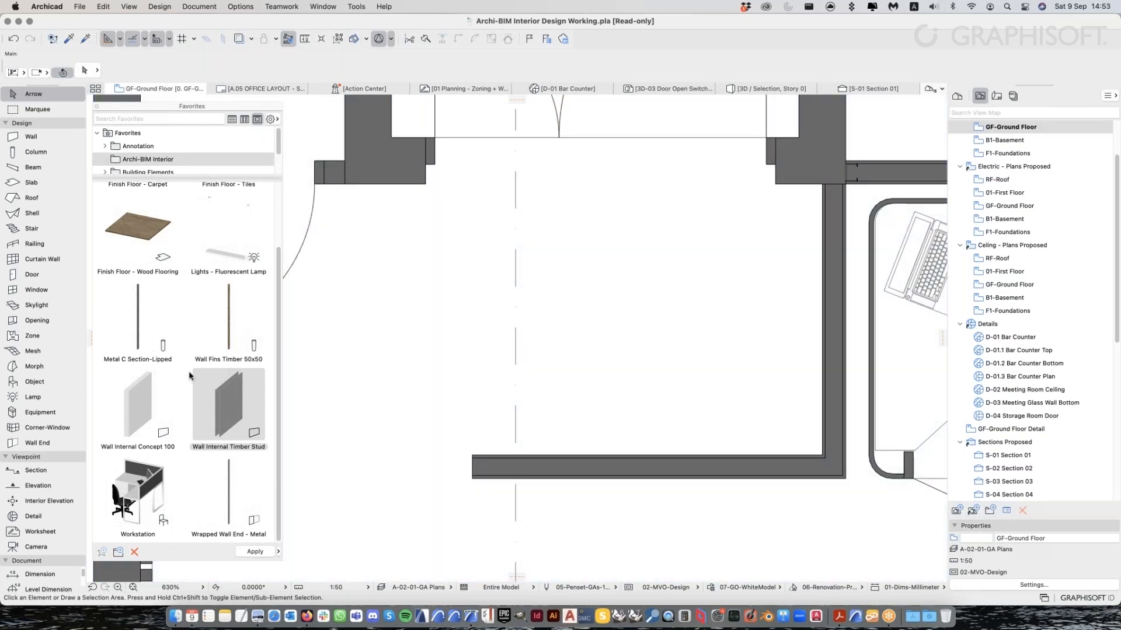
# Place the Wrapped Wall End - Metal favorite on the free end of the vestibule wall in plan
pyautogui.click(228, 490)
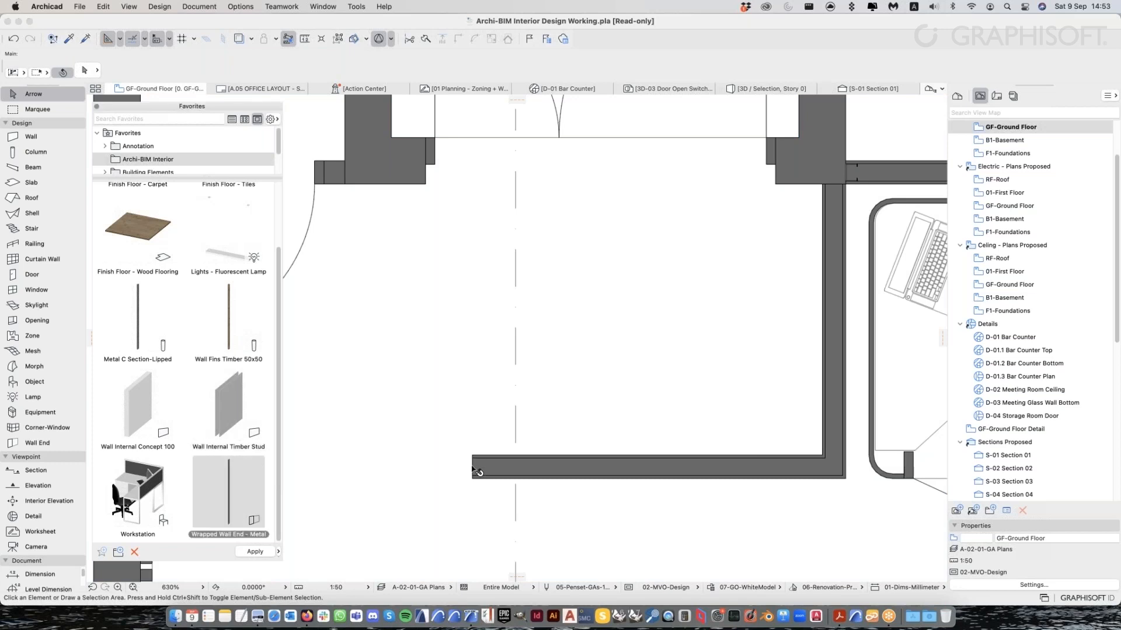
pyautogui.scroll(5, 472, 472)
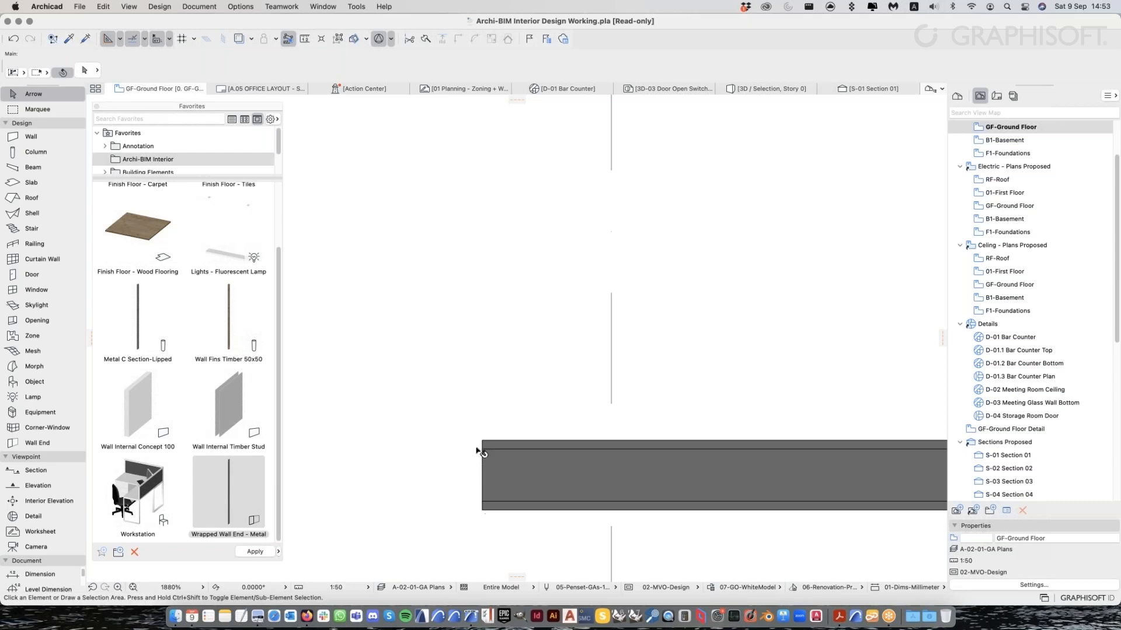
pyautogui.doubleClick(240, 506)
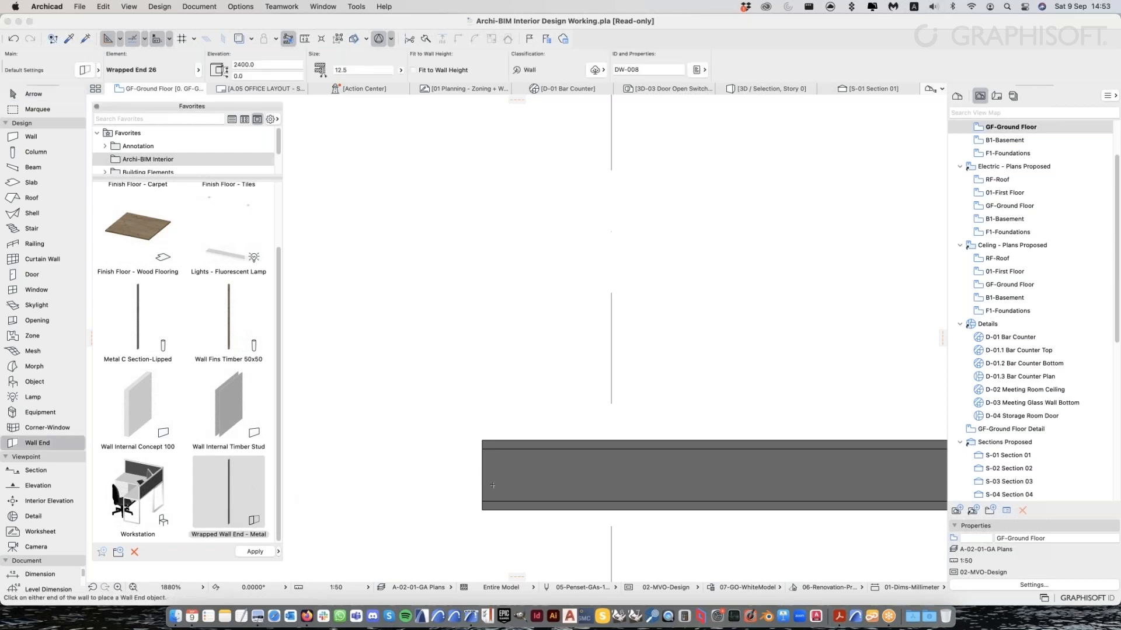
pyautogui.click(482, 439)
pyautogui.scroll(2, 510, 499)
pyautogui.scroll(1, 492, 430)
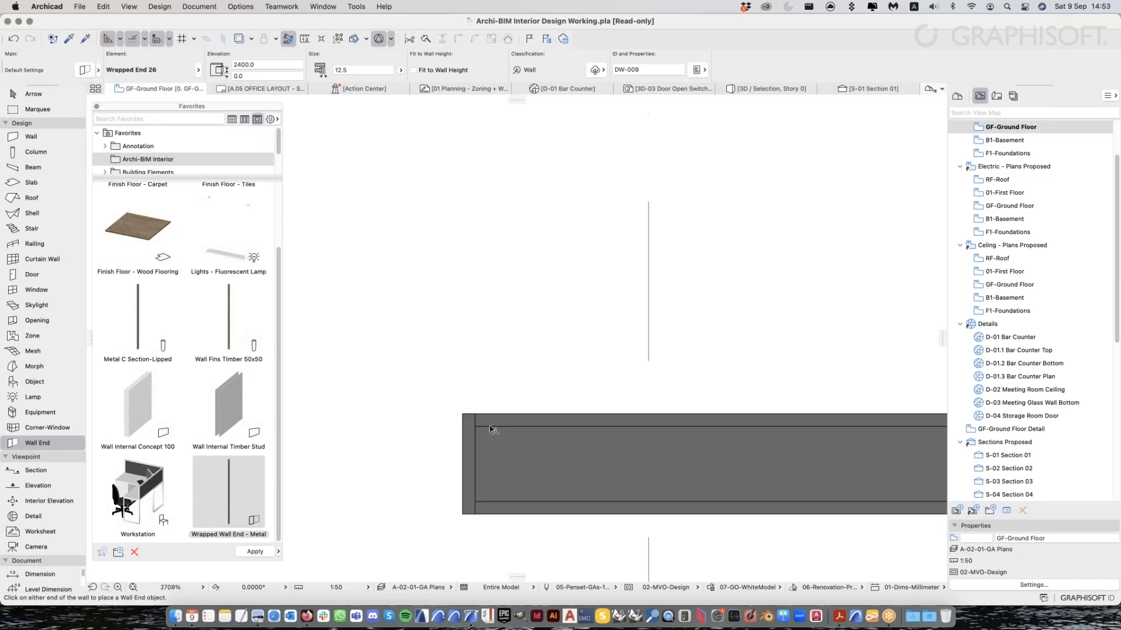
pyautogui.press('Escape')
pyautogui.click(489, 429)
pyautogui.press('Escape')
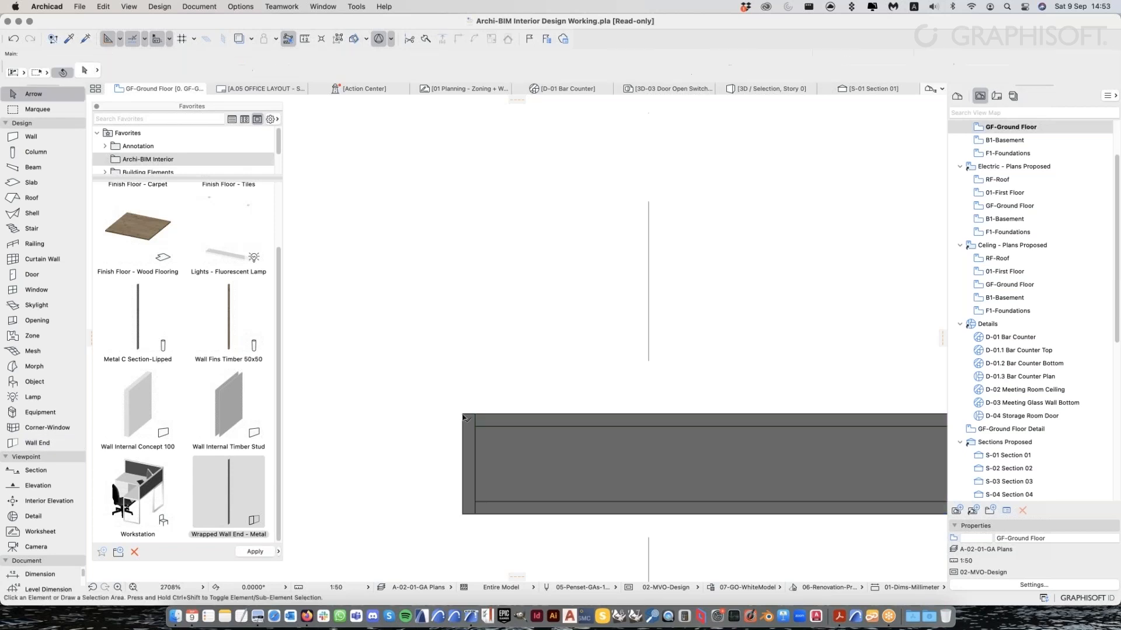
# Check the vestibule wall and its wrapped end in plan by picking at their corner and edge, clearing each selection
pyautogui.click(466, 418)
pyautogui.press('Escape')
pyautogui.click(496, 515)
pyautogui.press('Escape')
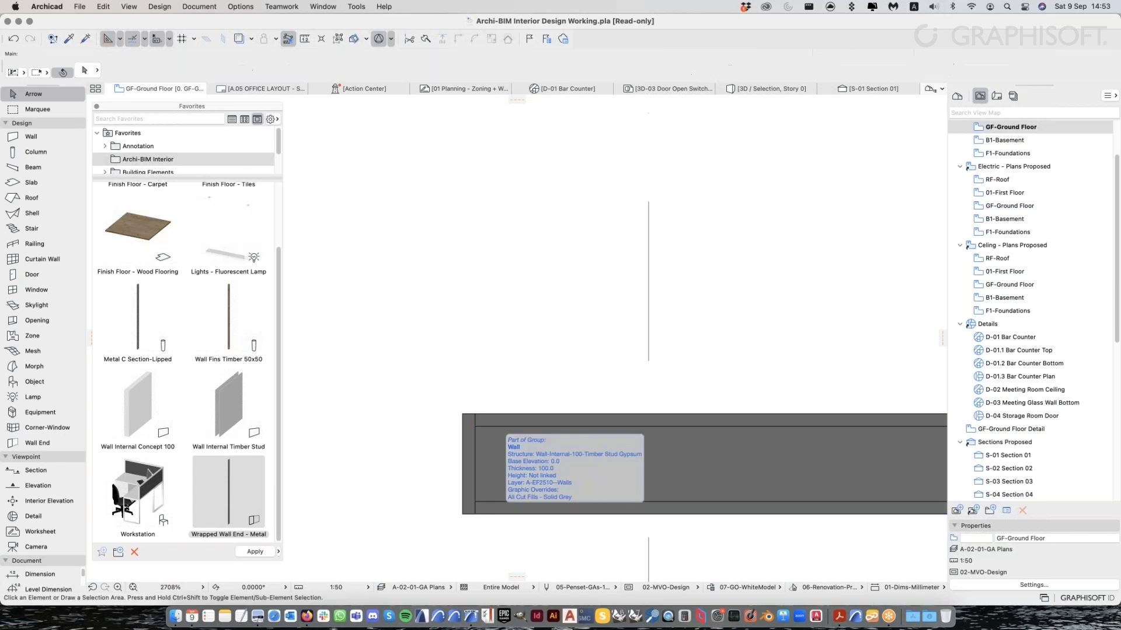
pyautogui.click(497, 515)
pyautogui.press('Escape')
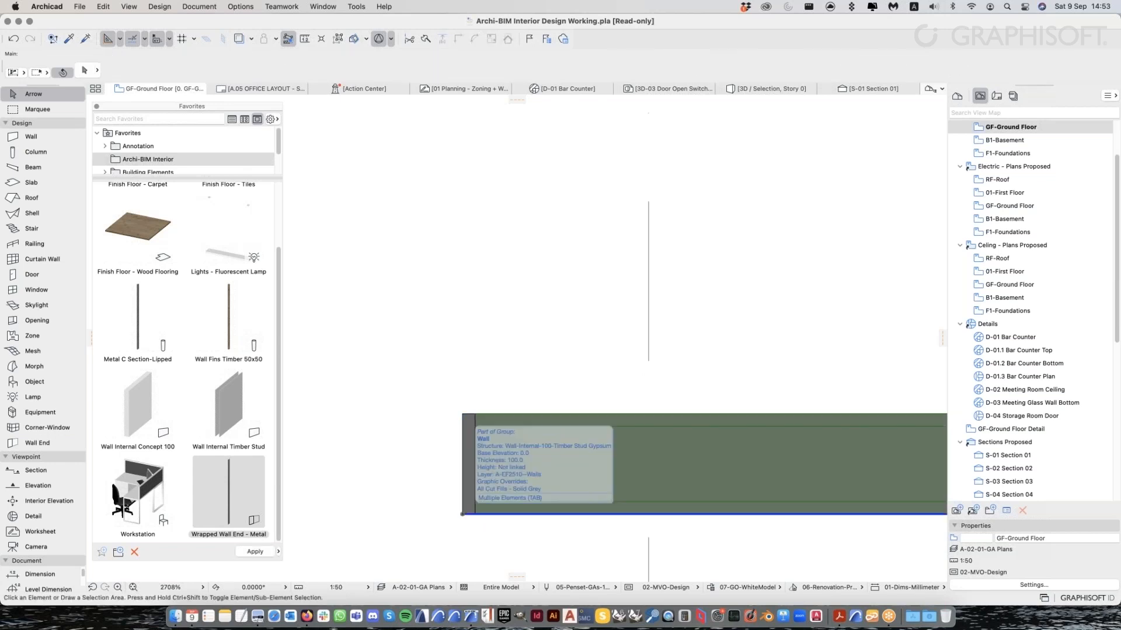
# Review the wrapped wall end's thickness in its custom settings and full parameter list, then close the settings unchanged
pyautogui.click(474, 415)
pyautogui.keyDown('shift'); pyautogui.click(474, 415); pyautogui.keyUp('shift')
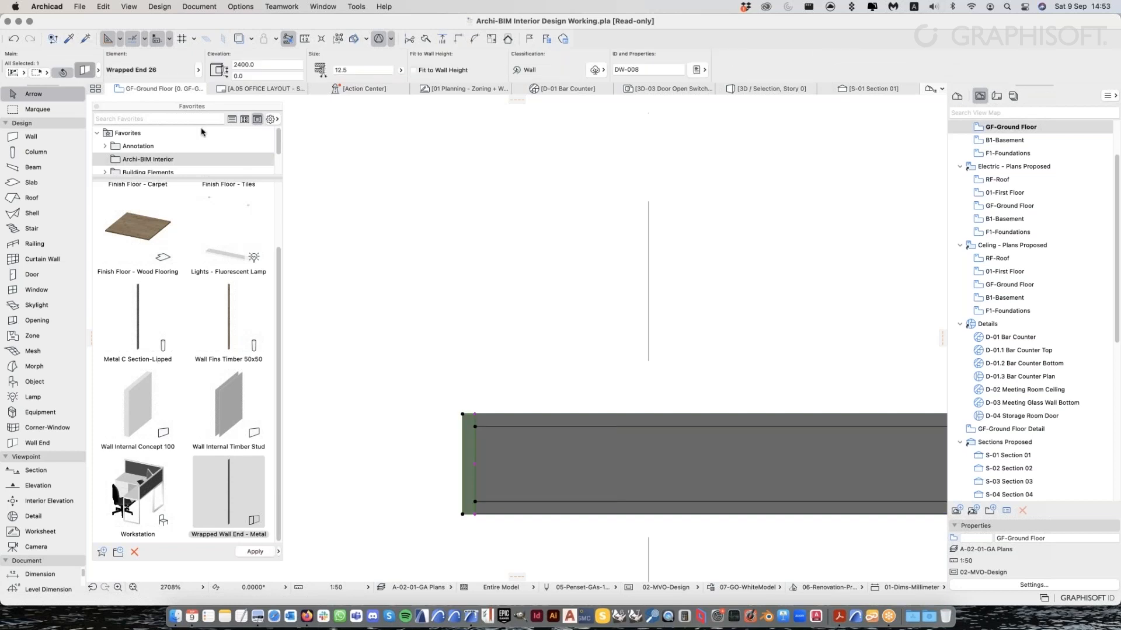
pyautogui.press('super+t')
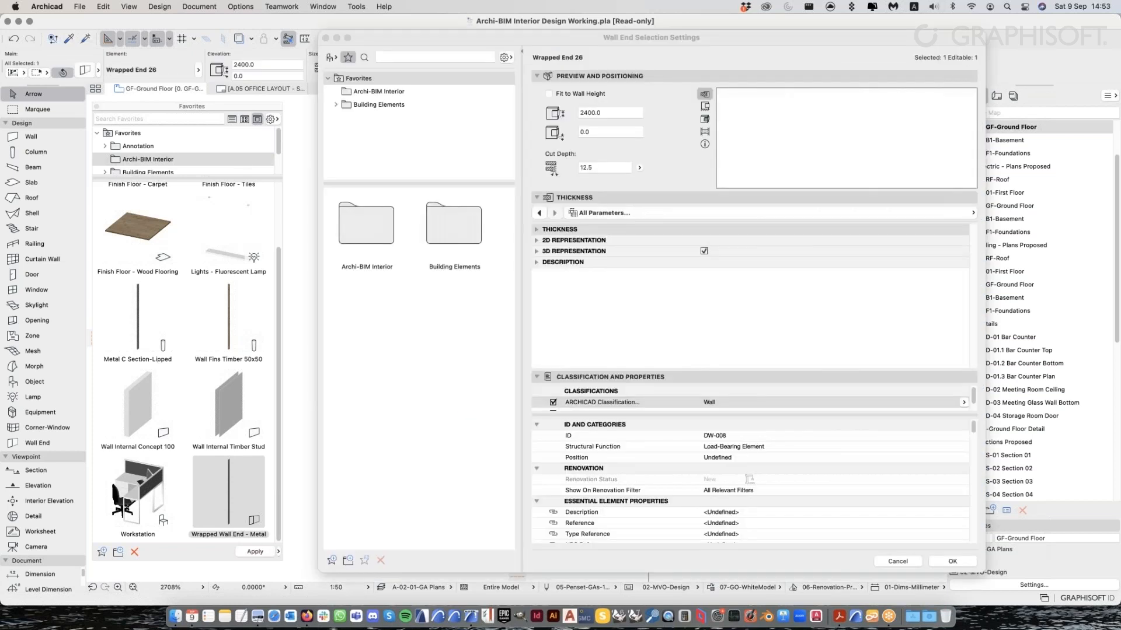
pyautogui.click(604, 212)
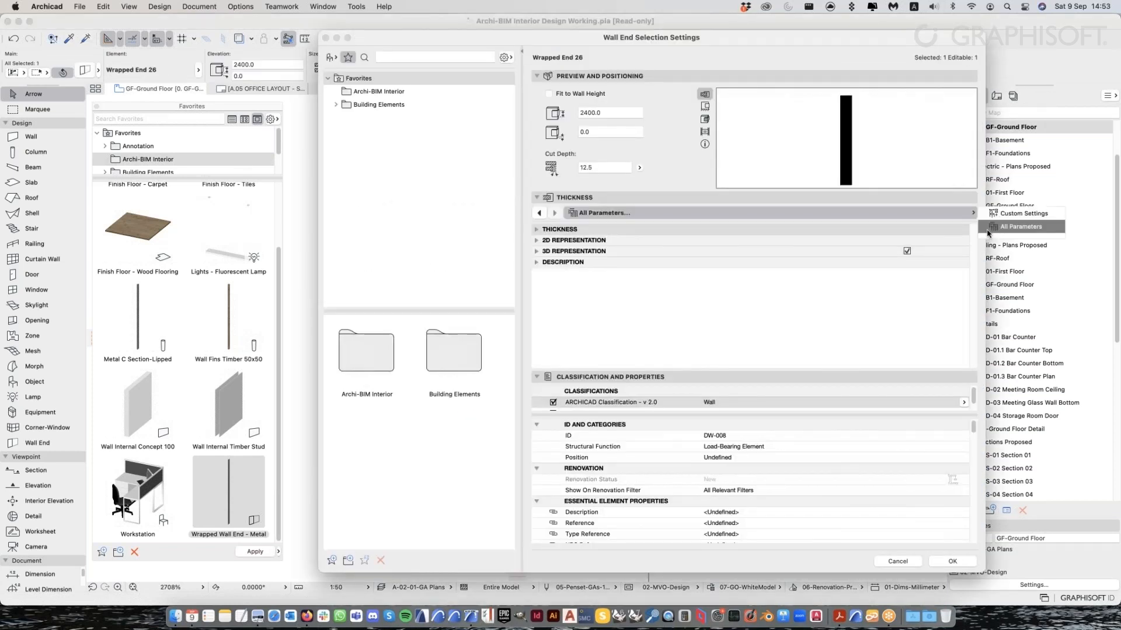
pyautogui.click(1025, 214)
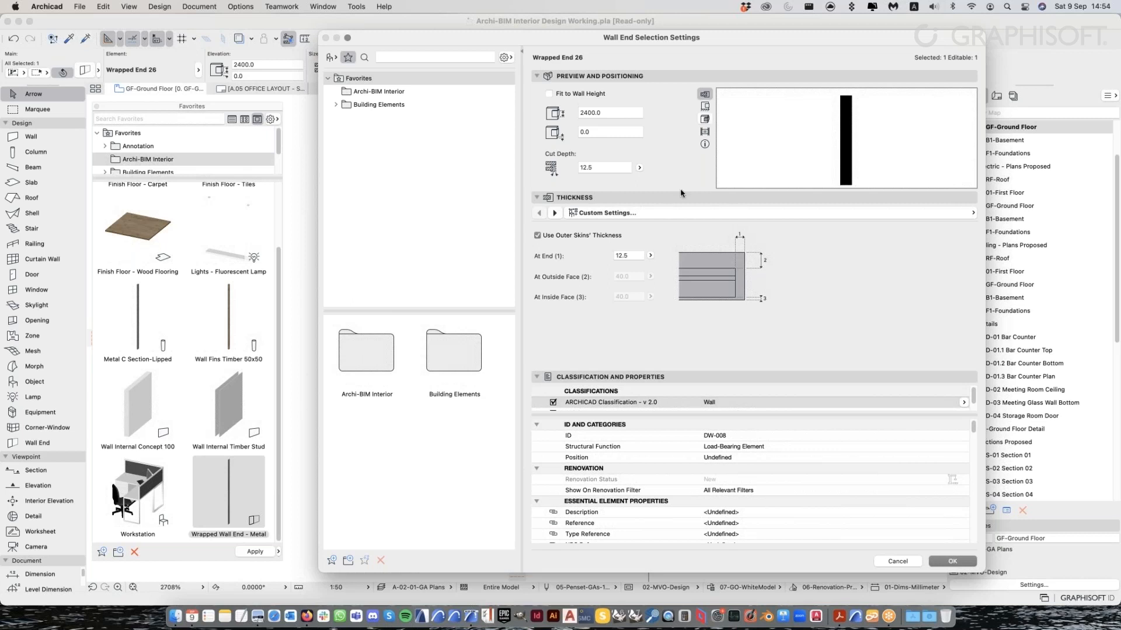
pyautogui.click(555, 214)
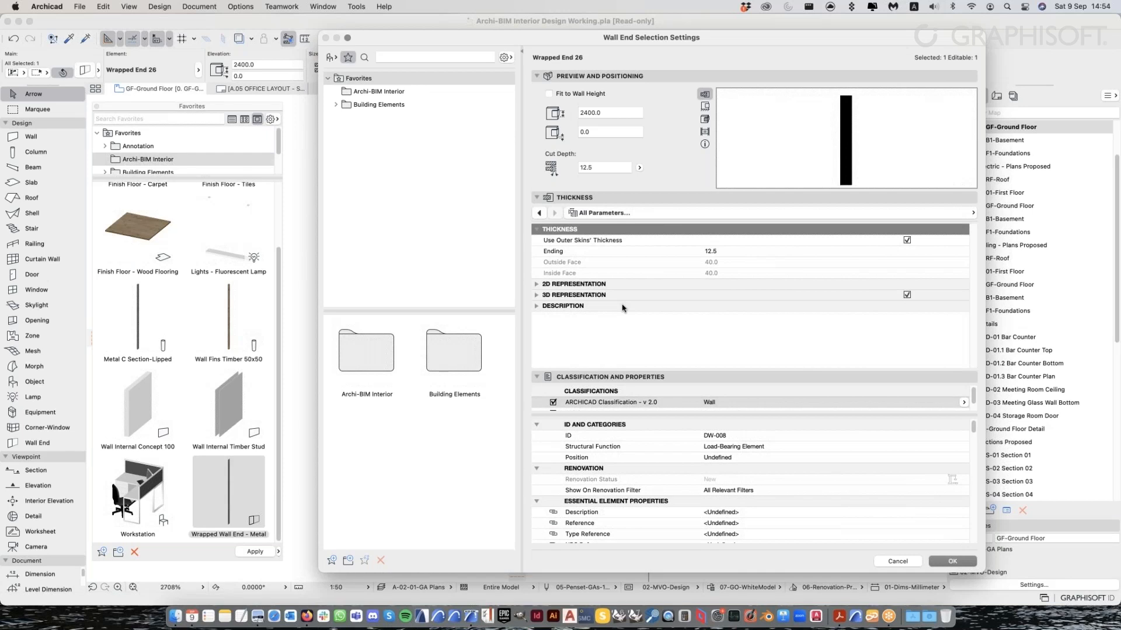
pyautogui.press('Escape')
pyautogui.press('Escape')
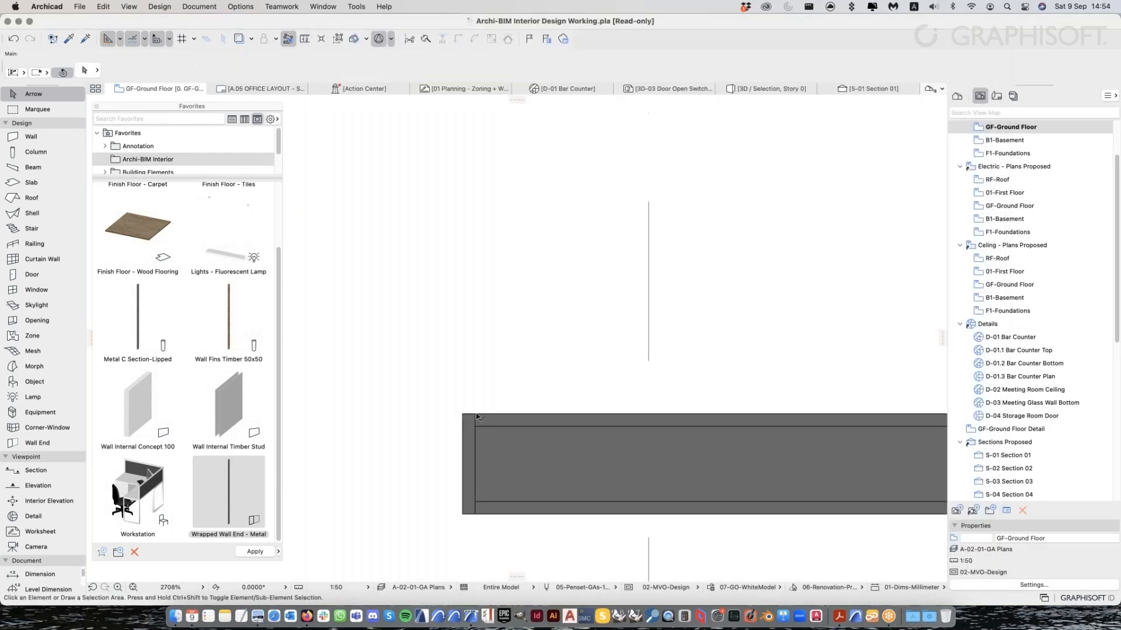
pyautogui.click(478, 416)
pyautogui.press('Escape')
# View the vestibule wall's wrapped end in 3D, select it to check it, and inspect the capped wall from above
pyautogui.moveTo(775, 92)
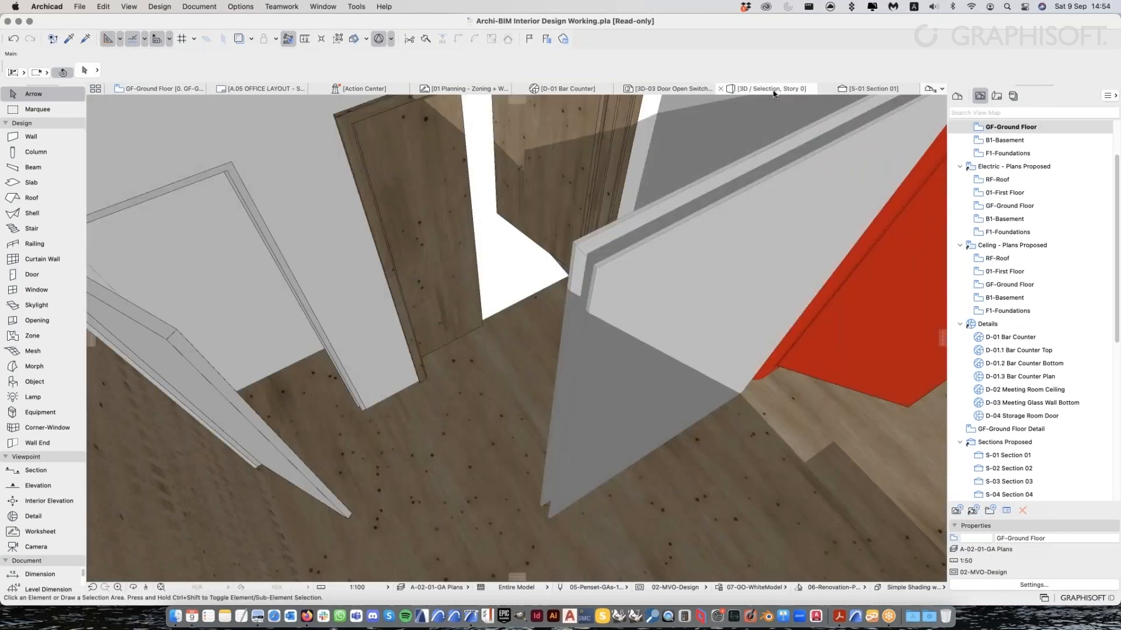
pyautogui.click(604, 282)
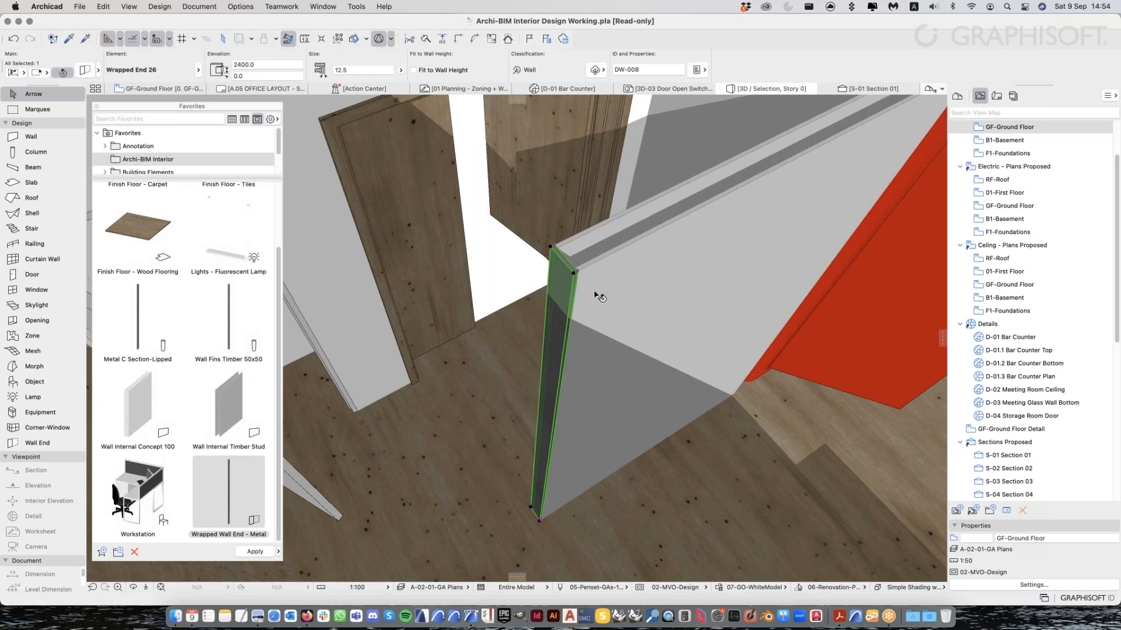
pyautogui.press('Escape')
pyautogui.keyDown('shift'); pyautogui.moveTo(594, 290); pyautogui.dragTo(578, 382, button='middle'); pyautogui.keyUp('shift')
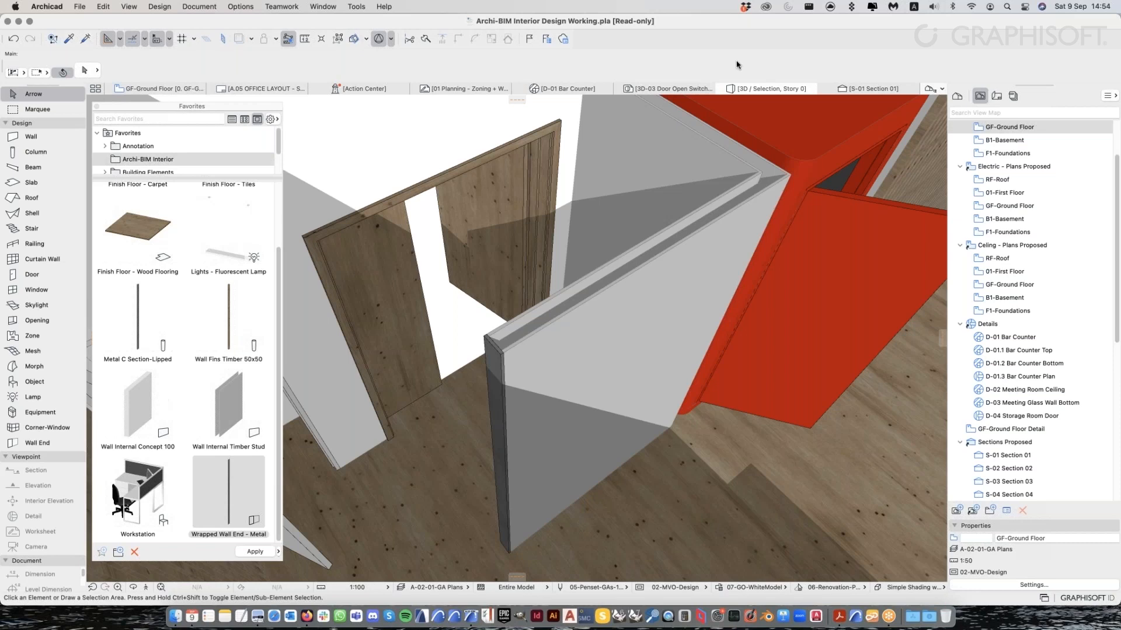
pyautogui.click(68, 39)
pyautogui.press('super+Tab')
pyautogui.press('super+Tab')
pyautogui.keyDown('shift'); pyautogui.moveTo(369, 219); pyautogui.dragTo(388, 227, button='middle'); pyautogui.keyUp('shift')
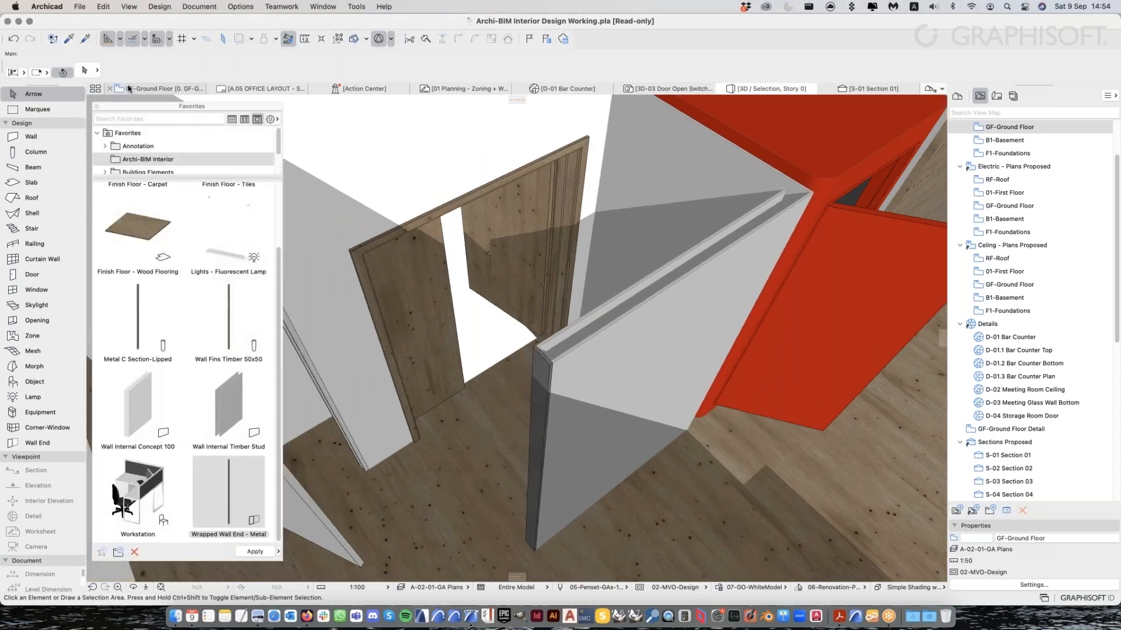
# Examine the metal C-section stud at the wall junction above the phone booth in the ground floor plan
pyautogui.click(128, 88)
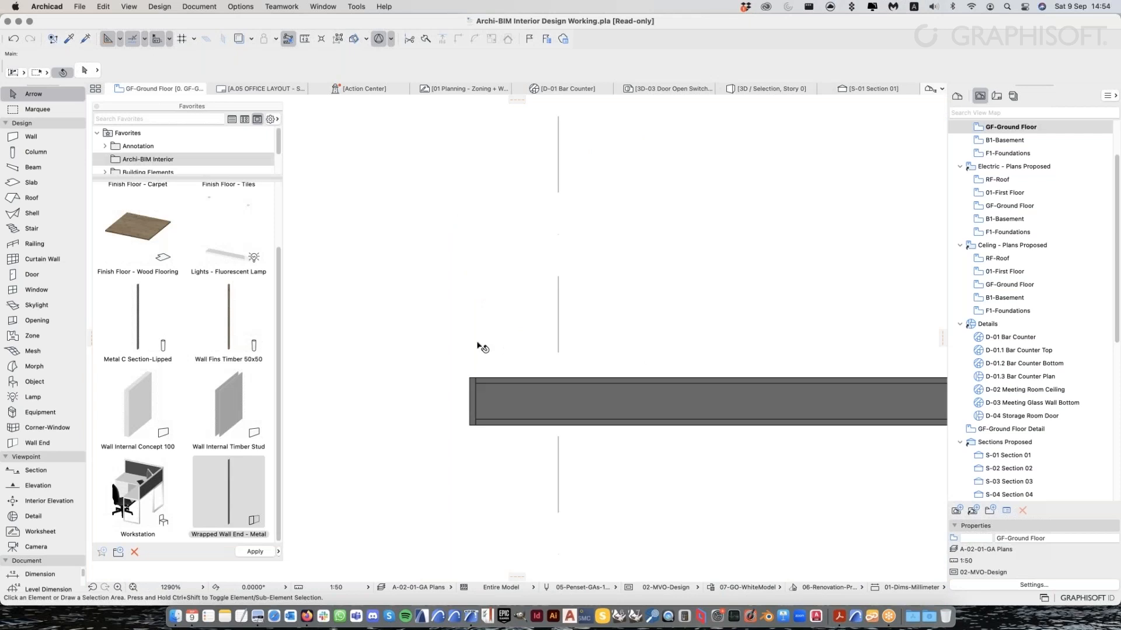
pyautogui.scroll(-5, 482, 347)
pyautogui.scroll(1, 513, 319)
pyautogui.moveTo(513, 319); pyautogui.dragTo(472, 452, button='middle')
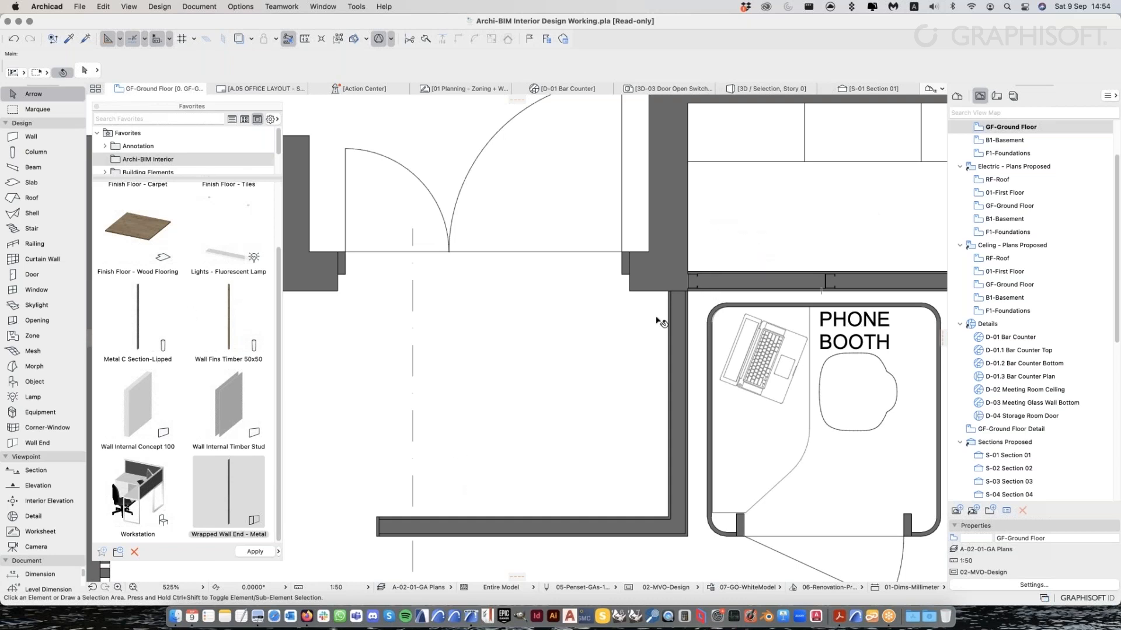
pyautogui.scroll(3, 711, 284)
pyautogui.scroll(3, 711, 284)
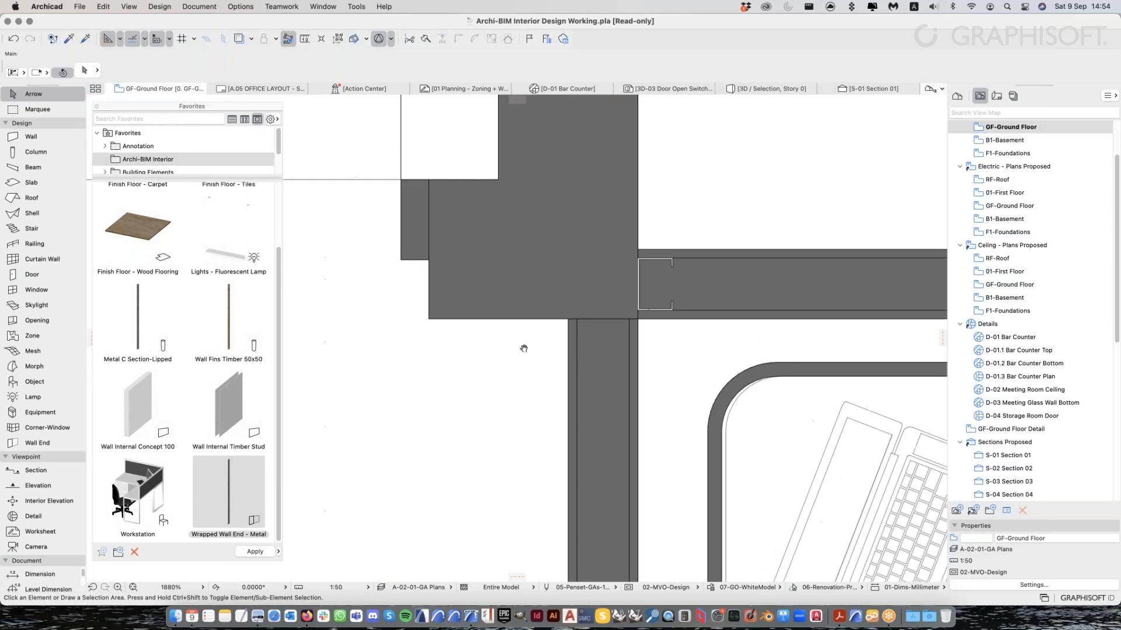
pyautogui.scroll(3, 523, 345)
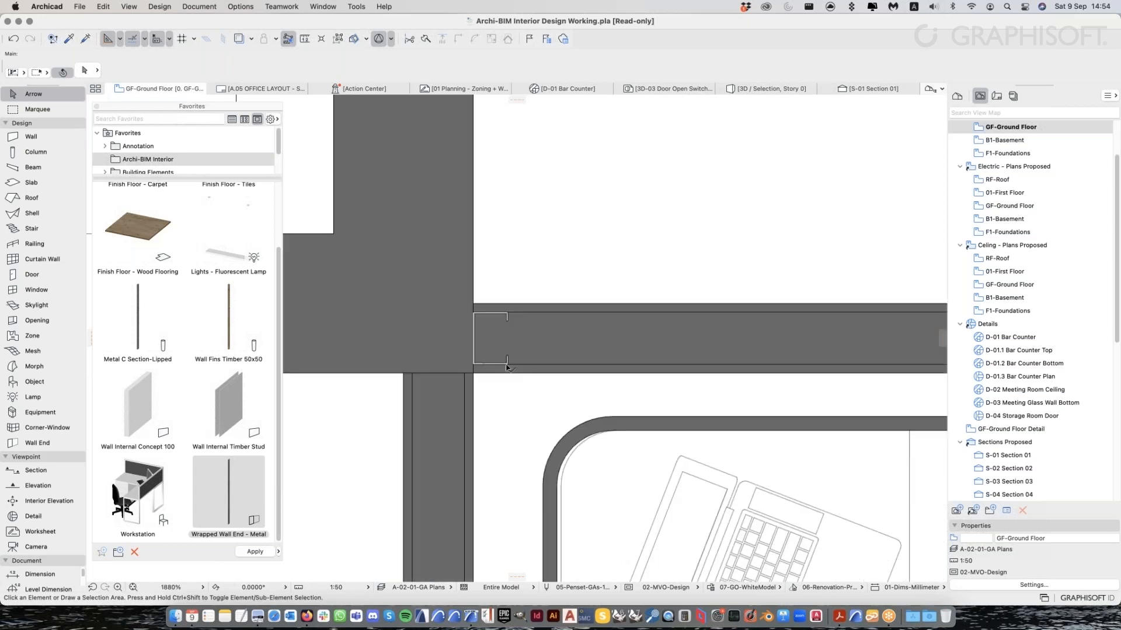
pyautogui.click(507, 367)
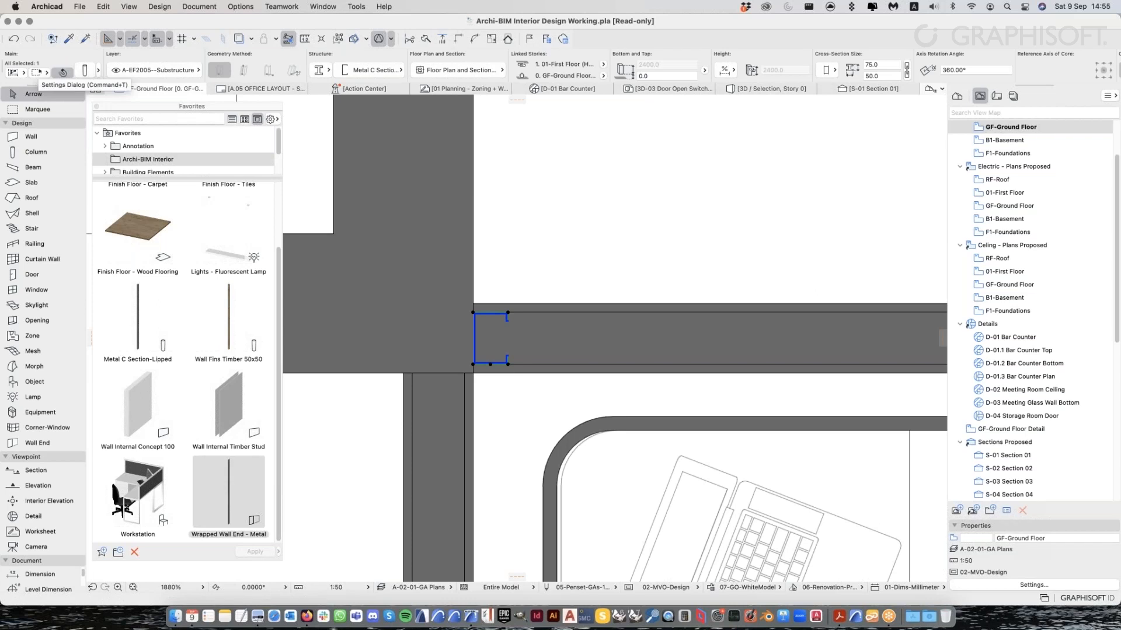
pyautogui.scroll(2, 519, 347)
pyautogui.scroll(4, 518, 344)
pyautogui.press('Escape')
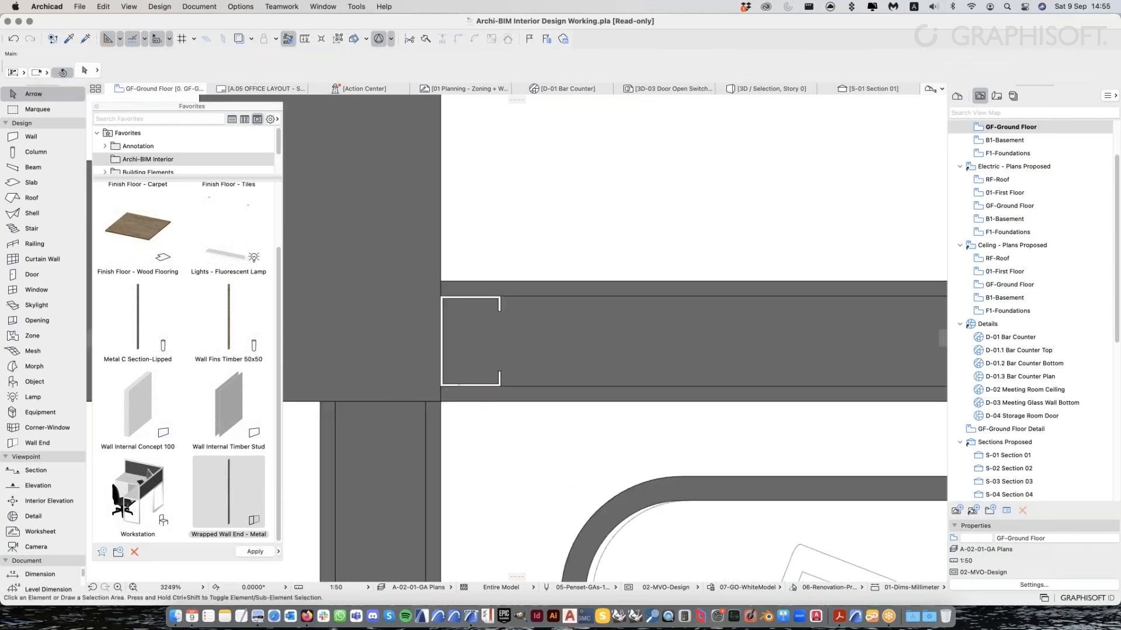
# Select the metal C-section stud at the wall junction in plan and examine its lipped shape inside the wall
pyautogui.moveTo(518, 343); pyautogui.dragTo(537, 359, button='middle')
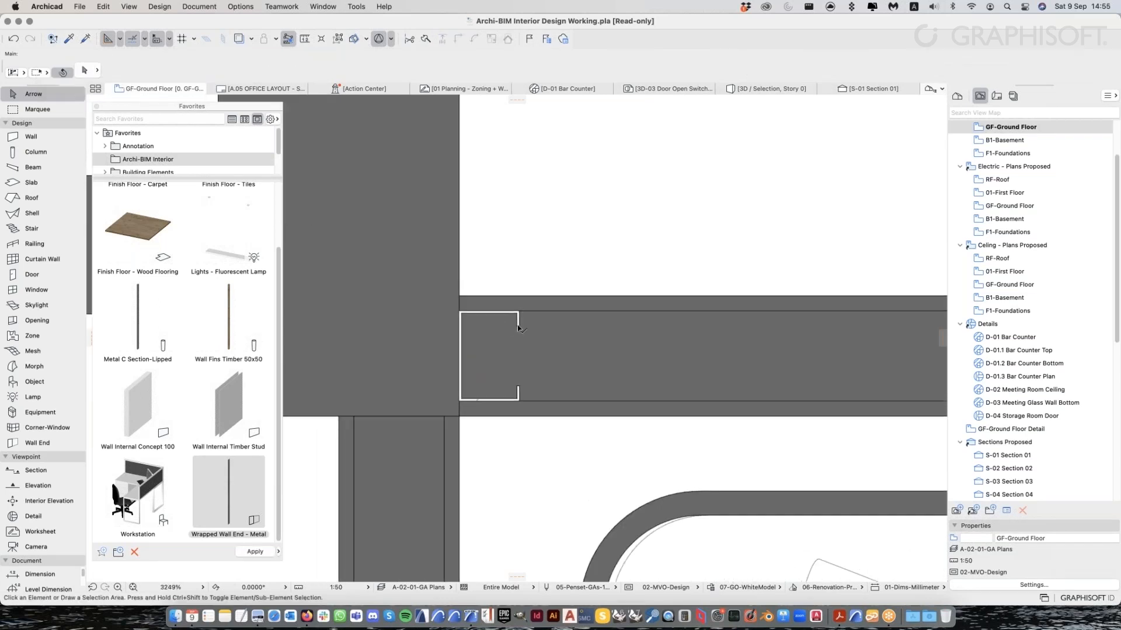
pyautogui.scroll(1, 517, 329)
pyautogui.scroll(4, 518, 333)
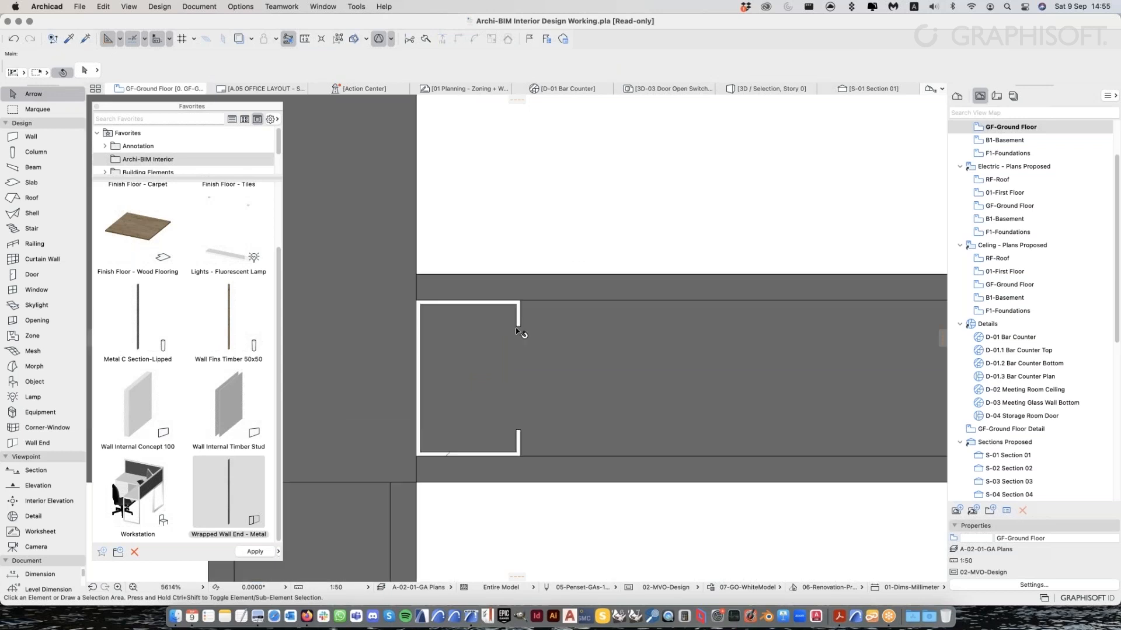
pyautogui.click(467, 453)
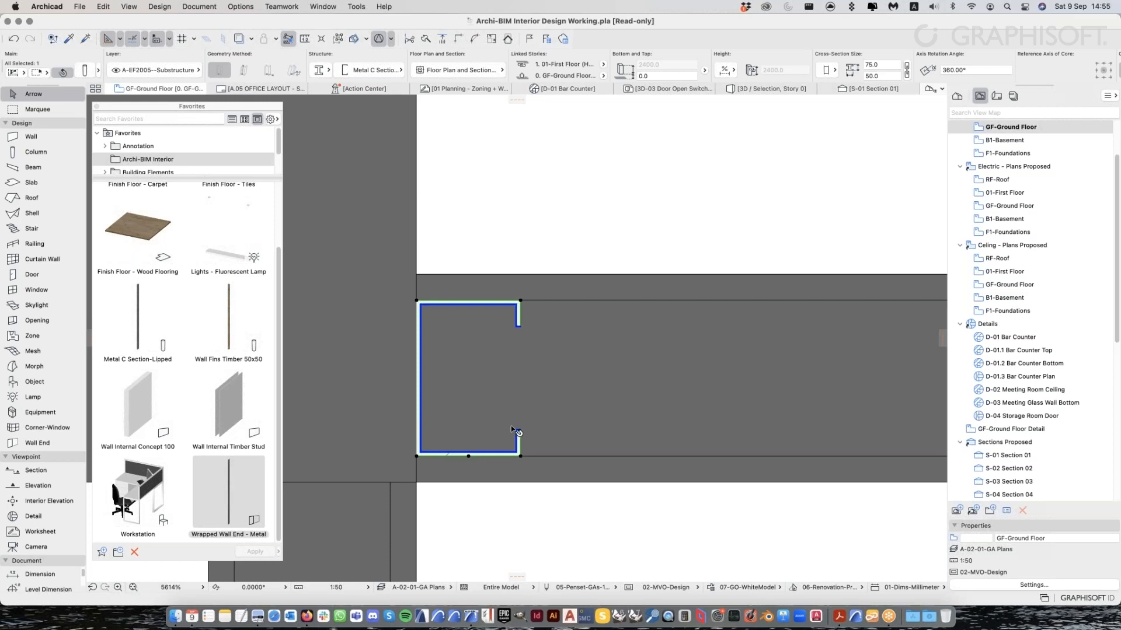
pyautogui.scroll(-3, 488, 322)
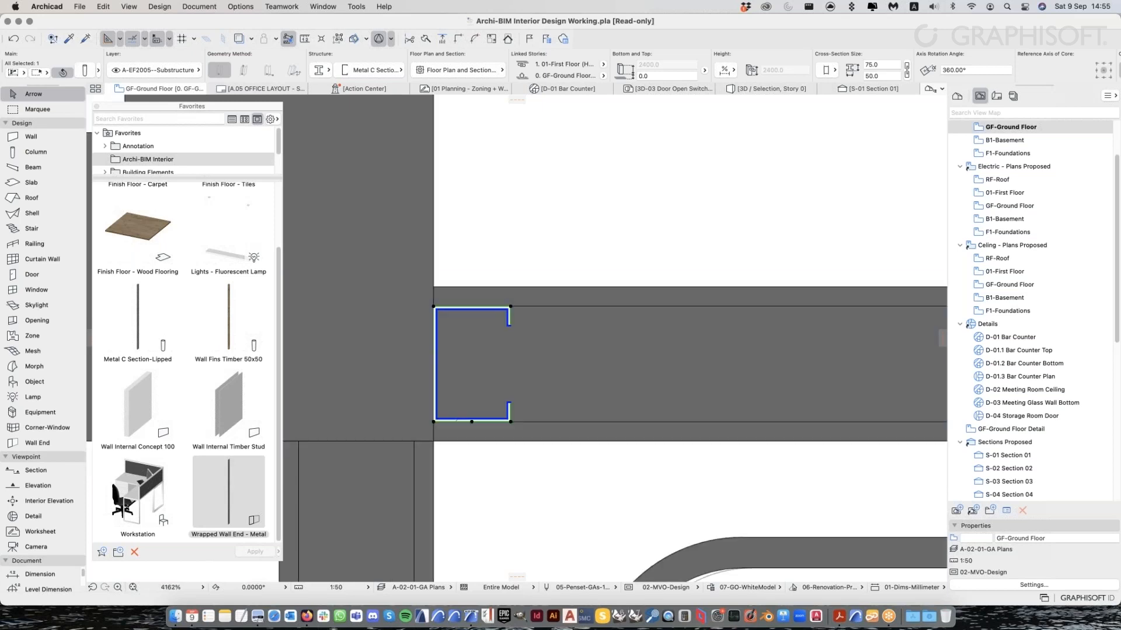
pyautogui.scroll(-1, 616, 397)
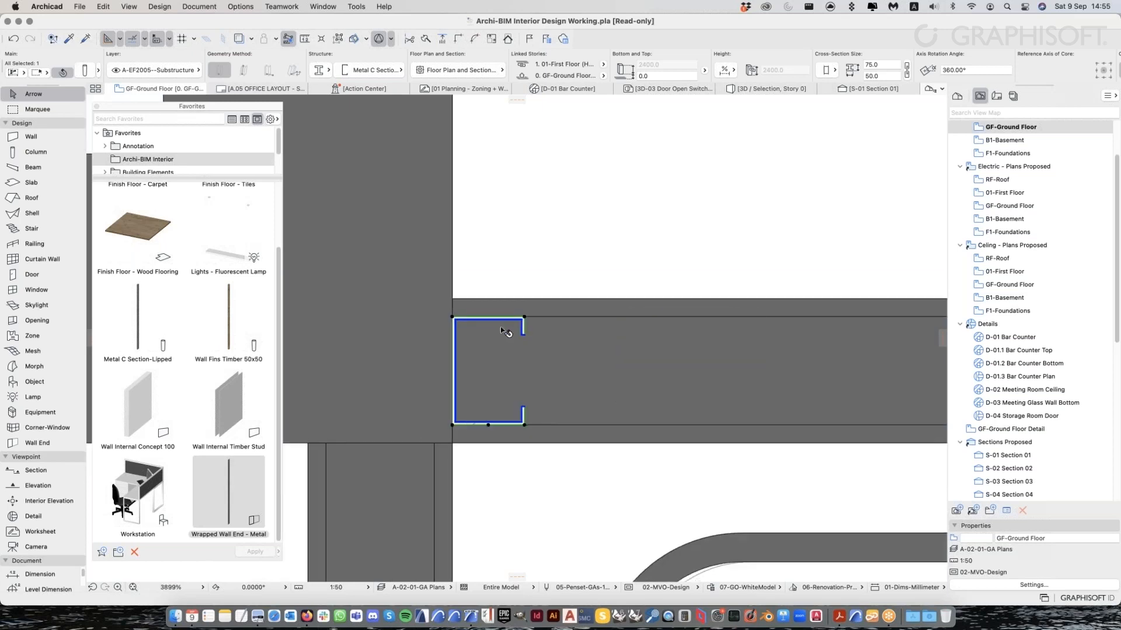
pyautogui.scroll(-1, 501, 328)
pyautogui.scroll(-4, 500, 328)
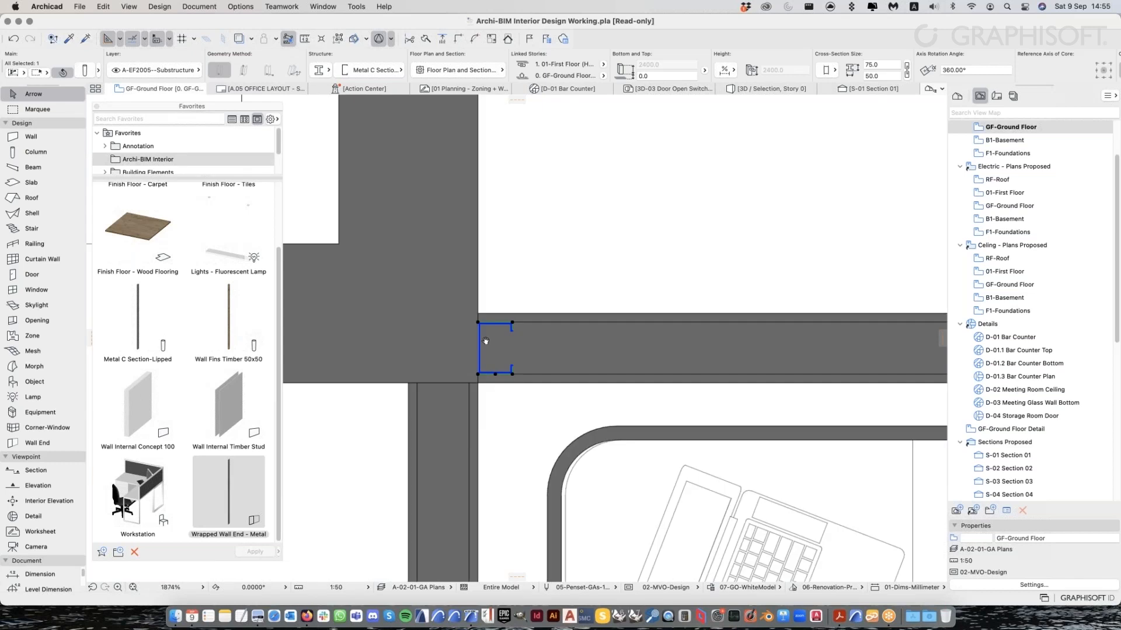
pyautogui.scroll(-2, 486, 341)
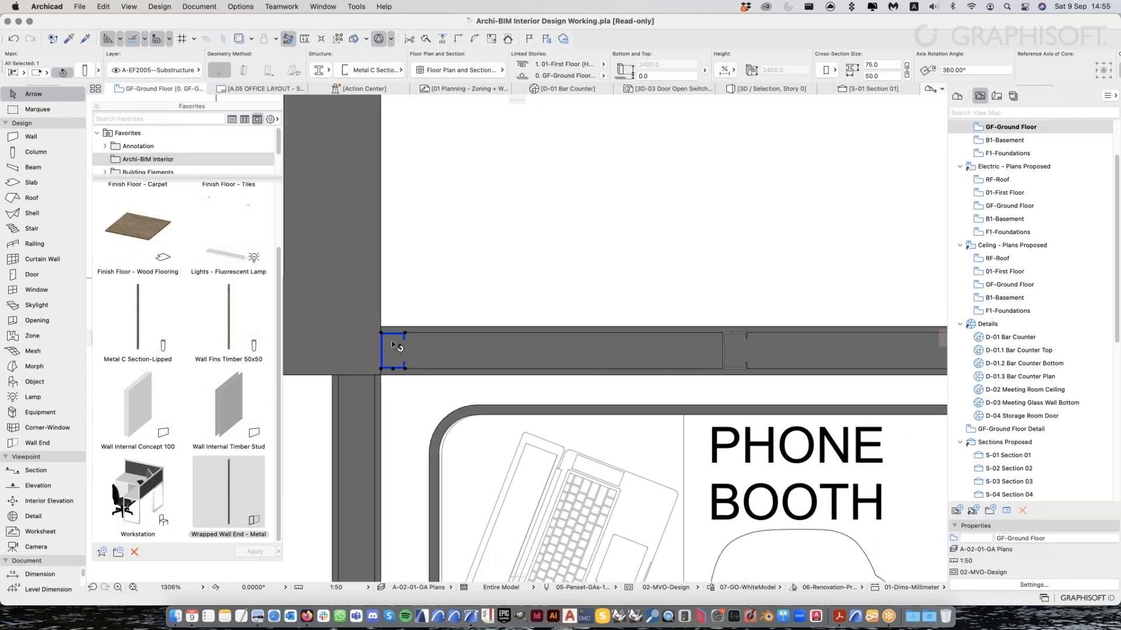
# Check the other metal studs along the phone booth wall by selecting them, clearing the selection between picks
pyautogui.click(746, 339)
pyautogui.scroll(-2, 541, 336)
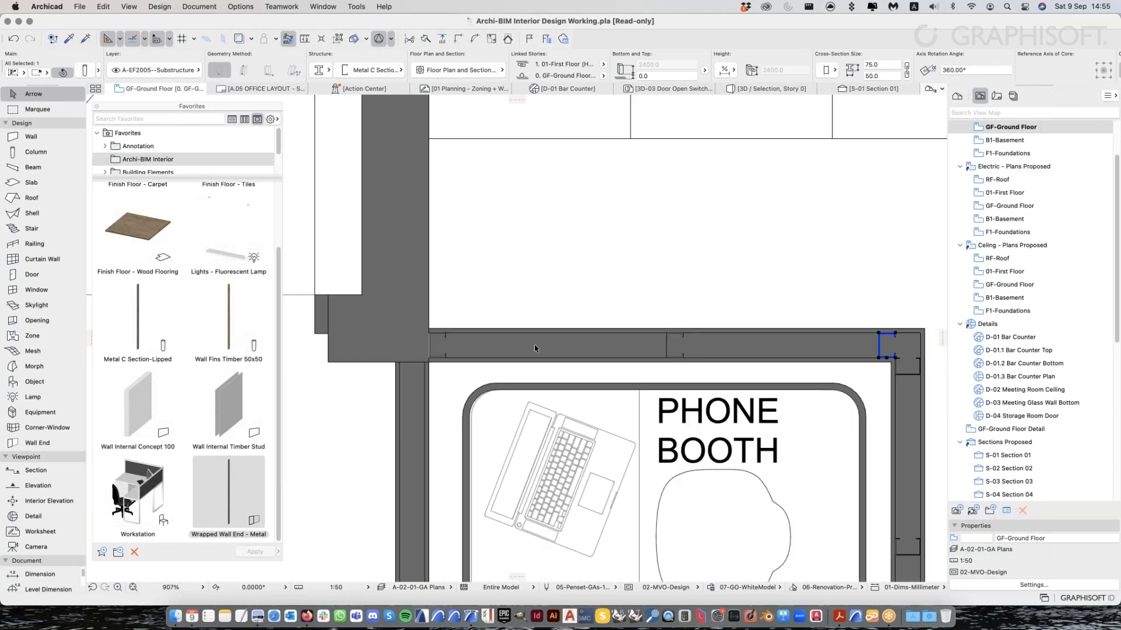
pyautogui.press('Escape')
pyautogui.click(448, 339)
# Set the Wall tool's defaults to a basic structure with a 2.0 mm wall thickness
pyautogui.click(47, 140)
pyautogui.click(431, 72)
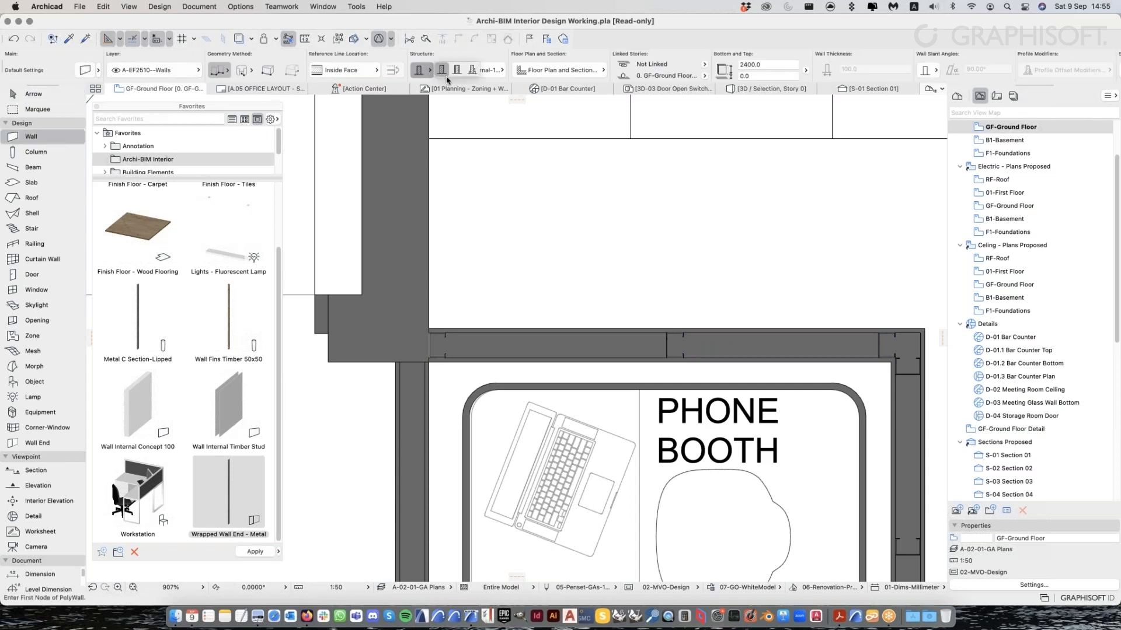
pyautogui.click(447, 78)
pyautogui.scroll(5, 460, 311)
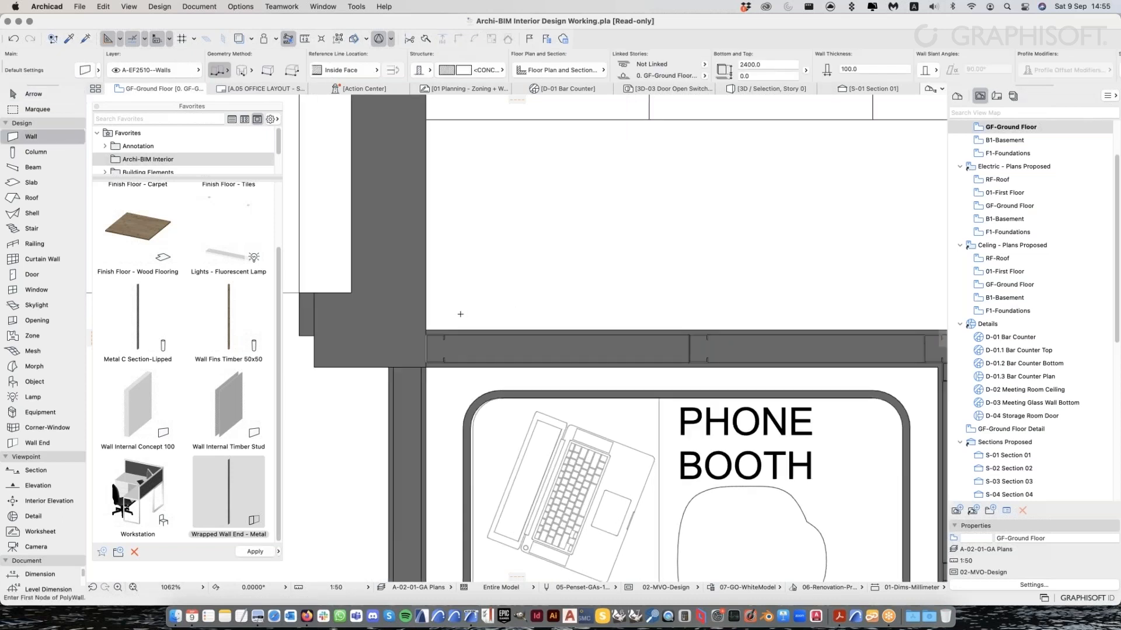
pyautogui.moveTo(870, 69); pyautogui.dragTo(713, 66)
pyautogui.write('2.0')
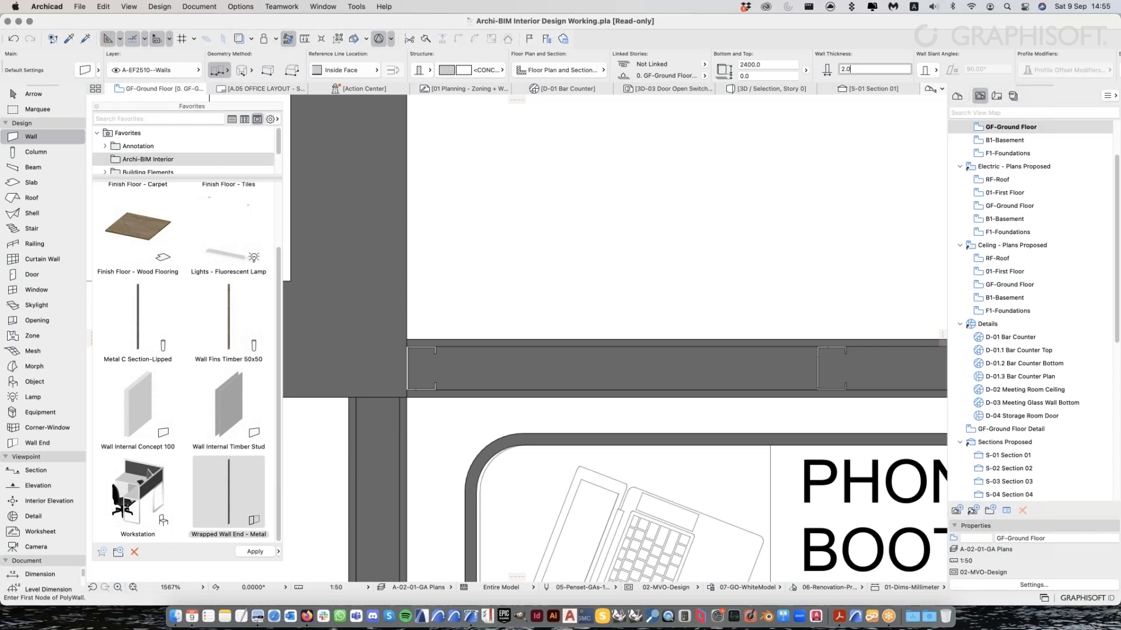
# Draw a small lipped C shape from chained wall segments in the empty area above the phone booth wall
pyautogui.scroll(1, 472, 292)
pyautogui.scroll(1, 465, 296)
pyautogui.click(475, 284)
pyautogui.click(476, 271)
pyautogui.click(461, 271)
pyautogui.click(461, 309)
pyautogui.click(476, 310)
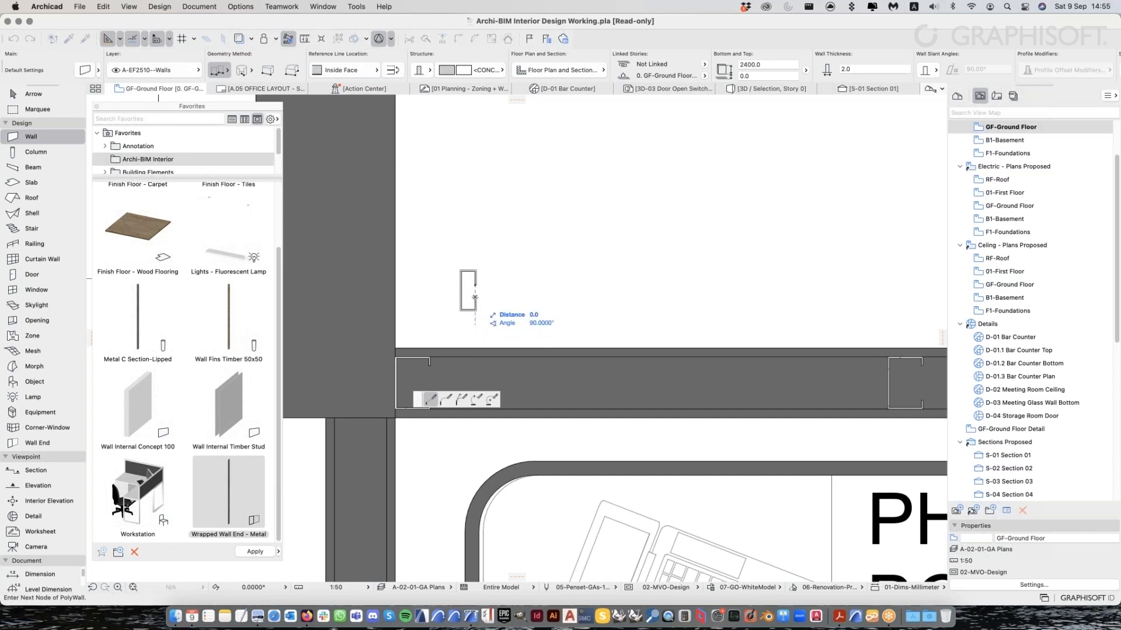
pyautogui.click(475, 295)
pyautogui.press('Escape')
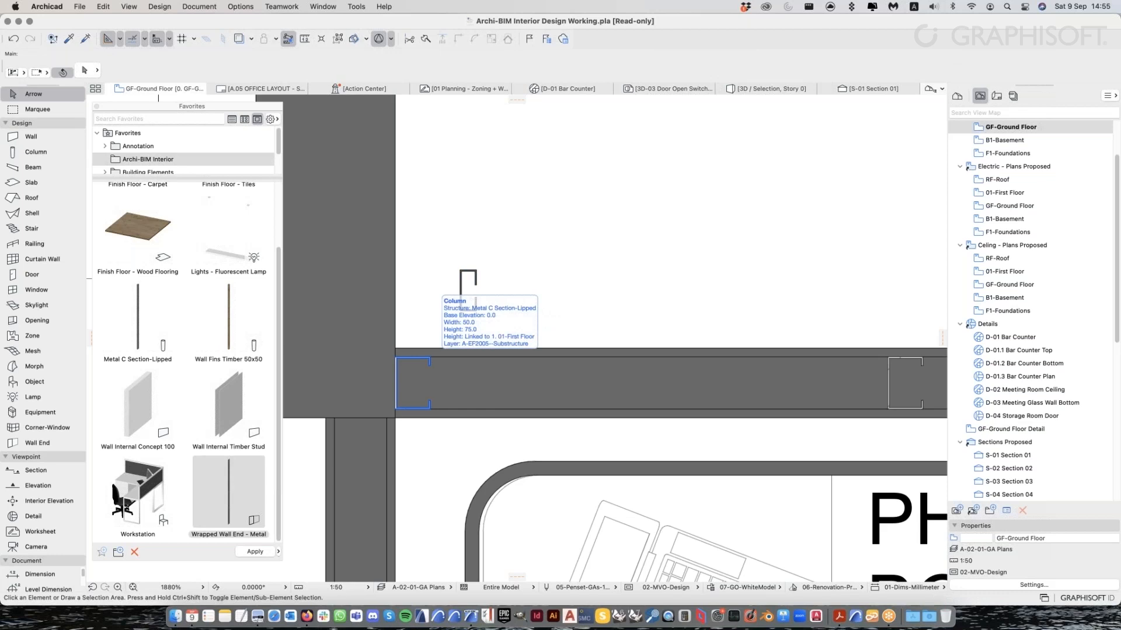
# Select the metal stud at the wall junction and review its column structure options: rectangular, circular and complex profile
pyautogui.click(397, 379)
pyautogui.press('Escape')
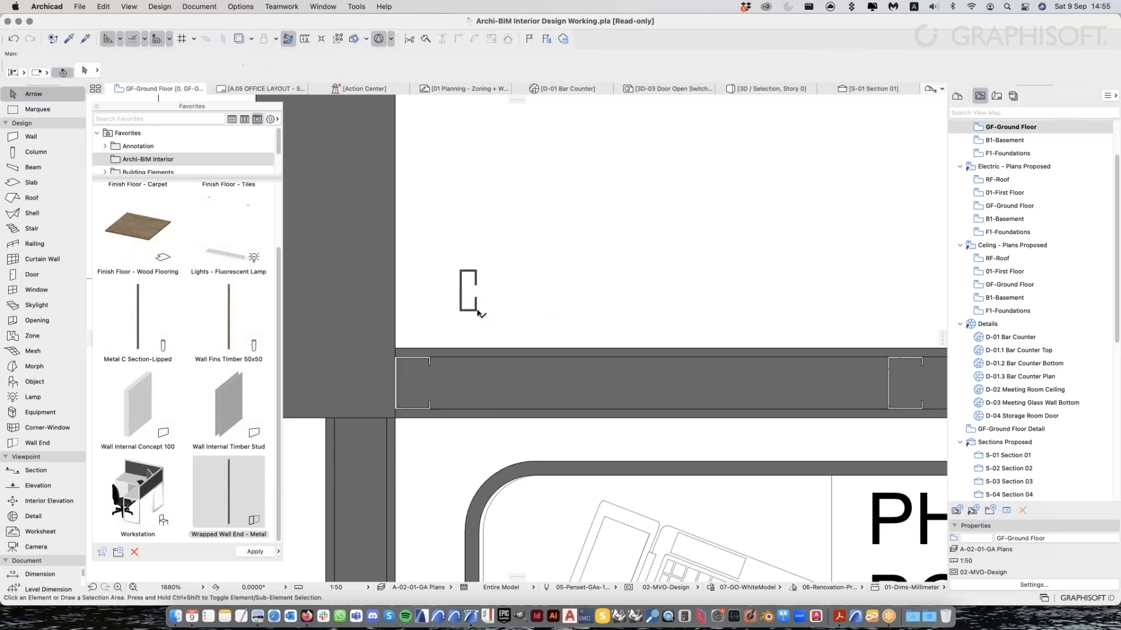
pyautogui.click(432, 368)
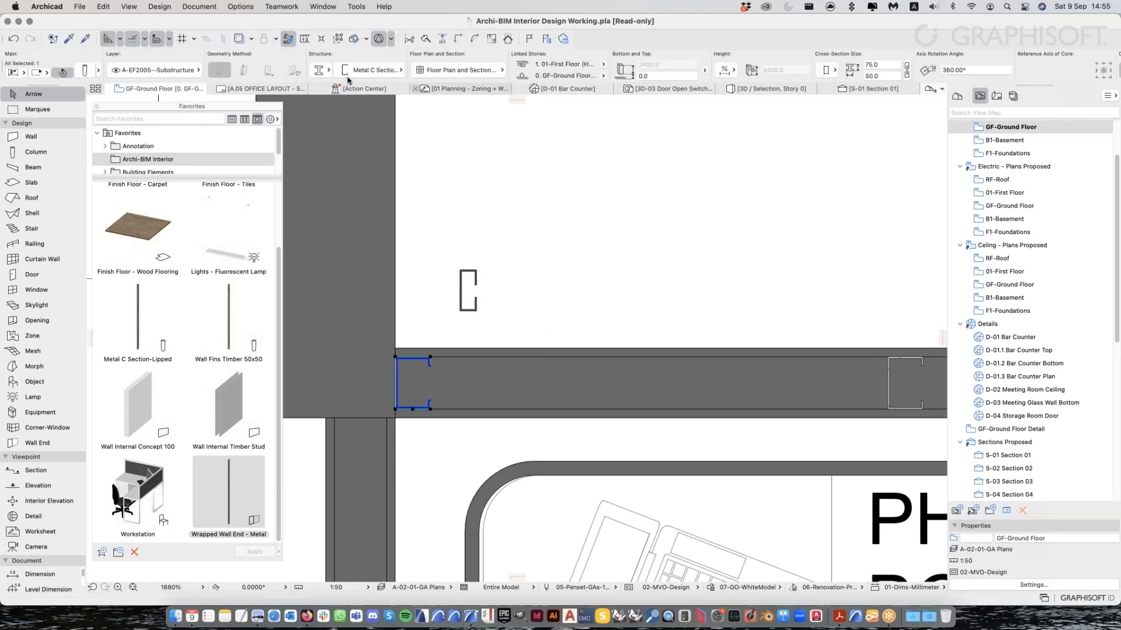
pyautogui.click(319, 70)
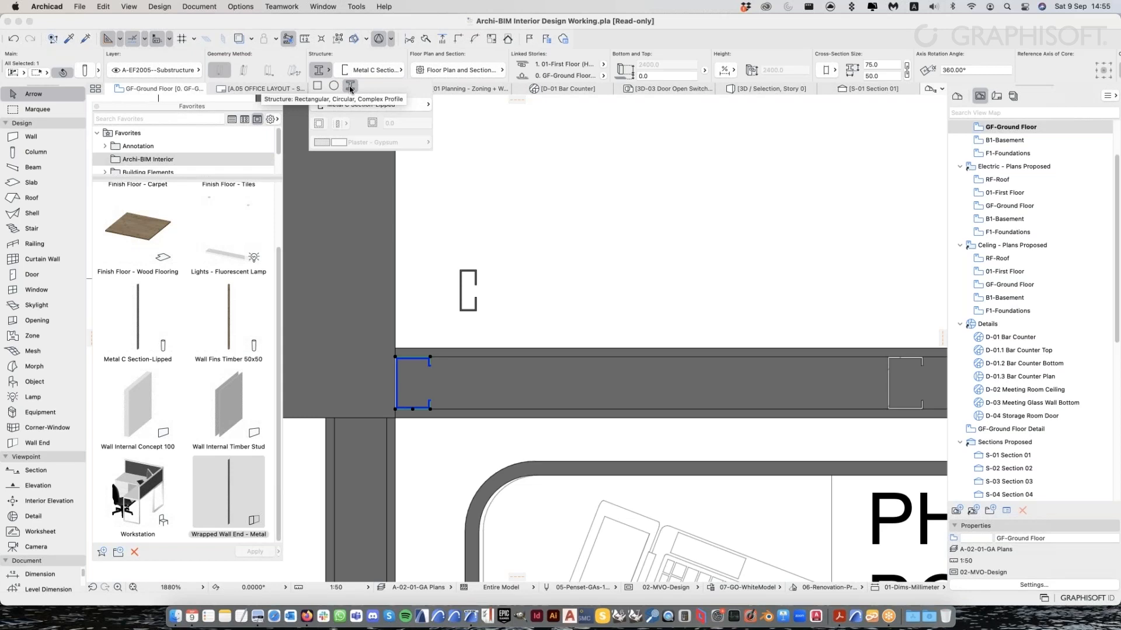
# Review the structure options available for the Wall tool, including complex profile, and leave the tool
pyautogui.click(45, 139)
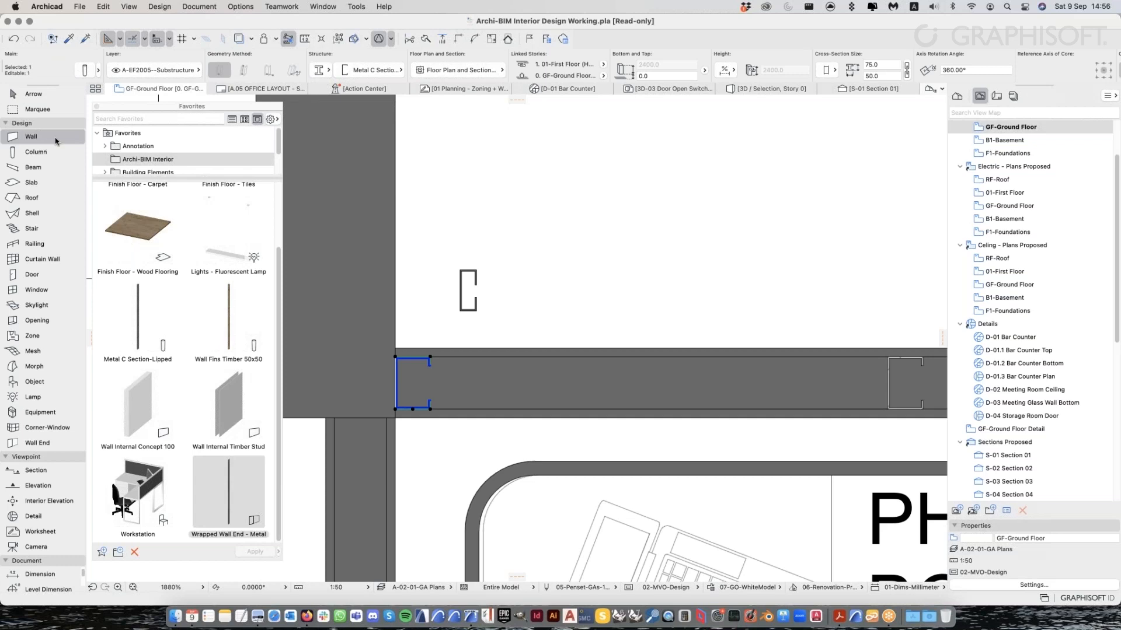
pyautogui.press('Escape')
pyautogui.click(424, 70)
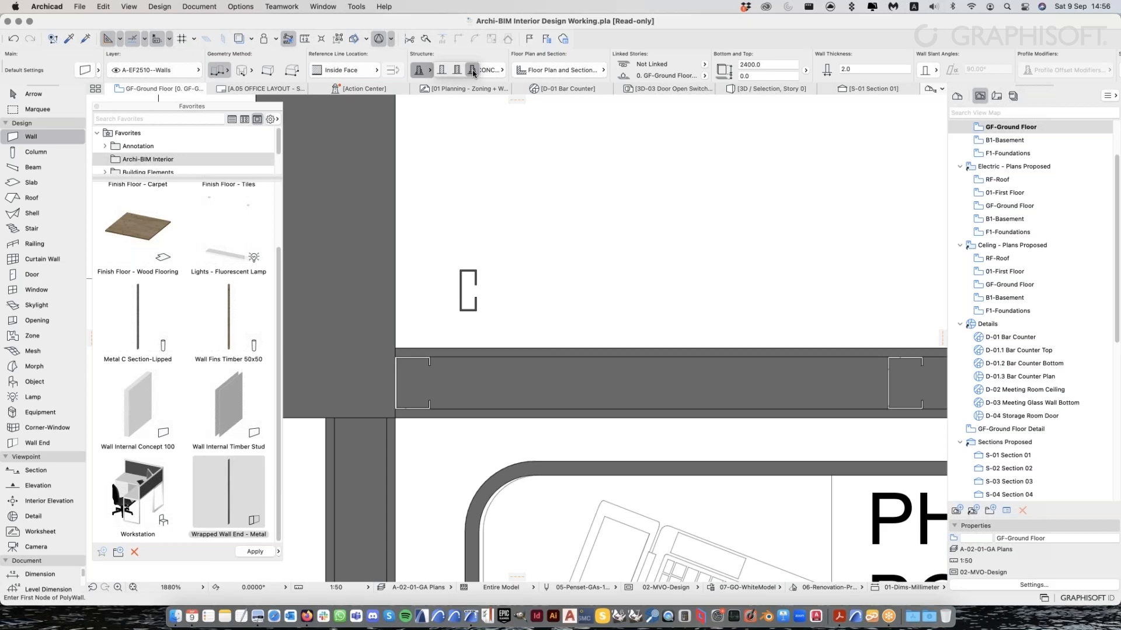
pyautogui.click(472, 70)
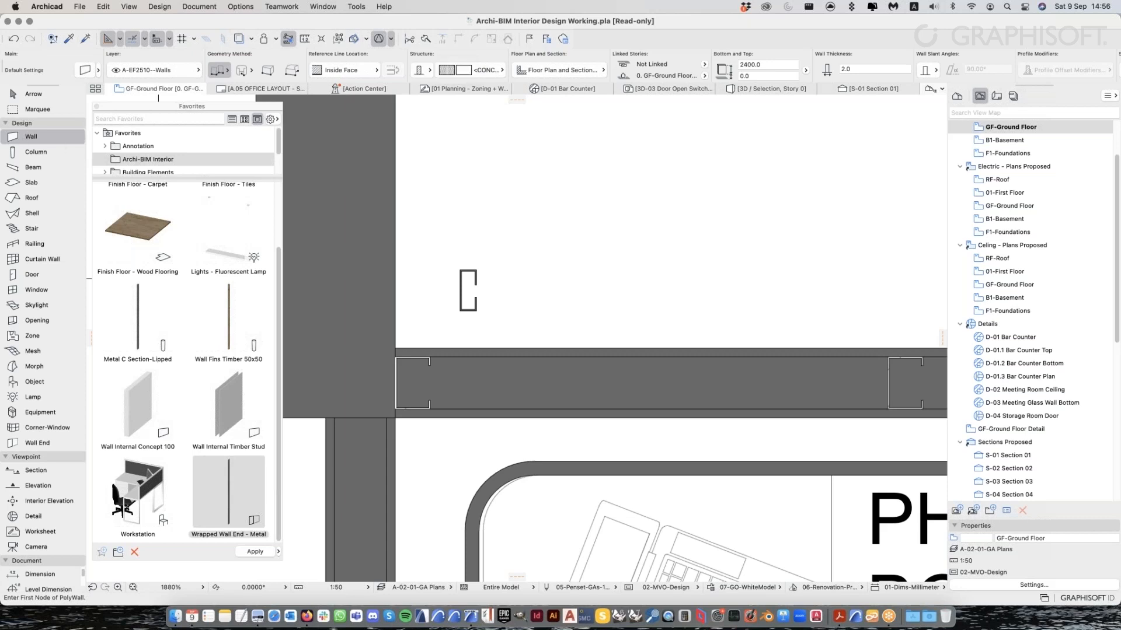
pyautogui.press('Escape')
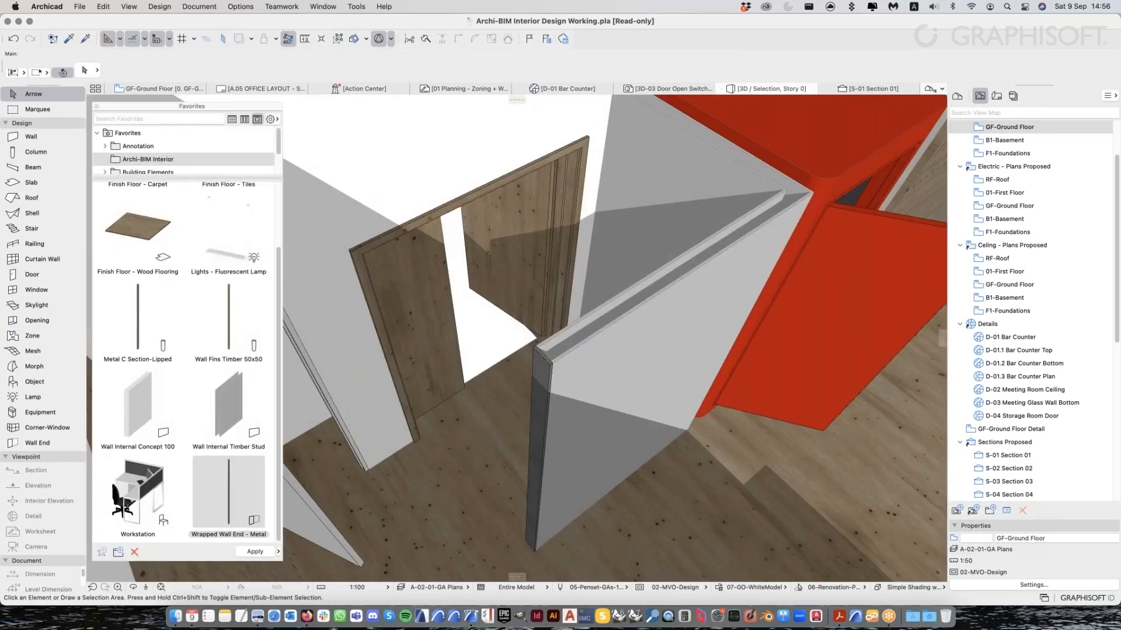
# View the vestibule and phone booth walls in 3D, checking the metal studs inside the wall from above
pyautogui.scroll(-2, 661, 390)
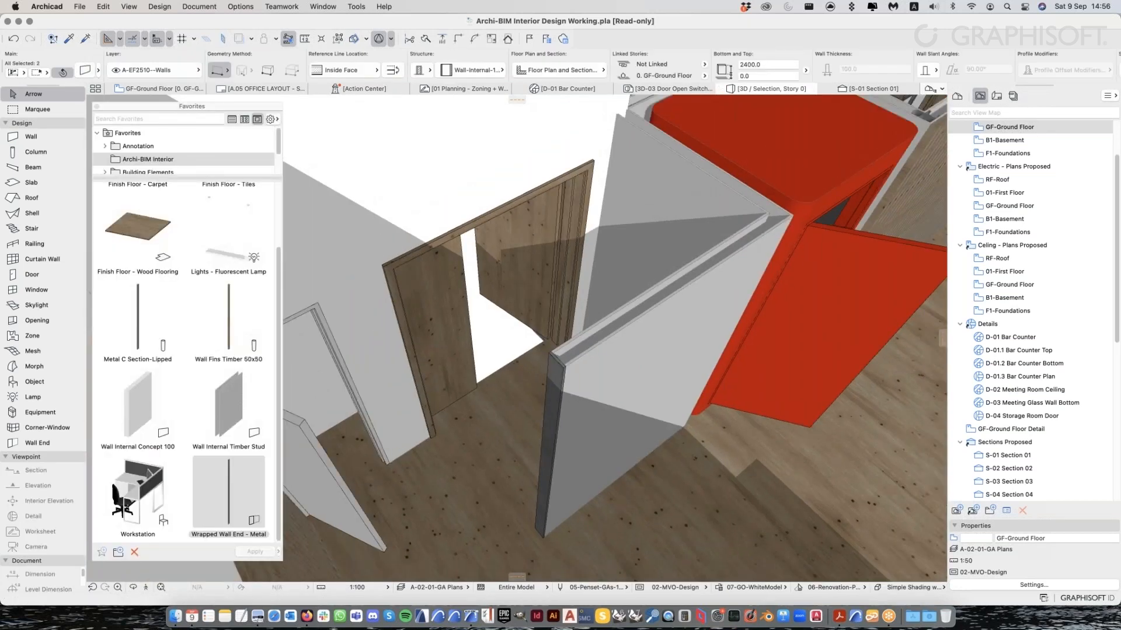
pyautogui.keyDown('shift'); pyautogui.moveTo(660, 390); pyautogui.dragTo(607, 377, button='middle'); pyautogui.keyUp('shift')
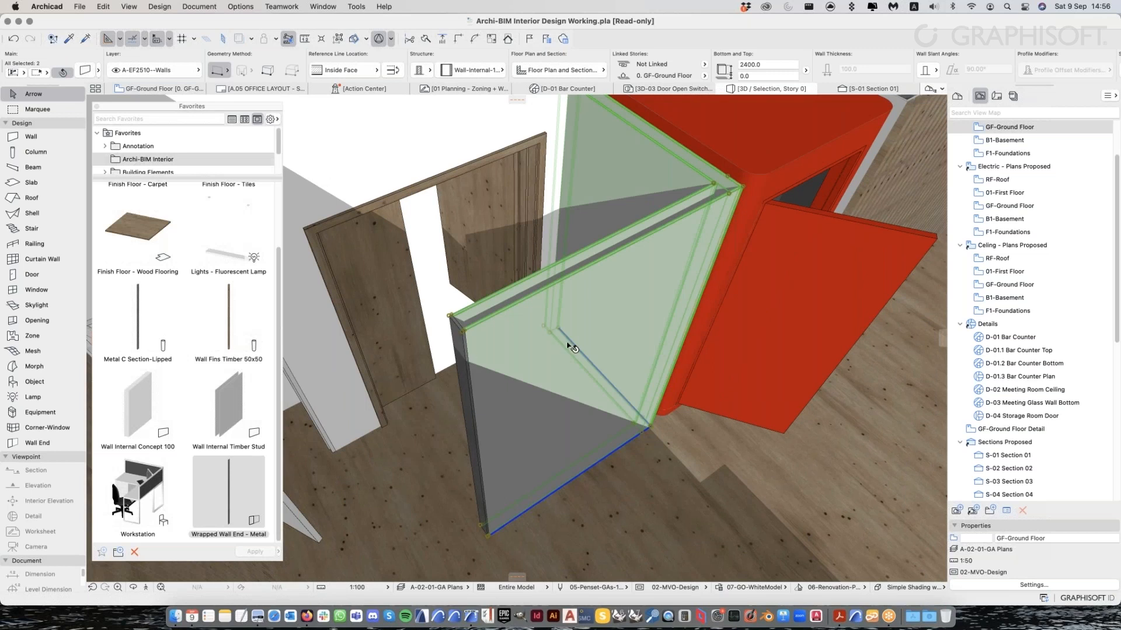
pyautogui.press('Escape')
pyautogui.moveTo(589, 105); pyautogui.dragTo(563, 181, button='middle')
pyautogui.scroll(5, 524, 194)
pyautogui.click(560, 318)
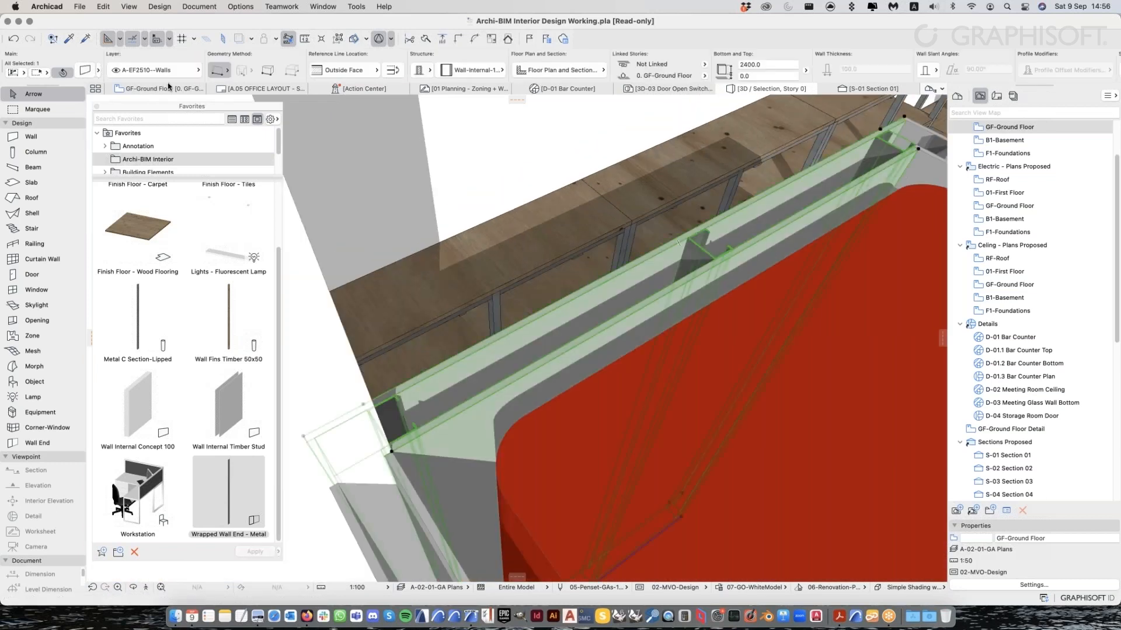
pyautogui.press('Escape')
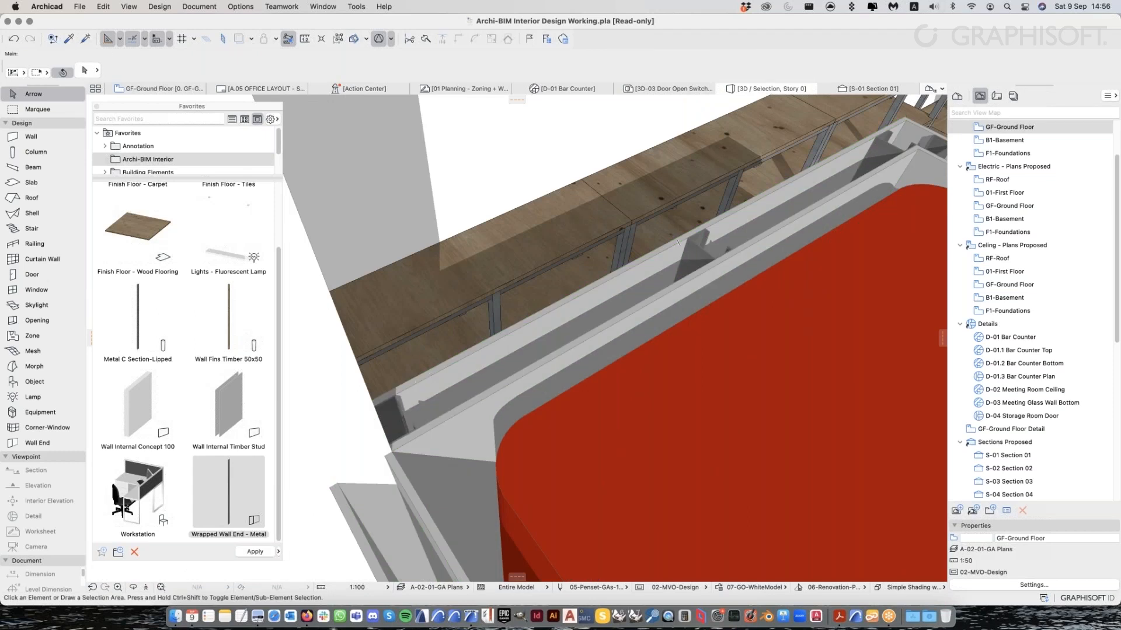
pyautogui.keyDown('shift'); pyautogui.moveTo(679, 242); pyautogui.dragTo(565, 294, button='middle'); pyautogui.keyUp('shift')
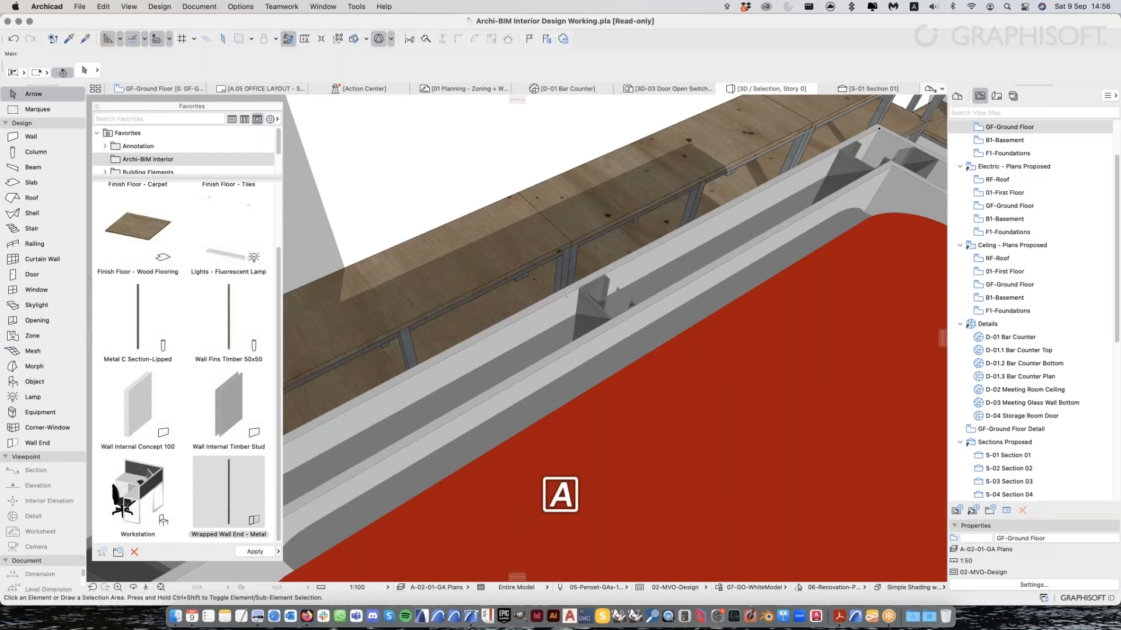
# Return to the ground floor plan, select the metal stud at the wall junction, and start editing its profile
pyautogui.press('F2')
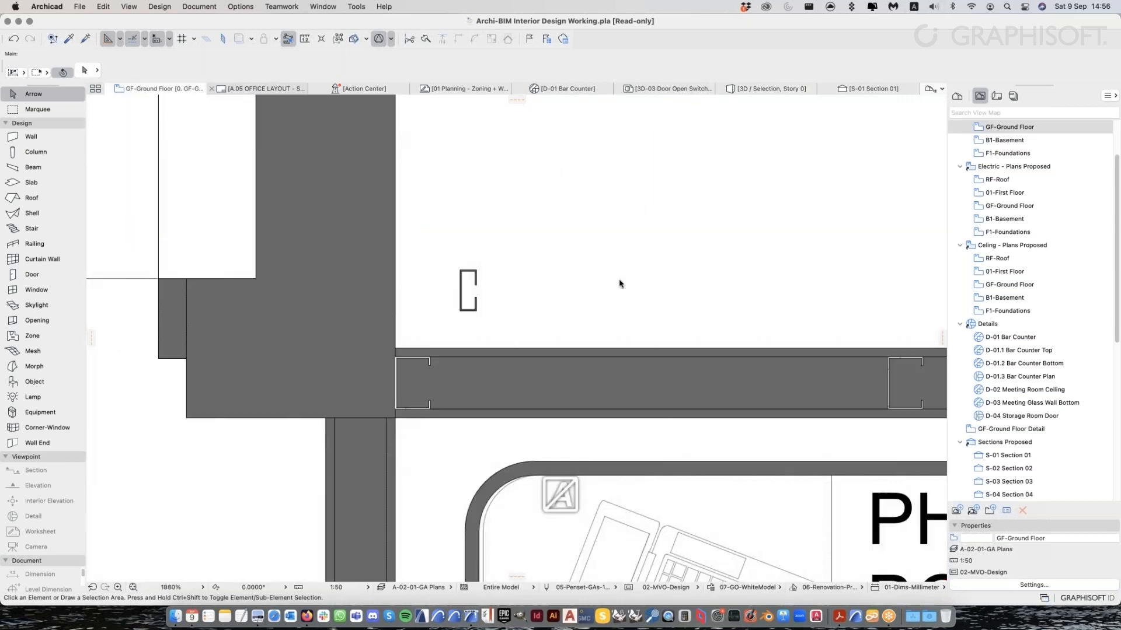
pyautogui.click(430, 365)
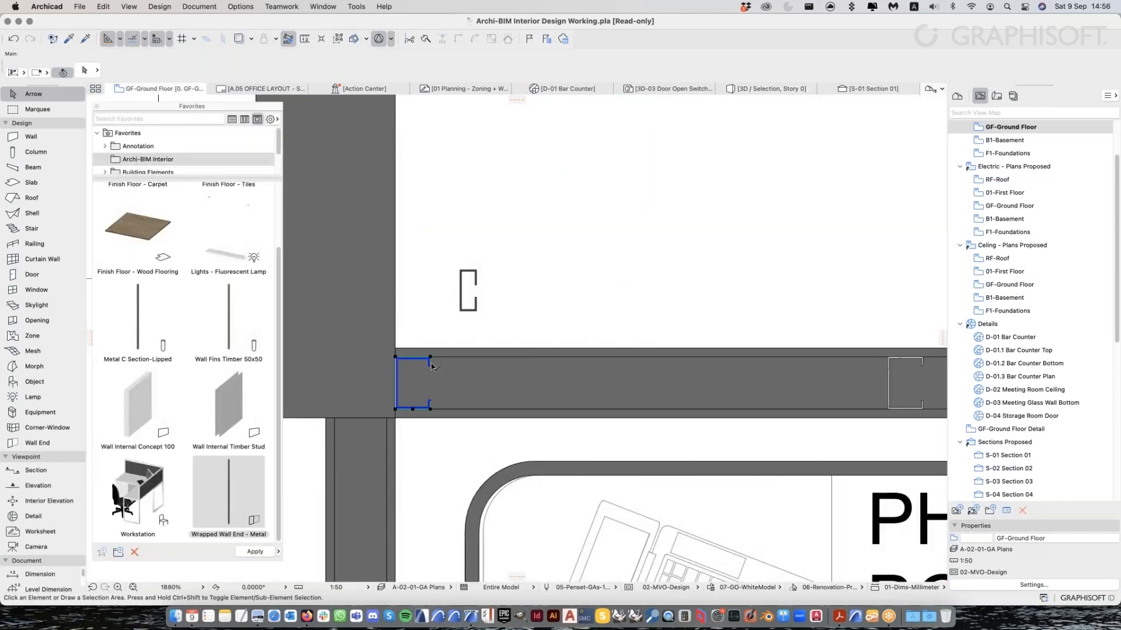
pyautogui.scroll(5, 432, 366)
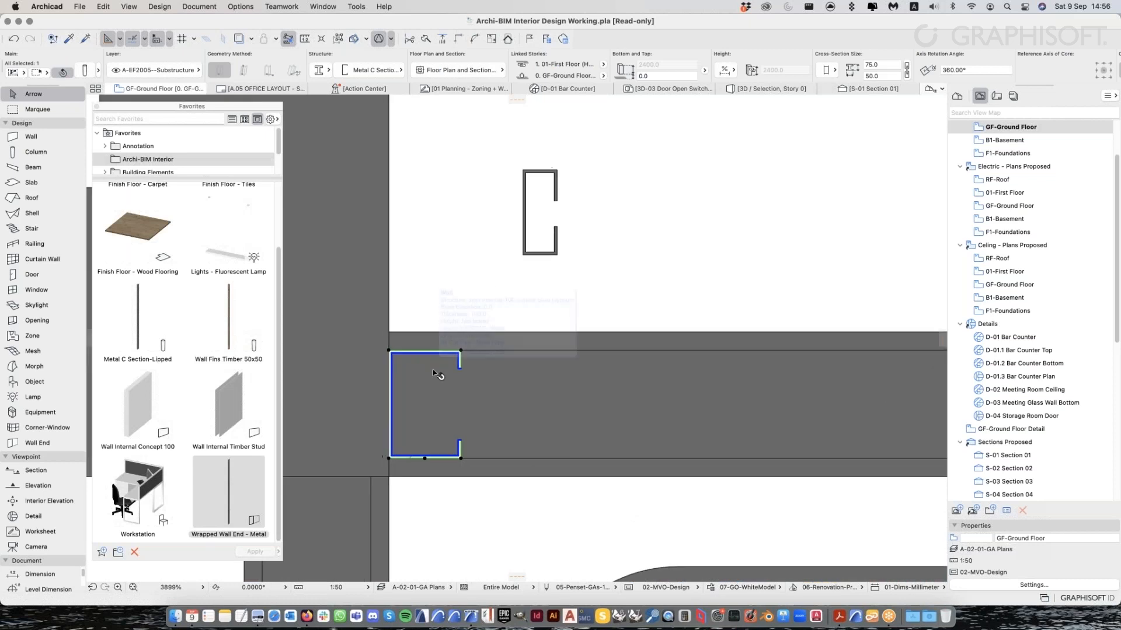
pyautogui.rightClick(457, 366)
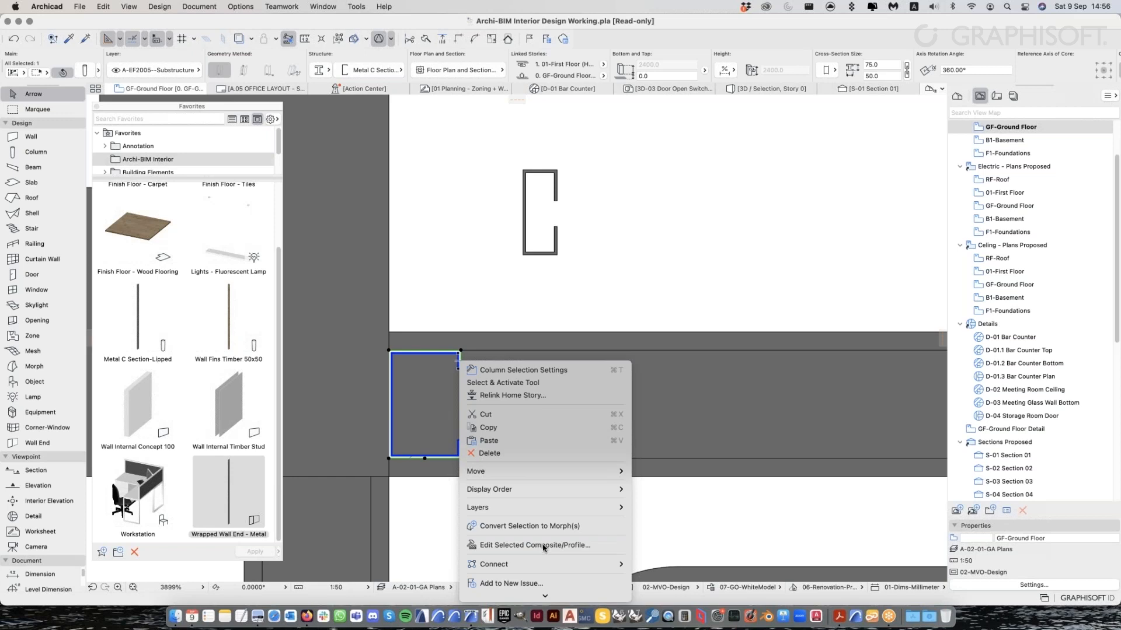
# Open the selected column's Metal C Section-Lipped profile for editing and examine its C-section shape and modifiers
pyautogui.click(525, 288)
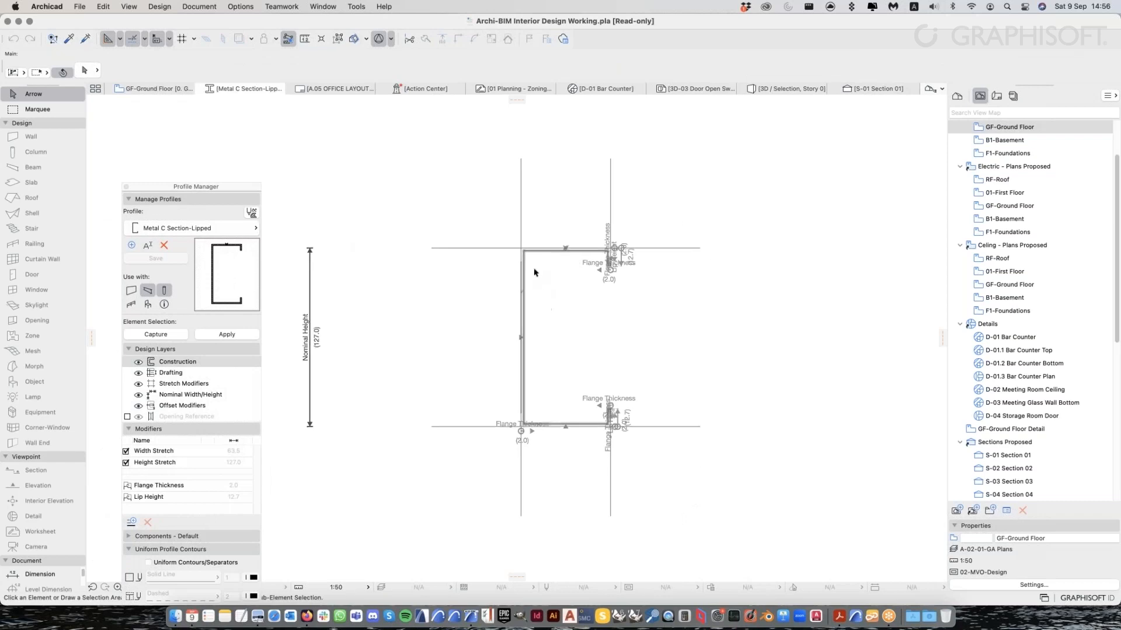
pyautogui.scroll(5, 524, 254)
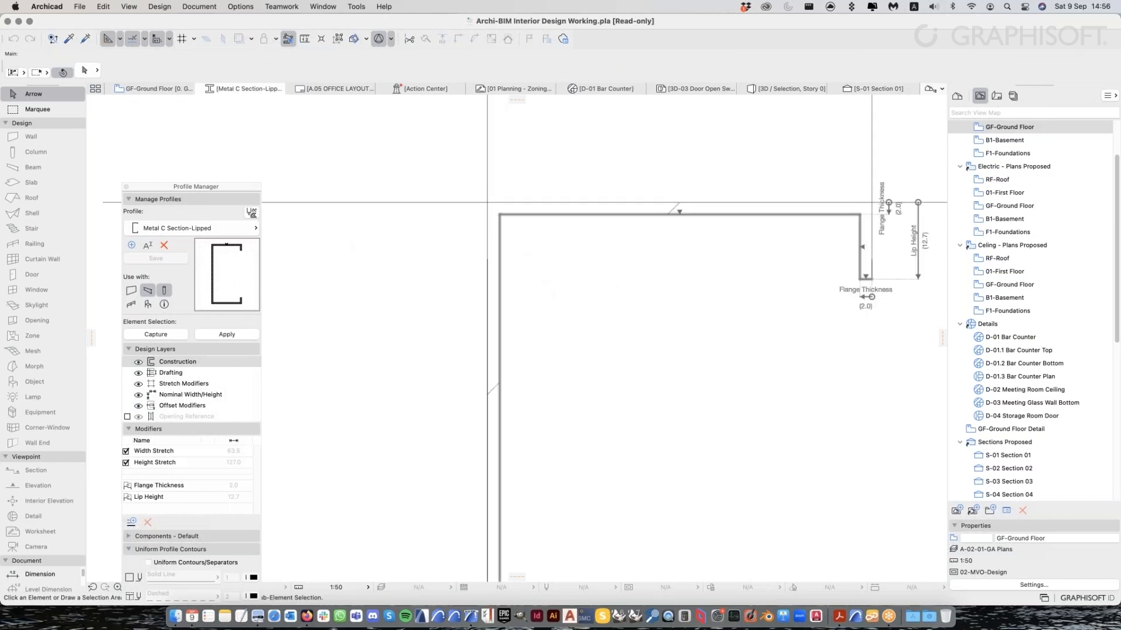
pyautogui.scroll(-3, 689, 296)
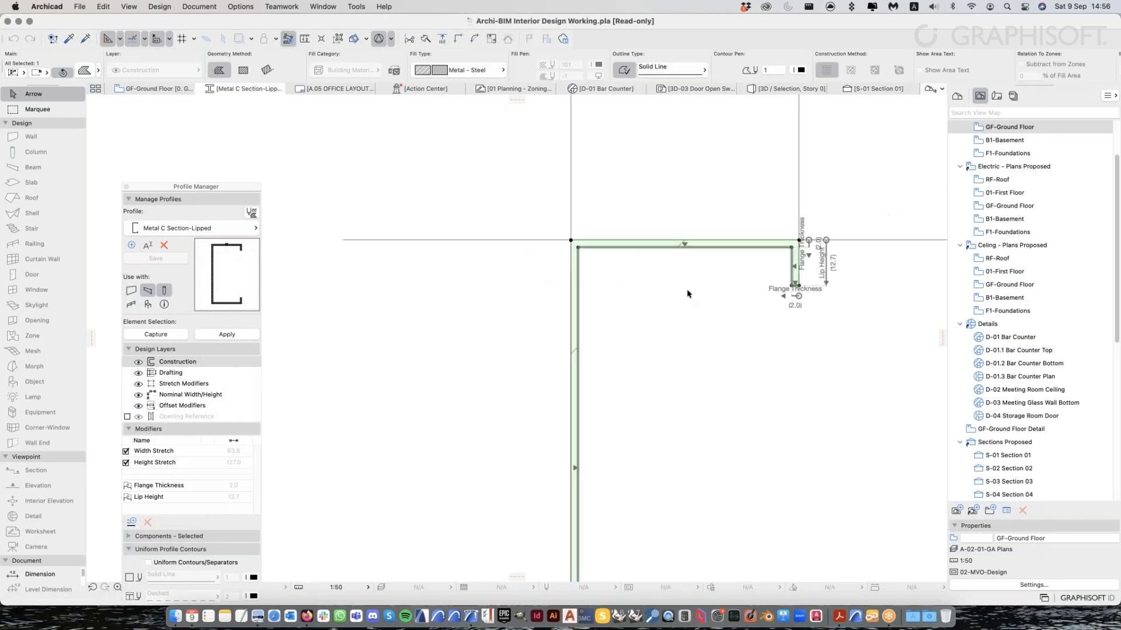
pyautogui.scroll(-3, 688, 293)
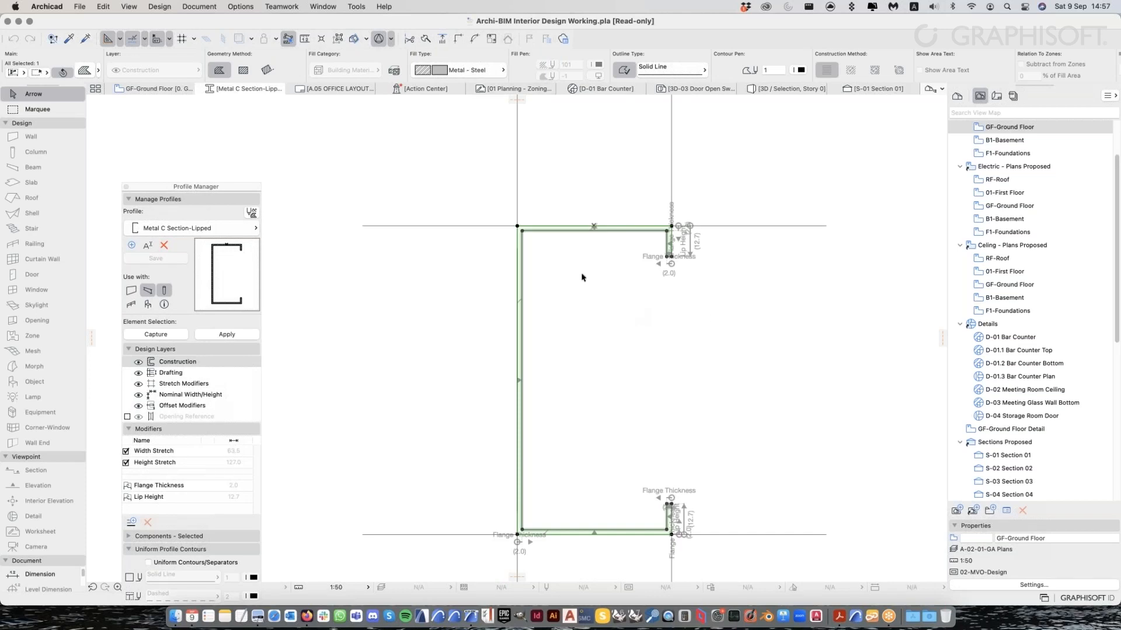
pyautogui.scroll(-1, 632, 330)
pyautogui.scroll(-1, 499, 325)
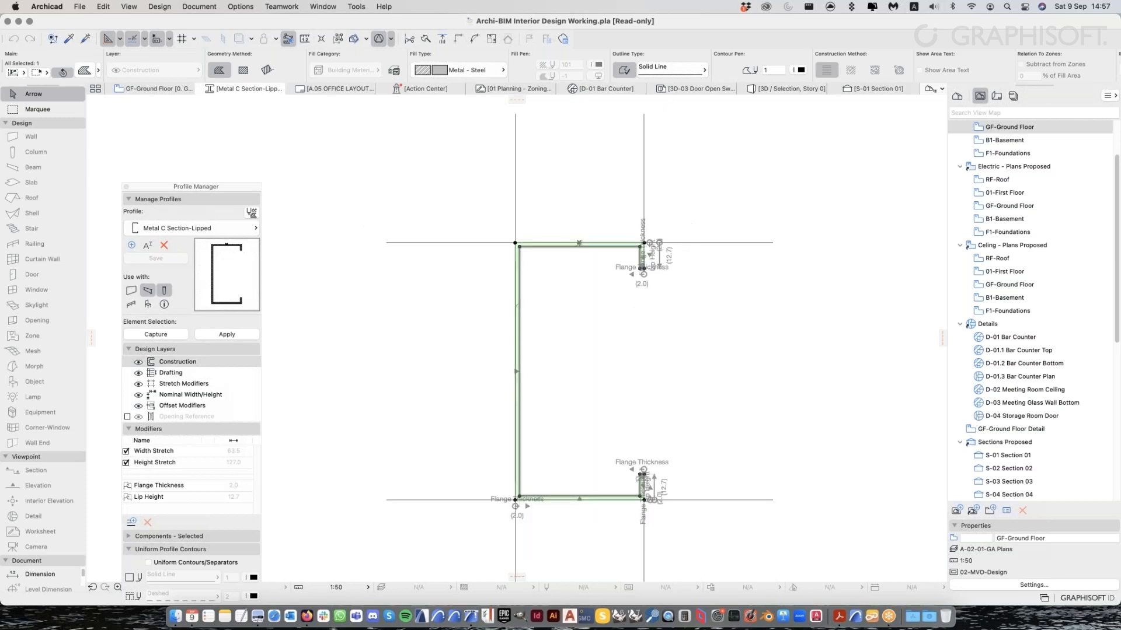
pyautogui.click(565, 302)
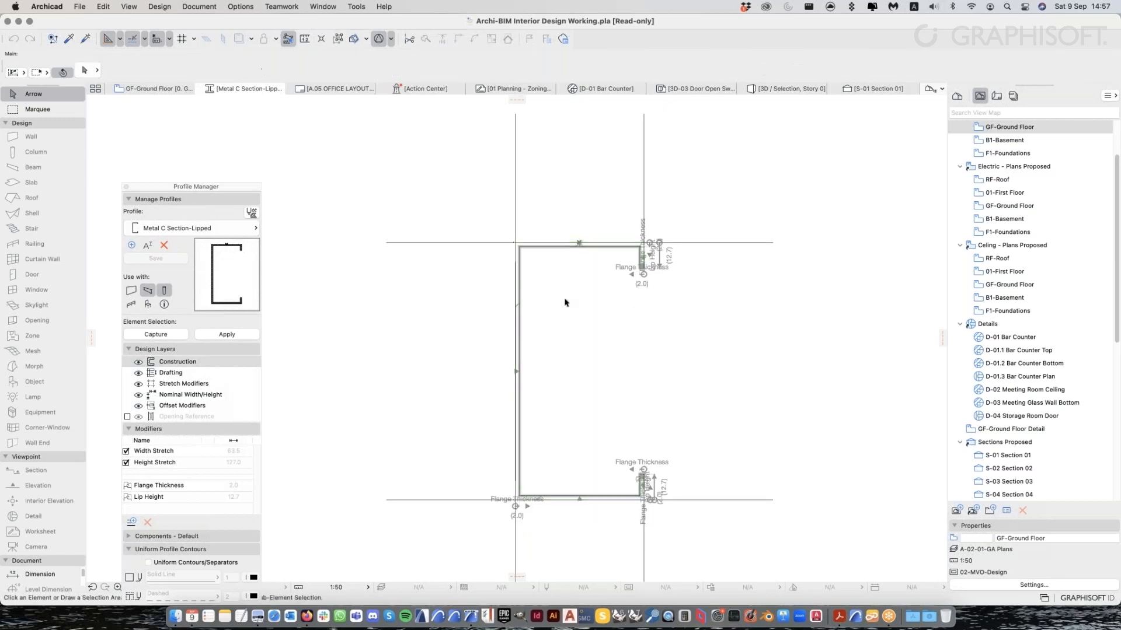
# Offset the top edge of the C-section profile outward by 10 mm and save the profile
pyautogui.scroll(1, 565, 301)
pyautogui.click(549, 233)
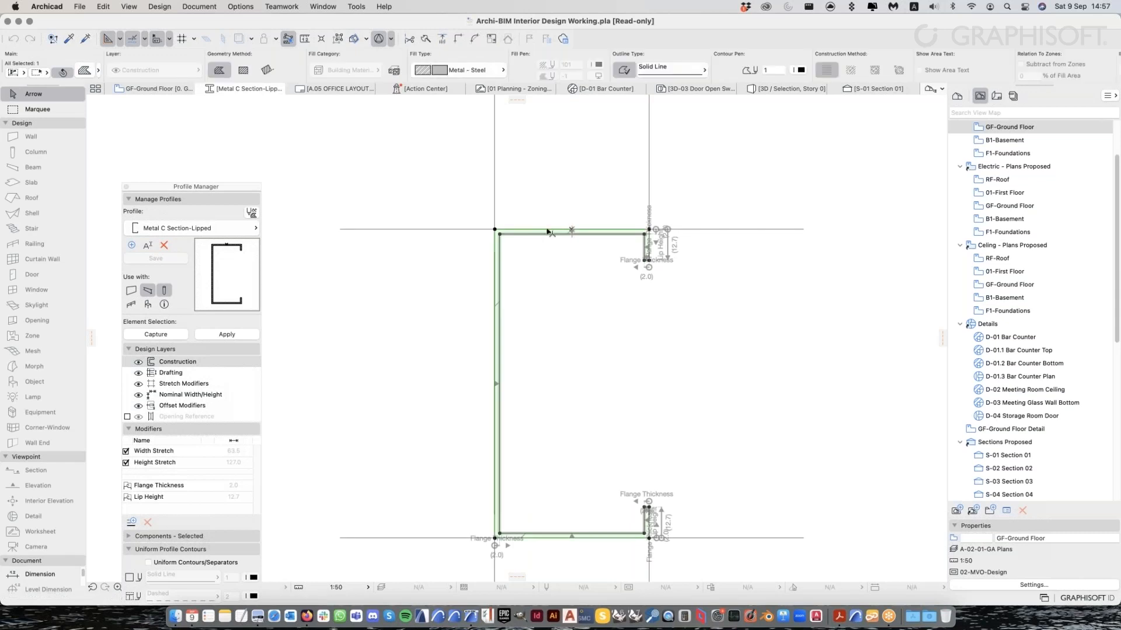
pyautogui.click(549, 232)
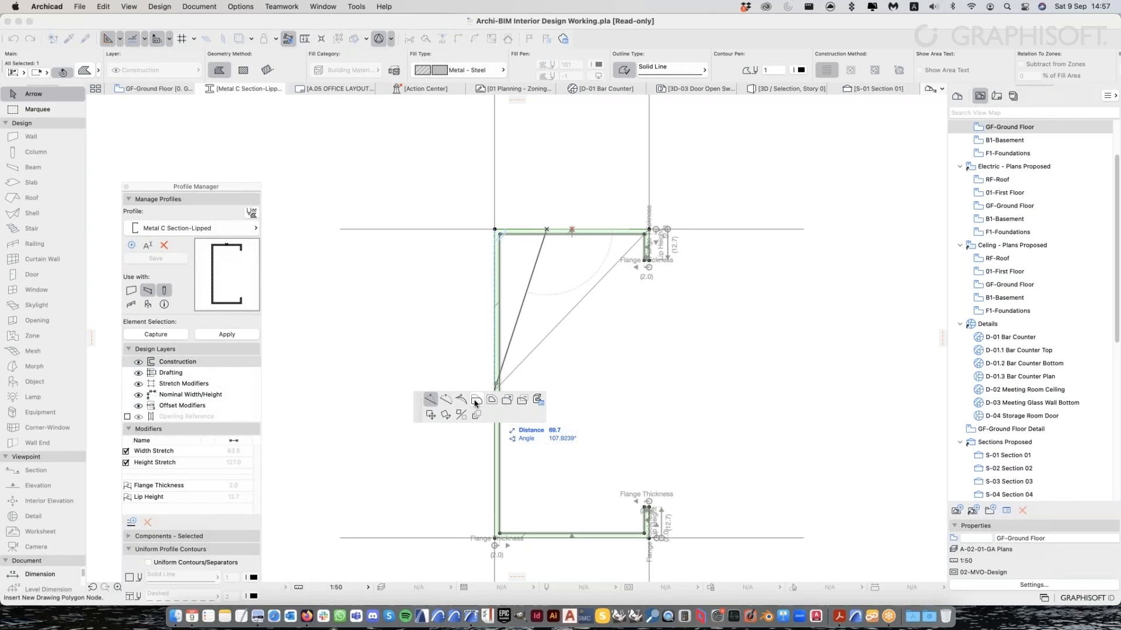
pyautogui.click(476, 401)
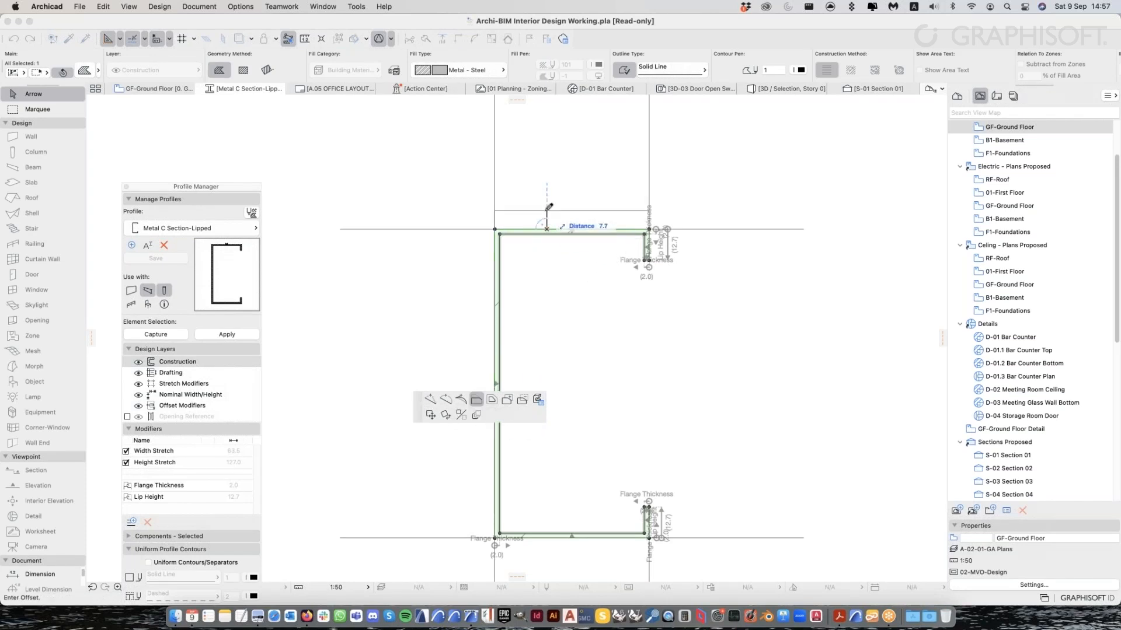
pyautogui.write('10')
pyautogui.press('Return')
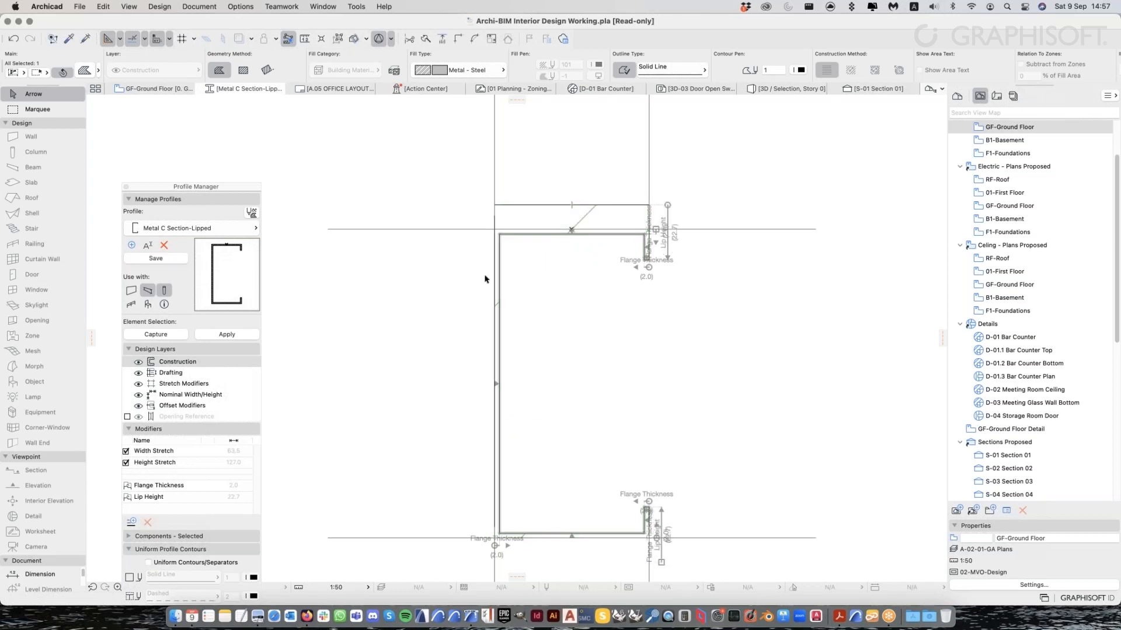
pyautogui.click(485, 279)
pyautogui.moveTo(195, 186); pyautogui.dragTo(188, 139)
pyautogui.press('super+s')
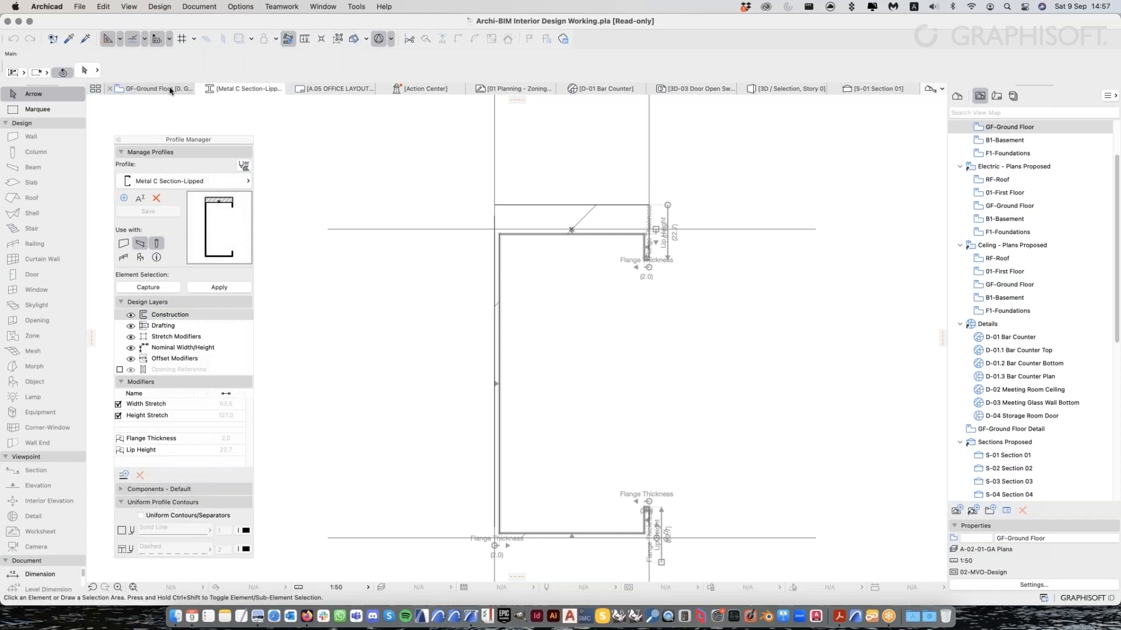
# Examine how the edited profile affects the metal studs in the phone booth walls on the ground floor plan
pyautogui.click(170, 90)
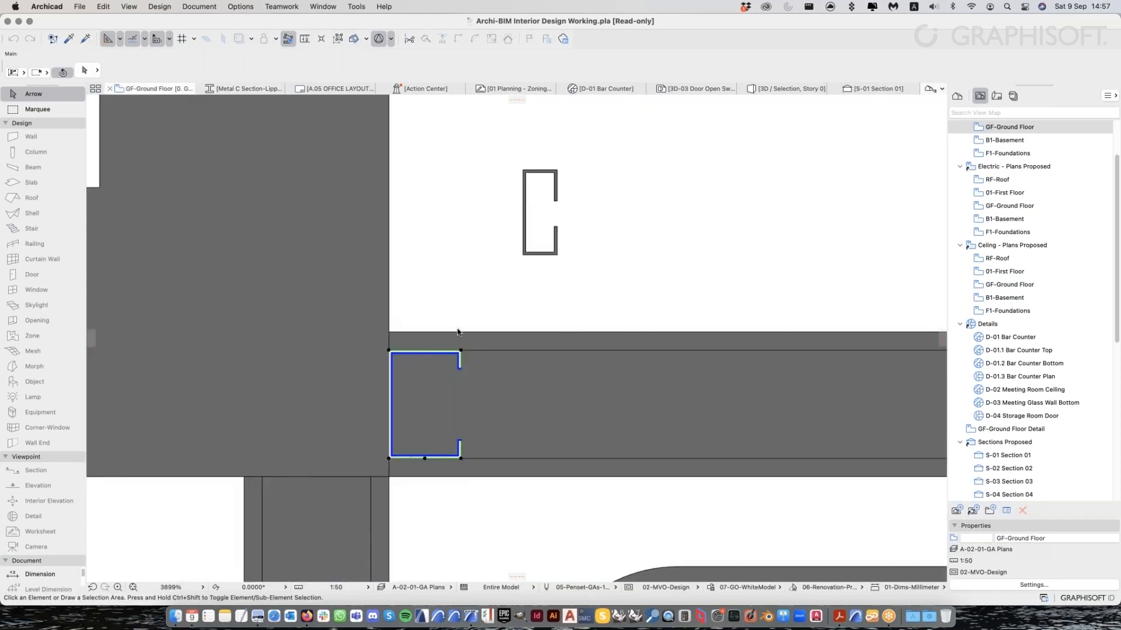
pyautogui.scroll(-3, 495, 367)
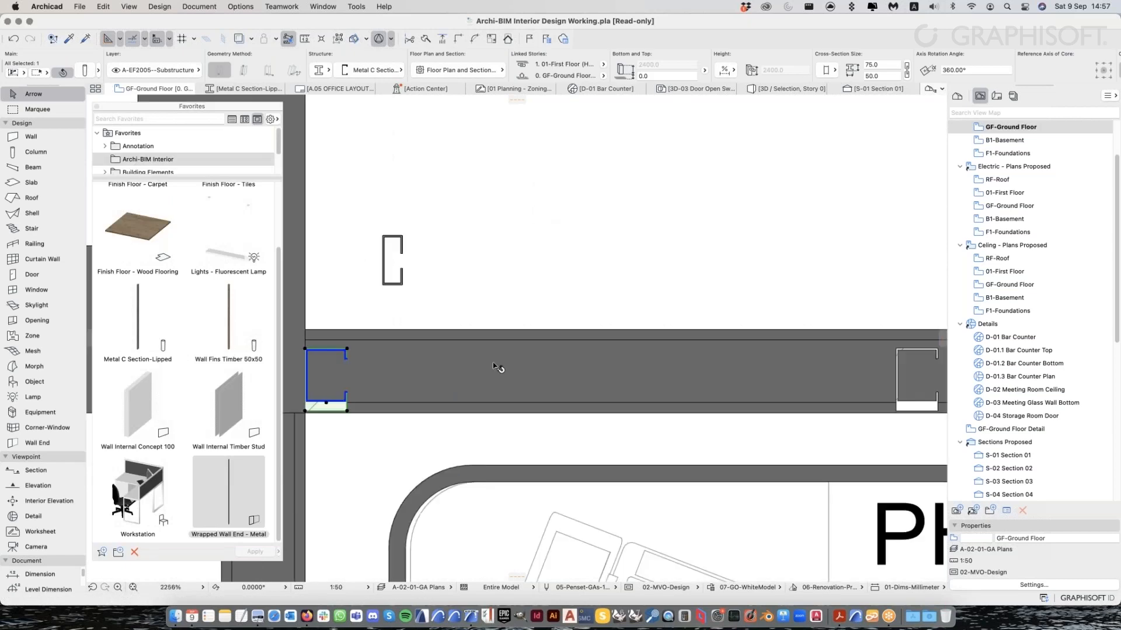
pyautogui.scroll(-2, 359, 379)
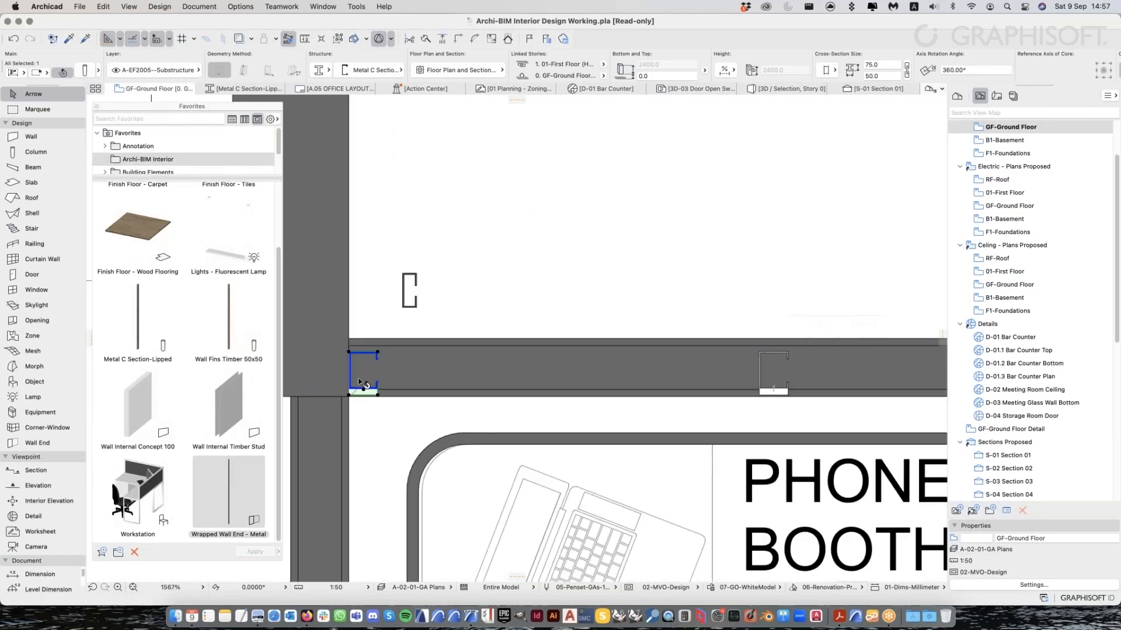
pyautogui.scroll(1, 358, 378)
pyautogui.scroll(5, 364, 385)
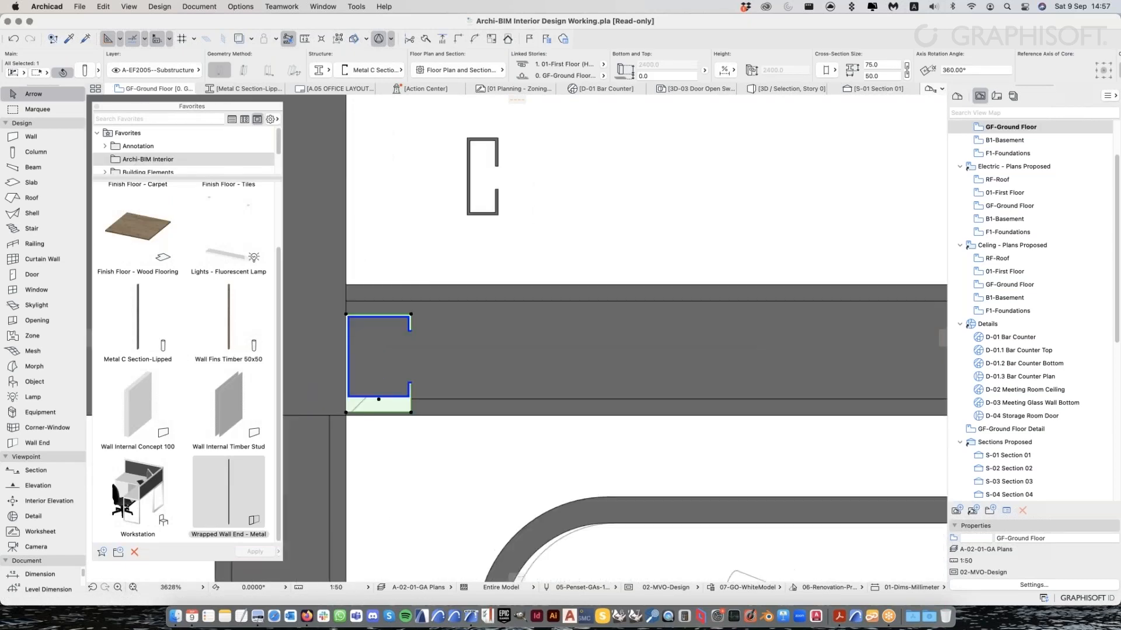
pyautogui.scroll(-5, 424, 347)
pyautogui.moveTo(858, 339); pyautogui.dragTo(749, 343, button='middle')
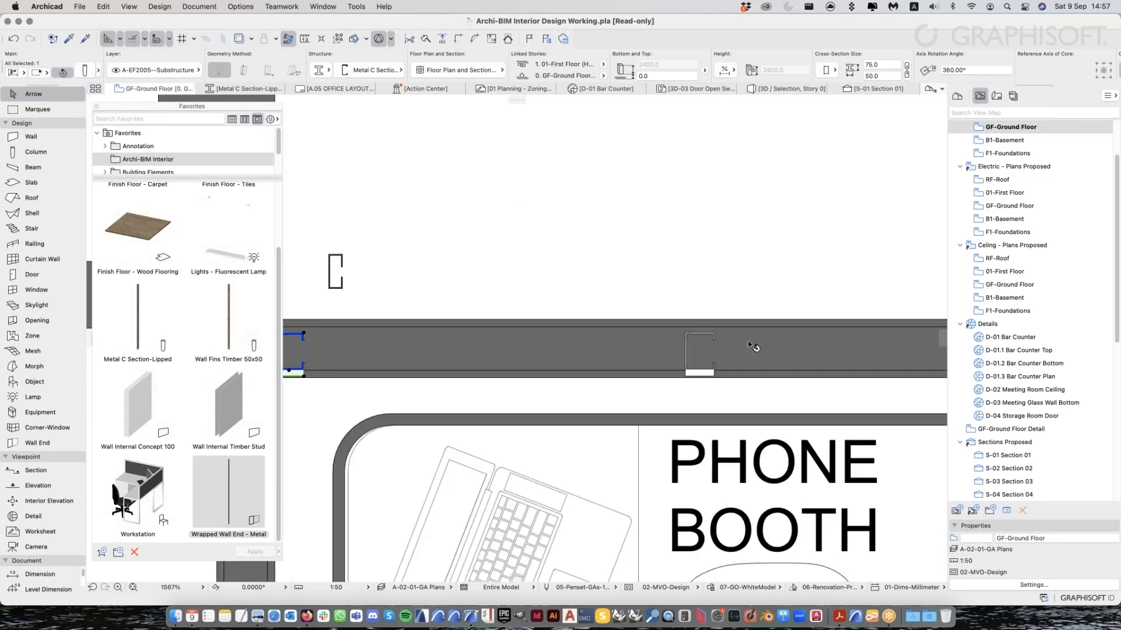
pyautogui.scroll(-3, 749, 345)
pyautogui.moveTo(941, 380); pyautogui.dragTo(733, 377, button='middle')
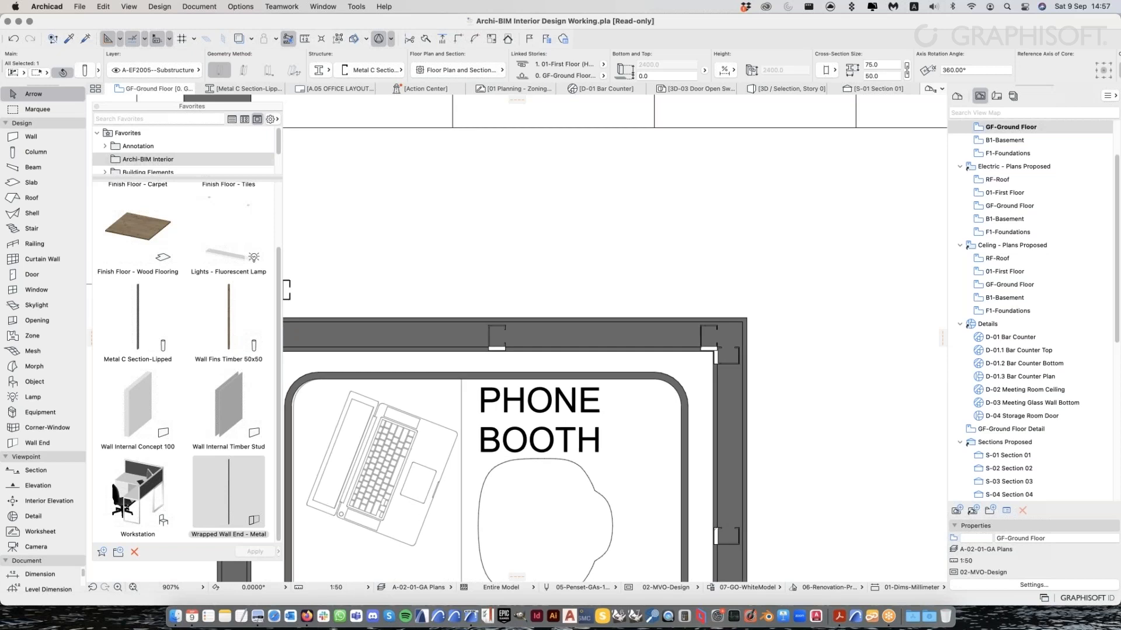
pyautogui.scroll(4, 705, 517)
pyautogui.scroll(-1, 666, 472)
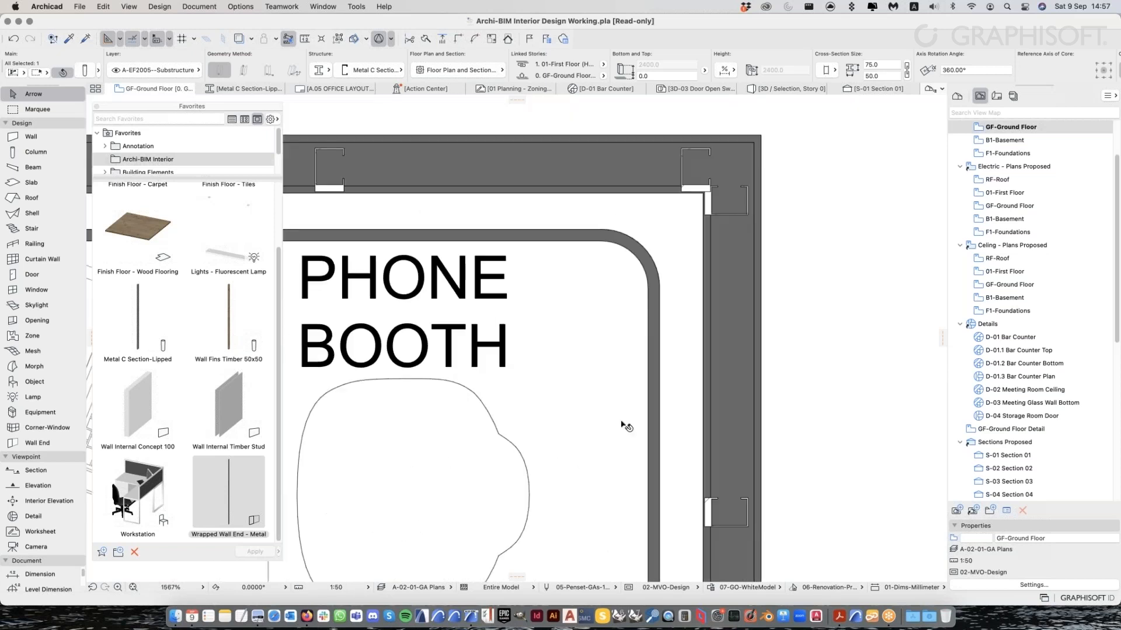
pyautogui.scroll(-2, 622, 424)
pyautogui.moveTo(623, 424); pyautogui.dragTo(811, 535, button='middle')
pyautogui.scroll(3, 604, 353)
pyautogui.moveTo(603, 354); pyautogui.dragTo(853, 375, button='middle')
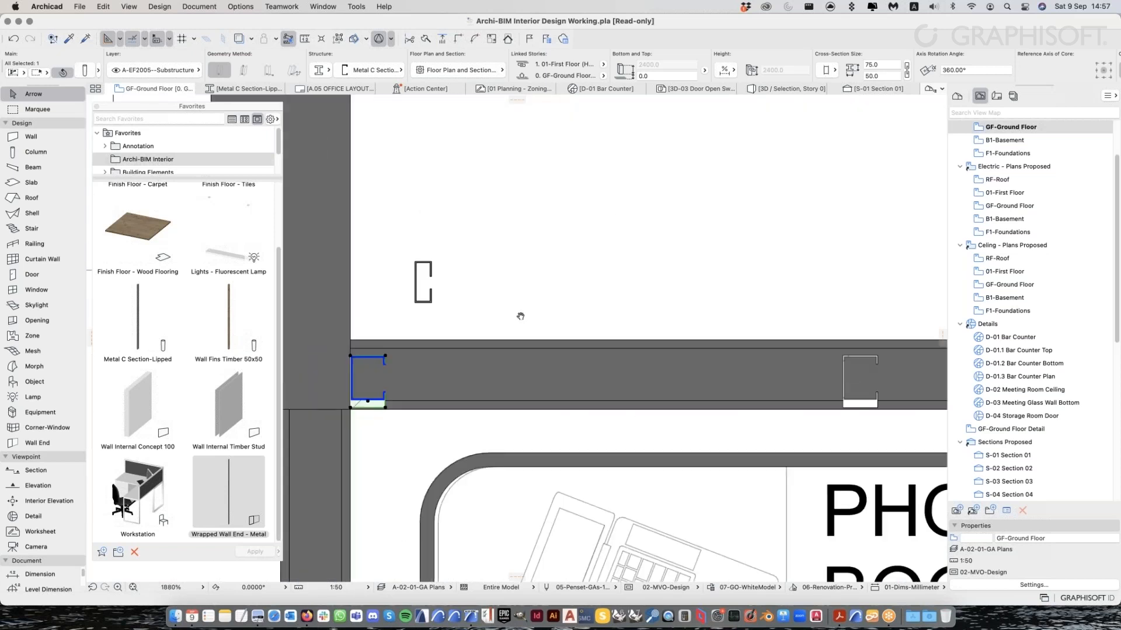
pyautogui.moveTo(521, 316); pyautogui.dragTo(538, 330, button='middle')
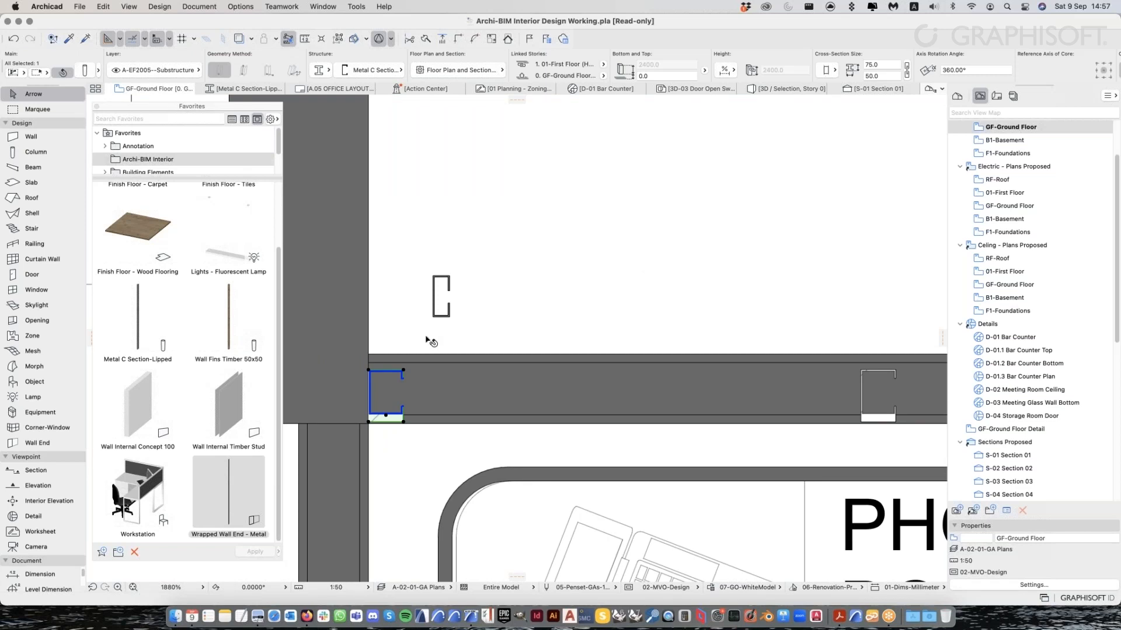
pyautogui.scroll(-2, 431, 341)
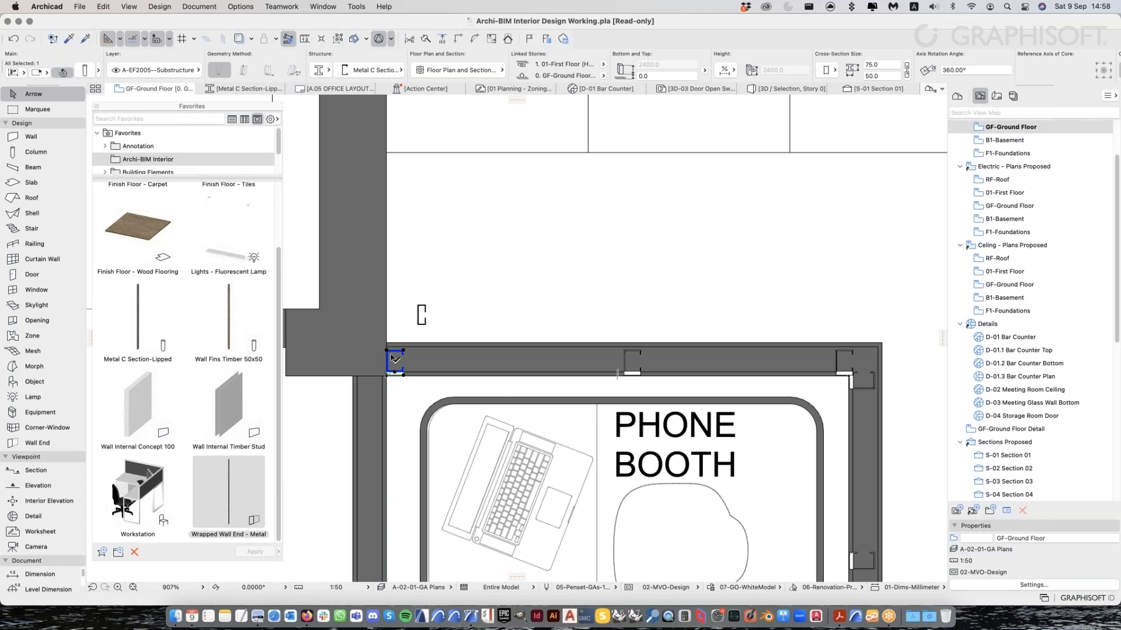
# Reopen the stud column's profile, offset its thickened top edge back inward by 10 mm and save it
pyautogui.scroll(5, 395, 358)
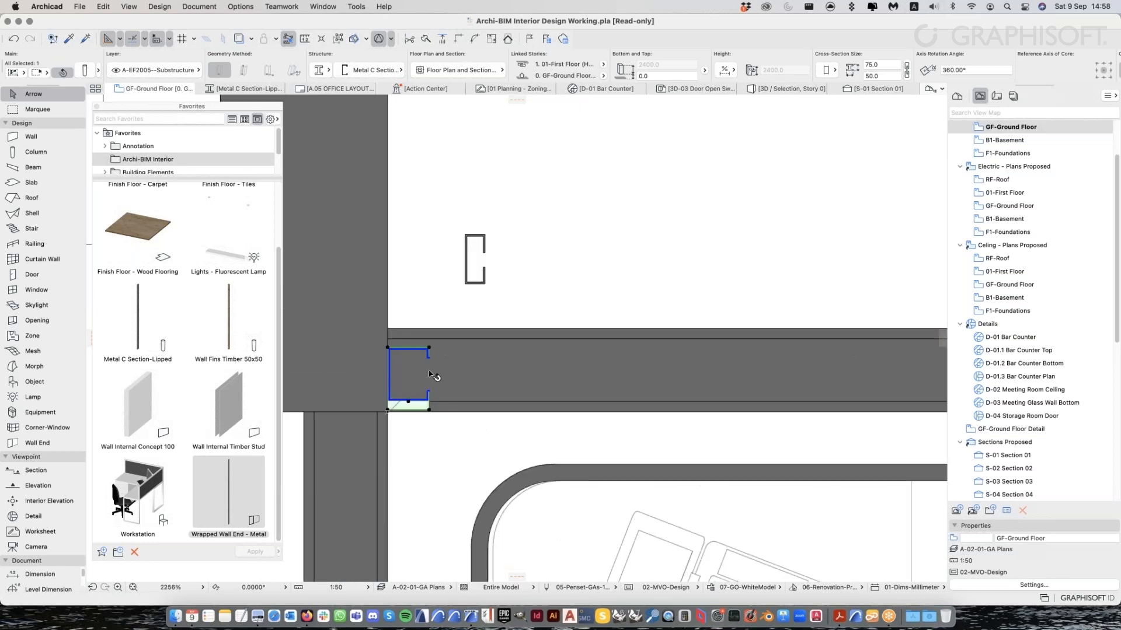
pyautogui.rightClick(415, 408)
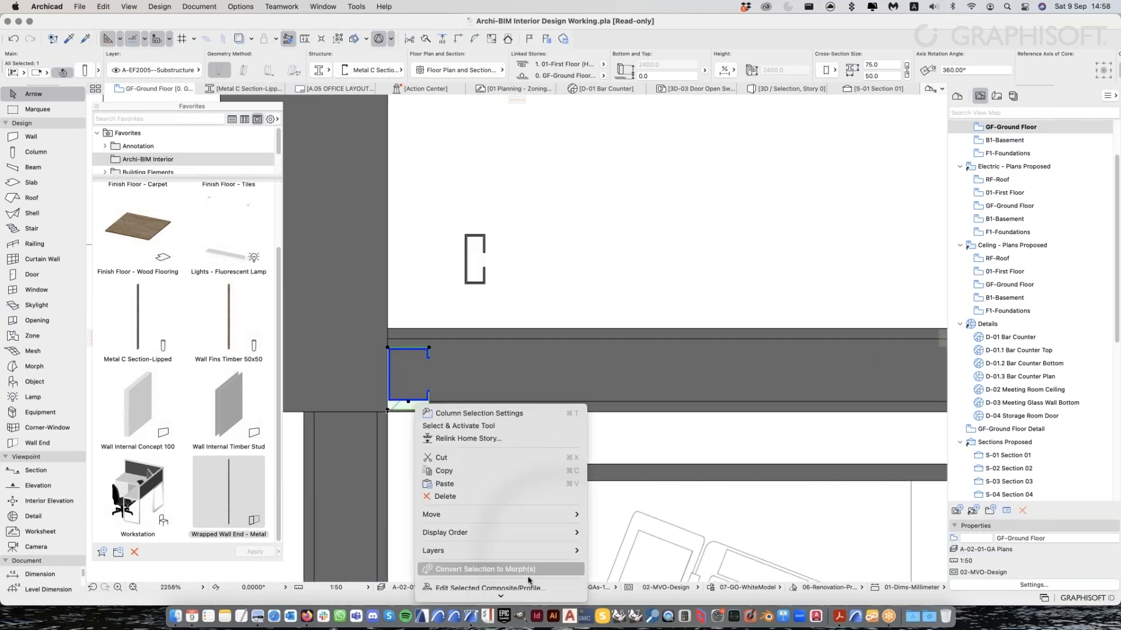
pyautogui.click(527, 528)
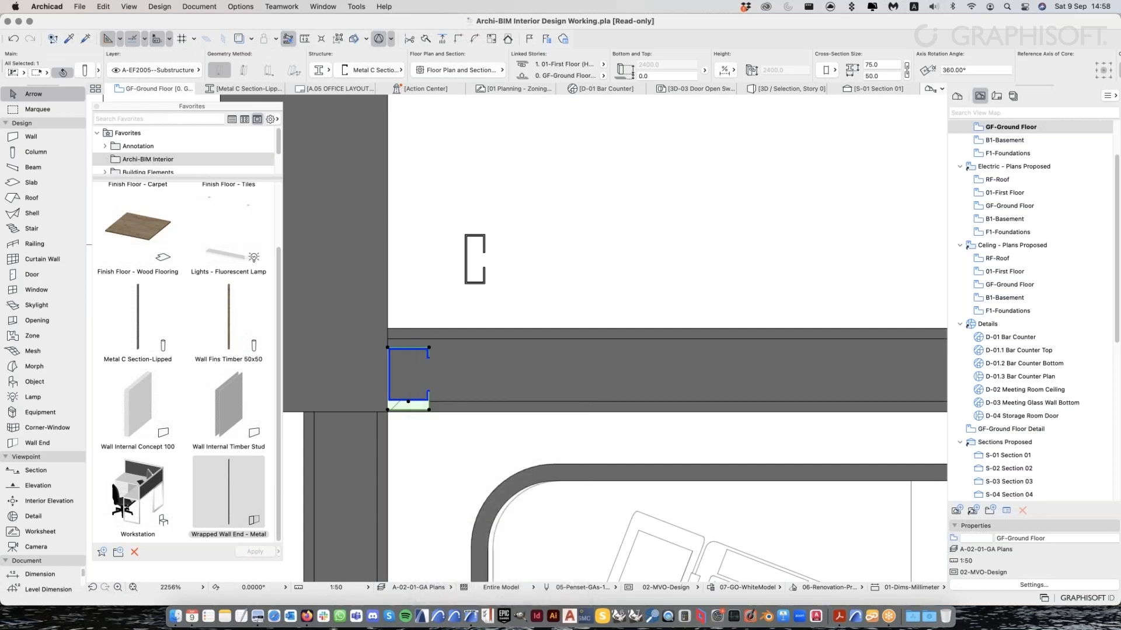
pyautogui.scroll(3, 639, 255)
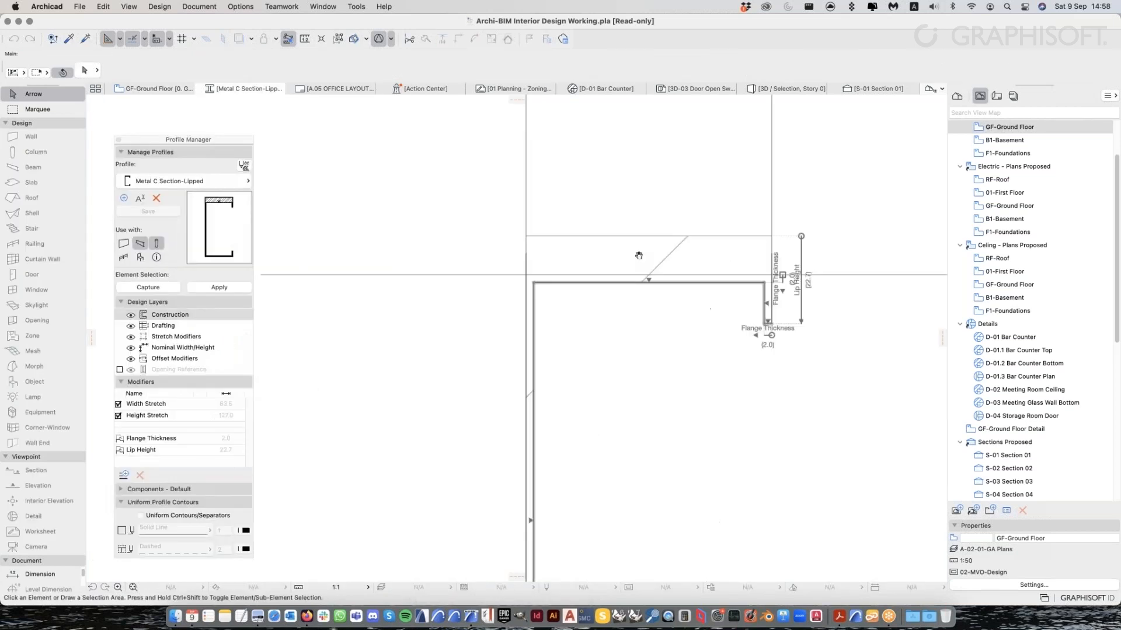
pyautogui.click(636, 236)
pyautogui.click(636, 236)
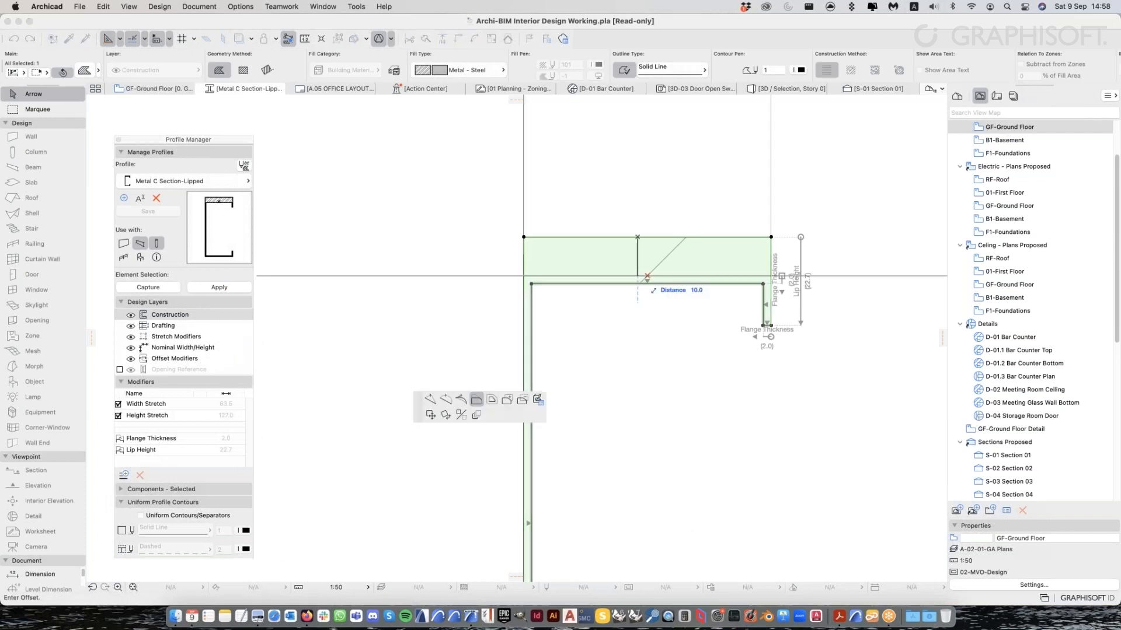
pyautogui.click(647, 276)
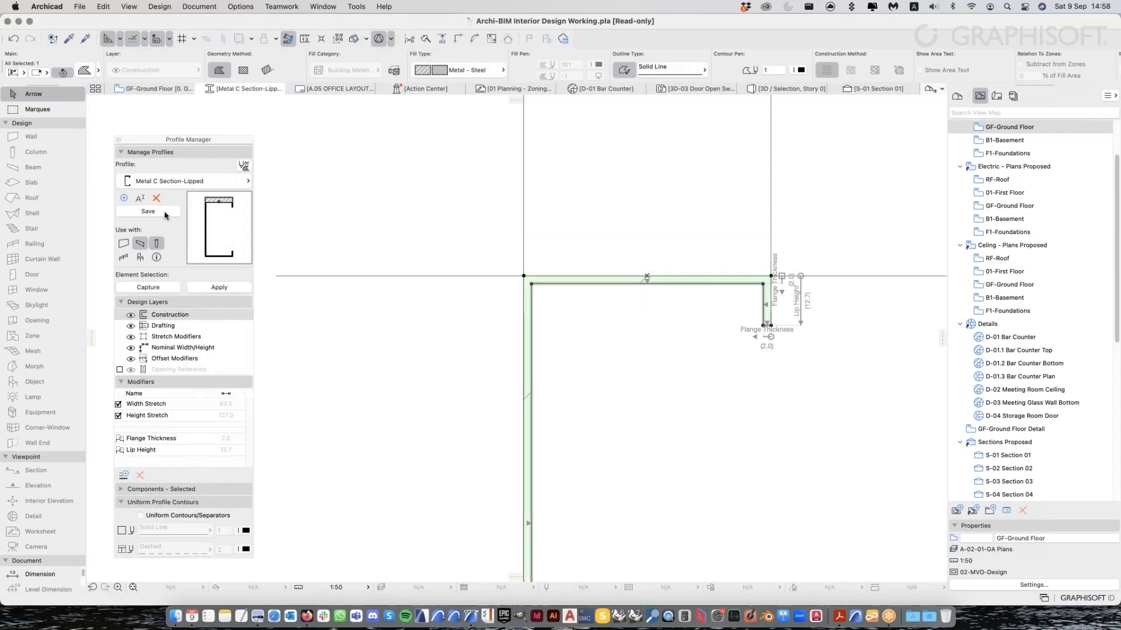
pyautogui.click(165, 214)
pyautogui.click(165, 213)
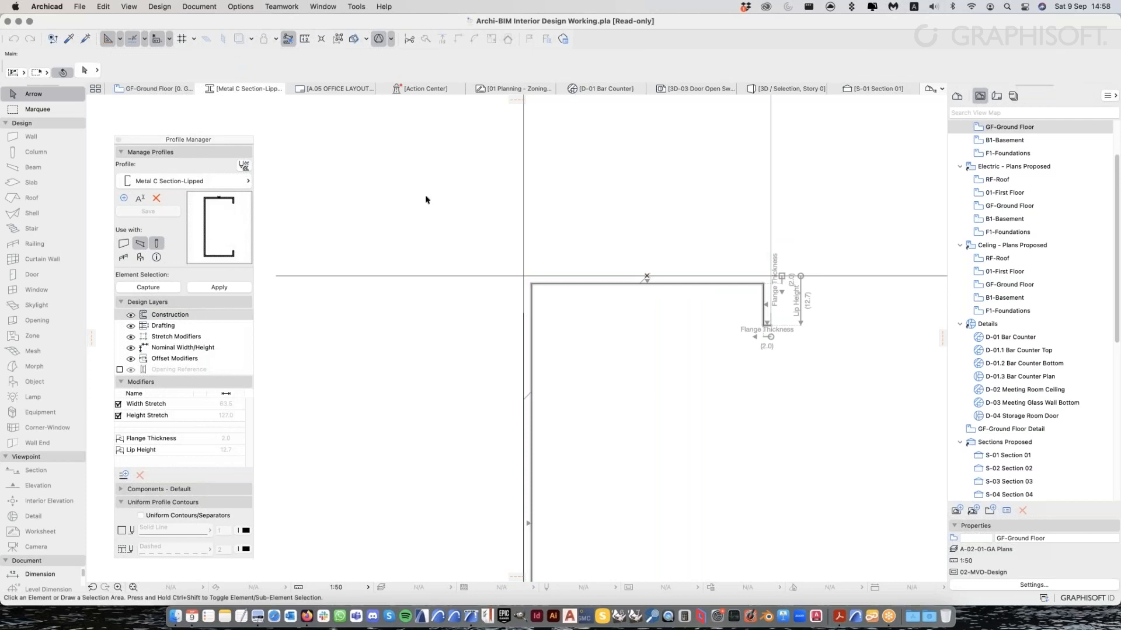
# Return to the ground floor plan, deselect the column and check the studs in the phone booth wall
pyautogui.scroll(-1, 425, 199)
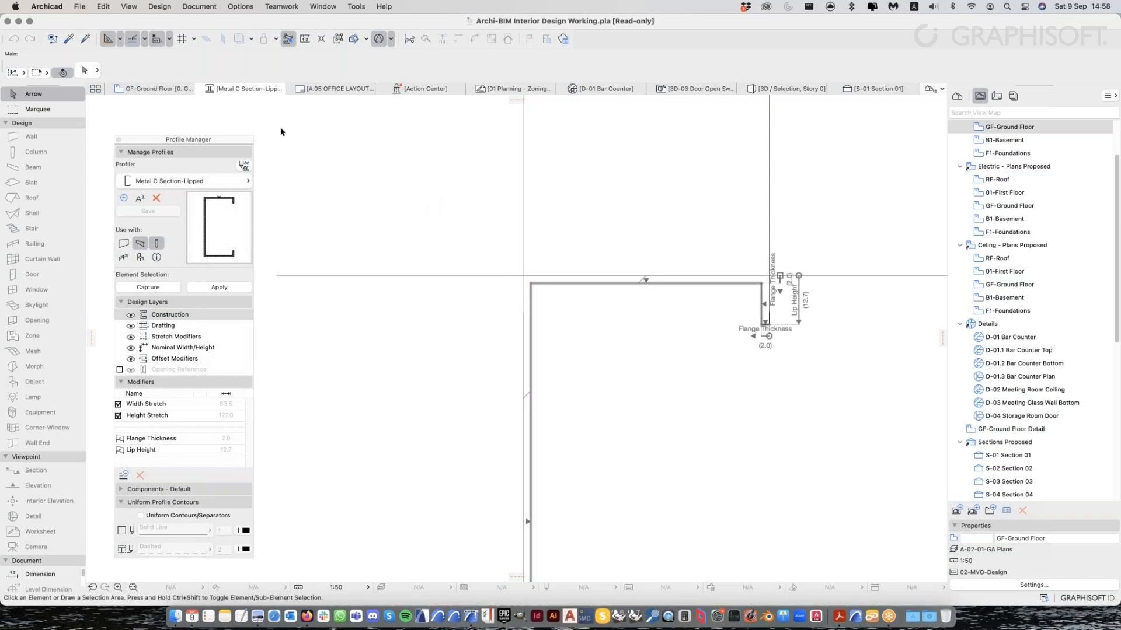
pyautogui.click(148, 89)
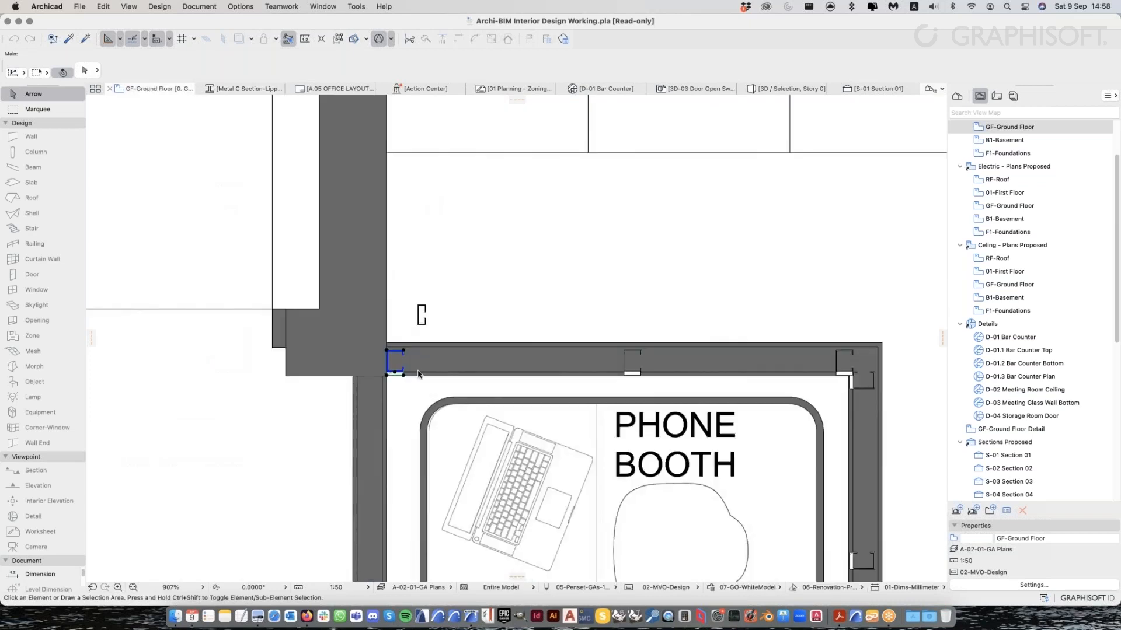
pyautogui.scroll(5, 395, 355)
pyautogui.press('Escape')
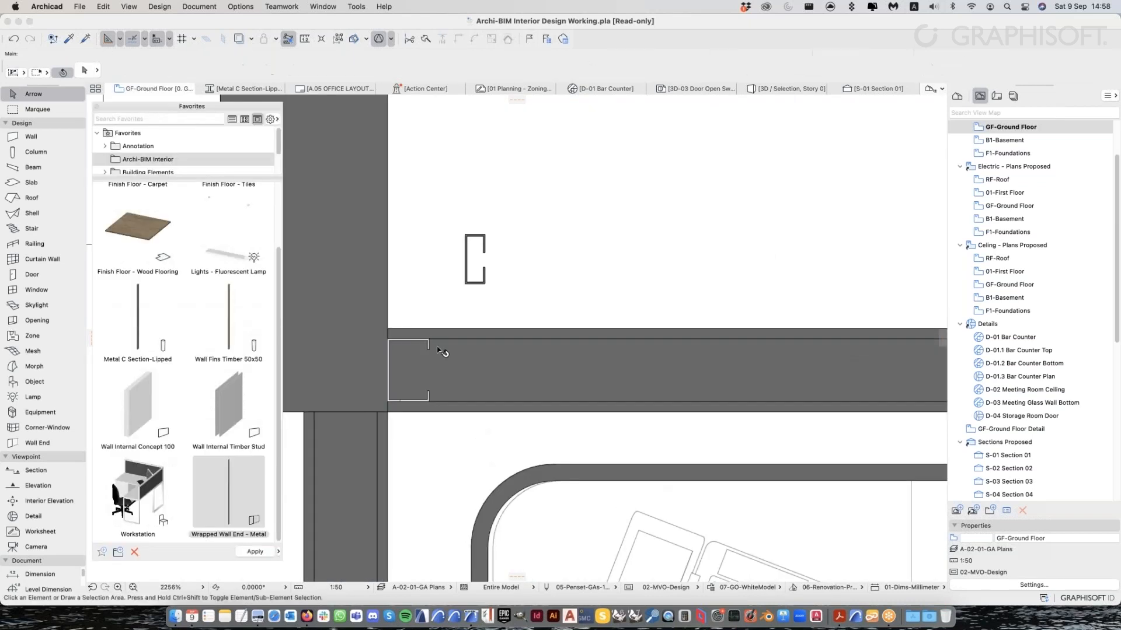
pyautogui.scroll(-3, 439, 350)
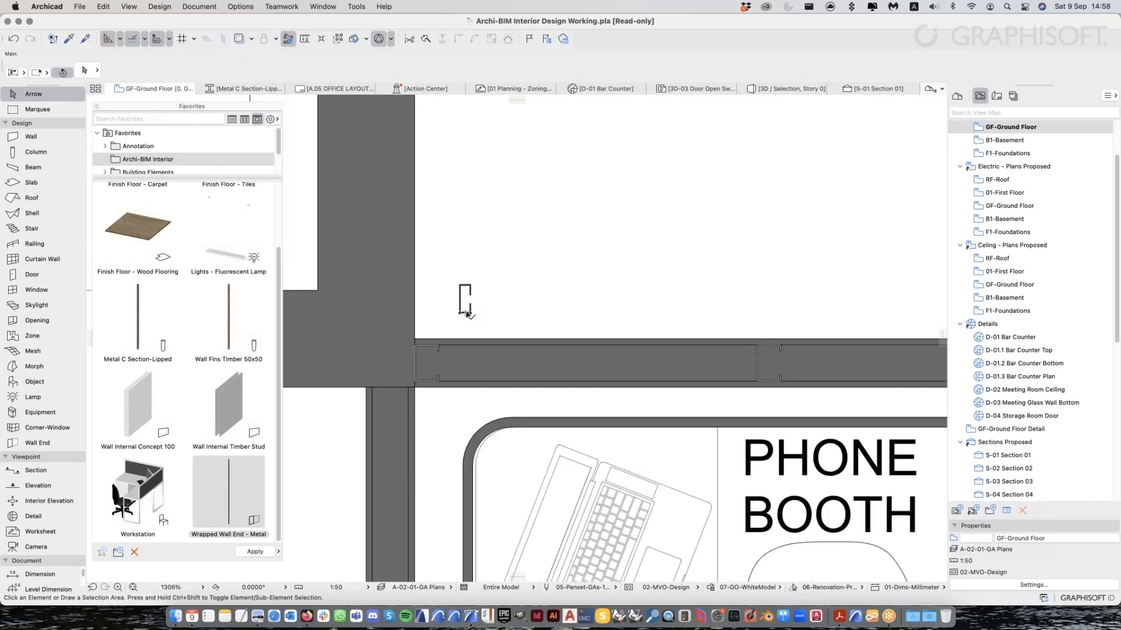
pyautogui.hscroll(-5, 552, 391)
pyautogui.hscroll(-1, 598, 272)
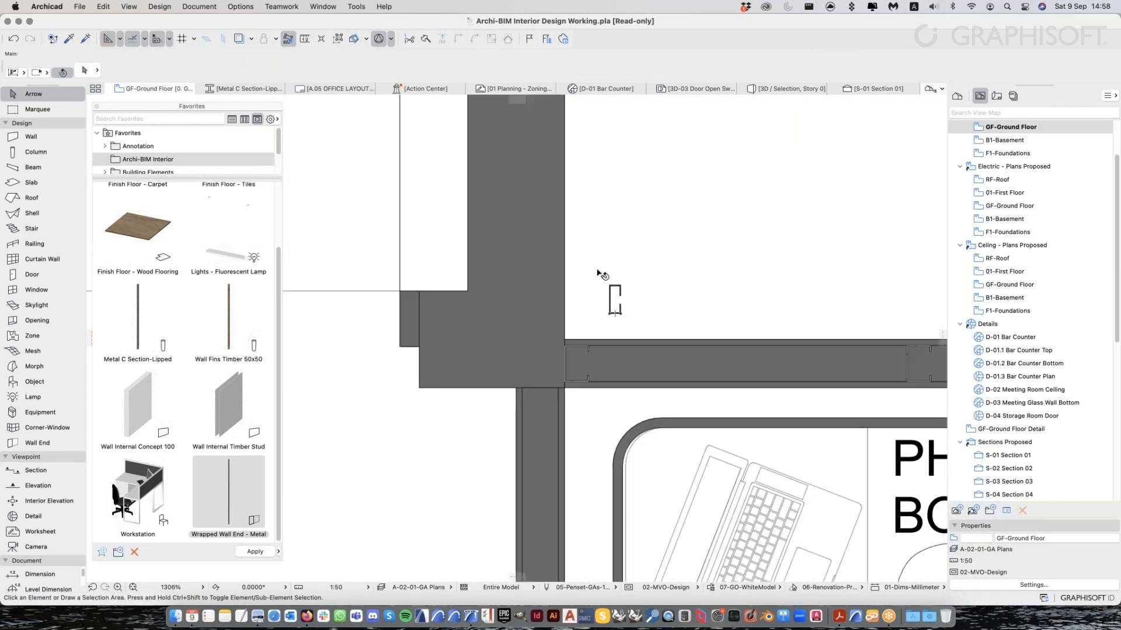
# Delete the loose C-section column standing in the open area above the phone booth wall
pyautogui.click(598, 271)
pyautogui.moveTo(599, 272); pyautogui.dragTo(634, 321)
pyautogui.press('Delete')
pyautogui.scroll(-1, 602, 189)
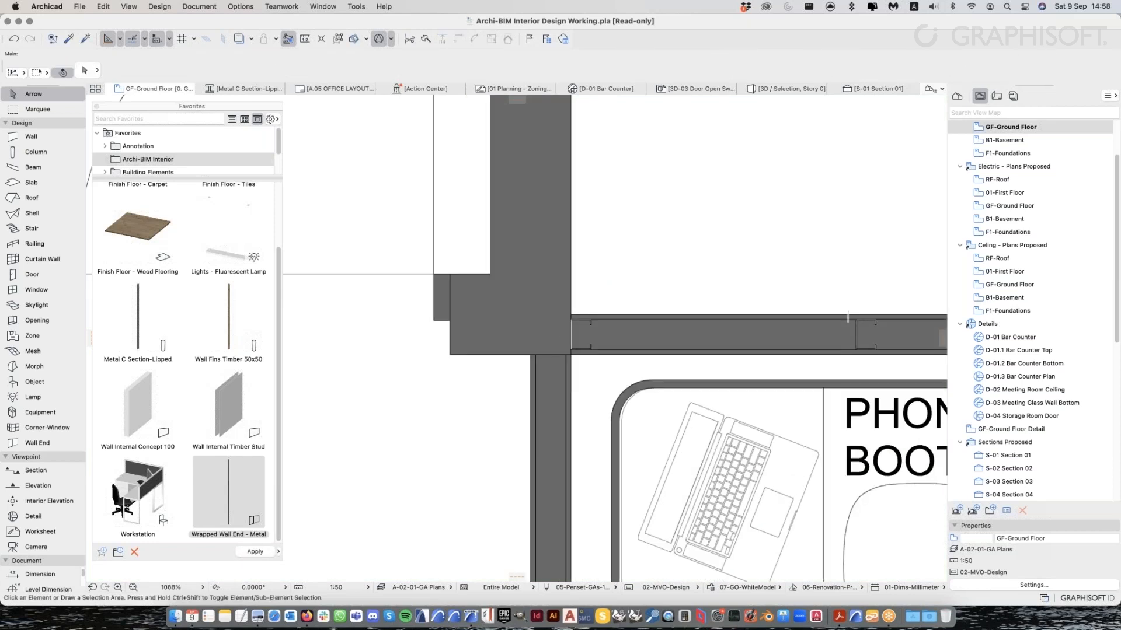
pyautogui.scroll(3, 552, 352)
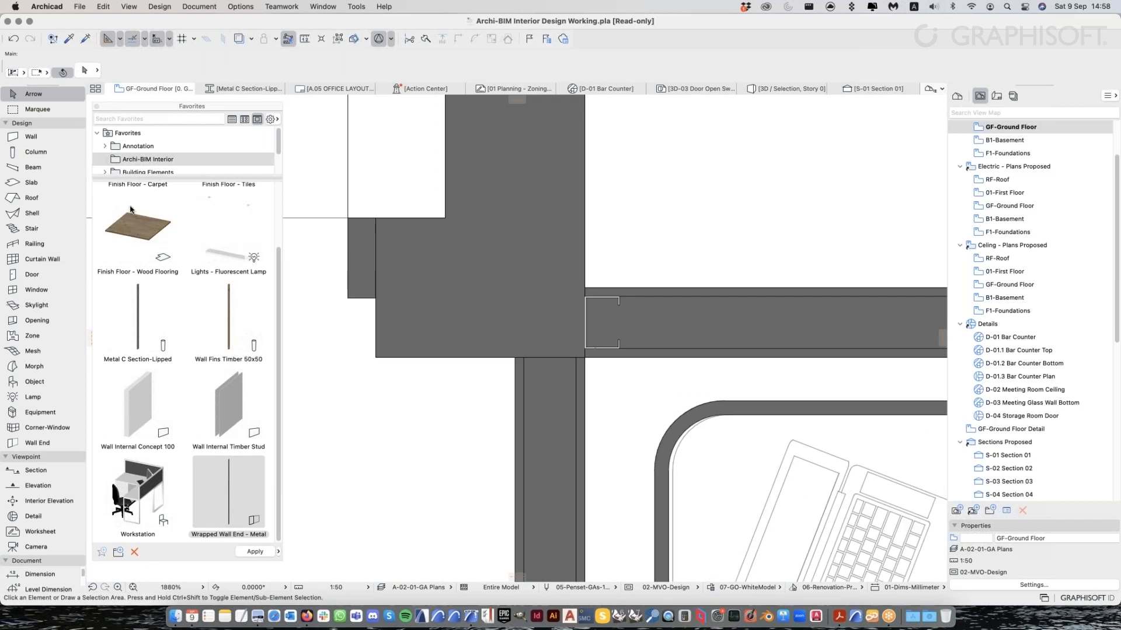
# Place a column from the Metal C Section-Lipped favorite in the vertical wall beside the phone booth, just below the structural column, and select it
pyautogui.click(138, 314)
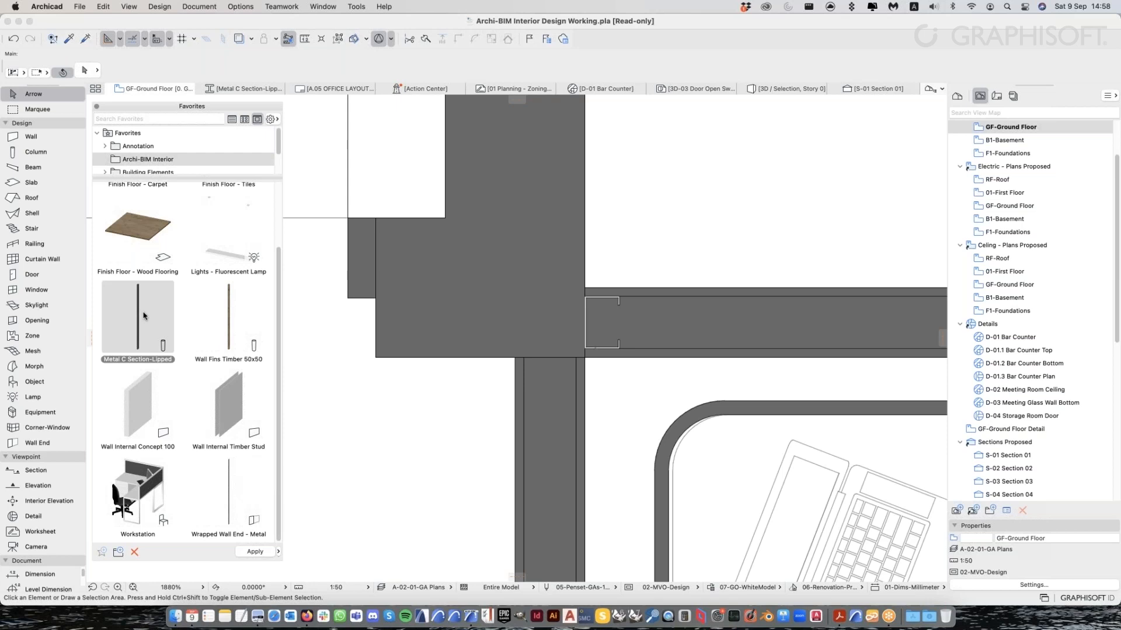
pyautogui.doubleClick(144, 315)
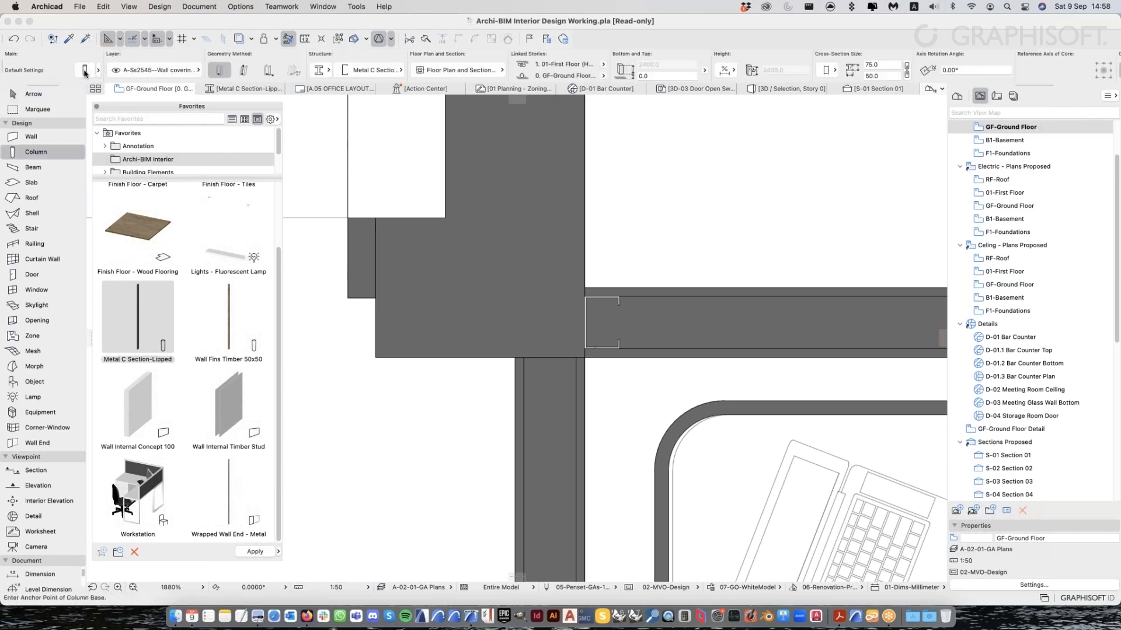
pyautogui.click(363, 70)
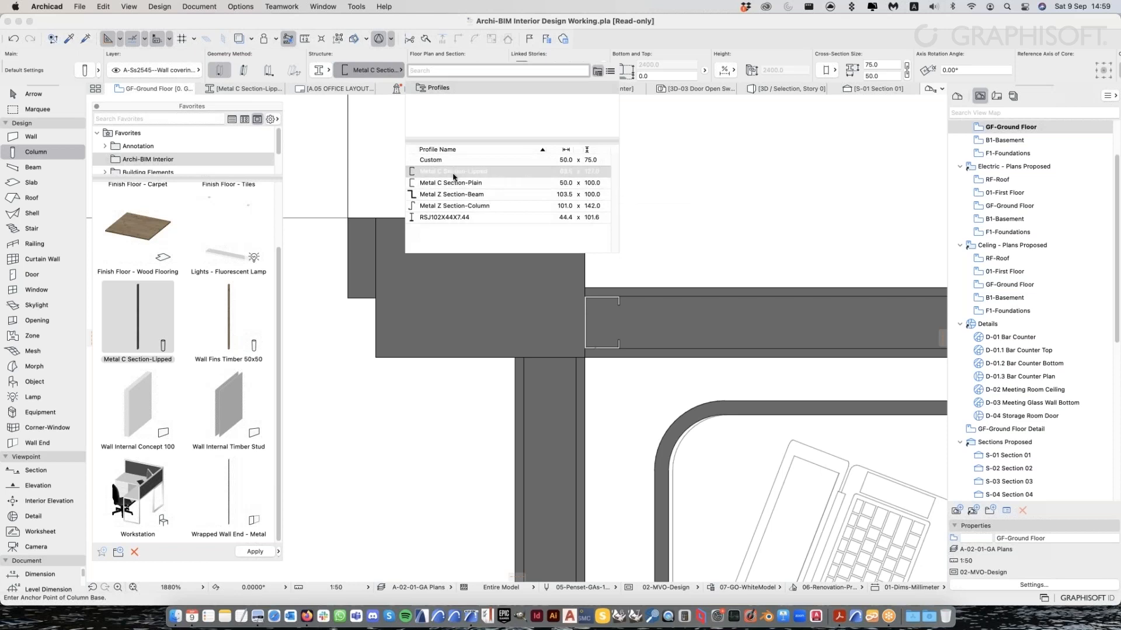
pyautogui.click(472, 176)
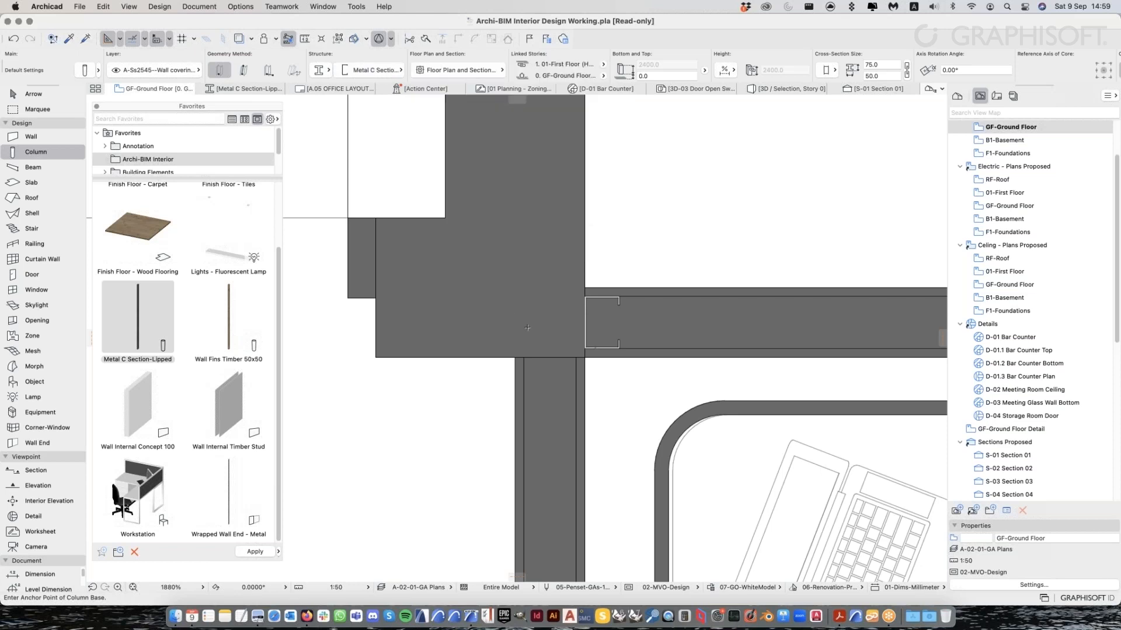
pyautogui.click(545, 378)
pyautogui.scroll(1, 549, 419)
pyautogui.scroll(5, 549, 420)
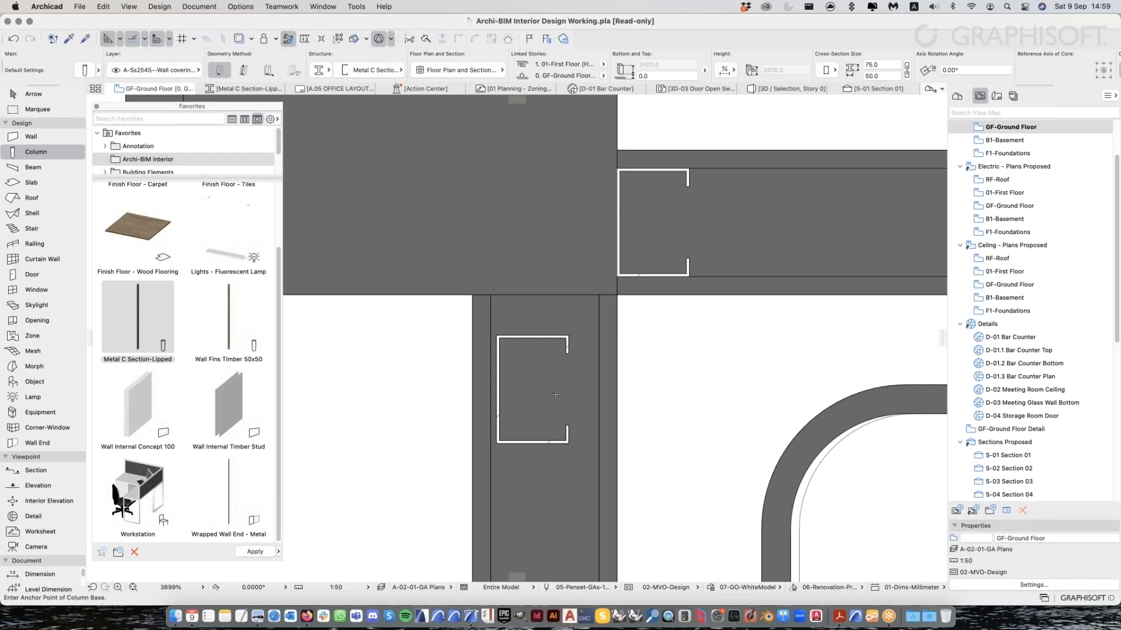
pyautogui.press('Escape')
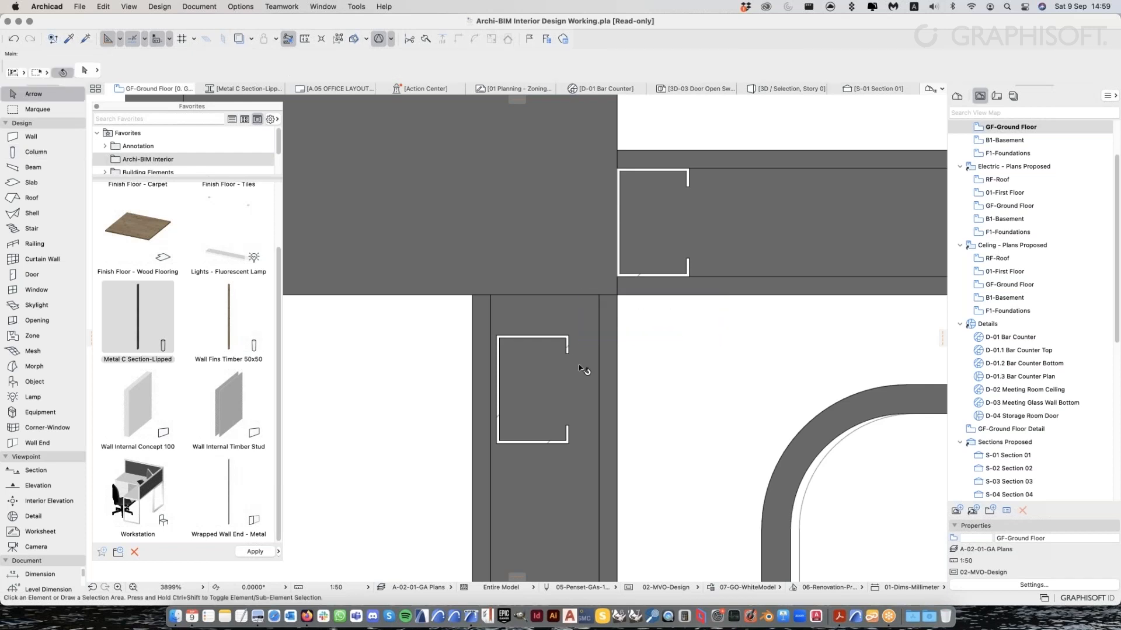
pyautogui.click(542, 377)
pyautogui.click(568, 443)
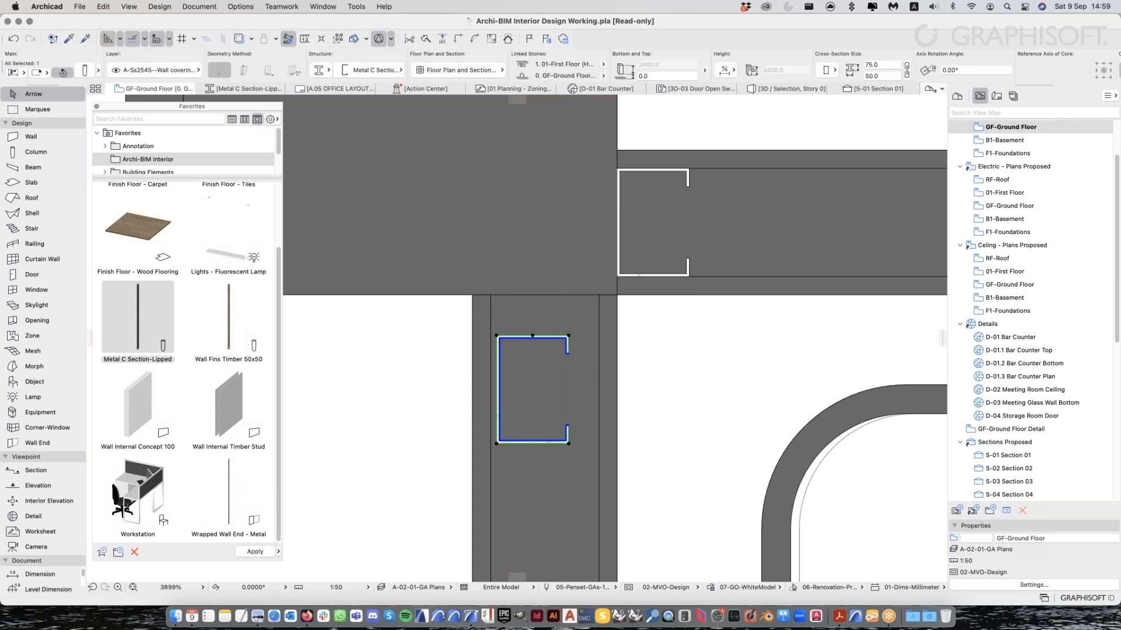
pyautogui.scroll(2, 523, 338)
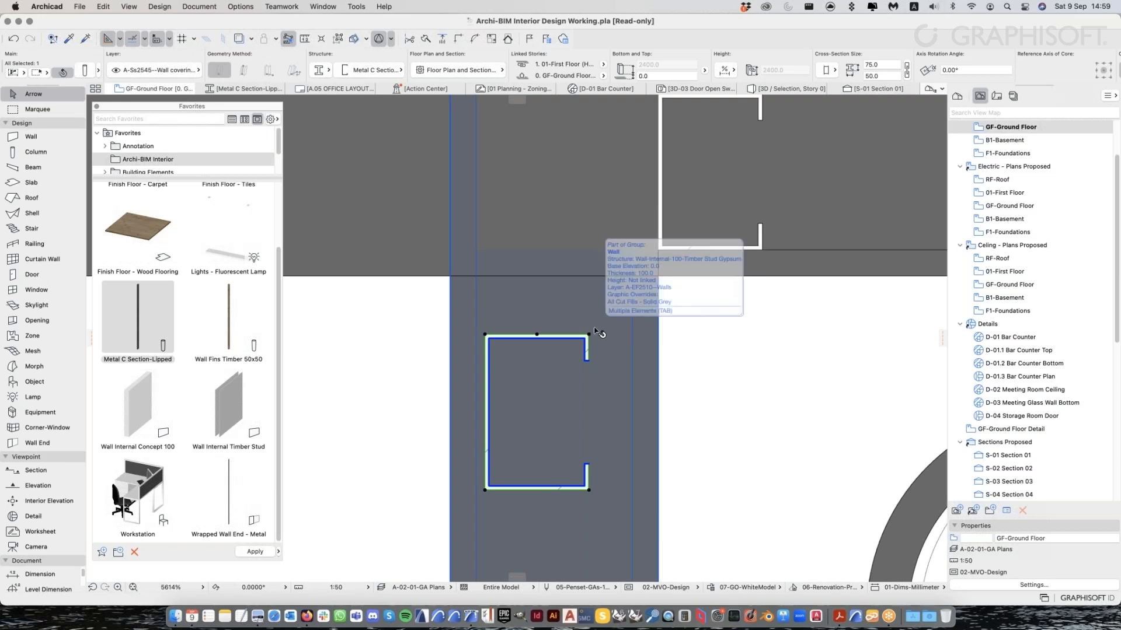
pyautogui.press('super+d')
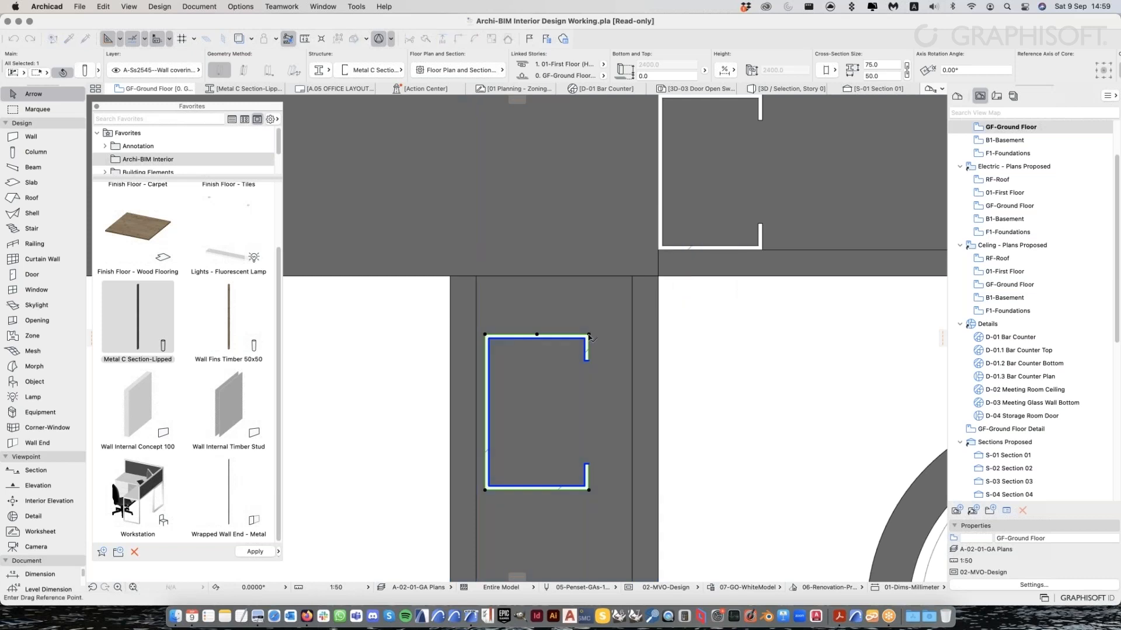
pyautogui.click(589, 335)
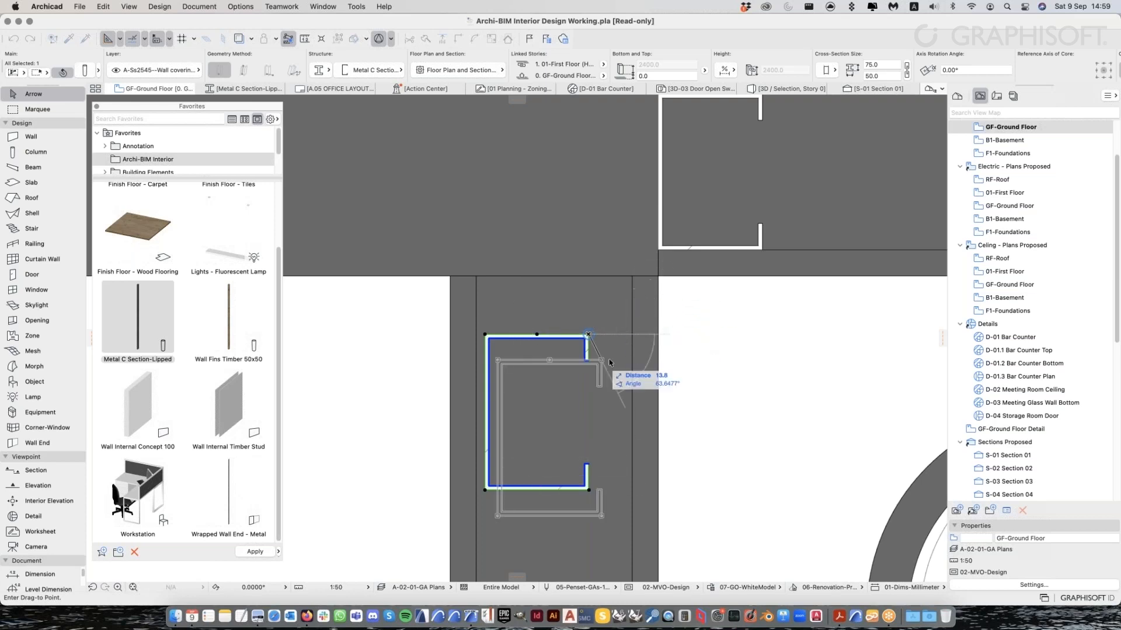
pyautogui.press('Escape')
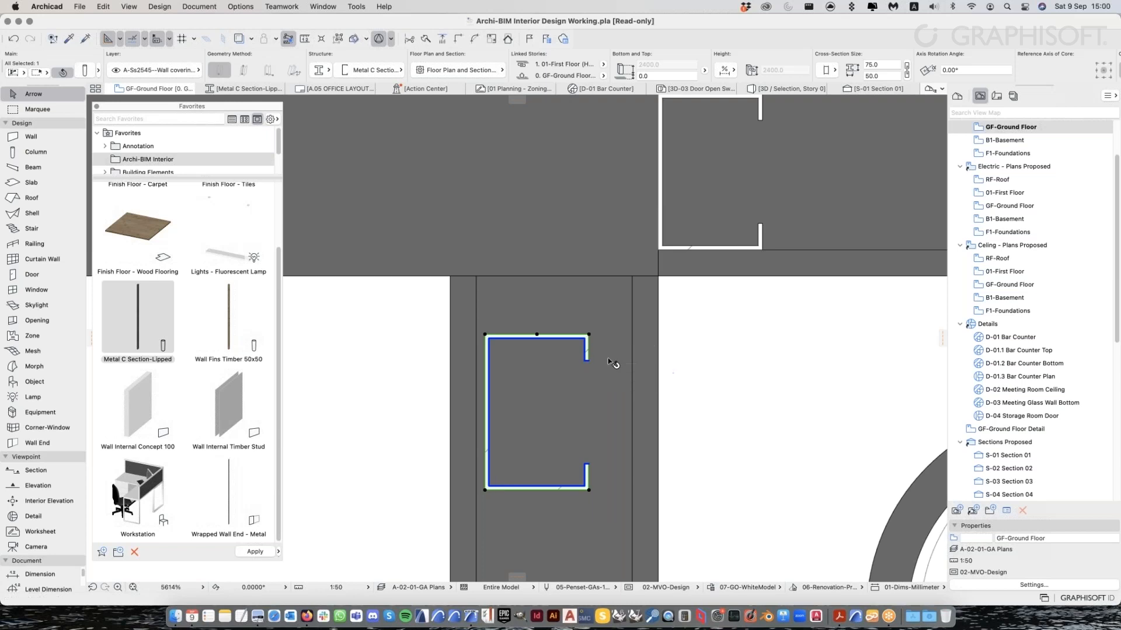
# Move the new stud by its upper-left corner to where the vertical wall's right lining line meets the structural column
pyautogui.press('super+d')
pyautogui.click(485, 336)
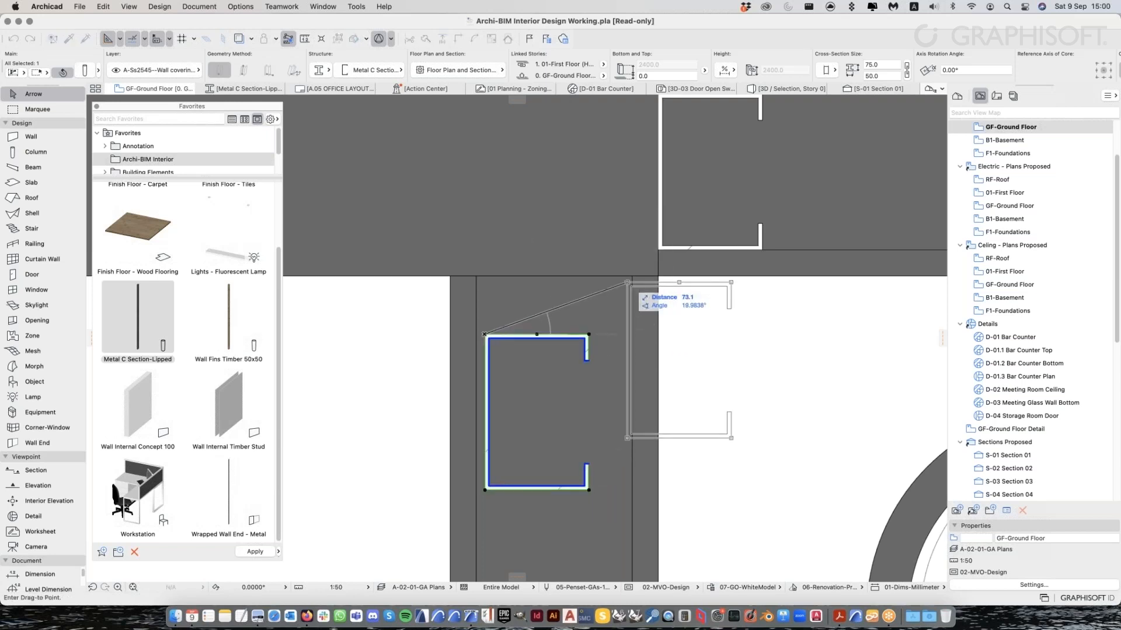
pyautogui.click(633, 277)
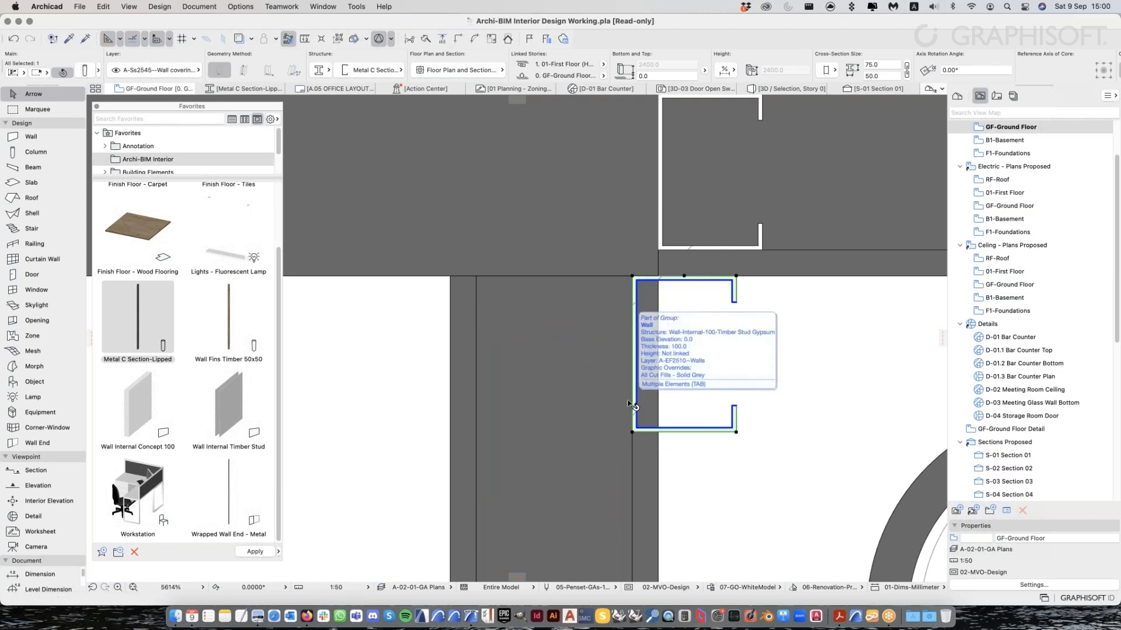
# Rotate the stud -90° about its upper-left corner so it fits between the vertical wall's linings, then deselect it
pyautogui.press('Tab')
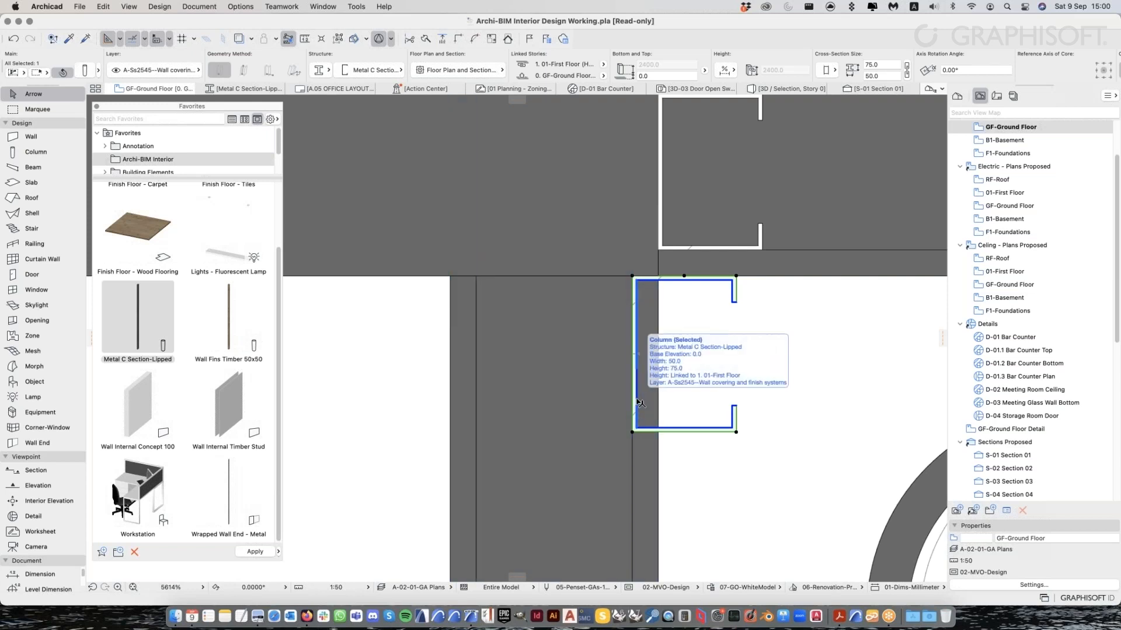
pyautogui.press('super+e')
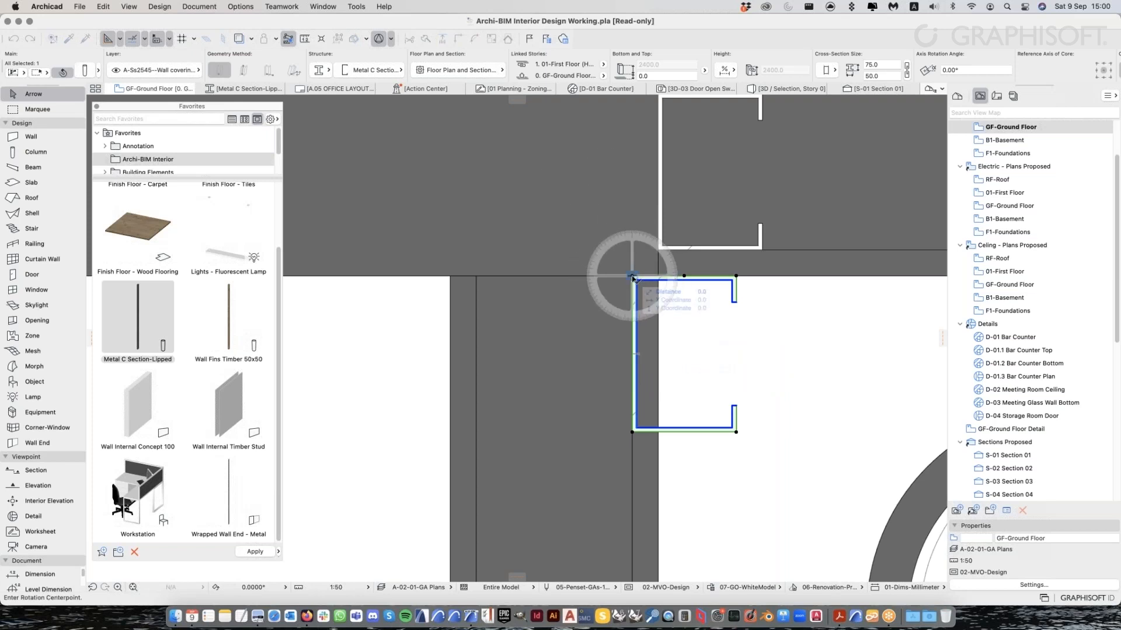
pyautogui.click(633, 277)
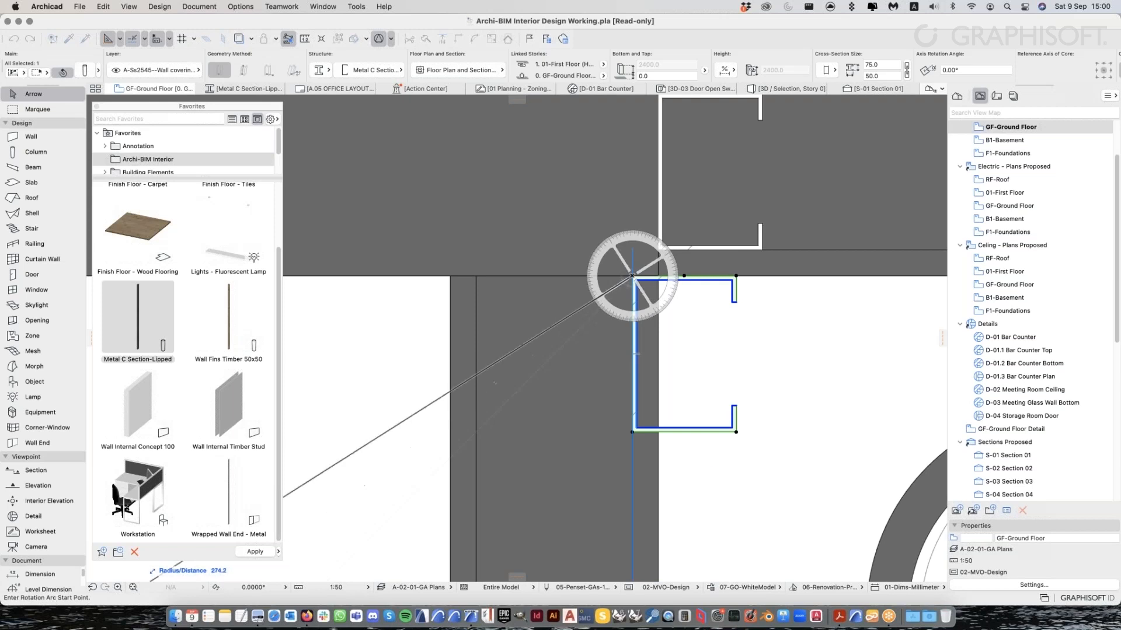
pyautogui.click(633, 476)
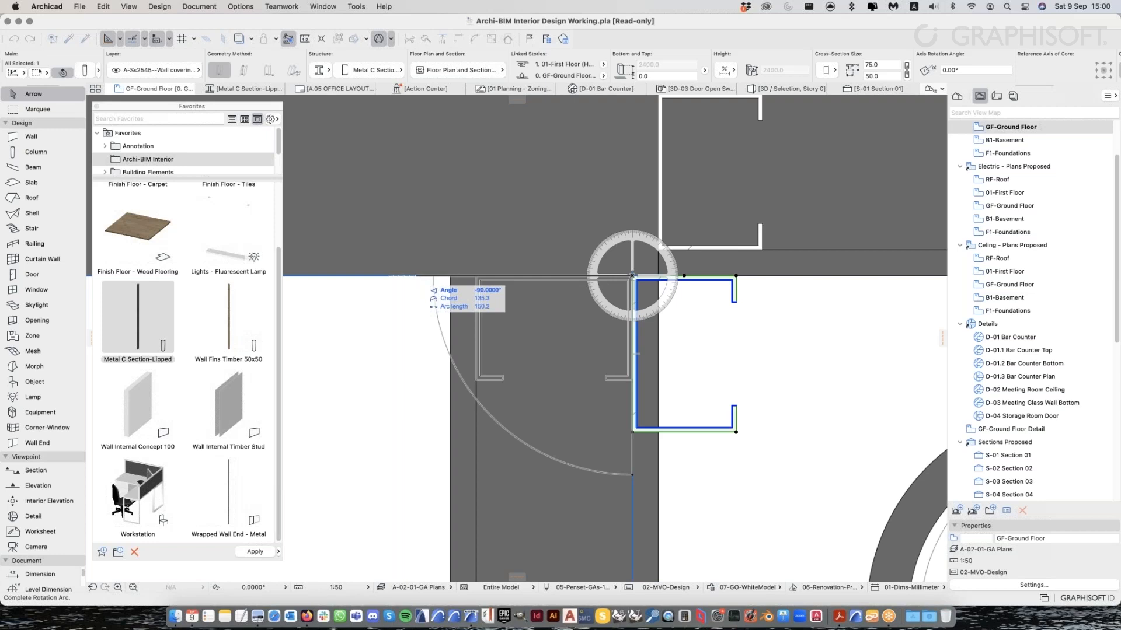
pyautogui.click(418, 277)
pyautogui.scroll(-2, 657, 337)
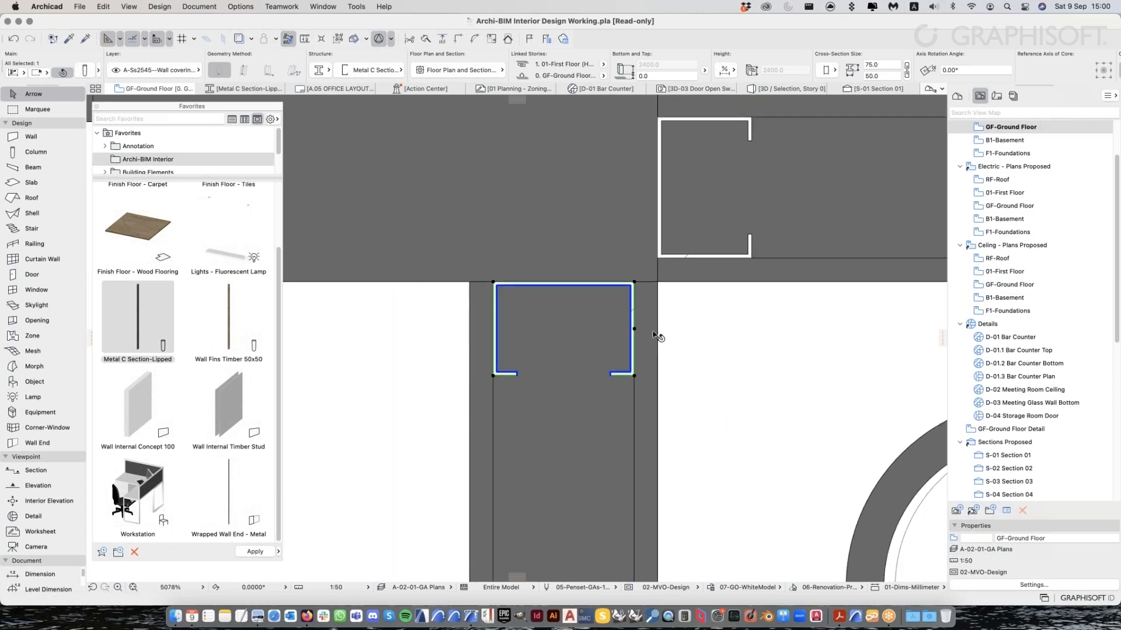
pyautogui.scroll(-3, 656, 337)
pyautogui.moveTo(671, 280); pyautogui.dragTo(677, 210, button='middle')
pyautogui.press('Escape')
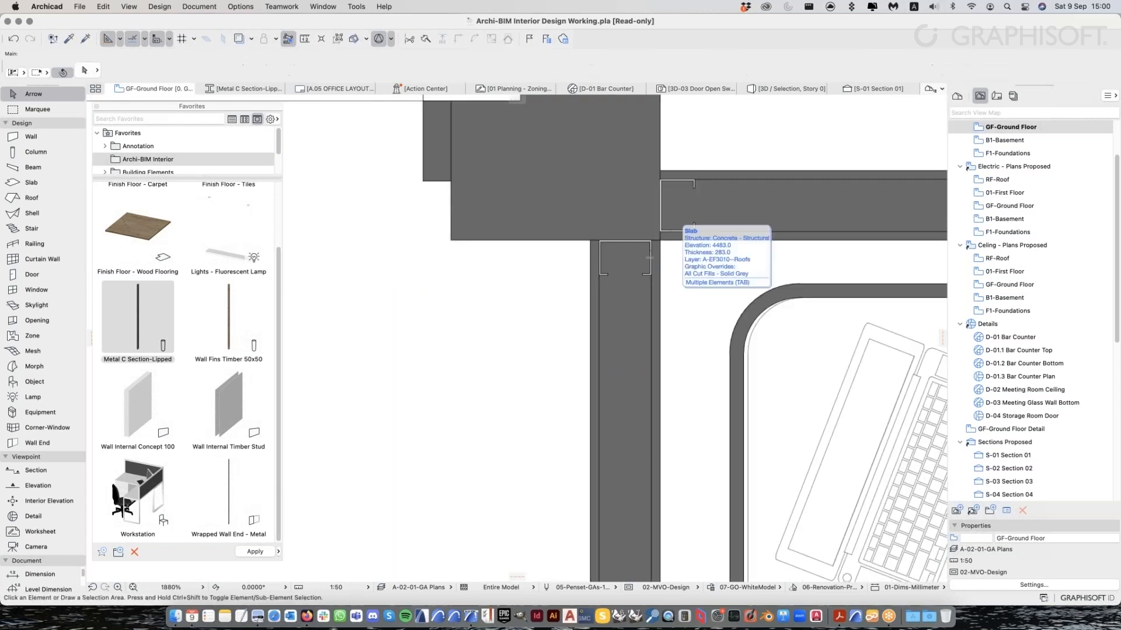
# Select the rotated stud in the vertical wall and open the Multiply settings for it
pyautogui.scroll(-2, 693, 225)
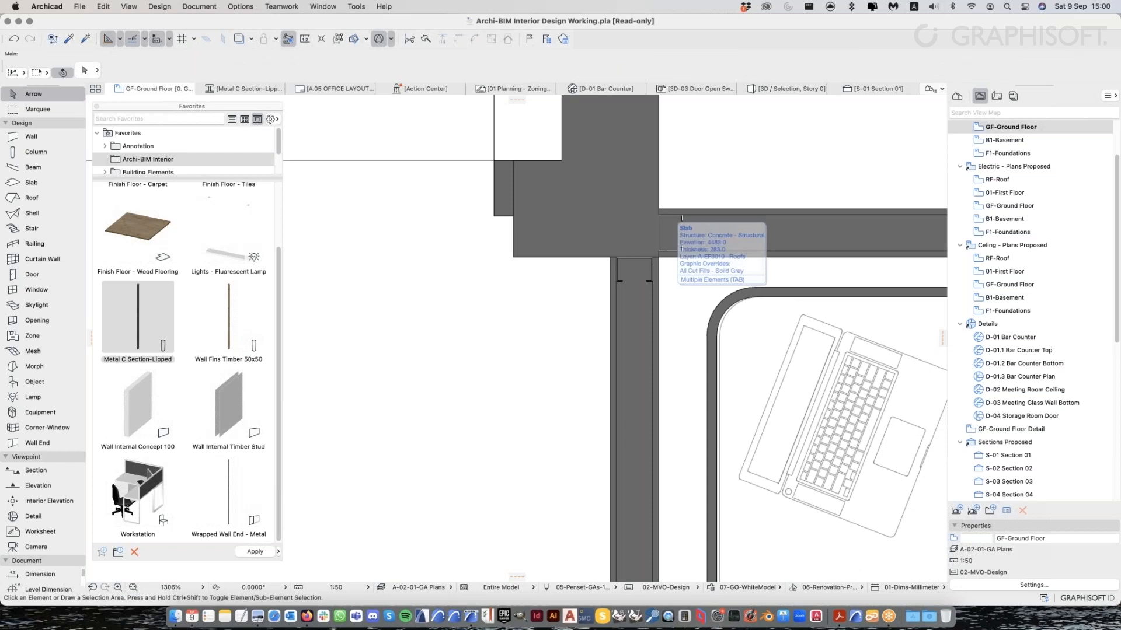
pyautogui.scroll(-2, 682, 217)
pyautogui.moveTo(666, 409); pyautogui.dragTo(665, 351, button='middle')
pyautogui.scroll(-3, 665, 352)
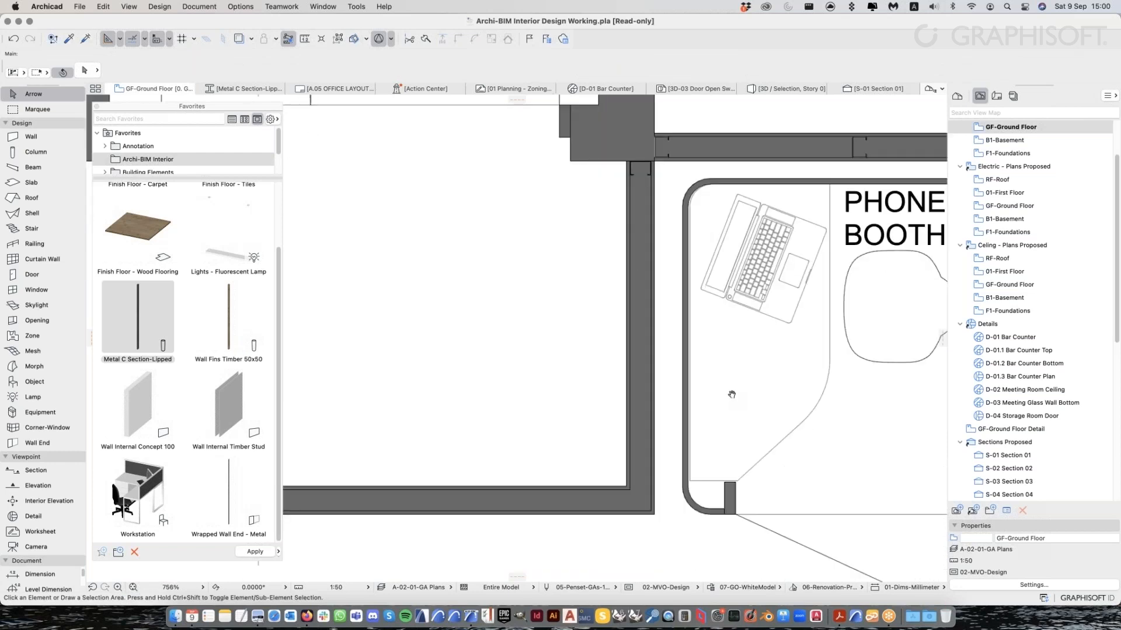
pyautogui.hscroll(-3, 732, 395)
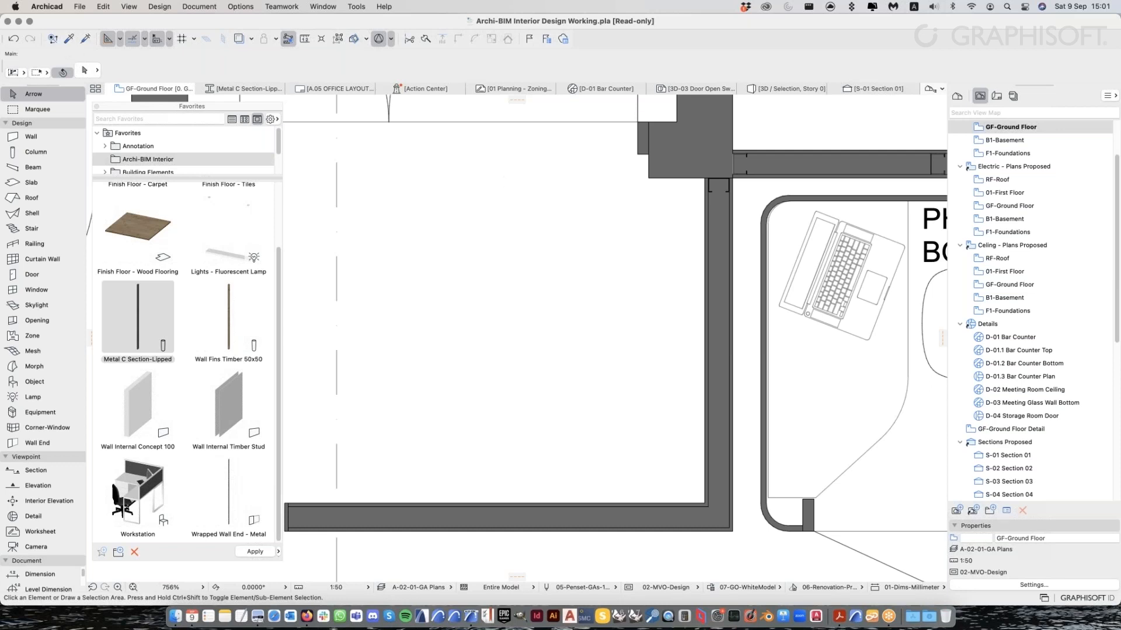
pyautogui.press('super+Tab')
pyautogui.click(713, 193)
pyautogui.click(712, 194)
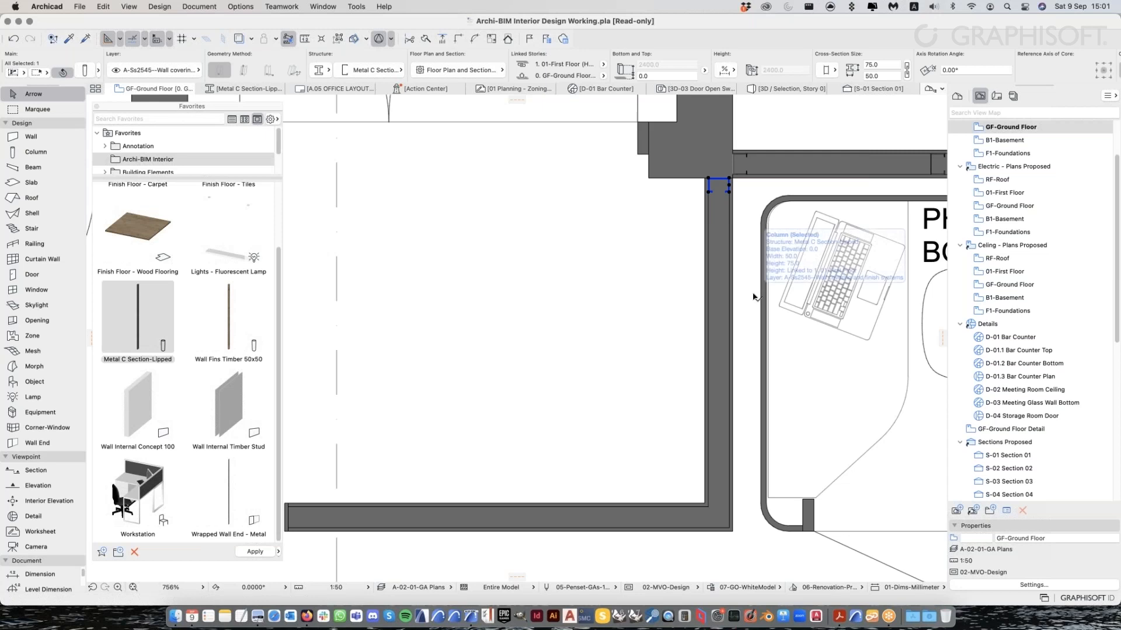
pyautogui.click(164, 7)
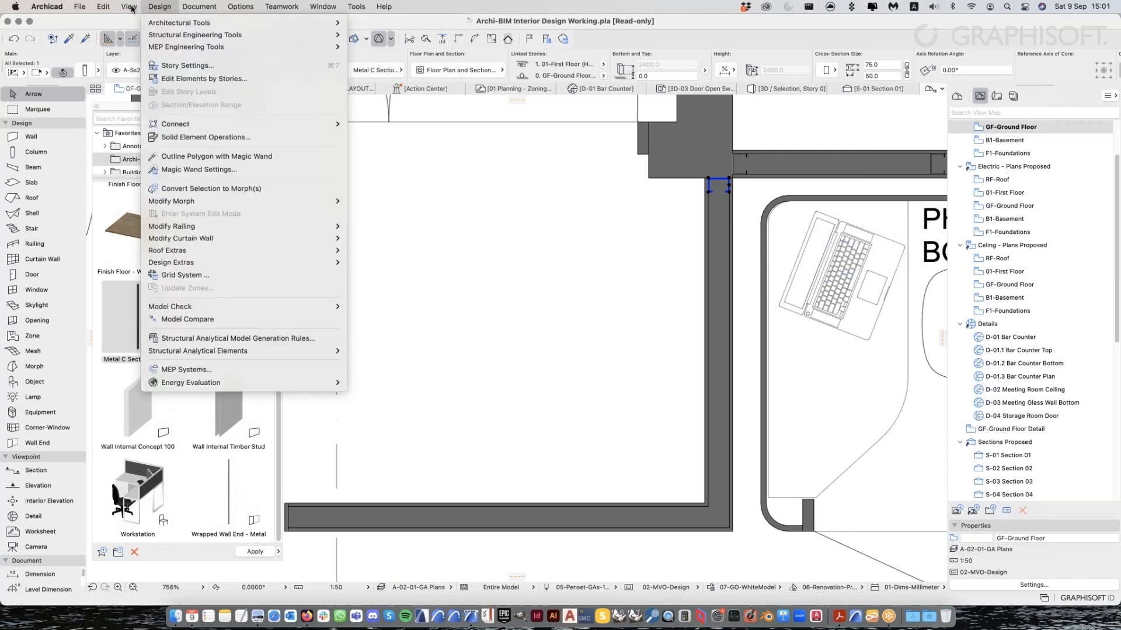
pyautogui.moveTo(105, 225)
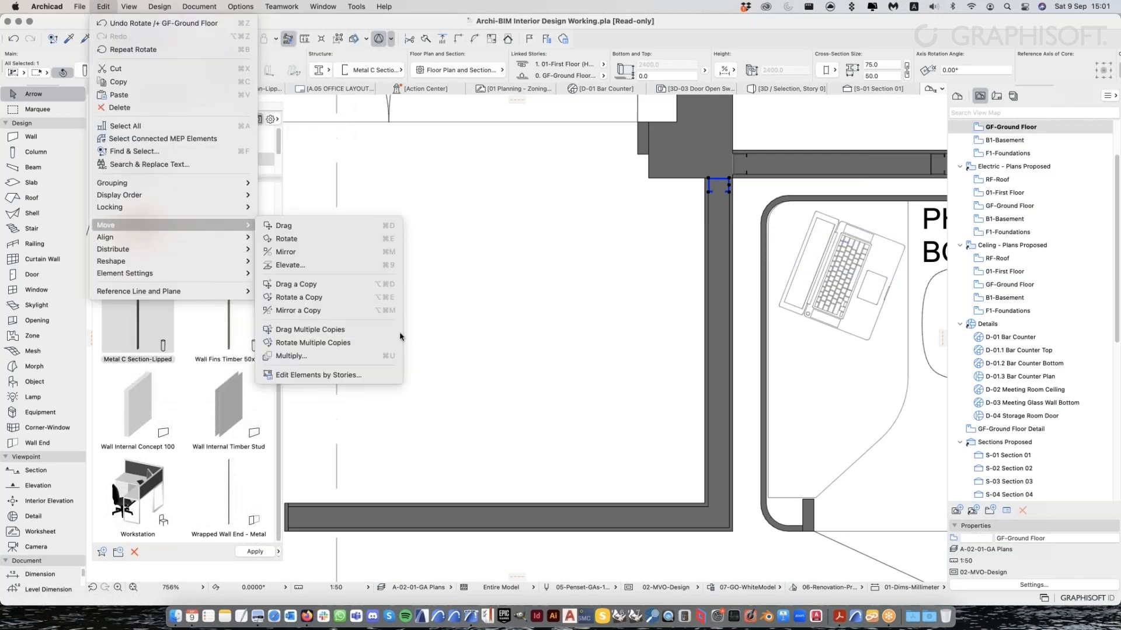
pyautogui.click(357, 357)
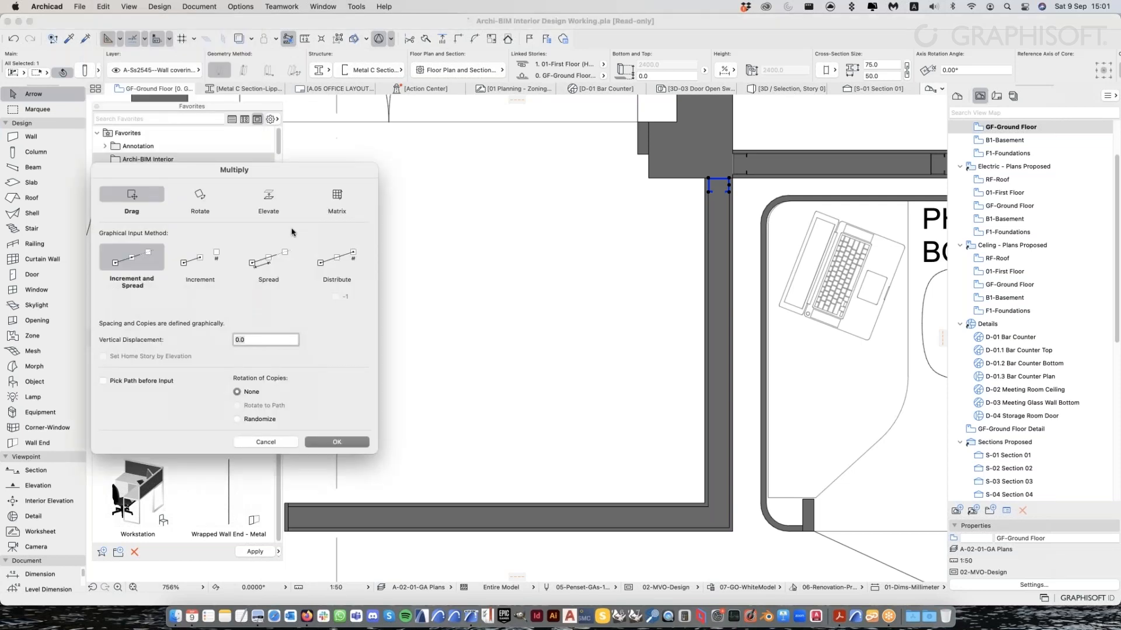
pyautogui.moveTo(289, 170); pyautogui.dragTo(538, 165)
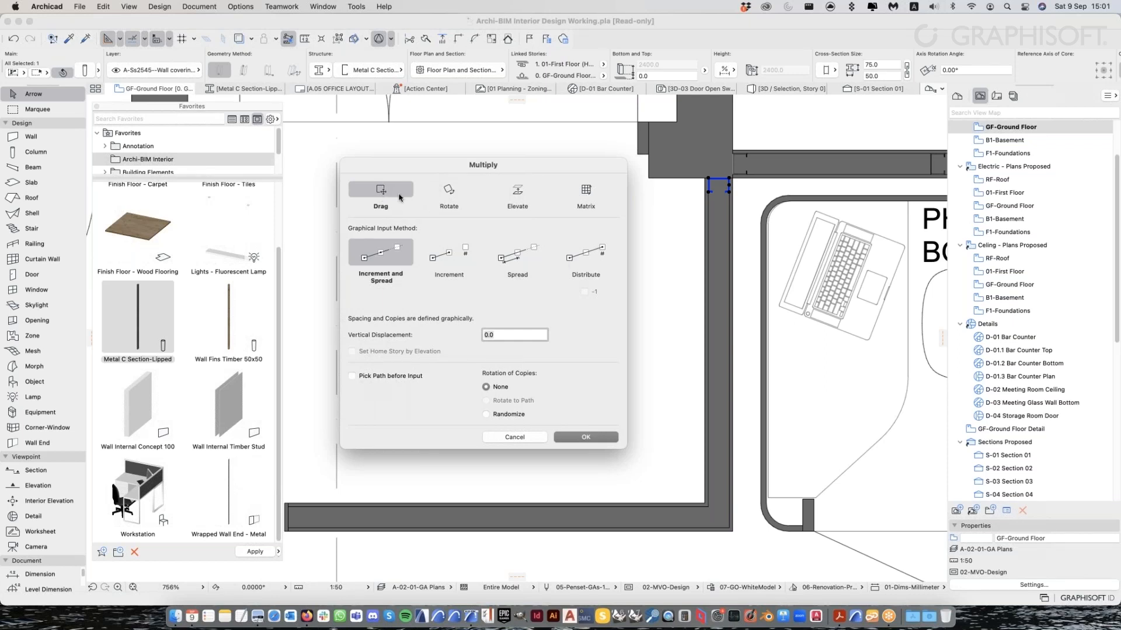
# Multiply the stud by Drag with the Distribute method, 2 copies and a vertical displacement of 0.0
pyautogui.click(601, 255)
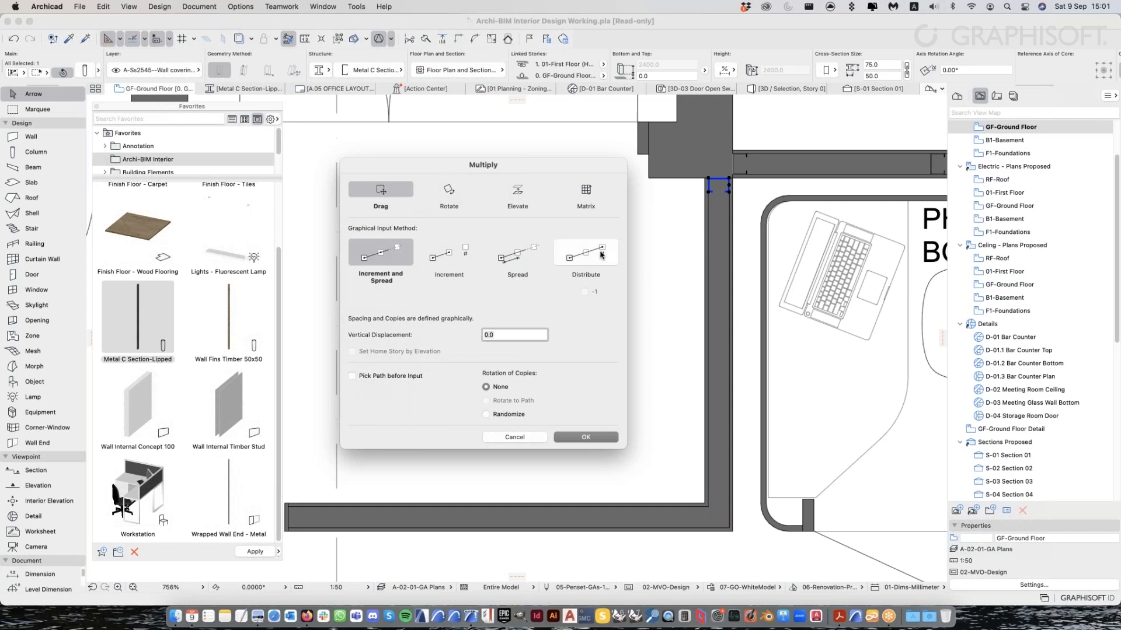
pyautogui.click(580, 254)
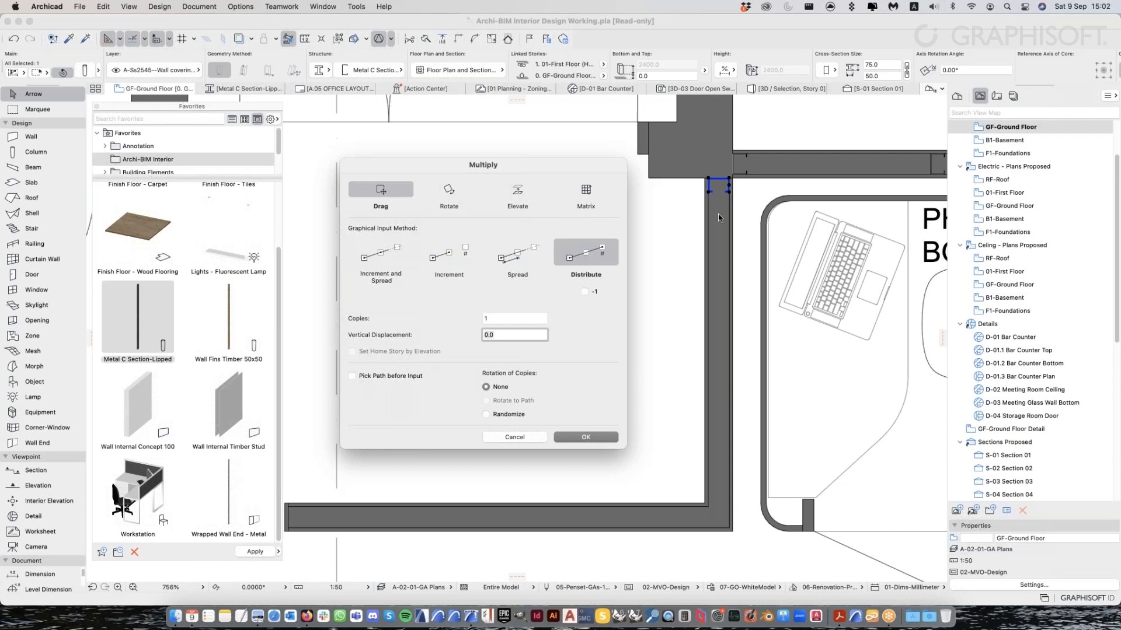
pyautogui.click(508, 320)
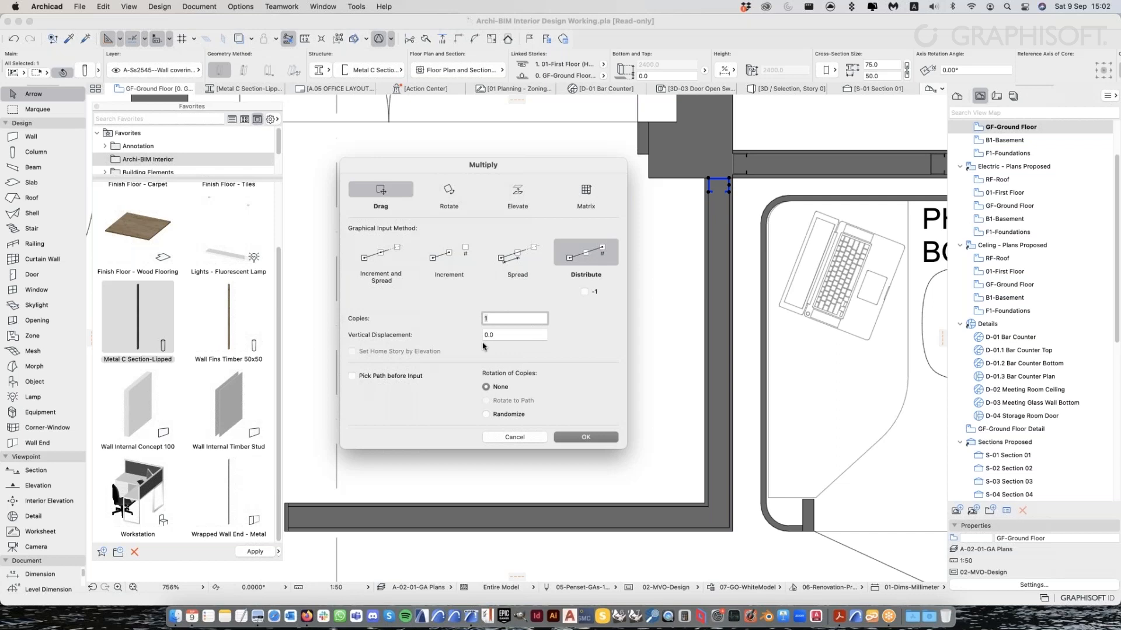
pyautogui.write('2')
pyautogui.click(531, 338)
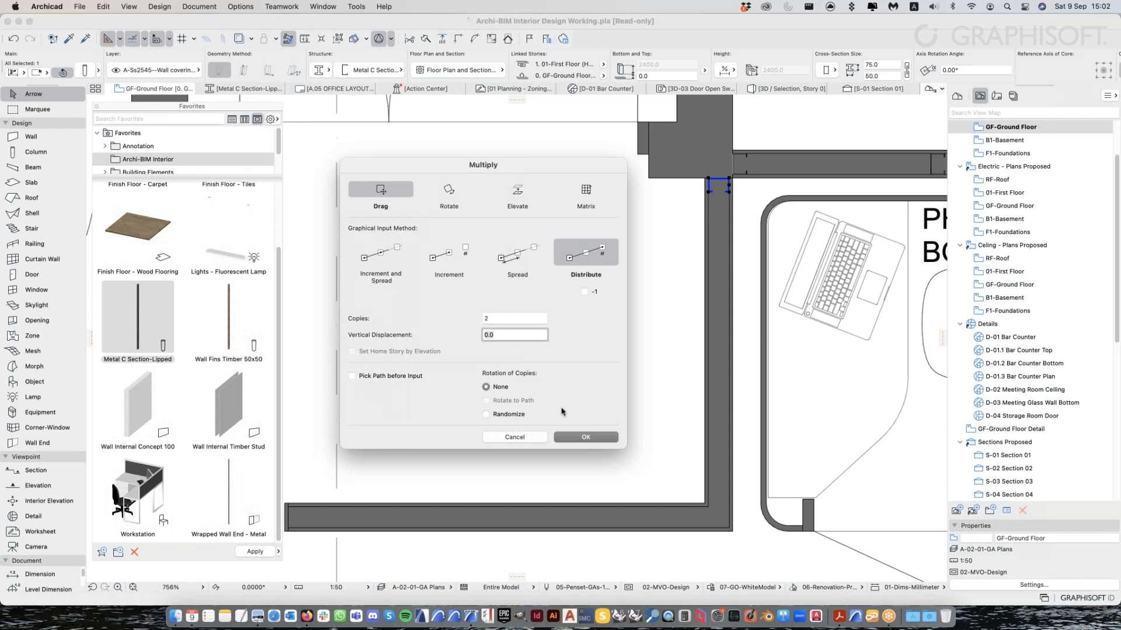
pyautogui.click(600, 439)
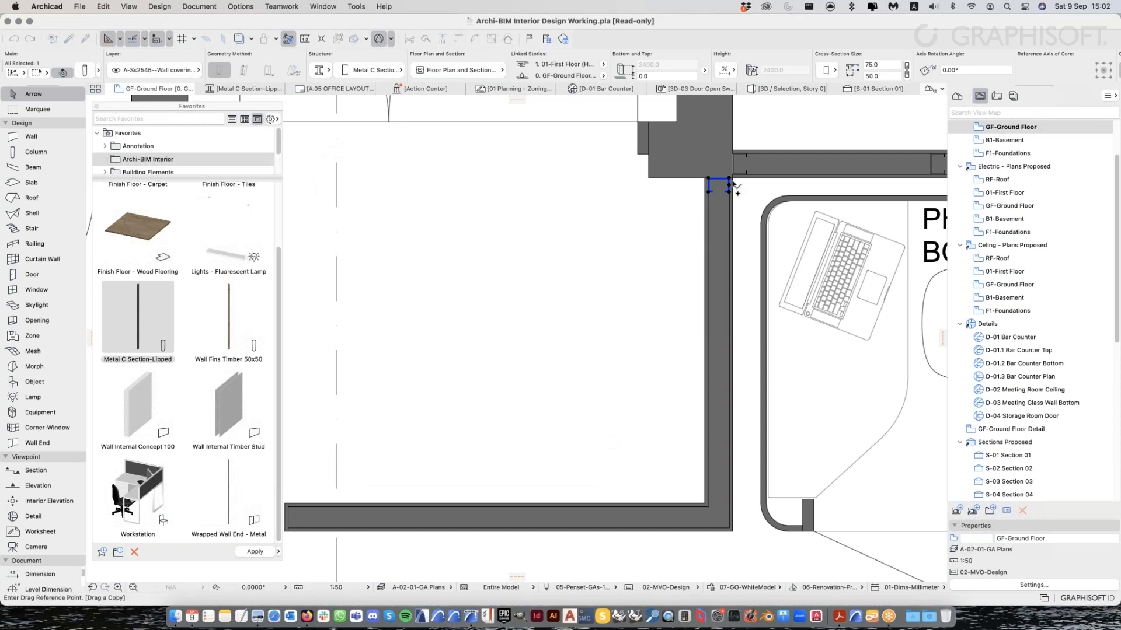
# Distribute the two stud copies down the vertical wall, from the stud's lower-left corner to the inner lining corner at the horizontal wall, then deselect them
pyautogui.scroll(3, 735, 186)
pyautogui.scroll(-2, 737, 187)
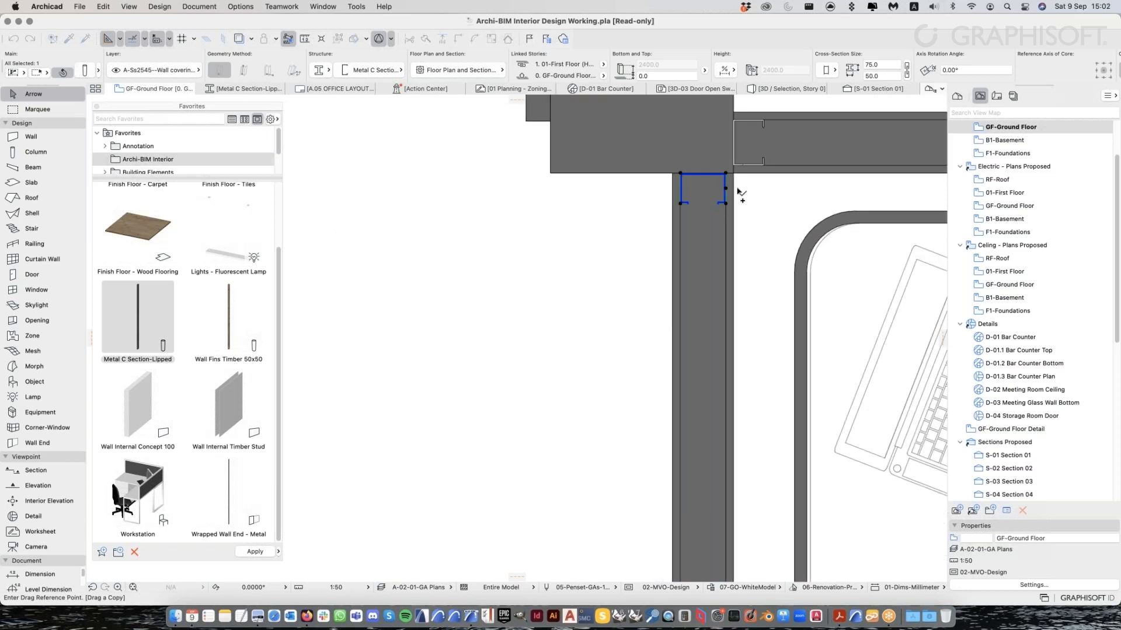
pyautogui.scroll(-2, 738, 191)
pyautogui.scroll(2, 703, 201)
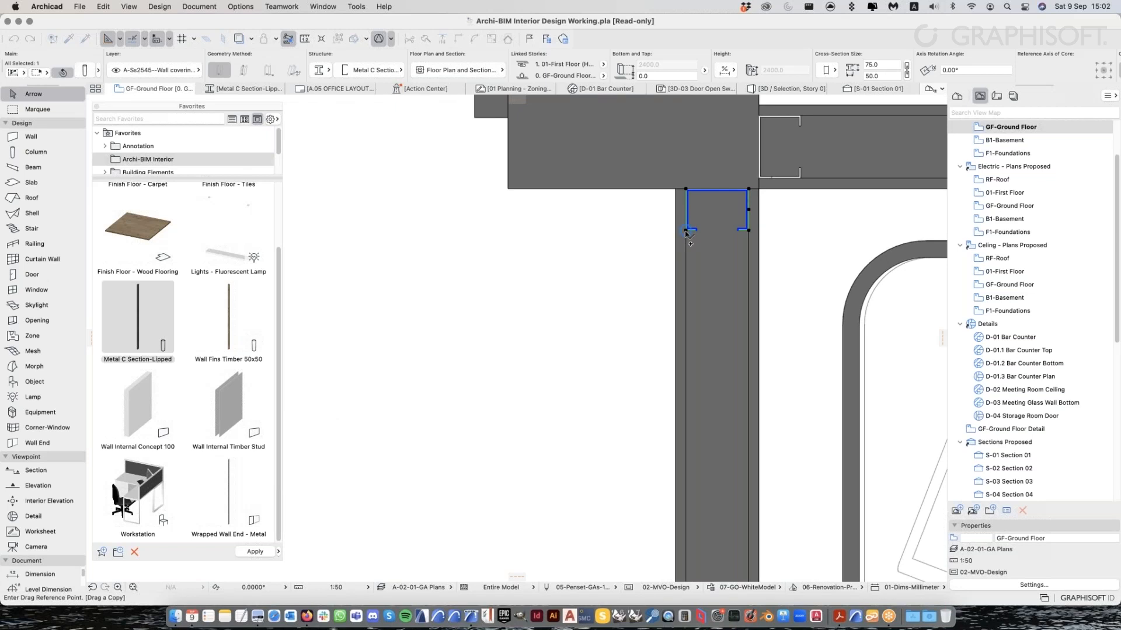
pyautogui.scroll(-2, 709, 285)
pyautogui.moveTo(767, 552); pyautogui.dragTo(723, 341, button='middle')
pyautogui.moveTo(724, 467); pyautogui.dragTo(715, 266, button='middle')
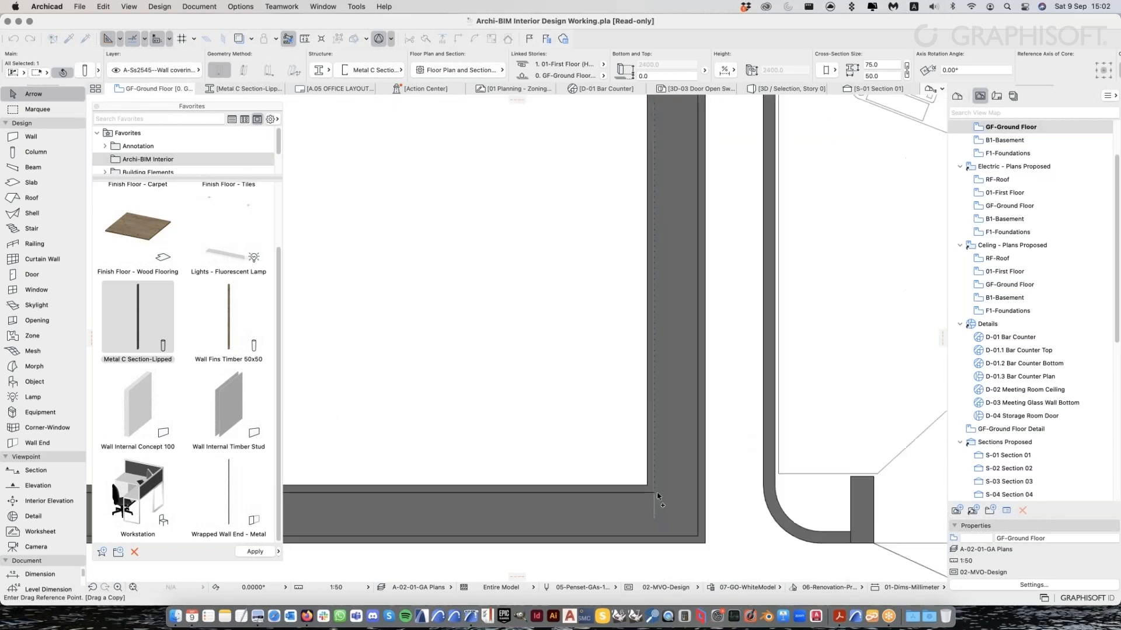
pyautogui.scroll(-1, 671, 439)
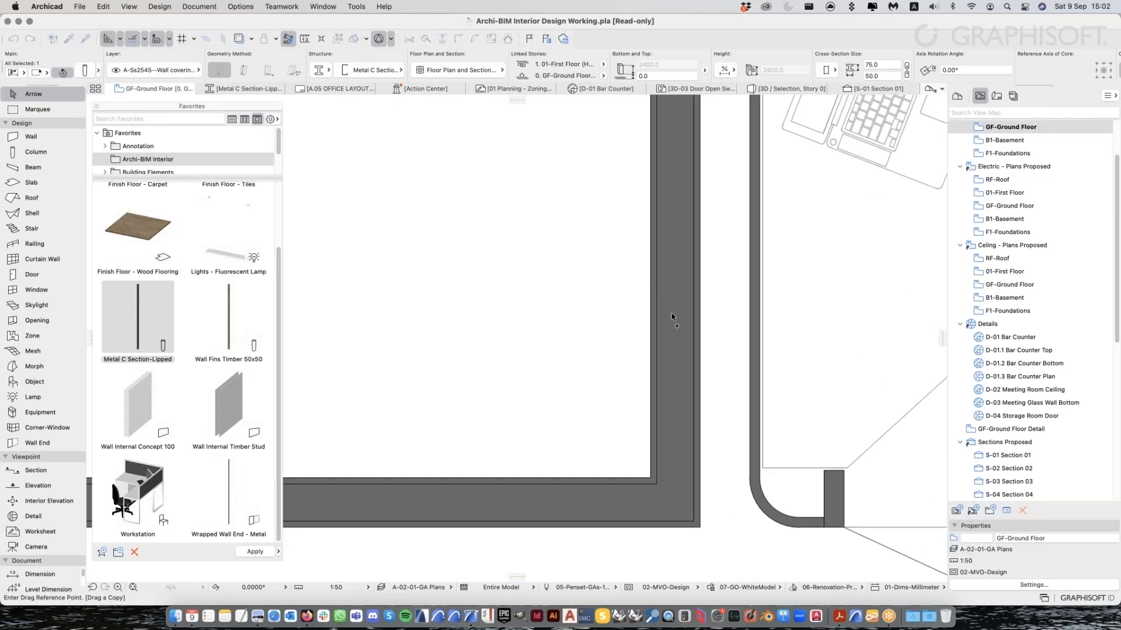
pyautogui.scroll(10, 671, 317)
pyautogui.scroll(5, 663, 223)
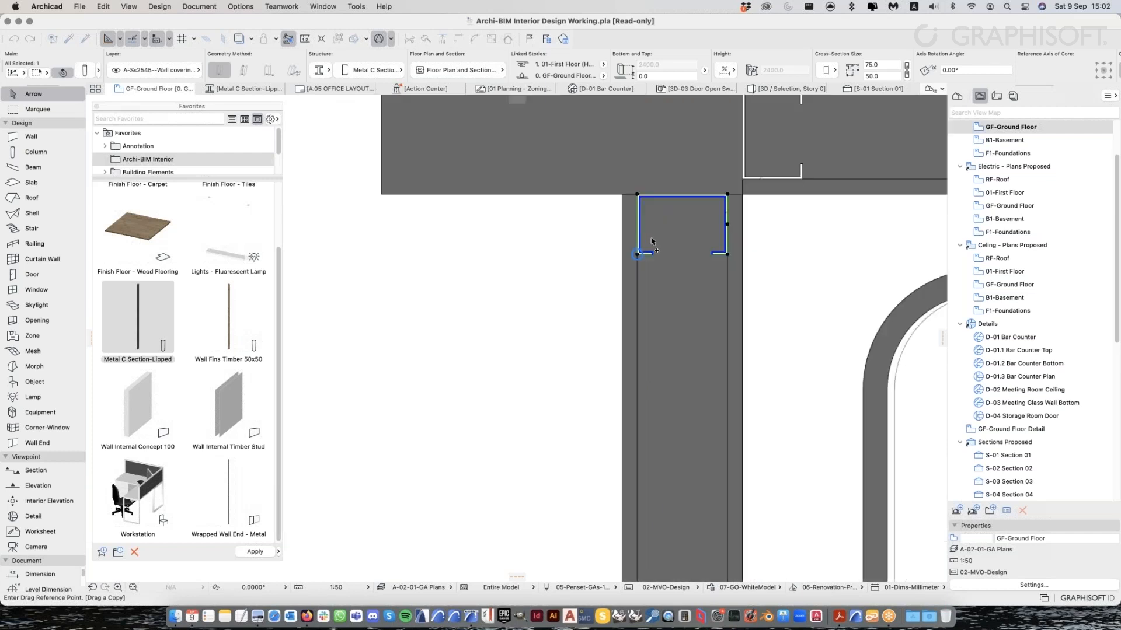
pyautogui.click(633, 258)
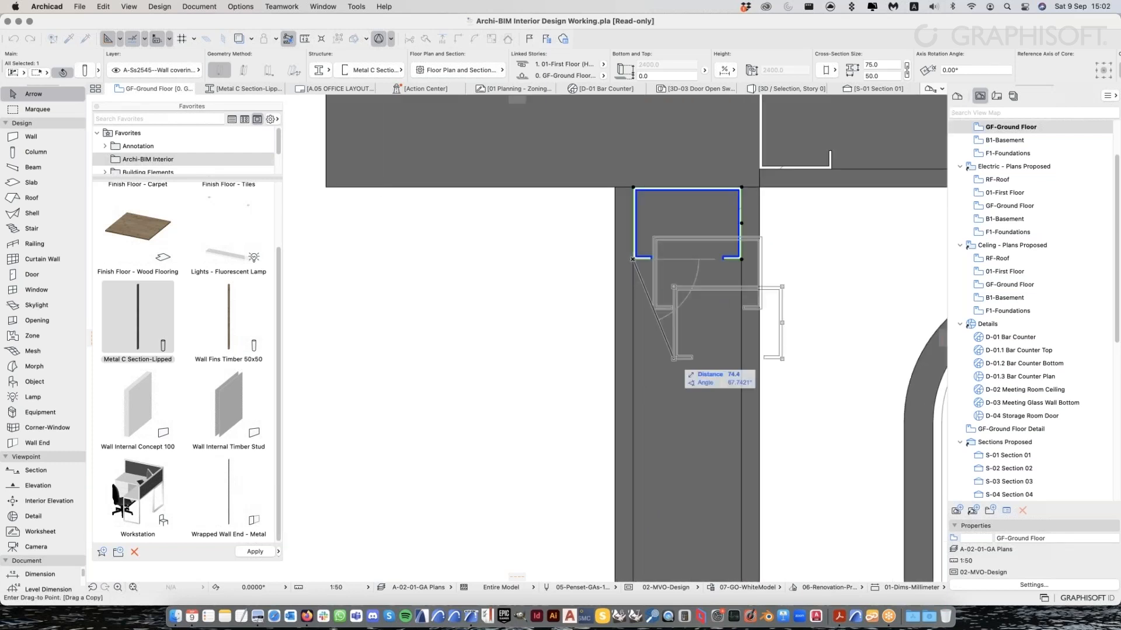
pyautogui.scroll(-6, 674, 359)
pyautogui.moveTo(674, 357); pyautogui.dragTo(661, 122, button='middle')
pyautogui.moveTo(669, 495); pyautogui.dragTo(663, 415, button='middle')
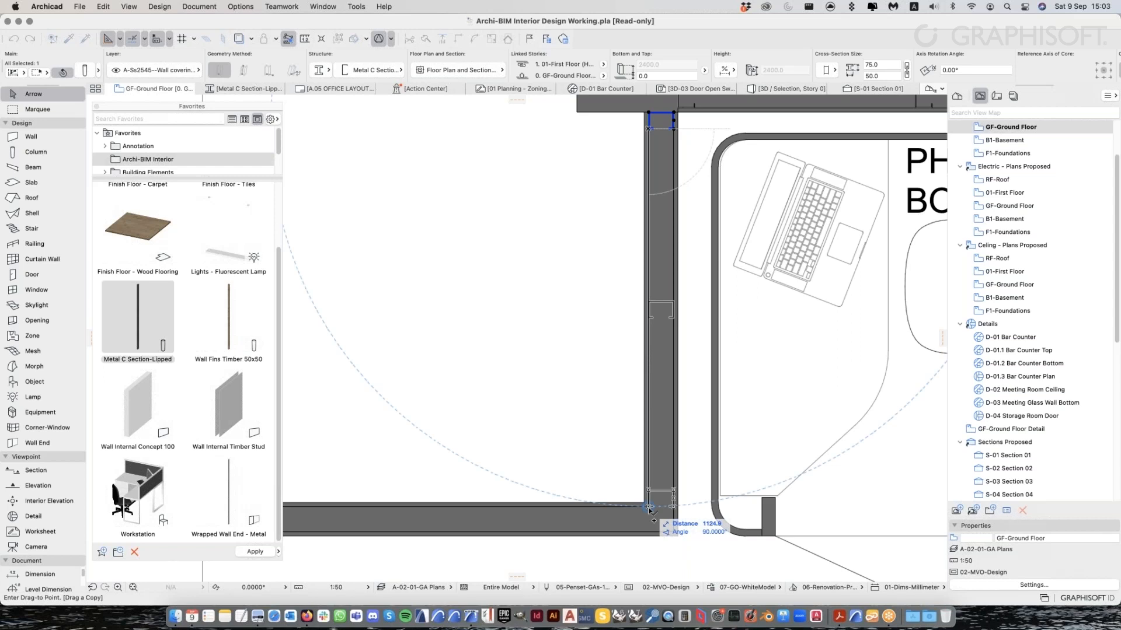
pyautogui.click(649, 508)
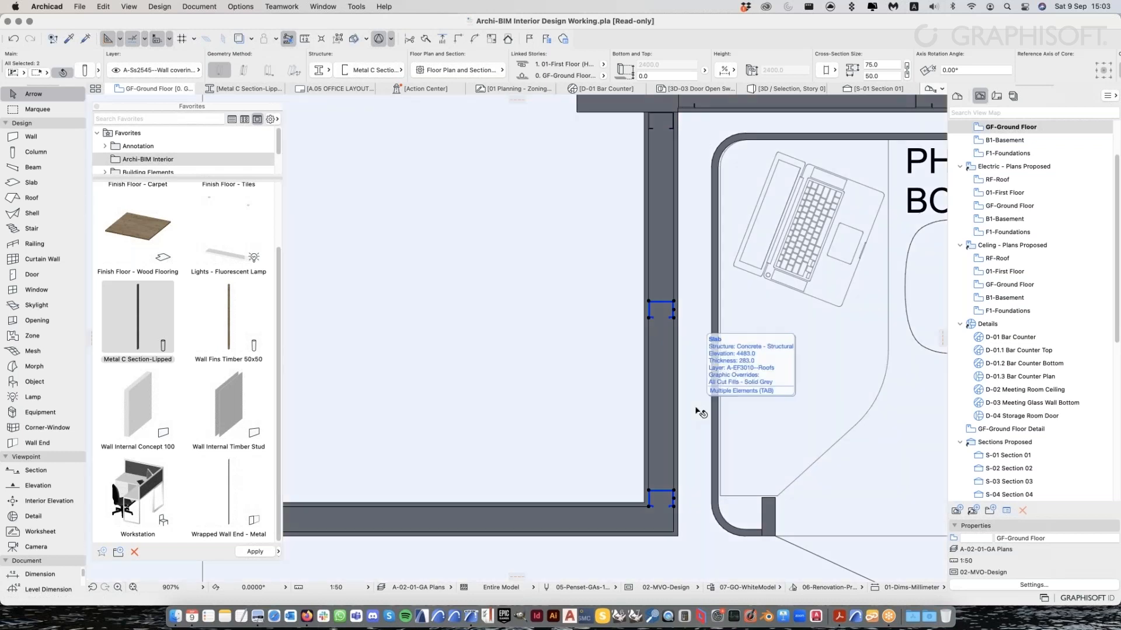
pyautogui.scroll(-5, 696, 412)
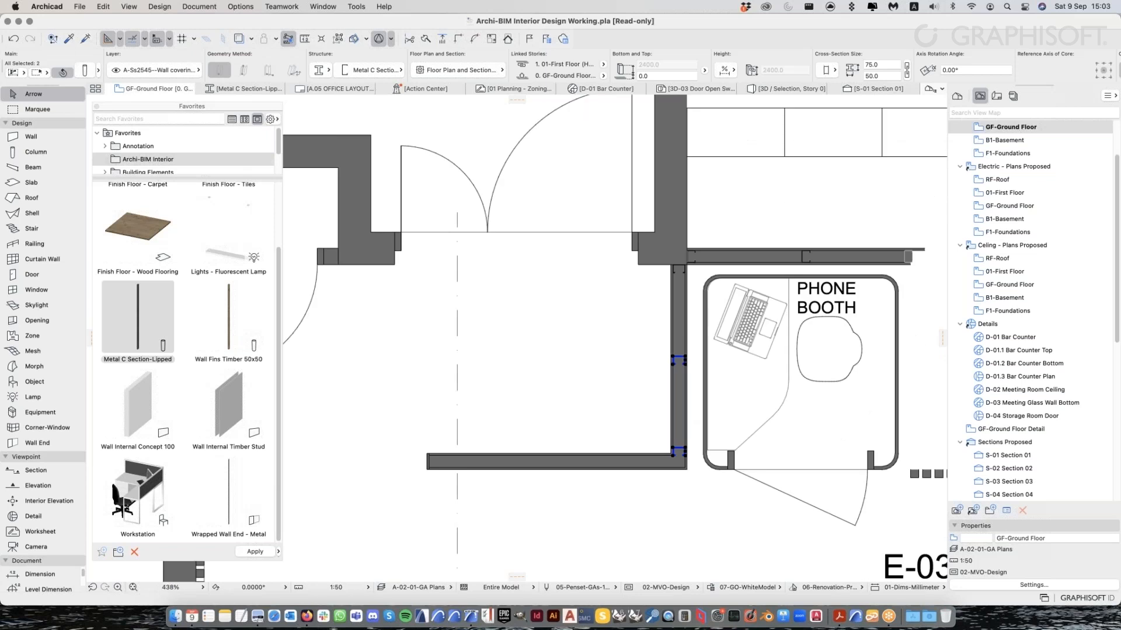
pyautogui.press('Escape')
# Drag a copy of the vertical wall's lowest stud by its upper-left corner to its lower-left corner, directly below the original
pyautogui.scroll(1, 586, 373)
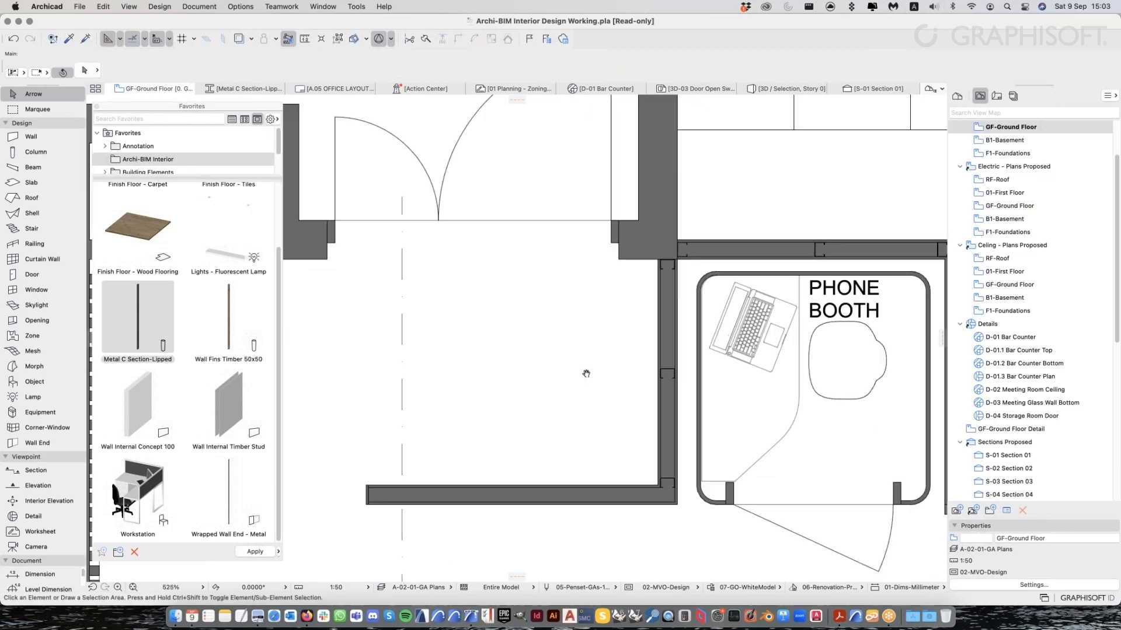
pyautogui.moveTo(586, 374); pyautogui.dragTo(494, 372, button='middle')
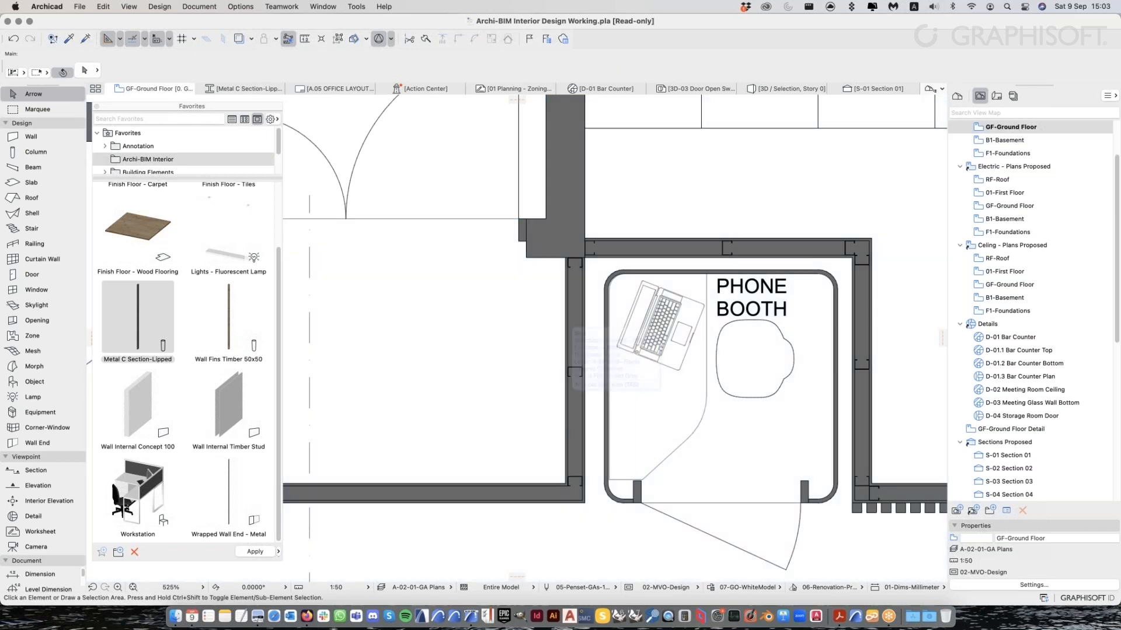
pyautogui.moveTo(568, 324); pyautogui.dragTo(636, 328, button='middle')
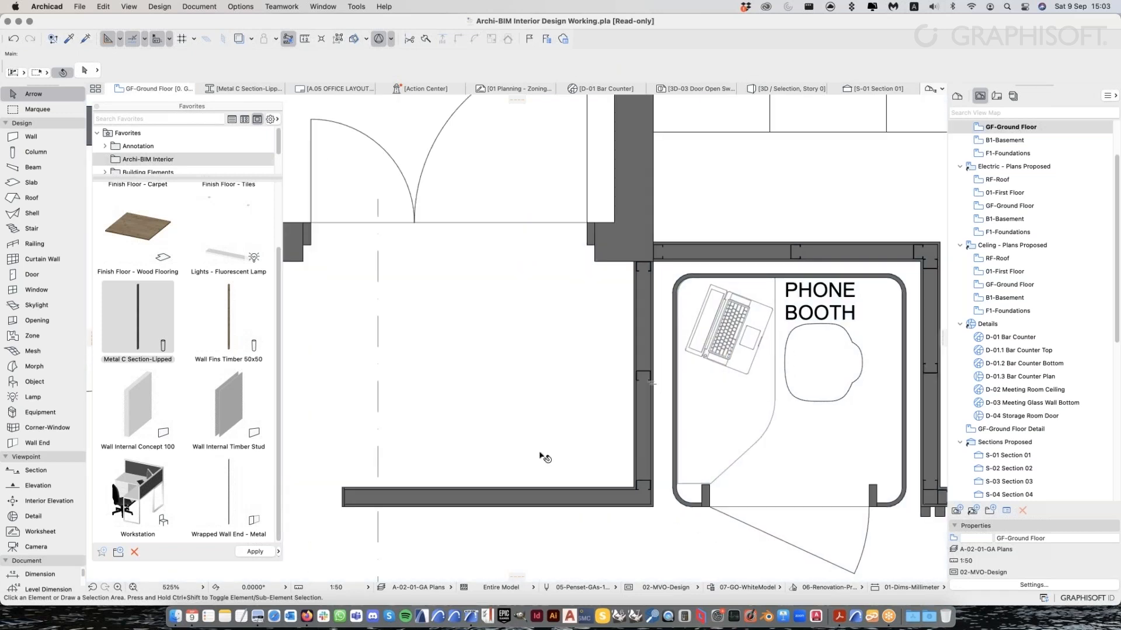
pyautogui.scroll(2, 544, 458)
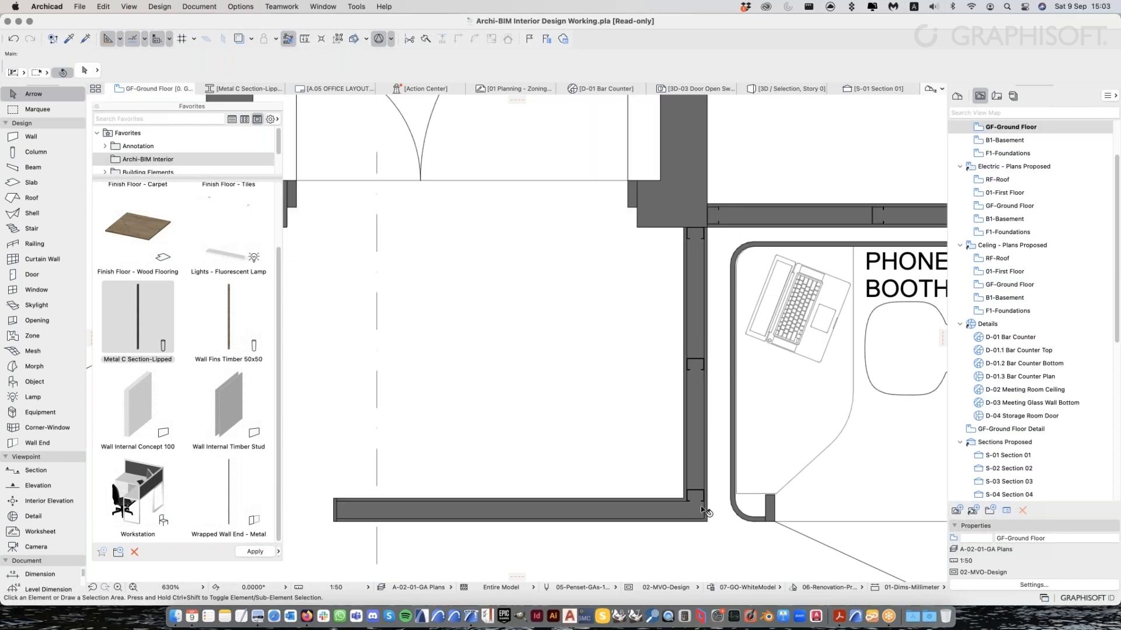
pyautogui.scroll(6, 705, 512)
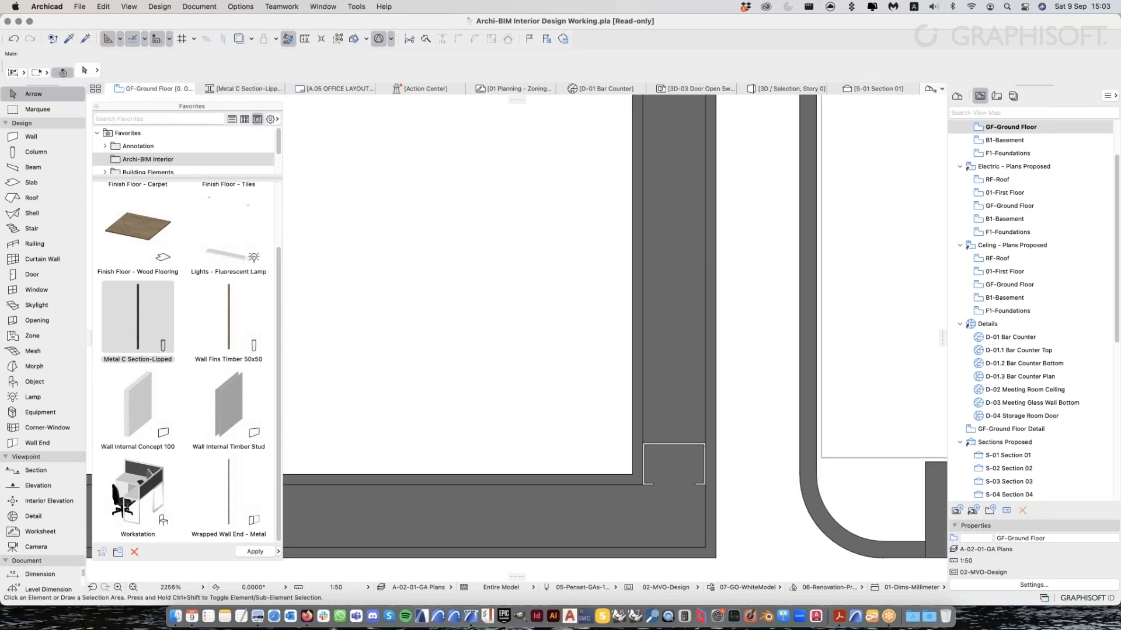
pyautogui.click(700, 484)
pyautogui.scroll(-2, 741, 480)
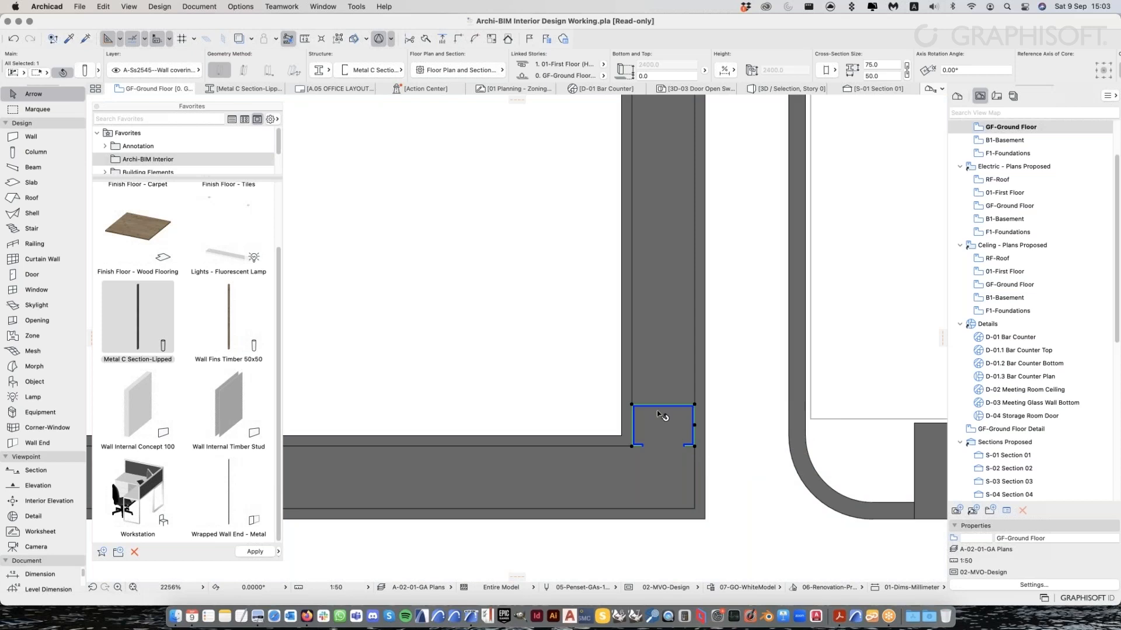
pyautogui.click(107, 8)
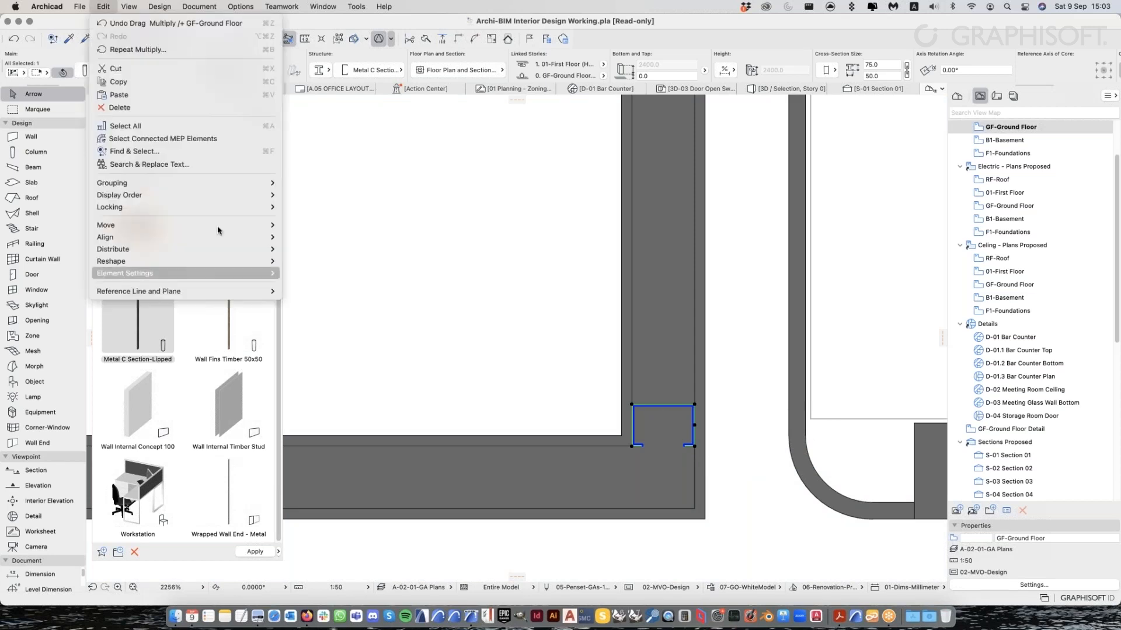
pyautogui.moveTo(175, 225)
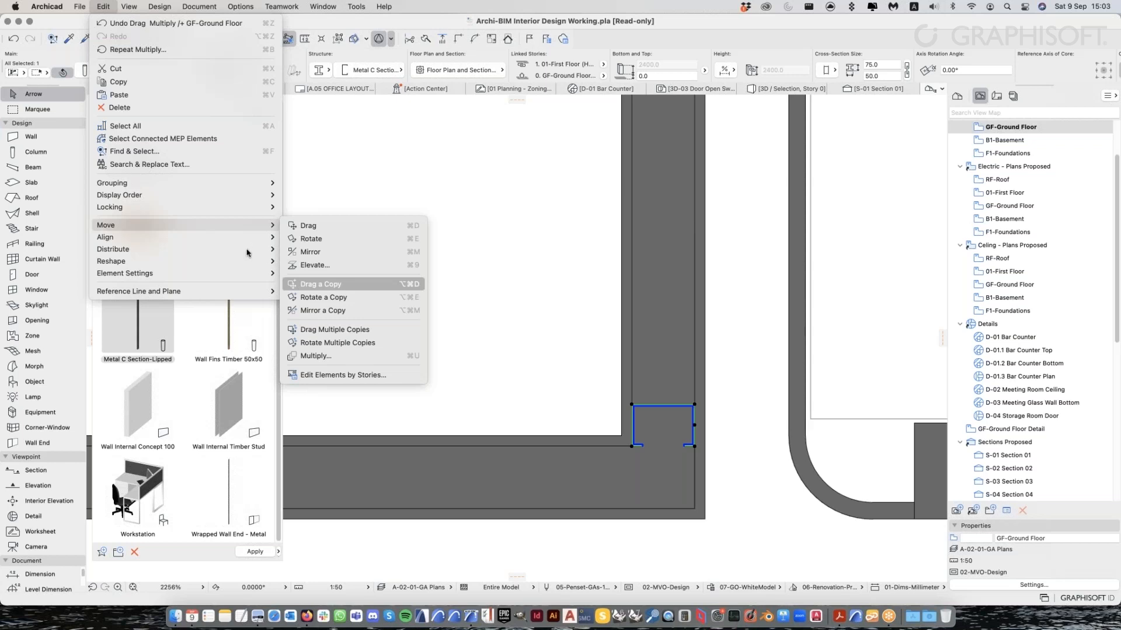
pyautogui.click(387, 287)
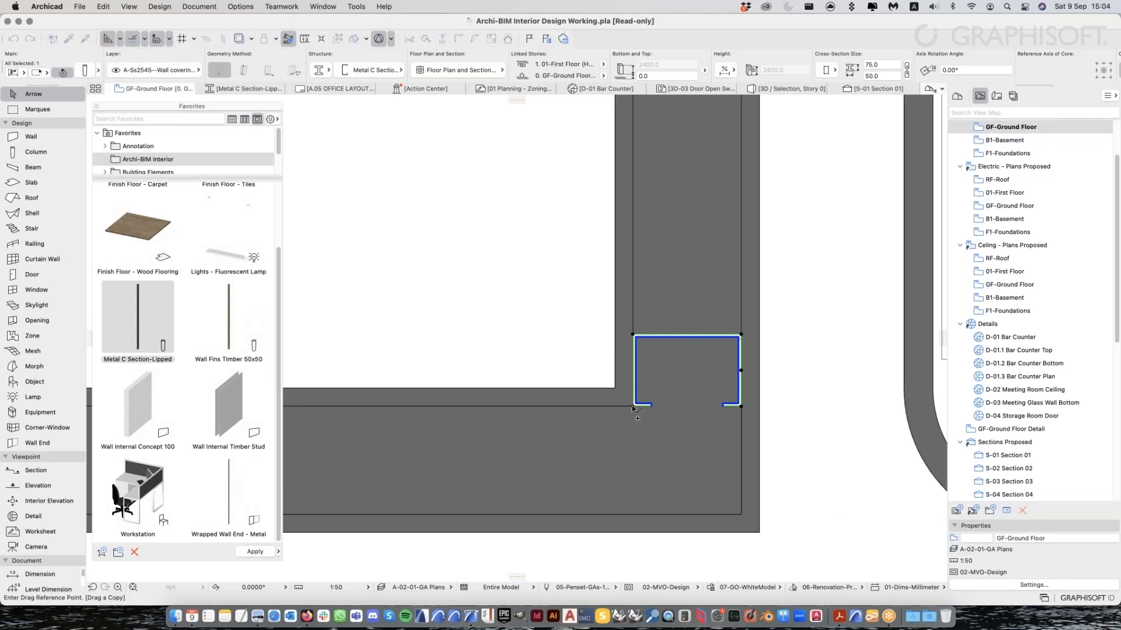
pyautogui.click(633, 335)
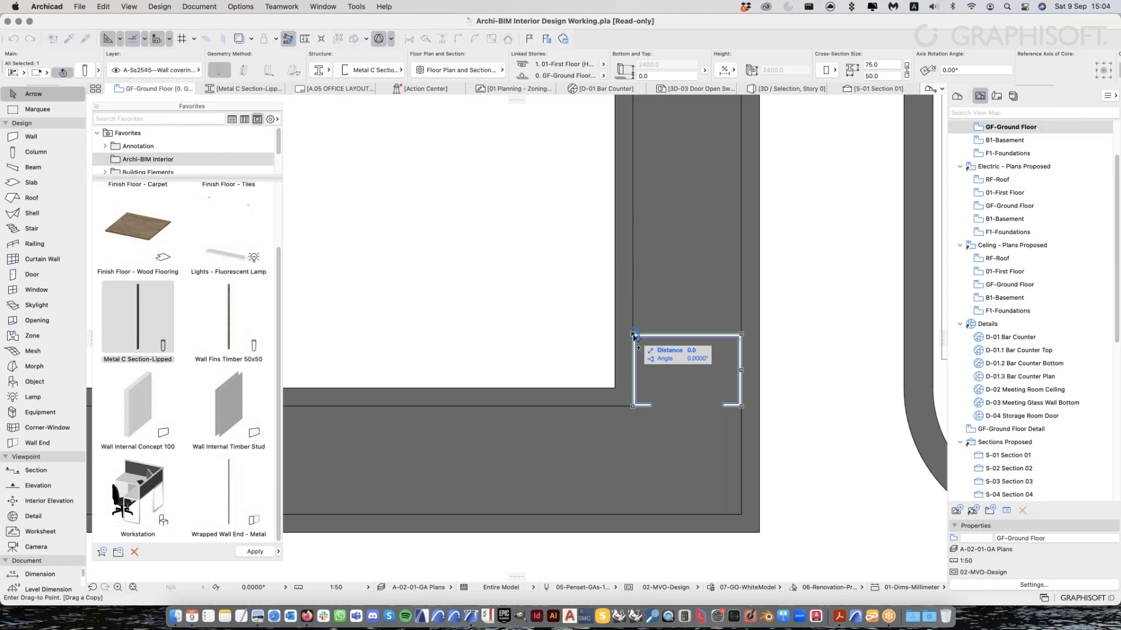
pyautogui.click(634, 407)
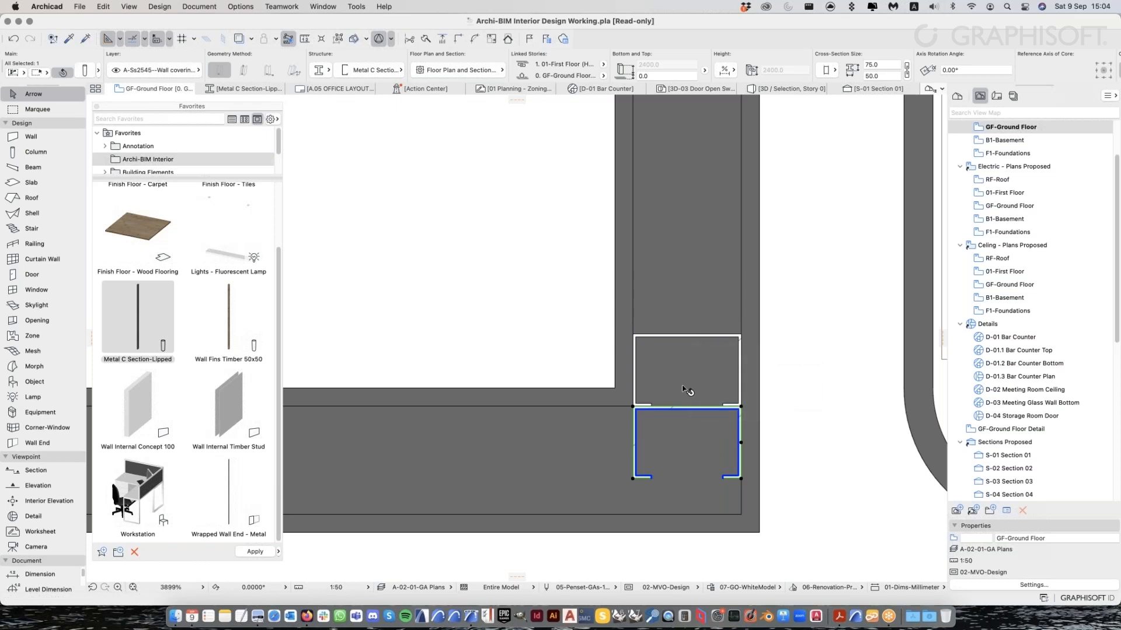
# Rotate the copied stud -90° about its upper-left corner so it sits between the horizontal wall's linings
pyautogui.click(108, 7)
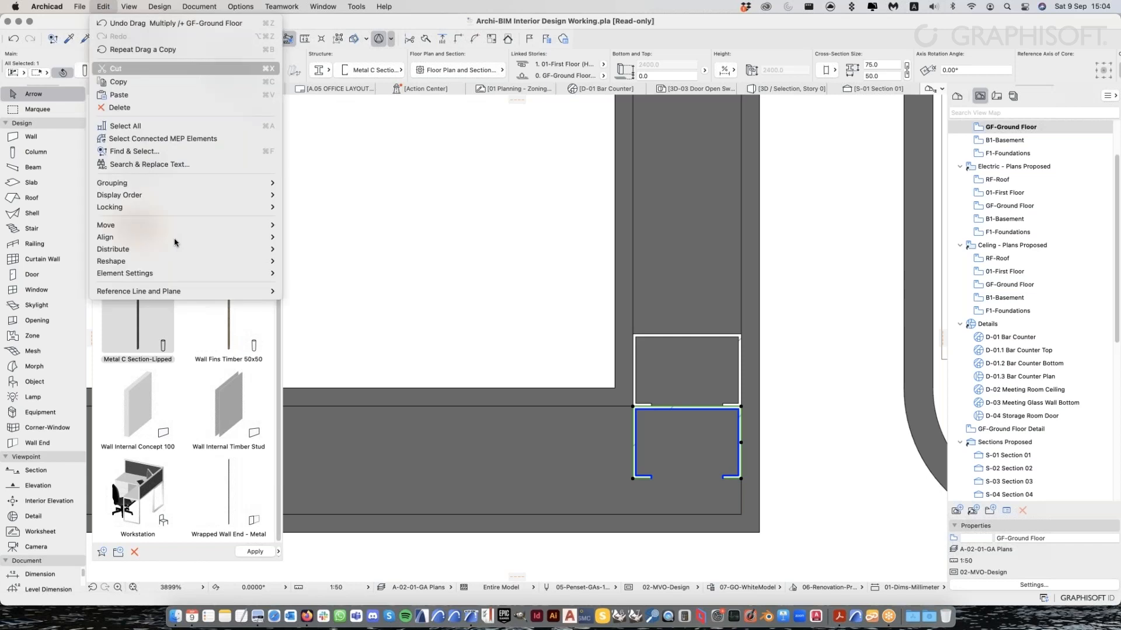
pyautogui.moveTo(184, 227)
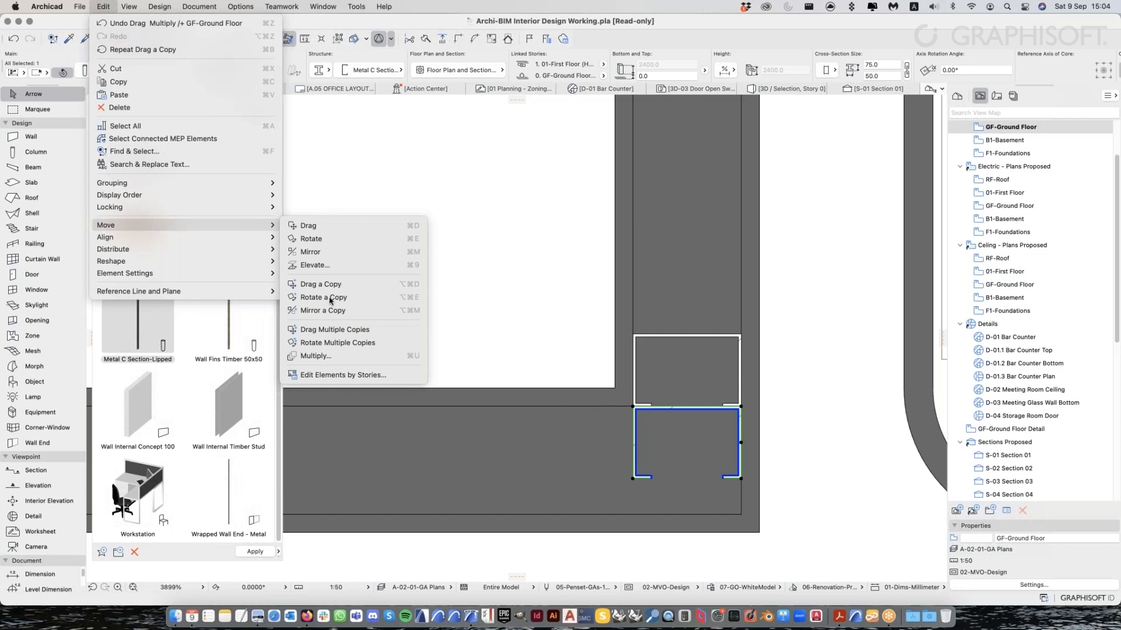
pyautogui.click(341, 244)
pyautogui.click(633, 406)
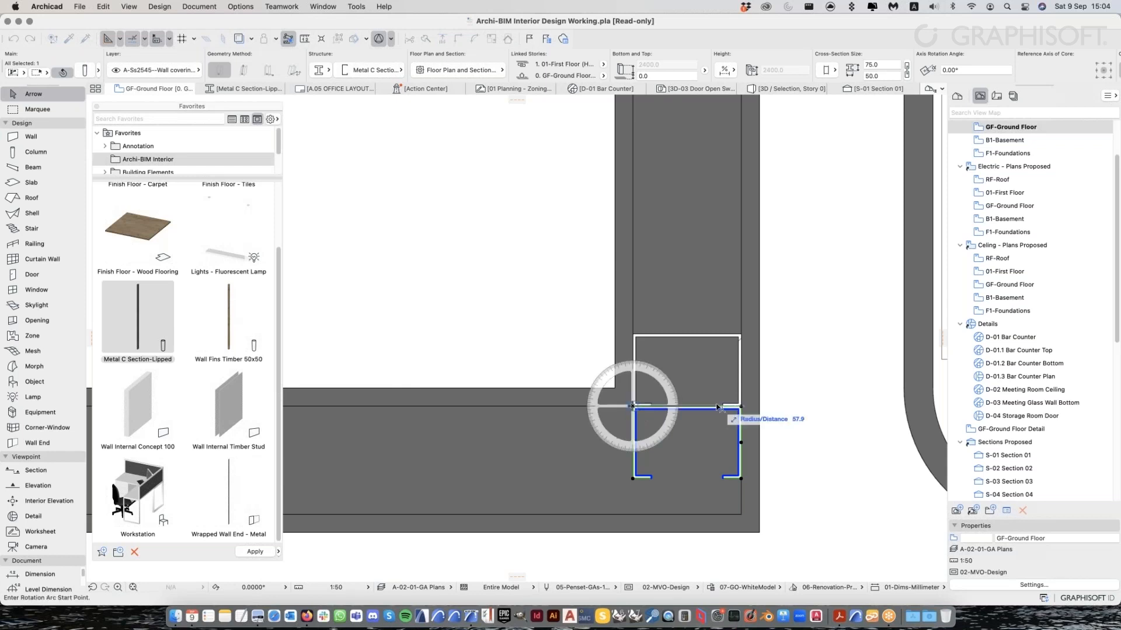
pyautogui.click(716, 407)
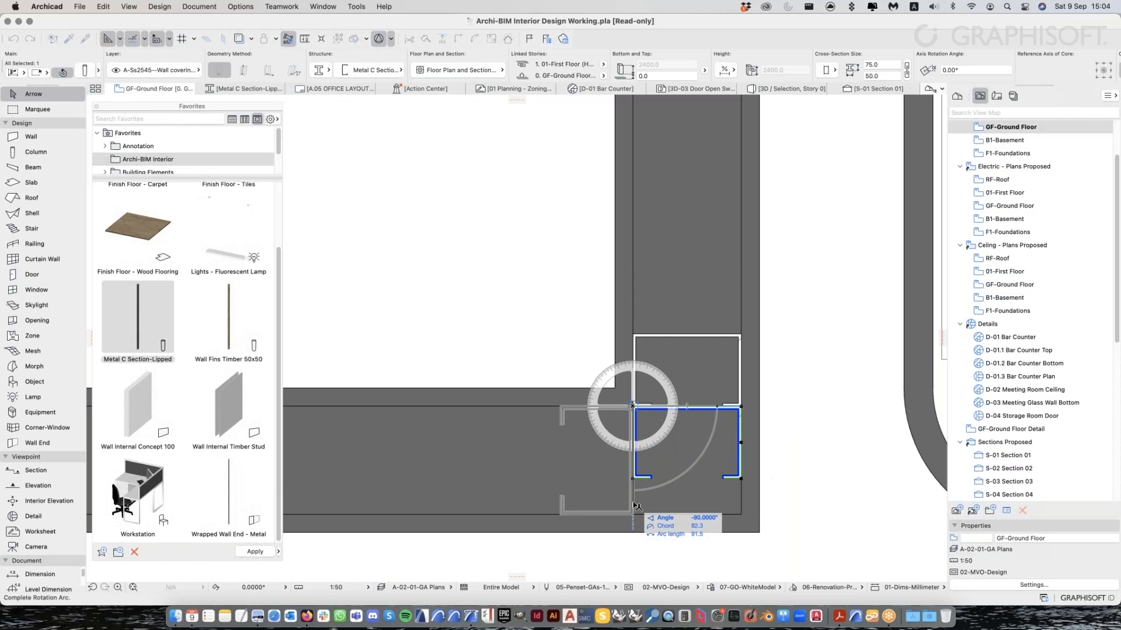
pyautogui.press('Return')
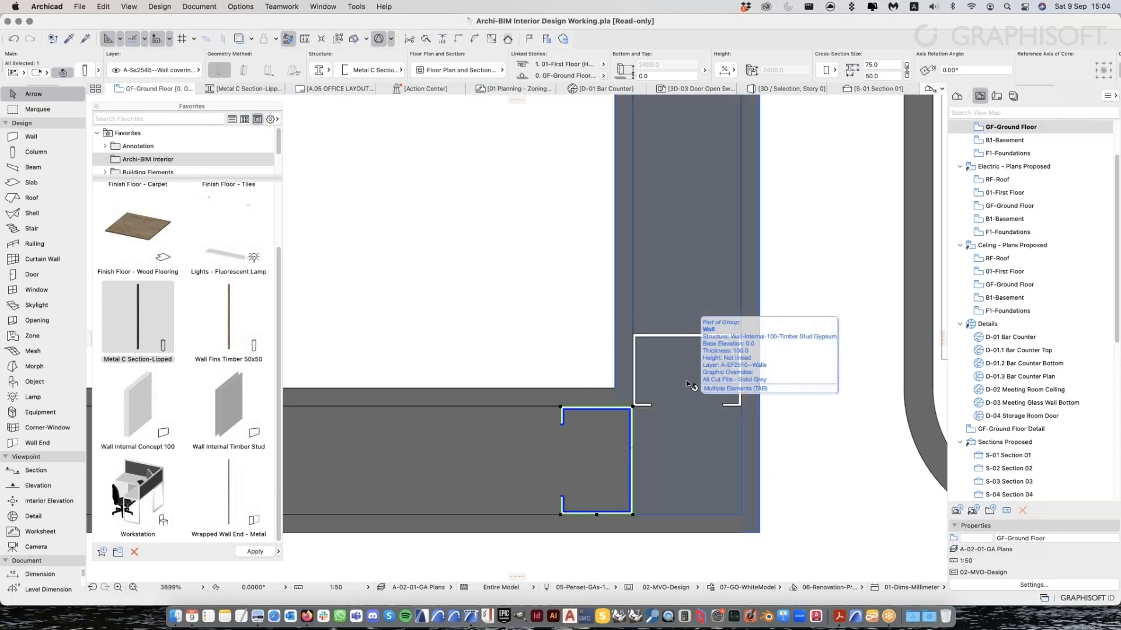
# Set up a Drag Multiply of the rotated stud with the Distribute method, 3 copies and a vertical displacement of 0.0
pyautogui.scroll(-5, 689, 385)
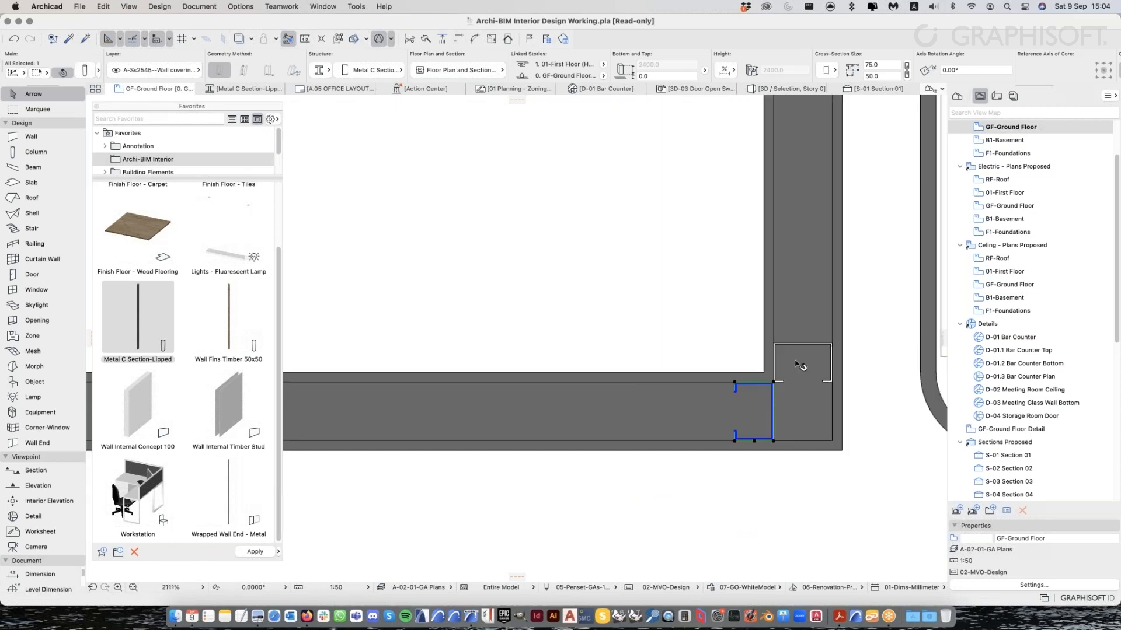
pyautogui.scroll(-2, 663, 363)
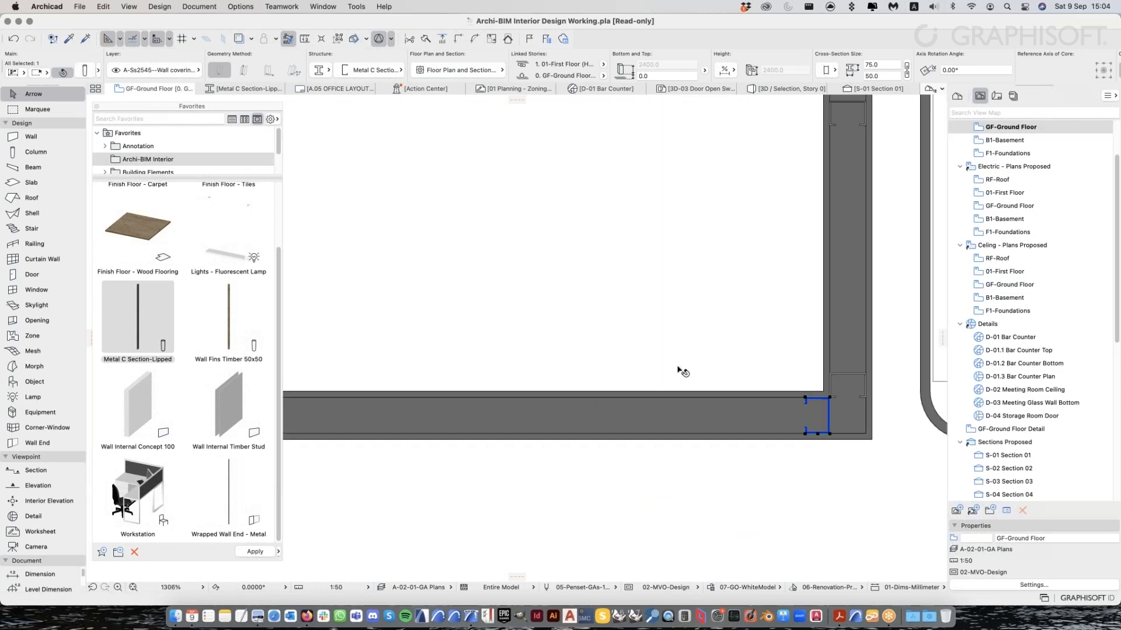
pyautogui.scroll(-1, 663, 366)
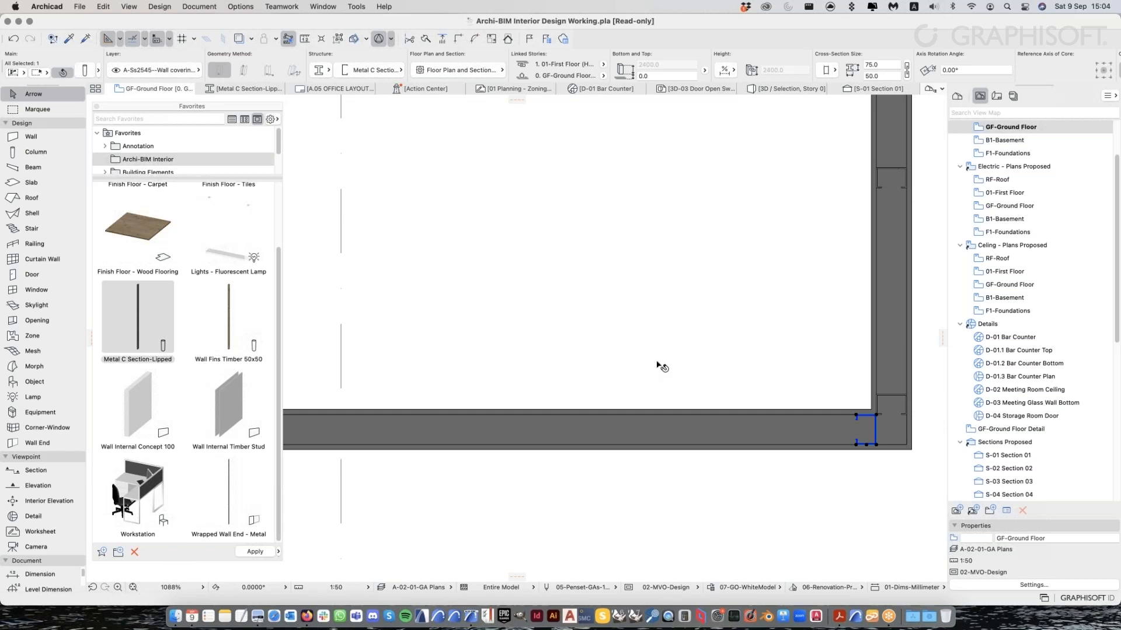
pyautogui.scroll(-1, 659, 365)
pyautogui.click(104, 7)
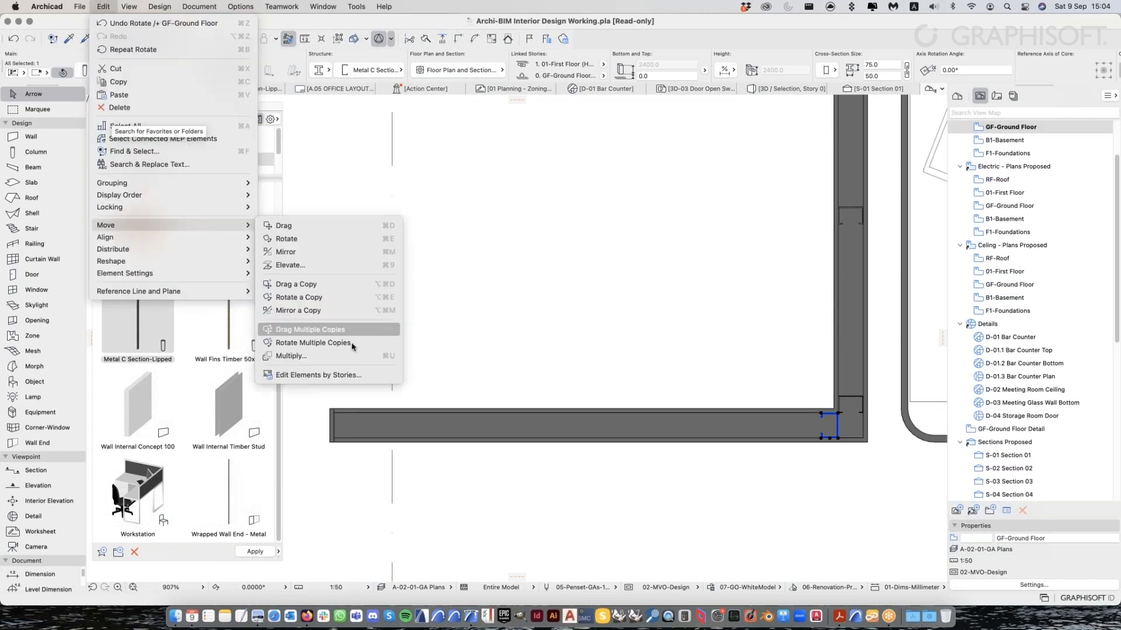
pyautogui.click(329, 356)
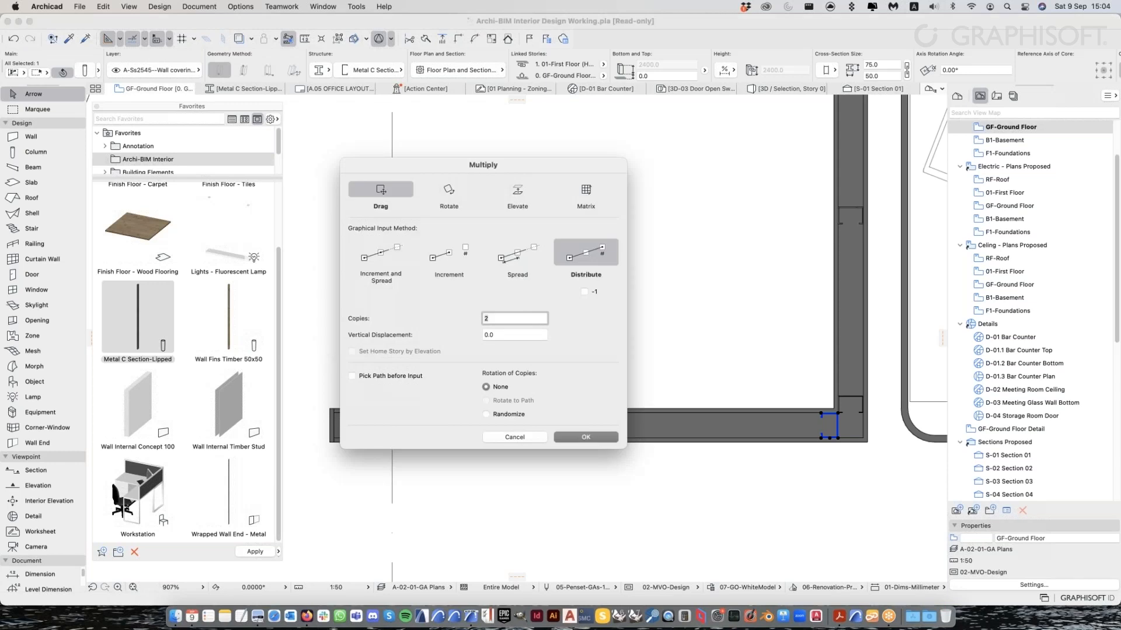
pyautogui.moveTo(493, 161); pyautogui.dragTo(248, 99)
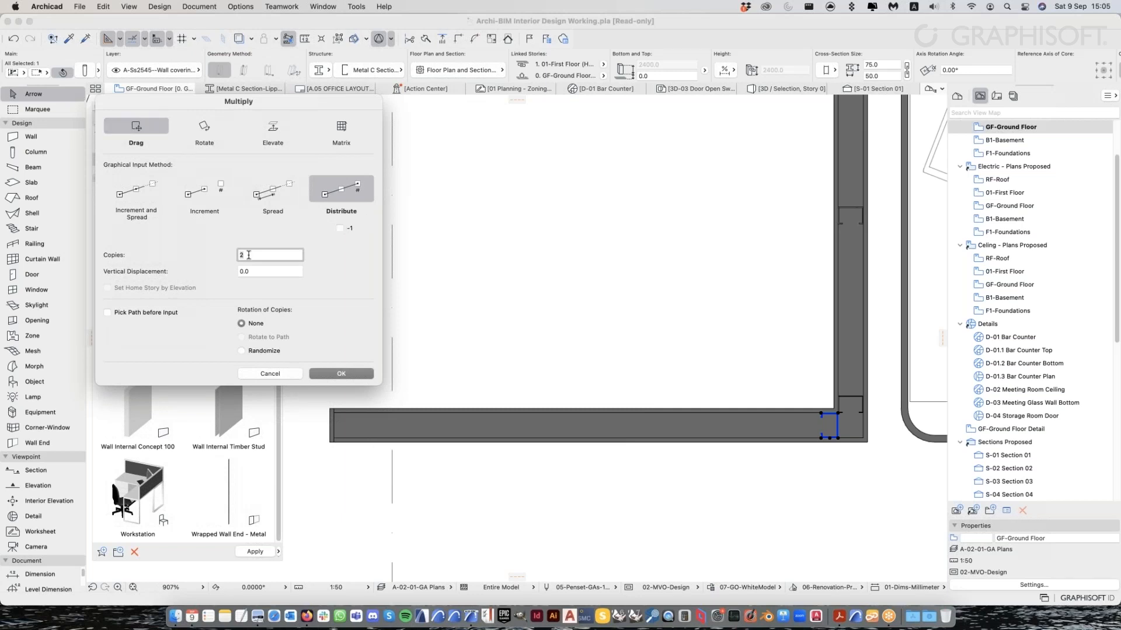
pyautogui.write('3')
pyautogui.press('Tab')
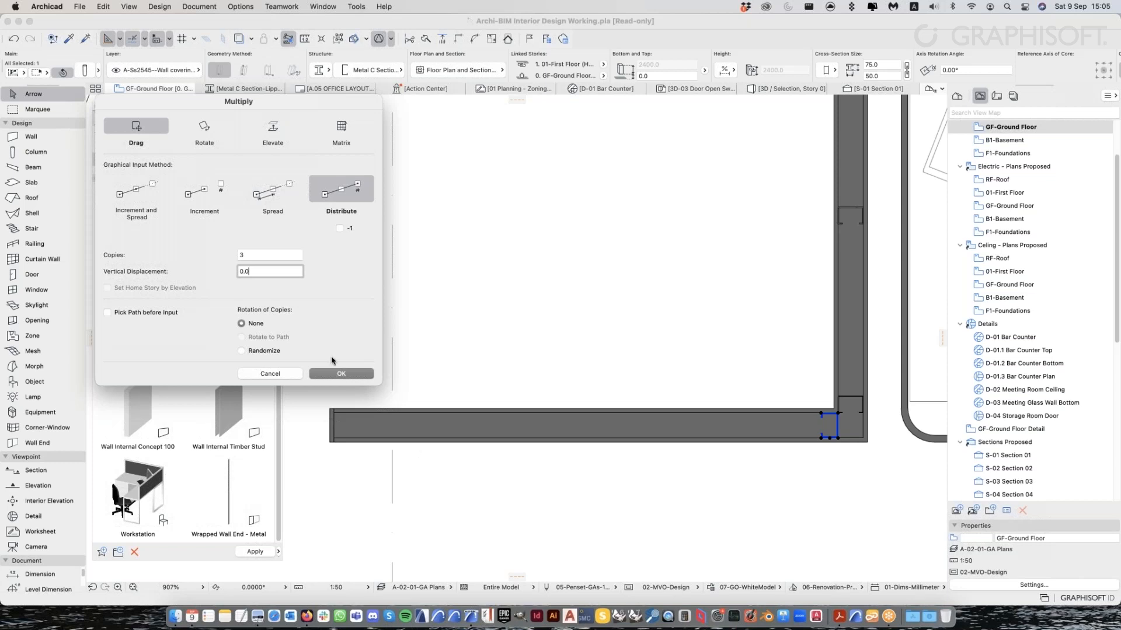
pyautogui.click(342, 374)
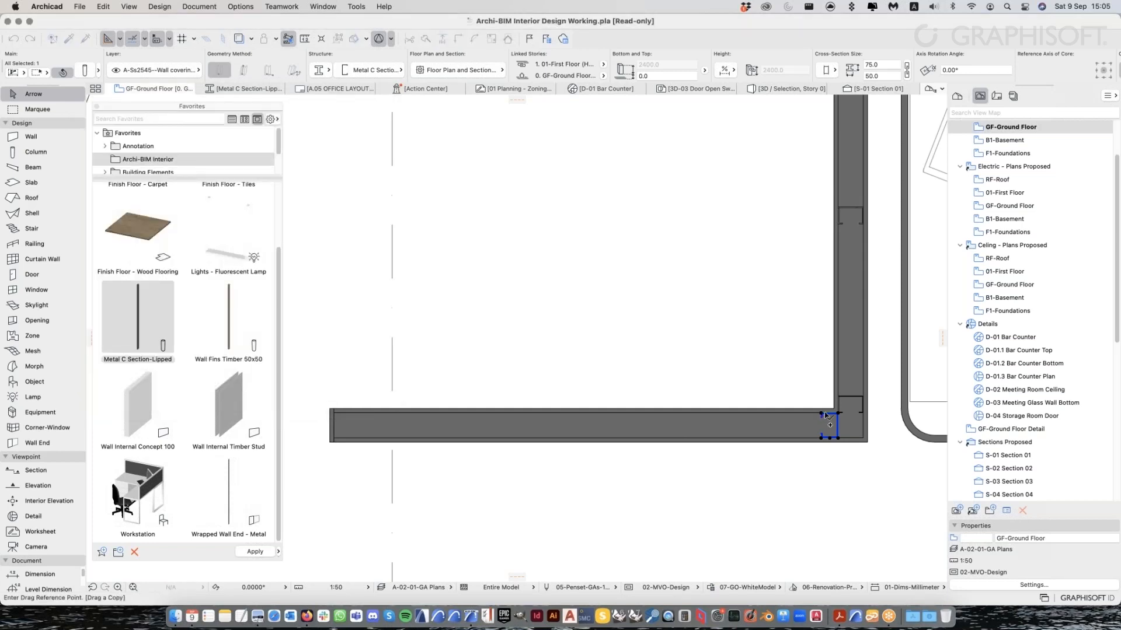
# Try to distribute the three stud copies along the horizontal wall, from the stud's upper-left corner to the wall's outer left end
pyautogui.scroll(1, 824, 412)
pyautogui.scroll(3, 829, 415)
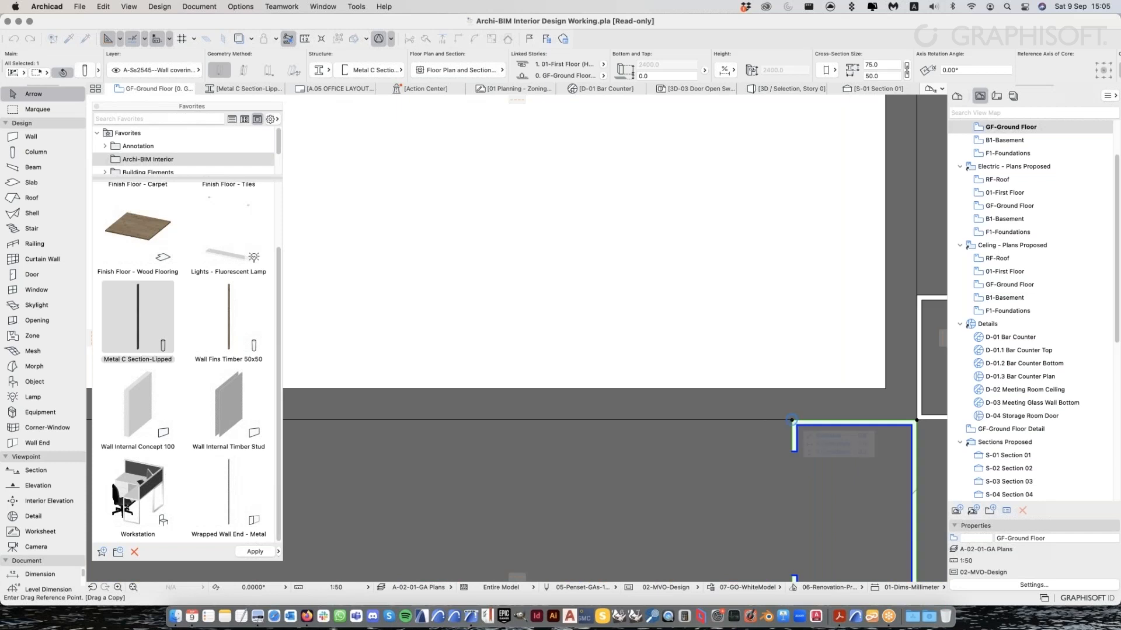
pyautogui.click(791, 419)
pyautogui.scroll(-3, 792, 421)
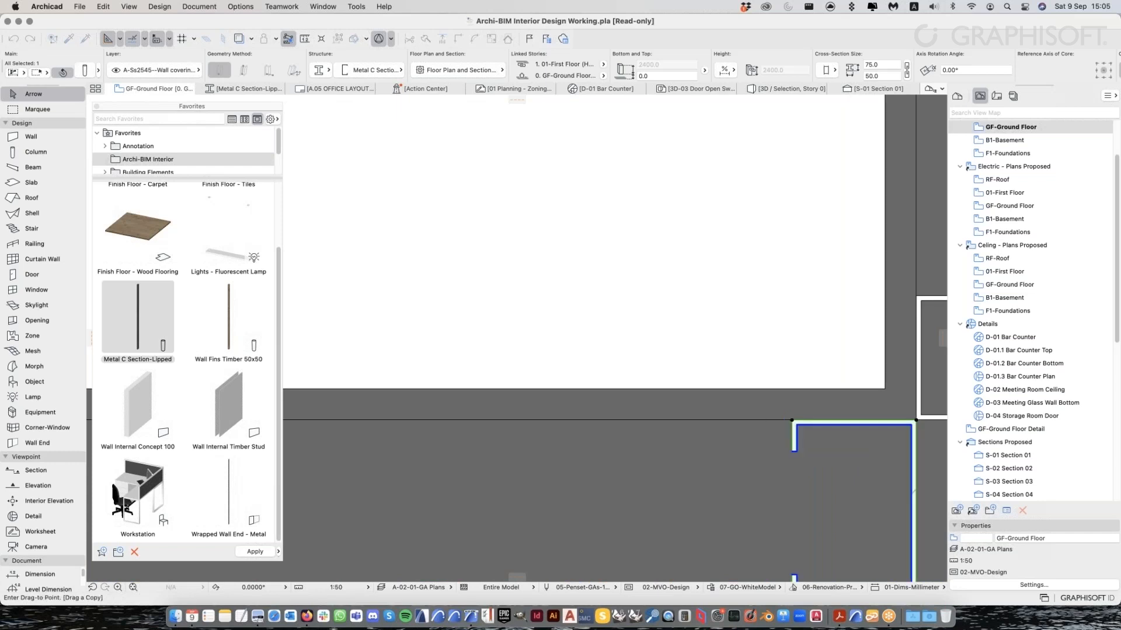
pyautogui.scroll(-2, 792, 423)
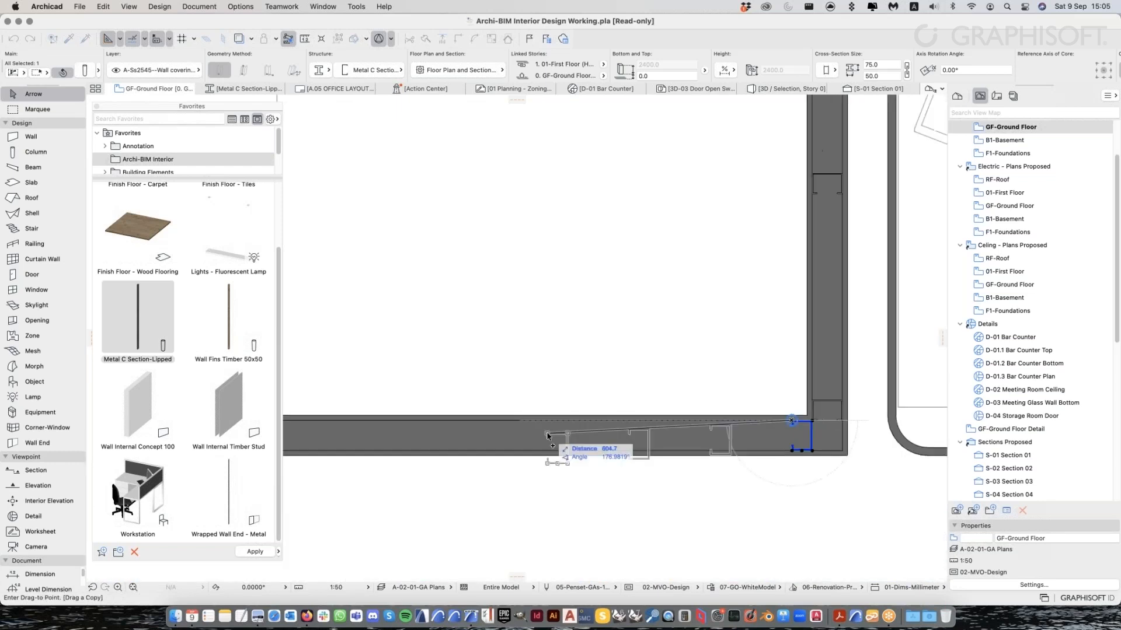
pyautogui.moveTo(547, 434); pyautogui.dragTo(664, 453, button='middle')
pyautogui.scroll(-1, 648, 449)
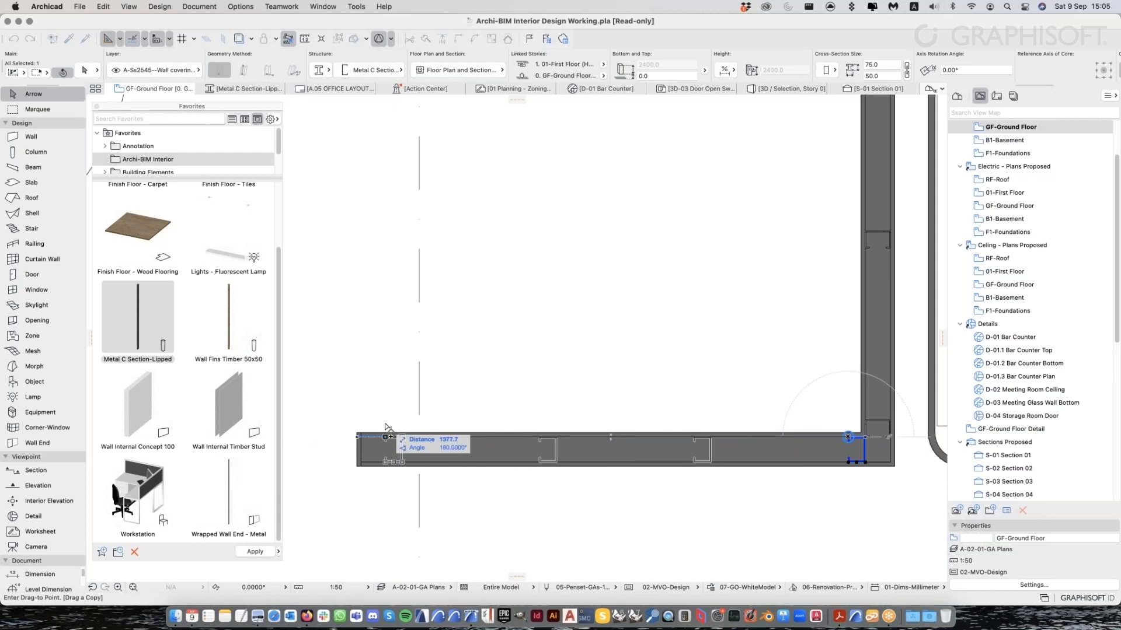
pyautogui.scroll(-2, 386, 427)
pyautogui.scroll(-1, 384, 423)
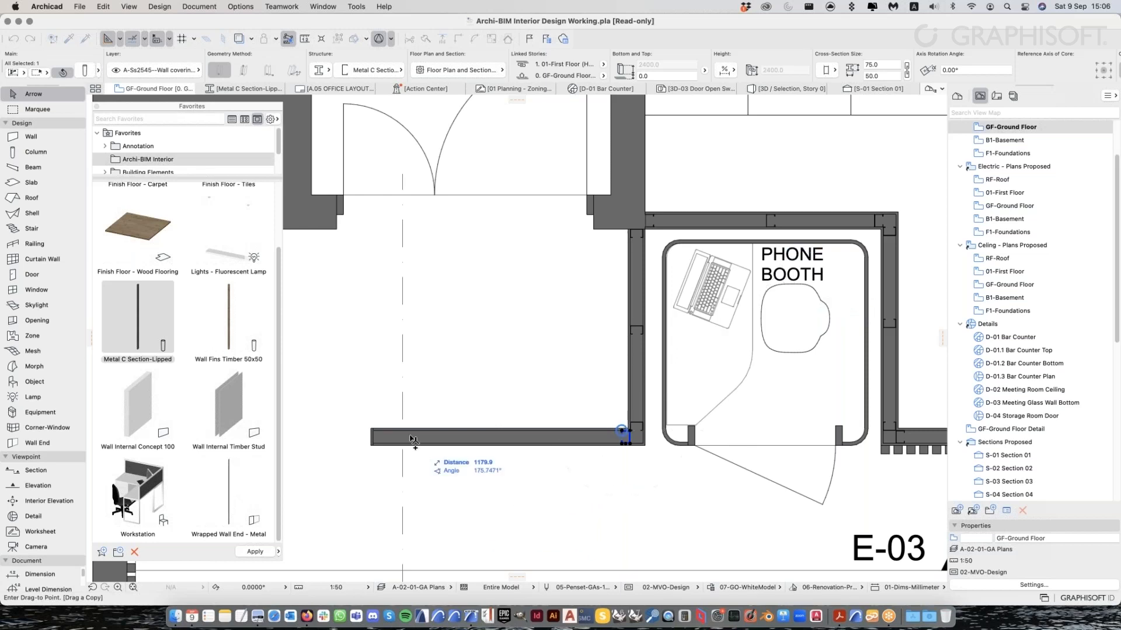
pyautogui.scroll(3, 413, 440)
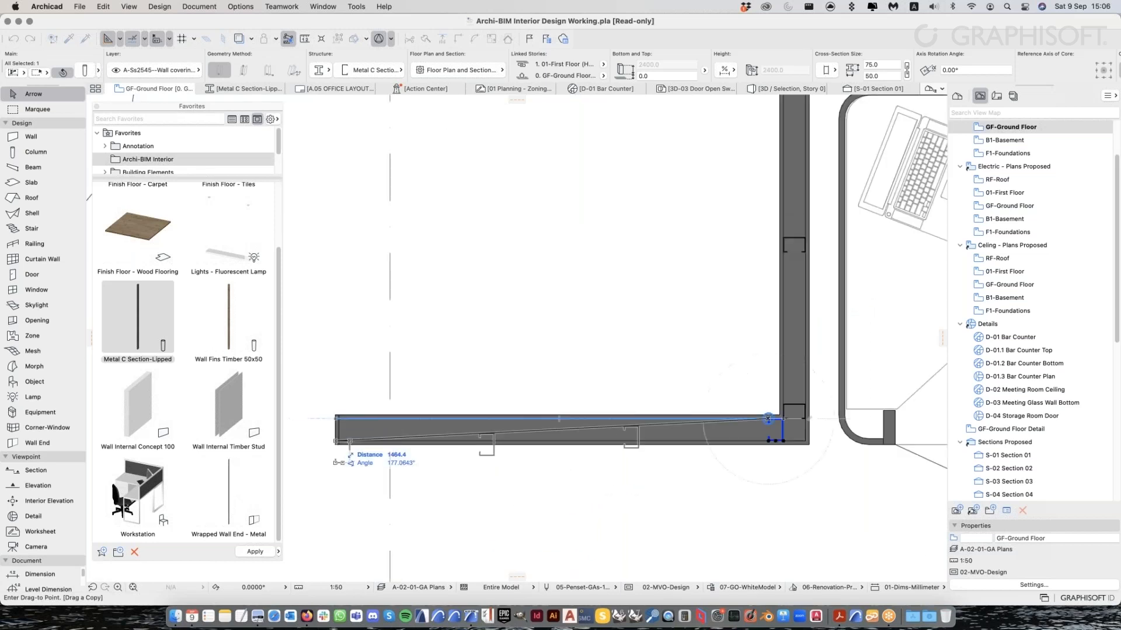
pyautogui.click(320, 419)
pyautogui.click(335, 420)
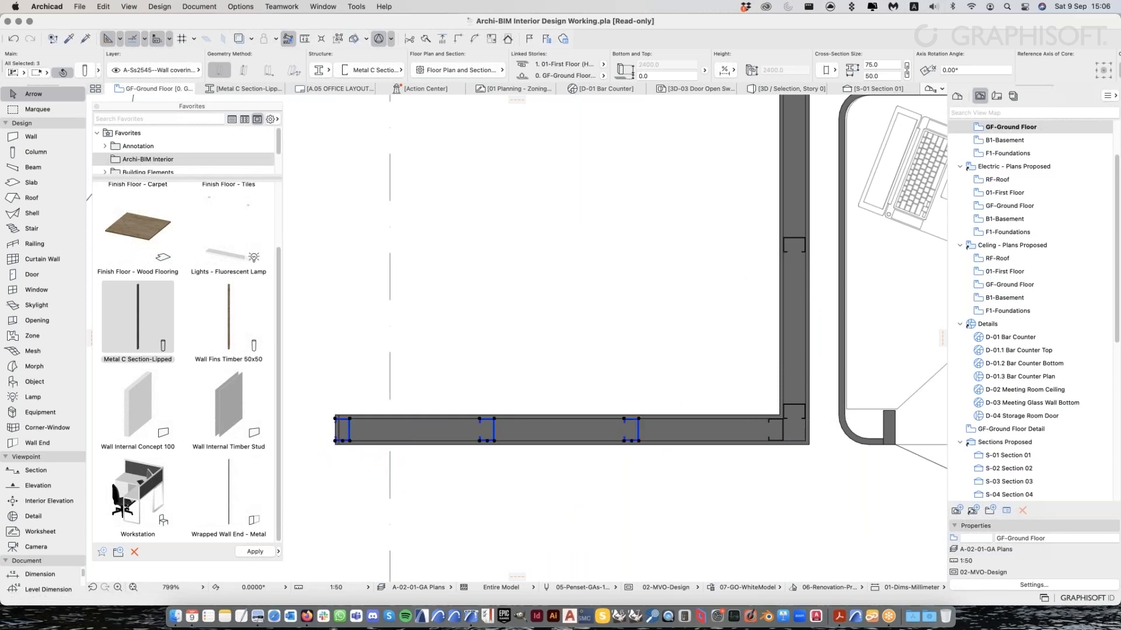
# Check the leftmost stud against the wall's end lining and undo the multiplied copies
pyautogui.scroll(2, 337, 429)
pyautogui.scroll(2, 350, 426)
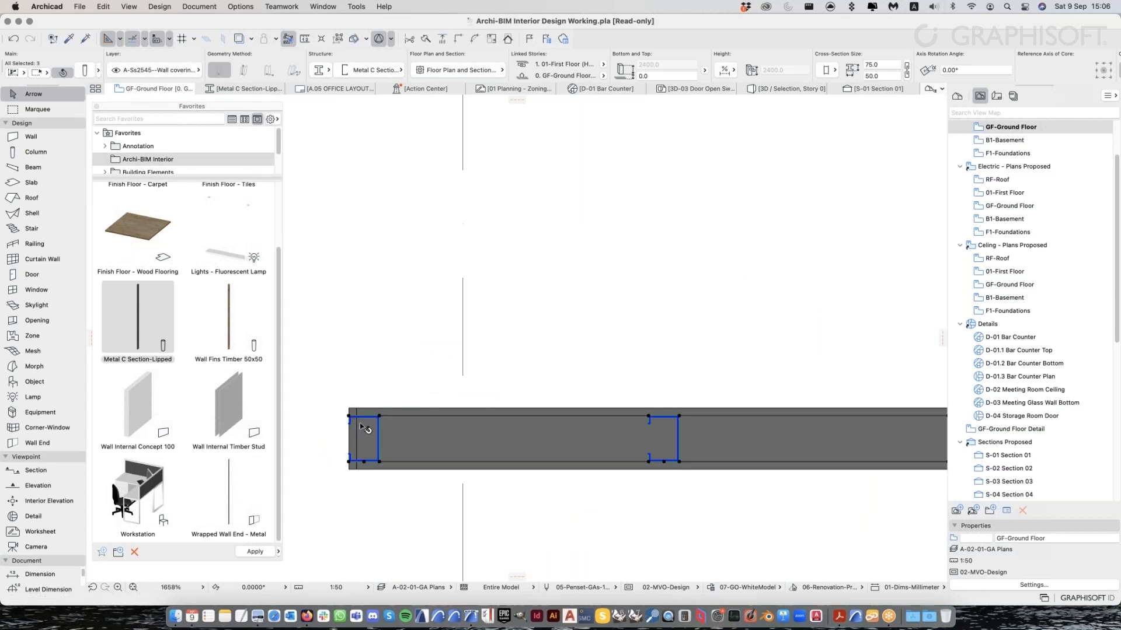
pyautogui.scroll(-2, 365, 429)
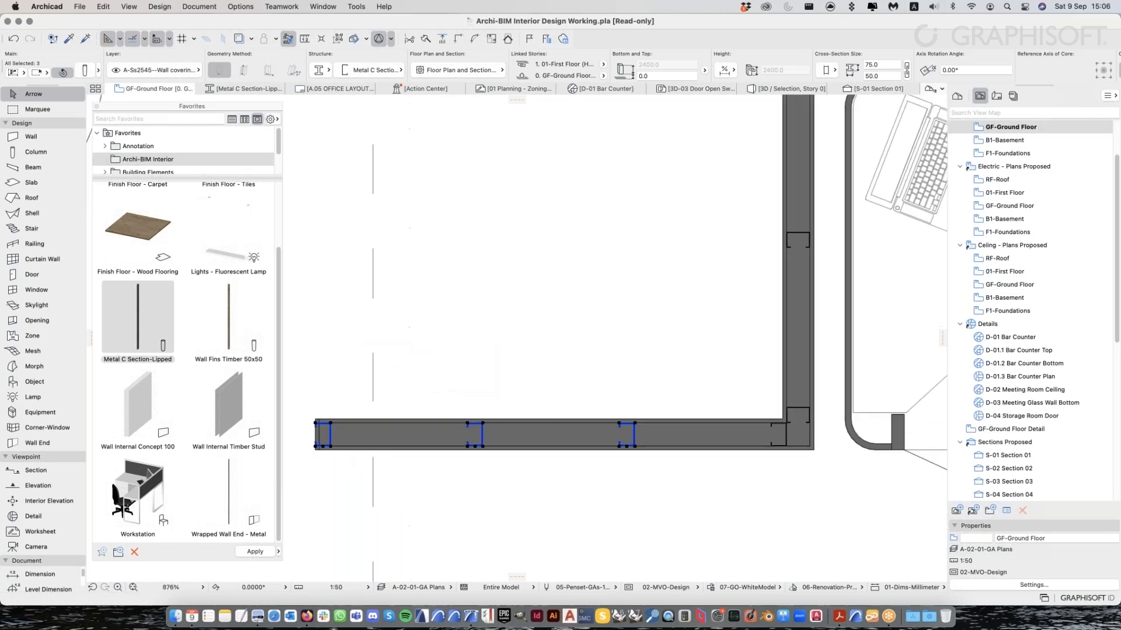
pyautogui.scroll(4, 415, 446)
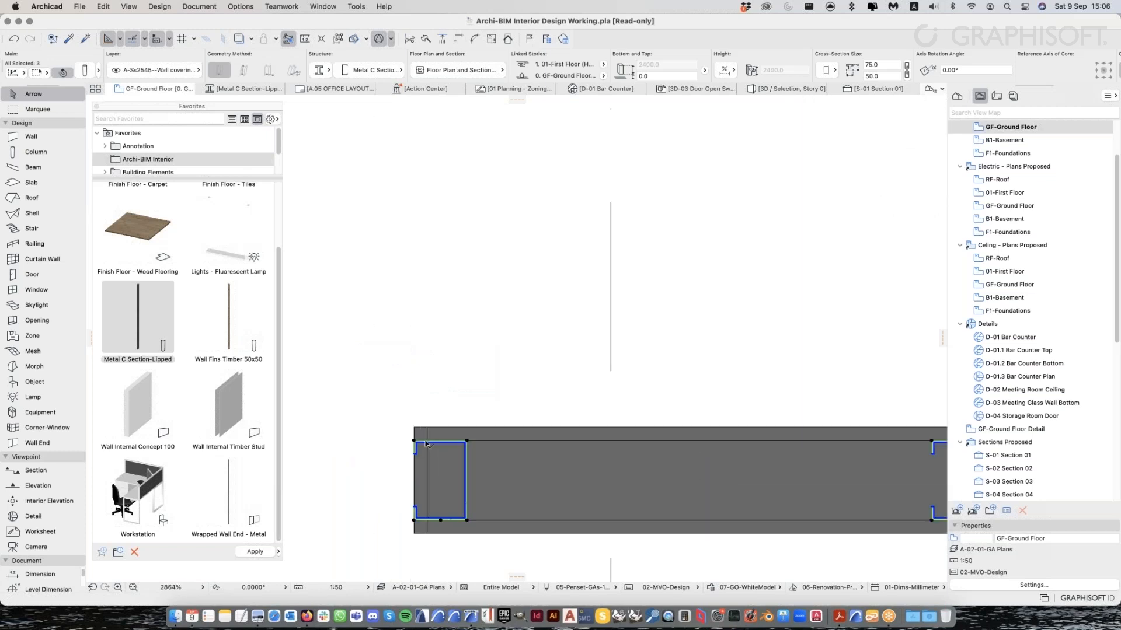
pyautogui.scroll(-4, 428, 443)
pyautogui.scroll(-1, 461, 454)
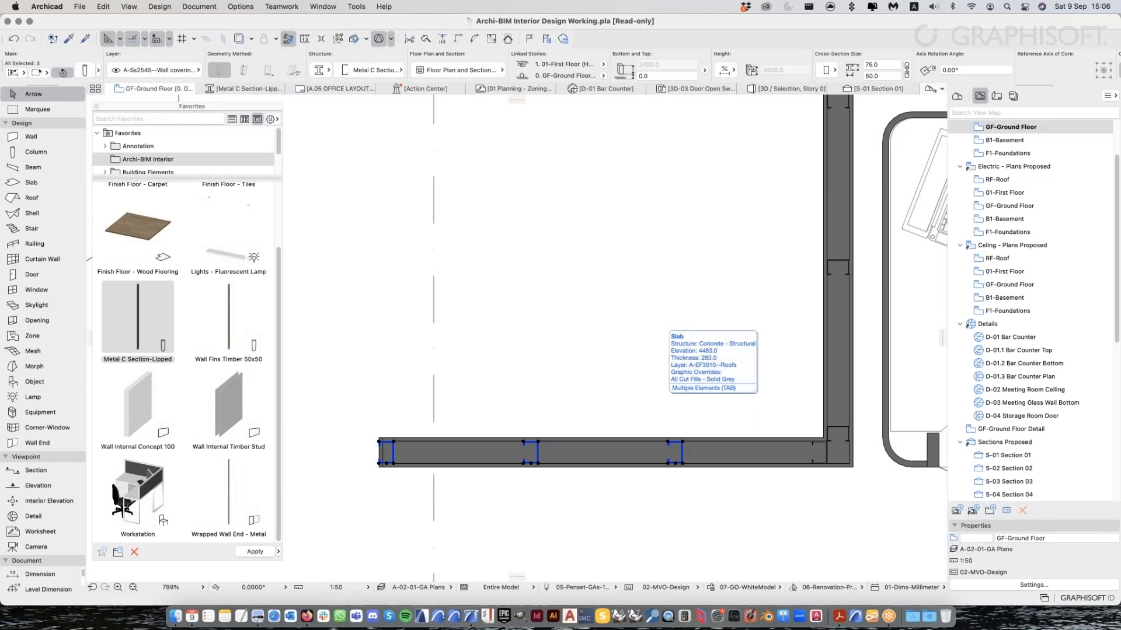
pyautogui.click(494, 348)
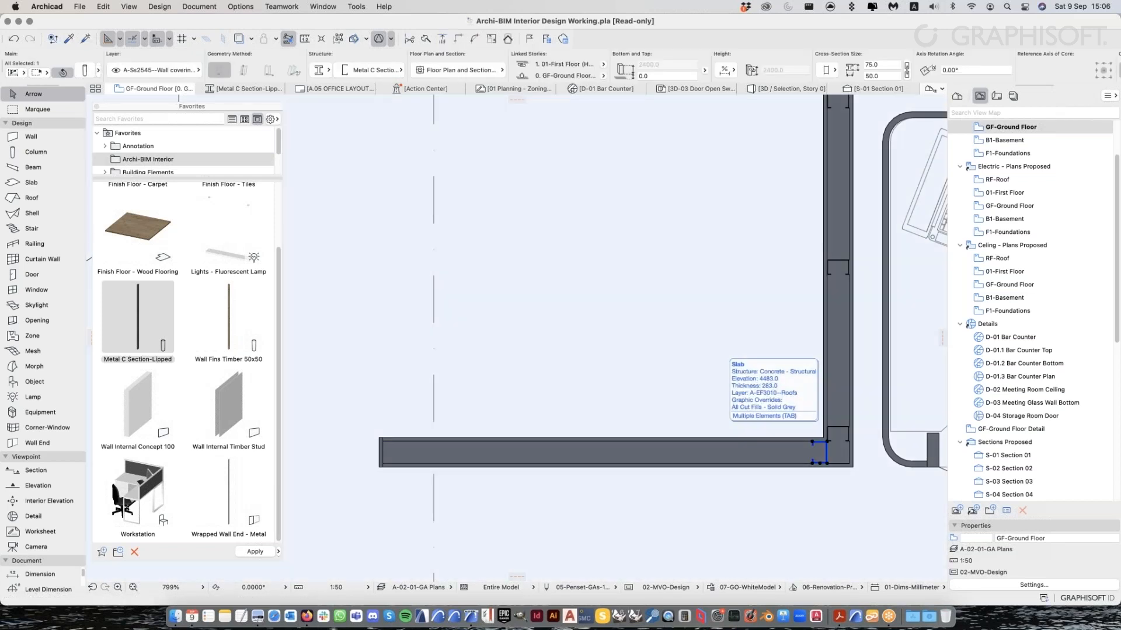
# Multiply the corner stud with Drag and Distribute, 3 copies, from its upper-left corner to the inner lining corner at the wall's free end, then deselect
pyautogui.press('super+u')
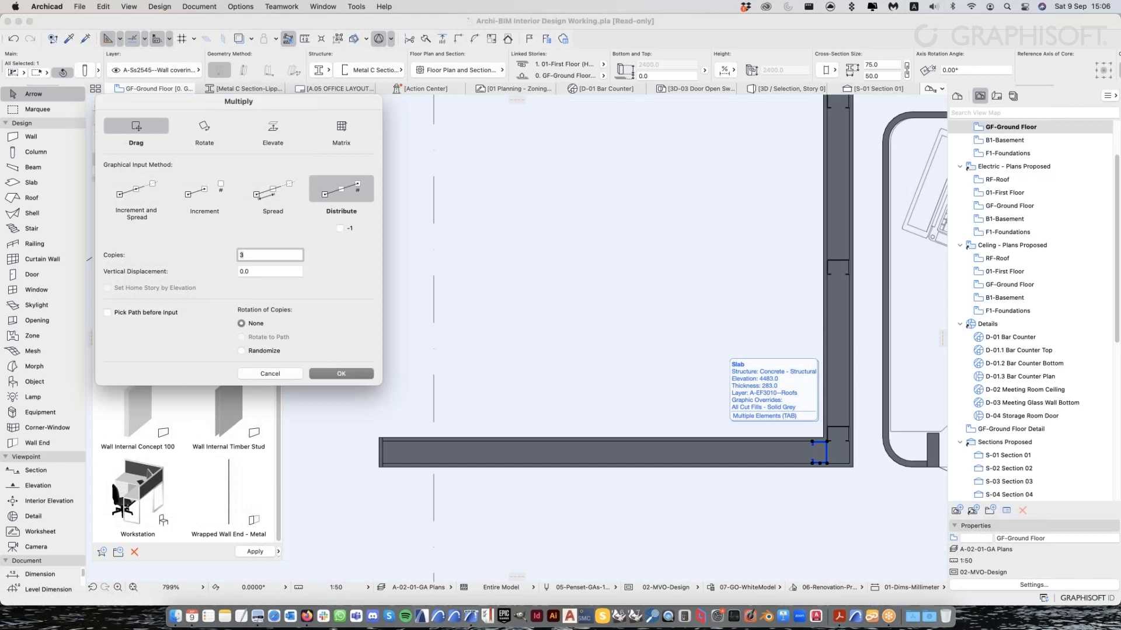
pyautogui.press('Return')
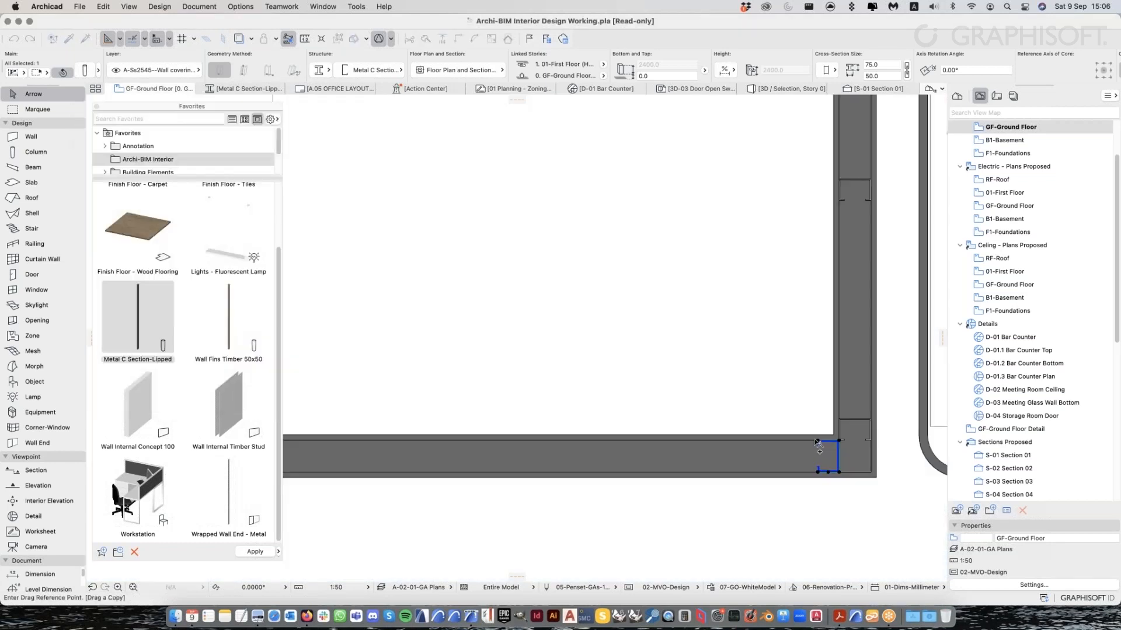
pyautogui.click(816, 442)
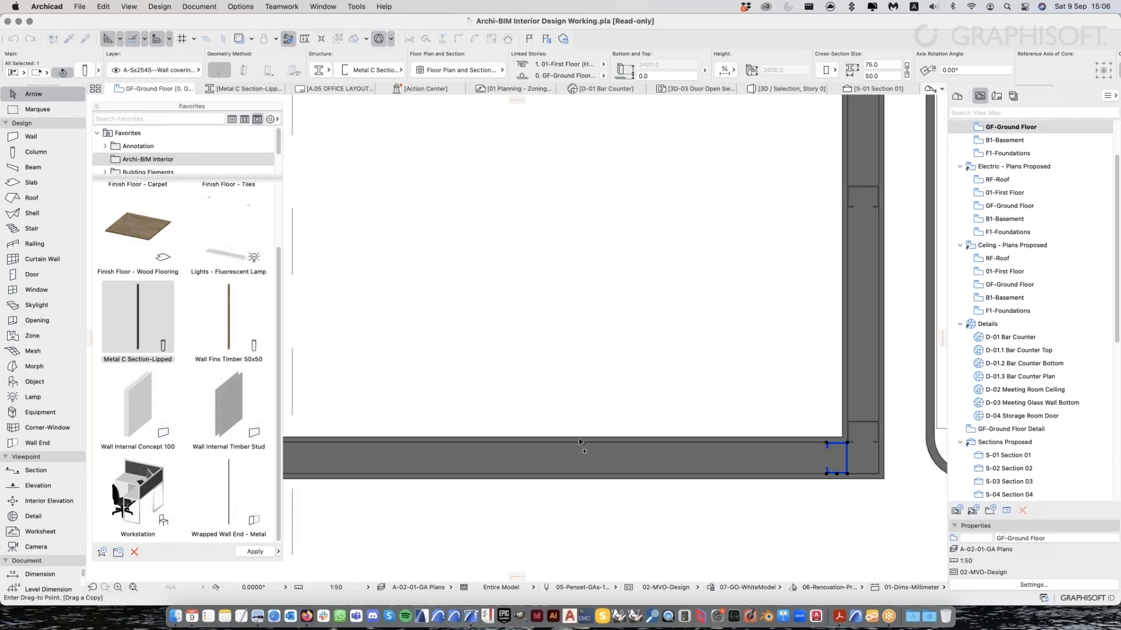
pyautogui.scroll(-2, 579, 441)
pyautogui.scroll(2, 451, 447)
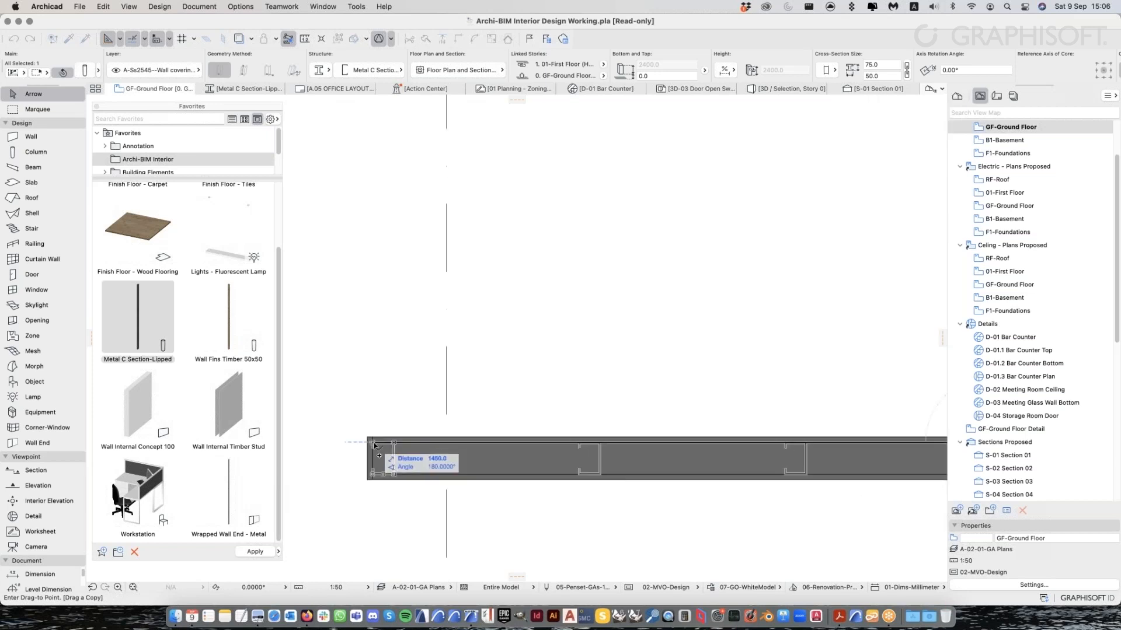
pyautogui.click(578, 470)
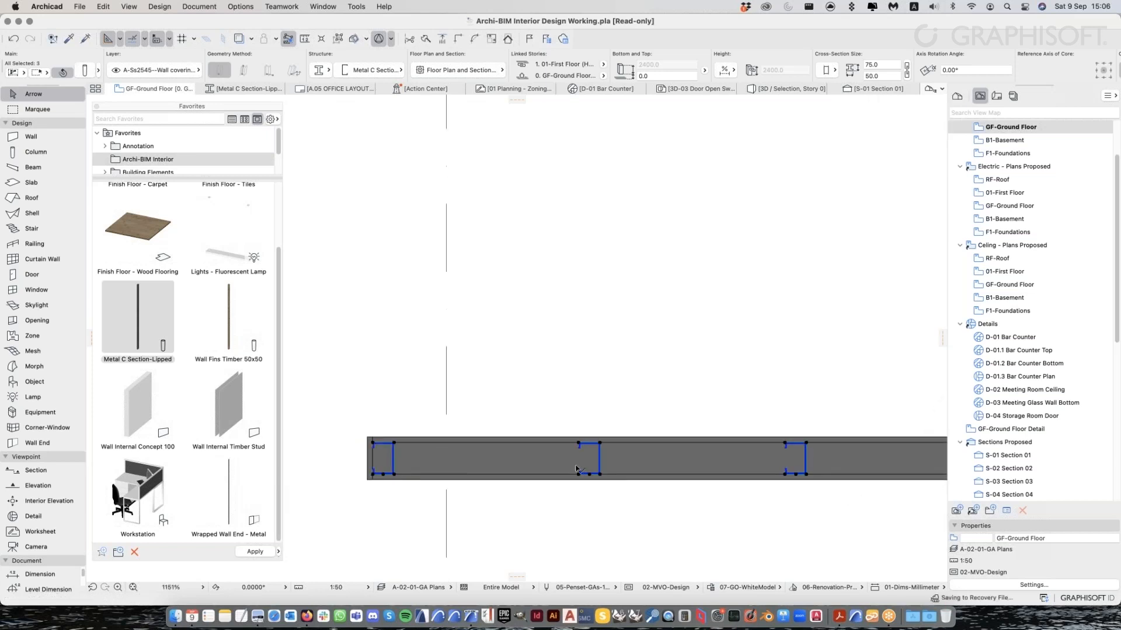
pyautogui.scroll(-3, 445, 393)
pyautogui.moveTo(508, 363); pyautogui.dragTo(496, 425, button='middle')
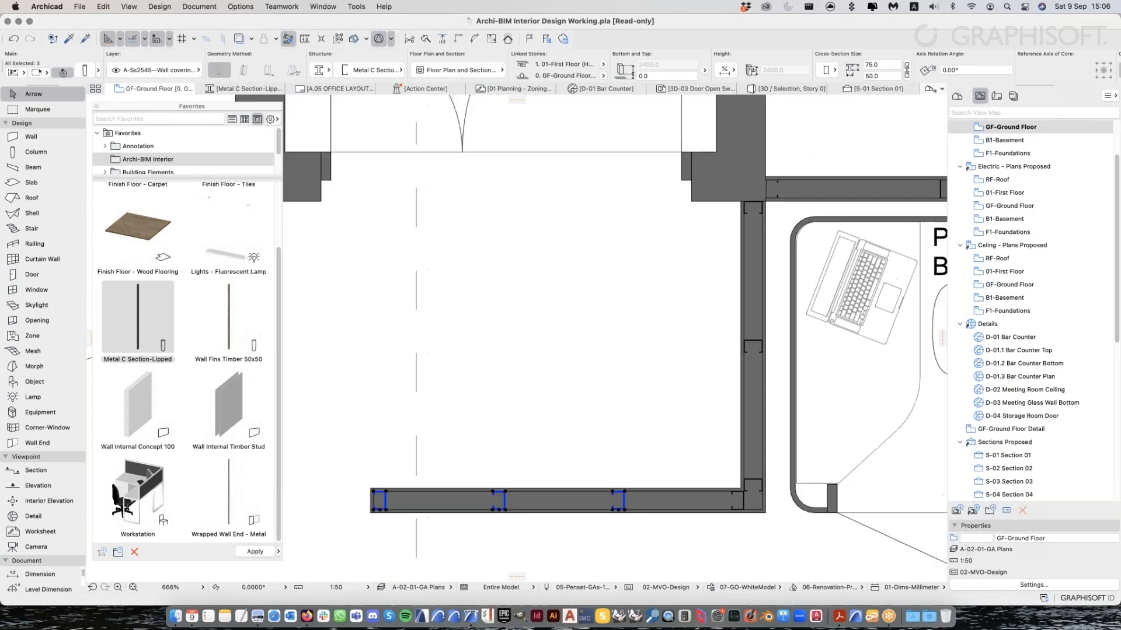
pyautogui.scroll(-3, 506, 395)
pyautogui.press('Escape')
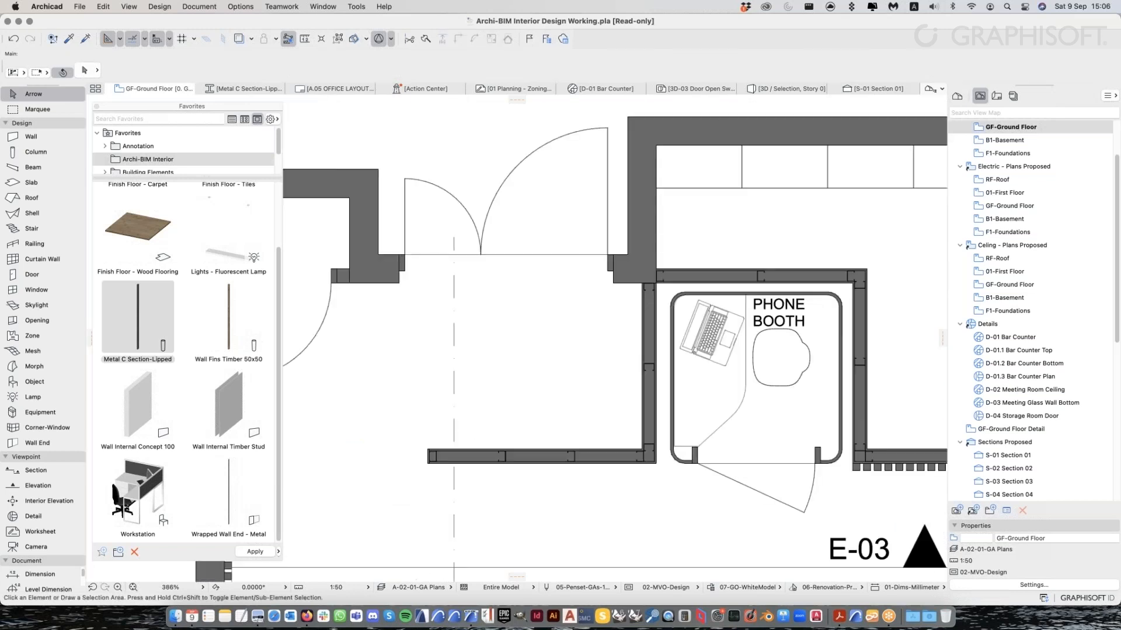
pyautogui.moveTo(653, 372); pyautogui.dragTo(629, 374, button='middle')
pyautogui.click(629, 374)
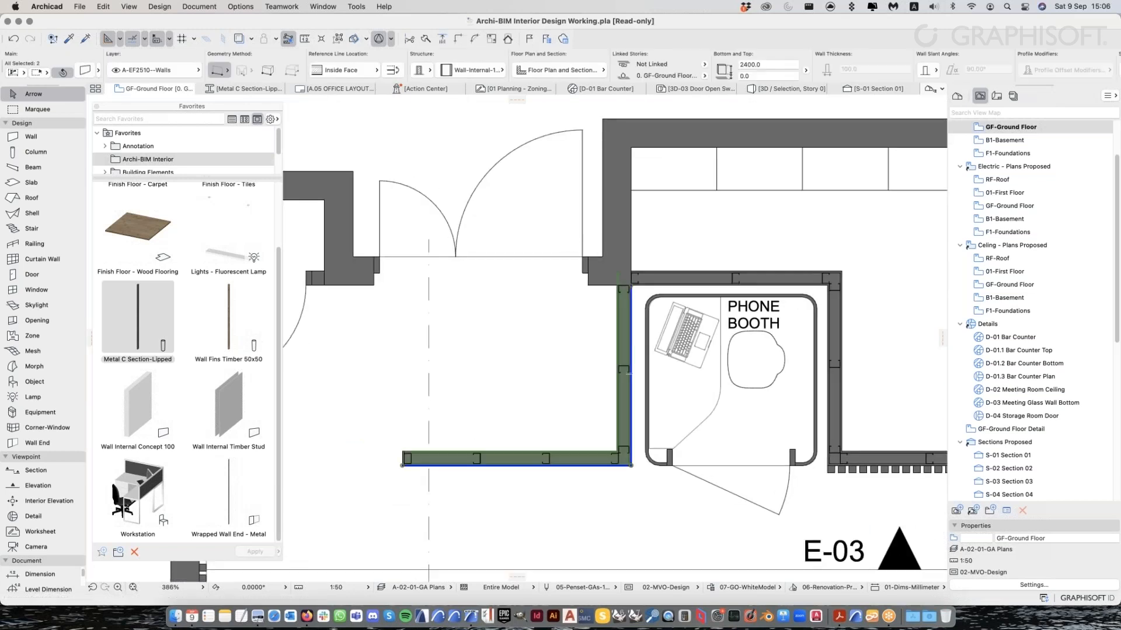
pyautogui.press('Escape')
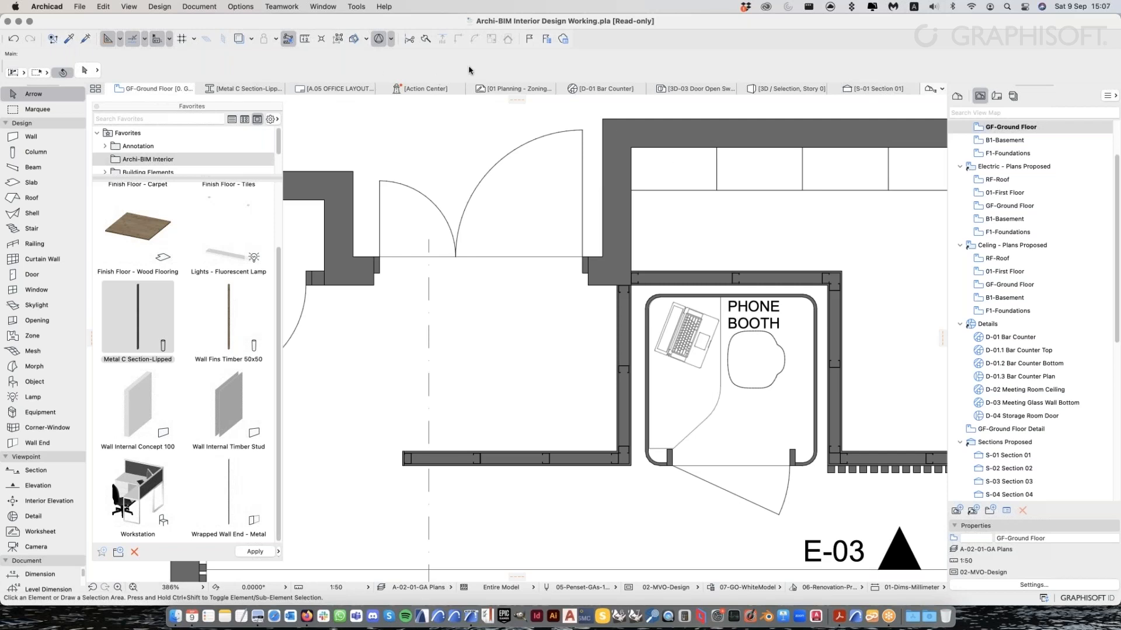
pyautogui.press('super+Tab')
pyautogui.press('super+Tab')
pyautogui.scroll(-4, 538, 358)
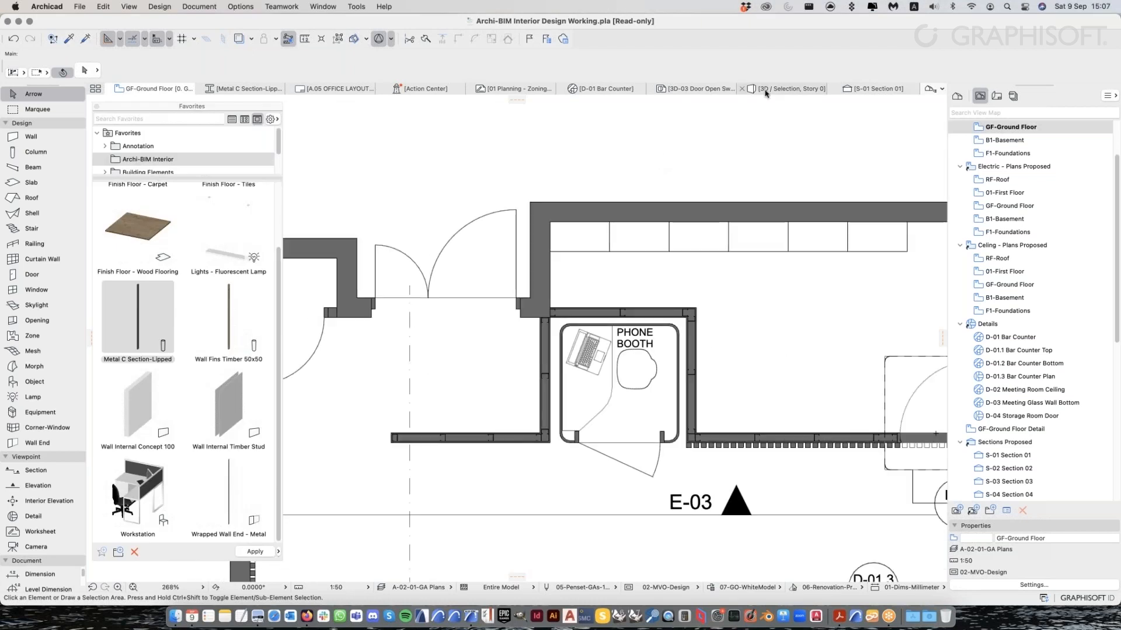
# In the 3D window, show all elements and hide the roof slab covering the phone booth
pyautogui.click(765, 90)
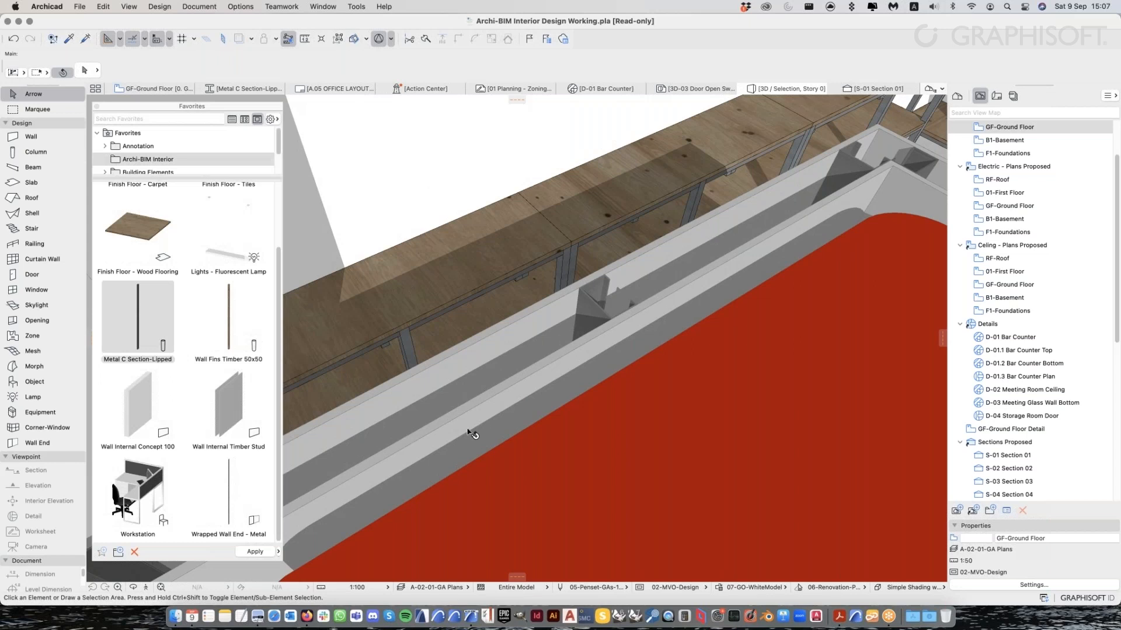
pyautogui.scroll(-3, 469, 433)
pyautogui.scroll(-3, 466, 430)
pyautogui.moveTo(579, 329); pyautogui.dragTo(423, 362, button='middle')
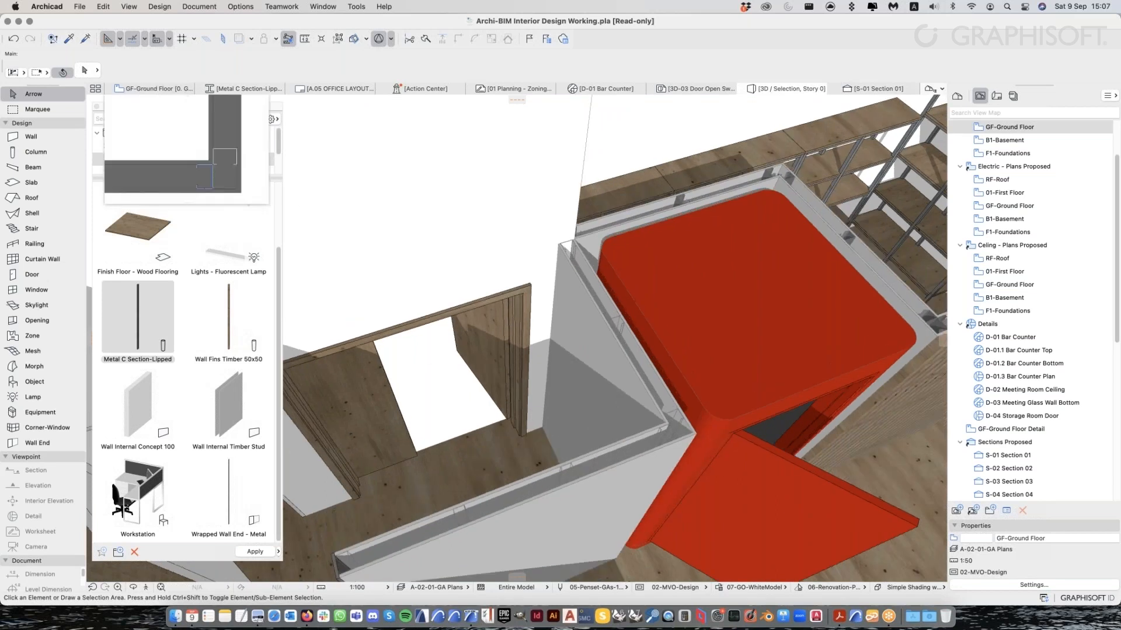
pyautogui.keyDown('shift'); pyautogui.moveTo(435, 361); pyautogui.dragTo(503, 175, button='middle'); pyautogui.keyUp('shift')
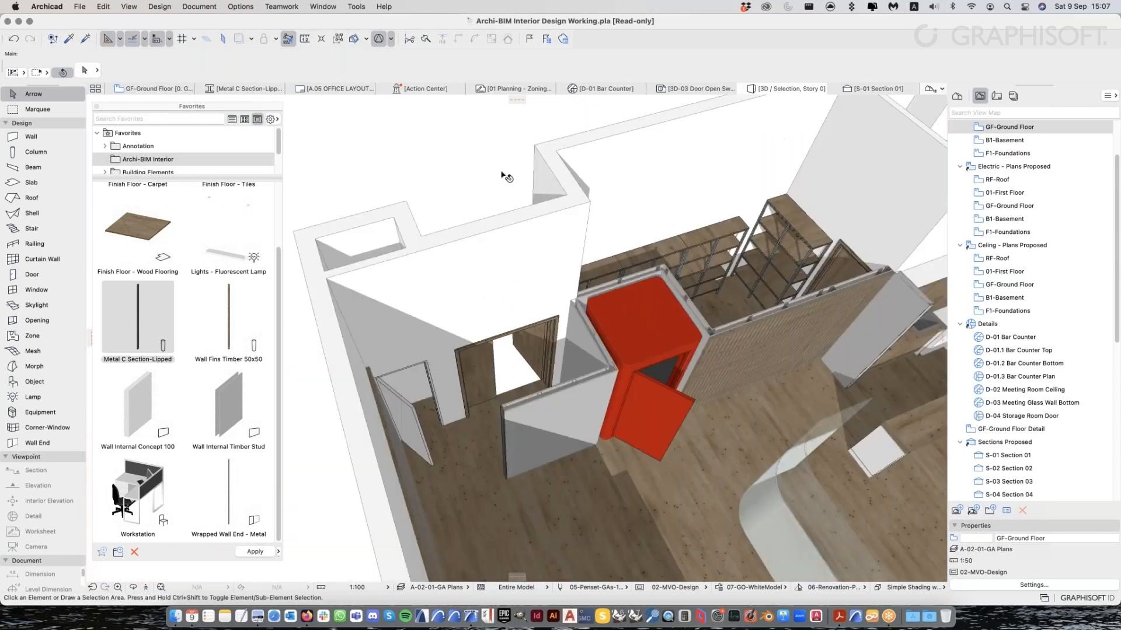
pyautogui.rightClick(462, 153)
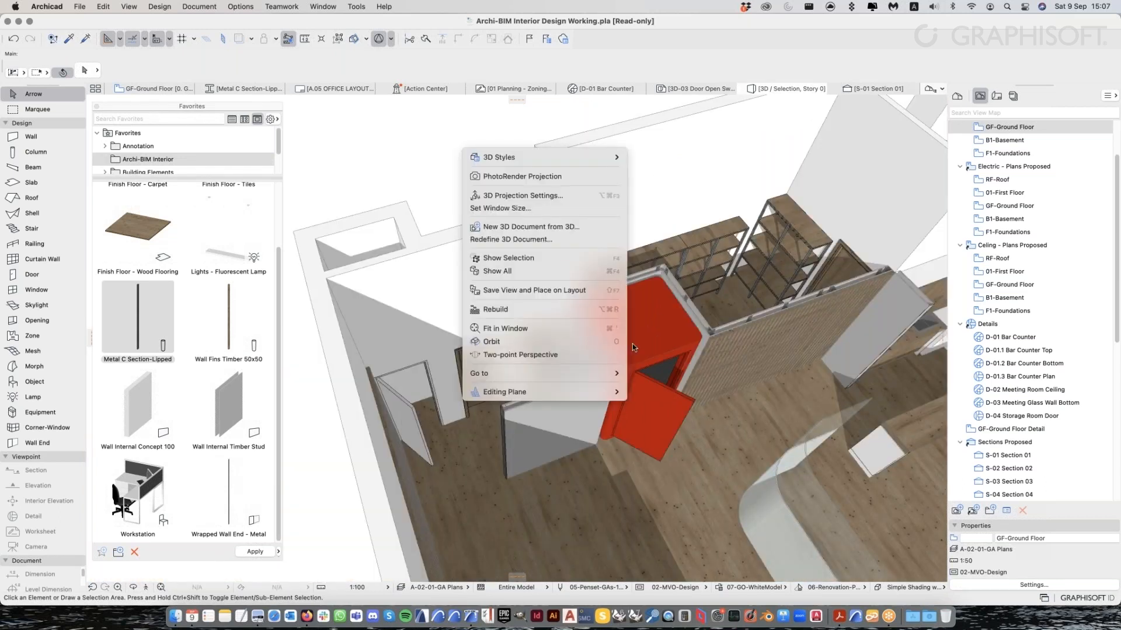
pyautogui.click(530, 272)
pyautogui.click(570, 322)
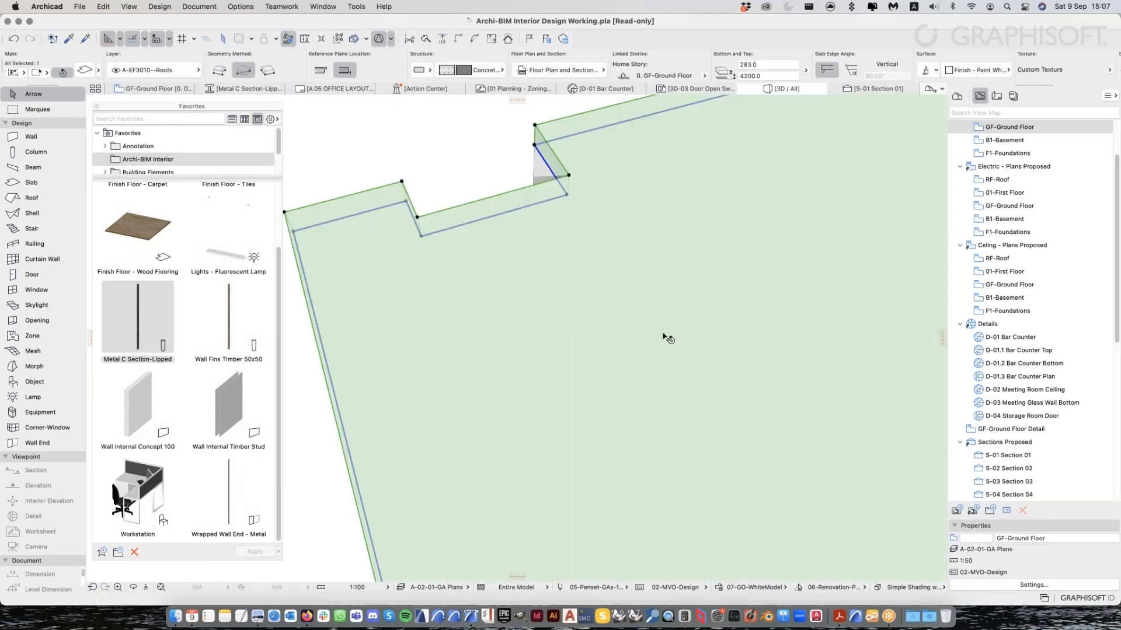
pyautogui.rightClick(571, 319)
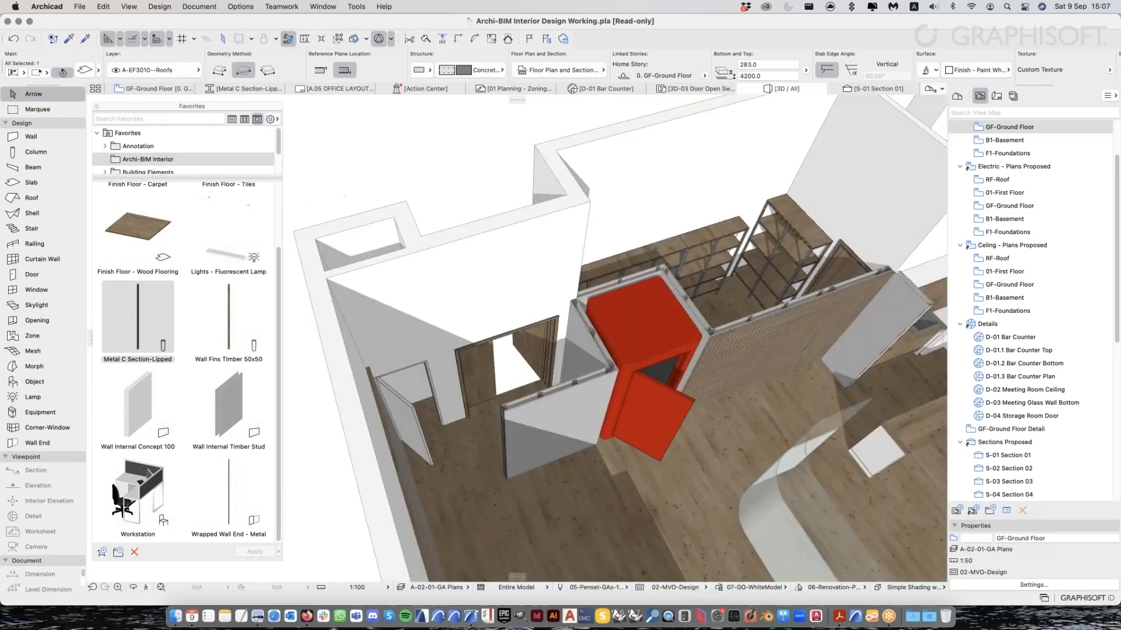
# Examine the metal studs inside the walls around the phone booth in 3D, close up and from several angles
pyautogui.scroll(10, 572, 399)
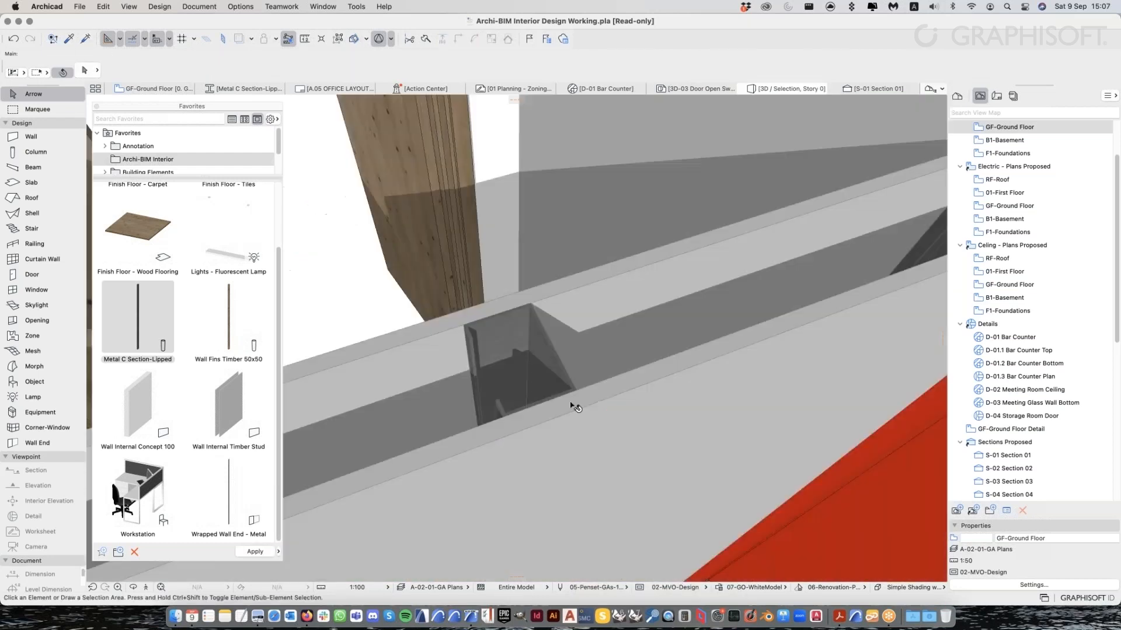
pyautogui.scroll(-5, 571, 404)
pyautogui.keyDown('shift'); pyautogui.moveTo(571, 405); pyautogui.dragTo(520, 442, button='middle'); pyautogui.keyUp('shift')
pyautogui.scroll(-3, 609, 422)
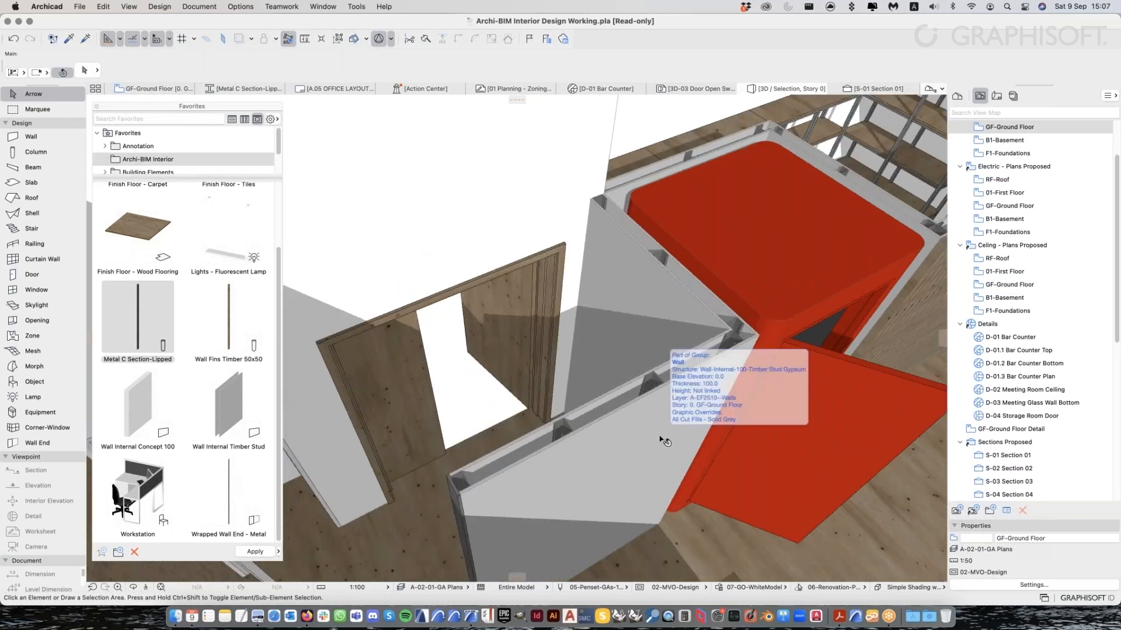
pyautogui.click(664, 440)
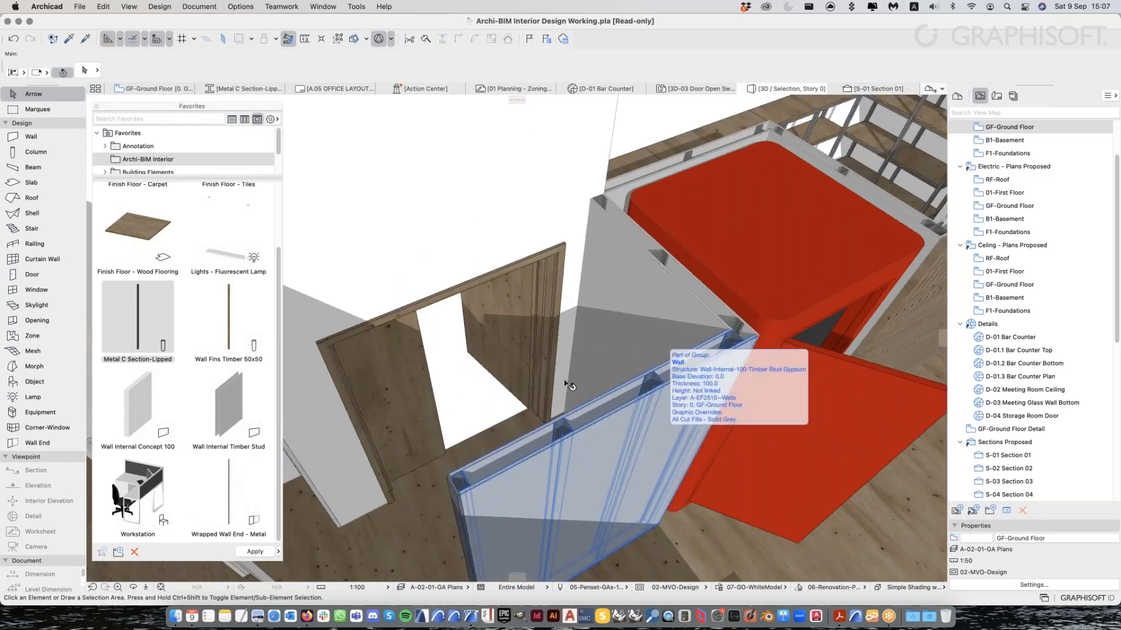
pyautogui.keyDown('shift'); pyautogui.moveTo(537, 276); pyautogui.dragTo(586, 427, button='middle'); pyautogui.keyUp('shift')
pyautogui.click(585, 426)
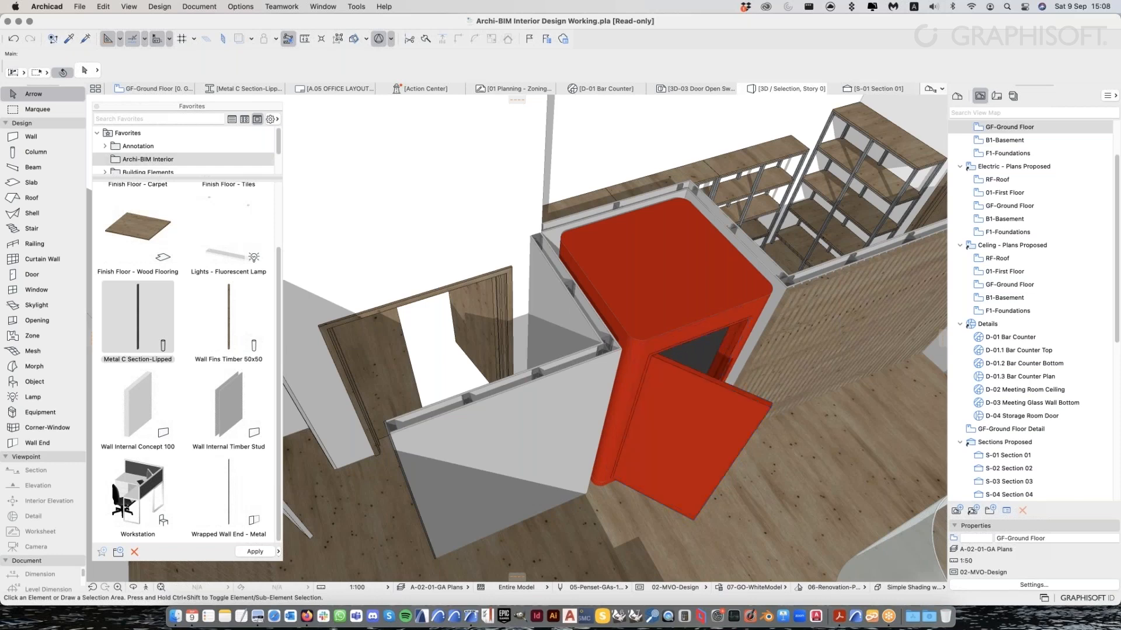
pyautogui.moveTo(691, 318); pyautogui.dragTo(512, 421, button='middle')
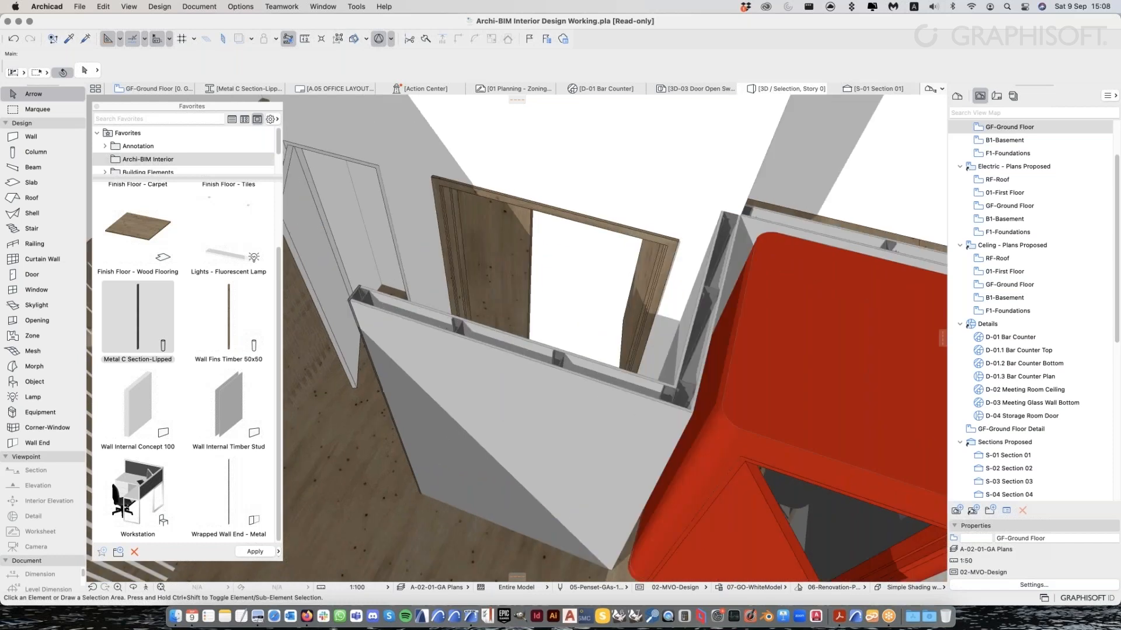
pyautogui.scroll(-1, 508, 418)
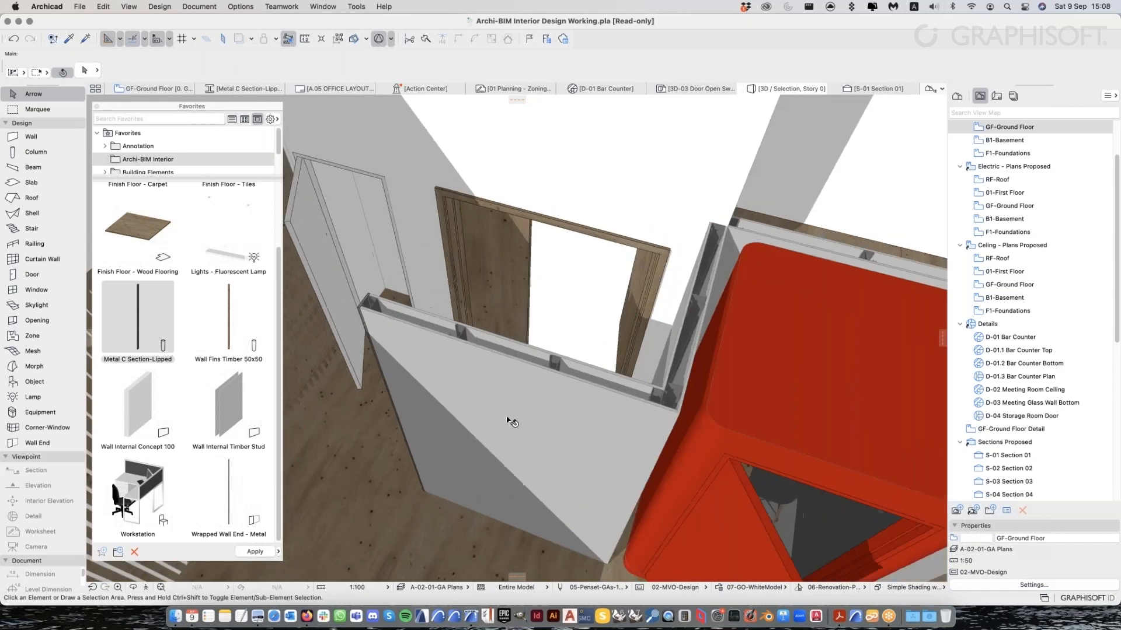
pyautogui.scroll(-2, 508, 421)
pyautogui.keyDown('shift'); pyautogui.moveTo(528, 420); pyautogui.dragTo(461, 397, button='middle'); pyautogui.keyUp('shift')
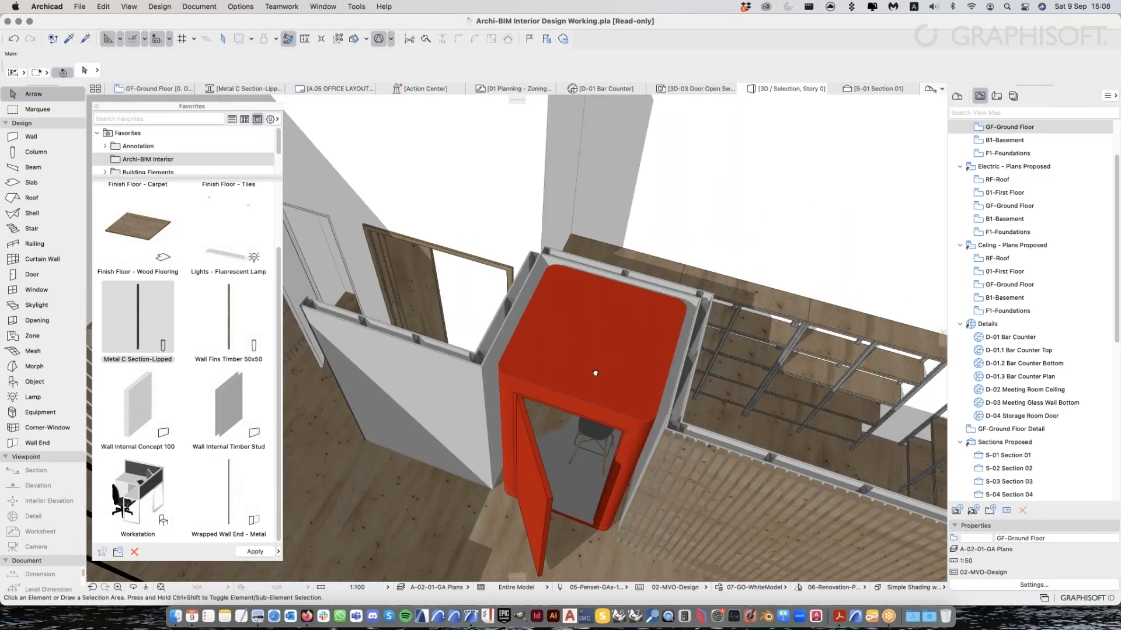
# Examine the studded walls around the phone booth and the neighbouring rooms in the 3D model
pyautogui.moveTo(594, 373); pyautogui.dragTo(578, 363, button='middle')
pyautogui.moveTo(654, 408); pyautogui.dragTo(412, 305, button='middle')
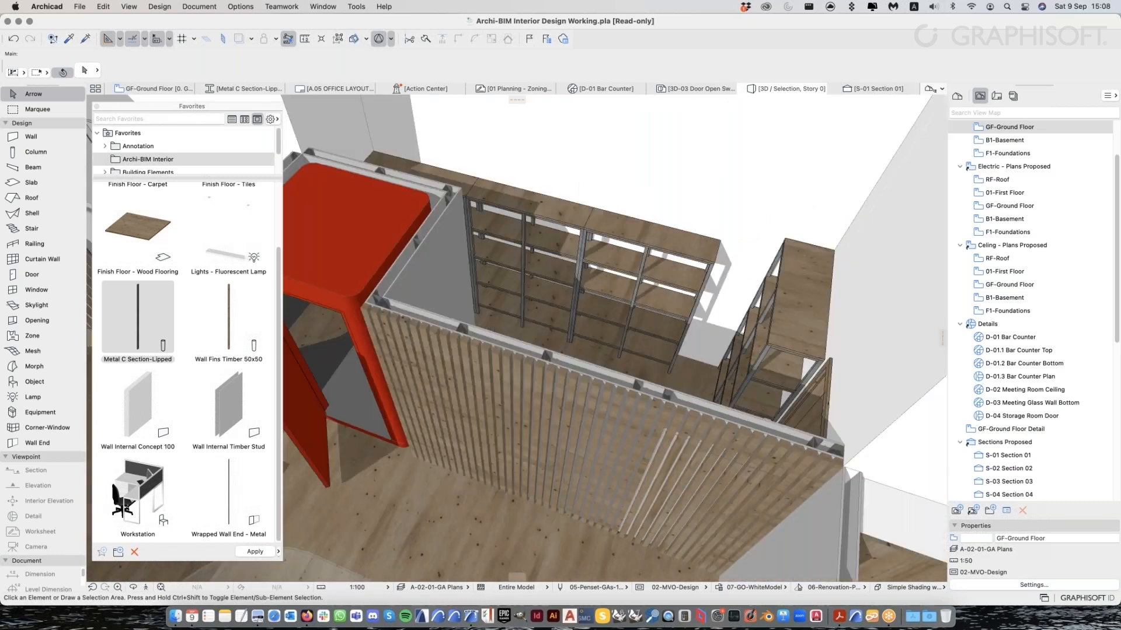
pyautogui.moveTo(715, 444); pyautogui.dragTo(799, 458, button='middle')
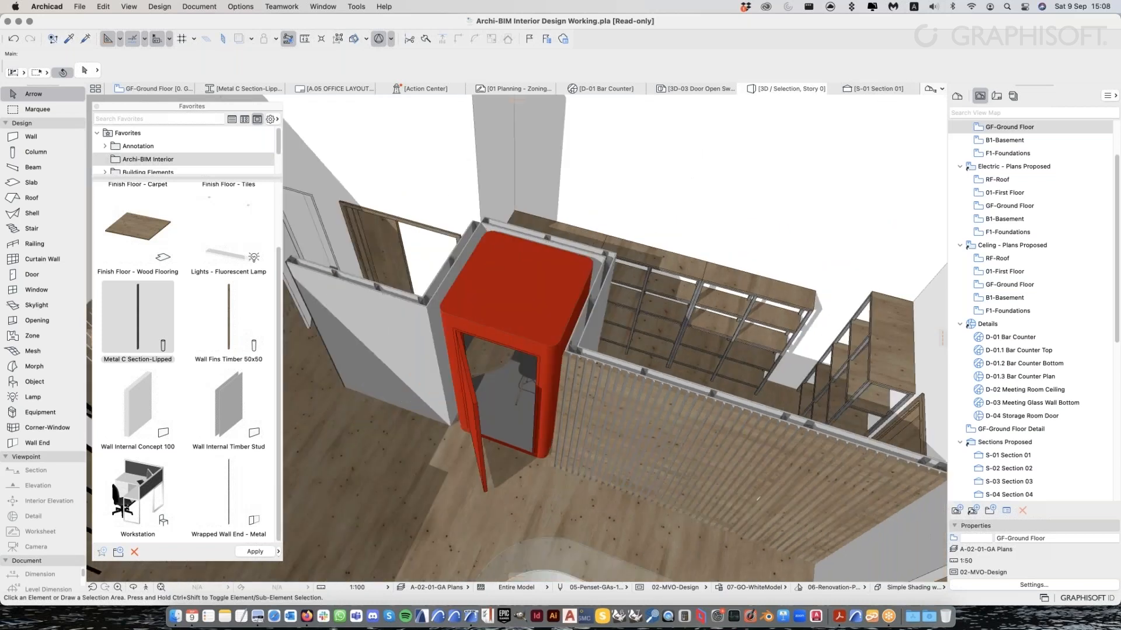
pyautogui.moveTo(456, 312); pyautogui.dragTo(491, 322, button='middle')
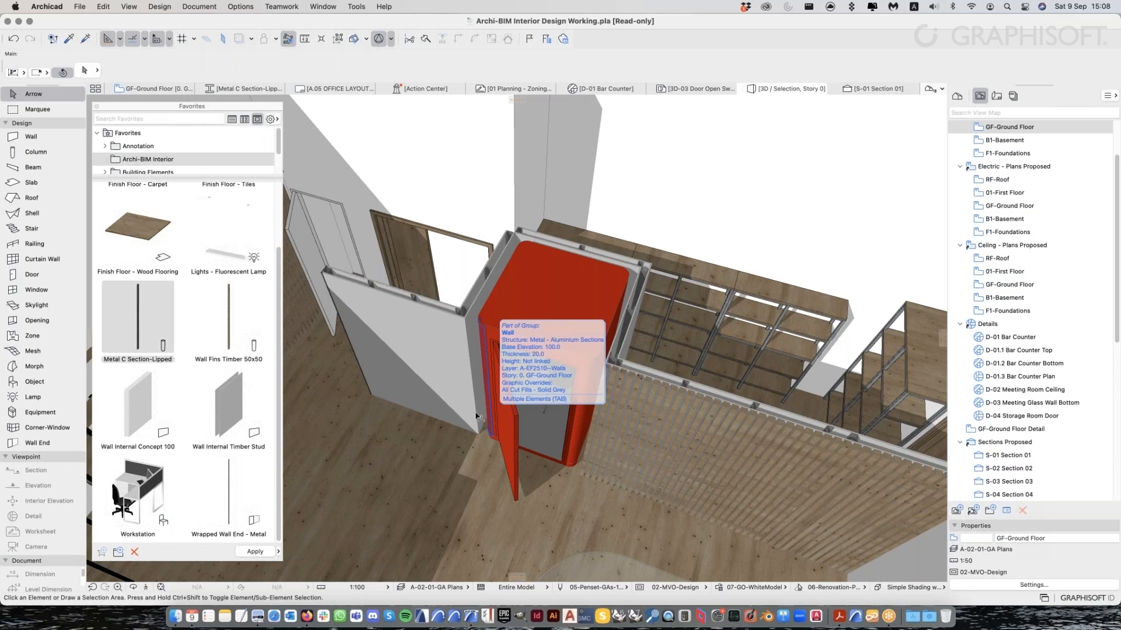
pyautogui.moveTo(488, 423); pyautogui.dragTo(545, 415)
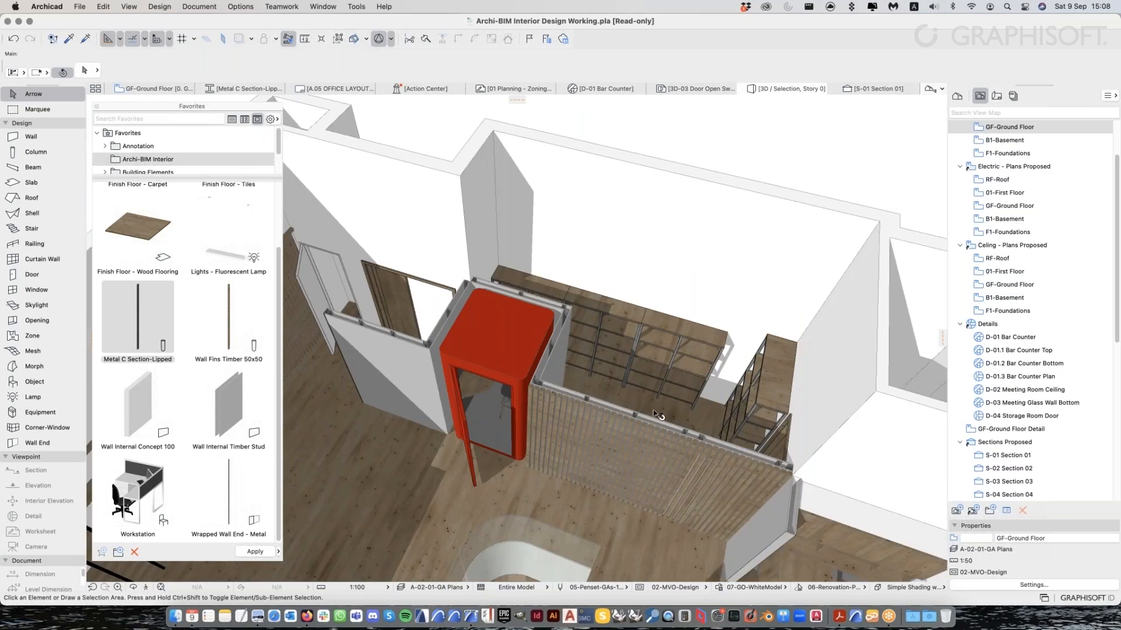
pyautogui.scroll(-2, 654, 412)
pyautogui.scroll(-2, 654, 411)
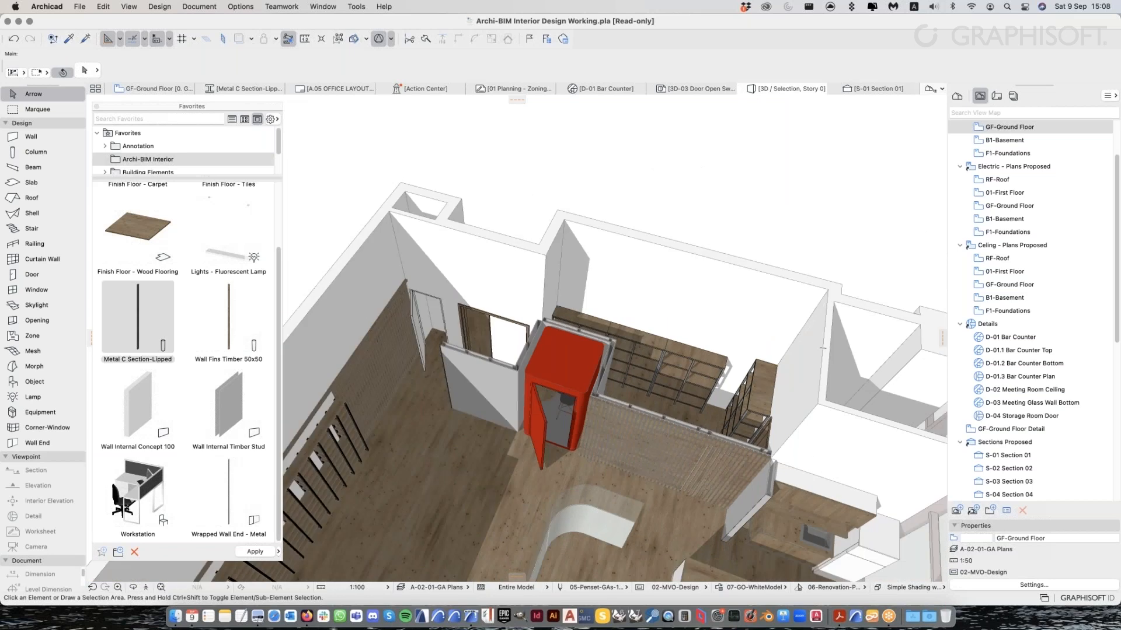
# Open layout A.01 OFFICE LAYOUT and inspect the phone booth walls on the placed plan
pyautogui.click(998, 97)
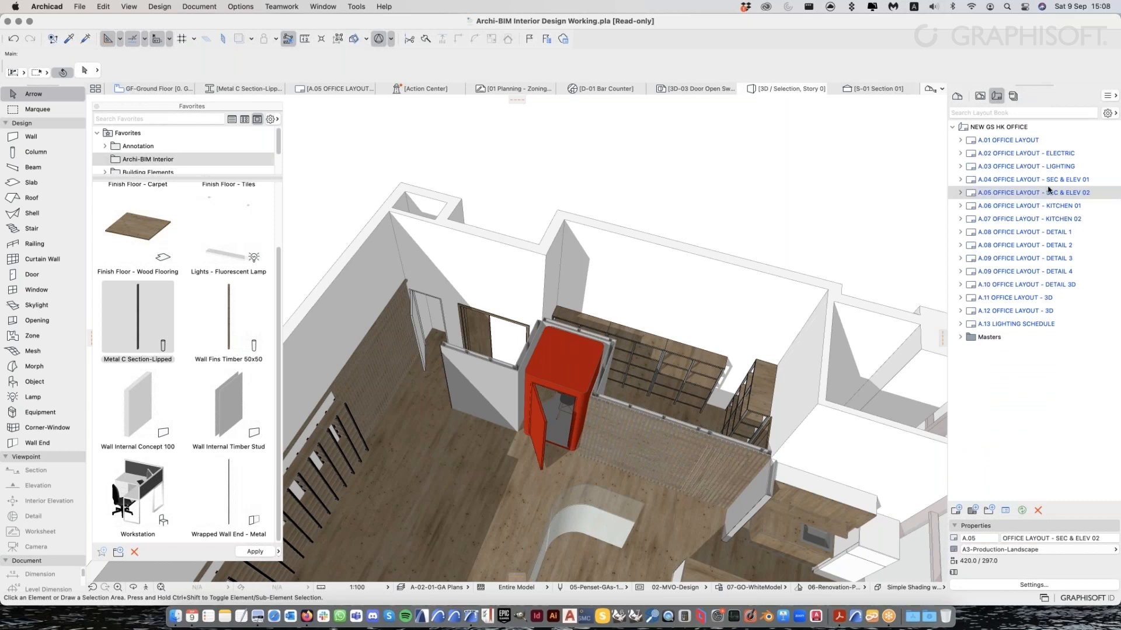
pyautogui.doubleClick(1016, 141)
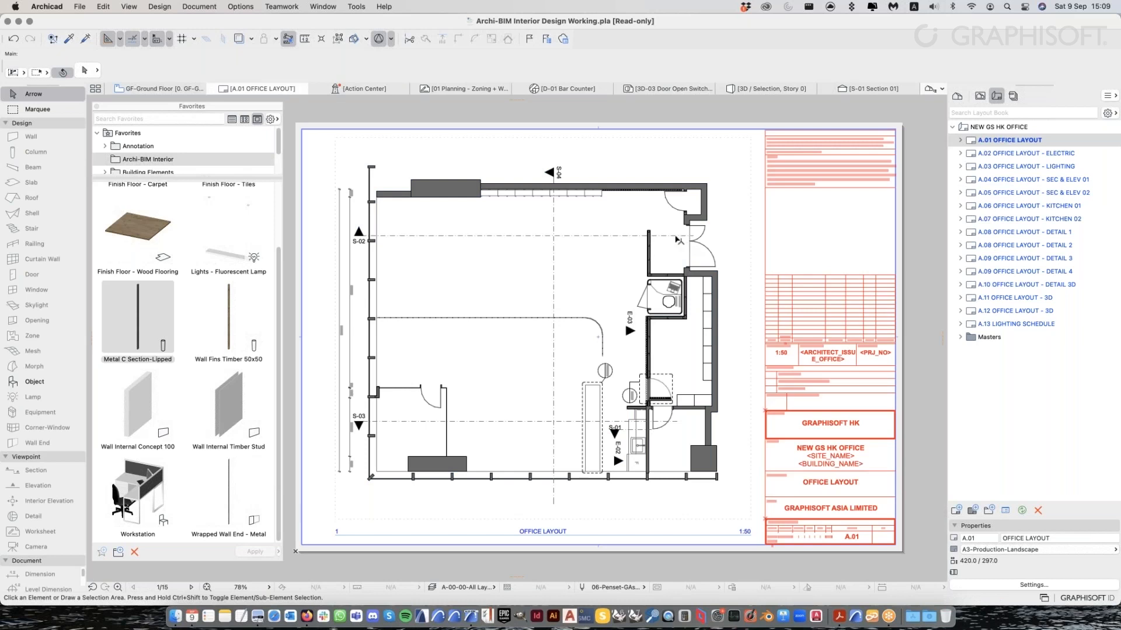
pyautogui.scroll(10, 678, 239)
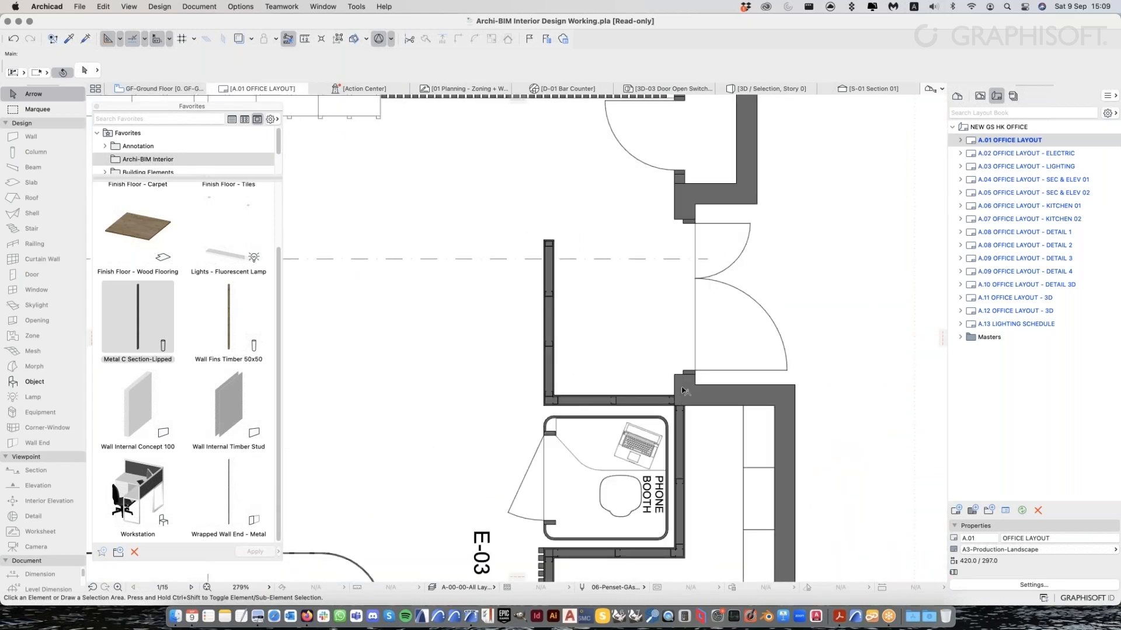
pyautogui.scroll(-5, 683, 392)
pyautogui.scroll(-6, 700, 301)
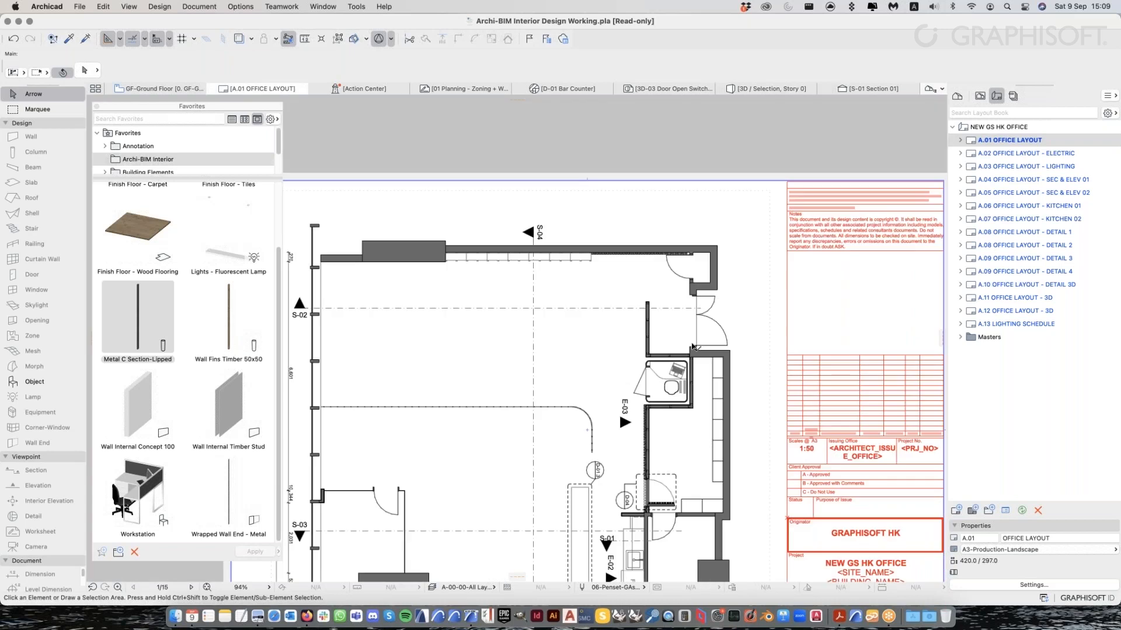
# Open layout A.05 OFFICE LAYOUT - SEC & ELEV 02 and inspect the phone booth in the elevation drawing
pyautogui.click(1010, 196)
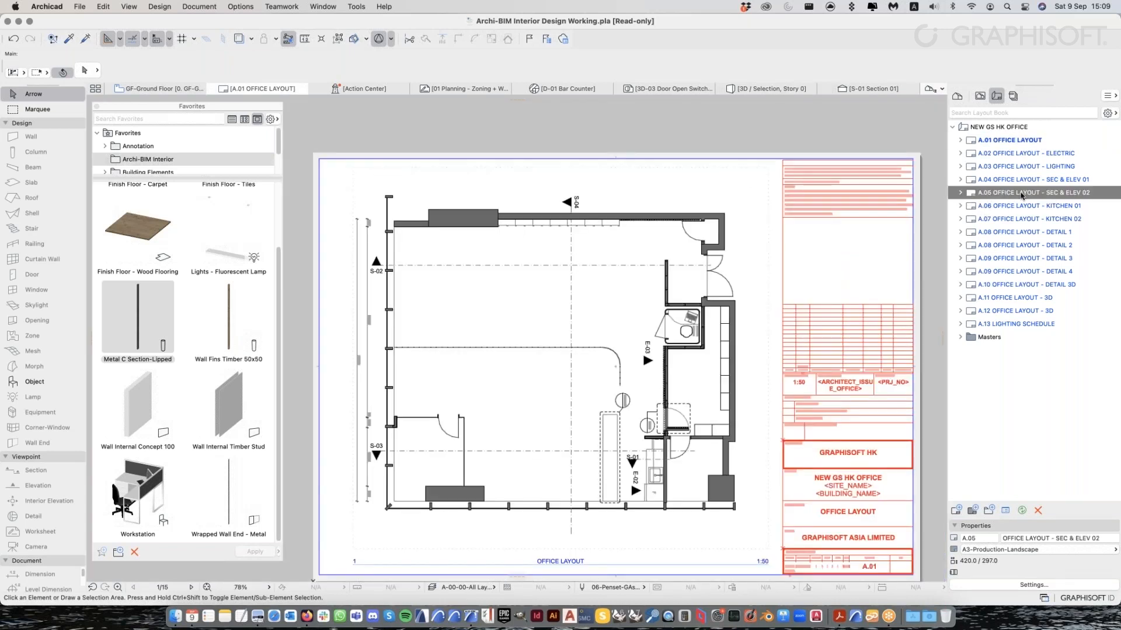
pyautogui.doubleClick(1021, 194)
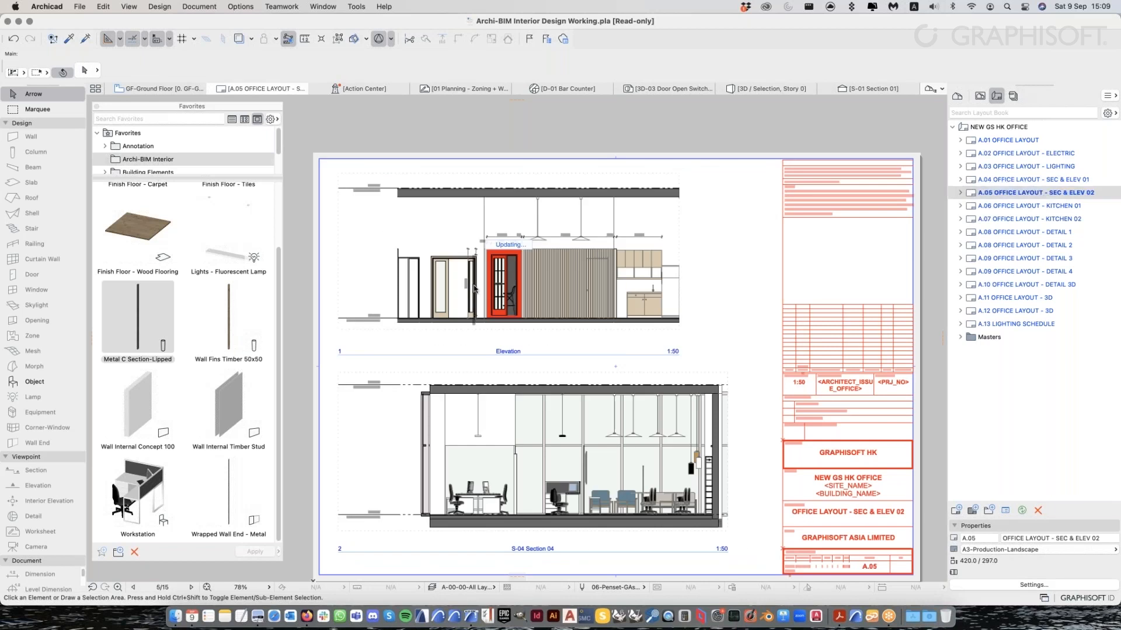
pyautogui.scroll(5, 450, 280)
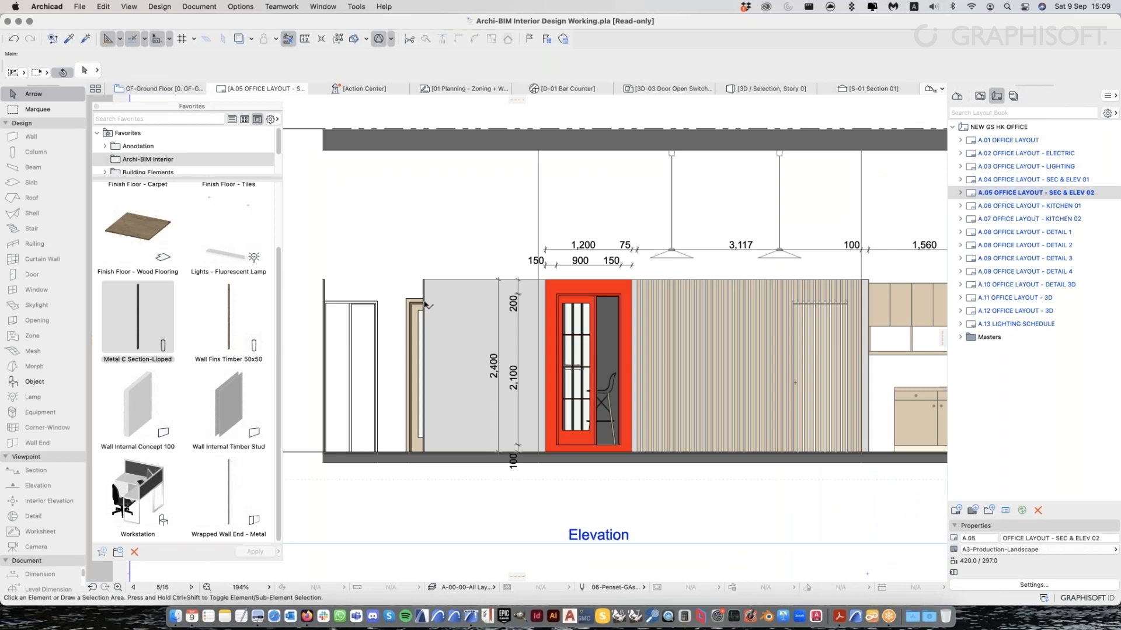
pyautogui.scroll(2, 424, 304)
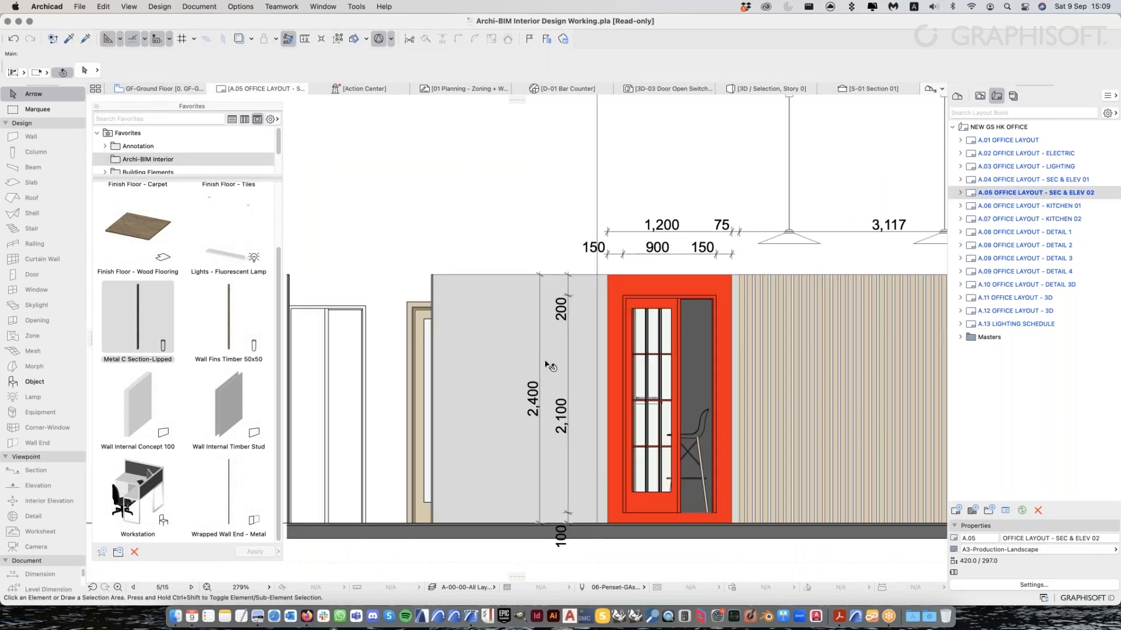
pyautogui.scroll(-3, 548, 366)
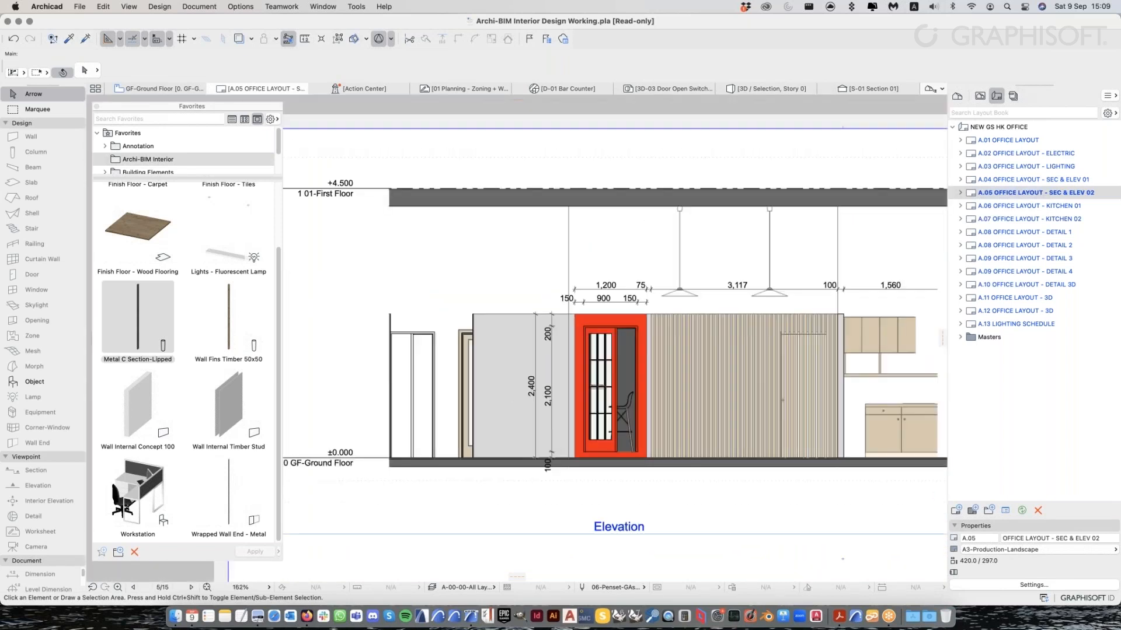
pyautogui.scroll(-3, 412, 216)
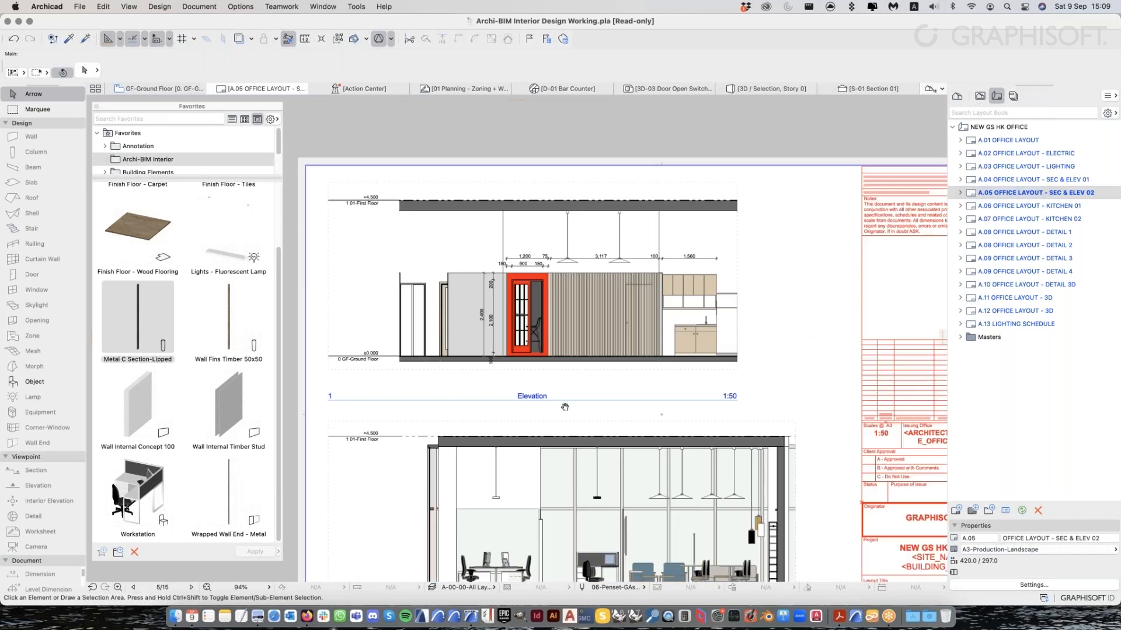
pyautogui.moveTo(565, 406); pyautogui.dragTo(552, 394, button='middle')
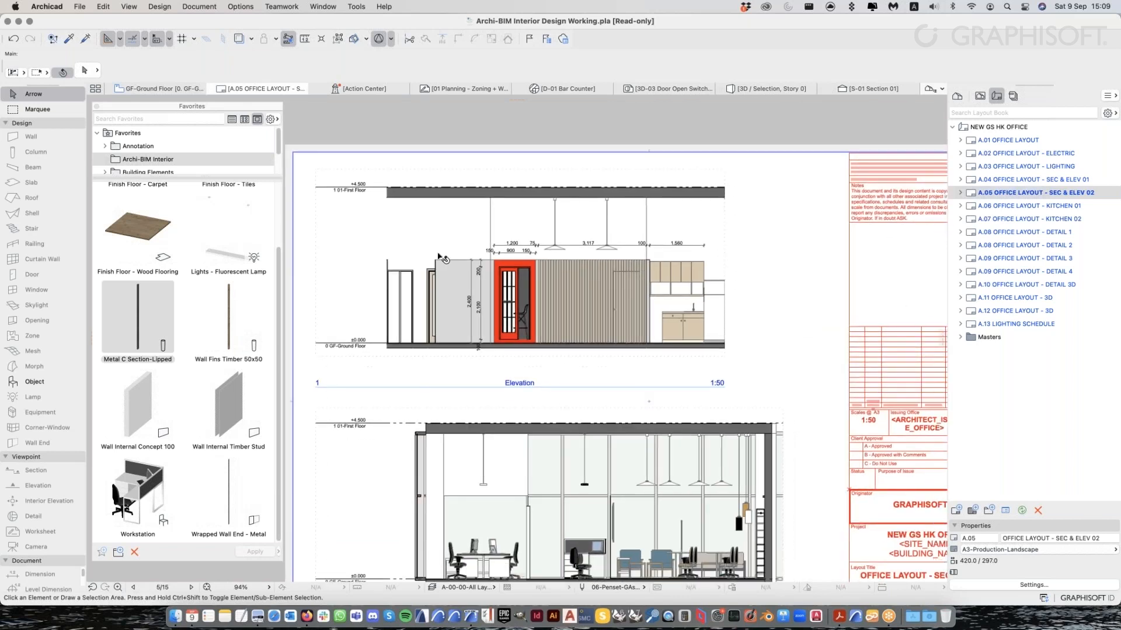
pyautogui.scroll(3, 447, 261)
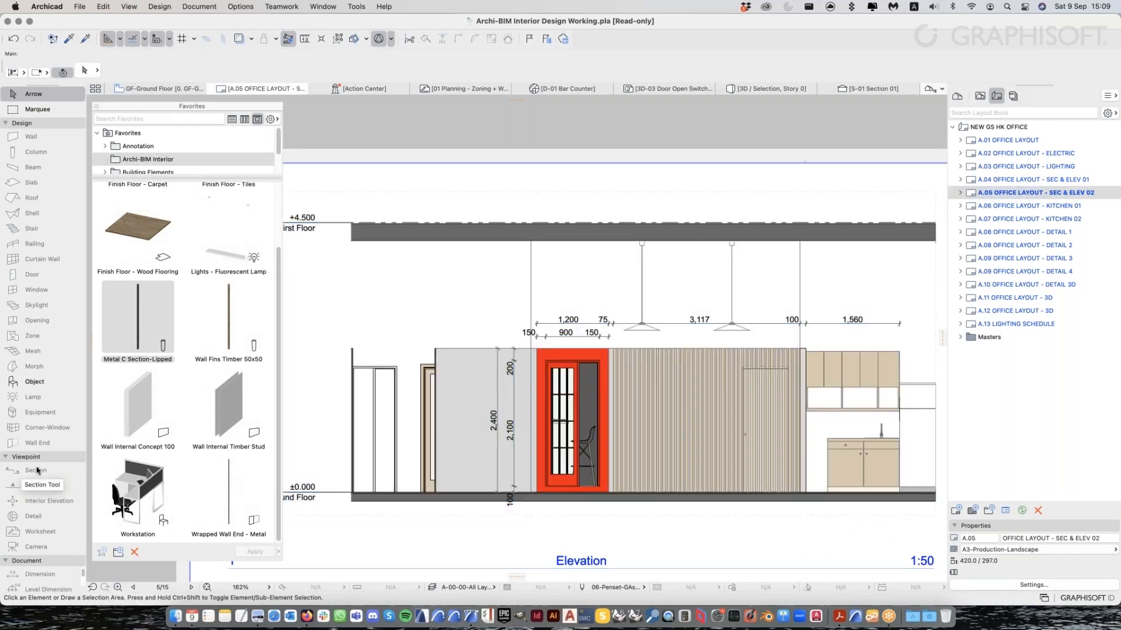
# Return to the ground floor plan and look over the phone booth walls and the rest of the office
pyautogui.press('super+Tab')
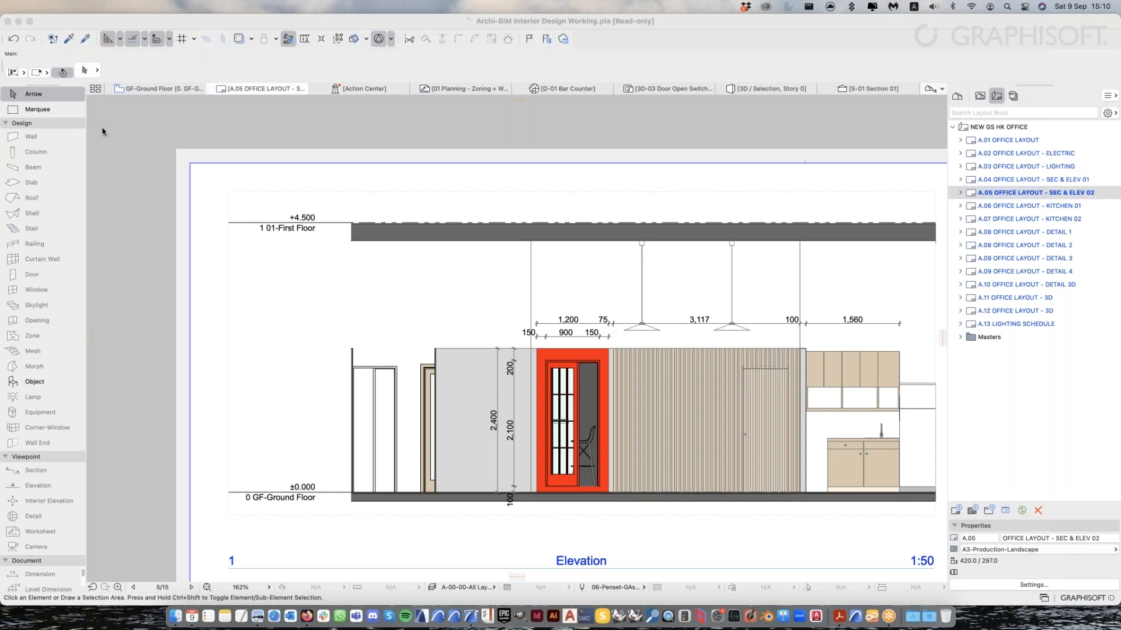
pyautogui.click(139, 89)
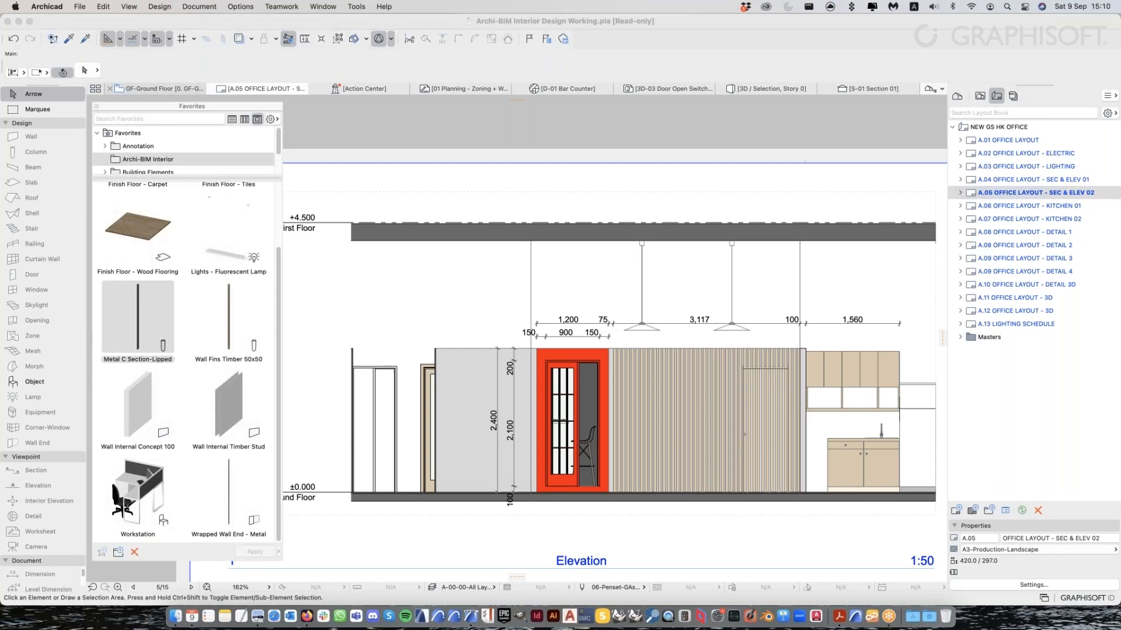
pyautogui.click(139, 88)
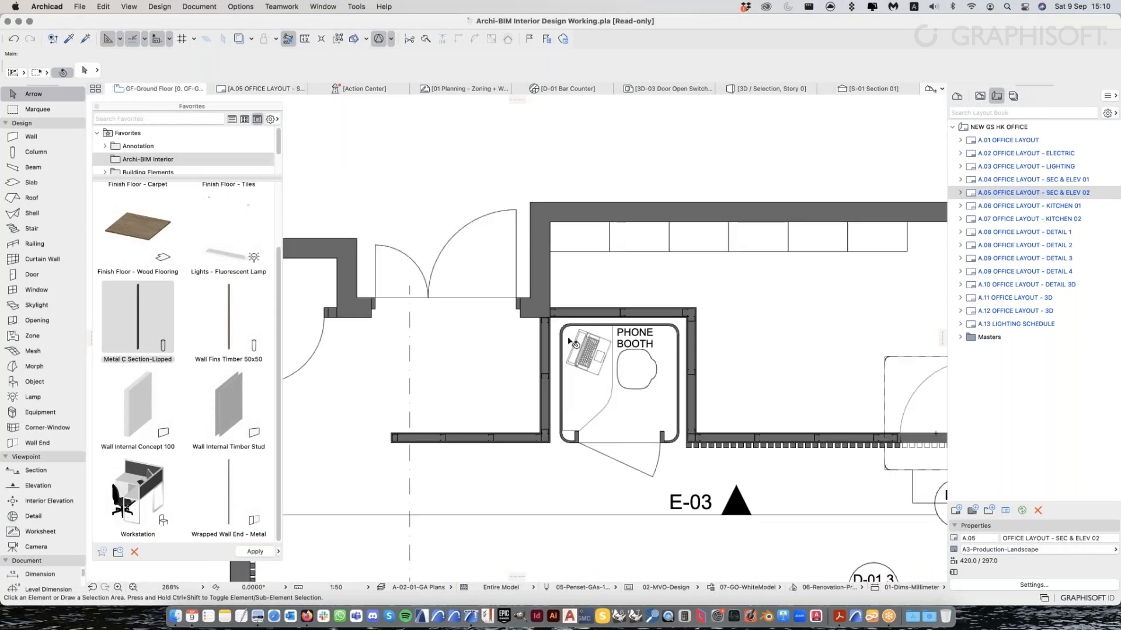
pyautogui.scroll(-4, 563, 338)
pyautogui.moveTo(512, 383); pyautogui.dragTo(534, 388, button='middle')
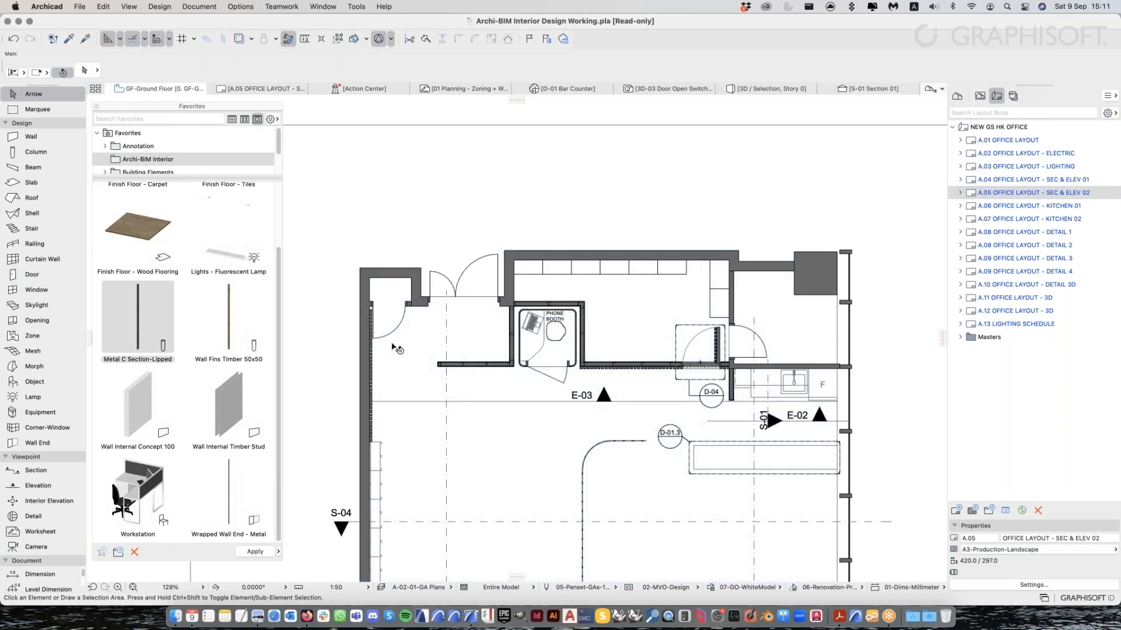
pyautogui.scroll(5, 397, 349)
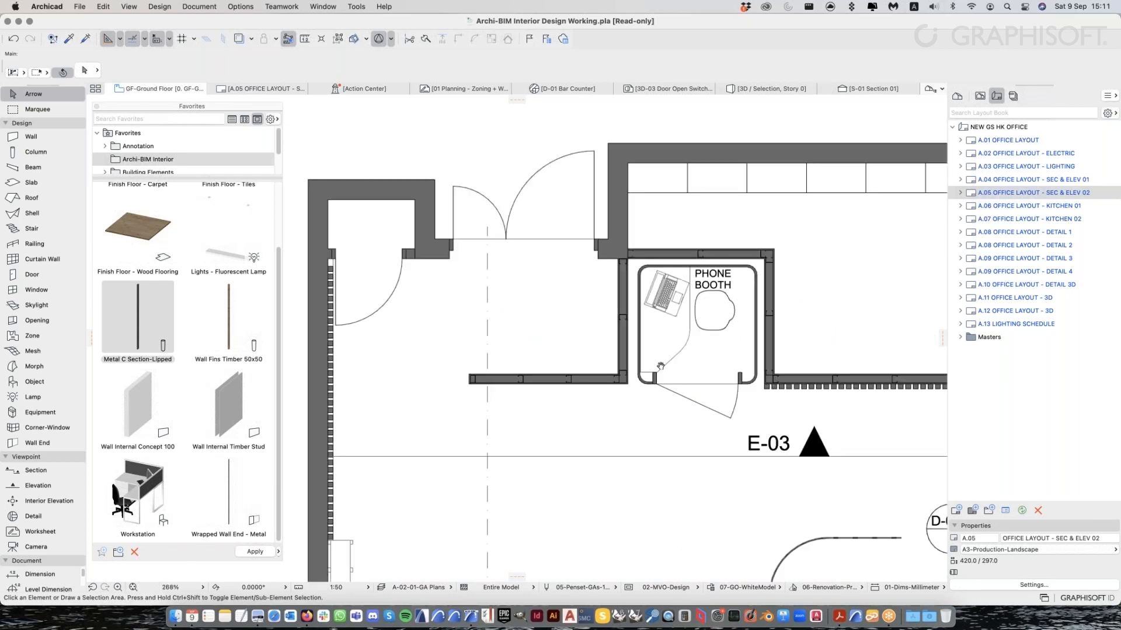
pyautogui.hscroll(5, 724, 359)
pyautogui.hscroll(-5, 770, 433)
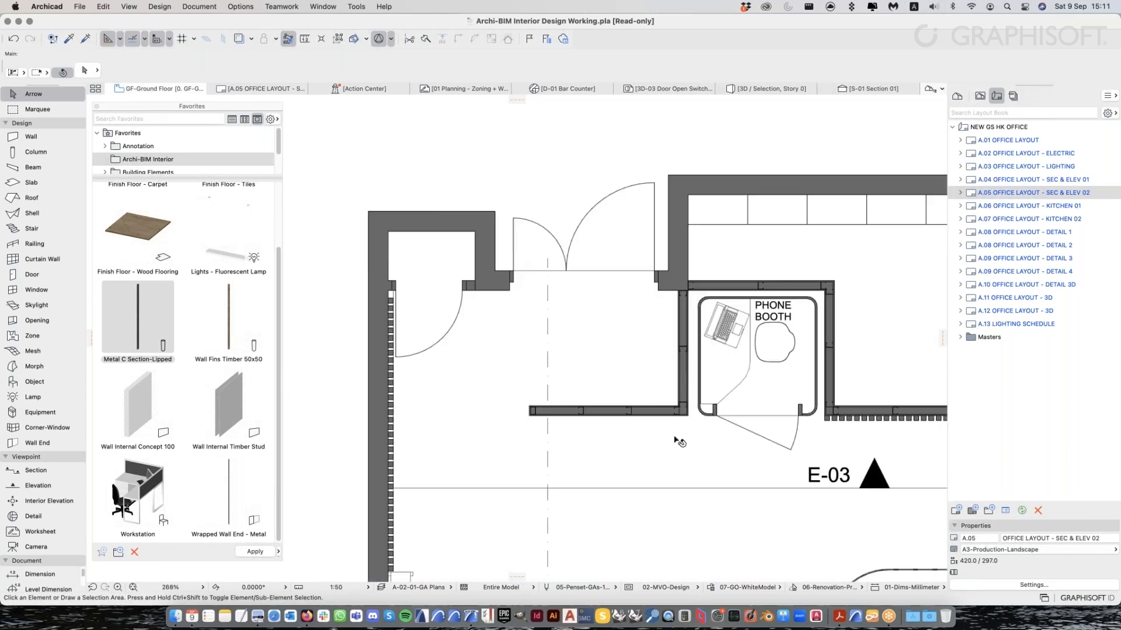
pyautogui.scroll(-3, 642, 396)
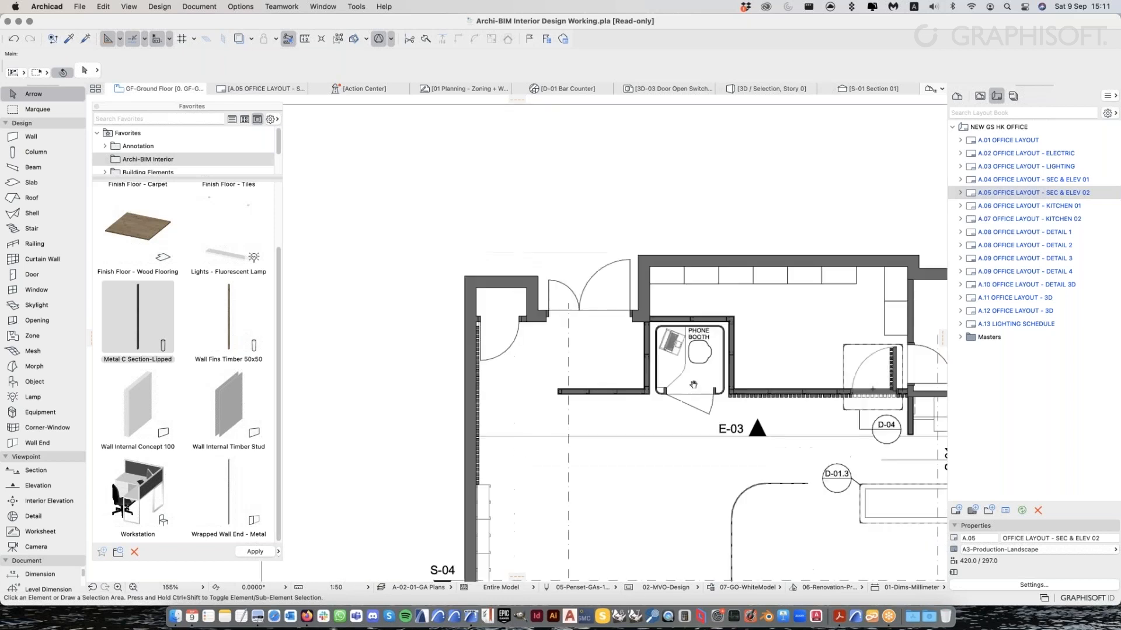
pyautogui.scroll(-5, 693, 384)
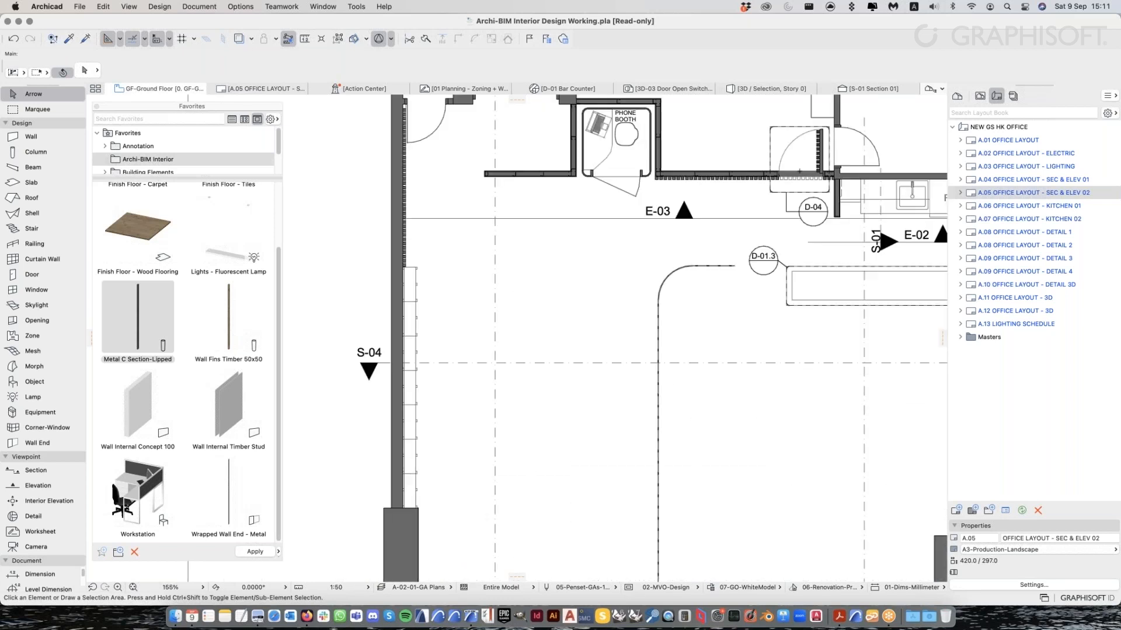
pyautogui.scroll(-2, 616, 439)
pyautogui.scroll(-3, 617, 439)
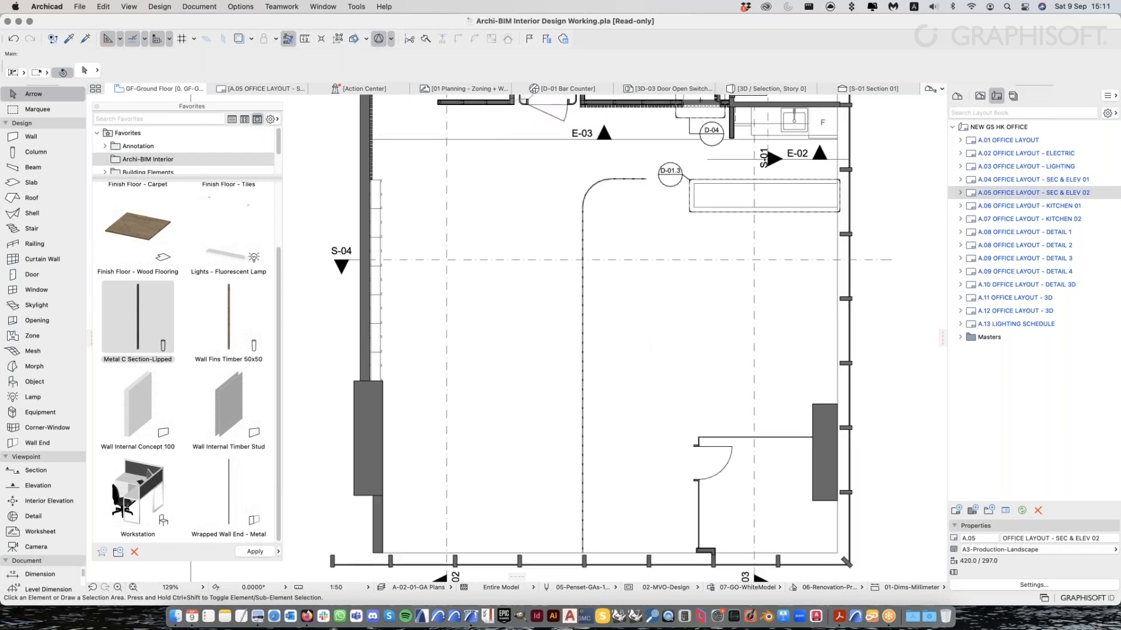
pyautogui.scroll(10, 677, 339)
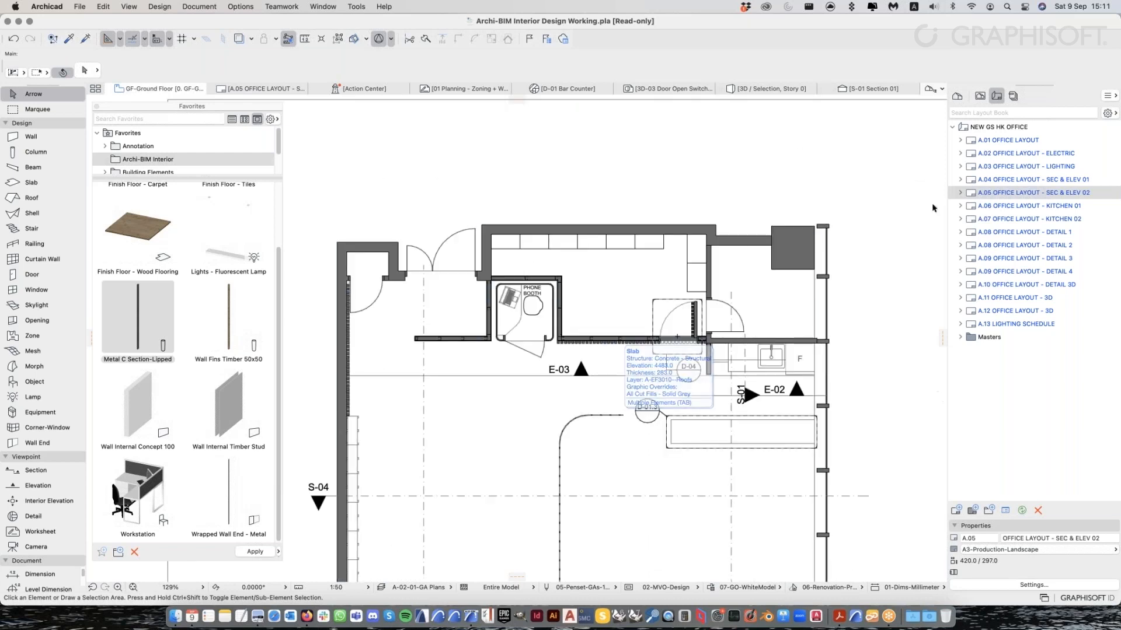
# Show the project's view map and delete the wrapped end lining from the free end of the wall beside the phone booth
pyautogui.click(980, 96)
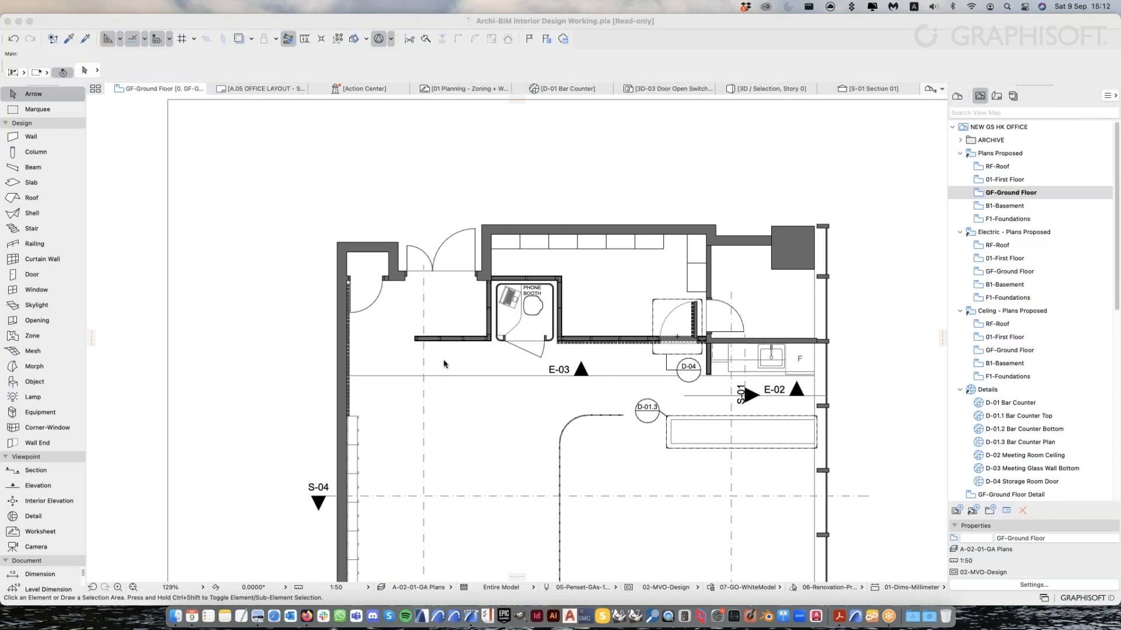
pyautogui.click(400, 75)
pyautogui.scroll(10, 413, 336)
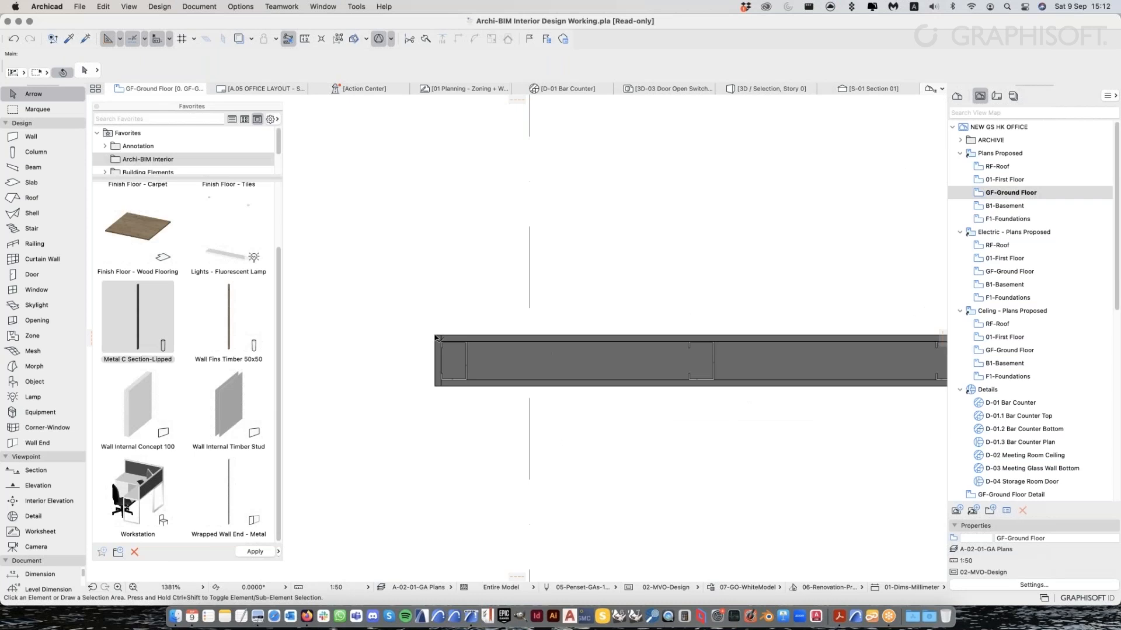
pyautogui.click(437, 339)
pyautogui.keyDown('shift'); pyautogui.click(455, 354); pyautogui.keyUp('shift')
pyautogui.press('Delete')
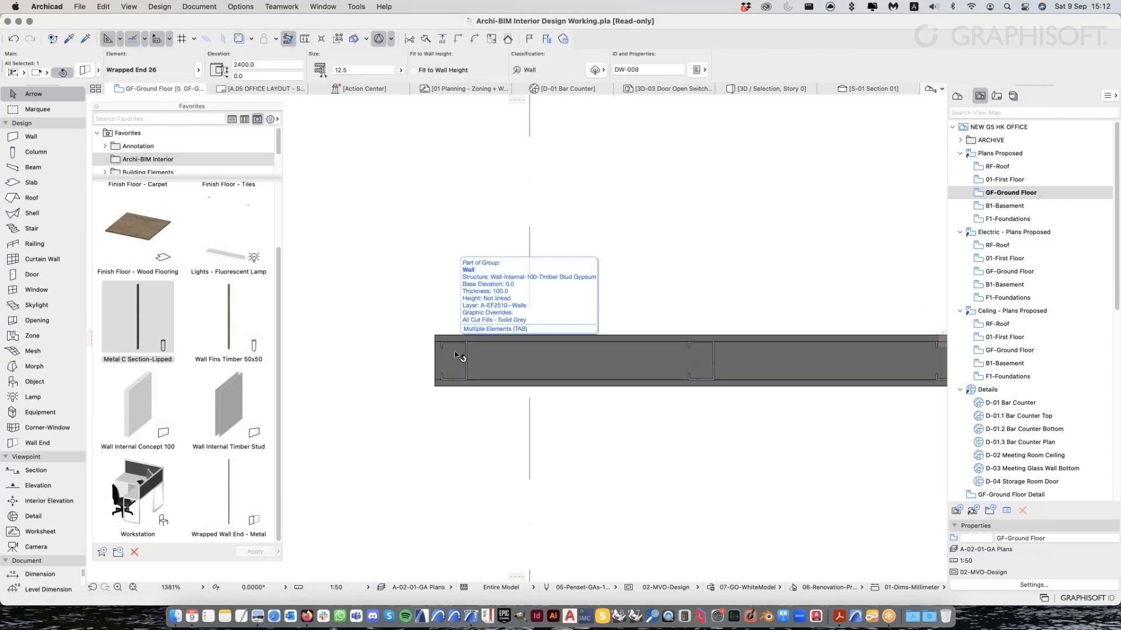
# Activate the Wall End tool with the Wrapped Wall End - Metal favorite for the wall's bare free end
pyautogui.scroll(1, 438, 336)
pyautogui.scroll(1, 329, 303)
pyautogui.moveTo(240, 110); pyautogui.dragTo(249, 109)
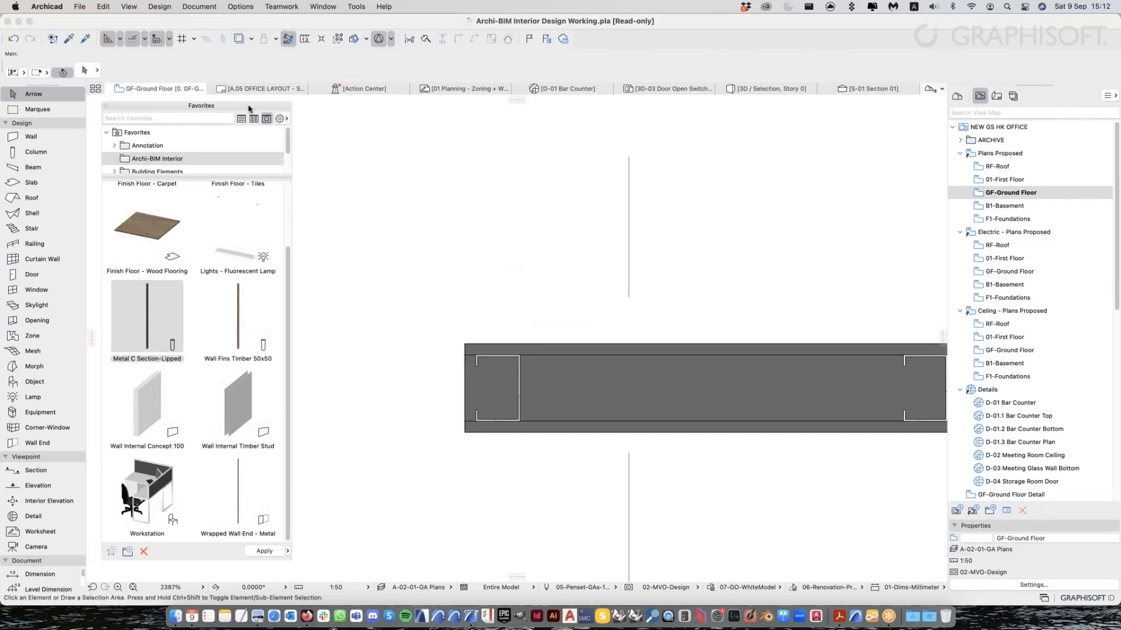
pyautogui.click(1012, 36)
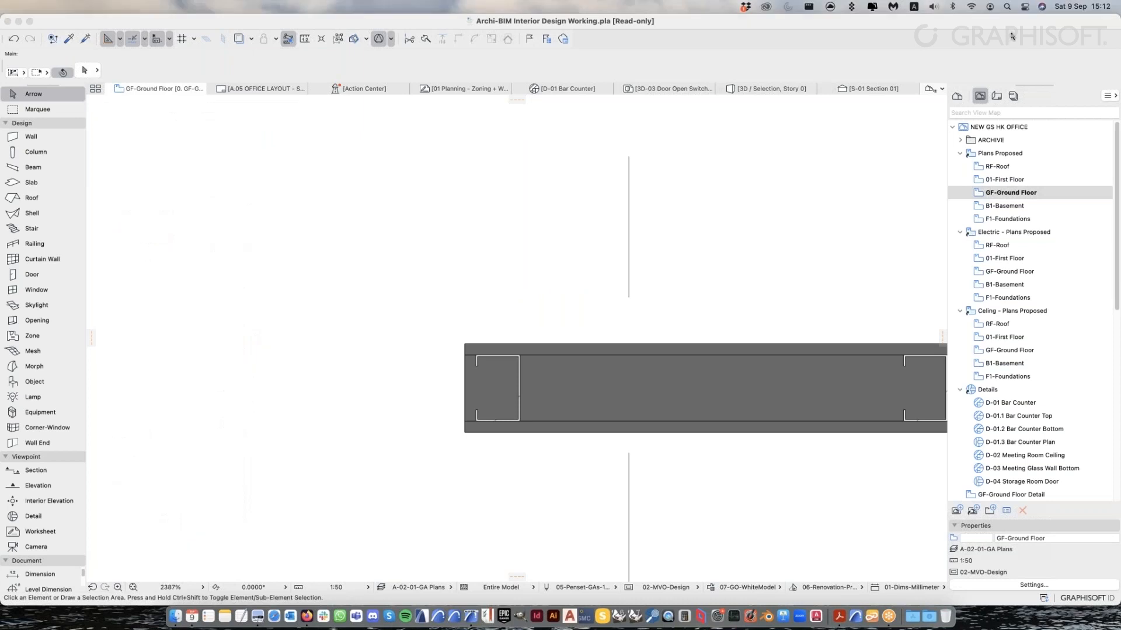
pyautogui.click(605, 70)
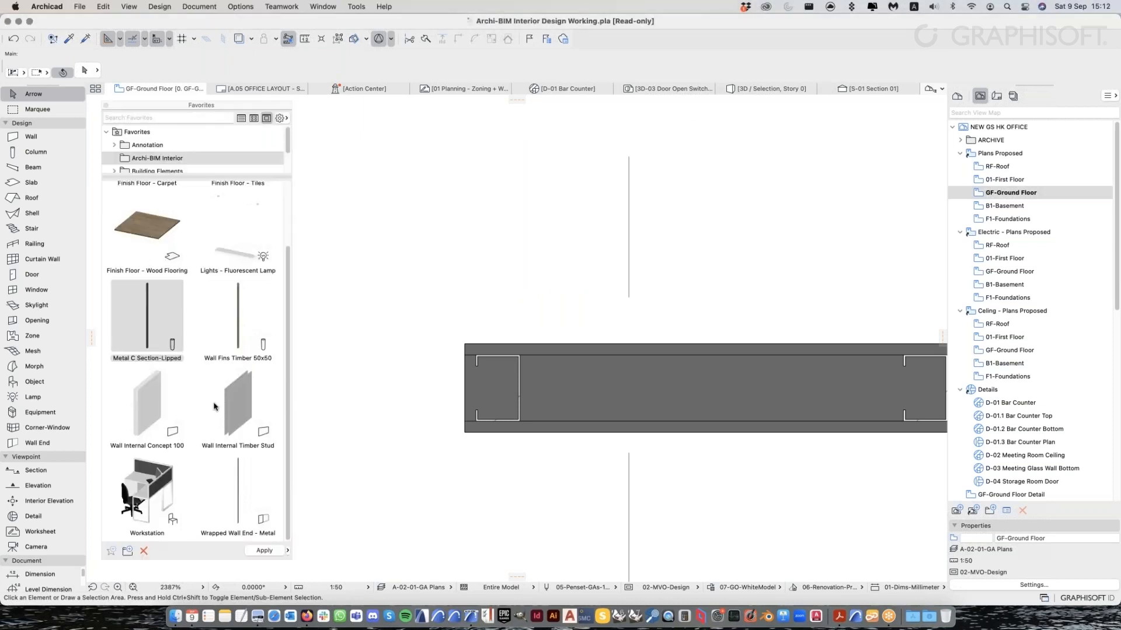
pyautogui.click(231, 494)
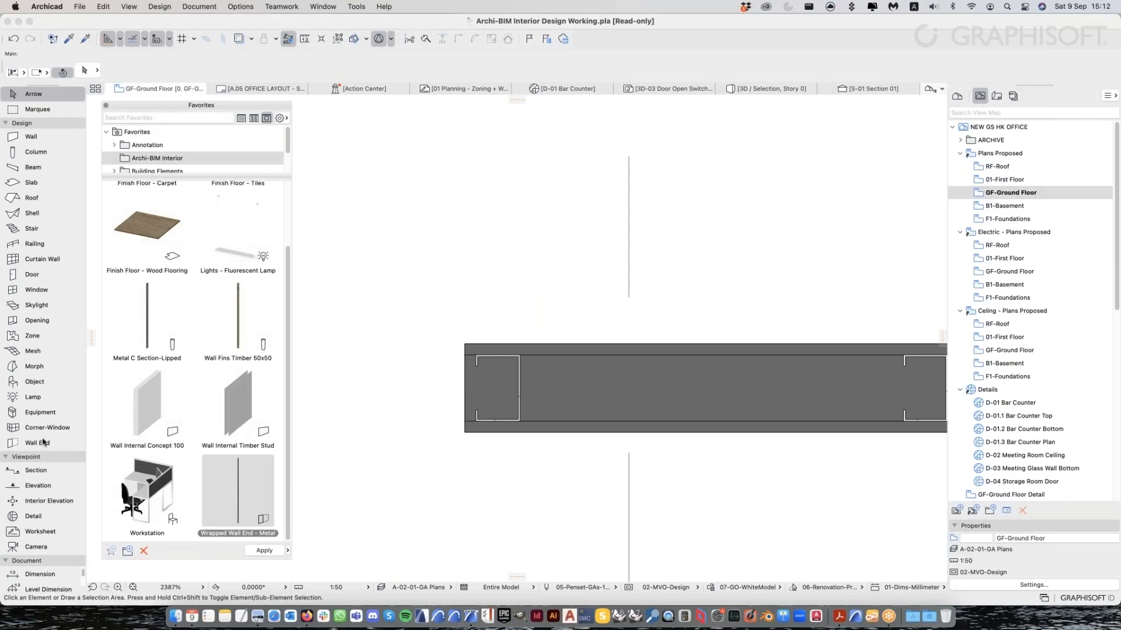
pyautogui.doubleClick(251, 487)
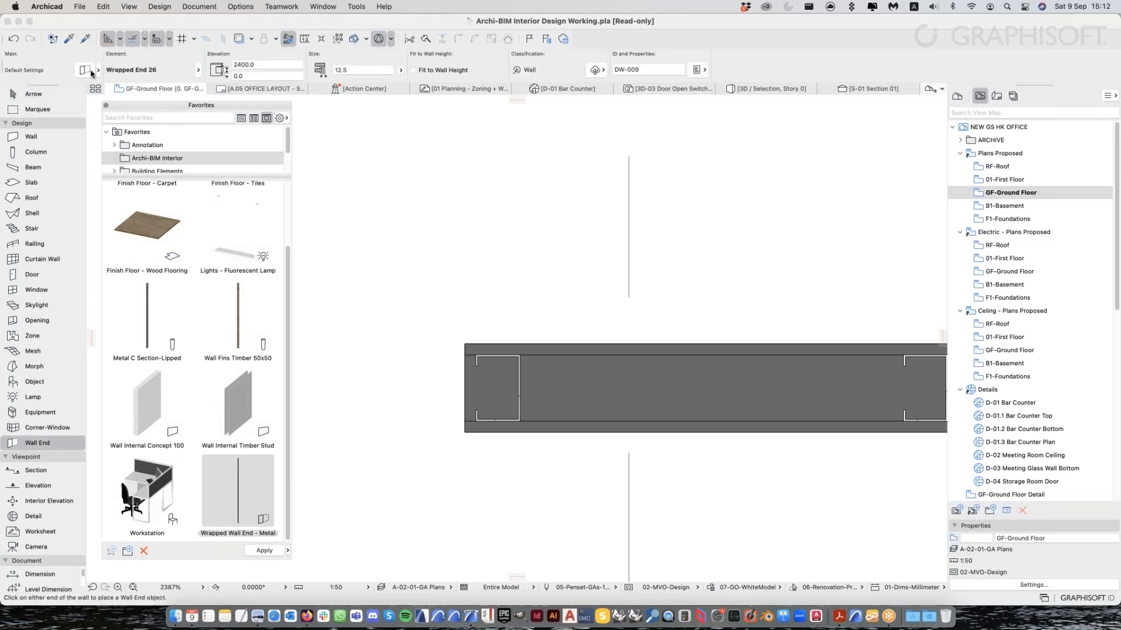
# Look over the Wall End tool's default settings for the wrapped end
pyautogui.click(84, 70)
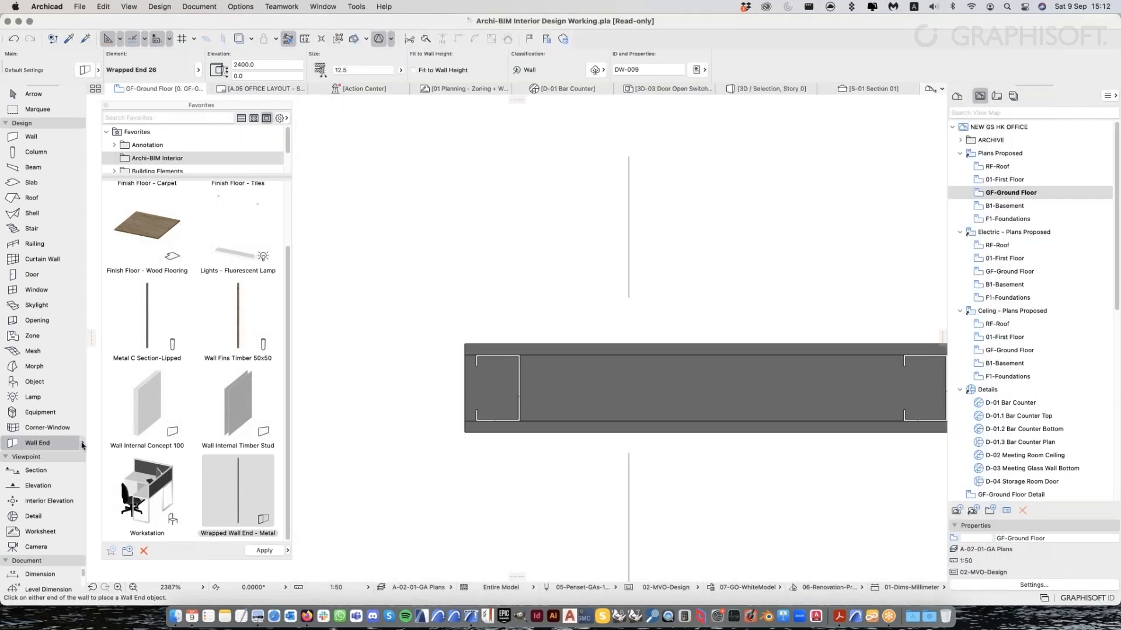
pyautogui.doubleClick(82, 445)
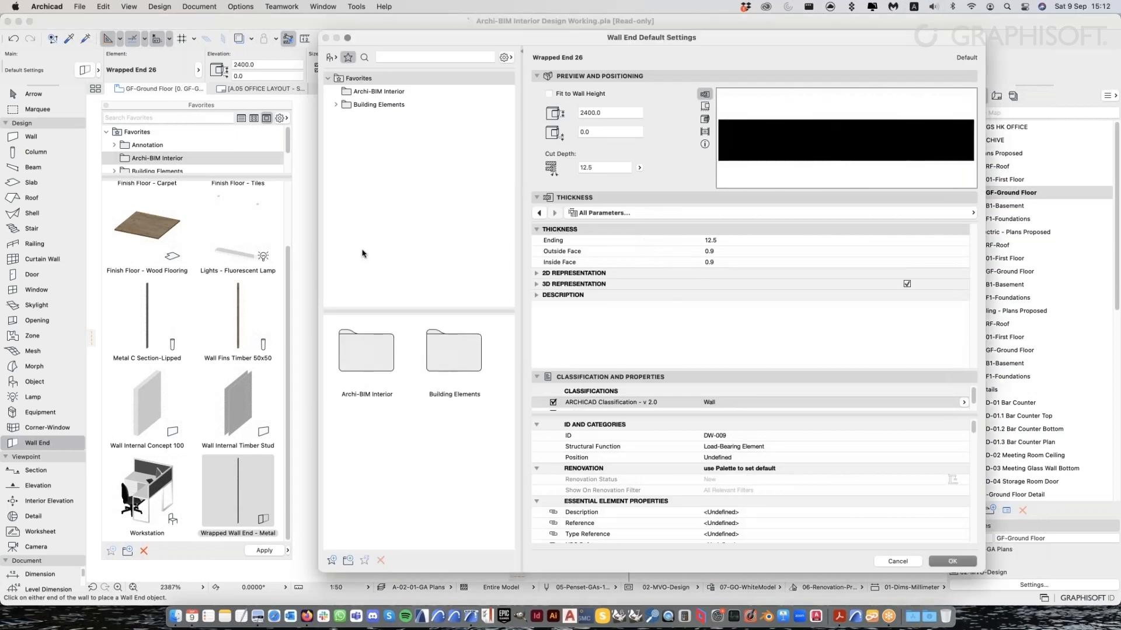
pyautogui.press('Escape')
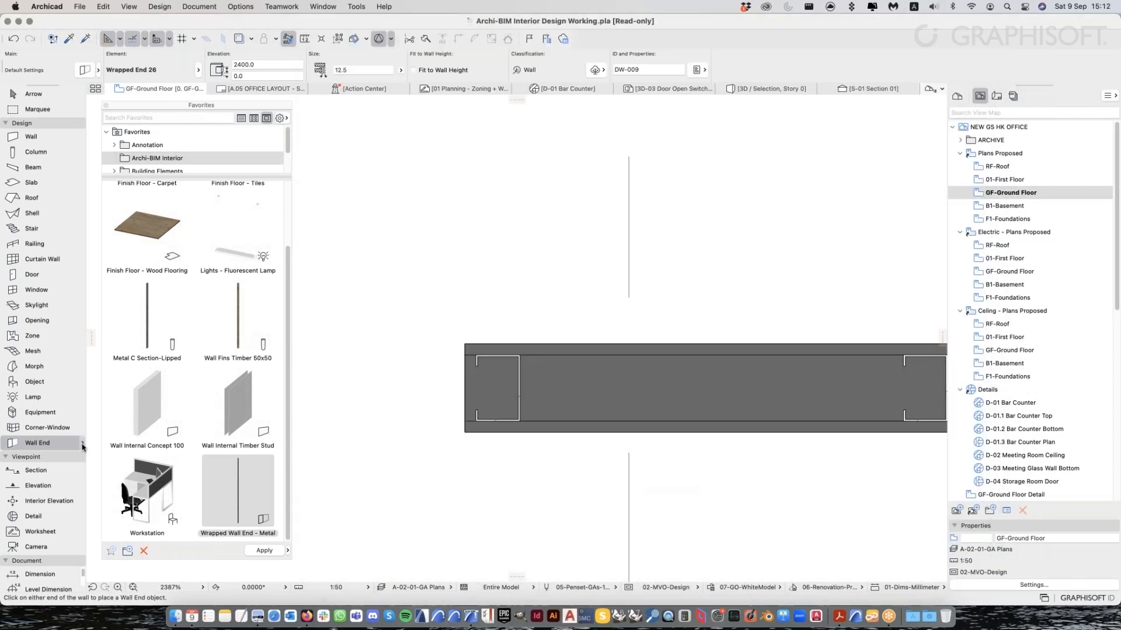
# Apply the Cased Wall End favorite from the Wall Ends folder of the building element walls to the Wall End tool
pyautogui.click(82, 445)
pyautogui.click(150, 352)
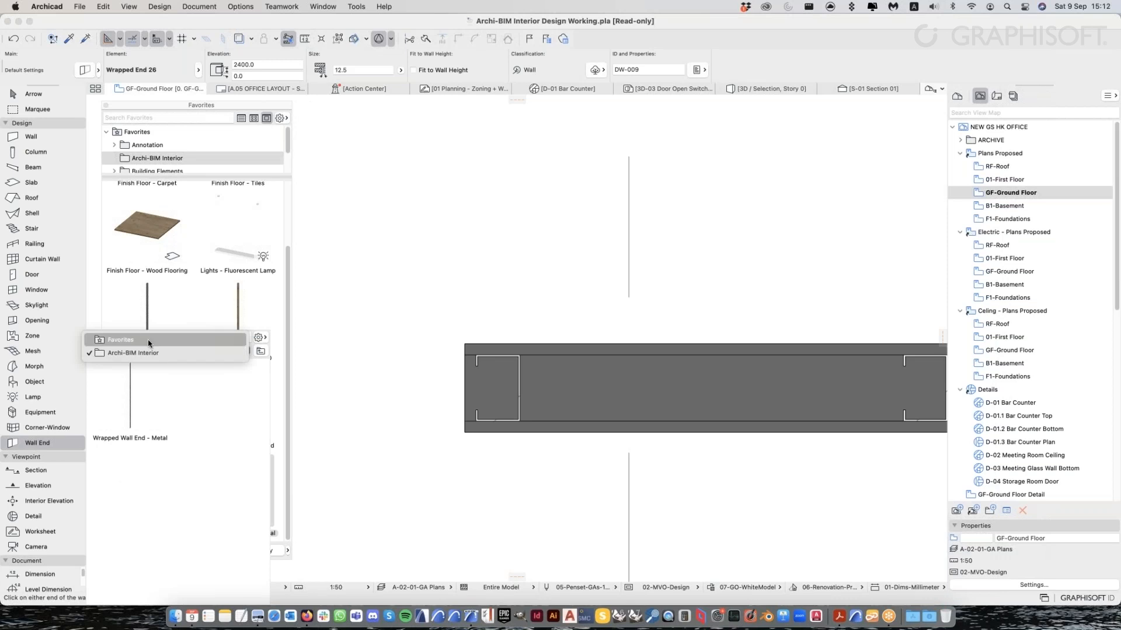
pyautogui.click(146, 340)
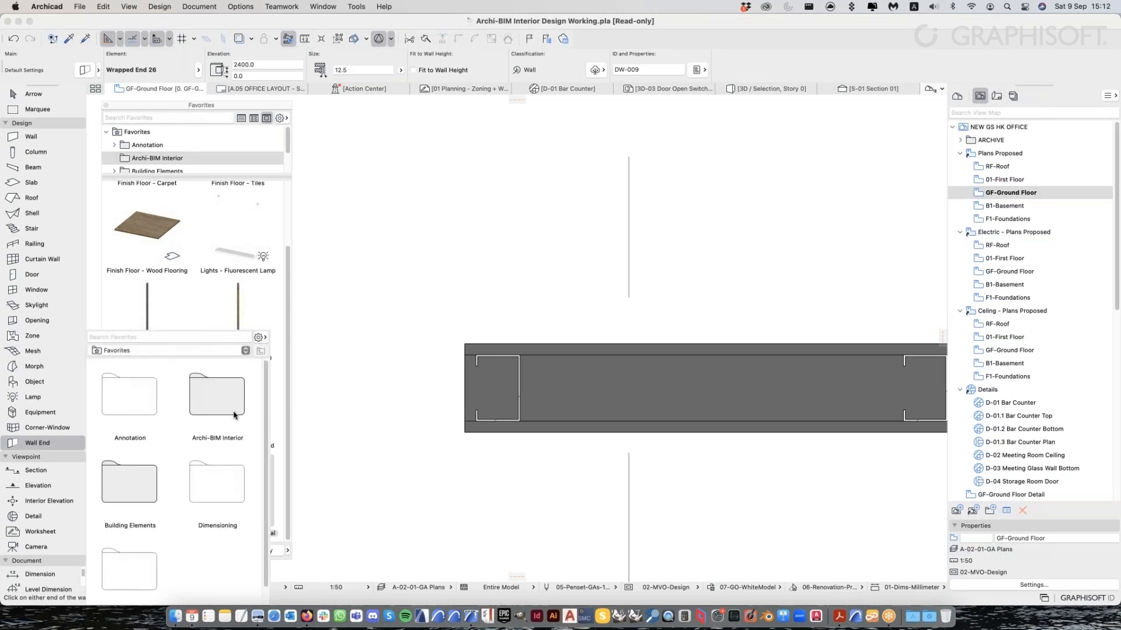
pyautogui.doubleClick(129, 483)
pyautogui.scroll(-3, 241, 419)
pyautogui.doubleClick(108, 571)
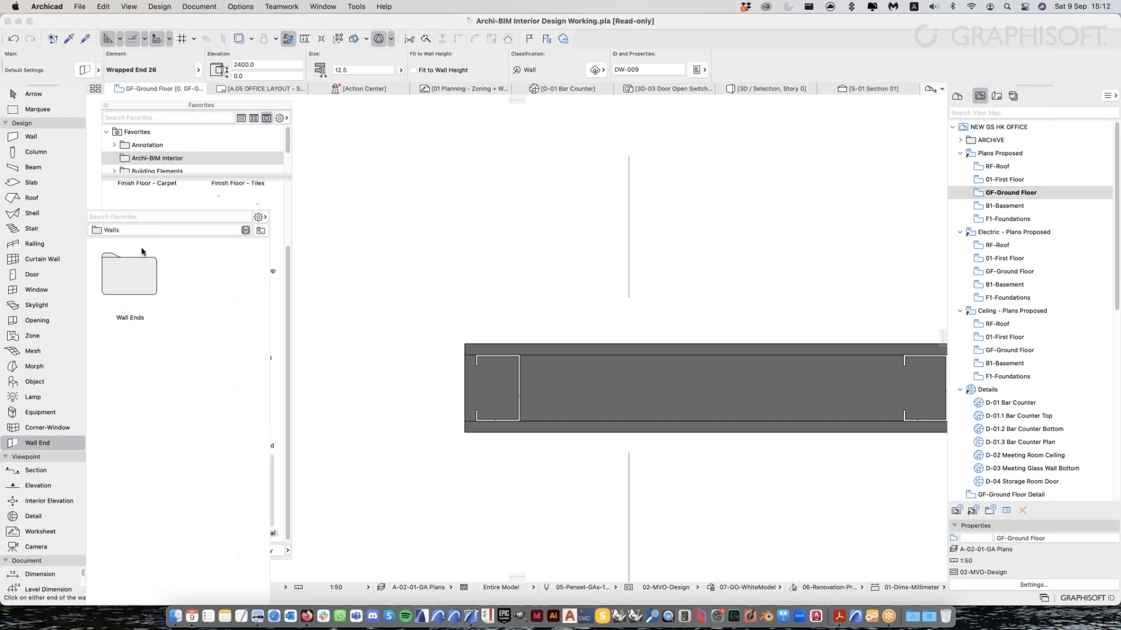
pyautogui.click(142, 267)
pyautogui.doubleClick(142, 267)
pyautogui.doubleClick(145, 274)
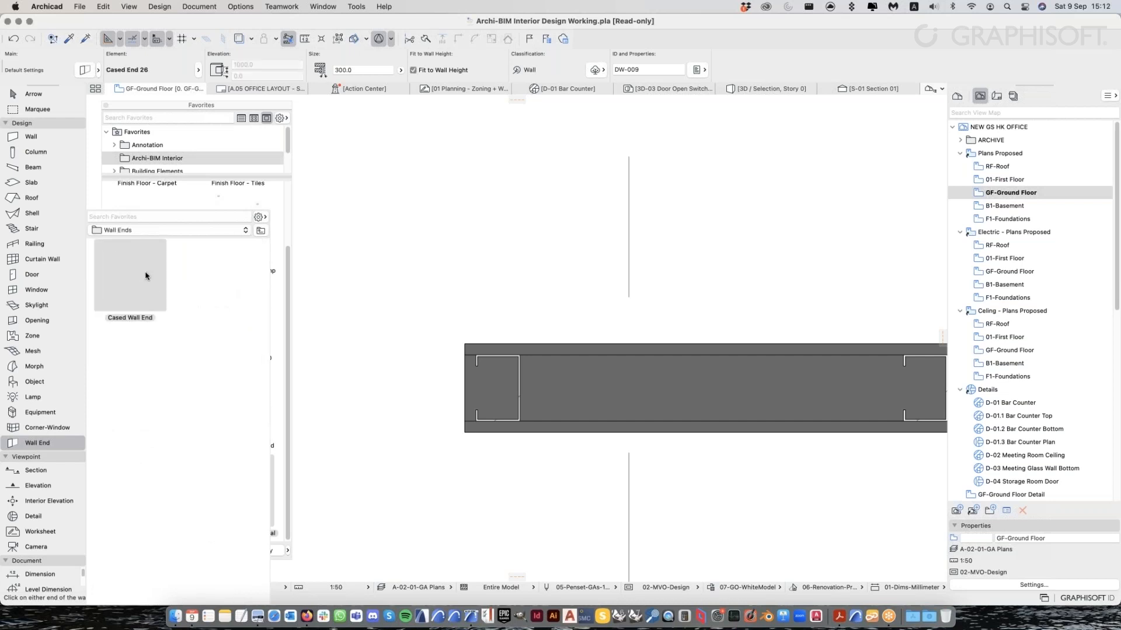
# Review the Cased Wall End favorite and the options for loading other library objects for the Wall End tool
pyautogui.click(82, 443)
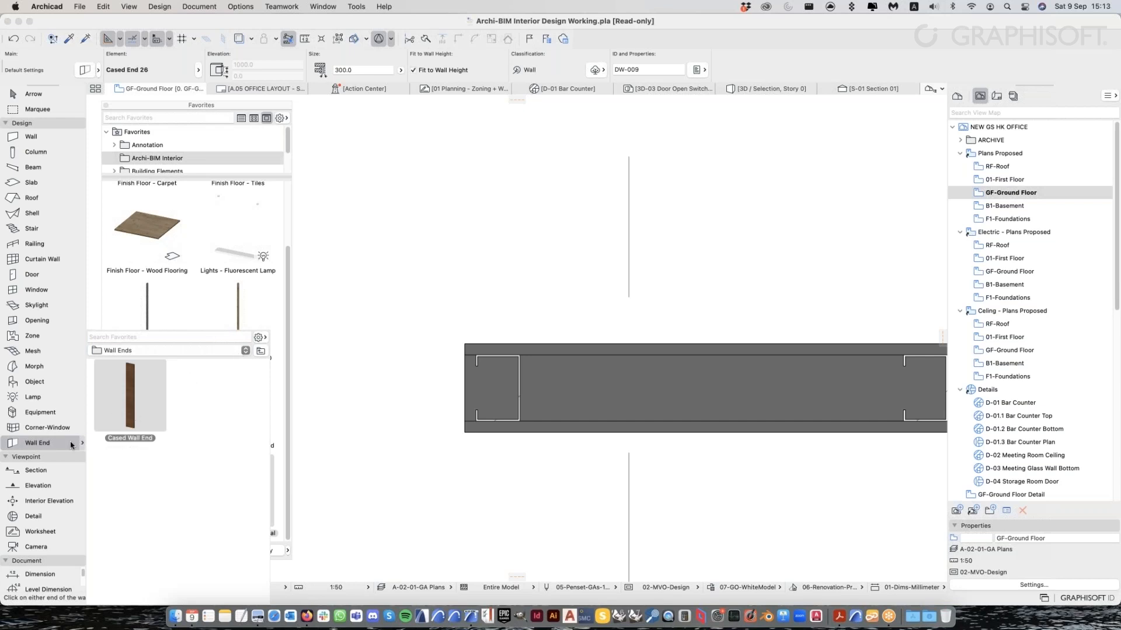
pyautogui.click(142, 398)
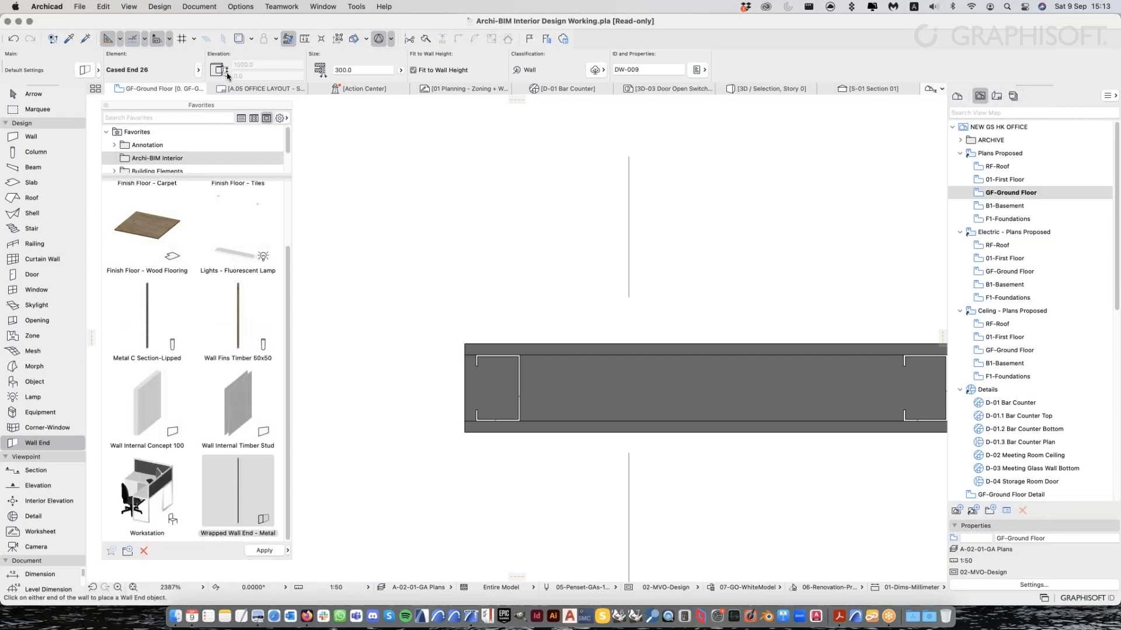
pyautogui.click(199, 70)
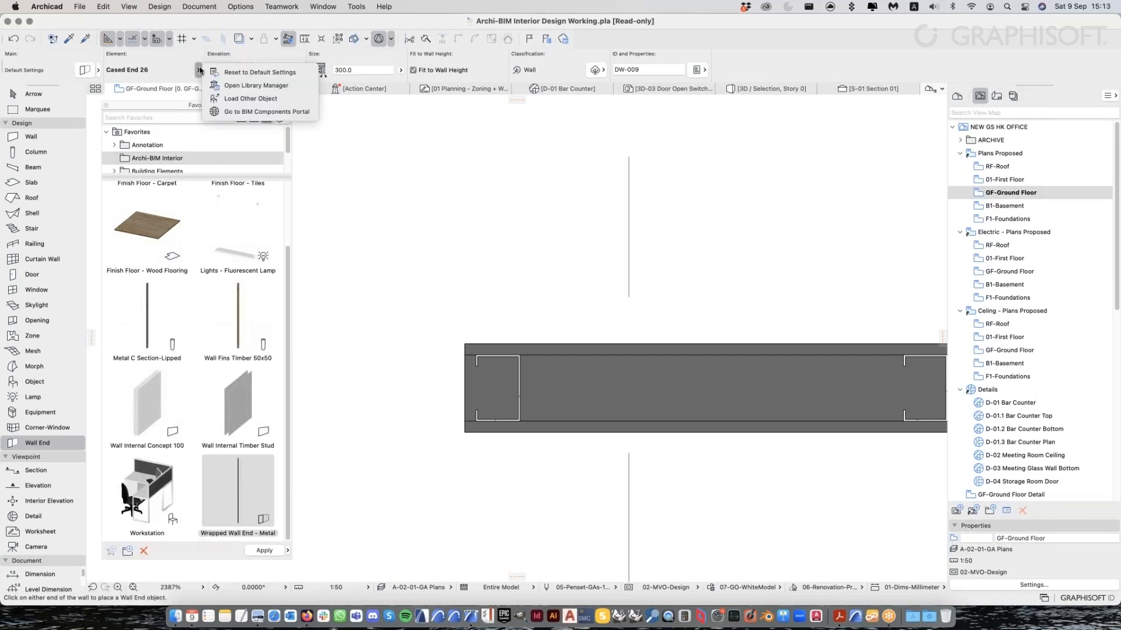
pyautogui.click(108, 59)
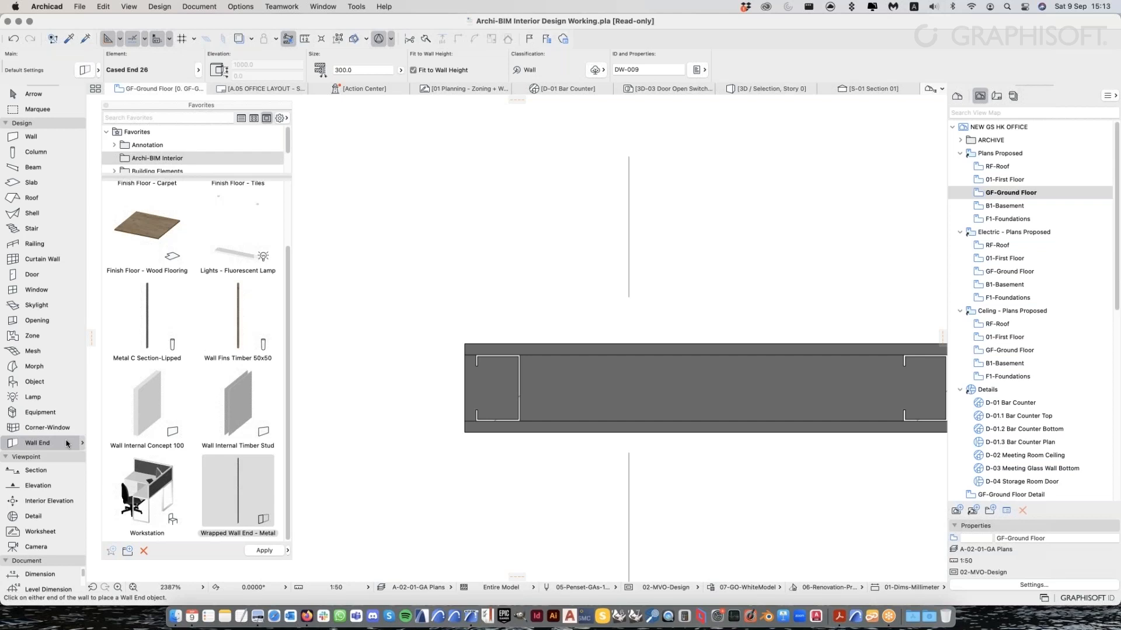
# Apply the Wrapped Wall End - Metal favorite and place the lining across the wall's bare free end, from corner to corner
pyautogui.click(238, 496)
pyautogui.doubleClick(237, 496)
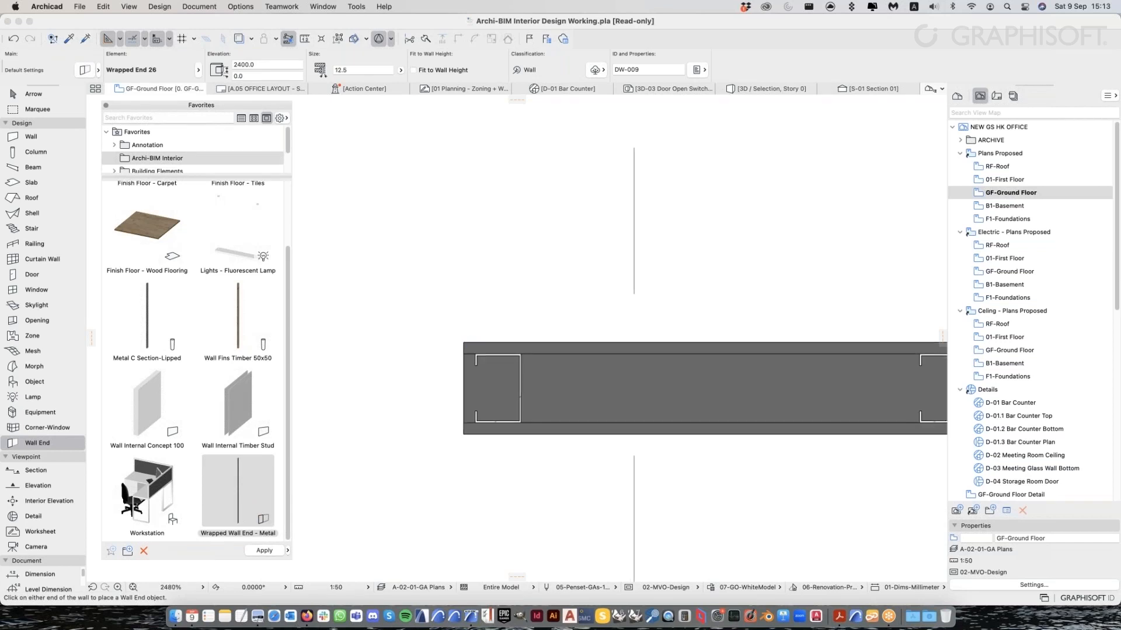
pyautogui.scroll(3, 521, 360)
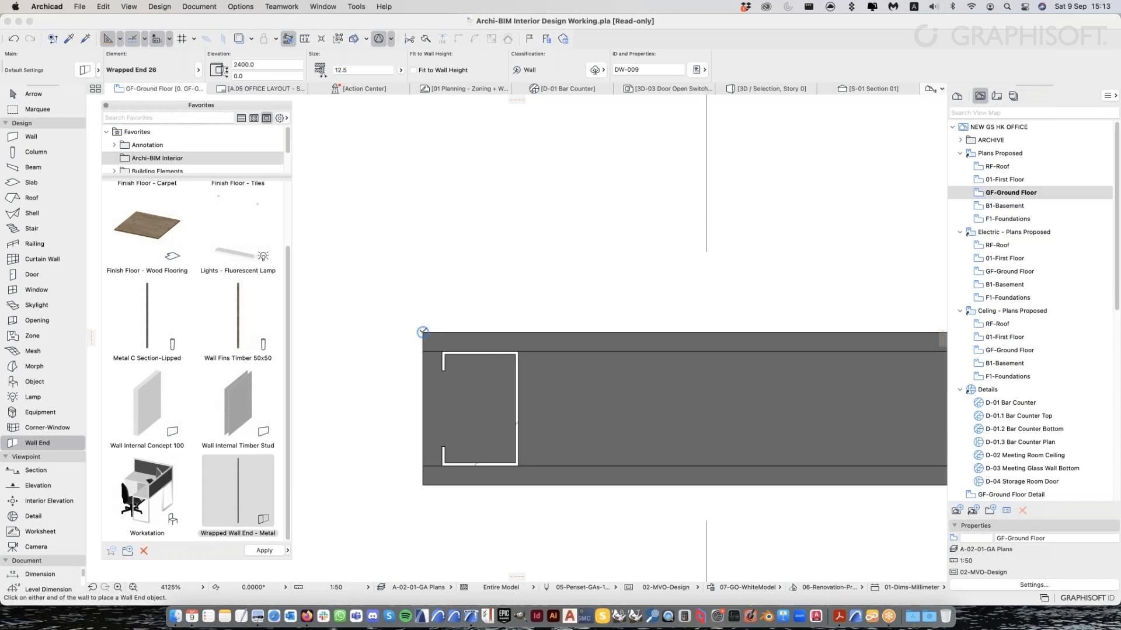
pyautogui.click(422, 332)
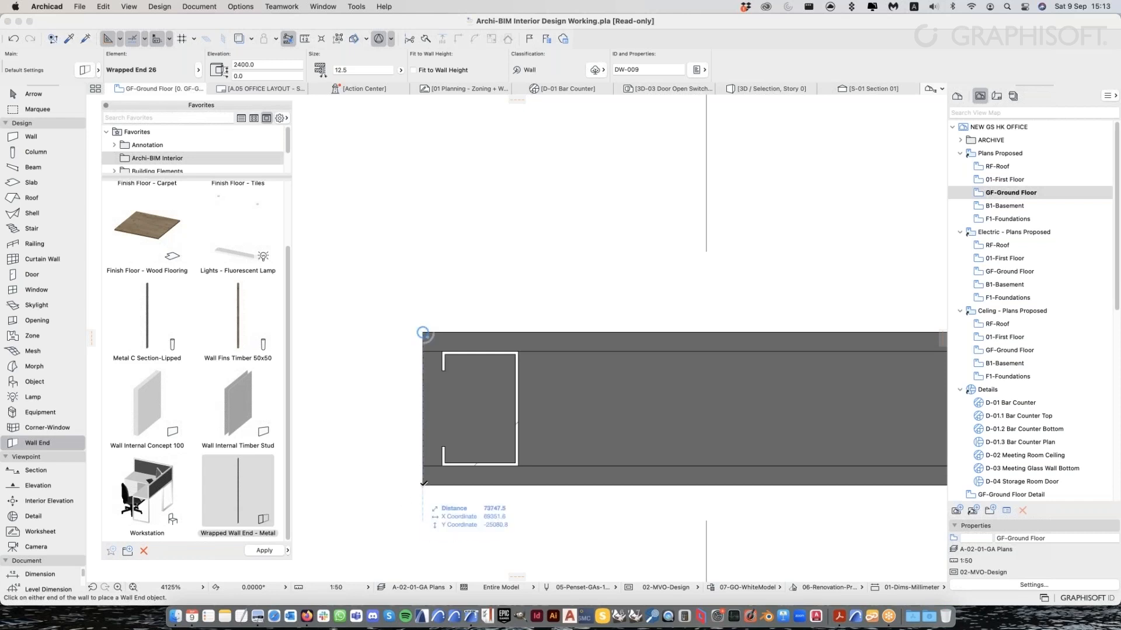
pyautogui.click(423, 482)
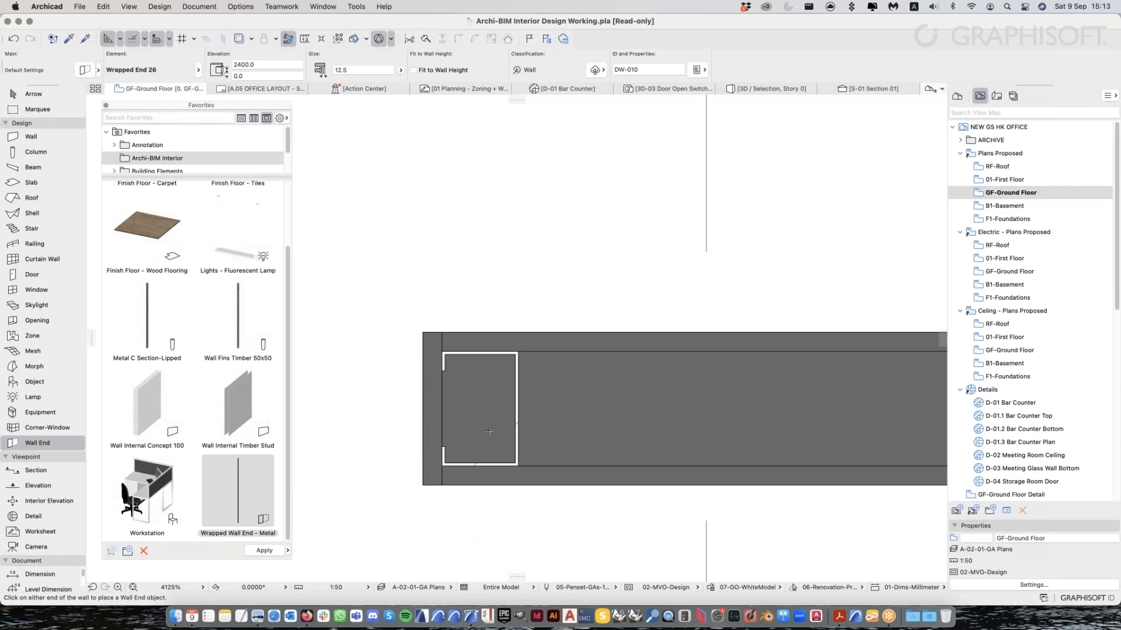
pyautogui.click(20, 94)
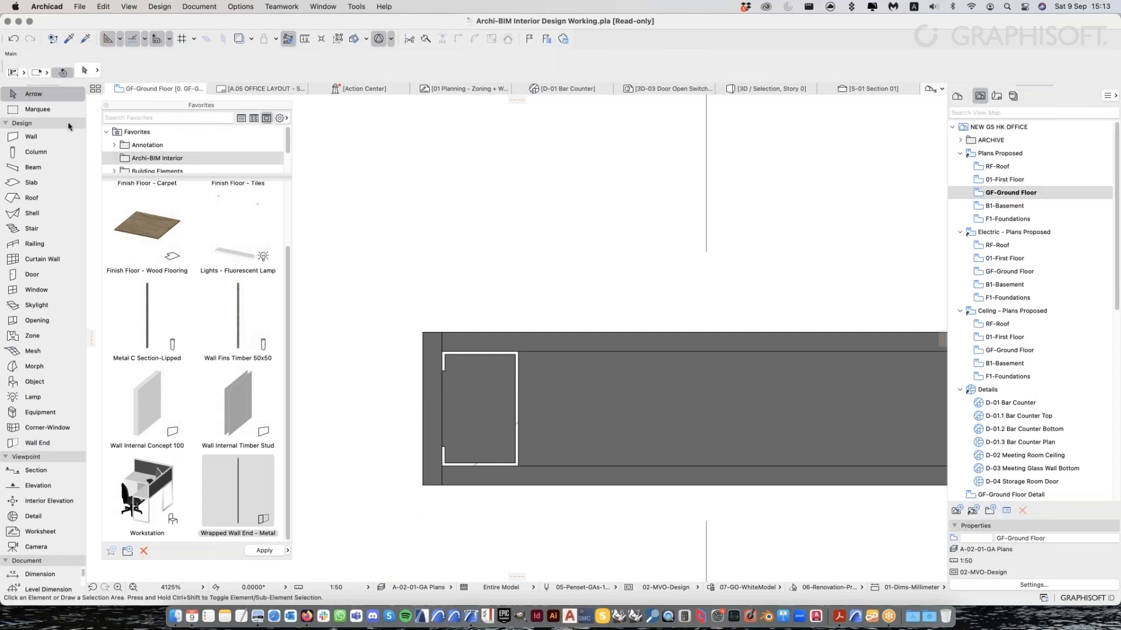
pyautogui.click(424, 333)
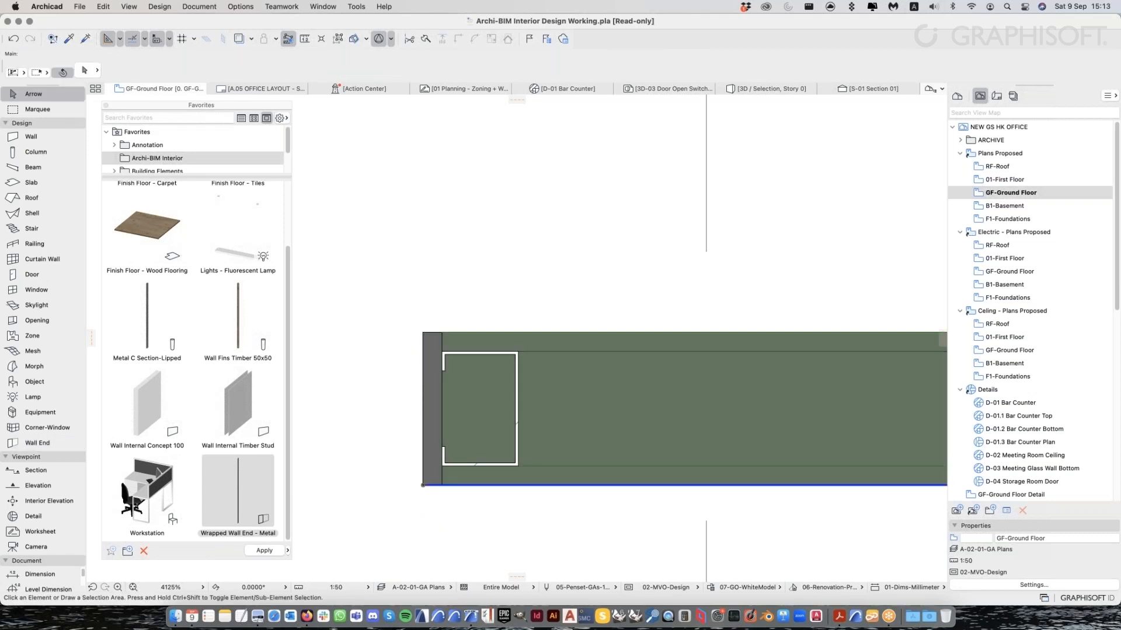
pyautogui.press('Escape')
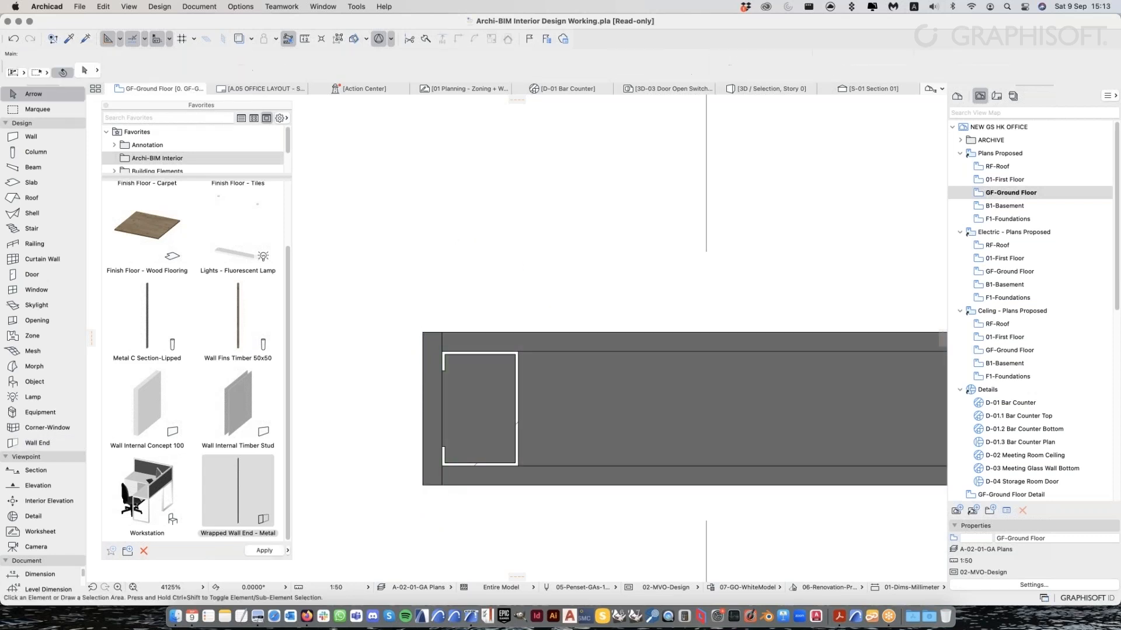
pyautogui.click(423, 486)
pyautogui.press('super+d')
pyautogui.click(422, 485)
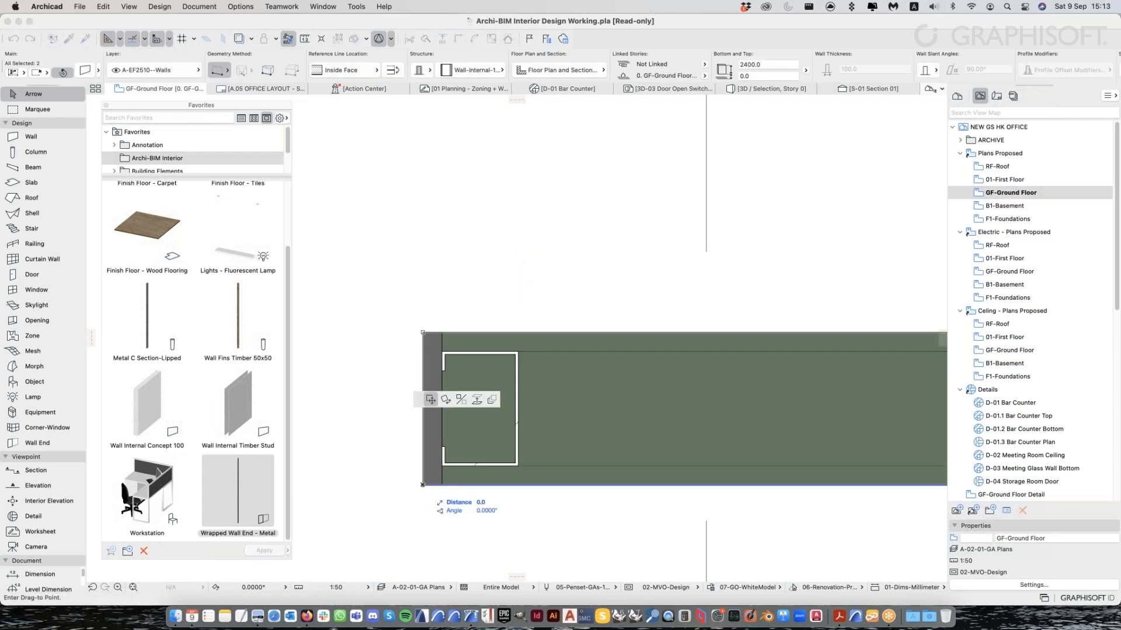
pyautogui.press('Escape')
pyautogui.press('Escape')
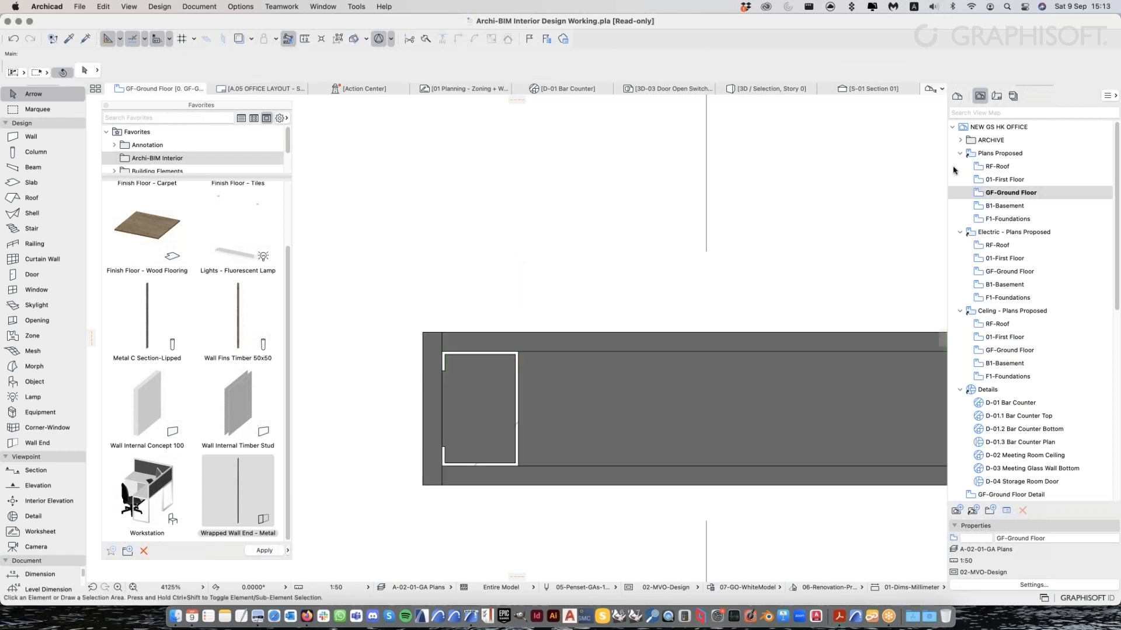
# View the list of work environment profiles available to apply
pyautogui.press('super+Tab')
pyautogui.click(229, 7)
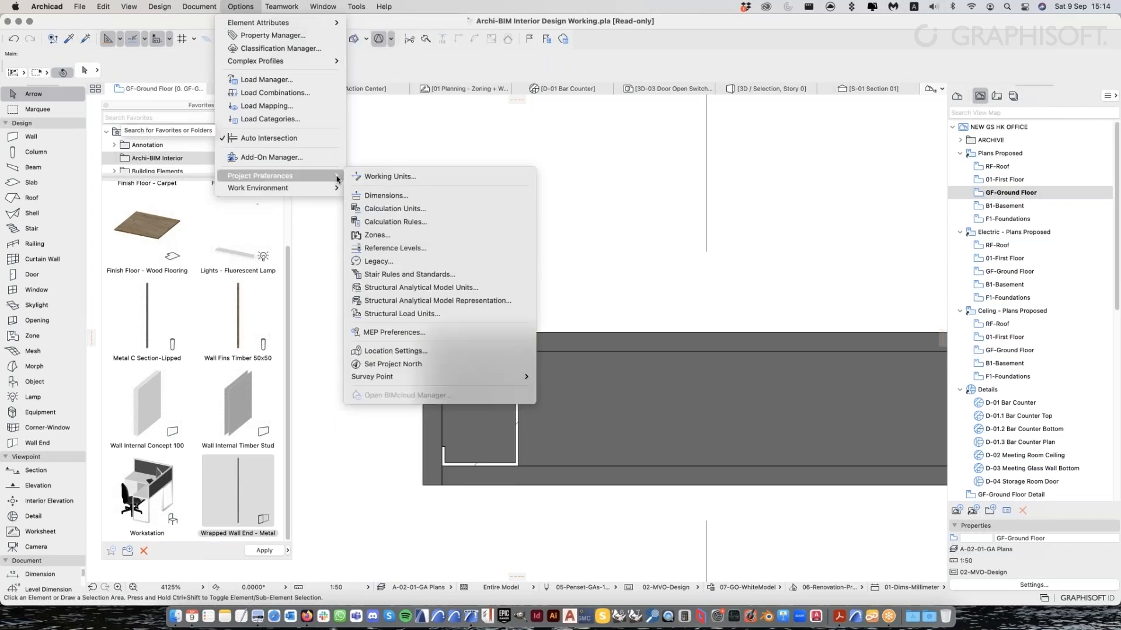
pyautogui.moveTo(334, 187)
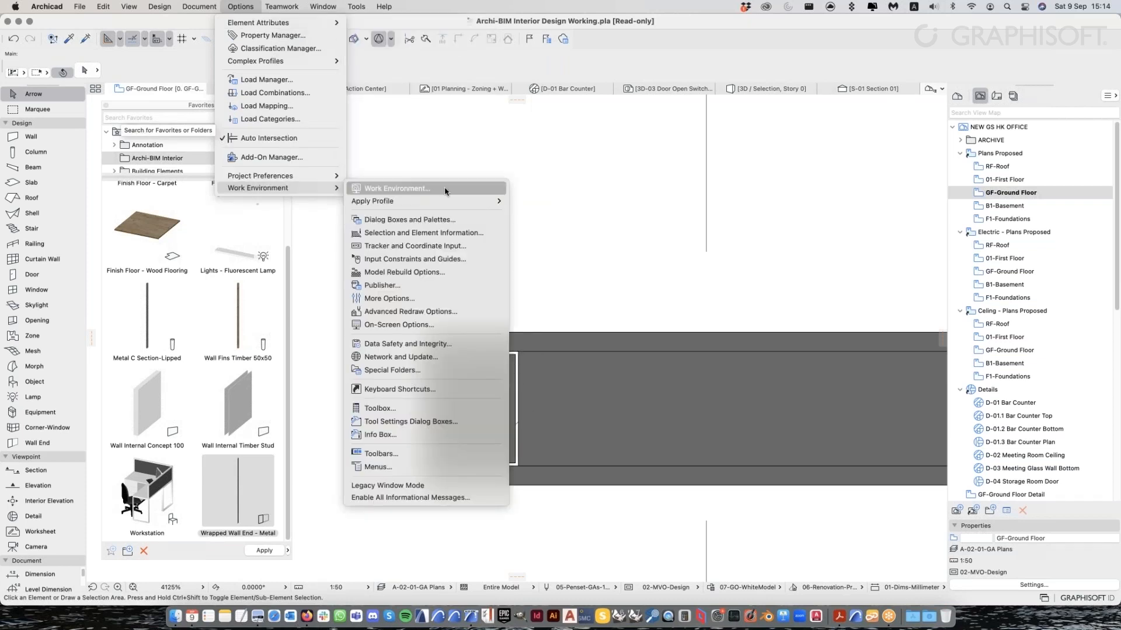
pyautogui.moveTo(468, 203)
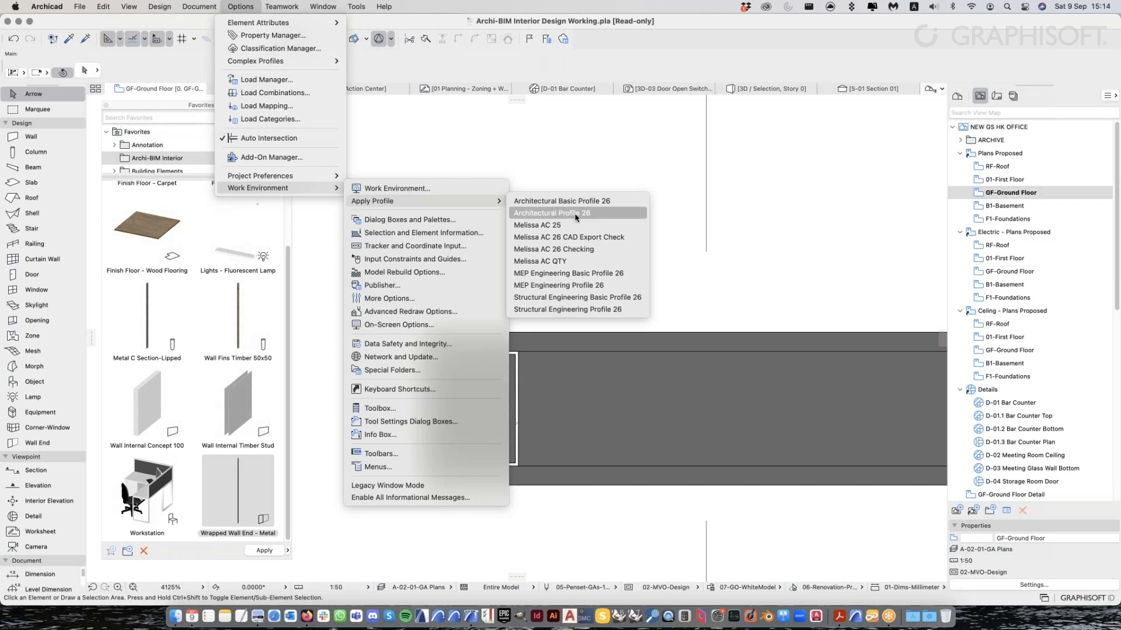
pyautogui.click(132, 70)
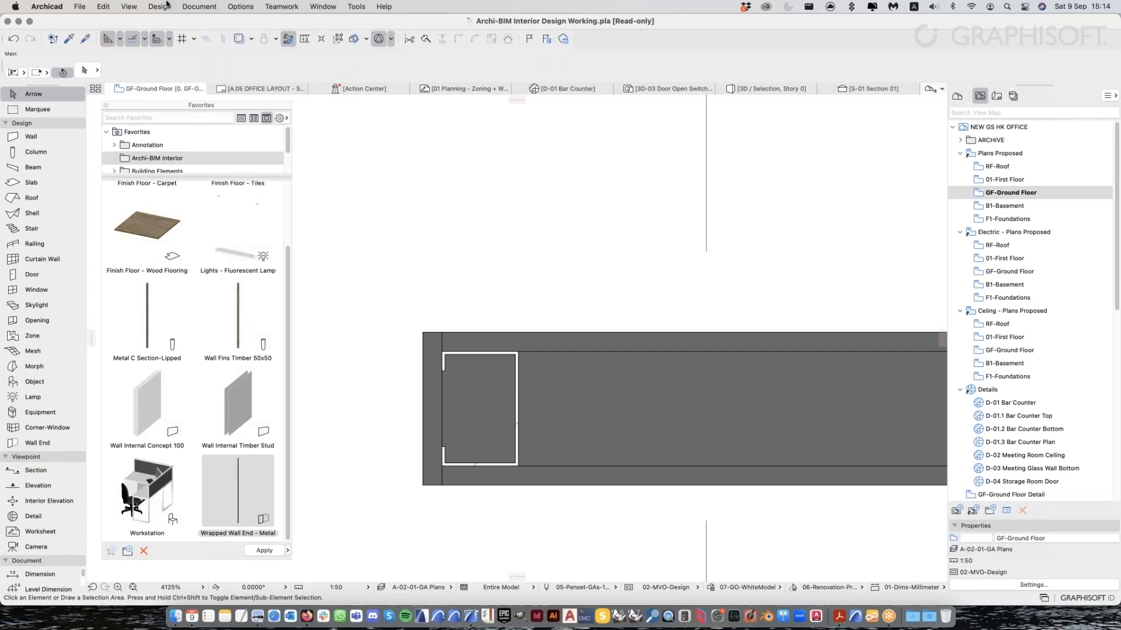
# Apply the Architectural Profile 26 work environment profile
pyautogui.click(241, 6)
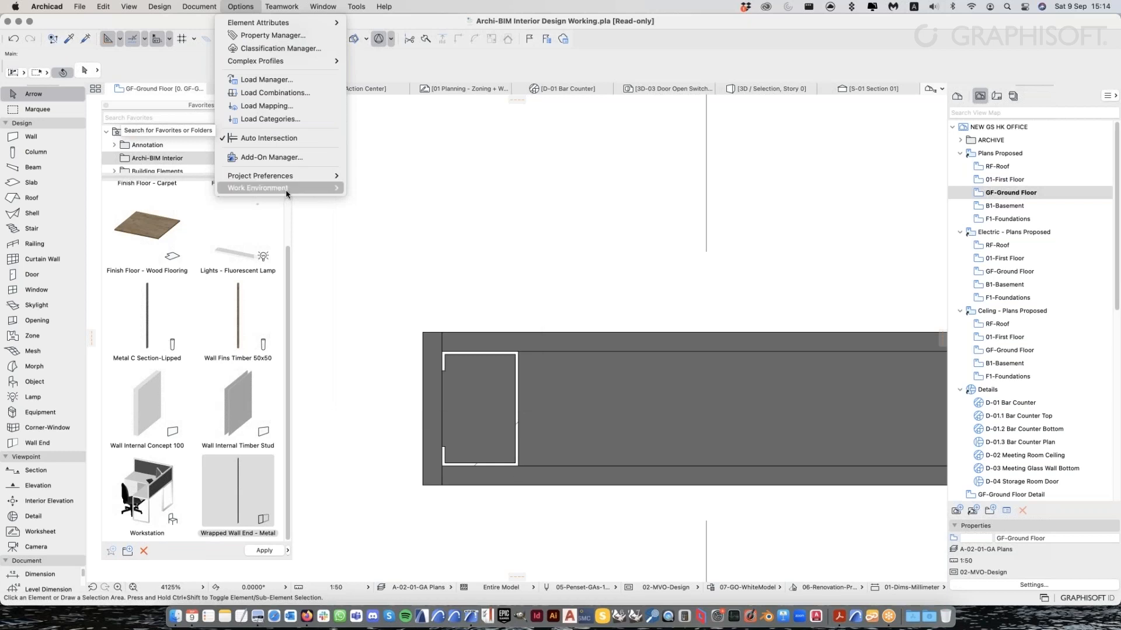
pyautogui.moveTo(312, 188)
pyautogui.moveTo(435, 207)
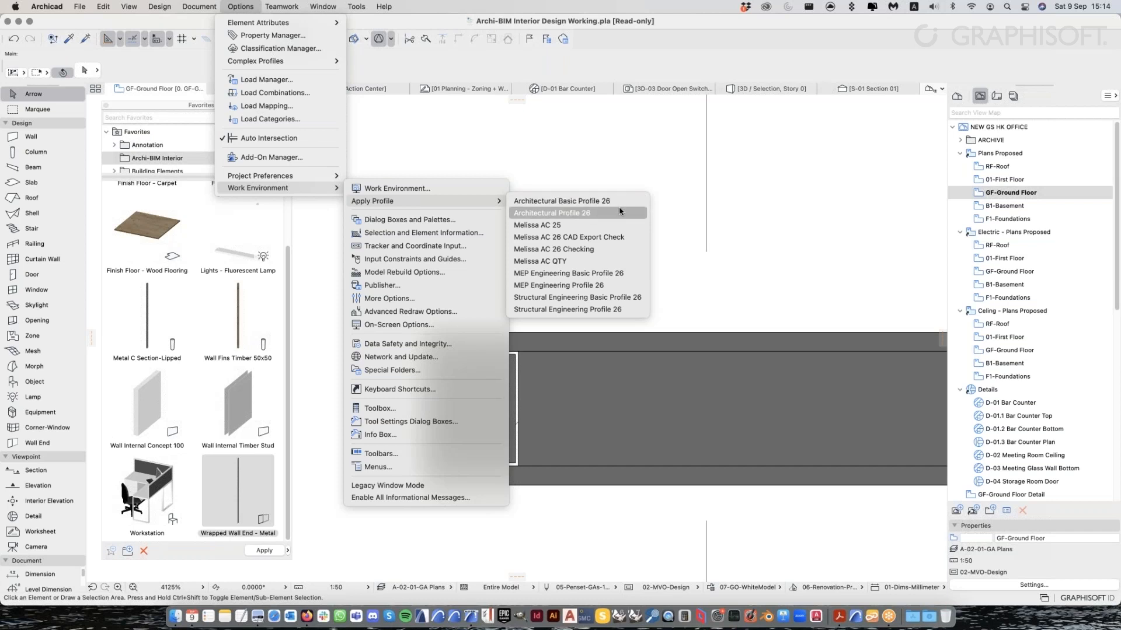
pyautogui.click(588, 213)
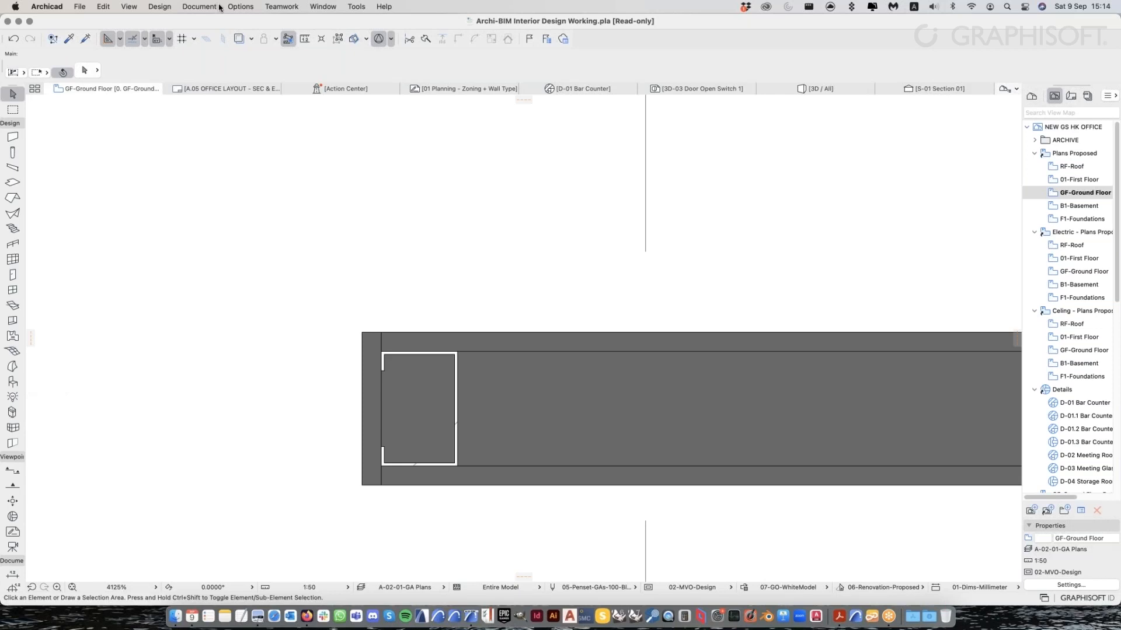
# Review the Work Environment settings and the profiles on offer without changing the applied profile
pyautogui.click(198, 7)
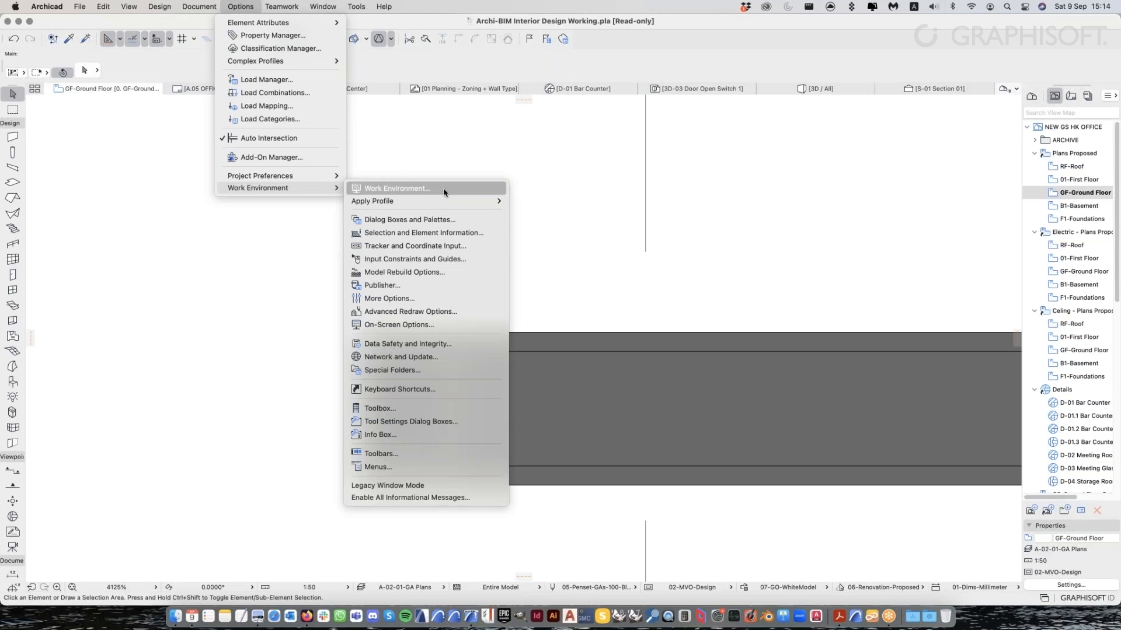
pyautogui.click(444, 192)
pyautogui.click(561, 333)
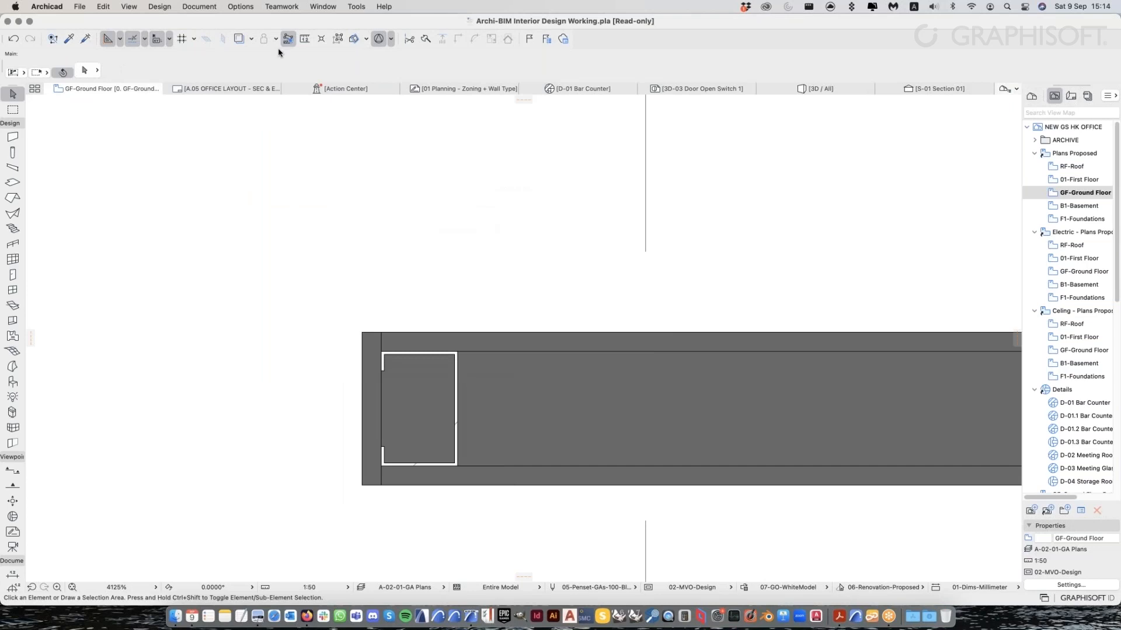
pyautogui.click(248, 8)
pyautogui.moveTo(309, 178)
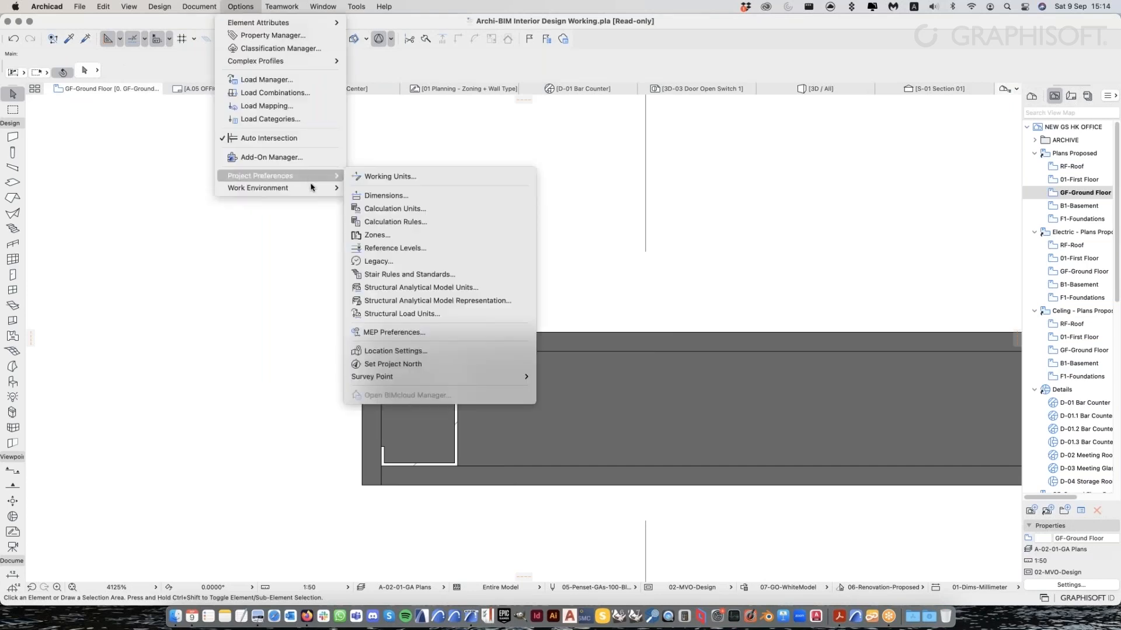
pyautogui.moveTo(444, 201)
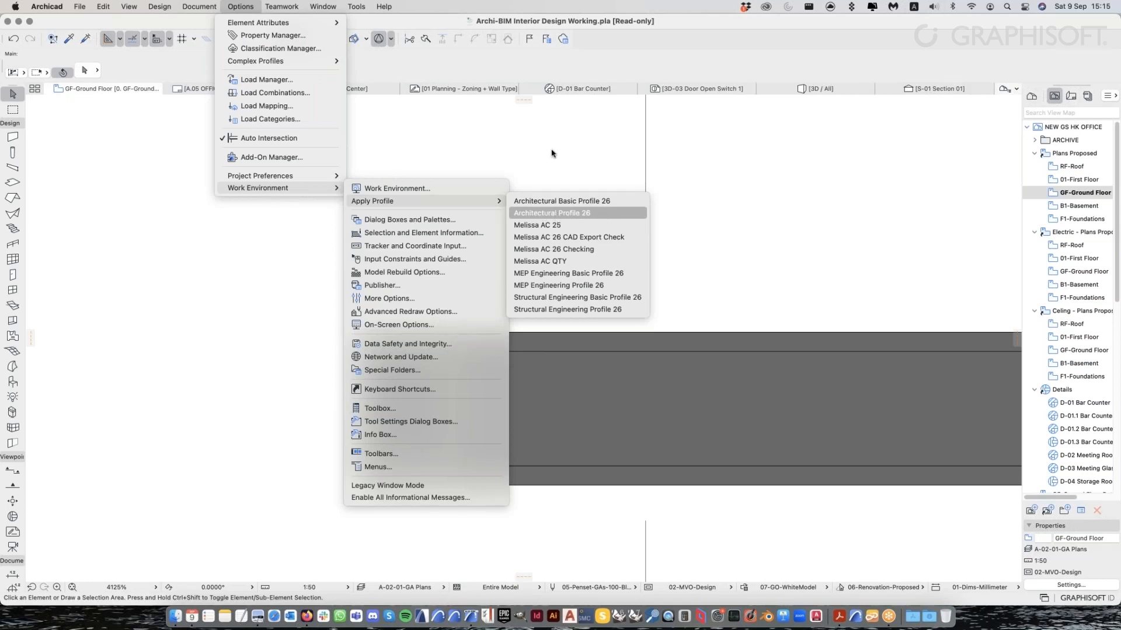
pyautogui.click(522, 82)
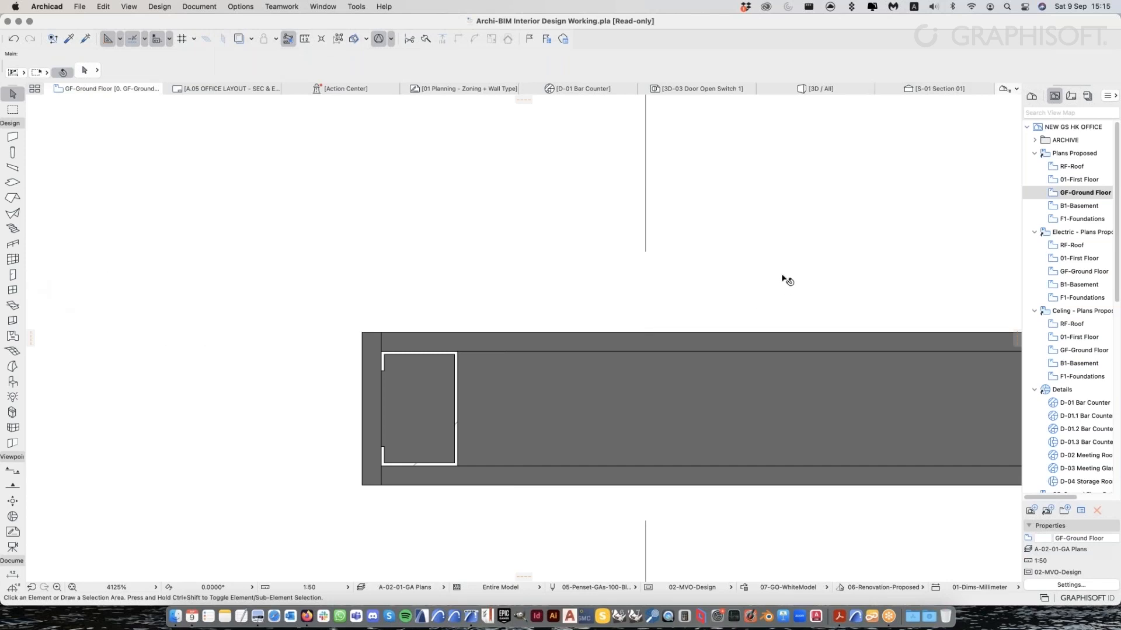
# Widen the Navigator palette to fit the full view names
pyautogui.moveTo(798, 282)
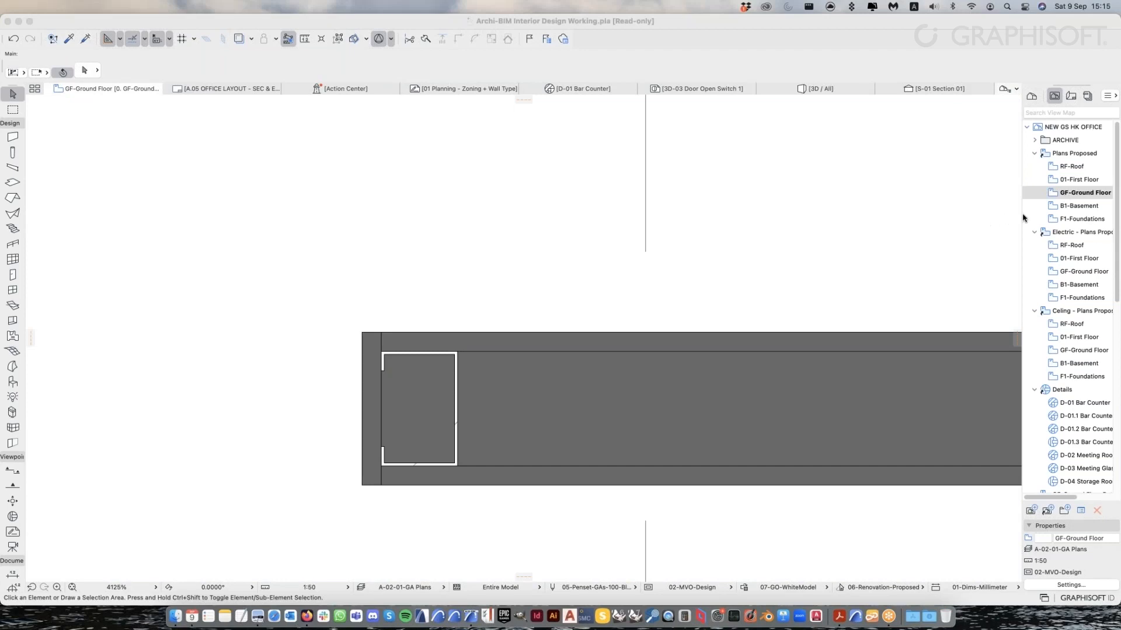
pyautogui.click(1015, 51)
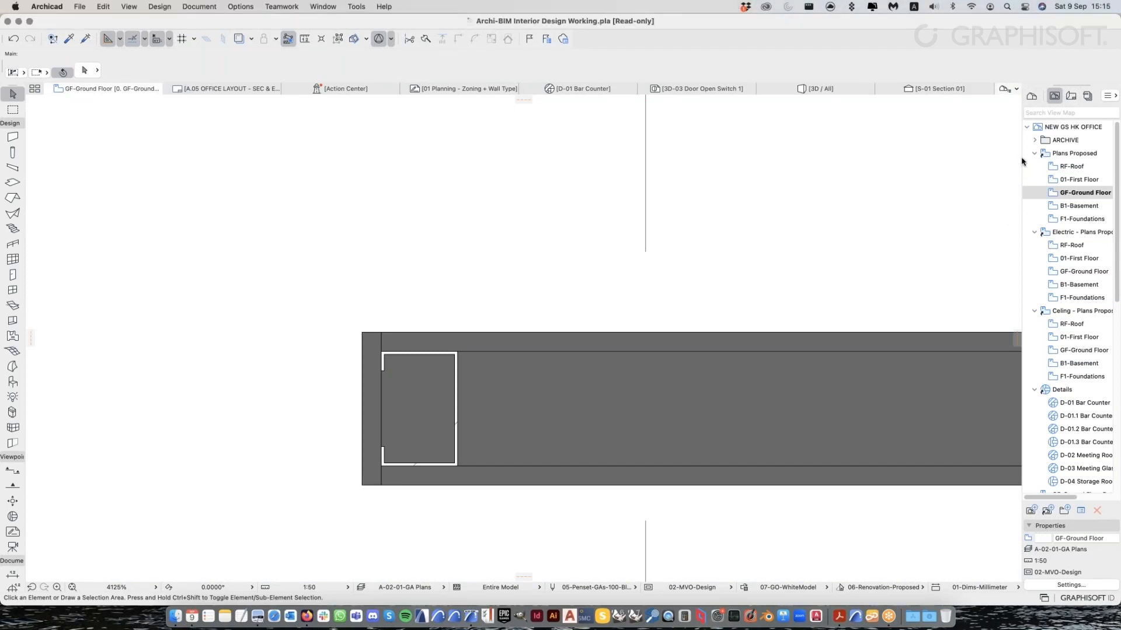
pyautogui.moveTo(1021, 315); pyautogui.dragTo(963, 314)
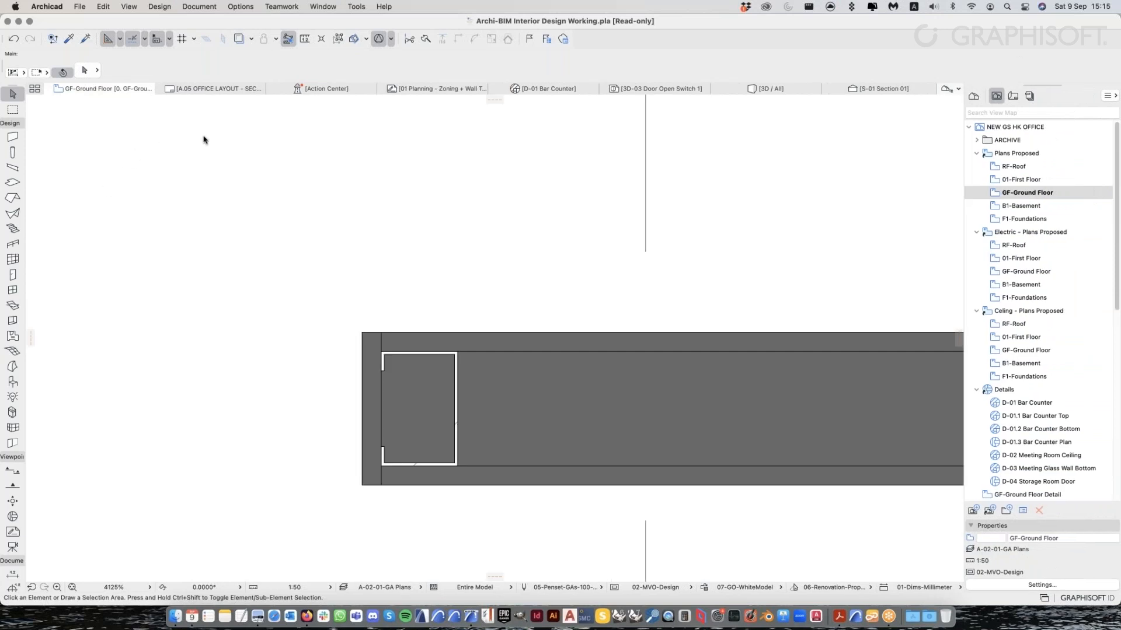
# Widen the Toolbox until the full tool names fit beside their icons
pyautogui.moveTo(27, 218); pyautogui.dragTo(76, 219)
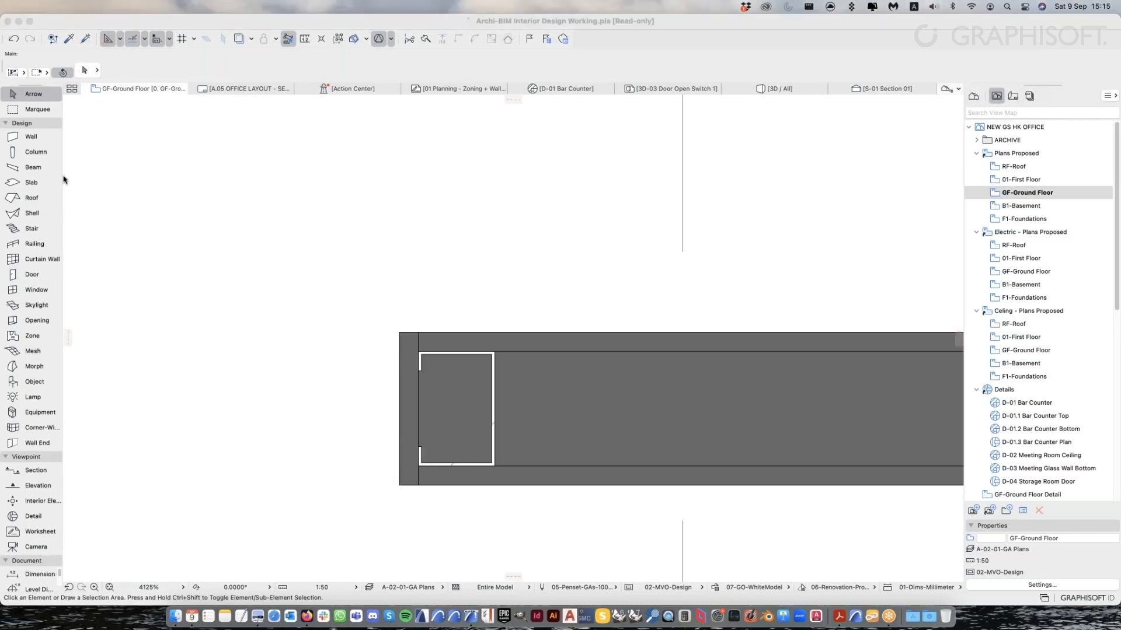
pyautogui.moveTo(63, 182); pyautogui.dragTo(75, 183)
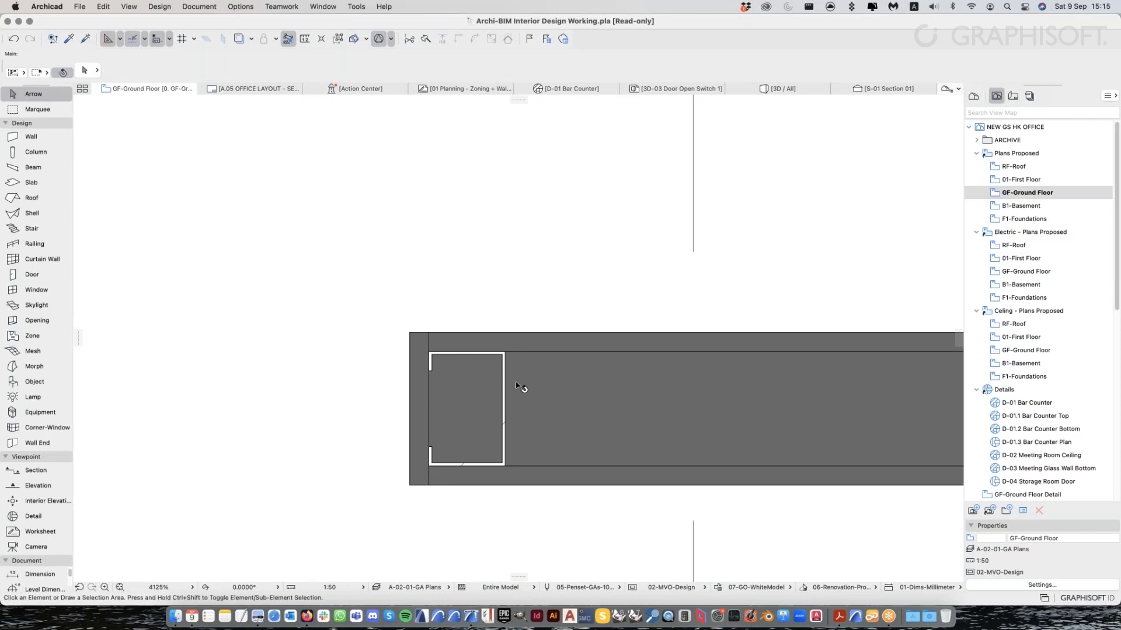
# Show the 02 Planning - Finishes worksheet as a trace reference on the whole ground floor plan
pyautogui.scroll(-6, 517, 385)
pyautogui.scroll(-5, 800, 303)
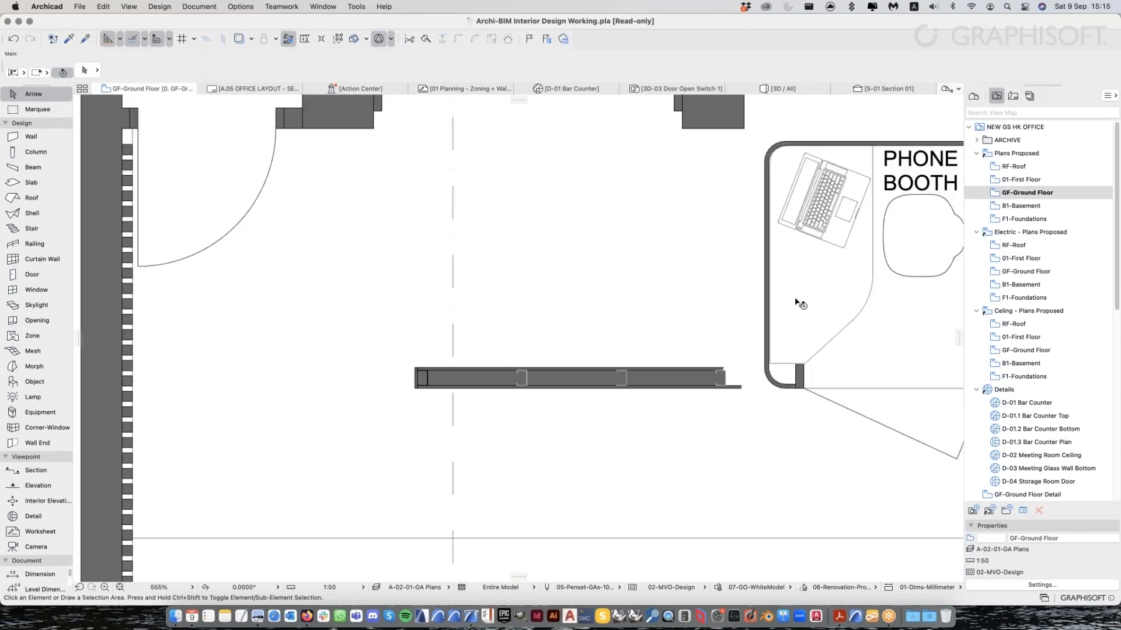
pyautogui.scroll(-3, 465, 272)
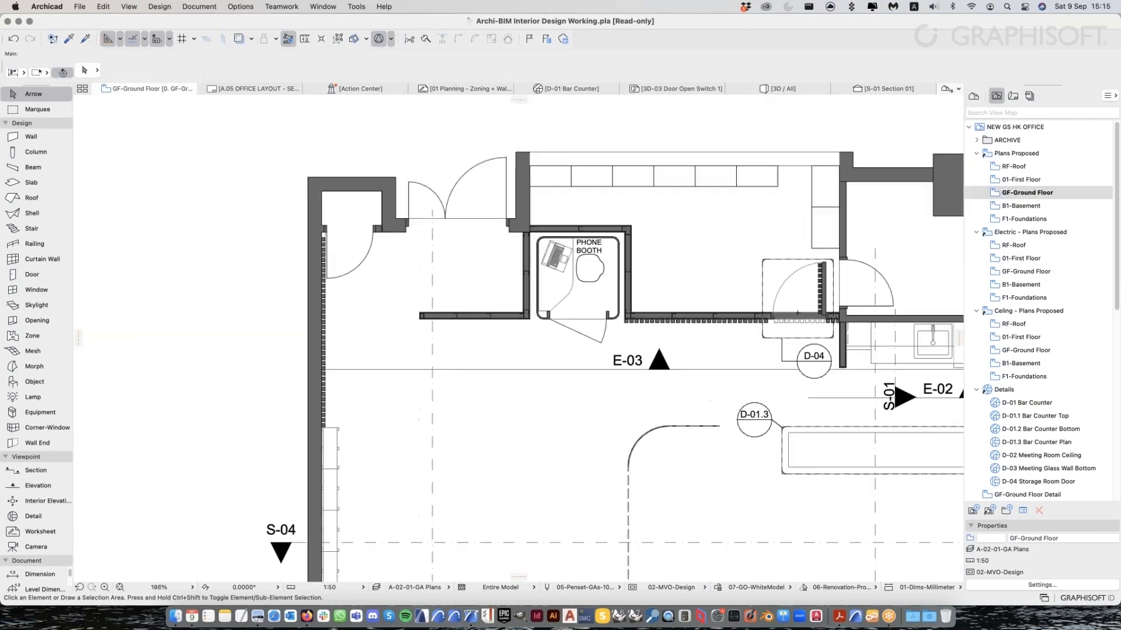
pyautogui.scroll(-10, 1025, 456)
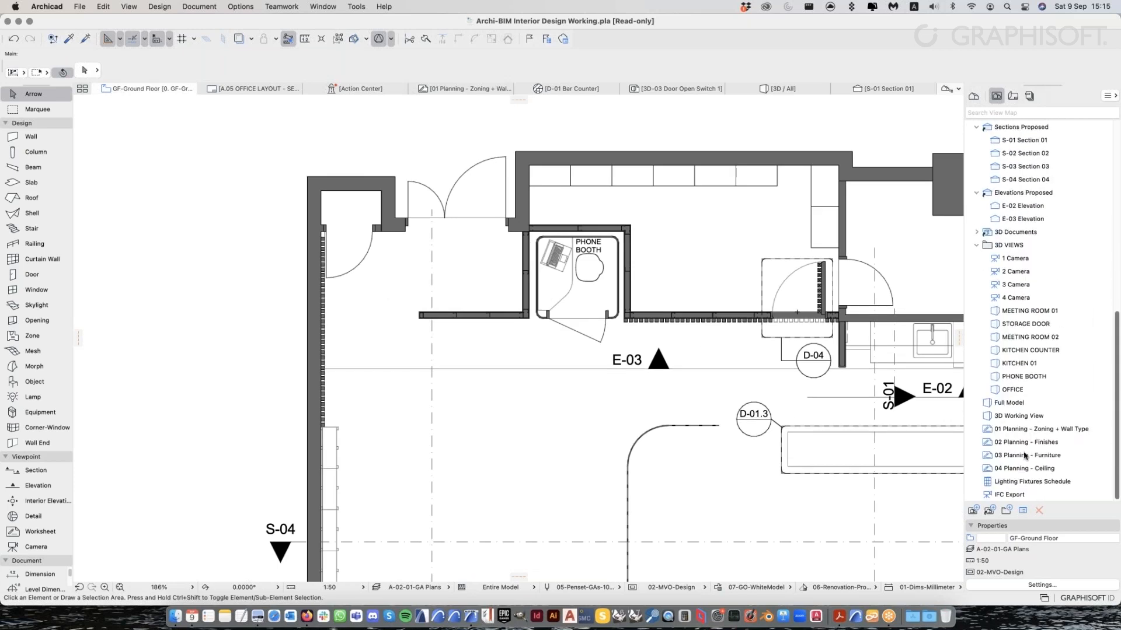
pyautogui.scroll(-3, 521, 328)
pyautogui.moveTo(582, 370); pyautogui.dragTo(493, 290, button='middle')
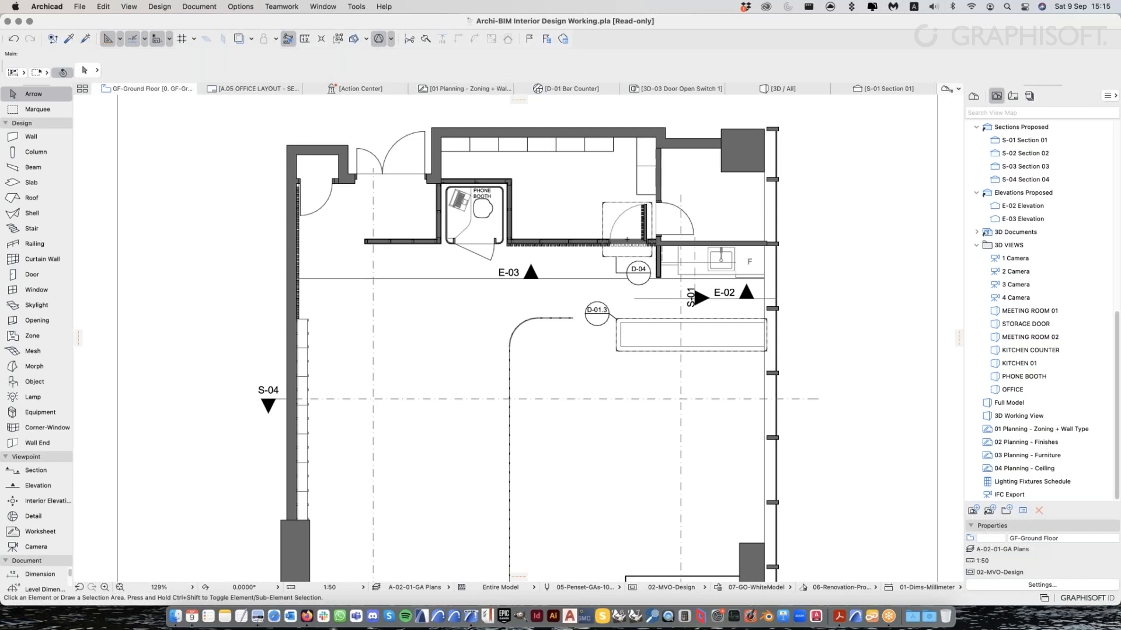
pyautogui.scroll(-2, 605, 373)
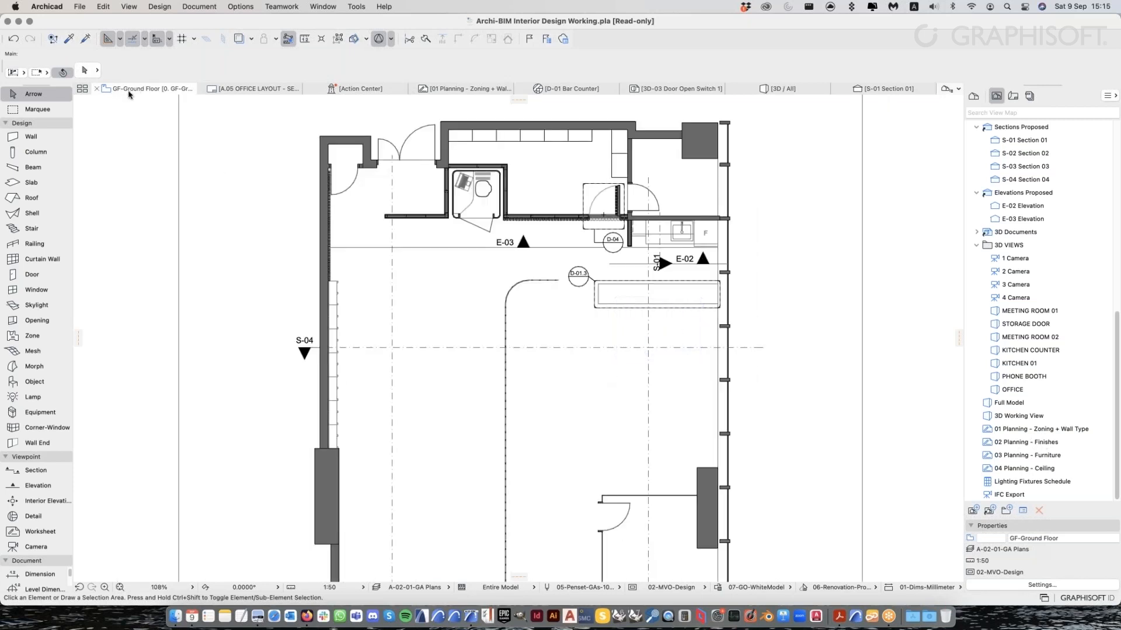
pyautogui.scroll(-2, 472, 292)
pyautogui.scroll(-2, 474, 289)
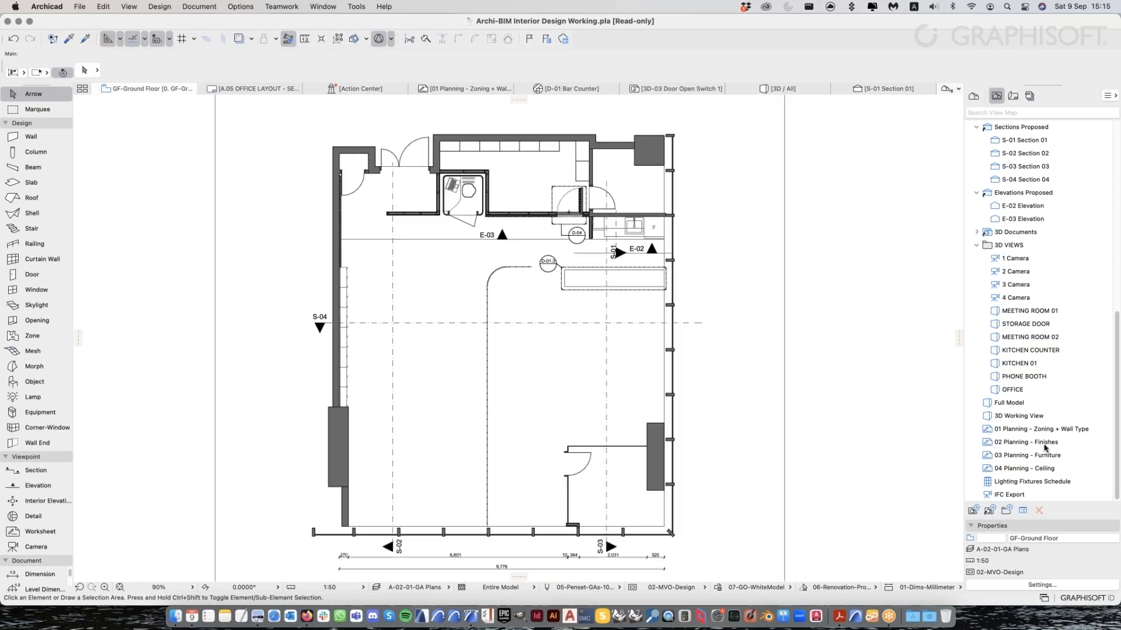
pyautogui.rightClick(1064, 445)
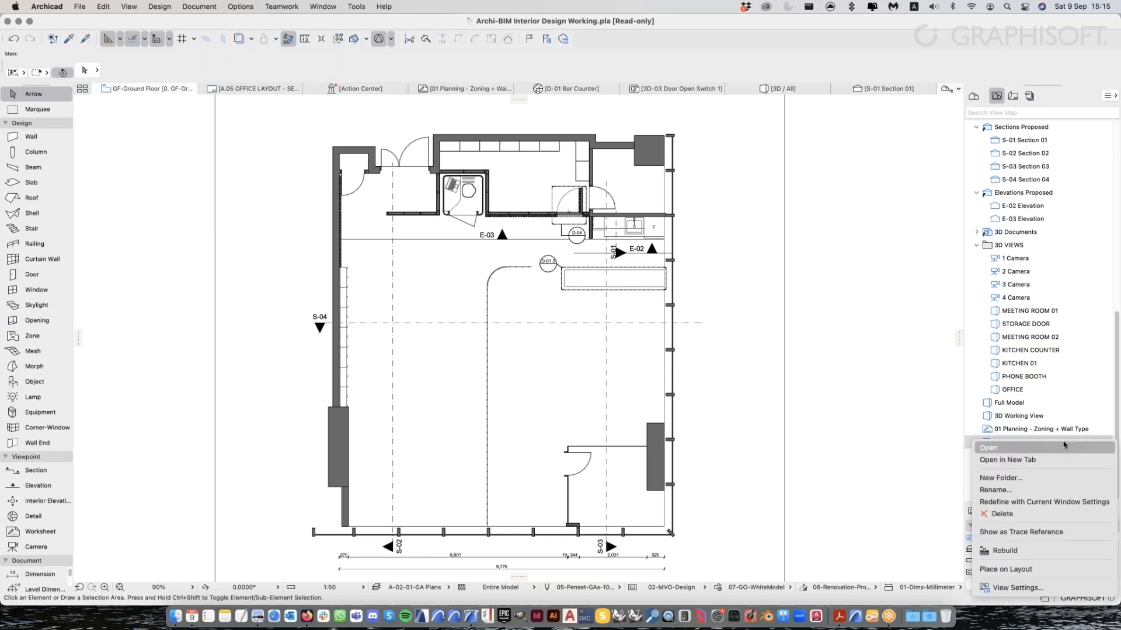
pyautogui.click(1064, 532)
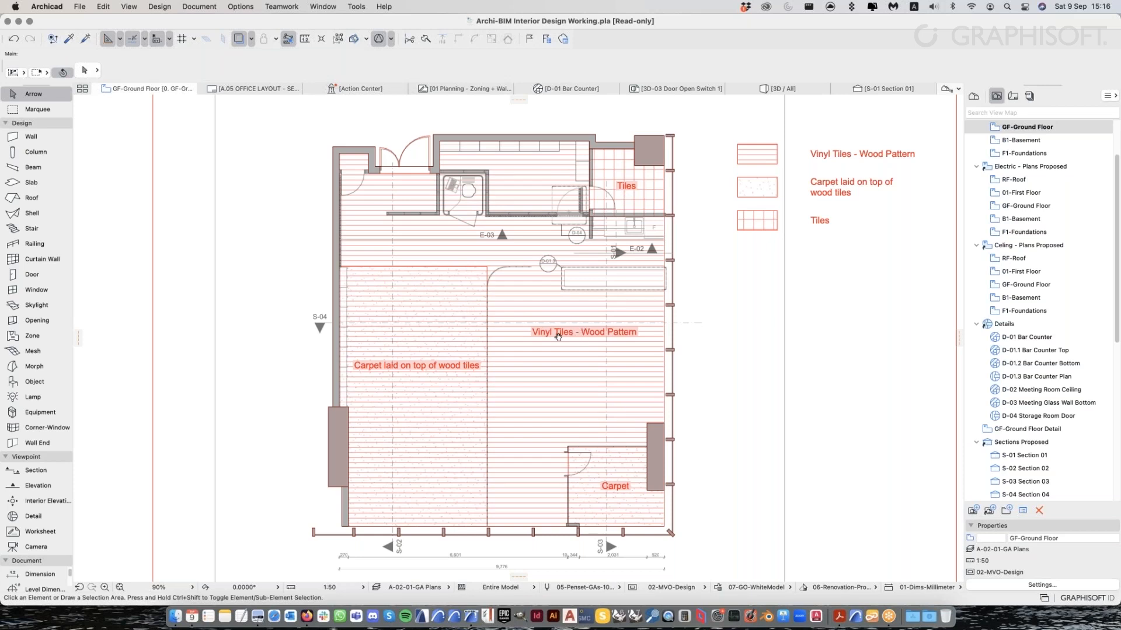
pyautogui.moveTo(559, 337); pyautogui.dragTo(541, 337, button='middle')
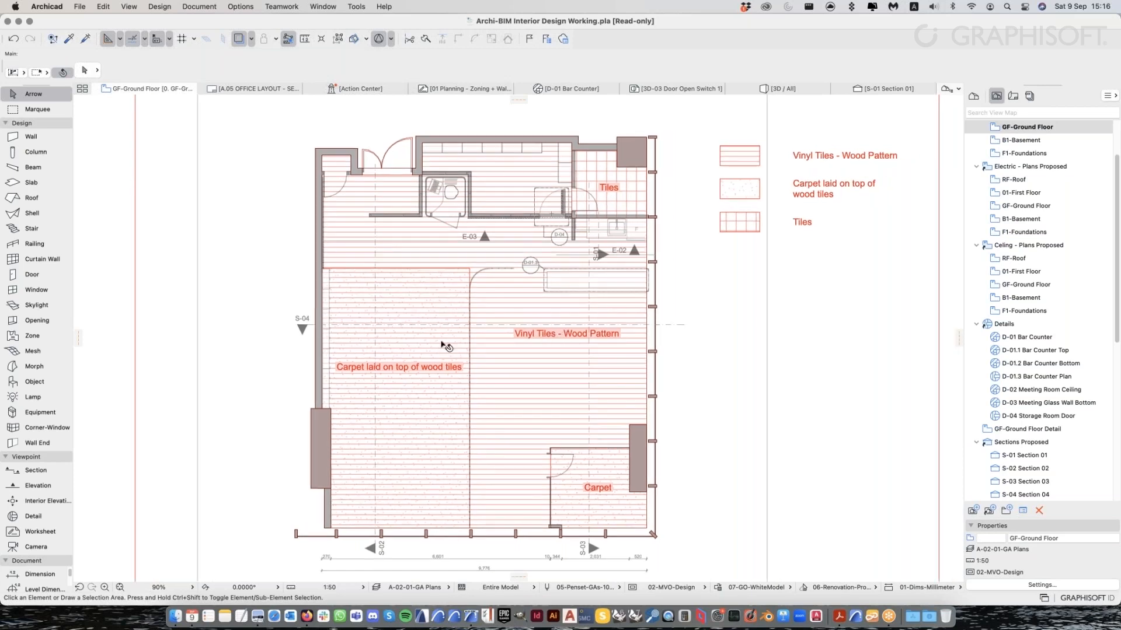
pyautogui.moveTo(445, 345); pyautogui.dragTo(441, 353, button='middle')
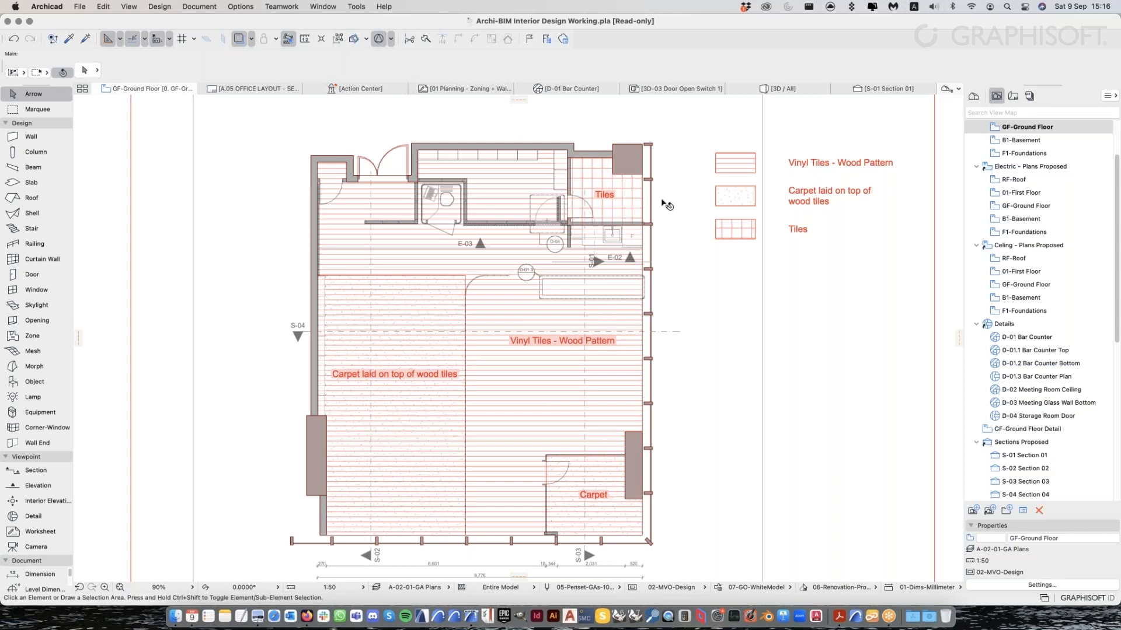
# Switch the Slab tool's default structure from basic to composite and choose the Slab-Ground Bearing 2 composite
pyautogui.click(69, 184)
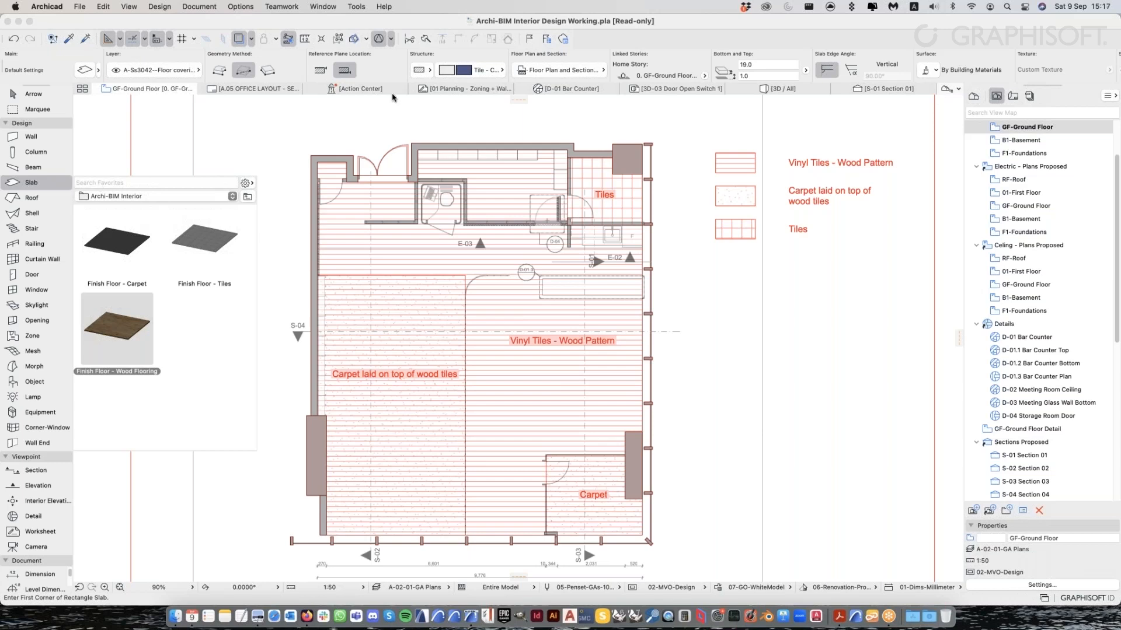
pyautogui.click(387, 77)
pyautogui.click(421, 72)
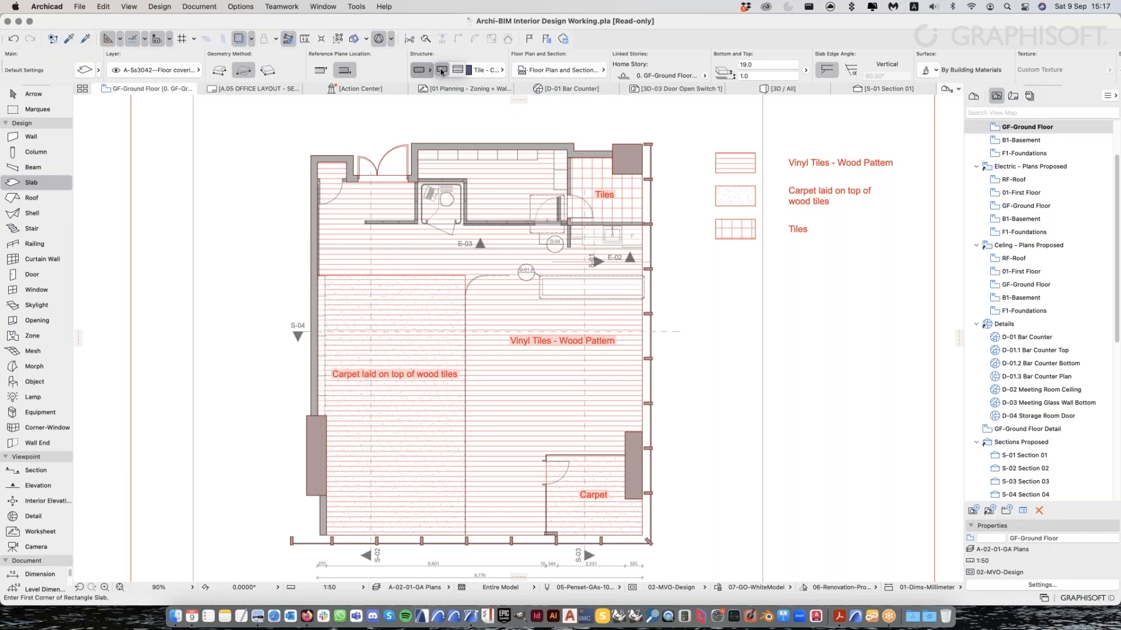
pyautogui.click(443, 72)
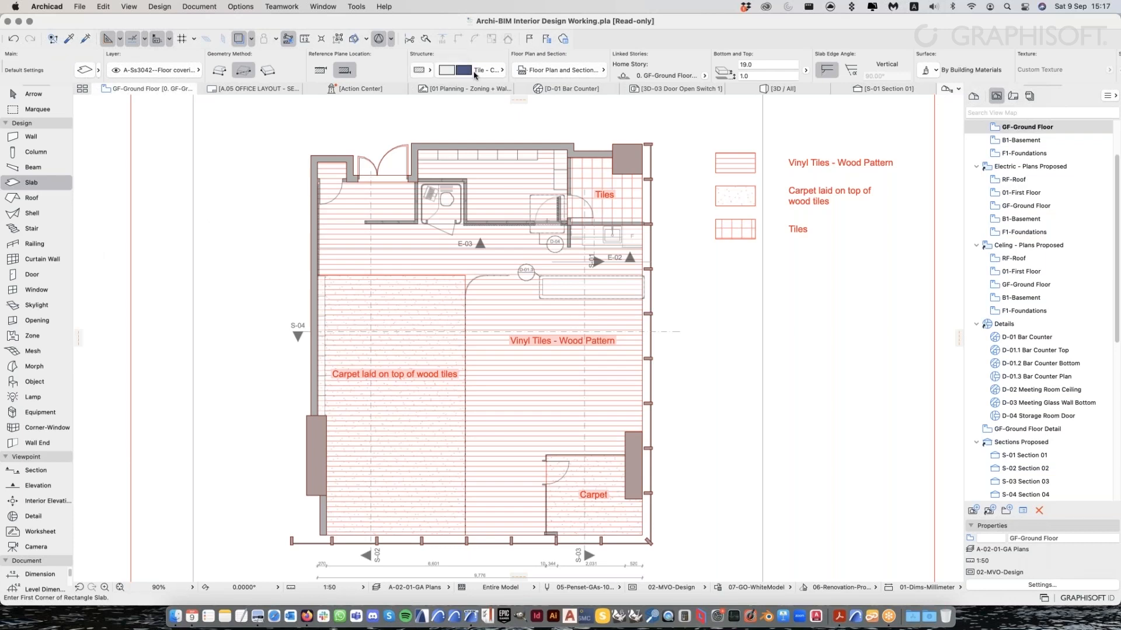
pyautogui.click(474, 74)
pyautogui.click(418, 70)
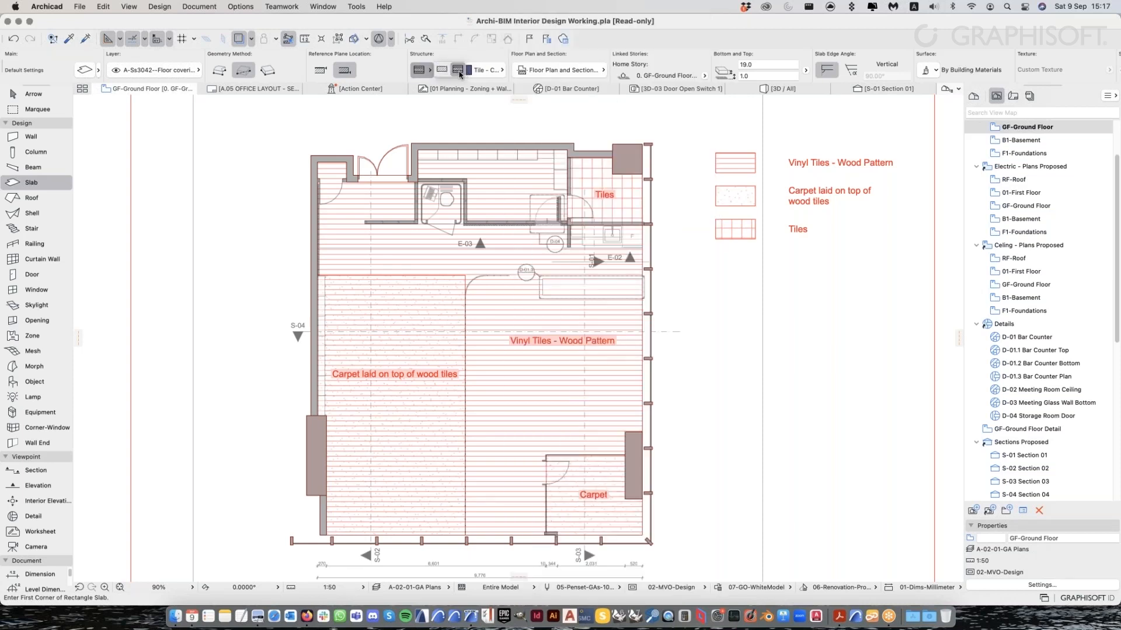
pyautogui.click(459, 74)
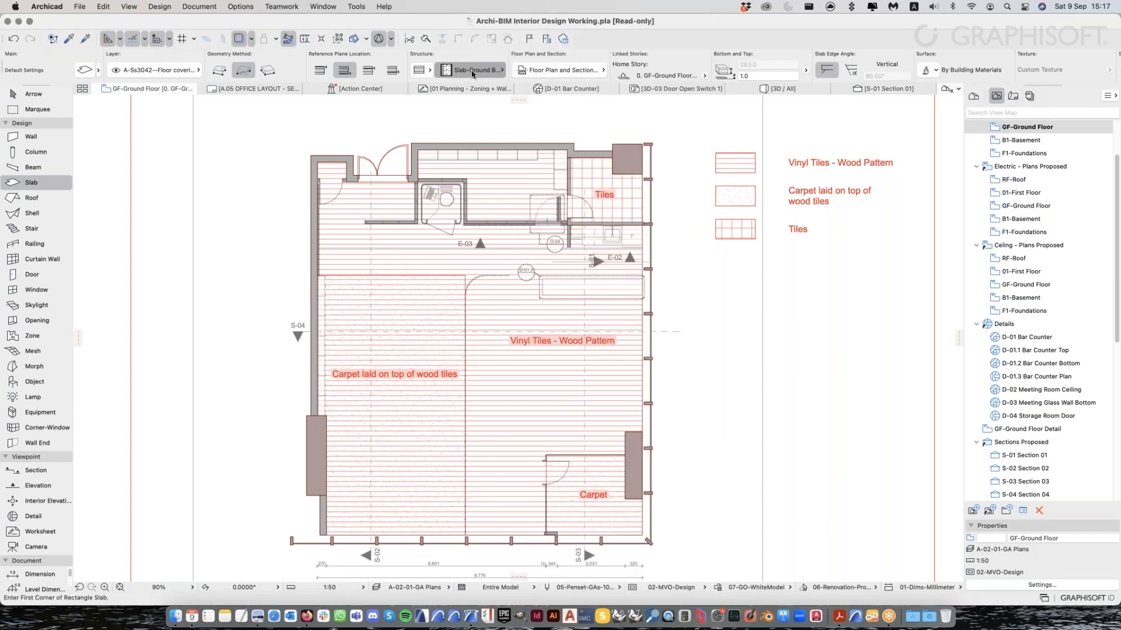
pyautogui.click(469, 70)
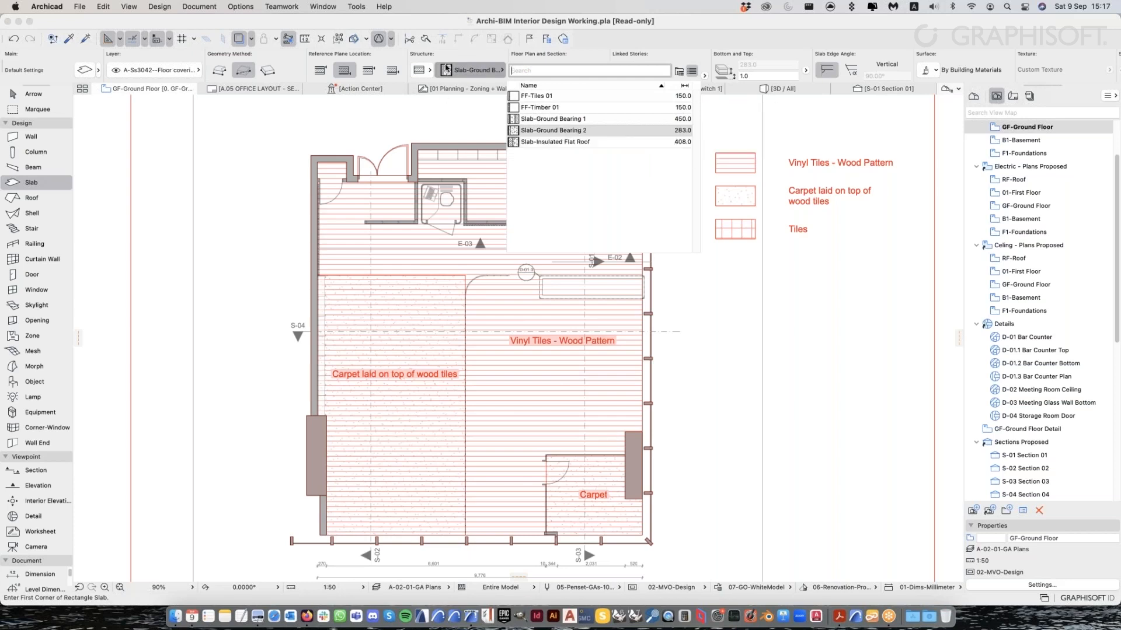
pyautogui.click(533, 131)
pyautogui.press('Escape')
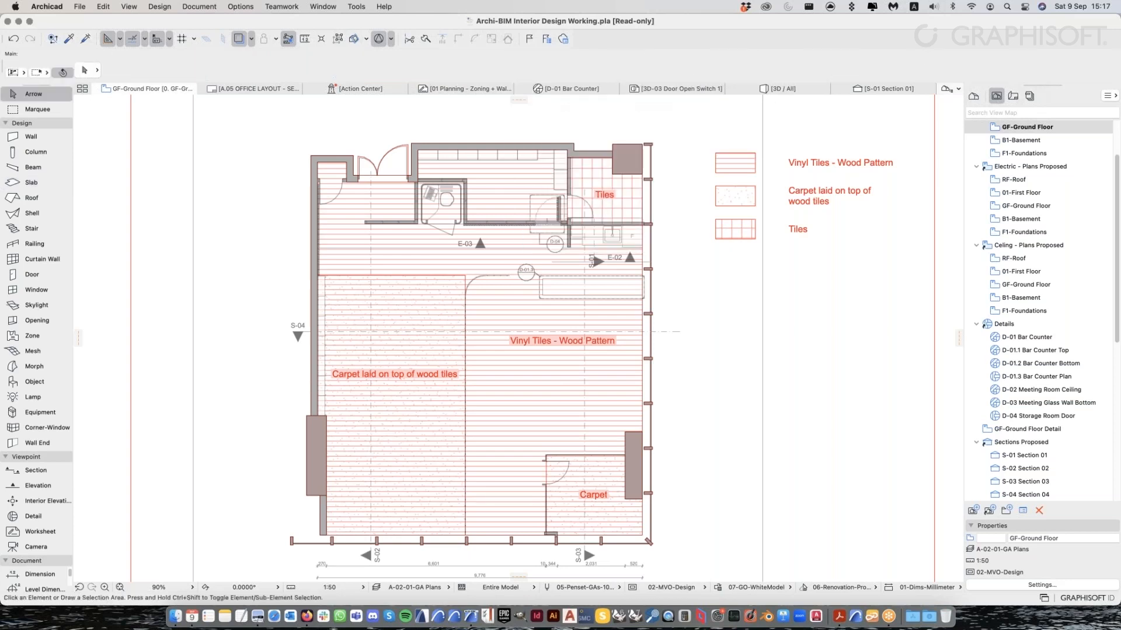
# Apply the Finish Floor - Wood Flooring favorite as the Slab tool's default settings
pyautogui.click(50, 185)
pyautogui.click(69, 182)
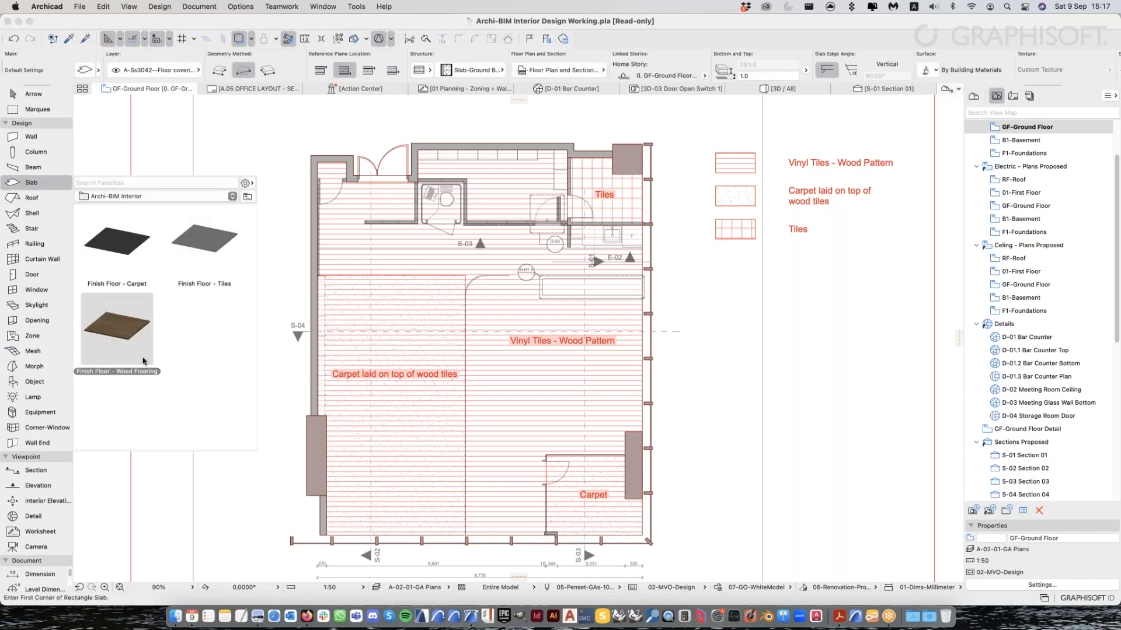
pyautogui.doubleClick(116, 329)
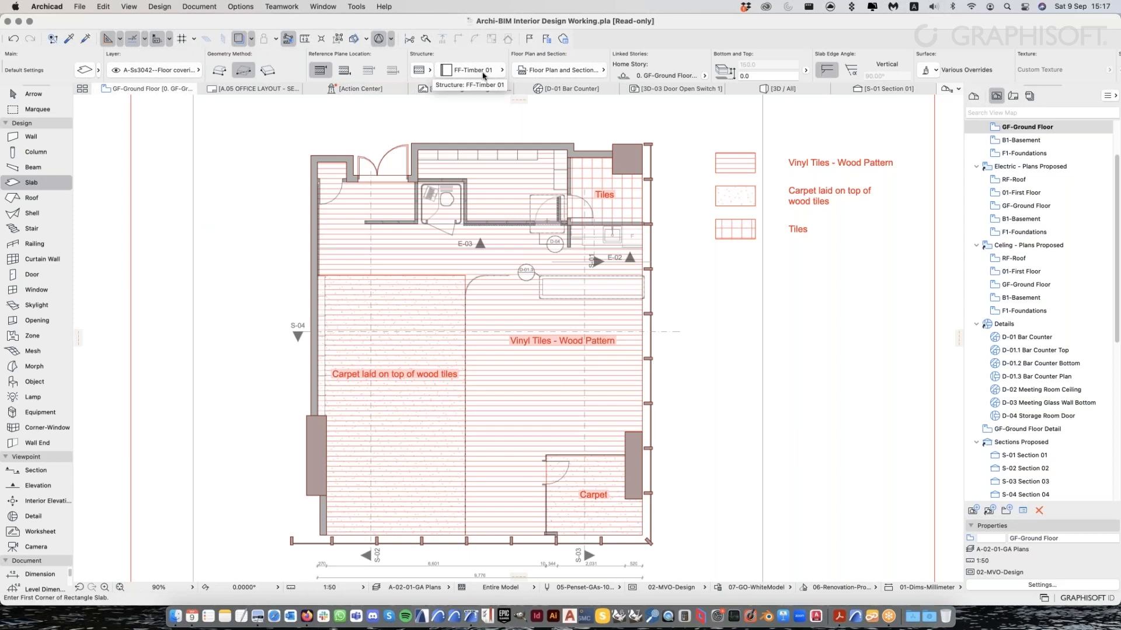
# Examine the skin structure of the FF-Timber 01 composite in the Composites settings and close them without changes
pyautogui.click(279, 7)
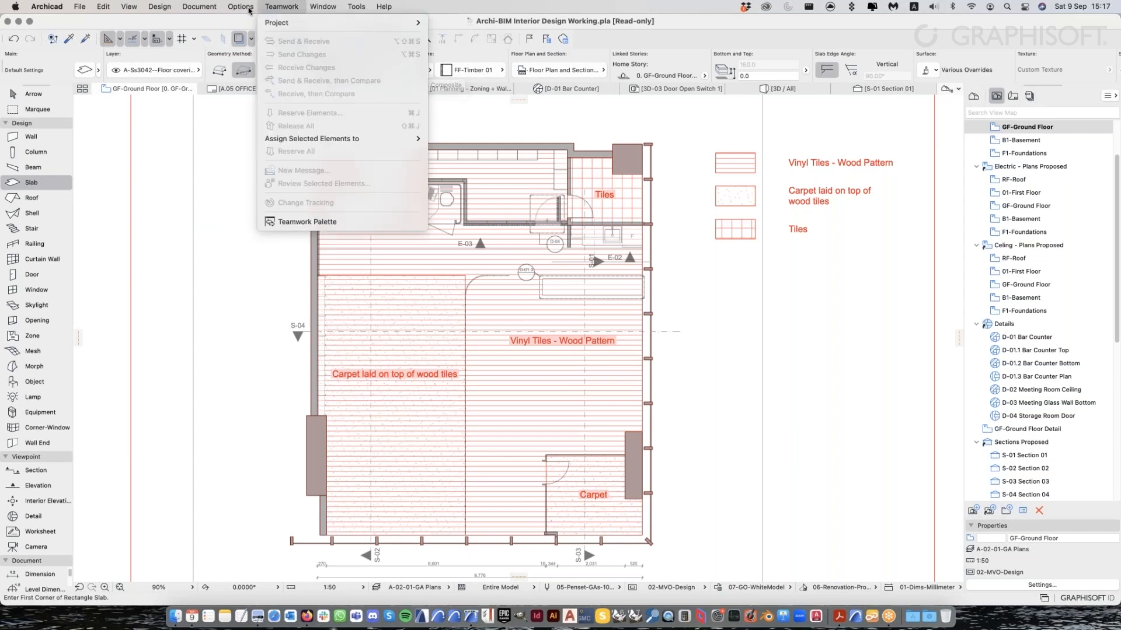
pyautogui.click(459, 64)
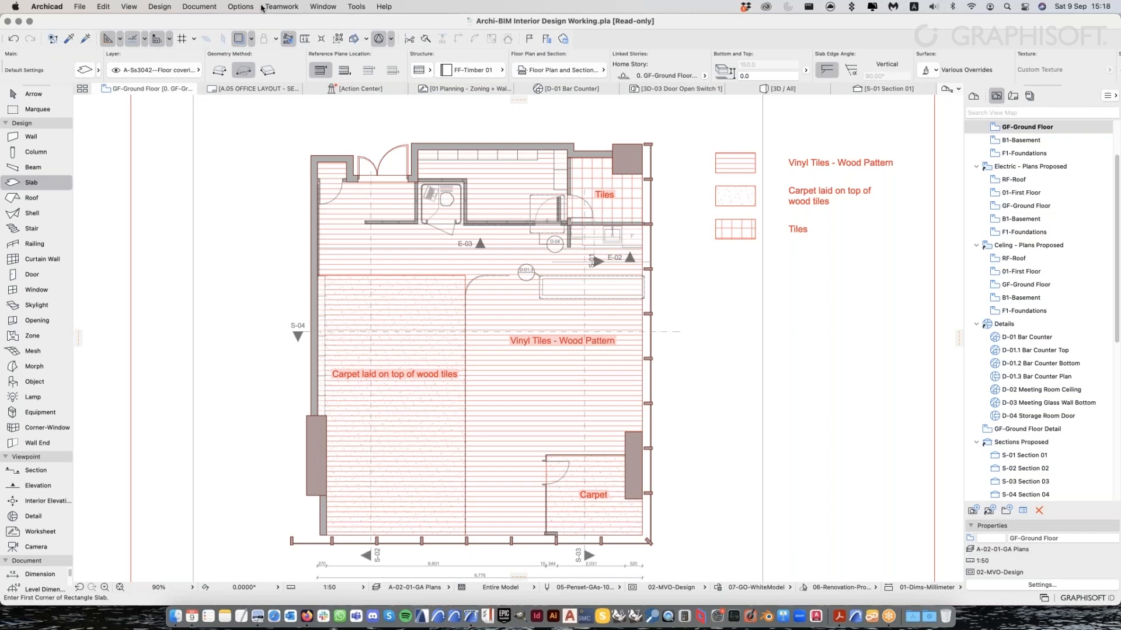
pyautogui.click(240, 6)
pyautogui.moveTo(247, 27)
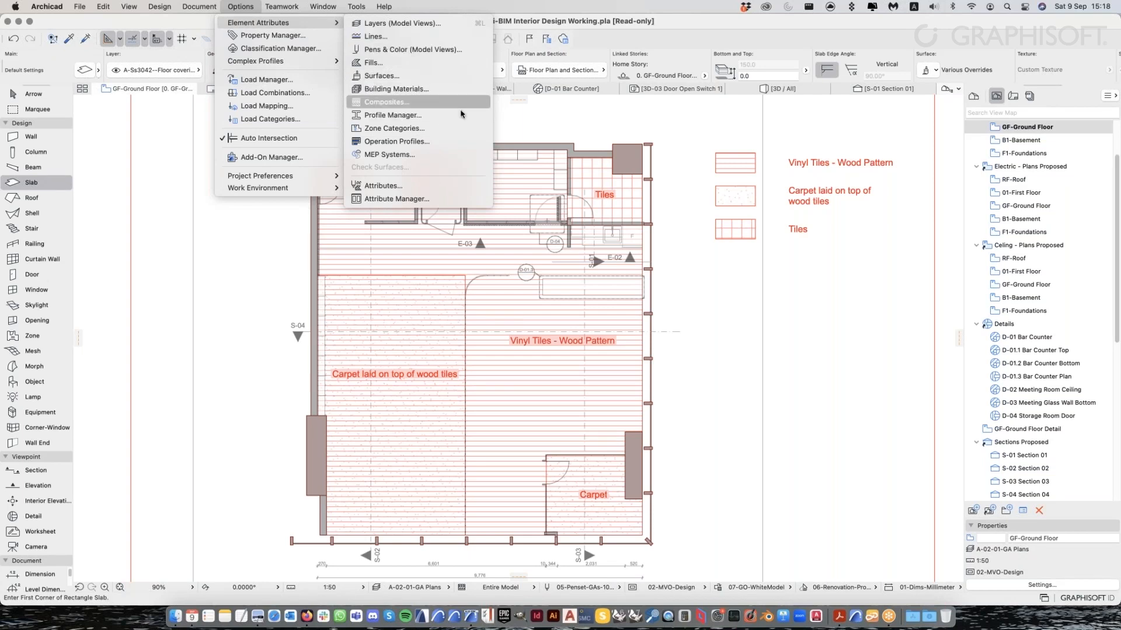
pyautogui.click(391, 104)
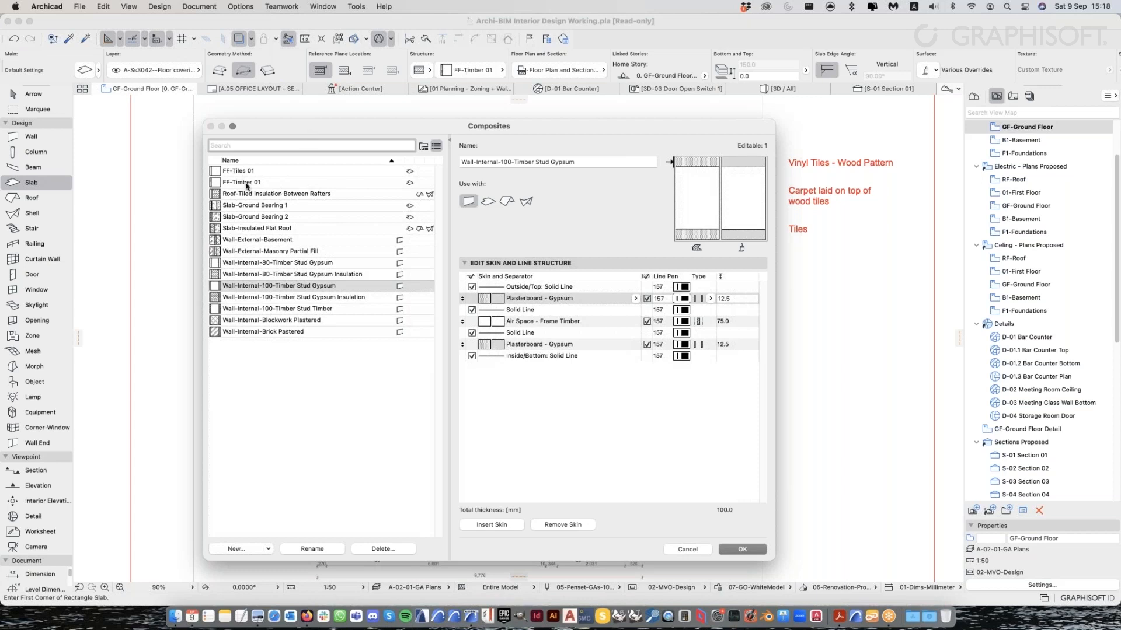
pyautogui.click(246, 184)
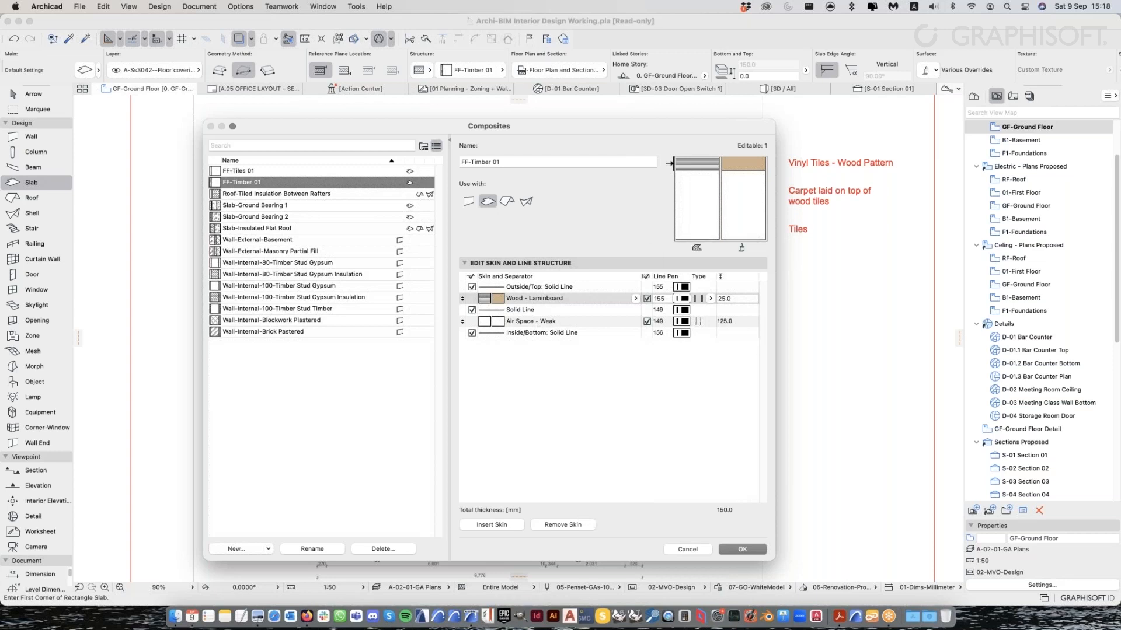
pyautogui.moveTo(623, 128); pyautogui.dragTo(555, 131)
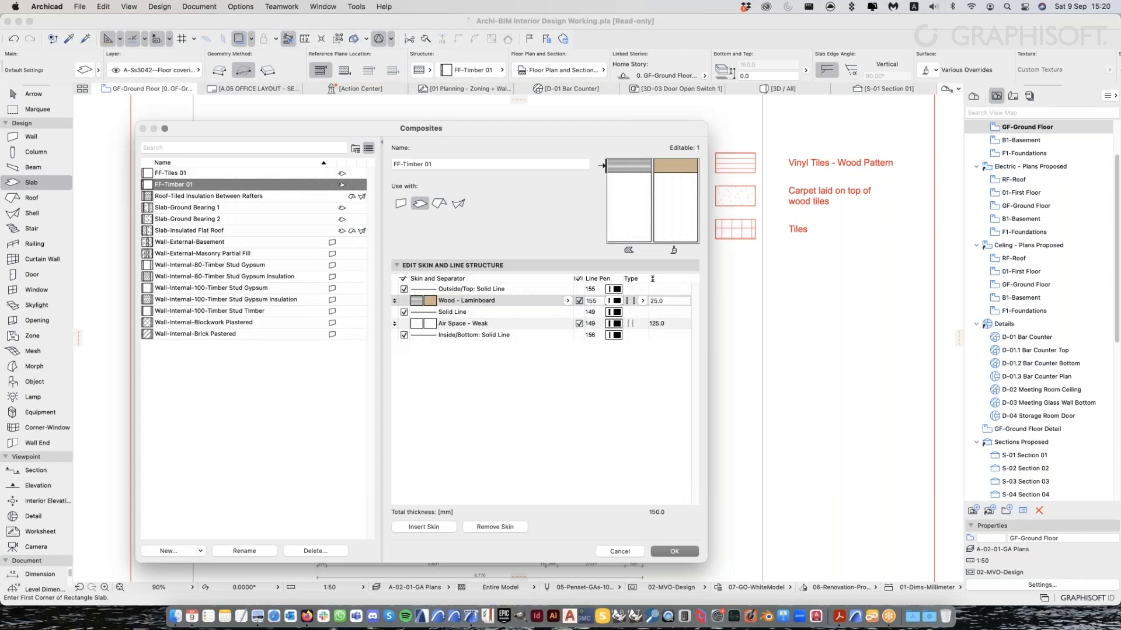
pyautogui.click(635, 302)
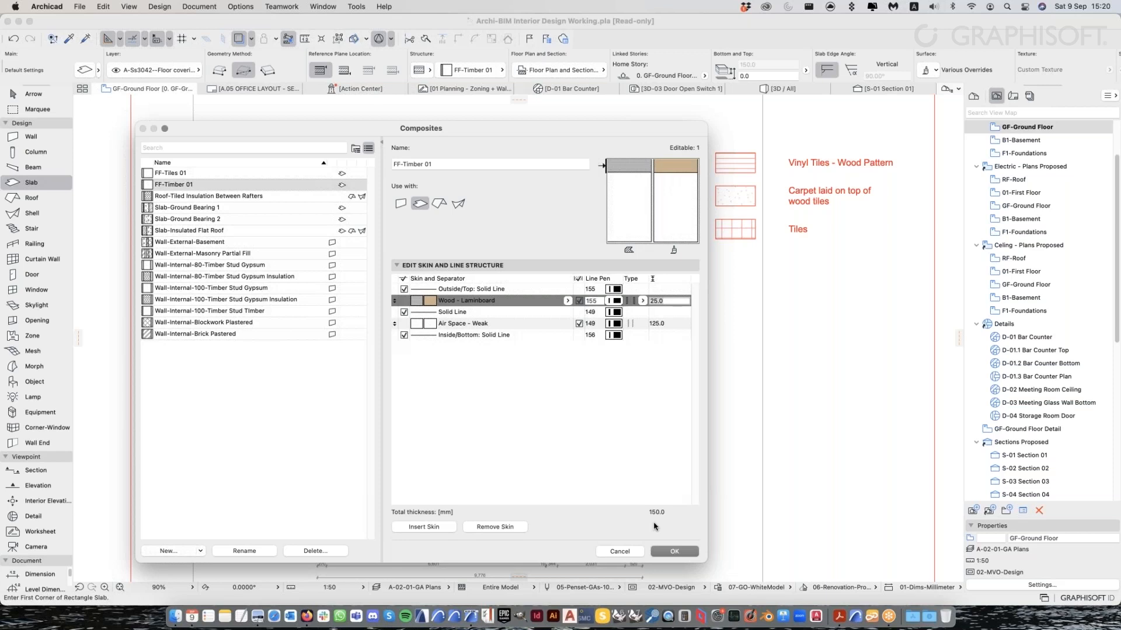
pyautogui.moveTo(440, 131); pyautogui.dragTo(447, 129)
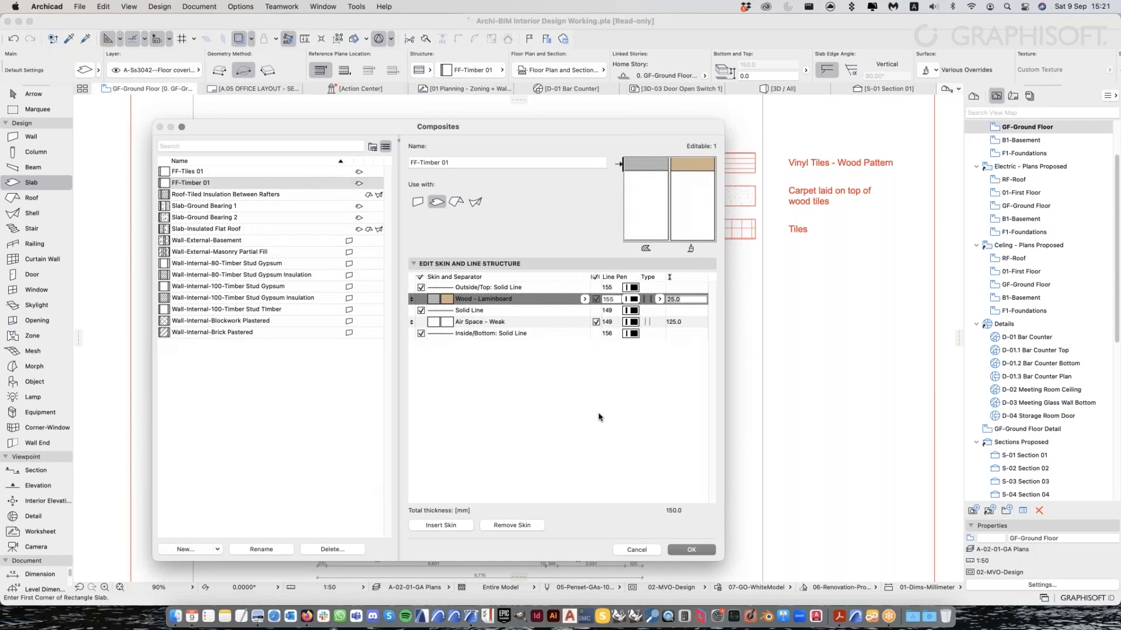
pyautogui.click(644, 551)
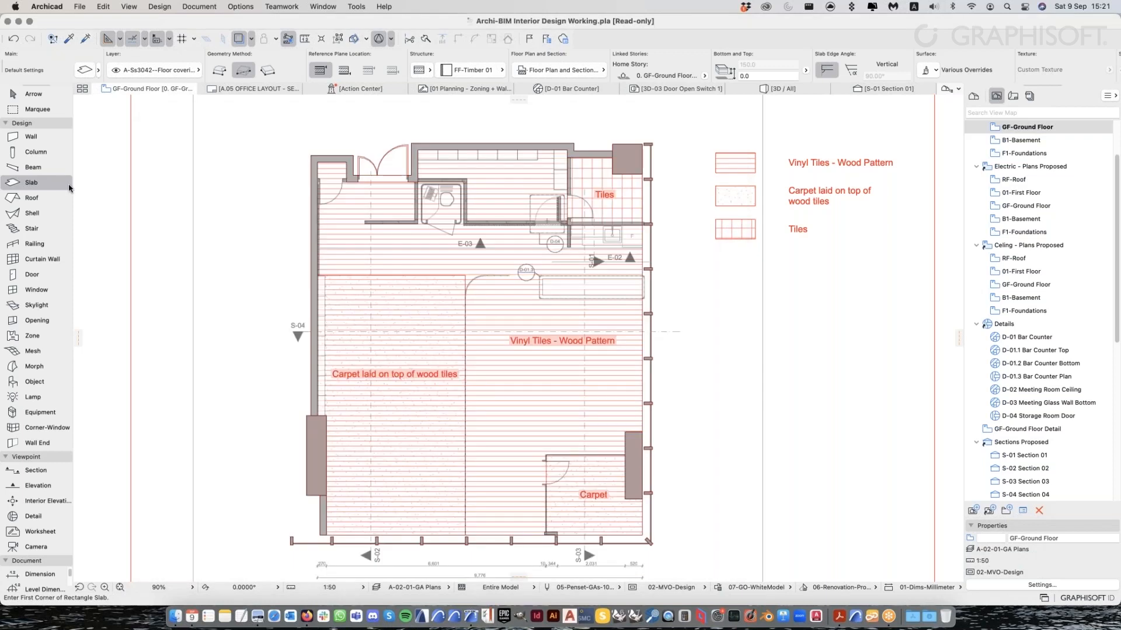
# Apply the Finish Floor - Wood Flooring favorite to the Slab tool
pyautogui.click(69, 183)
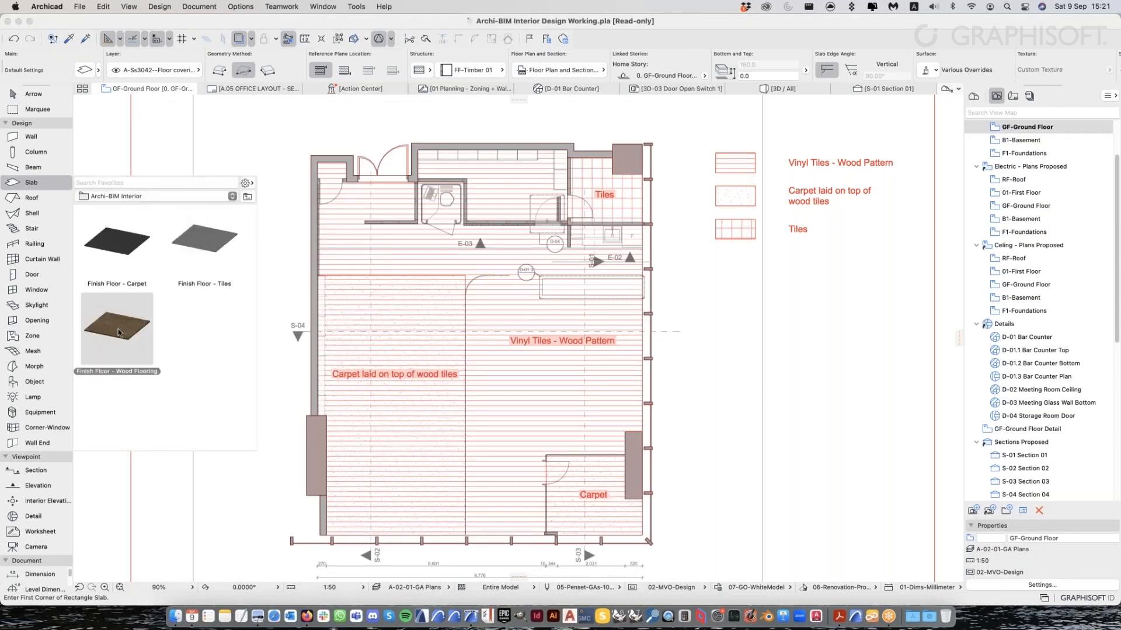
pyautogui.moveTo(133, 335)
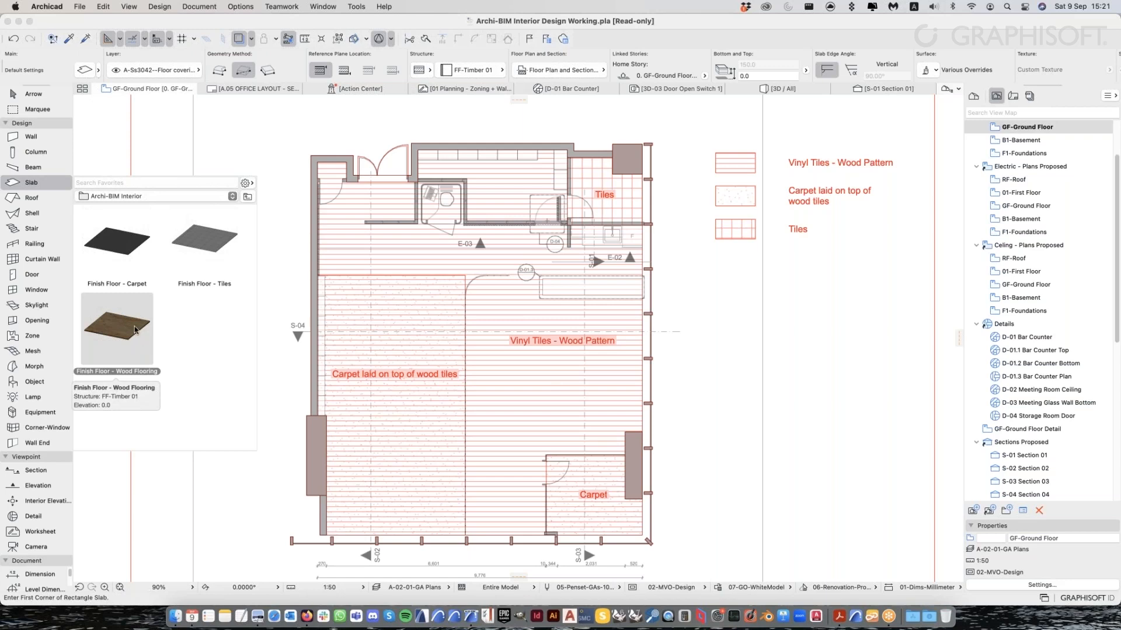
pyautogui.doubleClick(135, 330)
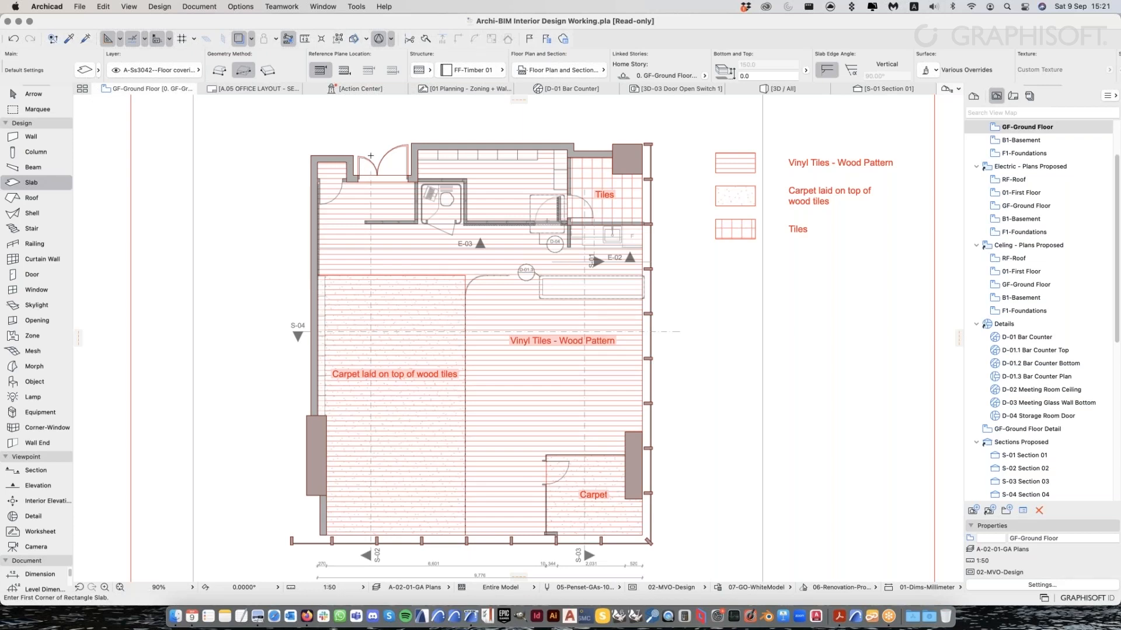
# Start a polygonal slab at the inner corner of the small entrance-side room and trace the walls to the corner adjoining the tiled room
pyautogui.scroll(5, 371, 156)
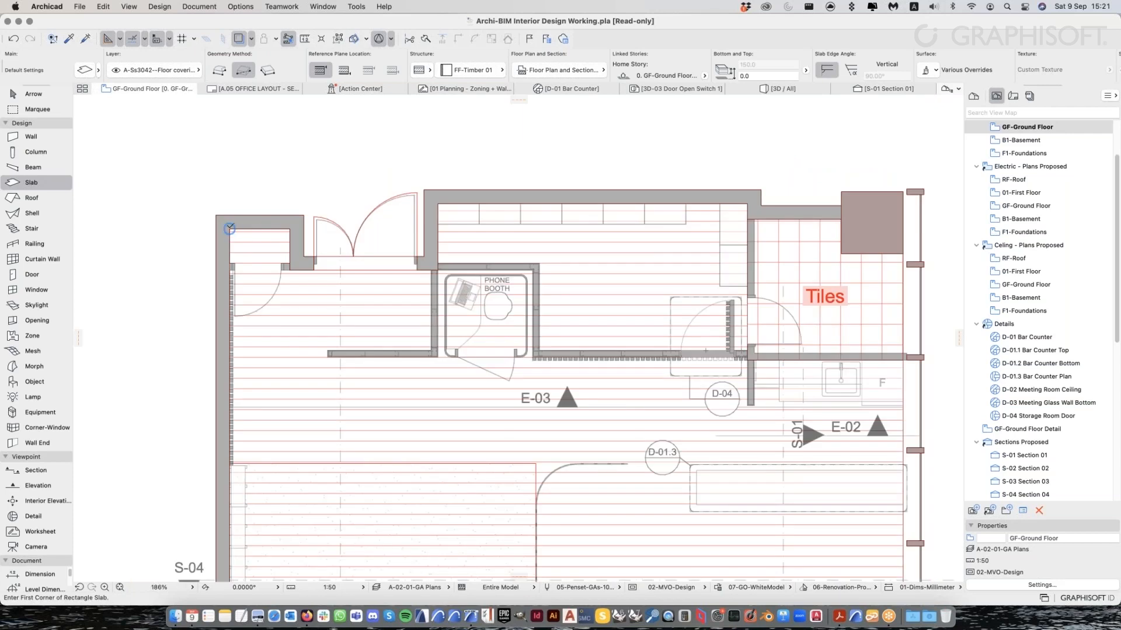
pyautogui.click(219, 71)
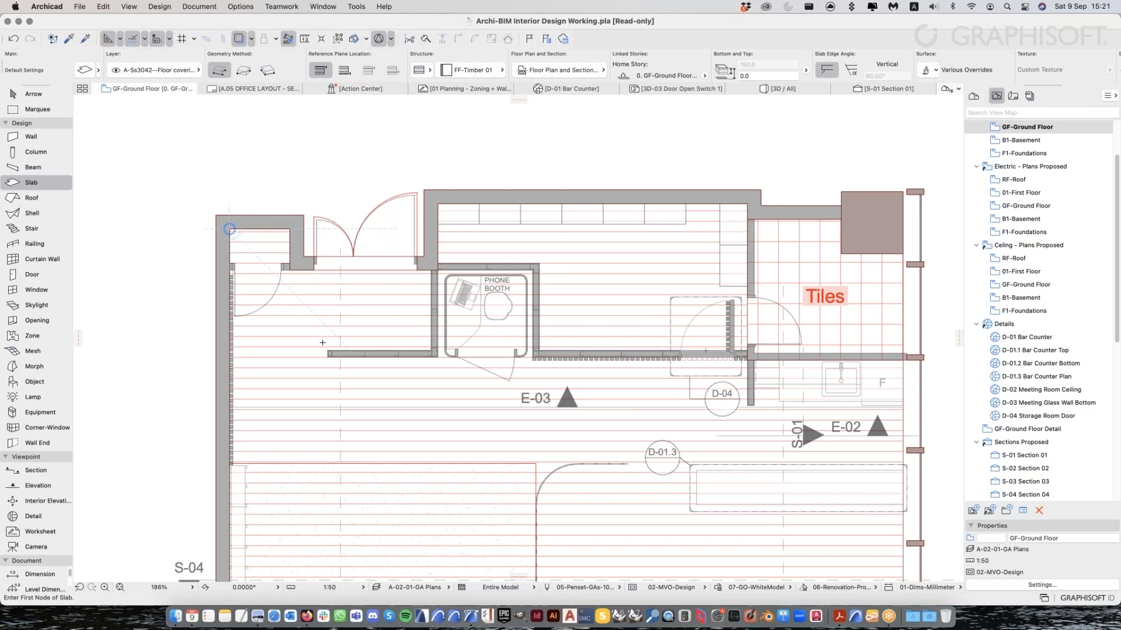
pyautogui.scroll(2, 229, 228)
pyautogui.click(230, 229)
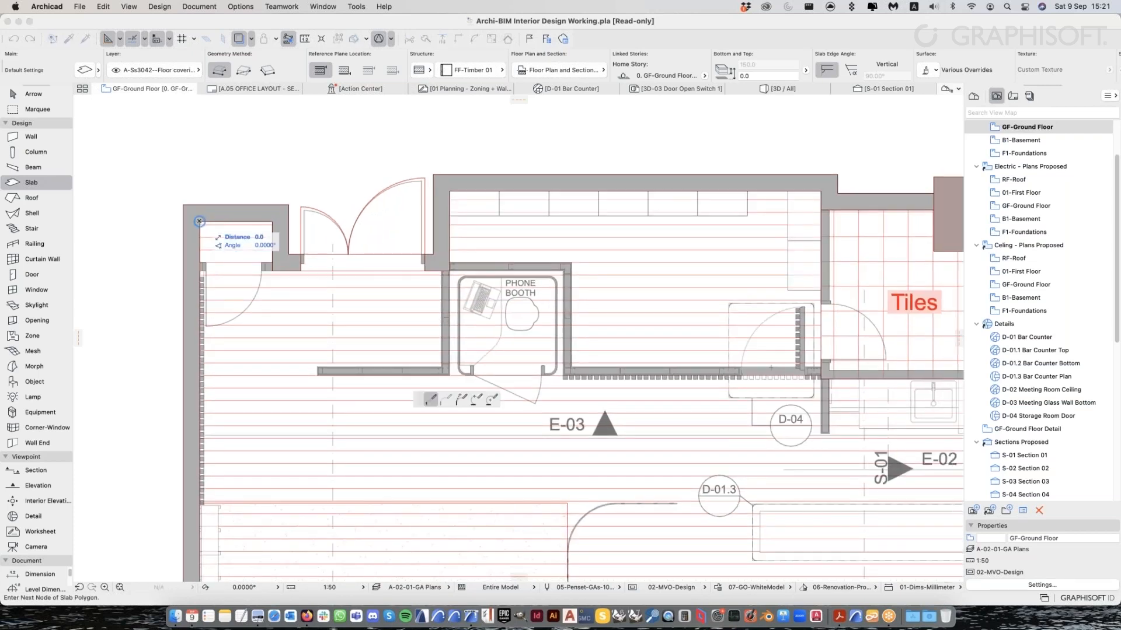
pyautogui.click(272, 270)
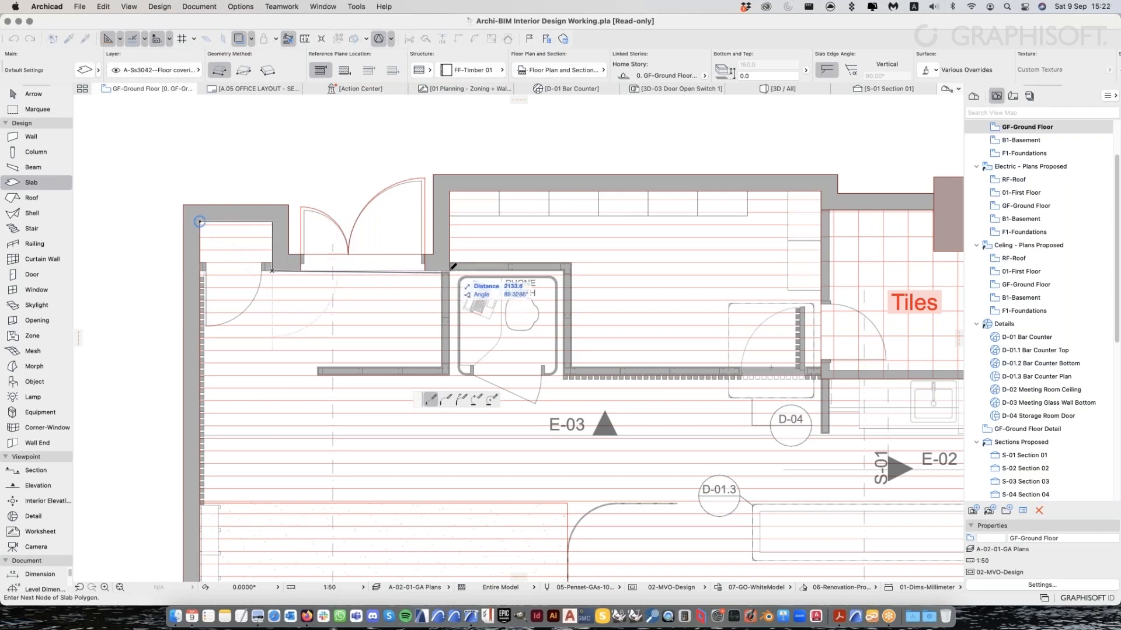
pyautogui.scroll(2, 453, 267)
pyautogui.scroll(3, 453, 267)
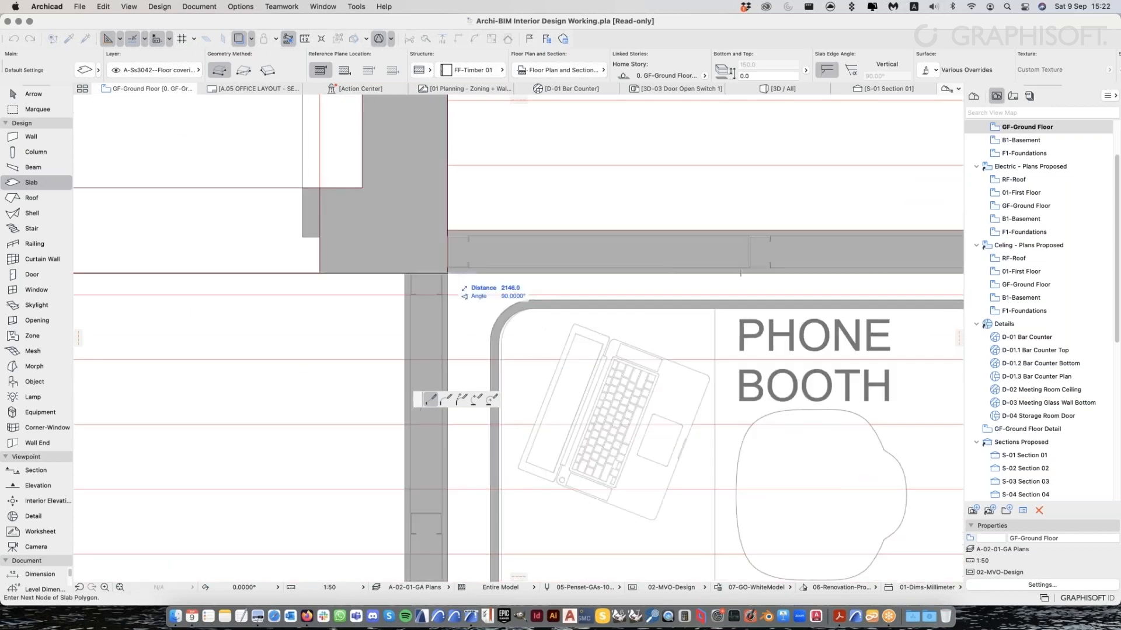
pyautogui.scroll(-5, 447, 272)
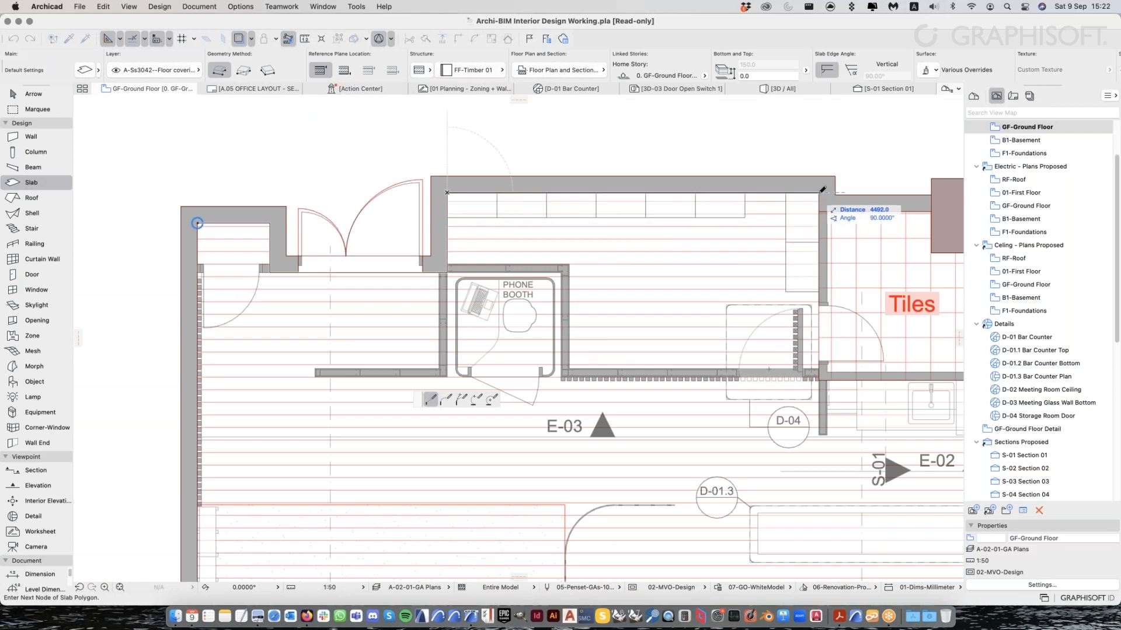
pyautogui.click(818, 193)
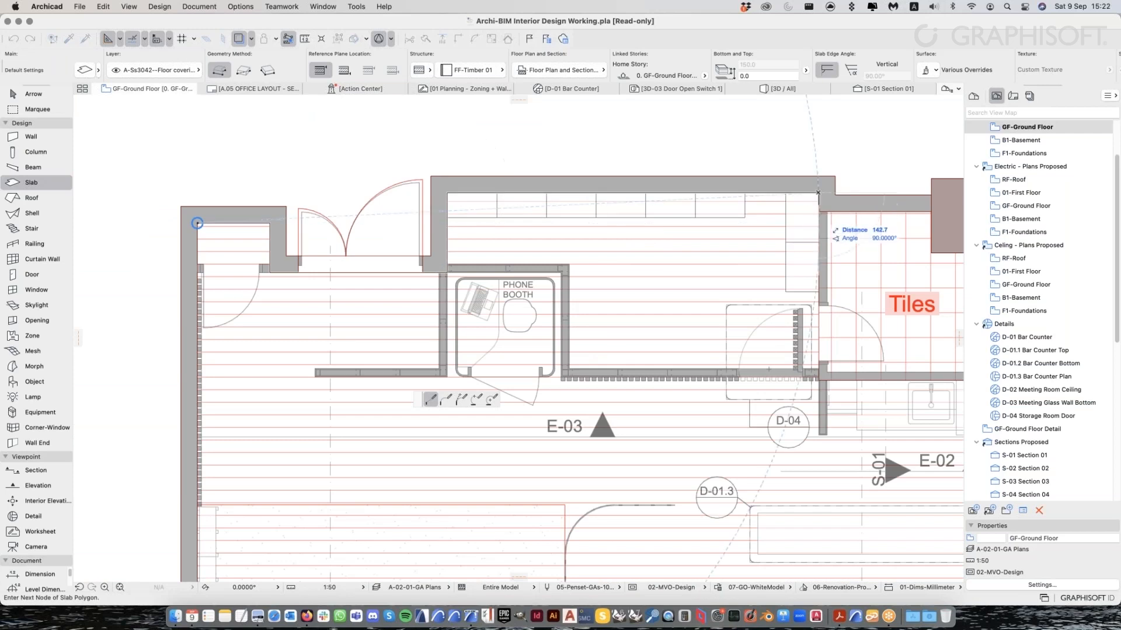
# Complete the slab outline with an edge about 3500 mm long towards the bar counter, across to the opposite outer wall, and back to the start
pyautogui.scroll(2, 833, 371)
pyautogui.moveTo(832, 372); pyautogui.dragTo(688, 376, button='middle')
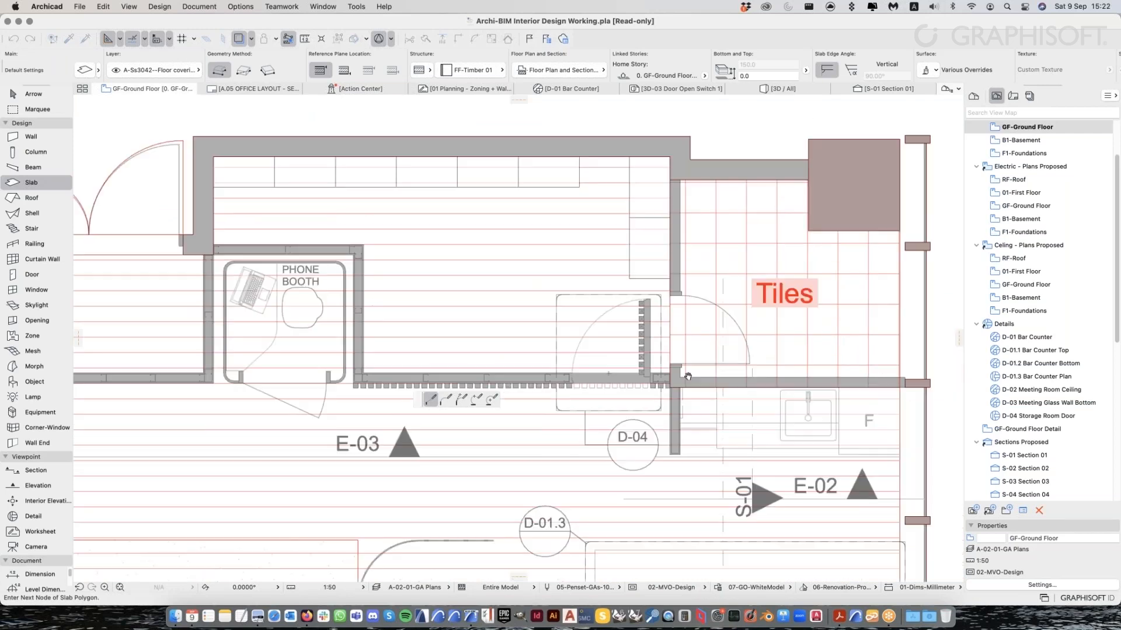
pyautogui.scroll(1, 688, 377)
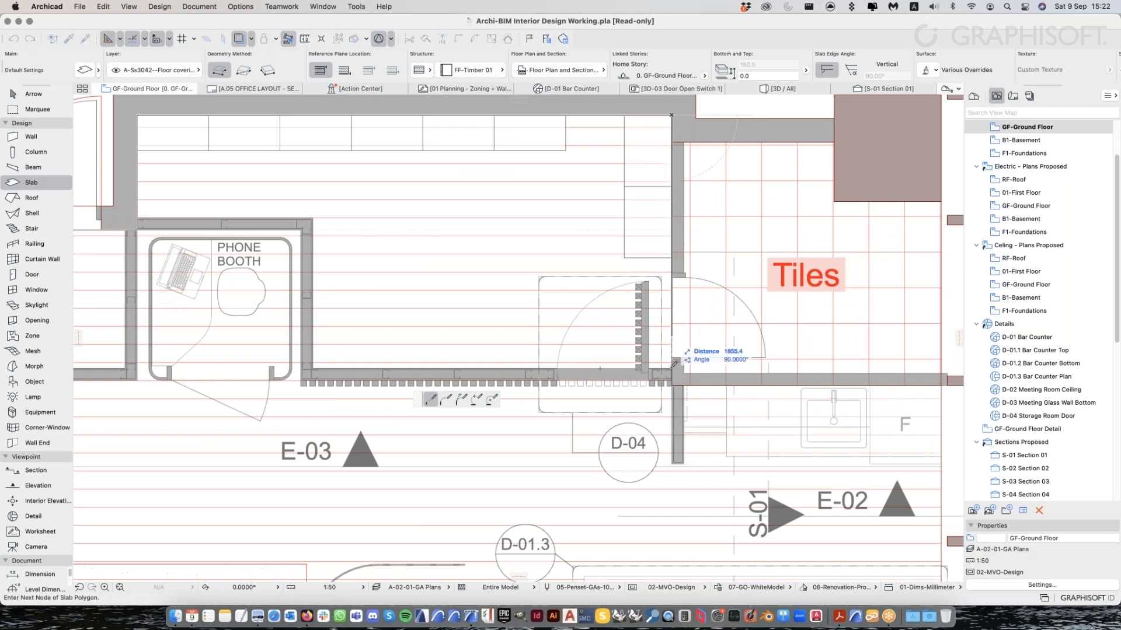
pyautogui.scroll(-1, 675, 472)
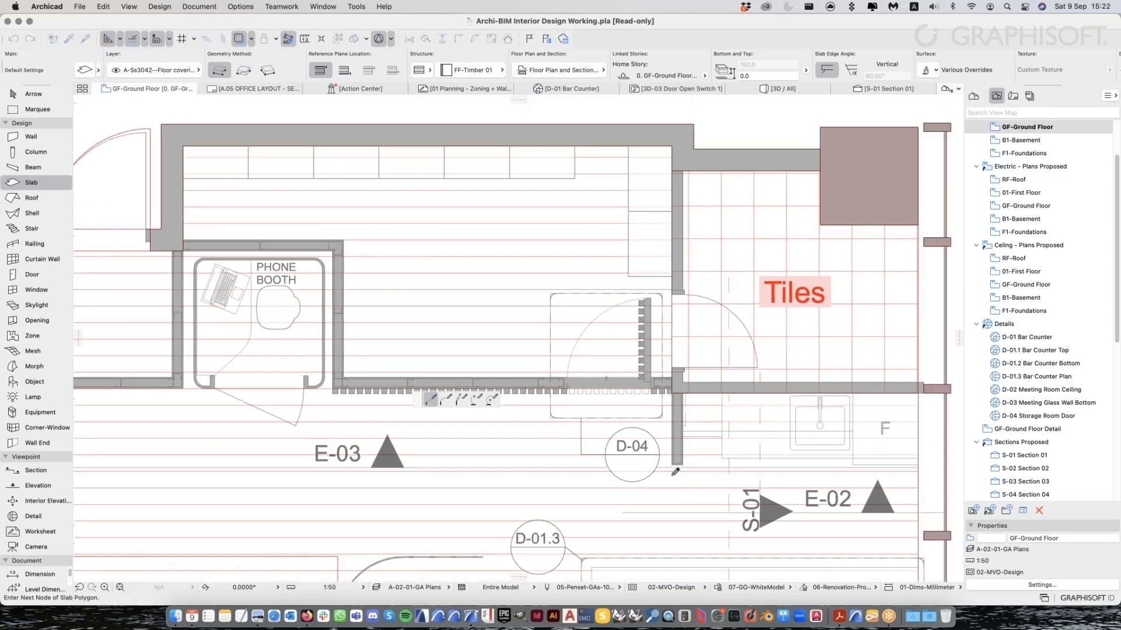
pyautogui.scroll(-2, 675, 472)
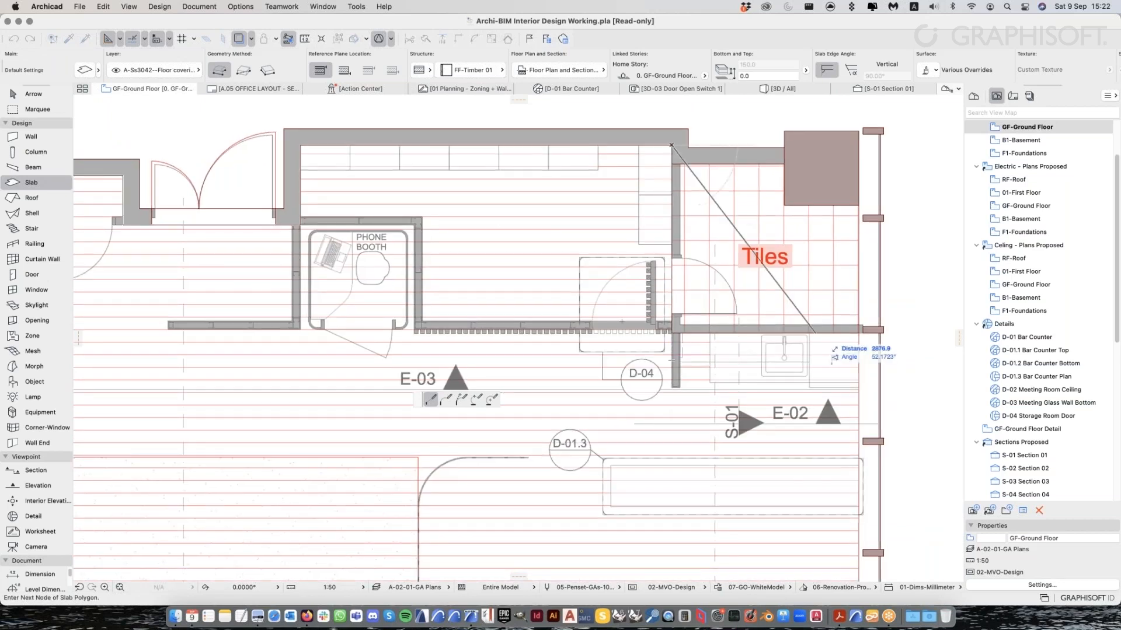
pyautogui.scroll(-1, 681, 427)
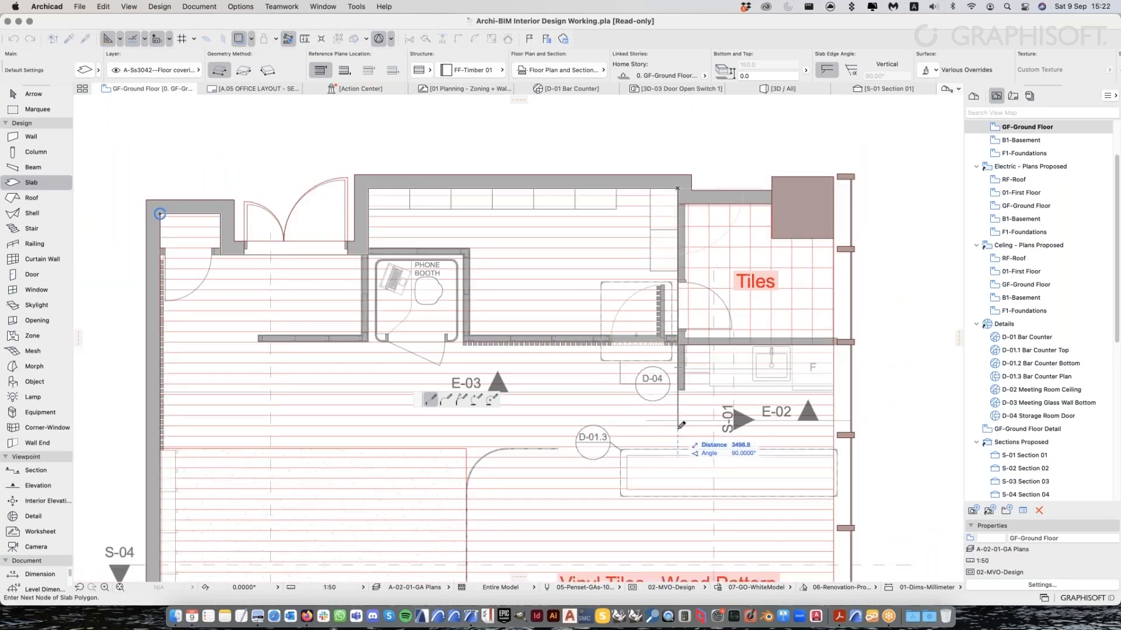
pyautogui.click(678, 430)
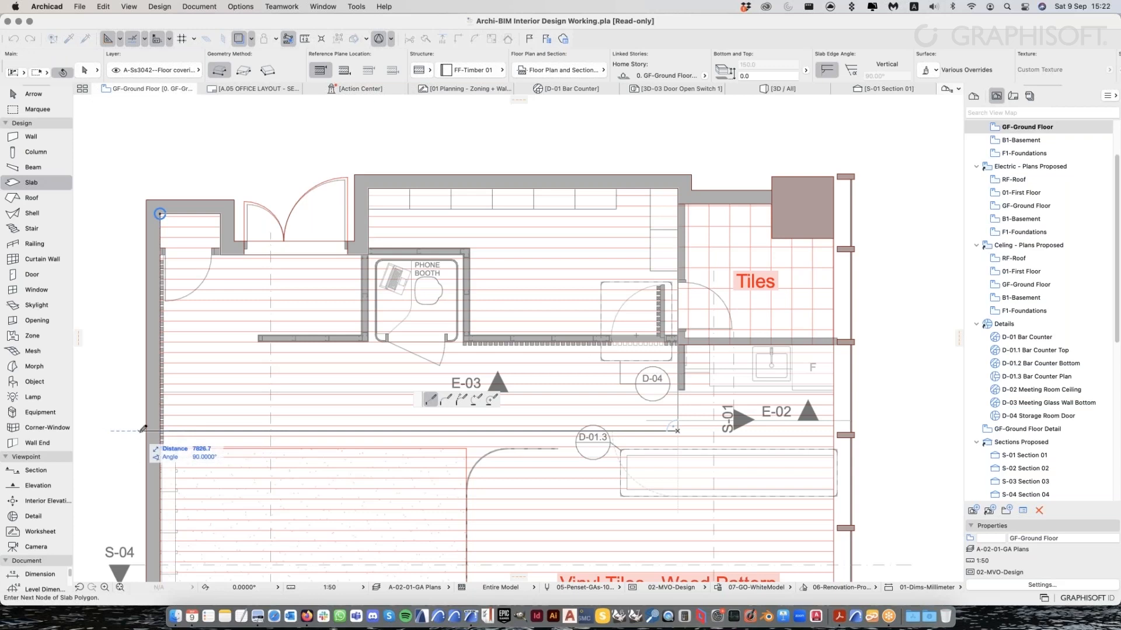
pyautogui.scroll(5, 143, 431)
pyautogui.click(142, 430)
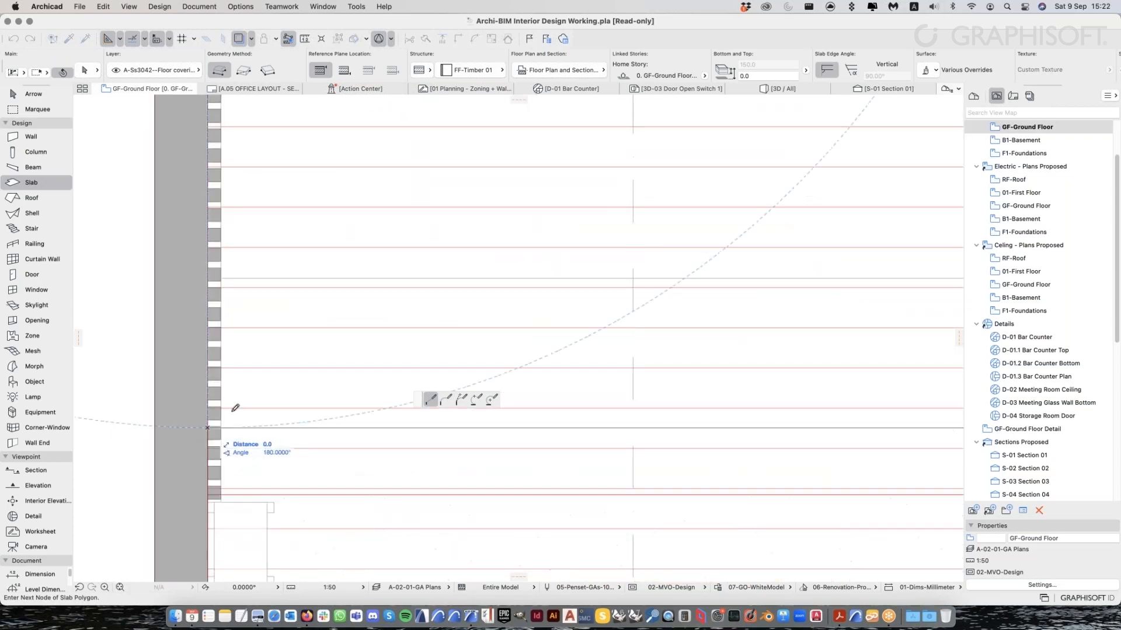
pyautogui.scroll(-4, 234, 408)
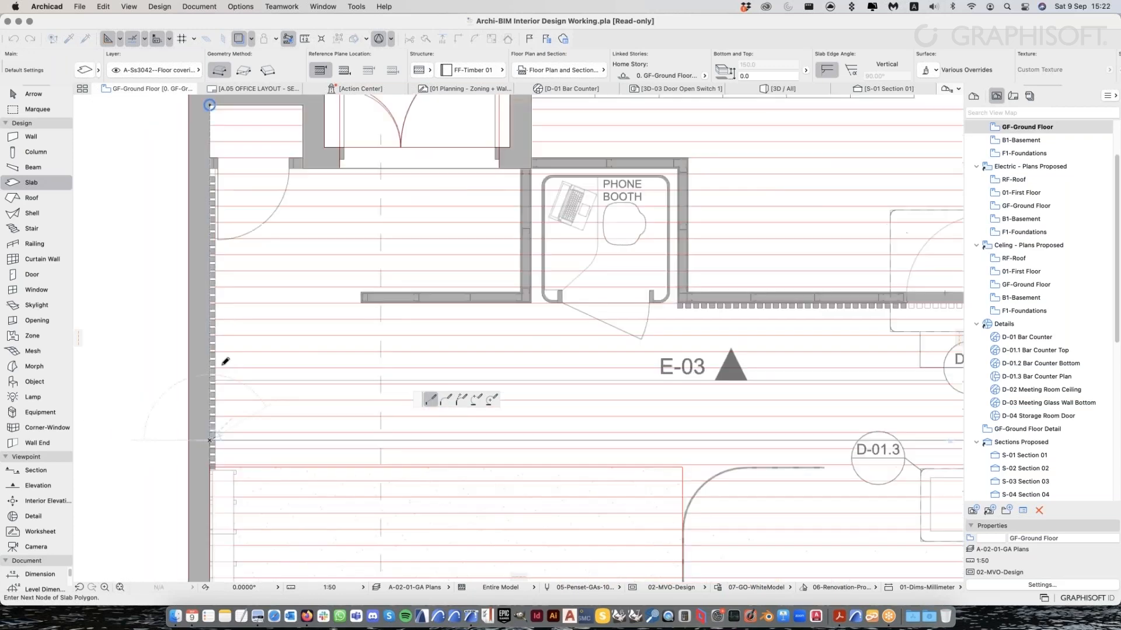
pyautogui.scroll(-1, 225, 361)
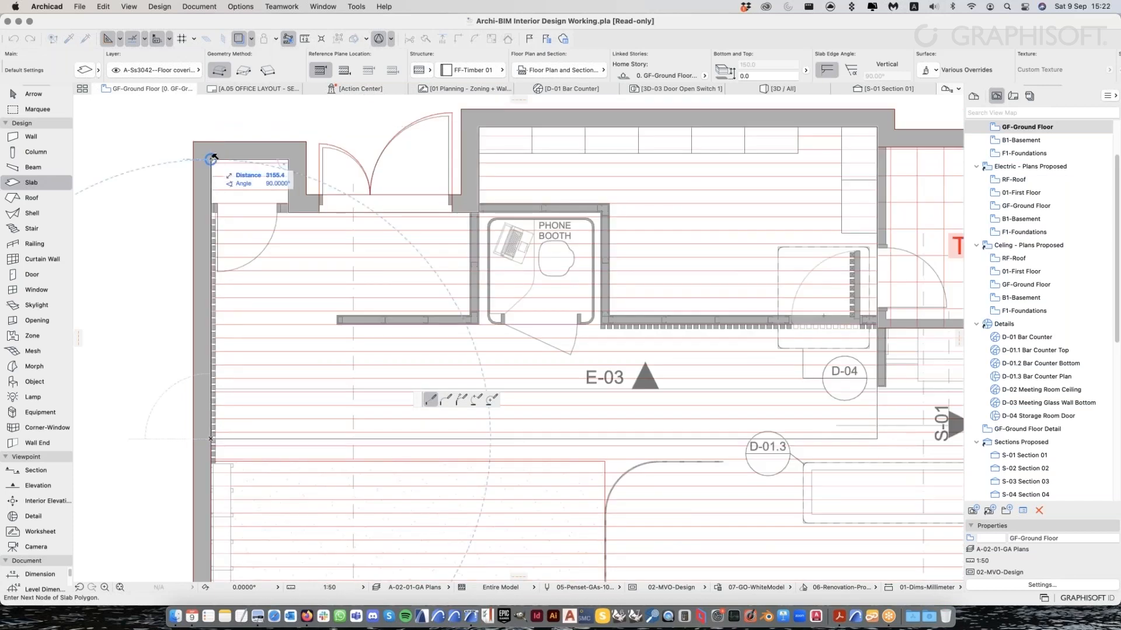
pyautogui.click(211, 159)
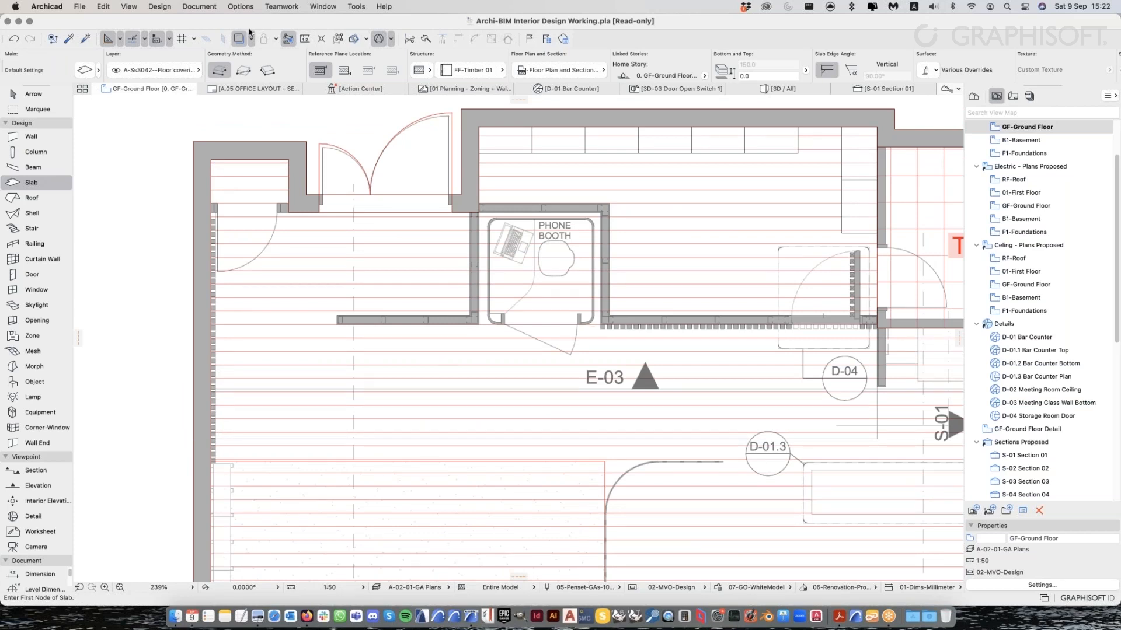
# Hide the trace reference and select the new timber floor slab on the plan
pyautogui.click(239, 38)
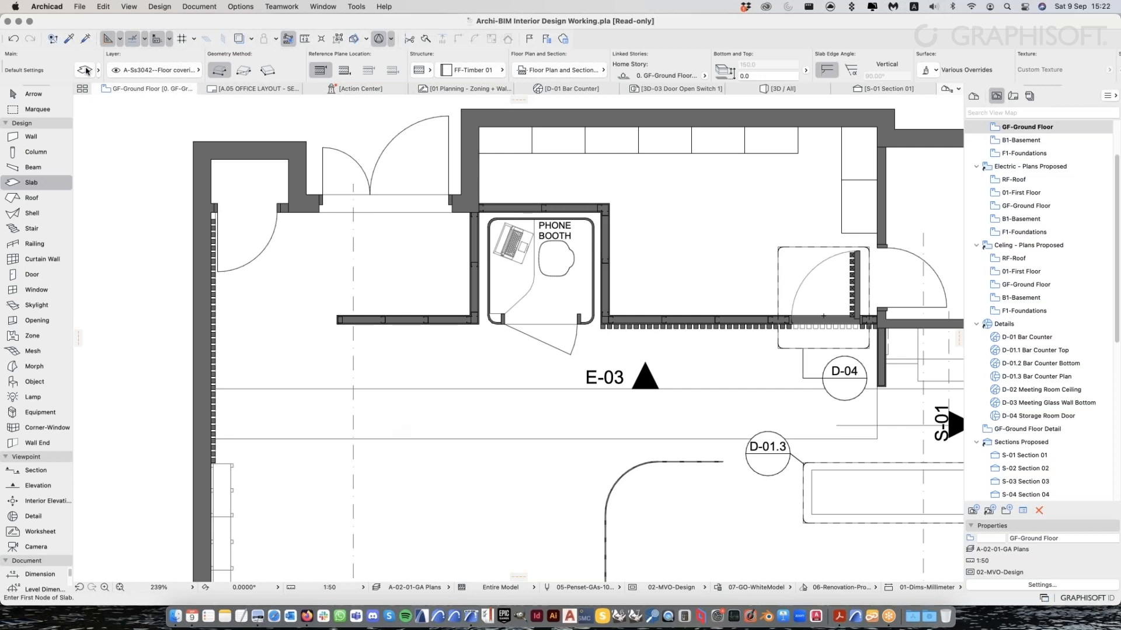
pyautogui.press('Escape')
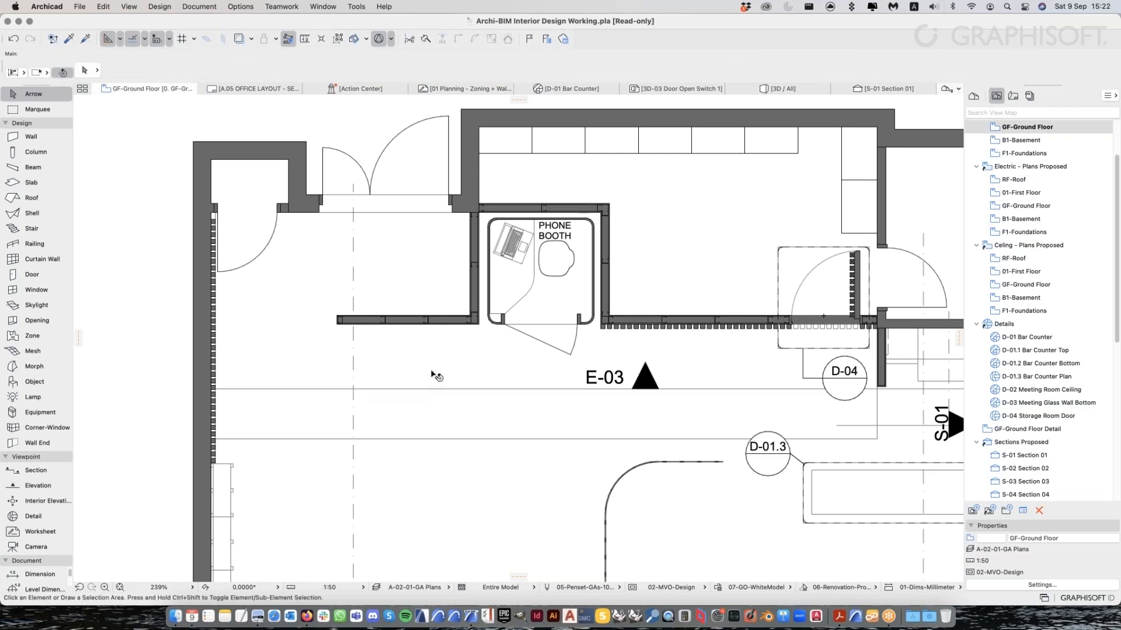
pyautogui.click(435, 376)
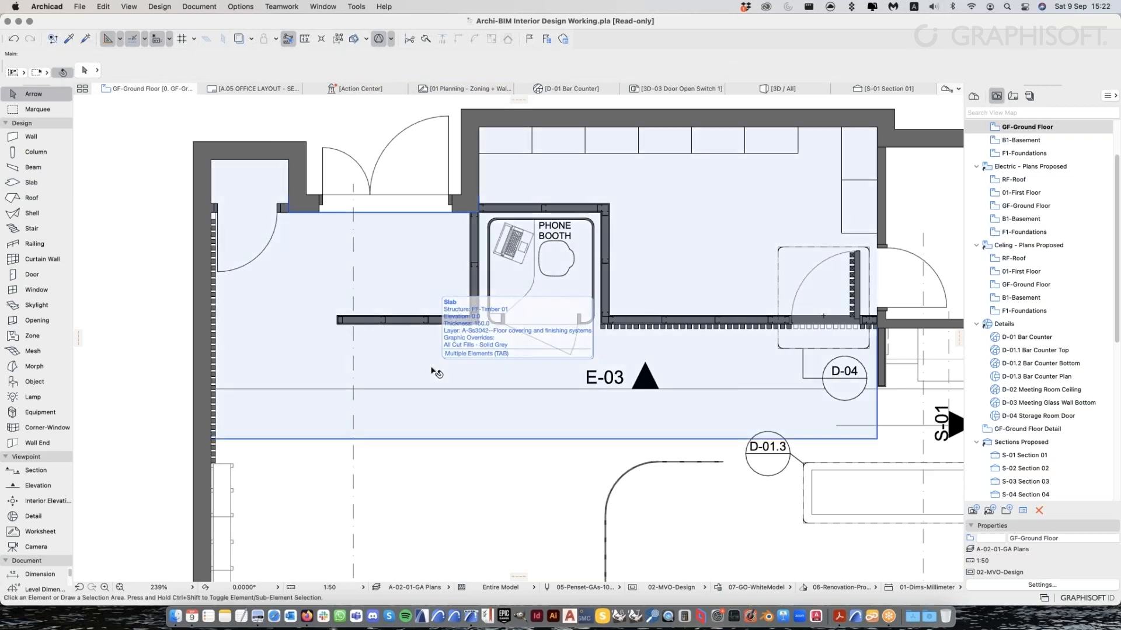
pyautogui.click(461, 422)
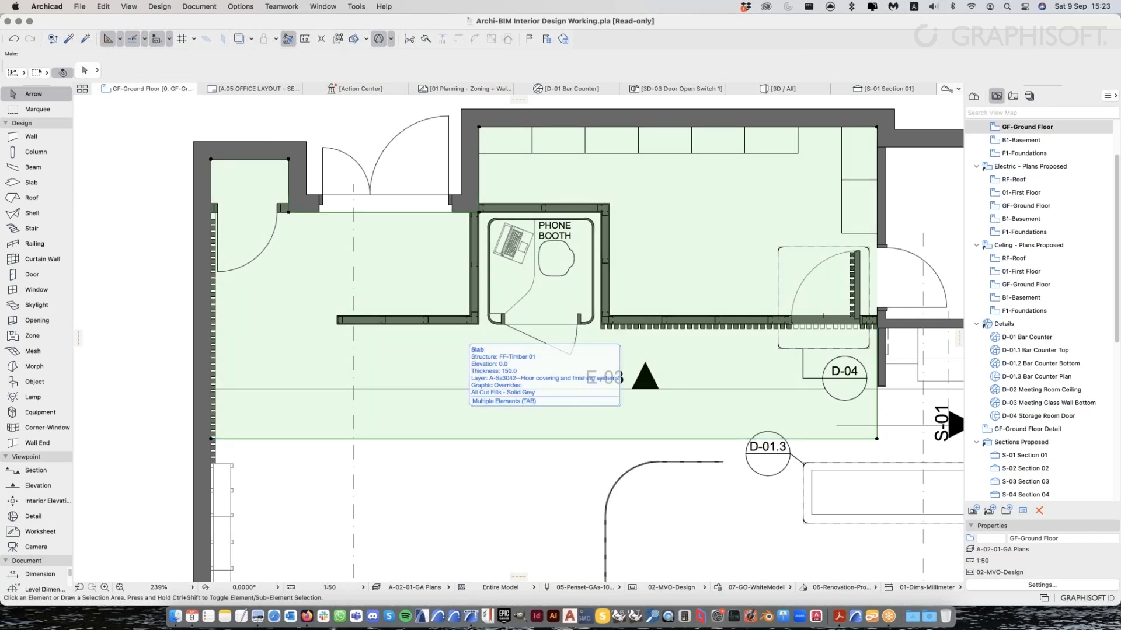
# Examine the selected slab's extent against the rest of the ground floor plan and clear the selection
pyautogui.scroll(-5, 603, 397)
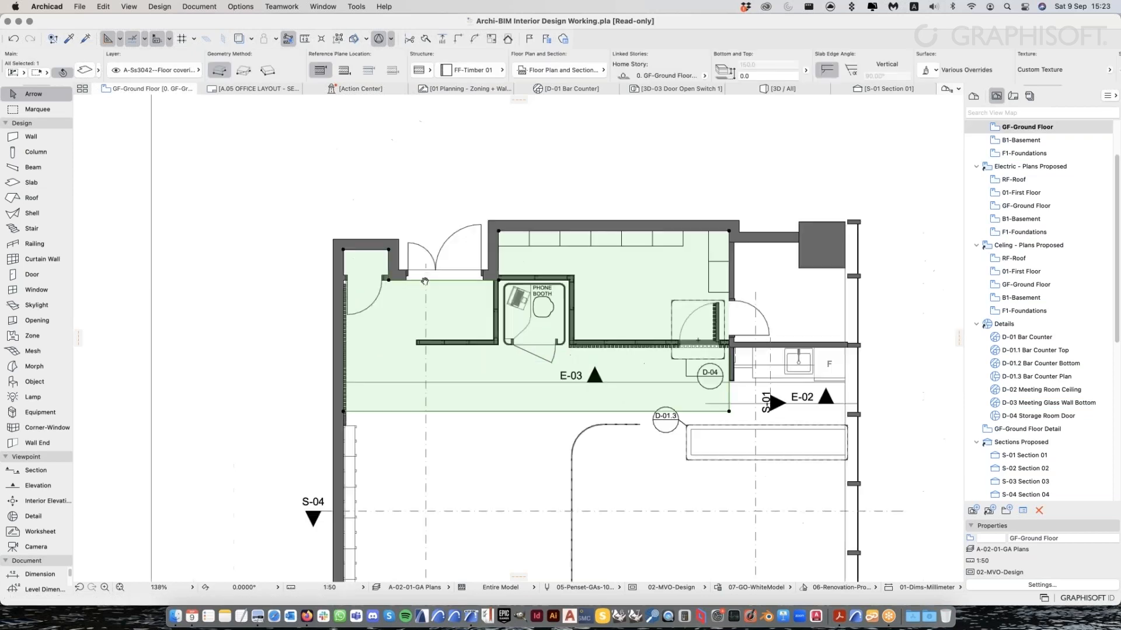
pyautogui.moveTo(570, 322); pyautogui.dragTo(568, 270, button='middle')
pyautogui.scroll(-2, 430, 298)
pyautogui.moveTo(511, 315); pyautogui.dragTo(495, 197, button='middle')
pyautogui.scroll(-2, 495, 198)
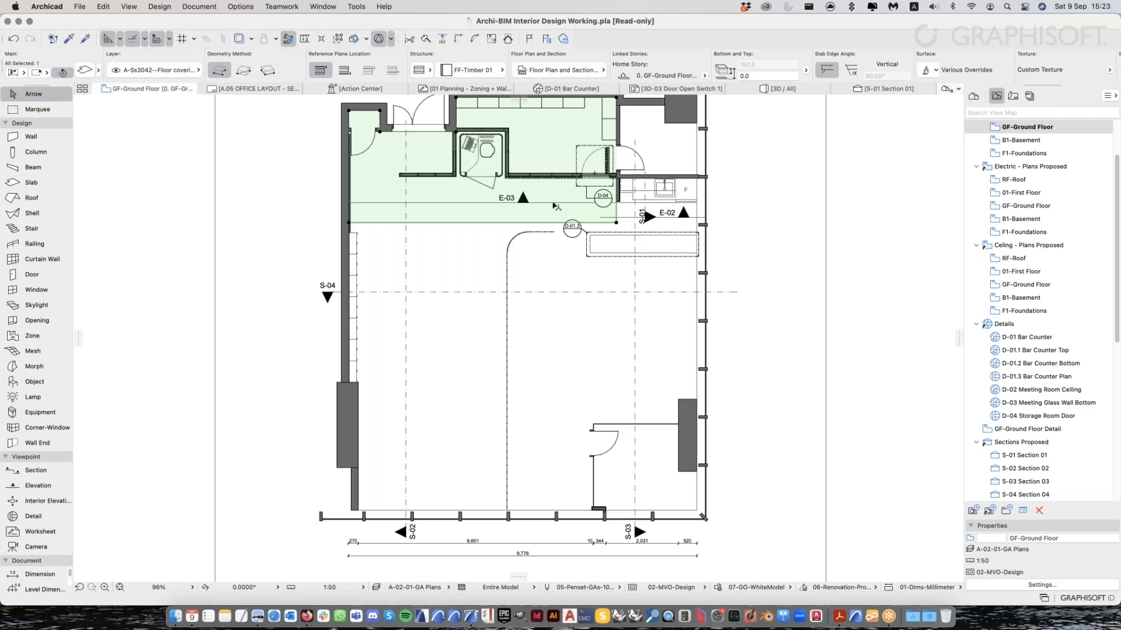
pyautogui.moveTo(549, 222); pyautogui.dragTo(546, 238, button='middle')
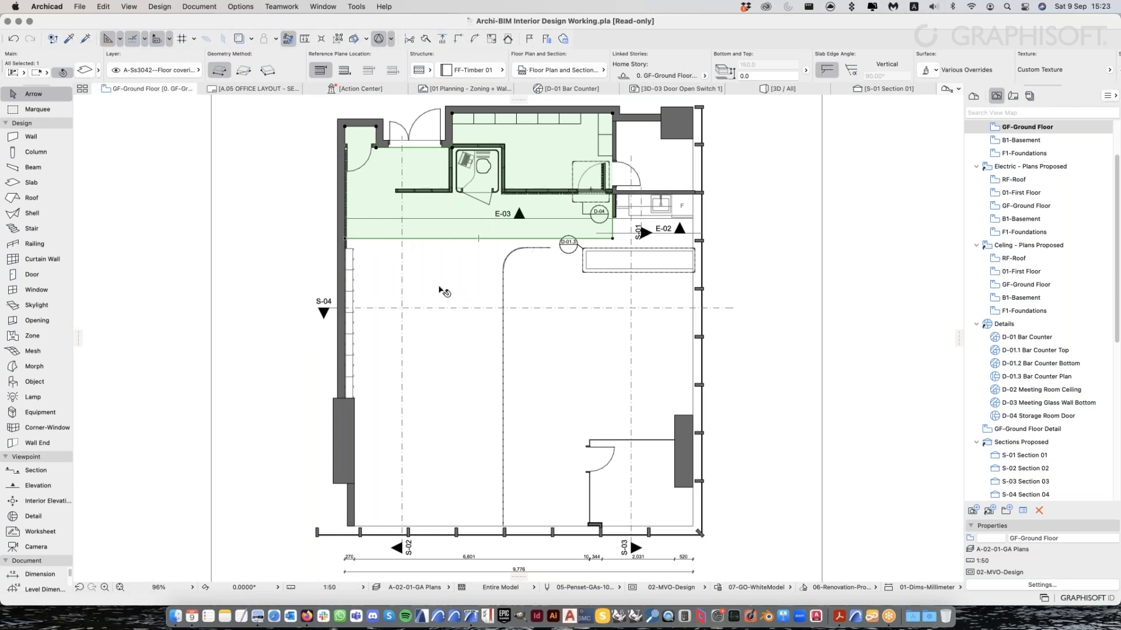
pyautogui.press('Escape')
pyautogui.moveTo(471, 293); pyautogui.dragTo(469, 313, button='middle')
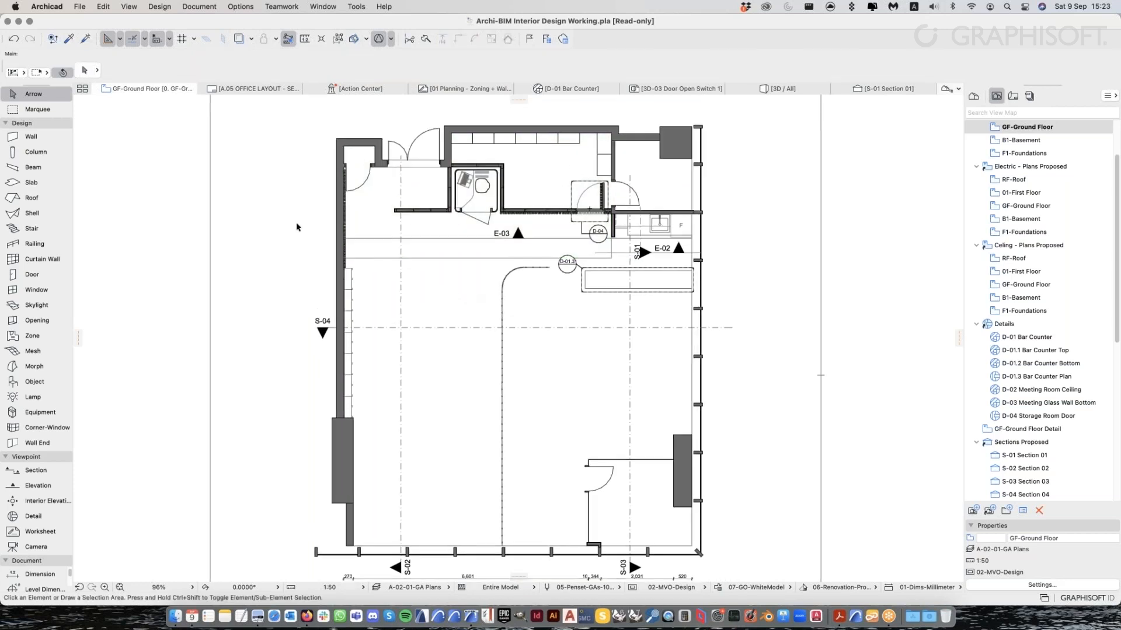
# Show the whole model in 3D and view the floor inside the office towards the red phone booth
pyautogui.rightClick(162, 199)
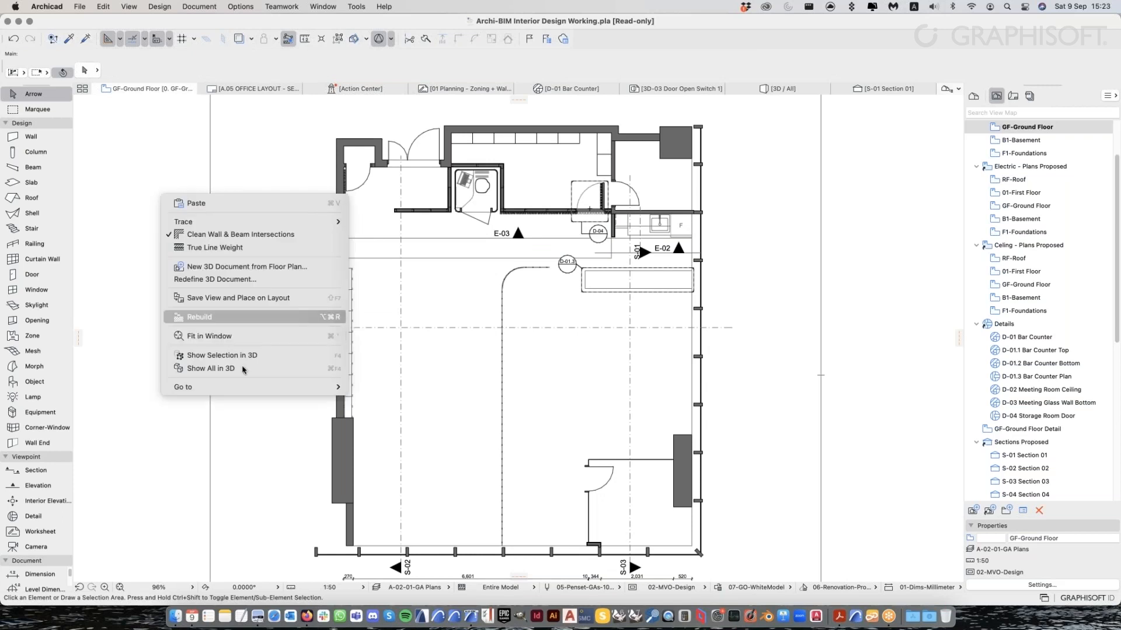
pyautogui.click(244, 369)
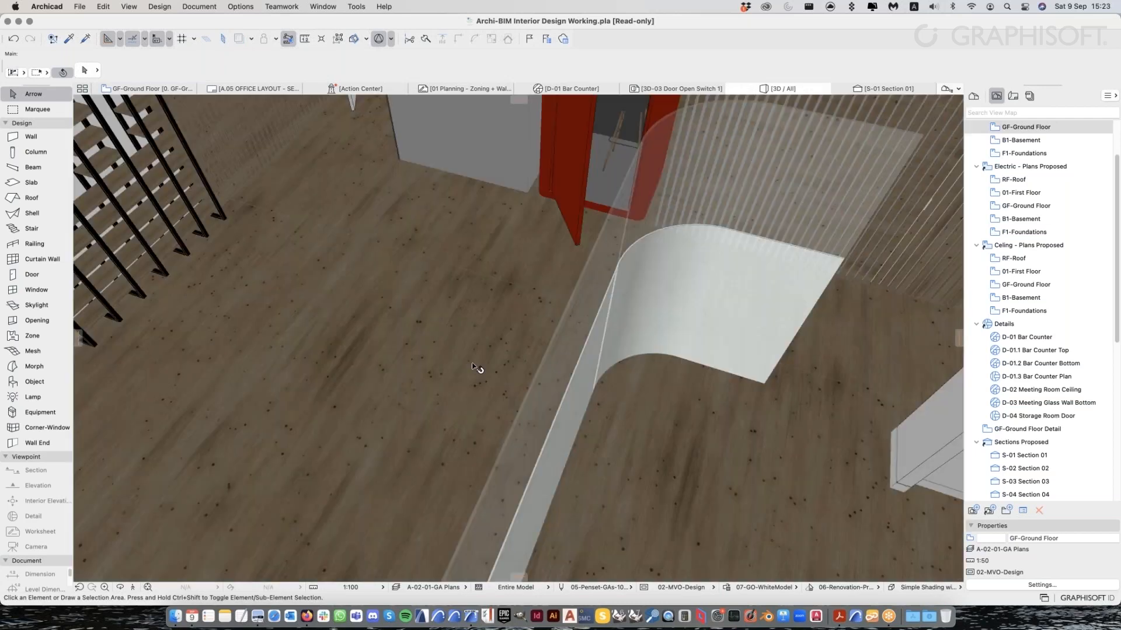
pyautogui.keyDown('shift'); pyautogui.moveTo(729, 315); pyautogui.dragTo(829, 275, button='middle'); pyautogui.keyUp('shift')
pyautogui.moveTo(266, 368); pyautogui.dragTo(353, 306, button='middle')
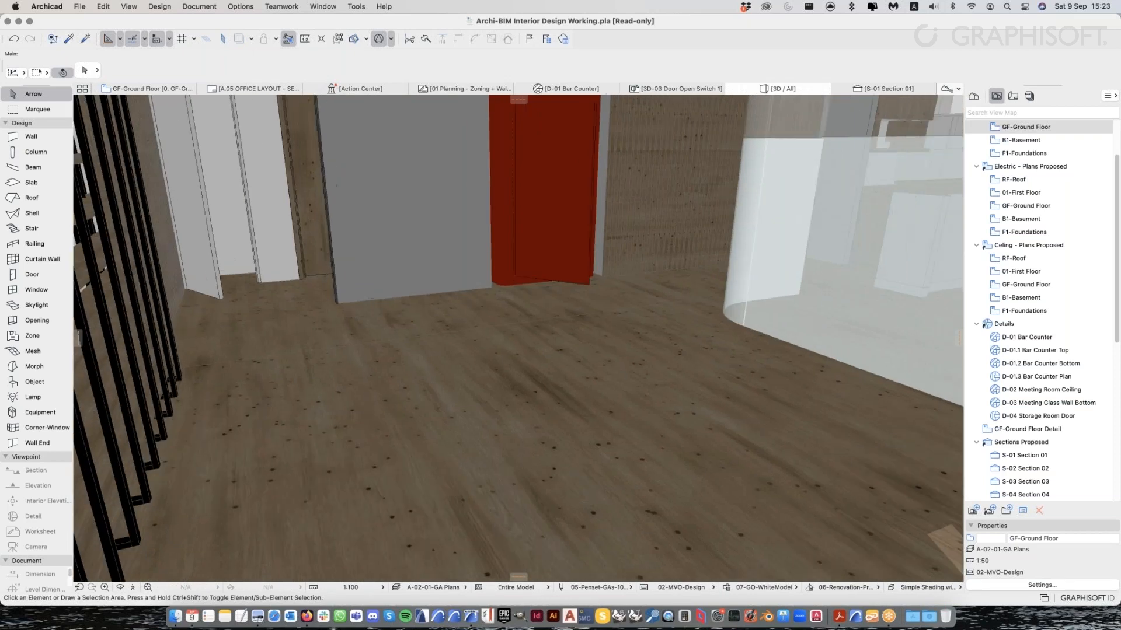
# Select the floor slab in front of the phone booth and examine its timber surface and extent in 3D
pyautogui.click(405, 357)
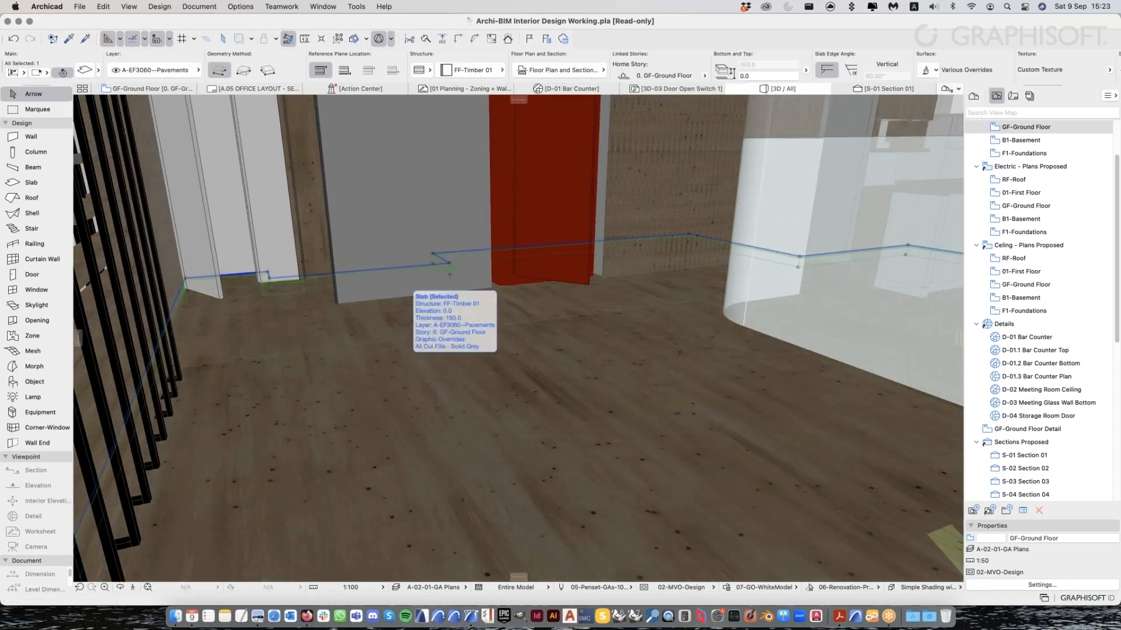
pyautogui.scroll(-2, 404, 357)
pyautogui.scroll(-2, 404, 357)
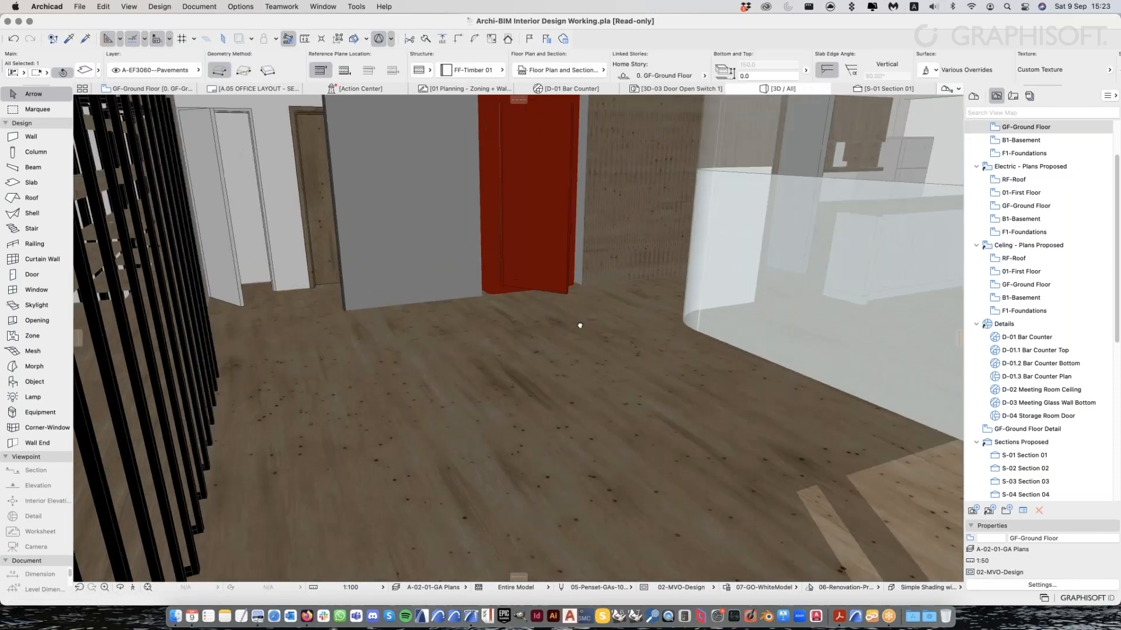
pyautogui.moveTo(578, 325); pyautogui.dragTo(514, 354, button='middle')
pyautogui.scroll(2, 387, 358)
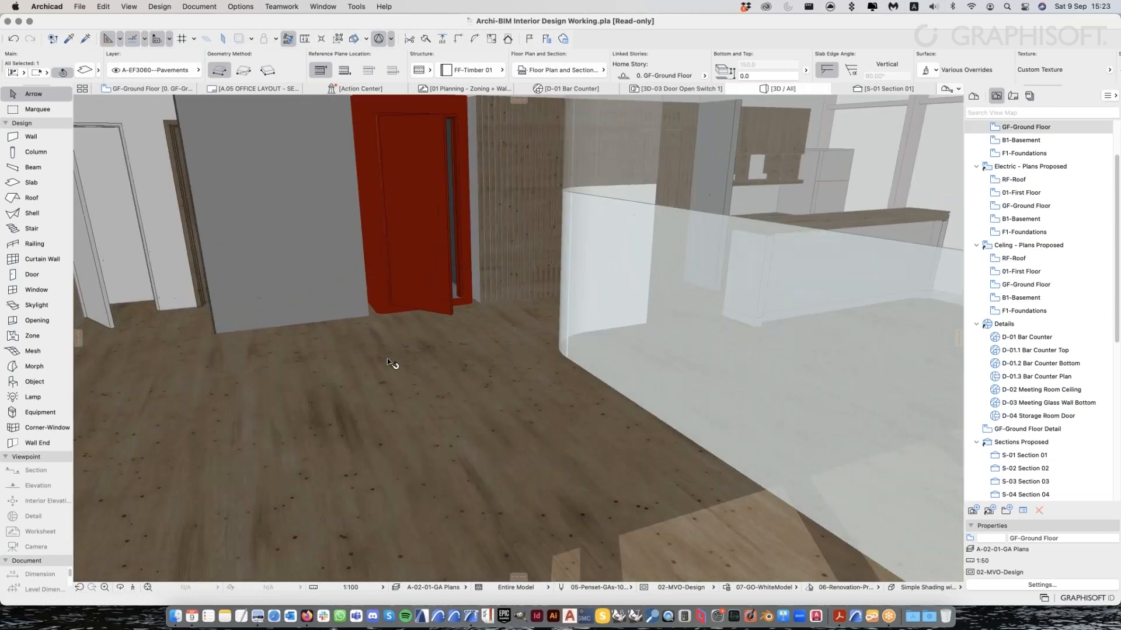
pyautogui.moveTo(387, 359); pyautogui.dragTo(490, 377, button='middle')
pyautogui.moveTo(374, 394)
pyautogui.mouseDown(button='middle')
pyautogui.moveTo(355, 407)
pyautogui.moveTo(373, 409)
pyautogui.mouseUp(button='middle')
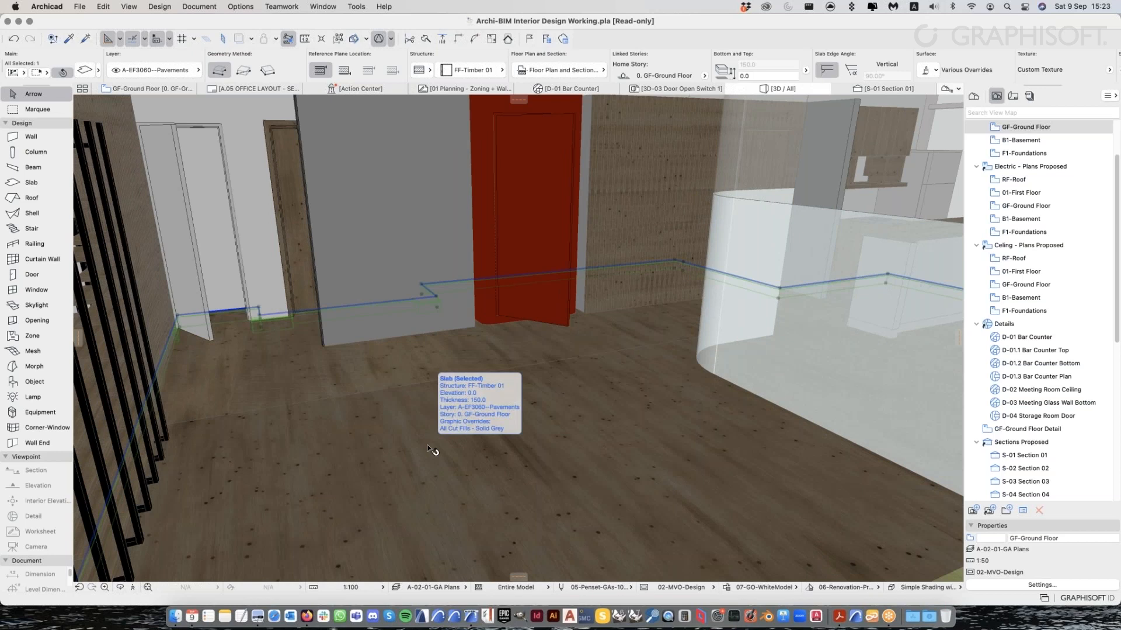
# Delete the selected FF-Timber 01 slab on the pavements layer and select the remaining timber floor slab by the phone booth
pyautogui.press('Delete')
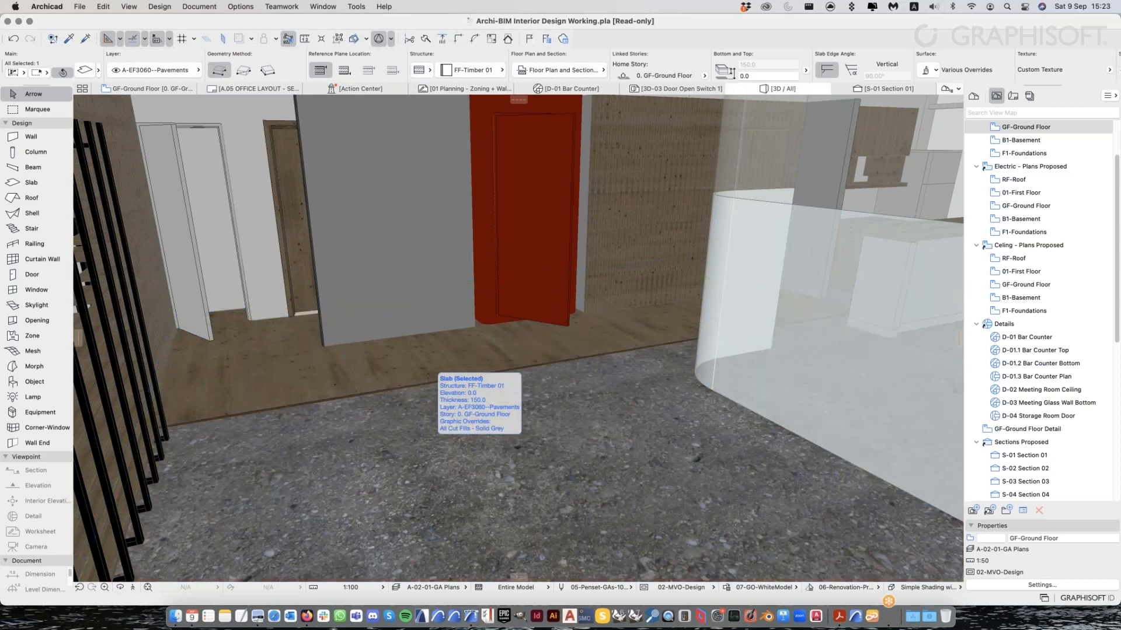
pyautogui.moveTo(350, 382); pyautogui.dragTo(559, 362)
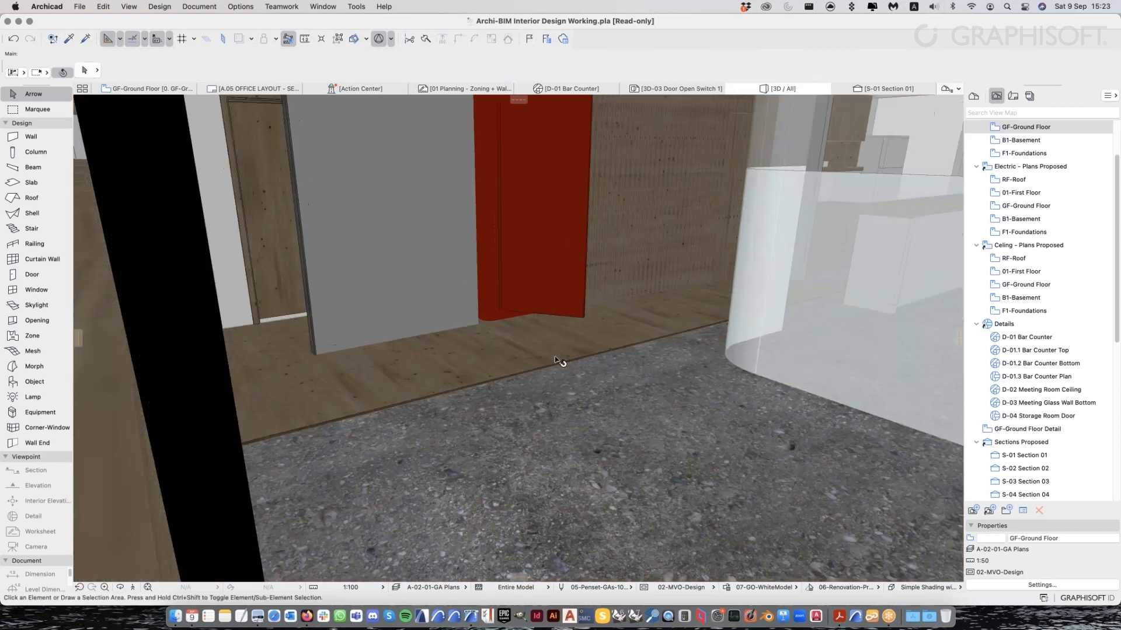
pyautogui.click(559, 362)
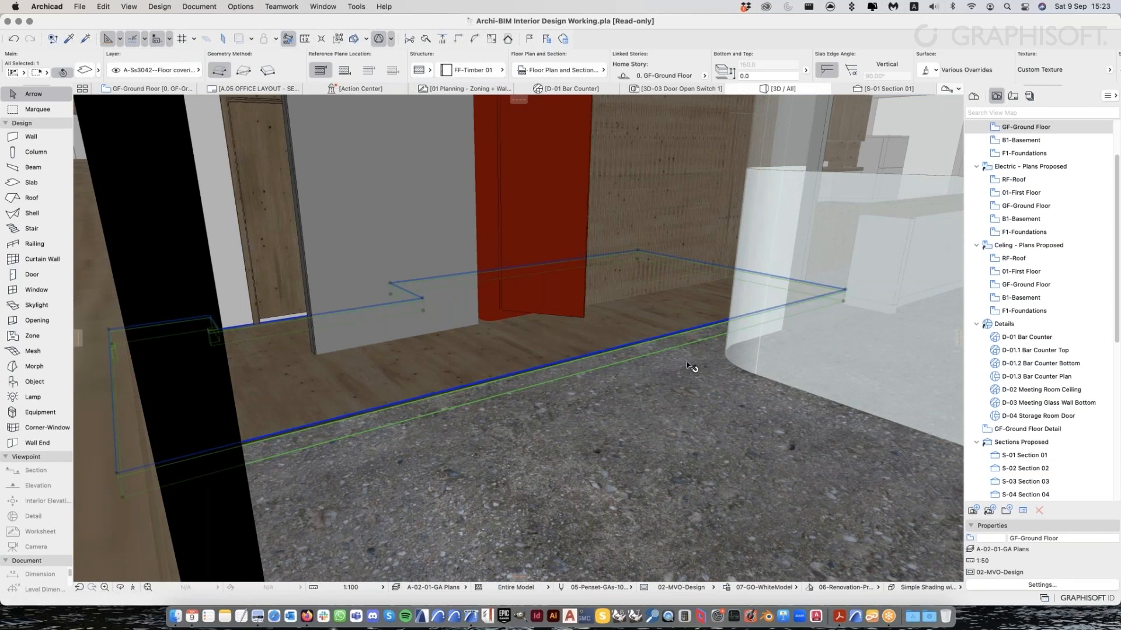
# Examine the remaining timber slab's extent and settings in 3D in front of the phone booth and clear the selection
pyautogui.keyDown('shift'); pyautogui.moveTo(687, 363); pyautogui.dragTo(575, 363, button='middle'); pyautogui.keyUp('shift')
pyautogui.scroll(-3, 852, 421)
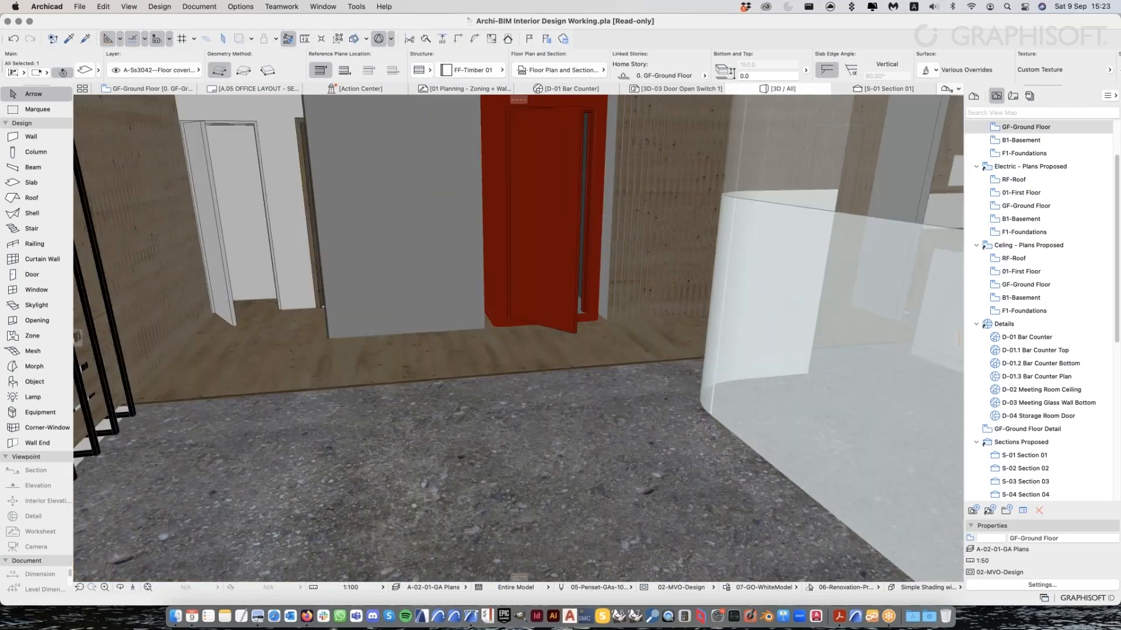
pyautogui.moveTo(462, 382); pyautogui.dragTo(516, 388, button='middle')
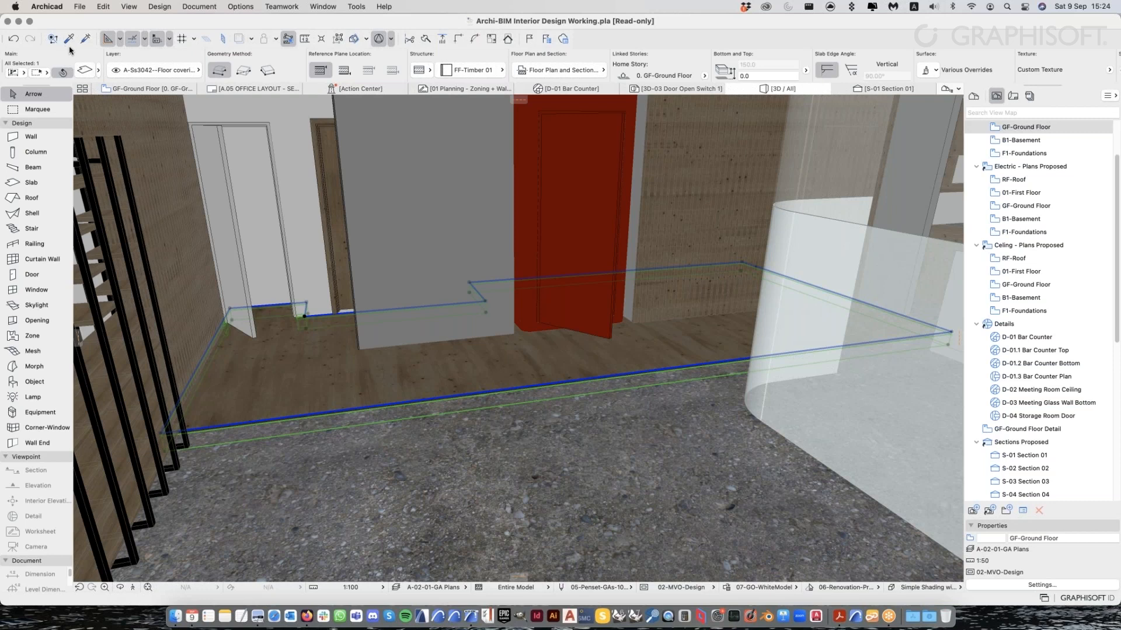
pyautogui.press('super+t')
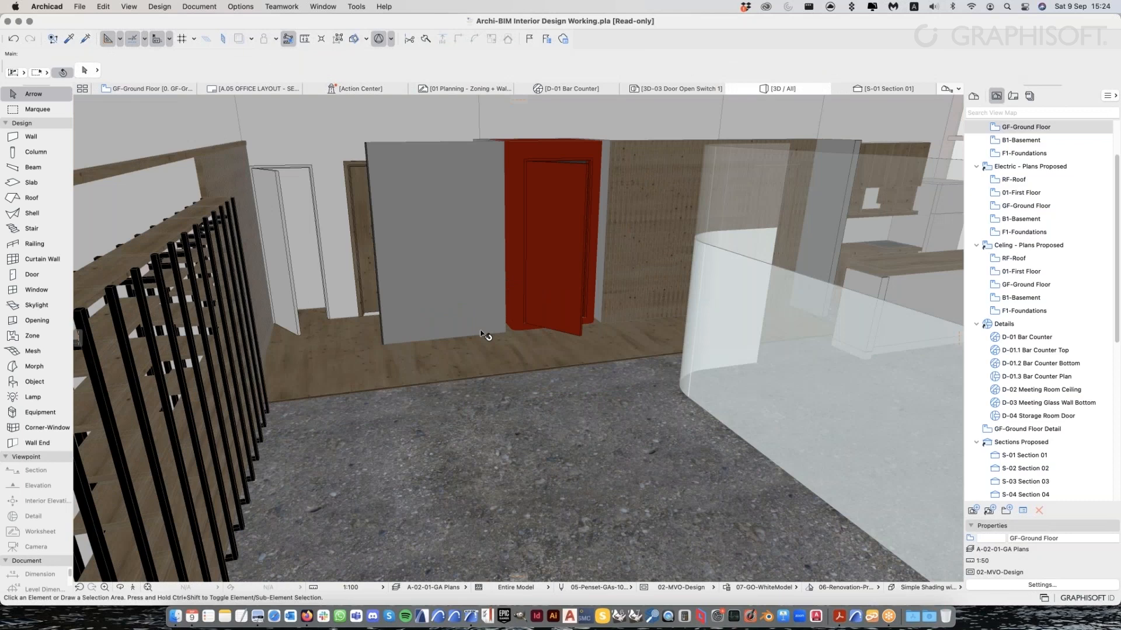
pyautogui.click(467, 351)
pyautogui.scroll(1, 467, 351)
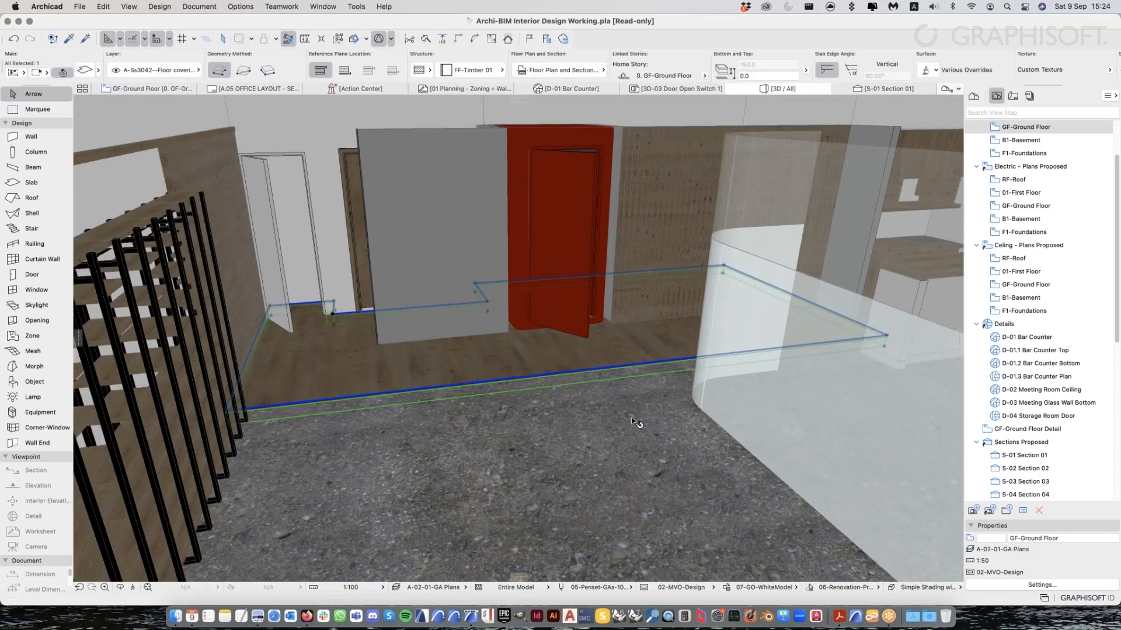
pyautogui.press('Escape')
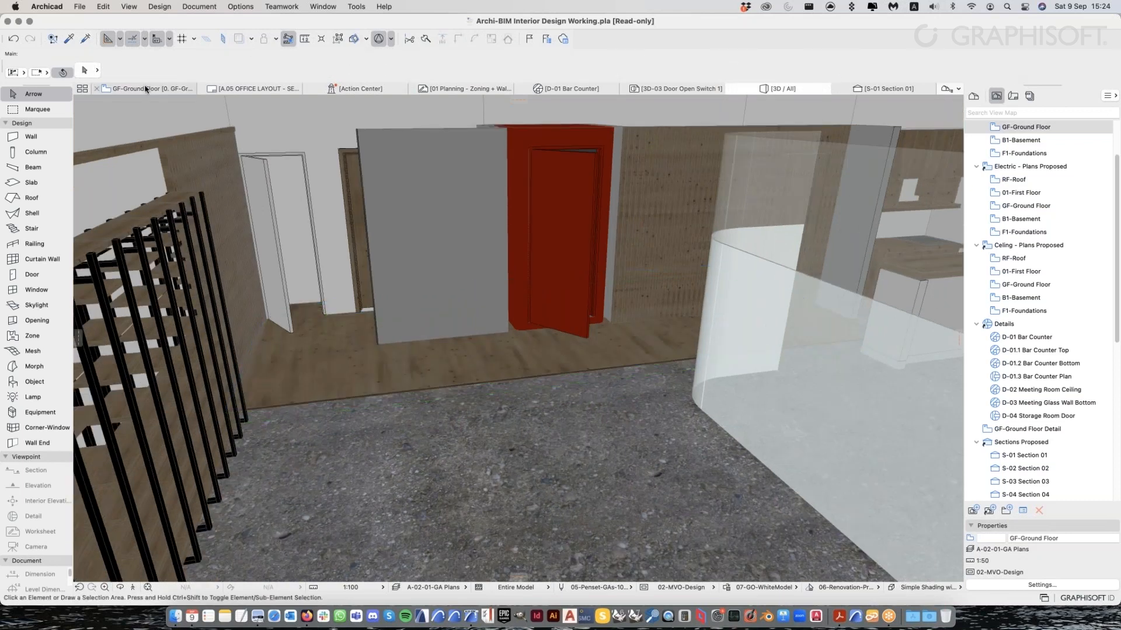
# Return to the ground floor plan and show the 02 Planning - Finishes worksheet as its trace reference
pyautogui.click(146, 89)
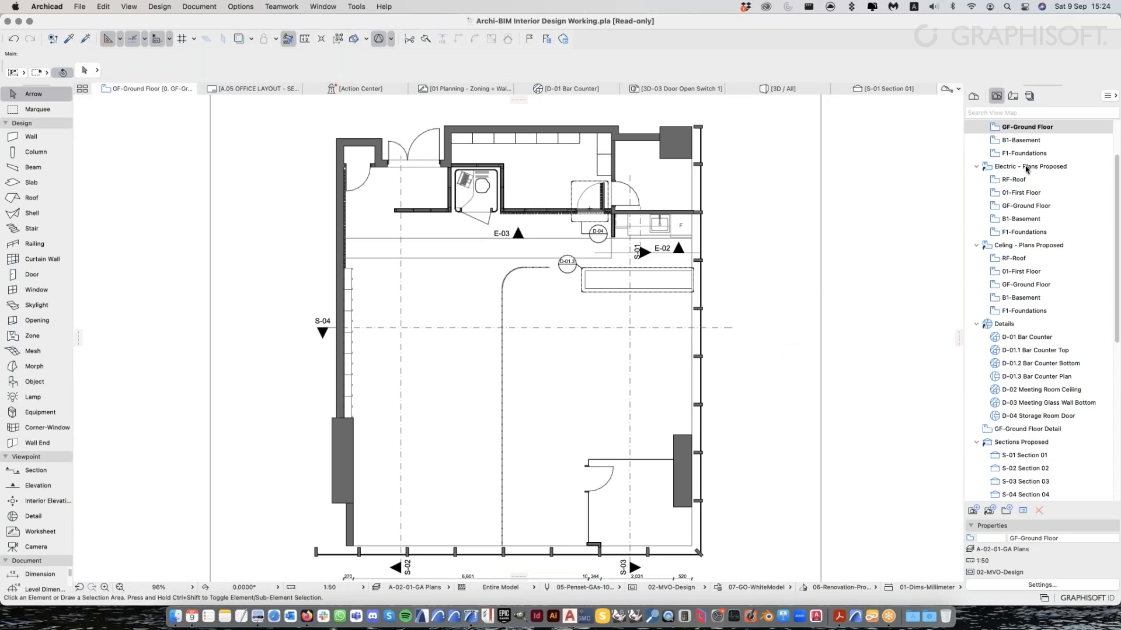
pyautogui.scroll(5, 1026, 170)
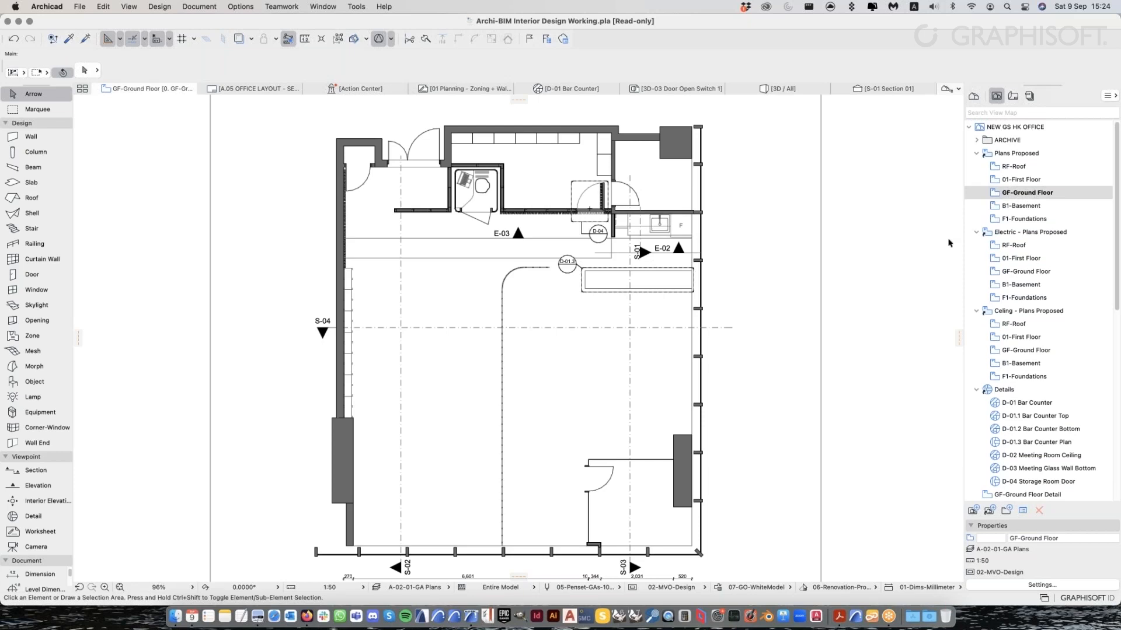
pyautogui.moveTo(1118, 284); pyautogui.dragTo(1119, 432)
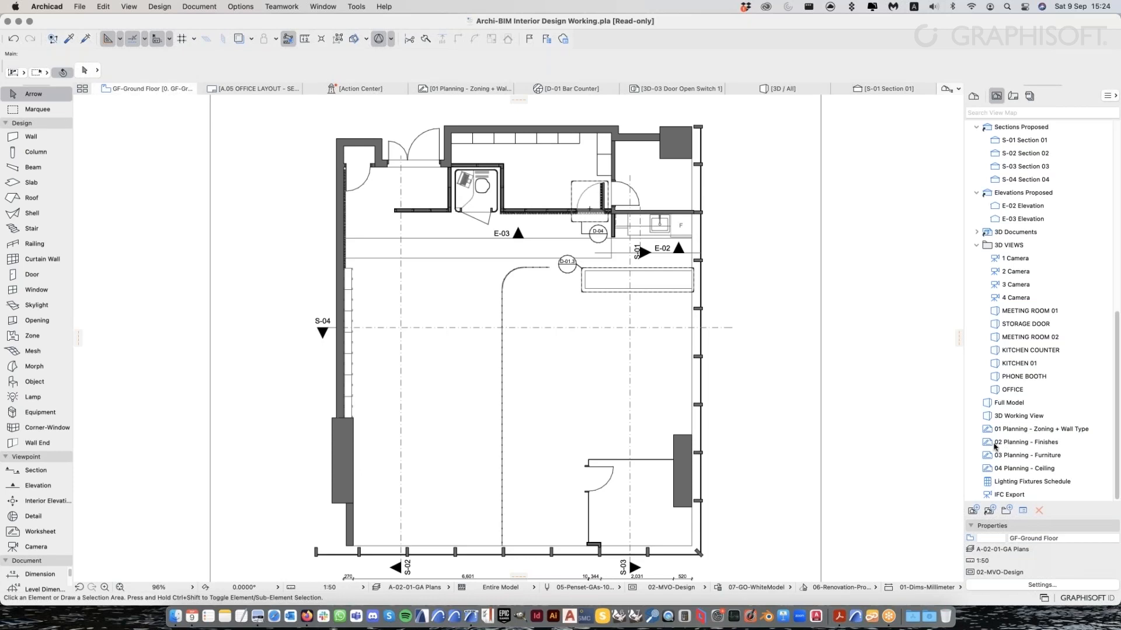
pyautogui.rightClick(1046, 444)
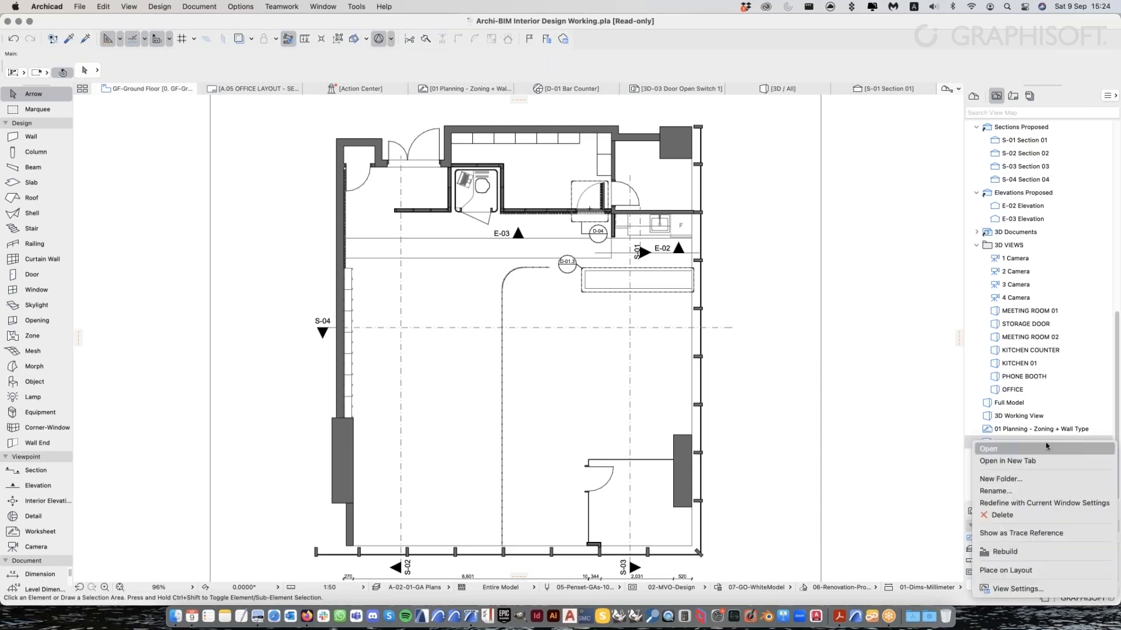
pyautogui.click(1065, 534)
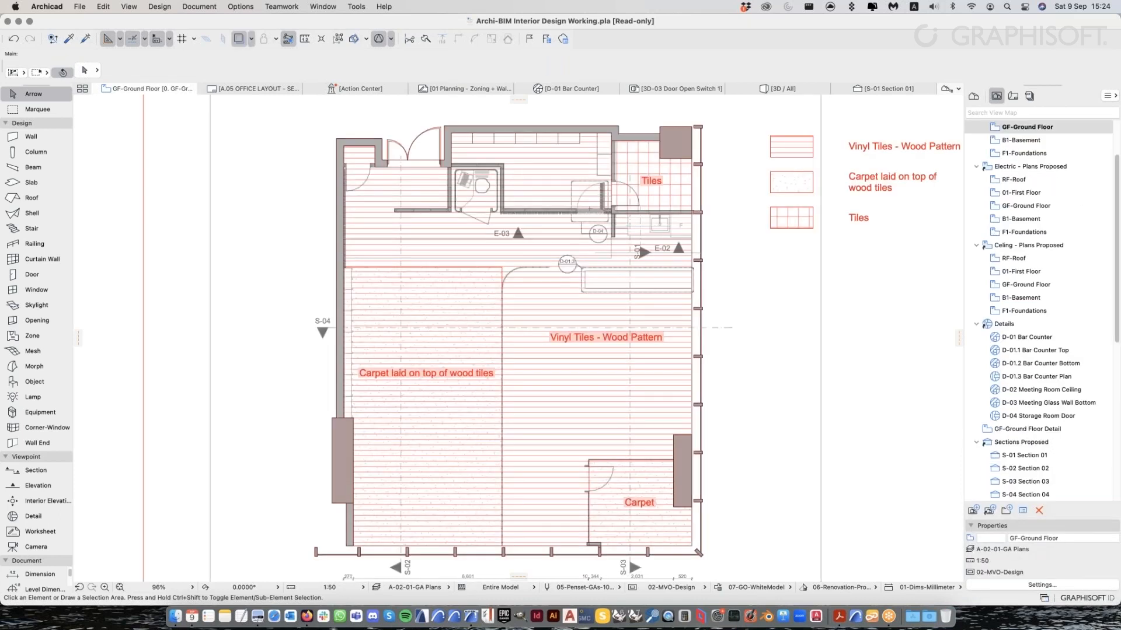
# Open the 02 Planning - Finishes worksheet in a new tab
pyautogui.moveTo(1118, 253); pyautogui.dragTo(1110, 455)
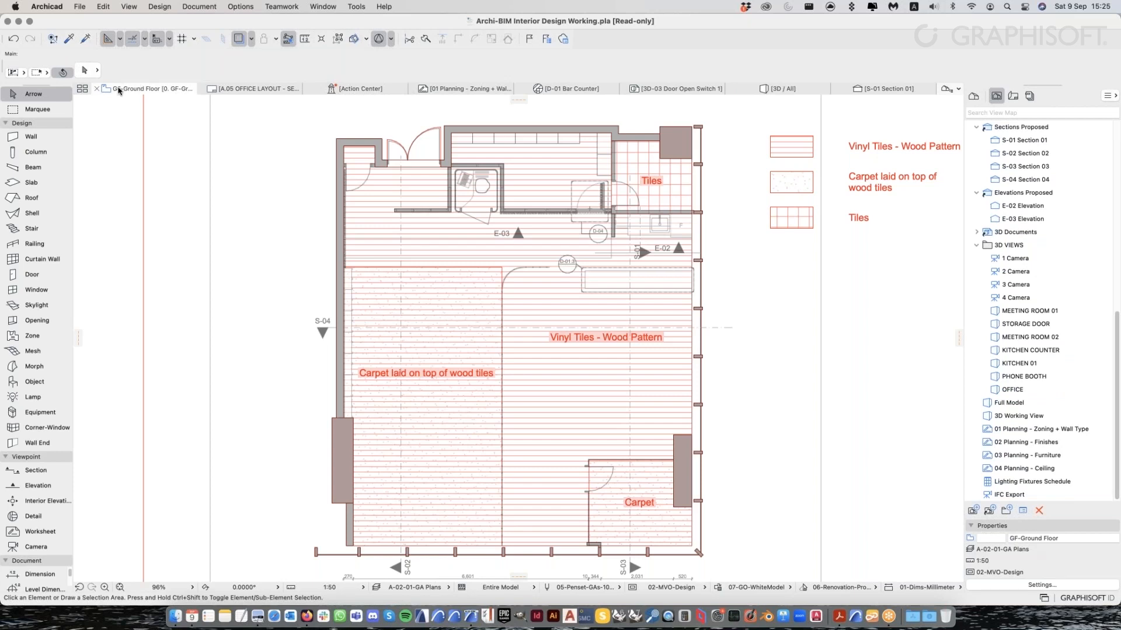
pyautogui.rightClick(1063, 445)
pyautogui.click(1060, 464)
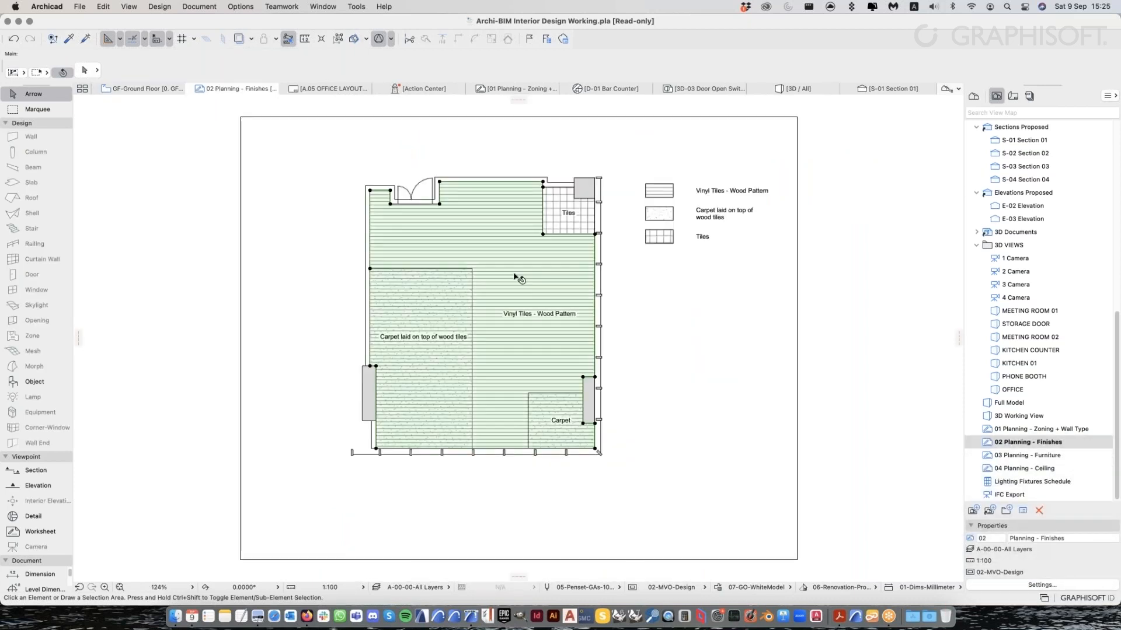
# Examine the wood-pattern vinyl and carpet fills on the finishes worksheet and clear the selection
pyautogui.click(468, 275)
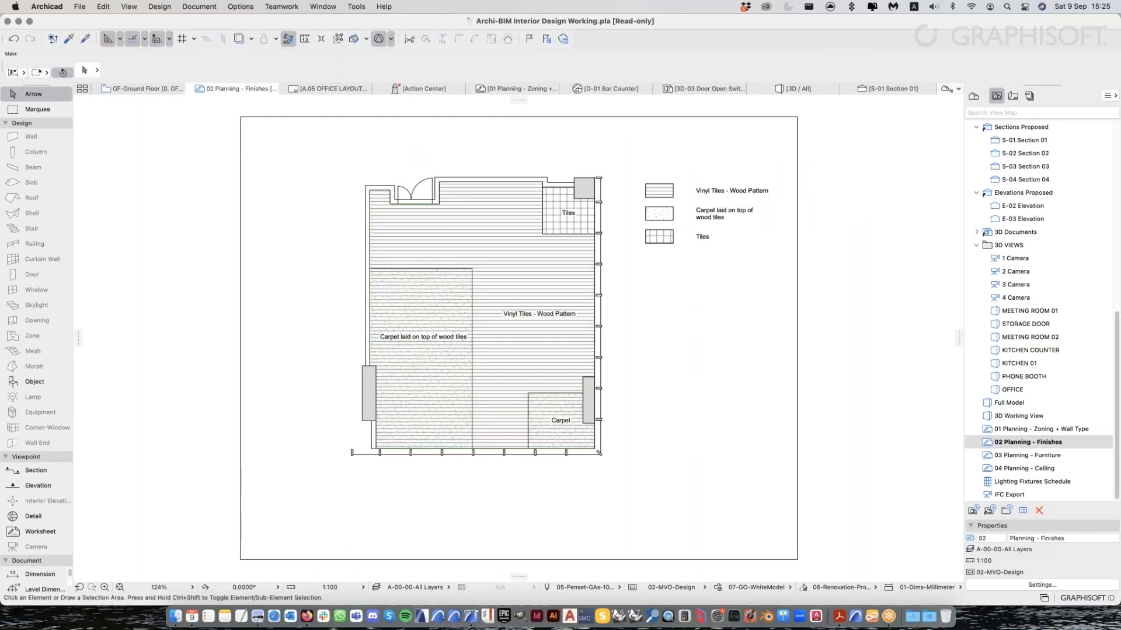
pyautogui.click(455, 292)
pyautogui.click(549, 401)
pyautogui.press('Escape')
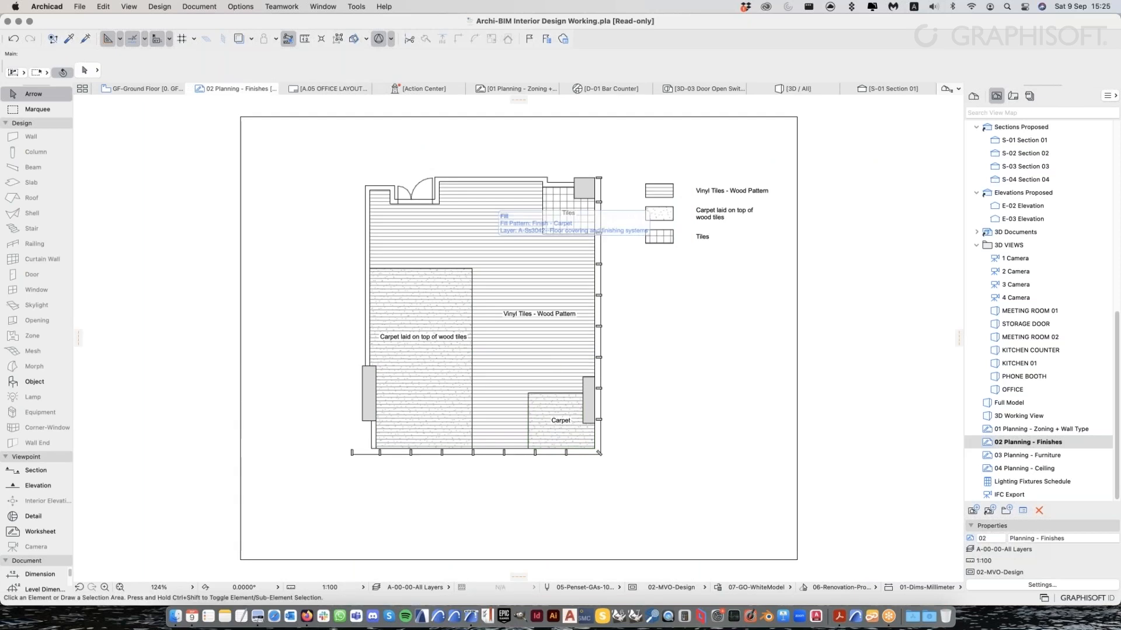
pyautogui.click(477, 267)
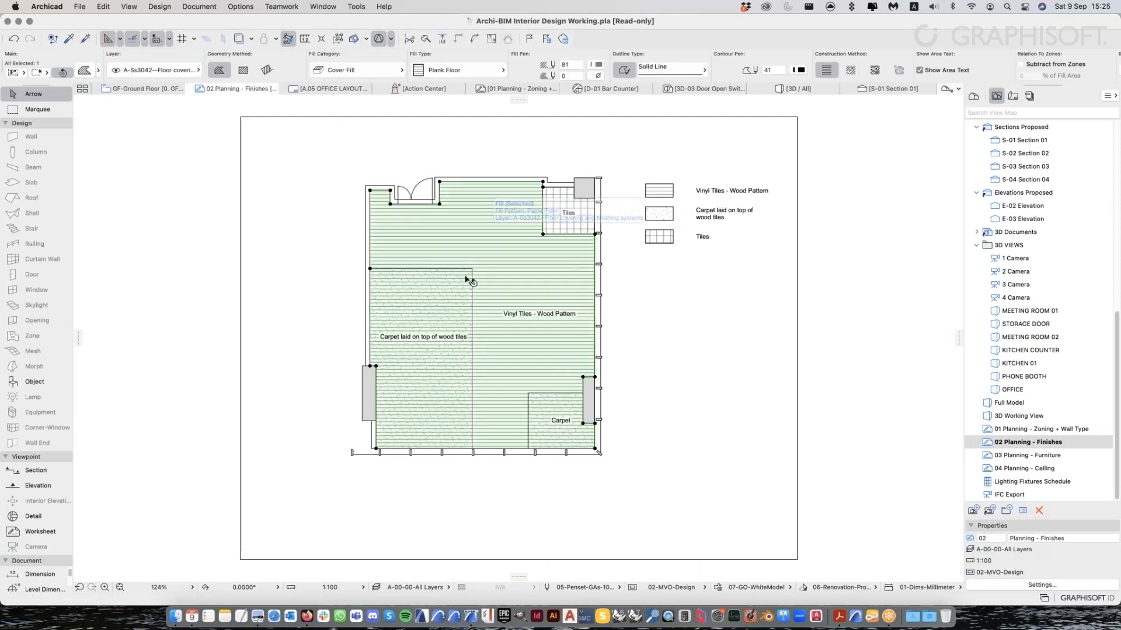
pyautogui.press('Escape')
pyautogui.click(466, 284)
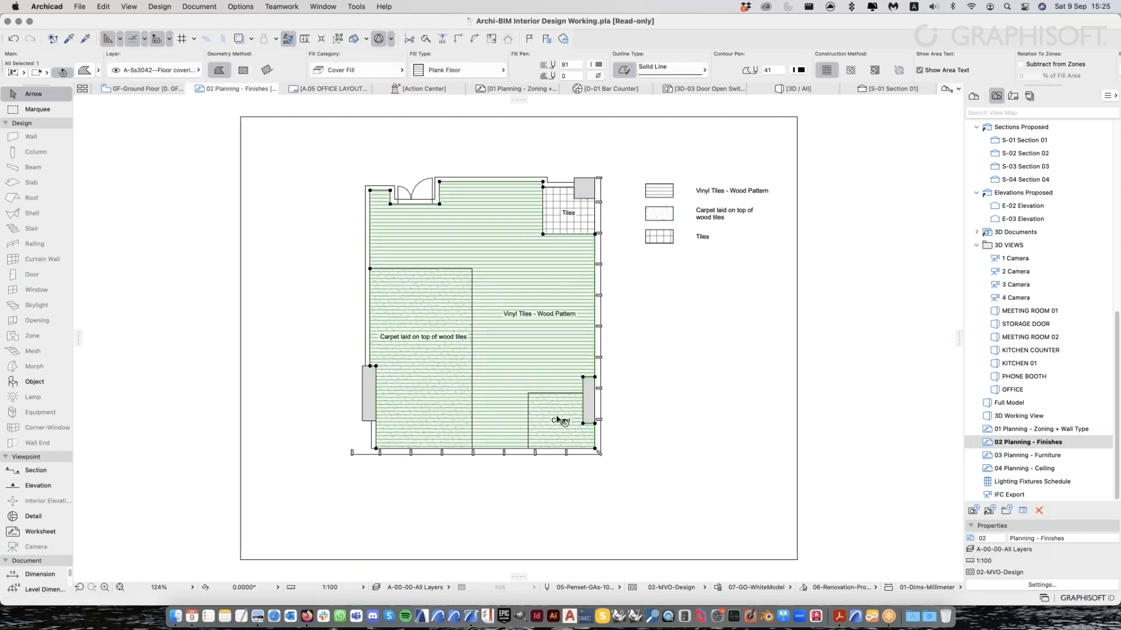
pyautogui.press('Escape')
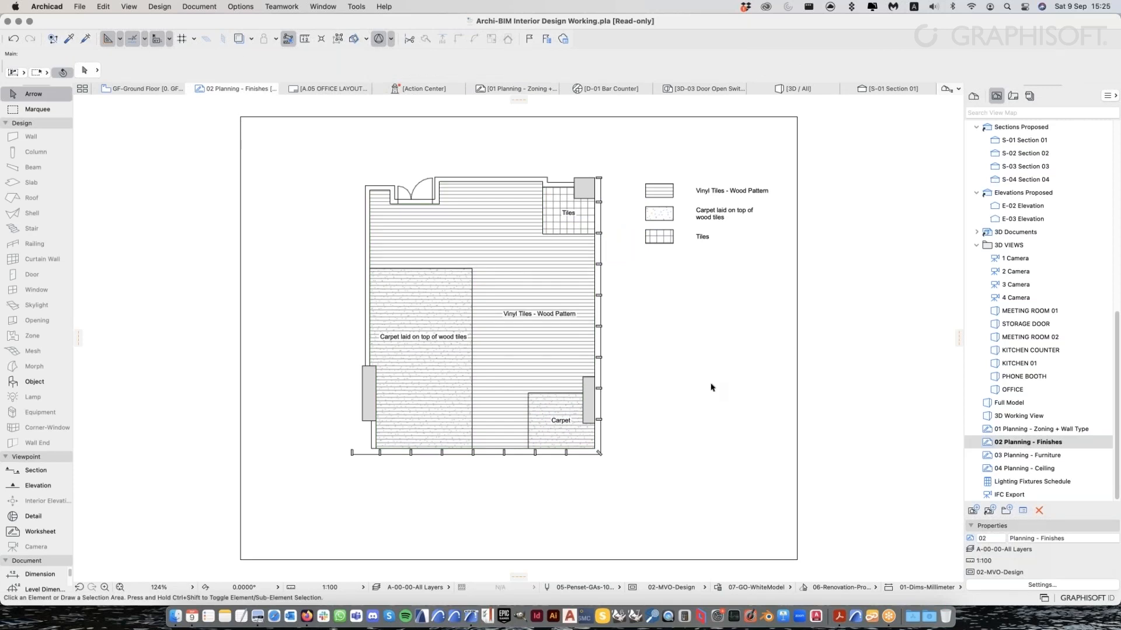
# Reopen the proposed GF-Ground Floor plan and set 02 Planning - Finishes as its trace reference
pyautogui.moveTo(1115, 324); pyautogui.dragTo(1112, 135)
pyautogui.click(1027, 195)
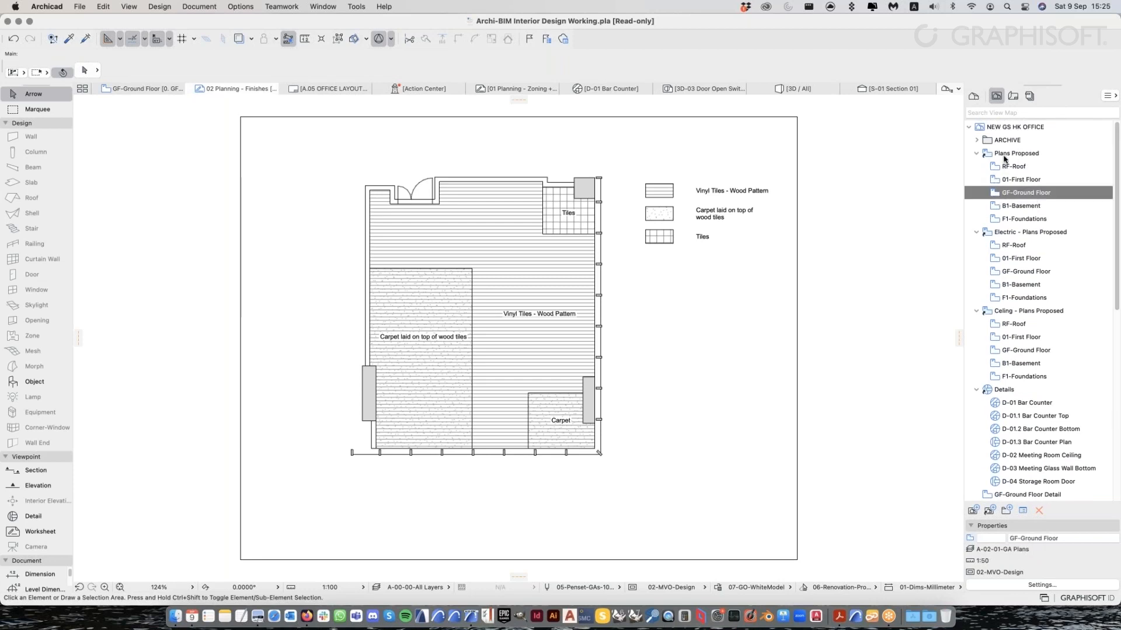
pyautogui.doubleClick(1049, 193)
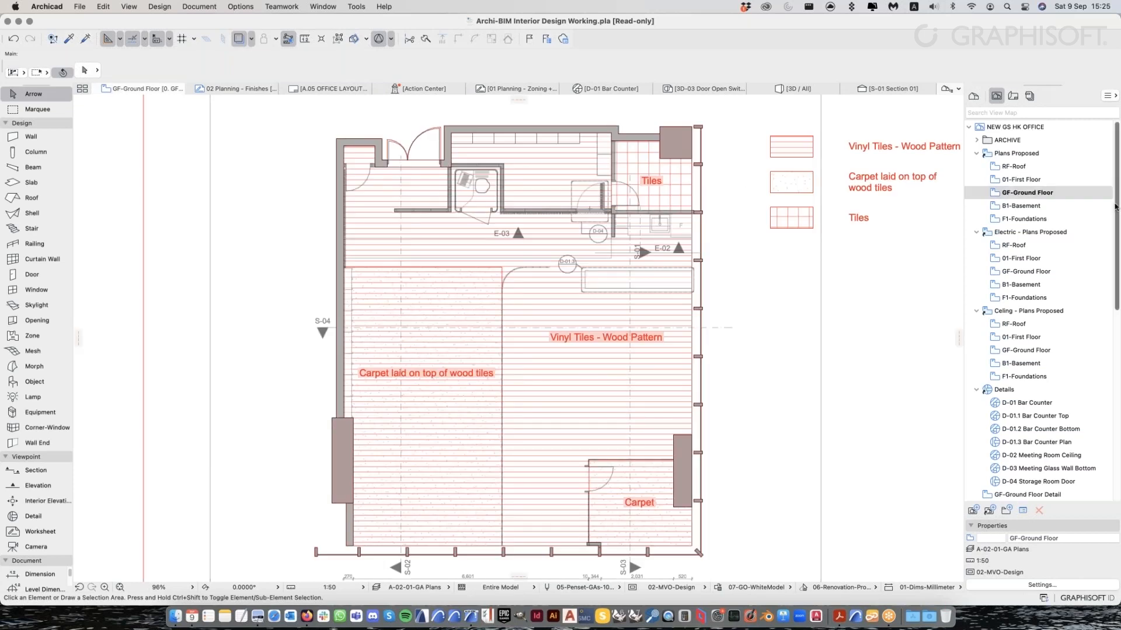
pyautogui.scroll(-10, 1120, 320)
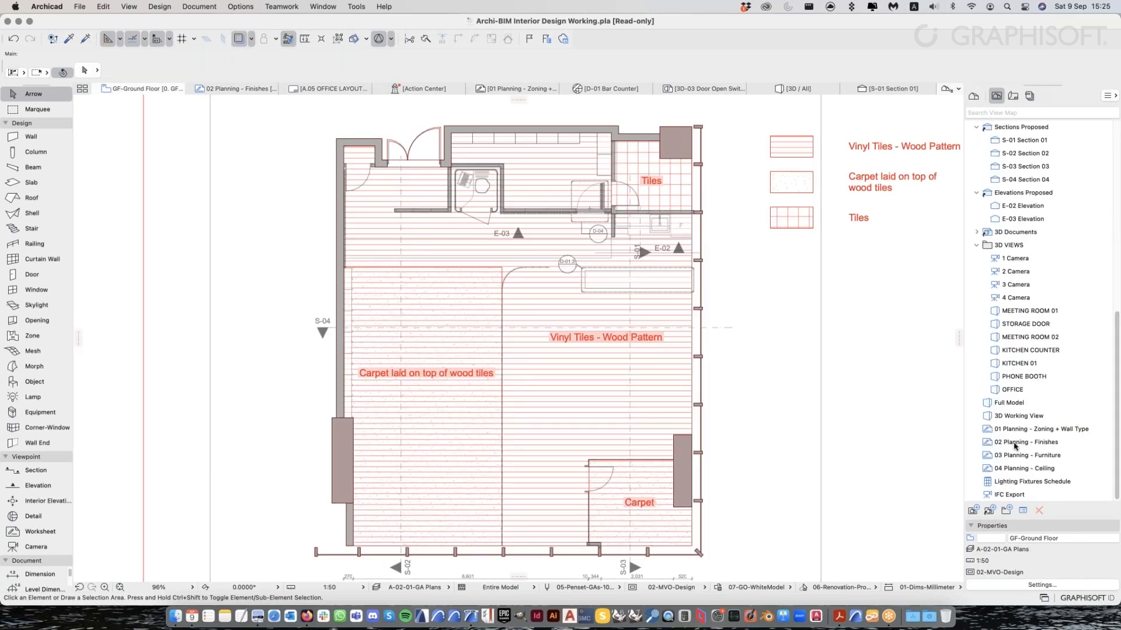
pyautogui.rightClick(1044, 445)
pyautogui.click(1040, 534)
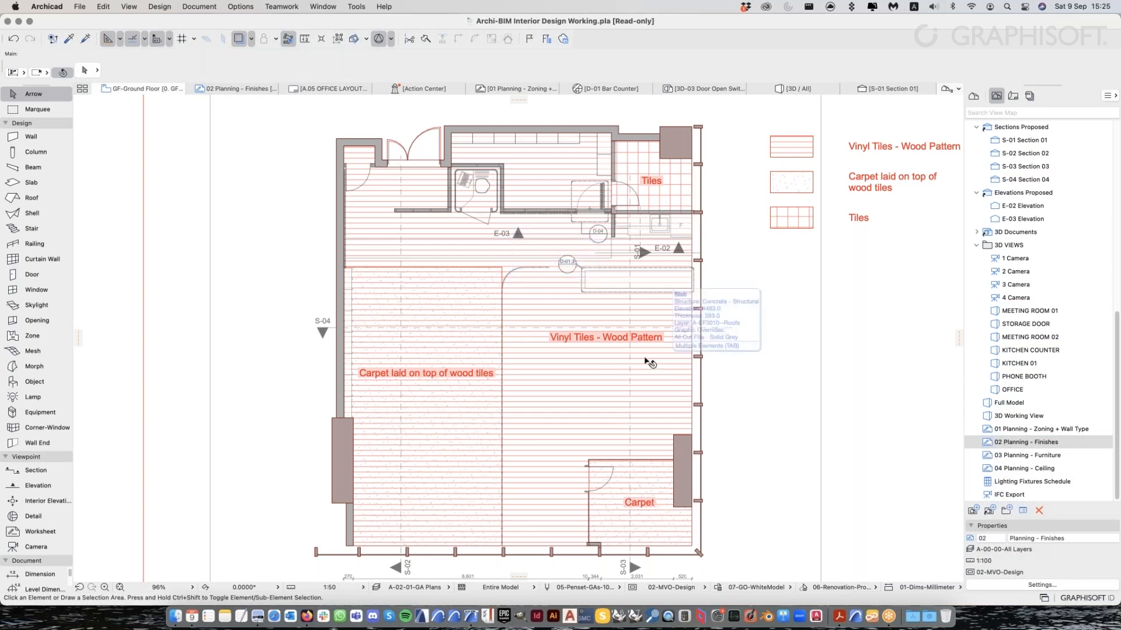
# Hide the trace reference and select the FF-Timber 01 floor slab around the phone booth on the plan
pyautogui.click(239, 39)
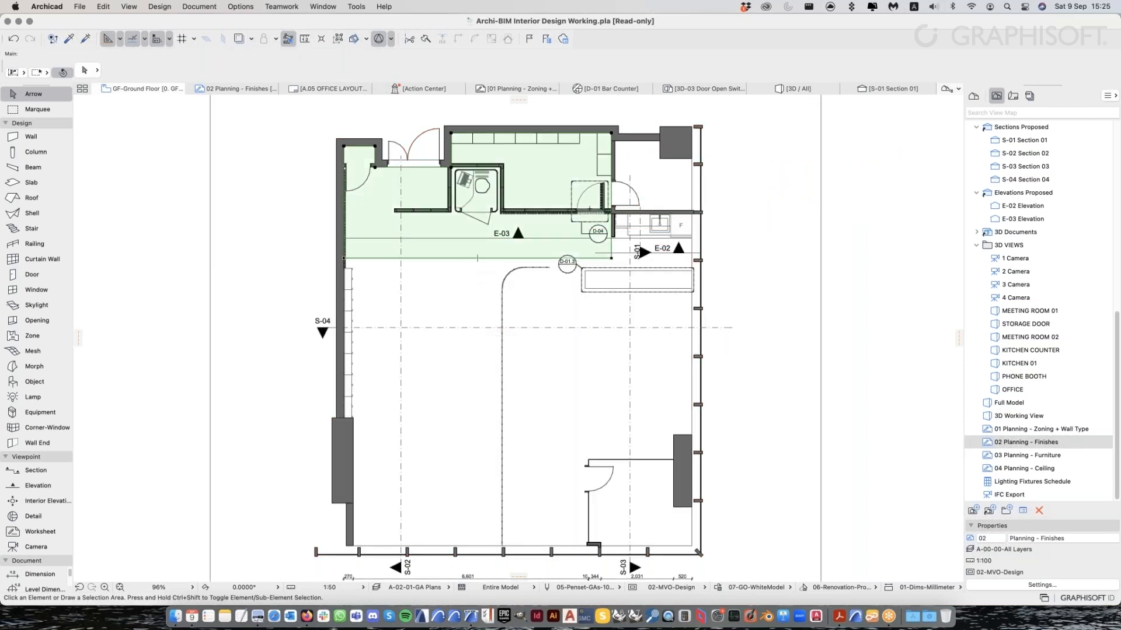
pyautogui.click(502, 187)
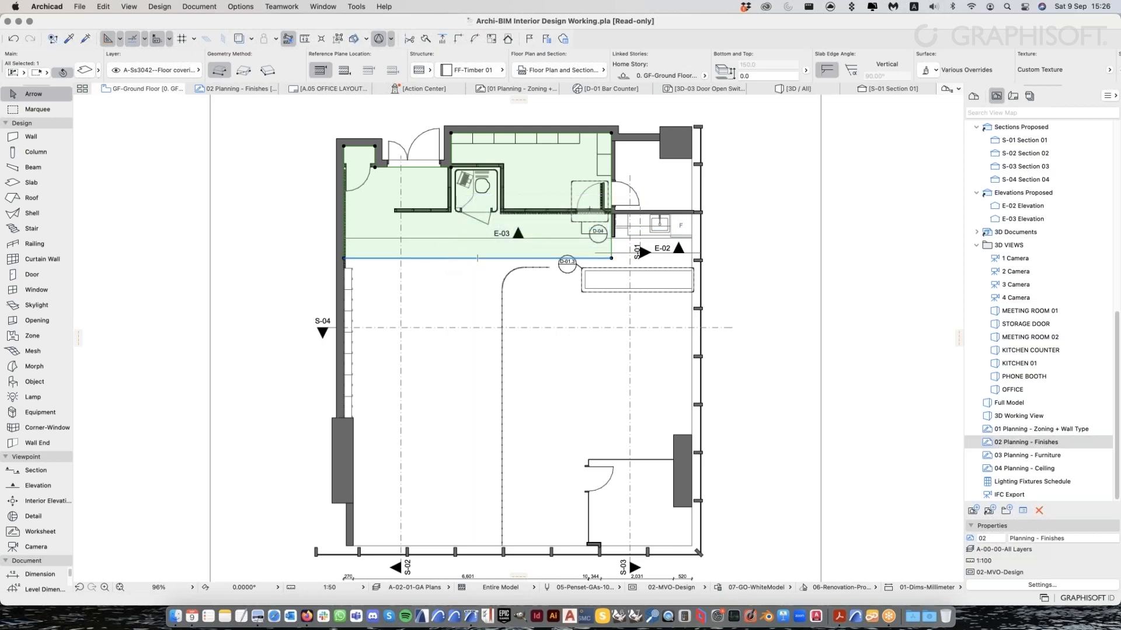
pyautogui.scroll(3, 445, 250)
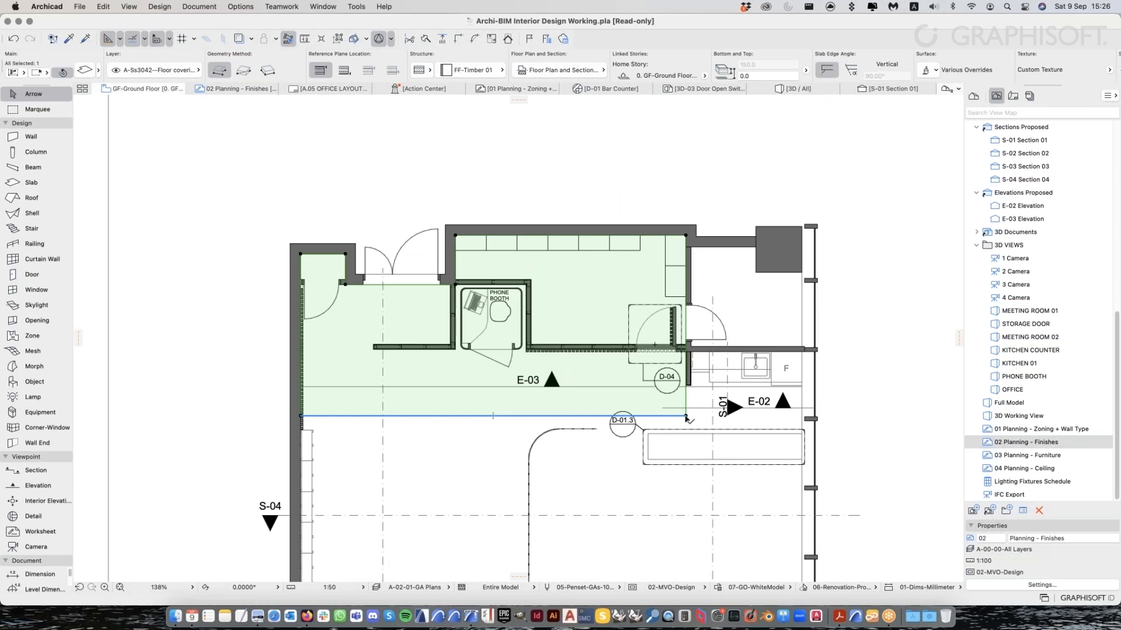
# Offset the timber slab's edge below the phone booth about 8078 mm down to the inner line of the lower facade
pyautogui.click(446, 417)
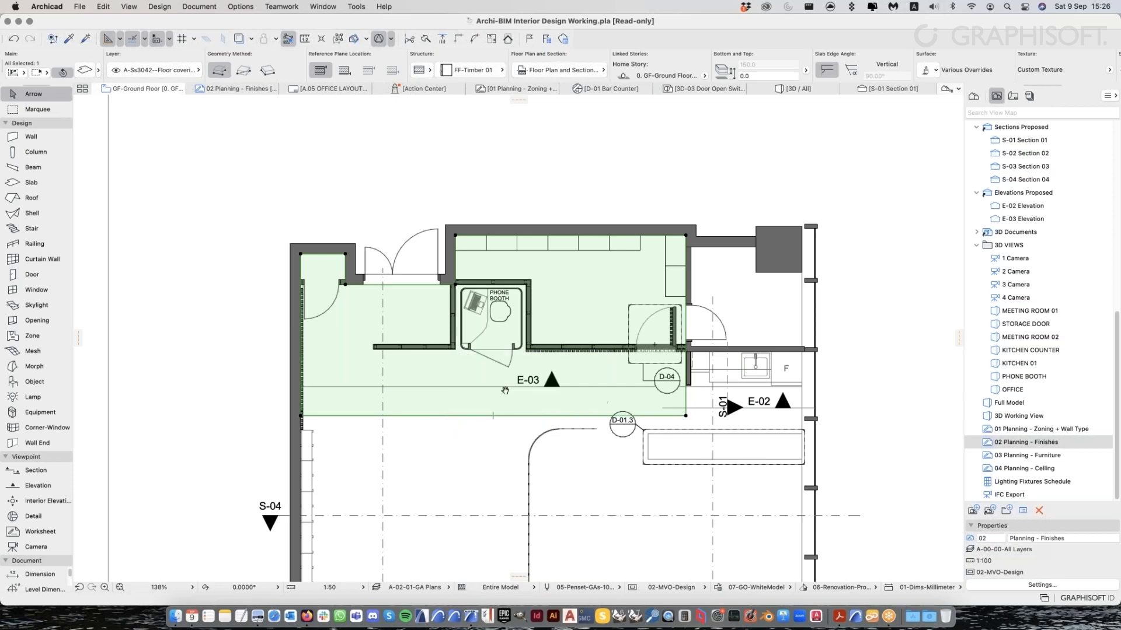
pyautogui.moveTo(505, 390); pyautogui.dragTo(488, 292, button='middle')
pyautogui.scroll(-3, 498, 346)
pyautogui.moveTo(486, 379); pyautogui.dragTo(482, 304, button='middle')
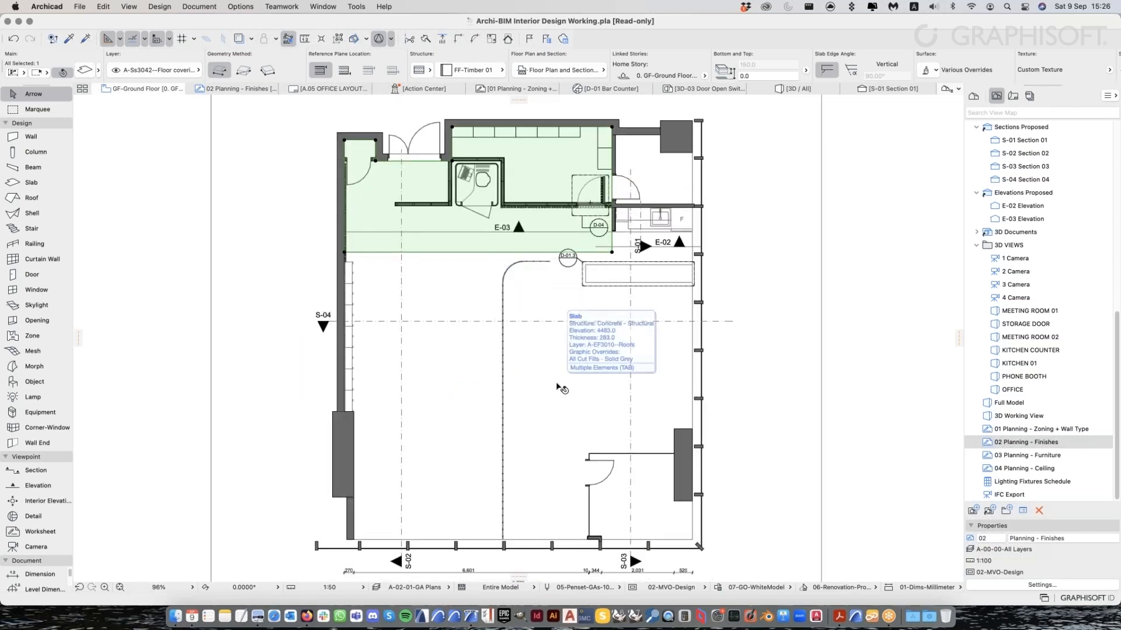
pyautogui.scroll(2, 439, 265)
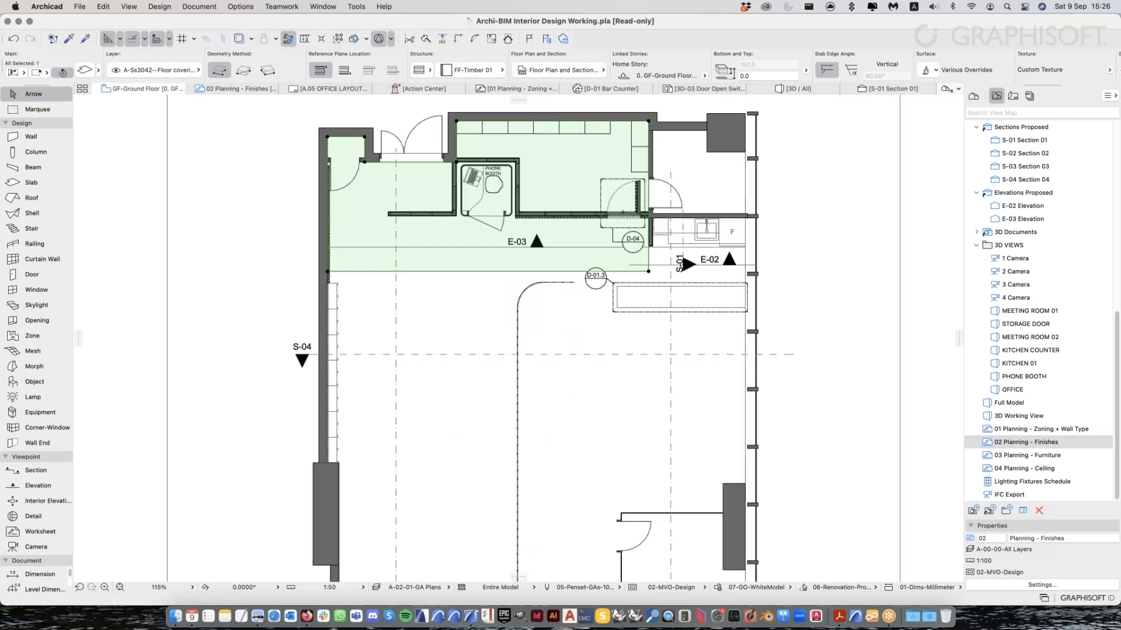
pyautogui.scroll(-2, 439, 270)
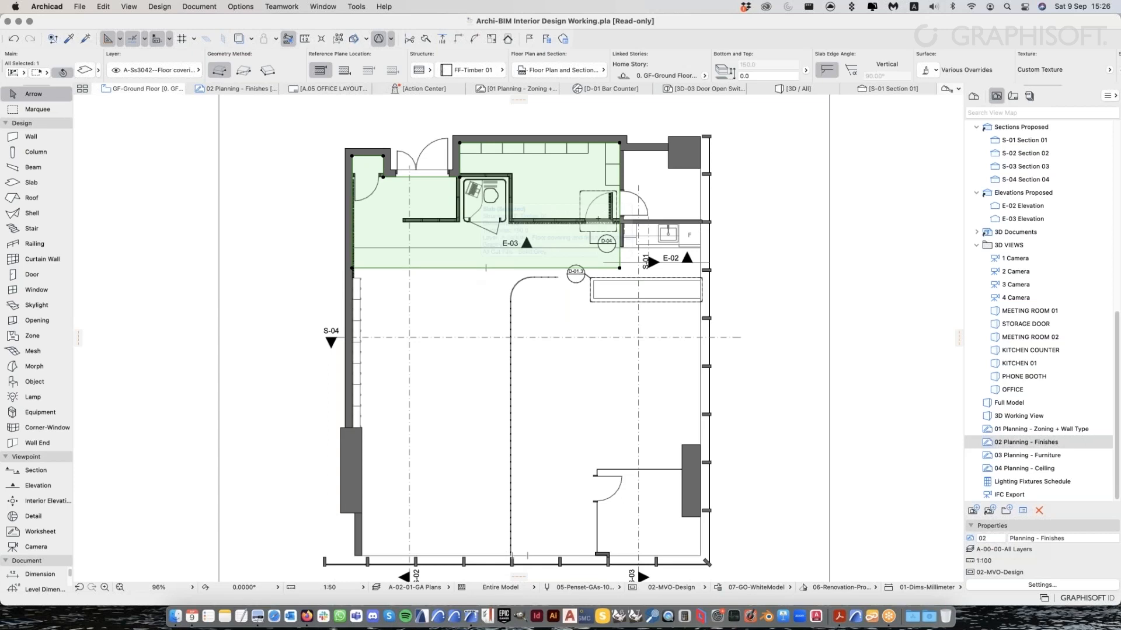
pyautogui.click(470, 269)
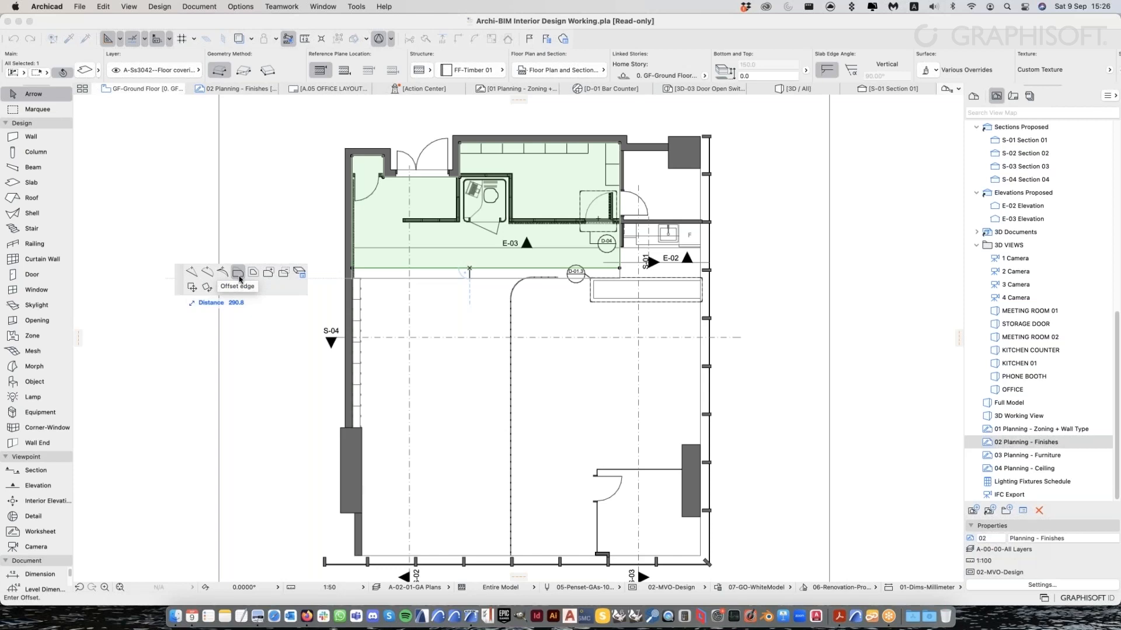
pyautogui.click(236, 273)
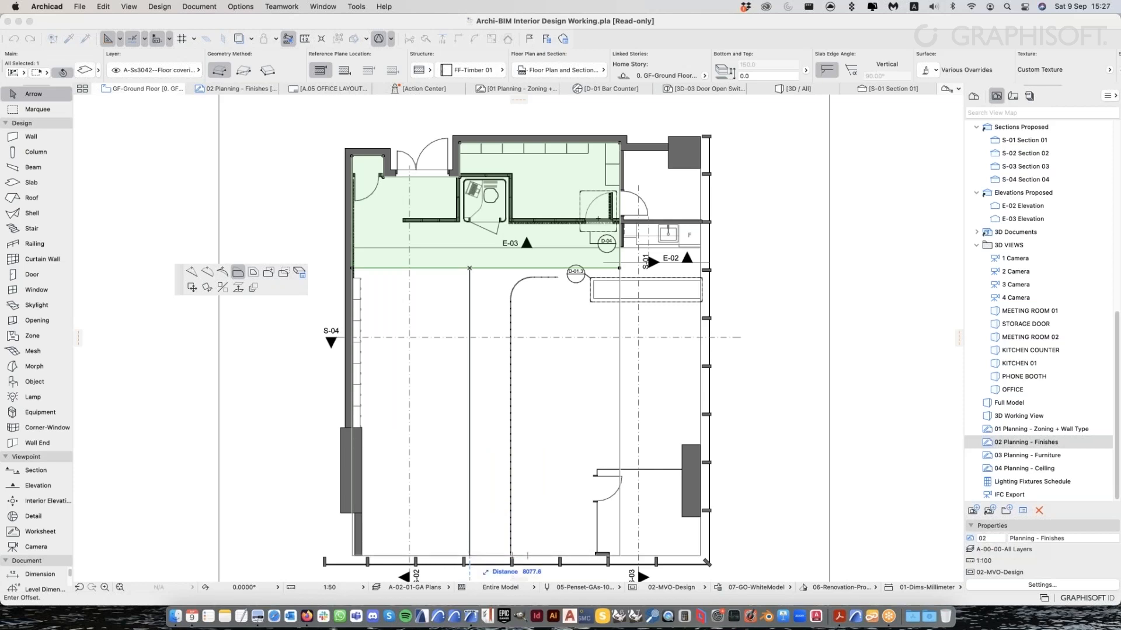
pyautogui.click(527, 555)
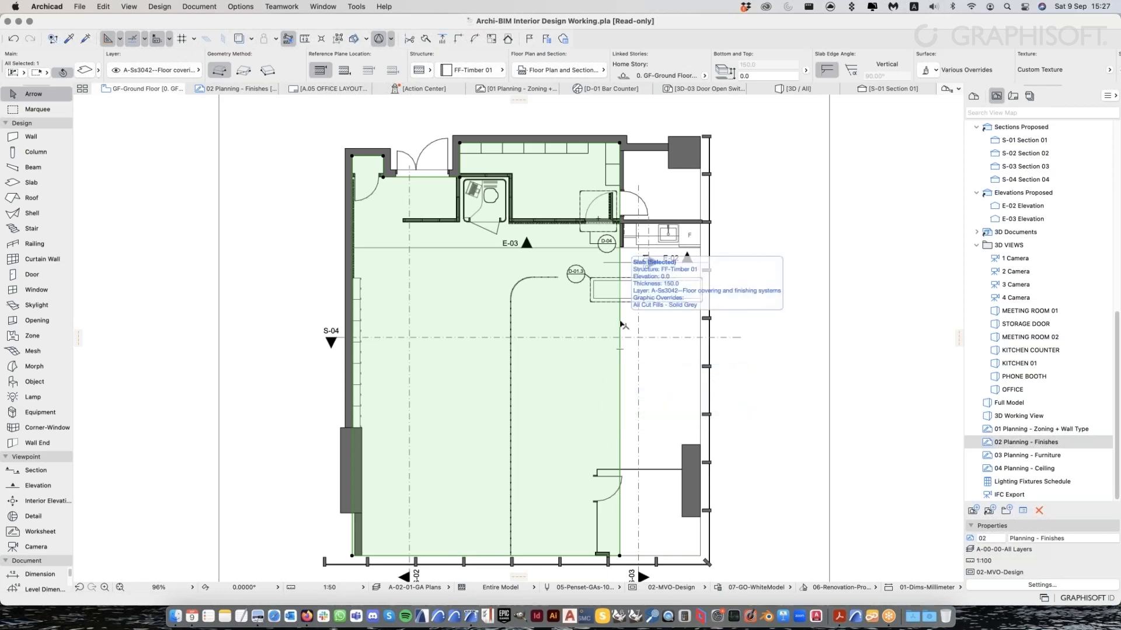
# Offset the timber slab's edge facing the kitchen area 2263 mm outward to the inner line of the side facade
pyautogui.click(621, 325)
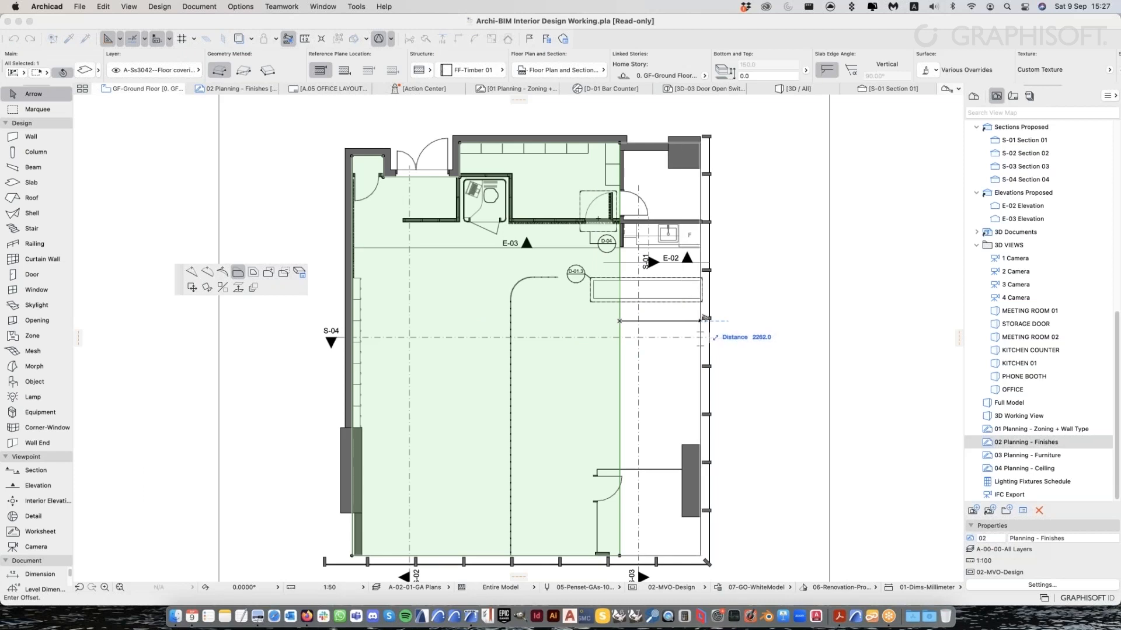
pyautogui.click(699, 327)
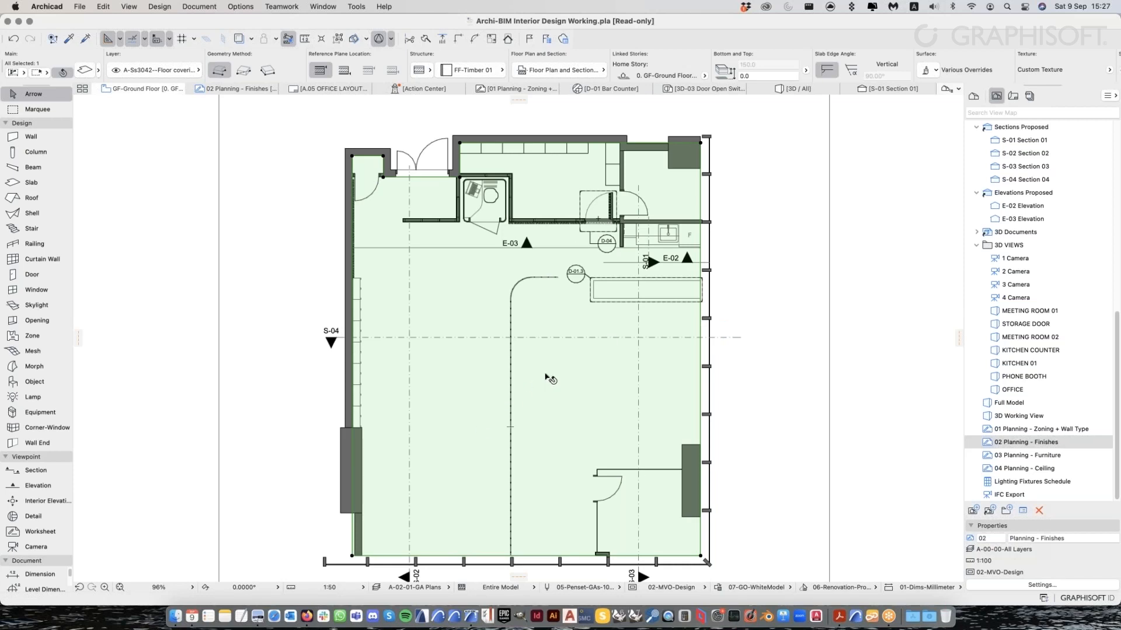
pyautogui.scroll(-2, 548, 378)
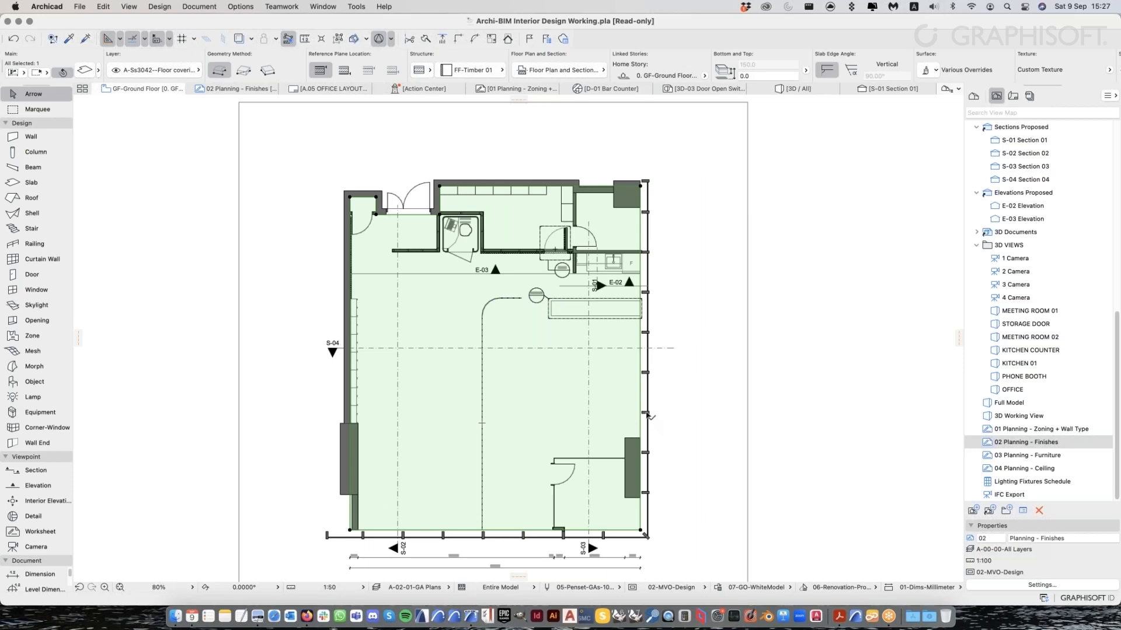
pyautogui.scroll(5, 623, 196)
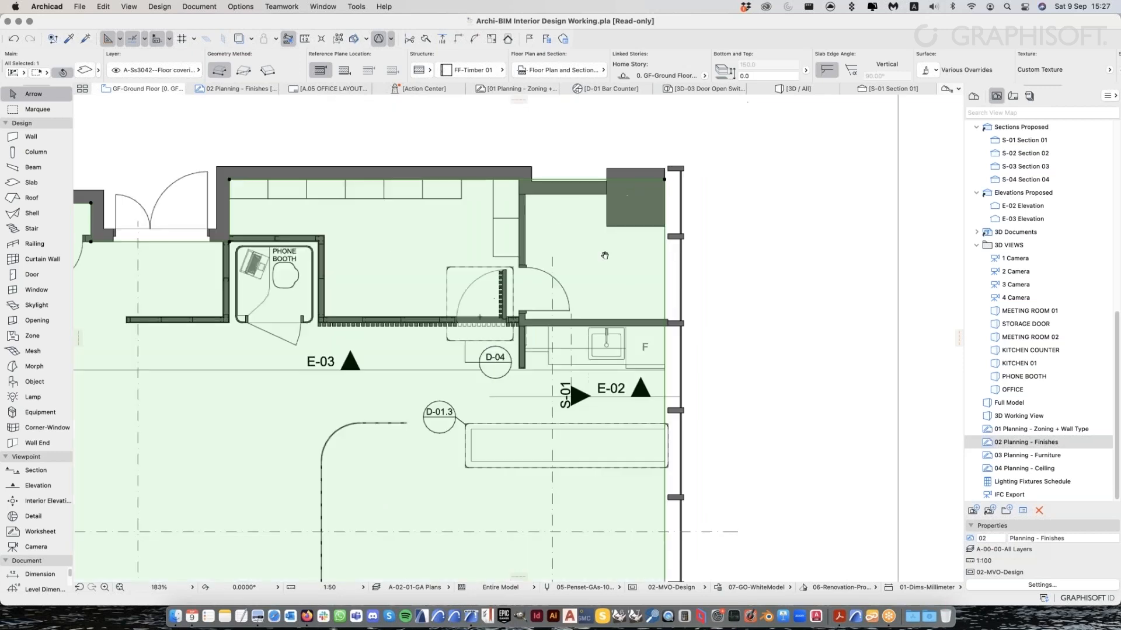
pyautogui.moveTo(604, 255); pyautogui.dragTo(579, 312, button='middle')
pyautogui.scroll(3, 550, 286)
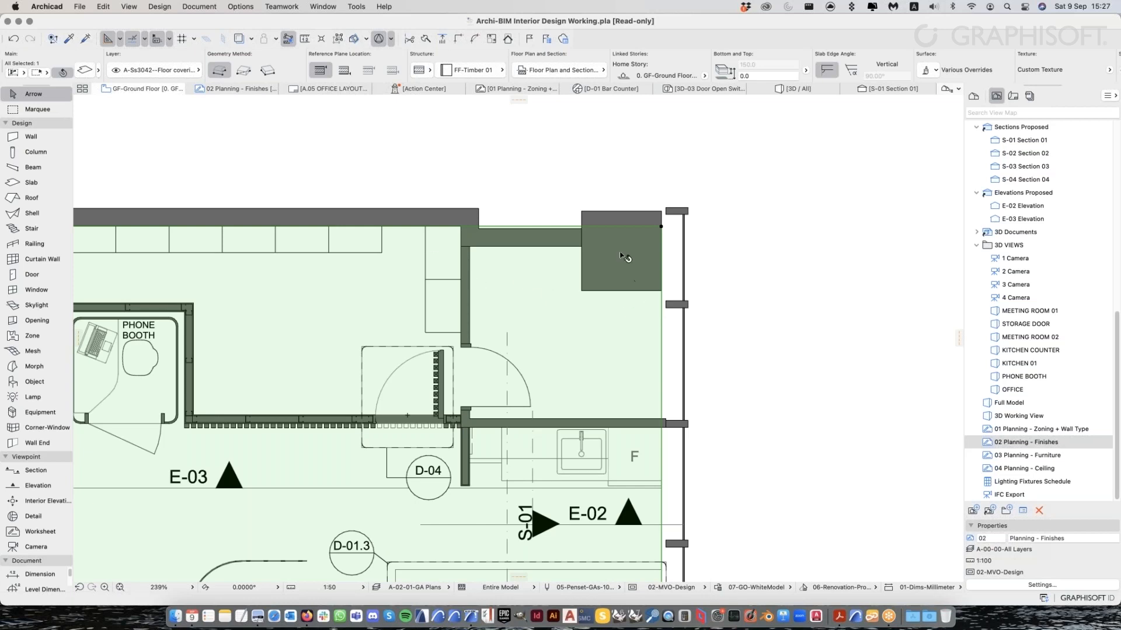
pyautogui.scroll(-6, 563, 283)
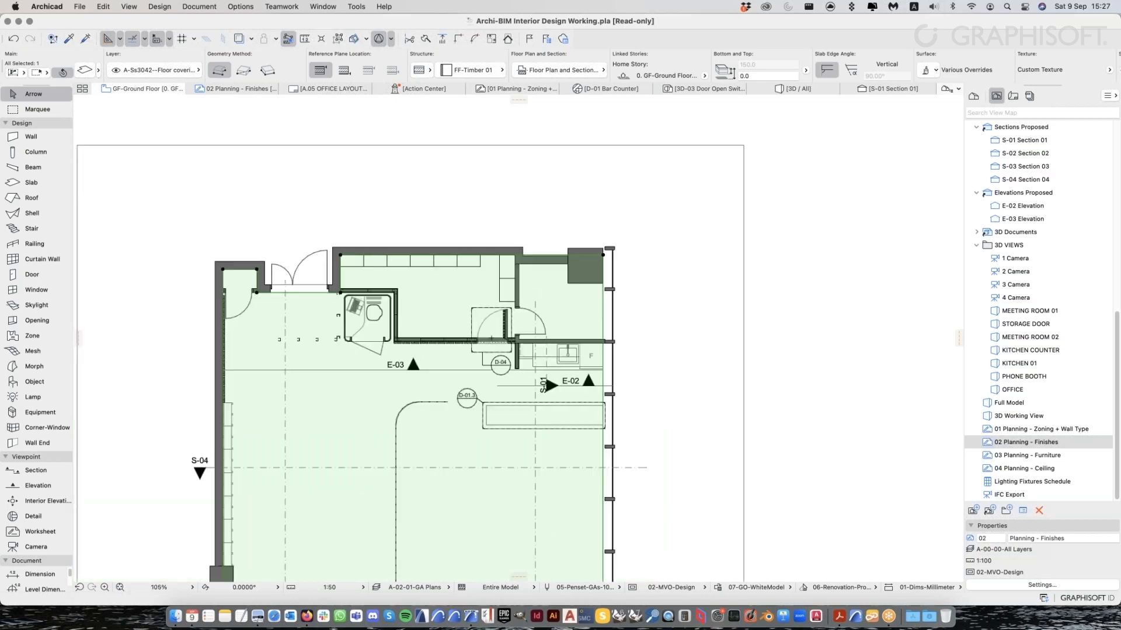
pyautogui.scroll(5, 391, 368)
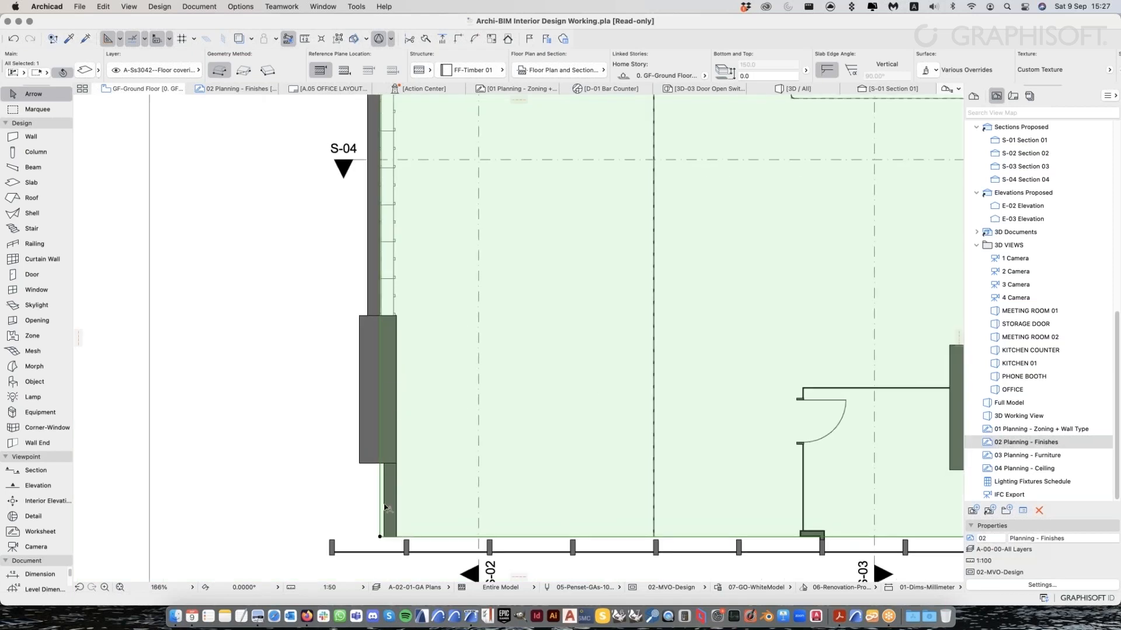
pyautogui.scroll(2, 385, 507)
pyautogui.scroll(-7, 374, 481)
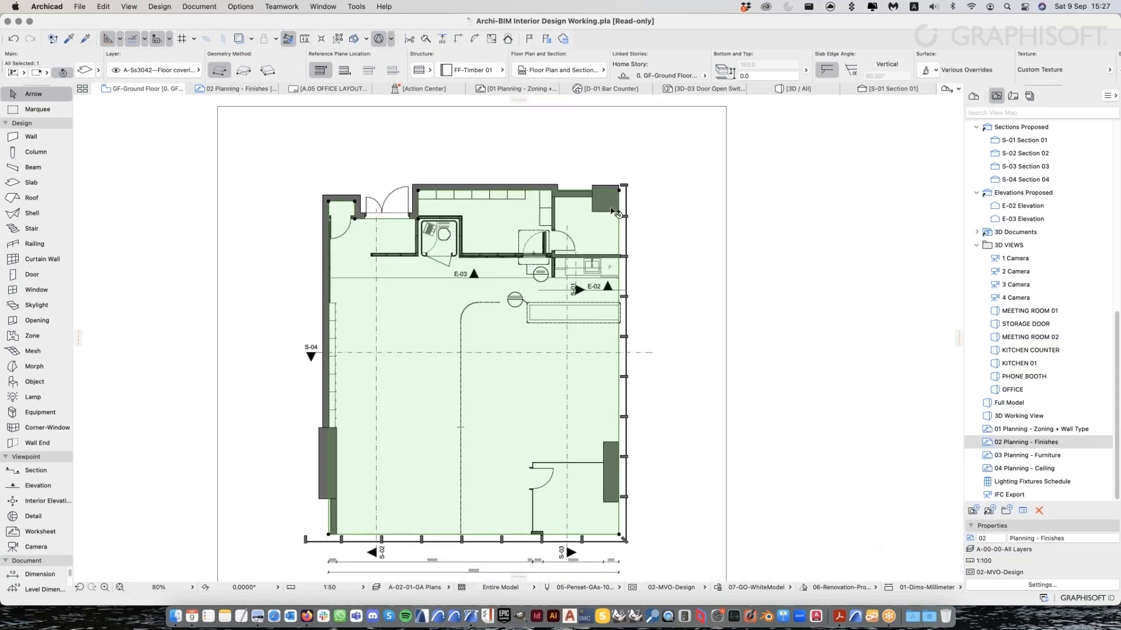
pyautogui.scroll(4, 614, 192)
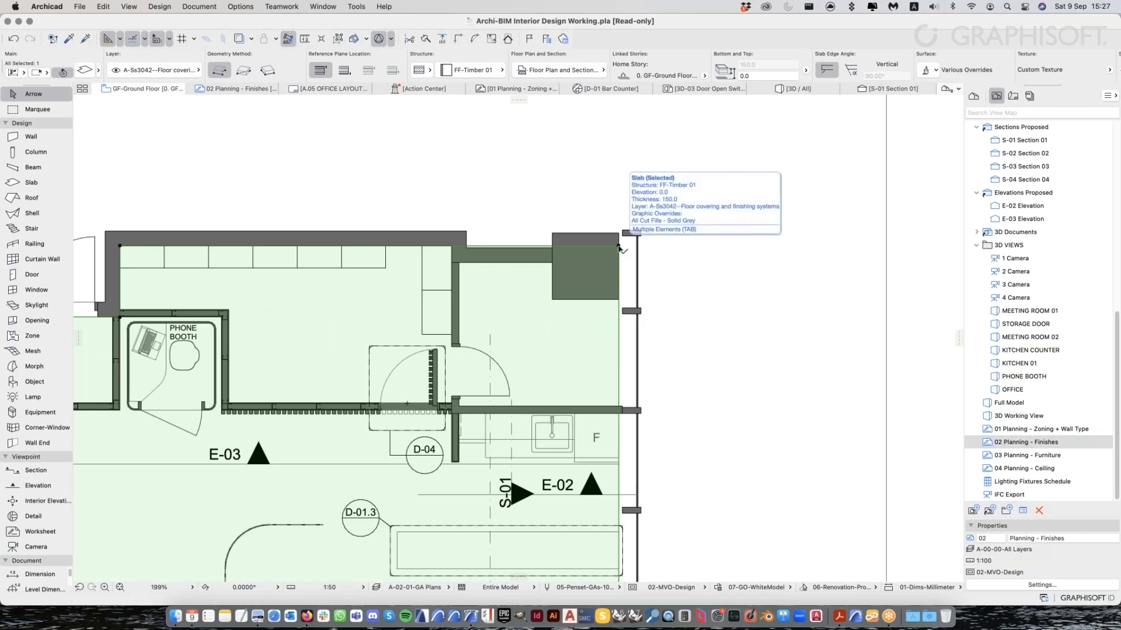
pyautogui.click(619, 246)
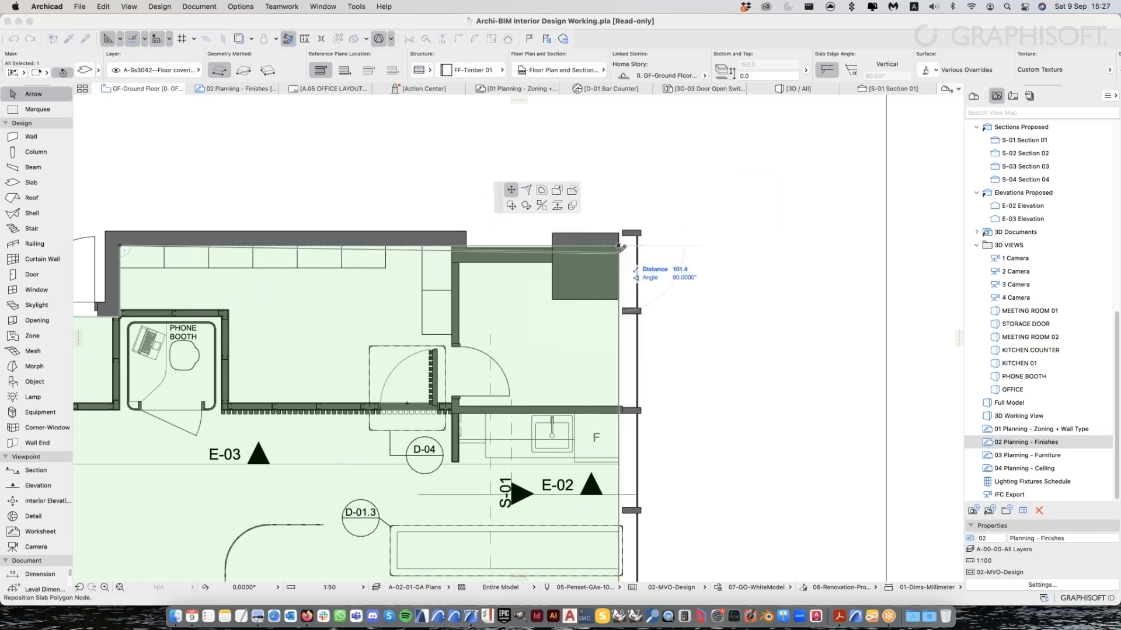
pyautogui.click(573, 193)
pyautogui.click(618, 329)
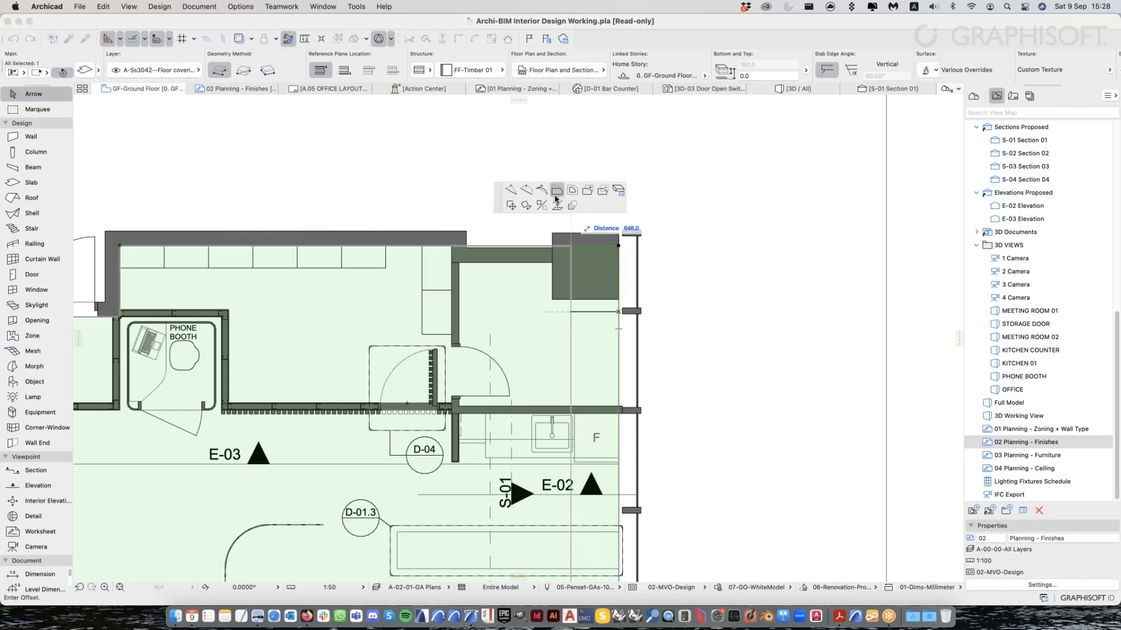
pyautogui.click(604, 191)
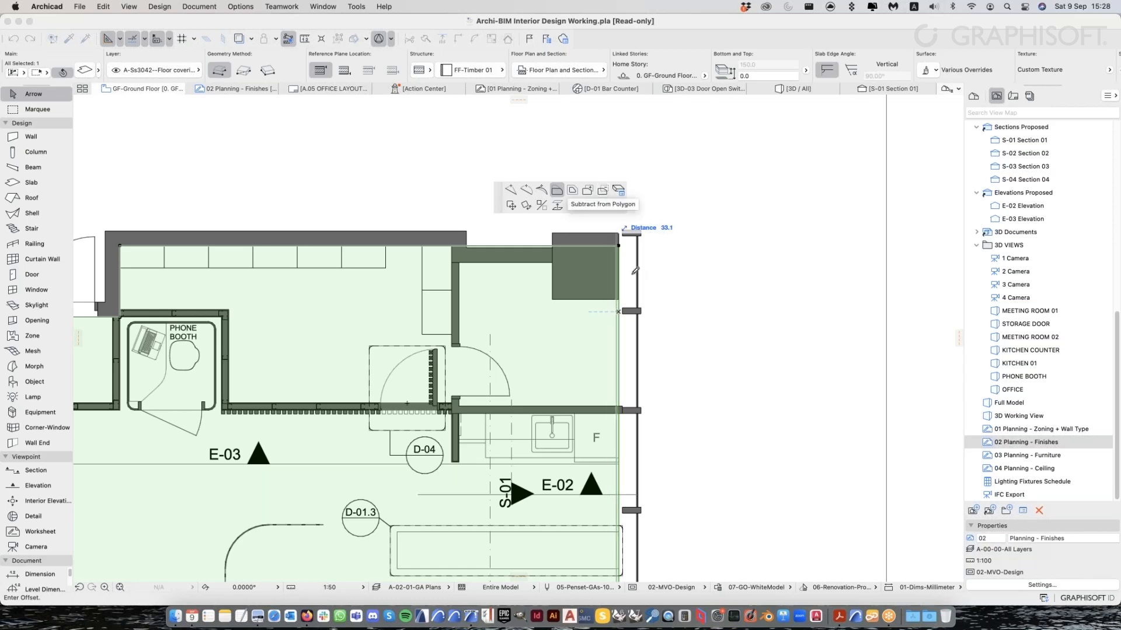
pyautogui.click(620, 248)
pyautogui.click(620, 247)
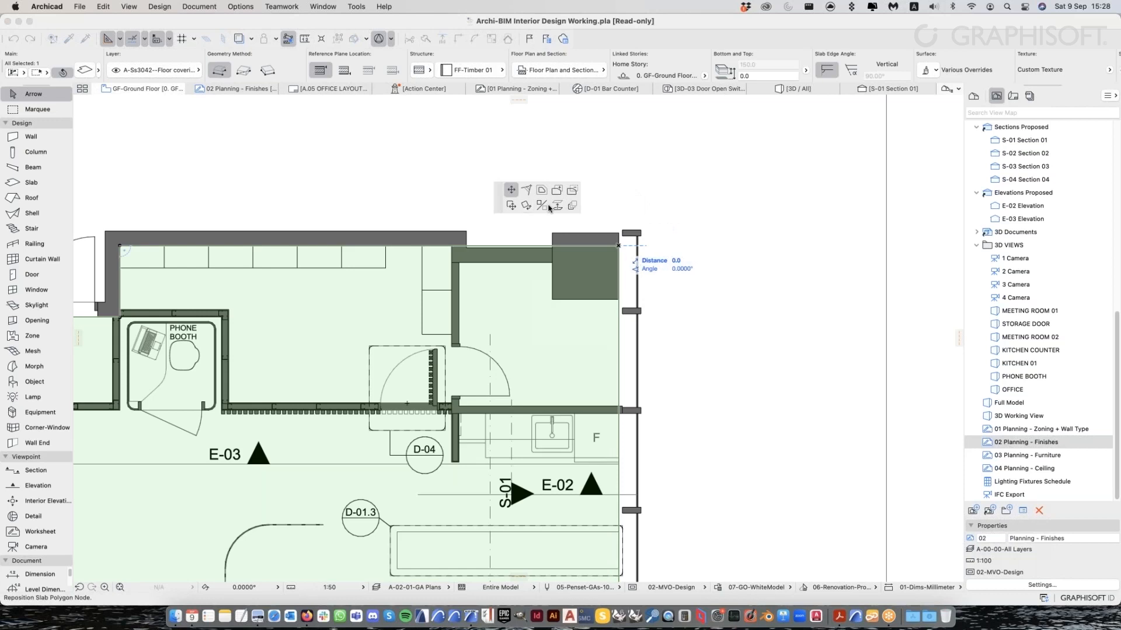
pyautogui.click(618, 246)
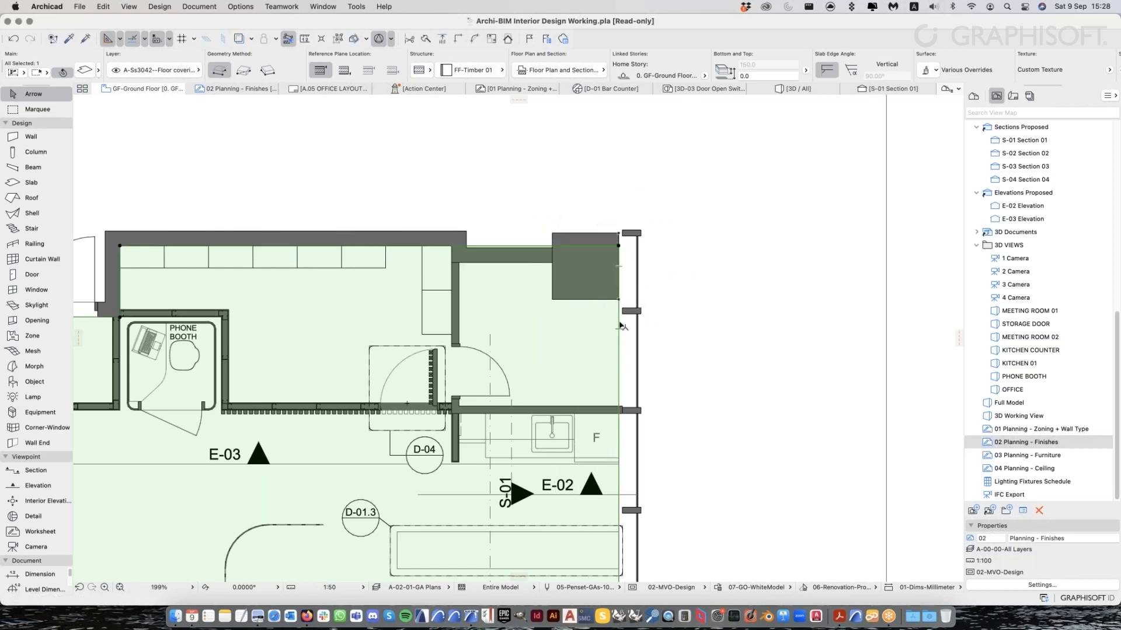
pyautogui.click(619, 323)
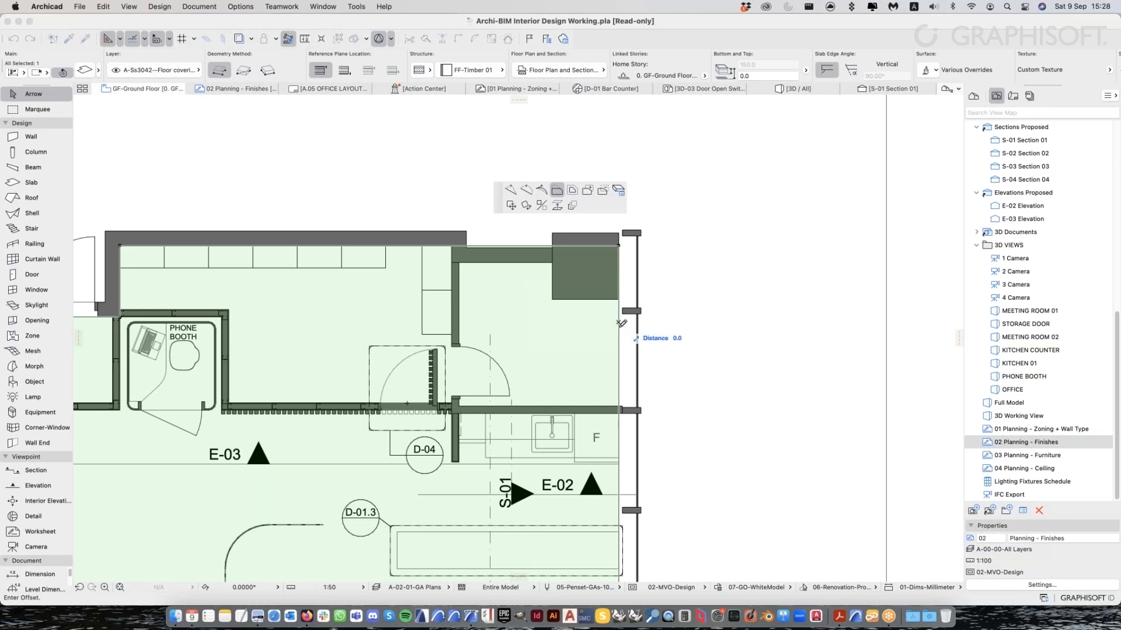
pyautogui.click(618, 323)
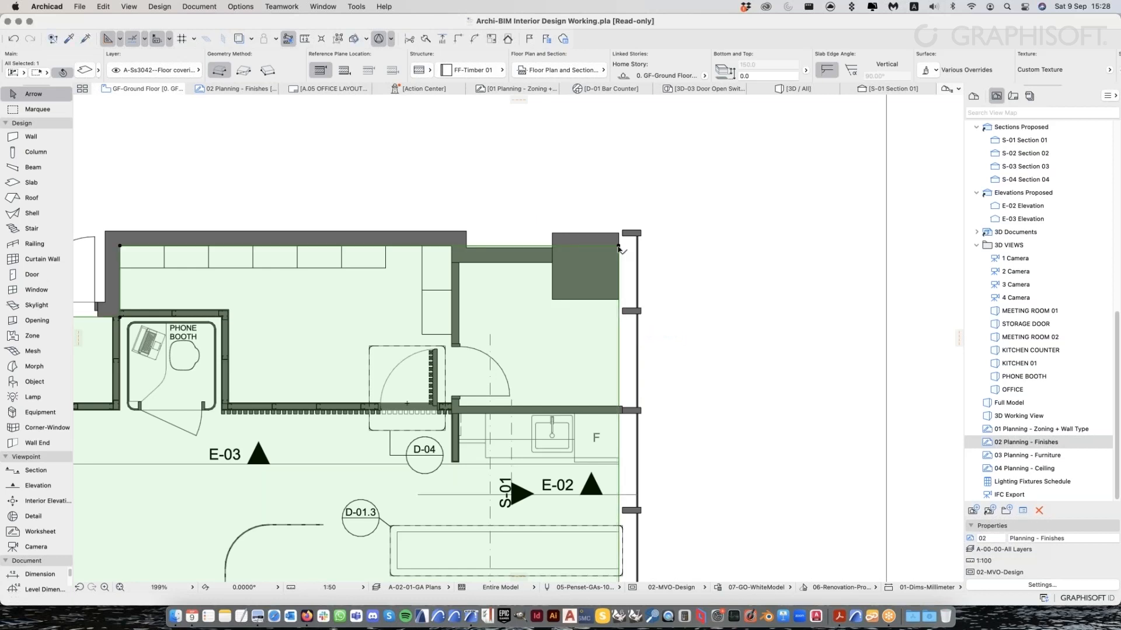
# Subtract a rectangle from the timber slab over the corner room above the kitchen, starting at the wall junction beside D-04, and deselect the slab
pyautogui.click(618, 246)
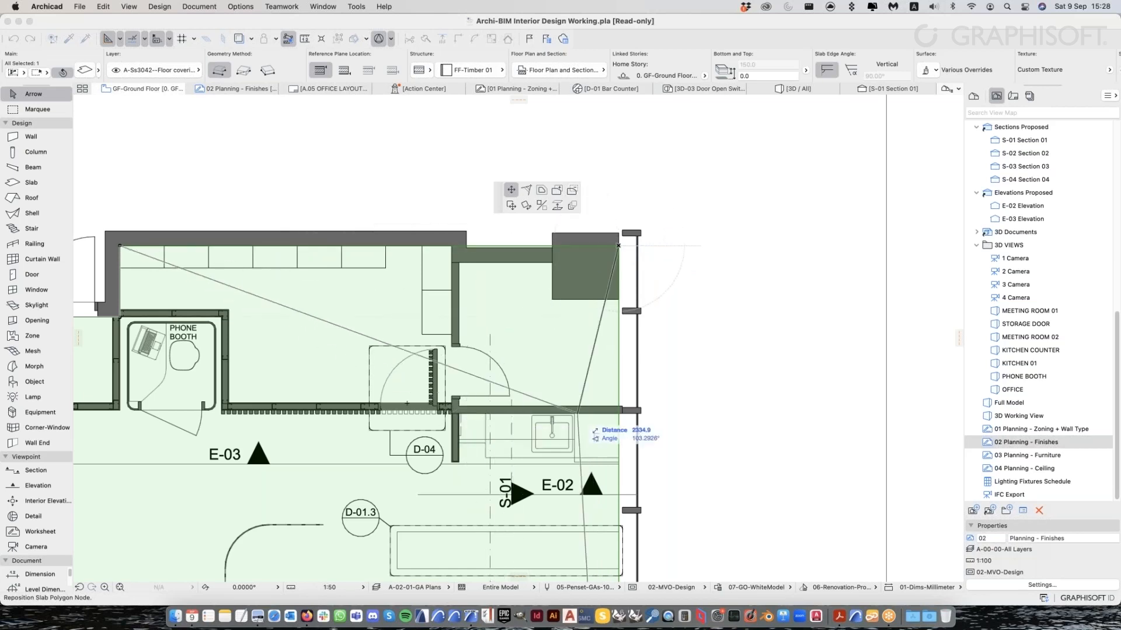
pyautogui.click(573, 191)
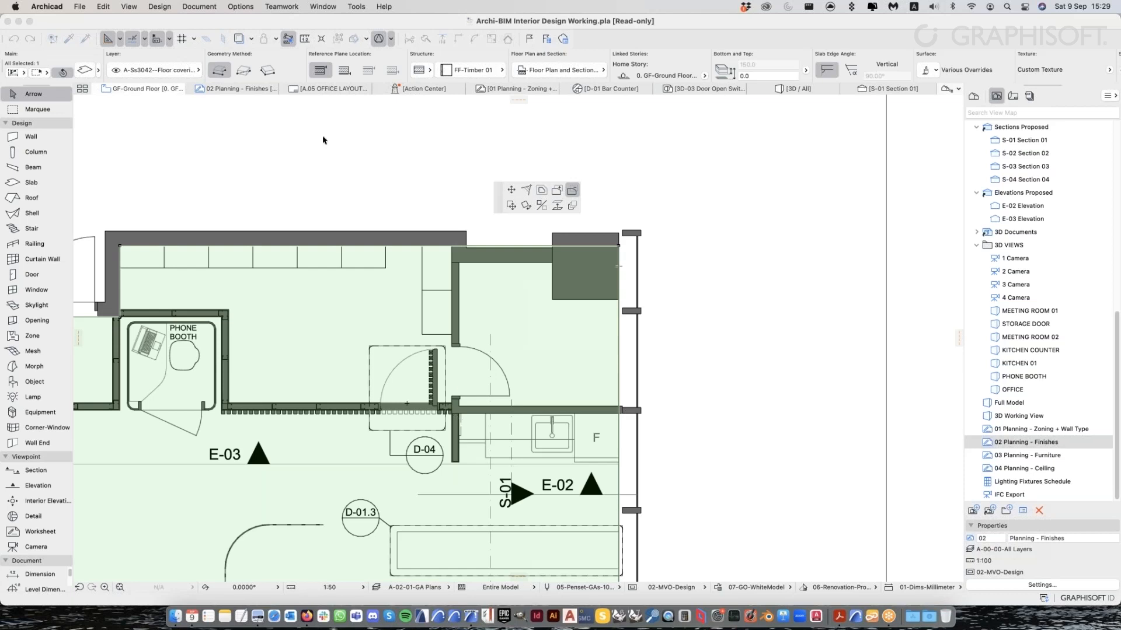
pyautogui.click(243, 72)
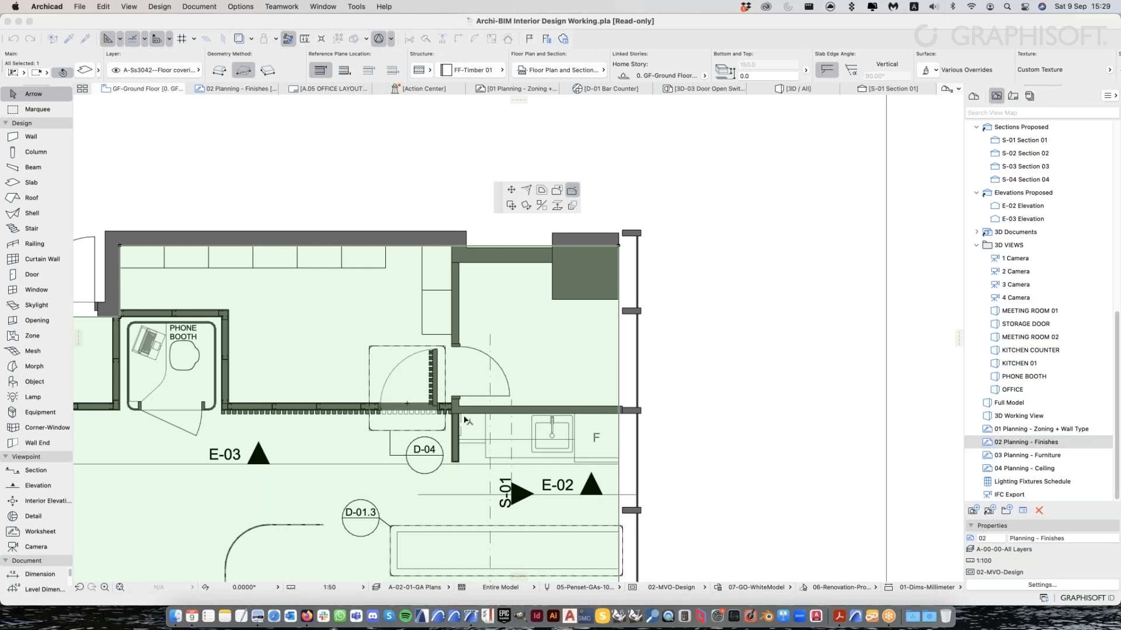
pyautogui.scroll(5, 465, 420)
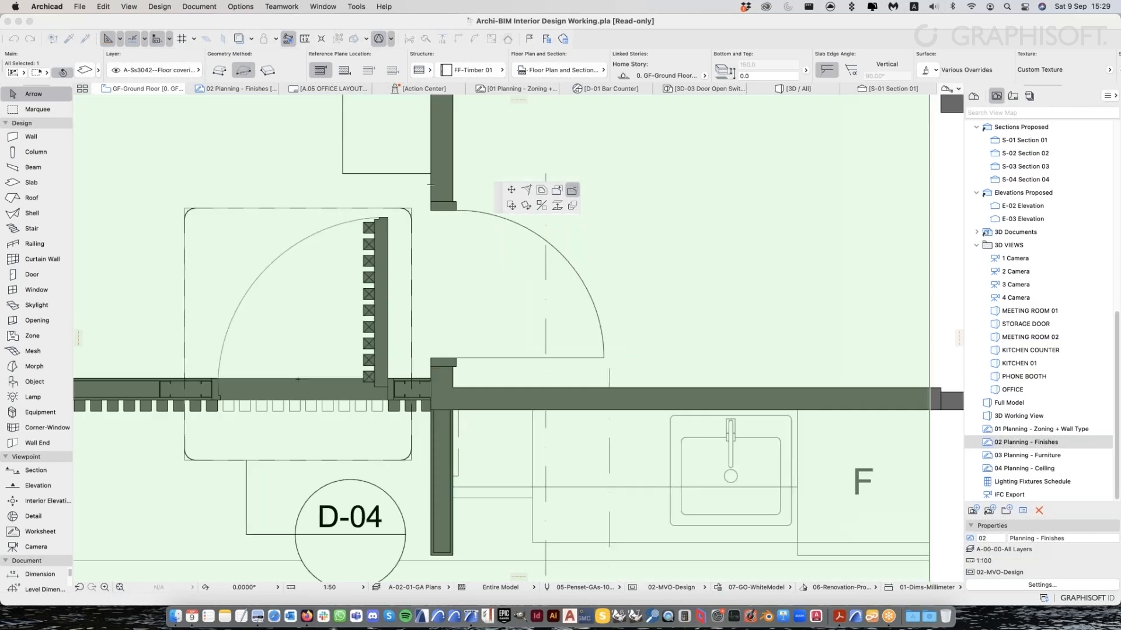
pyautogui.click(431, 410)
pyautogui.scroll(-5, 430, 409)
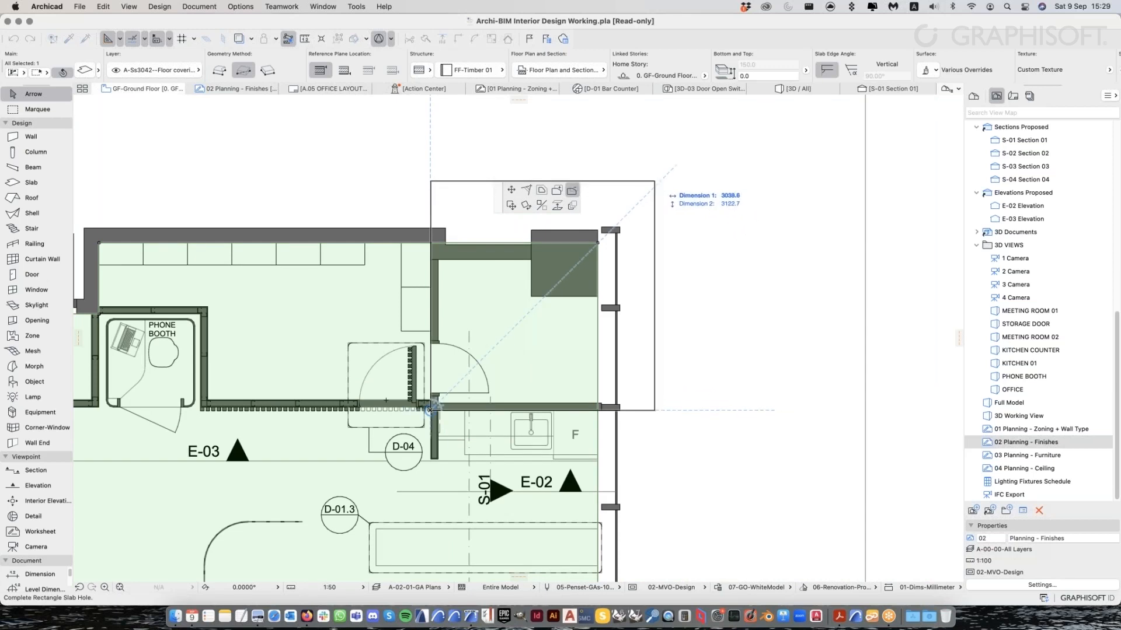
pyautogui.click(674, 171)
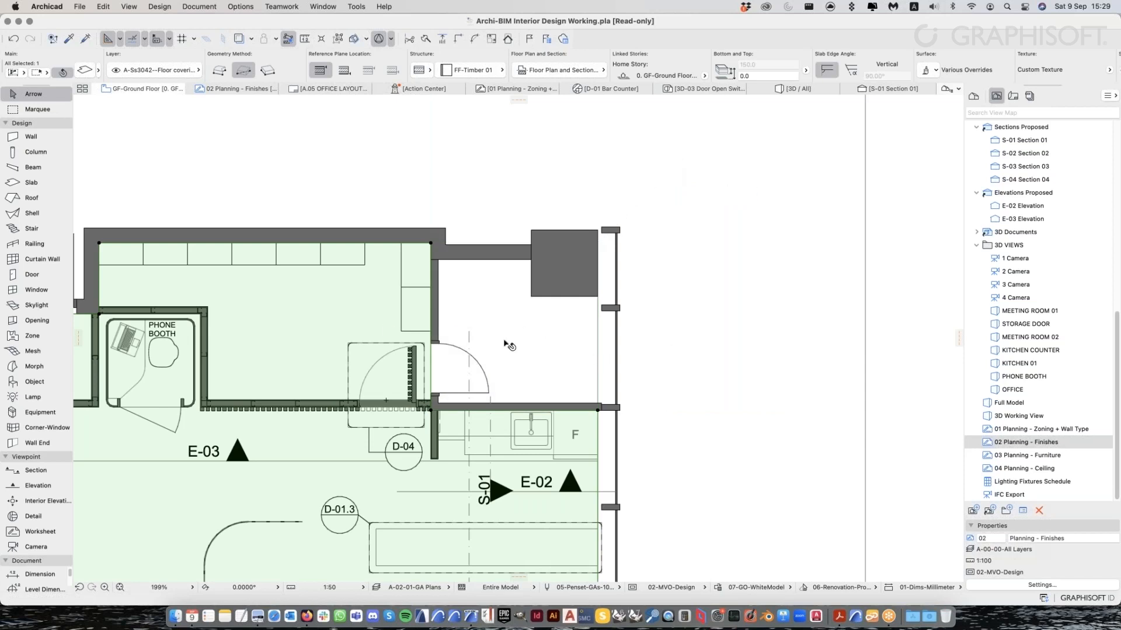
pyautogui.hscroll(-3, 543, 328)
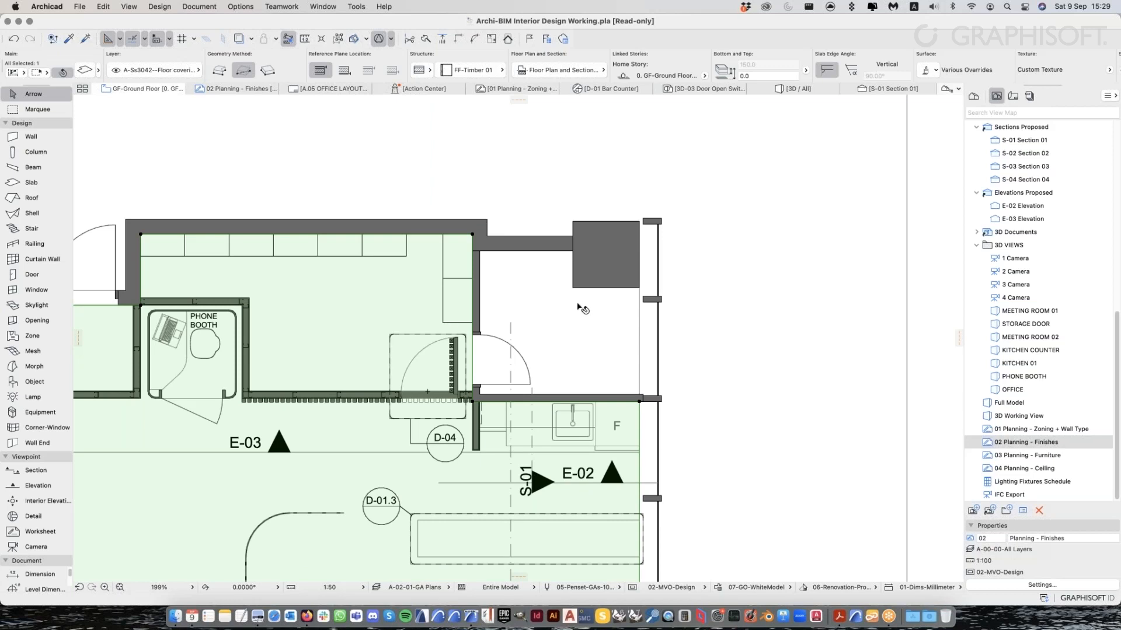
pyautogui.scroll(-5, 622, 320)
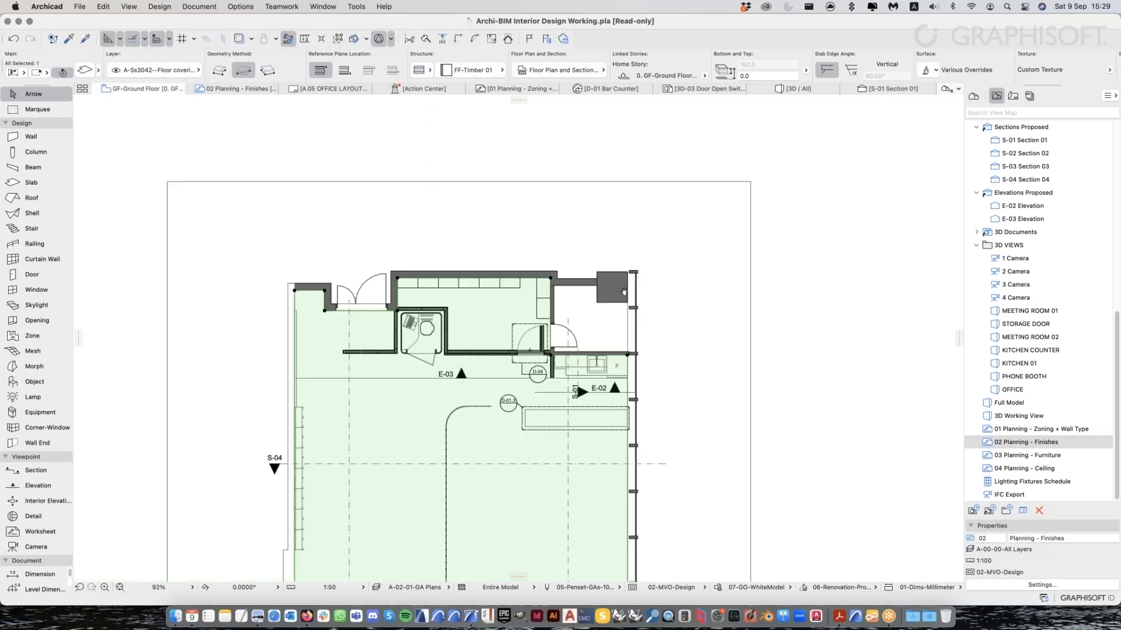
pyautogui.press('Escape')
pyautogui.keyDown('shift'); pyautogui.click(623, 279); pyautogui.keyUp('shift')
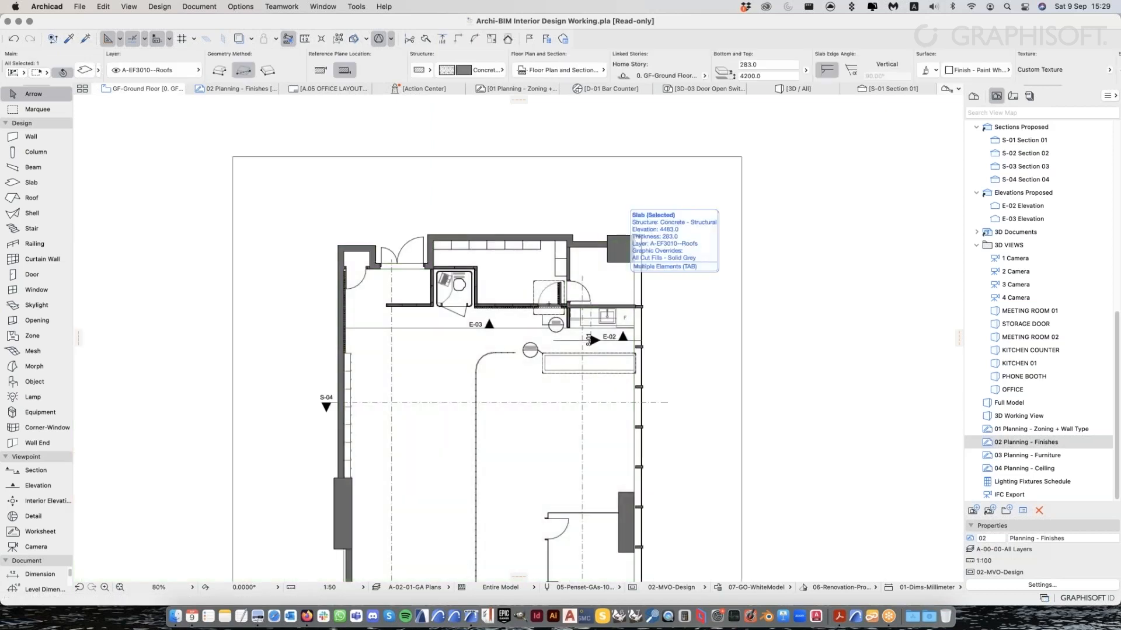
pyautogui.press('Escape')
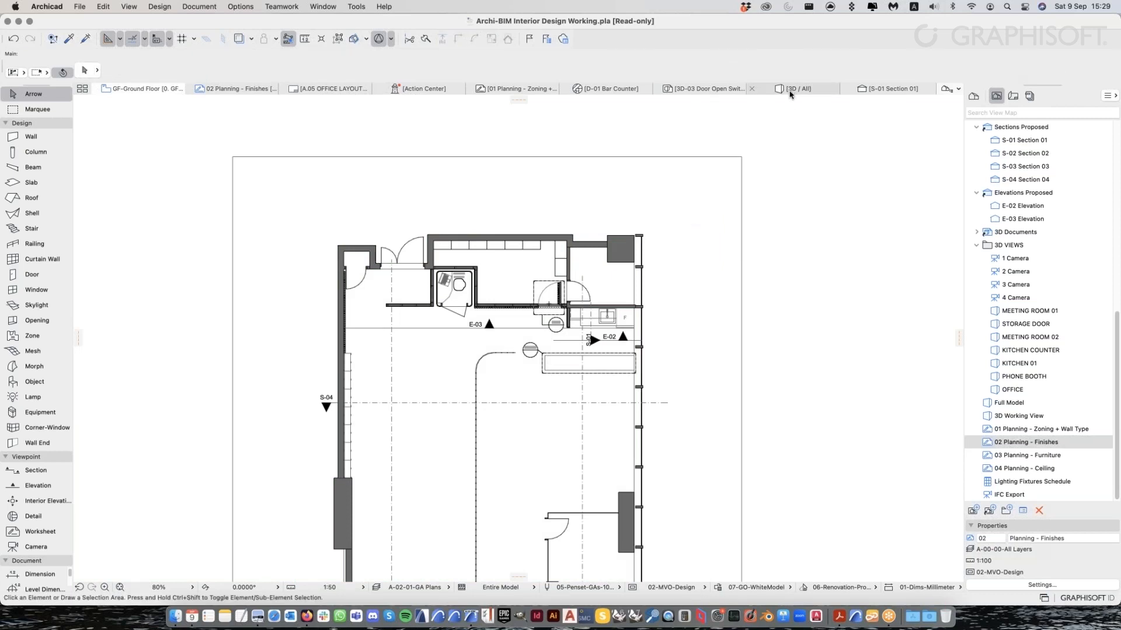
# Select the timber floor in the 3D view and inspect its extent around the kitchen and the corner room
pyautogui.click(790, 90)
pyautogui.scroll(3, 562, 327)
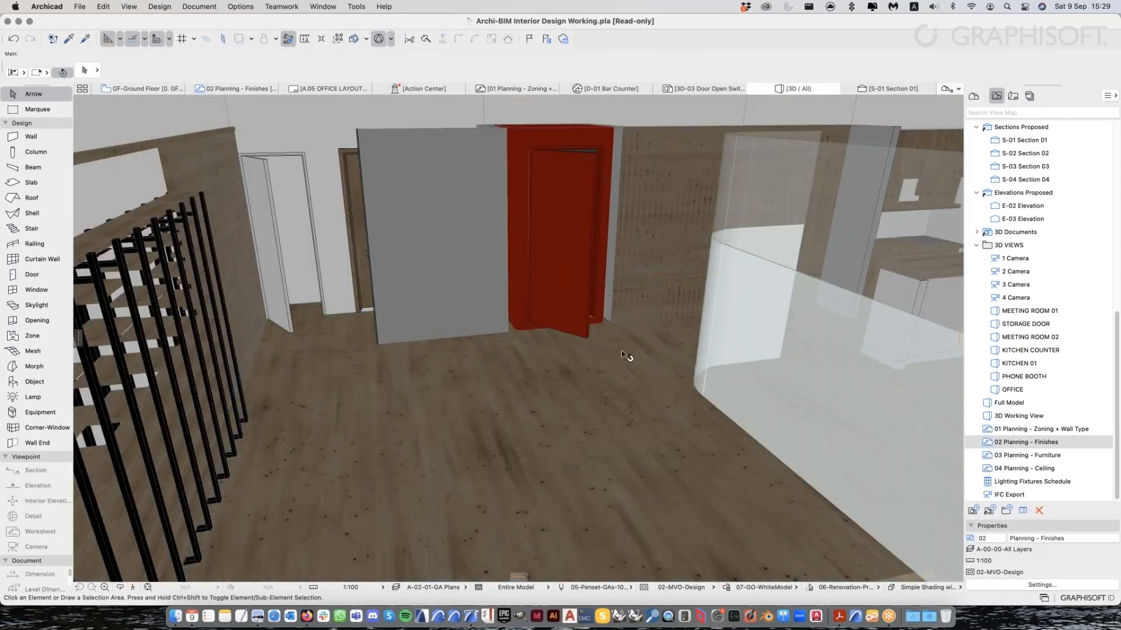
pyautogui.moveTo(563, 327); pyautogui.dragTo(508, 335, button='middle')
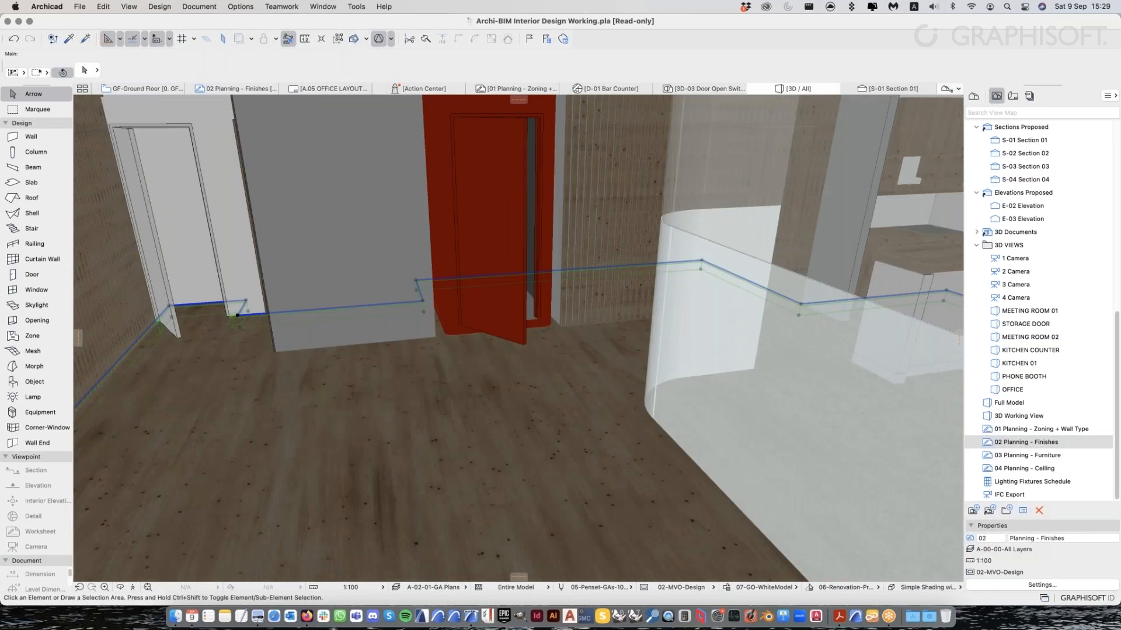
pyautogui.scroll(-3, 595, 357)
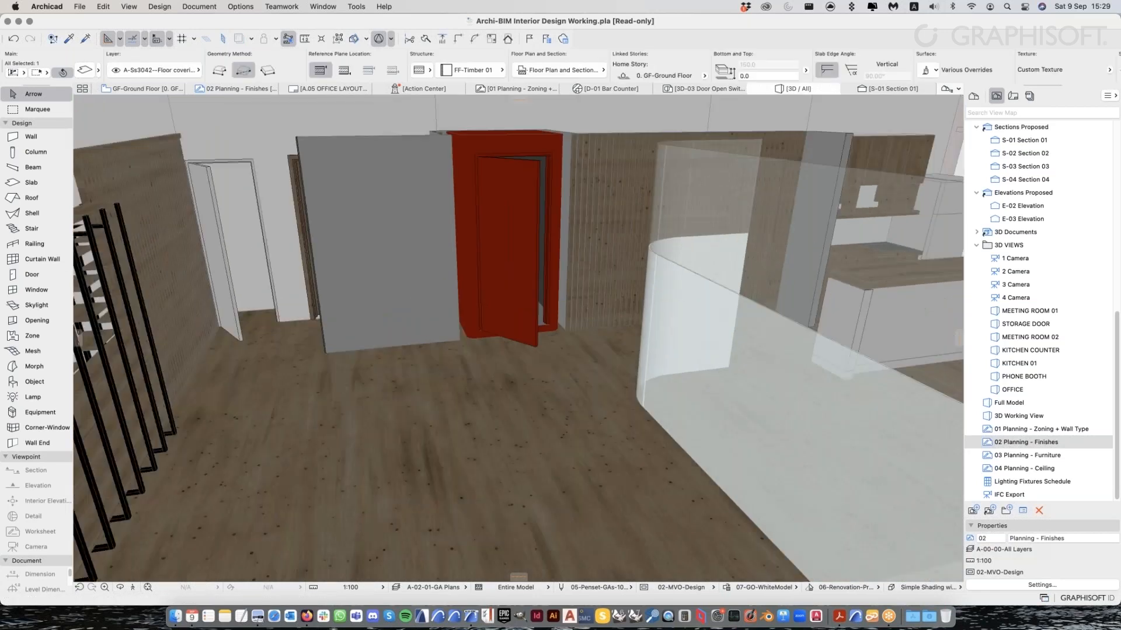
pyautogui.keyDown('shift'); pyautogui.moveTo(596, 357); pyautogui.dragTo(600, 426, button='middle'); pyautogui.keyUp('shift')
pyautogui.scroll(10, 600, 426)
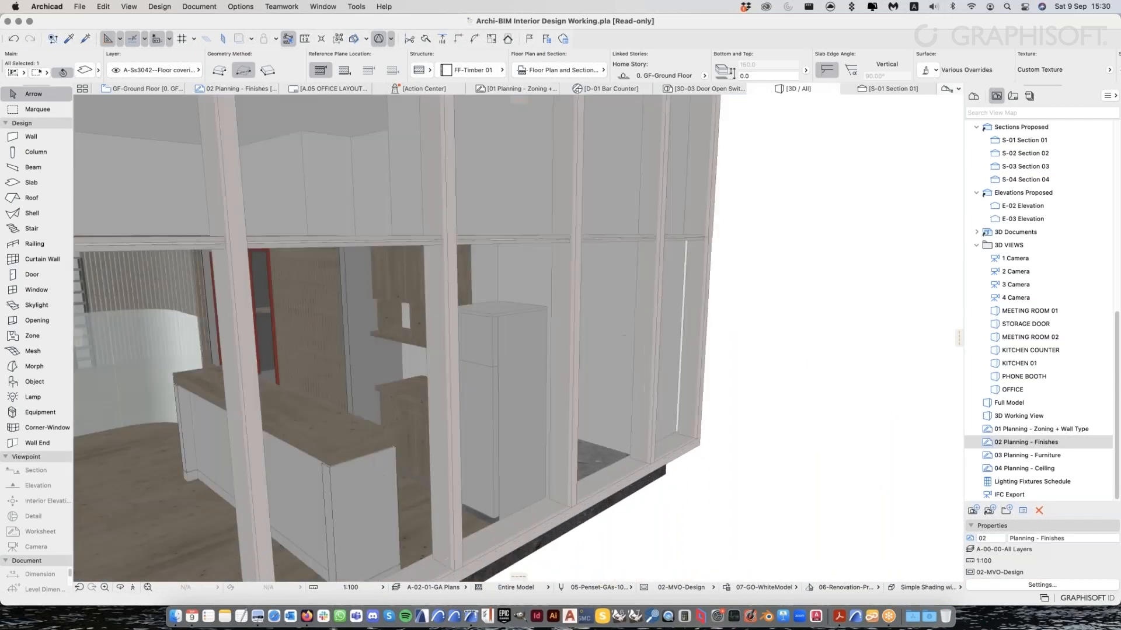
pyautogui.scroll(10, 464, 450)
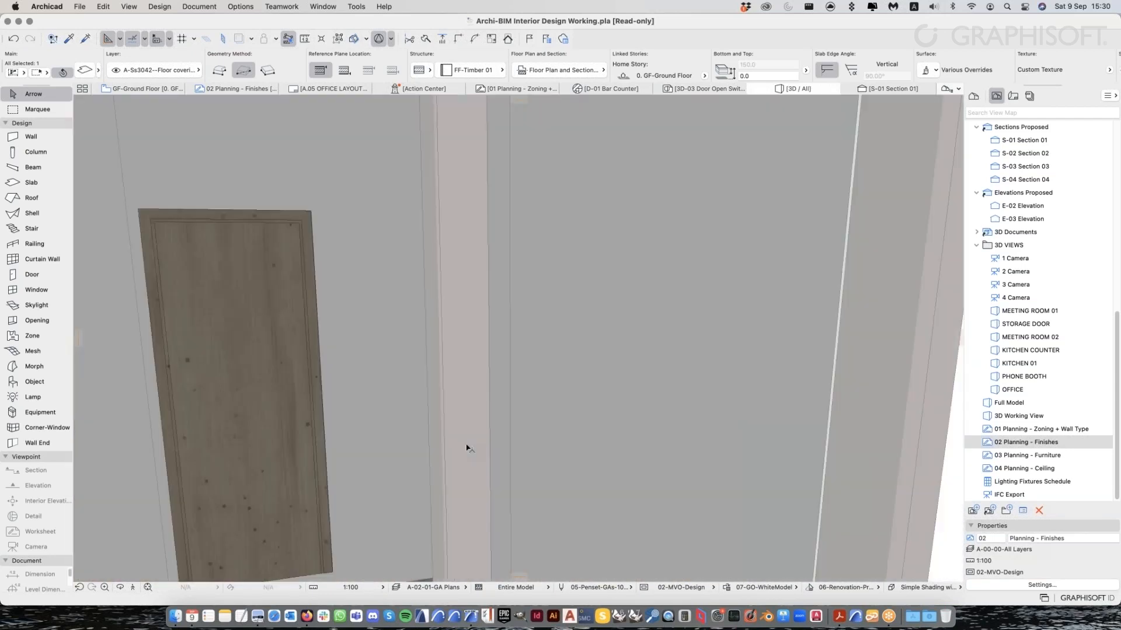
pyautogui.scroll(-10, 464, 449)
pyautogui.moveTo(464, 449)
pyautogui.keyDown('shift'); pyautogui.mouseDown(button='middle')
pyautogui.moveTo(363, 468)
pyautogui.moveTo(517, 513)
pyautogui.moveTo(629, 414)
pyautogui.moveTo(766, 414)
pyautogui.mouseUp(button='middle'); pyautogui.keyUp('shift')
pyautogui.scroll(-5, 517, 512)
# On the ground floor plan, subtract a rectangle from the FF-Timber 01 slab over the column and wall stub near section S-02, and deselect it
pyautogui.press('F2')
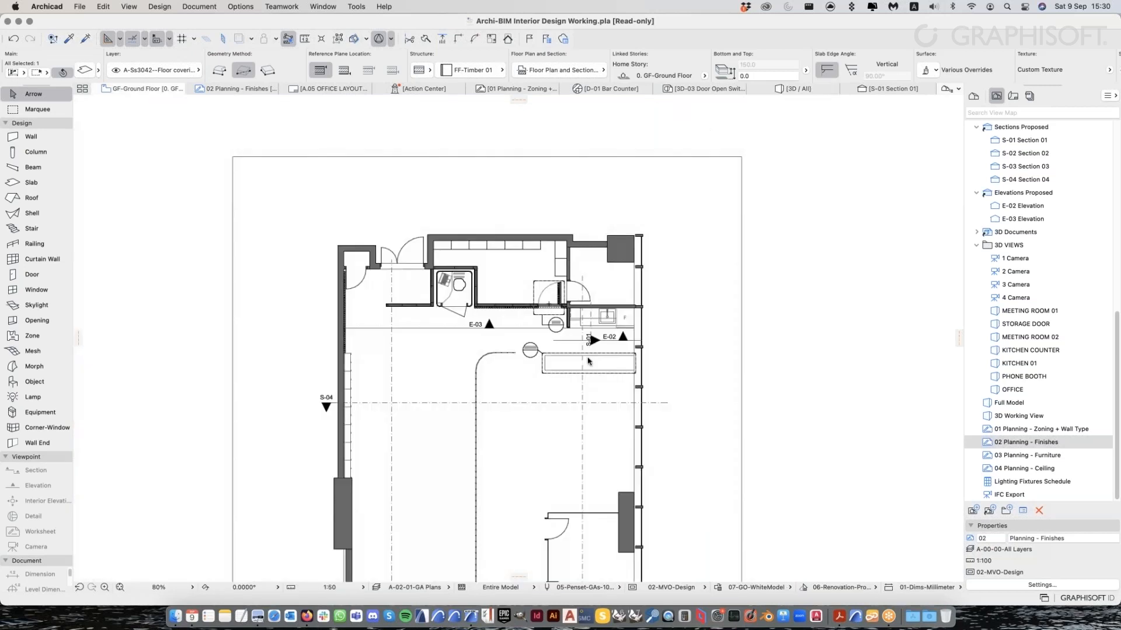
pyautogui.click(447, 440)
pyautogui.click(447, 439)
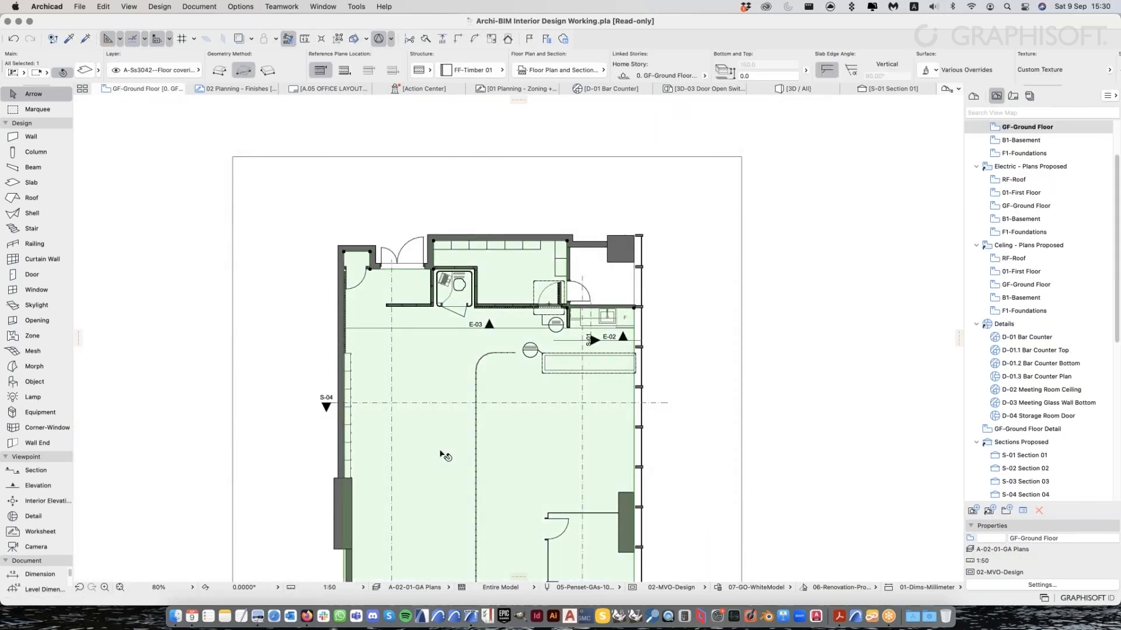
pyautogui.scroll(-3, 452, 408)
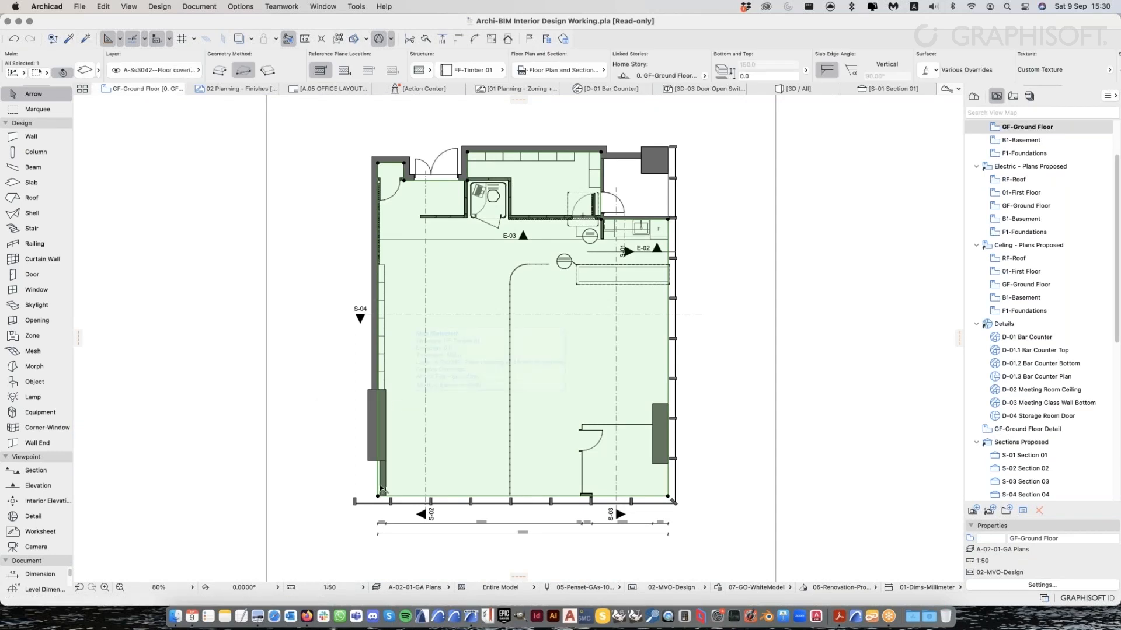
pyautogui.scroll(5, 382, 490)
pyautogui.click(372, 519)
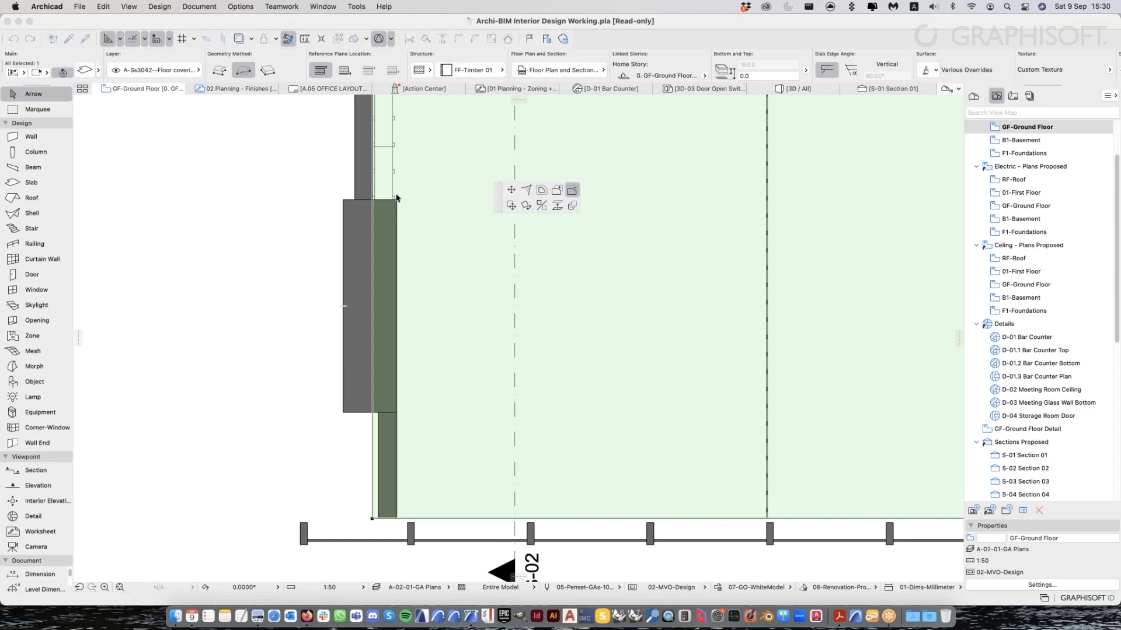
pyautogui.scroll(5, 397, 198)
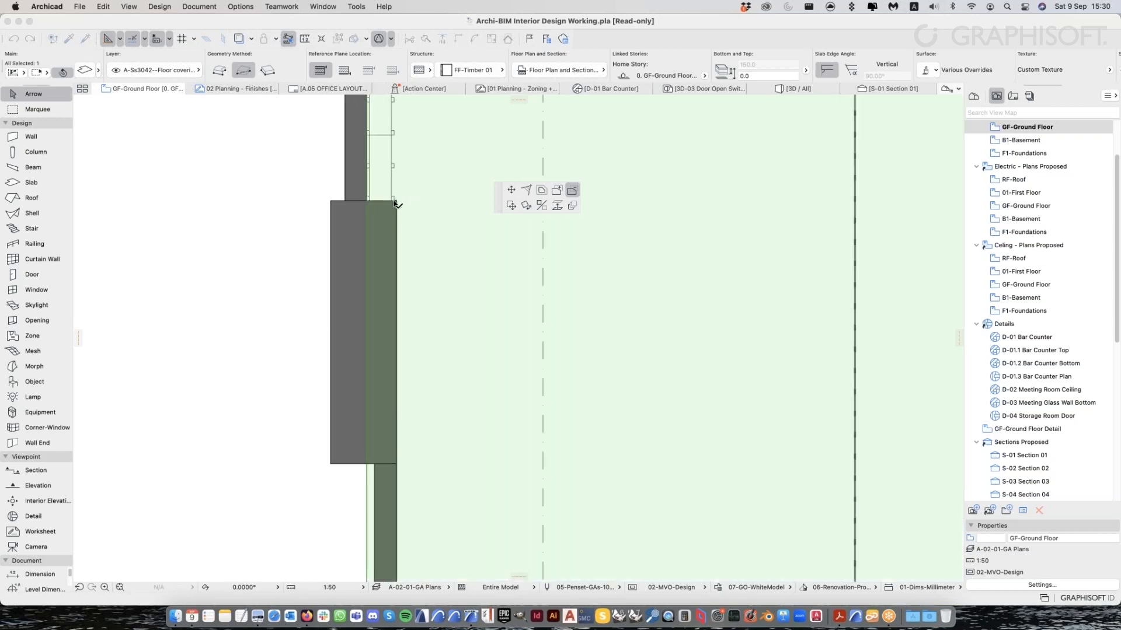
pyautogui.scroll(2, 408, 205)
pyautogui.click(426, 203)
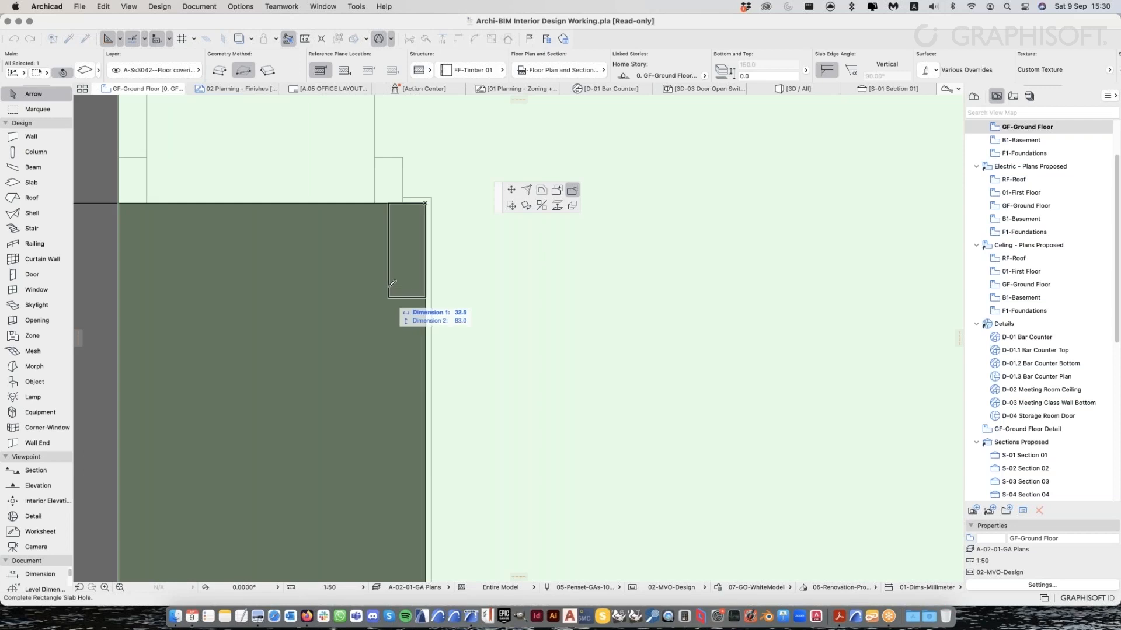
pyautogui.scroll(-6, 392, 283)
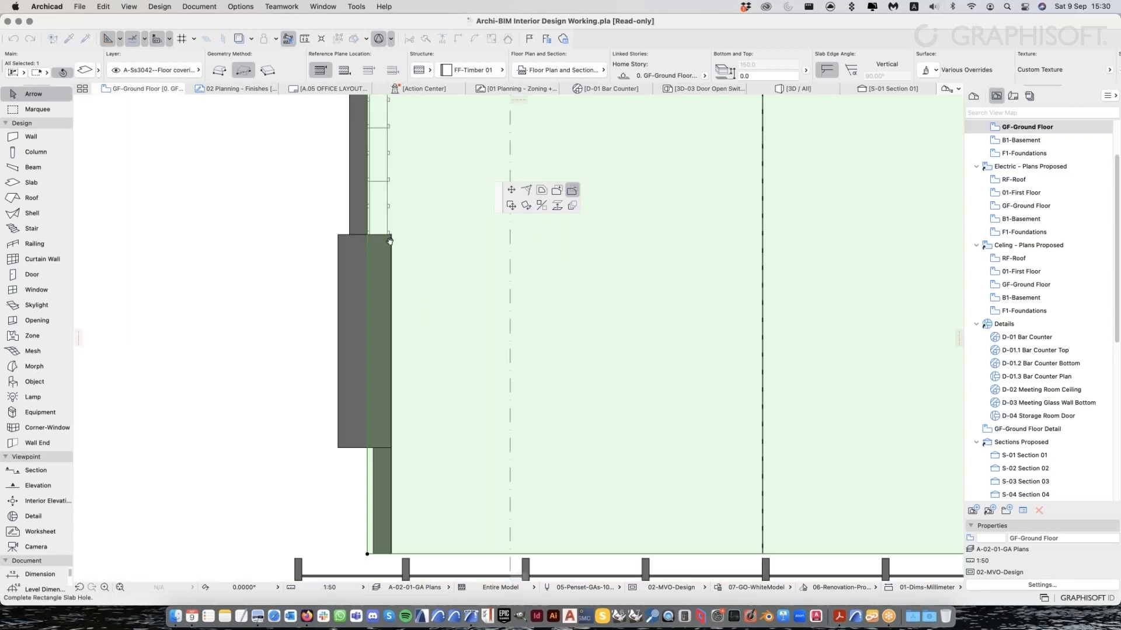
pyautogui.scroll(-2, 387, 242)
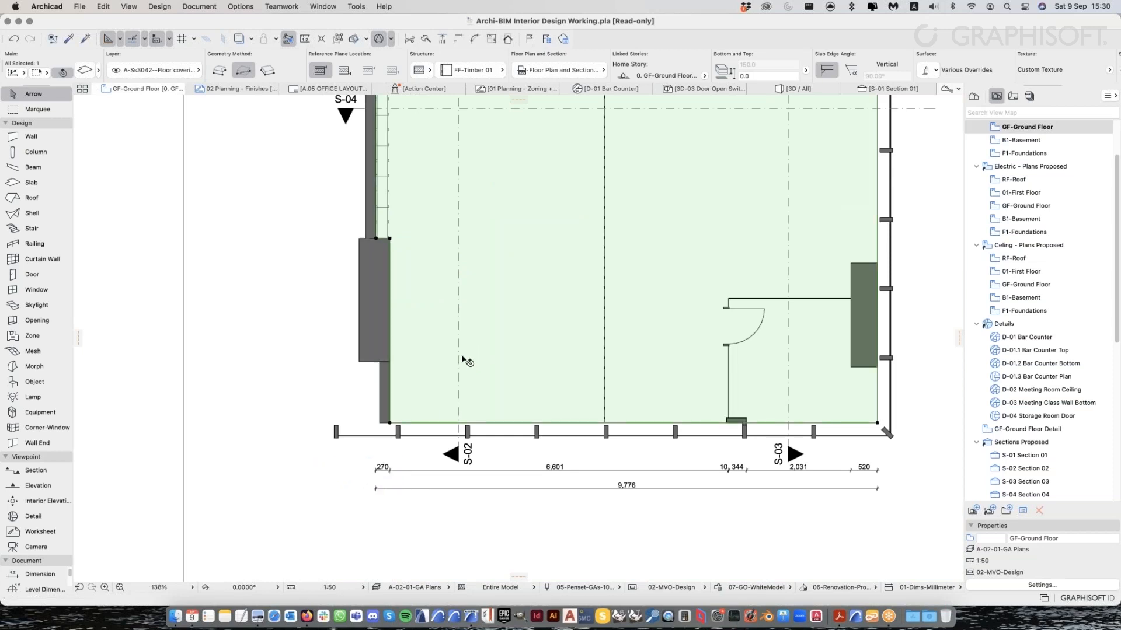
pyautogui.press('Escape')
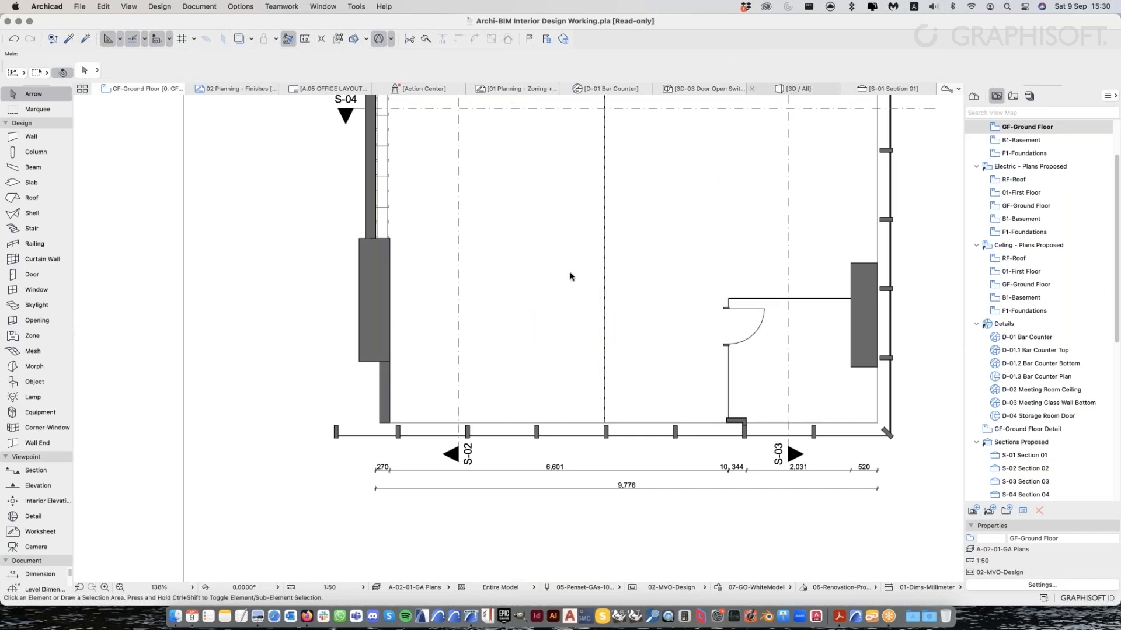
# Inspect the glazed facade and the floor behind it in the 3D model, and return to the ground floor plan
pyautogui.press('F3')
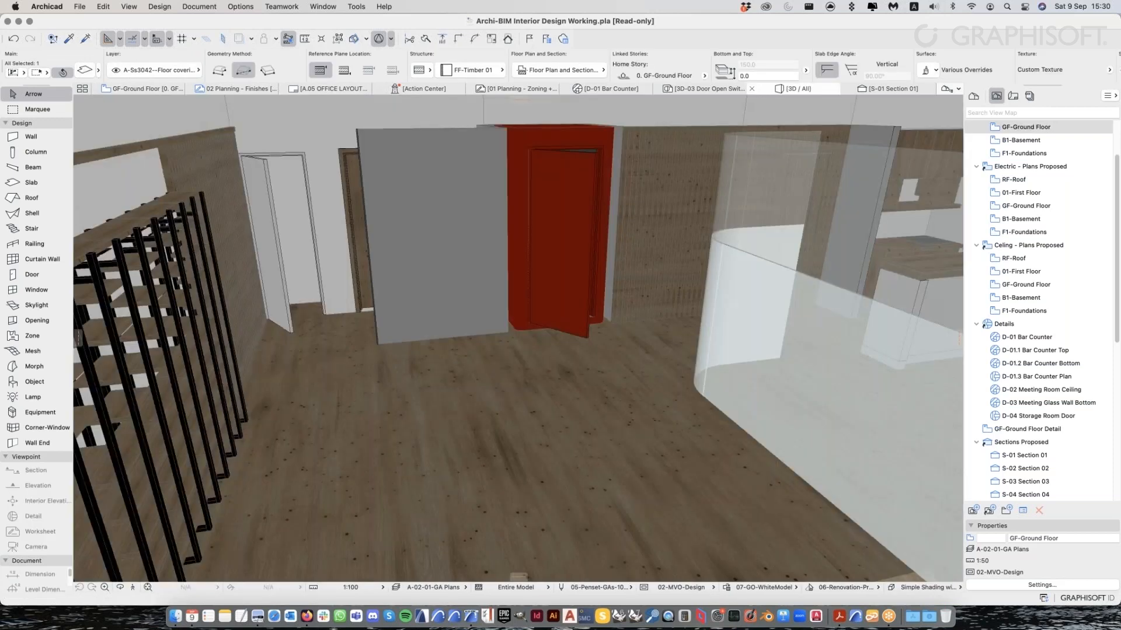
pyautogui.scroll(-10, 495, 322)
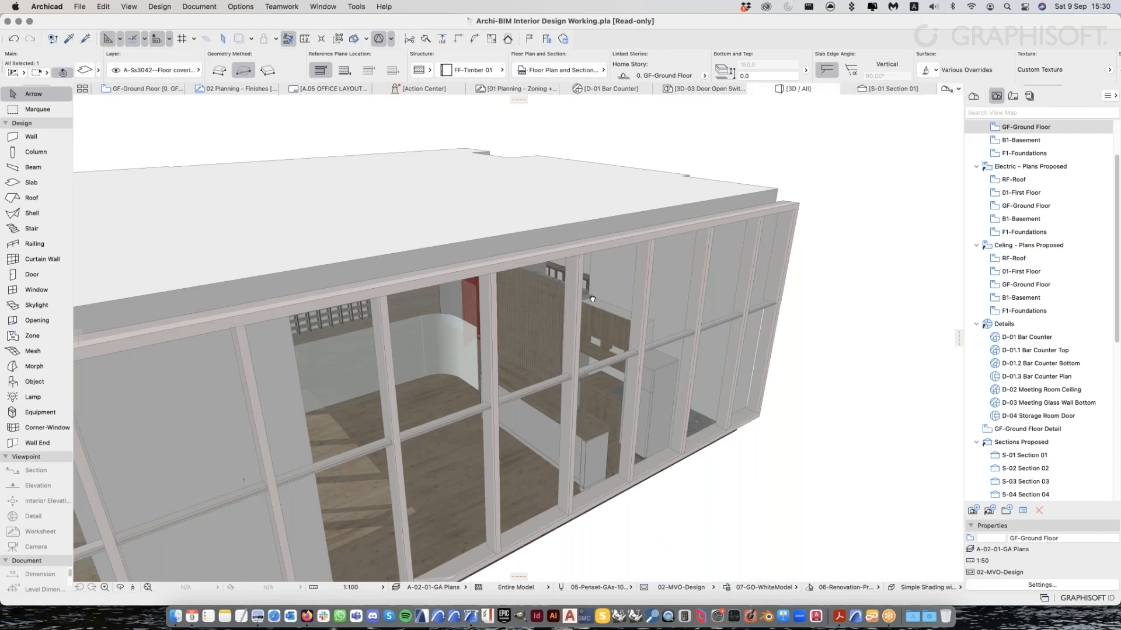
pyautogui.moveTo(593, 299); pyautogui.dragTo(841, 292, button='middle')
pyautogui.keyDown('shift'); pyautogui.moveTo(253, 343); pyautogui.dragTo(402, 429, button='middle'); pyautogui.keyUp('shift')
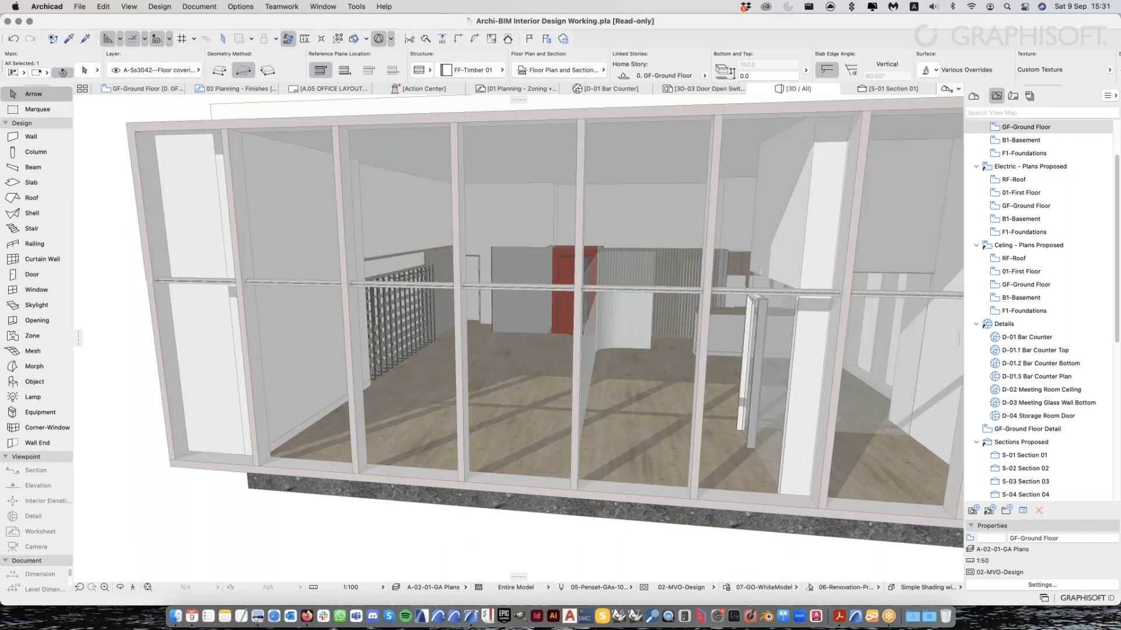
pyautogui.scroll(-5, 670, 439)
pyautogui.keyDown('shift'); pyautogui.moveTo(670, 440); pyautogui.dragTo(601, 433, button='middle'); pyautogui.keyUp('shift')
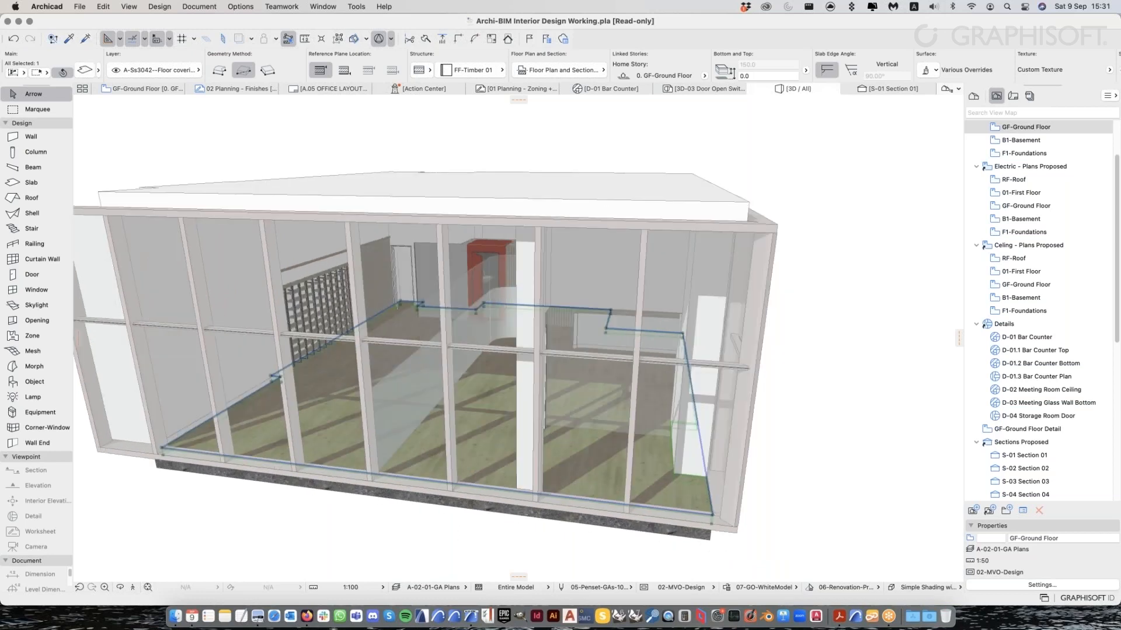
pyautogui.press('Escape')
pyautogui.press('F2')
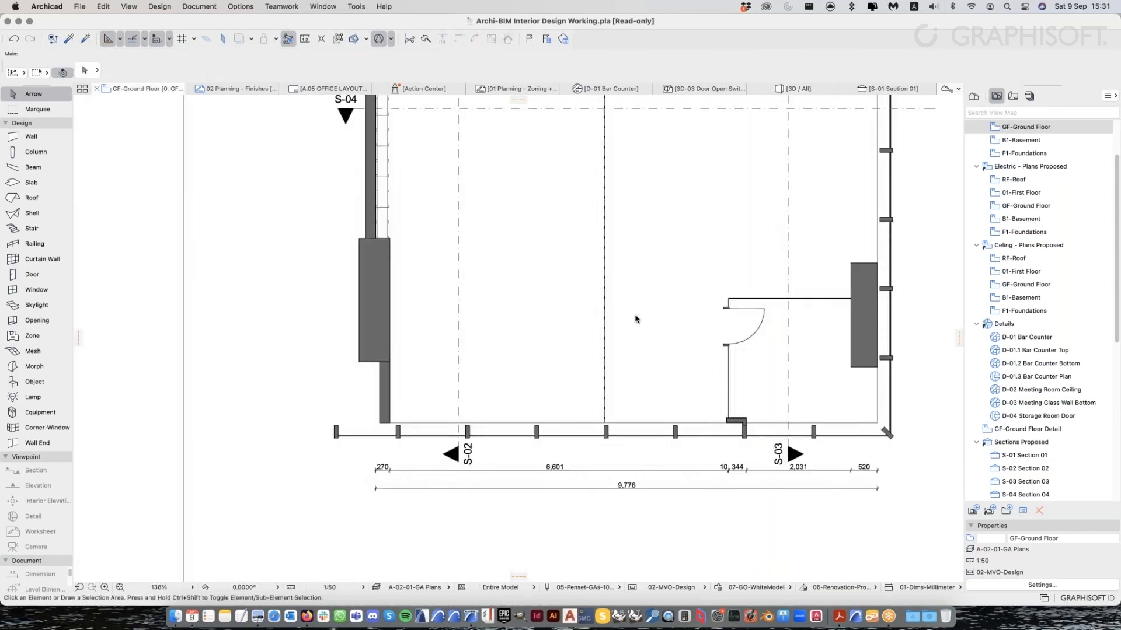
# Check the outline of the timber floor slab around the lower-right wall on the ground floor plan
pyautogui.click(635, 318)
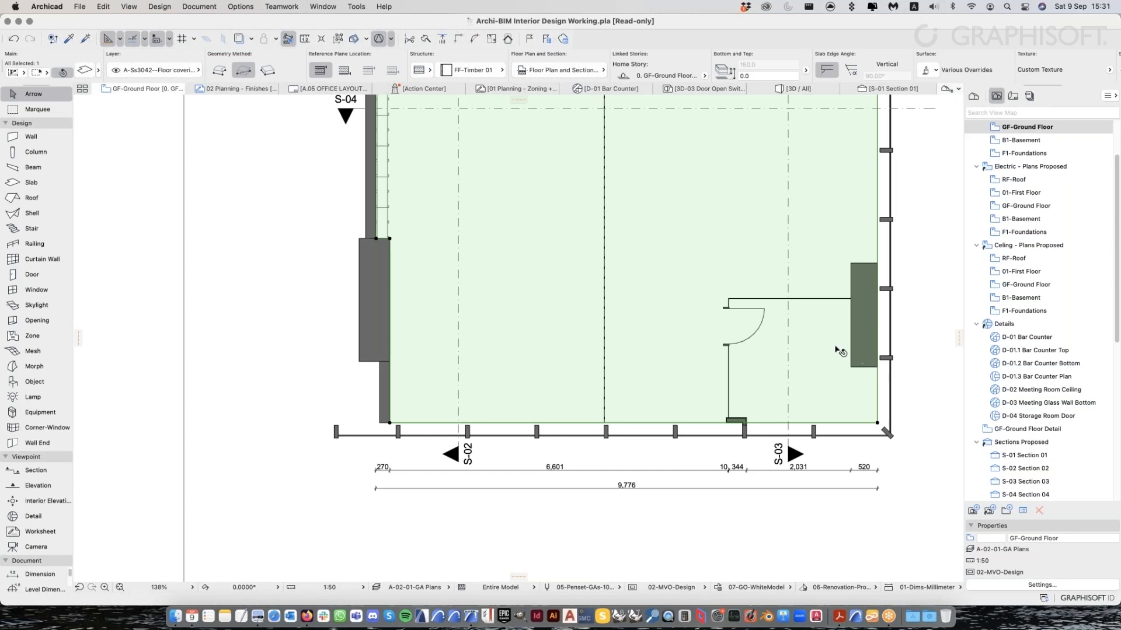
pyautogui.scroll(1, 873, 290)
pyautogui.moveTo(873, 290); pyautogui.dragTo(760, 315, button='middle')
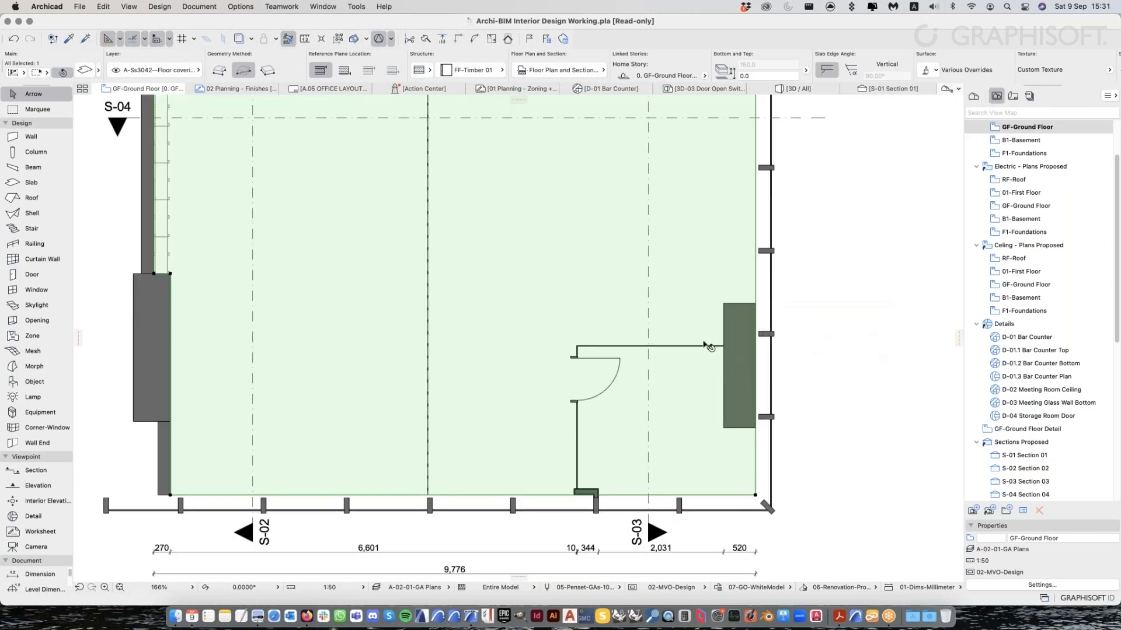
pyautogui.press('Escape')
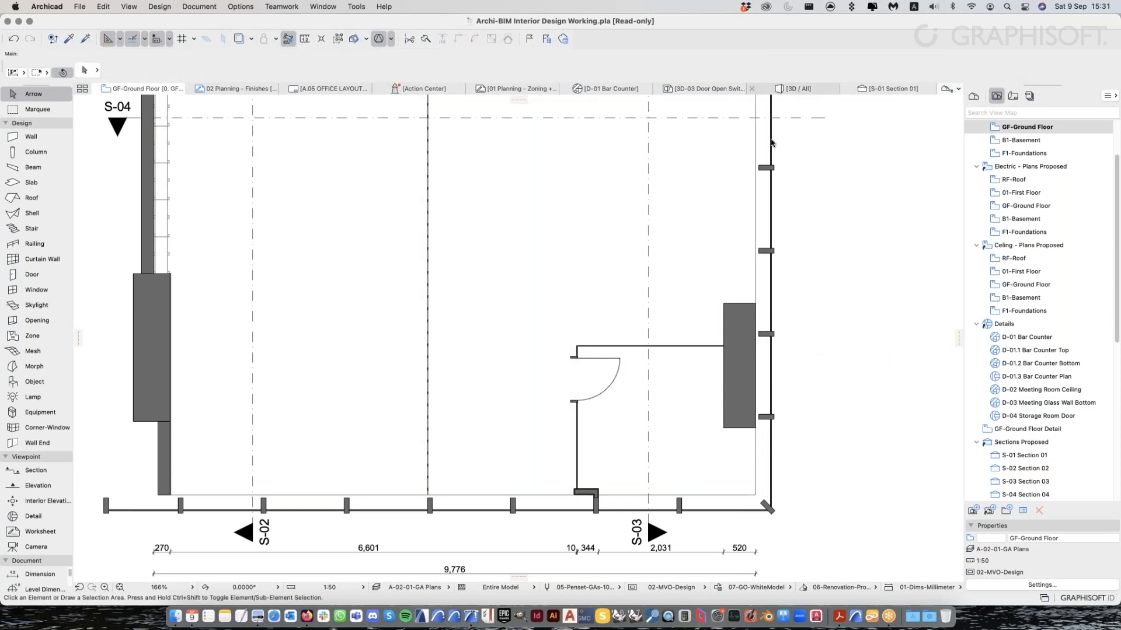
# Hide the curtain wall that wraps the building corner in the 3D view
pyautogui.press('F3')
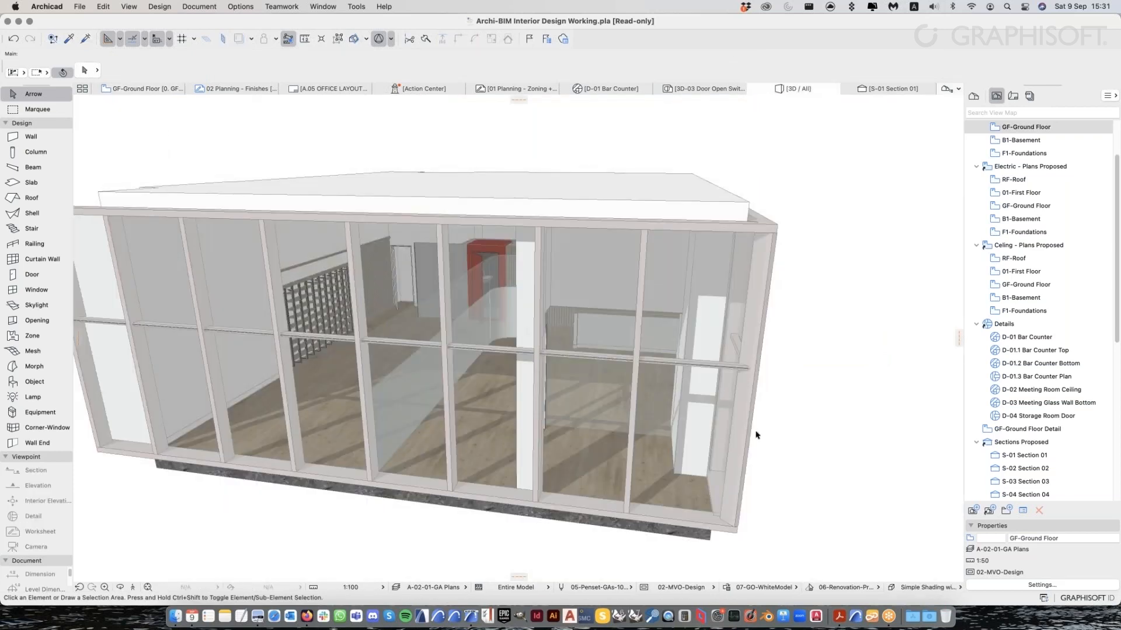
pyautogui.scroll(5, 756, 436)
pyautogui.keyDown('shift'); pyautogui.moveTo(739, 435); pyautogui.dragTo(625, 429, button='middle'); pyautogui.keyUp('shift')
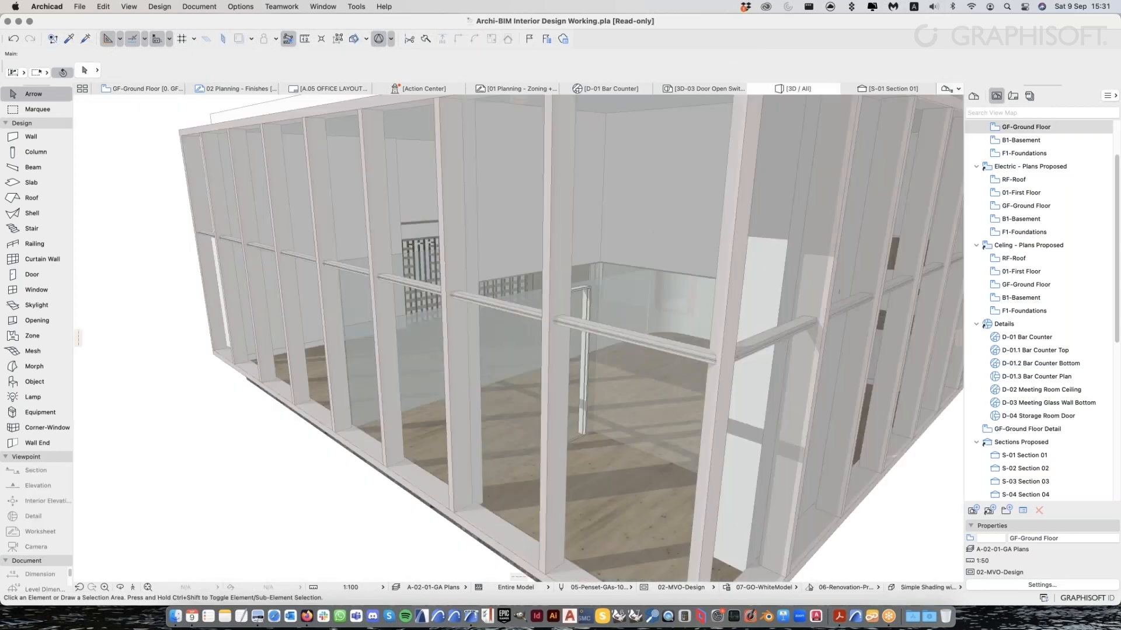
pyautogui.scroll(-5, 543, 403)
pyautogui.keyDown('shift'); pyautogui.moveTo(543, 403); pyautogui.dragTo(496, 388, button='middle'); pyautogui.keyUp('shift')
pyautogui.click(696, 460)
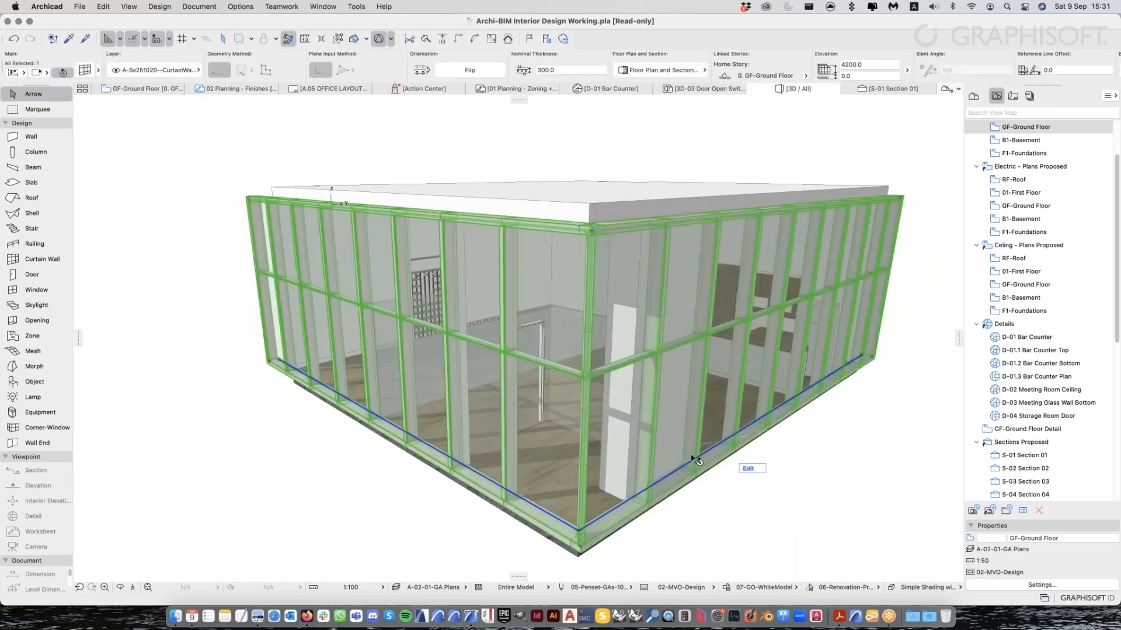
pyautogui.rightClick(671, 446)
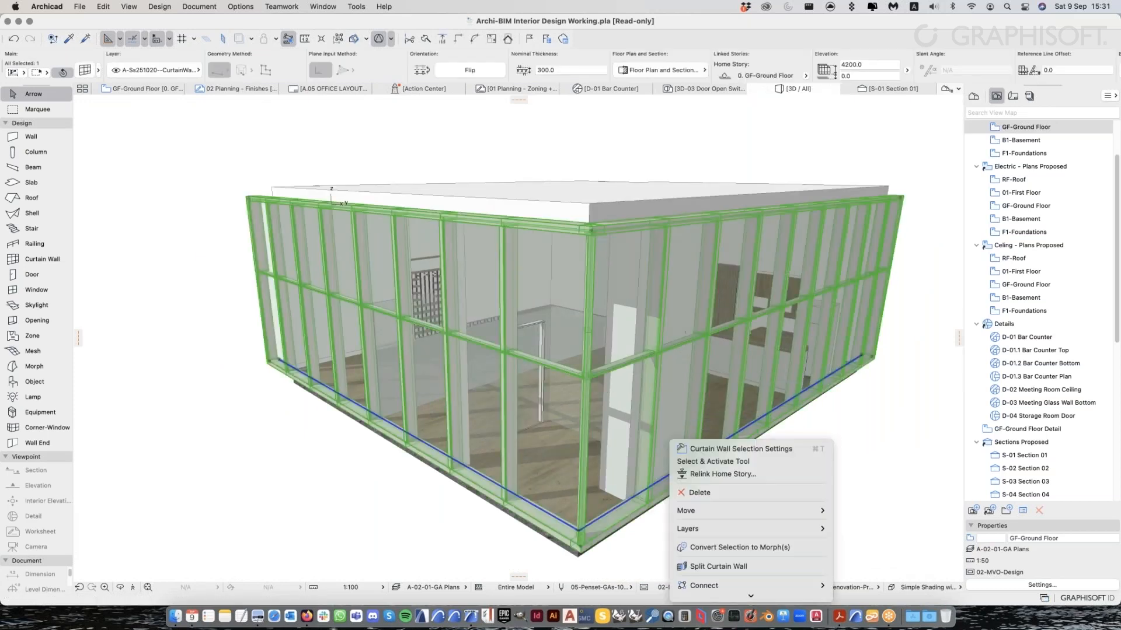
pyautogui.scroll(-2, 758, 510)
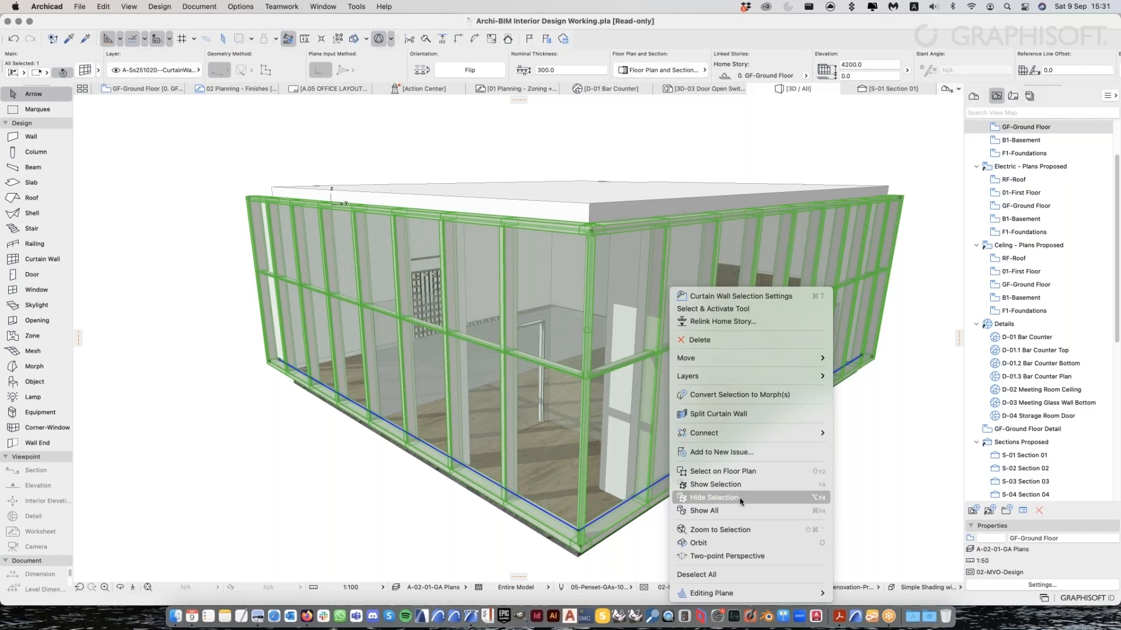
pyautogui.click(740, 499)
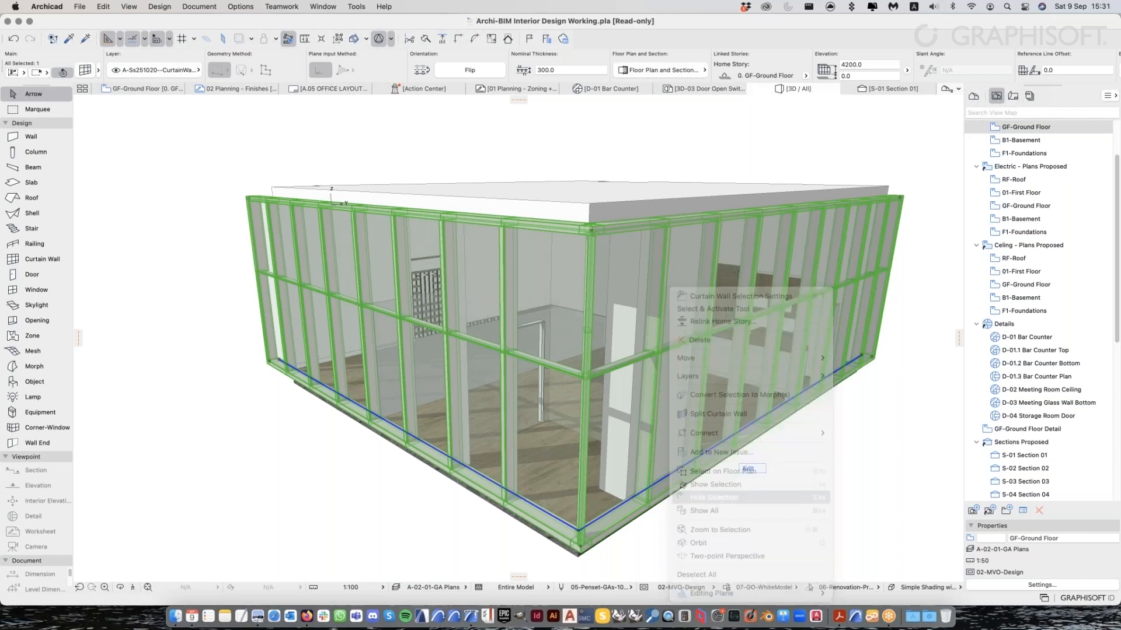
# Select the timber floor slab in 3D and examine its junction with the thick wall near the building corner
pyautogui.scroll(5, 736, 493)
pyautogui.moveTo(534, 497); pyautogui.dragTo(540, 450, button='middle')
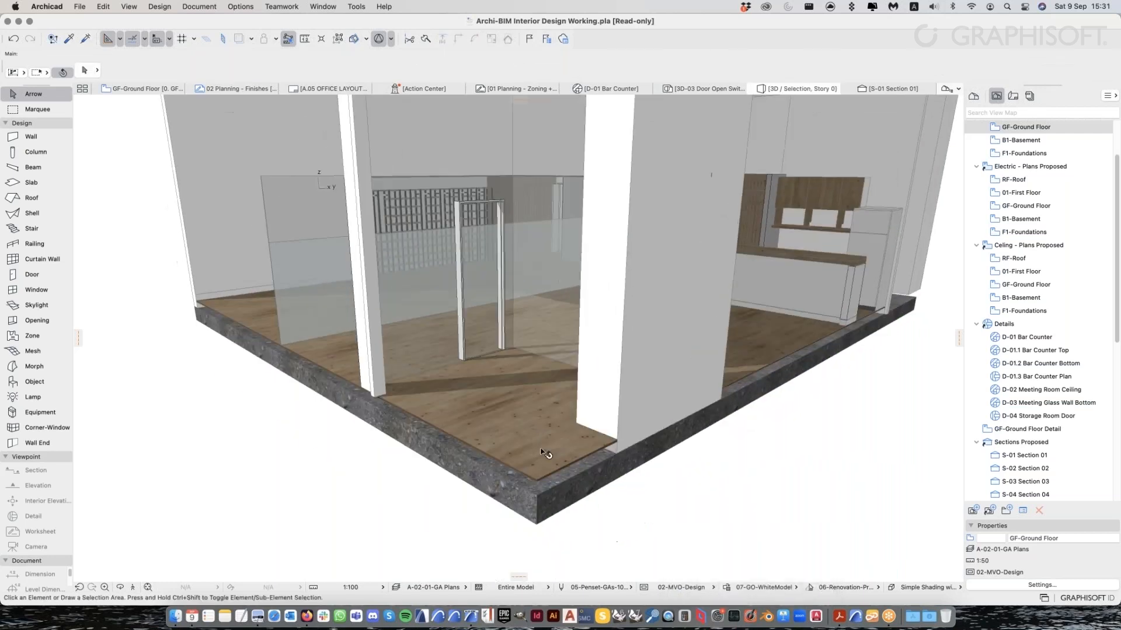
pyautogui.scroll(1, 545, 454)
pyautogui.click(552, 441)
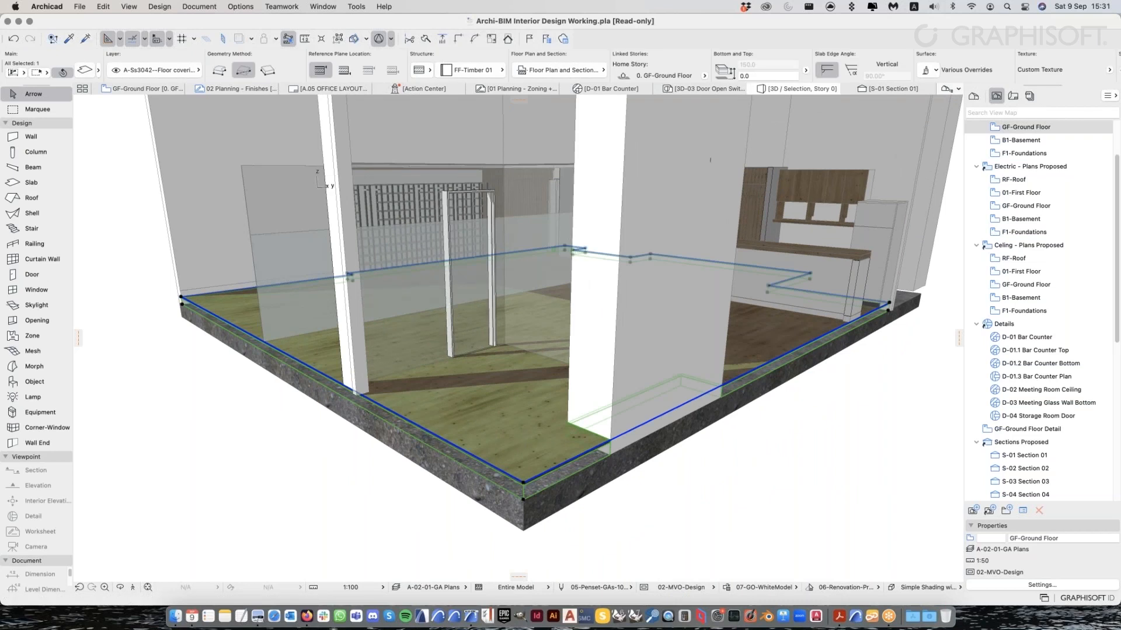
pyautogui.scroll(2, 618, 450)
pyautogui.keyDown('shift'); pyautogui.moveTo(618, 450); pyautogui.dragTo(591, 451, button='middle'); pyautogui.keyUp('shift')
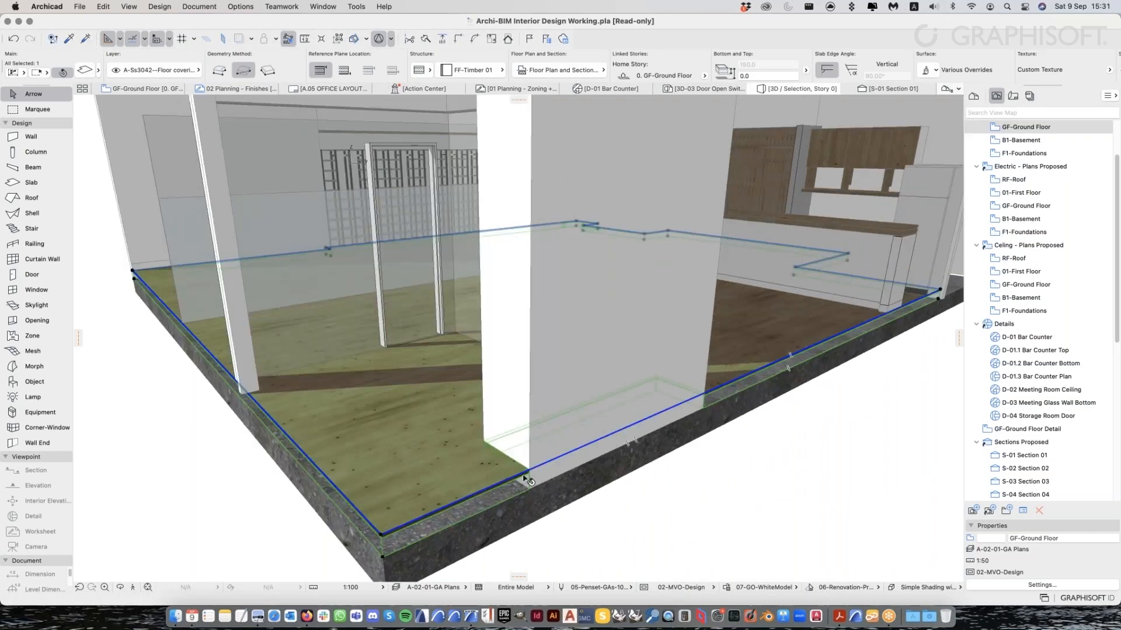
pyautogui.scroll(-1, 541, 471)
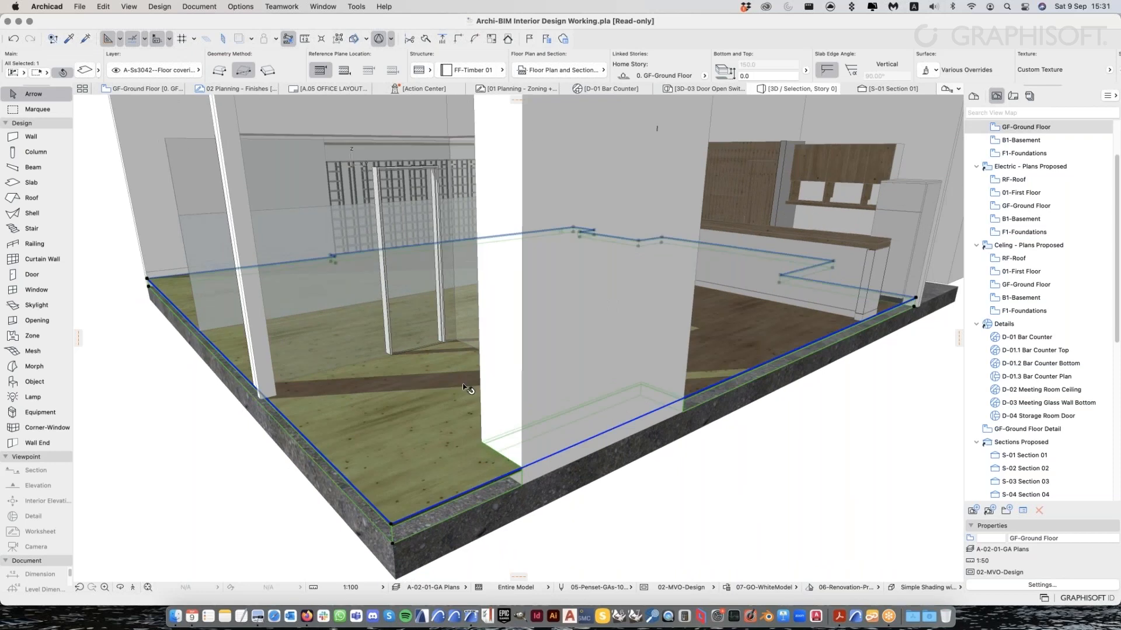
pyautogui.scroll(2, 535, 476)
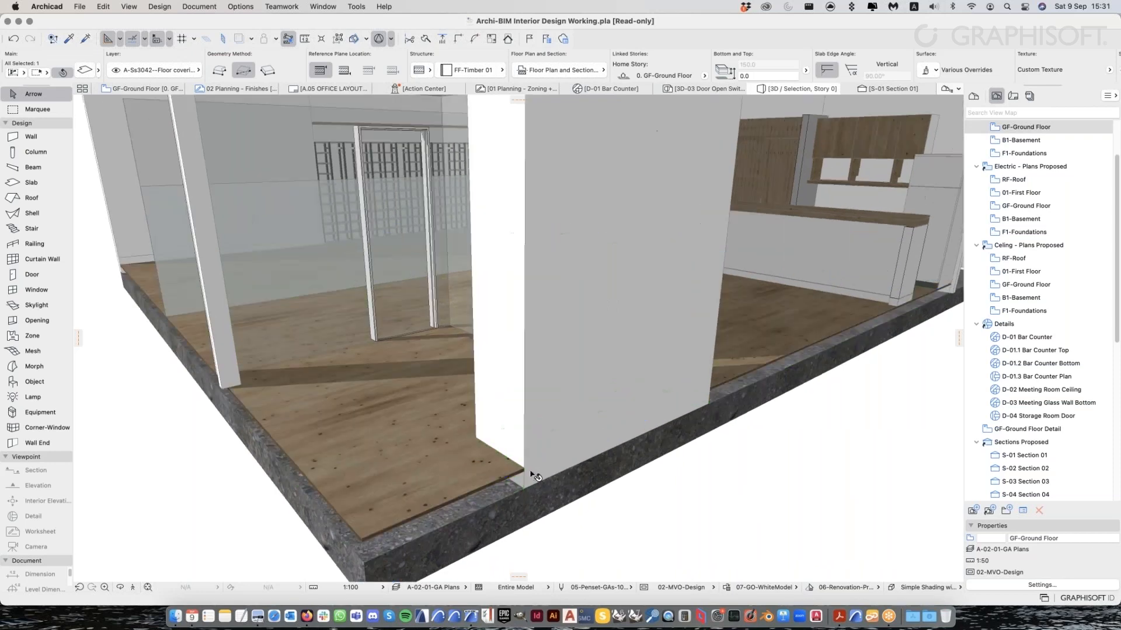
pyautogui.scroll(2, 534, 476)
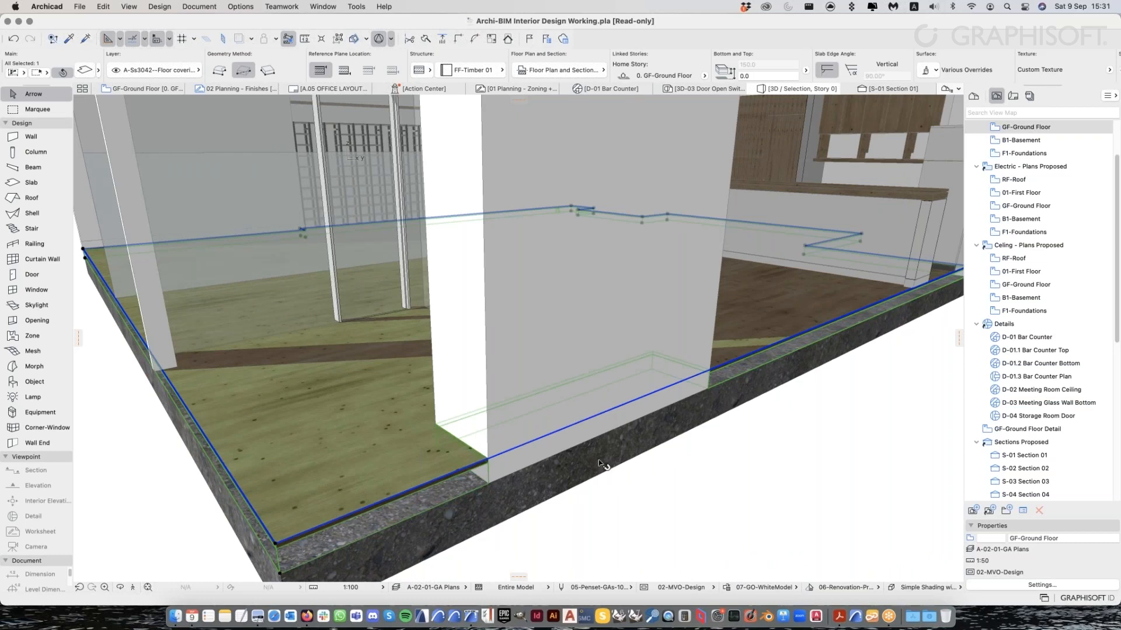
pyautogui.scroll(2, 584, 469)
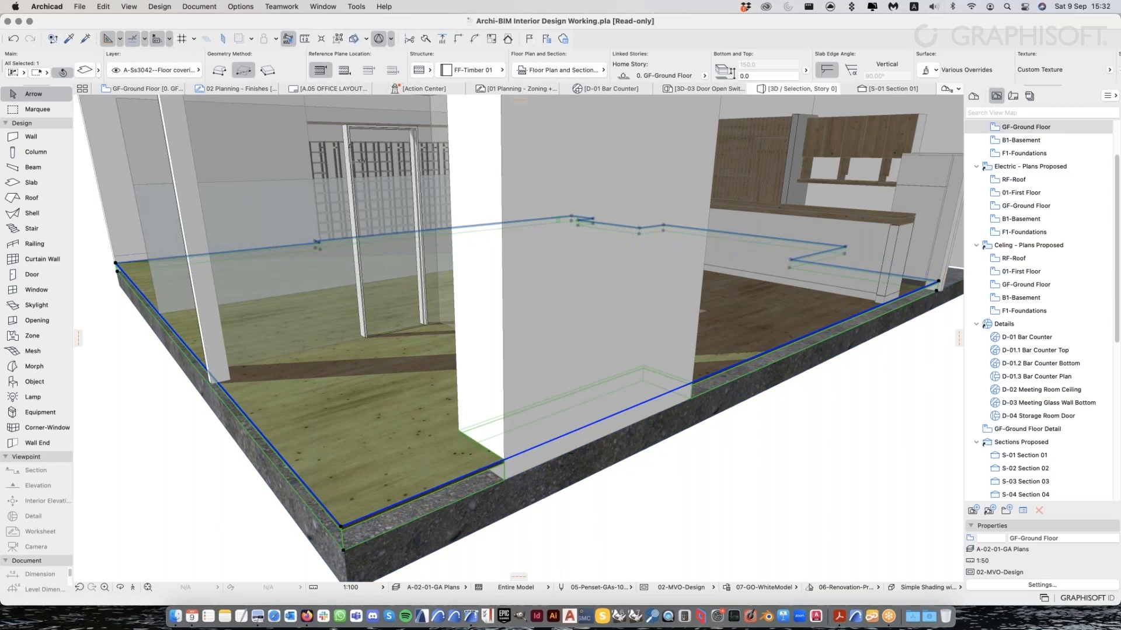
# Add the thick wall near the corner to the slab selection and open the Building Materials settings
pyautogui.keyDown('shift'); pyautogui.click(551, 377); pyautogui.keyUp('shift')
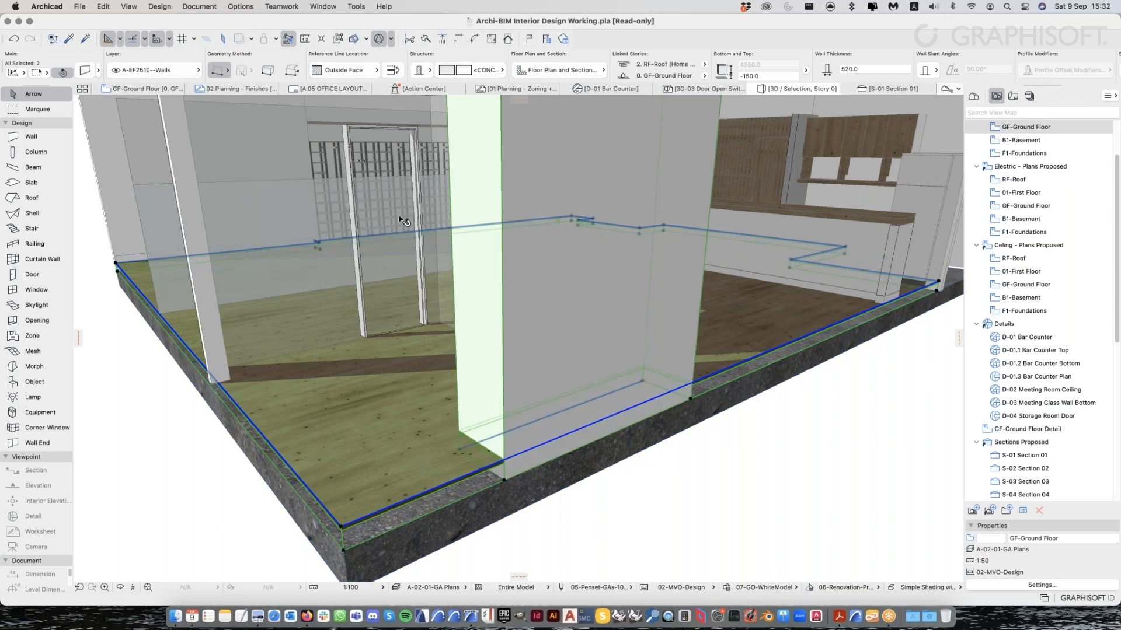
pyautogui.click(241, 7)
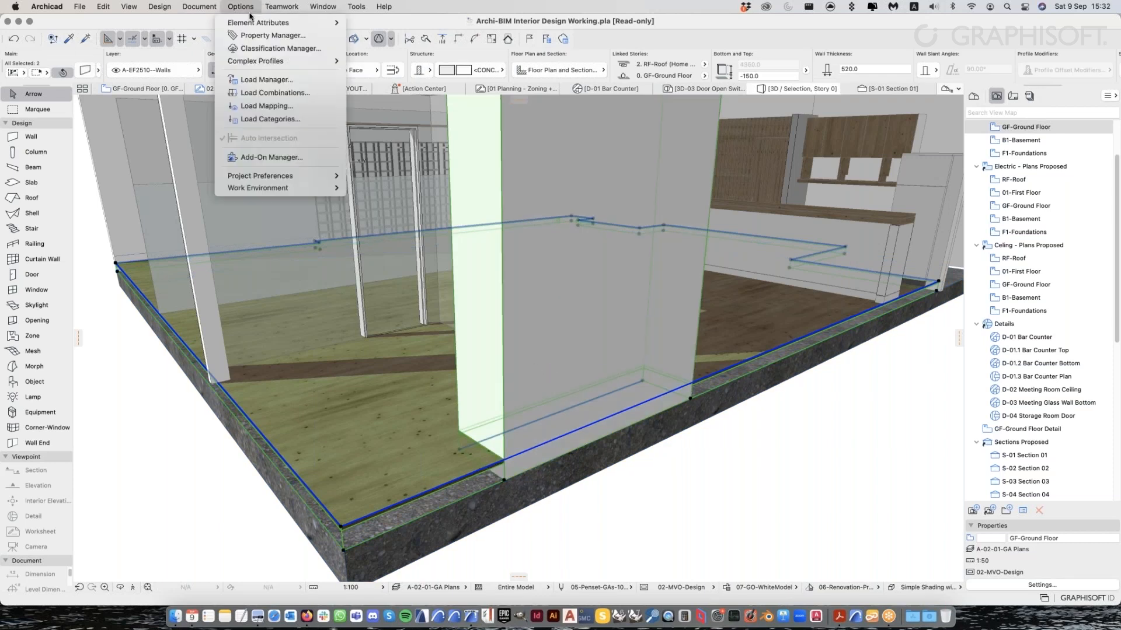
pyautogui.moveTo(261, 22)
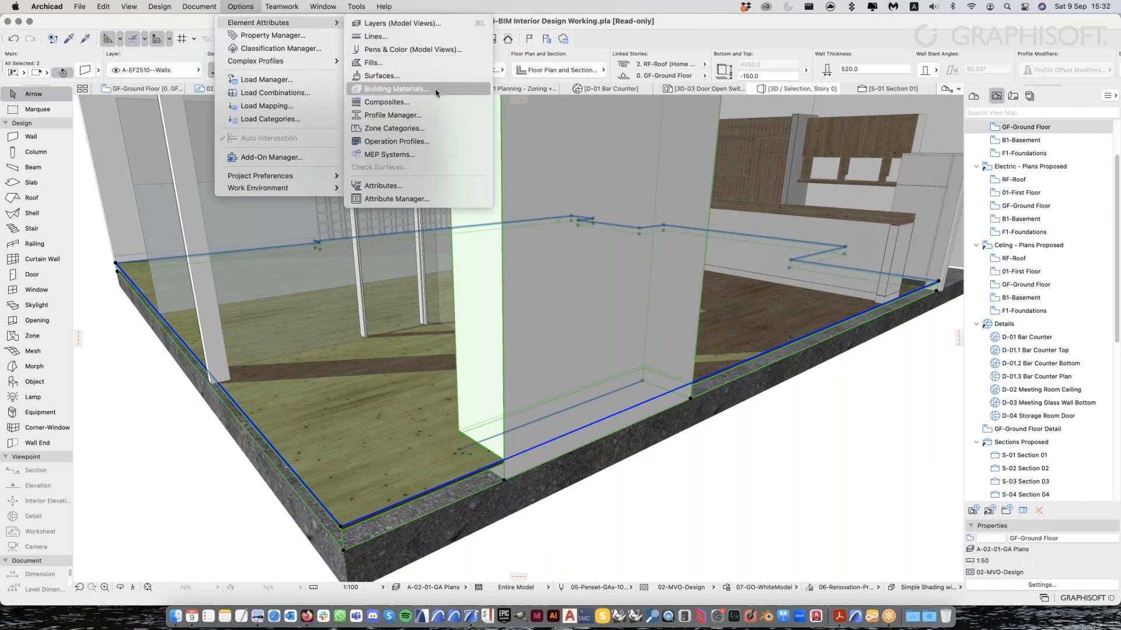
pyautogui.click(434, 91)
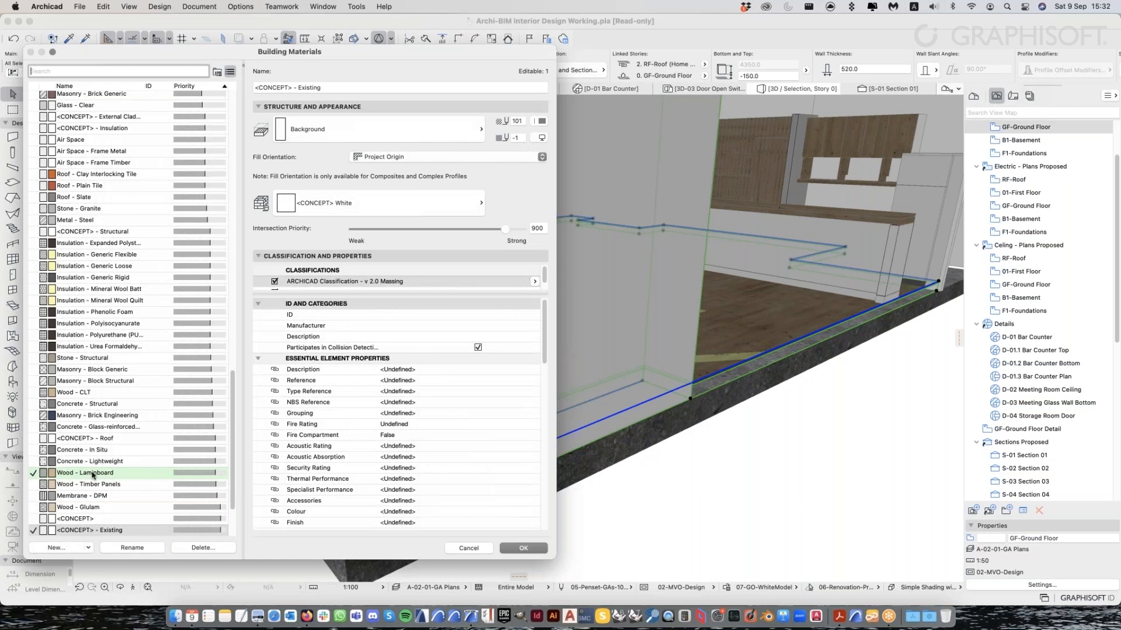
# Sort the building materials list so the materials used by the selected slab and wall come first
pyautogui.scroll(-3, 87, 483)
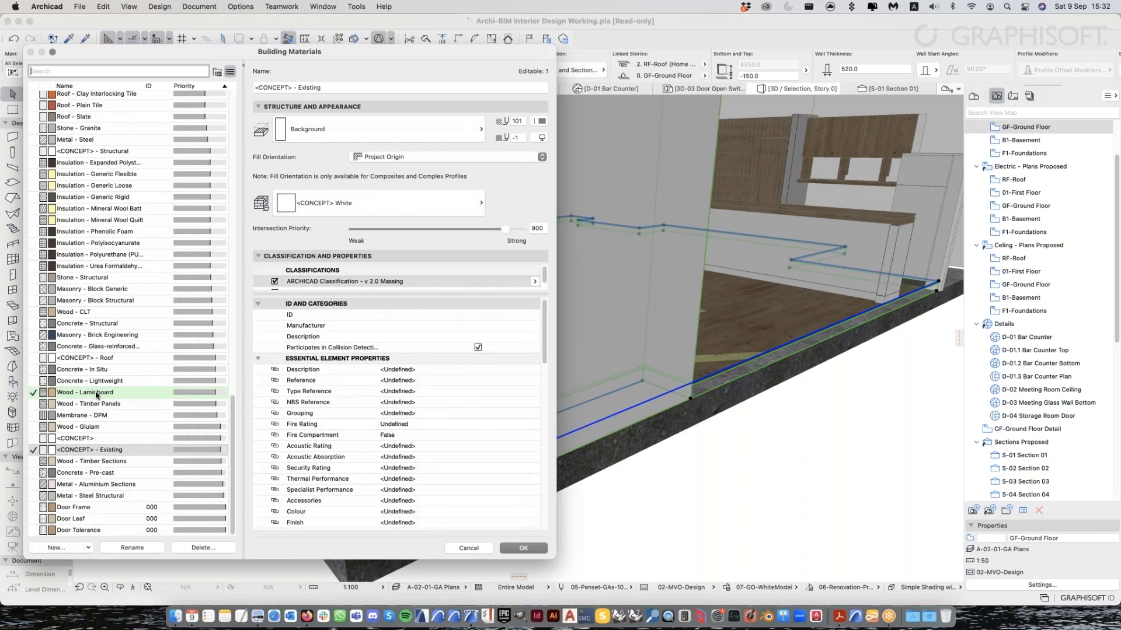
pyautogui.scroll(10, 41, 192)
pyautogui.scroll(10, 41, 192)
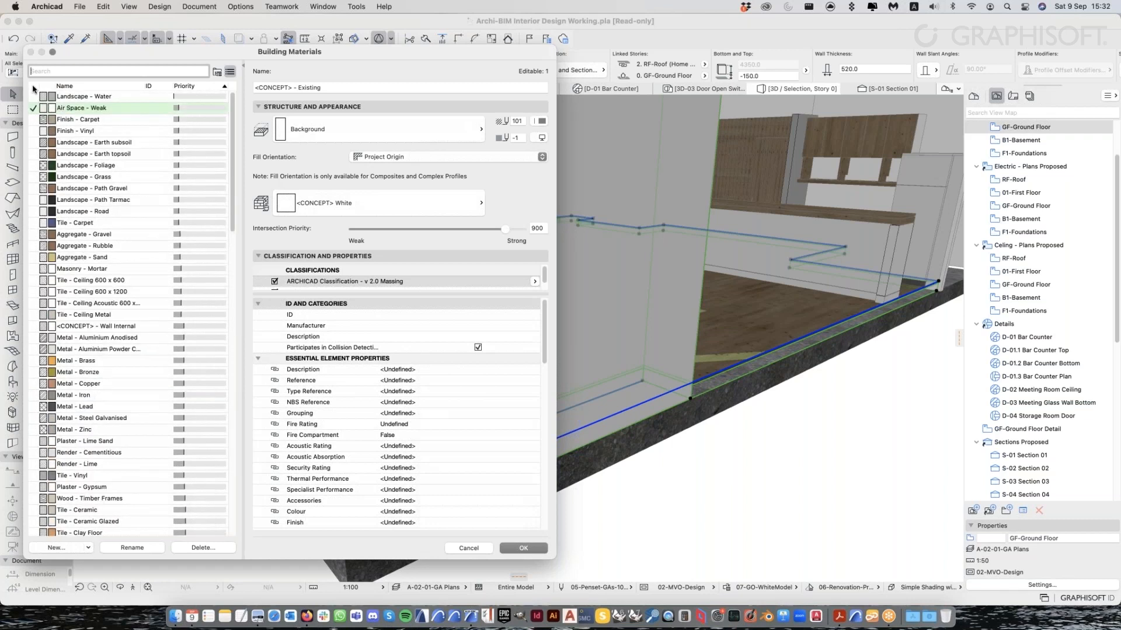
pyautogui.click(35, 86)
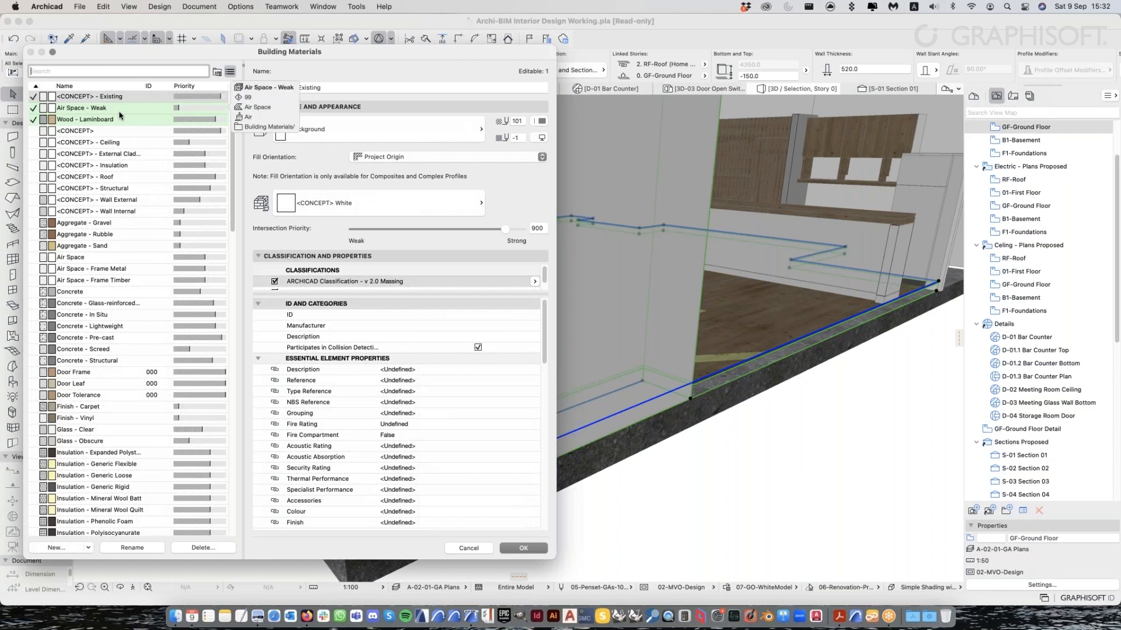
# Compare the intersection priorities of <CONCEPT> - Existing, Air Space - Weak and Wood - Laminboard, and uncover the selected slab and wall behind the dialog
pyautogui.click(129, 97)
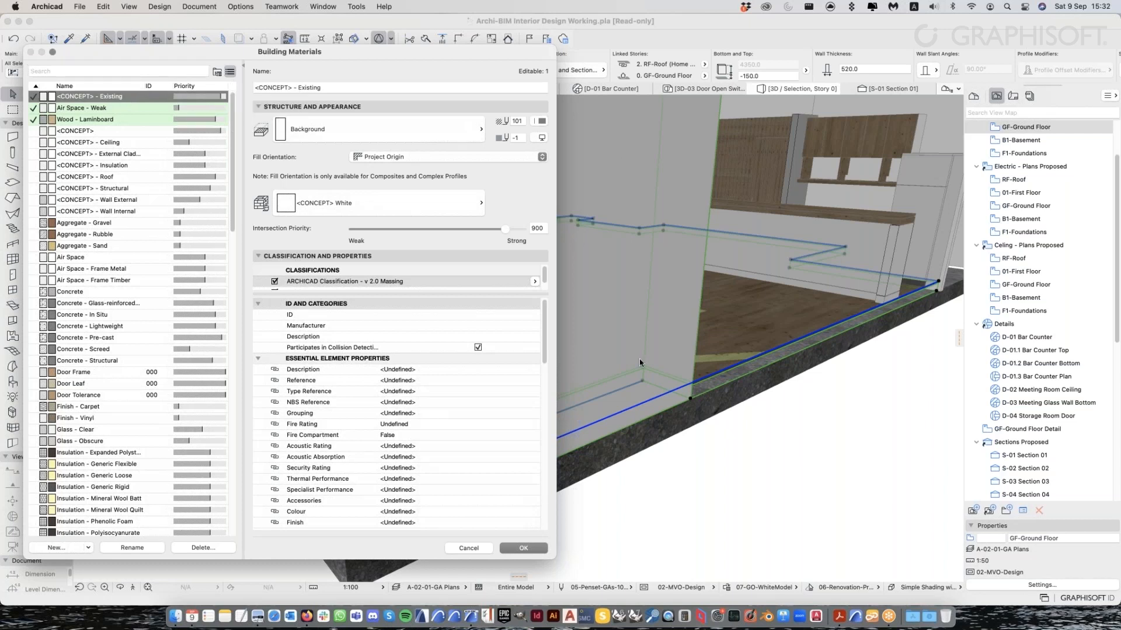
pyautogui.click(107, 109)
pyautogui.click(144, 97)
pyautogui.click(140, 109)
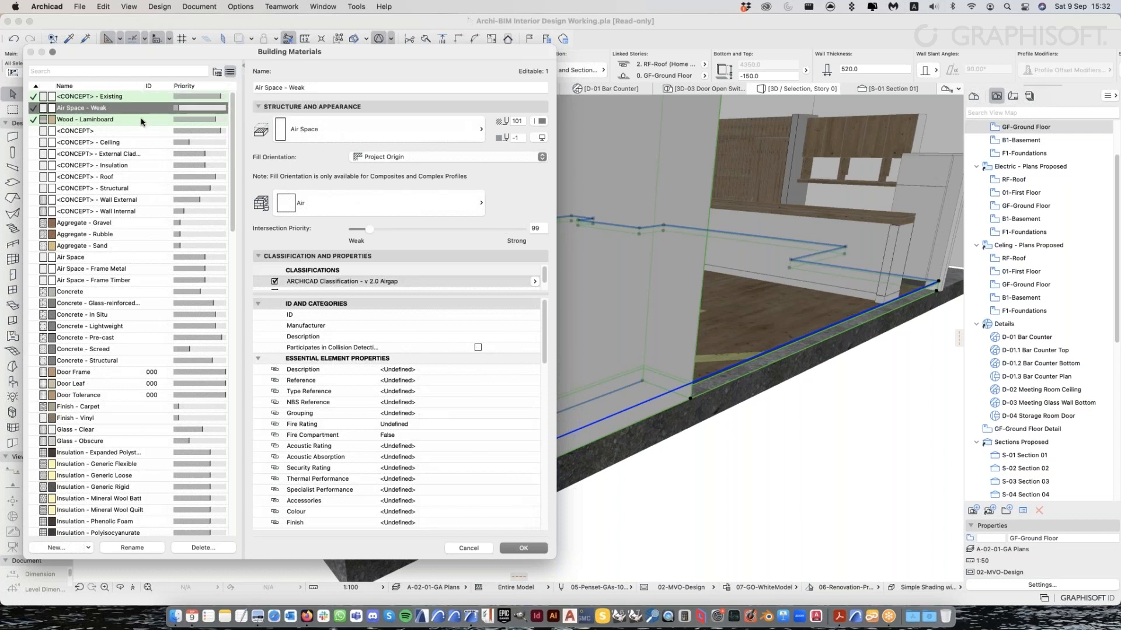
pyautogui.click(142, 120)
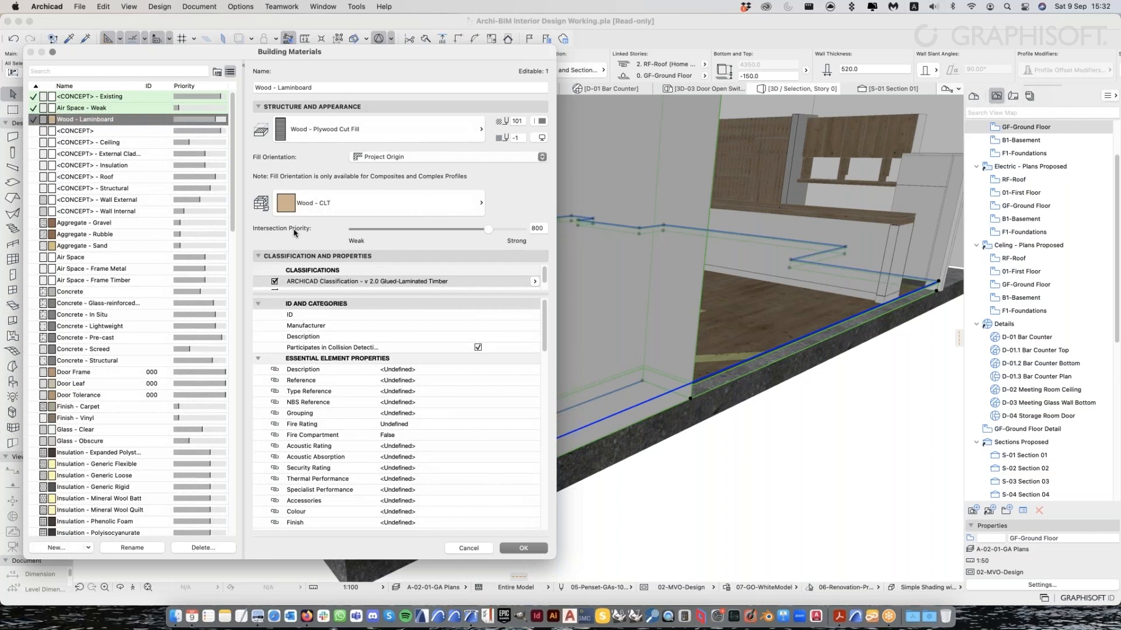
pyautogui.click(146, 111)
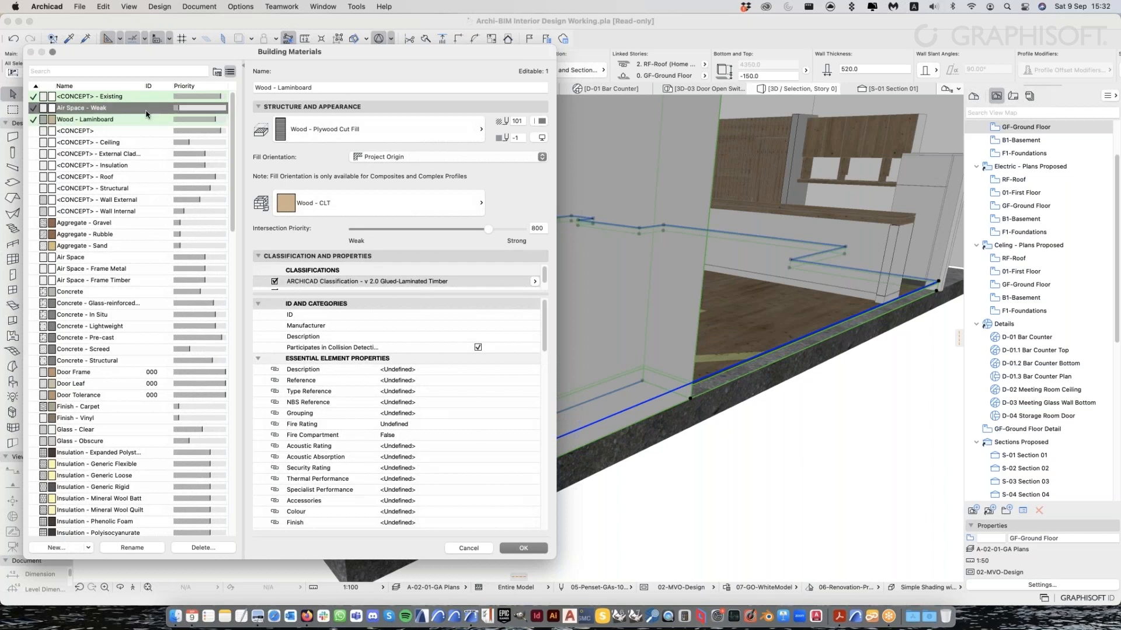
pyautogui.press('Up')
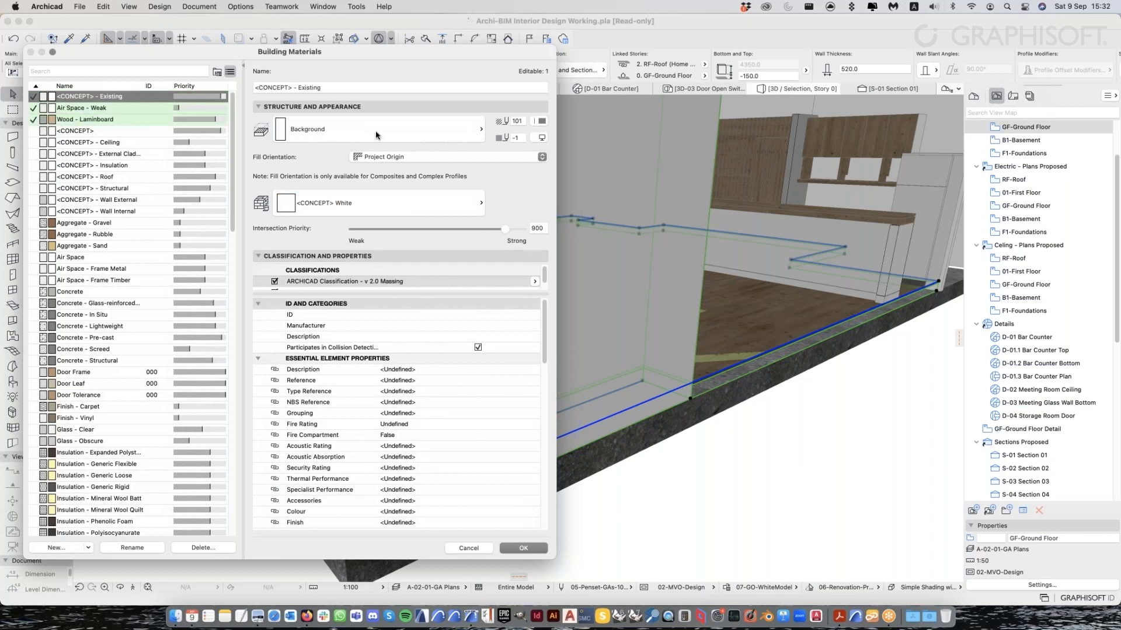
pyautogui.click(161, 119)
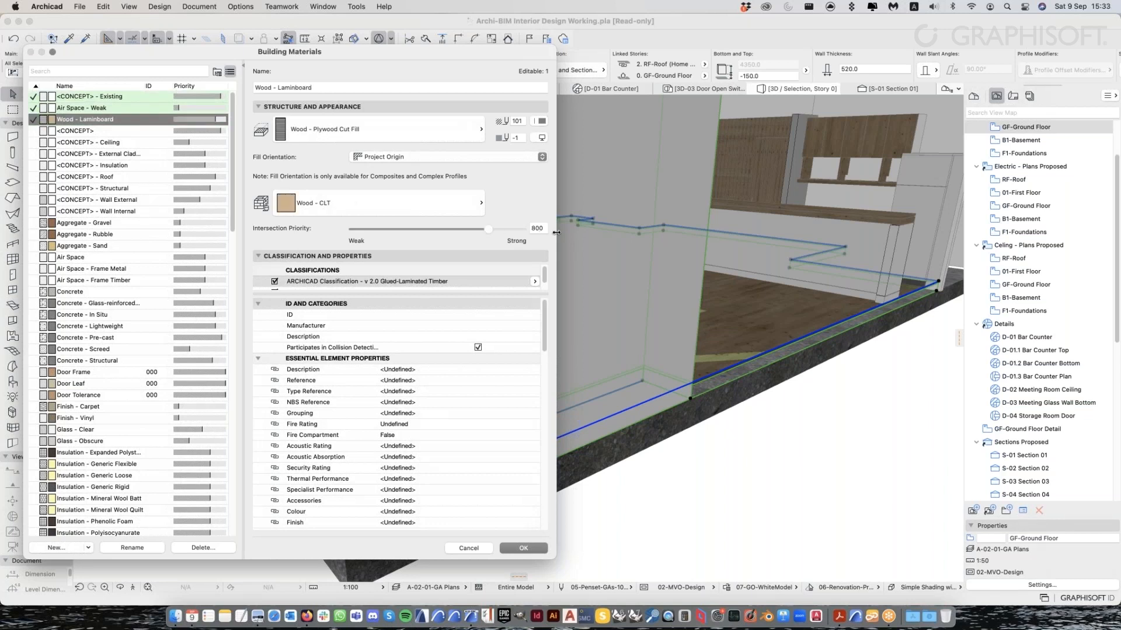
pyautogui.moveTo(555, 232); pyautogui.dragTo(523, 232)
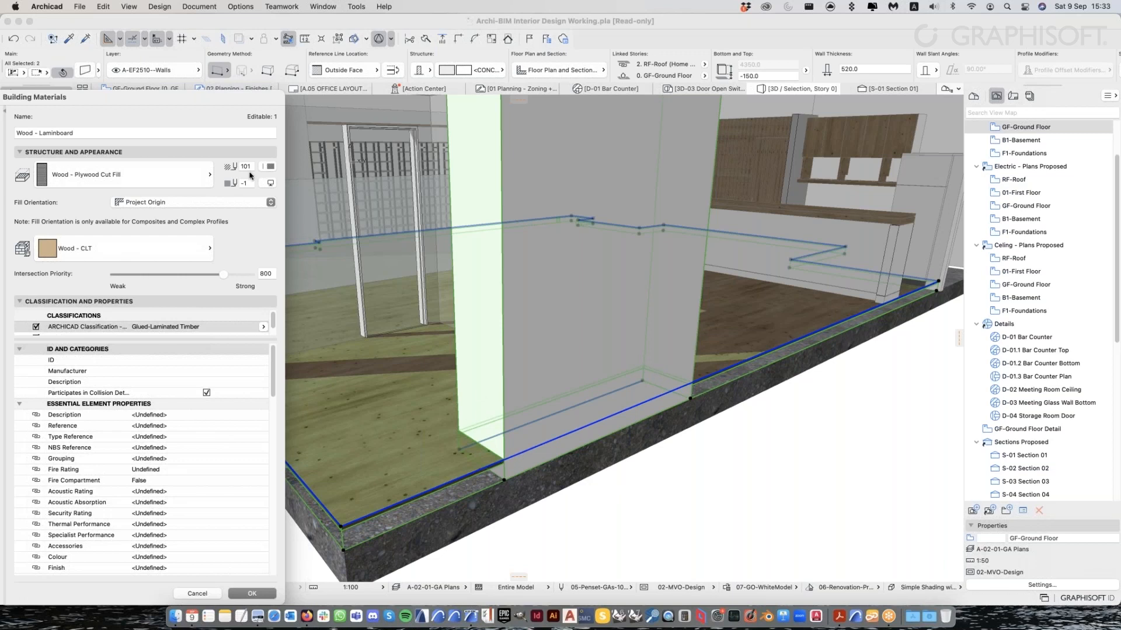
# Bring the full Building Materials dialog back into view and close it without saving changes
pyautogui.moveTo(134, 97); pyautogui.dragTo(366, 56)
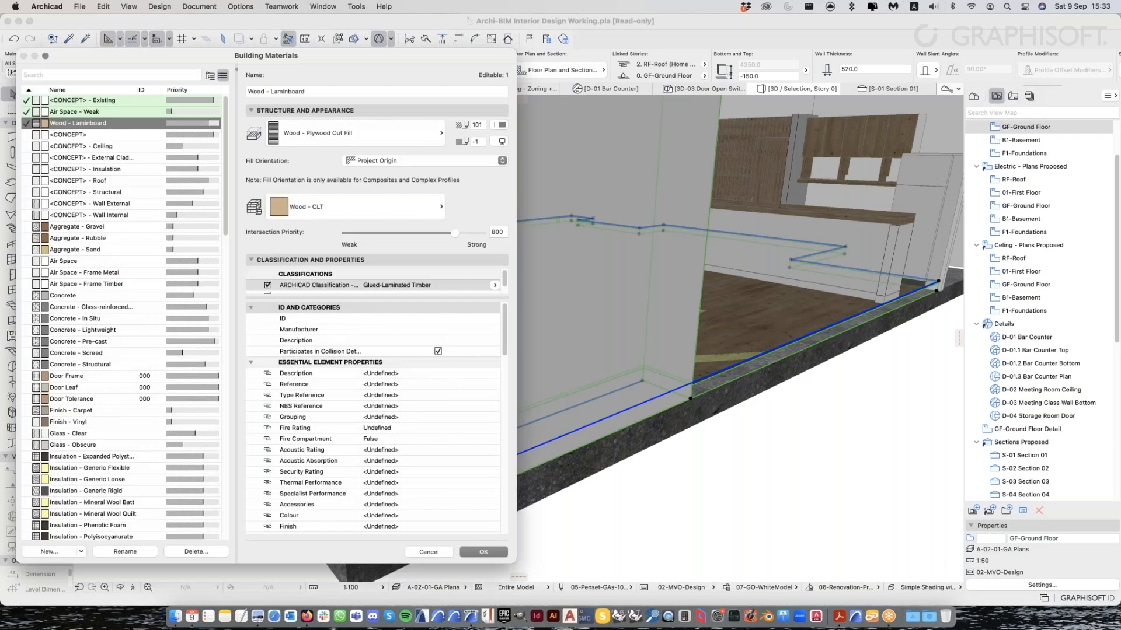
pyautogui.click(434, 555)
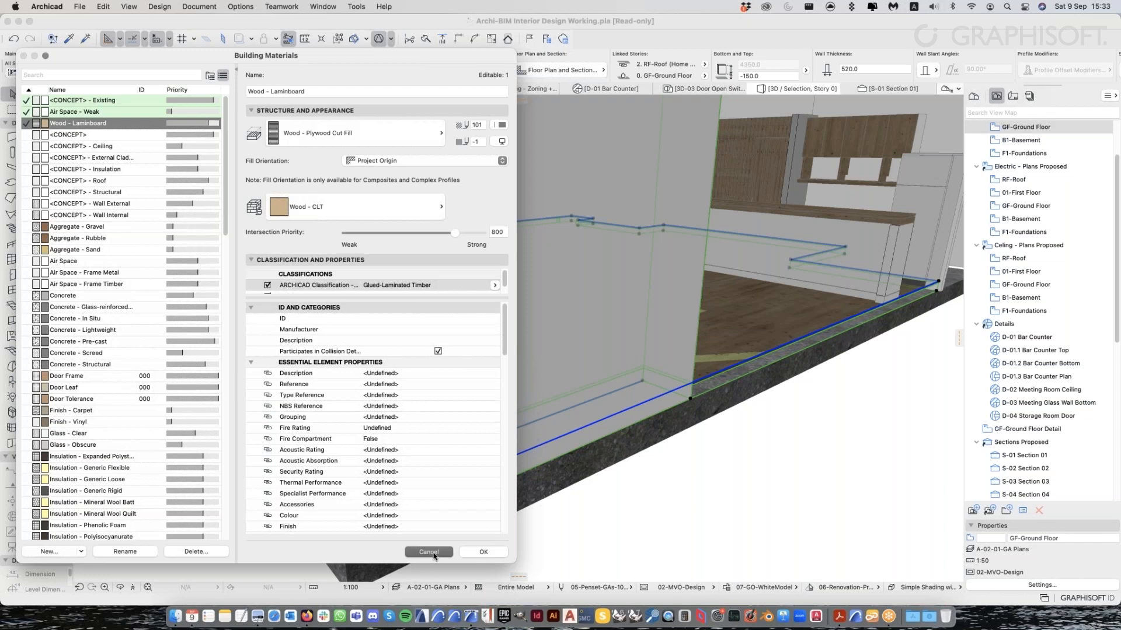
pyautogui.press('Escape')
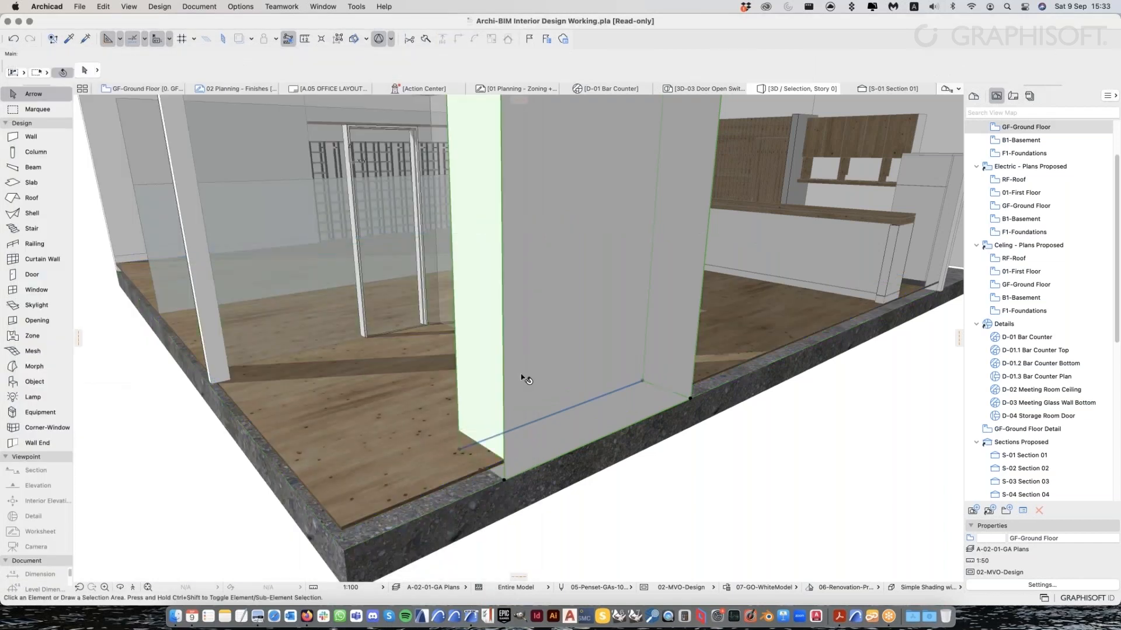
# Select the thick wall near the building corner and shorten it by stretching the end of its reference line
pyautogui.click(549, 397)
pyautogui.press('Escape')
pyautogui.scroll(-3, 547, 395)
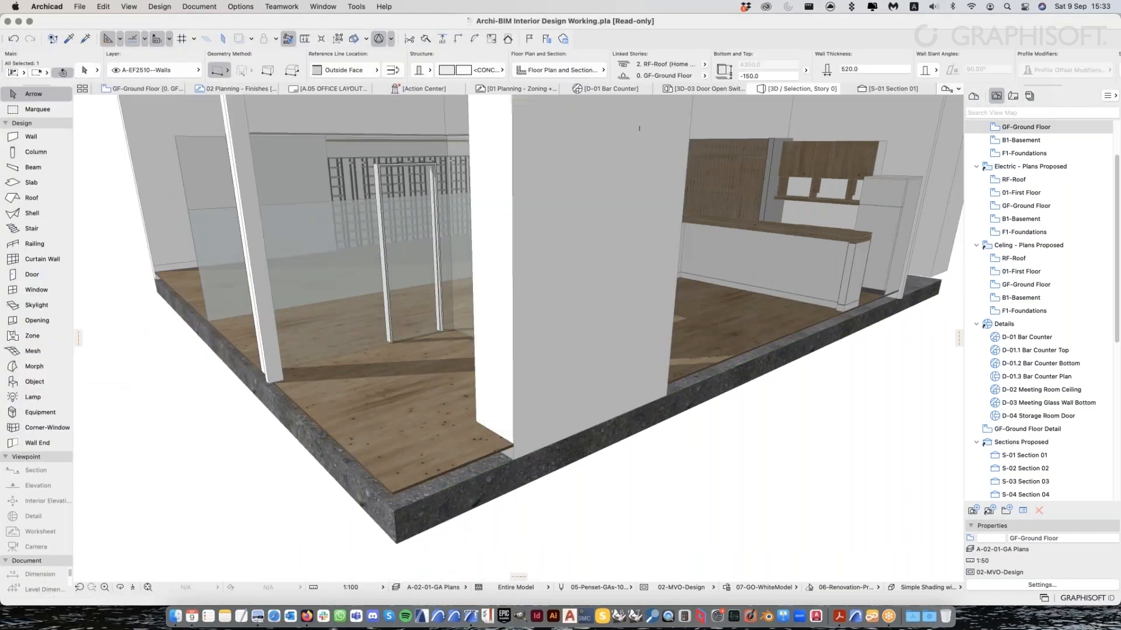
pyautogui.keyDown('shift'); pyautogui.moveTo(547, 395); pyautogui.dragTo(550, 416, button='middle'); pyautogui.keyUp('shift')
pyautogui.click(626, 367)
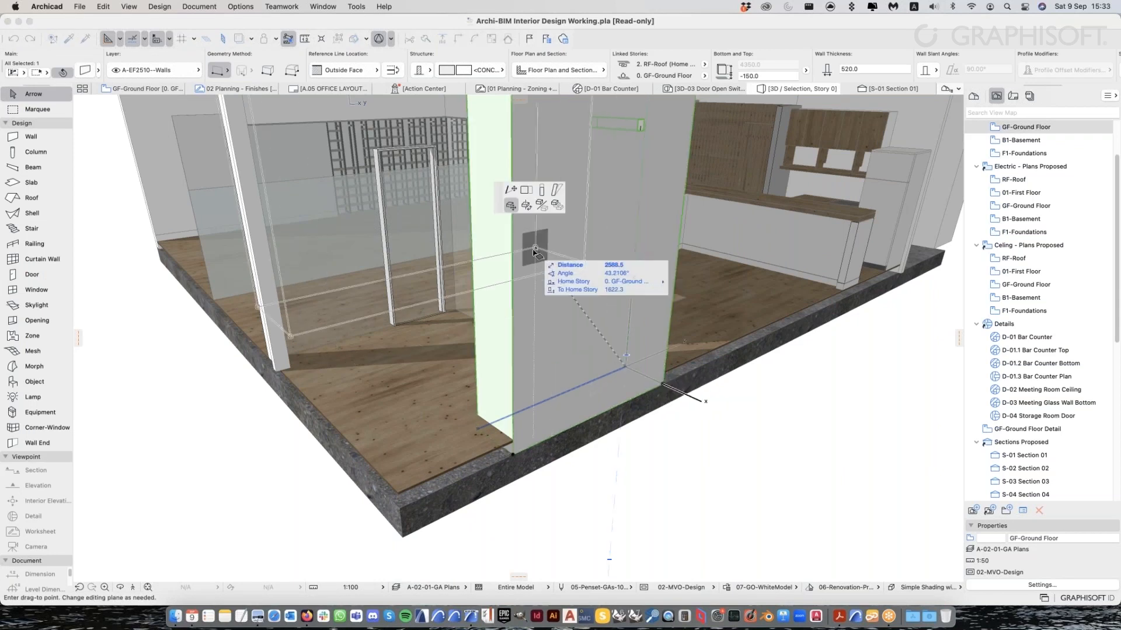
pyautogui.click(524, 190)
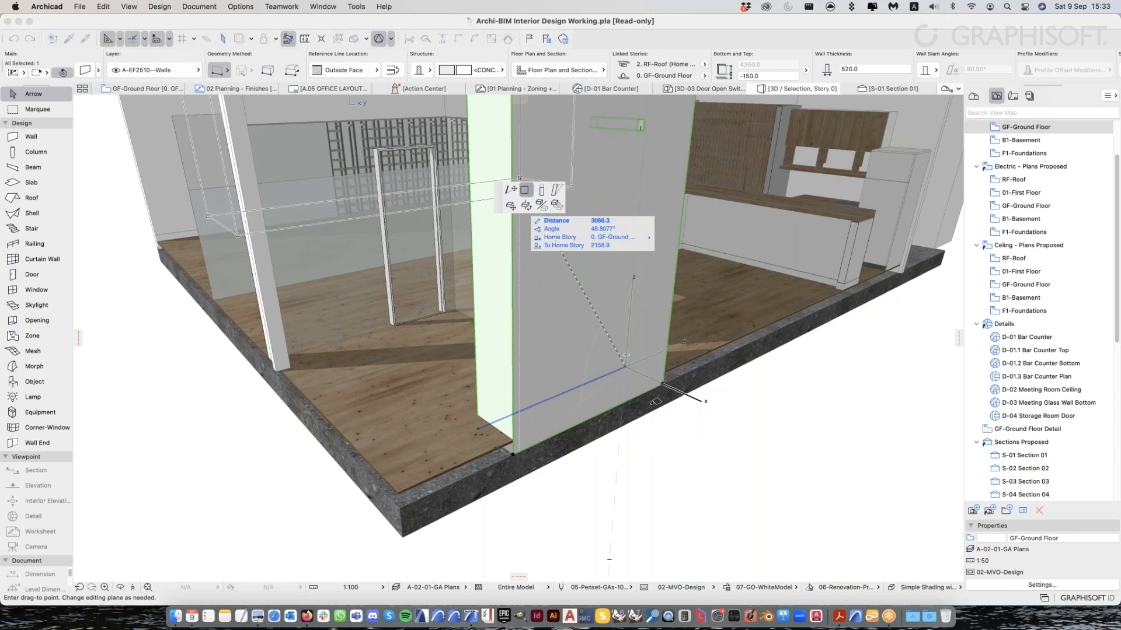
pyautogui.click(633, 372)
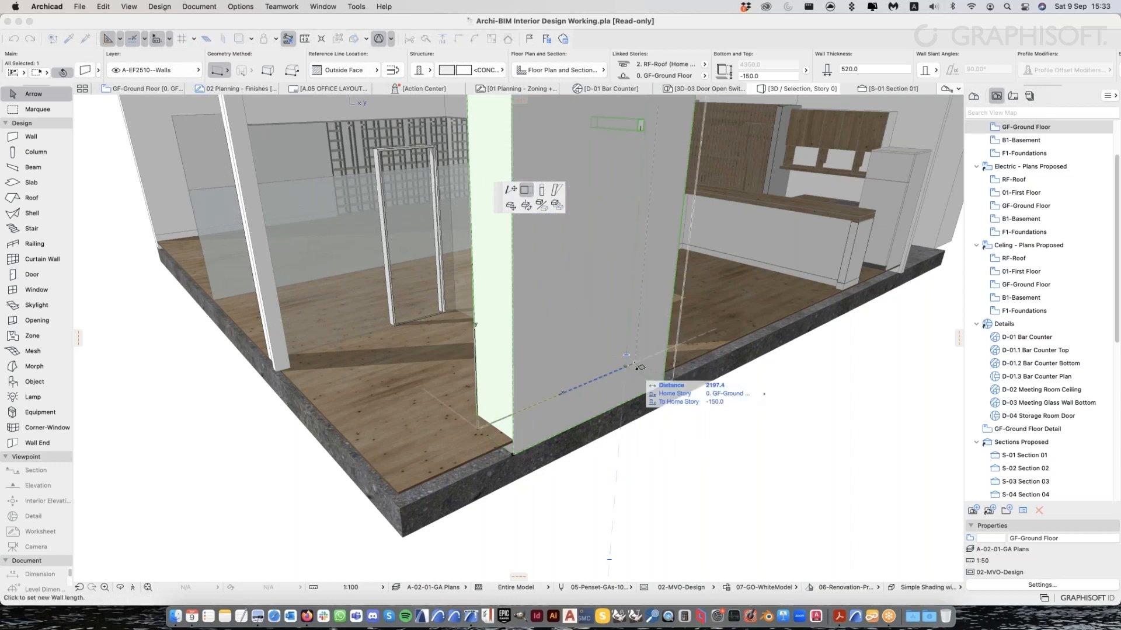
pyautogui.scroll(3, 636, 366)
pyautogui.keyDown('shift'); pyautogui.moveTo(459, 373); pyautogui.dragTo(586, 403, button='middle'); pyautogui.keyUp('shift')
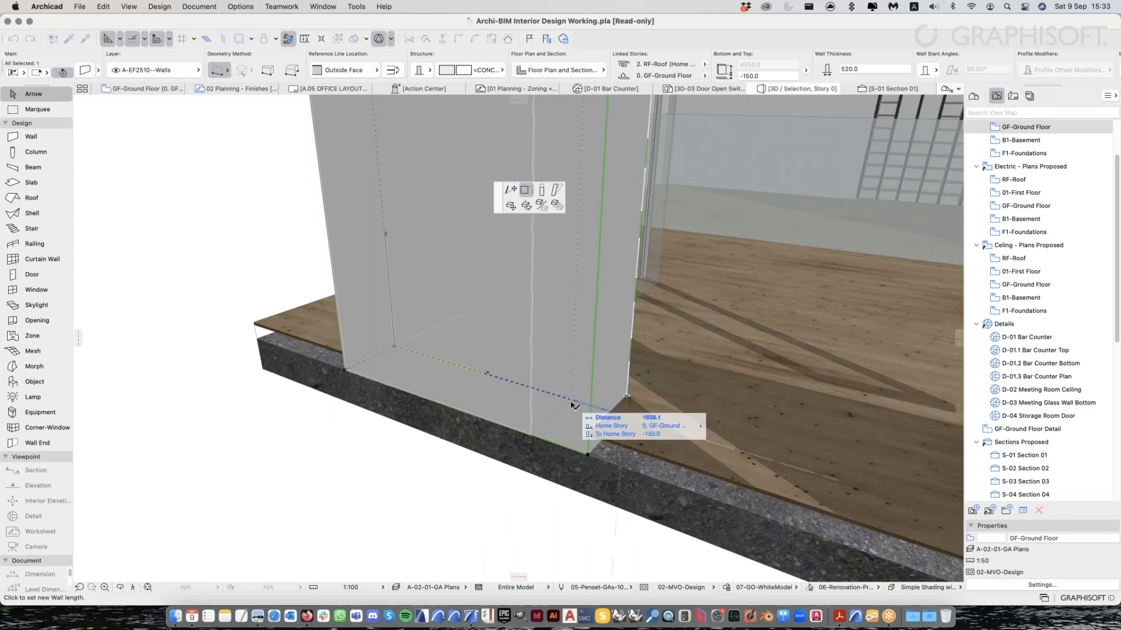
pyautogui.click(570, 409)
# Select the timber floor slab to check its cut-out around the shortened wall, clear the selection and undo the wall stretch
pyautogui.click(610, 425)
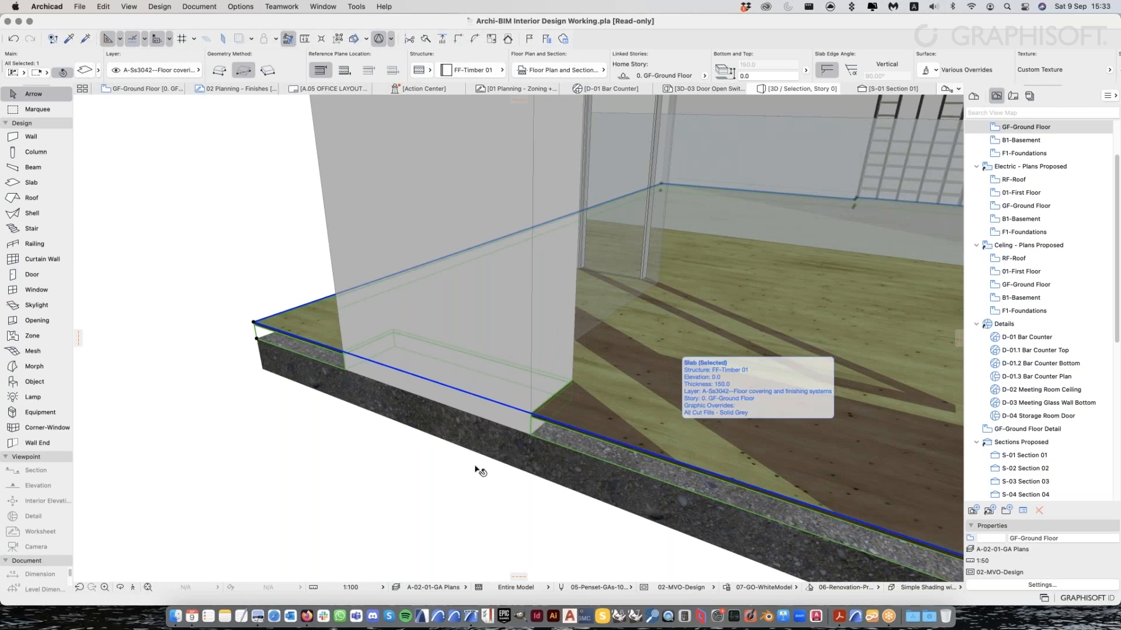
pyautogui.click(318, 420)
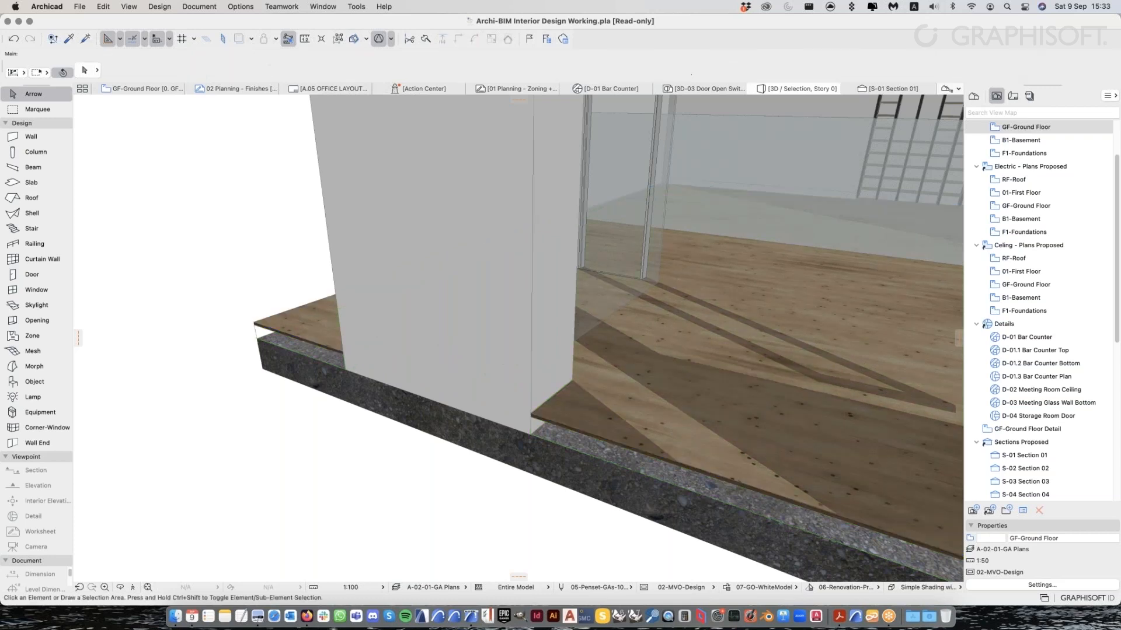
pyautogui.click(78, 9)
pyautogui.click(407, 226)
pyautogui.moveTo(450, 269)
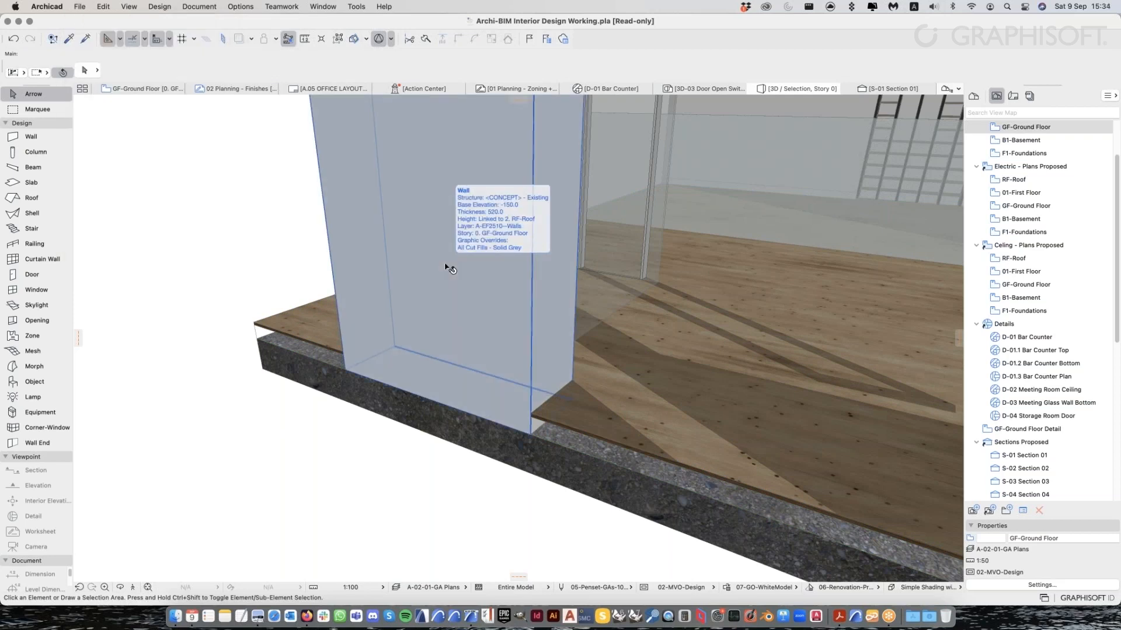
pyautogui.click(494, 292)
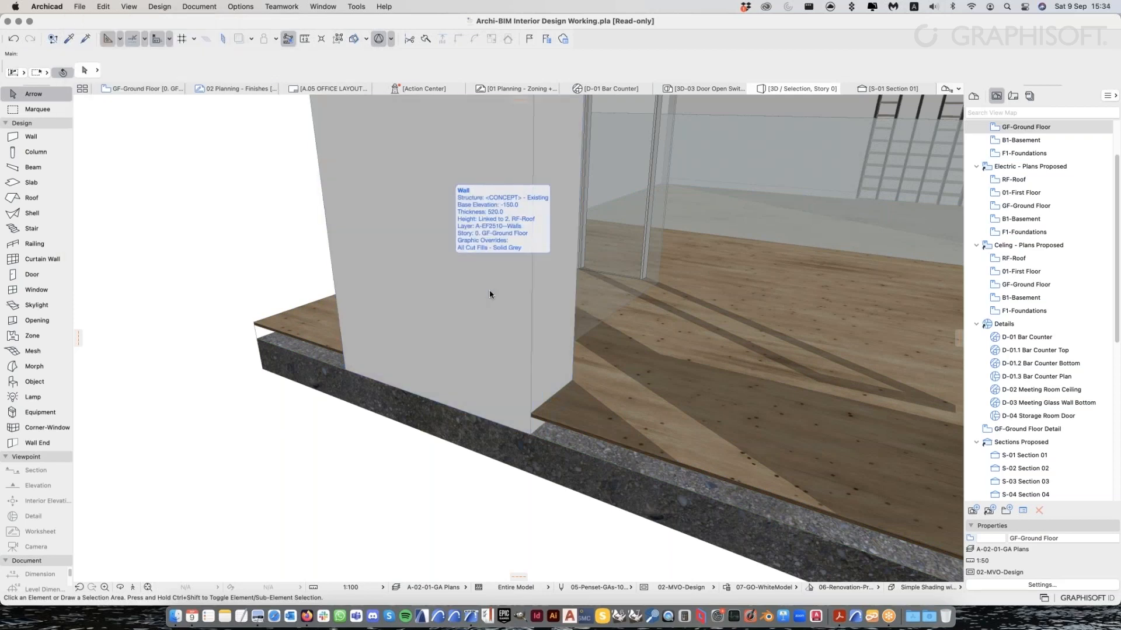
pyautogui.press('super+z')
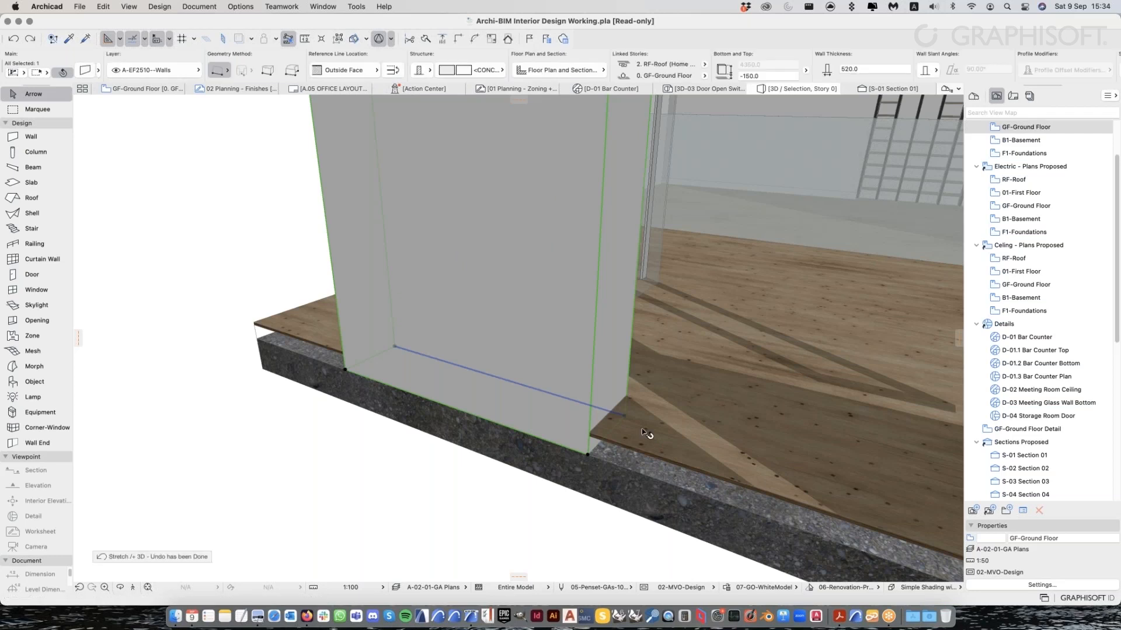
# Examine the selected timber floor slab's outline and its cut-out around the thick wall, both close up and across the whole floor
pyautogui.scroll(-5, 430, 486)
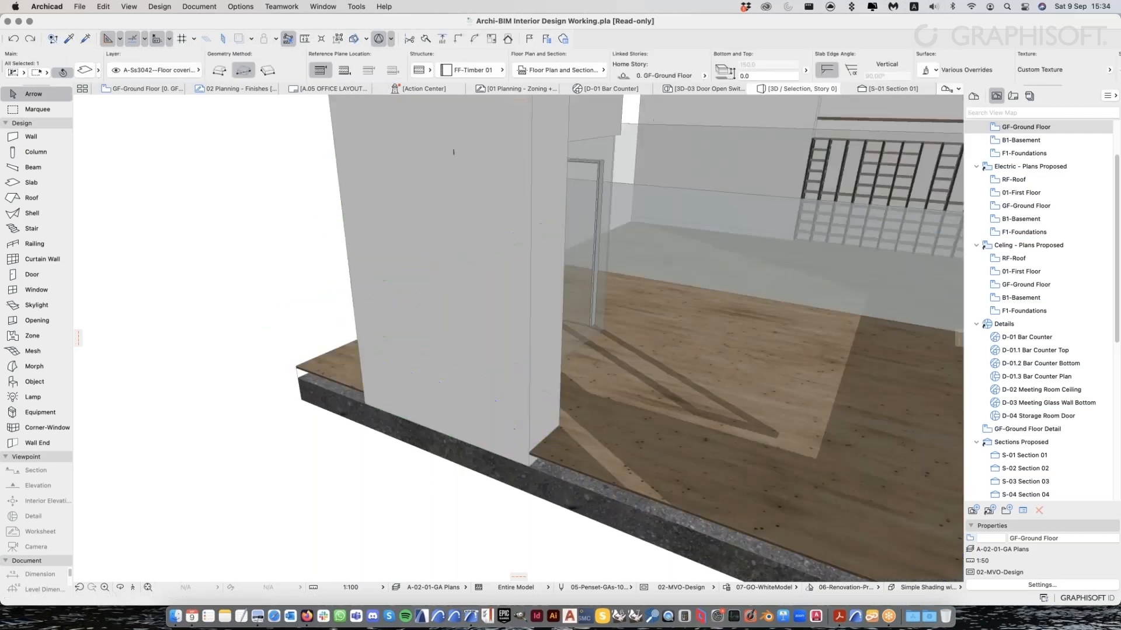
pyautogui.scroll(4, 430, 486)
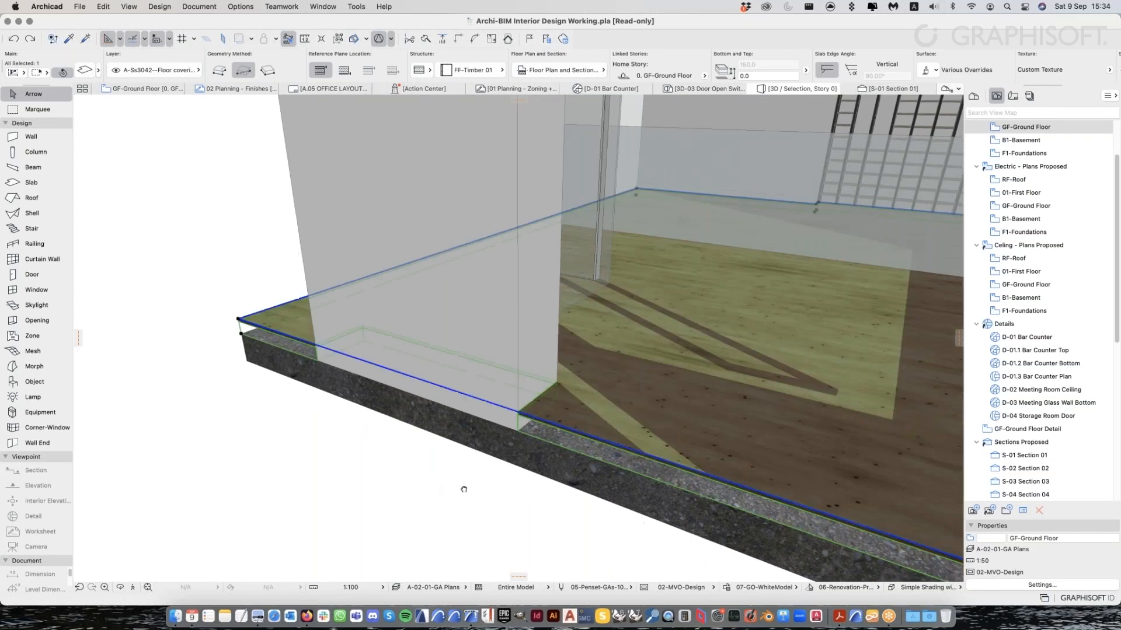
pyautogui.moveTo(462, 488); pyautogui.dragTo(486, 484, button='middle')
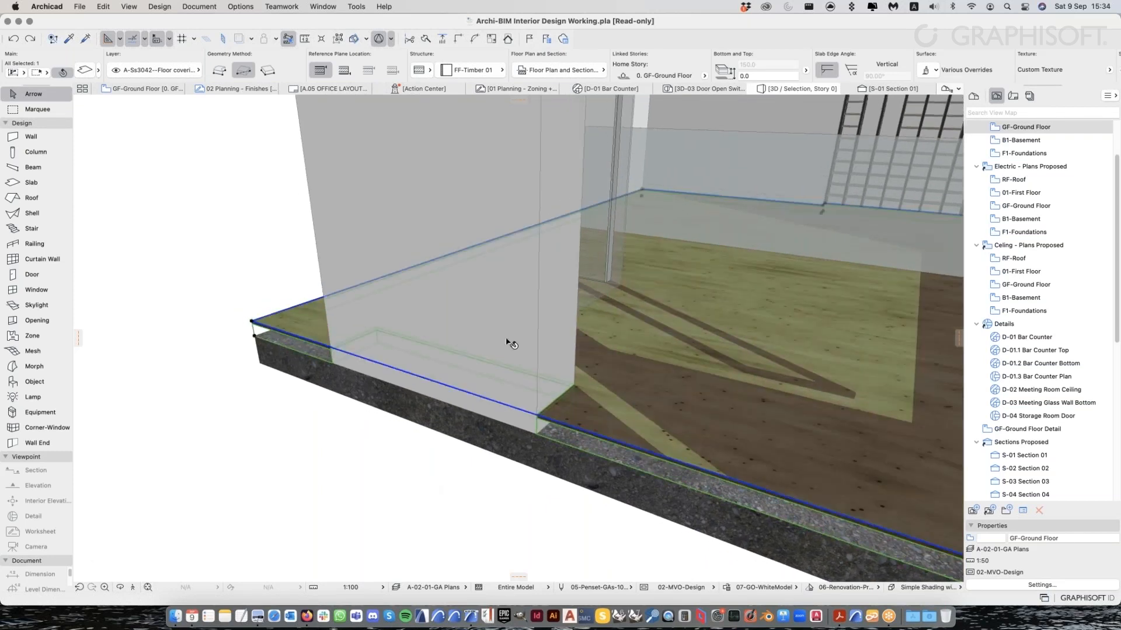
pyautogui.click(507, 342)
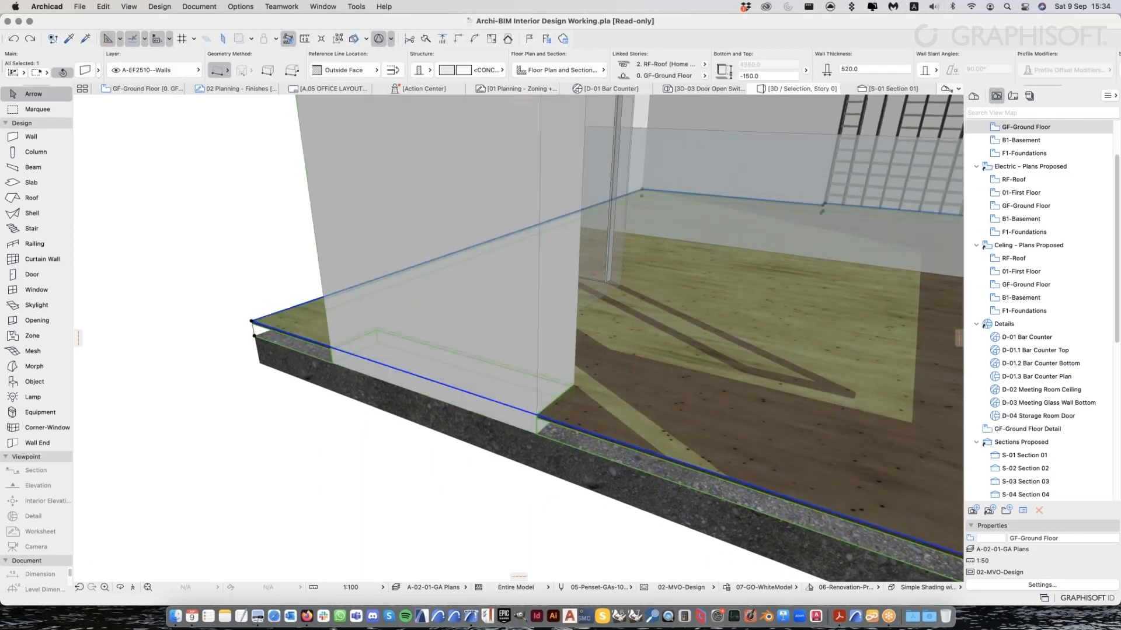
pyautogui.scroll(-5, 585, 377)
pyautogui.moveTo(660, 400); pyautogui.dragTo(544, 388, button='middle')
pyautogui.scroll(-3, 564, 386)
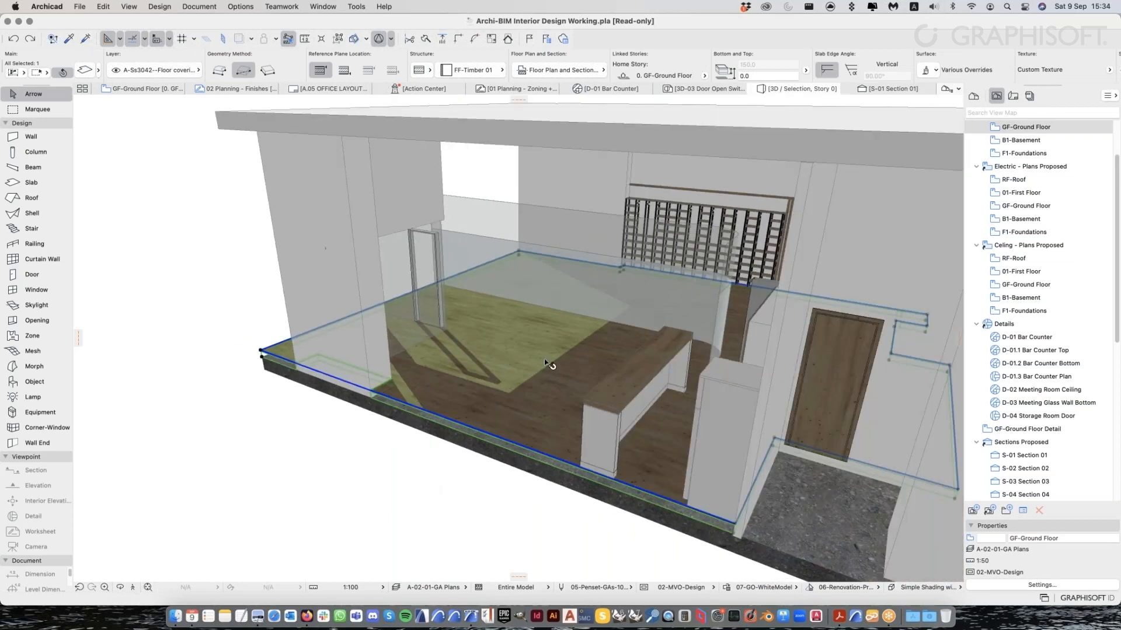
pyautogui.moveTo(545, 359); pyautogui.dragTo(532, 356, button='middle')
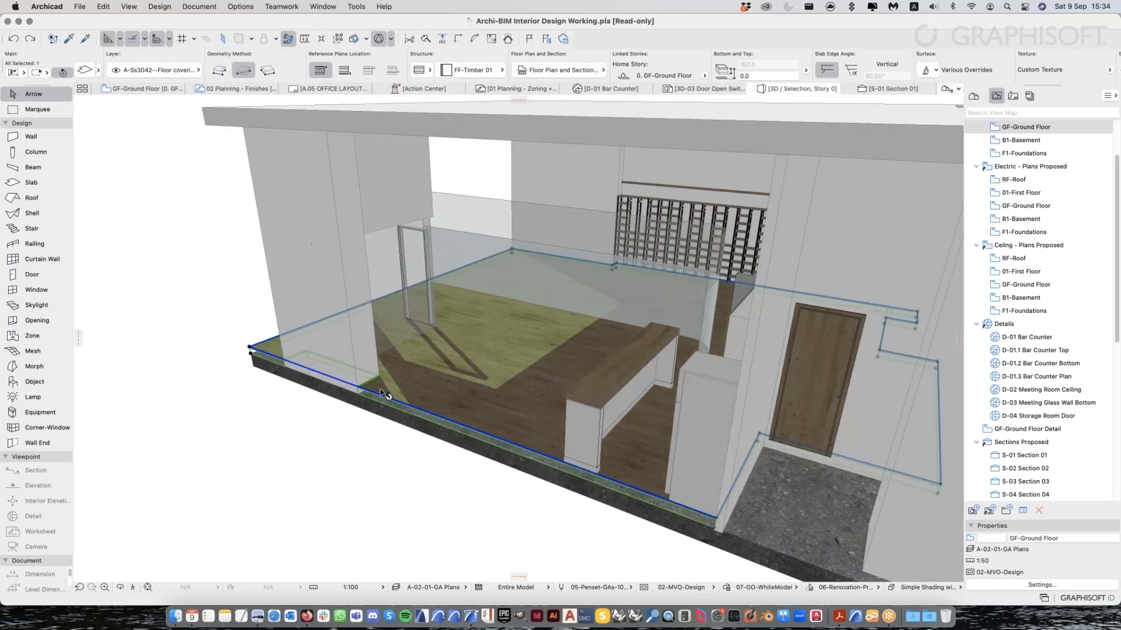
pyautogui.scroll(5, 359, 387)
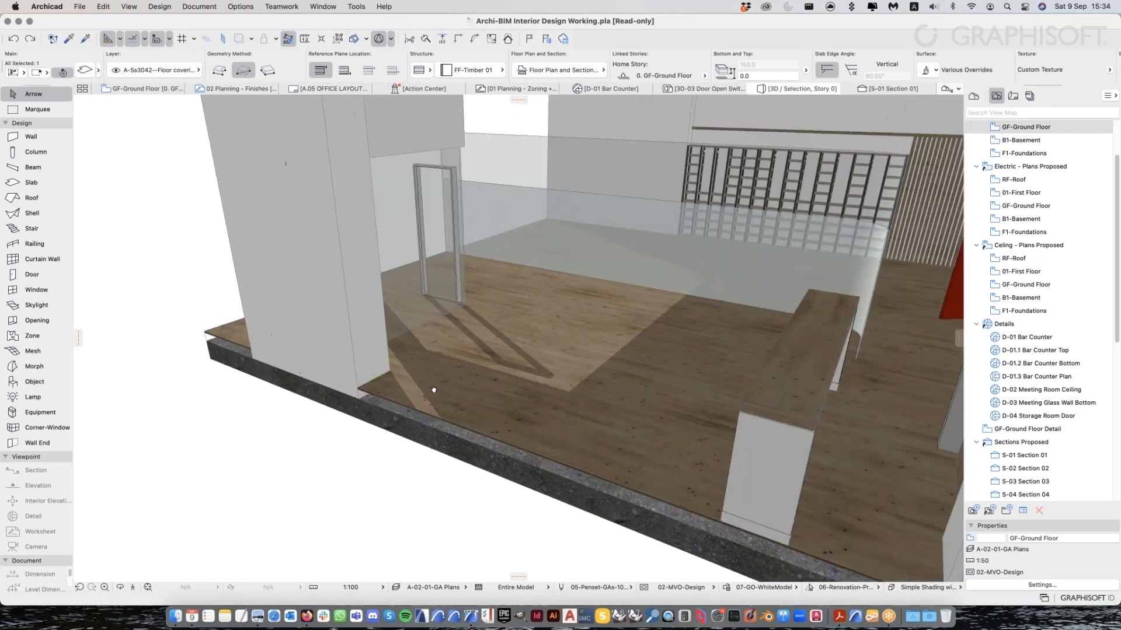
pyautogui.scroll(3, 434, 390)
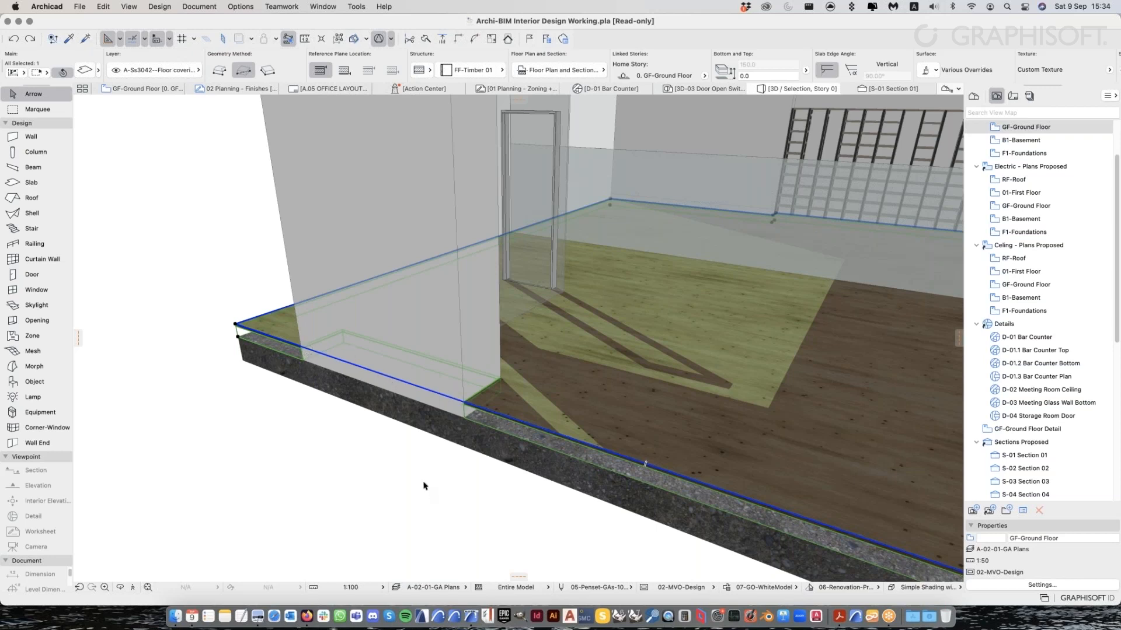
pyautogui.scroll(-10, 410, 474)
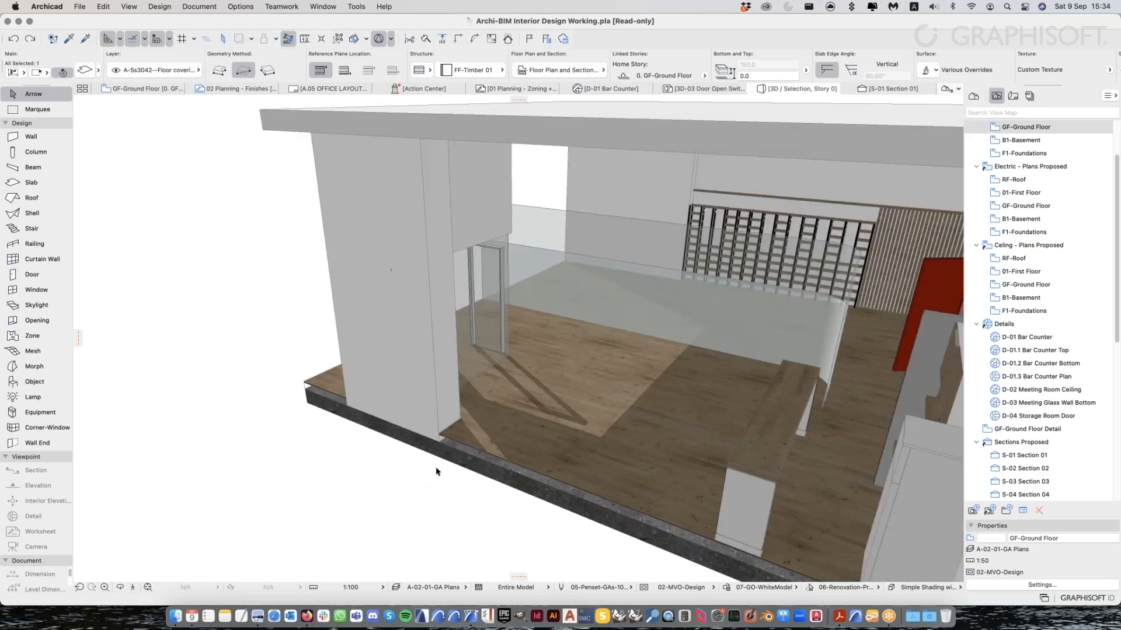
pyautogui.moveTo(521, 416); pyautogui.dragTo(503, 412, button='middle')
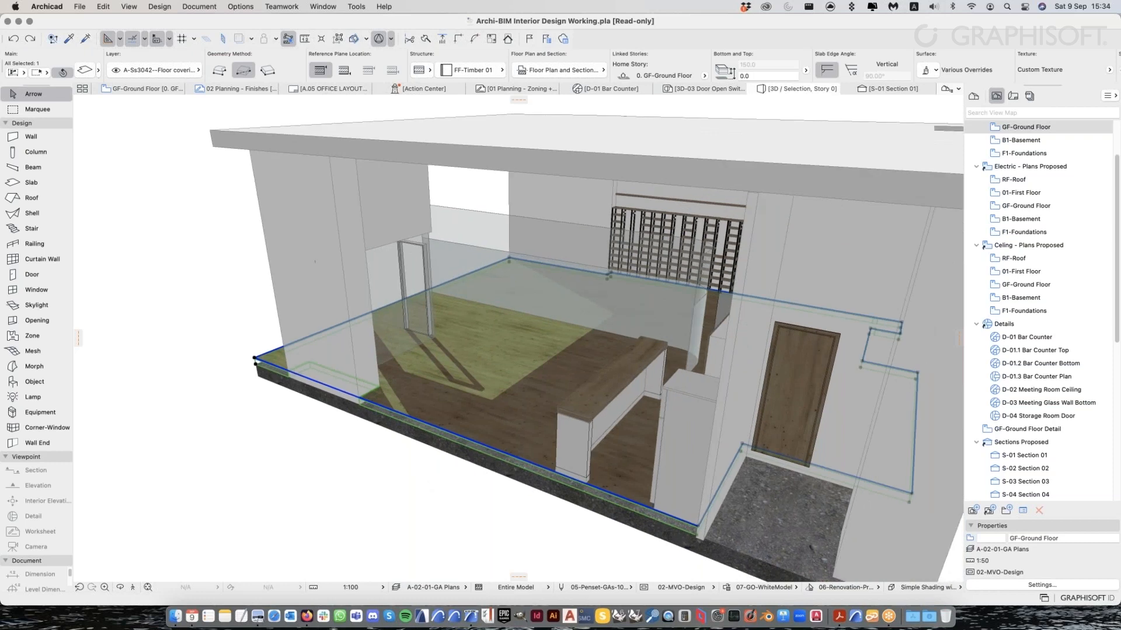
# Clear the slab selection and examine the thick wall and slab edge from the other side of the building corner
pyautogui.press('Escape')
pyautogui.click(423, 396)
pyautogui.hotkey('ctrl', 'Up')
pyautogui.click(424, 453)
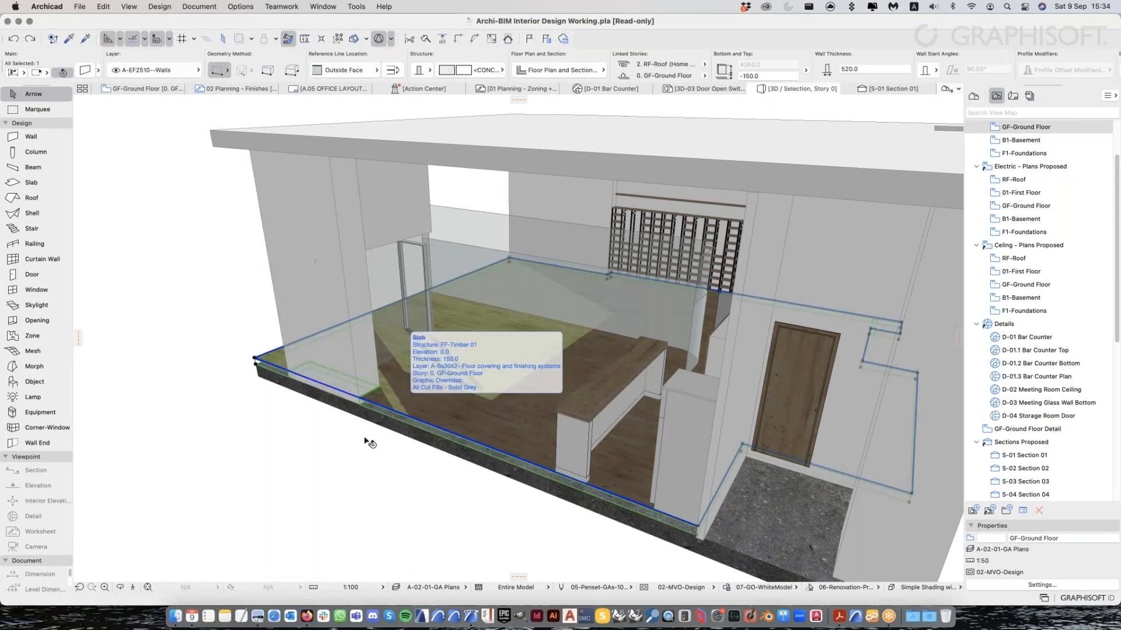
pyautogui.click(361, 371)
pyautogui.click(450, 465)
pyautogui.click(460, 420)
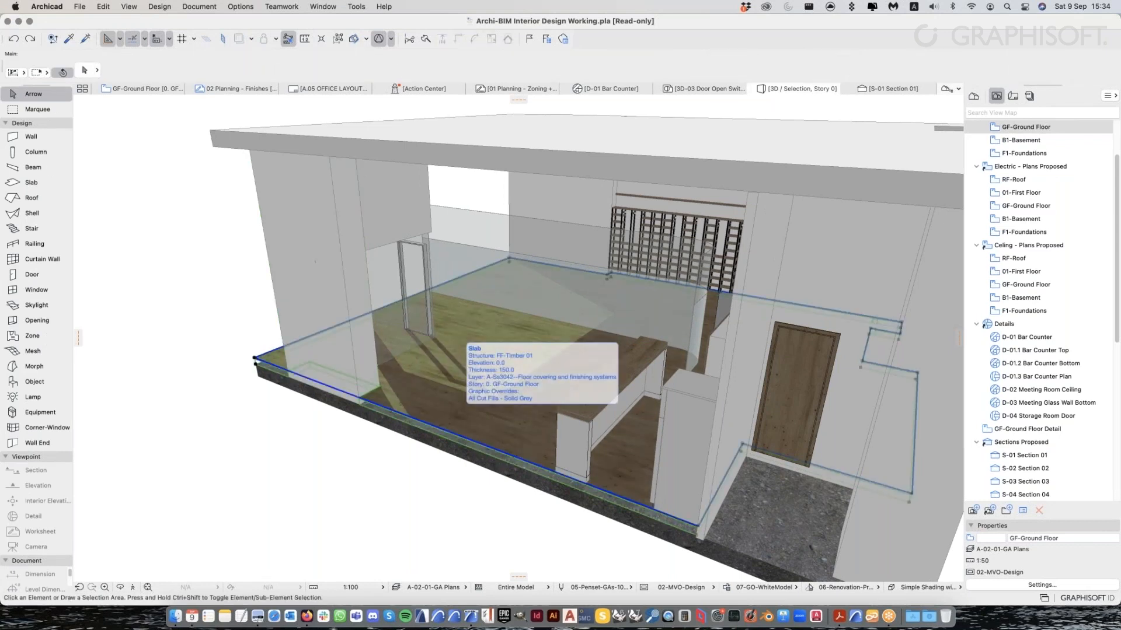
pyautogui.click(438, 457)
pyautogui.keyDown('shift'); pyautogui.moveTo(437, 457); pyautogui.dragTo(601, 474, button='middle'); pyautogui.keyUp('shift')
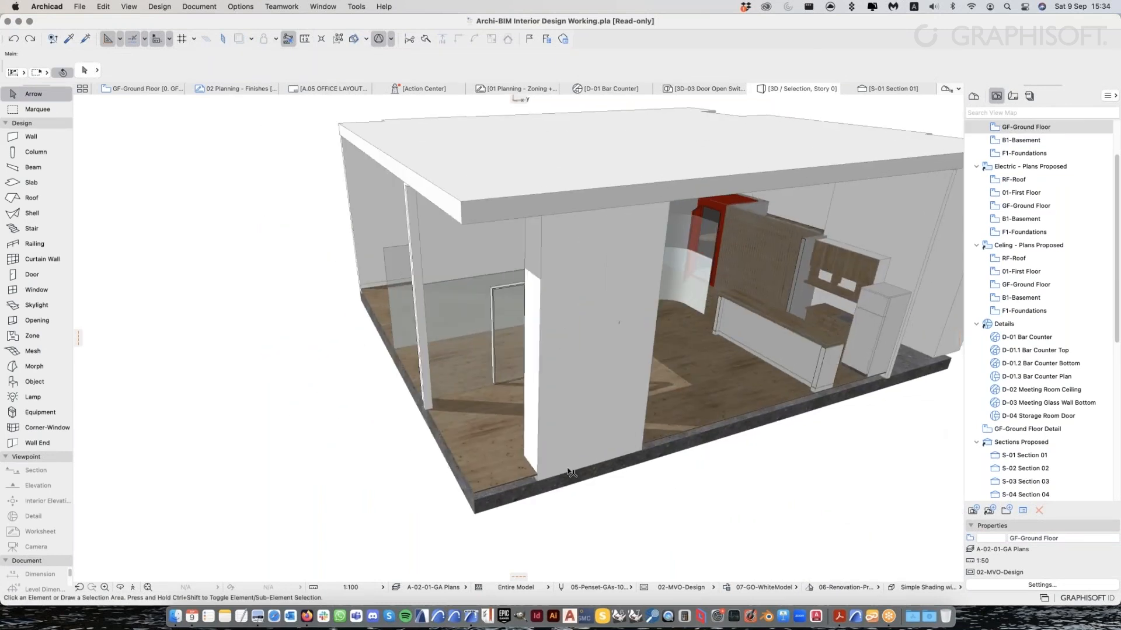
pyautogui.scroll(3, 605, 477)
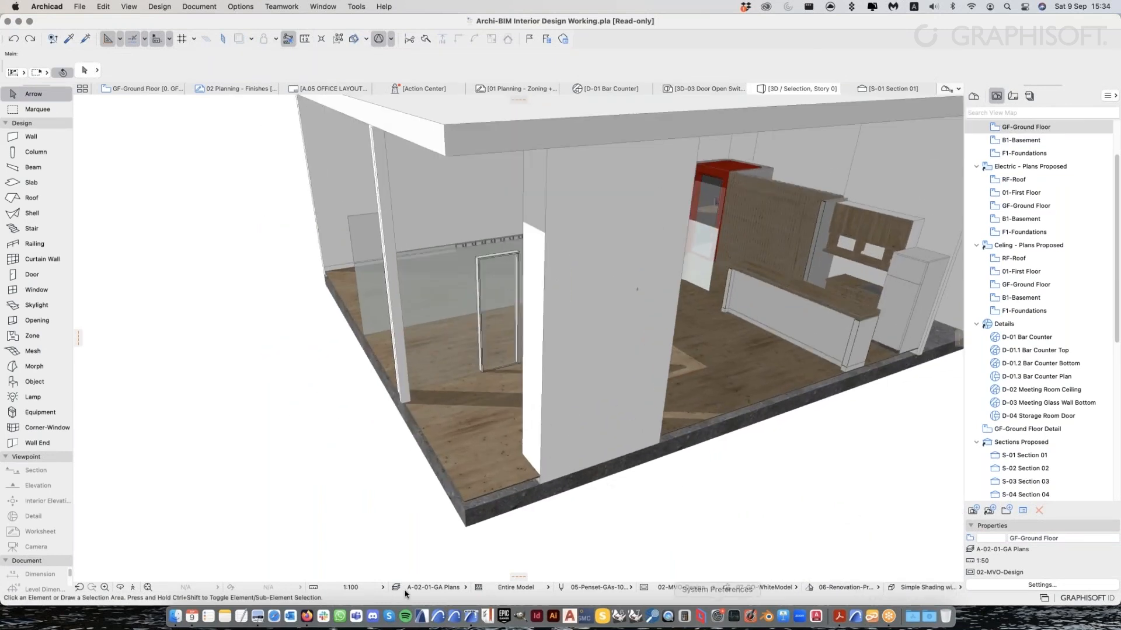
pyautogui.click(887, 616)
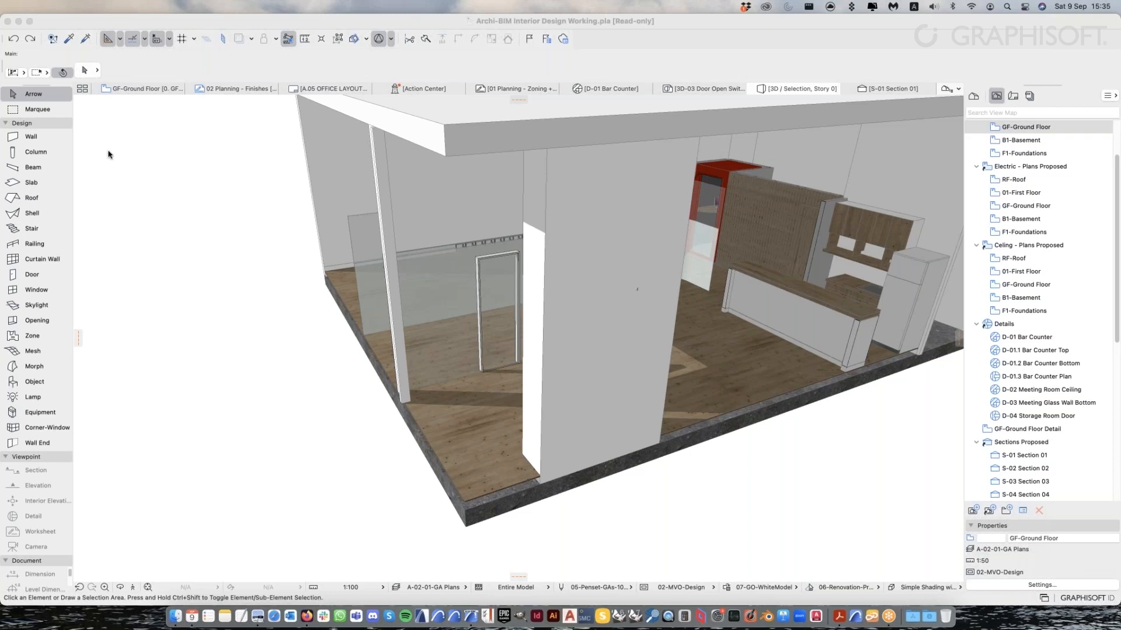
pyautogui.click(108, 39)
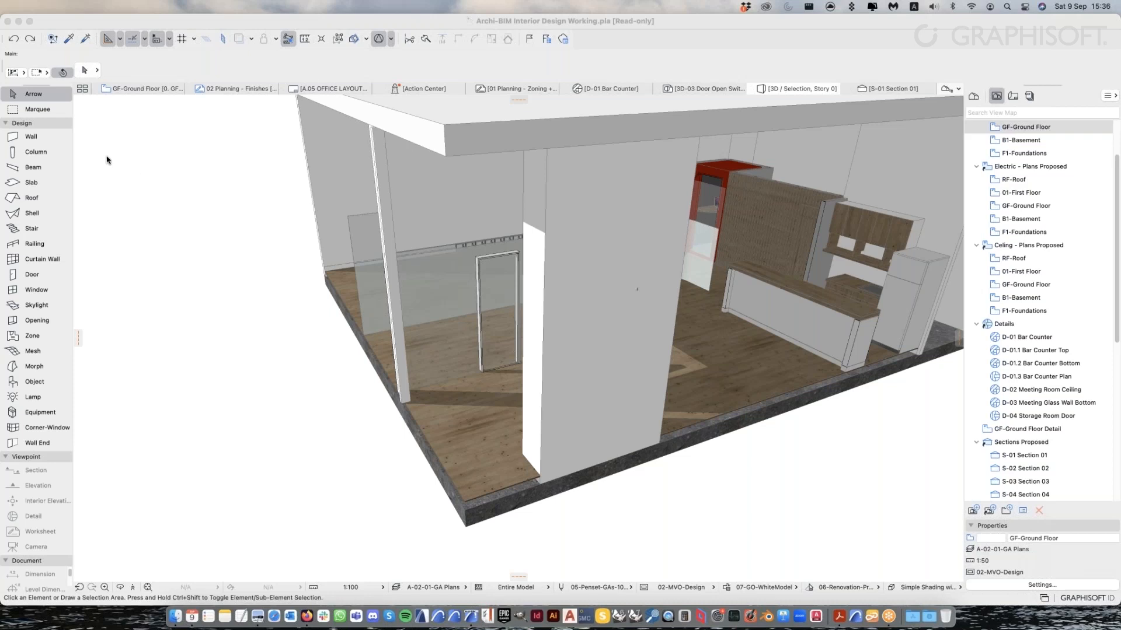
pyautogui.click(339, 56)
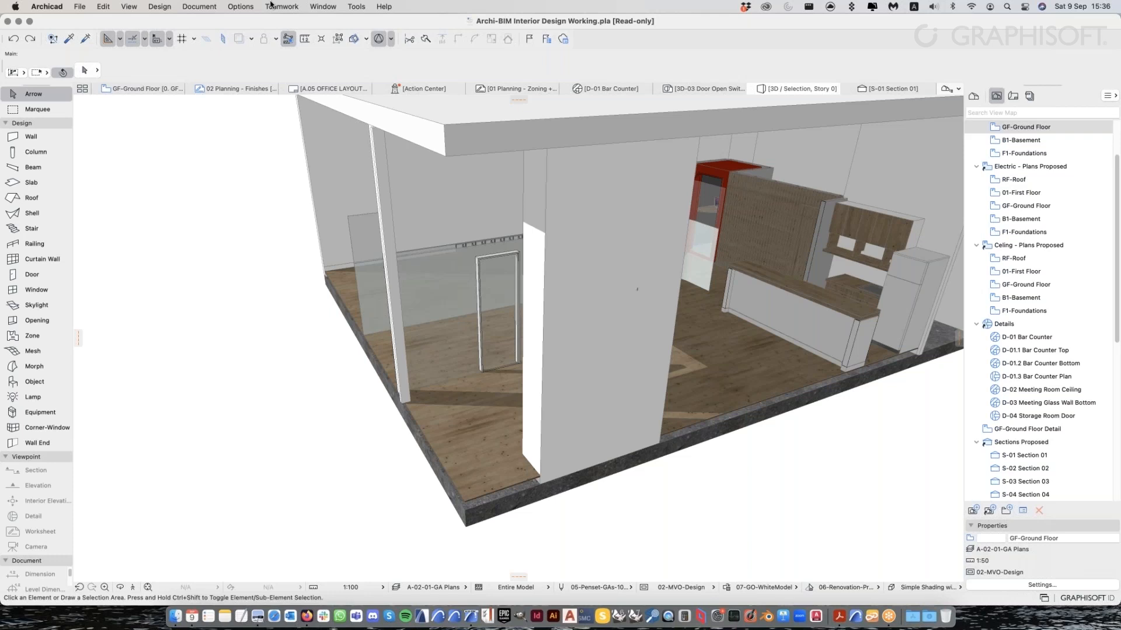
# Show all elements in the 3D view and select the curtain wall around the building corner
pyautogui.rightClick(317, 387)
pyautogui.click(431, 511)
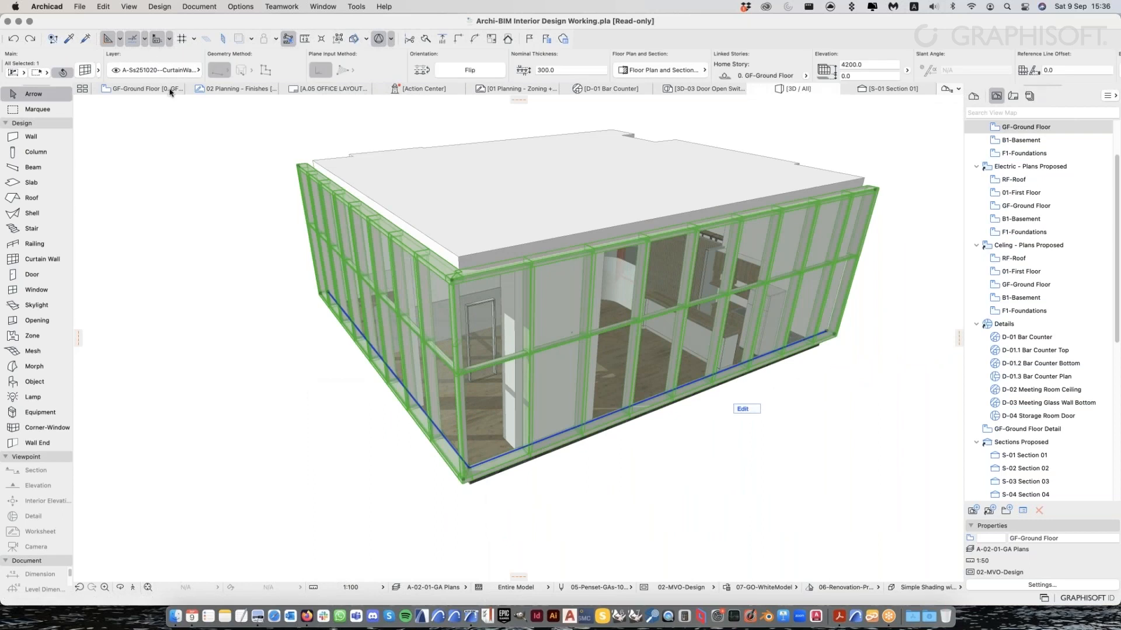
# Review the grid pattern in the selected curtain wall's Scheme settings and close the settings without saving changes
pyautogui.click(85, 70)
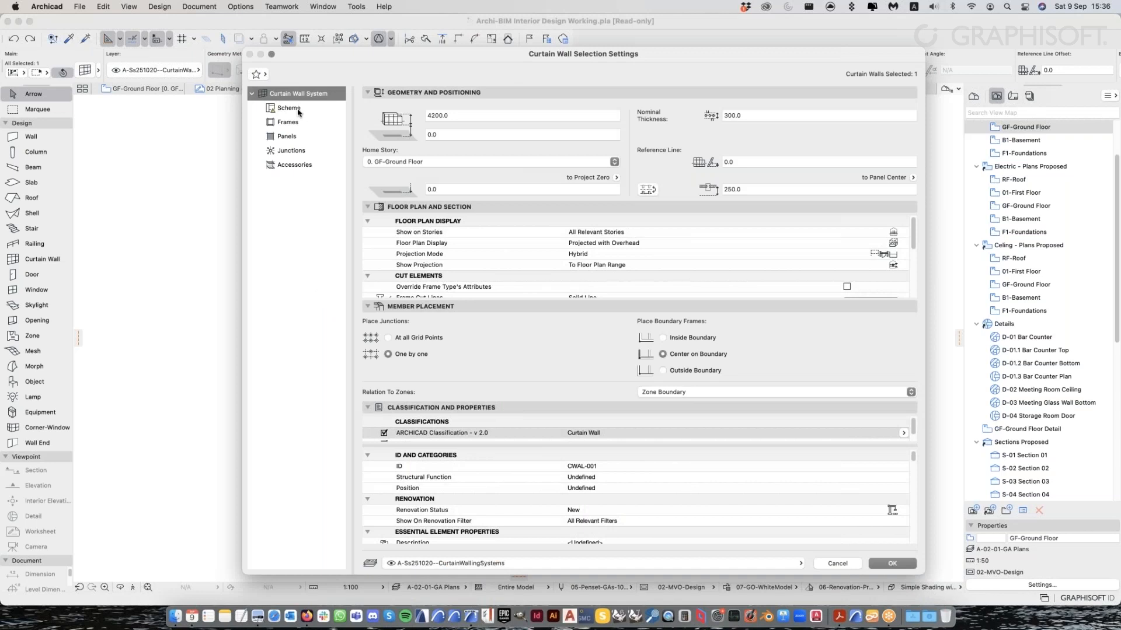
pyautogui.click(289, 108)
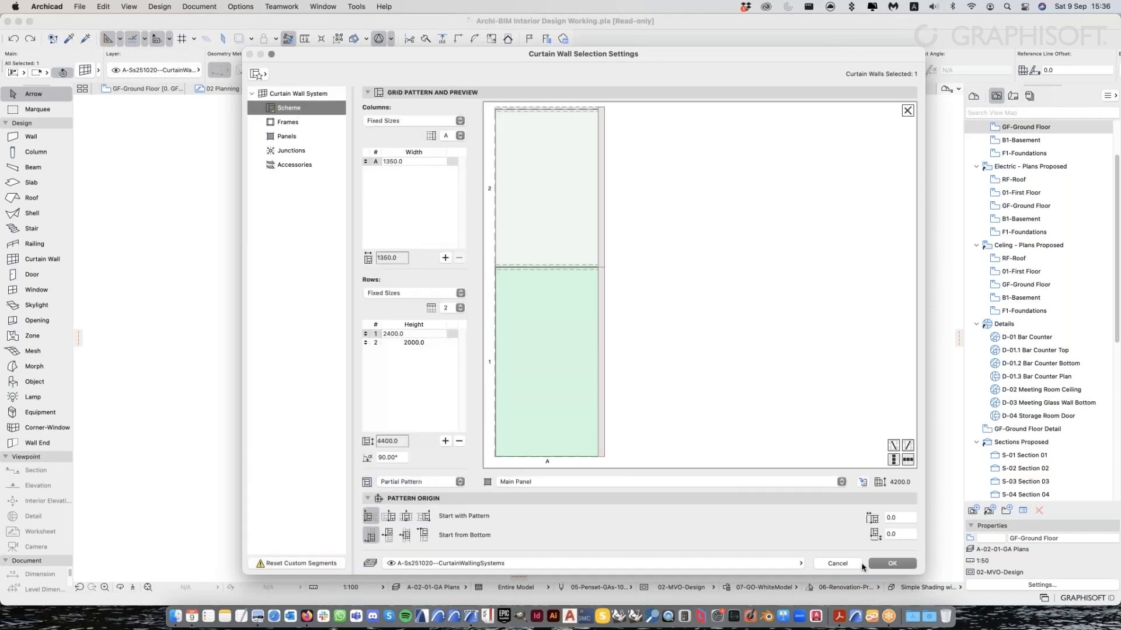
pyautogui.click(859, 564)
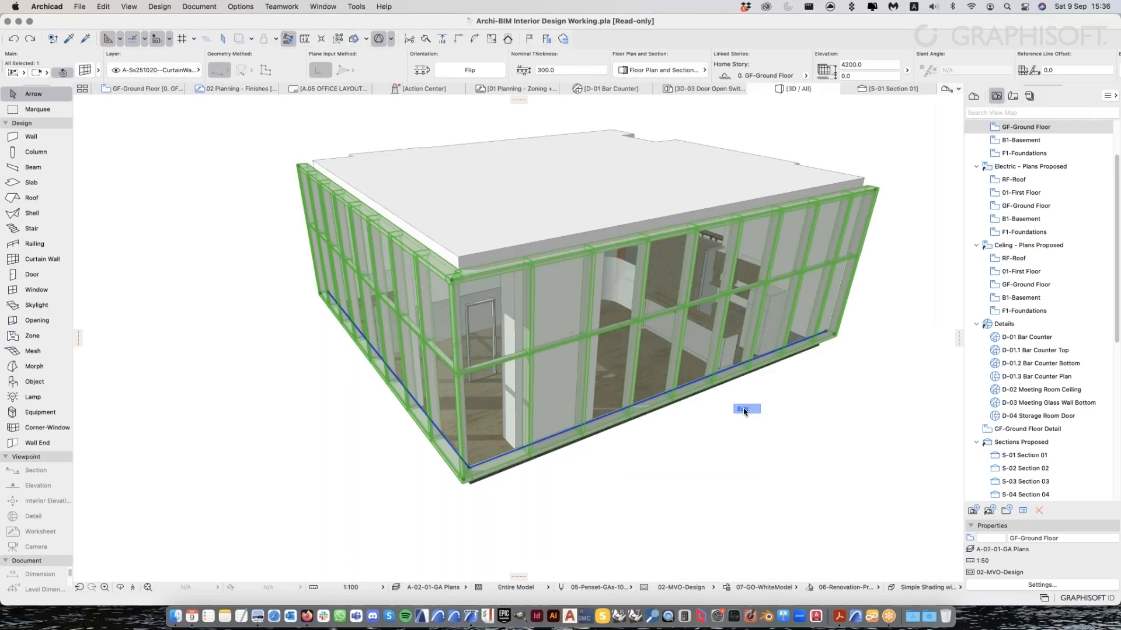
# Inspect the lower mullion and upper corner frames at the curtain wall's corner in edit mode, then exit edit mode and clear the selection
pyautogui.click(454, 314)
pyautogui.click(461, 430)
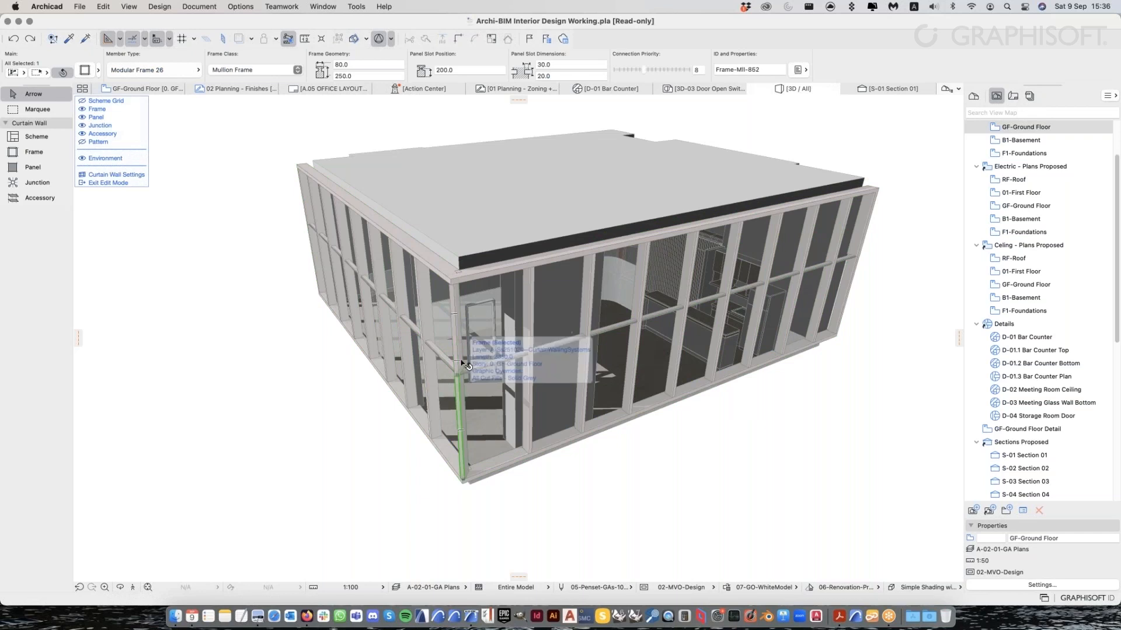
pyautogui.click(454, 315)
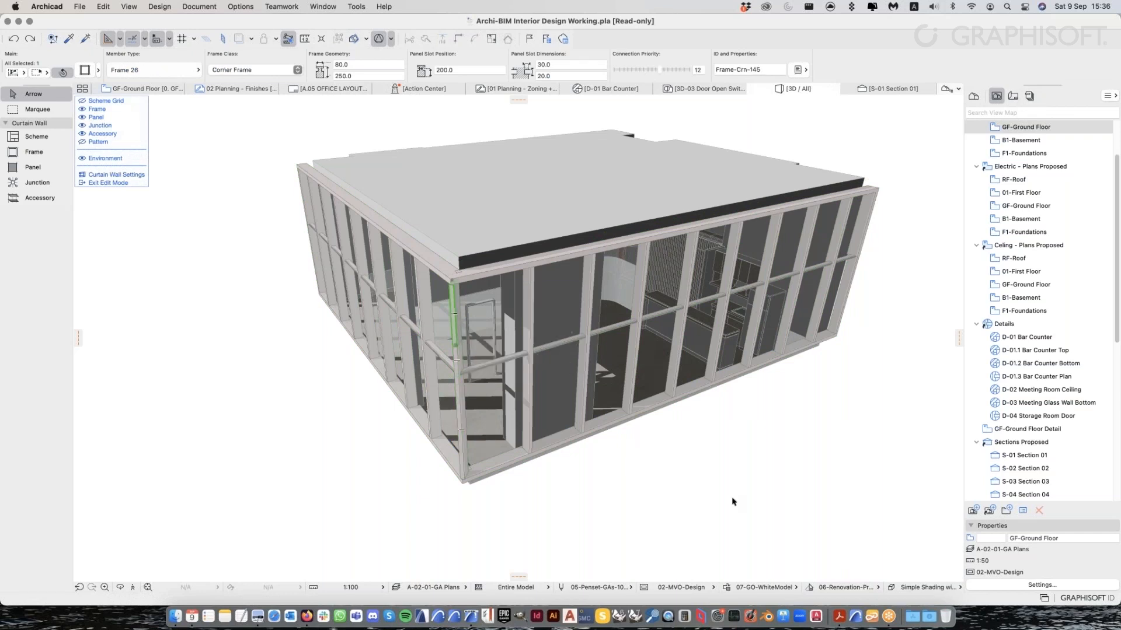
pyautogui.click(629, 509)
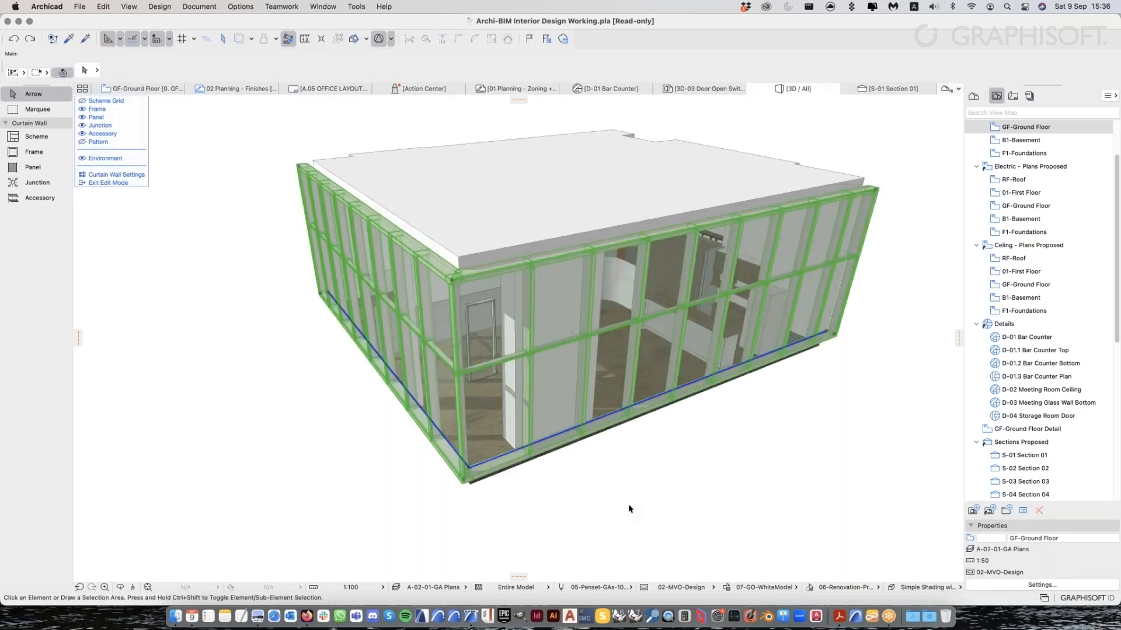
pyautogui.press('Escape')
pyautogui.press('Escape')
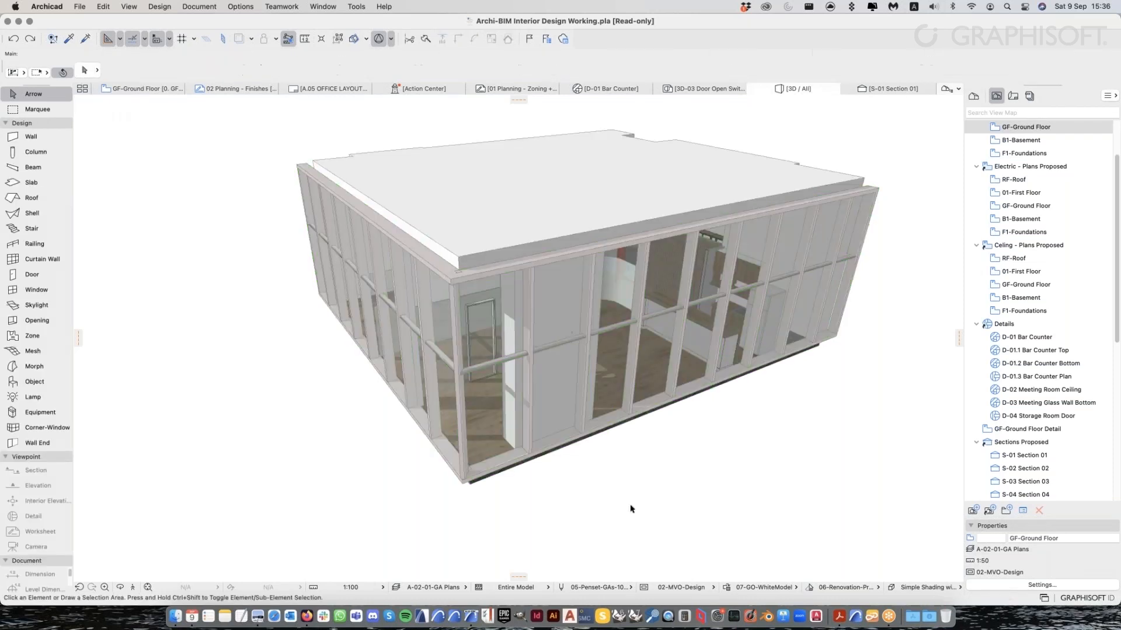
# Switch to the GF-Ground Floor plan and select the timber floor slab with the whole floor in view
pyautogui.scroll(-1, 636, 418)
pyautogui.moveTo(621, 456); pyautogui.dragTo(690, 437, button='middle')
pyautogui.click(635, 417)
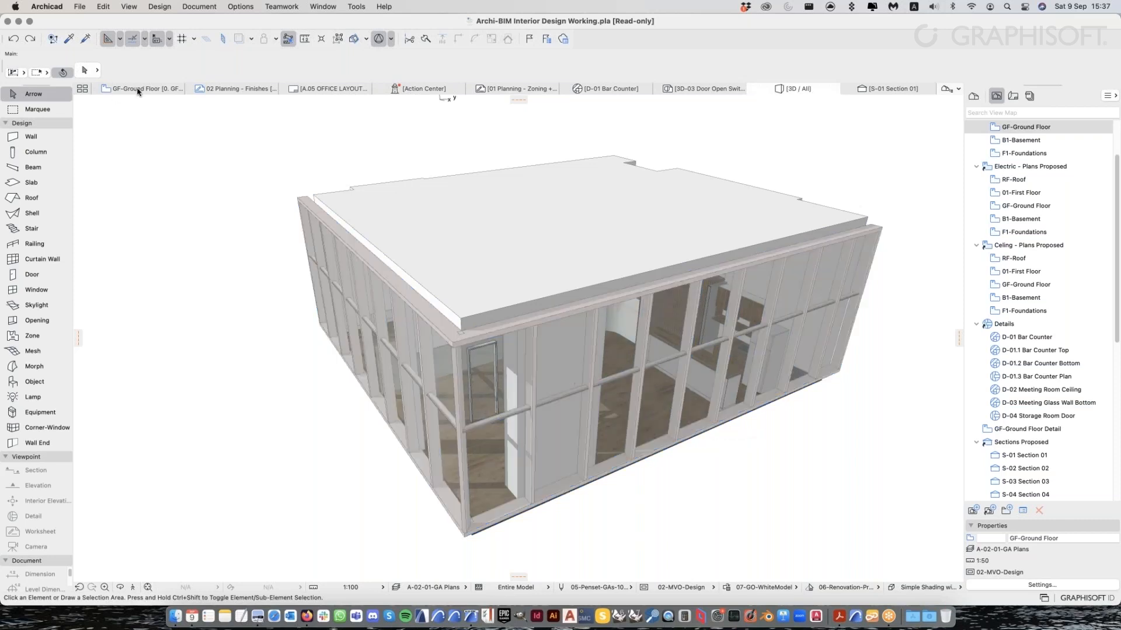
pyautogui.click(135, 89)
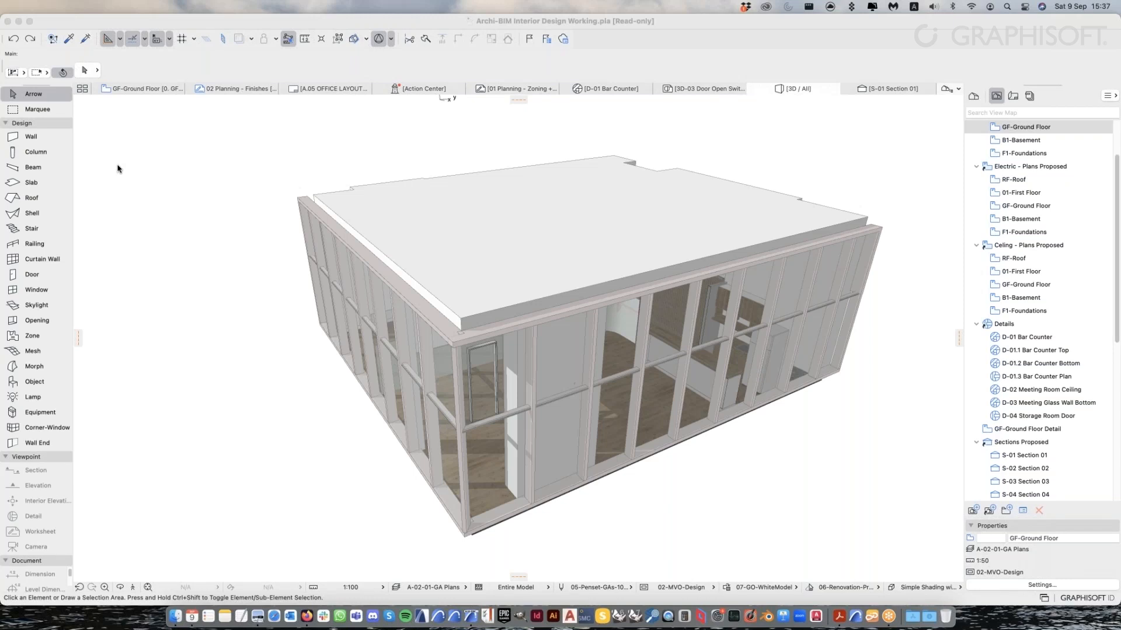
pyautogui.click(147, 90)
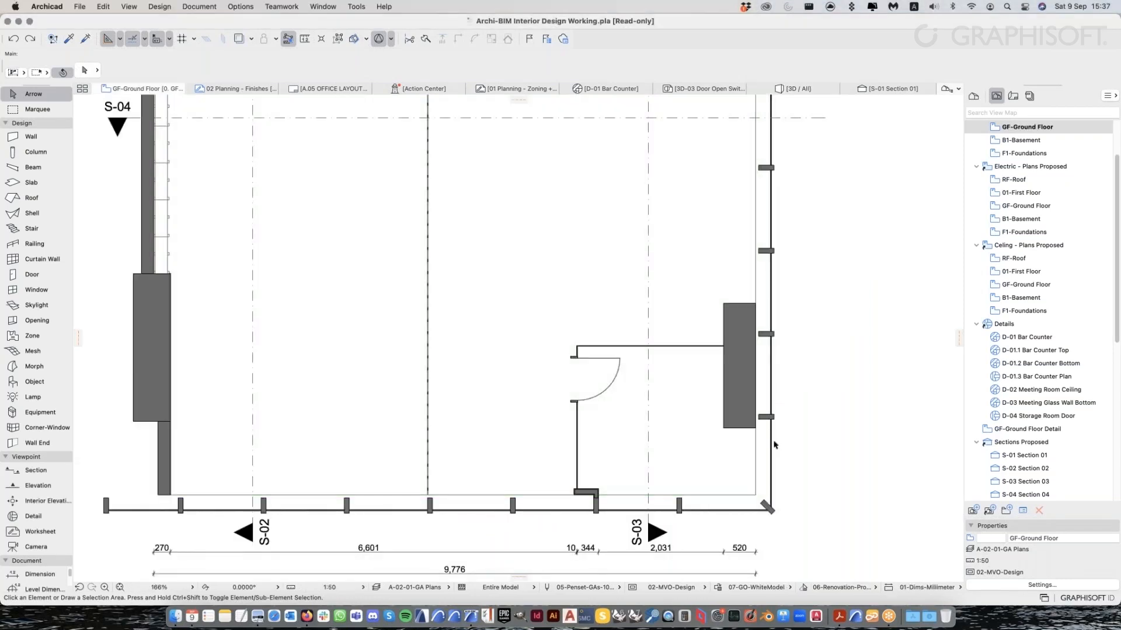
pyautogui.scroll(-5, 773, 445)
pyautogui.moveTo(773, 445); pyautogui.dragTo(803, 478, button='middle')
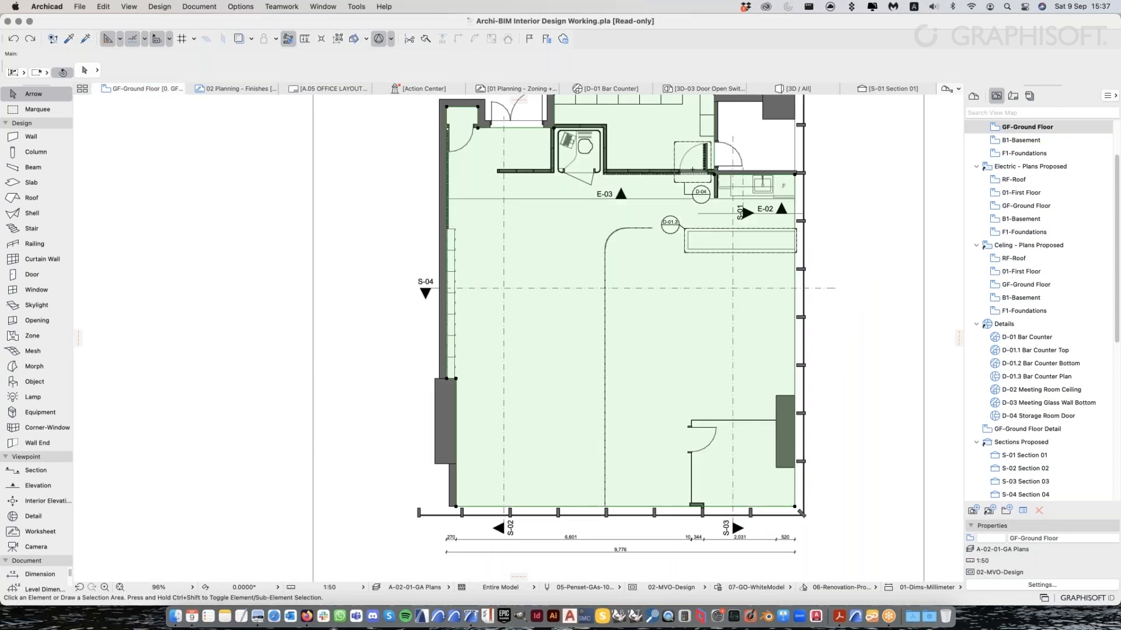
pyautogui.scroll(-1, 650, 357)
pyautogui.moveTo(650, 357); pyautogui.dragTo(632, 382, button='middle')
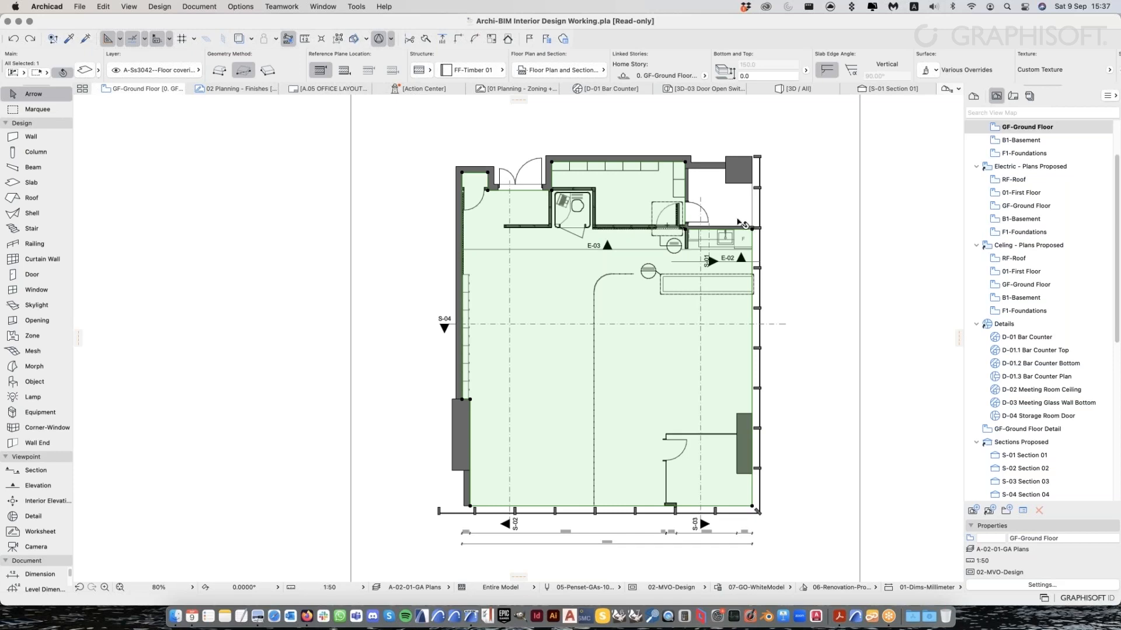
# Turn on cover fills for the selected timber slab with Use Fill from Surface enabled, and apply the settings
pyautogui.press('super+t')
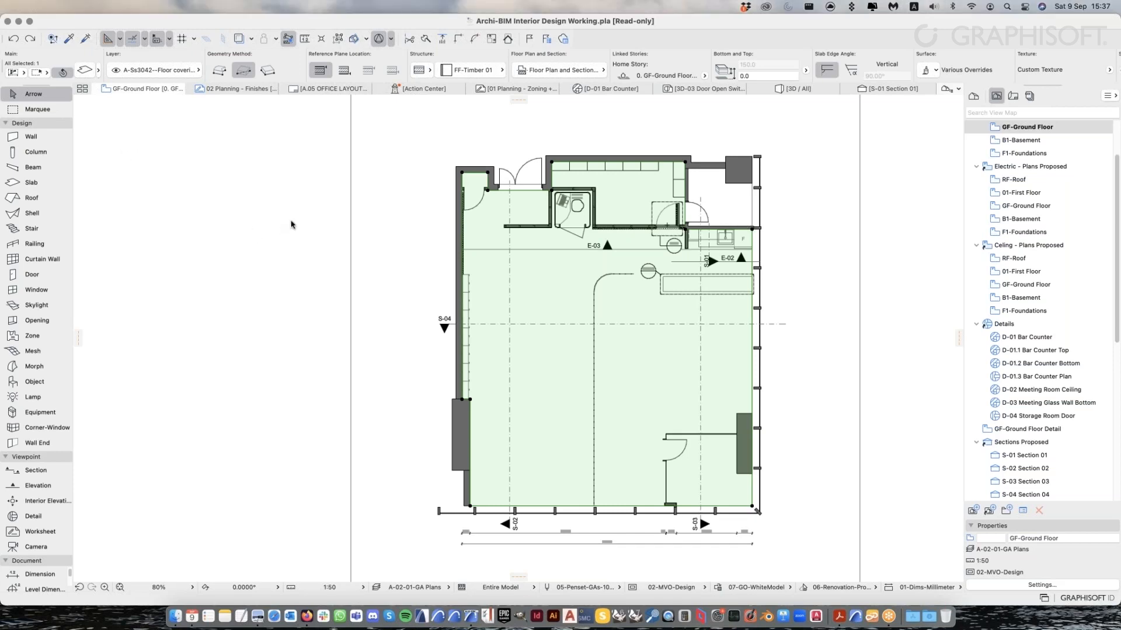
pyautogui.click(348, 143)
pyautogui.doubleClick(530, 303)
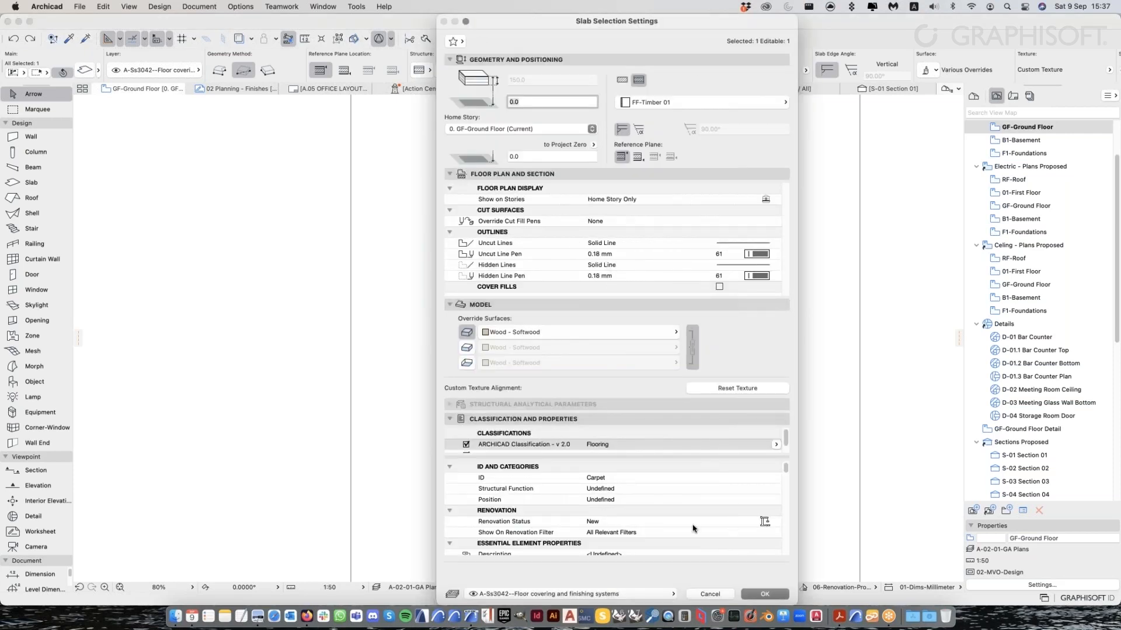
pyautogui.moveTo(577, 22); pyautogui.dragTo(464, 61)
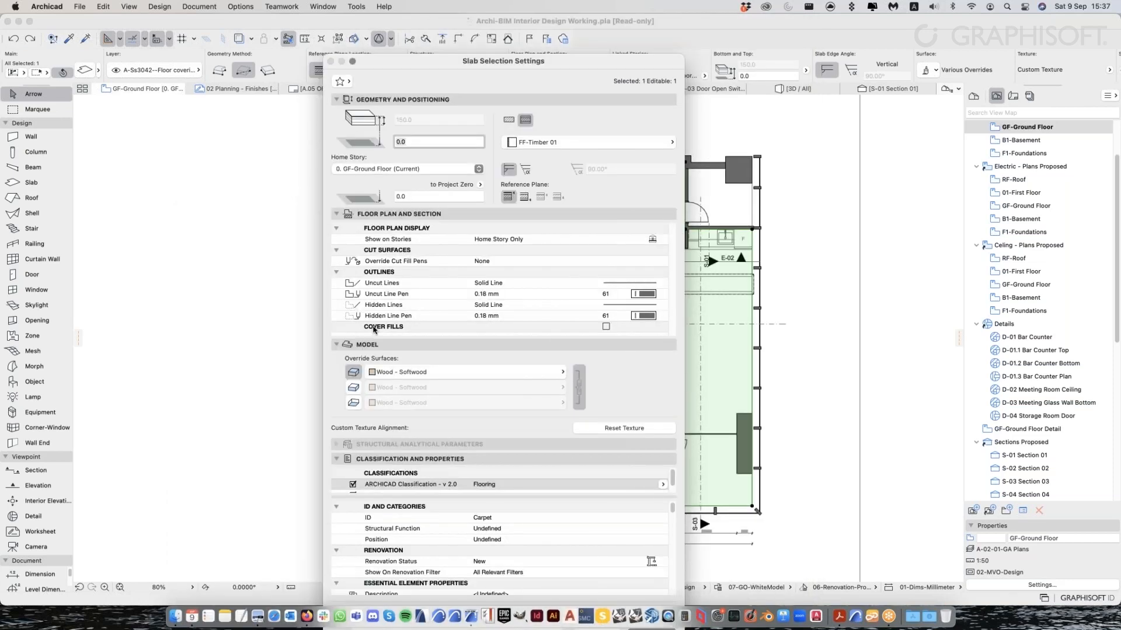
pyautogui.click(606, 327)
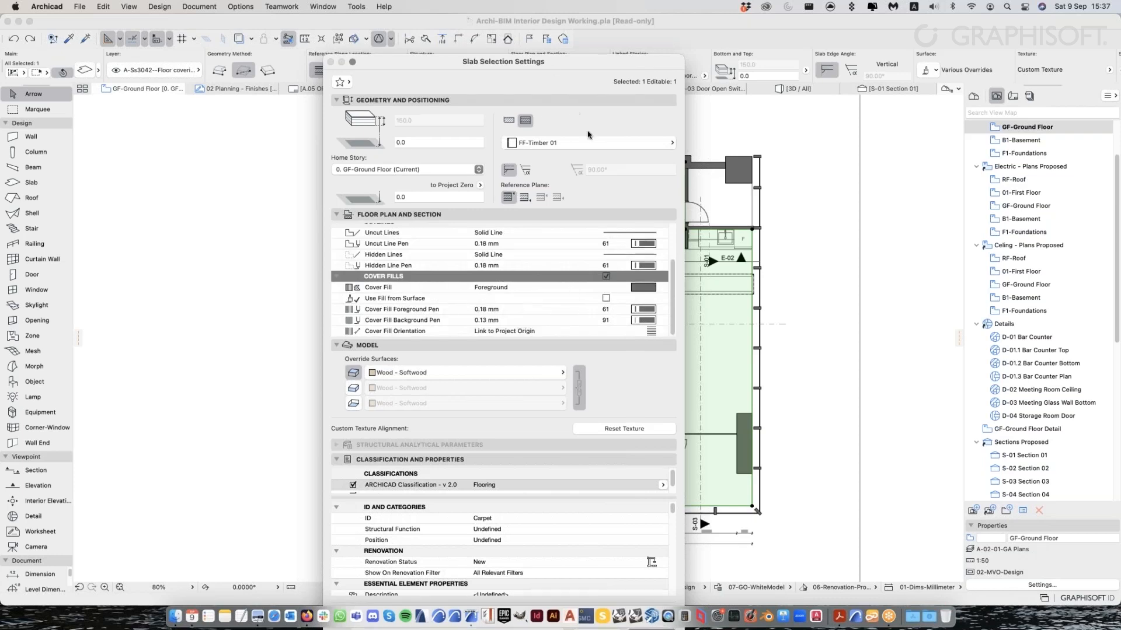
pyautogui.moveTo(551, 65); pyautogui.dragTo(535, 41)
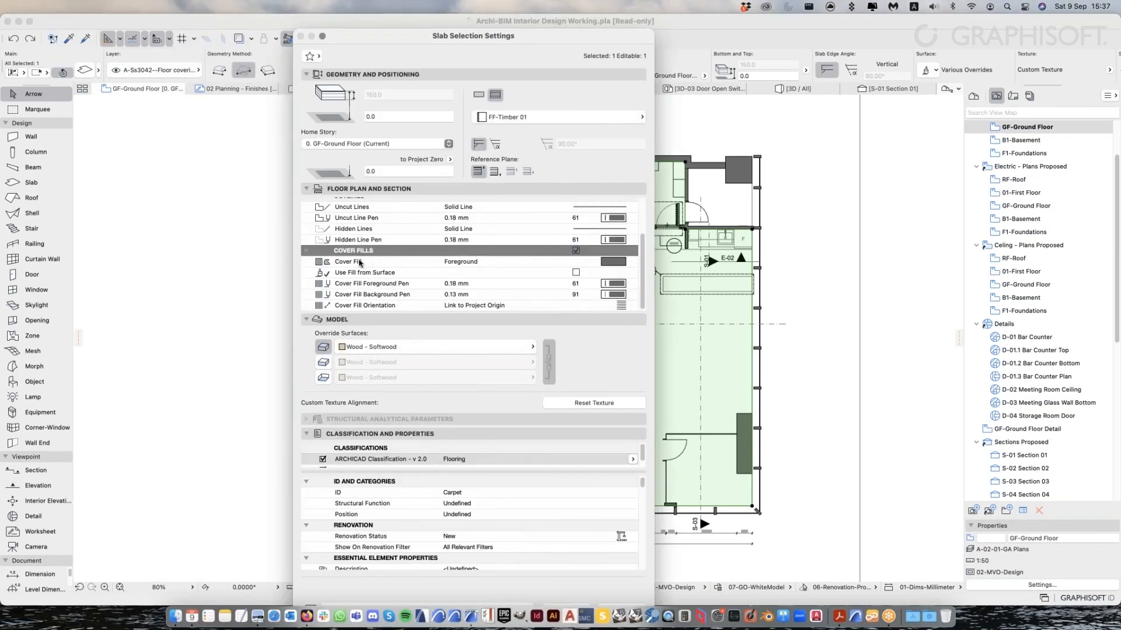
pyautogui.click(576, 273)
pyautogui.scroll(-1, 525, 280)
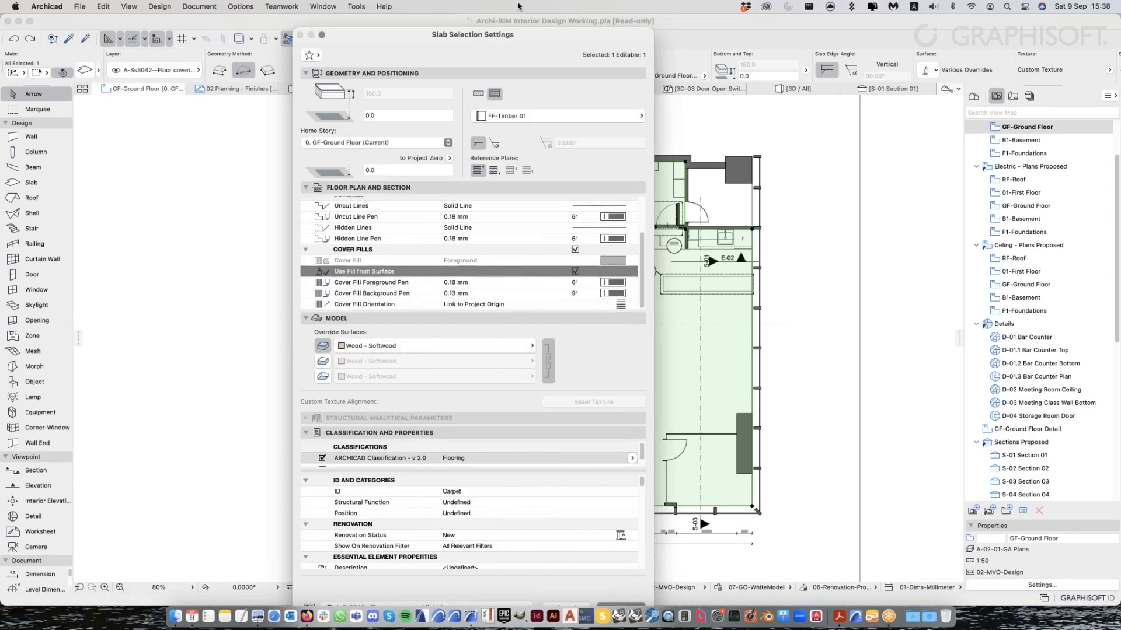
pyautogui.moveTo(547, 42); pyautogui.dragTo(517, 27)
pyautogui.click(592, 595)
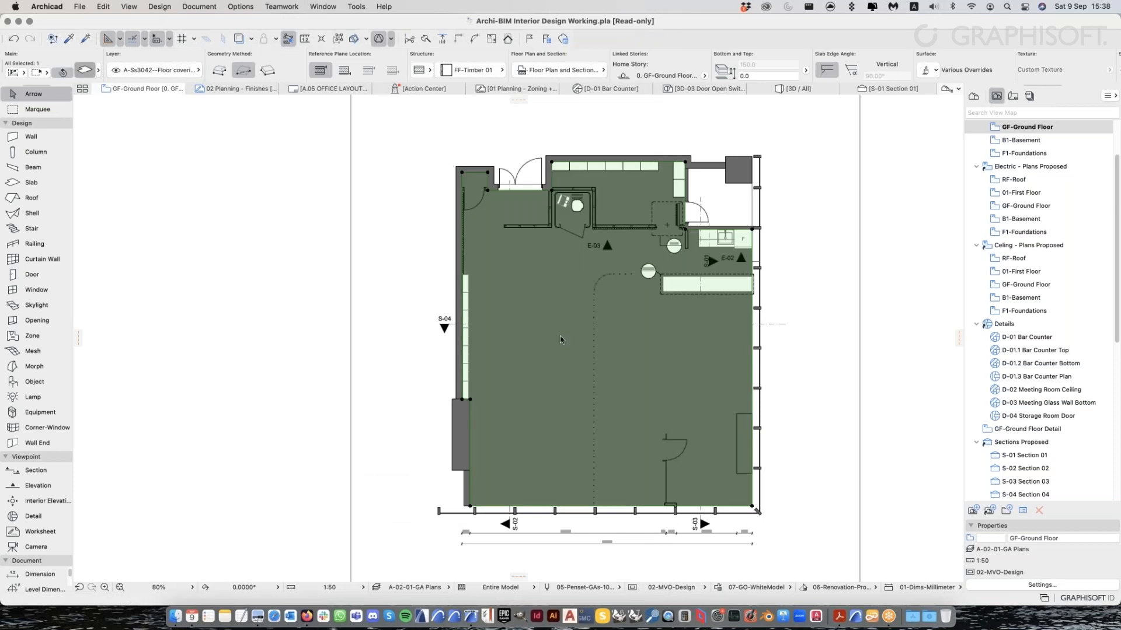
# Reopen the timber slab's settings and turn off Use Fill from Surface for its cover fill
pyautogui.press('super+t')
pyautogui.scroll(-5, 552, 260)
pyautogui.click(547, 257)
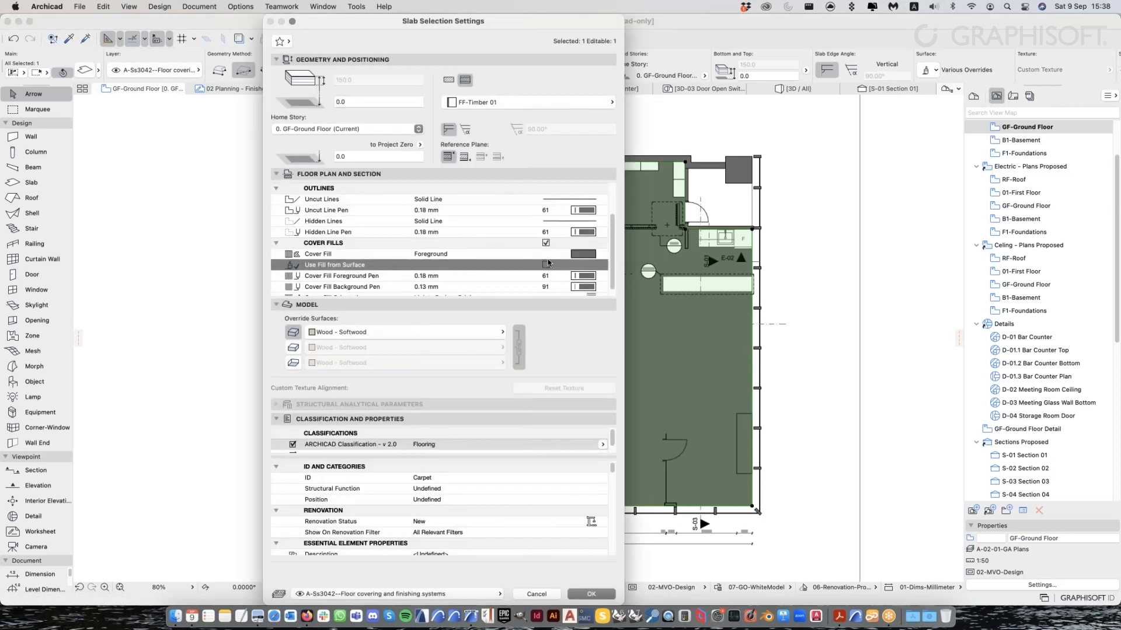
pyautogui.scroll(-1, 549, 263)
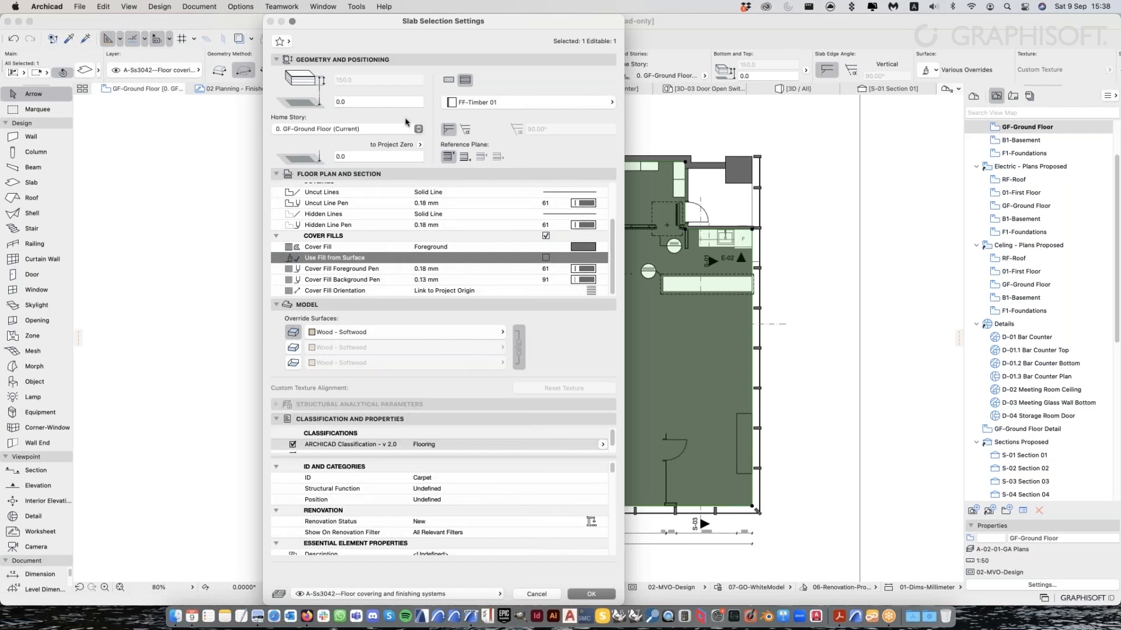
pyautogui.moveTo(387, 22); pyautogui.dragTo(229, 142)
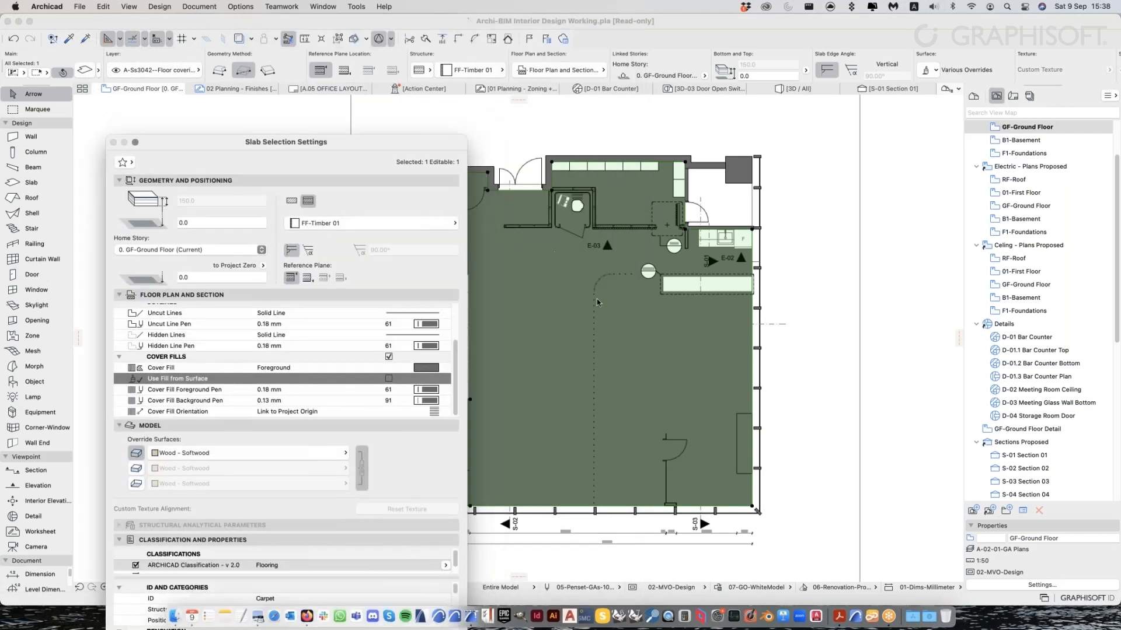
pyautogui.doubleClick(397, 143)
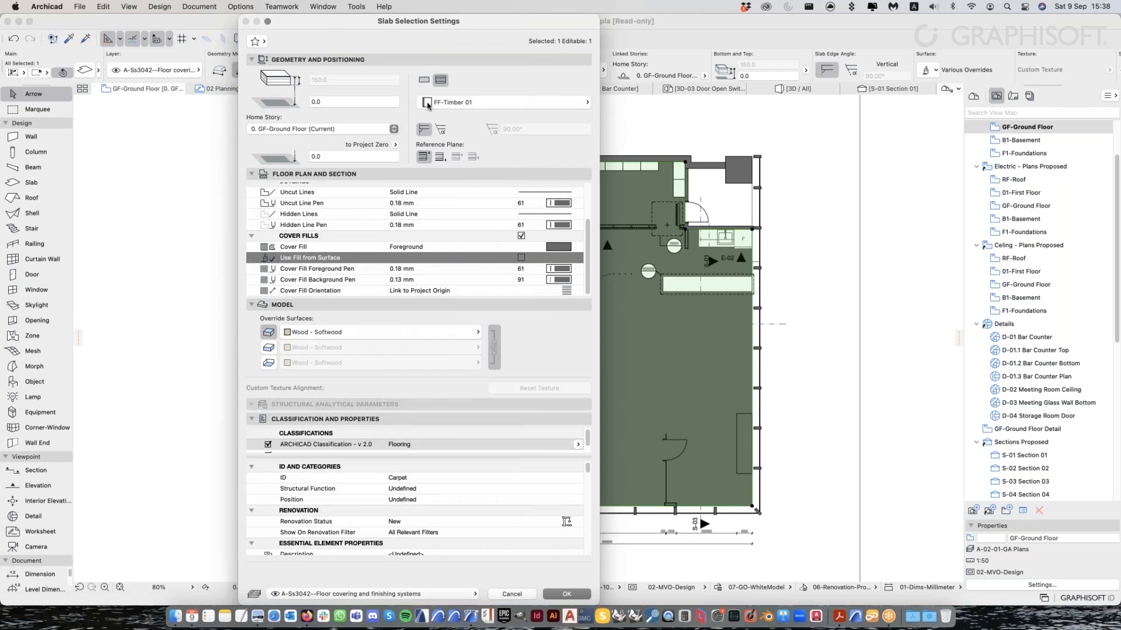
pyautogui.moveTo(432, 23); pyautogui.dragTo(453, 23)
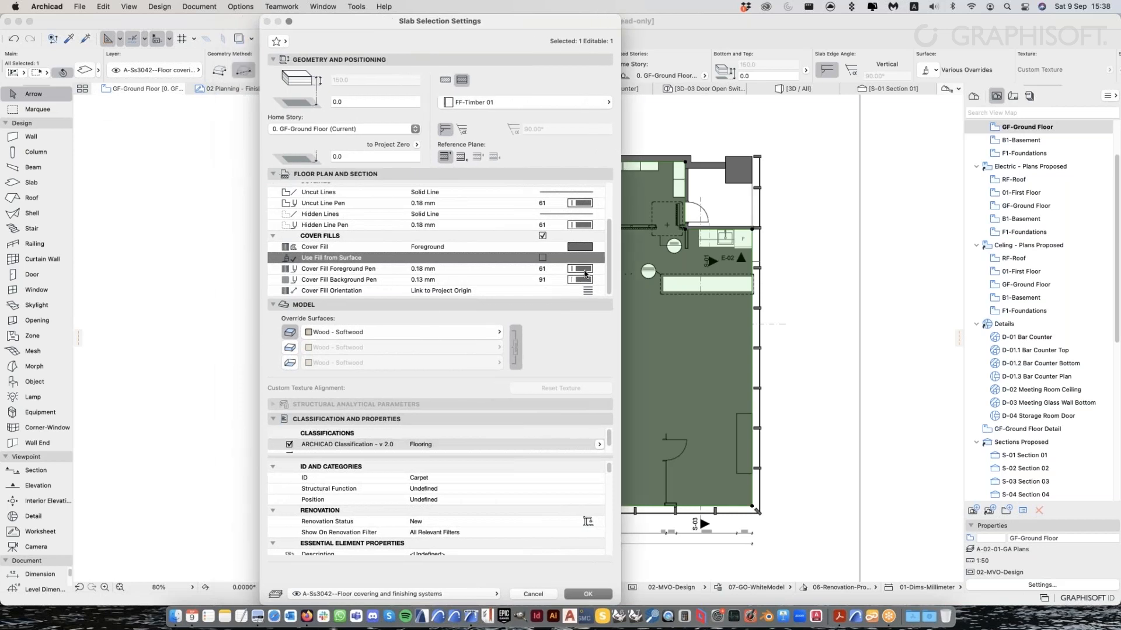
# Set the slab's cover fill to <CONCEPT> - Solid Horizontal 75 and apply the settings
pyautogui.click(582, 250)
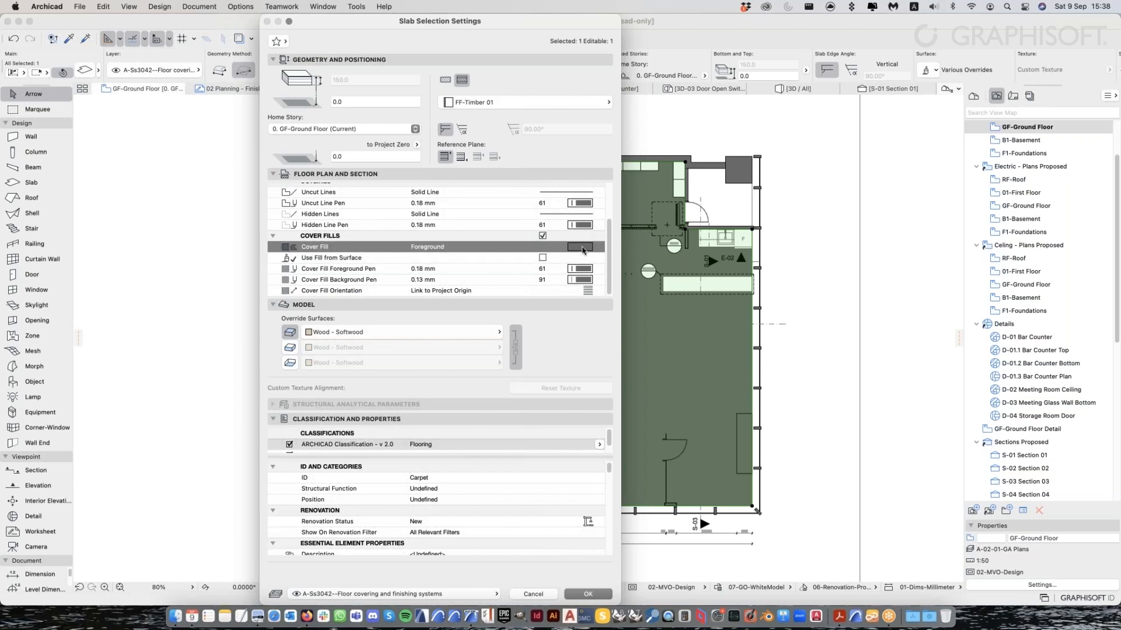
pyautogui.click(581, 248)
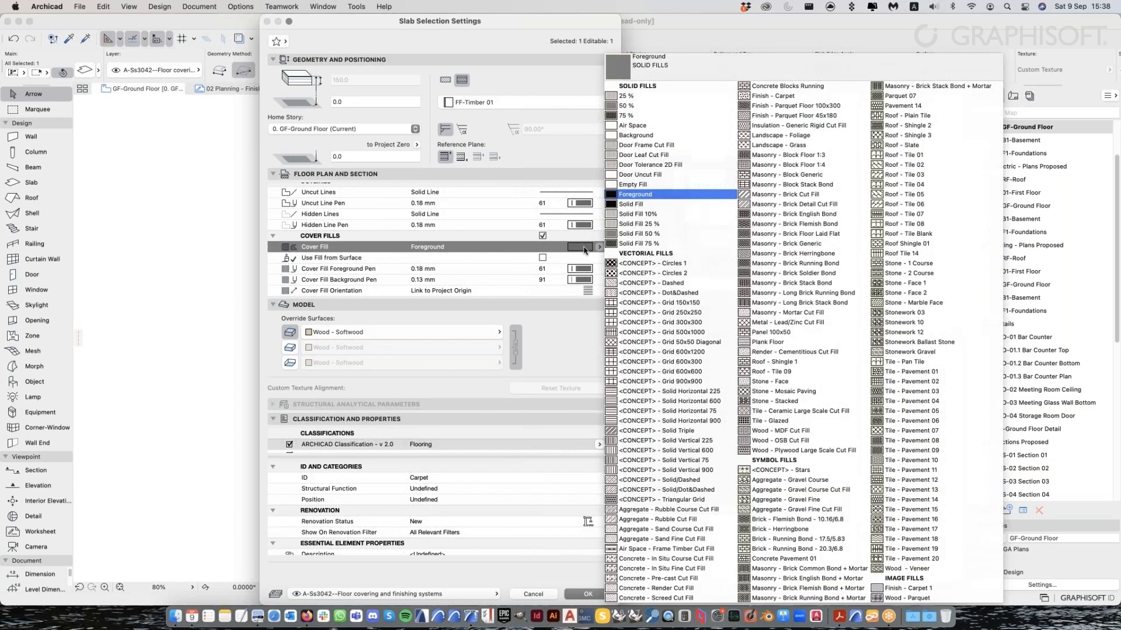
pyautogui.click(683, 420)
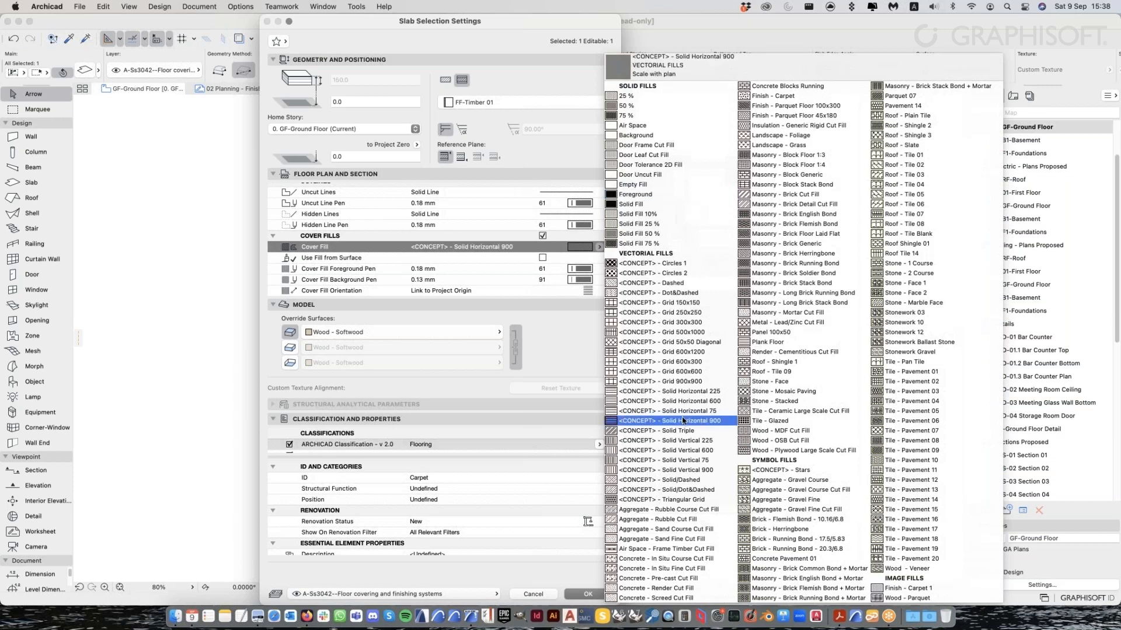
pyautogui.click(688, 402)
pyautogui.click(695, 411)
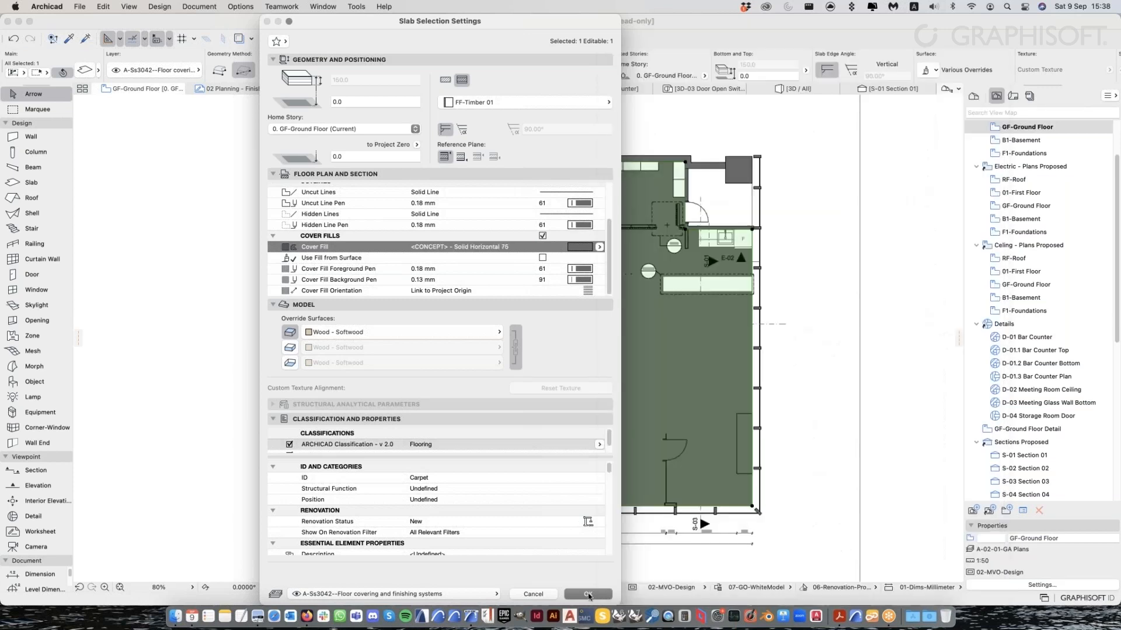
pyautogui.click(589, 594)
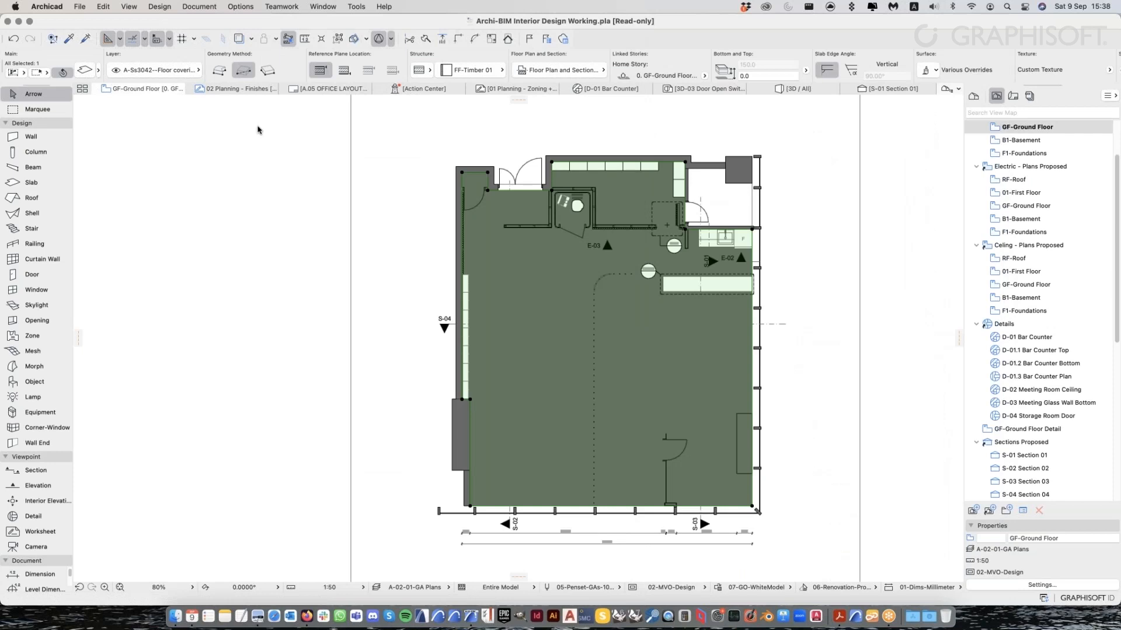
# Set the timber slab's cover fill background pen to Transparent and apply the settings
pyautogui.doubleClick(537, 319)
pyautogui.scroll(-3, 603, 278)
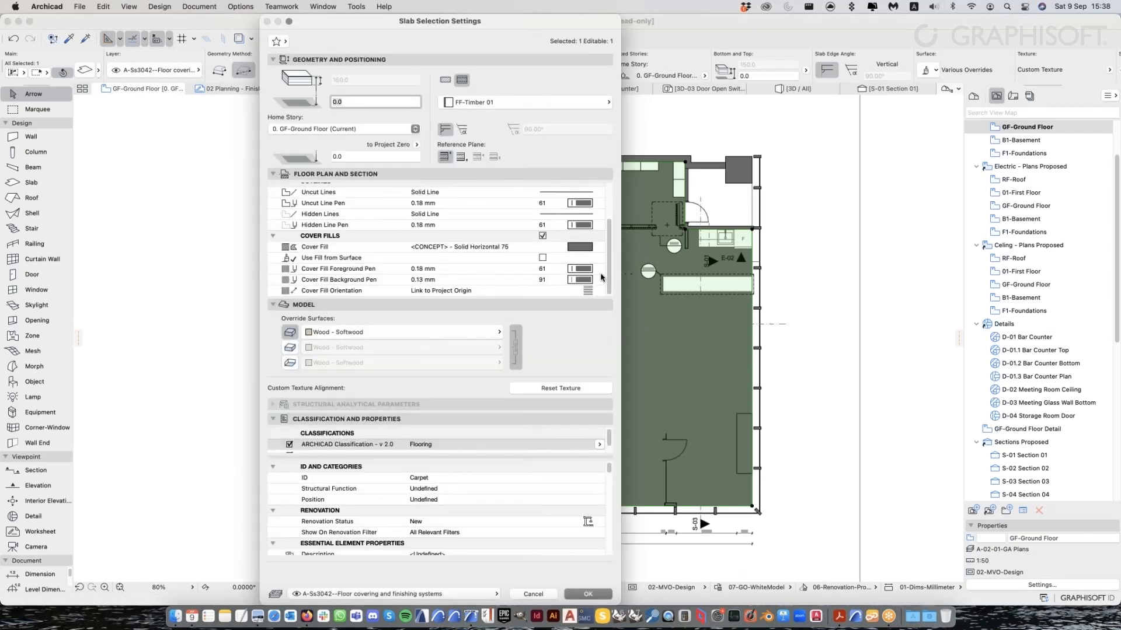
pyautogui.click(586, 281)
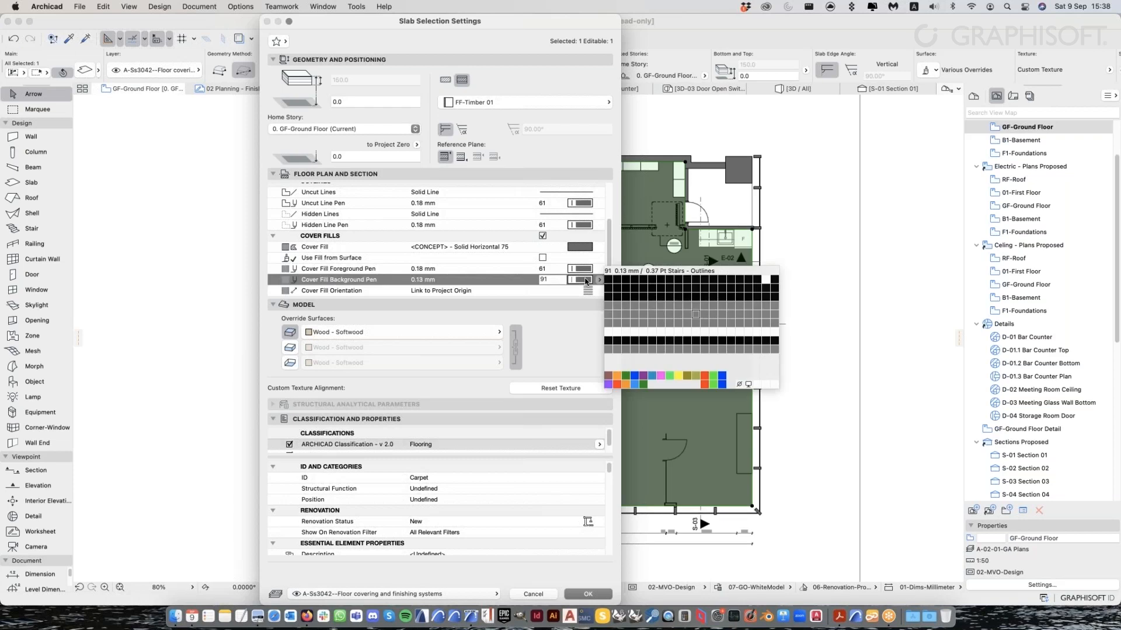
pyautogui.click(739, 384)
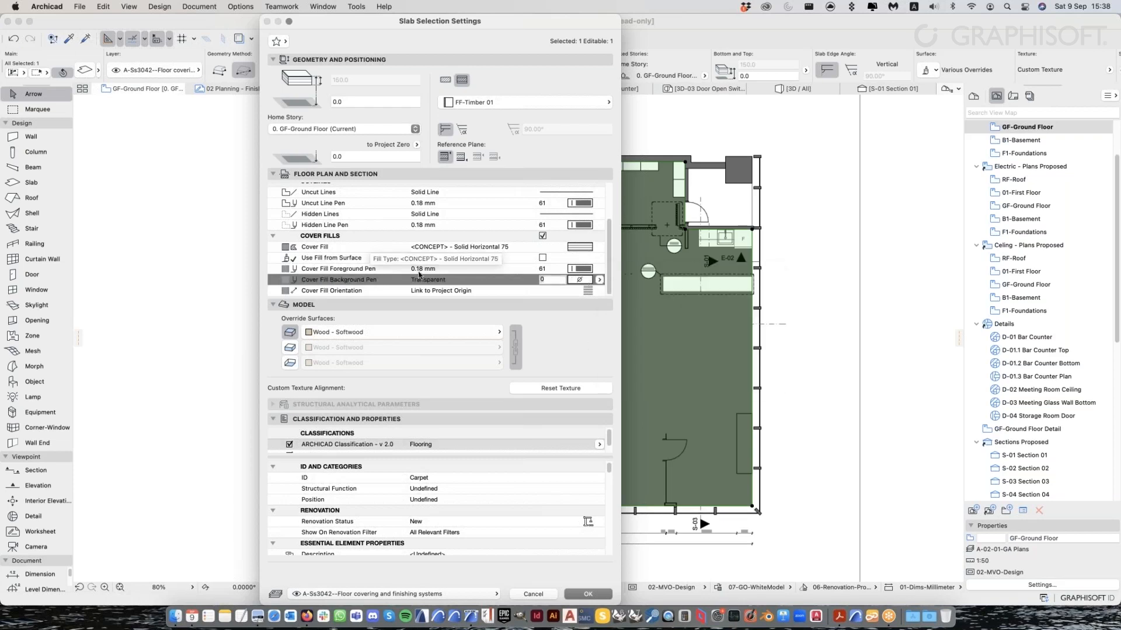
pyautogui.click(367, 269)
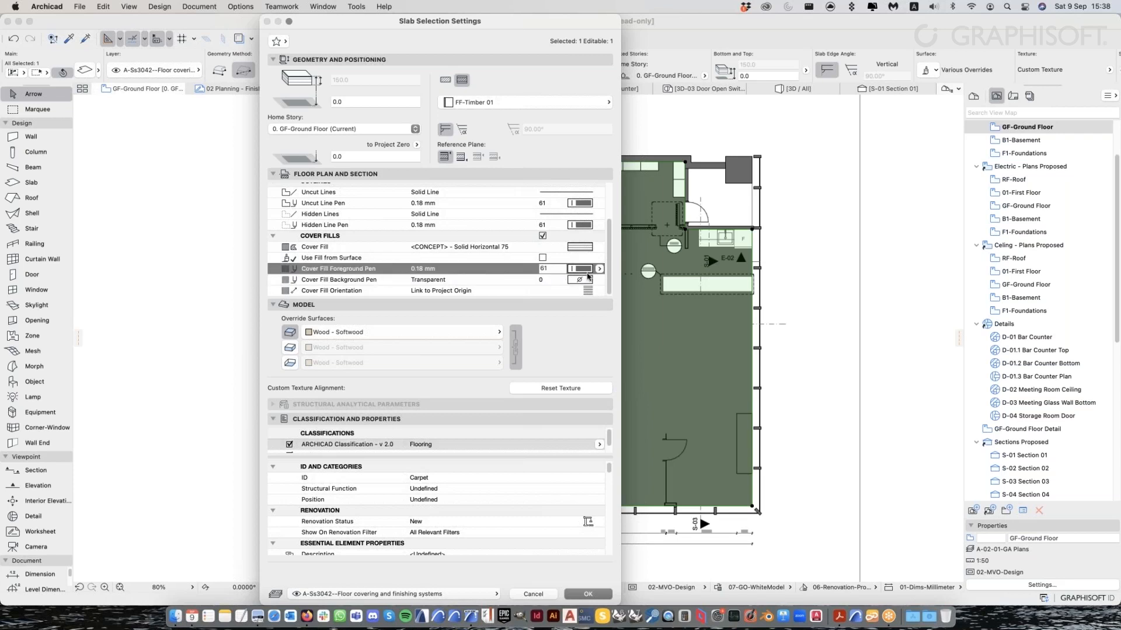
pyautogui.click(493, 280)
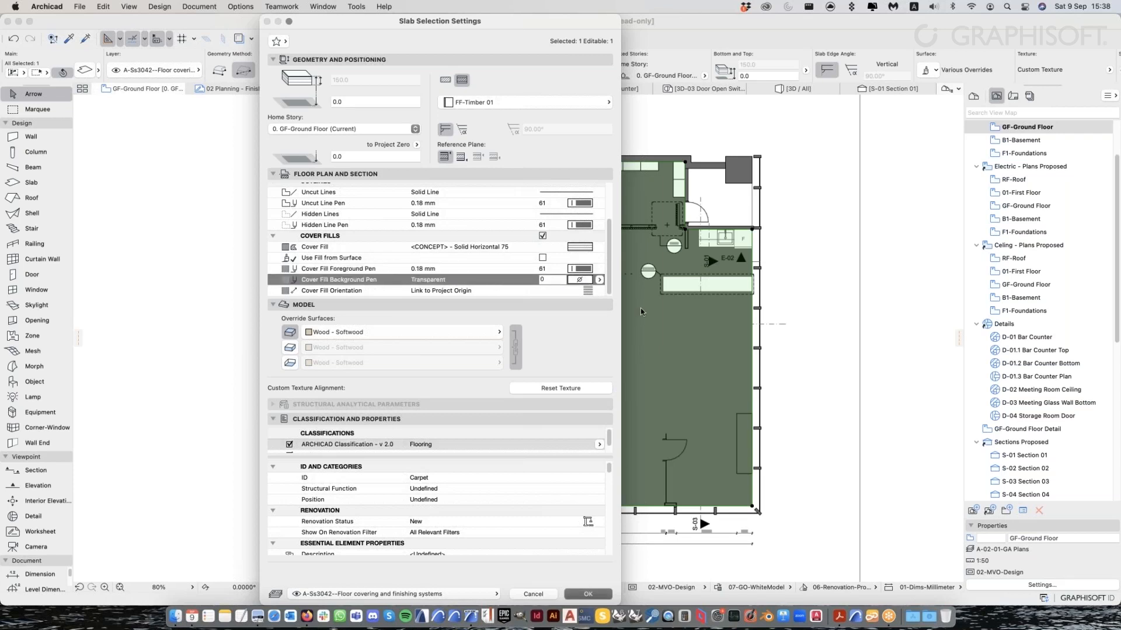
pyautogui.press('Return')
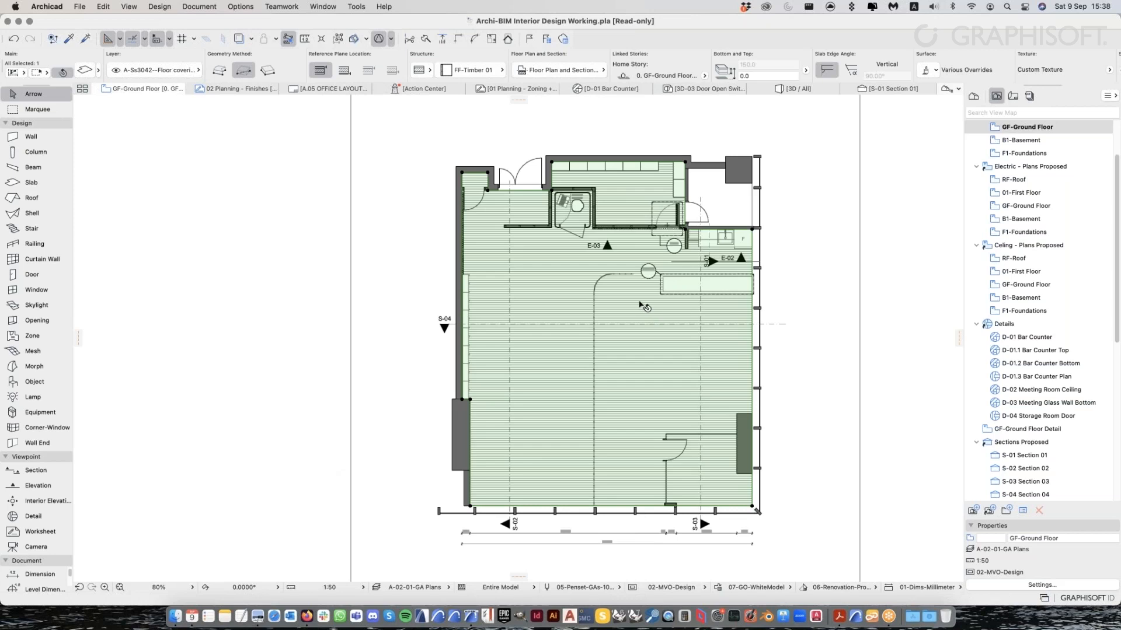
# Clear the slab selection and examine the floor's cover fill pattern close up and across the whole ground floor plan
pyautogui.scroll(3, 647, 293)
pyautogui.scroll(1, 613, 238)
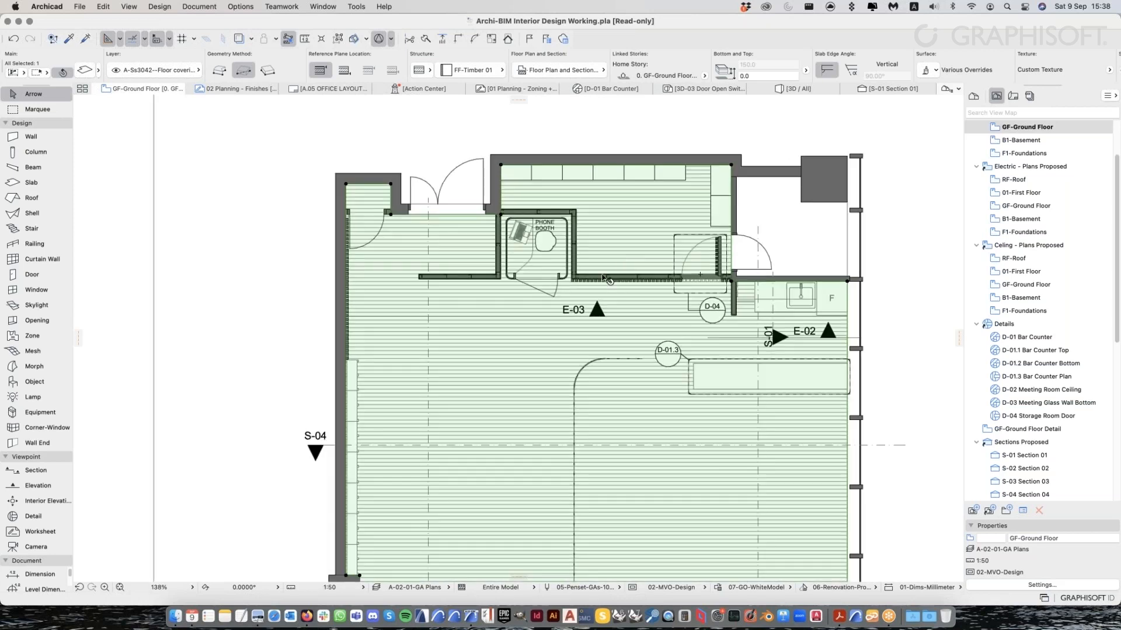
pyautogui.press('Escape')
pyautogui.scroll(-3, 604, 254)
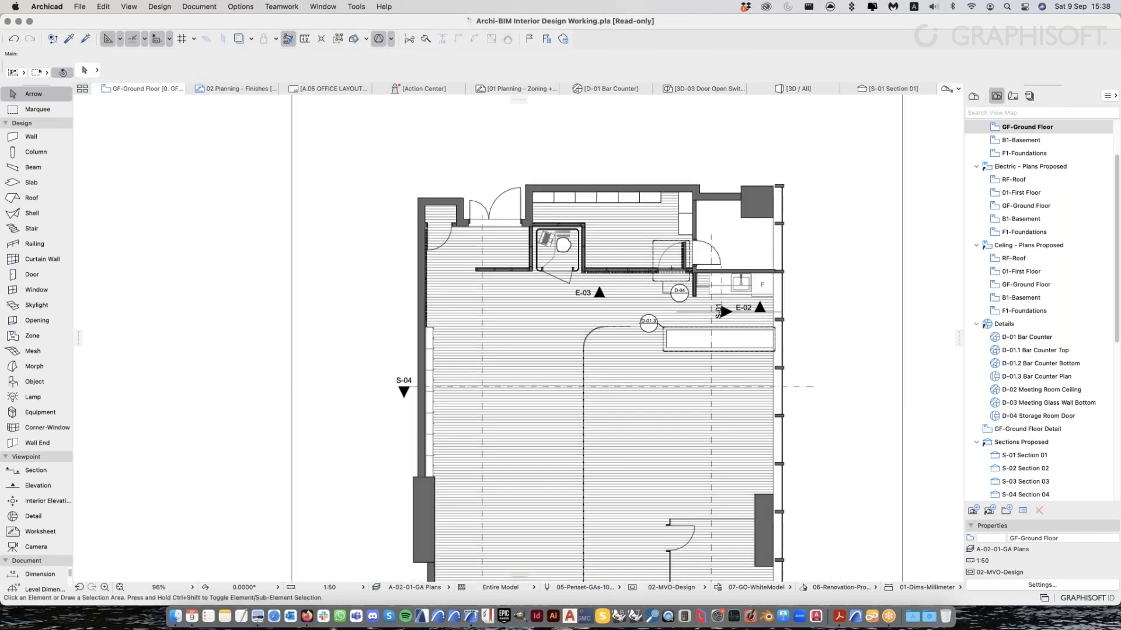
pyautogui.scroll(-3, 490, 389)
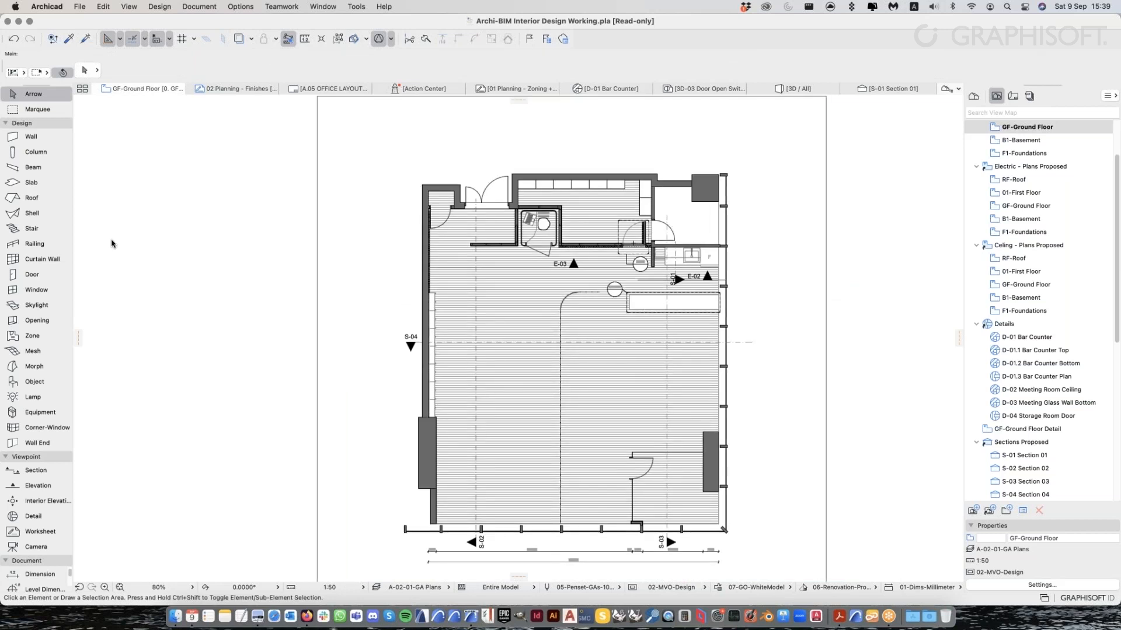
pyautogui.click(70, 187)
pyautogui.click(70, 184)
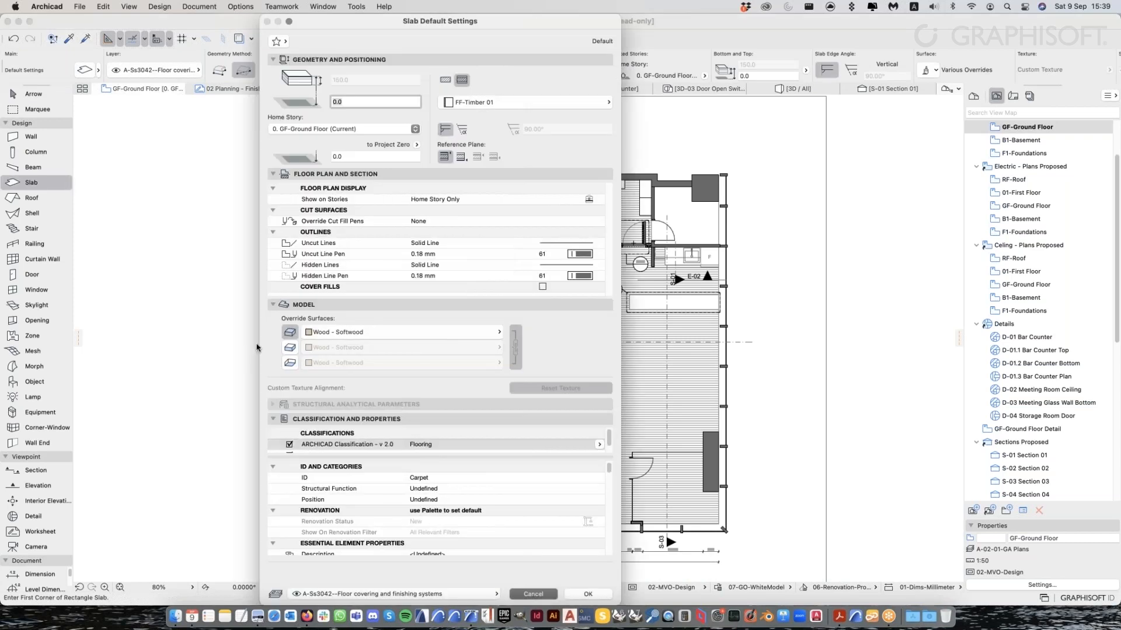
pyautogui.press('Escape')
# Load the Finish Floor - Tiles slab favorite and draw a small rectangular slab in the room above the kitchen
pyautogui.click(70, 184)
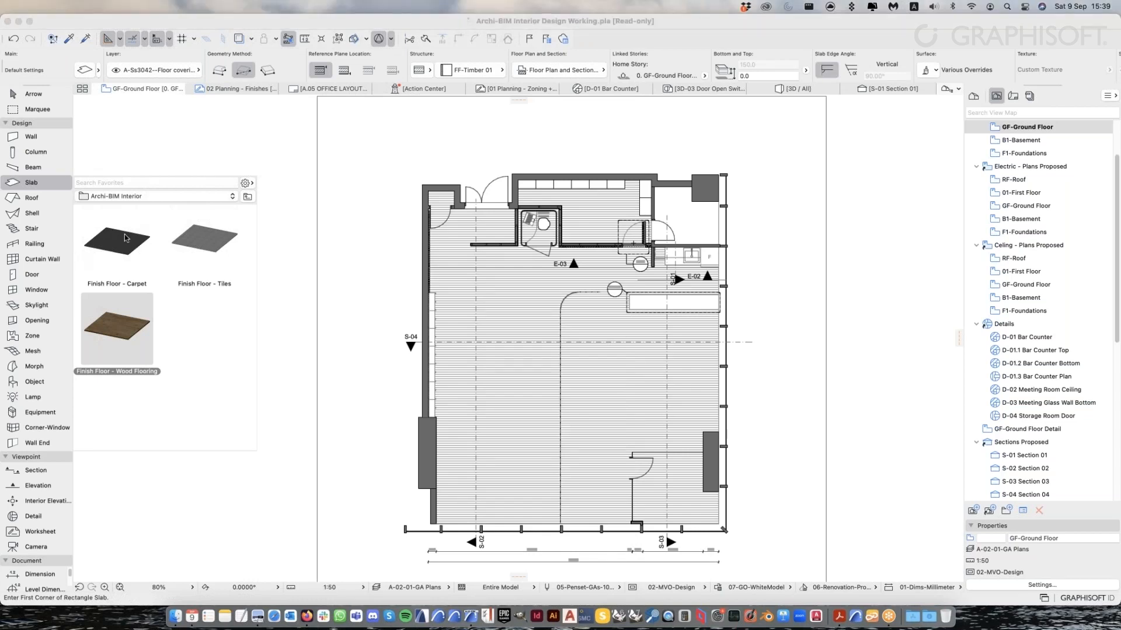
pyautogui.click(200, 248)
pyautogui.doubleClick(202, 248)
pyautogui.scroll(5, 520, 208)
pyautogui.moveTo(521, 209); pyautogui.dragTo(253, 284, button='middle')
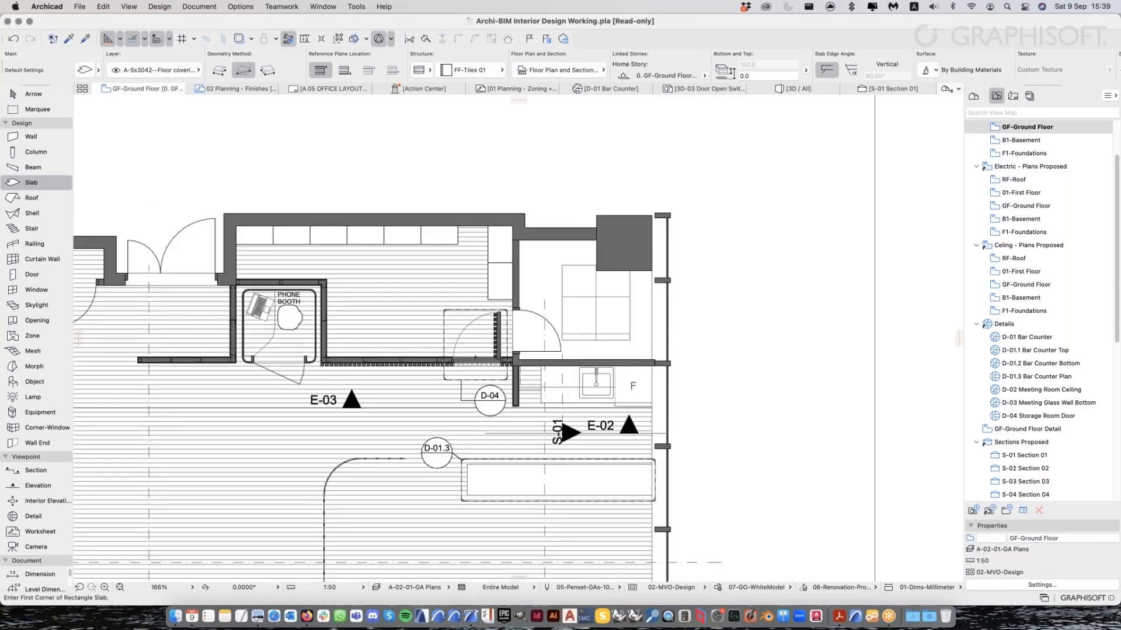
pyautogui.press('Escape')
# Move the tile slab so its upper-left corner meets the room's upper-left inner corner
pyautogui.click(563, 267)
pyautogui.scroll(5, 655, 283)
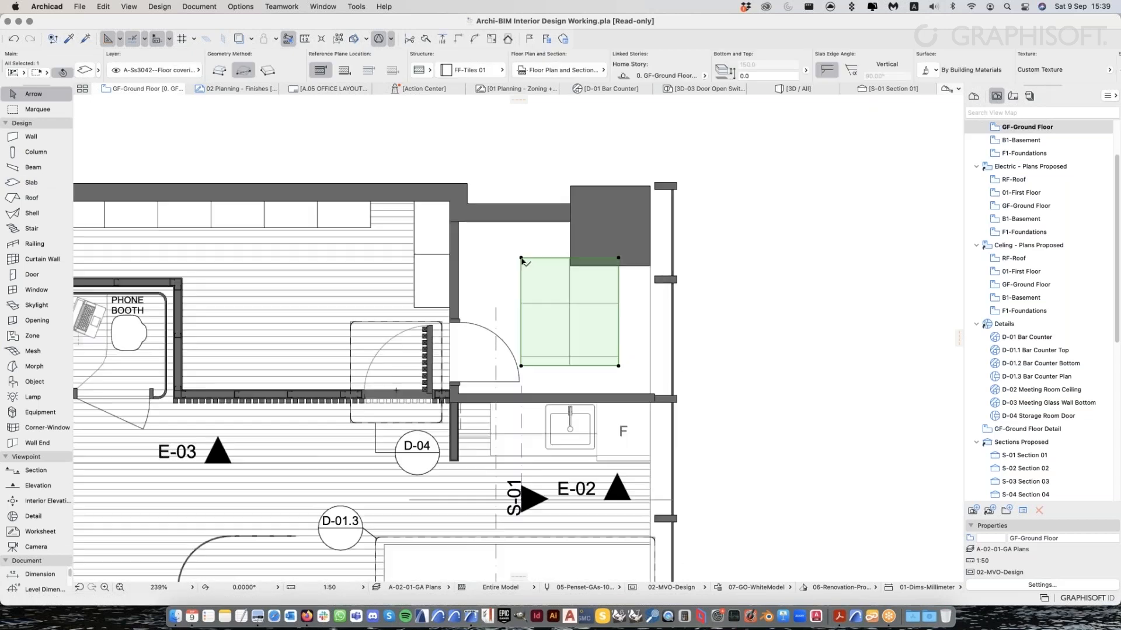
pyautogui.click(522, 259)
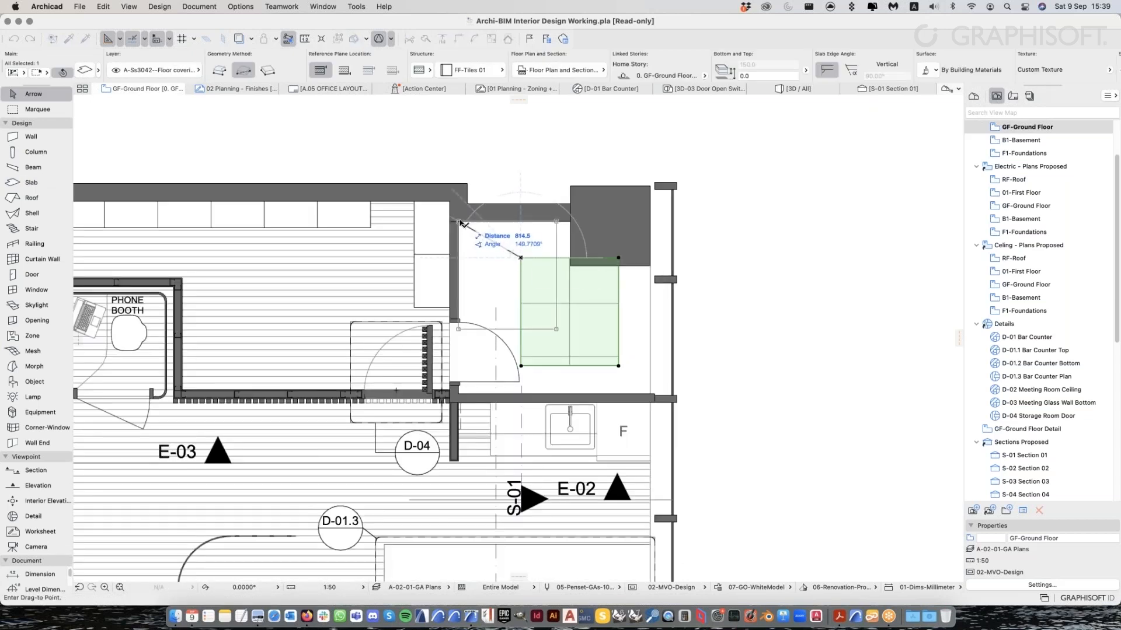
pyautogui.click(458, 222)
# Offset the tile slab's right edge to the curtain wall side and its lower edge to the kitchen wall, covering the whole room
pyautogui.click(556, 271)
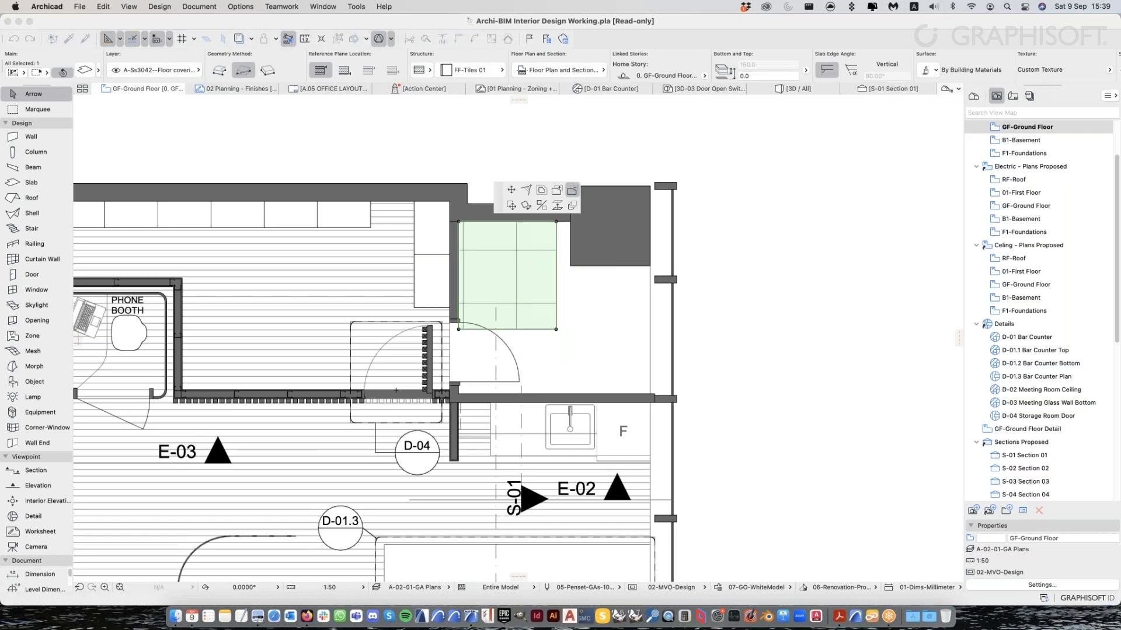
pyautogui.click(546, 191)
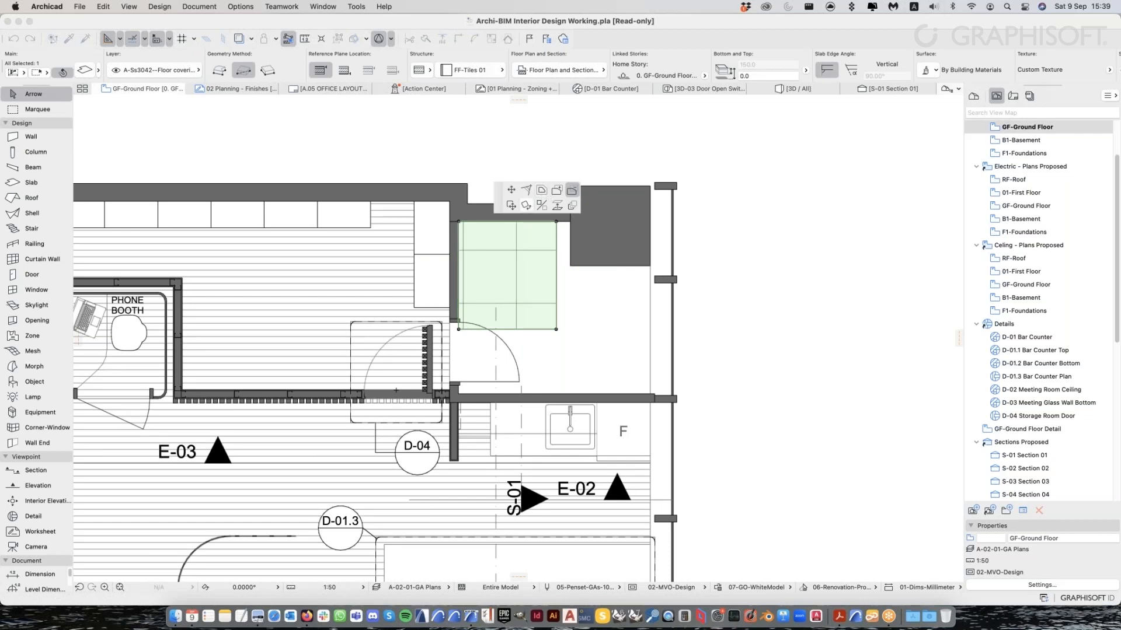
pyautogui.click(558, 271)
pyautogui.click(651, 266)
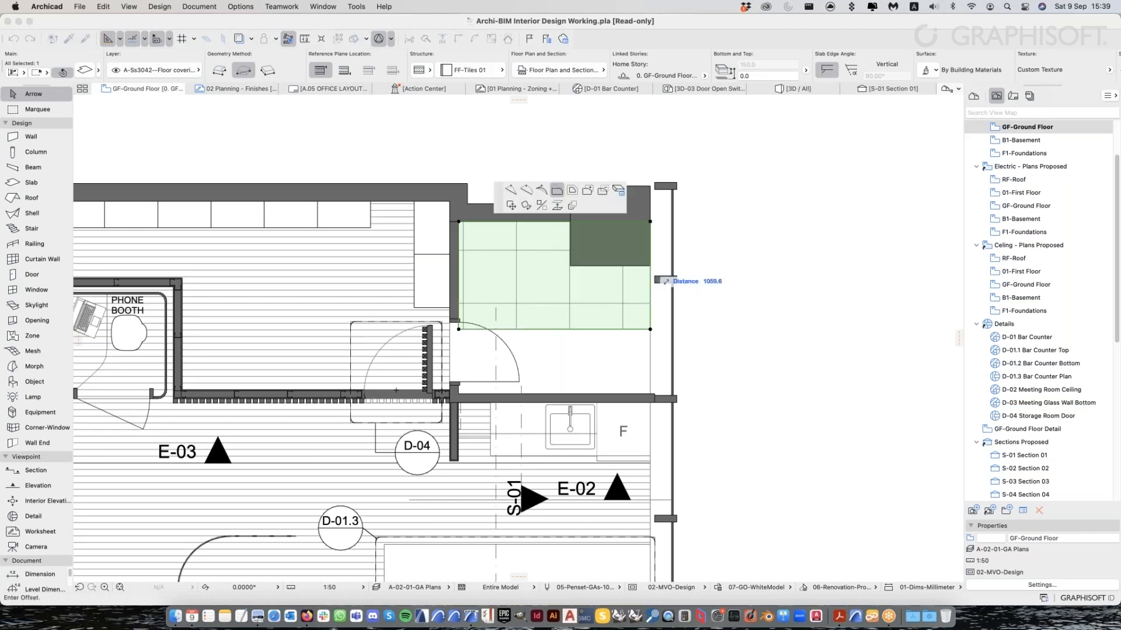
pyautogui.click(621, 329)
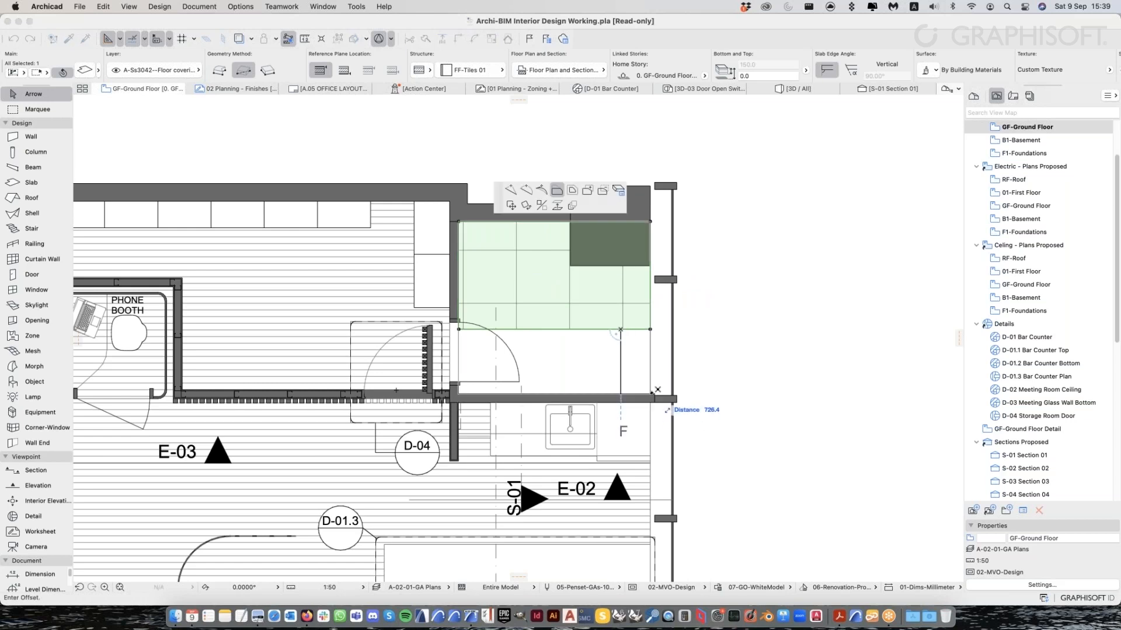
pyautogui.click(620, 394)
pyautogui.scroll(1, 620, 394)
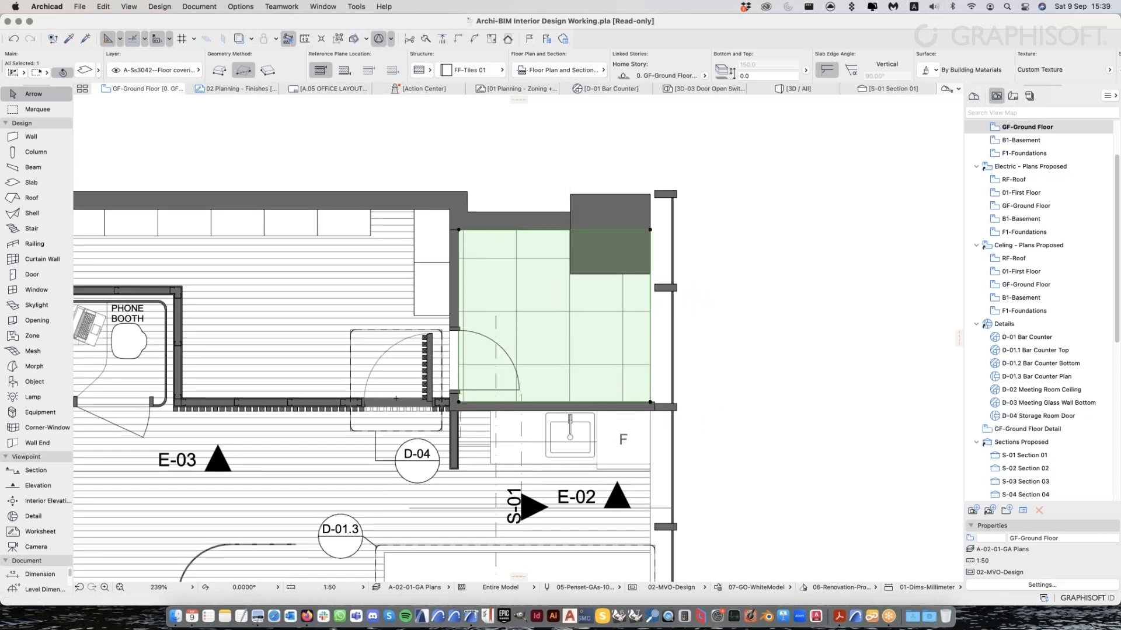
# Examine the tile slab's cover fill pattern close up and against the timber floor, then clear the selection
pyautogui.moveTo(537, 334); pyautogui.dragTo(601, 345, button='middle')
pyautogui.scroll(-2, 599, 344)
pyautogui.scroll(1, 584, 334)
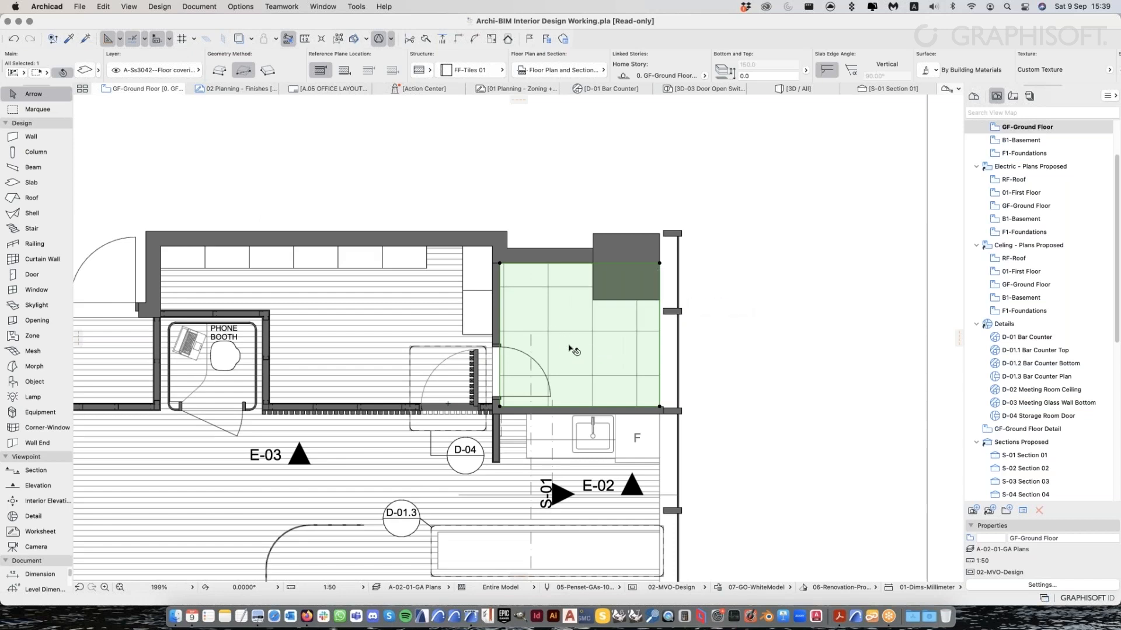
pyautogui.scroll(1, 570, 348)
pyautogui.scroll(2, 575, 350)
pyautogui.scroll(-4, 567, 351)
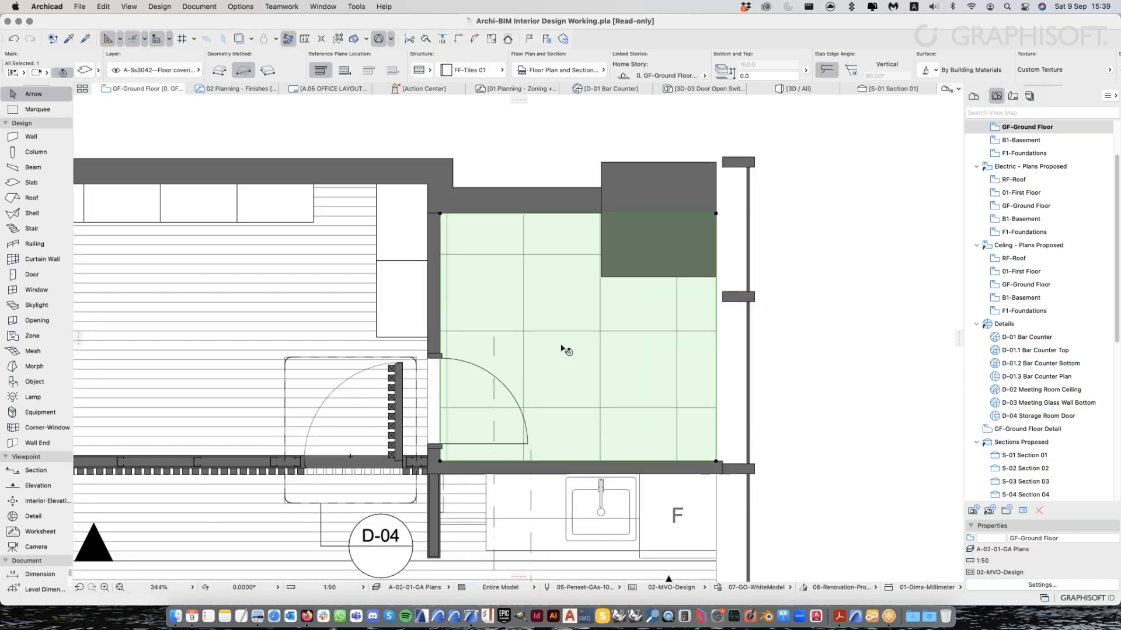
pyautogui.moveTo(590, 315); pyautogui.dragTo(594, 310, button='middle')
pyautogui.scroll(-3, 598, 316)
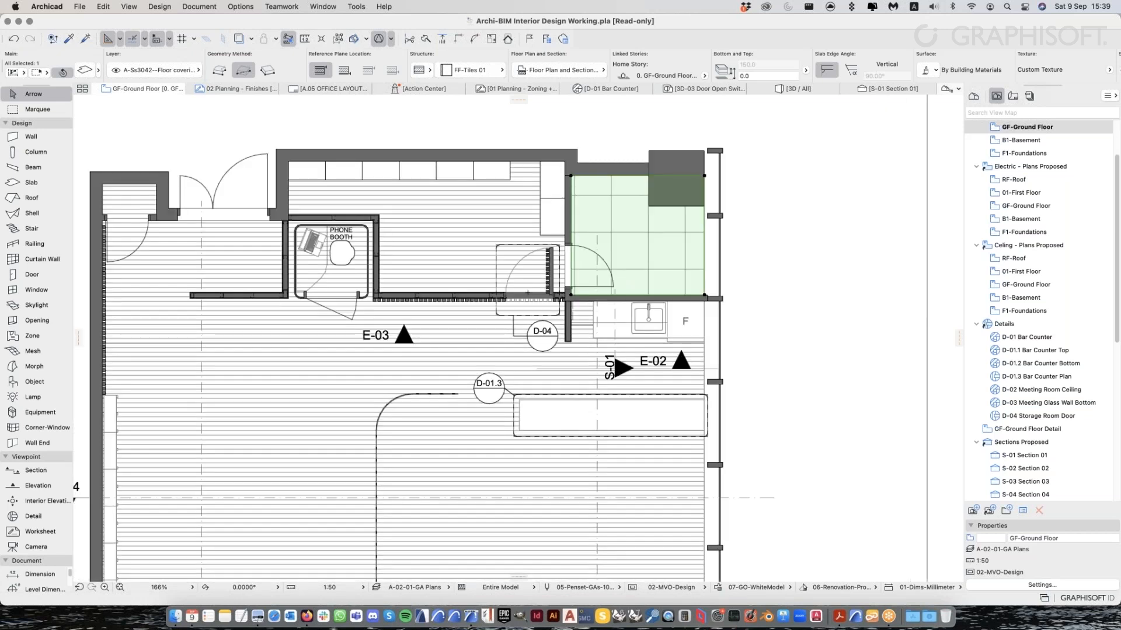
pyautogui.click(460, 234)
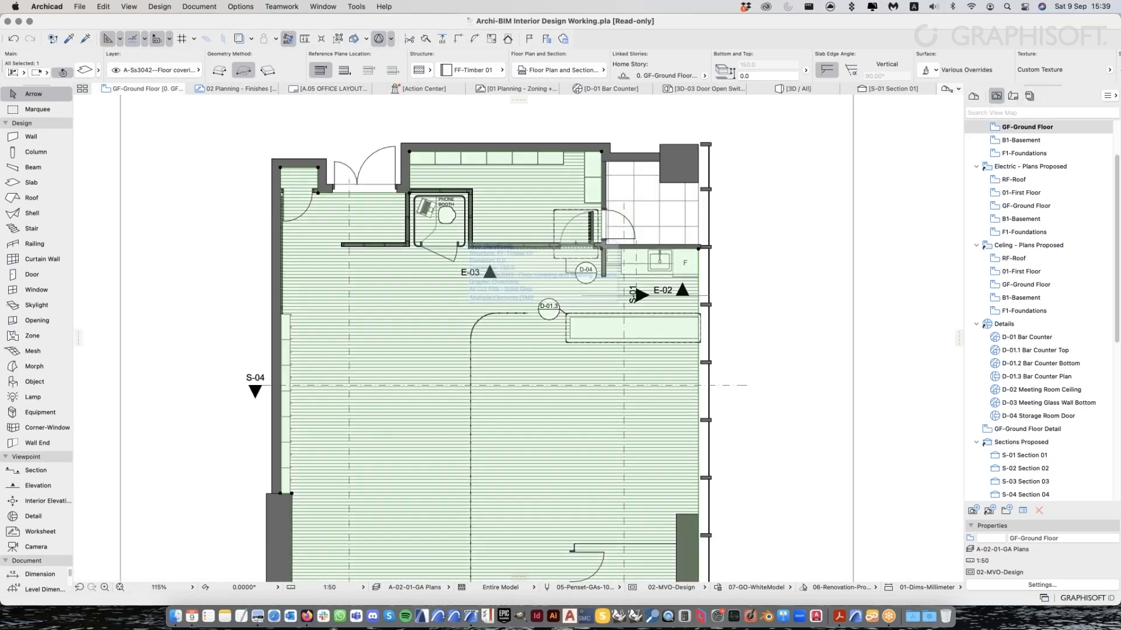
pyautogui.press('Escape')
pyautogui.scroll(-1, 509, 217)
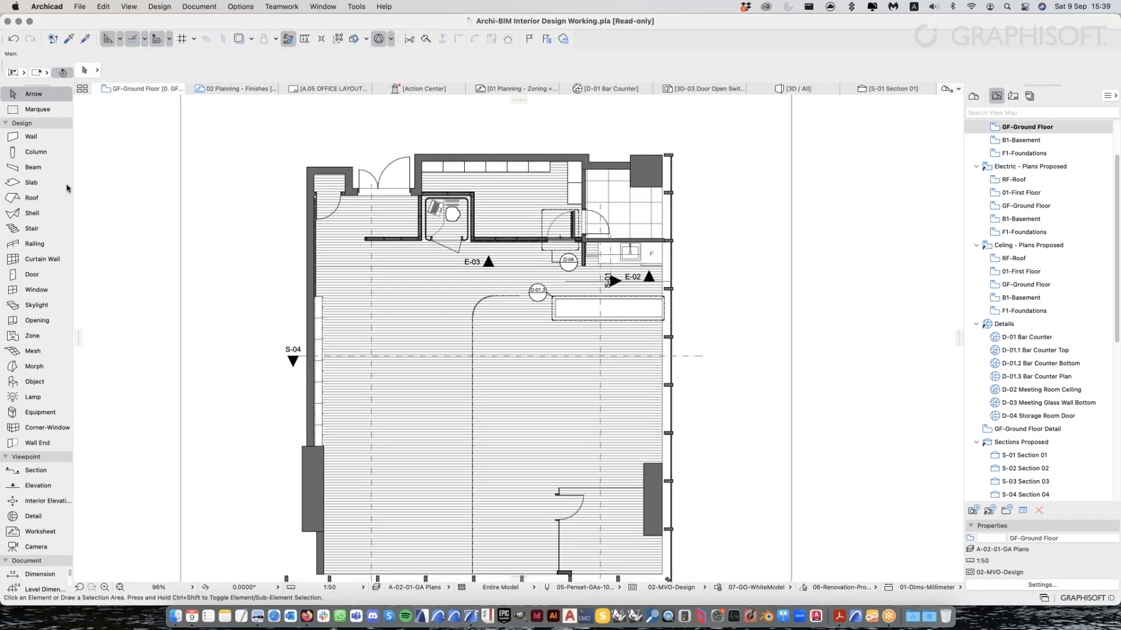
# Draw a rectangular slab with the Finish Floor - Carpet favorite, about 2895 by 2415 mm, inside the lower-right glass meeting room
pyautogui.click(67, 185)
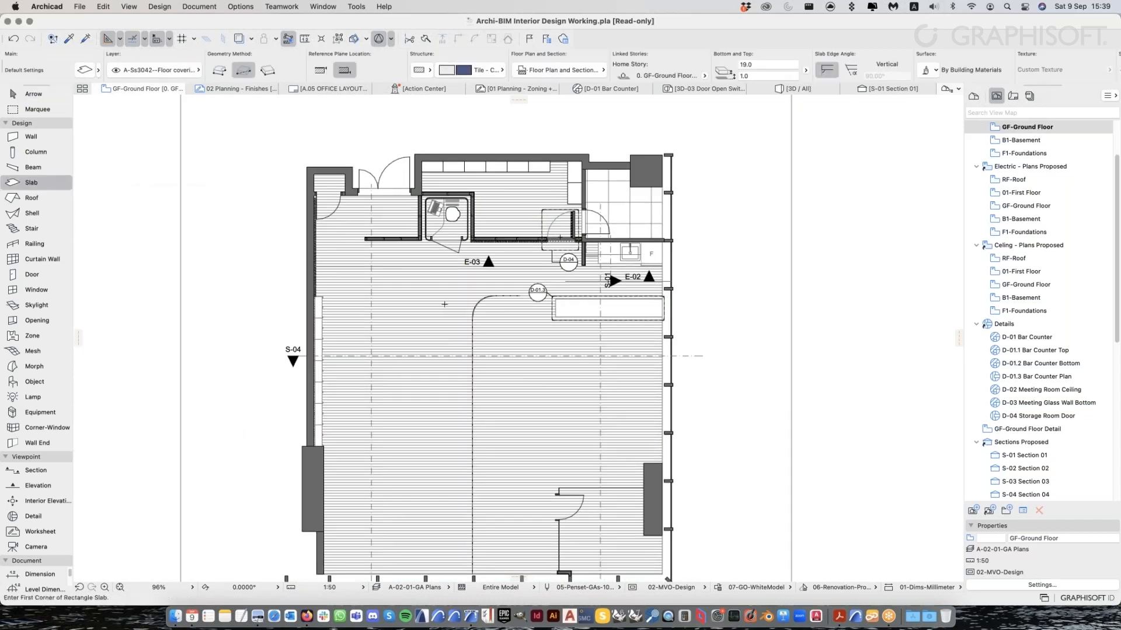
pyautogui.scroll(1, 444, 304)
pyautogui.scroll(-5, 378, 315)
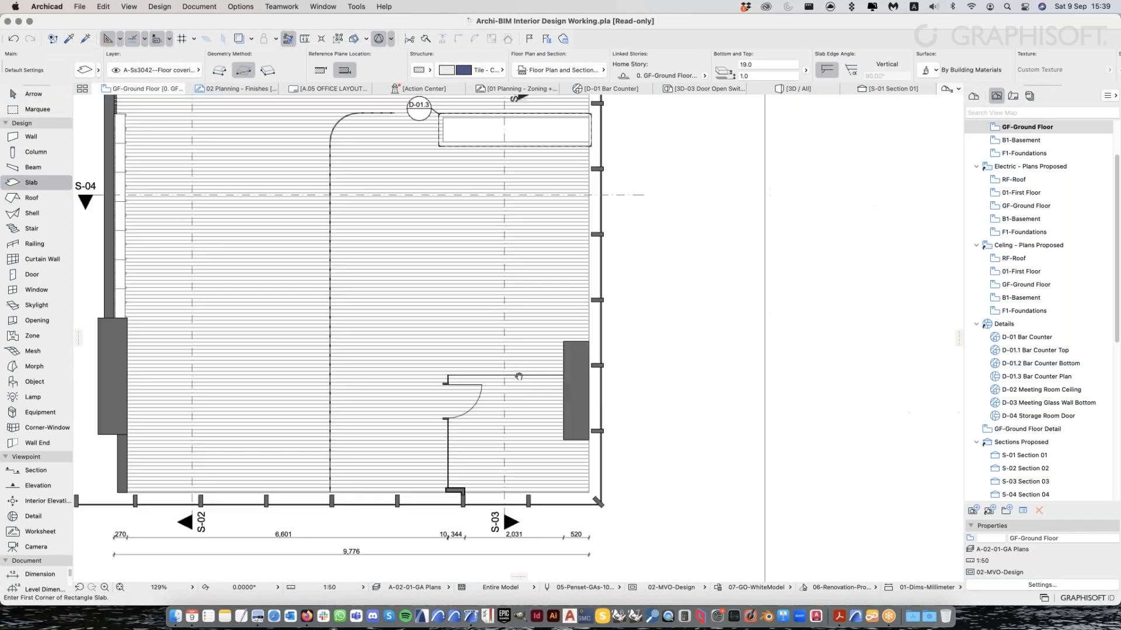
pyautogui.scroll(6, 448, 328)
pyautogui.scroll(10, 448, 327)
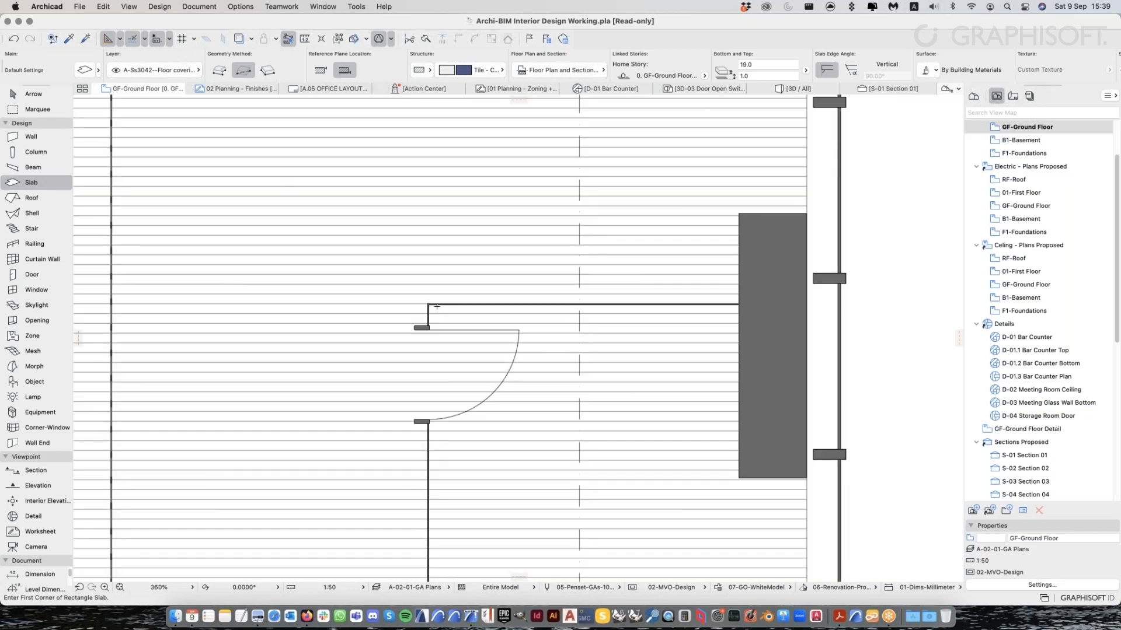
pyautogui.click(405, 294)
pyautogui.scroll(-10, 581, 424)
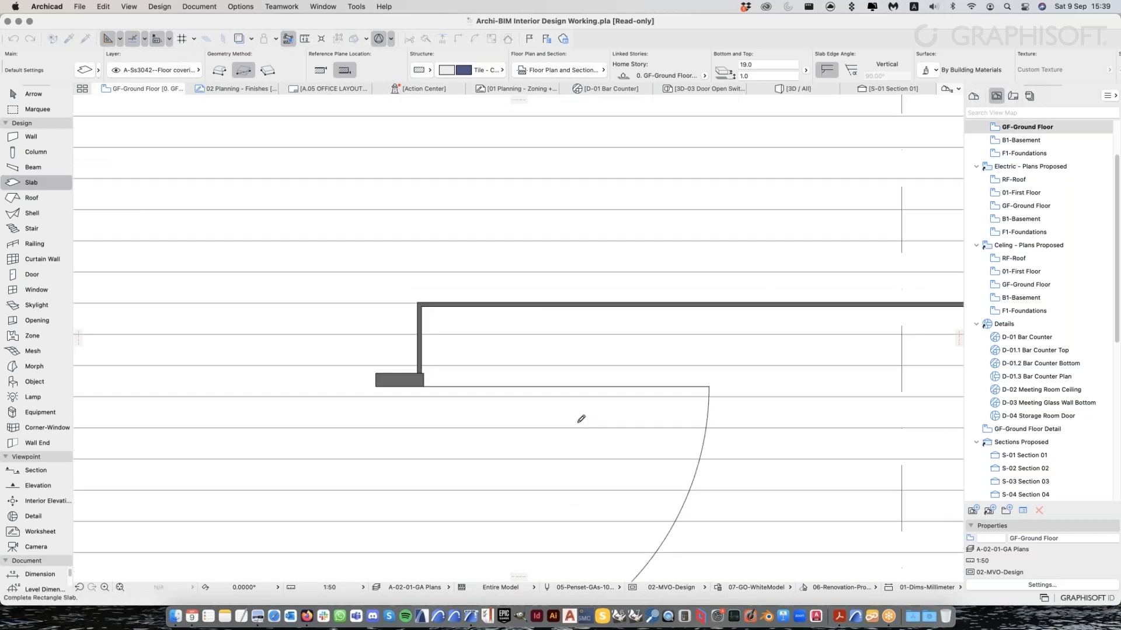
pyautogui.scroll(-3, 505, 315)
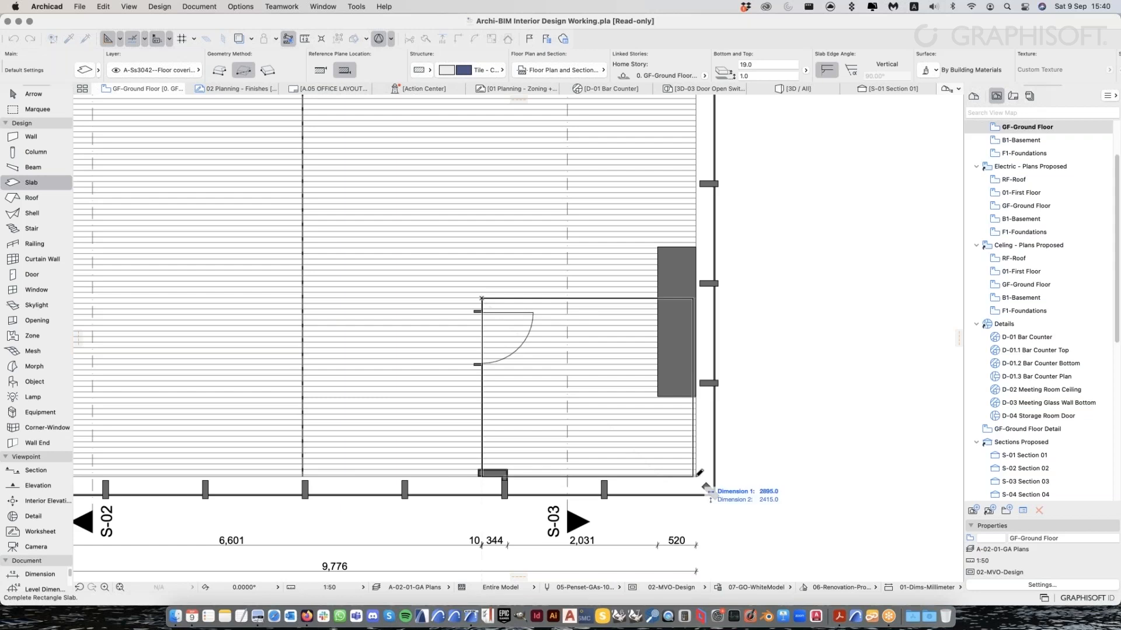
pyautogui.click(700, 473)
pyautogui.press('Escape')
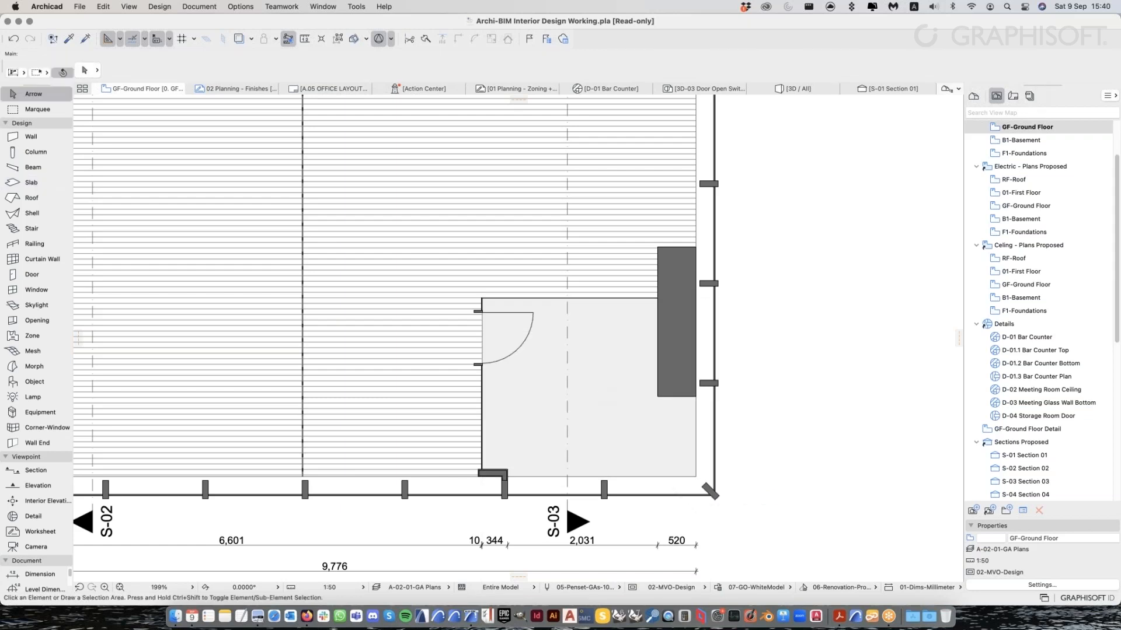
# Review the carpet slab's cover fill settings without changing them and check its appearance in the ground floor plan
pyautogui.click(589, 383)
pyautogui.press('super+t')
pyautogui.scroll(-3, 525, 275)
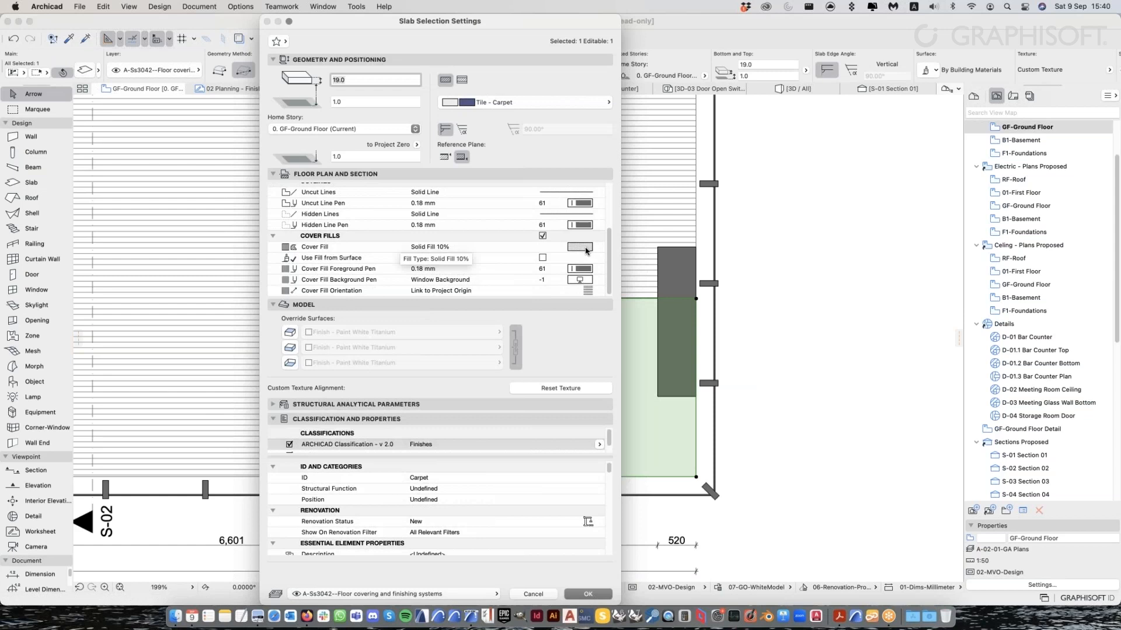
pyautogui.press('Escape')
pyautogui.scroll(5, 629, 364)
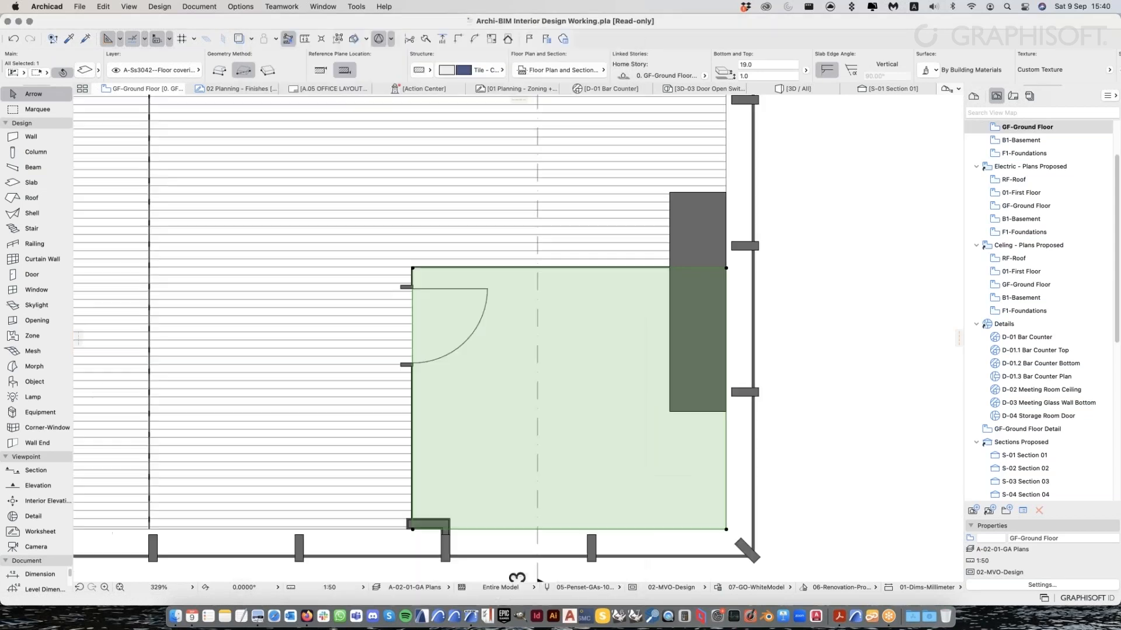
pyautogui.scroll(-4, 645, 375)
pyautogui.press('Escape')
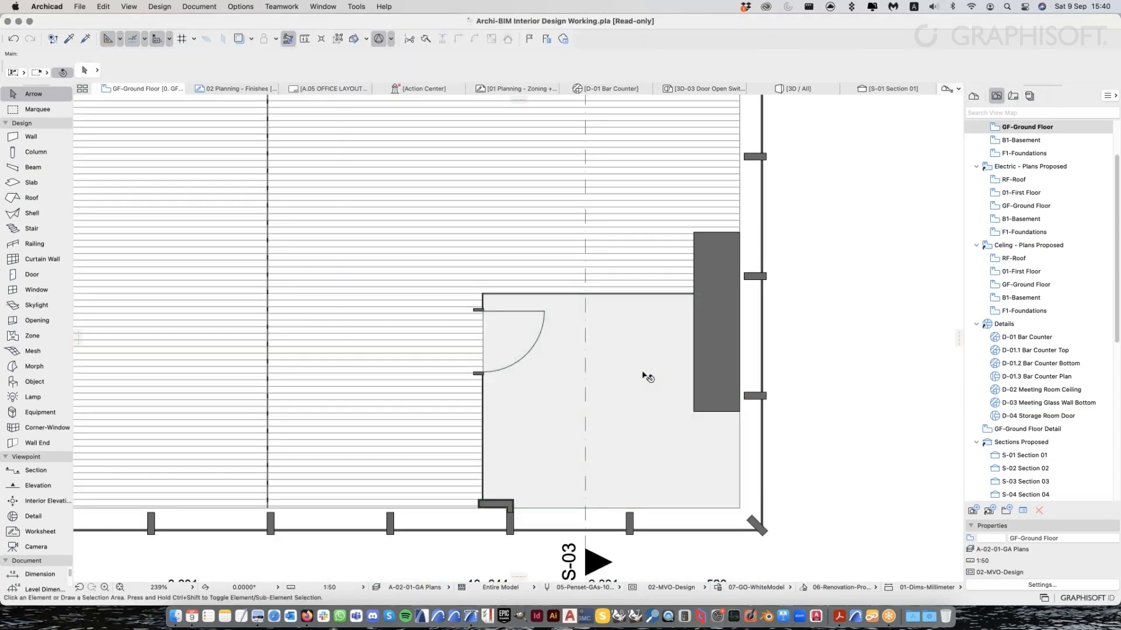
pyautogui.scroll(-1, 534, 355)
pyautogui.scroll(-1, 534, 346)
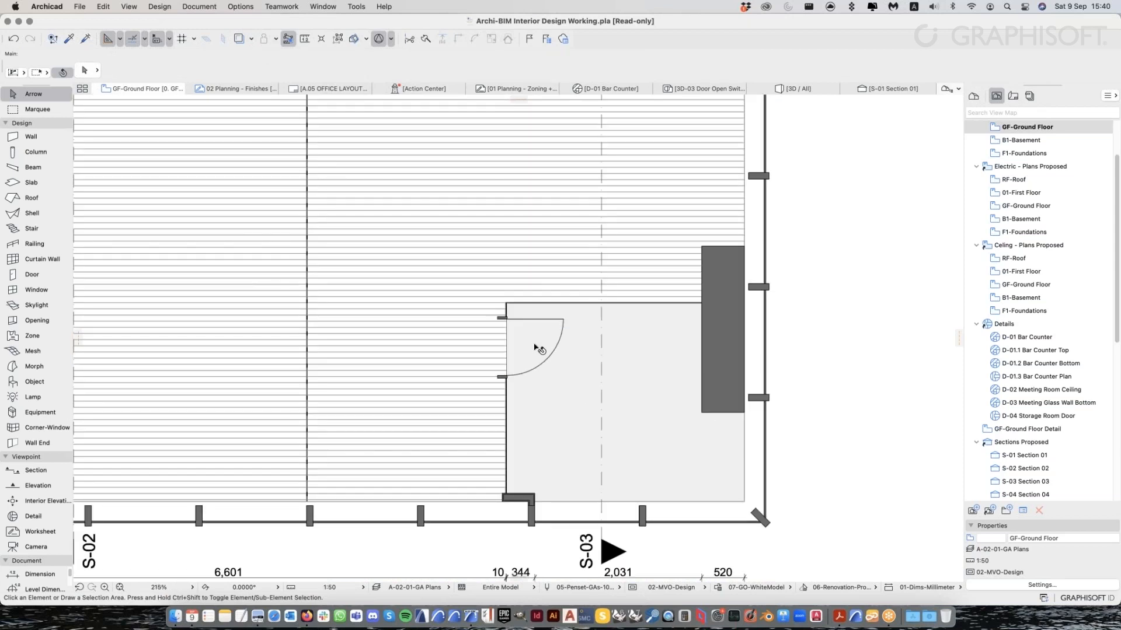
pyautogui.scroll(-6, 535, 348)
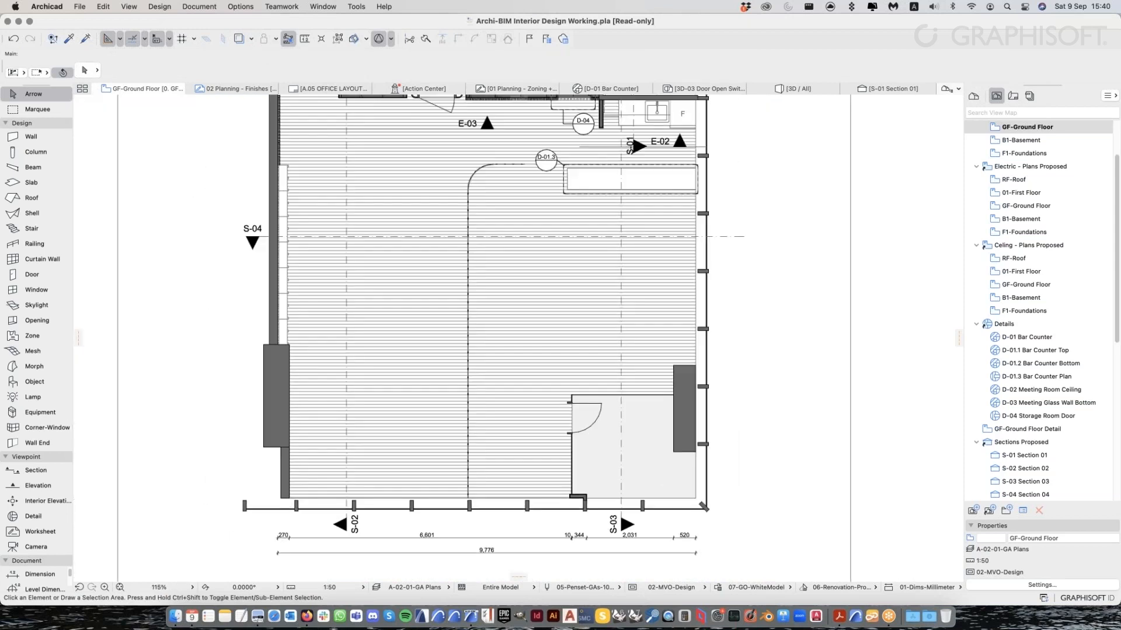
# Show the whole model in 3D and hide the curtain wall to expose the interior floors
pyautogui.click(641, 432)
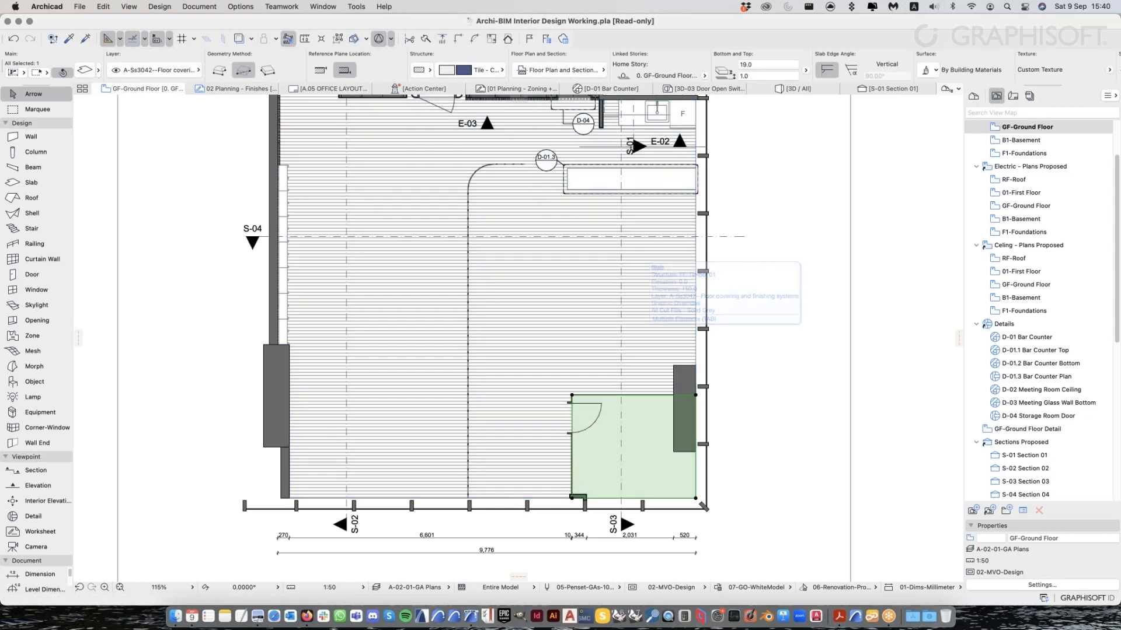
pyautogui.click(788, 107)
pyautogui.press('F3')
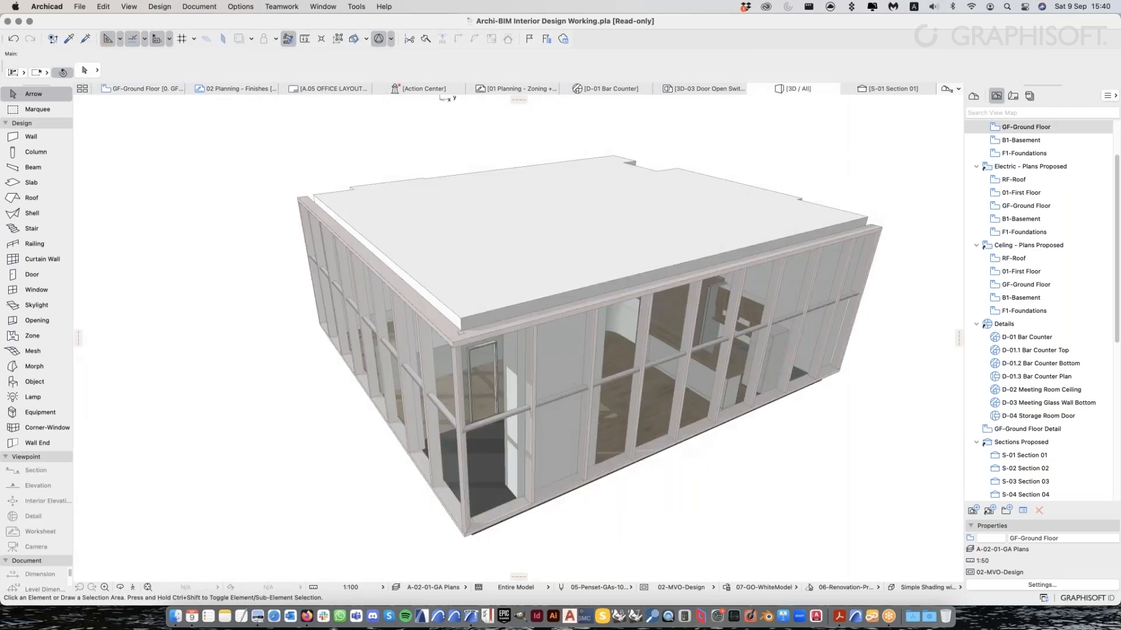
pyautogui.rightClick(544, 285)
pyautogui.click(564, 497)
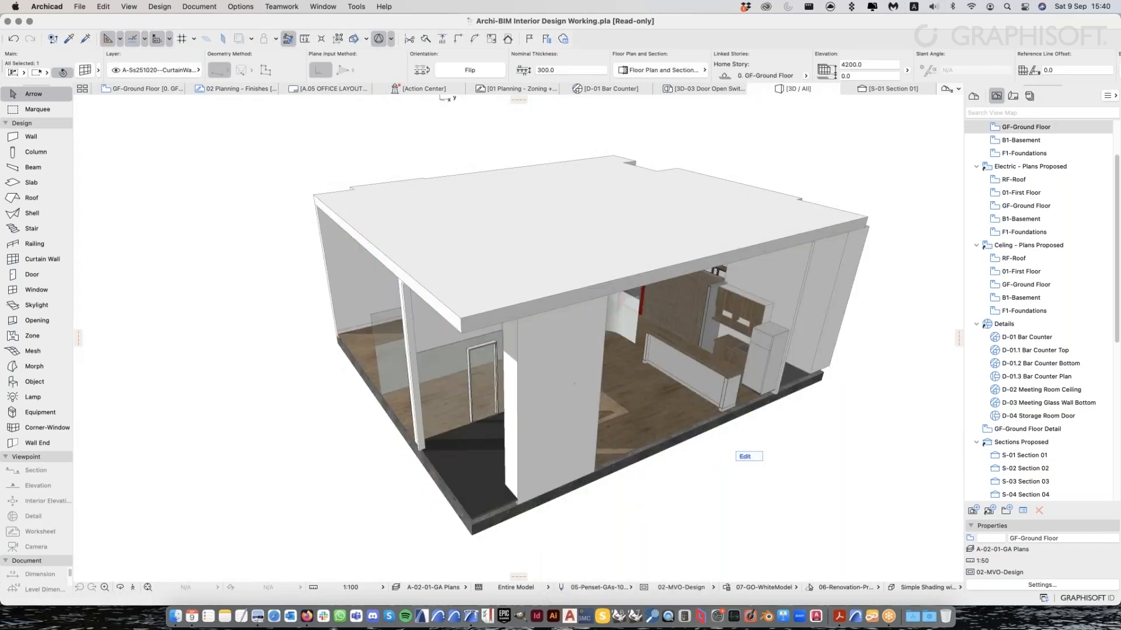
# Examine the meeting room corner in 3D, selecting the carpet and timber slabs in turn to compare their reference plane offsets
pyautogui.scroll(10, 470, 485)
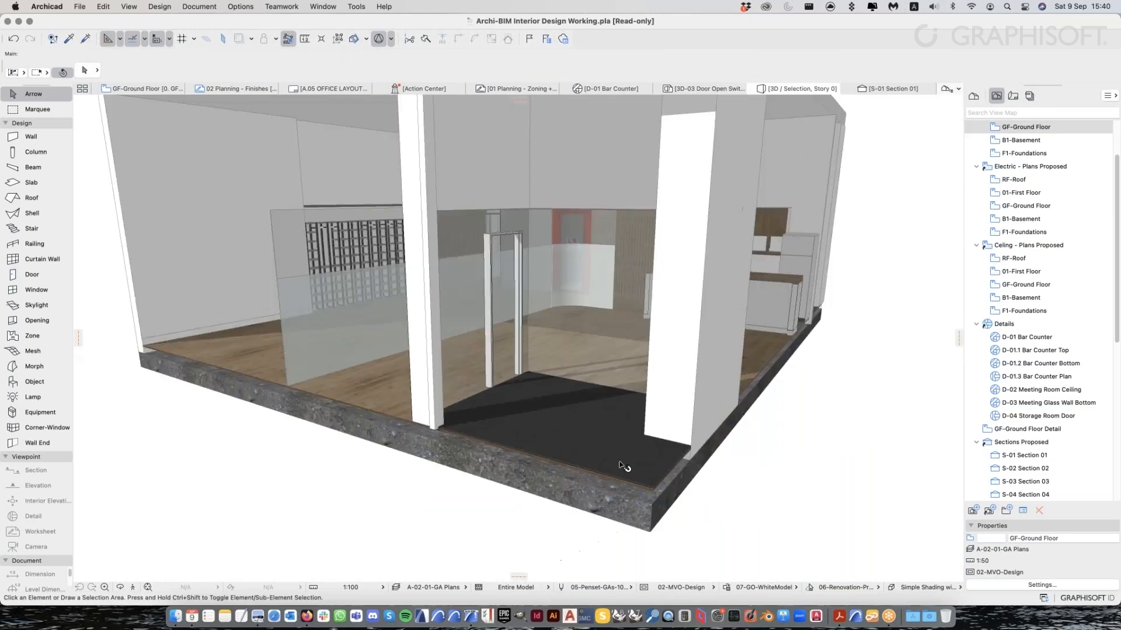
pyautogui.scroll(3, 635, 479)
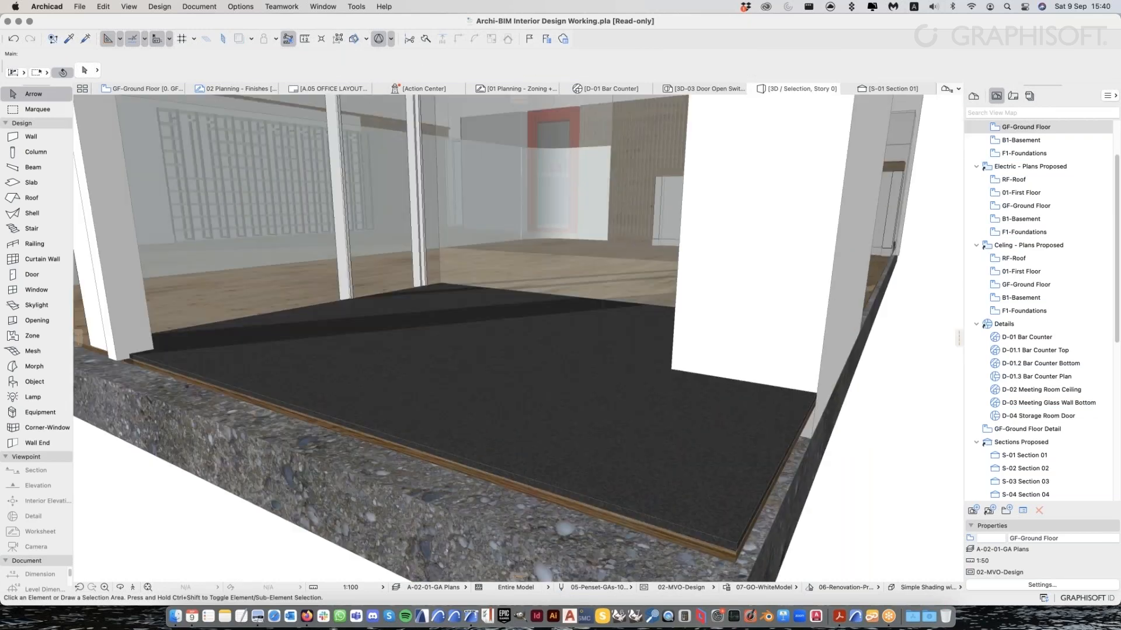
pyautogui.scroll(-2, 693, 485)
pyautogui.click(693, 485)
pyautogui.moveTo(693, 485); pyautogui.dragTo(625, 377, button='middle')
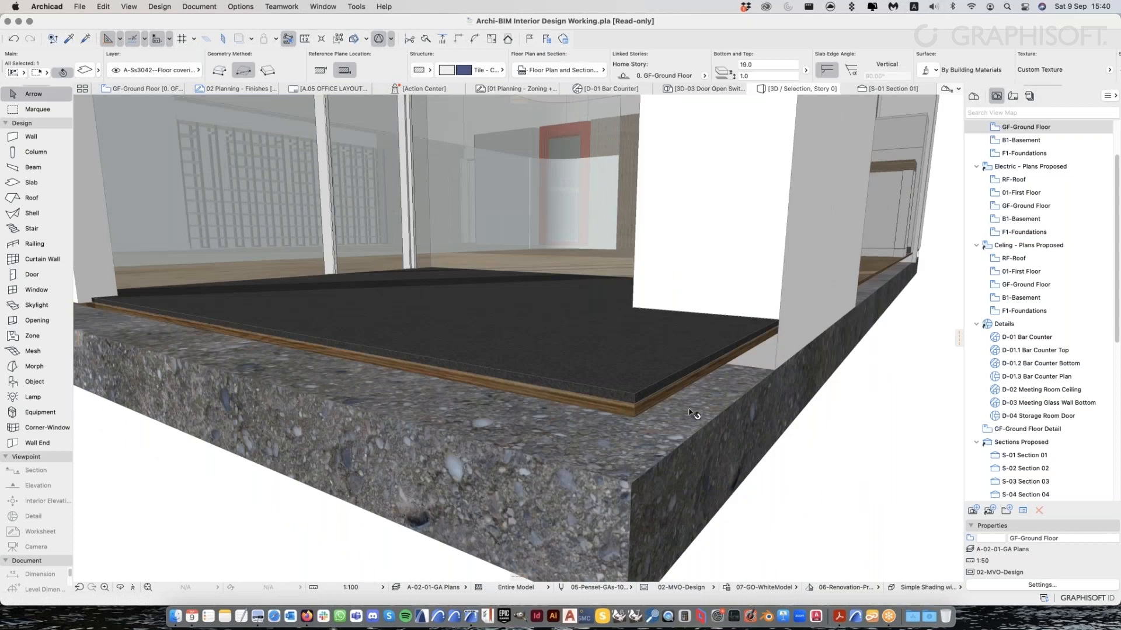
pyautogui.click(668, 423)
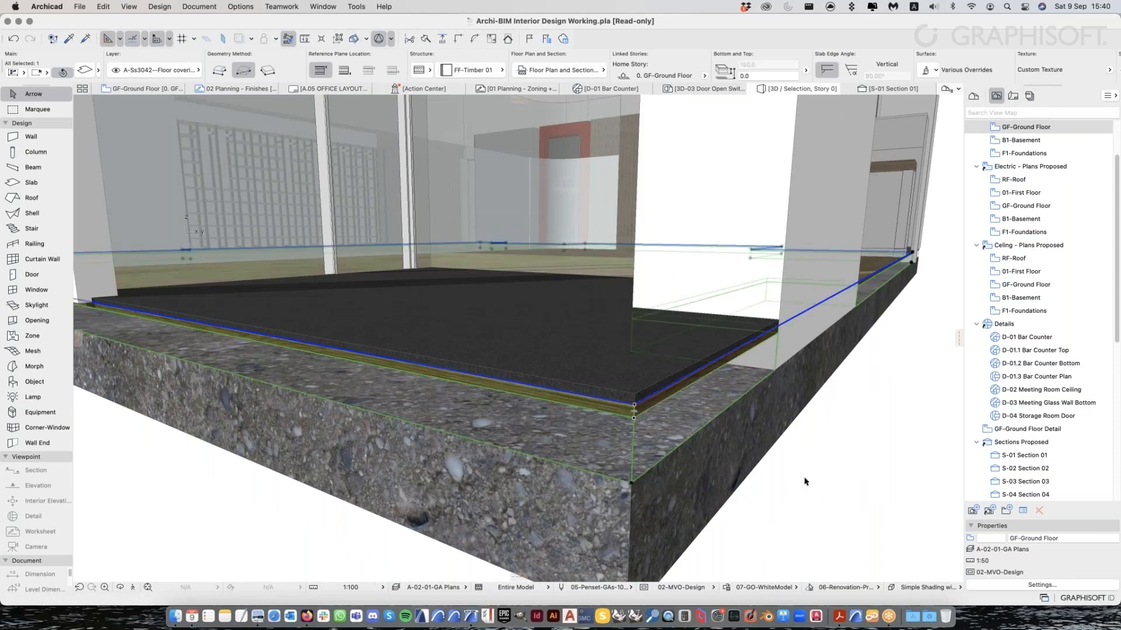
pyautogui.press('Escape')
pyautogui.click(607, 377)
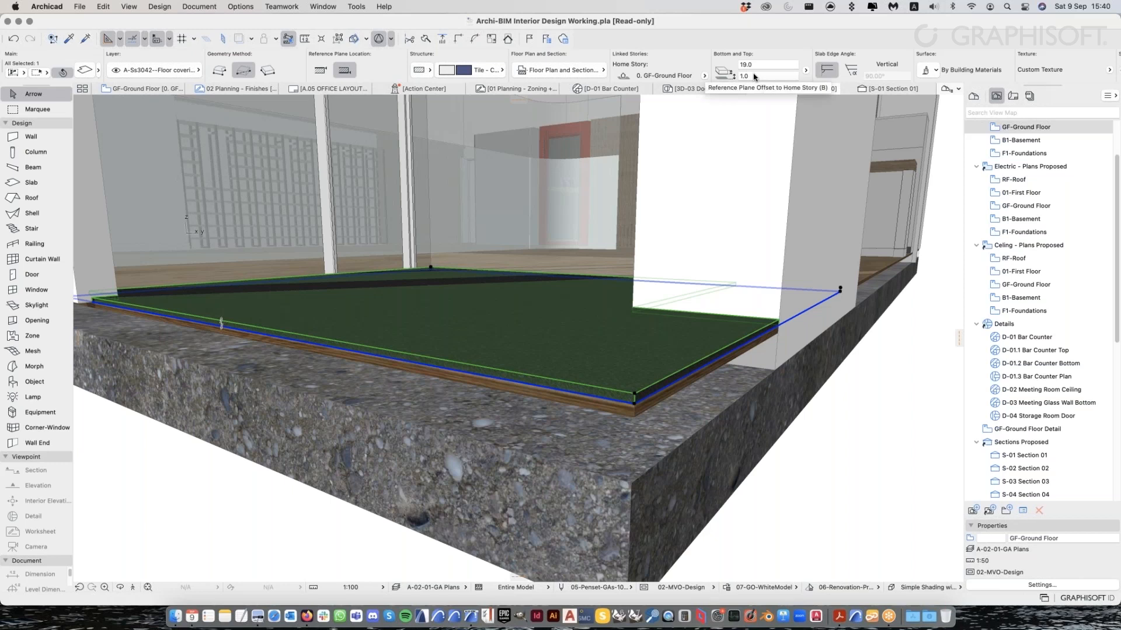
pyautogui.click(634, 414)
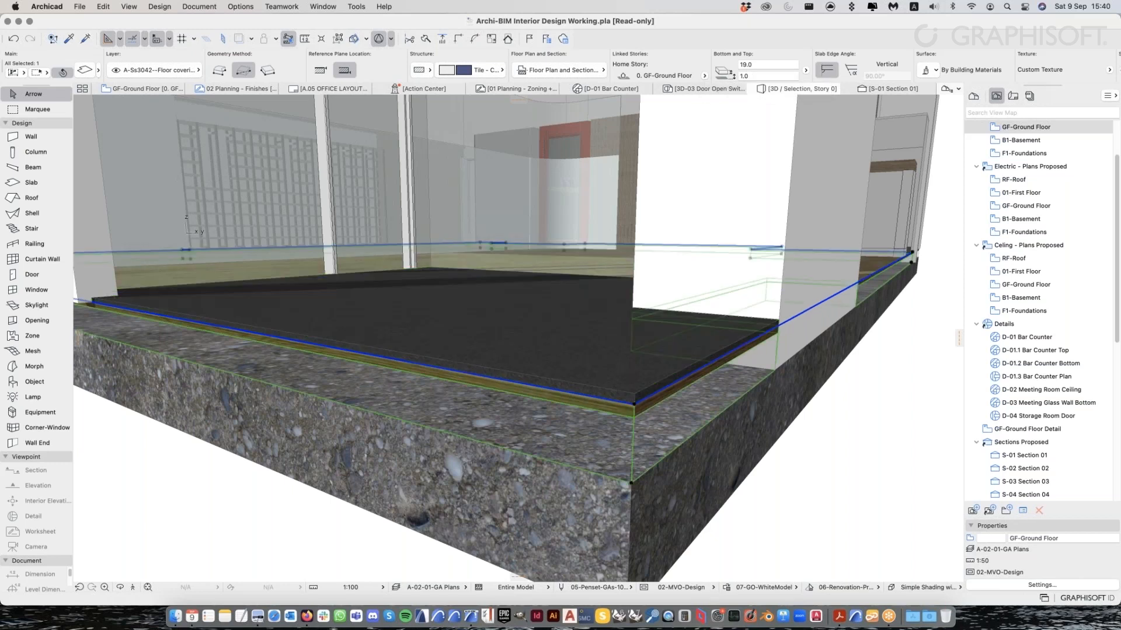
# Examine the floor slabs in 3D from the meeting room carpet across the timber floor to the kitchen corner
pyautogui.click(628, 388)
pyautogui.scroll(-5, 630, 397)
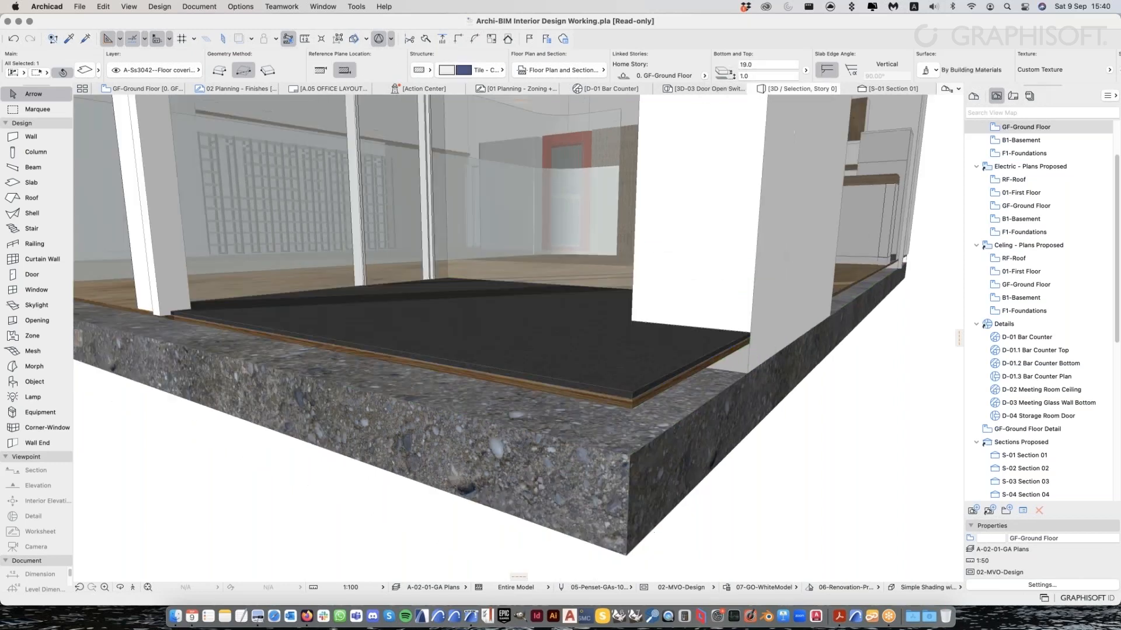
pyautogui.moveTo(578, 392); pyautogui.dragTo(641, 423, button='middle')
pyautogui.scroll(3, 653, 425)
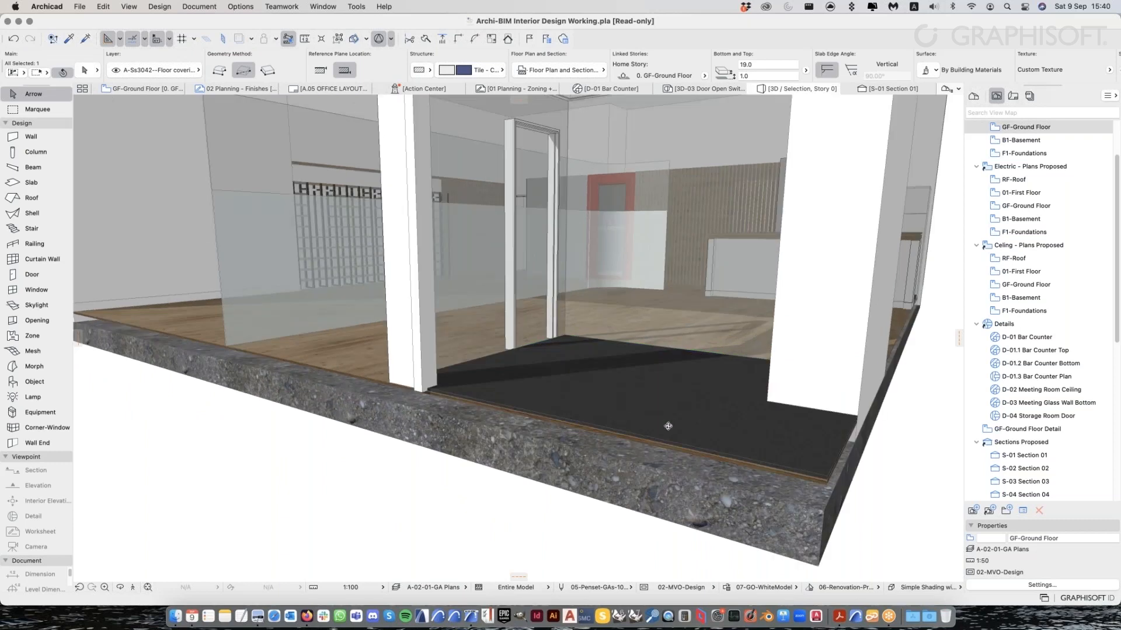
pyautogui.scroll(3, 668, 427)
pyautogui.scroll(-3, 673, 418)
pyautogui.keyDown('shift'); pyautogui.moveTo(630, 416); pyautogui.dragTo(536, 431, button='middle'); pyautogui.keyUp('shift')
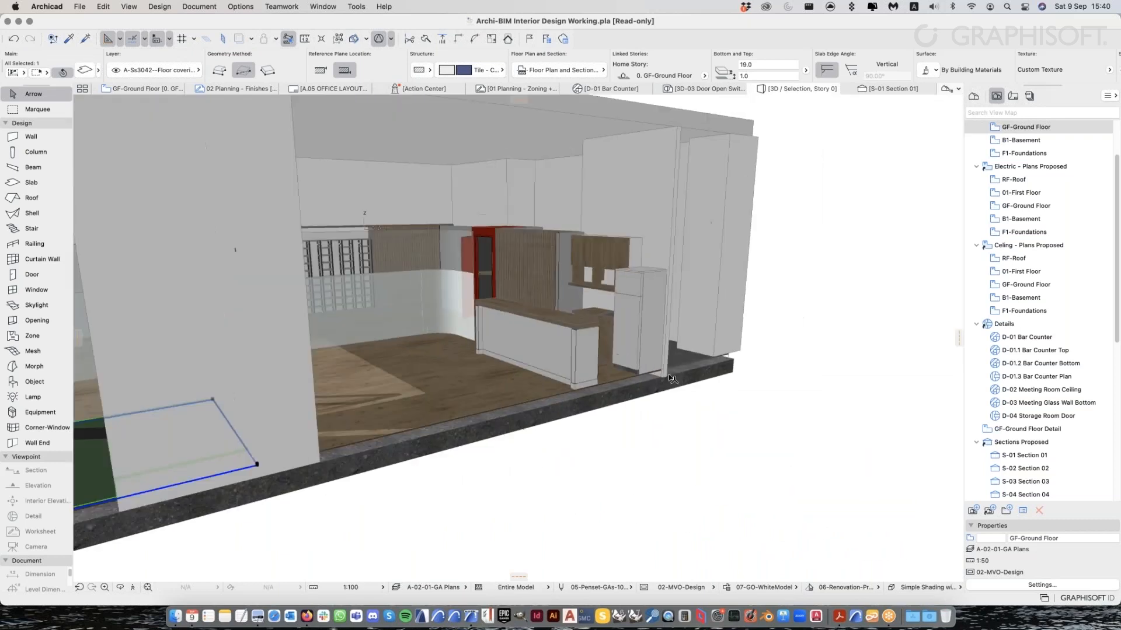
pyautogui.scroll(4, 660, 365)
pyautogui.keyDown('shift'); pyautogui.moveTo(660, 365); pyautogui.dragTo(610, 400, button='middle'); pyautogui.keyUp('shift')
pyautogui.scroll(-4, 140, 337)
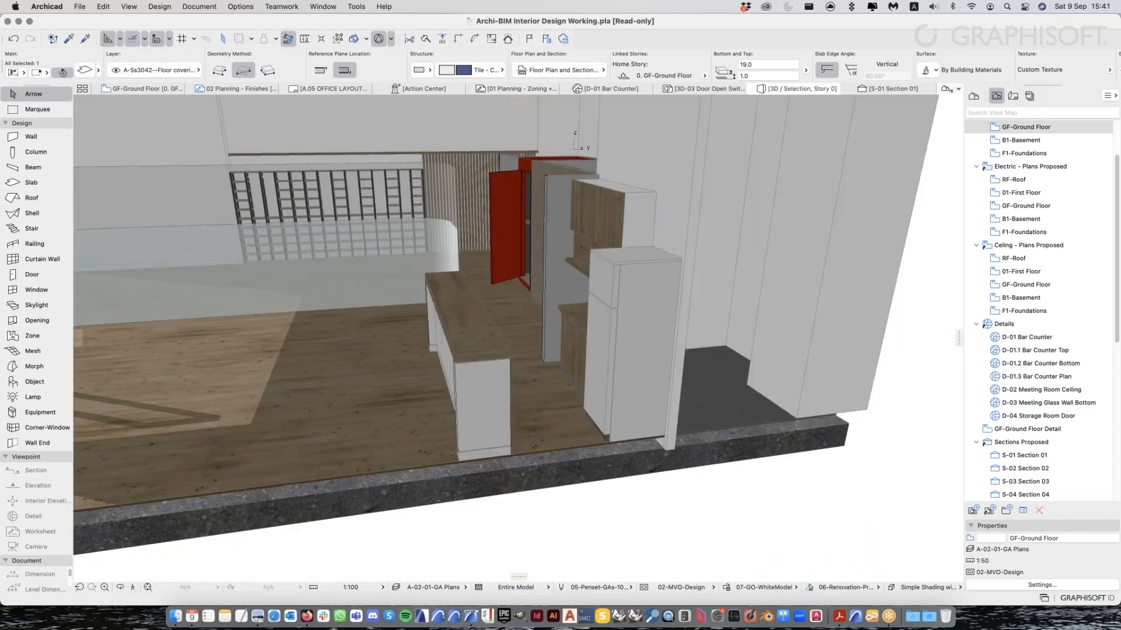
pyautogui.press('Escape')
pyautogui.scroll(-5, 493, 344)
pyautogui.keyDown('shift'); pyautogui.moveTo(455, 362); pyautogui.dragTo(631, 397, button='middle'); pyautogui.keyUp('shift')
pyautogui.scroll(1, 505, 327)
# Return to the ground floor plan and show the 03 Planning - Furniture worksheet as a trace reference
pyautogui.click(159, 91)
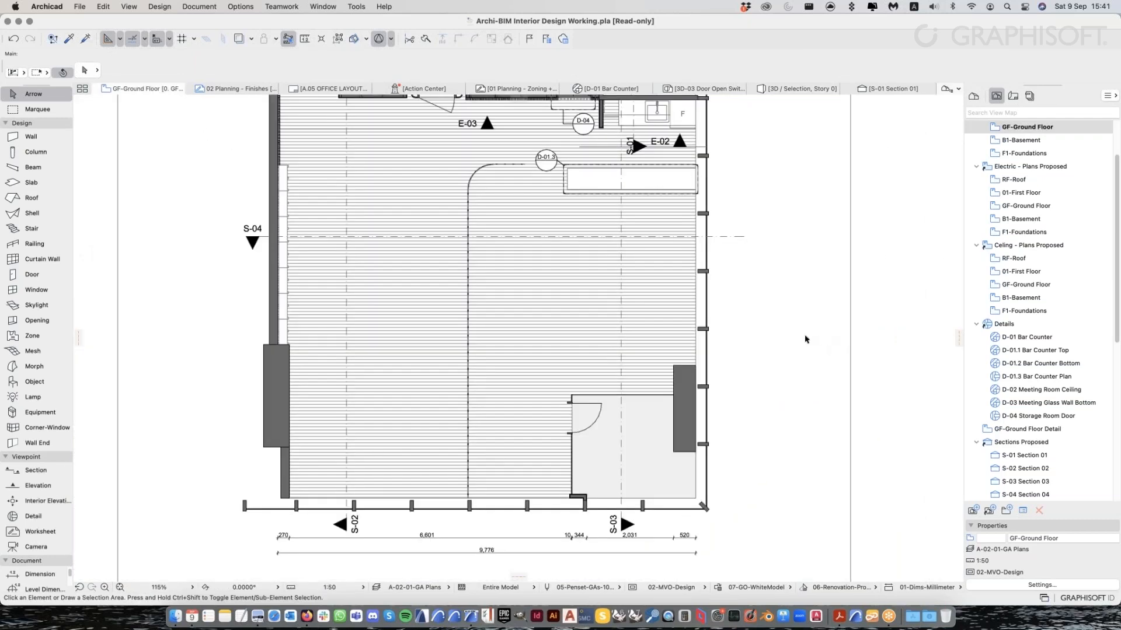
pyautogui.scroll(-2, 782, 350)
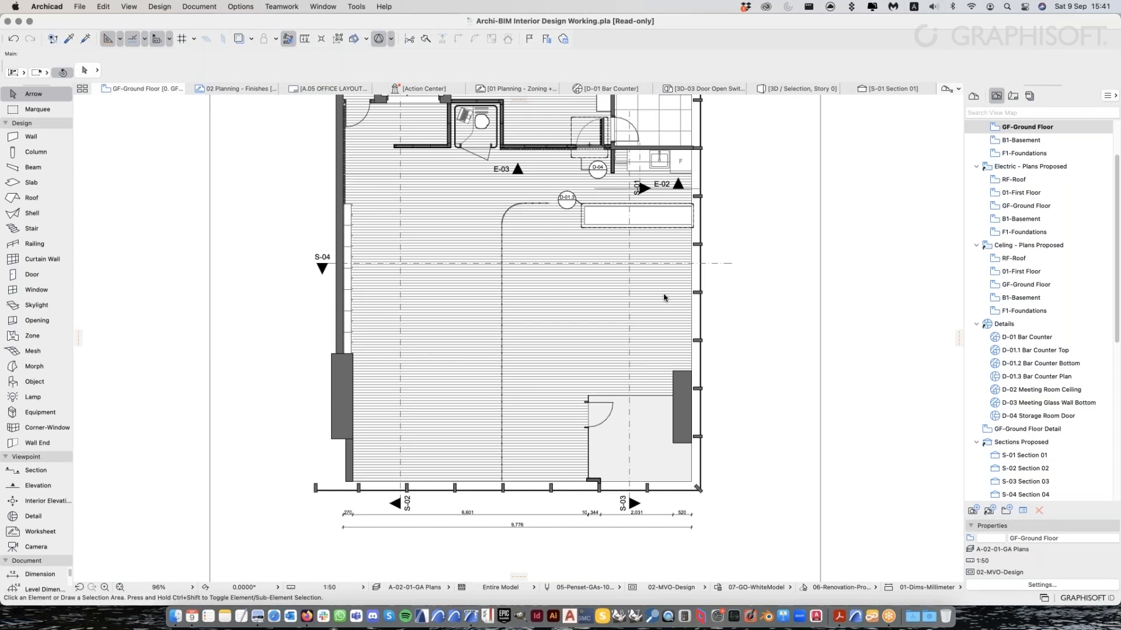
pyautogui.click(855, 220)
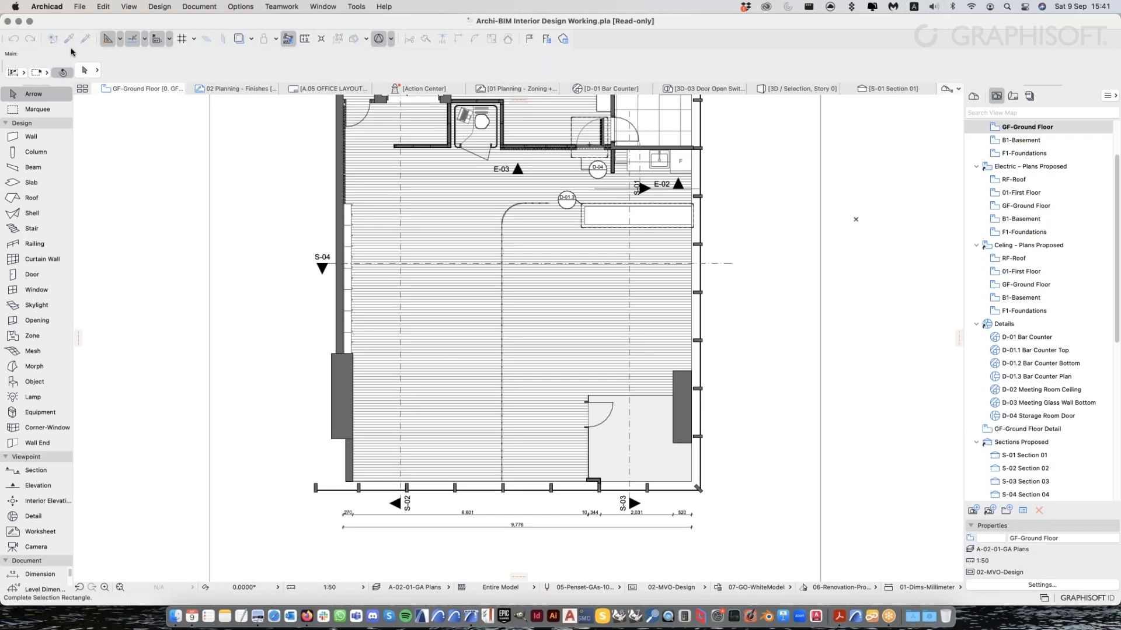
pyautogui.click(464, 71)
pyautogui.scroll(-3, 675, 294)
pyautogui.moveTo(674, 295); pyautogui.dragTo(634, 328, button='middle')
pyautogui.scroll(1, 645, 325)
pyautogui.scroll(3, 1067, 232)
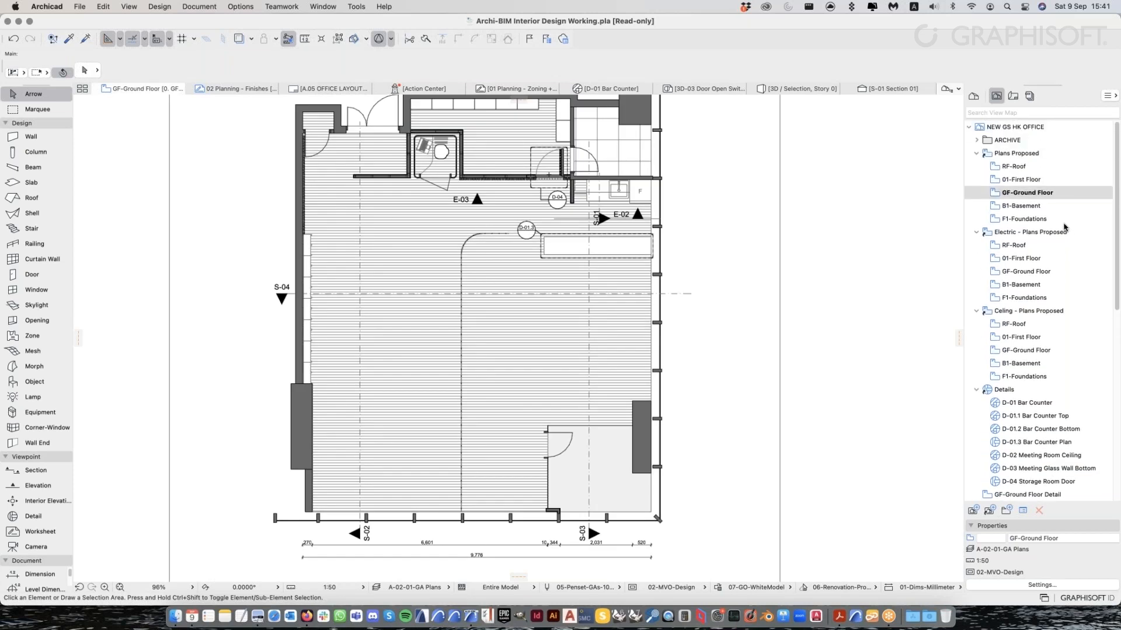
pyautogui.scroll(-15, 1063, 292)
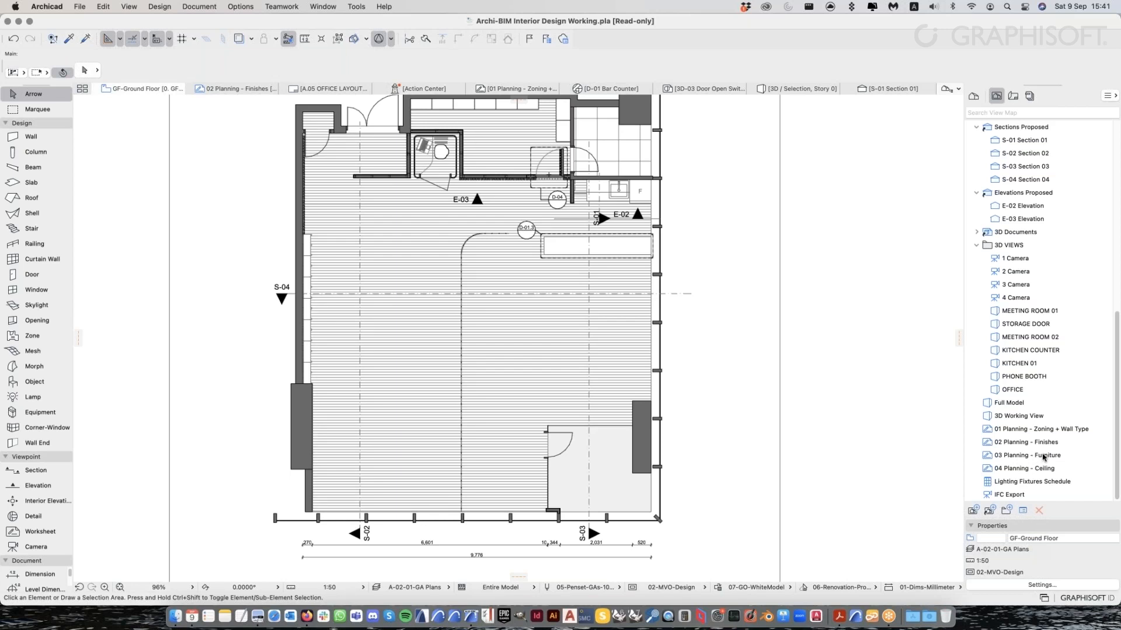
pyautogui.rightClick(1043, 457)
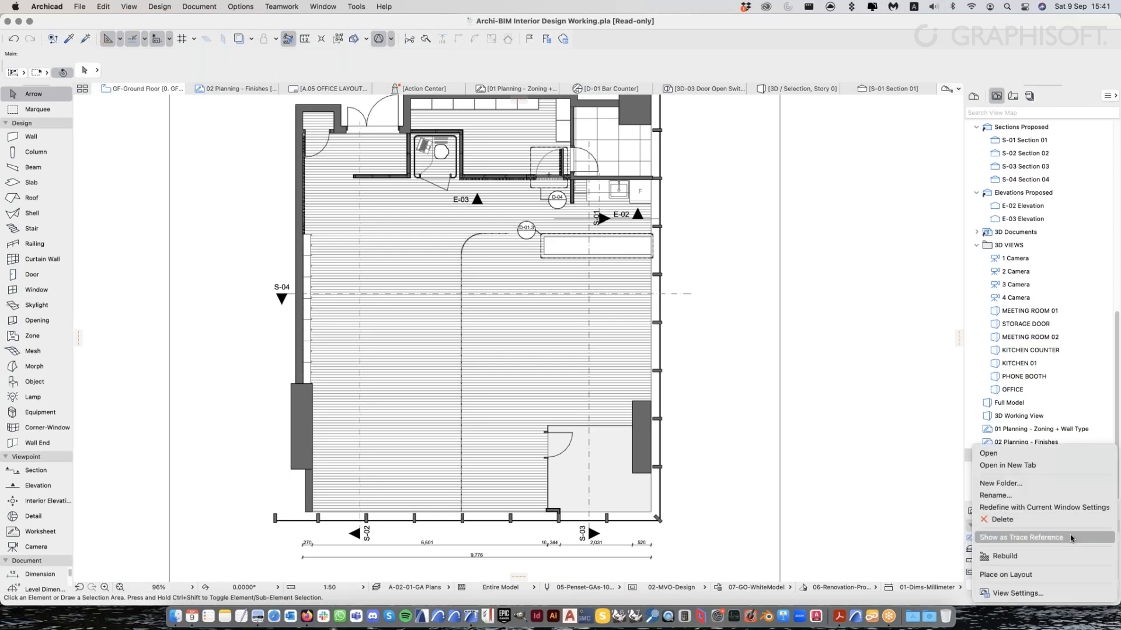
pyautogui.click(1071, 537)
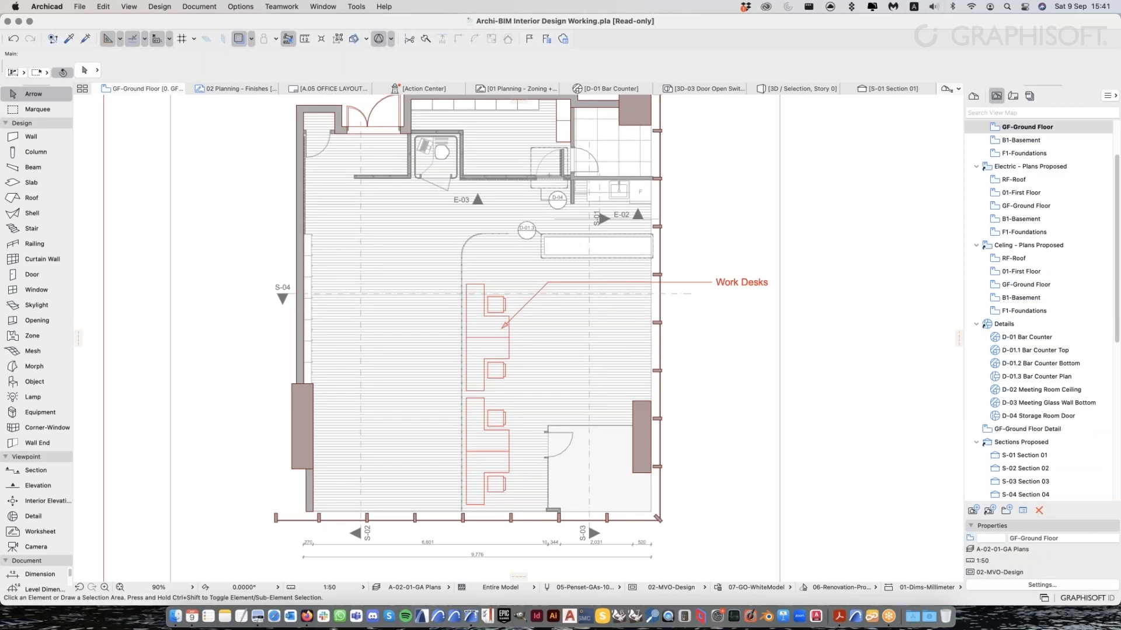
pyautogui.scroll(-2, 674, 427)
pyautogui.scroll(2, 526, 362)
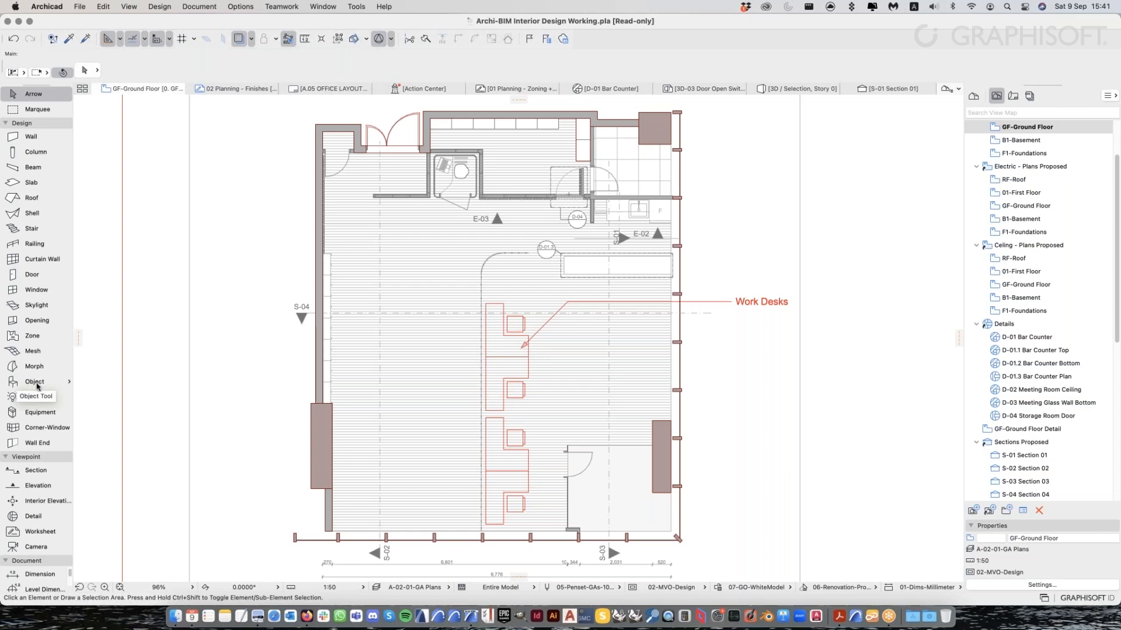
# Open the Object tool's default settings and browse the Couches and Sofas 26 and Appliances 26 folders under 1.1 Furnishing 26
pyautogui.click(70, 384)
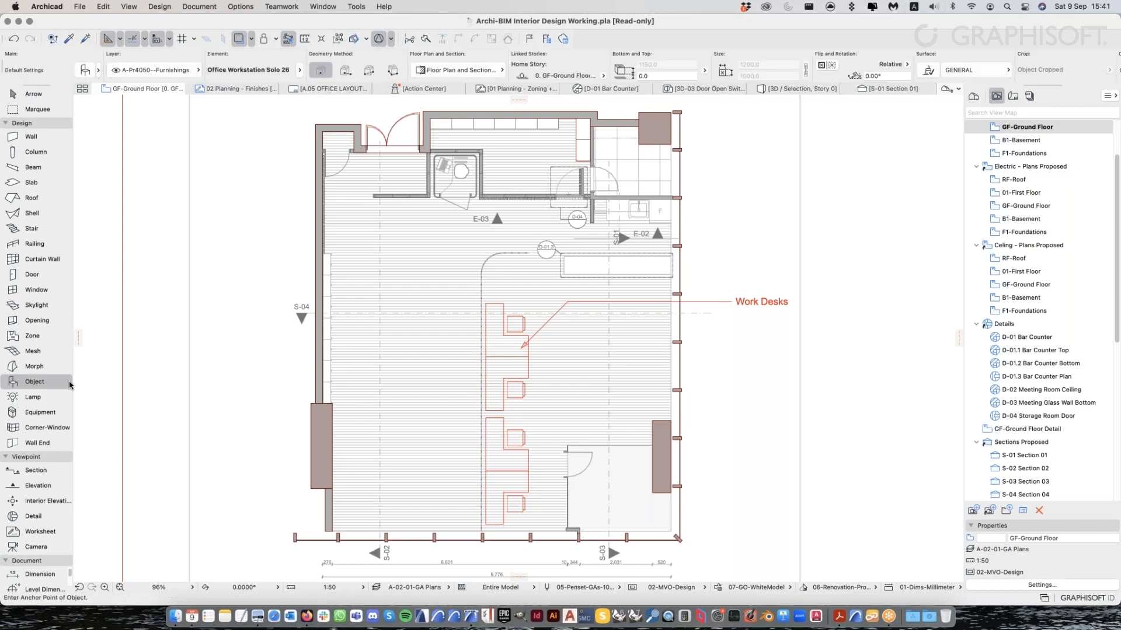
pyautogui.click(32, 382)
pyautogui.doubleClick(35, 383)
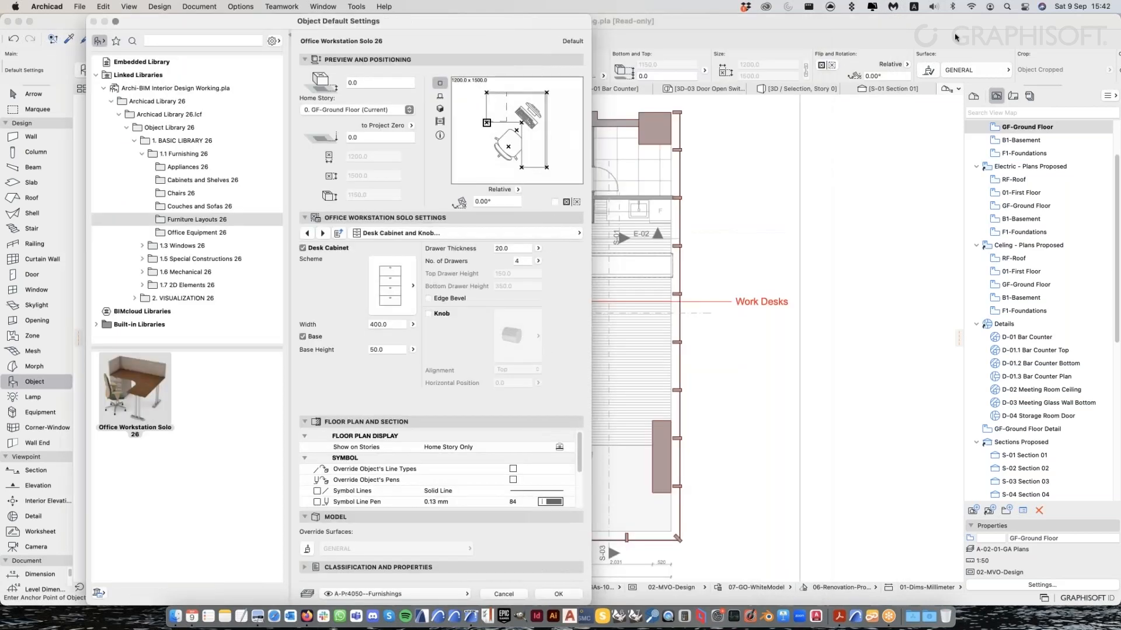
pyautogui.moveTo(375, 26); pyautogui.dragTo(287, 22)
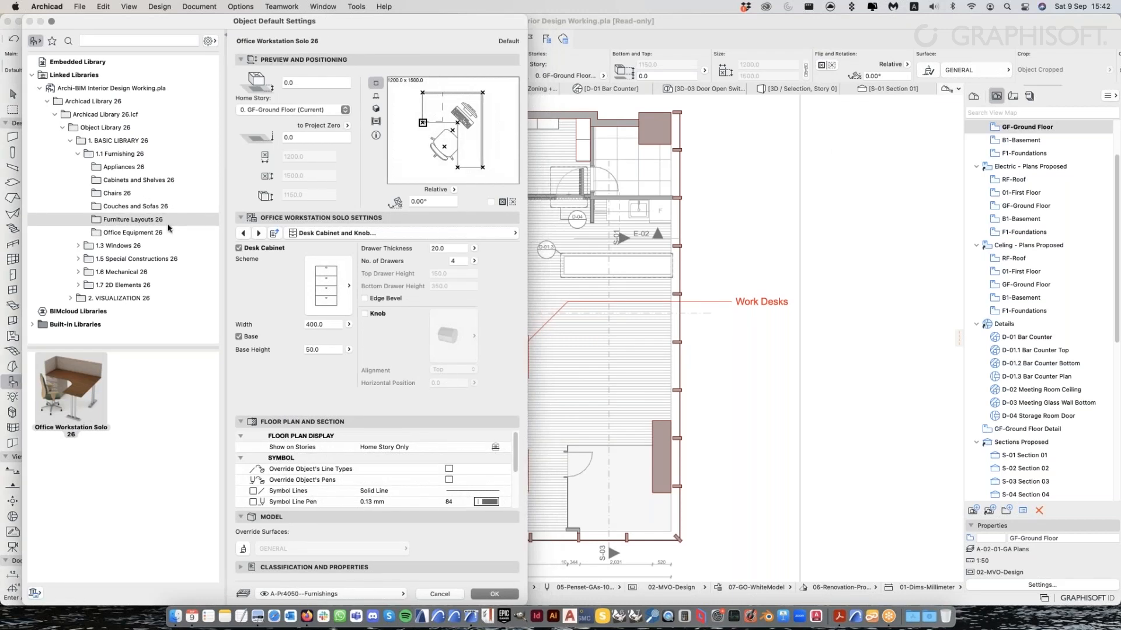
pyautogui.click(157, 206)
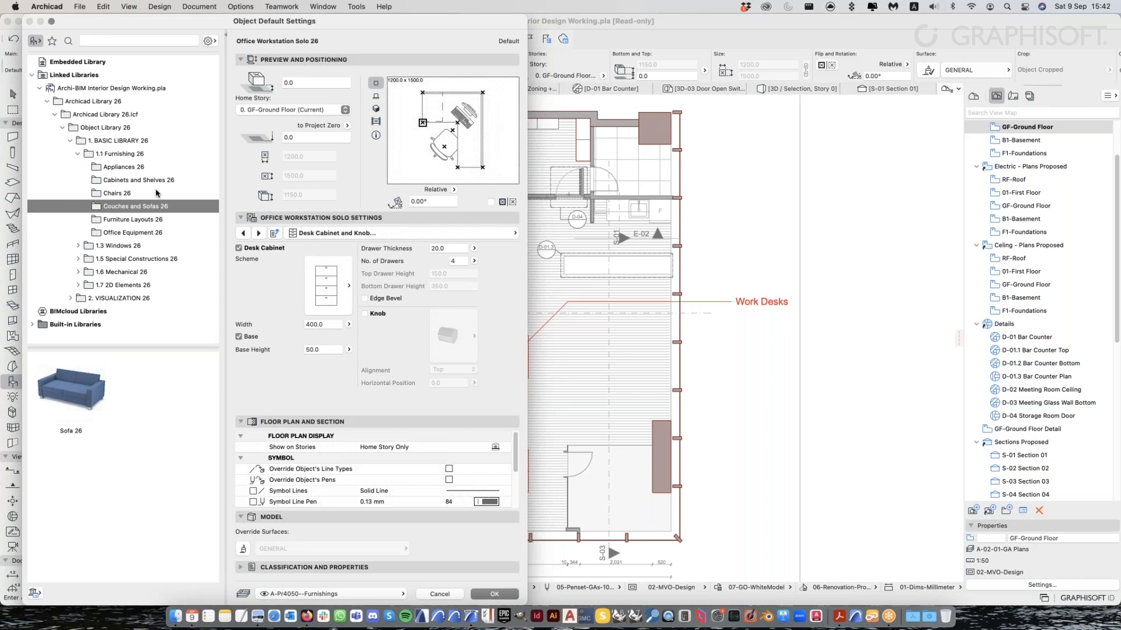
pyautogui.click(153, 168)
pyautogui.click(146, 154)
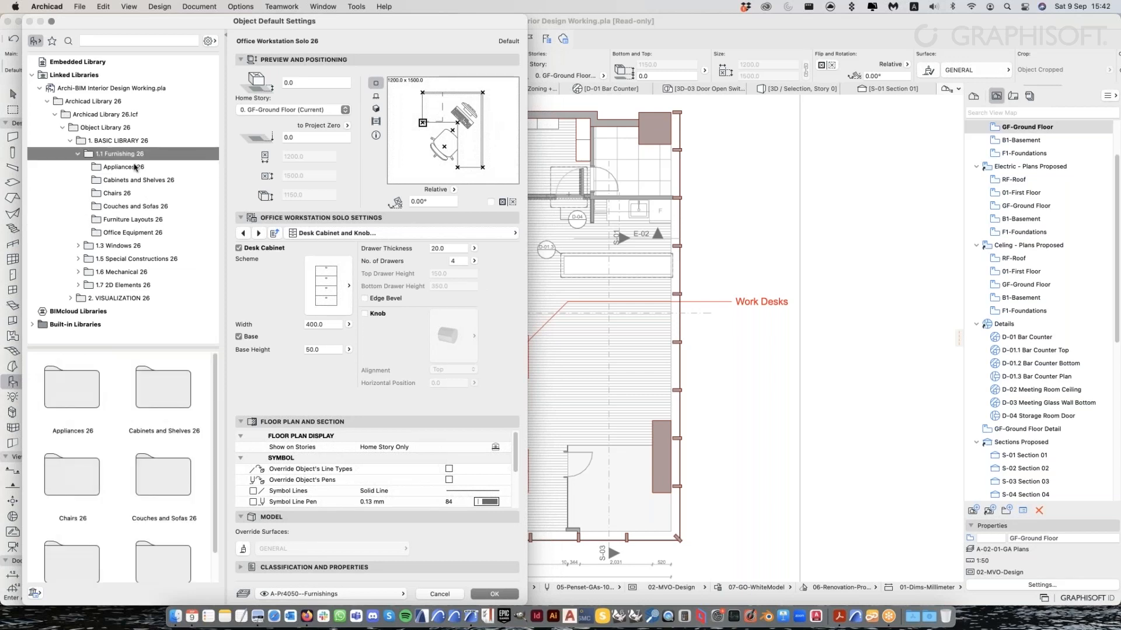
pyautogui.click(135, 168)
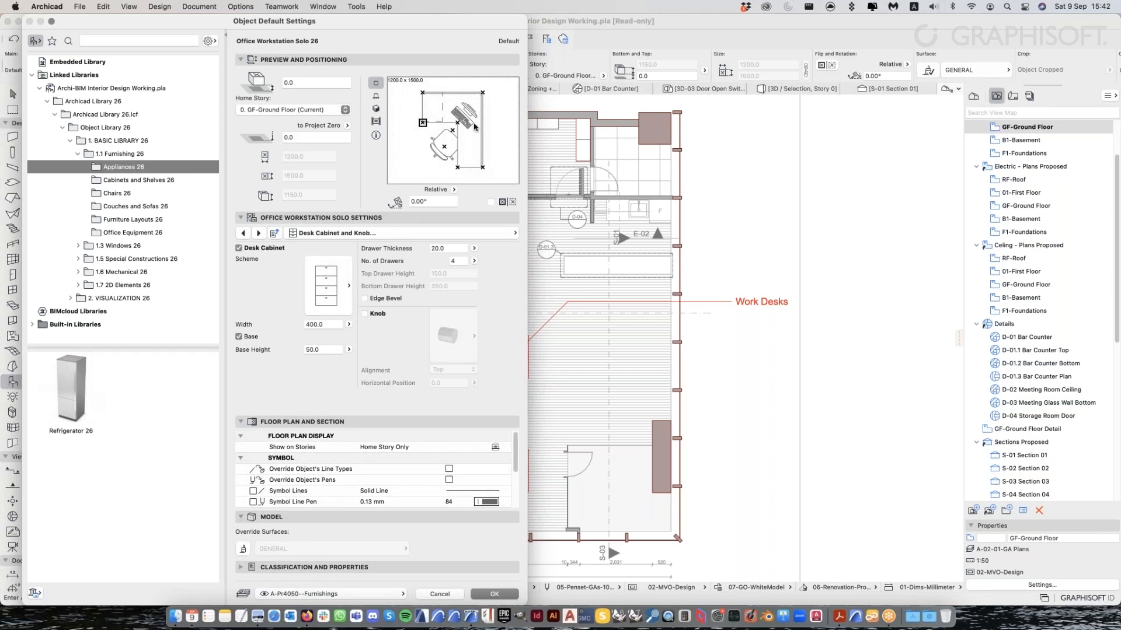
# Create a new project from Archicad 26 Template.tpl, launching it in a new instance of Archicad
pyautogui.click(80, 7)
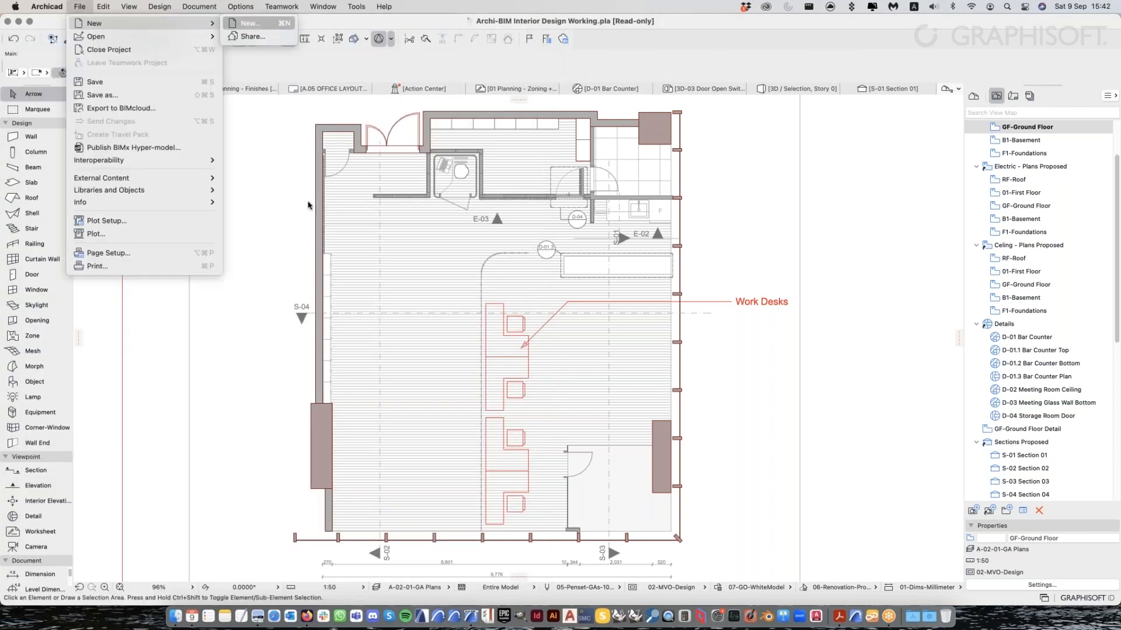
pyautogui.click(308, 205)
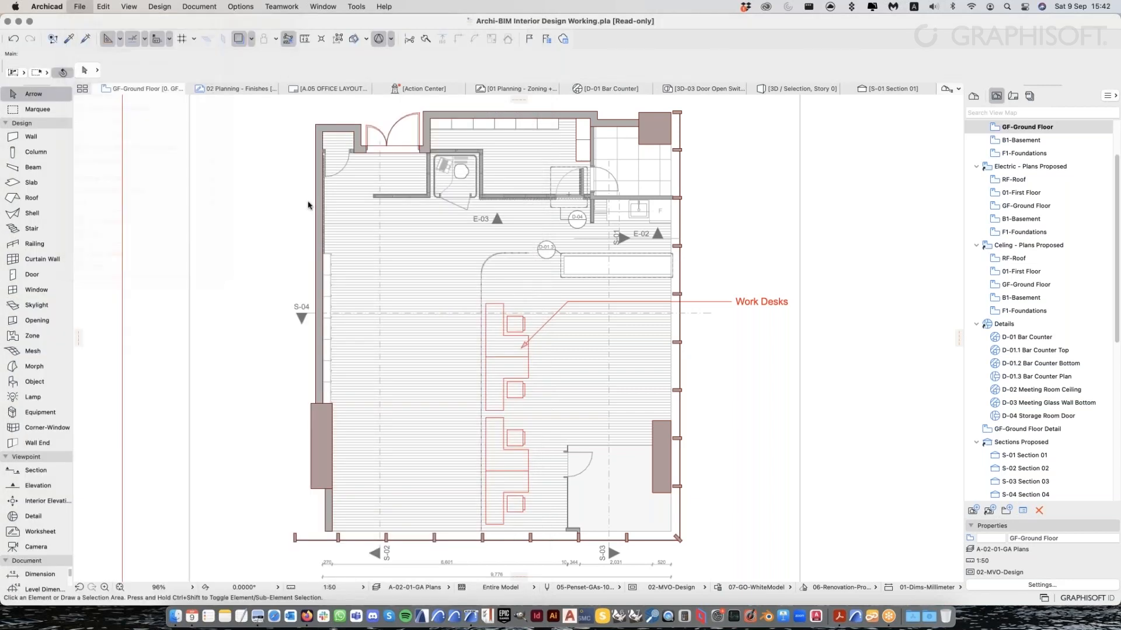
pyautogui.click(849, 331)
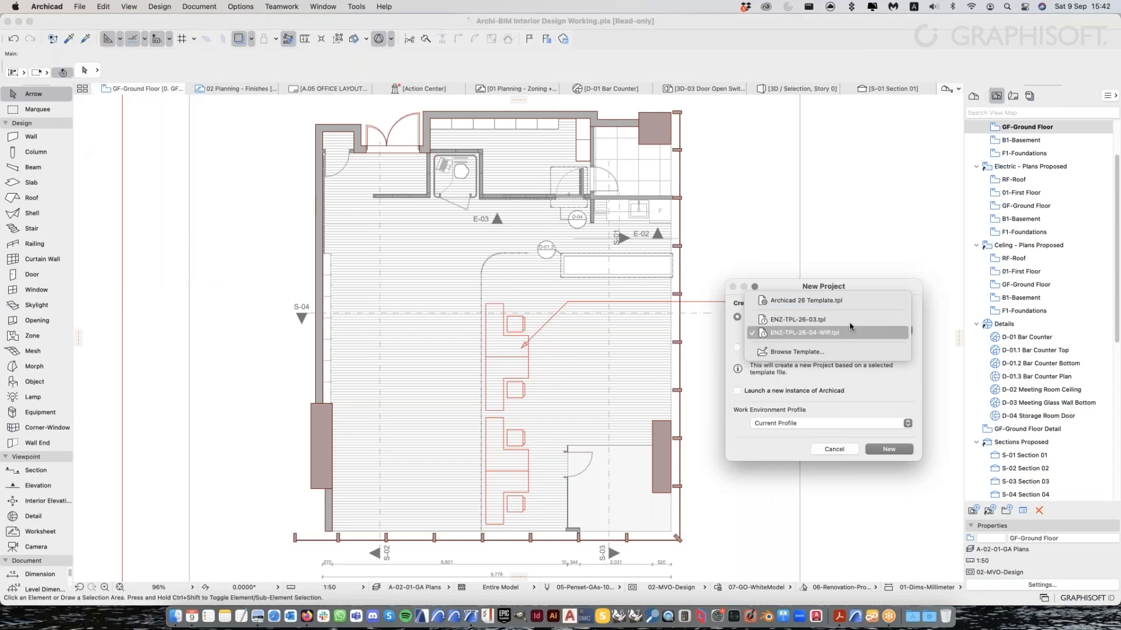
pyautogui.click(805, 300)
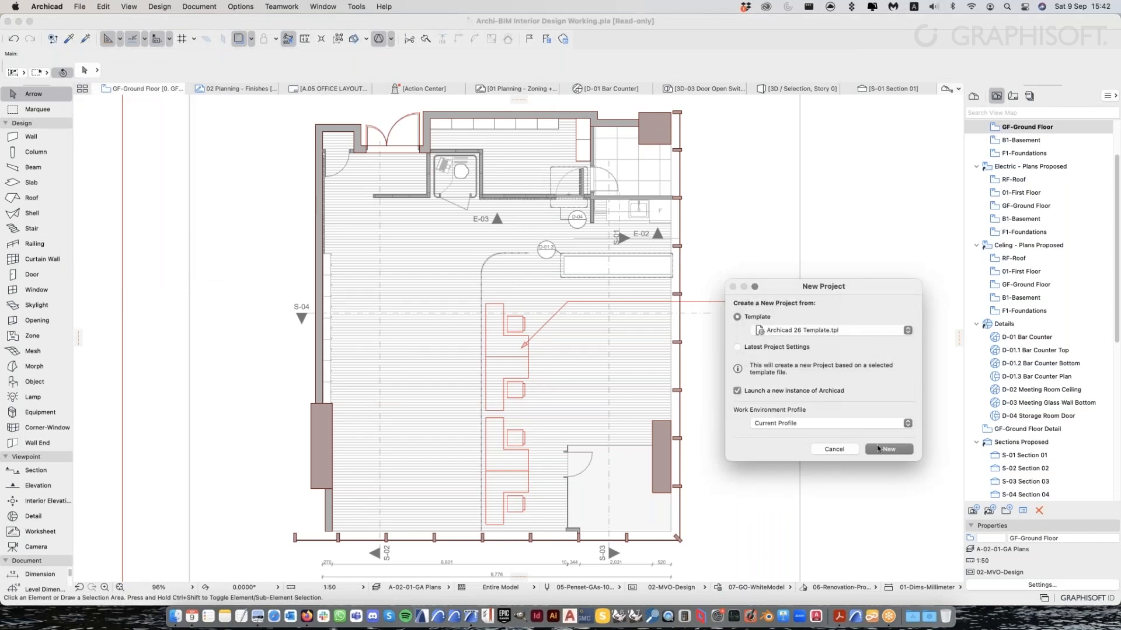
pyautogui.click(834, 449)
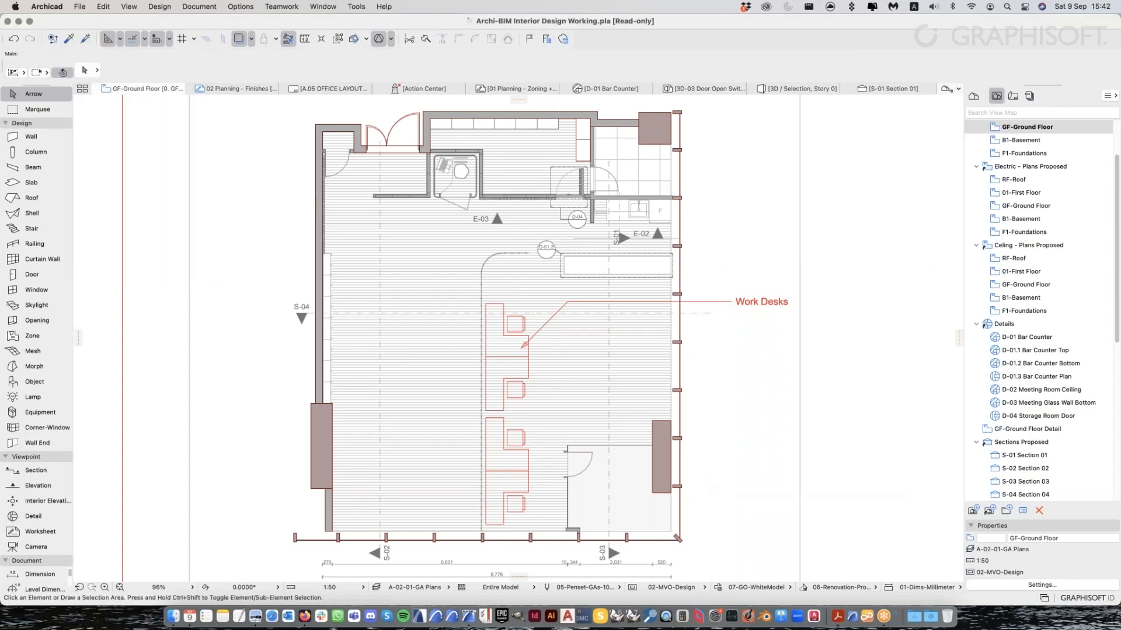
# Open the default settings of Office Workstation Solo 26 and set its desk style to L90 Rounded
pyautogui.click(61, 384)
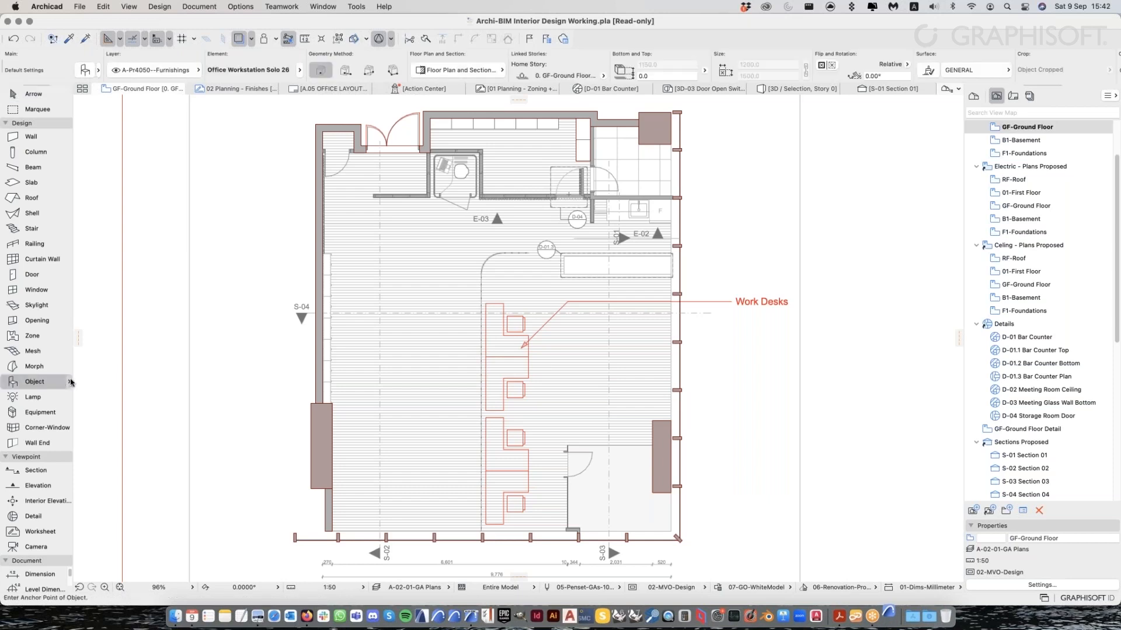
pyautogui.doubleClick(71, 383)
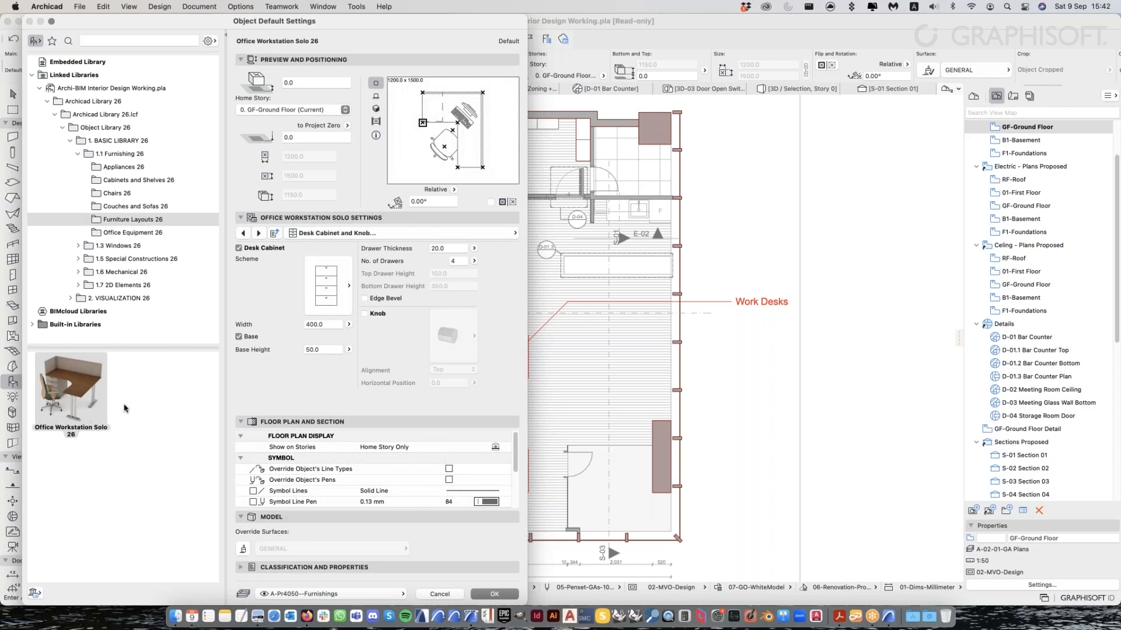
pyautogui.click(349, 233)
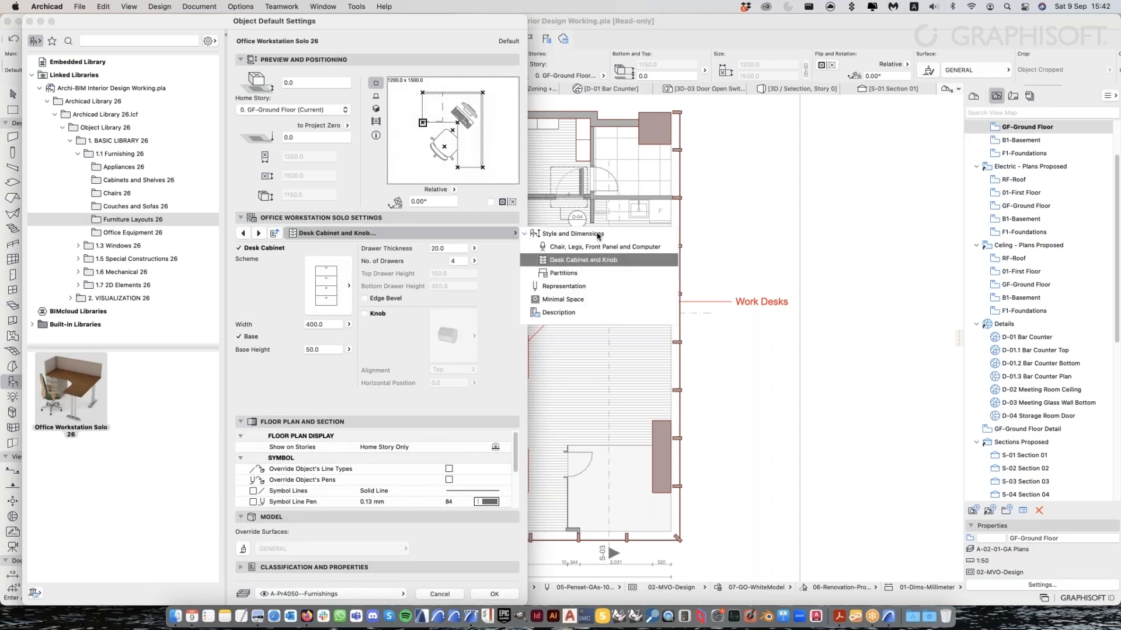
pyautogui.click(598, 234)
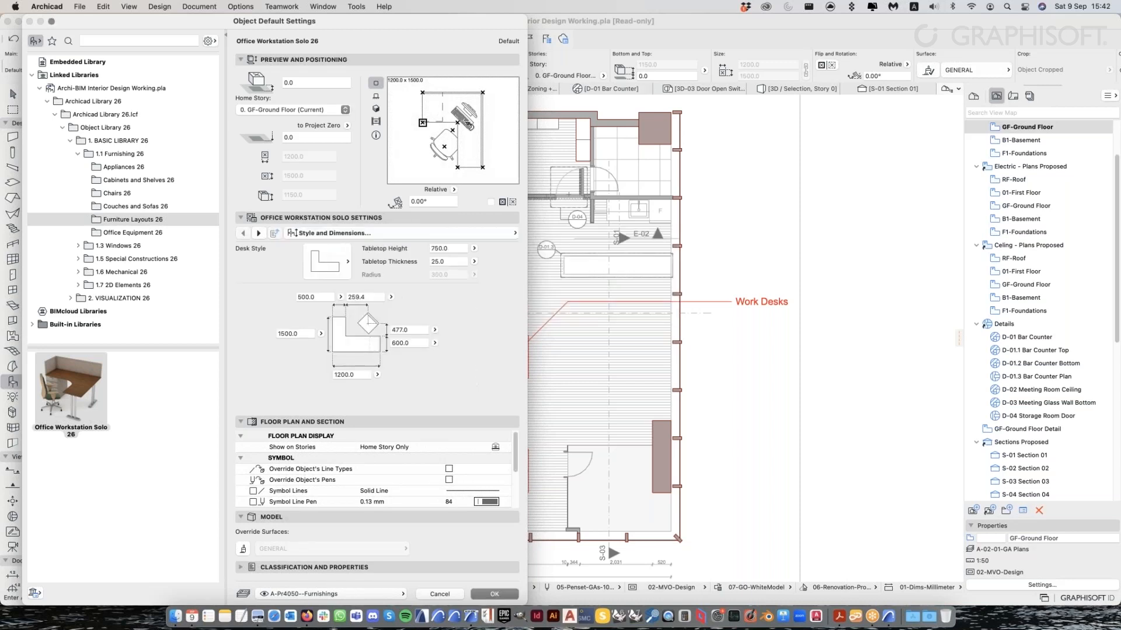
pyautogui.moveTo(94, 395)
pyautogui.click(327, 261)
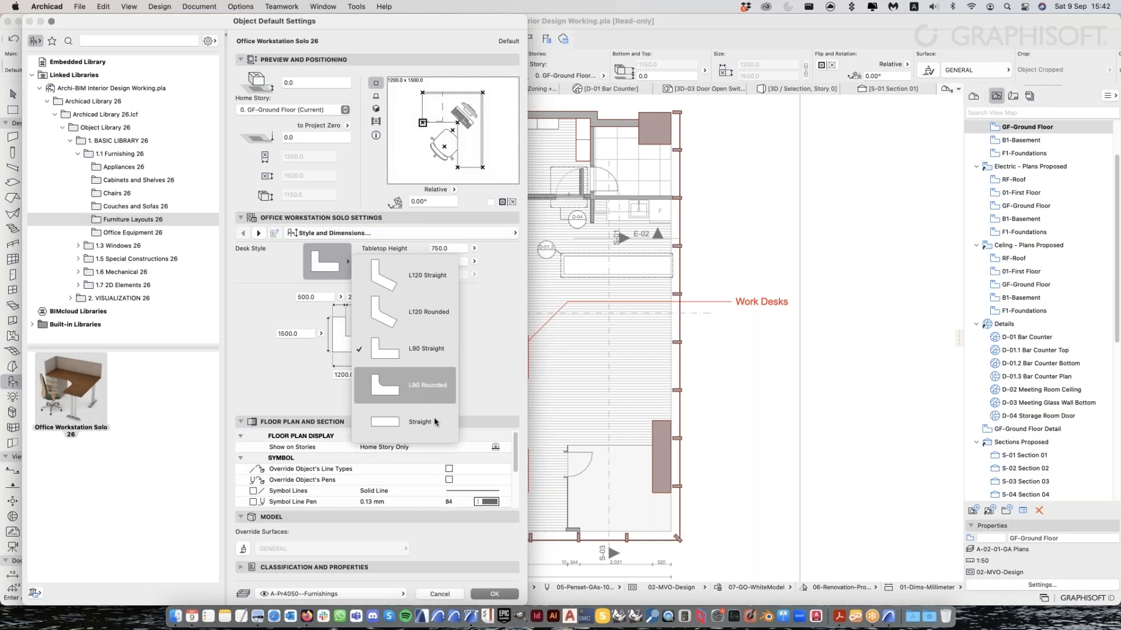
pyautogui.click(408, 386)
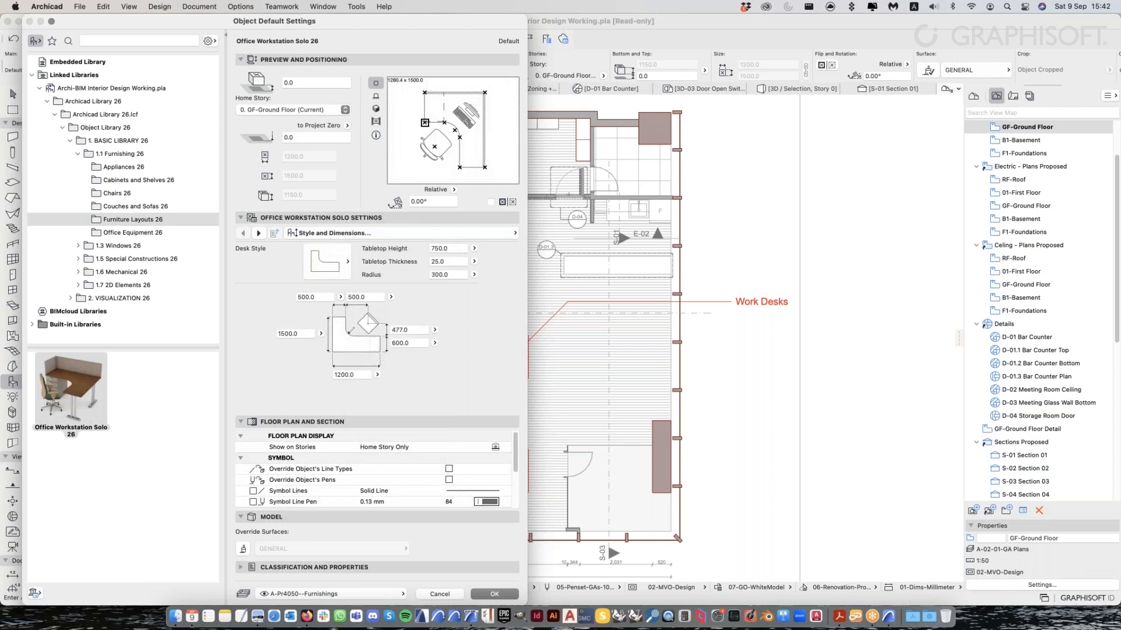
# Try the L120 Straight desk style with 300 mm for both the end width and the adjacent side length
pyautogui.click(323, 256)
pyautogui.click(438, 286)
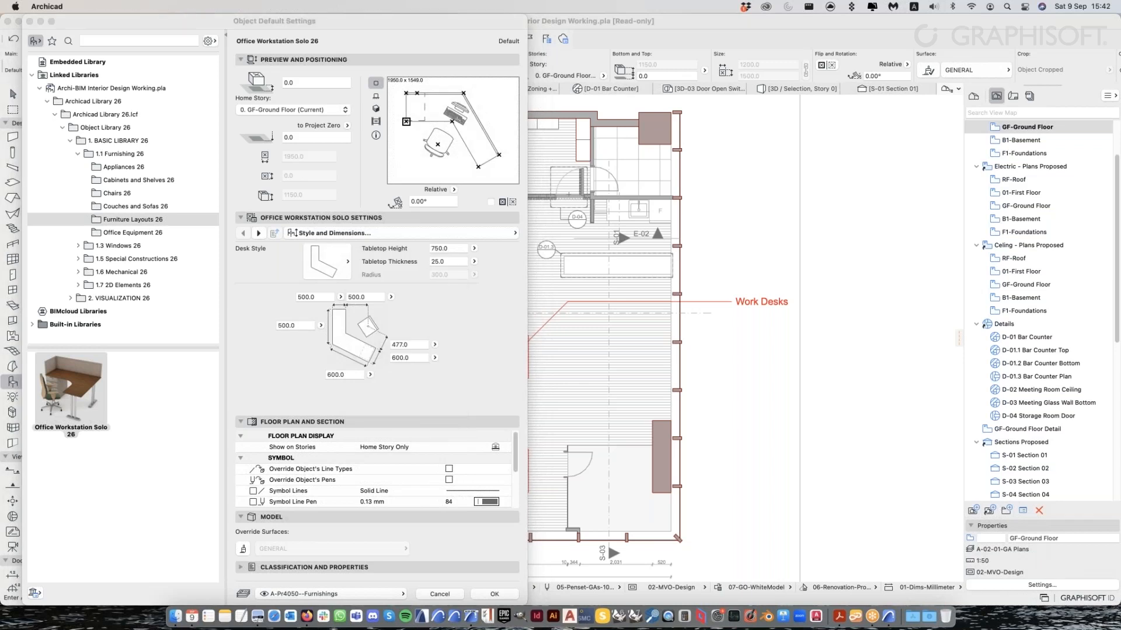
pyautogui.click(362, 334)
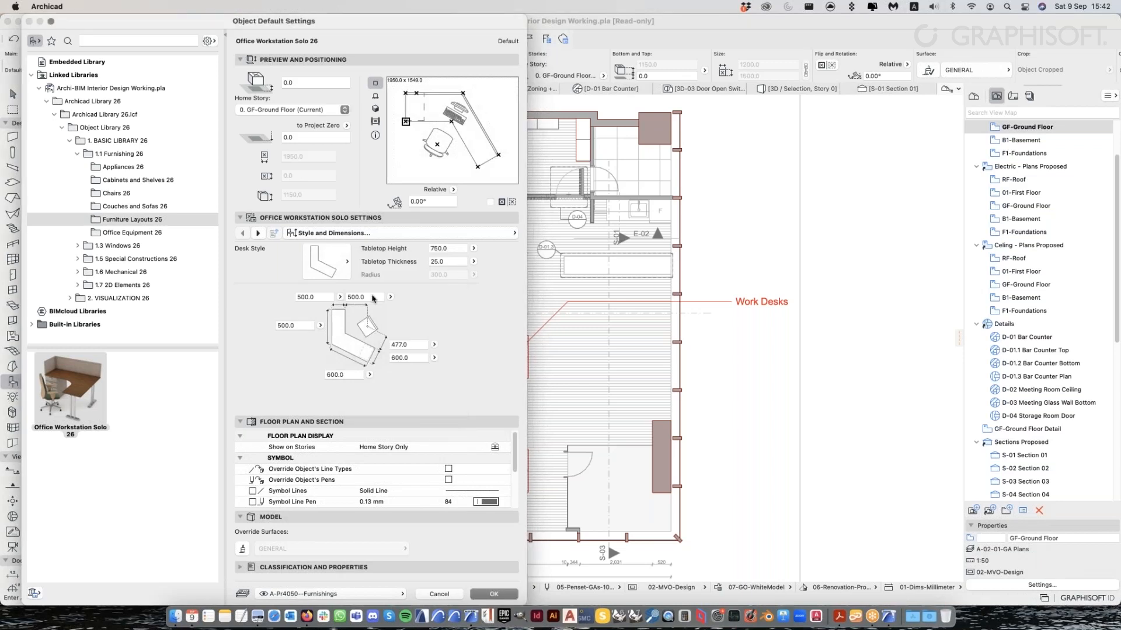
pyautogui.moveTo(323, 298); pyautogui.dragTo(266, 303)
pyautogui.write('300')
pyautogui.click(295, 325)
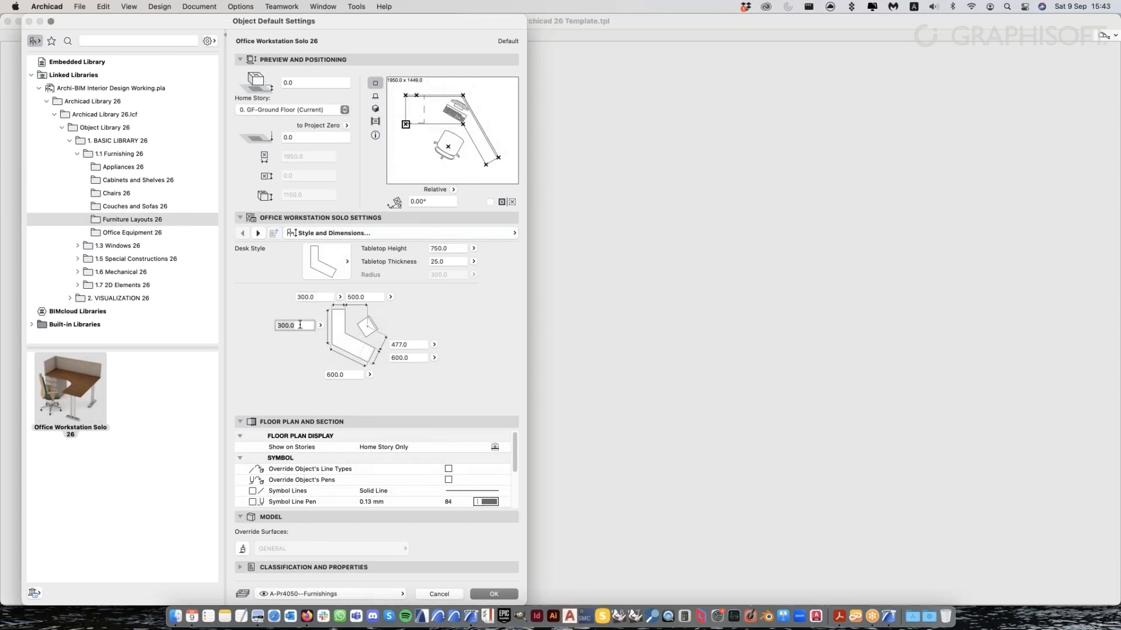
# Try the L90 Rounded desk style with the end width set to 400 mm and accept the workstation settings
pyautogui.click(326, 262)
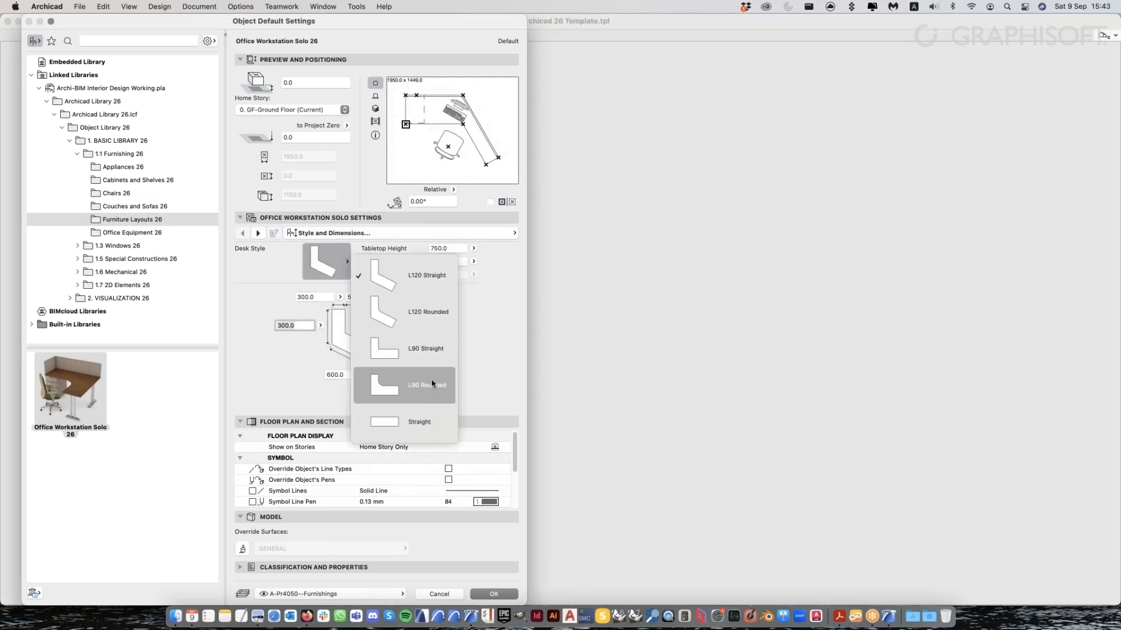
pyautogui.click(429, 392)
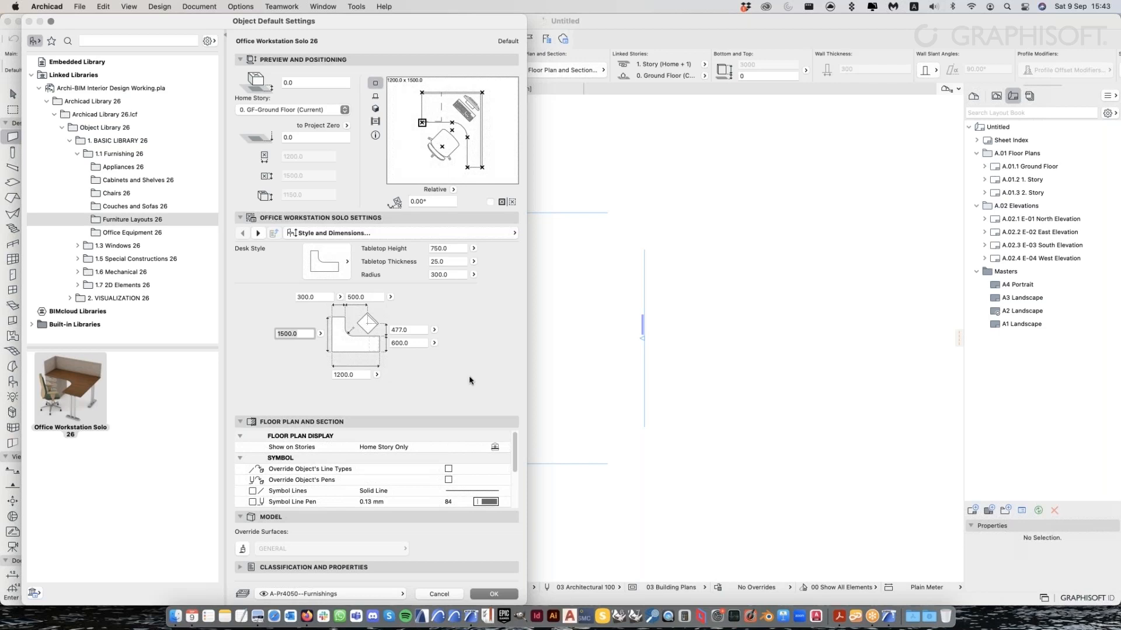
pyautogui.press('Tab')
pyautogui.write('40')
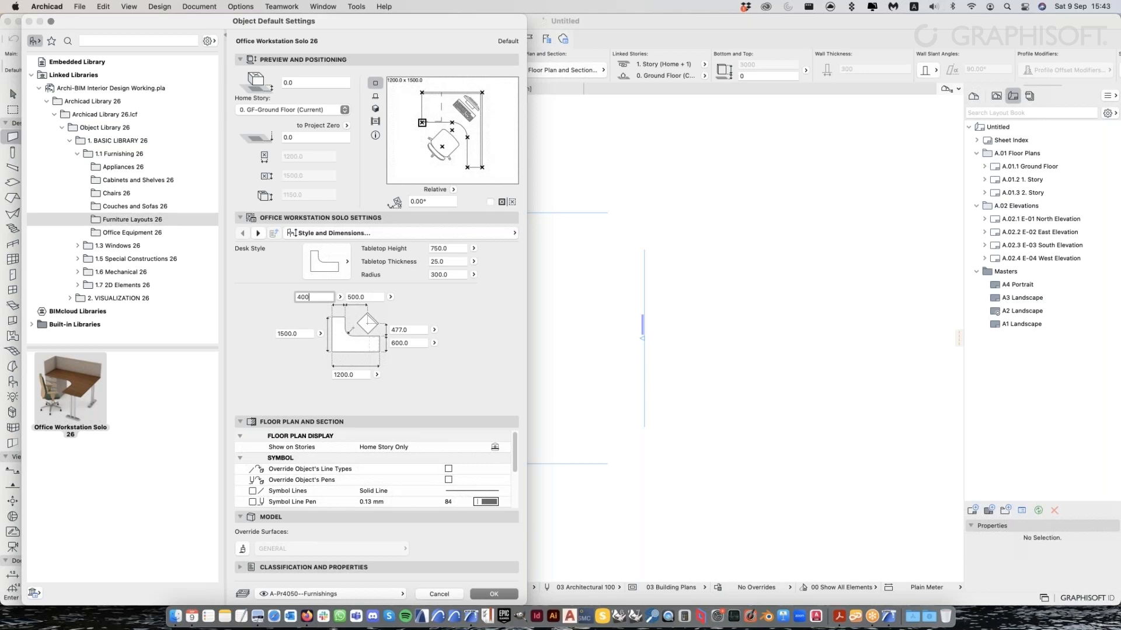
pyautogui.write('0')
pyautogui.press('Tab')
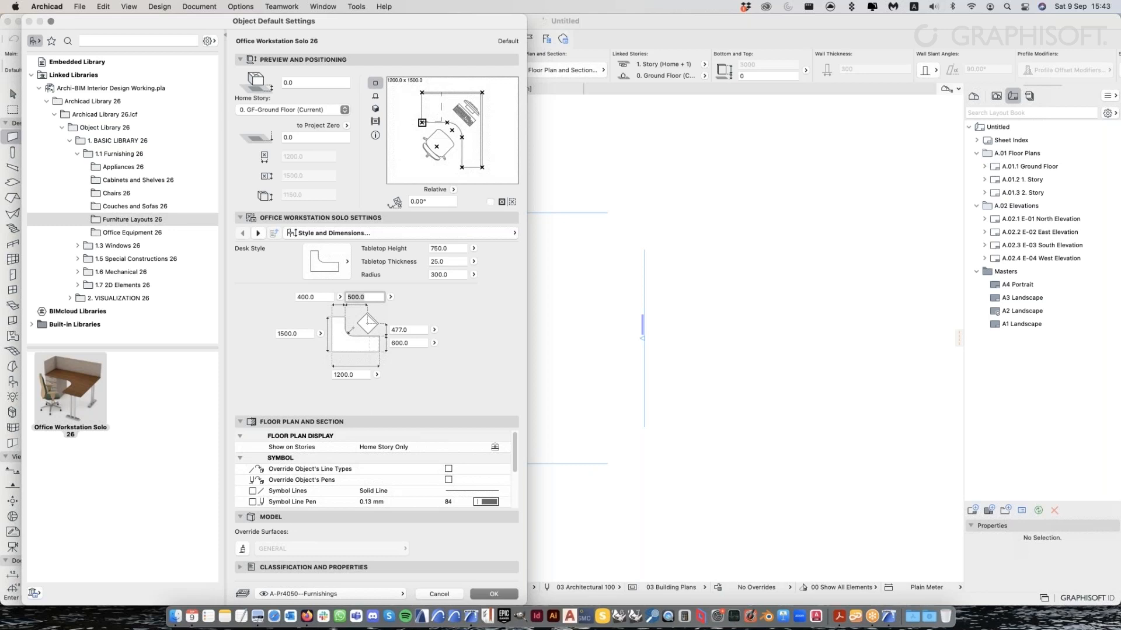
pyautogui.click(494, 595)
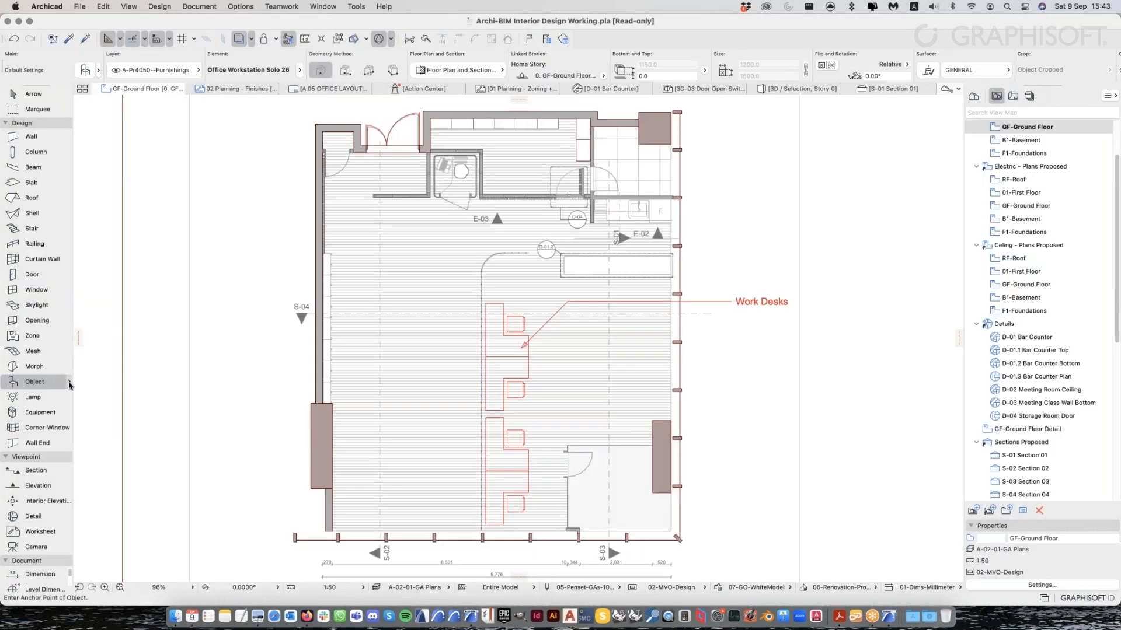
# Apply the Workstation favorite from the Archi-BIM Interior folder to the Object tool and open its default settings
pyautogui.click(69, 383)
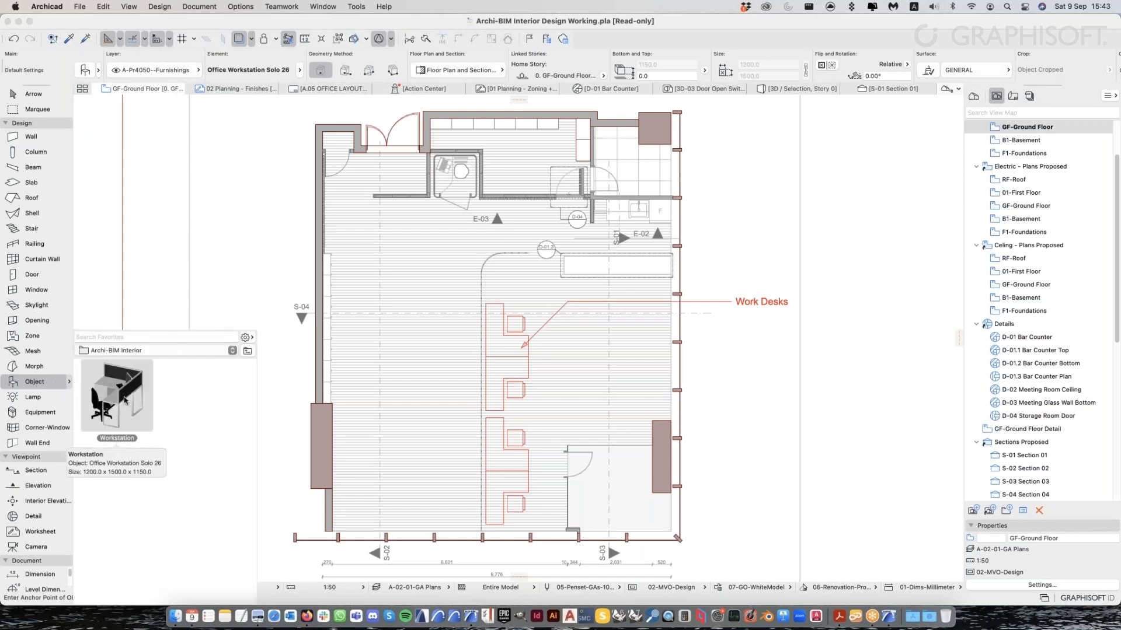
pyautogui.doubleClick(124, 400)
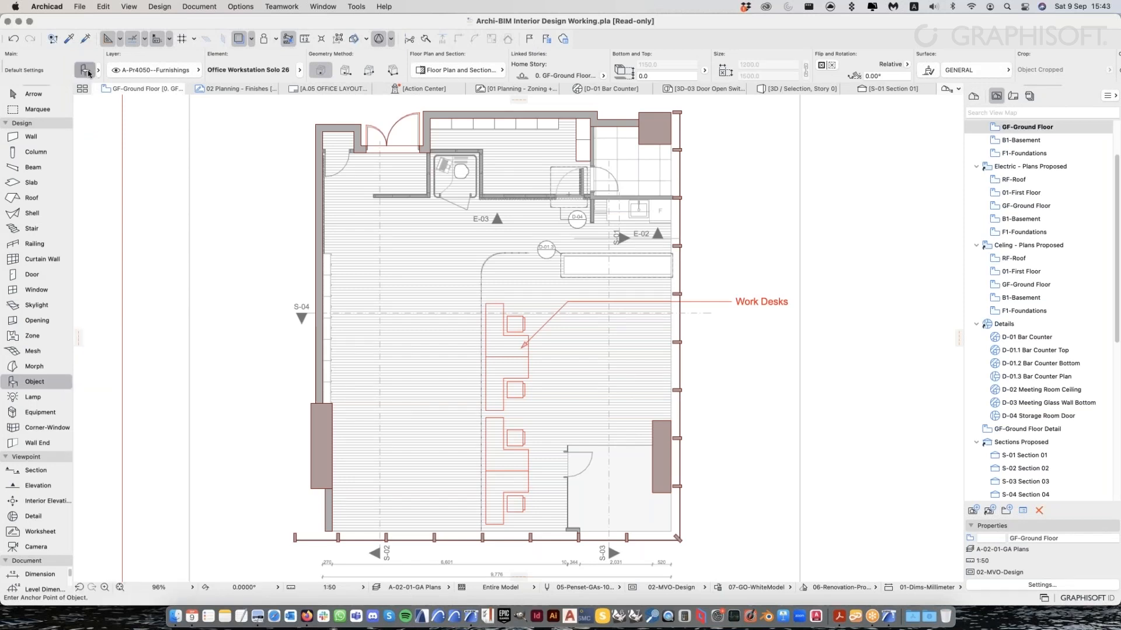
pyautogui.press('super+t')
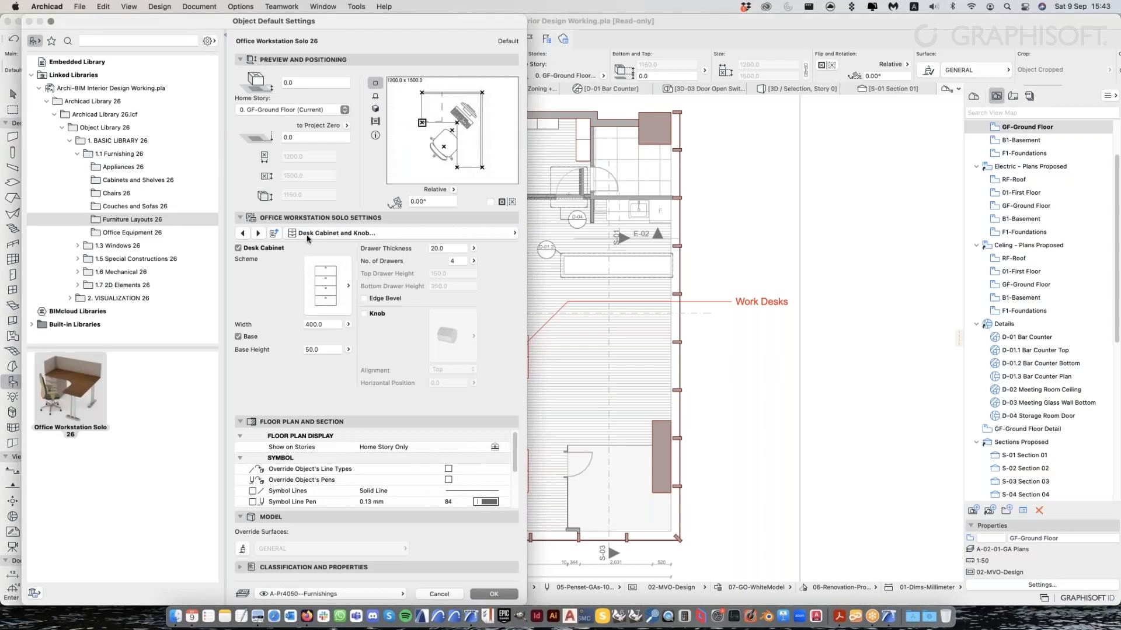
# Review the workstation's desk style, dimensions, chair backrest and leg options, previewing it in side view and 3D
pyautogui.click(504, 234)
pyautogui.click(572, 234)
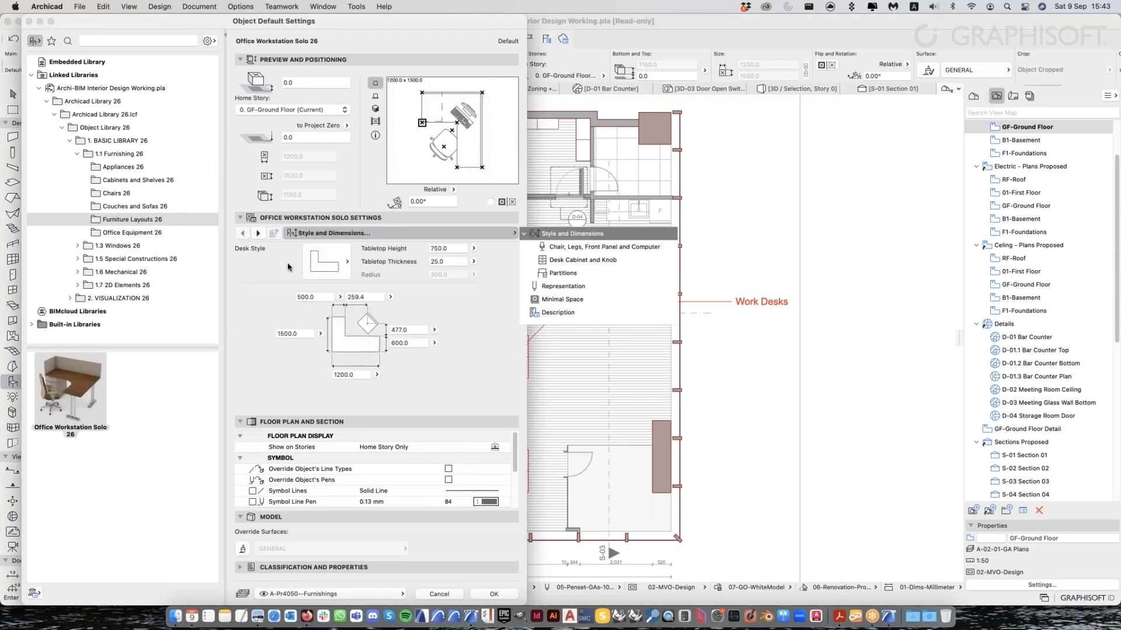
pyautogui.click(319, 269)
pyautogui.click(327, 267)
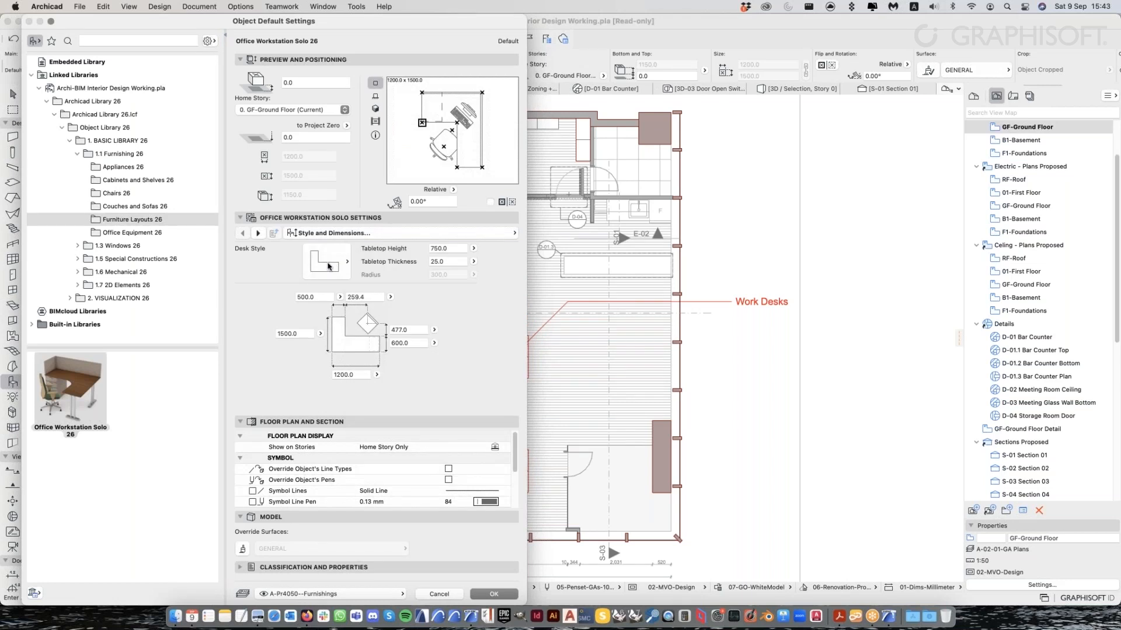
pyautogui.click(259, 234)
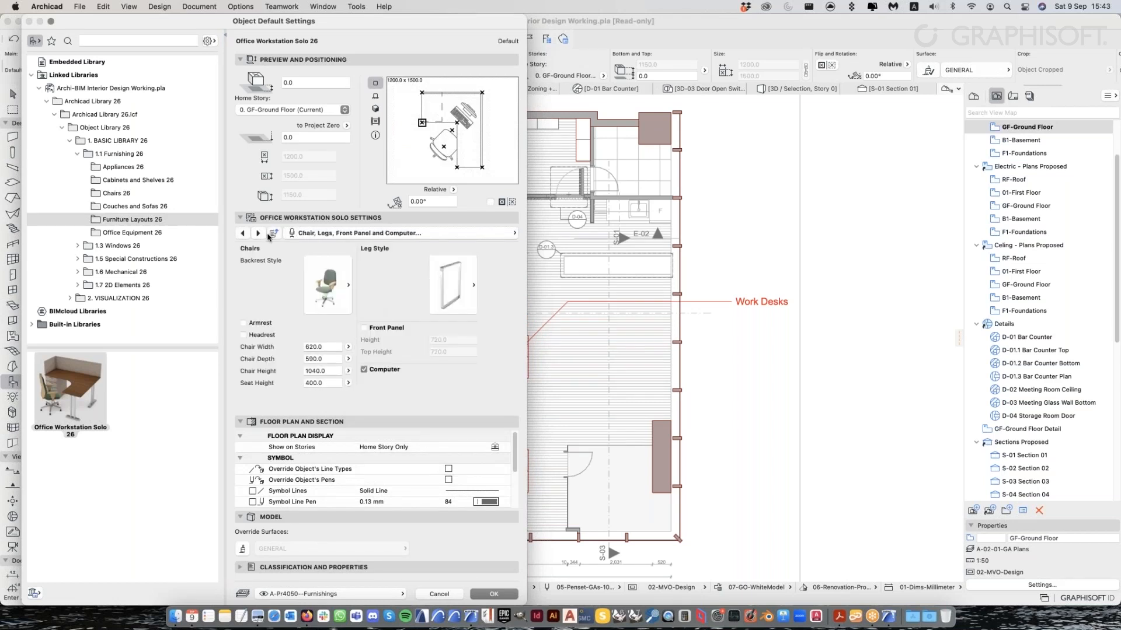
pyautogui.click(344, 295)
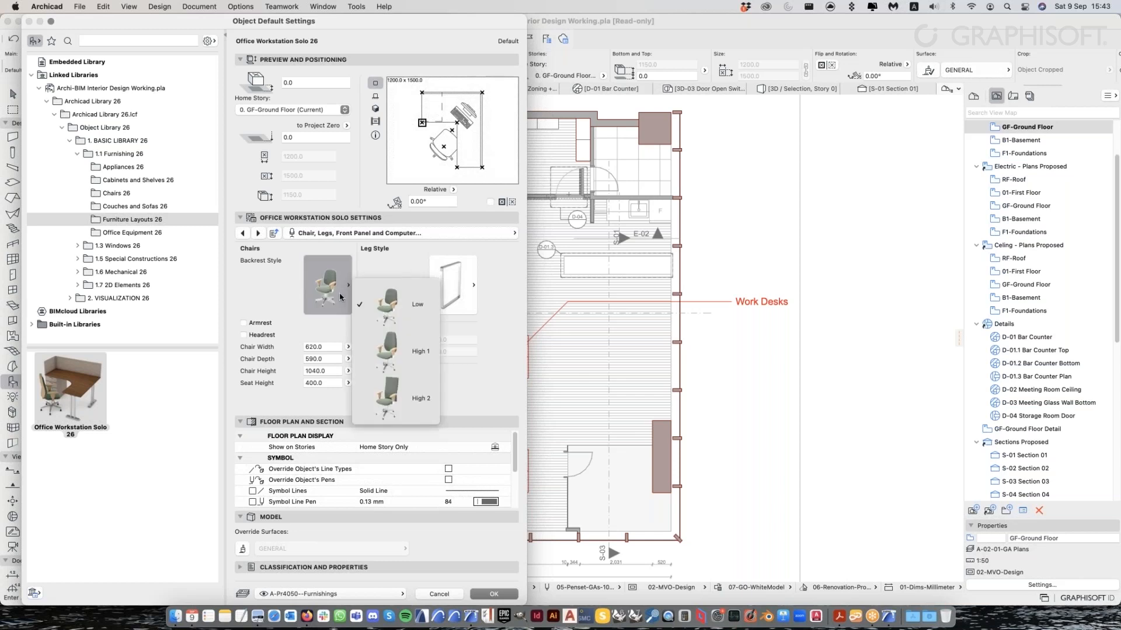
pyautogui.click(336, 301)
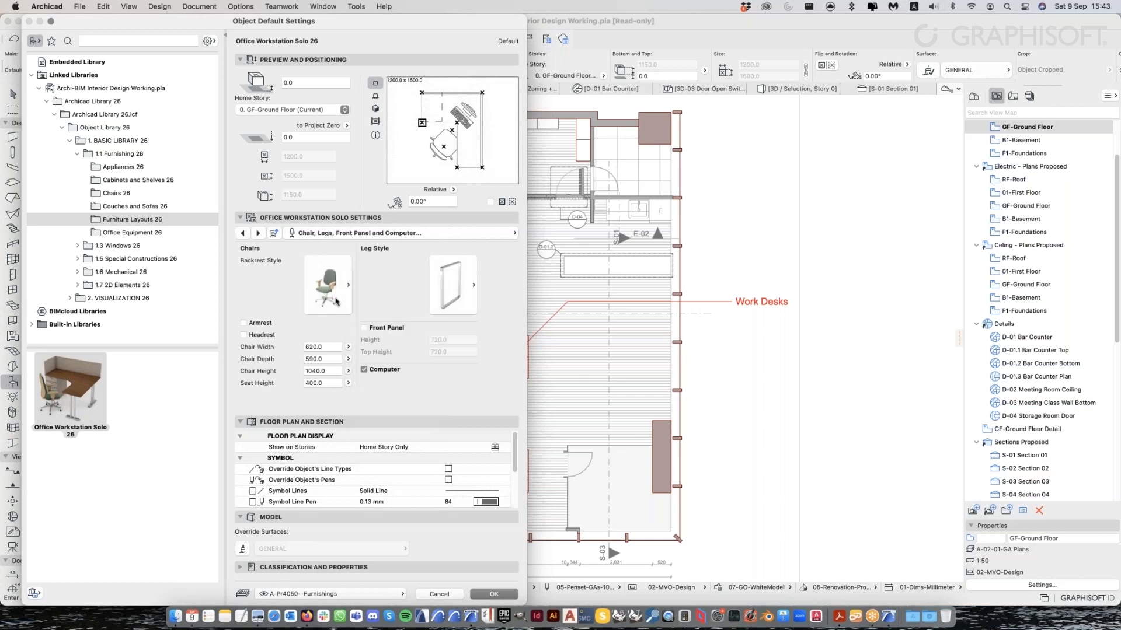
pyautogui.click(473, 296)
pyautogui.click(376, 96)
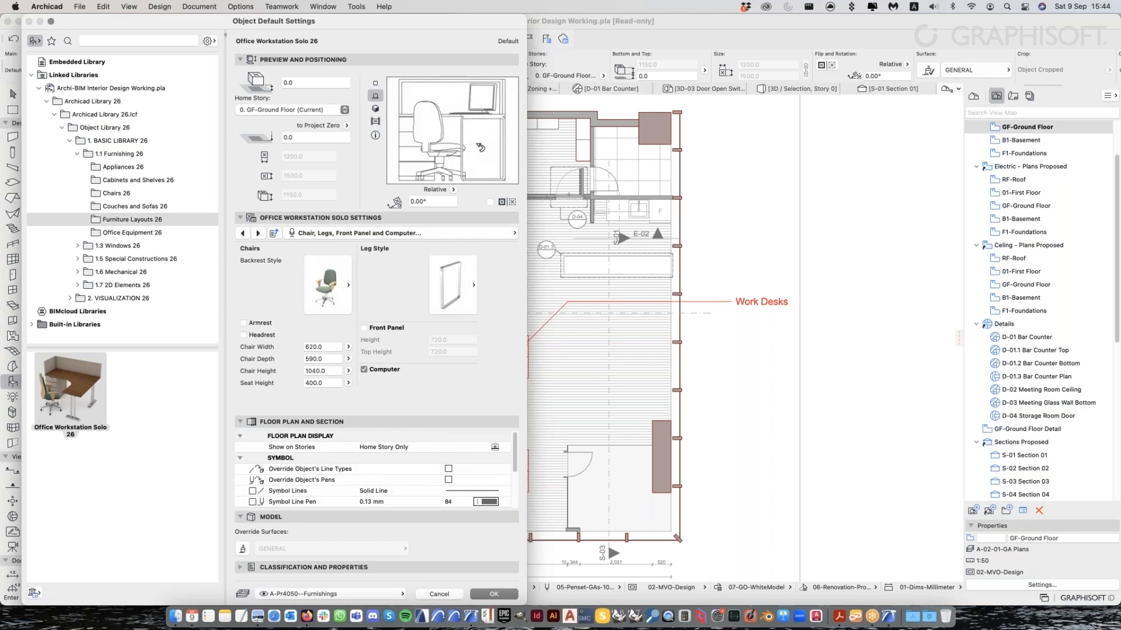
pyautogui.click(376, 109)
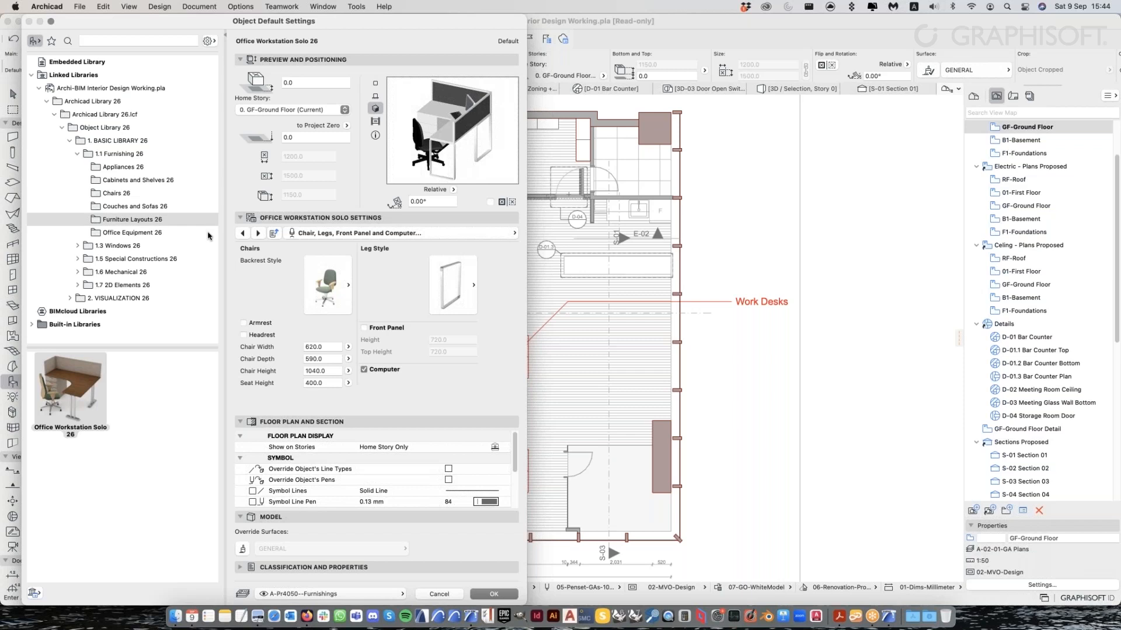
# Examine the workstation's desk cabinet schemes, partition options and desk dimensions, and close the settings
pyautogui.click(258, 233)
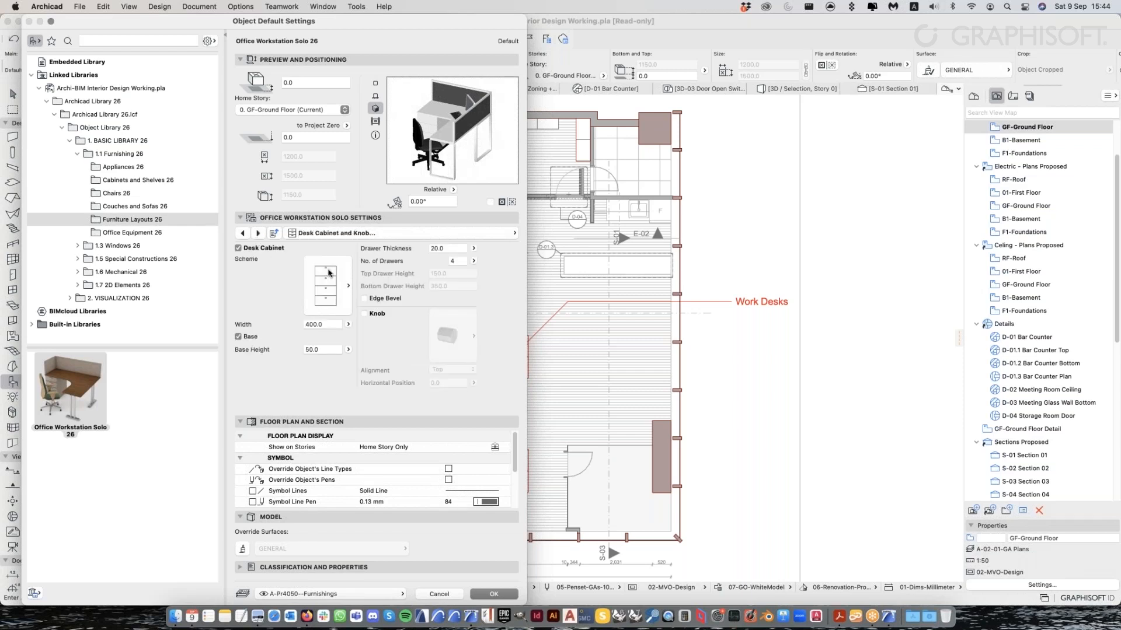
pyautogui.click(322, 300)
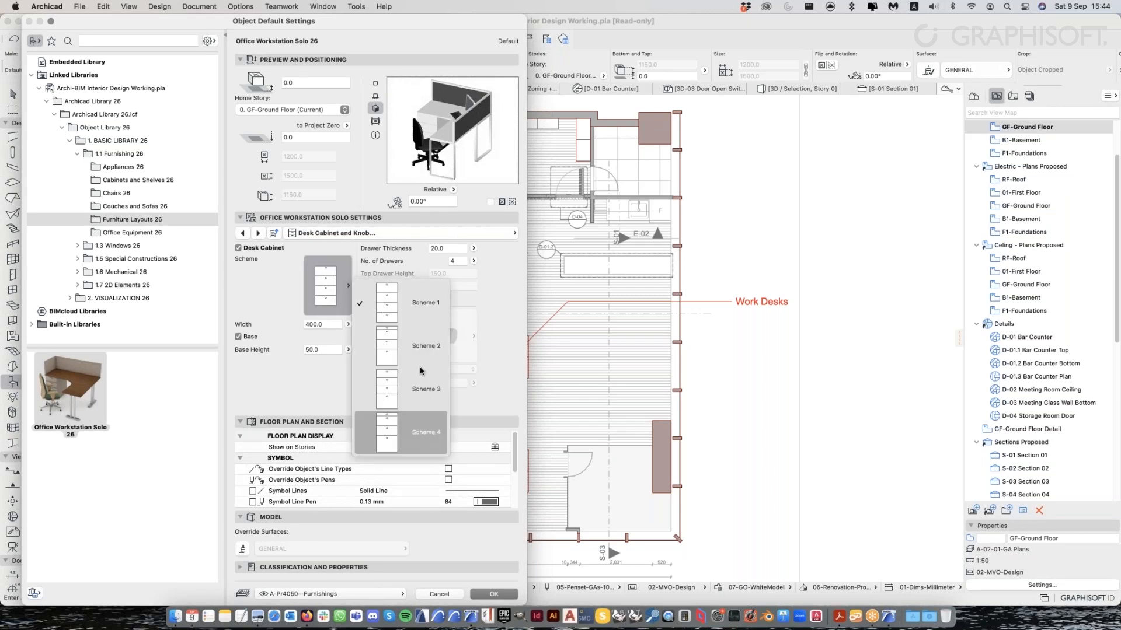
pyautogui.click(408, 386)
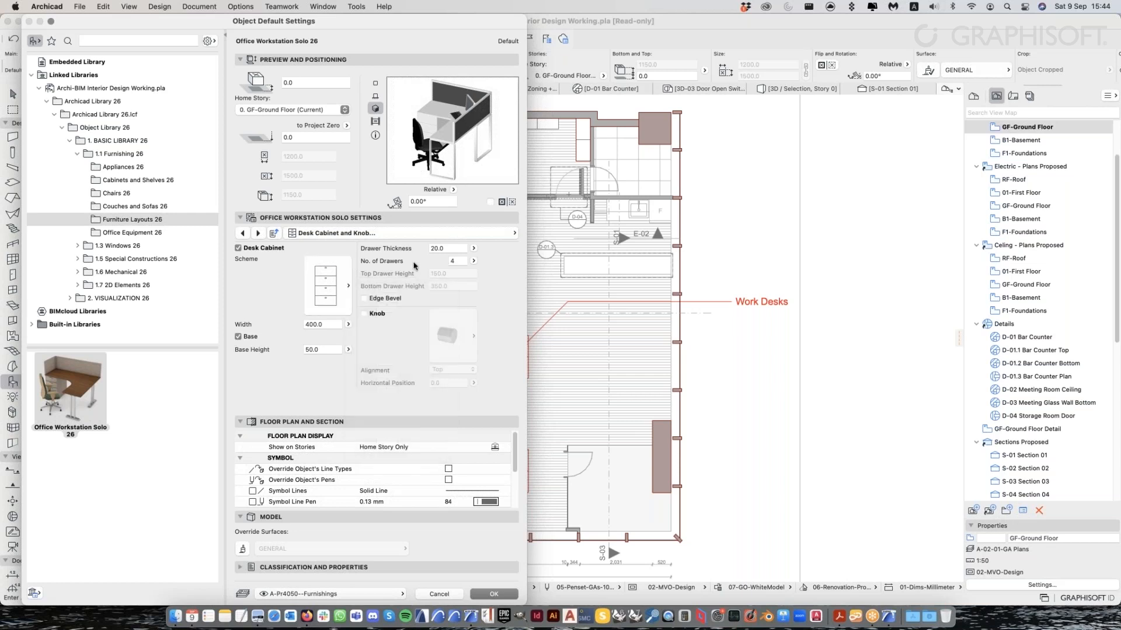
pyautogui.click(259, 234)
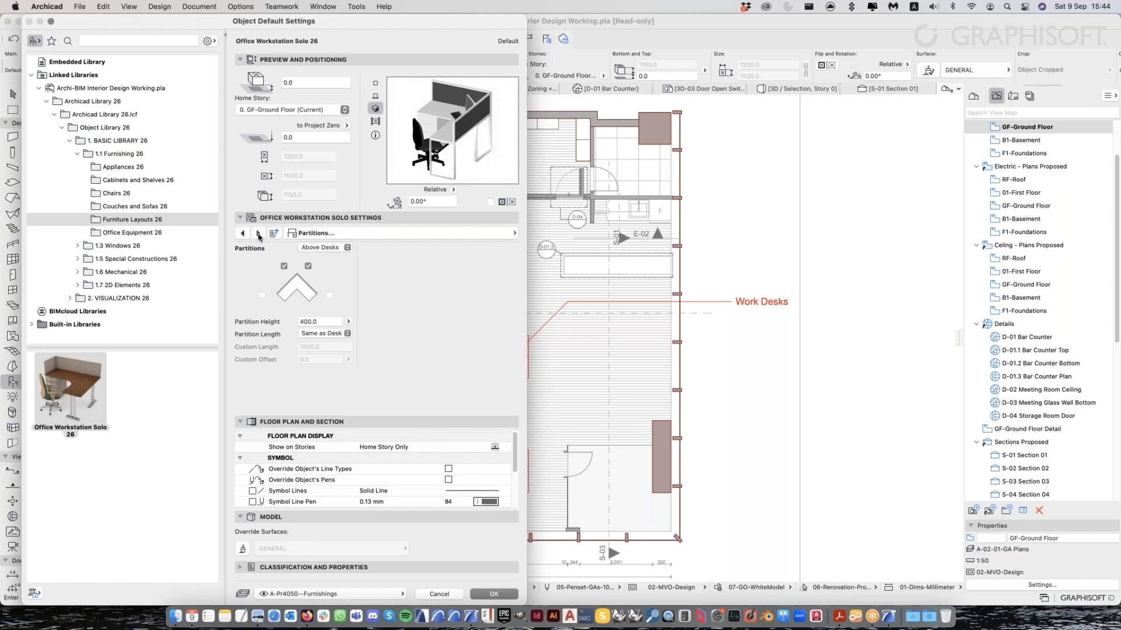
pyautogui.click(259, 234)
pyautogui.click(257, 234)
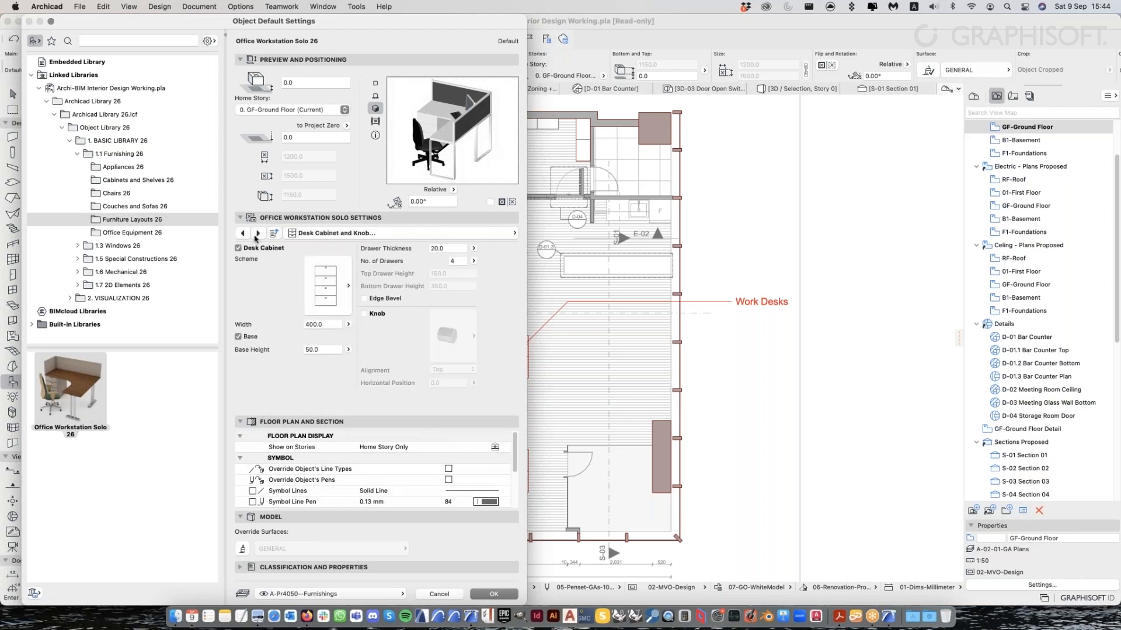
pyautogui.click(244, 233)
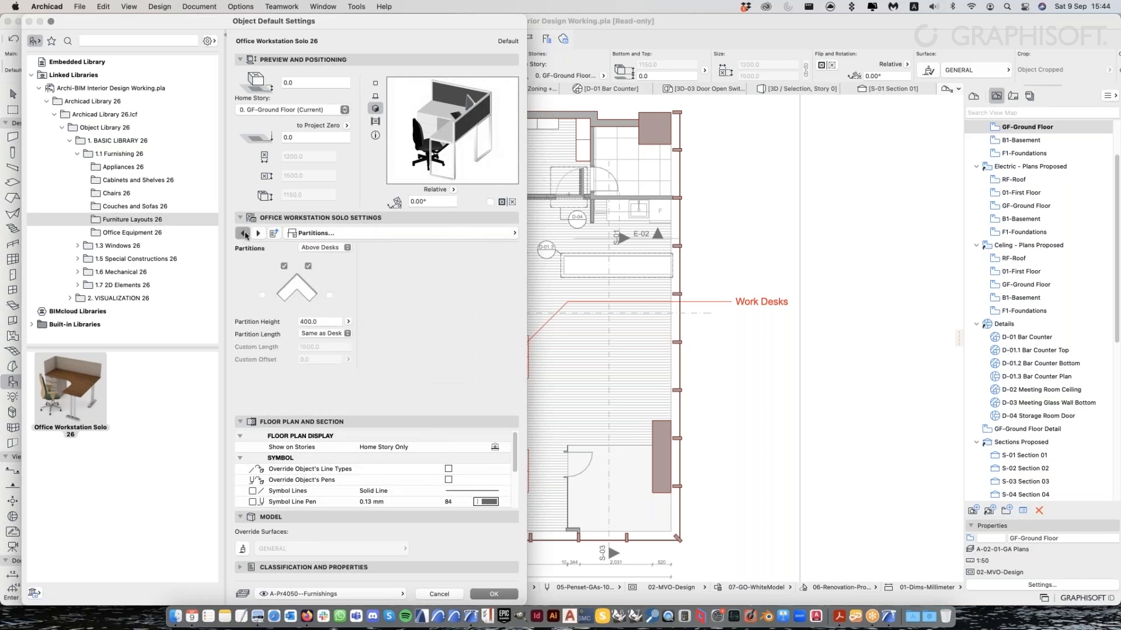
pyautogui.click(244, 233)
pyautogui.click(245, 233)
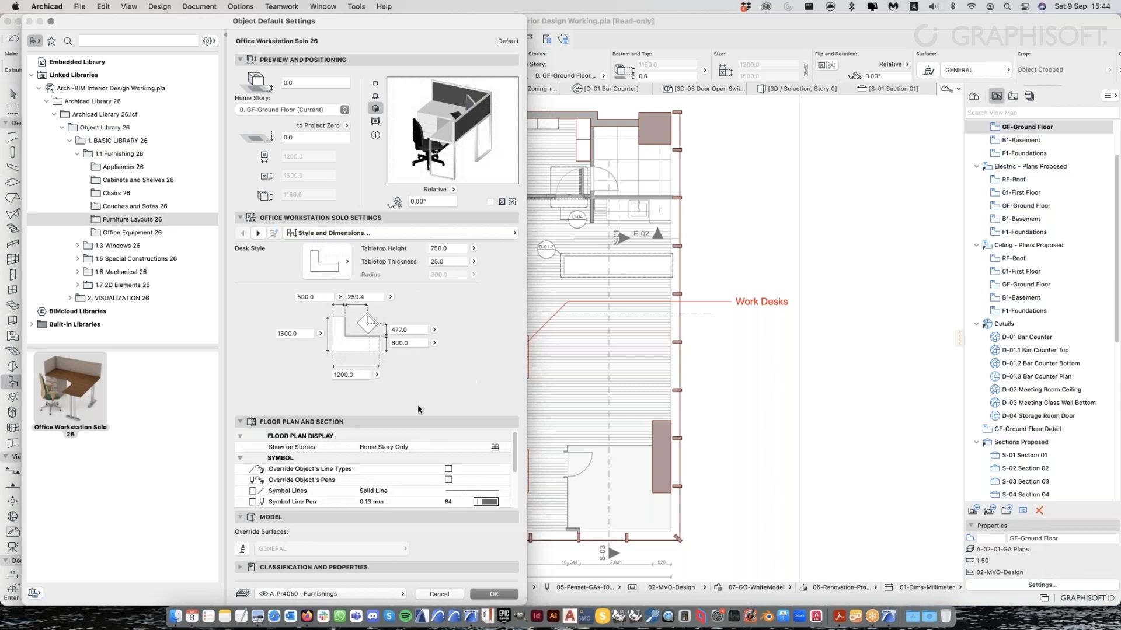
pyautogui.click(495, 594)
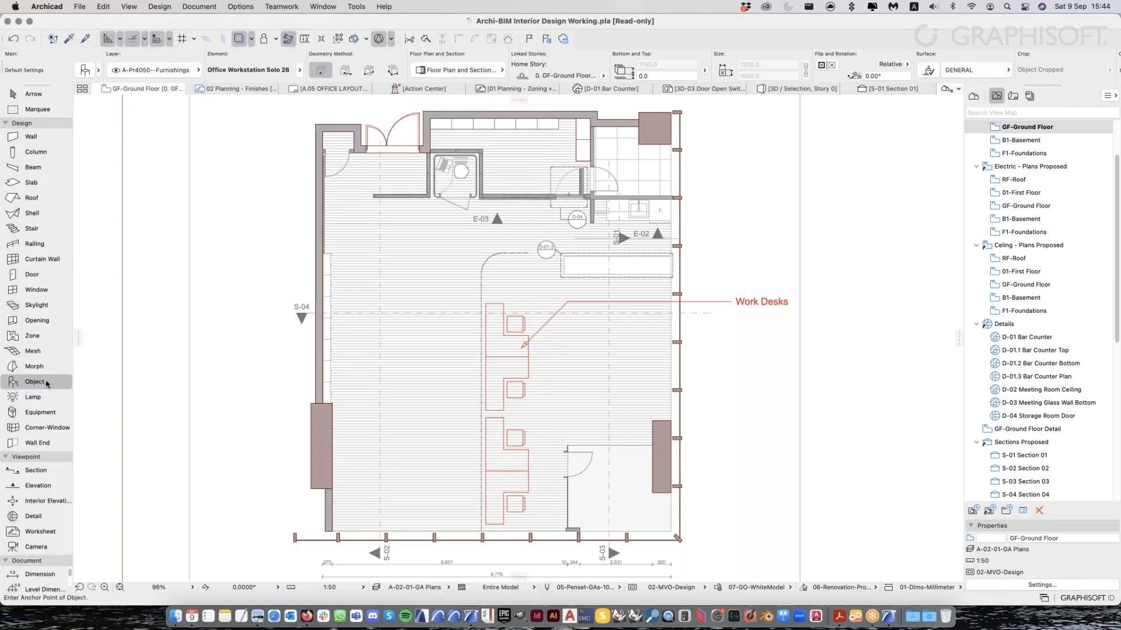
# Set the workstation's anchor point to the outer corner of its L-shape in the default settings, using the 2D preview
pyautogui.doubleClick(46, 383)
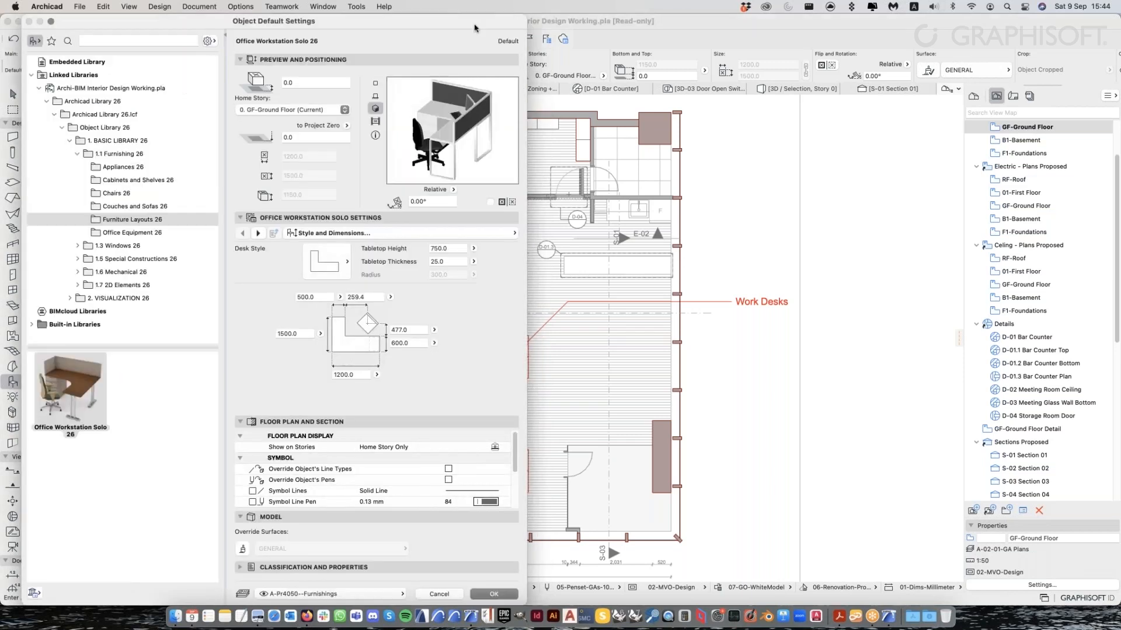
pyautogui.click(375, 83)
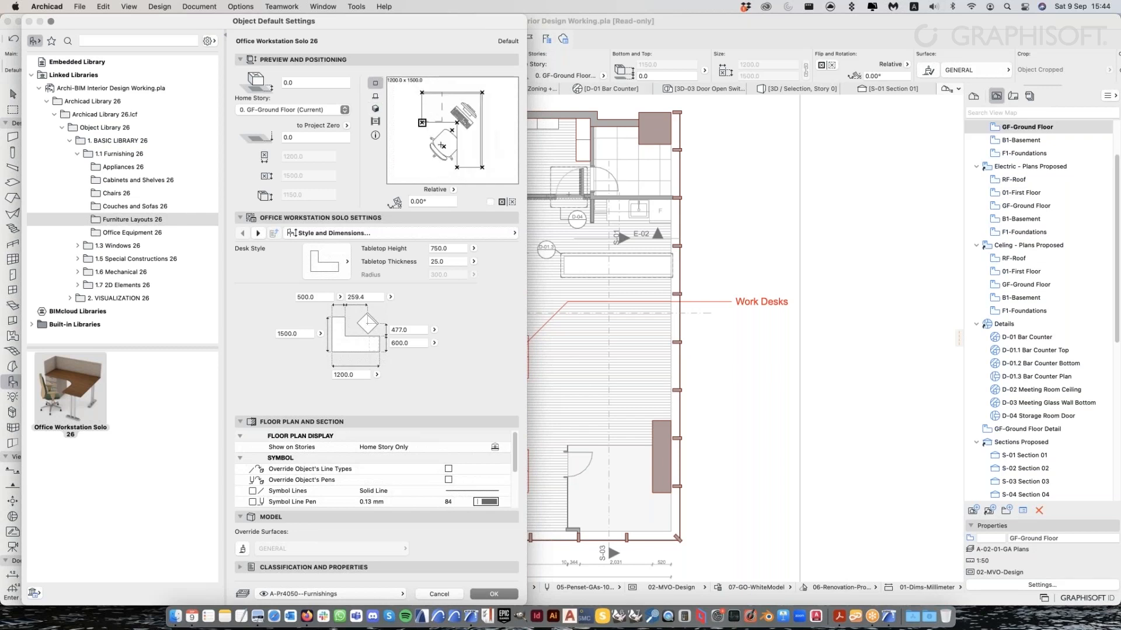
pyautogui.moveTo(394, 29); pyautogui.dragTo(331, 31)
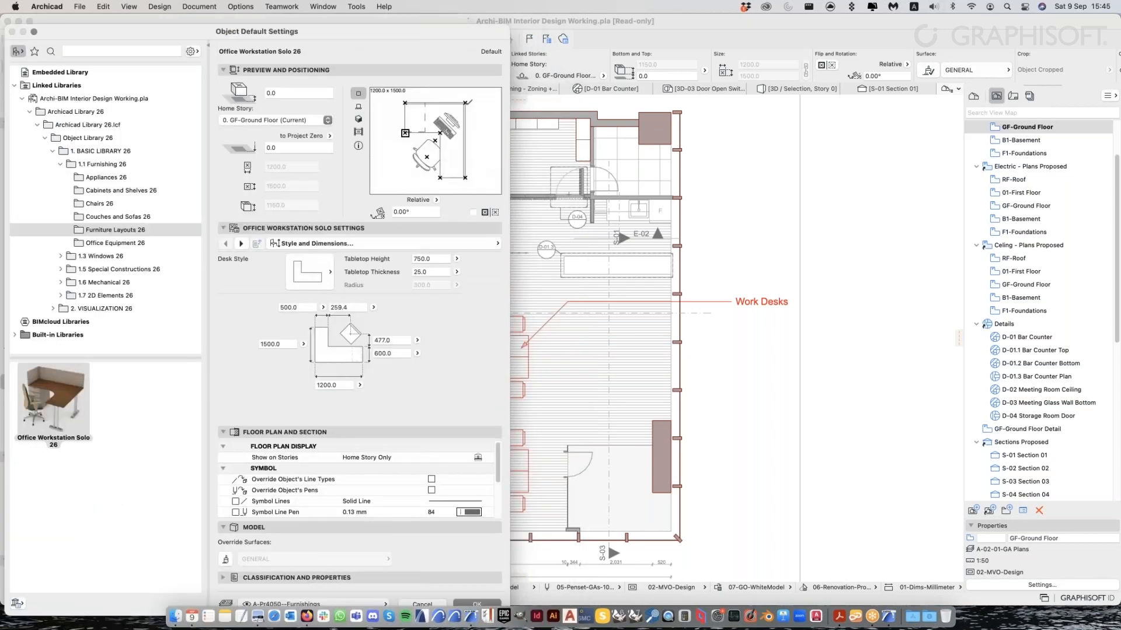
pyautogui.click(465, 103)
pyautogui.moveTo(464, 33); pyautogui.dragTo(464, 23)
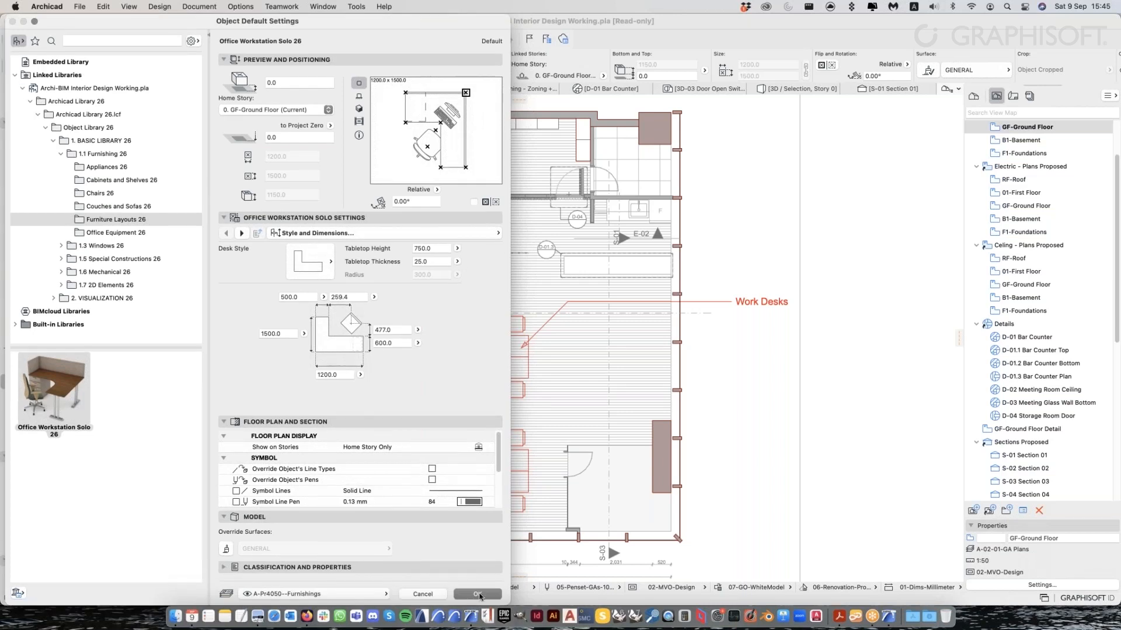
pyautogui.click(478, 594)
# Place the workstation on the ground floor plan at the outer end of the shared line between the upper pair of traced desks
pyautogui.scroll(3, 514, 339)
pyautogui.scroll(2, 627, 295)
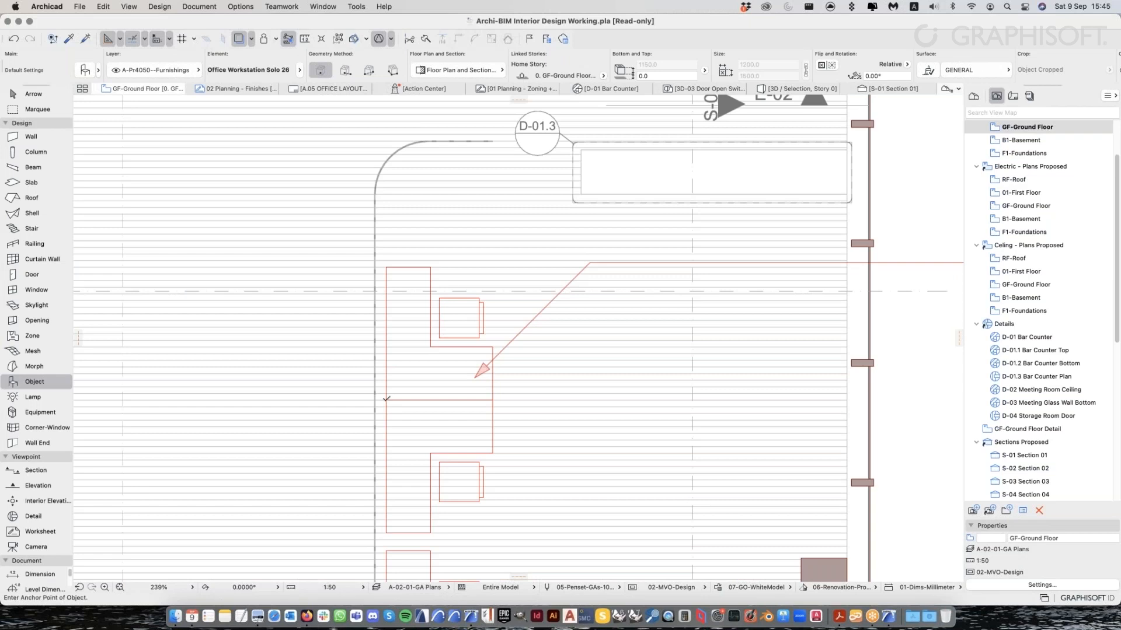
pyautogui.click(384, 401)
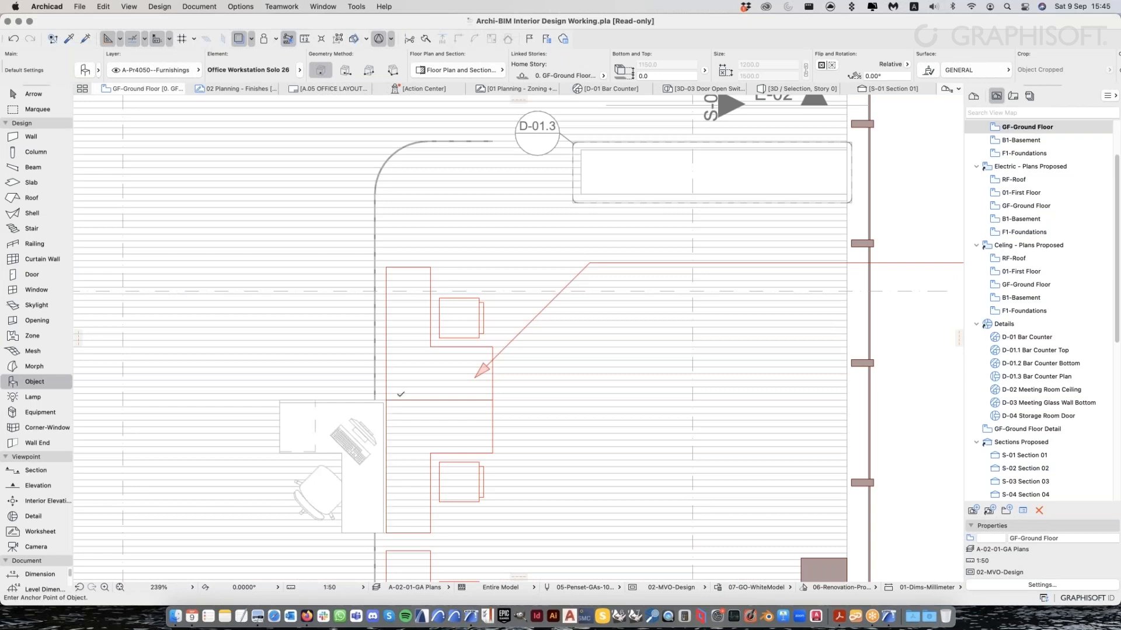
pyautogui.scroll(-1, 685, 158)
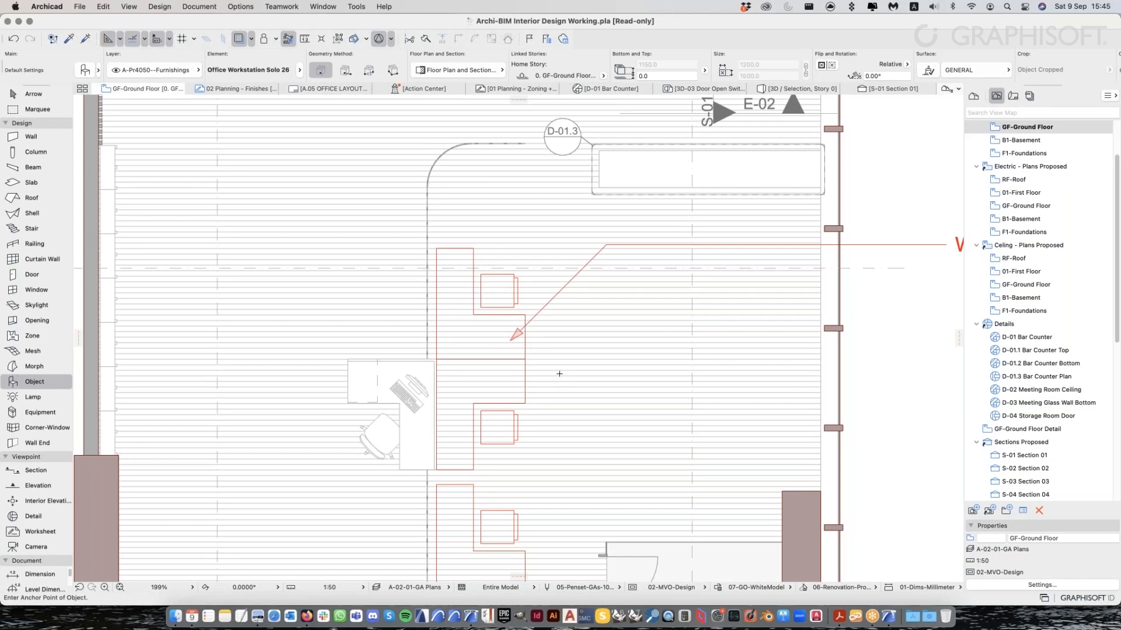
pyautogui.press('Escape')
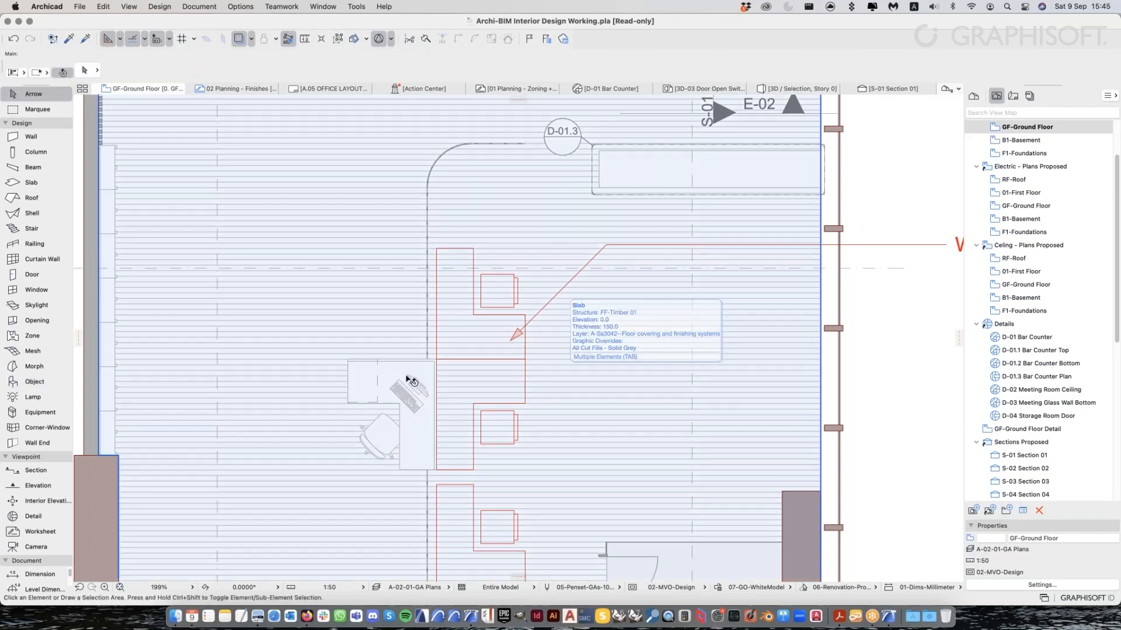
# Rotate the workstation 180° about its outer corner so it lies over the uppermost traced desk
pyautogui.click(402, 384)
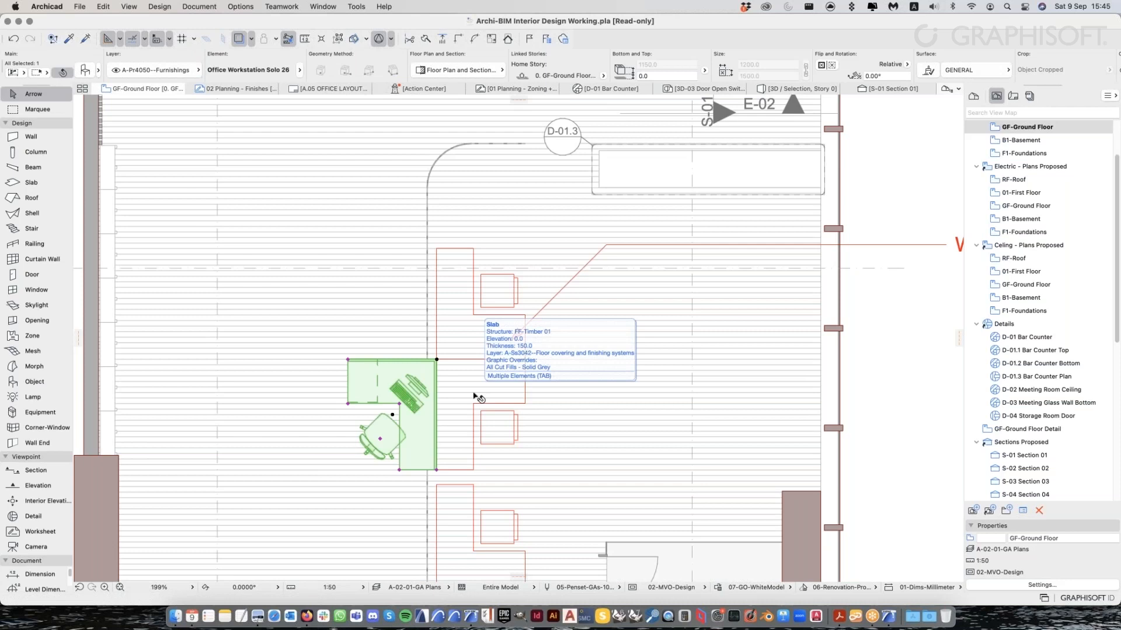
pyautogui.press('super+e')
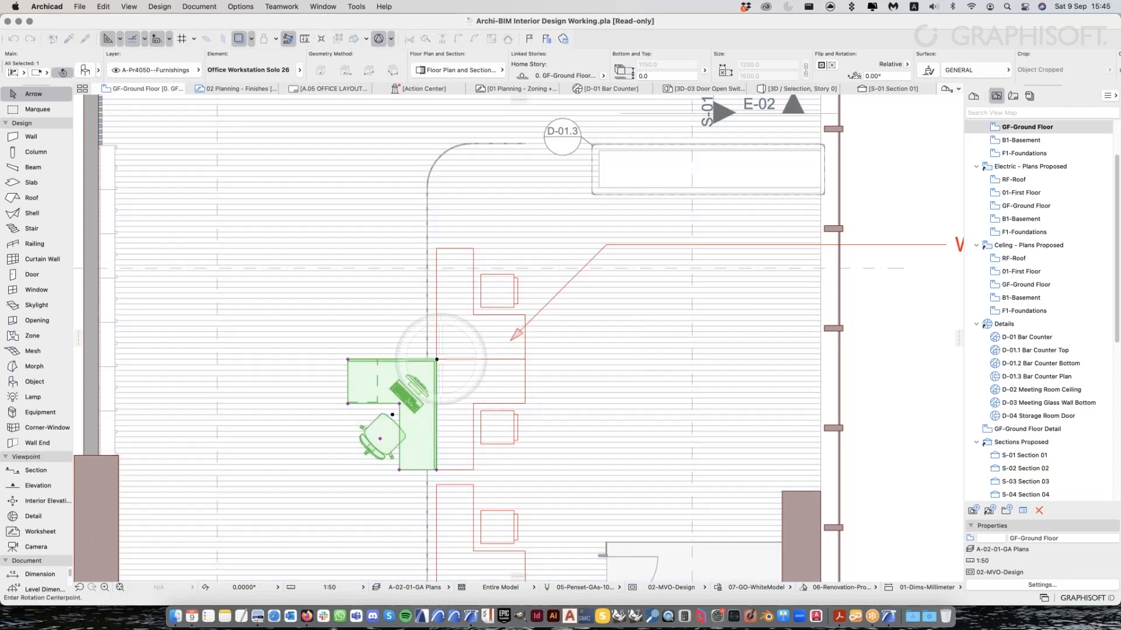
pyautogui.click(437, 360)
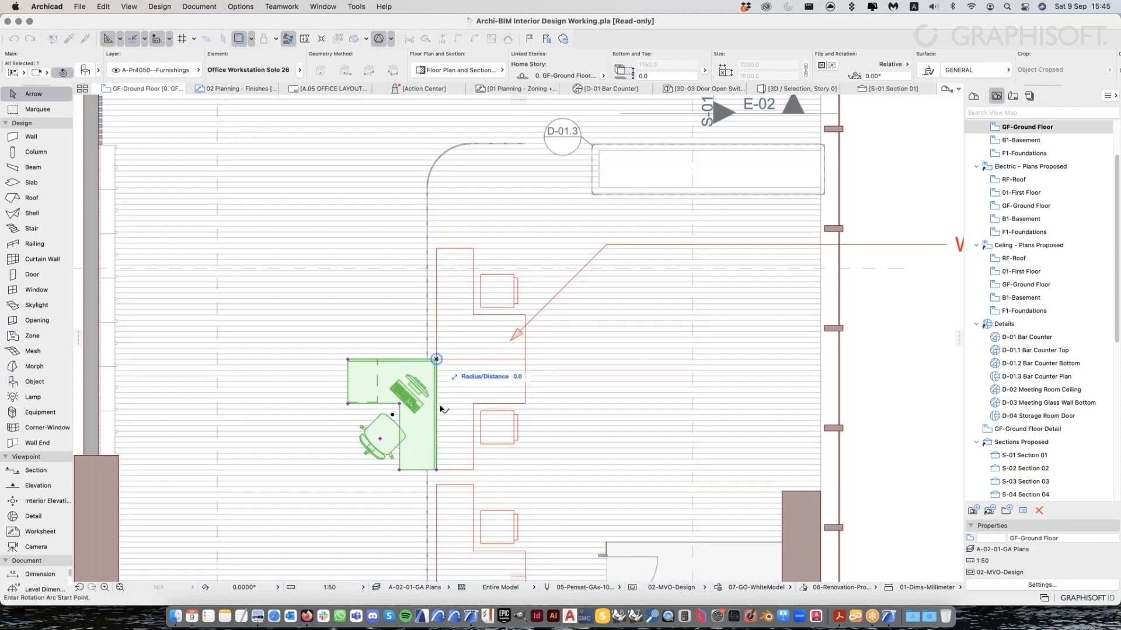
pyautogui.click(437, 479)
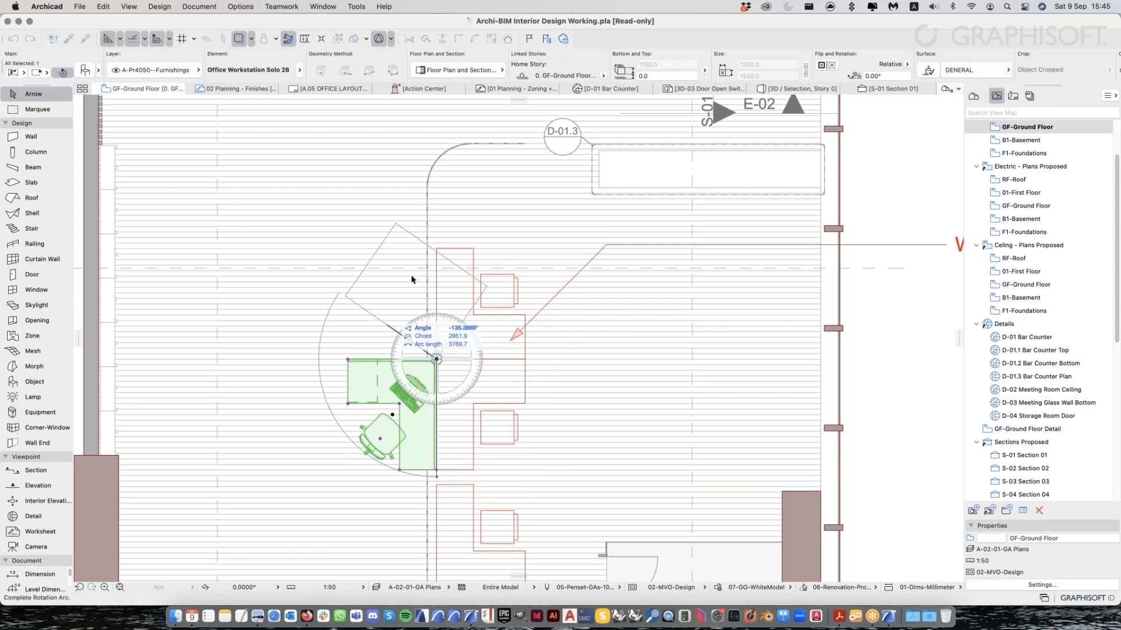
pyautogui.click(437, 248)
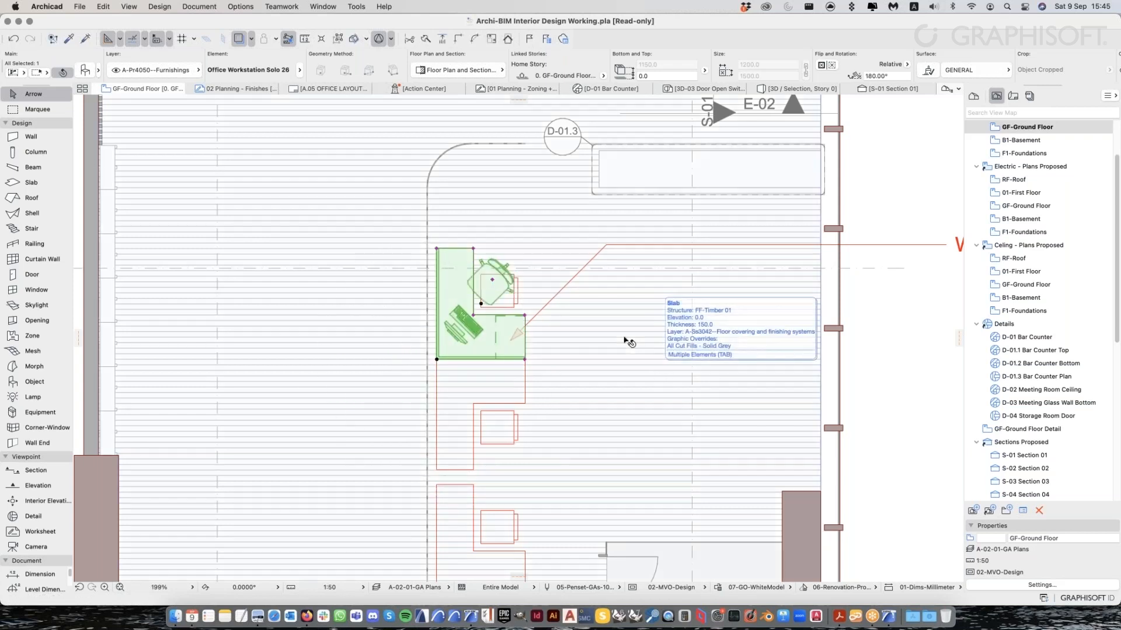
pyautogui.press('Escape')
# Try to create the second desk by rotating a copy of the workstation by -90° about its outer corner
pyautogui.moveTo(439, 251); pyautogui.dragTo(463, 244, button='middle')
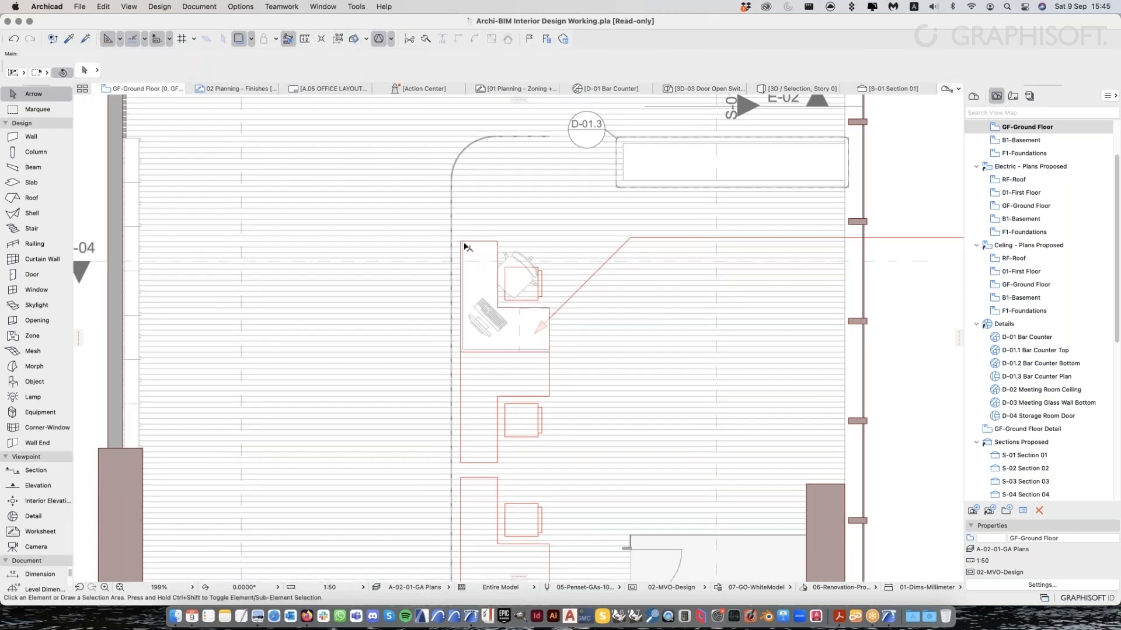
pyautogui.click(463, 243)
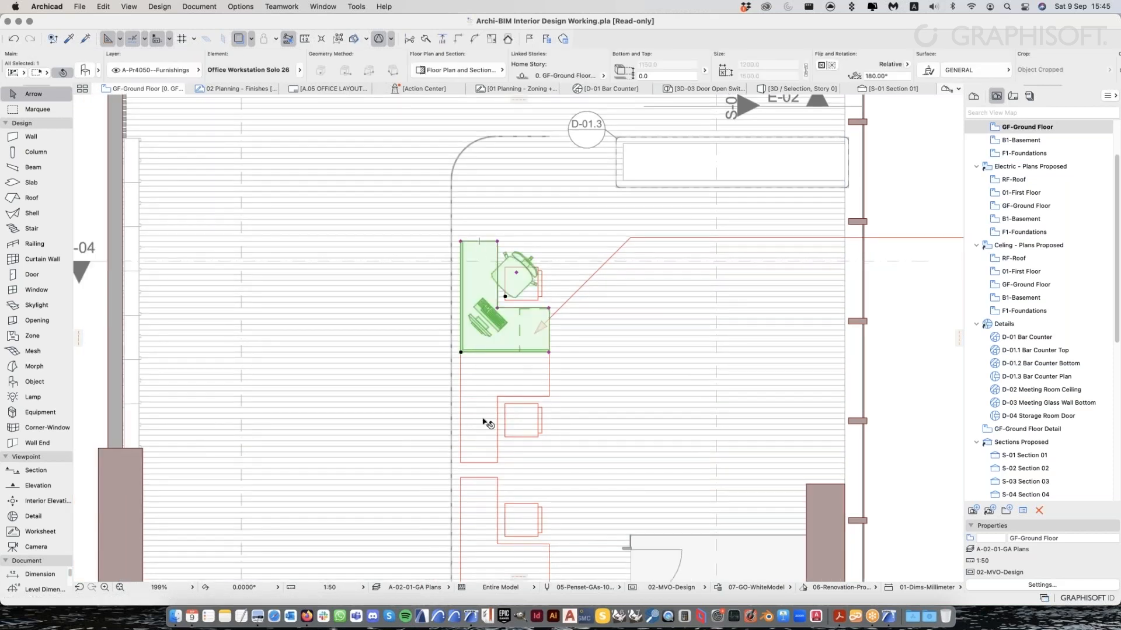
pyautogui.click(107, 7)
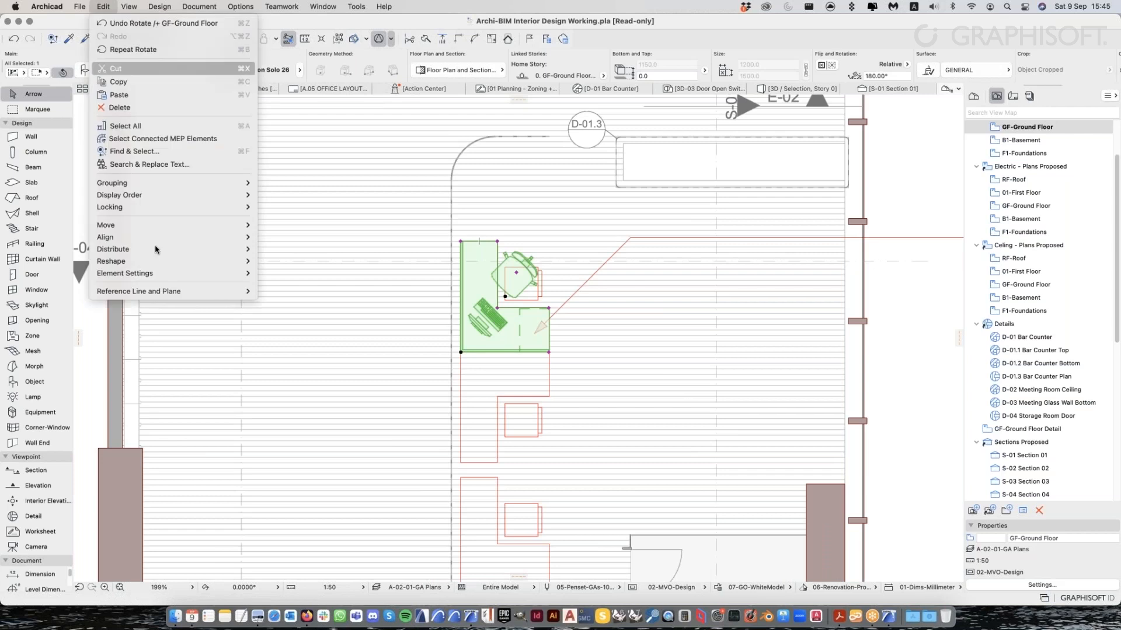
pyautogui.moveTo(167, 227)
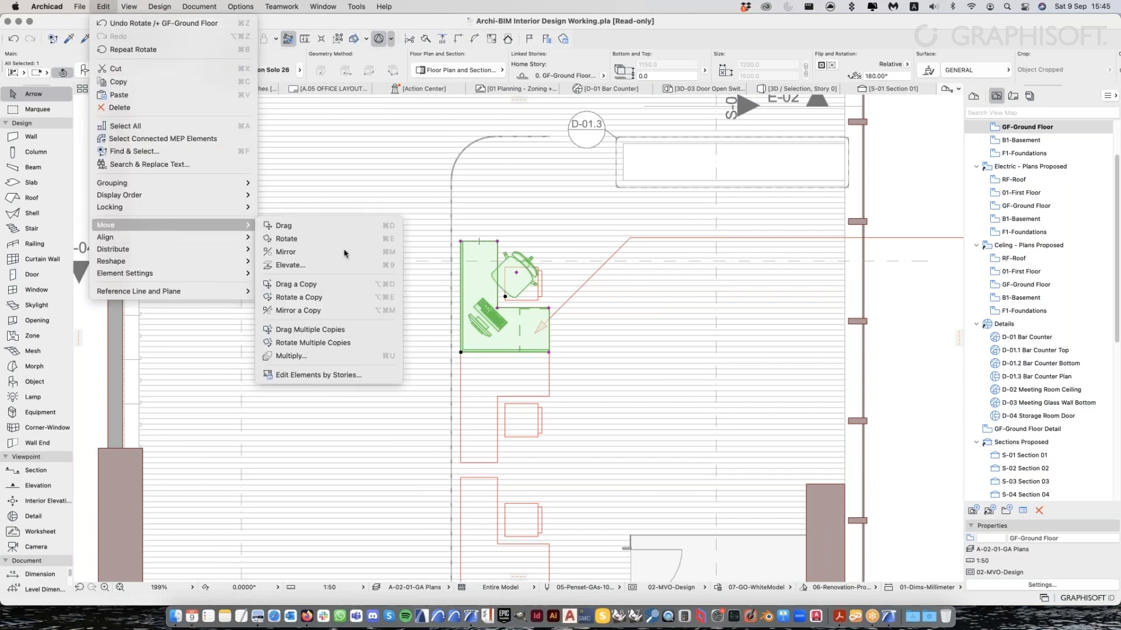
pyautogui.click(323, 297)
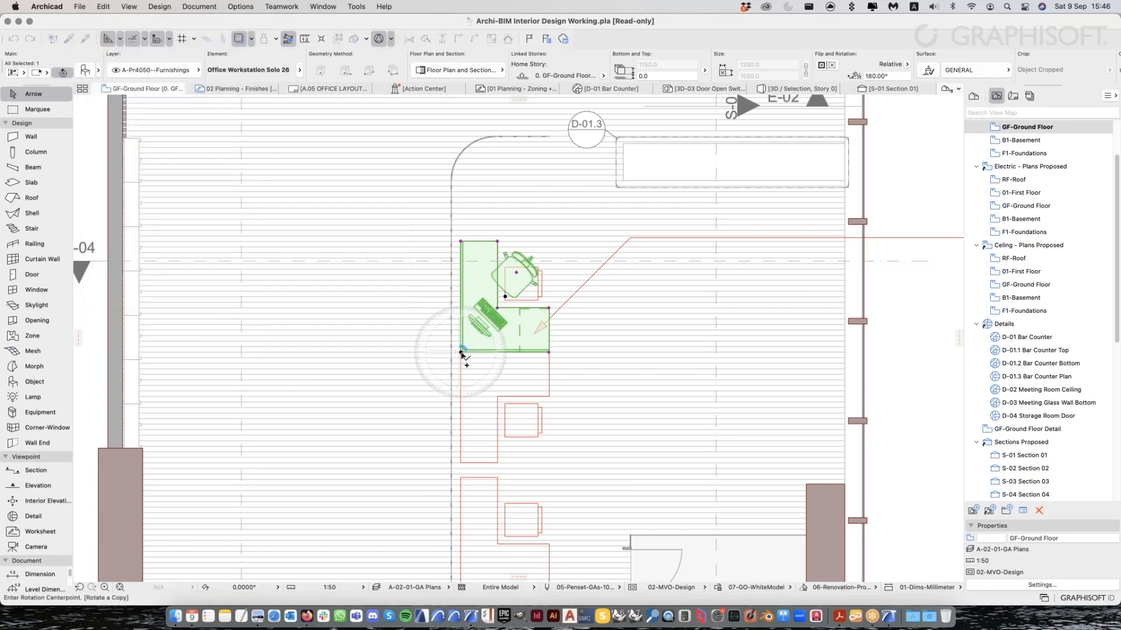
pyautogui.click(461, 352)
pyautogui.click(578, 353)
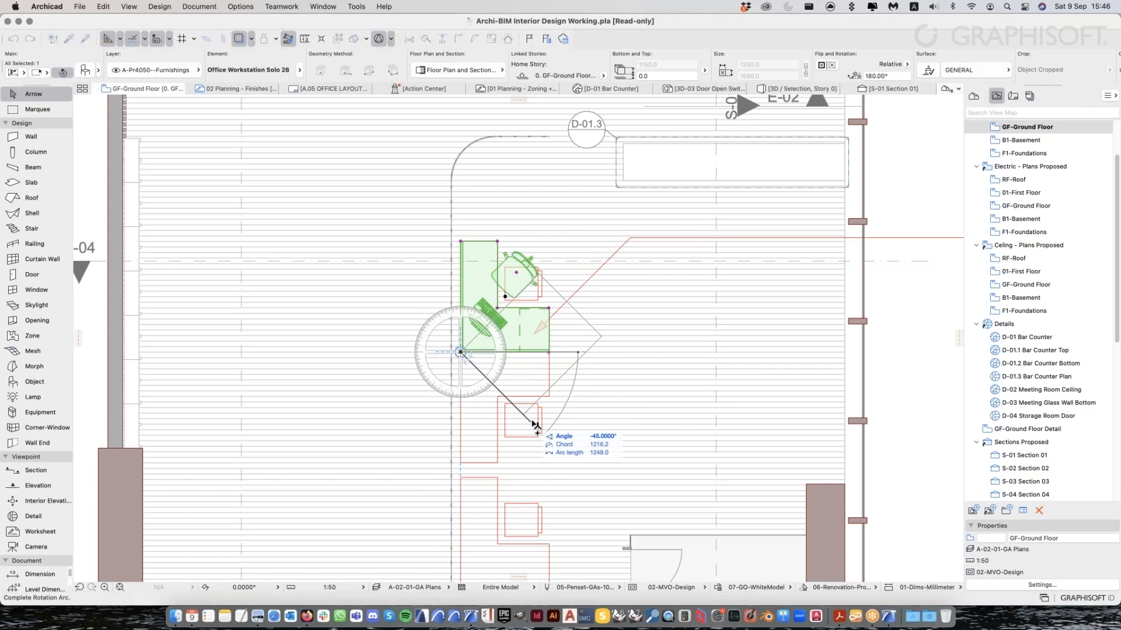
pyautogui.press('Tab')
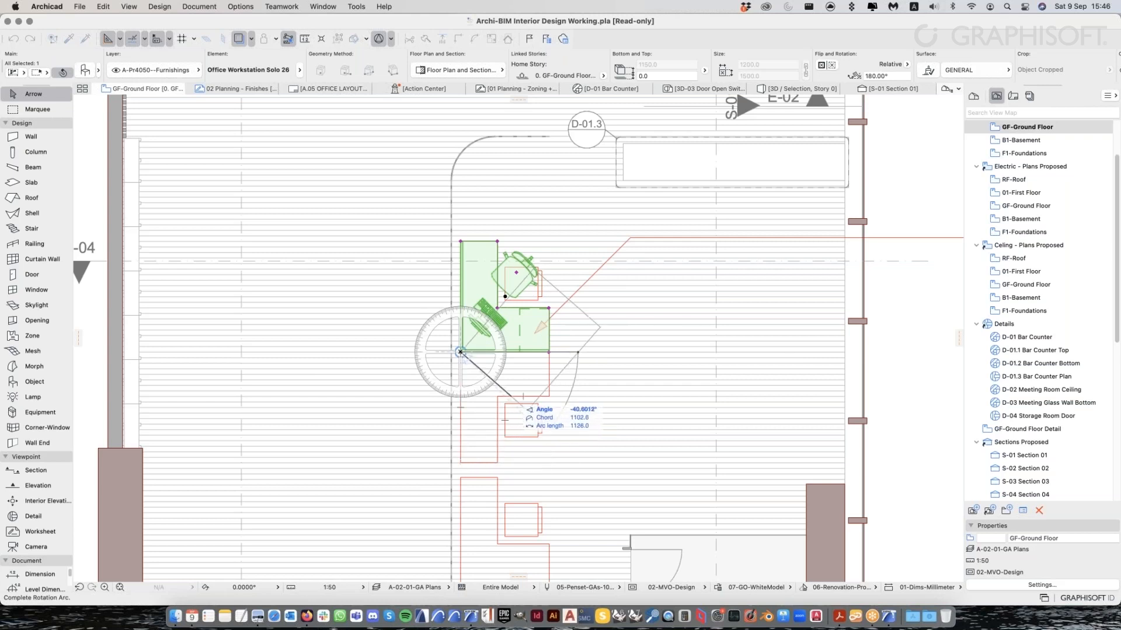
pyautogui.write('-90')
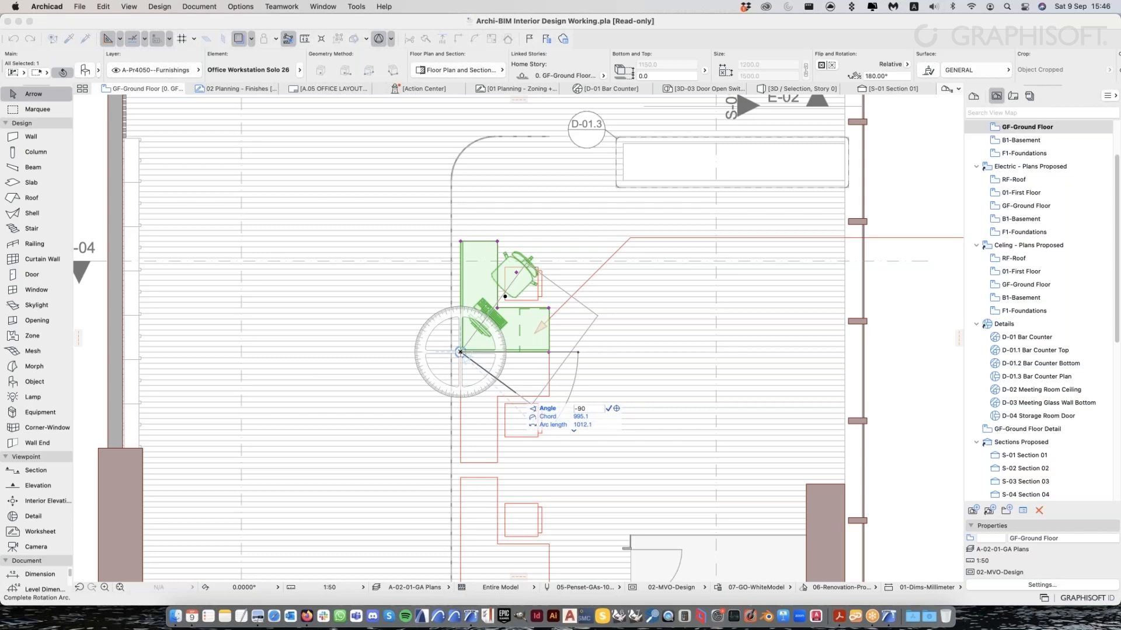
pyautogui.press('Return')
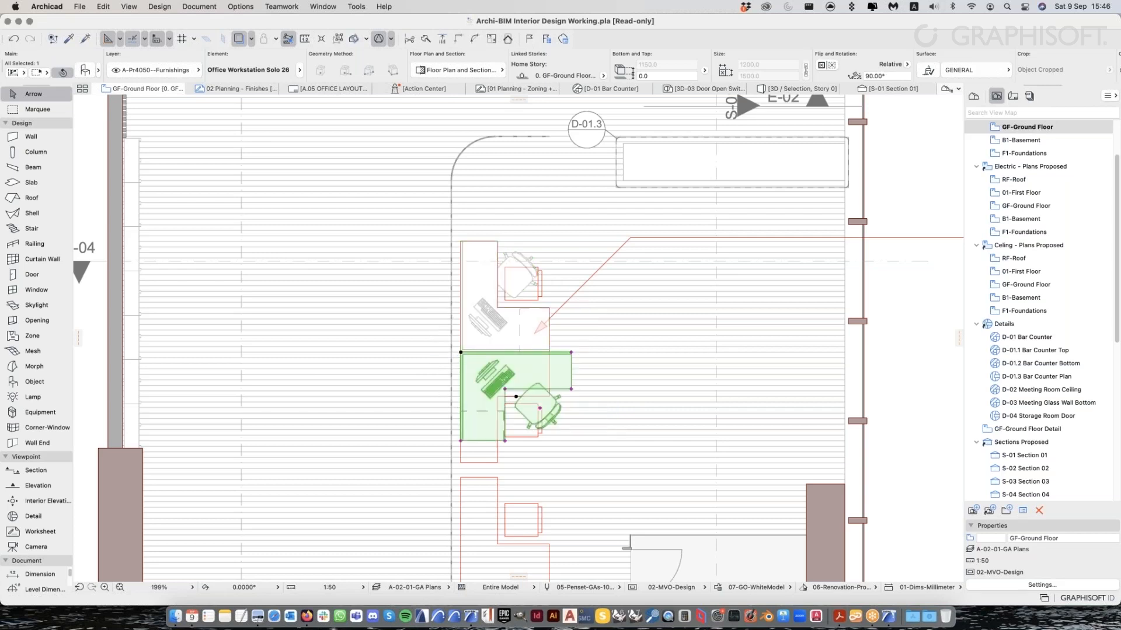
# Compare the rotated copy with the traced desk outline and delete that copy
pyautogui.scroll(2, 558, 375)
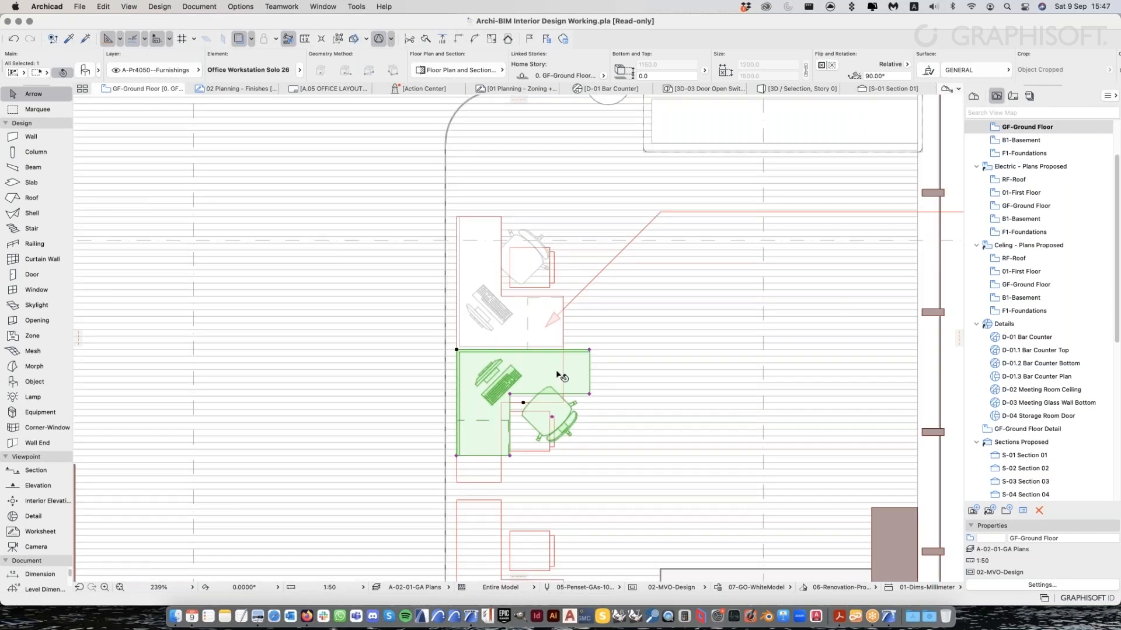
pyautogui.scroll(-2, 558, 375)
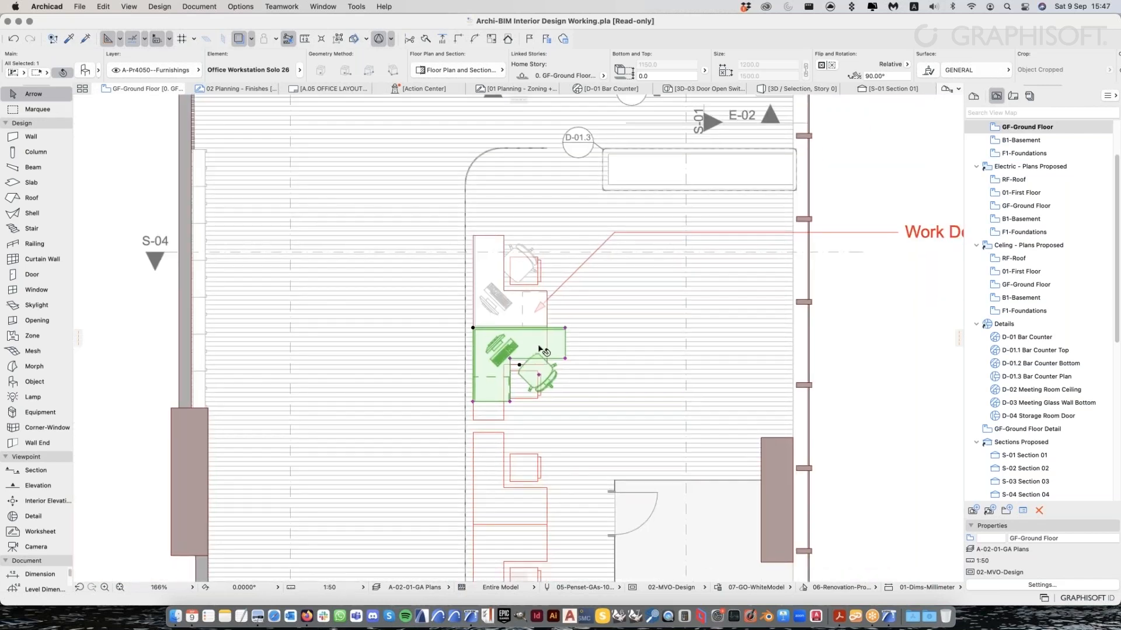
pyautogui.scroll(2, 553, 361)
pyautogui.moveTo(575, 376); pyautogui.dragTo(557, 381, button='middle')
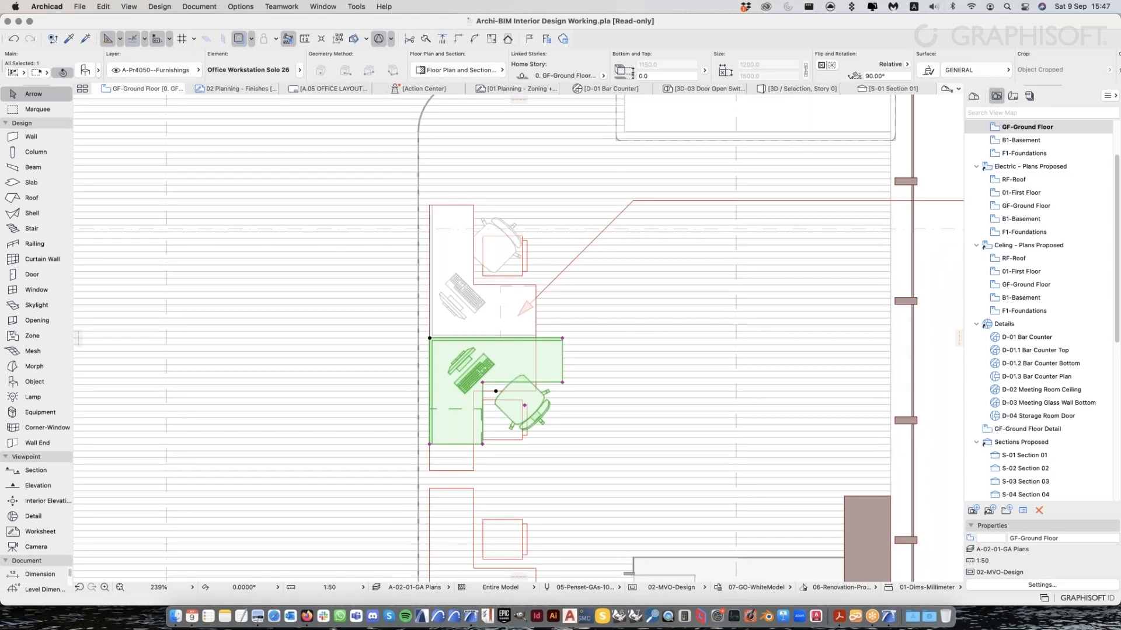
pyautogui.scroll(-1, 575, 356)
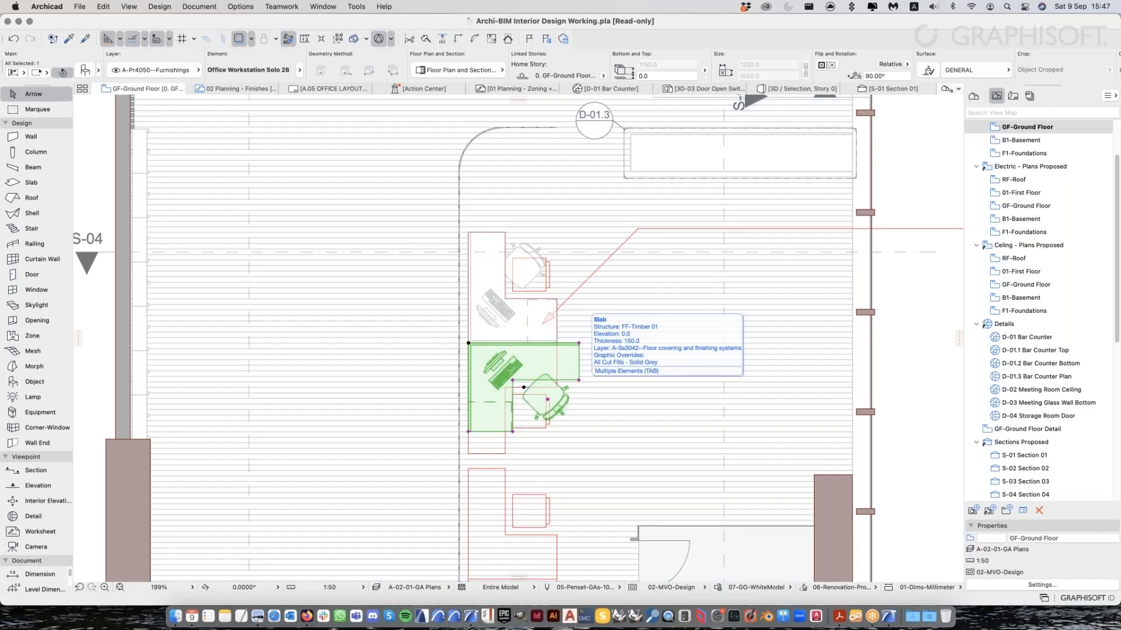
pyautogui.press('Delete')
# Mirror a copy of the workstation across the horizontal line through its outer corner, onto the second traced desk
pyautogui.click(516, 329)
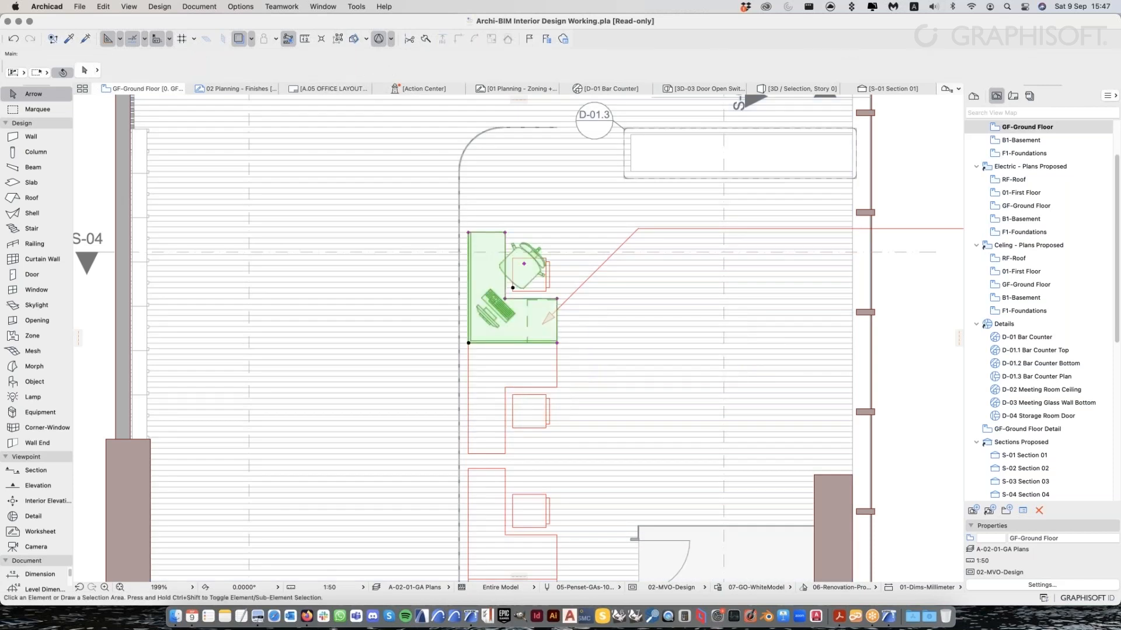
pyautogui.click(103, 6)
pyautogui.moveTo(196, 228)
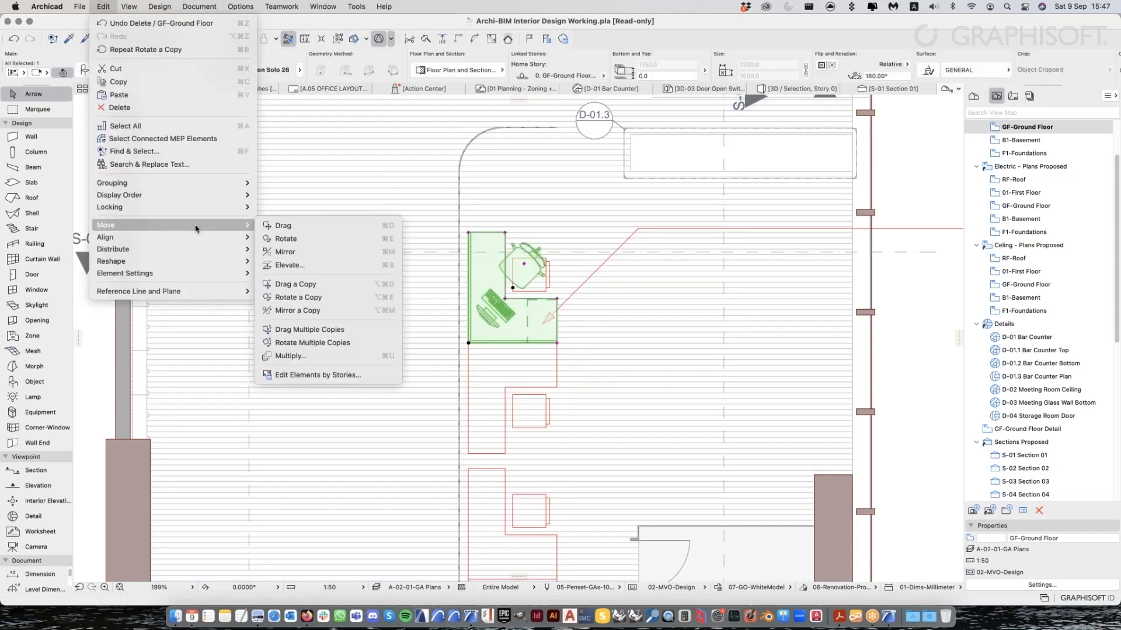
pyautogui.click(329, 311)
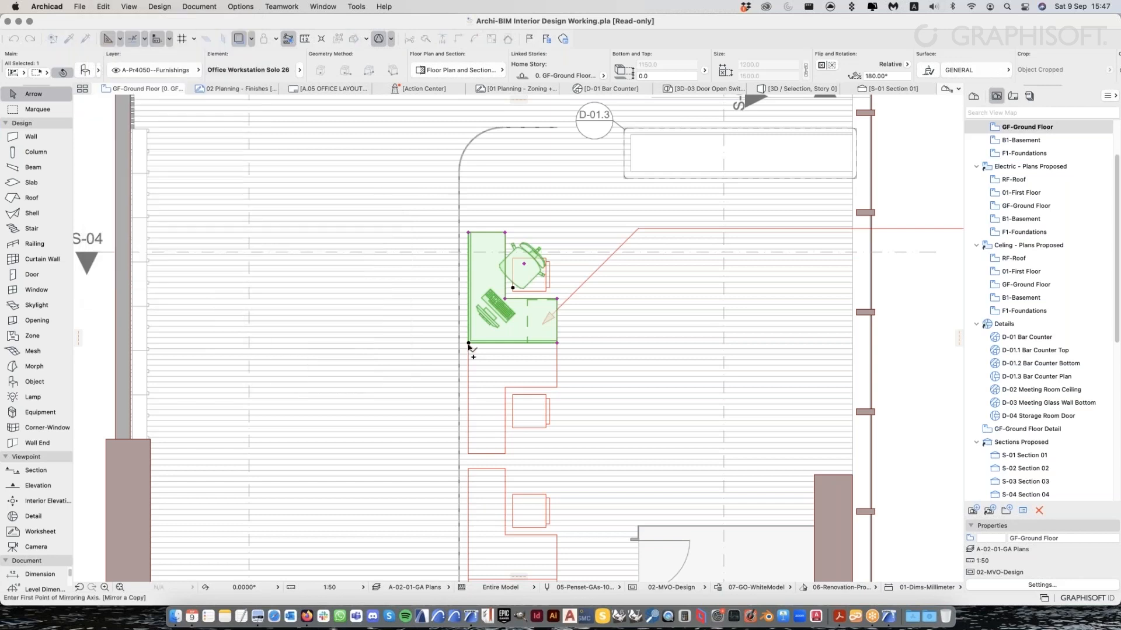
pyautogui.click(468, 343)
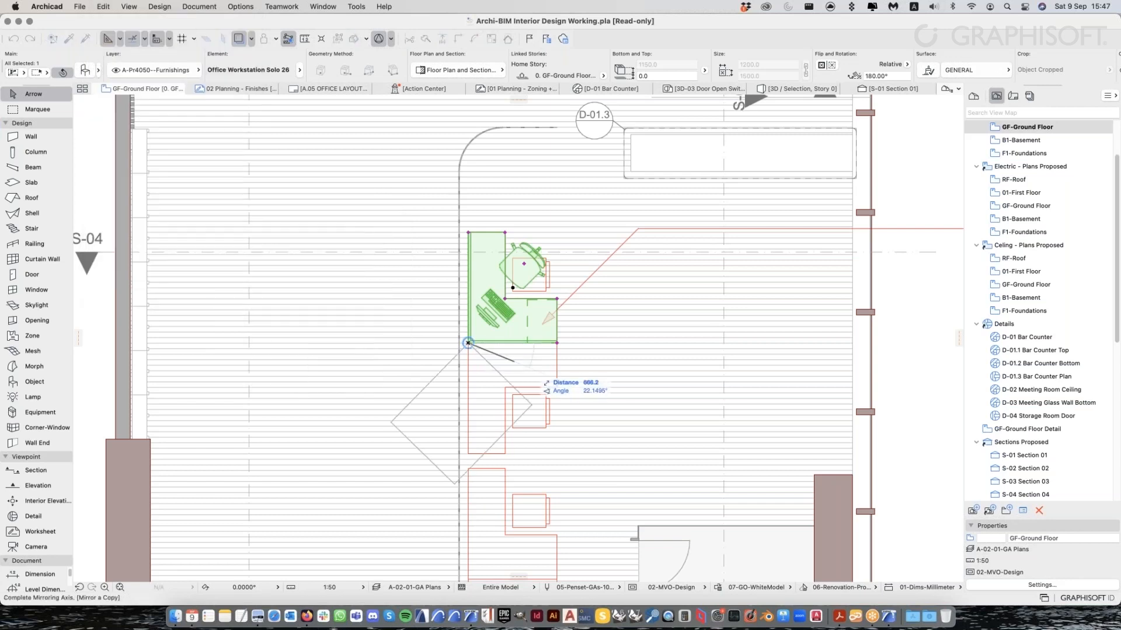
pyautogui.click(621, 347)
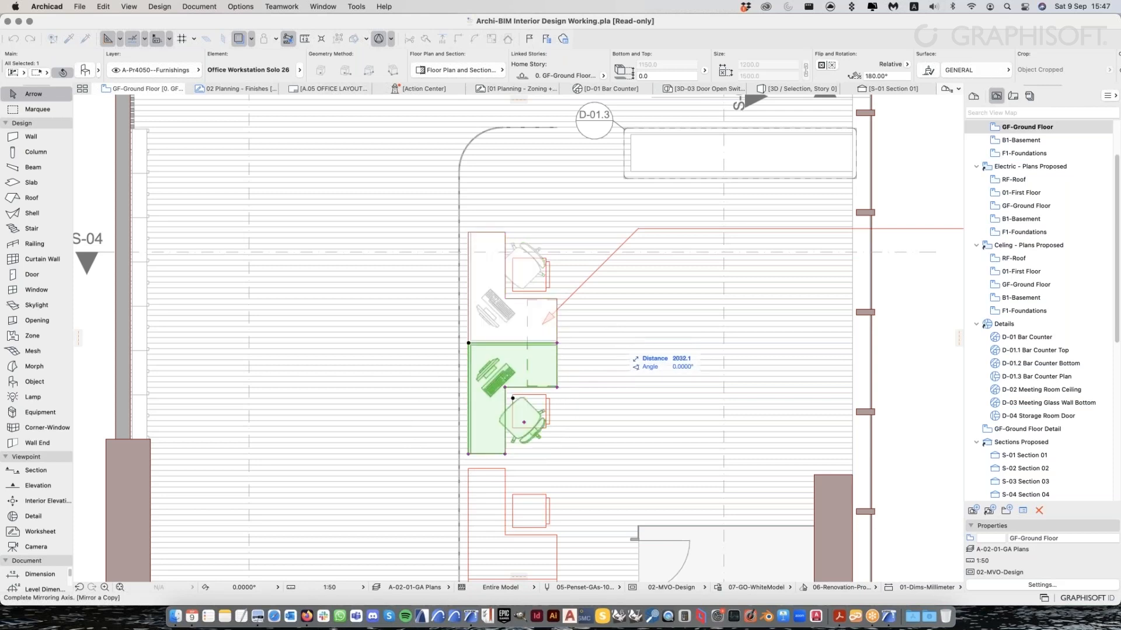
pyautogui.scroll(-2, 607, 350)
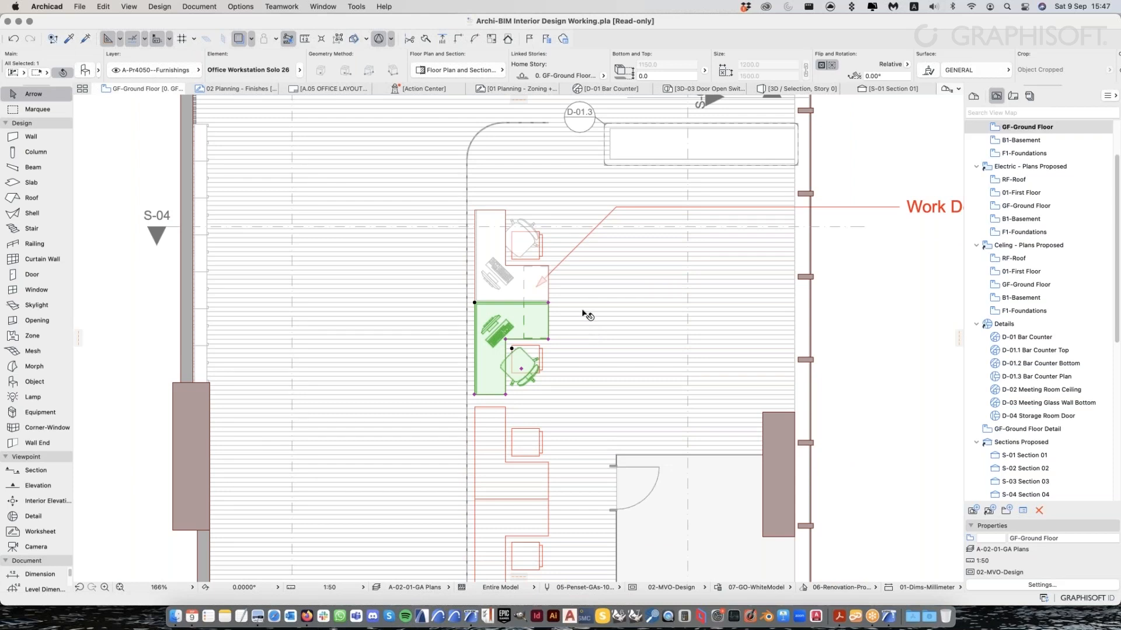
pyautogui.press('Escape')
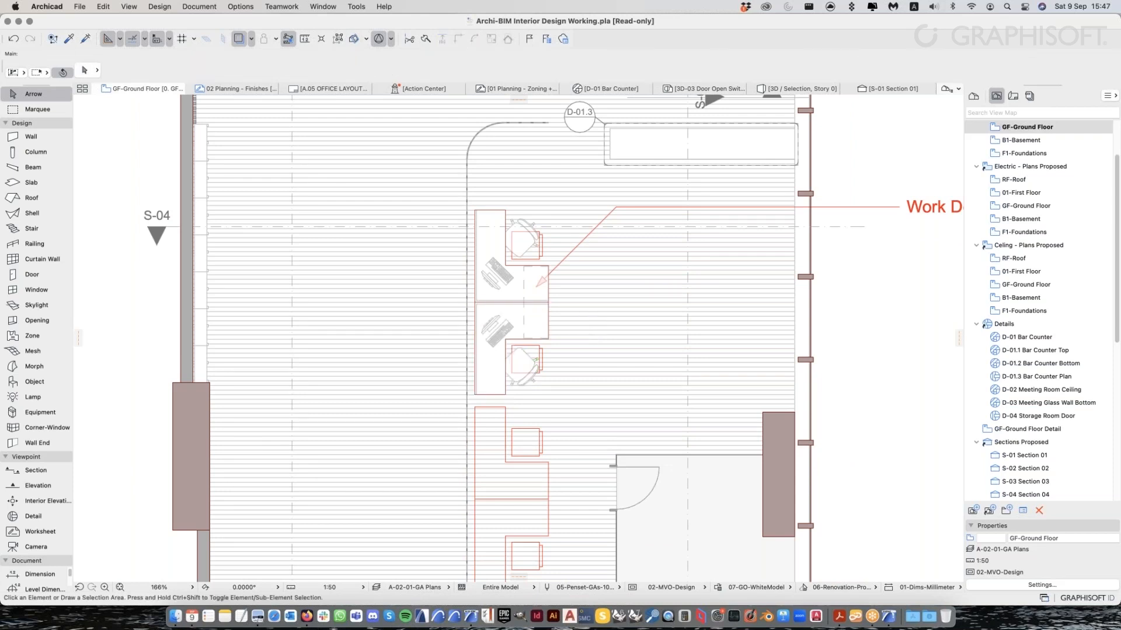
# Examine the mirrored pair of workstations in the 3D view from several angles, and return to the ground floor plan
pyautogui.scroll(-3, 583, 311)
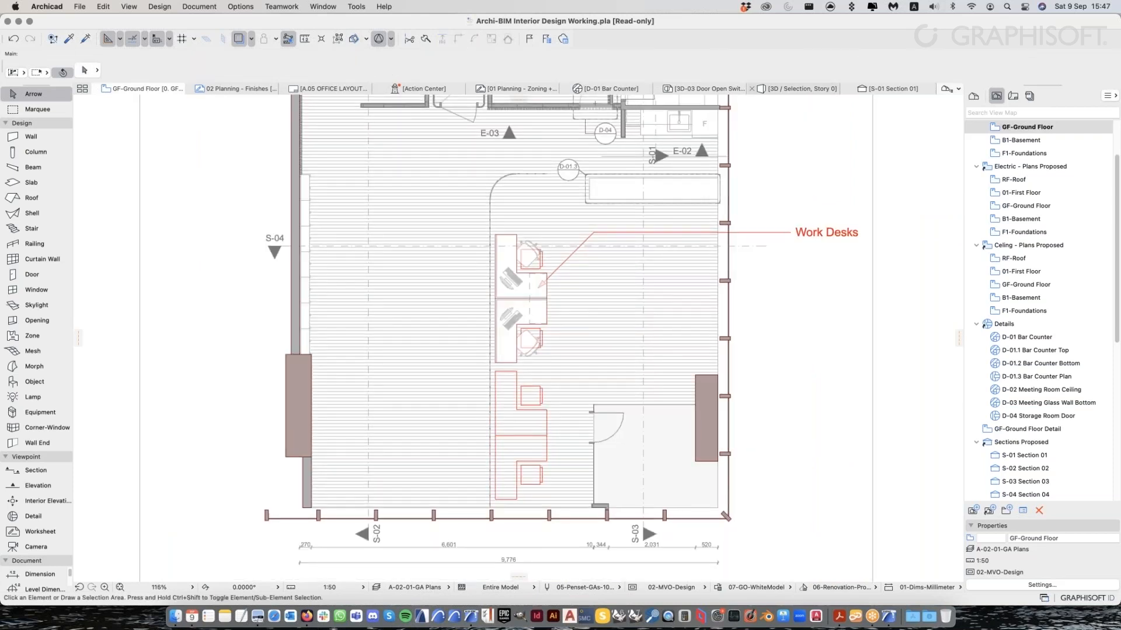
pyautogui.click(797, 88)
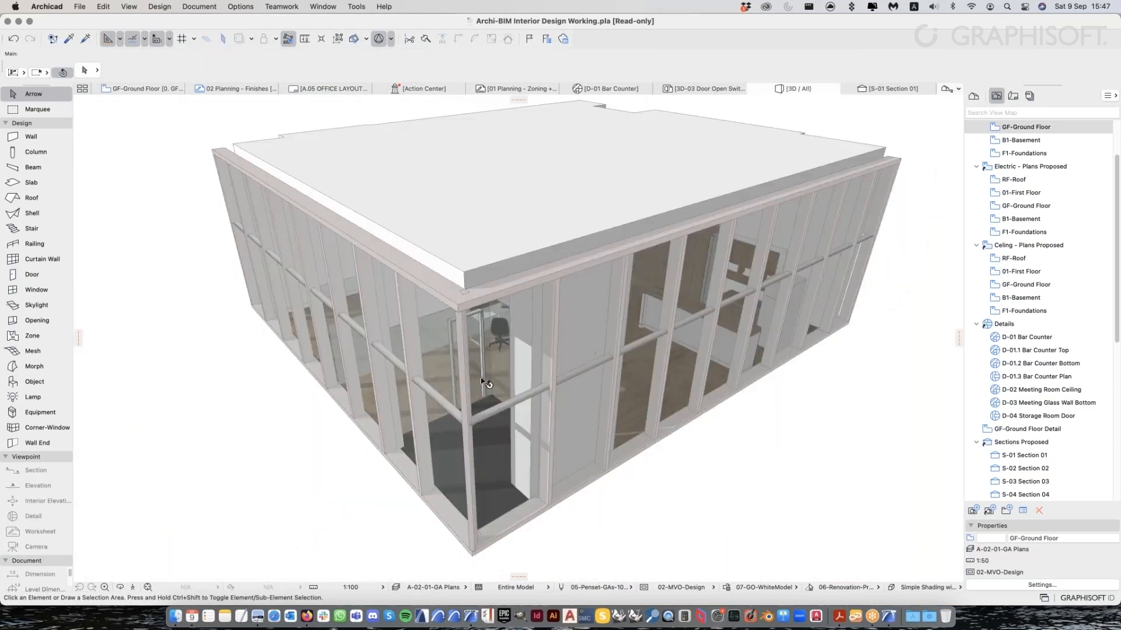
pyautogui.scroll(5, 506, 301)
pyautogui.scroll(5, 507, 301)
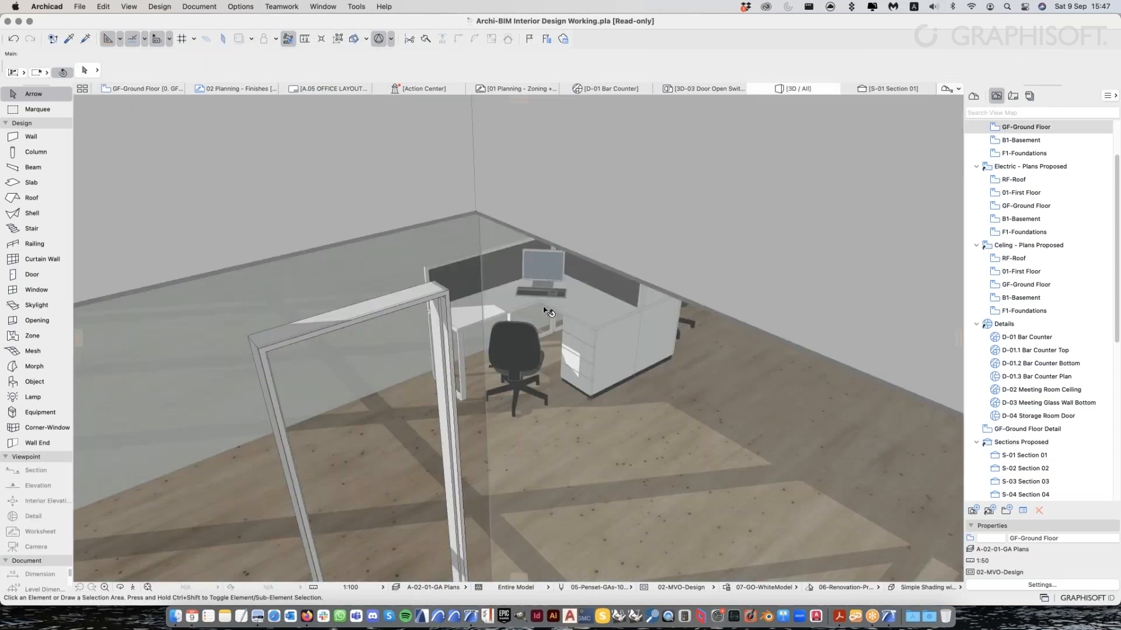
pyautogui.scroll(5, 547, 311)
pyautogui.scroll(-5, 461, 314)
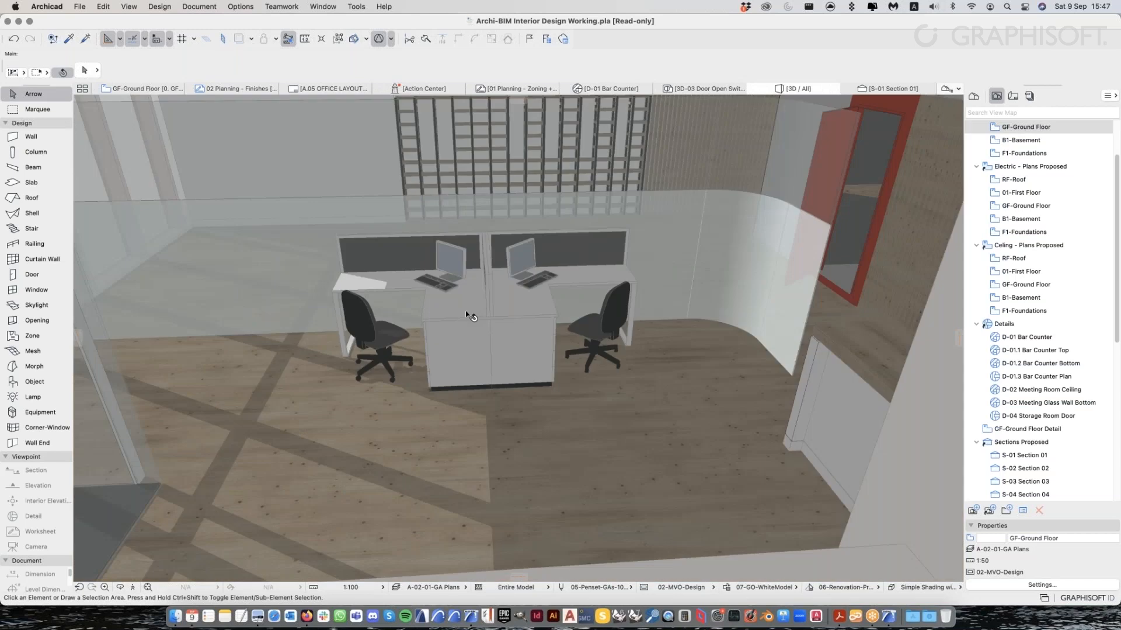
pyautogui.scroll(2, 470, 314)
pyautogui.scroll(3, 471, 314)
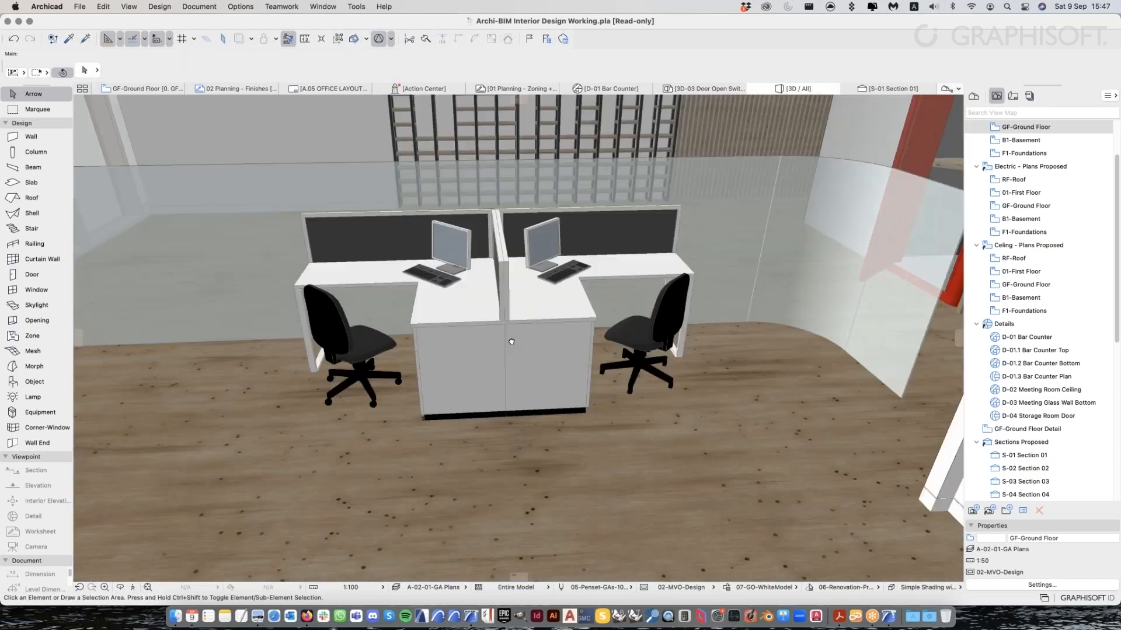
pyautogui.moveTo(511, 341); pyautogui.dragTo(462, 341)
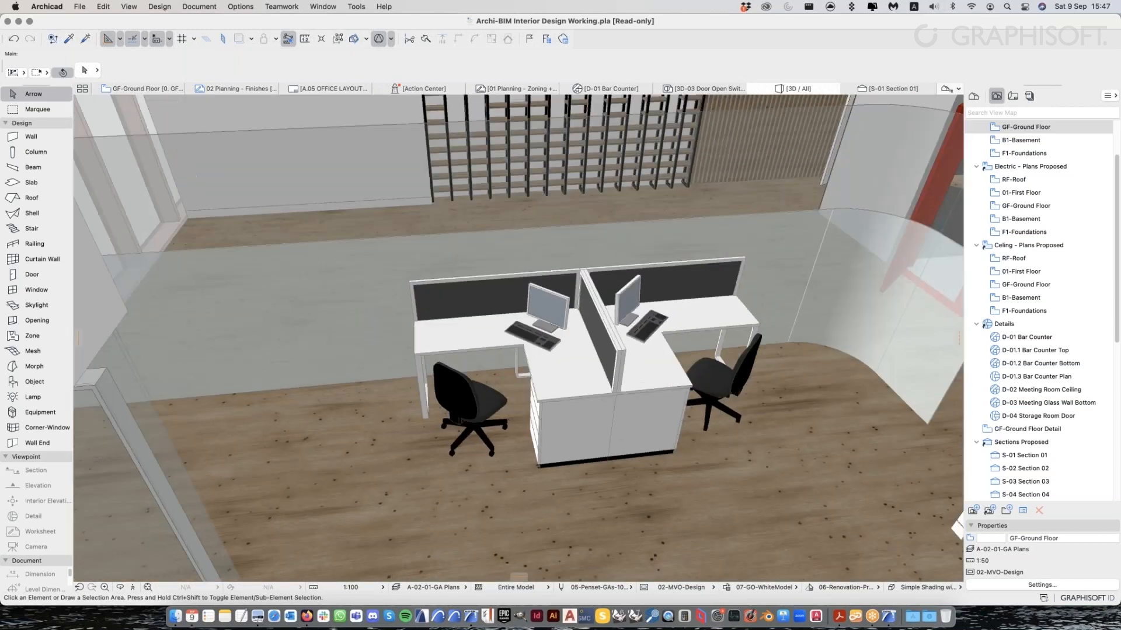
pyautogui.press('F2')
# Drag a copy of the mirrored workstation pair onto the lower pair of traced desks, aligned at the shared outer corner
pyautogui.scroll(-3, 543, 296)
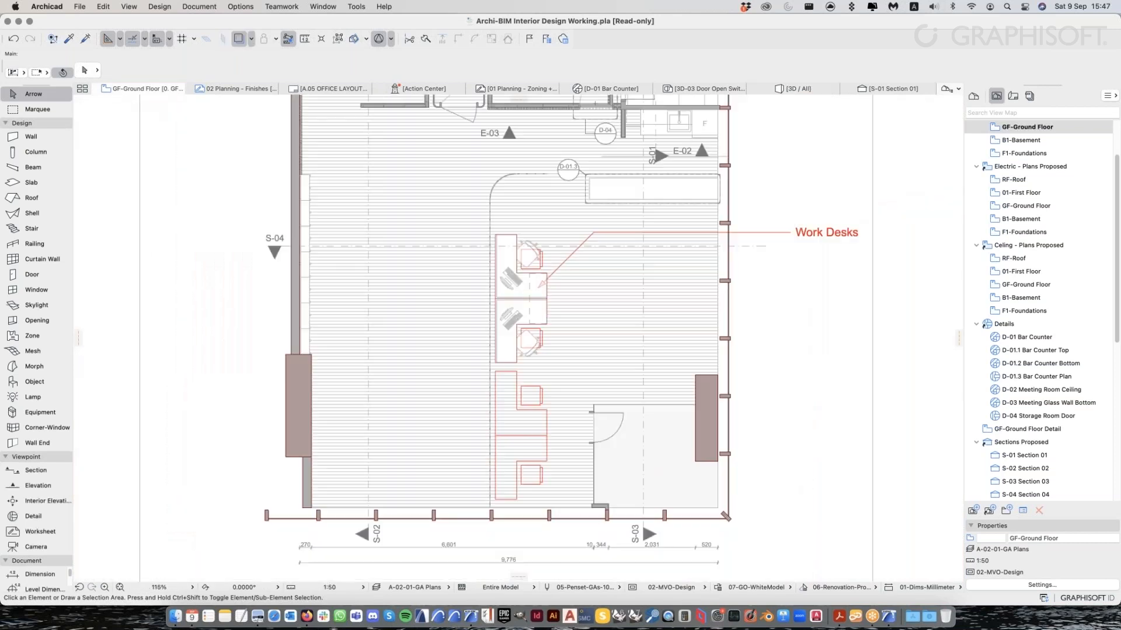
pyautogui.click(521, 290)
pyautogui.keyDown('shift'); pyautogui.click(515, 318); pyautogui.keyUp('shift')
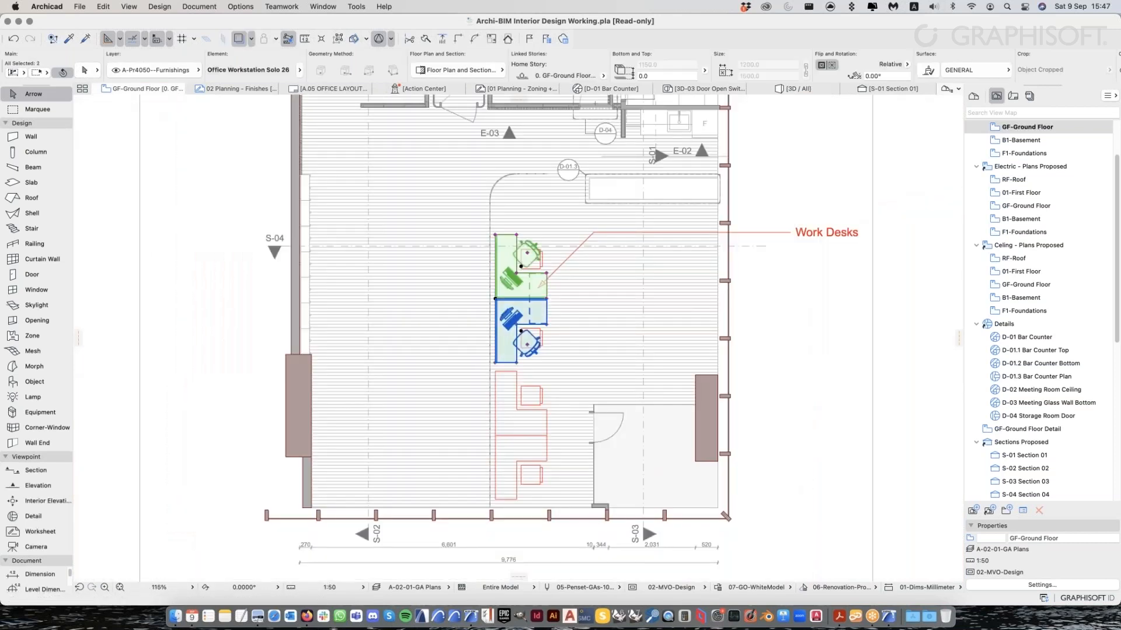
pyautogui.click(103, 7)
pyautogui.moveTo(205, 225)
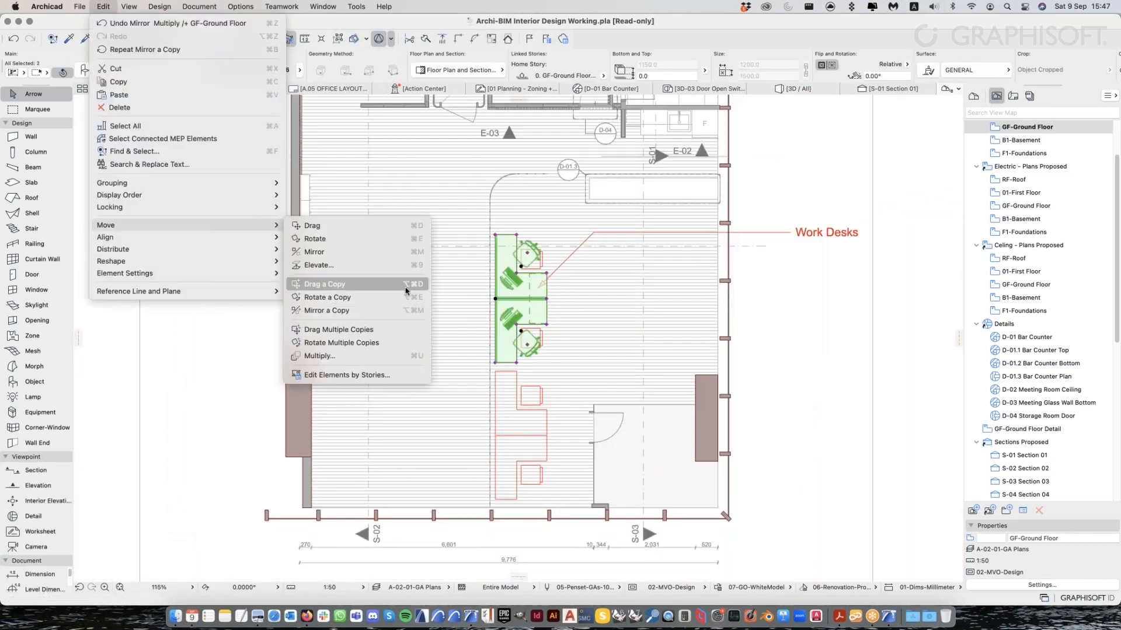
pyautogui.scroll(3, 504, 299)
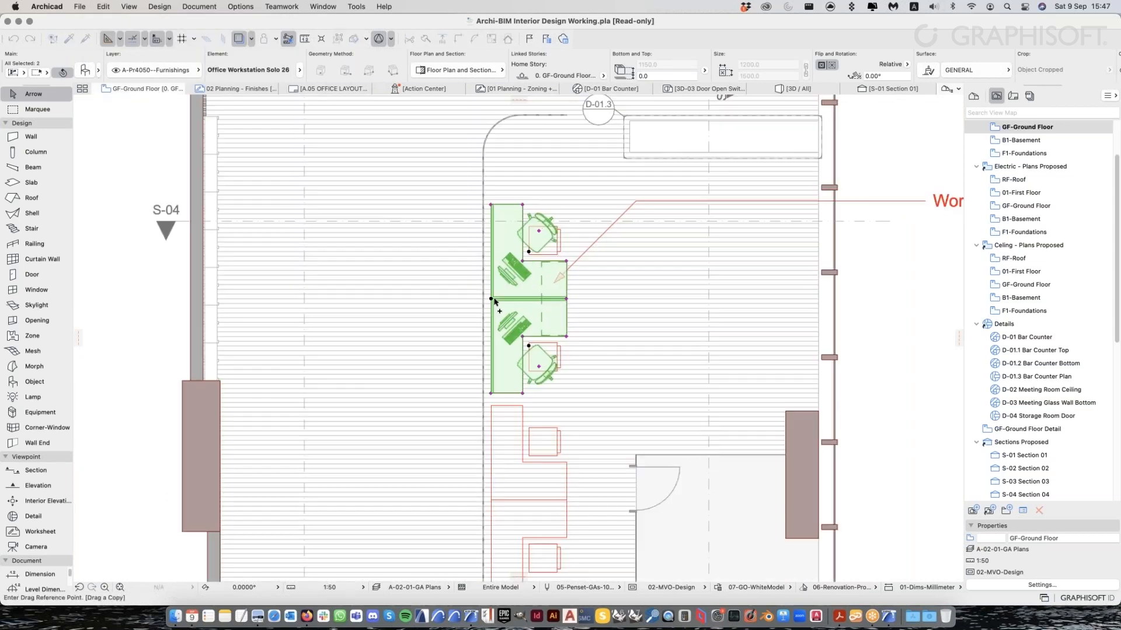
pyautogui.scroll(3, 494, 301)
pyautogui.click(480, 303)
pyautogui.scroll(-2, 480, 303)
pyautogui.moveTo(483, 304); pyautogui.dragTo(494, 151, button='middle')
pyautogui.click(493, 435)
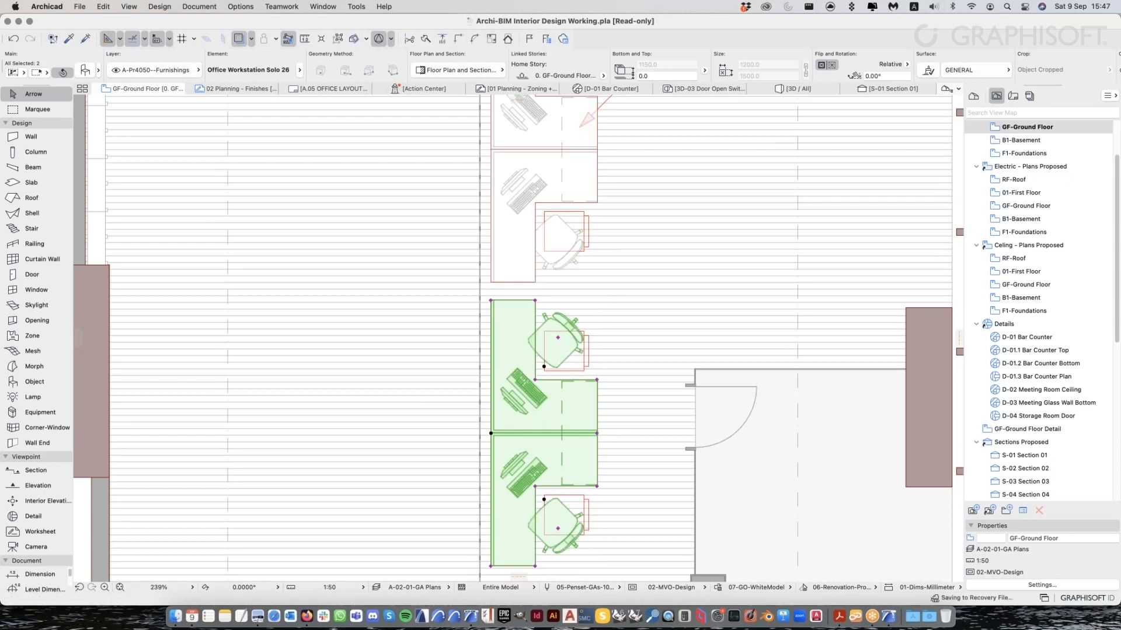
pyautogui.scroll(-2, 502, 374)
pyautogui.press('Escape')
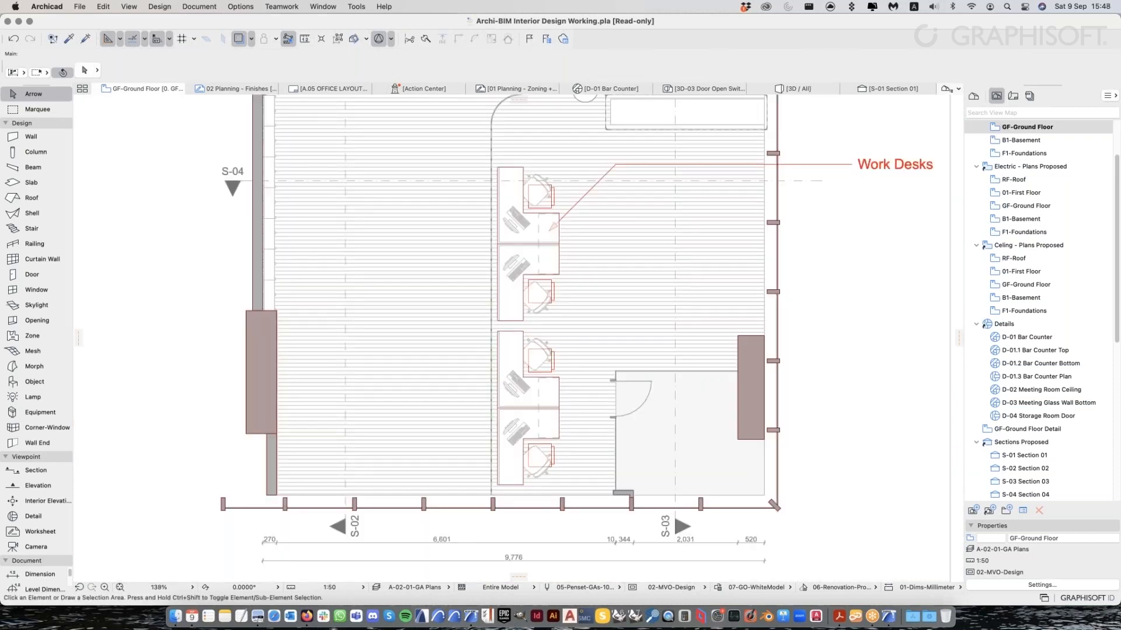
# Examine the row of four workstations in the 3D view from several angles and distances
pyautogui.press('F3')
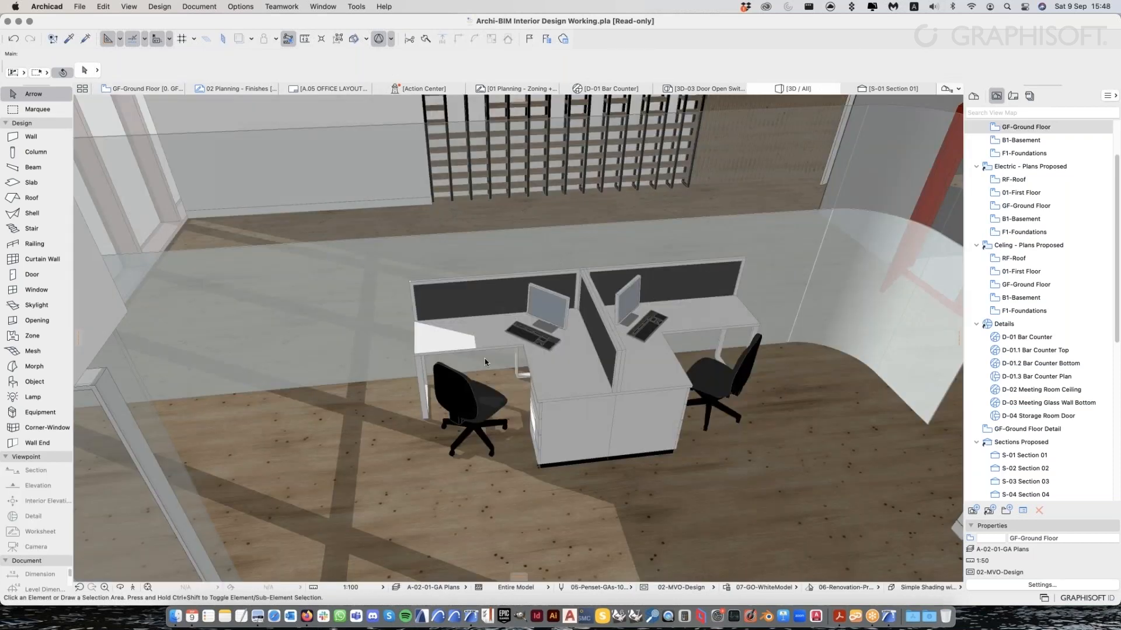
pyautogui.scroll(-2, 407, 381)
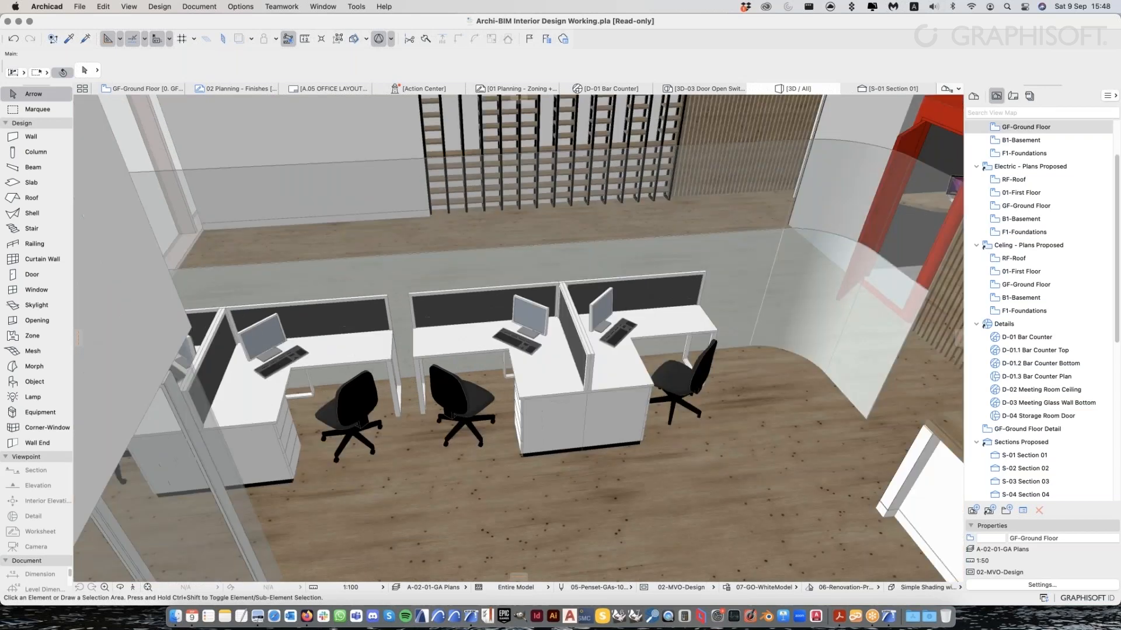
pyautogui.keyDown('shift'); pyautogui.moveTo(408, 381); pyautogui.dragTo(257, 386, button='middle'); pyautogui.keyUp('shift')
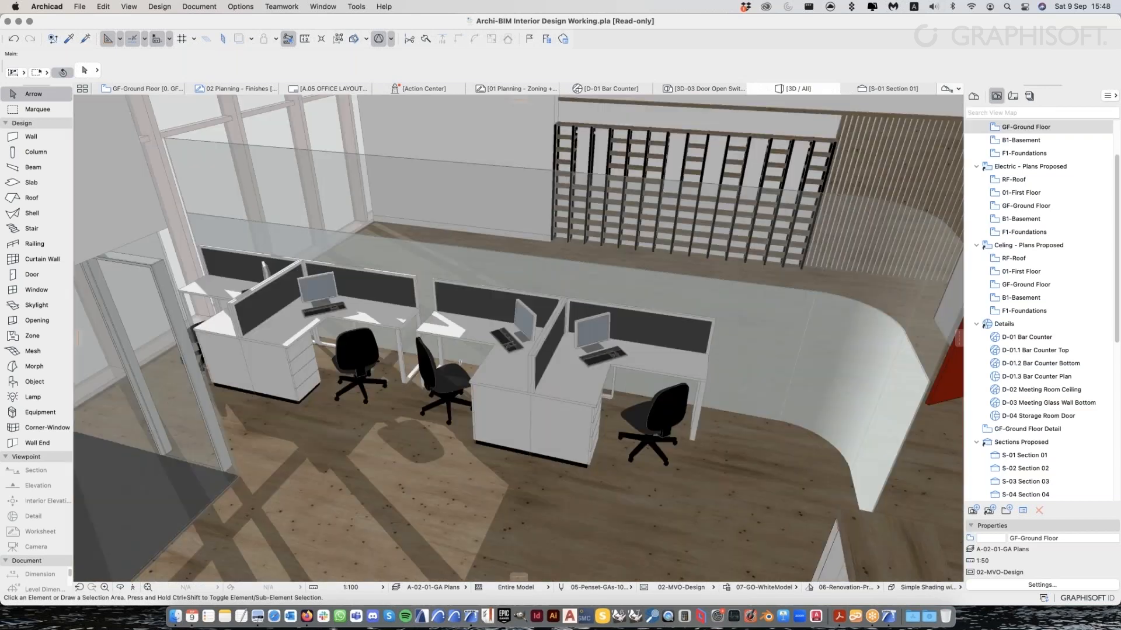
pyautogui.scroll(2, 372, 410)
pyautogui.keyDown('shift'); pyautogui.moveTo(373, 411); pyautogui.dragTo(235, 359, button='middle'); pyautogui.keyUp('shift')
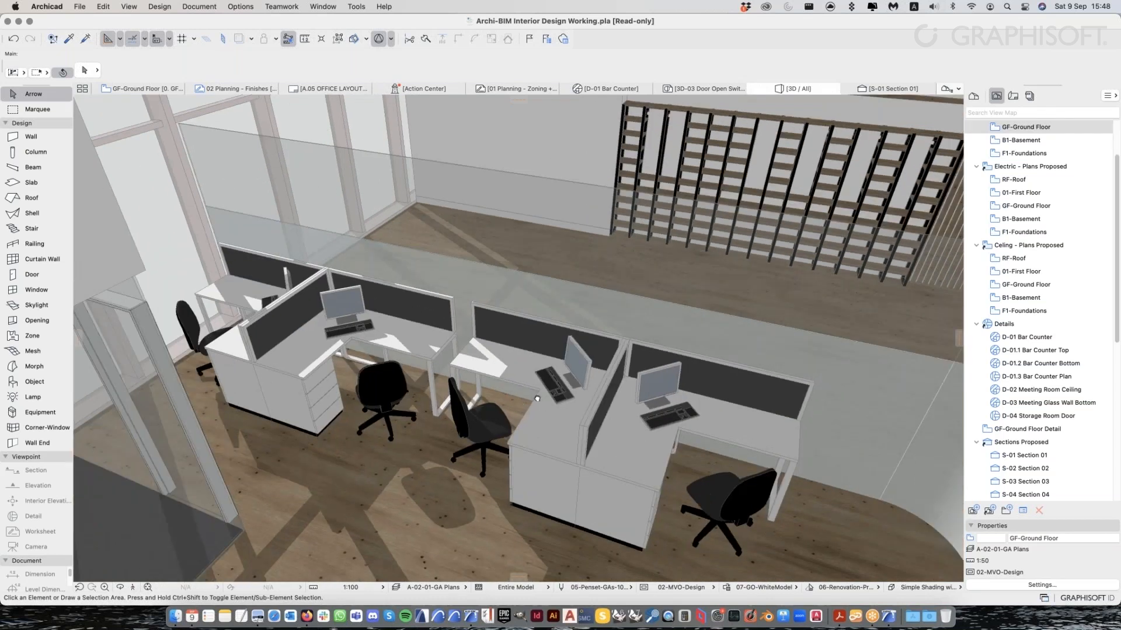
pyautogui.keyDown('shift'); pyautogui.moveTo(537, 398); pyautogui.dragTo(534, 338, button='middle'); pyautogui.keyUp('shift')
pyautogui.scroll(3, 591, 396)
pyautogui.scroll(-3, 495, 382)
pyautogui.scroll(-2, 533, 337)
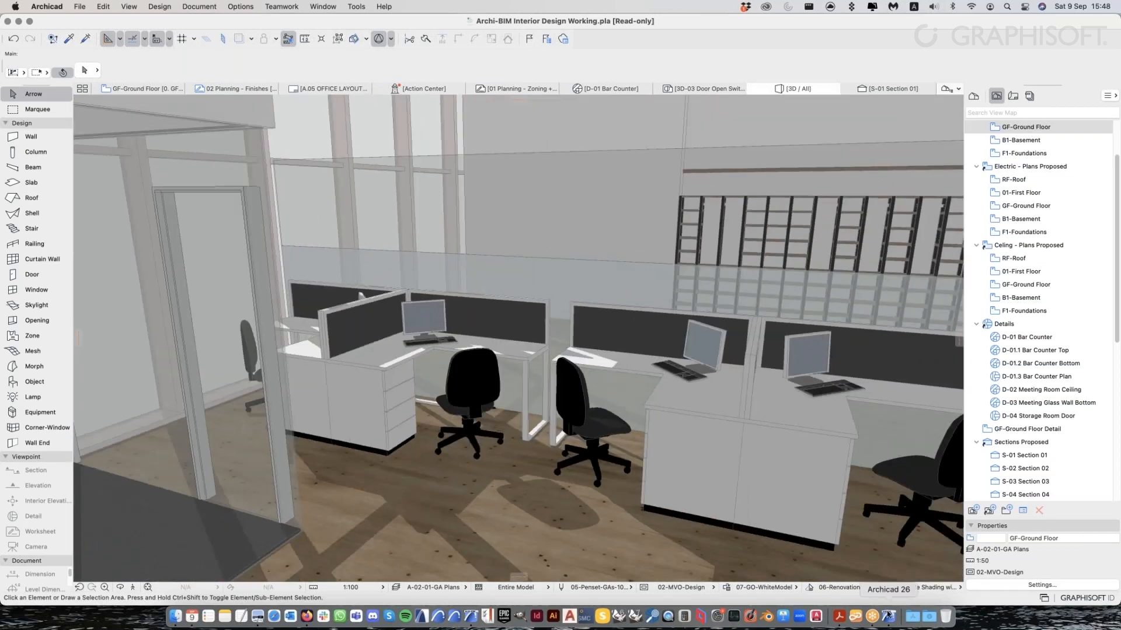
# Switch to the untitled Archicad project and open the Object tool's default settings with the library browser widened
pyautogui.click(887, 615)
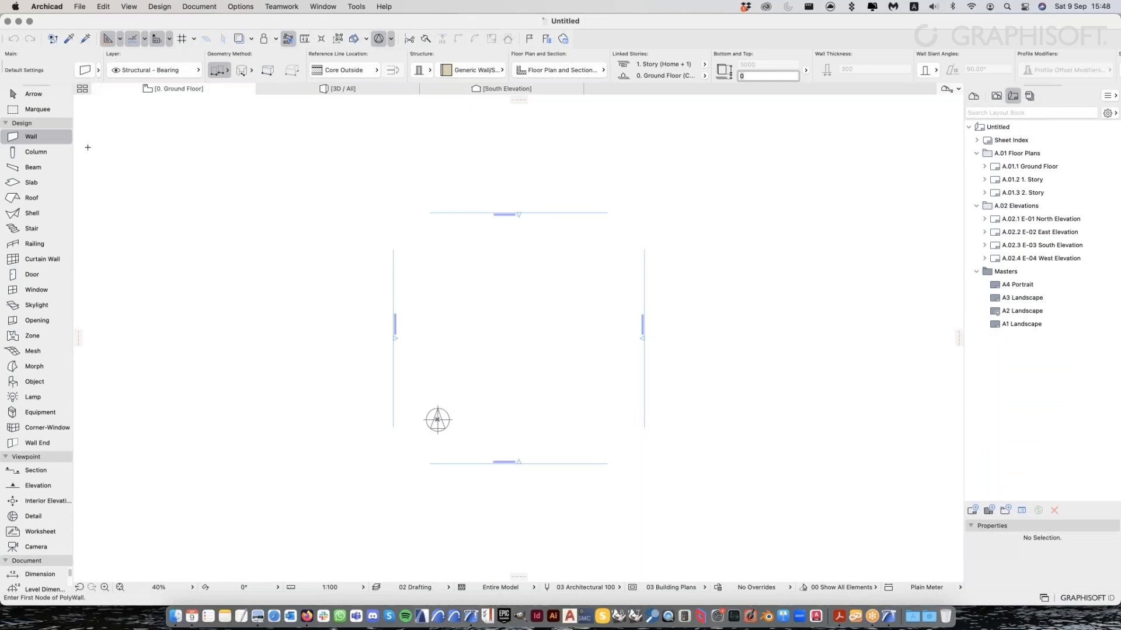
pyautogui.click(29, 383)
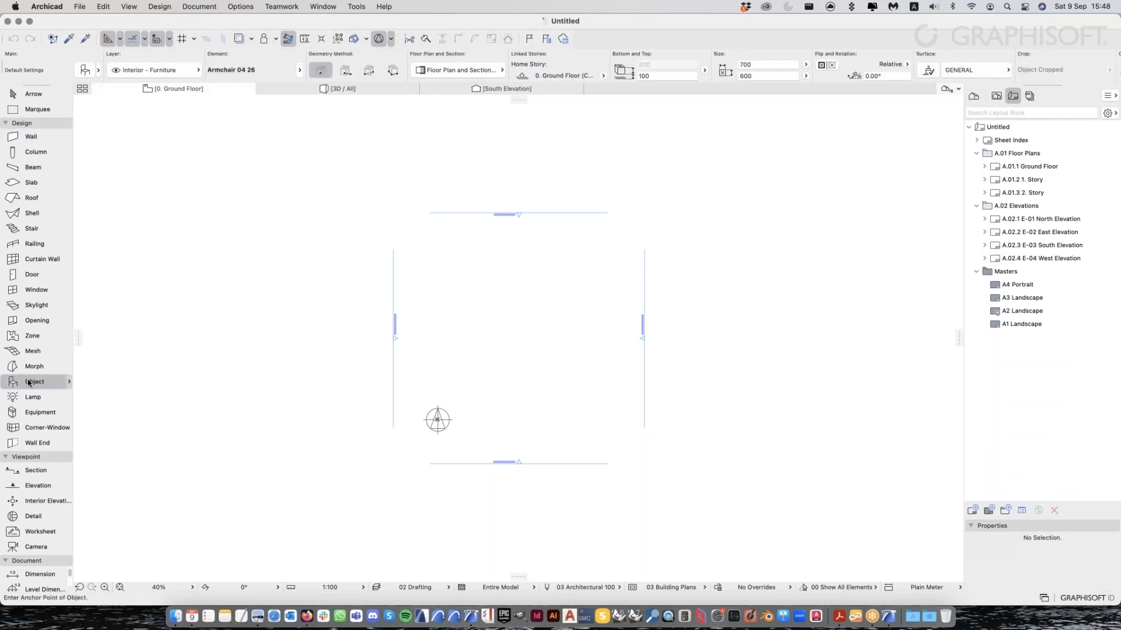
pyautogui.doubleClick(60, 376)
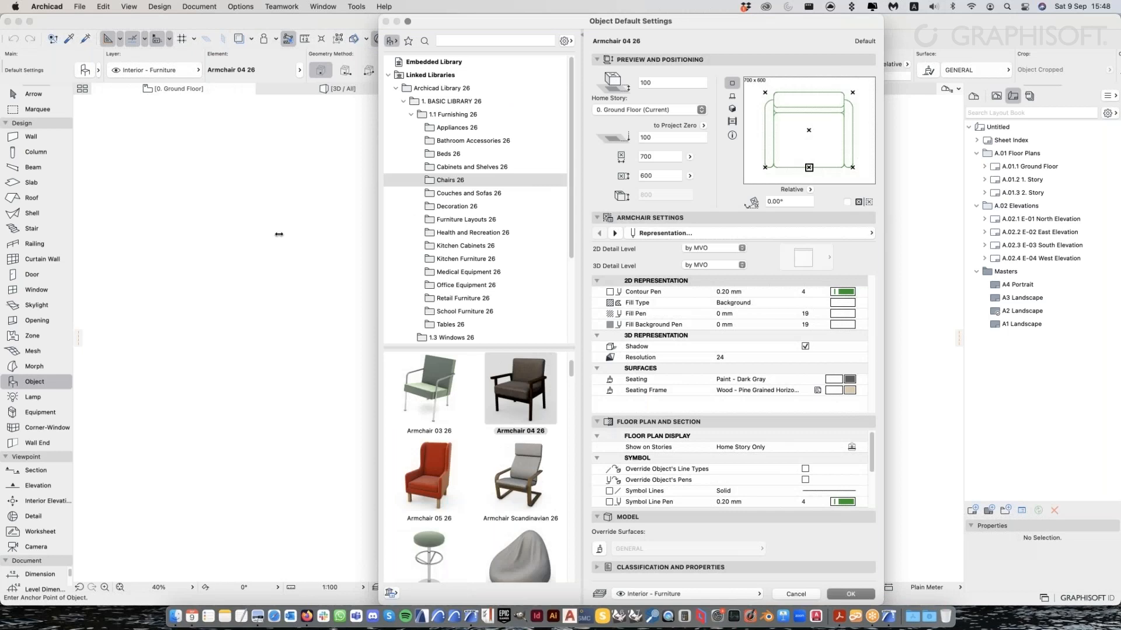
pyautogui.moveTo(279, 234); pyautogui.dragTo(275, 234)
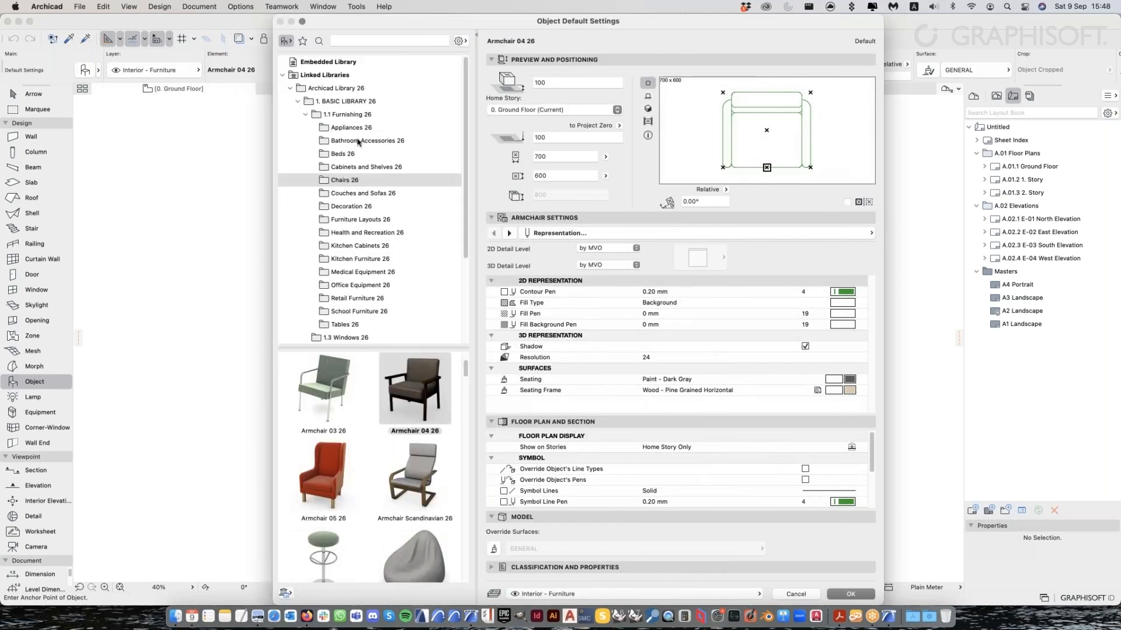
# Browse the Appliances, Bathroom Accessories and Beds folders of the Furnishing library
pyautogui.click(360, 129)
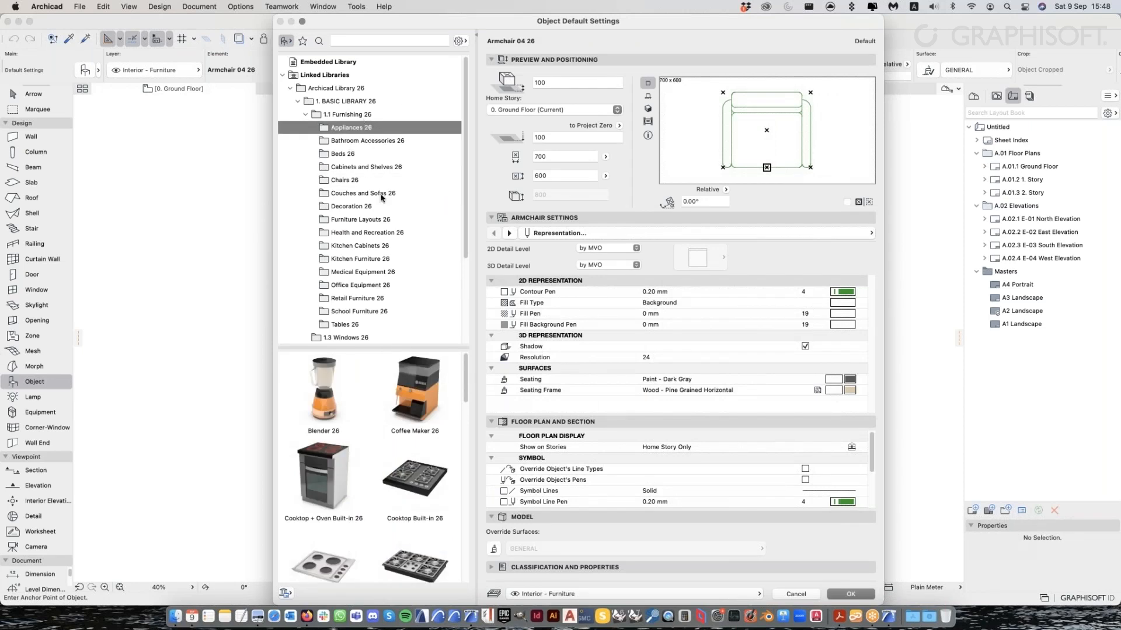
pyautogui.scroll(-10, 373, 436)
pyautogui.click(388, 142)
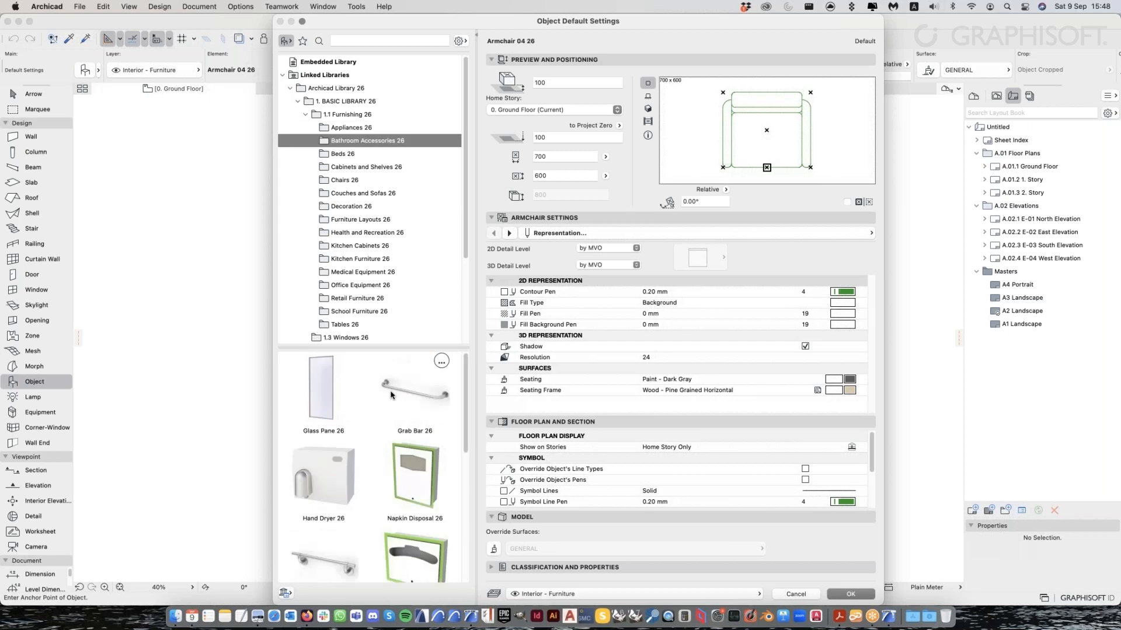
pyautogui.scroll(-5, 390, 395)
pyautogui.click(386, 153)
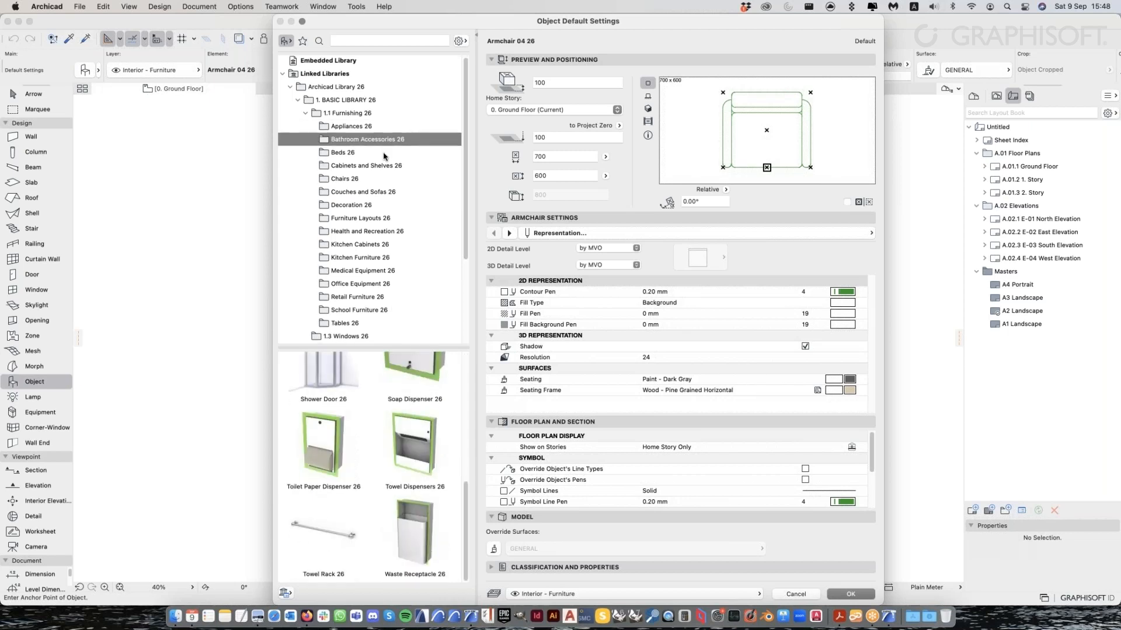
pyautogui.scroll(-5, 378, 413)
pyautogui.scroll(-3, 379, 414)
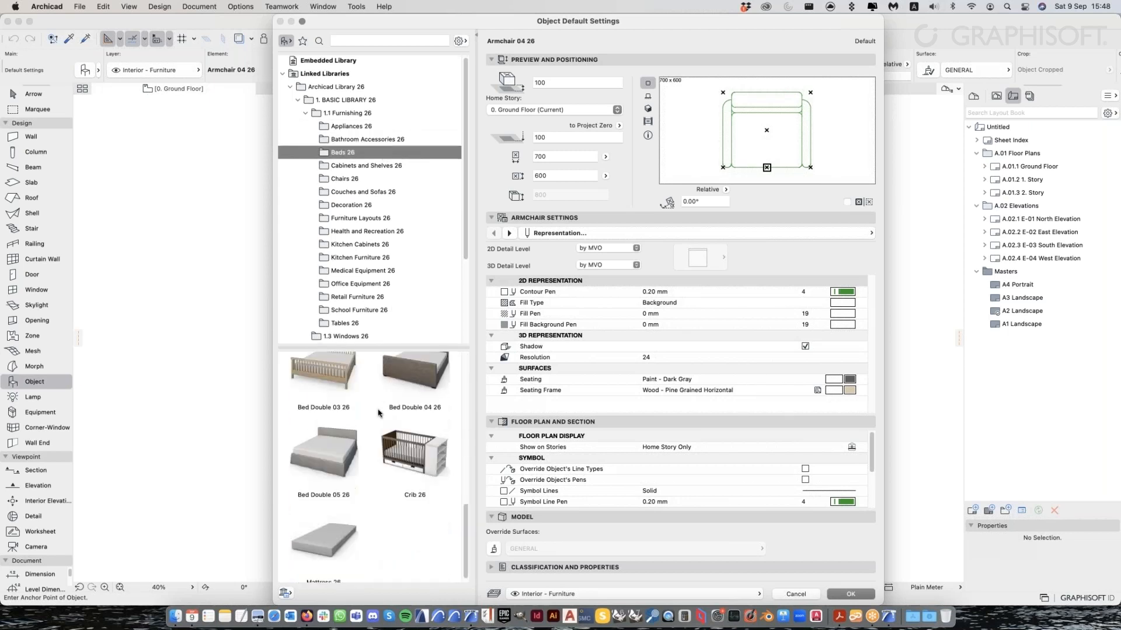
# Choose the Bed Double 03 26 object and set its mattress width to 1500 mm
pyautogui.click(350, 394)
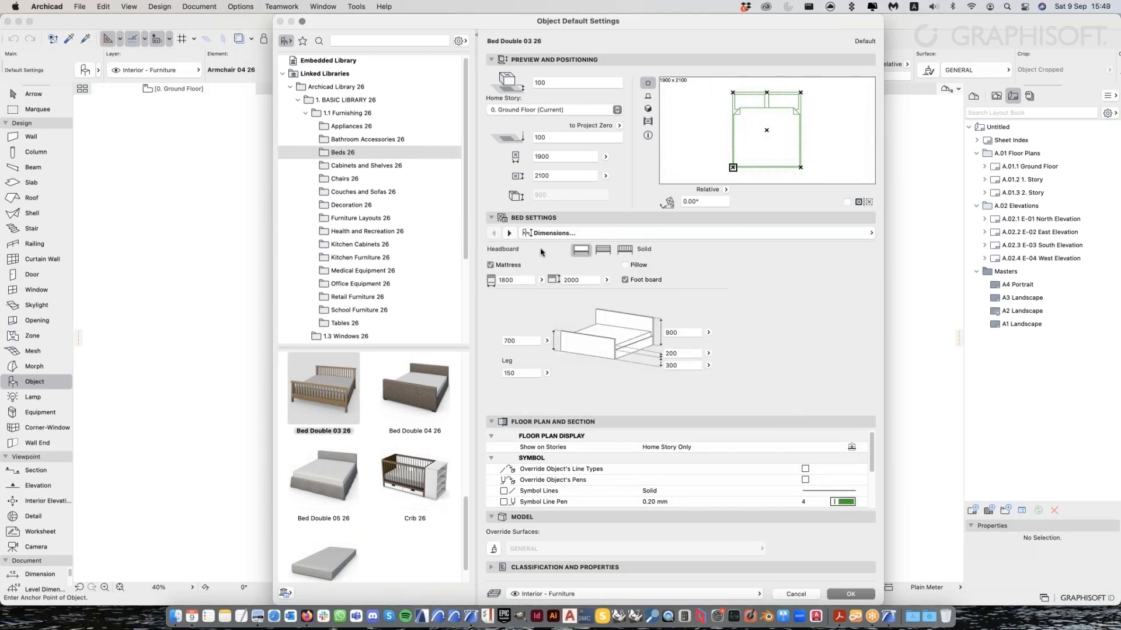
pyautogui.click(557, 236)
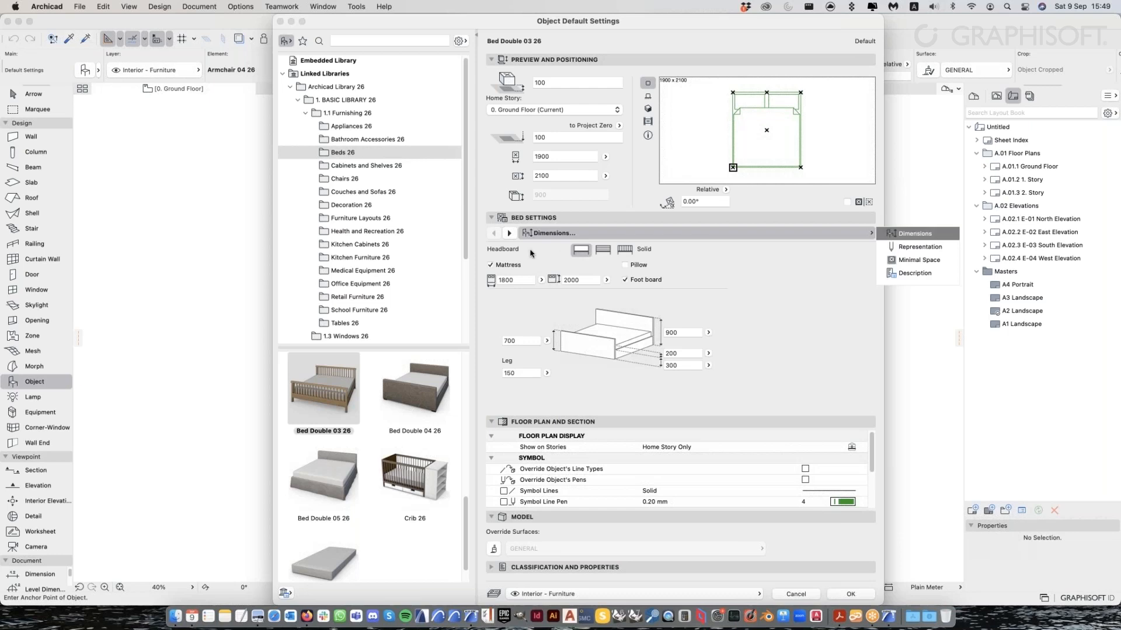
pyautogui.click(531, 254)
pyautogui.moveTo(523, 280); pyautogui.dragTo(451, 283)
pyautogui.write('1')
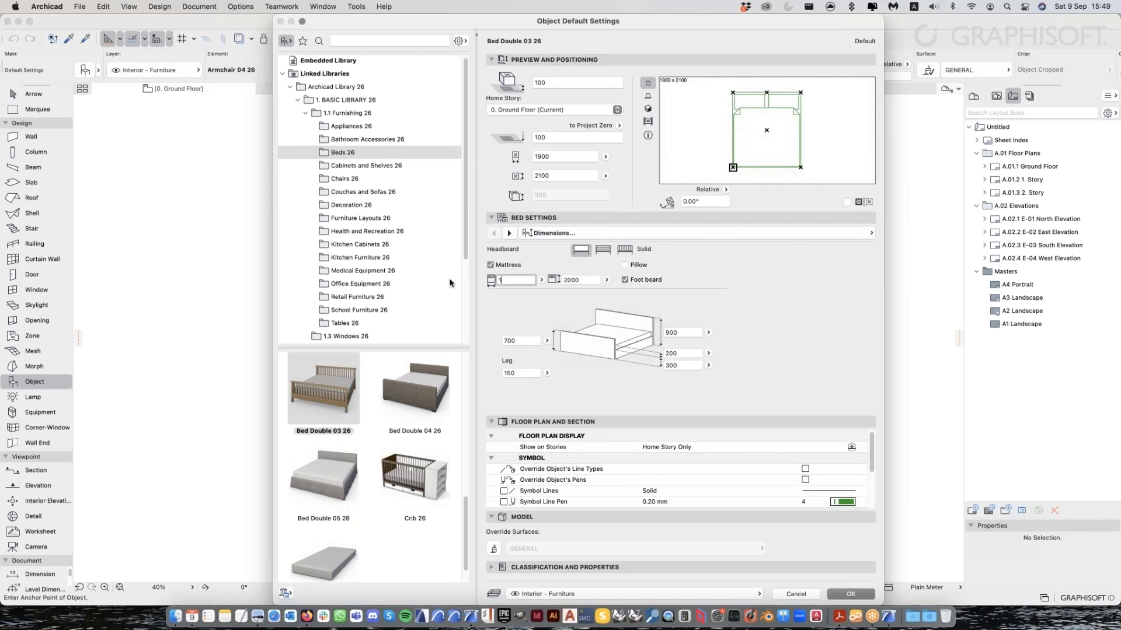
pyautogui.write('500')
pyautogui.press('Tab')
pyautogui.click(589, 280)
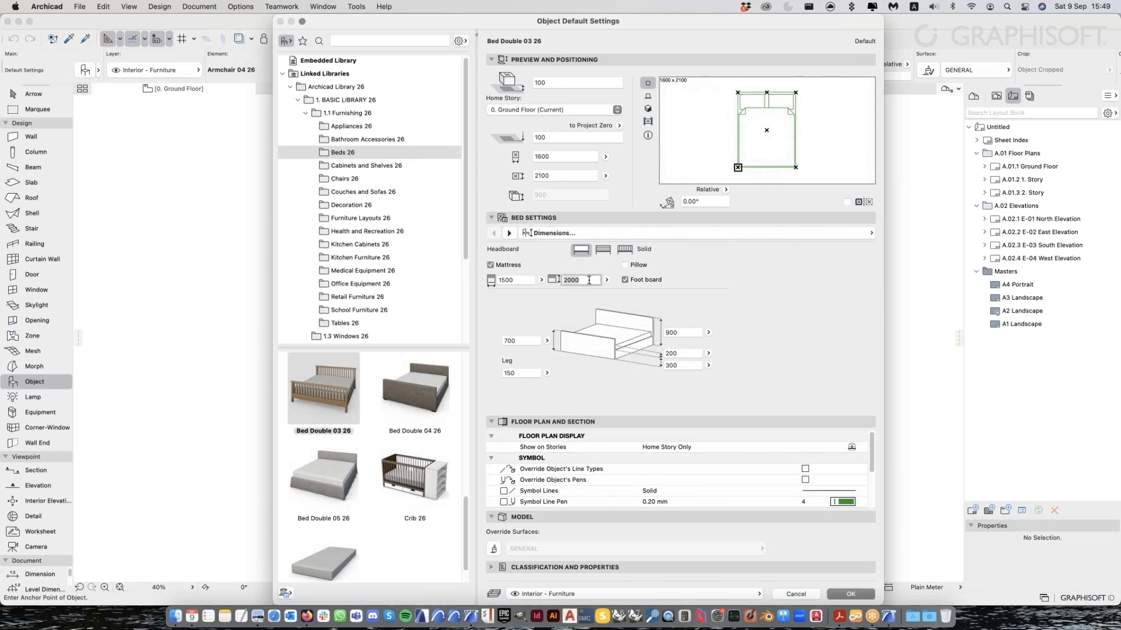
# Check the bed in the 3D preview, discard the object settings, and return to the interior design project's ground floor plan
pyautogui.click(647, 108)
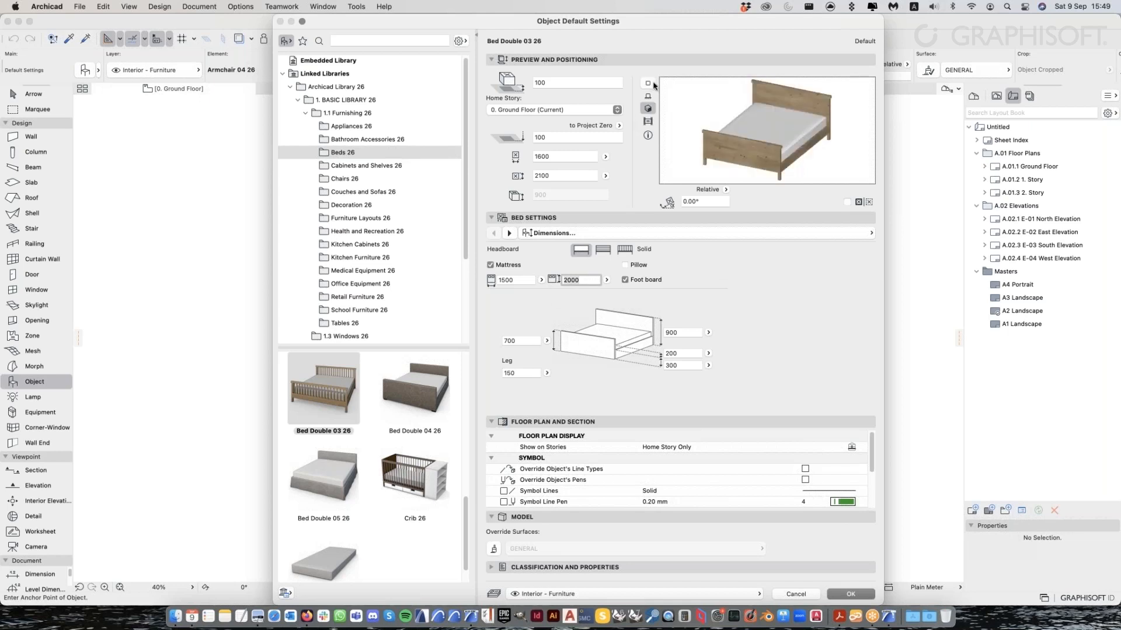
pyautogui.click(647, 110)
pyautogui.click(647, 109)
pyautogui.click(647, 84)
pyautogui.press('Escape')
pyautogui.press('Escape')
pyautogui.click(472, 622)
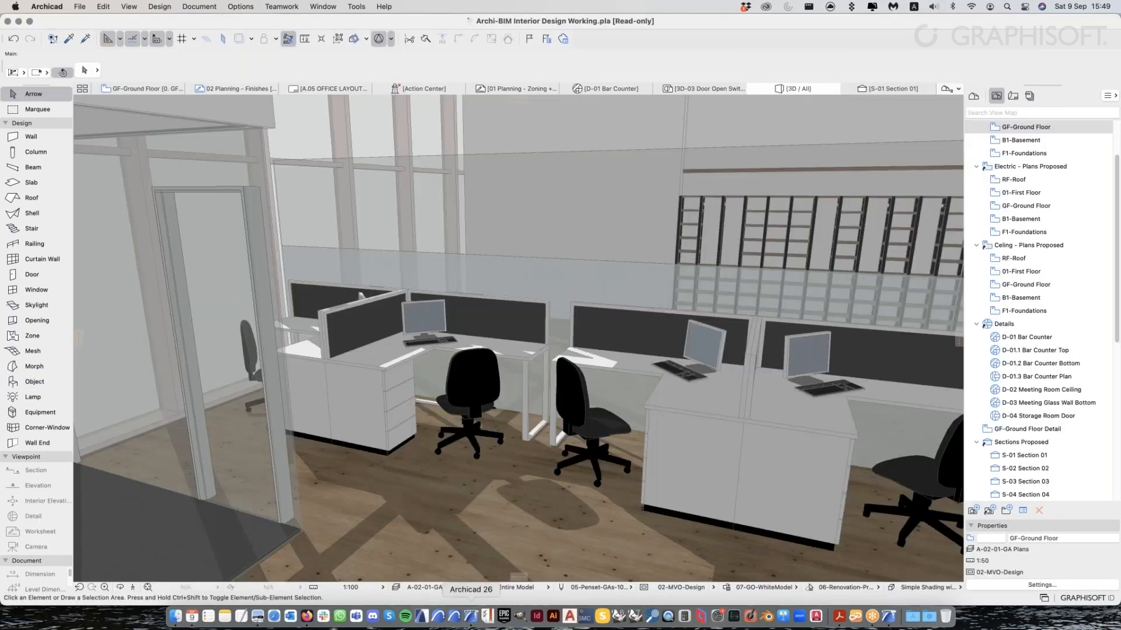
pyautogui.click(143, 89)
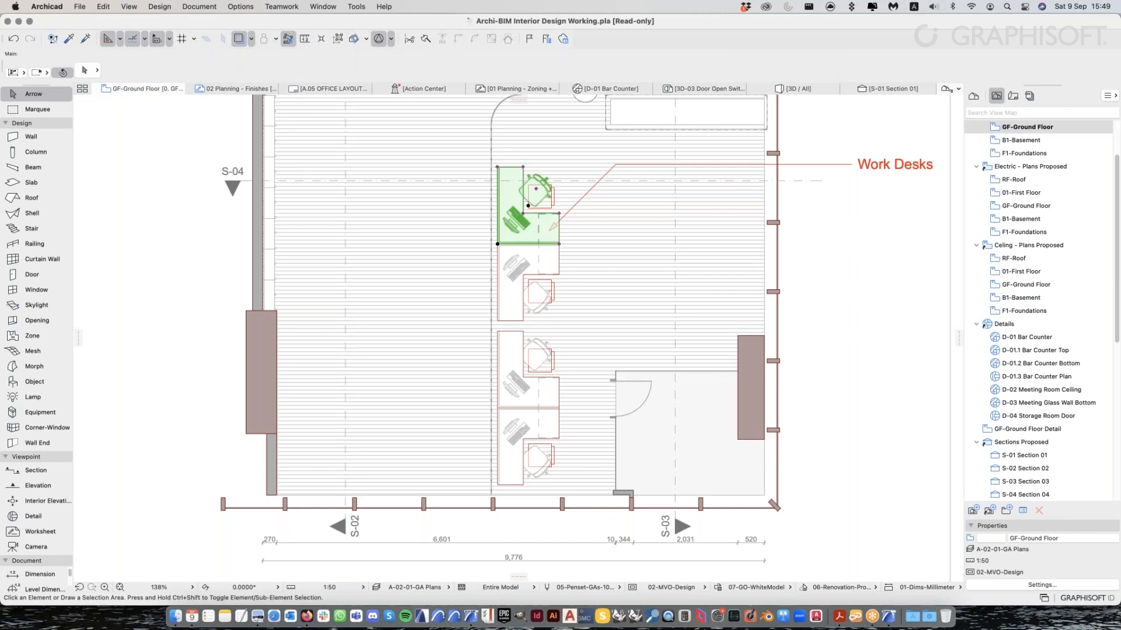
# Set the overall desk width of all four workstations to 1000 mm and their side wing width to 300 mm
pyautogui.click(514, 221)
pyautogui.keyDown('shift'); pyautogui.click(513, 268); pyautogui.keyUp('shift')
pyautogui.keyDown('shift'); pyautogui.click(514, 385); pyautogui.keyUp('shift')
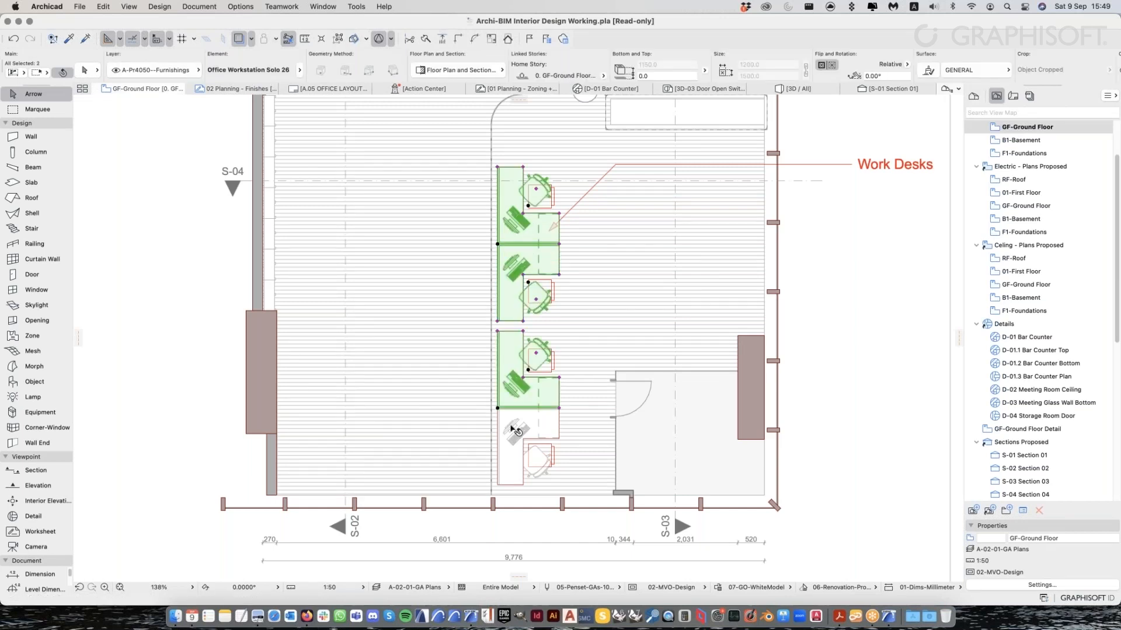
pyautogui.keyDown('shift'); pyautogui.click(514, 432); pyautogui.keyUp('shift')
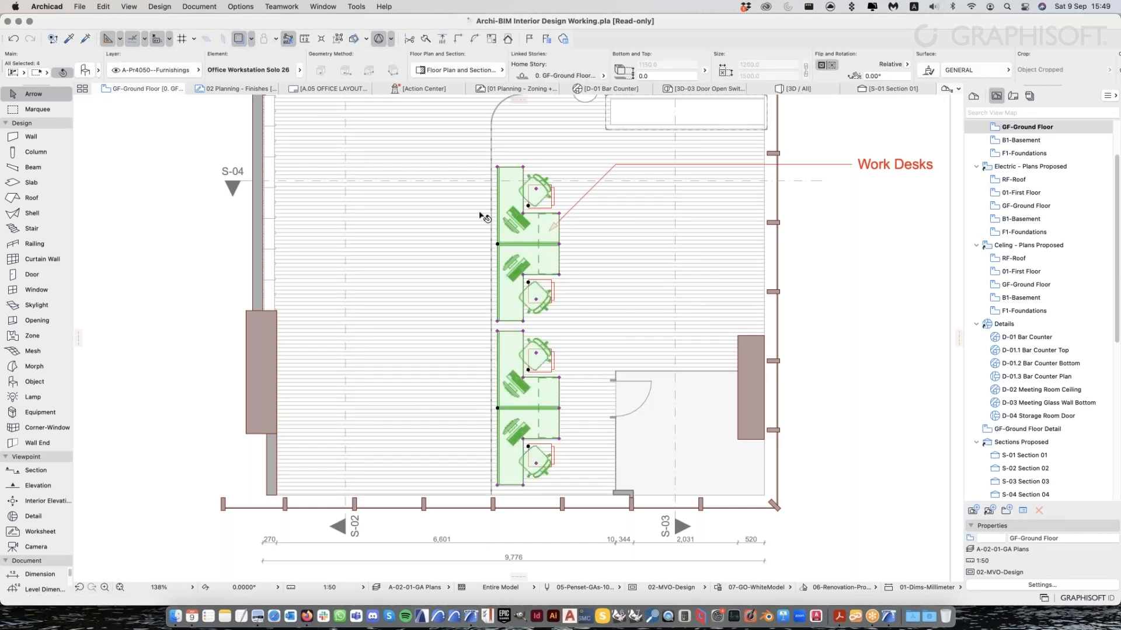
pyautogui.click(86, 71)
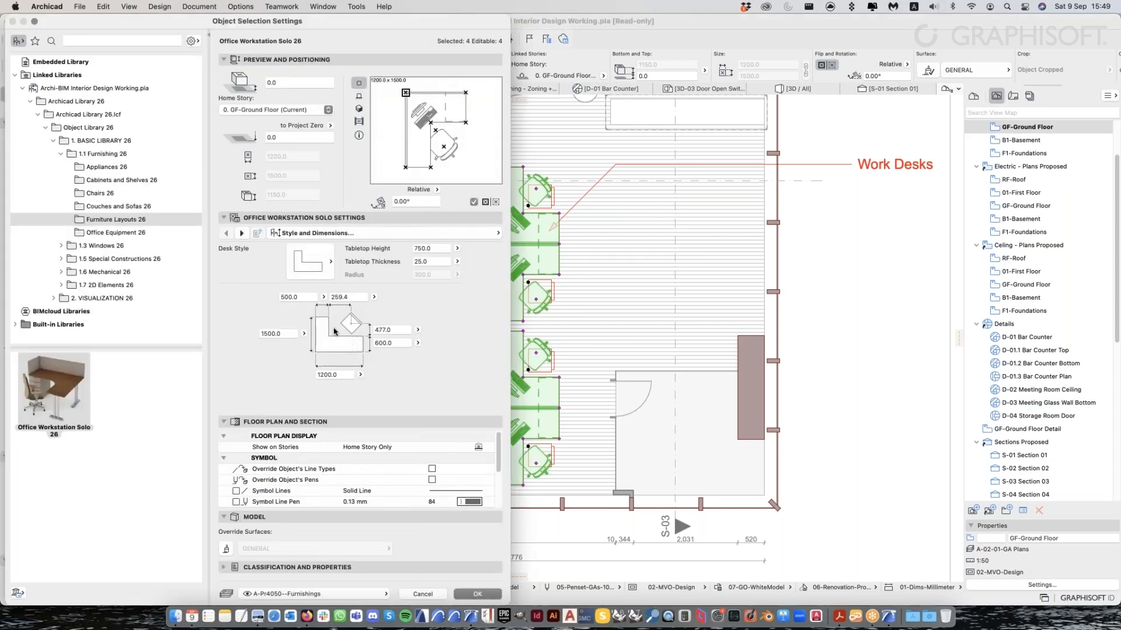
pyautogui.doubleClick(346, 373)
pyautogui.write('1000')
pyautogui.press('Tab')
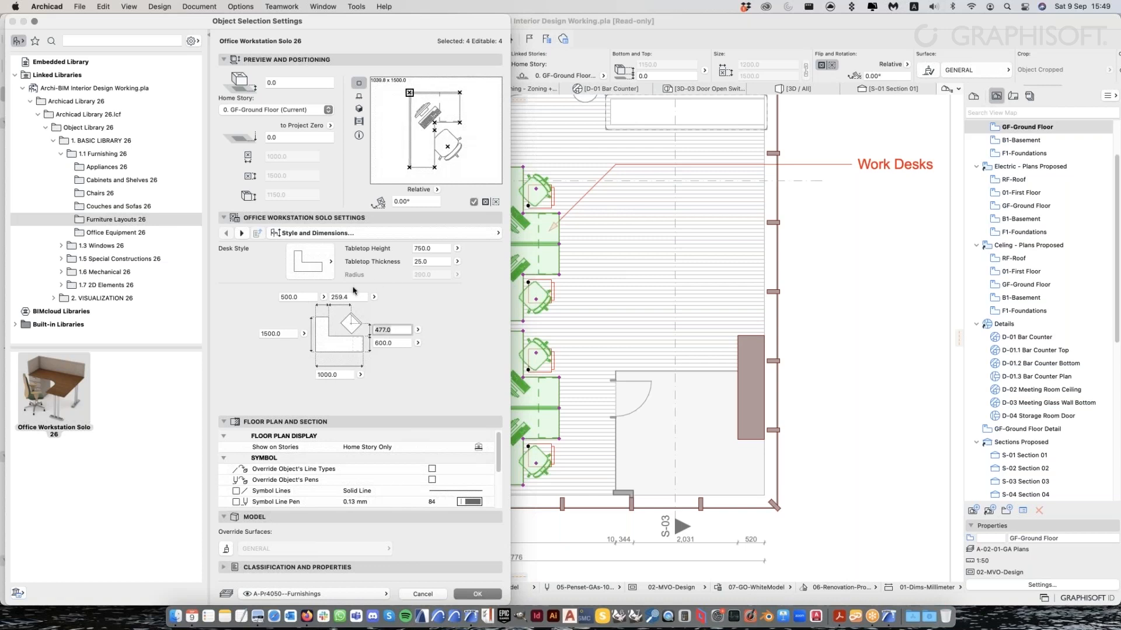
pyautogui.press('Tab')
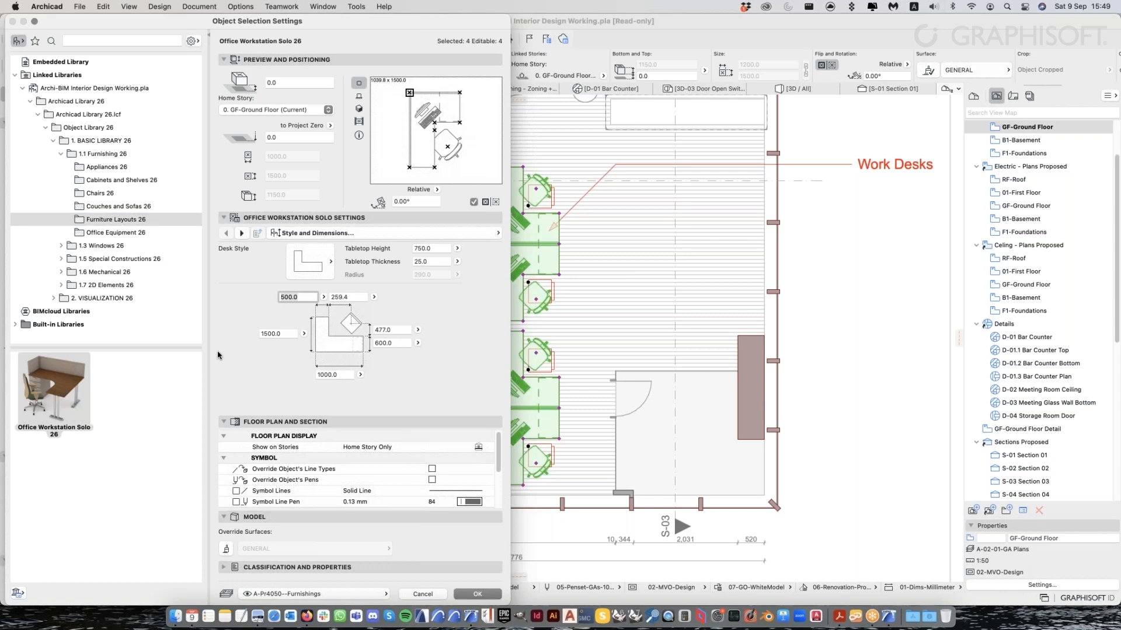
pyautogui.write('300')
pyautogui.press('Tab')
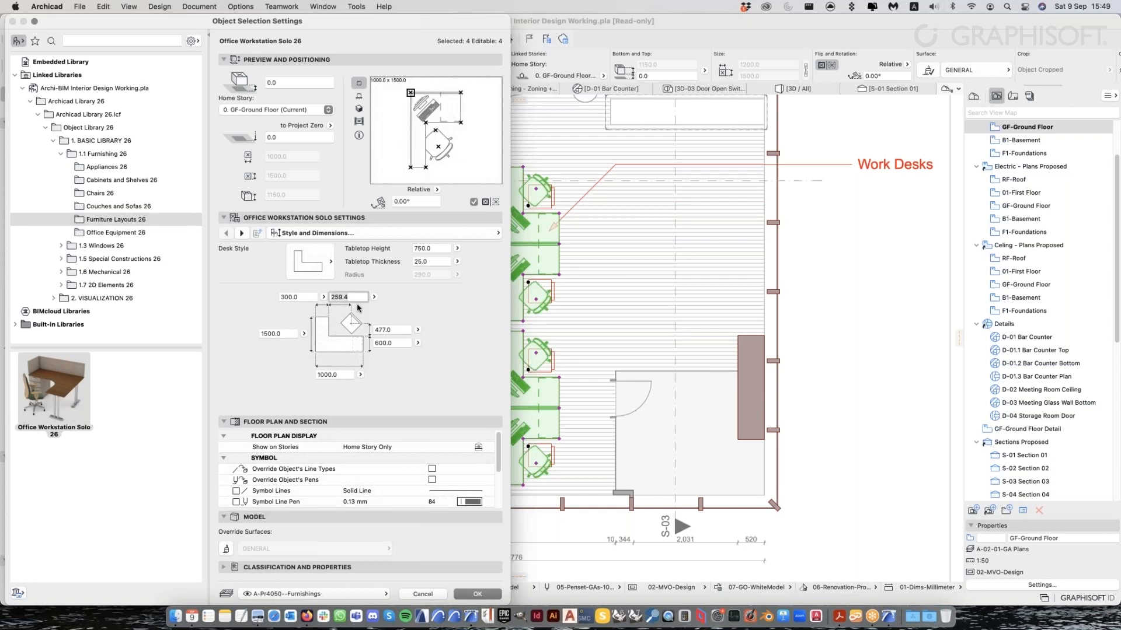
pyautogui.click(487, 597)
pyautogui.moveTo(595, 311); pyautogui.dragTo(569, 337, button='middle')
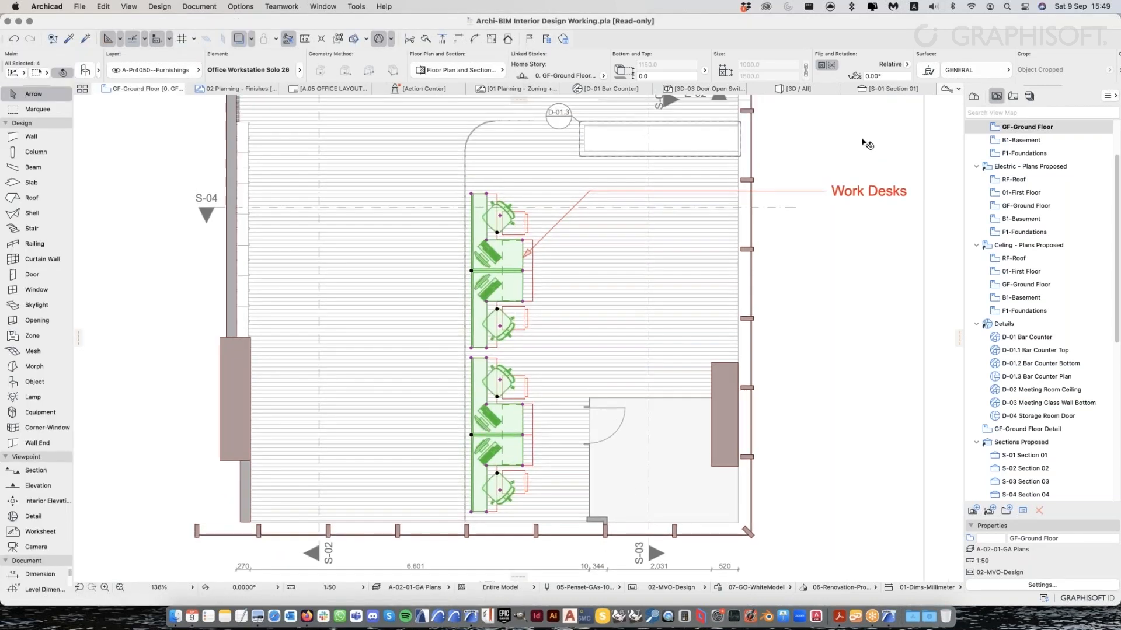
# Deselect the workstations and view the resized desks up close in the 3D view
pyautogui.click(864, 139)
pyautogui.click(799, 90)
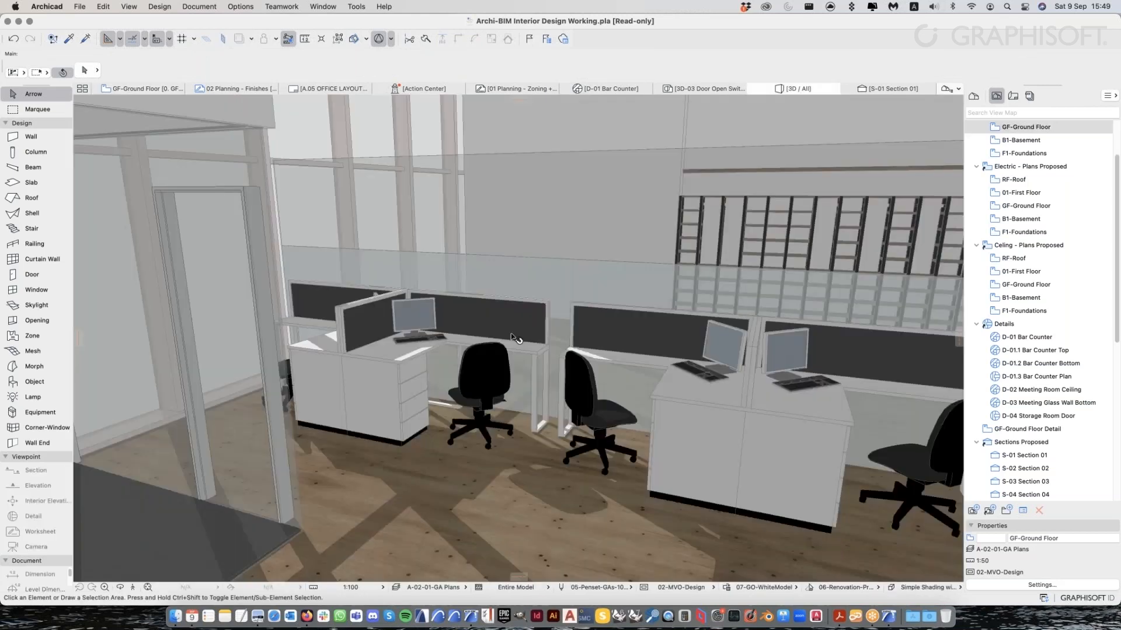
pyautogui.scroll(3, 608, 401)
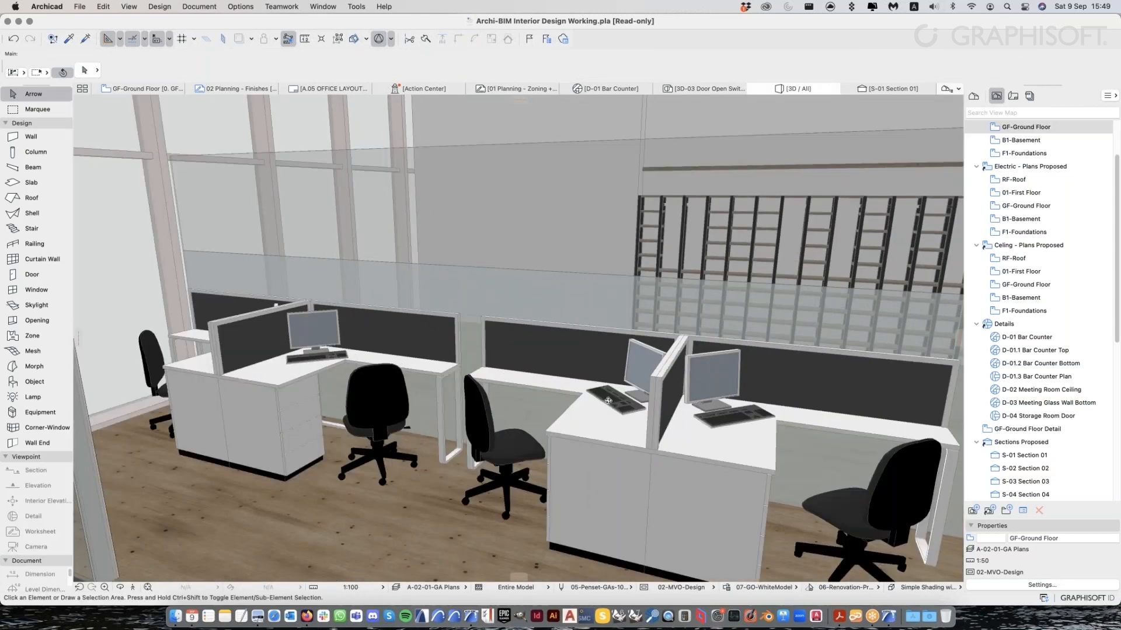
# Select the two workstations nearest the curved glass partition in the 3D view and drag them away from the glass along the floor
pyautogui.keyDown('shift'); pyautogui.moveTo(608, 401); pyautogui.dragTo(509, 375, button='middle'); pyautogui.keyUp('shift')
pyautogui.click(509, 375)
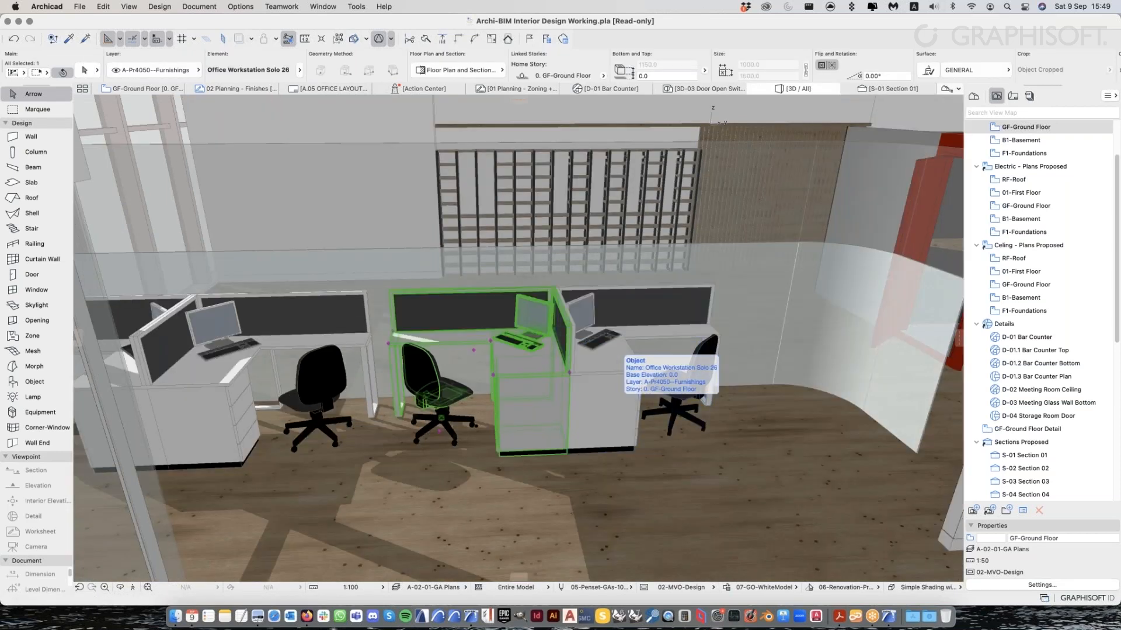
pyautogui.keyDown('shift'); pyautogui.click(619, 436); pyautogui.keyUp('shift')
pyautogui.moveTo(624, 434); pyautogui.dragTo(582, 428, button='middle')
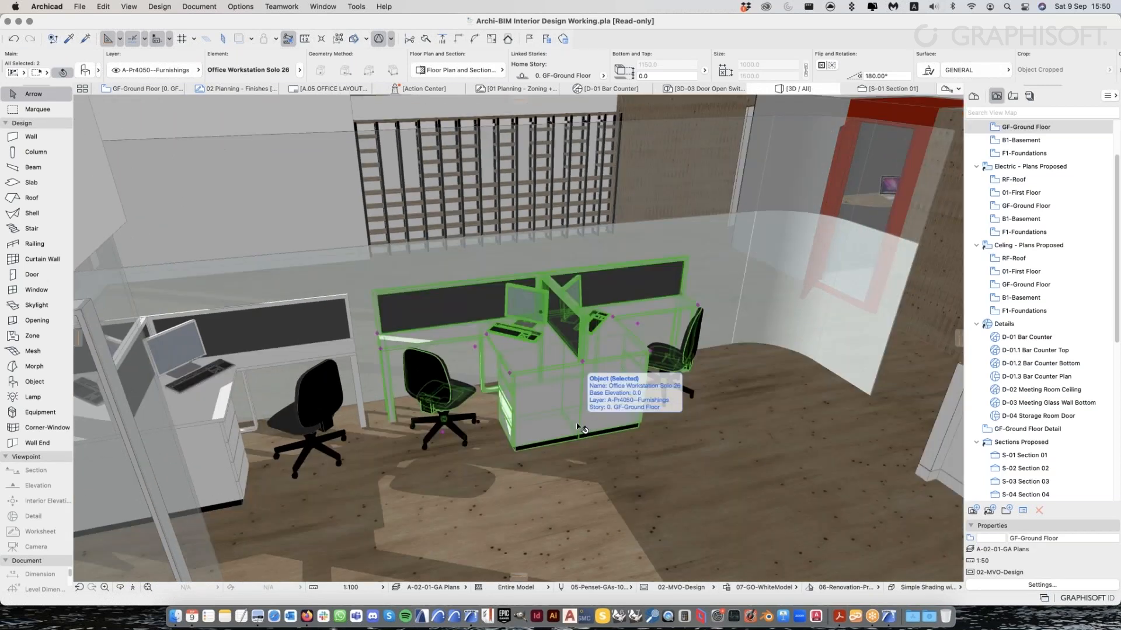
pyautogui.press('super+d')
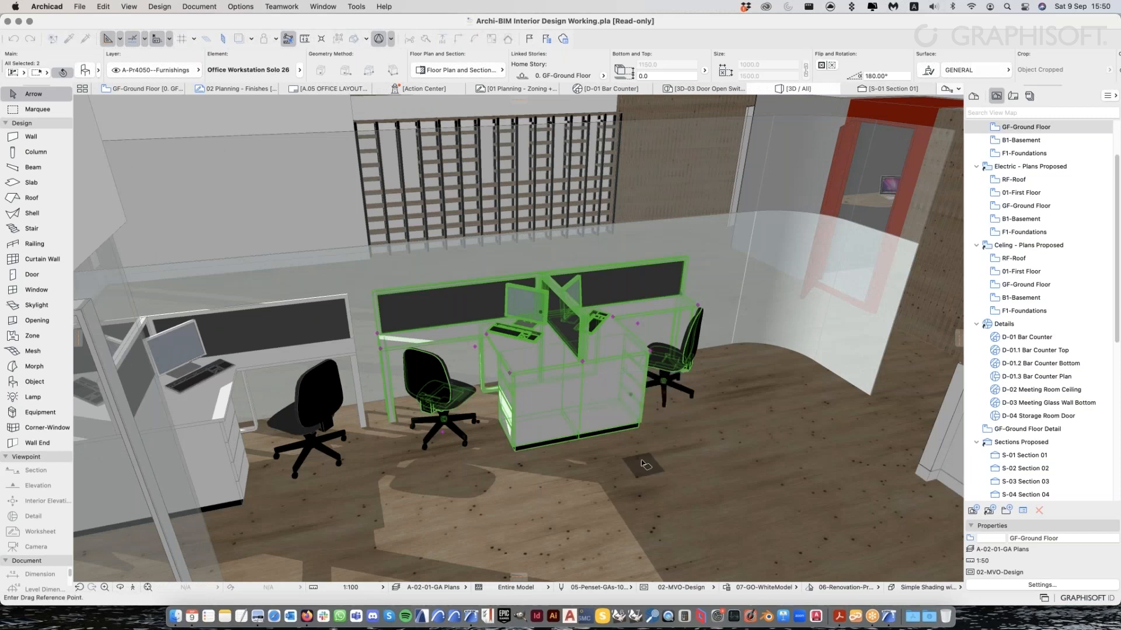
pyautogui.click(640, 450)
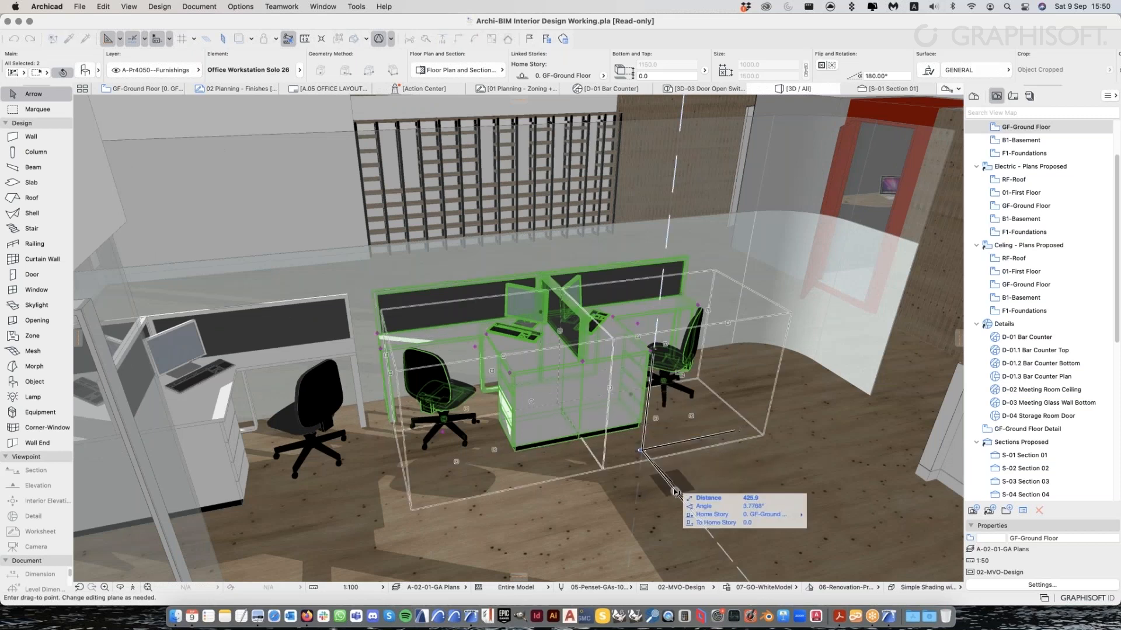
pyautogui.click(650, 451)
pyautogui.keyDown('shift'); pyautogui.moveTo(441, 341); pyautogui.dragTo(541, 425, button='middle'); pyautogui.keyUp('shift')
pyautogui.press('Escape')
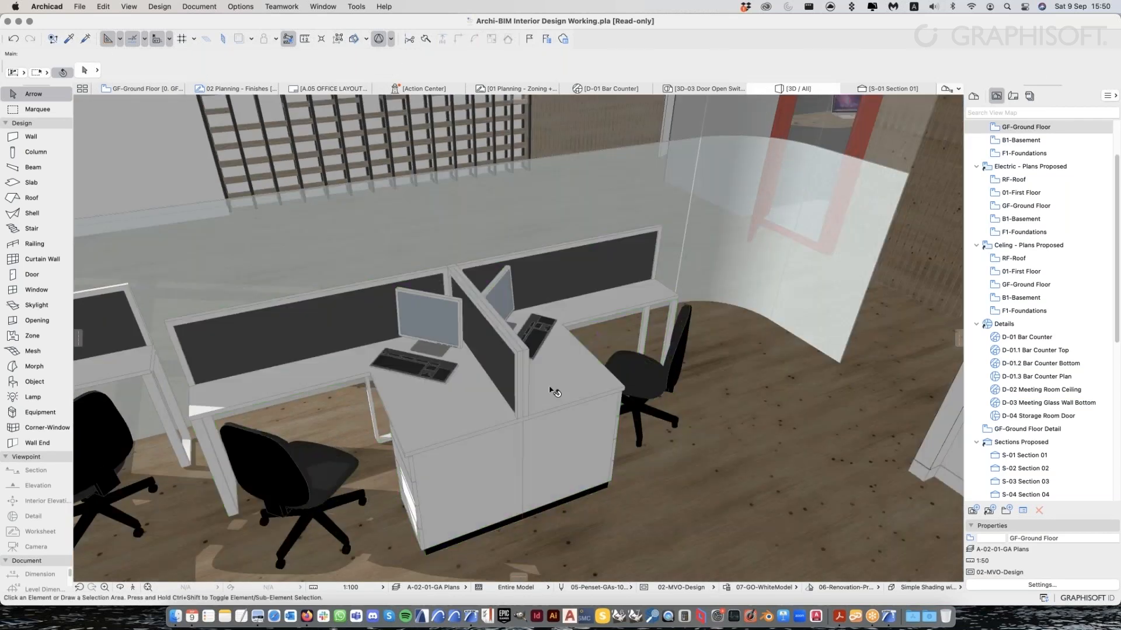
# Shorten the side desk of the end workstation nearest the curved glass by stretching it graphically in the 3D view, then deselect it
pyautogui.click(491, 445)
pyautogui.moveTo(491, 445); pyautogui.dragTo(398, 441, button='middle')
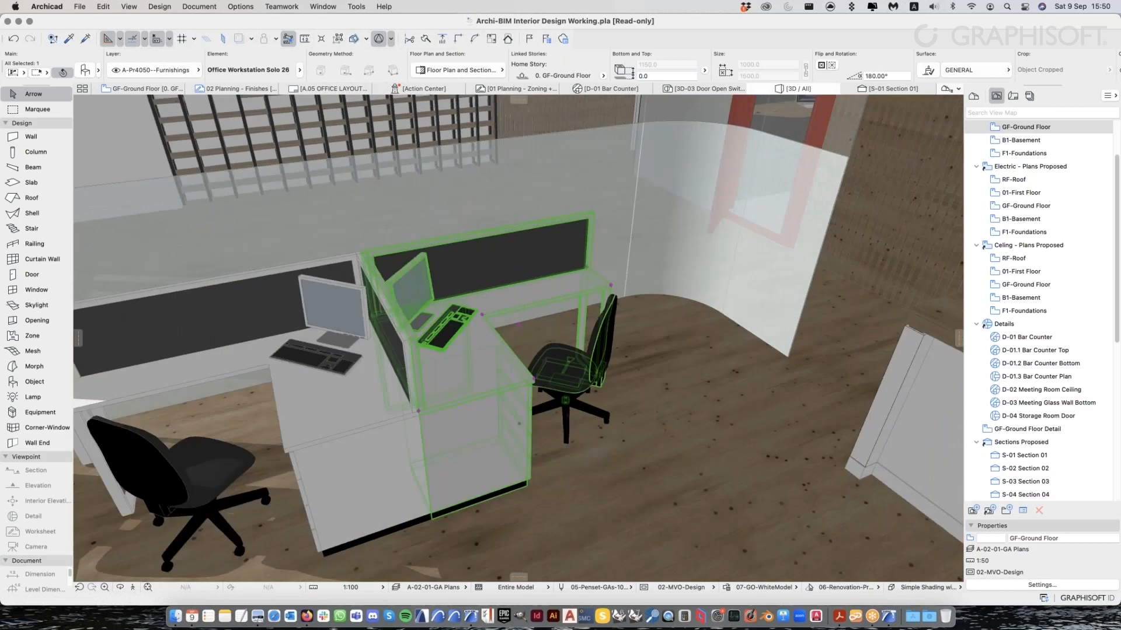
pyautogui.click(534, 379)
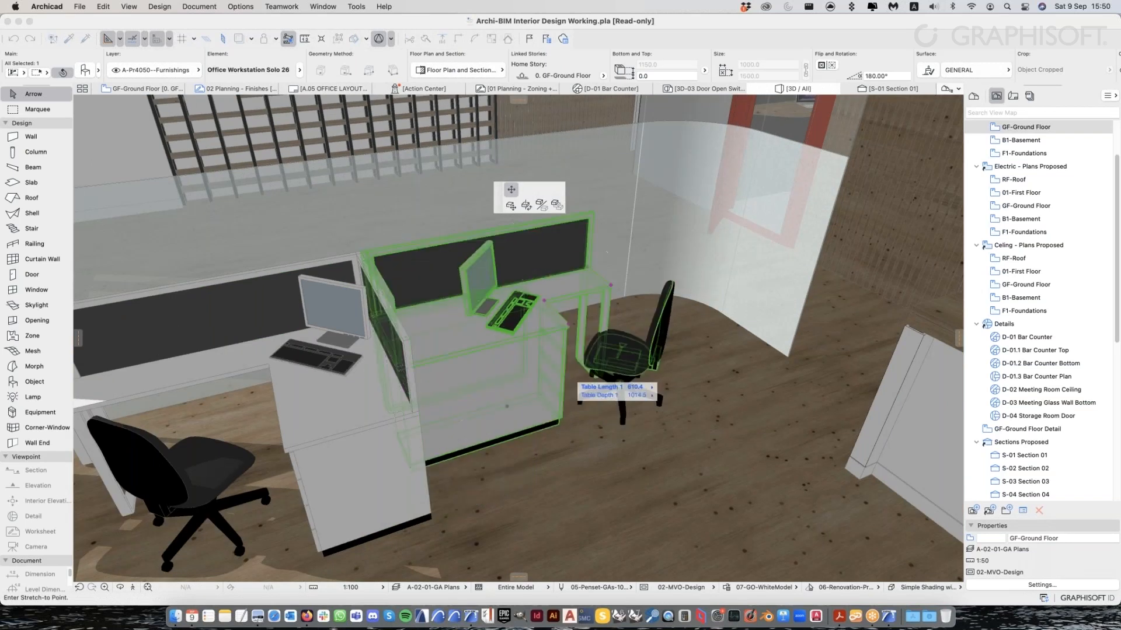
pyautogui.keyDown('shift'); pyautogui.moveTo(614, 336); pyautogui.dragTo(565, 332, button='middle'); pyautogui.keyUp('shift')
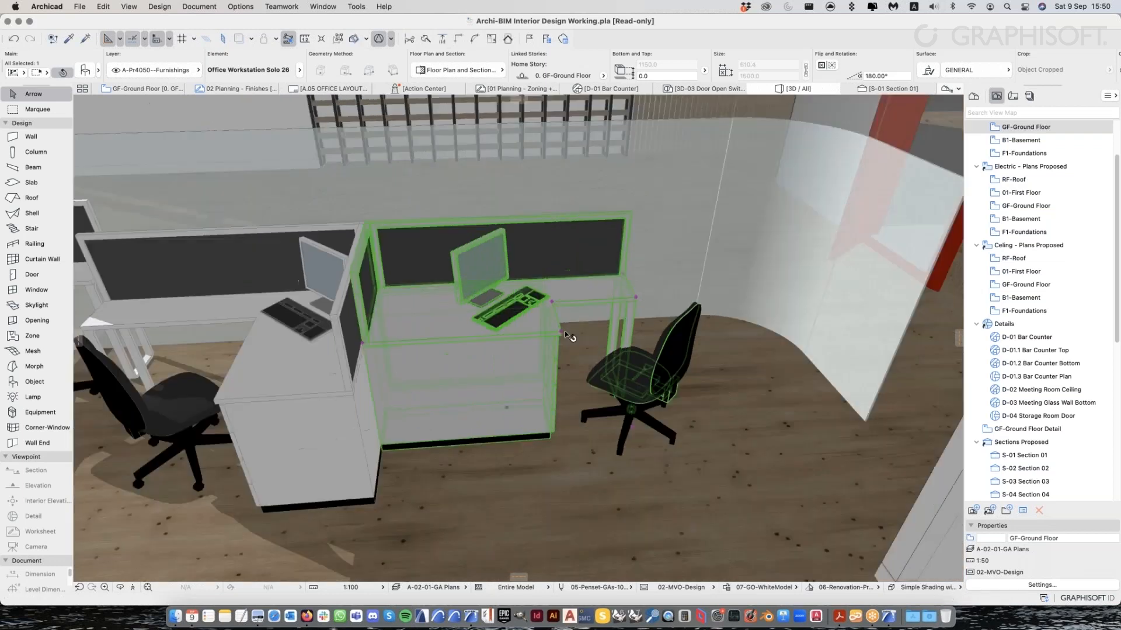
pyautogui.click(564, 335)
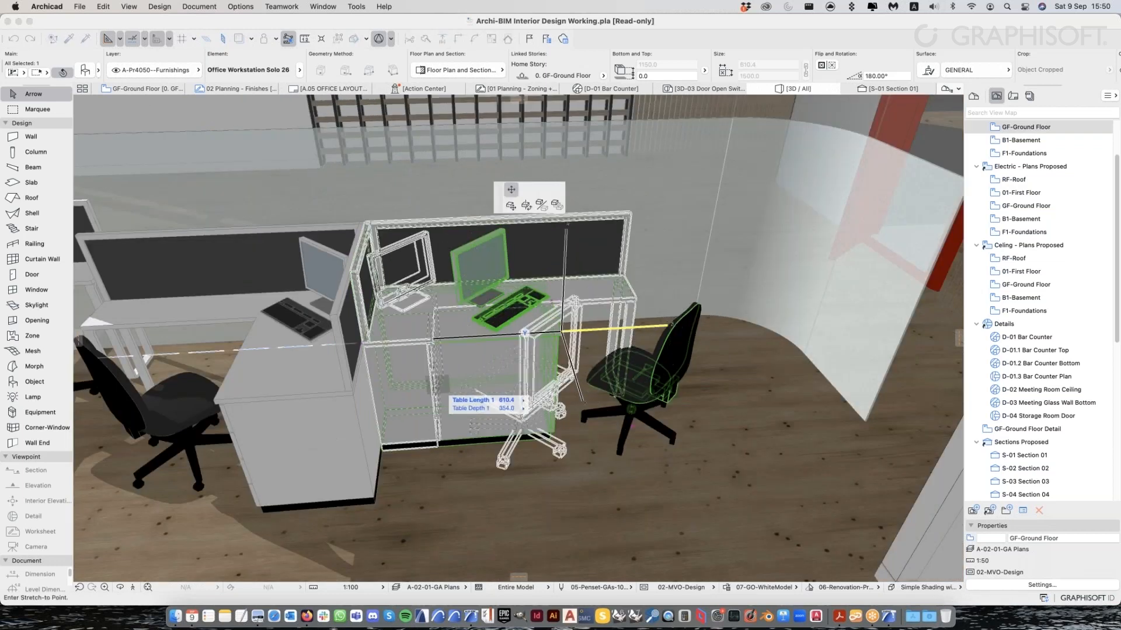
pyautogui.click(524, 333)
pyautogui.click(442, 341)
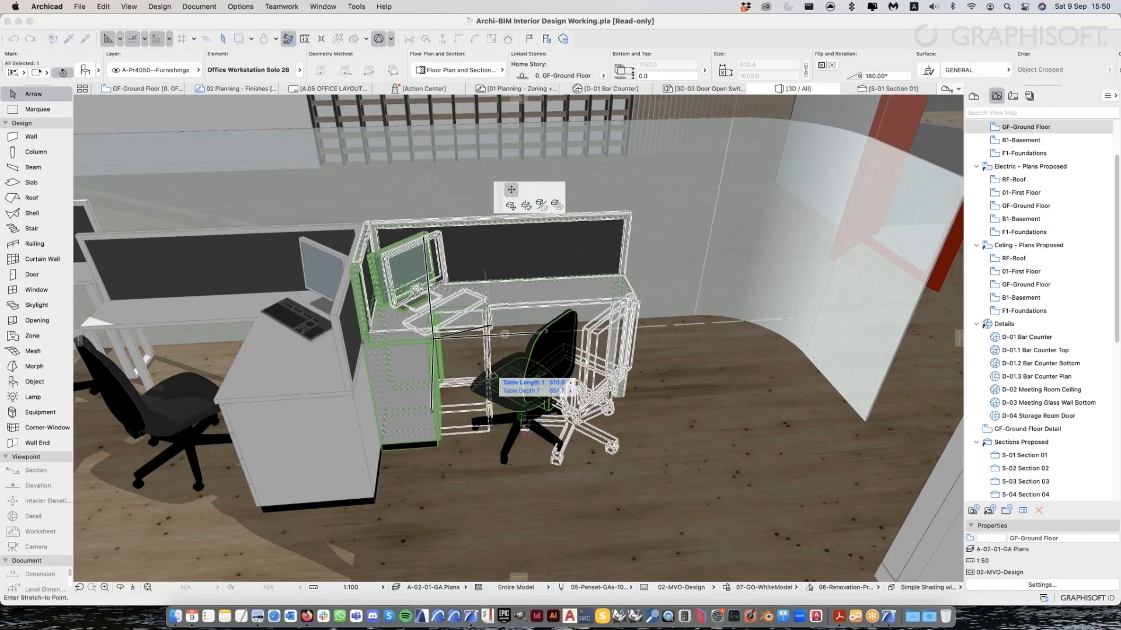
pyautogui.click(505, 406)
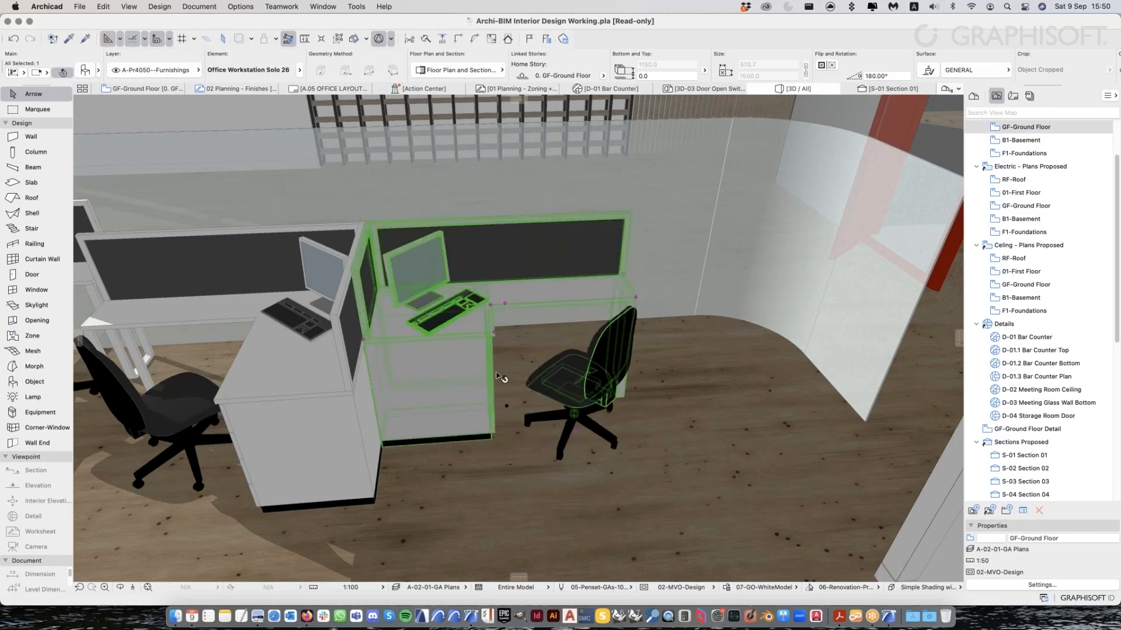
pyautogui.press('Escape')
pyautogui.scroll(-5, 497, 375)
pyautogui.keyDown('shift'); pyautogui.moveTo(502, 373); pyautogui.dragTo(598, 371, button='middle'); pyautogui.keyUp('shift')
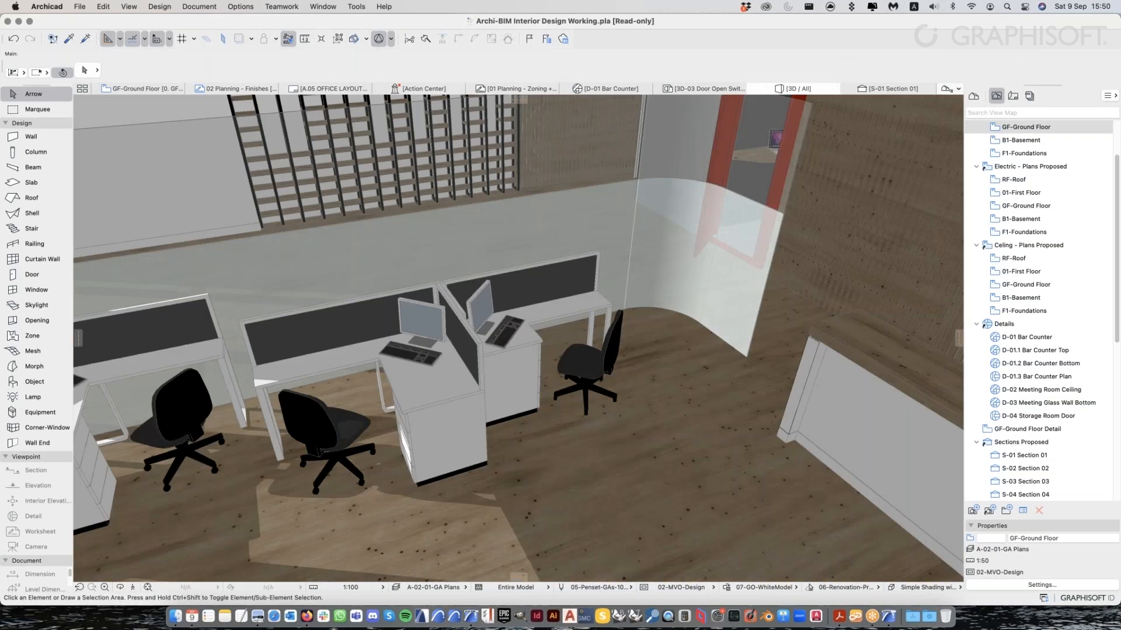
# Return to the ground floor plan, hide the trace reference, and check the moved and resized workstations in plan
pyautogui.click(148, 89)
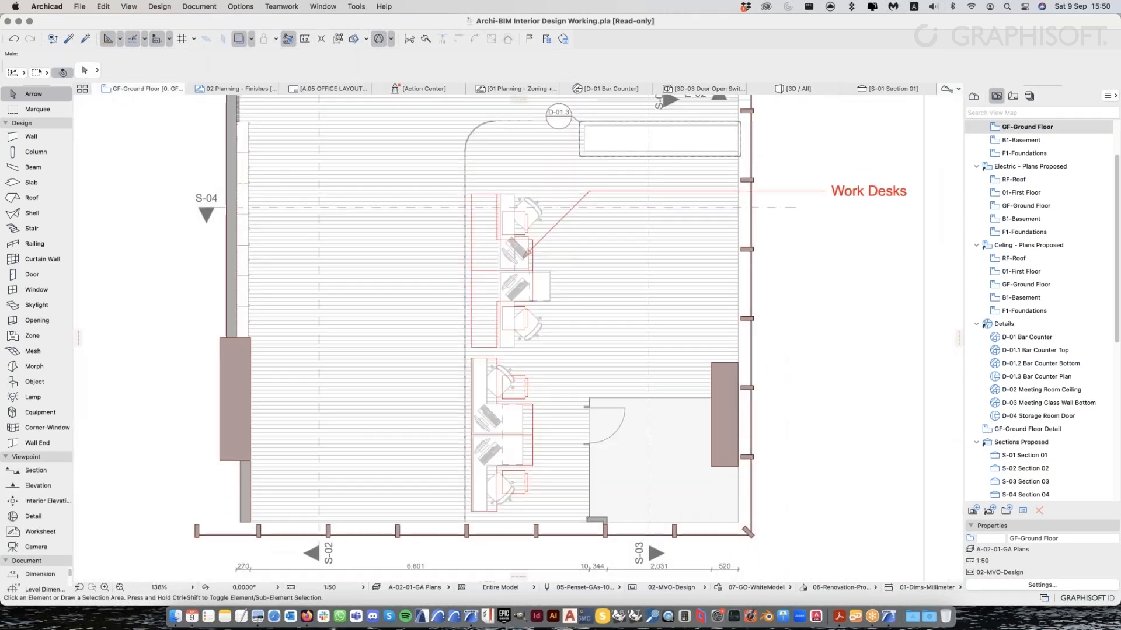
pyautogui.scroll(1, 515, 211)
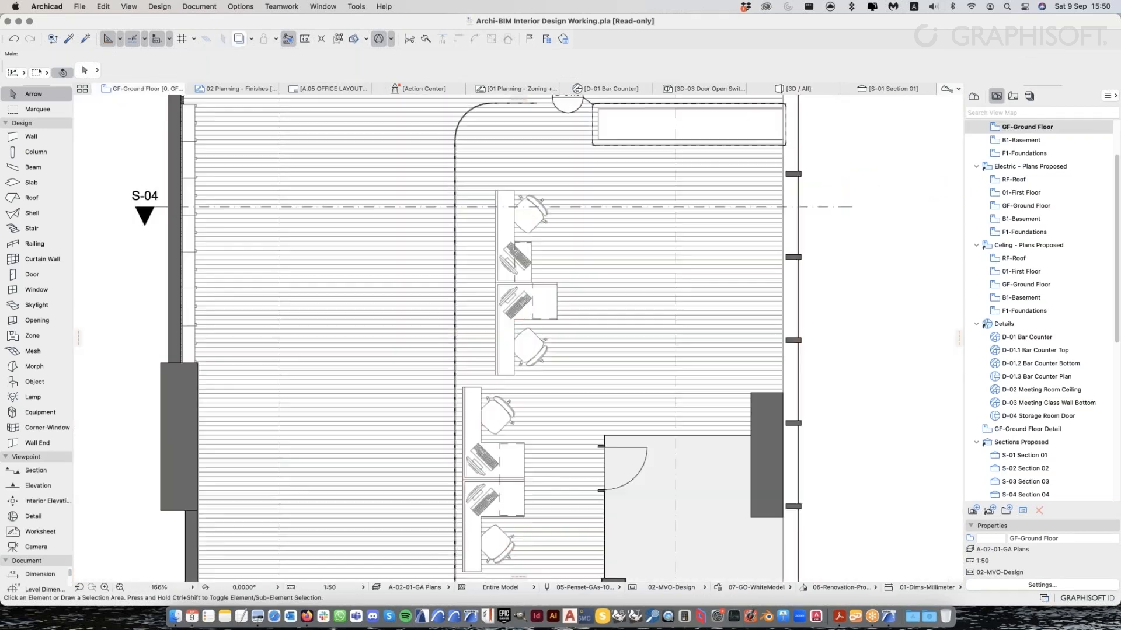
pyautogui.scroll(3, 549, 259)
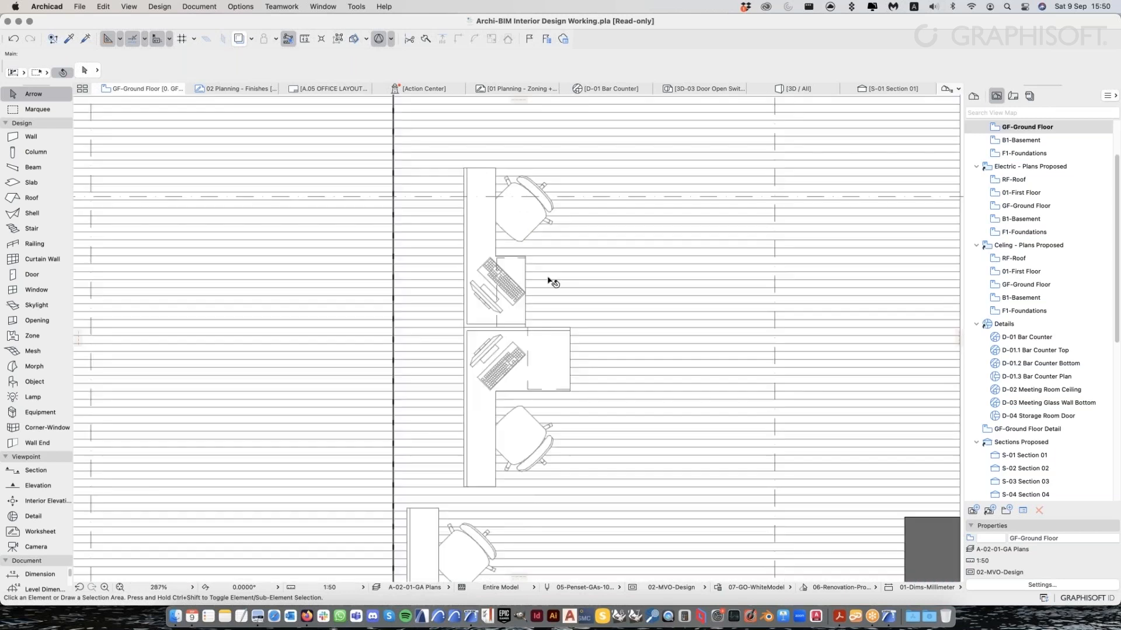
pyautogui.scroll(-4, 552, 283)
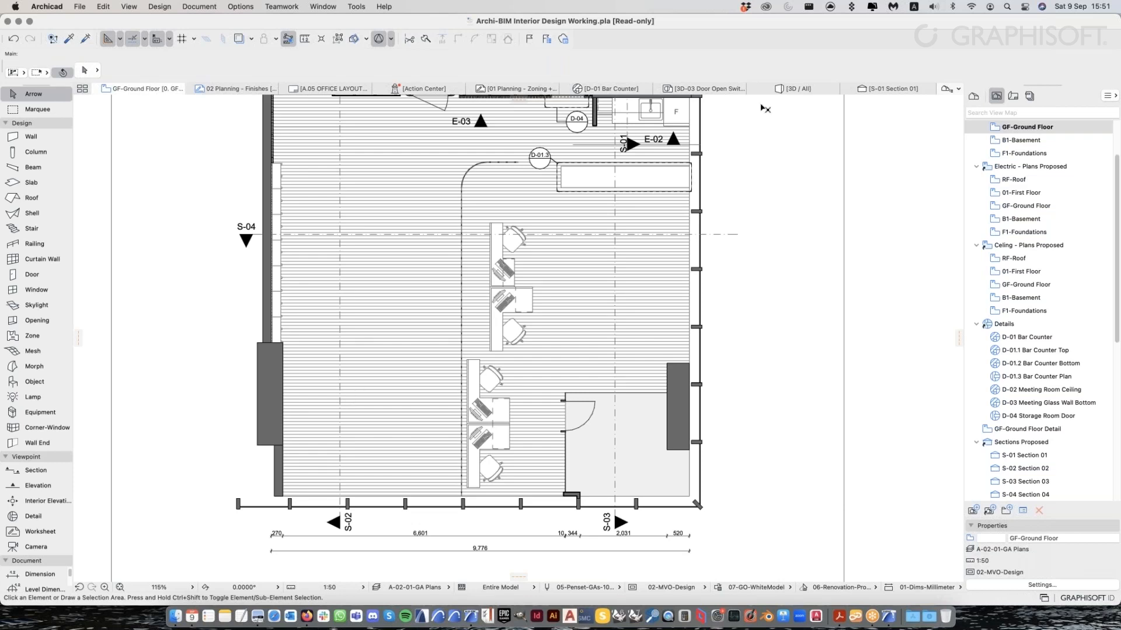
pyautogui.scroll(-5, 793, 335)
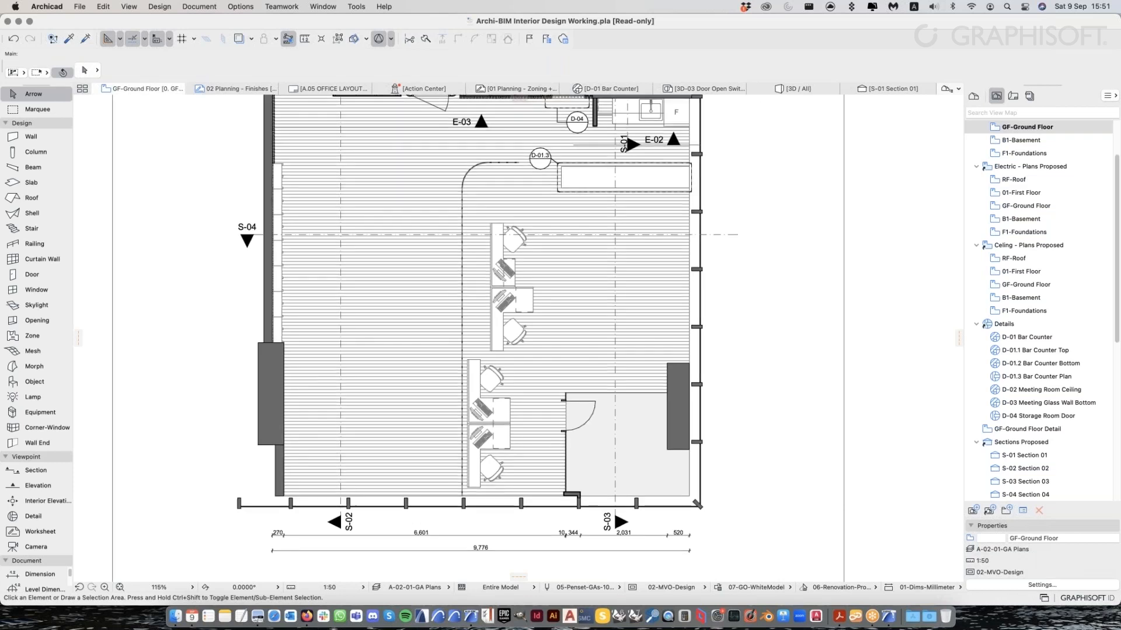
pyautogui.scroll(-2, 737, 353)
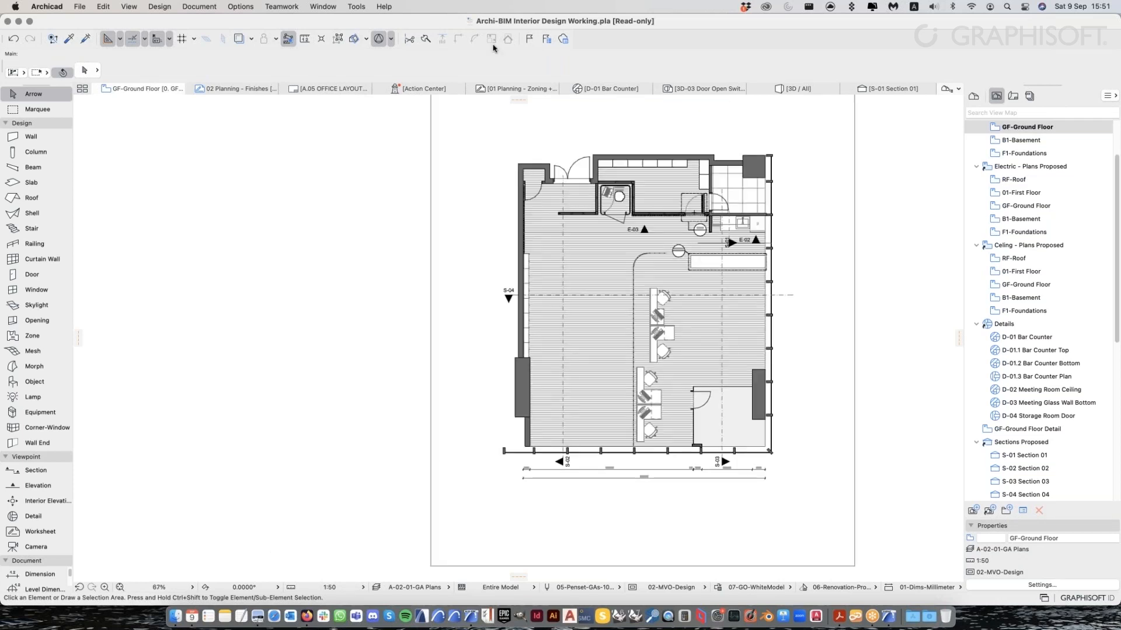
pyautogui.scroll(-2, 737, 354)
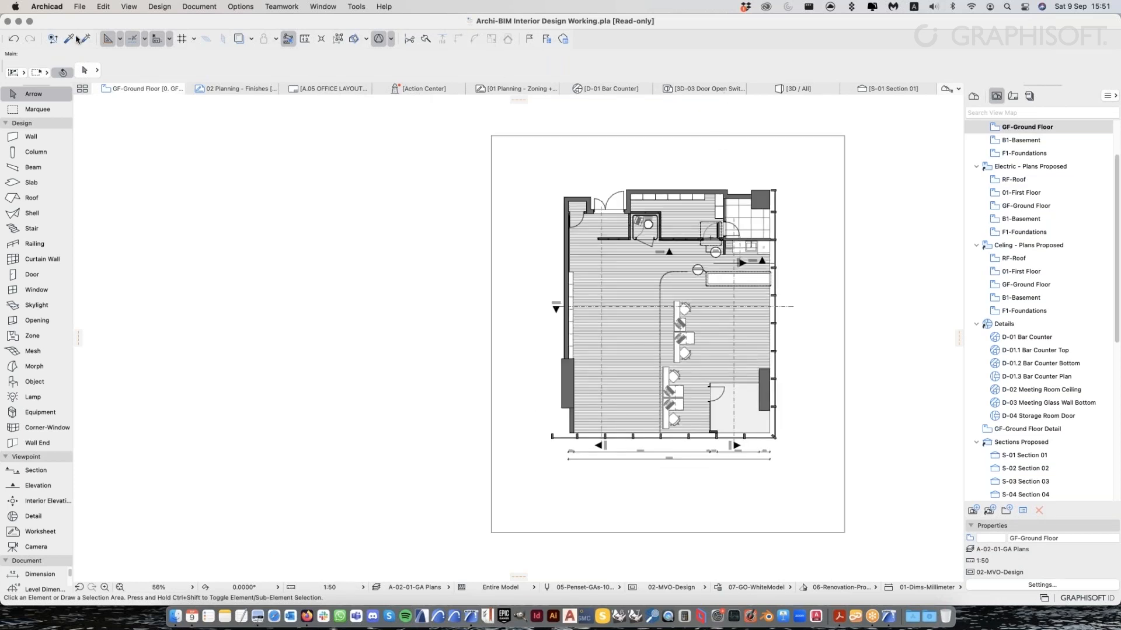
pyautogui.click(805, 303)
pyautogui.press('Escape')
pyautogui.scroll(3, 668, 349)
pyautogui.scroll(3, 550, 397)
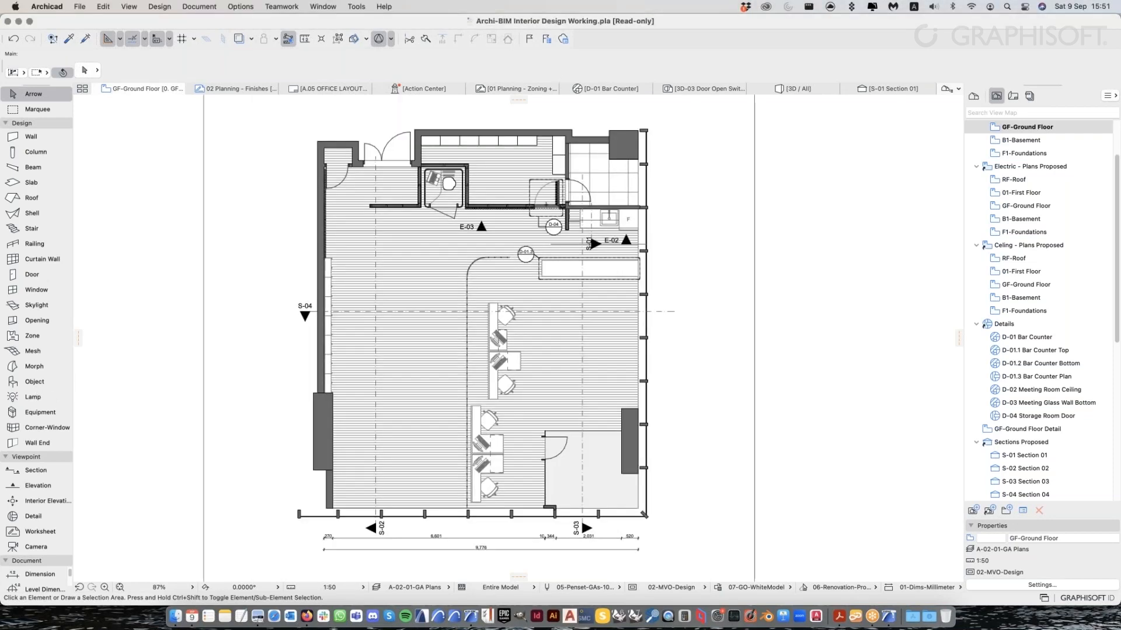
# Open the ground floor view of the proposed electric plans and examine how the workstations are drawn there
pyautogui.scroll(3, 1077, 311)
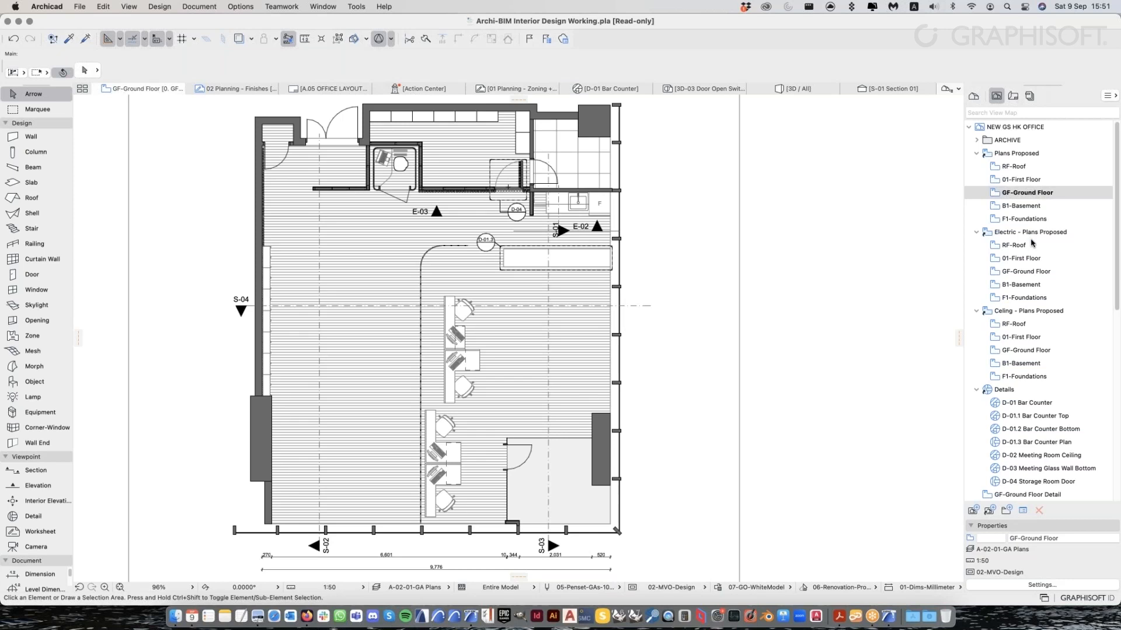
pyautogui.click(1053, 352)
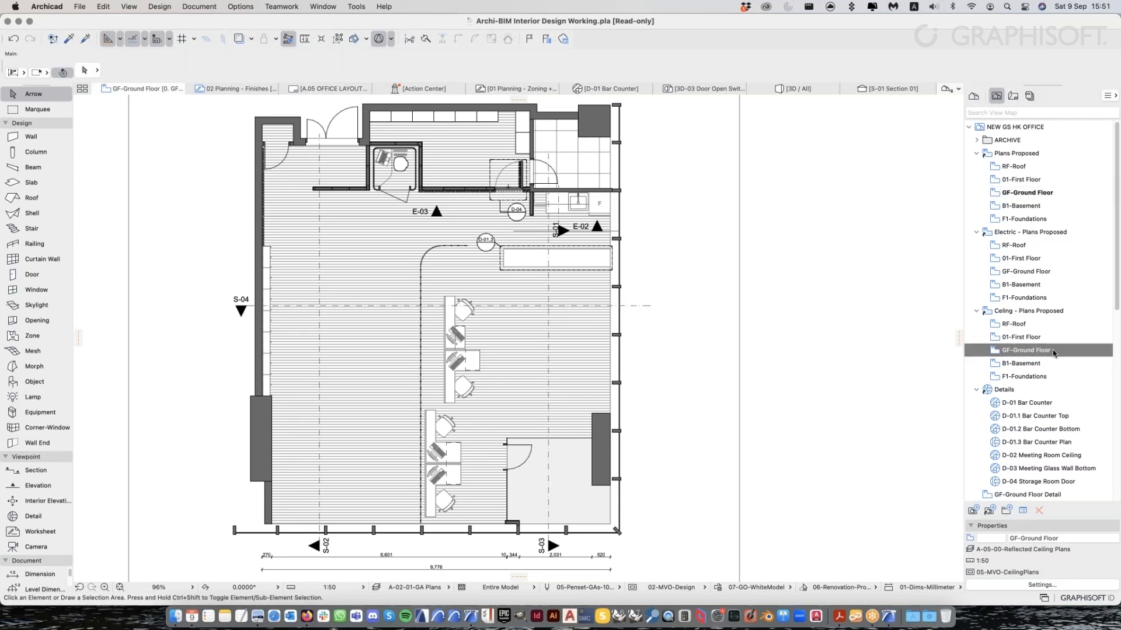
pyautogui.doubleClick(1029, 272)
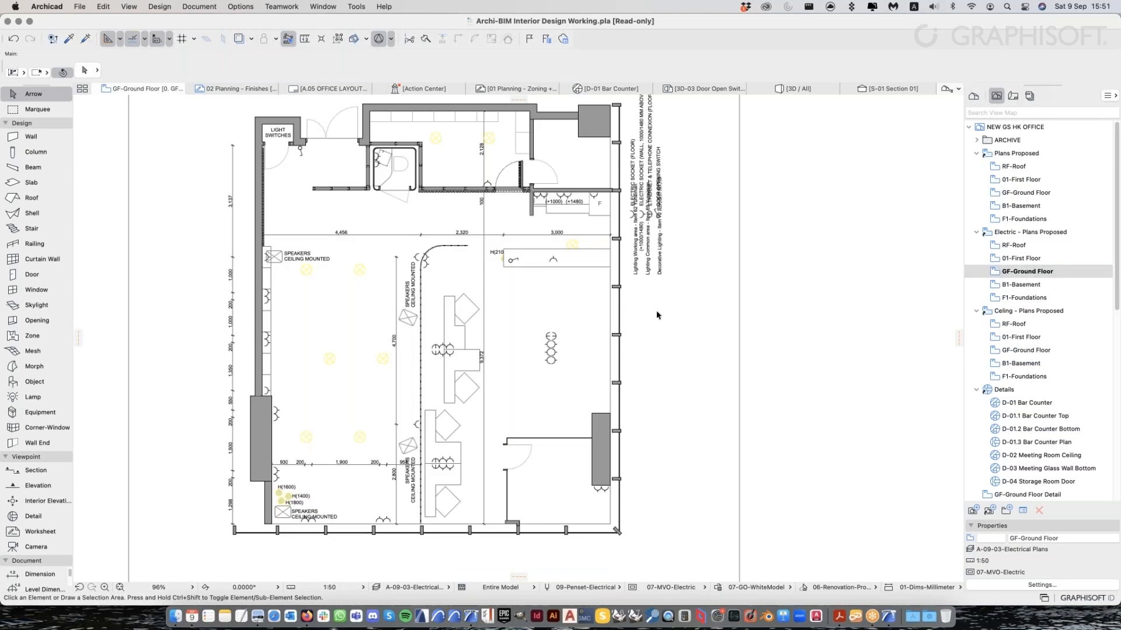
pyautogui.scroll(2, 671, 316)
pyautogui.scroll(-3, 674, 324)
pyautogui.scroll(1, 675, 326)
pyautogui.moveTo(674, 331); pyautogui.dragTo(677, 340, button='middle')
# Select a workstation and compare its floor plan symbol between the proposed and electric ground floor views, then deselect it
pyautogui.click(458, 333)
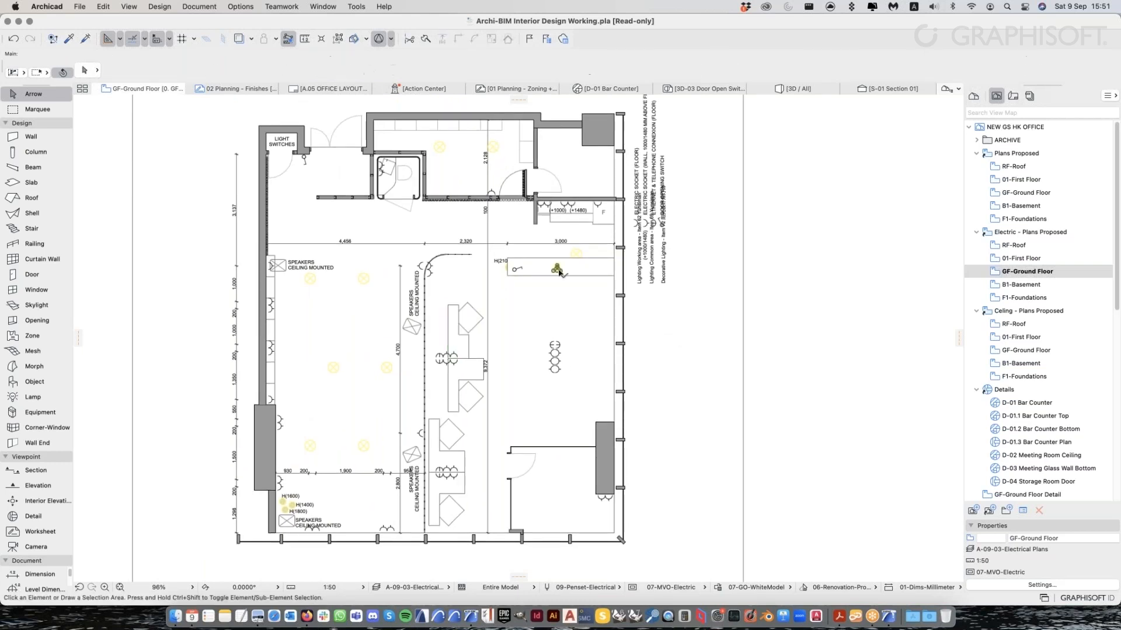
pyautogui.click(474, 323)
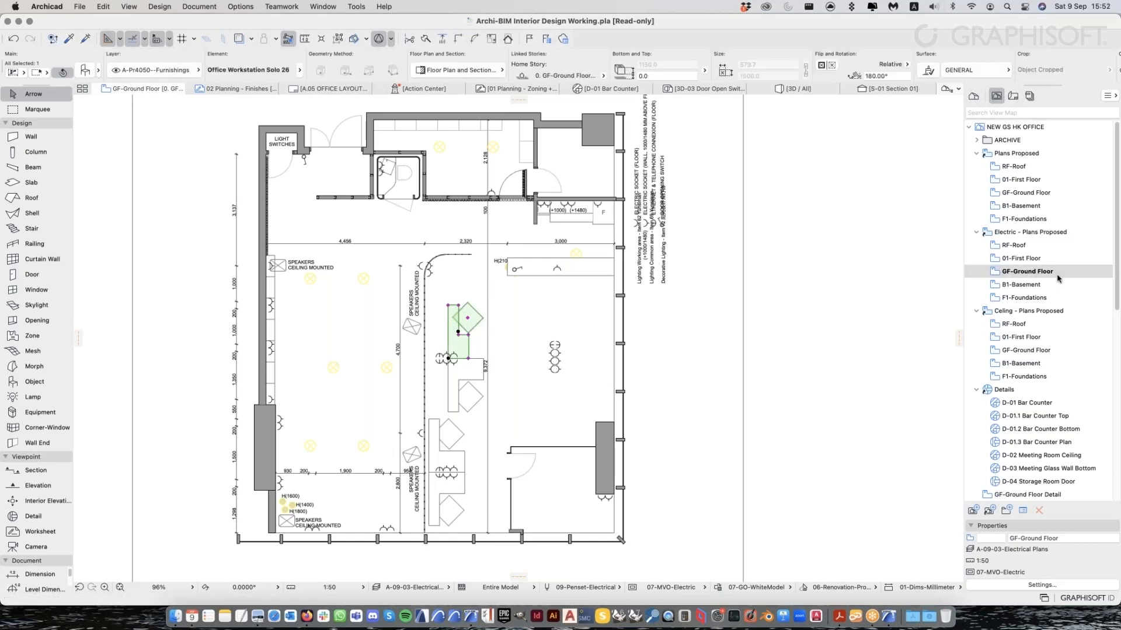
pyautogui.click(474, 383)
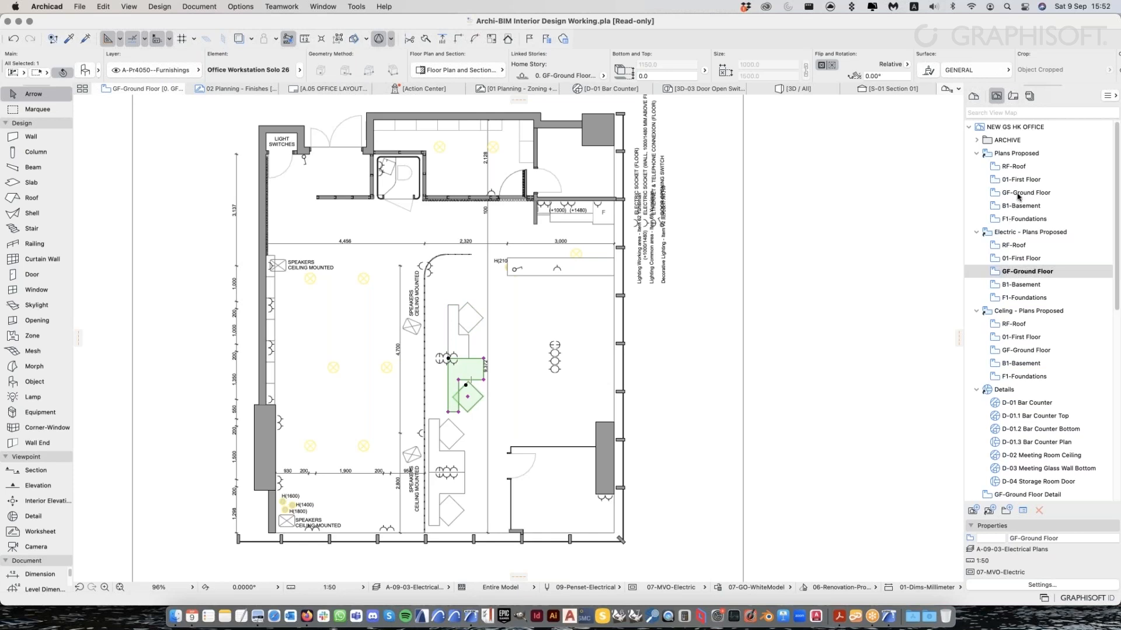
pyautogui.click(1023, 194)
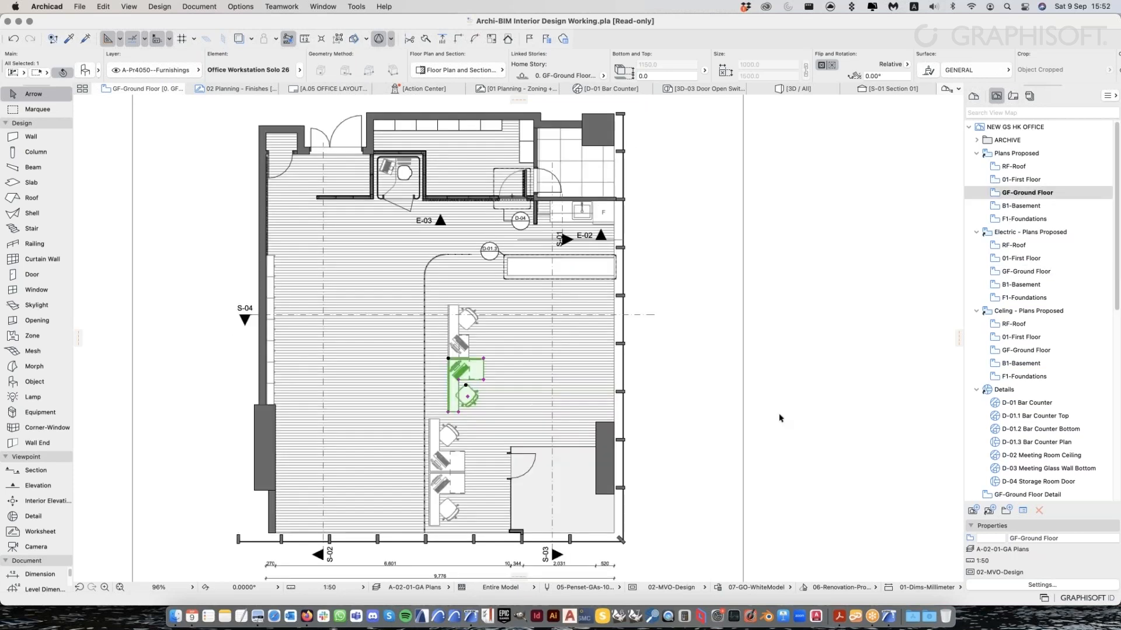
pyautogui.click(1037, 272)
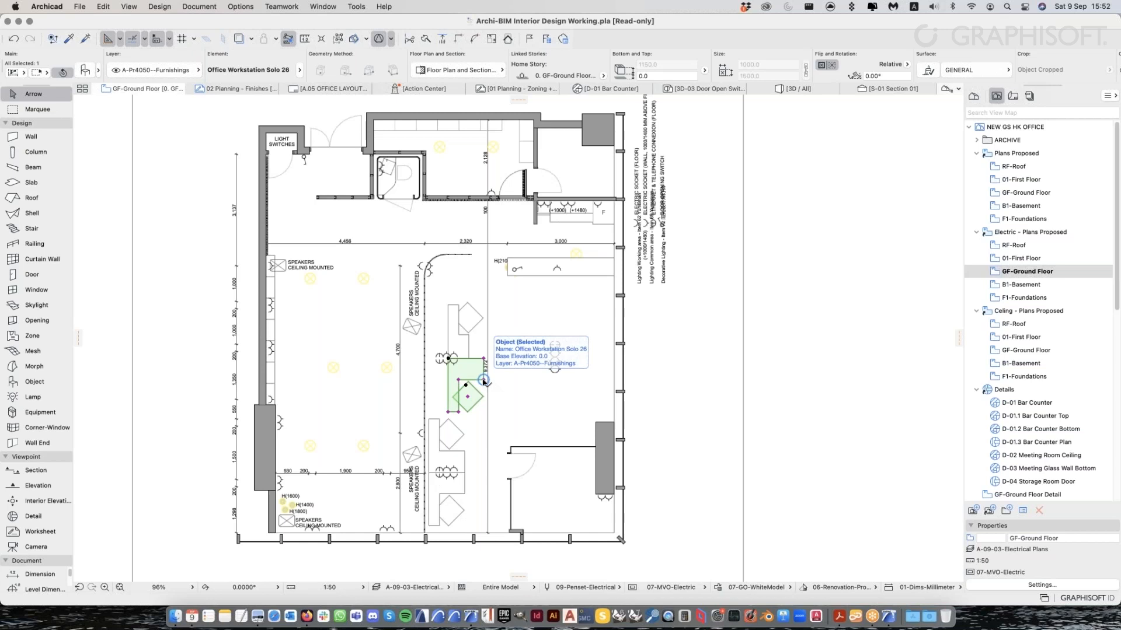
pyautogui.click(662, 493)
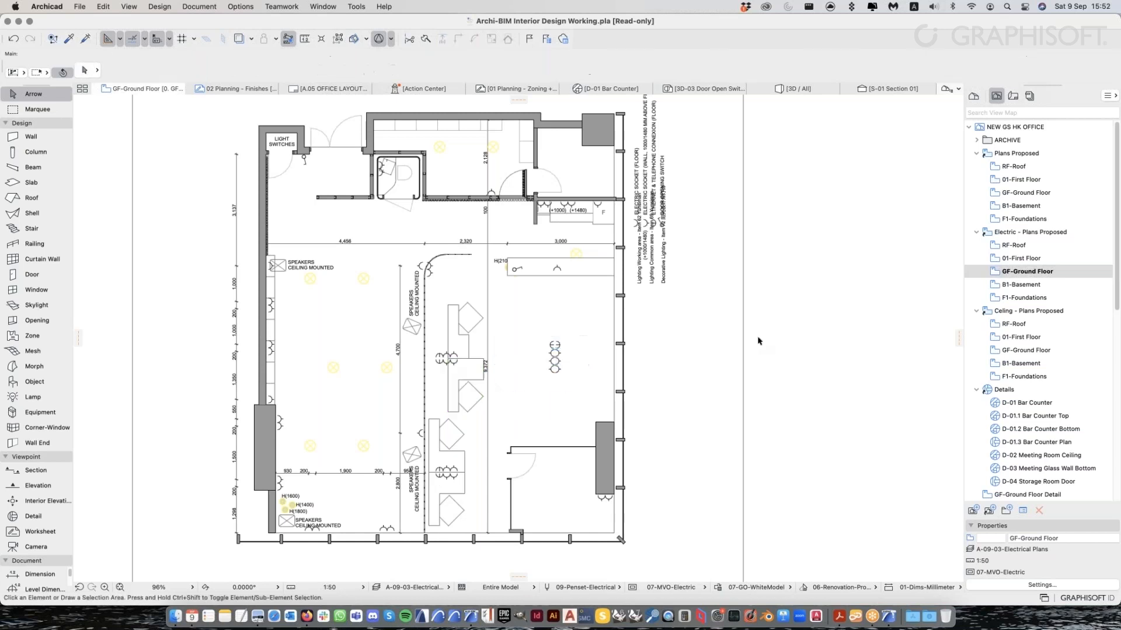
# Inspect the 07-MVO-Electric Model View Options, including the floor plan detail level choices for objects and lamps, then close the dialog
pyautogui.click(633, 589)
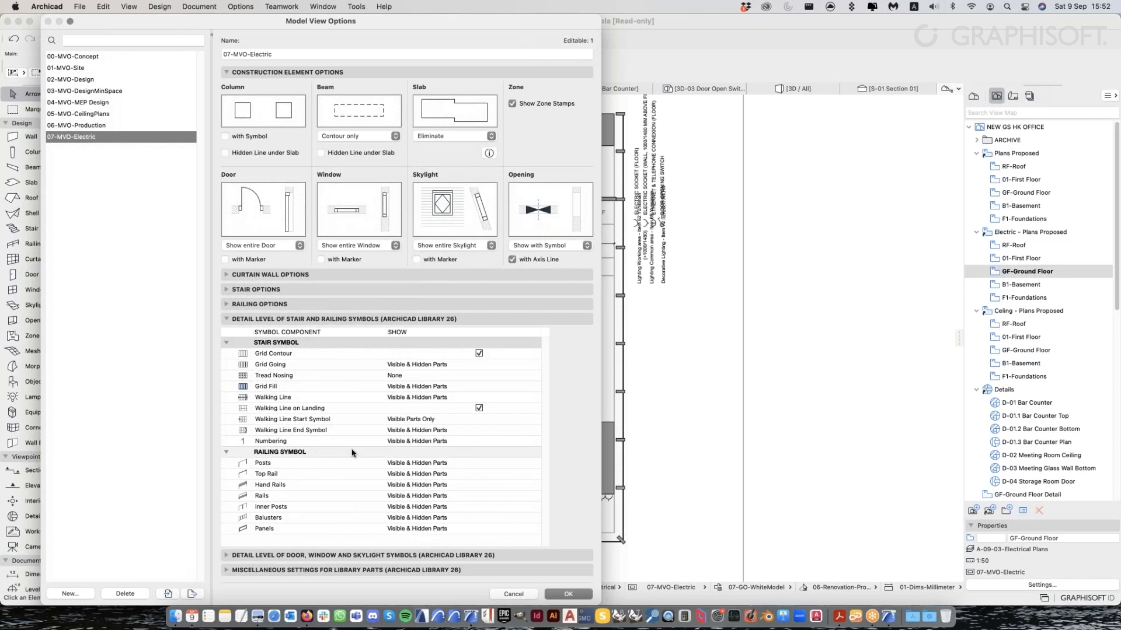
pyautogui.click(362, 555)
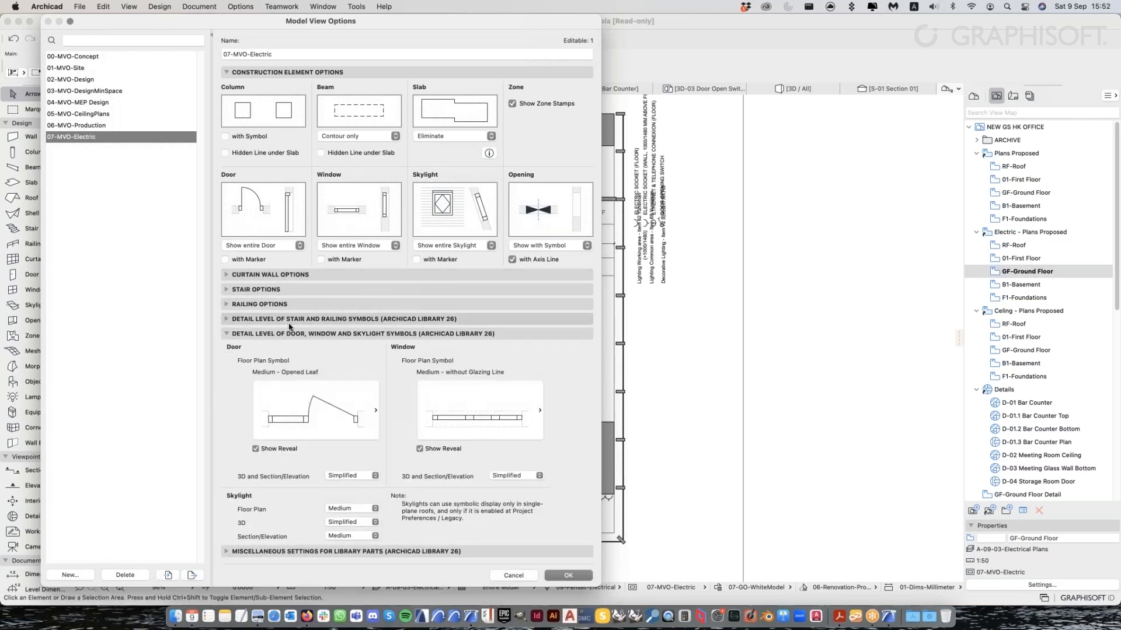
pyautogui.click(377, 553)
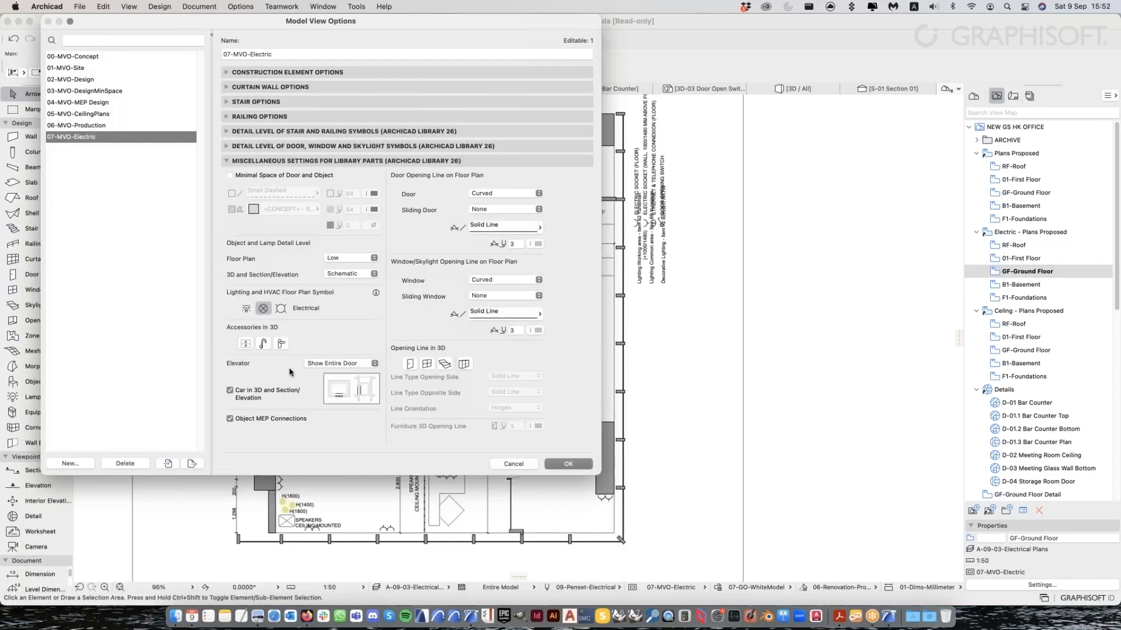
pyautogui.click(350, 258)
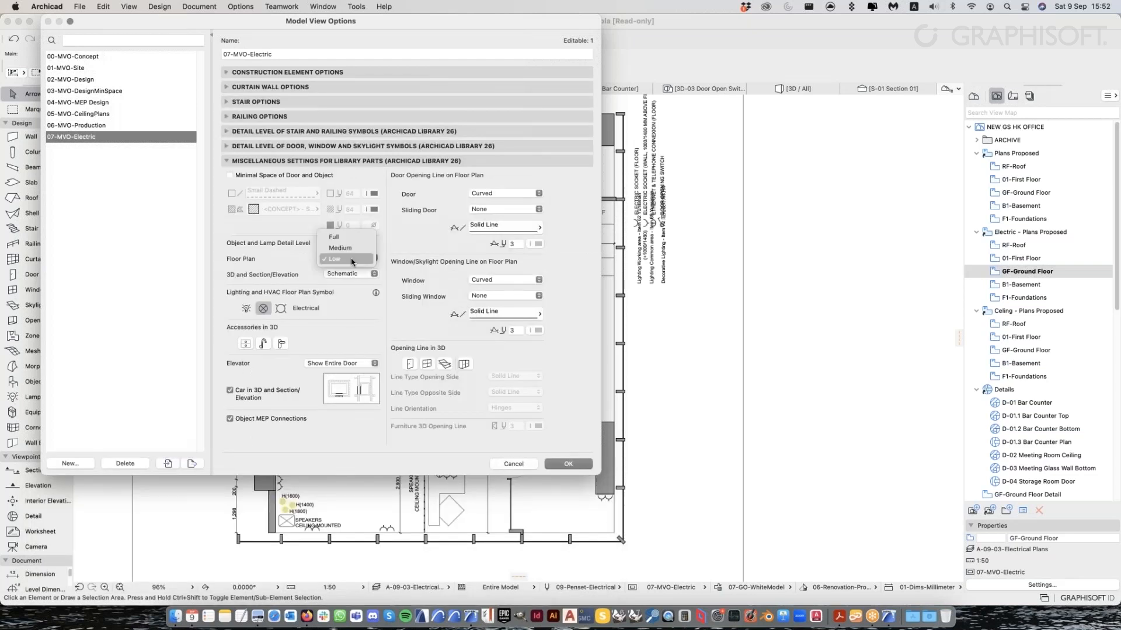
pyautogui.click(303, 254)
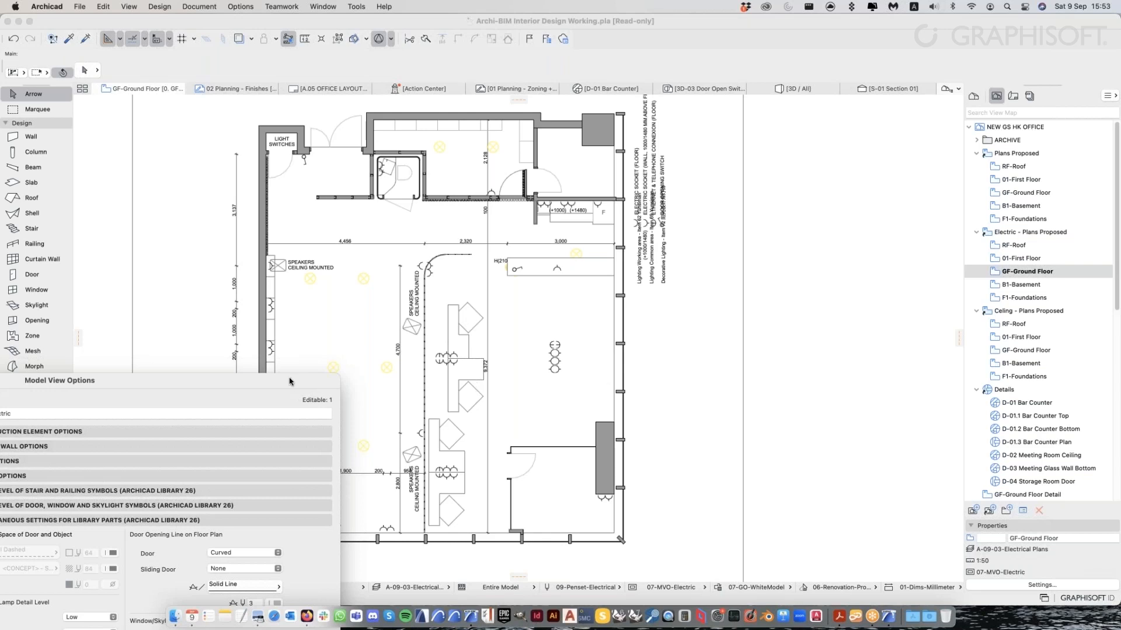
pyautogui.moveTo(290, 380); pyautogui.dragTo(447, 48)
pyautogui.click(405, 488)
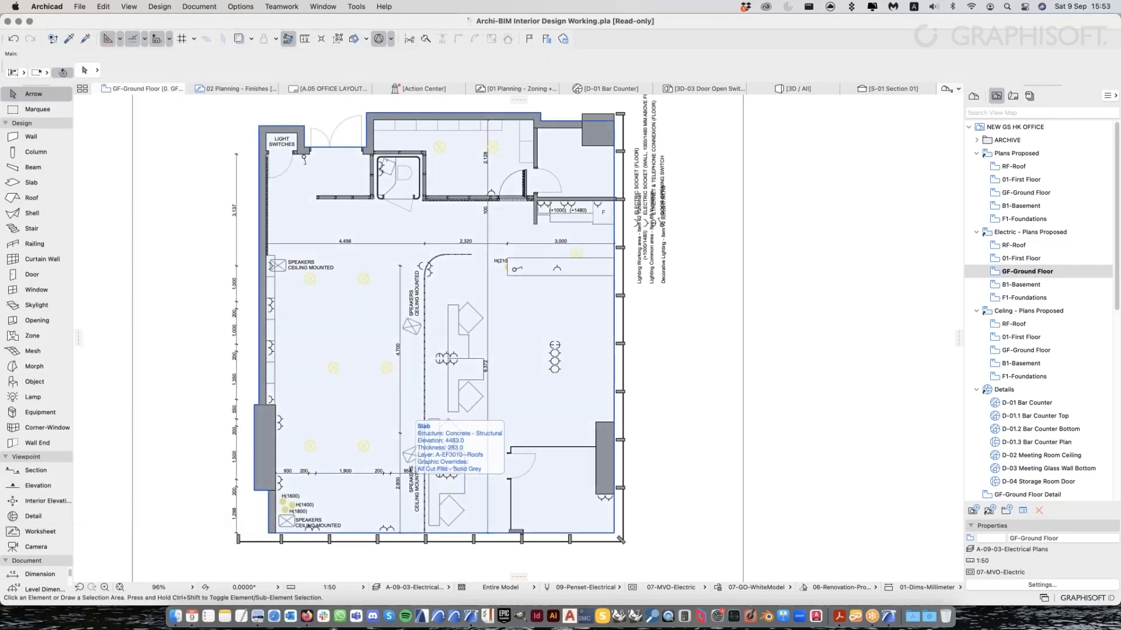
# Select a workstation in the electric plan, and open the ground floor view of the proposed ceiling plans
pyautogui.click(459, 336)
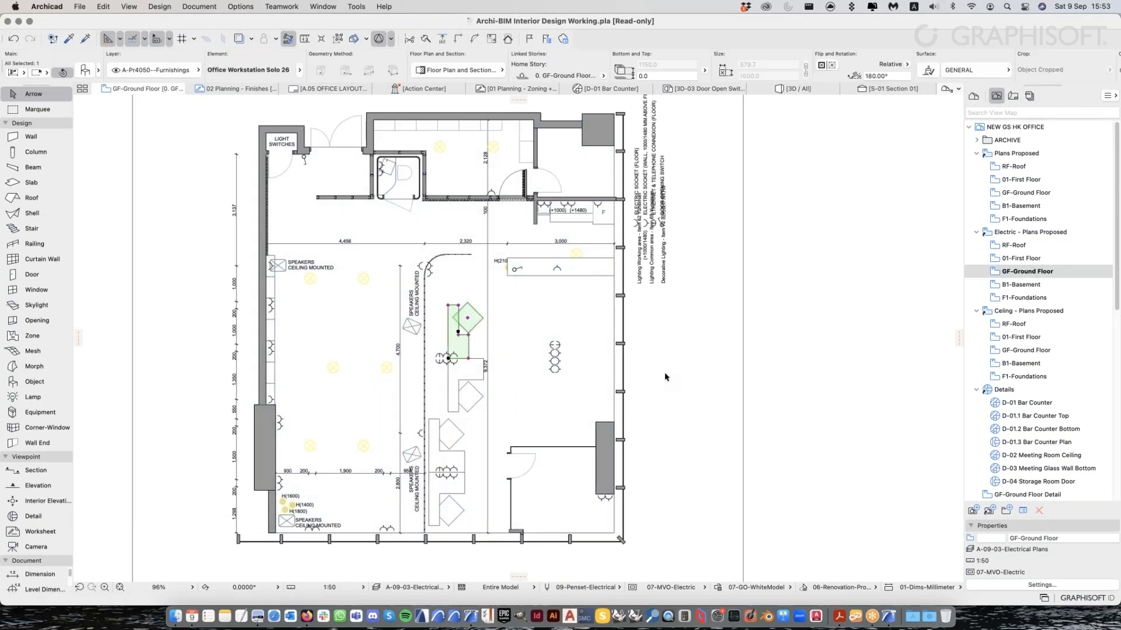
pyautogui.click(1050, 350)
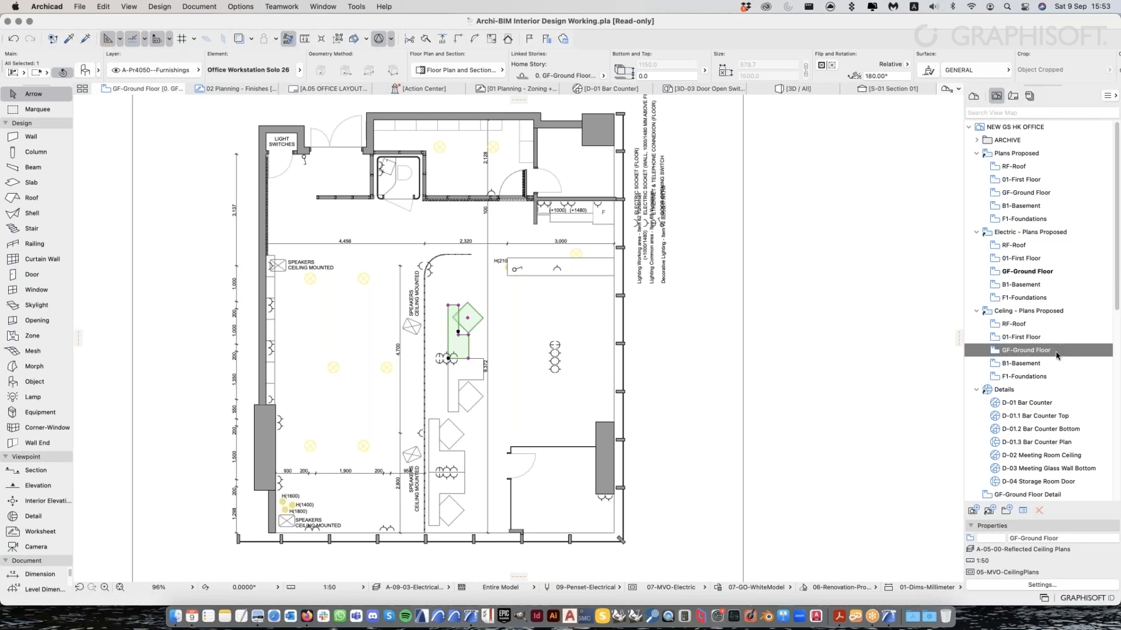
pyautogui.doubleClick(1042, 355)
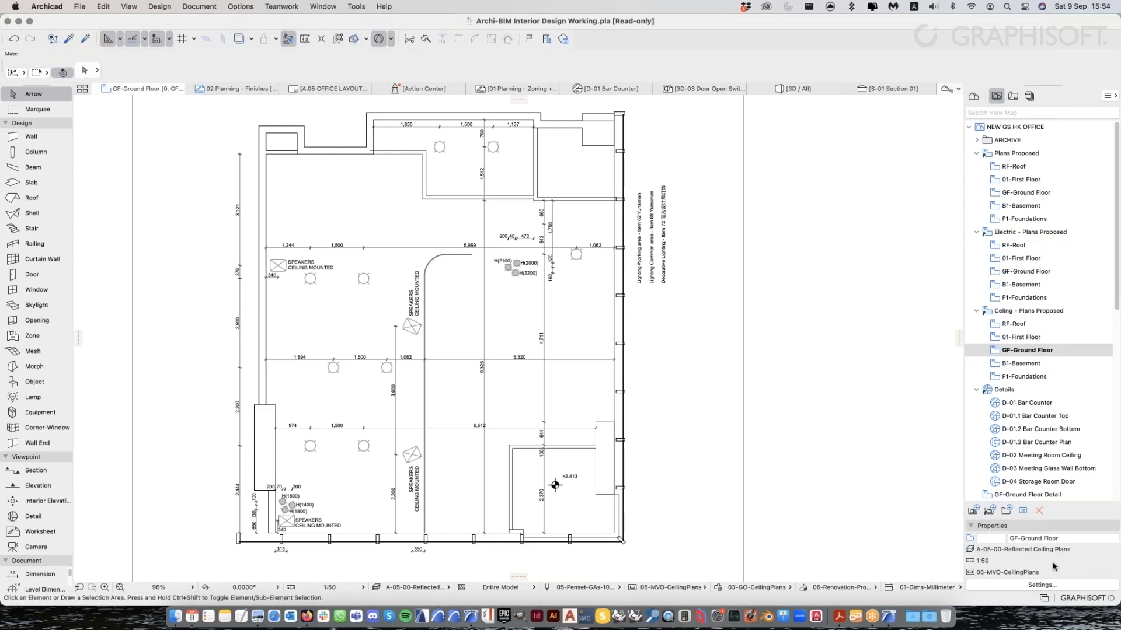
# Inspect the ceiling plan's view settings and its Floor Plan Cut Plane settings, and cancel both dialogs
pyautogui.click(1042, 585)
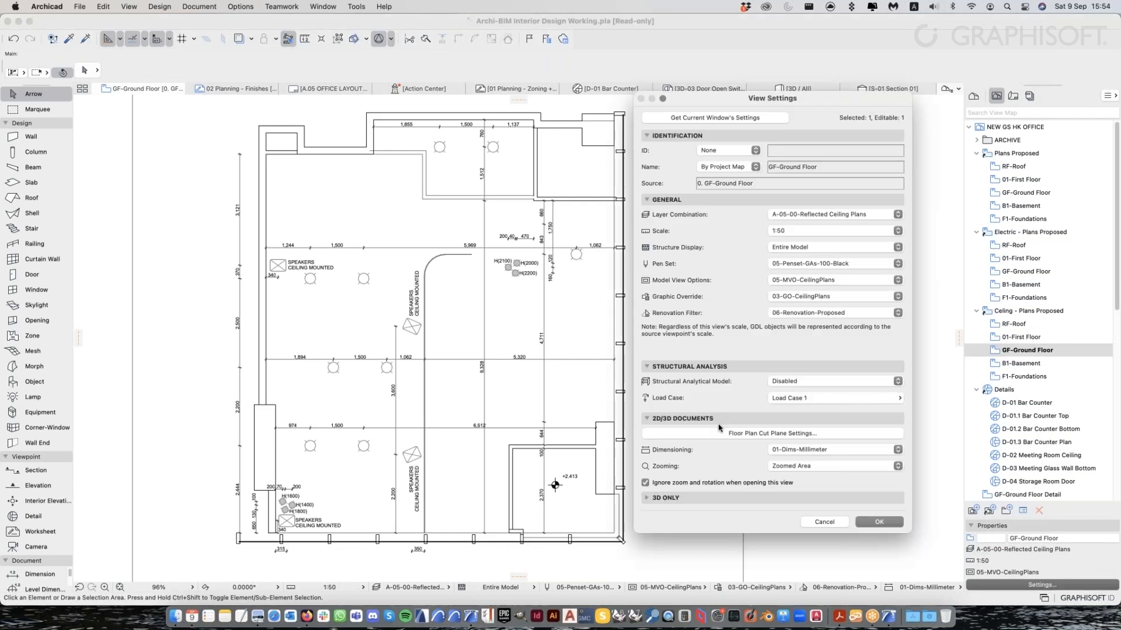
pyautogui.click(778, 434)
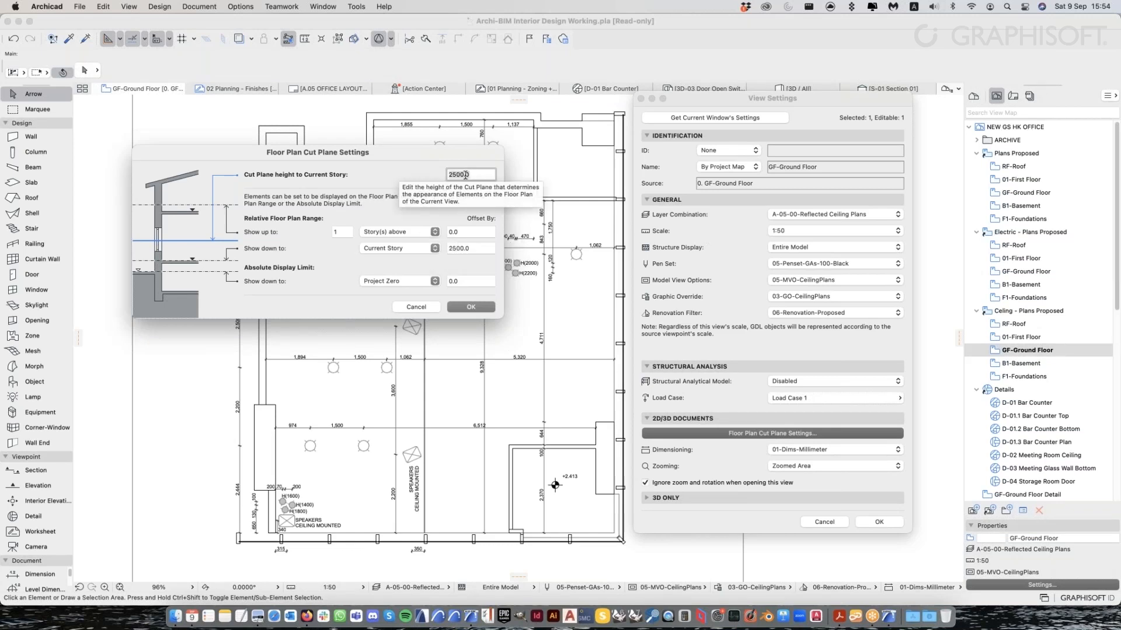
pyautogui.click(416, 307)
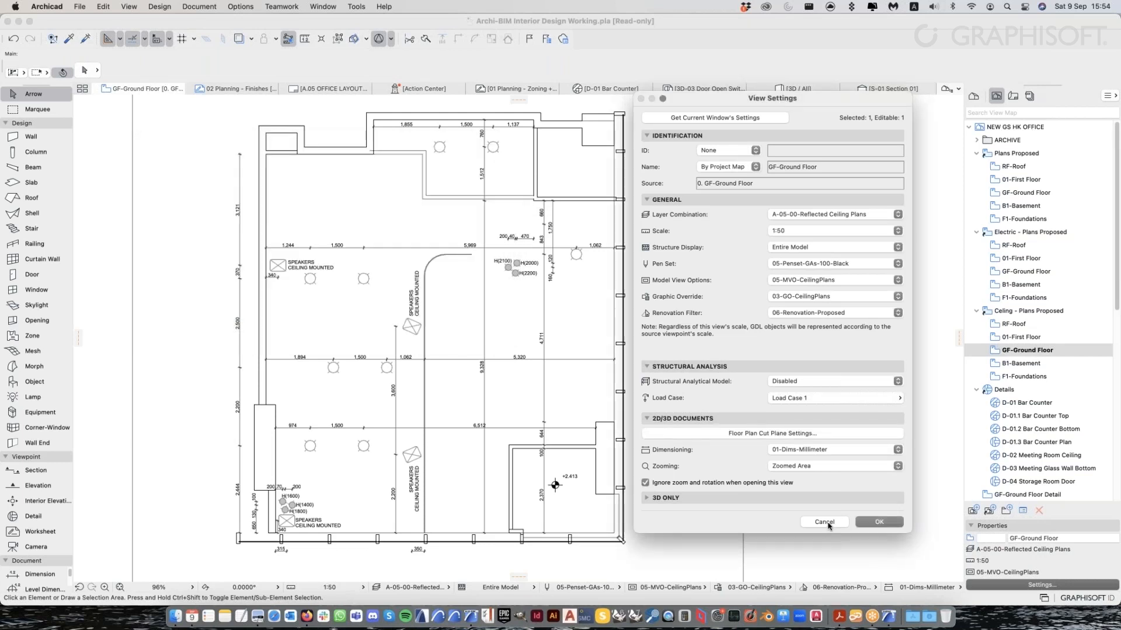
pyautogui.click(827, 524)
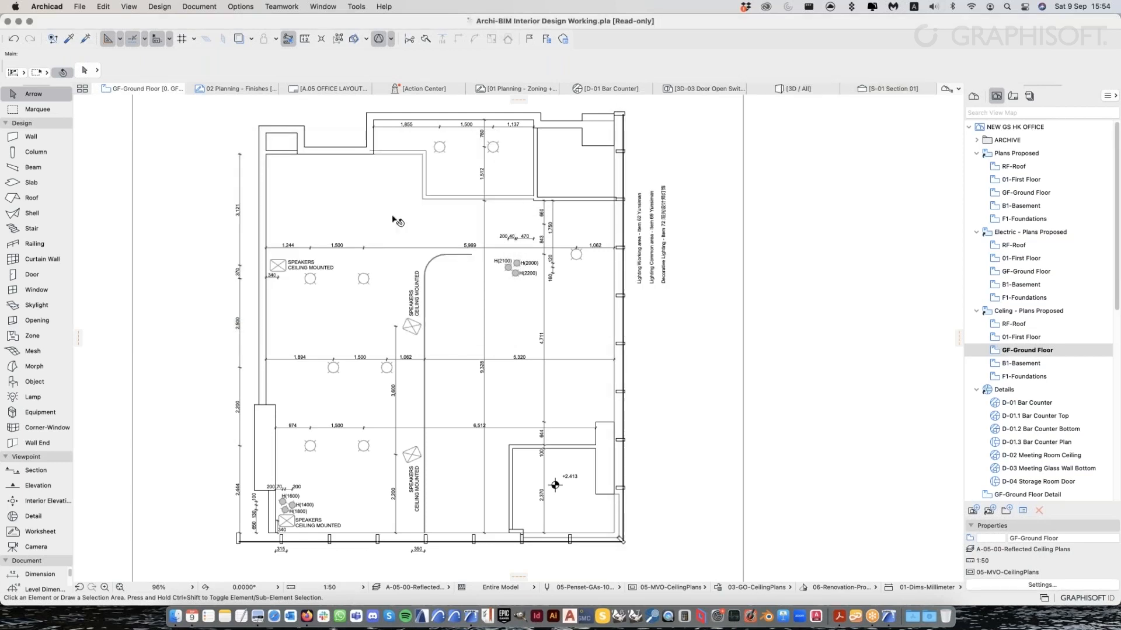
# Compare the saved view properties of the proposed, electric and ceiling plans, and examine the partition walls in the ceiling plan
pyautogui.click(403, 157)
pyautogui.click(1050, 270)
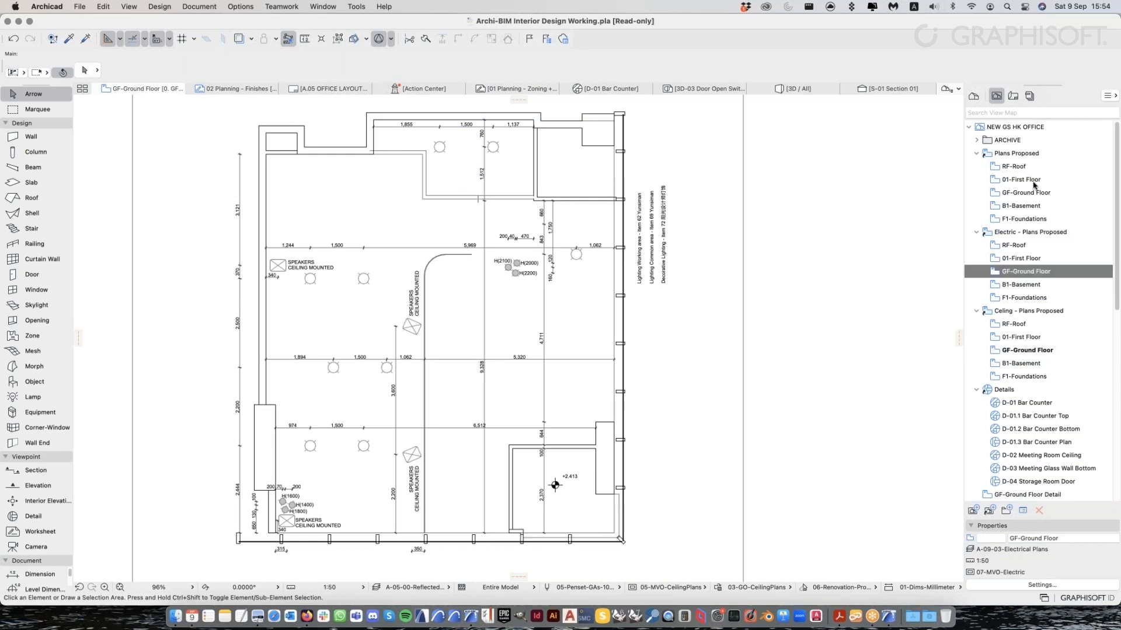
pyautogui.click(1032, 180)
pyautogui.click(1047, 273)
pyautogui.click(1045, 352)
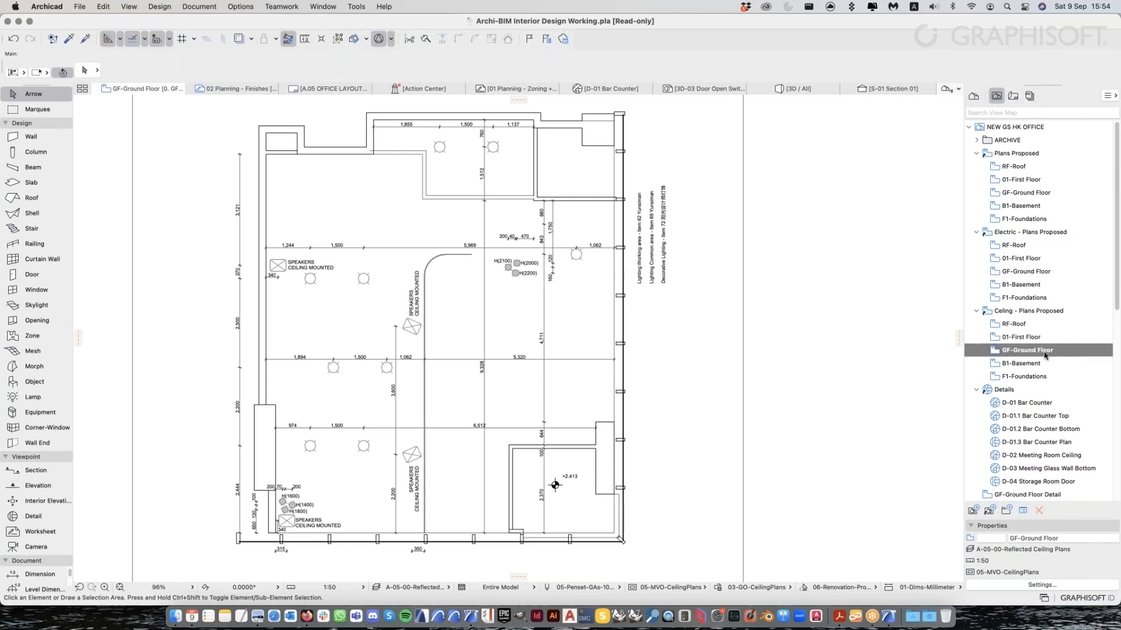
pyautogui.click(537, 162)
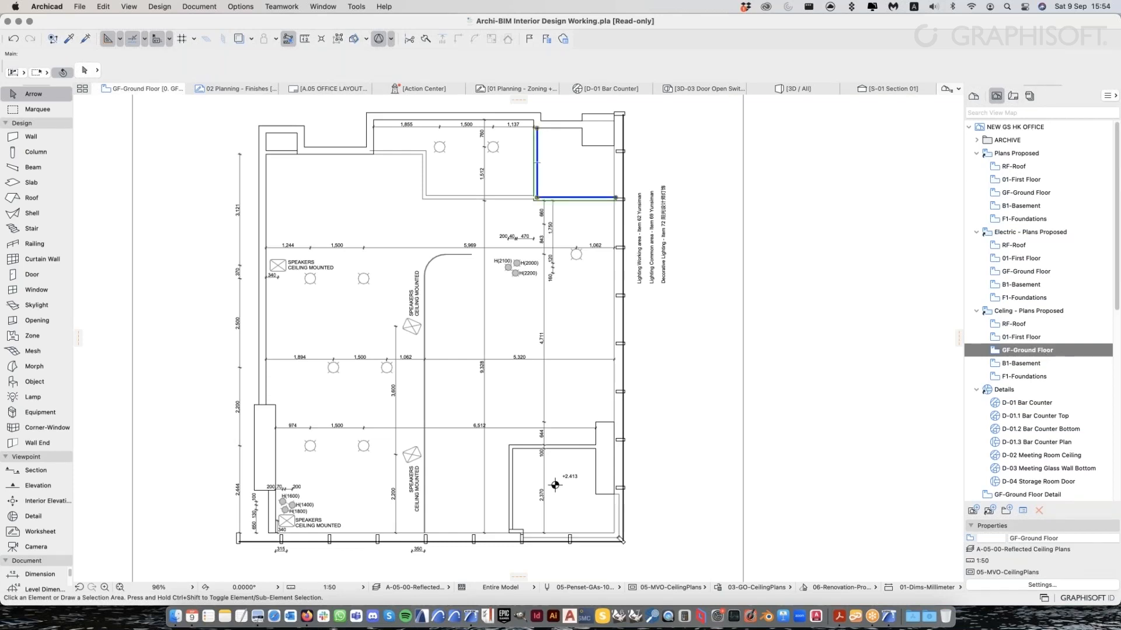
pyautogui.click(775, 296)
# Switch among the proposed, electric and ceiling ground floor views to compare how each draws the model, ending on the ceiling plan
pyautogui.click(1063, 274)
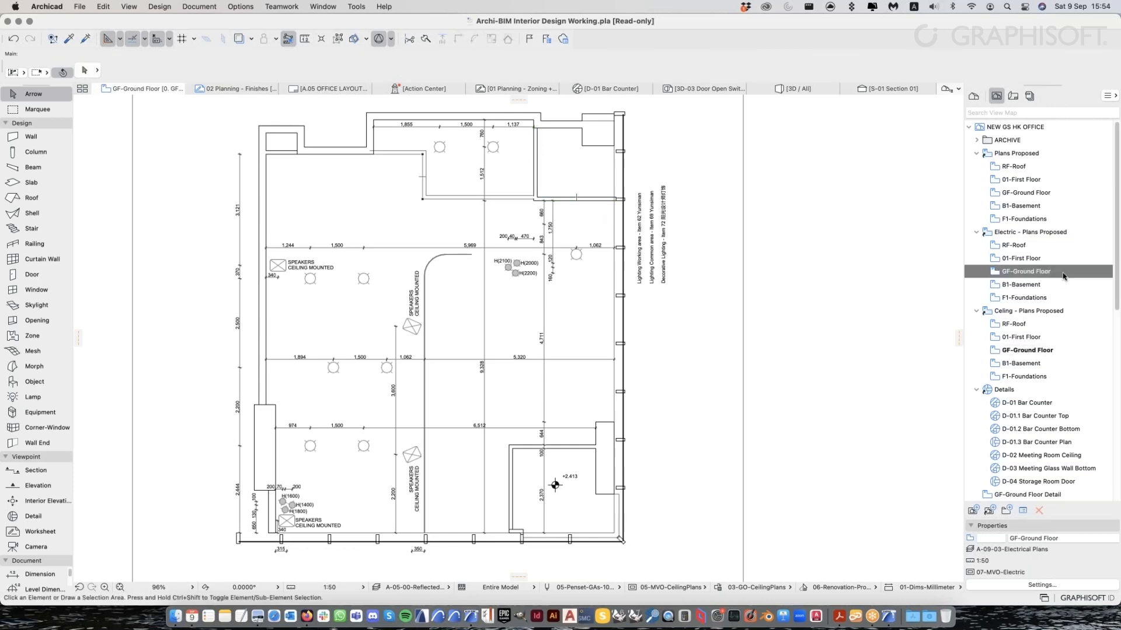
pyautogui.doubleClick(1063, 272)
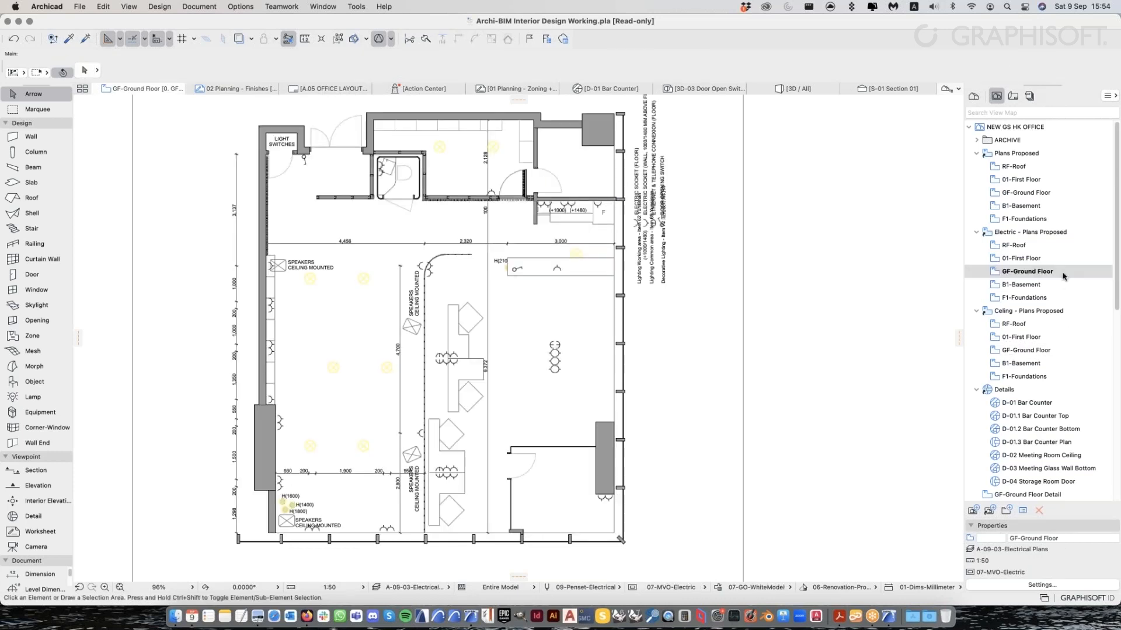
pyautogui.click(1046, 194)
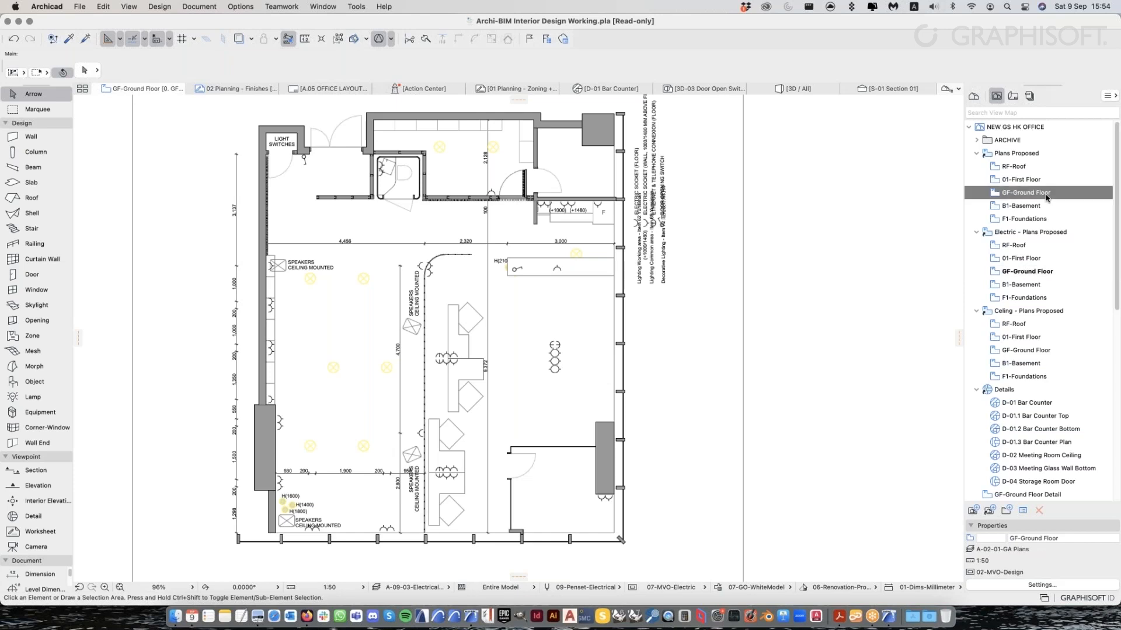
pyautogui.doubleClick(1046, 197)
pyautogui.doubleClick(1046, 270)
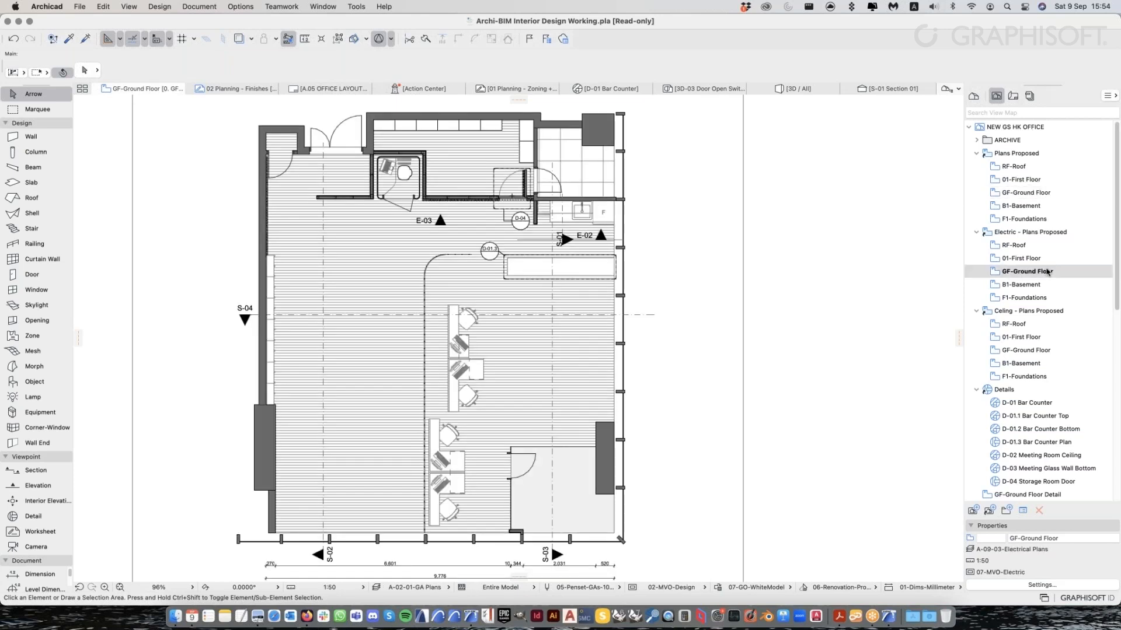
pyautogui.doubleClick(1046, 350)
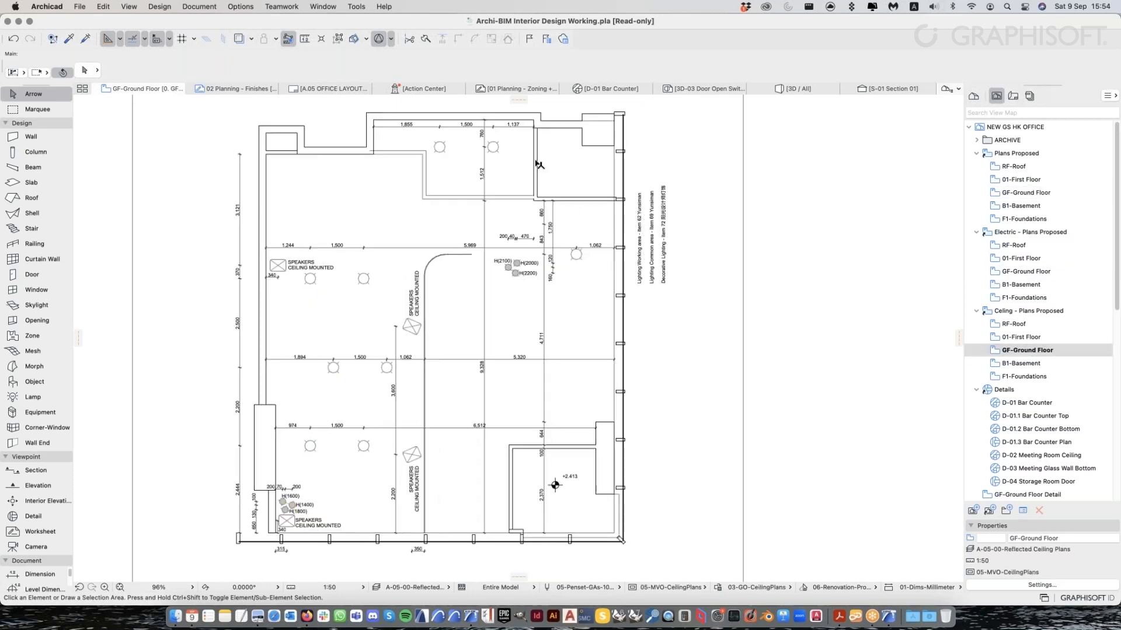
pyautogui.click(1058, 194)
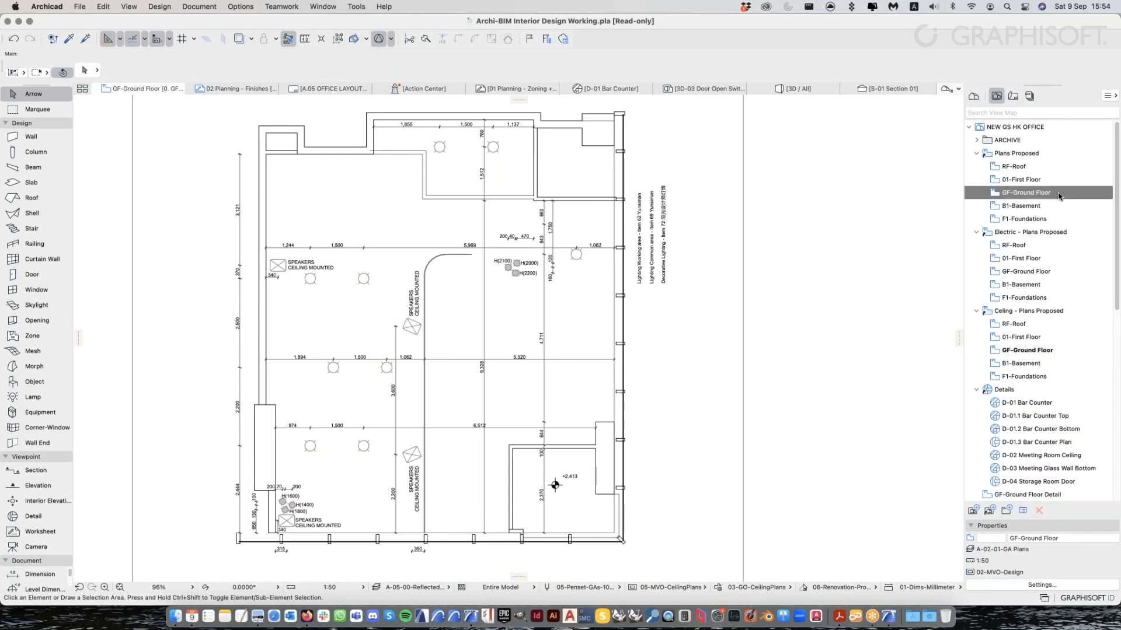
pyautogui.doubleClick(1054, 273)
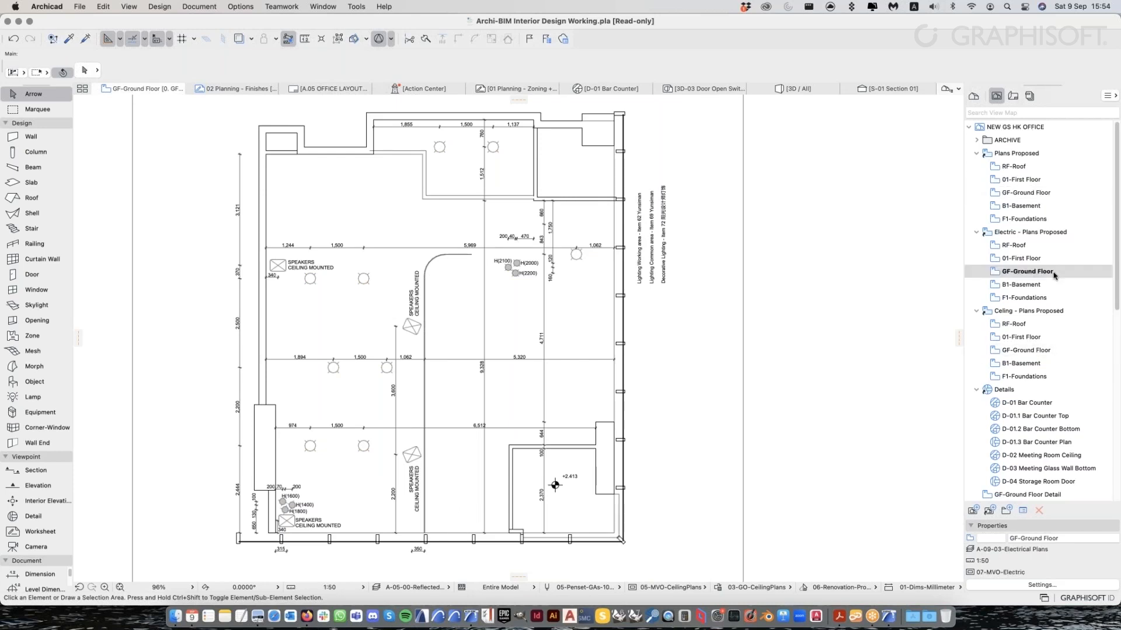
pyautogui.doubleClick(1050, 193)
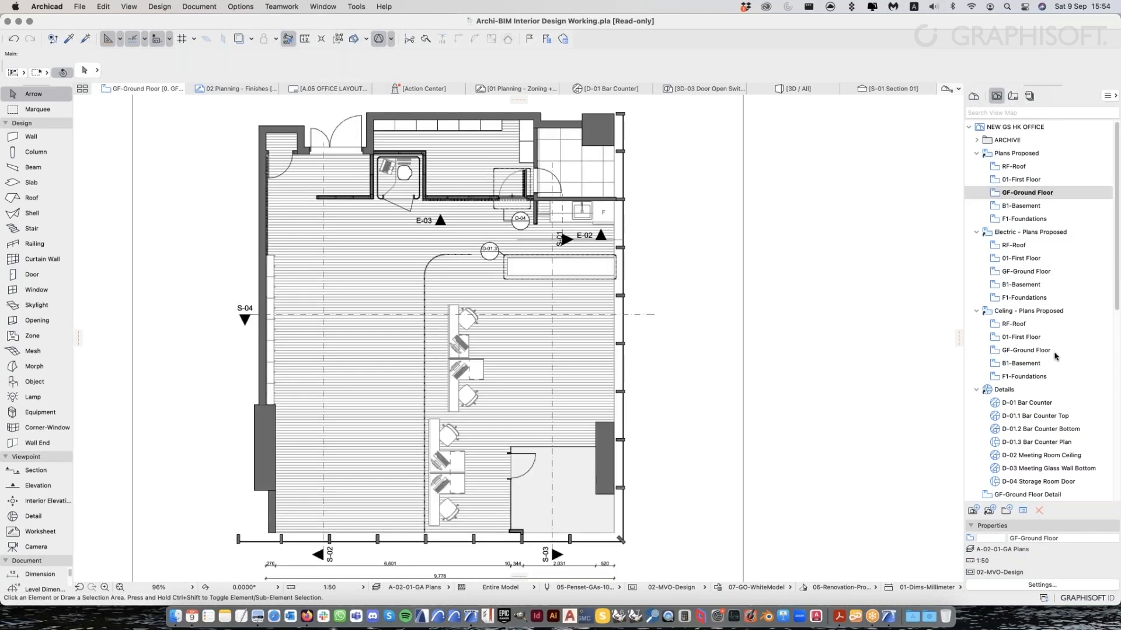
pyautogui.click(1059, 352)
pyautogui.doubleClick(1058, 352)
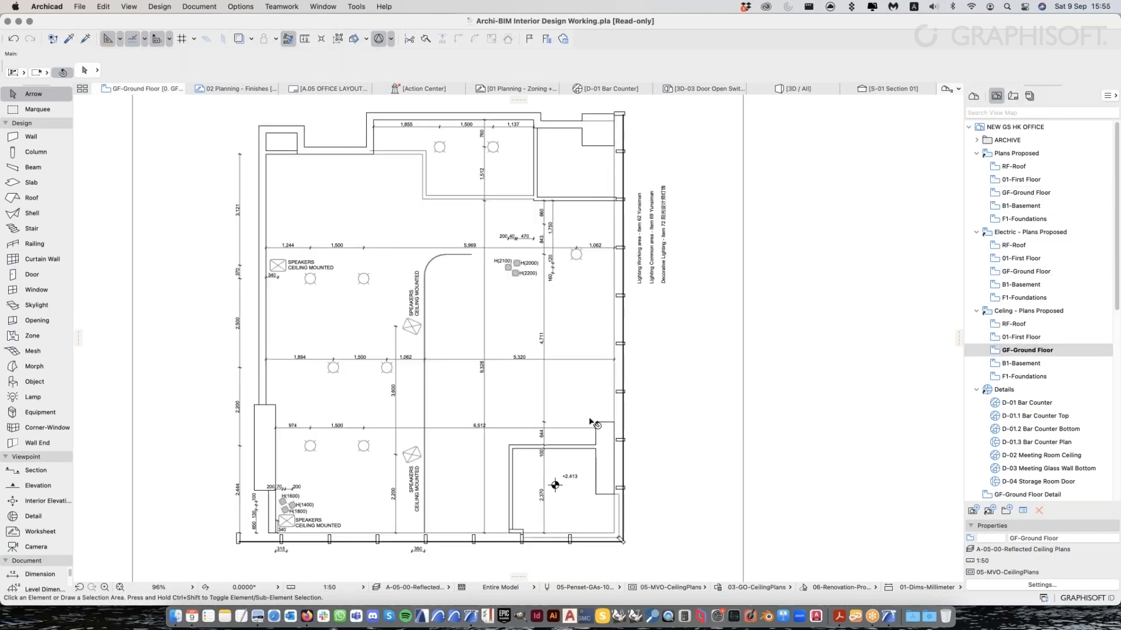
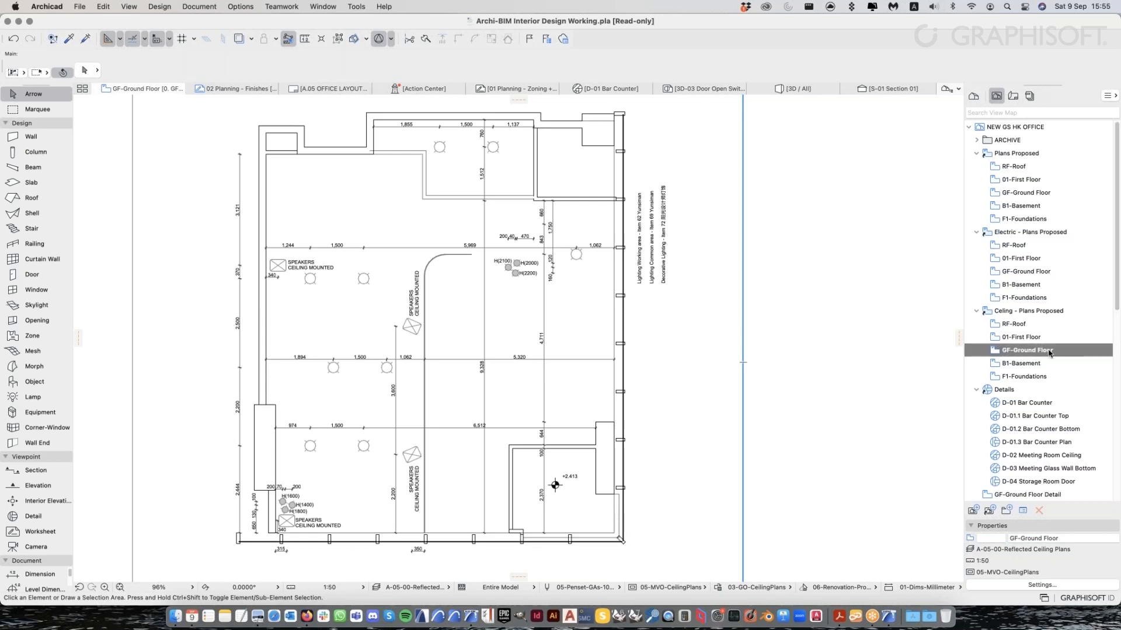
# Show the 04 Planning - Ceiling worksheet as a trace reference under the ground floor ceiling plan
pyautogui.scroll(-2, 665, 402)
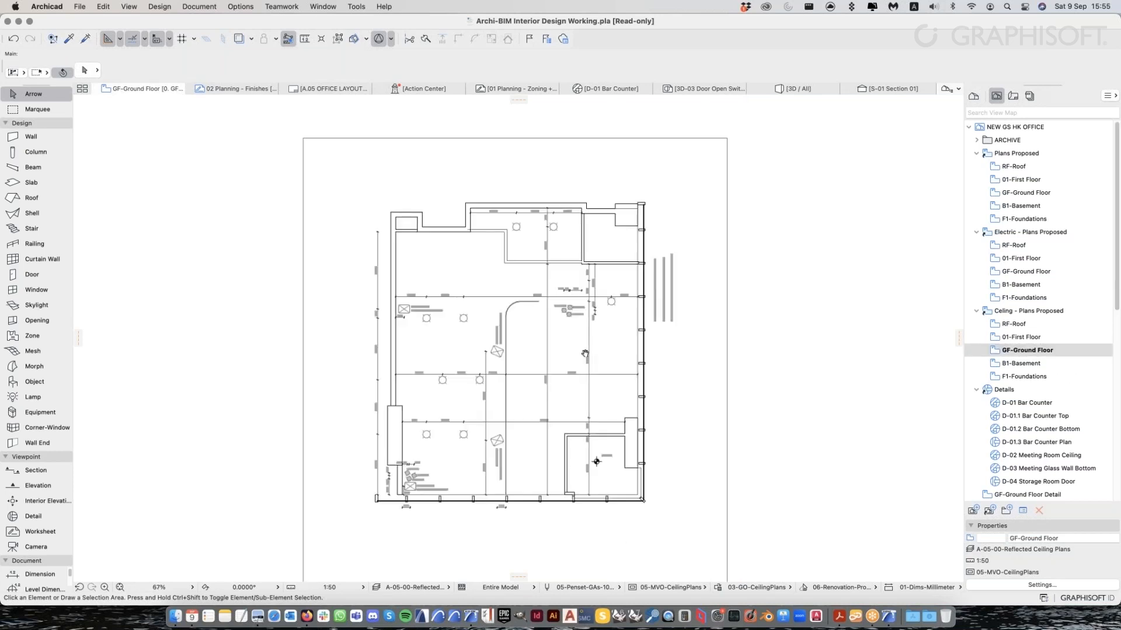
pyautogui.scroll(1, 600, 378)
pyautogui.scroll(1, 597, 482)
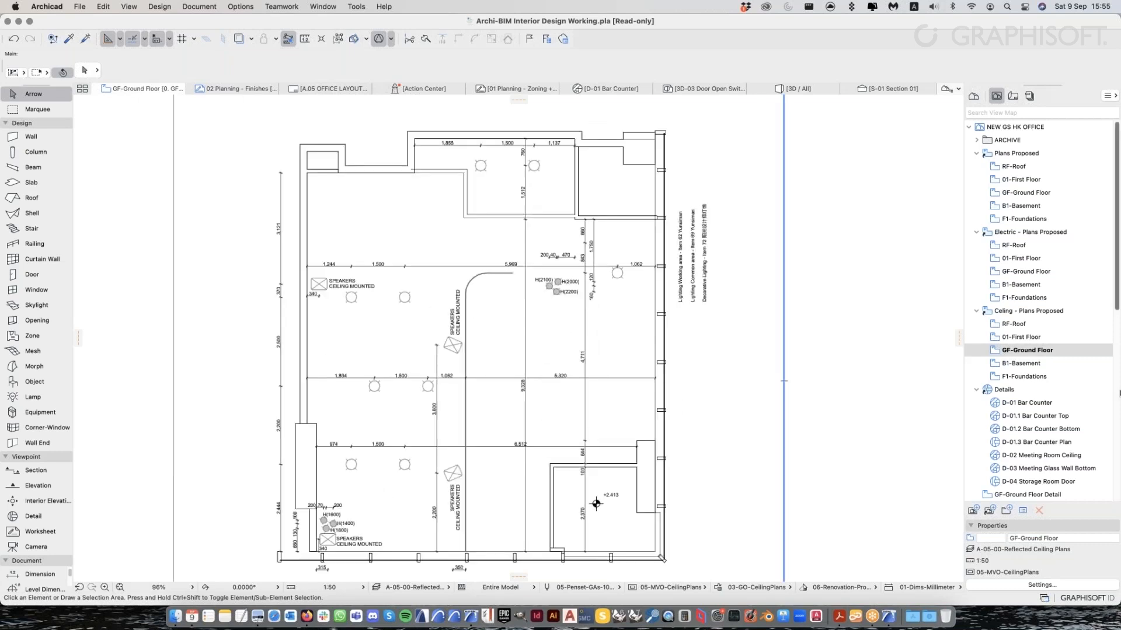
pyautogui.scroll(-10, 1065, 467)
pyautogui.click(1065, 455)
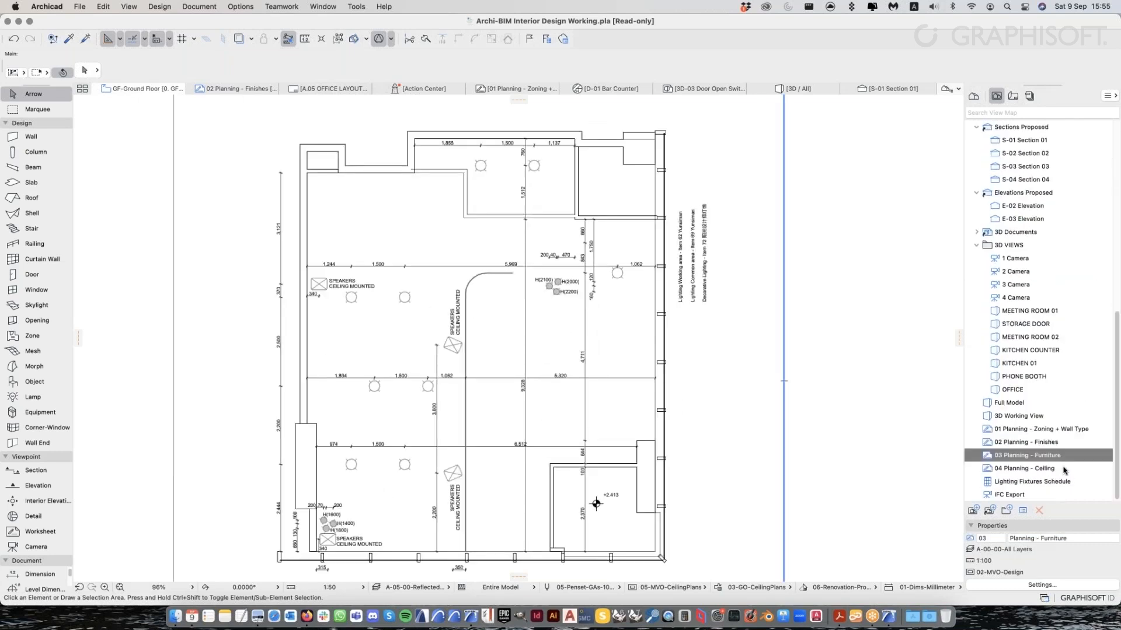
pyautogui.click(1065, 469)
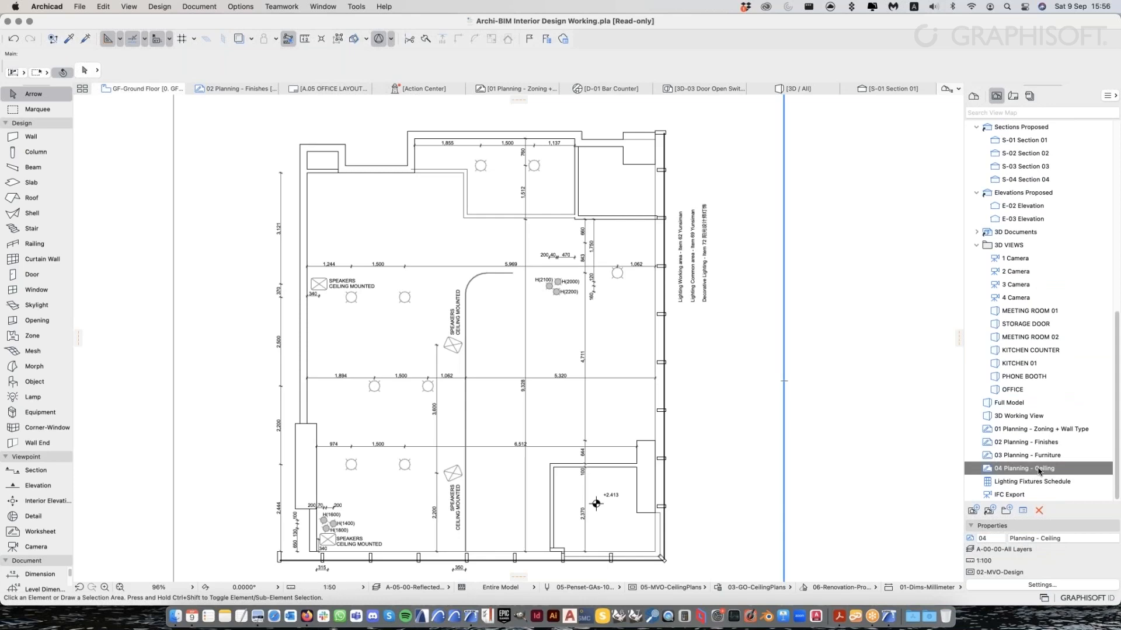
pyautogui.rightClick(1035, 470)
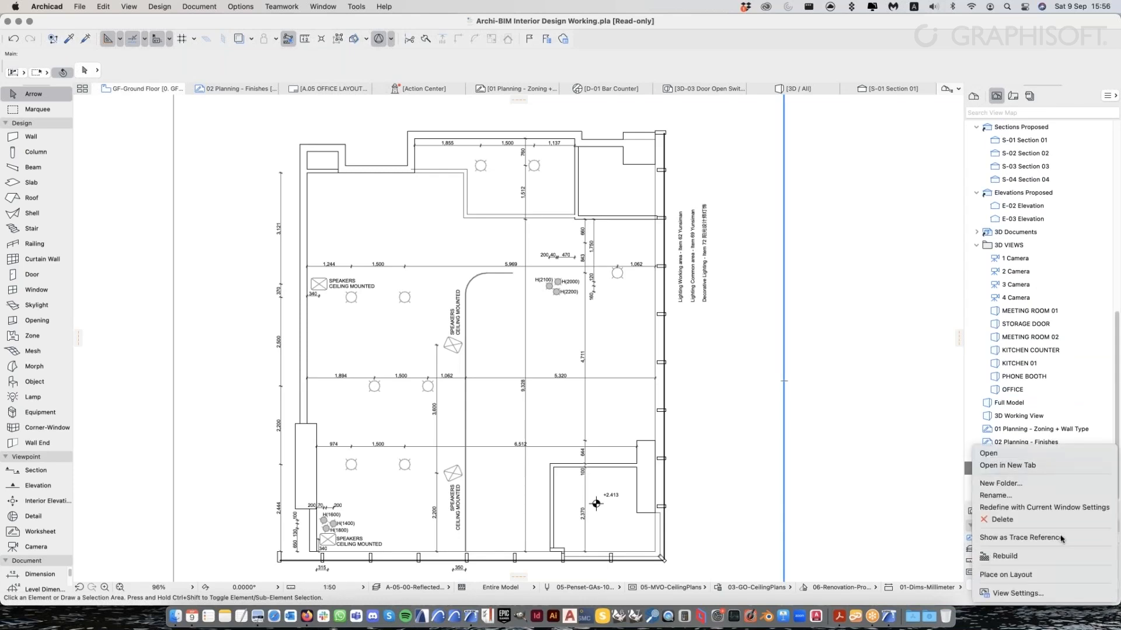
pyautogui.click(1045, 538)
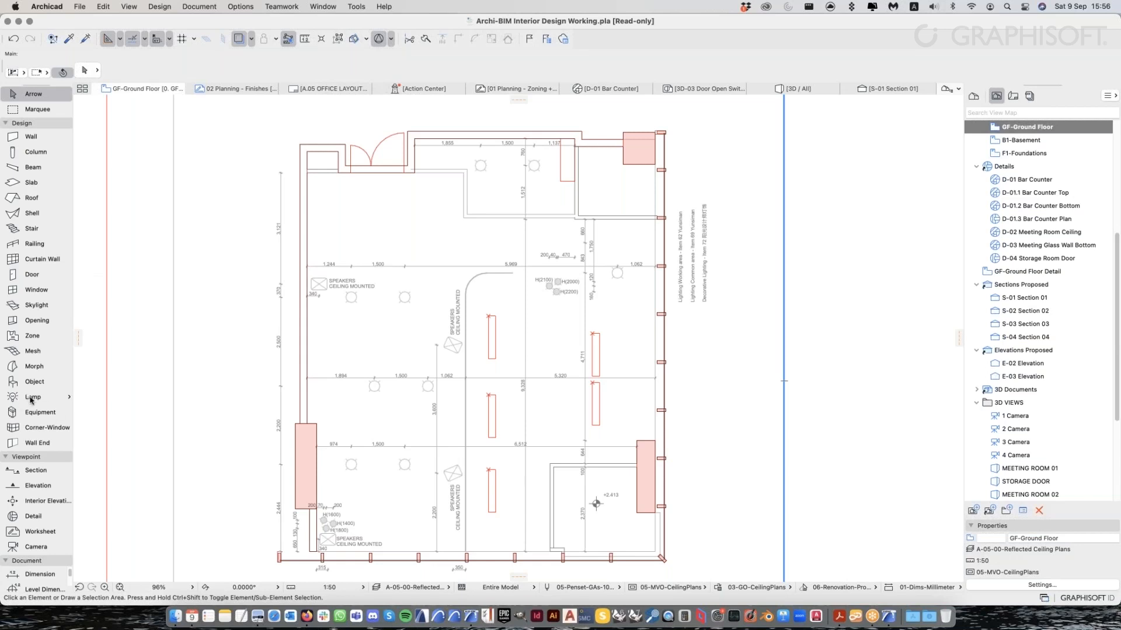
# Load the Lights - Fluorescent Lamp favorite for the Lamp tool, and review its light parameters in the default settings
pyautogui.click(69, 399)
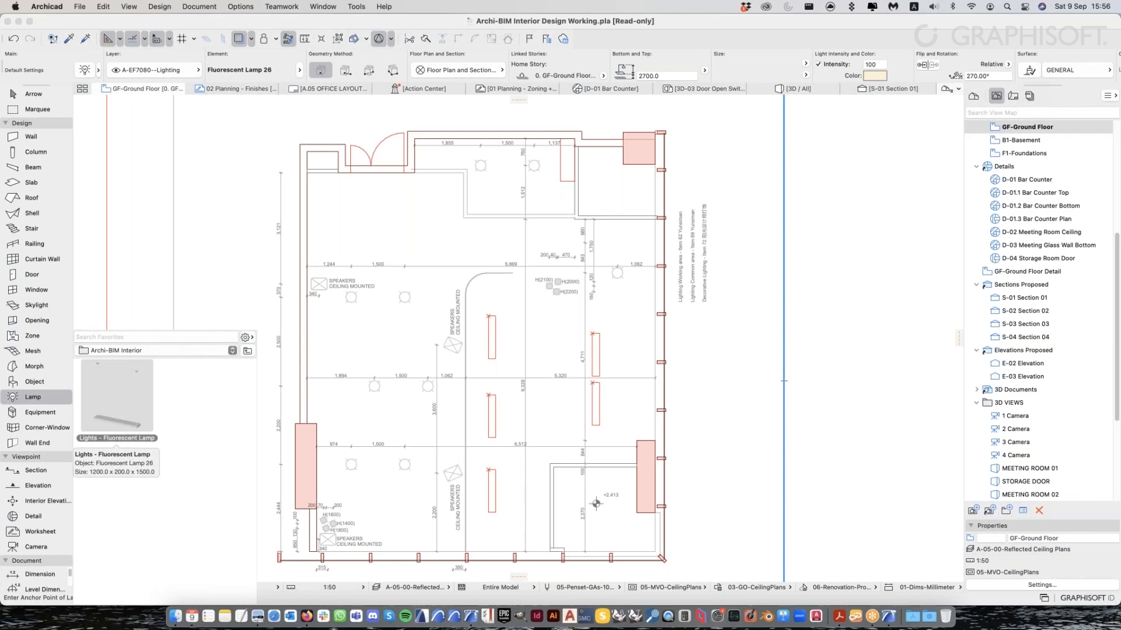
pyautogui.click(86, 70)
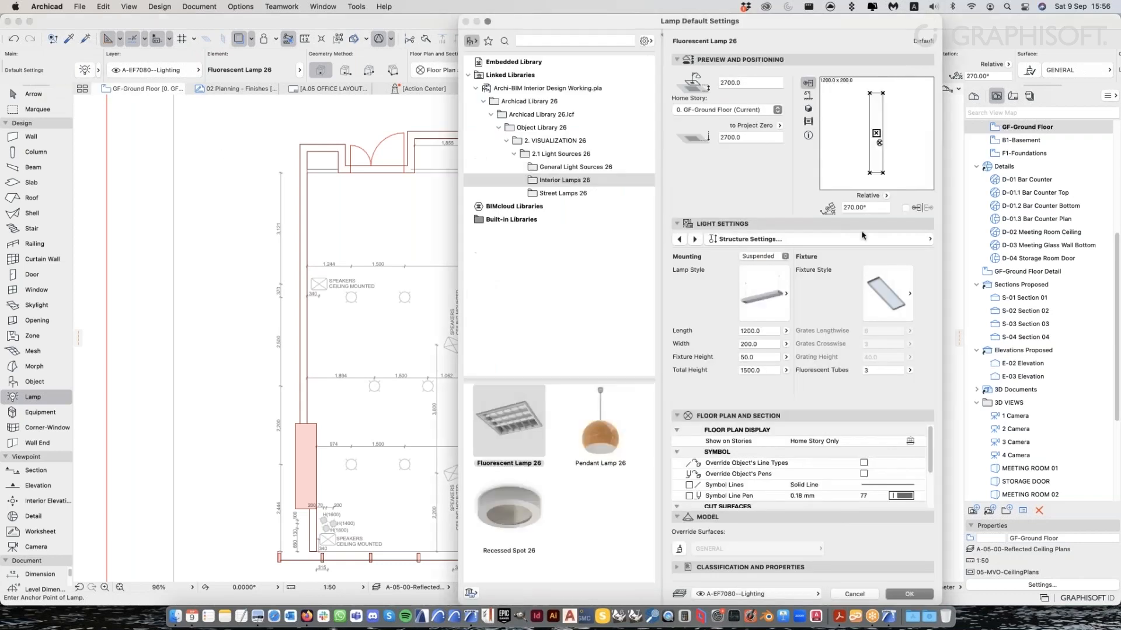
pyautogui.click(791, 241)
pyautogui.click(781, 343)
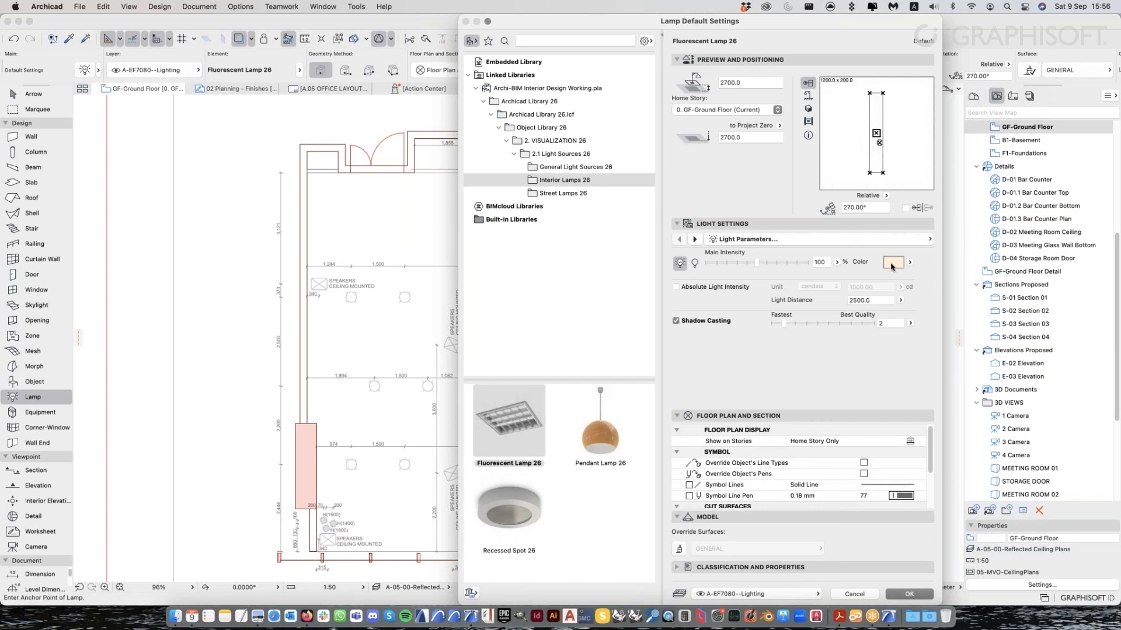
pyautogui.click(695, 239)
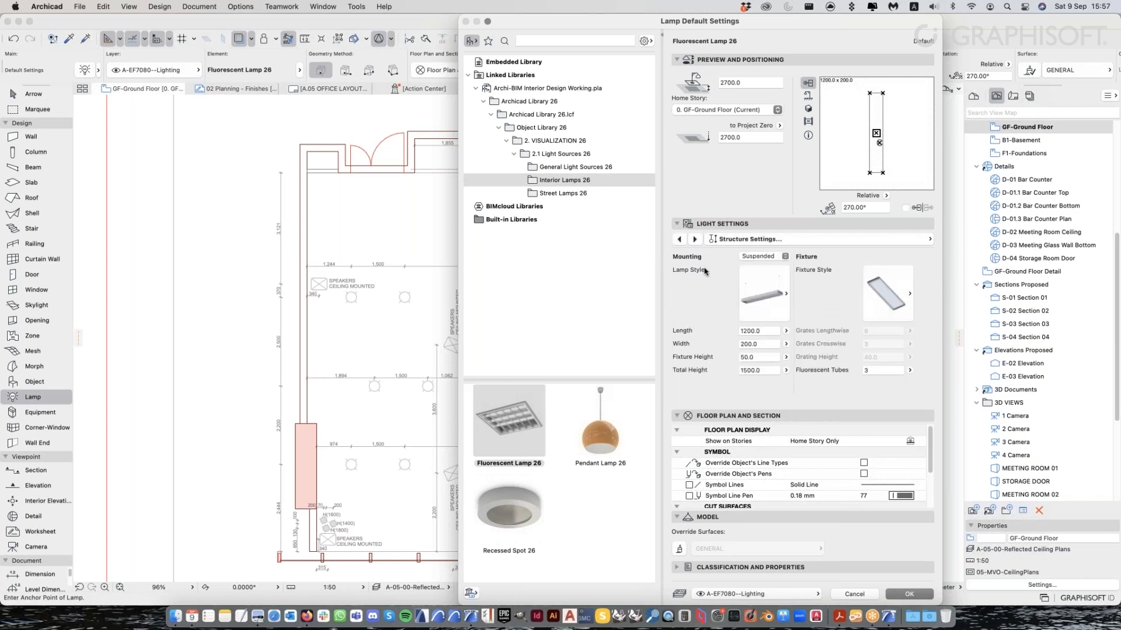
# Try the Ceiling, Recessed and Suspended mounting types for the fluorescent lamp while checking the 3D preview
pyautogui.click(765, 257)
pyautogui.click(765, 257)
pyautogui.click(808, 108)
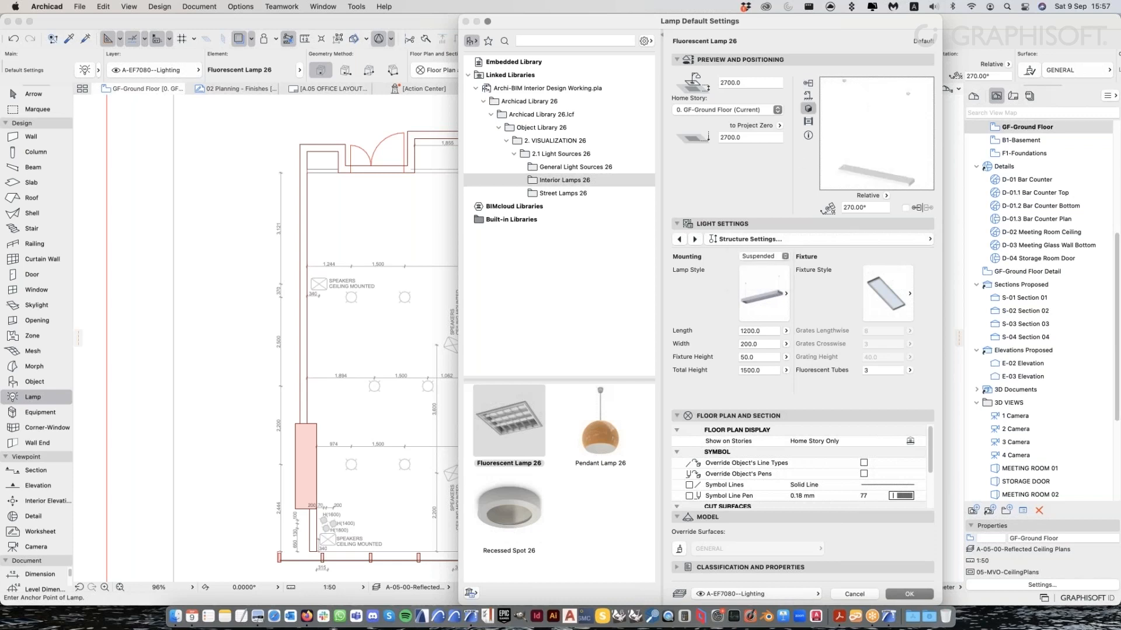
pyautogui.click(778, 259)
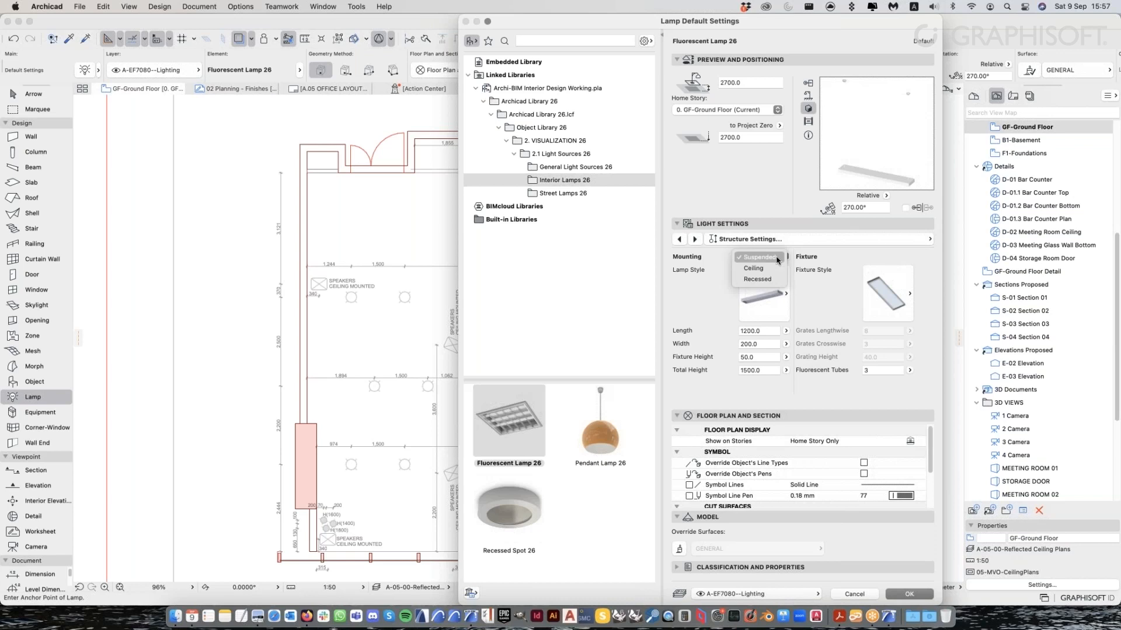
pyautogui.click(753, 268)
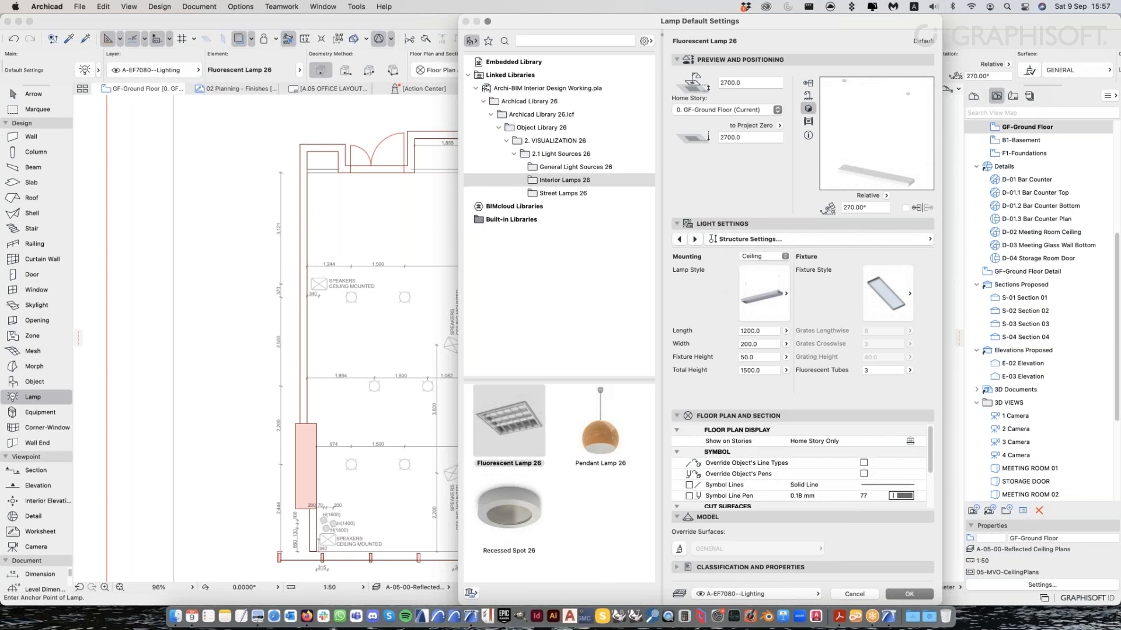
pyautogui.click(774, 258)
pyautogui.click(774, 269)
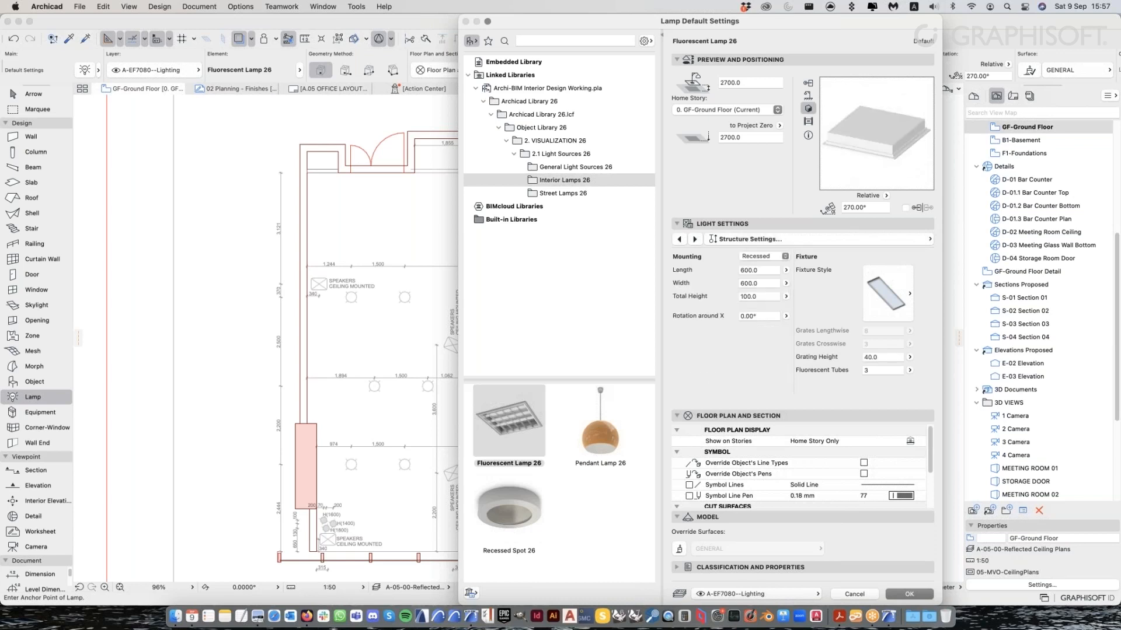
pyautogui.click(768, 256)
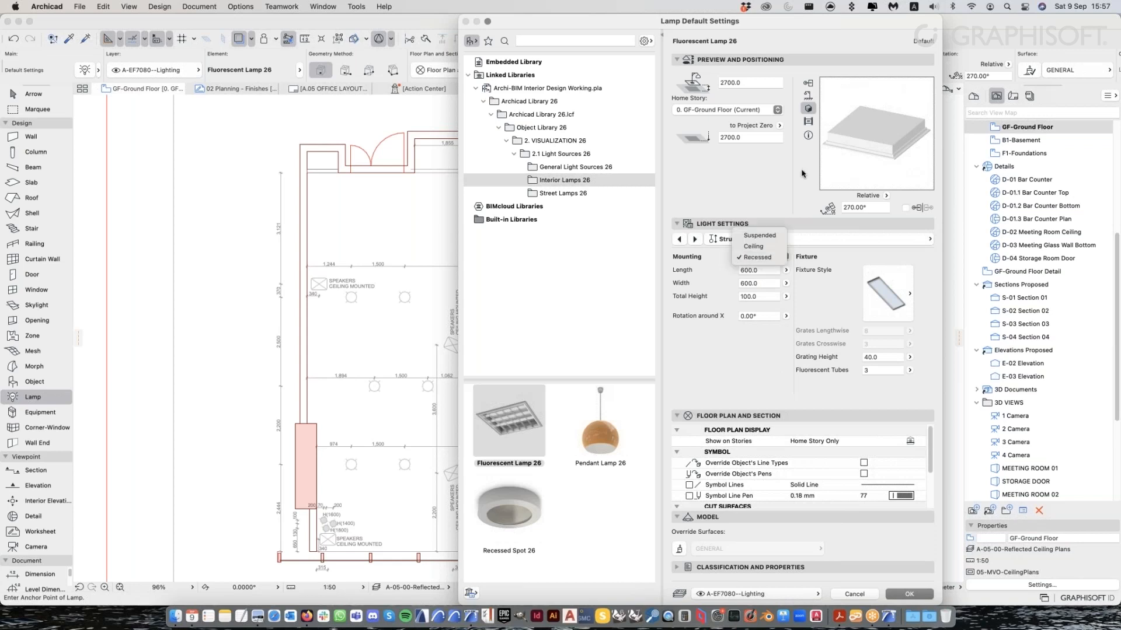
pyautogui.click(759, 261)
pyautogui.click(760, 259)
pyautogui.click(763, 247)
pyautogui.click(766, 249)
pyautogui.click(766, 248)
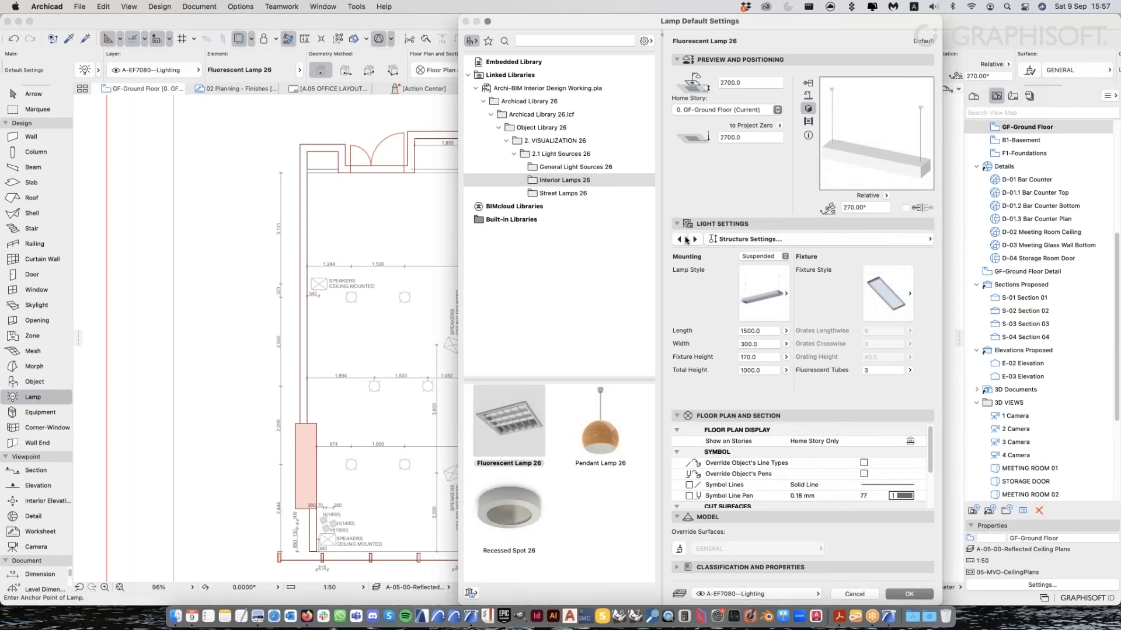
# Examine the lamp's fixture styles and floor plan representation options, and cancel the settings
pyautogui.click(879, 300)
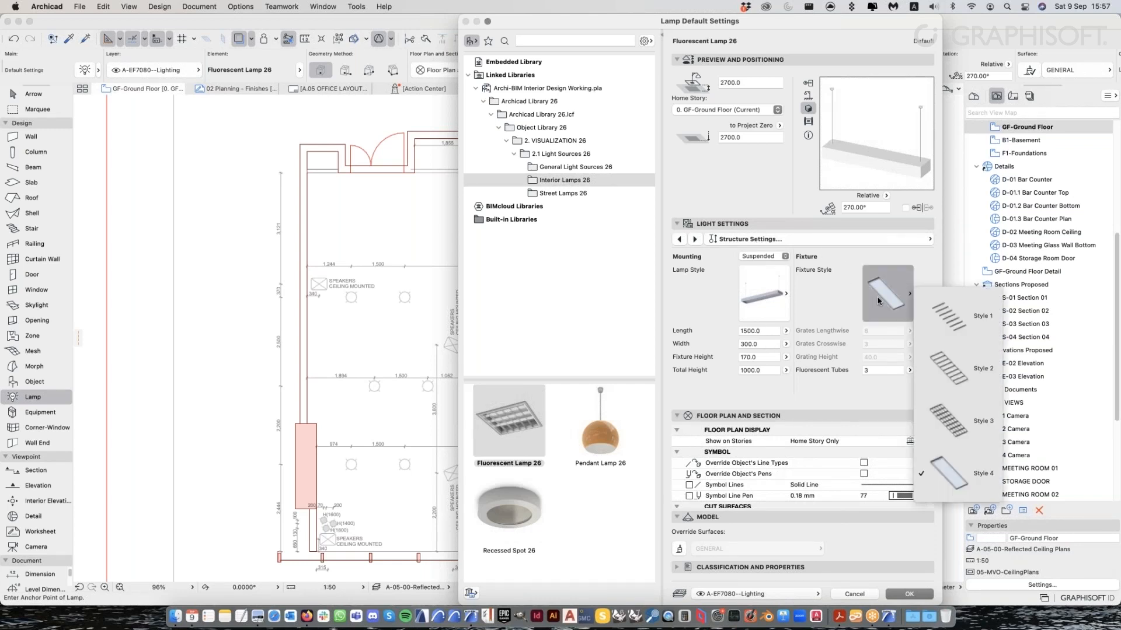
pyautogui.click(878, 301)
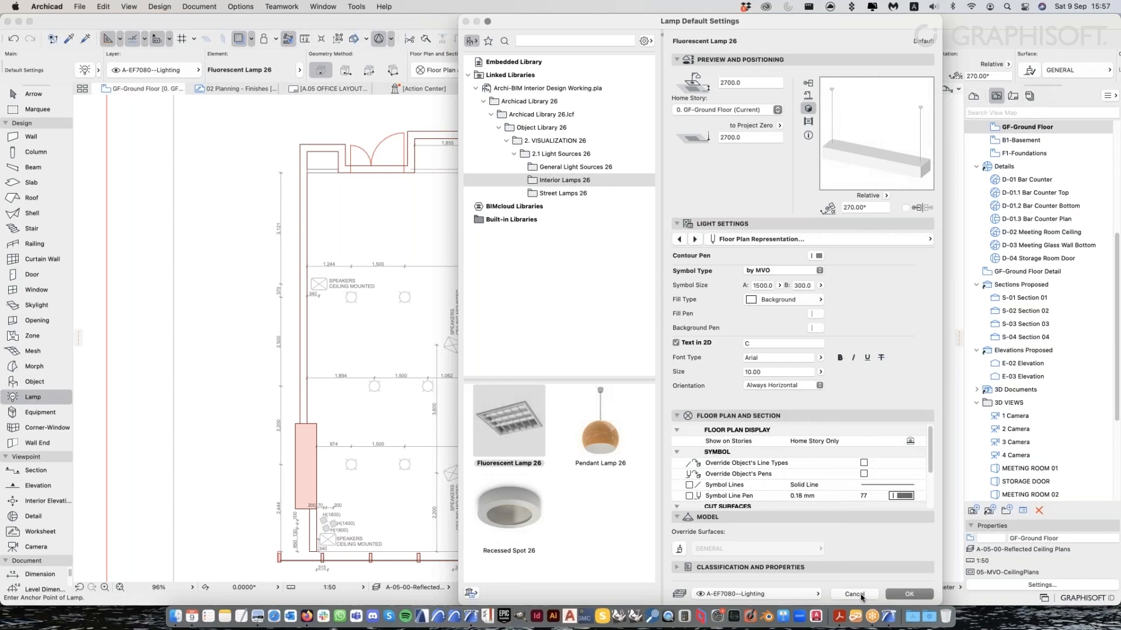
pyautogui.click(854, 594)
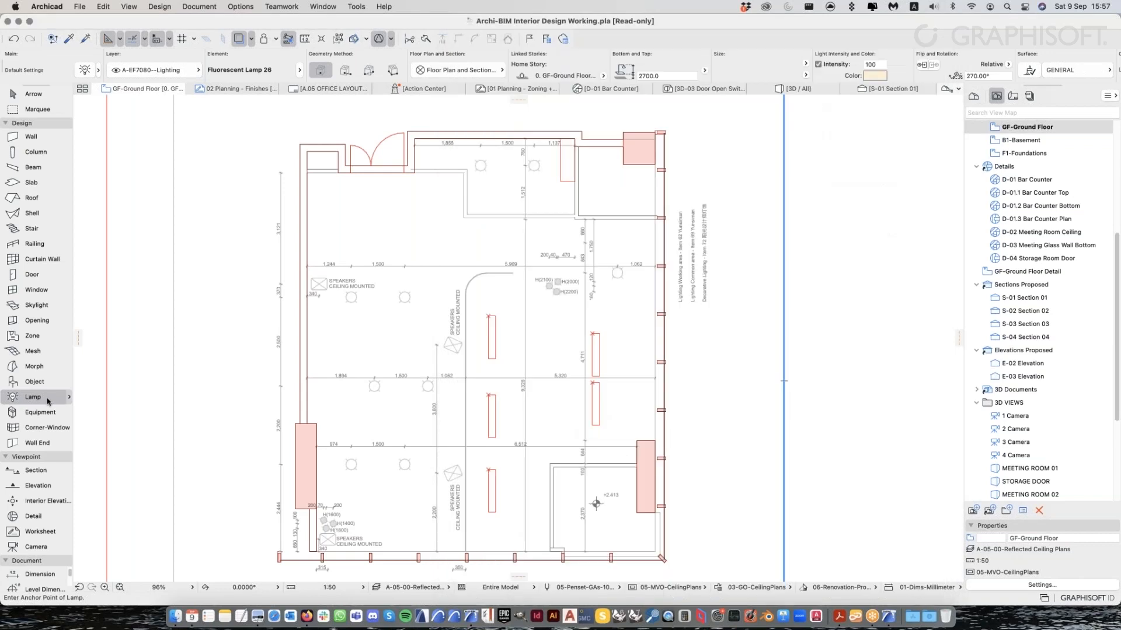
# Reopen the default settings of the fluorescent lamp
pyautogui.press('super+t')
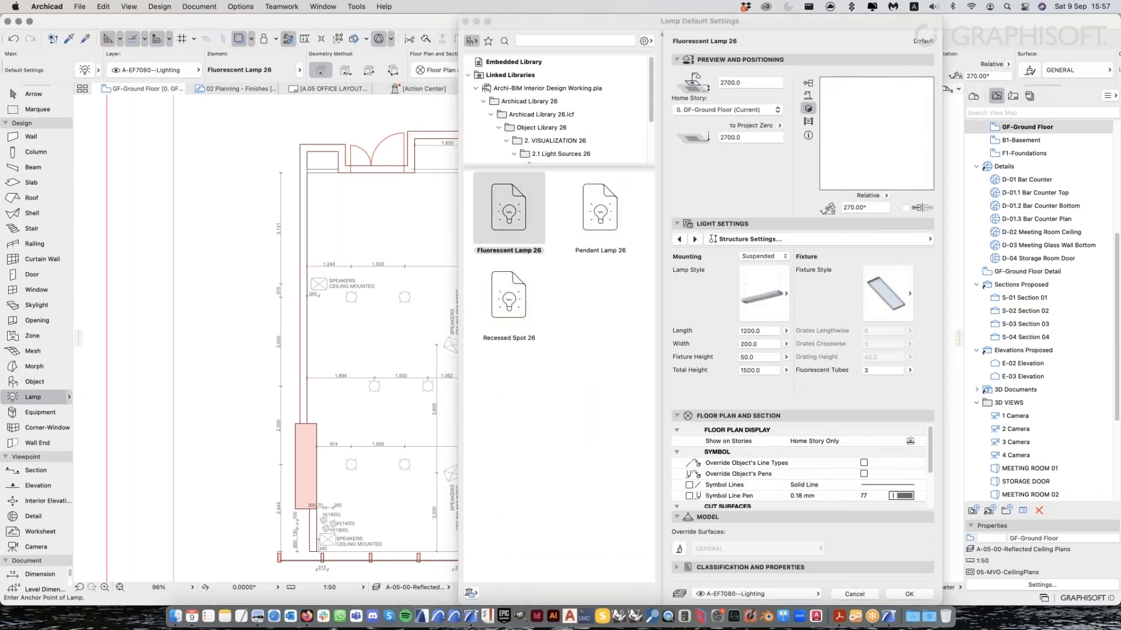
# Move the anchor point of the default Fluorescent Lamp 26 to the upper corner of its plan symbol and confirm the settings
pyautogui.click(809, 84)
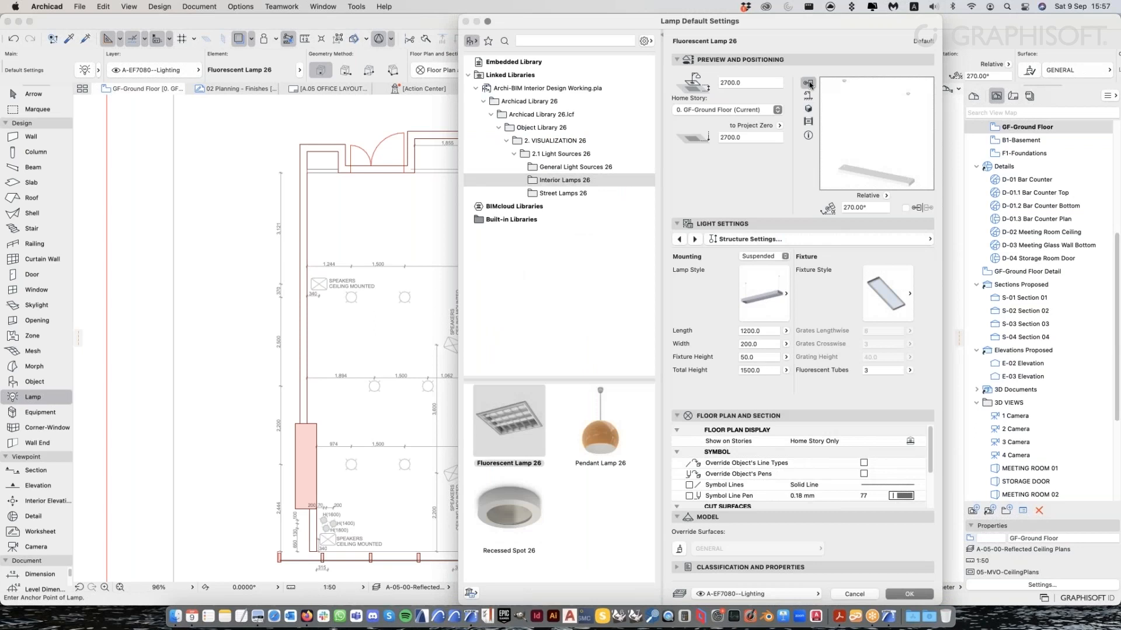
pyautogui.moveTo(759, 20); pyautogui.dragTo(246, 27)
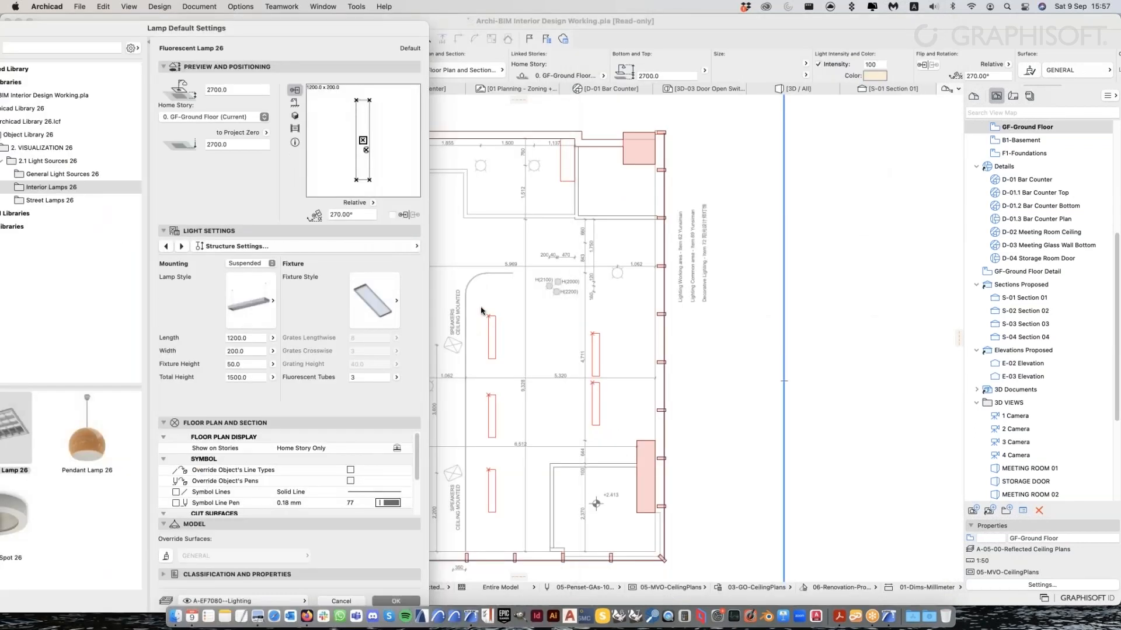
pyautogui.click(356, 100)
pyautogui.moveTo(351, 28); pyautogui.dragTo(352, 21)
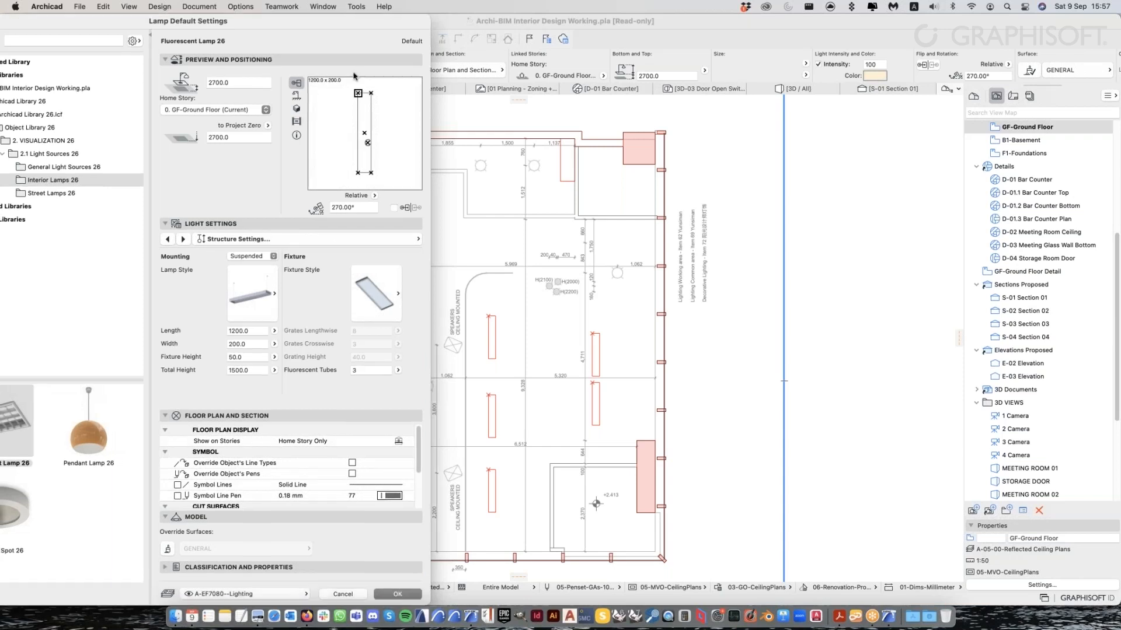
pyautogui.click(397, 594)
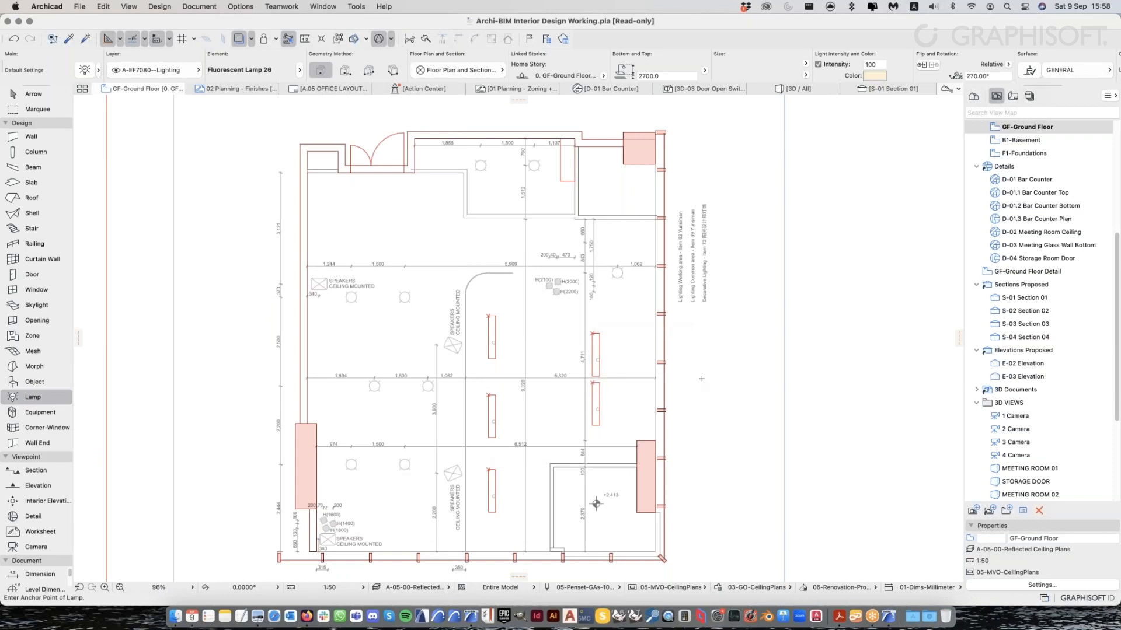
pyautogui.press('Escape')
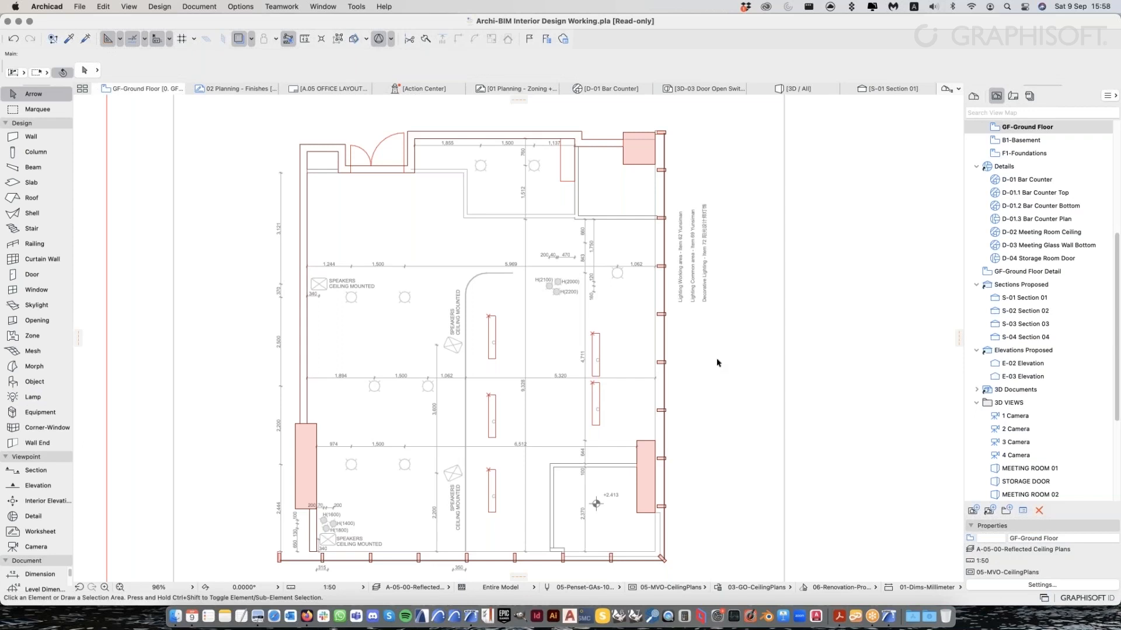
# Show all elements in 3D and examine the suspended fluorescent lamps from inside the office
pyautogui.rightClick(717, 363)
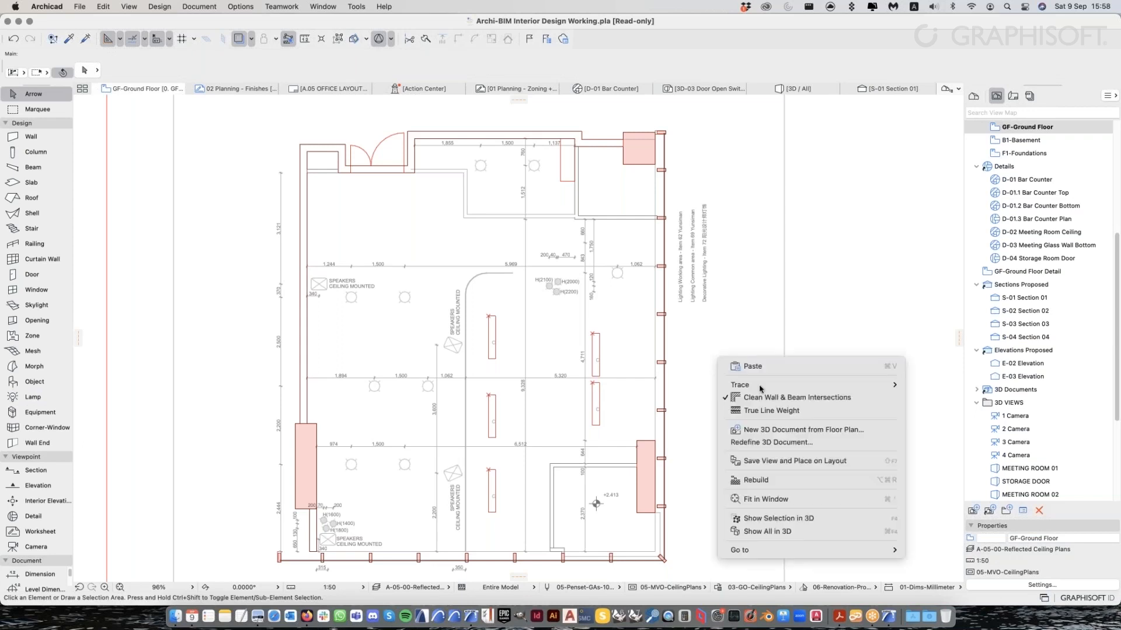
pyautogui.click(827, 533)
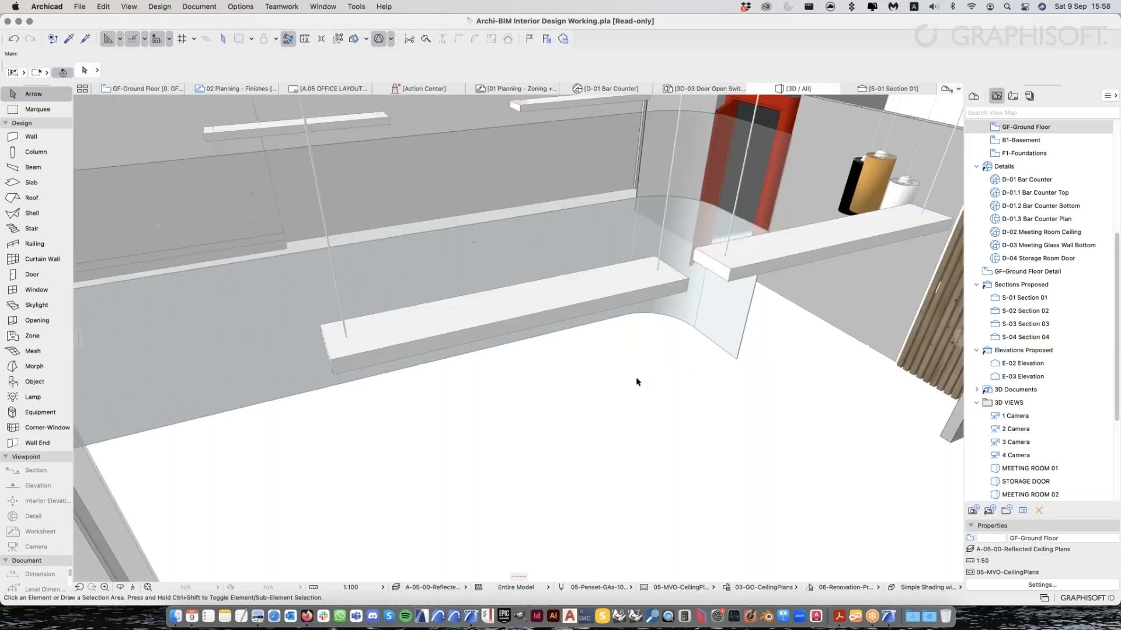
pyautogui.scroll(-10, 636, 382)
pyautogui.keyDown('shift'); pyautogui.moveTo(637, 382); pyautogui.dragTo(475, 354, button='middle'); pyautogui.keyUp('shift')
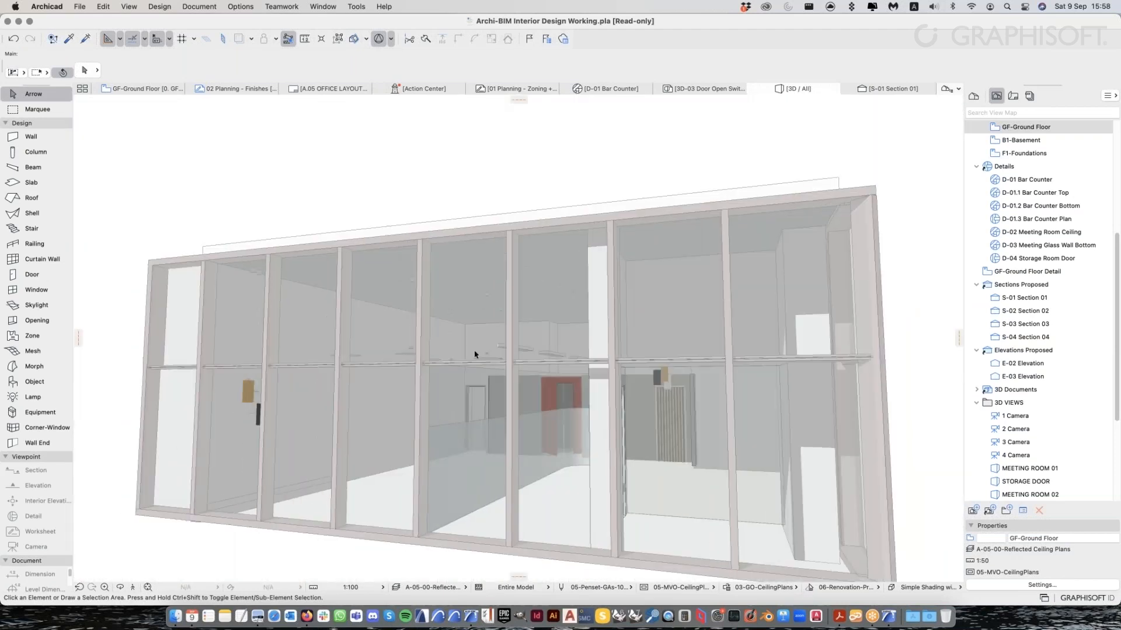
pyautogui.scroll(3, 474, 355)
pyautogui.moveTo(667, 380); pyautogui.dragTo(403, 318, button='middle')
pyautogui.scroll(5, 402, 319)
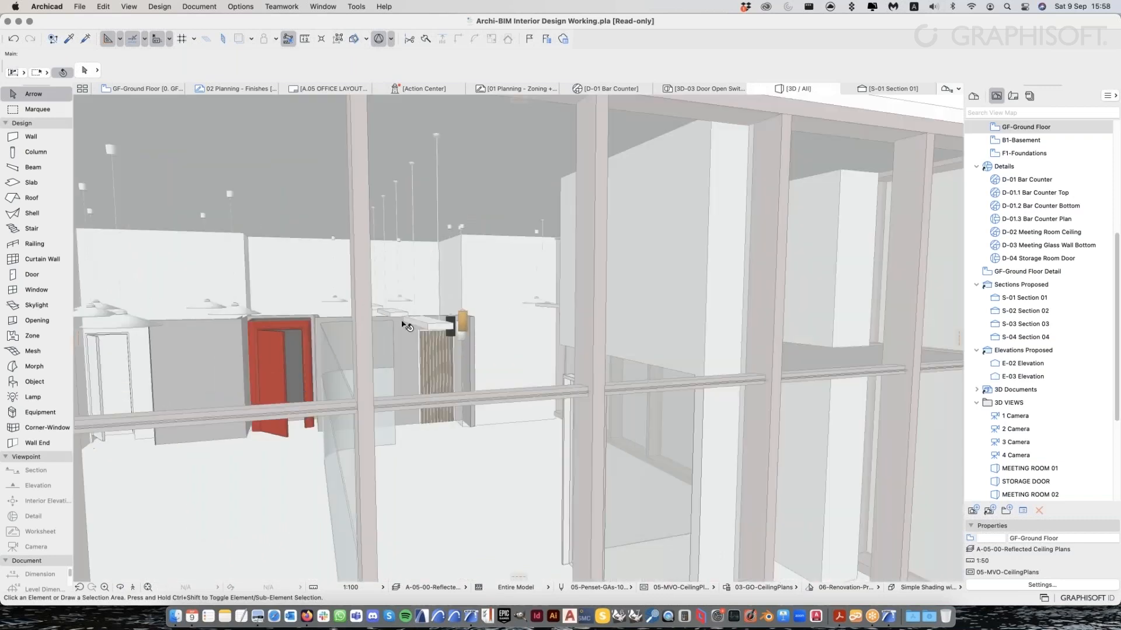
pyautogui.scroll(4, 403, 318)
pyautogui.moveTo(495, 403)
pyautogui.mouseDown(button='middle')
pyautogui.moveTo(509, 404)
pyautogui.moveTo(480, 407)
pyautogui.moveTo(572, 409)
pyautogui.moveTo(593, 479)
pyautogui.moveTo(563, 477)
pyautogui.mouseUp(button='middle')
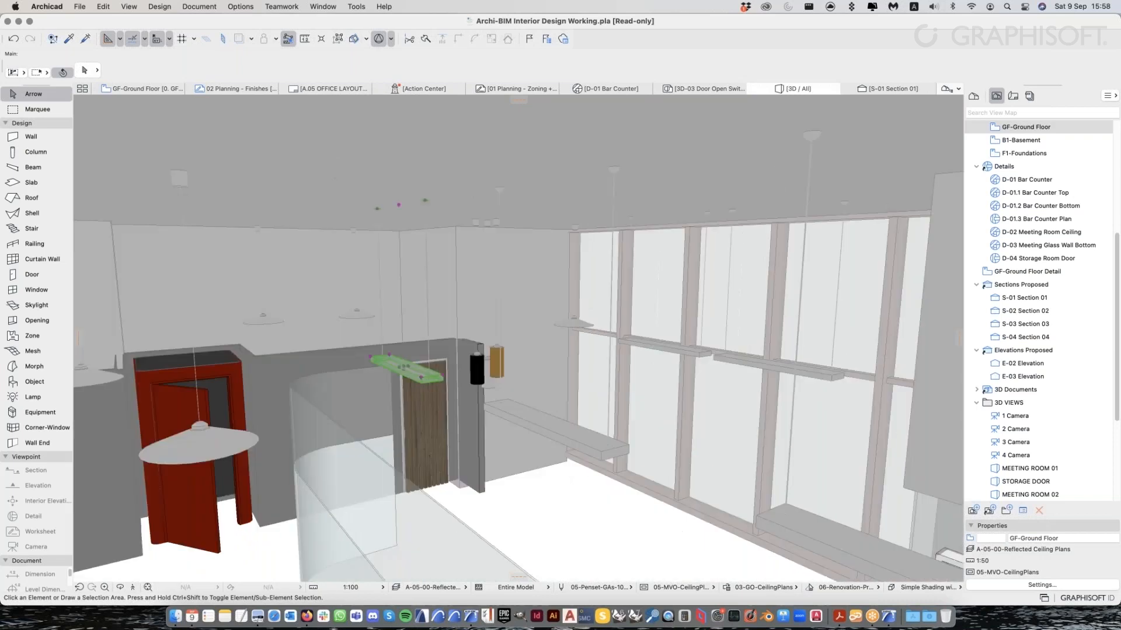
pyautogui.click(608, 445)
pyautogui.click(663, 351)
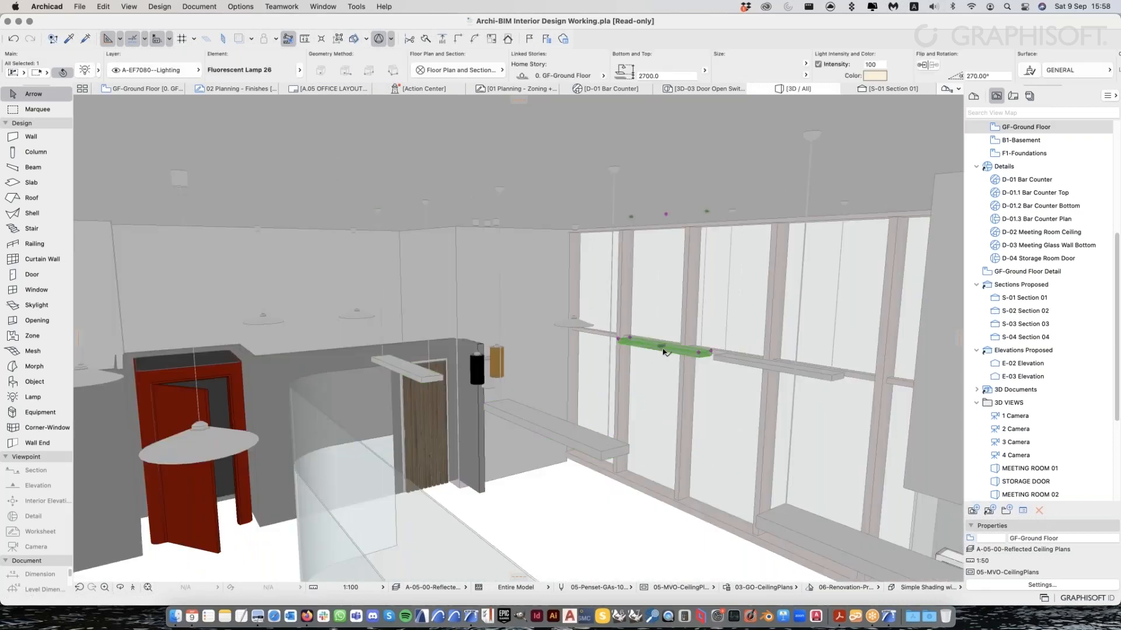
# Hide the roof slab above the office in the 3D view
pyautogui.click(493, 169)
pyautogui.rightClick(493, 165)
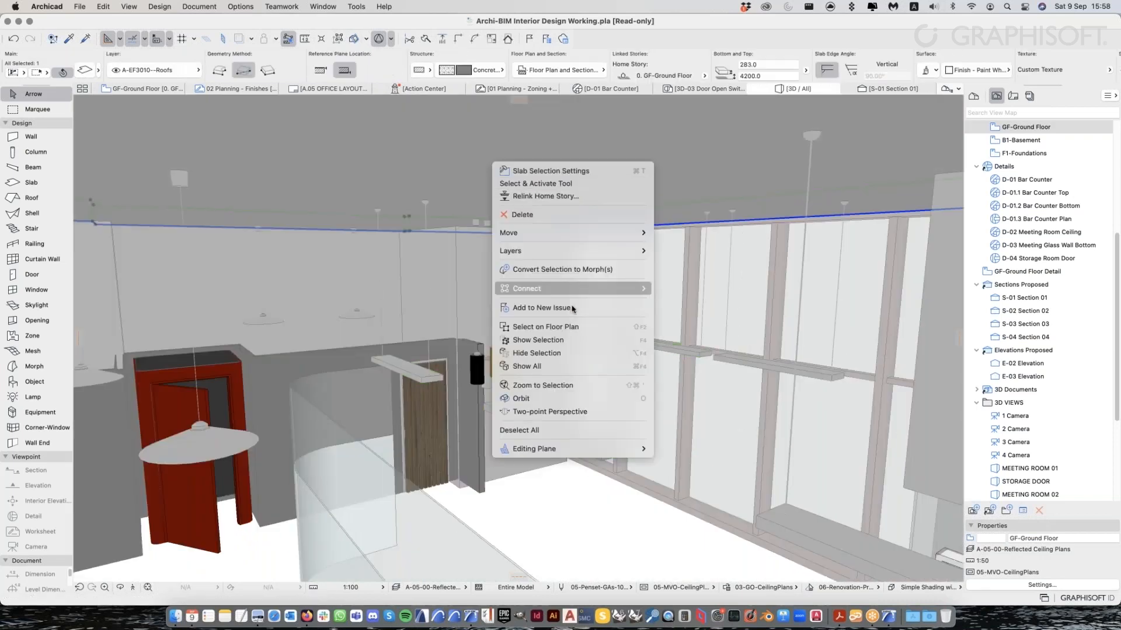
pyautogui.click(587, 366)
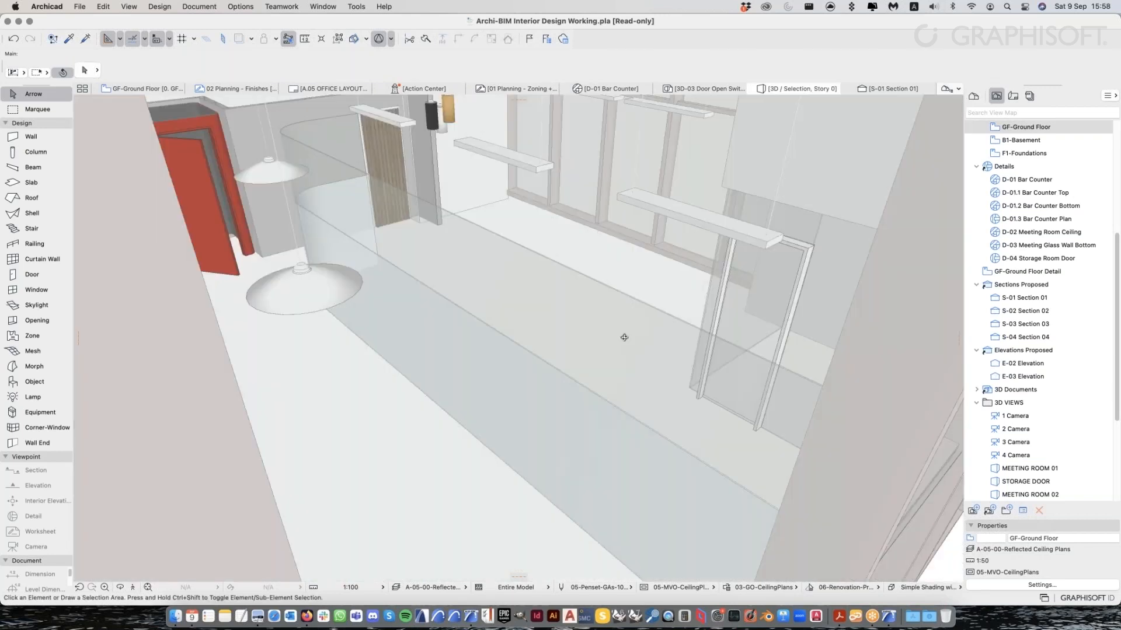
# Try stretching the total height and the length of a suspended fluorescent lamp beside the glazed facade
pyautogui.keyDown('shift'); pyautogui.moveTo(624, 337); pyautogui.dragTo(493, 282, button='middle'); pyautogui.keyUp('shift')
pyautogui.scroll(-3, 494, 284)
pyautogui.keyDown('shift'); pyautogui.moveTo(530, 333); pyautogui.dragTo(455, 401, button='middle'); pyautogui.keyUp('shift')
pyautogui.scroll(-3, 496, 333)
pyautogui.moveTo(511, 295); pyautogui.dragTo(467, 203, button='middle')
pyautogui.click(586, 359)
pyautogui.scroll(2, 586, 358)
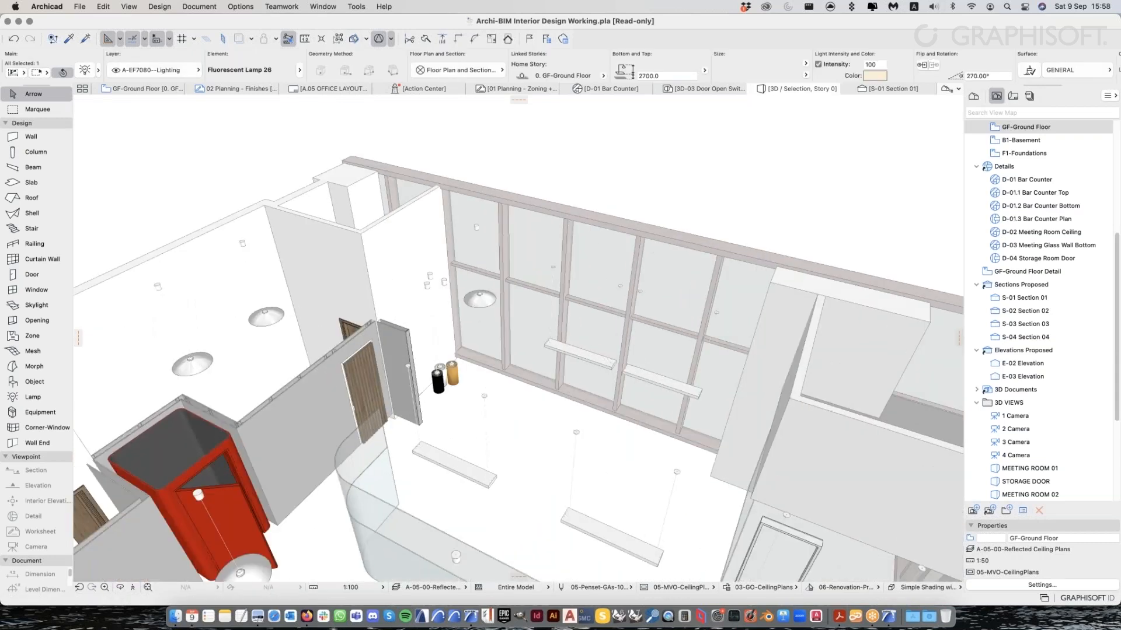
pyautogui.scroll(1, 586, 358)
pyautogui.moveTo(586, 358); pyautogui.dragTo(555, 332, button='middle')
pyautogui.click(558, 258)
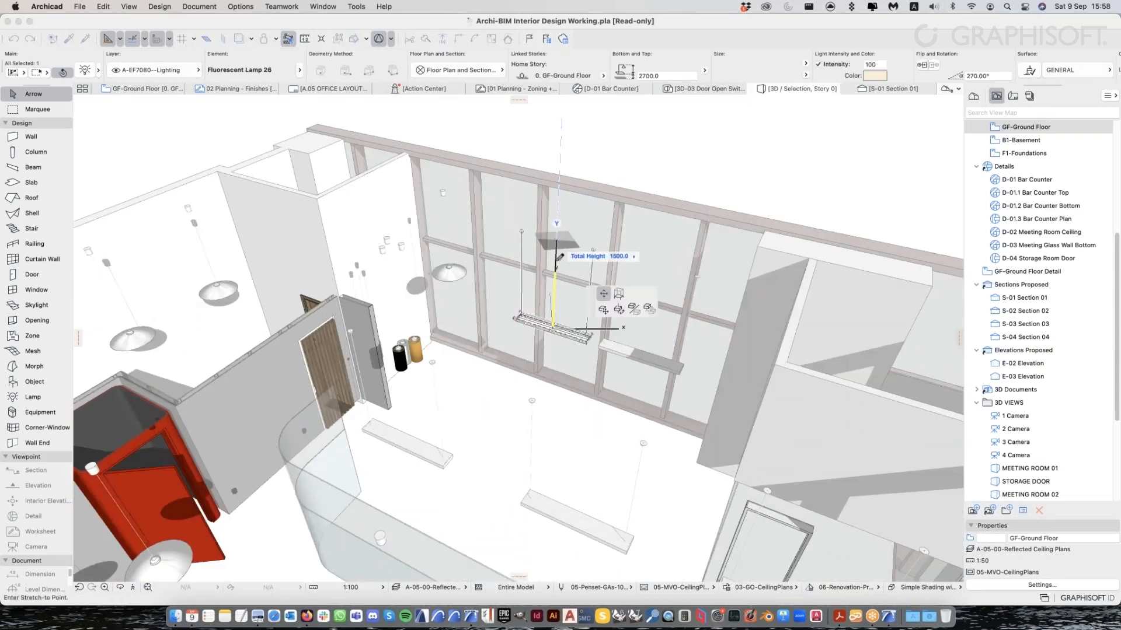
pyautogui.click(555, 313)
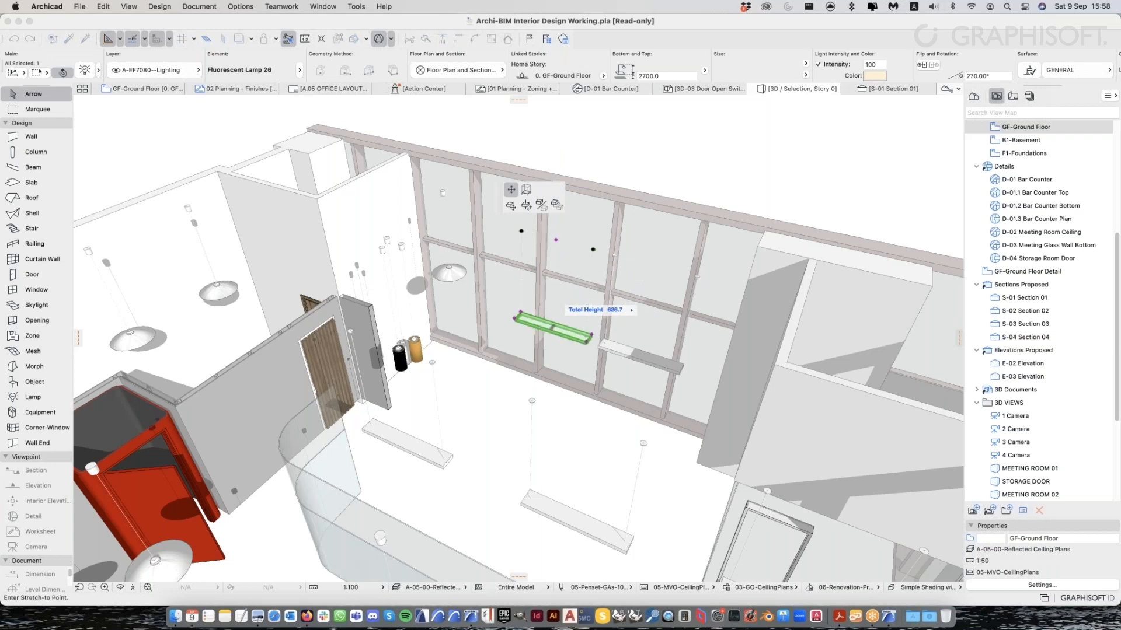
pyautogui.click(515, 319)
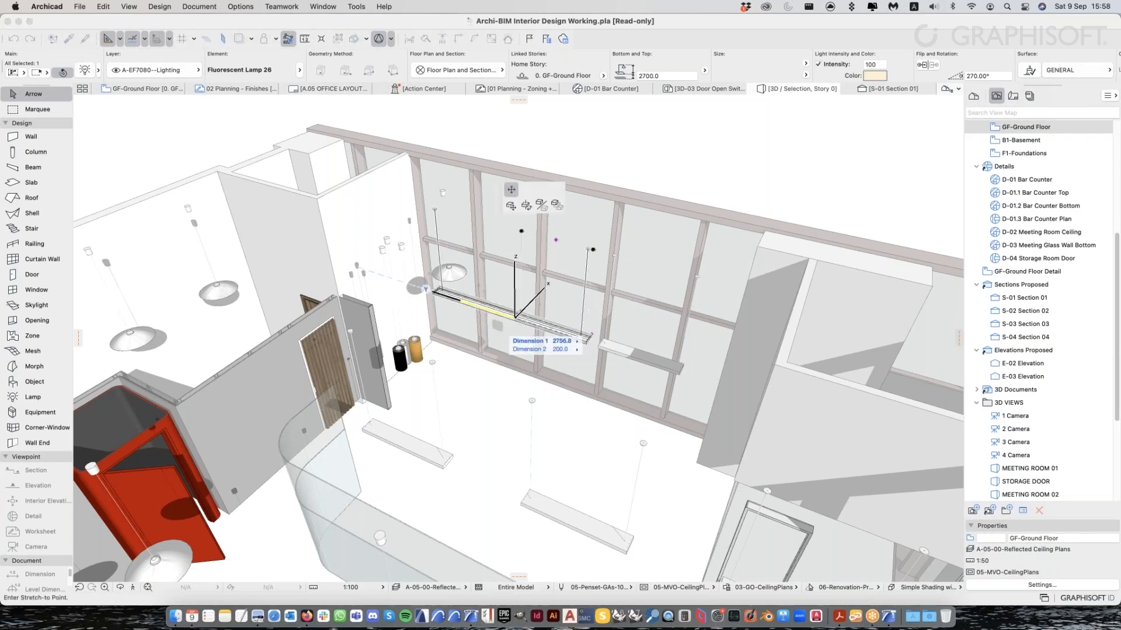
pyautogui.press('Escape')
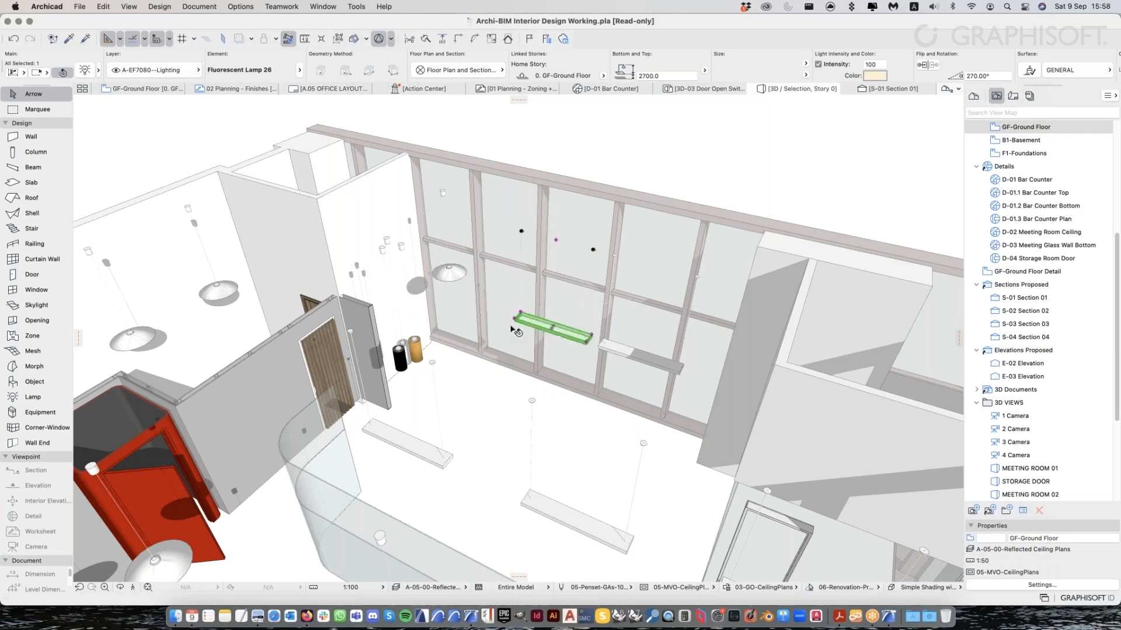
pyautogui.press('Escape')
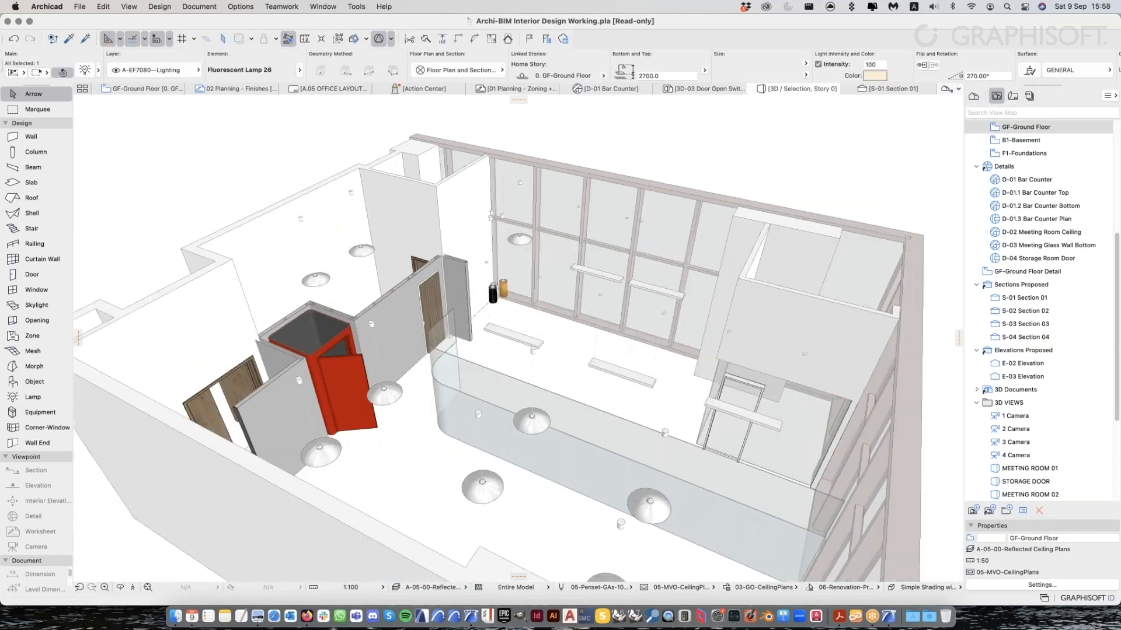
# Inspect the pendant lamps beside the curved glass partition by selecting them in 3D, and clear the selection
pyautogui.keyDown('shift'); pyautogui.moveTo(519, 339); pyautogui.dragTo(461, 359, button='middle'); pyautogui.keyUp('shift')
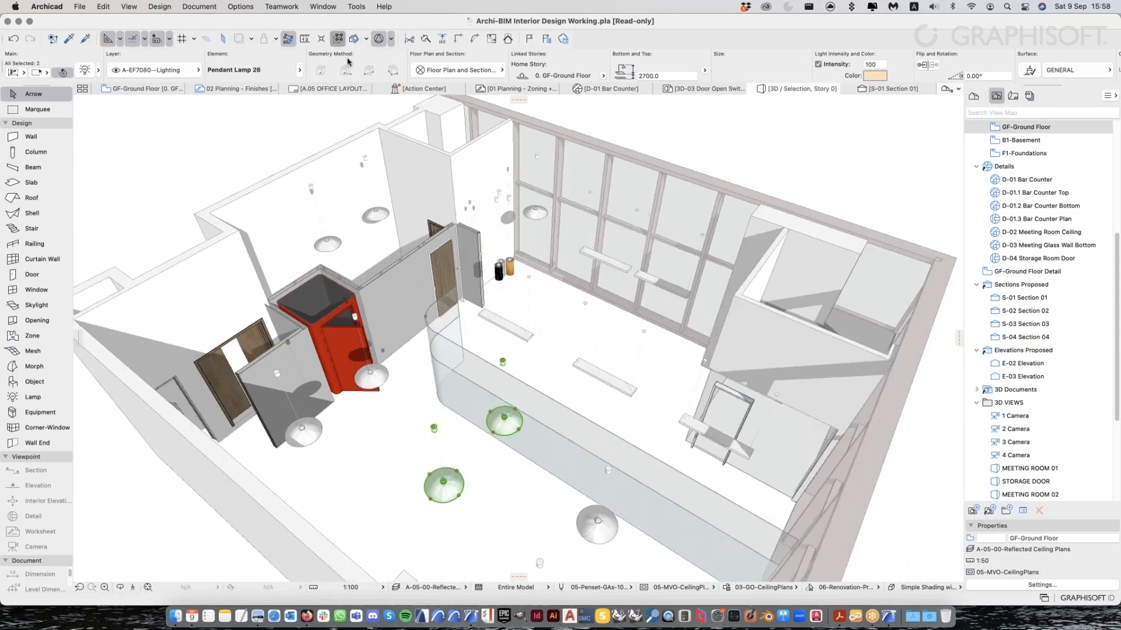
pyautogui.press('Escape')
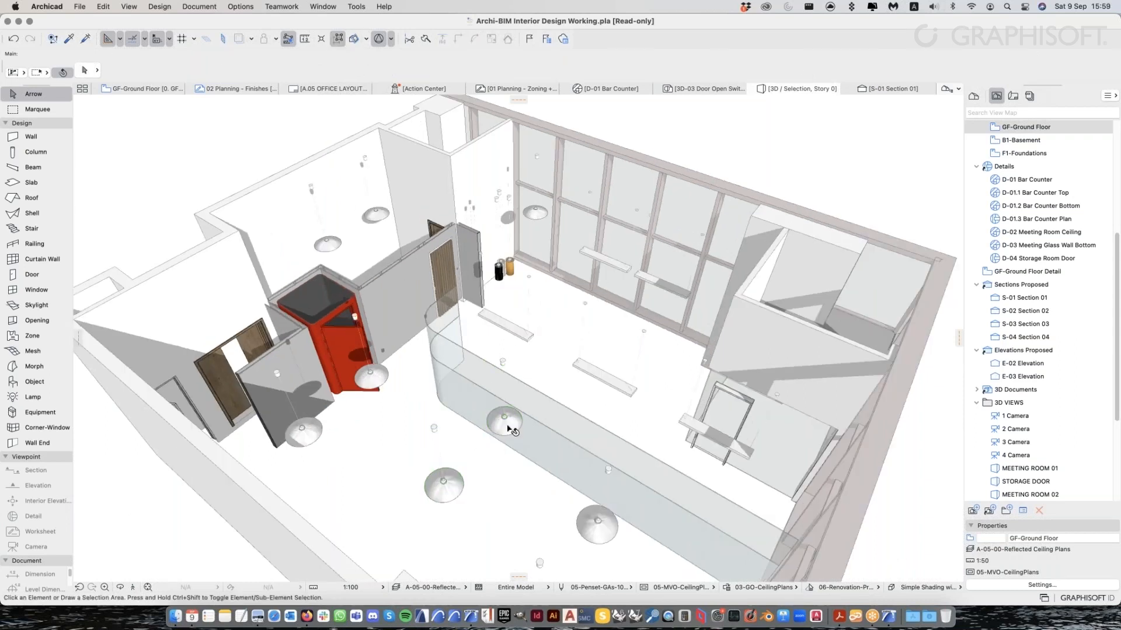
pyautogui.click(508, 429)
pyautogui.scroll(-4, 508, 429)
pyautogui.click(530, 530)
pyautogui.click(407, 359)
pyautogui.press('Escape')
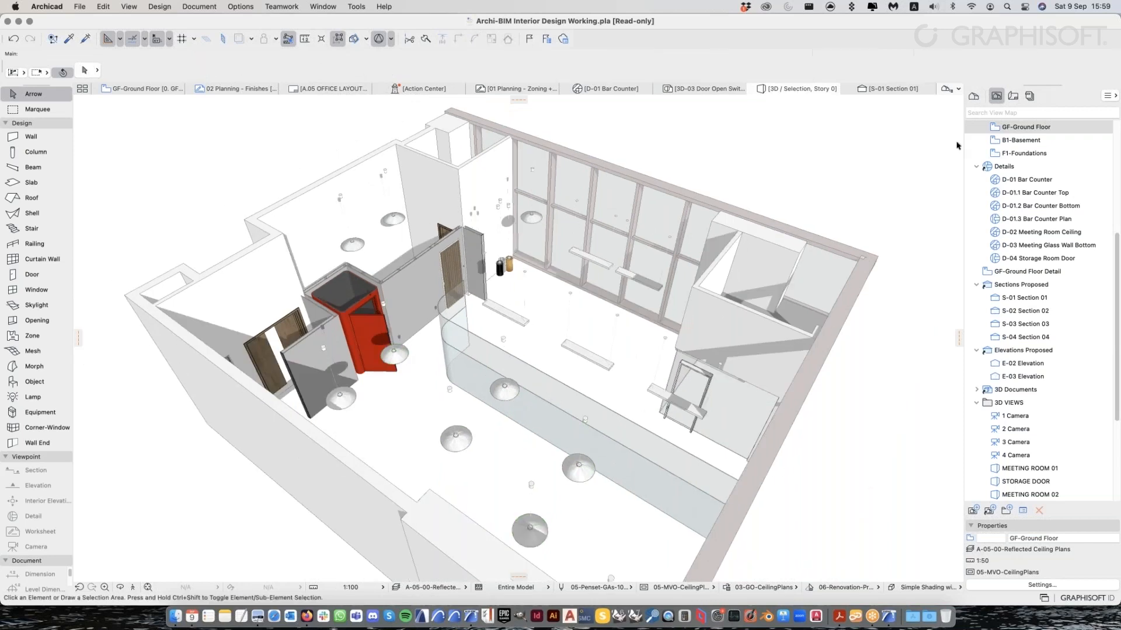
# Return to the ground-floor ceiling plan, turn off the trace reference, and check a fluorescent lamp by selecting it
pyautogui.click(198, 89)
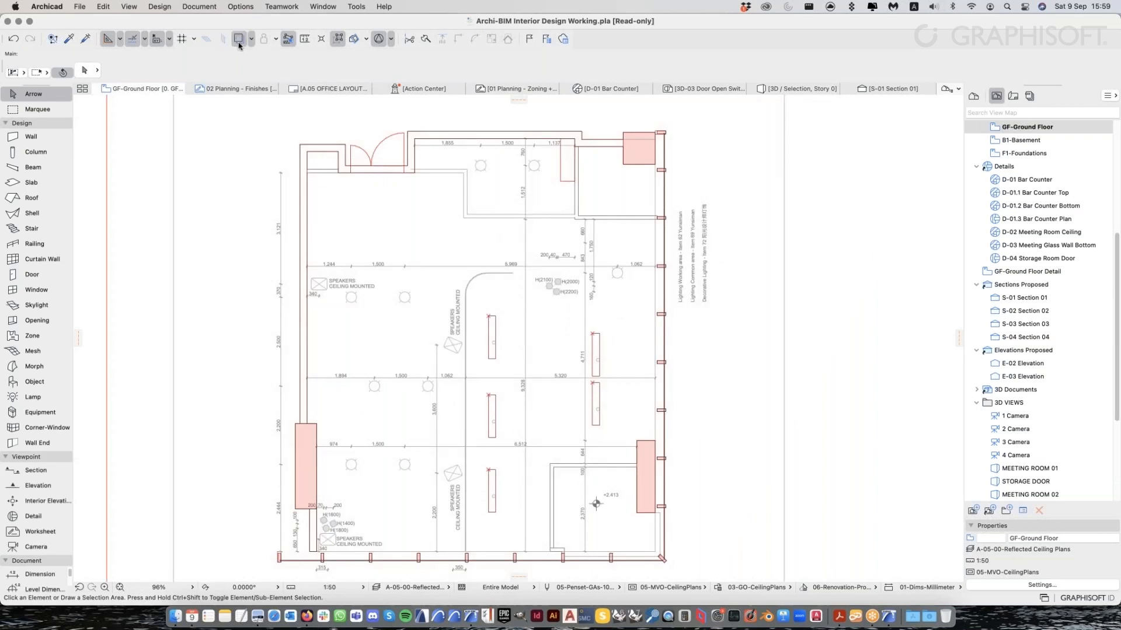
pyautogui.click(492, 321)
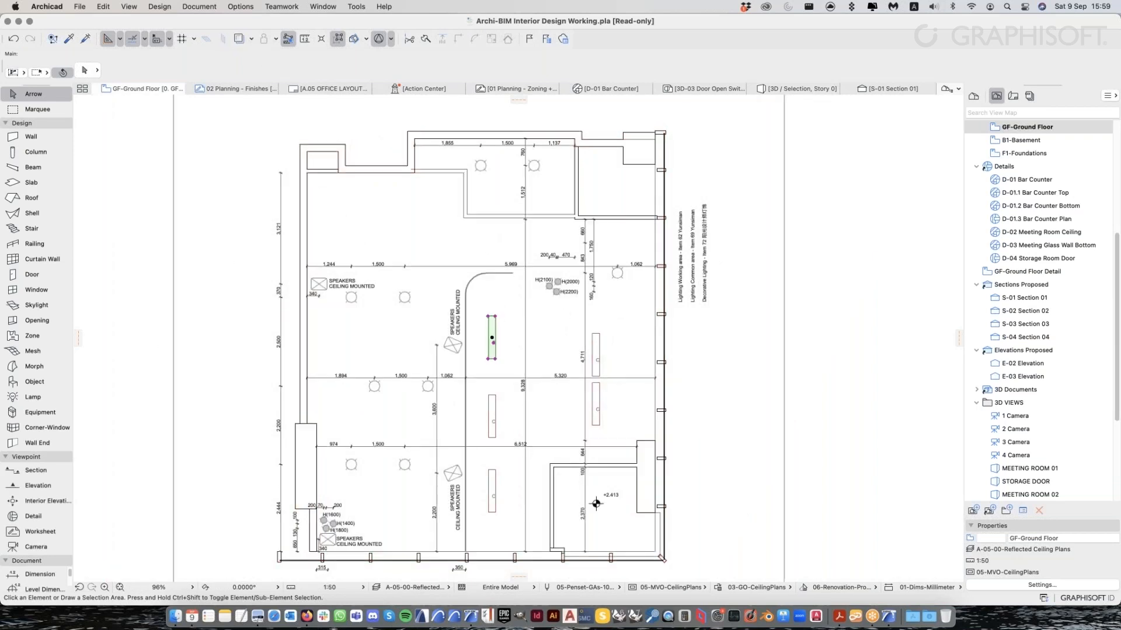
pyautogui.scroll(2, 596, 336)
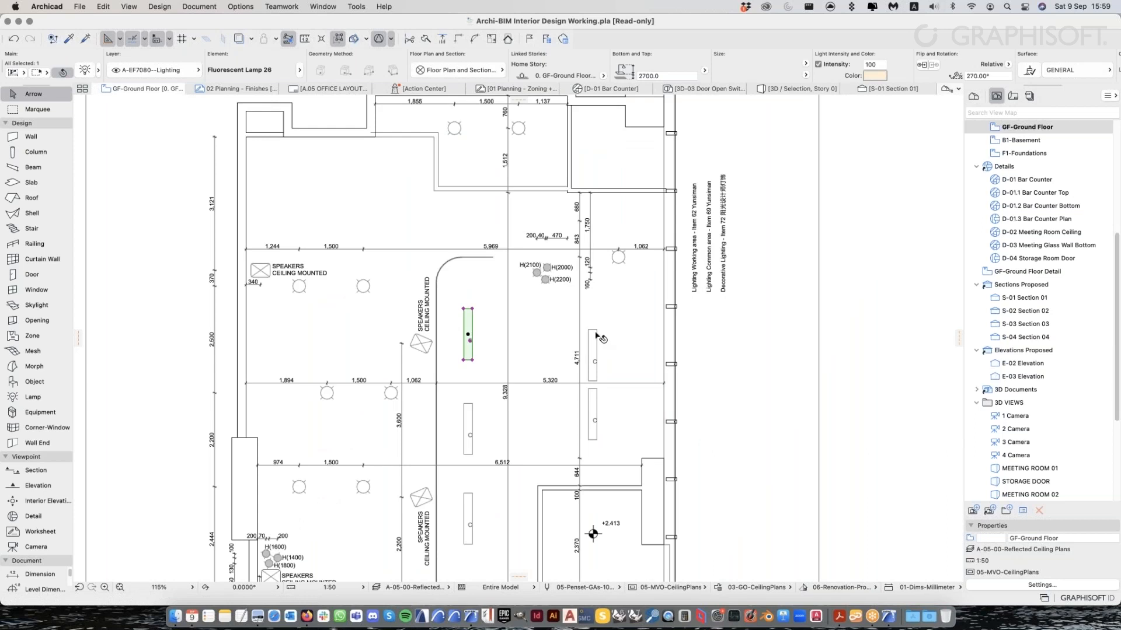
pyautogui.press('Escape')
# View the proposed GF-Ground Floor general arrangement plan and switch back to the GF-Ground Floor ceiling plan
pyautogui.scroll(8, 1038, 208)
pyautogui.doubleClick(1038, 195)
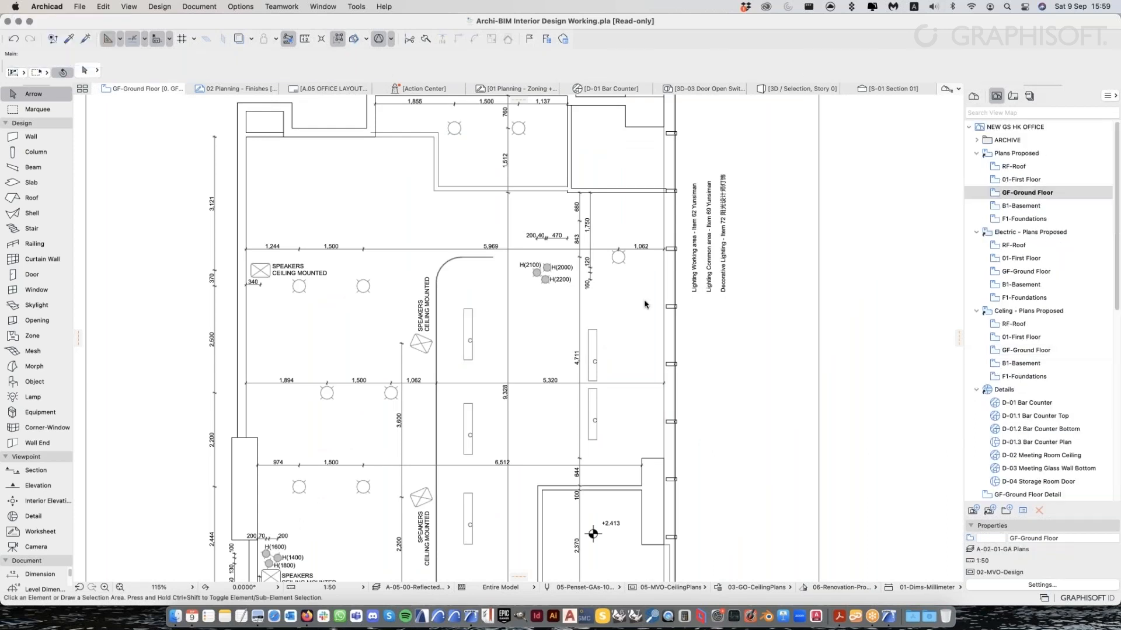
pyautogui.scroll(-4, 605, 374)
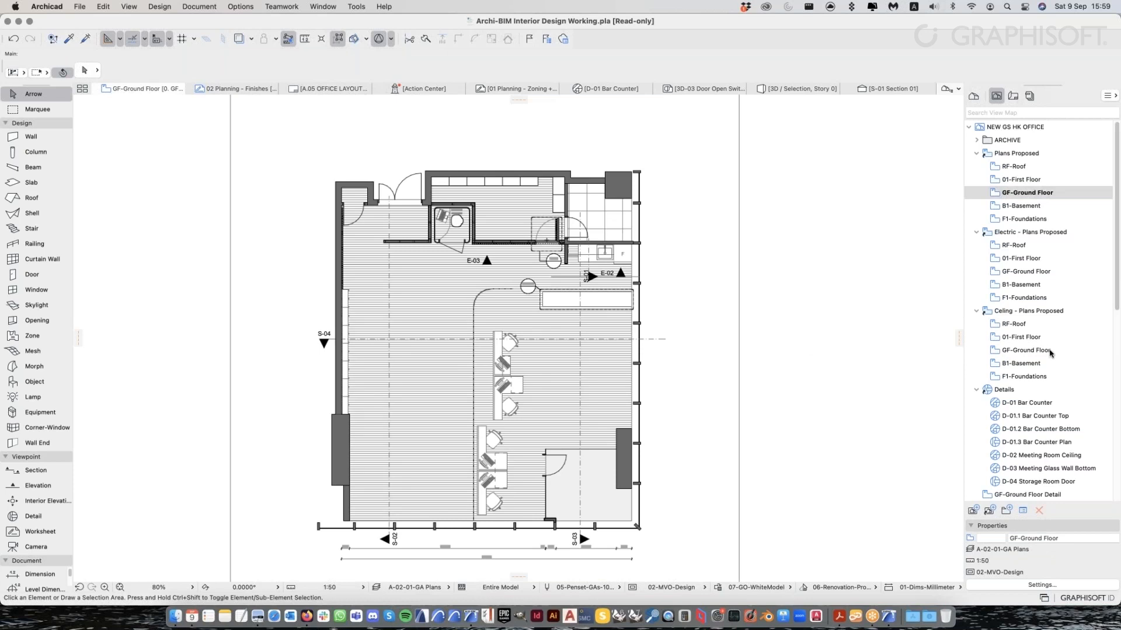
pyautogui.doubleClick(1050, 352)
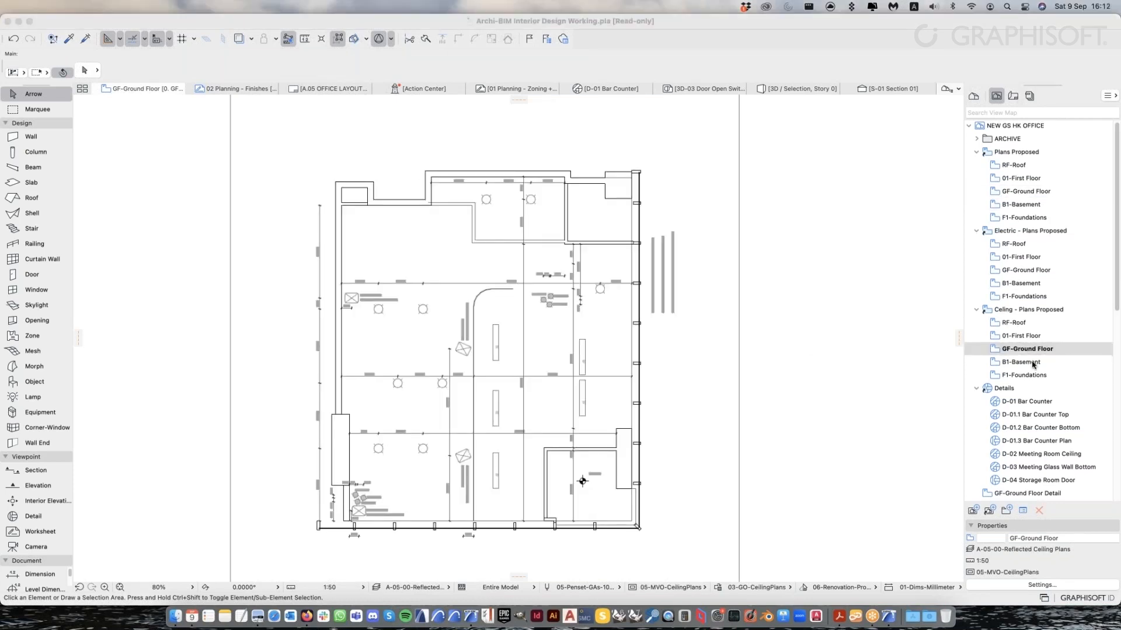
# Open the Full Model 3D view and hide its roof slab to expose the office interior
pyautogui.scroll(-1, 1040, 366)
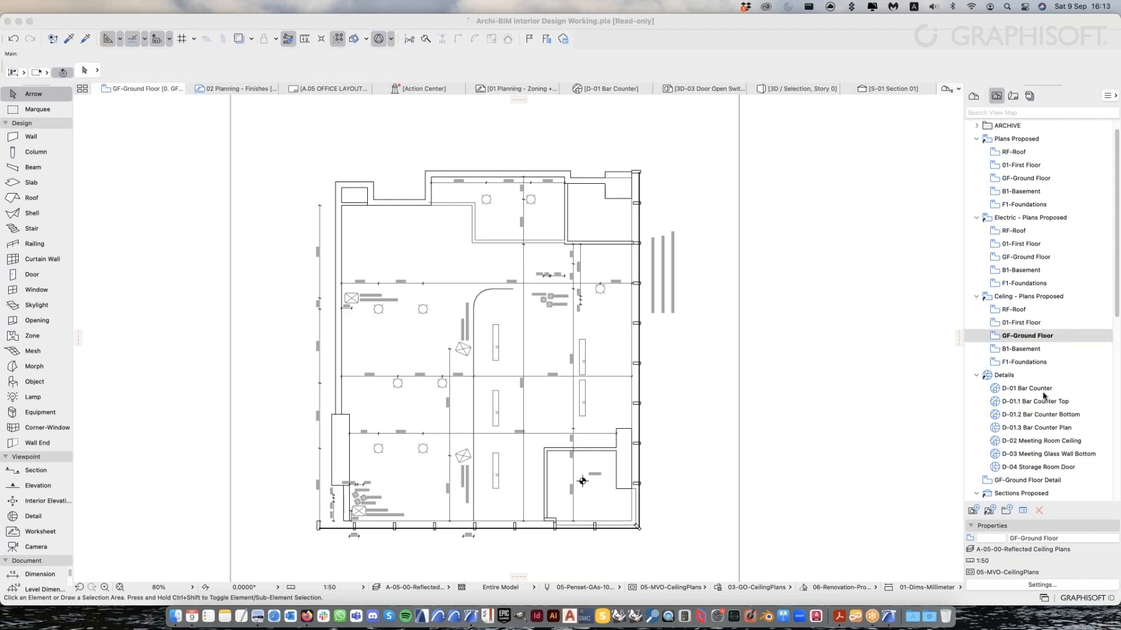
pyautogui.scroll(-3, 1027, 374)
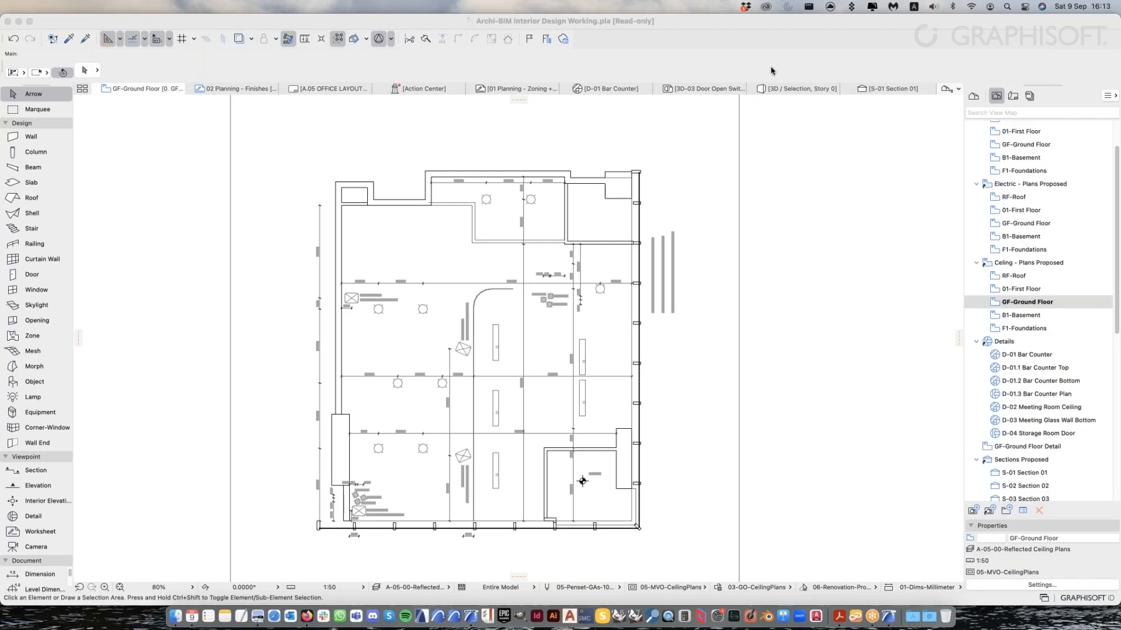
pyautogui.scroll(-10, 1021, 256)
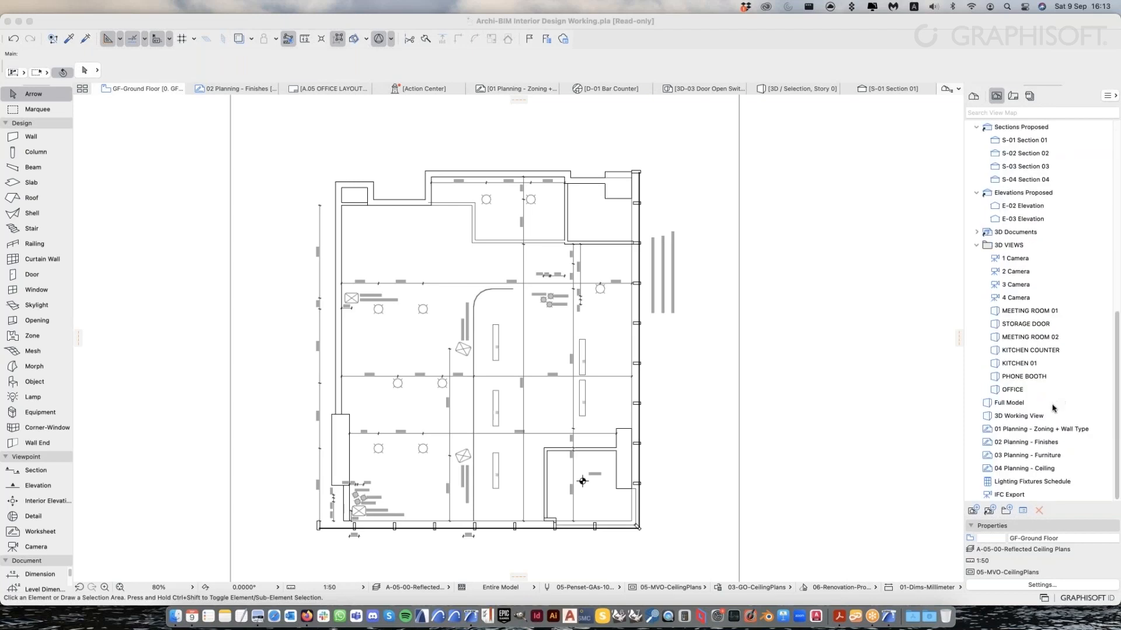
pyautogui.doubleClick(1045, 403)
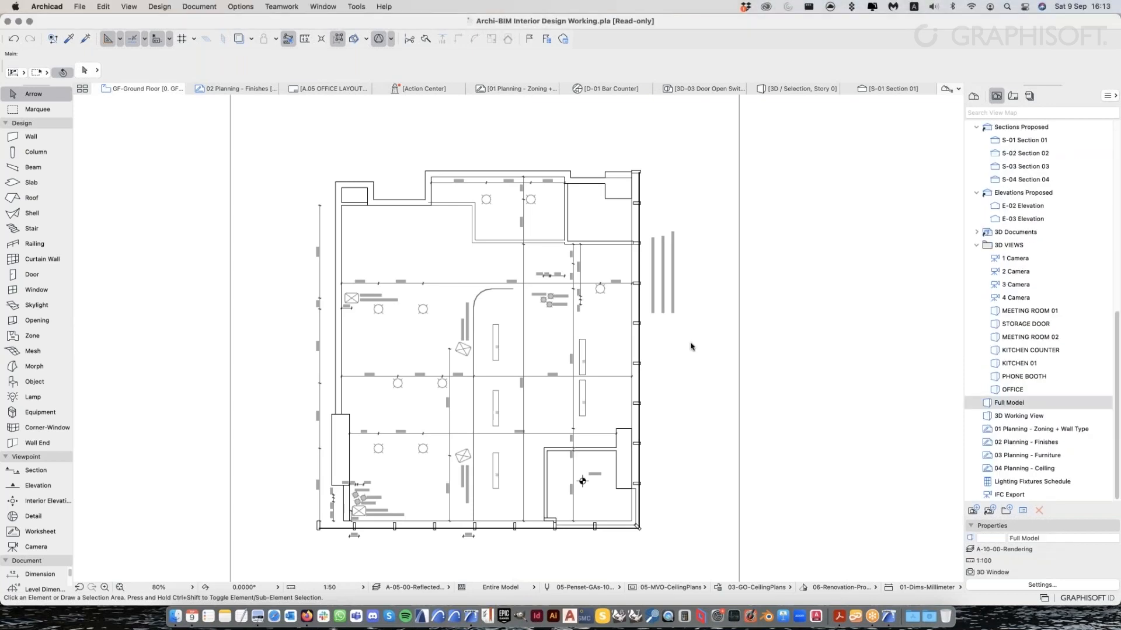
pyautogui.click(617, 286)
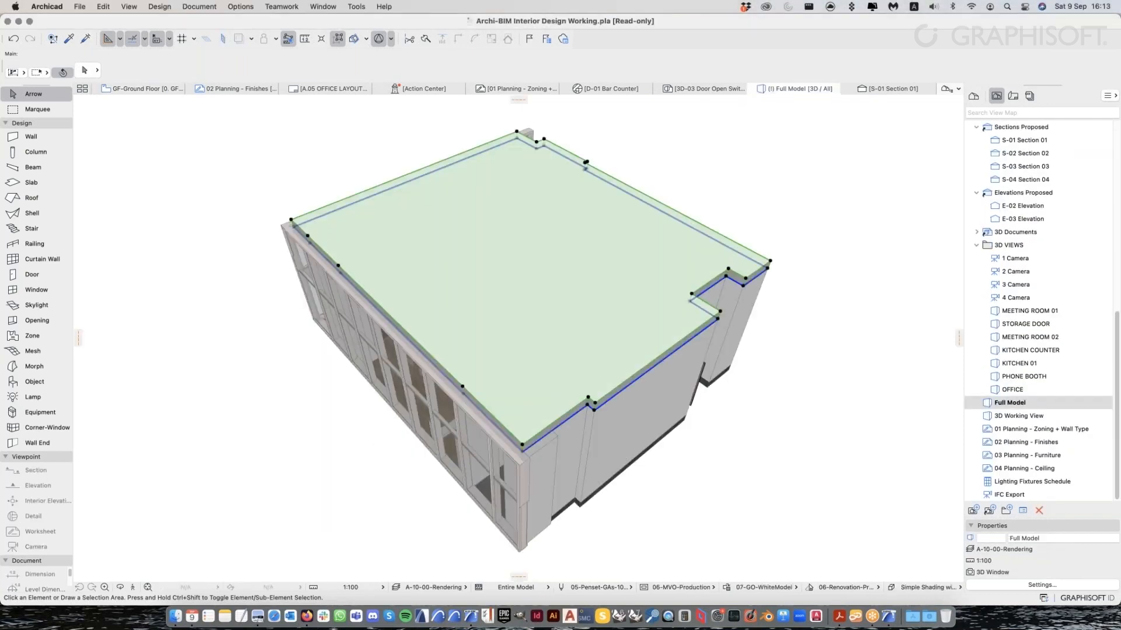
pyautogui.rightClick(619, 282)
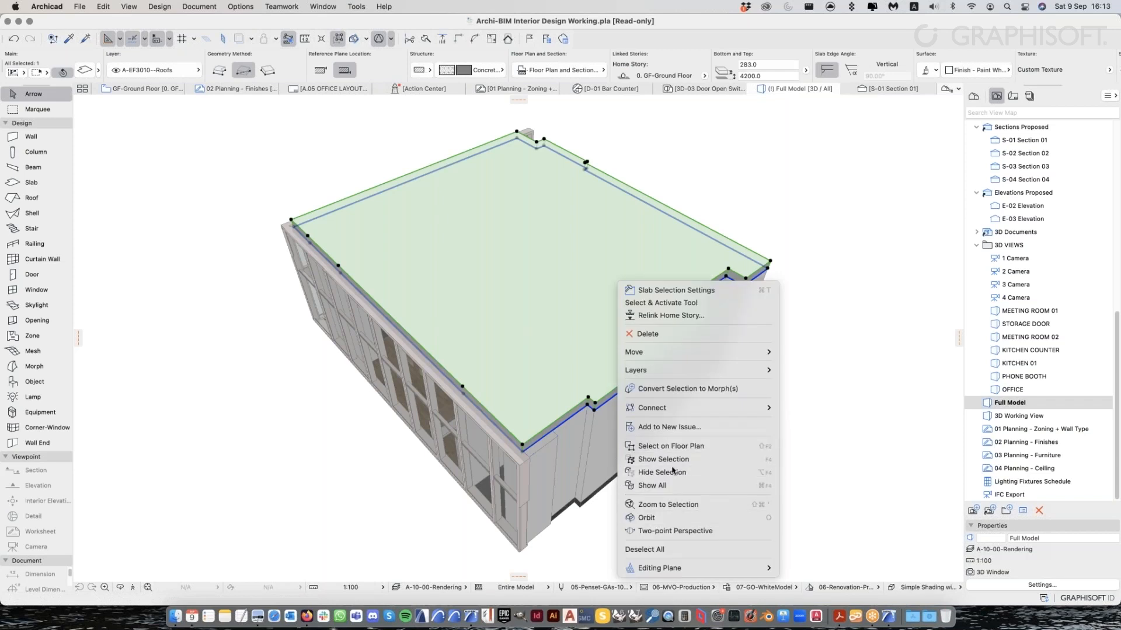
pyautogui.click(686, 472)
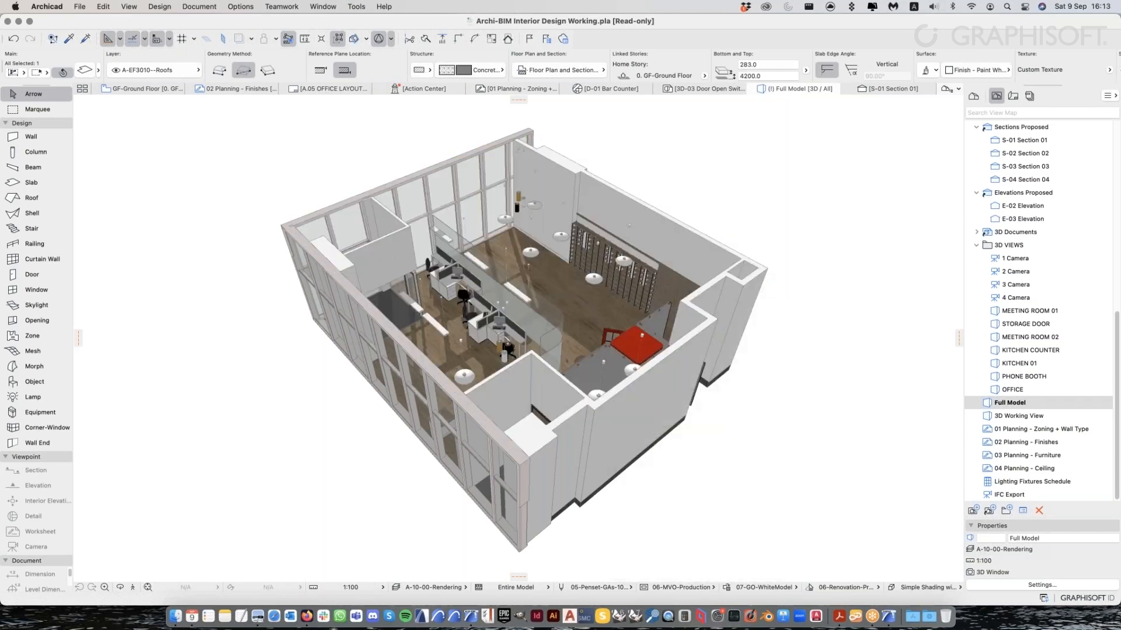
# Examine the office interior in the 3D model and check one framed wardrobe unit of the open shelving by selecting it
pyautogui.scroll(3, 524, 252)
pyautogui.scroll(2, 523, 252)
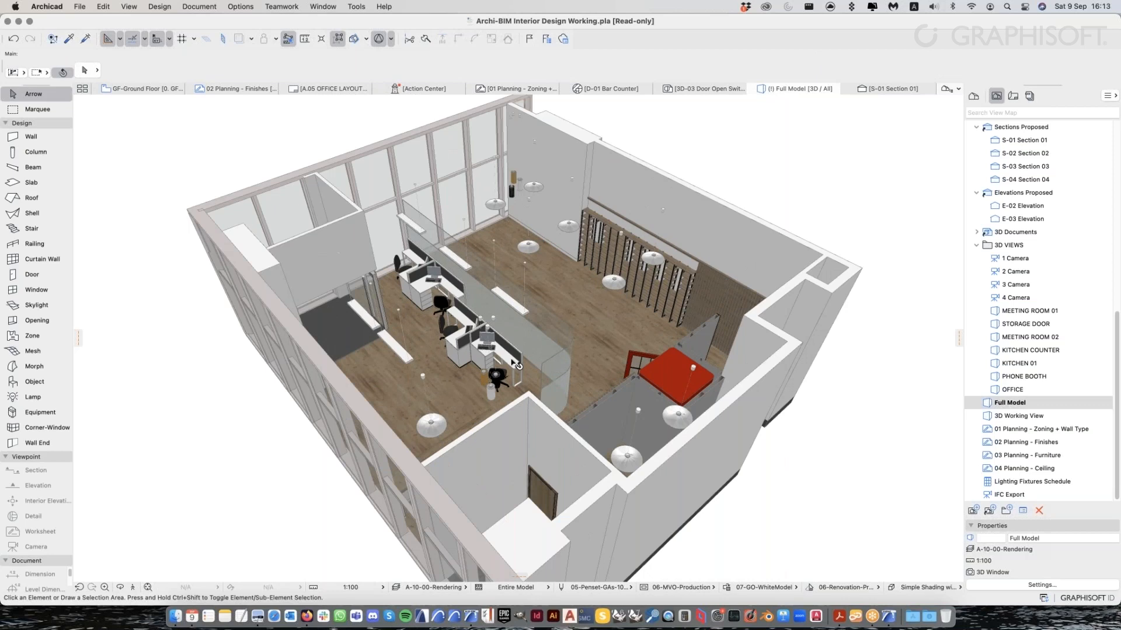
pyautogui.scroll(3, 516, 365)
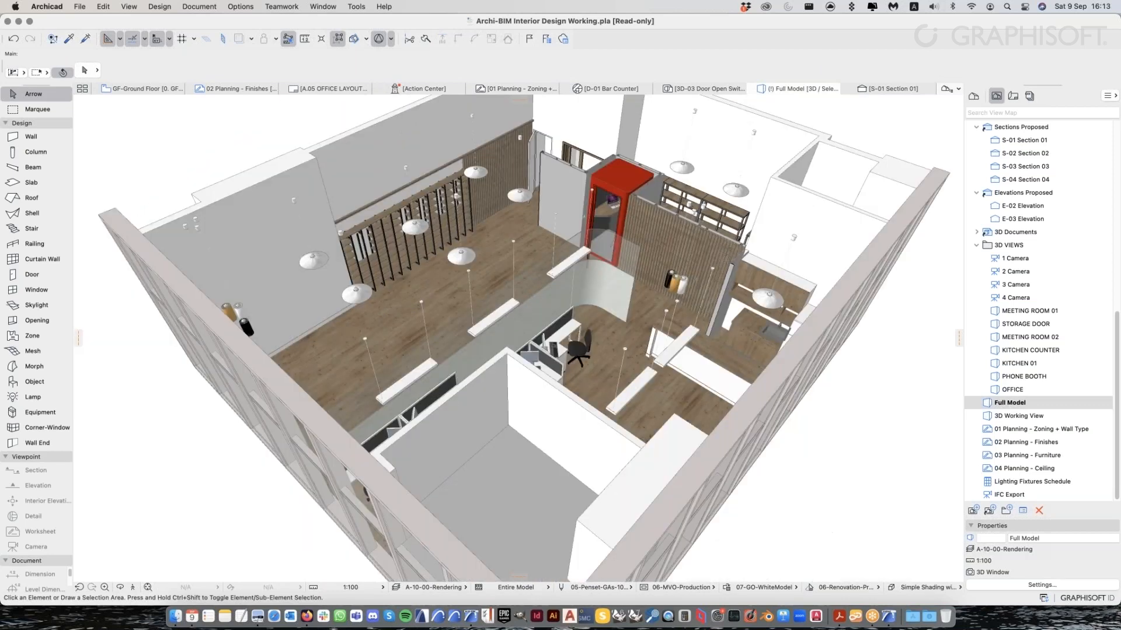
pyautogui.keyDown('shift'); pyautogui.moveTo(525, 349); pyautogui.dragTo(435, 381, button='middle'); pyautogui.keyUp('shift')
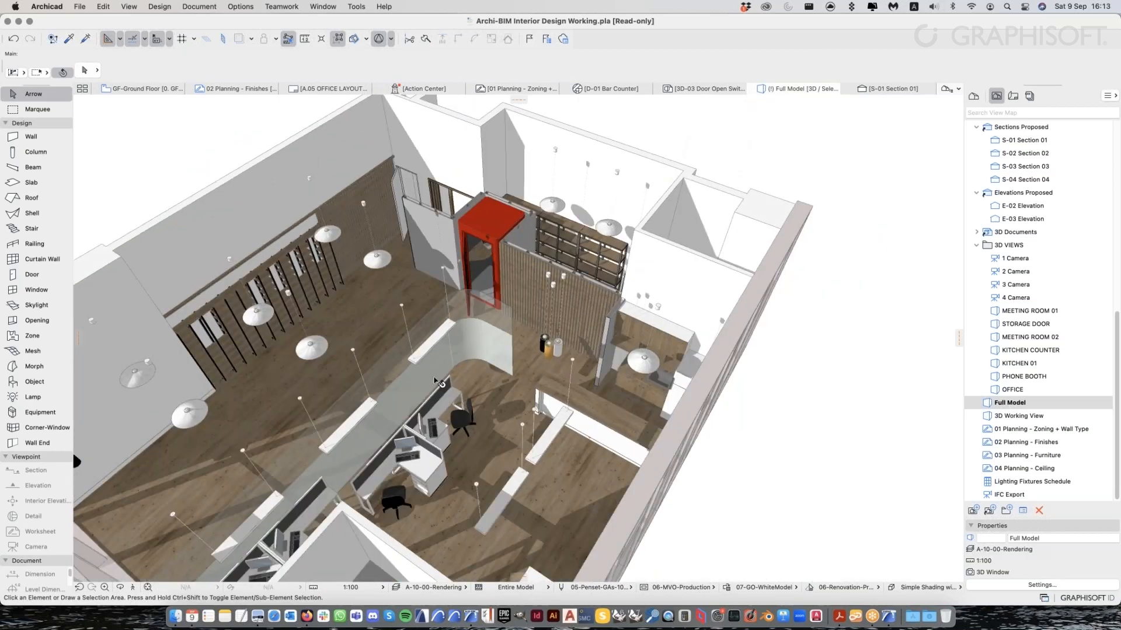
pyautogui.scroll(3, 435, 380)
pyautogui.moveTo(296, 256); pyautogui.dragTo(320, 269, button='middle')
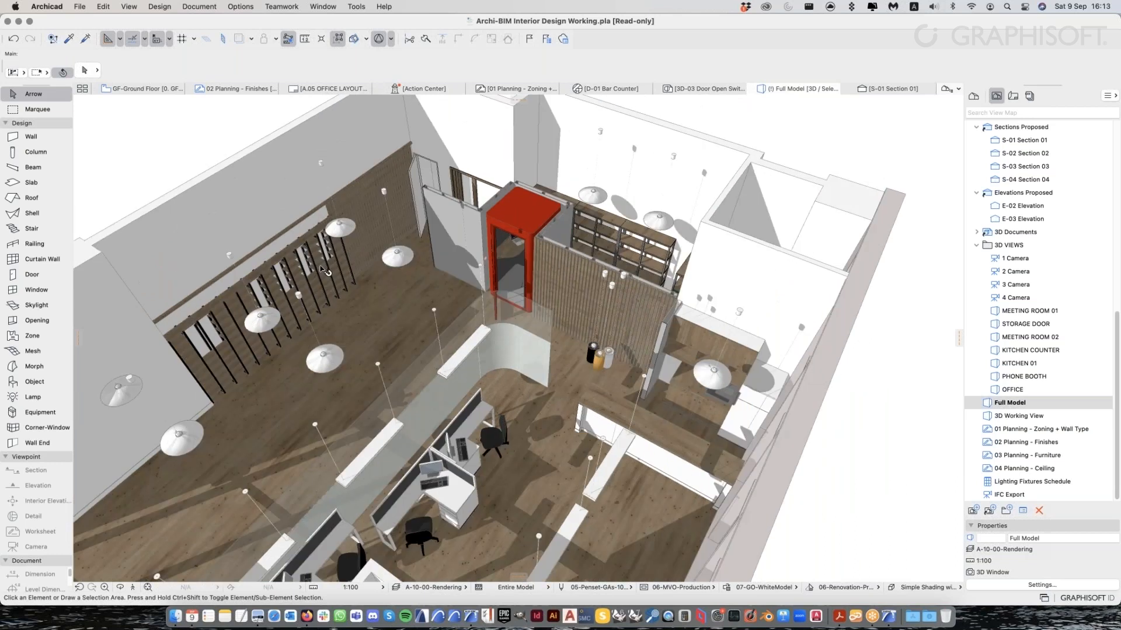
pyautogui.click(320, 267)
pyautogui.scroll(2, 315, 264)
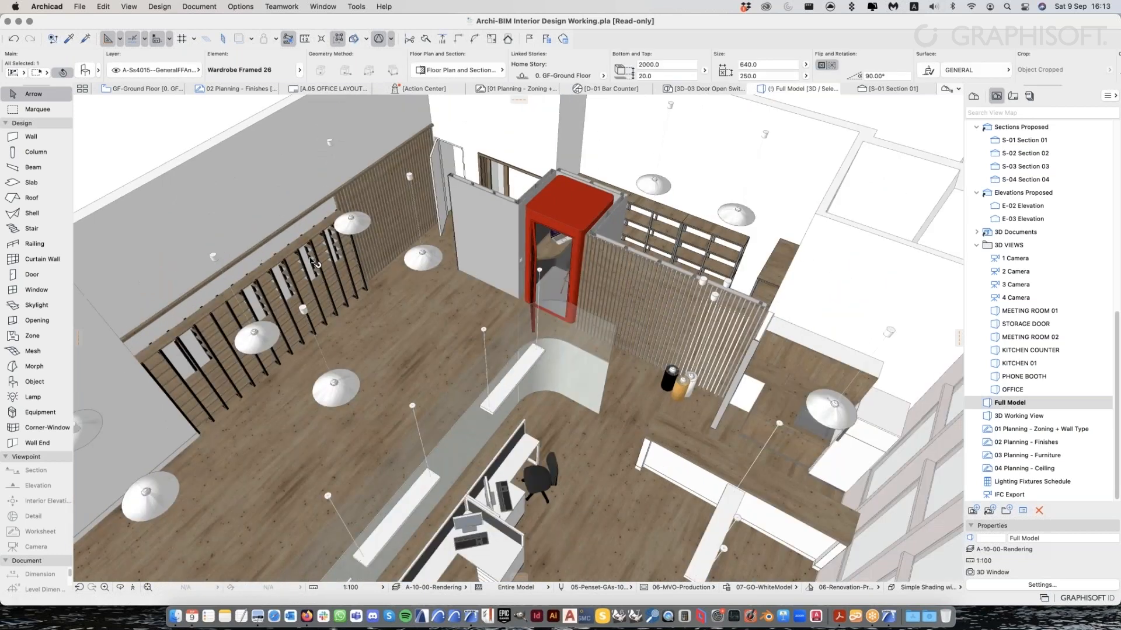
pyautogui.scroll(2, 315, 264)
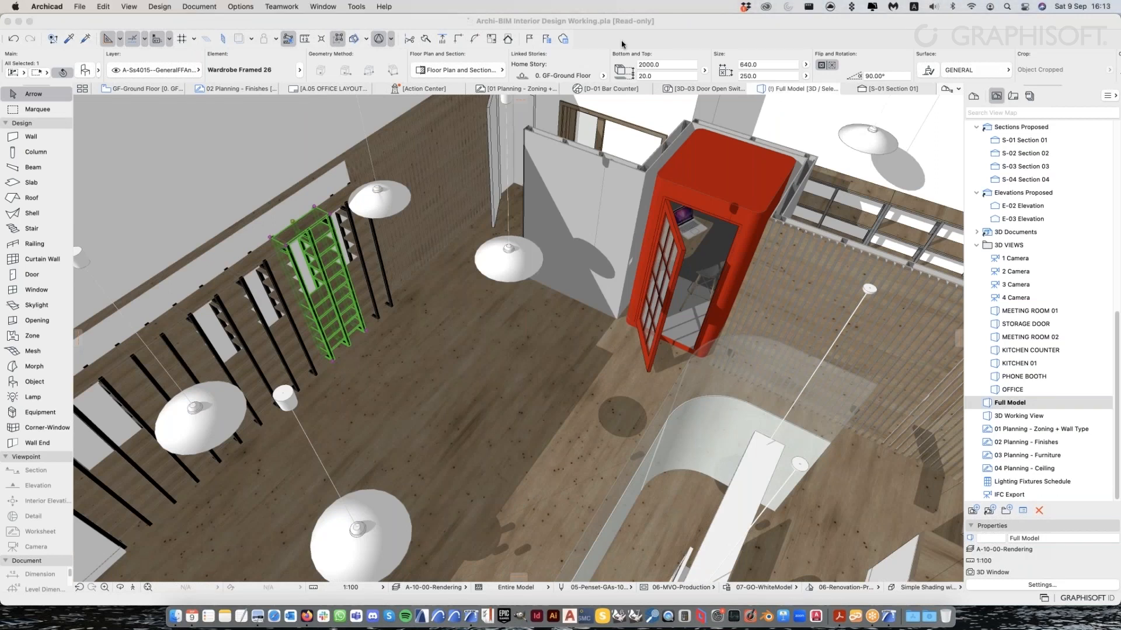
# Inspect the kitchen area behind the bar counter and check its single-door base cabinet by selecting it
pyautogui.scroll(-5, 540, 331)
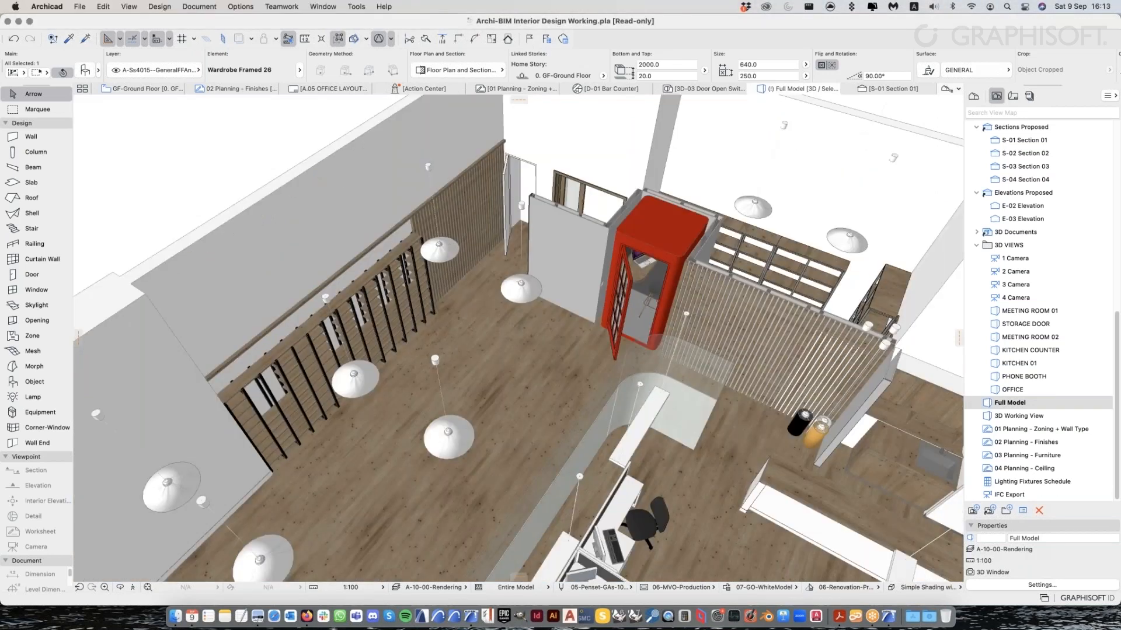
pyautogui.moveTo(784, 395); pyautogui.dragTo(634, 372, button='middle')
pyautogui.scroll(5, 634, 372)
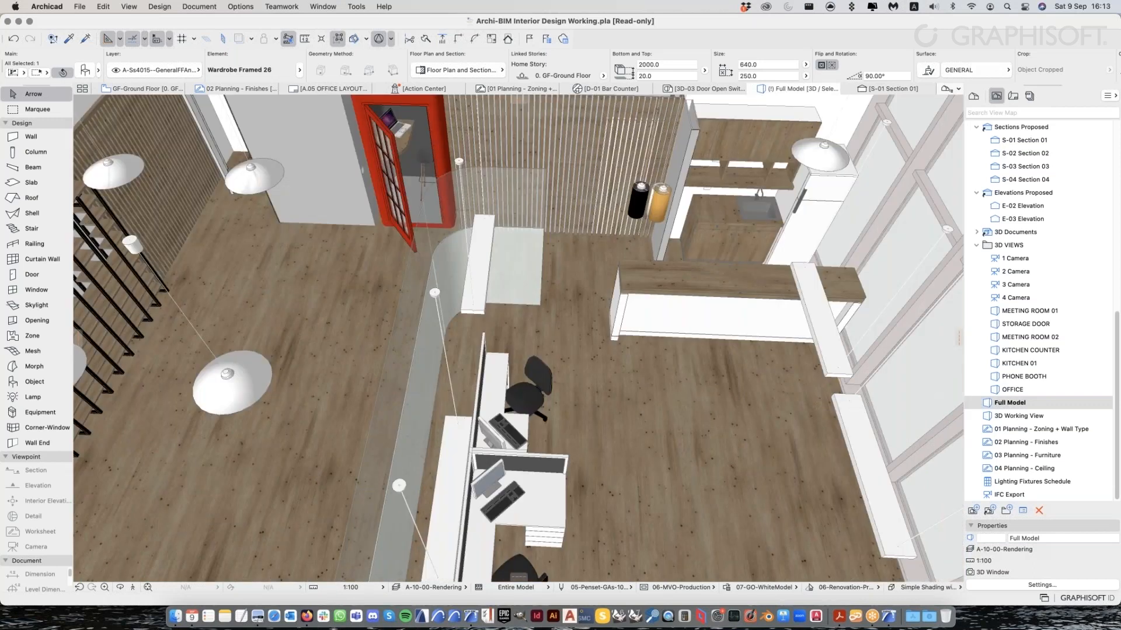
pyautogui.scroll(3, 598, 402)
pyautogui.moveTo(597, 401); pyautogui.dragTo(600, 520, button='middle')
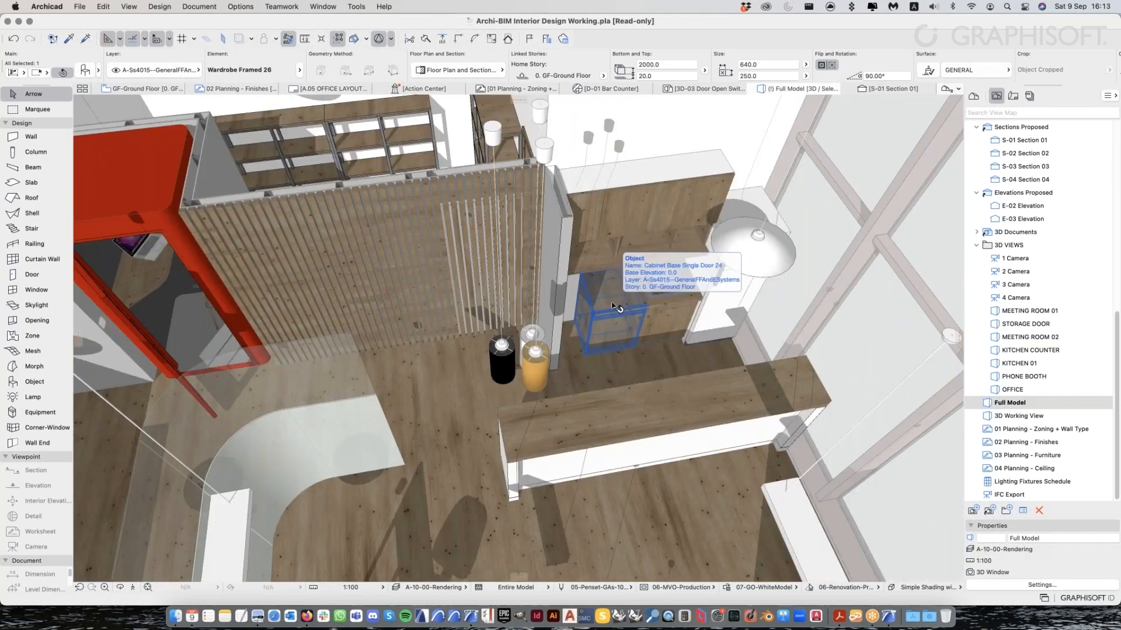
pyautogui.click(614, 306)
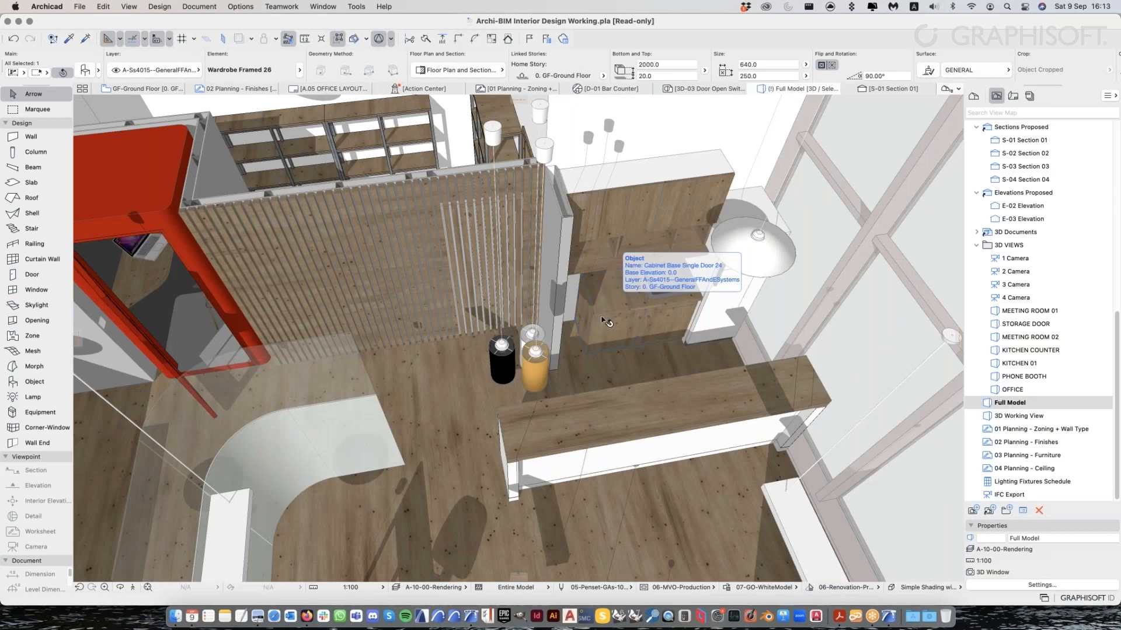
pyautogui.scroll(4, 574, 370)
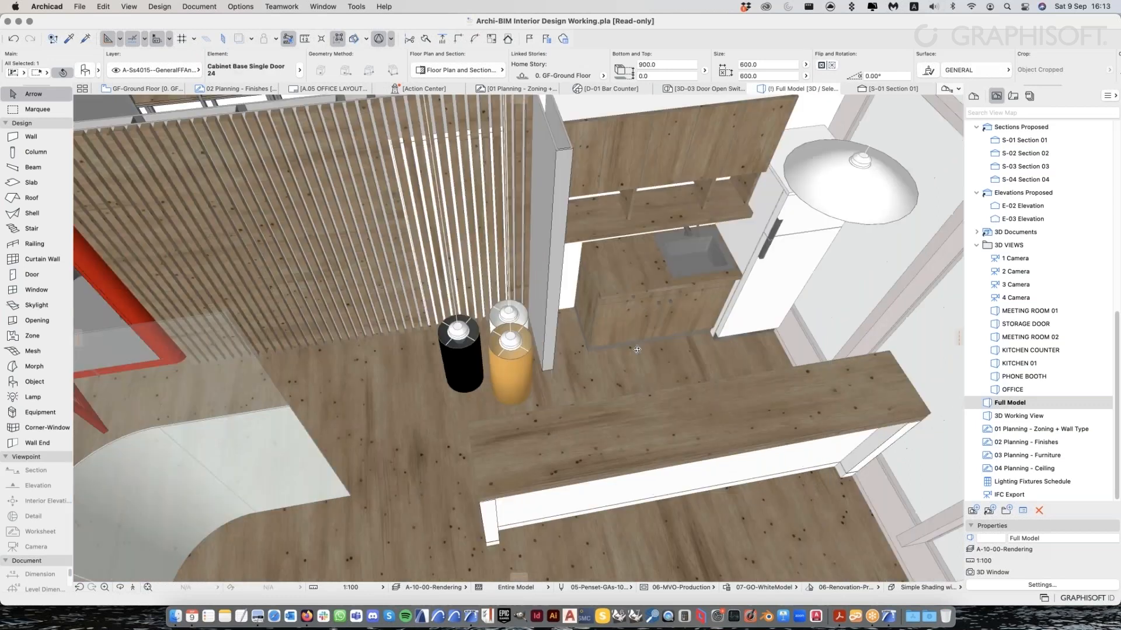
# Check the bar counter's wooden top slab and its timber front edge by selecting each, and clear the selection
pyautogui.keyDown('shift'); pyautogui.moveTo(636, 350); pyautogui.dragTo(637, 304, button='middle'); pyautogui.keyUp('shift')
pyautogui.click(640, 355)
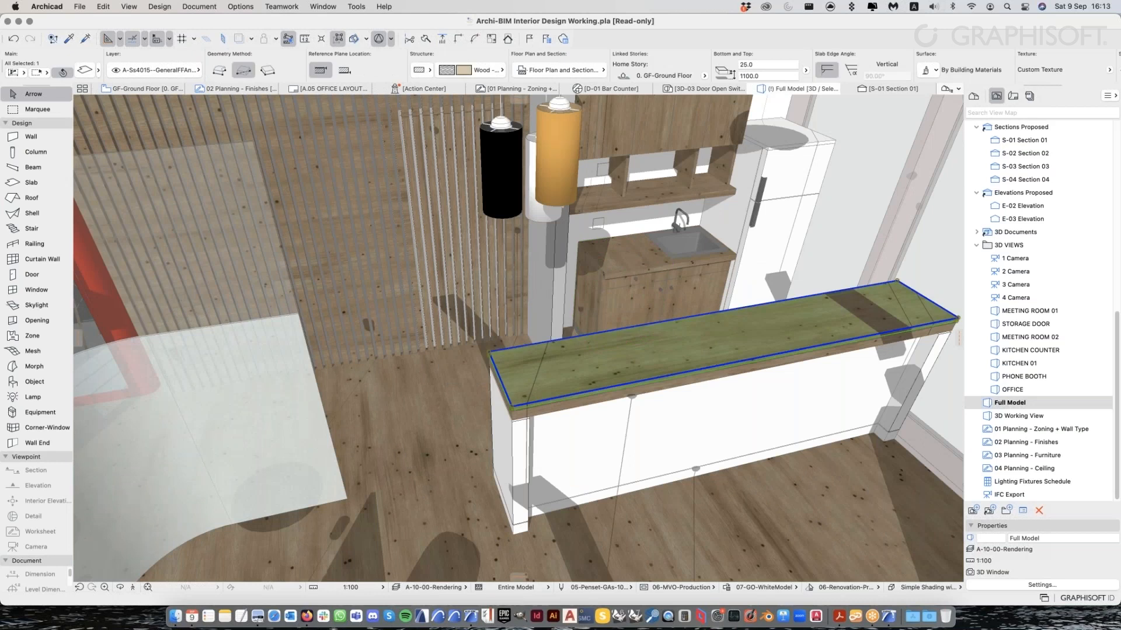
pyautogui.moveTo(752, 366)
pyautogui.keyDown('shift'); pyautogui.mouseDown(button='middle')
pyautogui.moveTo(753, 355)
pyautogui.moveTo(762, 360)
pyautogui.mouseUp(button='middle'); pyautogui.keyUp('shift')
pyautogui.click(765, 362)
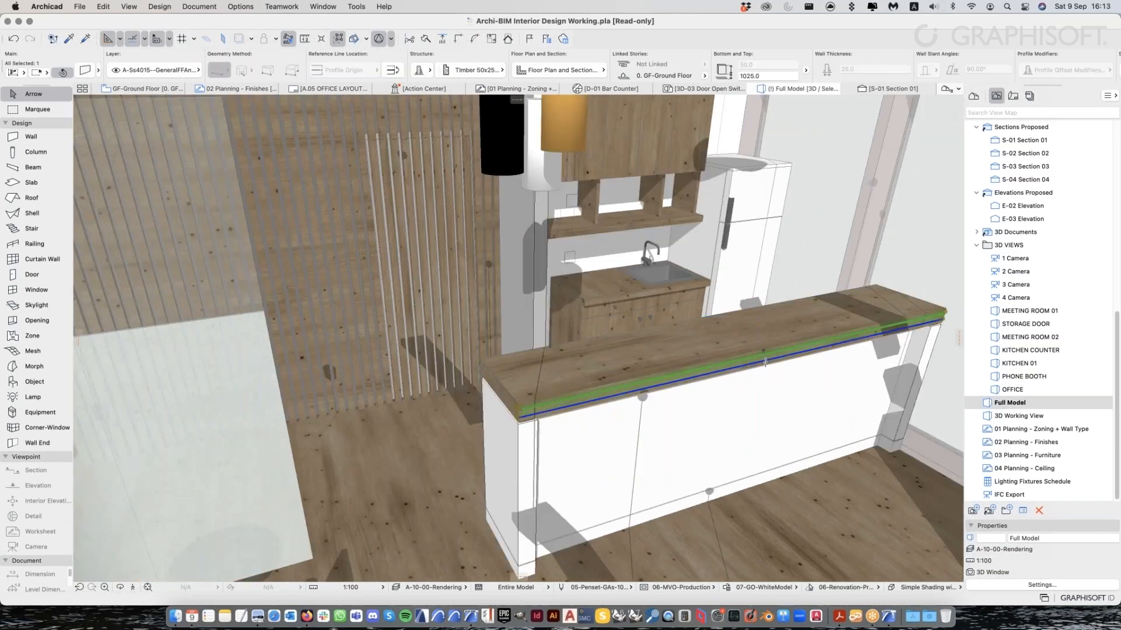
pyautogui.press('Escape')
# Close the 3D-03 Door Open view and open the layout A.08 OFFICE LAYOUT - DETAIL 1
pyautogui.moveTo(657, 93)
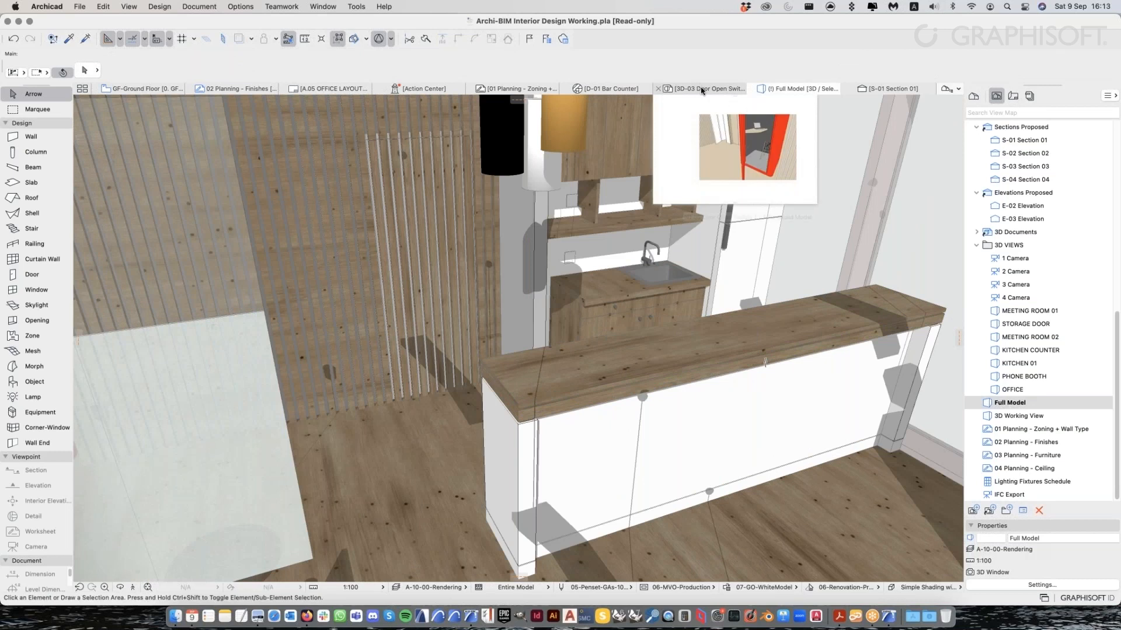
pyautogui.click(657, 90)
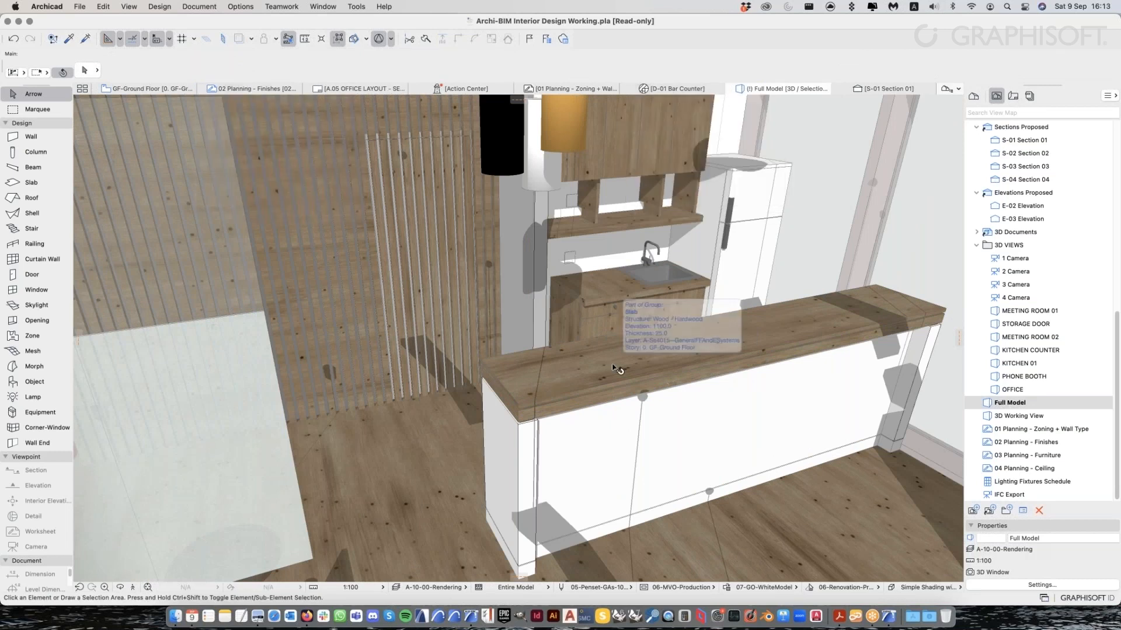
pyautogui.click(1015, 100)
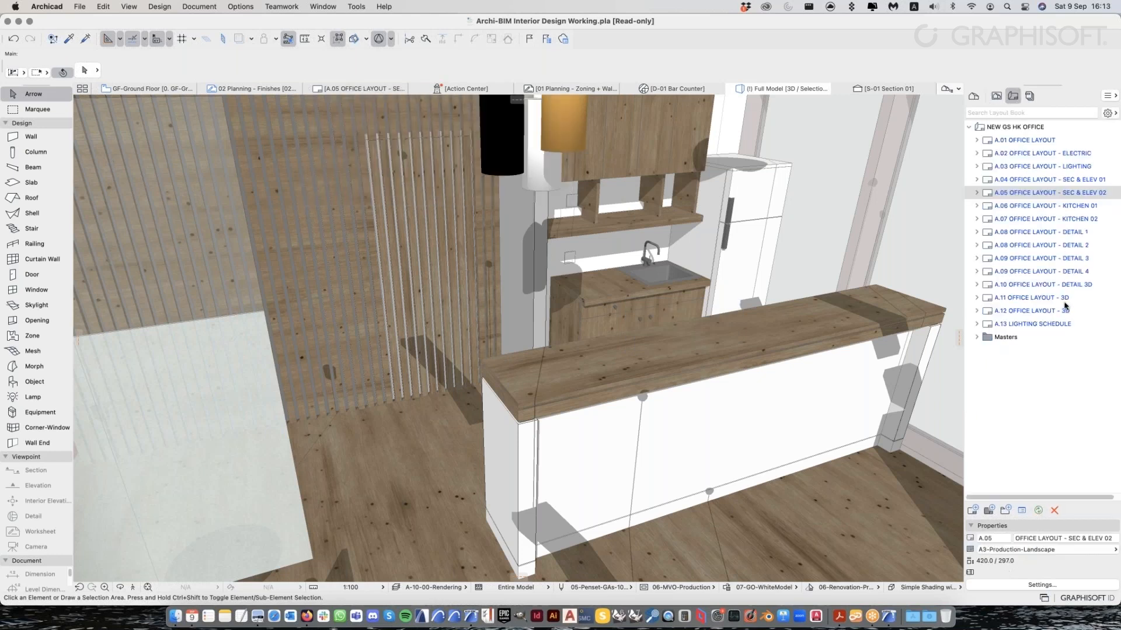
pyautogui.doubleClick(1048, 235)
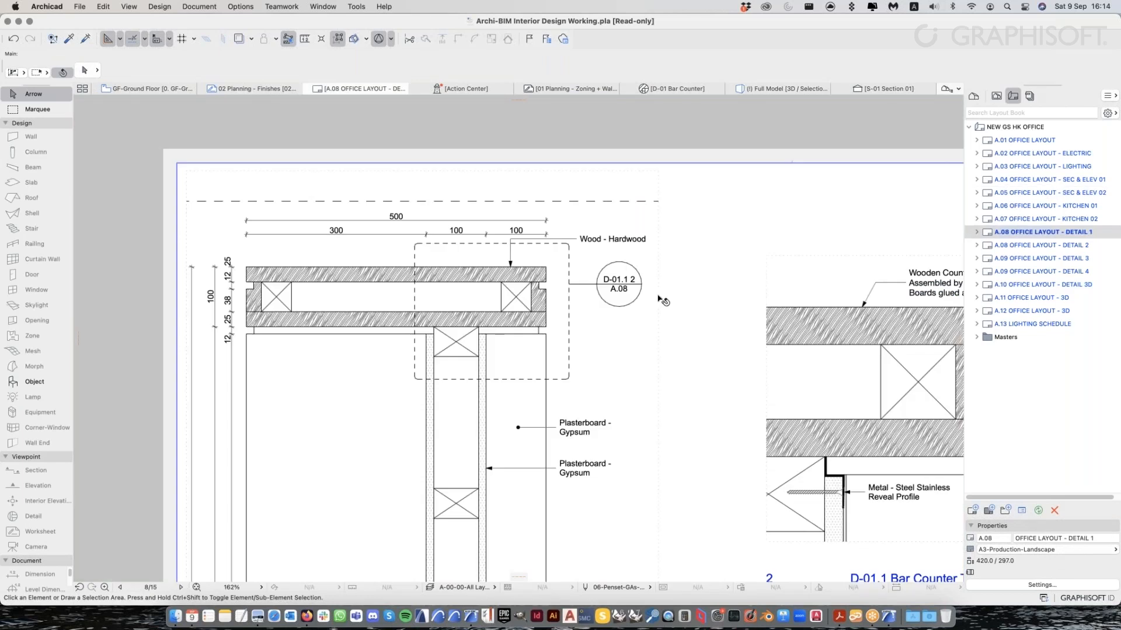
# Examine the D-01 Bar Counter section and the bar counter top and bottom details on the layout
pyautogui.scroll(2, 587, 265)
pyautogui.scroll(-3, 588, 266)
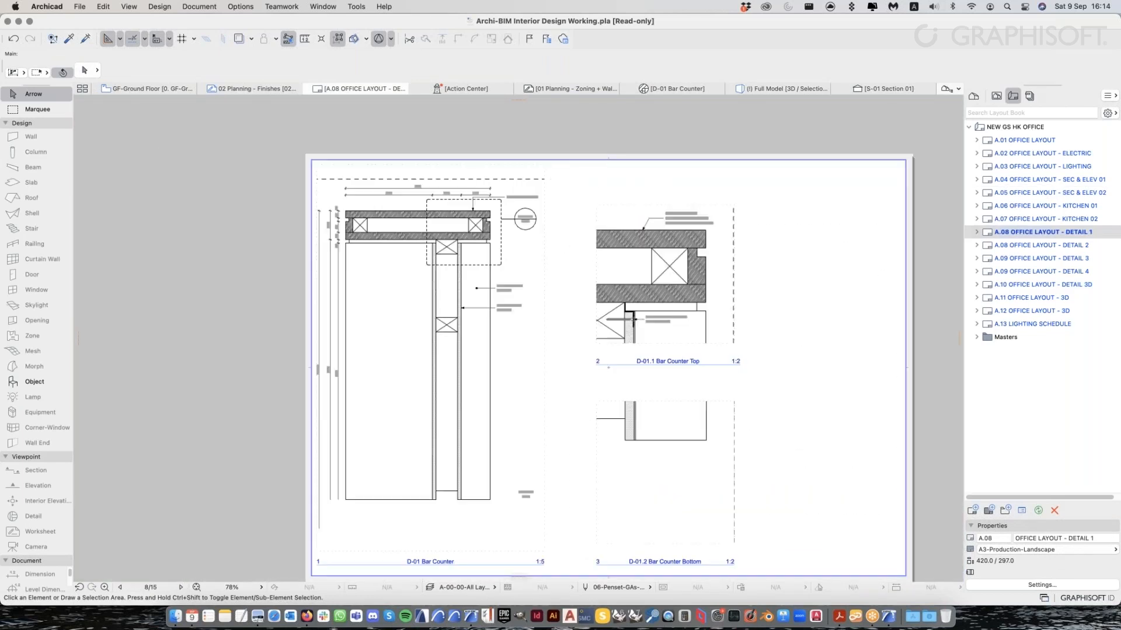
pyautogui.moveTo(567, 396); pyautogui.dragTo(548, 376, button='middle')
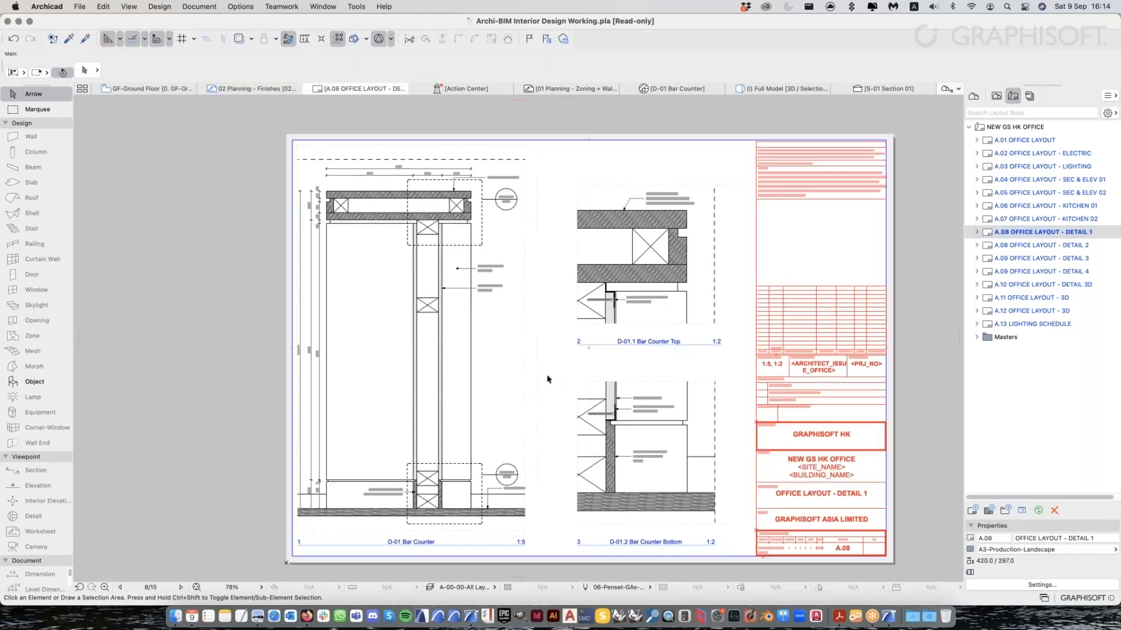
pyautogui.scroll(1, 551, 379)
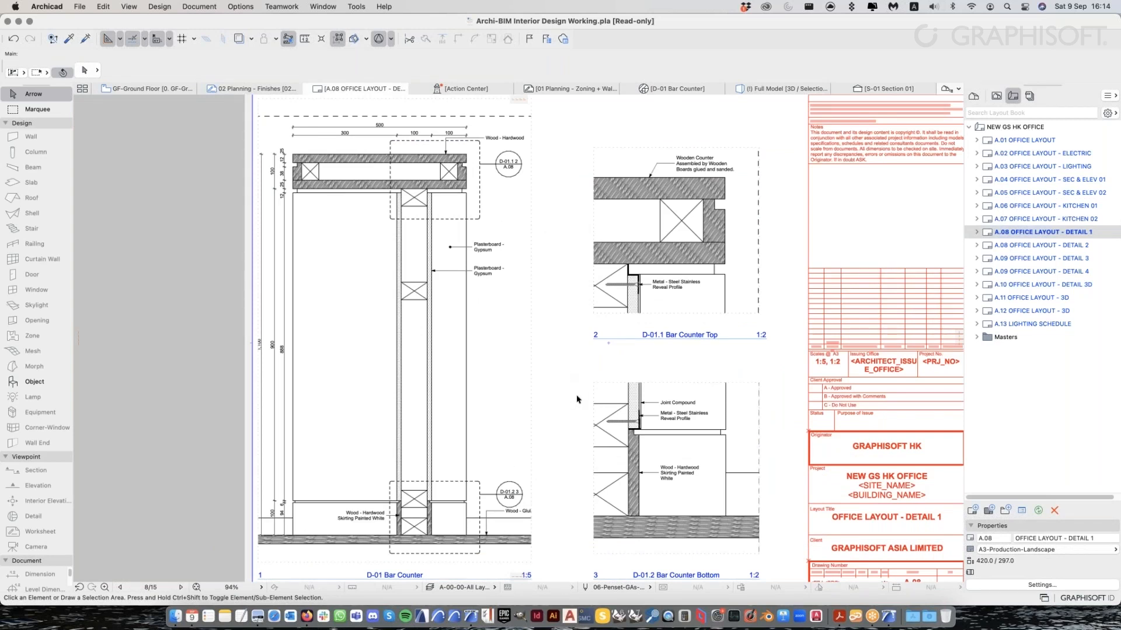
pyautogui.moveTo(414, 257); pyautogui.dragTo(417, 257, button='middle')
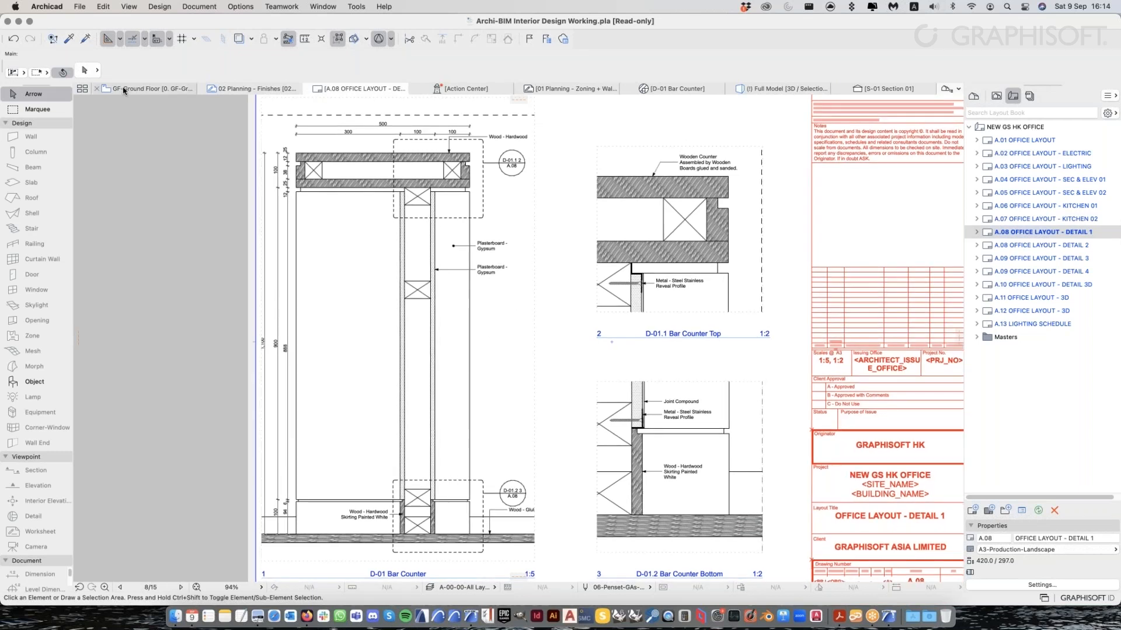
# Return to the Full Model 3D view and select the single-door base cabinet beside the kitchen sink
pyautogui.moveTo(124, 90)
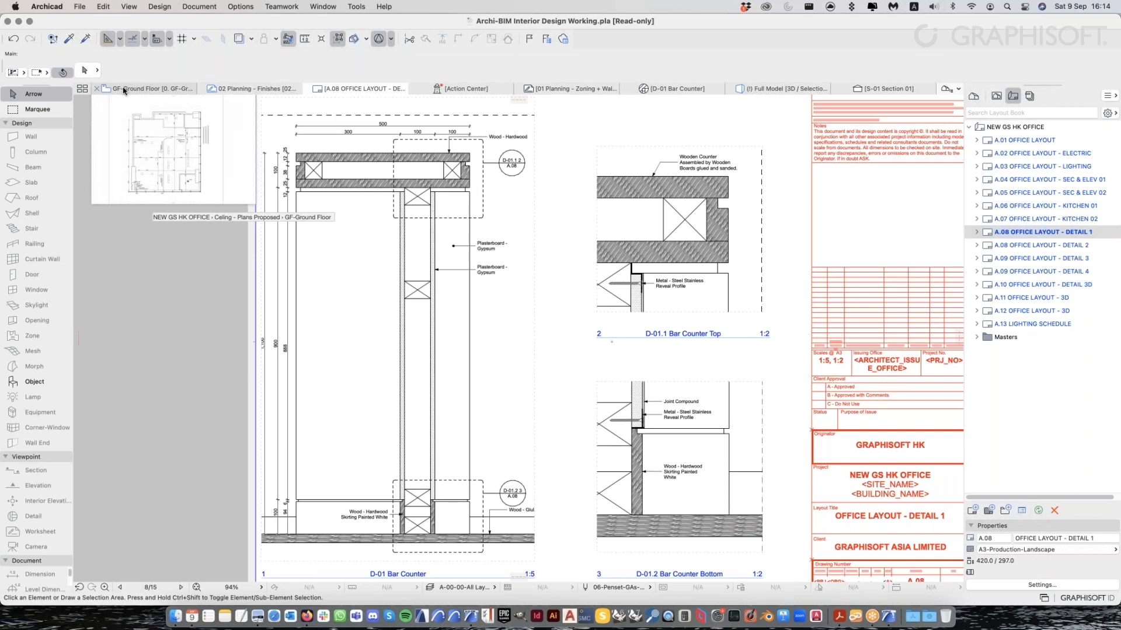
pyautogui.click(793, 91)
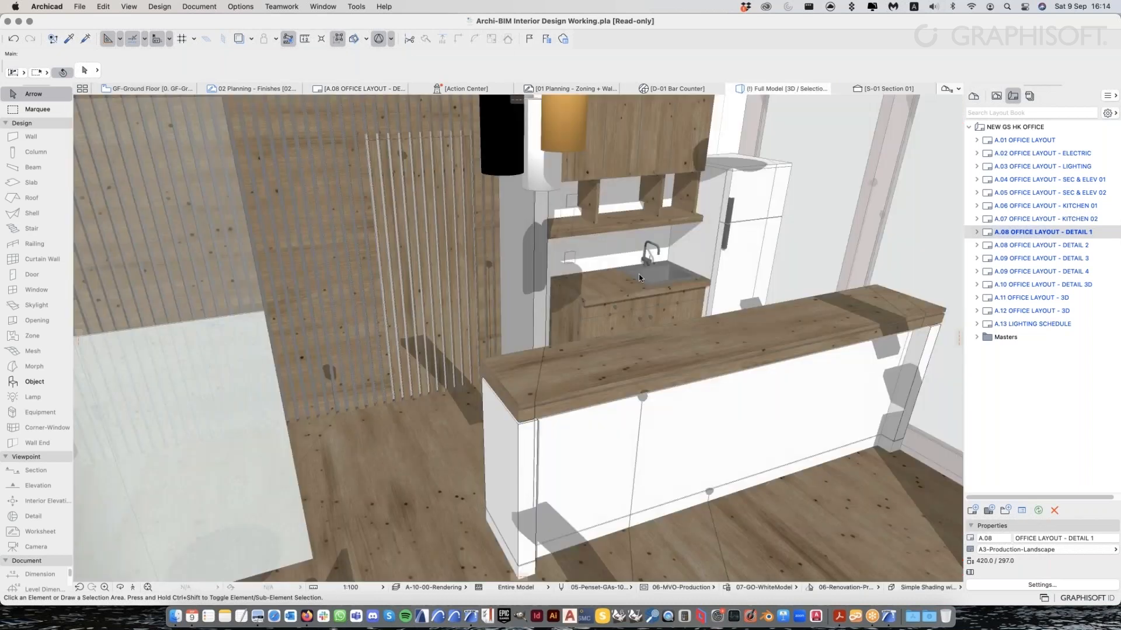
pyautogui.scroll(3, 664, 278)
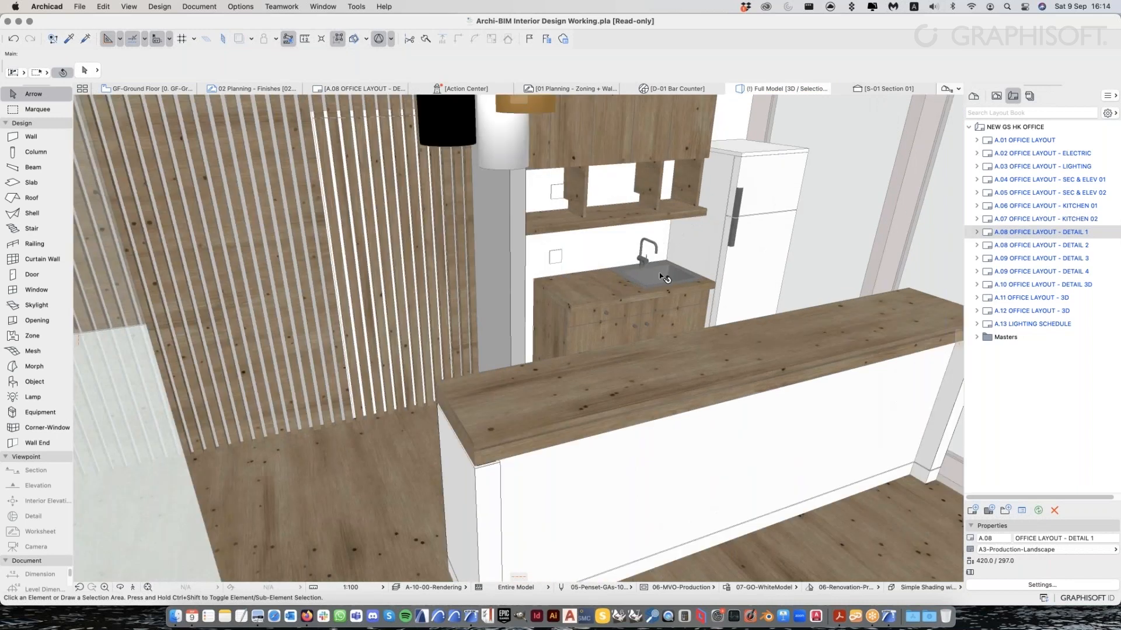
pyautogui.scroll(4, 664, 278)
pyautogui.moveTo(664, 322); pyautogui.dragTo(614, 354)
pyautogui.click(622, 369)
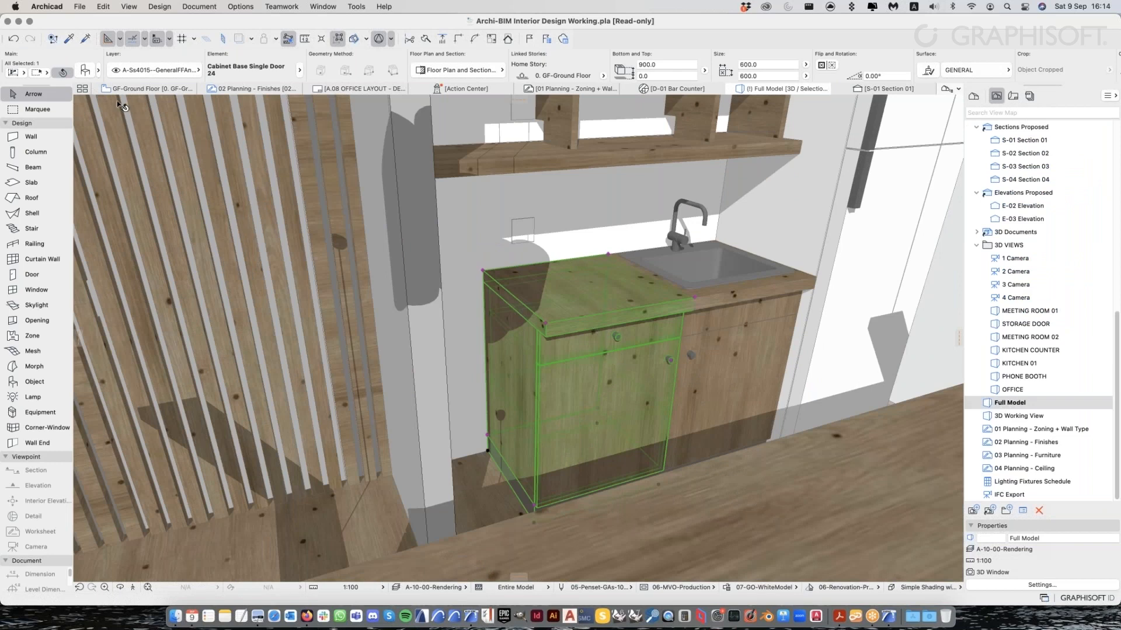
# Open the selected base cabinet's object settings, show its Cabinet parameters, and switch the preview to shaded 3D
pyautogui.click(91, 72)
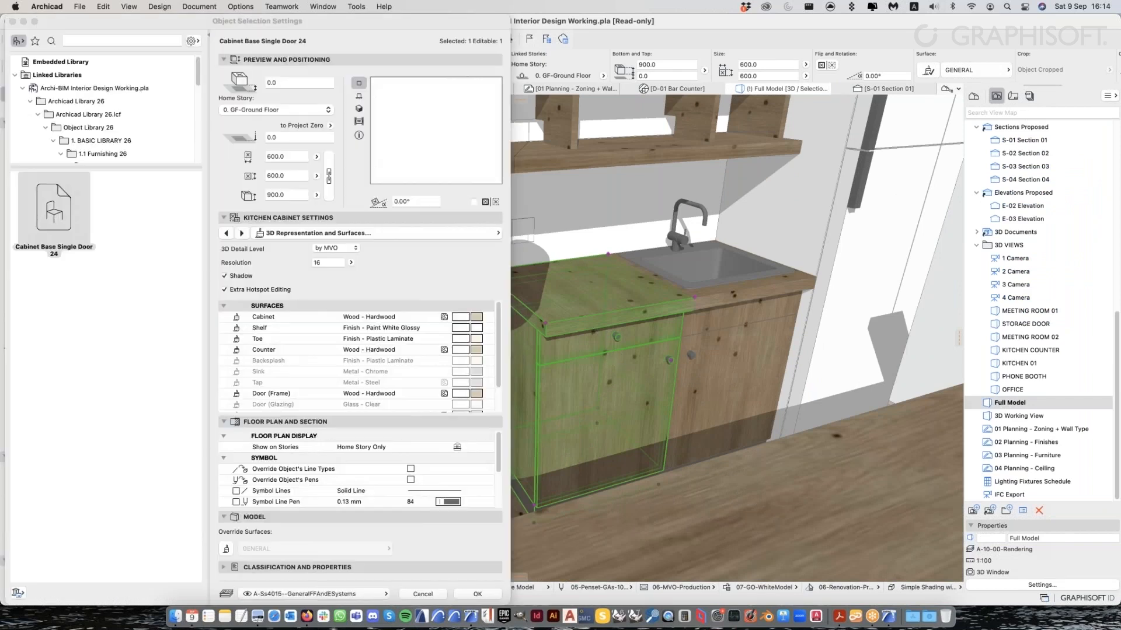
pyautogui.click(498, 233)
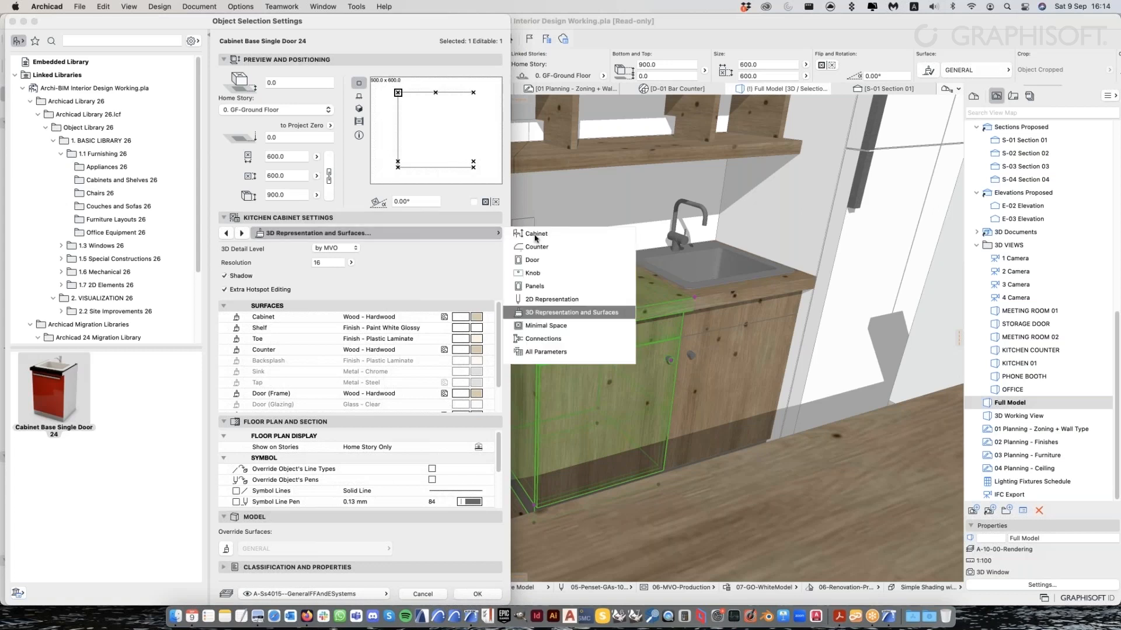
pyautogui.click(534, 235)
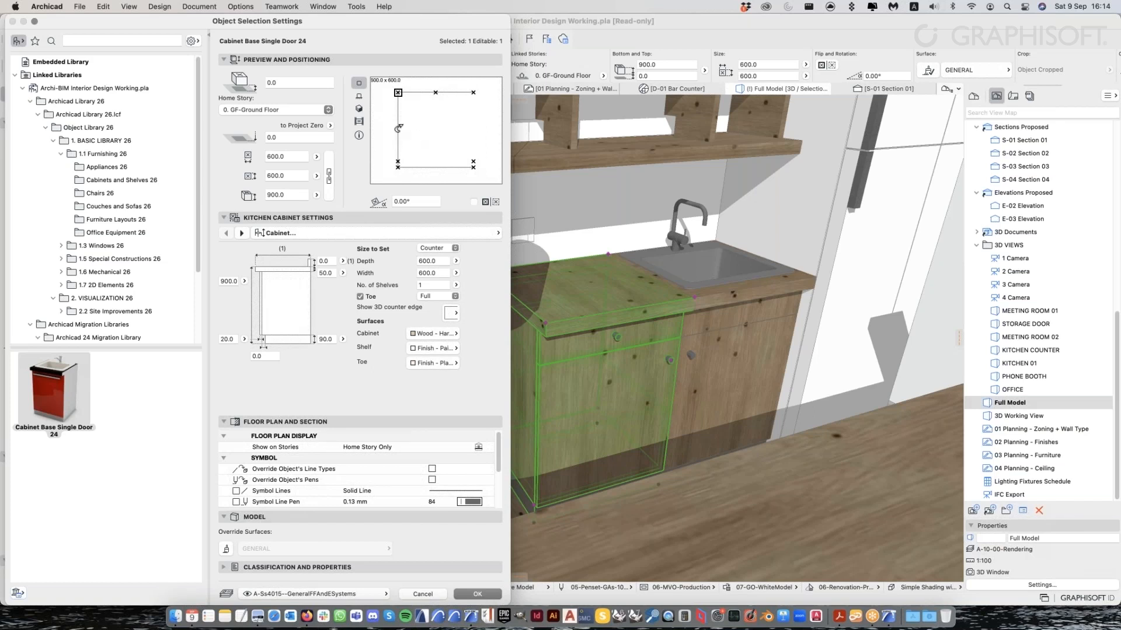
pyautogui.click(359, 109)
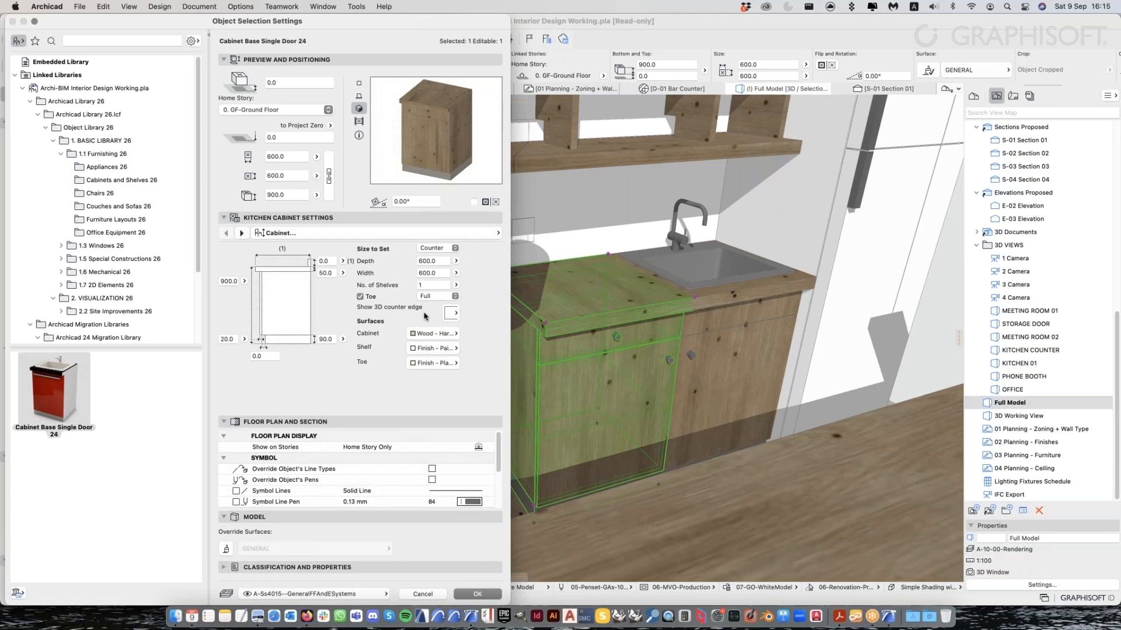
# Review the cabinet's Counter, Door and Knob settings, including the available door styles, and close the settings without changes
pyautogui.click(242, 234)
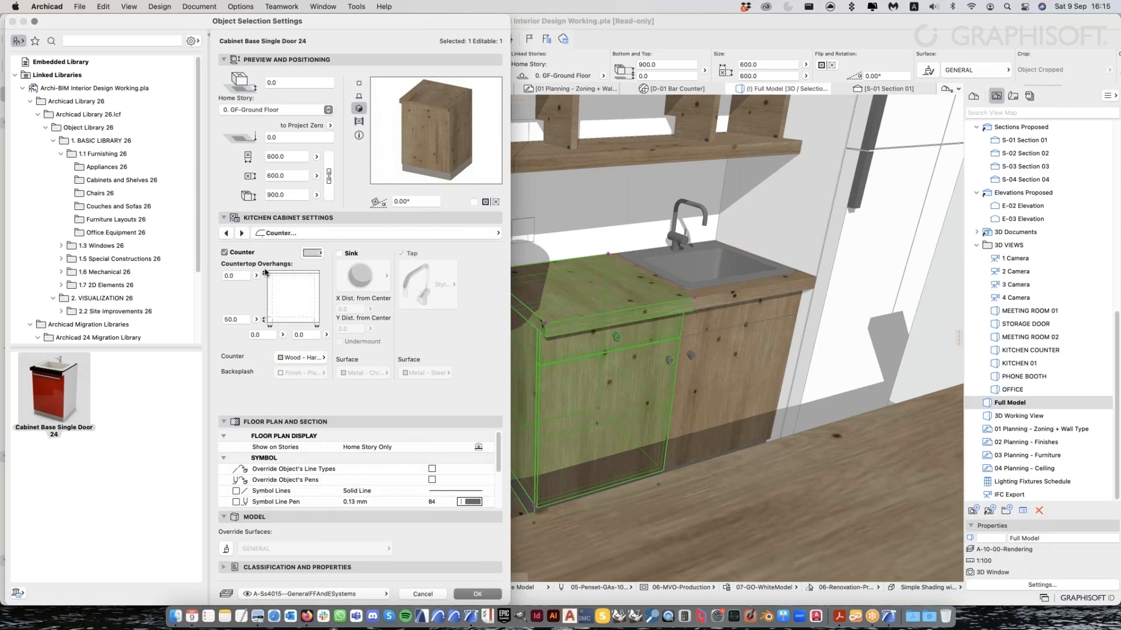
pyautogui.click(242, 234)
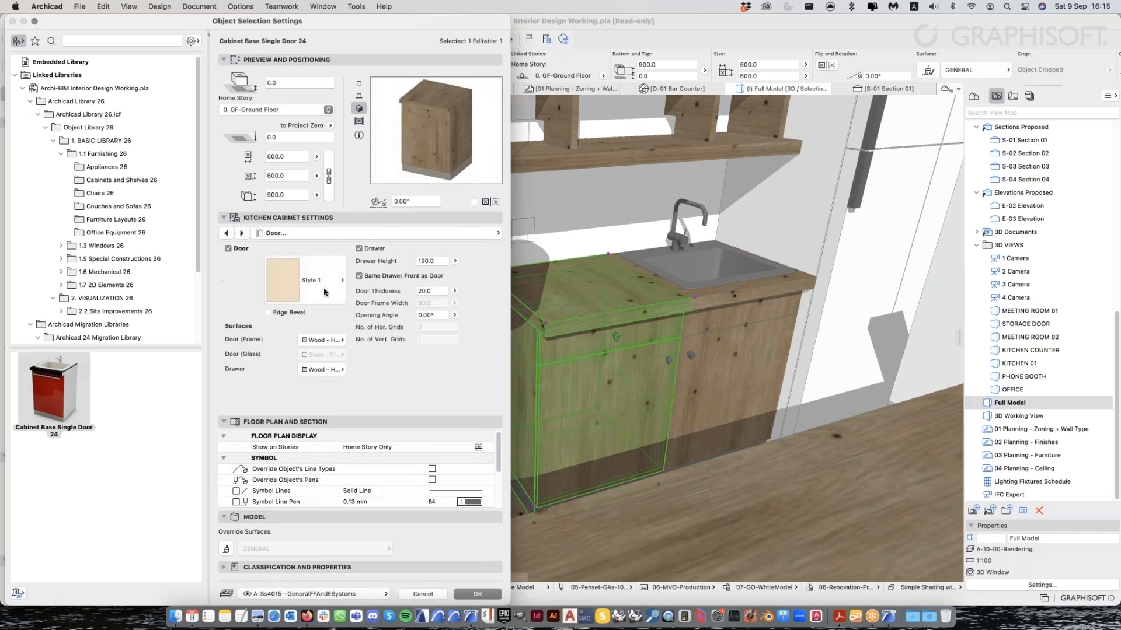
pyautogui.click(325, 292)
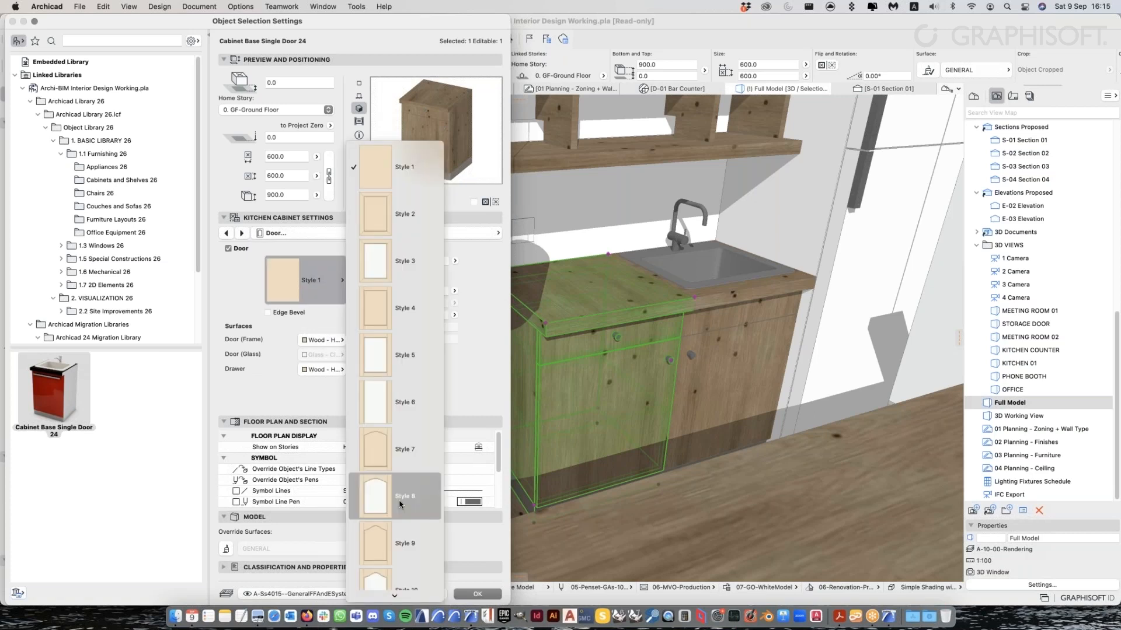
pyautogui.scroll(-2, 401, 505)
pyautogui.click(236, 301)
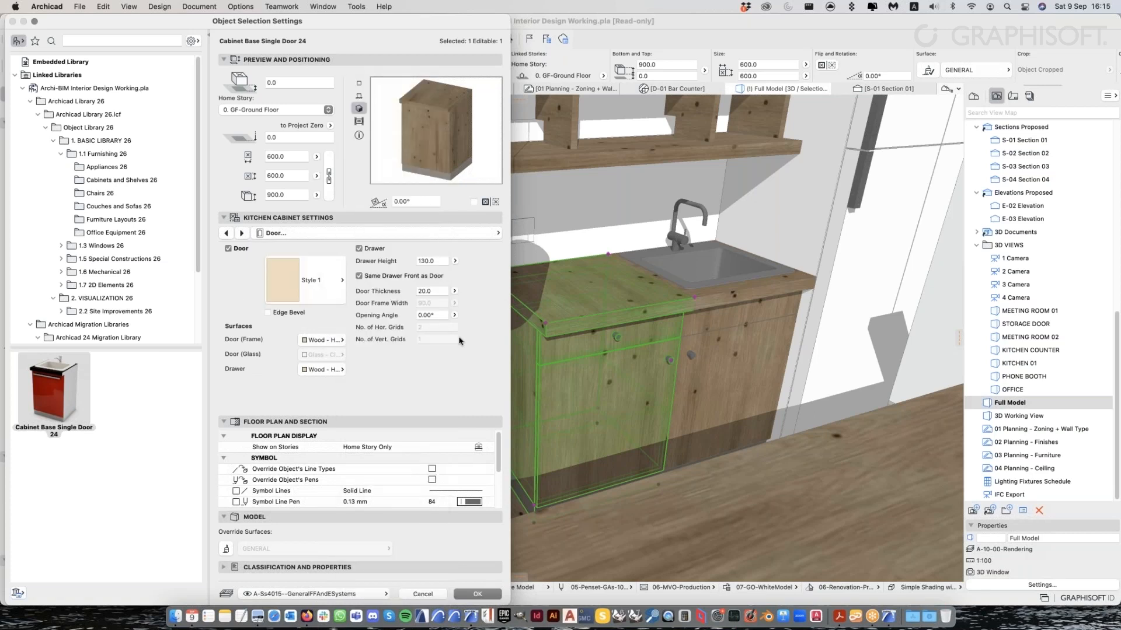
pyautogui.click(241, 233)
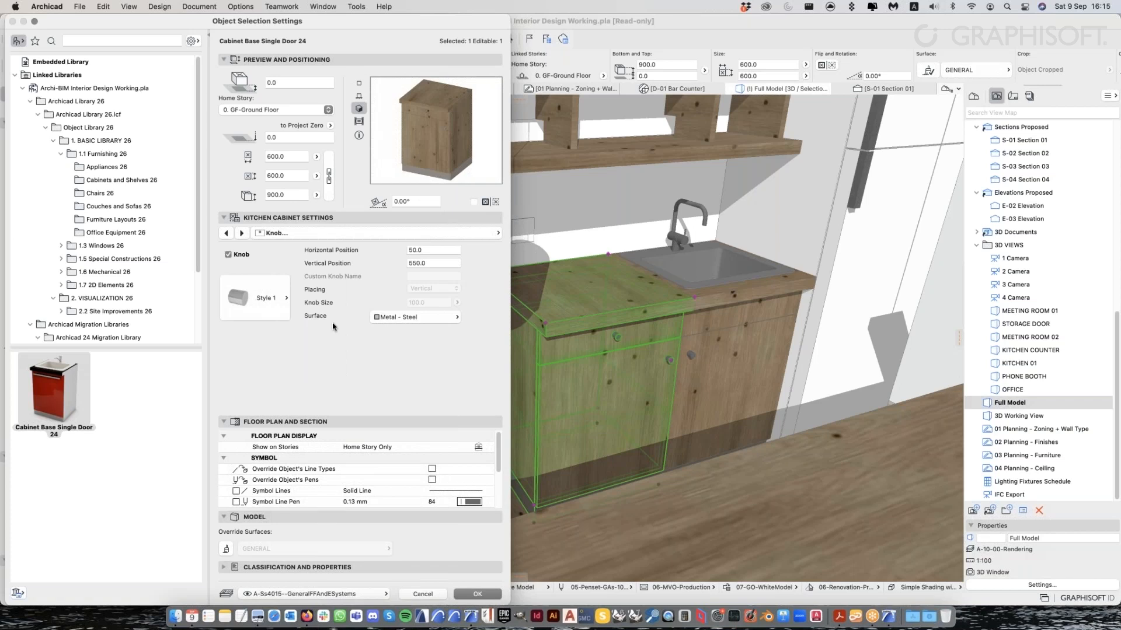
pyautogui.moveTo(54, 389)
pyautogui.click(430, 594)
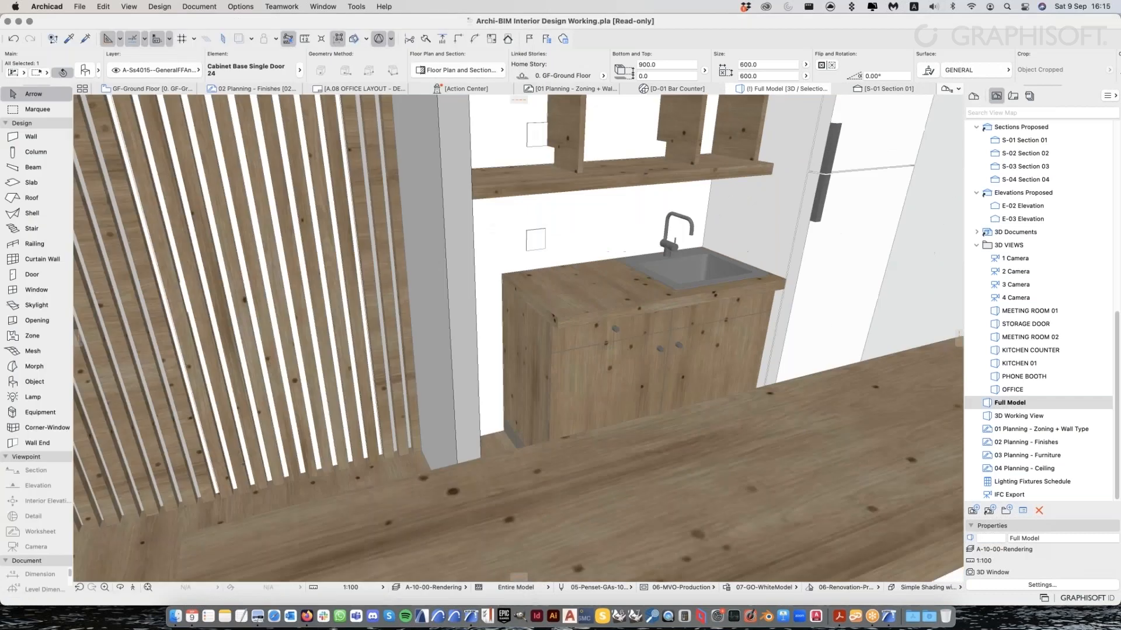
# Examine the kitchen base cabinets, sink and open shelves up close and from several angles in the Full Model 3D view
pyautogui.keyDown('shift'); pyautogui.moveTo(627, 312); pyautogui.dragTo(645, 345, button='middle'); pyautogui.keyUp('shift')
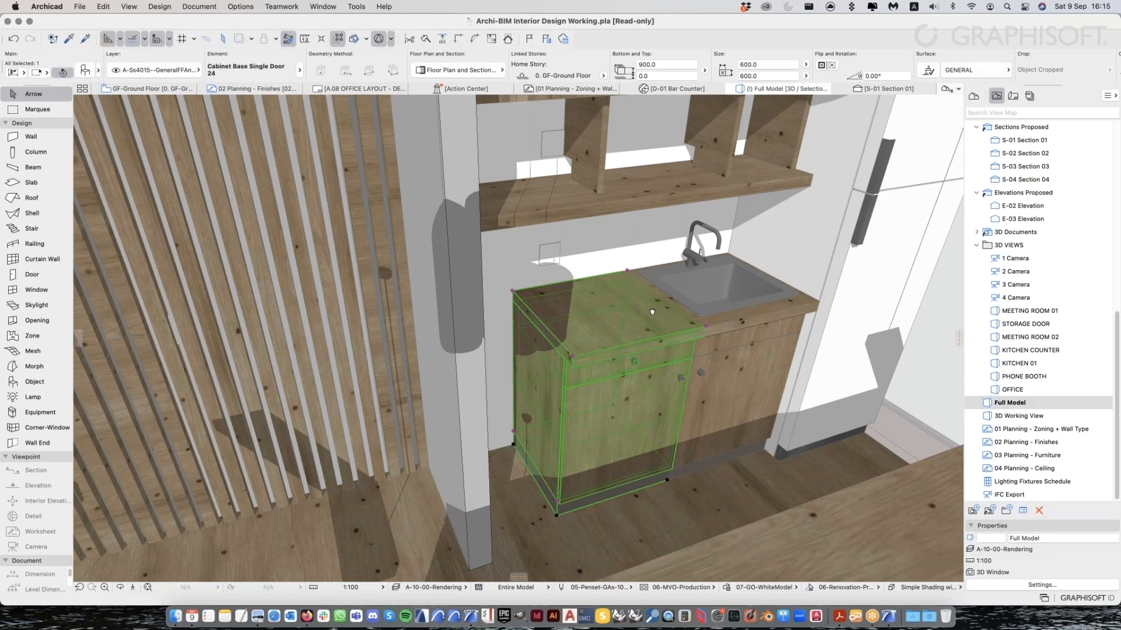
pyautogui.moveTo(652, 312); pyautogui.dragTo(500, 334, button='middle')
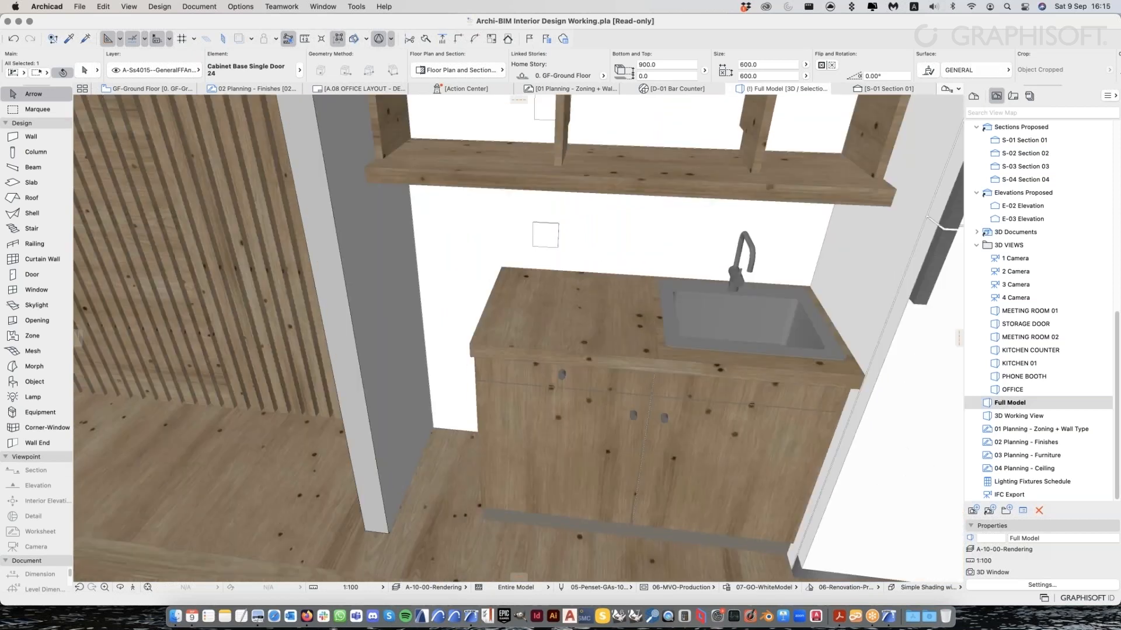
pyautogui.keyDown('shift'); pyautogui.moveTo(509, 373); pyautogui.dragTo(590, 362, button='middle'); pyautogui.keyUp('shift')
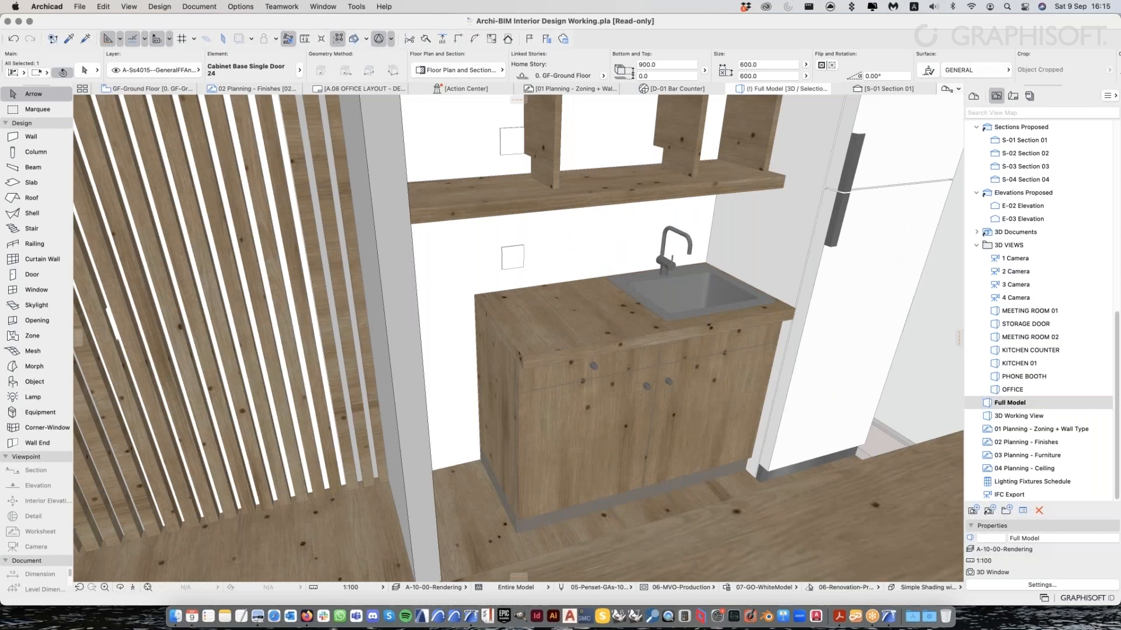
pyautogui.keyDown('shift'); pyautogui.moveTo(598, 433); pyautogui.dragTo(632, 390, button='middle'); pyautogui.keyUp('shift')
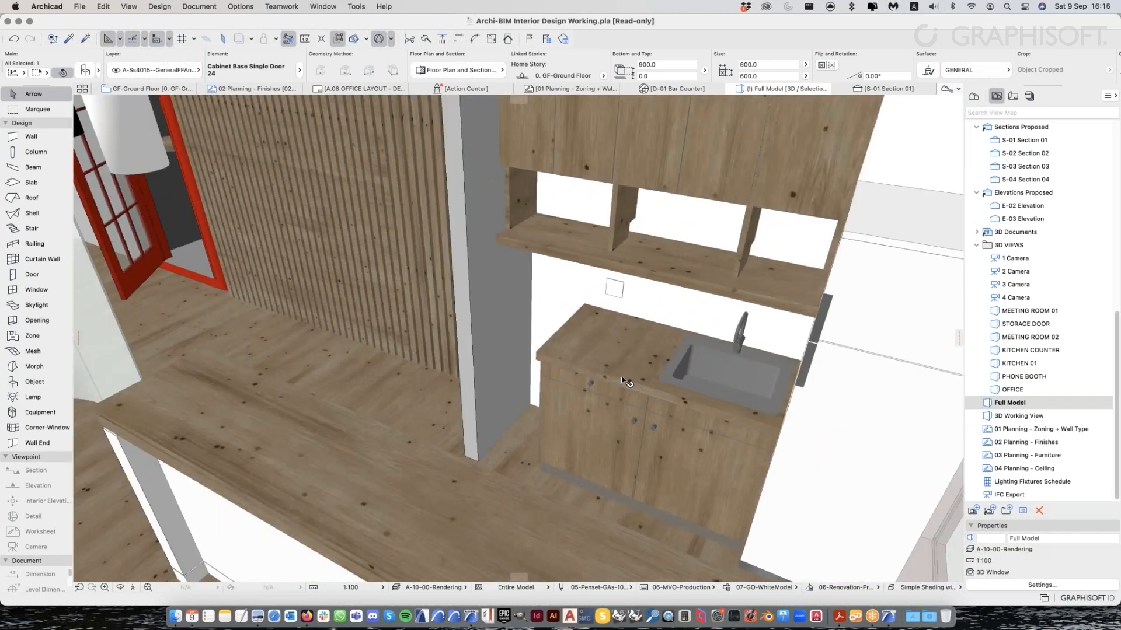
pyautogui.scroll(8, 550, 349)
pyautogui.scroll(-2, 550, 349)
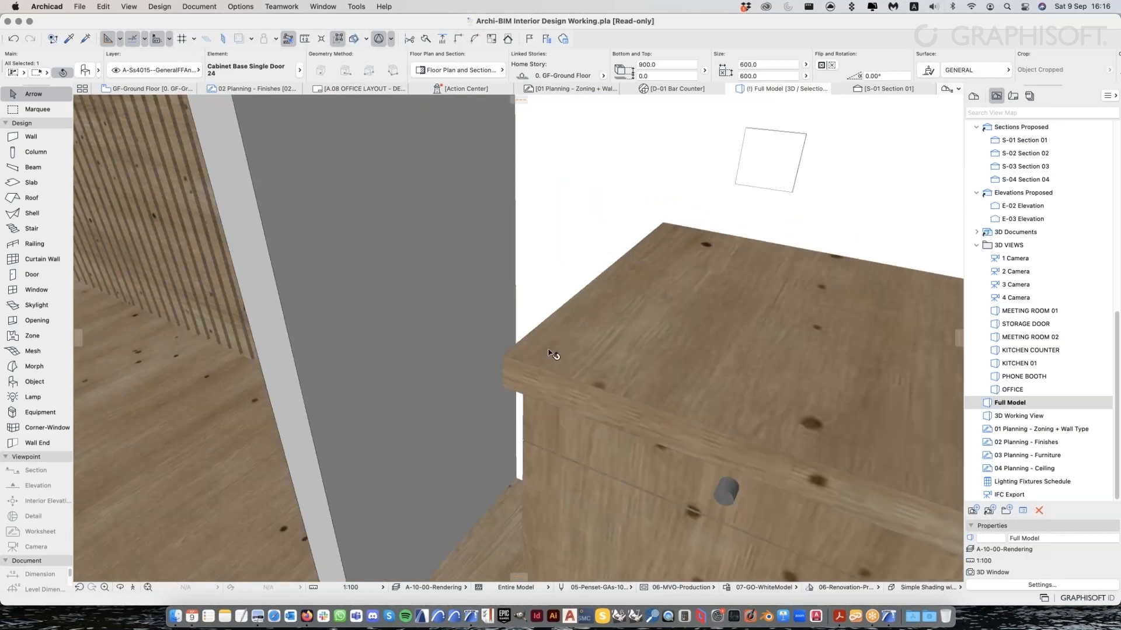
pyautogui.scroll(-3, 552, 354)
pyautogui.scroll(-3, 552, 356)
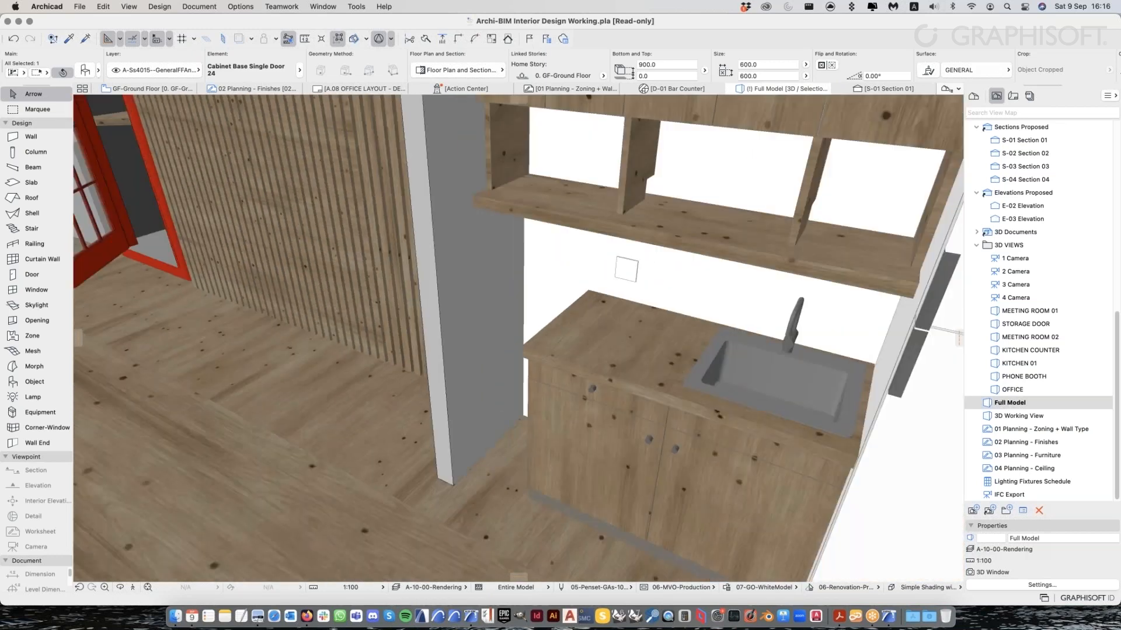
pyautogui.scroll(-3, 553, 356)
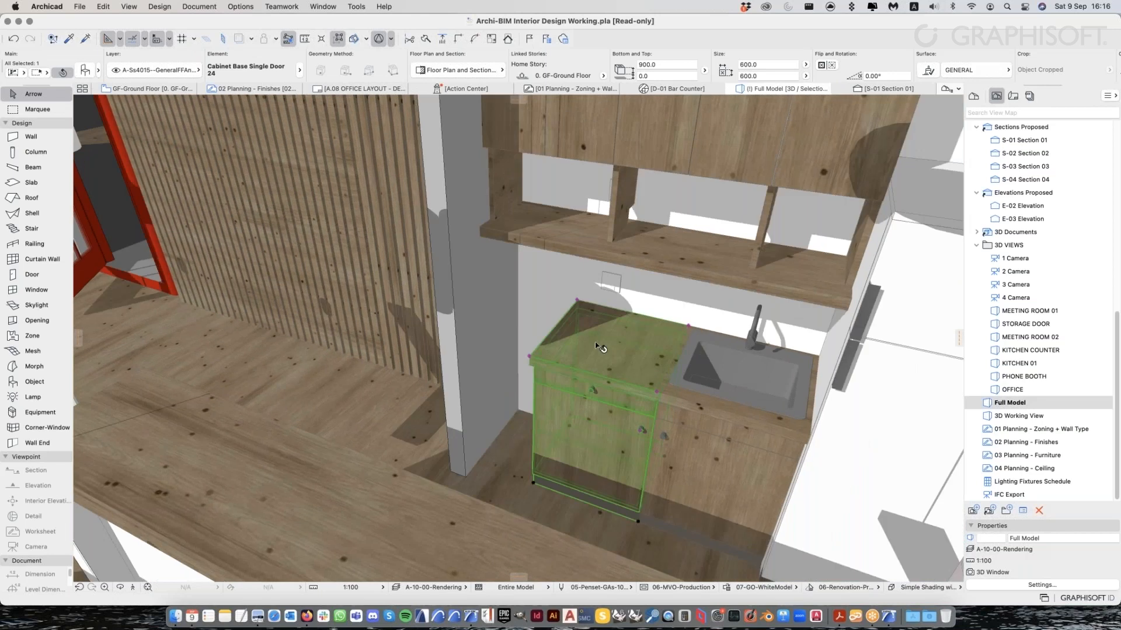
pyautogui.scroll(-2, 595, 344)
pyautogui.moveTo(600, 347); pyautogui.dragTo(563, 359, button='middle')
pyautogui.keyDown('shift'); pyautogui.moveTo(607, 391); pyautogui.dragTo(532, 443, button='middle'); pyautogui.keyUp('shift')
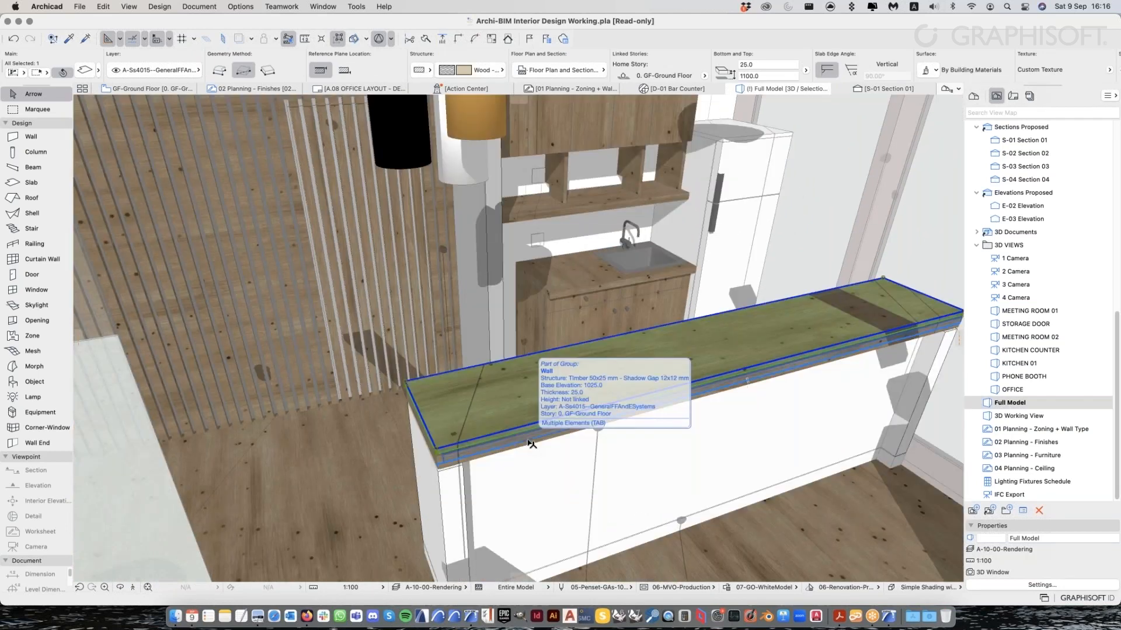
# Select the single-door base cabinet beside the sink and examine the kitchen in relation to the bar counter and surrounding office
pyautogui.click(585, 277)
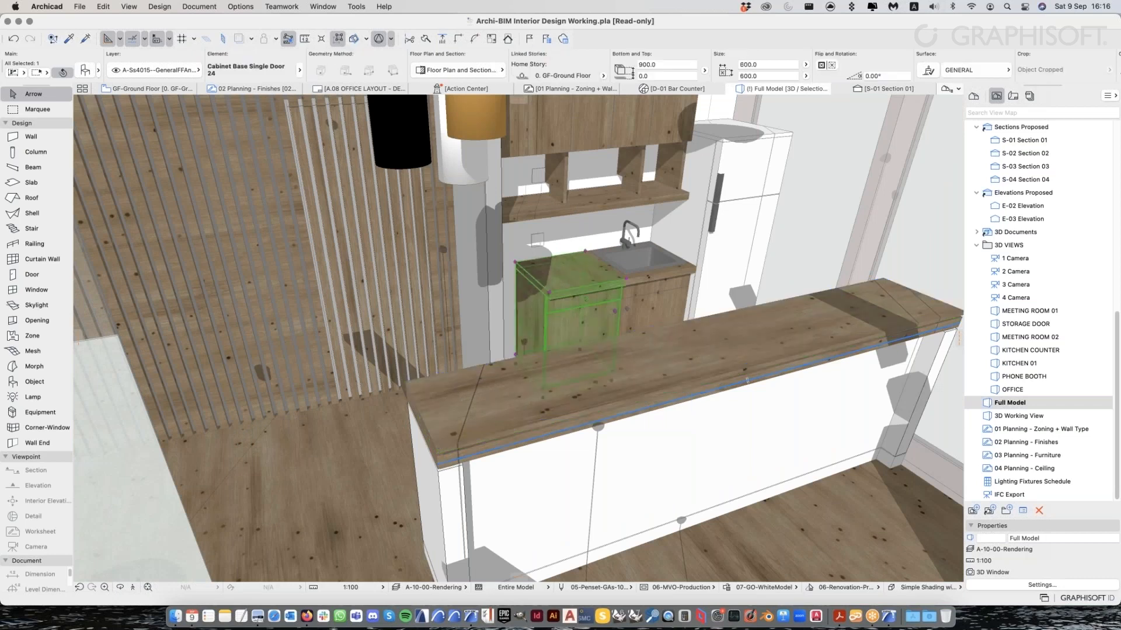
pyautogui.scroll(3, 577, 276)
pyautogui.scroll(3, 587, 310)
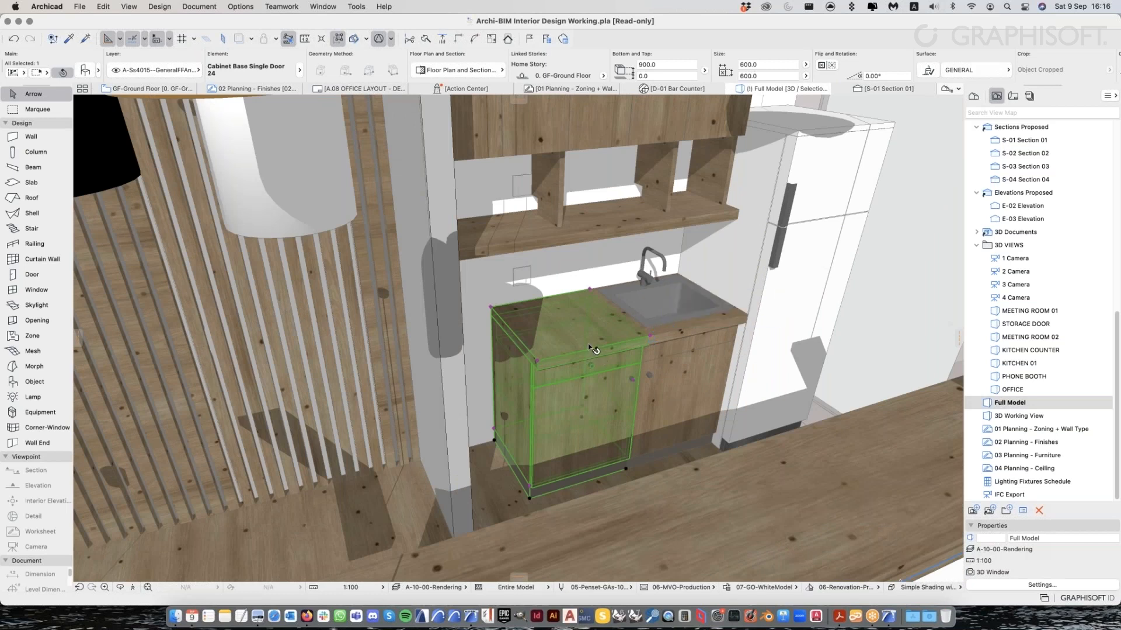
pyautogui.scroll(2, 569, 406)
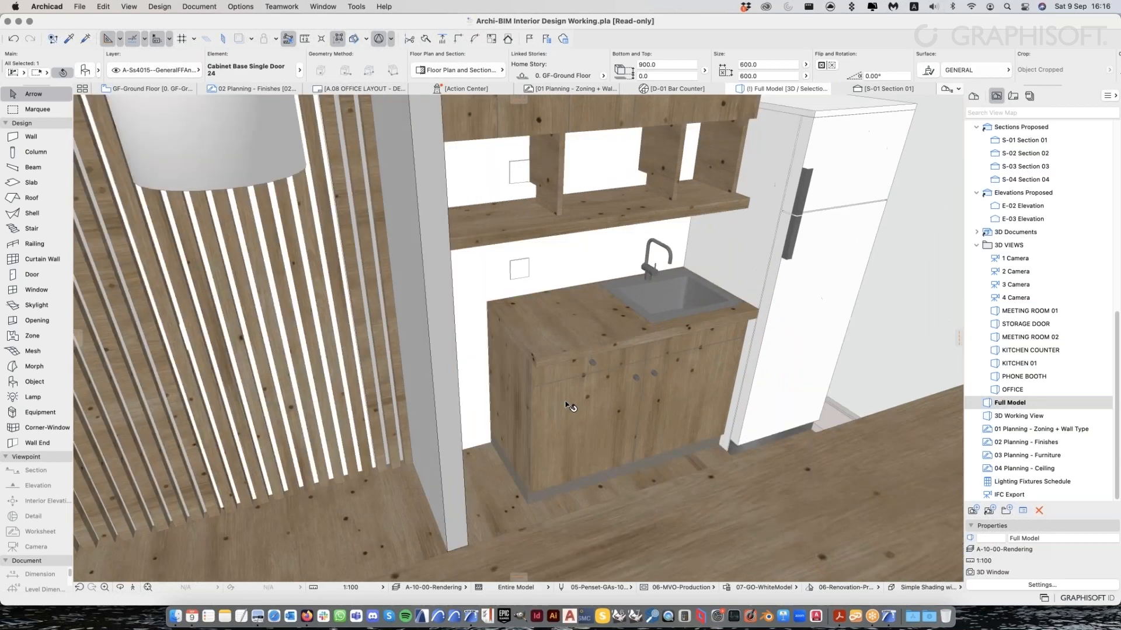
pyautogui.scroll(2, 569, 406)
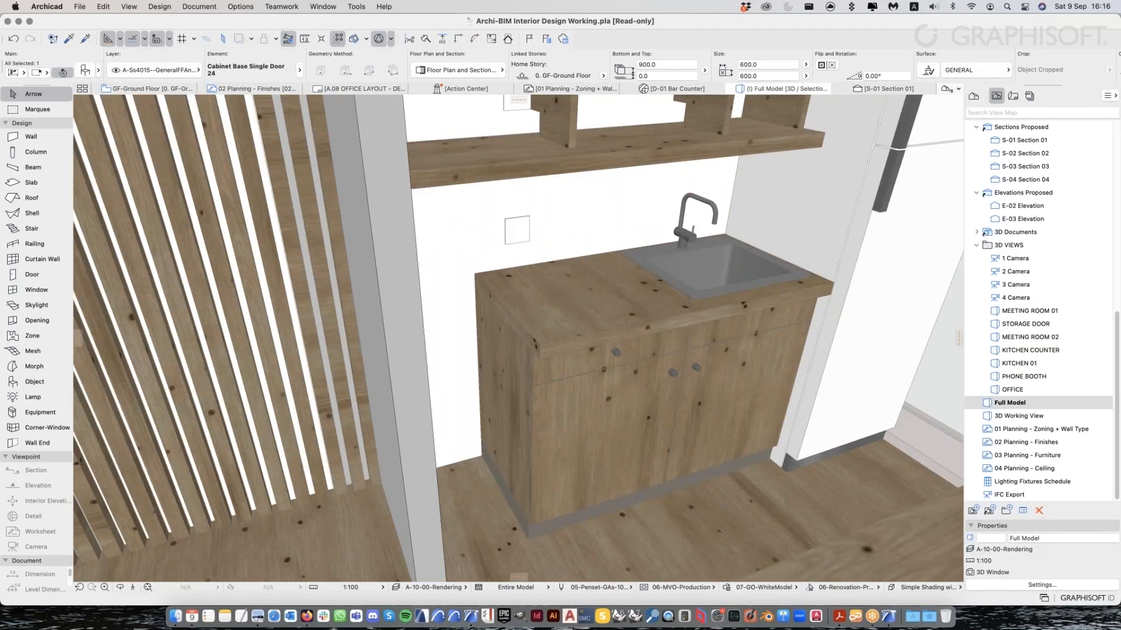
pyautogui.scroll(-2, 603, 394)
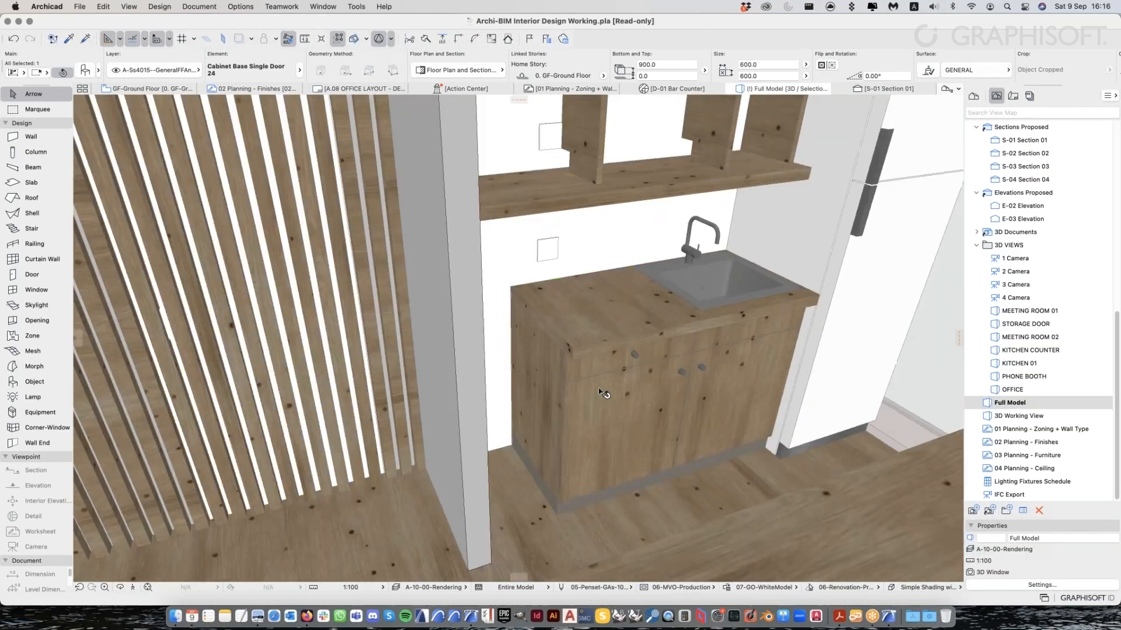
pyautogui.scroll(-3, 603, 394)
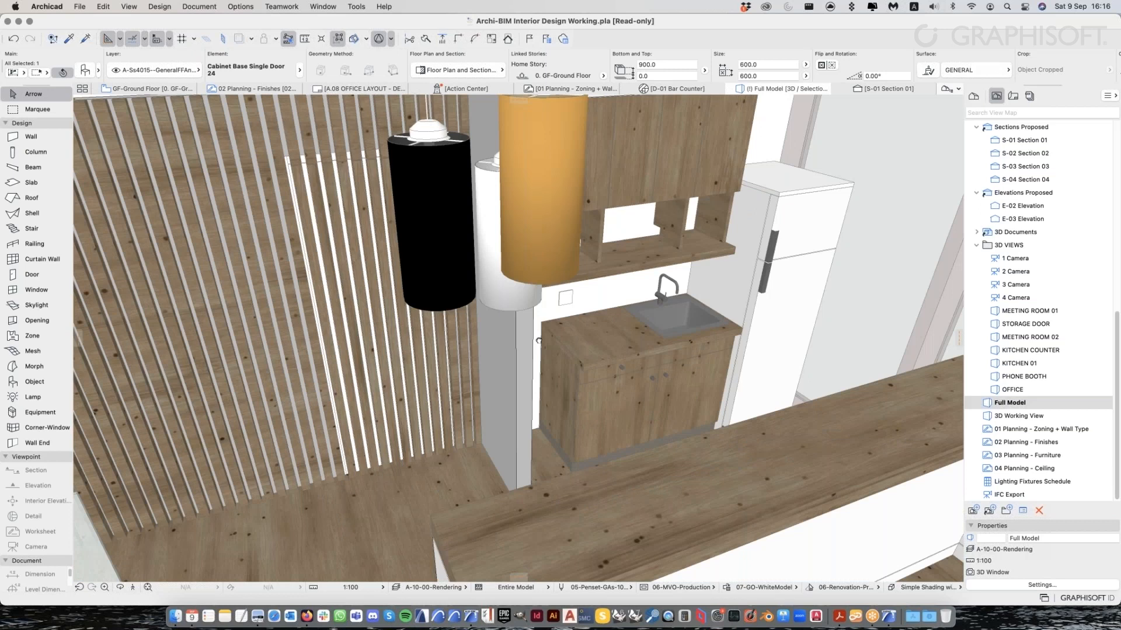
pyautogui.scroll(-3, 559, 360)
pyautogui.scroll(2, 560, 360)
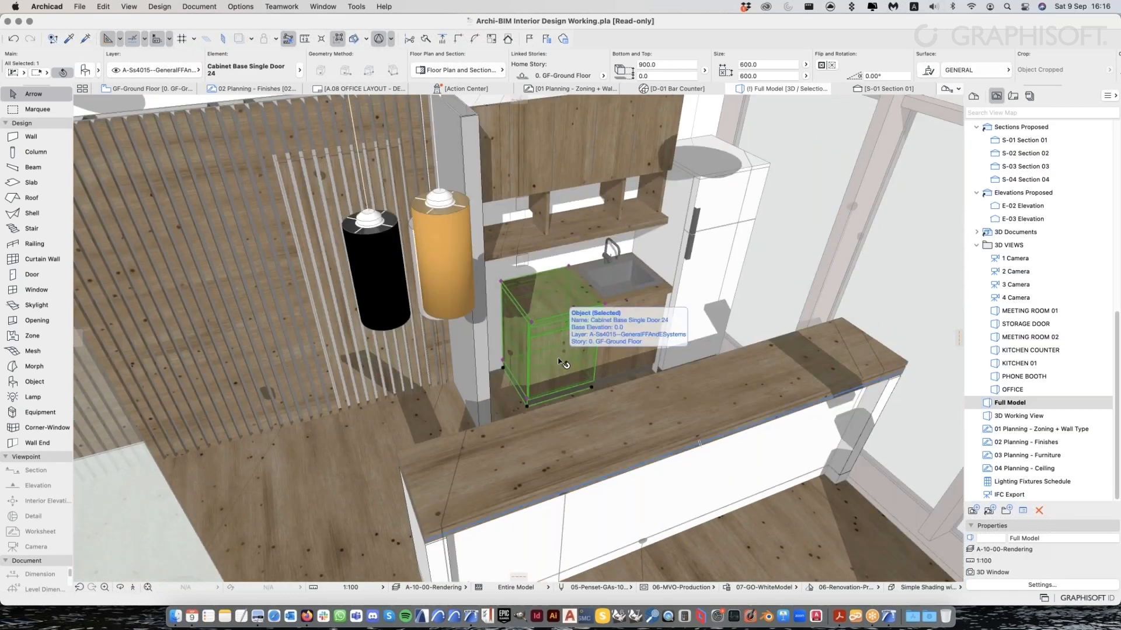
pyautogui.moveTo(587, 408); pyautogui.dragTo(607, 343, button='middle')
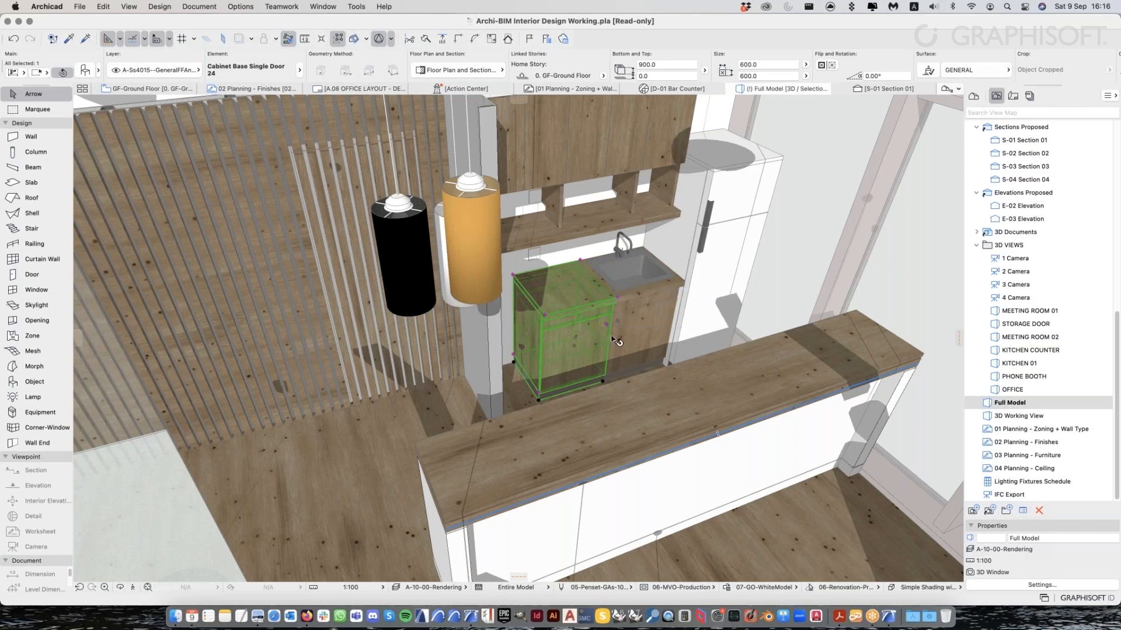
pyautogui.scroll(-2, 611, 340)
pyautogui.scroll(-3, 611, 339)
pyautogui.moveTo(611, 339); pyautogui.dragTo(689, 328, button='middle')
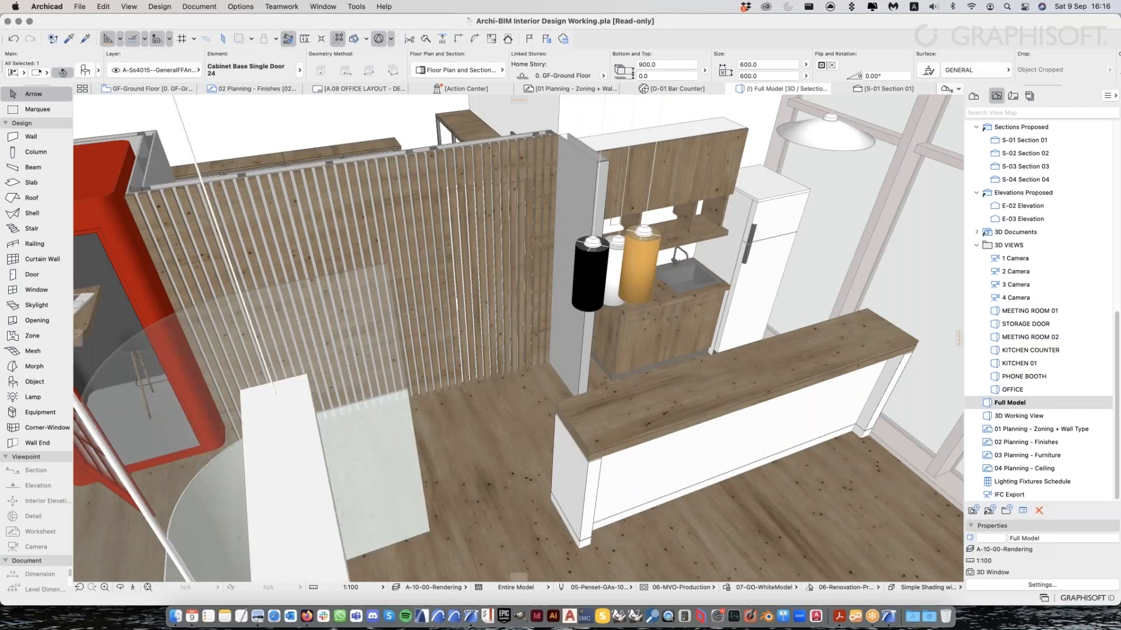
pyautogui.scroll(-3, 611, 339)
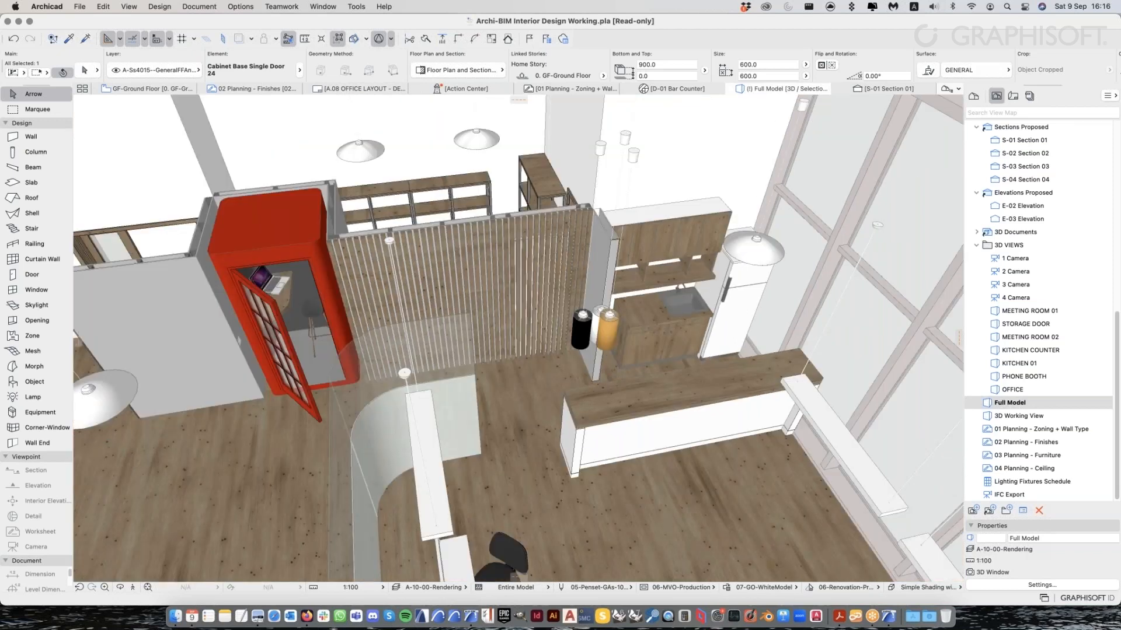
# Select the bar counter's wooden top slab, examine the counter's front, end and base up close, and clear the selection
pyautogui.click(662, 387)
pyautogui.scroll(3, 645, 420)
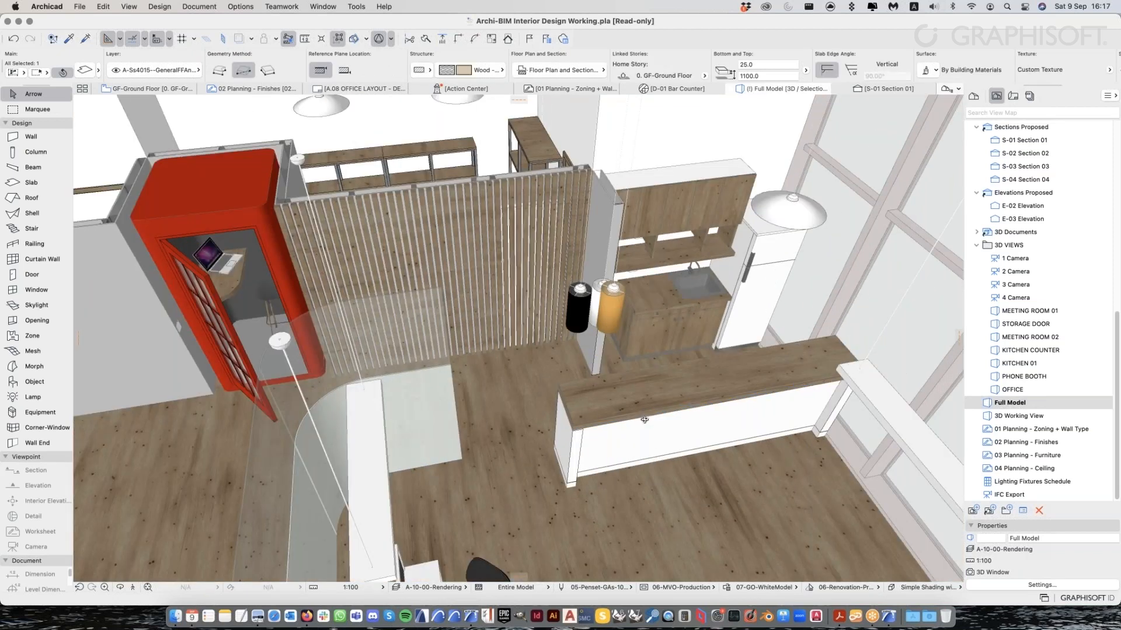
pyautogui.scroll(2, 645, 421)
pyautogui.scroll(2, 658, 432)
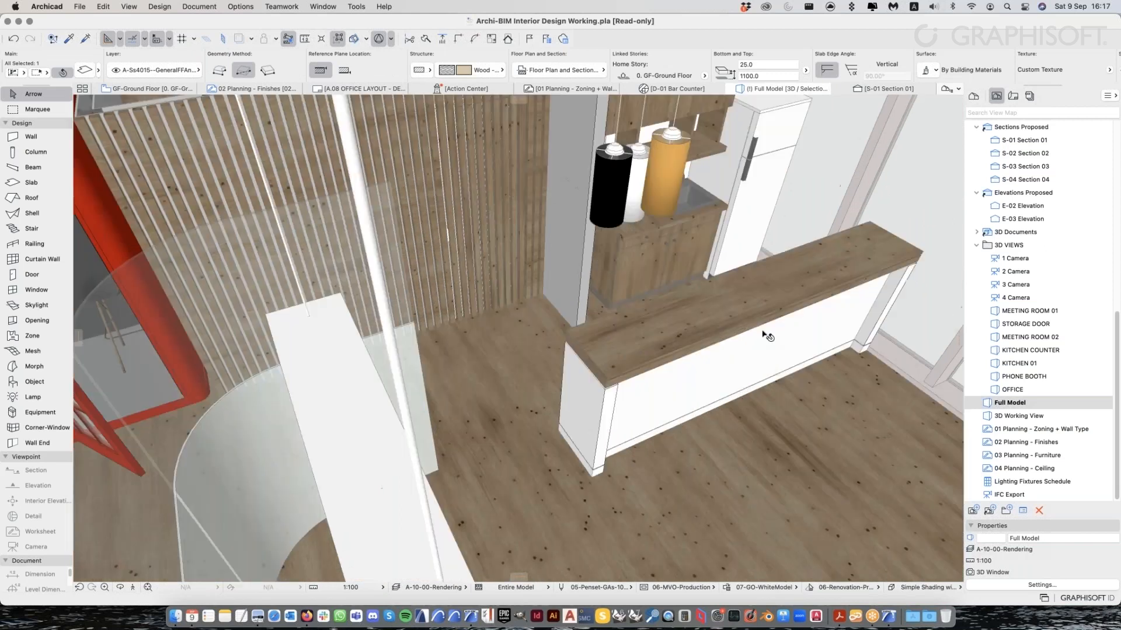
pyautogui.moveTo(763, 334); pyautogui.dragTo(616, 357, button='middle')
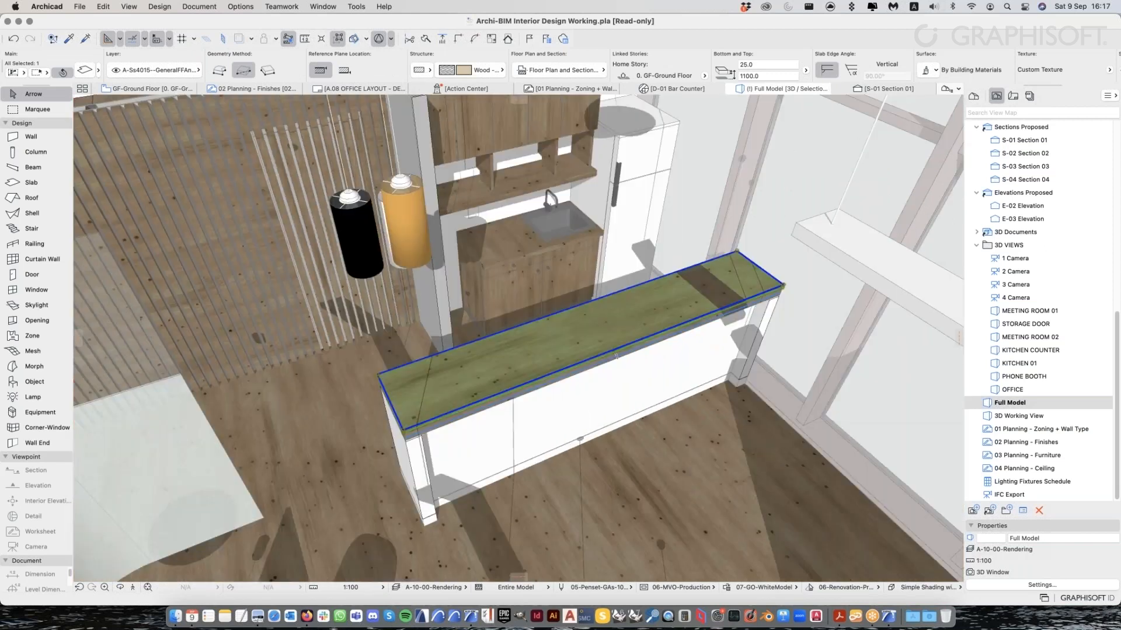
pyautogui.scroll(3, 671, 327)
pyautogui.scroll(-3, 727, 297)
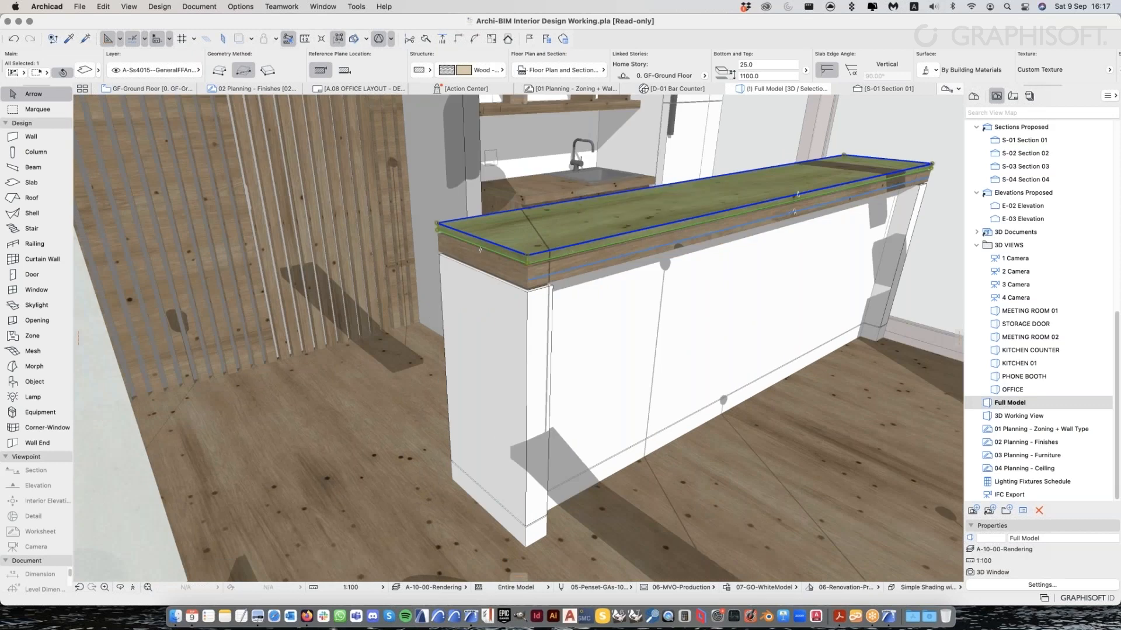
pyautogui.press('Escape')
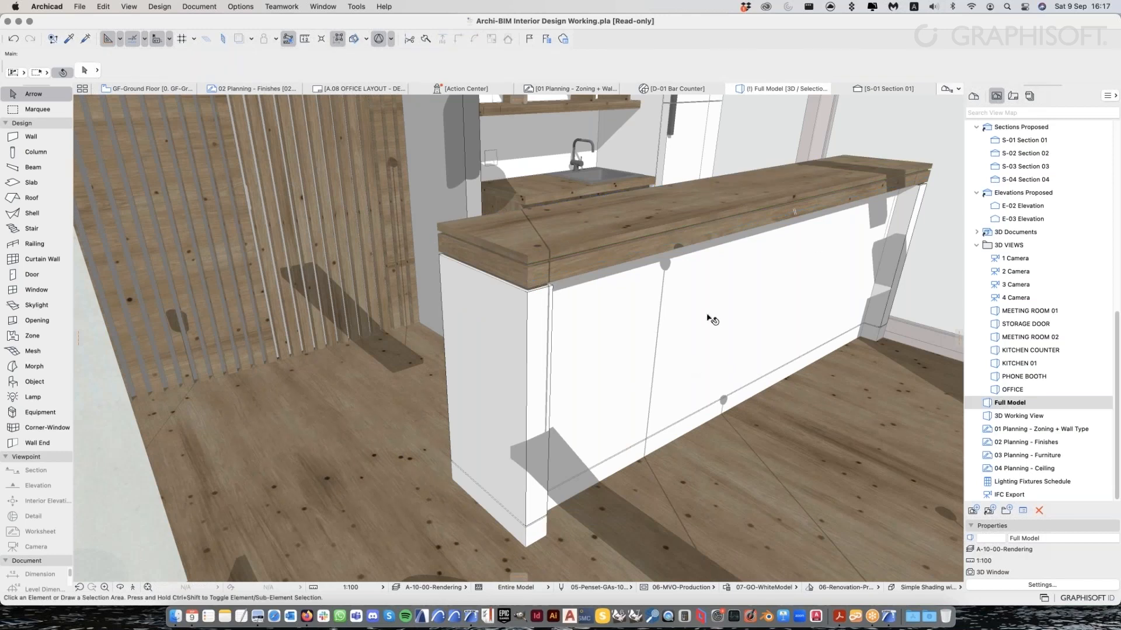
pyautogui.scroll(-2, 715, 319)
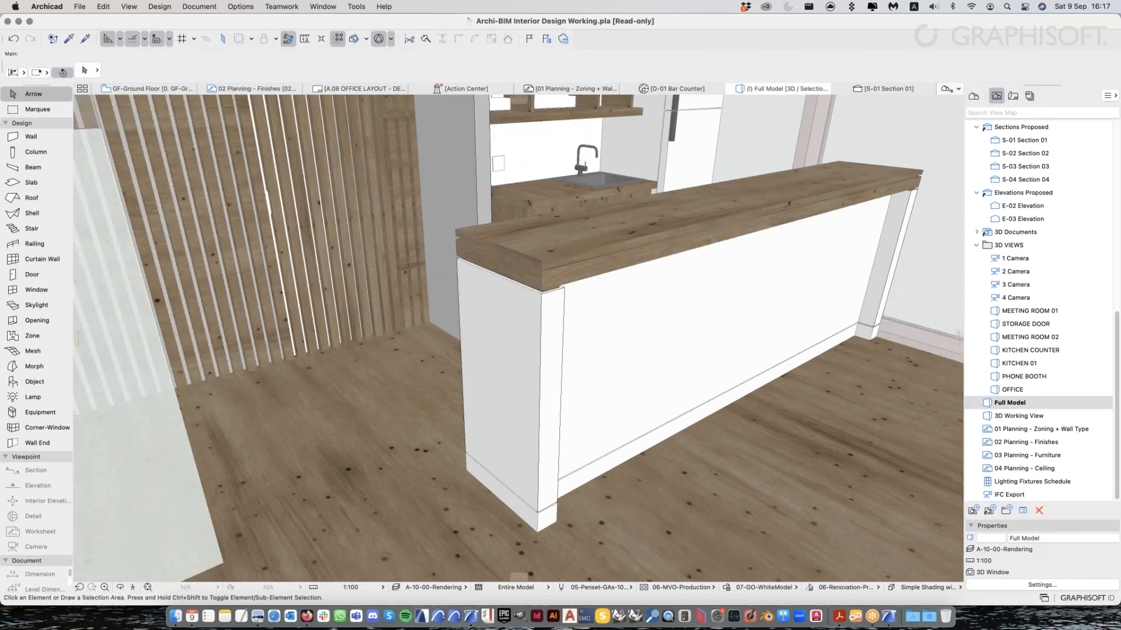
pyautogui.moveTo(731, 315); pyautogui.dragTo(690, 325, button='middle')
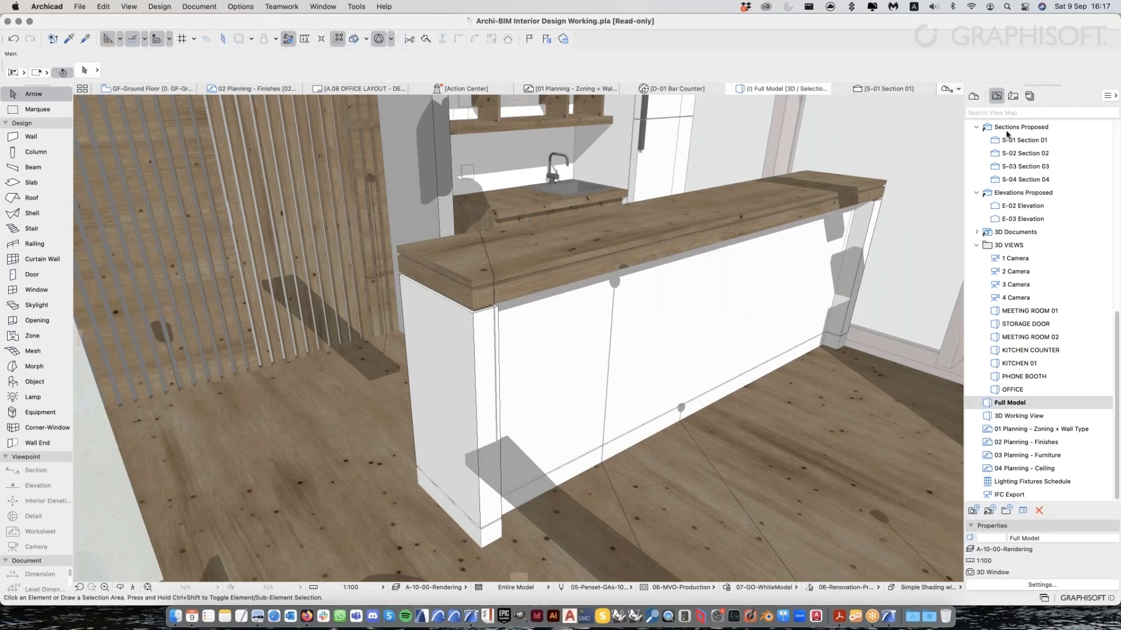
# Show the layout book and review the whole A.08 OFFICE LAYOUT - DETAIL 1 sheet with the bar counter details
pyautogui.click(1013, 96)
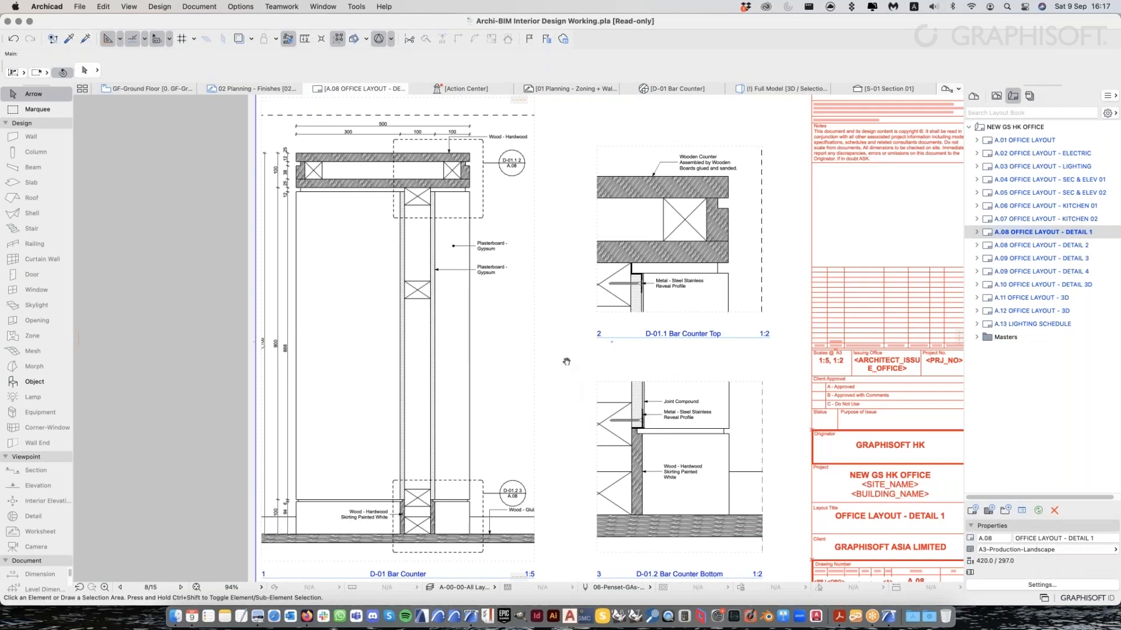
pyautogui.moveTo(567, 362); pyautogui.dragTo(557, 354, button='middle')
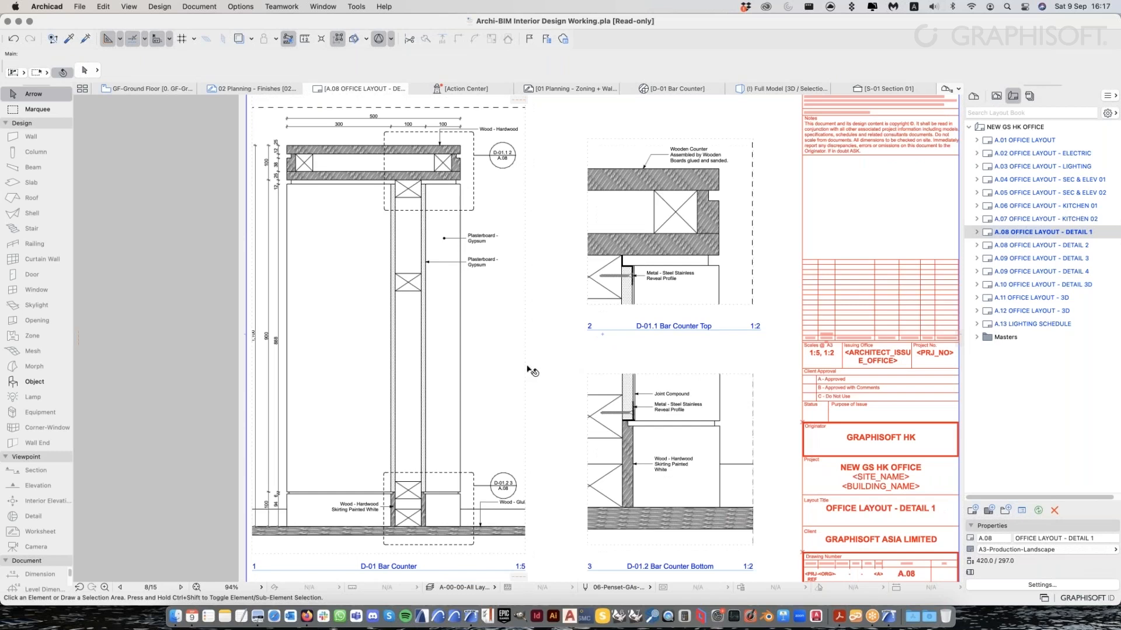
pyautogui.scroll(-3, 532, 370)
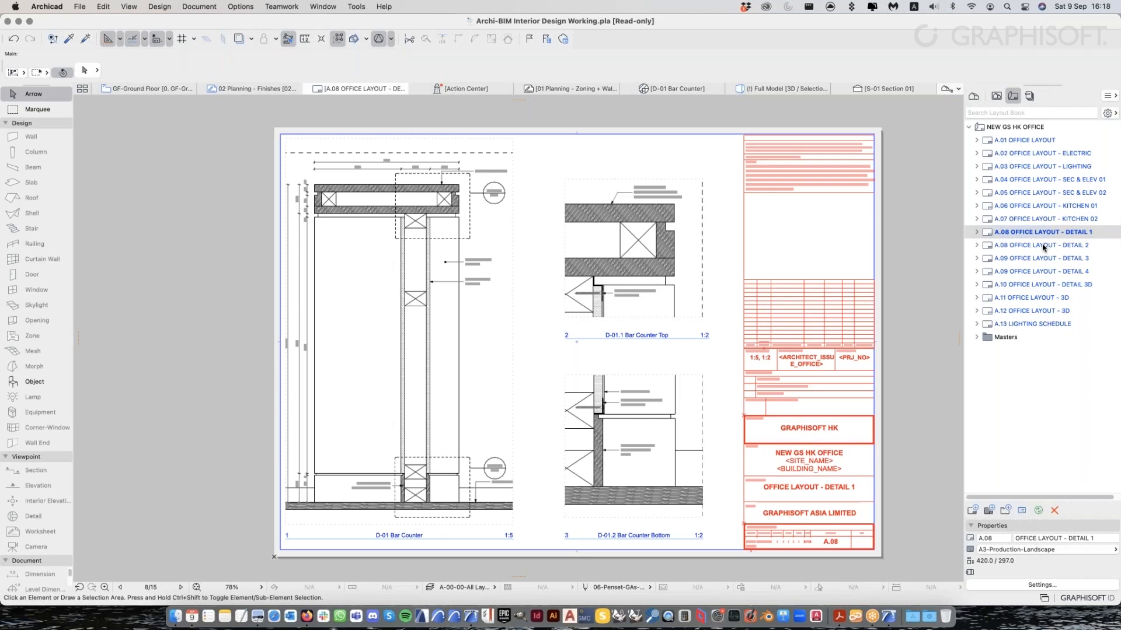
# Return to the project's saved views and open the S-03 Section 03 view
pyautogui.click(997, 96)
pyautogui.scroll(5, 1044, 382)
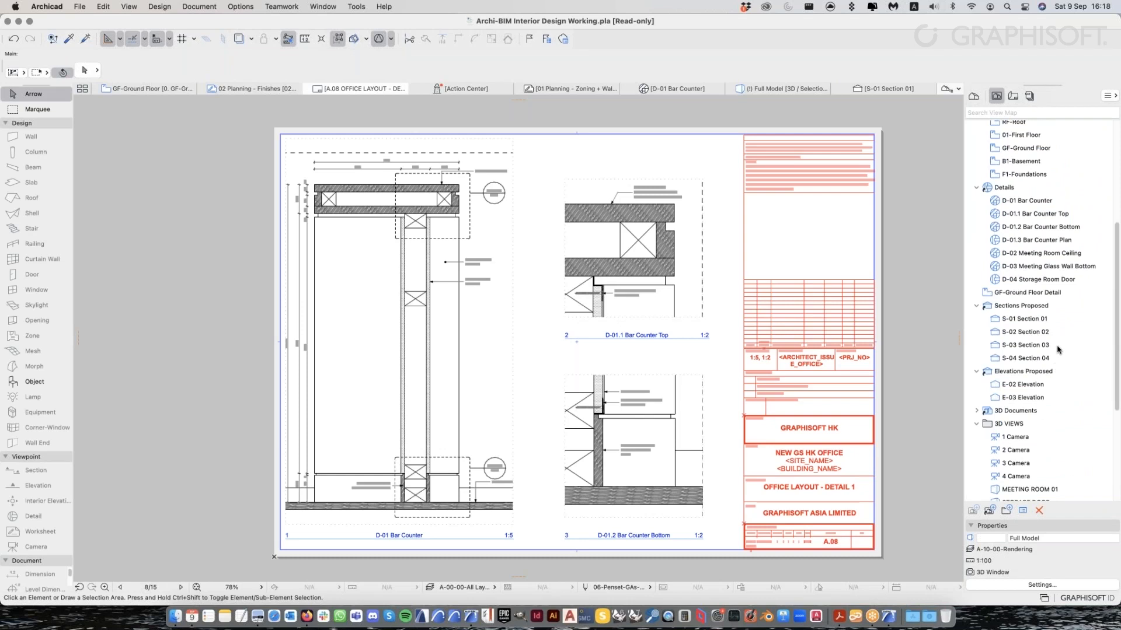
pyautogui.click(1058, 348)
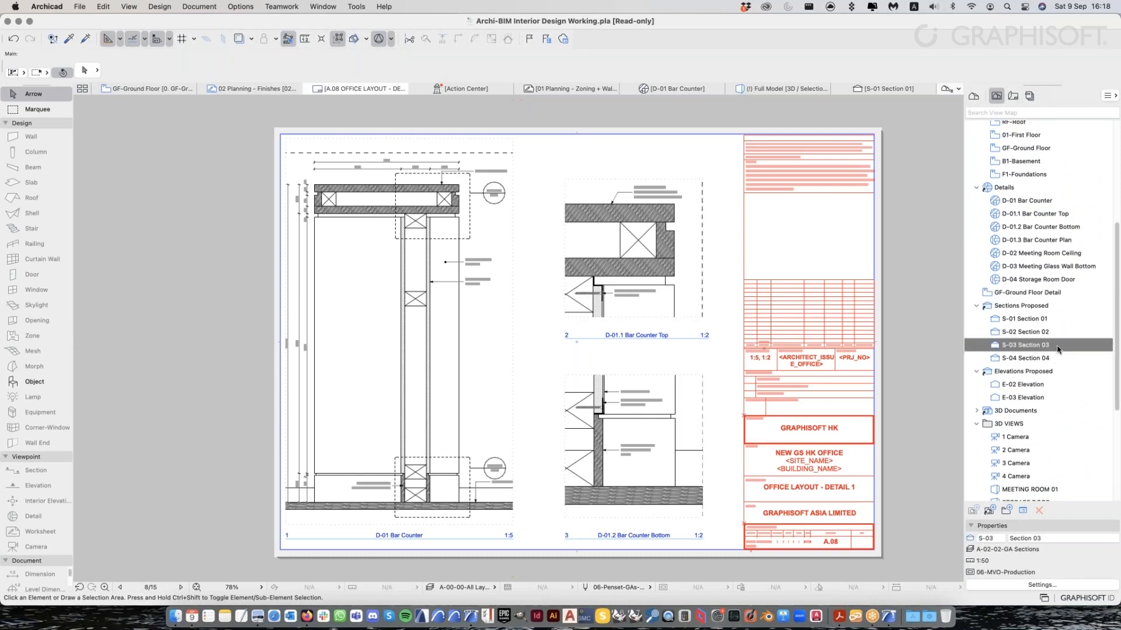
pyautogui.doubleClick(1058, 348)
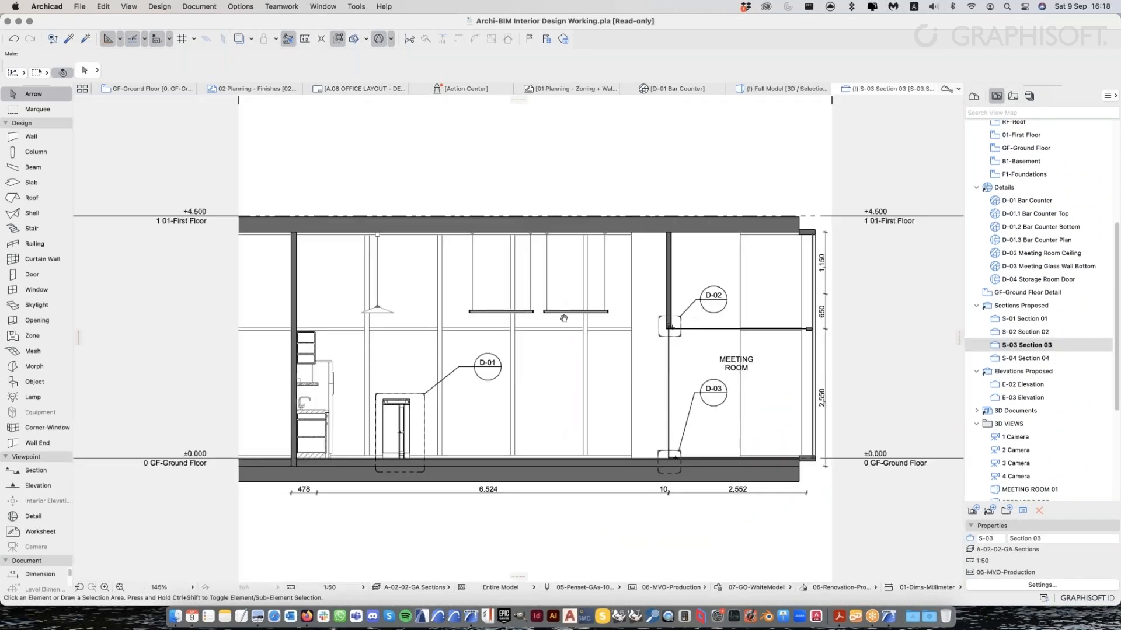
pyautogui.moveTo(563, 318); pyautogui.dragTo(533, 321, button='middle')
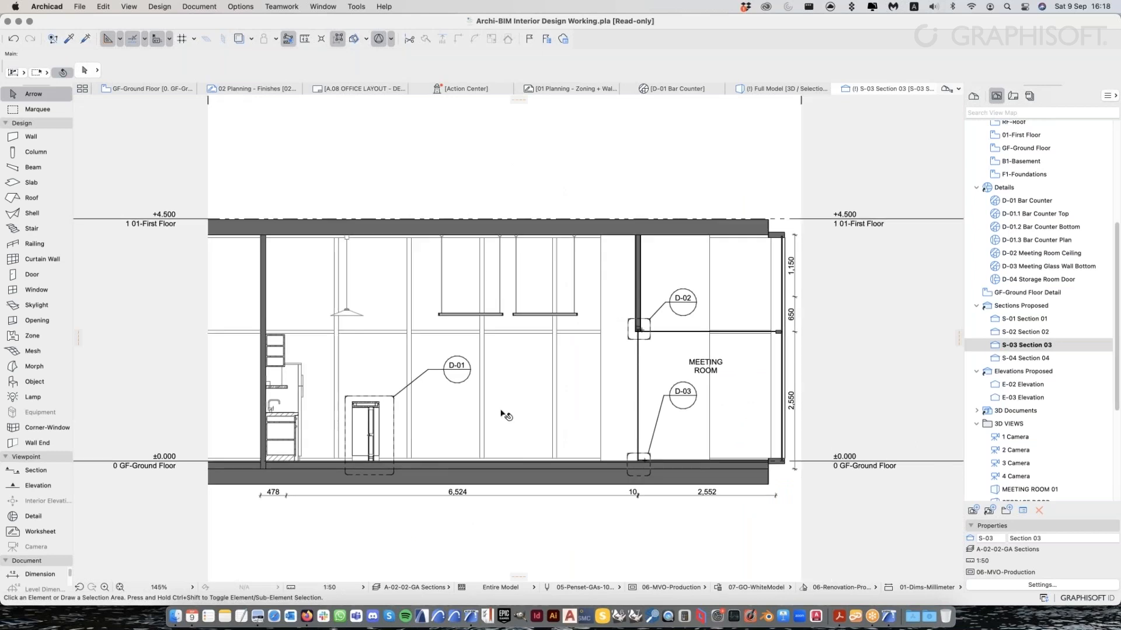
# Examine the kitchen and the D-01 bar counter area in Section 03 and select the base cabinet below the sink
pyautogui.scroll(2, 502, 413)
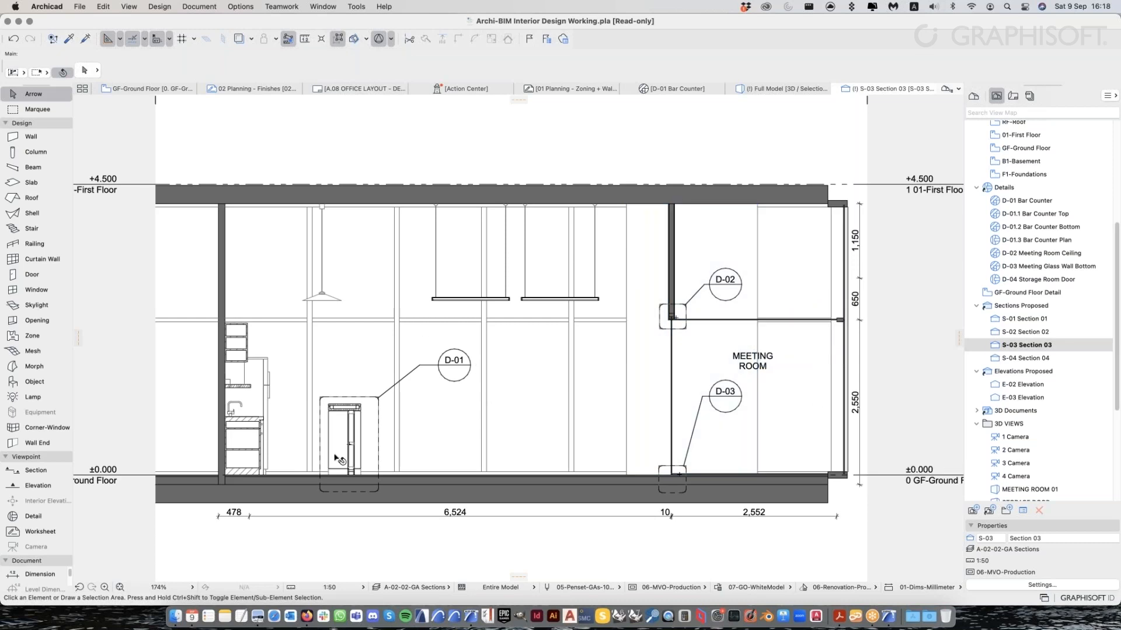
pyautogui.scroll(2, 337, 460)
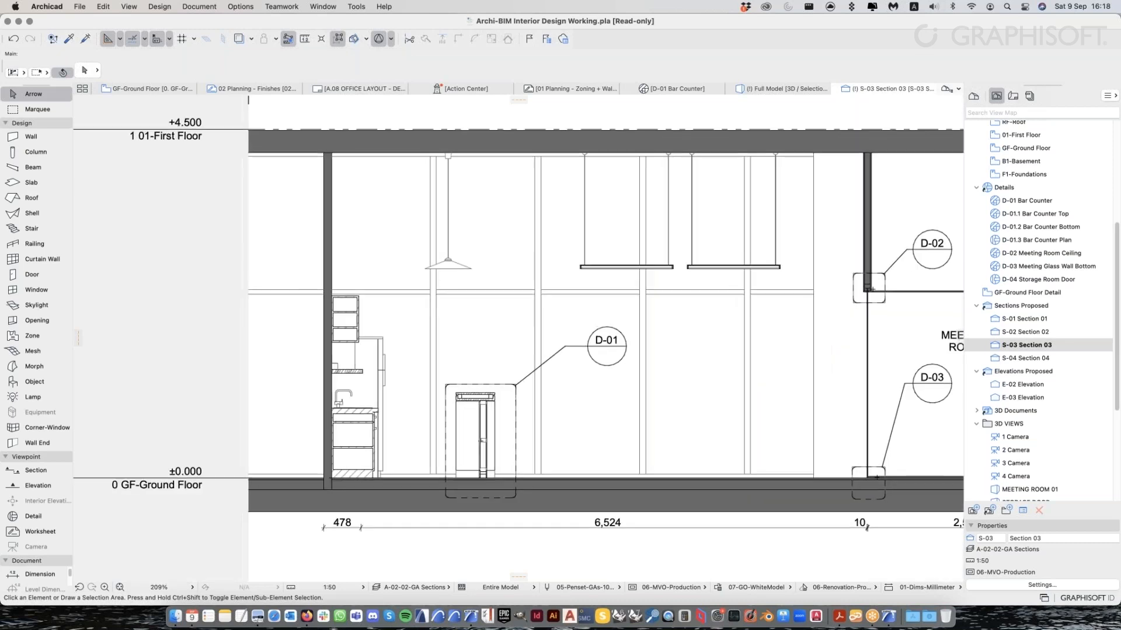
pyautogui.scroll(2, 267, 432)
pyautogui.click(353, 444)
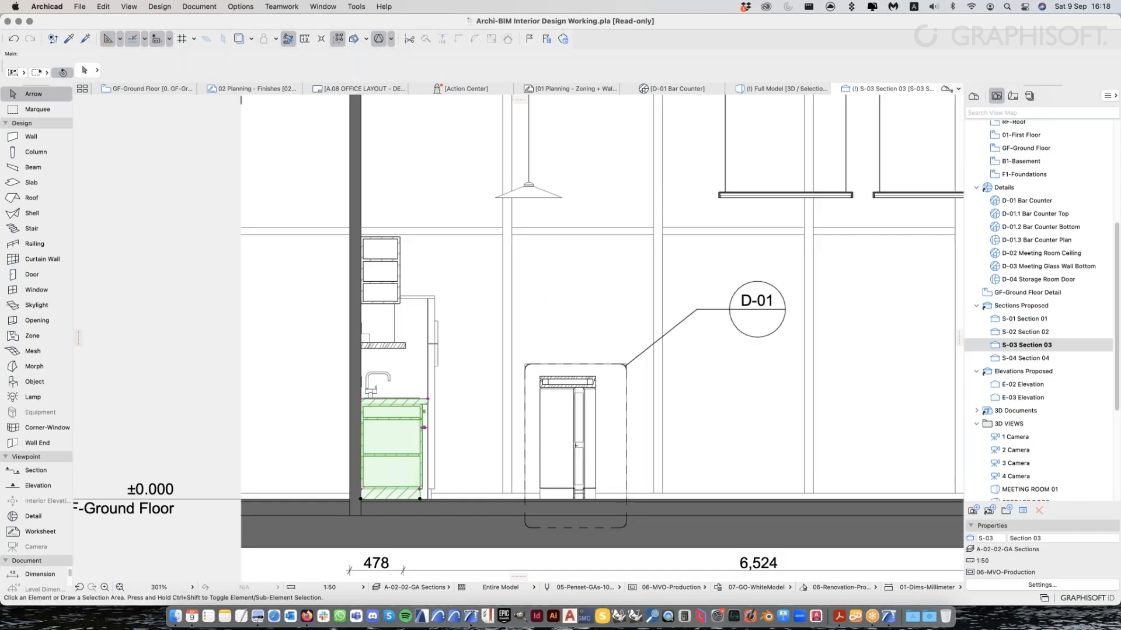
# Deselect the base cabinet, select the wall cabinet above the sink in Section 03, and clear the selection
pyautogui.click(530, 399)
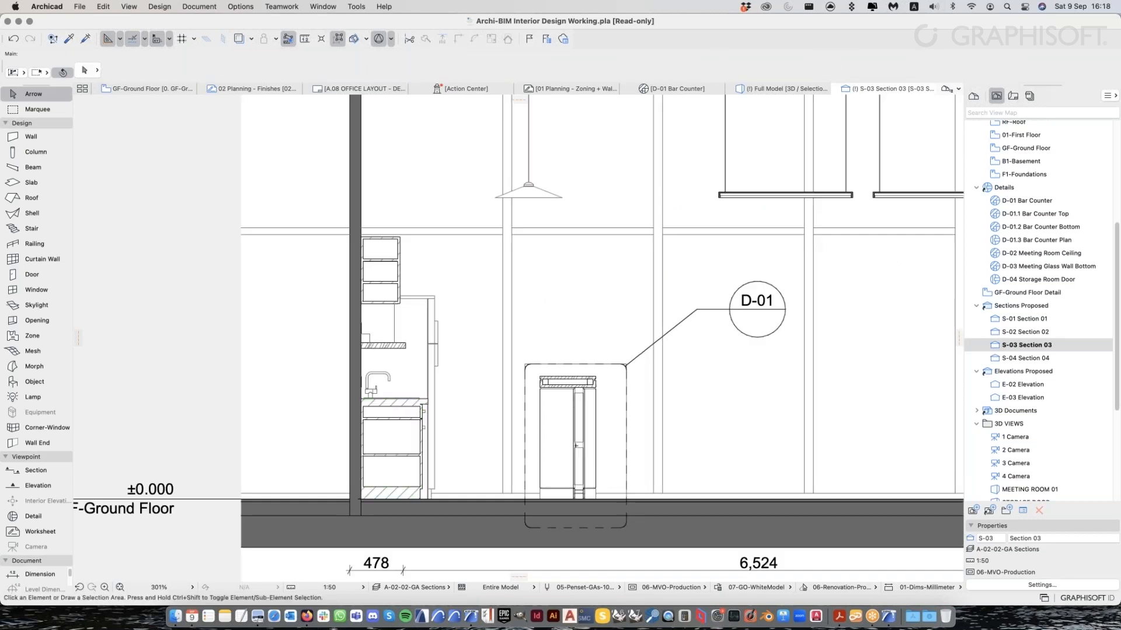
pyautogui.scroll(2, 313, 482)
pyautogui.click(433, 408)
pyautogui.moveTo(439, 274); pyautogui.dragTo(426, 328, button='middle')
pyautogui.click(405, 263)
pyautogui.scroll(-2, 346, 324)
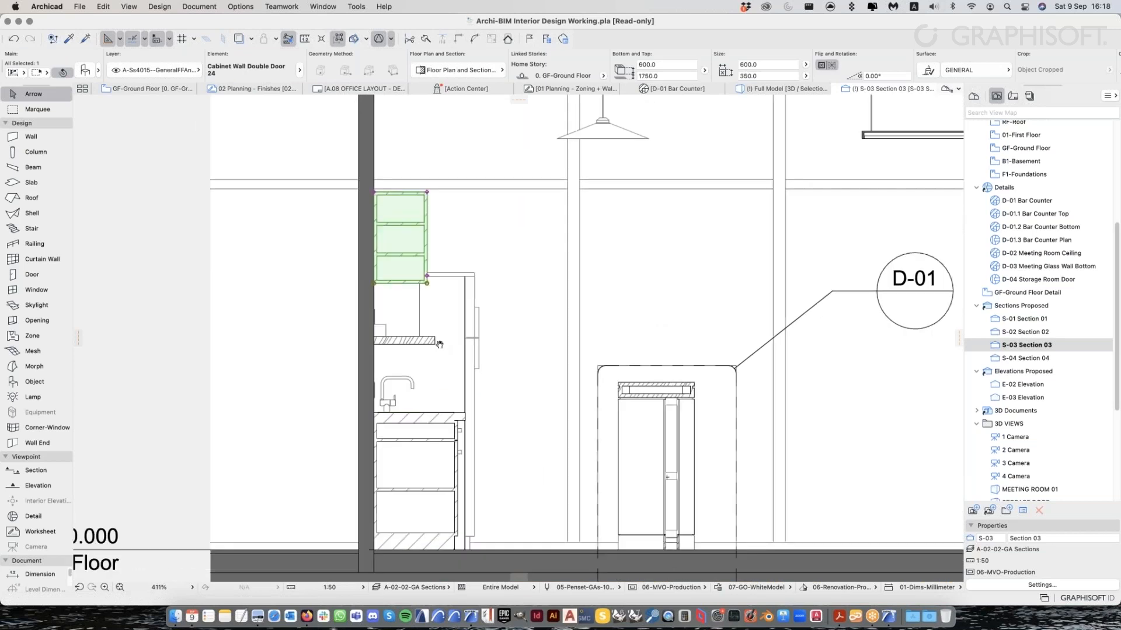
pyautogui.click(367, 350)
pyautogui.click(468, 356)
pyautogui.moveTo(469, 356); pyautogui.dragTo(444, 356, button='middle')
# Select the lower wooden slab of the bar counter's top in Section 03 and clear the selection
pyautogui.scroll(-3, 444, 356)
pyautogui.moveTo(637, 374); pyautogui.dragTo(506, 411, button='middle')
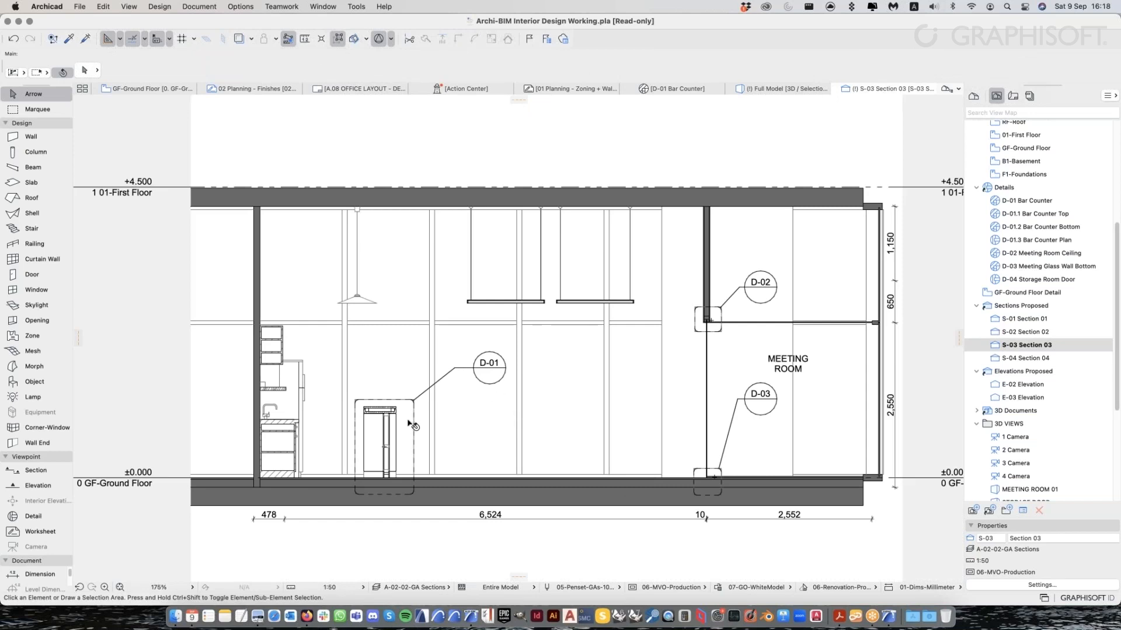
pyautogui.scroll(4, 408, 421)
pyautogui.scroll(5, 574, 271)
pyautogui.moveTo(379, 407); pyautogui.dragTo(592, 270, button='middle')
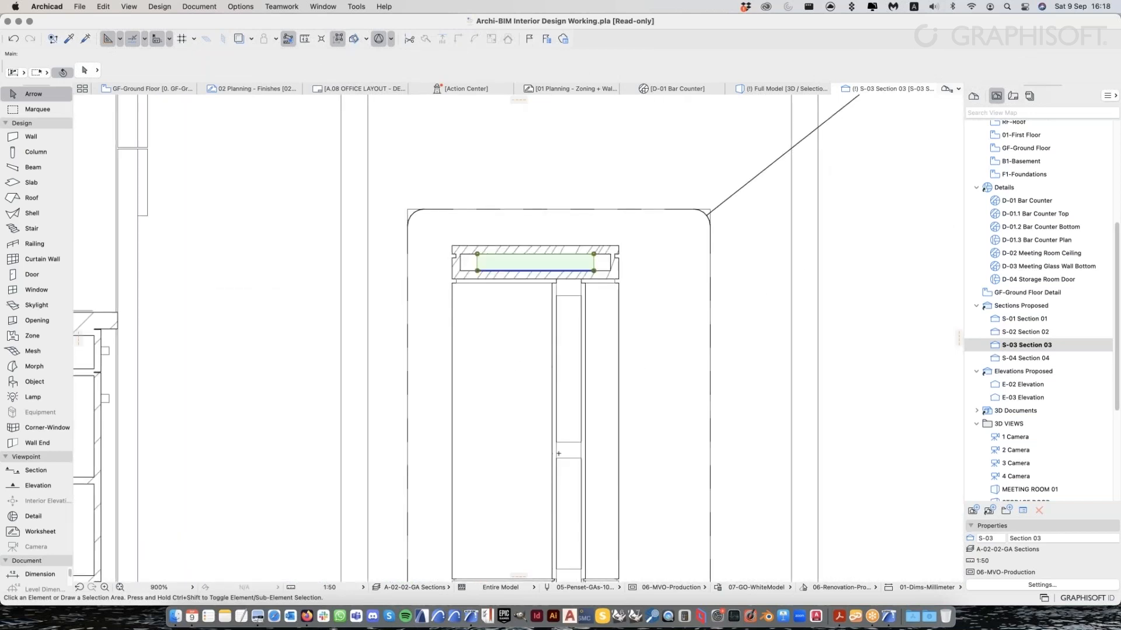
pyautogui.click(611, 273)
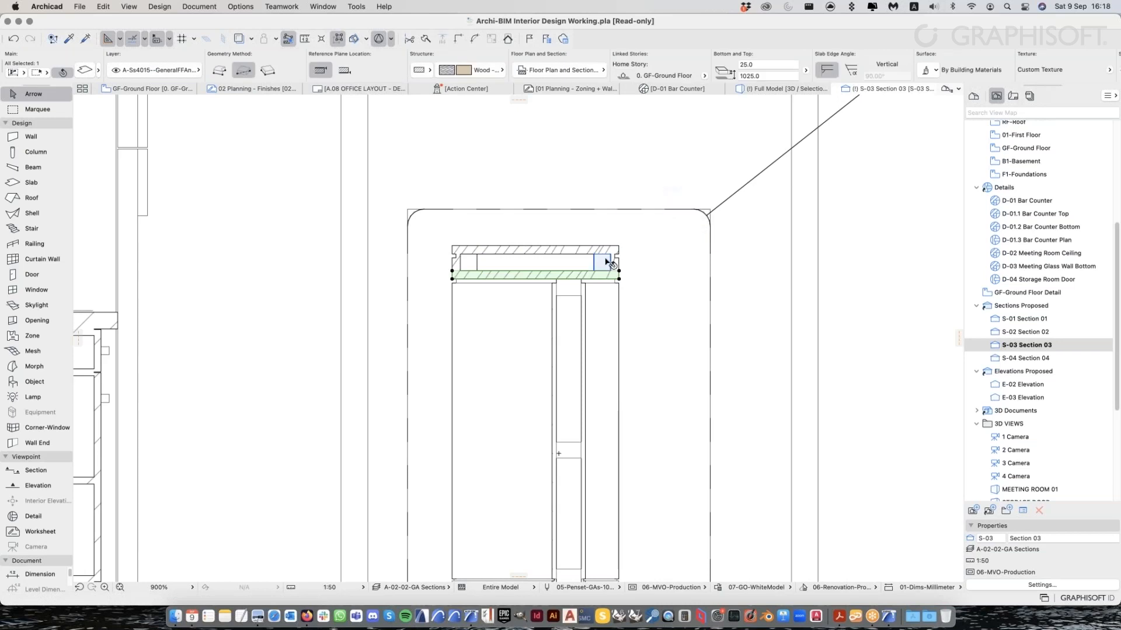
pyautogui.press('Escape')
pyautogui.scroll(-5, 605, 270)
pyautogui.scroll(-3, 548, 384)
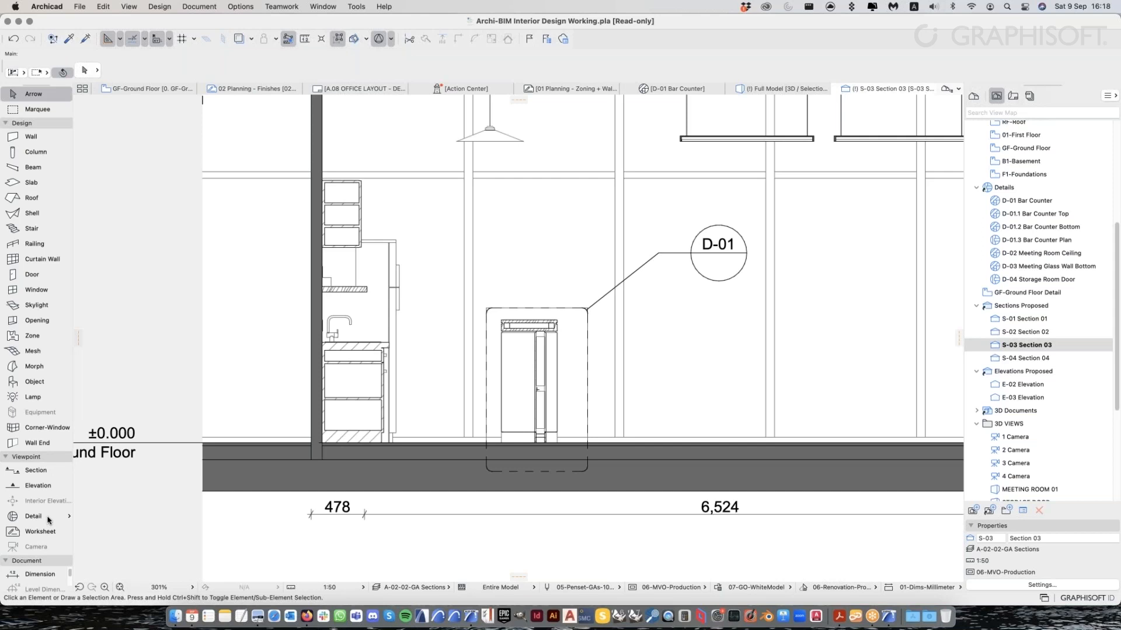
# Select the D-01 detail marker around the bar counter and clear the selection
pyautogui.click(587, 472)
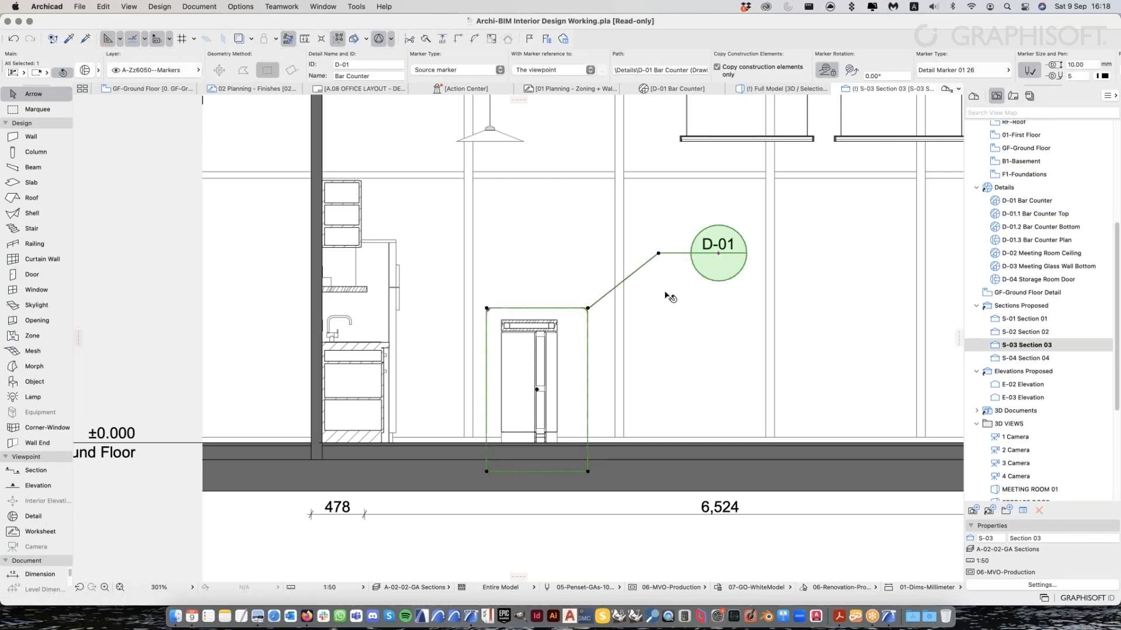
pyautogui.moveTo(531, 338); pyautogui.dragTo(515, 348, button='middle')
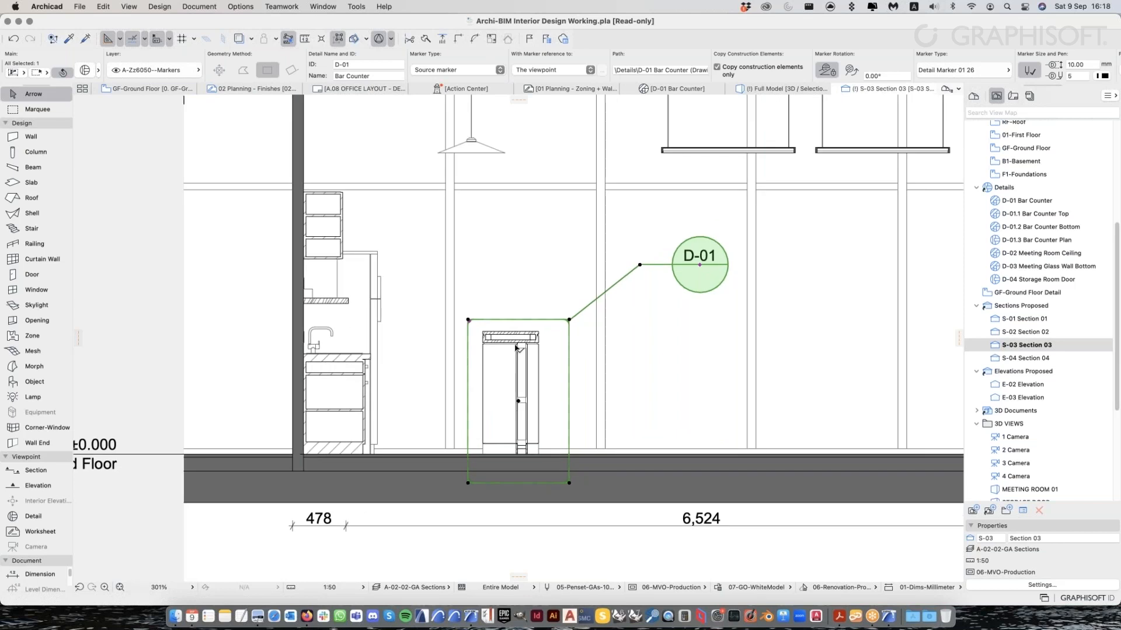
pyautogui.press('Escape')
# Show the project map, open the D-01 Bar Counter detail and fit the whole drawing in view
pyautogui.click(974, 95)
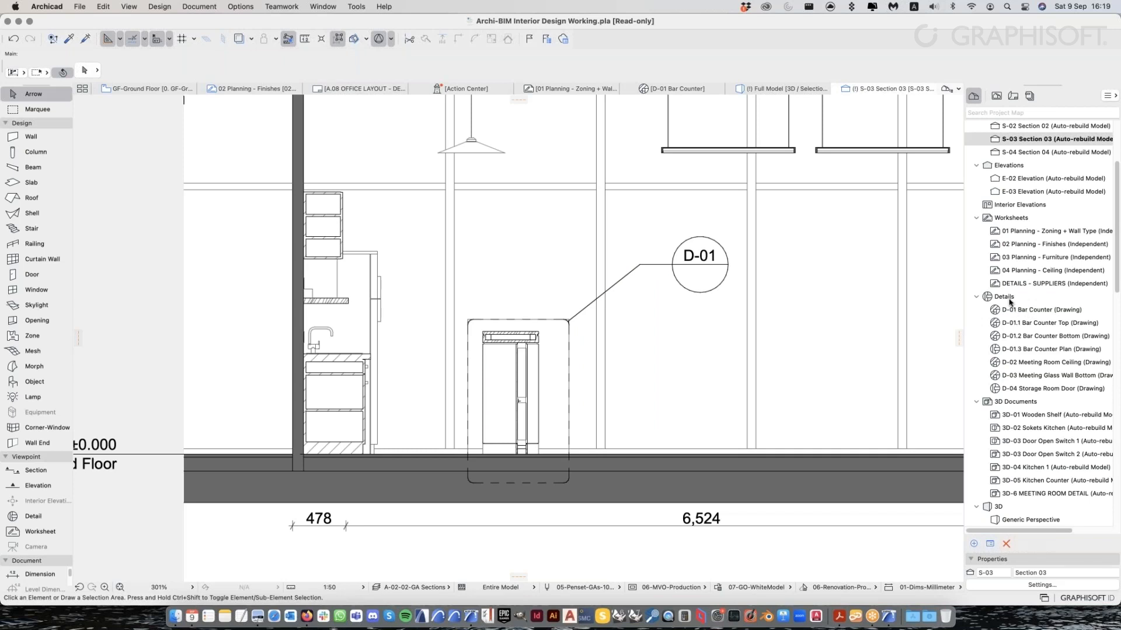
pyautogui.click(1045, 297)
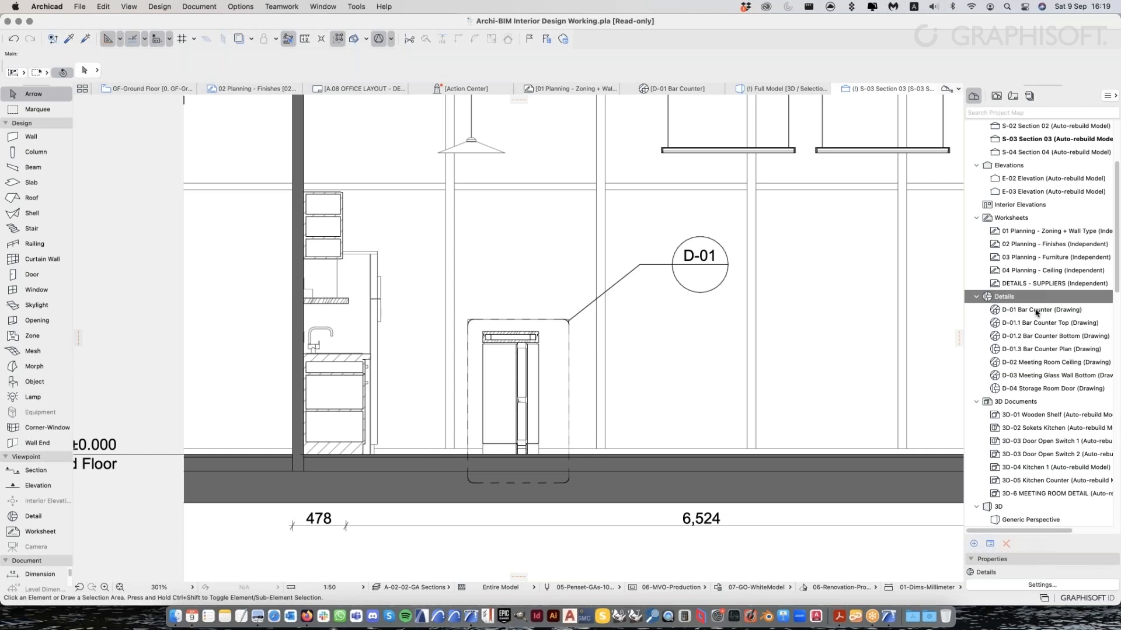
pyautogui.click(1036, 312)
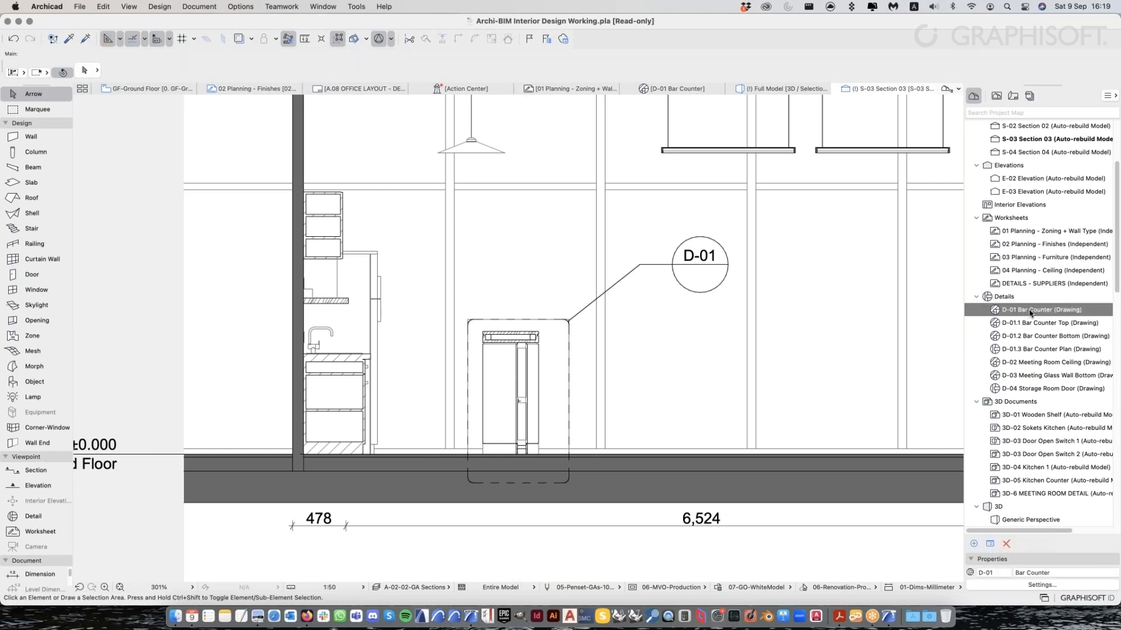
pyautogui.doubleClick(1031, 311)
pyautogui.middleClick(634, 334)
pyautogui.middleClick(634, 334)
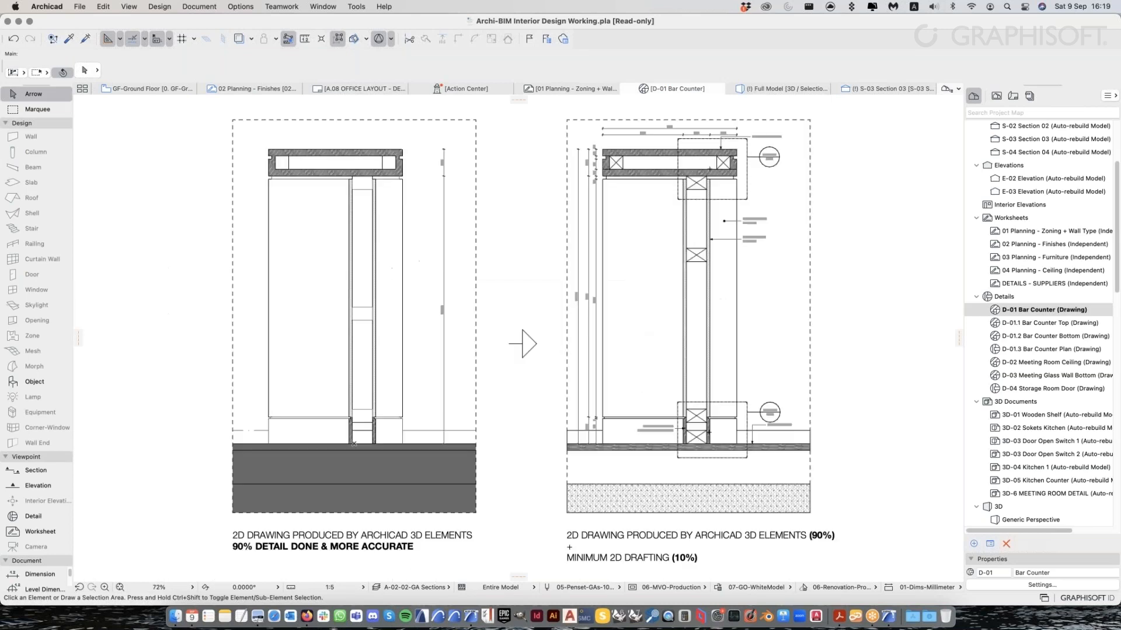
# Compare the bar counter drawing produced from 3D elements with the version completed by 2D drafting
pyautogui.moveTo(482, 292); pyautogui.dragTo(535, 327, button='middle')
pyautogui.scroll(-2, 536, 327)
pyautogui.click(418, 249)
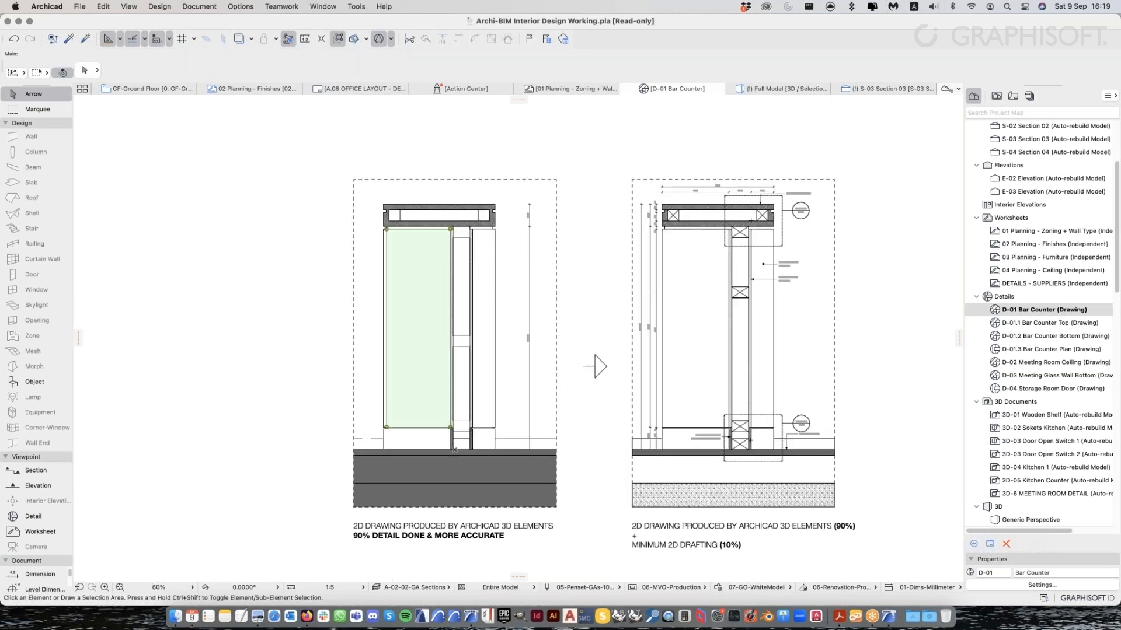
pyautogui.click(473, 282)
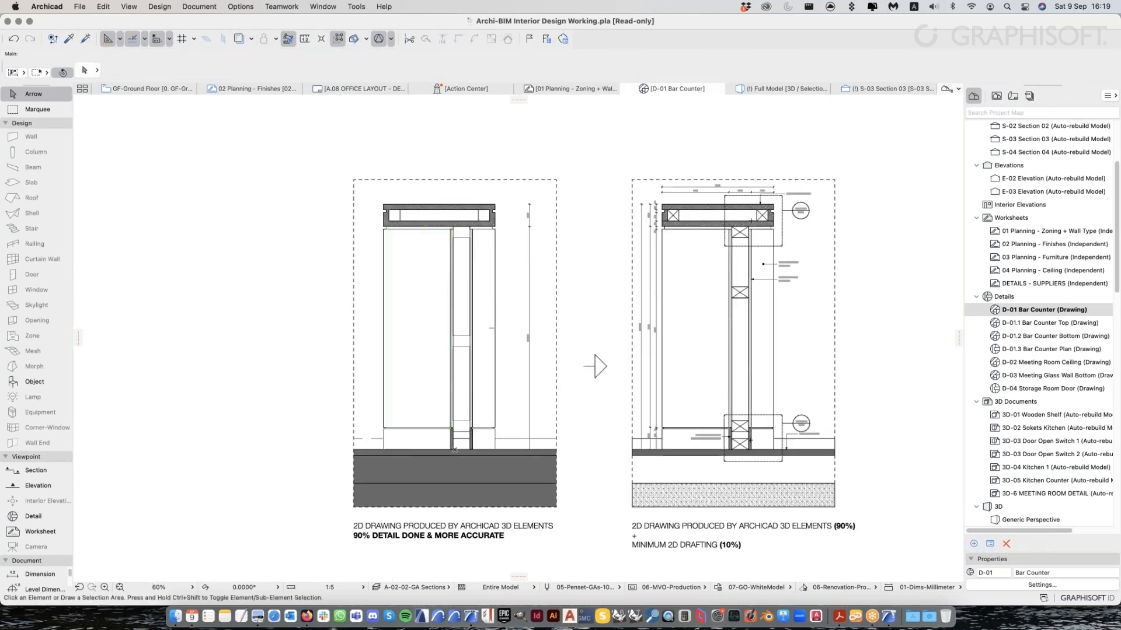
pyautogui.press('Escape')
pyautogui.moveTo(440, 295); pyautogui.dragTo(453, 295, button='middle')
pyautogui.scroll(3, 440, 212)
pyautogui.scroll(-2, 449, 239)
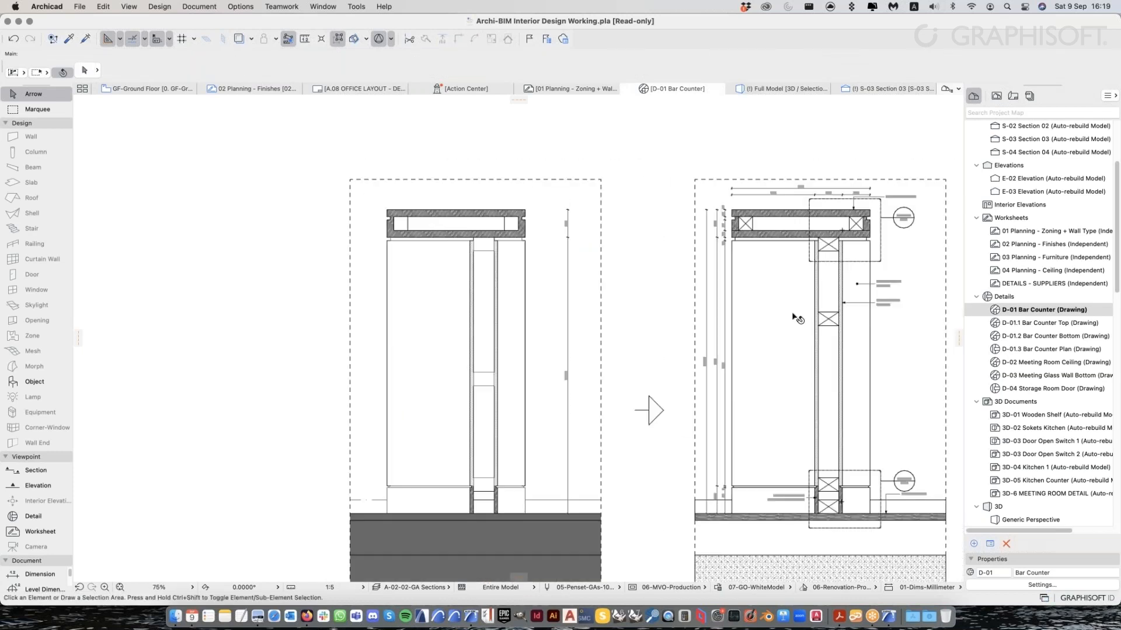
pyautogui.scroll(-1, 792, 315)
pyautogui.moveTo(748, 303); pyautogui.dragTo(853, 263, button='middle')
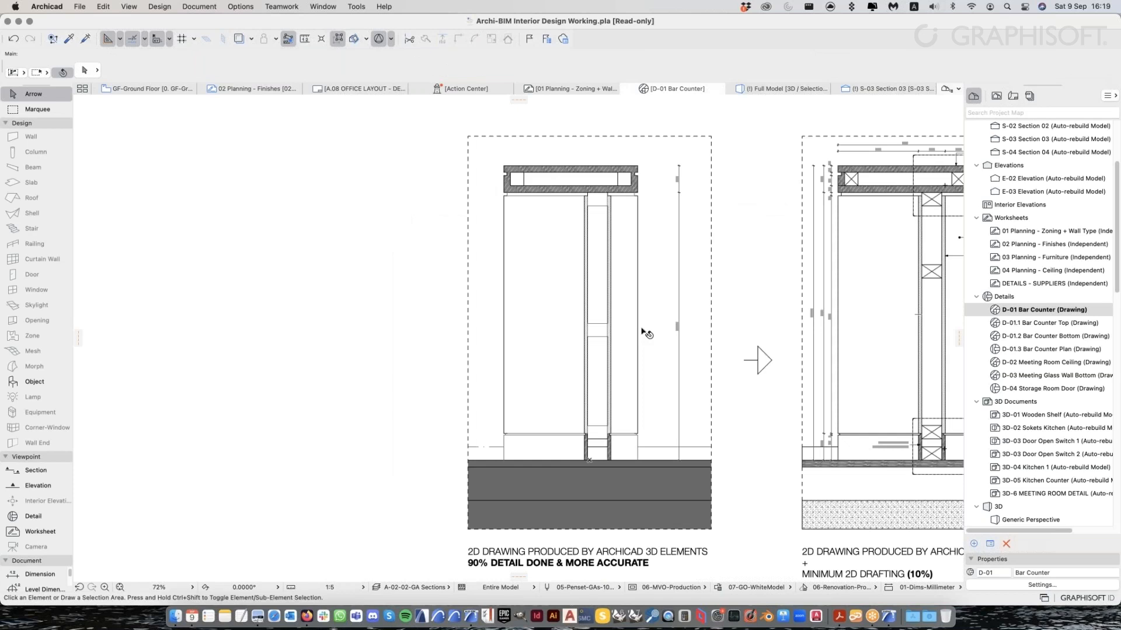
# Select the upper and lower Wood - Hardwood fills of the counter top in the 3D-produced detail, and clear the selection
pyautogui.scroll(2, 575, 282)
pyautogui.moveTo(616, 213); pyautogui.dragTo(617, 223, button='middle')
pyautogui.scroll(1, 617, 227)
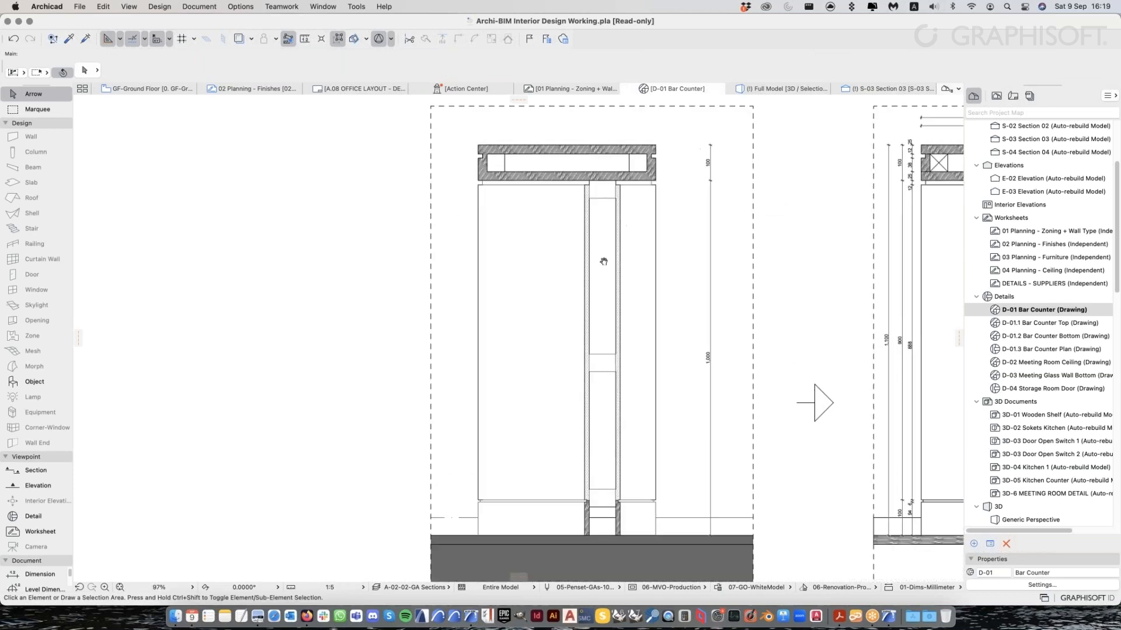
pyautogui.scroll(1, 603, 261)
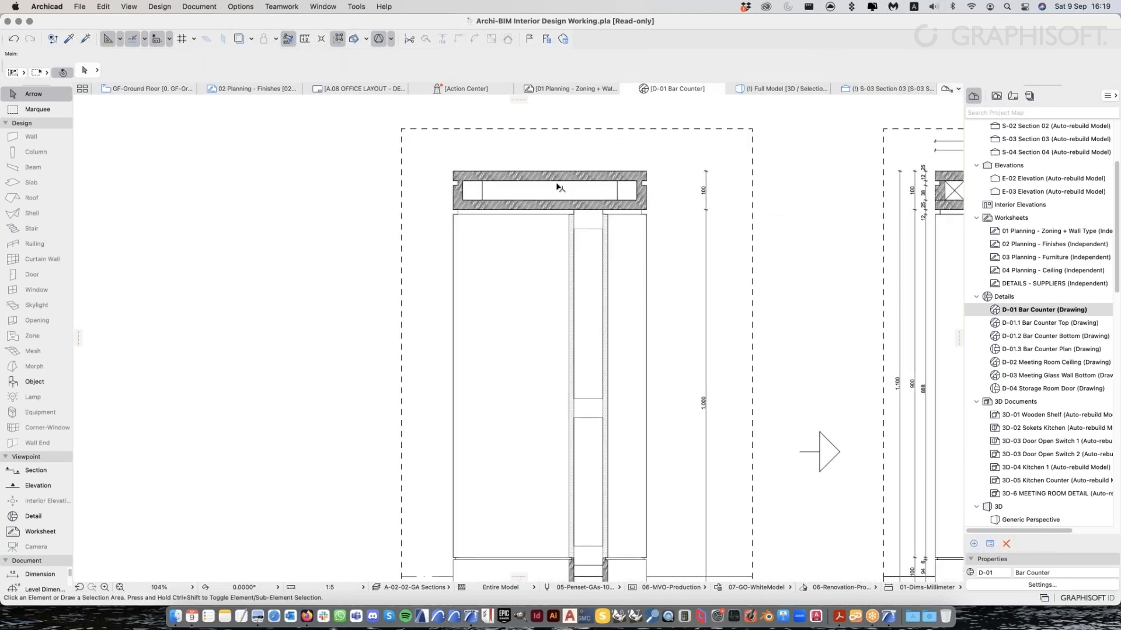
pyautogui.scroll(5, 569, 231)
pyautogui.click(610, 229)
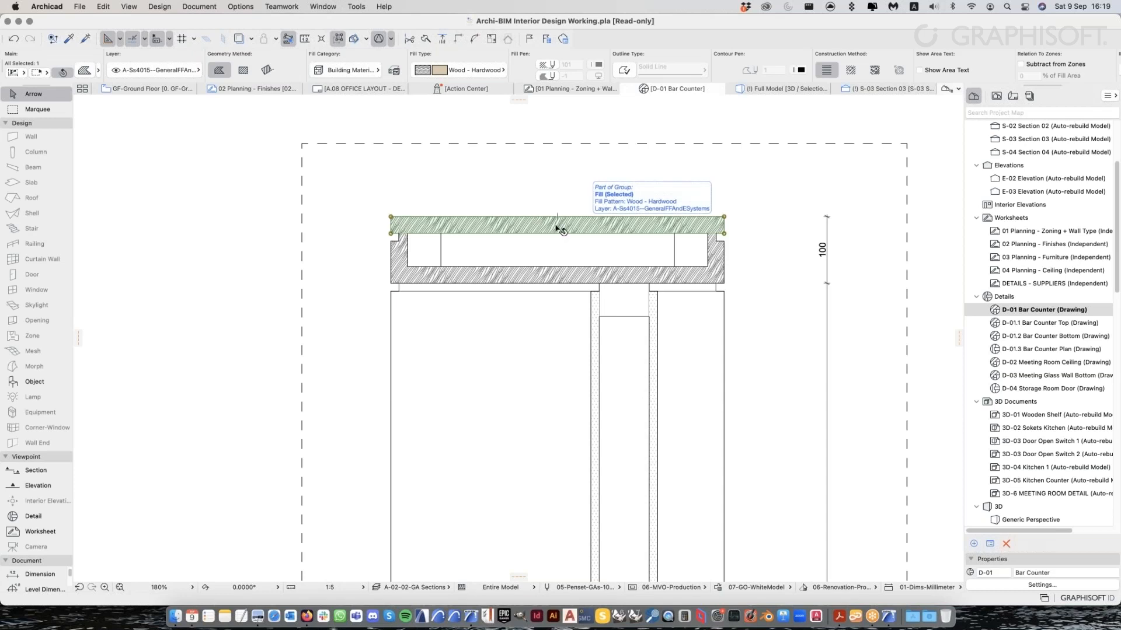
pyautogui.click(585, 280)
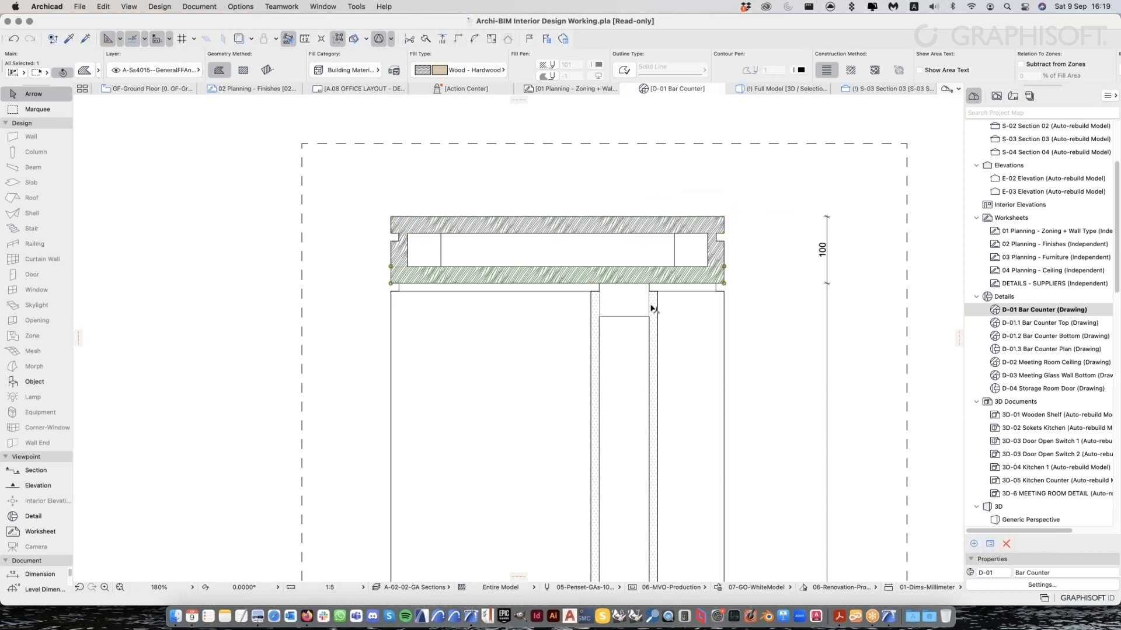
pyautogui.press('Escape')
# Select the plasterboard fill on the far side of the counter's stud wall and clear the selection
pyautogui.scroll(3, 652, 279)
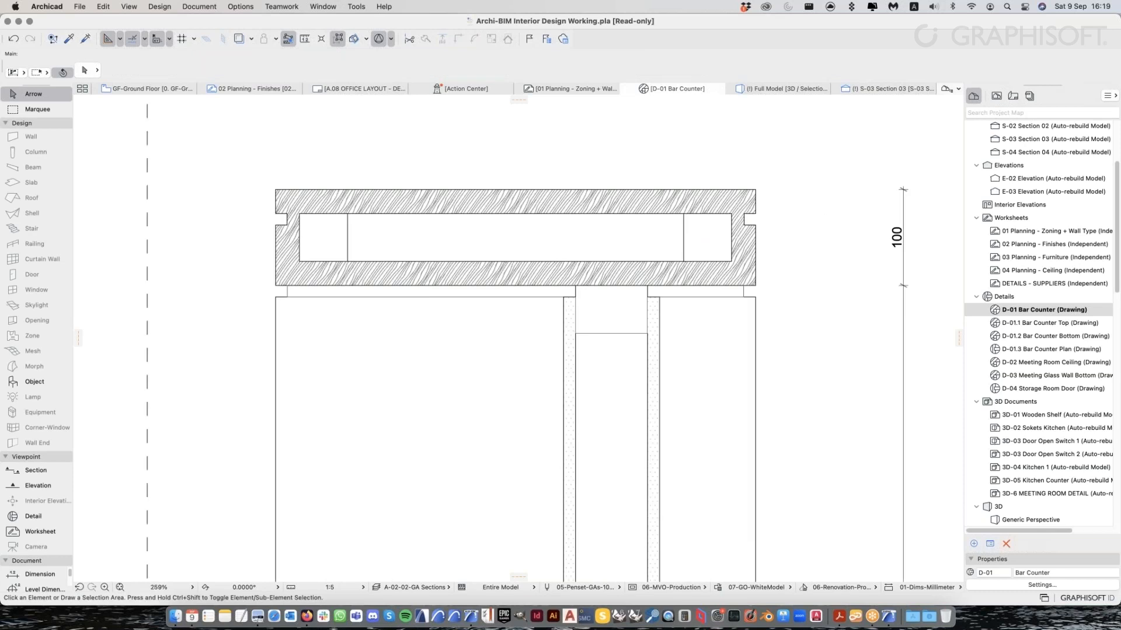
pyautogui.click(653, 321)
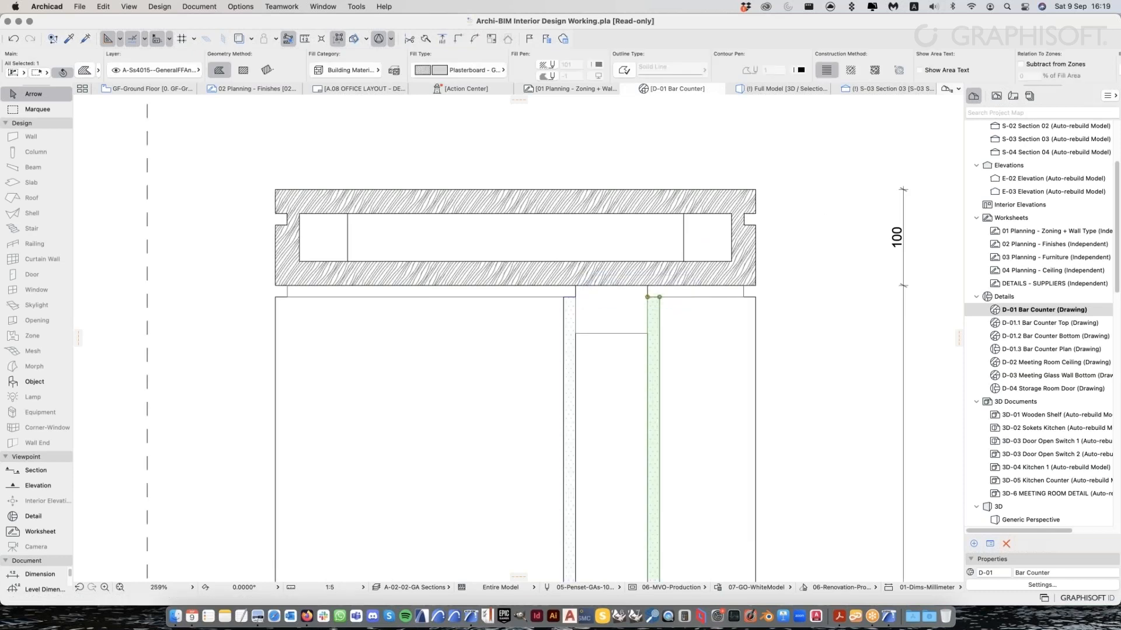
pyautogui.press('Escape')
# Select the Air Space fills inside the counter top and beside the stud wall, and clear the selection
pyautogui.scroll(-6, 626, 352)
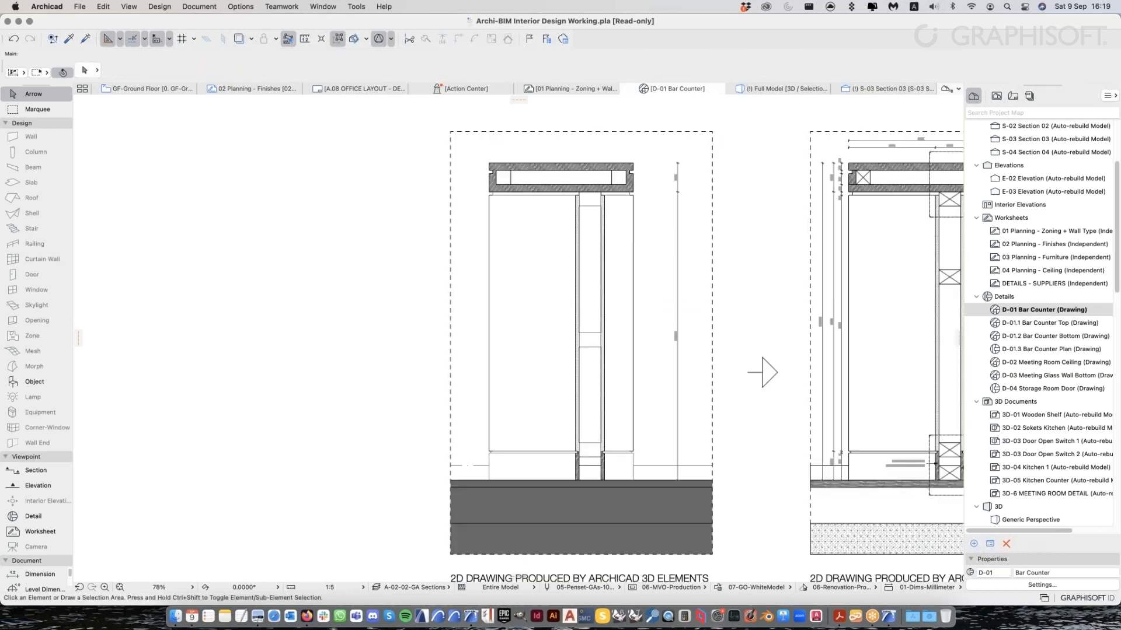
pyautogui.moveTo(625, 351); pyautogui.dragTo(618, 354, button='middle')
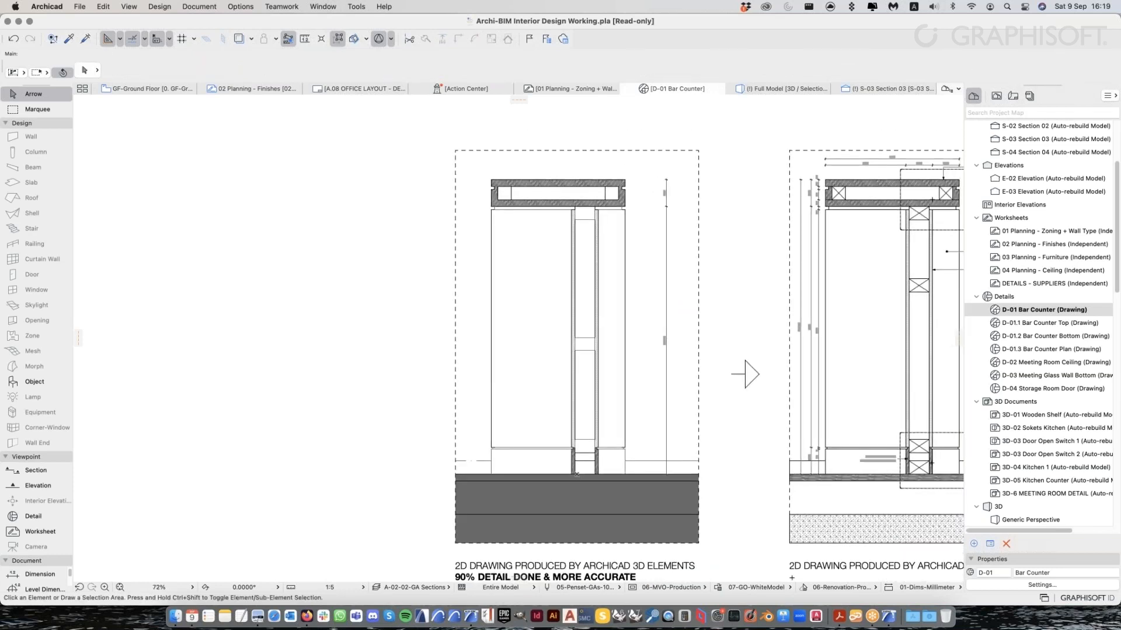
pyautogui.click(531, 217)
pyautogui.click(533, 201)
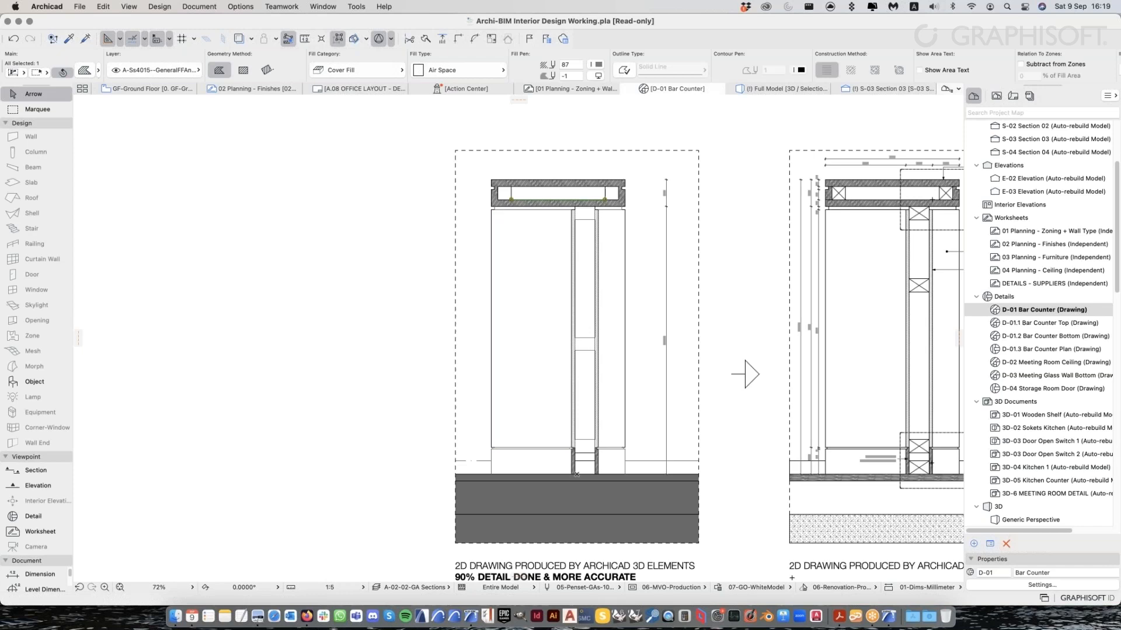
pyautogui.click(604, 234)
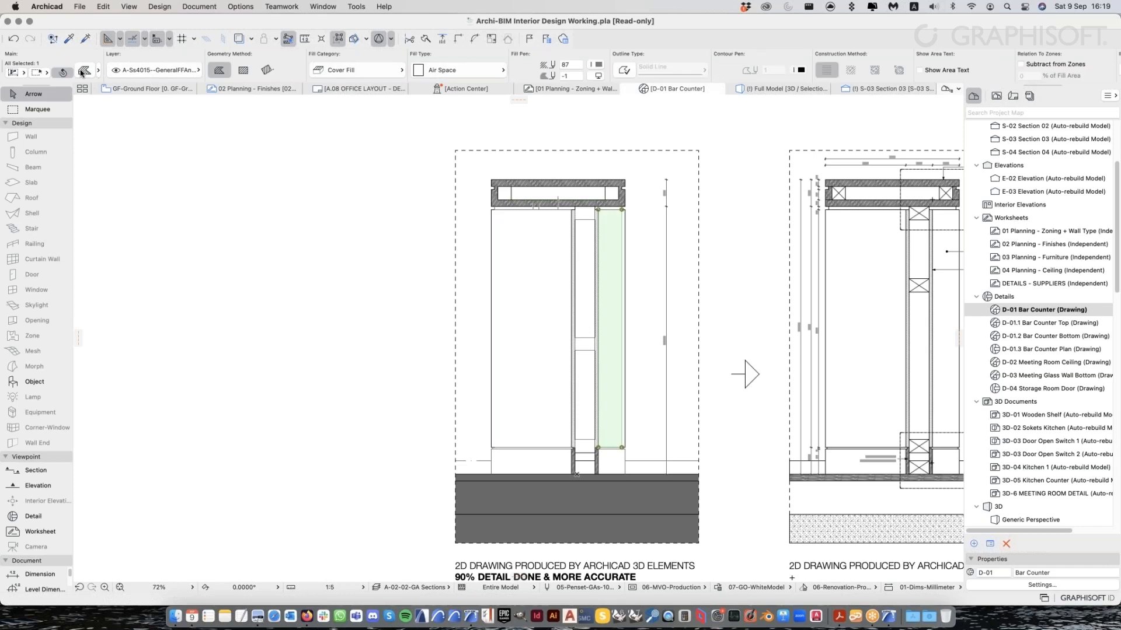
pyautogui.press('Escape')
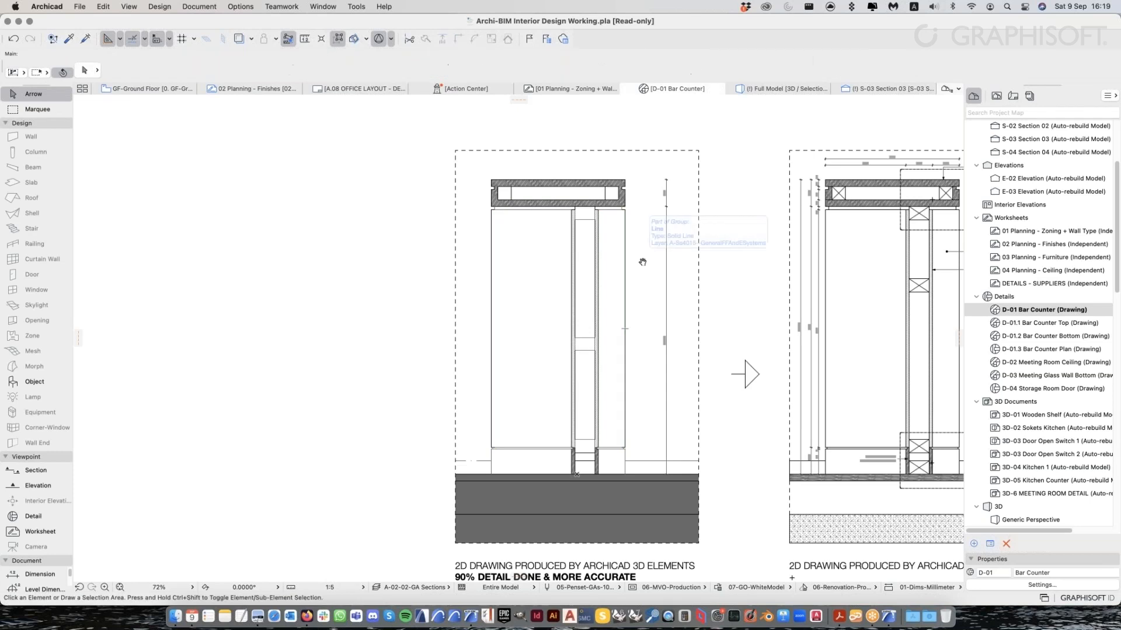
# Return to Section 03, select the bar counter's internal wall to inspect it, and clear the selection
pyautogui.hscroll(2, 642, 262)
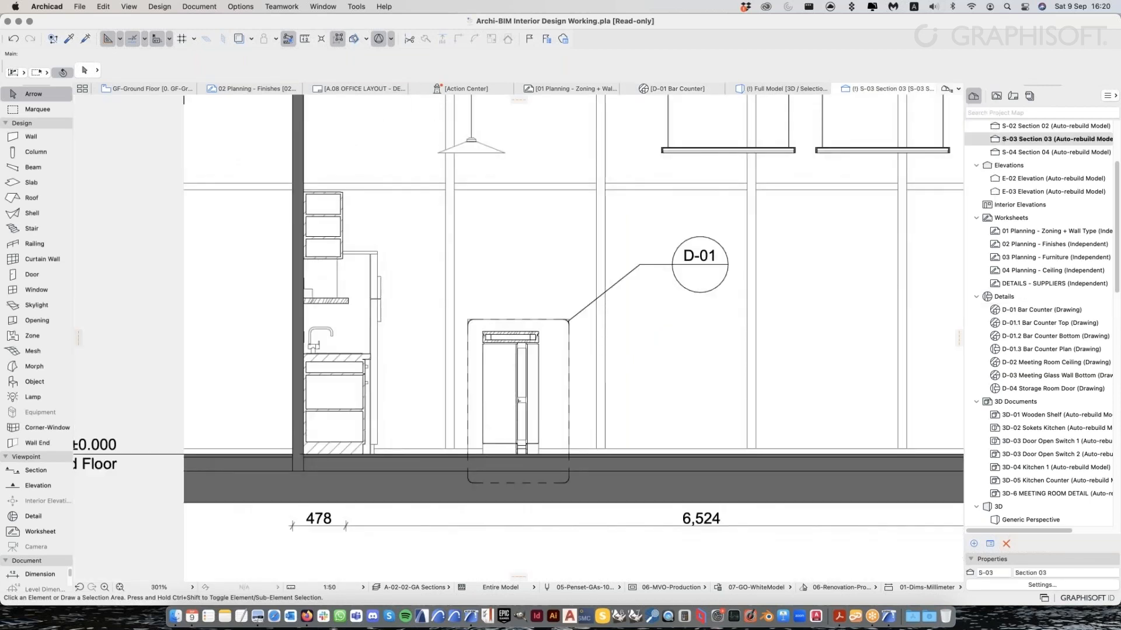
pyautogui.scroll(6, 534, 351)
pyautogui.click(537, 351)
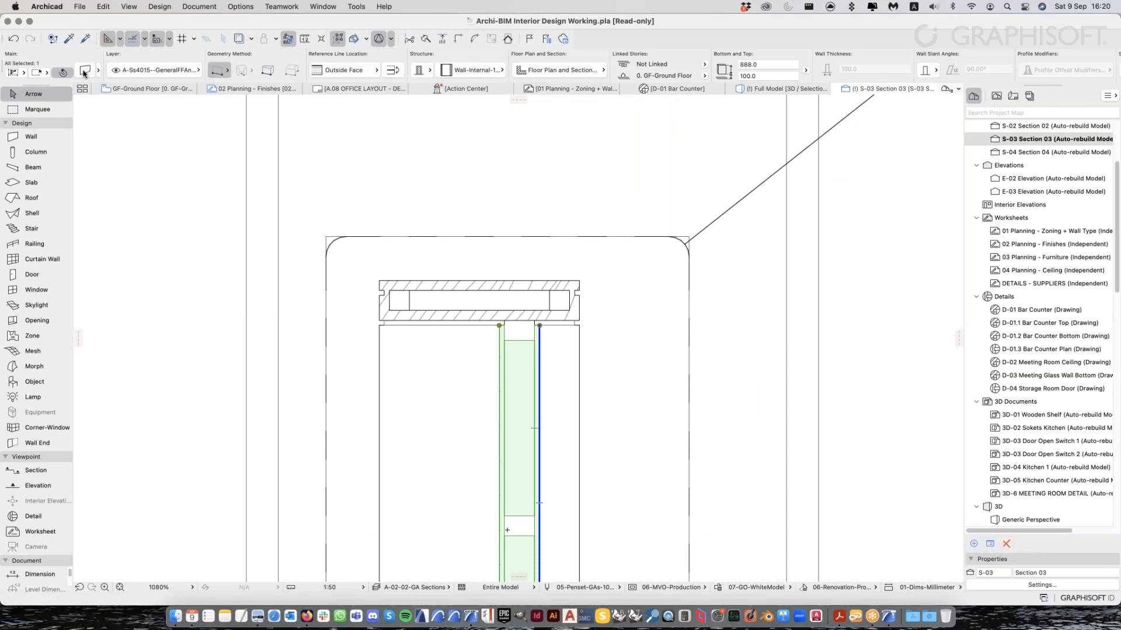
pyautogui.scroll(-2, 491, 344)
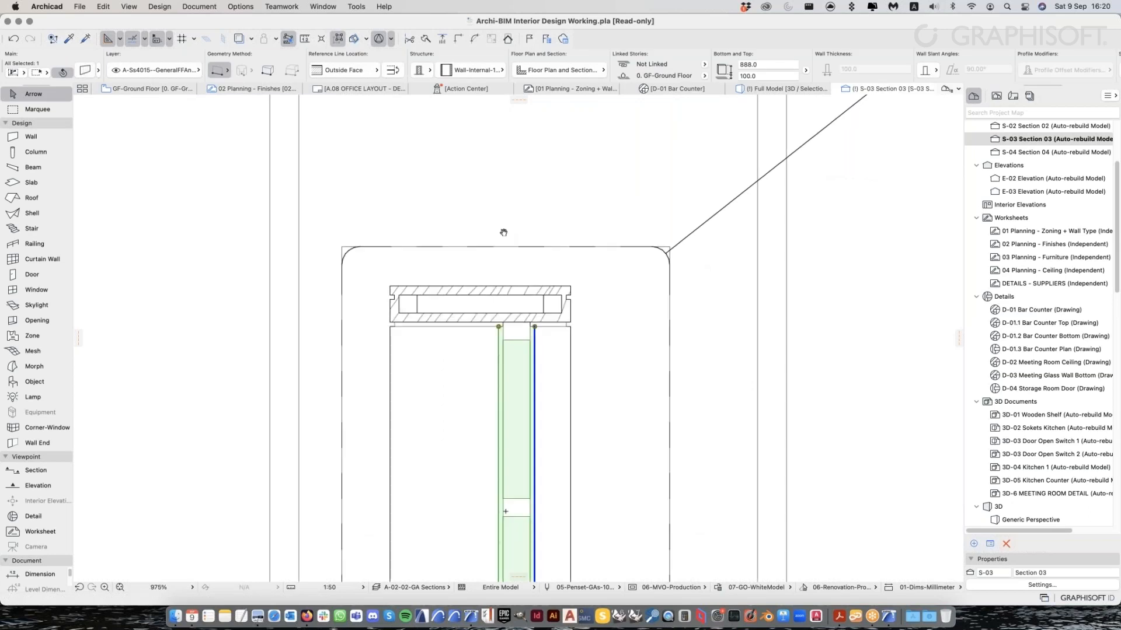
pyautogui.moveTo(503, 233); pyautogui.dragTo(512, 131, button='middle')
pyautogui.scroll(-1, 516, 343)
pyautogui.moveTo(515, 342); pyautogui.dragTo(508, 342, button='middle')
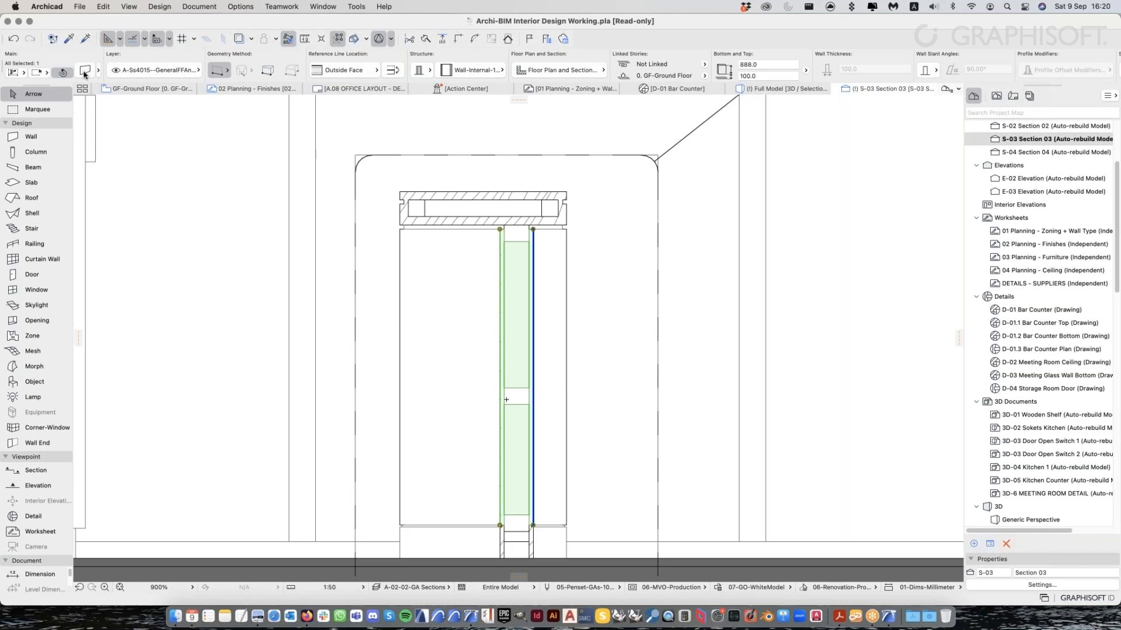
pyautogui.press('Escape')
# Select the counter top's lower slab and end block in Section 03, deselect them, and return to the D-01 Bar Counter detail
pyautogui.click(515, 221)
pyautogui.click(554, 206)
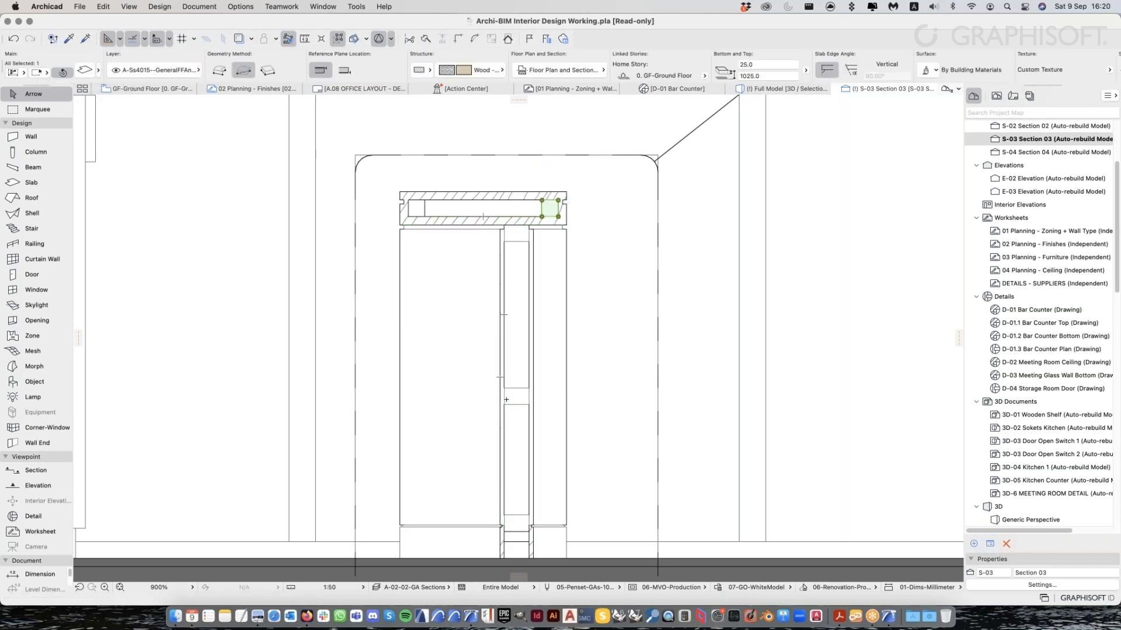
pyautogui.click(635, 318)
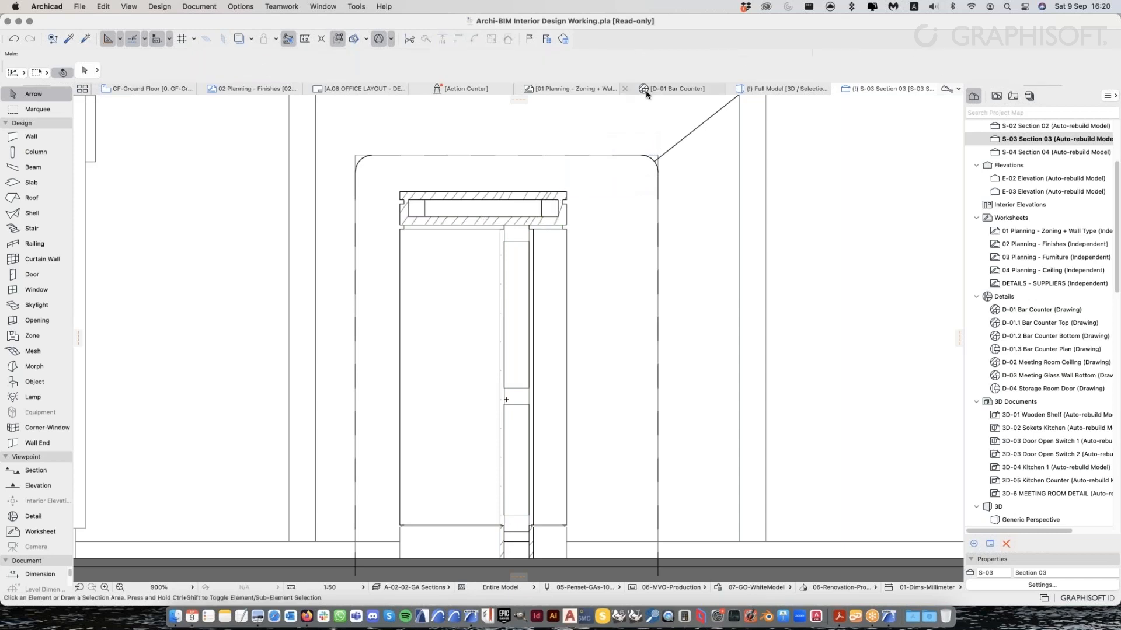
pyautogui.moveTo(652, 91)
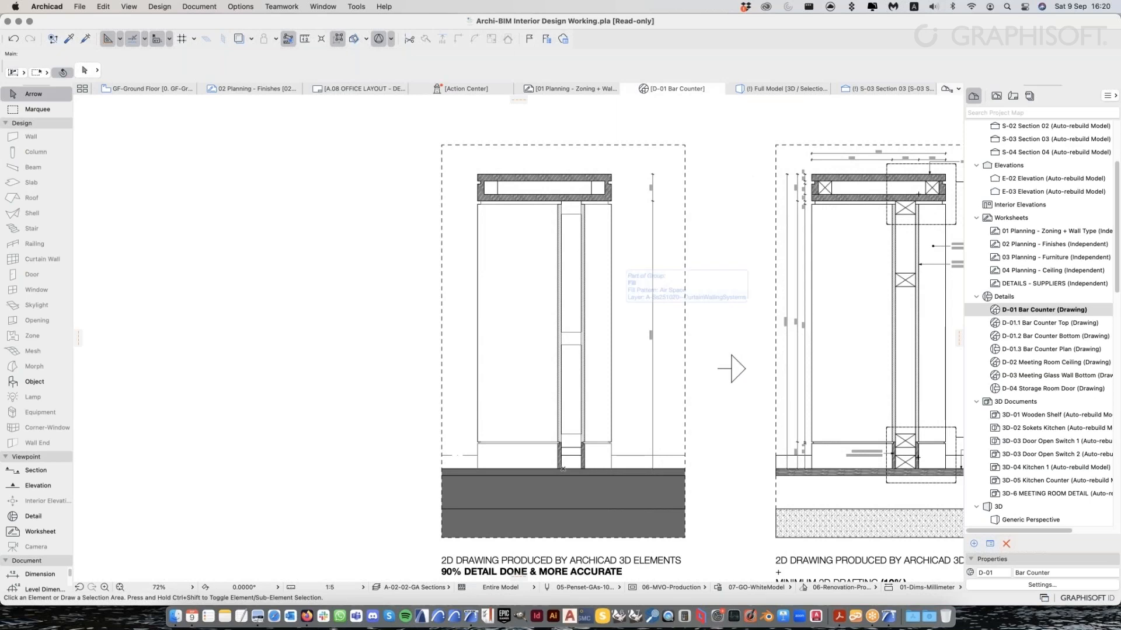
pyautogui.click(622, 319)
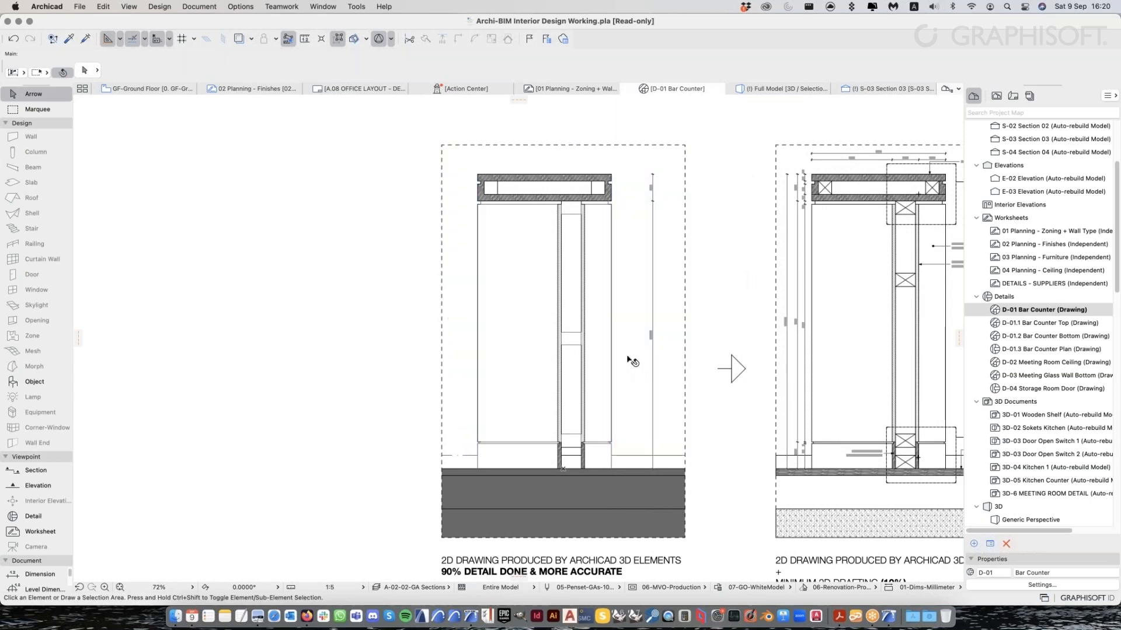
# Select the counter's outer vertical line and the short cut line above the far-side plasterboard in the D-01 detail's unannotated drawing
pyautogui.click(612, 323)
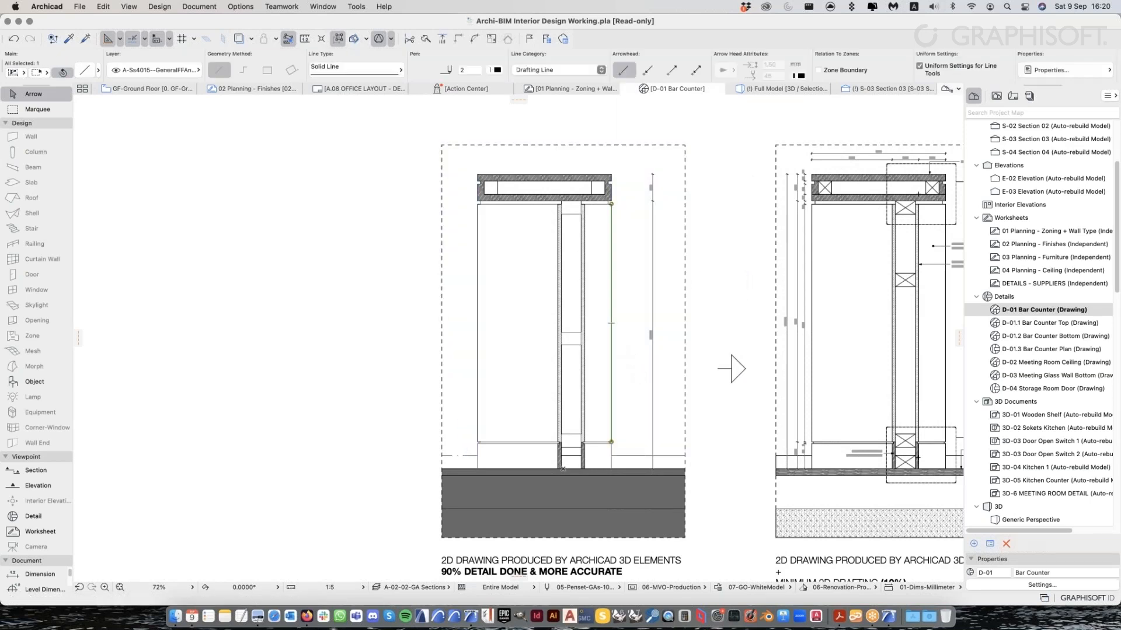
pyautogui.scroll(3, 592, 248)
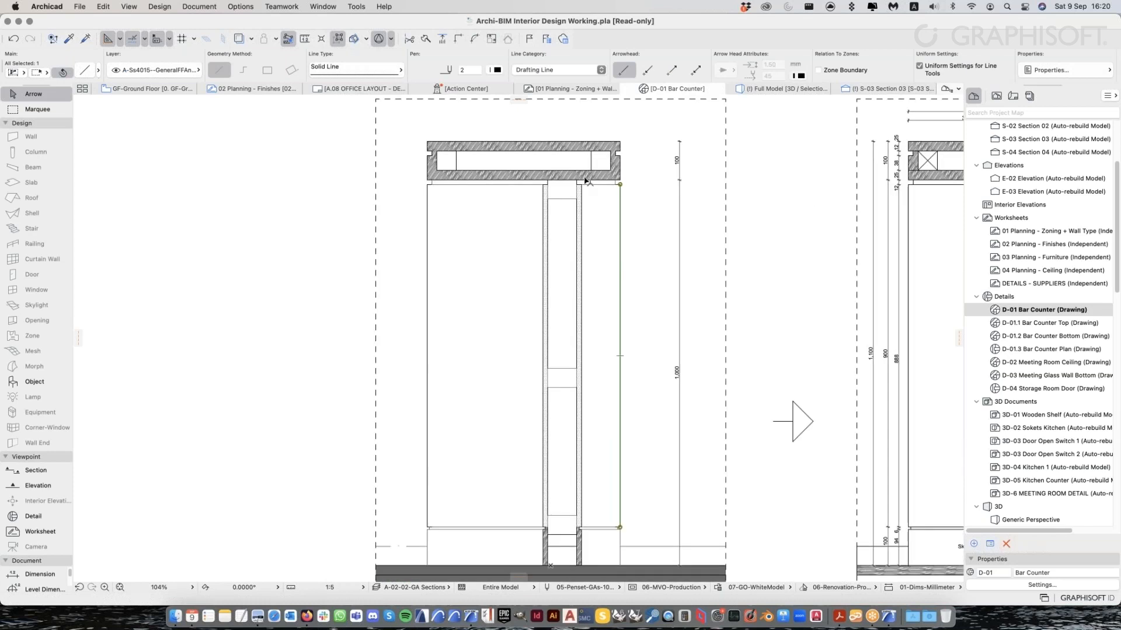
pyautogui.scroll(5, 581, 173)
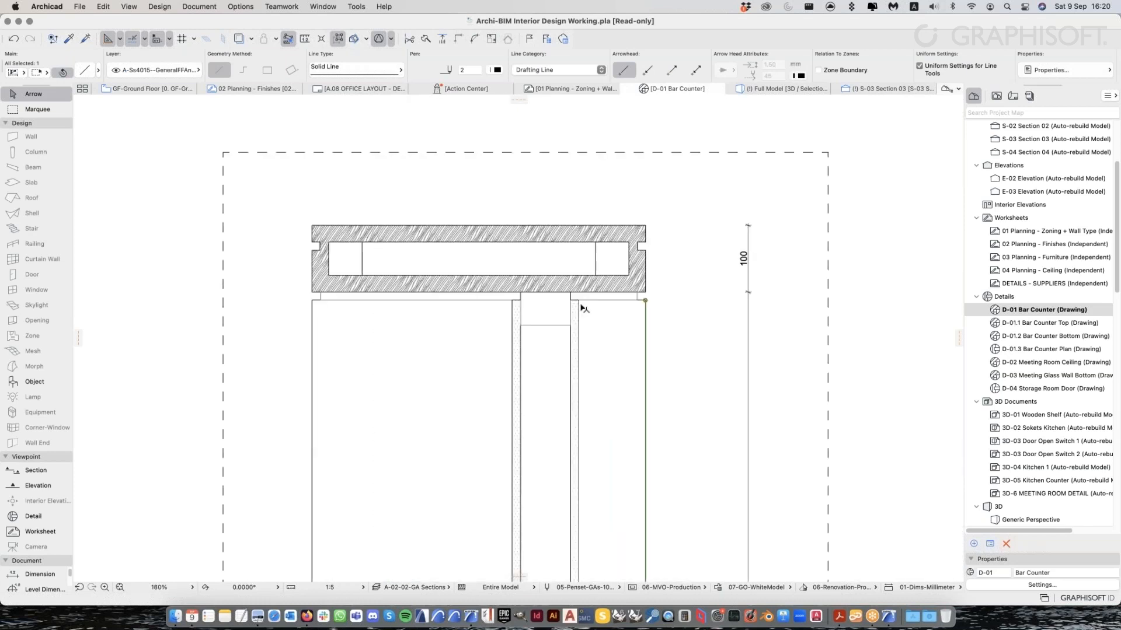
pyautogui.click(572, 303)
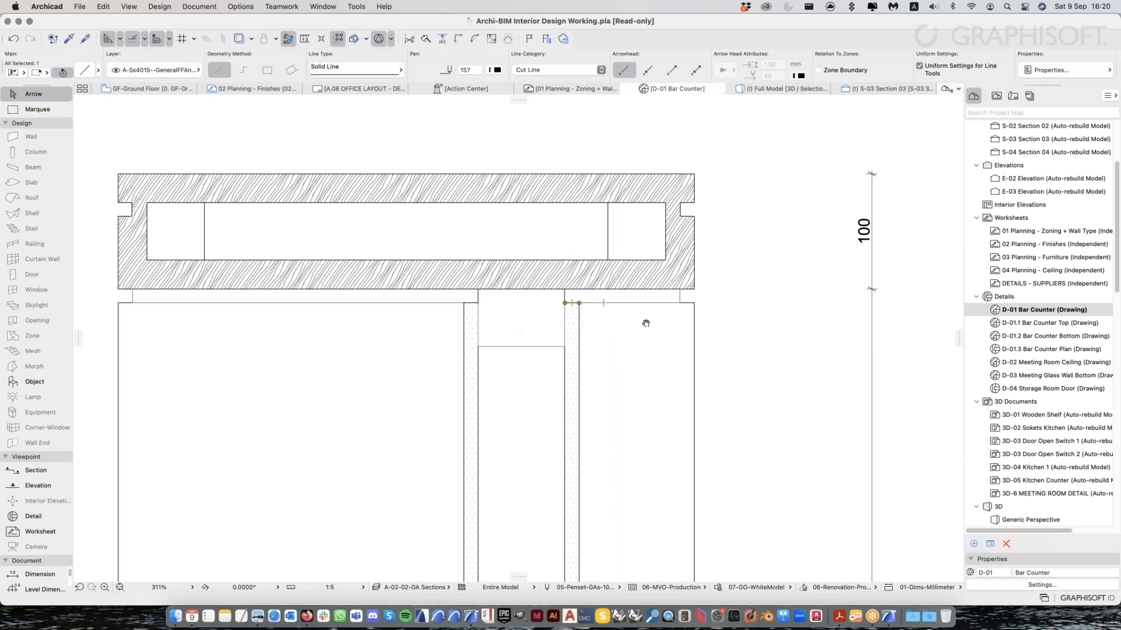
pyautogui.hscroll(-3, 647, 323)
pyautogui.scroll(-3, 631, 292)
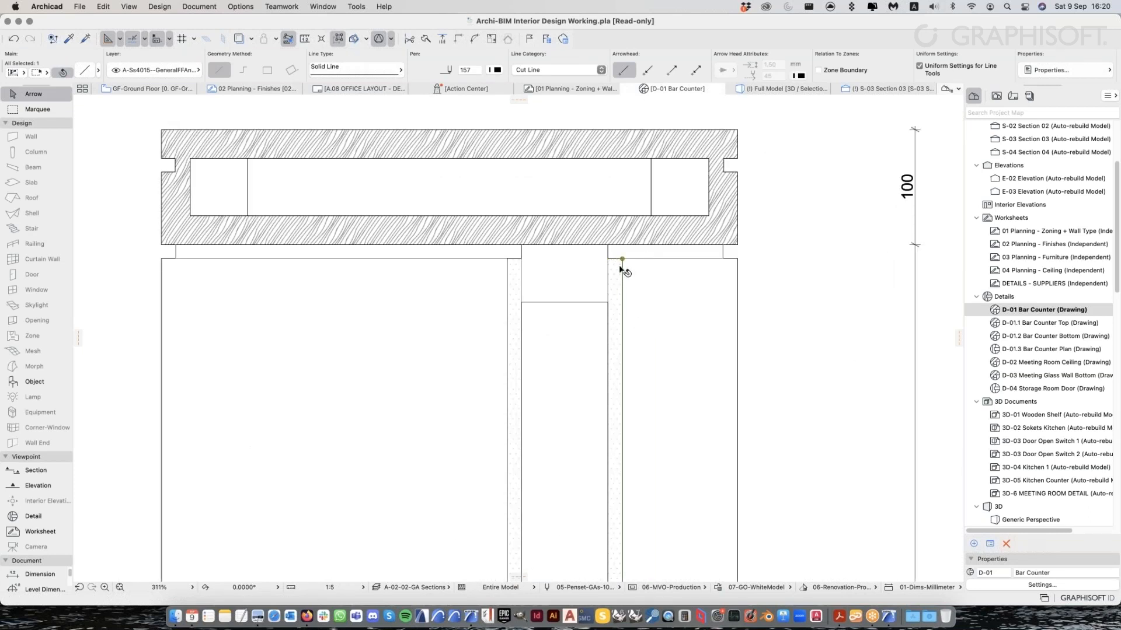
pyautogui.scroll(2, 621, 263)
pyautogui.scroll(5, 615, 251)
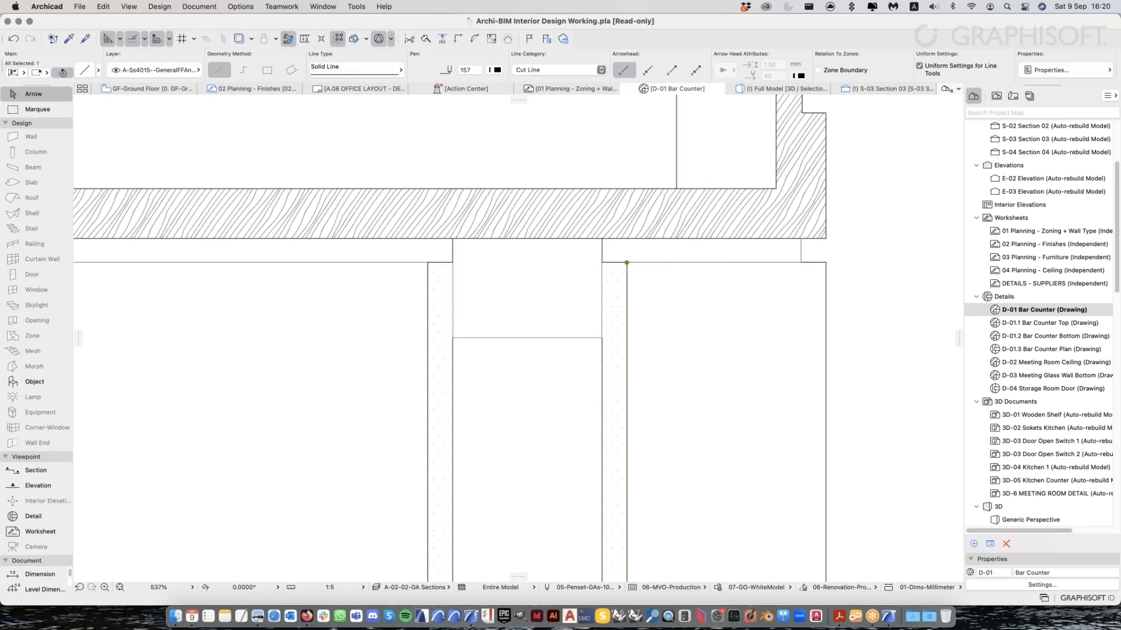
# Offset the stud-side edge of the far-side plasterboard fill 2 mm away from the stud wall, and clear the selection
pyautogui.click(609, 270)
pyautogui.scroll(3, 605, 279)
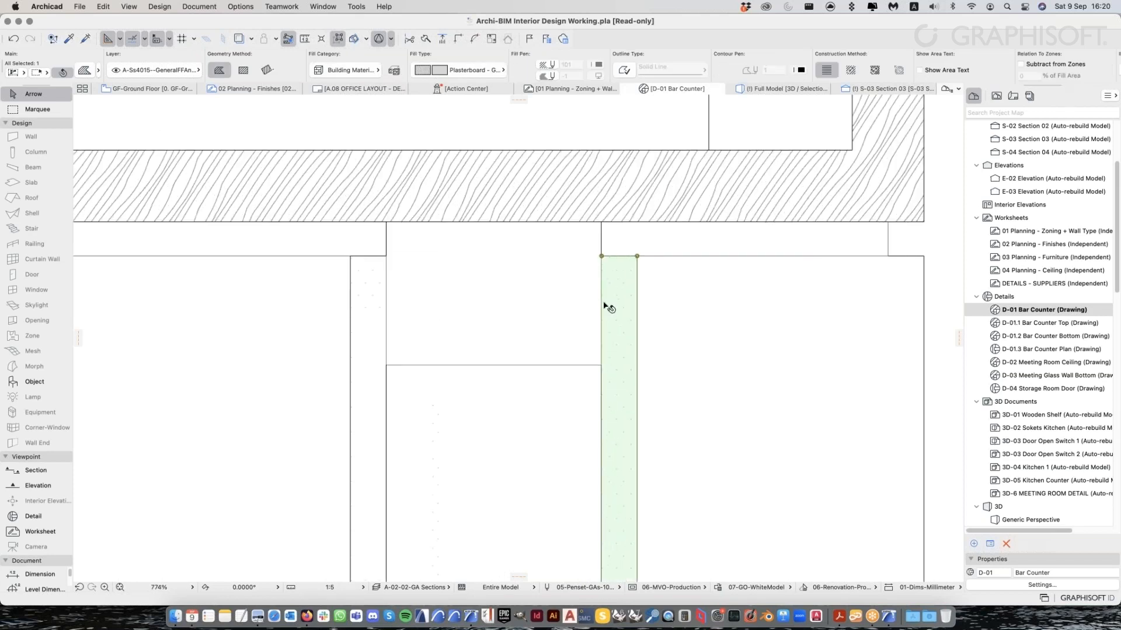
pyautogui.click(604, 304)
pyautogui.write('2')
pyautogui.press('Return')
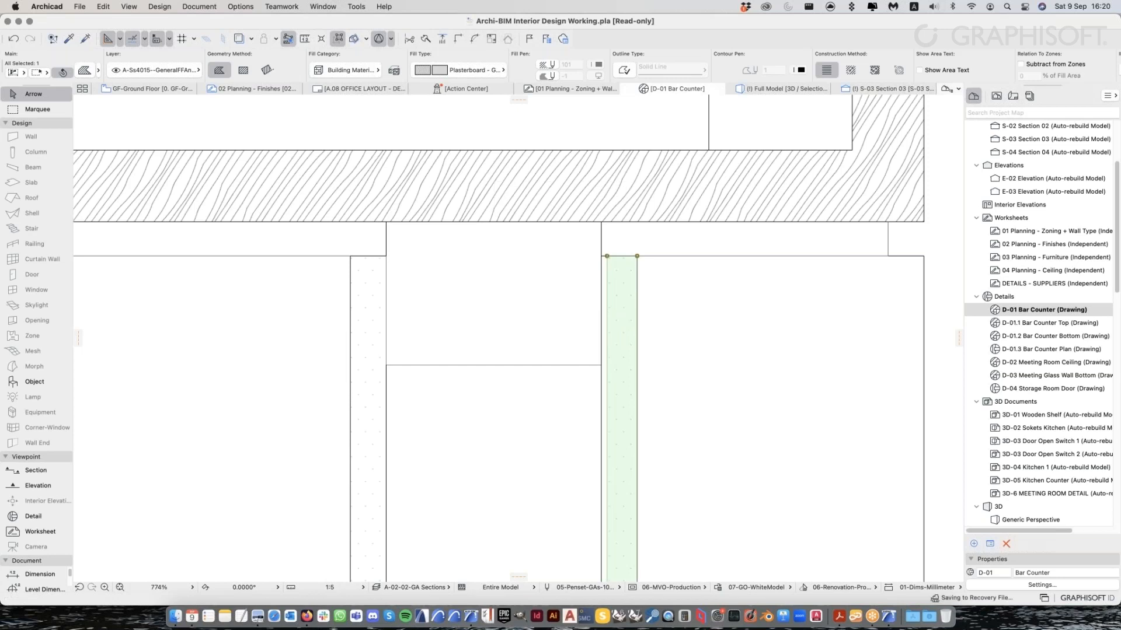
pyautogui.press('Escape')
# Select the timber fill at the head of the stud wall and the skin separator line below it, and clear the selection
pyautogui.click(602, 298)
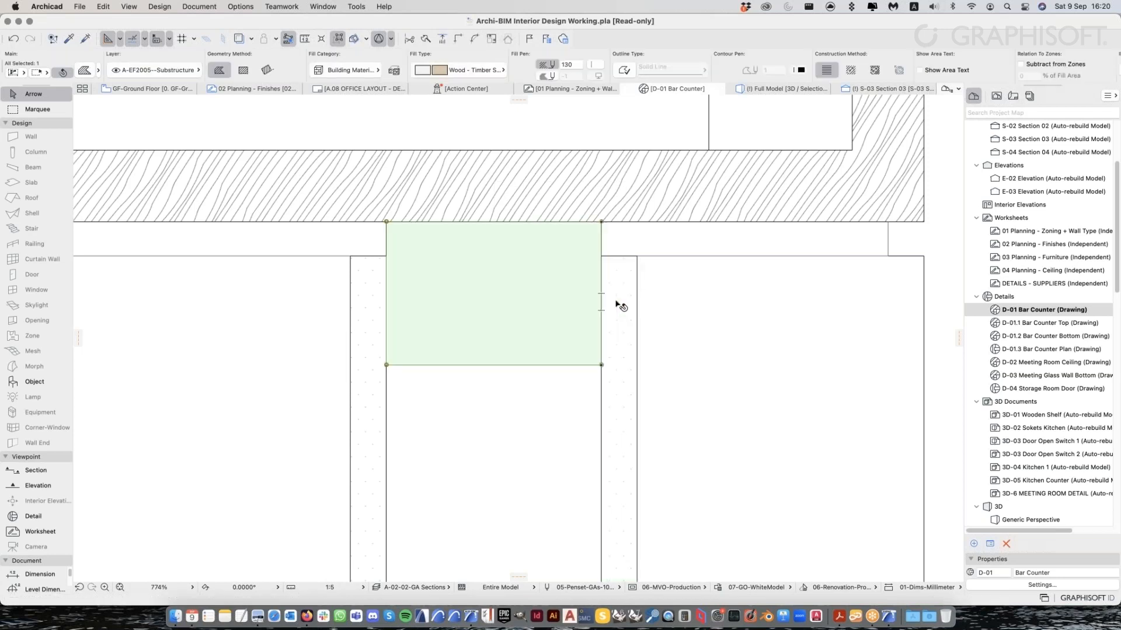
pyautogui.click(608, 377)
pyautogui.click(603, 381)
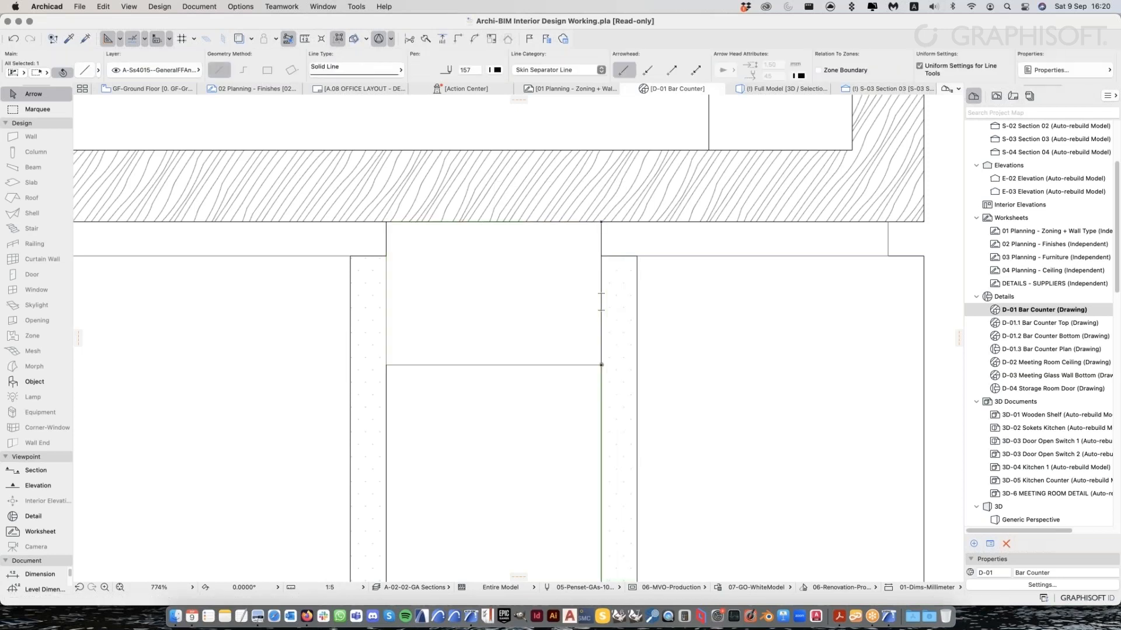
pyautogui.press('Escape')
# Draw a line with the skin separator line's settings along the plasterboard fill's offset edge, from the head of the wall down to the skirting
pyautogui.click(599, 391)
pyautogui.keyDown('alt'); pyautogui.click(600, 409); pyautogui.keyUp('alt')
pyautogui.click(606, 256)
pyautogui.scroll(-5, 606, 425)
pyautogui.moveTo(606, 424); pyautogui.dragTo(599, 110, button='middle')
pyautogui.scroll(-2, 607, 444)
pyautogui.moveTo(628, 473); pyautogui.dragTo(631, 234, button='middle')
pyautogui.scroll(-2, 627, 485)
pyautogui.moveTo(627, 485); pyautogui.dragTo(625, 314, button='middle')
pyautogui.scroll(3, 624, 488)
pyautogui.keyDown('shift'); pyautogui.click(634, 496); pyautogui.keyUp('shift')
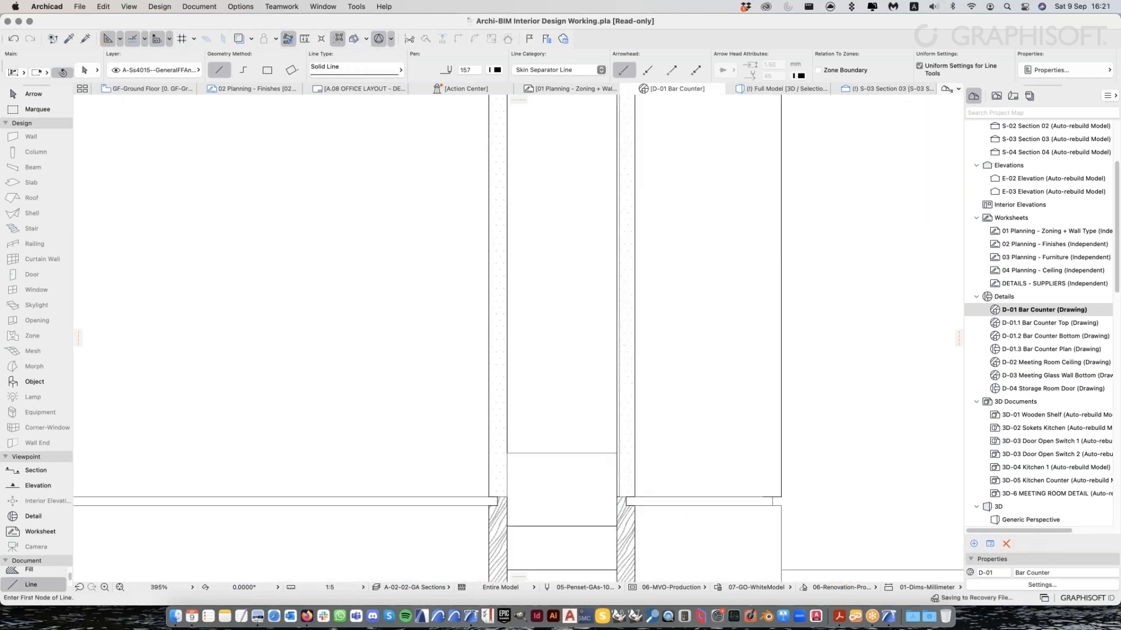
pyautogui.press('Escape')
# Inspect the offset plasterboard fill and its new edge line beneath the counter top, and clear the selection
pyautogui.scroll(-4, 614, 426)
pyautogui.moveTo(617, 158); pyautogui.dragTo(601, 478, button='middle')
pyautogui.scroll(4, 604, 166)
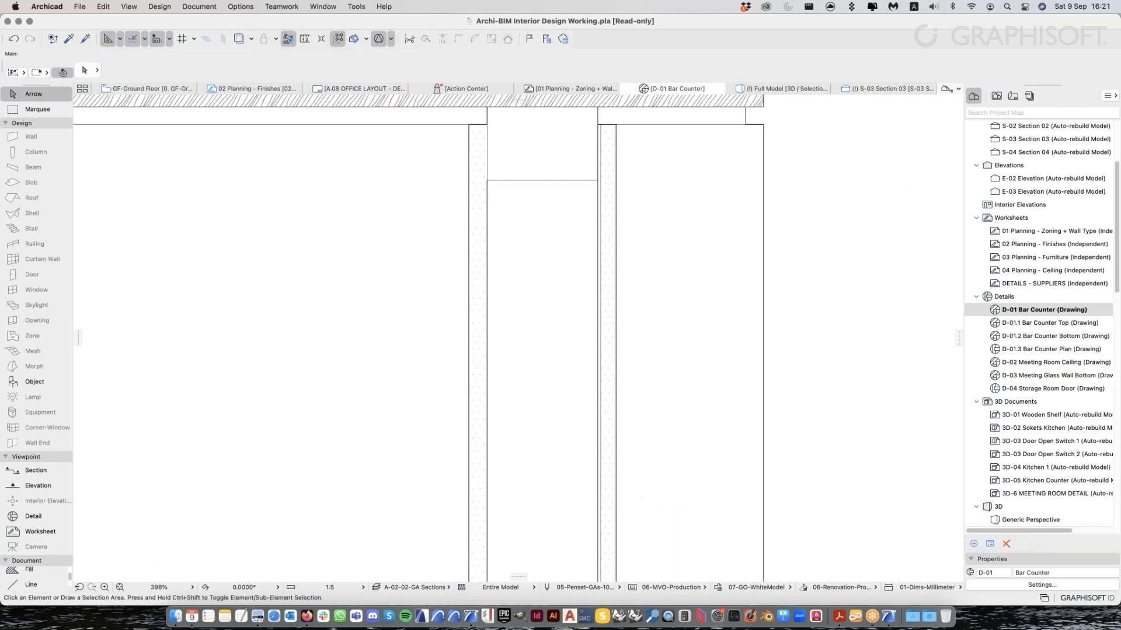
pyautogui.scroll(1, 604, 166)
pyautogui.moveTo(605, 166); pyautogui.dragTo(584, 394, button='middle')
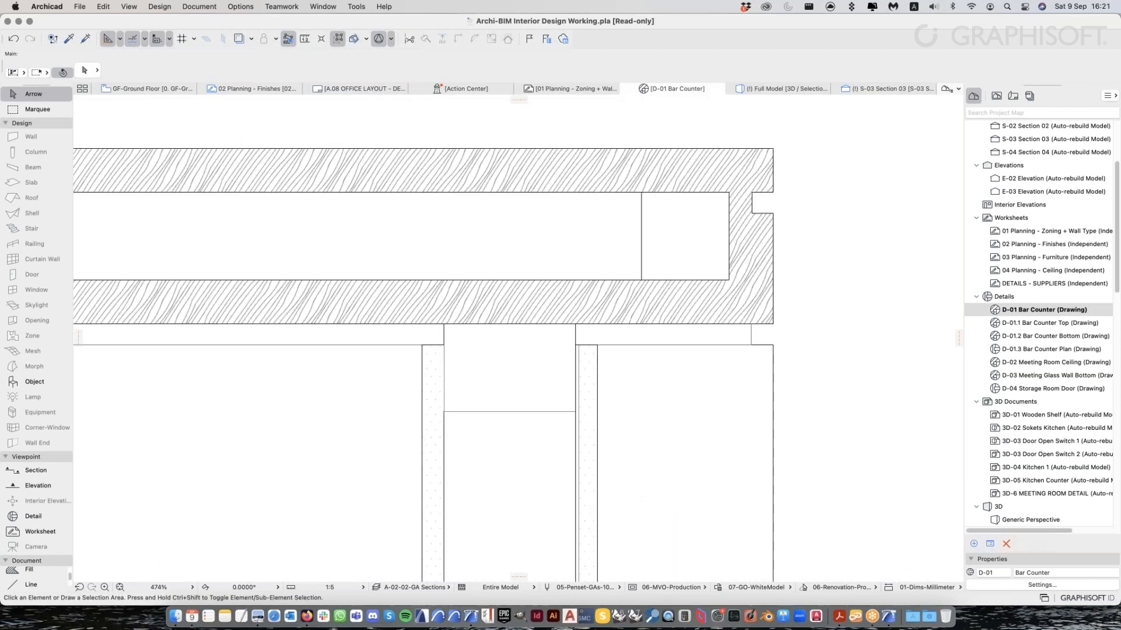
pyautogui.click(588, 426)
pyautogui.press('Escape')
pyautogui.scroll(-1, 706, 384)
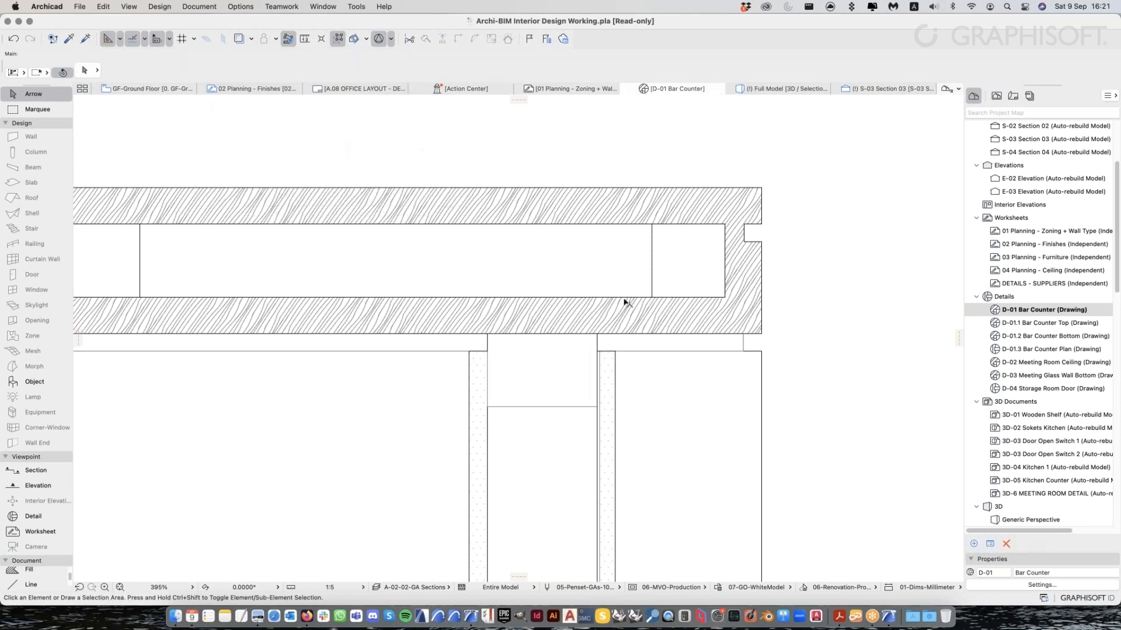
pyautogui.scroll(-1, 625, 302)
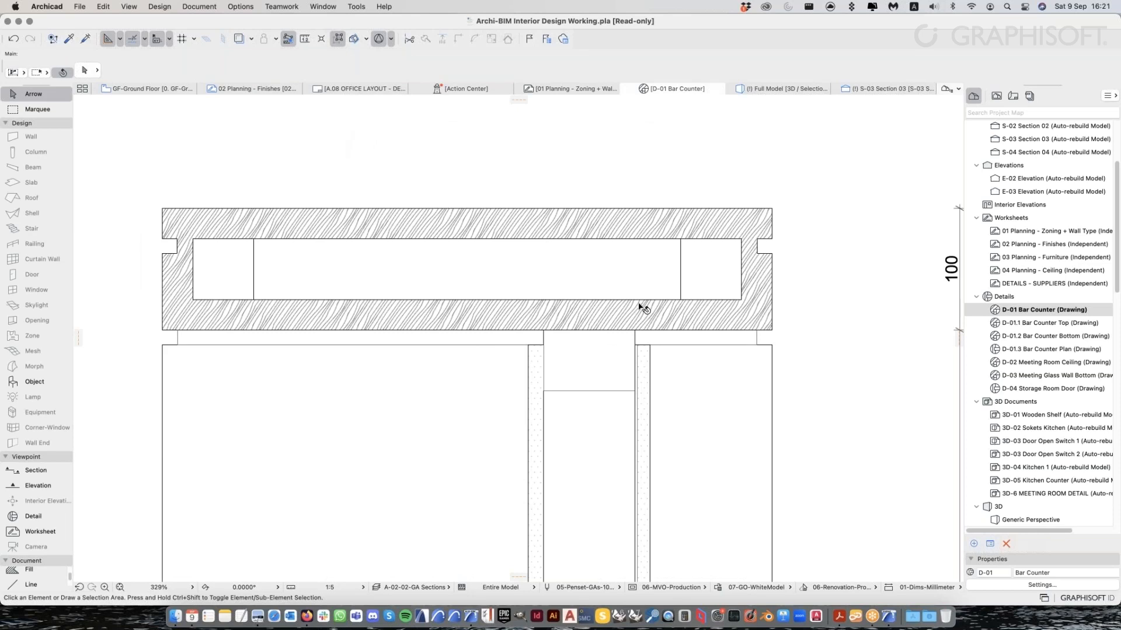
pyautogui.hscroll(-1, 452, 258)
pyautogui.scroll(-1, 581, 263)
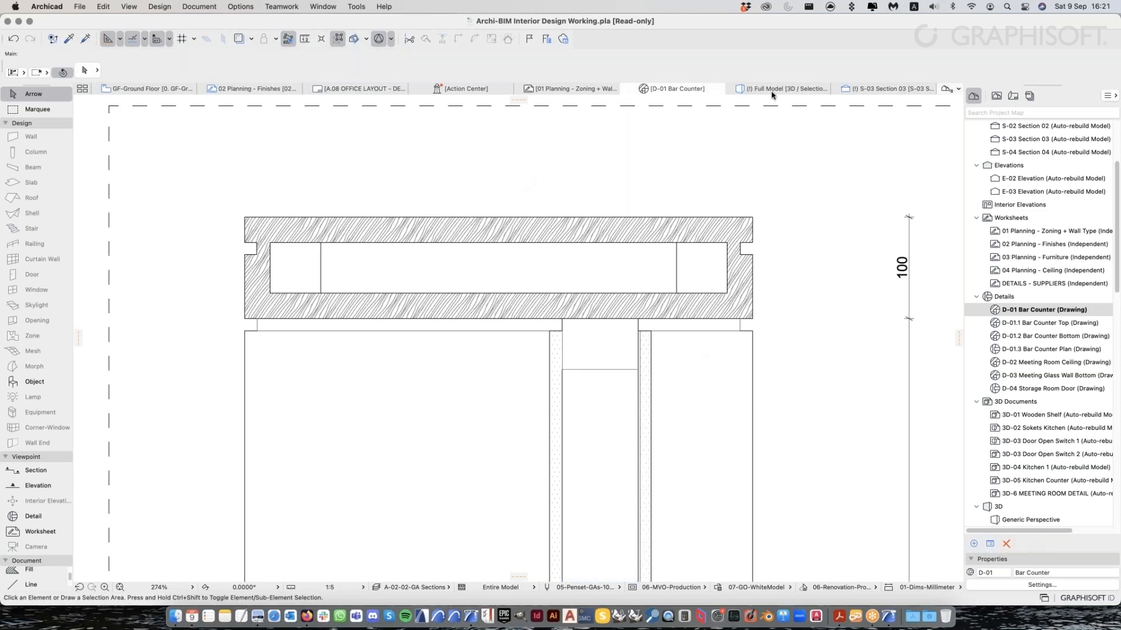
# Compare the unannotated counter drawing with the annotated one beside it, and check the plasterboard fill's offset edge under the counter top
pyautogui.scroll(-3, 584, 208)
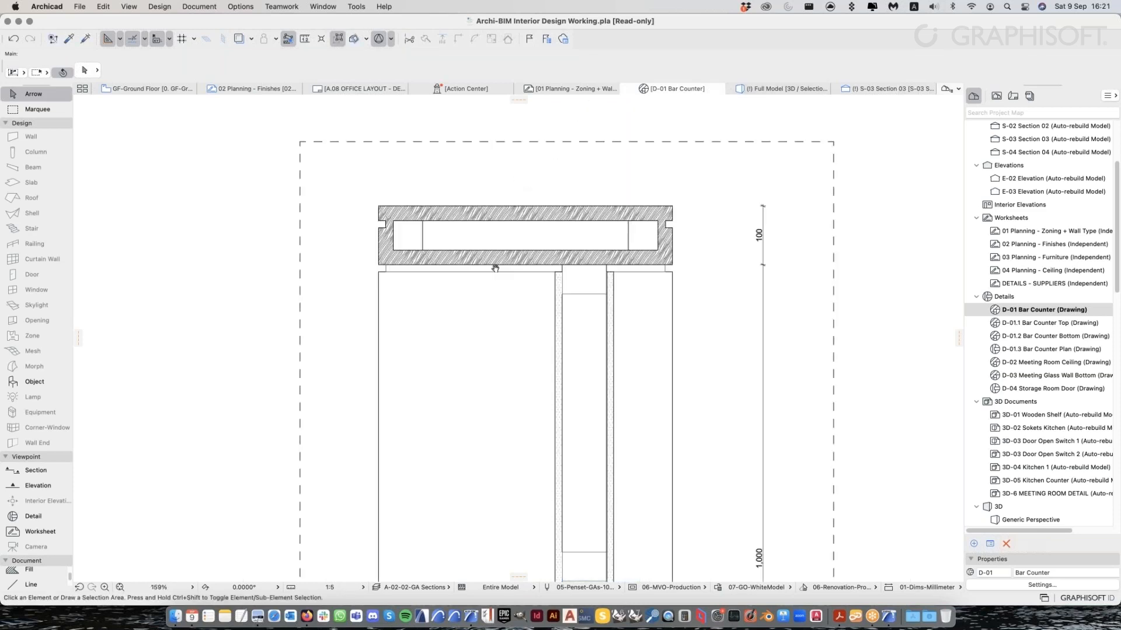
pyautogui.hscroll(3, 495, 268)
pyautogui.scroll(-2, 535, 255)
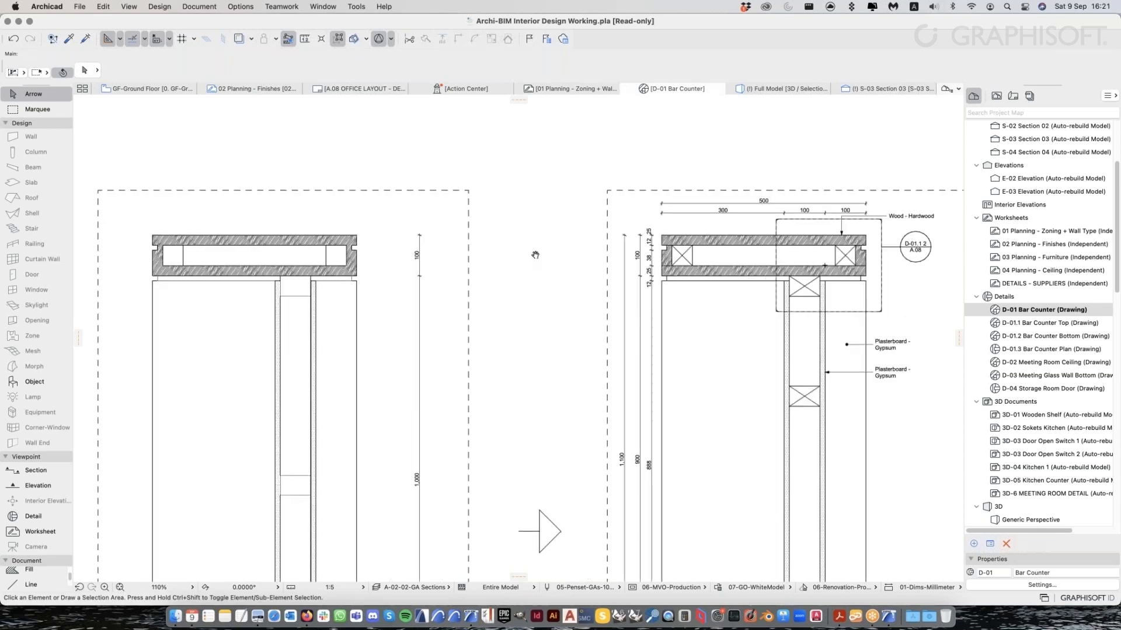
pyautogui.scroll(-5, 535, 255)
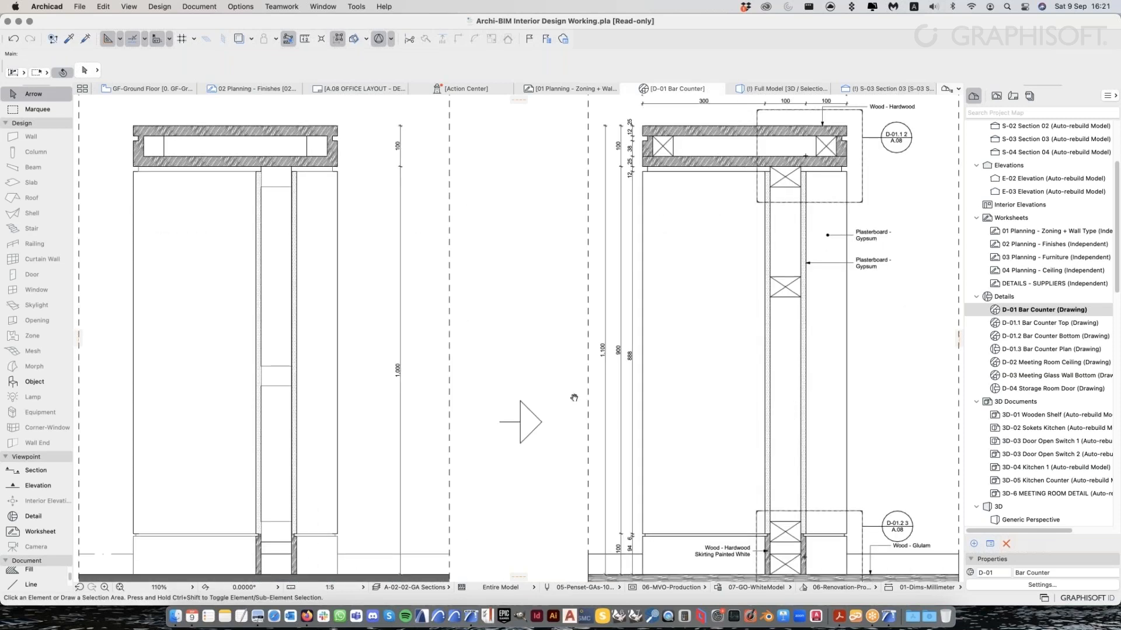
pyautogui.scroll(3, 574, 398)
pyautogui.hscroll(-3, 573, 398)
pyautogui.scroll(10, 427, 272)
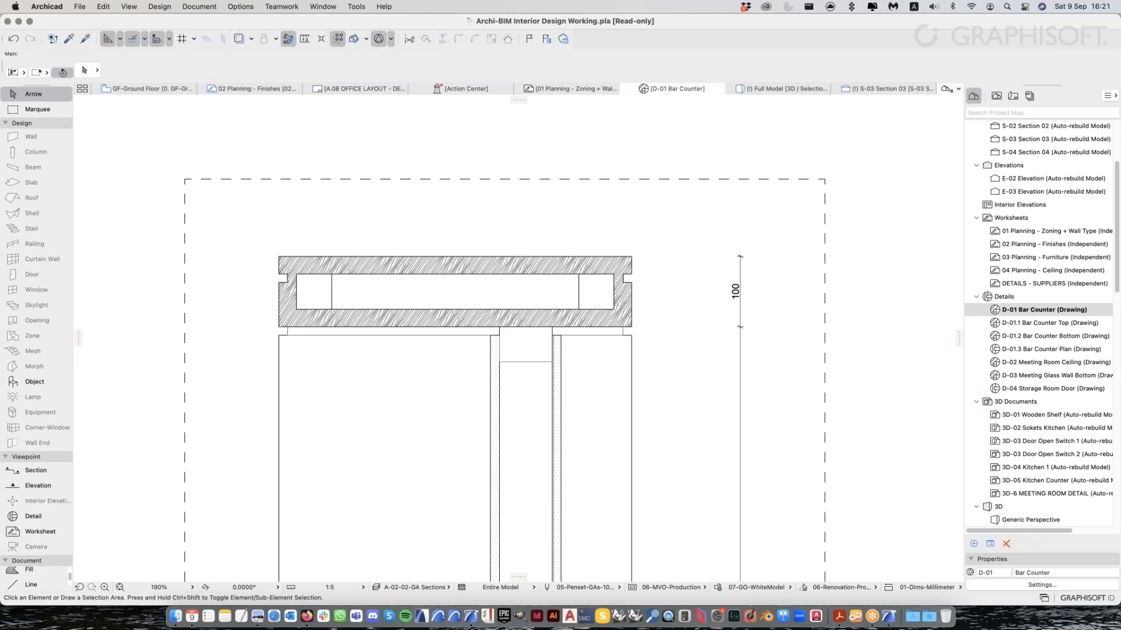
pyautogui.scroll(3, 553, 341)
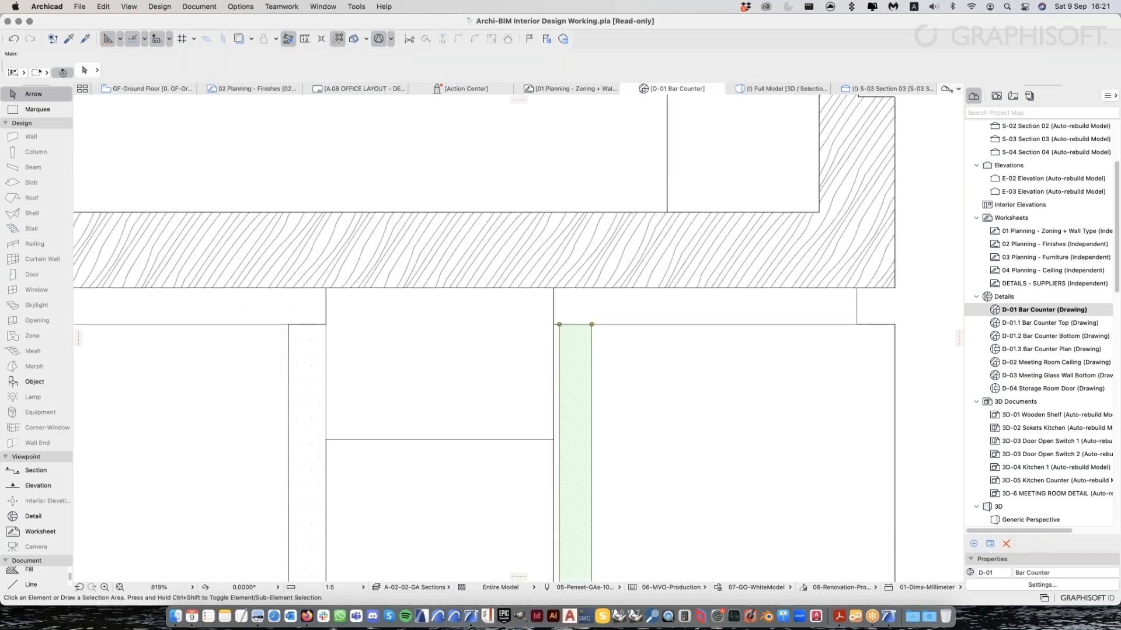
pyautogui.press('Escape')
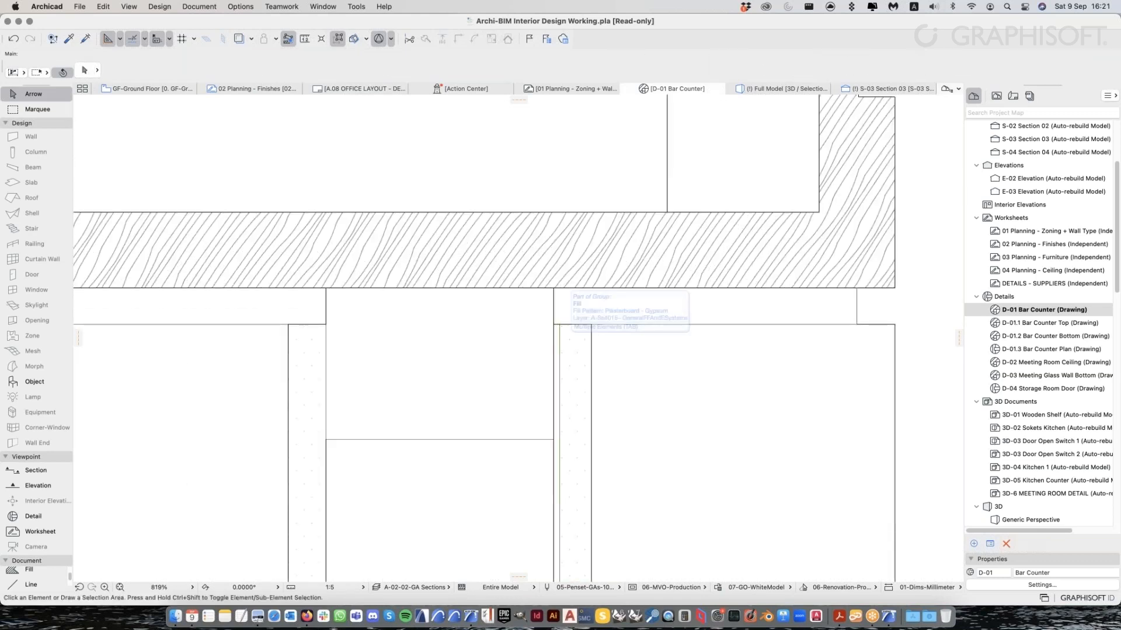
# Select the linework at the gap between stud wall and plasterboard, clear the selection, and review the full height of the counter drawing
pyautogui.scroll(-7, 584, 347)
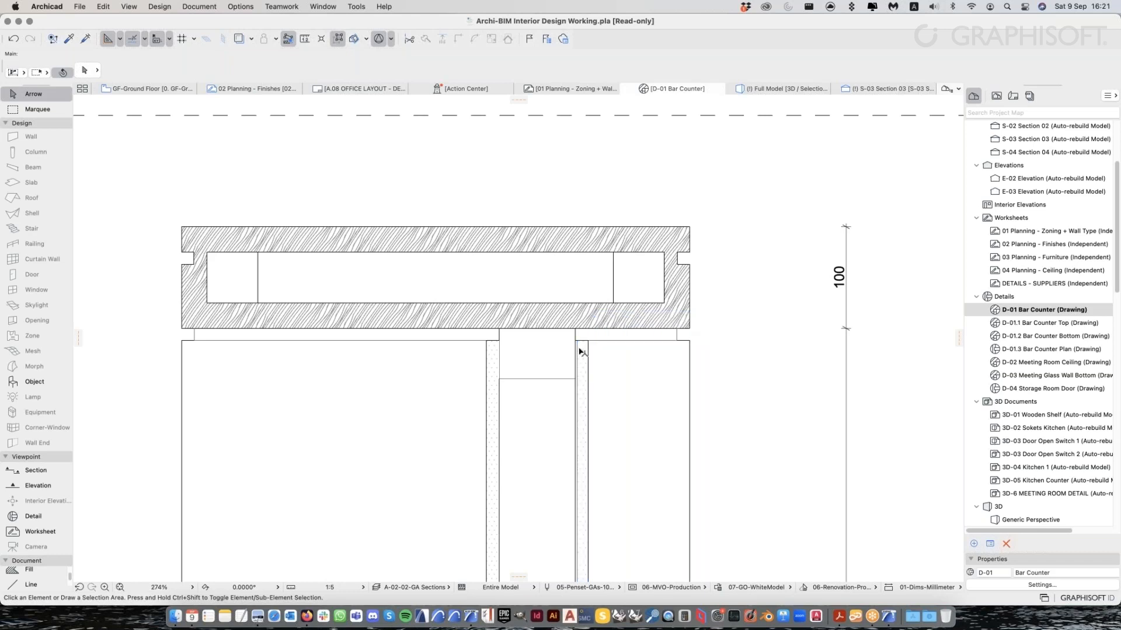
pyautogui.scroll(5, 586, 352)
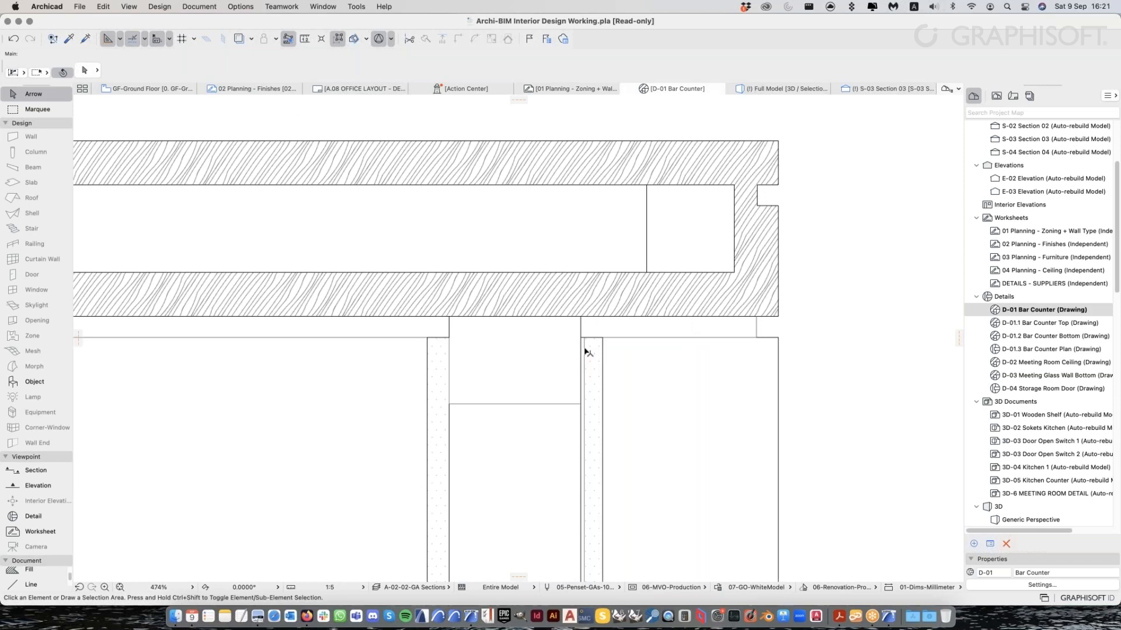
pyautogui.click(586, 351)
pyautogui.press('Escape')
pyautogui.scroll(-8, 586, 350)
pyautogui.moveTo(588, 352)
pyautogui.mouseDown(button='middle')
pyautogui.moveTo(591, 251)
pyautogui.moveTo(599, 280)
pyautogui.mouseUp(button='middle')
pyautogui.scroll(-2, 639, 333)
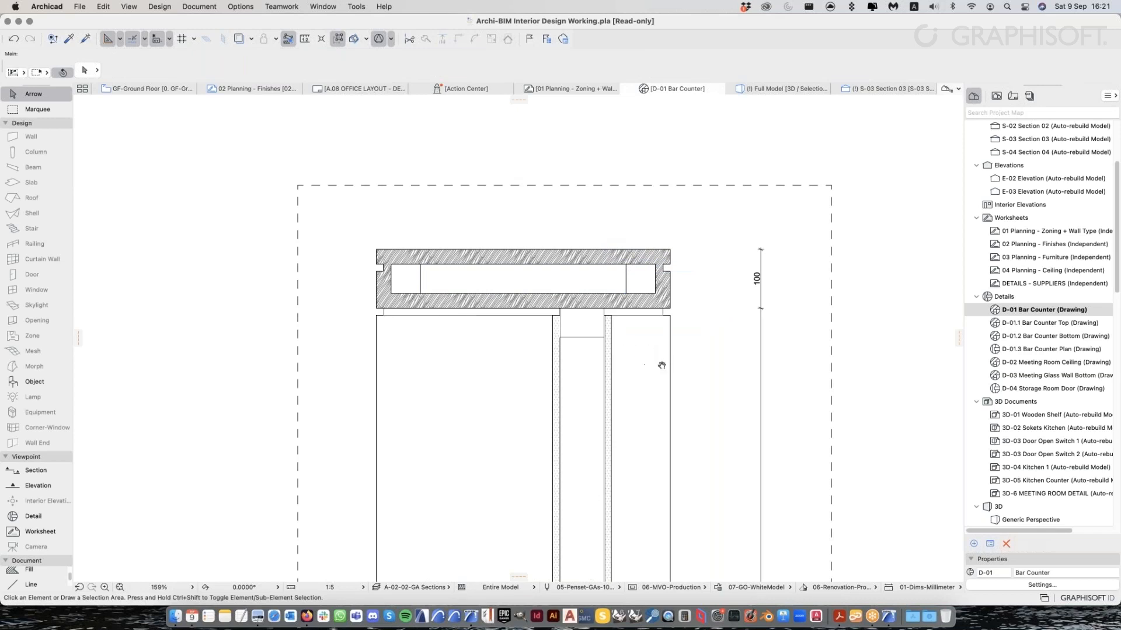
pyautogui.moveTo(662, 366); pyautogui.dragTo(679, 370, button='middle')
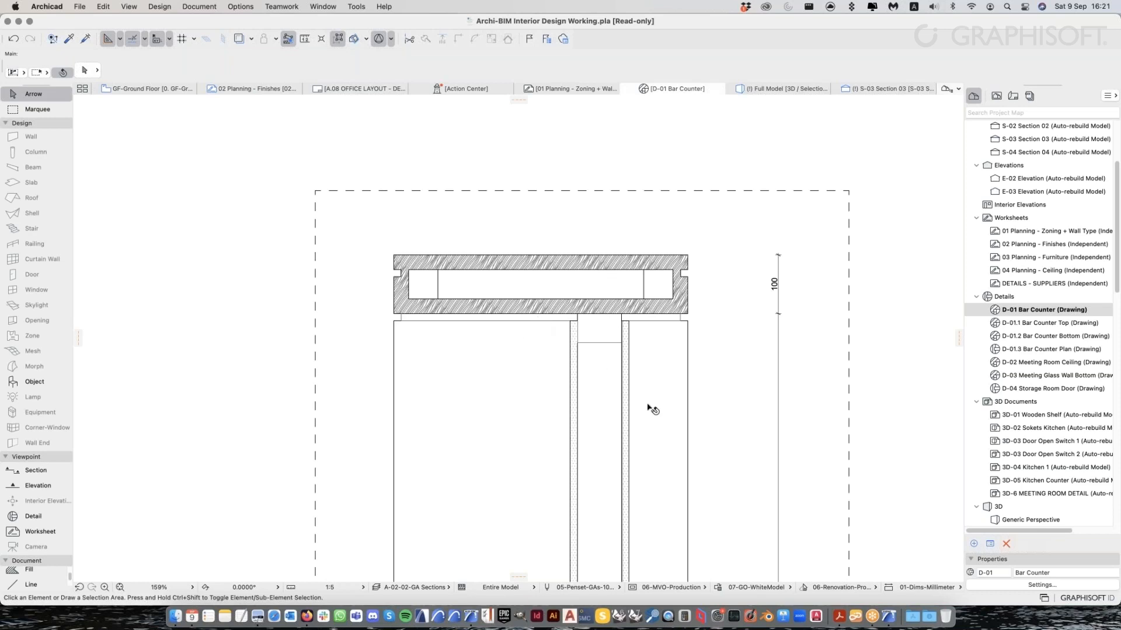
pyautogui.scroll(-3, 650, 408)
pyautogui.moveTo(649, 407); pyautogui.dragTo(635, 282, button='middle')
pyautogui.scroll(-3, 635, 281)
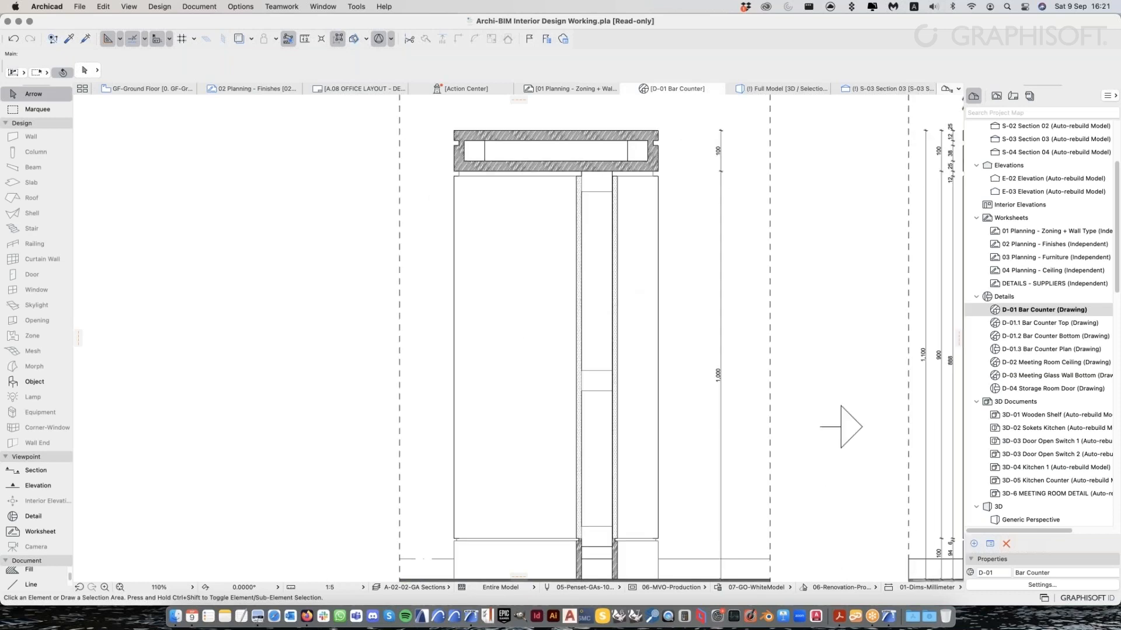
pyautogui.moveTo(617, 370); pyautogui.dragTo(589, 378, button='middle')
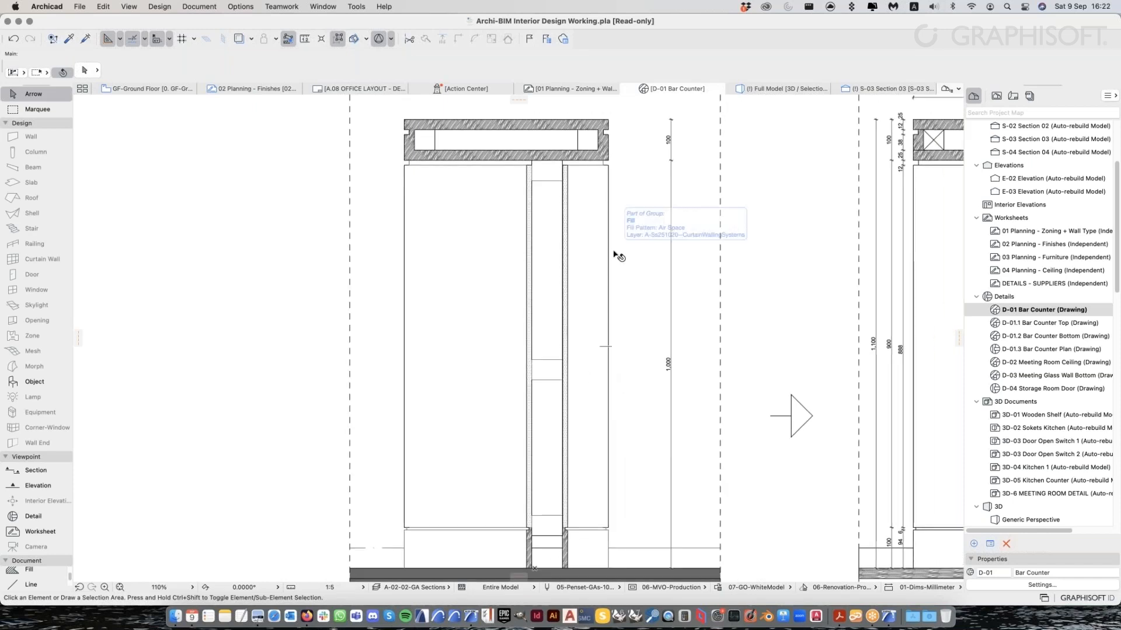
# Examine the plasterboard gap below the counter top, both bar counter drawings, and the skirting junction at the counter's base
pyautogui.scroll(6, 558, 254)
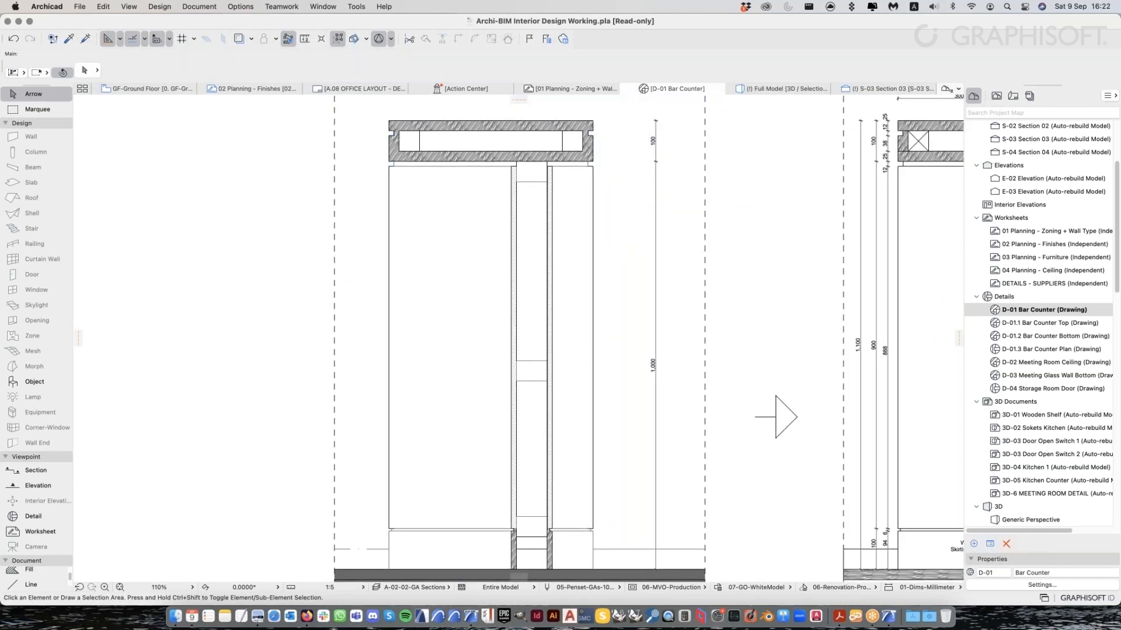
pyautogui.scroll(3, 547, 245)
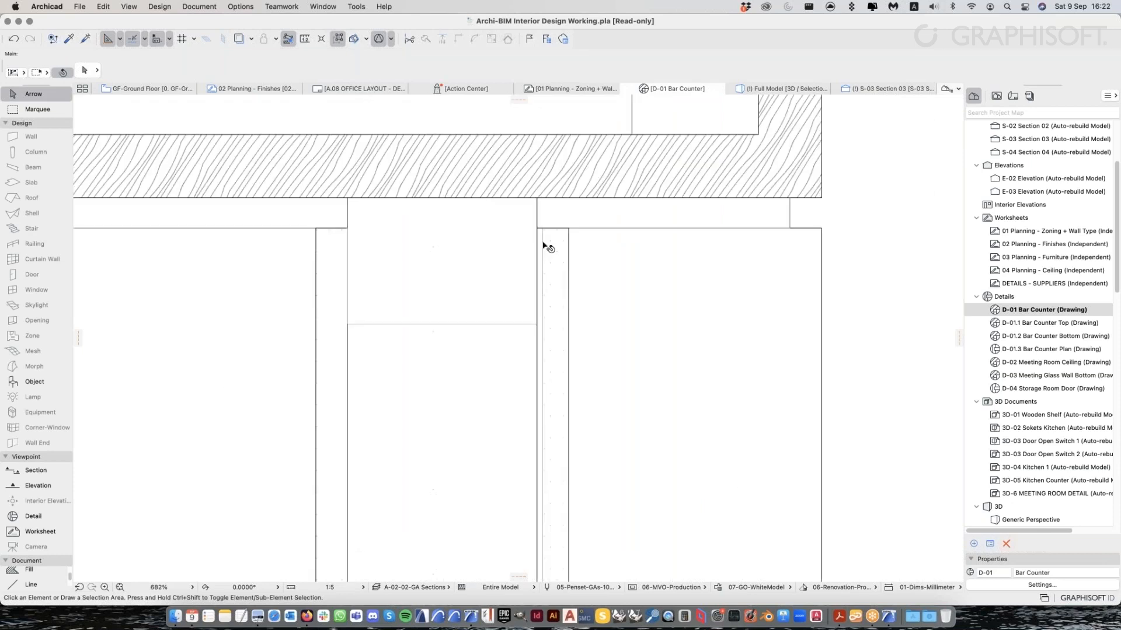
pyautogui.scroll(-6, 547, 248)
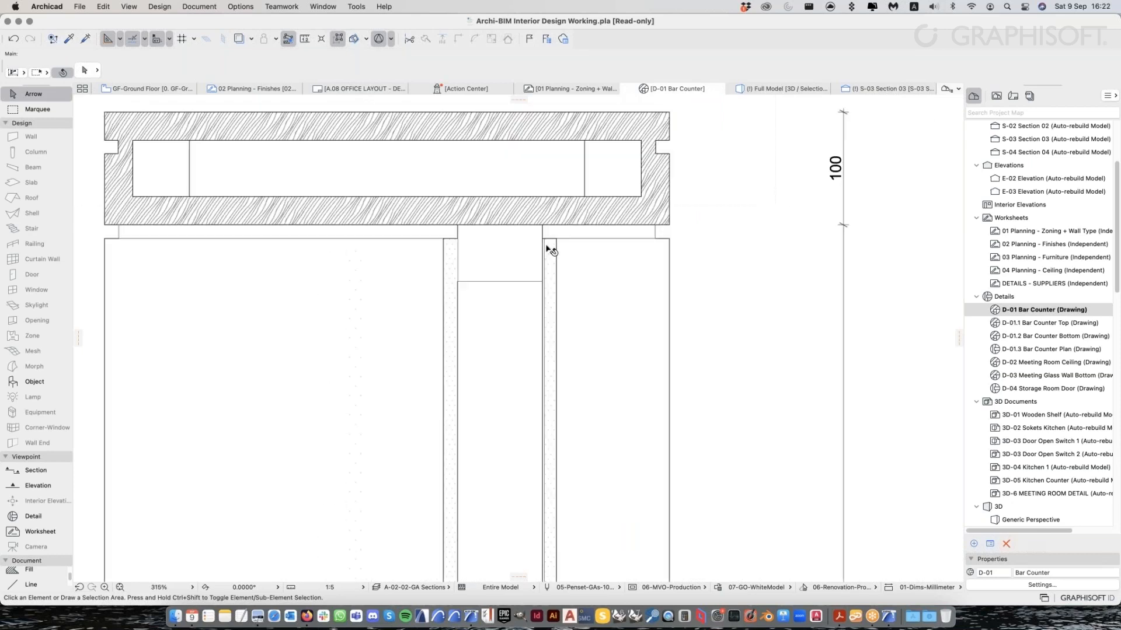
pyautogui.scroll(-3, 554, 348)
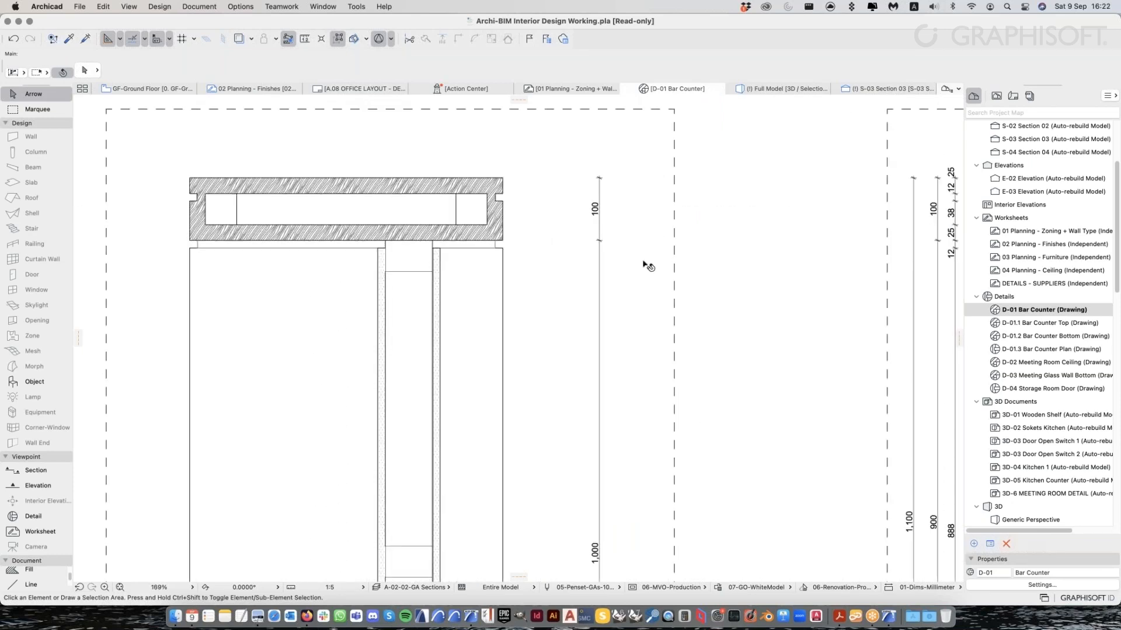
pyautogui.scroll(-2, 554, 348)
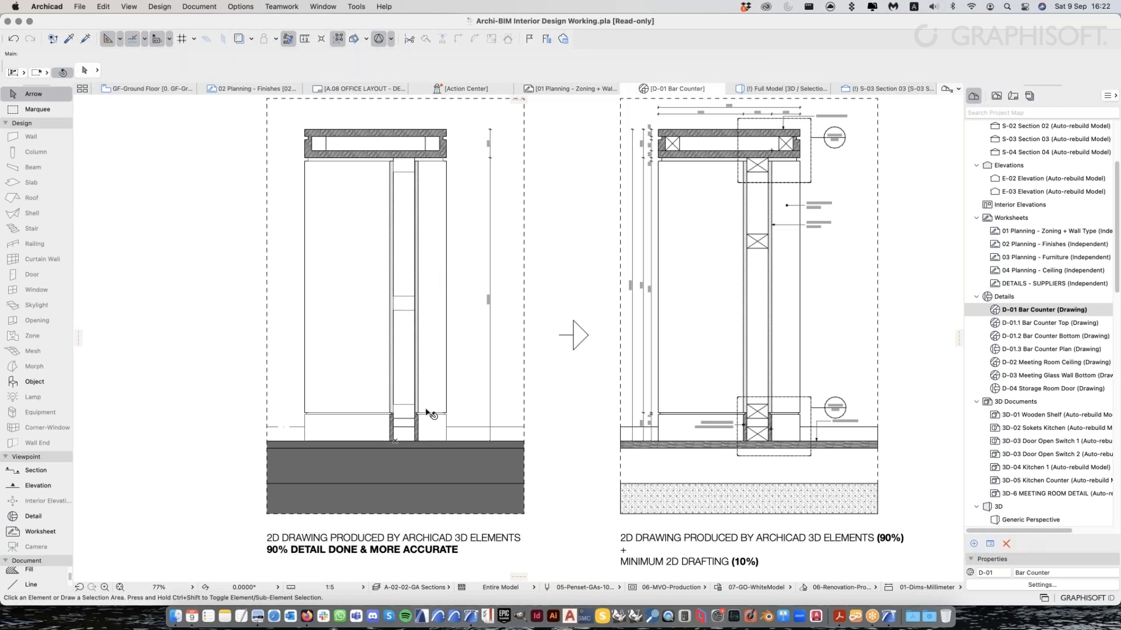
pyautogui.scroll(1, 417, 421)
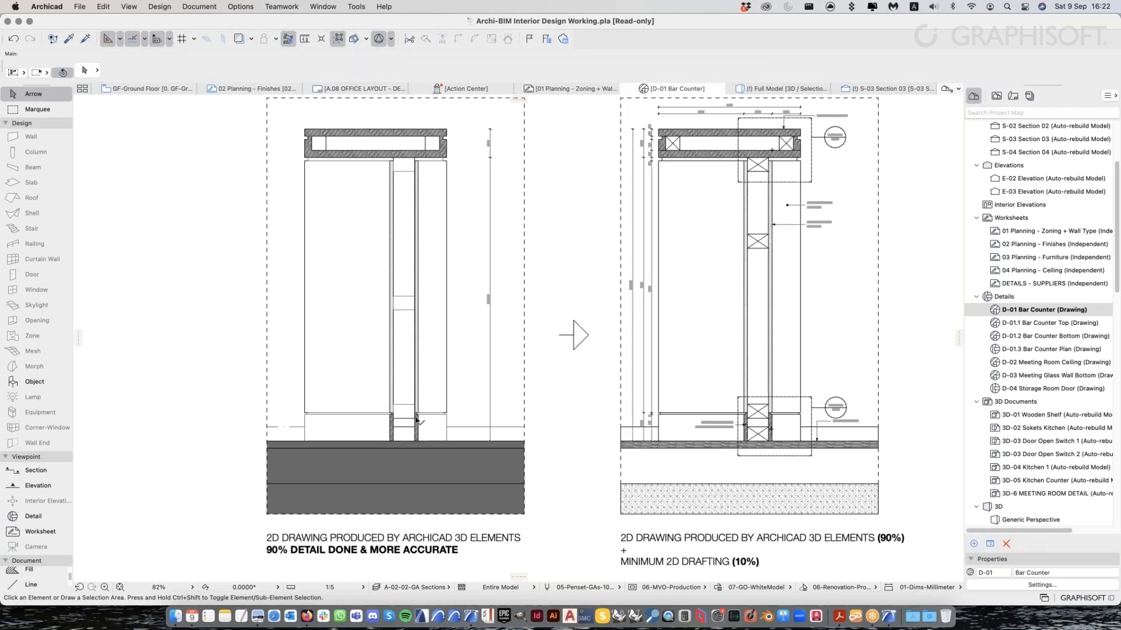
pyautogui.scroll(5, 417, 420)
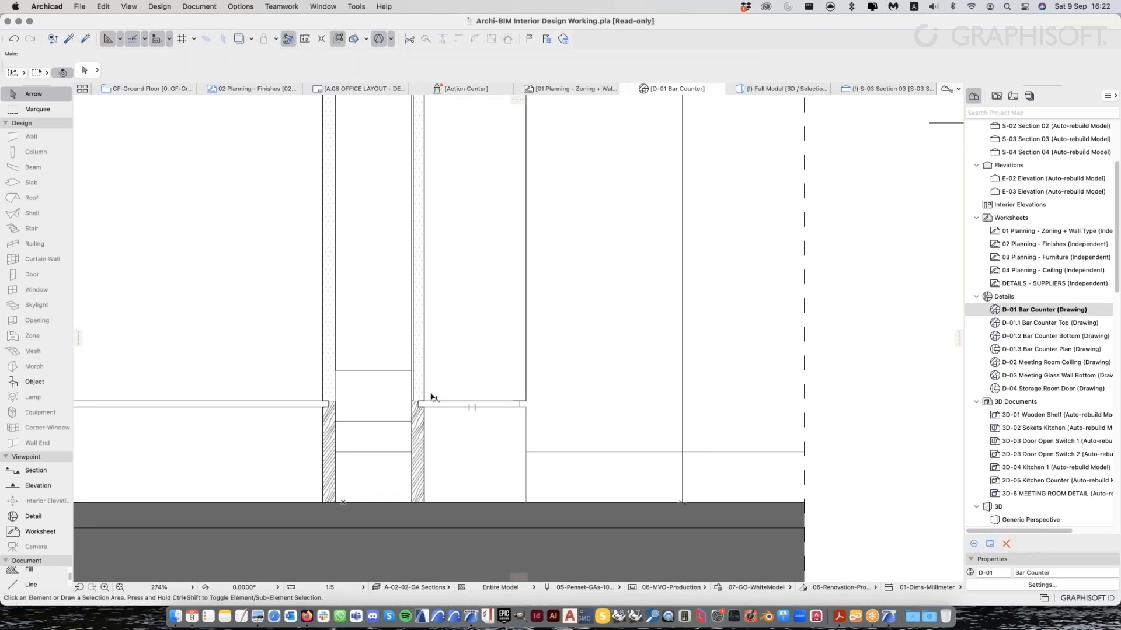
# Compare the full-height generated and annotated bar counter drawings, and examine the annotated counter top's dimensions and wood hatching
pyautogui.scroll(-6, 432, 397)
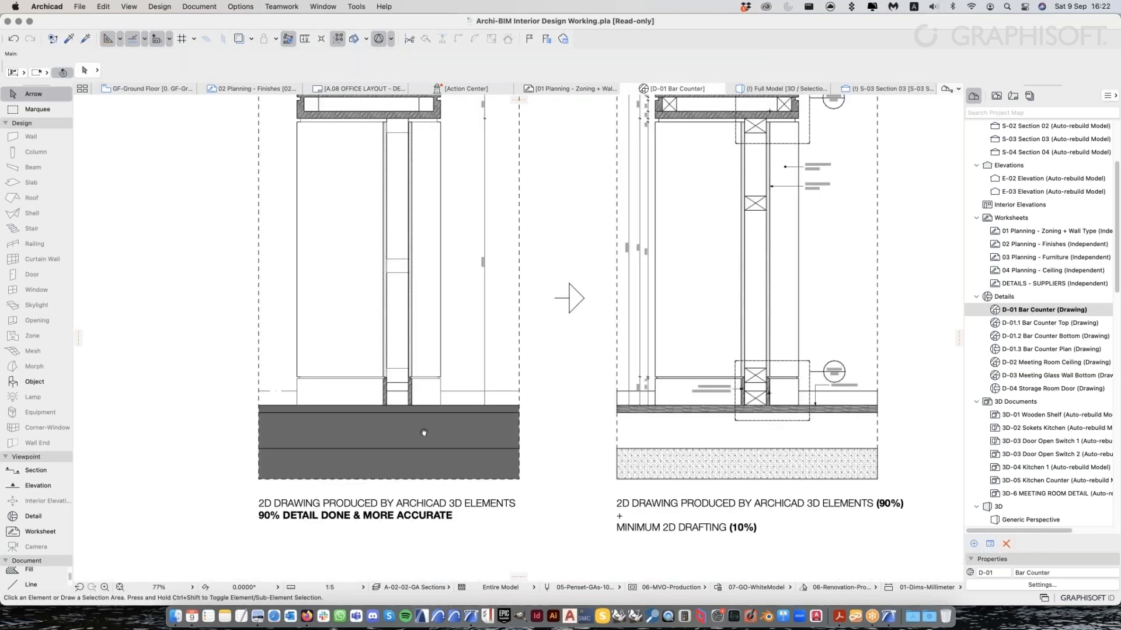
pyautogui.moveTo(424, 432); pyautogui.dragTo(414, 445, button='middle')
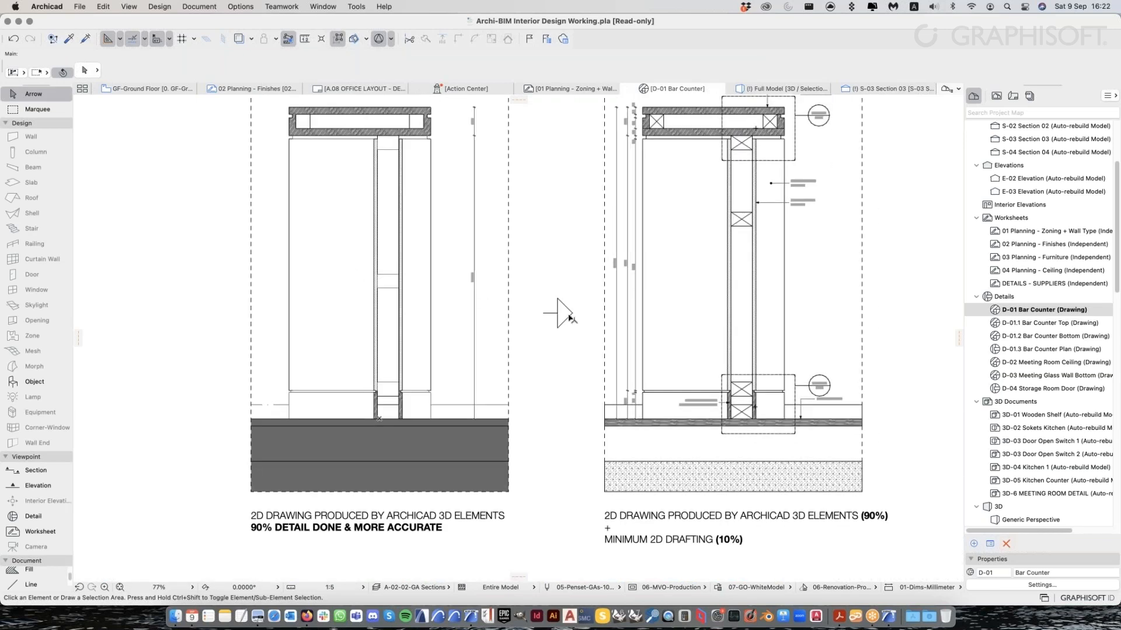
pyautogui.moveTo(530, 334); pyautogui.dragTo(494, 348, button='middle')
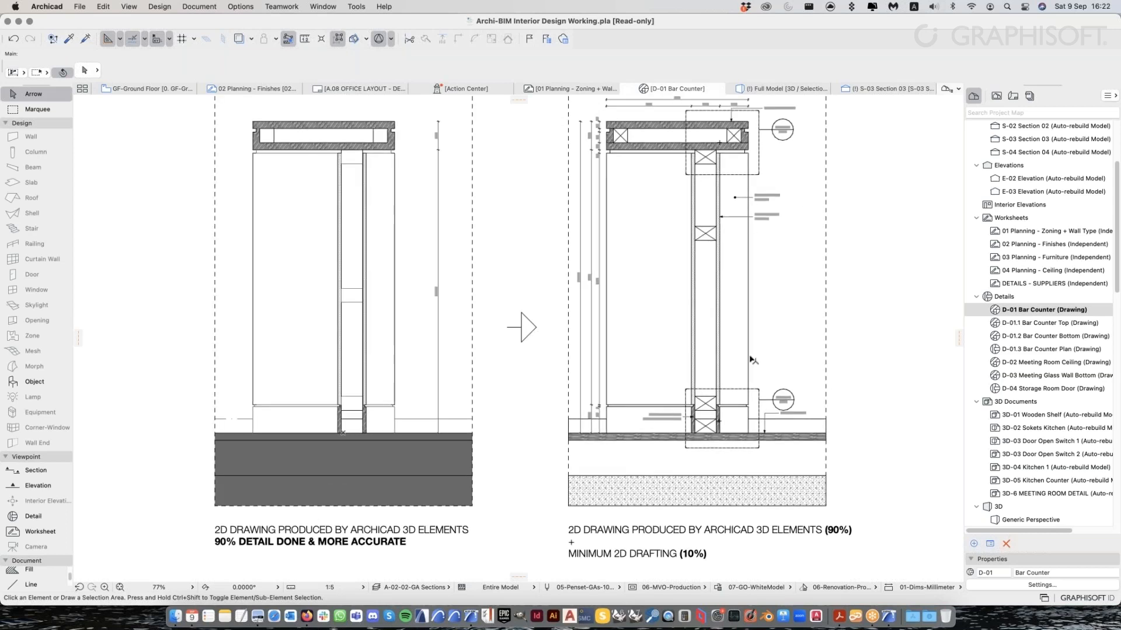
pyautogui.moveTo(768, 304); pyautogui.dragTo(765, 357, button='middle')
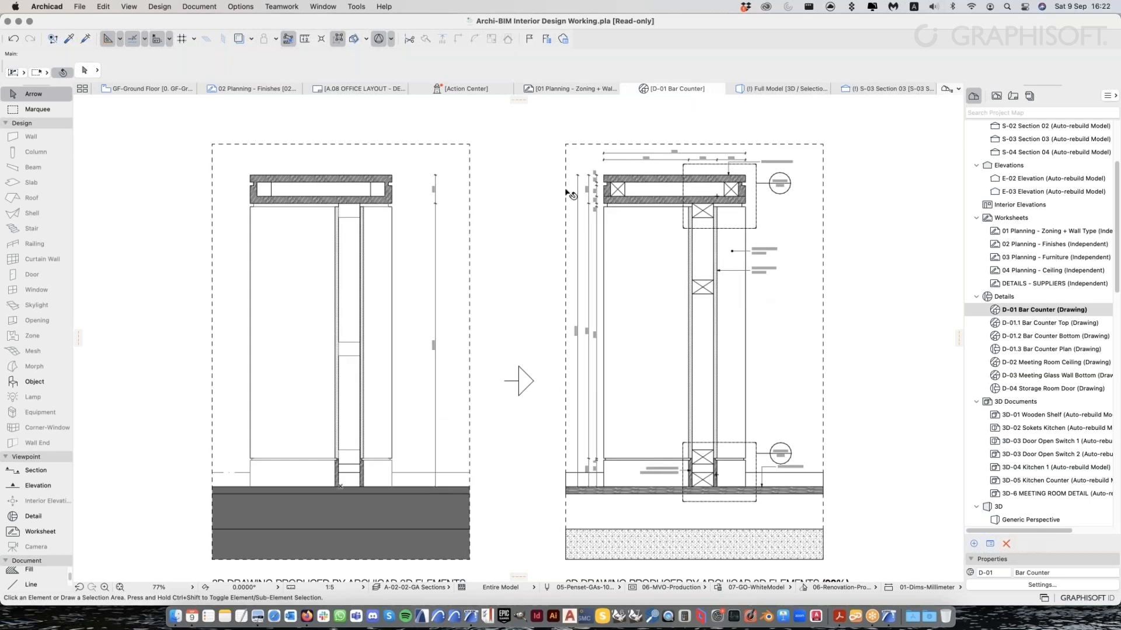
pyautogui.scroll(2, 634, 179)
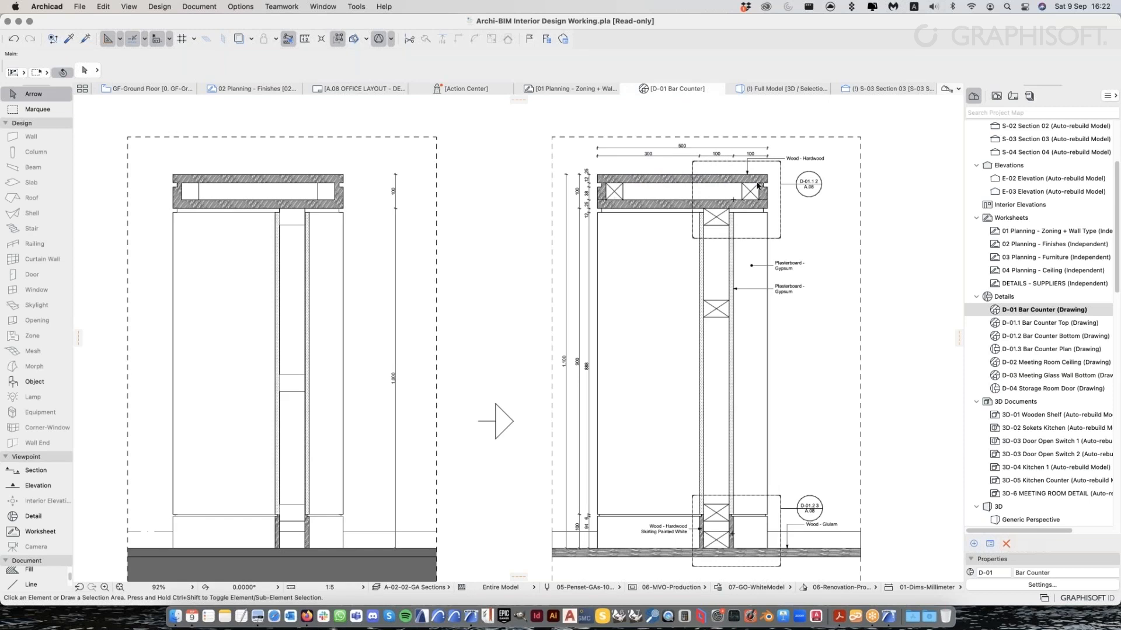
pyautogui.scroll(5, 757, 186)
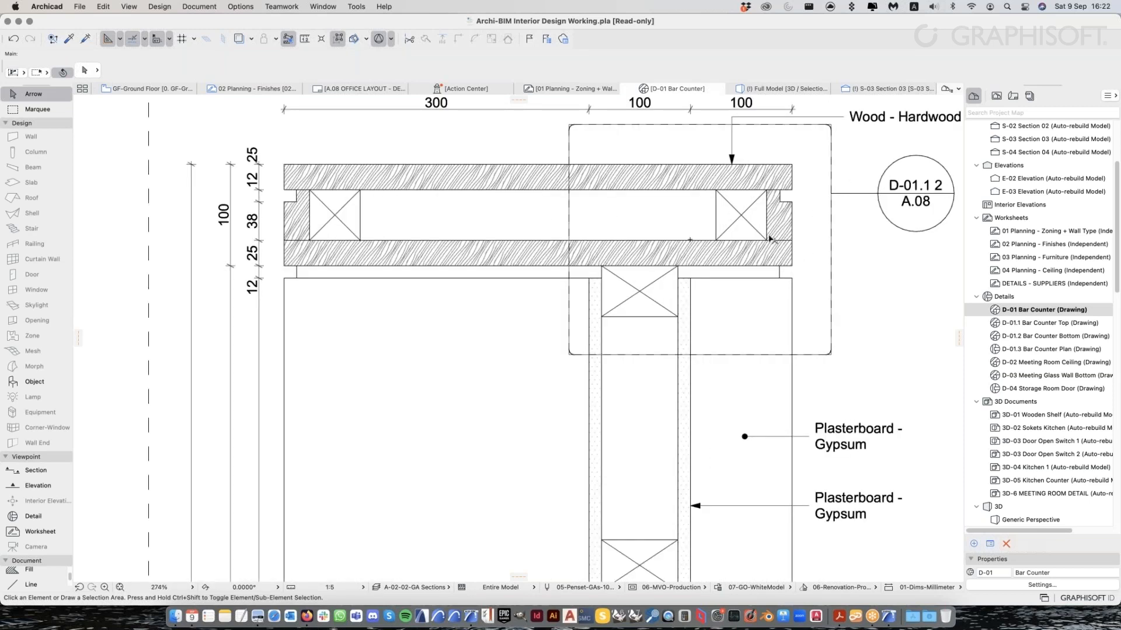
pyautogui.scroll(-5, 770, 240)
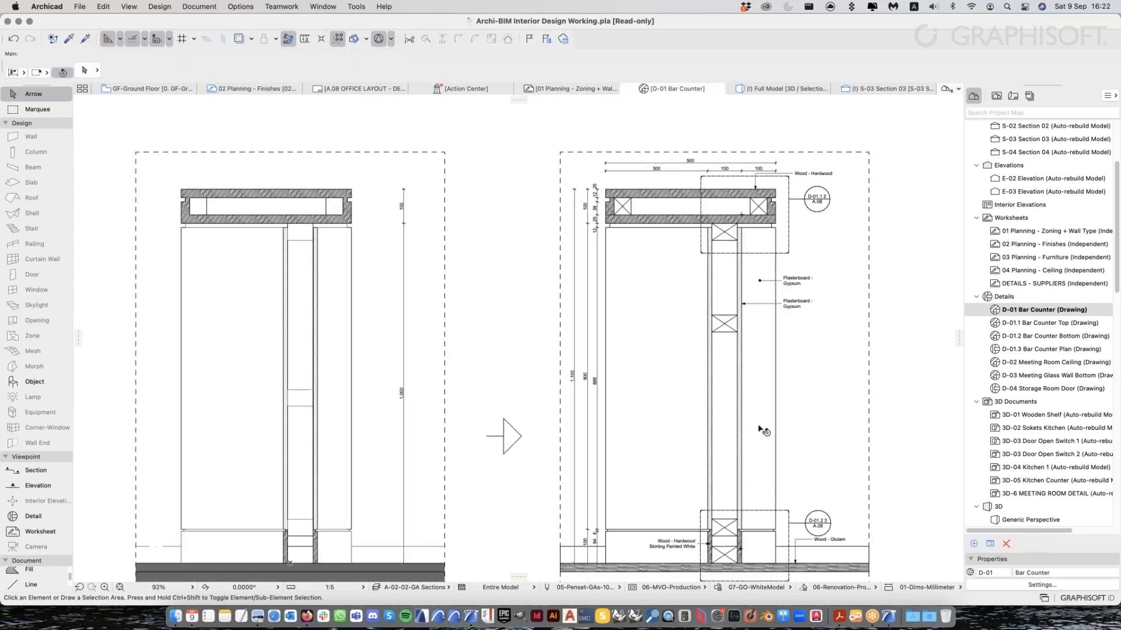
# Open the layout A.08 OFFICE LAYOUT - DETAIL 2, and switch to the layout A.08 OFFICE LAYOUT - DETAIL 1
pyautogui.click(1012, 97)
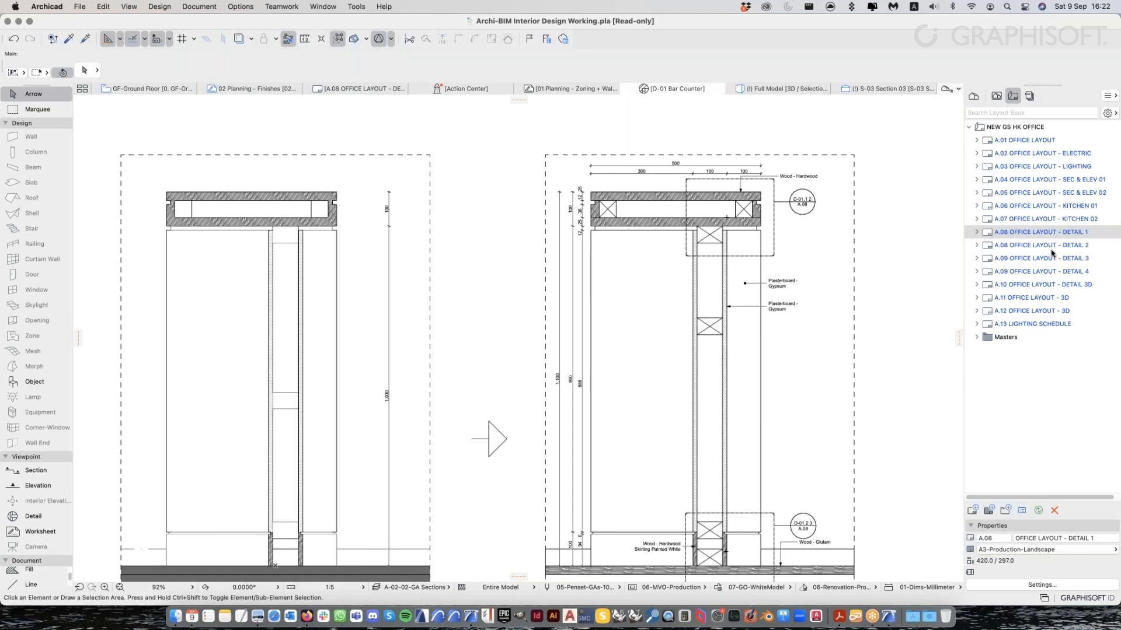
pyautogui.click(1028, 249)
pyautogui.doubleClick(1028, 252)
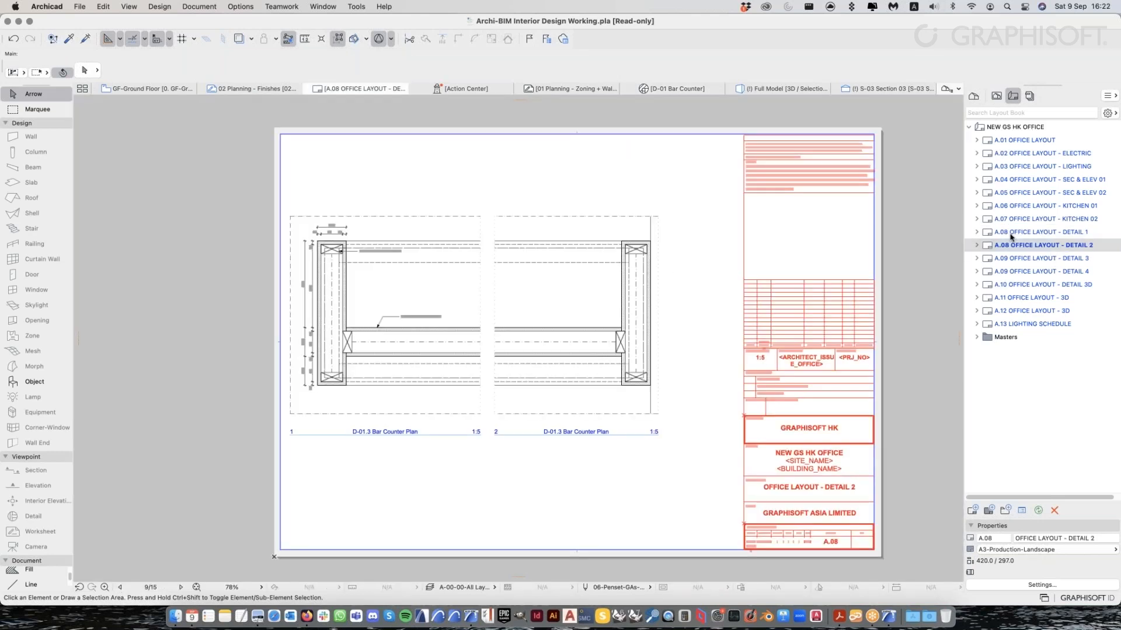
pyautogui.click(1012, 233)
pyautogui.doubleClick(1012, 235)
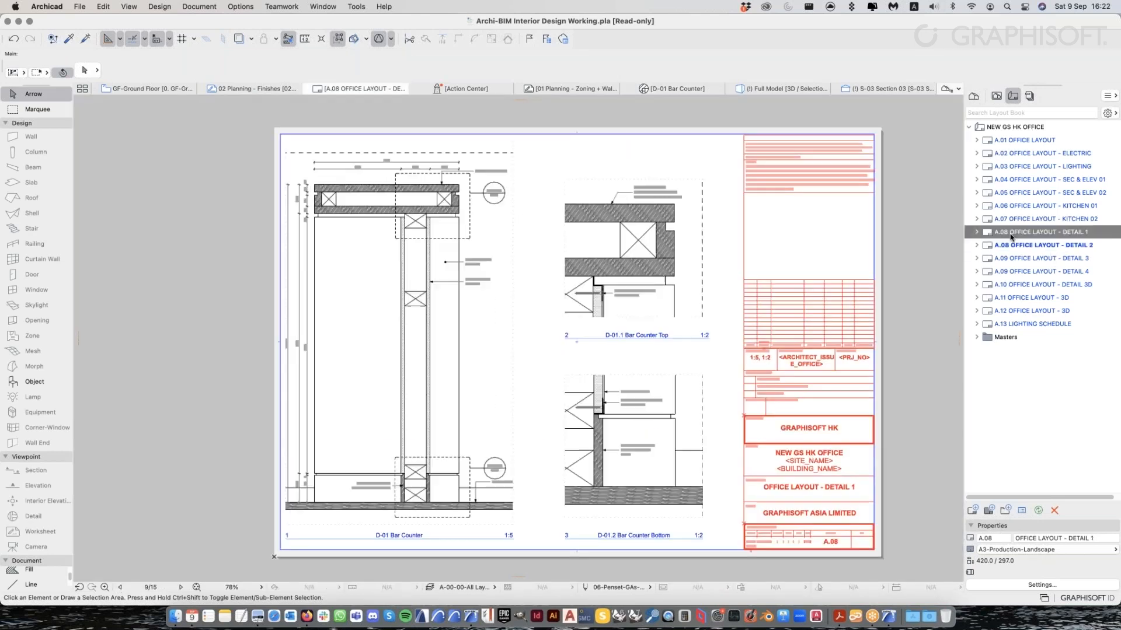
# Select the D-01.1 Bar Counter Top drawing on the layout and open its source view
pyautogui.scroll(5, 656, 257)
pyautogui.click(656, 257)
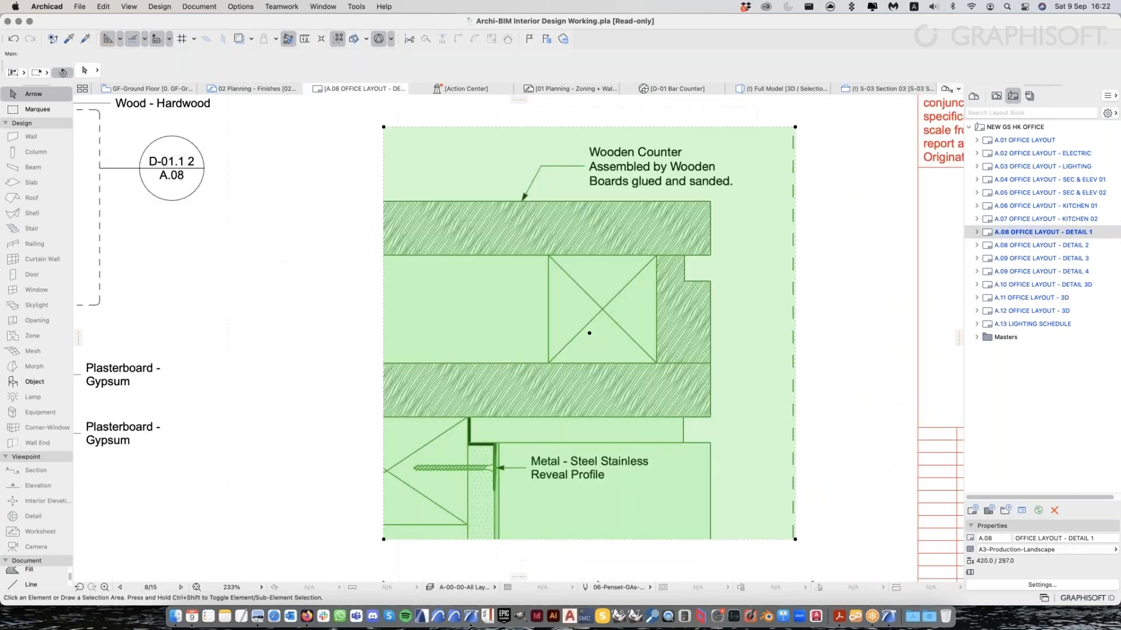
pyautogui.rightClick(745, 321)
pyautogui.click(777, 363)
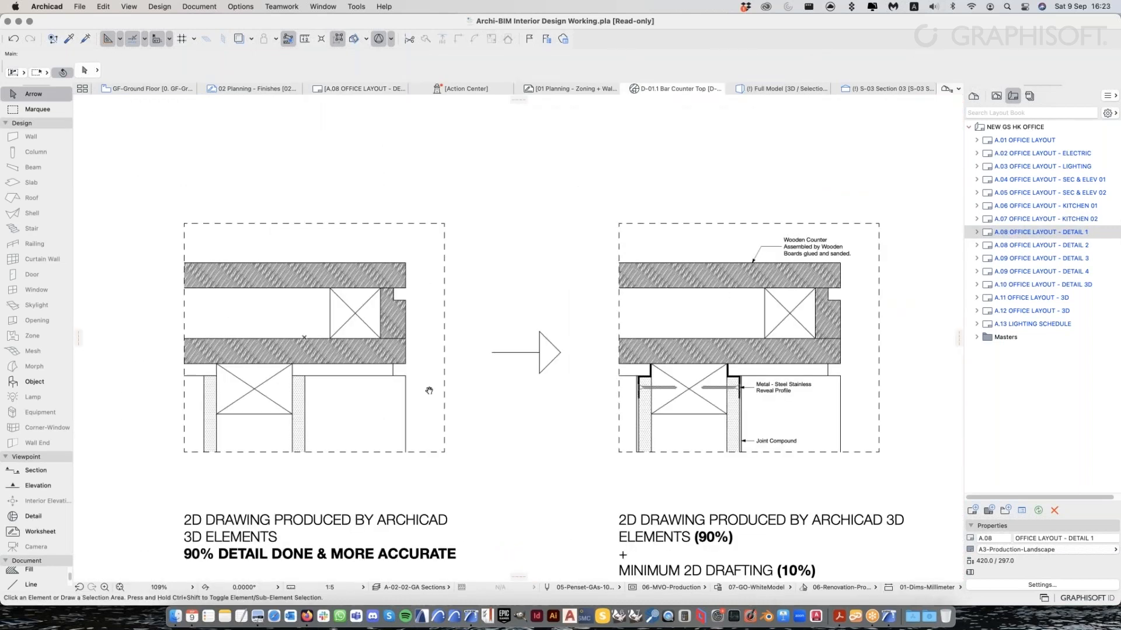
# Examine the steel reveal profile, its screws and the joint compound in the annotated counter top detail
pyautogui.moveTo(430, 389); pyautogui.dragTo(431, 377, button='middle')
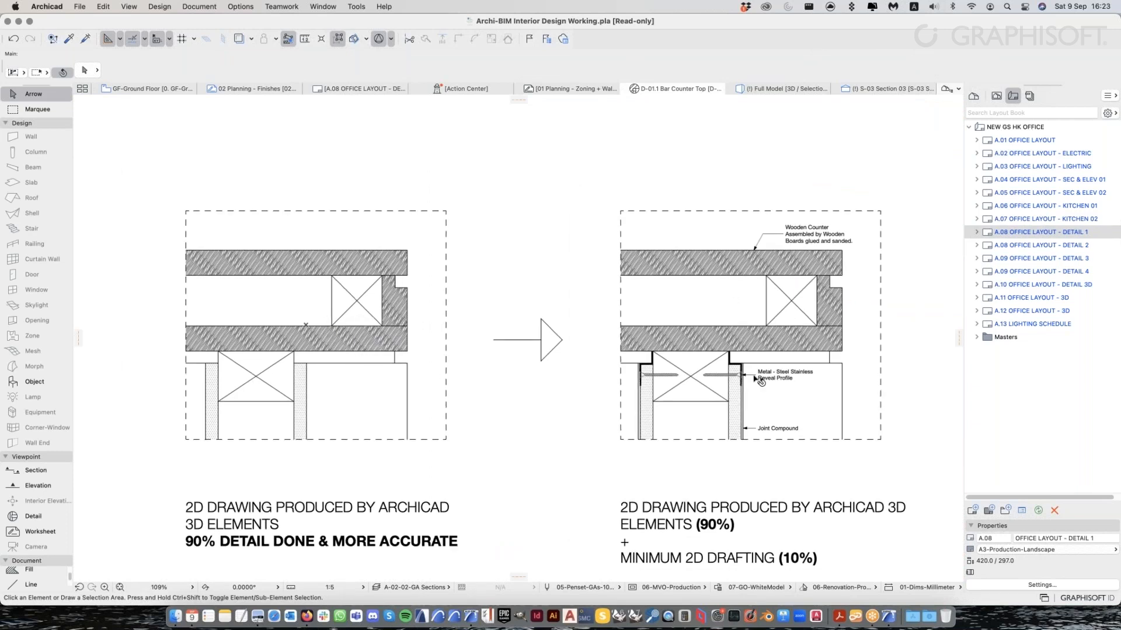
pyautogui.scroll(3, 760, 380)
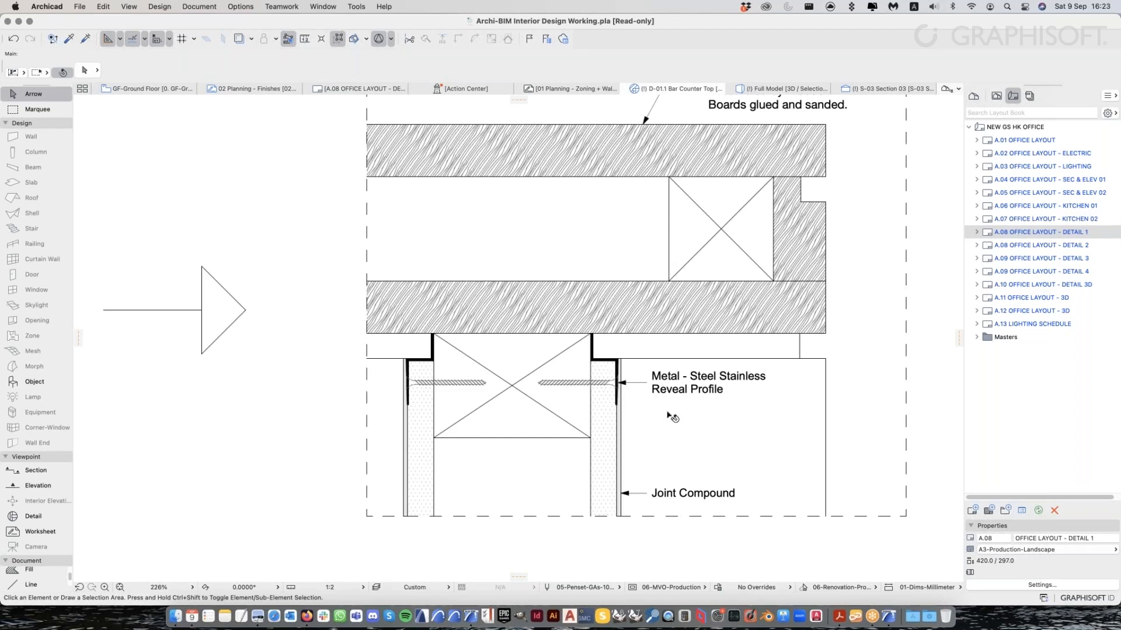
pyautogui.scroll(-2, 680, 411)
pyautogui.scroll(2, 685, 385)
pyautogui.moveTo(605, 358); pyautogui.dragTo(599, 357, button='middle')
pyautogui.scroll(1, 602, 357)
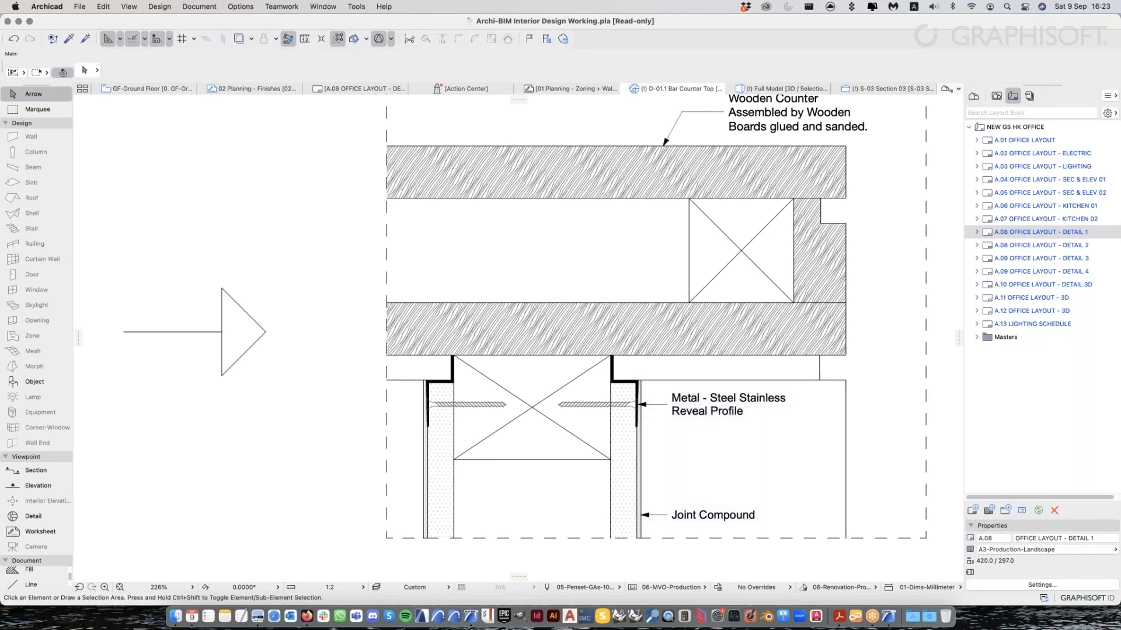
pyautogui.scroll(3, 626, 388)
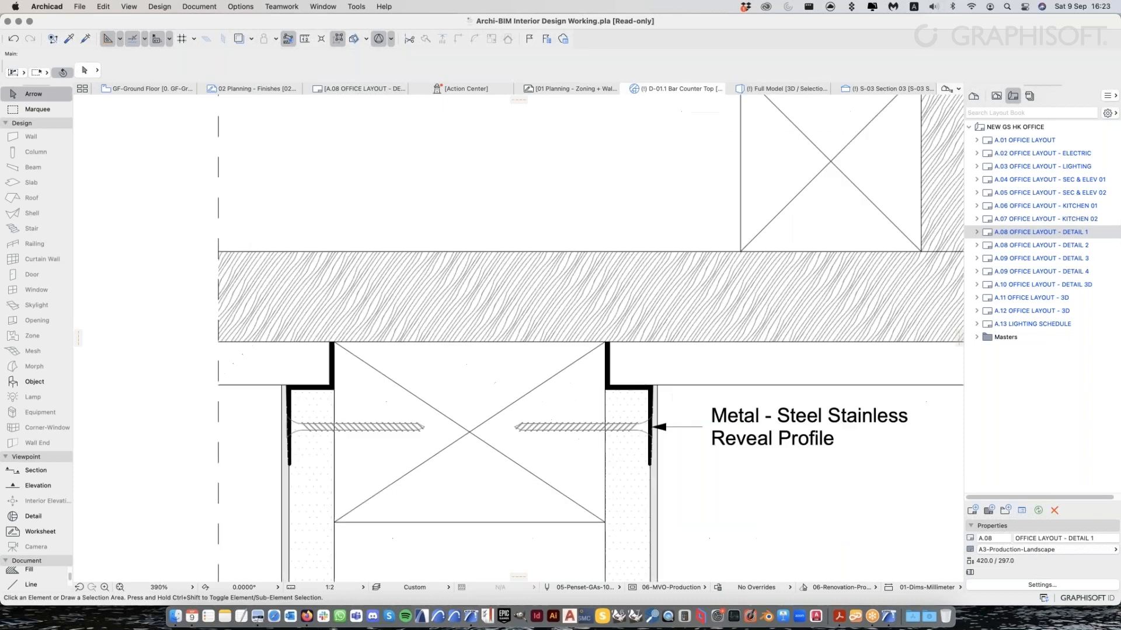
# Compare the generated counter top detail with the annotated version, checking the area around the stud and reveal profile
pyautogui.scroll(-3, 636, 392)
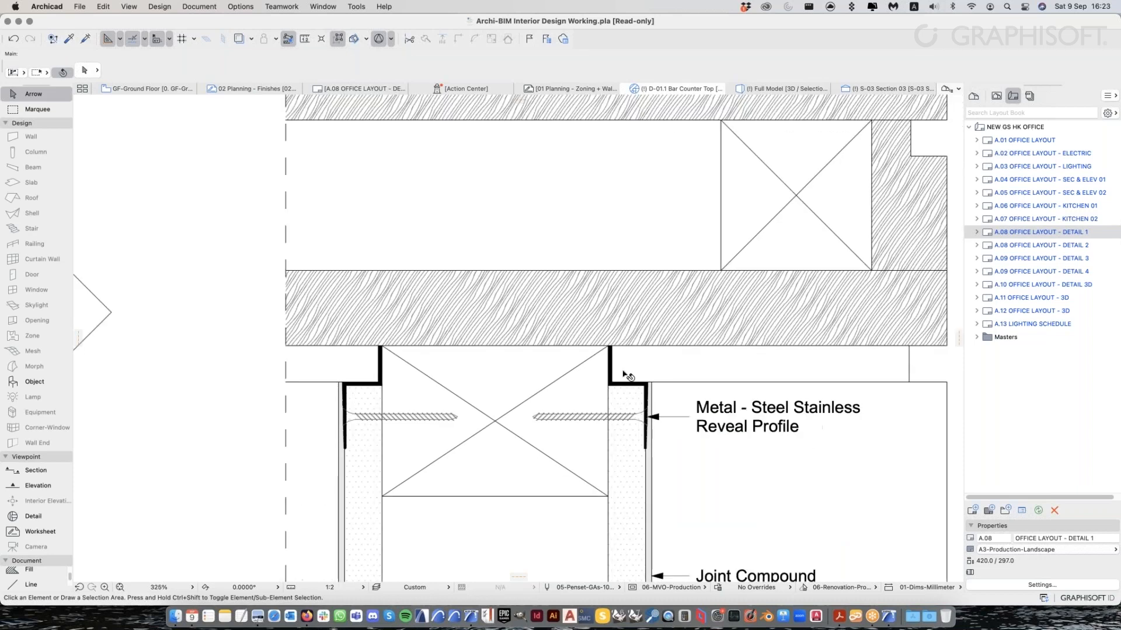
pyautogui.scroll(-2, 635, 392)
pyautogui.scroll(-1, 635, 392)
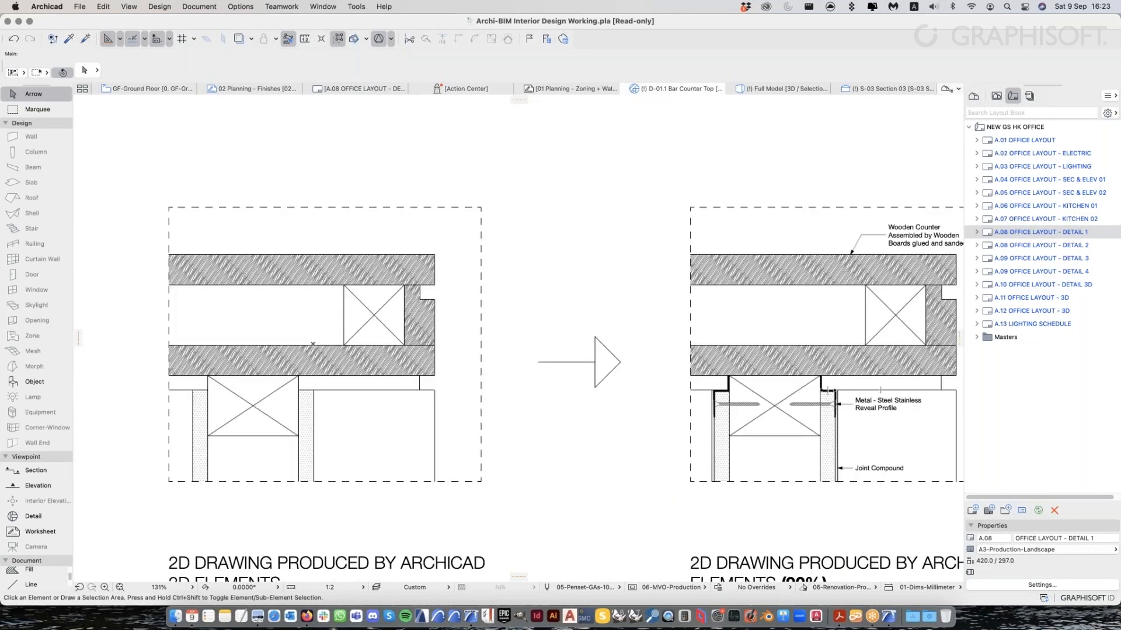
pyautogui.moveTo(718, 386); pyautogui.dragTo(716, 386, button='middle')
pyautogui.scroll(3, 717, 387)
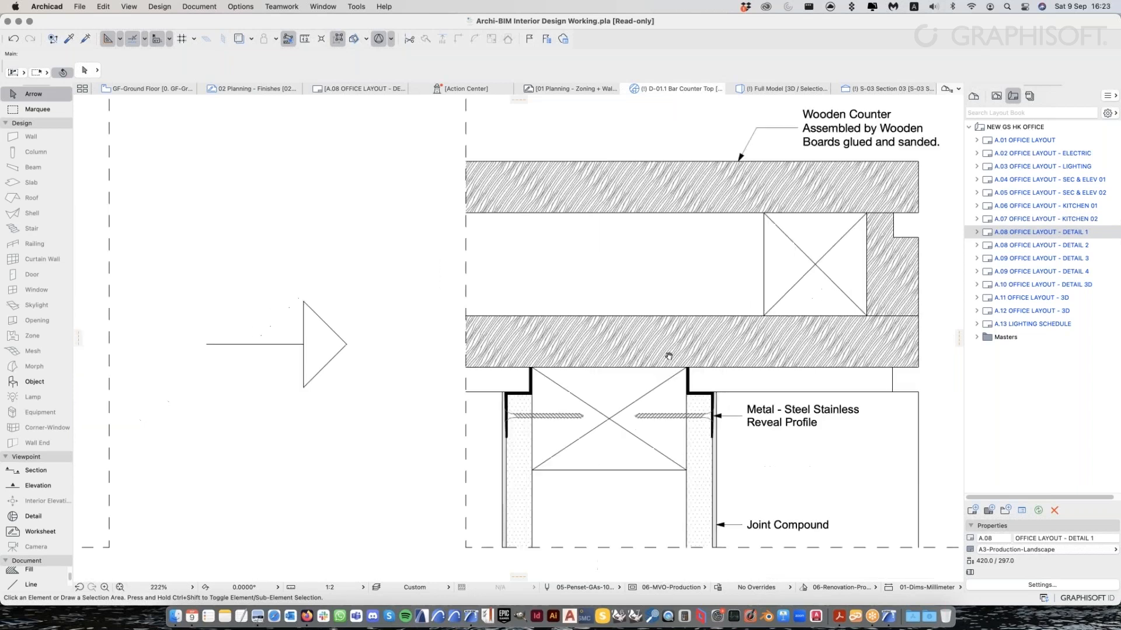
pyautogui.scroll(-5, 713, 405)
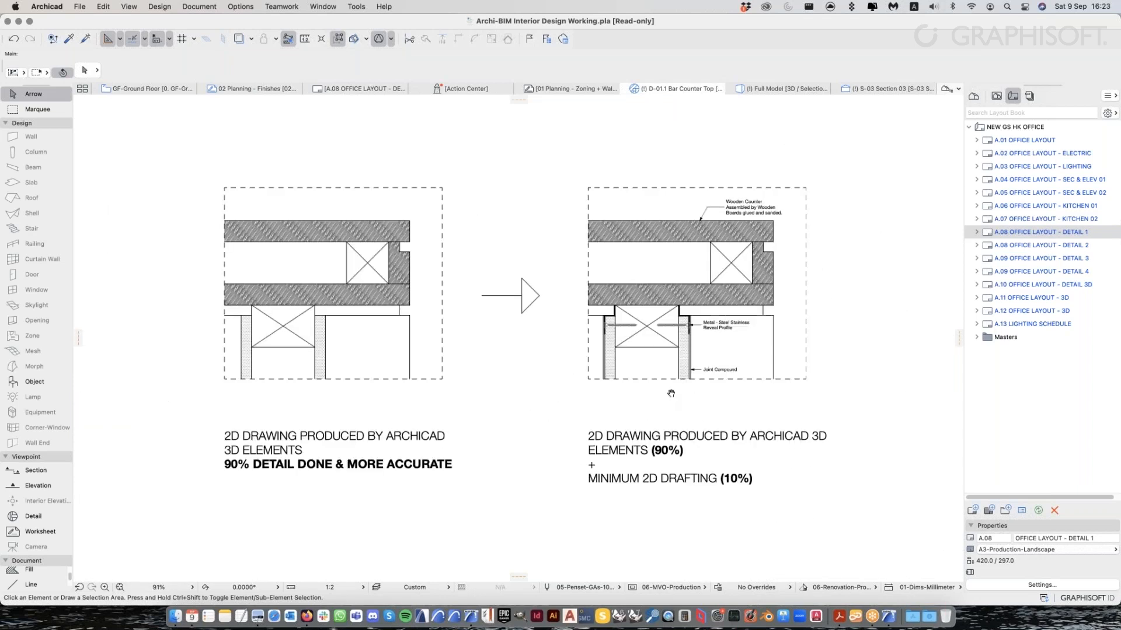
pyautogui.scroll(1, 579, 316)
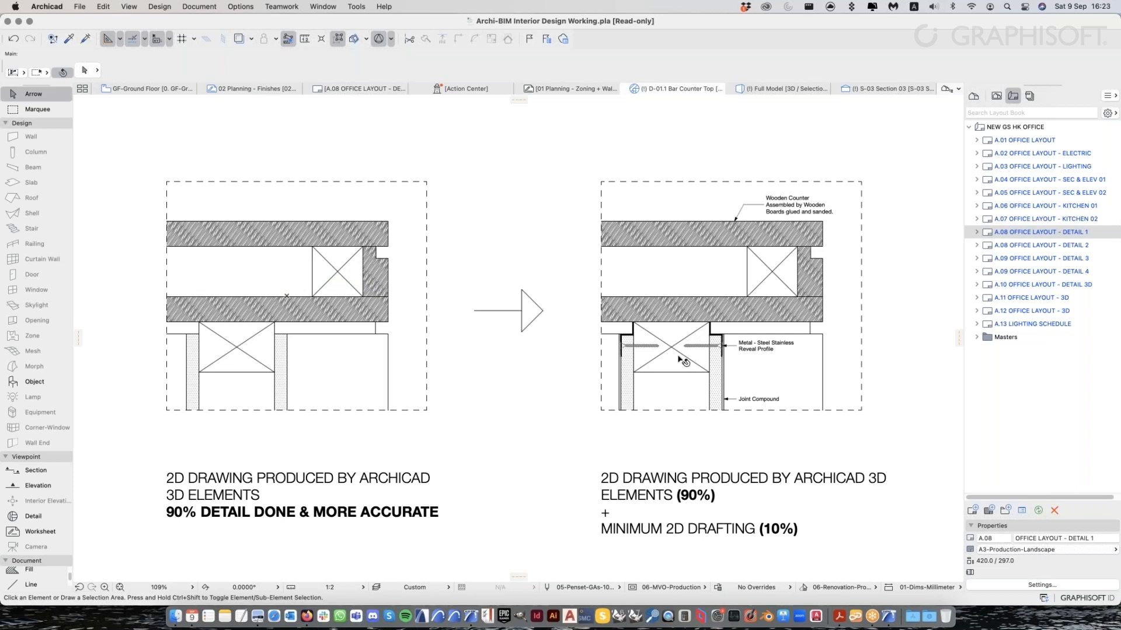
# Select all elements of the unannotated counter top drawing, clear the selection, and review both versions side by side
pyautogui.click(137, 207)
pyautogui.click(397, 434)
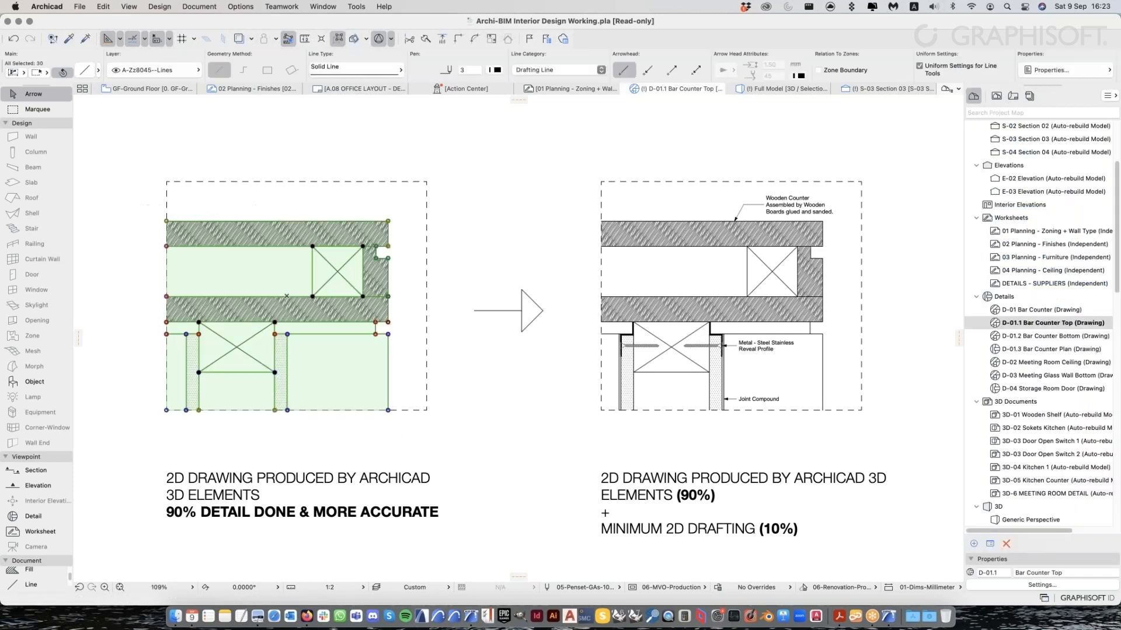
pyautogui.press('Escape')
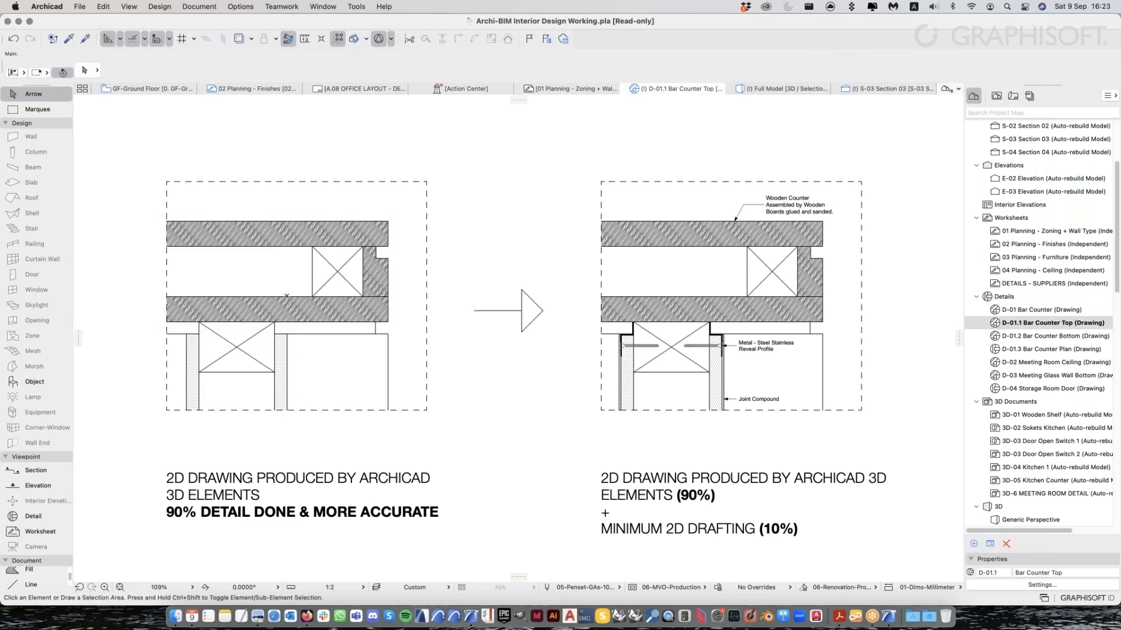
pyautogui.click(330, 334)
pyautogui.moveTo(564, 373); pyautogui.dragTo(572, 375, button='middle')
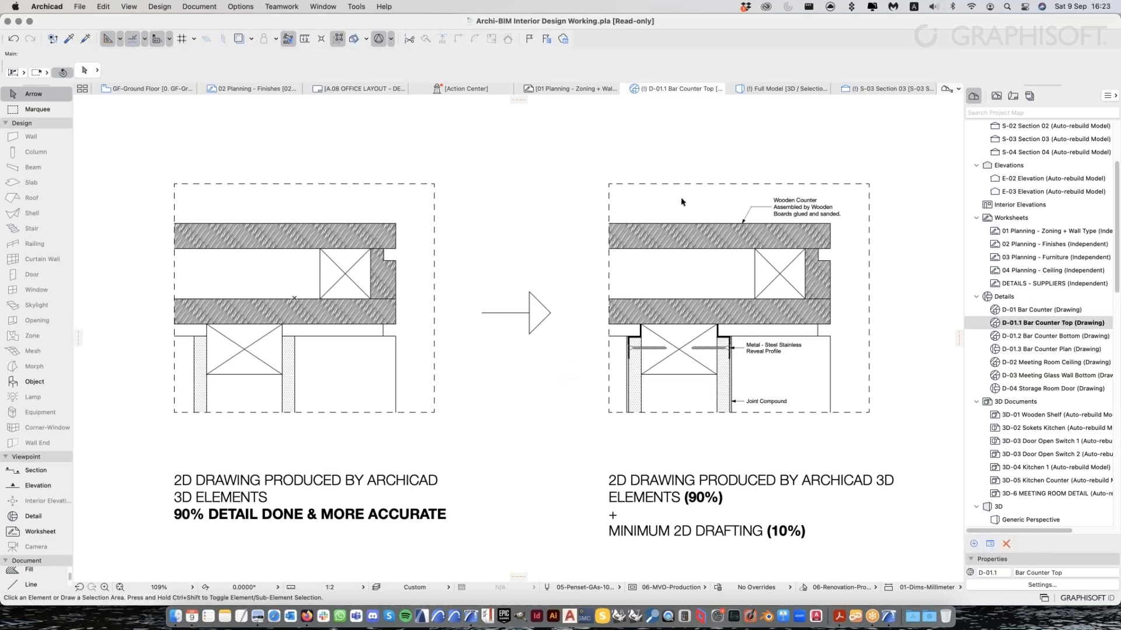
# Open the full 3D model view and hide the bar counter's uppermost wooden slab
pyautogui.click(787, 89)
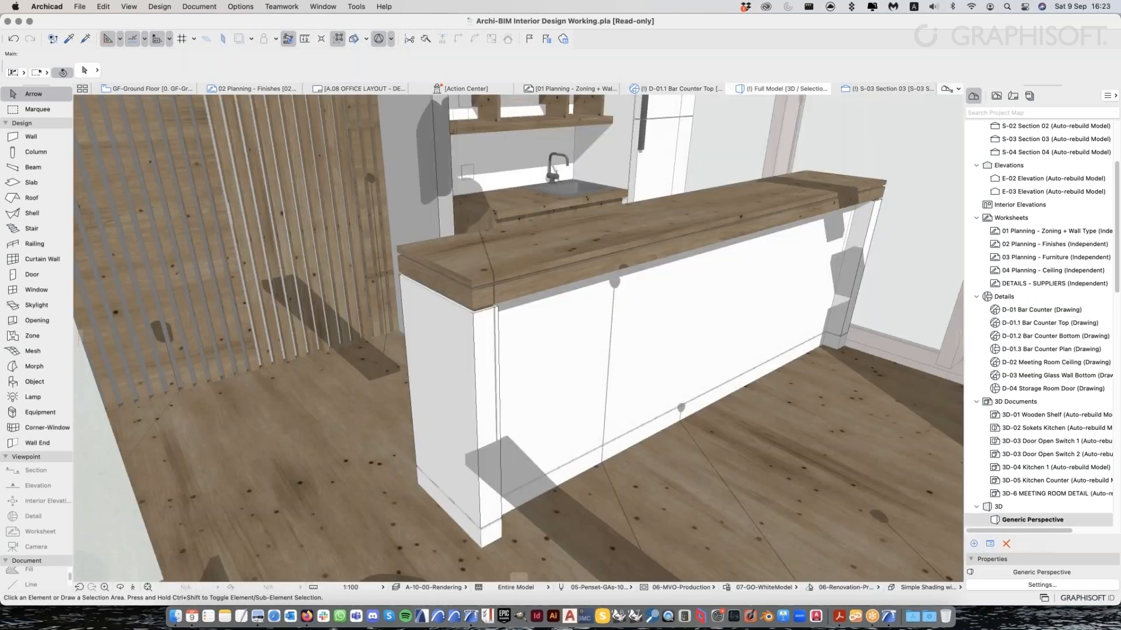
pyautogui.scroll(2, 542, 275)
pyautogui.keyDown('shift'); pyautogui.moveTo(542, 275); pyautogui.dragTo(594, 253, button='middle'); pyautogui.keyUp('shift')
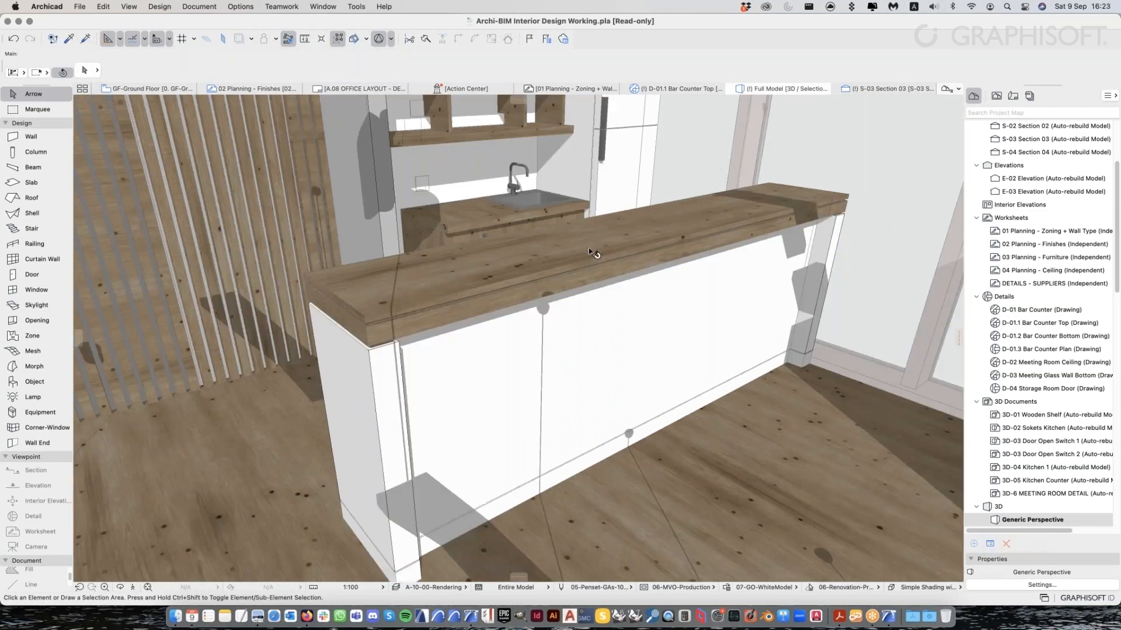
pyautogui.click(594, 253)
pyautogui.keyDown('shift'); pyautogui.moveTo(586, 331); pyautogui.dragTo(546, 434, button='middle'); pyautogui.keyUp('shift')
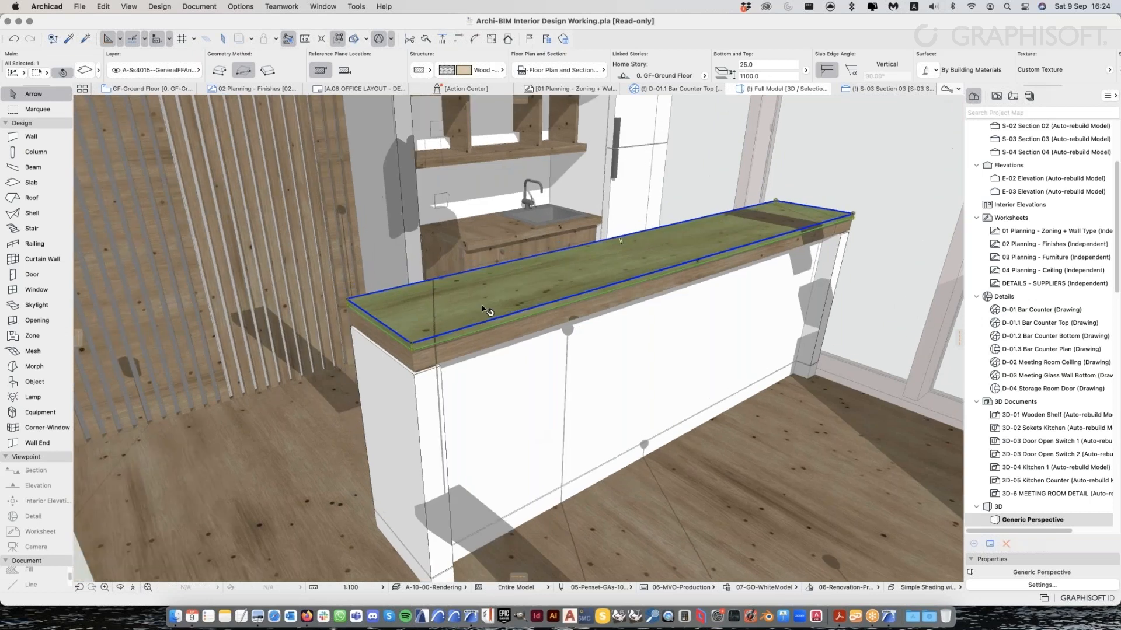
pyautogui.rightClick(514, 295)
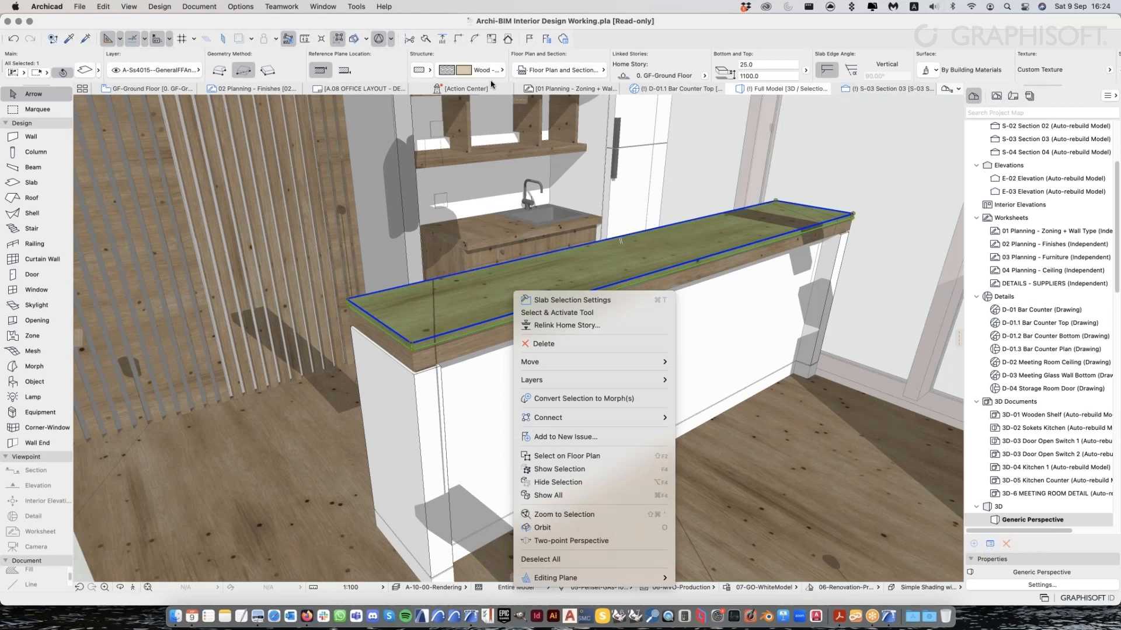
pyautogui.click(595, 482)
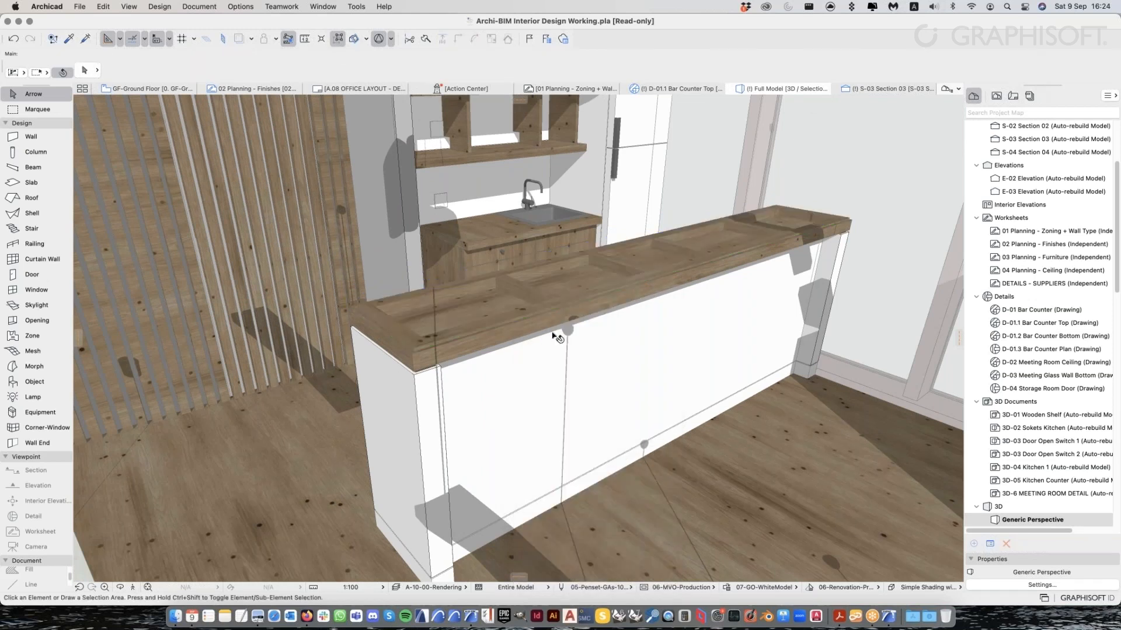
# Select all the substructure beams framing the bar counter top, review their Beam Selection Settings, and cancel the dialog
pyautogui.moveTo(553, 336); pyautogui.dragTo(549, 304)
pyautogui.click(552, 307)
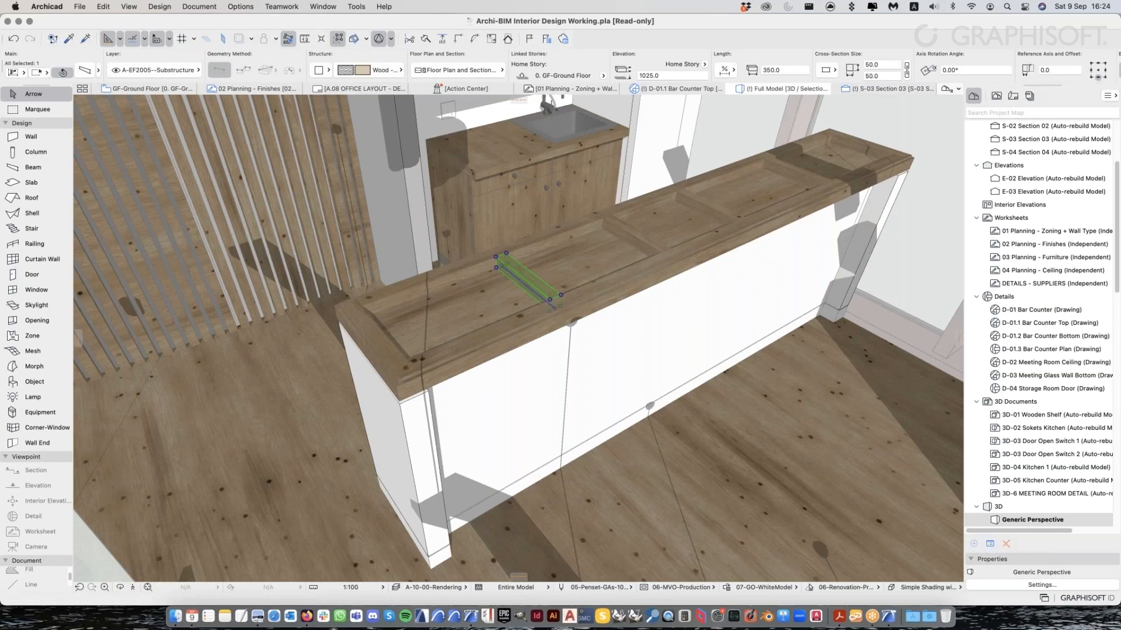
pyautogui.scroll(3, 549, 262)
pyautogui.scroll(-3, 478, 349)
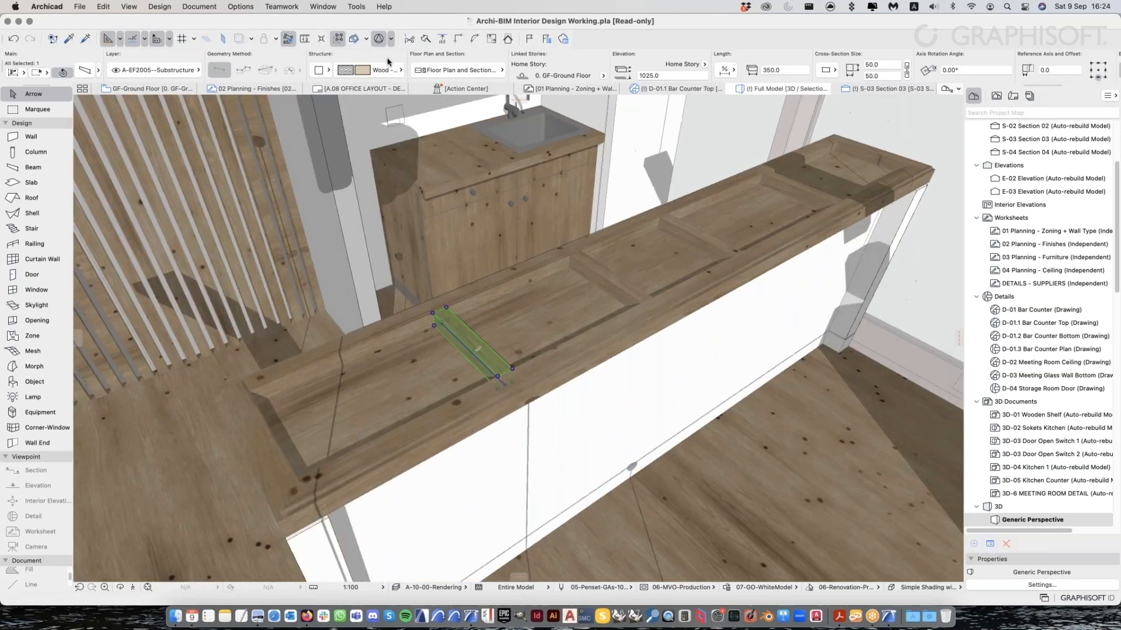
pyautogui.moveTo(477, 349)
pyautogui.keyDown('shift'); pyautogui.mouseDown(button='middle')
pyautogui.moveTo(638, 330)
pyautogui.moveTo(583, 193)
pyautogui.mouseUp(button='middle'); pyautogui.keyUp('shift')
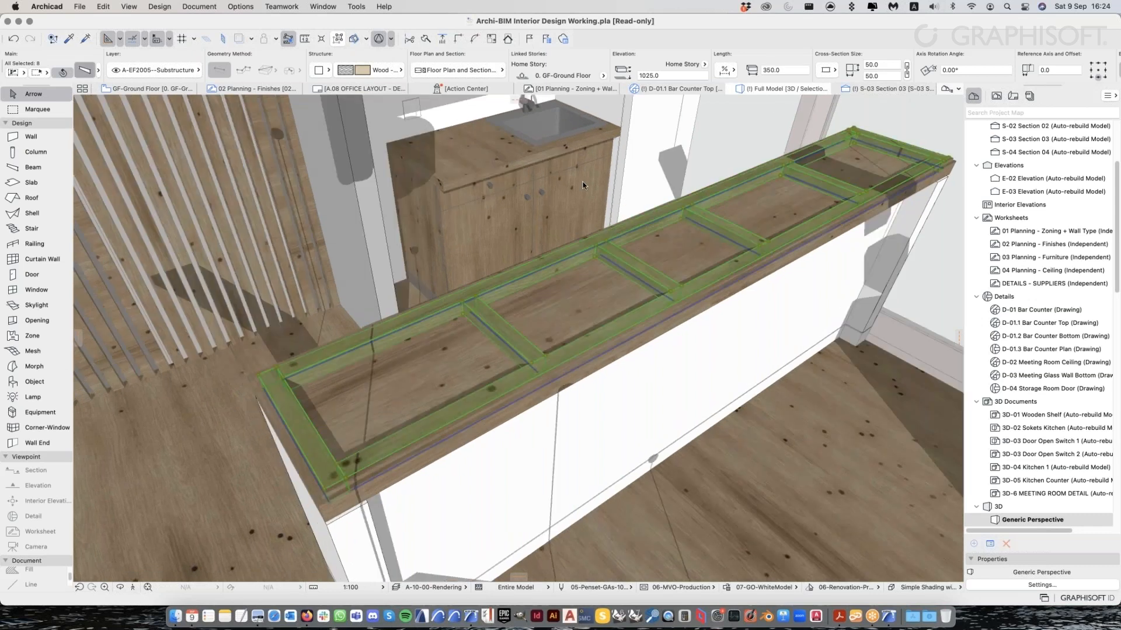
pyautogui.press('super+t')
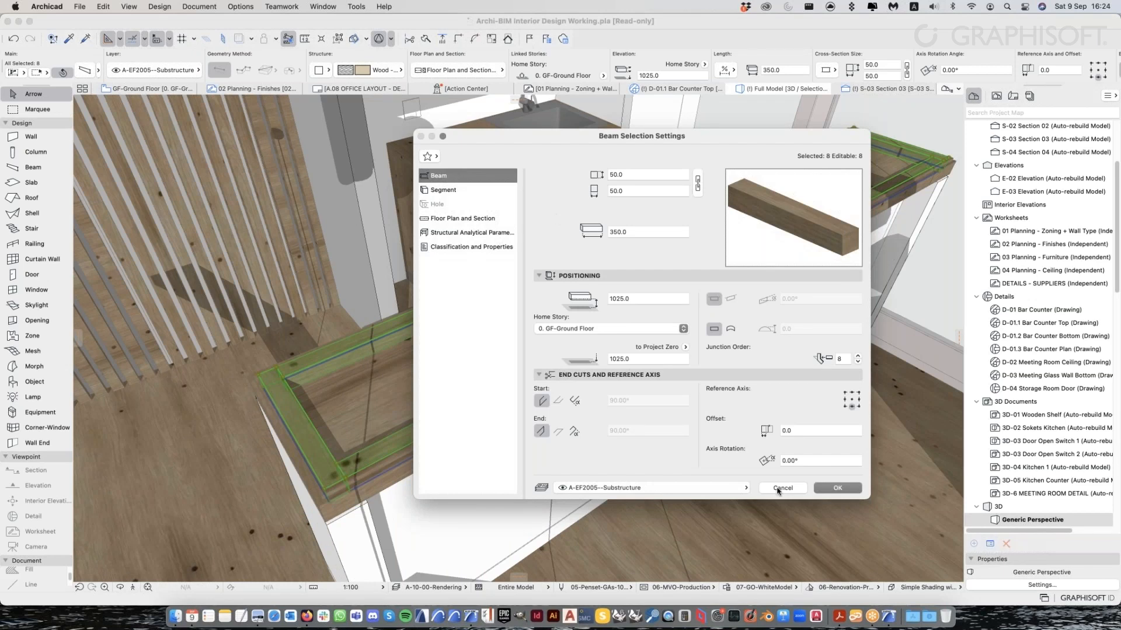
pyautogui.click(781, 489)
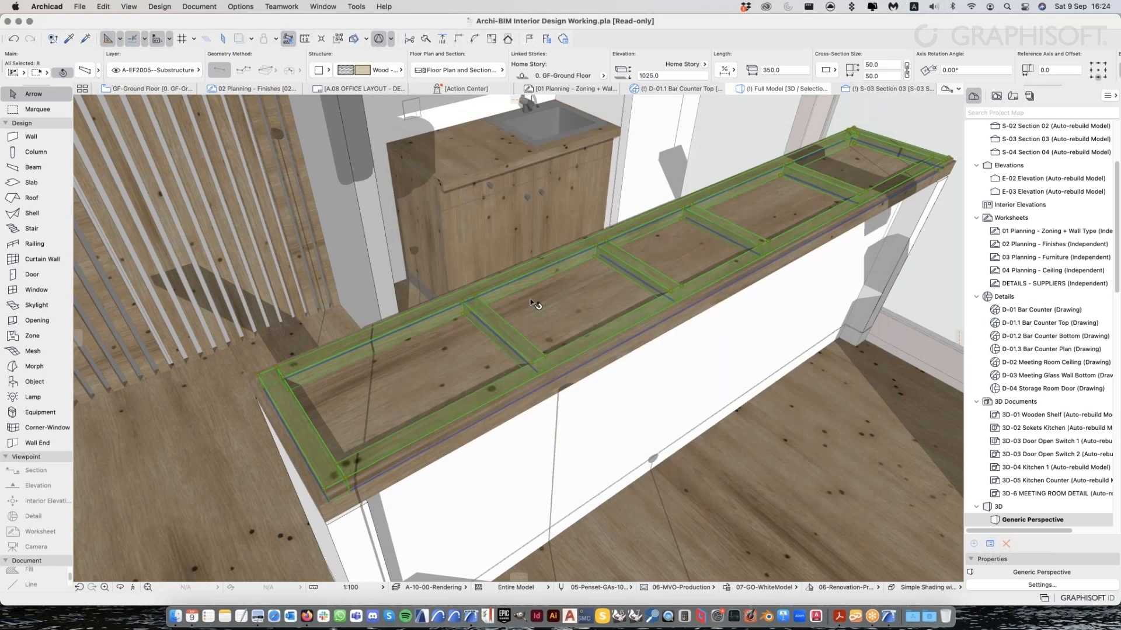
pyautogui.scroll(-2, 530, 299)
pyautogui.rightClick(503, 313)
pyautogui.click(549, 280)
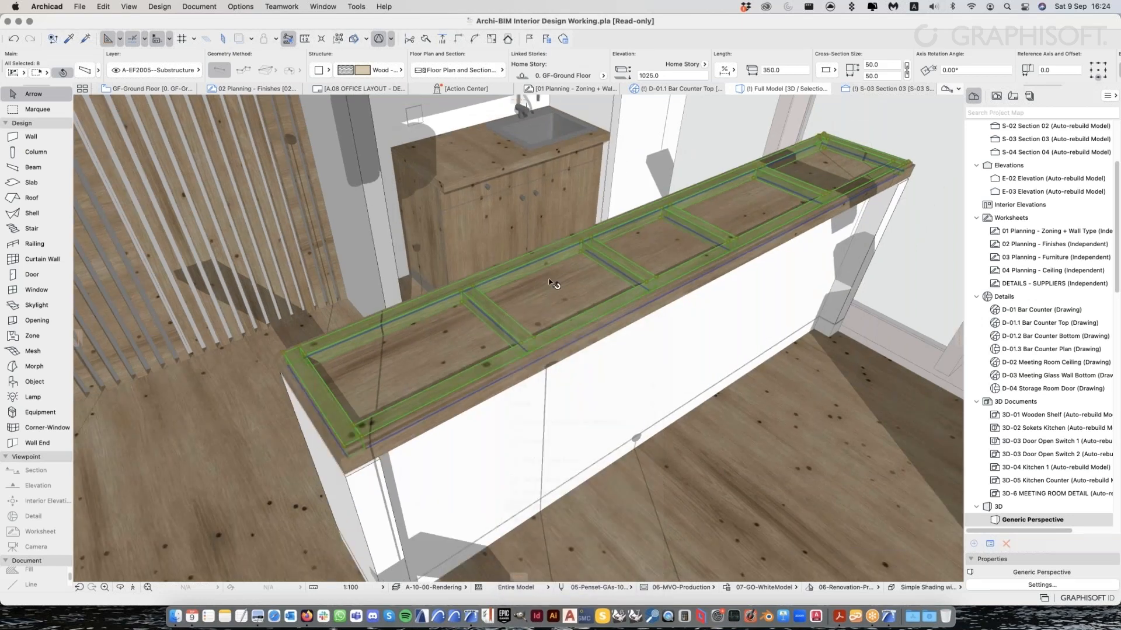
# Hide the bar counter top's substructure beams and select the timber edging pieces around the lower slab
pyautogui.click(435, 368)
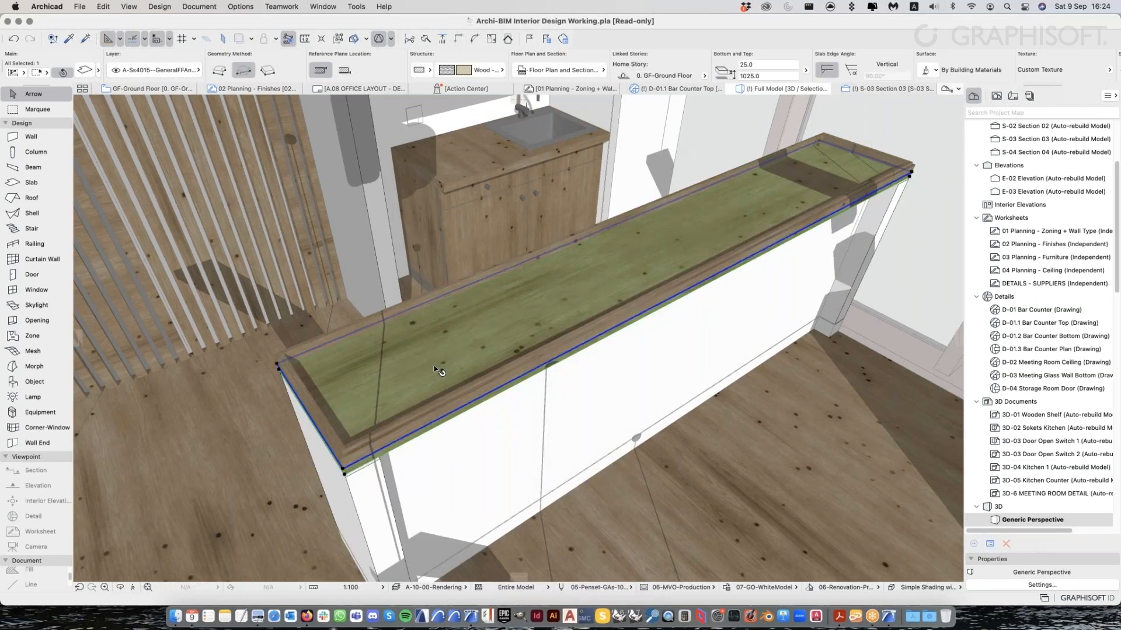
pyautogui.keyDown('shift'); pyautogui.moveTo(436, 370); pyautogui.dragTo(417, 339, button='middle'); pyautogui.keyUp('shift')
pyautogui.click(619, 366)
pyautogui.moveTo(619, 366)
pyautogui.keyDown('shift'); pyautogui.mouseDown(button='middle')
pyautogui.moveTo(643, 355)
pyautogui.moveTo(707, 272)
pyautogui.mouseUp(button='middle'); pyautogui.keyUp('shift')
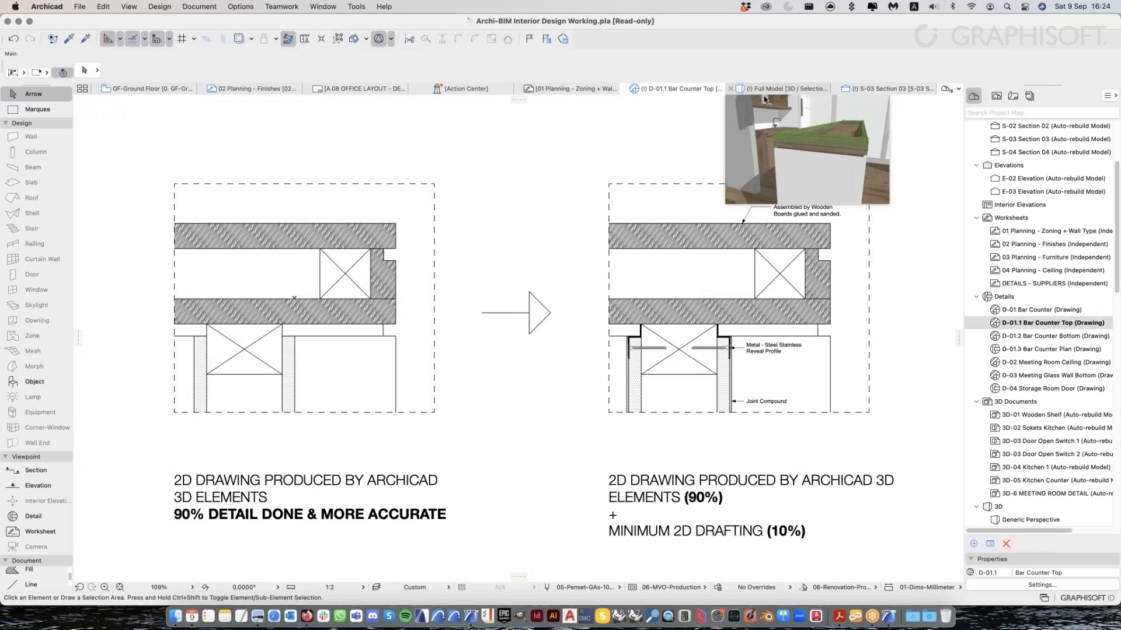
# Return to the full model view, suspend grouping and open the selected edging's Timber 50x25 mm shadow gap profile for editing
pyautogui.click(764, 99)
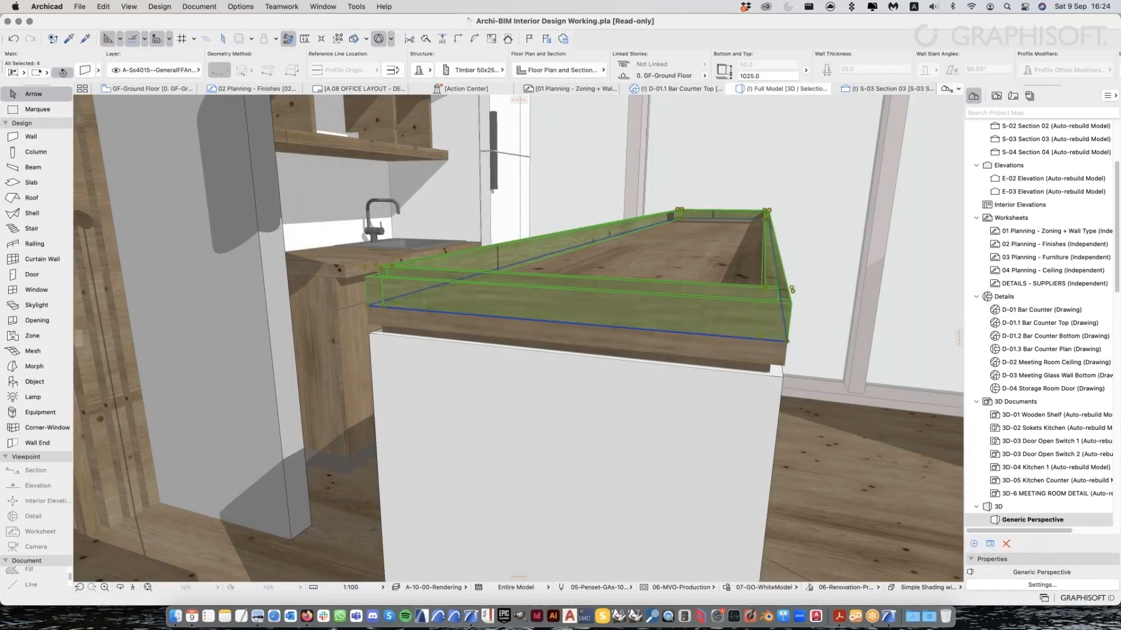
pyautogui.keyDown('shift'); pyautogui.moveTo(525, 327); pyautogui.dragTo(432, 327, button='middle'); pyautogui.keyUp('shift')
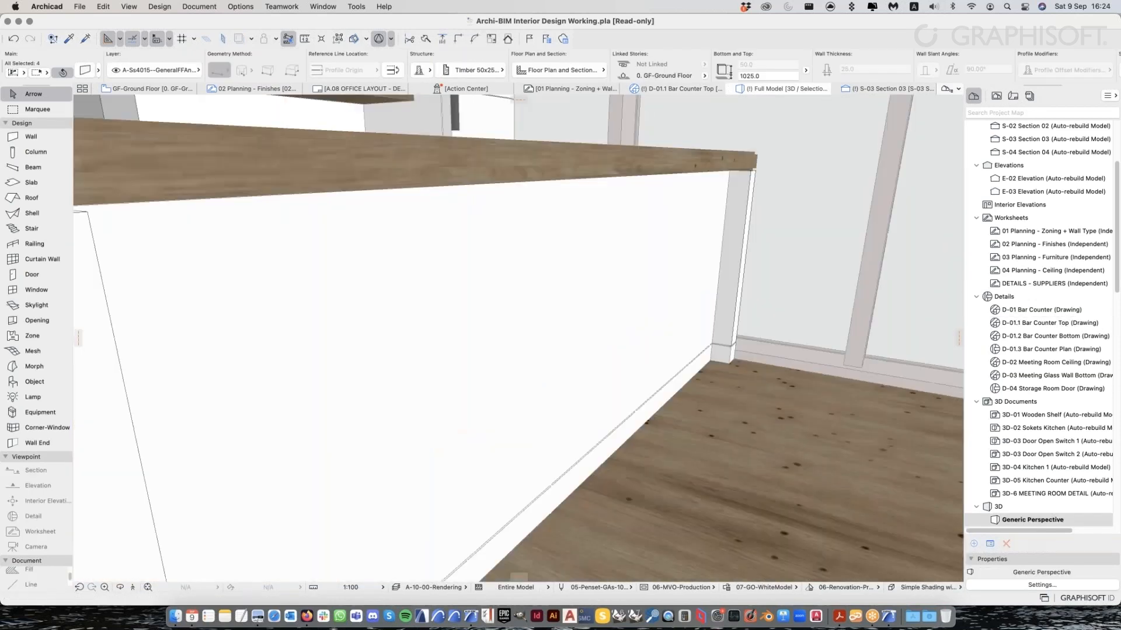
pyautogui.keyDown('shift'); pyautogui.moveTo(588, 377); pyautogui.dragTo(528, 344, button='middle'); pyautogui.keyUp('shift')
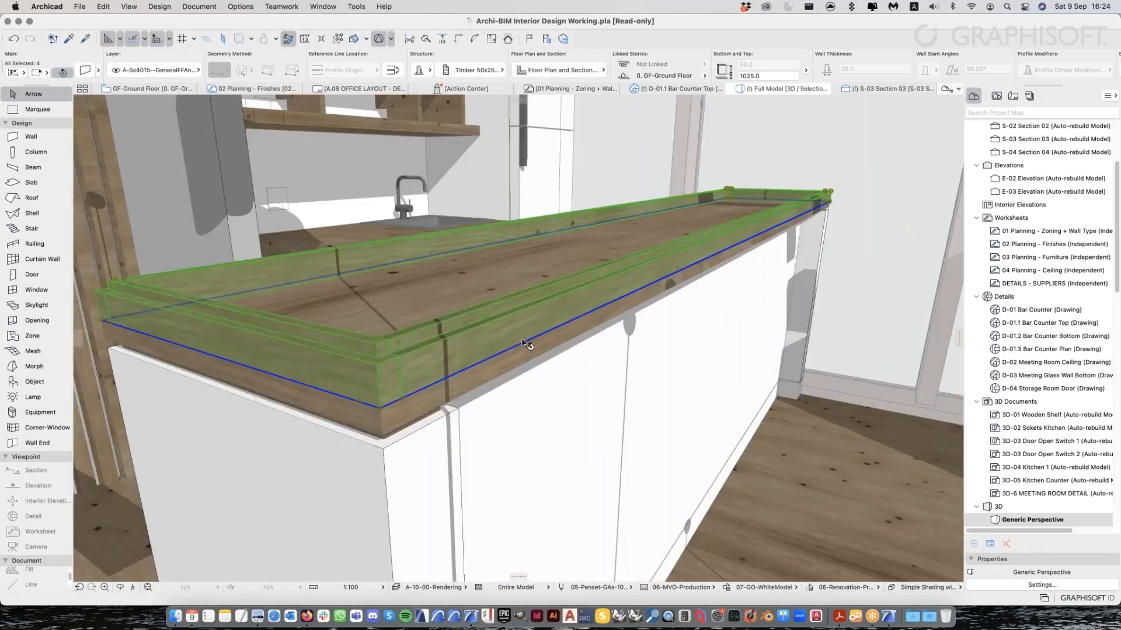
pyautogui.press('Escape')
pyautogui.rightClick(510, 317)
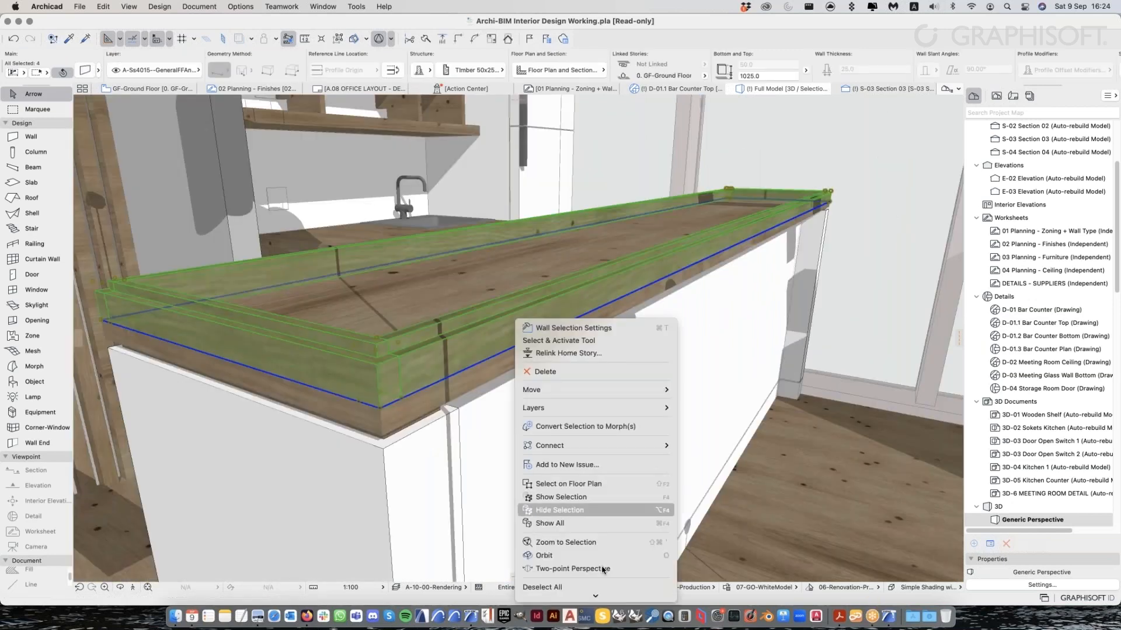
pyautogui.click(549, 496)
pyautogui.click(338, 38)
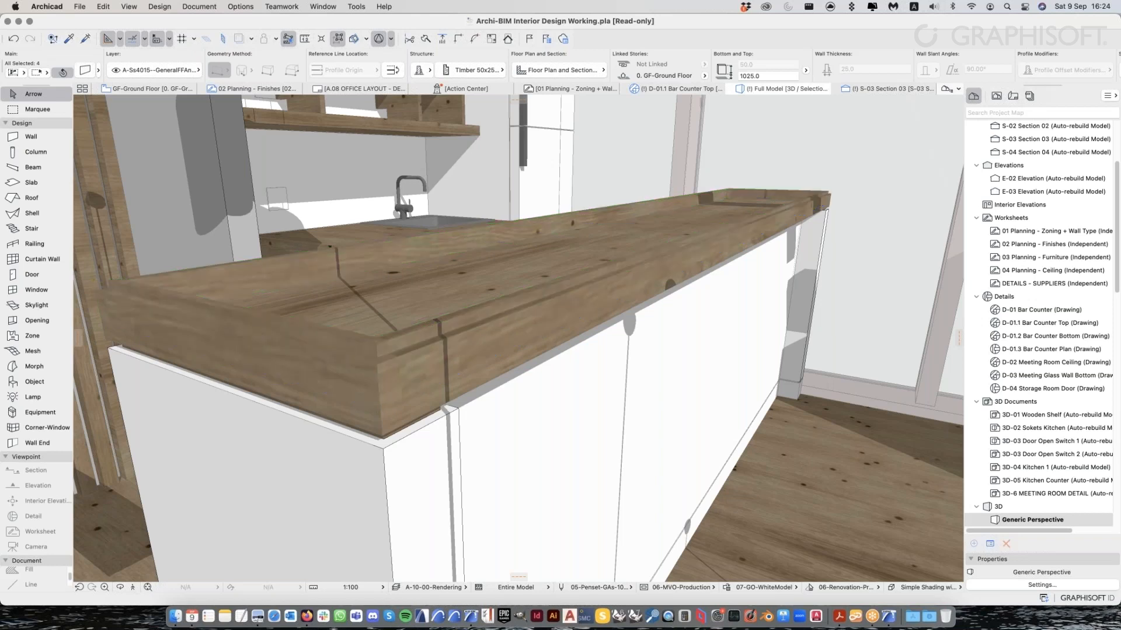
pyautogui.press('Escape')
pyautogui.rightClick(528, 285)
pyautogui.click(607, 414)
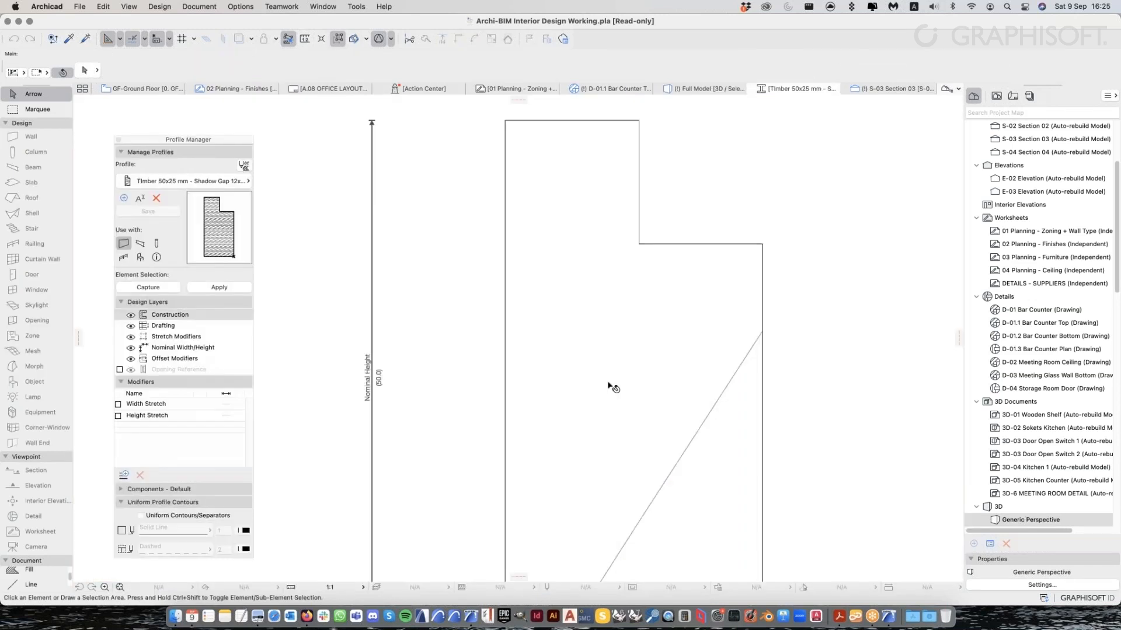
# Select the timber profile's fill, examine the two edges forming the shadow gap notch, and cancel each edge offset
pyautogui.click(613, 365)
pyautogui.scroll(2, 610, 365)
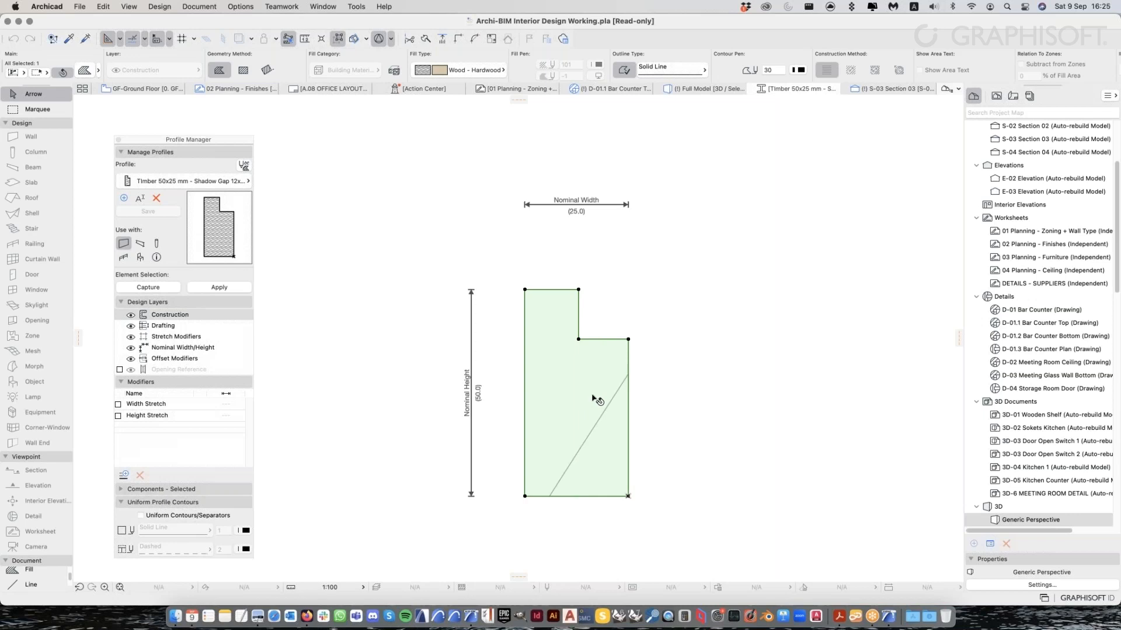
pyautogui.scroll(-2, 641, 413)
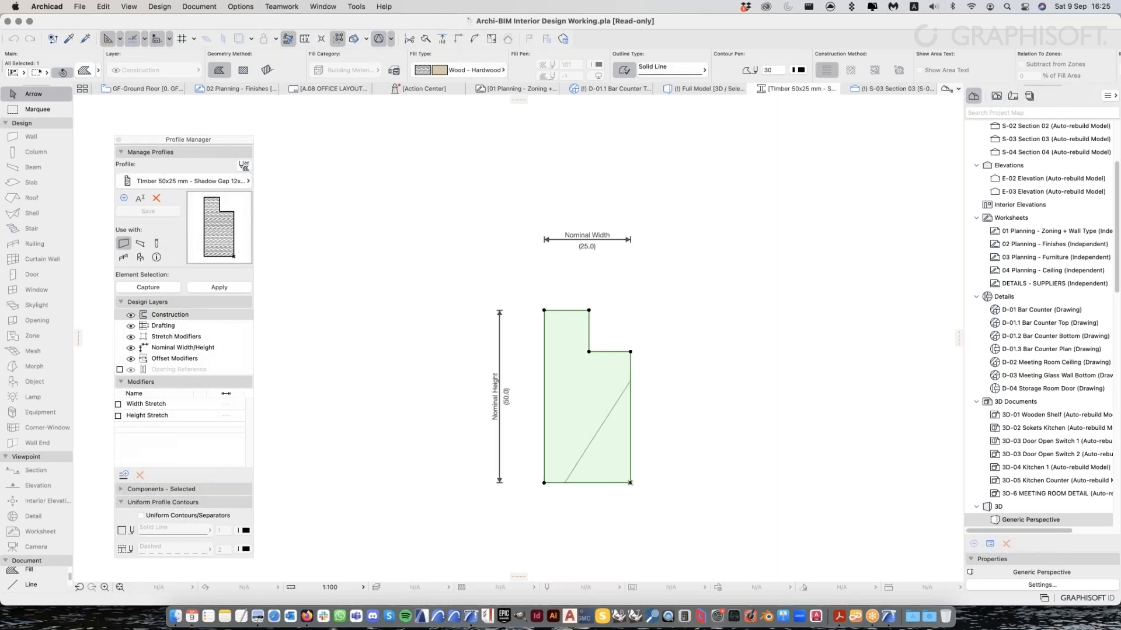
pyautogui.scroll(1, 611, 333)
pyautogui.click(577, 332)
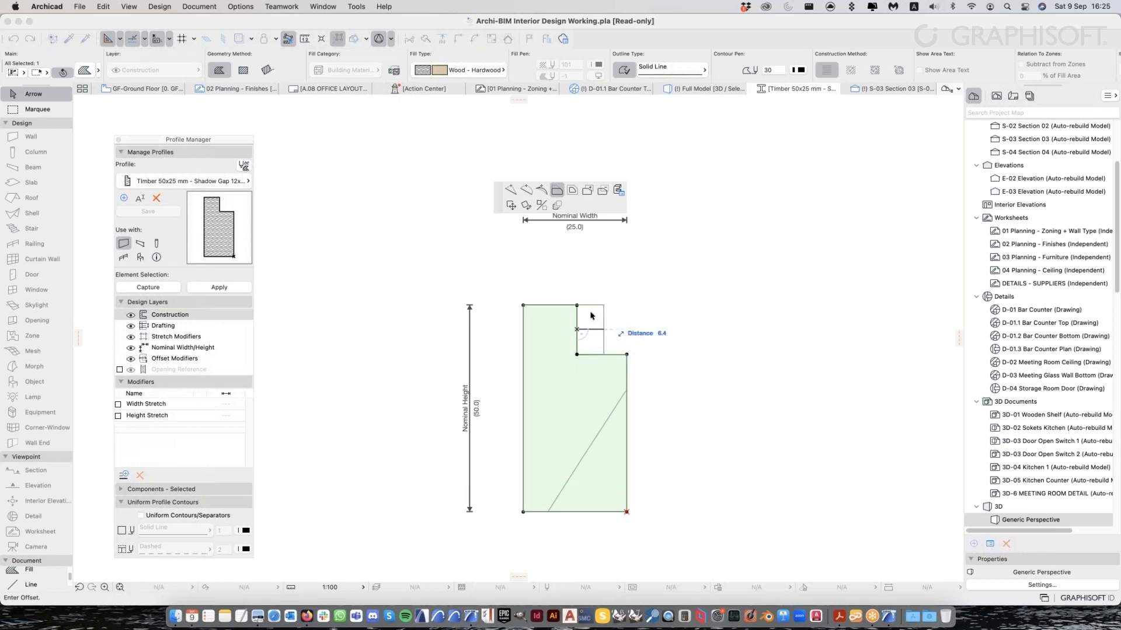
pyautogui.press('Escape')
pyautogui.click(605, 354)
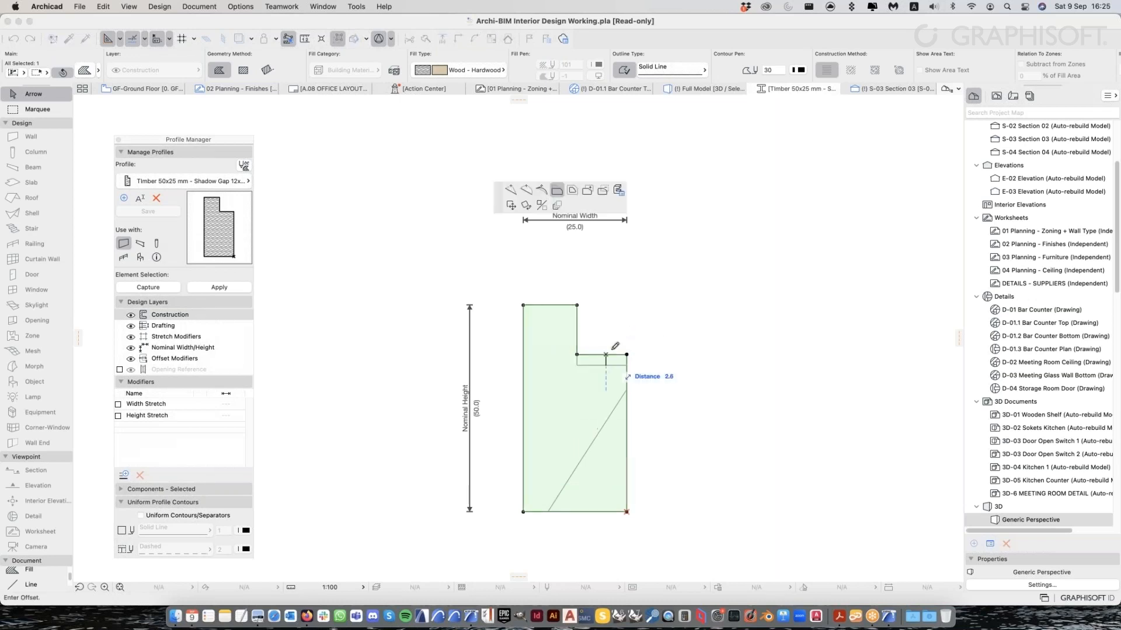
pyautogui.press('Escape')
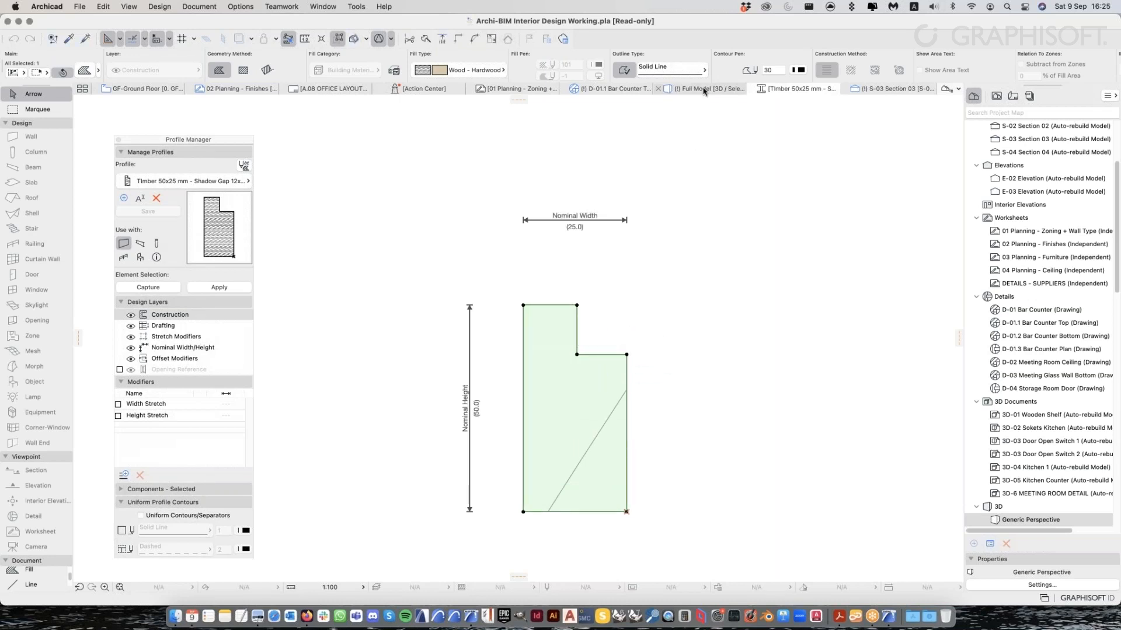
# Return to the full model view and hide the bar counter top's timber edging and lower slab
pyautogui.click(704, 90)
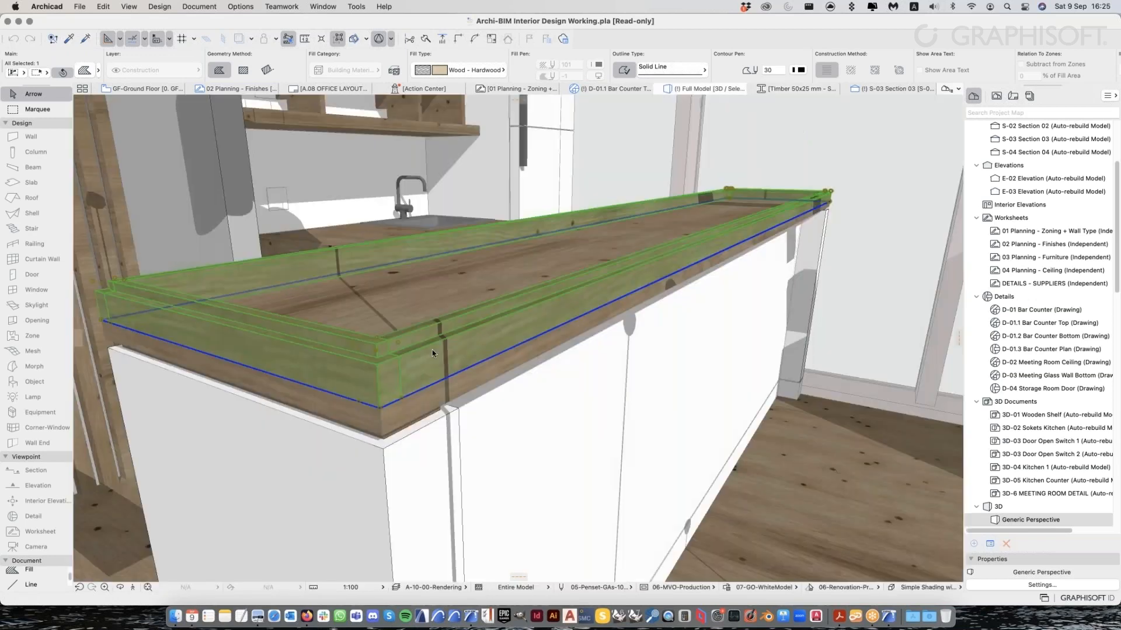
pyautogui.click(402, 349)
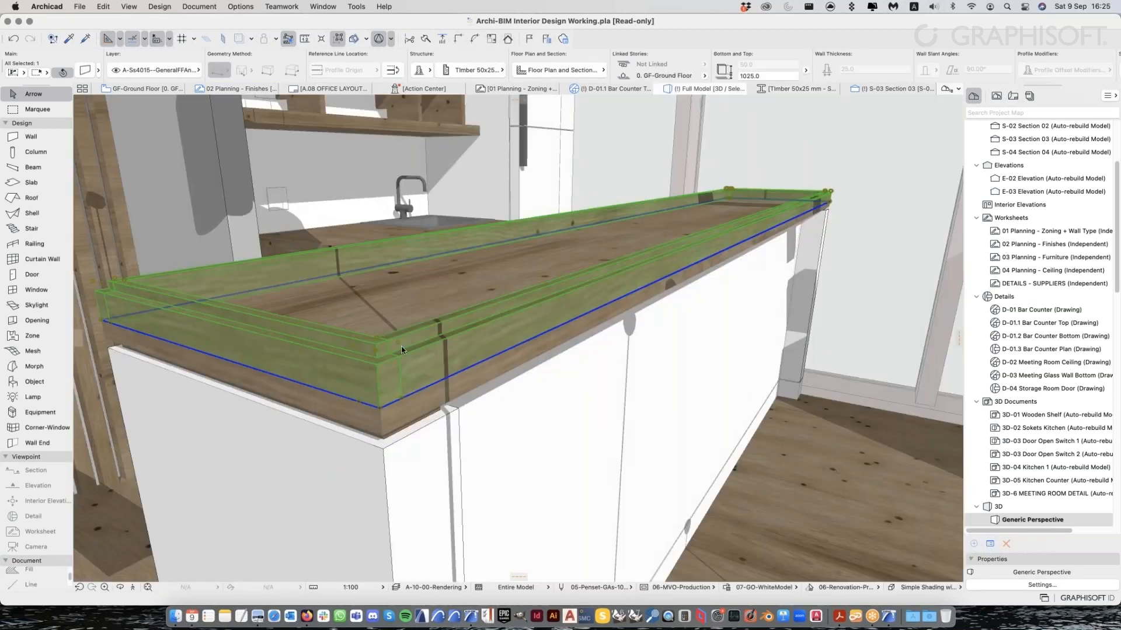
pyautogui.press('Escape')
pyautogui.moveTo(460, 354); pyautogui.dragTo(482, 353, button='middle')
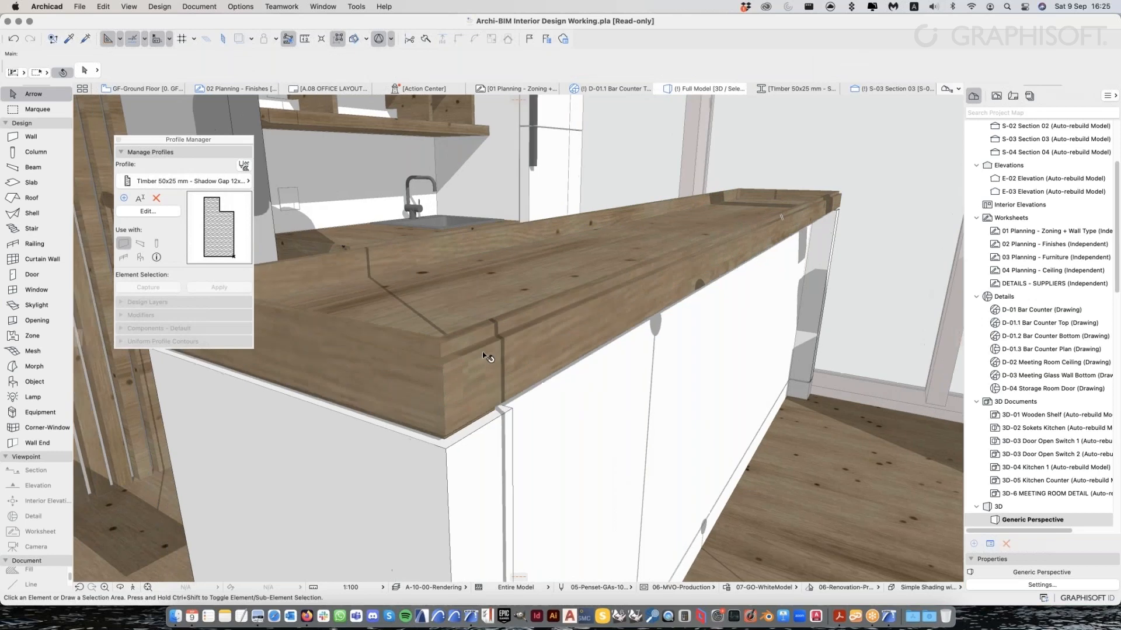
pyautogui.click(482, 352)
pyautogui.hotkey('alt', 'g')
pyautogui.keyDown('shift'); pyautogui.click(492, 298); pyautogui.keyUp('shift')
pyautogui.rightClick(541, 285)
pyautogui.click(638, 474)
# Turn on the 3D cutting planes and place a vertical cutting plane across the bar counter wall, exposing its cross-section
pyautogui.scroll(-3, 583, 296)
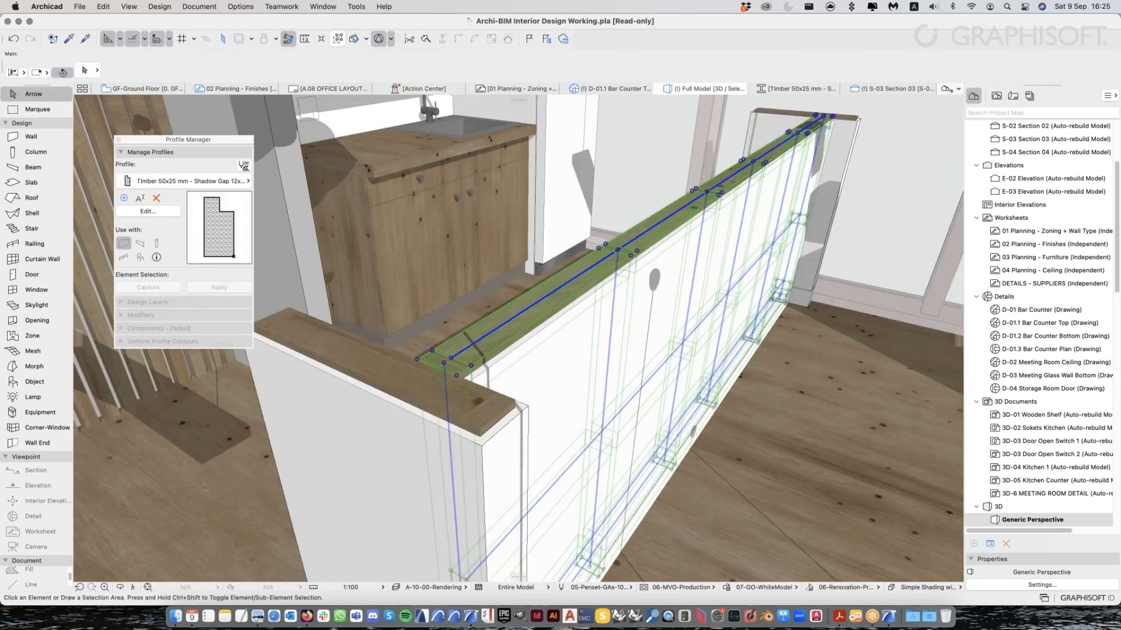
pyautogui.scroll(-2, 458, 324)
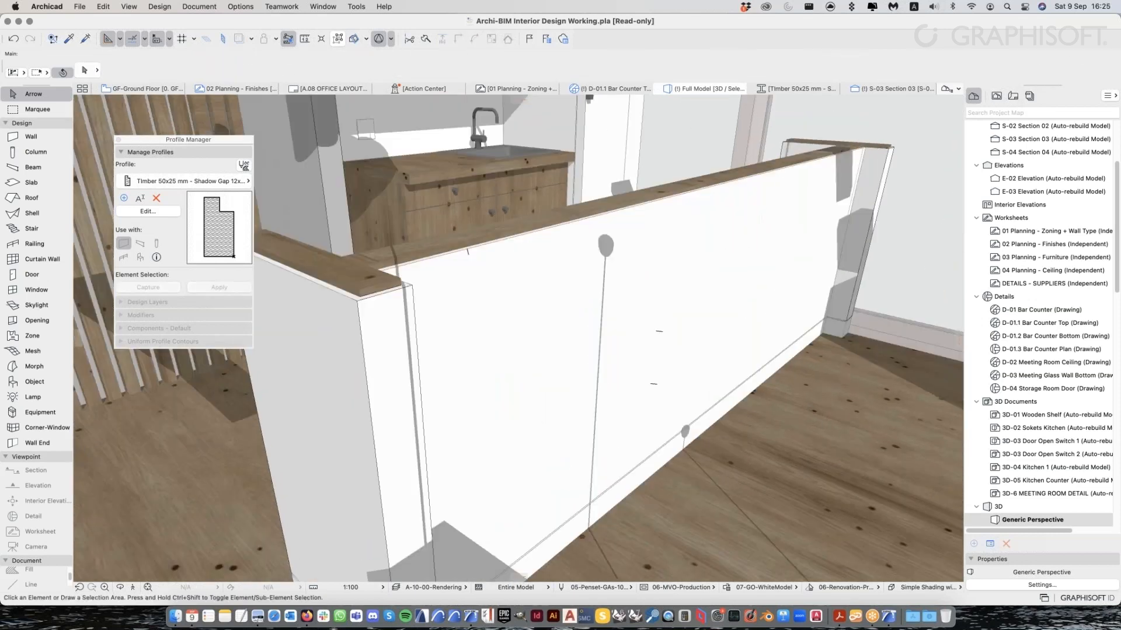
pyautogui.scroll(-2, 513, 325)
pyautogui.moveTo(512, 325); pyautogui.dragTo(544, 294, button='middle')
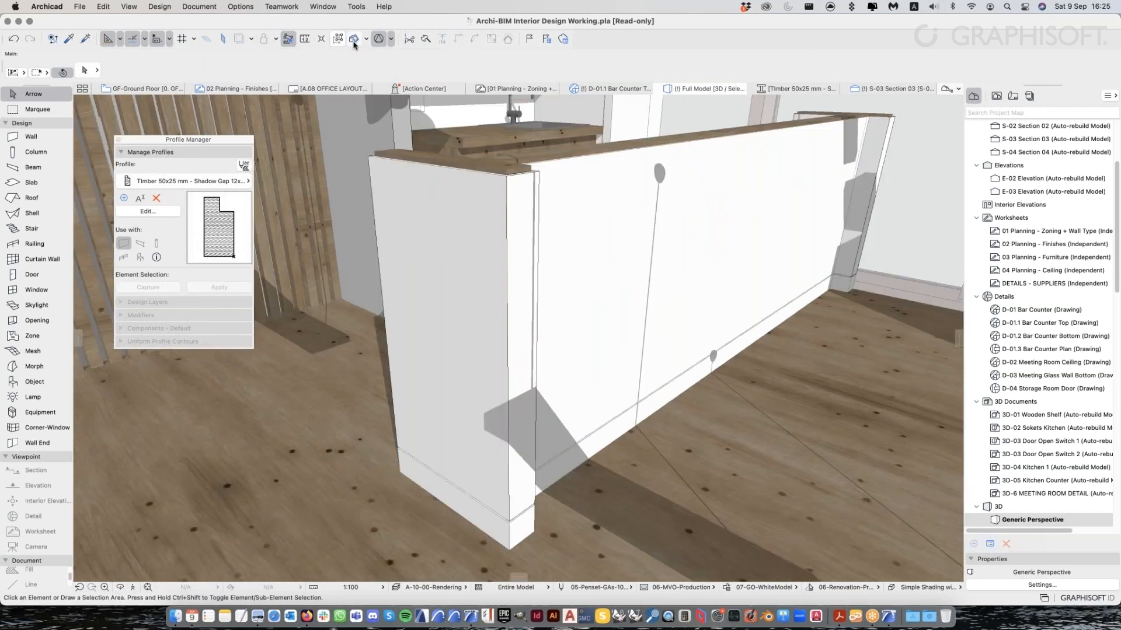
pyautogui.click(352, 44)
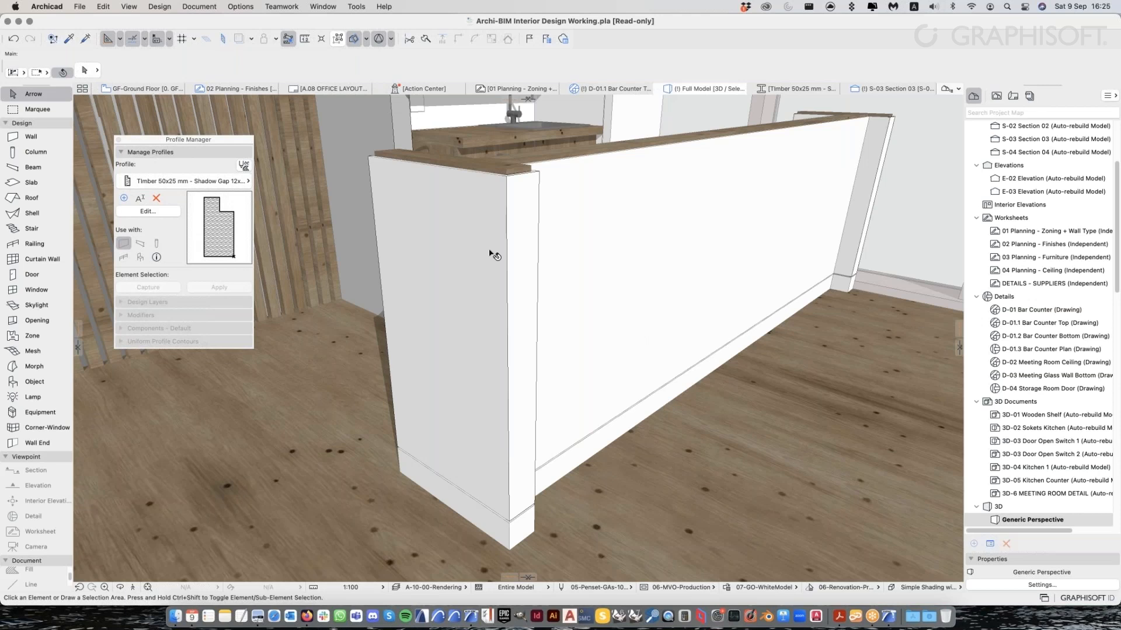
pyautogui.scroll(-5, 491, 254)
pyautogui.scroll(5, 553, 257)
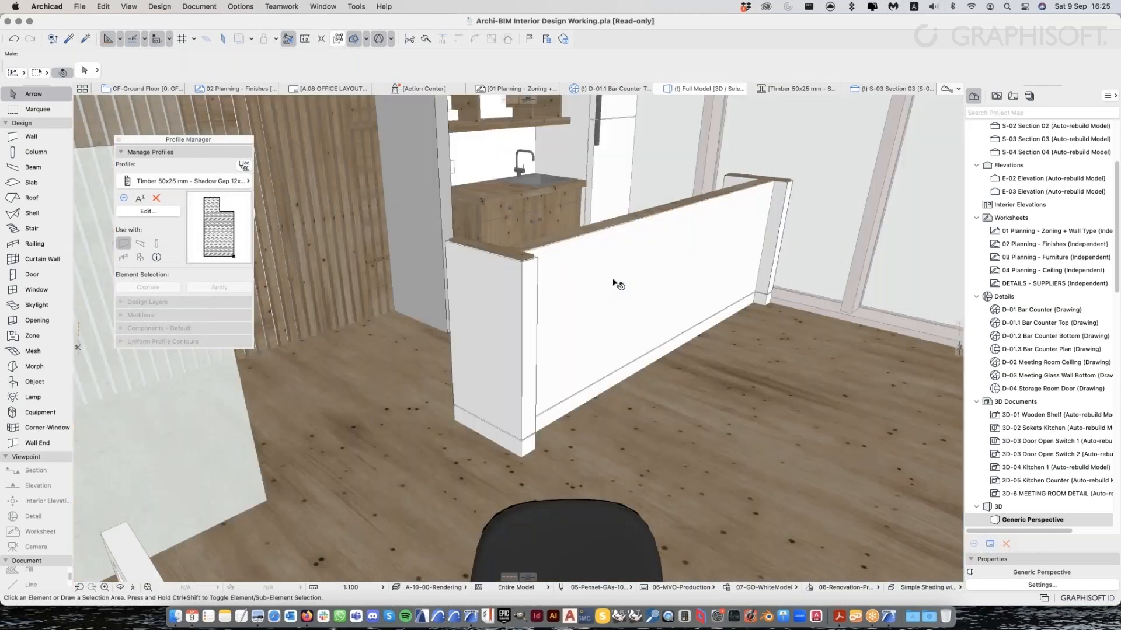
pyautogui.click(353, 39)
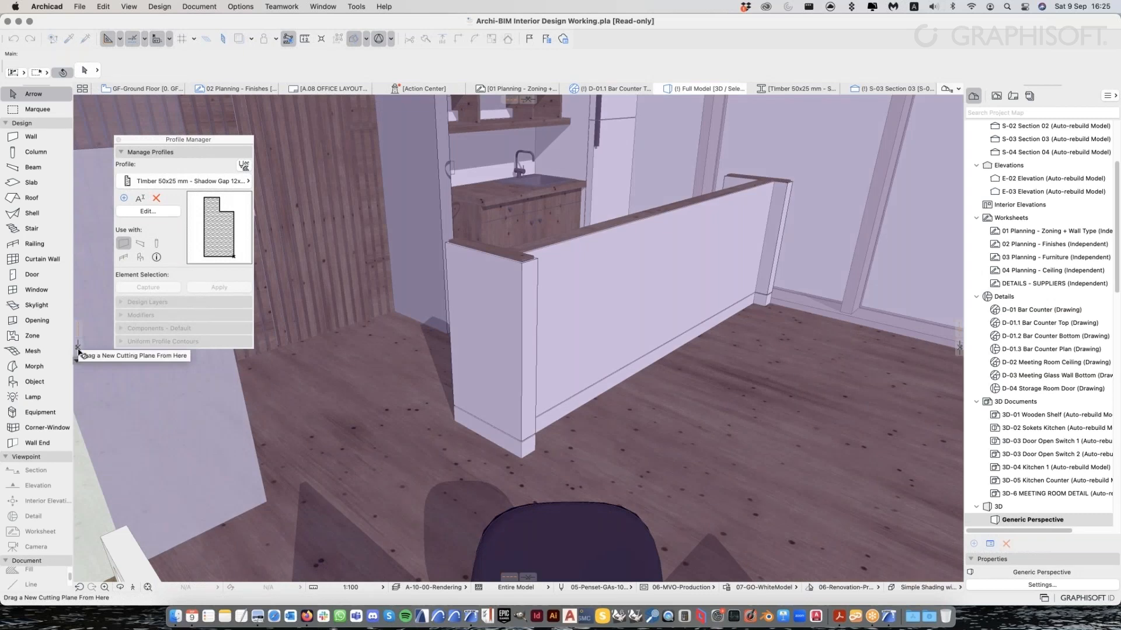
pyautogui.moveTo(78, 349); pyautogui.dragTo(628, 361)
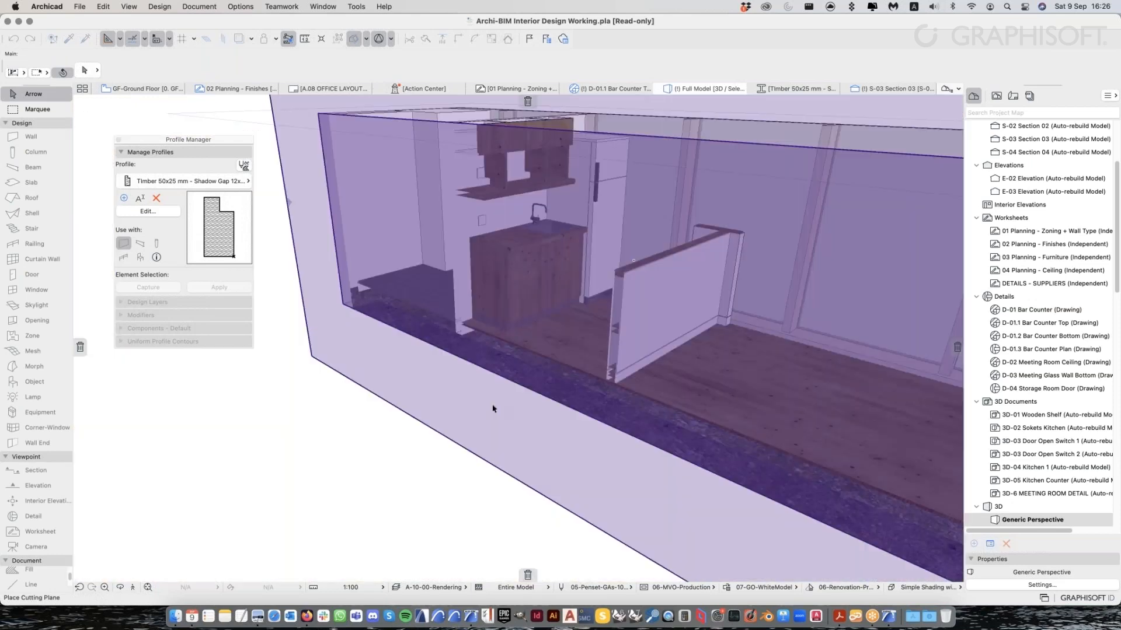
pyautogui.moveTo(493, 408); pyautogui.dragTo(424, 433)
pyautogui.moveTo(564, 285); pyautogui.dragTo(582, 279)
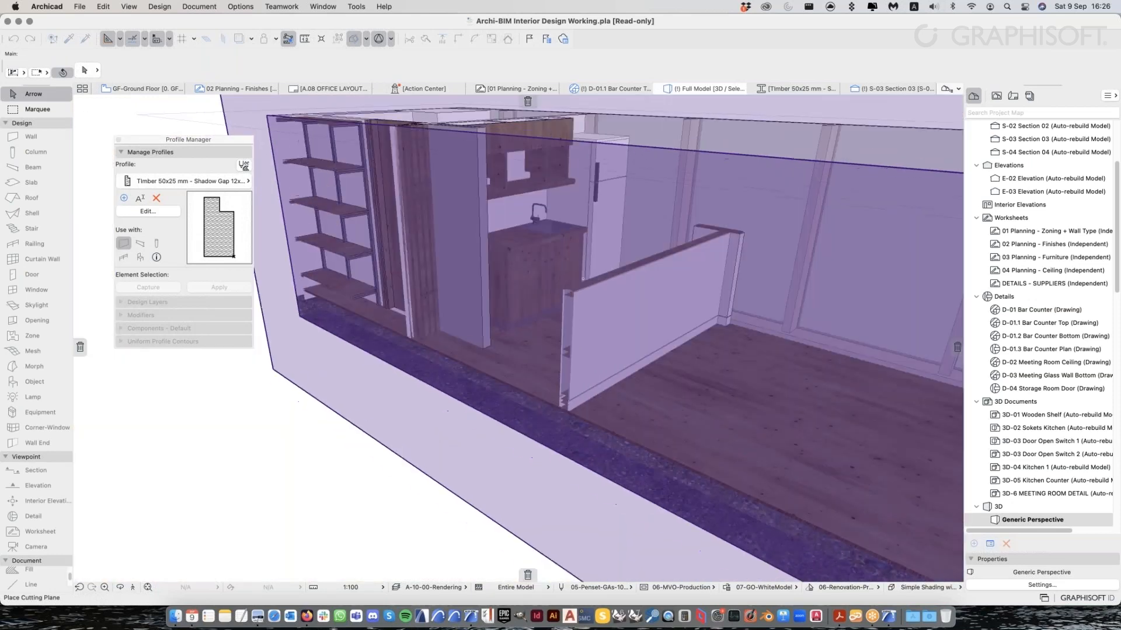
pyautogui.click(583, 278)
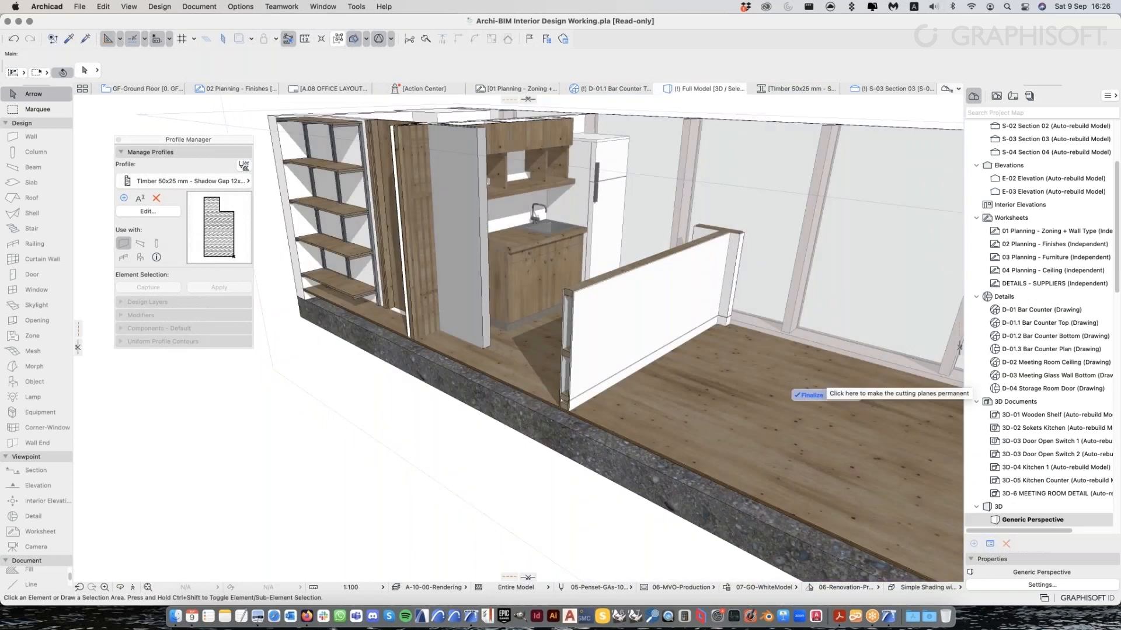
# Select the cut wall's timber substructure as a group, then only its horizontal beams, clearing the selection each time
pyautogui.scroll(5, 570, 373)
pyautogui.keyDown('shift'); pyautogui.moveTo(570, 372); pyautogui.dragTo(614, 374, button='middle'); pyautogui.keyUp('shift')
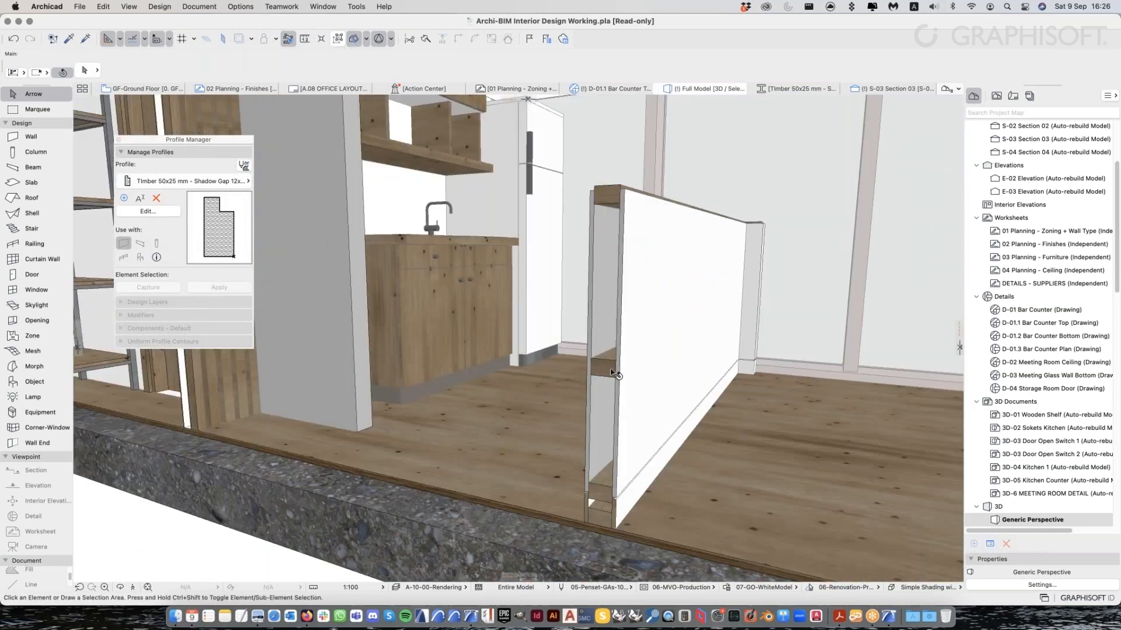
pyautogui.scroll(3, 614, 373)
pyautogui.scroll(-3, 614, 373)
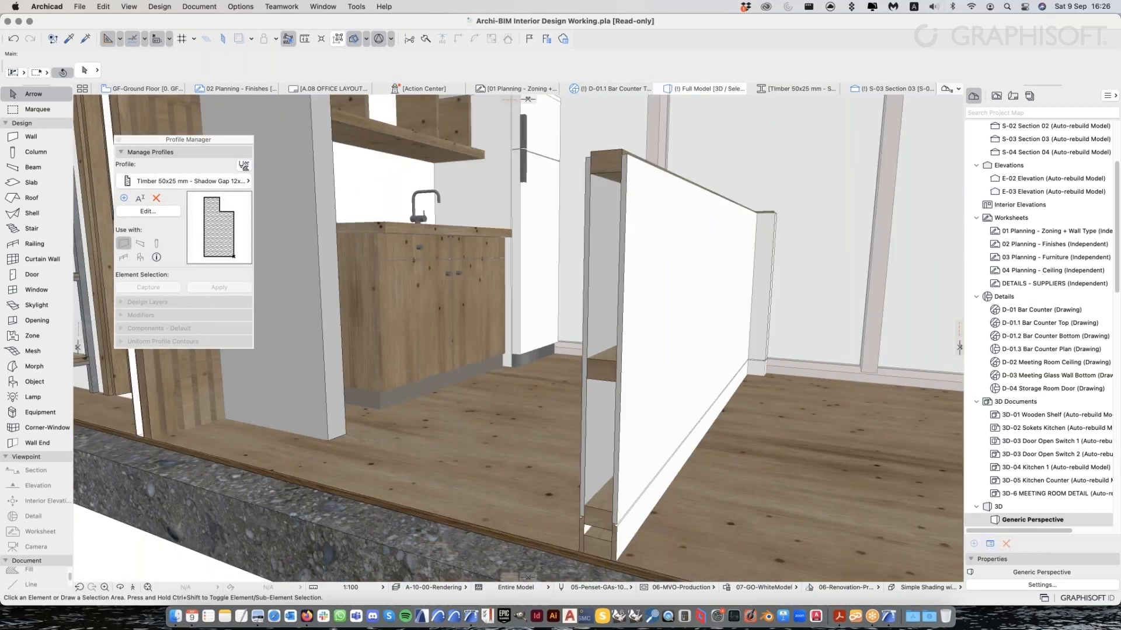
pyautogui.scroll(-1, 601, 180)
pyautogui.click(604, 179)
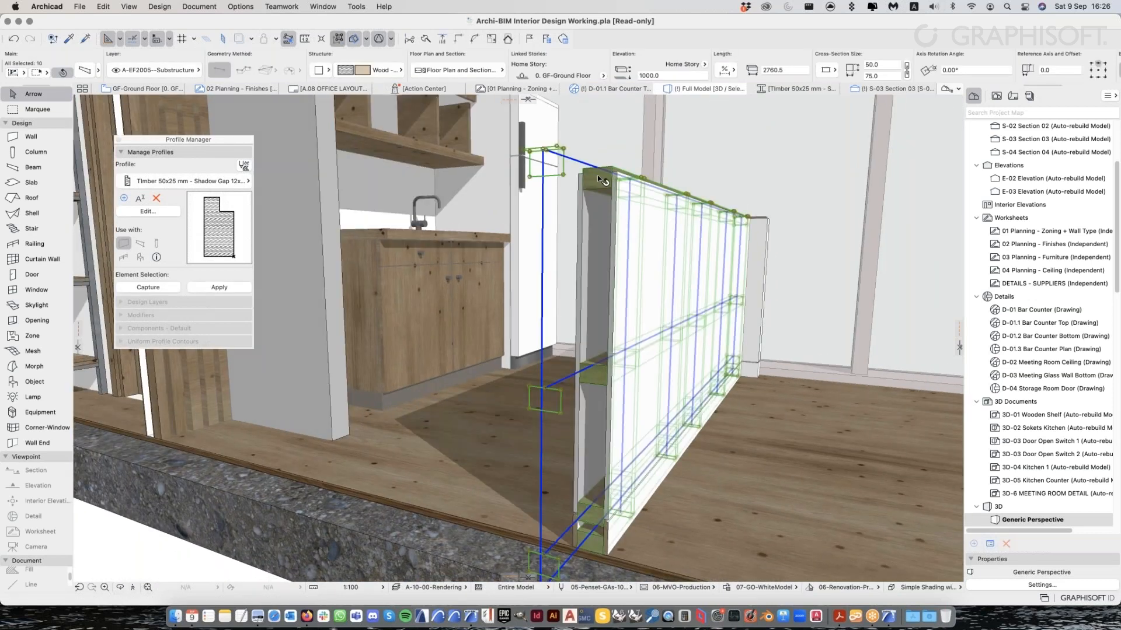
pyautogui.press('Escape')
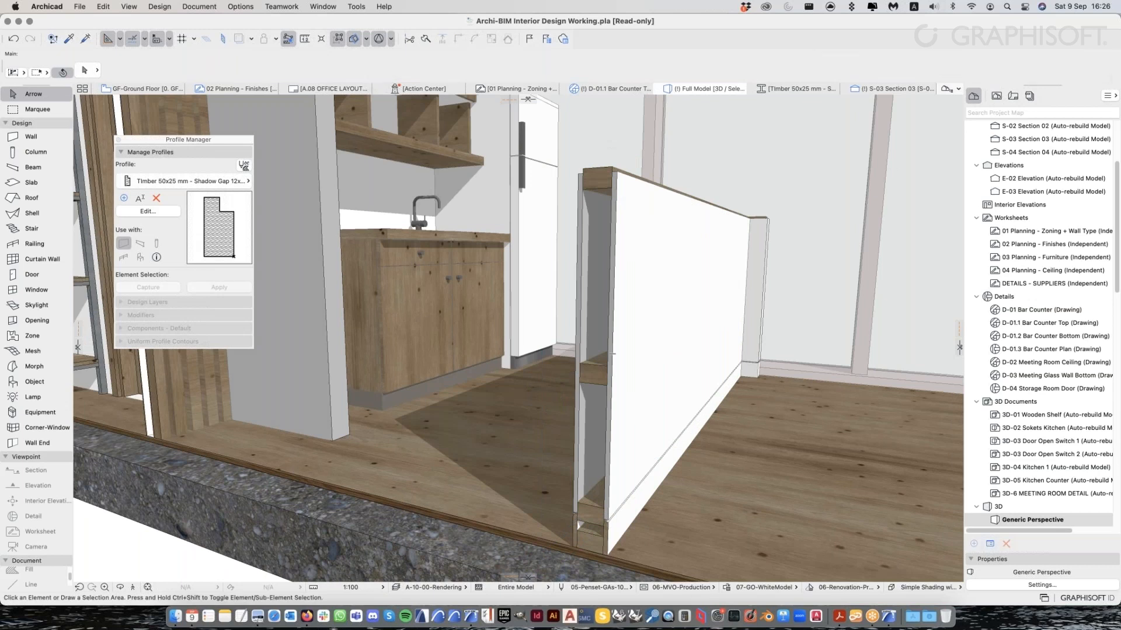
pyautogui.click(613, 354)
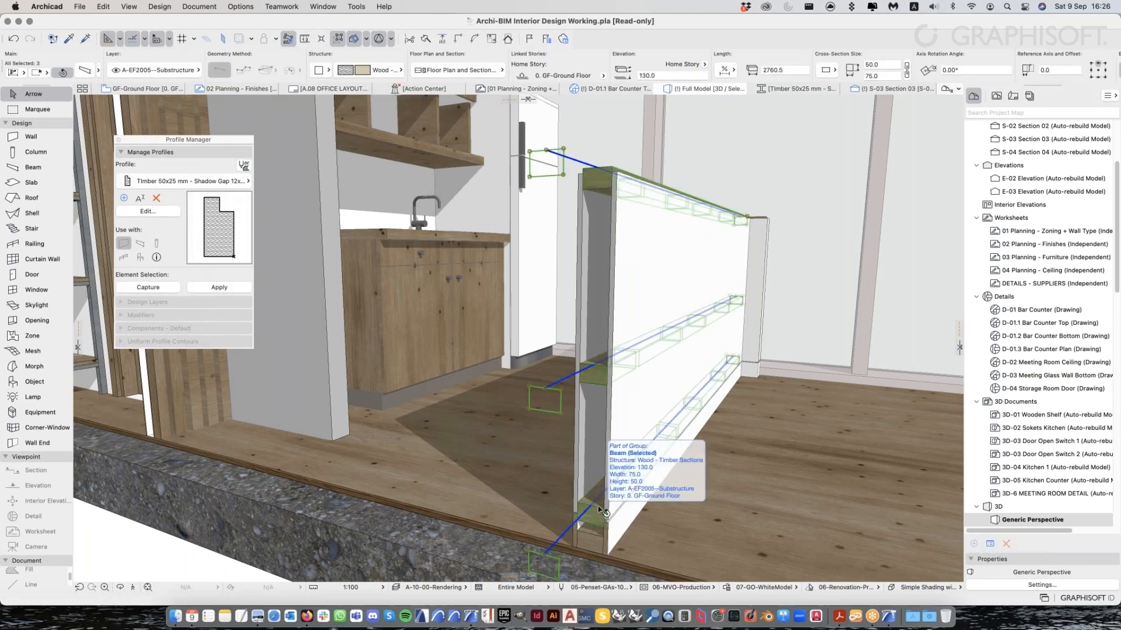
pyautogui.press('Escape')
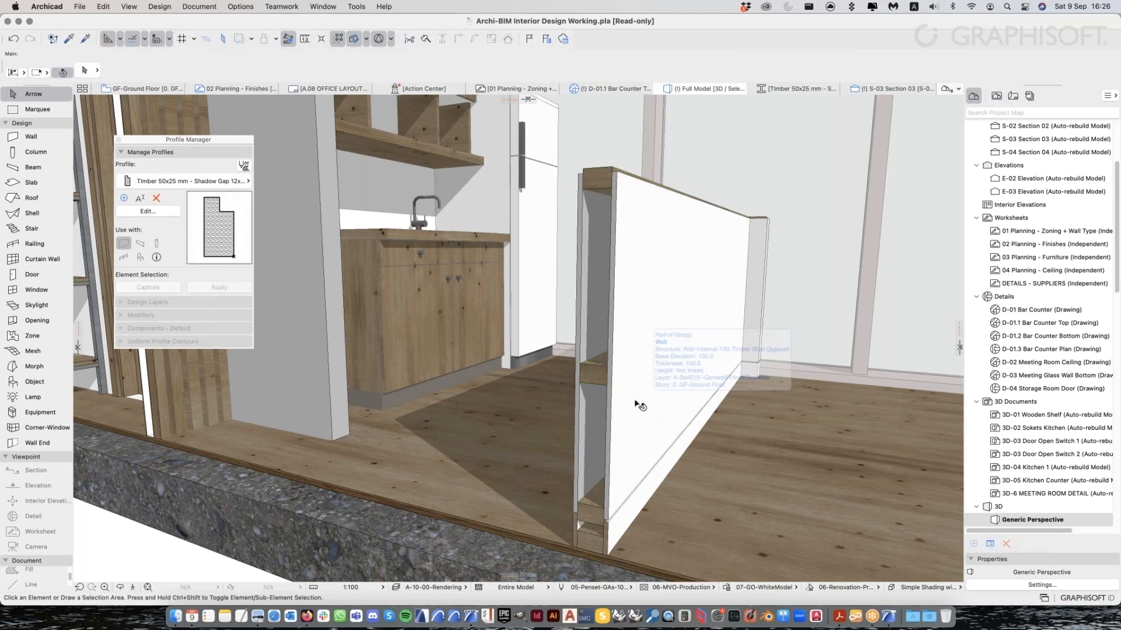
# Select the bar counter's timber stud wall and examine its cut end and inner structure from several distances
pyautogui.click(638, 405)
pyautogui.scroll(-2, 629, 344)
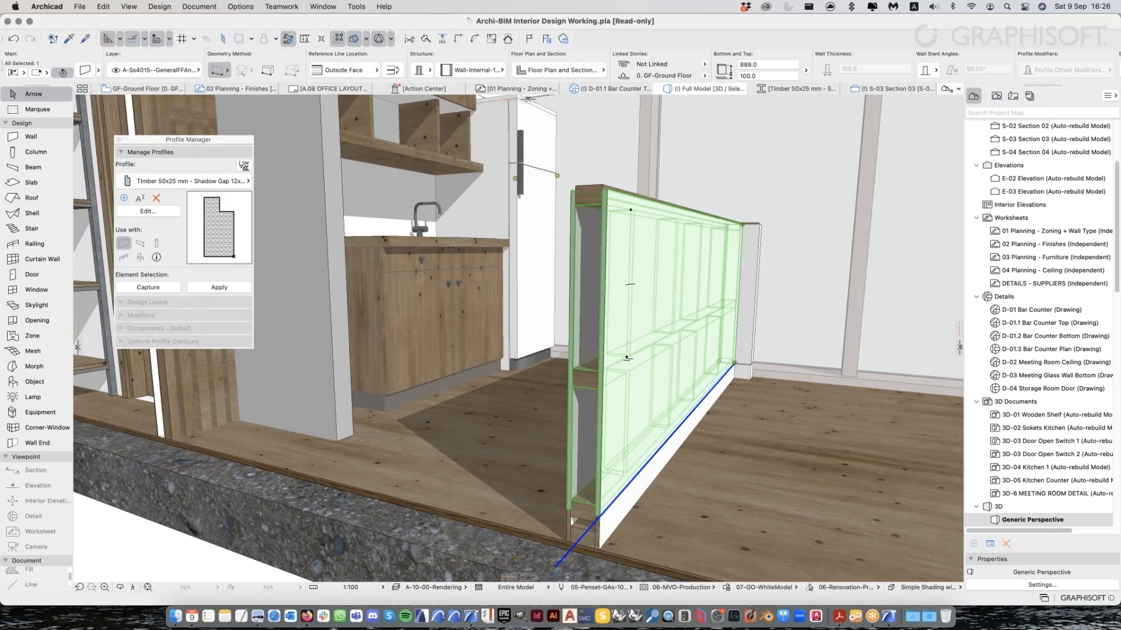
pyautogui.scroll(-3, 630, 285)
pyautogui.scroll(-3, 769, 285)
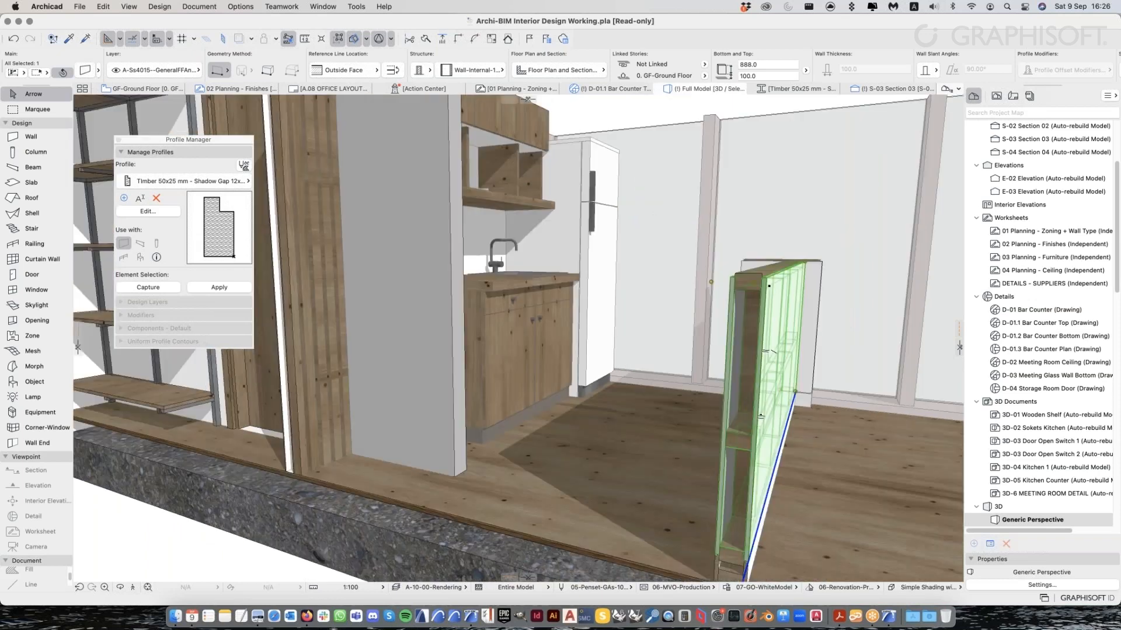
pyautogui.keyDown('shift'); pyautogui.moveTo(760, 416); pyautogui.dragTo(651, 413, button='middle'); pyautogui.keyUp('shift')
pyautogui.scroll(5, 647, 425)
pyautogui.scroll(-2, 637, 427)
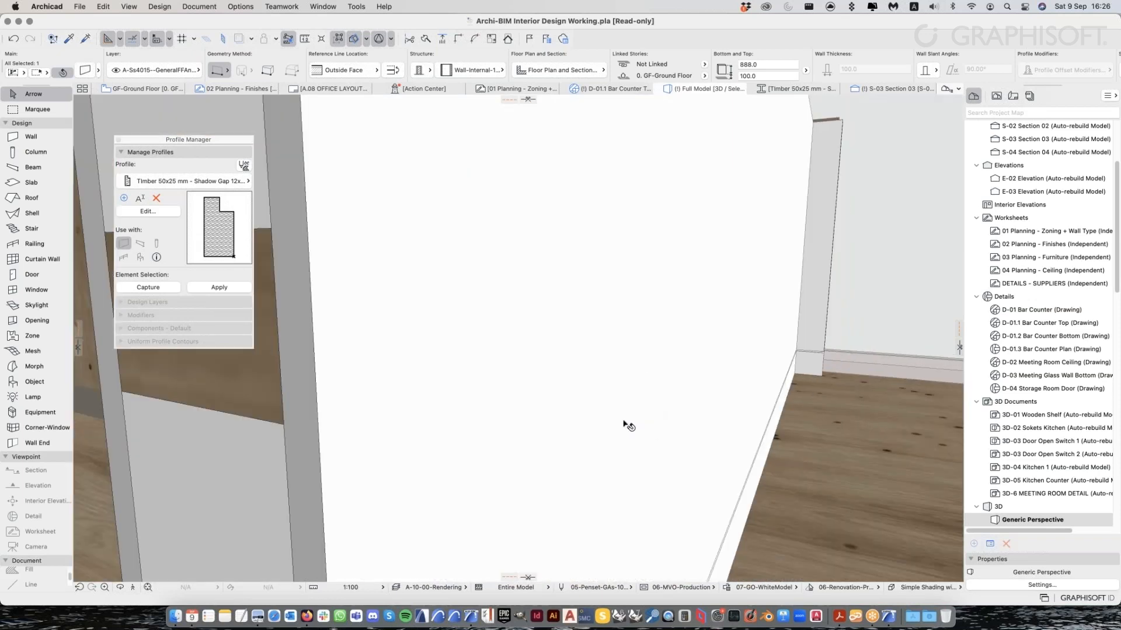
pyautogui.scroll(-5, 624, 422)
pyautogui.scroll(2, 603, 356)
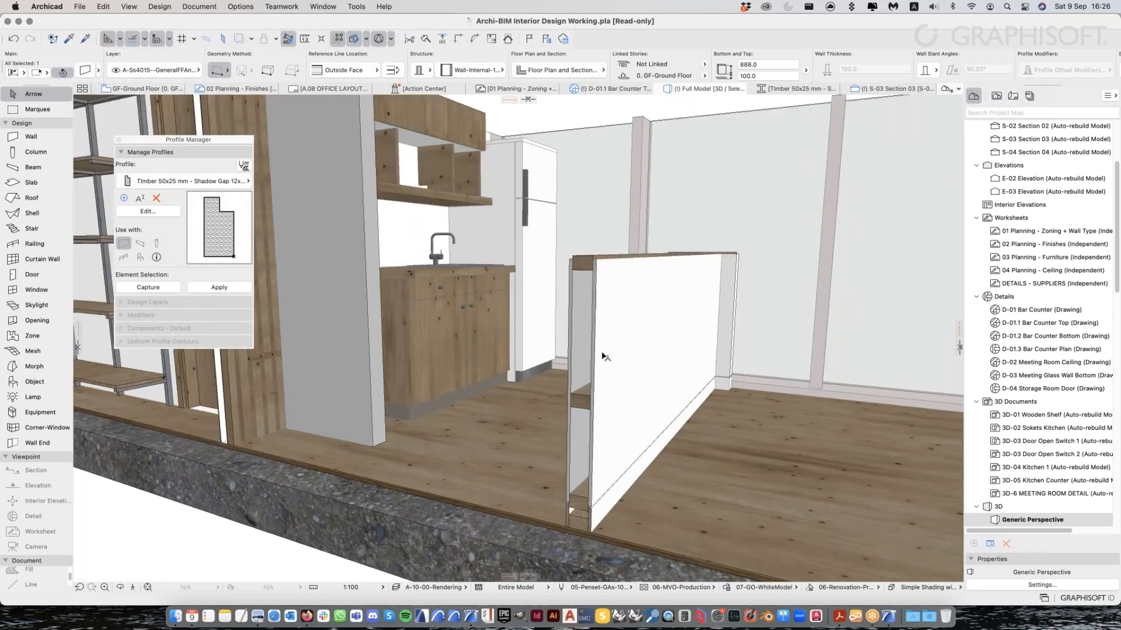
# Hide the selected bar counter wall to leave its timber frame, and briefly select one vertical stud before clearing the selection
pyautogui.rightClick(619, 356)
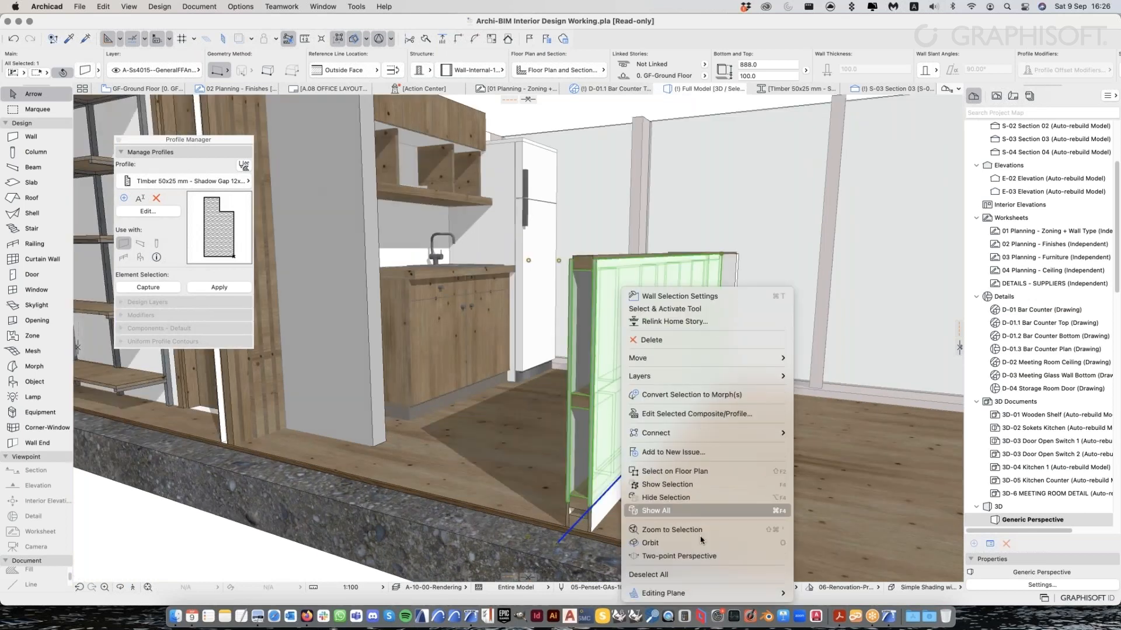
pyautogui.click(671, 497)
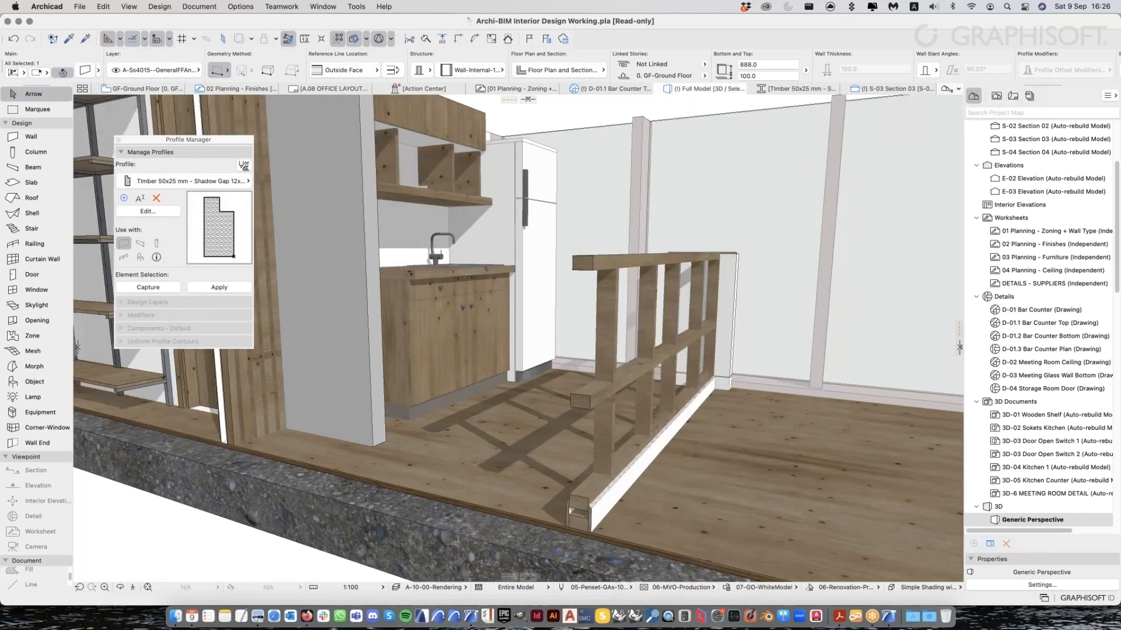
pyautogui.keyDown('shift'); pyautogui.moveTo(638, 369); pyautogui.dragTo(608, 321, button='middle'); pyautogui.keyUp('shift')
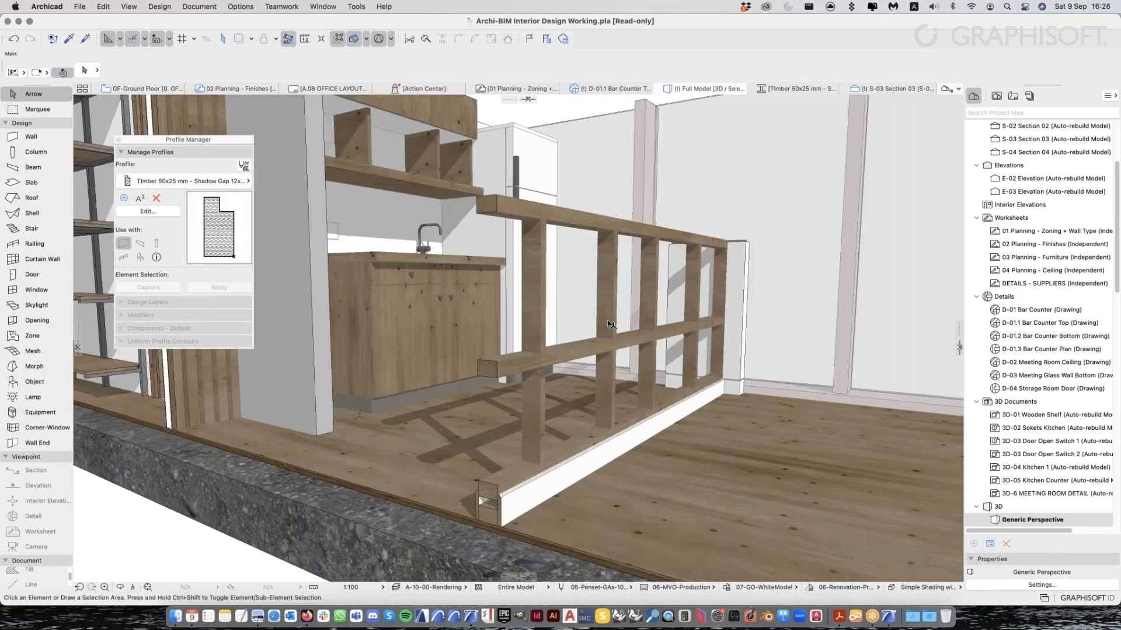
pyautogui.click(692, 305)
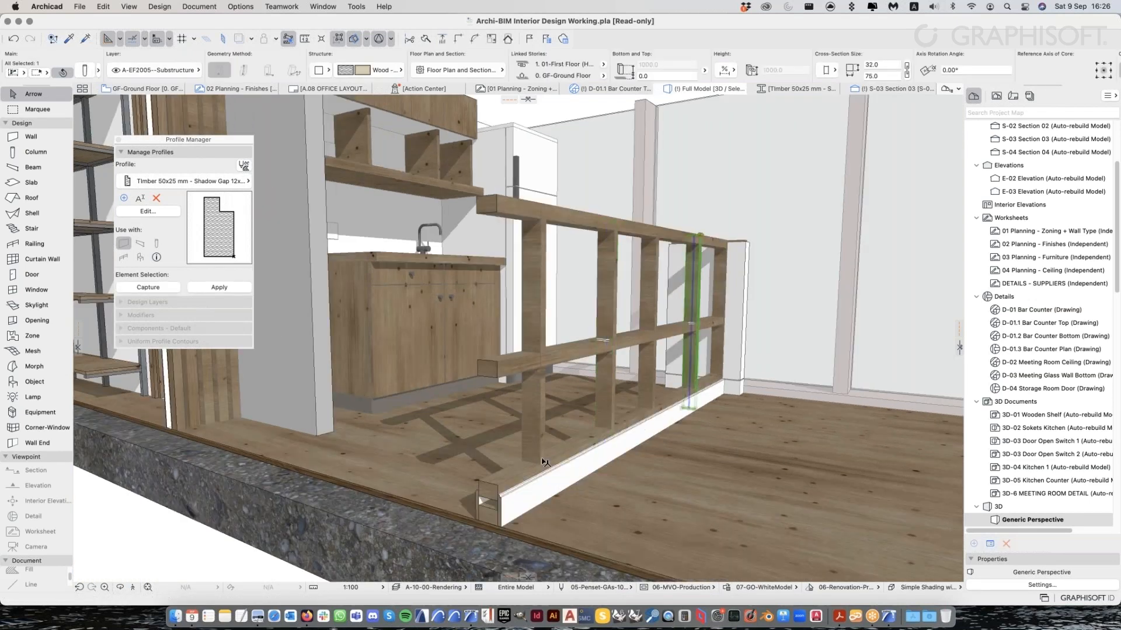
pyautogui.press('Escape')
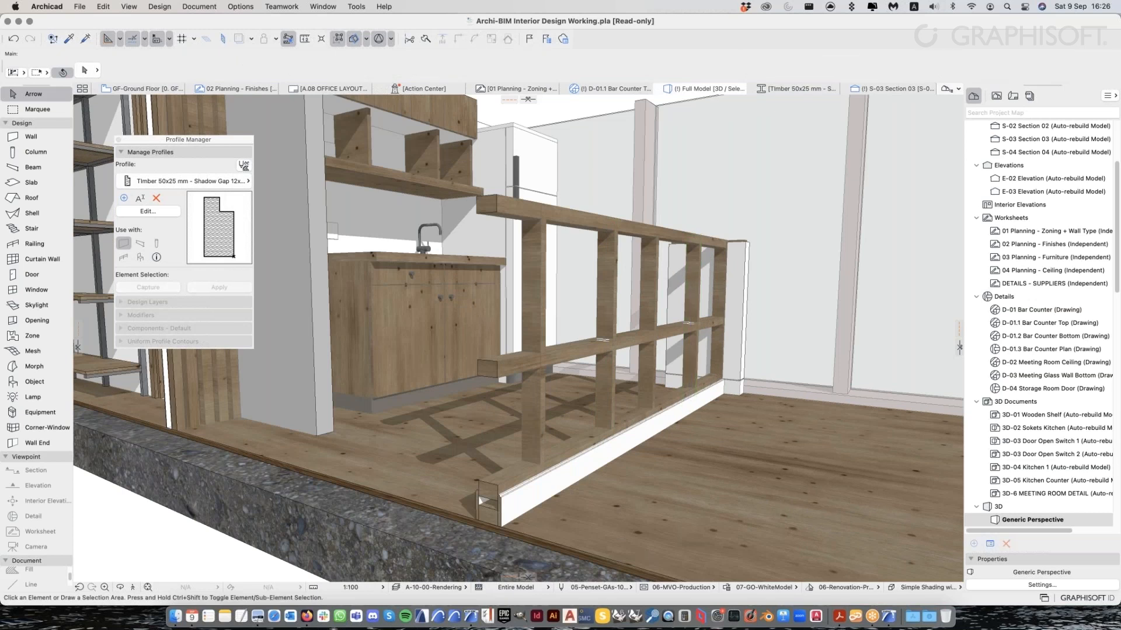
# Select the white skirting along the base of the bar counter frame and open its profile for editing
pyautogui.scroll(3, 480, 500)
pyautogui.scroll(3, 507, 512)
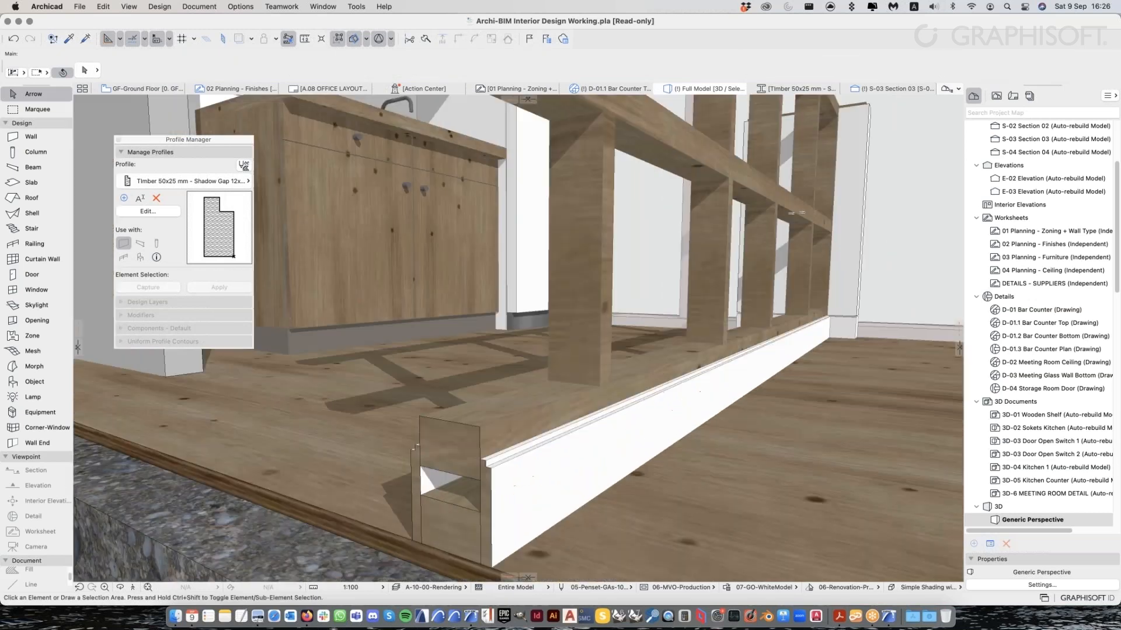
pyautogui.click(526, 495)
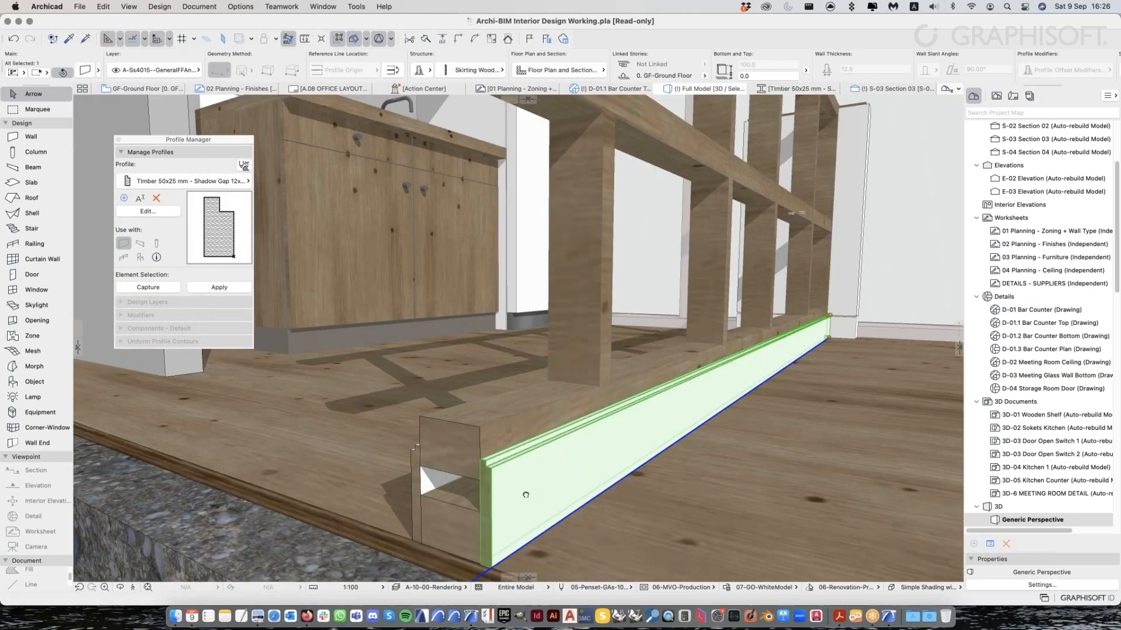
pyautogui.moveTo(526, 495); pyautogui.dragTo(550, 444, button='middle')
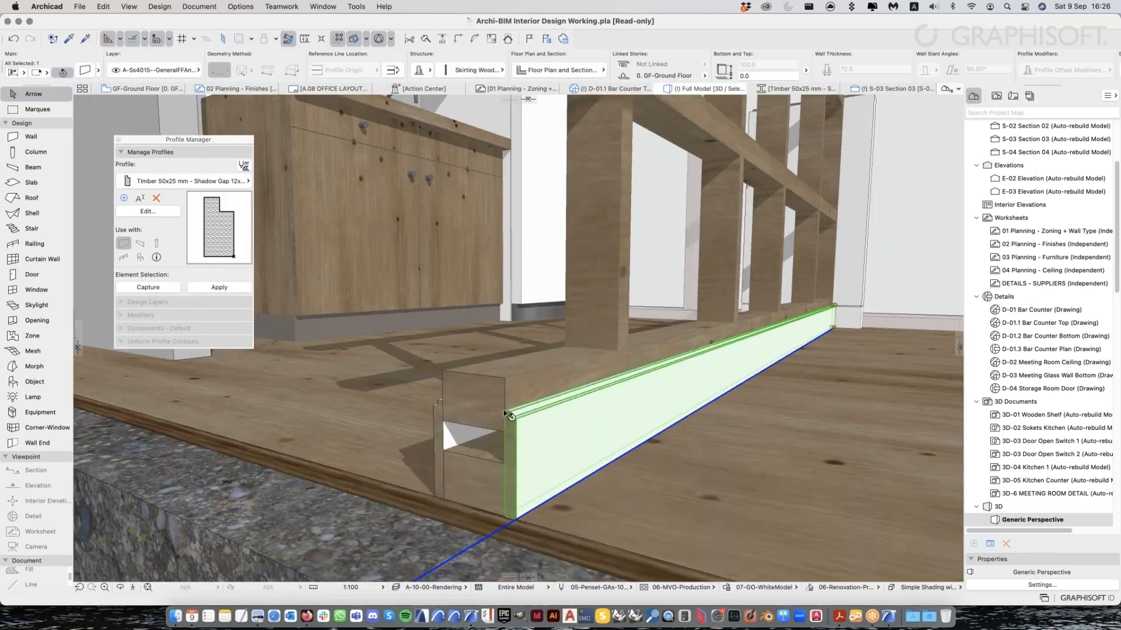
pyautogui.rightClick(567, 433)
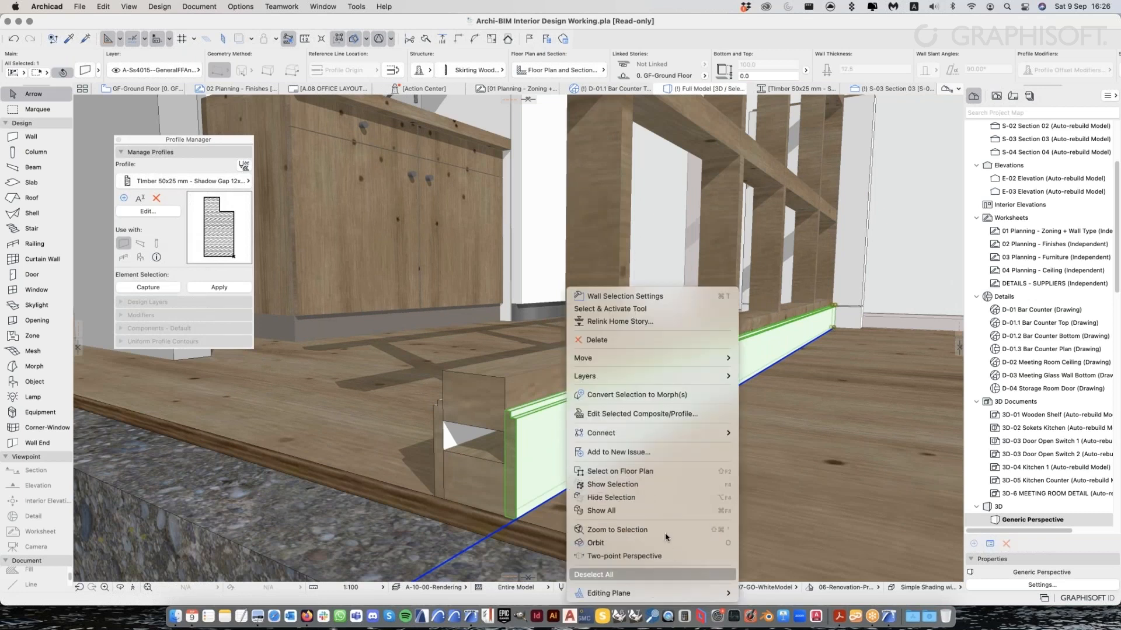
pyautogui.click(643, 414)
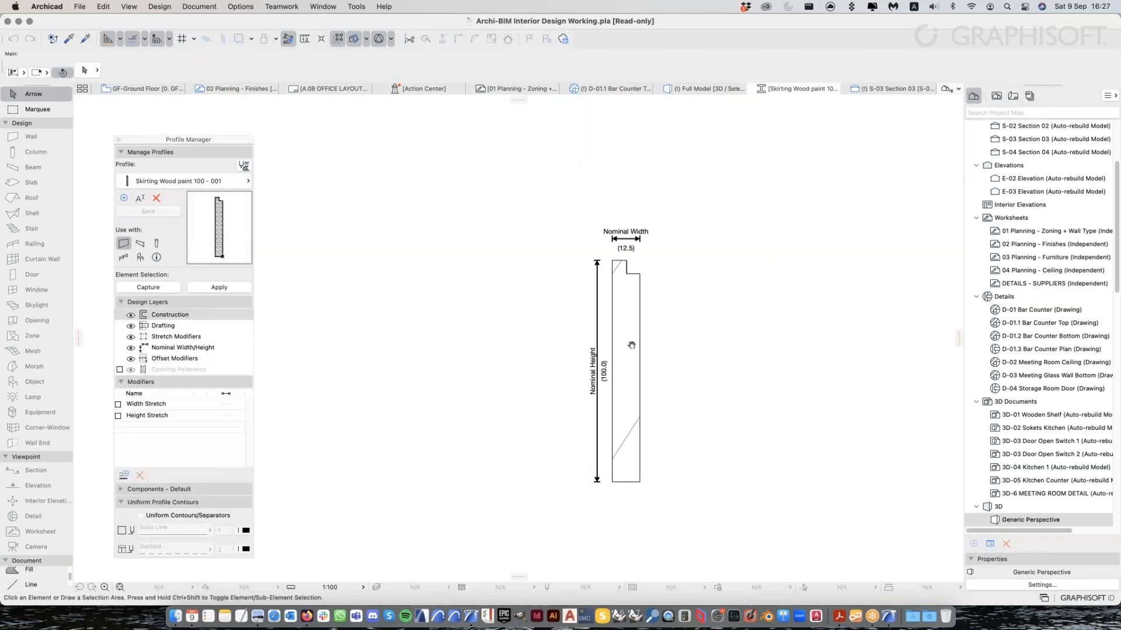
# Deepen the notch at the top of the skirting profile by offsetting its horizontal ledge downward, and save the profile
pyautogui.click(632, 346)
pyautogui.scroll(5, 635, 275)
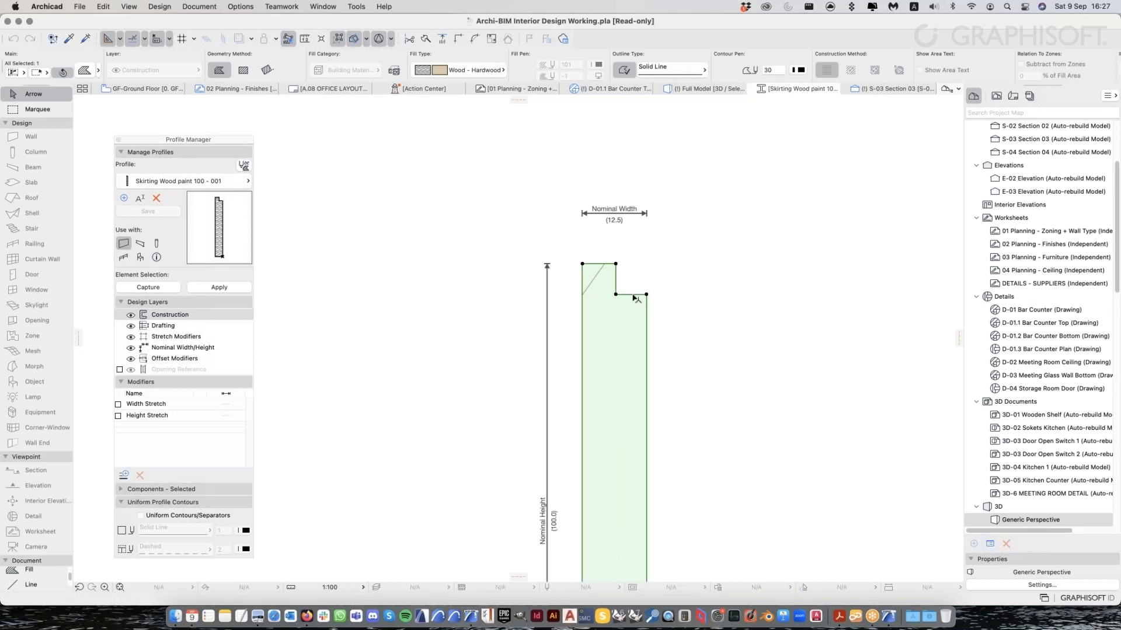
pyautogui.click(631, 294)
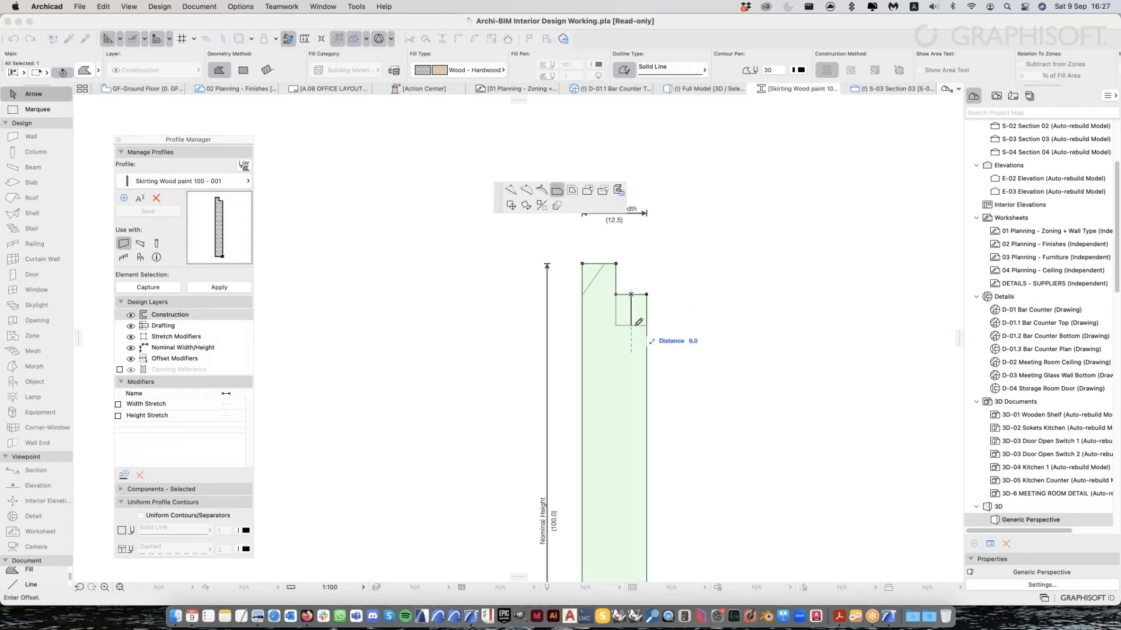
pyautogui.click(642, 345)
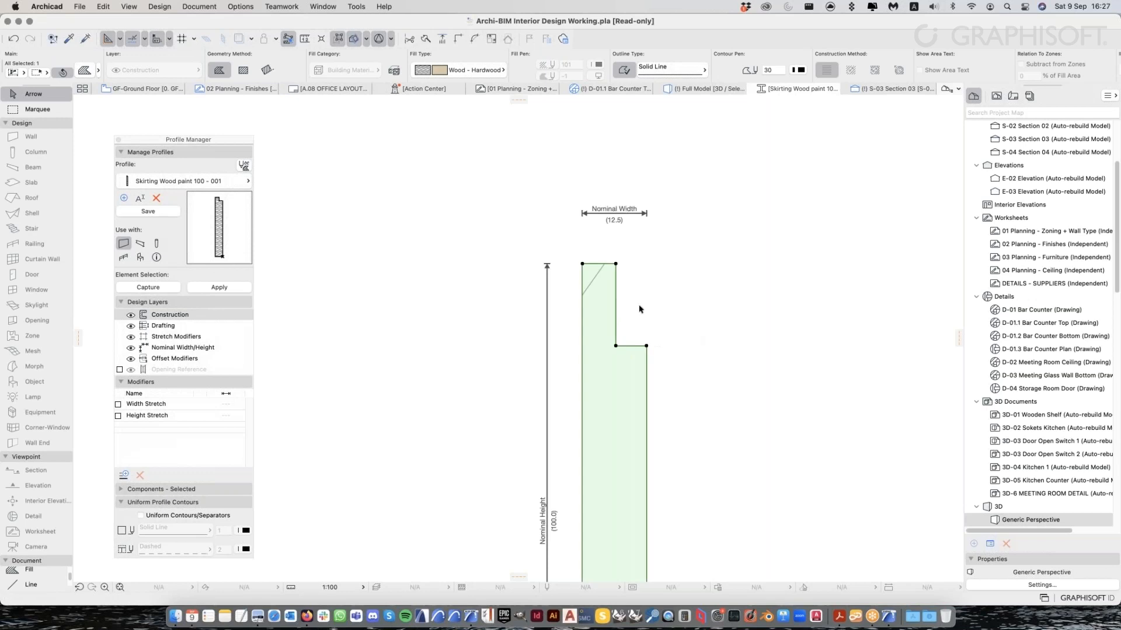
pyautogui.click(640, 309)
pyautogui.scroll(-2, 612, 298)
pyautogui.click(172, 212)
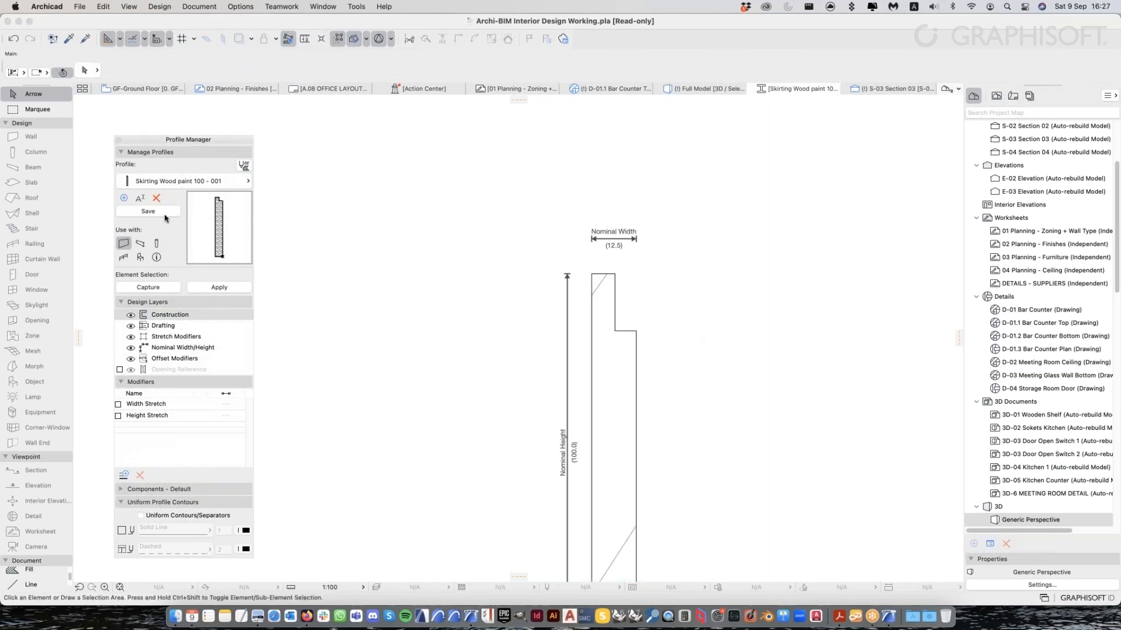
# Return to the full model view, clear the skirting selection and examine the revised skirting from several angles
pyautogui.click(710, 91)
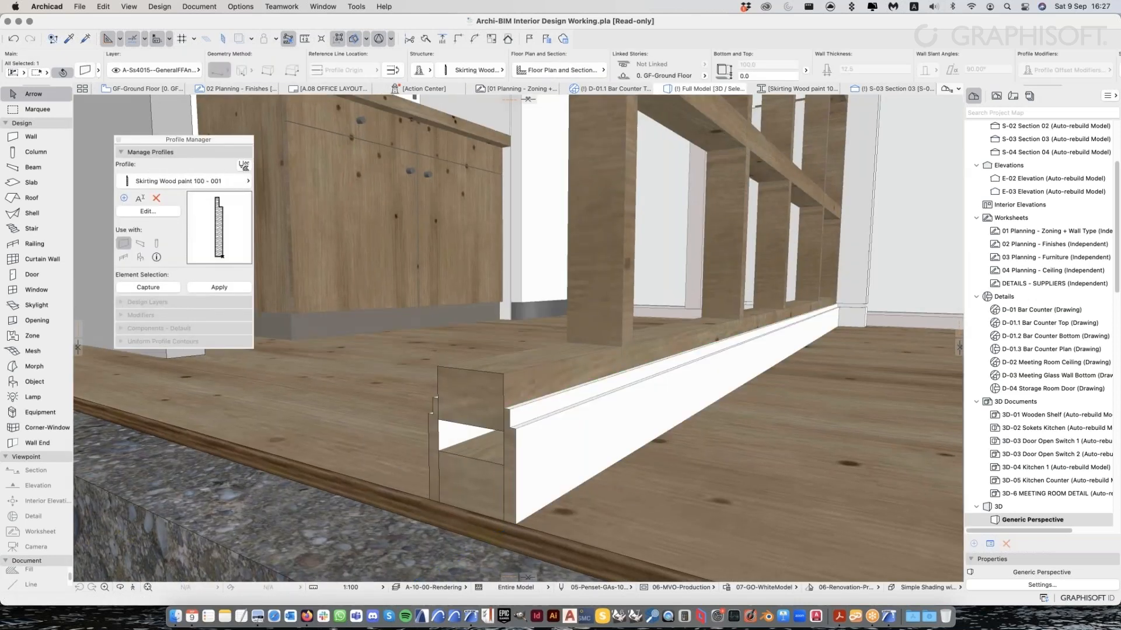
pyautogui.keyDown('shift'); pyautogui.moveTo(467, 435); pyautogui.dragTo(701, 435, button='middle'); pyautogui.keyUp('shift')
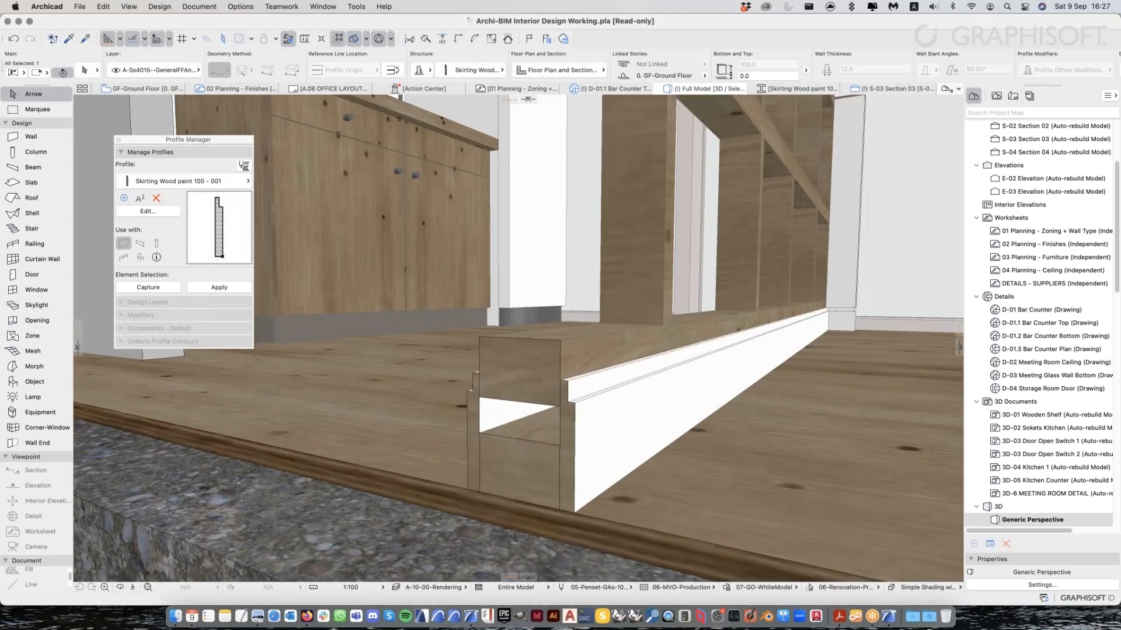
pyautogui.press('Escape')
pyautogui.keyDown('shift'); pyautogui.moveTo(547, 359); pyautogui.dragTo(432, 416, button='middle'); pyautogui.keyUp('shift')
pyautogui.keyDown('shift'); pyautogui.moveTo(537, 272); pyautogui.dragTo(718, 297, button='middle'); pyautogui.keyUp('shift')
pyautogui.moveTo(412, 519); pyautogui.dragTo(578, 398, button='middle')
pyautogui.moveTo(636, 327); pyautogui.dragTo(629, 409, button='middle')
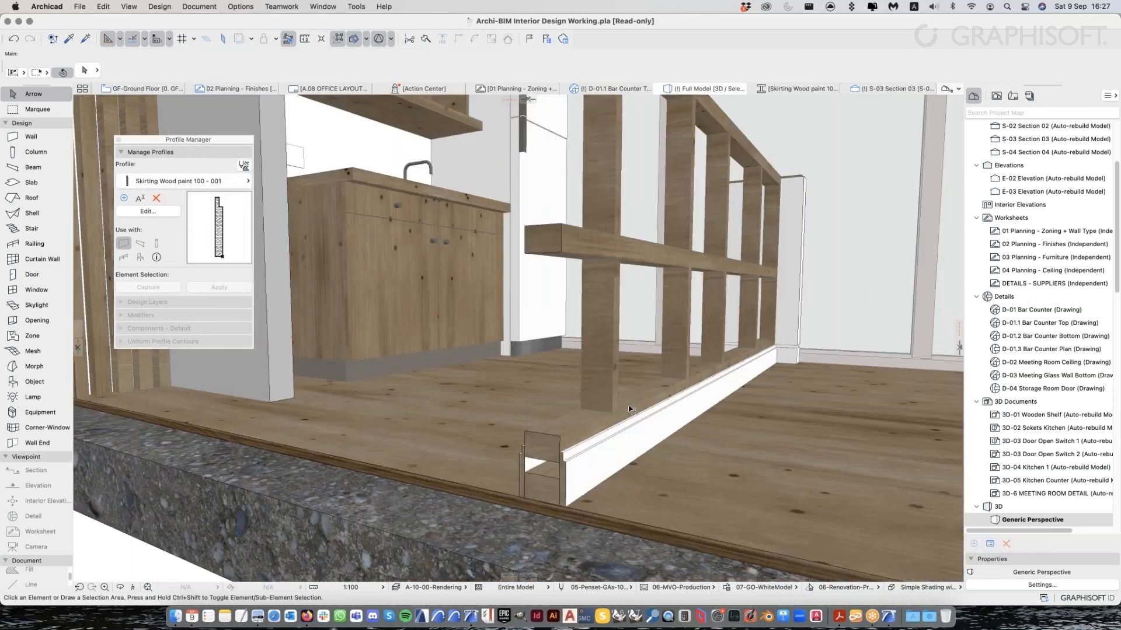
# Open the saved D-01 Bar Counter detail view
pyautogui.click(996, 97)
pyautogui.scroll(3, 1059, 292)
pyautogui.click(1013, 96)
pyautogui.click(996, 96)
pyautogui.click(1028, 169)
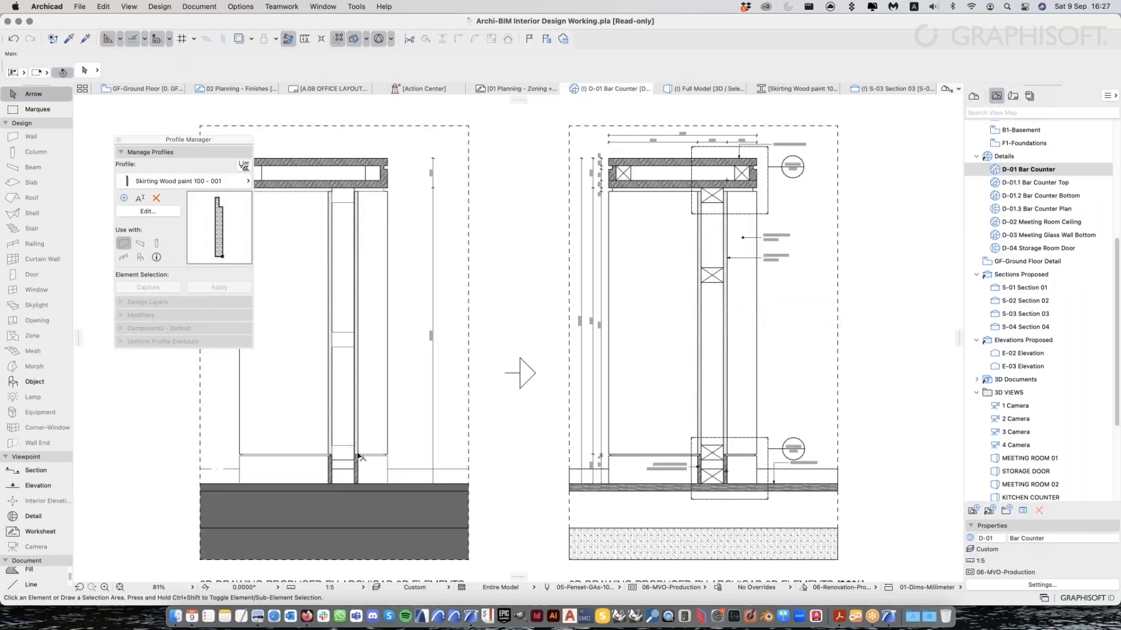
# Examine the skirting and wall base in the model-generated drawing and compare it with the annotated version beside it
pyautogui.scroll(5, 359, 456)
pyautogui.scroll(-4, 523, 464)
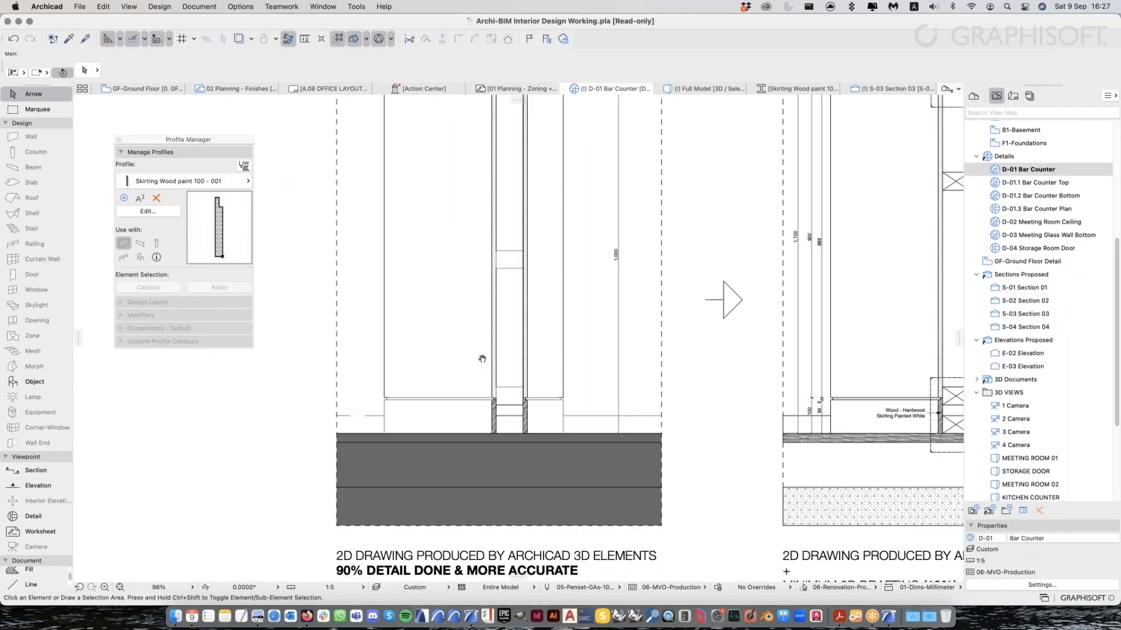
pyautogui.scroll(-2, 482, 359)
pyautogui.scroll(2, 480, 404)
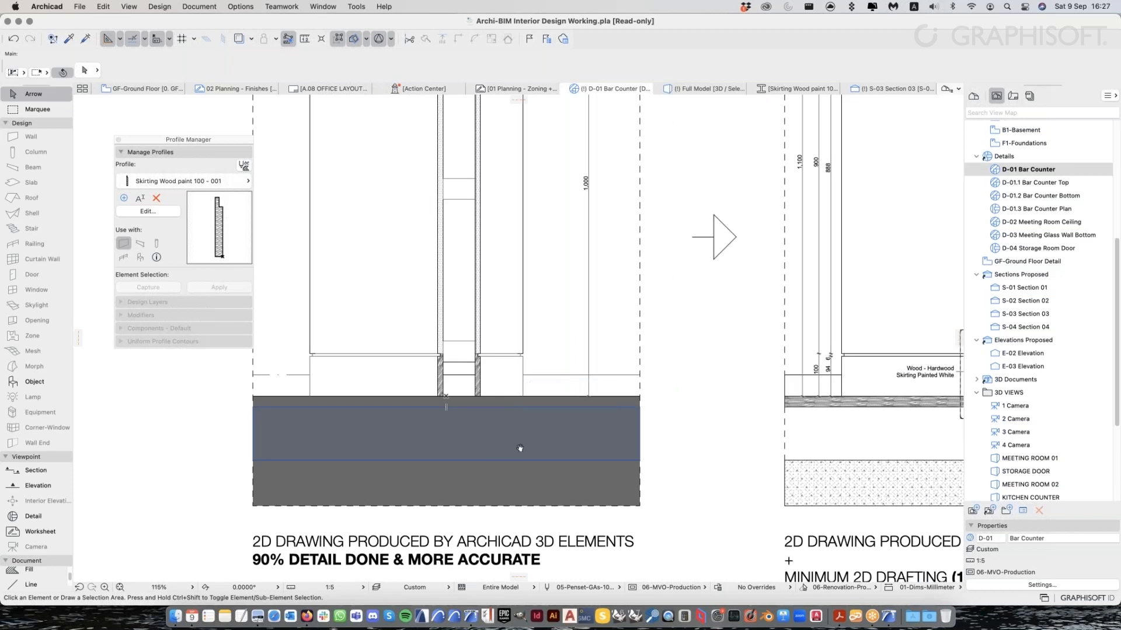
pyautogui.moveTo(534, 442); pyautogui.dragTo(557, 434, button='middle')
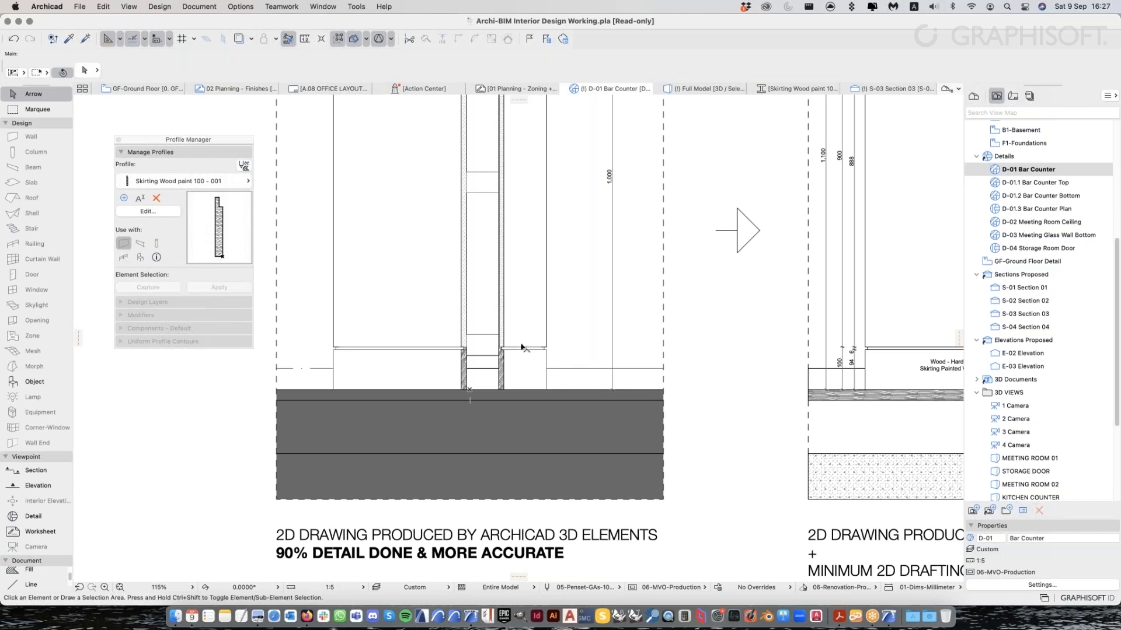
pyautogui.scroll(-1, 524, 348)
pyautogui.scroll(-2, 549, 346)
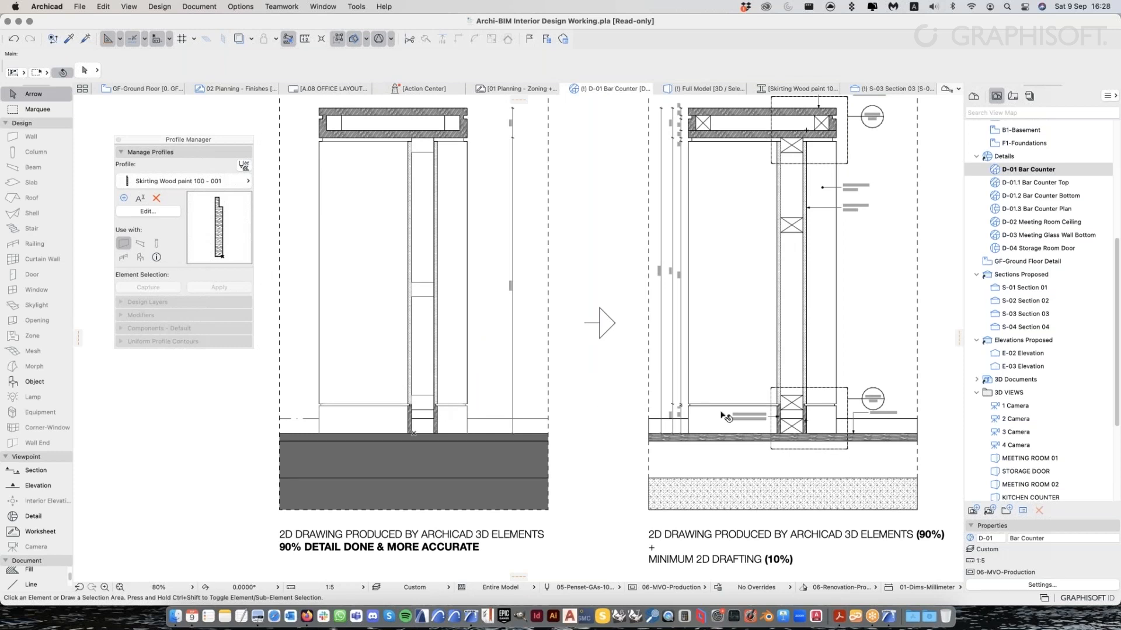
# Lower the notch ledge of the right-hand skirting fill in the model-generated detail by about 15 mm, and clear the selection
pyautogui.scroll(10, 427, 404)
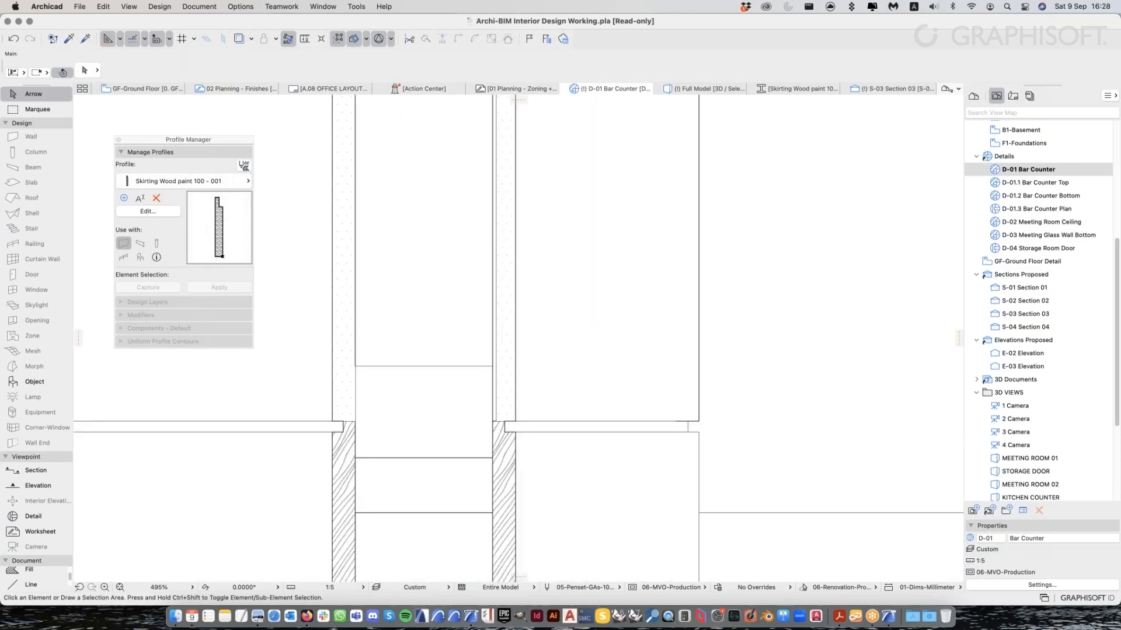
pyautogui.click(507, 416)
pyautogui.moveTo(512, 441); pyautogui.dragTo(514, 401, button='middle')
pyautogui.click(512, 392)
pyautogui.click(511, 403)
pyautogui.click(511, 394)
pyautogui.scroll(3, 511, 395)
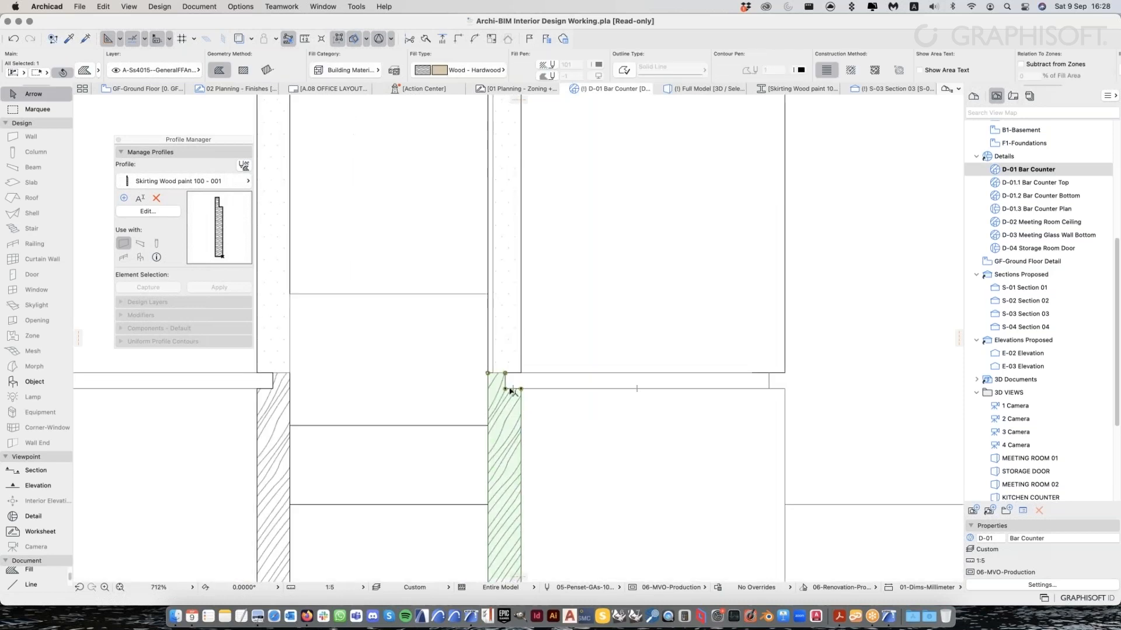
pyautogui.click(516, 389)
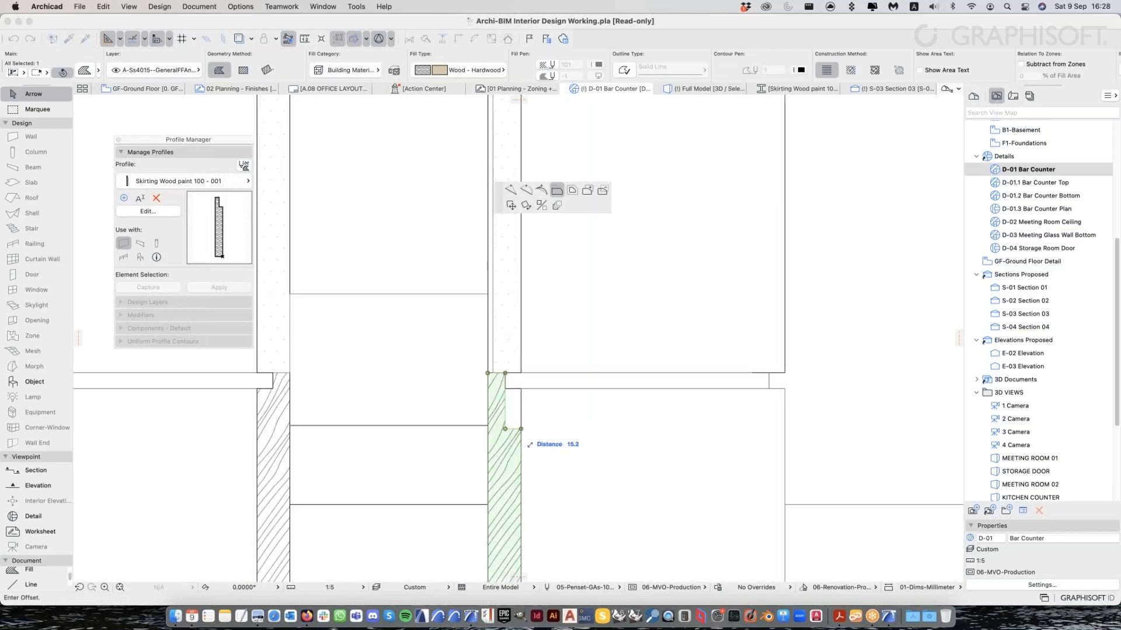
pyautogui.click(509, 409)
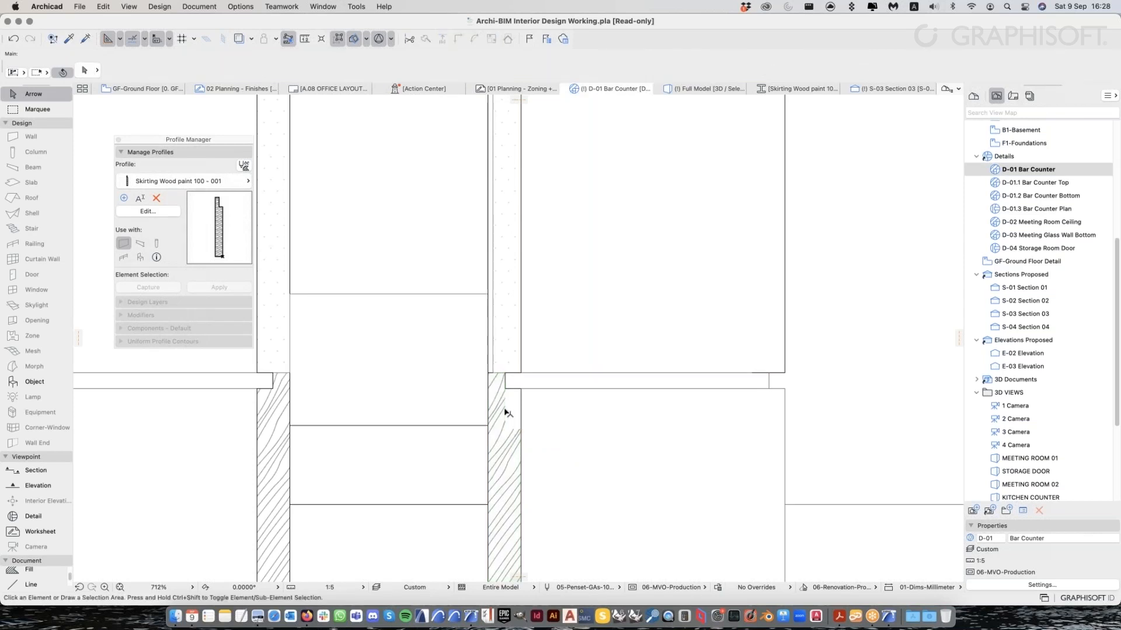
pyautogui.scroll(2, 521, 362)
pyautogui.scroll(-1, 523, 367)
pyautogui.press('Escape')
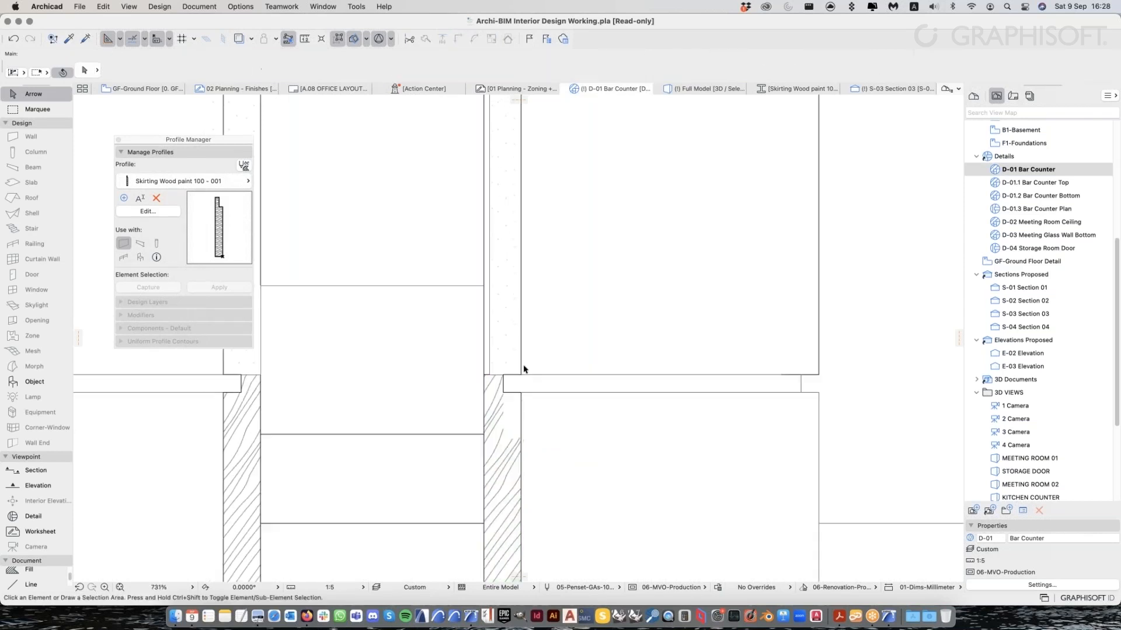
# Review both bar counter drawings in full, and inspect the edited skirting fill up close before clearing its selection
pyautogui.scroll(-10, 523, 369)
pyautogui.moveTo(524, 370); pyautogui.dragTo(475, 411, button='middle')
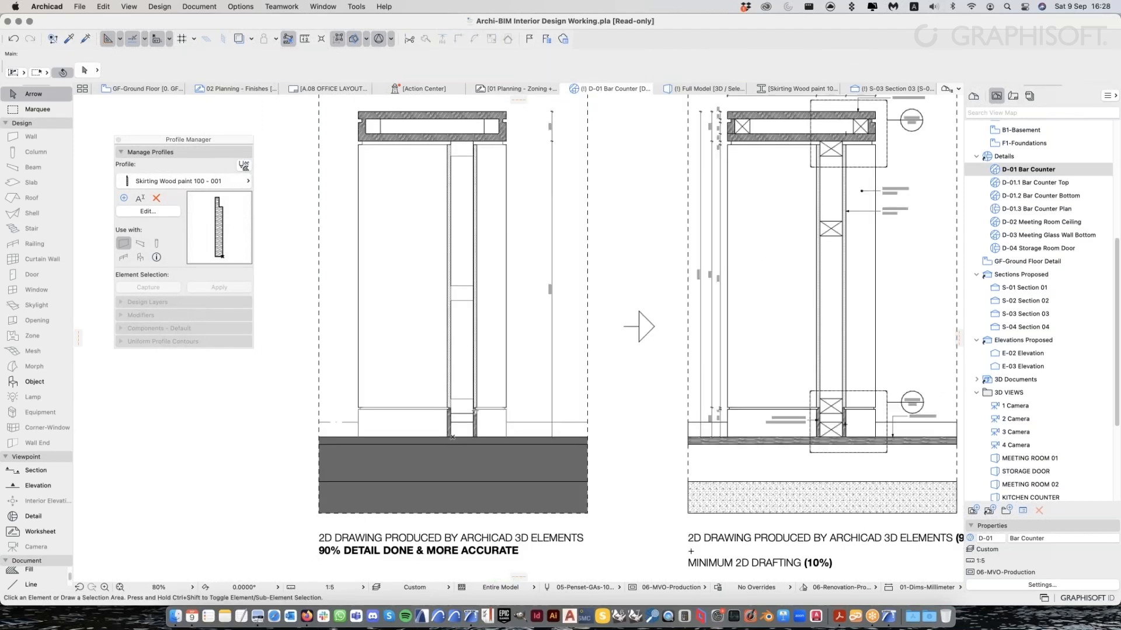
pyautogui.scroll(-2, 474, 411)
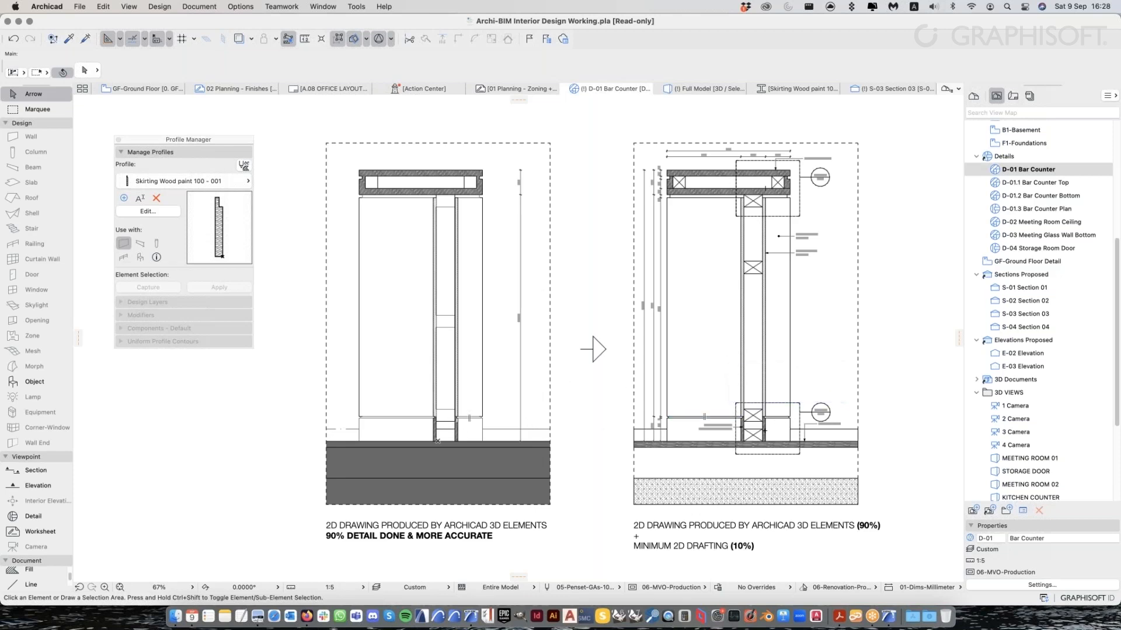
pyautogui.scroll(5, 458, 429)
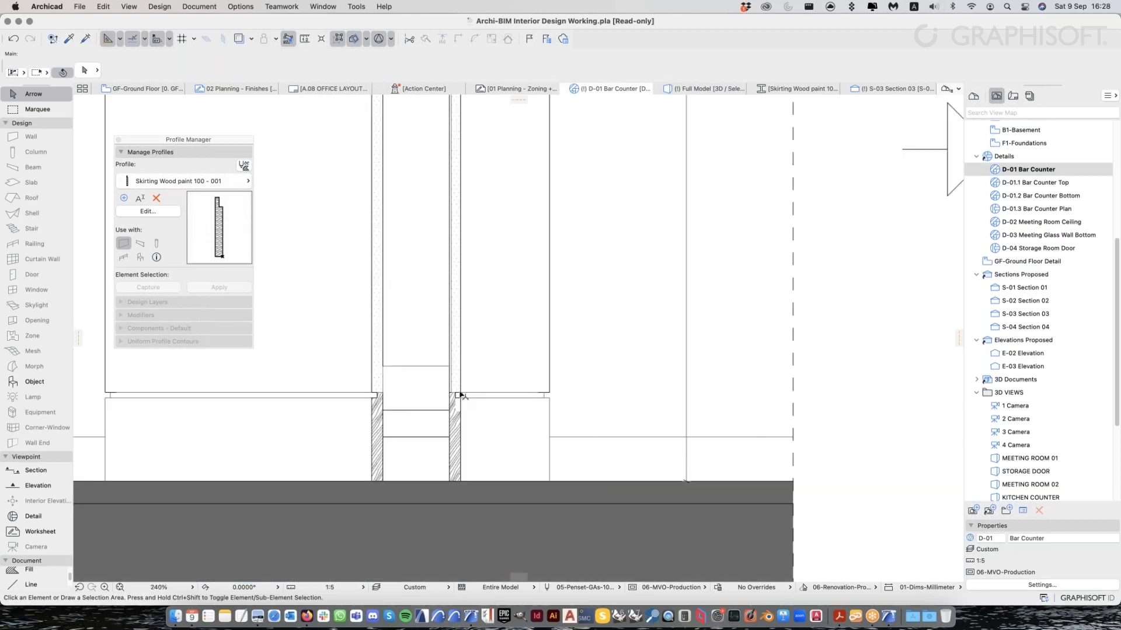
pyautogui.scroll(3, 461, 395)
pyautogui.click(459, 412)
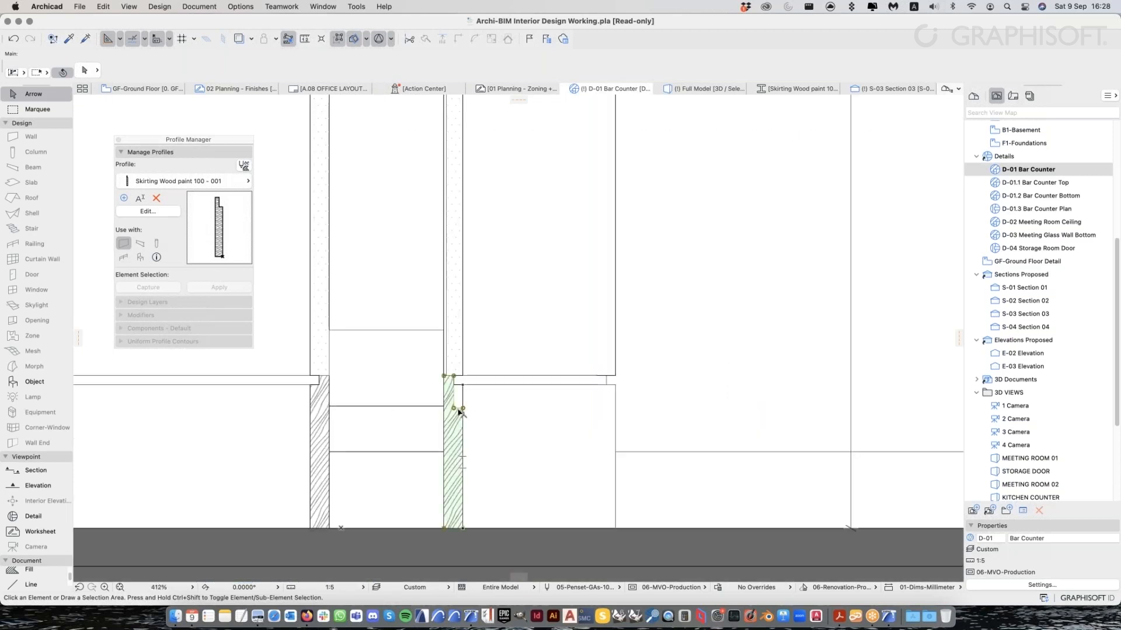
pyautogui.scroll(-2, 460, 408)
pyautogui.scroll(-4, 463, 407)
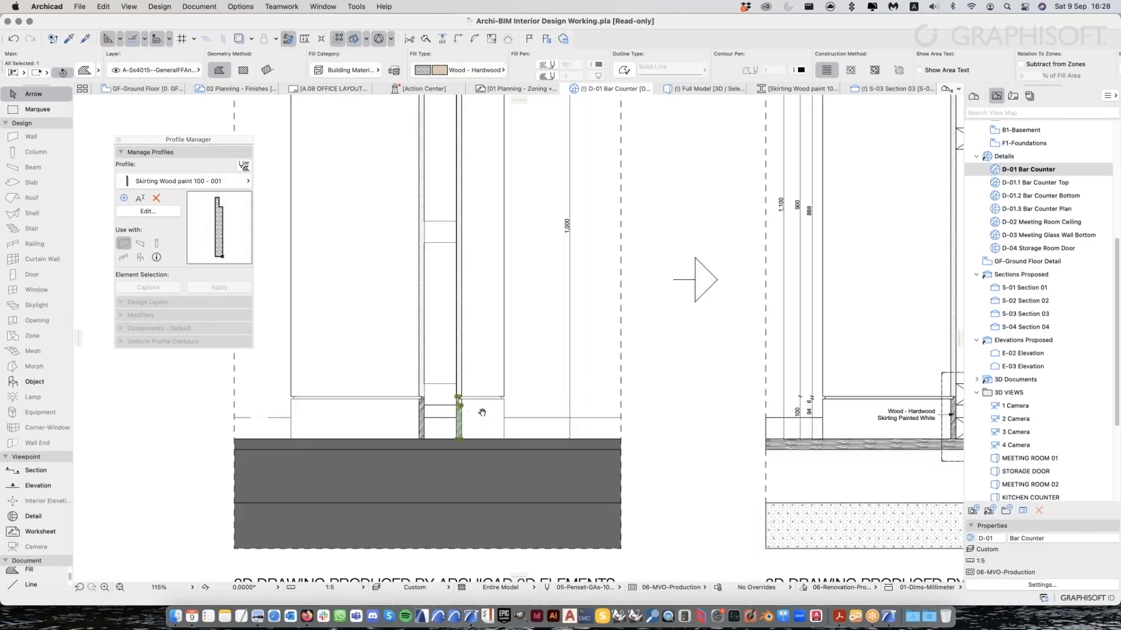
pyautogui.press('Escape')
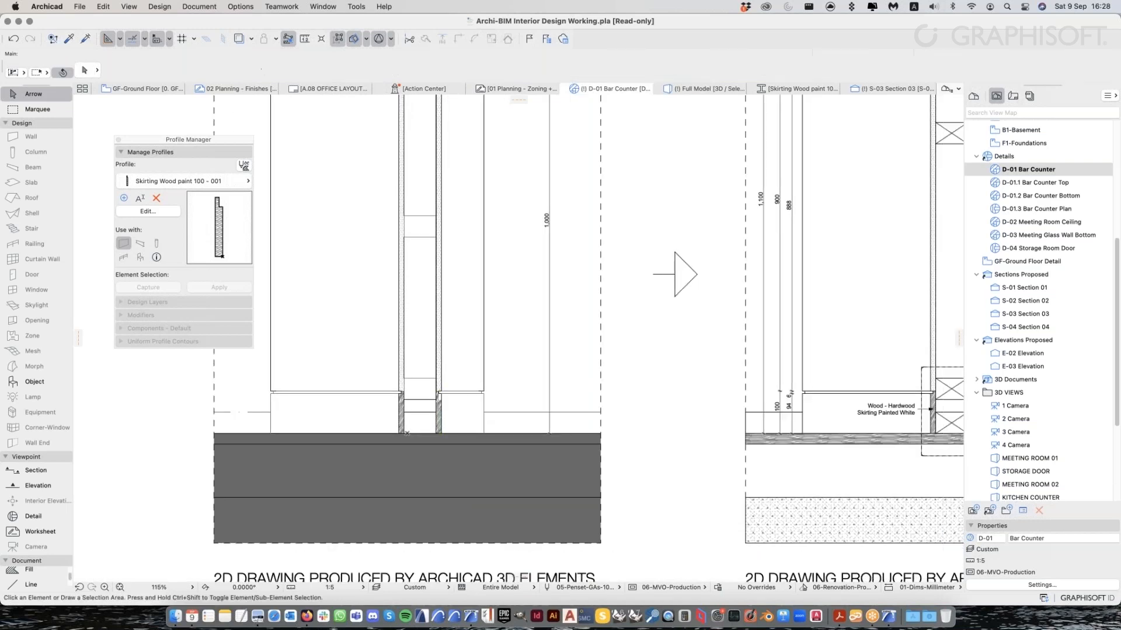
# Rebuild the saved D-01 Bar Counter view from its source view and inspect the skirting base up close
pyautogui.scroll(1, 409, 321)
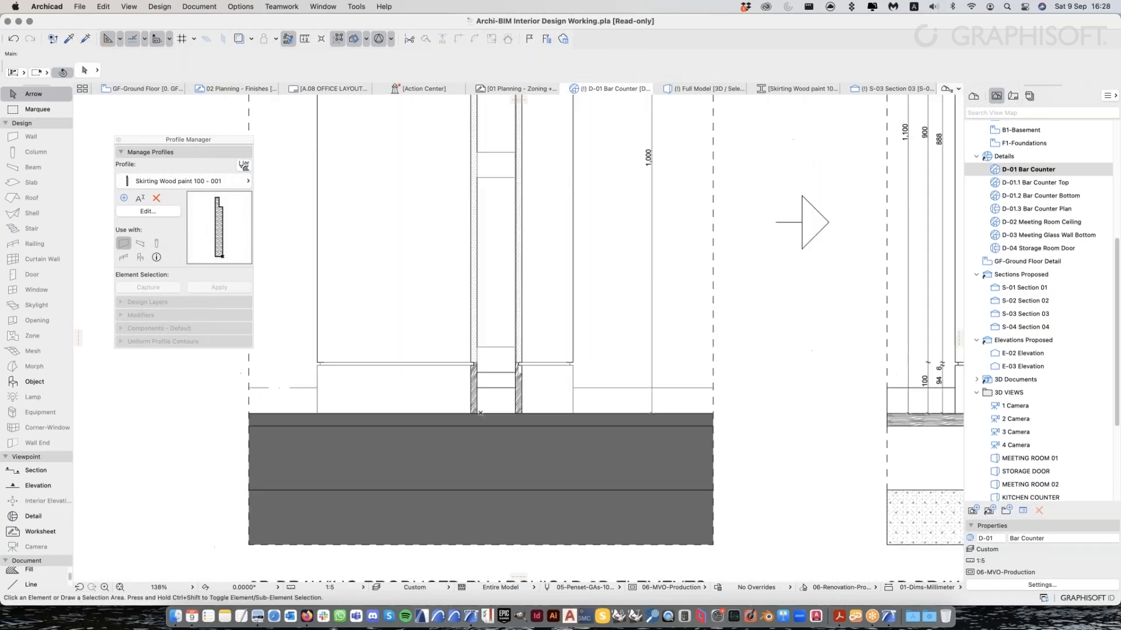
pyautogui.rightClick(1029, 173)
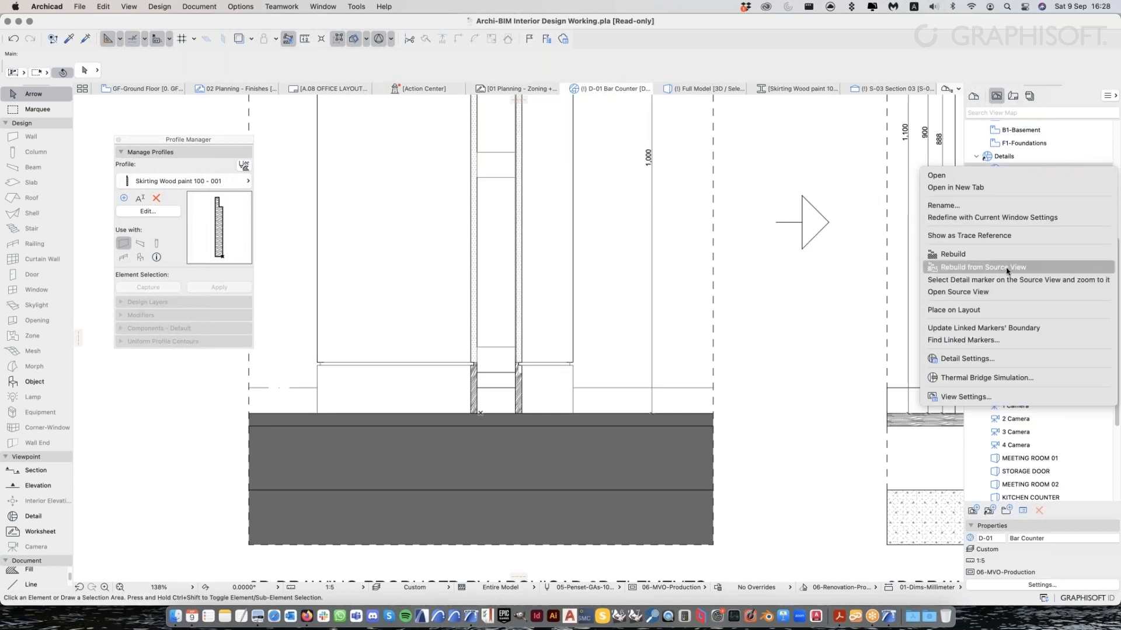
pyautogui.click(1010, 268)
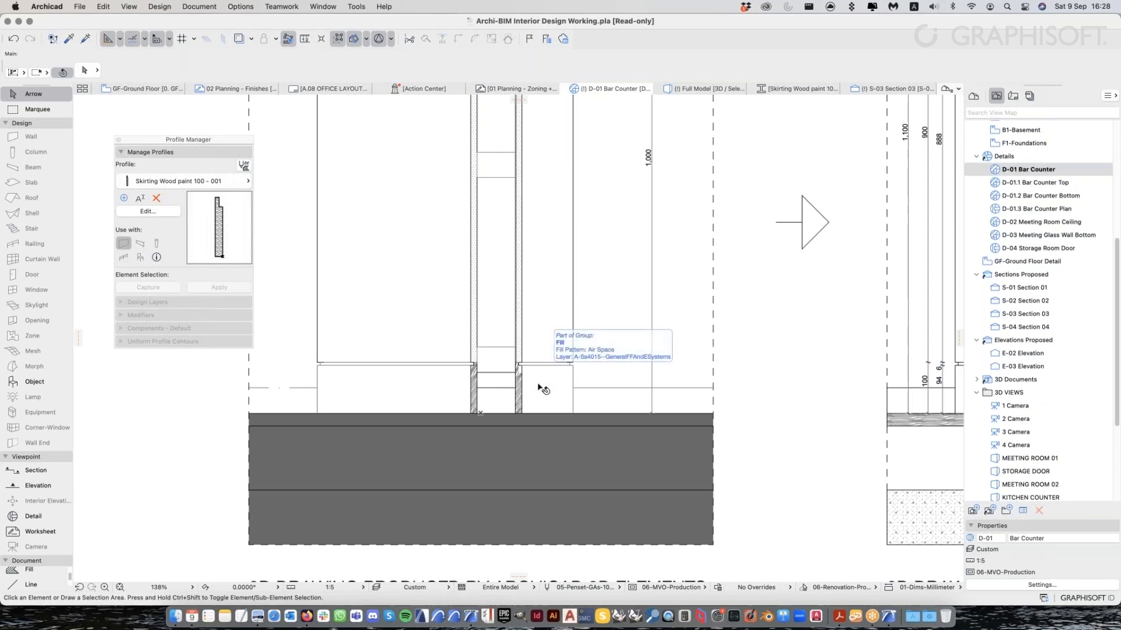
pyautogui.scroll(-1, 549, 377)
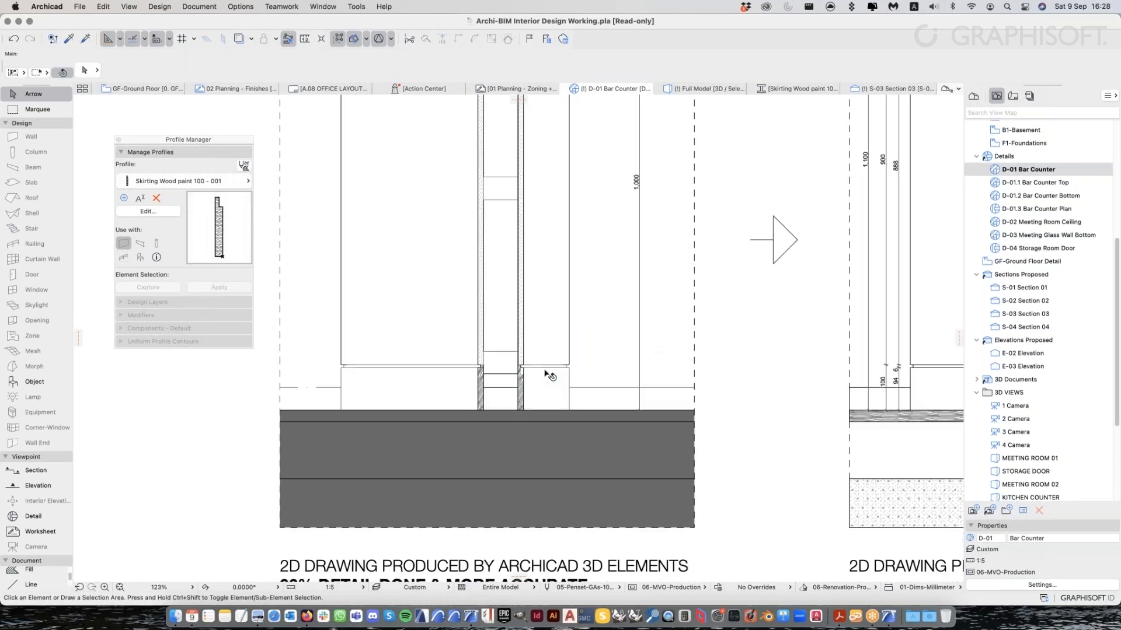
pyautogui.scroll(-4, 549, 376)
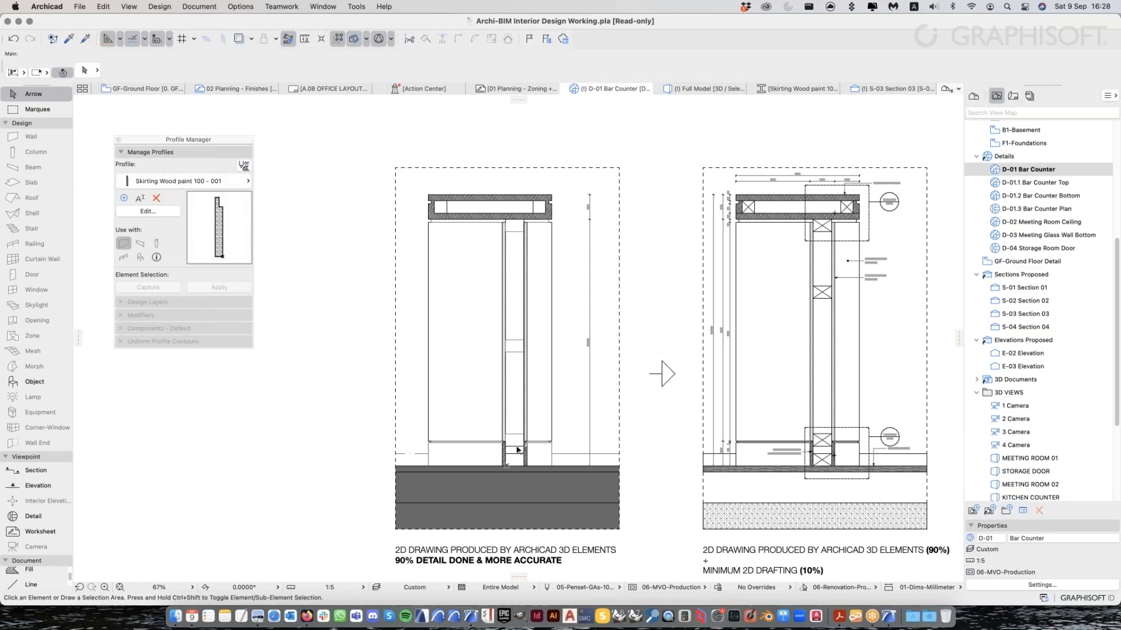
pyautogui.scroll(10, 517, 450)
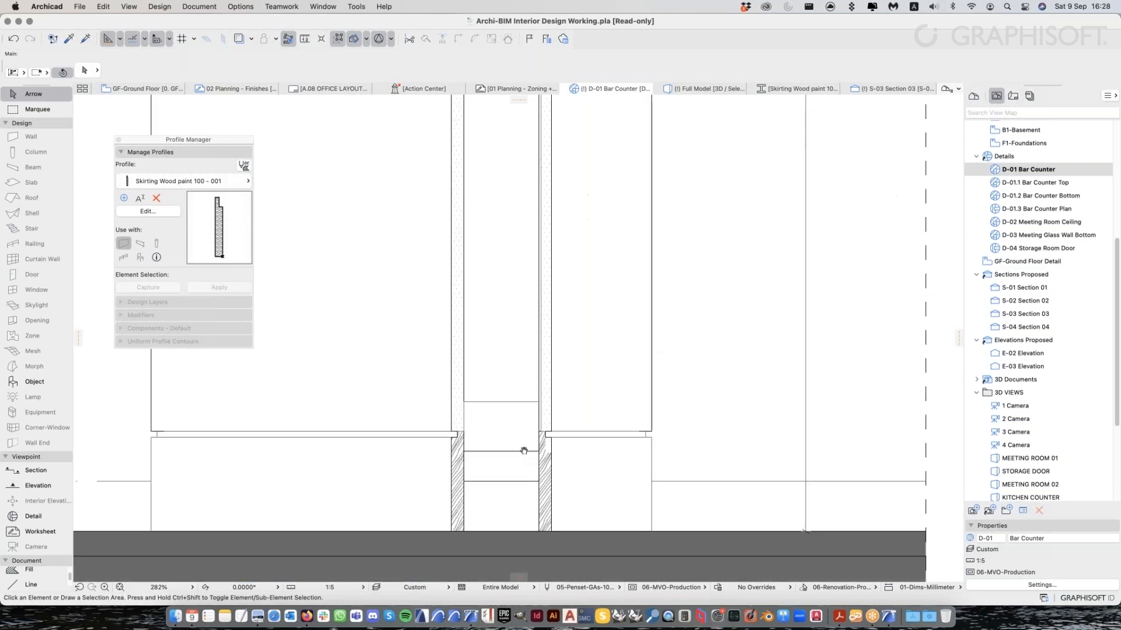
# Switch from the saved views to the project's D-01 Bar Counter detail drawing and examine the skirting at the wall base
pyautogui.click(974, 96)
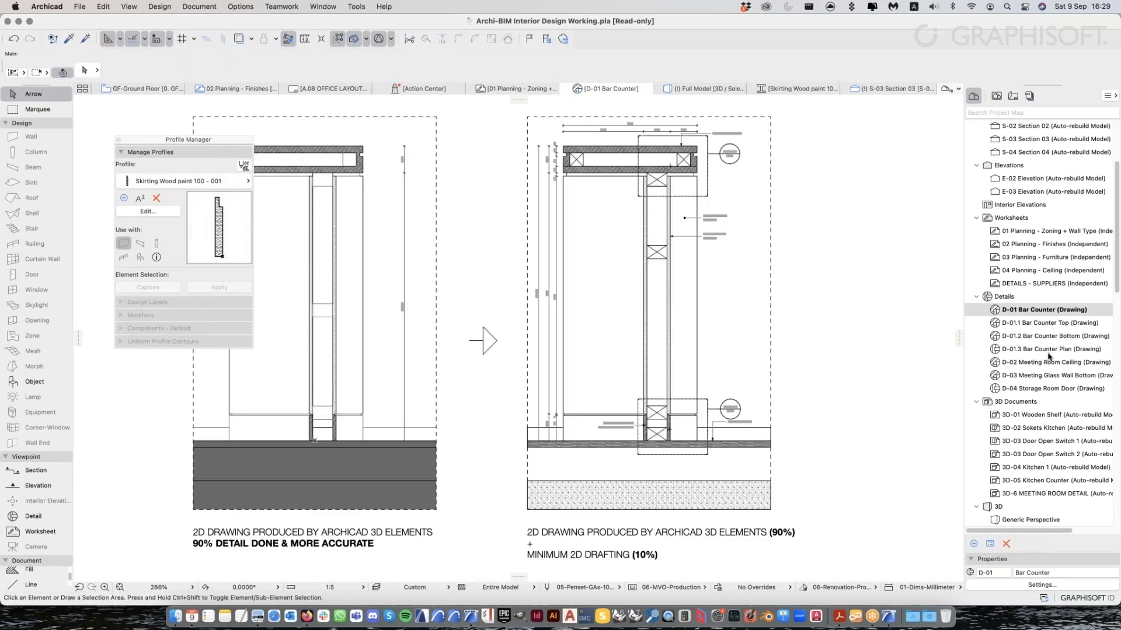
pyautogui.scroll(5, 323, 432)
pyautogui.moveTo(325, 430); pyautogui.dragTo(527, 378, button='middle')
pyautogui.rightClick(1043, 312)
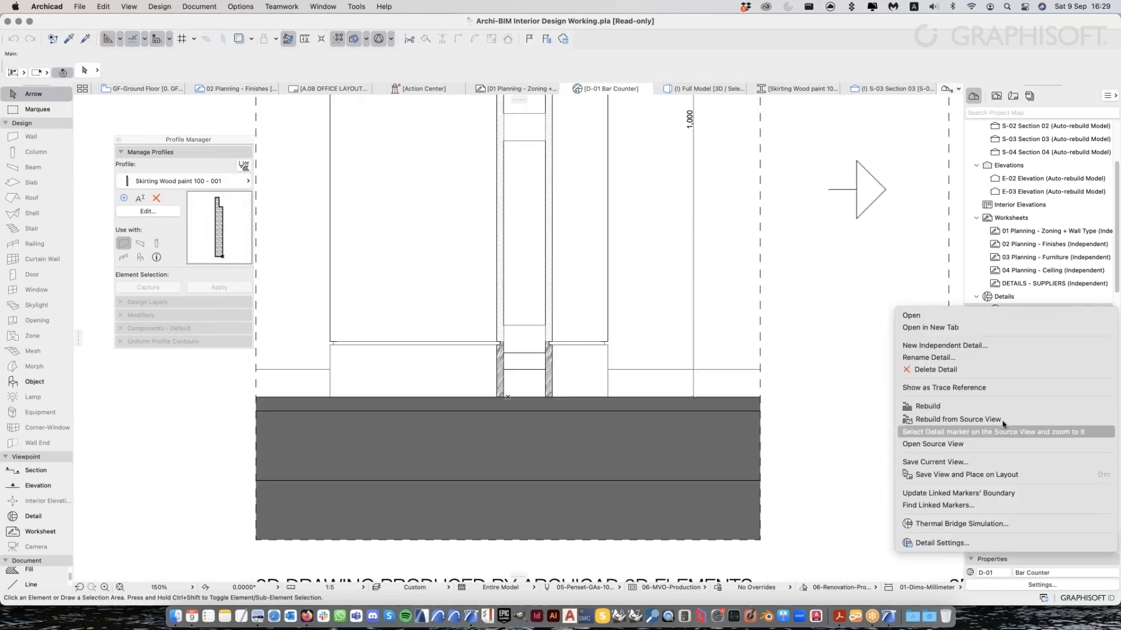
pyautogui.click(568, 363)
# Select the right-hand skirting fill in the model-generated detail to inspect its outline, and clear the selection
pyautogui.scroll(1, 553, 347)
pyautogui.scroll(5, 552, 349)
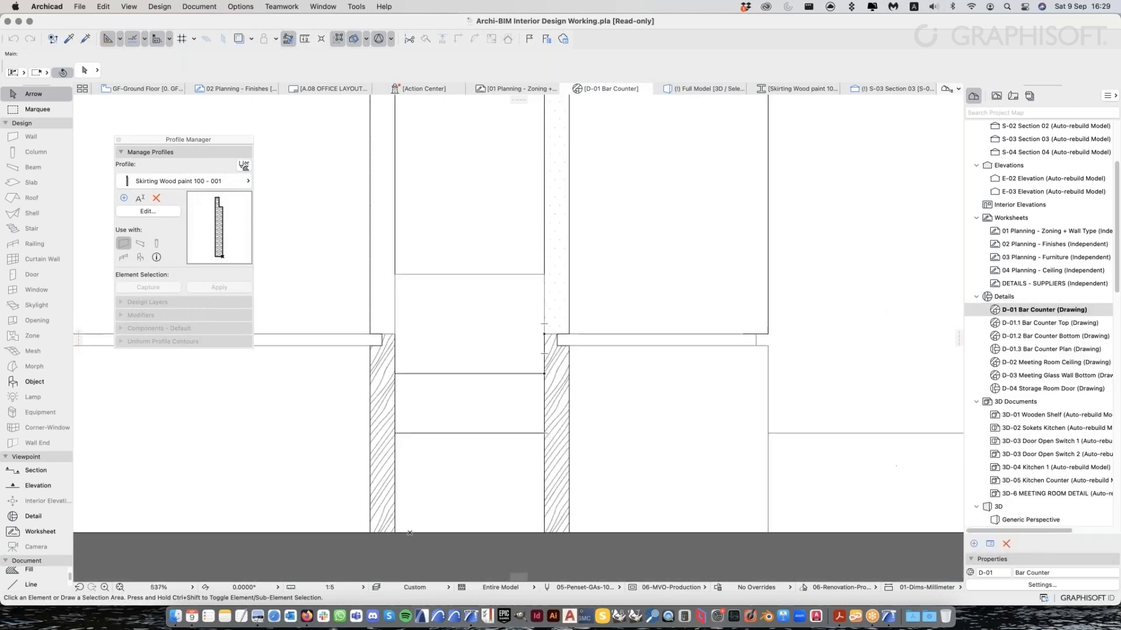
pyautogui.click(568, 349)
pyautogui.click(568, 348)
pyautogui.click(603, 387)
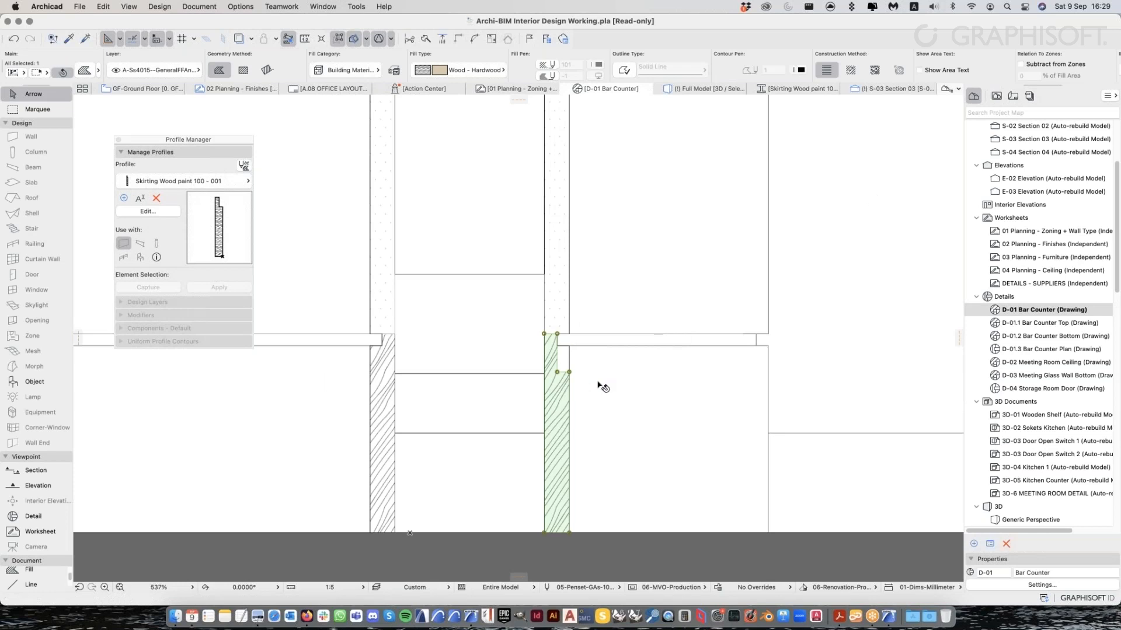
pyautogui.click(602, 387)
# Rebuild the D-01 Bar Counter drawing from its source view and review both bar counter drawings in full
pyautogui.rightClick(1051, 309)
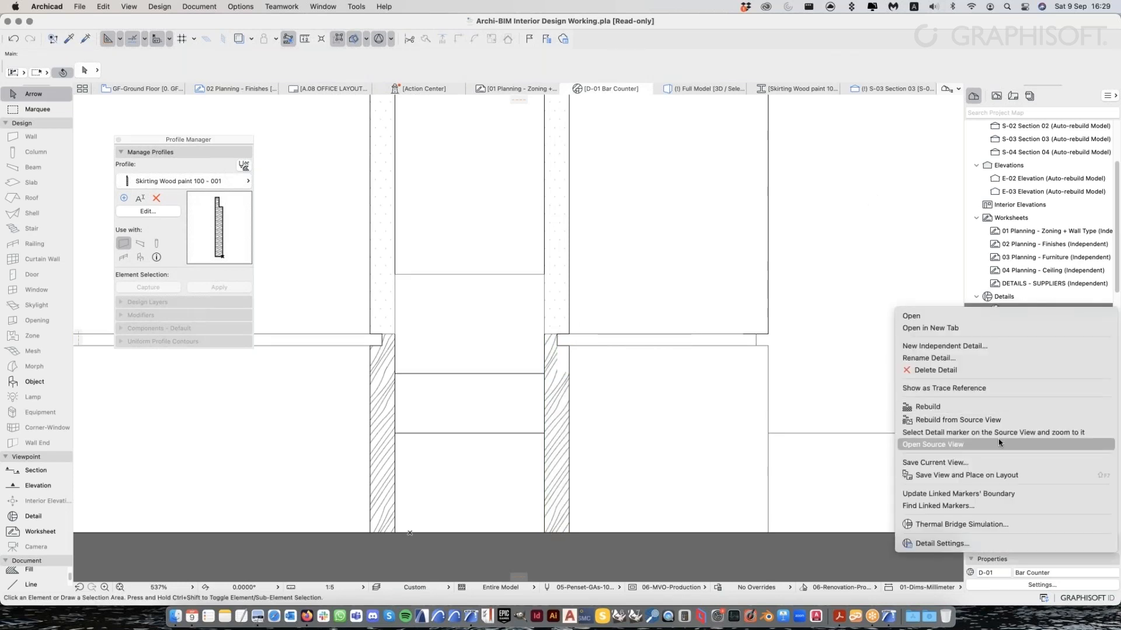
pyautogui.click(1000, 420)
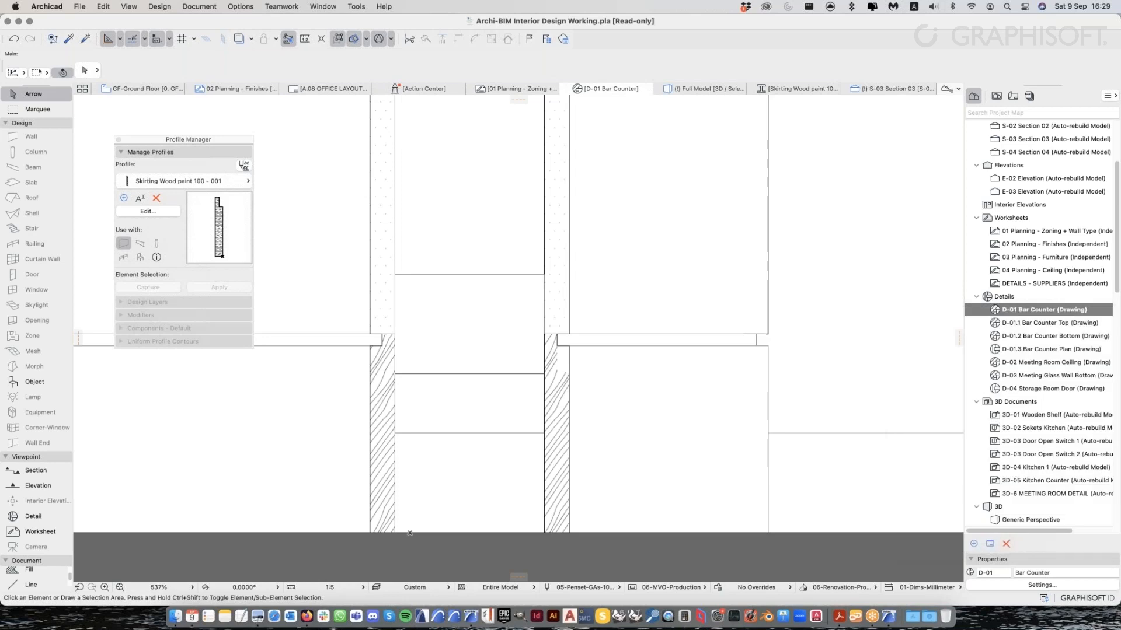
pyautogui.middleClick(625, 378)
pyautogui.middleClick(626, 378)
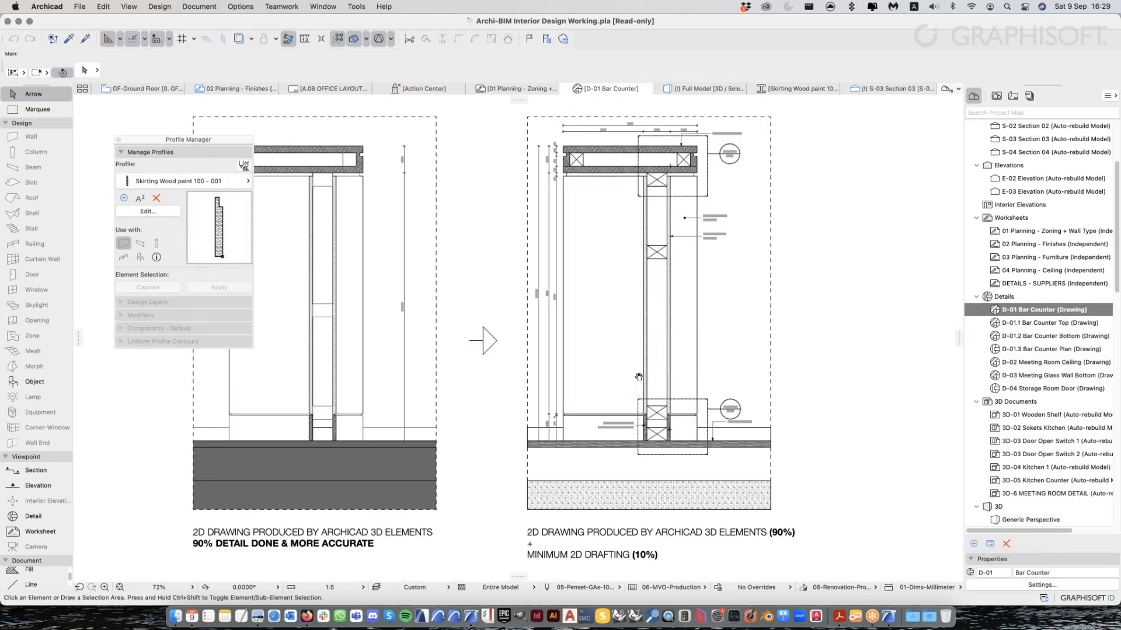
pyautogui.moveTo(625, 377); pyautogui.dragTo(768, 375, button='middle')
pyautogui.moveTo(883, 374); pyautogui.dragTo(740, 375, button='middle')
pyautogui.scroll(-2, 740, 375)
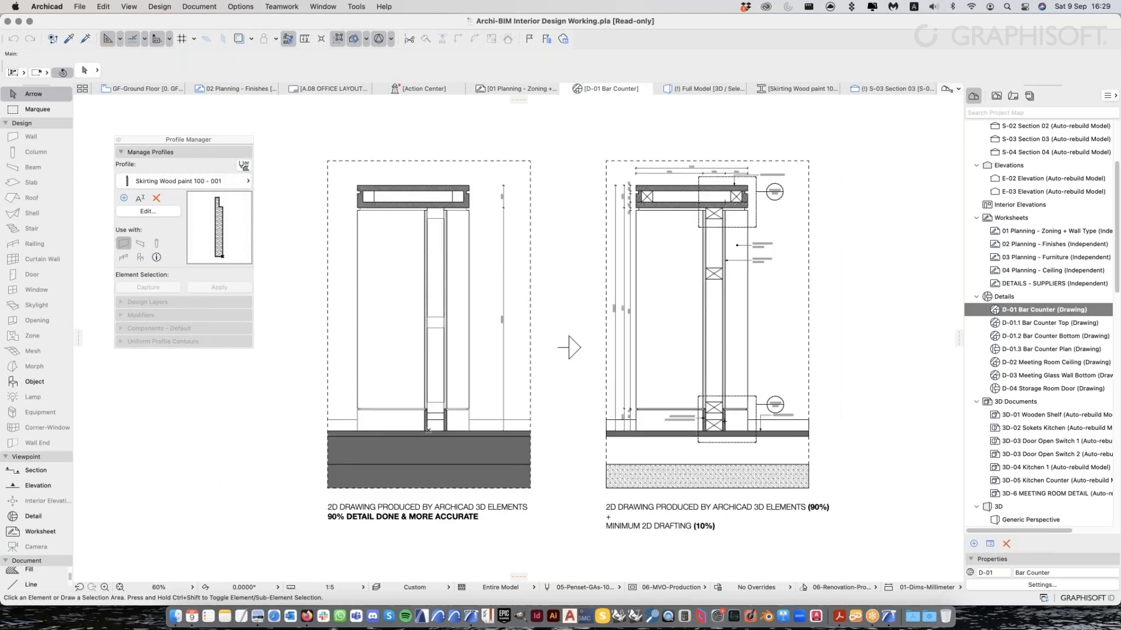
pyautogui.click(1068, 324)
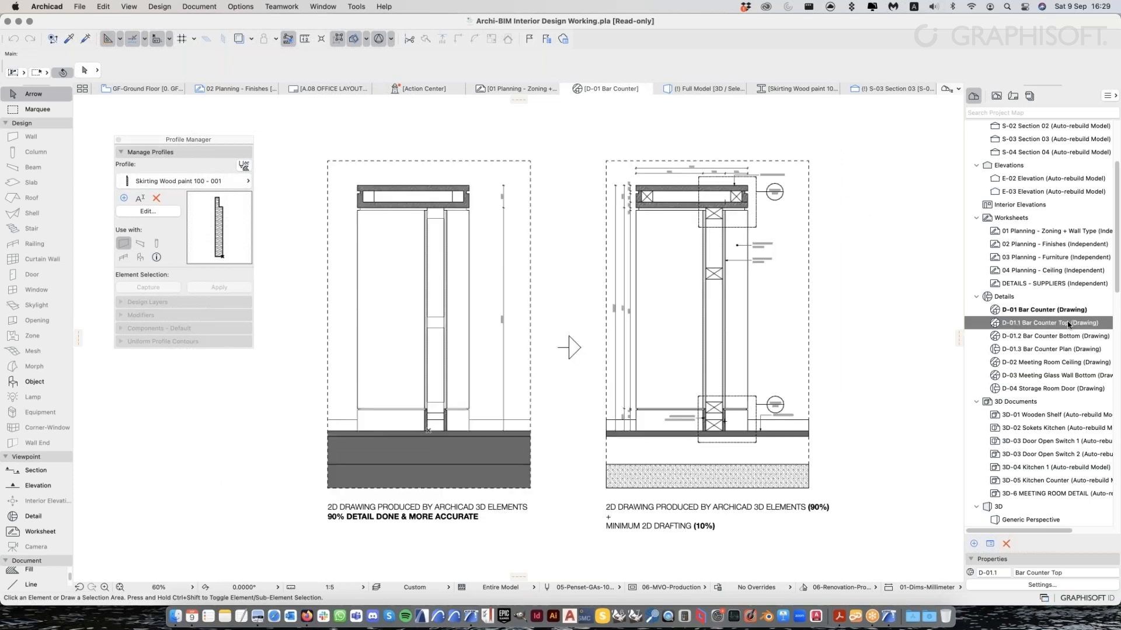
pyautogui.rightClick(1075, 314)
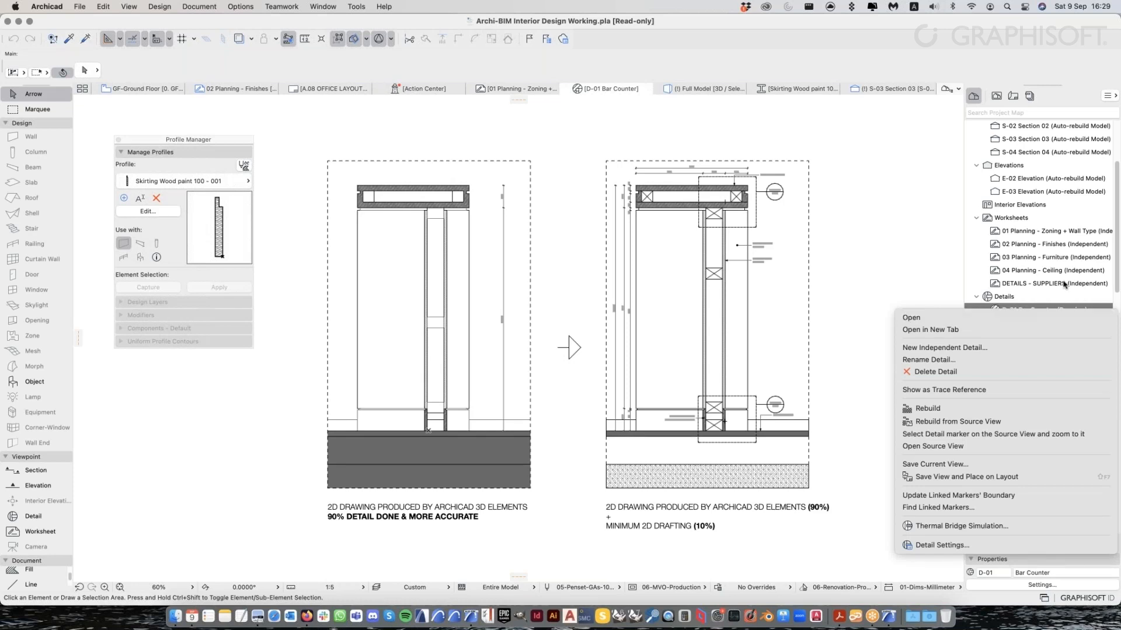
pyautogui.click(1064, 285)
pyautogui.moveTo(836, 292); pyautogui.dragTo(829, 313, button='middle')
pyautogui.scroll(-1, 549, 338)
pyautogui.scroll(-1, 549, 338)
pyautogui.moveTo(549, 339)
pyautogui.mouseDown(button='middle')
pyautogui.moveTo(527, 345)
pyautogui.moveTo(558, 310)
pyautogui.mouseUp(button='middle')
pyautogui.scroll(1, 553, 332)
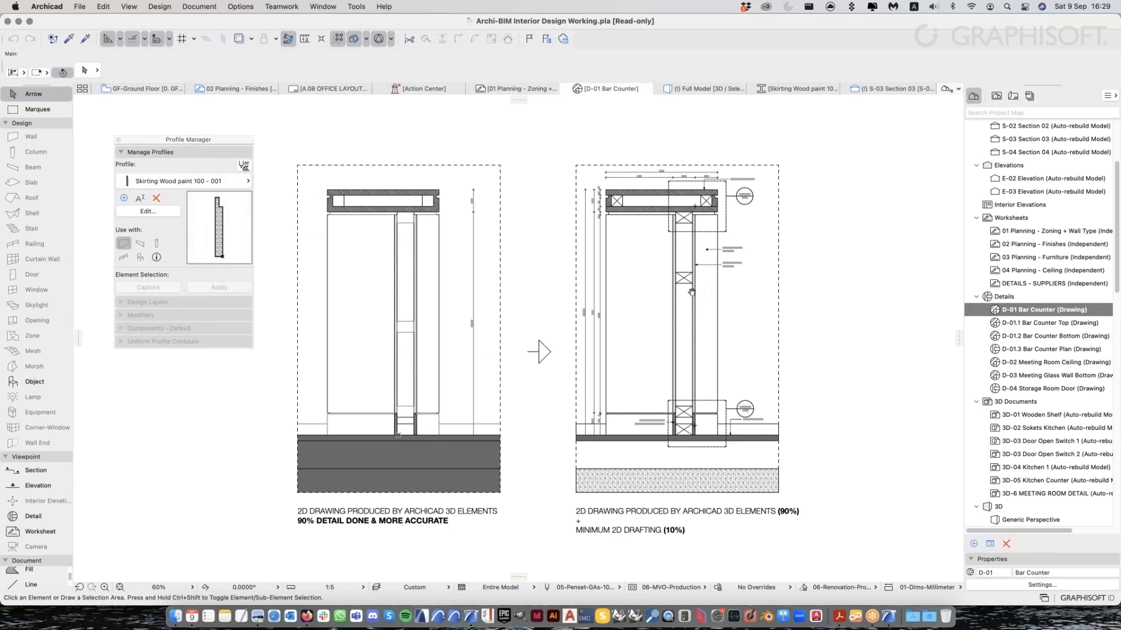
# Inspect the counter top and the right-hand plasterboard fill in the annotated drawing, leaving the fill unedited and deselected
pyautogui.scroll(3, 691, 292)
pyautogui.scroll(4, 695, 284)
pyautogui.click(652, 265)
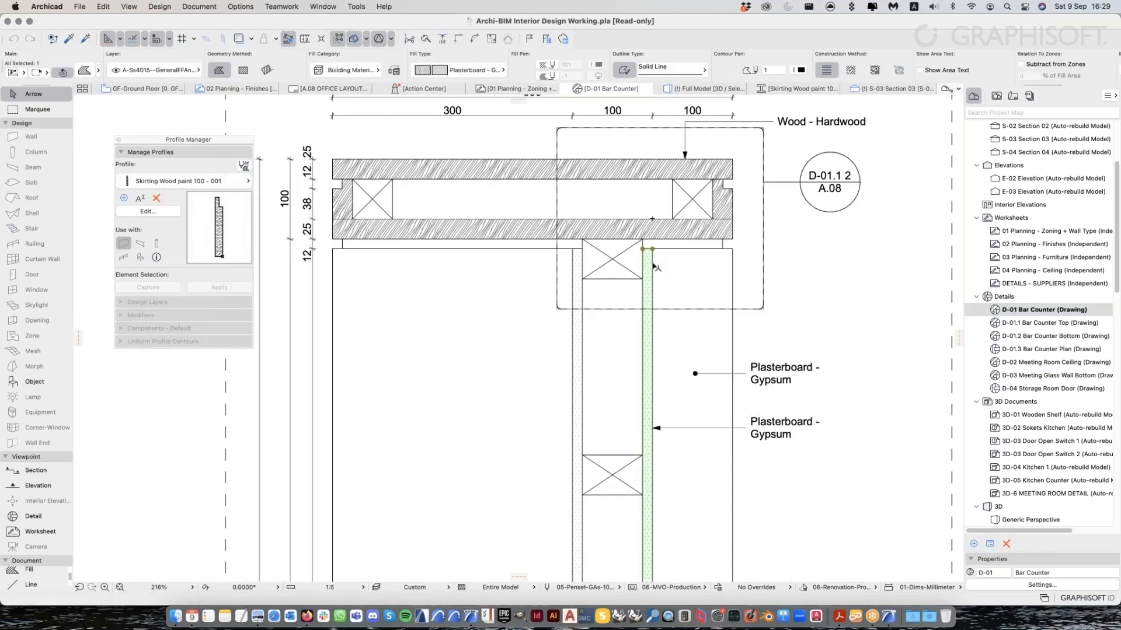
pyautogui.click(652, 264)
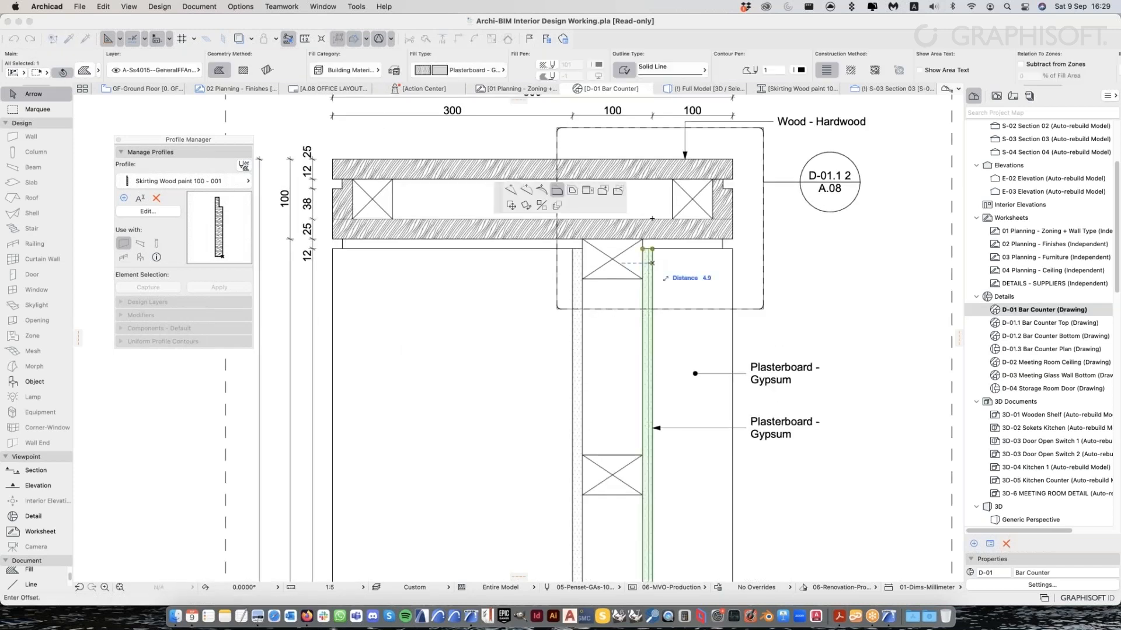
pyautogui.press('Escape')
pyautogui.press('Escape')
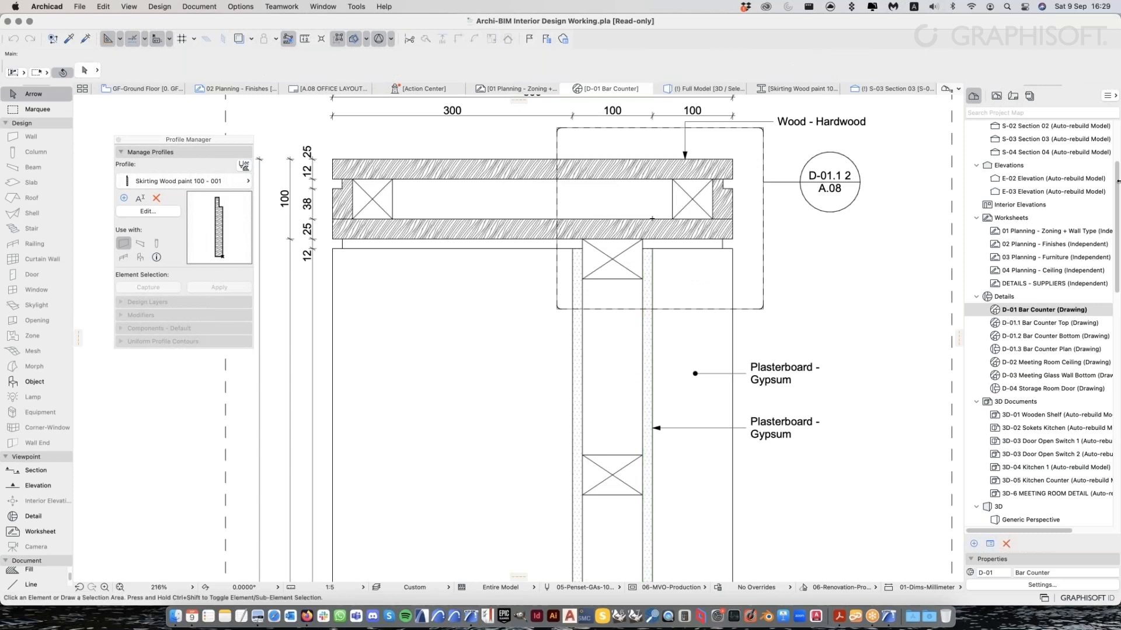
pyautogui.press('super+Tab')
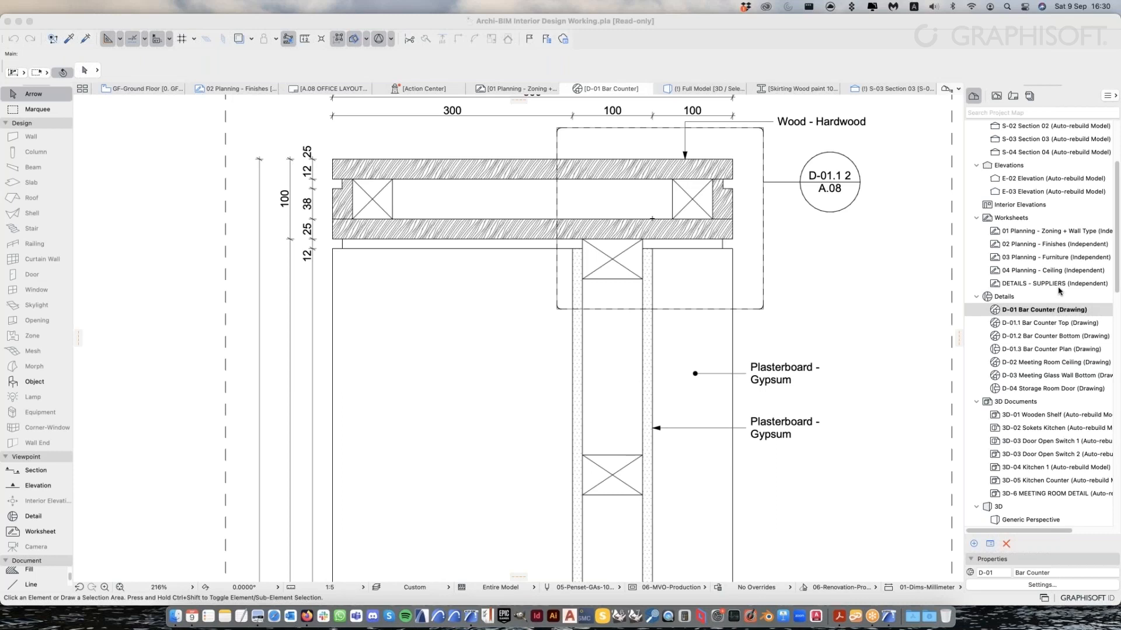
pyautogui.click(870, 299)
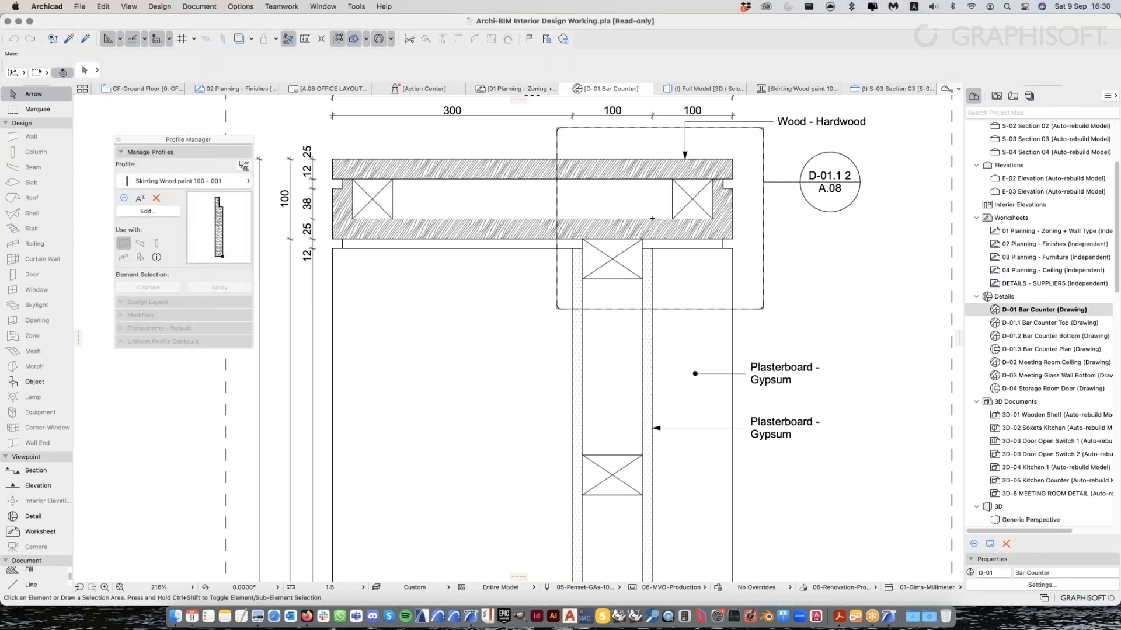
pyautogui.scroll(-5, 850, 319)
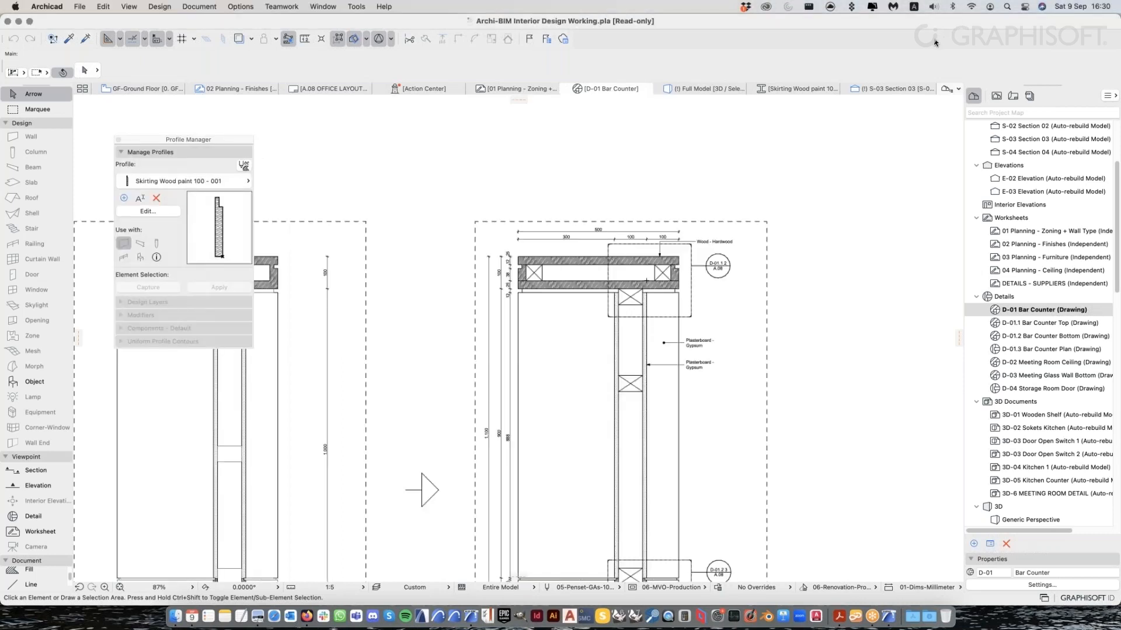
# Open the Lighting Fixtures Schedule from the saved project views
pyautogui.click(996, 95)
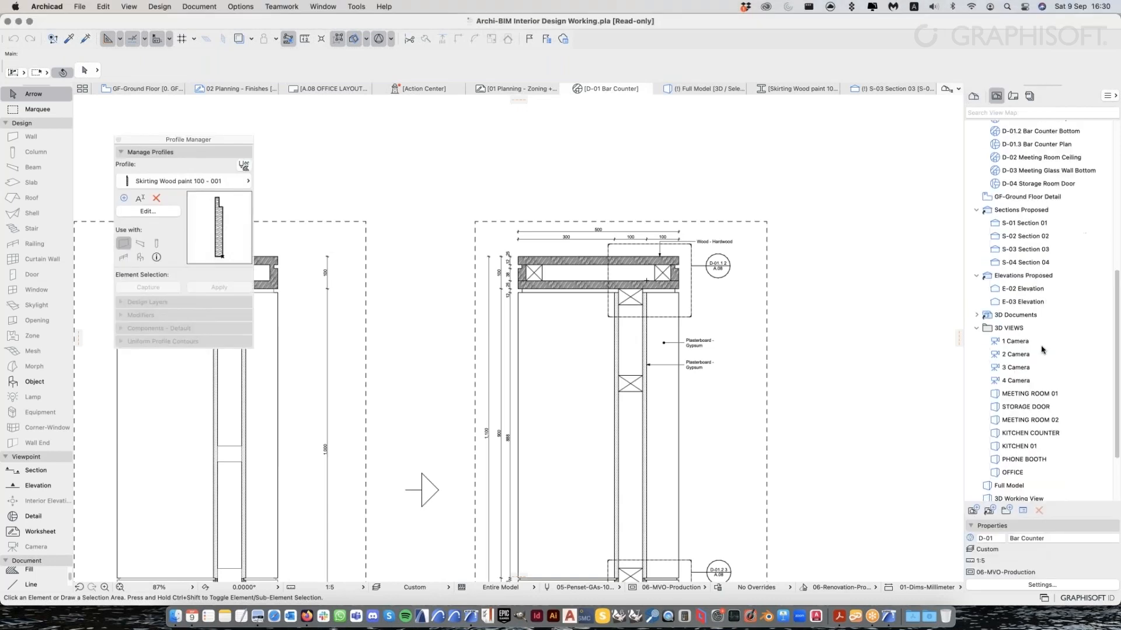
pyautogui.scroll(-5, 691, 333)
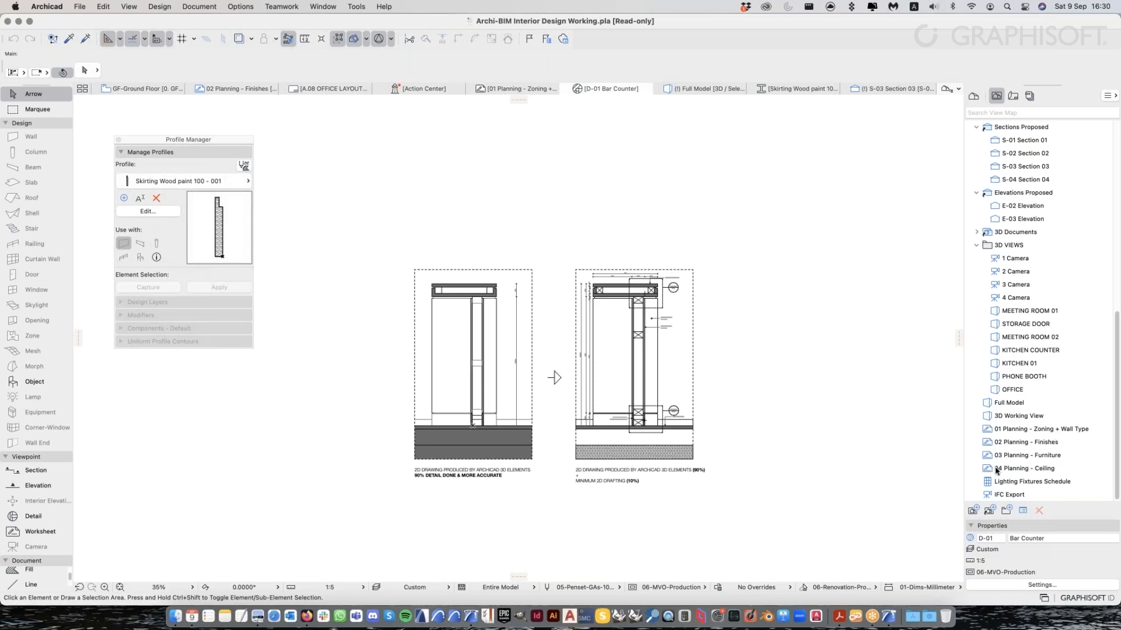
pyautogui.click(1025, 482)
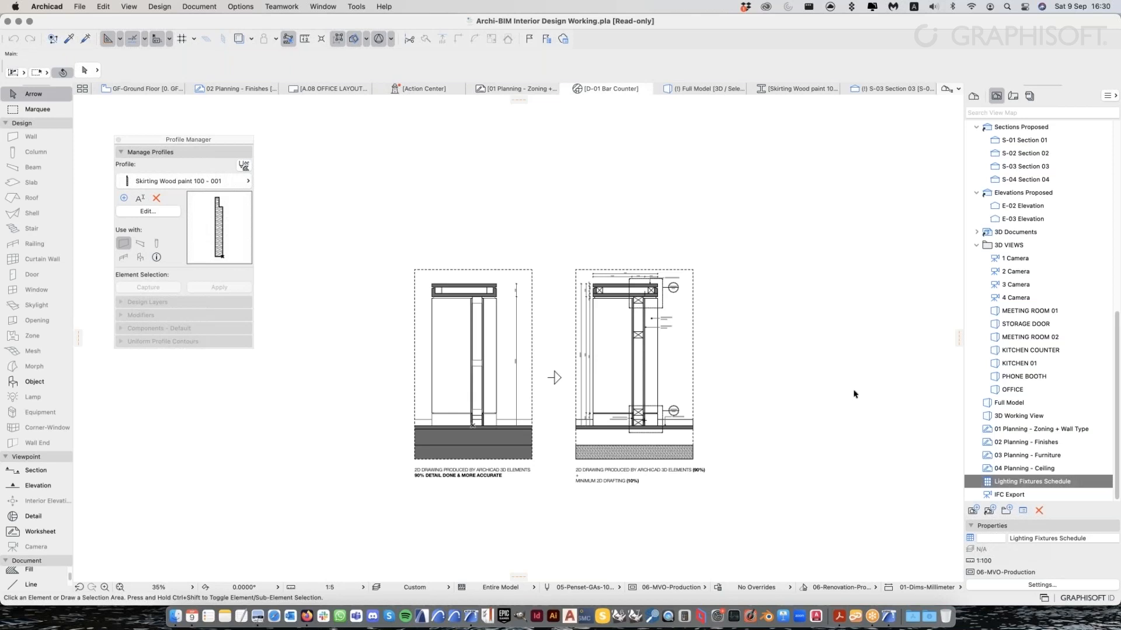
pyautogui.doubleClick(1040, 485)
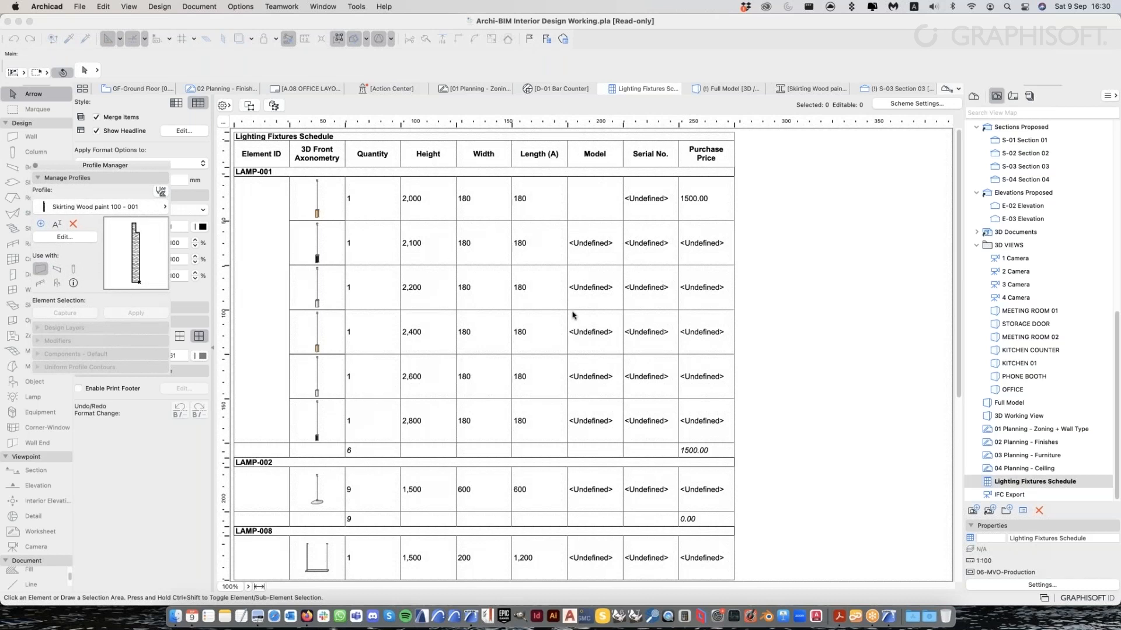
# Look through the whole Lighting Fixtures Schedule, from the LAMP-001 entries down to LAMP-012 and back
pyautogui.scroll(-5, 814, 401)
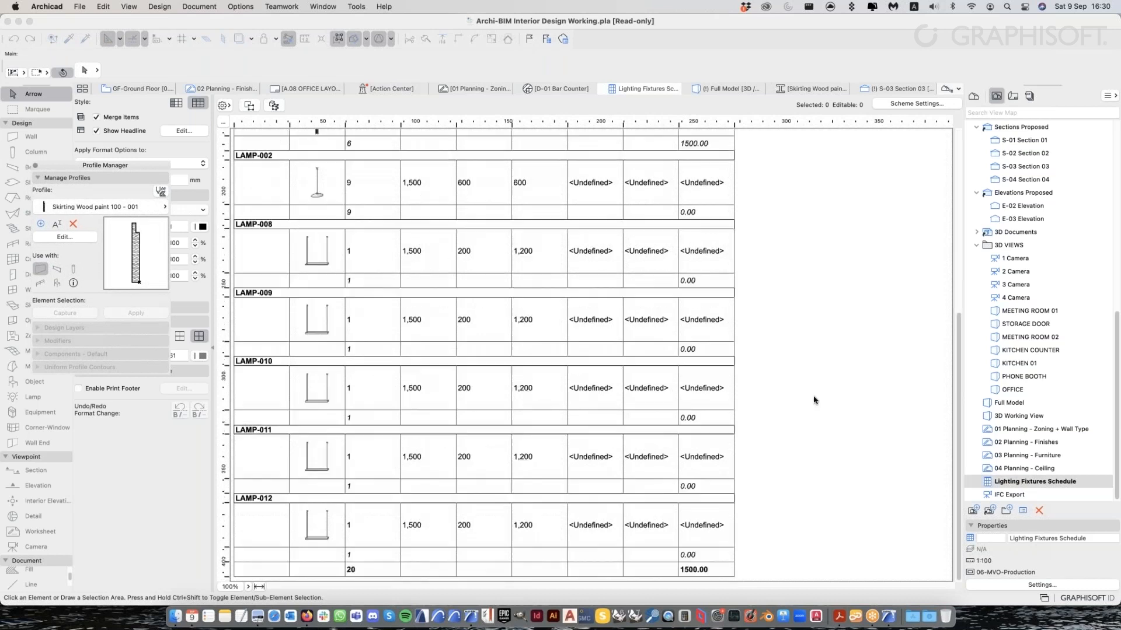
pyautogui.scroll(5, 814, 401)
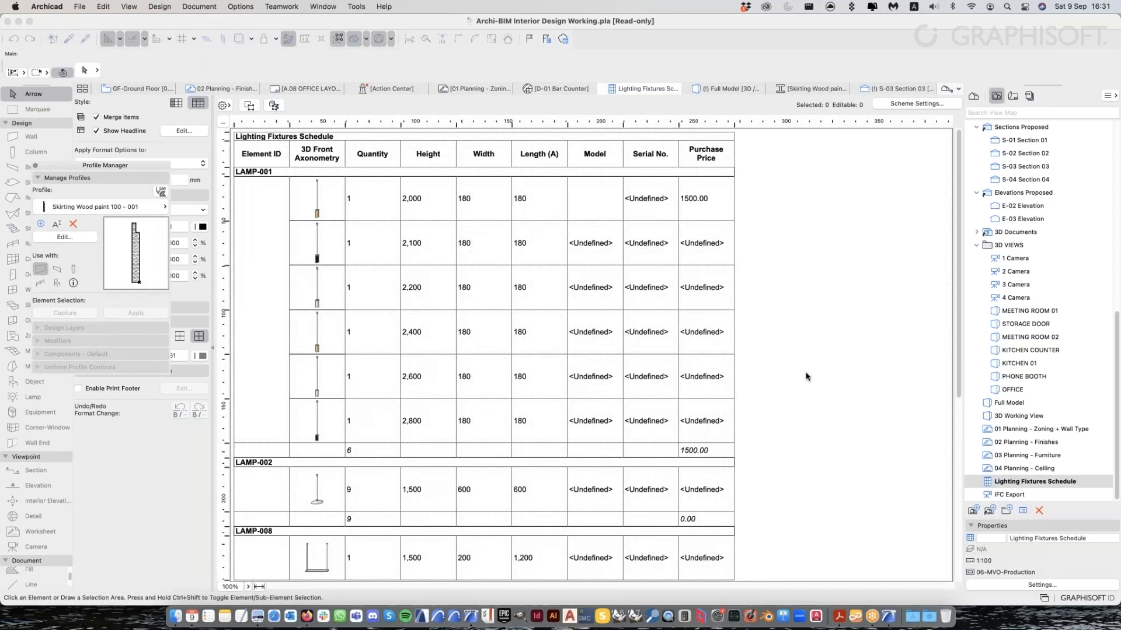
pyautogui.scroll(-5, 806, 377)
pyautogui.scroll(-1, 807, 377)
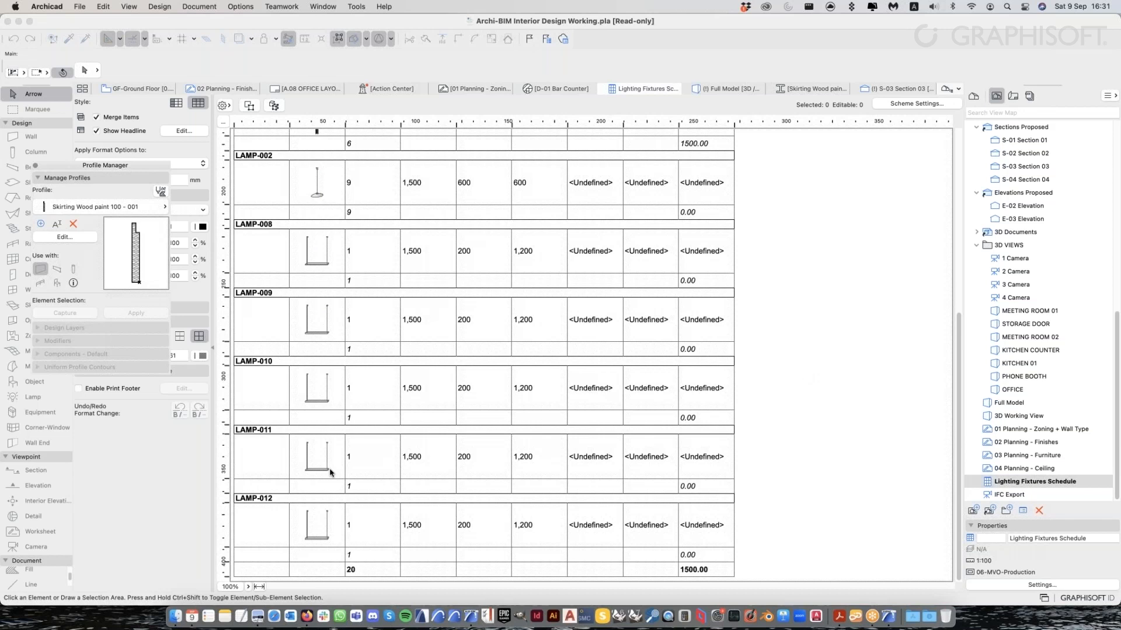
pyautogui.scroll(6, 490, 509)
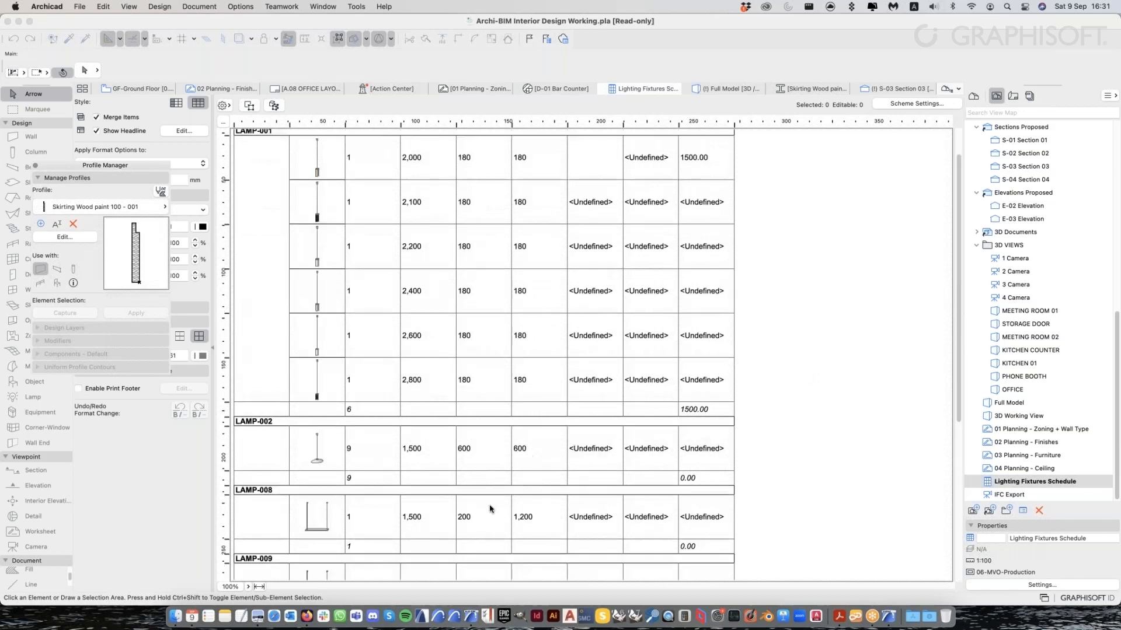
pyautogui.scroll(1, 489, 509)
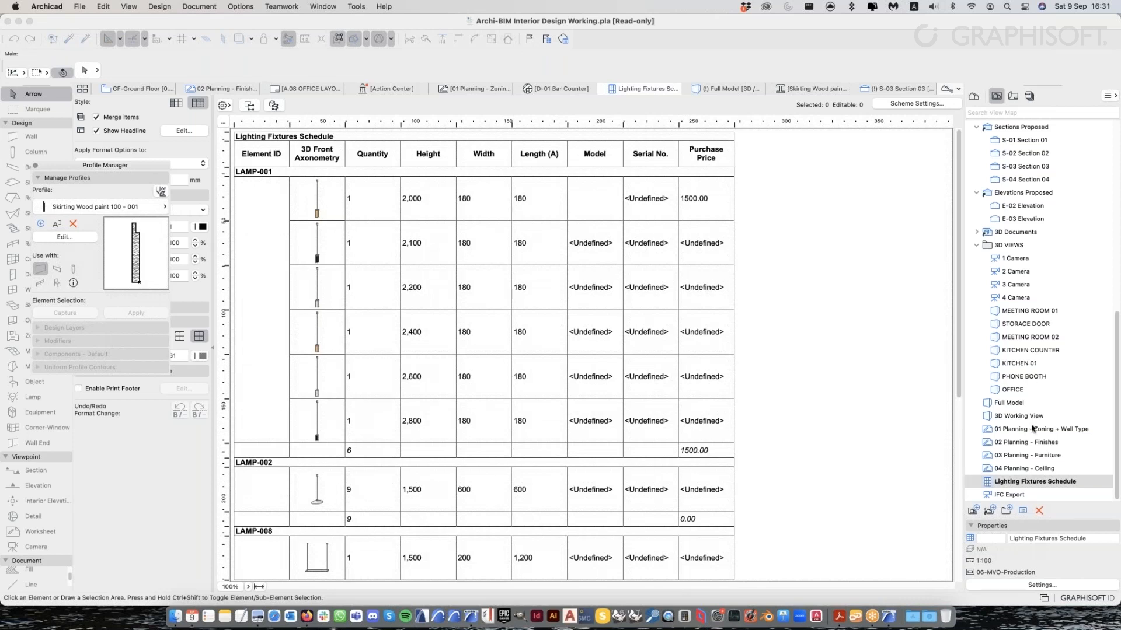
# Open the scheme settings of the project's schedules to view the Lighting Fixtures Schedule's criteria and fields
pyautogui.click(974, 95)
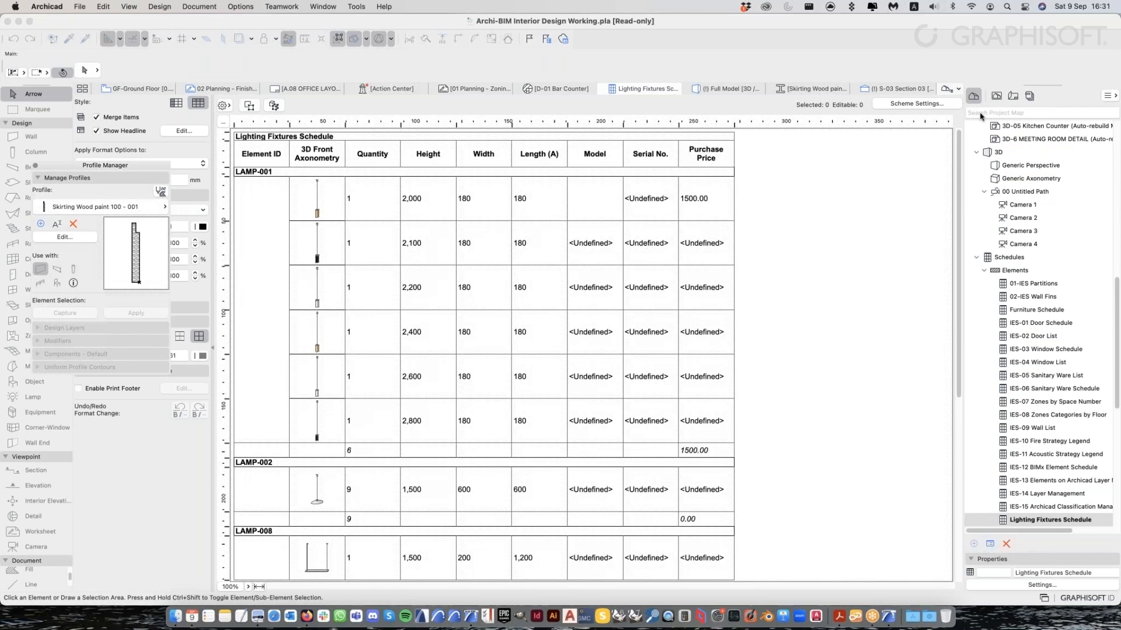
pyautogui.click(1006, 260)
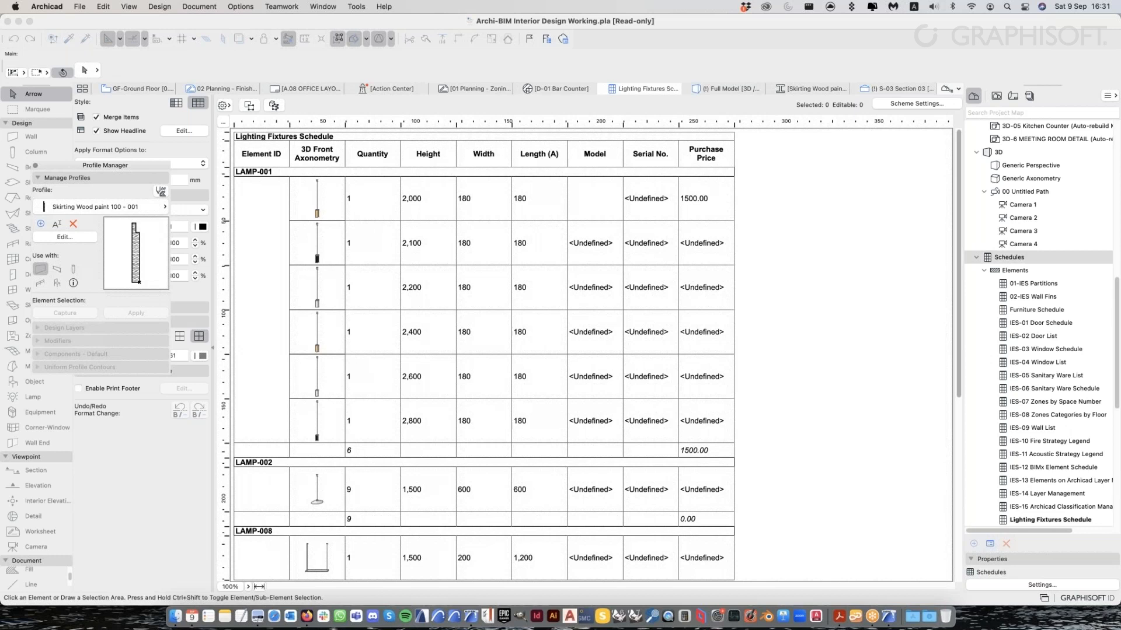
pyautogui.click(605, 219)
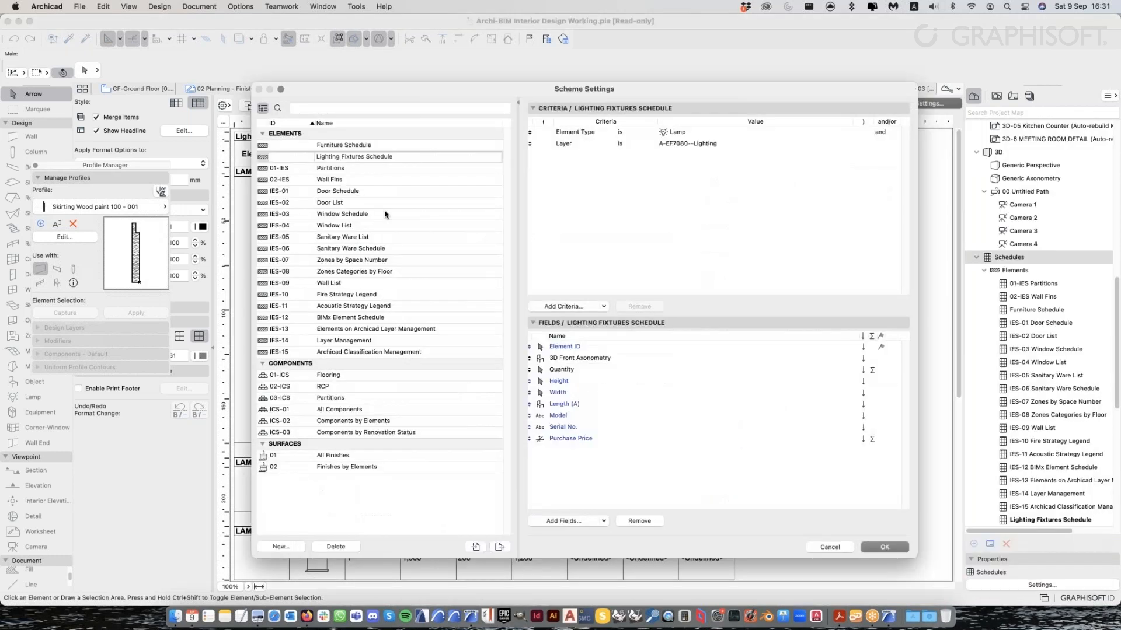
# Examine the Lighting Fixtures Schedule's criteria: element type Lamp and layer A-EF7080--Lighting
pyautogui.click(428, 159)
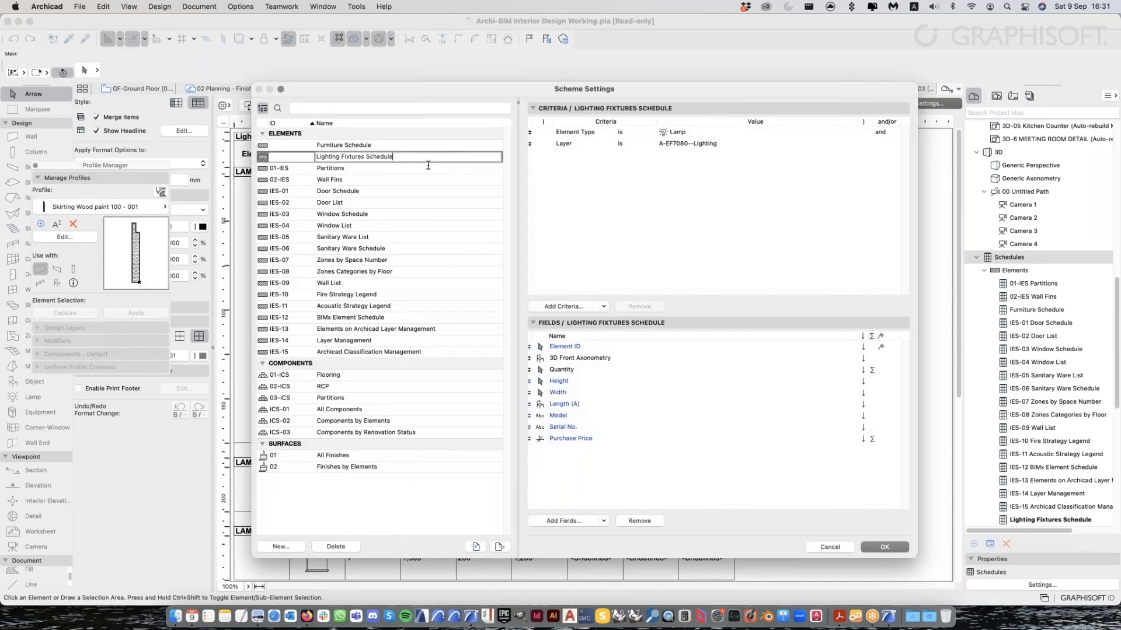
pyautogui.moveTo(593, 97); pyautogui.dragTo(590, 99)
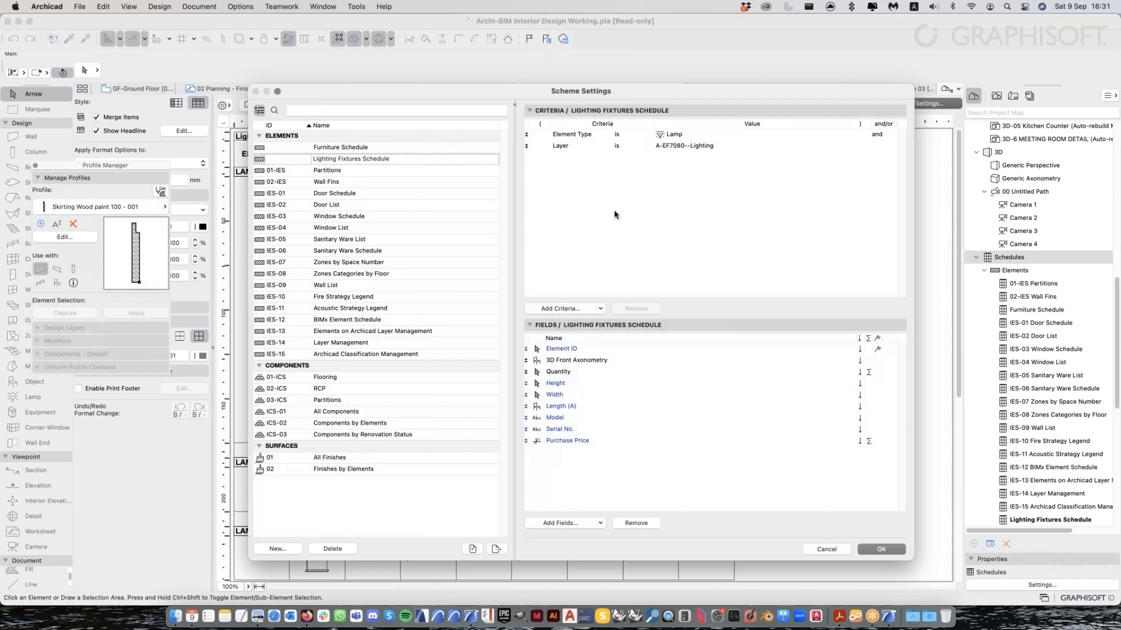
pyautogui.click(581, 138)
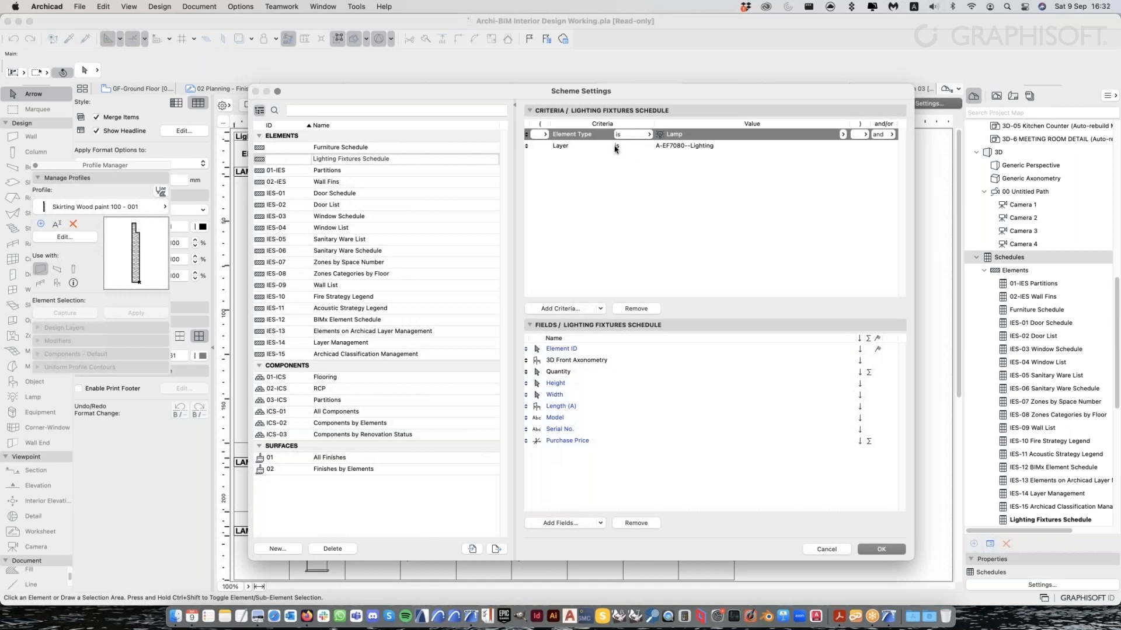
pyautogui.click(681, 148)
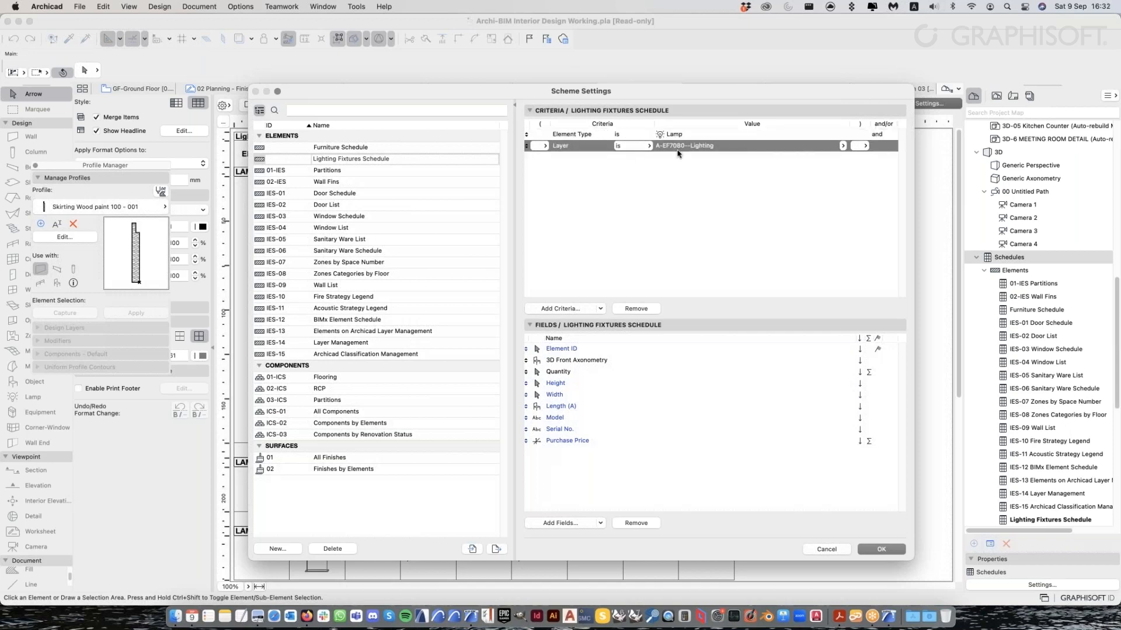
pyautogui.click(687, 138)
pyautogui.click(706, 148)
pyautogui.click(672, 404)
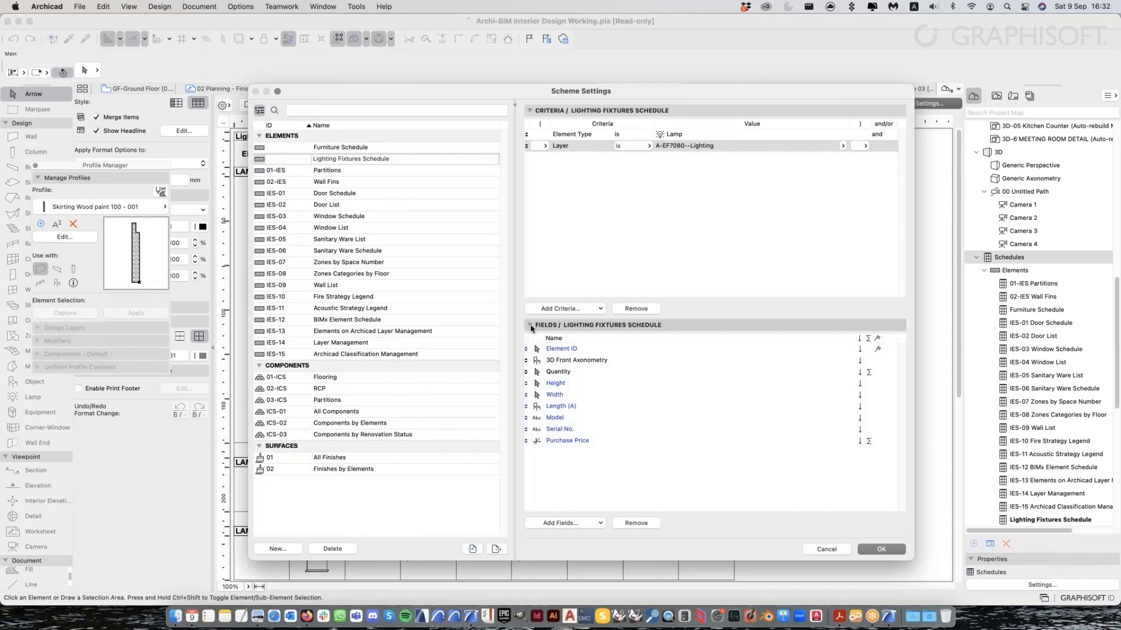
pyautogui.click(671, 183)
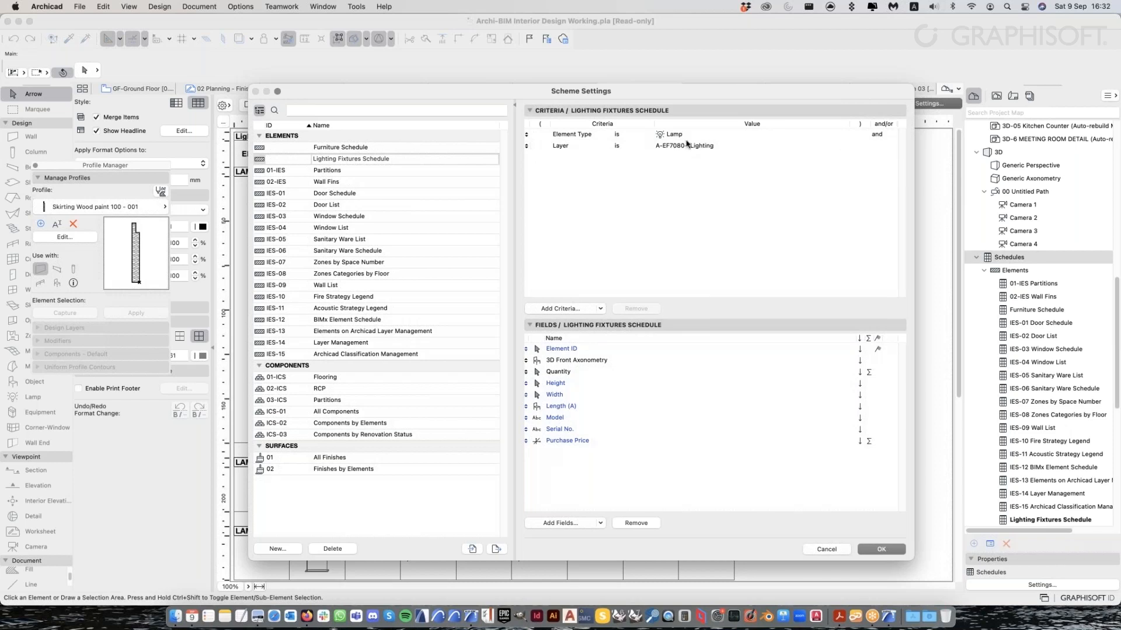
# Review the Lighting Fixtures Schedule's fields, such as Element ID and Width, against its lamp and layer criteria
pyautogui.click(573, 351)
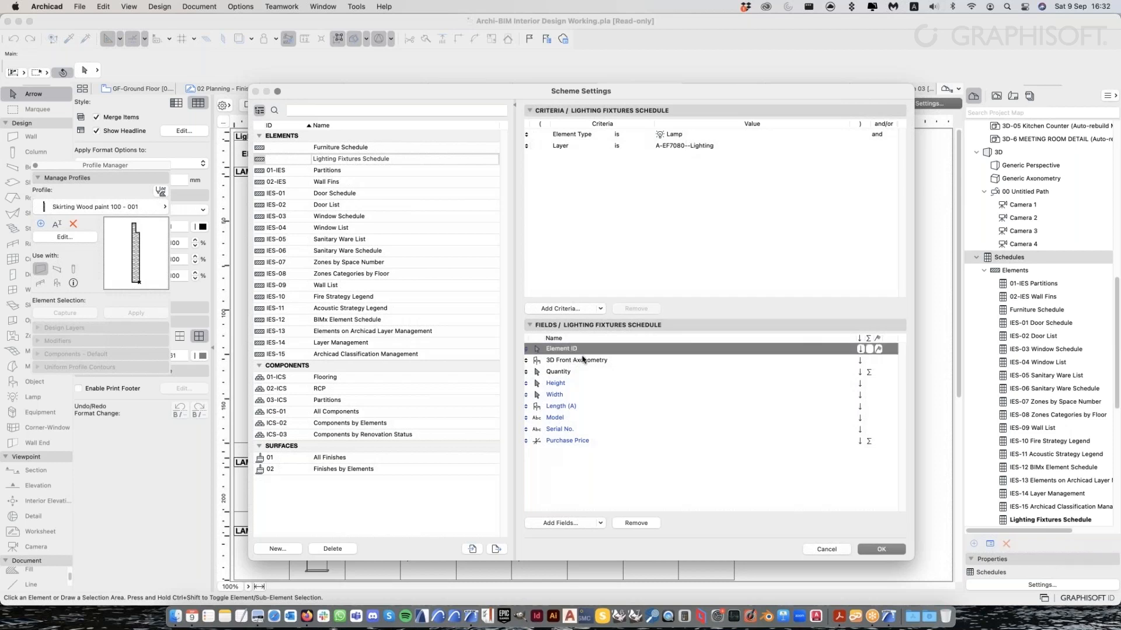
pyautogui.click(590, 394)
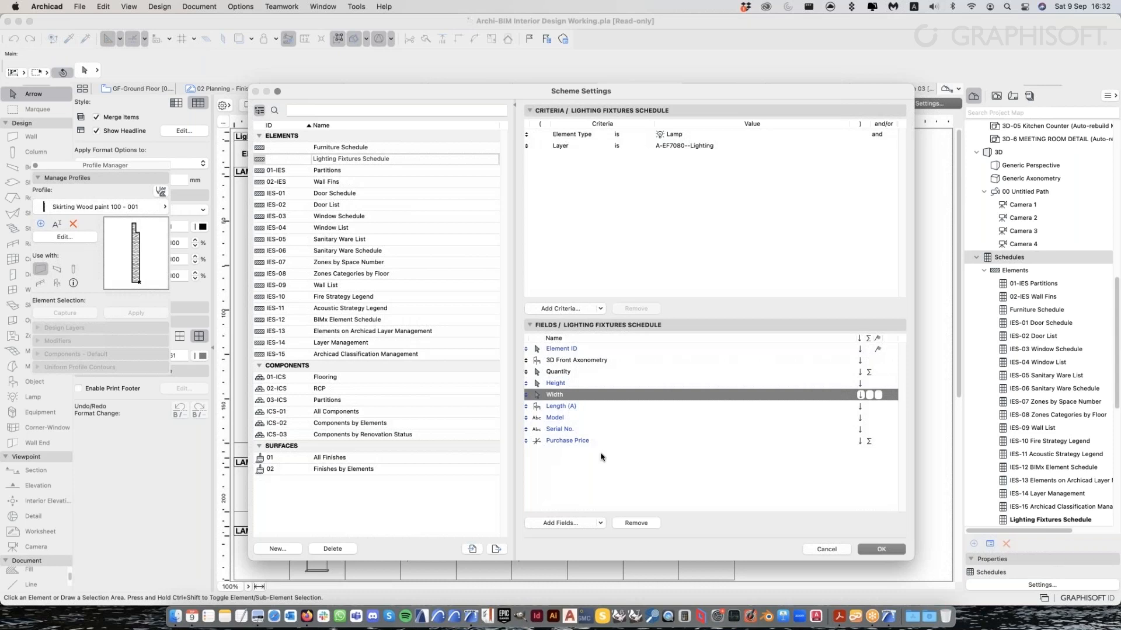
pyautogui.click(692, 147)
pyautogui.click(691, 135)
pyautogui.click(690, 147)
pyautogui.click(686, 213)
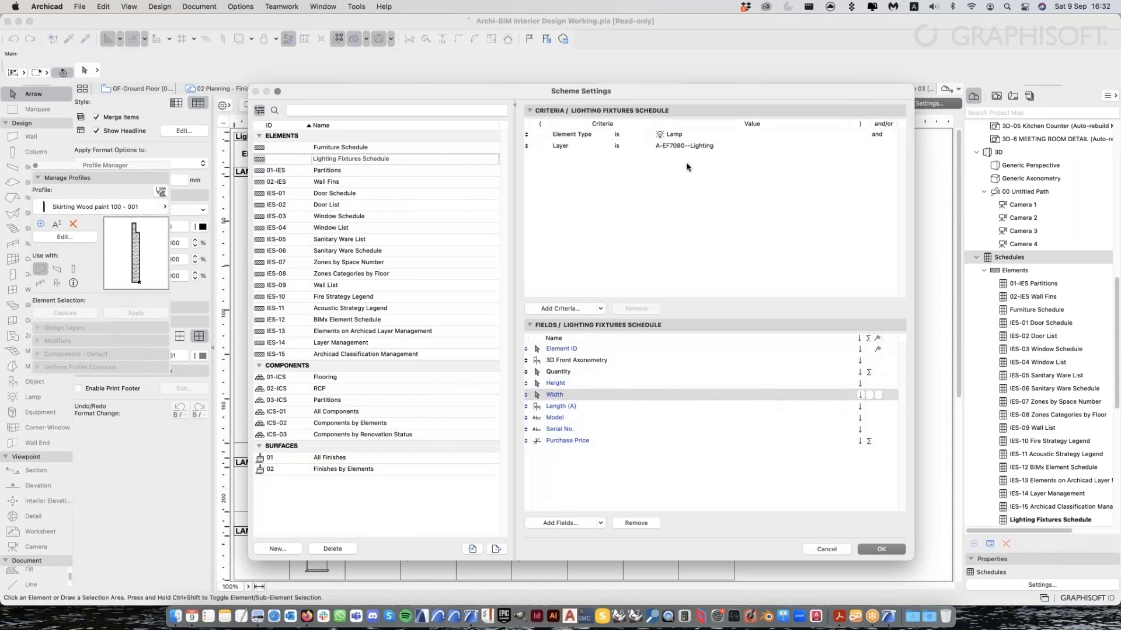
pyautogui.click(689, 134)
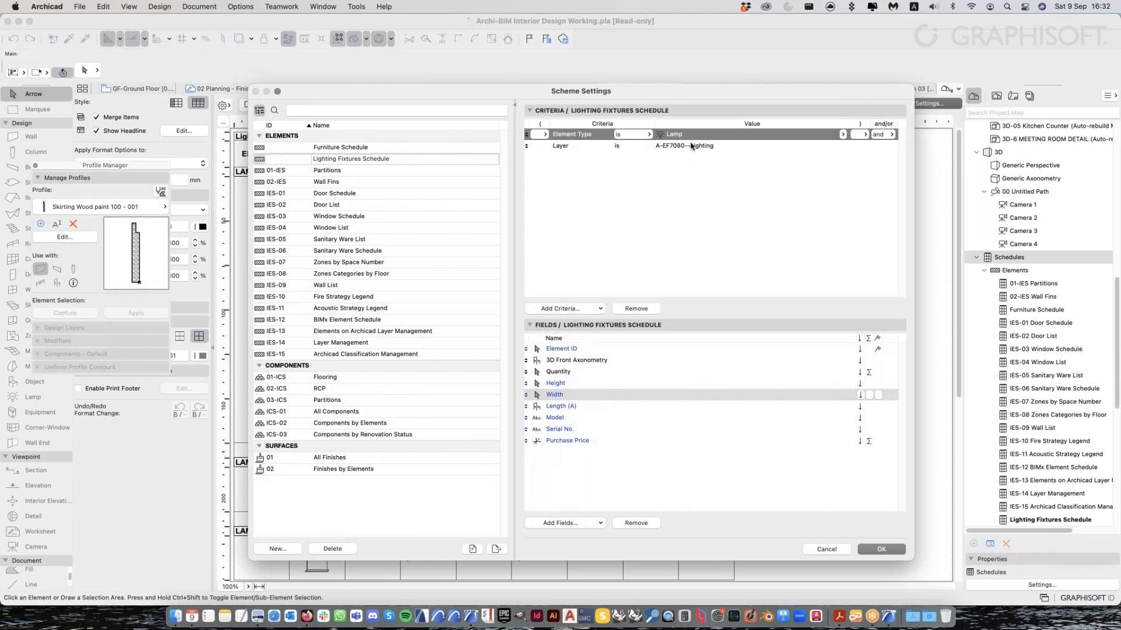
pyautogui.click(683, 153)
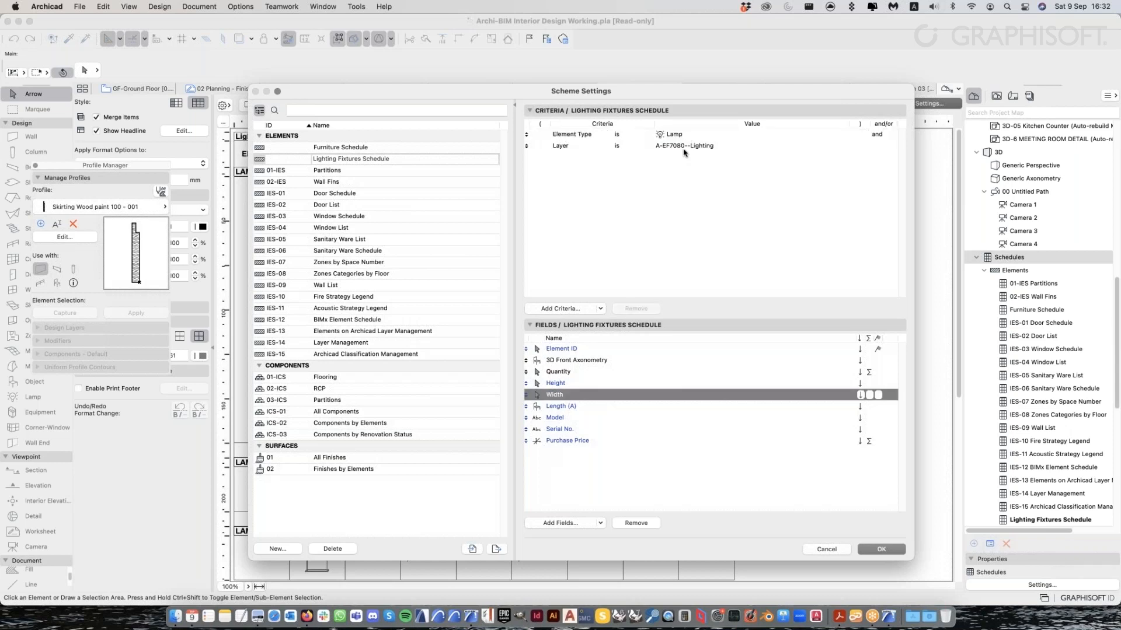
# View the categories of fields available for the Lighting Fixtures Schedule without adding any, and close the scheme settings
pyautogui.click(634, 465)
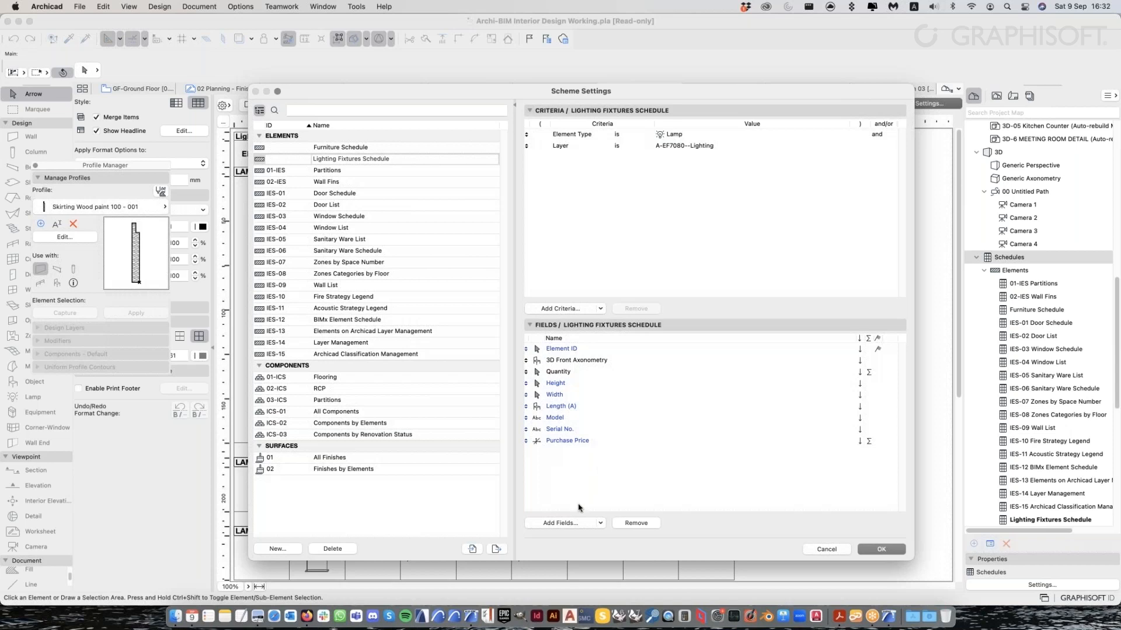
pyautogui.click(560, 523)
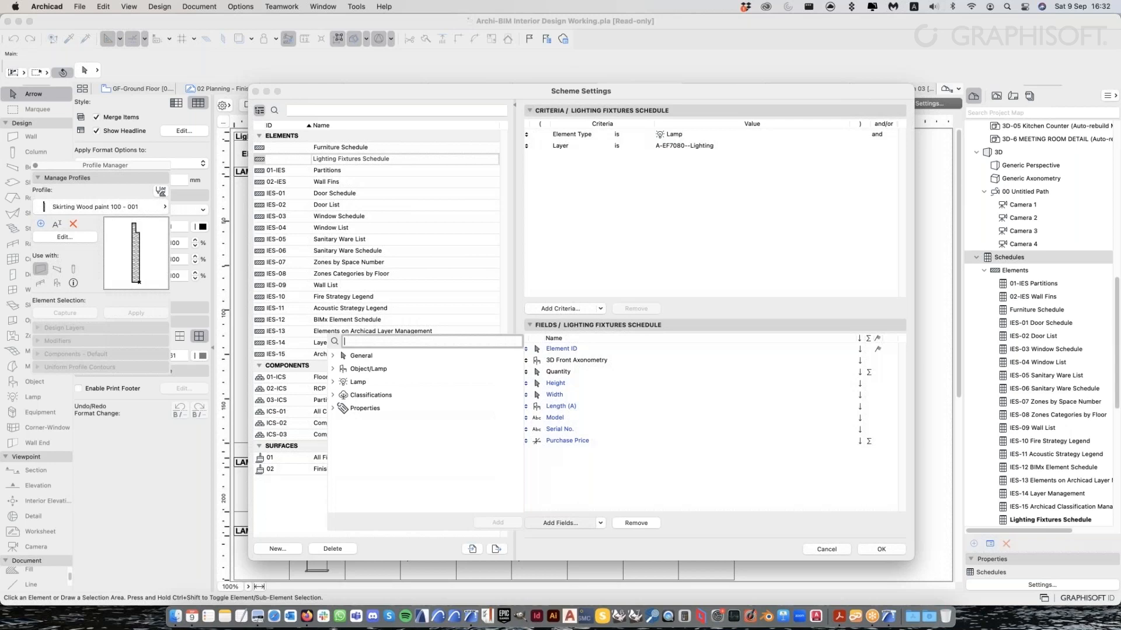
pyautogui.click(626, 485)
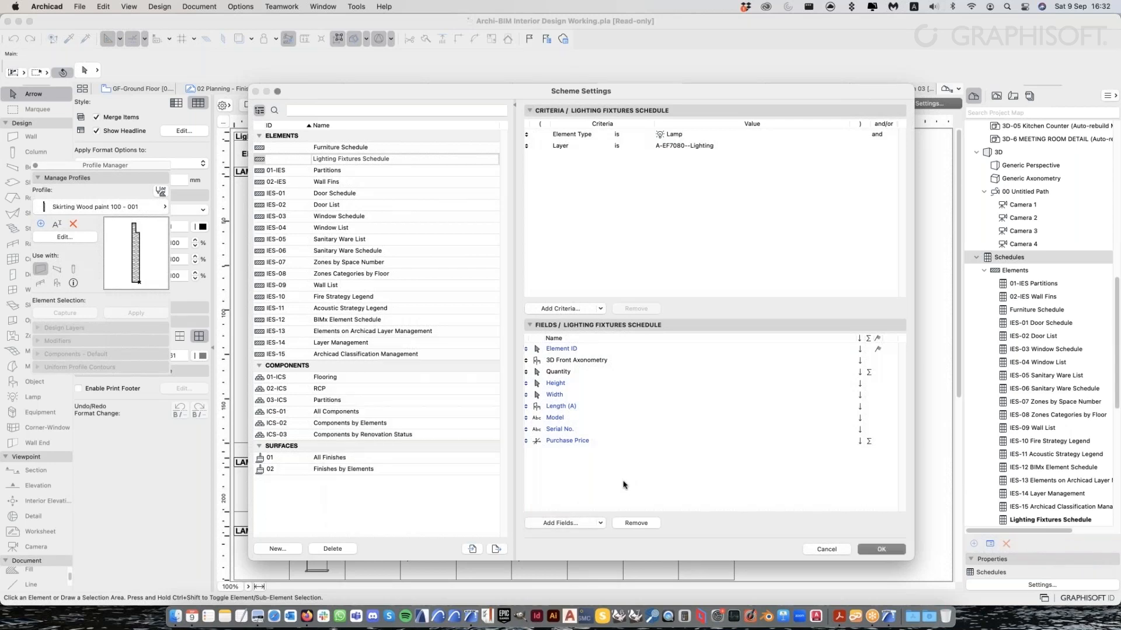
pyautogui.click(586, 522)
pyautogui.click(618, 480)
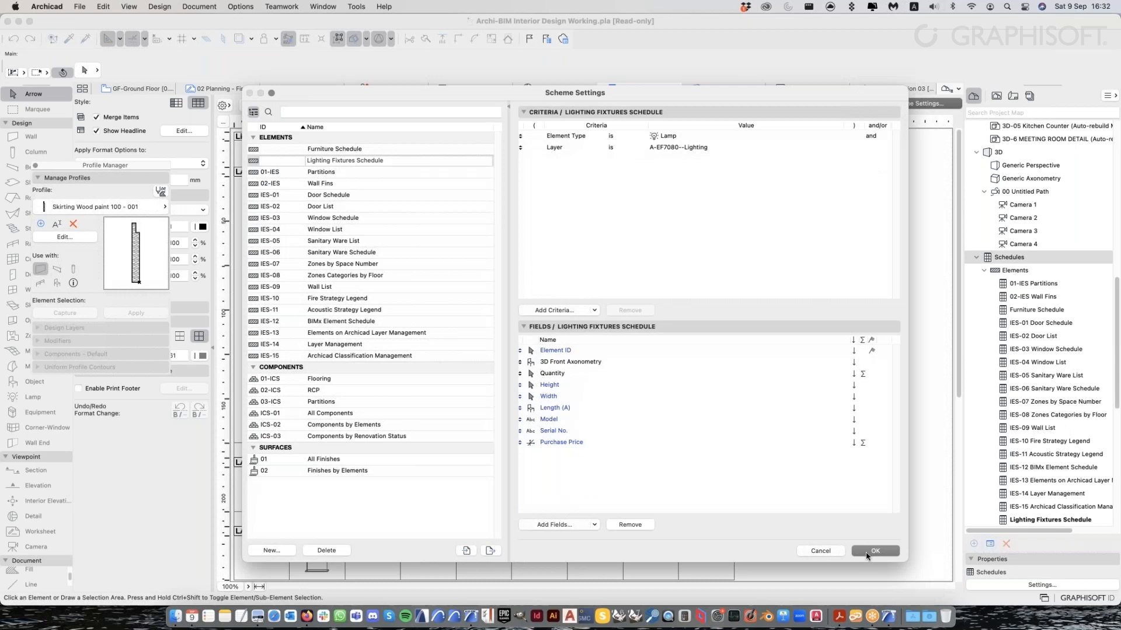
pyautogui.click(874, 551)
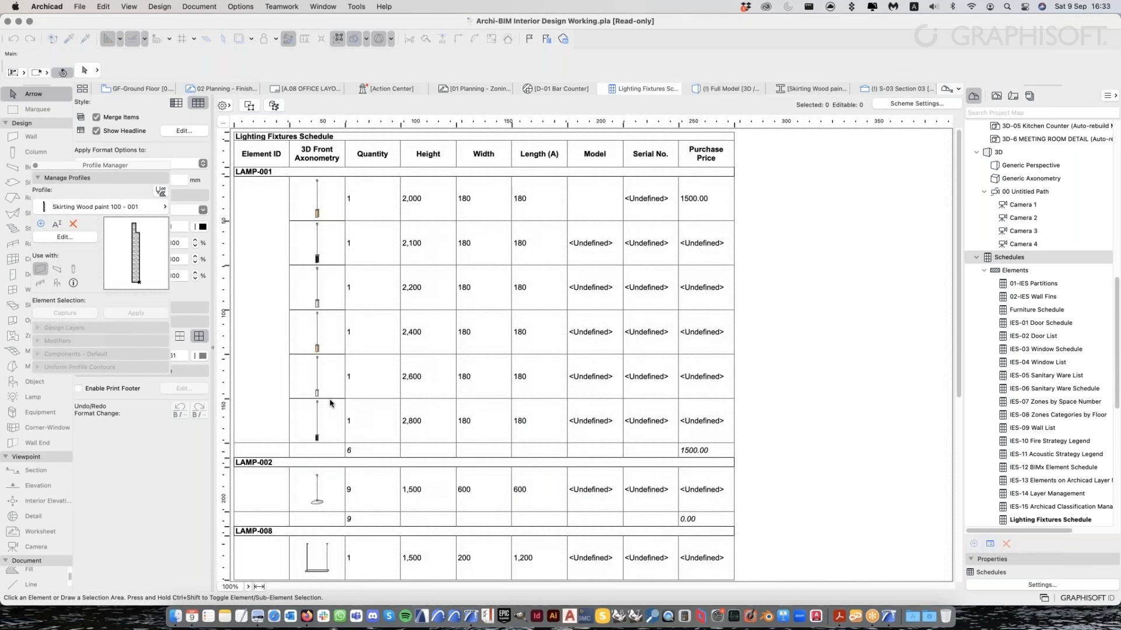
# Look through the Lighting Fixtures Schedule from LAMP-001 to LAMP-012, briefly selecting the LAMP-012 preview
pyautogui.scroll(-10, 409, 420)
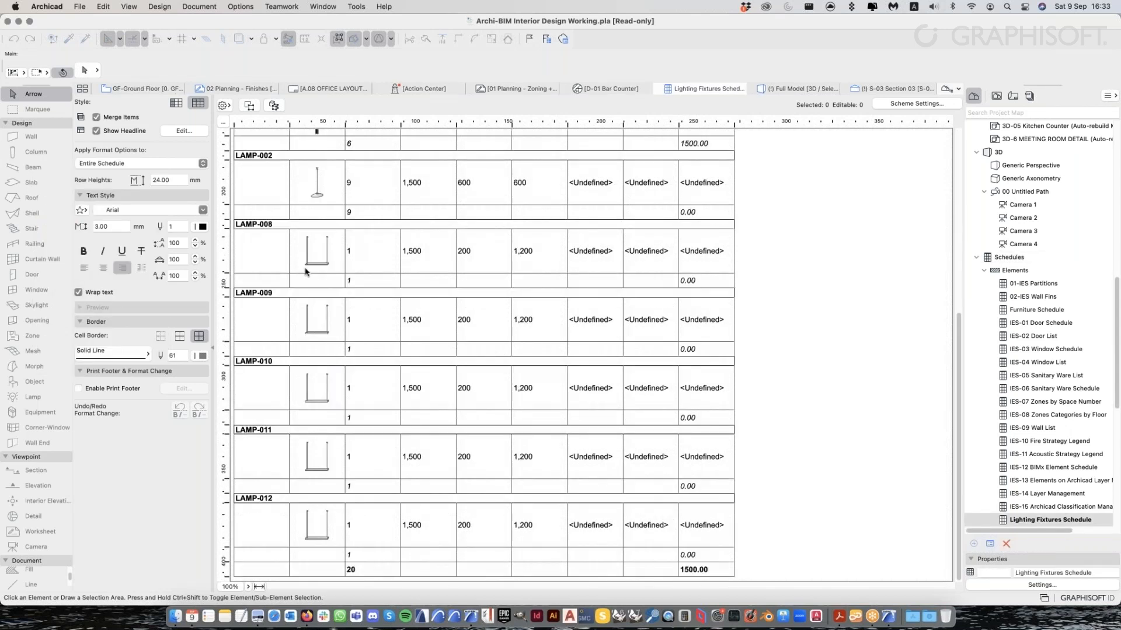
pyautogui.scroll(10, 305, 271)
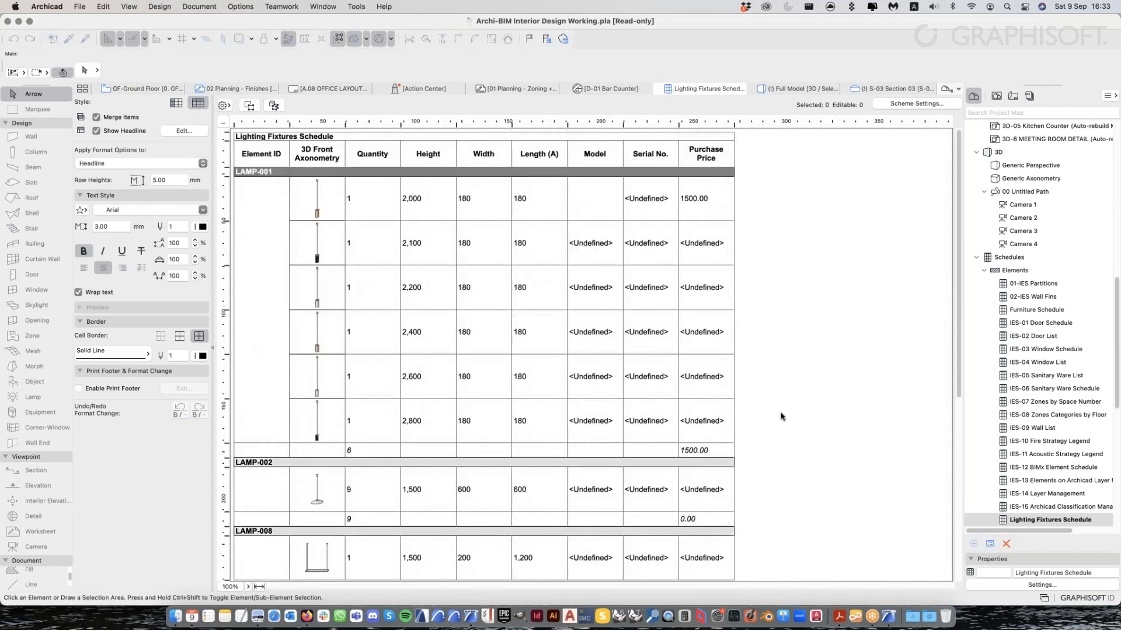
pyautogui.click(783, 417)
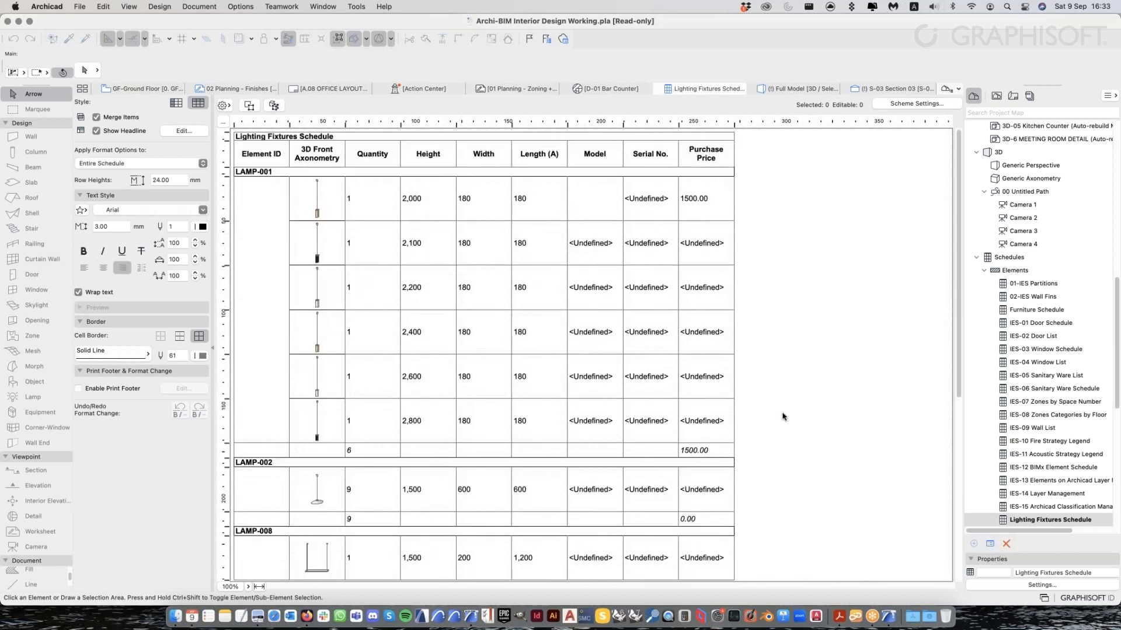
pyautogui.scroll(-5, 278, 392)
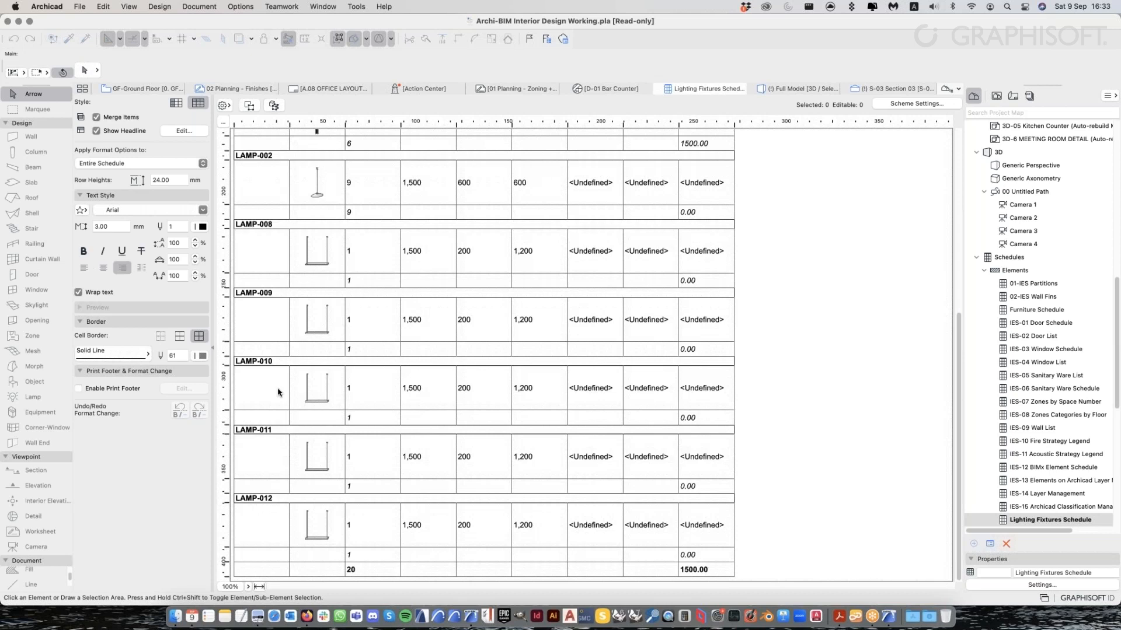
pyautogui.click(322, 525)
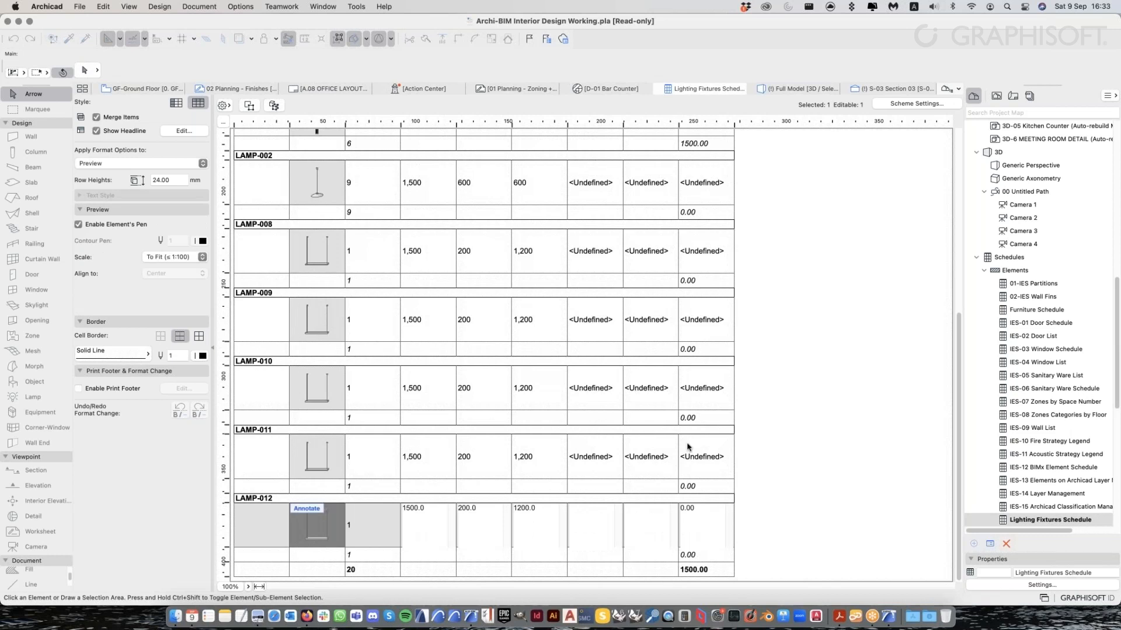
pyautogui.press('Escape')
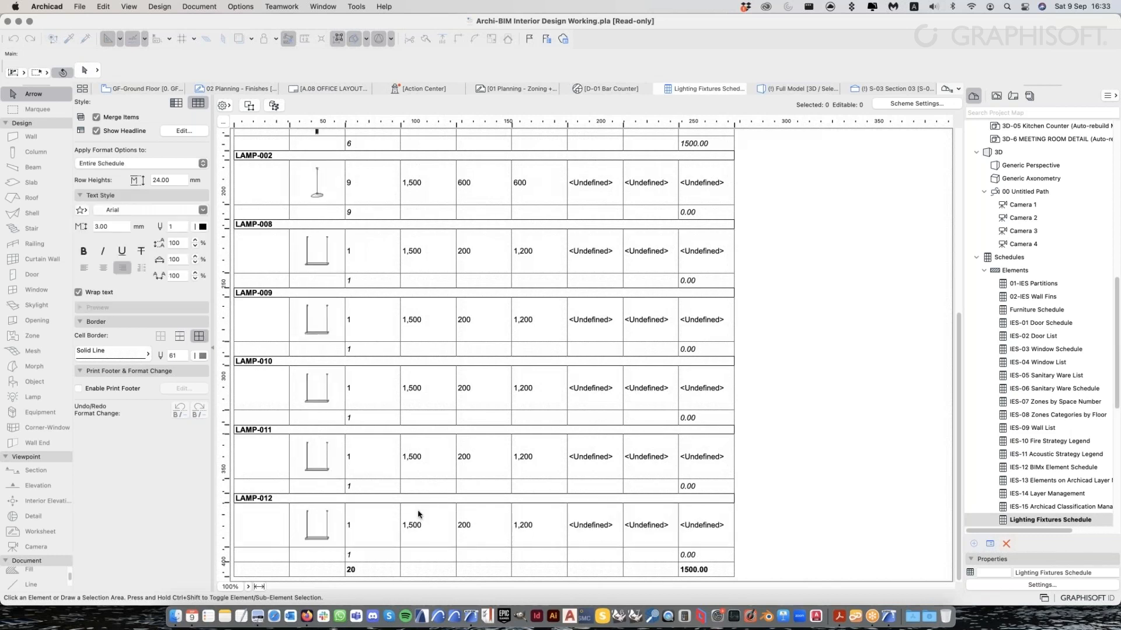
# Show the LAMP-012 fixture from the schedule in the 3D model and turn off the 3D cutting planes
pyautogui.click(334, 531)
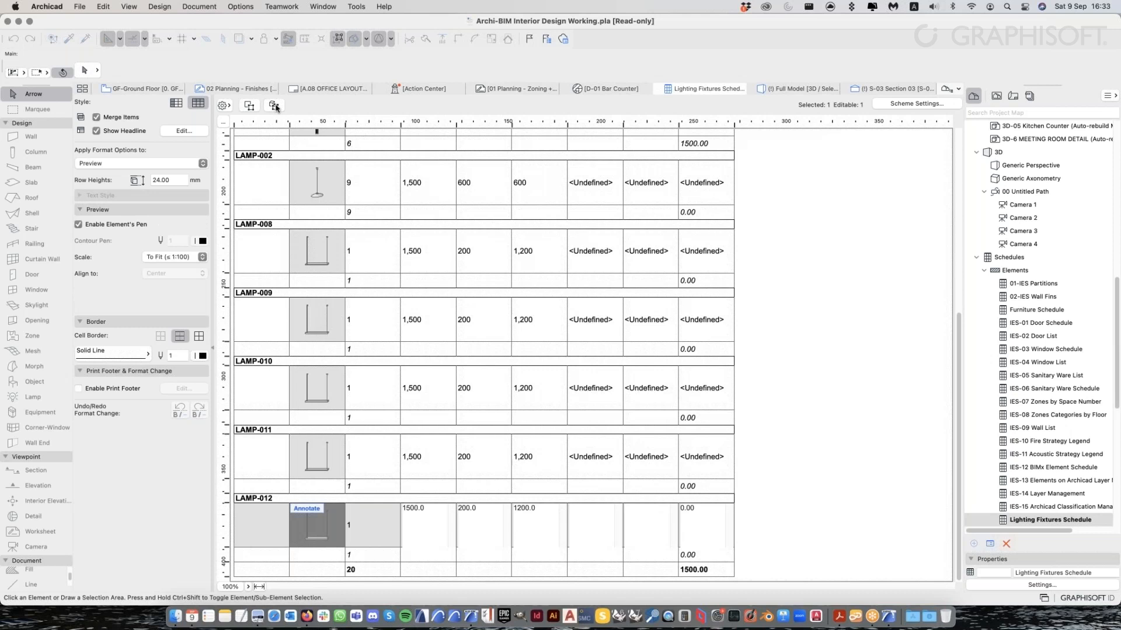
pyautogui.click(275, 106)
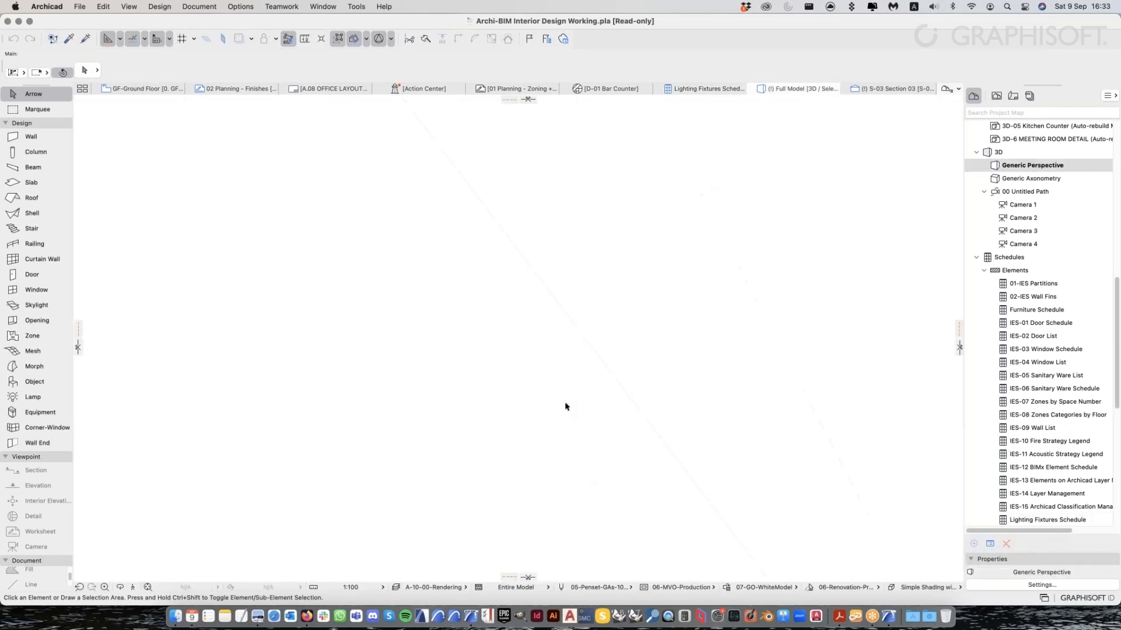
pyautogui.scroll(-5, 565, 390)
pyautogui.keyDown('shift'); pyautogui.moveTo(432, 441); pyautogui.dragTo(502, 327, button='middle'); pyautogui.keyUp('shift')
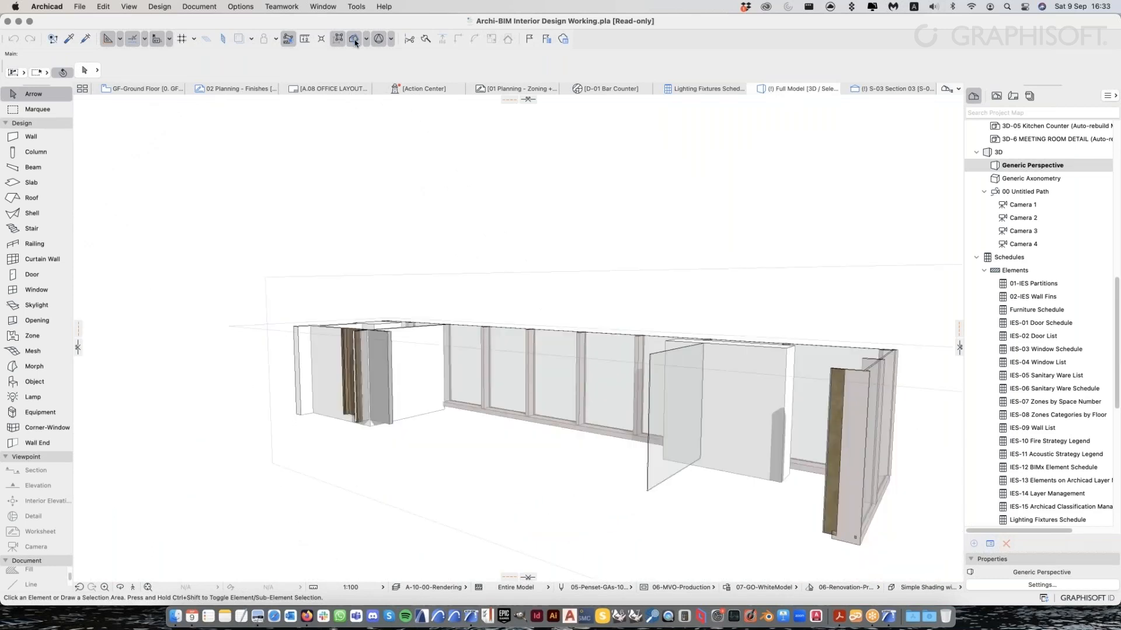
pyautogui.click(355, 40)
pyautogui.scroll(10, 468, 276)
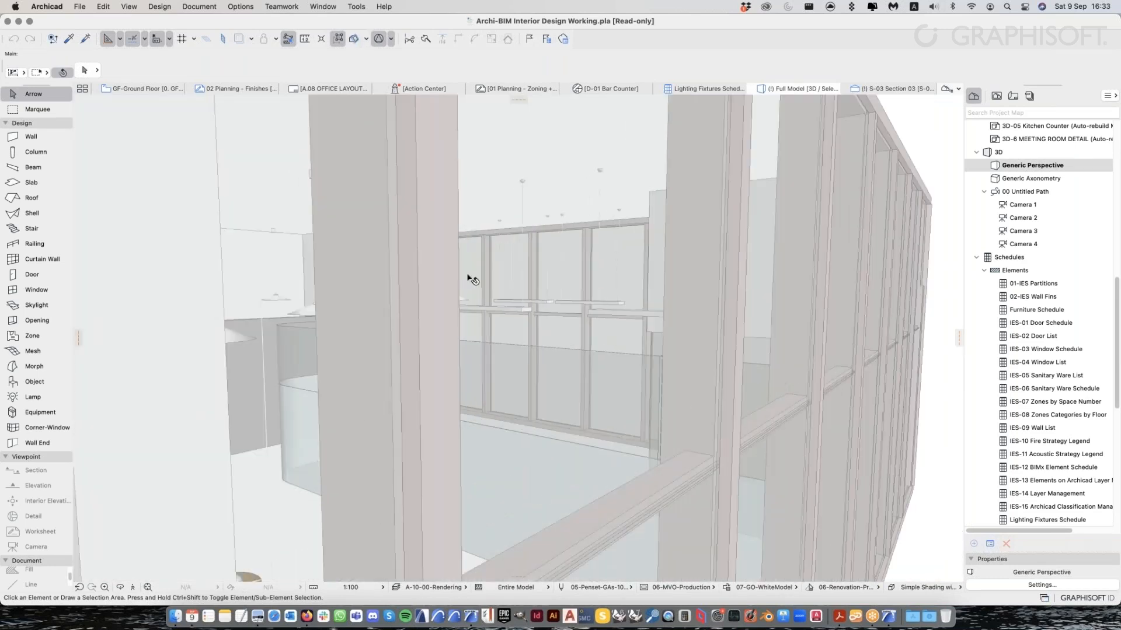
pyautogui.keyDown('shift'); pyautogui.moveTo(475, 278); pyautogui.dragTo(362, 146, button='middle'); pyautogui.keyUp('shift')
# Return to the Lighting Fixtures Schedule, reselect the LAMP-012 entry and locate its lamp in the uncut 3D model
pyautogui.click(686, 89)
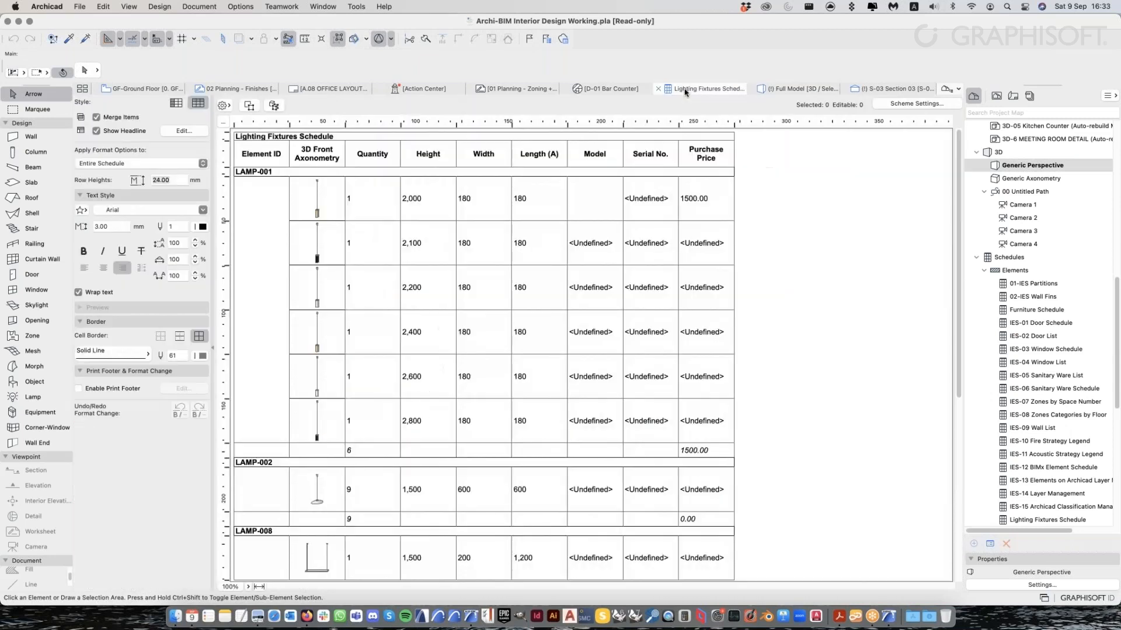
pyautogui.scroll(-5, 325, 546)
pyautogui.click(325, 546)
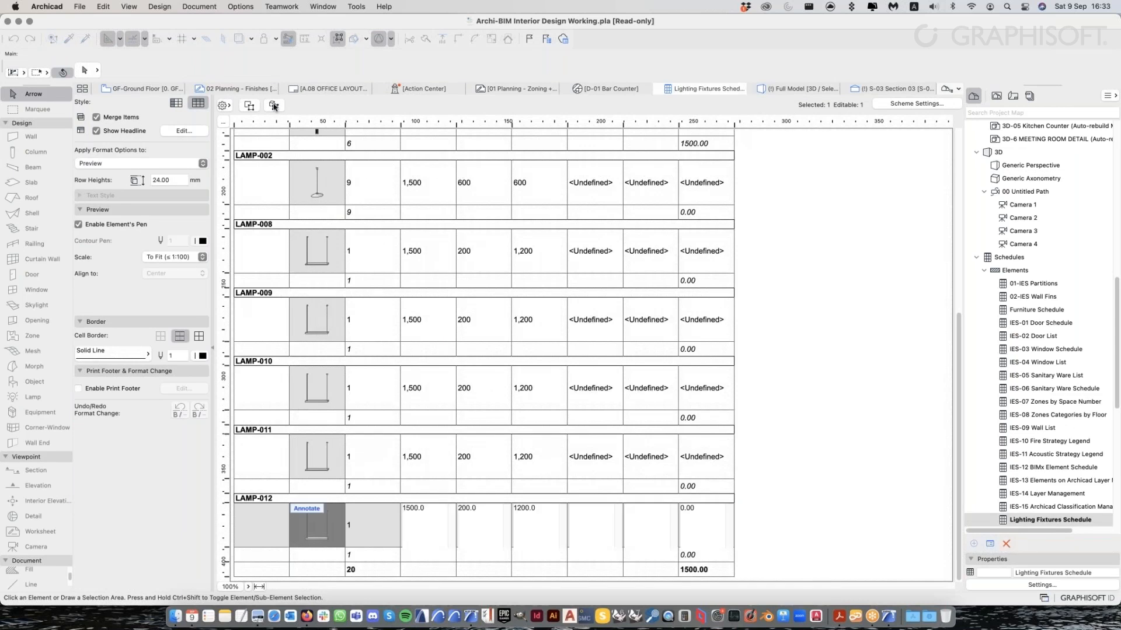
pyautogui.click(275, 106)
pyautogui.scroll(-3, 520, 377)
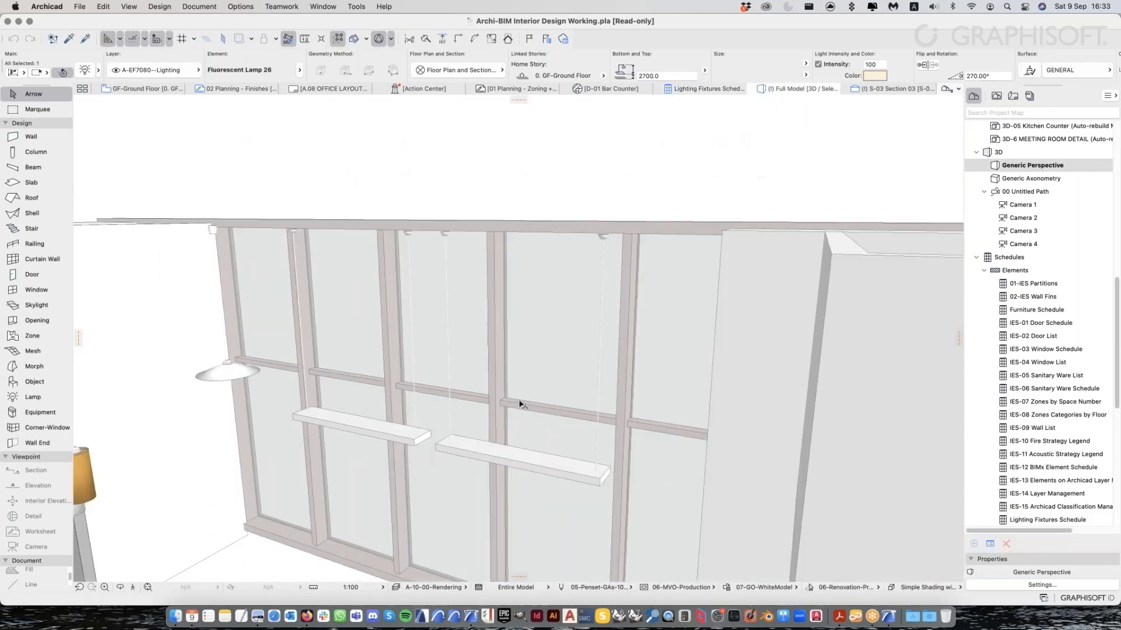
pyautogui.keyDown('shift'); pyautogui.moveTo(520, 403); pyautogui.dragTo(574, 356, button='middle'); pyautogui.keyUp('shift')
pyautogui.scroll(2, 532, 448)
pyautogui.scroll(-3, 531, 442)
pyautogui.scroll(-2, 630, 424)
pyautogui.scroll(-3, 580, 405)
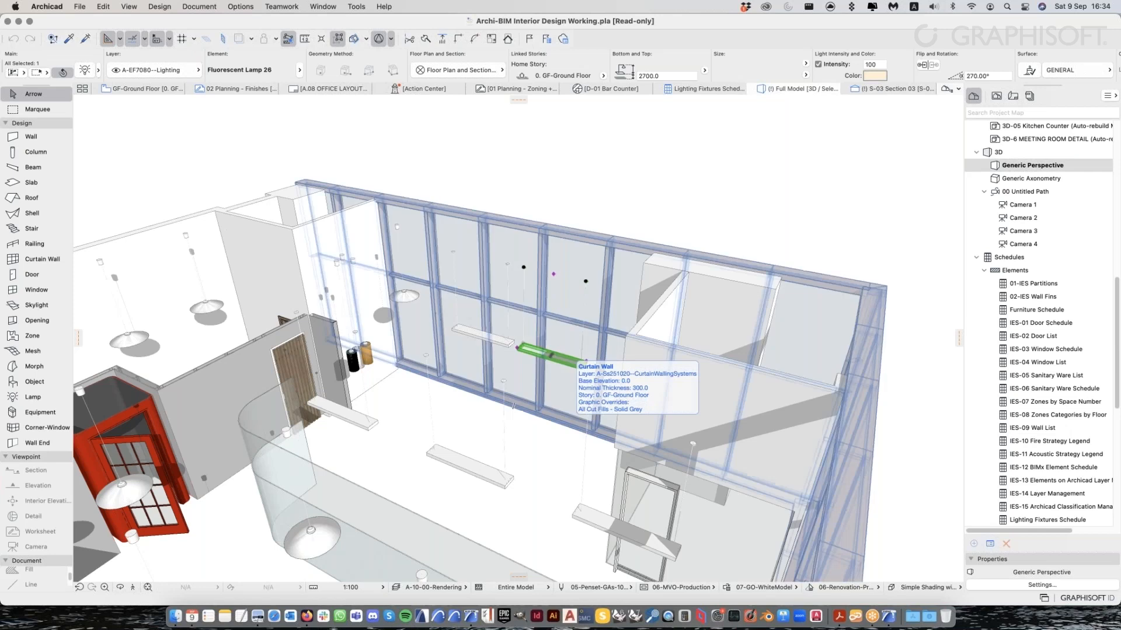
pyautogui.keyDown('shift'); pyautogui.moveTo(569, 438); pyautogui.dragTo(584, 418, button='middle'); pyautogui.keyUp('shift')
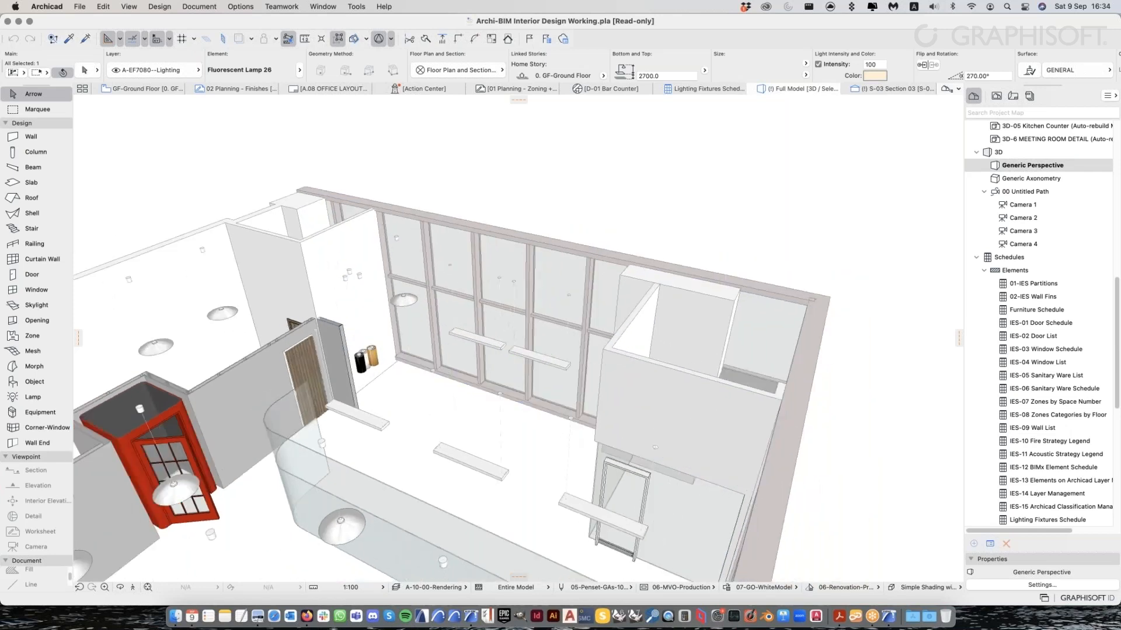
# Delete the right-hand linear pendant lamp of the pair hanging beside the curtain wall in the 3D model
pyautogui.keyDown('shift'); pyautogui.moveTo(506, 399); pyautogui.dragTo(503, 395, button='middle'); pyautogui.keyUp('shift')
pyautogui.press('Escape')
pyautogui.click(540, 358)
pyautogui.press('Delete')
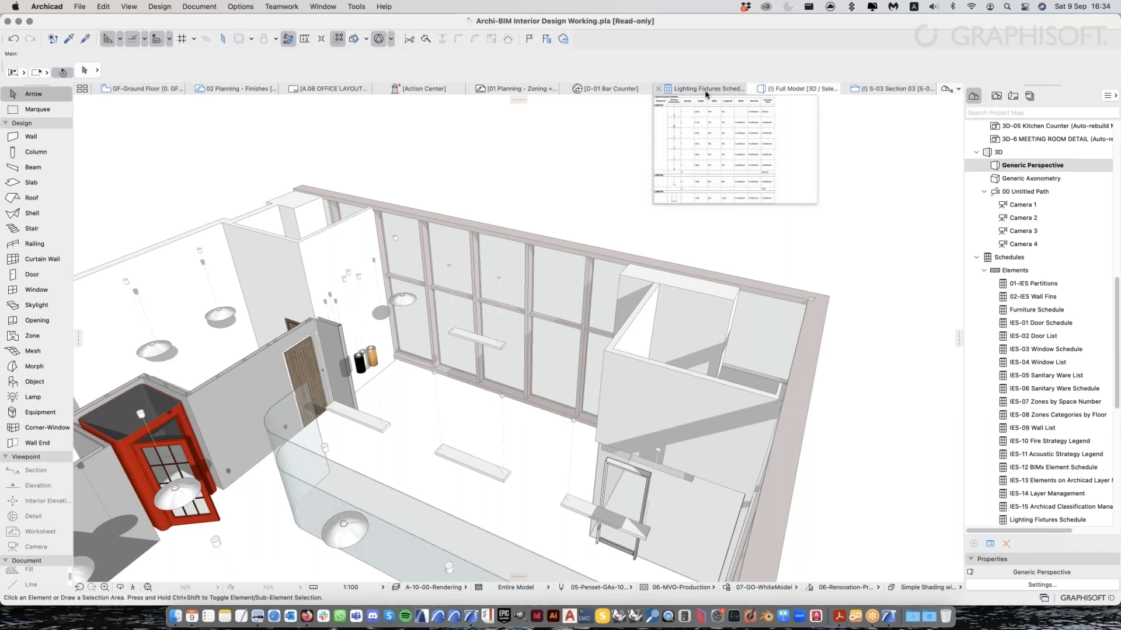
# Open the Lighting Fixtures Schedule and check the remaining linear pendant lamp entries, including LAMP-011
pyautogui.click(706, 88)
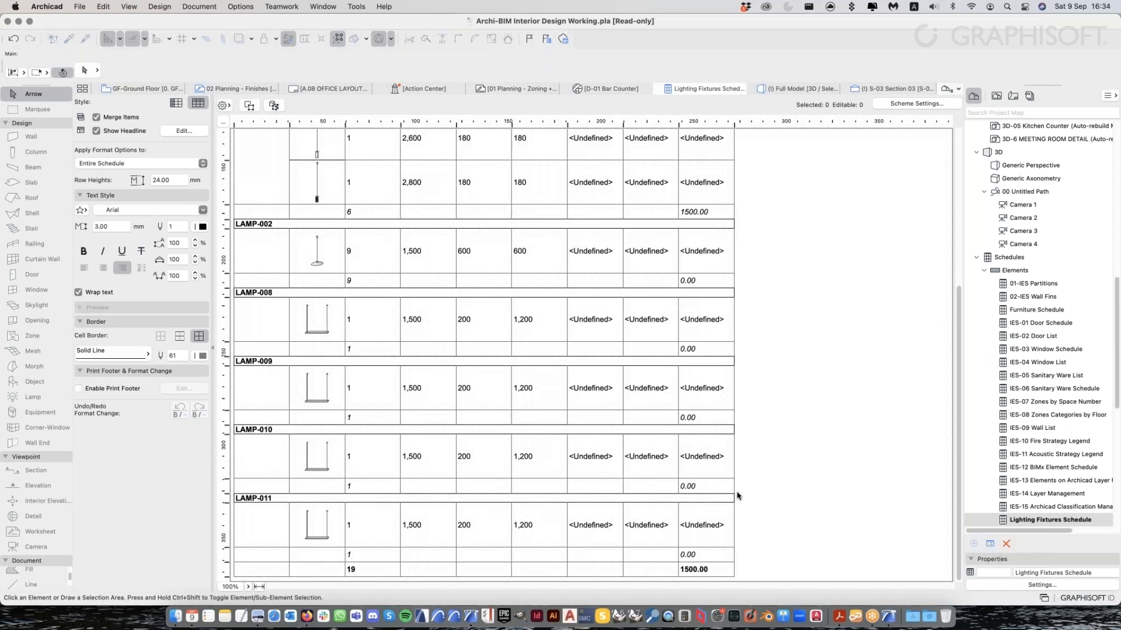
pyautogui.click(450, 524)
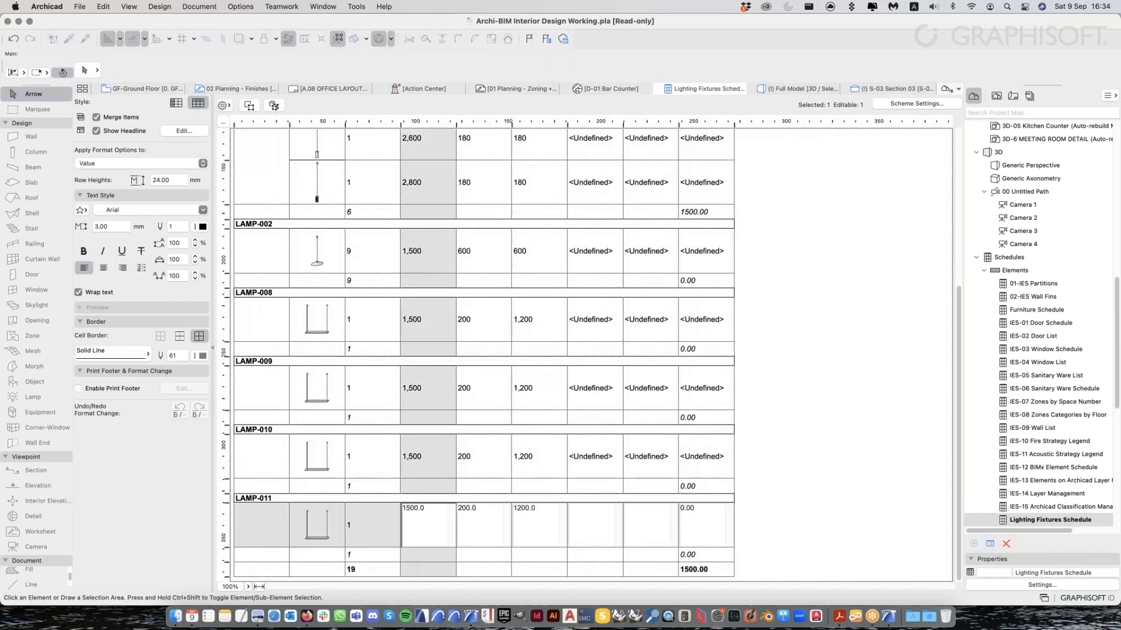
pyautogui.click(759, 442)
pyautogui.scroll(5, 803, 386)
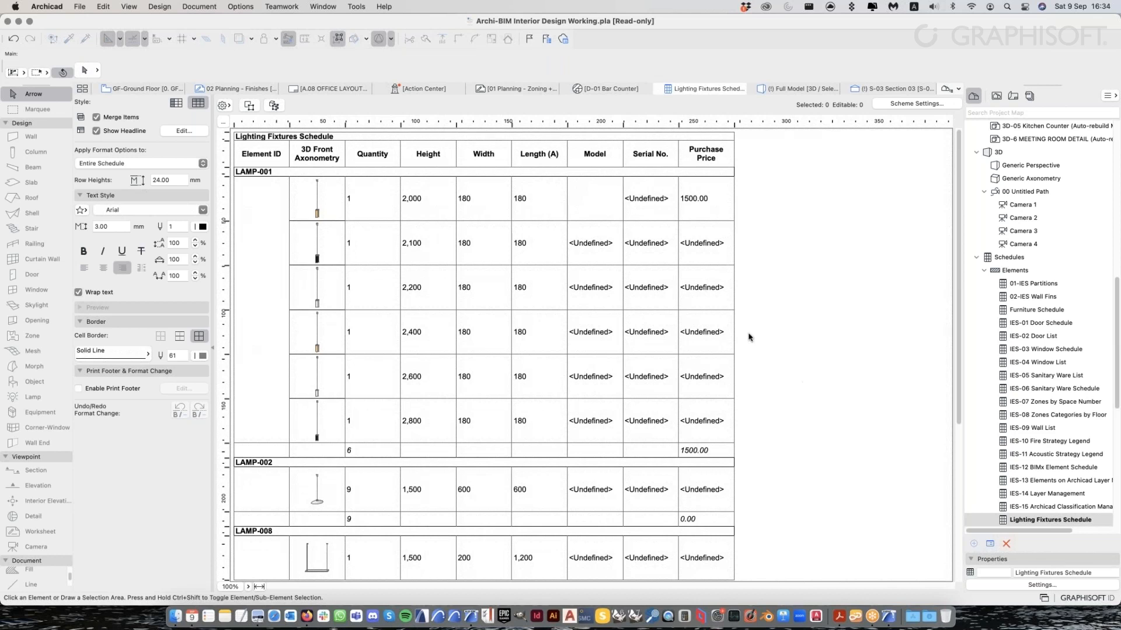
# Set the purchase price of the 2,100 mm high LAMP-001 fixture to 300
pyautogui.click(704, 243)
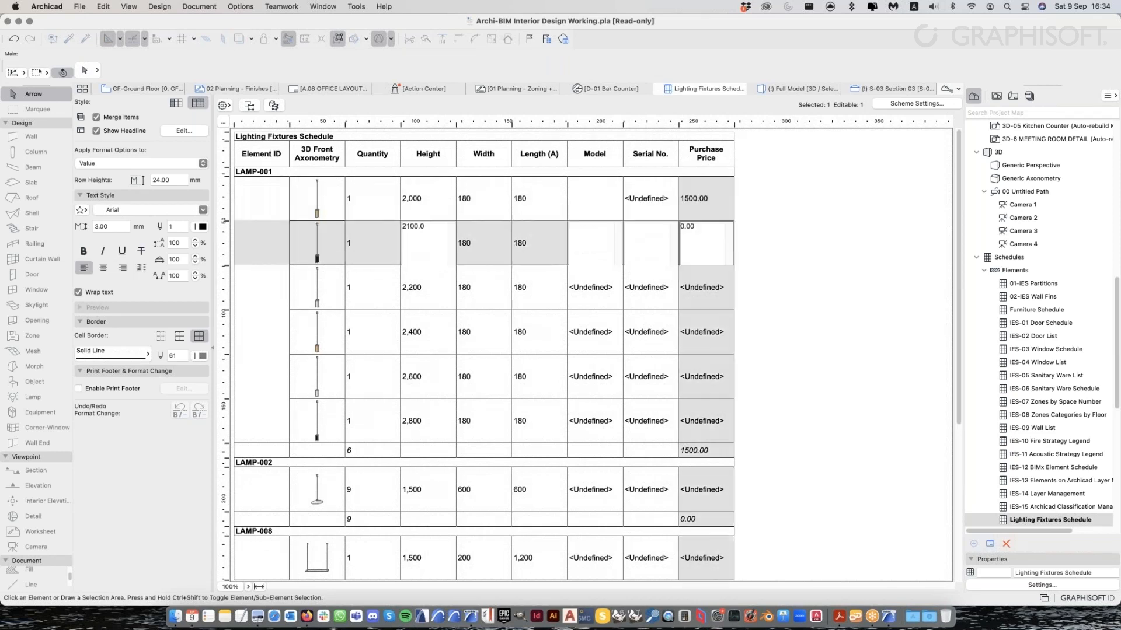
pyautogui.doubleClick(693, 232)
pyautogui.write('300')
pyautogui.click(786, 416)
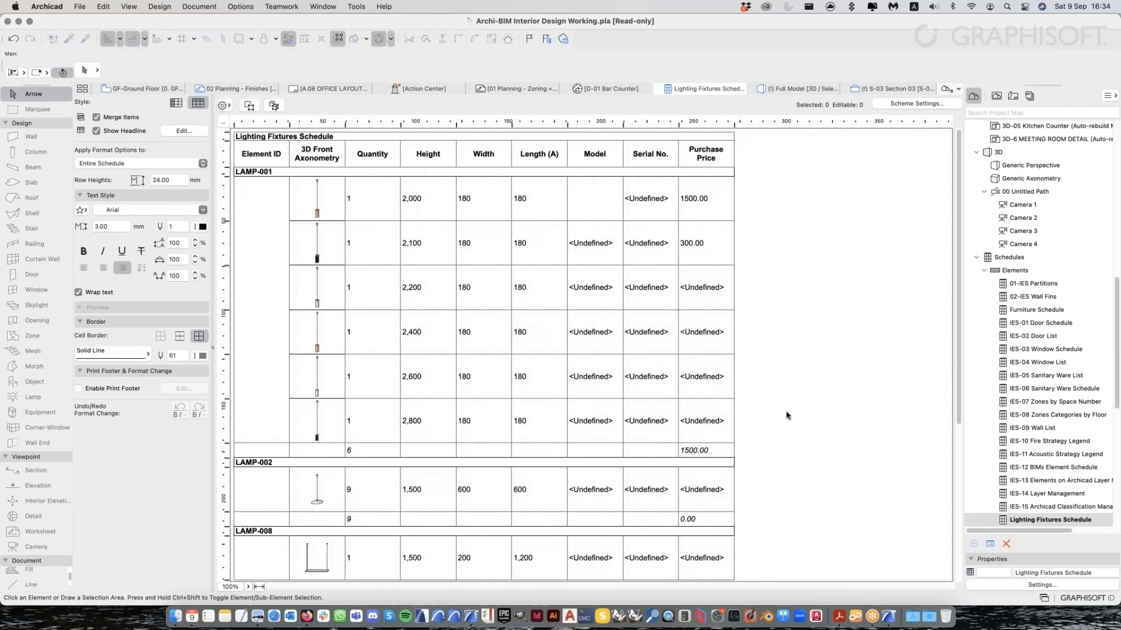
# Rebuild the Lighting Fixtures Schedule to refresh its price totals
pyautogui.scroll(-5, 786, 415)
pyautogui.scroll(5, 729, 313)
pyautogui.click(693, 229)
pyautogui.click(224, 106)
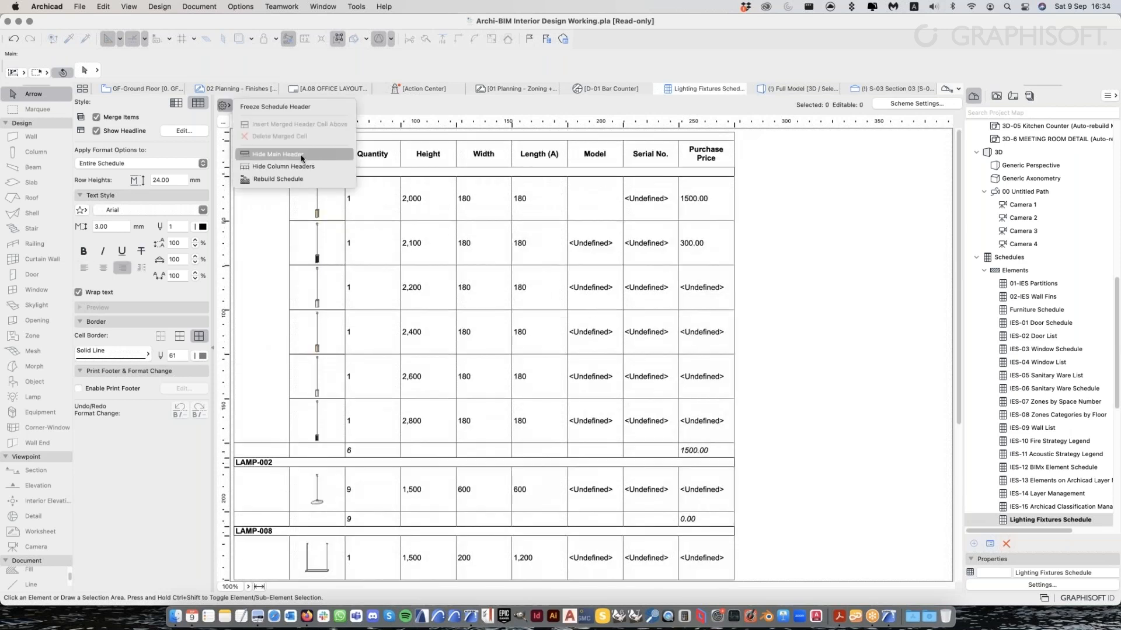
pyautogui.click(309, 178)
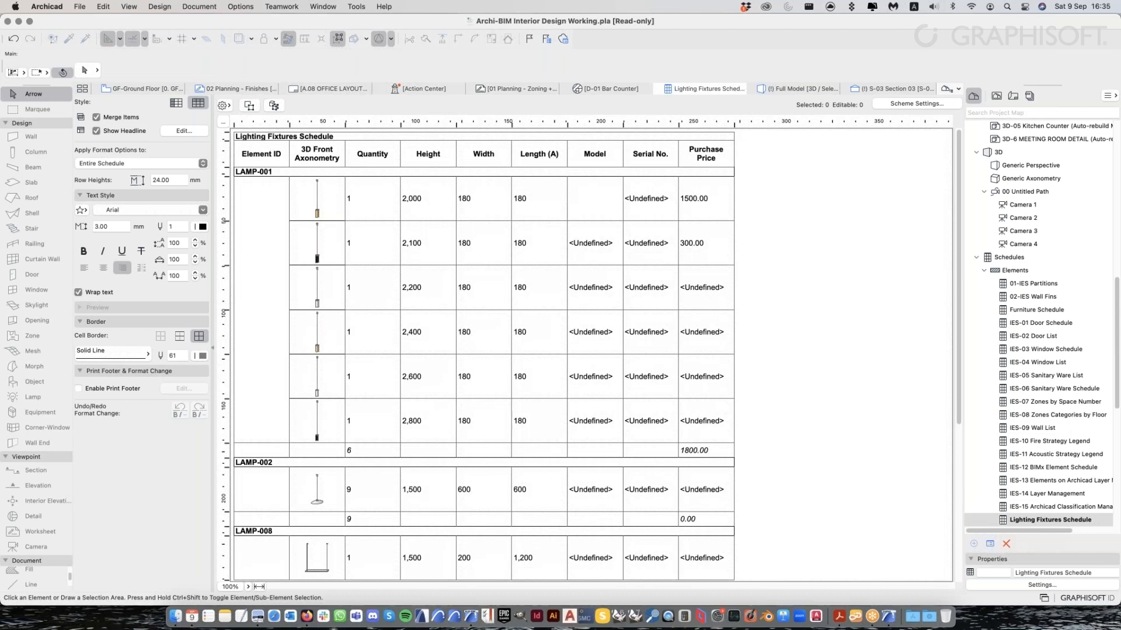
# Check the schedule's grand total for purchase price and the 3D preview of the first LAMP-001 fixture
pyautogui.scroll(-5, 702, 455)
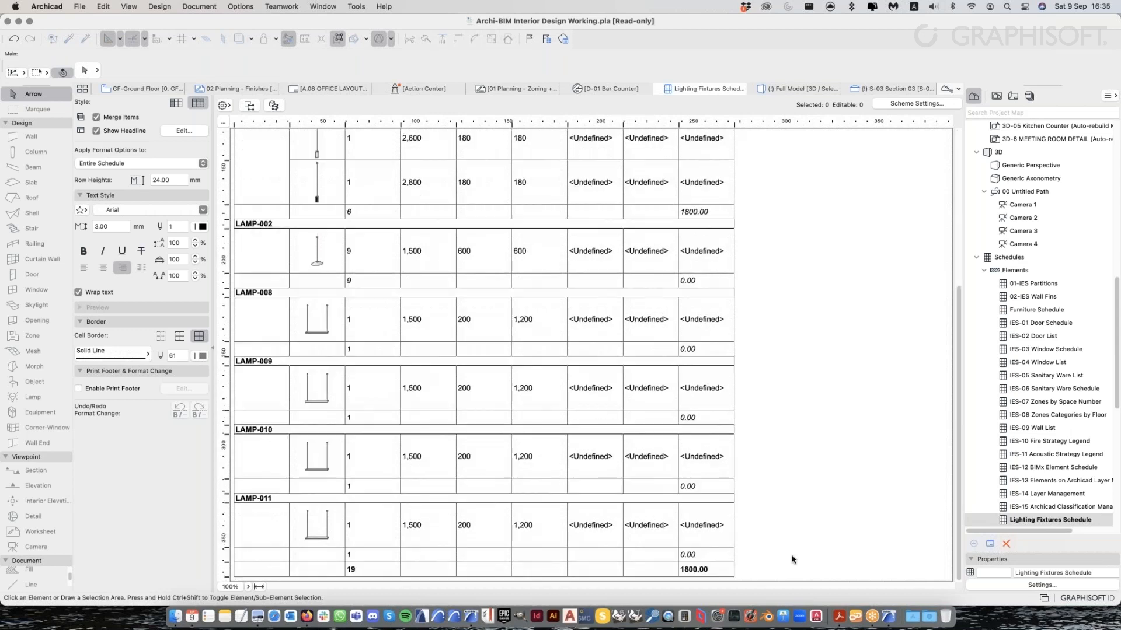
pyautogui.click(694, 569)
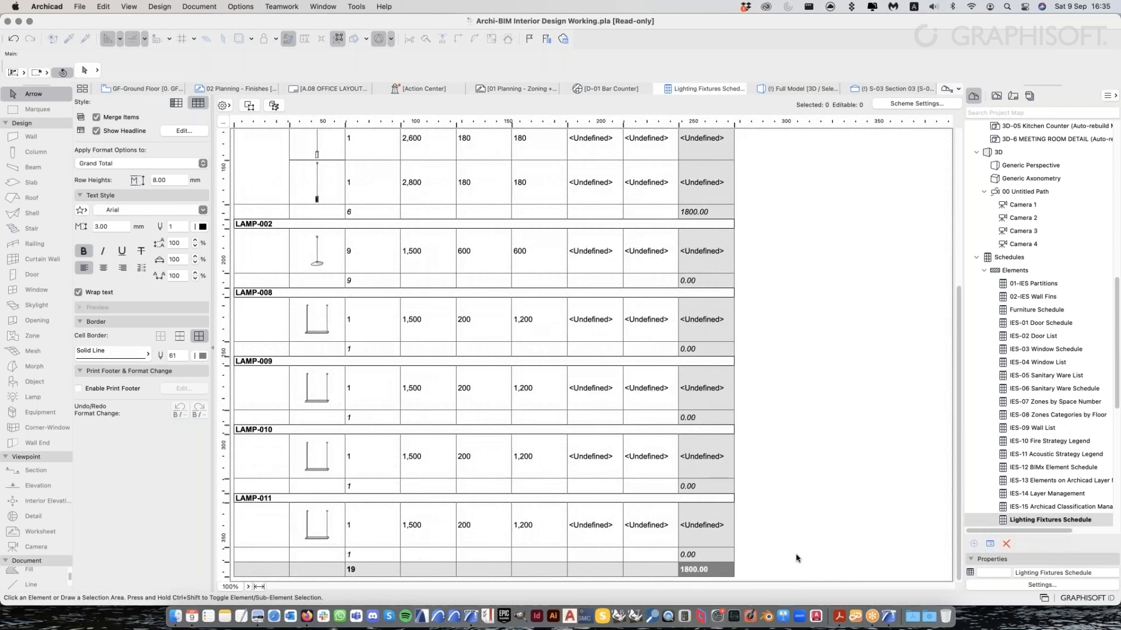
pyautogui.click(797, 558)
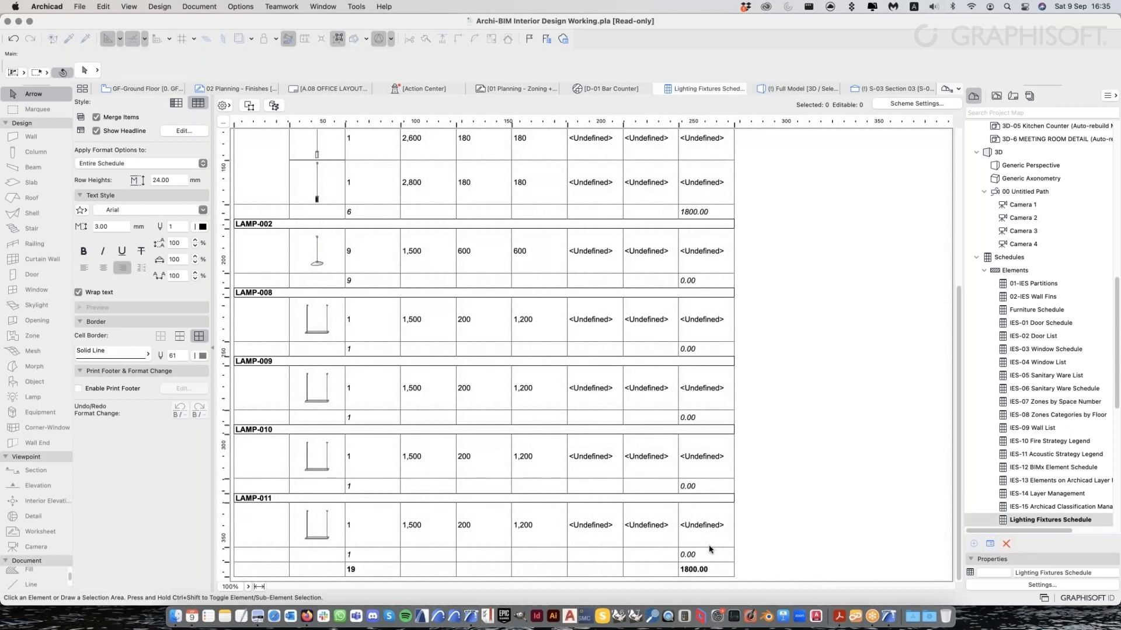
pyautogui.scroll(5, 603, 309)
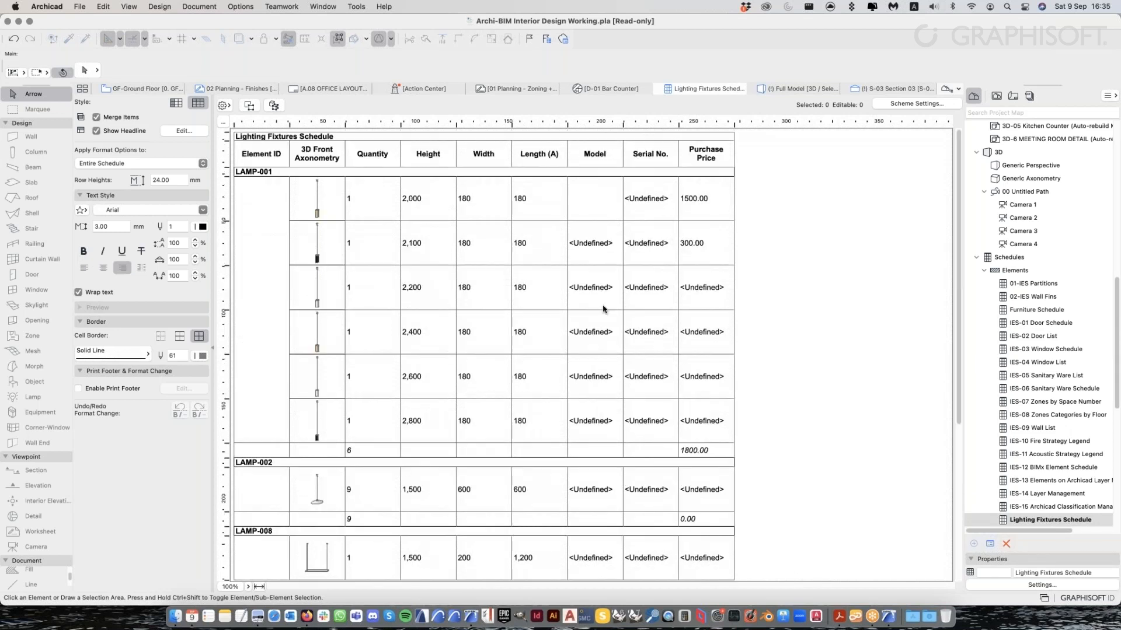
pyautogui.click(313, 198)
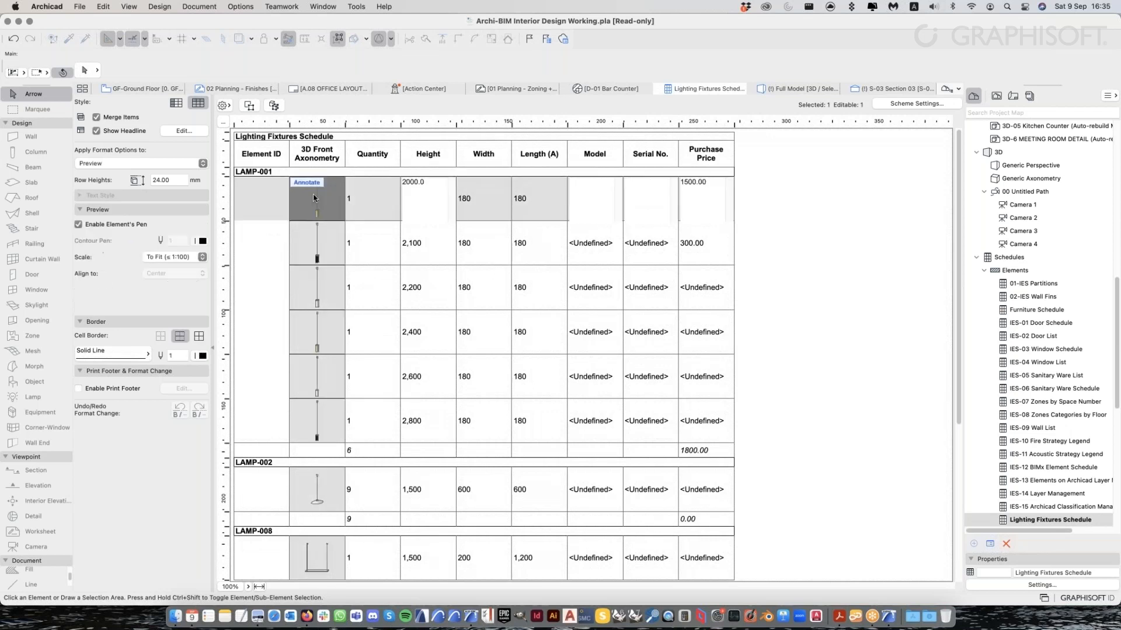
pyautogui.click(793, 283)
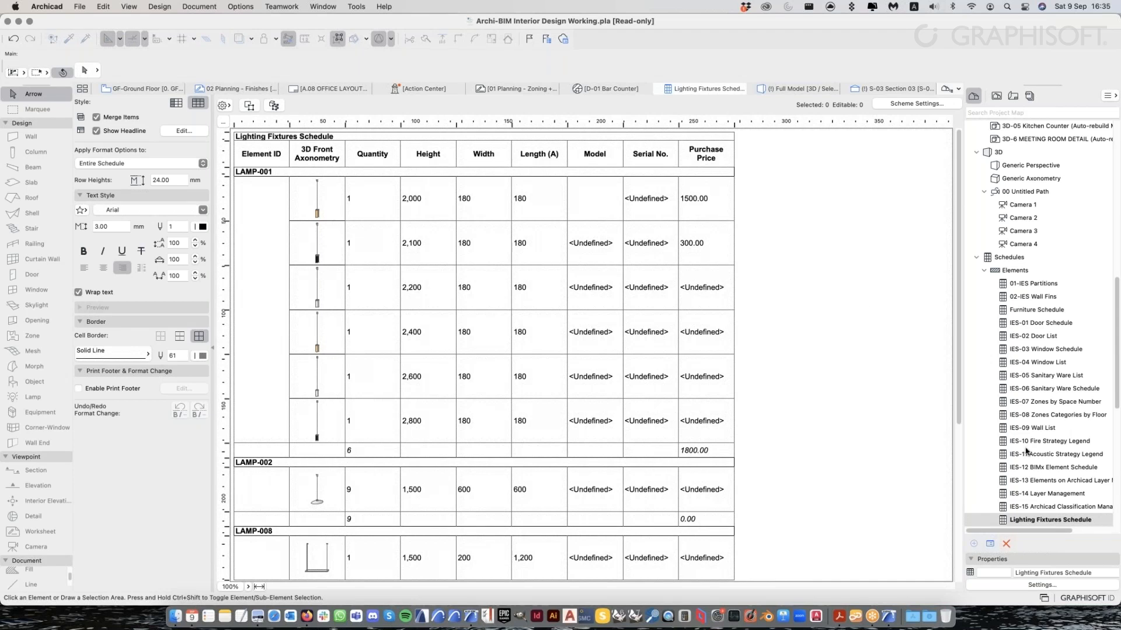
# Review the Furniture Schedule's element type and layer criteria in the scheme settings, leaving them unchanged
pyautogui.scroll(-3, 1025, 451)
pyautogui.click(915, 104)
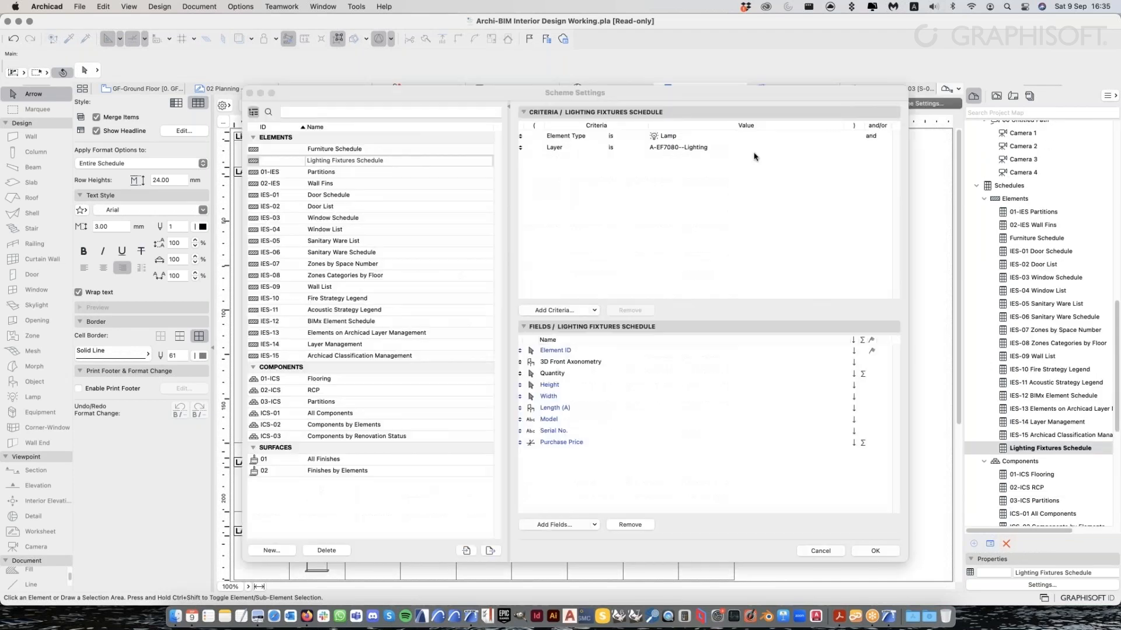
pyautogui.press('Up')
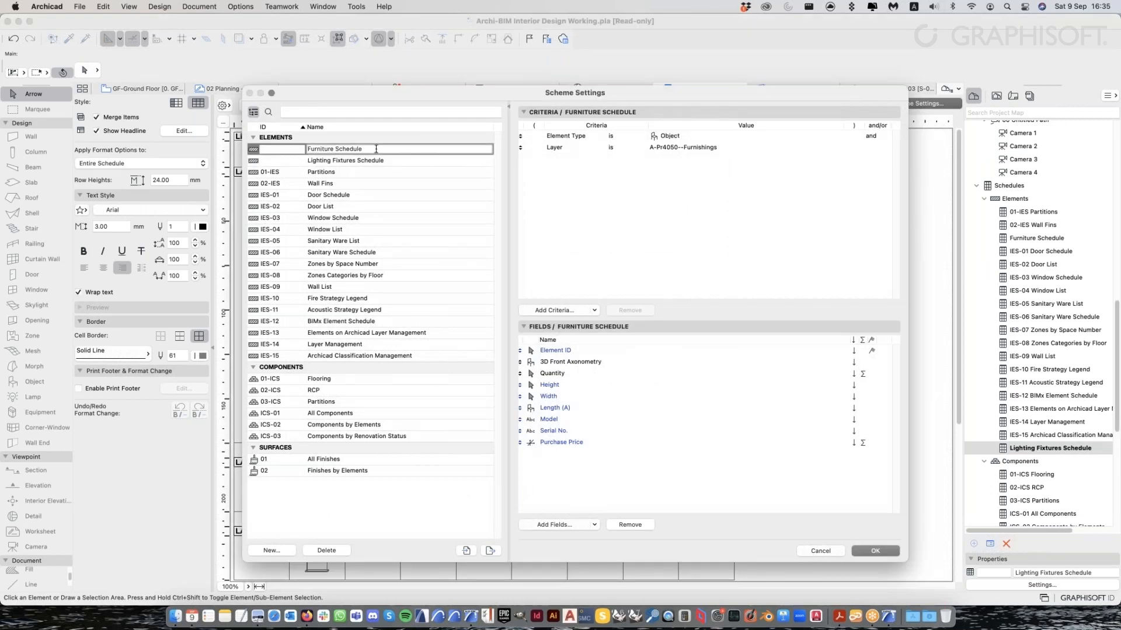
pyautogui.click(685, 140)
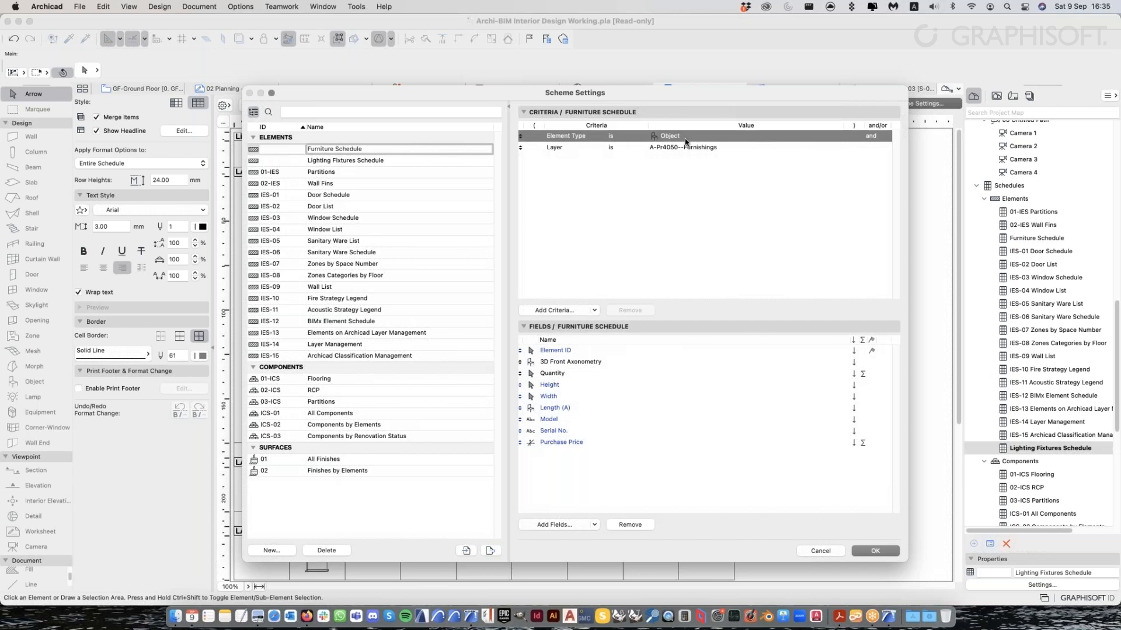
pyautogui.click(689, 139)
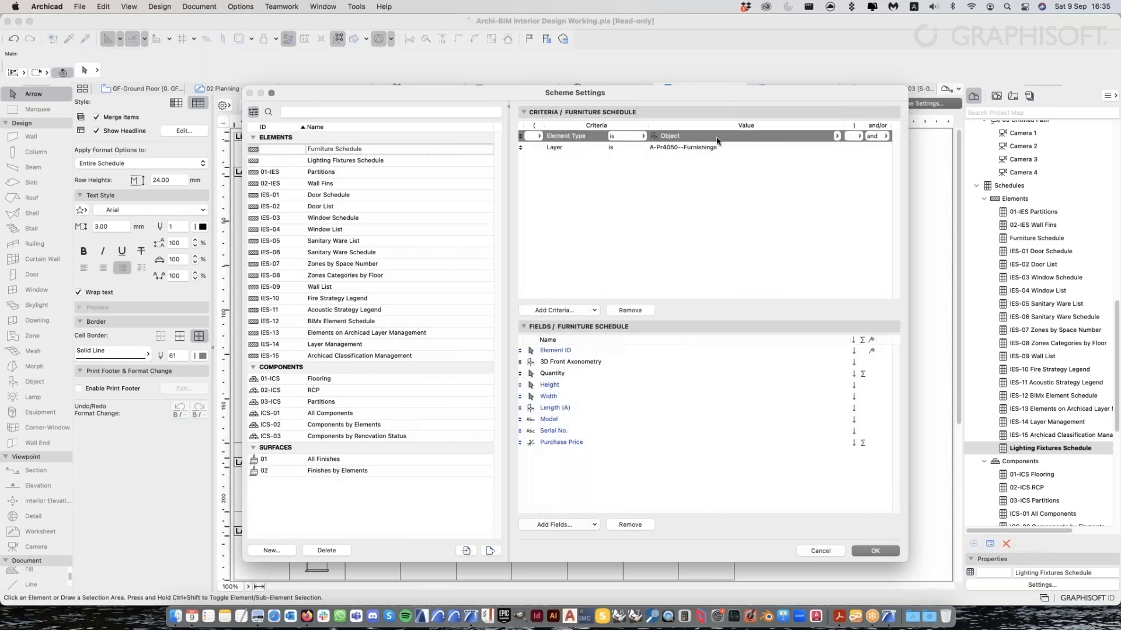
pyautogui.click(687, 149)
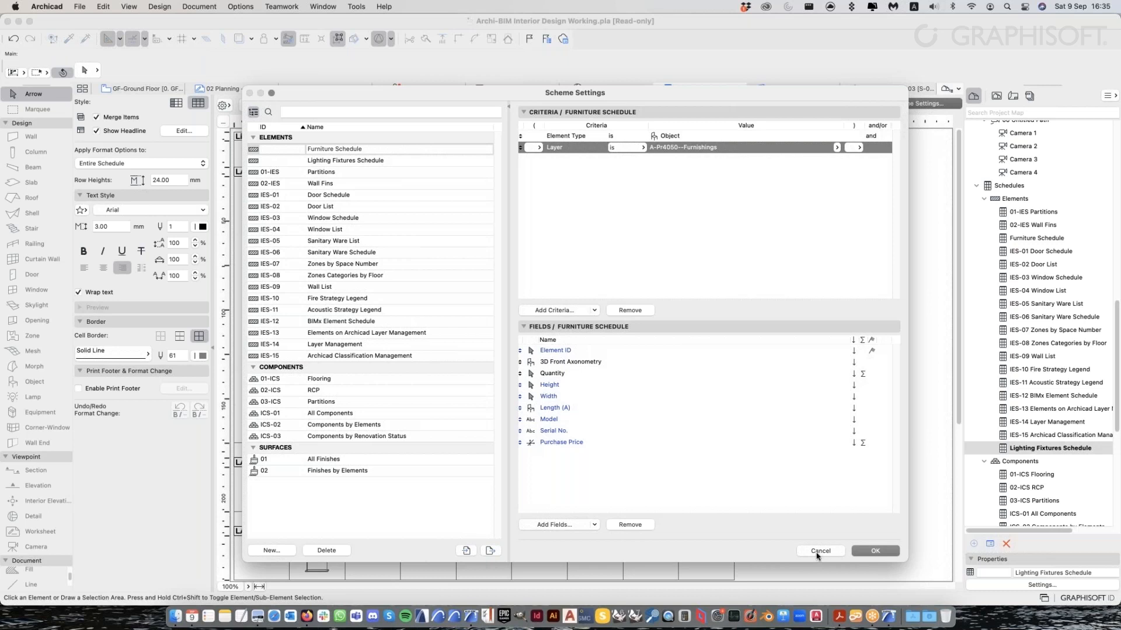
pyautogui.click(818, 552)
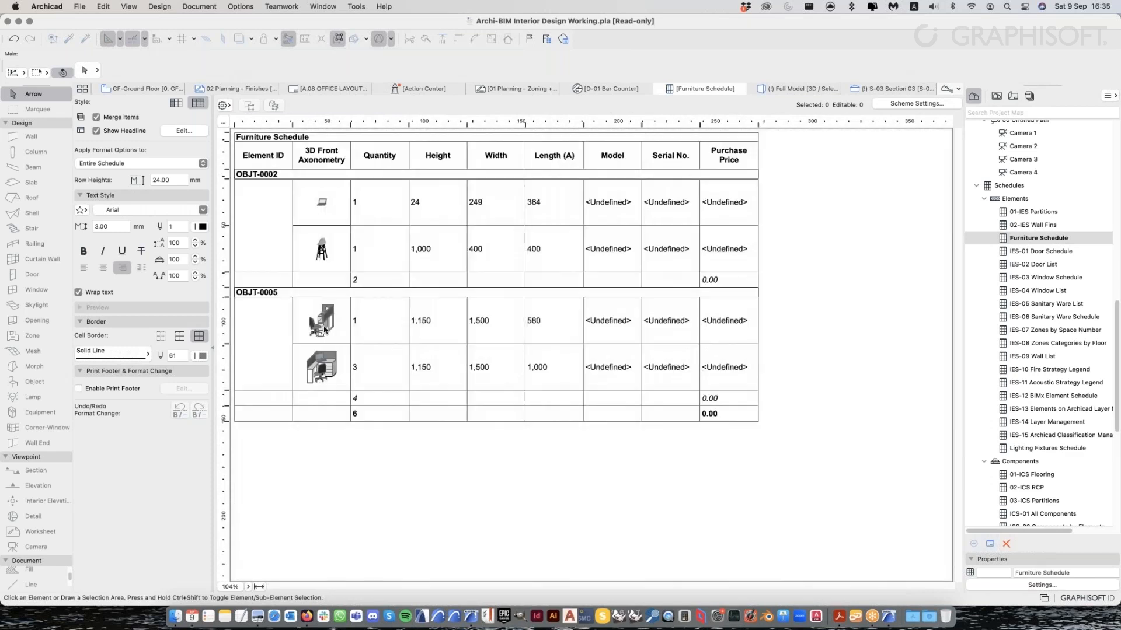
# In the Furniture Schedule, inspect the preview and length of the first OBJT-0005 item
pyautogui.click(324, 330)
pyautogui.click(324, 330)
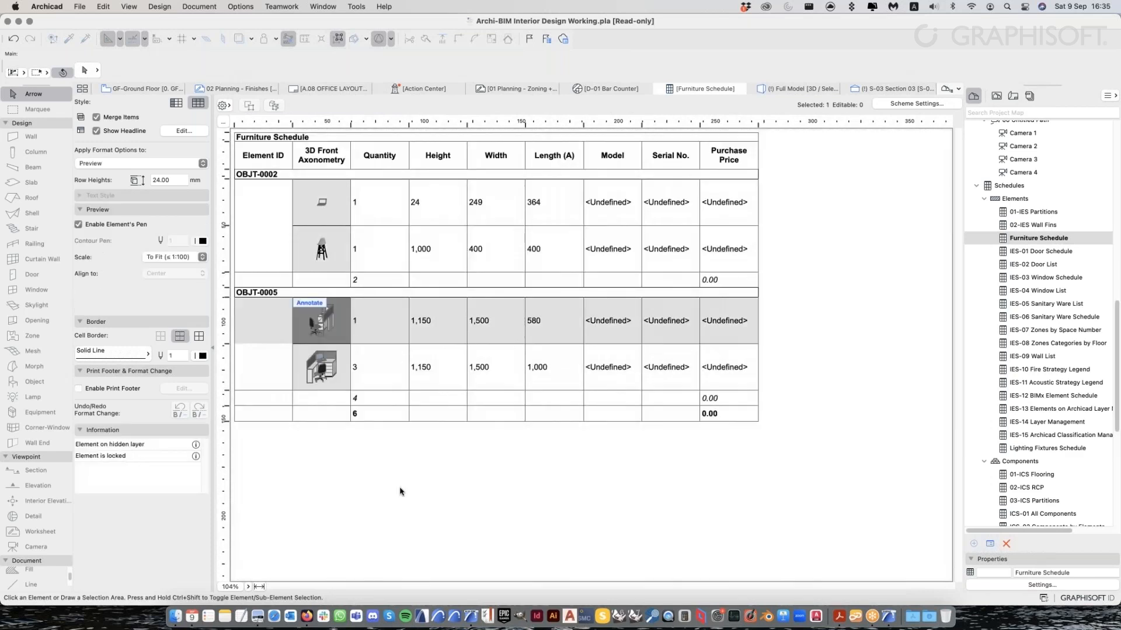
pyautogui.click(401, 490)
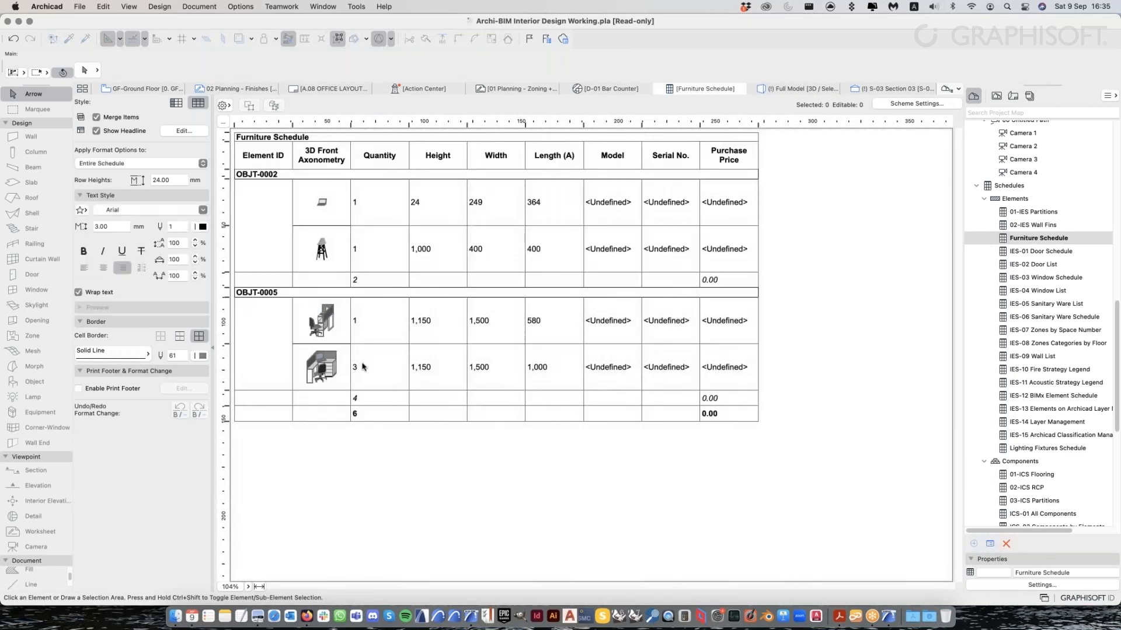
pyautogui.click(544, 323)
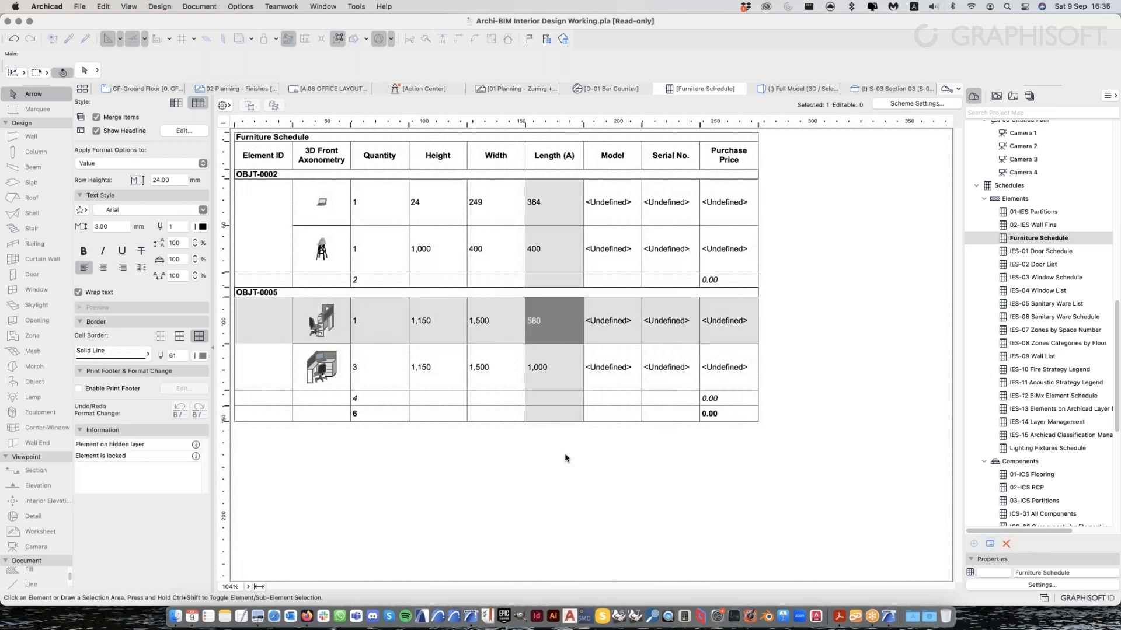
pyautogui.click(557, 458)
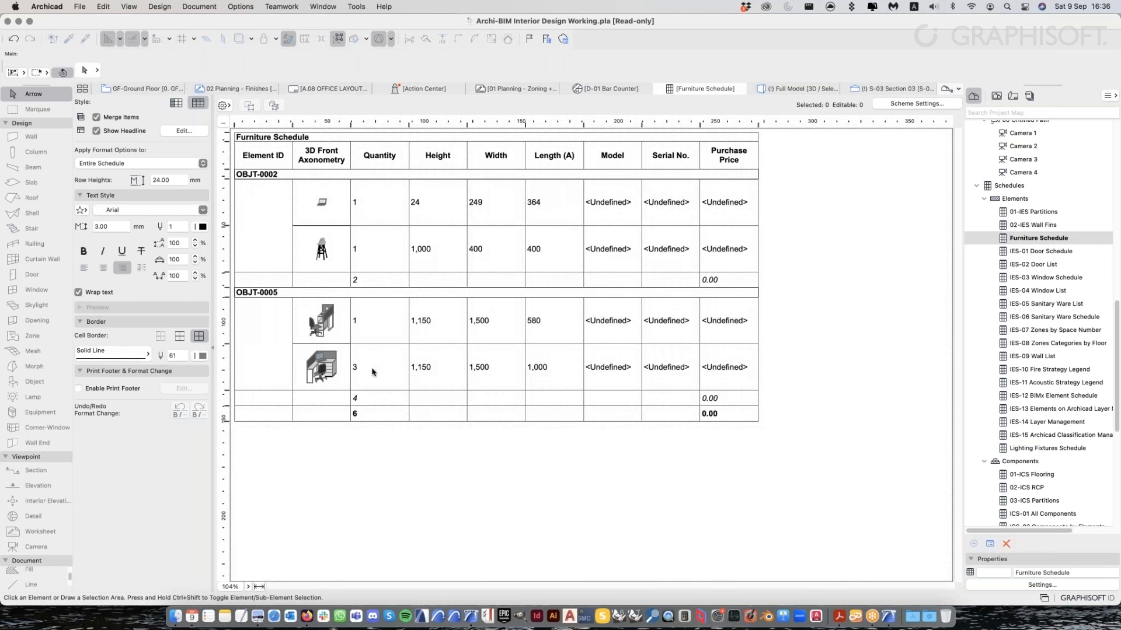
# Compare the quantities of the two OBJT-0005 items and the first OBJT-0002 item in the Furniture Schedule
pyautogui.click(371, 369)
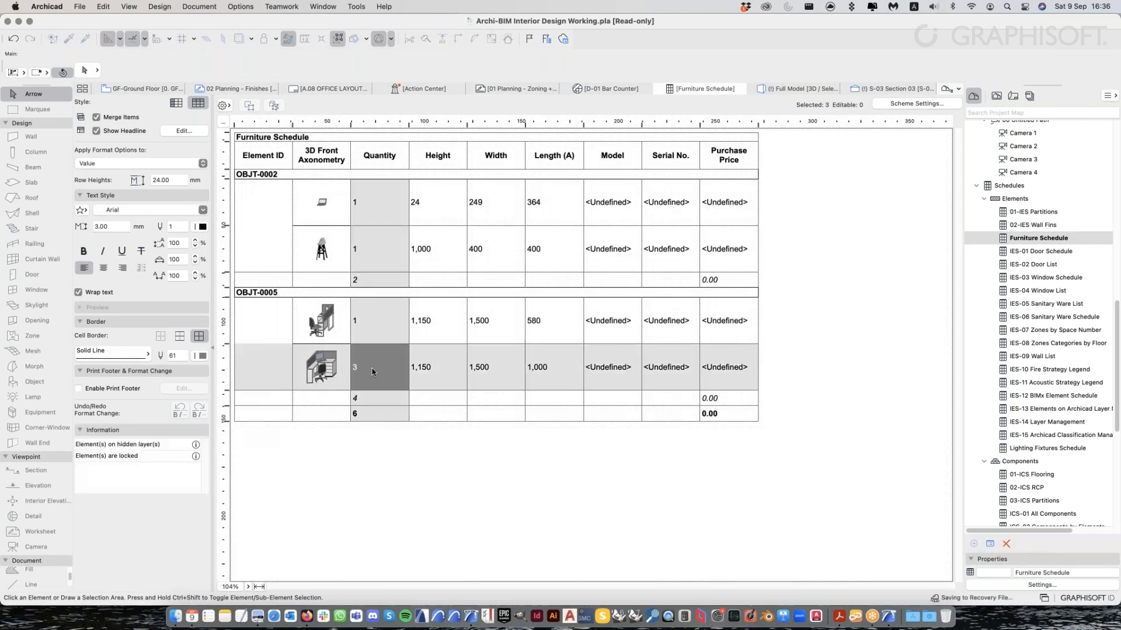
pyautogui.click(391, 321)
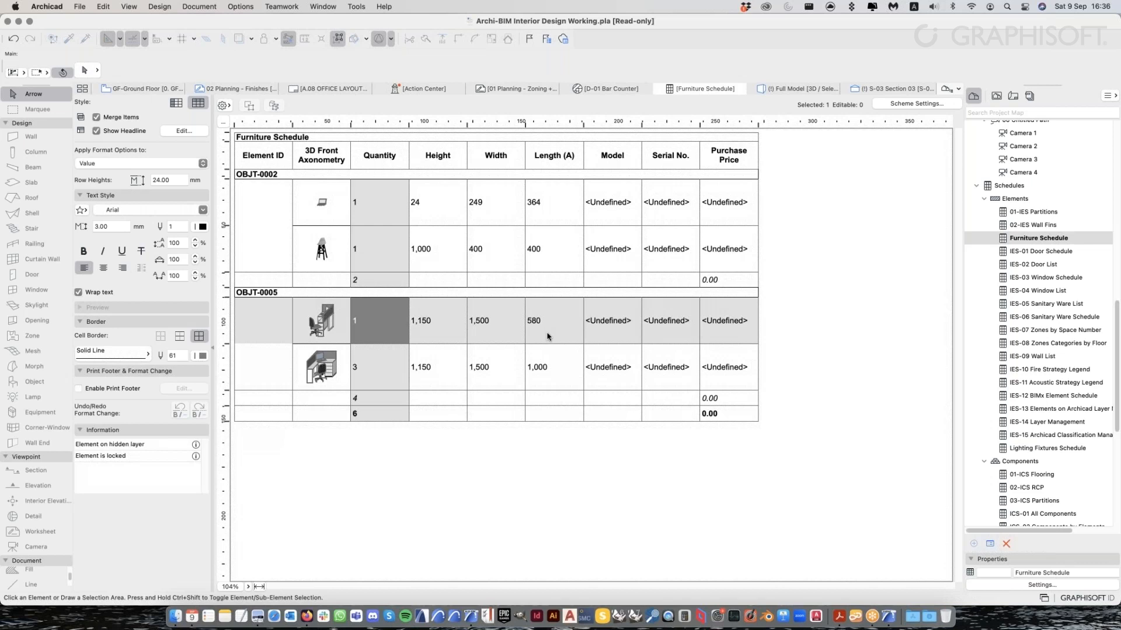
pyautogui.click(553, 355)
pyautogui.press('Escape')
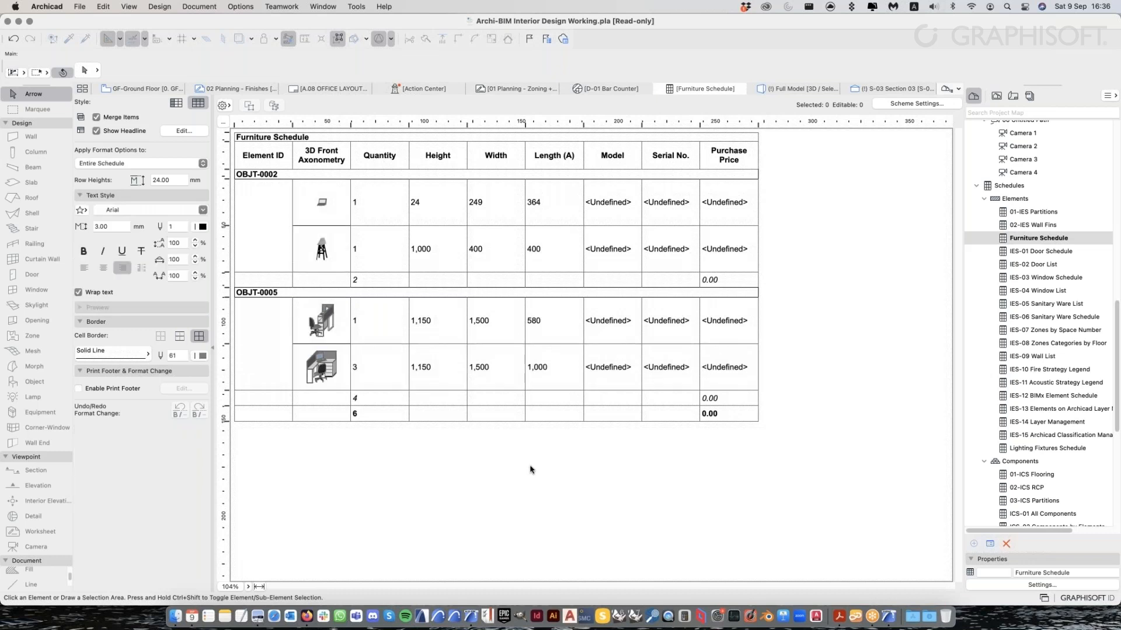
pyautogui.click(386, 376)
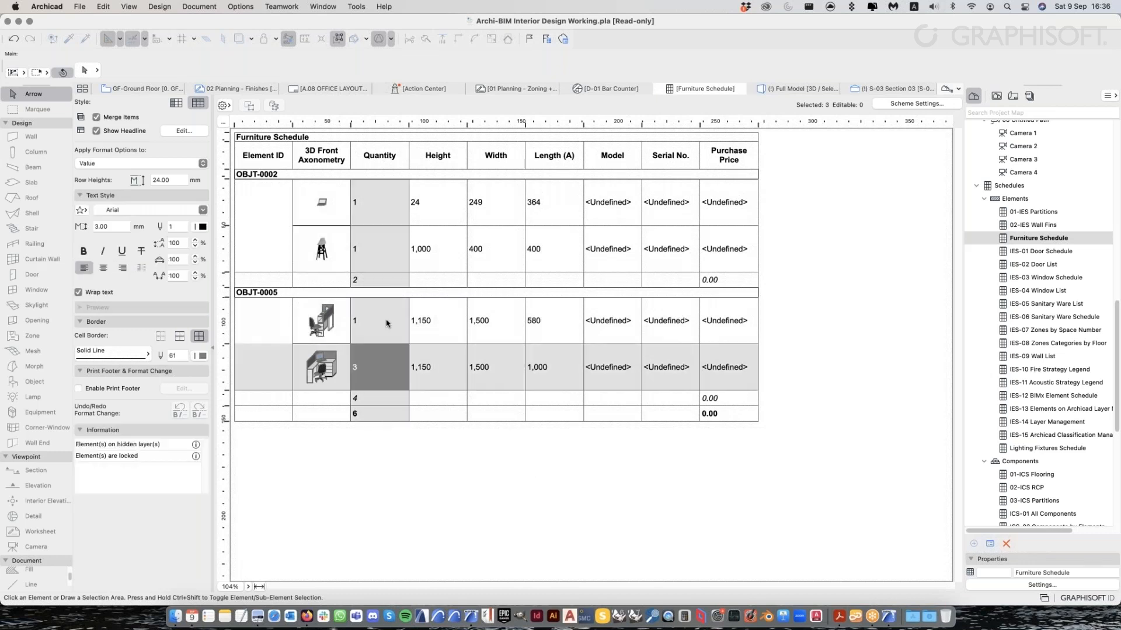
pyautogui.click(384, 198)
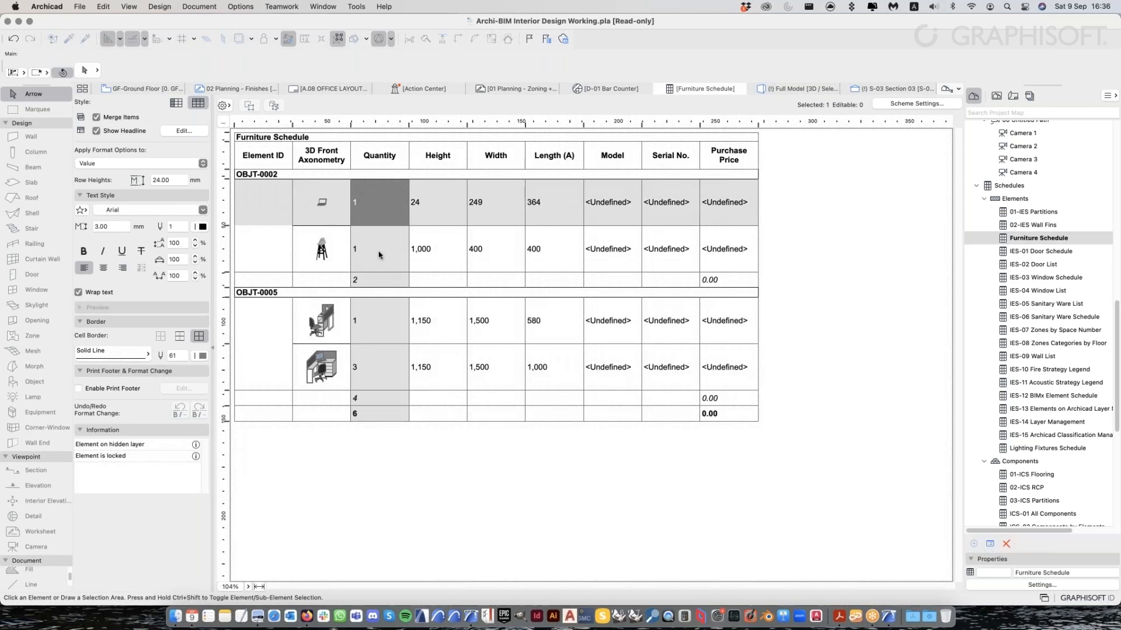
pyautogui.click(764, 403)
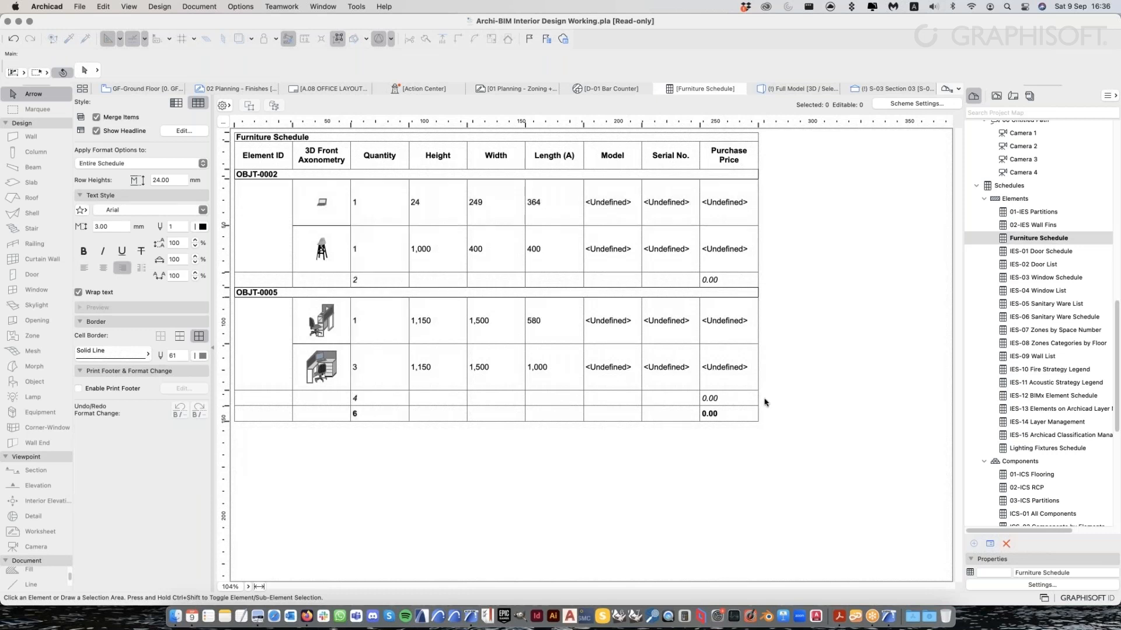
# Show the Layout Book, and display the Lighting Fixtures Schedule's criteria and fields in the scheme settings
pyautogui.click(1013, 96)
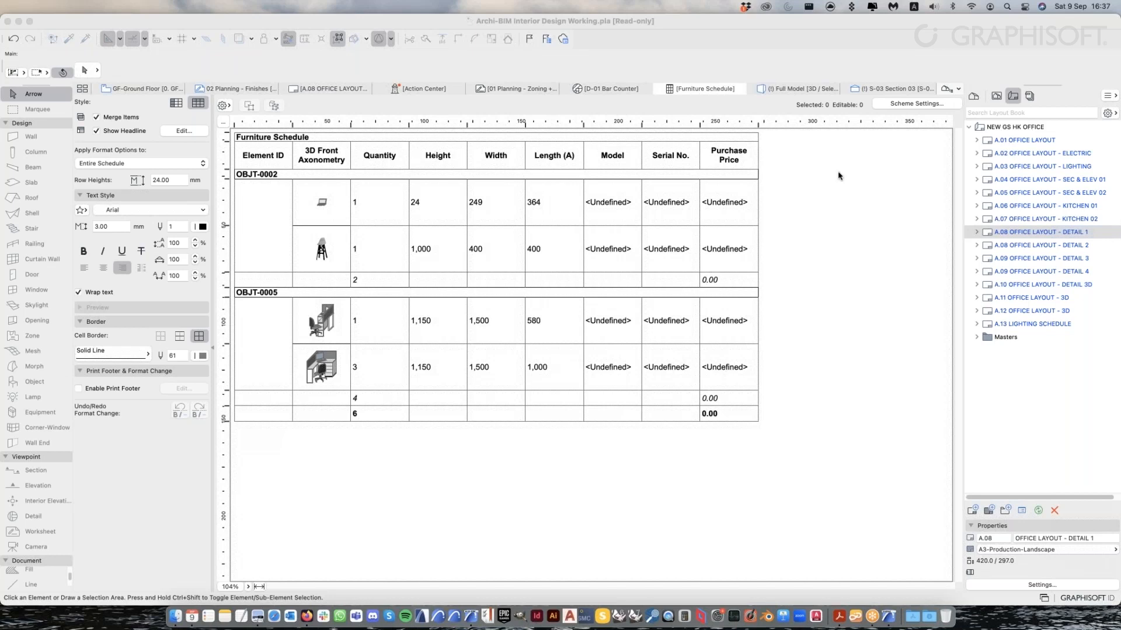
pyautogui.click(882, 102)
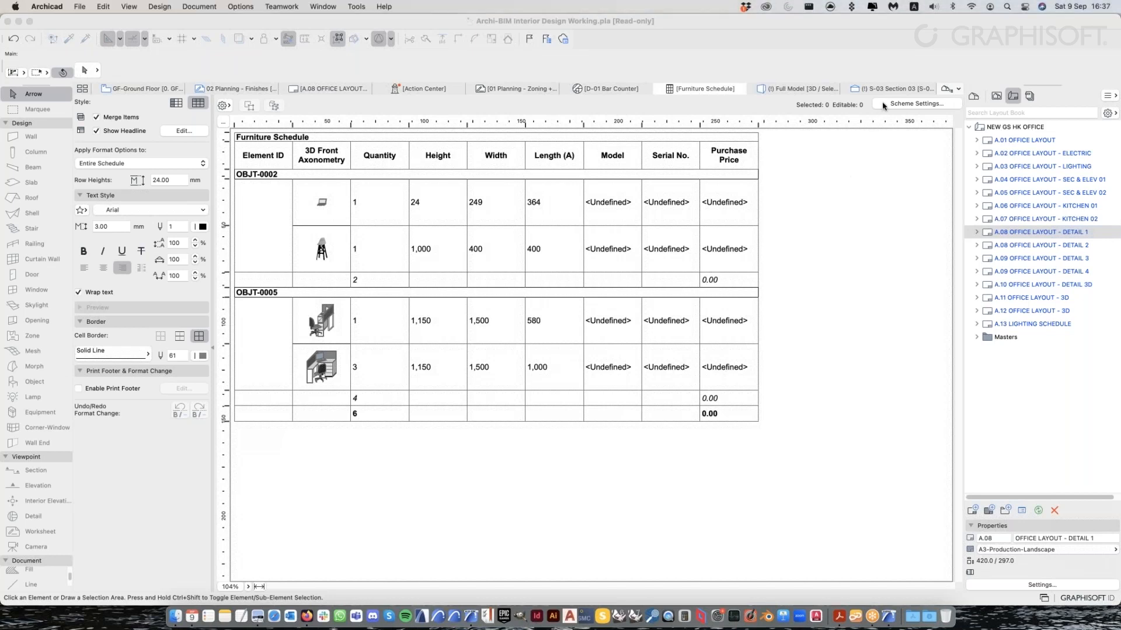
pyautogui.click(882, 104)
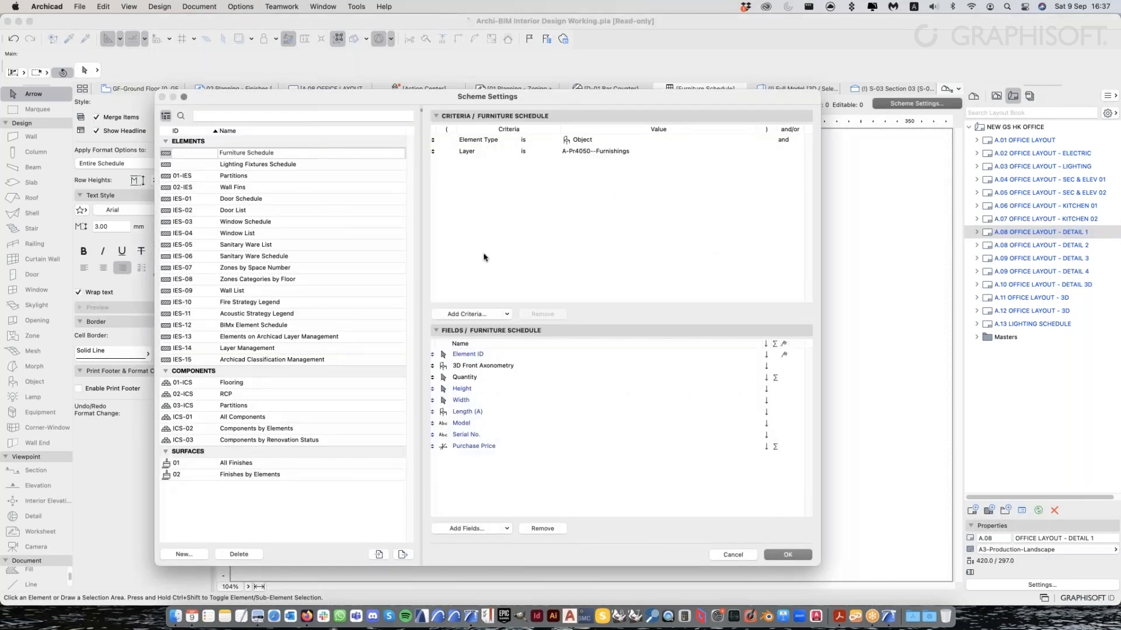
pyautogui.click(357, 165)
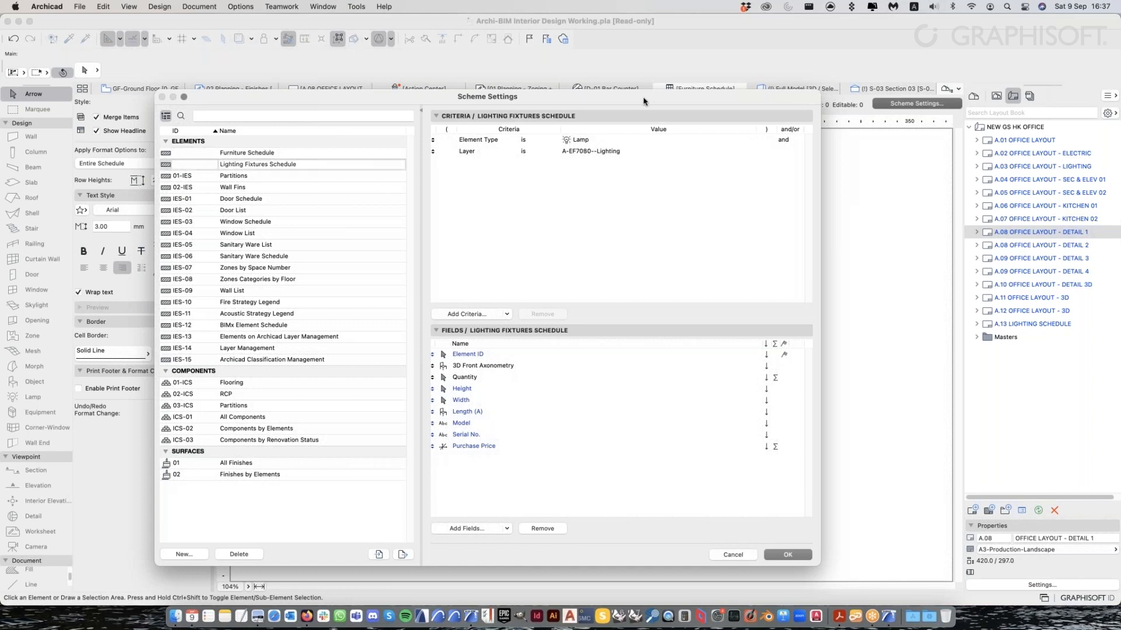
pyautogui.moveTo(638, 100); pyautogui.dragTo(627, 100)
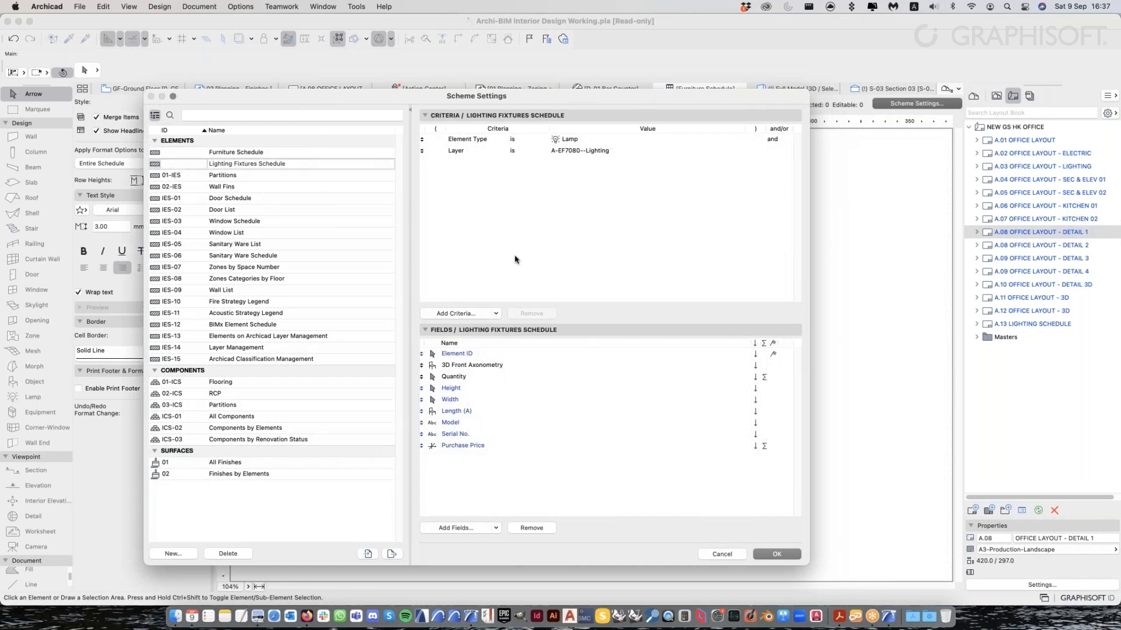
# Add a Renovation Status criterion set to New to the Lighting Fixtures Schedule in the scheme settings
pyautogui.click(461, 315)
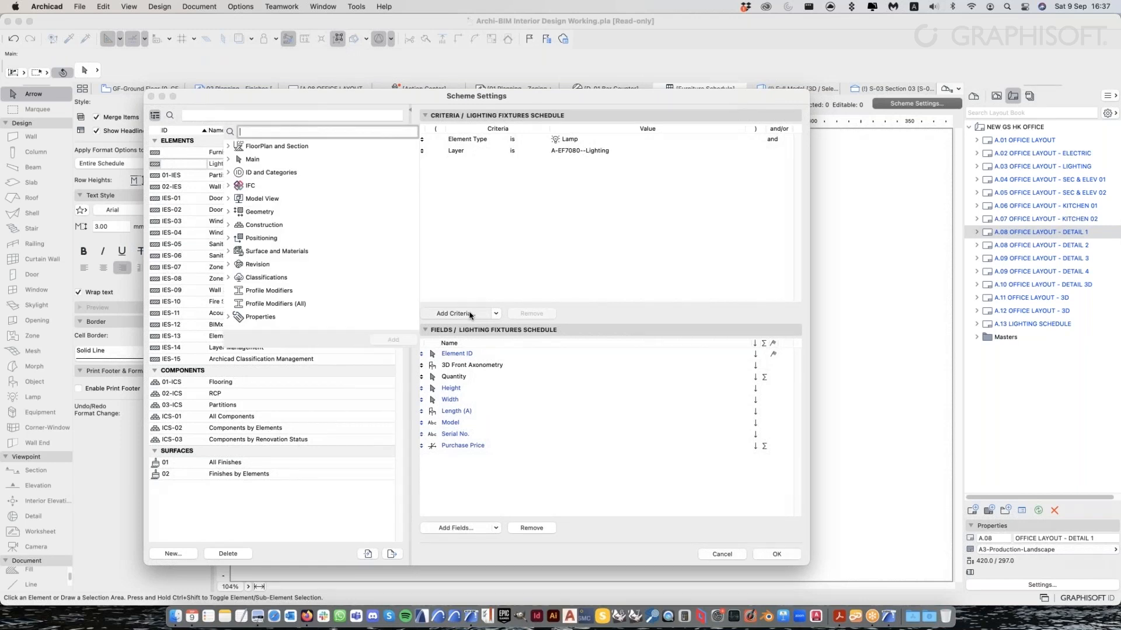
pyautogui.write('renovat')
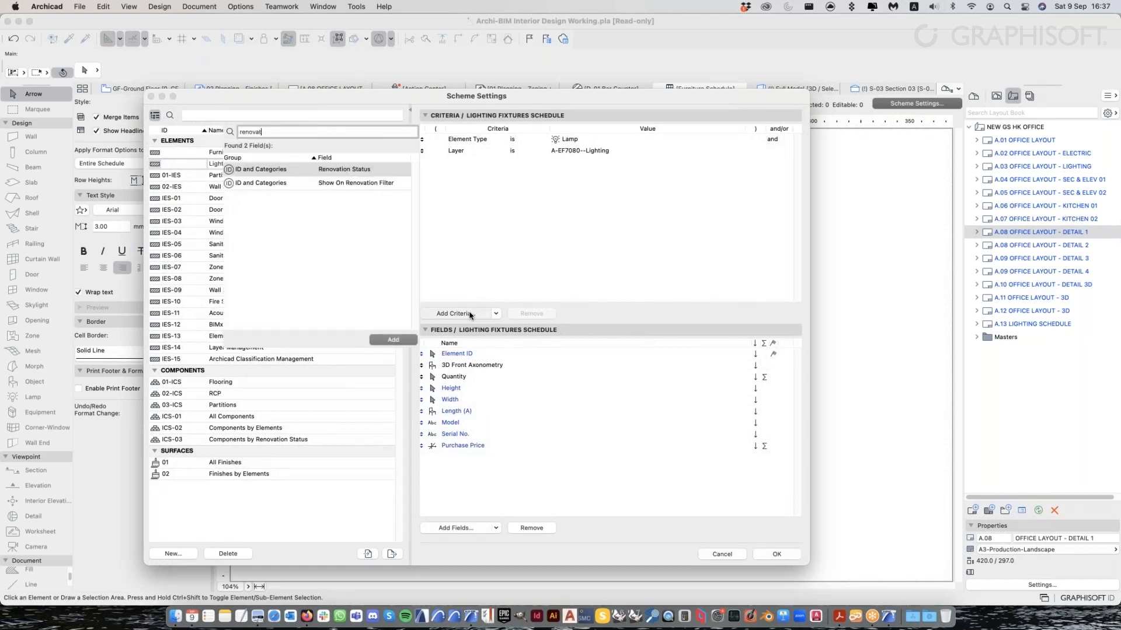
pyautogui.doubleClick(350, 170)
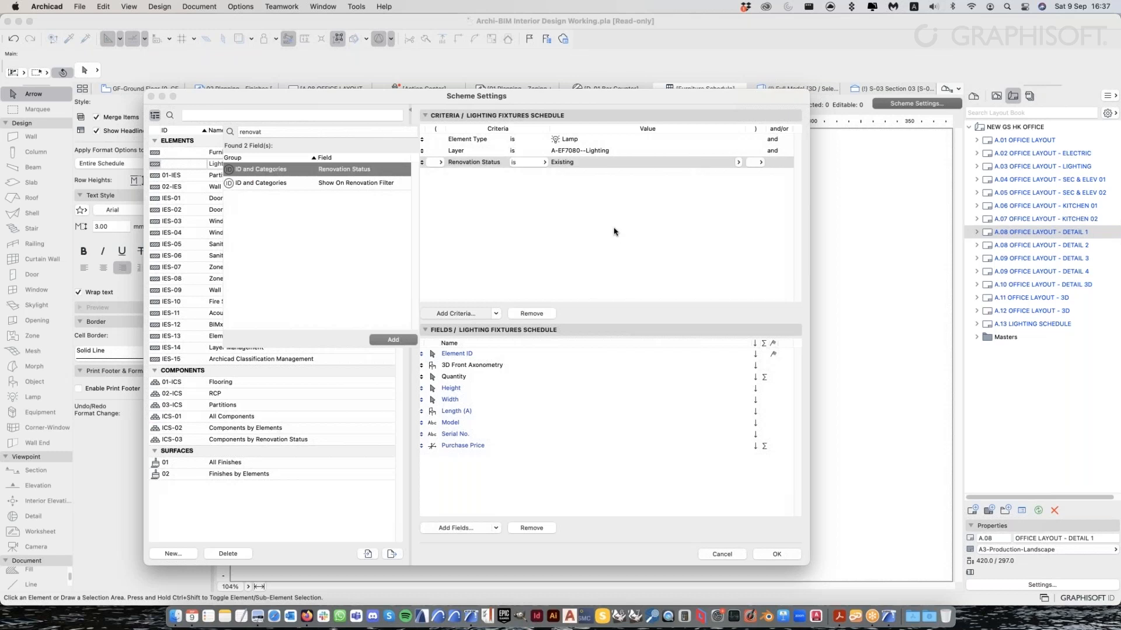
pyautogui.click(738, 163)
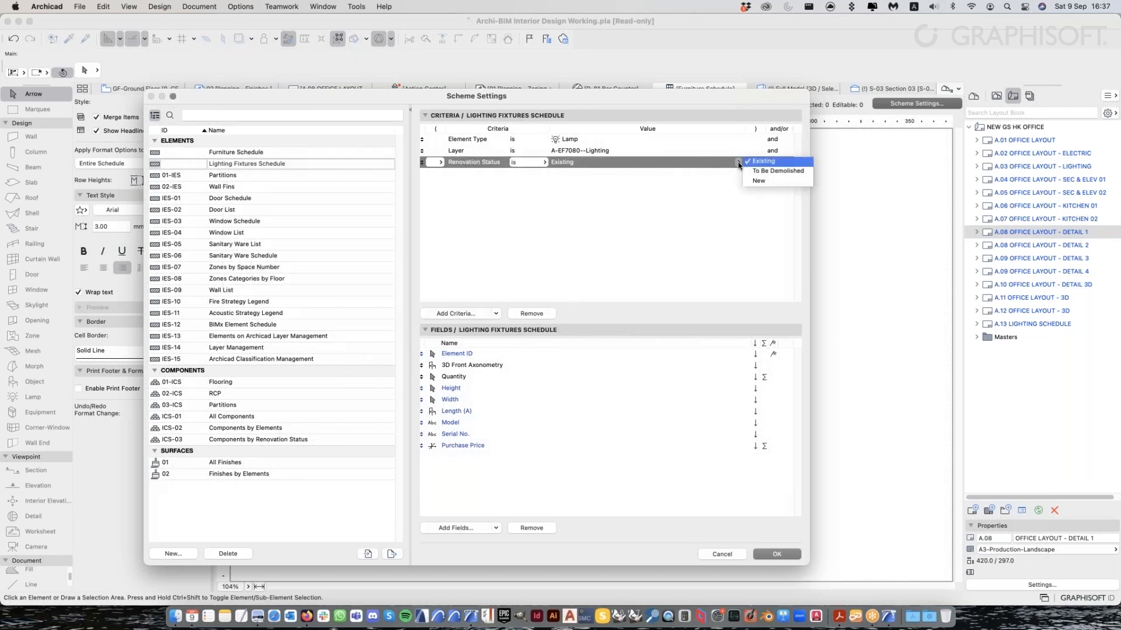
pyautogui.click(759, 181)
pyautogui.click(596, 209)
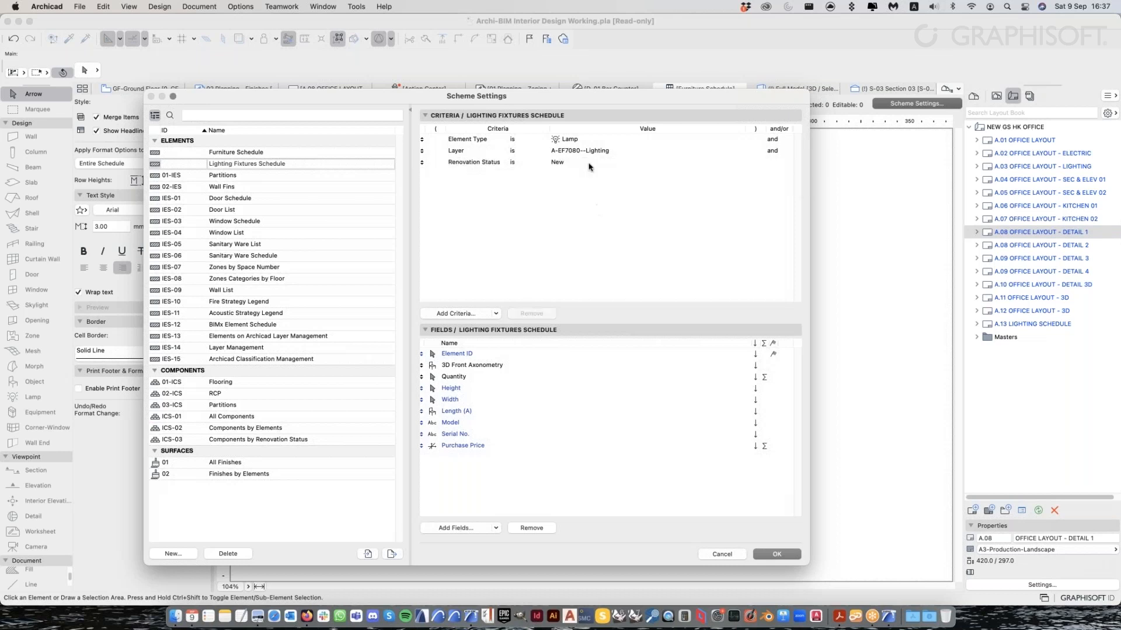
pyautogui.click(557, 163)
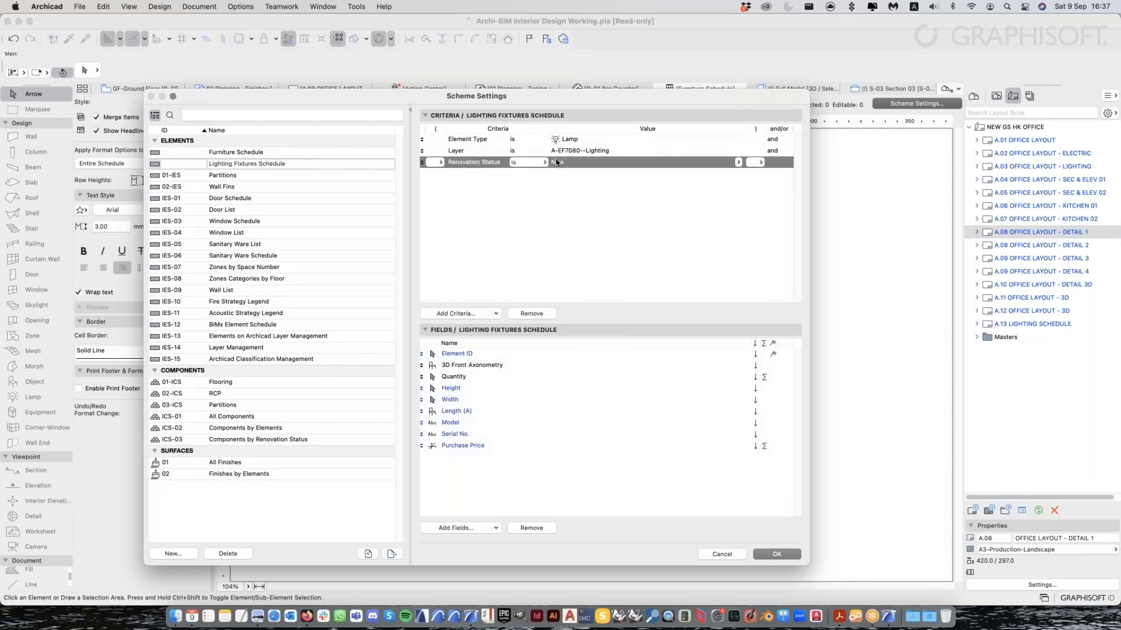
pyautogui.click(598, 249)
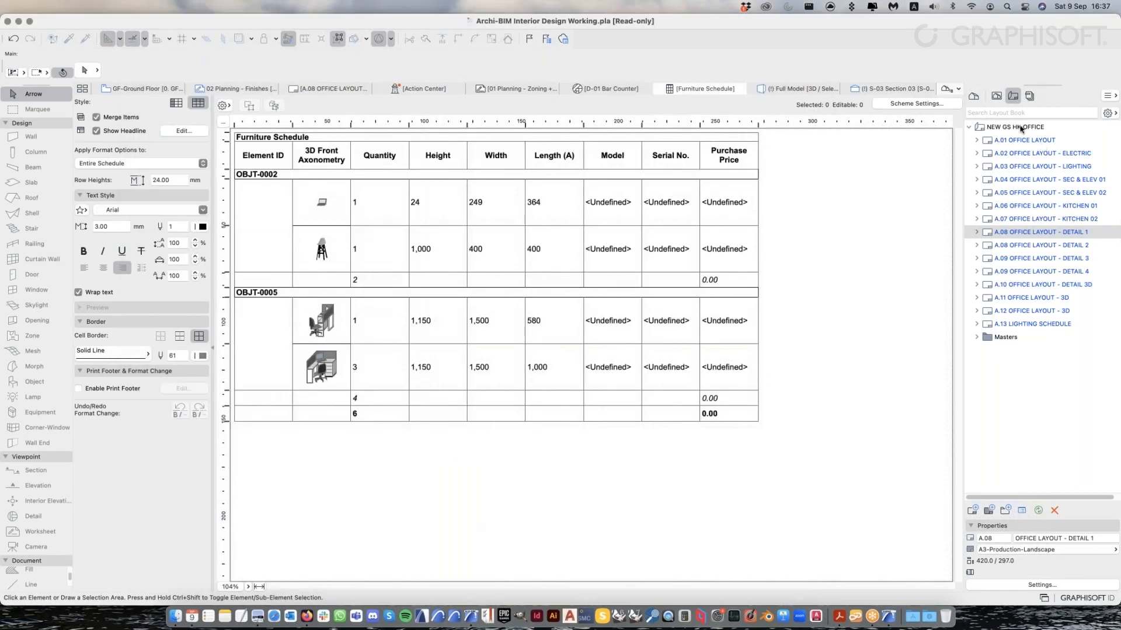
# Go up from the 01-PDFs set to the list of all publisher sets
pyautogui.press('super+Tab')
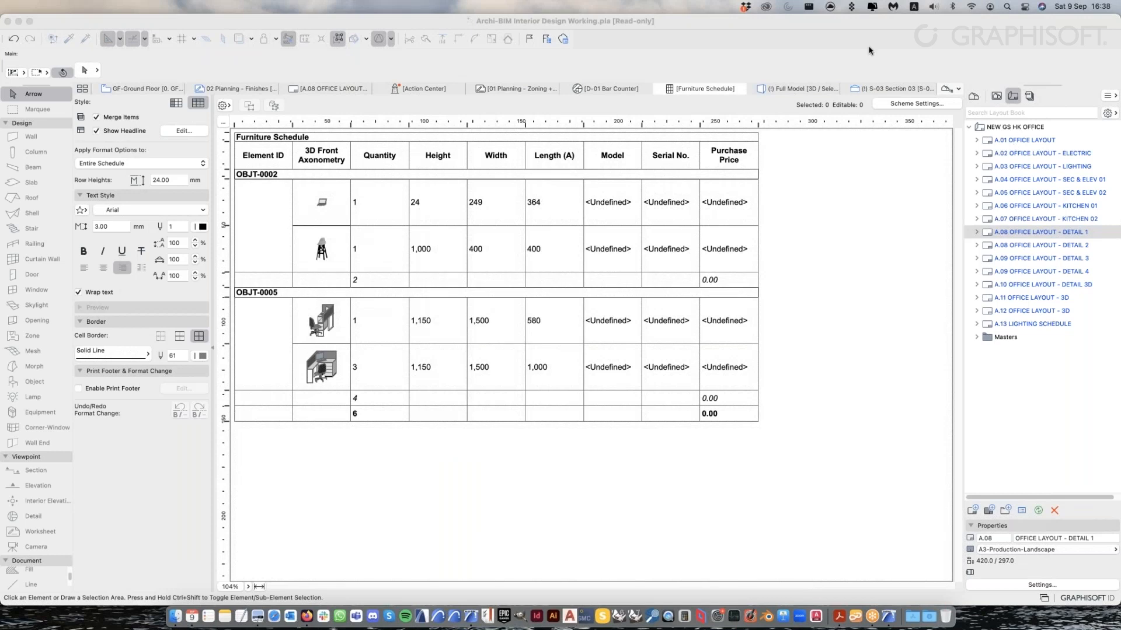
pyautogui.click(1033, 399)
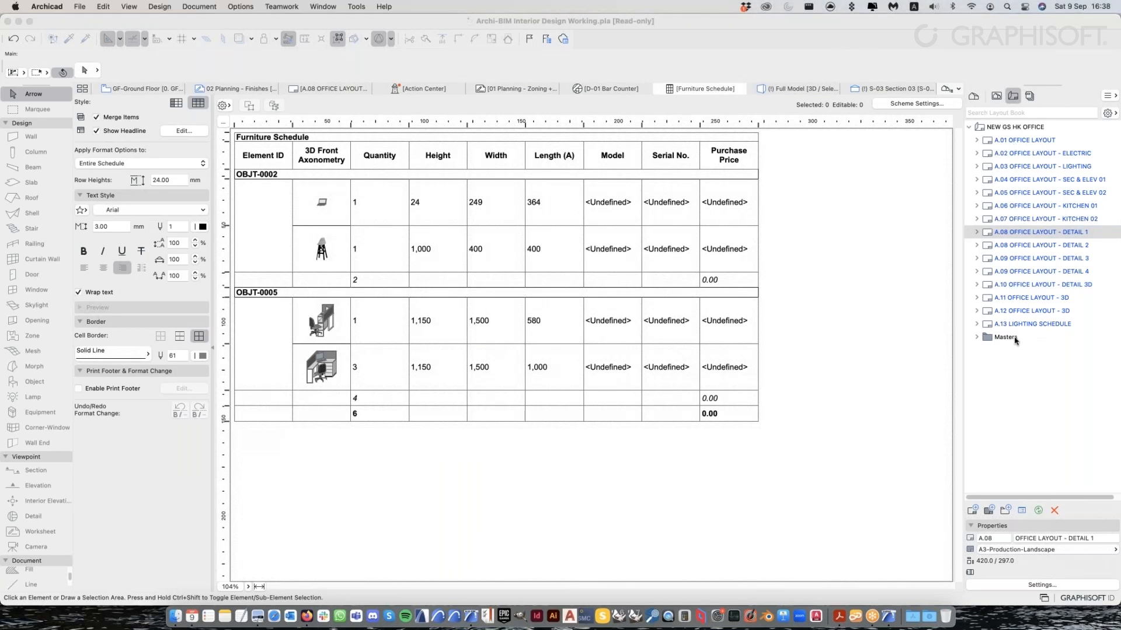
pyautogui.click(1029, 96)
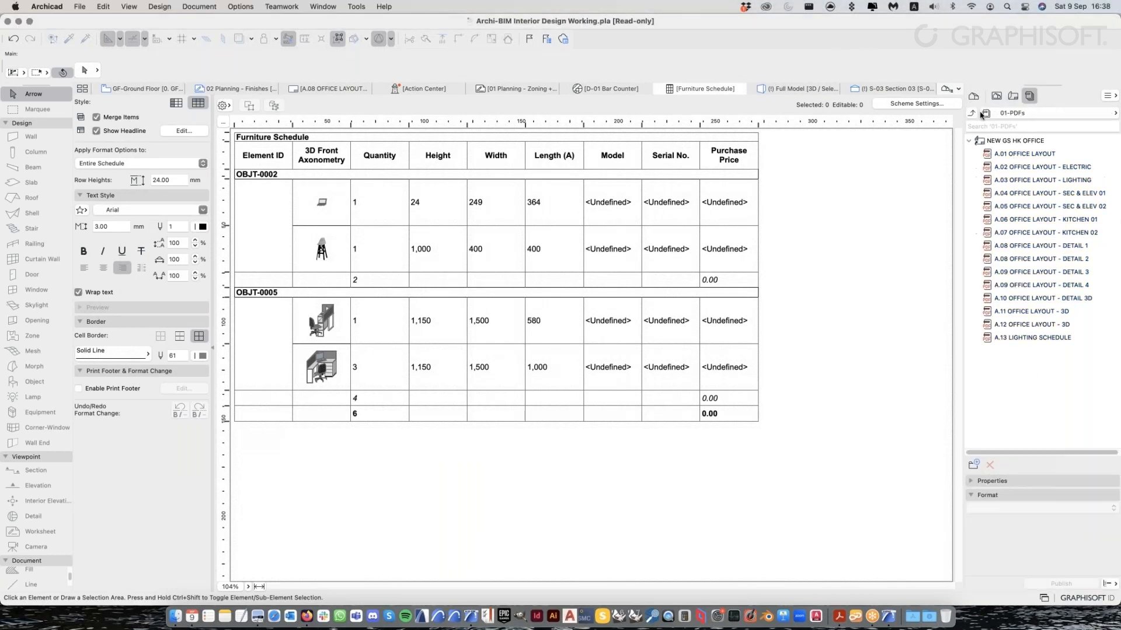
pyautogui.click(973, 114)
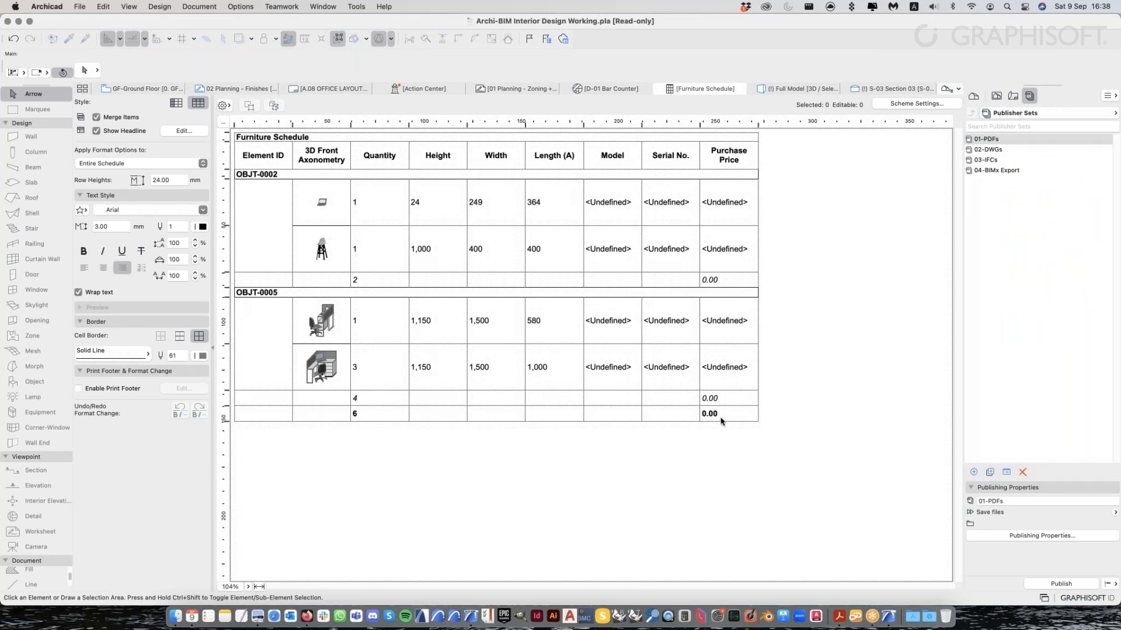
# Open the A.01 OFFICE LAYOUT layout from the Layout Book and fit the whole sheet in the window
pyautogui.click(1012, 96)
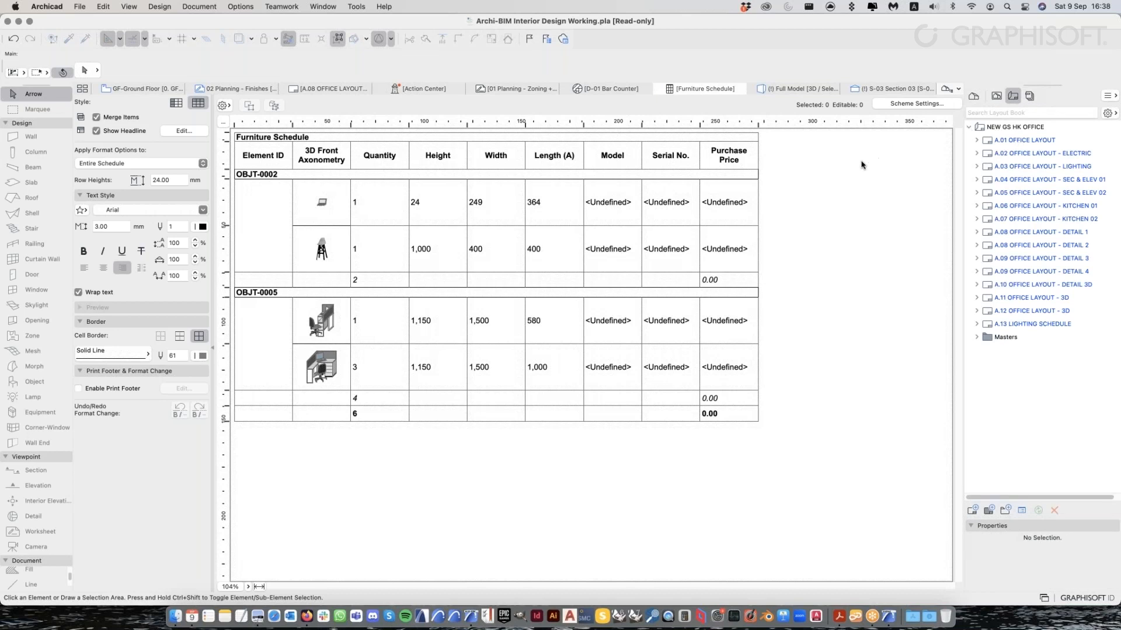
pyautogui.click(997, 95)
pyautogui.scroll(10, 1039, 219)
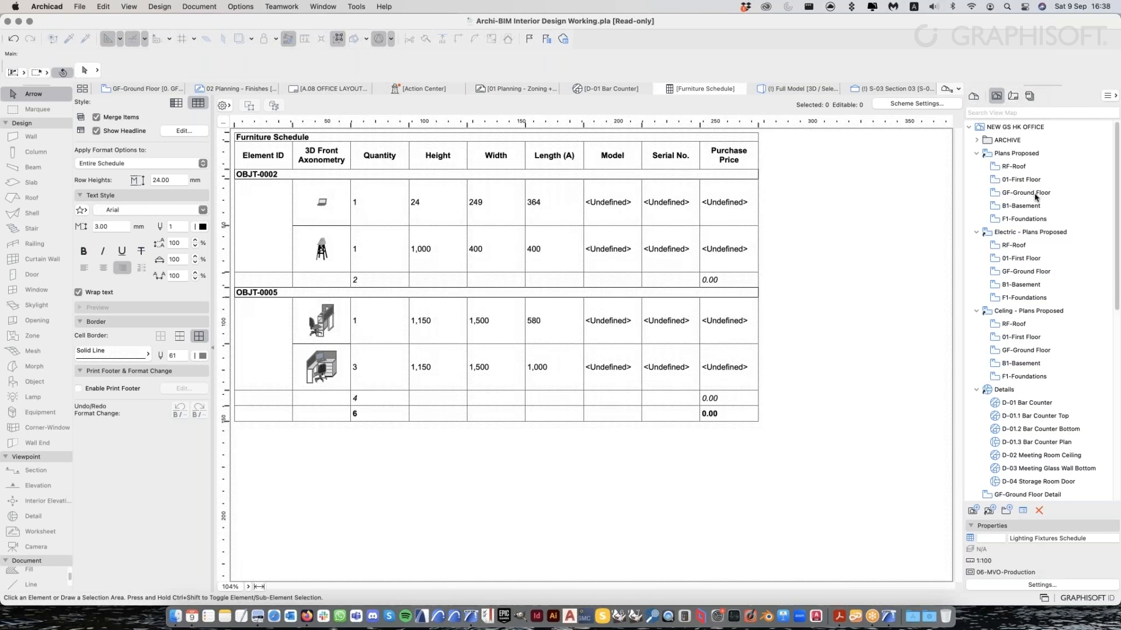
pyautogui.click(1013, 96)
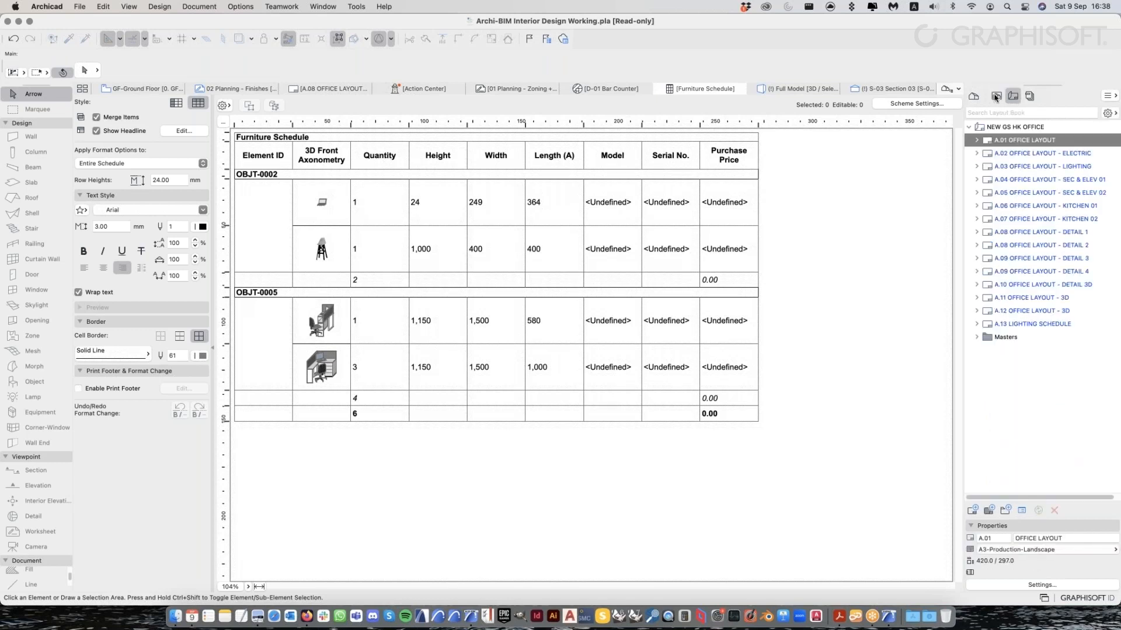
pyautogui.doubleClick(1025, 141)
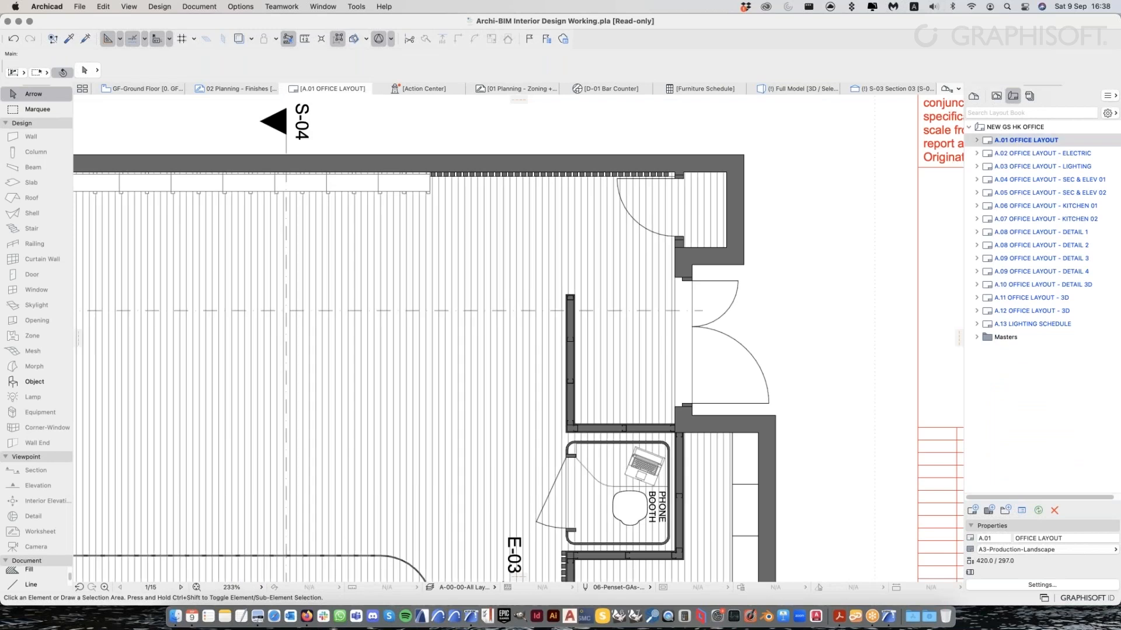
pyautogui.scroll(-10, 508, 289)
pyautogui.scroll(2, 520, 327)
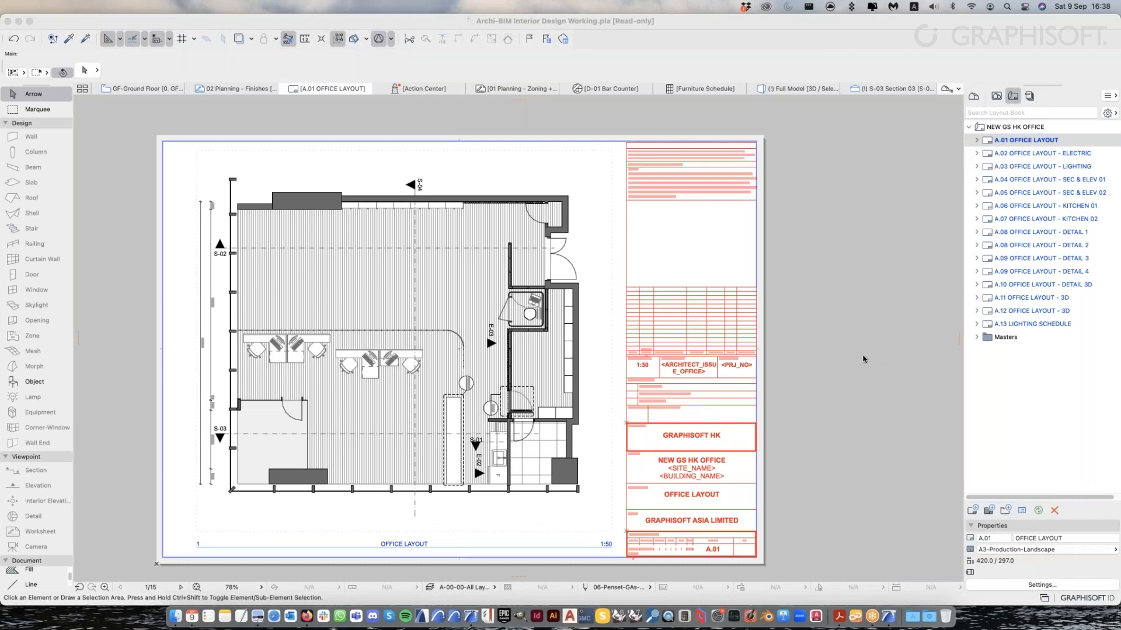
pyautogui.click(196, 587)
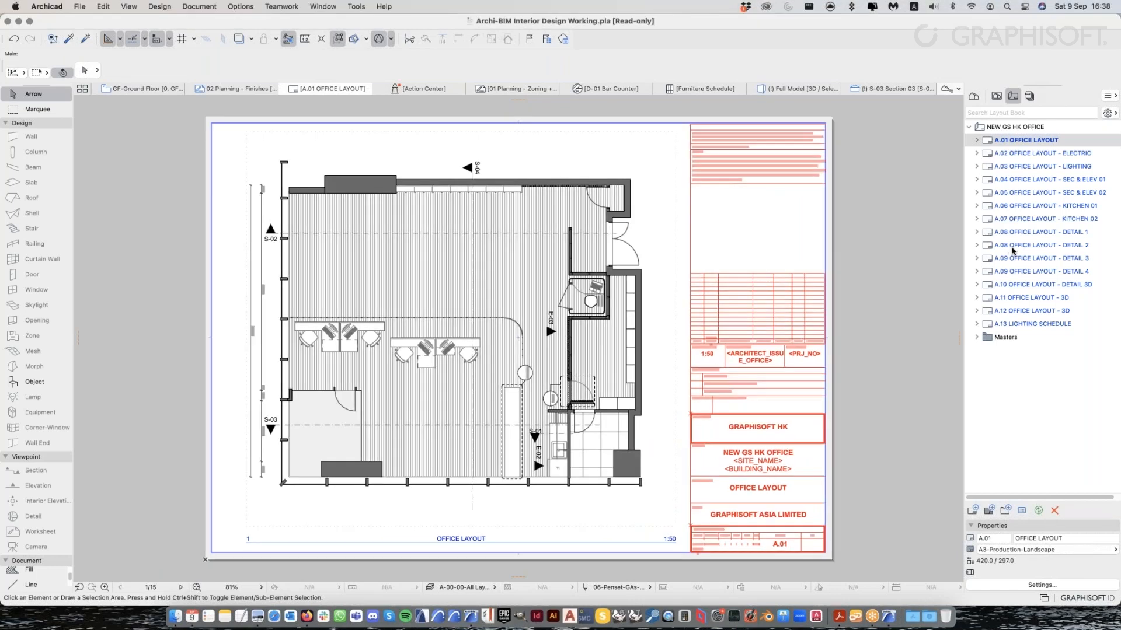
# Open the Organizer and show the Project Map beside the View Map
pyautogui.click(974, 95)
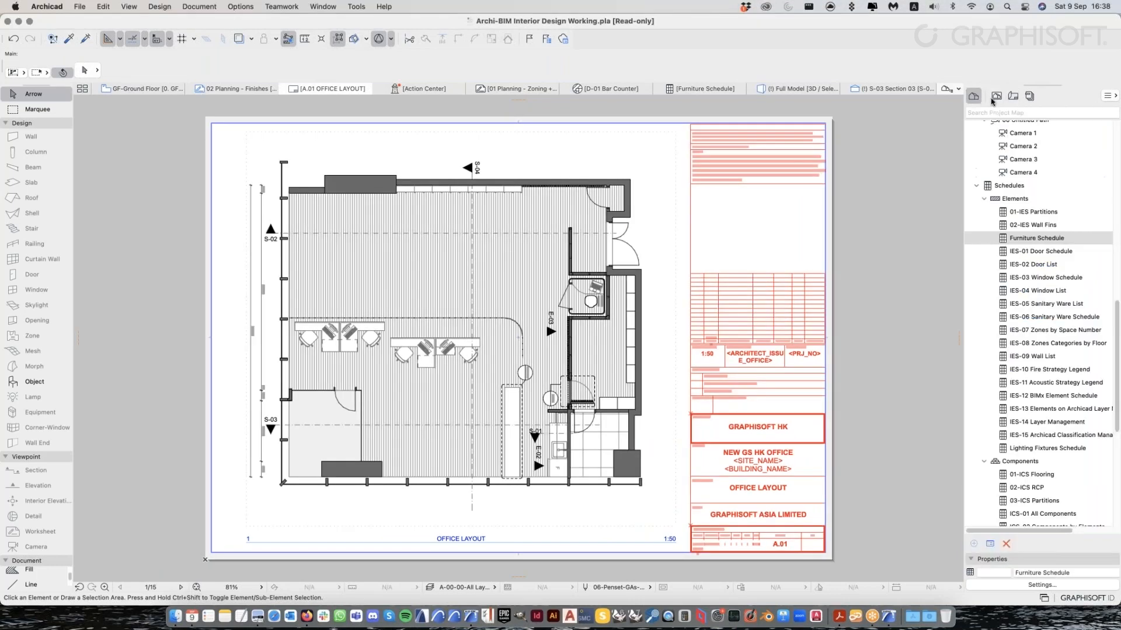
pyautogui.click(996, 96)
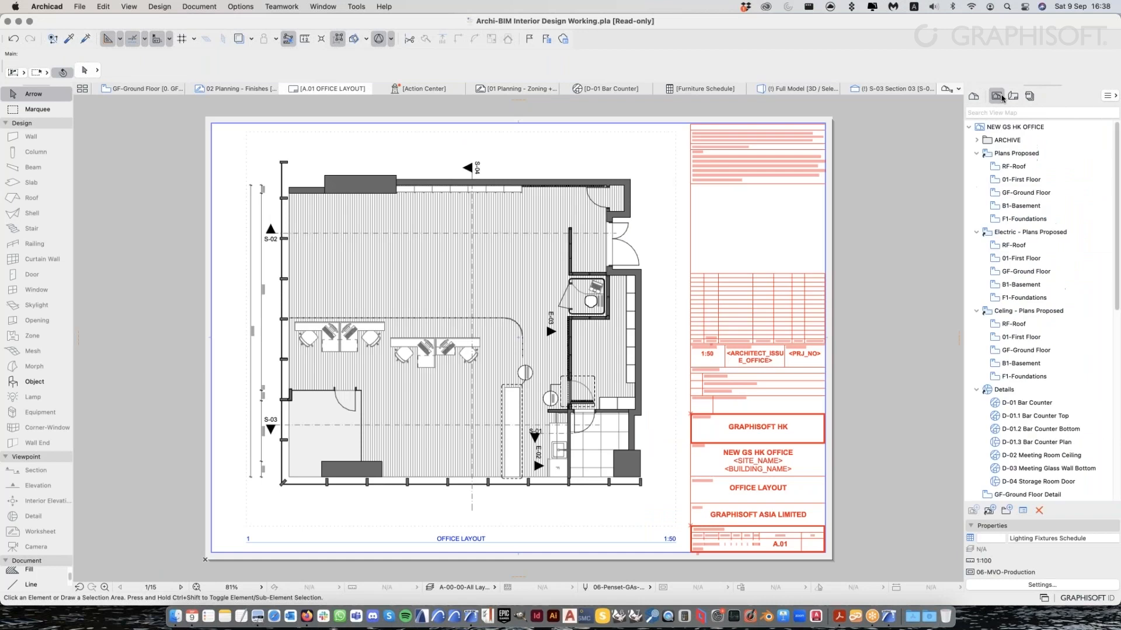
pyautogui.click(956, 92)
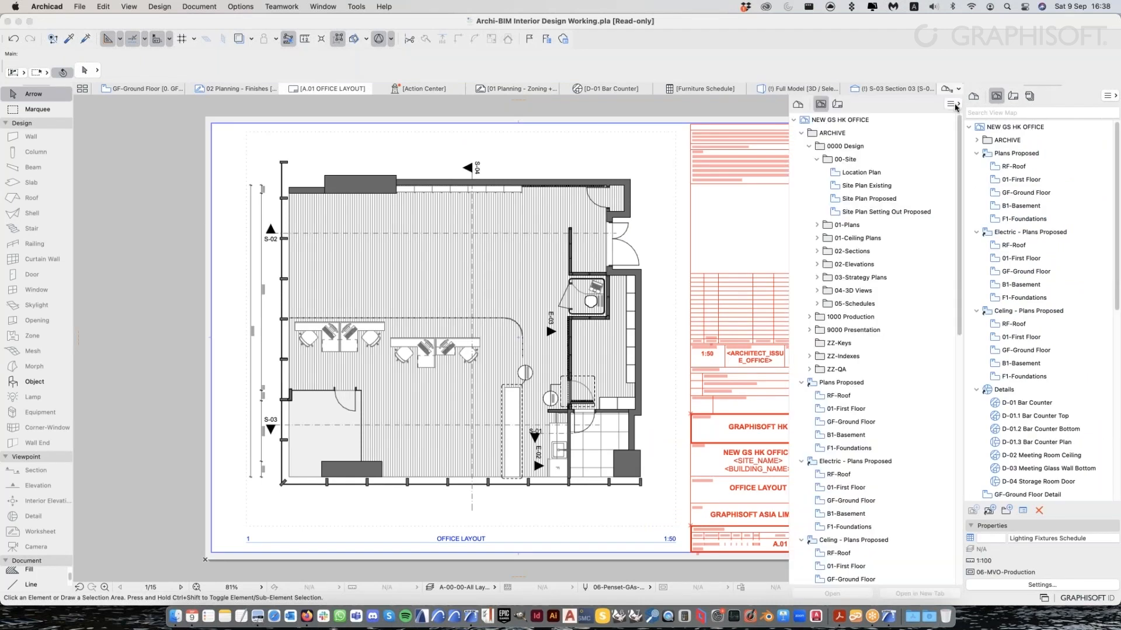
pyautogui.click(953, 103)
pyautogui.click(574, 239)
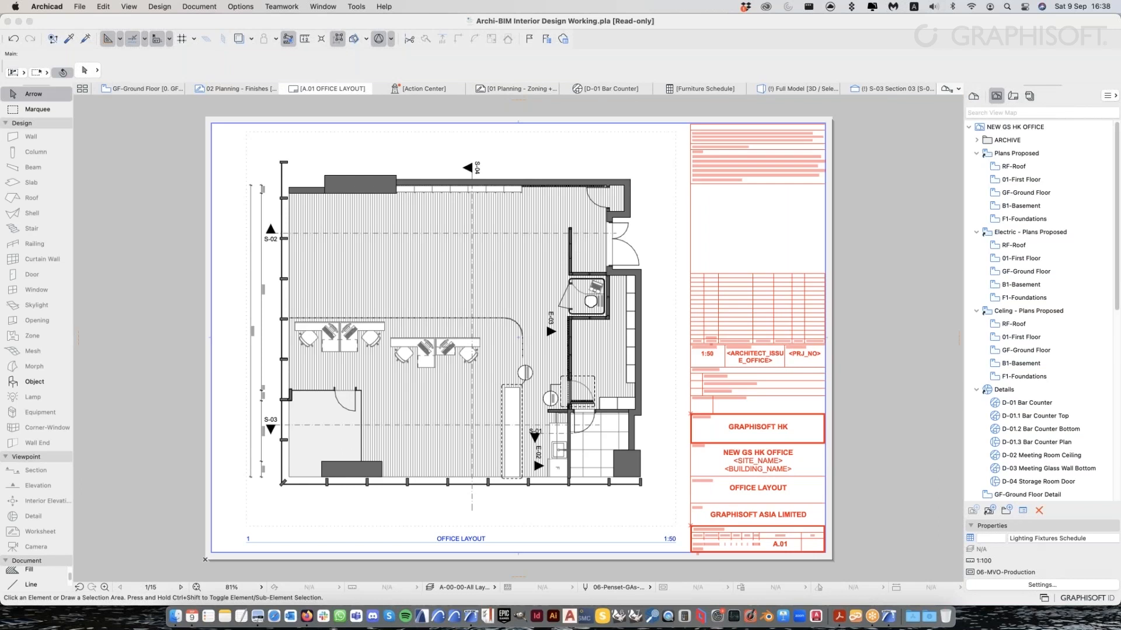
pyautogui.moveTo(460, 293); pyautogui.dragTo(848, 538)
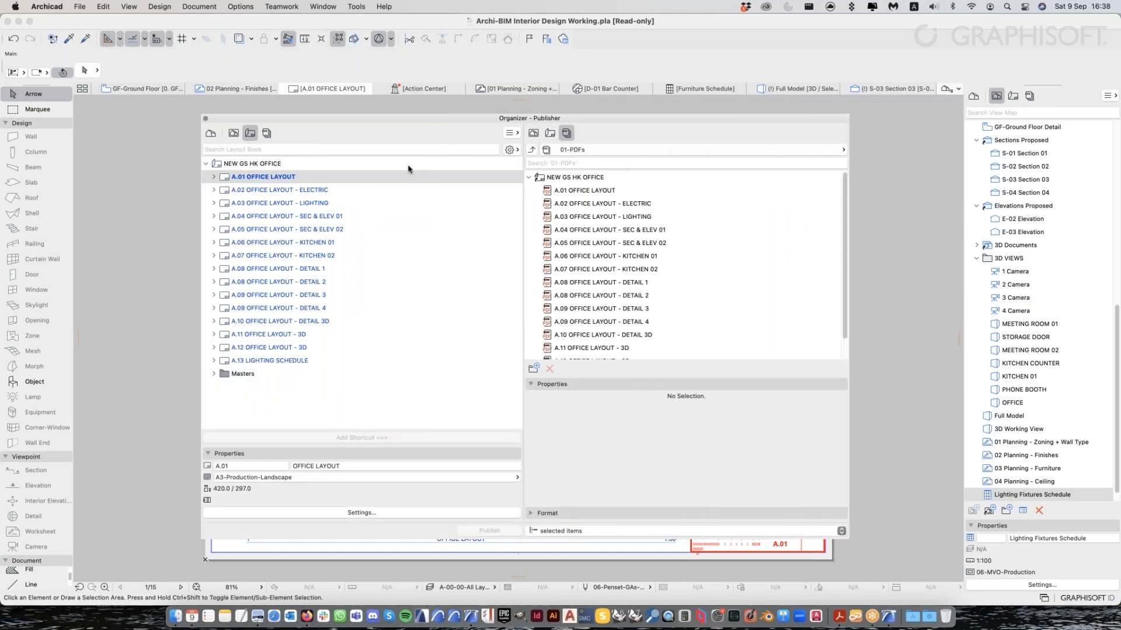
pyautogui.click(211, 134)
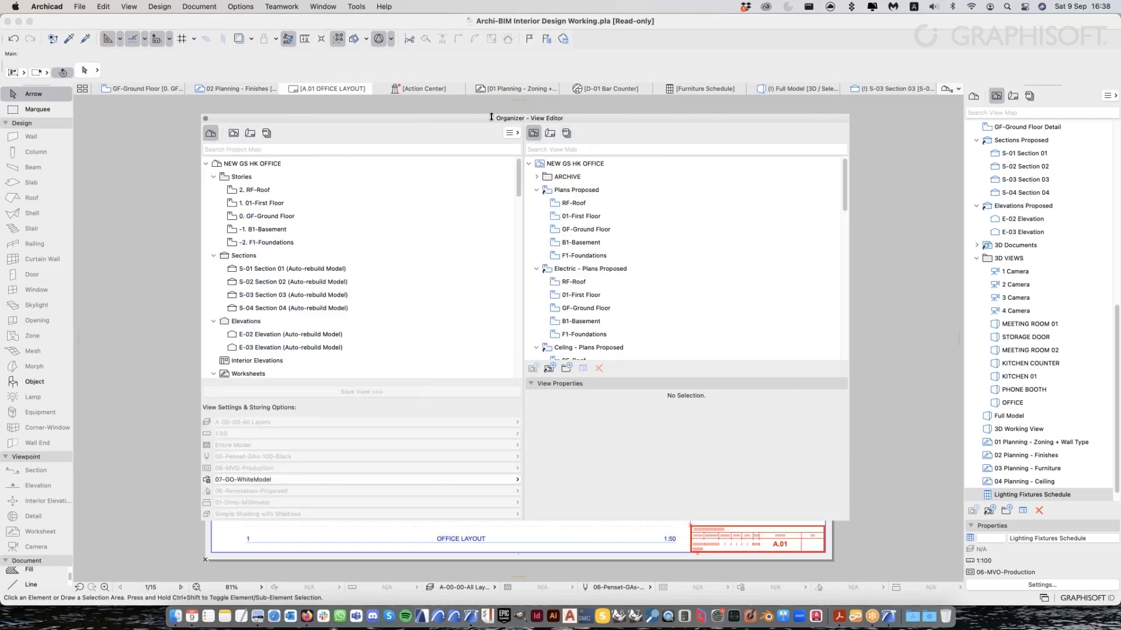
pyautogui.moveTo(491, 116); pyautogui.dragTo(483, 117)
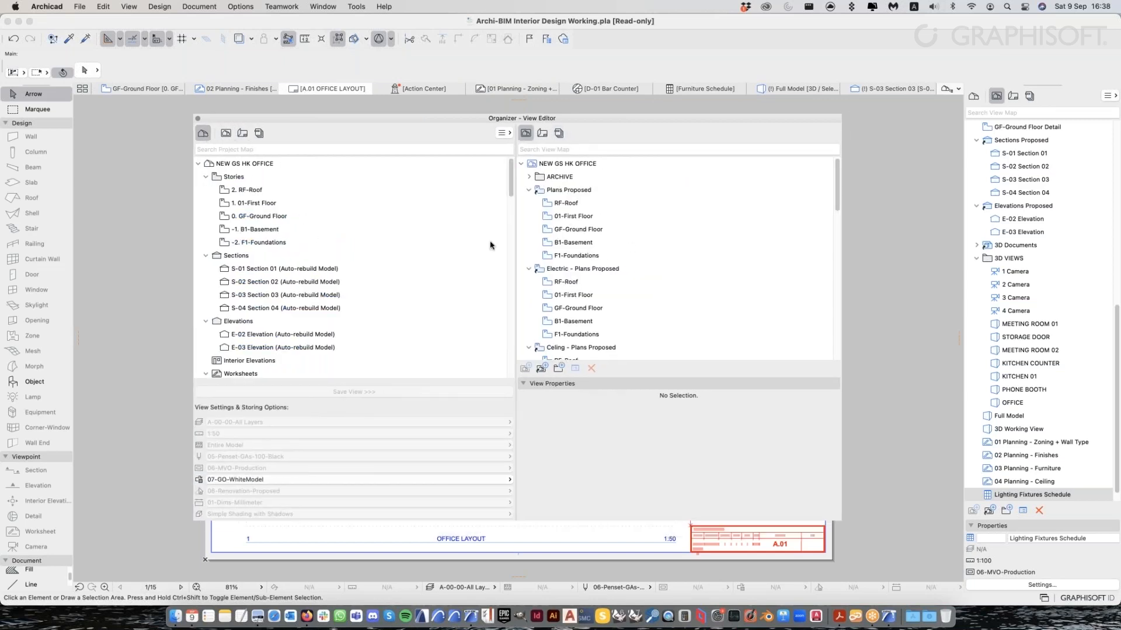
# Select the 0. GF-Ground Floor story and review its available layer combinations, scales, pen sets, model view options and graphic overrides
pyautogui.click(281, 217)
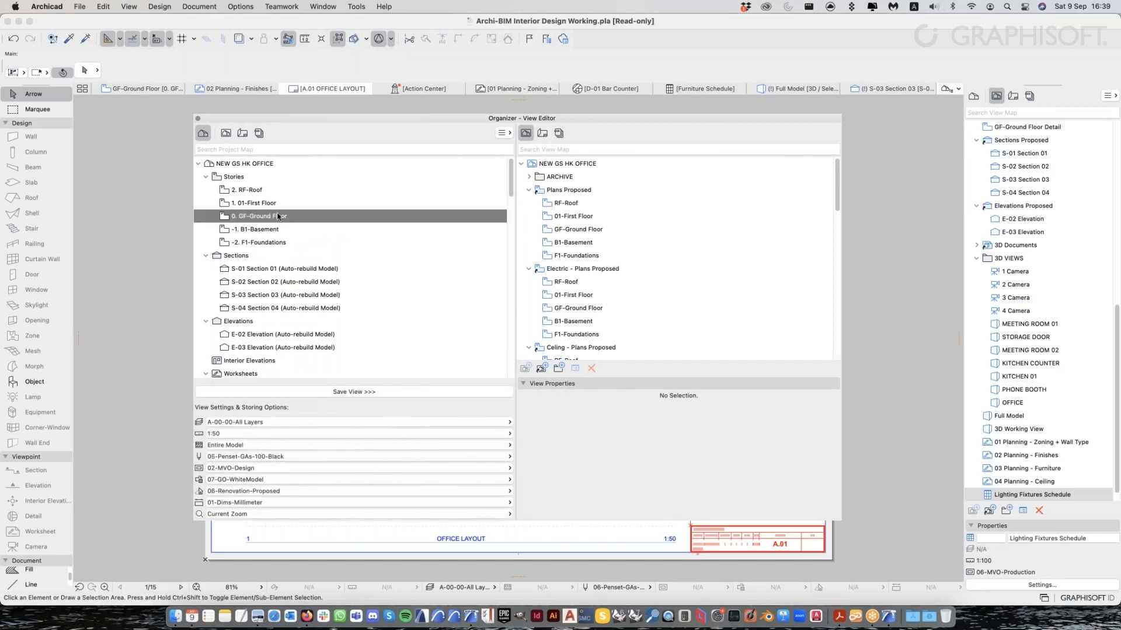
pyautogui.moveTo(312, 123); pyautogui.dragTo(288, 149)
pyautogui.moveTo(382, 298); pyautogui.dragTo(365, 143)
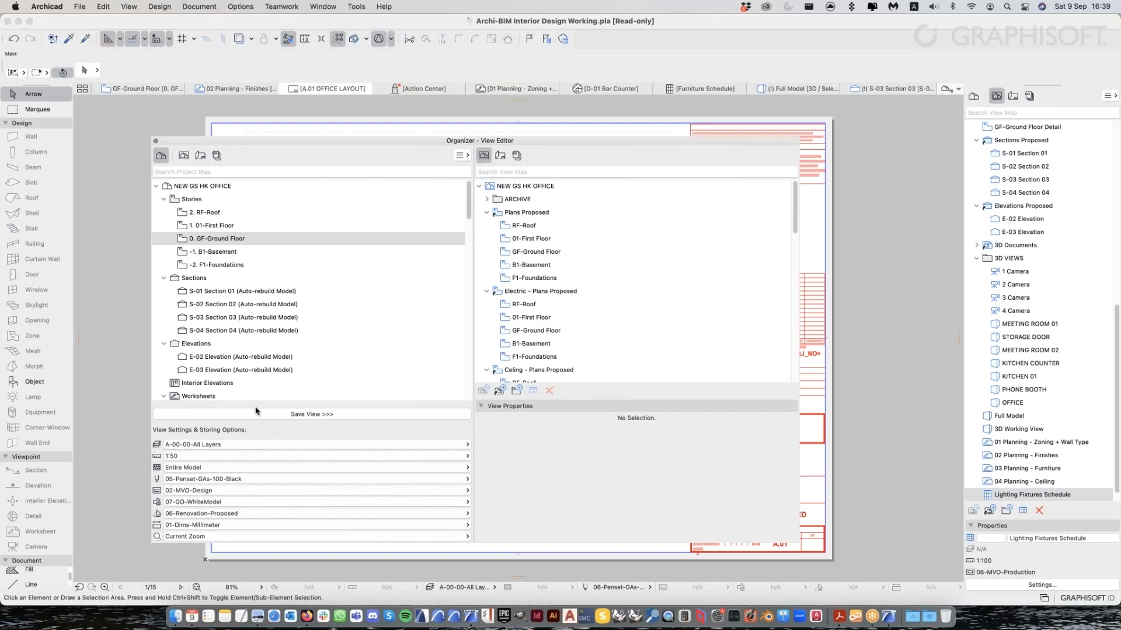
pyautogui.click(233, 447)
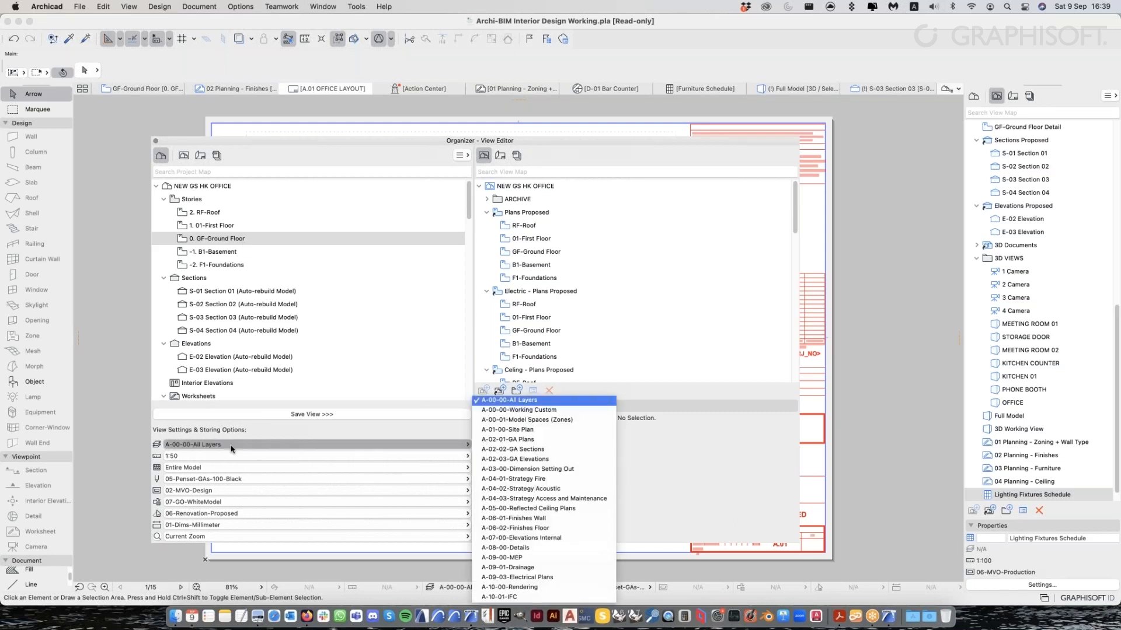
pyautogui.click(239, 458)
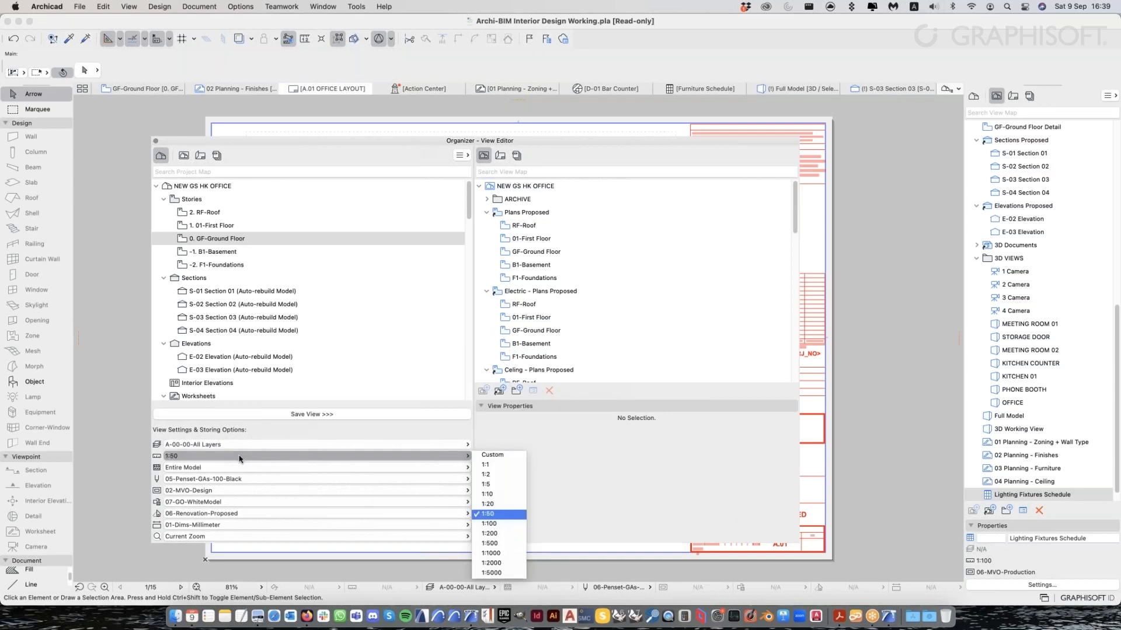
pyautogui.click(236, 480)
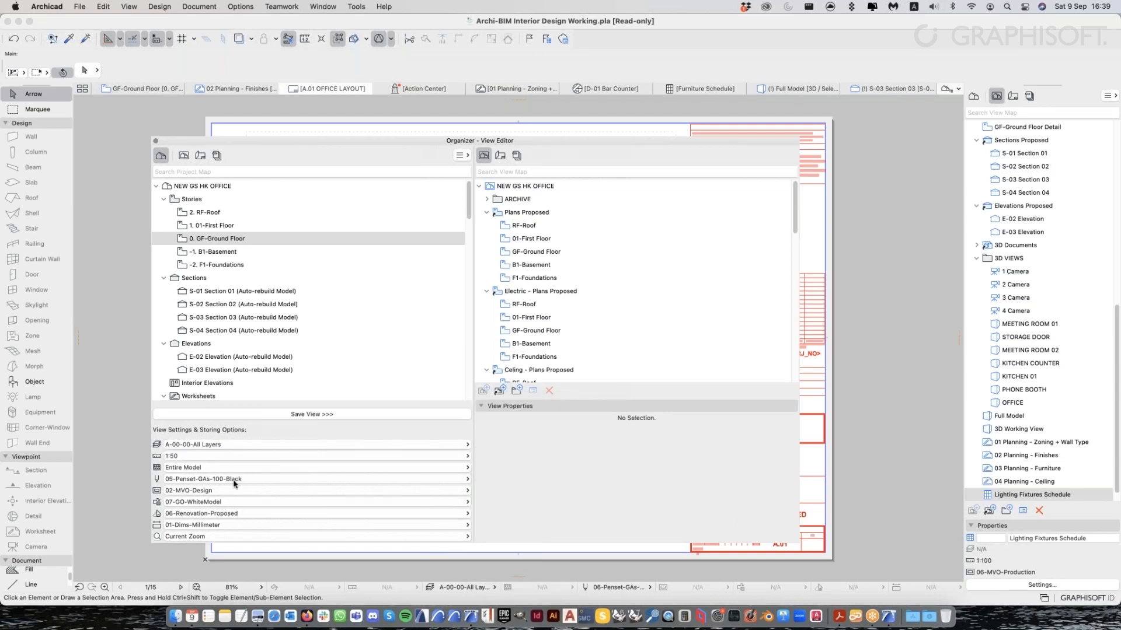
pyautogui.click(235, 481)
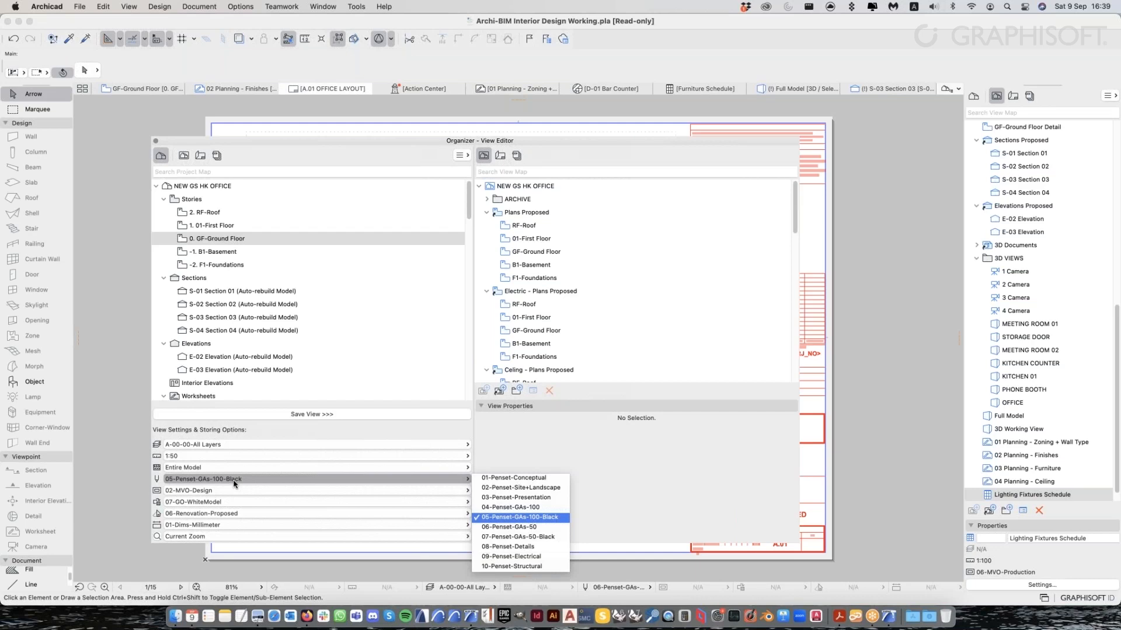
pyautogui.click(230, 493)
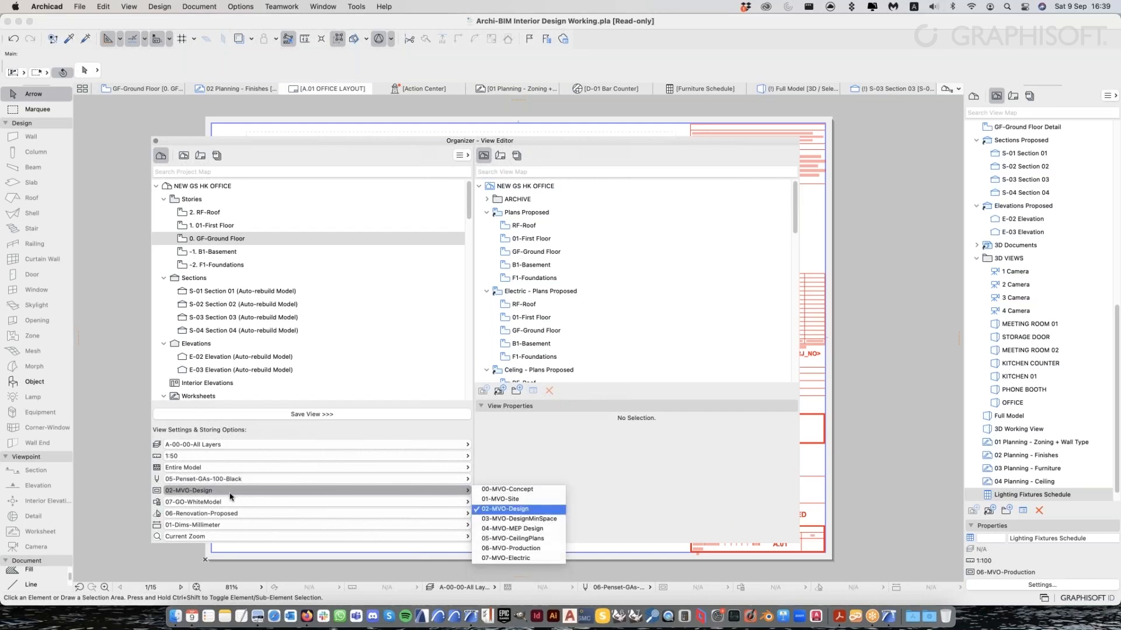
pyautogui.click(218, 503)
pyautogui.click(217, 502)
pyautogui.click(217, 503)
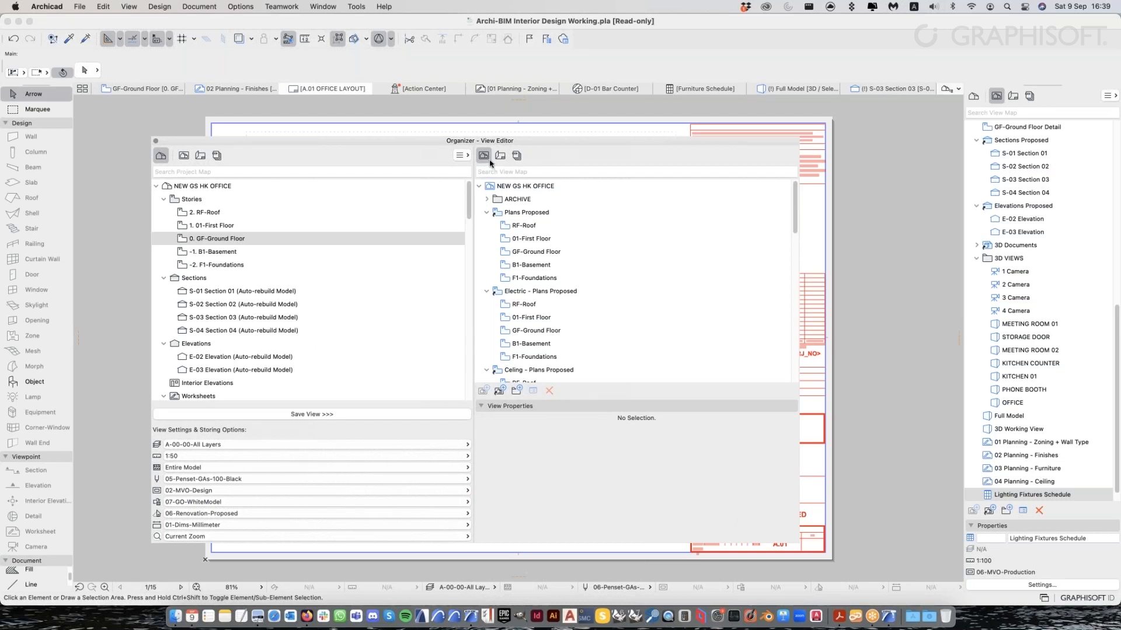
# Create a Floor Plan Option 1 folder at the root of the View Map and save the 0. GF-Ground Floor story as a view in it
pyautogui.click(479, 187)
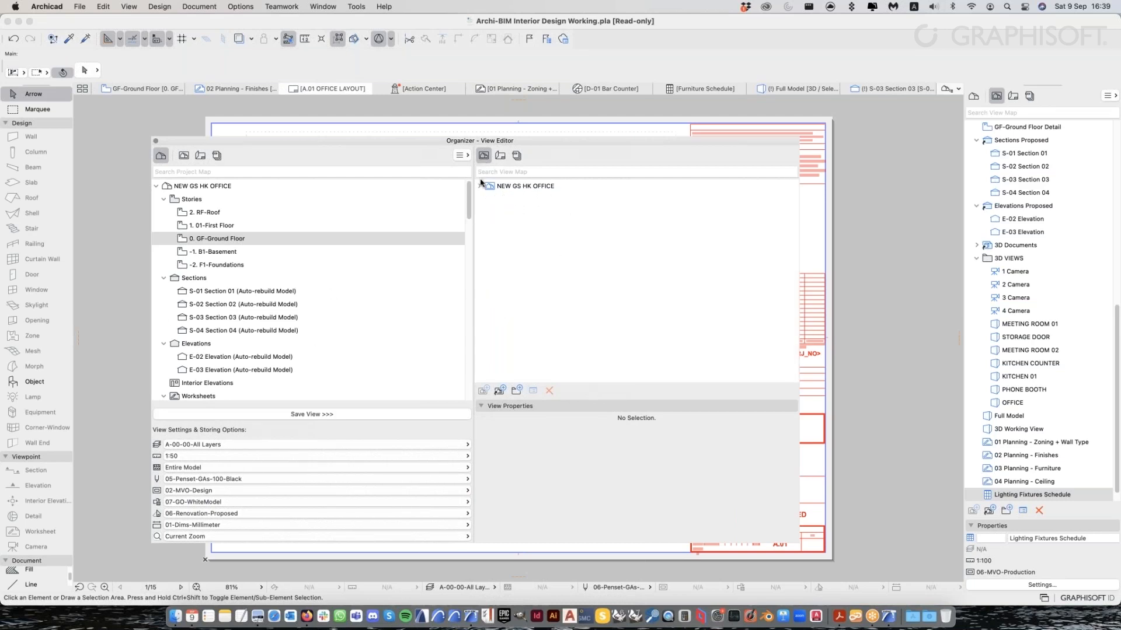
pyautogui.click(479, 187)
pyautogui.click(534, 186)
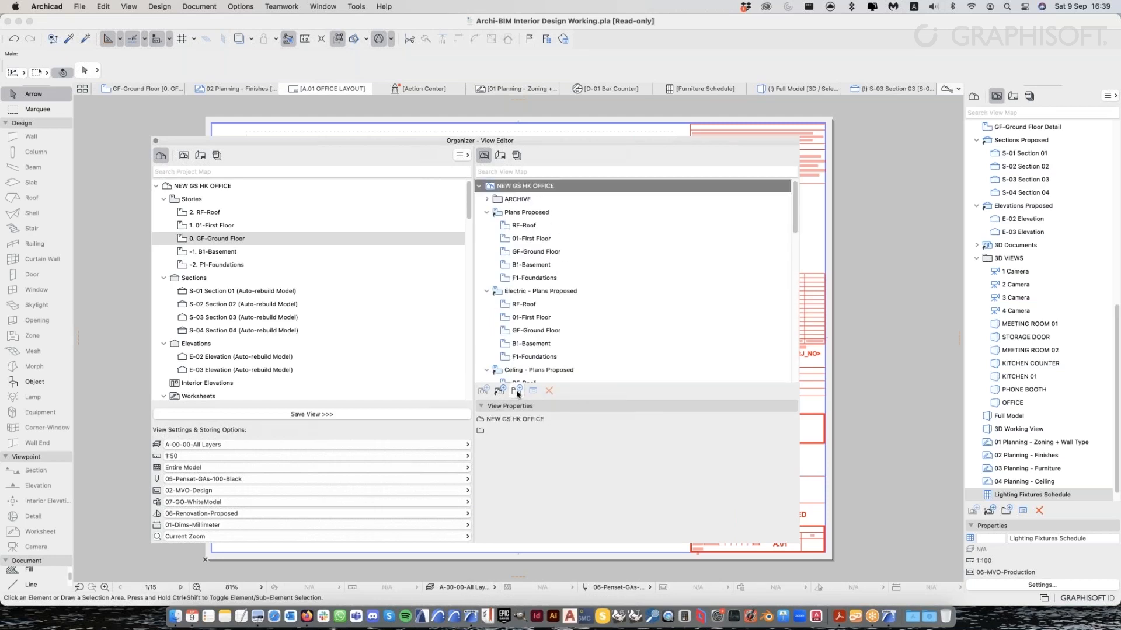
pyautogui.click(517, 392)
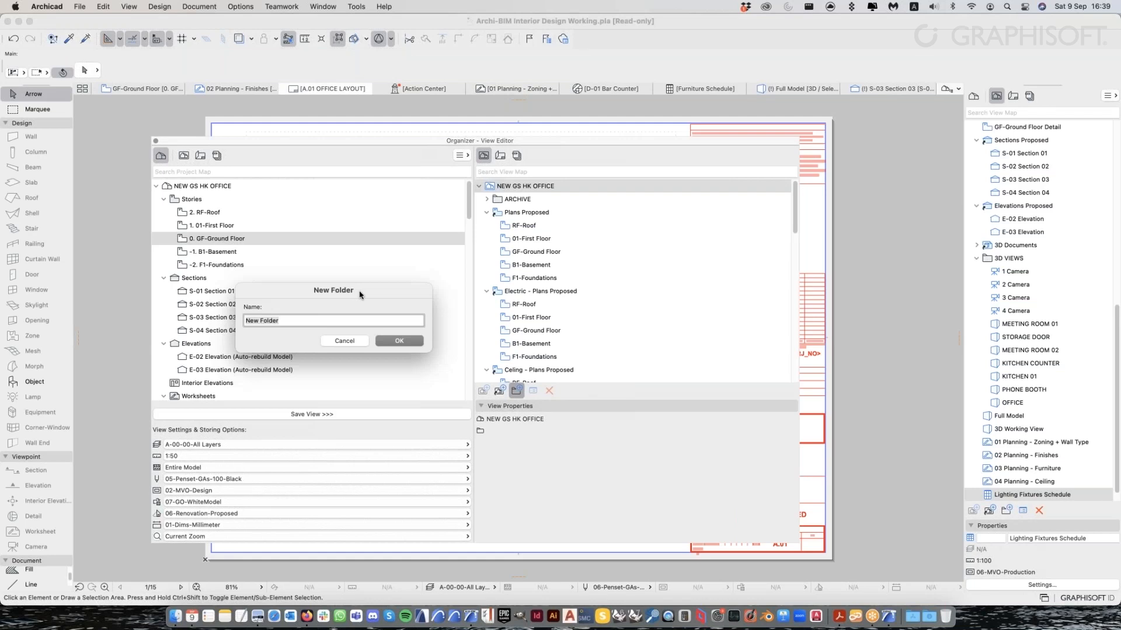
pyautogui.moveTo(355, 293); pyautogui.dragTo(626, 293)
pyautogui.write('Floor Plan Option 1')
pyautogui.press('Return')
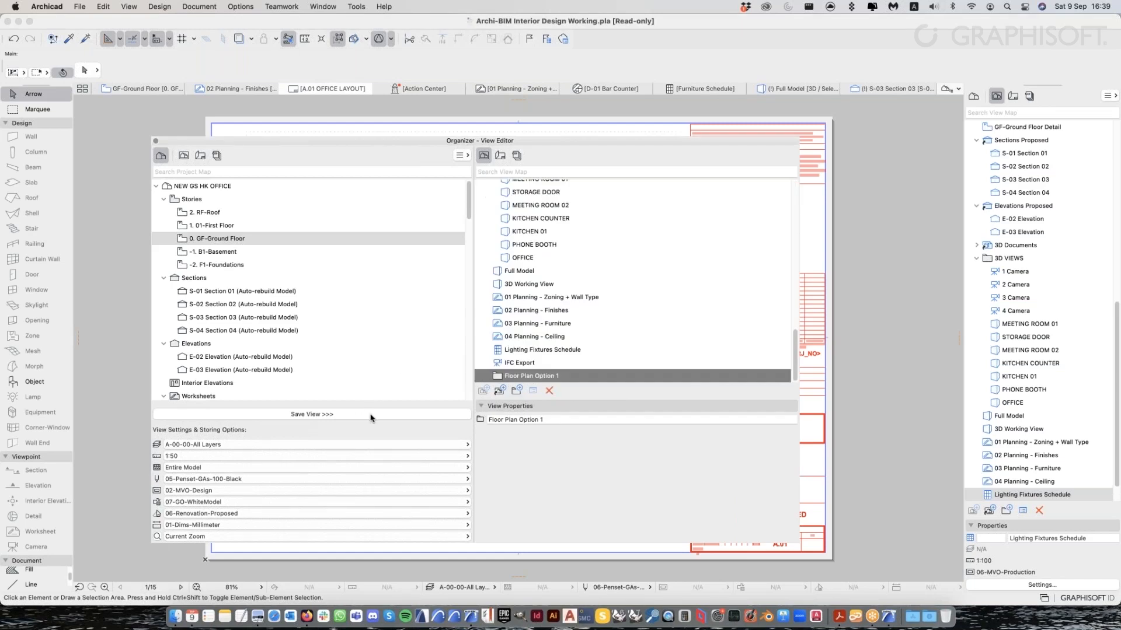
pyautogui.click(370, 418)
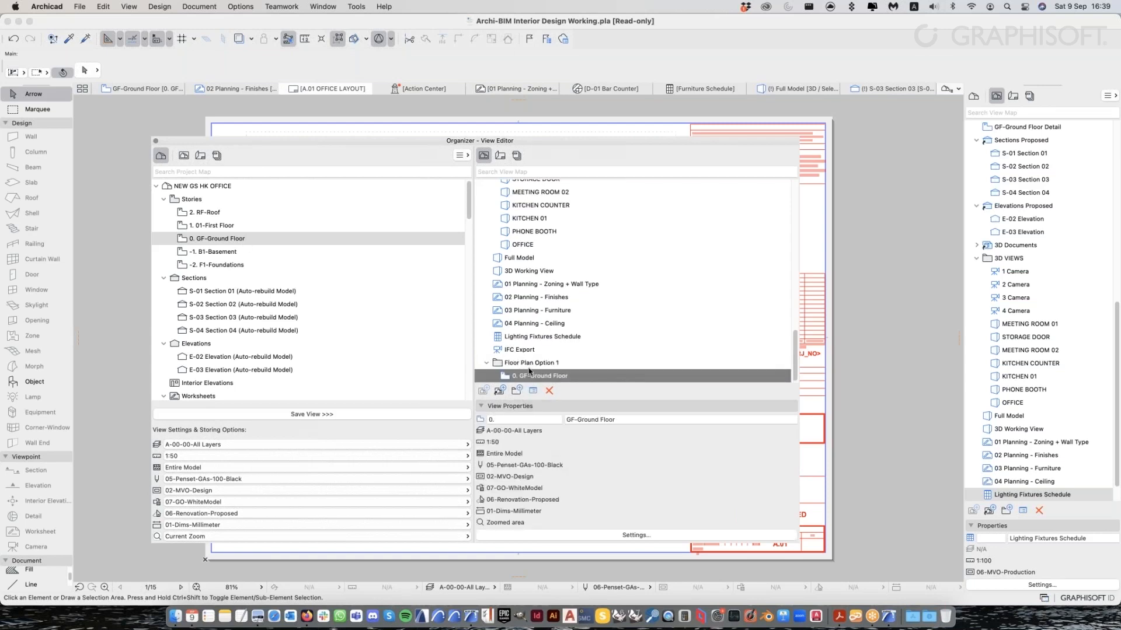
pyautogui.moveTo(502, 144); pyautogui.dragTo(507, 144)
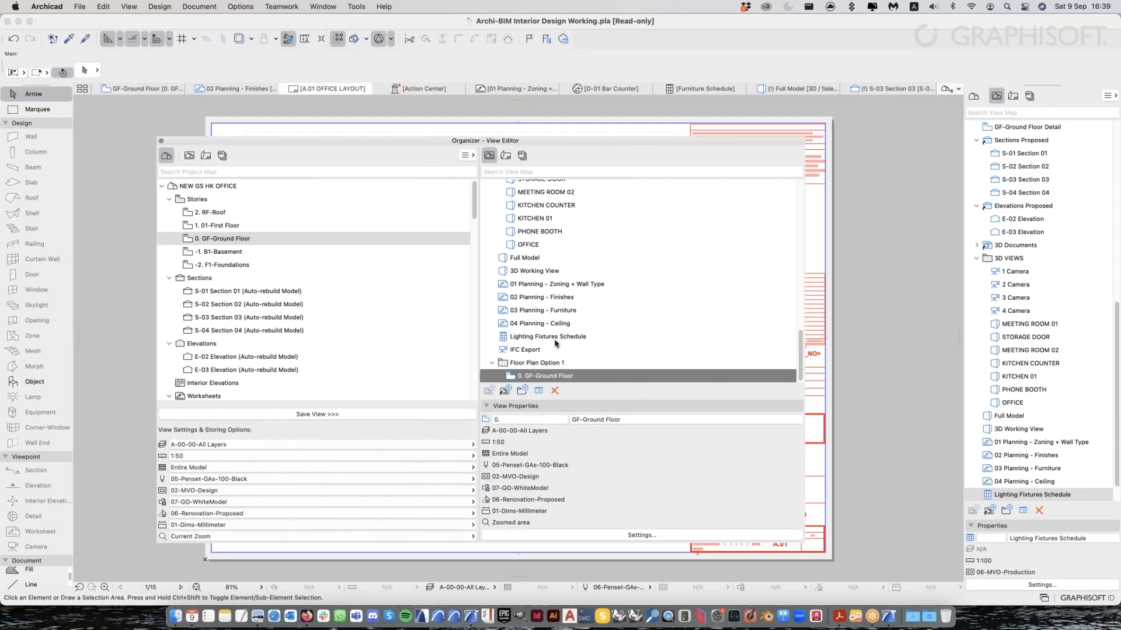
# Save all five stories, from 2. RF-Roof to -2. F1-Foundations, as views in the Floor Plan Option 1 folder
pyautogui.click(313, 240)
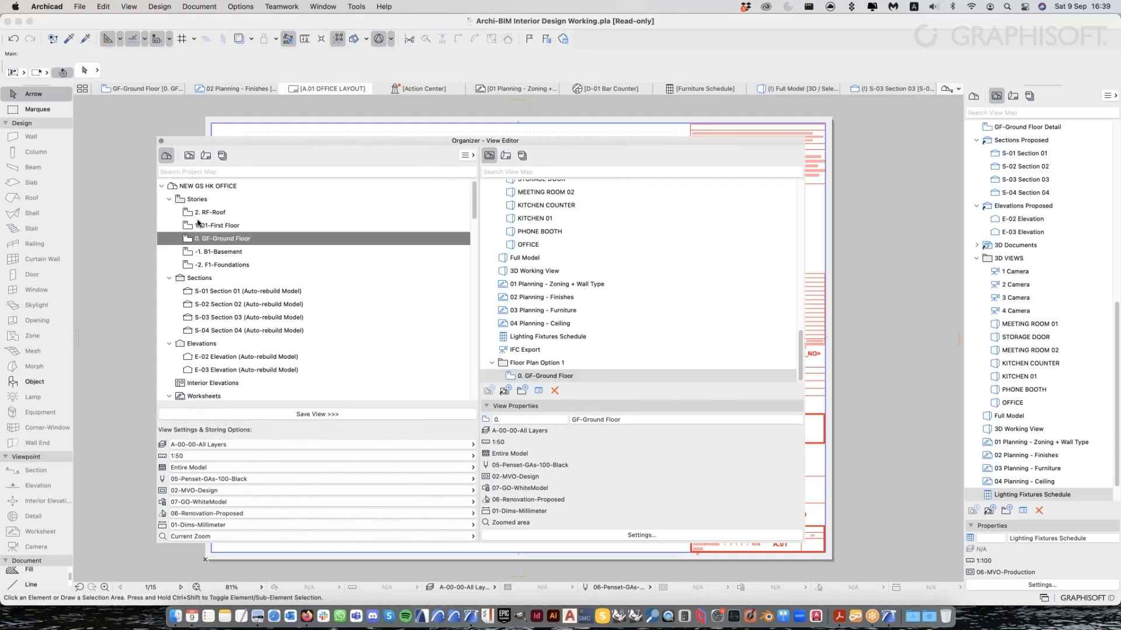
pyautogui.click(230, 214)
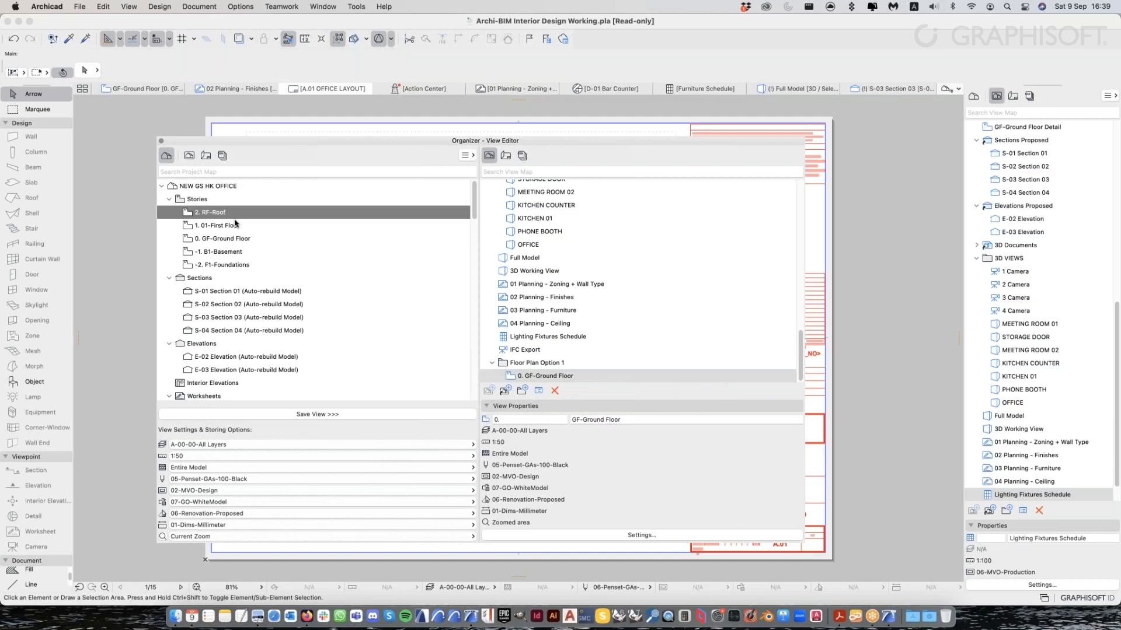
pyautogui.keyDown('shift'); pyautogui.click(231, 265); pyautogui.keyUp('shift')
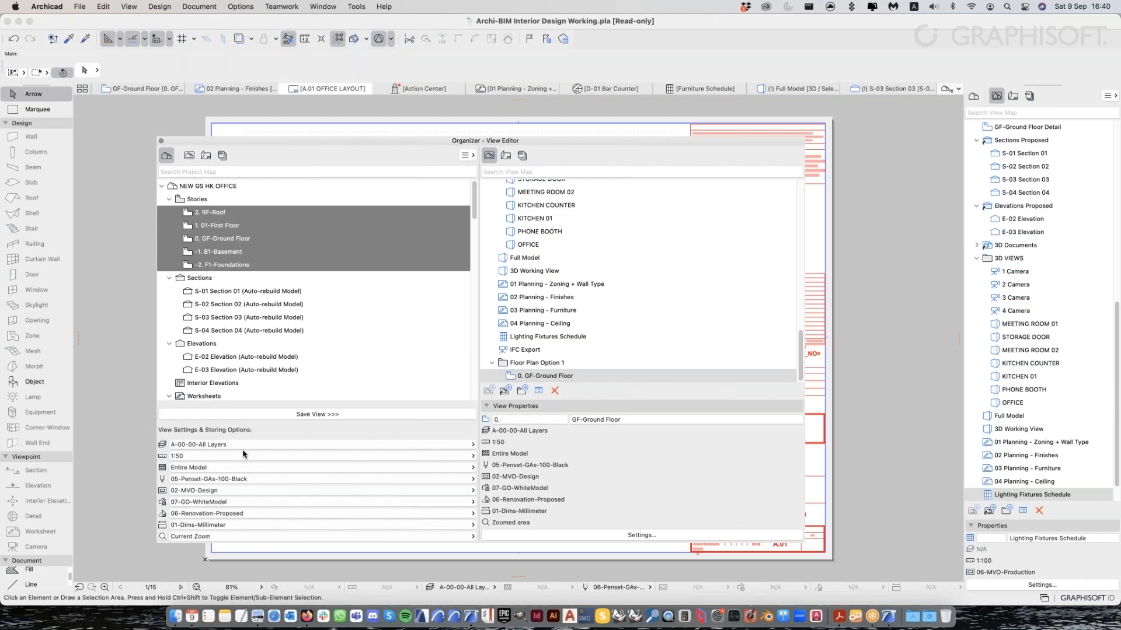
pyautogui.click(538, 369)
pyautogui.click(352, 415)
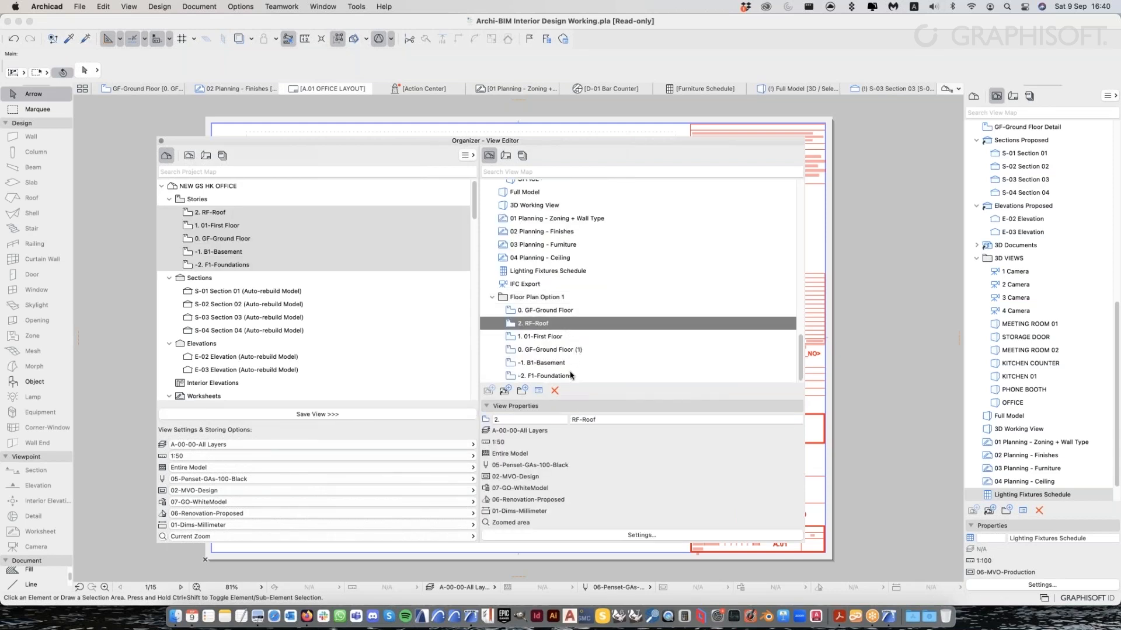
pyautogui.keyDown('shift'); pyautogui.click(571, 374); pyautogui.keyUp('shift')
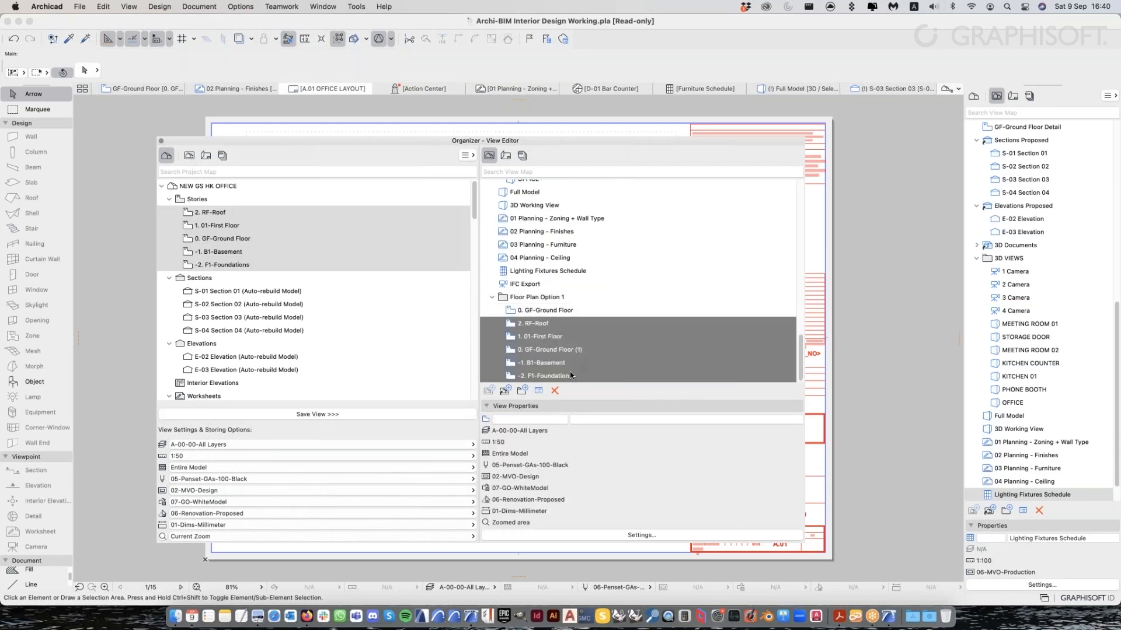
pyautogui.click(561, 312)
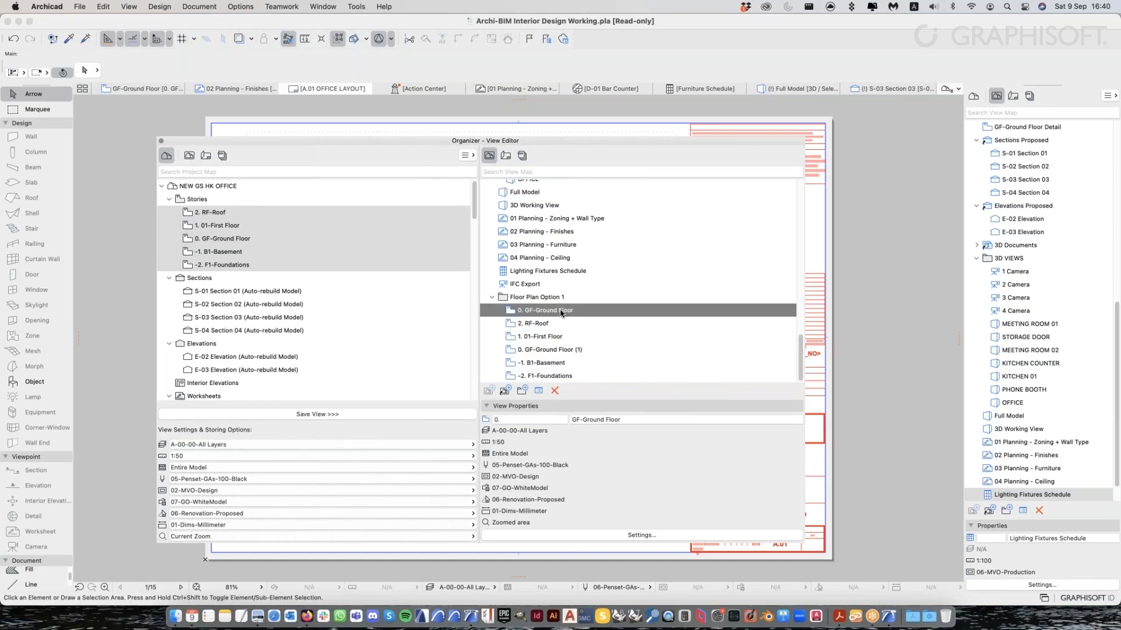
# Show the View Map beside the Layout Book and create a new layout with the default name on the A2-Production-Landscape master
pyautogui.click(207, 155)
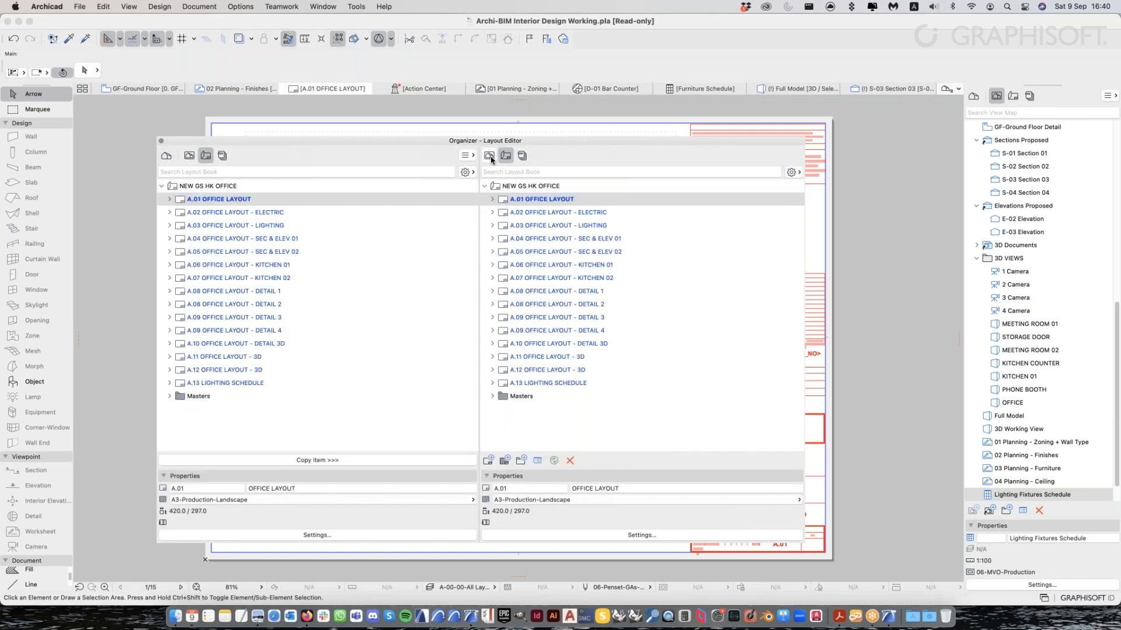
pyautogui.click(190, 156)
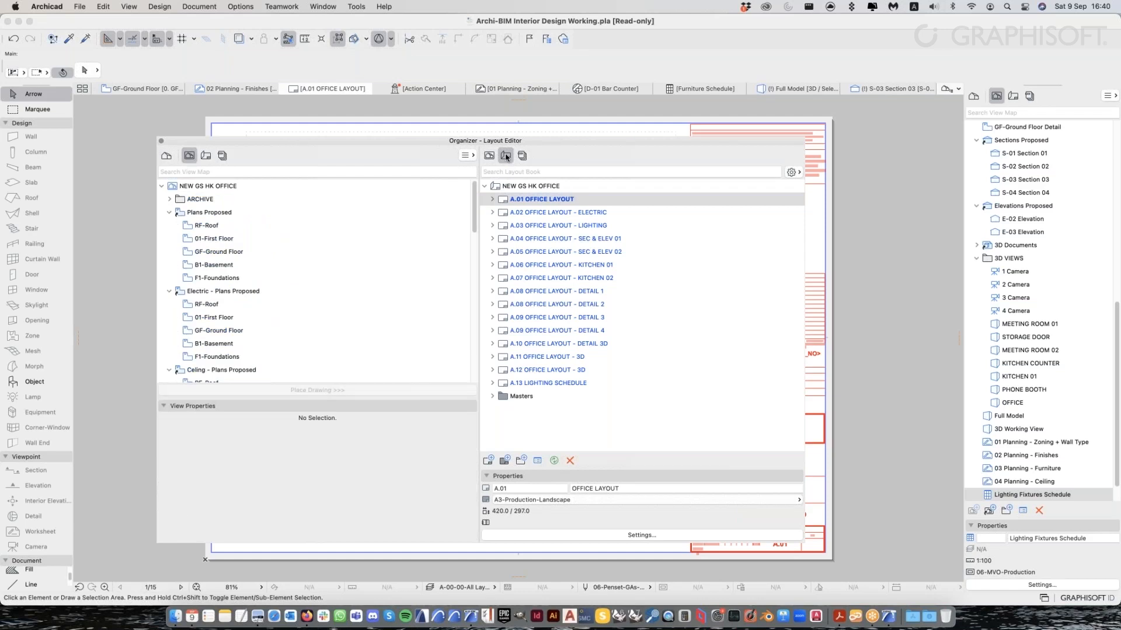
pyautogui.click(490, 461)
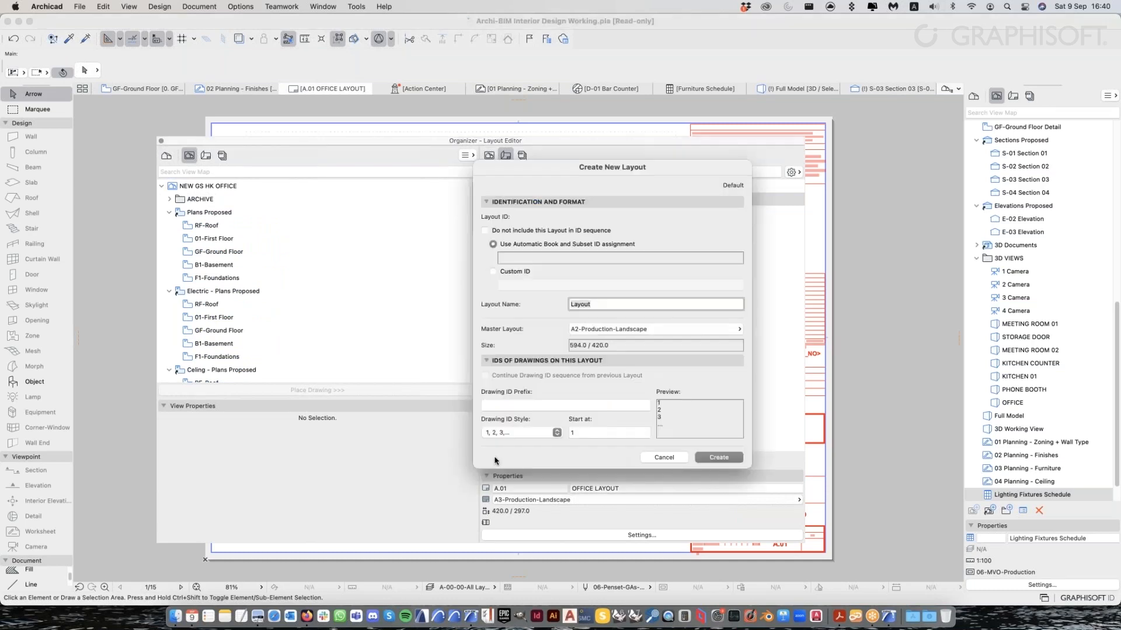
pyautogui.click(720, 457)
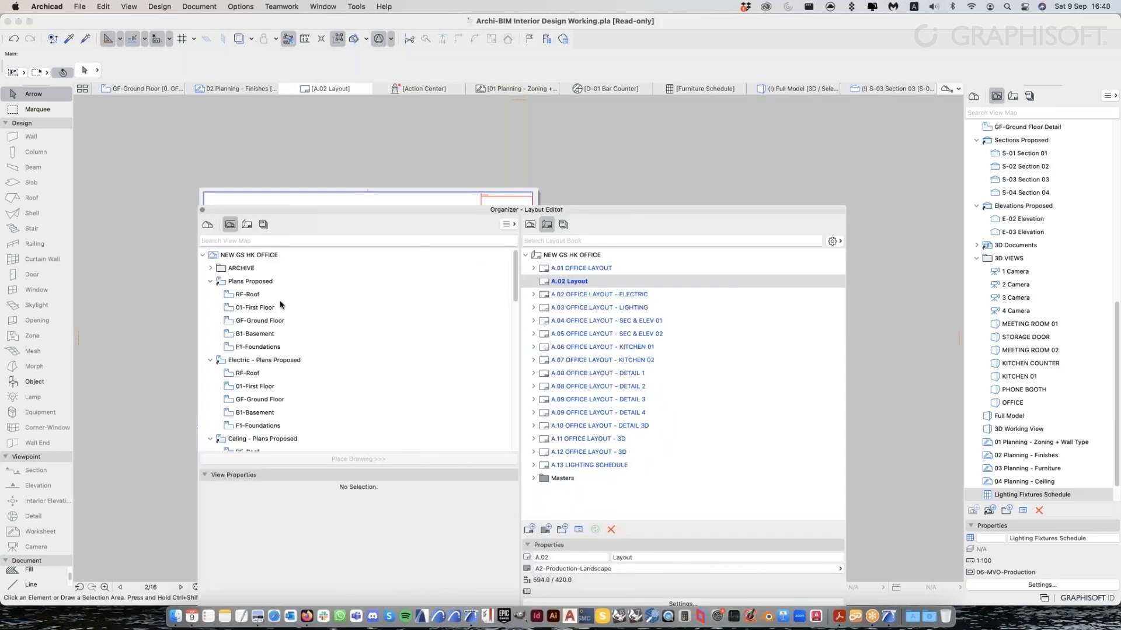
# Place the 0. GF-Ground Floor view from the Floor Plan Option 1 folder as a drawing on A.02 Layout
pyautogui.moveTo(515, 292); pyautogui.dragTo(514, 441)
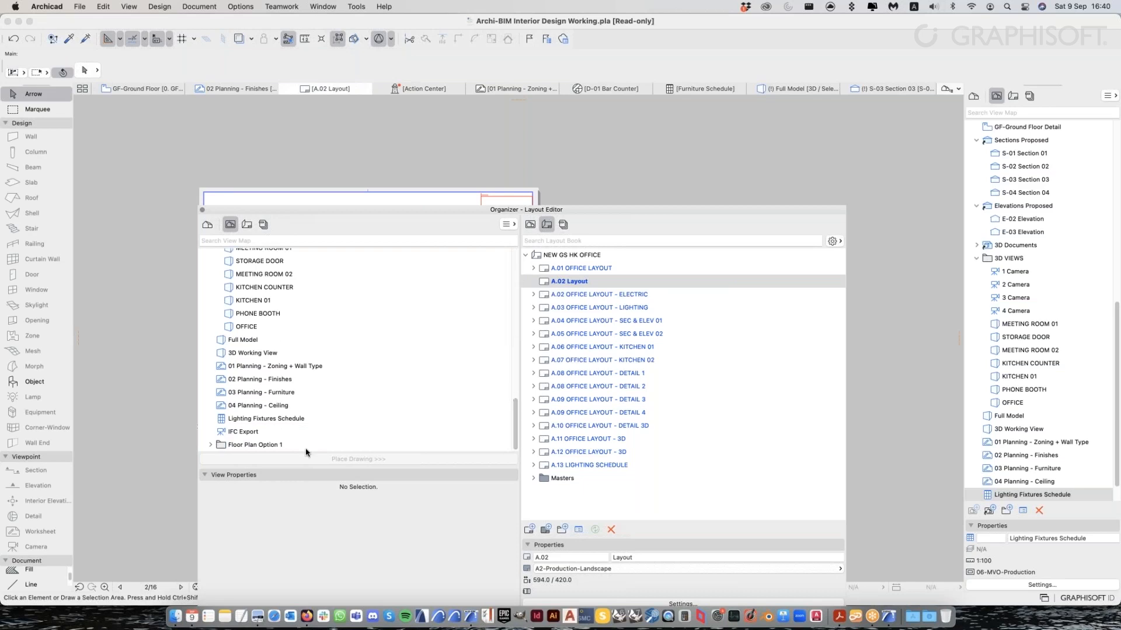
pyautogui.click(211, 446)
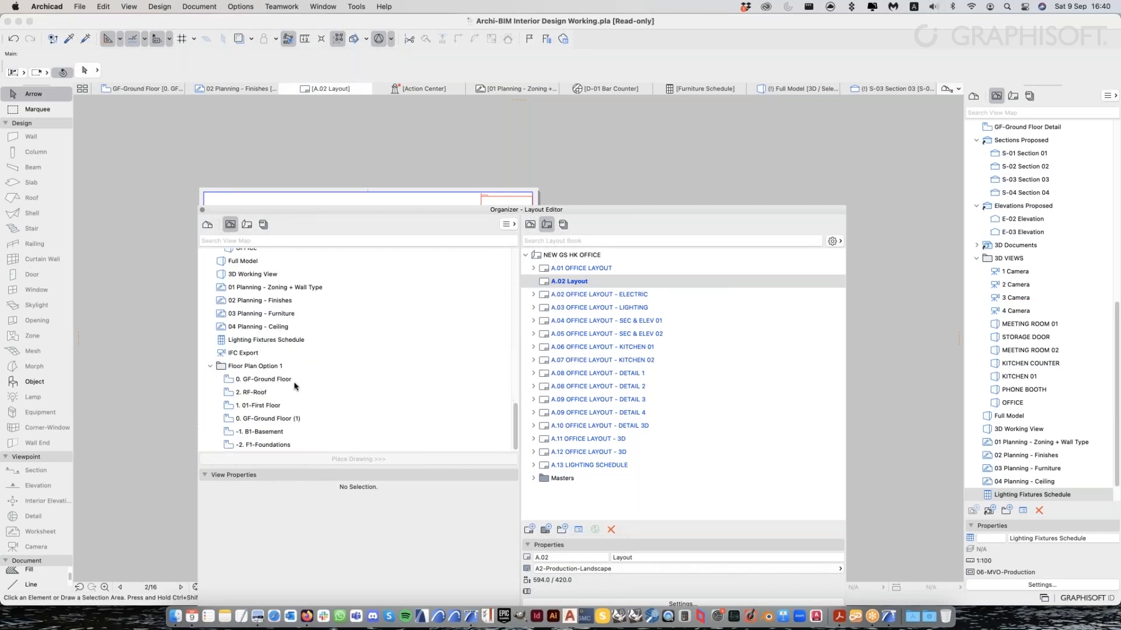
pyautogui.click(302, 380)
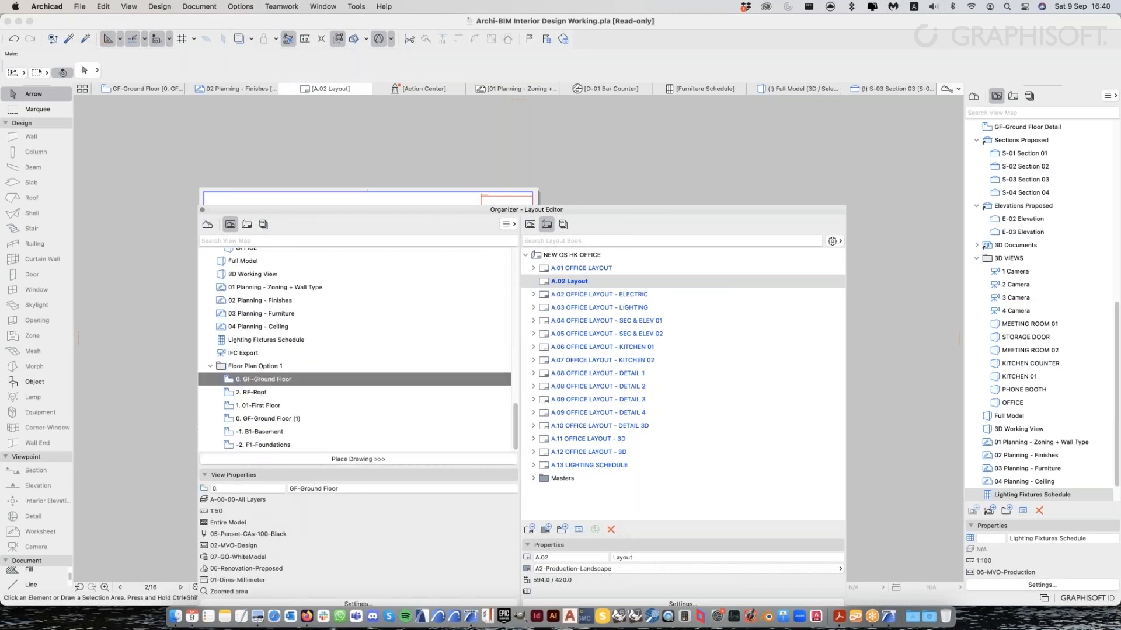
pyautogui.moveTo(429, 214)
pyautogui.mouseDown()
pyautogui.moveTo(432, 223)
pyautogui.moveTo(512, 129)
pyautogui.mouseUp()
pyautogui.click(460, 385)
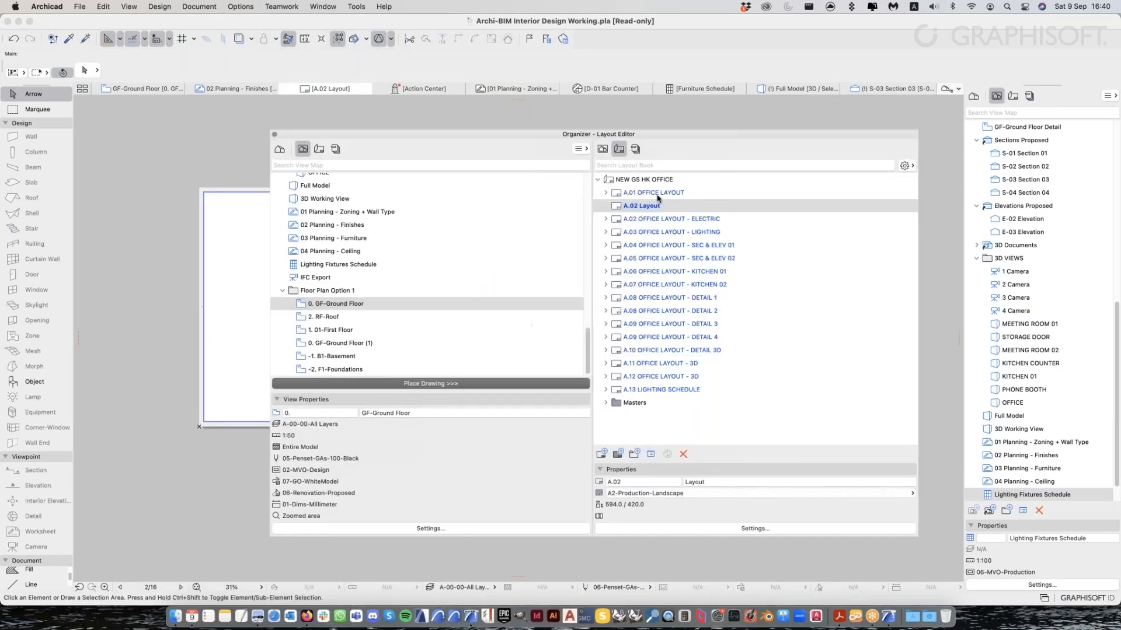
pyautogui.moveTo(625, 137)
pyautogui.mouseDown()
pyautogui.moveTo(554, 423)
pyautogui.moveTo(554, 479)
pyautogui.moveTo(568, 325)
pyautogui.mouseUp()
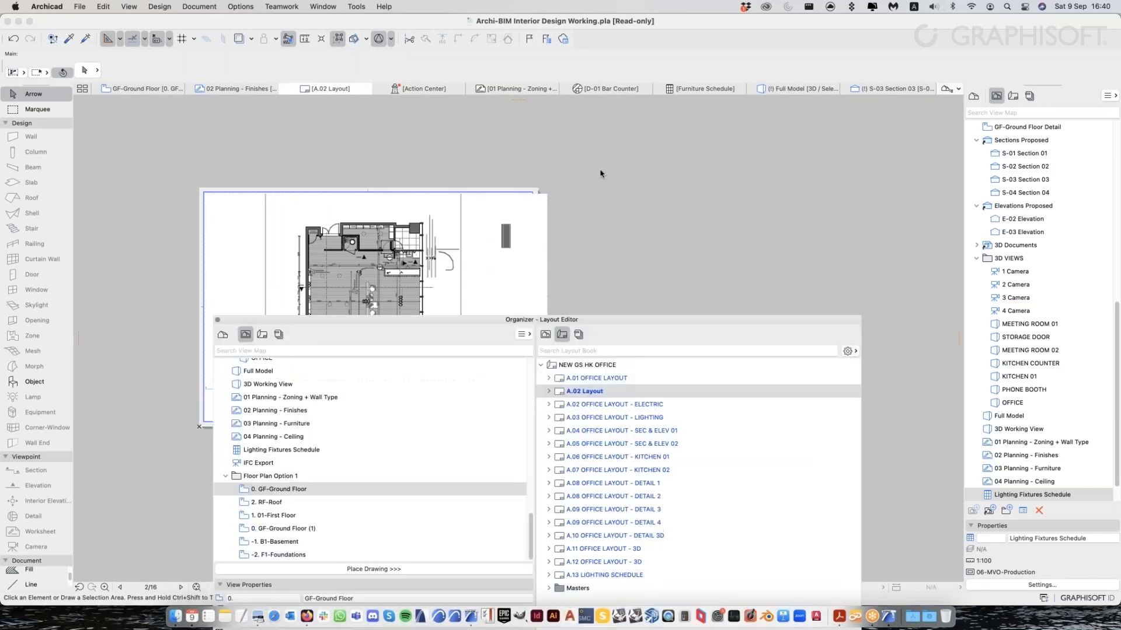
pyautogui.moveTo(601, 174); pyautogui.dragTo(601, 174)
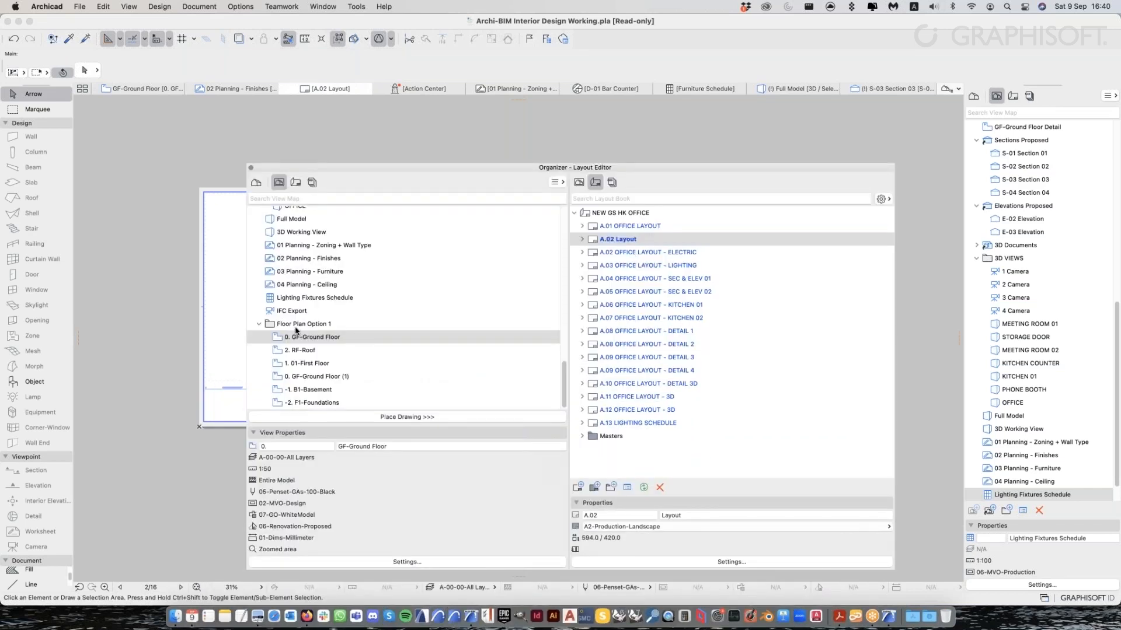
# Review the first floor, basement and foundations views in Floor Plan Option 1 and the properties of the A.01 OFFICE LAYOUT layout
pyautogui.click(323, 364)
pyautogui.click(340, 388)
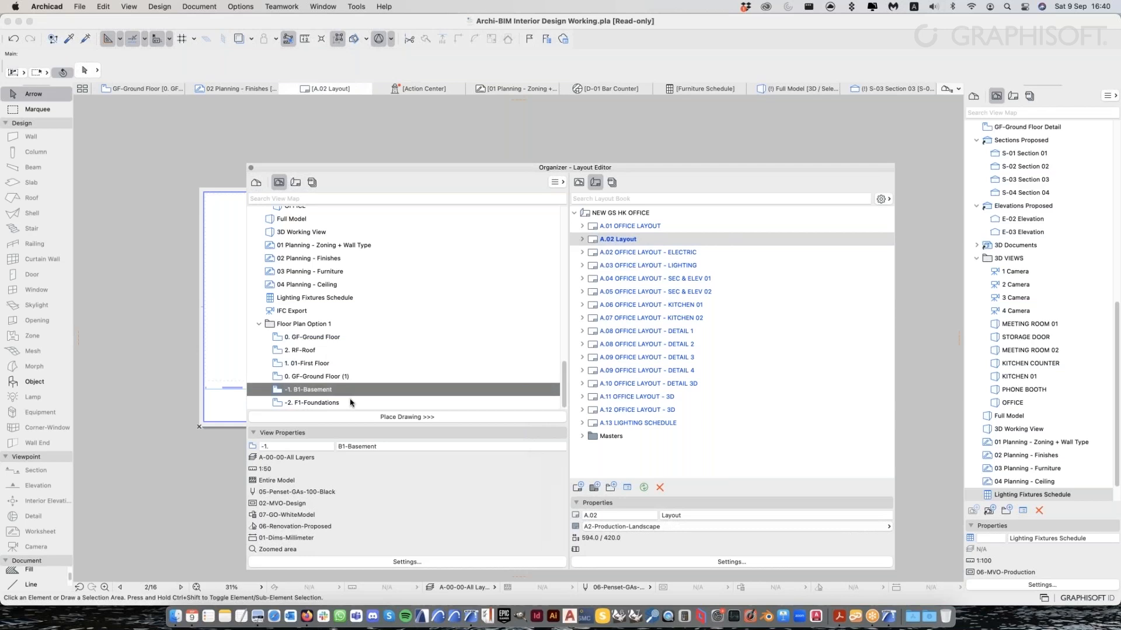
pyautogui.click(351, 402)
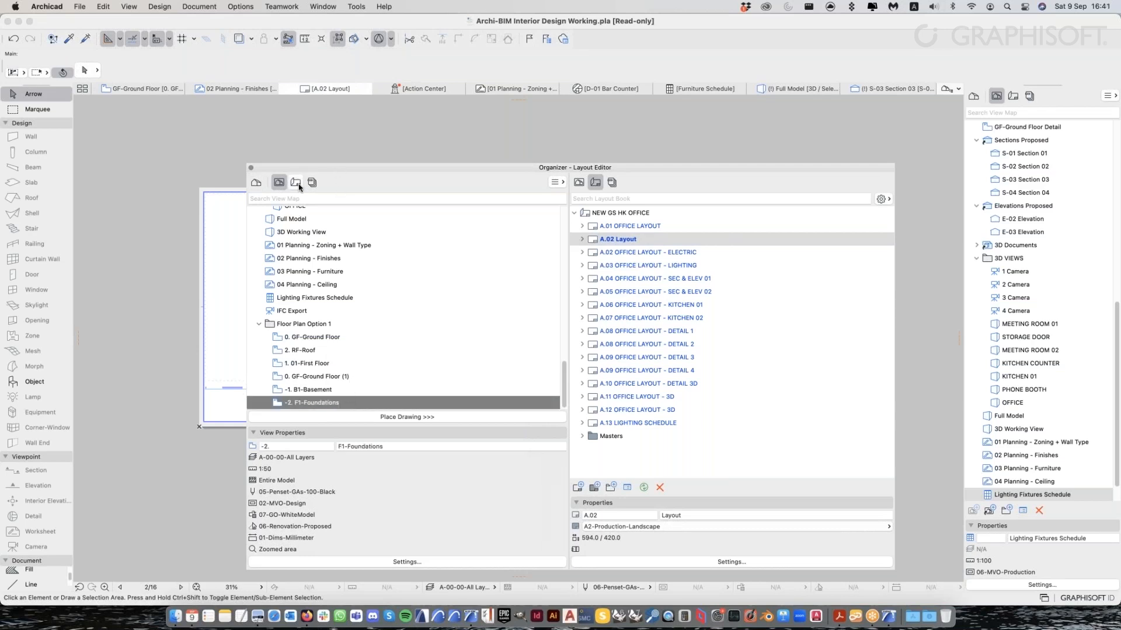
pyautogui.click(653, 226)
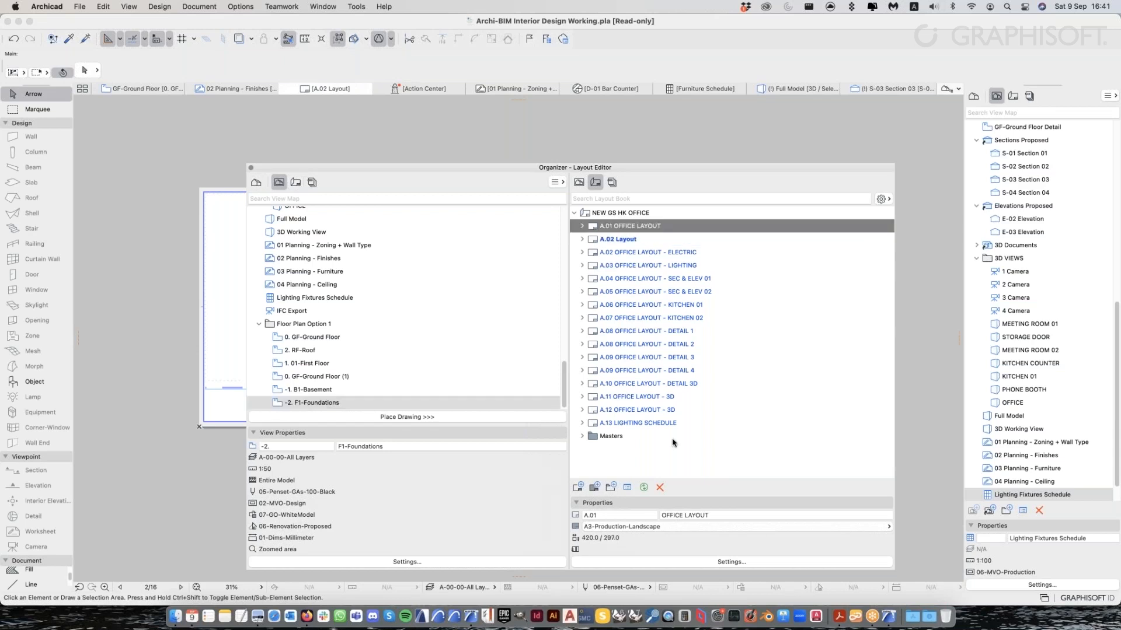
# Show the publisher sets in the Organizer, open the 01-PDFs set and select its A.01 OFFICE LAYOUT item
pyautogui.click(612, 183)
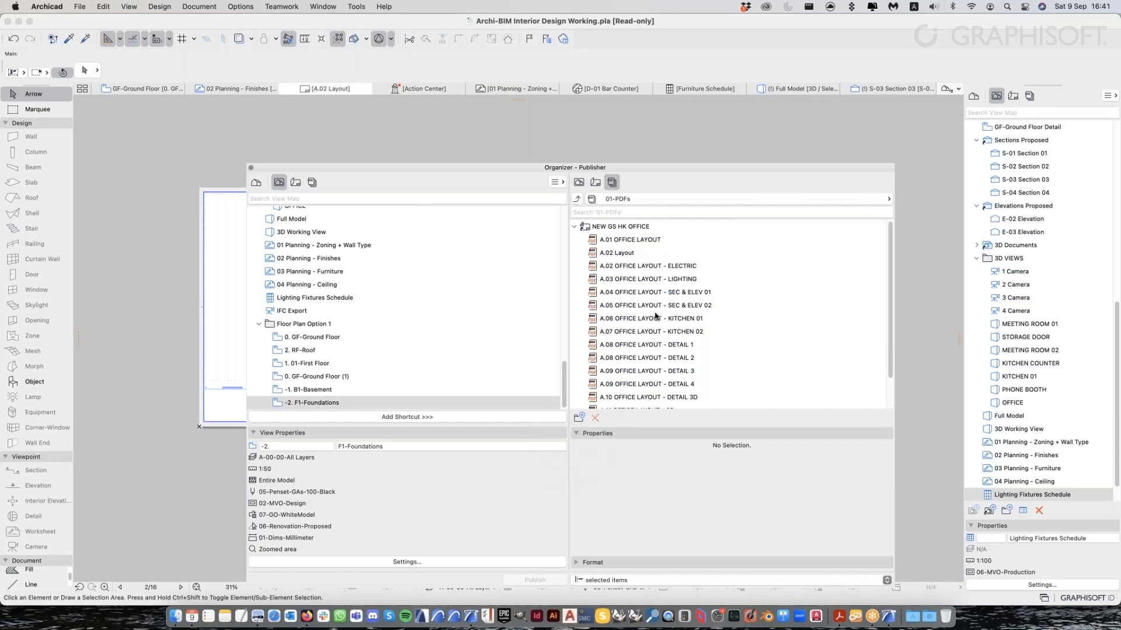
pyautogui.click(577, 201)
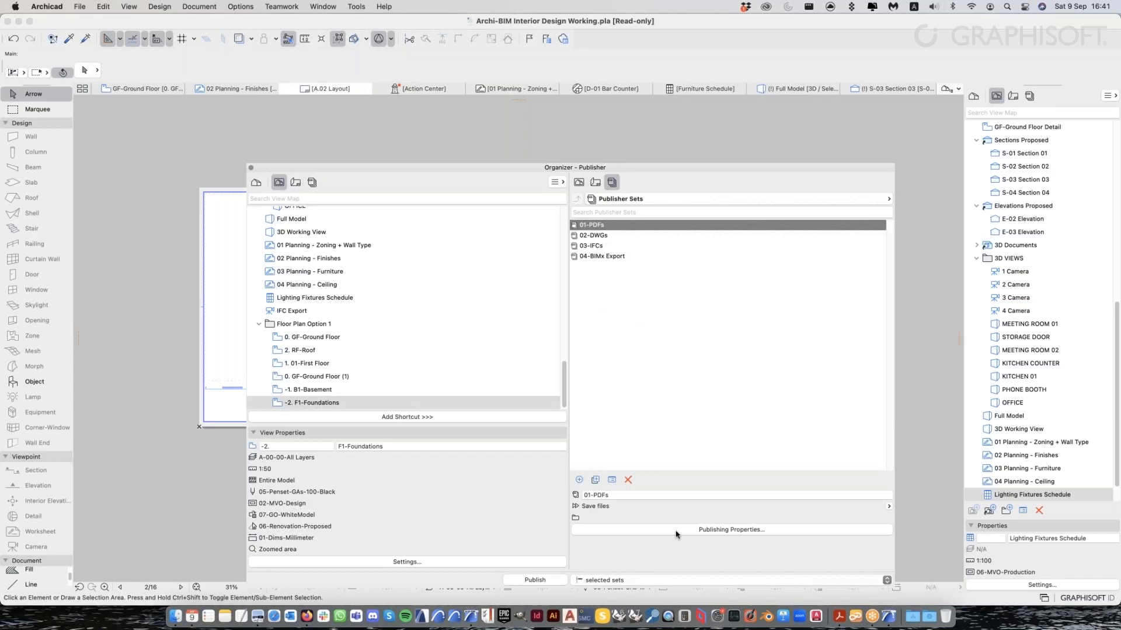
pyautogui.doubleClick(606, 225)
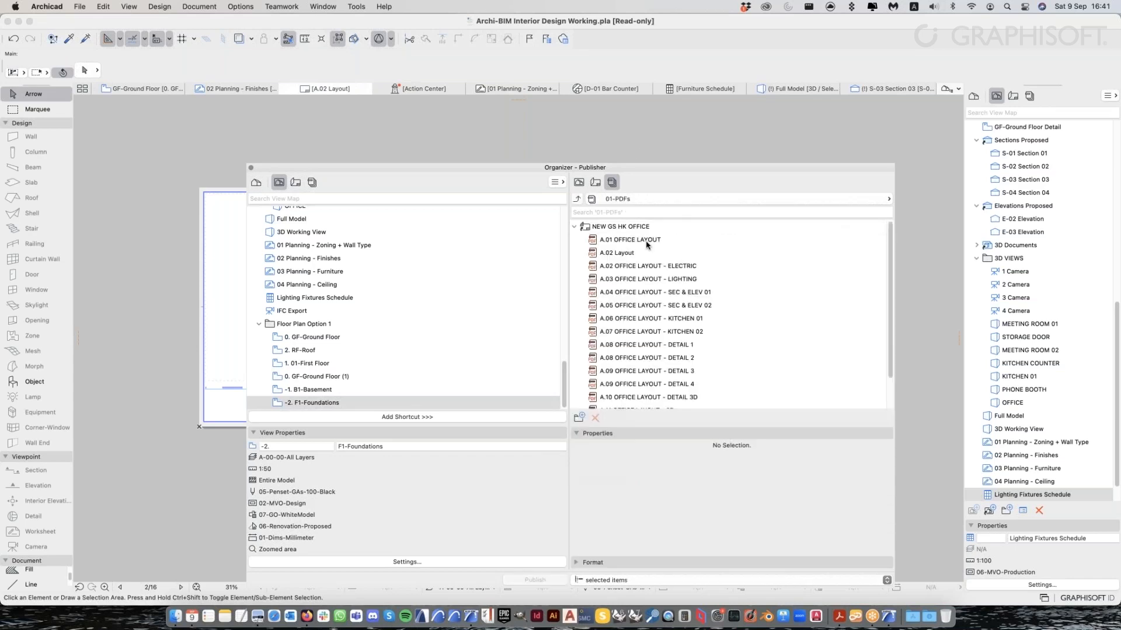
pyautogui.click(649, 240)
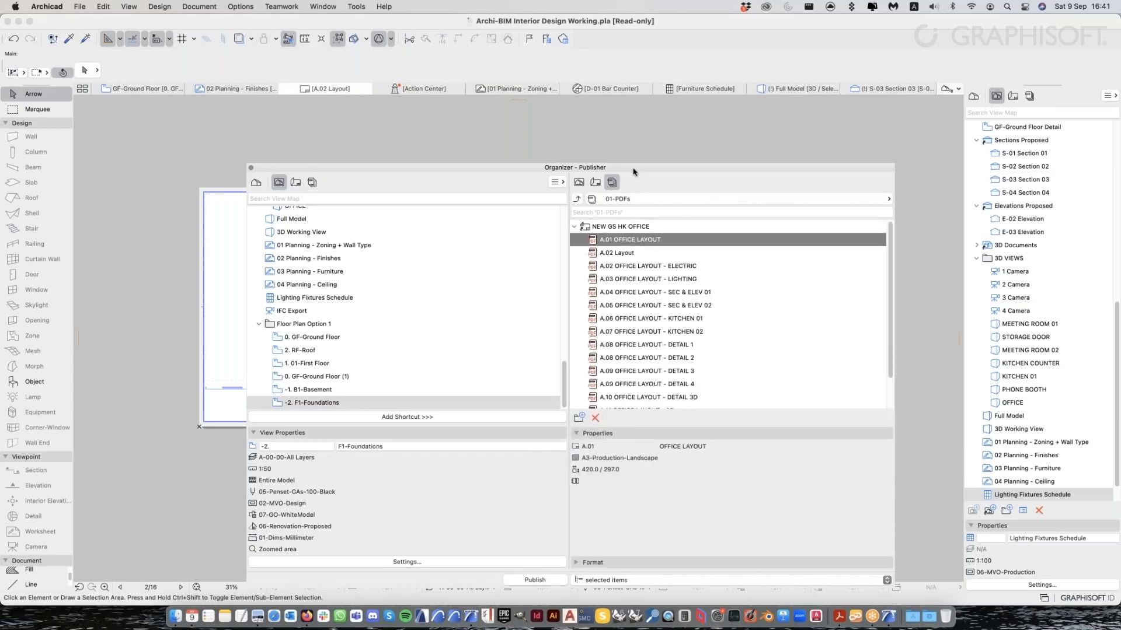
pyautogui.moveTo(618, 167); pyautogui.dragTo(605, 146)
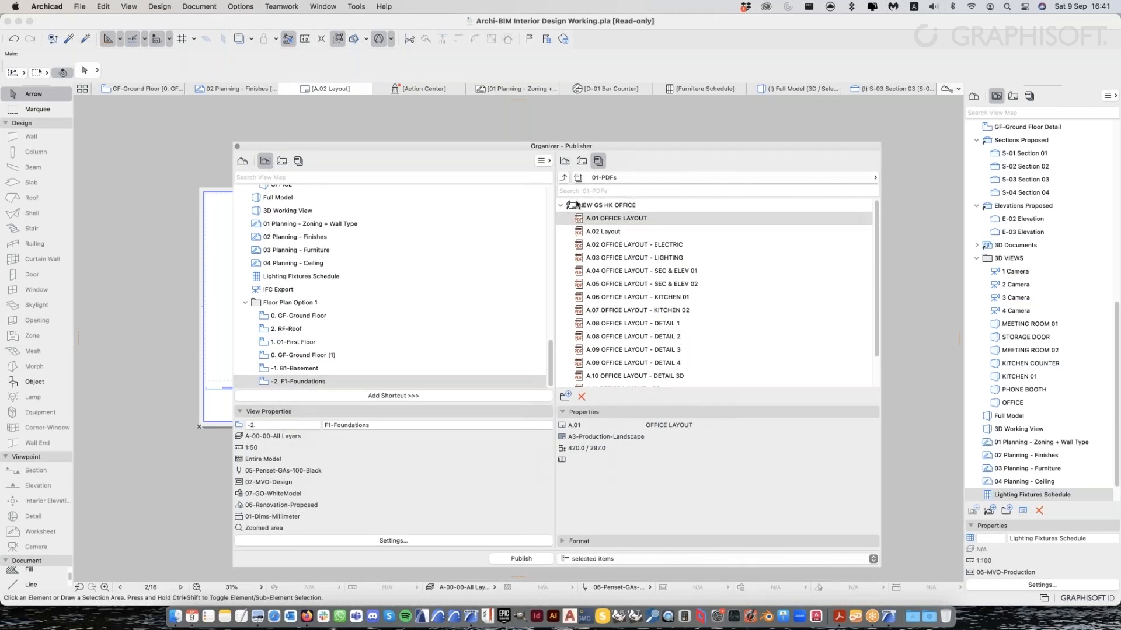
# Open the 02-DWGs publisher set, inspect its A.01 OFFICE LAYOUT item and show the Layout Book beside the set
pyautogui.click(564, 177)
pyautogui.doubleClick(602, 215)
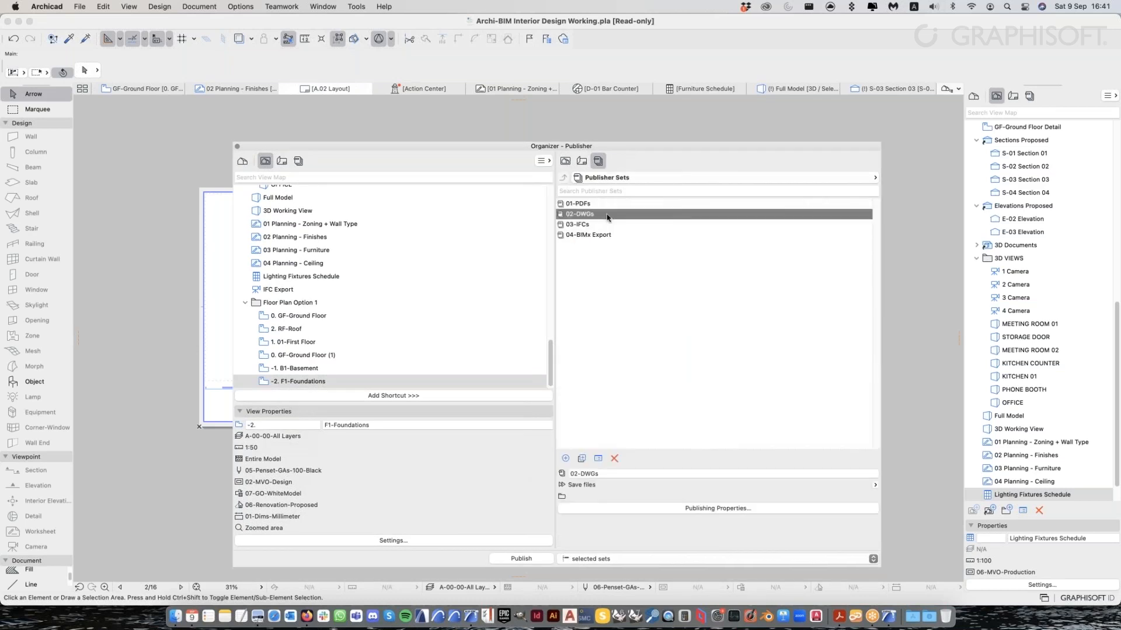
pyautogui.click(628, 221)
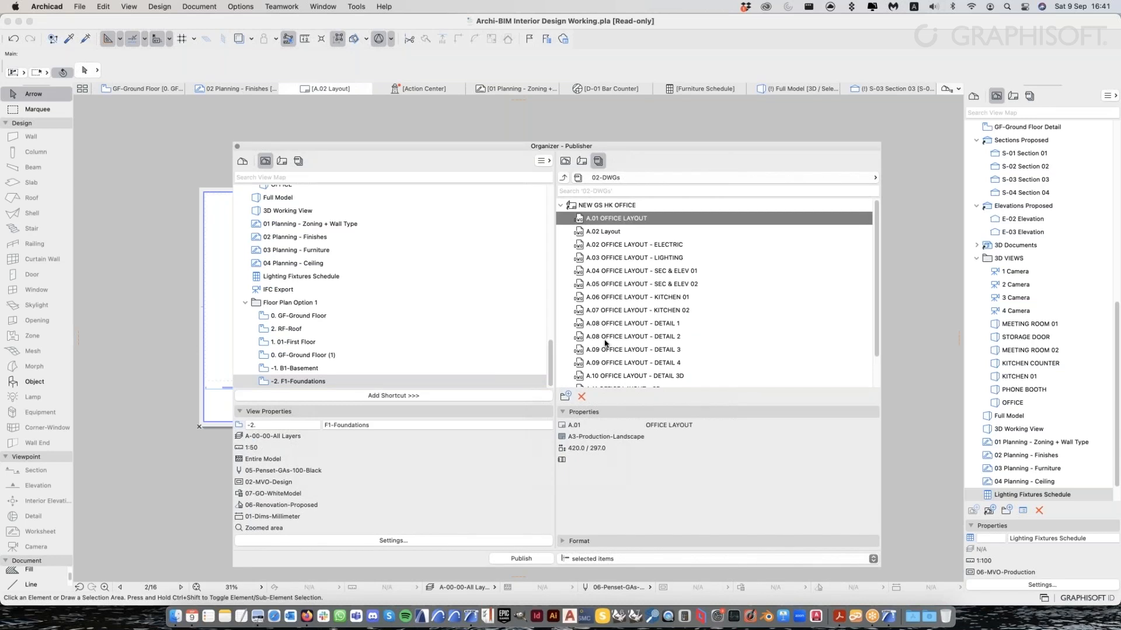
pyautogui.click(564, 178)
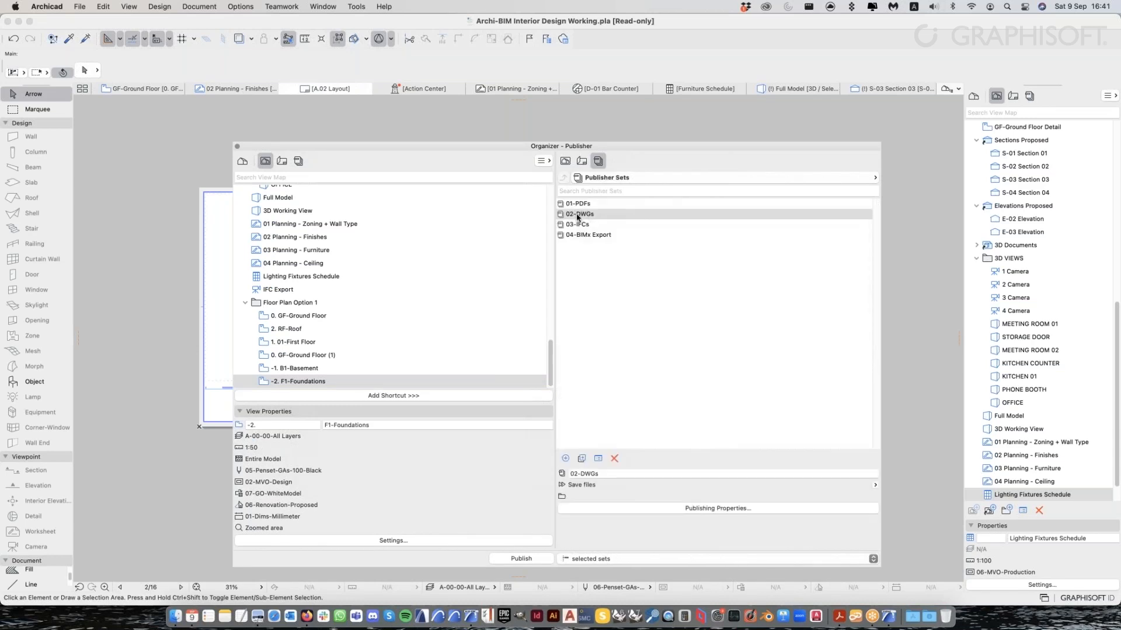
pyautogui.click(586, 214)
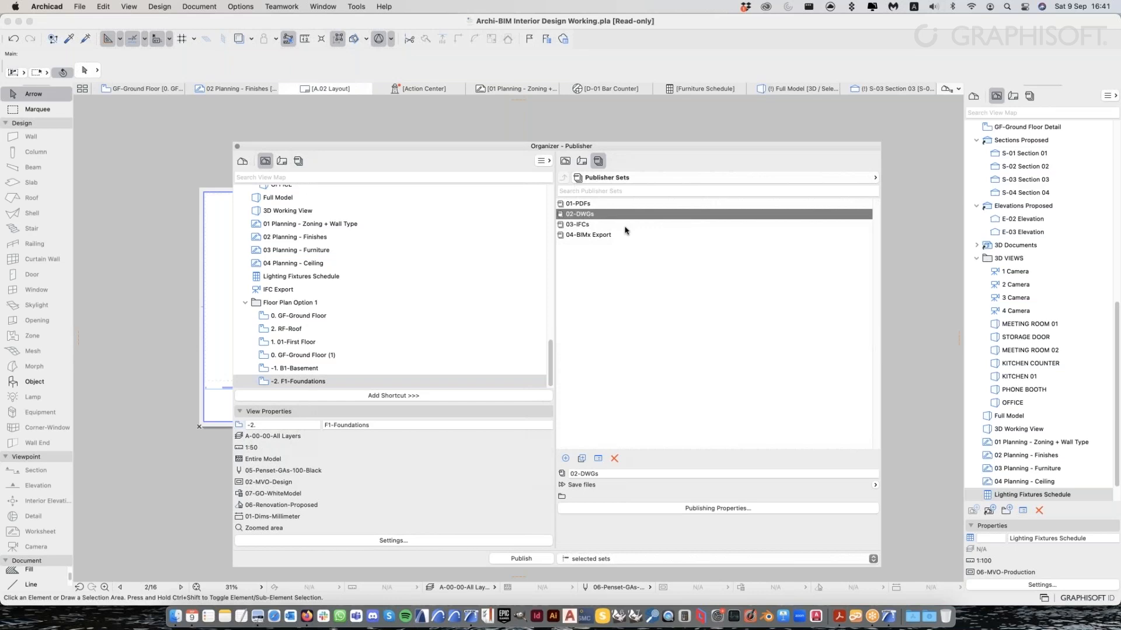
pyautogui.doubleClick(607, 214)
pyautogui.click(280, 165)
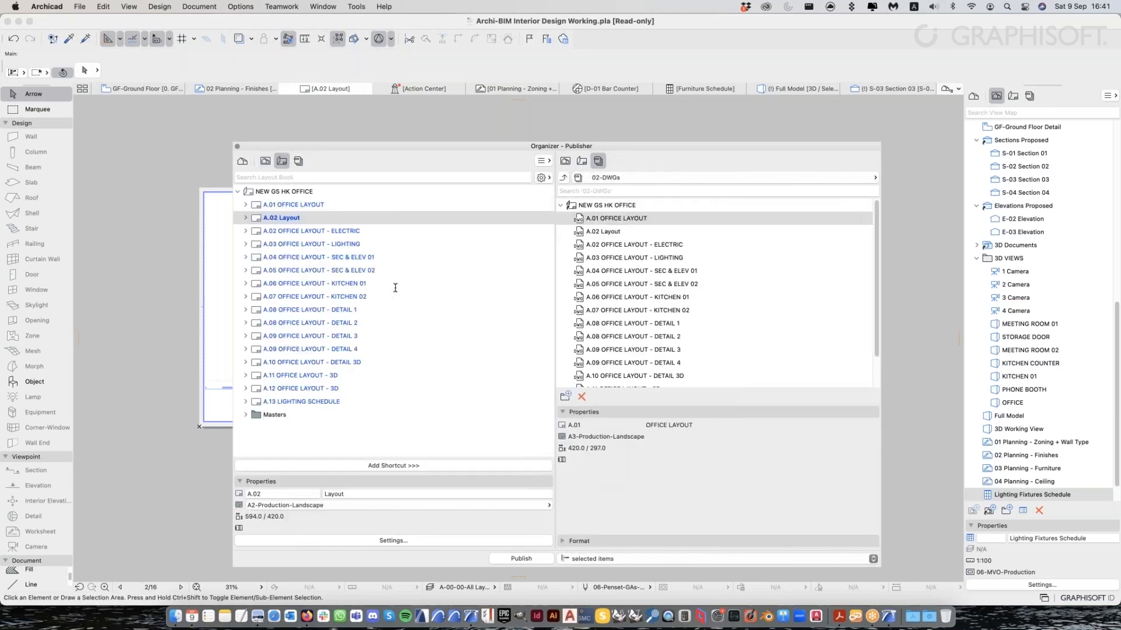
# Select all layouts in the 02-DWGs publisher set, check the DWG format of the A.08 DETAIL 2 item and close the Organizer
pyautogui.scroll(-3, 651, 359)
pyautogui.keyDown('shift'); pyautogui.click(642, 381); pyautogui.keyUp('shift')
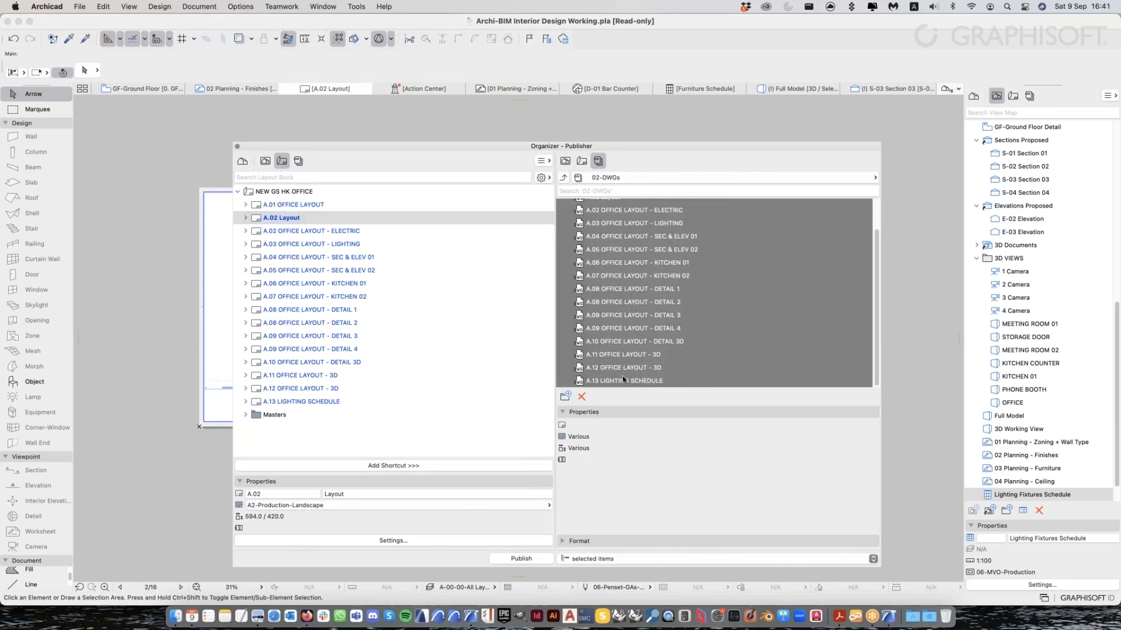
pyautogui.click(599, 544)
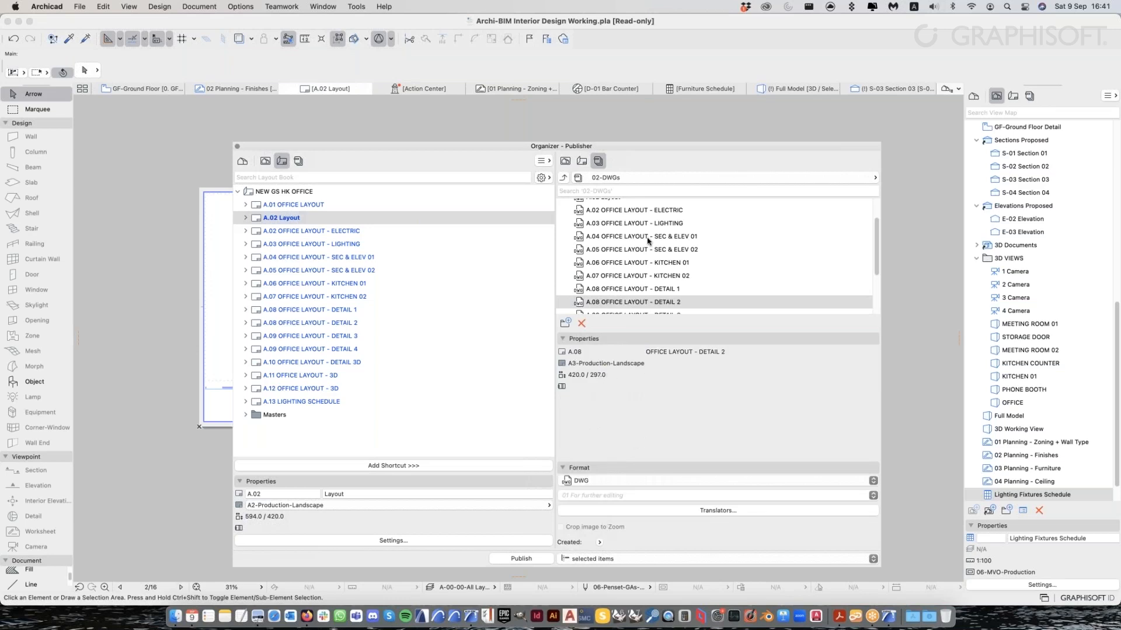
pyautogui.scroll(-5, 648, 239)
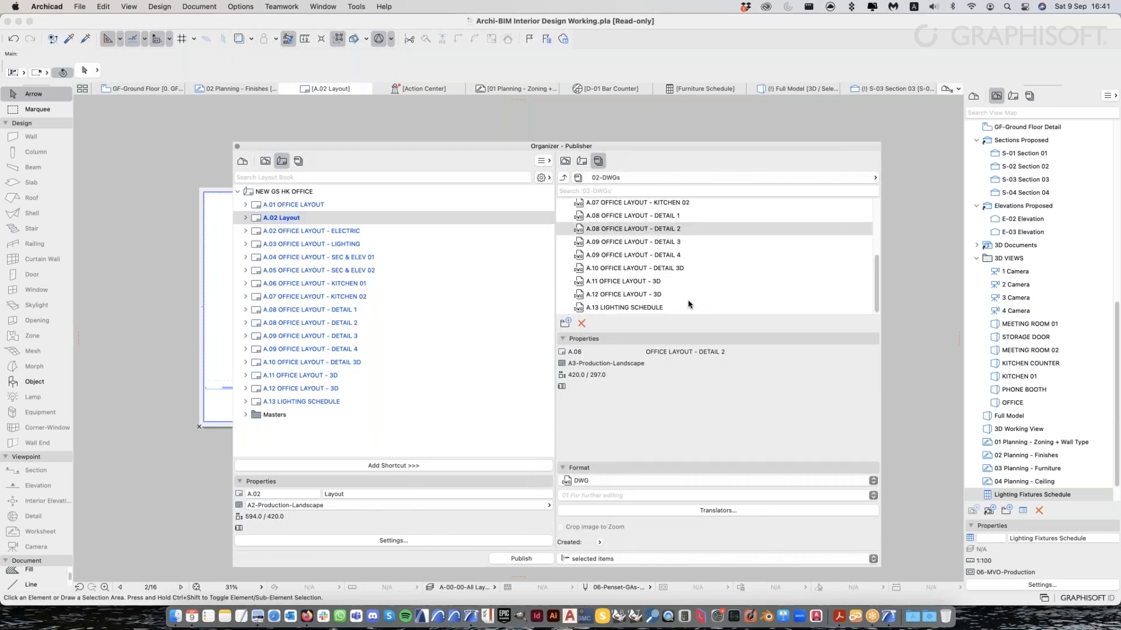
pyautogui.click(564, 178)
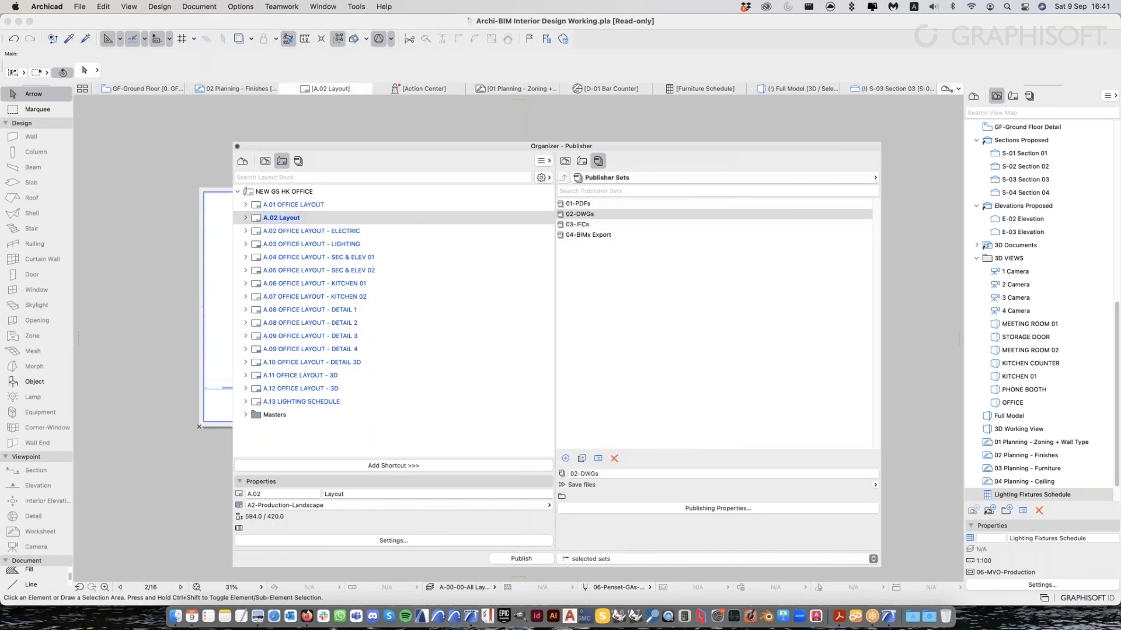
pyautogui.press('Escape')
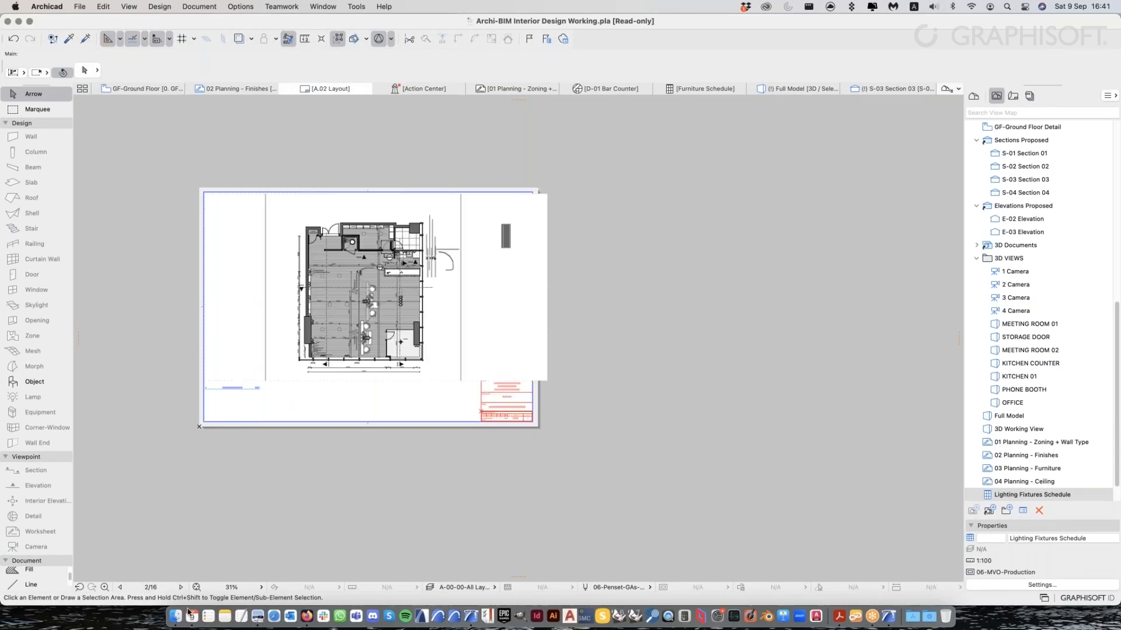
# Fit A.02 Layout in the window, open the Full Model 3D view and show all elements with the glazed facade facing forward
pyautogui.click(197, 588)
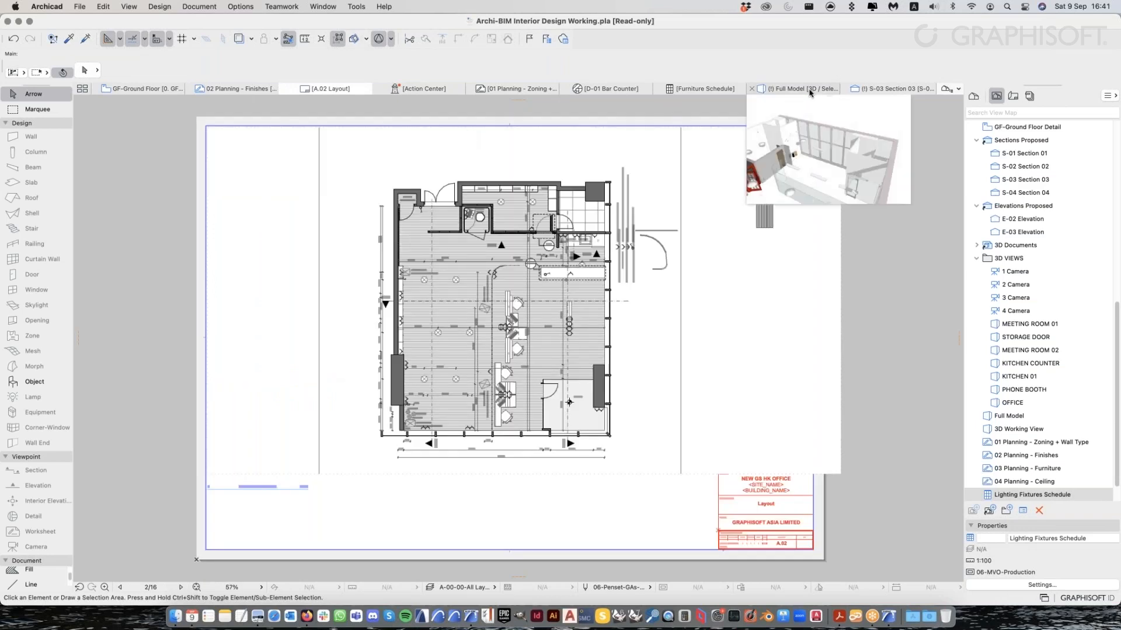
pyautogui.click(810, 91)
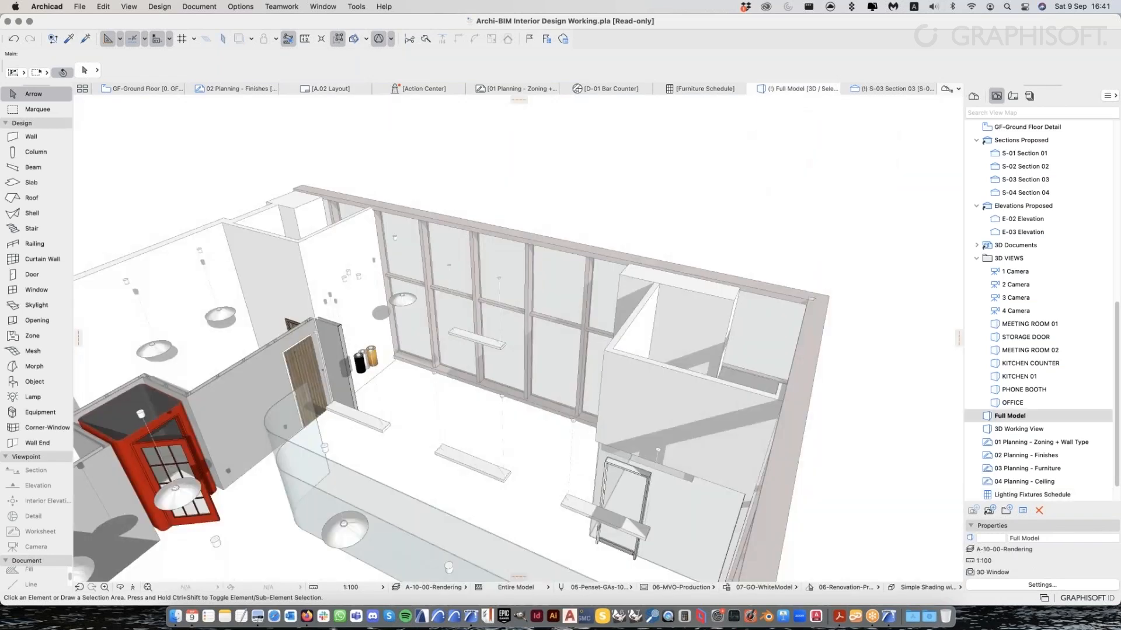
pyautogui.press('super+F4')
pyautogui.rightClick(233, 305)
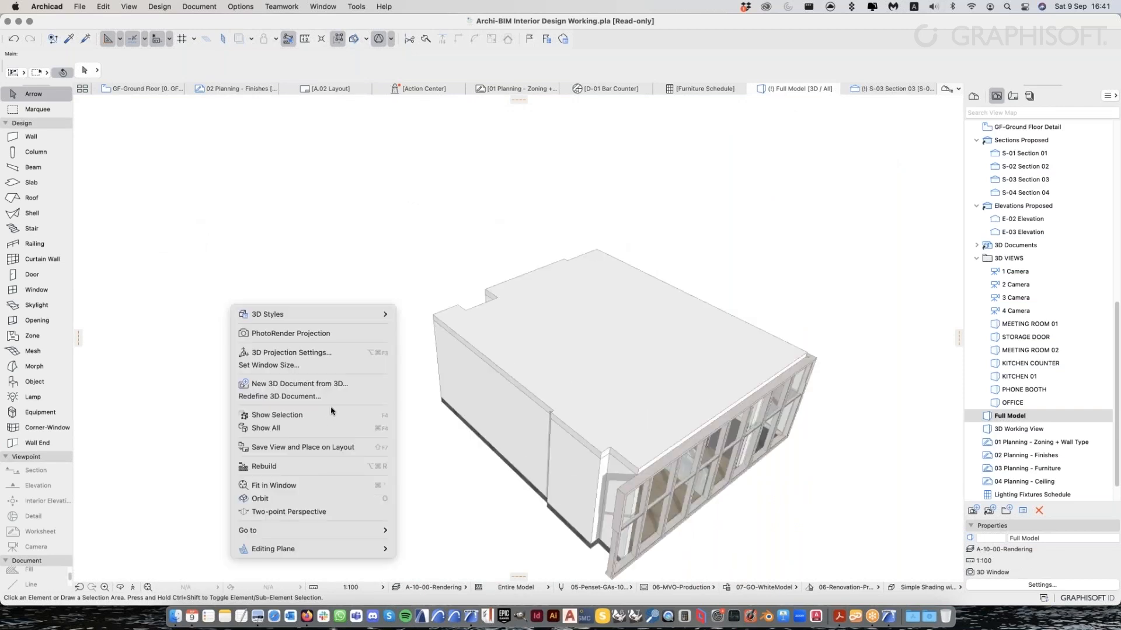
pyautogui.click(330, 428)
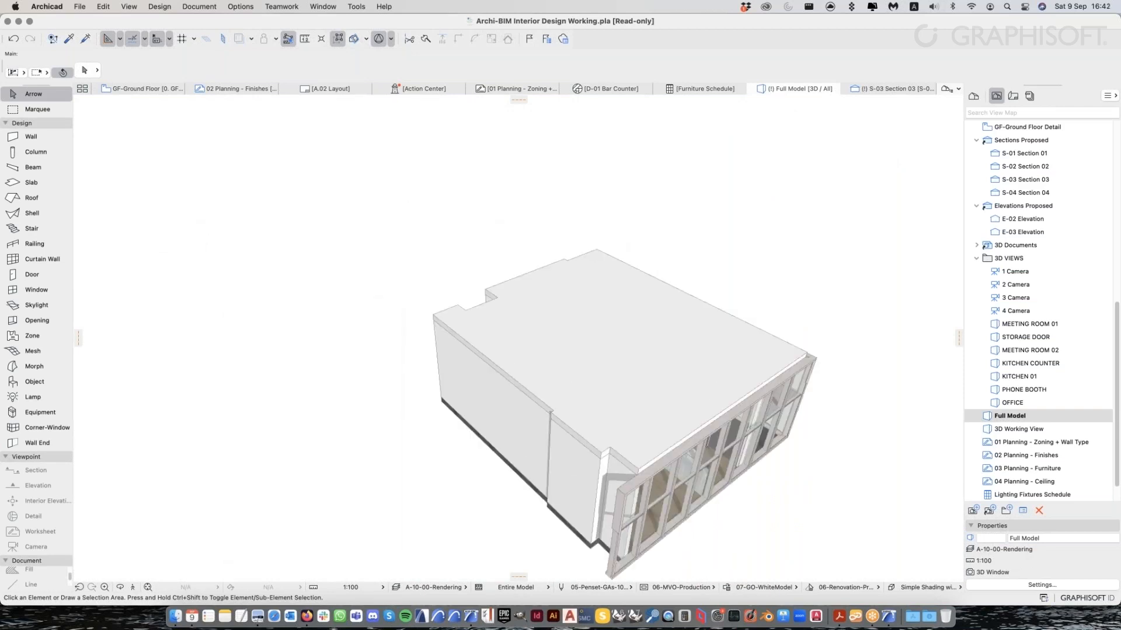
pyautogui.scroll(3, 702, 433)
pyautogui.moveTo(700, 436); pyautogui.dragTo(380, 286, button='middle')
pyautogui.scroll(-2, 351, 292)
# Review the file formats available for saving the 3D model, including PDF, DWG, IFC and SketchUp, and cancel without saving
pyautogui.click(80, 7)
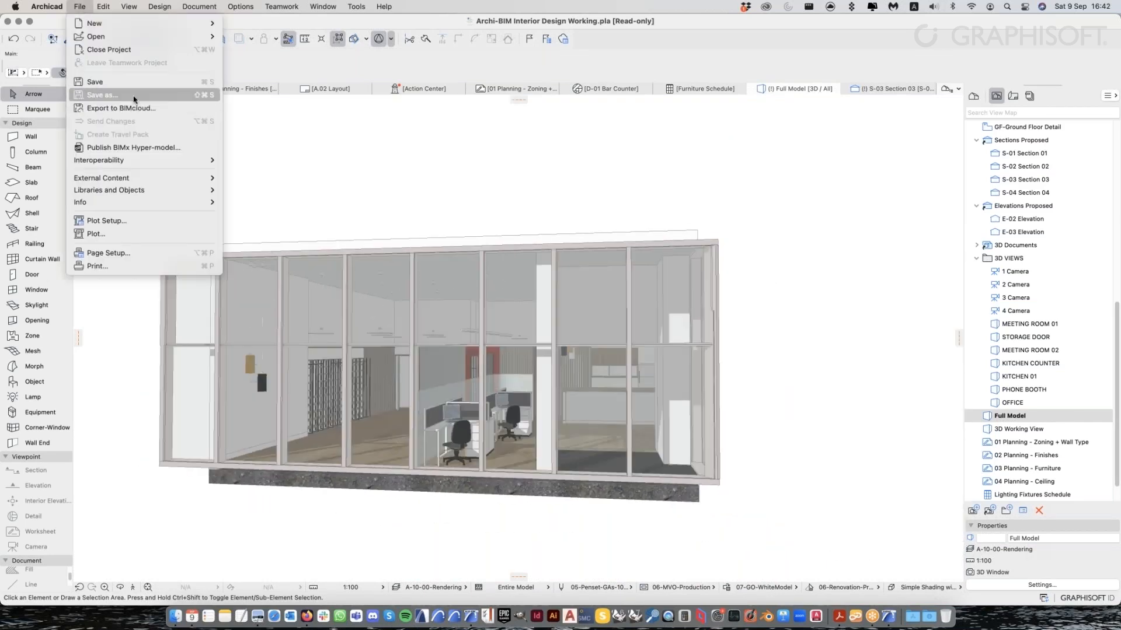
pyautogui.click(133, 99)
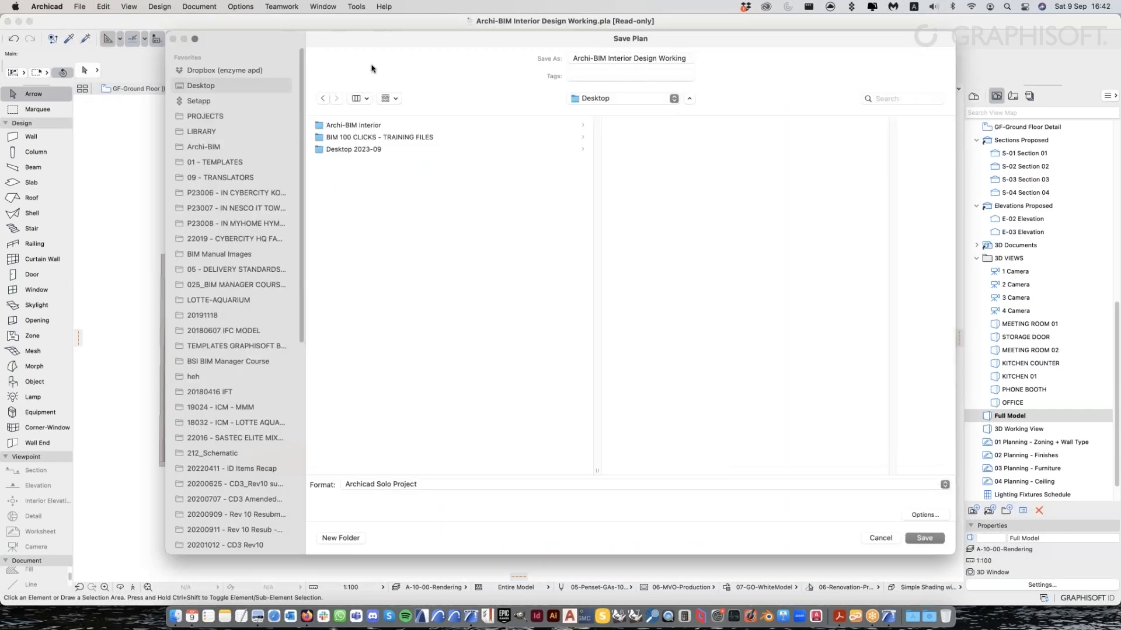
pyautogui.moveTo(289, 43); pyautogui.dragTo(287, 59)
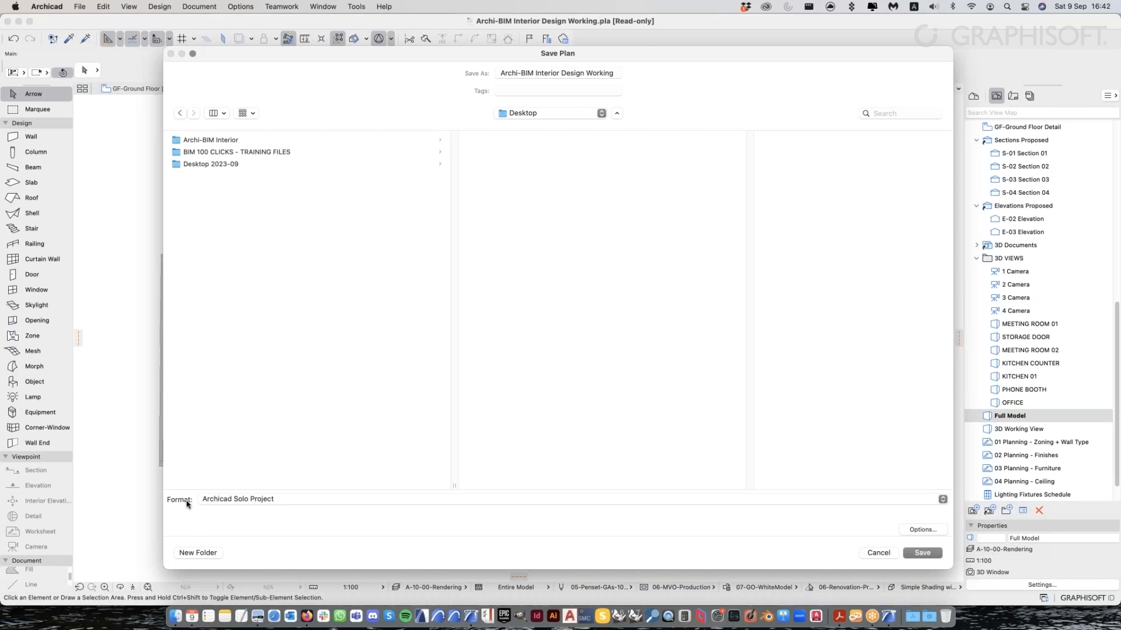
pyautogui.click(276, 506)
pyautogui.scroll(-5, 279, 505)
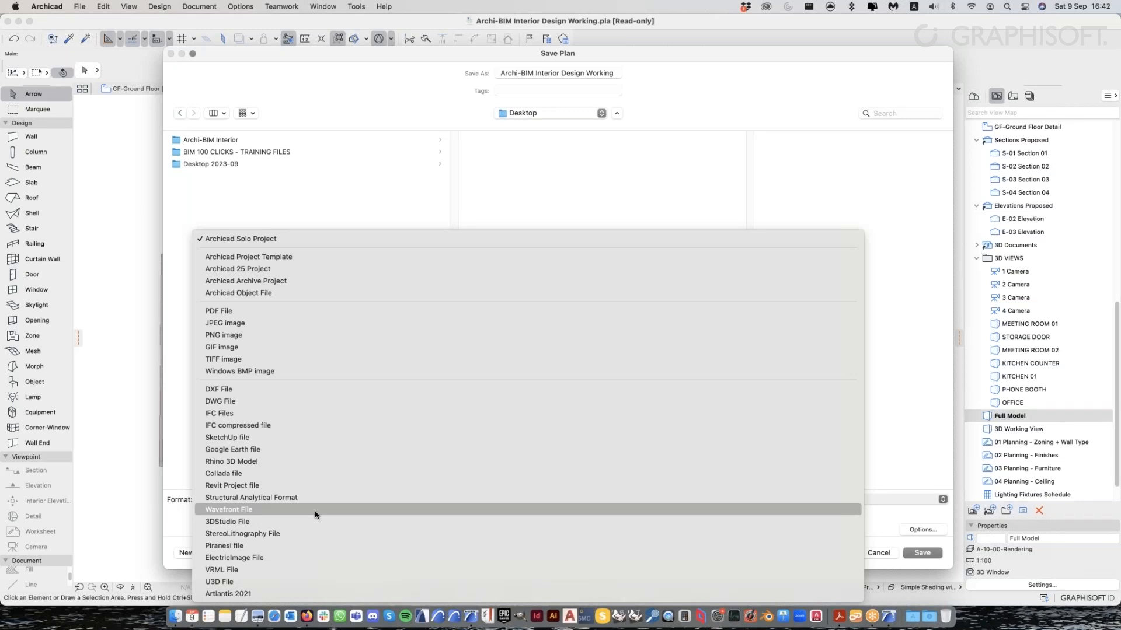
pyautogui.press('Escape')
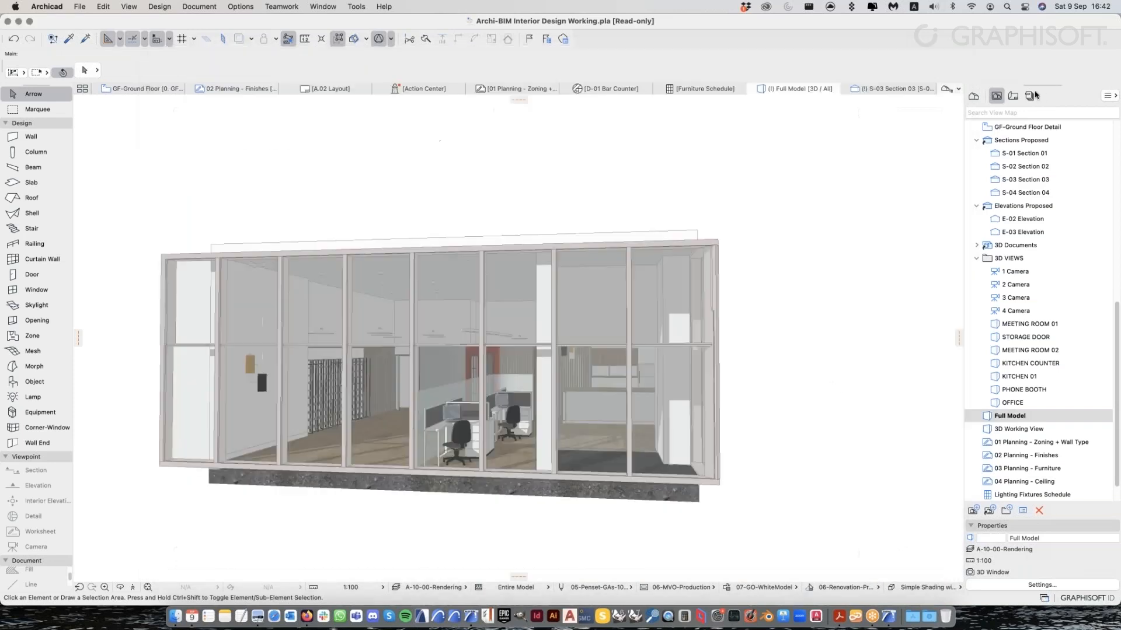
# Show the contents of the 04-BIMx Export publisher set and open GS HK OFFICE - BIMx.bimx from the 20230904 - Participants folder in BIMx
pyautogui.click(1029, 95)
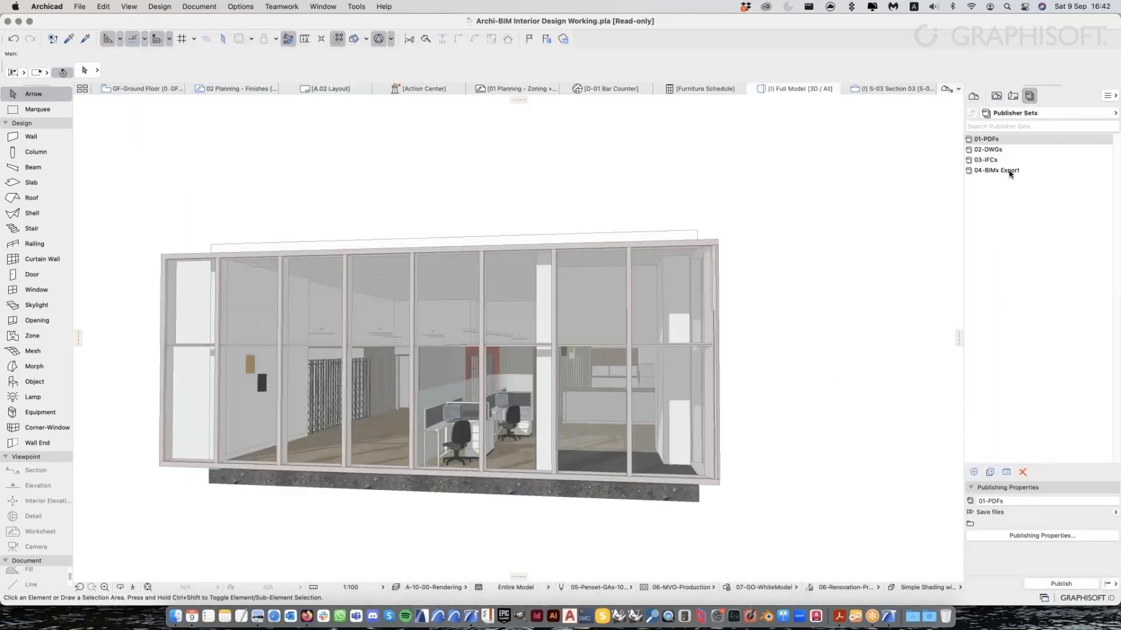
pyautogui.doubleClick(1008, 171)
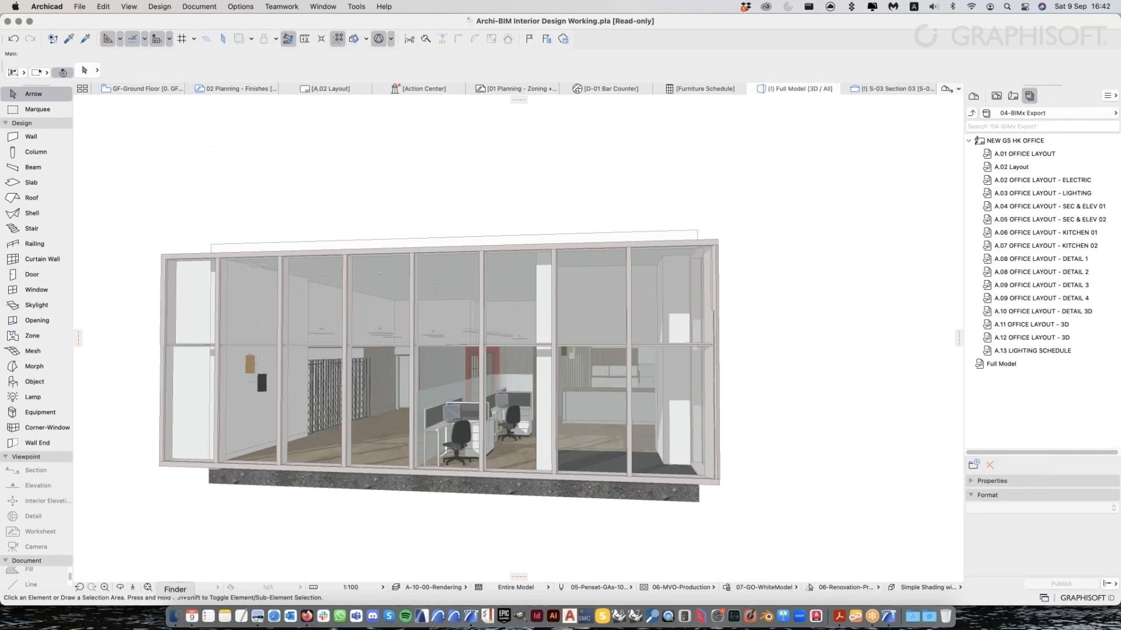
pyautogui.click(174, 617)
pyautogui.click(618, 173)
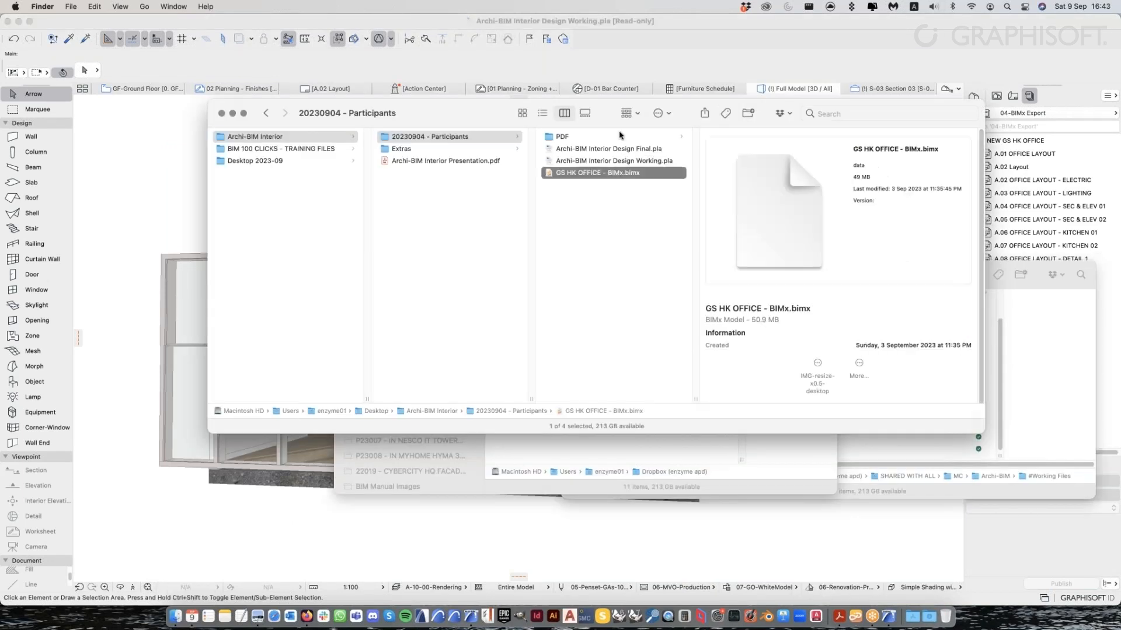
pyautogui.moveTo(467, 113); pyautogui.dragTo(395, 153)
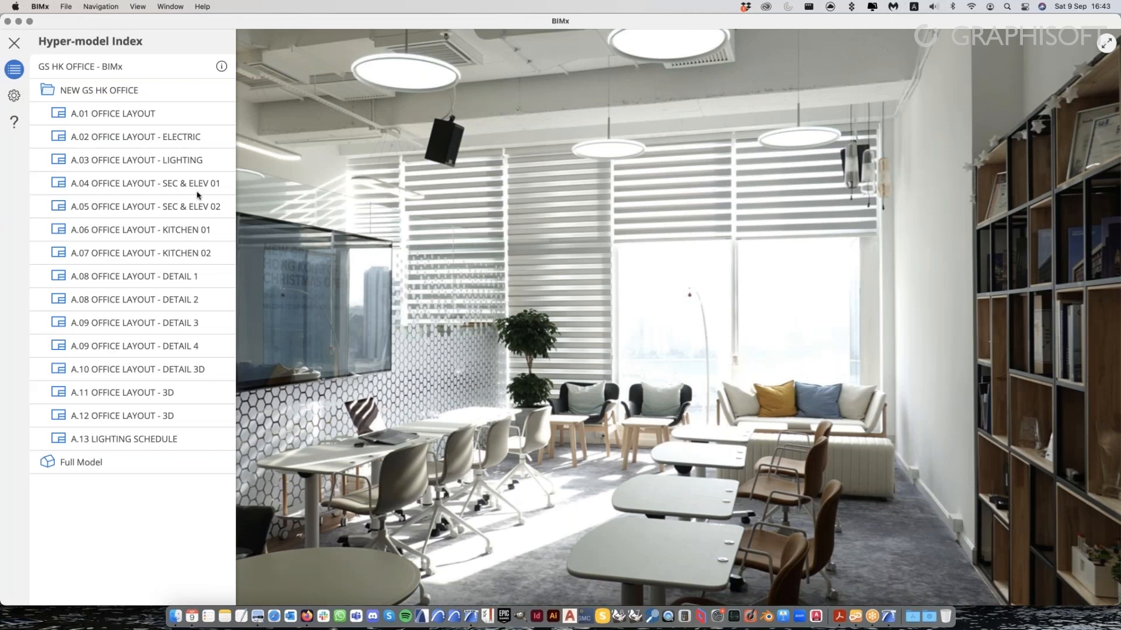
# View the A.01 OFFICE LAYOUT sheet, open the Full Model and turn it to look at the glazed facade
pyautogui.click(133, 124)
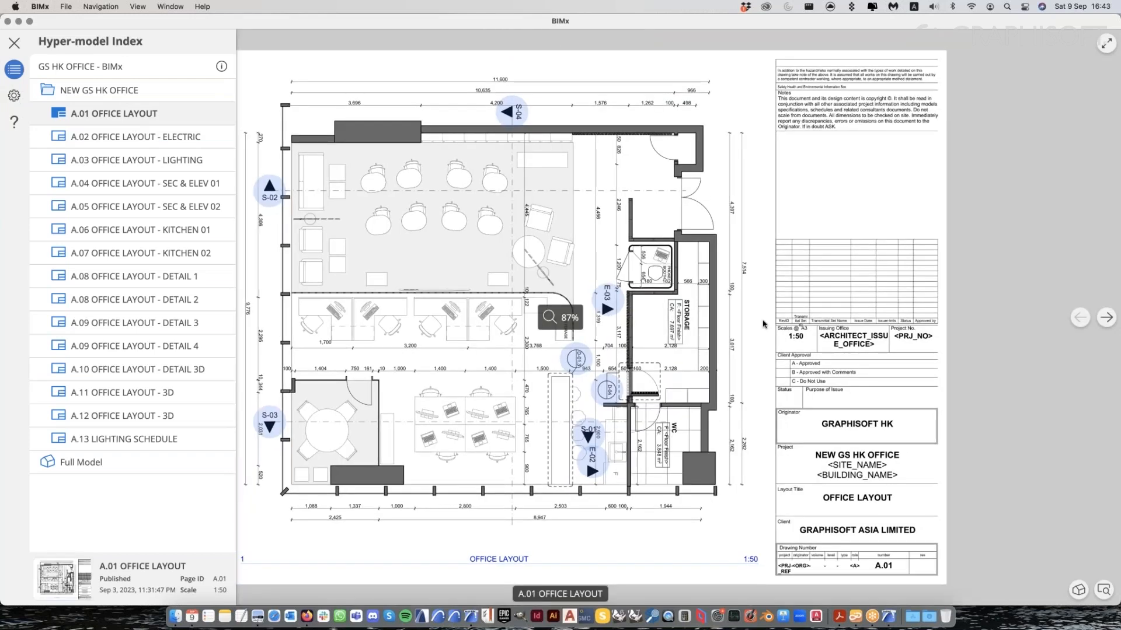
pyautogui.click(140, 464)
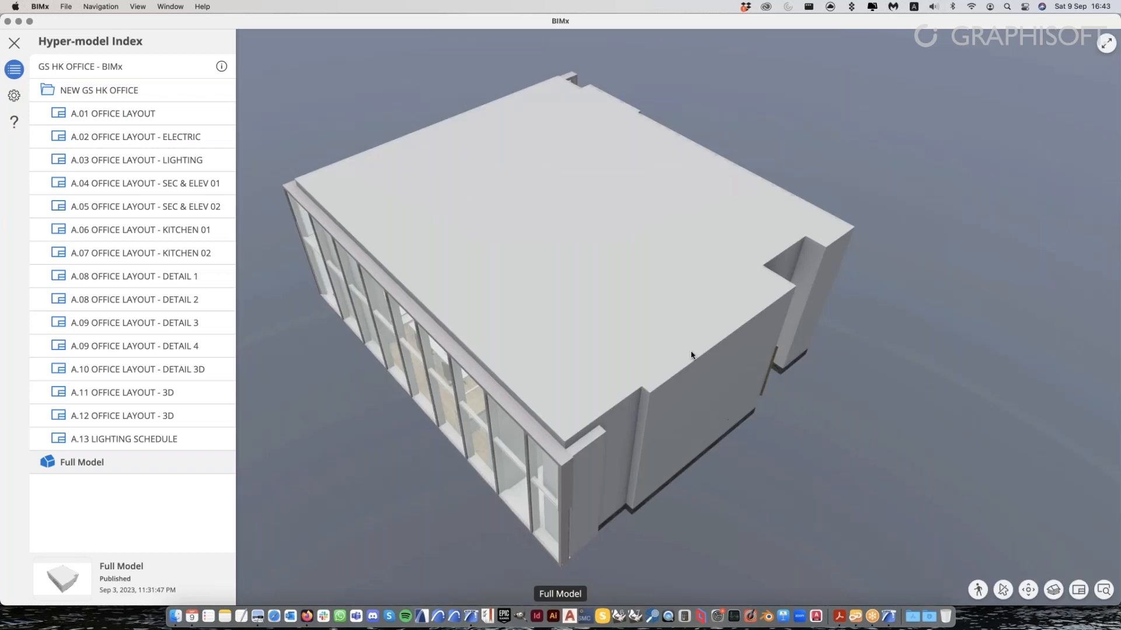
pyautogui.click(665, 273)
pyautogui.scroll(-5, 675, 310)
pyautogui.scroll(5, 550, 349)
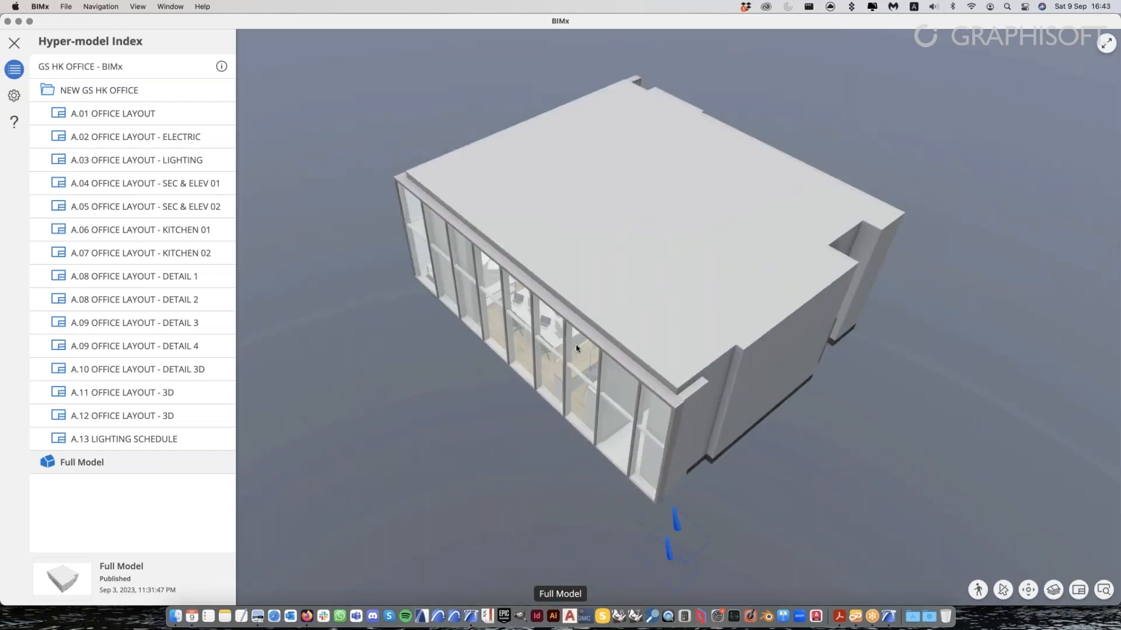
pyautogui.scroll(6, 577, 349)
pyautogui.moveTo(550, 409); pyautogui.dragTo(694, 281)
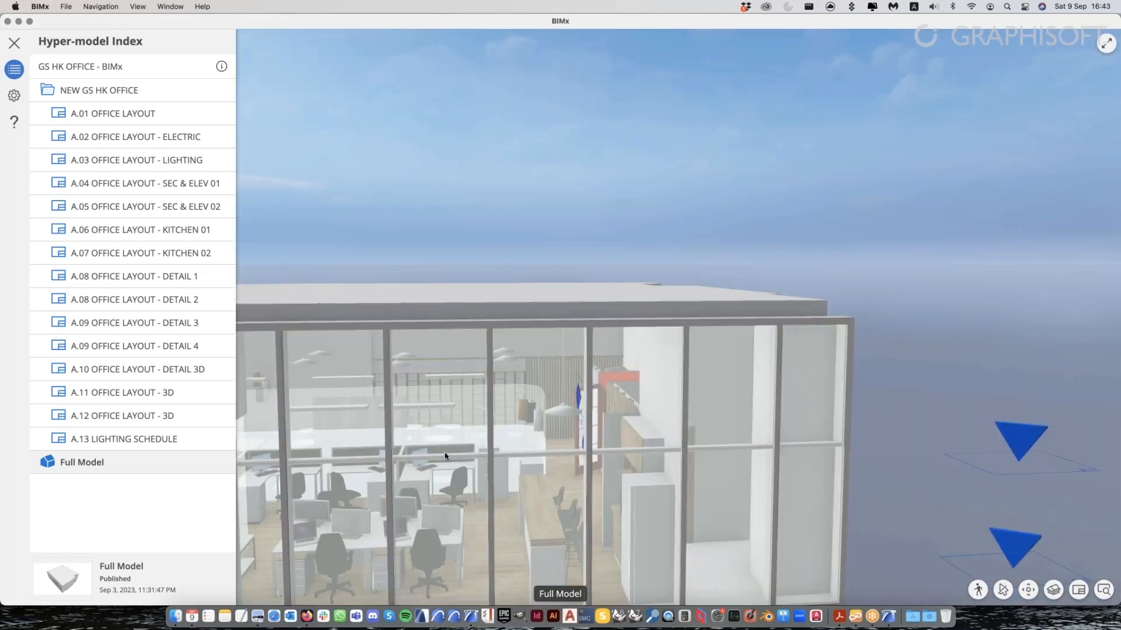
# Move through the glazed facade into the office interior and look around the workstations, phone booth and kitchen counter
pyautogui.scroll(5, 445, 456)
pyautogui.scroll(-6, 443, 456)
pyautogui.moveTo(481, 425); pyautogui.dragTo(624, 355)
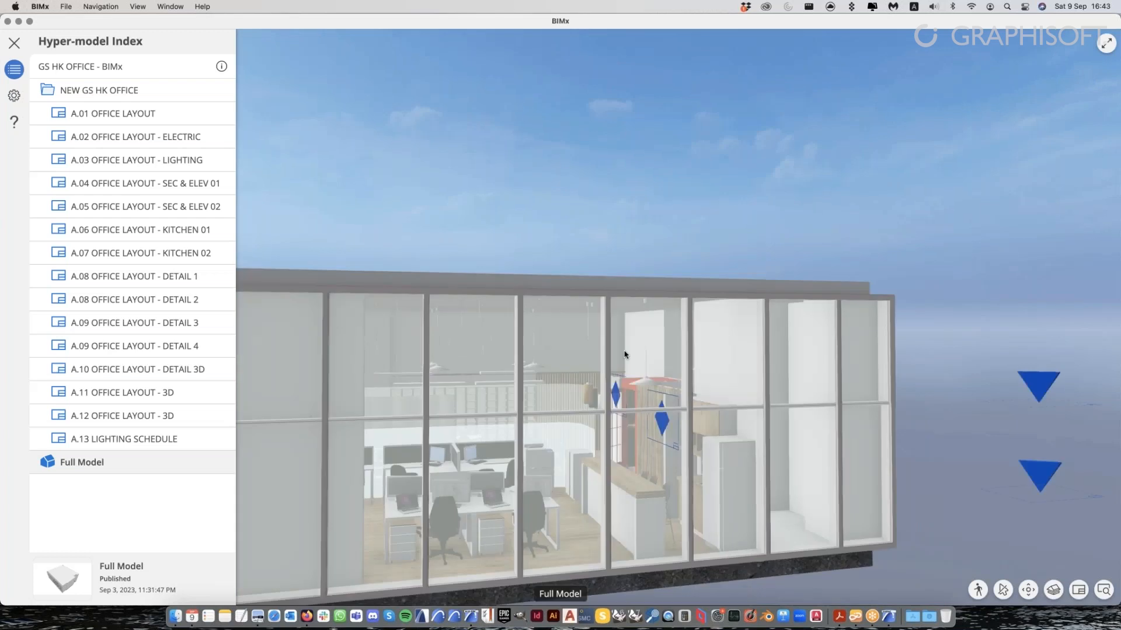
pyautogui.moveTo(624, 355); pyautogui.dragTo(643, 333, button='middle')
pyautogui.moveTo(513, 420); pyautogui.dragTo(540, 368)
pyautogui.scroll(10, 538, 366)
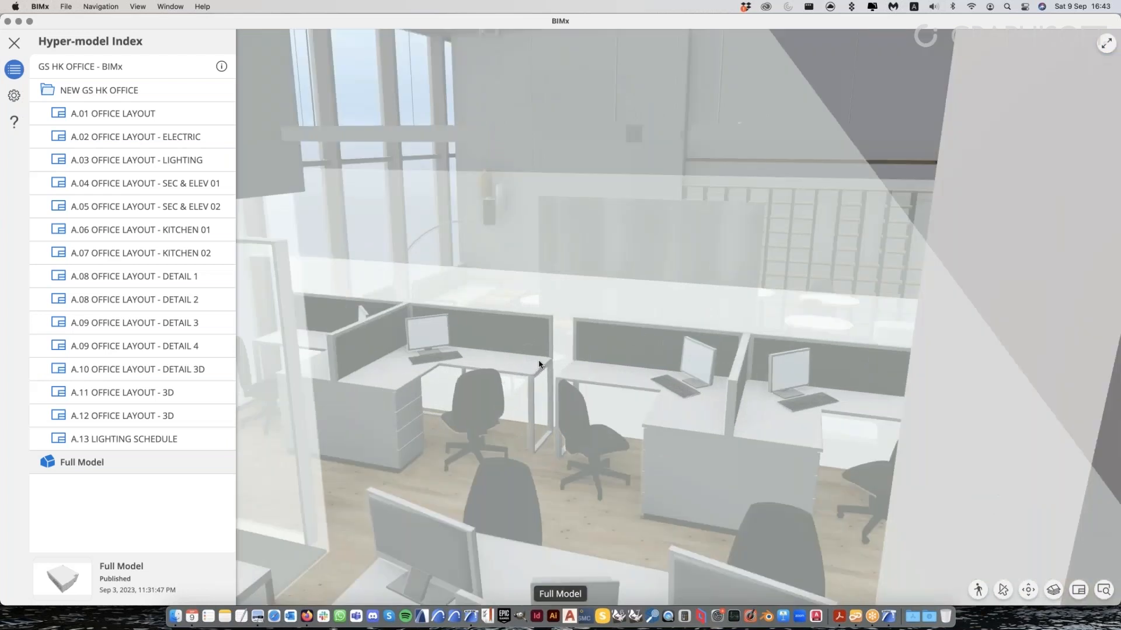
pyautogui.scroll(2, 539, 365)
pyautogui.moveTo(554, 395)
pyautogui.mouseDown()
pyautogui.moveTo(545, 434)
pyautogui.moveTo(717, 367)
pyautogui.moveTo(533, 370)
pyautogui.moveTo(565, 392)
pyautogui.mouseUp()
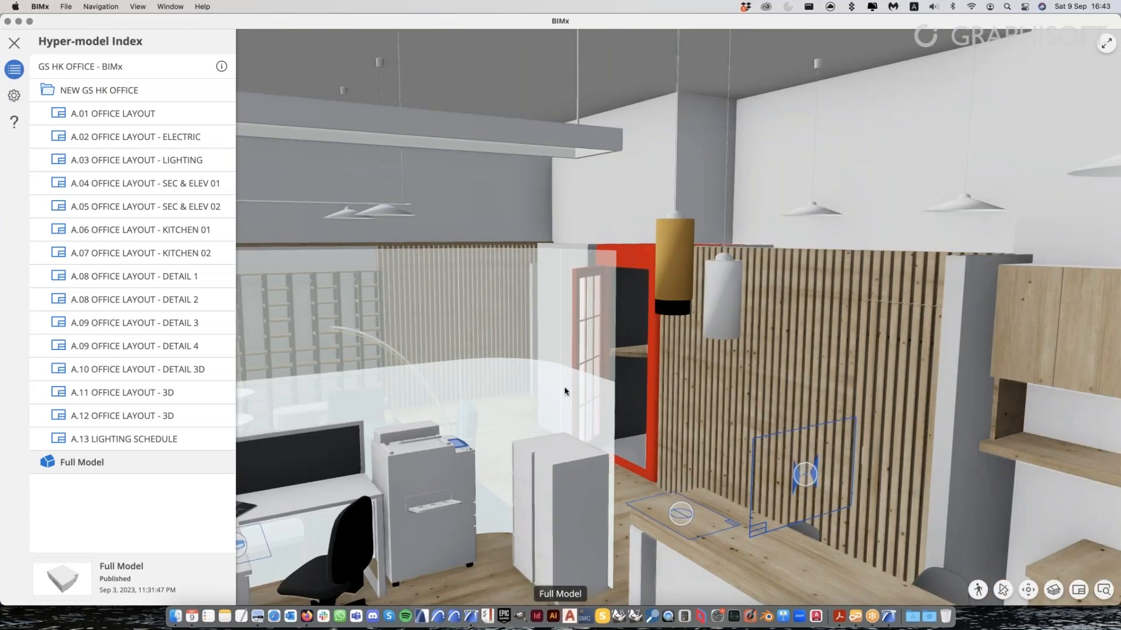
# Return to A.01 OFFICE LAYOUT and follow its E-03 elevation marker to A.05 OFFICE LAYOUT - SEC & ELEV 02 in 2D
pyautogui.click(146, 112)
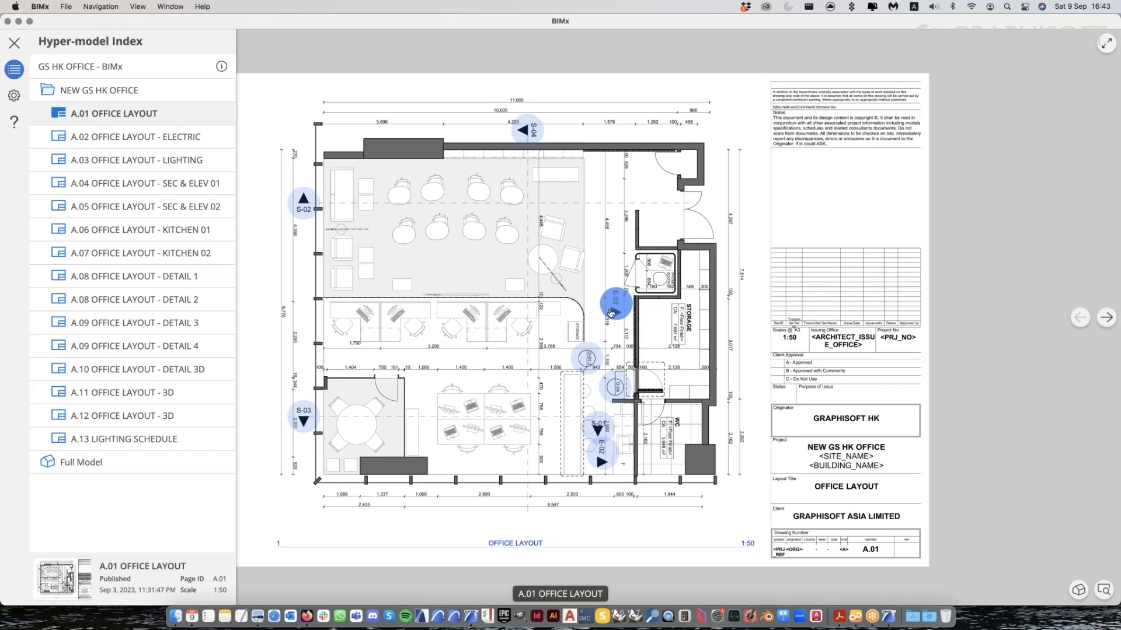
pyautogui.click(611, 313)
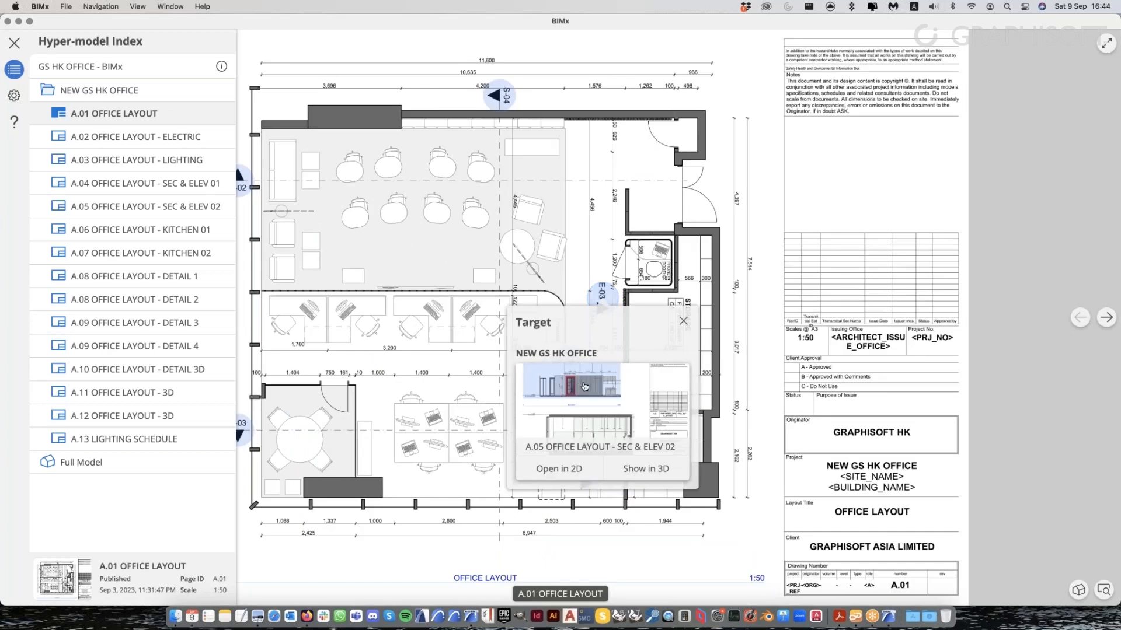
pyautogui.click(689, 282)
pyautogui.scroll(-2, 689, 282)
pyautogui.scroll(-1, 689, 282)
pyautogui.click(611, 313)
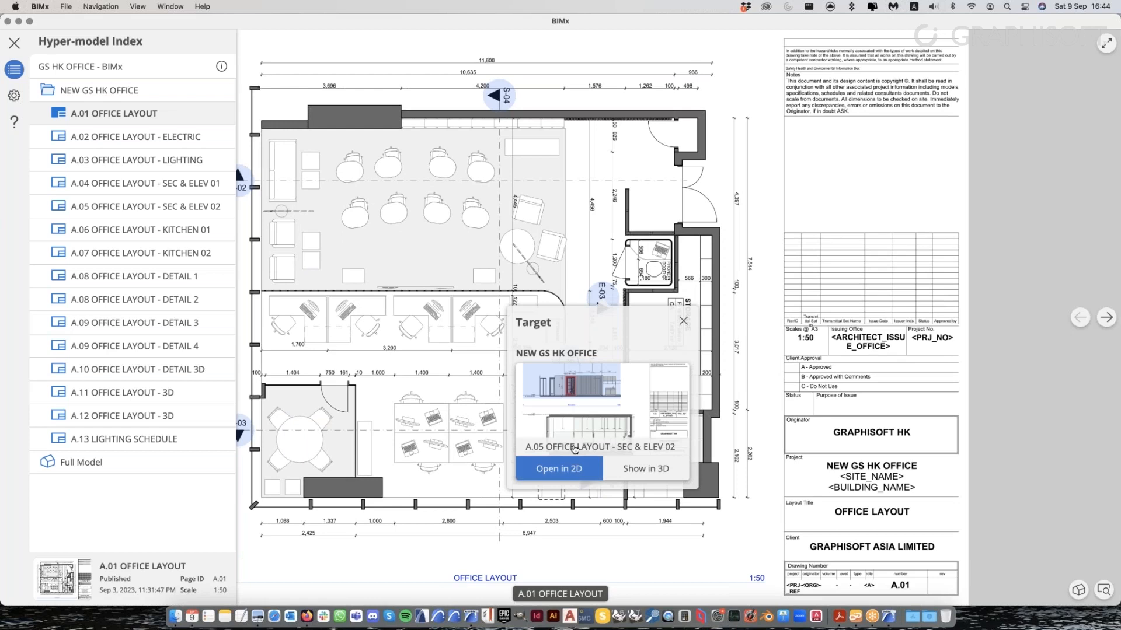
pyautogui.click(564, 469)
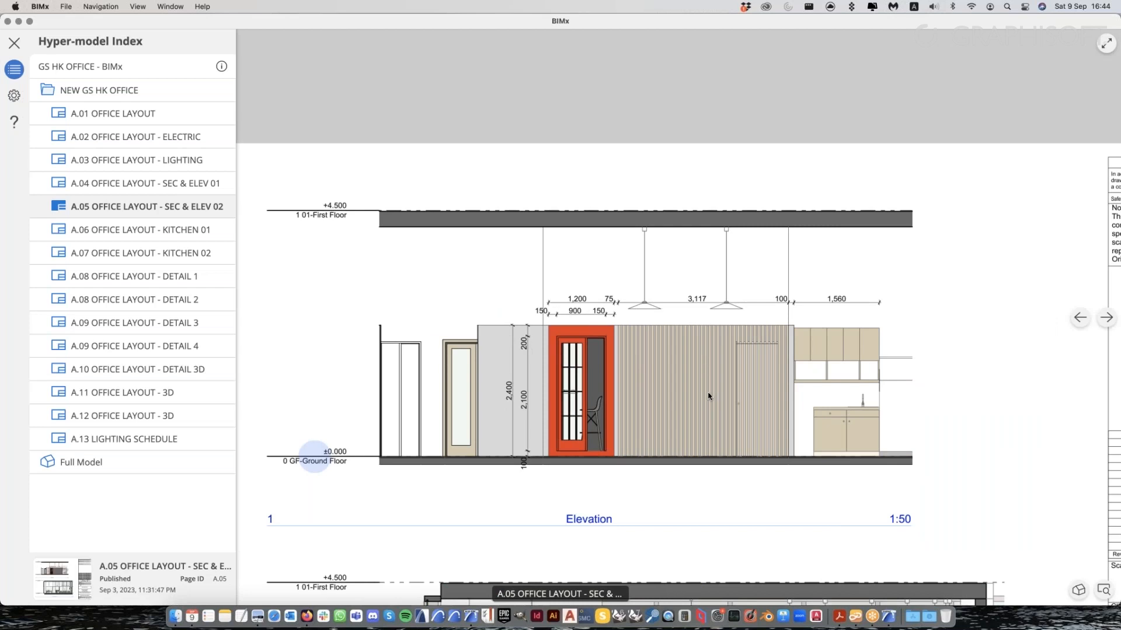
# Examine the elevation and section on A.05 and open A.01 OFFICE LAYOUT in 2D through the elevation's ground floor level marker
pyautogui.scroll(-3, 707, 395)
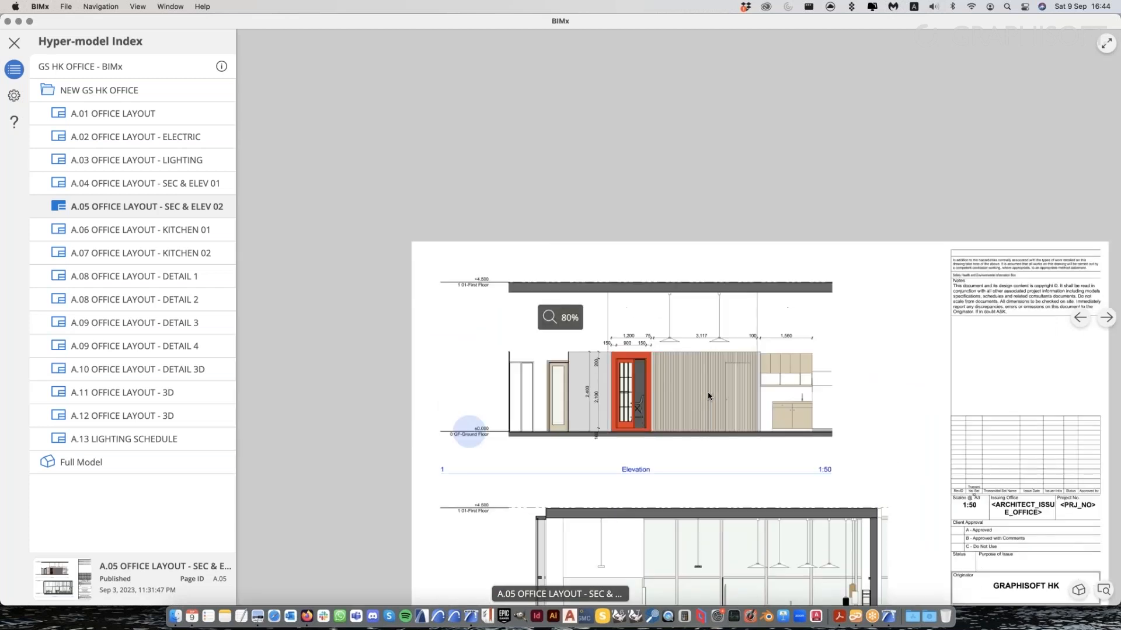
pyautogui.moveTo(652, 270); pyautogui.dragTo(645, 267)
pyautogui.scroll(3, 646, 266)
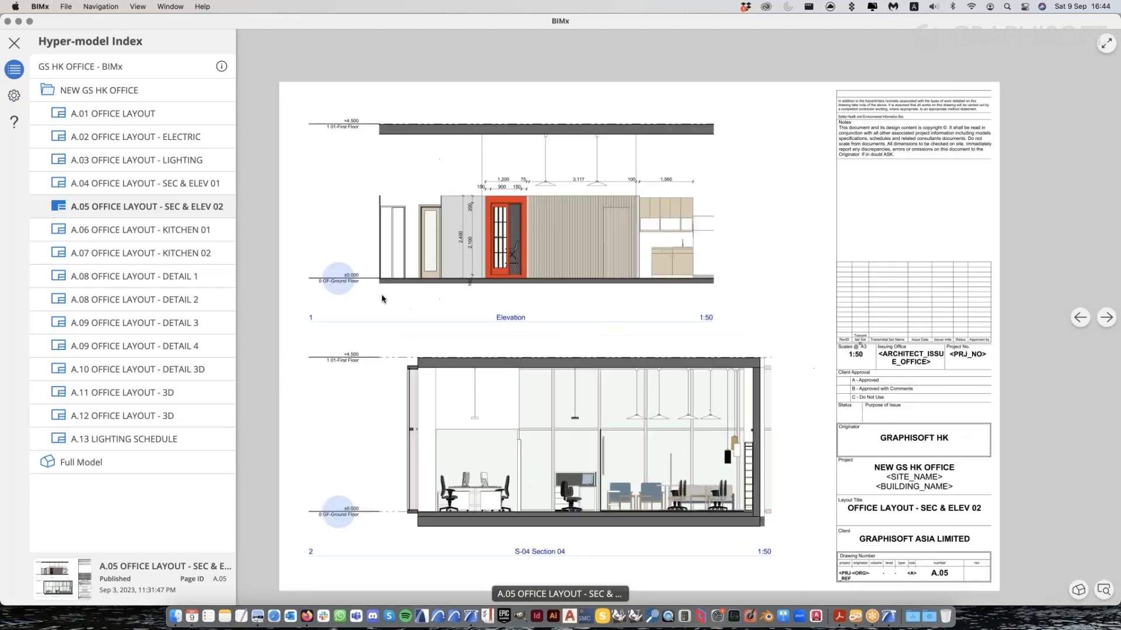
pyautogui.moveTo(603, 301); pyautogui.dragTo(714, 294)
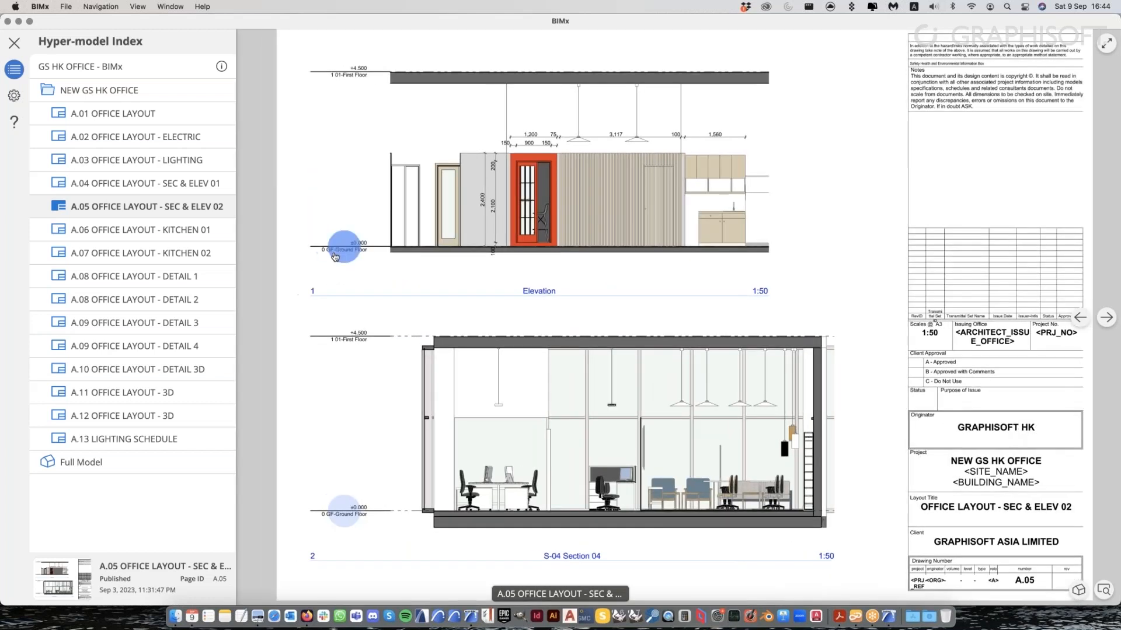
pyautogui.click(342, 246)
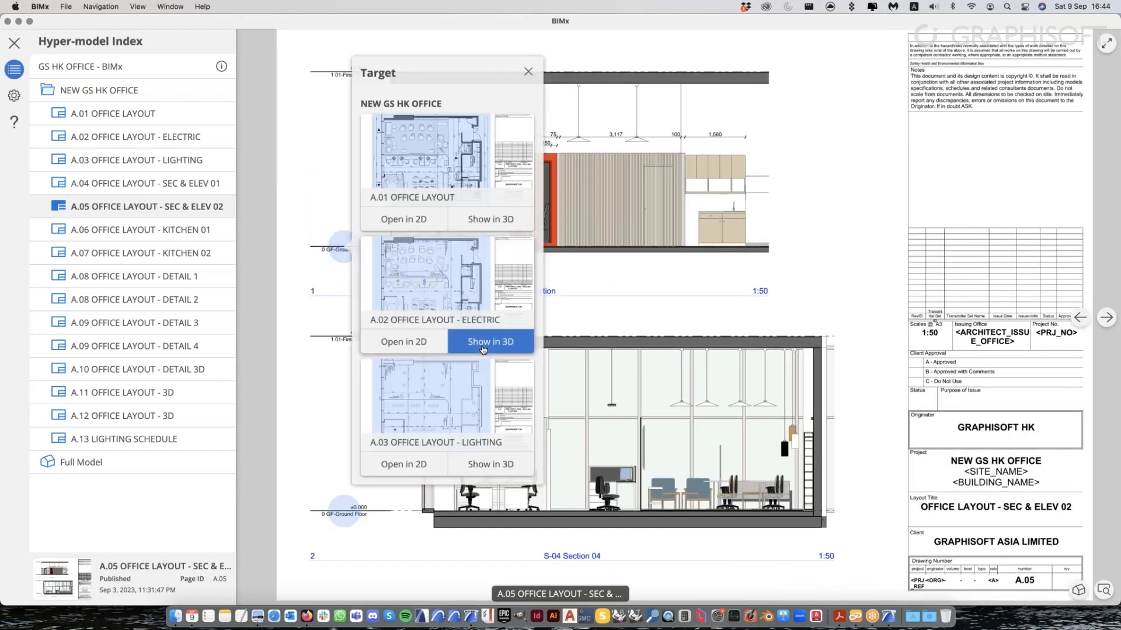
pyautogui.click(407, 225)
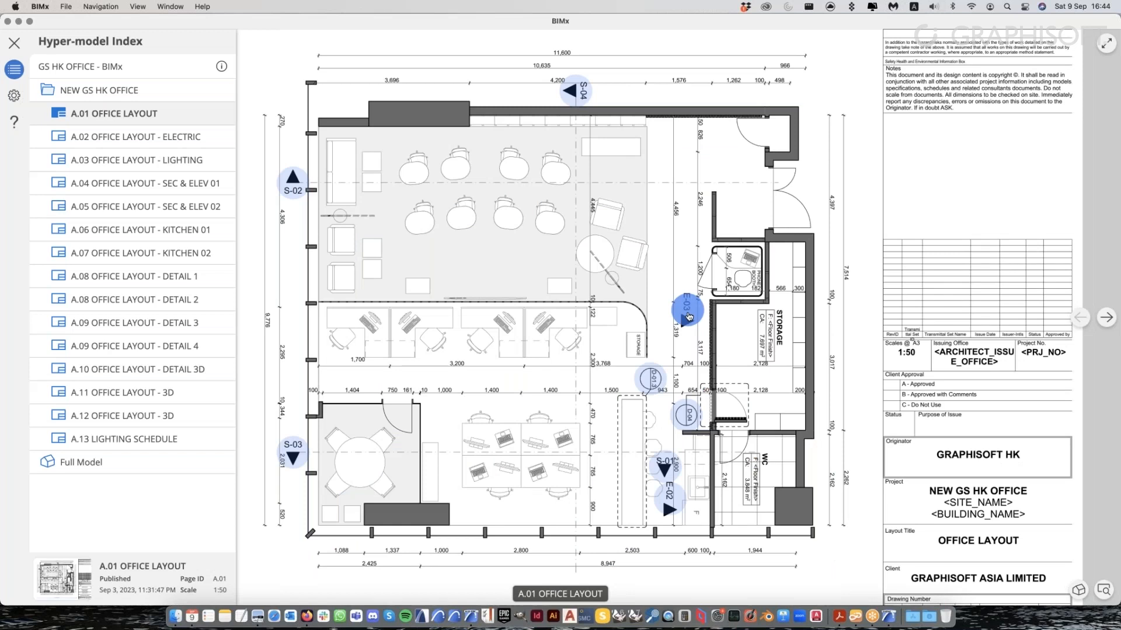
# Follow the E-03 elevation marker on A.01 OFFICE LAYOUT to the 3D view of A.05 and turn the cut model with its sheet
pyautogui.click(687, 311)
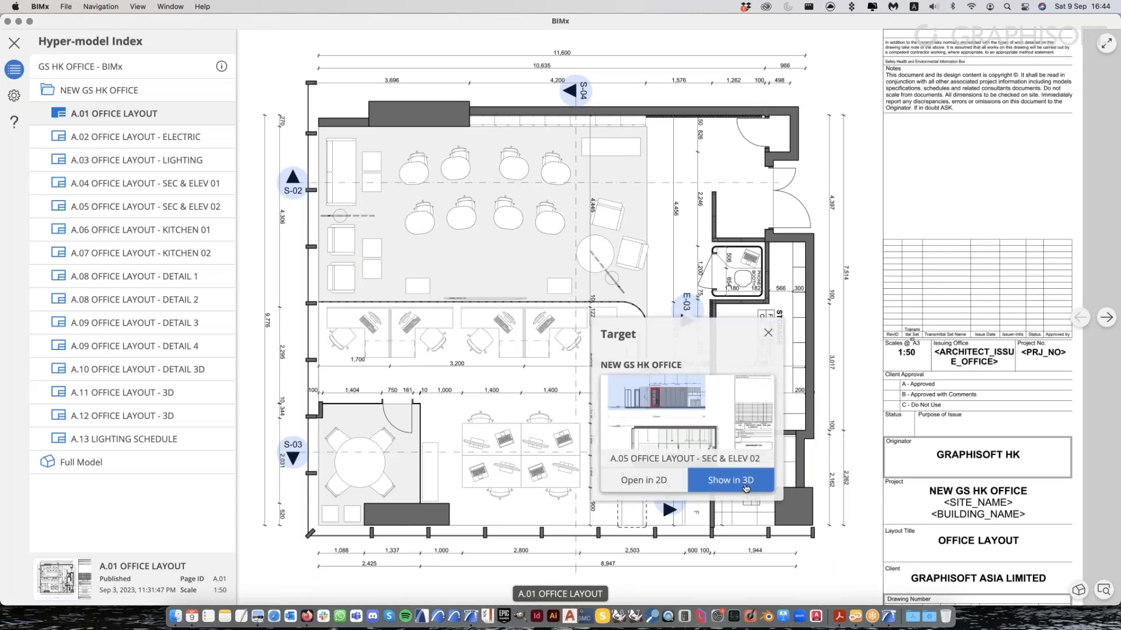
pyautogui.click(731, 479)
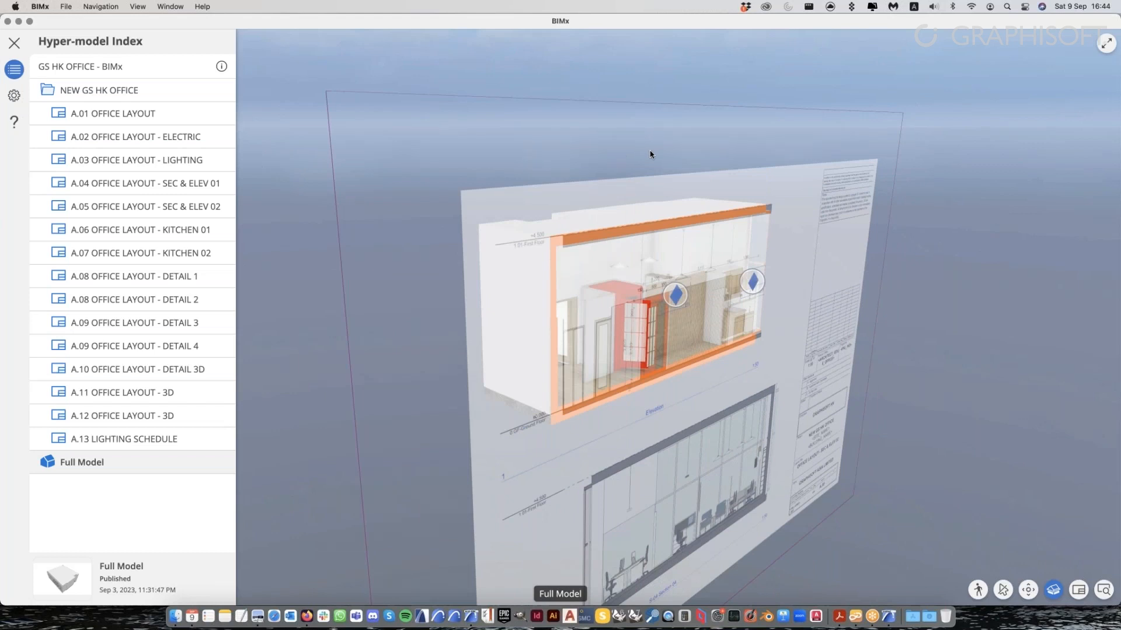
pyautogui.moveTo(671, 155)
pyautogui.mouseDown()
pyautogui.moveTo(691, 155)
pyautogui.moveTo(537, 164)
pyautogui.mouseUp()
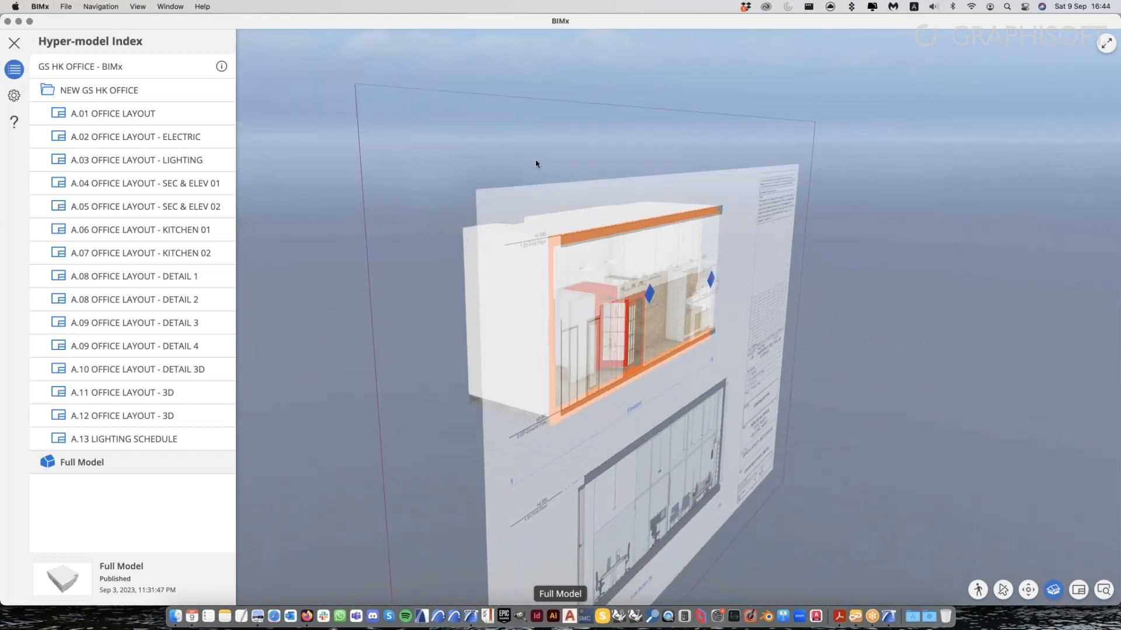
pyautogui.moveTo(658, 339); pyautogui.dragTo(762, 344)
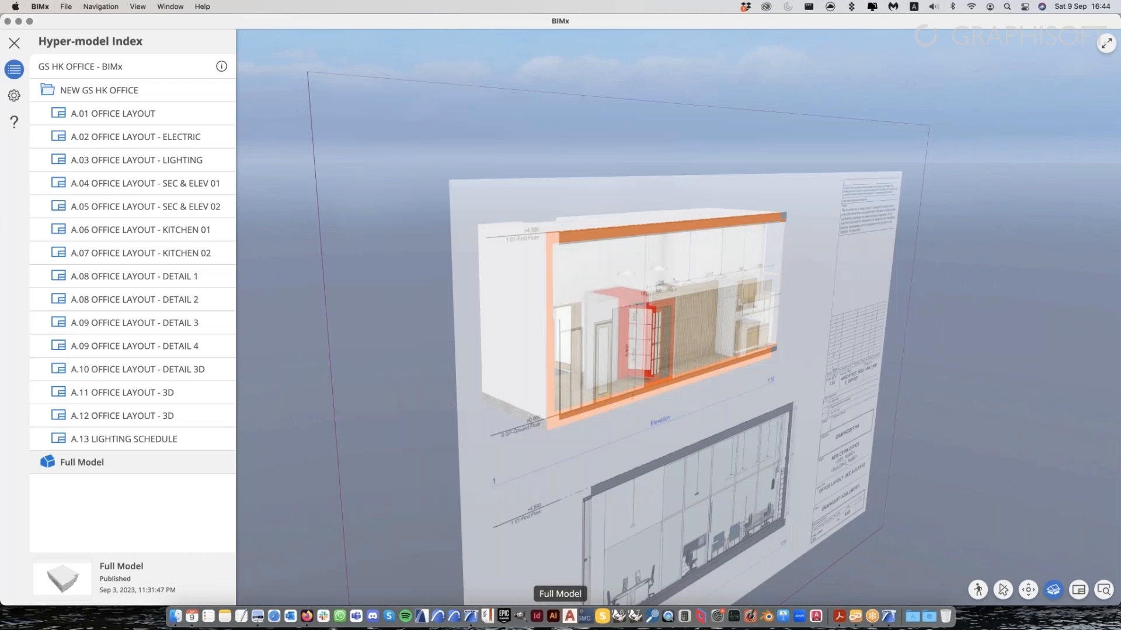
# Turn off the cutting plane to view the whole office against the A.05 sheet, and turn the cutaway back on
pyautogui.click(834, 159)
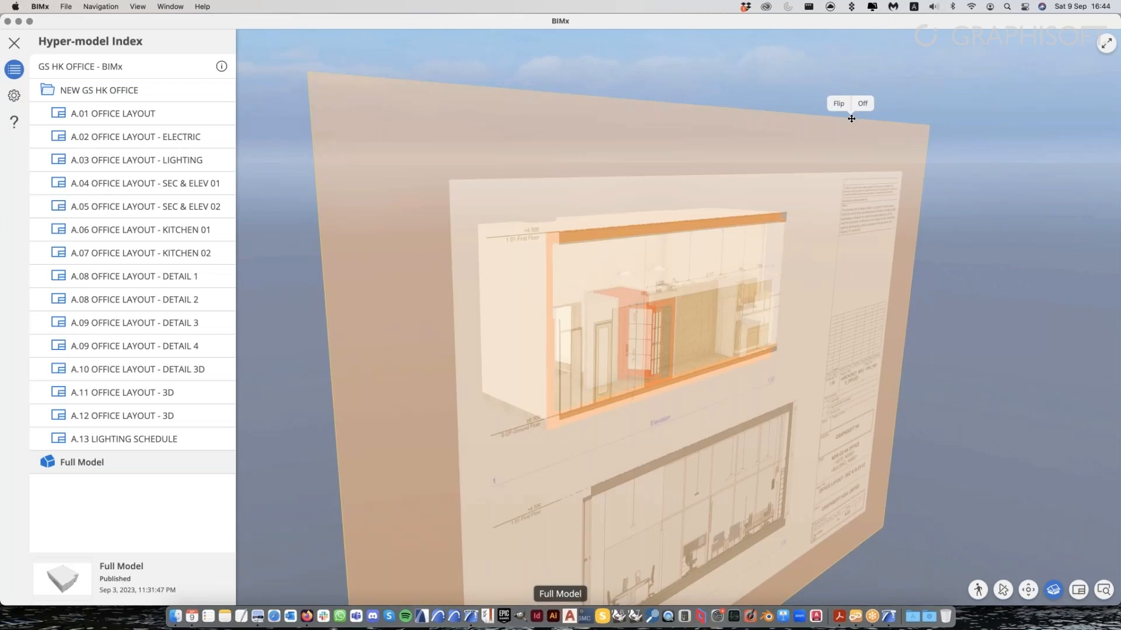
pyautogui.scroll(-5, 636, 326)
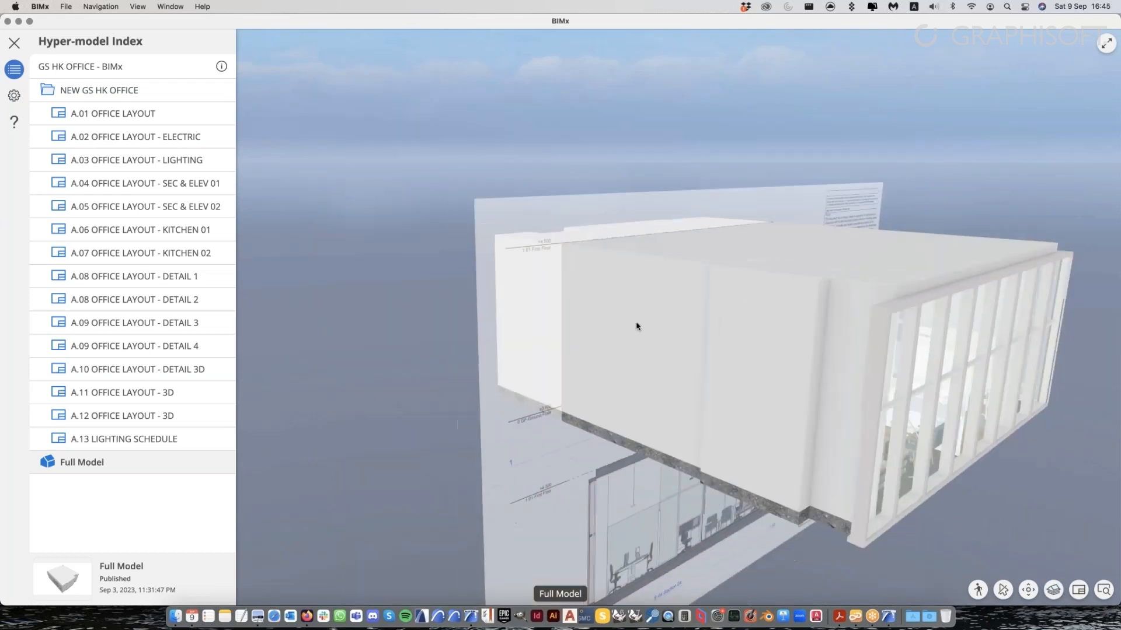
pyautogui.scroll(2, 758, 344)
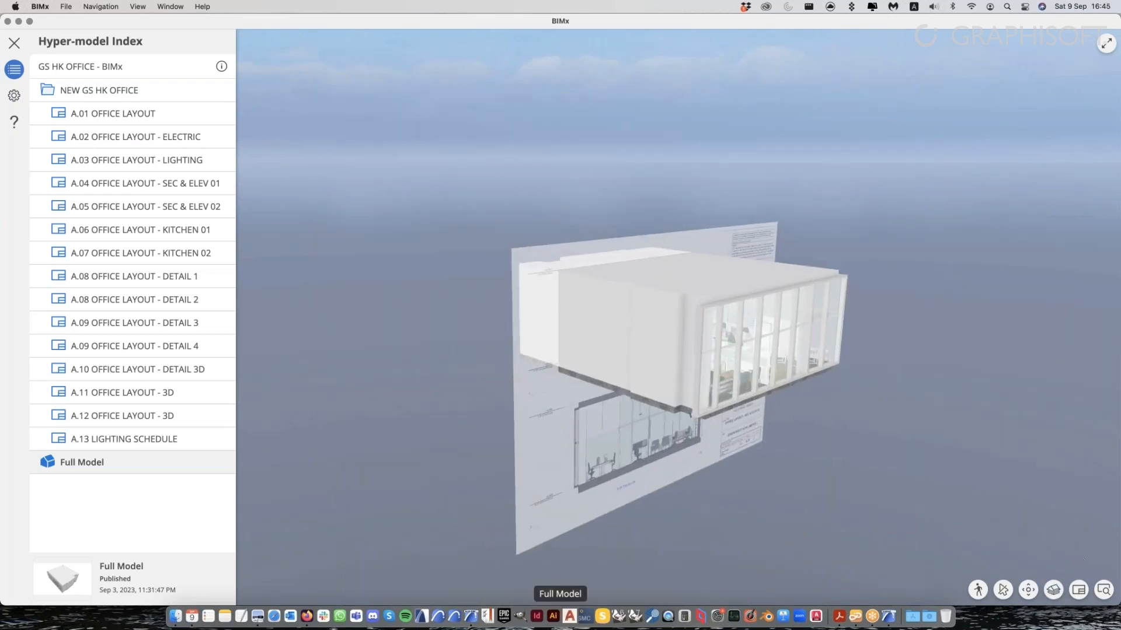
pyautogui.click(1053, 590)
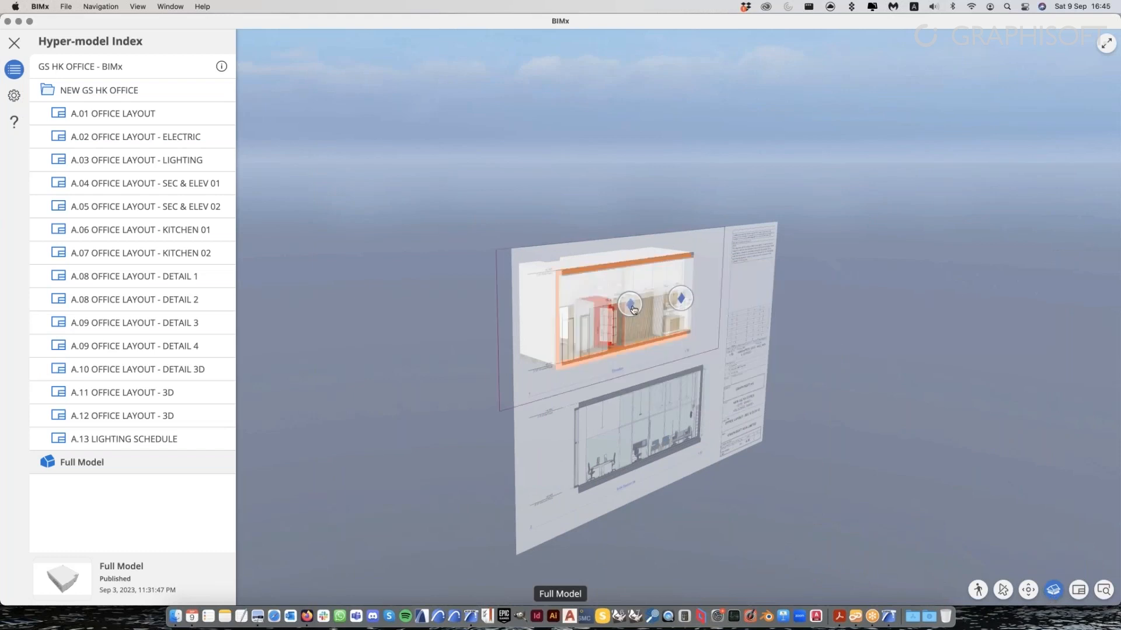
# Hide the A.05 OFFICE LAYOUT - SEC & ELEV 02 sheet from the 3D model
pyautogui.click(733, 429)
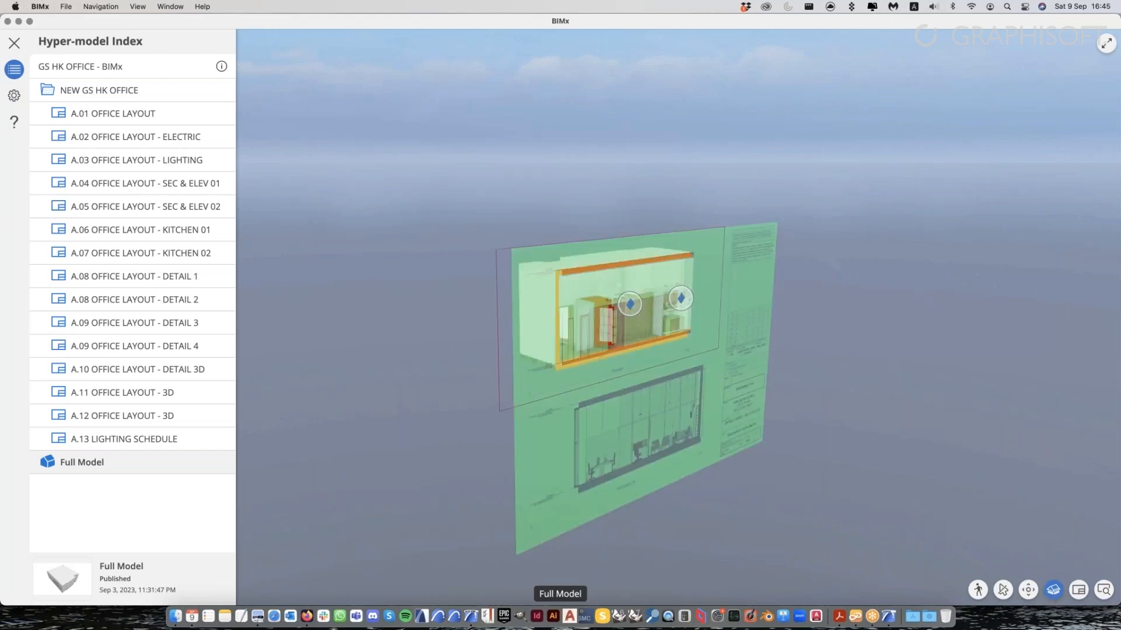
pyautogui.moveTo(601, 372); pyautogui.dragTo(634, 380)
pyautogui.click(634, 380)
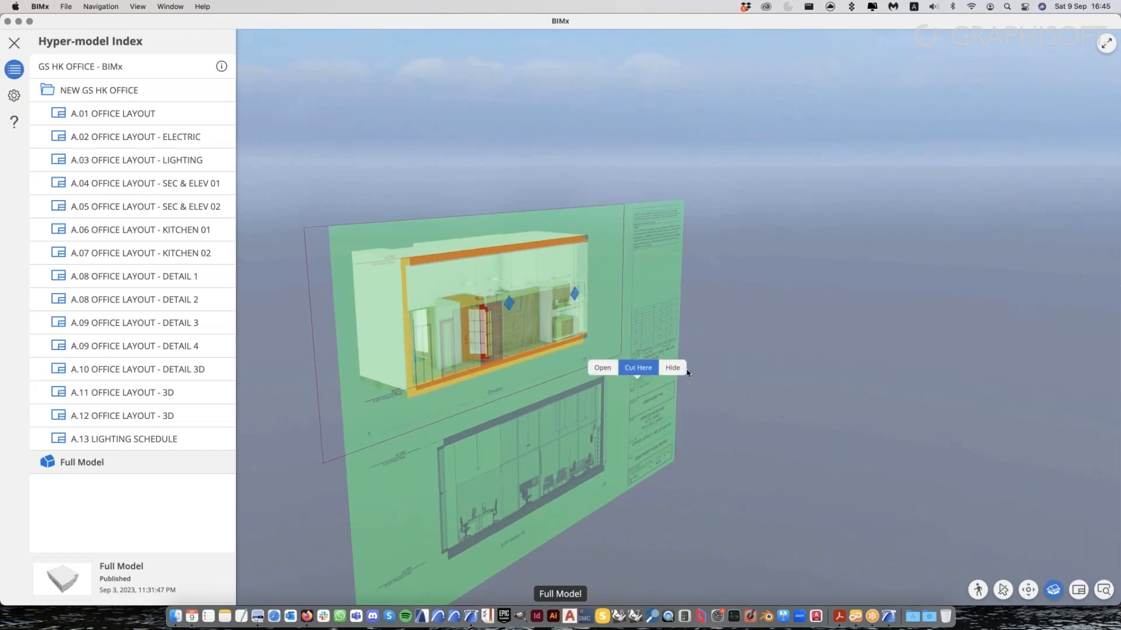
pyautogui.click(674, 369)
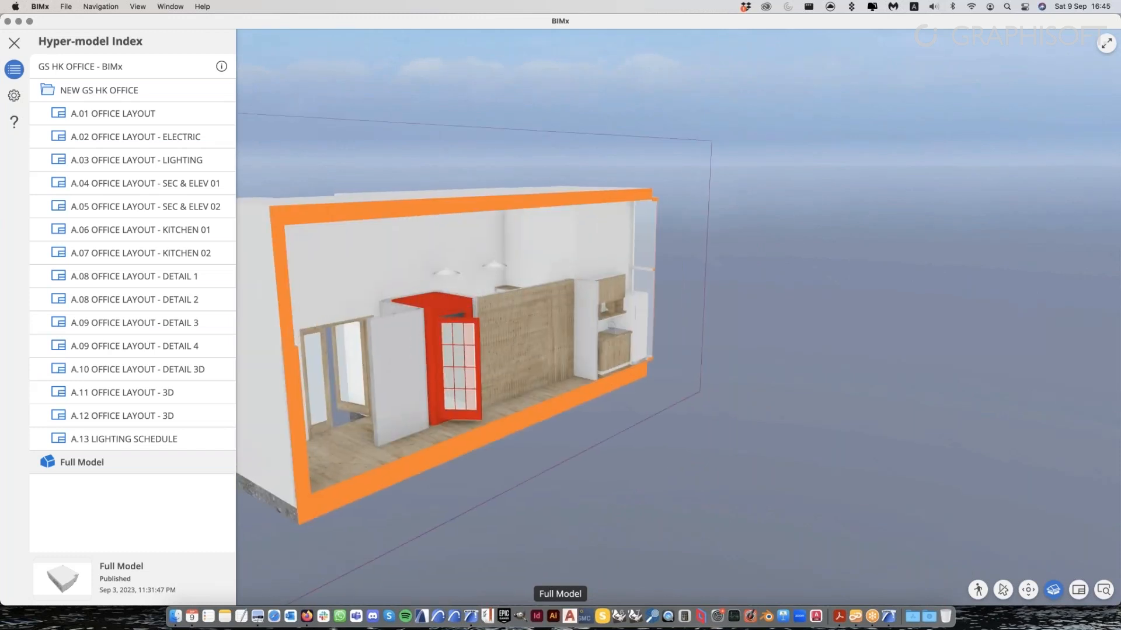
# Move the vertical cutting plane outward so it cuts through the lounge tables and the workstation area
pyautogui.click(700, 383)
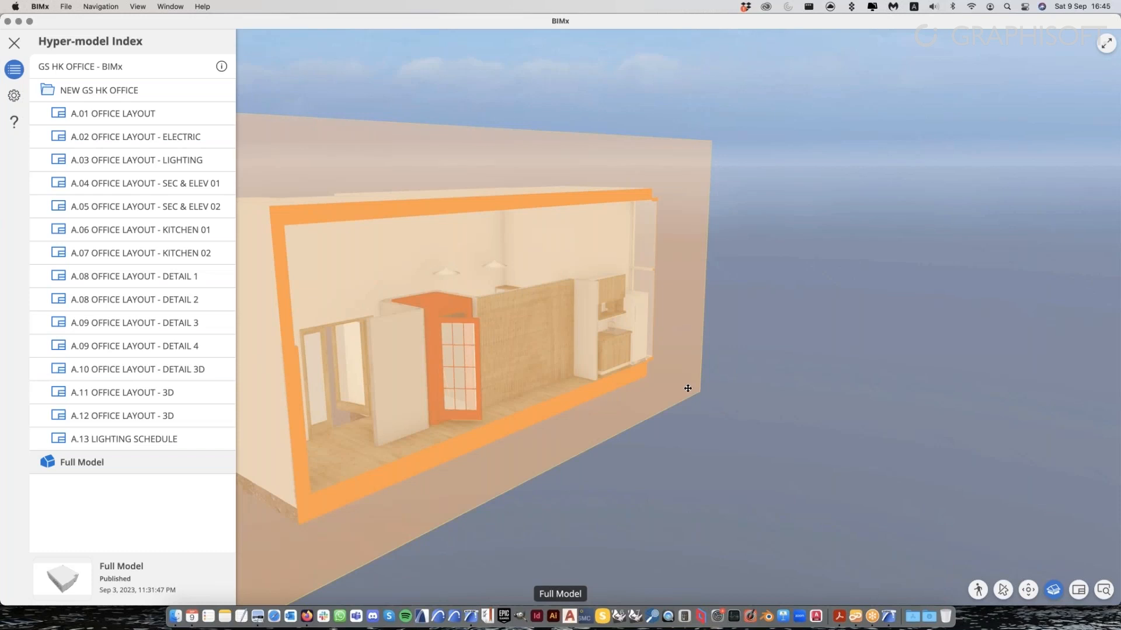
pyautogui.moveTo(769, 405); pyautogui.dragTo(1031, 538)
pyautogui.scroll(-5, 798, 341)
pyautogui.moveTo(861, 400); pyautogui.dragTo(1046, 504)
pyautogui.scroll(2, 854, 412)
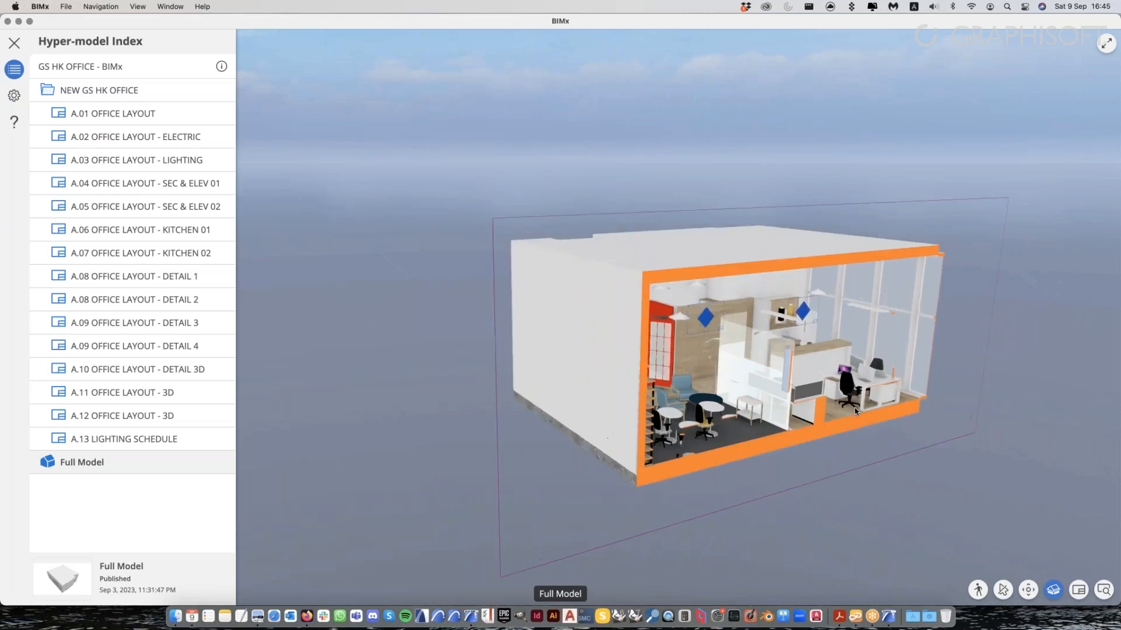
pyautogui.scroll(2, 855, 412)
# Open the A.13 LIGHTING SCHEDULE layout and show the 1,200-long hanging fixtures from its last row in the 3D model
pyautogui.click(151, 442)
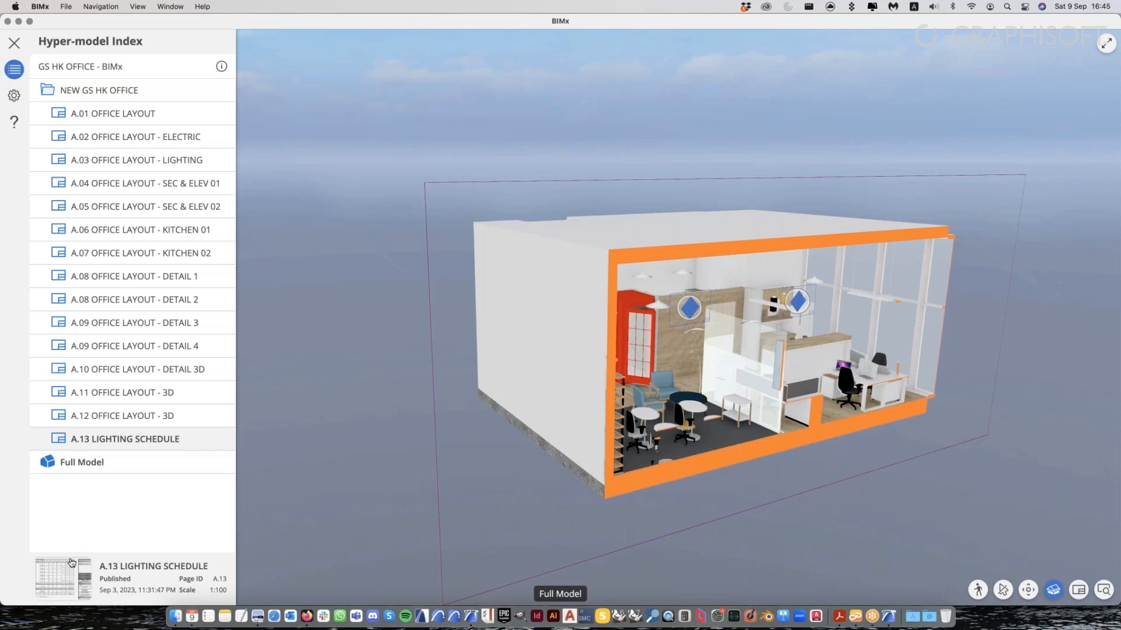
pyautogui.click(63, 578)
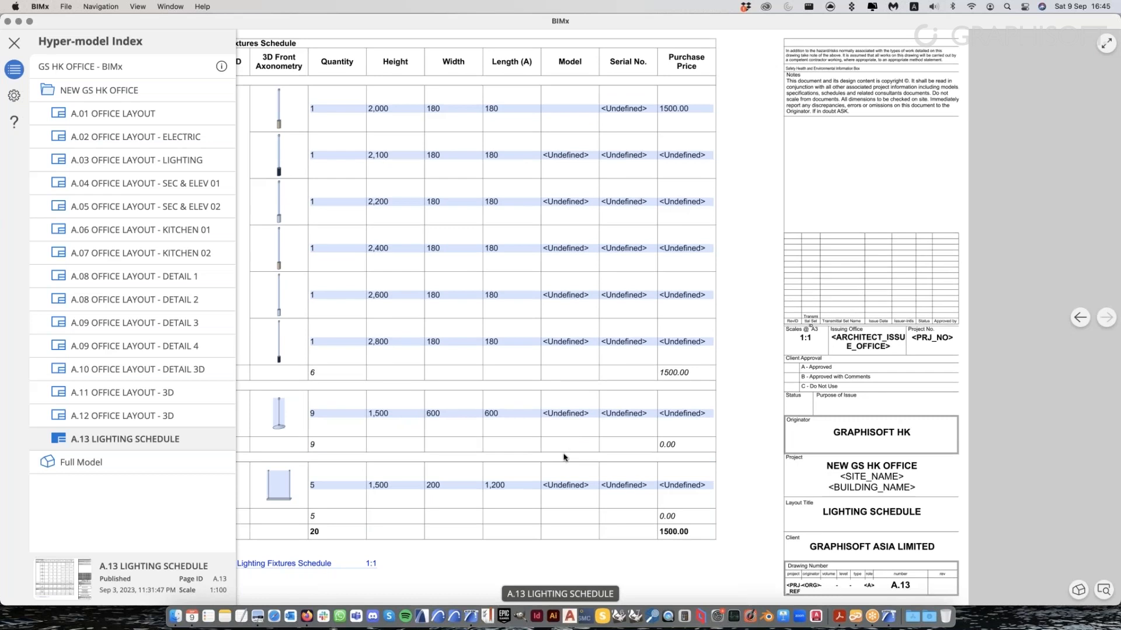
pyautogui.click(366, 485)
pyautogui.click(287, 488)
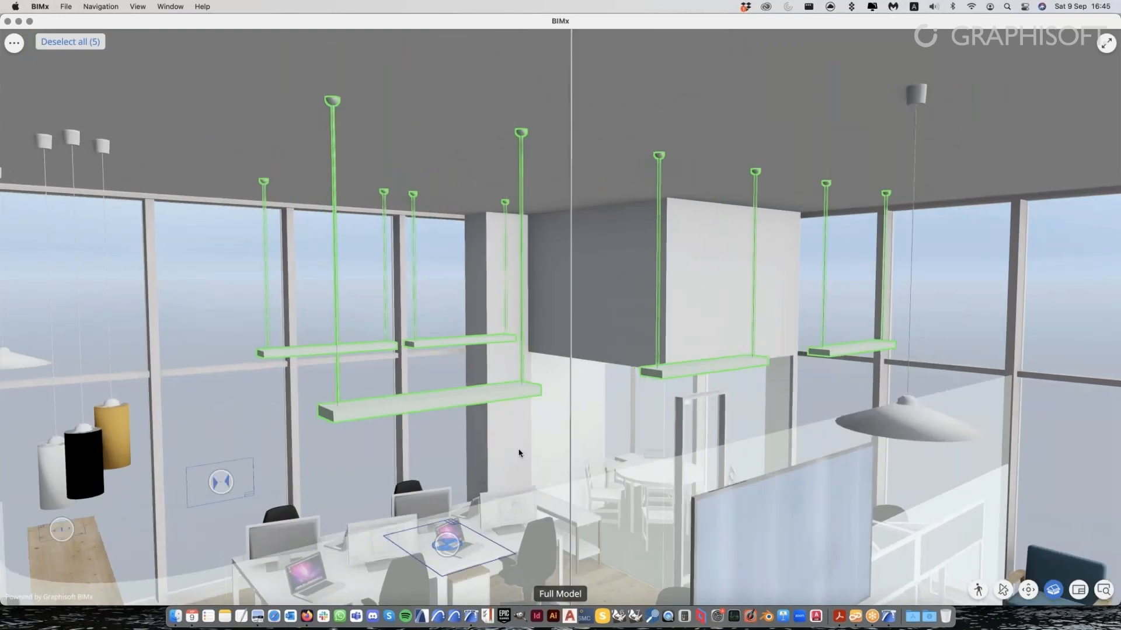
# Reopen the model index and examine the single yellow cylinder pendant selected in the 3D model beside its neighbouring lamps
pyautogui.click(15, 45)
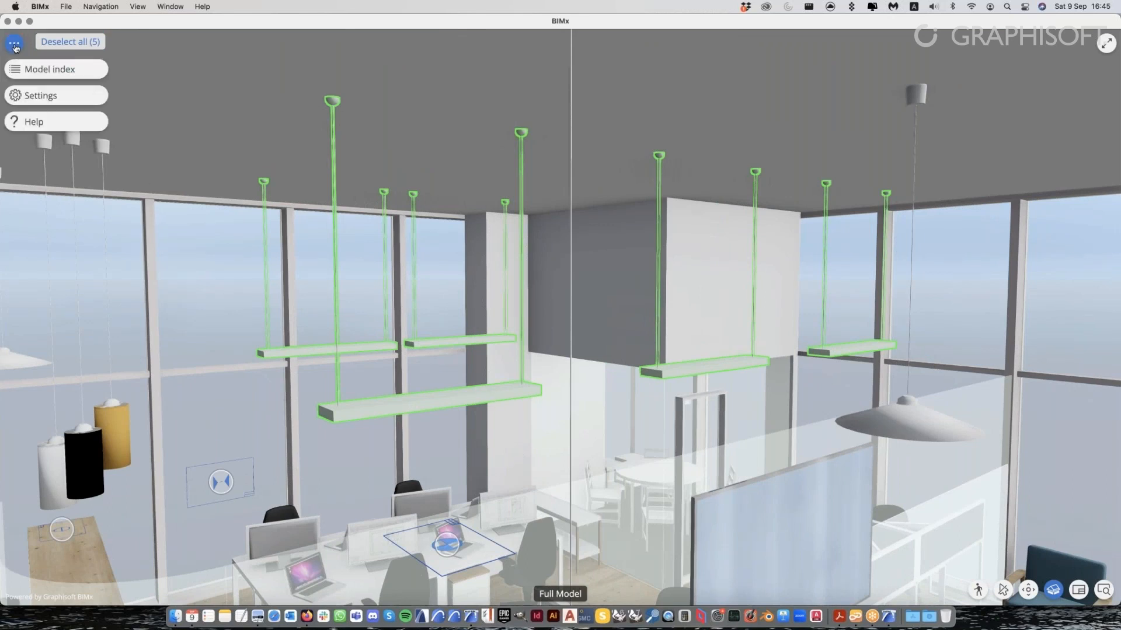
pyautogui.click(49, 69)
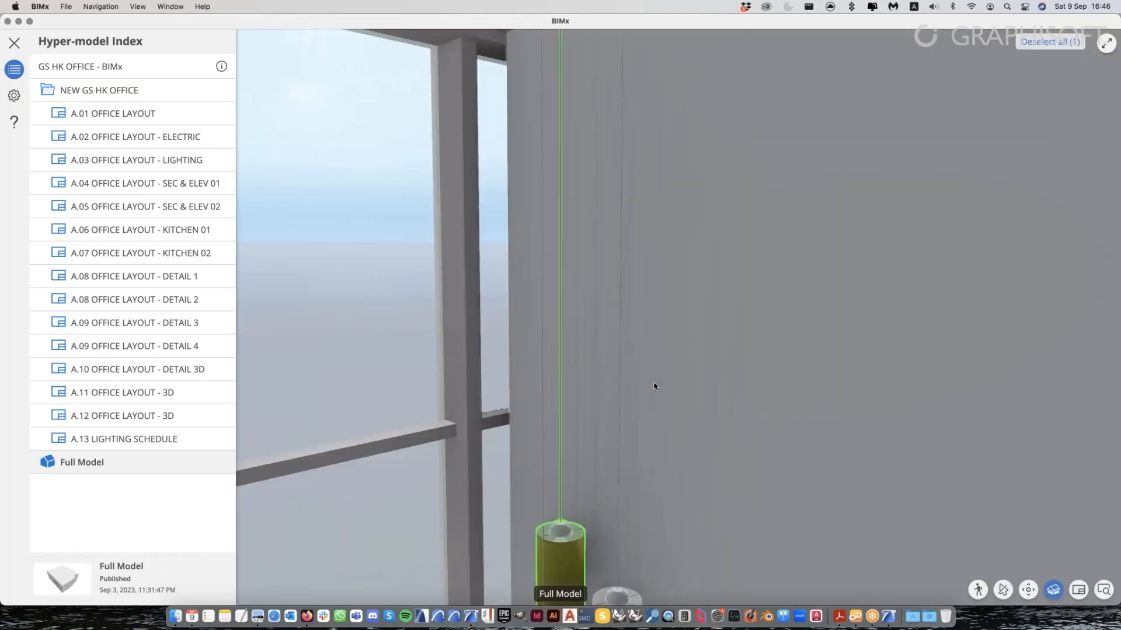
pyautogui.scroll(-5, 654, 387)
pyautogui.moveTo(611, 469); pyautogui.dragTo(708, 471)
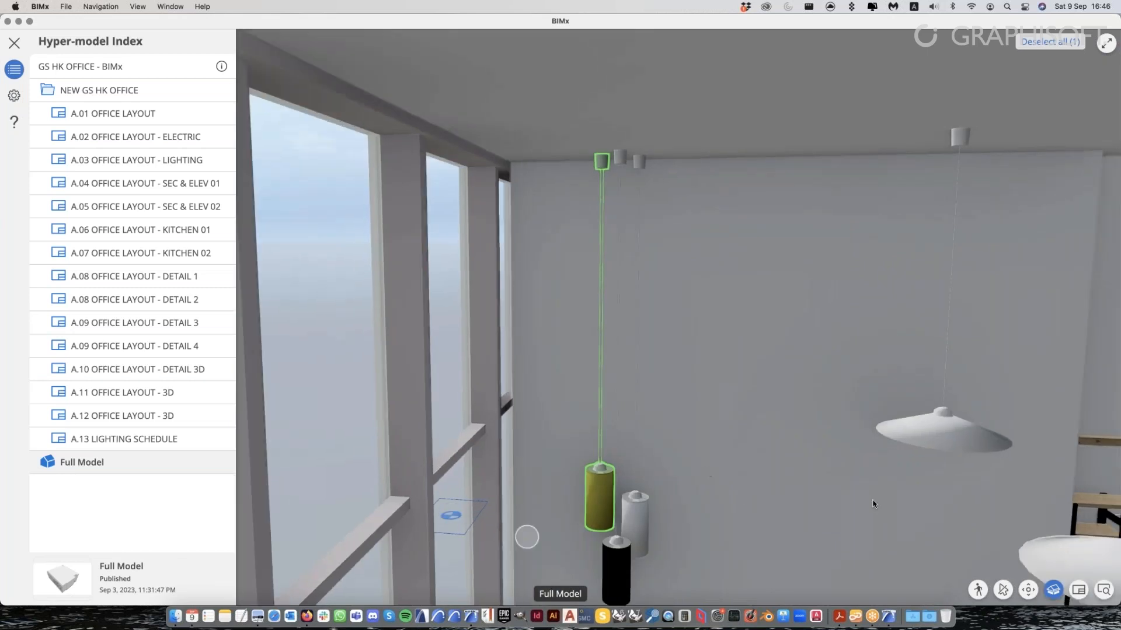
pyautogui.scroll(5, 653, 383)
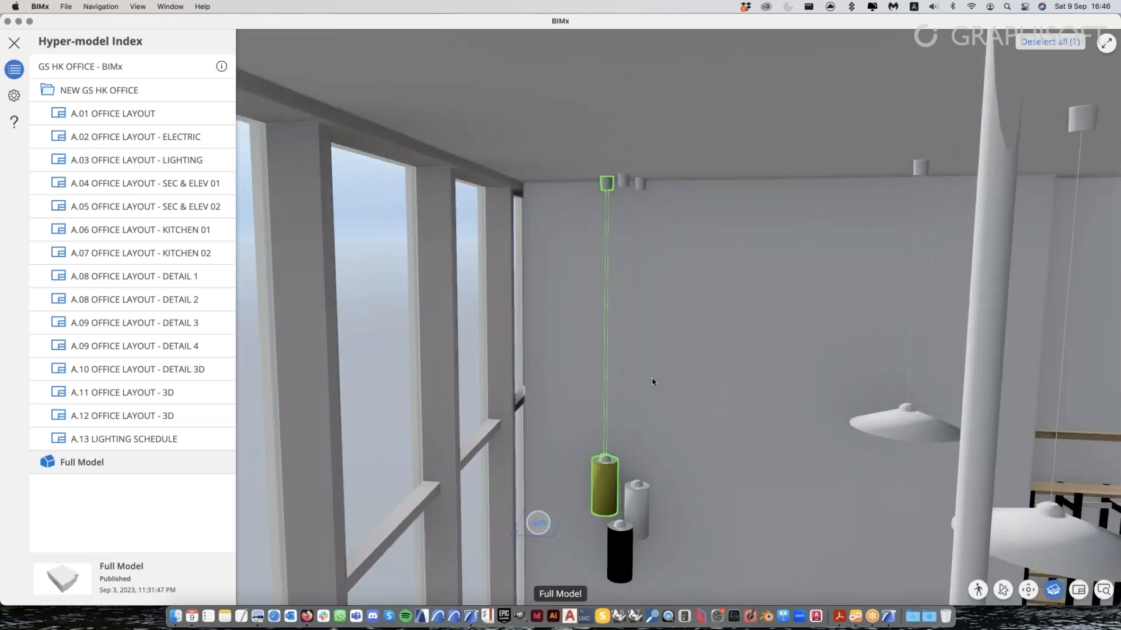
pyautogui.scroll(-2, 654, 381)
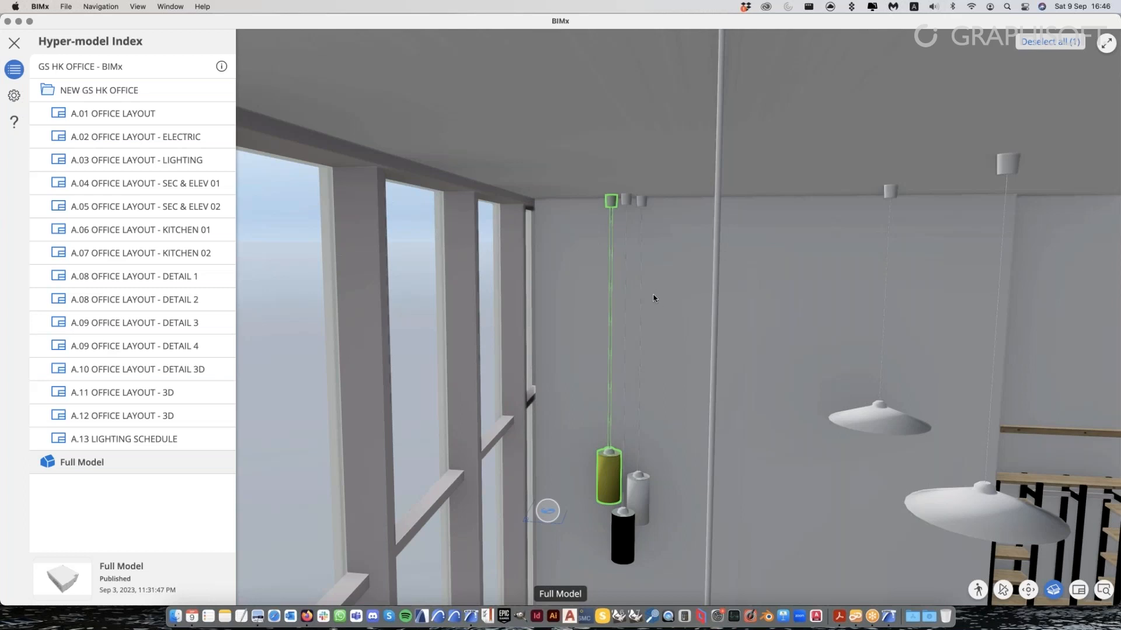
pyautogui.scroll(-4, 654, 298)
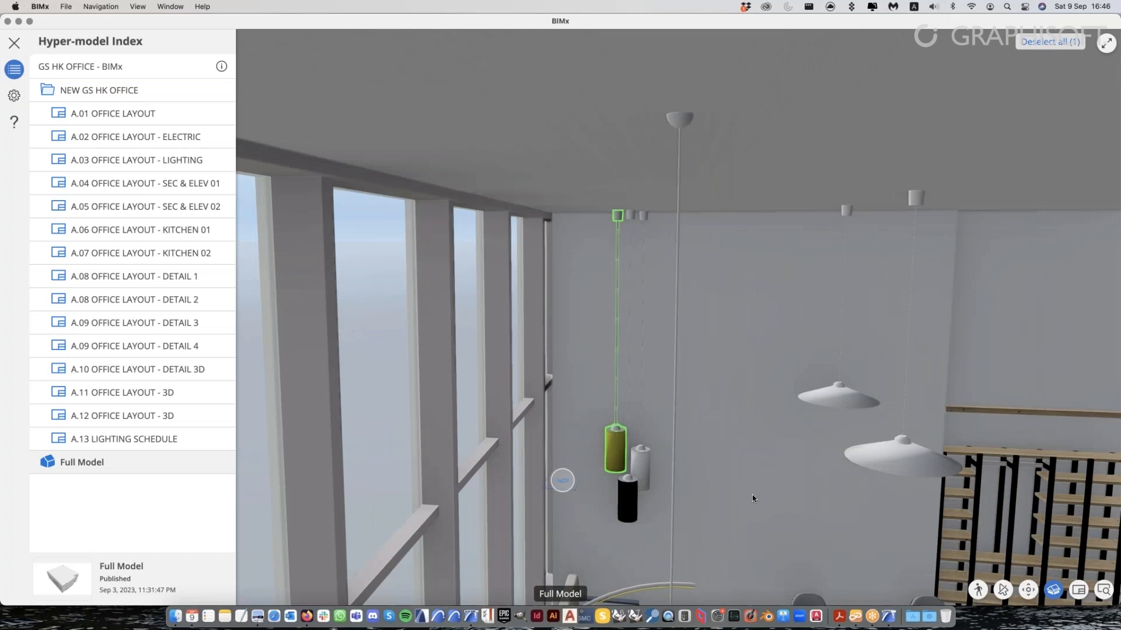
# Back out of the office interior to view the entire glazed facade with the pendant still selected
pyautogui.scroll(-6, 709, 426)
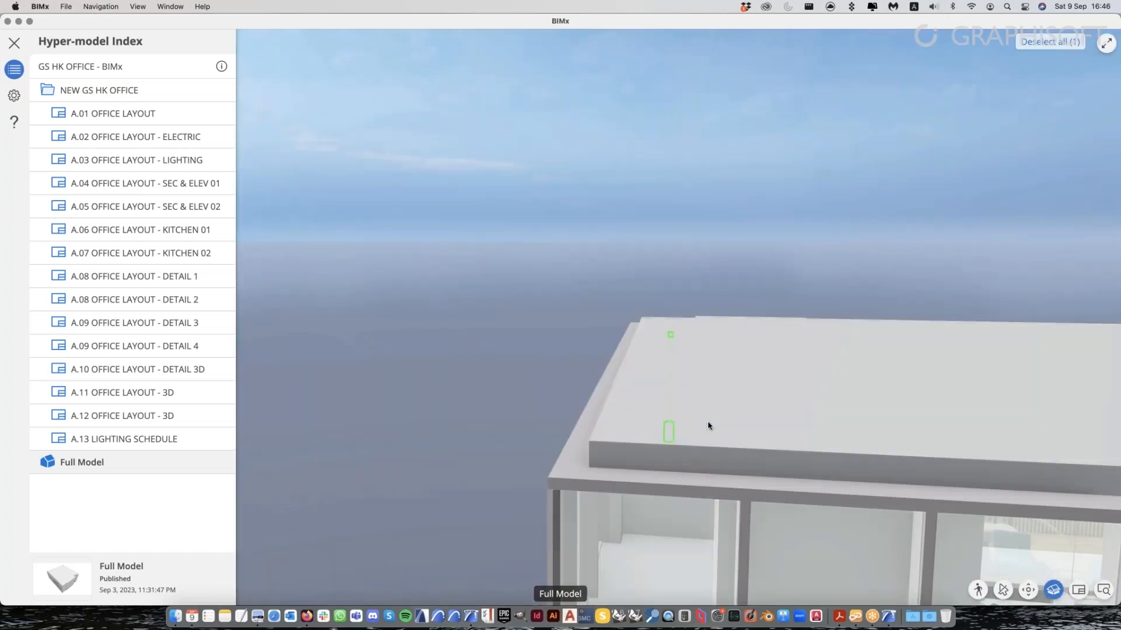
pyautogui.scroll(-4, 709, 425)
pyautogui.scroll(2, 876, 487)
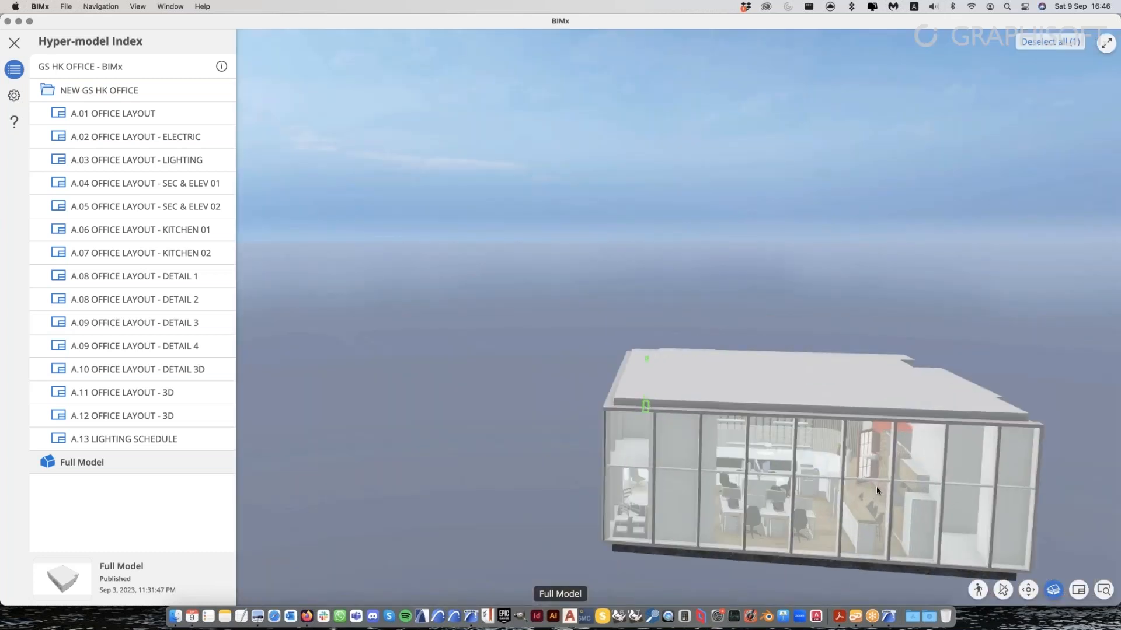
pyautogui.scroll(2, 877, 486)
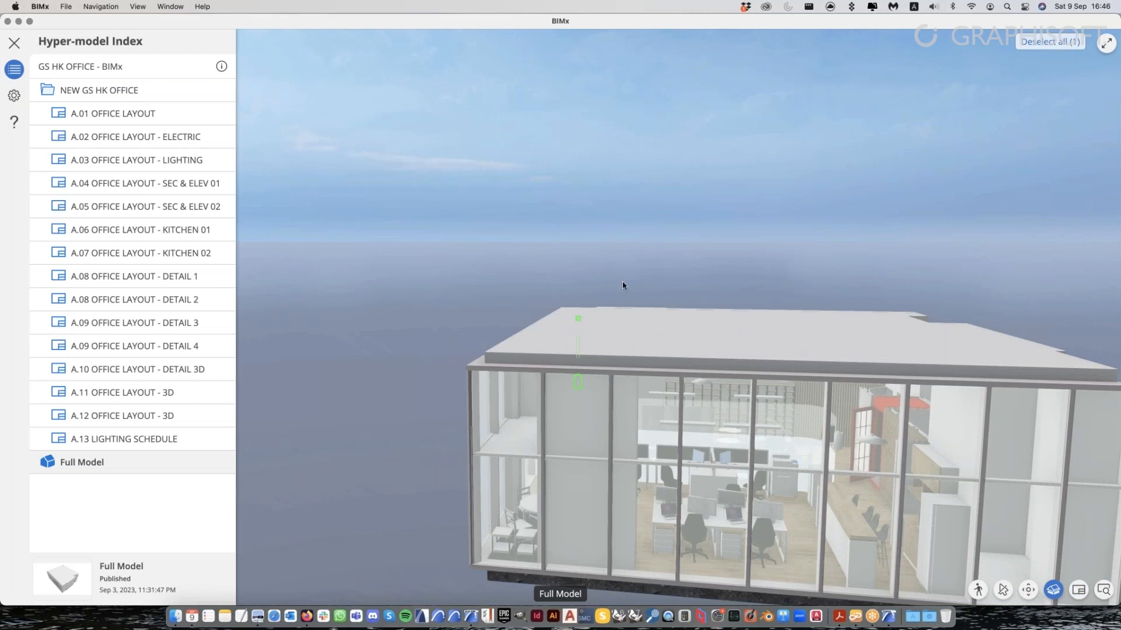
pyautogui.scroll(-1, 622, 282)
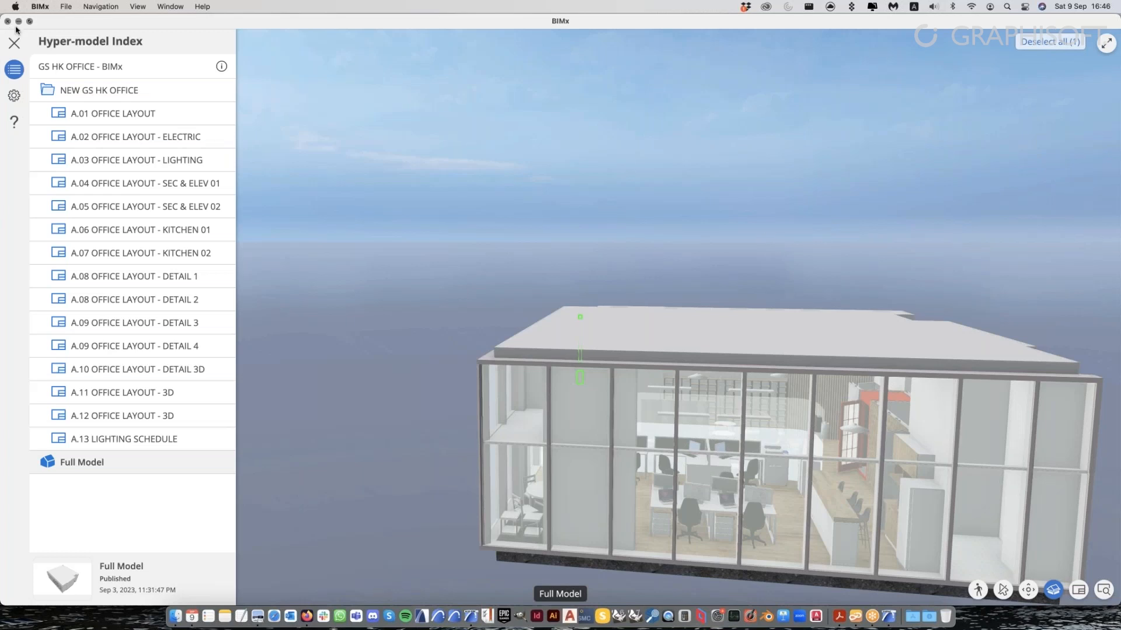
# Reduce the BIMx window to uncover the windows behind it and switch to the Archicad project showing the Full Model
pyautogui.moveTo(835, 208); pyautogui.dragTo(689, 220)
pyautogui.scroll(-2, 456, 274)
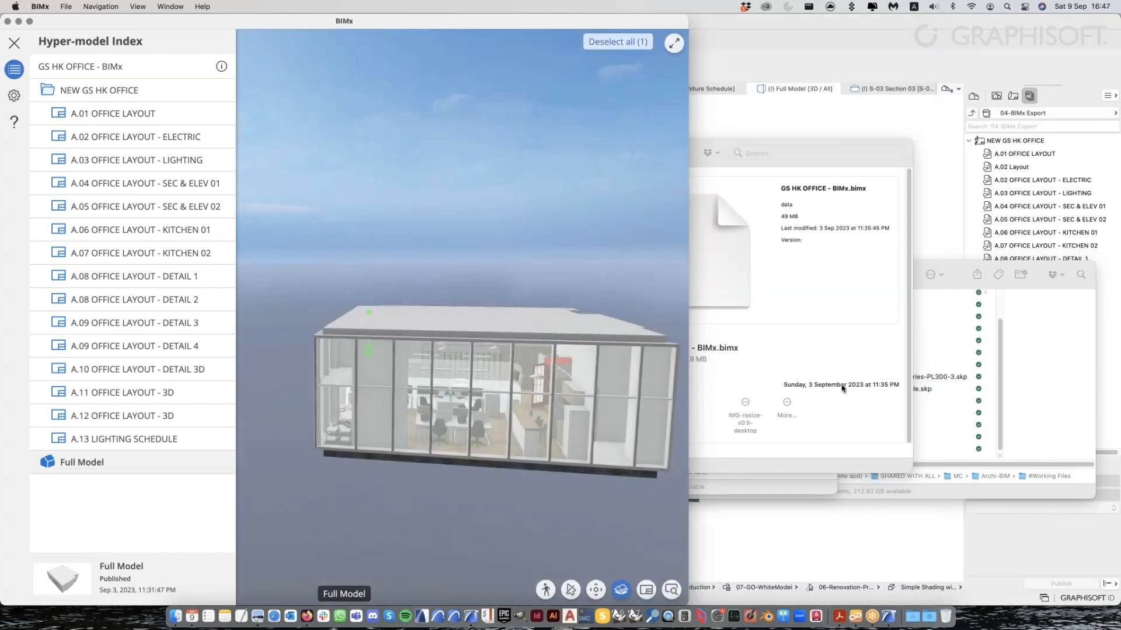
pyautogui.click(957, 33)
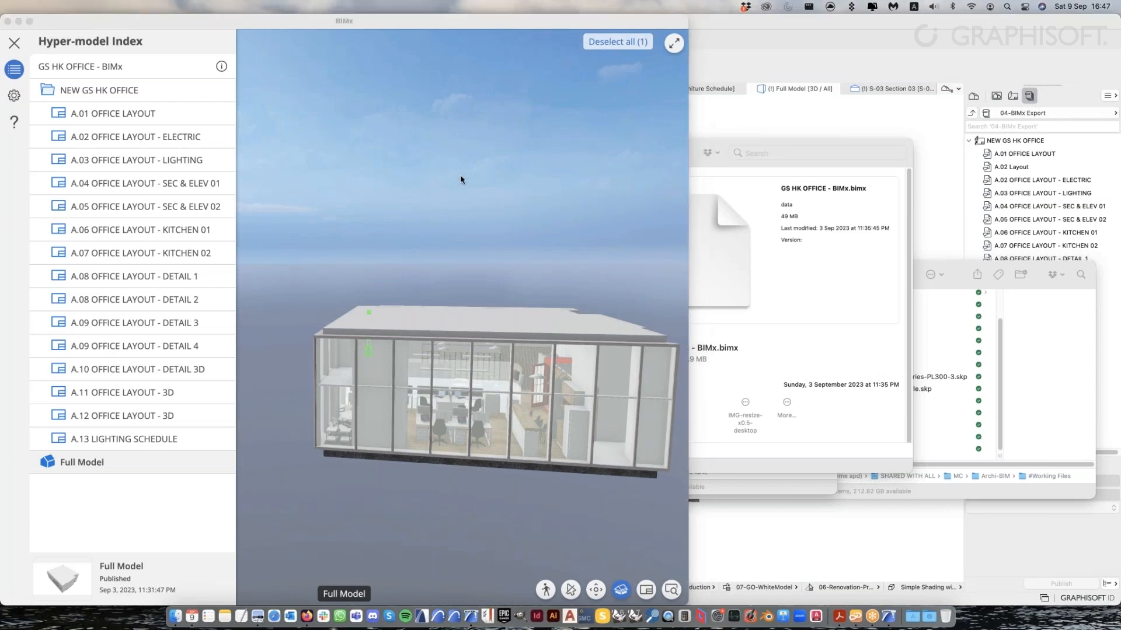
pyautogui.click(744, 80)
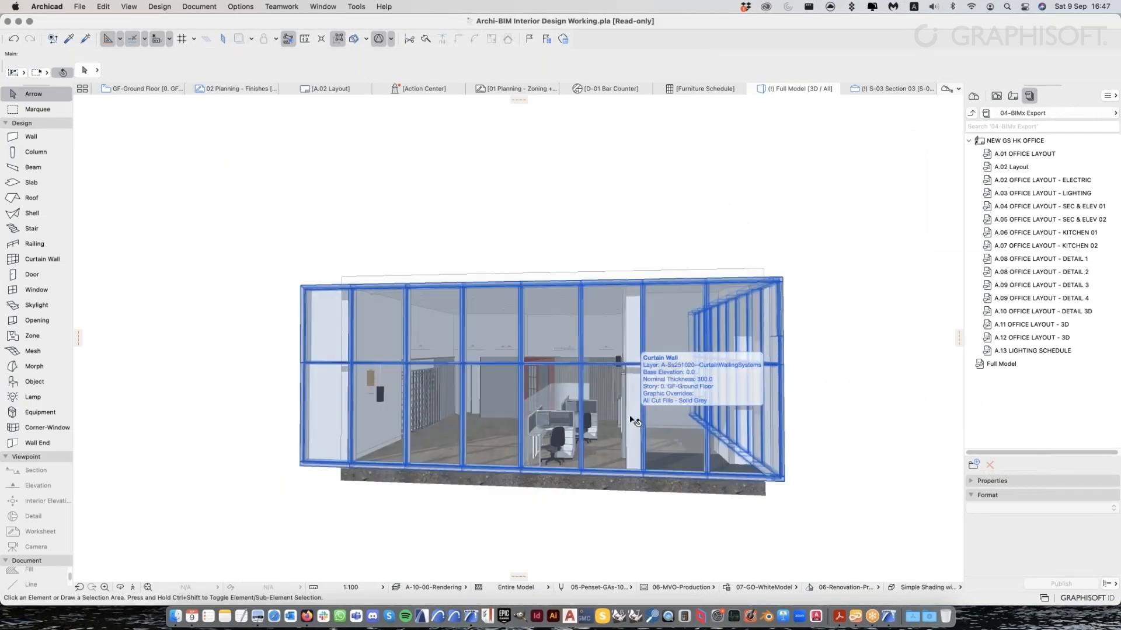
# Orbit the Full Model in the 3D window to look through the glazed facade from a higher angle
pyautogui.keyDown('shift'); pyautogui.moveTo(528, 381); pyautogui.dragTo(691, 429, button='middle'); pyautogui.keyUp('shift')
pyautogui.keyDown('shift'); pyautogui.moveTo(514, 433); pyautogui.dragTo(518, 447, button='middle'); pyautogui.keyUp('shift')
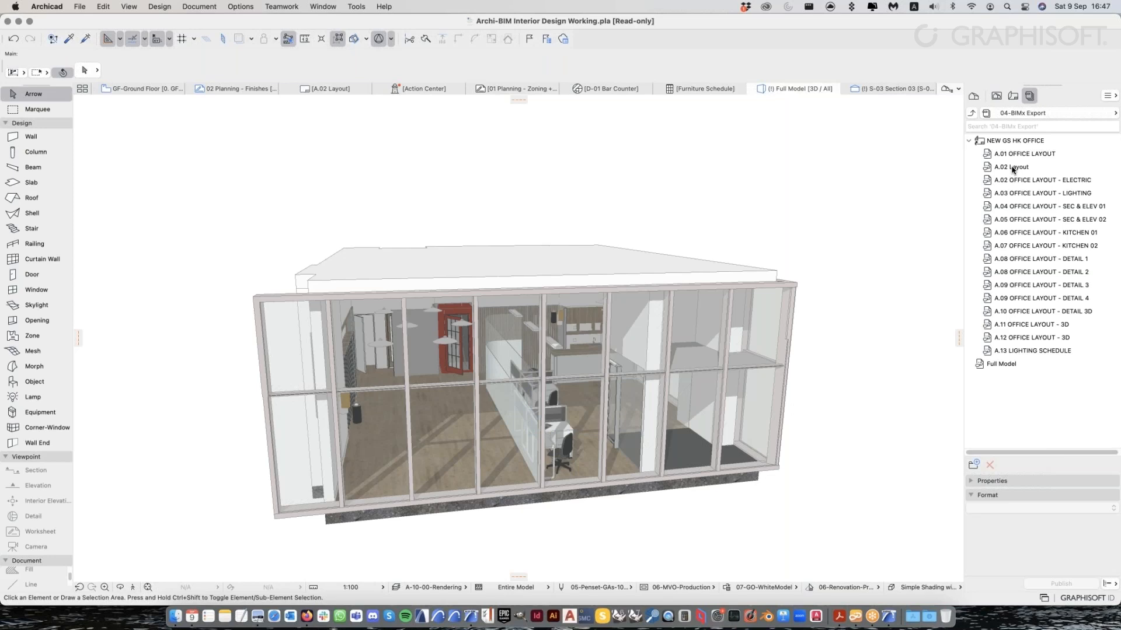
pyautogui.keyDown('shift'); pyautogui.moveTo(561, 262); pyautogui.dragTo(552, 264, button='middle'); pyautogui.keyUp('shift')
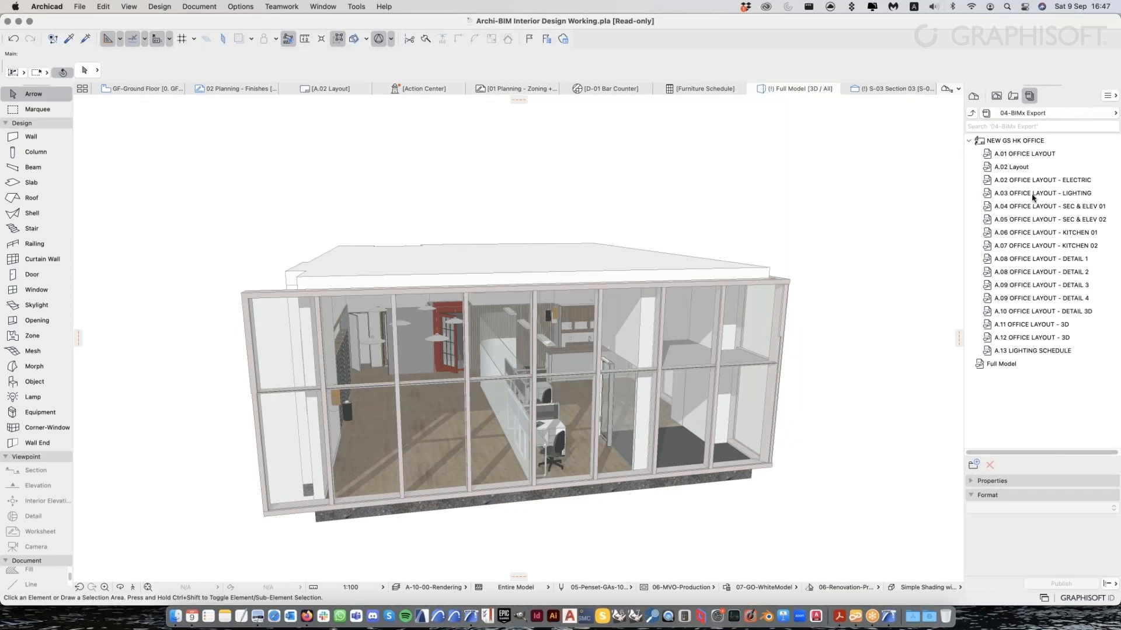
pyautogui.scroll(-2, 706, 376)
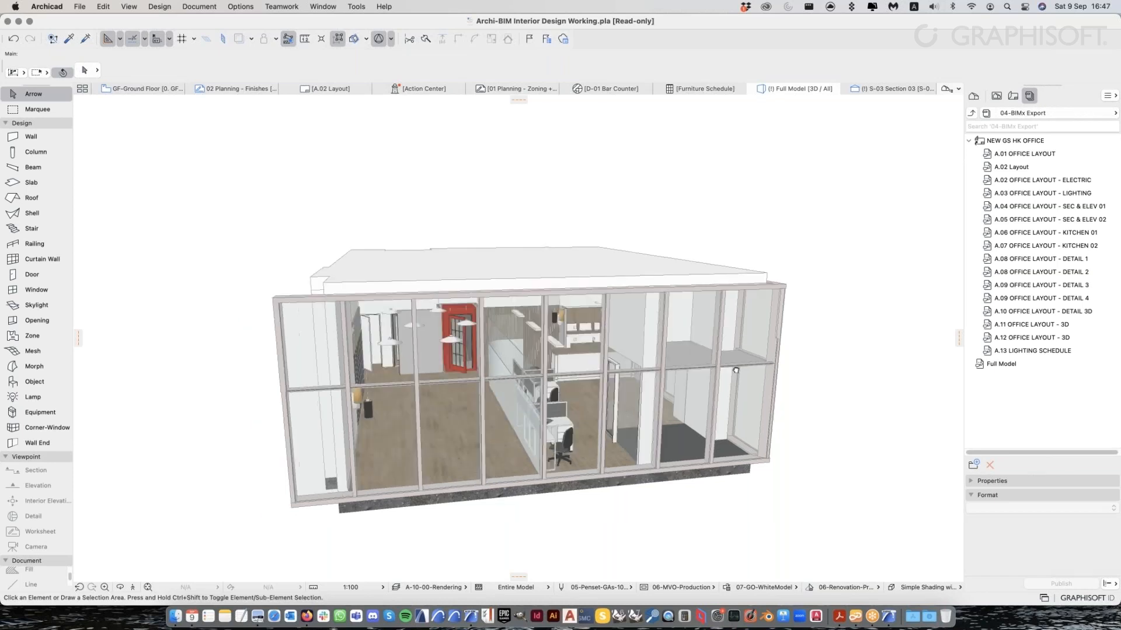
pyautogui.moveTo(706, 376); pyautogui.dragTo(723, 377, button='middle')
pyautogui.click(730, 367)
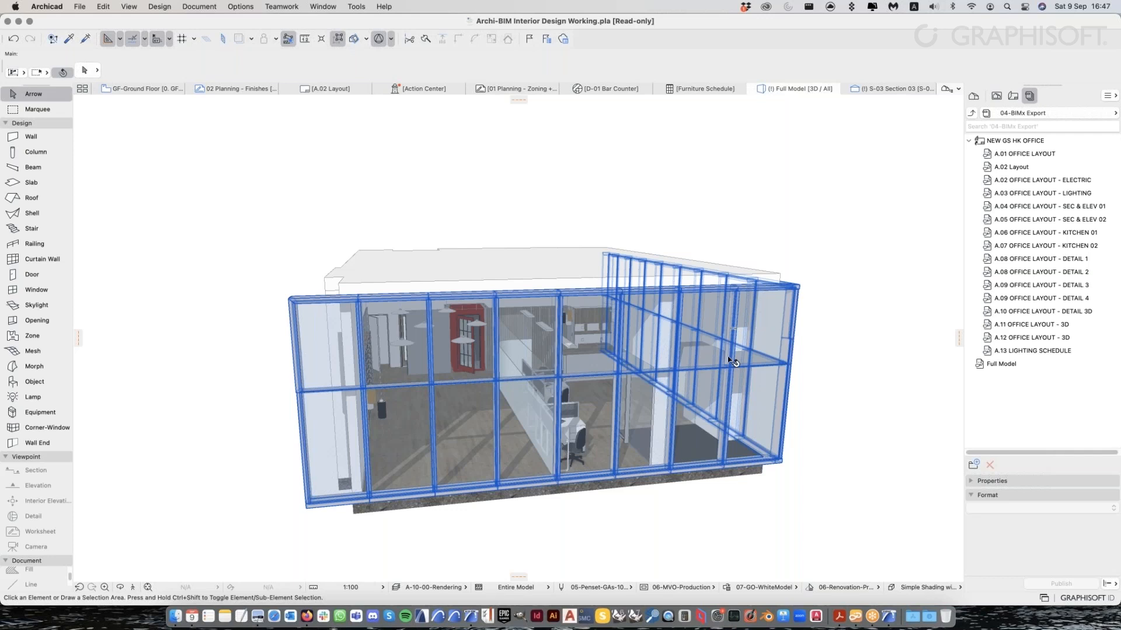
pyautogui.click(841, 181)
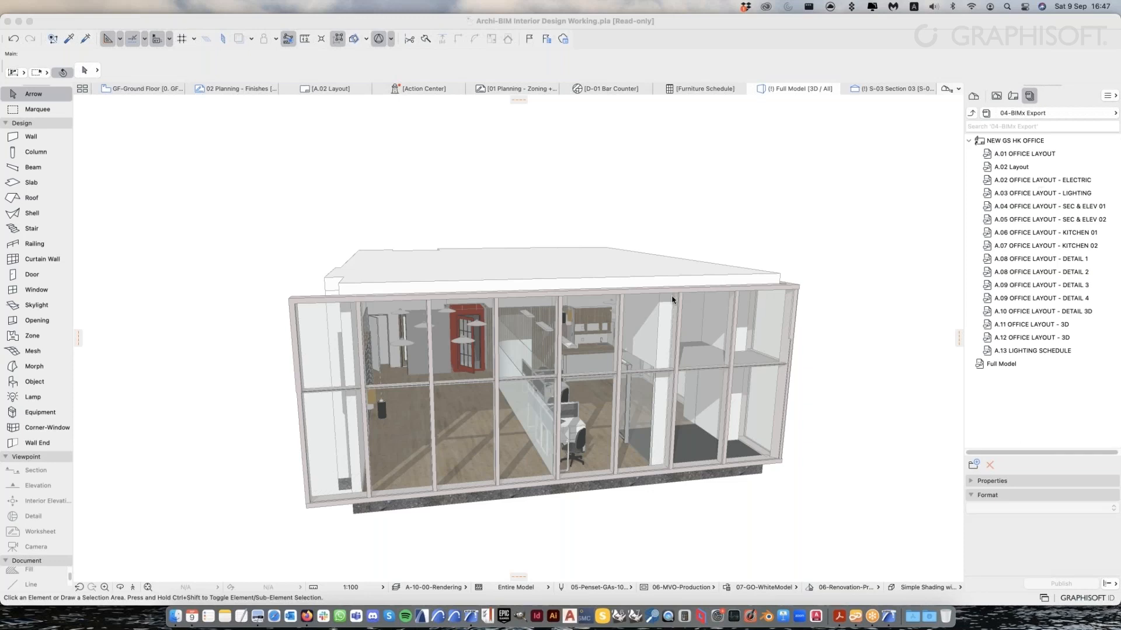
pyautogui.click(581, 73)
pyautogui.scroll(-2, 486, 252)
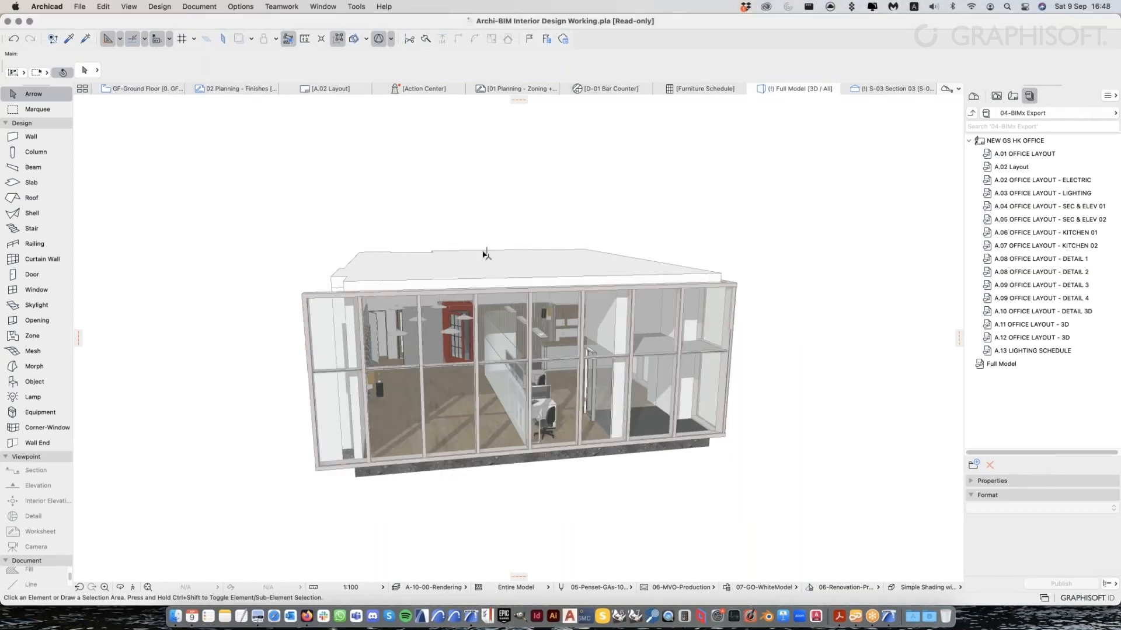
pyautogui.moveTo(429, 273); pyautogui.dragTo(441, 273, button='middle')
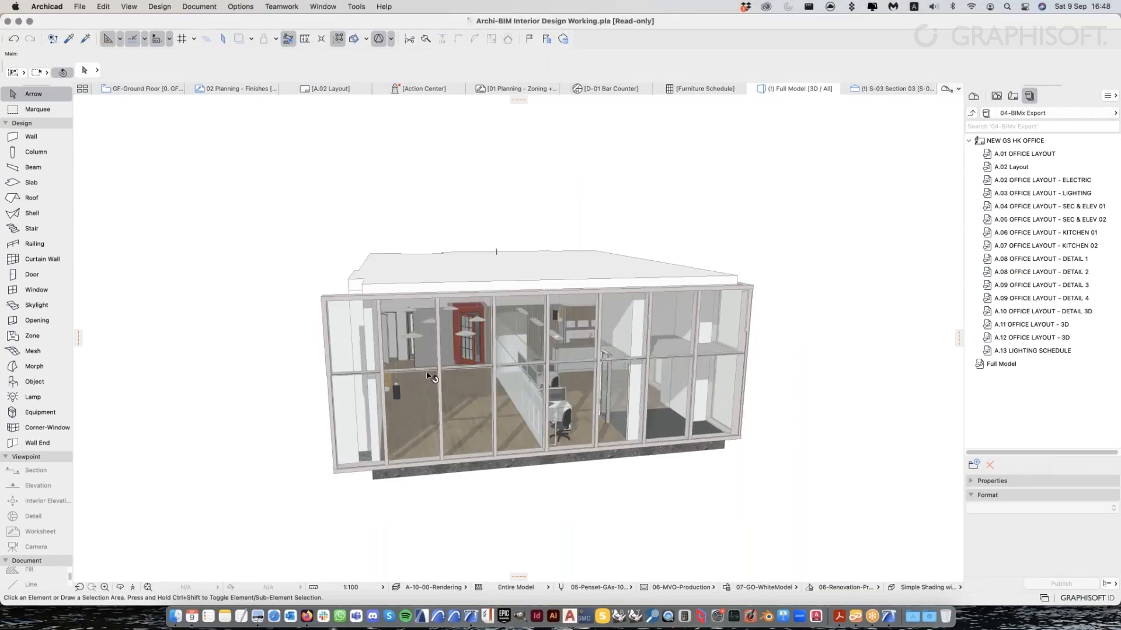
pyautogui.scroll(2, 432, 377)
pyautogui.keyDown('shift'); pyautogui.moveTo(432, 377); pyautogui.dragTo(453, 399, button='middle'); pyautogui.keyUp('shift')
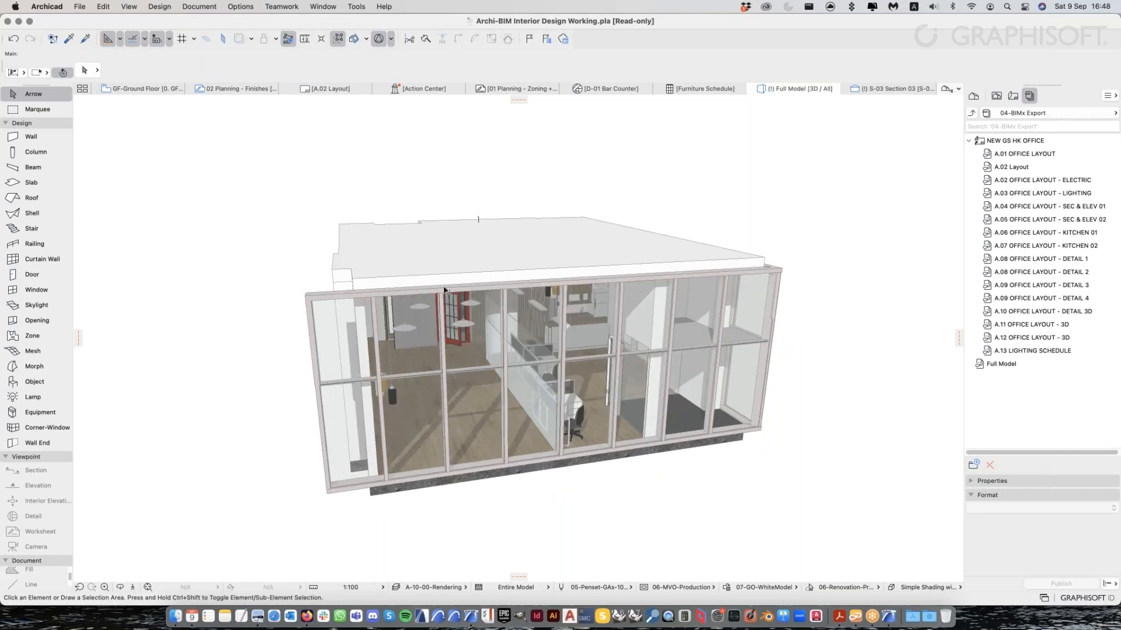
# Switch to the ground floor plan and open the GF-Ground Floor view from the Plans Proposed folder of the View Map
pyautogui.click(133, 91)
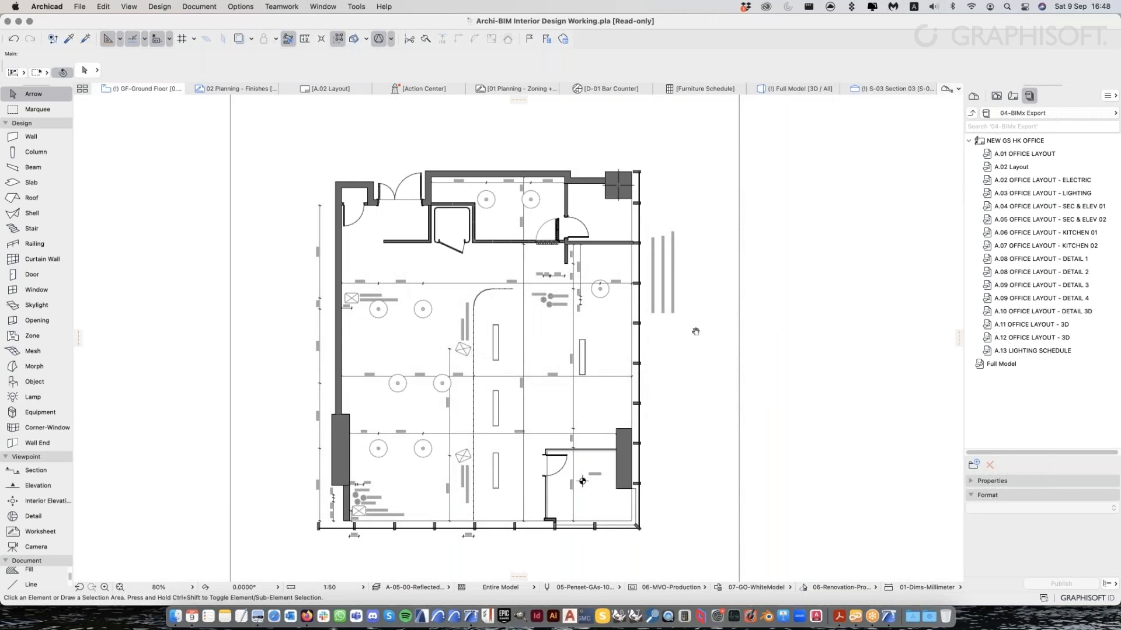
pyautogui.hscroll(1, 723, 182)
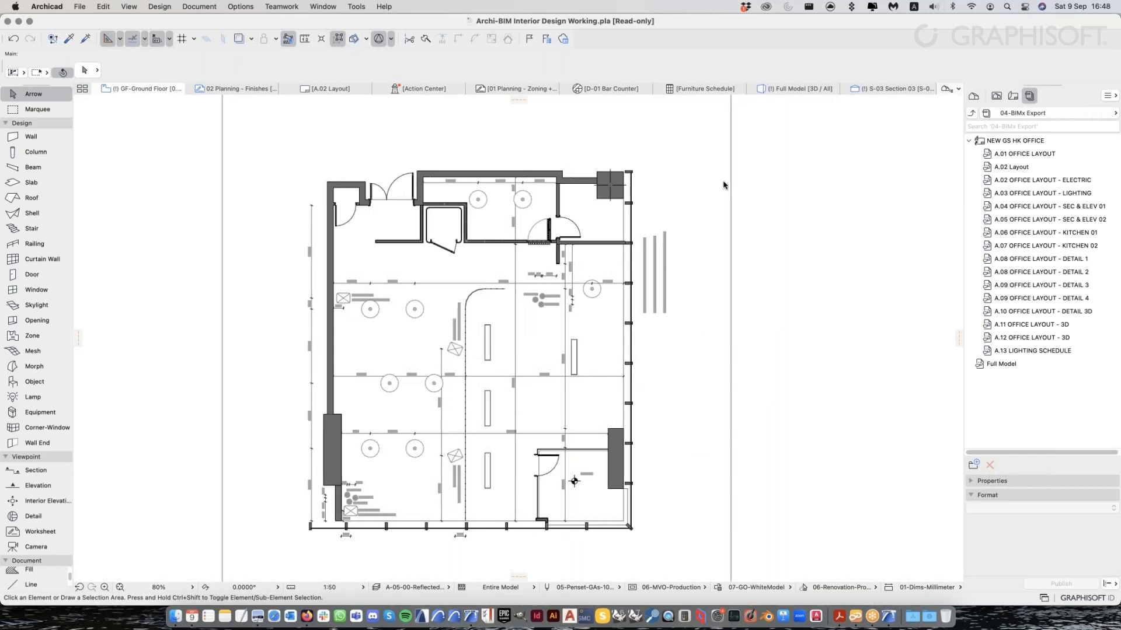
pyautogui.click(997, 96)
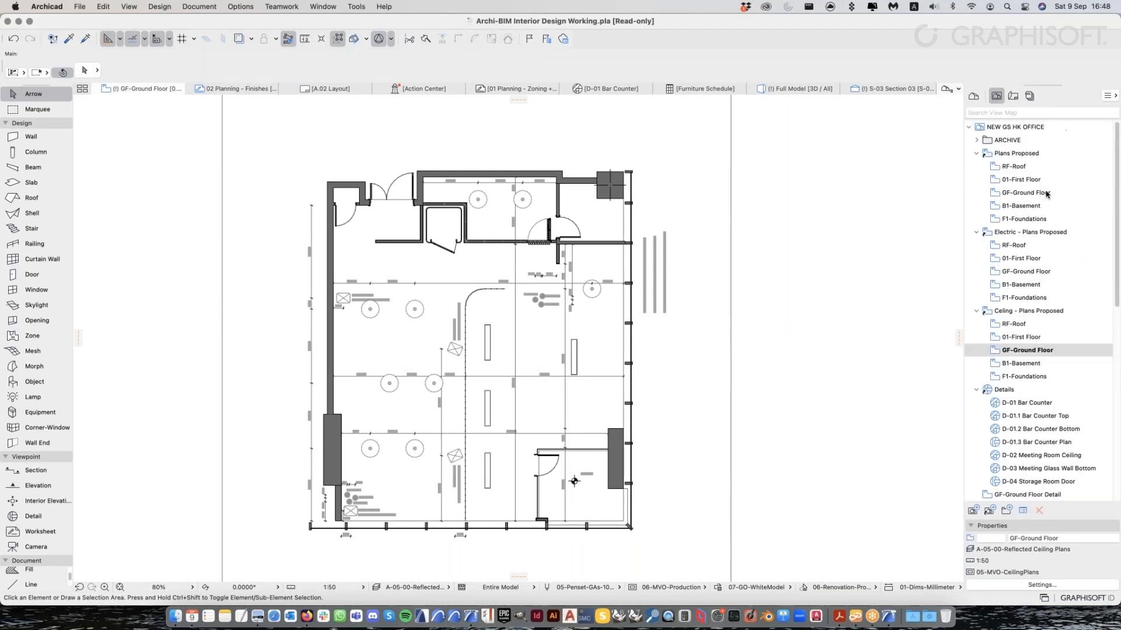
pyautogui.doubleClick(1044, 194)
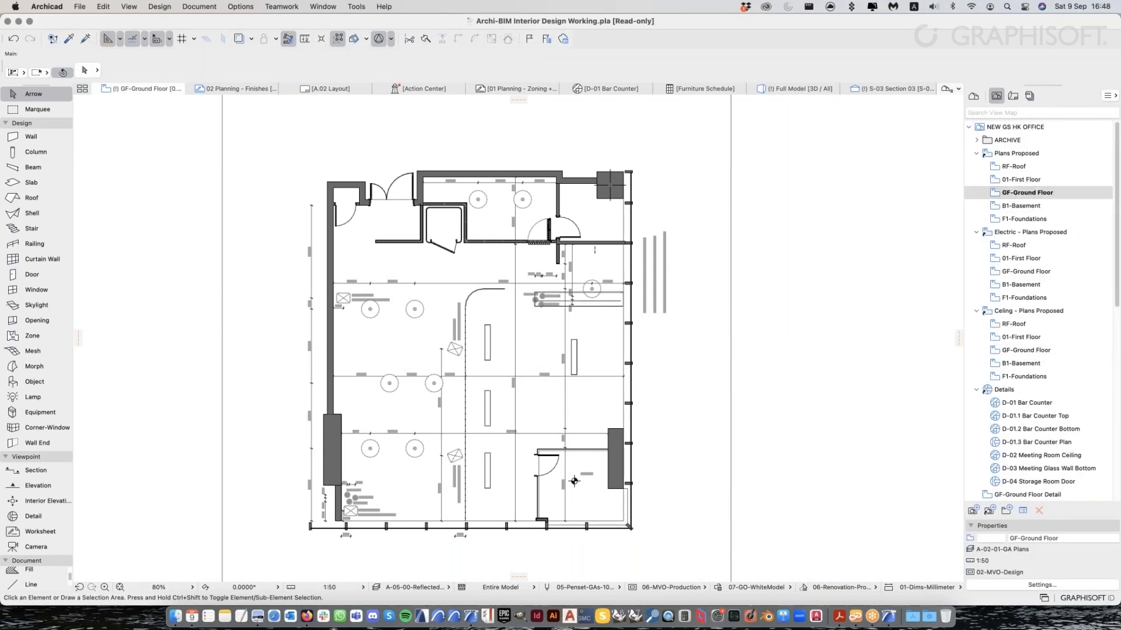
# Shorten the uppermost office workstation in the open-plan area to about 1090 mm by stretching its far corner toward the adjoining desk
pyautogui.scroll(2, 478, 321)
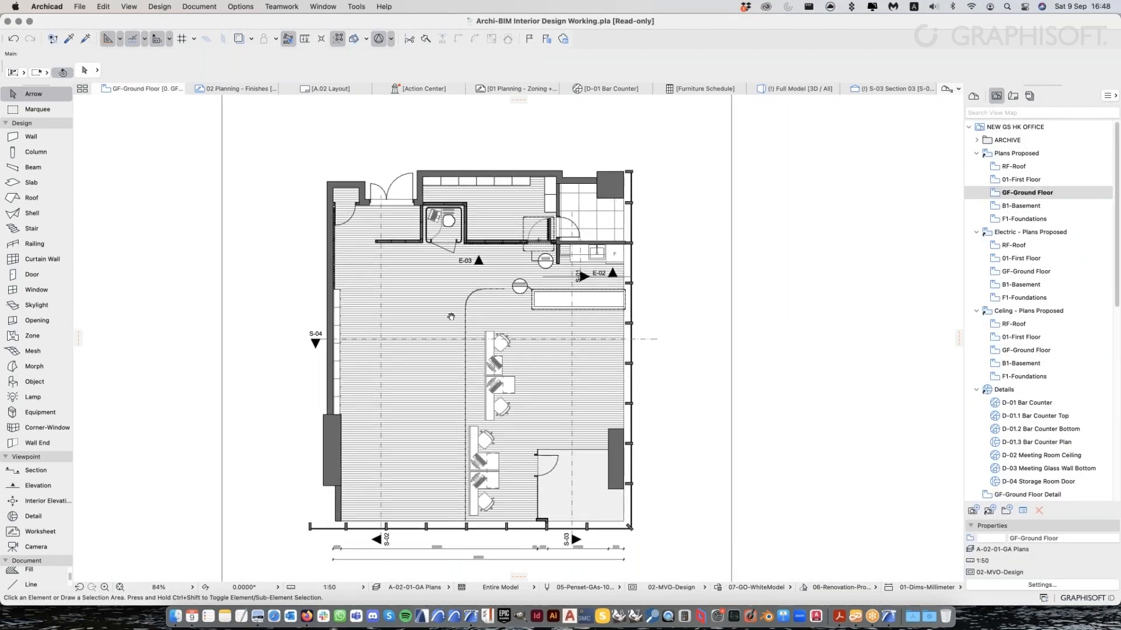
pyautogui.scroll(5, 475, 365)
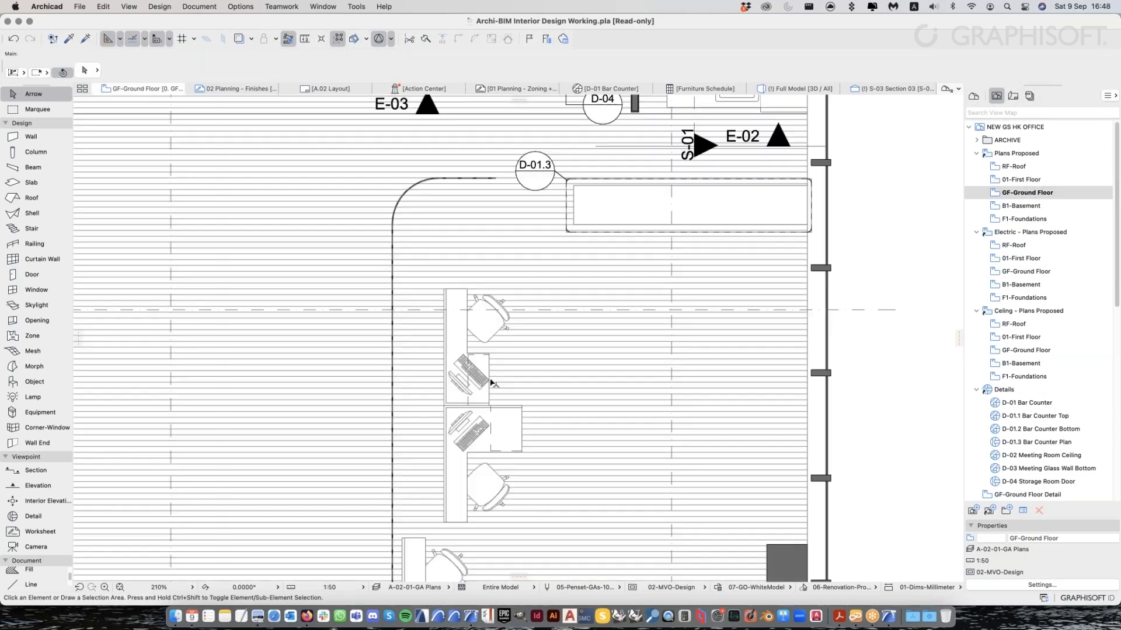
pyautogui.click(448, 347)
pyautogui.scroll(-2, 490, 351)
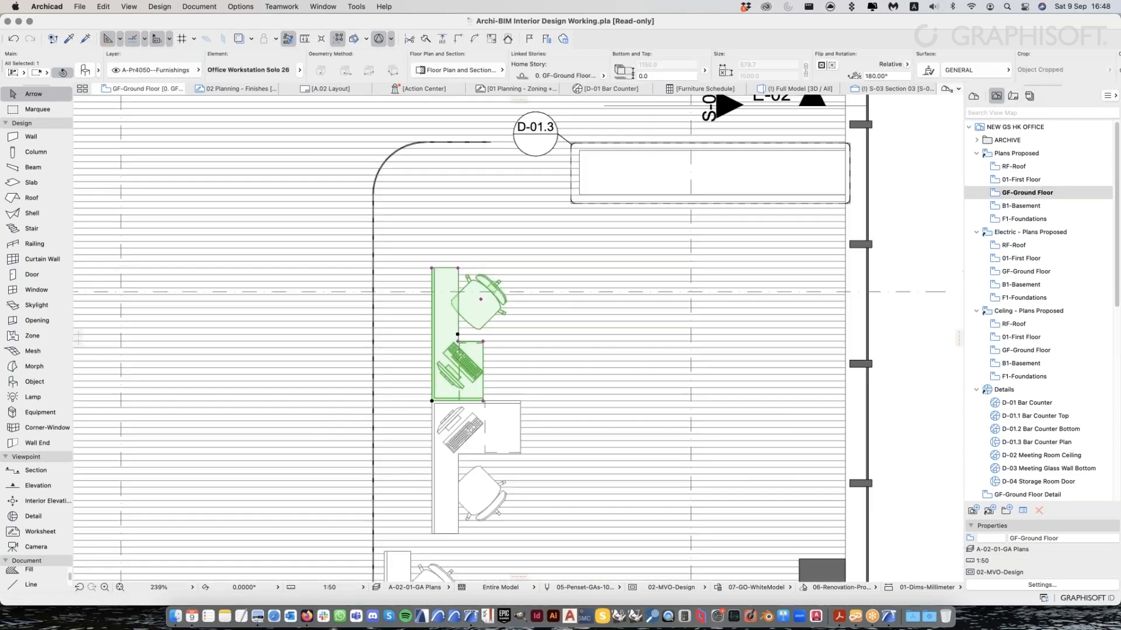
pyautogui.scroll(-2, 453, 353)
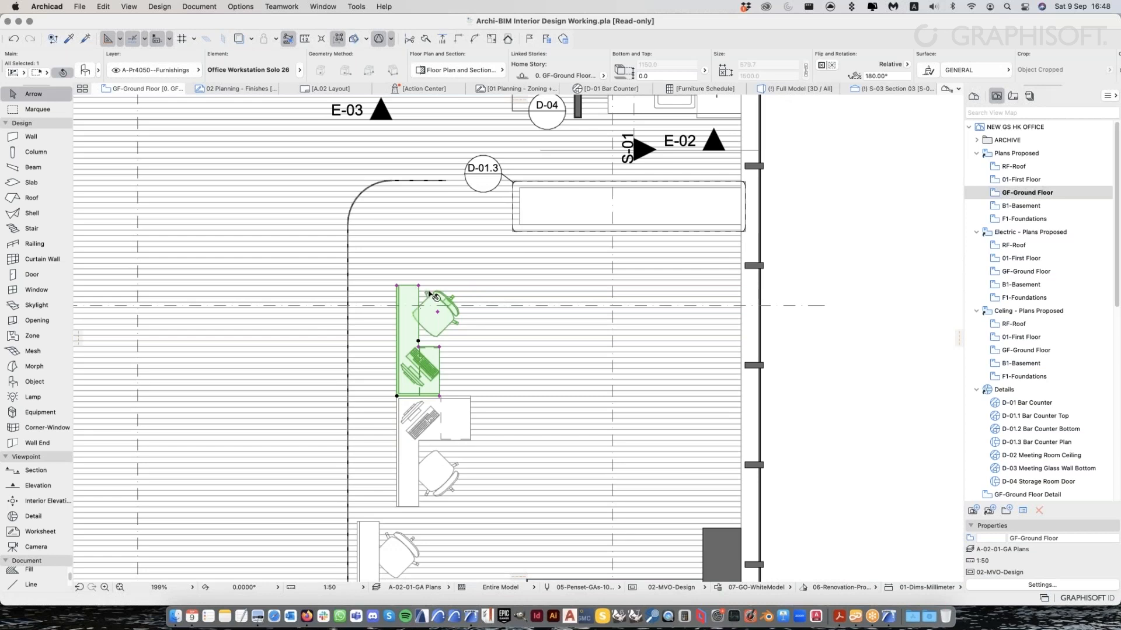
pyautogui.moveTo(436, 290); pyautogui.dragTo(449, 288, button='middle')
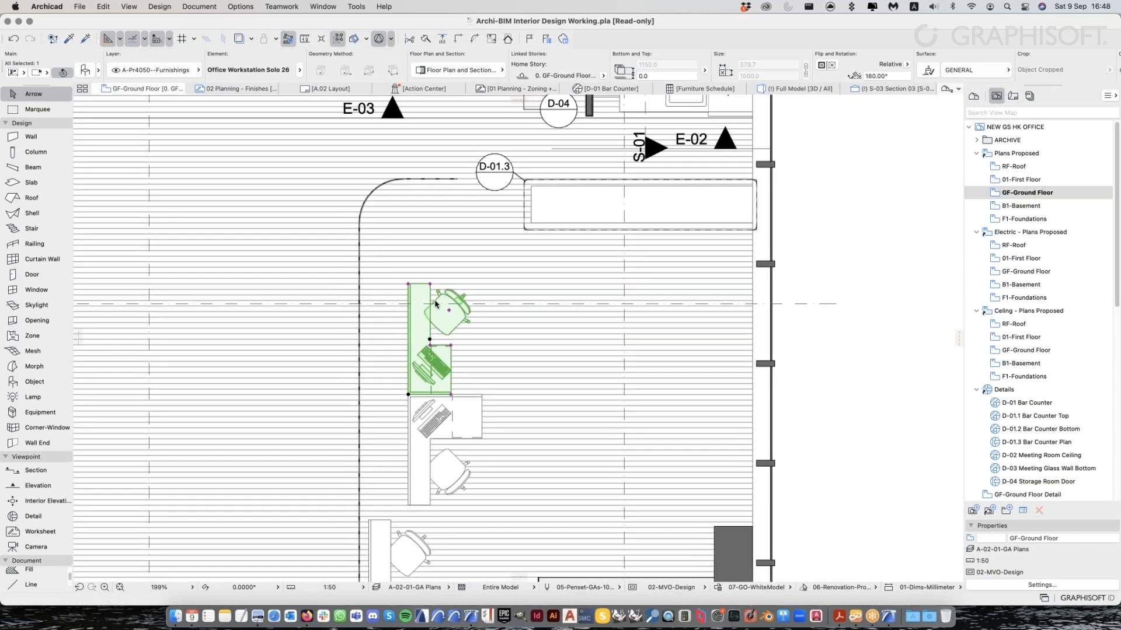
pyautogui.click(429, 284)
pyautogui.click(430, 313)
# Reposition the shortened workstation's chair to table-chair distances of about 377 mm and 100 mm
pyautogui.click(449, 310)
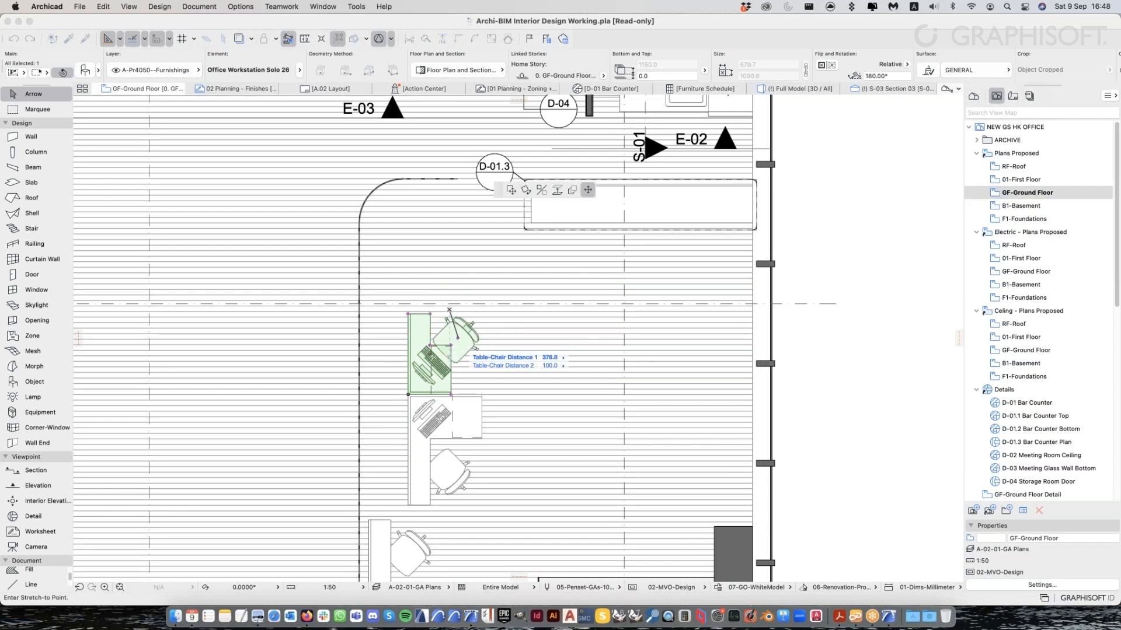
pyautogui.click(458, 338)
pyautogui.moveTo(463, 359); pyautogui.dragTo(468, 360, button='middle')
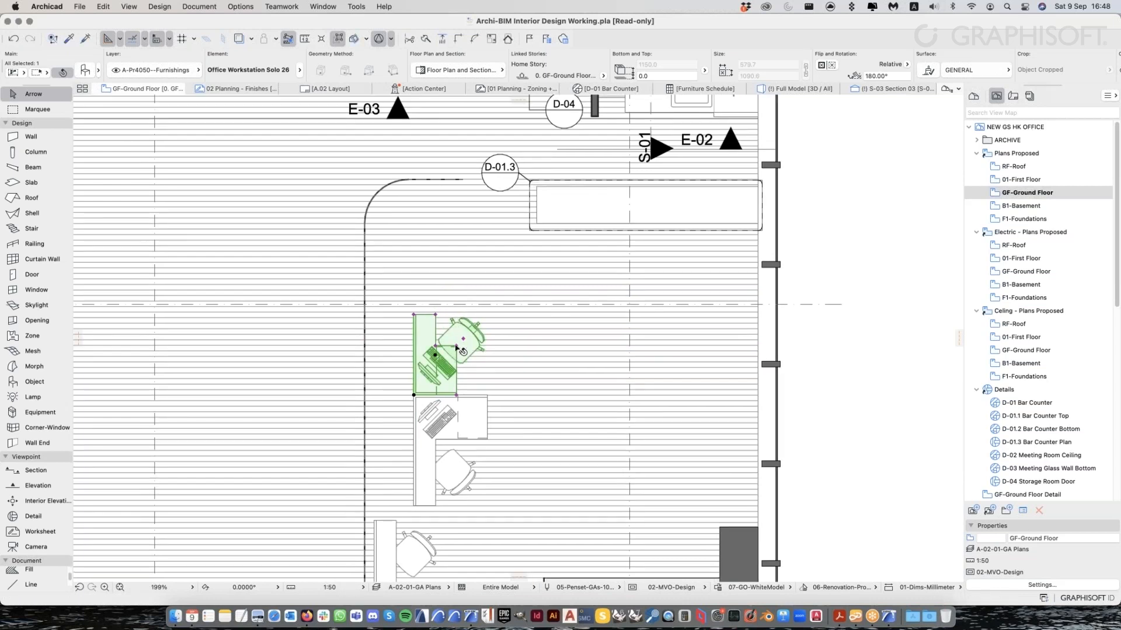
# Save the selected workstation's settings as a favorite named New Desk, then leave its object settings without applying changes
pyautogui.click(87, 71)
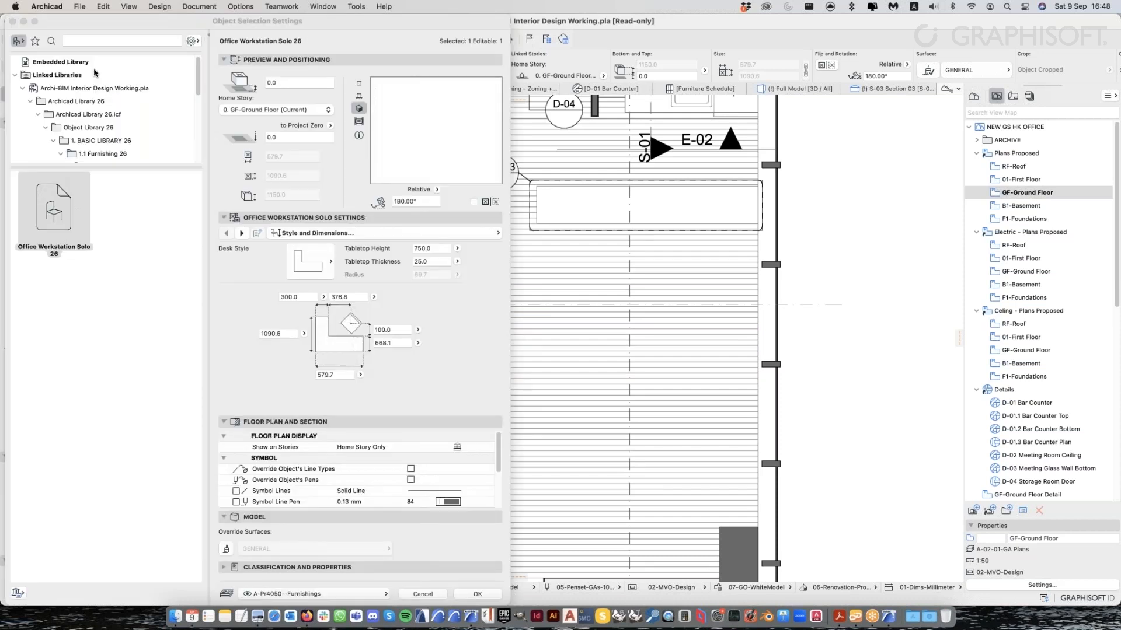
pyautogui.moveTo(224, 21); pyautogui.dragTo(433, 21)
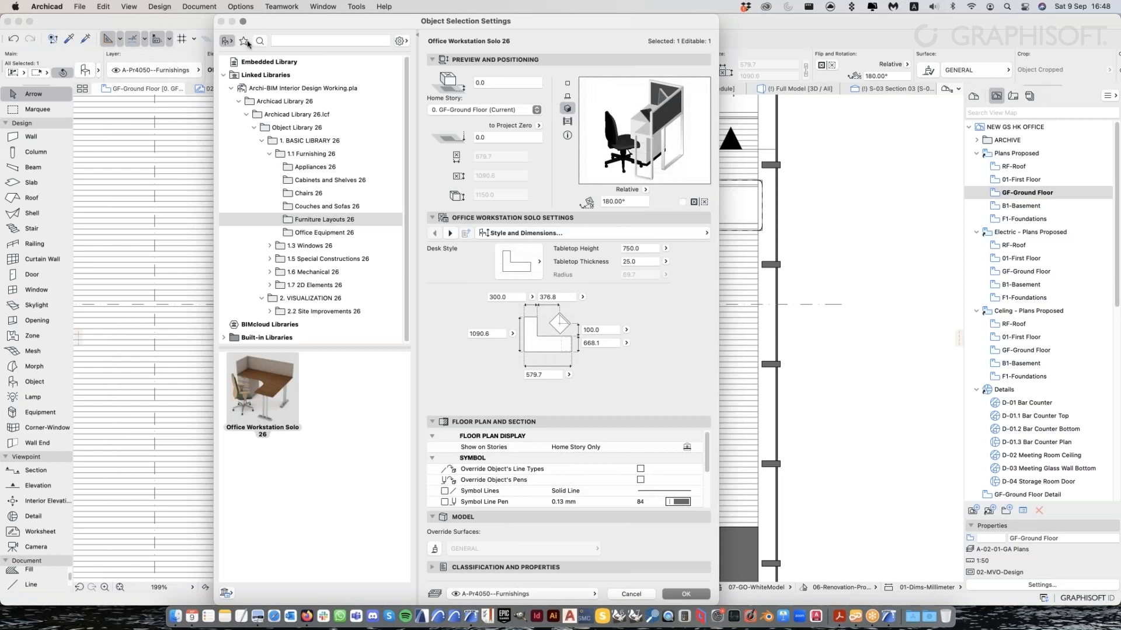
pyautogui.click(244, 41)
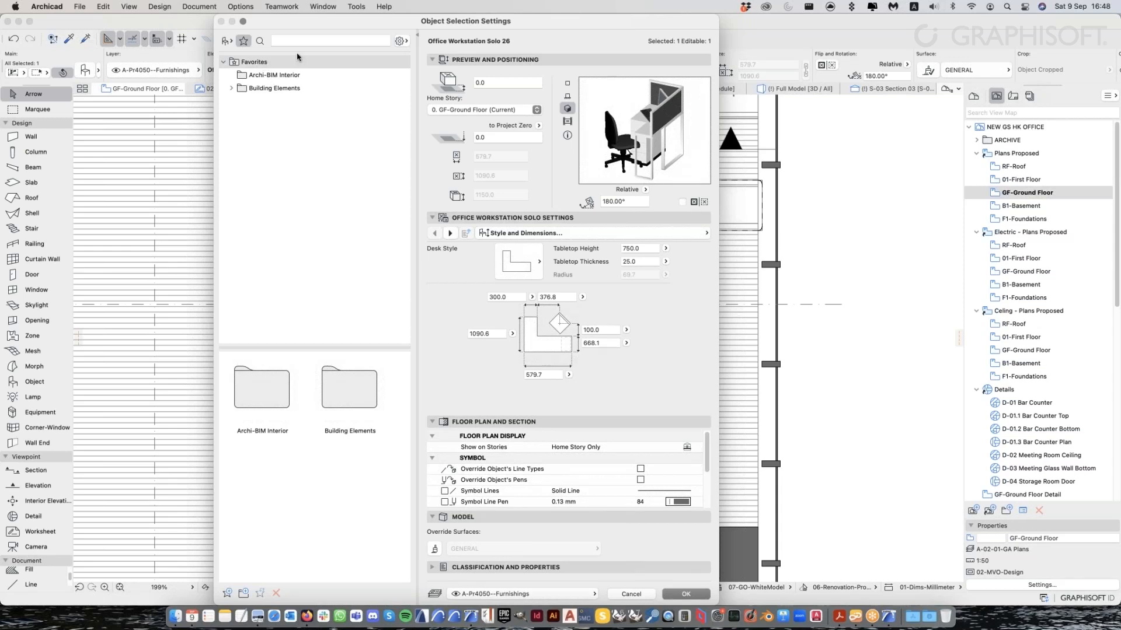
pyautogui.click(227, 594)
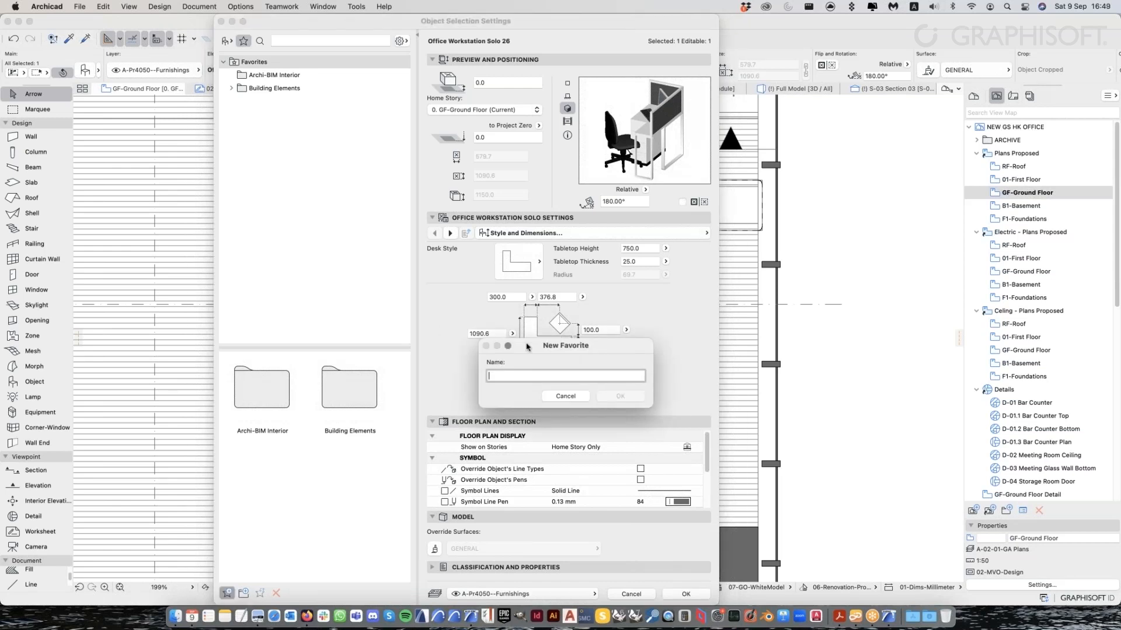
pyautogui.write('New Desk')
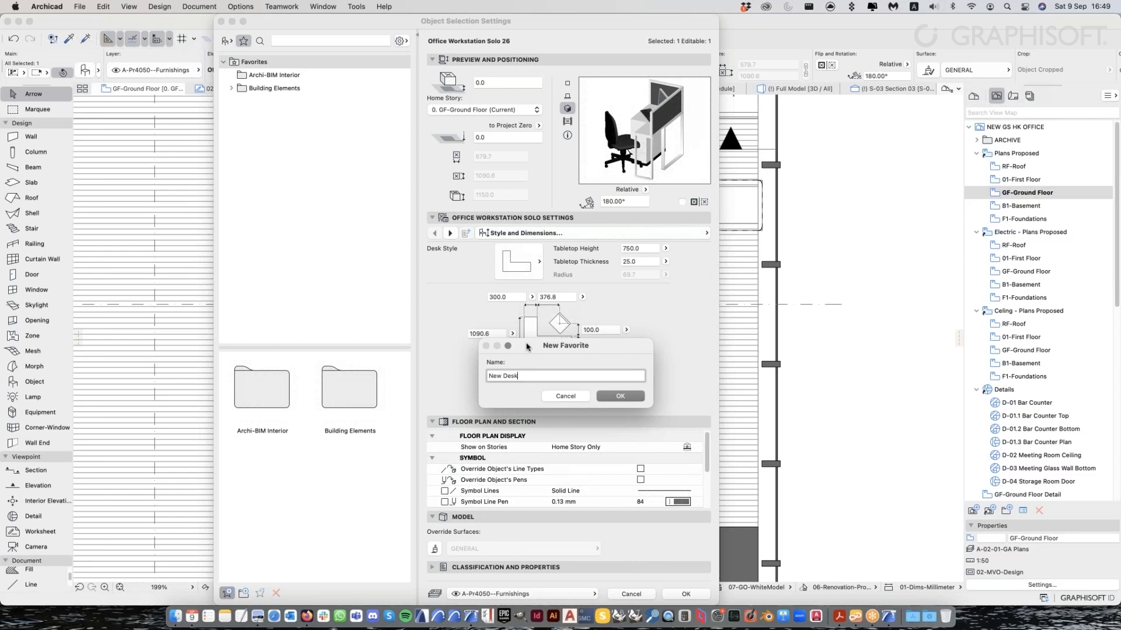
pyautogui.press('Return')
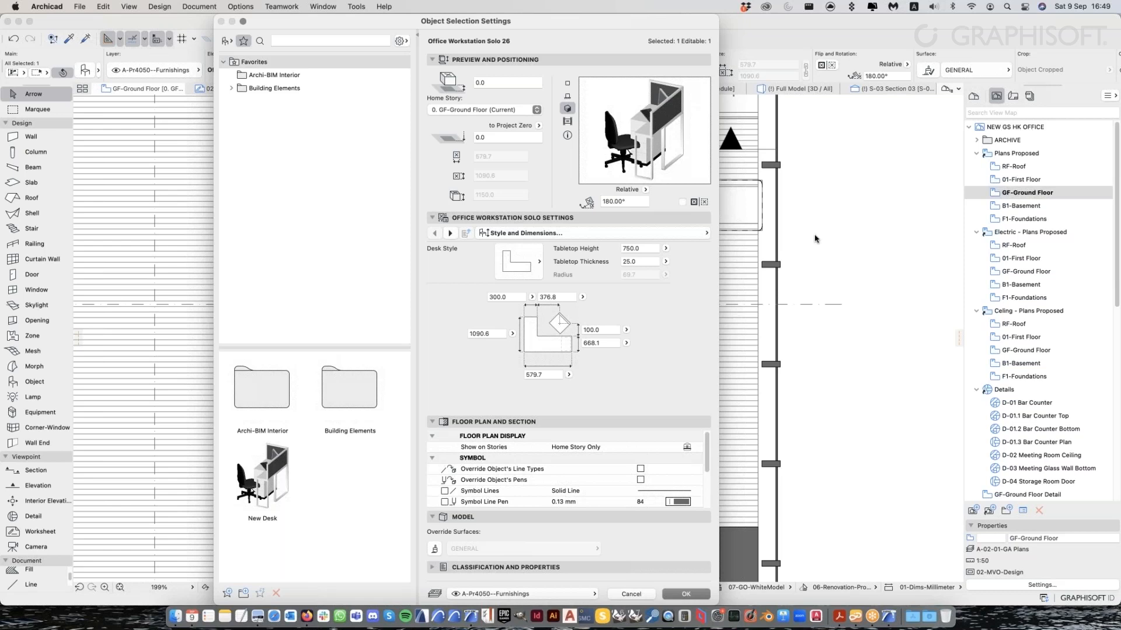
pyautogui.click(644, 597)
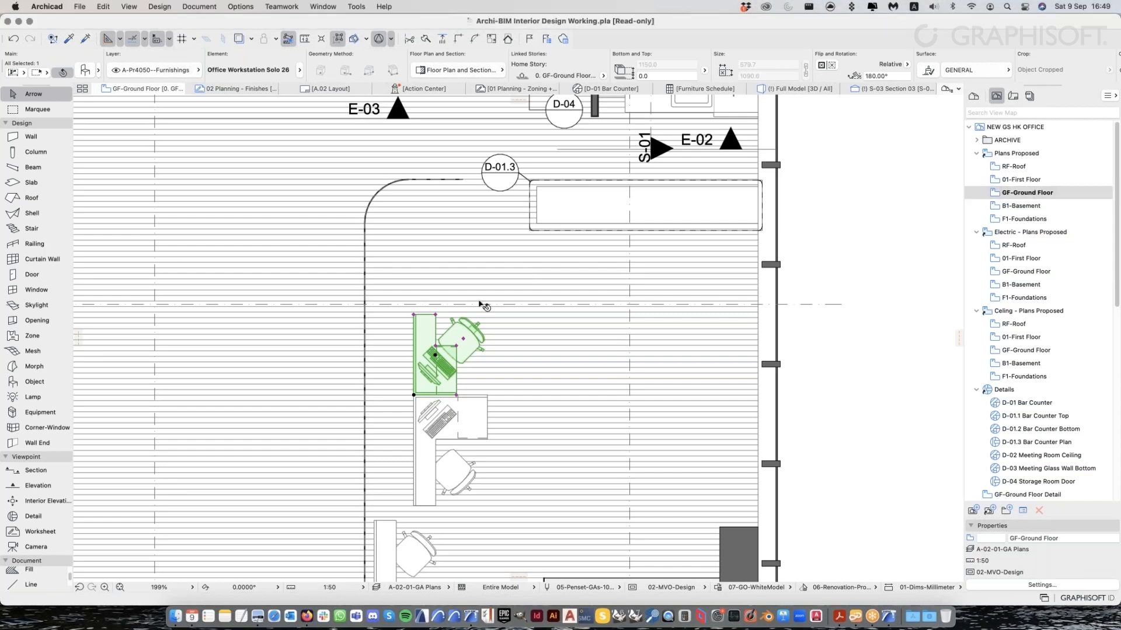
# Deselect the workstation and examine which rules make up the plan's 07-GO-WhiteModel graphic override combination
pyautogui.scroll(-3, 480, 305)
pyautogui.click(689, 515)
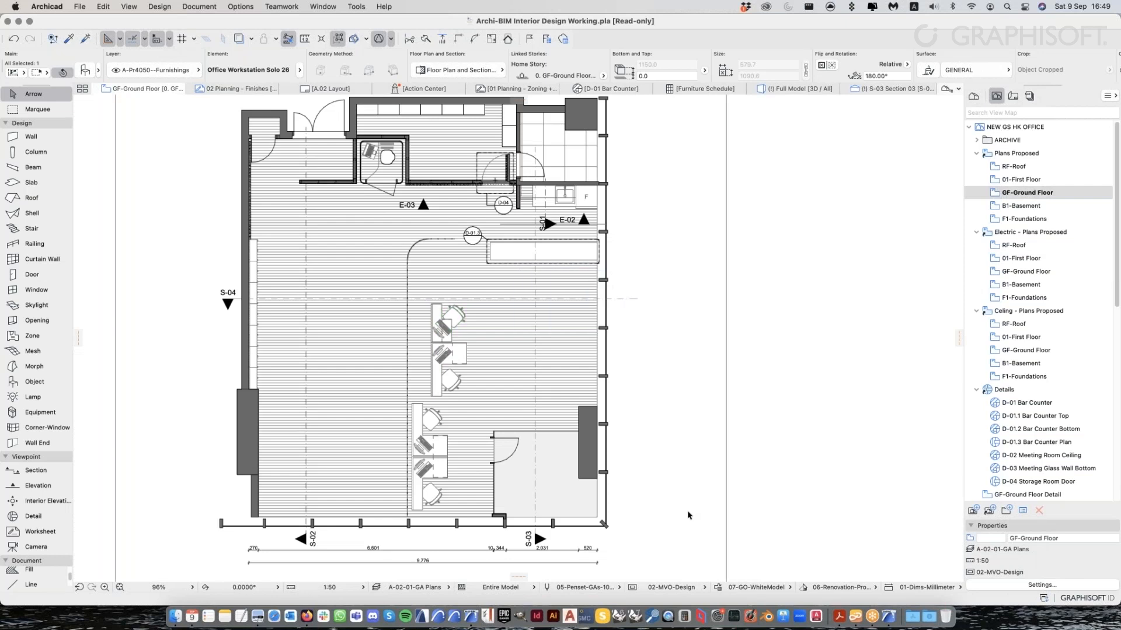
pyautogui.click(719, 590)
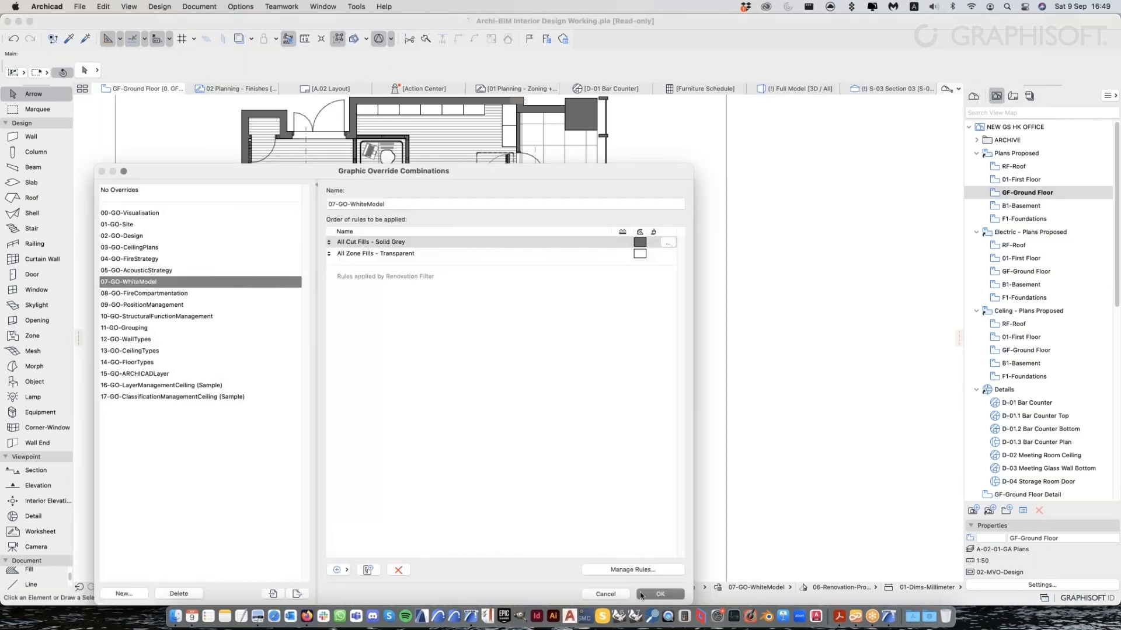
pyautogui.click(621, 594)
pyautogui.moveTo(519, 339); pyautogui.dragTo(516, 351, button='middle')
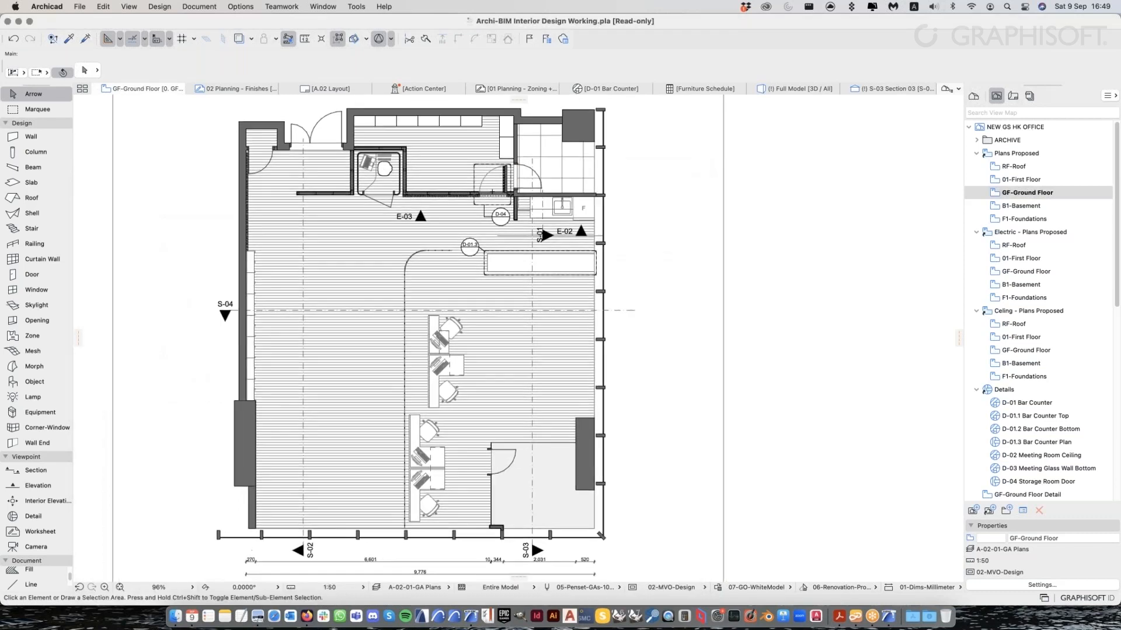
pyautogui.click(719, 588)
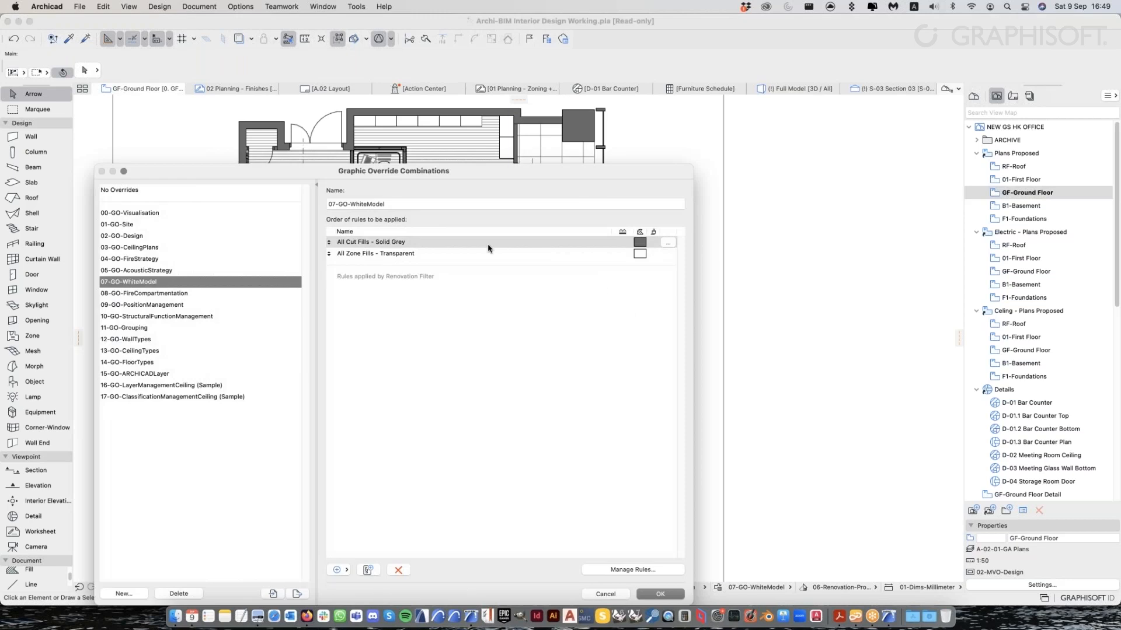
pyautogui.click(601, 594)
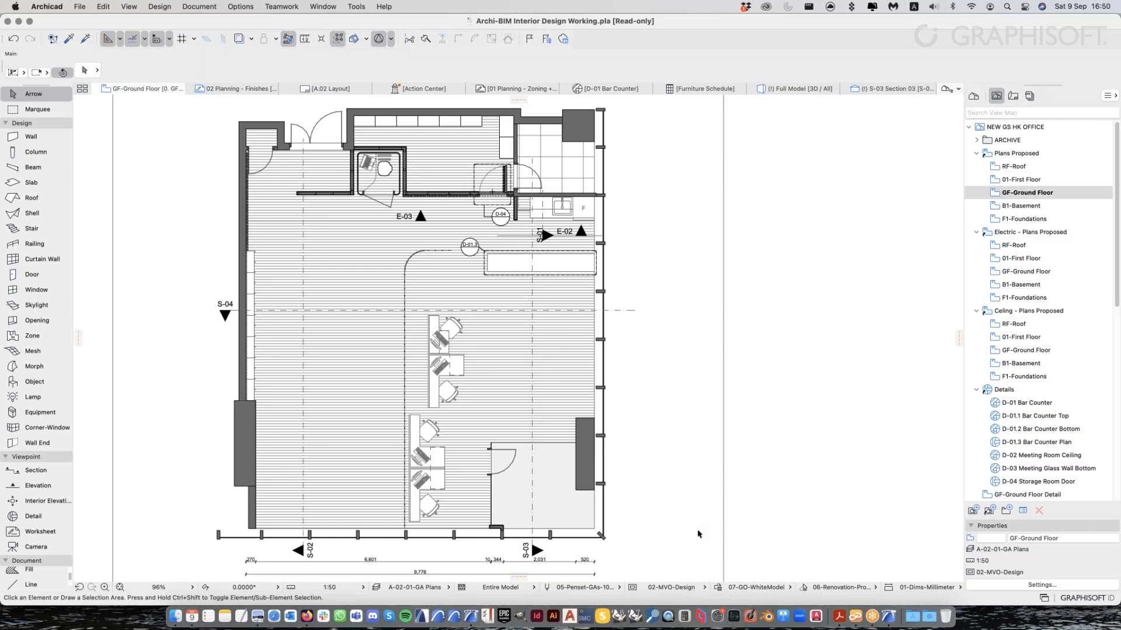
pyautogui.click(717, 589)
pyautogui.moveTo(487, 165); pyautogui.dragTo(481, 283)
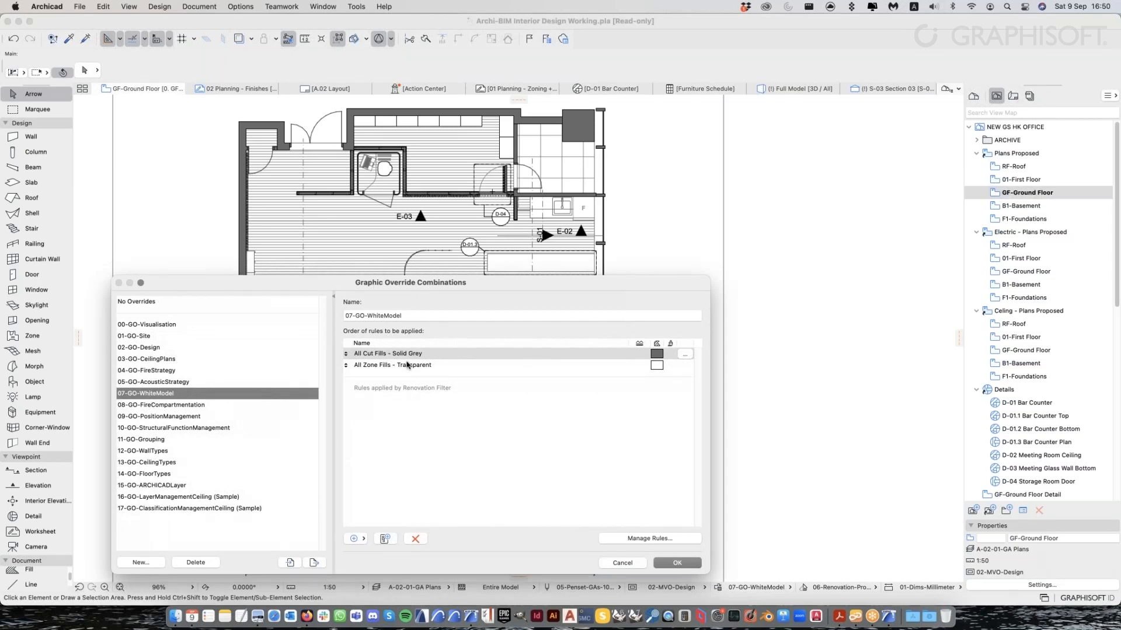
pyautogui.click(623, 564)
# Set the ground floor plan's graphic override combination to No Overrides and look over the available pen sets
pyautogui.click(756, 587)
pyautogui.click(841, 383)
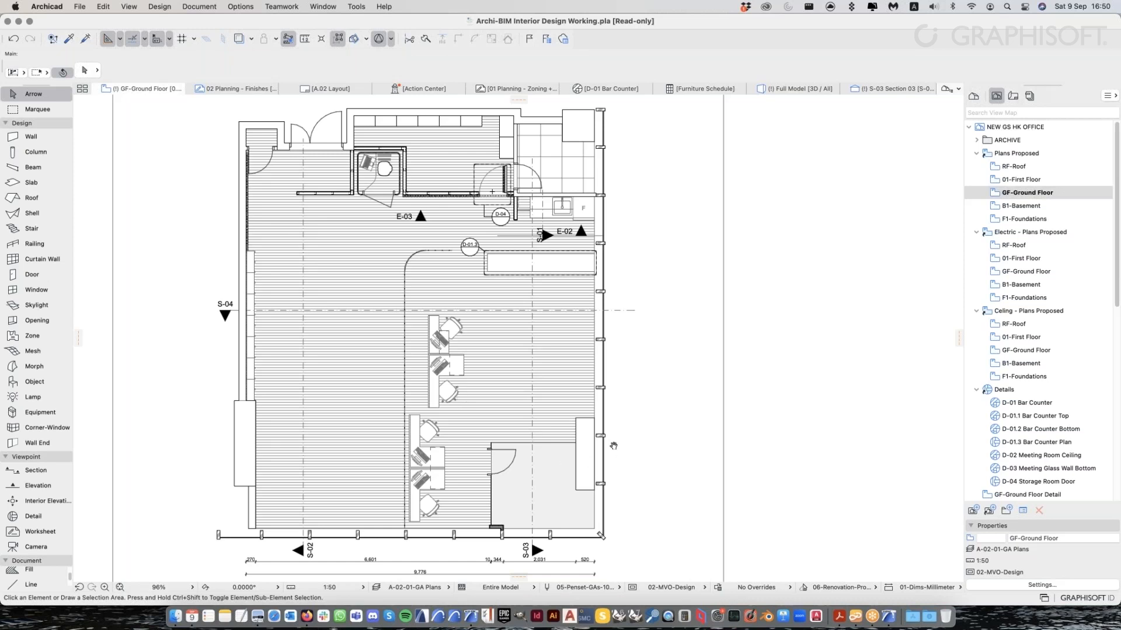
pyautogui.moveTo(614, 446); pyautogui.dragTo(629, 445, button='middle')
pyautogui.click(586, 587)
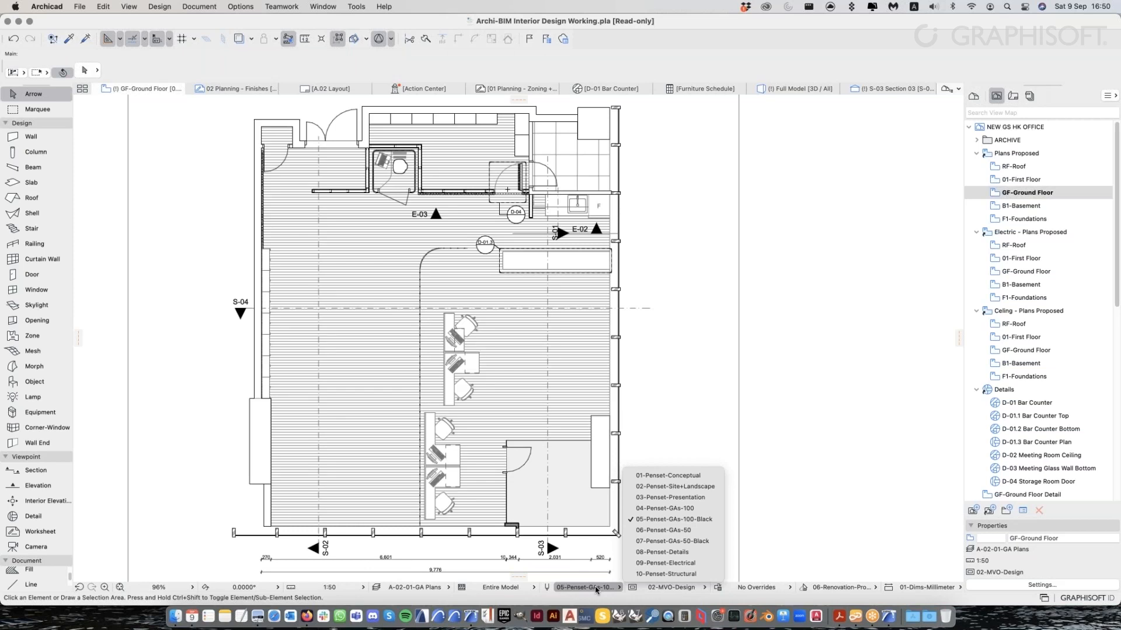
pyautogui.click(602, 543)
pyautogui.scroll(5, 608, 546)
pyautogui.scroll(-4, 620, 543)
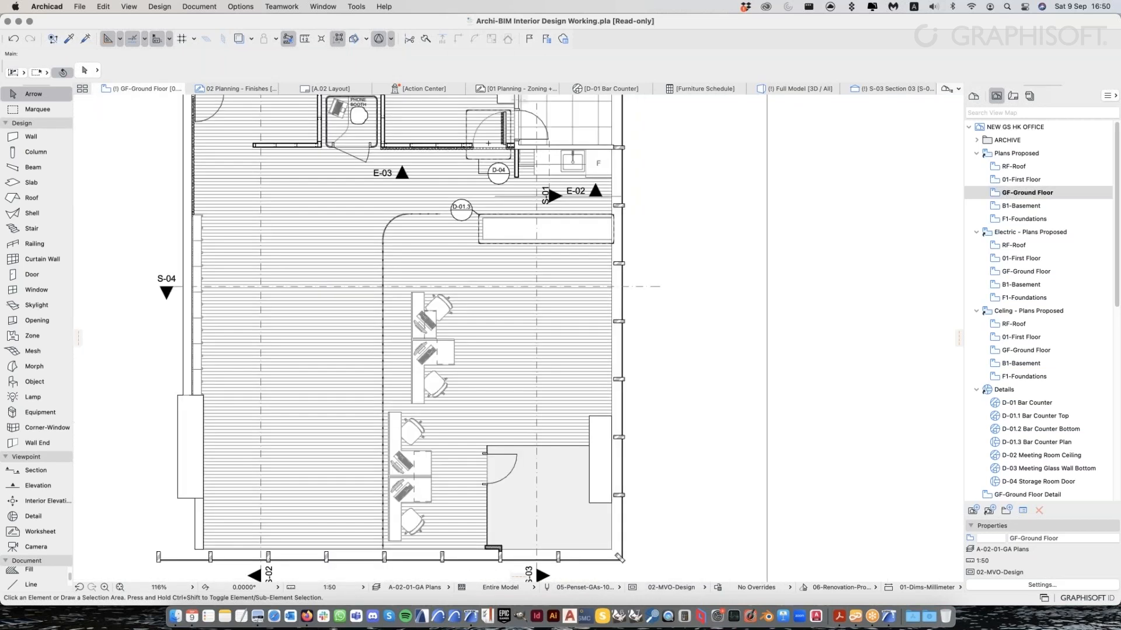
pyautogui.scroll(-2, 520, 455)
# Apply the 07-GO-WhiteModel override combination to the plan and open its All Cut Fills - Solid Grey rule to examine the criteria
pyautogui.click(736, 590)
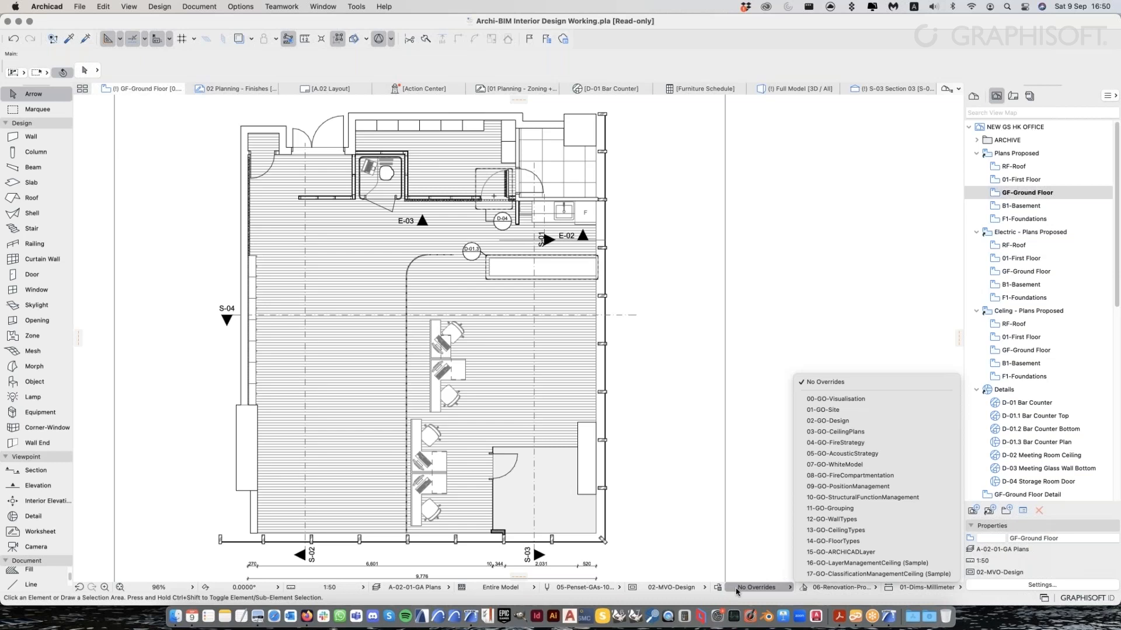
pyautogui.click(844, 487)
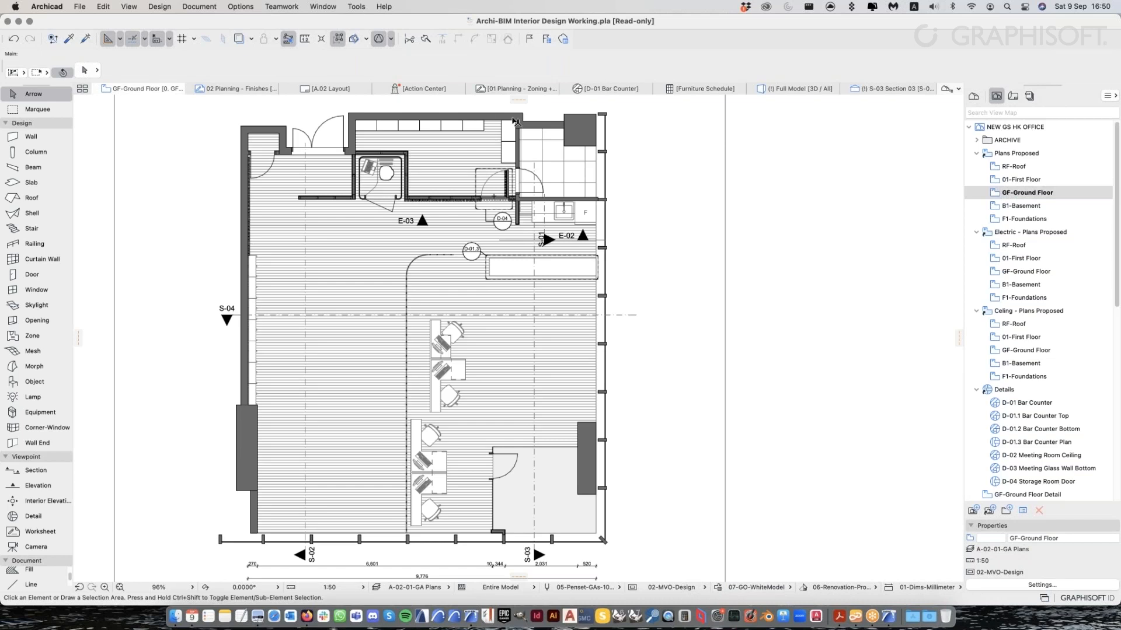
pyautogui.click(718, 587)
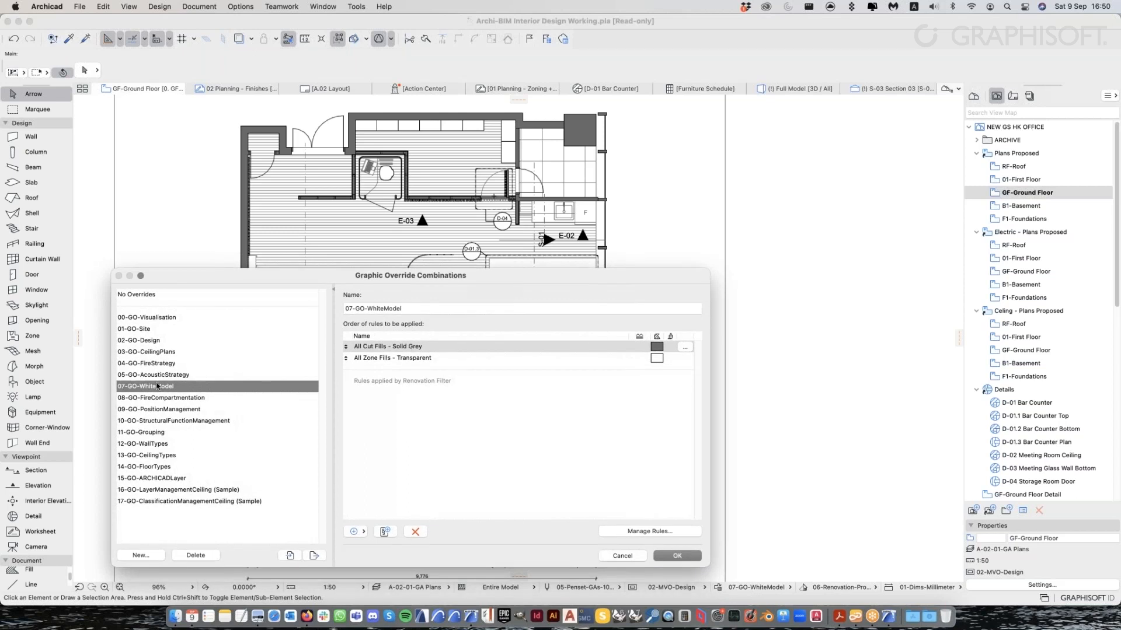
pyautogui.click(357, 346)
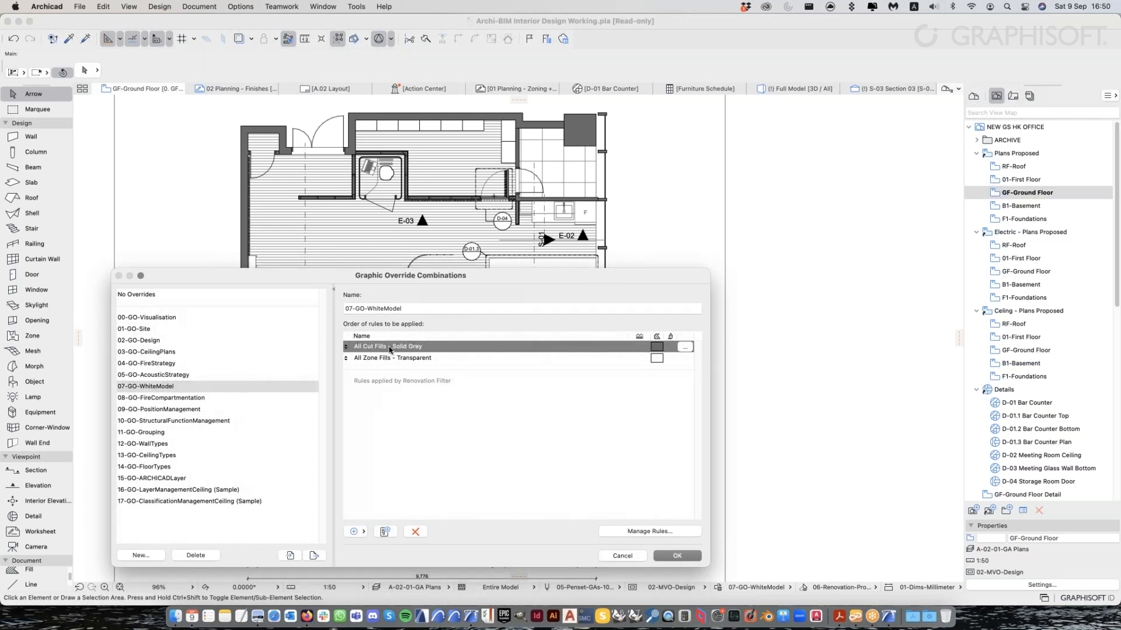
pyautogui.click(688, 347)
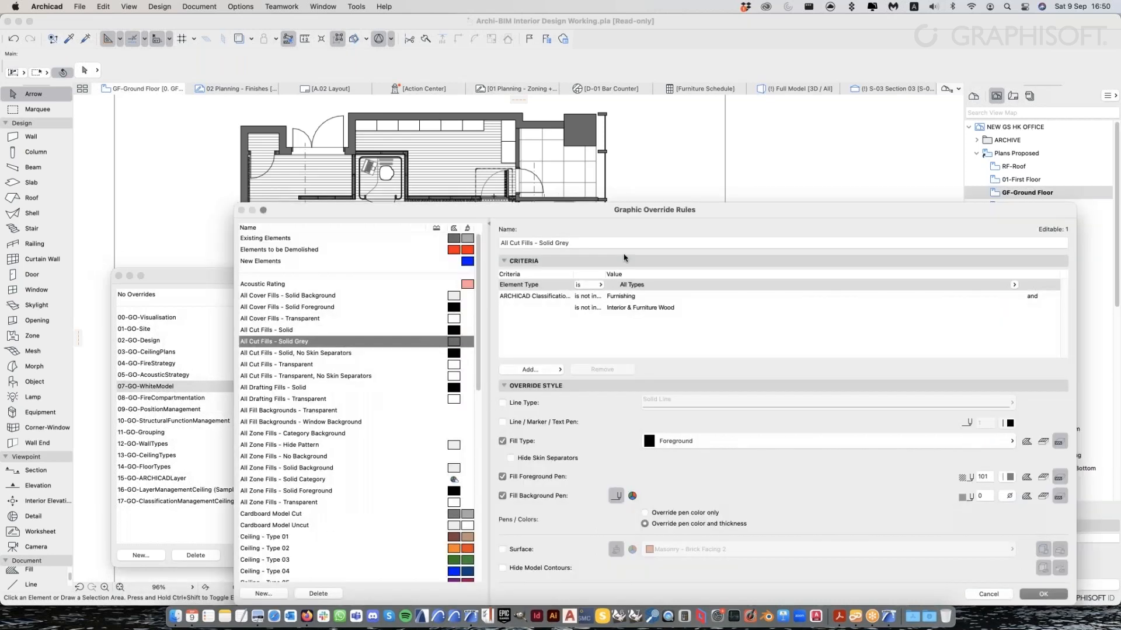
pyautogui.moveTo(617, 217); pyautogui.dragTo(474, 196)
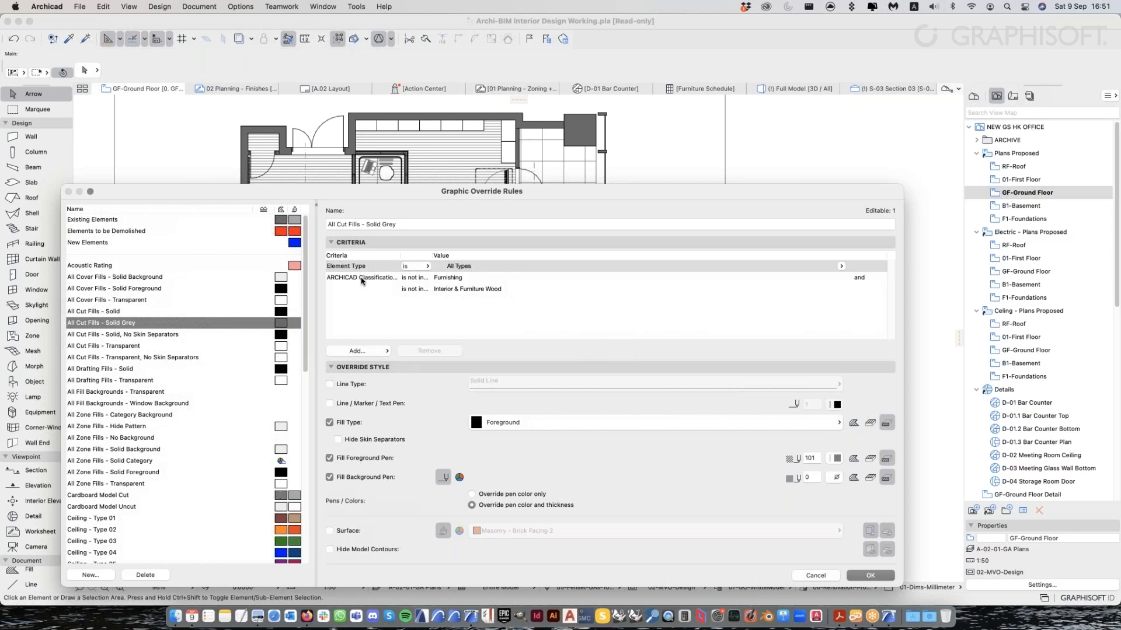
# Examine the classification and material criteria of the All Cut Fills - Solid Grey rule, then leave the rule settings without applying changes
pyautogui.click(379, 275)
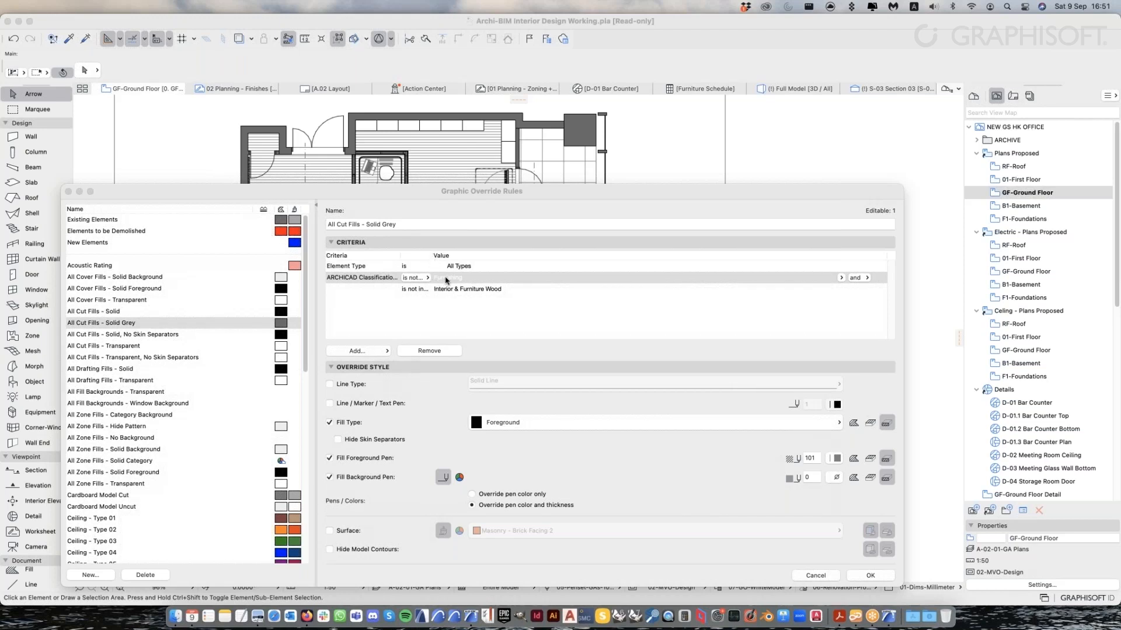
pyautogui.click(446, 280)
pyautogui.click(450, 291)
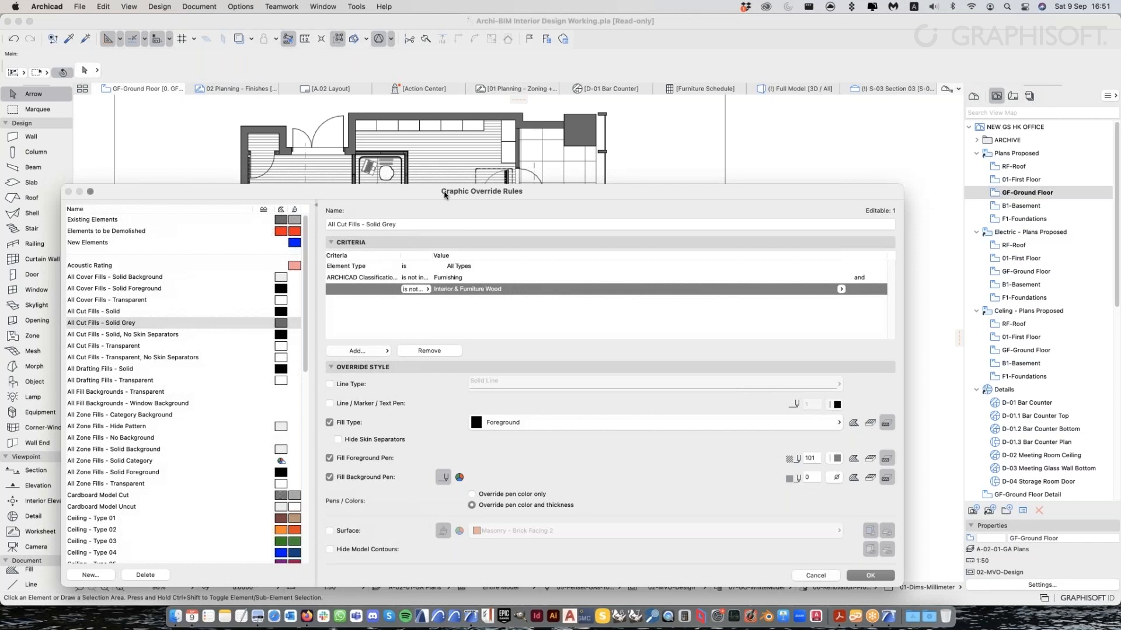
pyautogui.moveTo(445, 195); pyautogui.dragTo(450, 193)
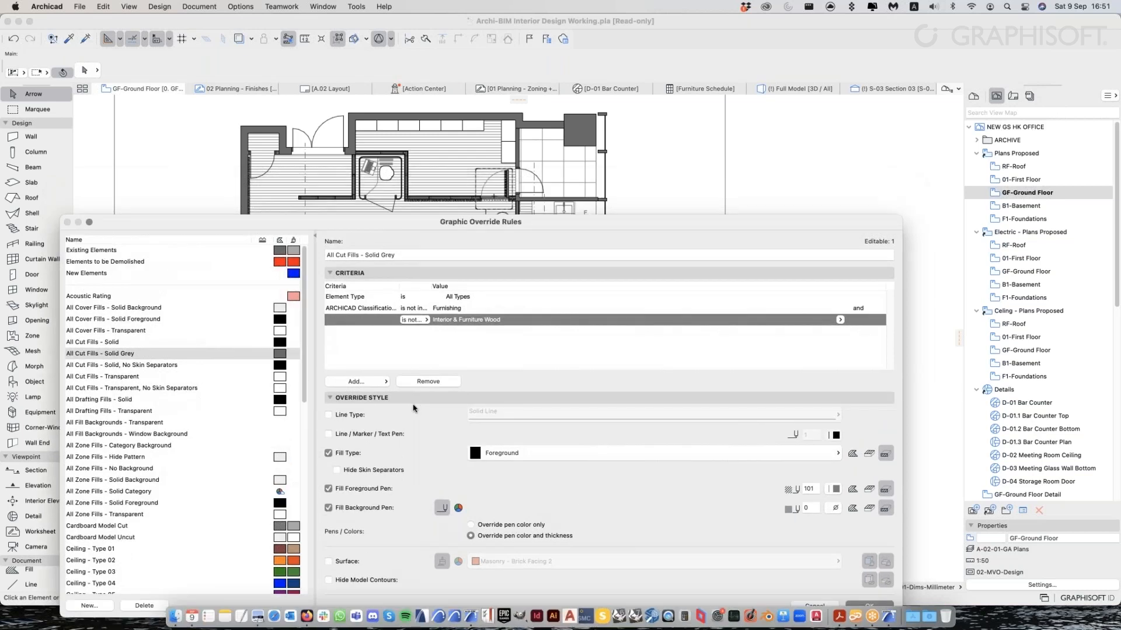
pyautogui.moveTo(472, 219); pyautogui.dragTo(446, 167)
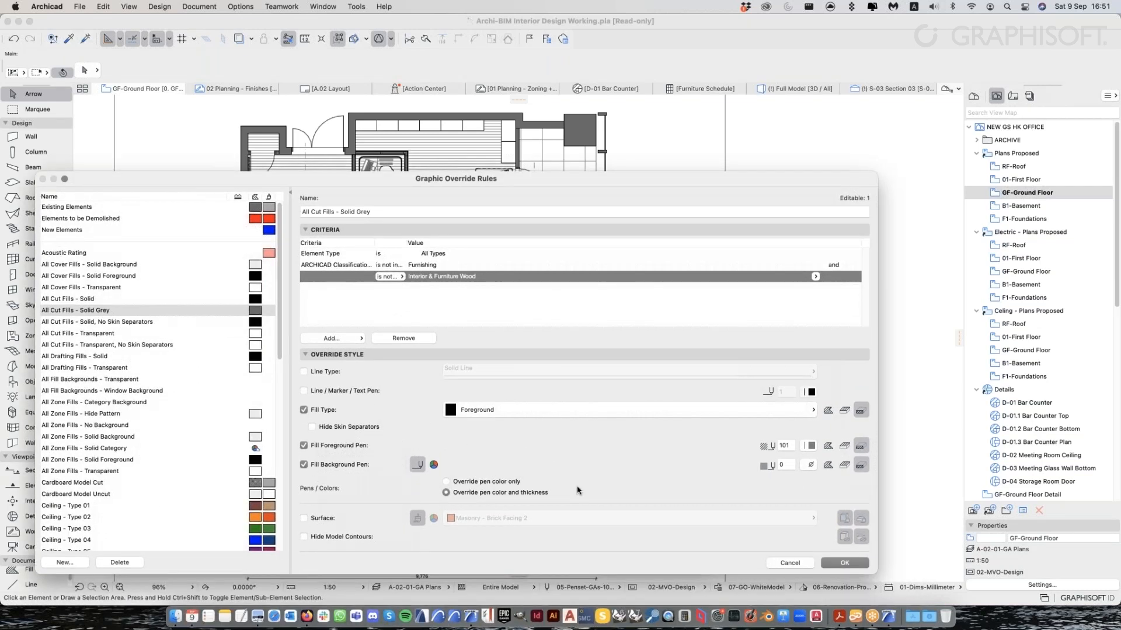
pyautogui.click(791, 563)
# Review the All Cut Fills - Solid Grey rule again alongside the plan, then close the override combinations without applying changes
pyautogui.moveTo(502, 274); pyautogui.dragTo(750, 242)
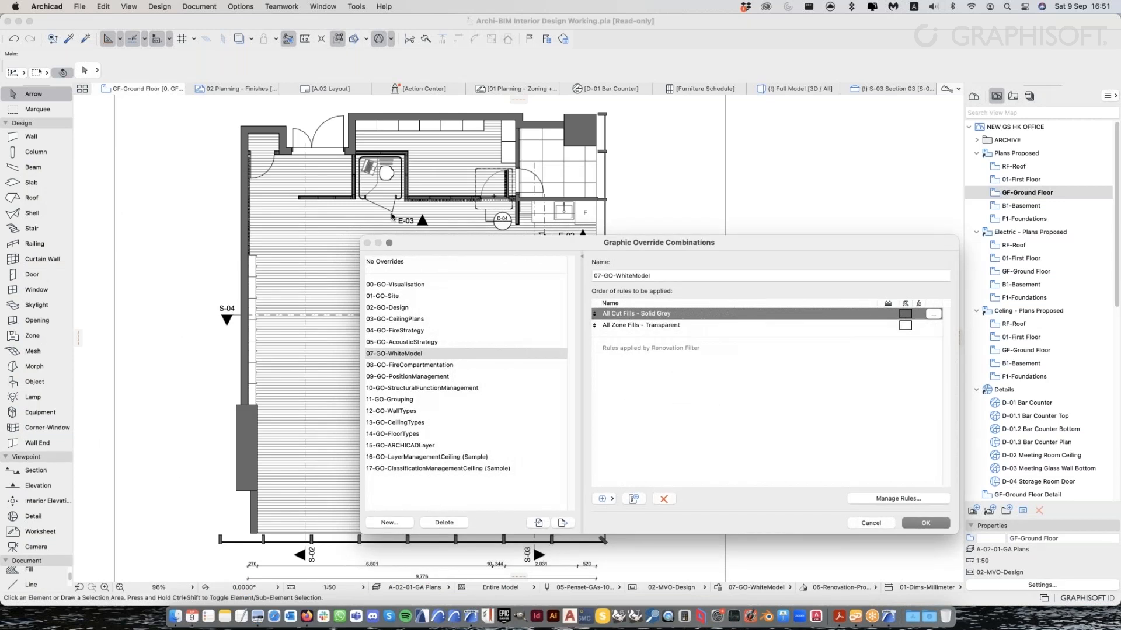
pyautogui.moveTo(680, 245); pyautogui.dragTo(741, 238)
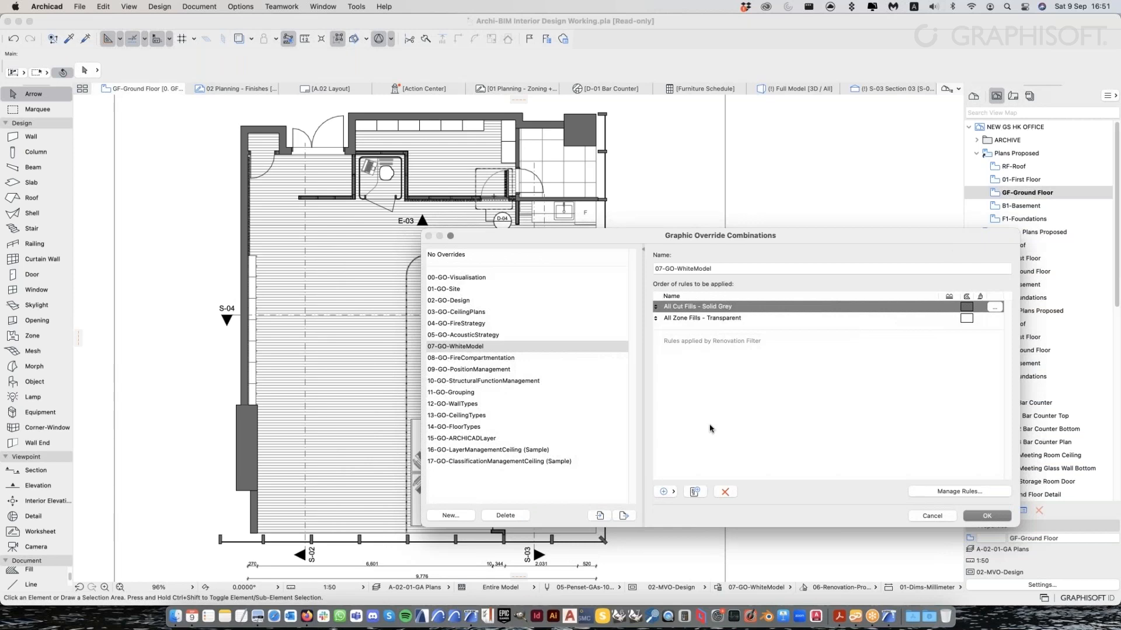
pyautogui.moveTo(720, 239); pyautogui.dragTo(750, 229)
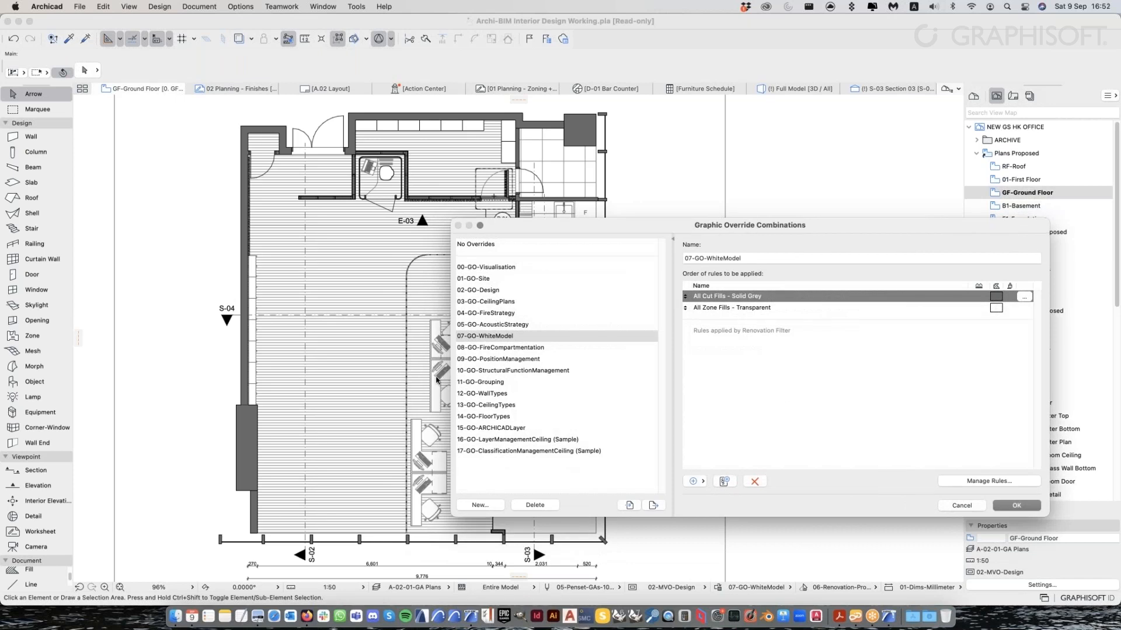
pyautogui.click(1025, 297)
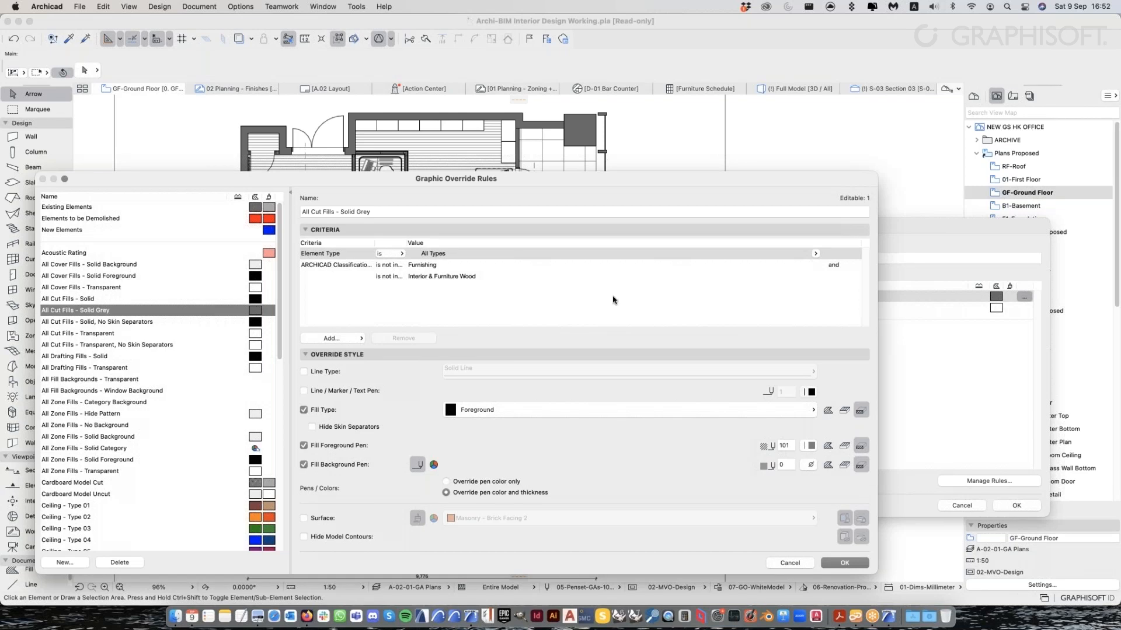
pyautogui.click(783, 559)
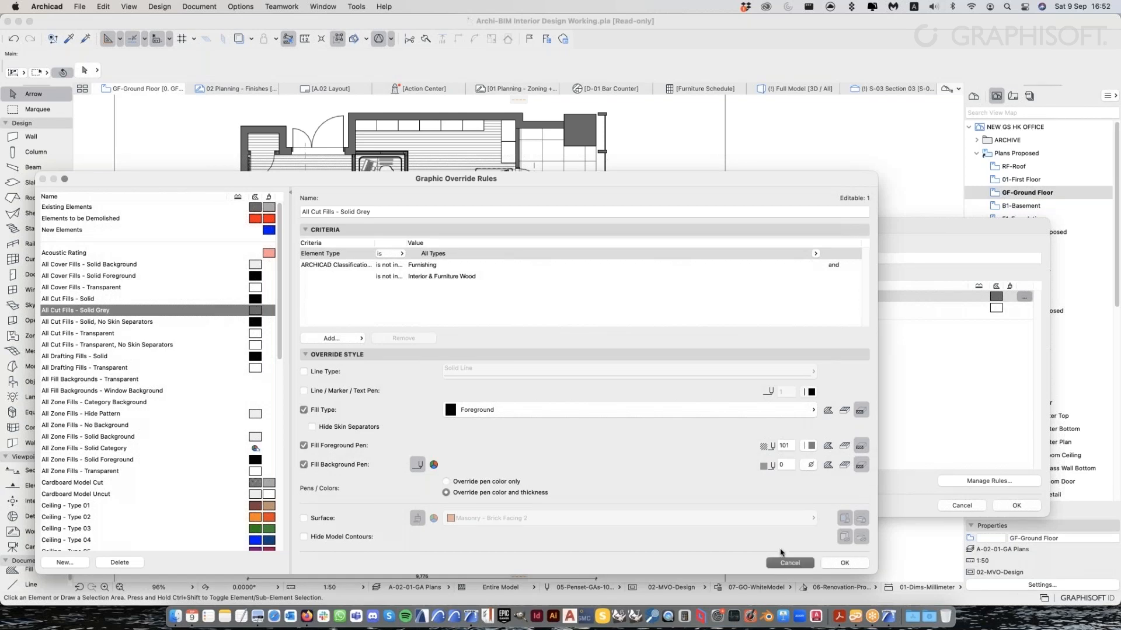
pyautogui.moveTo(532, 228); pyautogui.dragTo(545, 227)
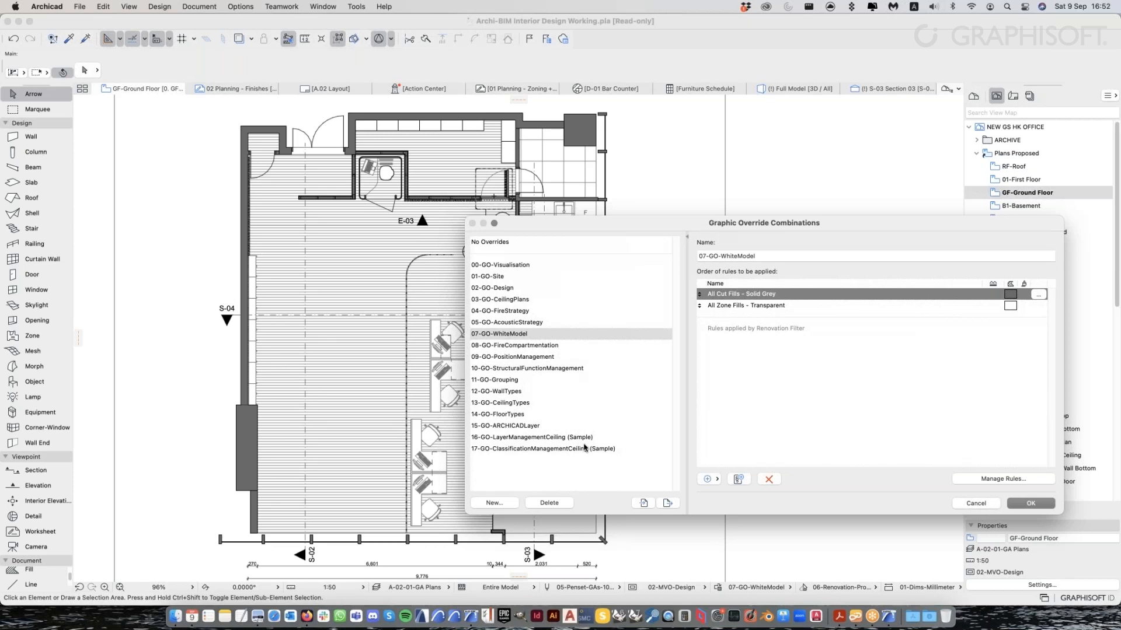
pyautogui.moveTo(1063, 334); pyautogui.dragTo(915, 334)
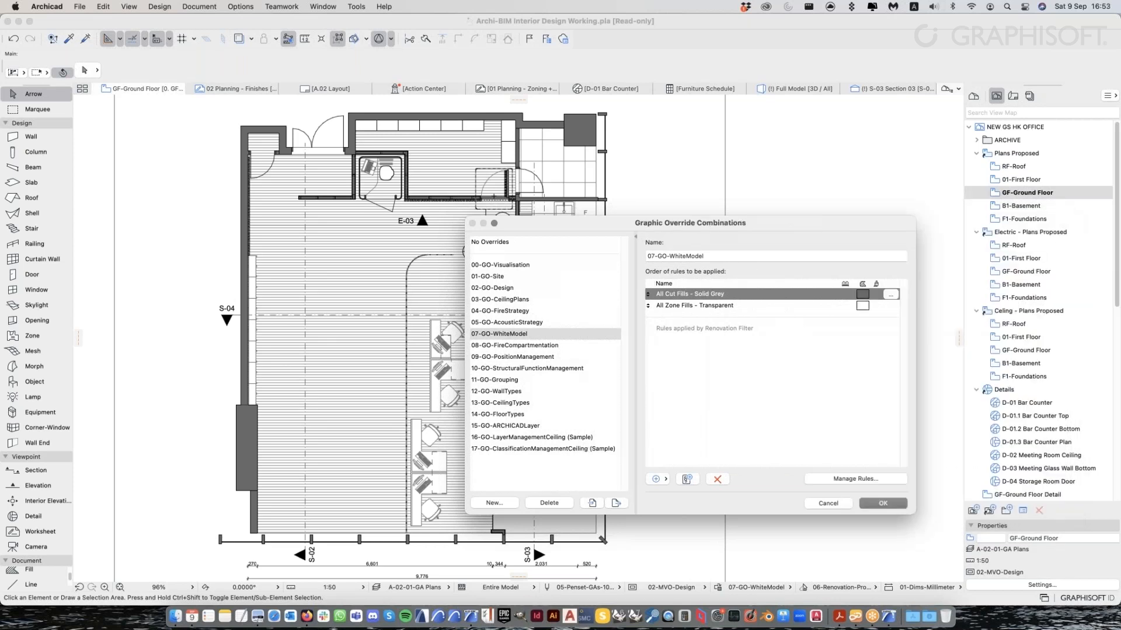
pyautogui.moveTo(864, 223); pyautogui.dragTo(873, 244)
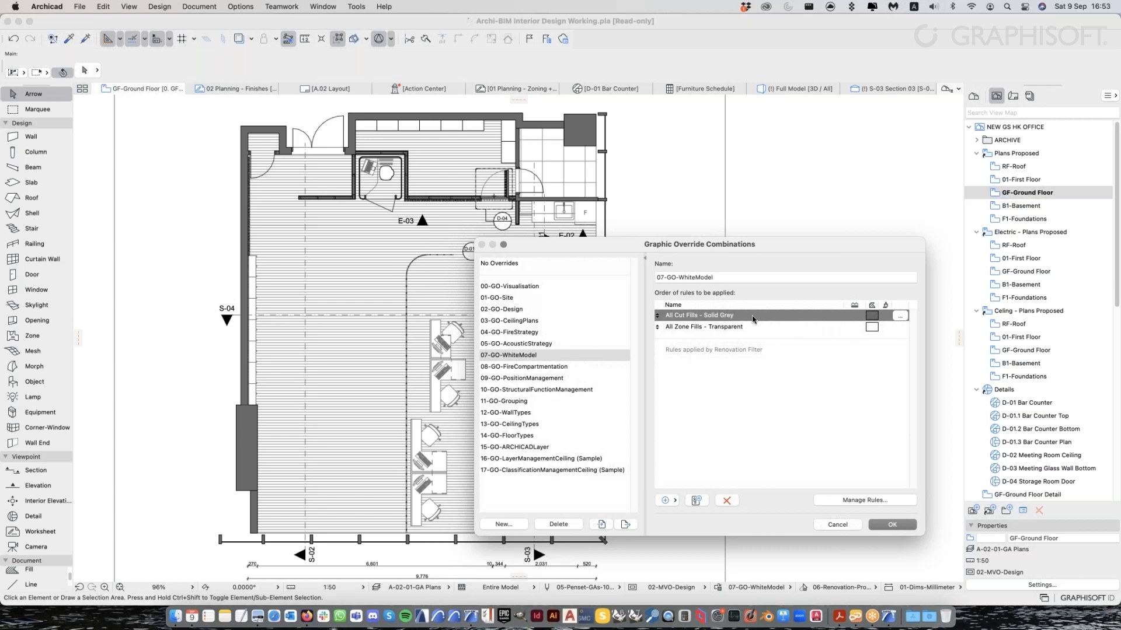
pyautogui.press('Escape')
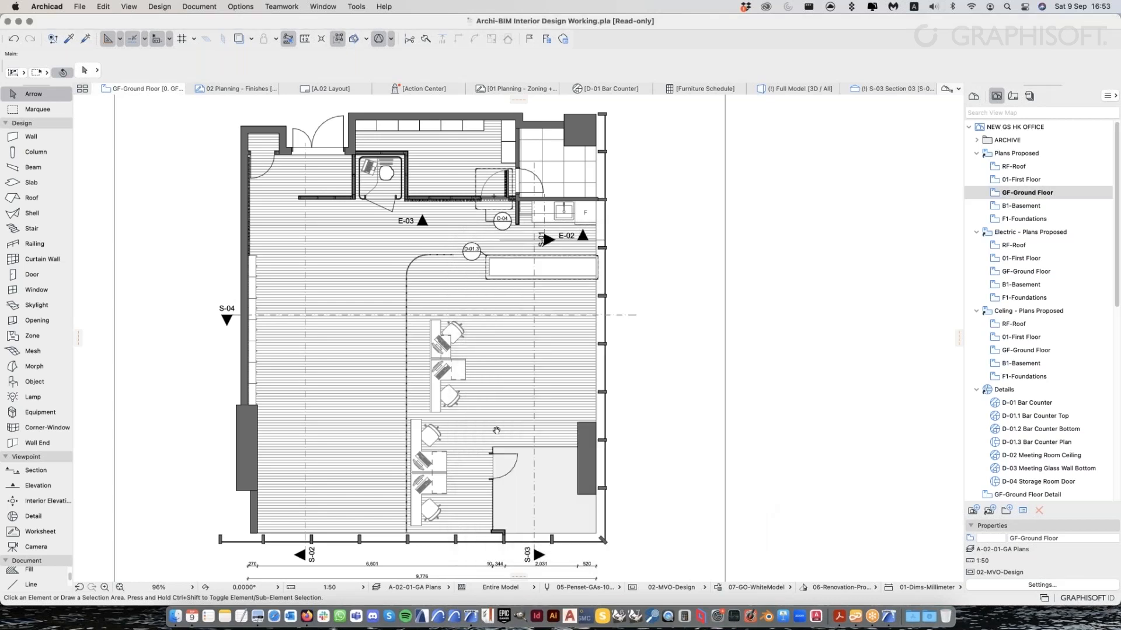
# Inspect the timber floor slab beside the workstations to see which graphic override rule applies to it
pyautogui.scroll(2, 497, 430)
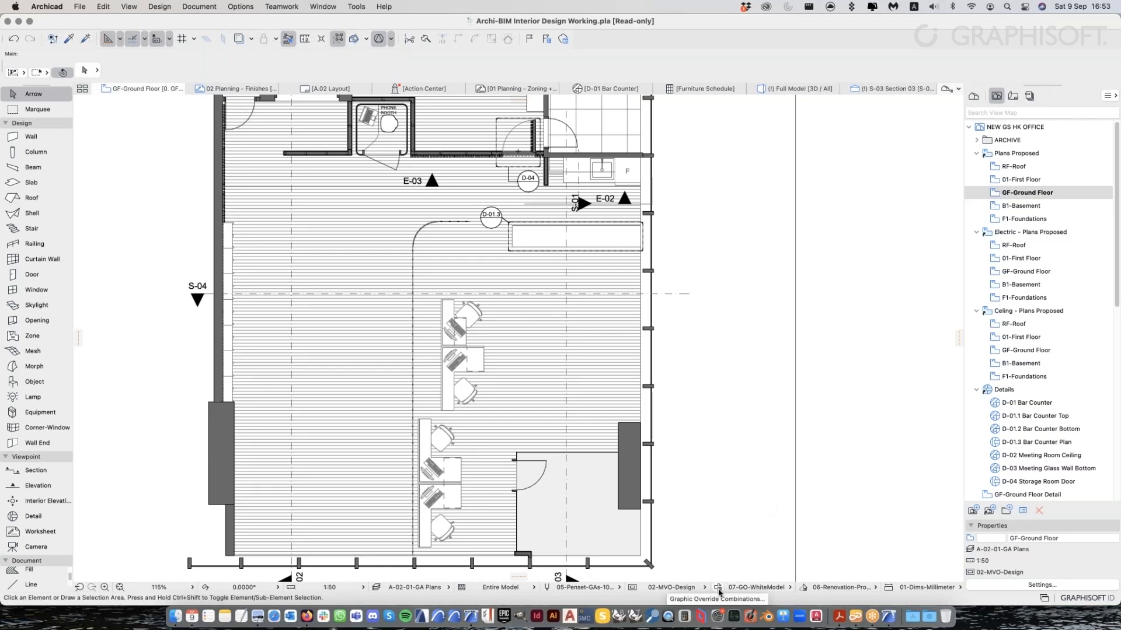
pyautogui.hscroll(2, 531, 441)
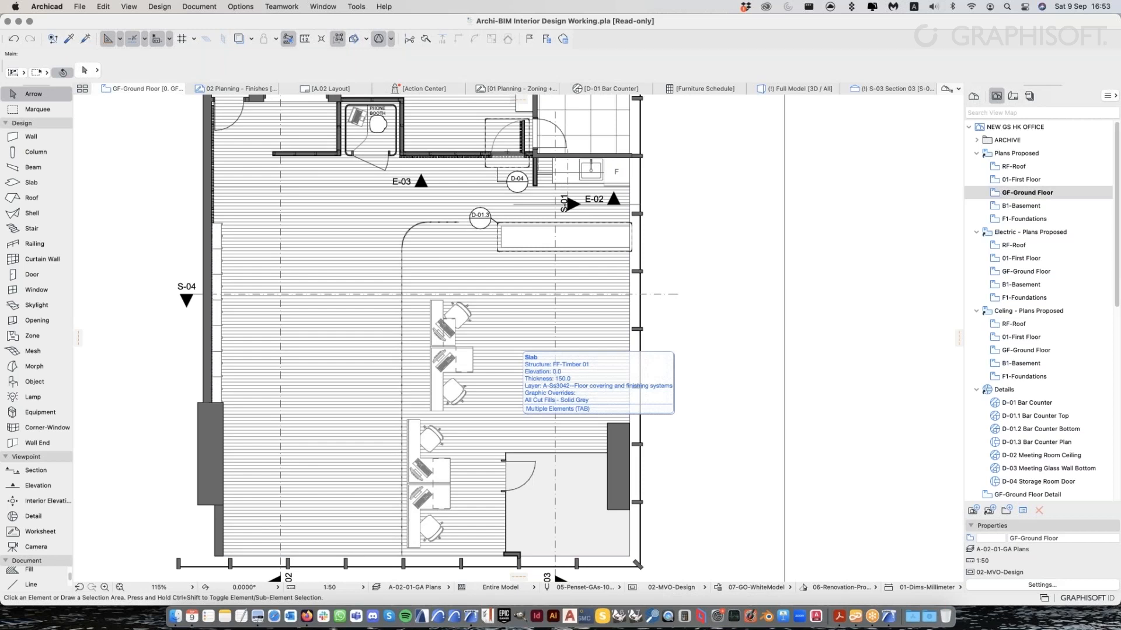
pyautogui.click(522, 354)
pyautogui.click(921, 193)
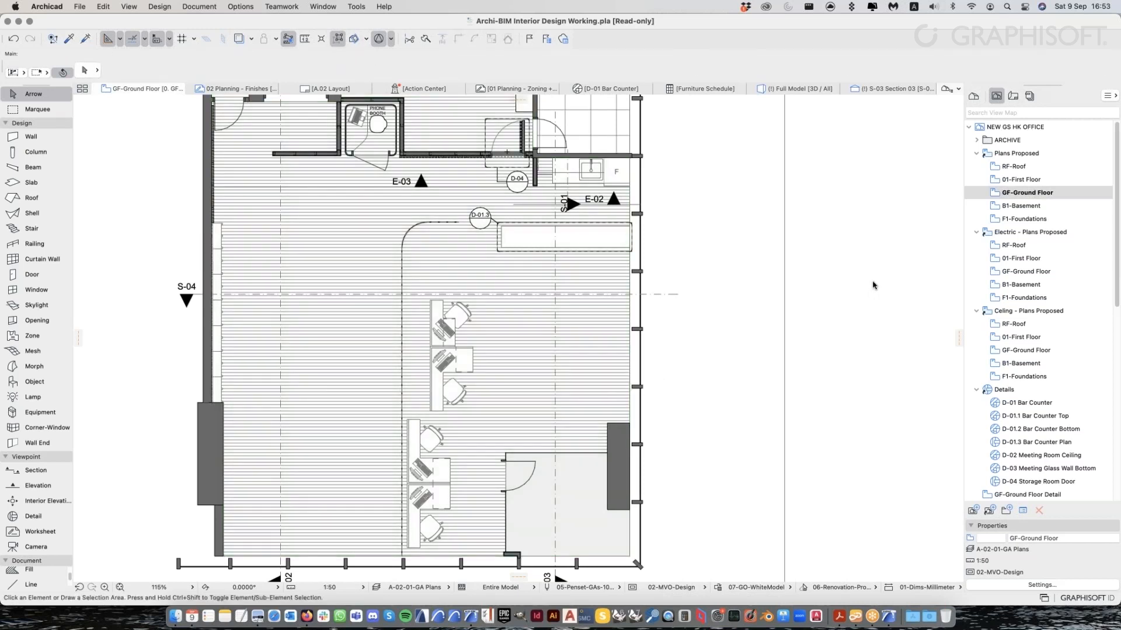
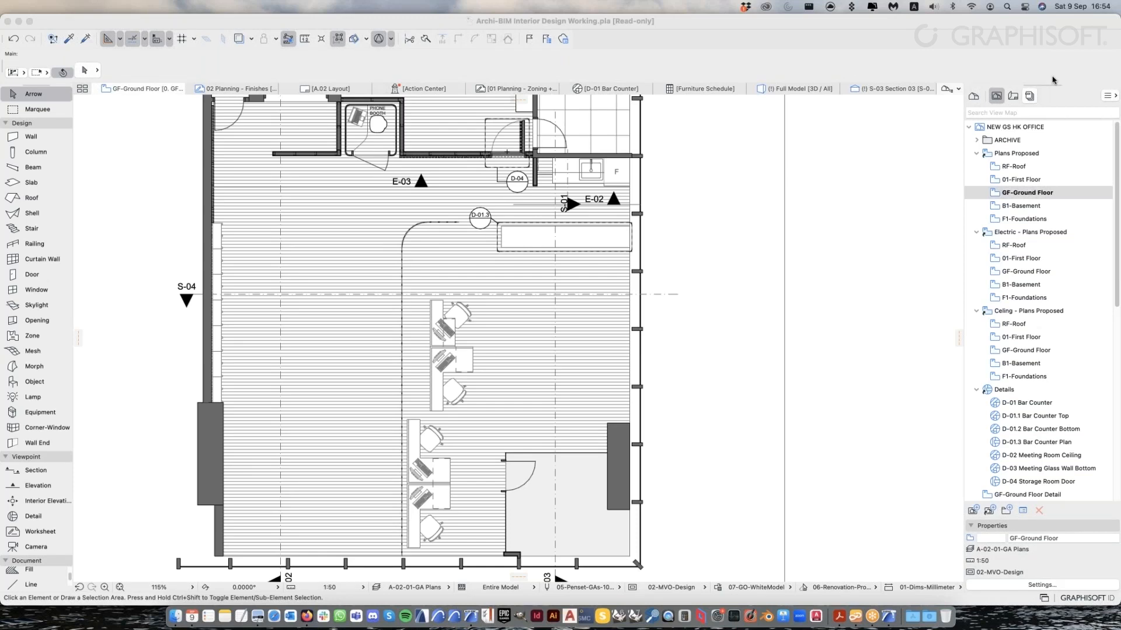
# Look over the project's publisher sets and open the 04-BIMx Export set
pyautogui.click(1030, 96)
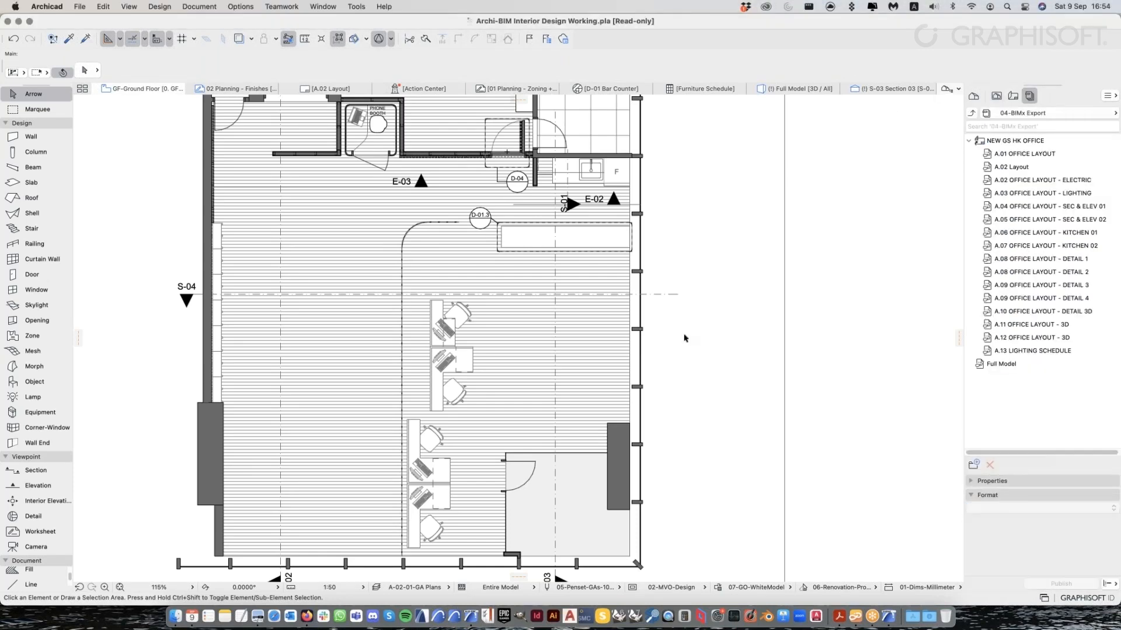
pyautogui.click(972, 114)
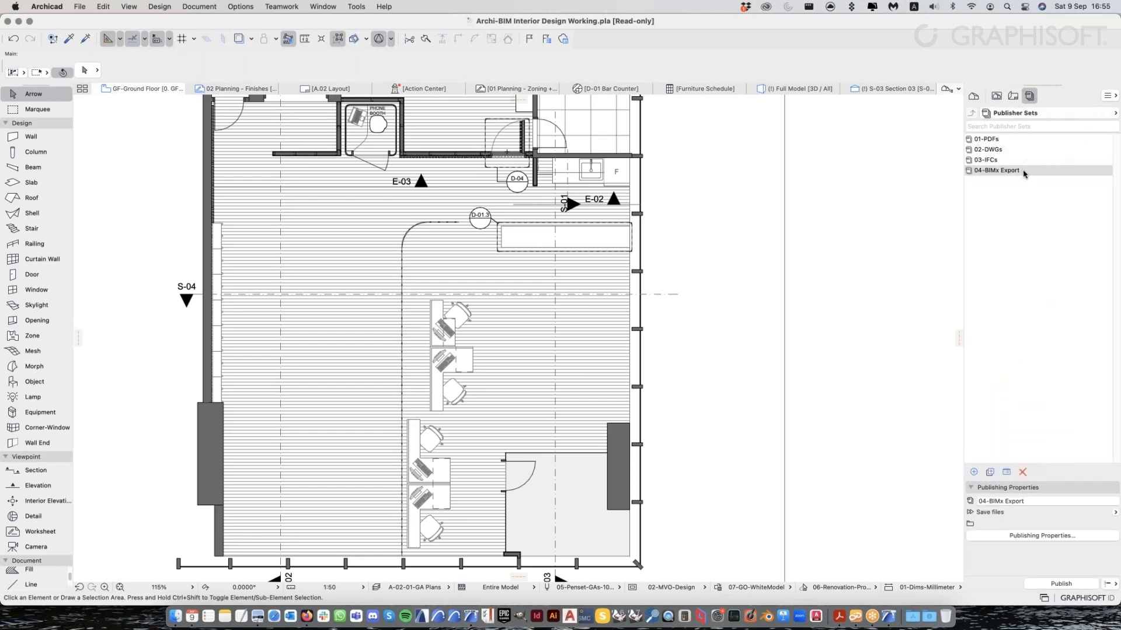
pyautogui.click(1028, 189)
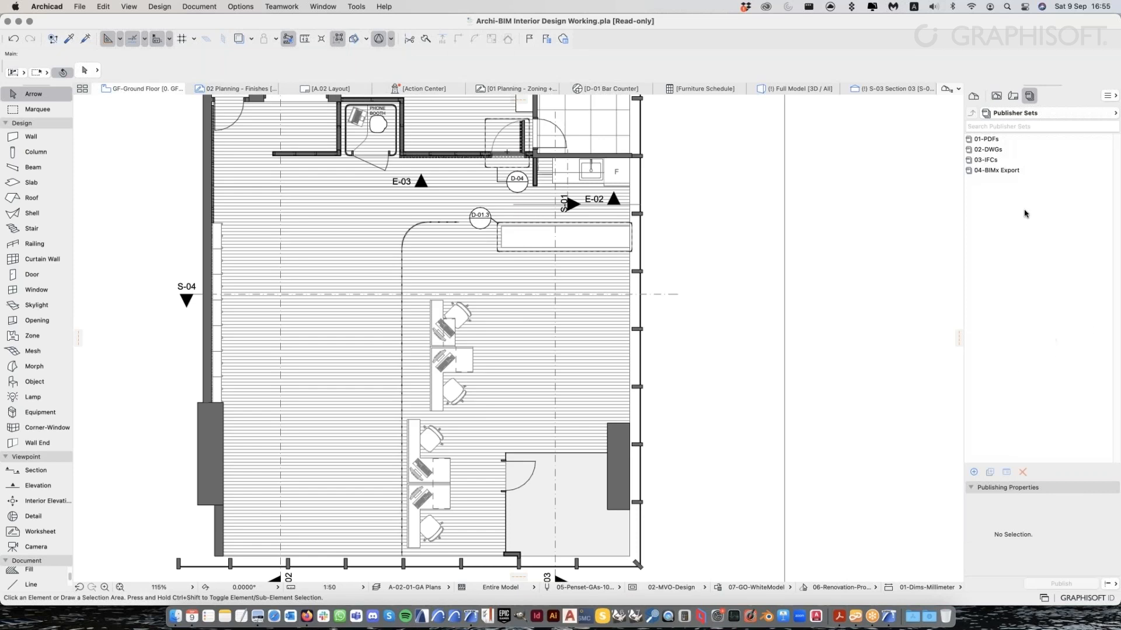
pyautogui.click(1015, 172)
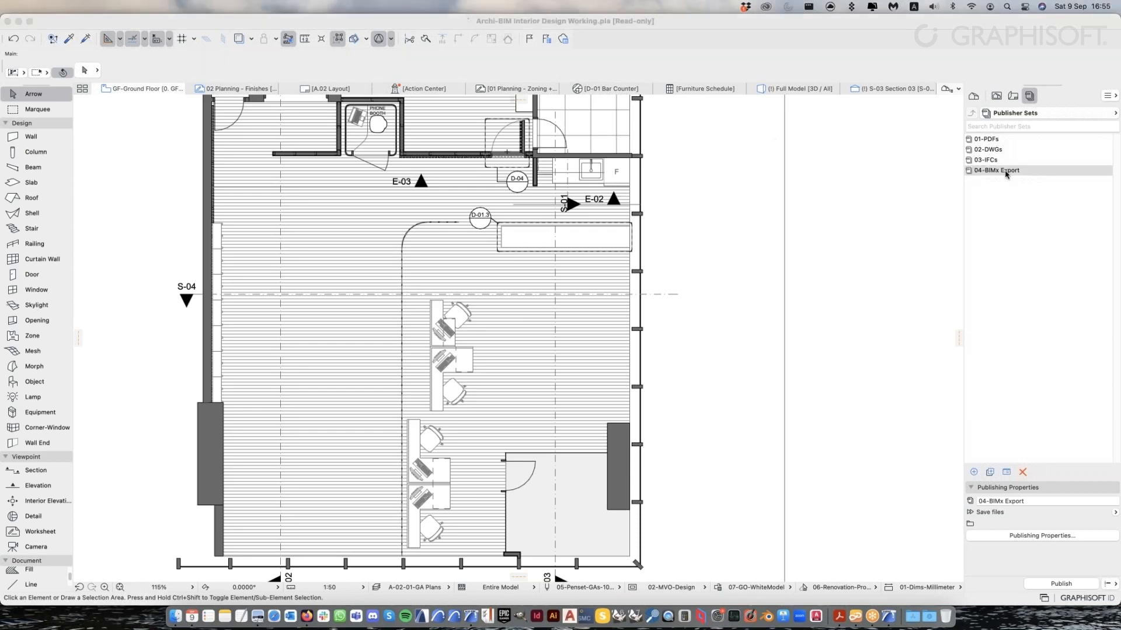
pyautogui.click(1007, 173)
pyautogui.doubleClick(1022, 171)
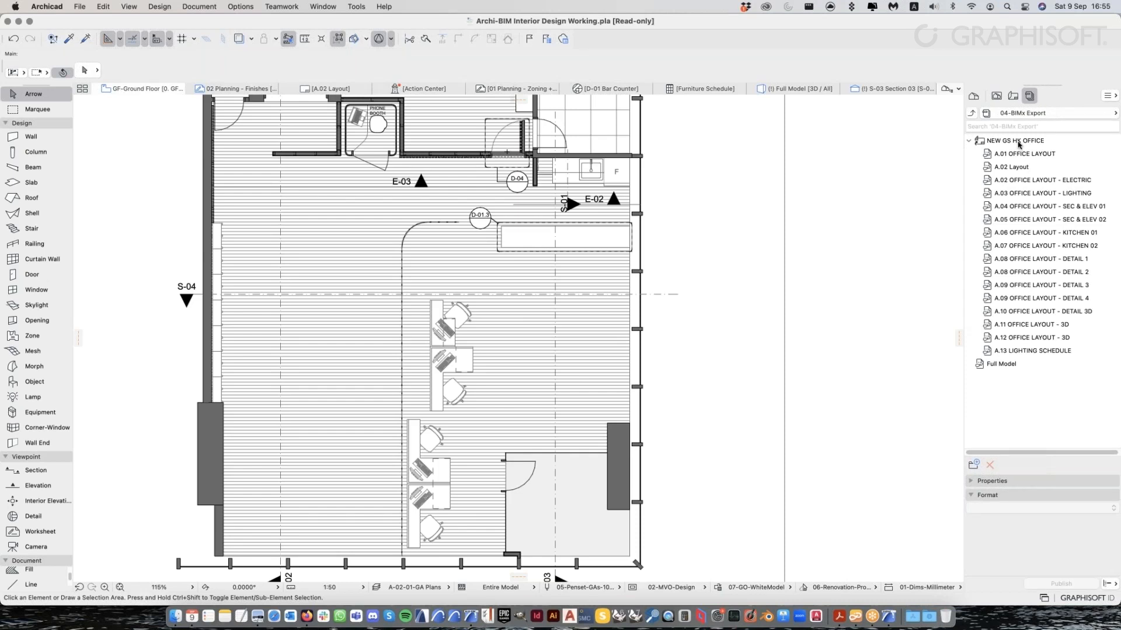
# Examine the NEW GS HK OFFICE layouts and the Full Model item contained in the 04-BIMx Export set
pyautogui.click(1019, 142)
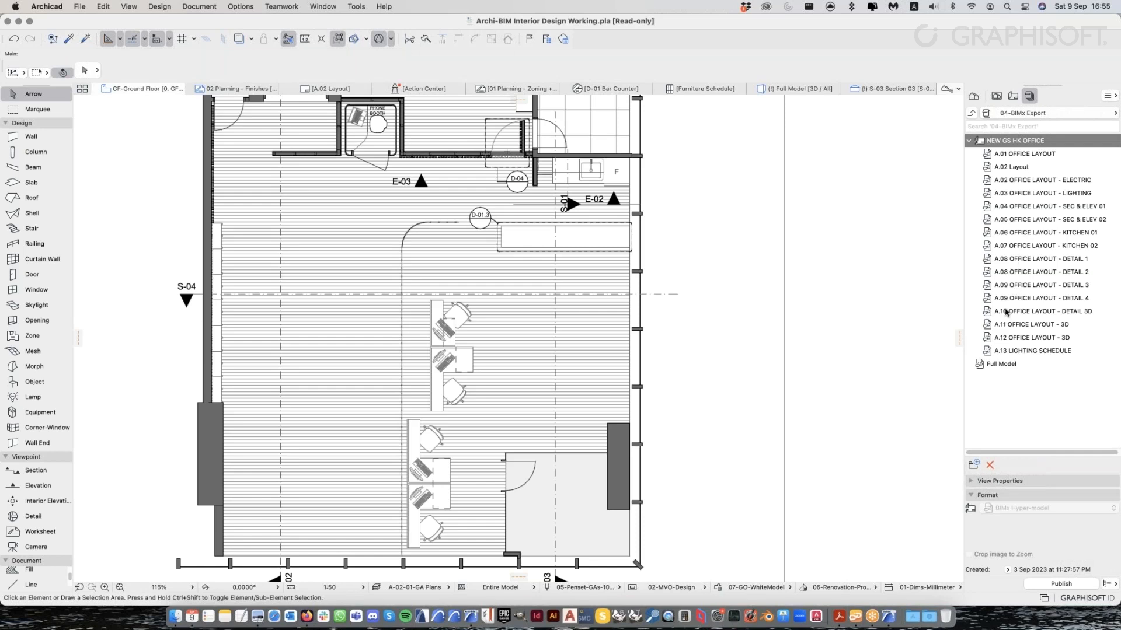
pyautogui.press('Down')
pyautogui.press('Down')
pyautogui.press('Down')
pyautogui.press('Down')
pyautogui.press('Down')
pyautogui.press('Down')
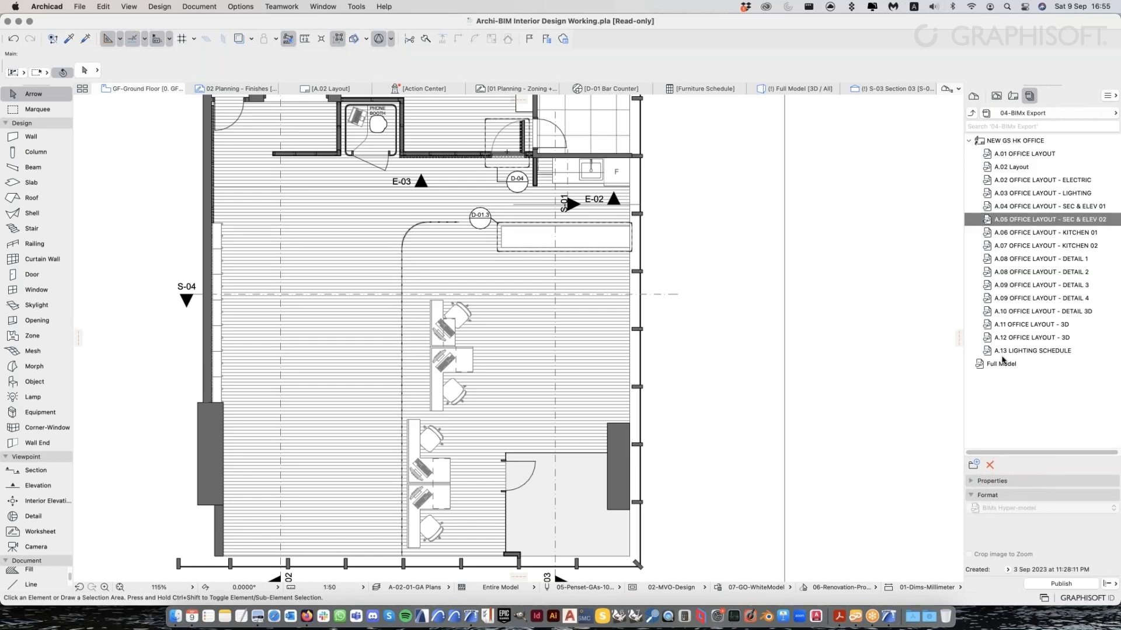
pyautogui.click(1004, 364)
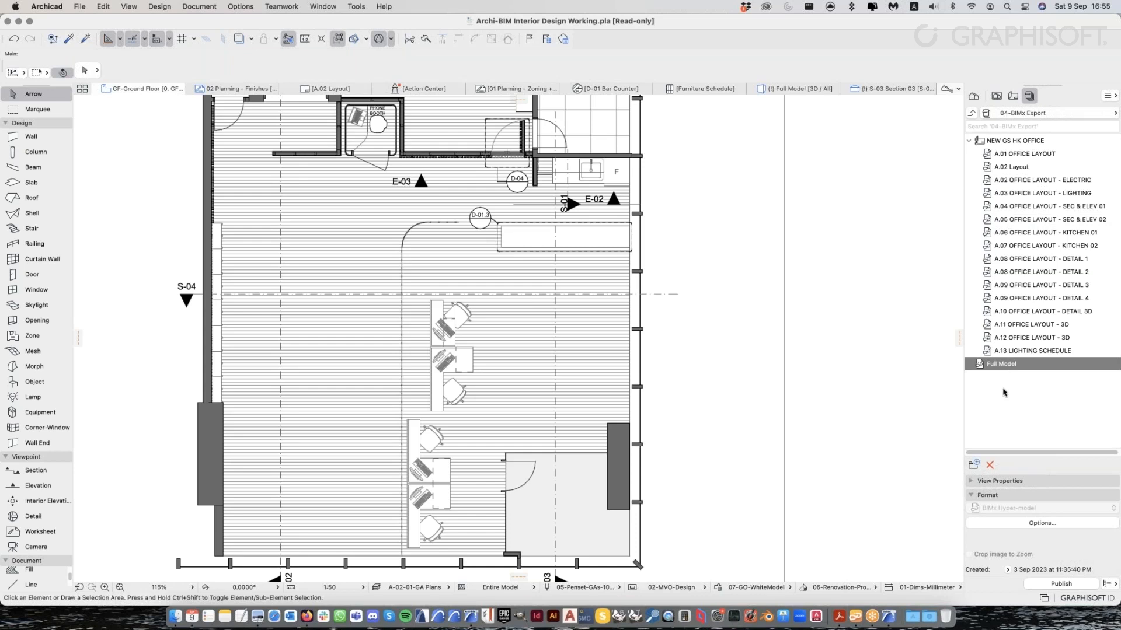
pyautogui.click(1011, 145)
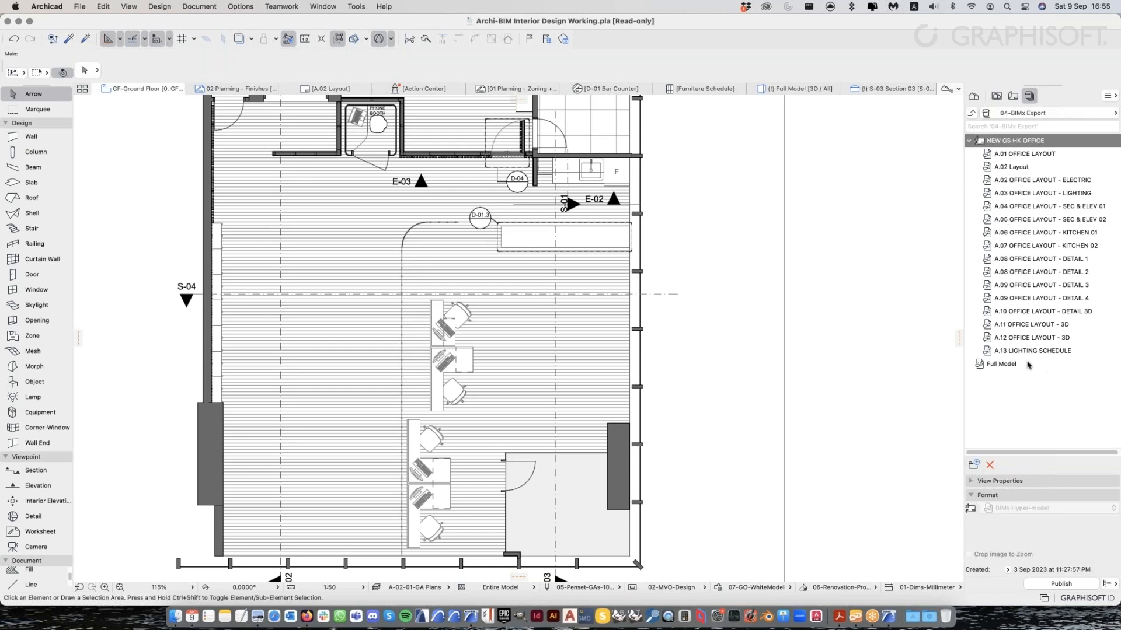
pyautogui.click(1026, 364)
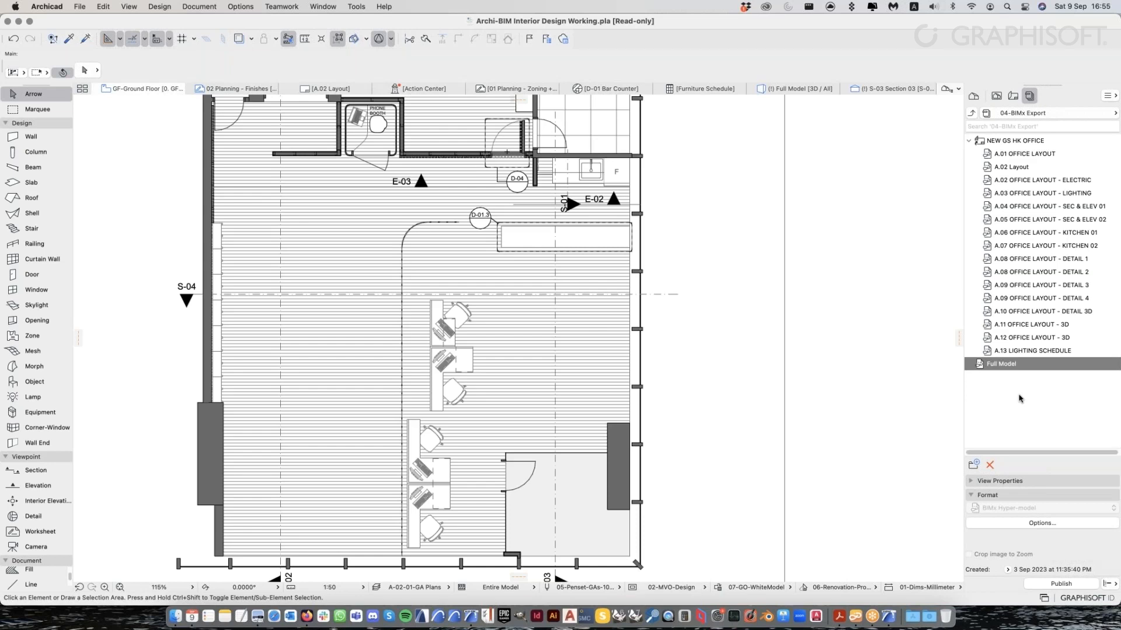
# Open the saved Full Model 3D view and orbit it to face the glazed facade and office interior
pyautogui.click(997, 95)
pyautogui.scroll(-10, 1019, 264)
pyautogui.scroll(-2, 1050, 362)
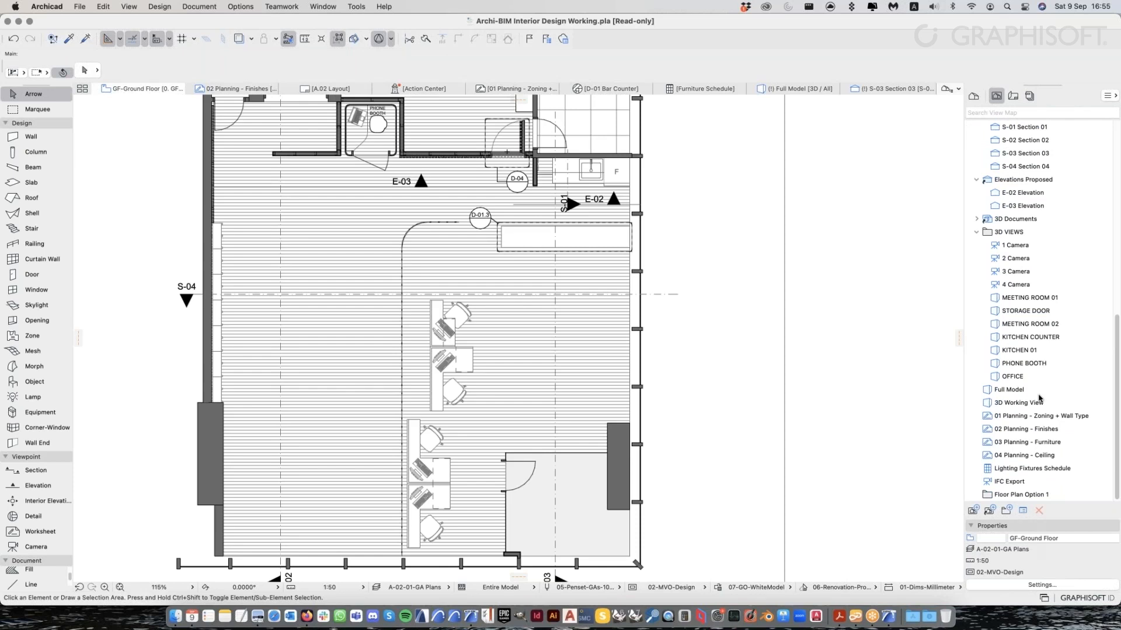
pyautogui.click(1038, 392)
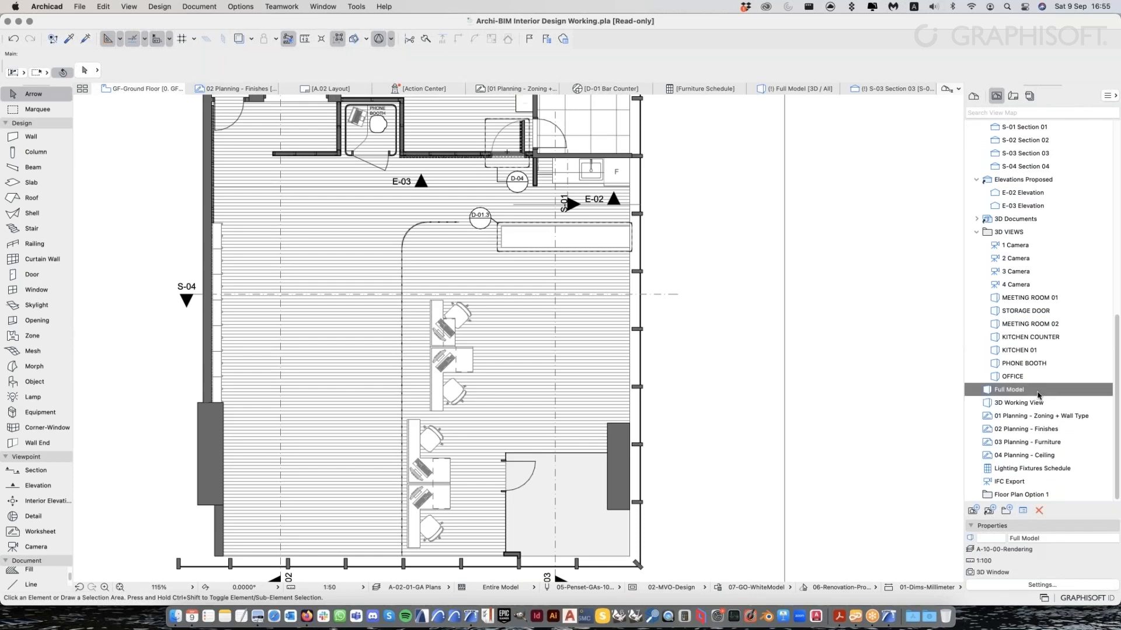
pyautogui.doubleClick(1039, 393)
pyautogui.keyDown('shift'); pyautogui.moveTo(592, 302); pyautogui.dragTo(561, 327, button='middle'); pyautogui.keyUp('shift')
pyautogui.moveTo(502, 409); pyautogui.dragTo(605, 371, button='middle')
pyautogui.scroll(1, 595, 366)
pyautogui.scroll(1, 596, 363)
pyautogui.scroll(1, 605, 371)
pyautogui.scroll(3, 605, 371)
pyautogui.scroll(-3, 605, 371)
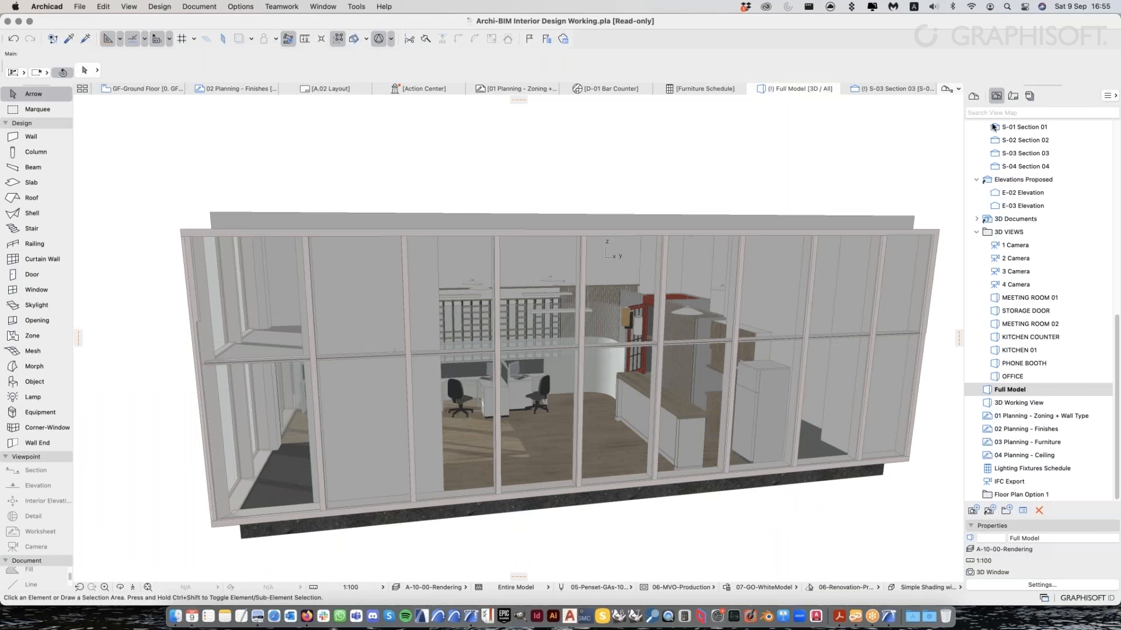
# Show the Organizer with the layout book beside the publisher sets and place it over the 3D view
pyautogui.click(955, 91)
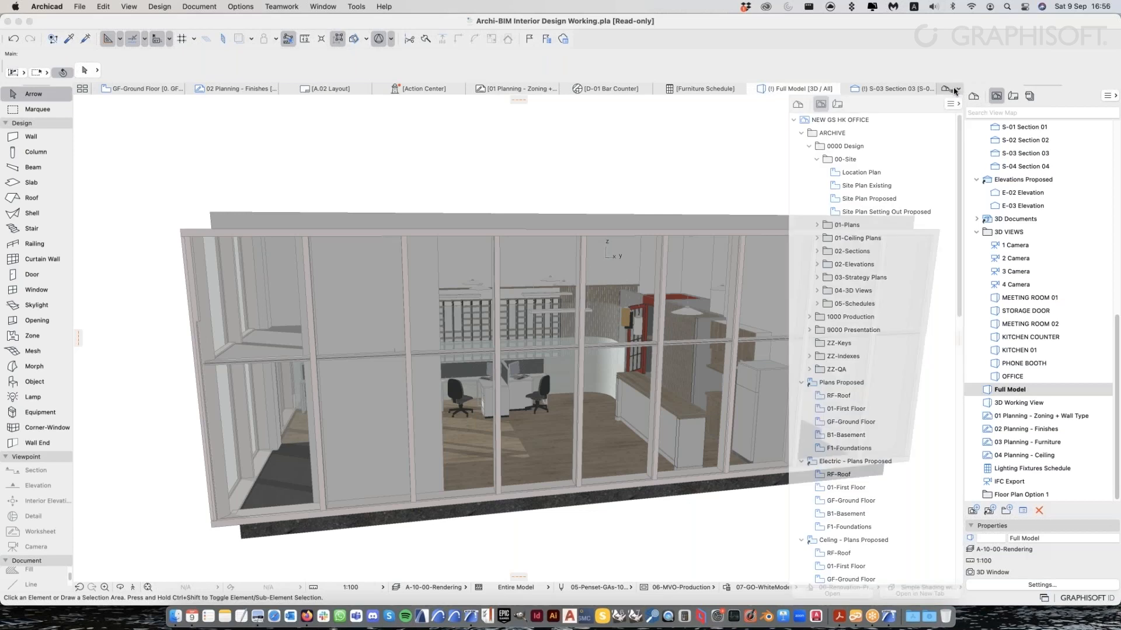
pyautogui.click(956, 91)
pyautogui.click(957, 91)
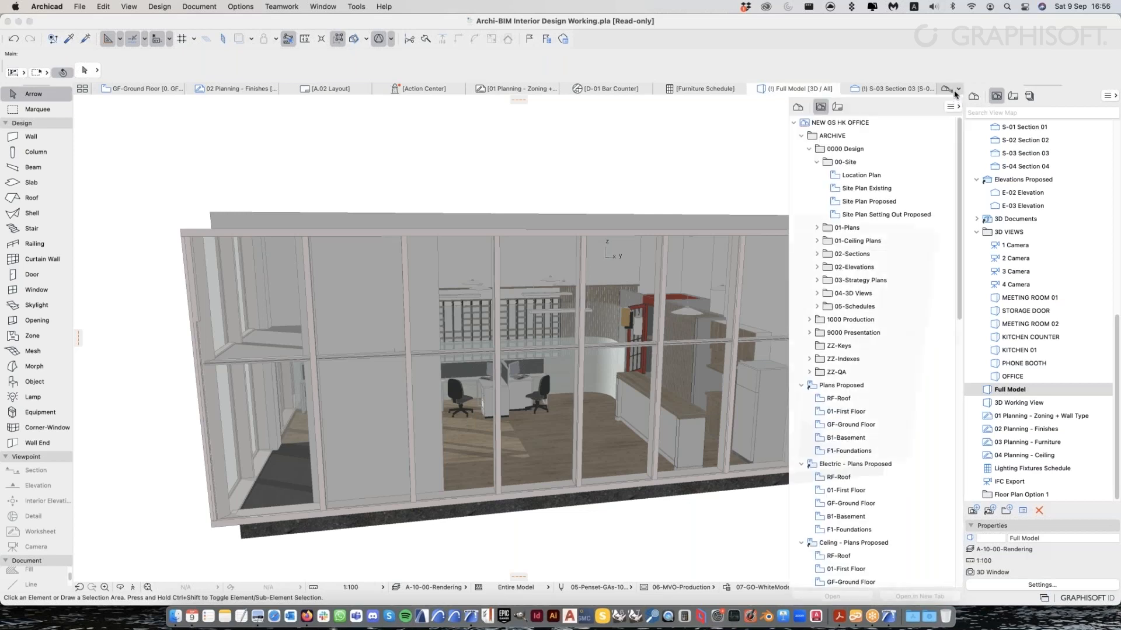
pyautogui.click(956, 90)
pyautogui.click(1111, 96)
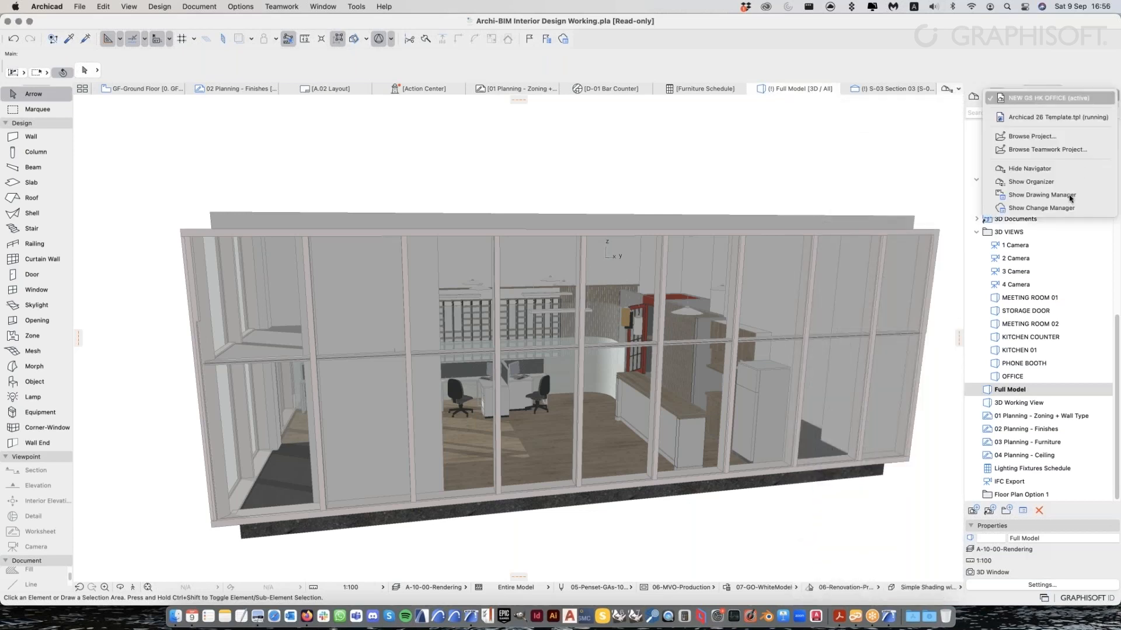
pyautogui.click(1047, 183)
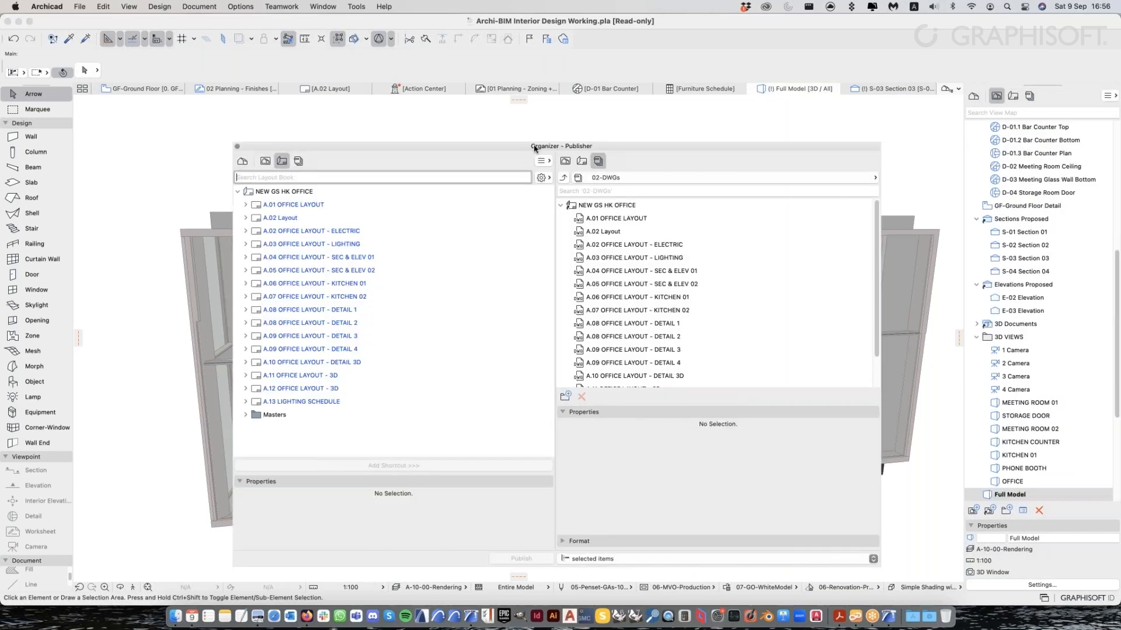
pyautogui.moveTo(535, 148); pyautogui.dragTo(386, 143)
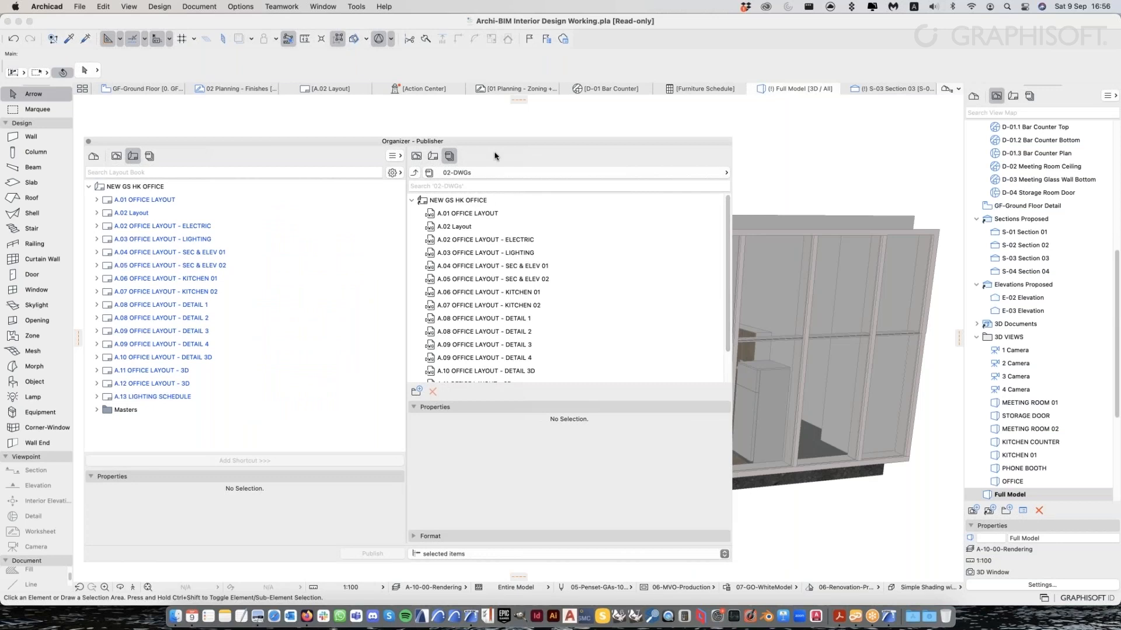
# Show the view map beside the full list of publisher sets in the Organizer and select the 04-BIMx Export set
pyautogui.moveTo(507, 144); pyautogui.dragTo(521, 144)
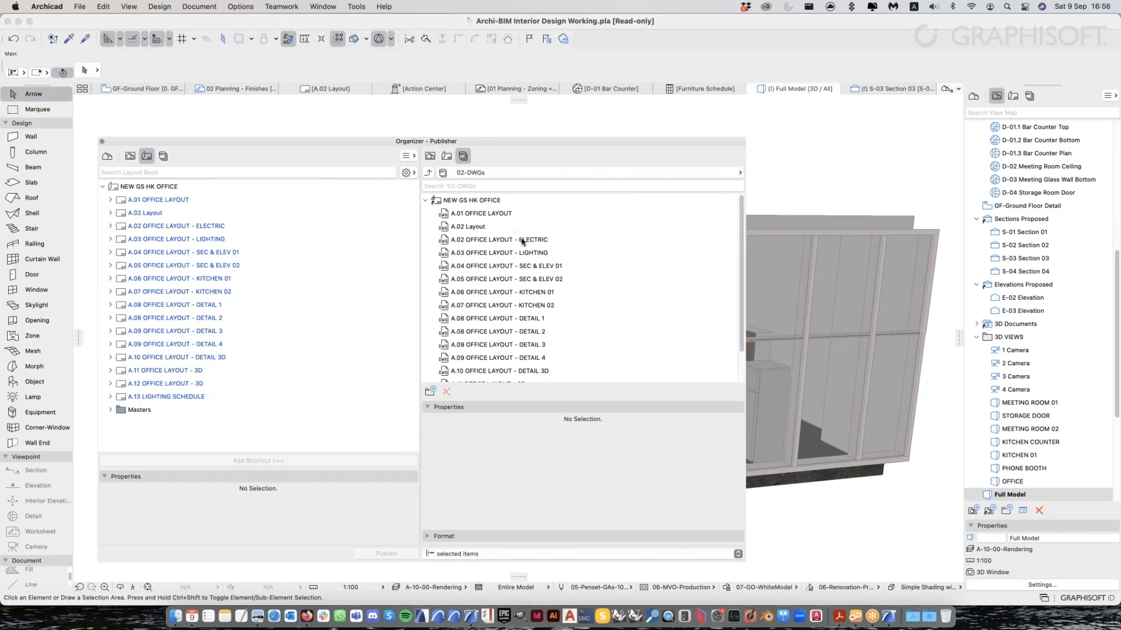
pyautogui.click(429, 173)
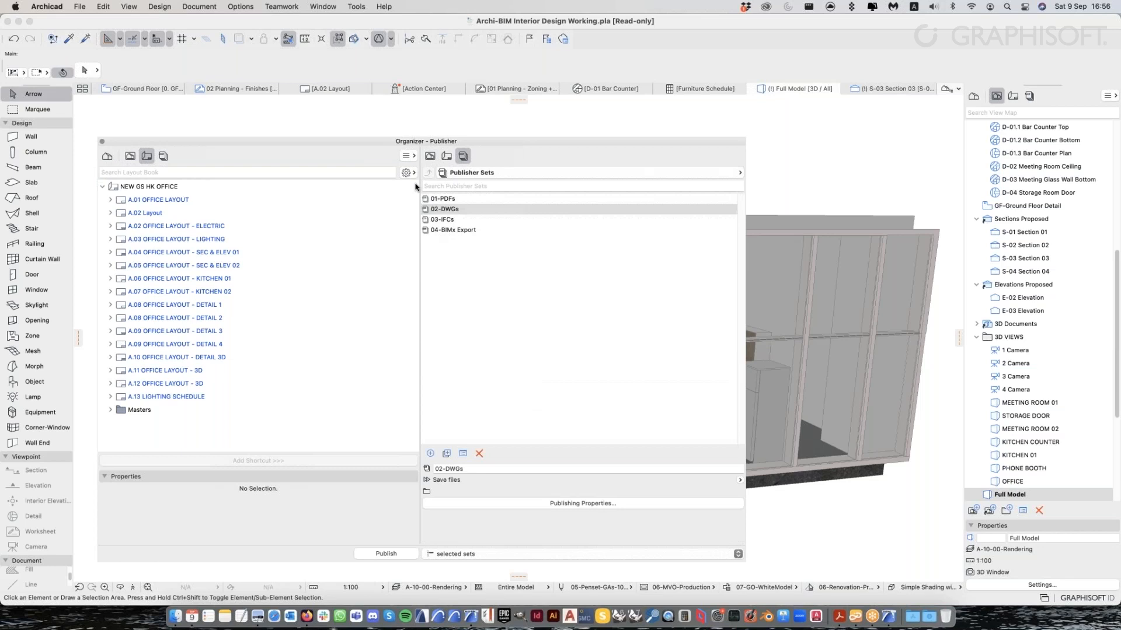
pyautogui.click(130, 155)
pyautogui.scroll(-10, 237, 341)
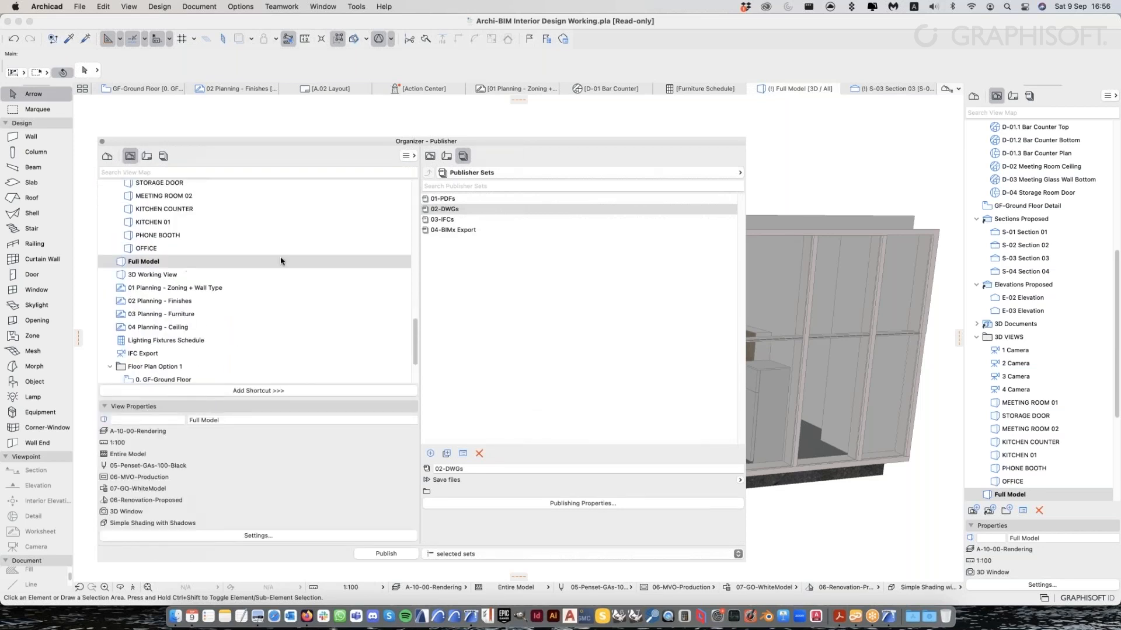
pyautogui.click(474, 232)
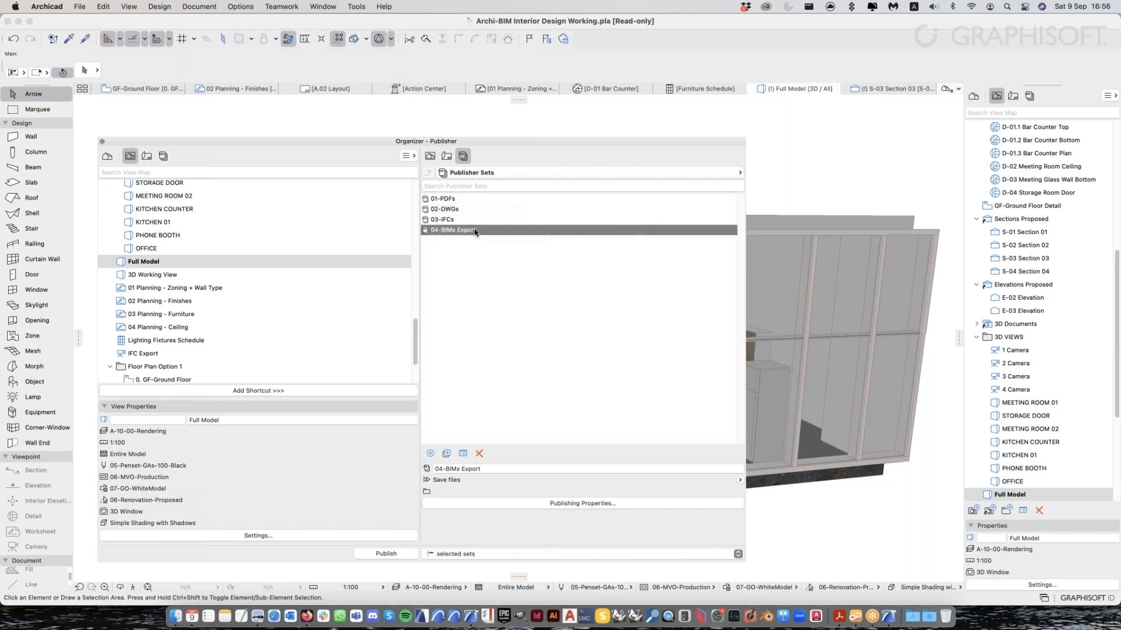
# Create a new publisher set named BIMx Export
pyautogui.click(481, 305)
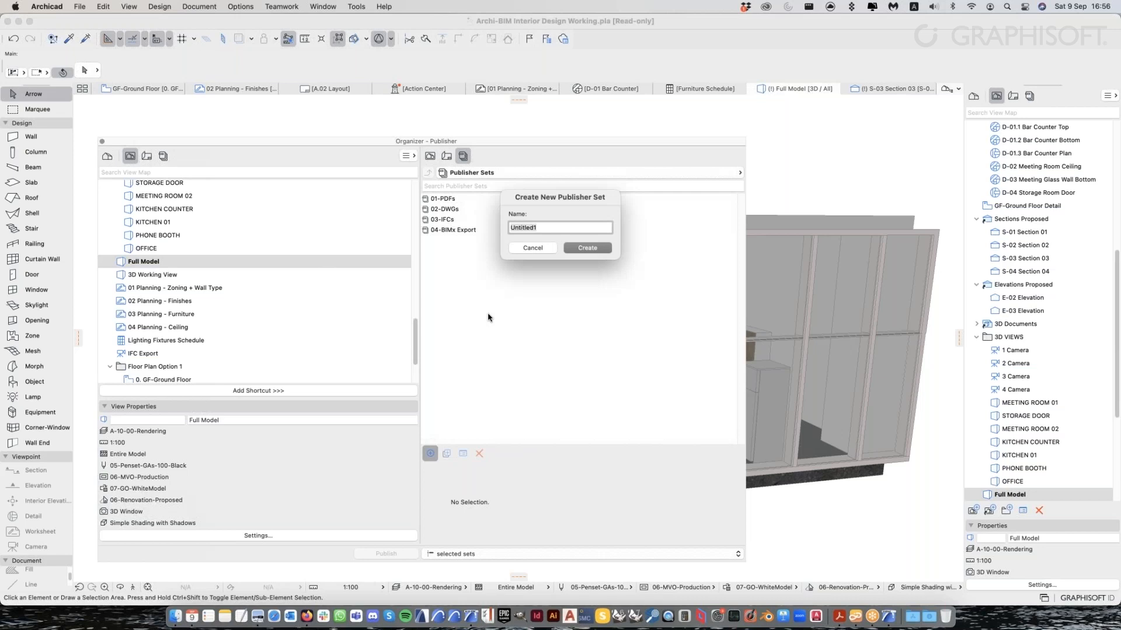
pyautogui.press('BackSpace')
pyautogui.write('BIMx Export')
pyautogui.press('Return')
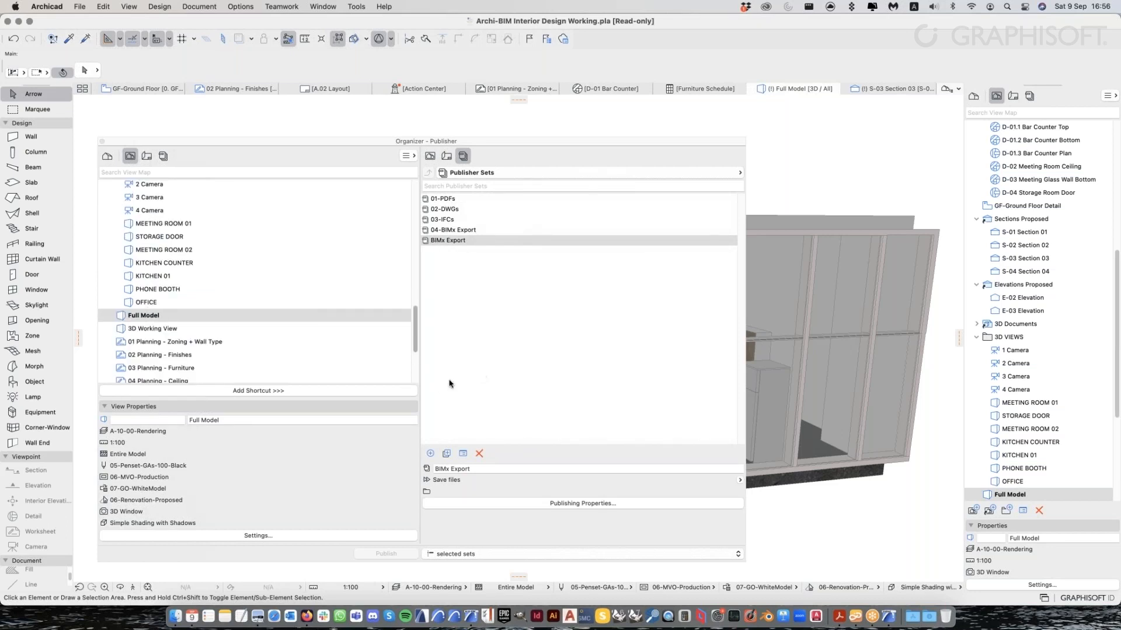
# Add the Full Model 3D view as a shortcut to the BIMx Export set and check the set's contents
pyautogui.click(289, 391)
pyautogui.doubleClick(451, 241)
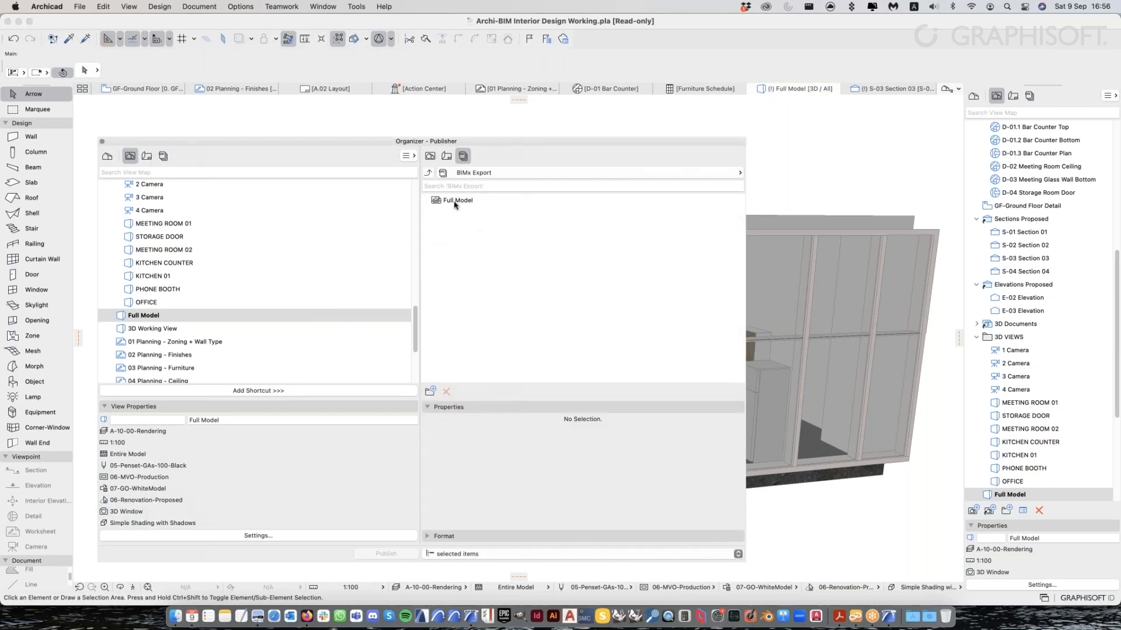
pyautogui.click(456, 201)
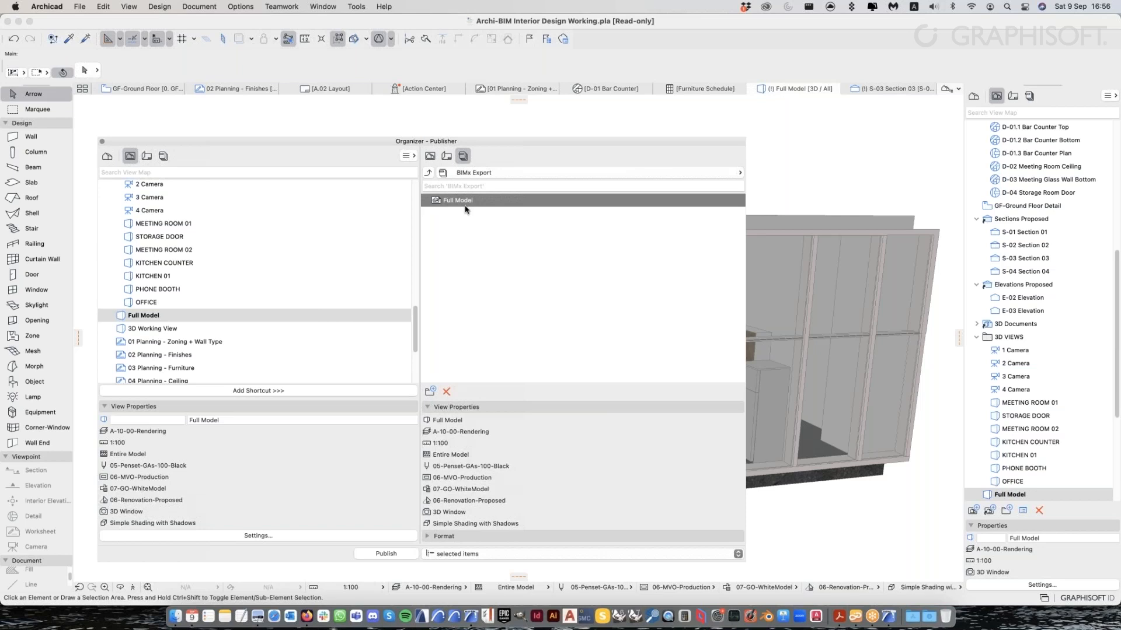
pyautogui.click(429, 173)
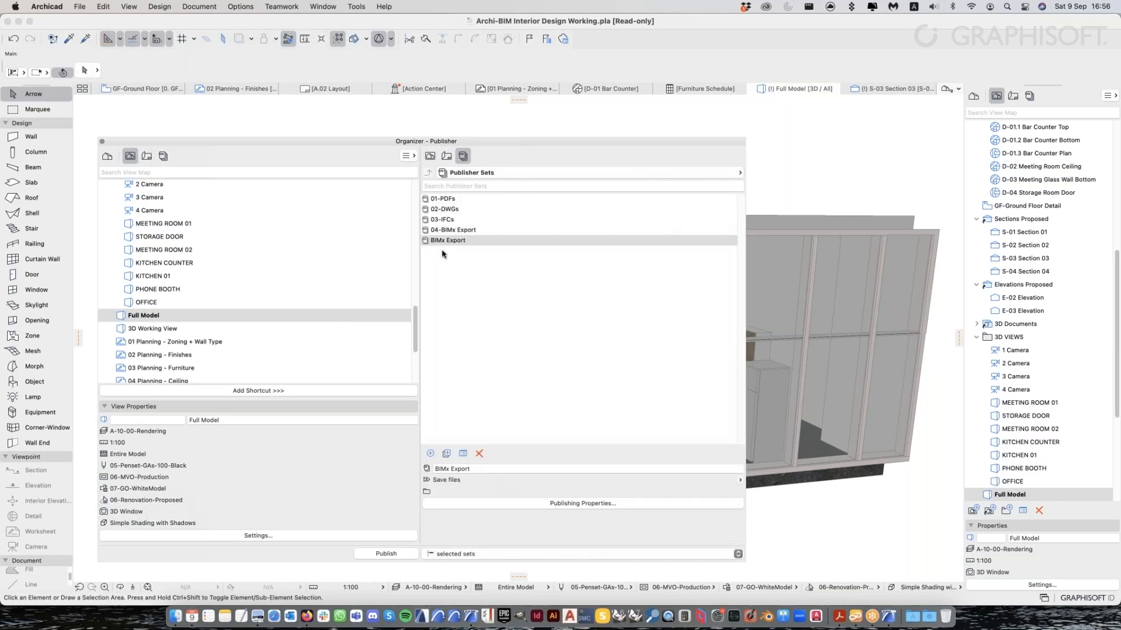
# Show the NEW GS HK OFFICE layout book in the Organizer and look at the layouts listed in the BIMx hyper-model
pyautogui.click(148, 156)
pyautogui.click(175, 188)
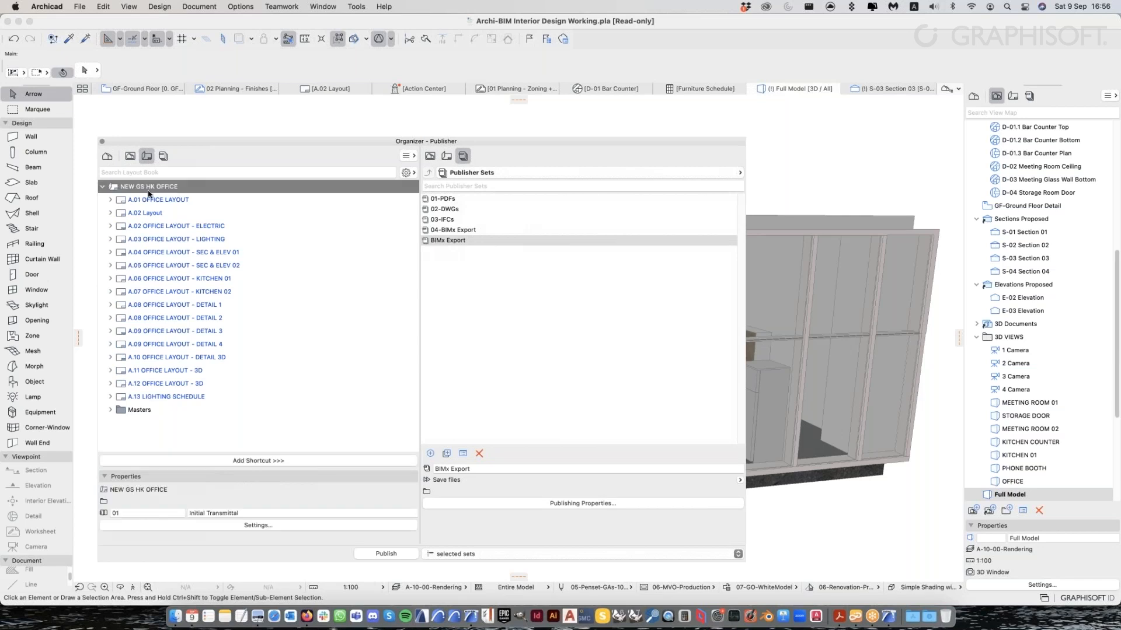
pyautogui.click(852, 616)
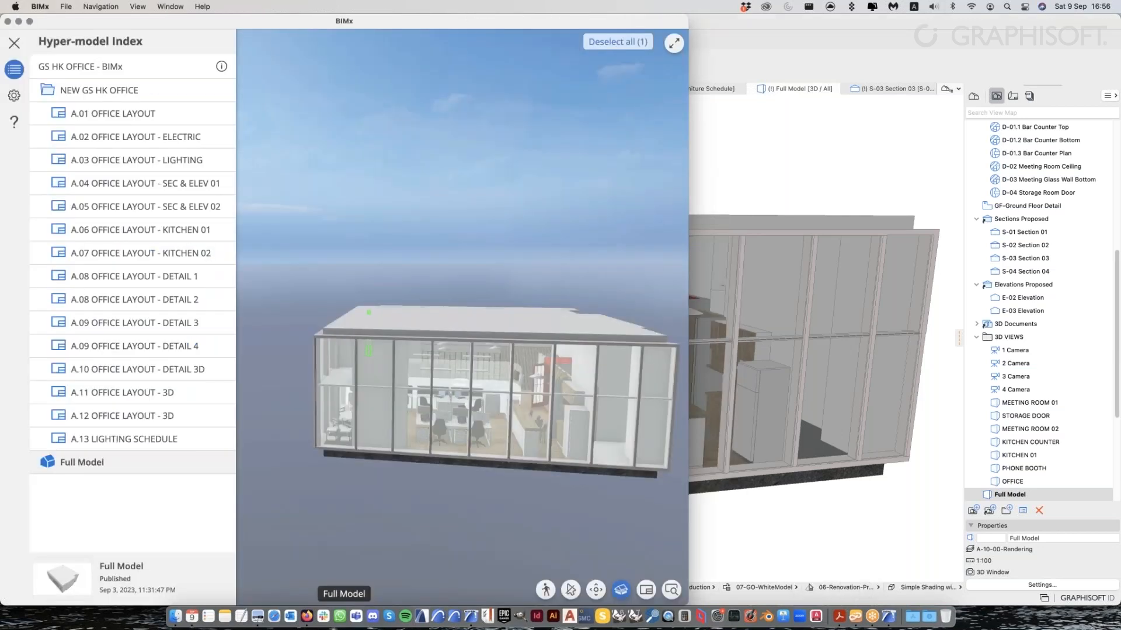
pyautogui.click(186, 113)
pyautogui.click(186, 140)
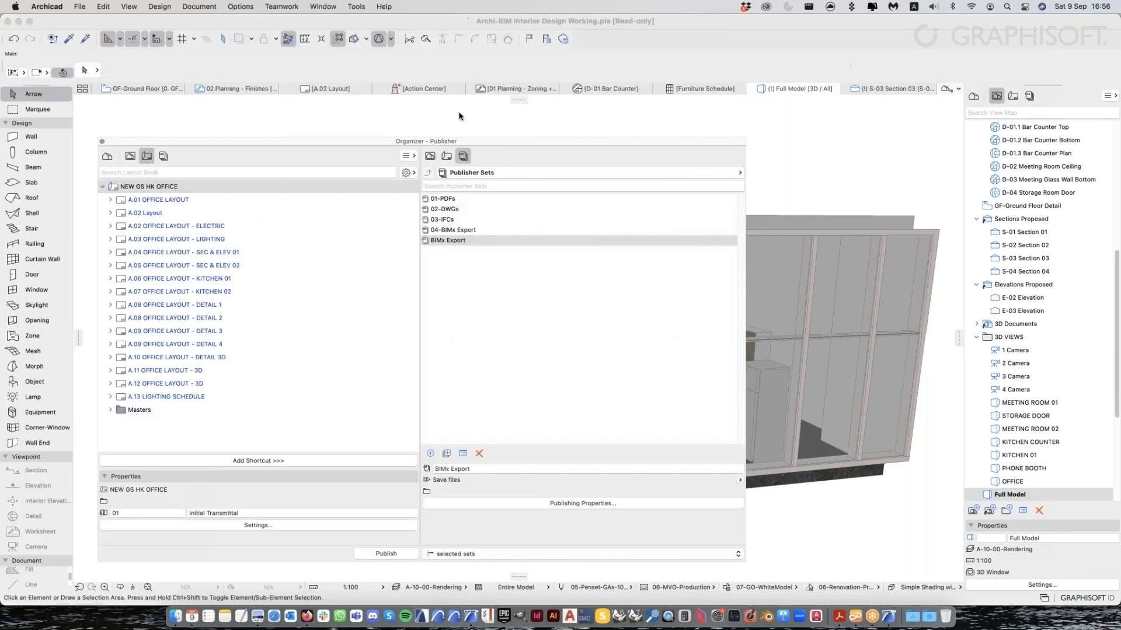
# Add the entire NEW GS HK OFFICE layout book to the BIMx Export publisher set and open the set
pyautogui.click(150, 188)
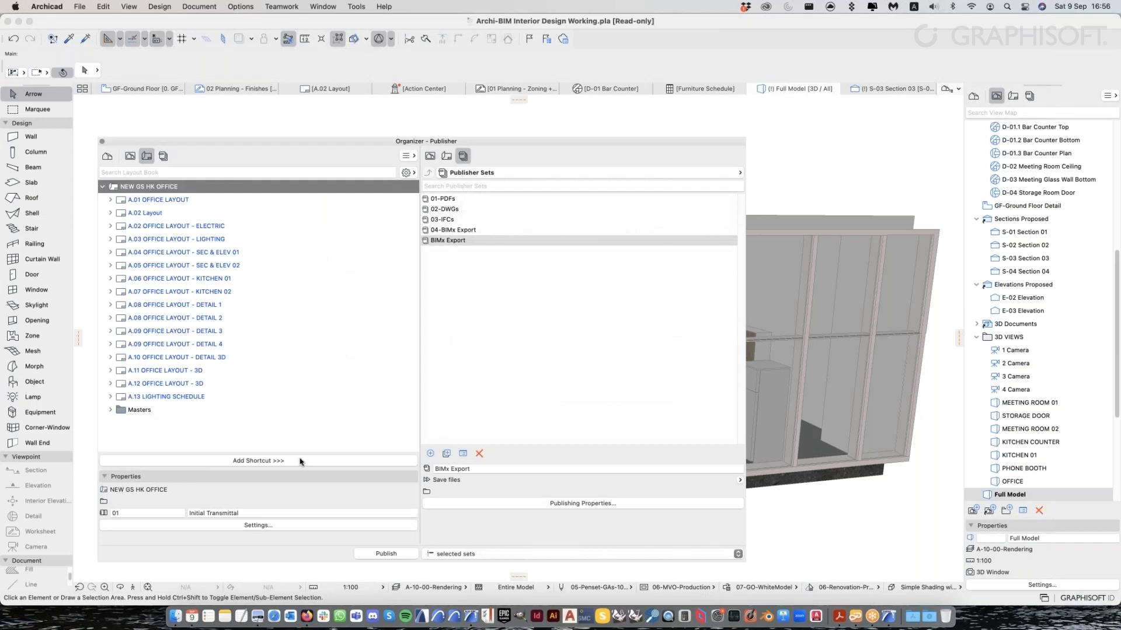
pyautogui.click(446, 242)
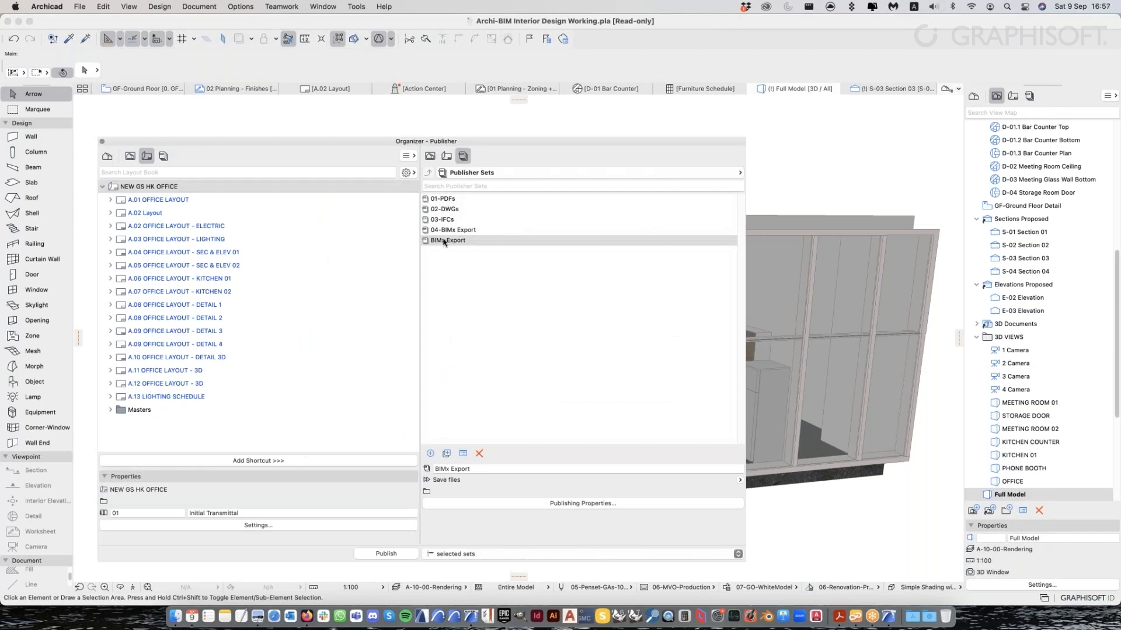
pyautogui.doubleClick(455, 242)
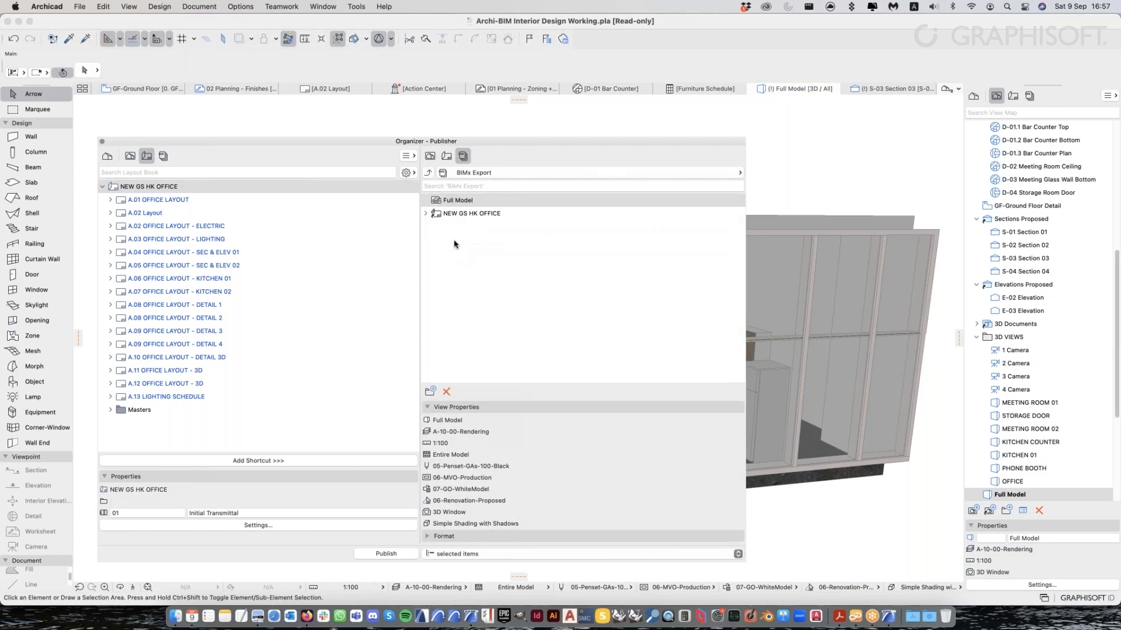
# Examine the NEW GS HK OFFICE layouts inside the BIMx Export set and return to the list of publisher sets
pyautogui.click(425, 214)
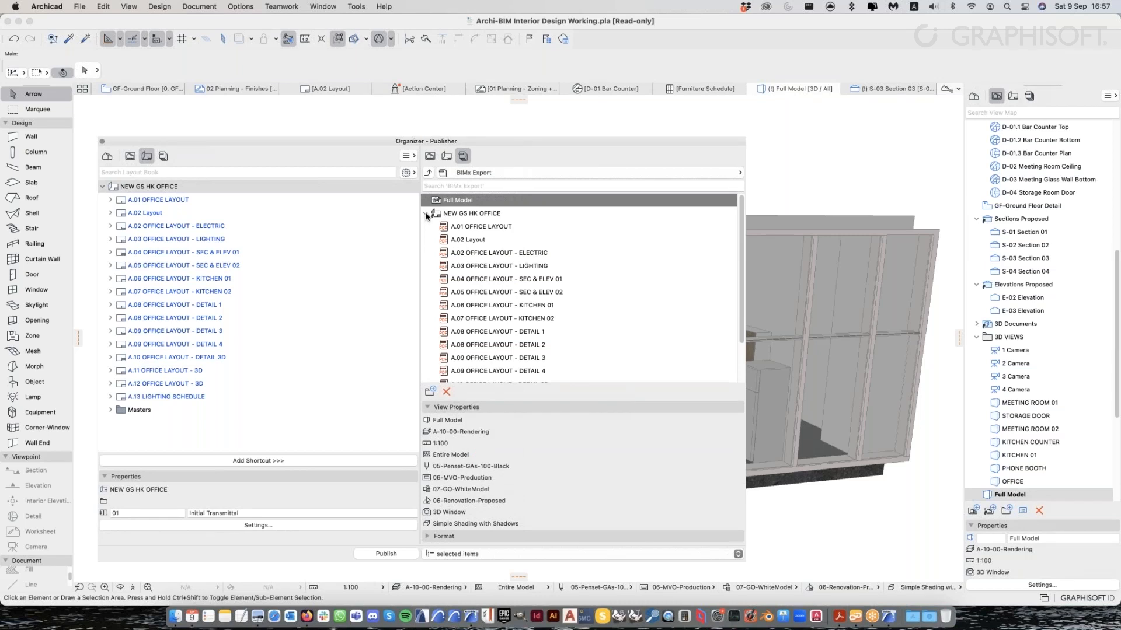
pyautogui.click(425, 214)
pyautogui.click(426, 213)
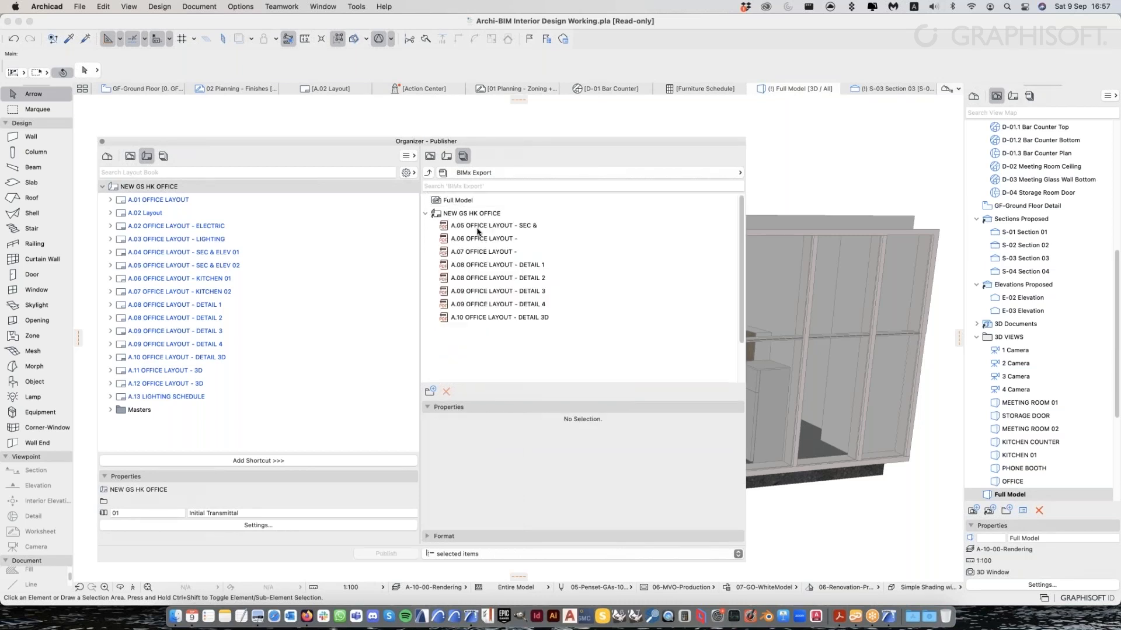
pyautogui.click(477, 229)
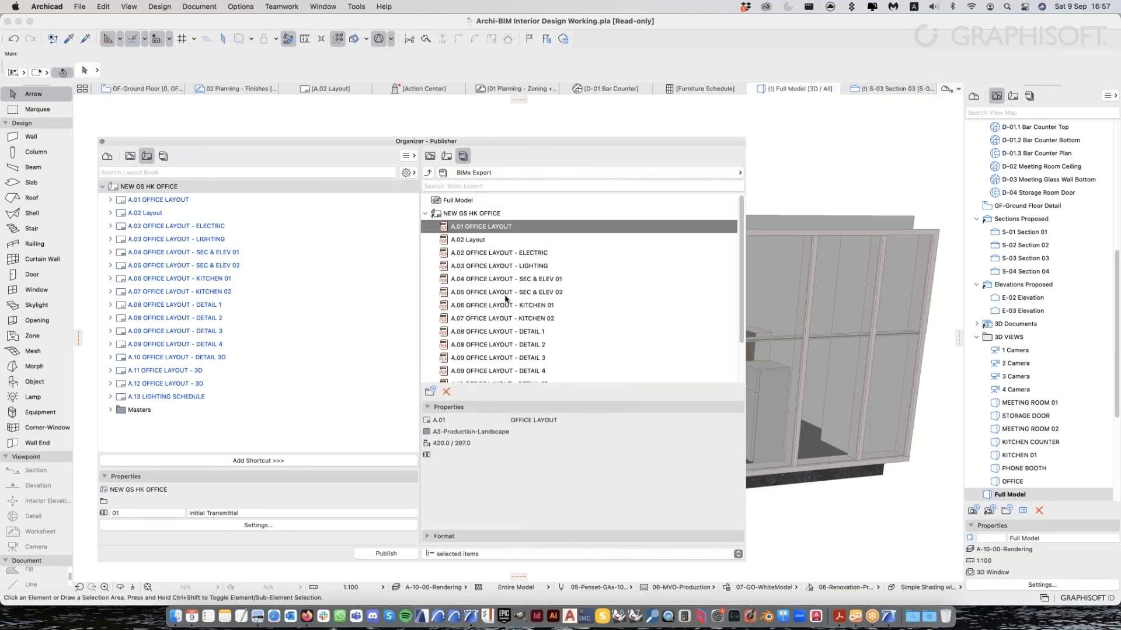
pyautogui.click(428, 173)
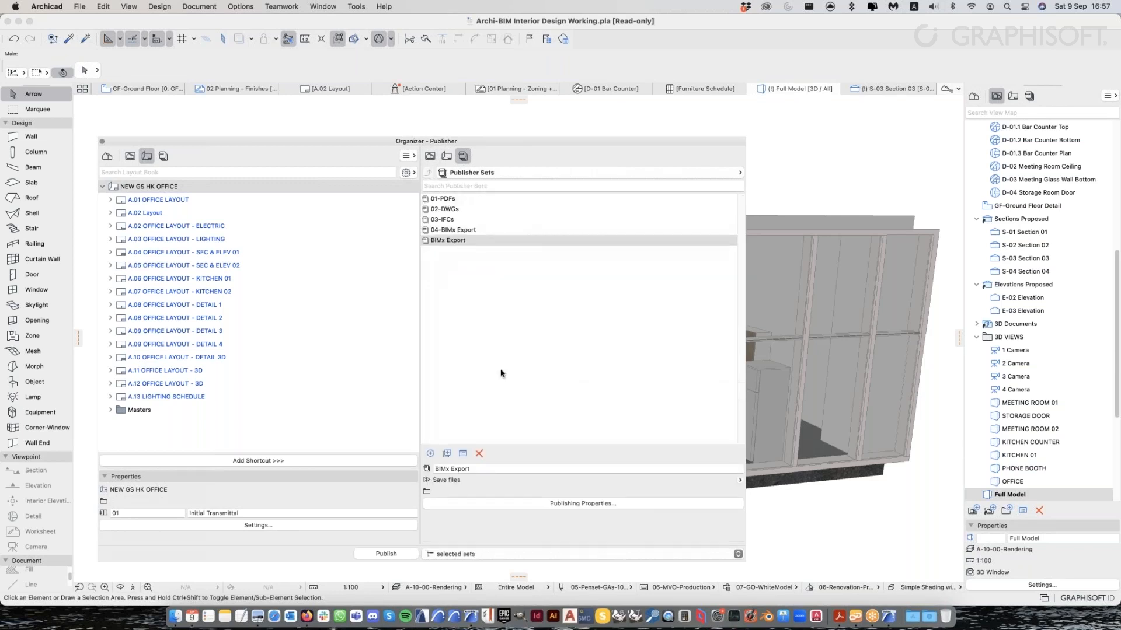
# Set the BIMx Export set's publishing properties to create a single file, keeping Save files as the publishing method
pyautogui.click(540, 504)
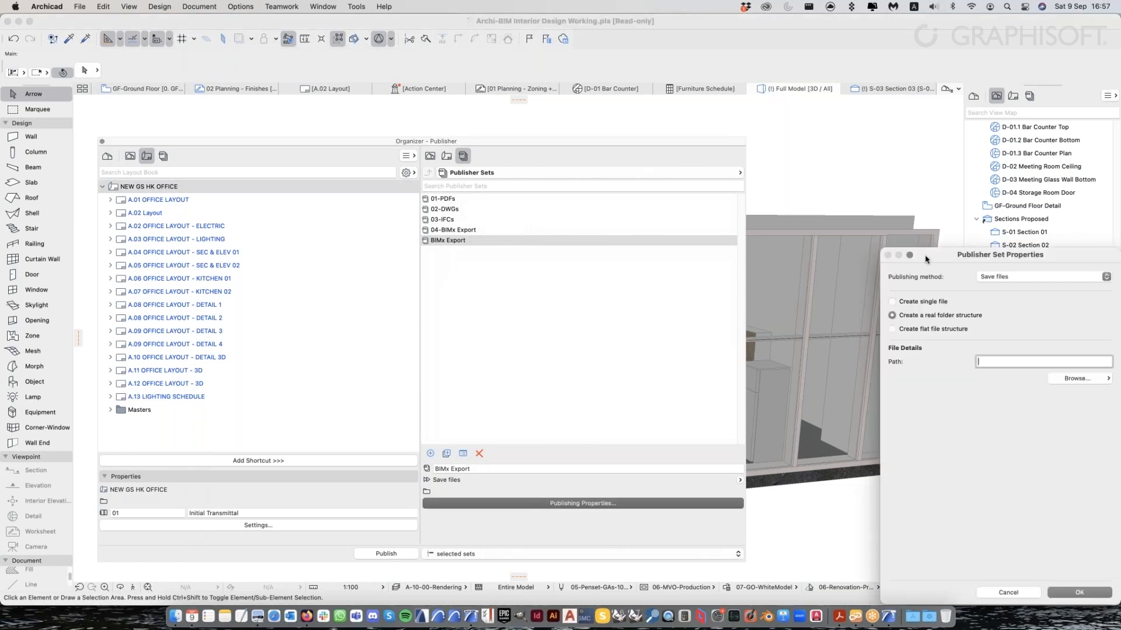
pyautogui.moveTo(925, 258); pyautogui.dragTo(338, 180)
pyautogui.moveTo(219, 138); pyautogui.dragTo(248, 133)
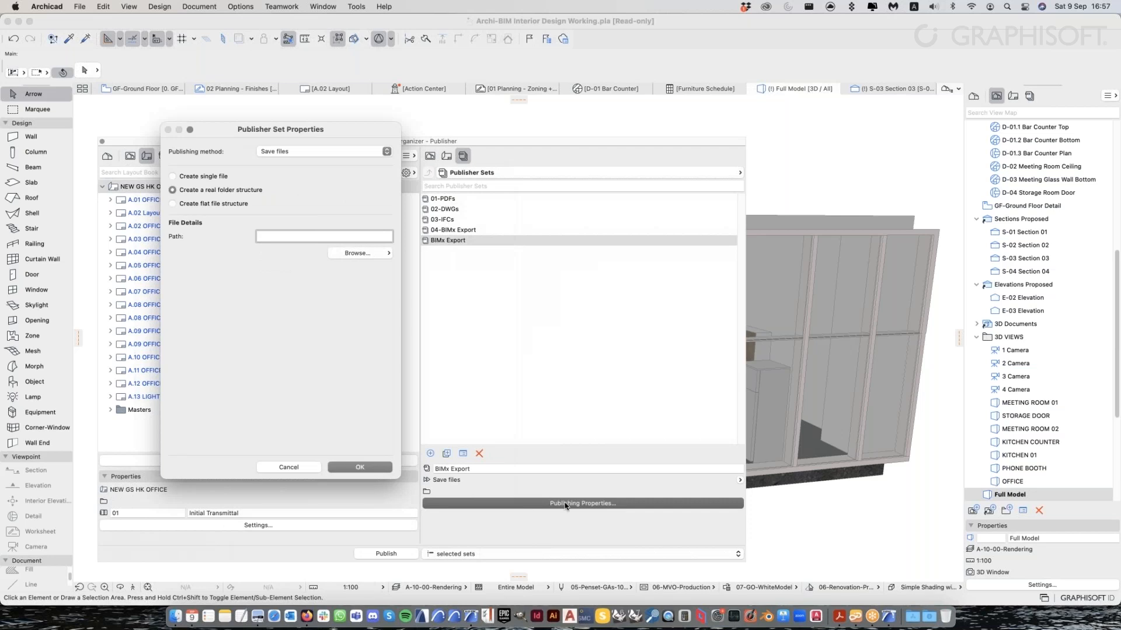
pyautogui.click(278, 152)
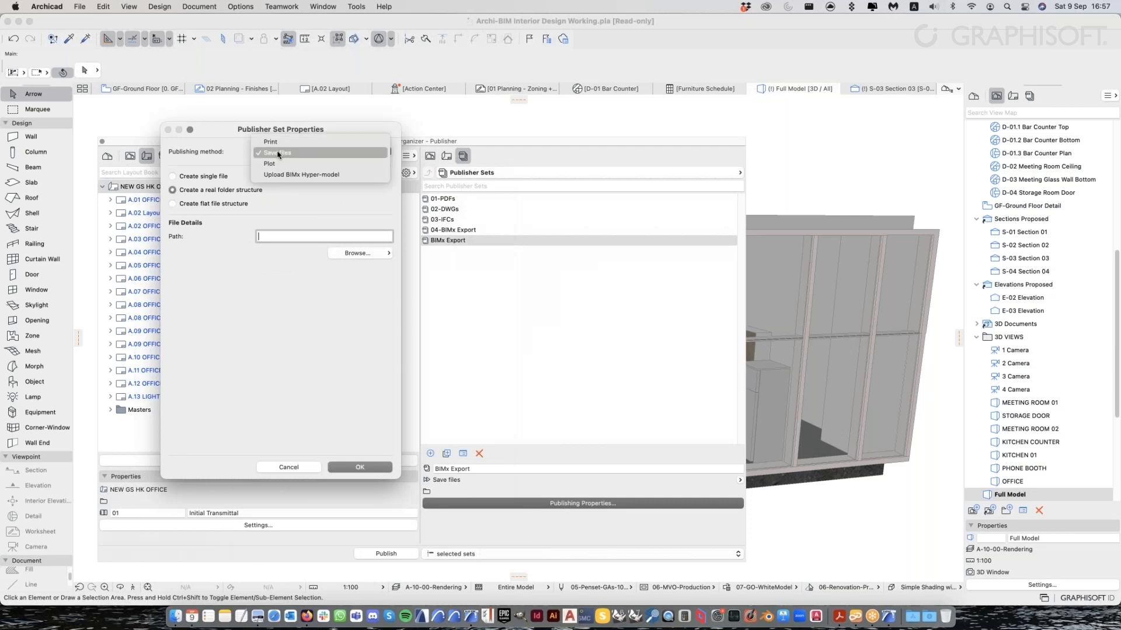
pyautogui.click(210, 165)
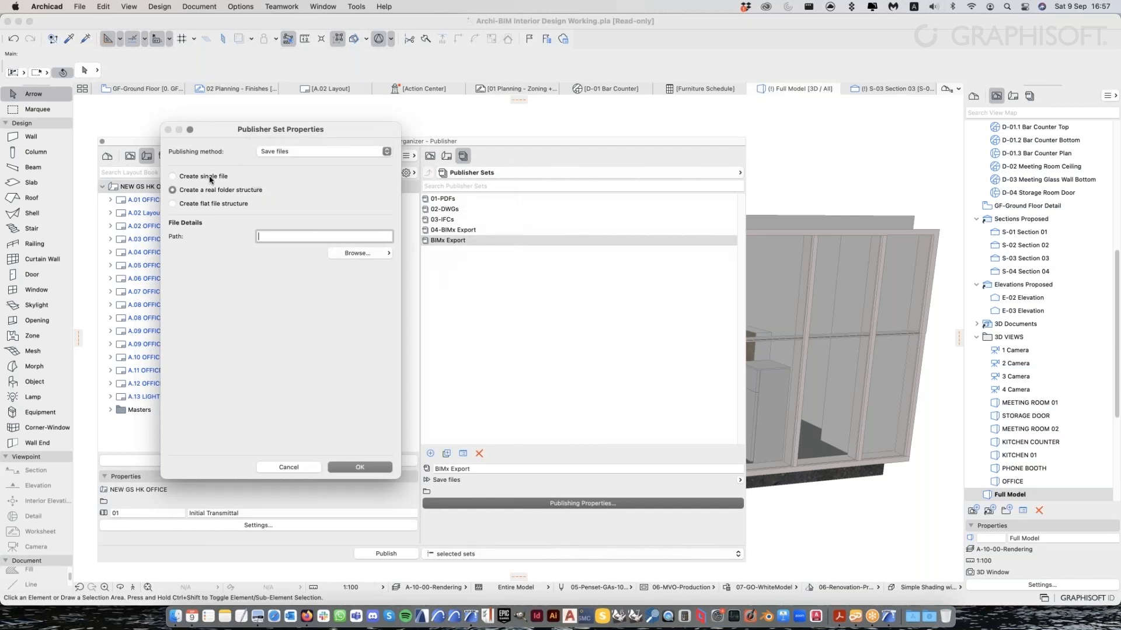
pyautogui.click(211, 177)
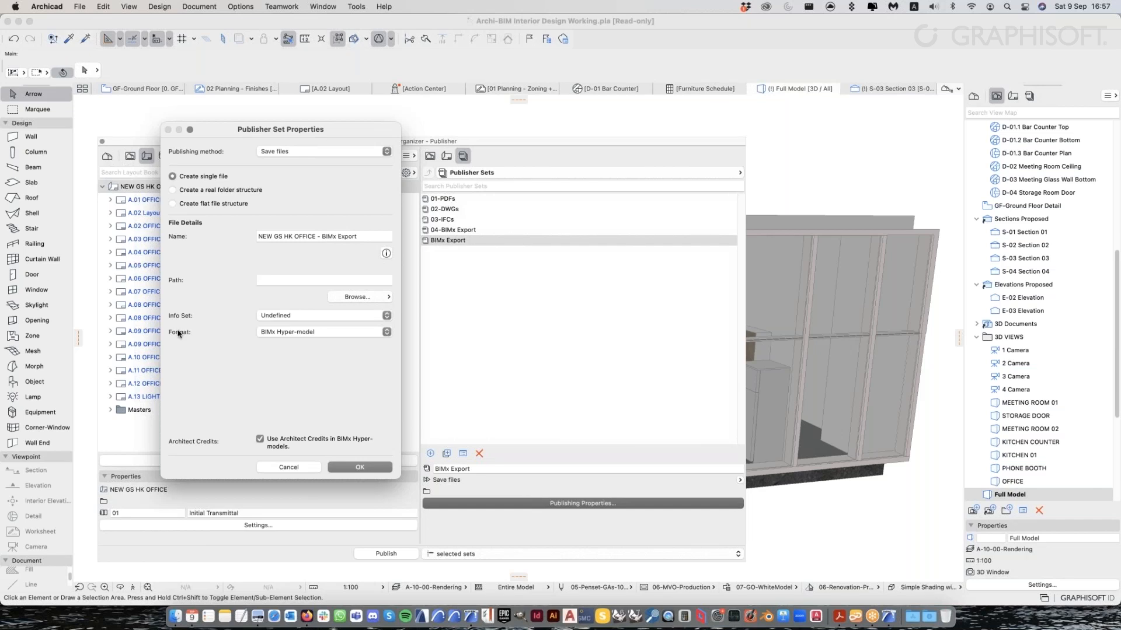
# Keep BIMx Hyper-model as the output format and name the published file BIMx cool model
pyautogui.click(305, 333)
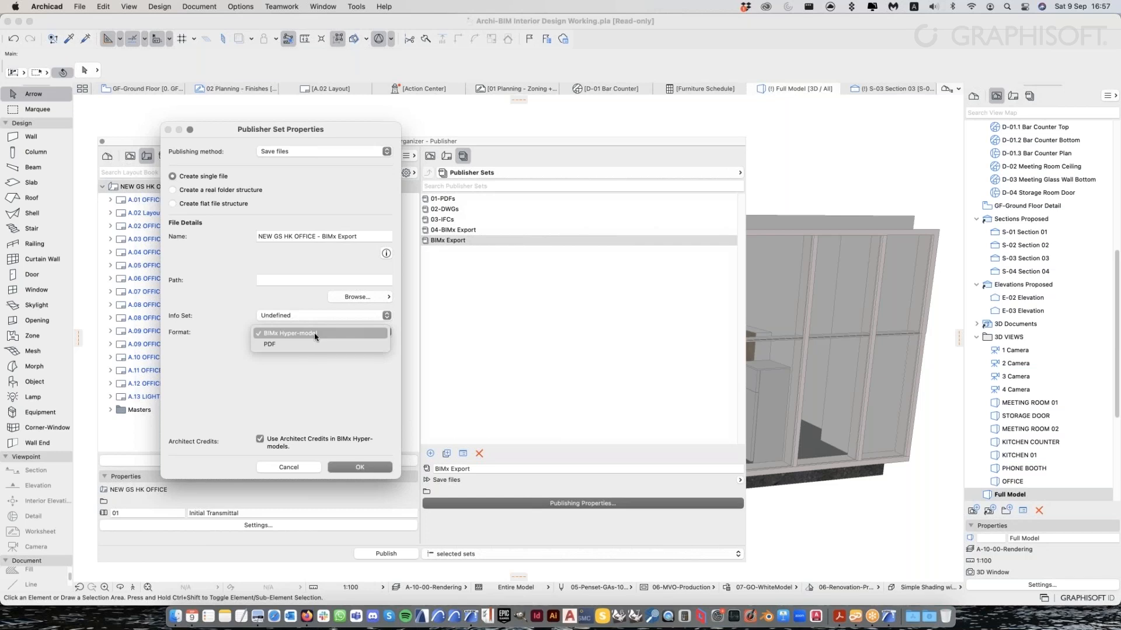
pyautogui.click(315, 337)
pyautogui.click(372, 233)
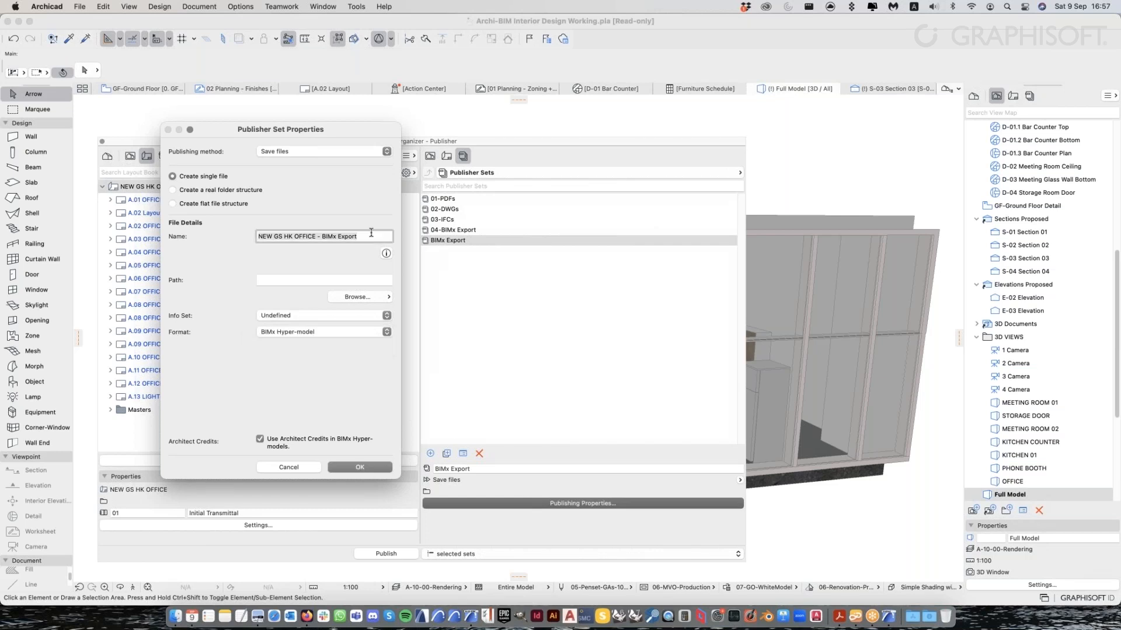
pyautogui.press('super+a')
pyautogui.write('BIMx cool model')
pyautogui.press('Tab')
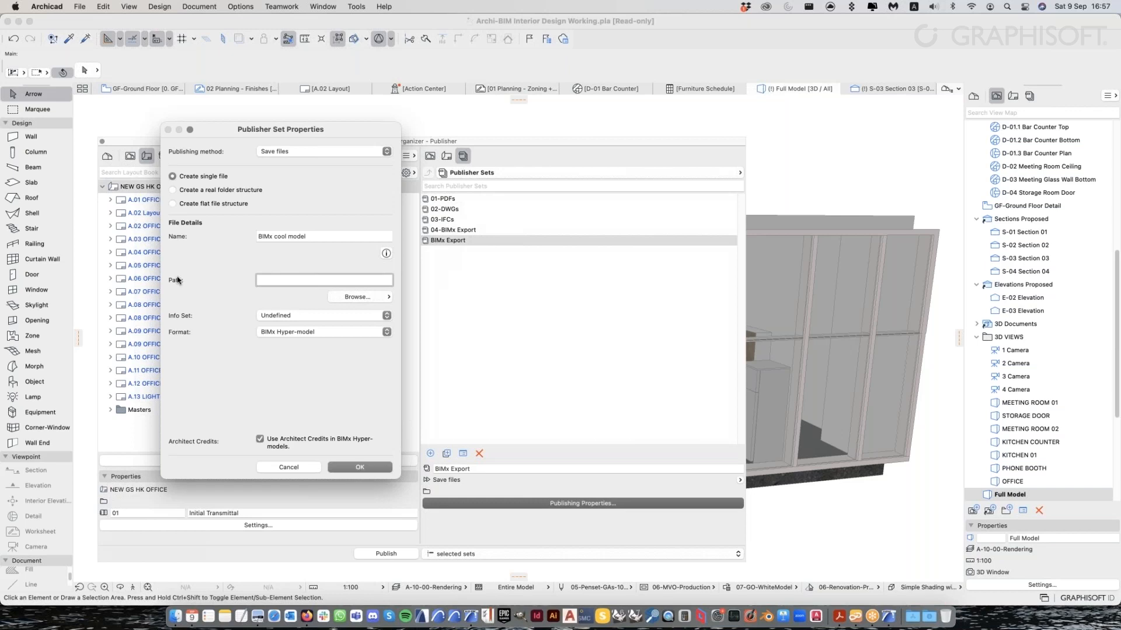
# Review the destination path and Info Set options, leave Info Set as Undefined, and apply the publishing properties
pyautogui.click(351, 297)
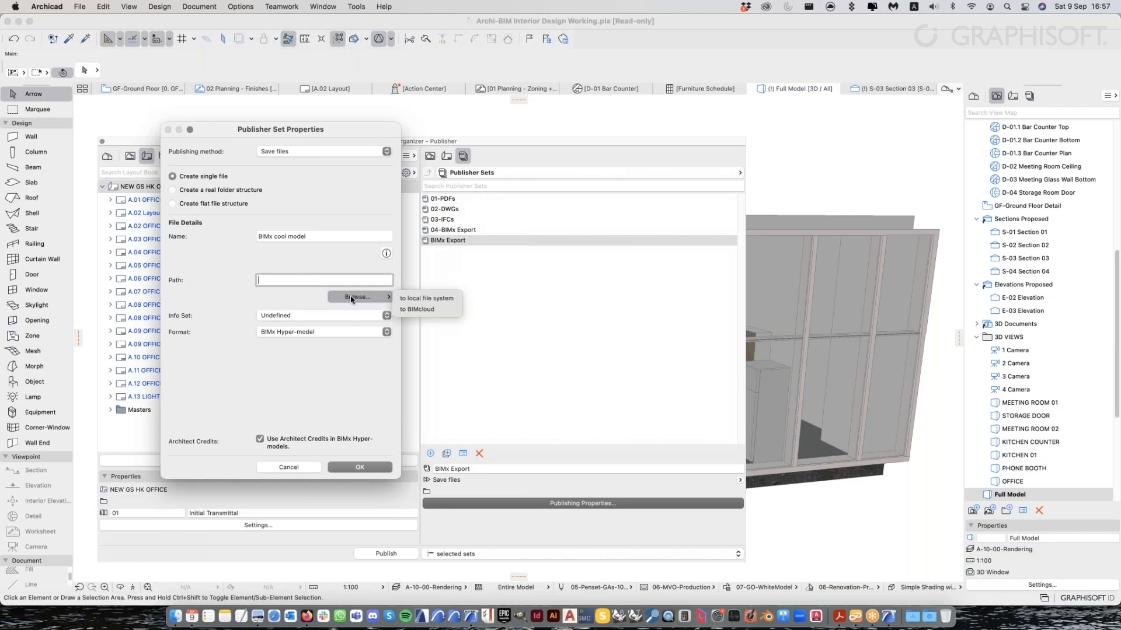
pyautogui.click(273, 299)
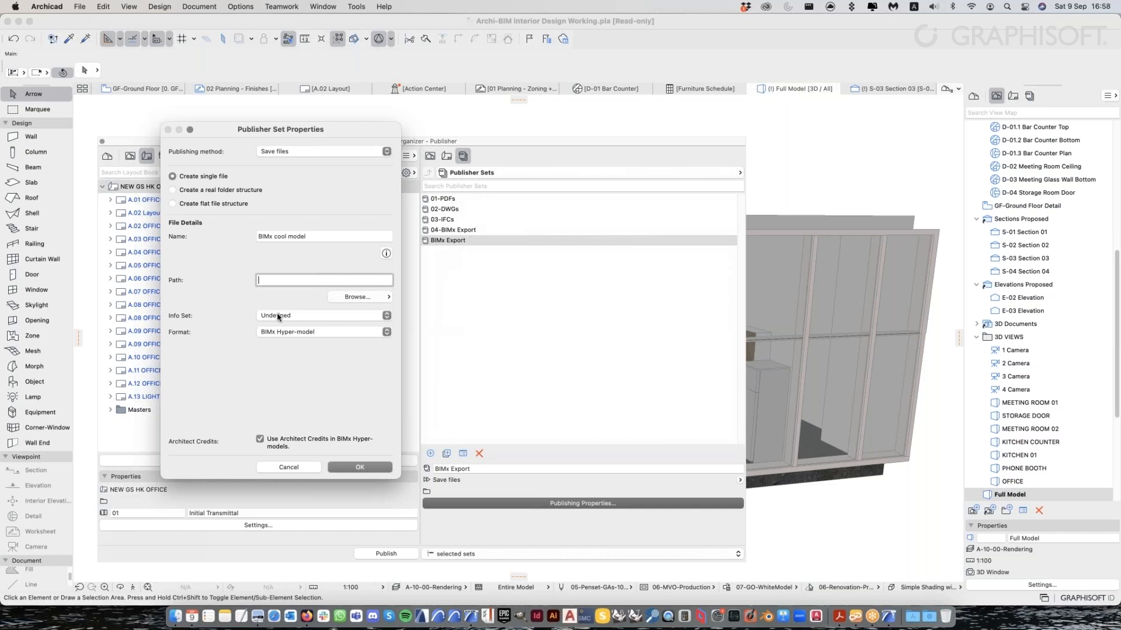
pyautogui.click(278, 316)
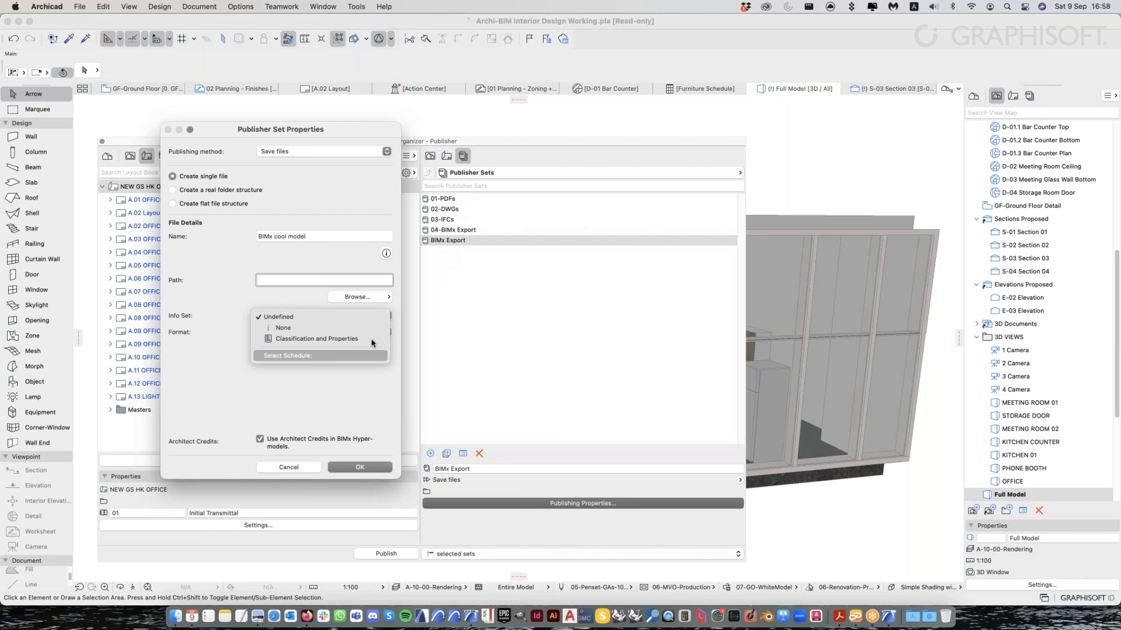
pyautogui.click(280, 301)
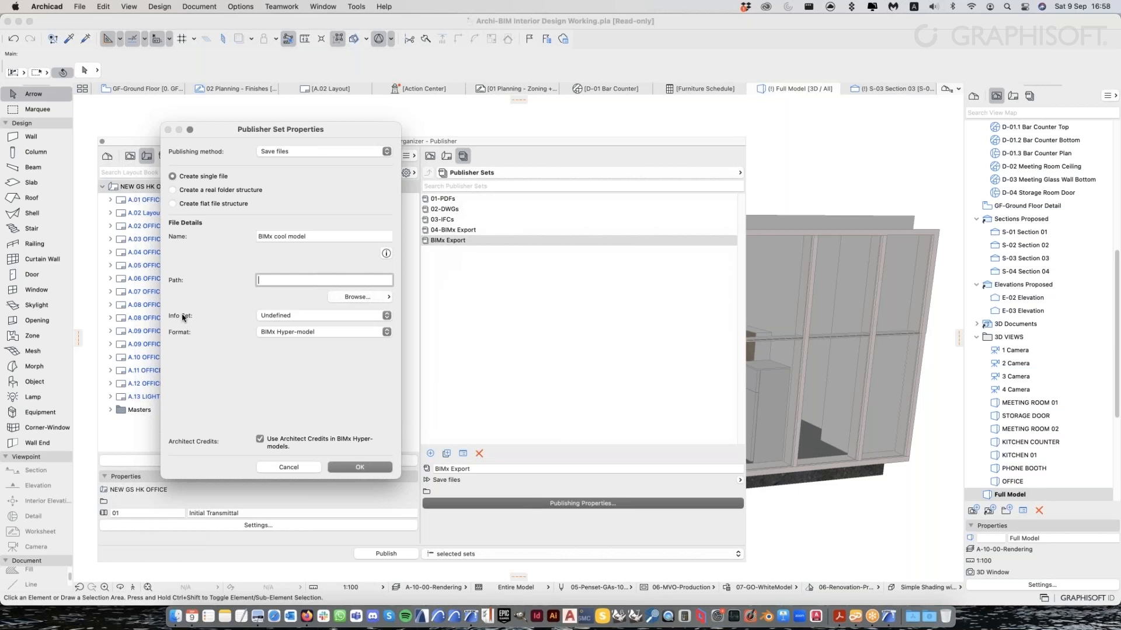
pyautogui.click(285, 315)
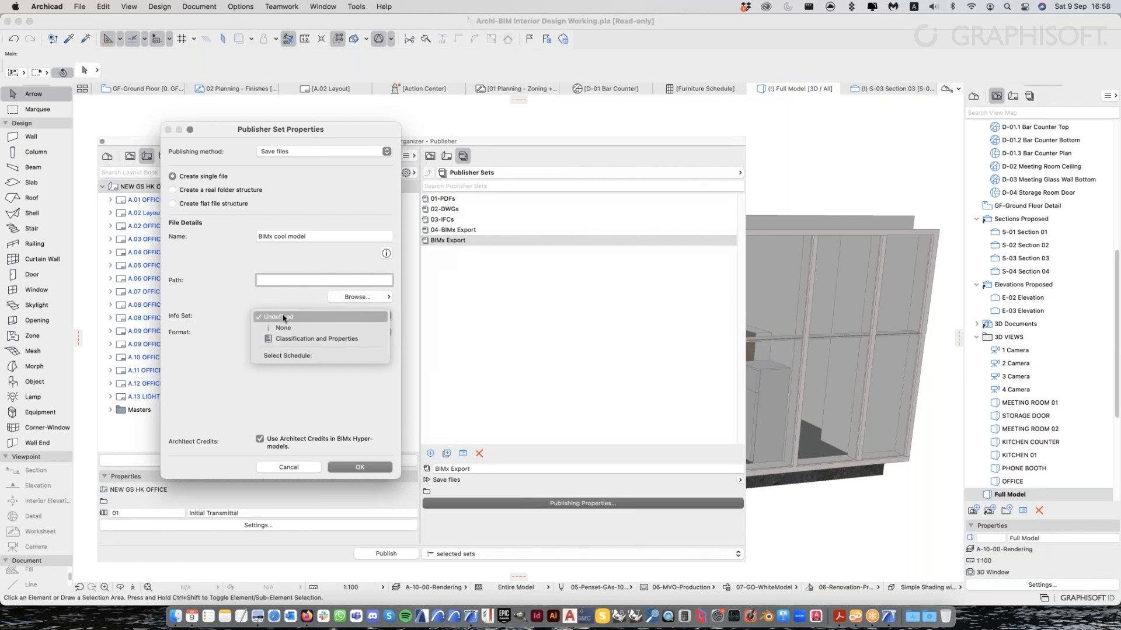
pyautogui.click(284, 317)
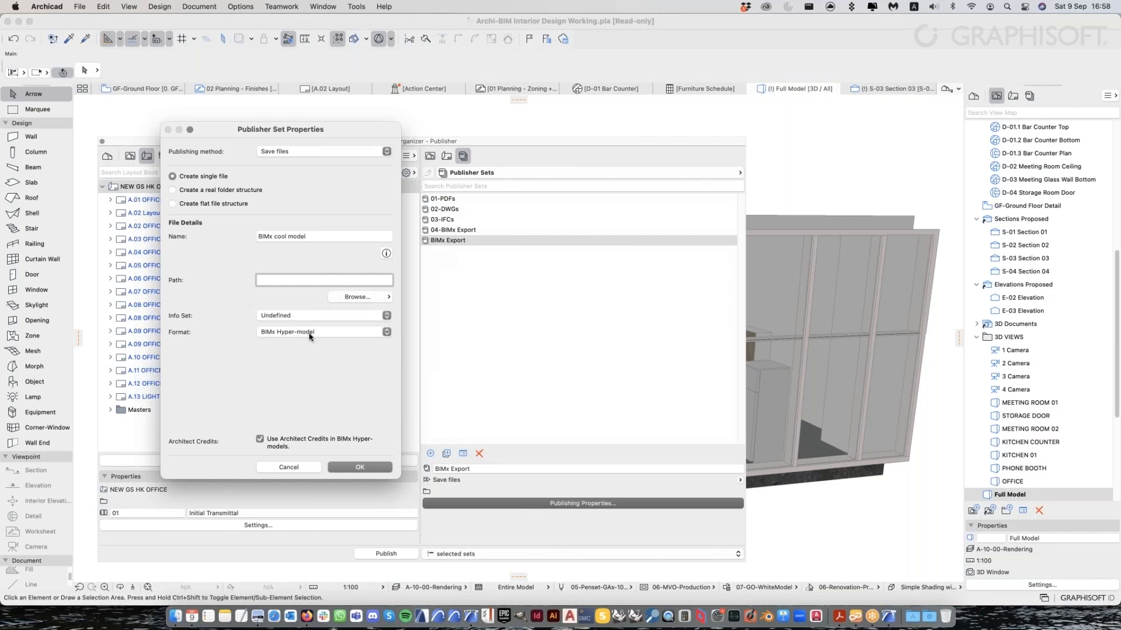
pyautogui.click(358, 467)
# Reopen the BIMx Export set and look through its layouts from A.01 OFFICE LAYOUT to A.07 OFFICE LAYOUT - KITCHEN 02
pyautogui.doubleClick(471, 243)
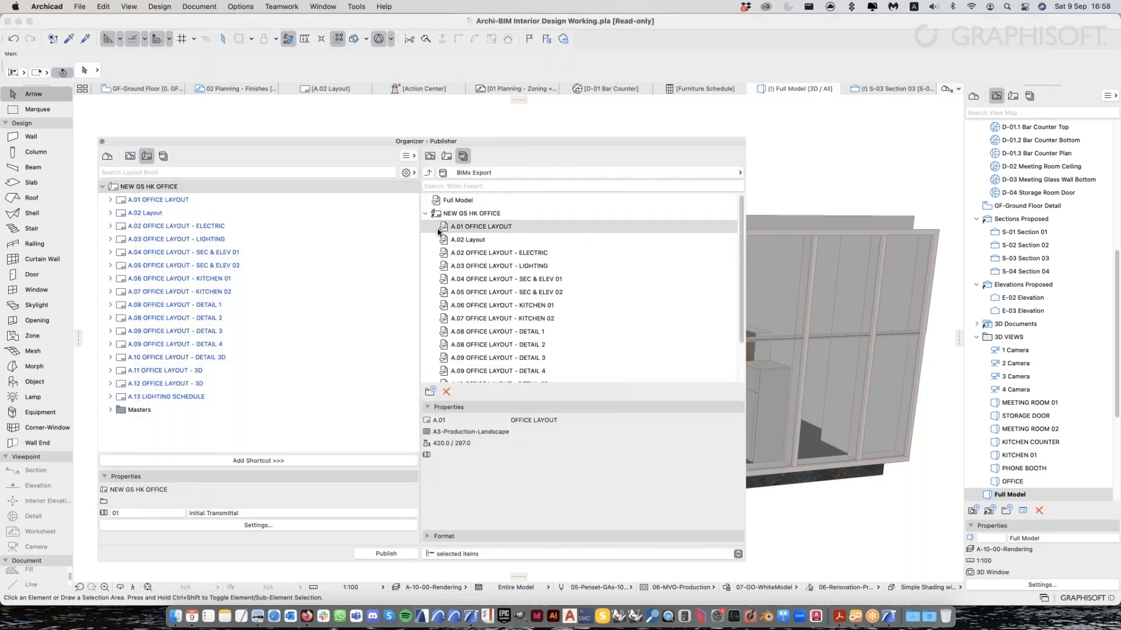
pyautogui.press('Down')
pyautogui.press('Down')
pyautogui.press('Down')
pyautogui.press('Down')
pyautogui.press('Down')
pyautogui.press('Down')
pyautogui.press('Down')
pyautogui.scroll(-2, 496, 342)
pyautogui.scroll(2, 496, 341)
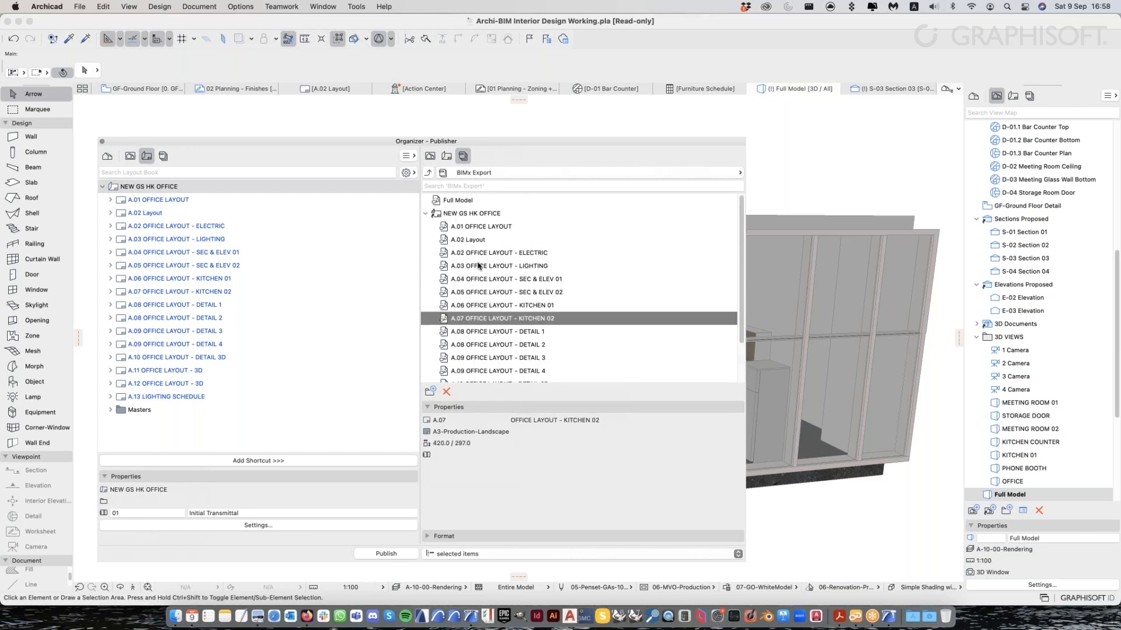
# Review the BIMx Export set's Full Model view and NEW GS HK OFFICE layout folder, and return to the list of publisher sets
pyautogui.click(464, 200)
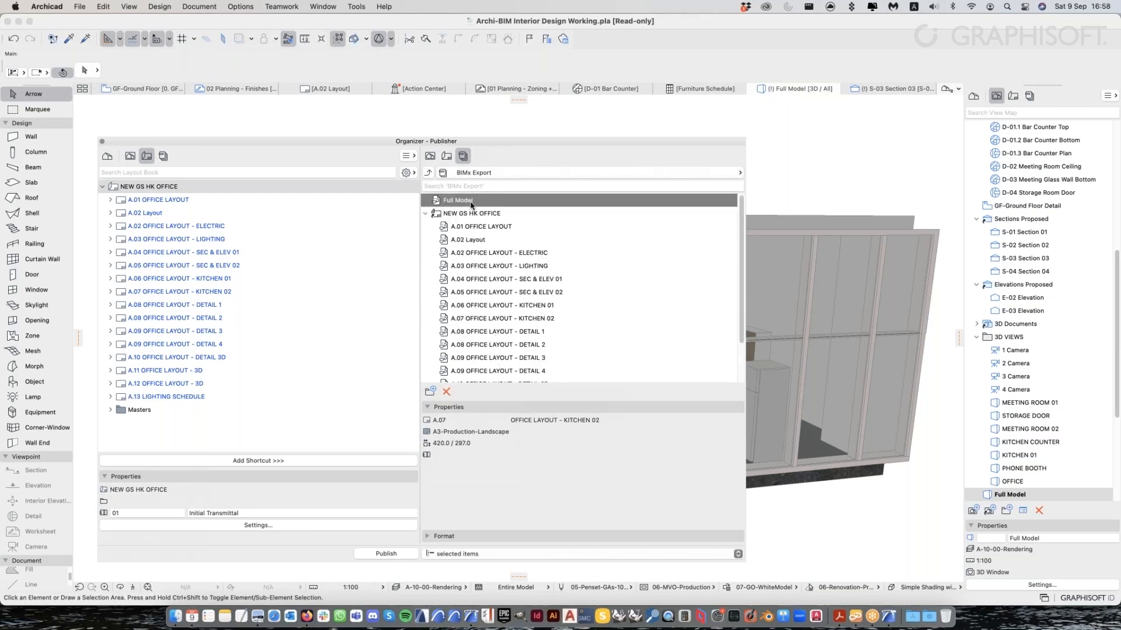
pyautogui.click(426, 214)
pyautogui.click(455, 215)
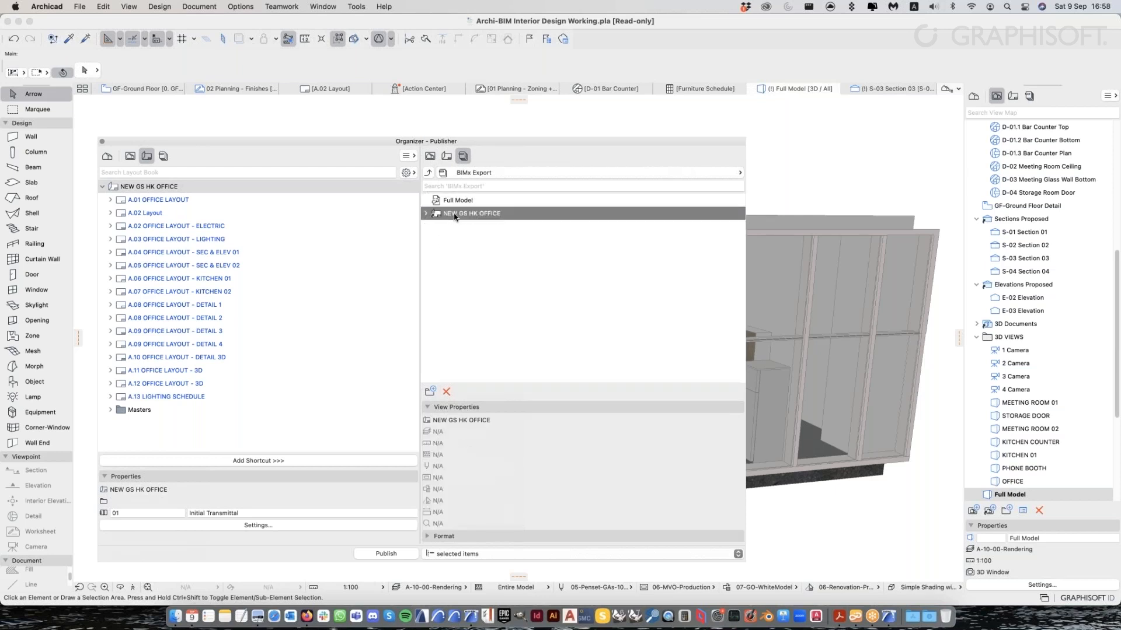
pyautogui.click(457, 200)
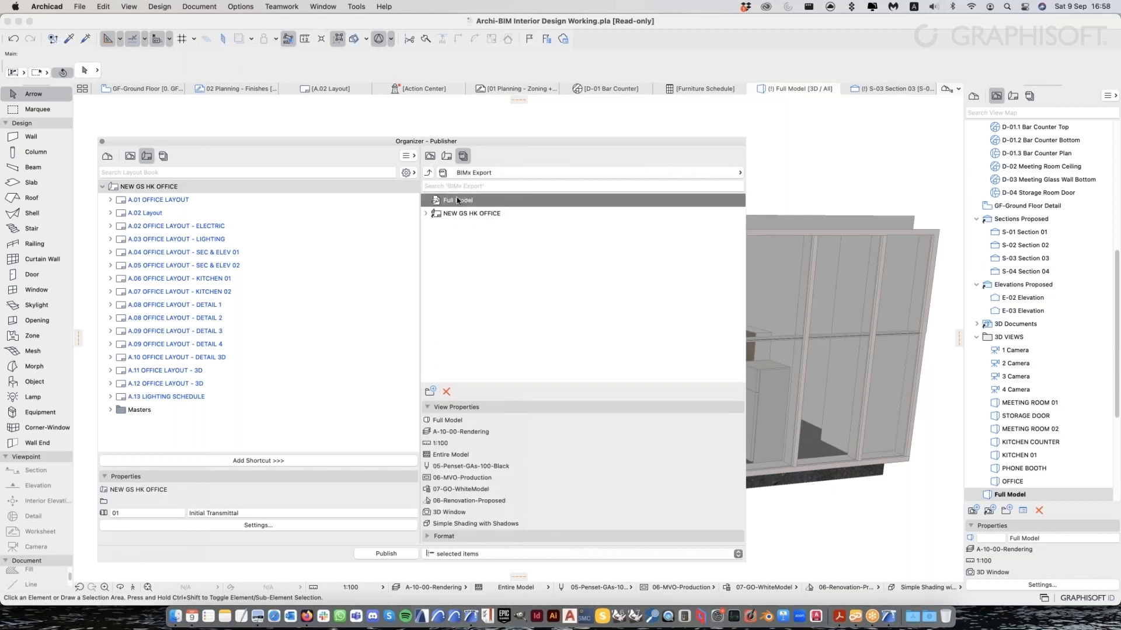
pyautogui.click(428, 173)
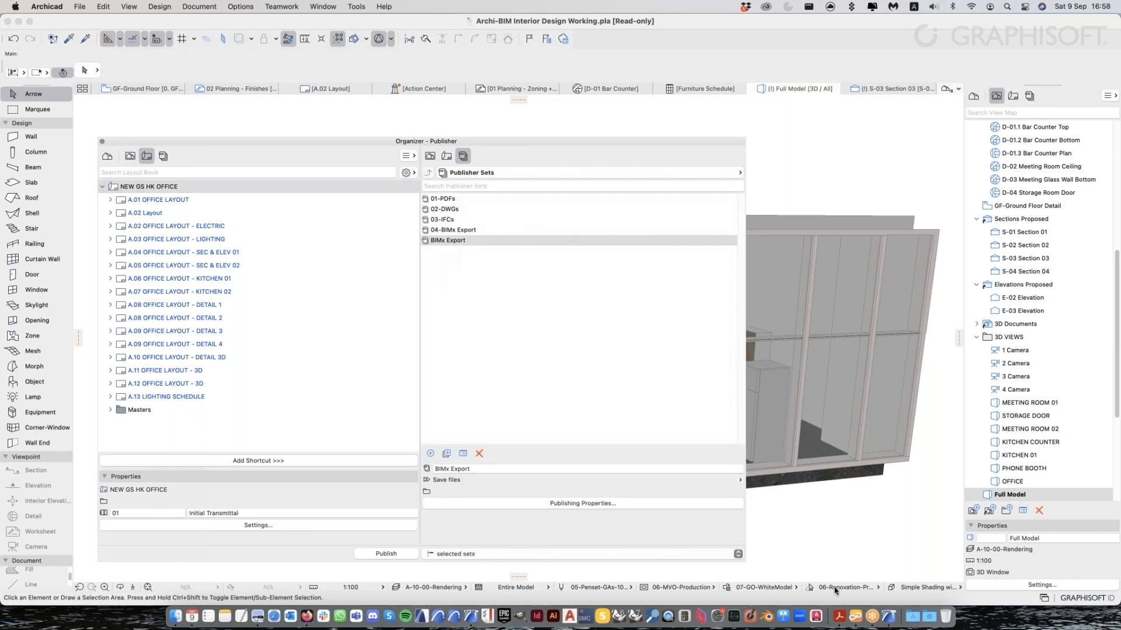
# Switch to Finder to look at GS HK OFFICE - BIMx.bimx in the 20230904 - Participants folder, and return to Archicad
pyautogui.click(175, 619)
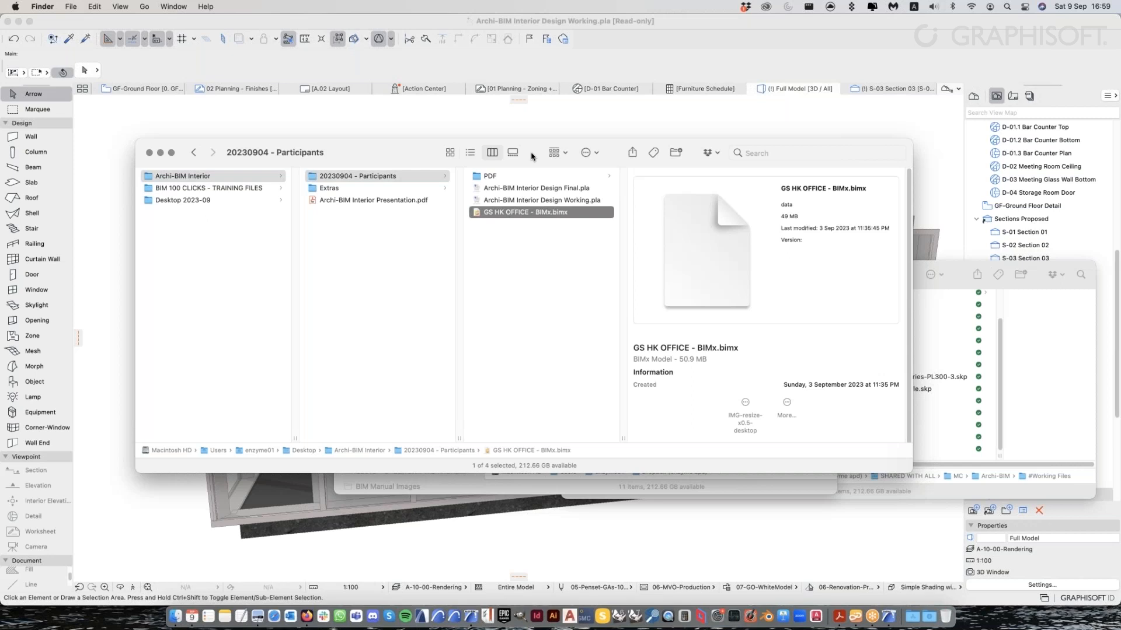
pyautogui.moveTo(530, 153); pyautogui.dragTo(528, 207)
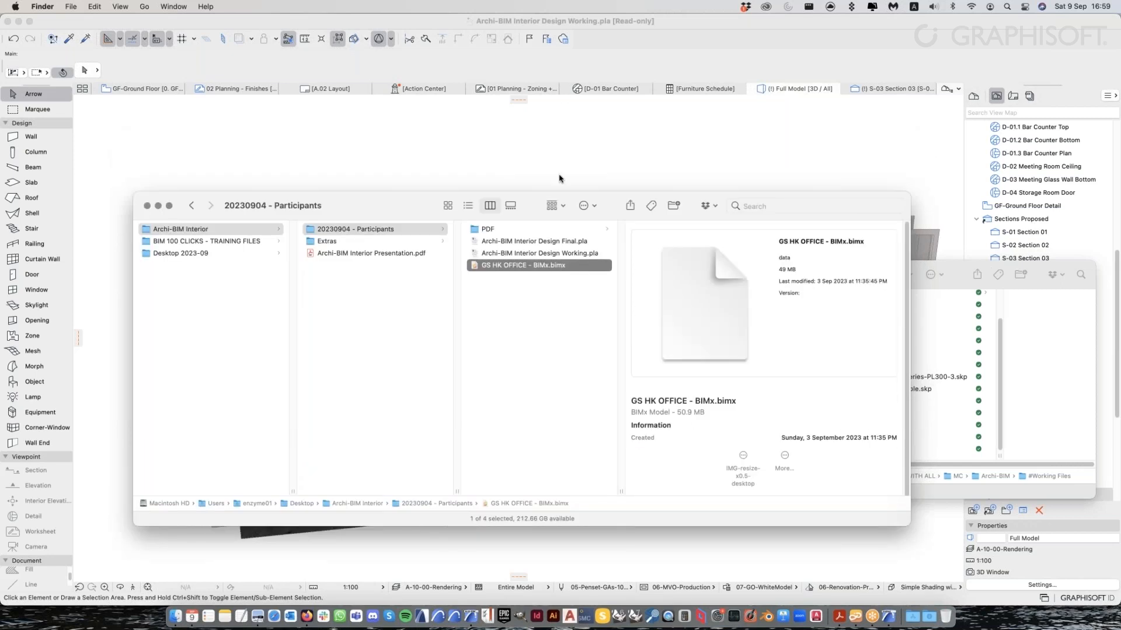
pyautogui.click(571, 65)
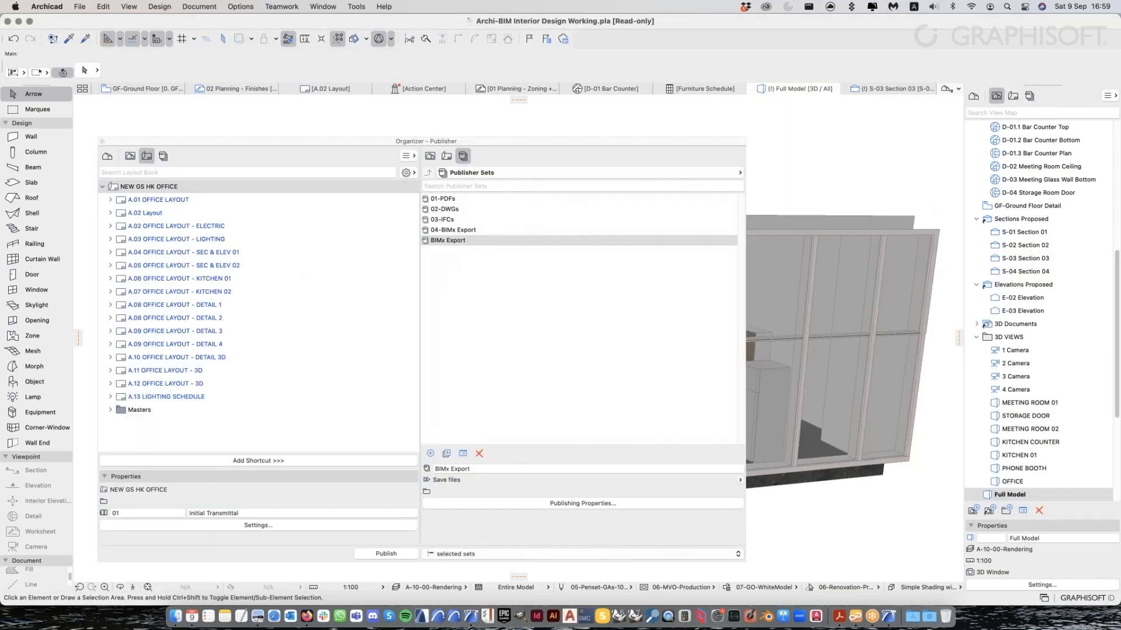
pyautogui.click(175, 617)
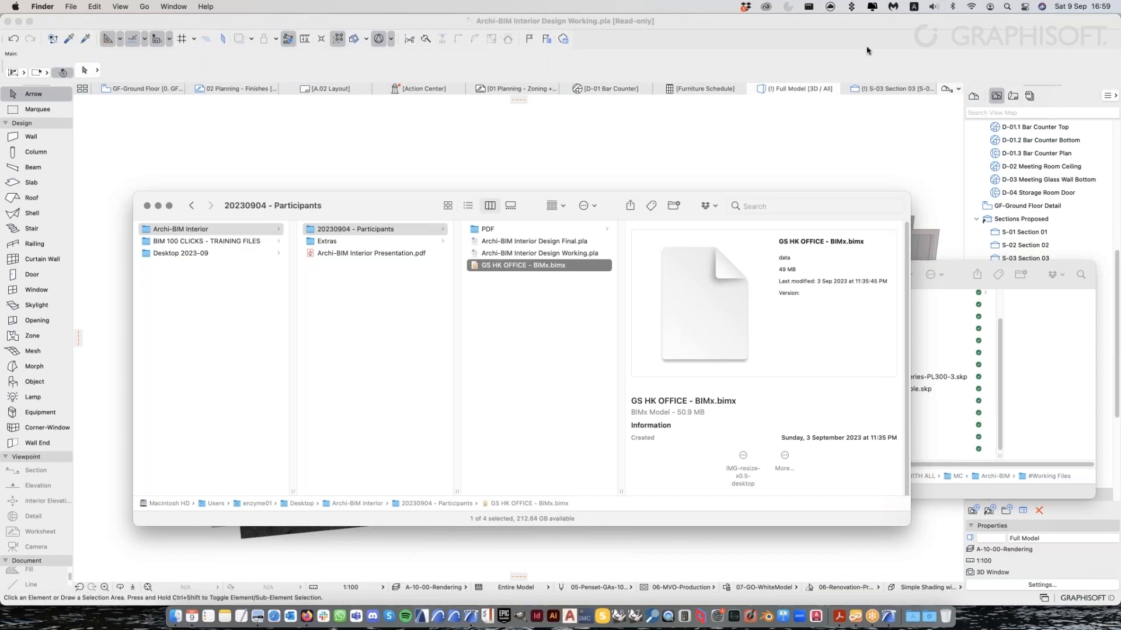
pyautogui.click(984, 231)
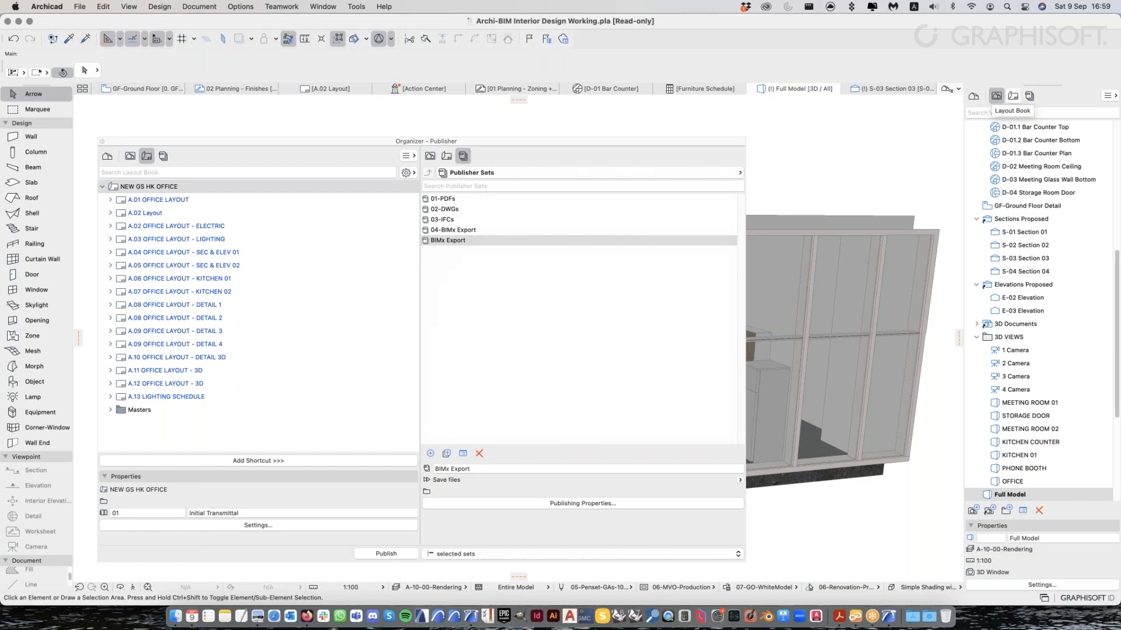
# Open the Lighting Fixtures Schedule view, look through its lamp entries, and close the Organizer
pyautogui.scroll(-5, 1051, 351)
pyautogui.click(1064, 391)
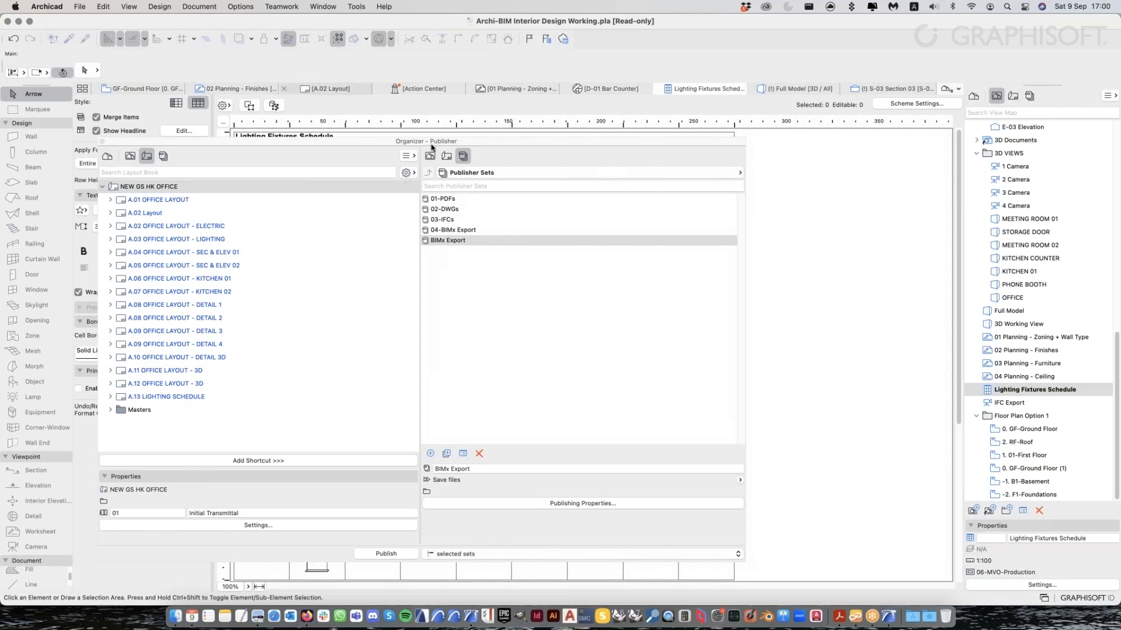
pyautogui.press('super+Tab')
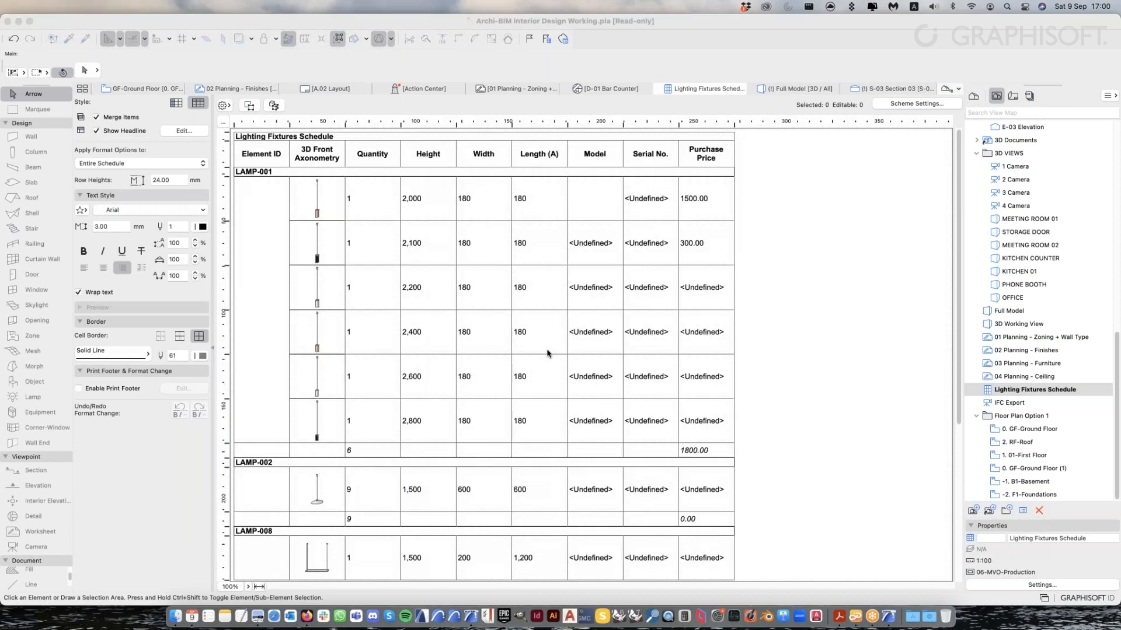
pyautogui.scroll(-5, 548, 353)
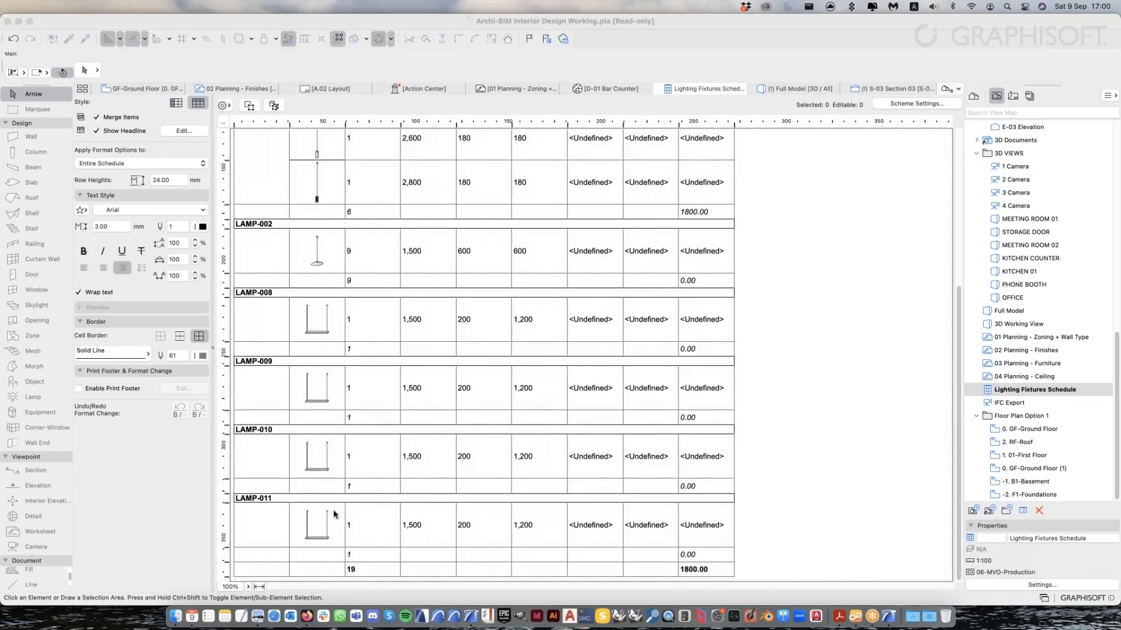
pyautogui.press('super+Tab')
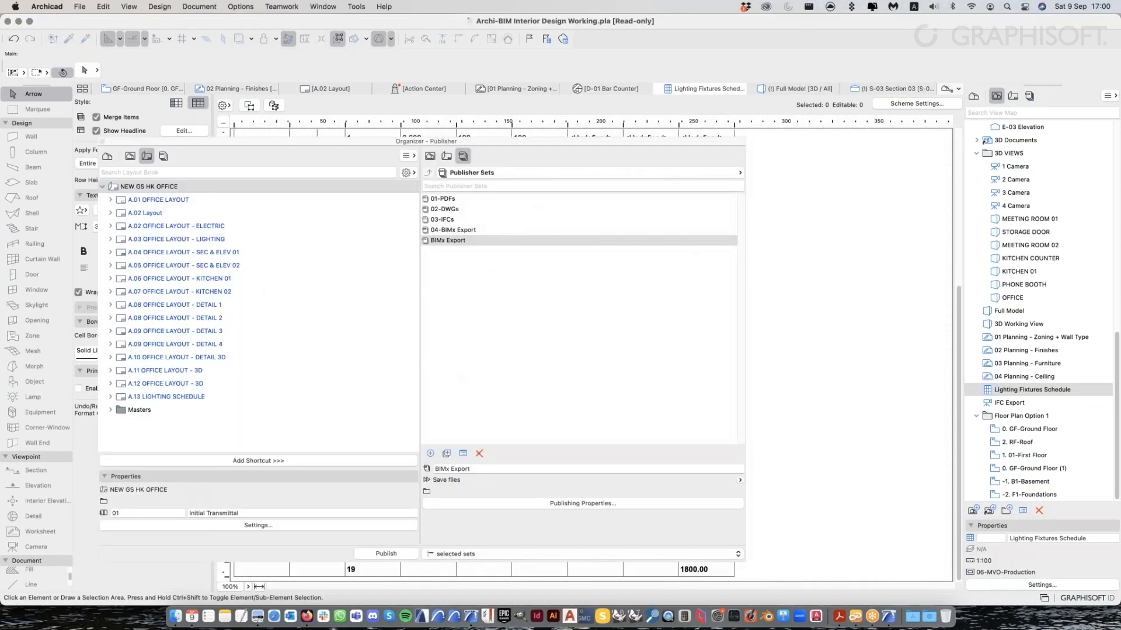
pyautogui.click(101, 142)
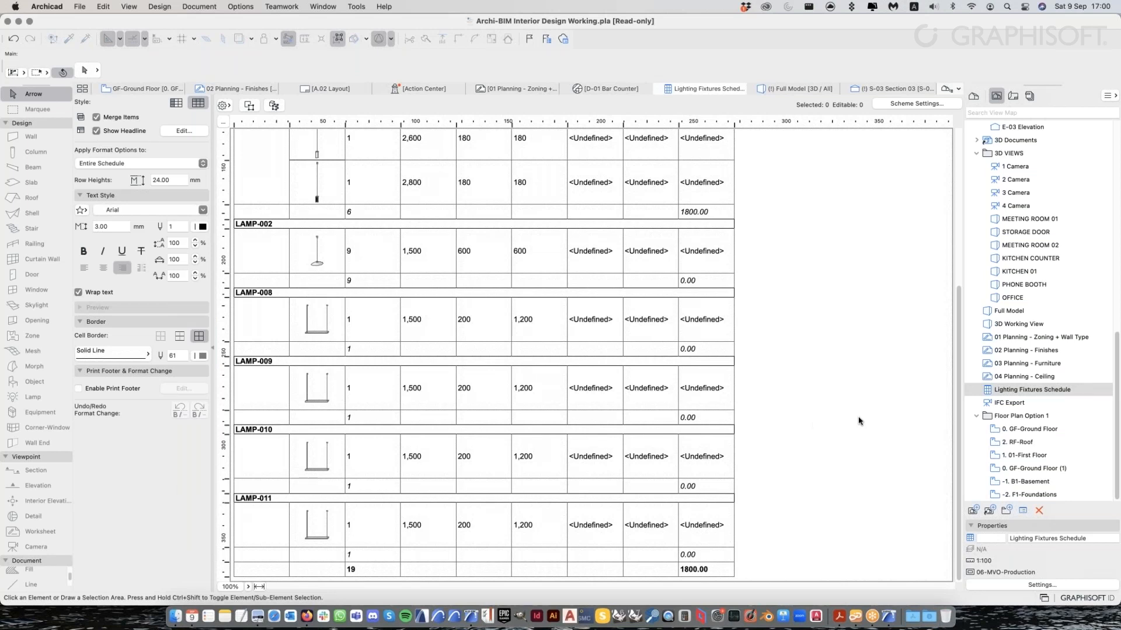
# Open the 3D front axonometry of LAMP-009 for annotation from the Lighting Fixtures Schedule
pyautogui.click(331, 385)
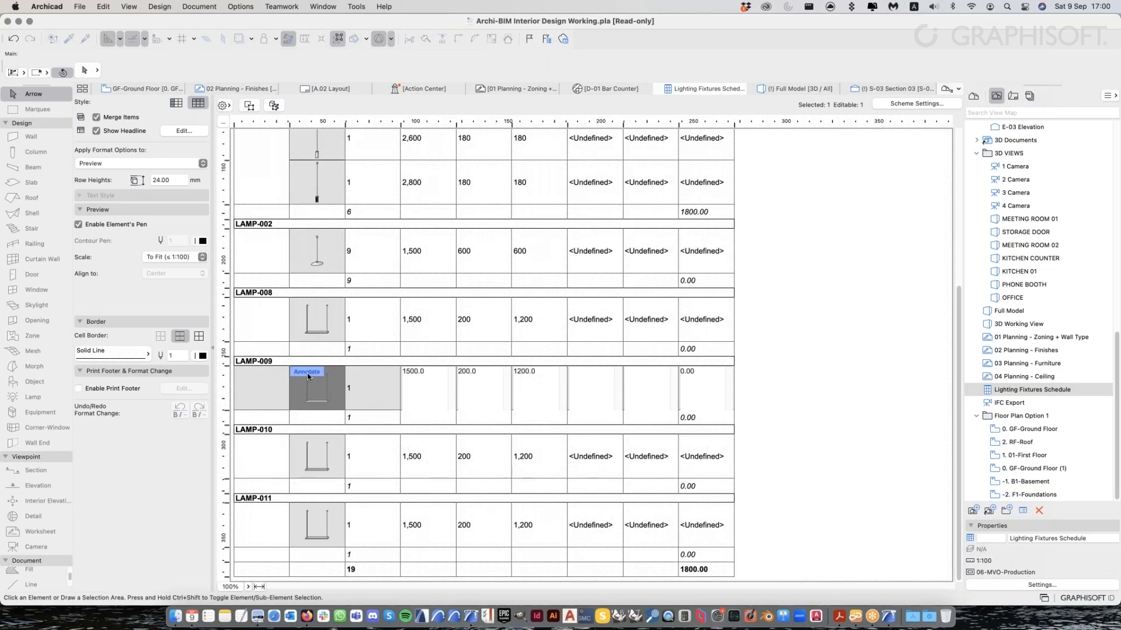
pyautogui.click(308, 377)
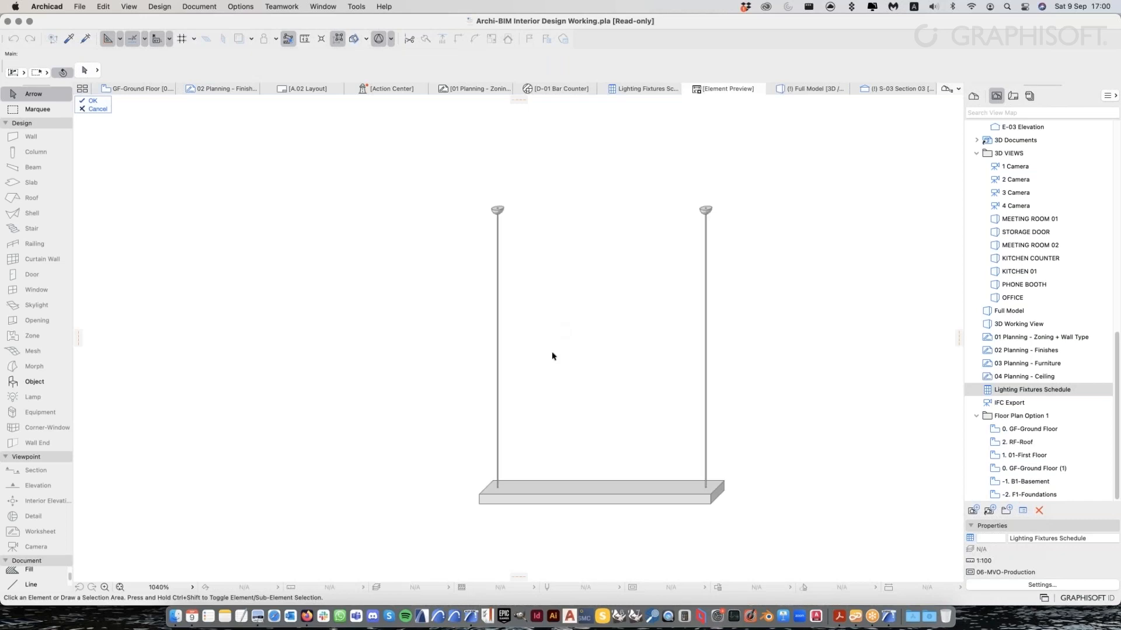
pyautogui.scroll(5, 570, 483)
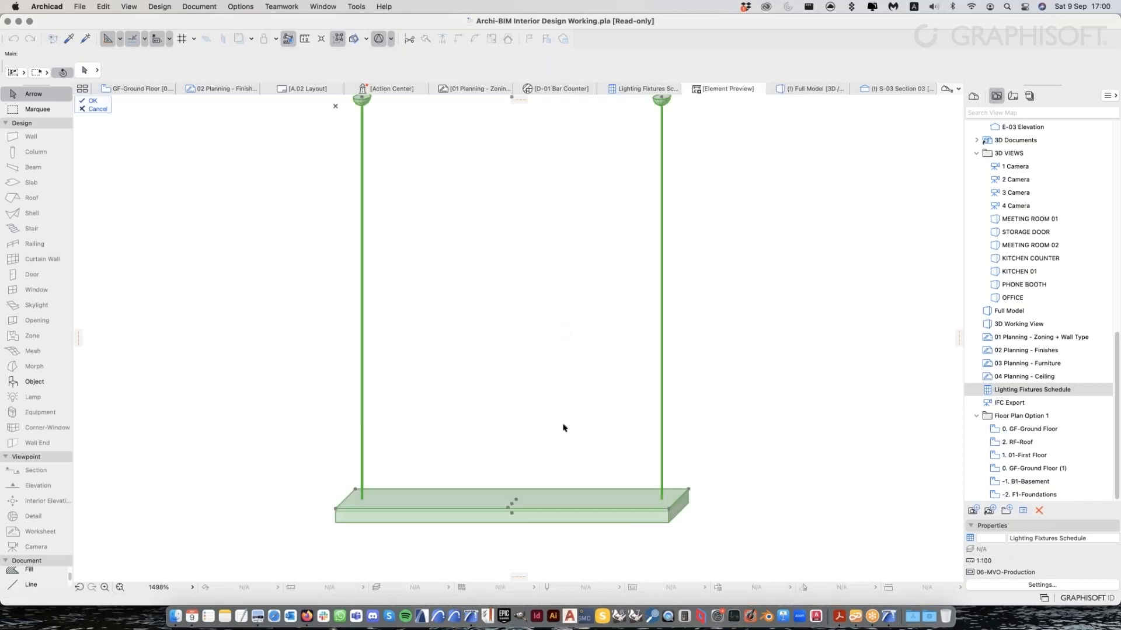
pyautogui.scroll(-5, 557, 437)
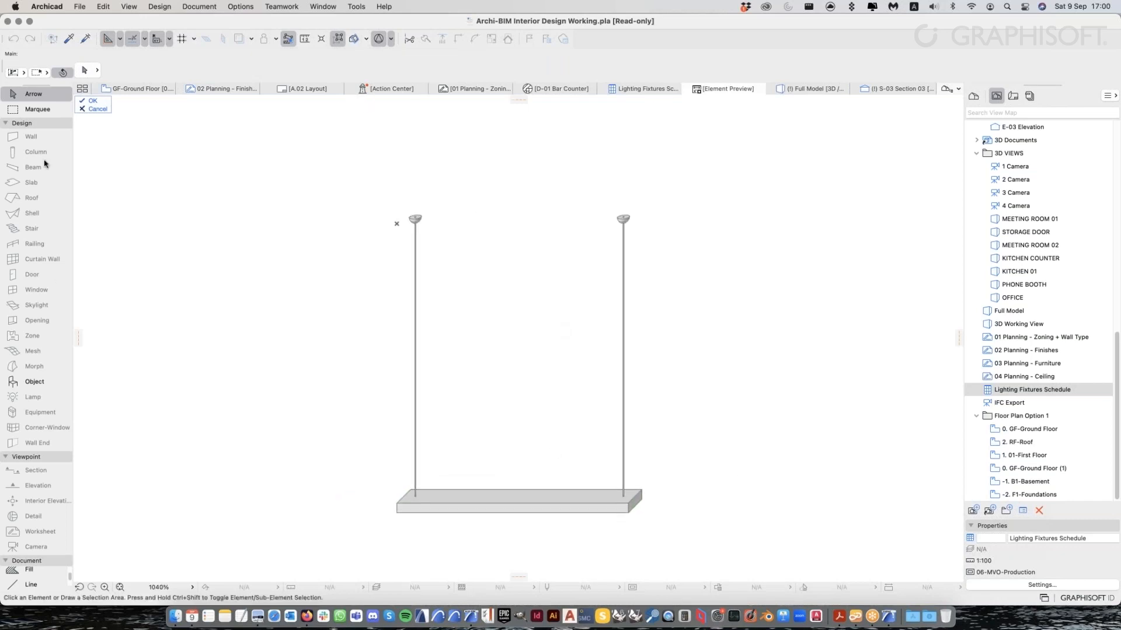
# Dimension the length of the lamp's base along its front edge, placing the dimension line below the lamp
pyautogui.click(7, 124)
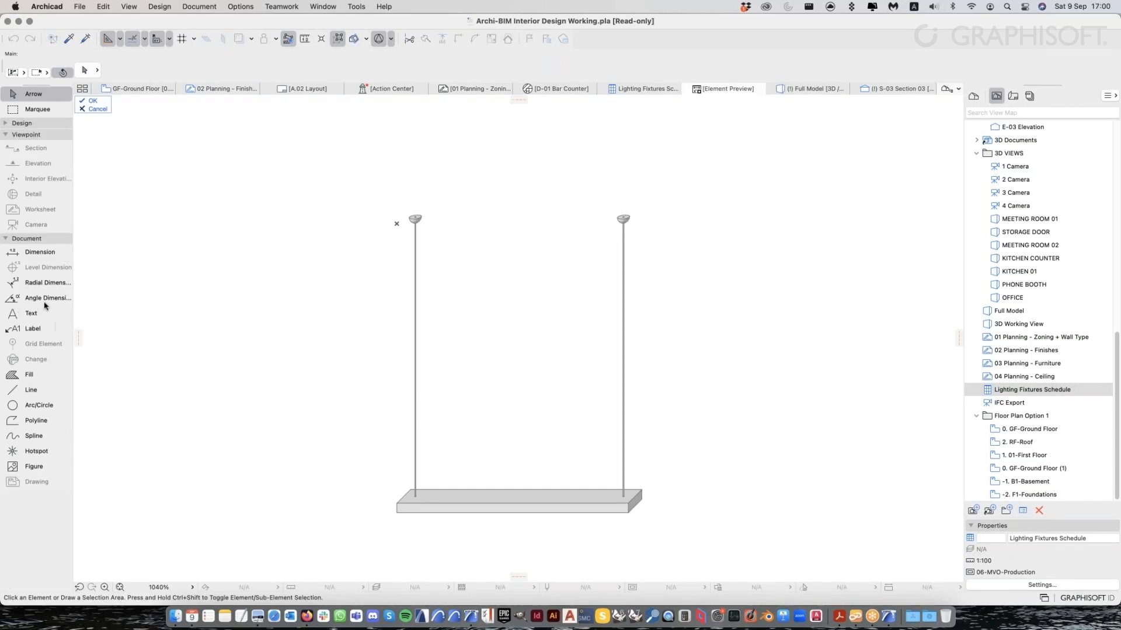
pyautogui.click(35, 253)
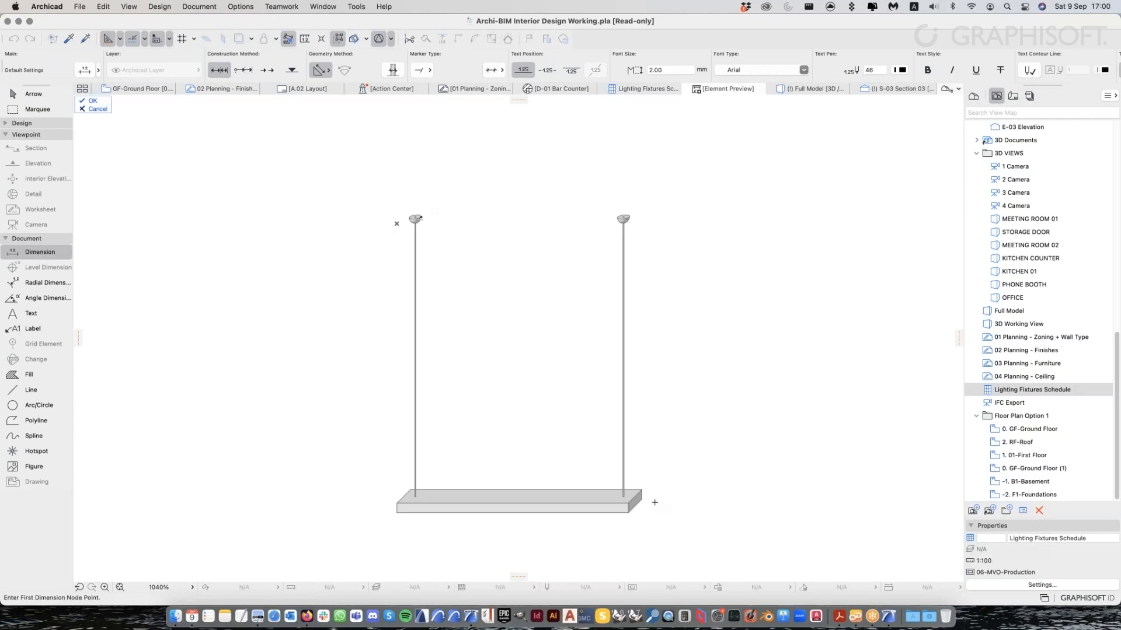
pyautogui.scroll(3, 653, 500)
pyautogui.click(301, 503)
pyautogui.click(635, 502)
pyautogui.rightClick(536, 446)
pyautogui.click(650, 518)
pyautogui.scroll(-2, 366, 468)
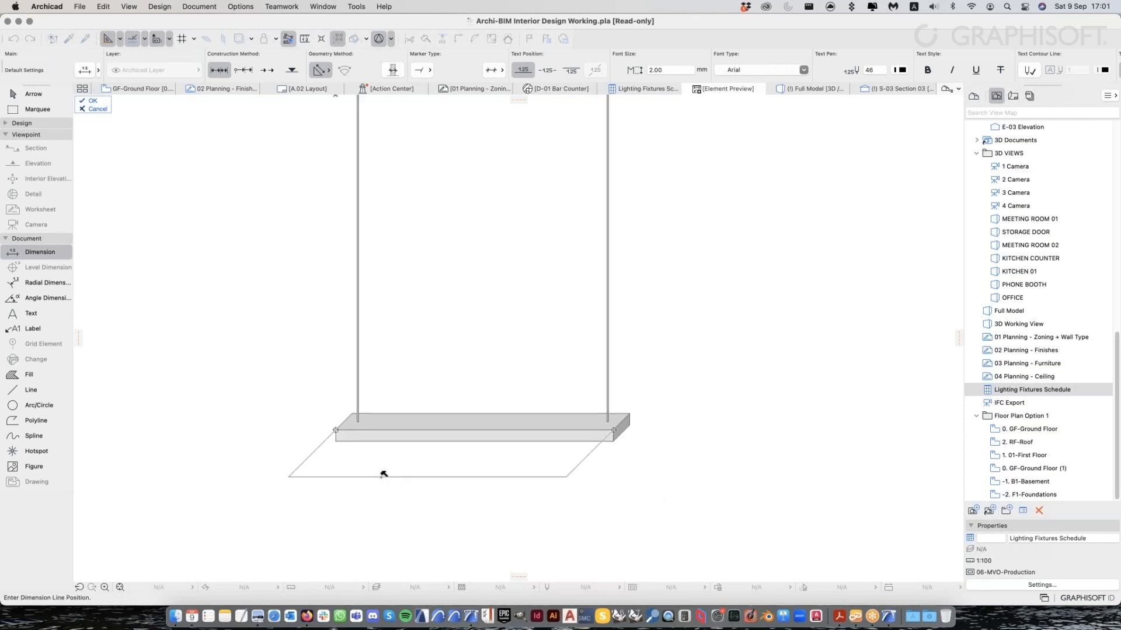
pyautogui.click(383, 476)
pyautogui.scroll(-2, 512, 513)
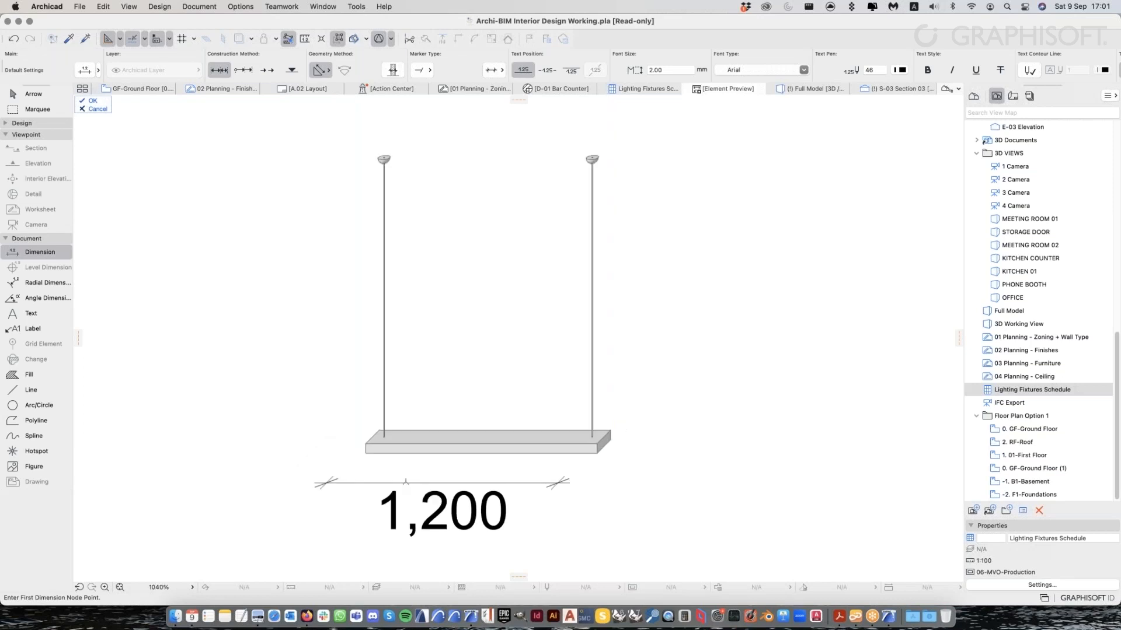
pyautogui.click(445, 495)
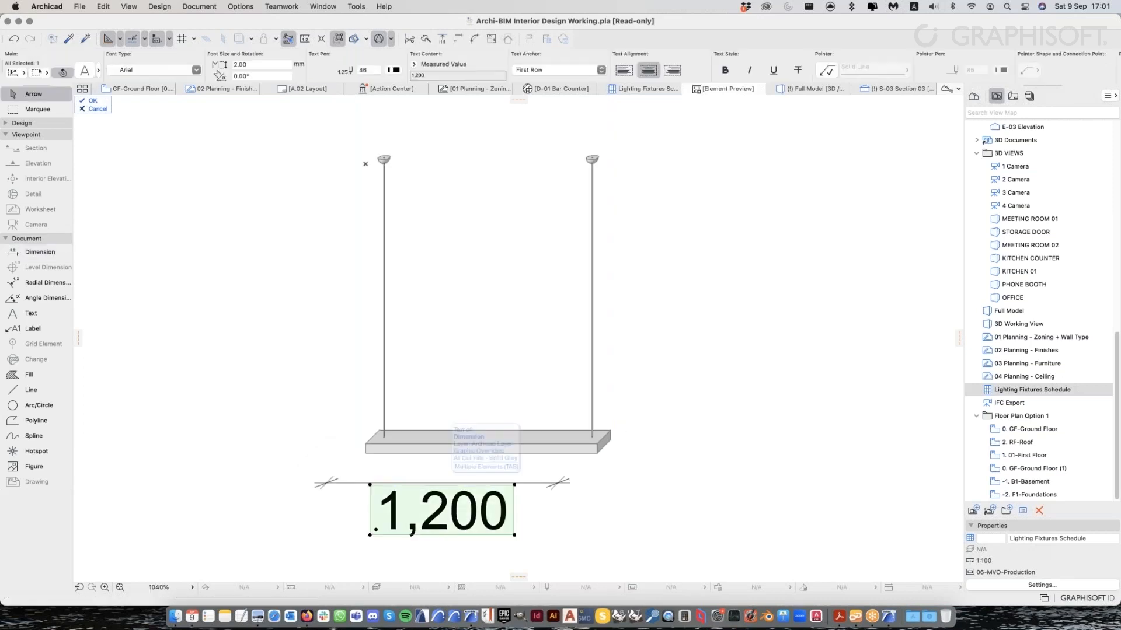
pyautogui.click(443, 483)
pyautogui.click(514, 431)
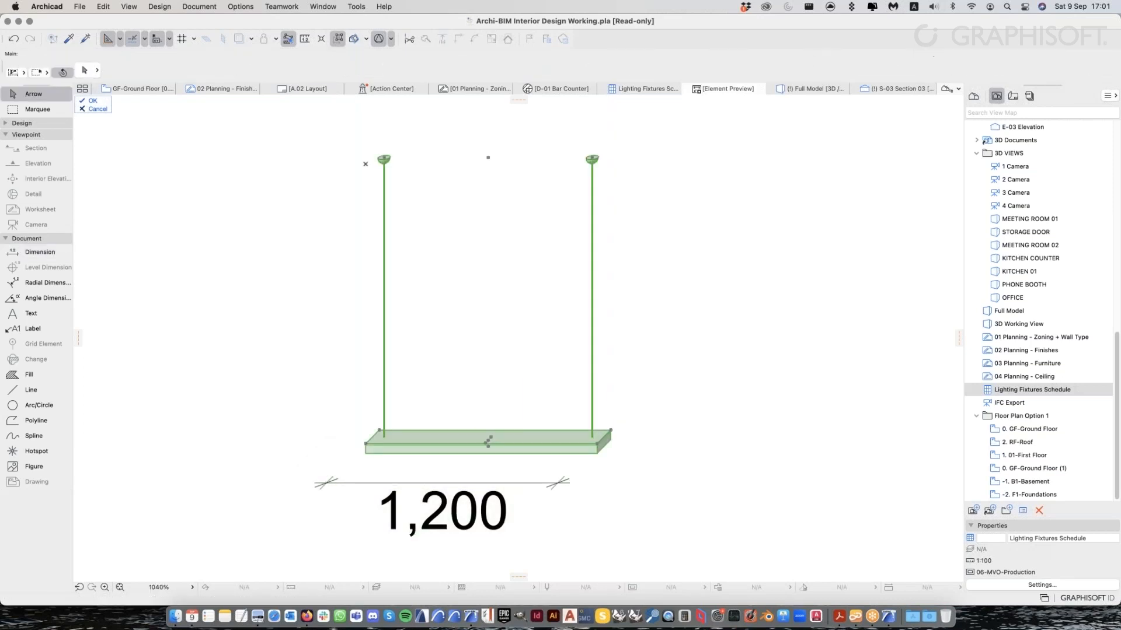
pyautogui.moveTo(526, 441); pyautogui.dragTo(537, 447, button='middle')
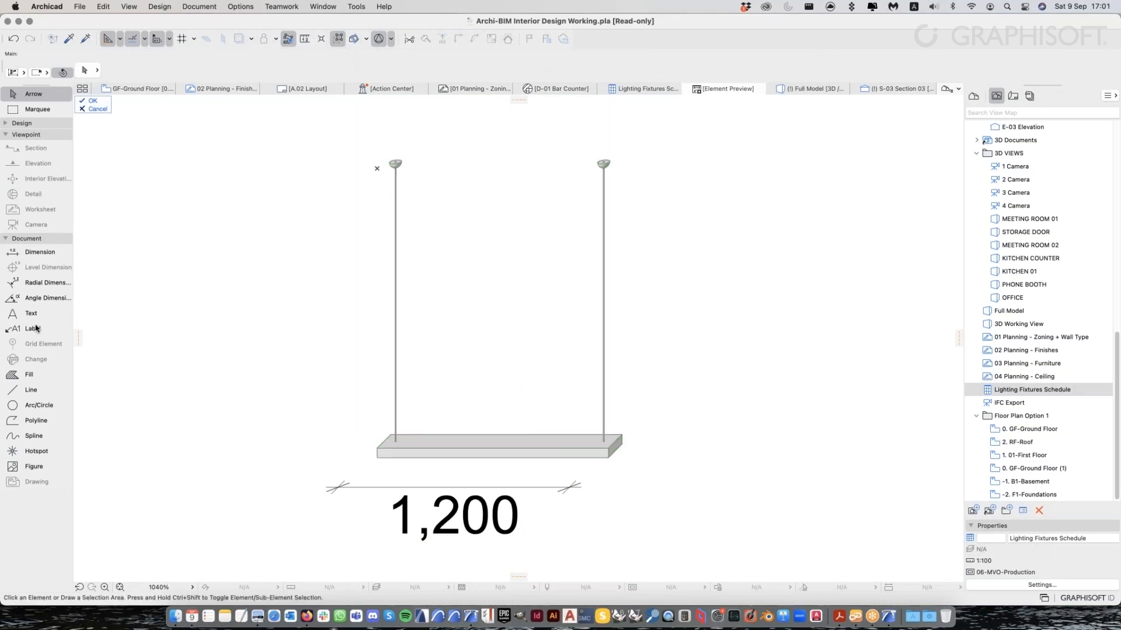
# Review the Label tool's favorites and the Text Label section of its default settings, and leave the settings without applying changes
pyautogui.click(36, 328)
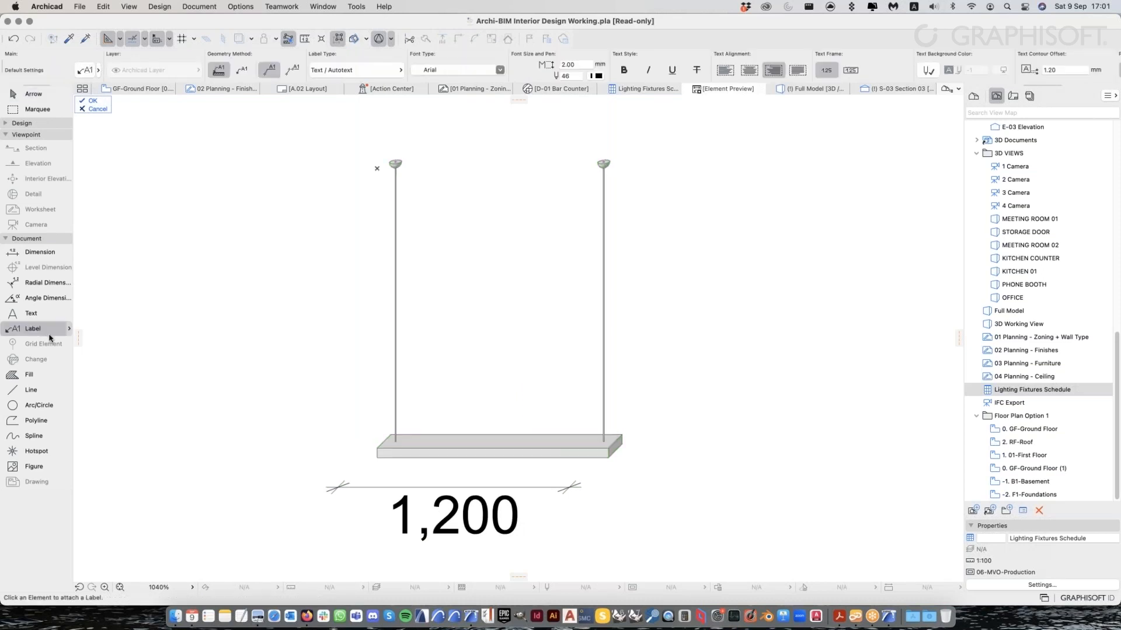
pyautogui.click(70, 329)
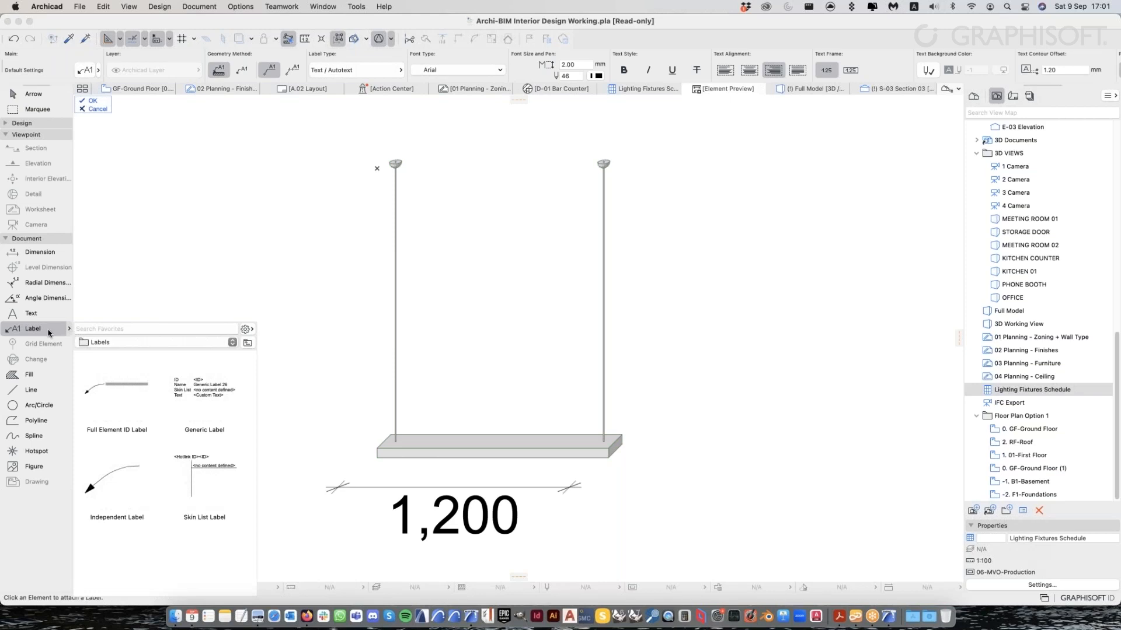
pyautogui.click(52, 332)
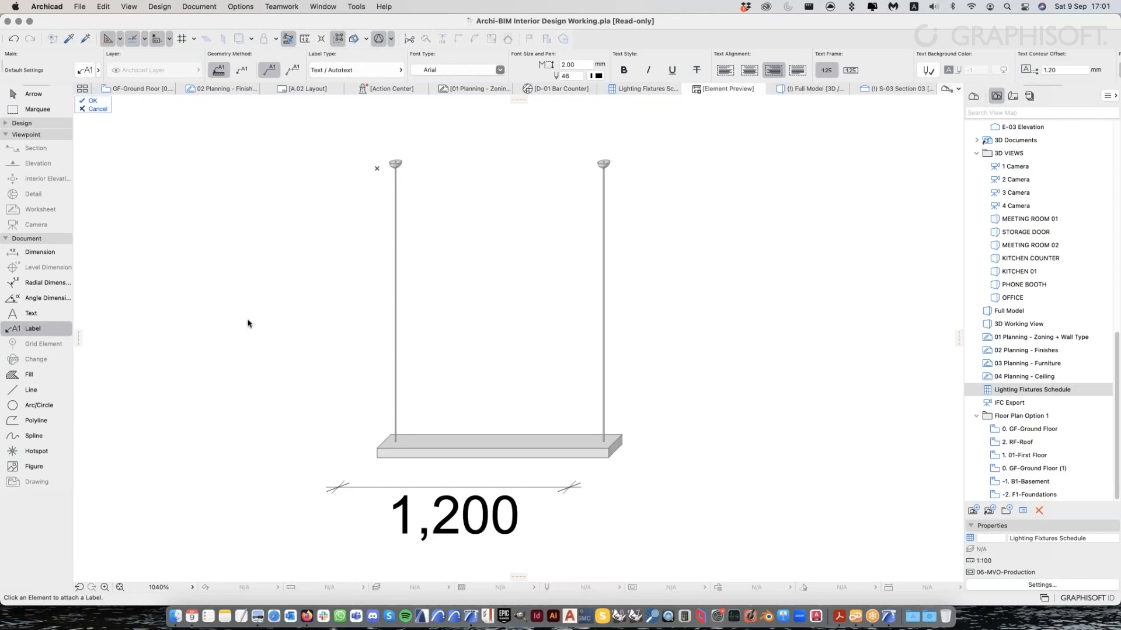
pyautogui.press('super+t')
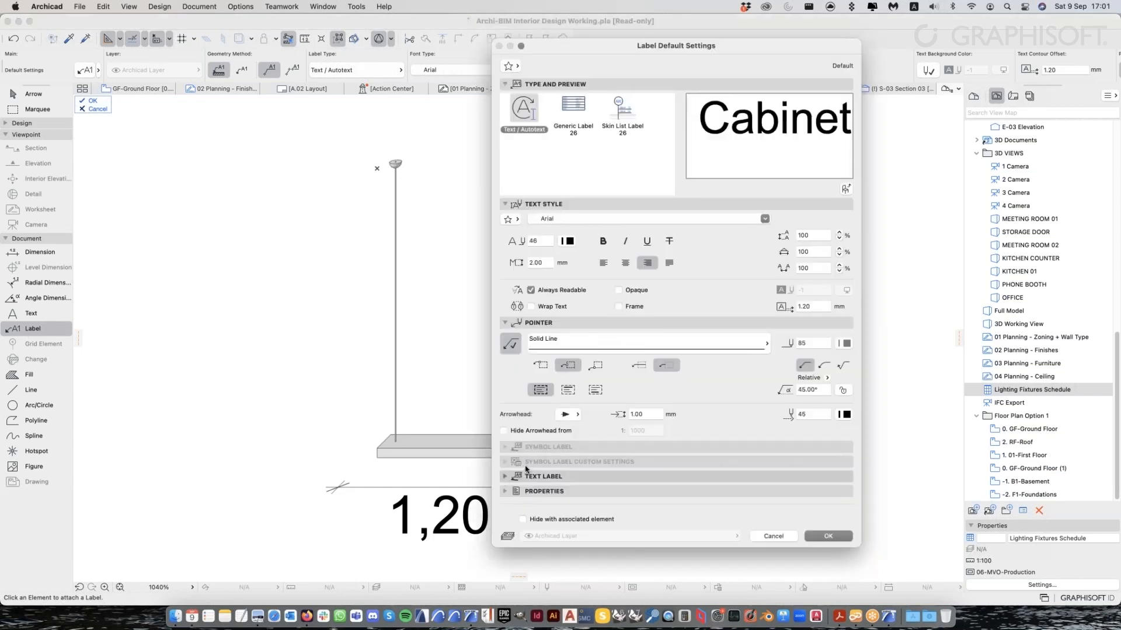
pyautogui.click(527, 474)
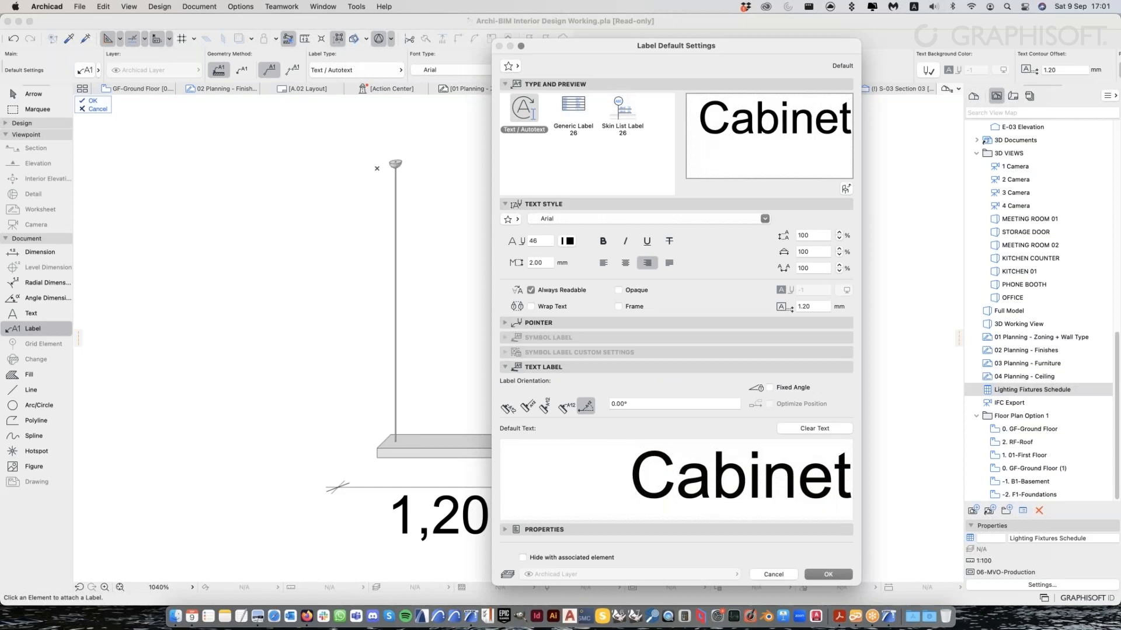
pyautogui.click(769, 575)
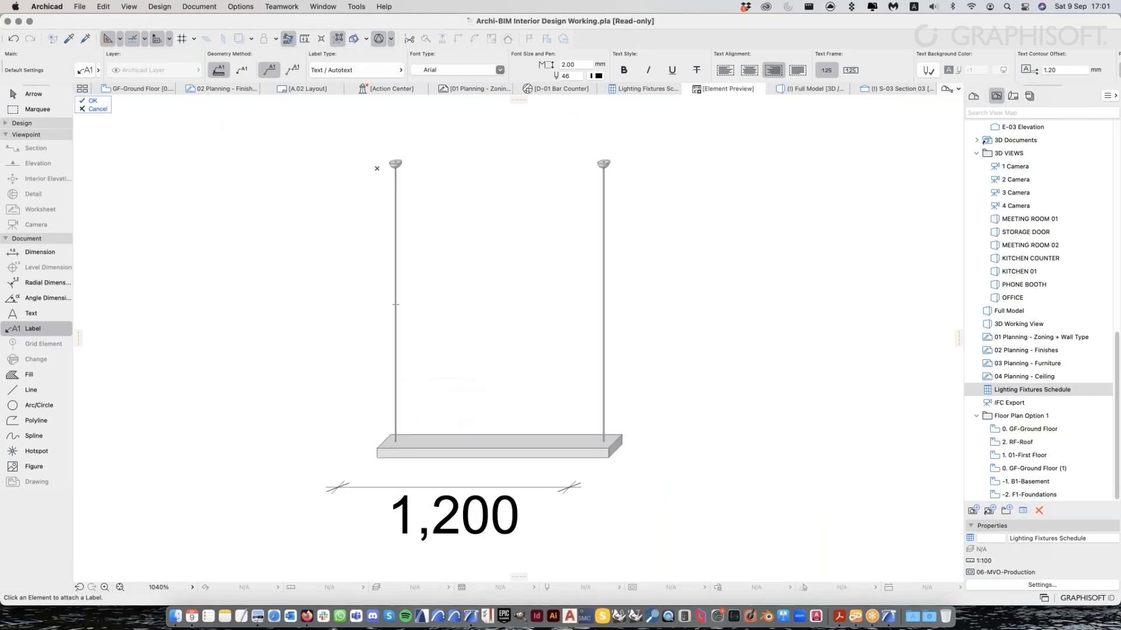
pyautogui.moveTo(430, 385); pyautogui.dragTo(433, 413, button='middle')
pyautogui.scroll(-5, 432, 413)
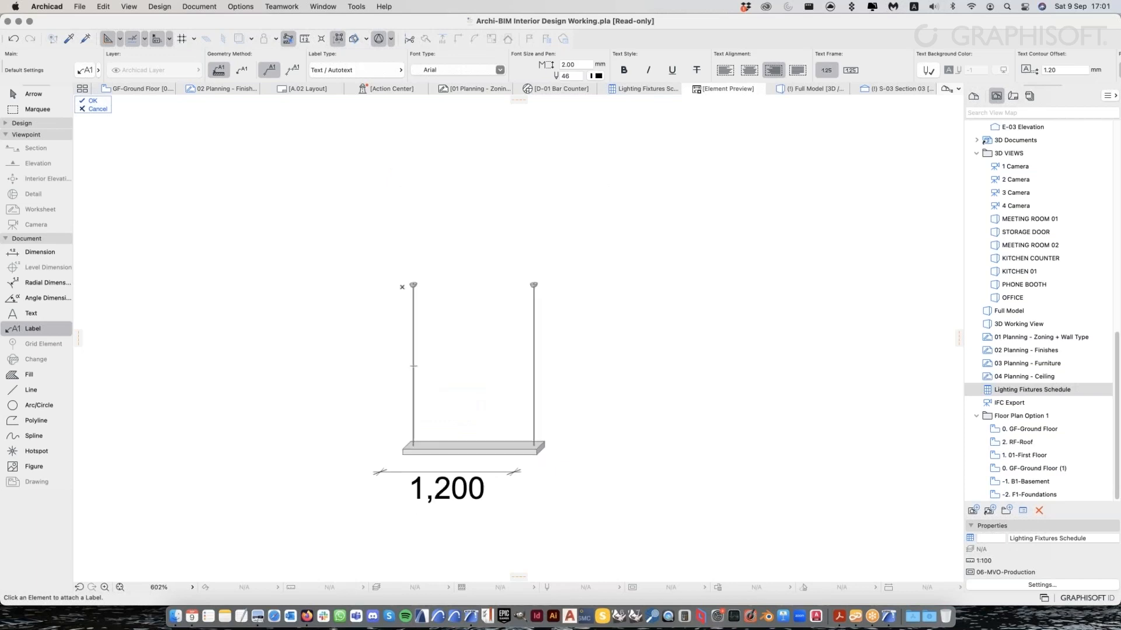
pyautogui.press('Escape')
pyautogui.scroll(1, 373, 382)
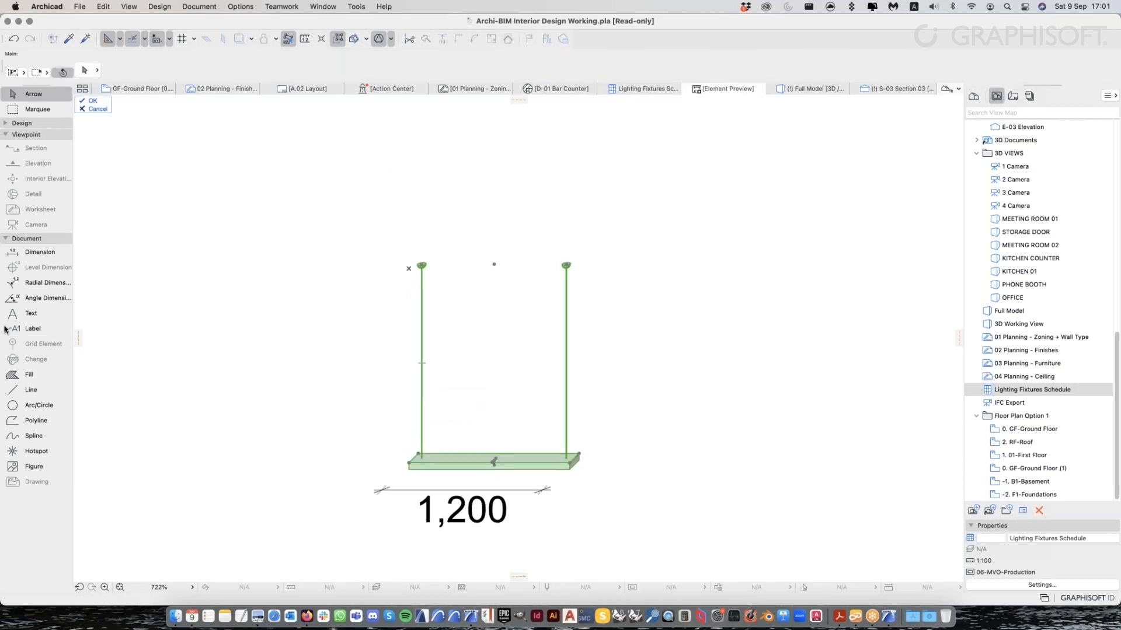
pyautogui.click(23, 329)
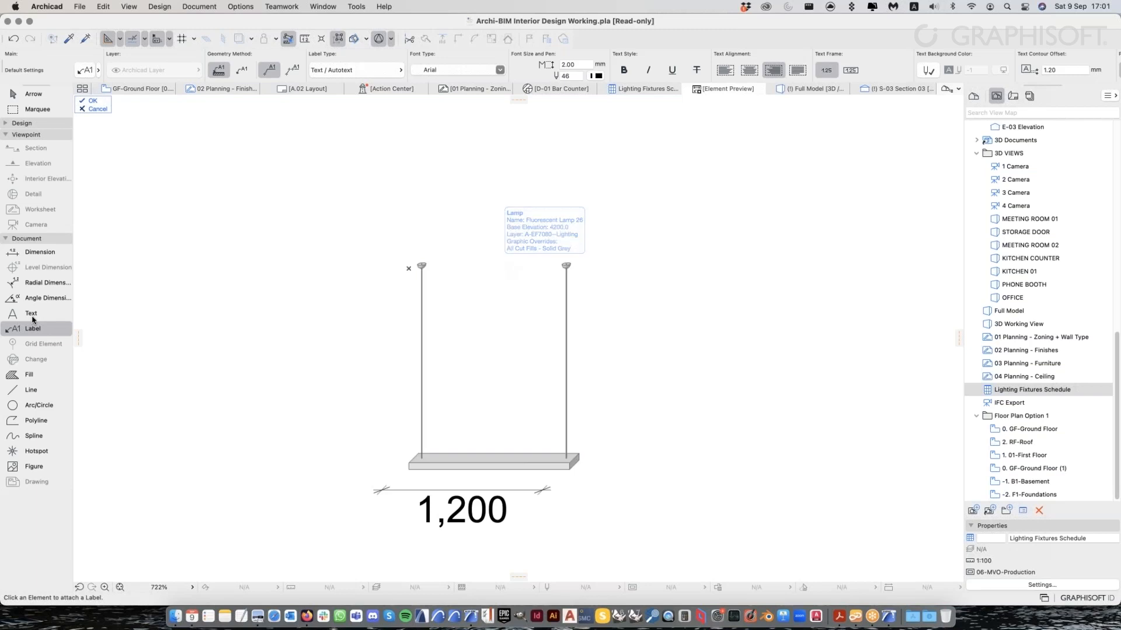
pyautogui.press('Escape')
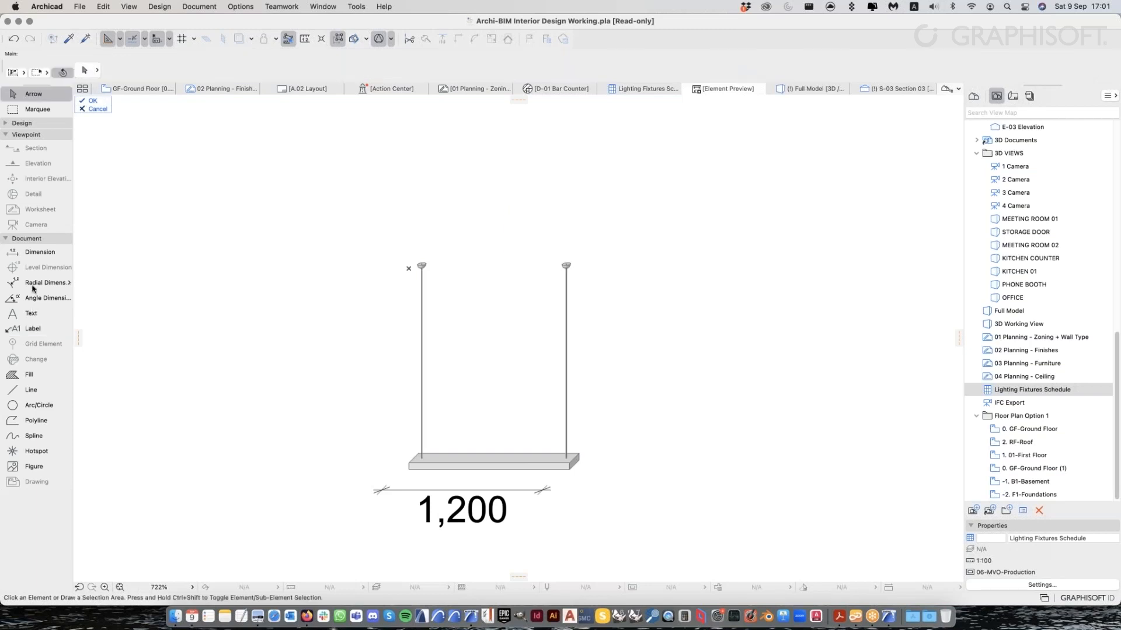
# Draw a circle around the left front corner of the lamp's base in the element preview, accept it, and return to the schedule
pyautogui.moveTo(506, 488); pyautogui.dragTo(512, 489, button='middle')
pyautogui.scroll(2, 512, 489)
pyautogui.click(513, 493)
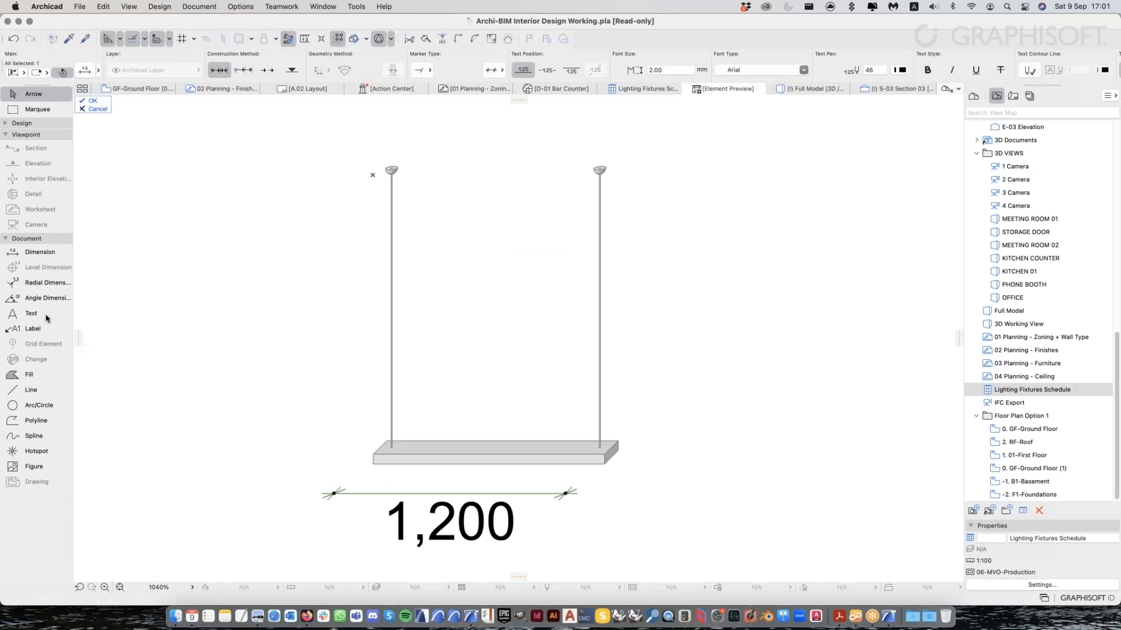
pyautogui.press('Escape')
pyautogui.click(32, 390)
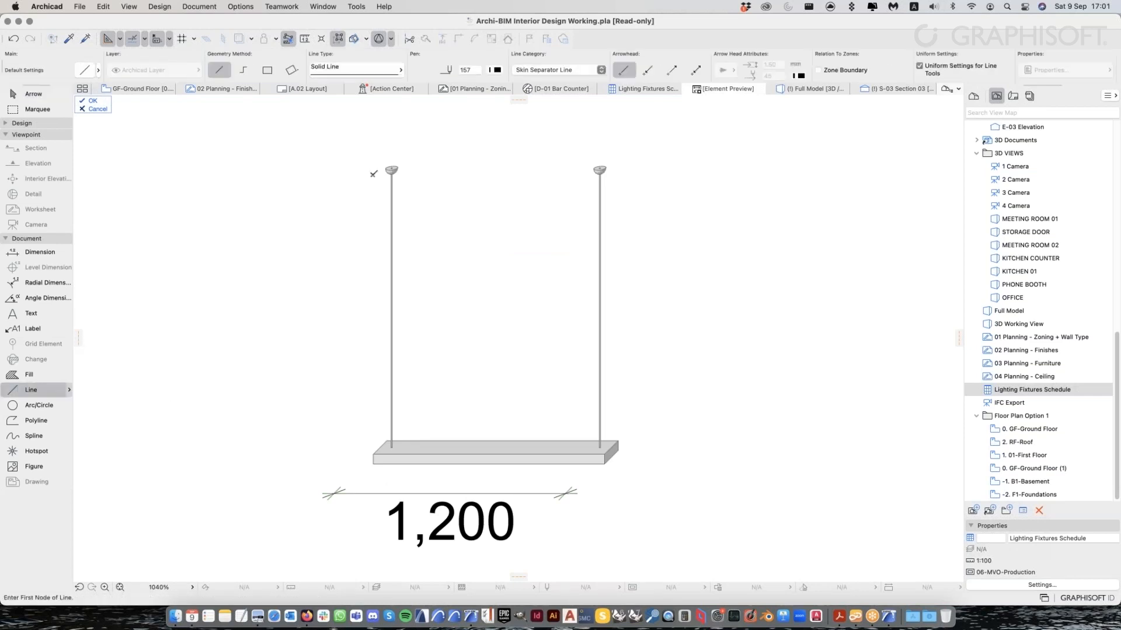
pyautogui.click(21, 409)
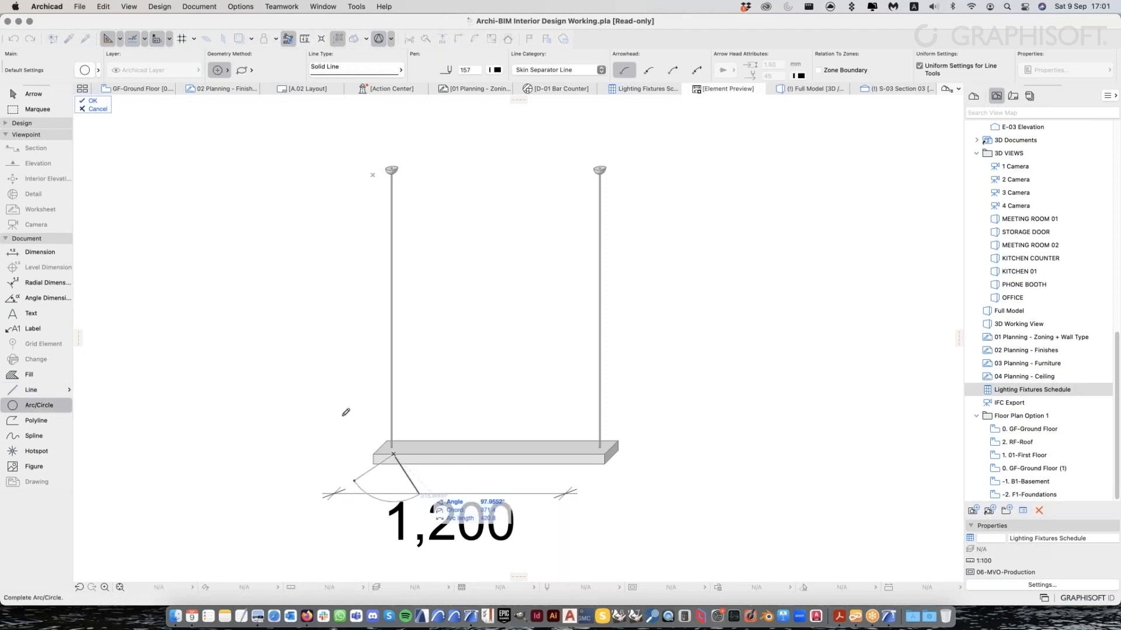
pyautogui.click(394, 454)
pyautogui.click(358, 485)
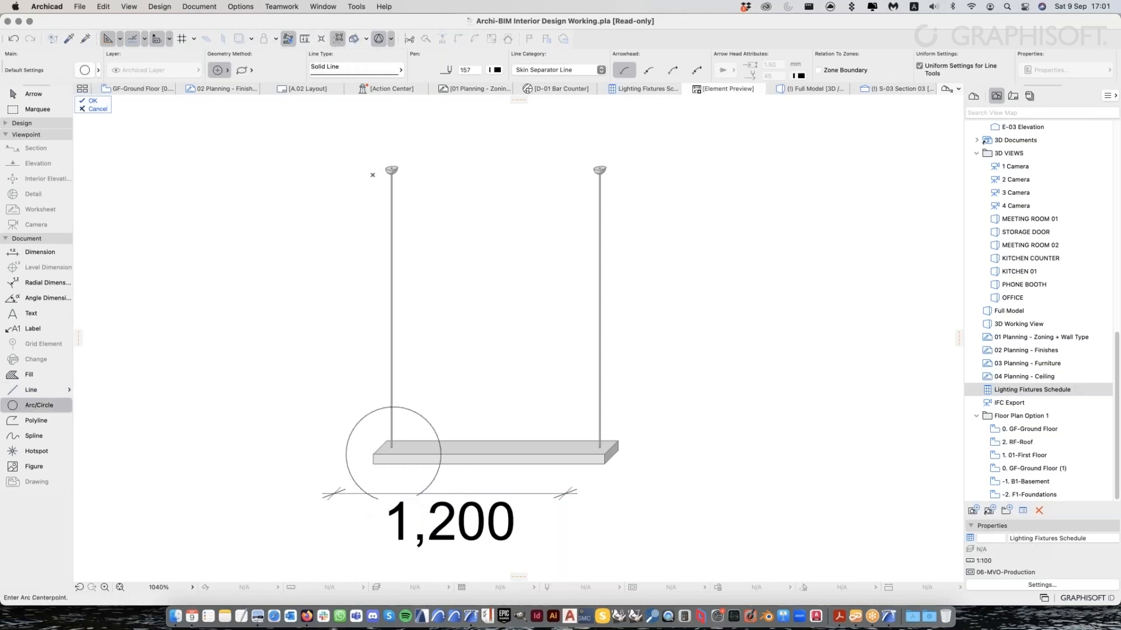
pyautogui.press('Escape')
pyautogui.scroll(-1, 366, 335)
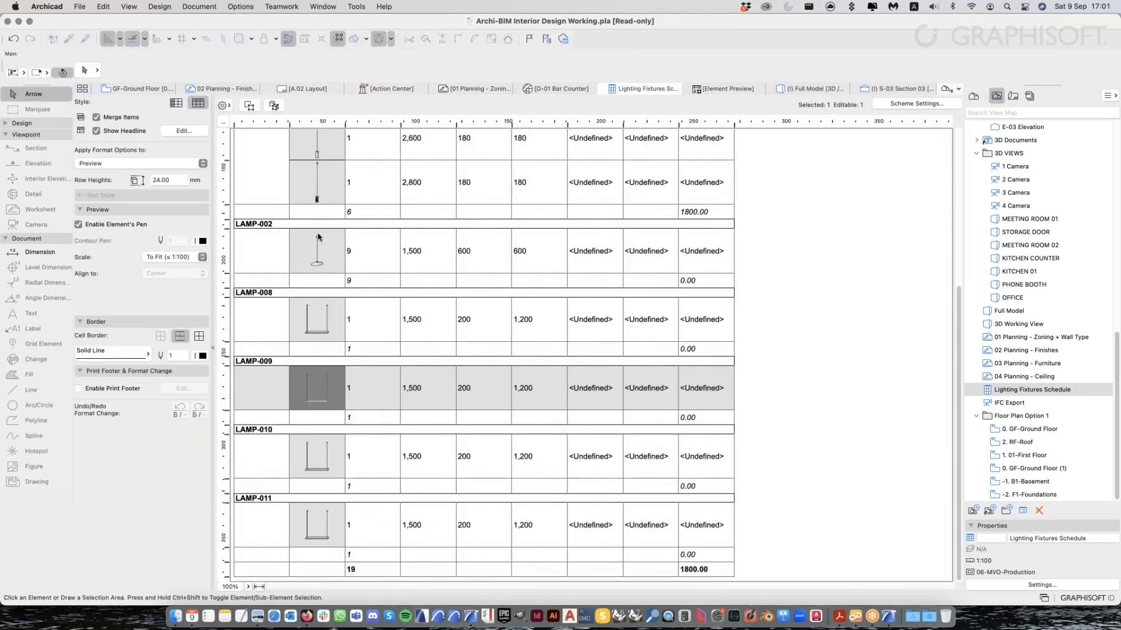
pyautogui.click(770, 408)
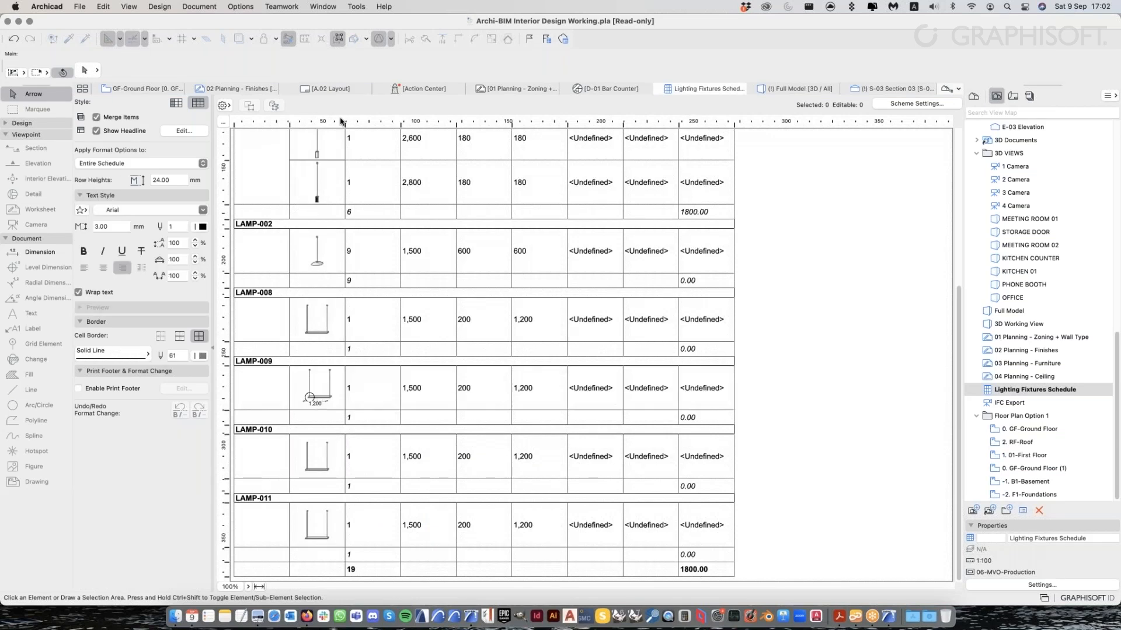
# Widen the 3D Front Axonometry column and slightly increase the height of the LAMP-009 row
pyautogui.moveTo(342, 121); pyautogui.dragTo(376, 125)
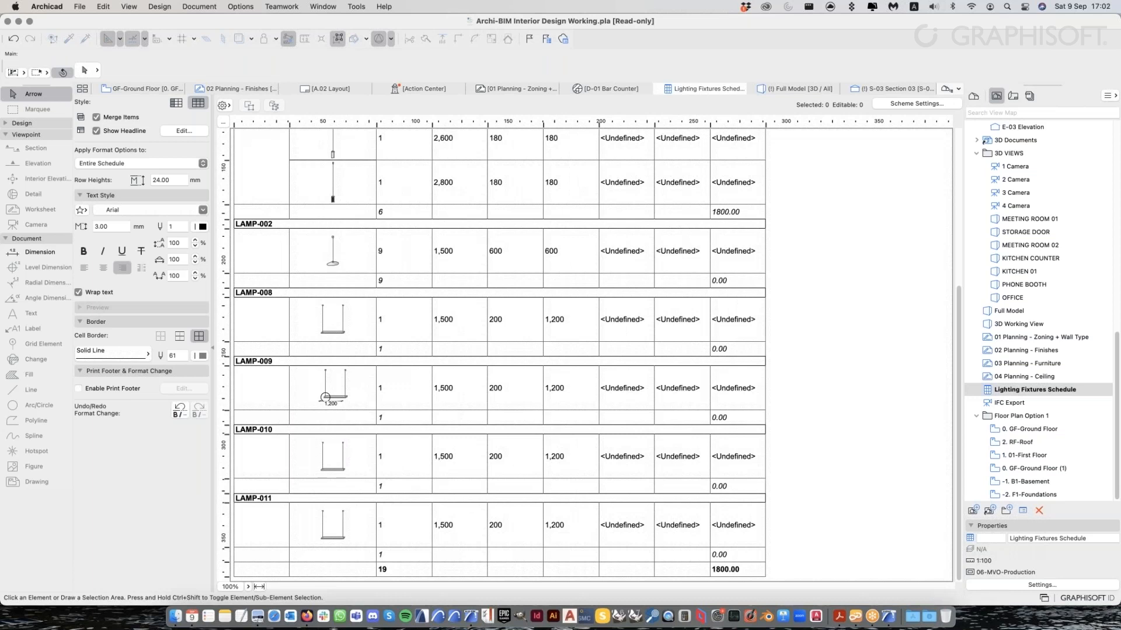
pyautogui.moveTo(226, 410); pyautogui.dragTo(226, 419)
# Set the schedule's preview scale to Fixed (1:100) from the LAMP-009 axonometry and check the annotated preview
pyautogui.click(351, 399)
pyautogui.click(171, 259)
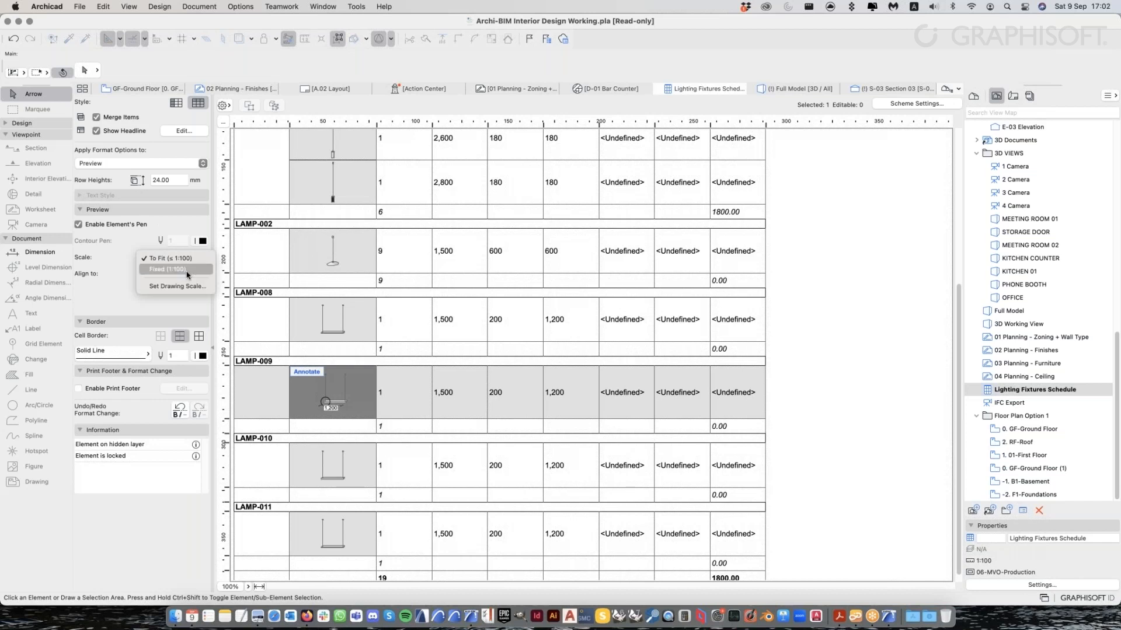
pyautogui.click(187, 274)
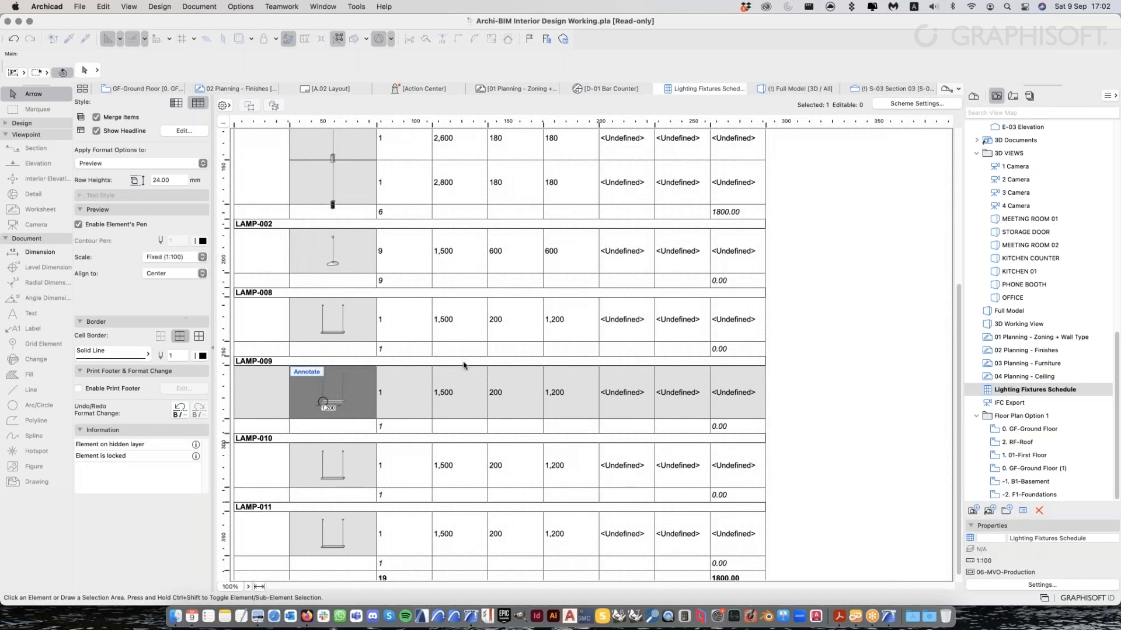
pyautogui.click(805, 432)
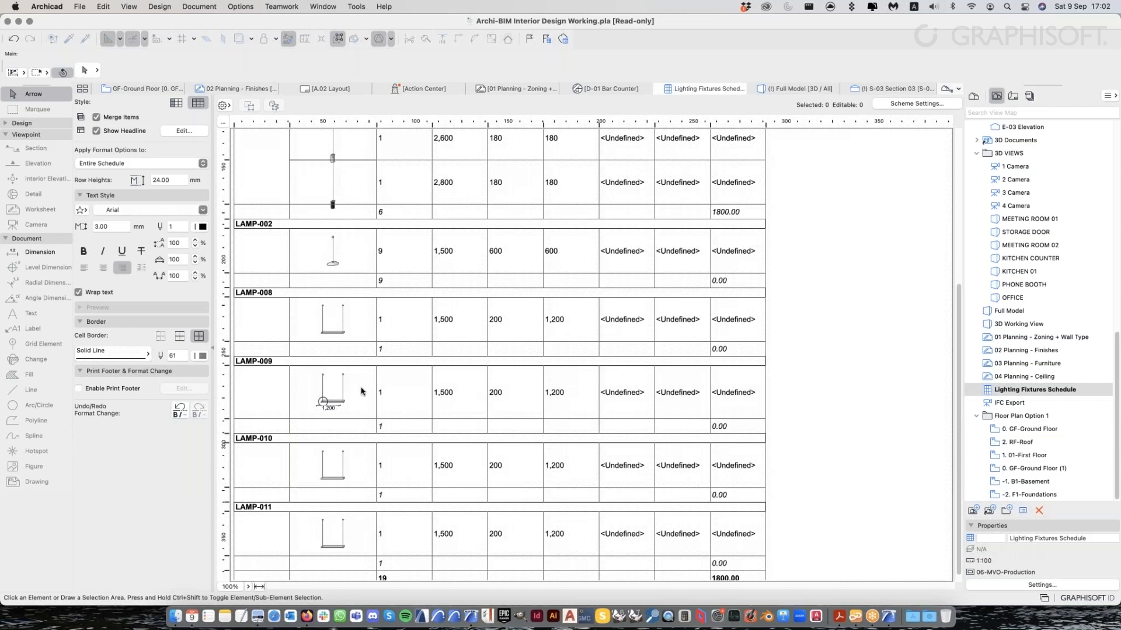
pyautogui.click(362, 392)
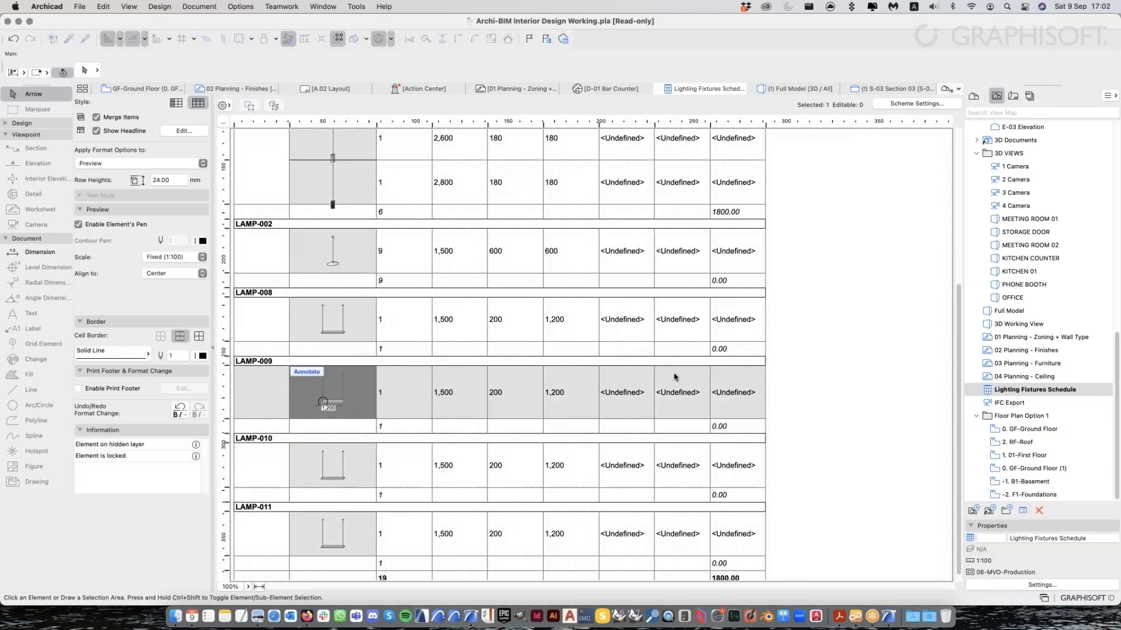
pyautogui.press('Escape')
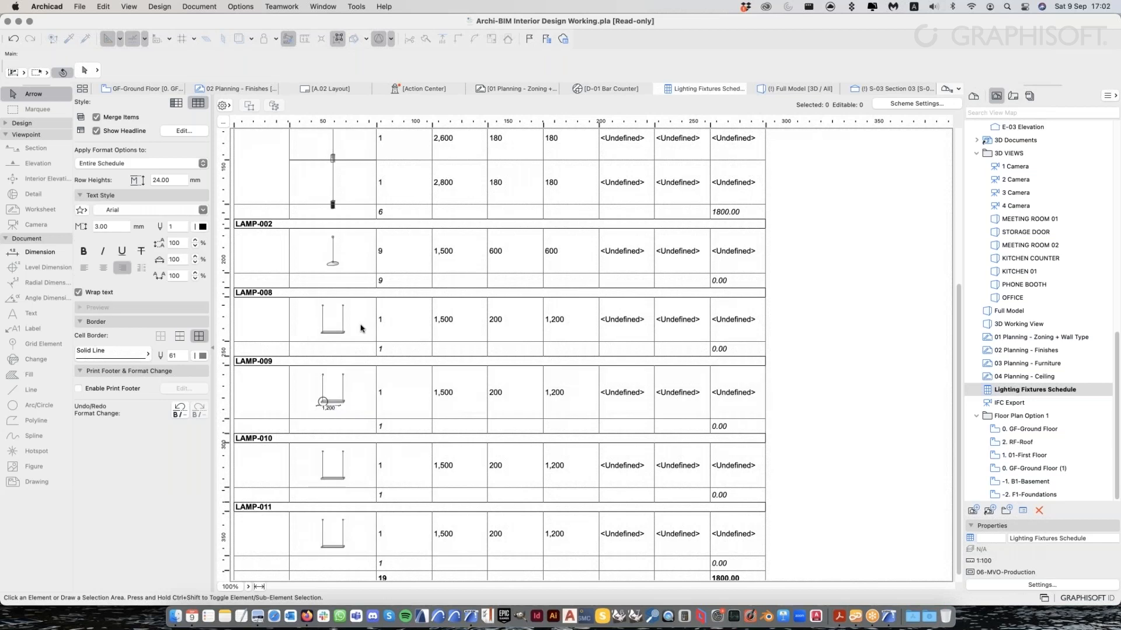
# Increase the heights of the 2,200 and 2,400 mm lamp rows under LAMP-001
pyautogui.click(360, 329)
pyautogui.scroll(5, 358, 315)
pyautogui.click(295, 328)
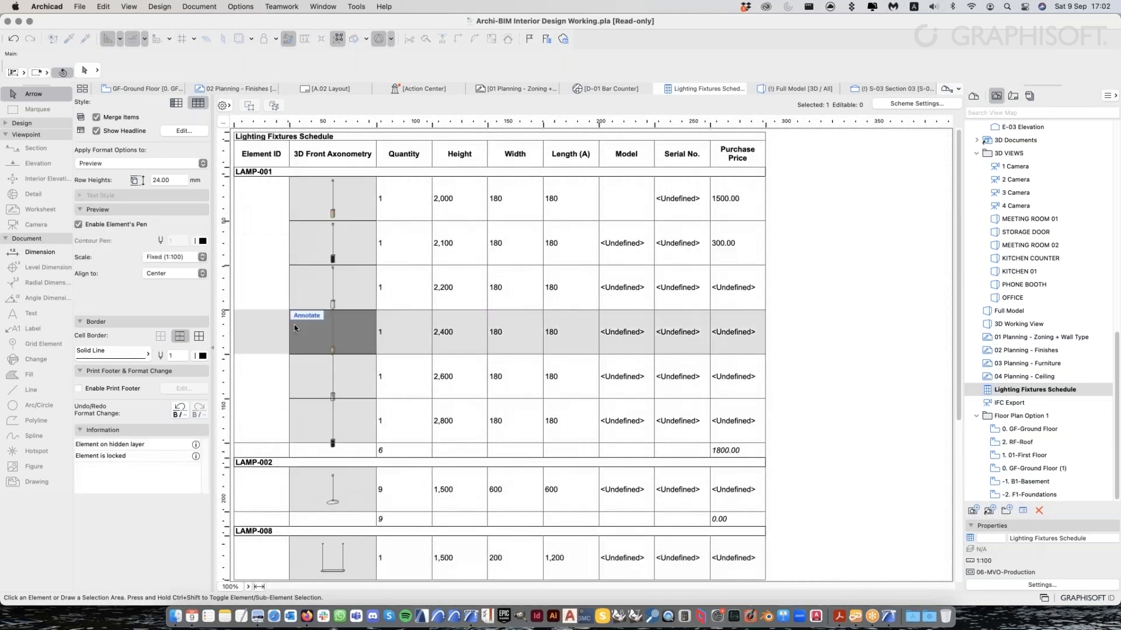
pyautogui.moveTo(227, 310); pyautogui.dragTo(227, 402)
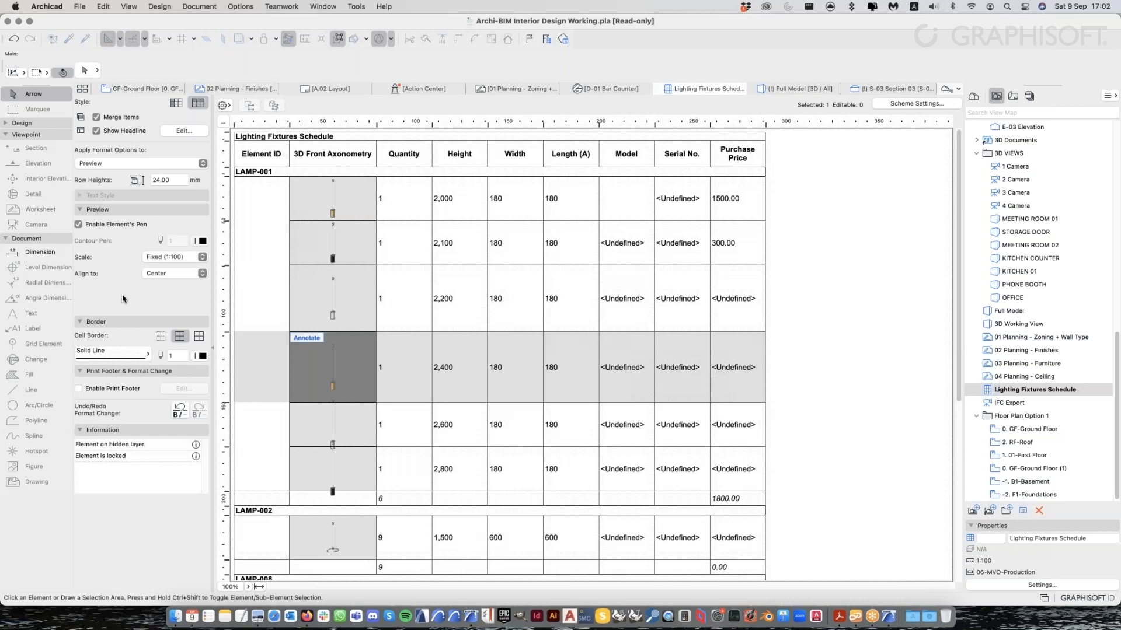
pyautogui.click(826, 162)
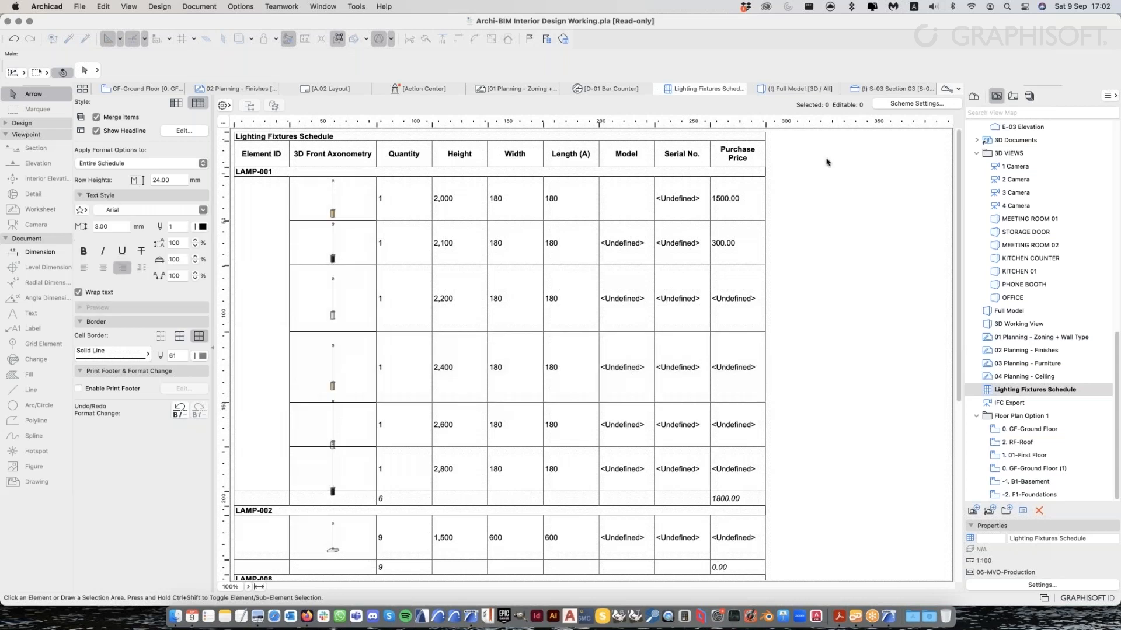
# Add the 2D Plan Preview field to the schedule's scheme and place it ahead of 3D Front Axonometry
pyautogui.click(915, 104)
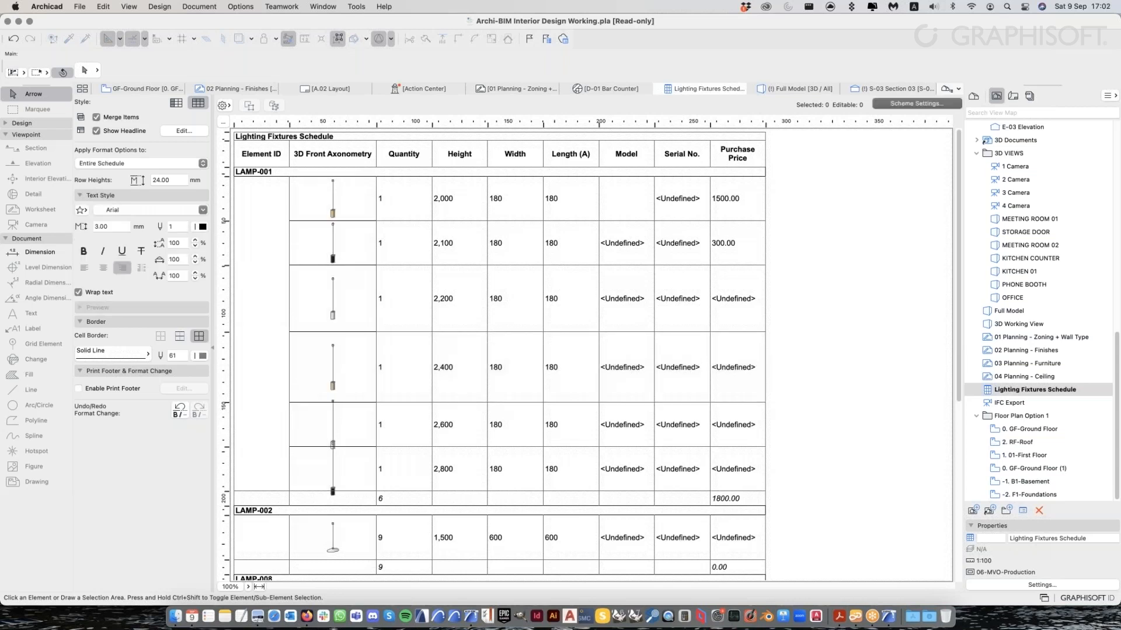
pyautogui.click(460, 528)
pyautogui.write('2d')
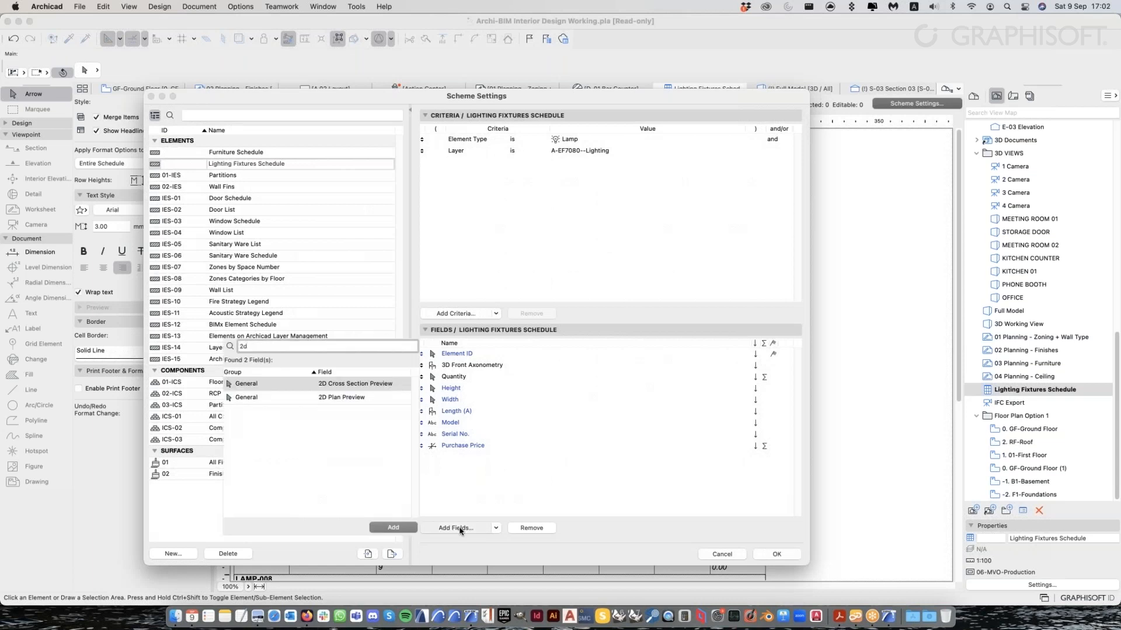
pyautogui.doubleClick(327, 395)
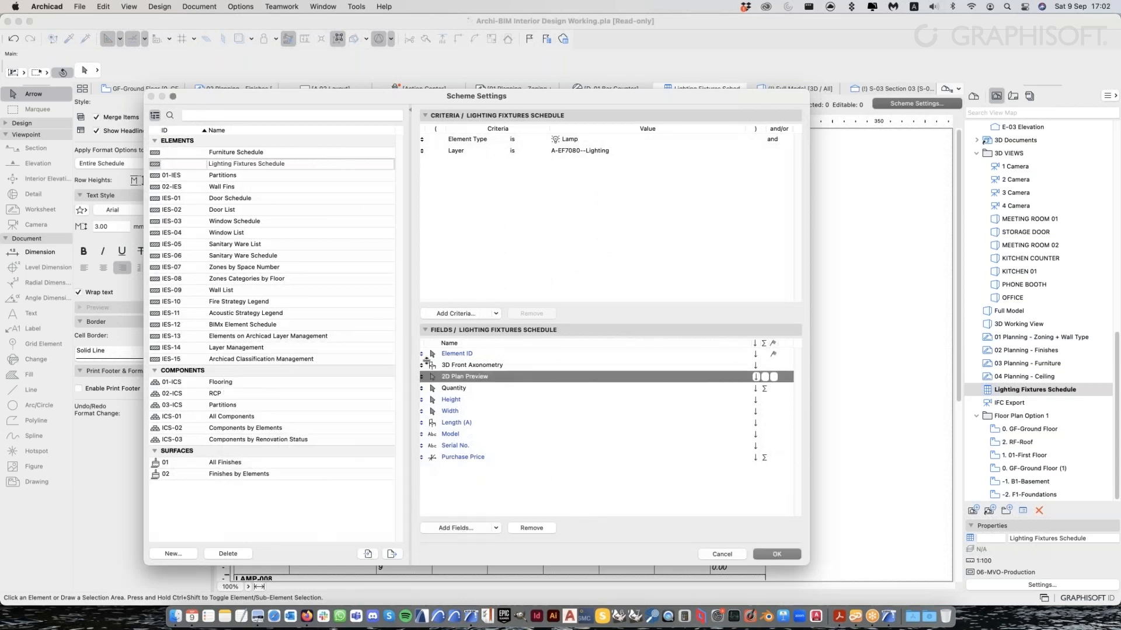
pyautogui.moveTo(427, 362); pyautogui.dragTo(426, 360)
pyautogui.click(783, 554)
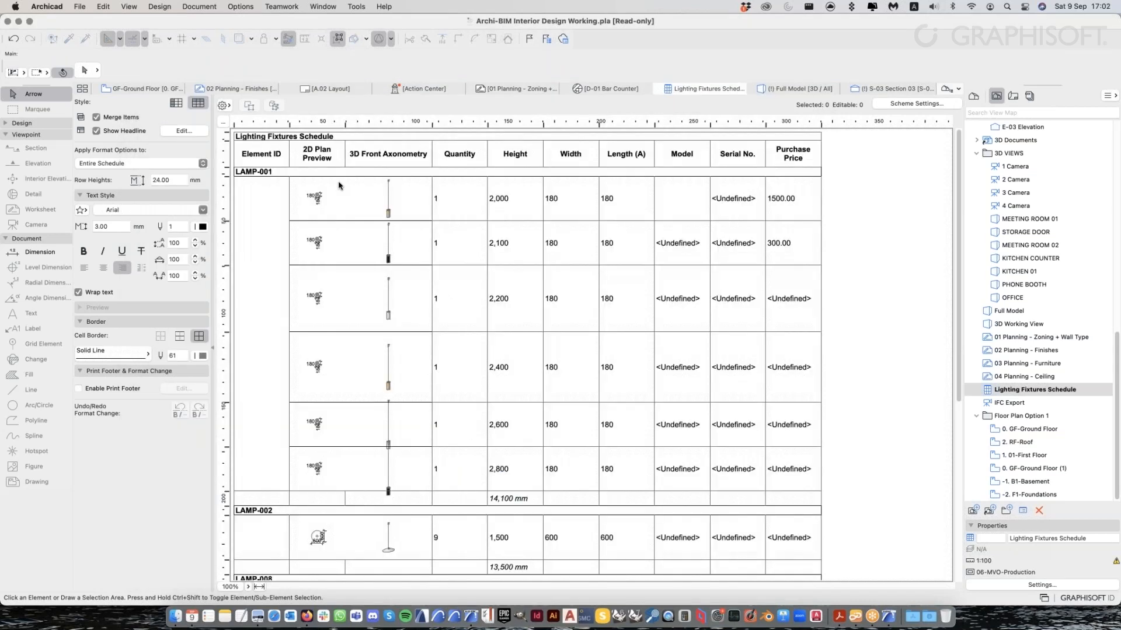
# Set the preview scale to To Fit (≤ 1:100) from the first LAMP-001 plan preview
pyautogui.click(332, 201)
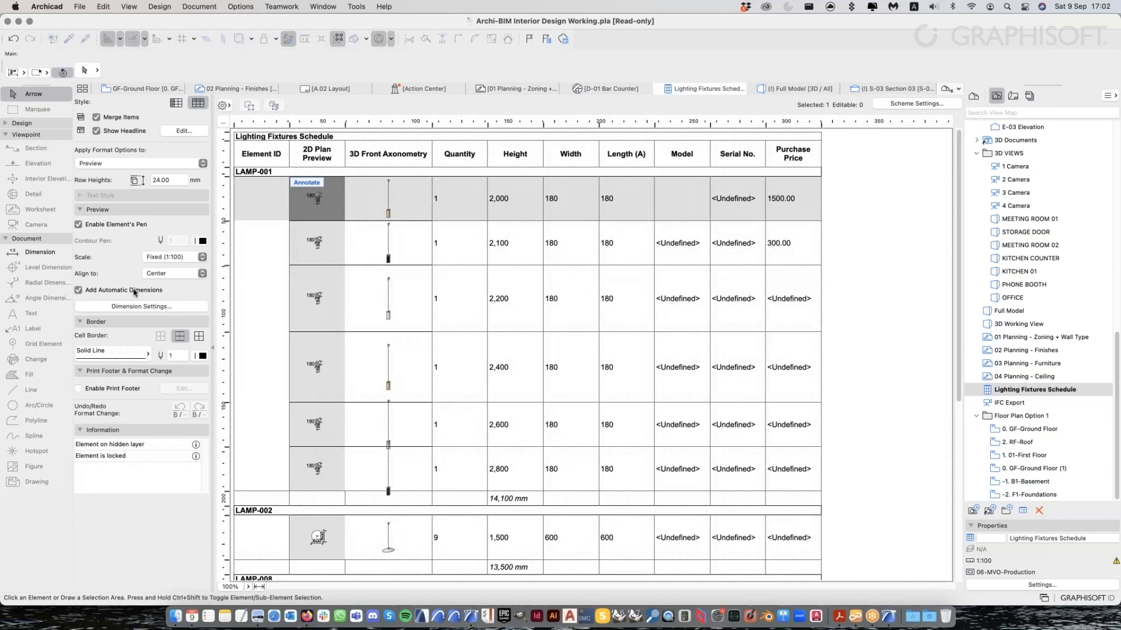
pyautogui.click(338, 296)
pyautogui.click(327, 204)
pyautogui.click(186, 256)
pyautogui.click(187, 248)
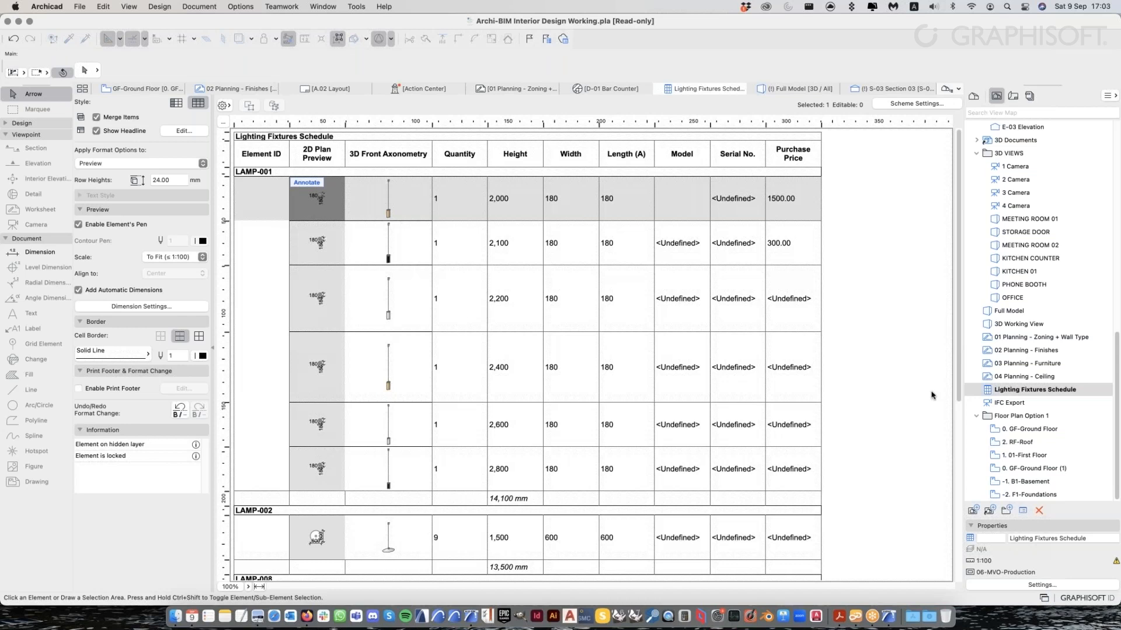
# Set the Lighting Fixtures Schedule view's scale to 1:50 in its view settings
pyautogui.click(1017, 586)
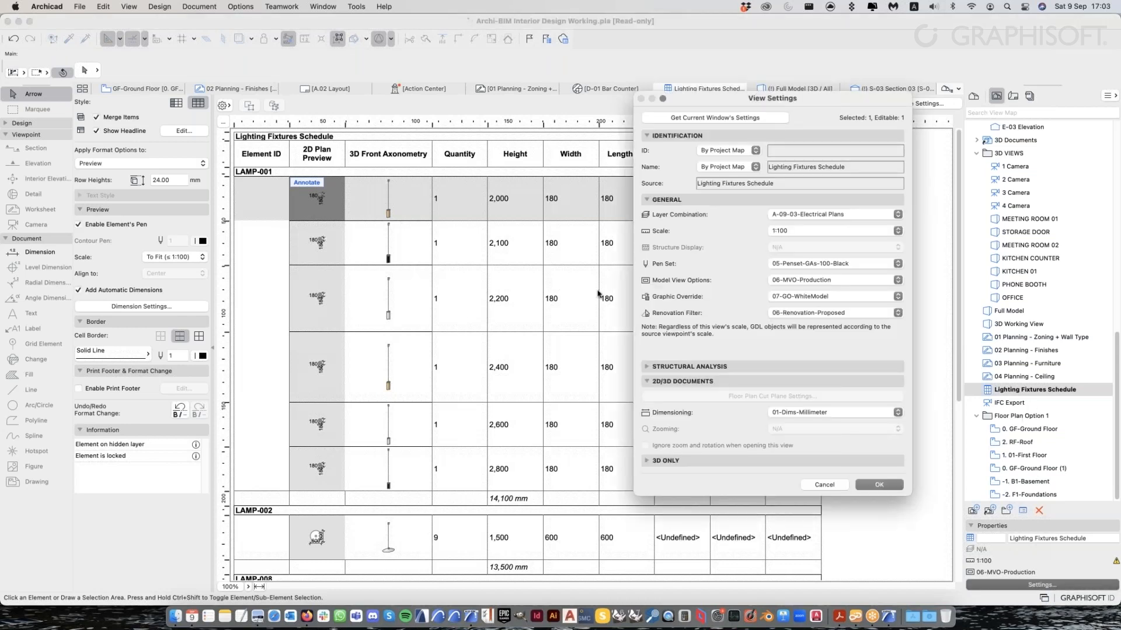
pyautogui.click(809, 230)
pyautogui.click(809, 221)
pyautogui.click(879, 485)
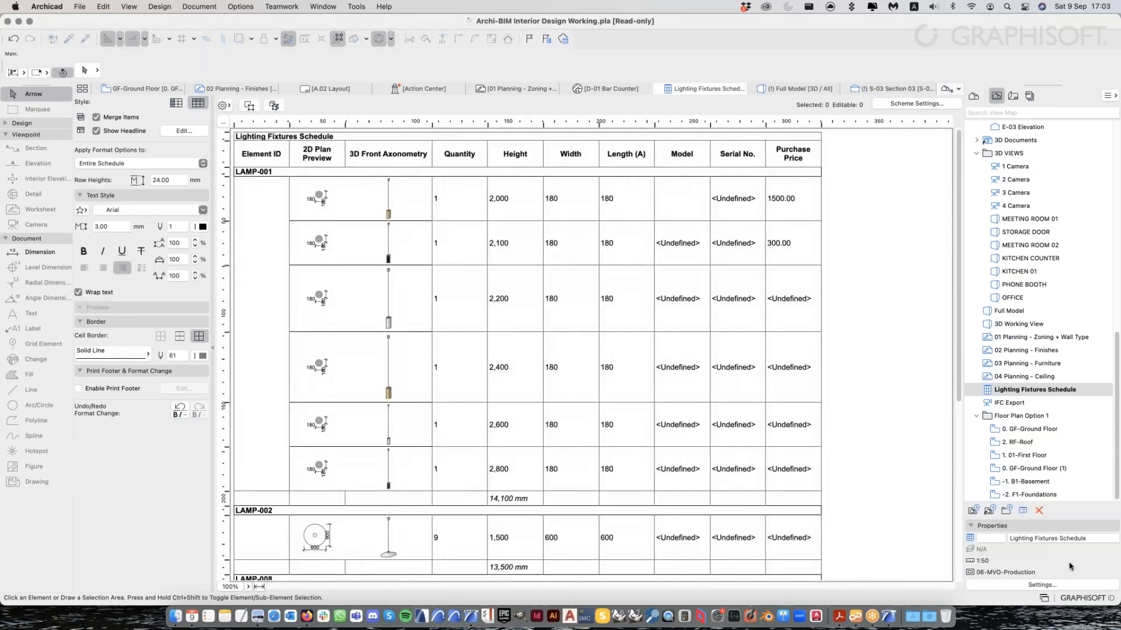
# Set the Lighting Fixtures Schedule view's scale to 1:20 and check the LAMP-001 plan previews
pyautogui.click(1042, 585)
pyautogui.click(809, 232)
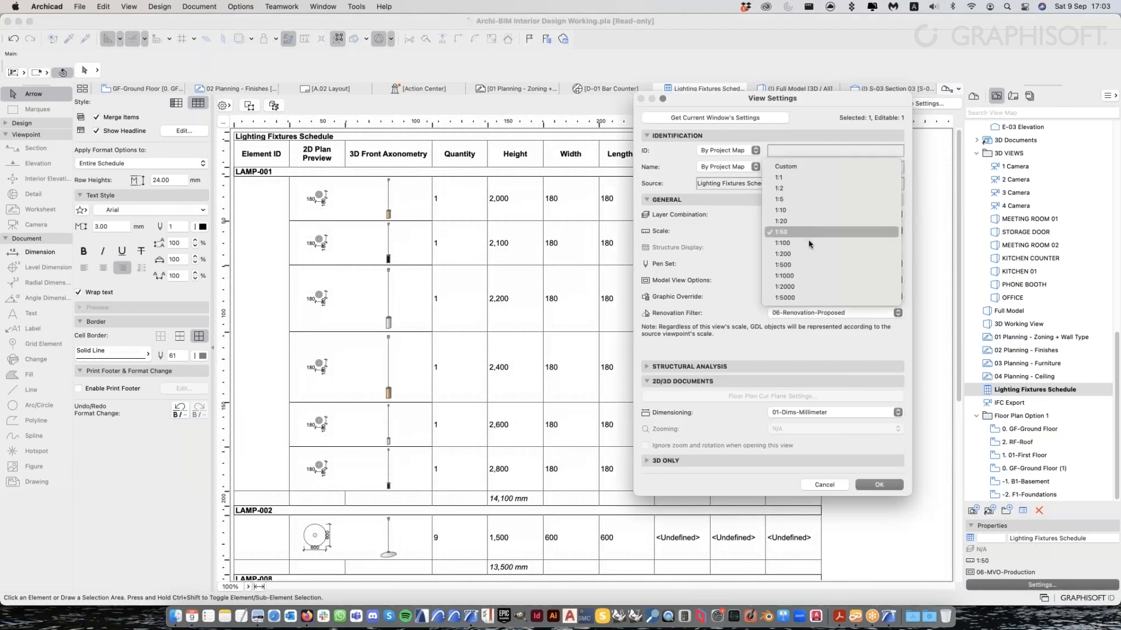
pyautogui.click(809, 220)
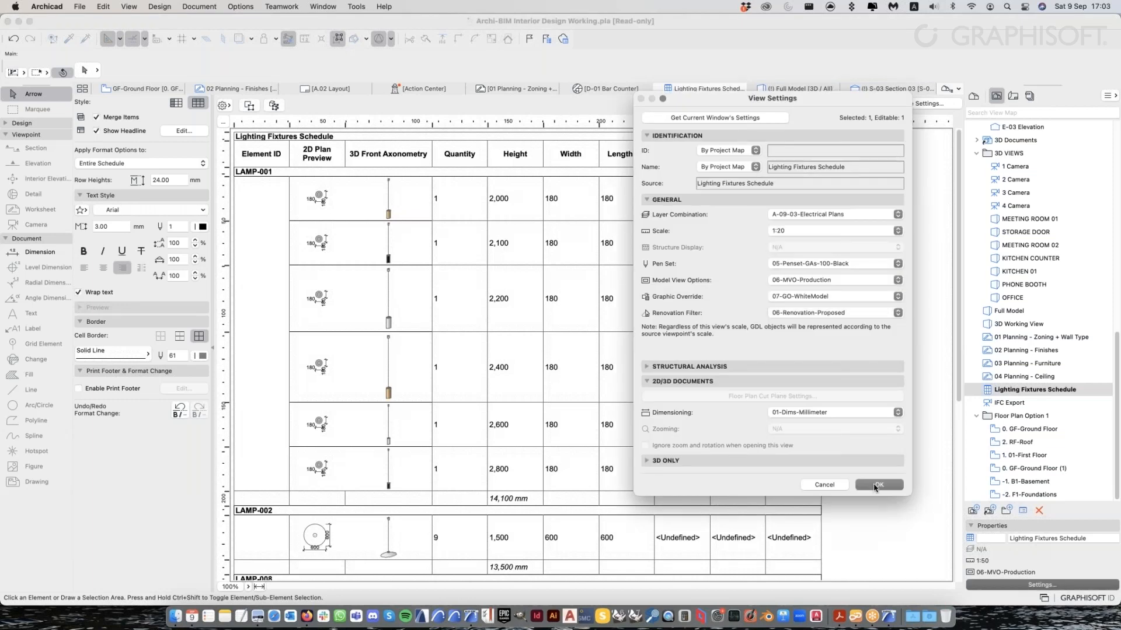
pyautogui.click(876, 485)
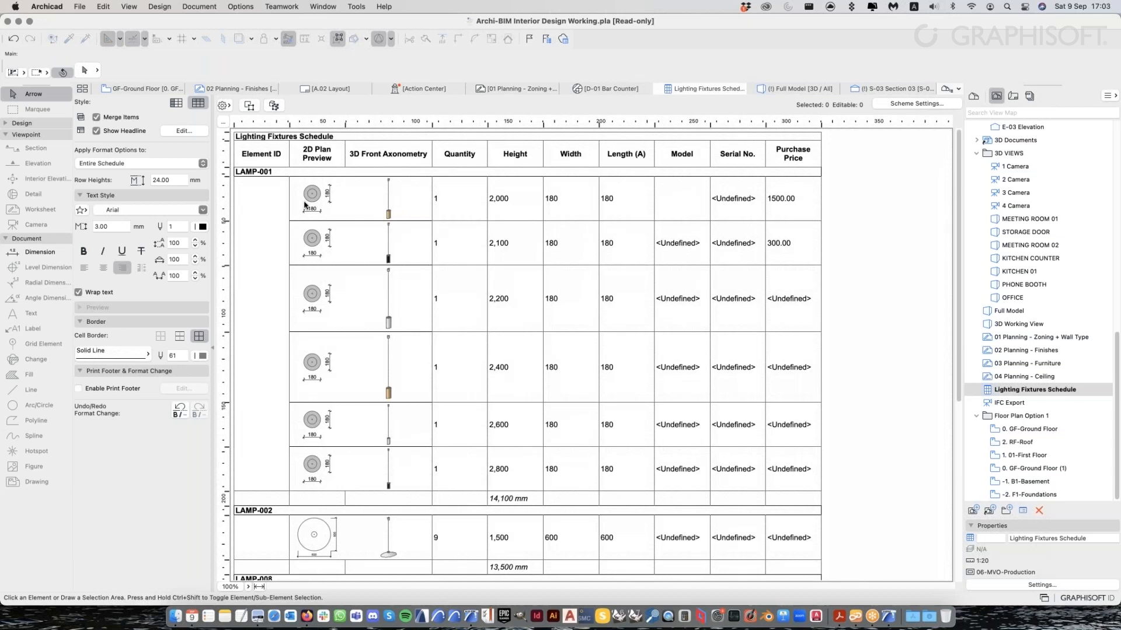
pyautogui.click(311, 240)
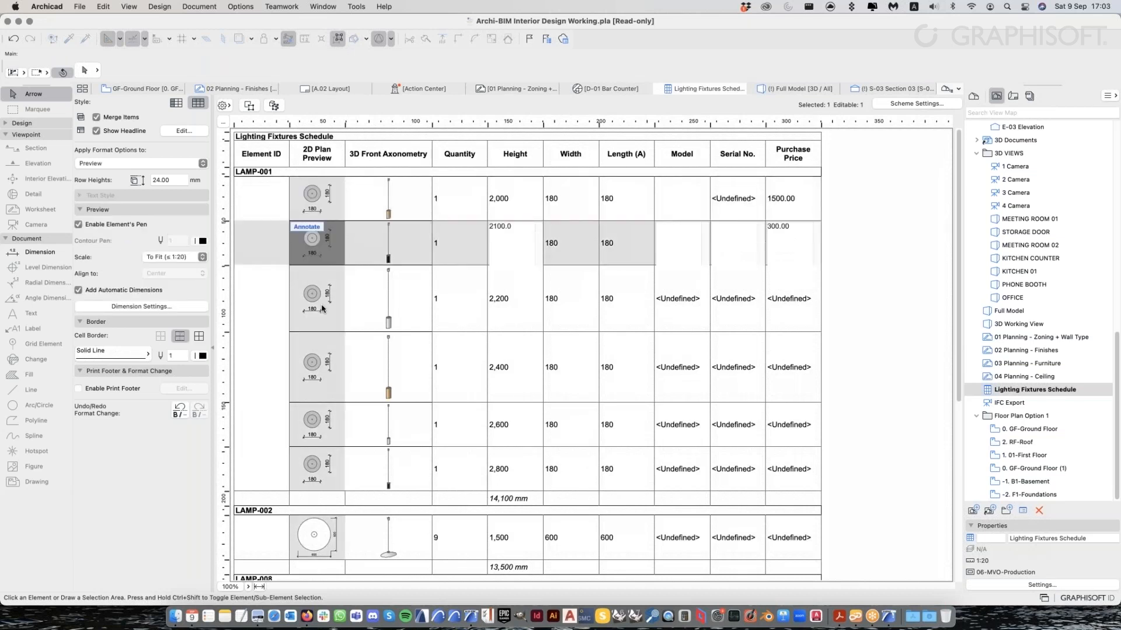
pyautogui.click(359, 321)
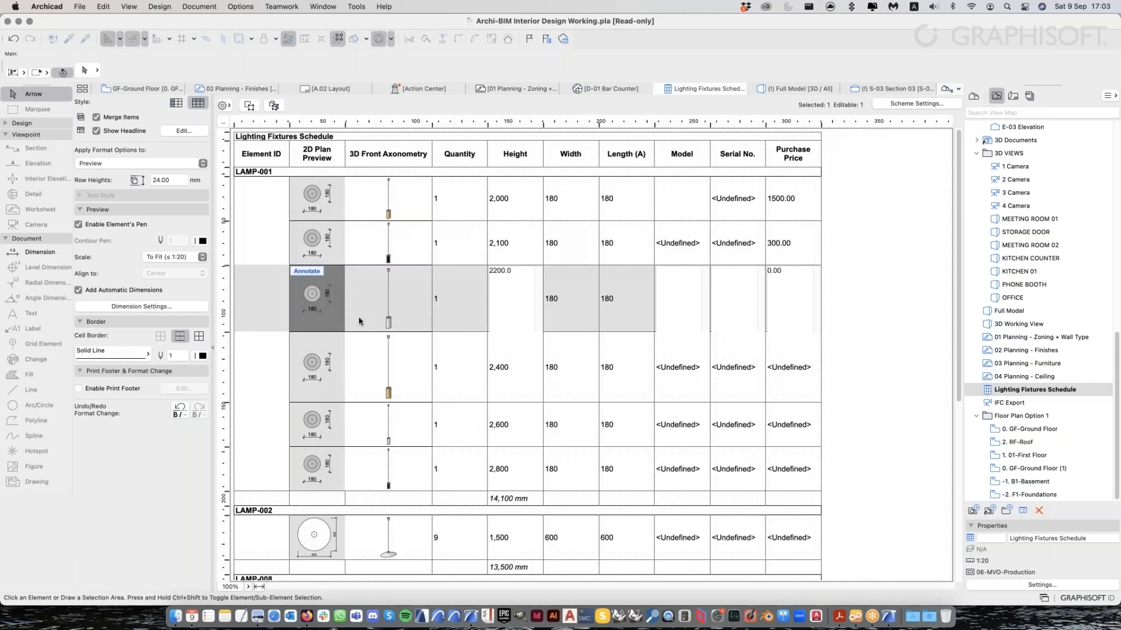
pyautogui.click(854, 440)
# Try the Fixed (1:20) preview scale from the LAMP-008 plan preview, and restore To Fit (≤ 1:20)
pyautogui.scroll(-5, 327, 343)
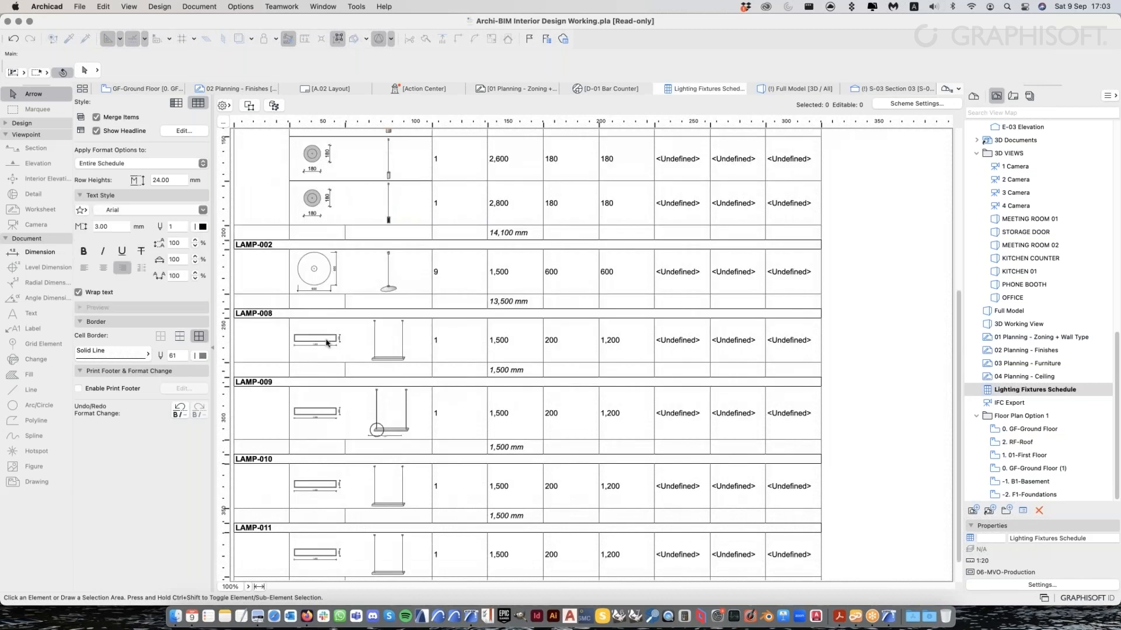
pyautogui.click(320, 356)
pyautogui.click(175, 257)
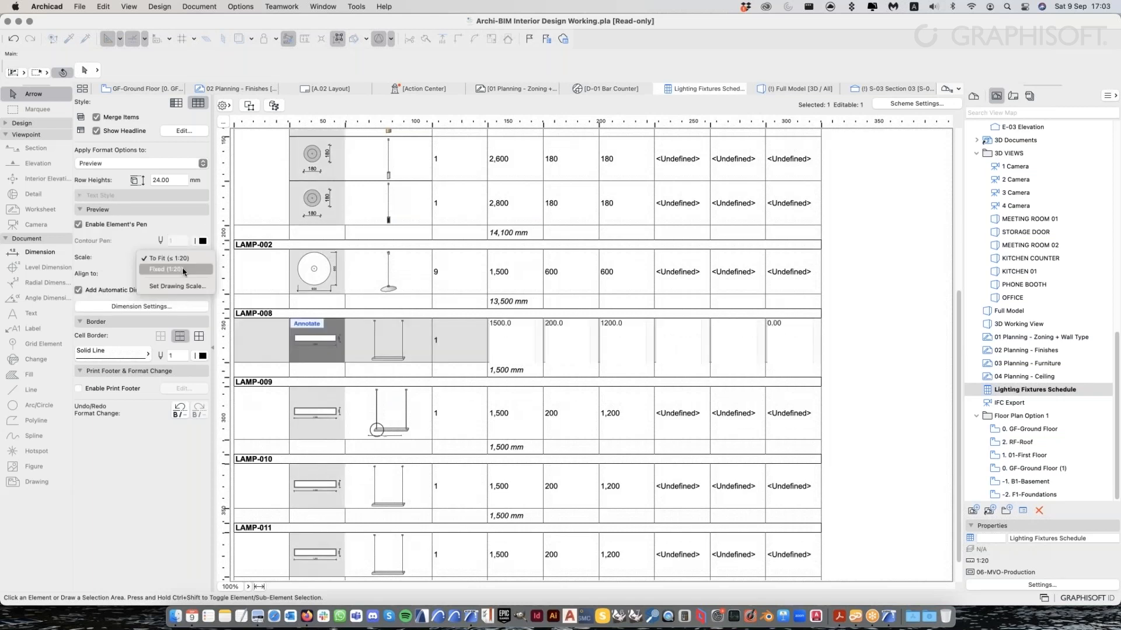
pyautogui.click(332, 353)
pyautogui.click(185, 259)
pyautogui.click(166, 270)
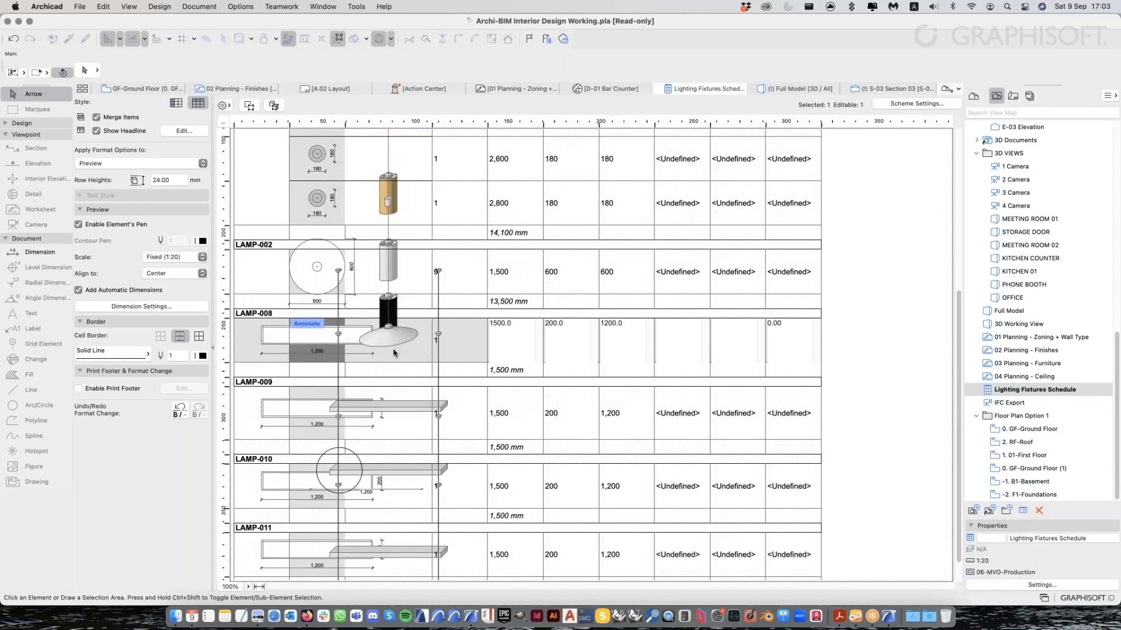
pyautogui.click(188, 258)
pyautogui.click(178, 245)
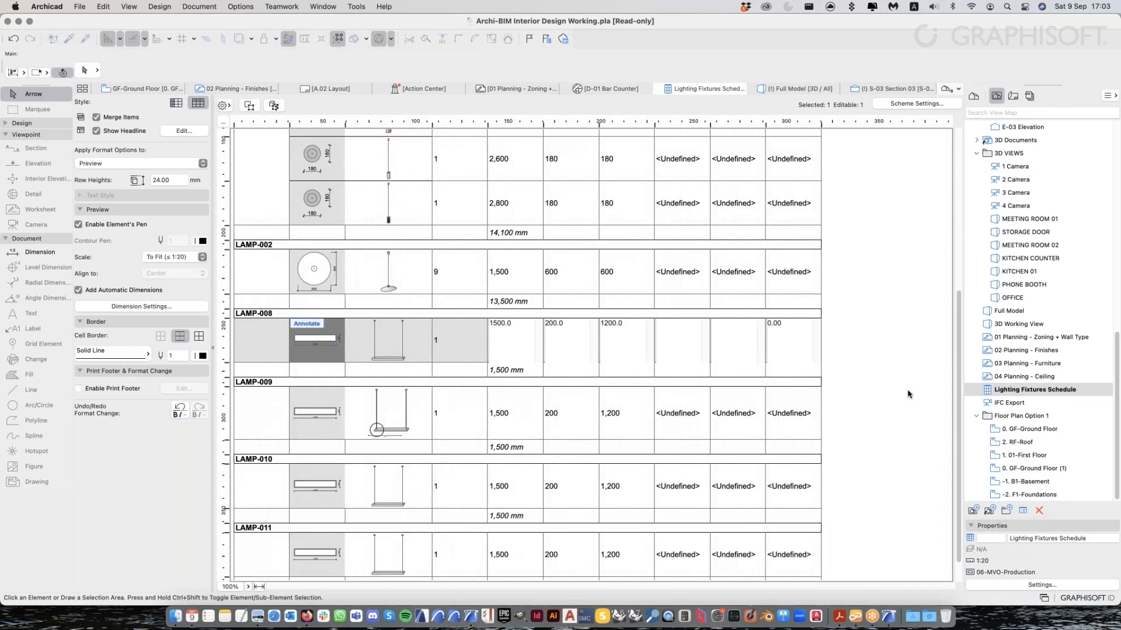
pyautogui.click(908, 394)
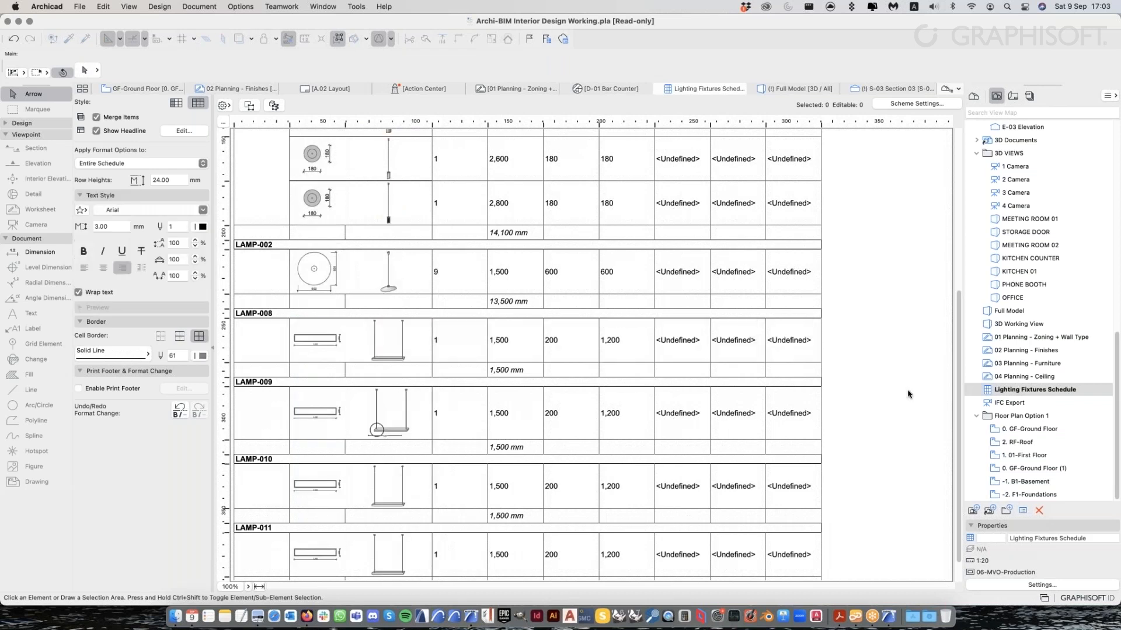